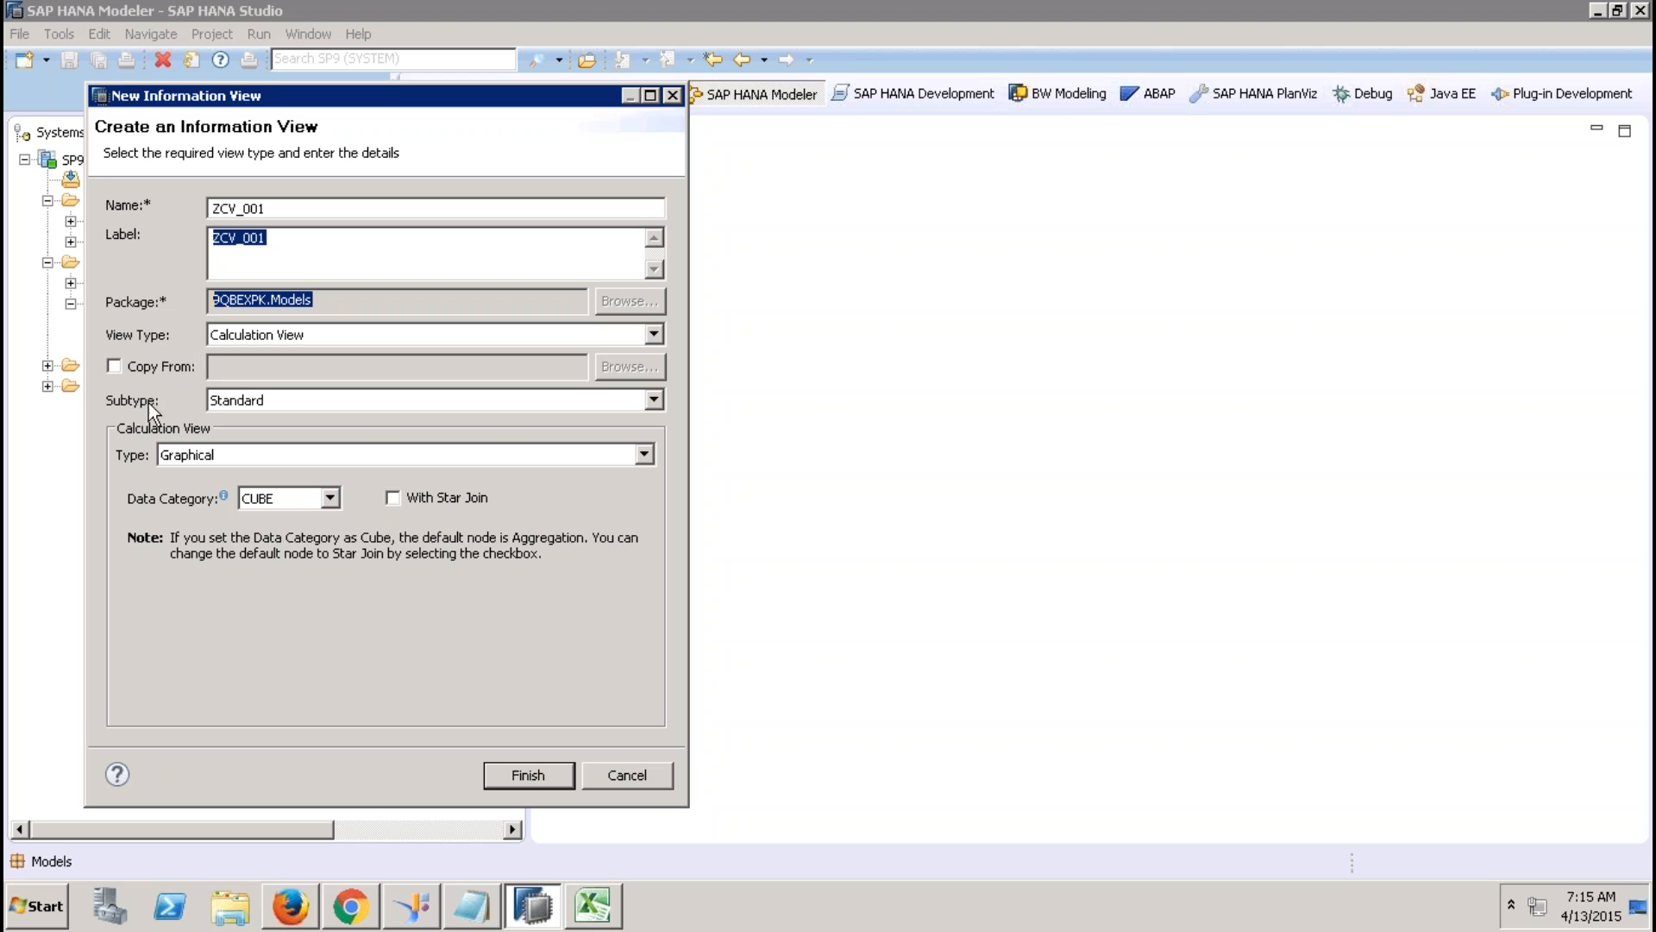
{"action": "left_click", "coordinate": [252, 404]}
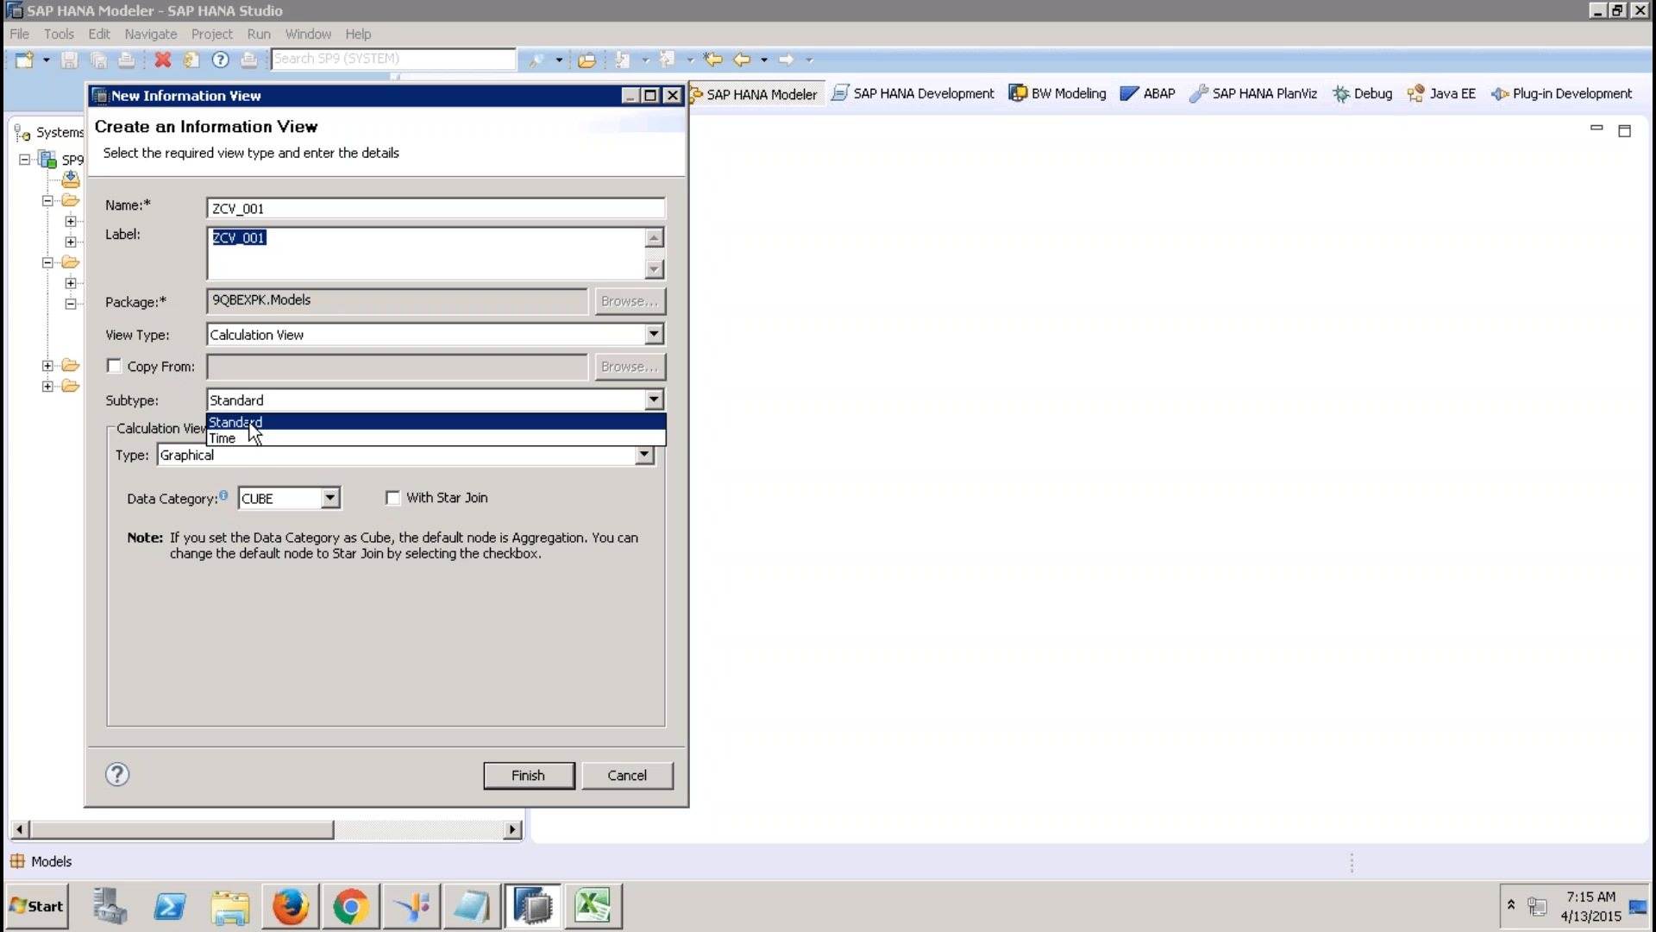
{"action": "left_click", "coordinate": [175, 393]}
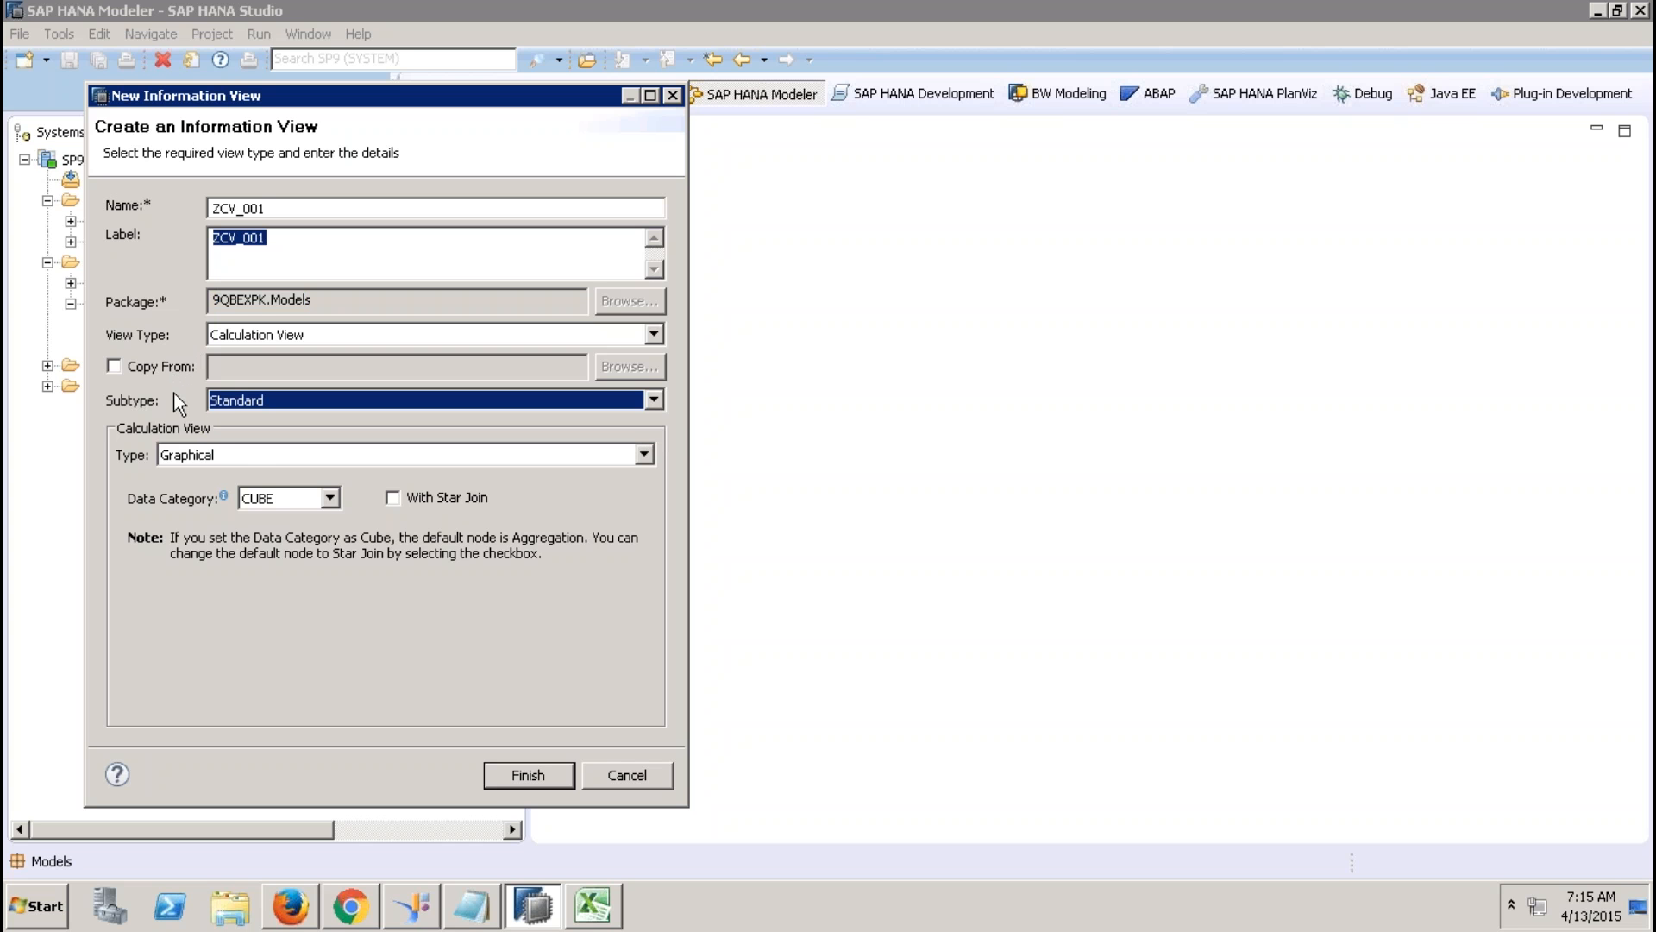
{"action": "left_click", "coordinate": [190, 458]}
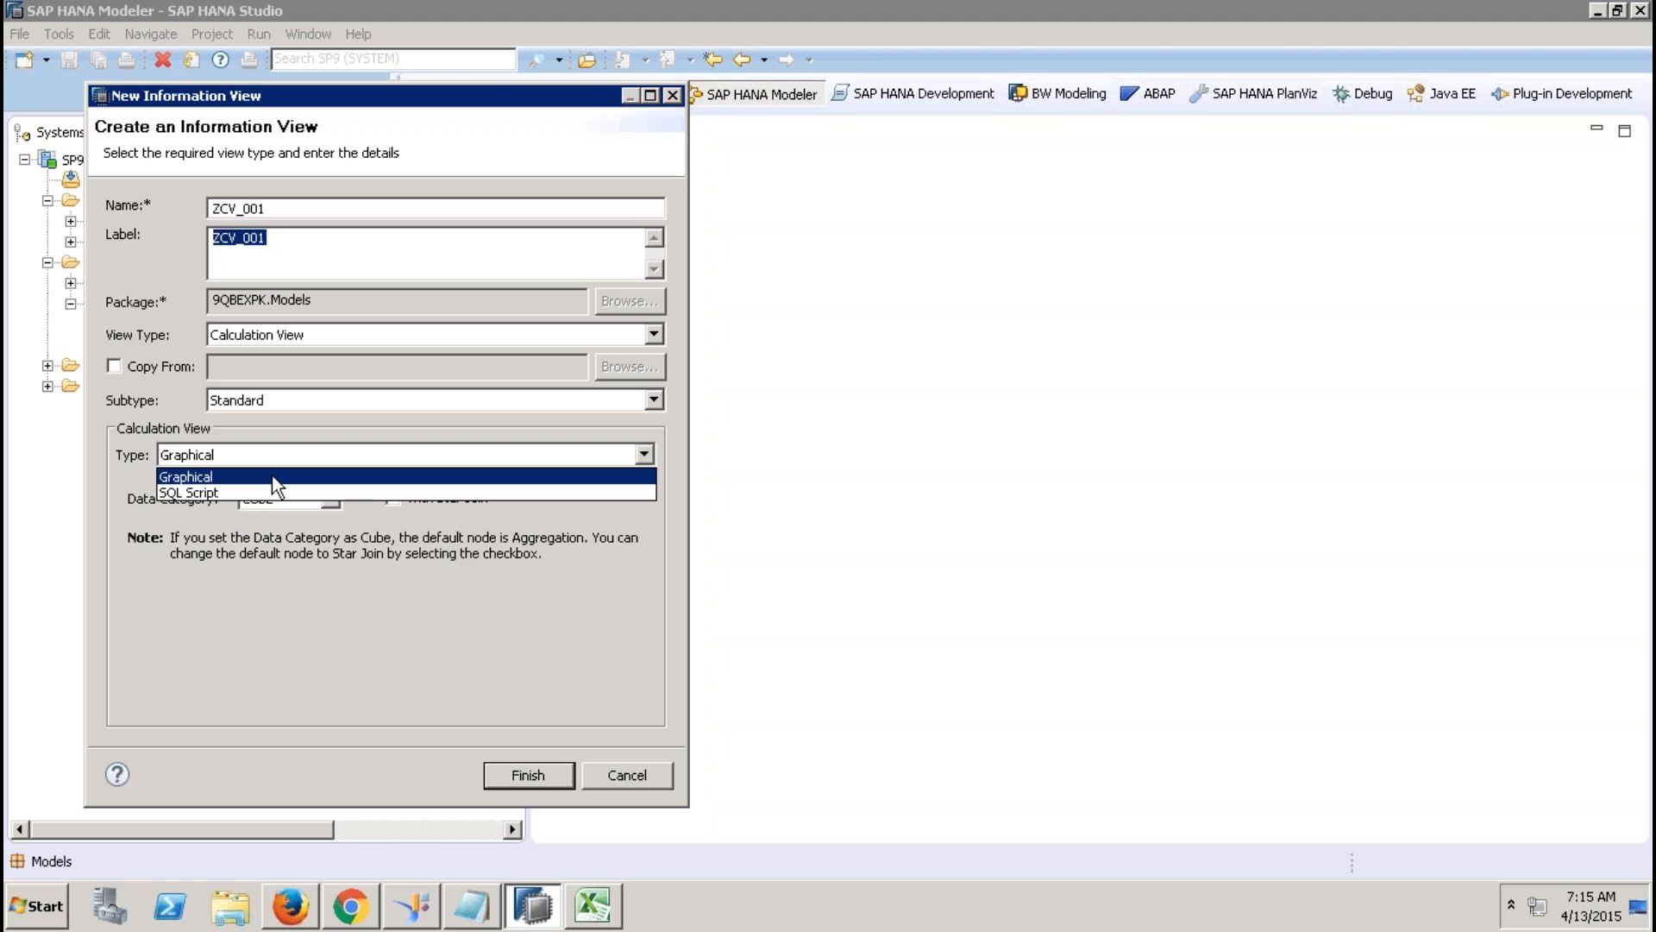
{"action": "left_click", "coordinate": [133, 438]}
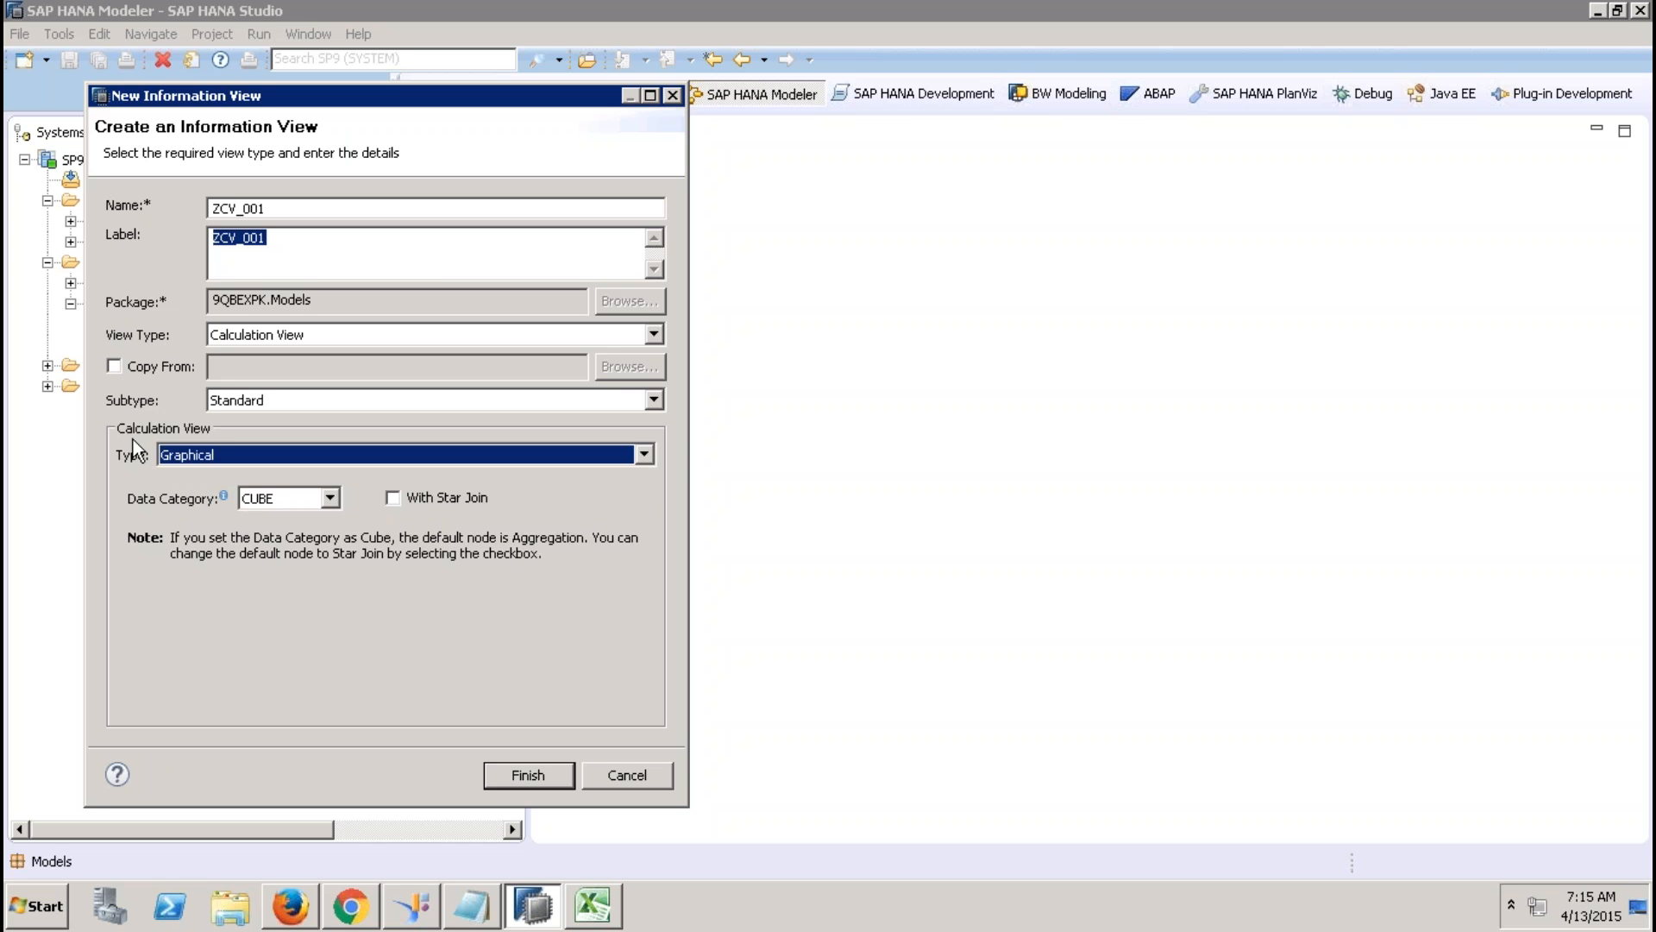
Choose DIMENSION as the data category and finish creating calculation view ZCV_001.
{"action": "left_click", "coordinate": [330, 499]}
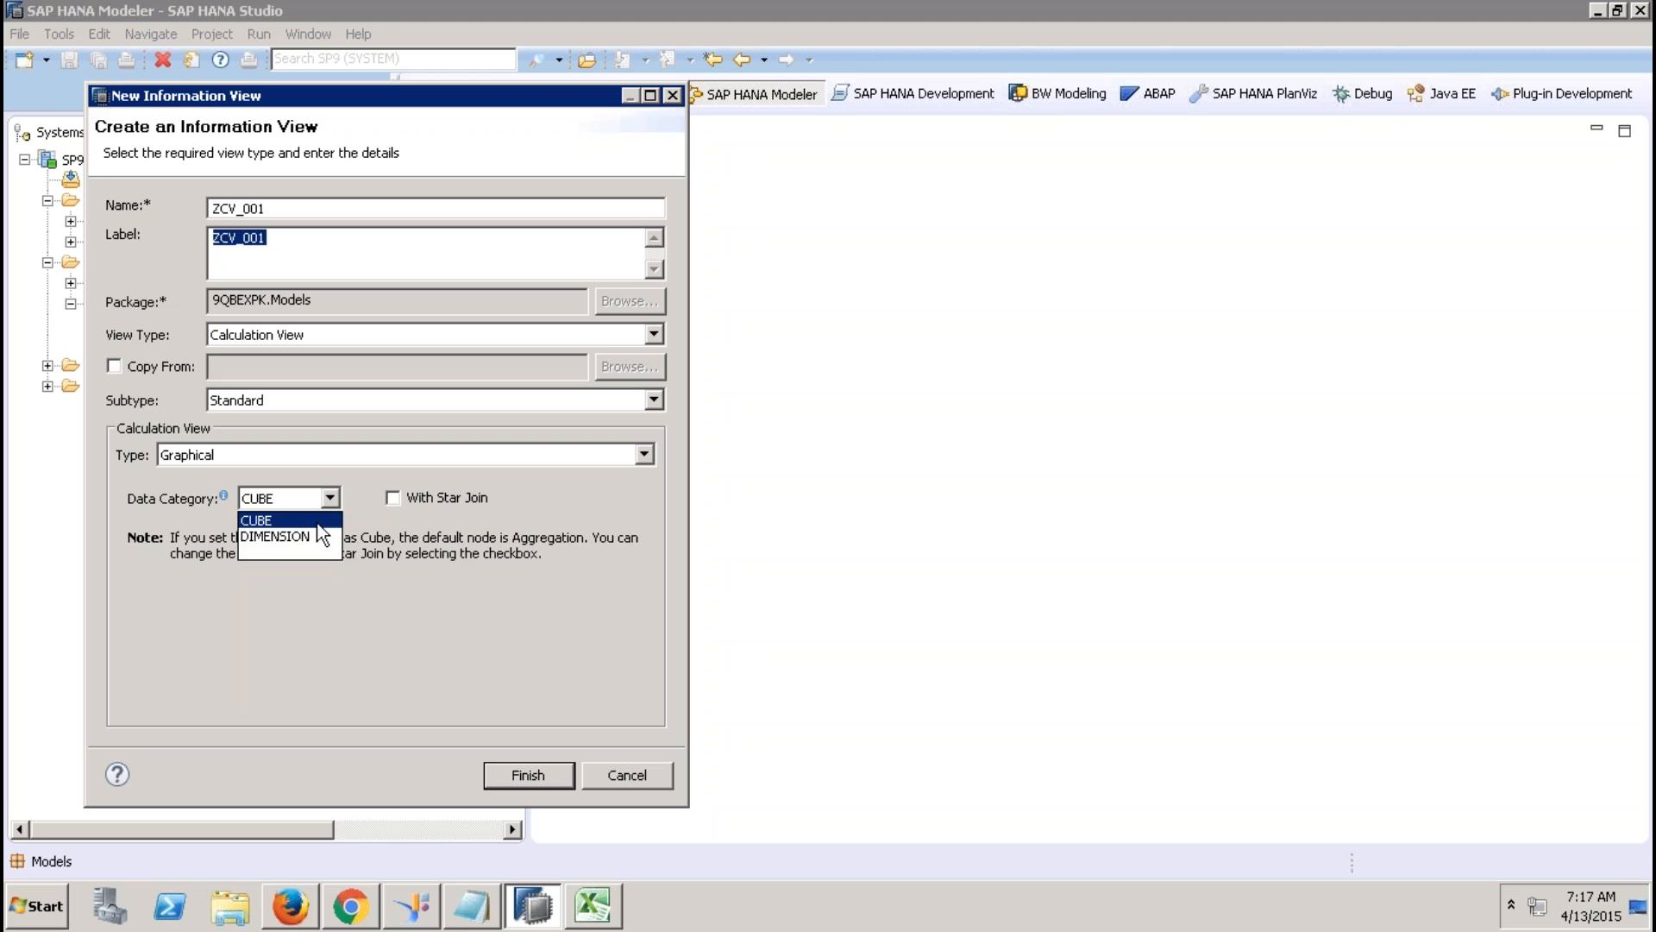
{"action": "left_click", "coordinate": [317, 522]}
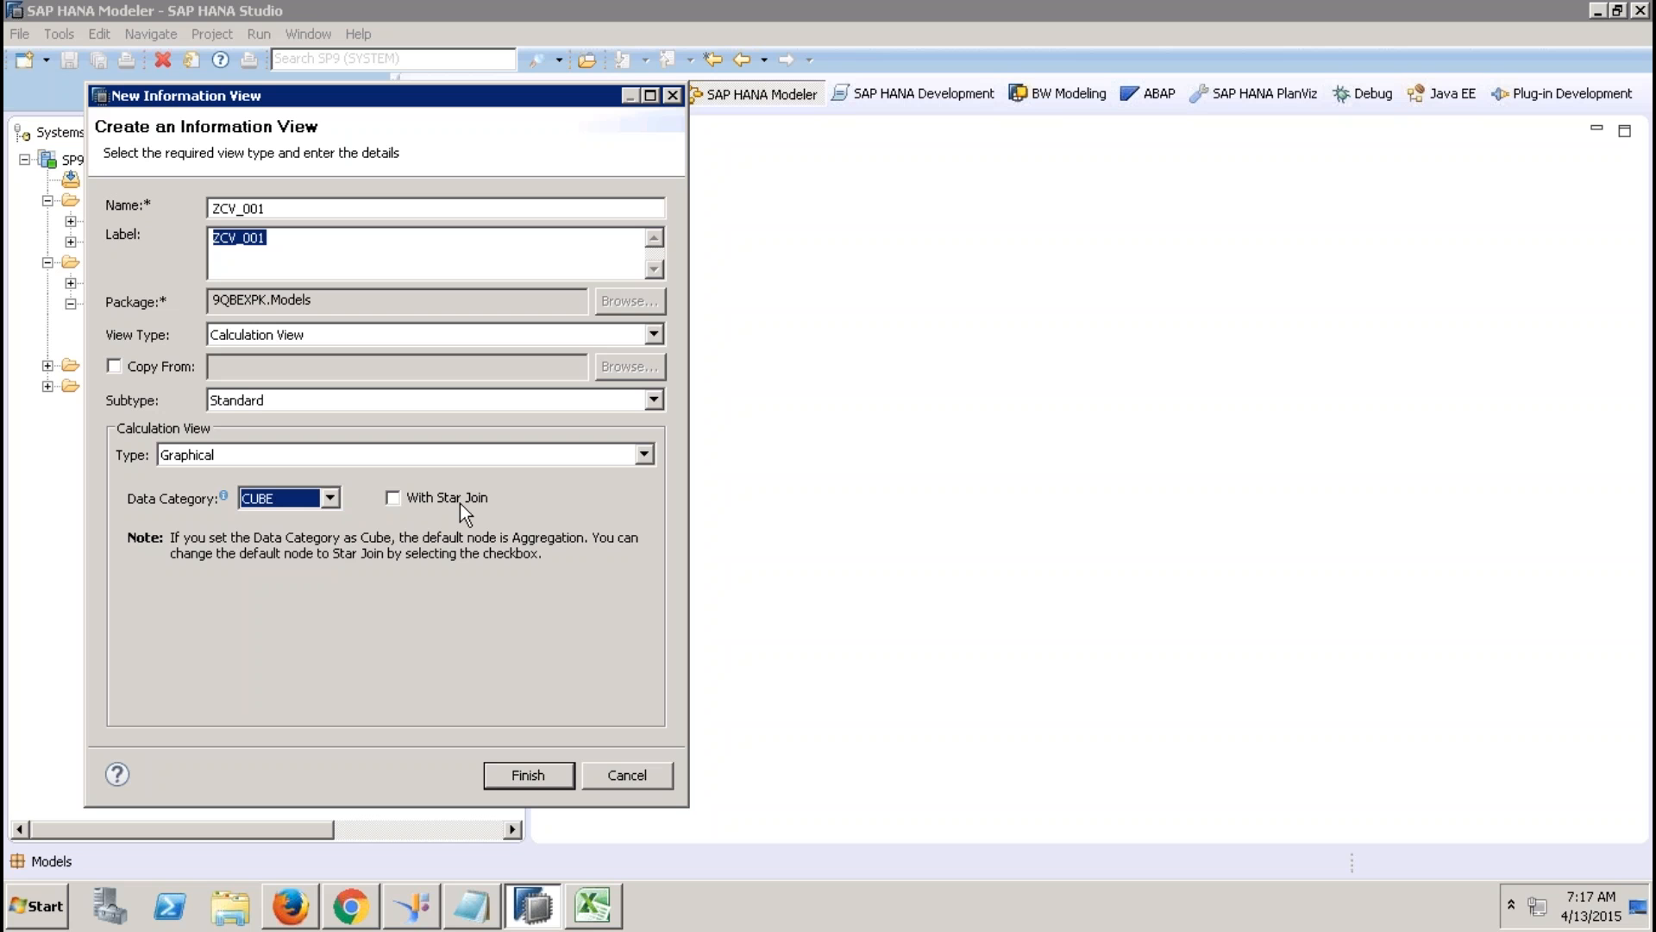
{"action": "left_click", "coordinate": [329, 499]}
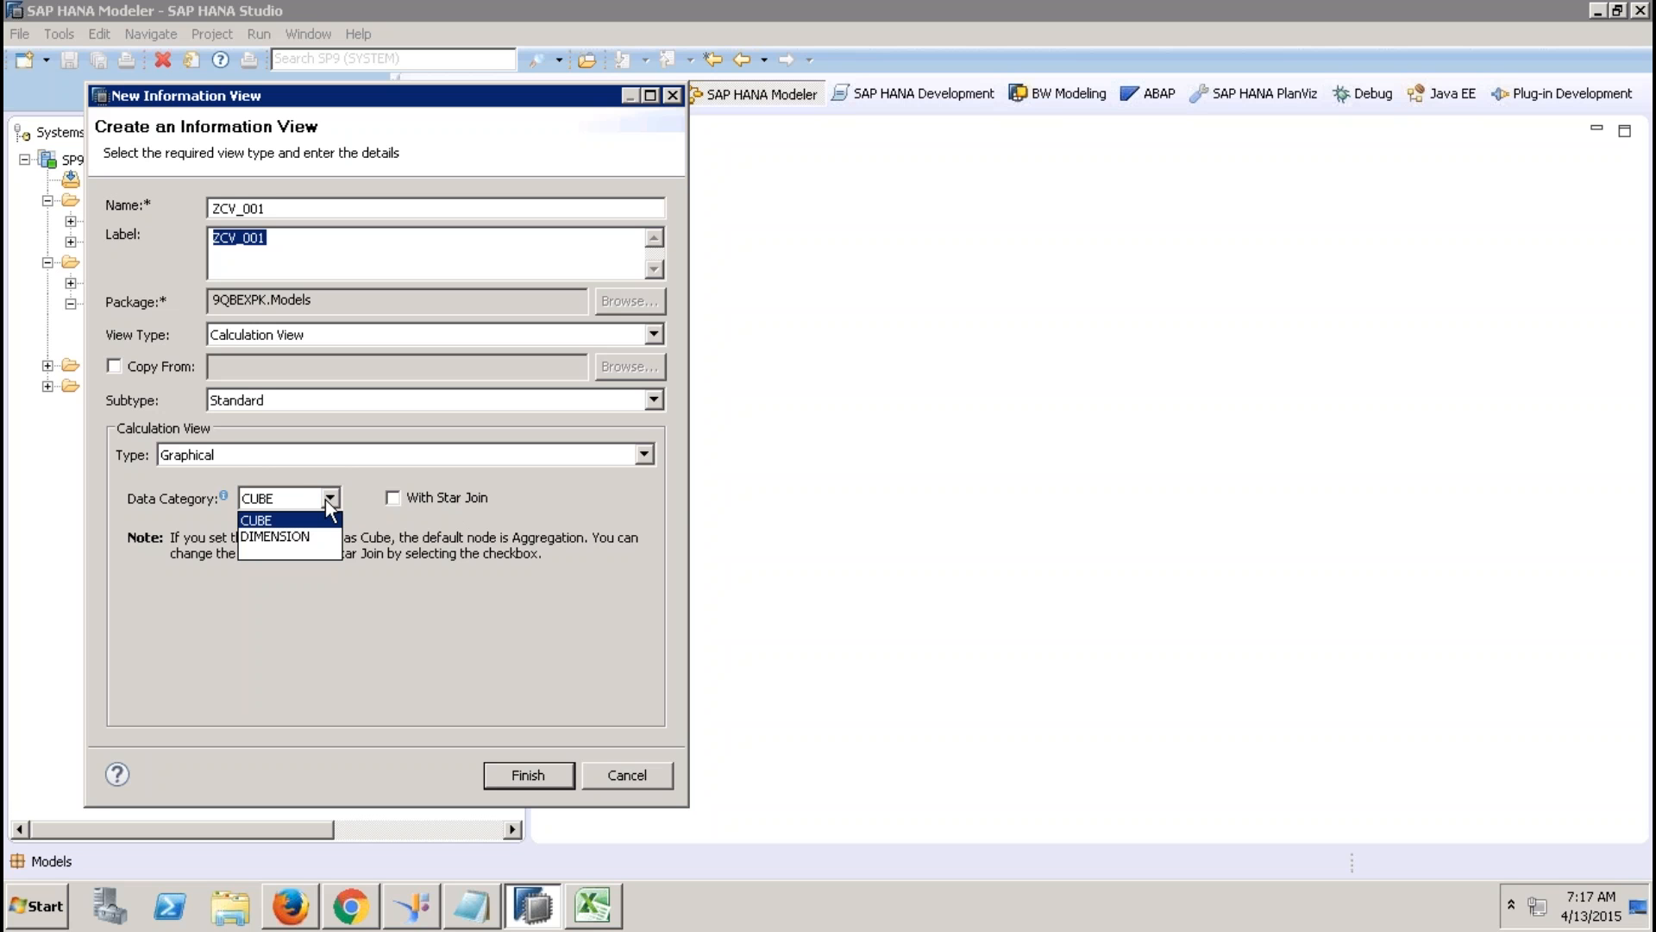
{"action": "left_click", "coordinate": [309, 537]}
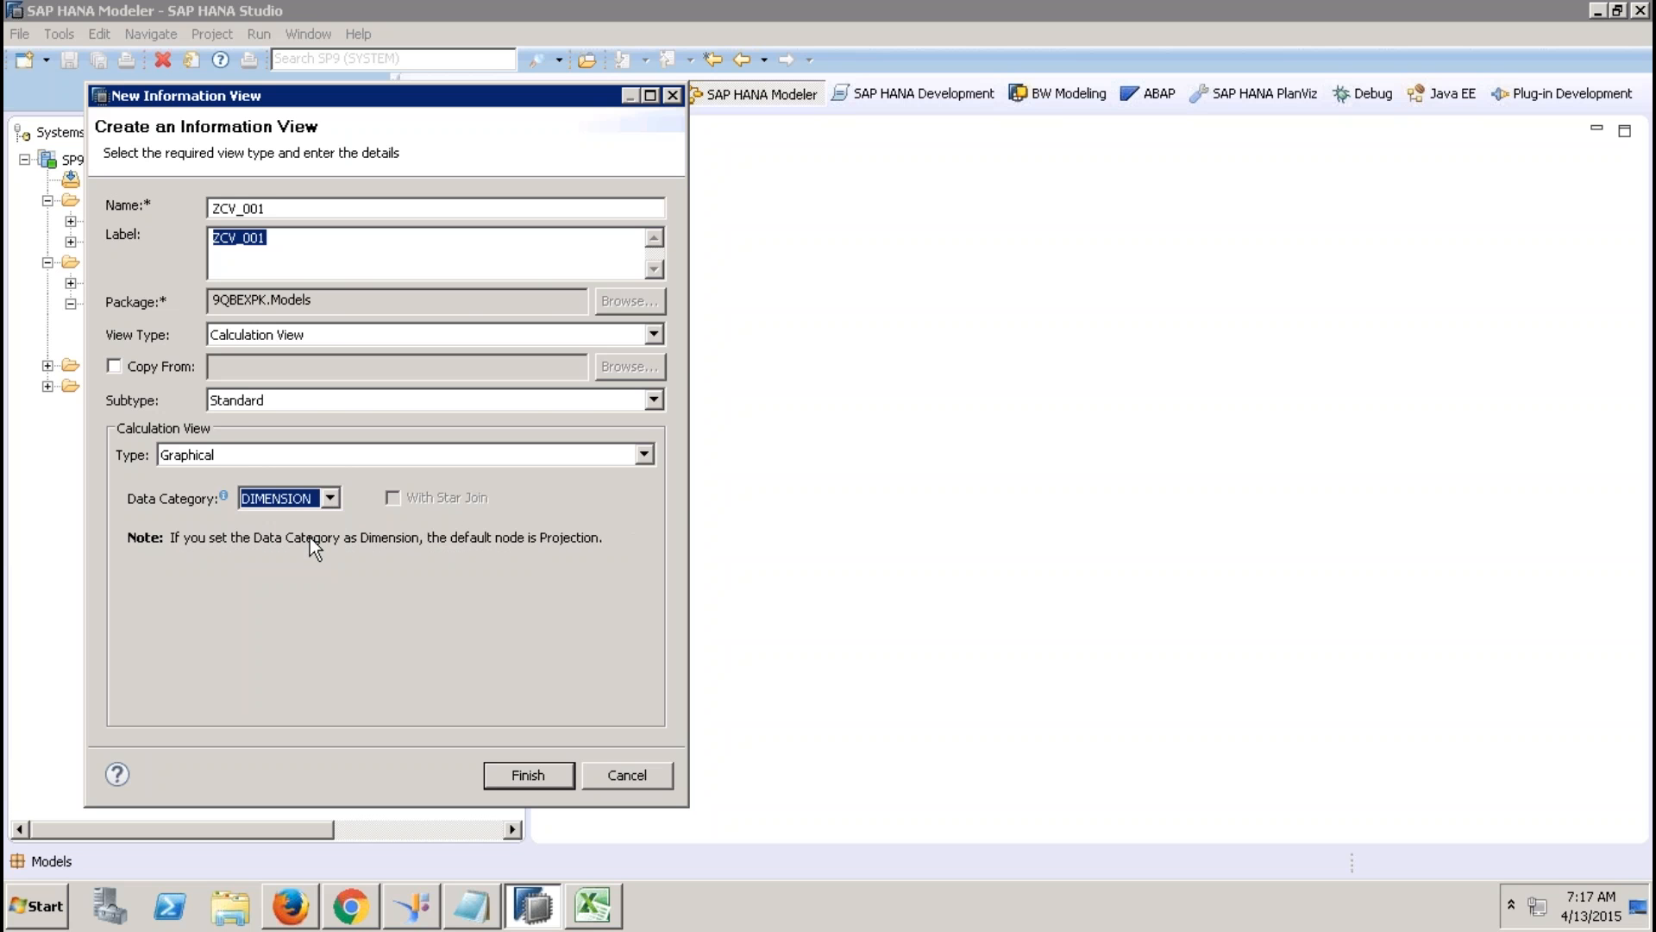
{"action": "left_click", "coordinate": [511, 771]}
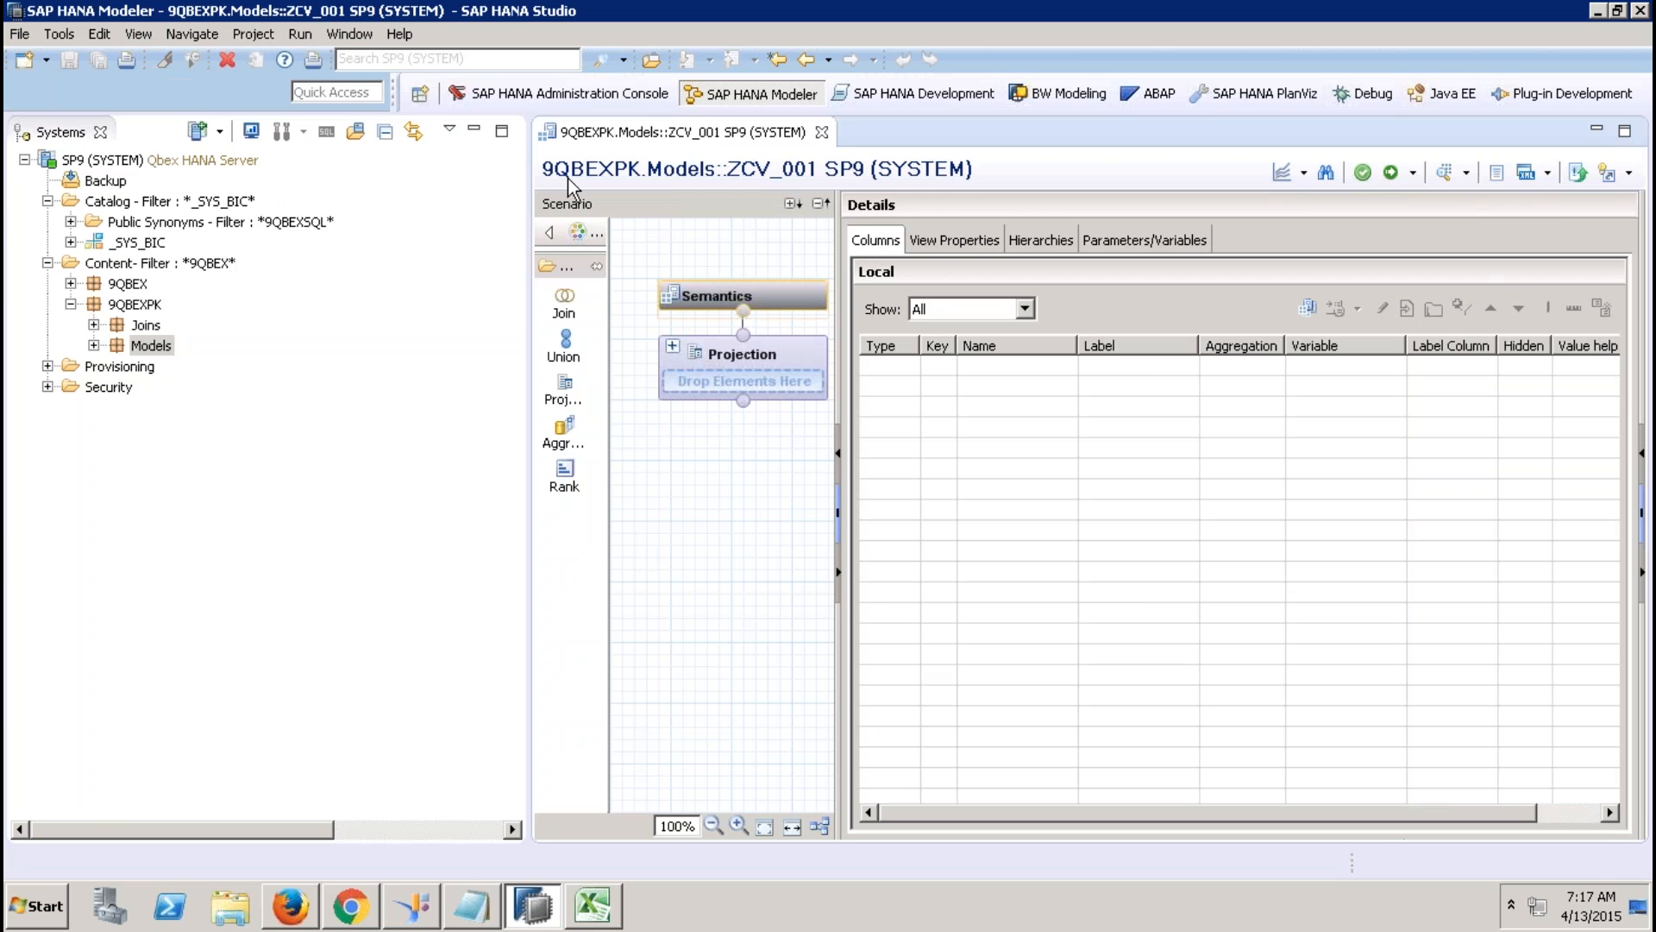
Minimize the Systems view and widen the ZCV_001 scenario canvas and node palette.
{"action": "left_click", "coordinate": [473, 130]}
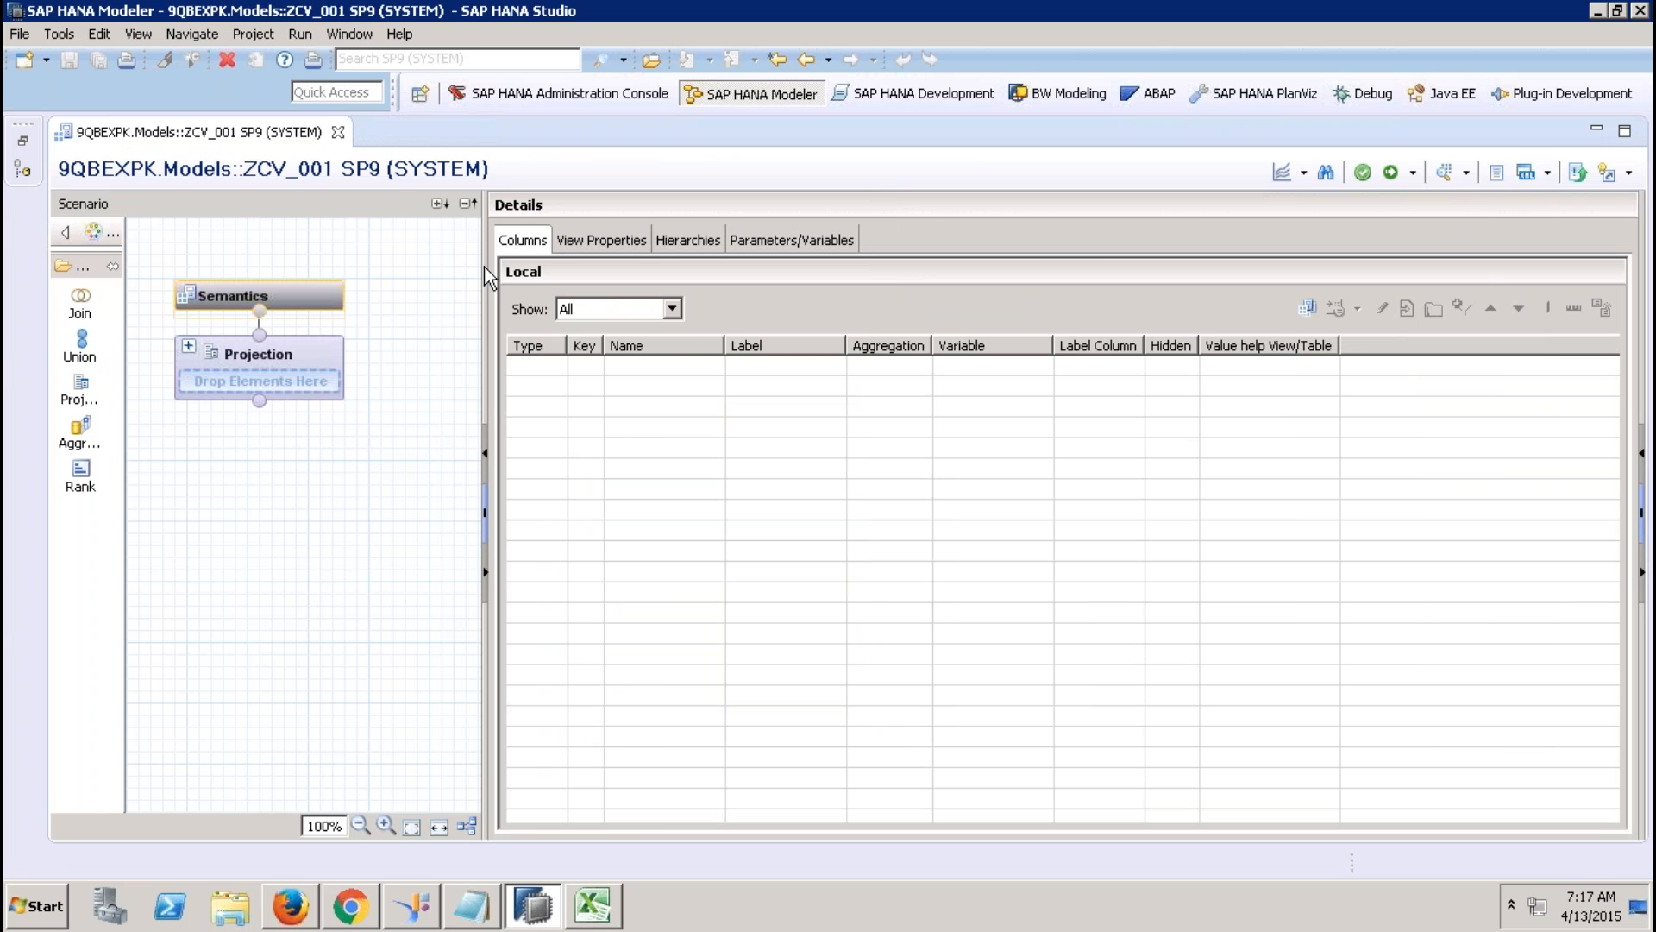
{"action": "left_click_drag", "start_coordinate": [484, 266], "coordinate": [611, 270]}
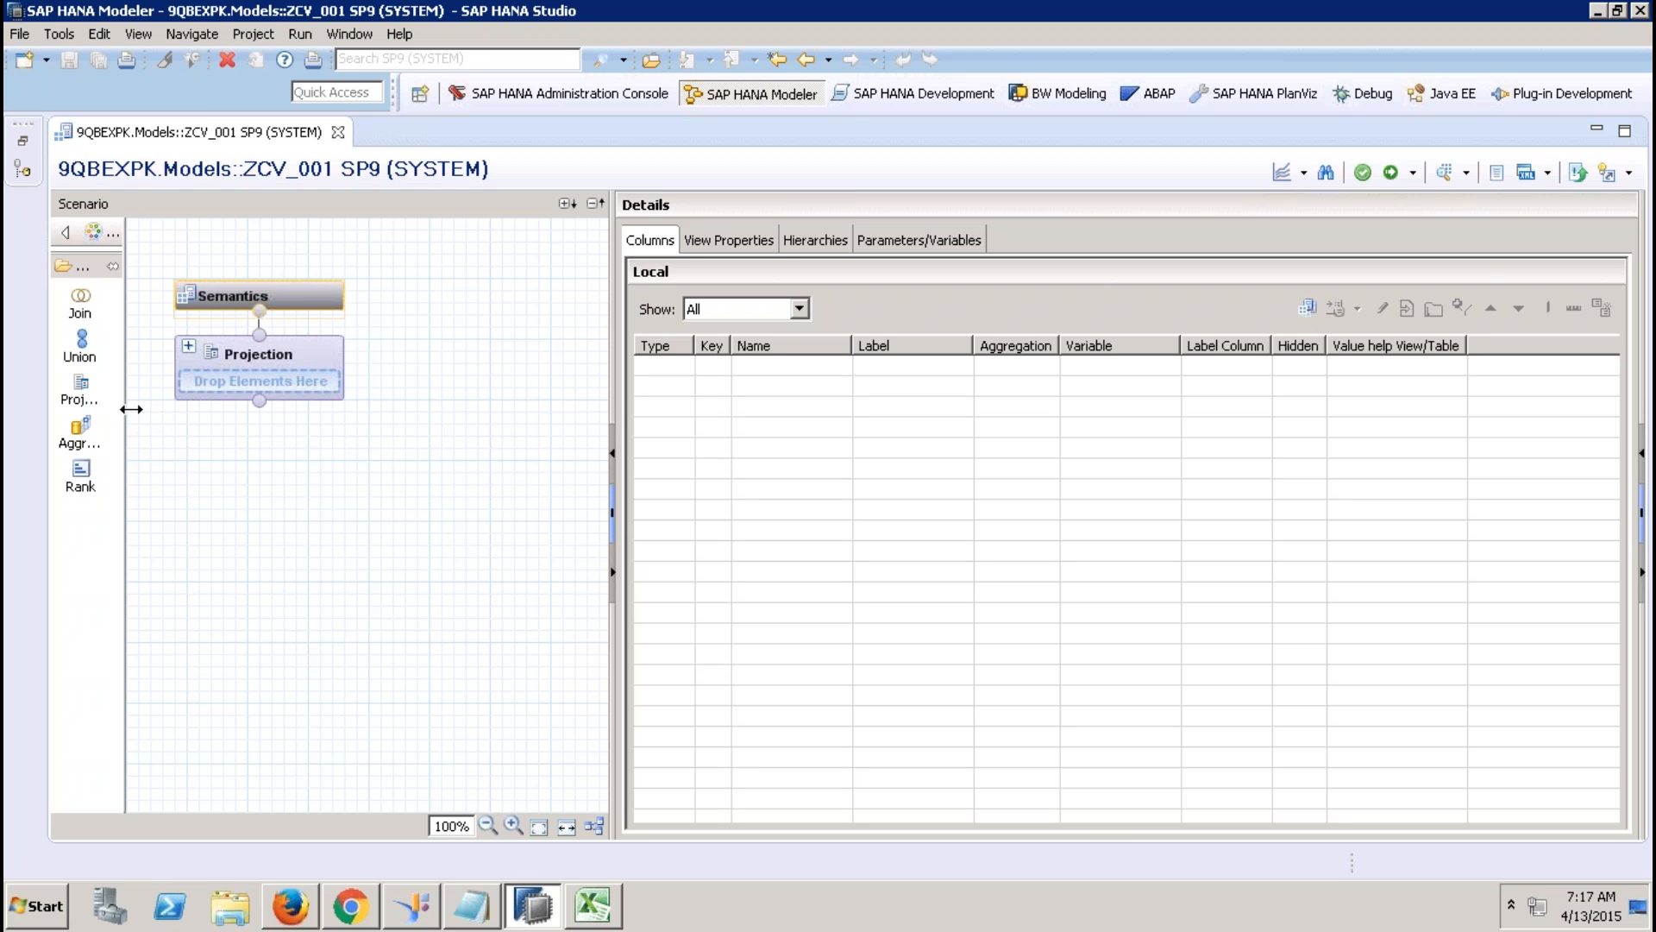
{"action": "left_click_drag", "start_coordinate": [125, 411], "coordinate": [183, 399]}
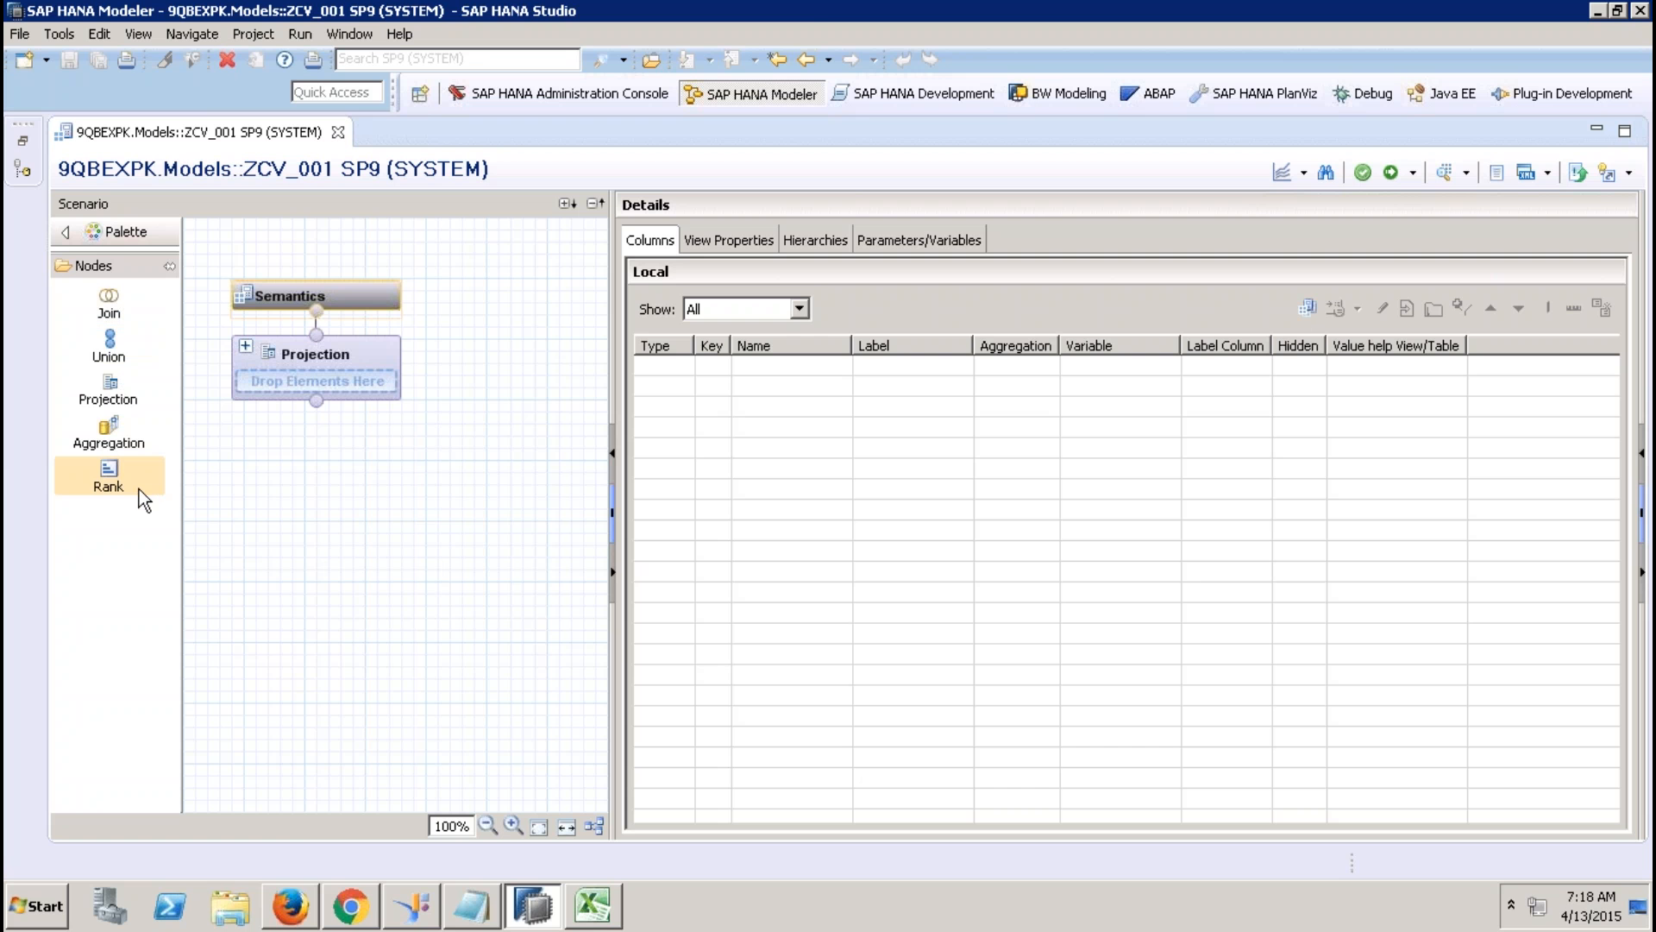
{"action": "mouse_move", "coordinate": [826, 4]}
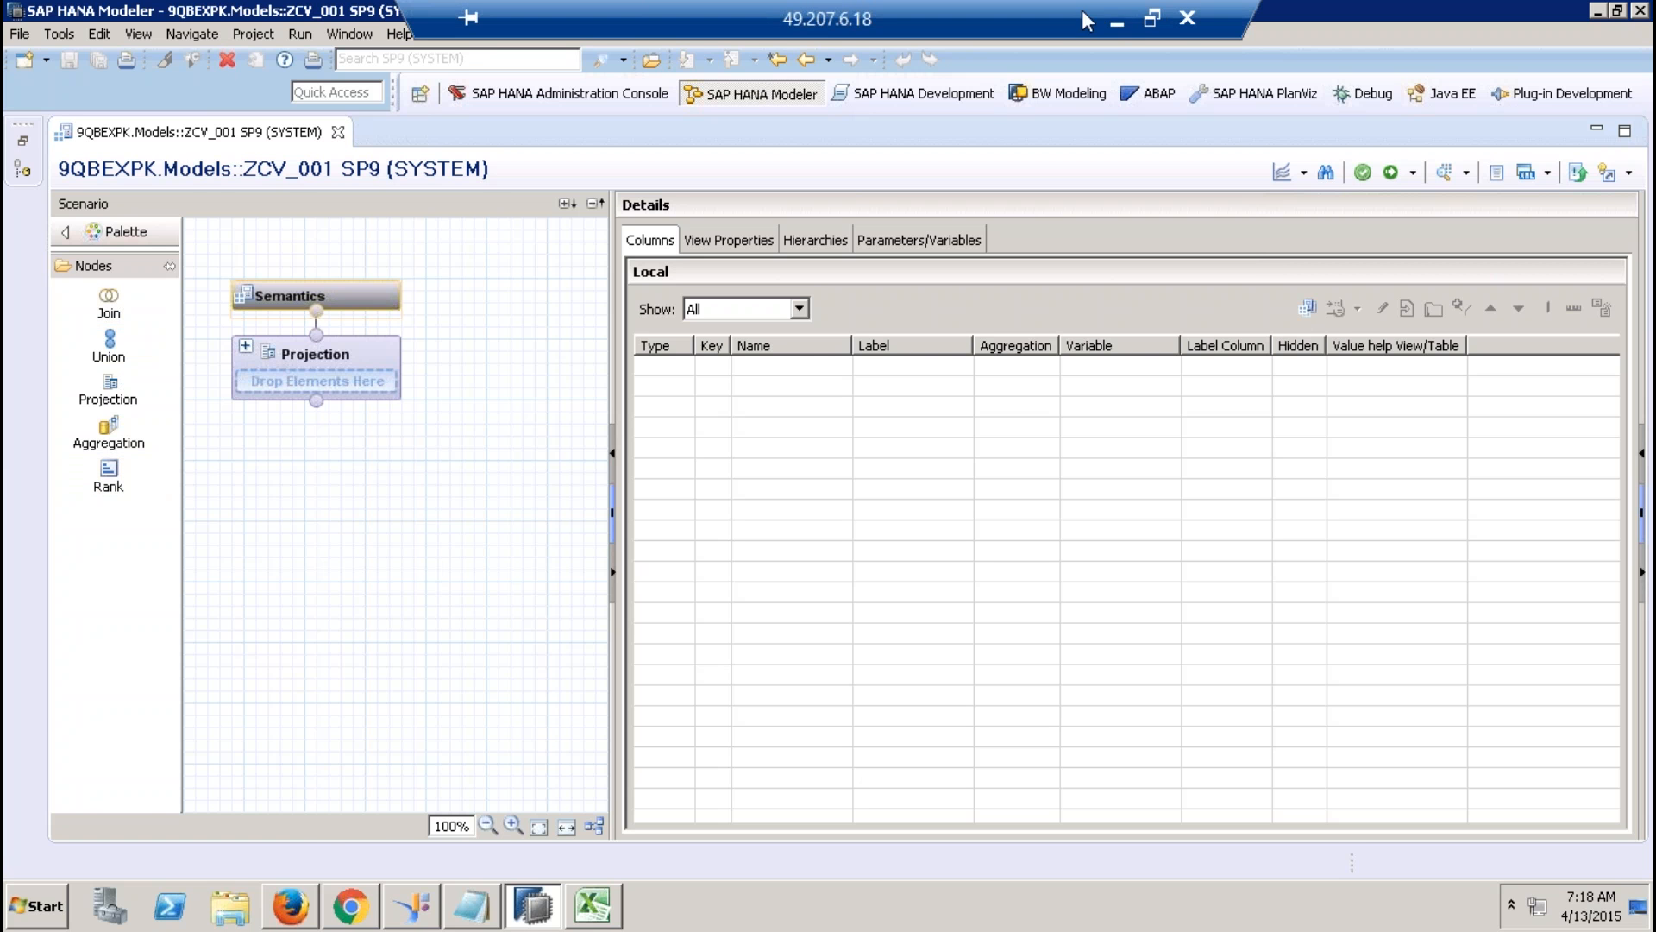
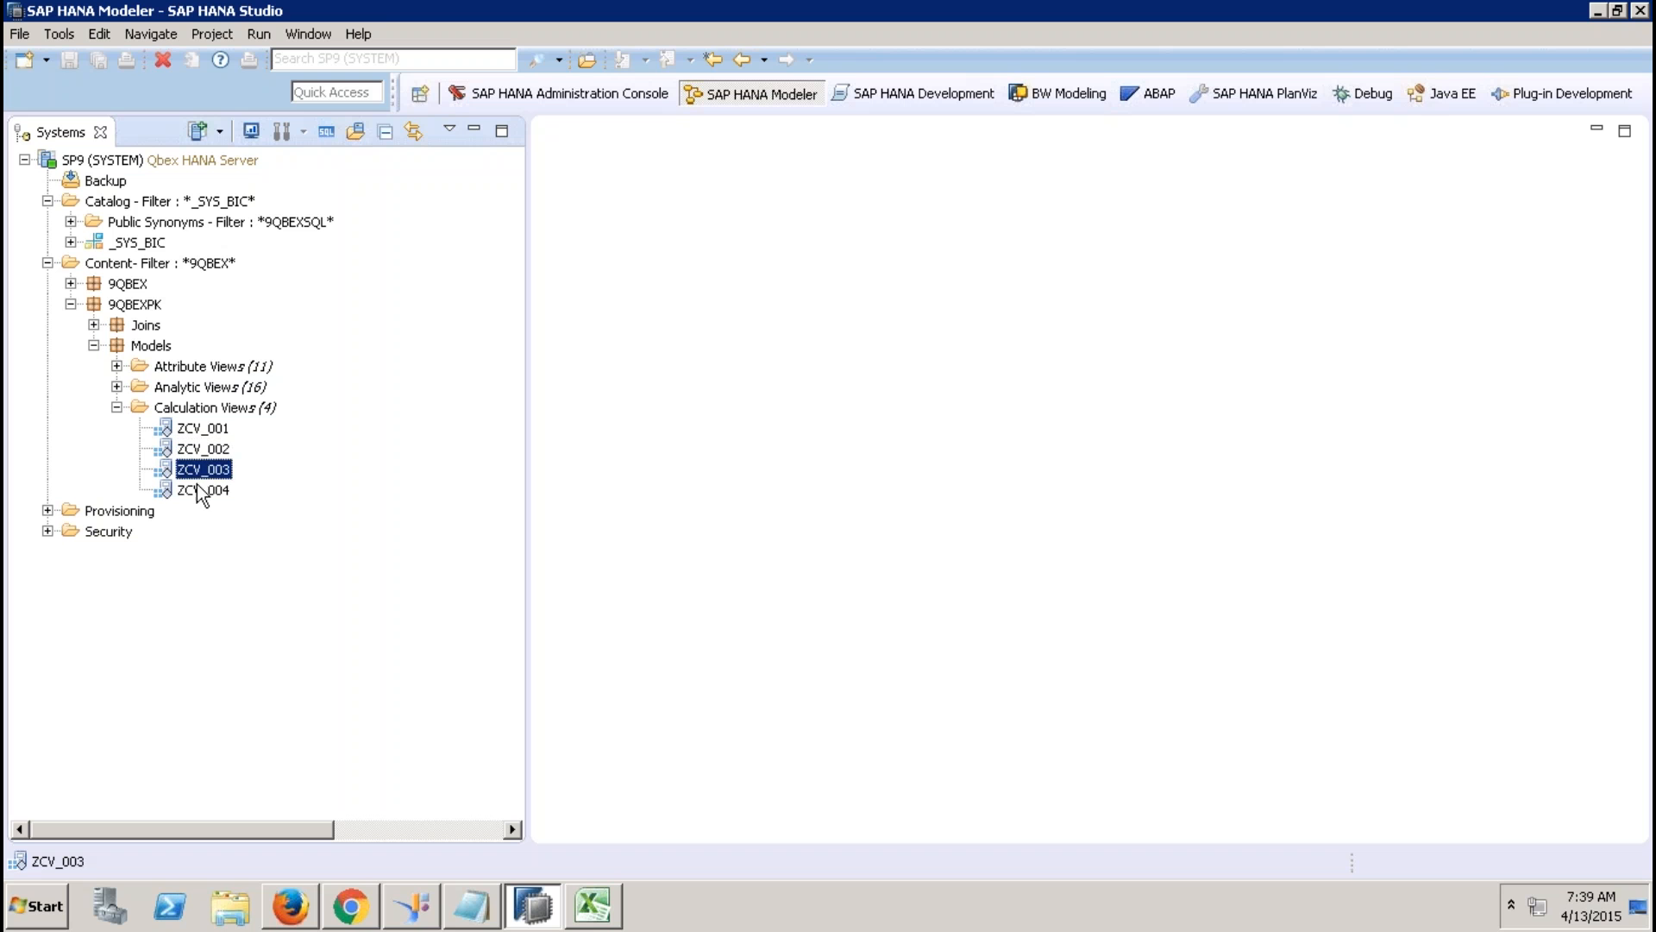
Select ZCV_004 and the Calculation Views folder, then list the package's 16 analytic views.
{"action": "left_click", "coordinate": [201, 490]}
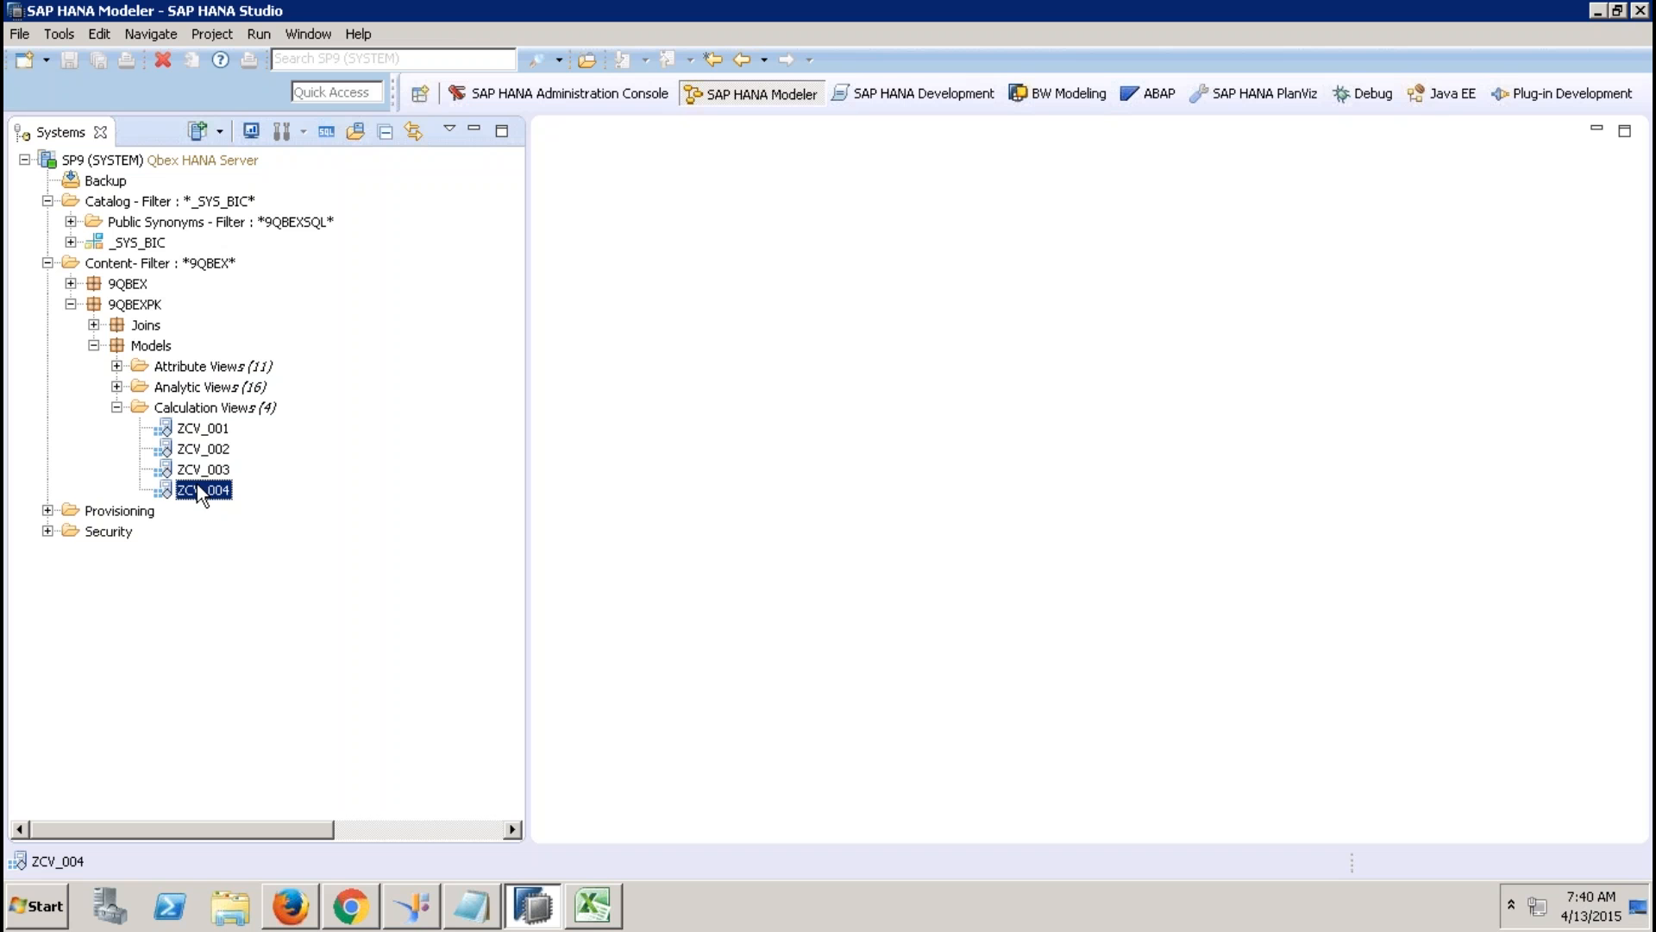
{"action": "left_click", "coordinate": [225, 413]}
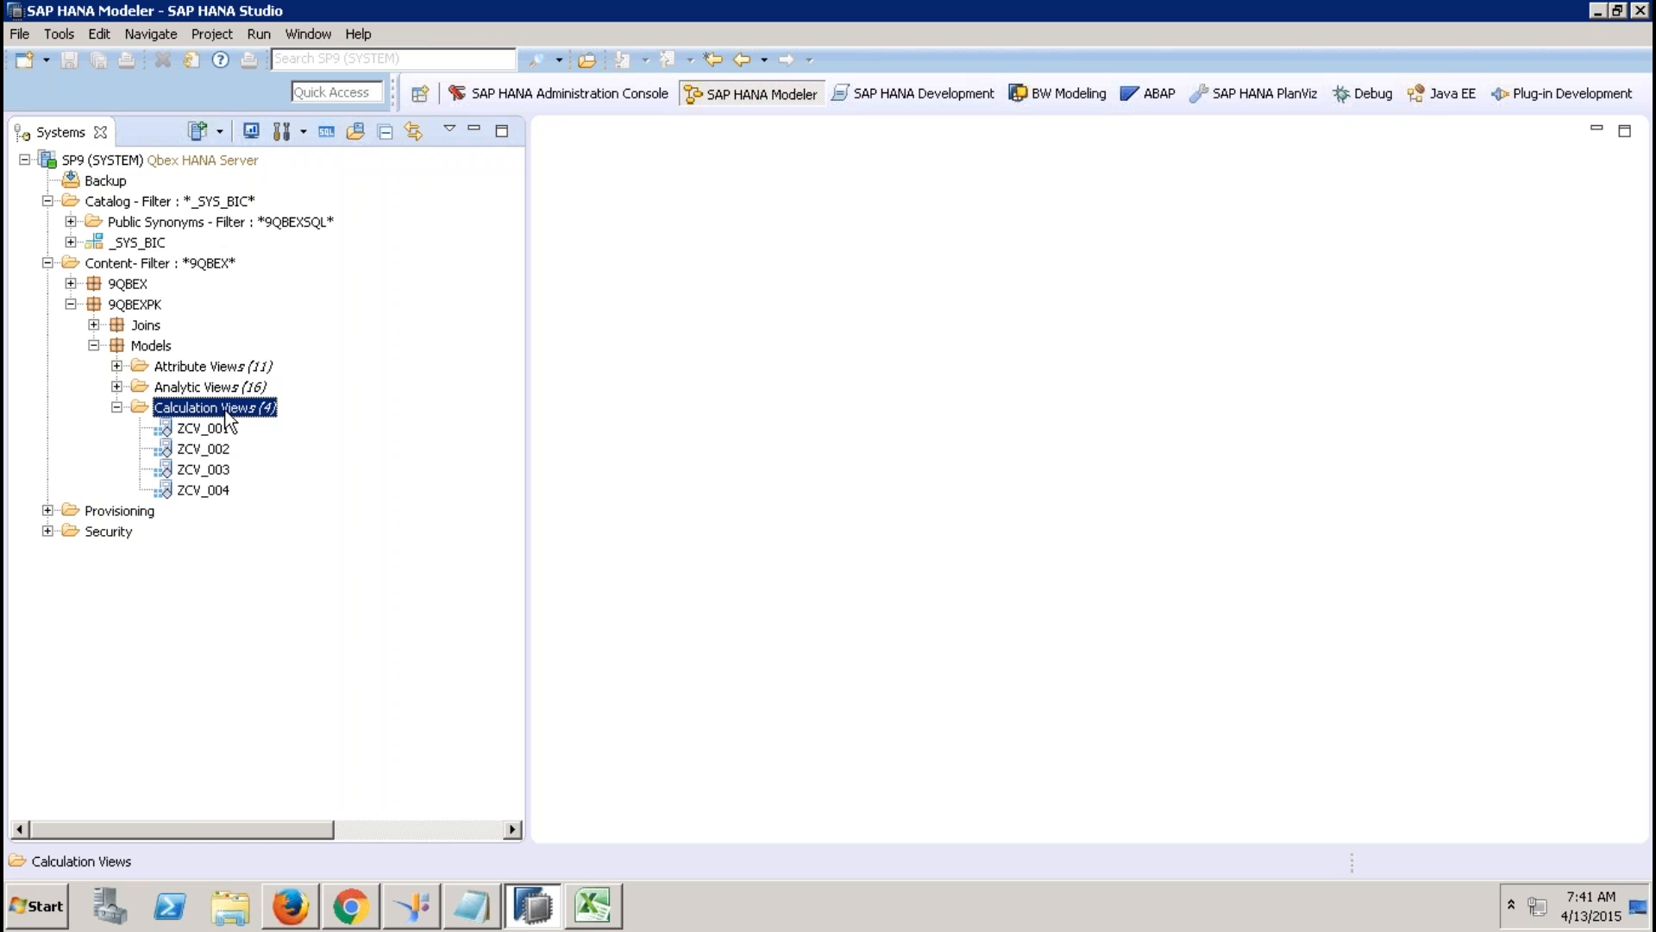
{"action": "left_click", "coordinate": [117, 386]}
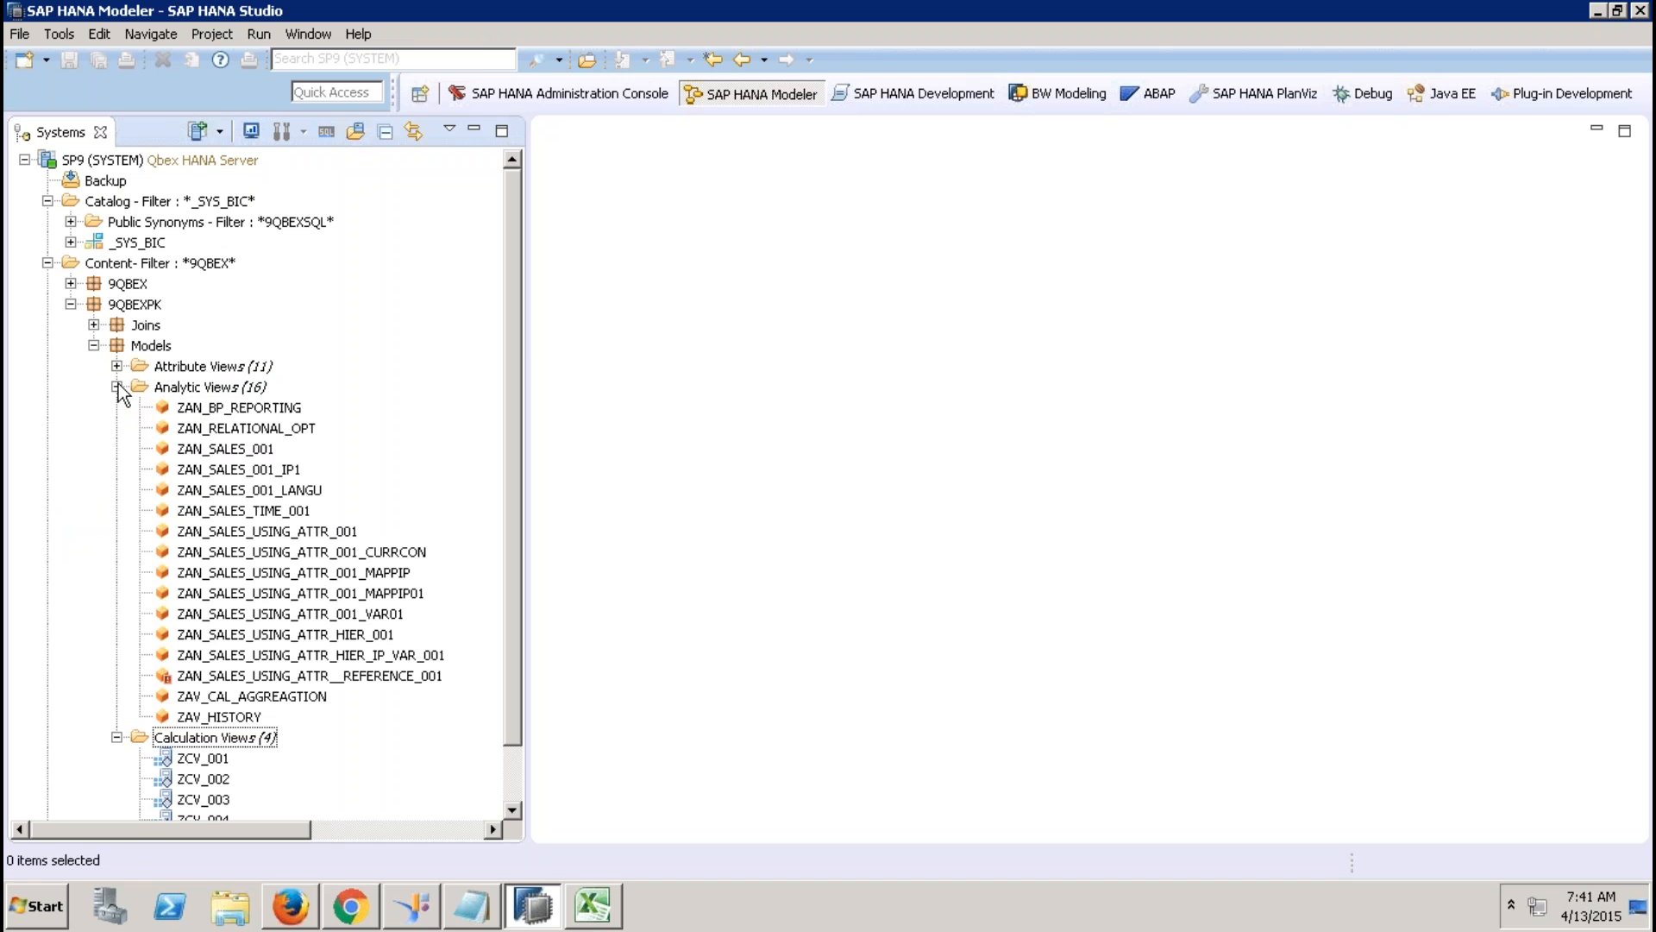
{"action": "double_click", "coordinate": [284, 411]}
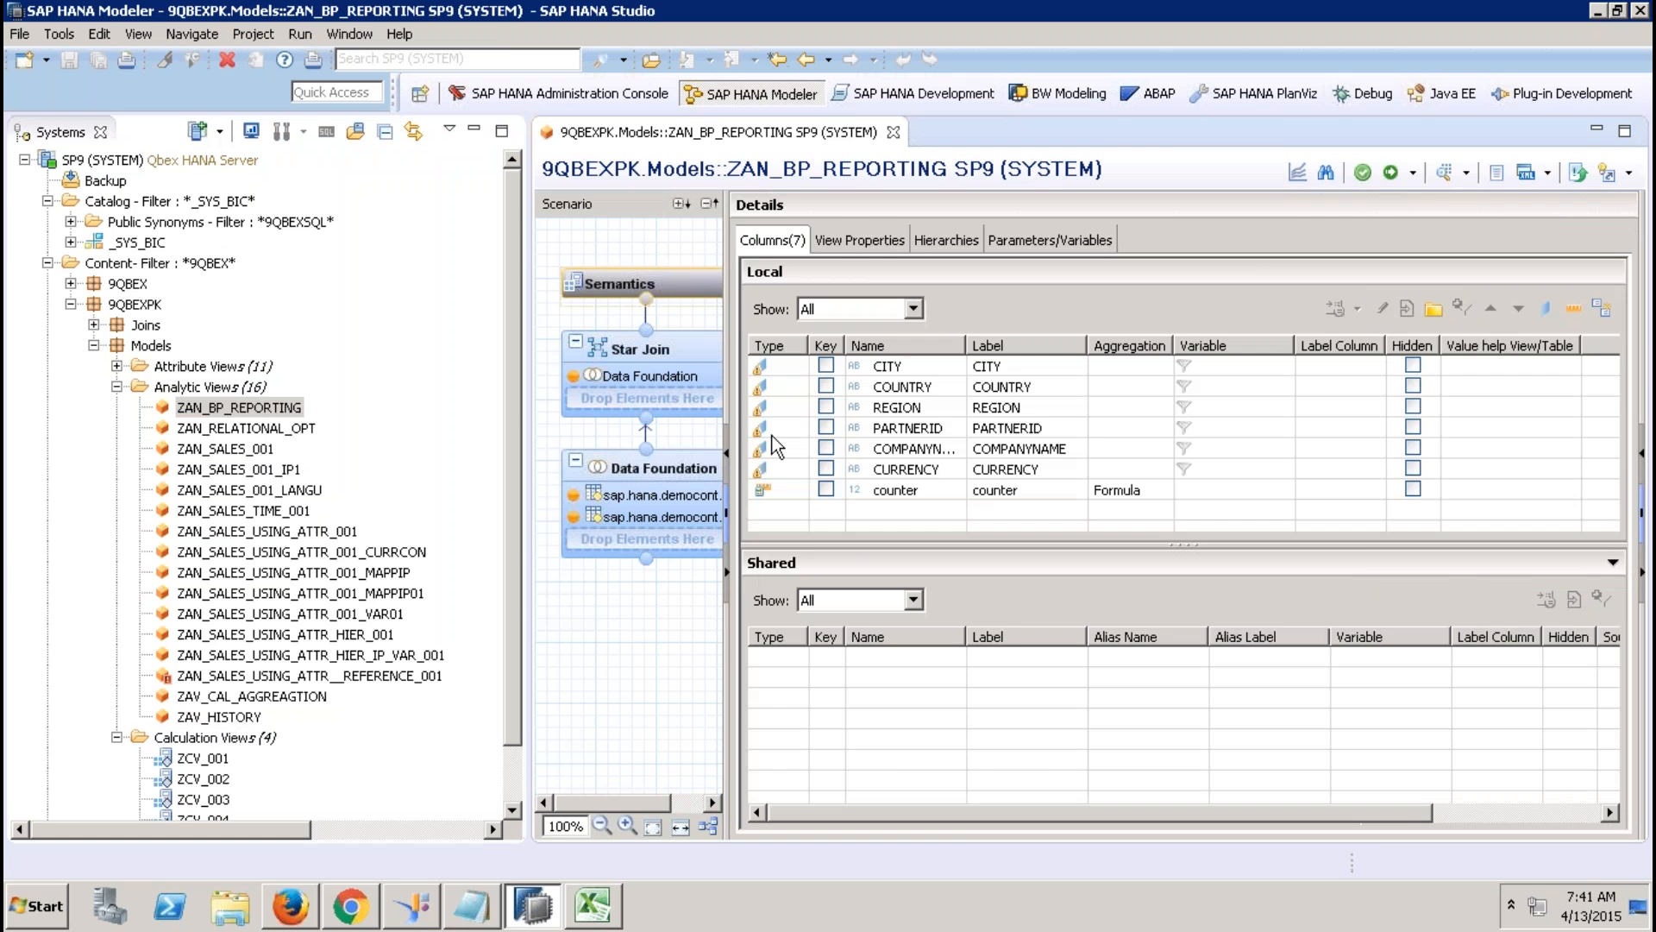
{"action": "left_click", "coordinate": [674, 475]}
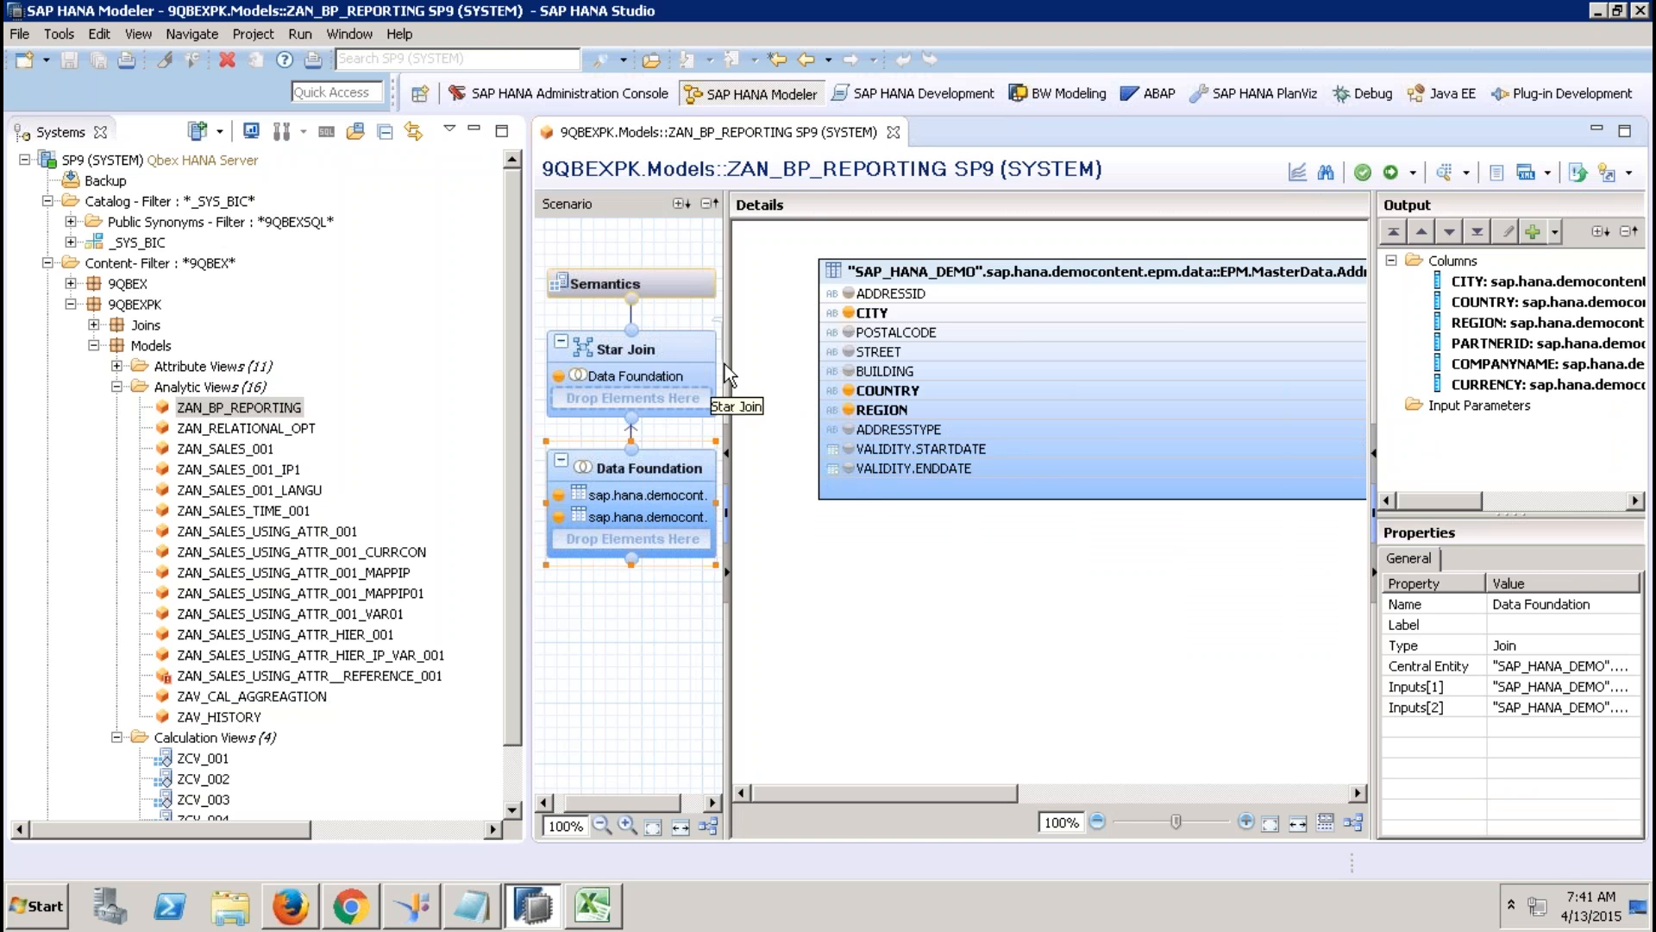
{"action": "left_click", "coordinate": [674, 359]}
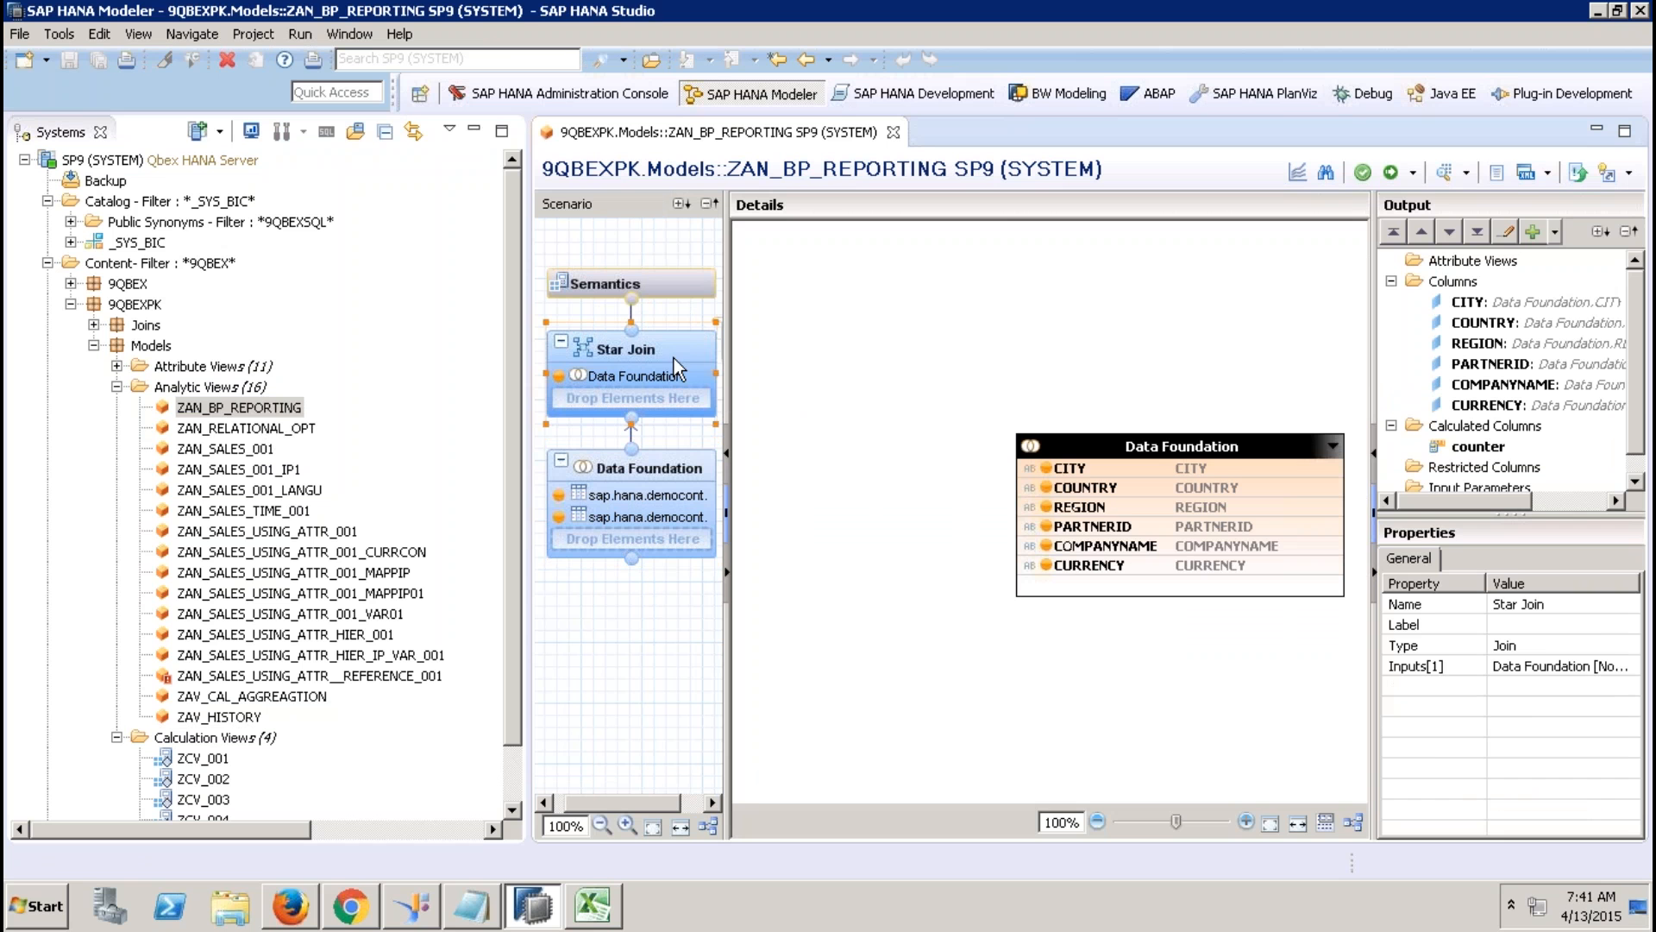
{"action": "left_click", "coordinate": [1478, 446]}
{"action": "left_click", "coordinate": [676, 274]}
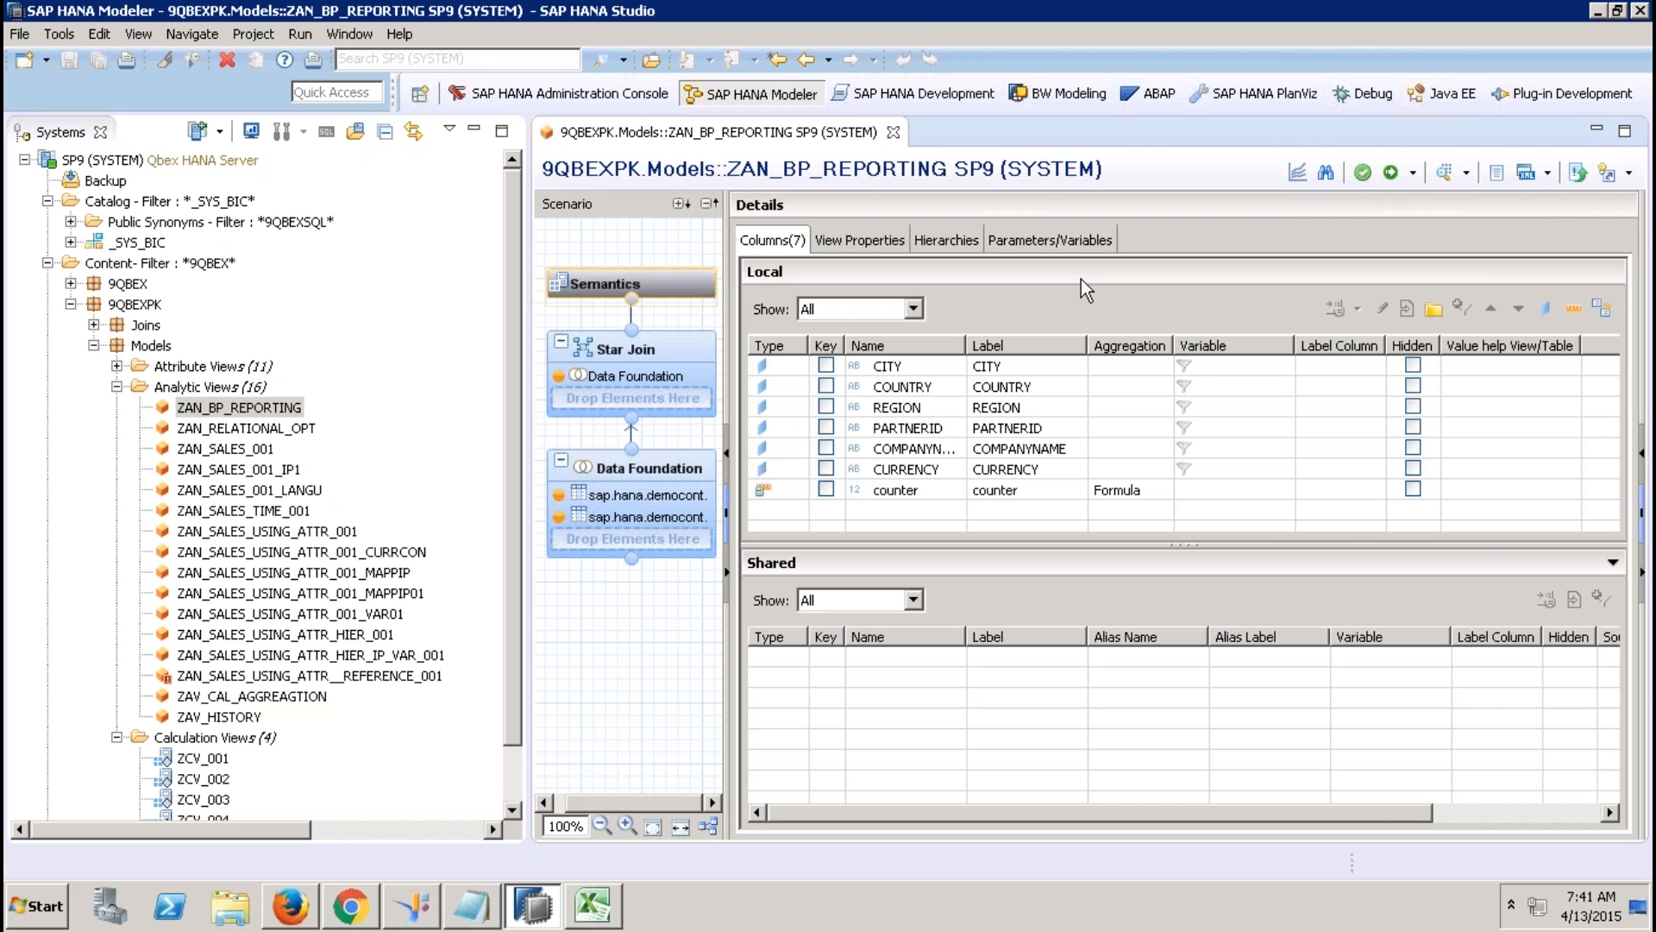
{"action": "left_click", "coordinate": [644, 479]}
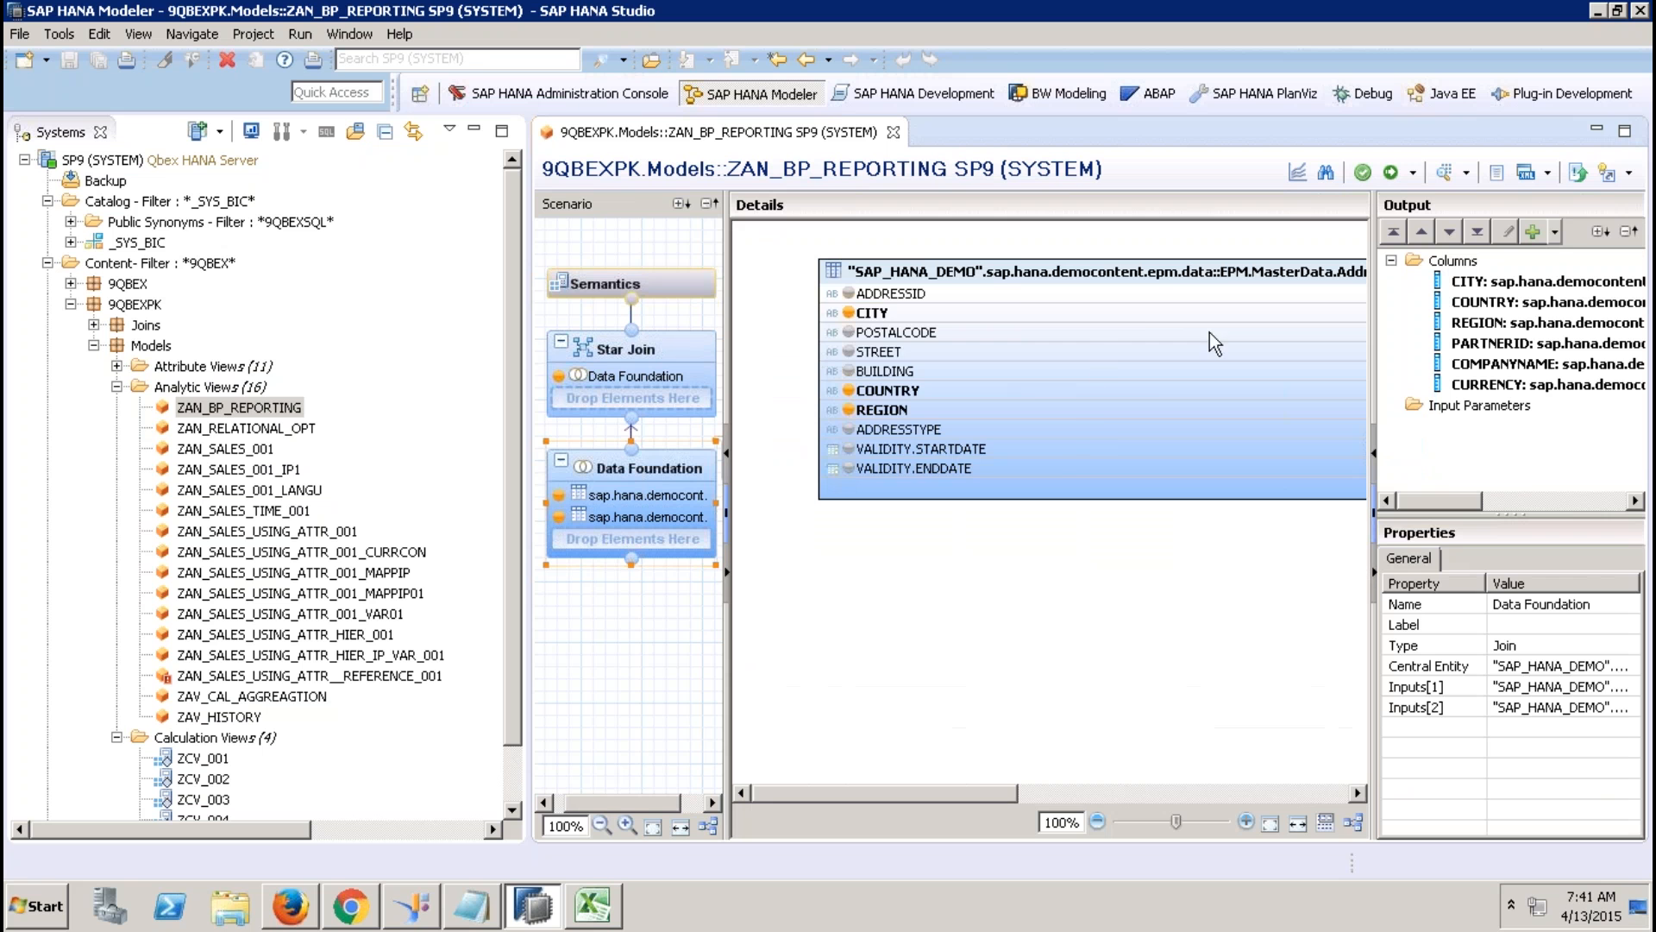
{"action": "left_click", "coordinate": [1106, 787]}
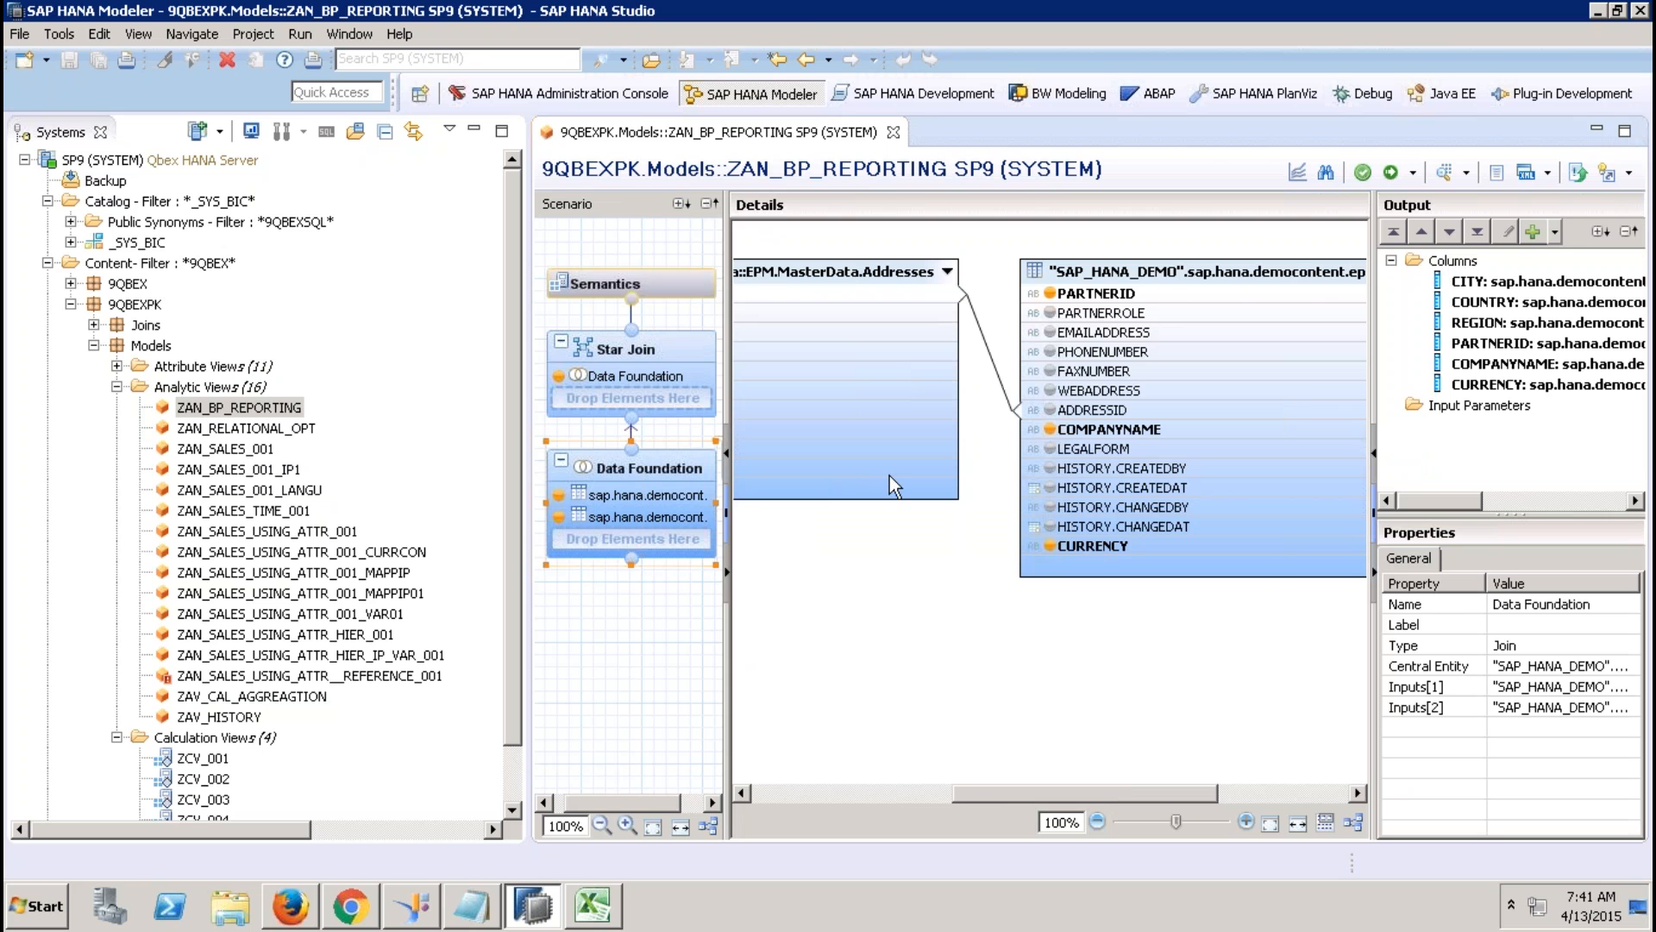
{"action": "left_click", "coordinate": [685, 371]}
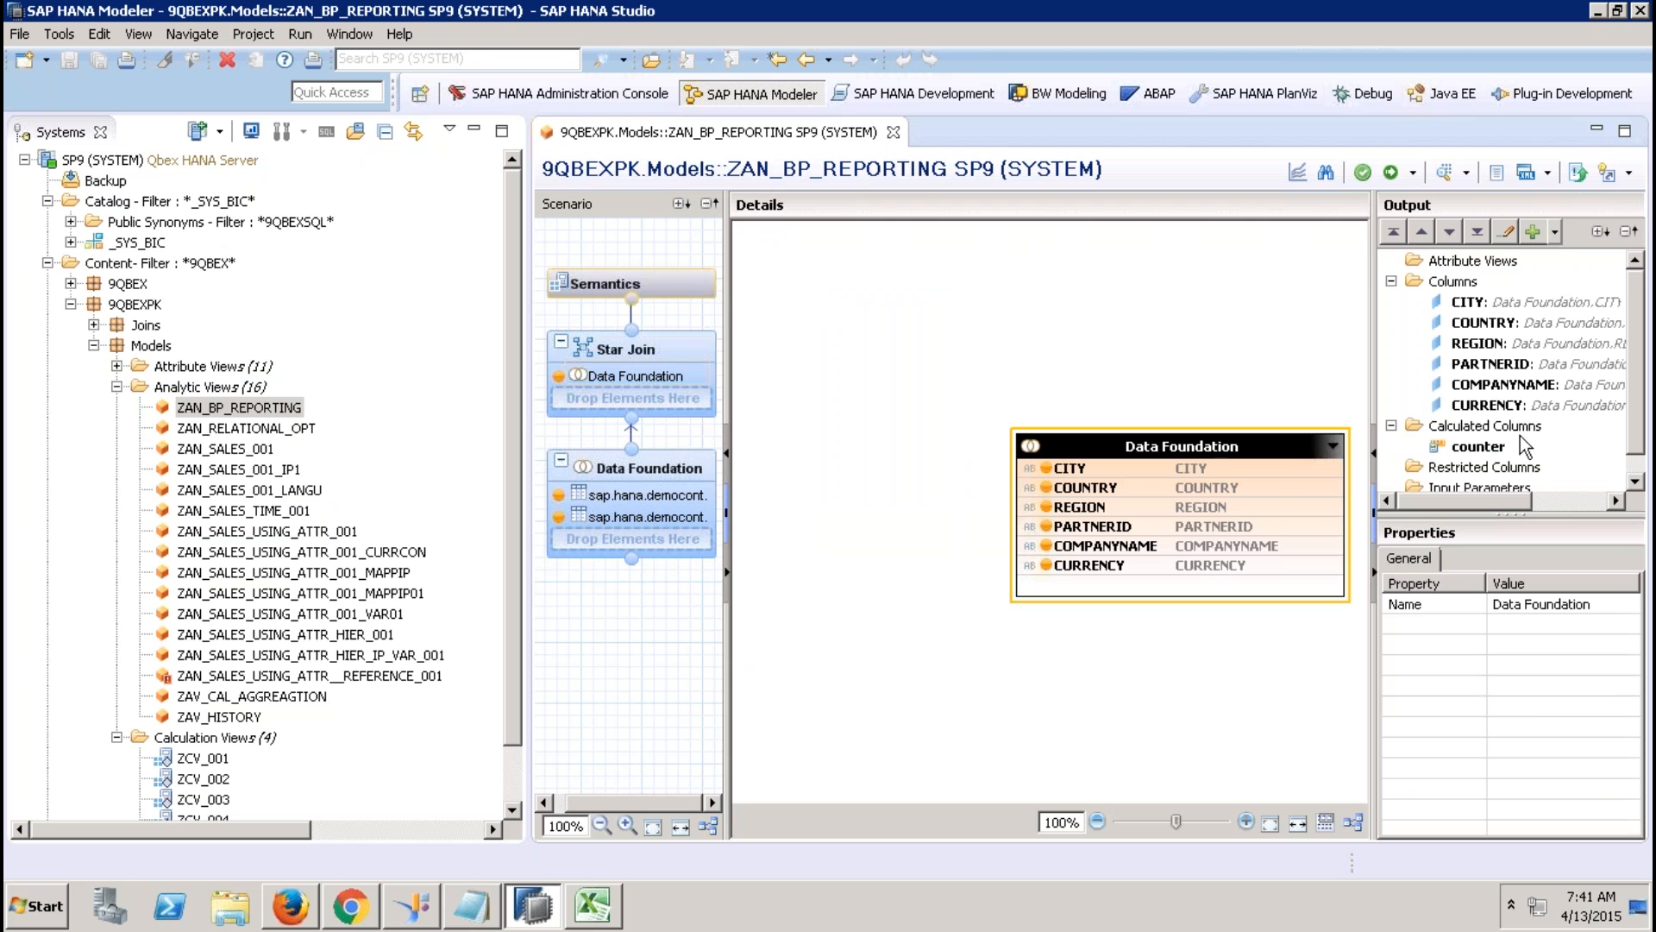
{"action": "left_click", "coordinate": [1391, 281]}
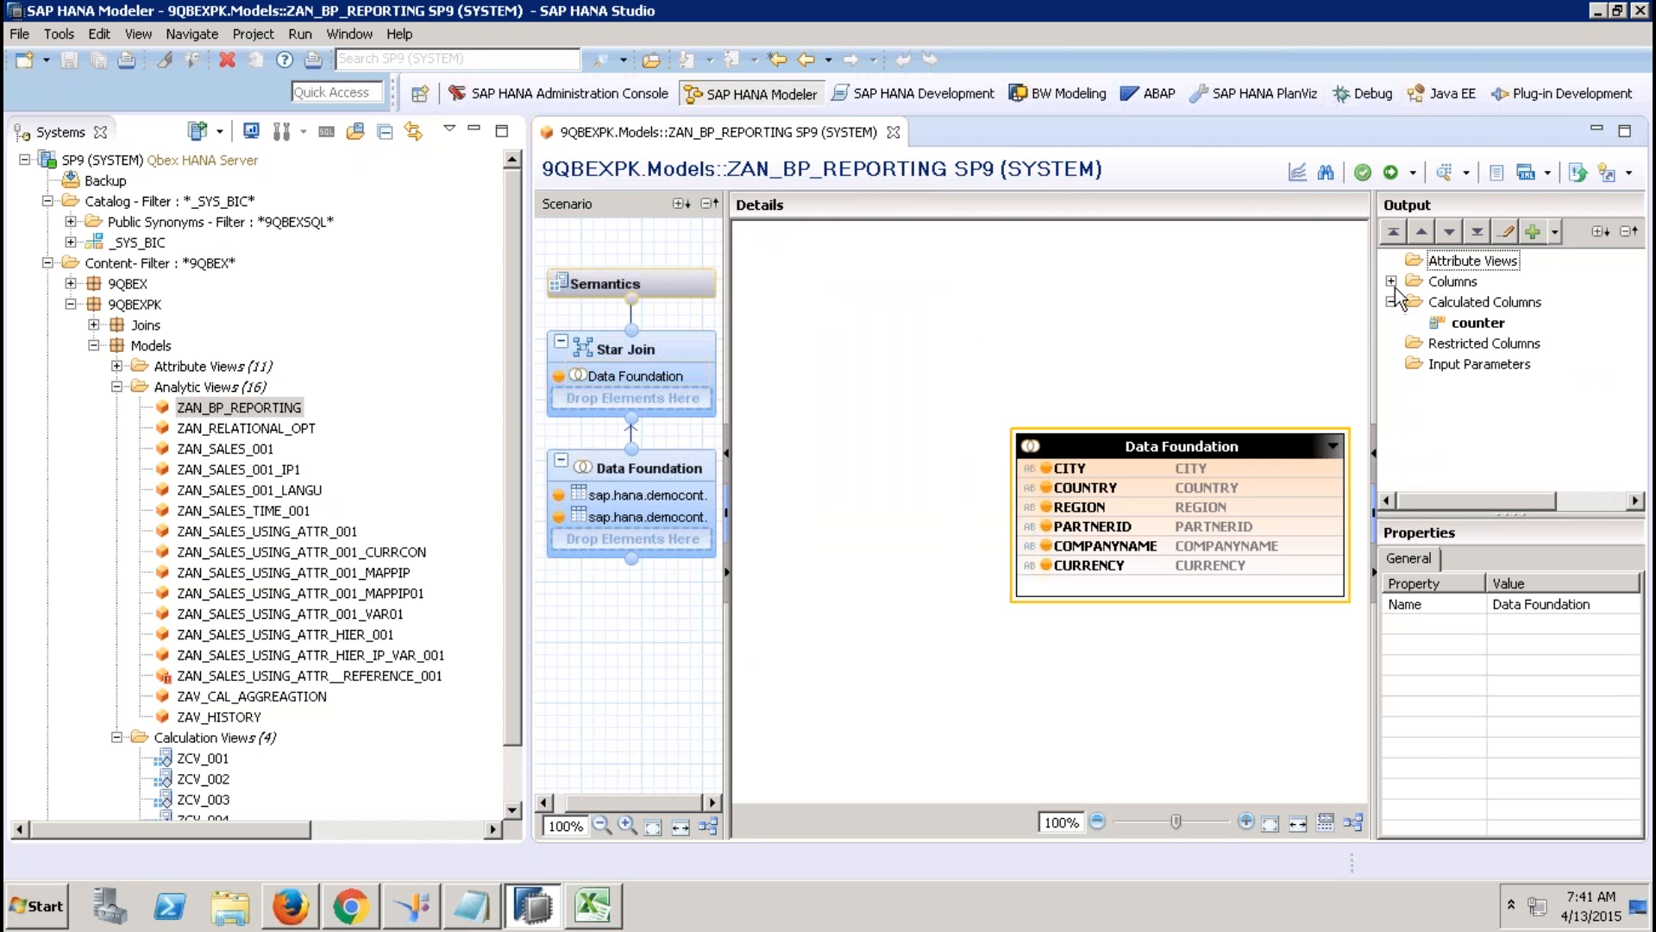
{"action": "left_click", "coordinate": [1480, 303]}
{"action": "left_click", "coordinate": [1483, 326]}
{"action": "double_click", "coordinate": [1480, 324]}
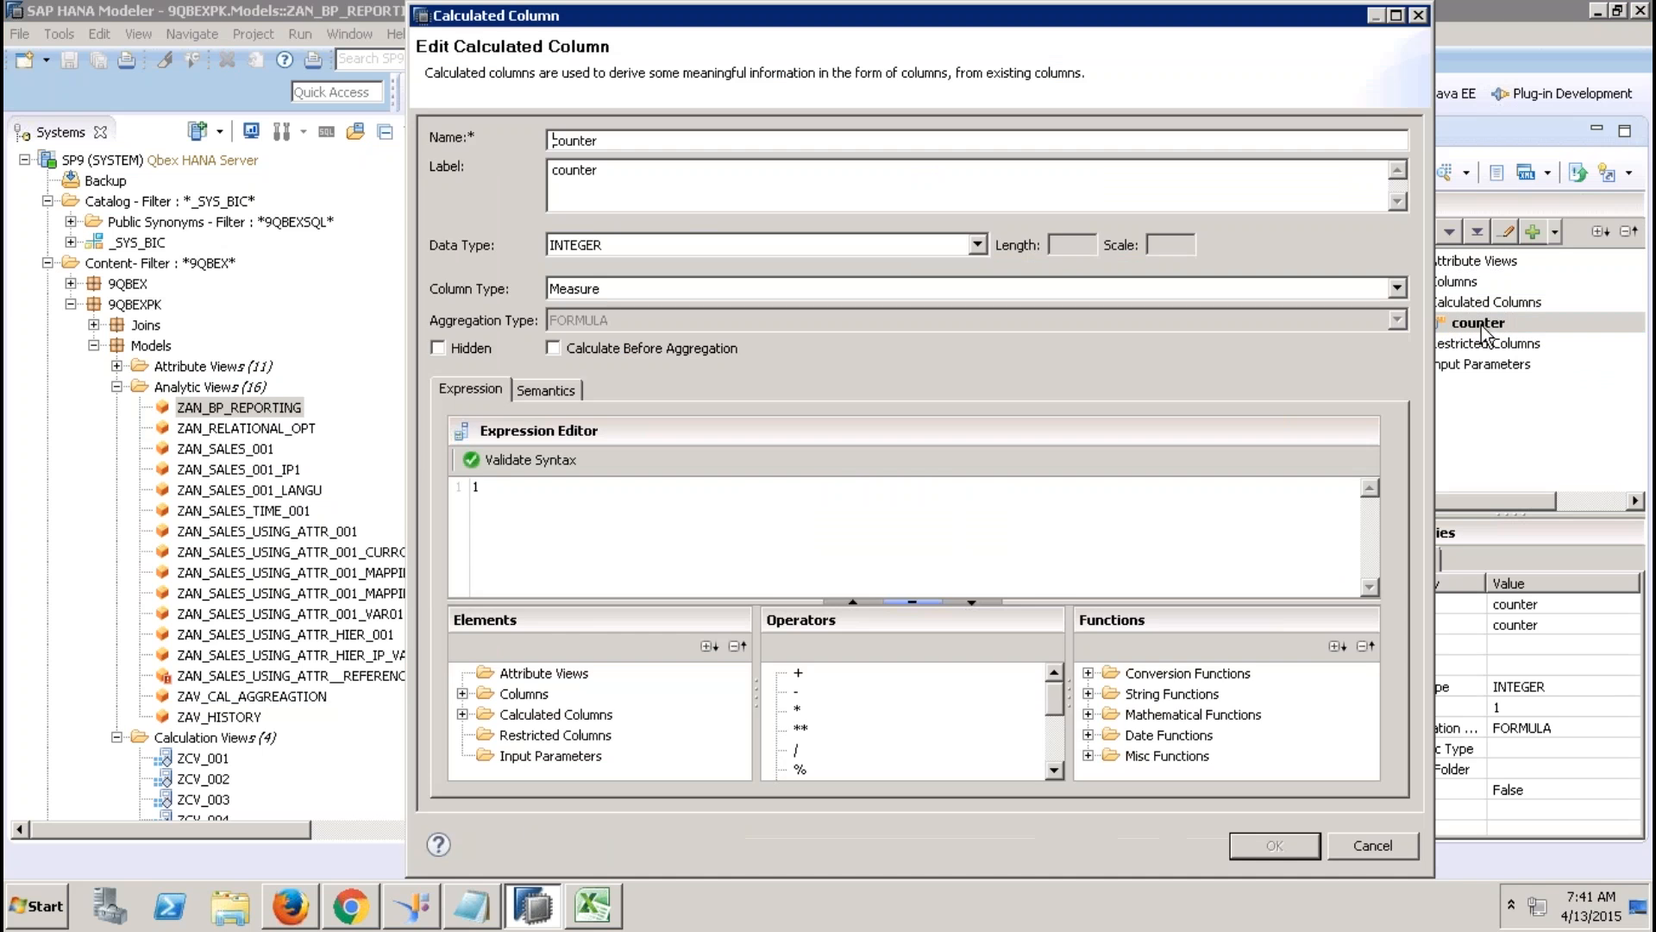
{"action": "left_click", "coordinate": [1360, 854]}
{"action": "left_click", "coordinate": [671, 279]}
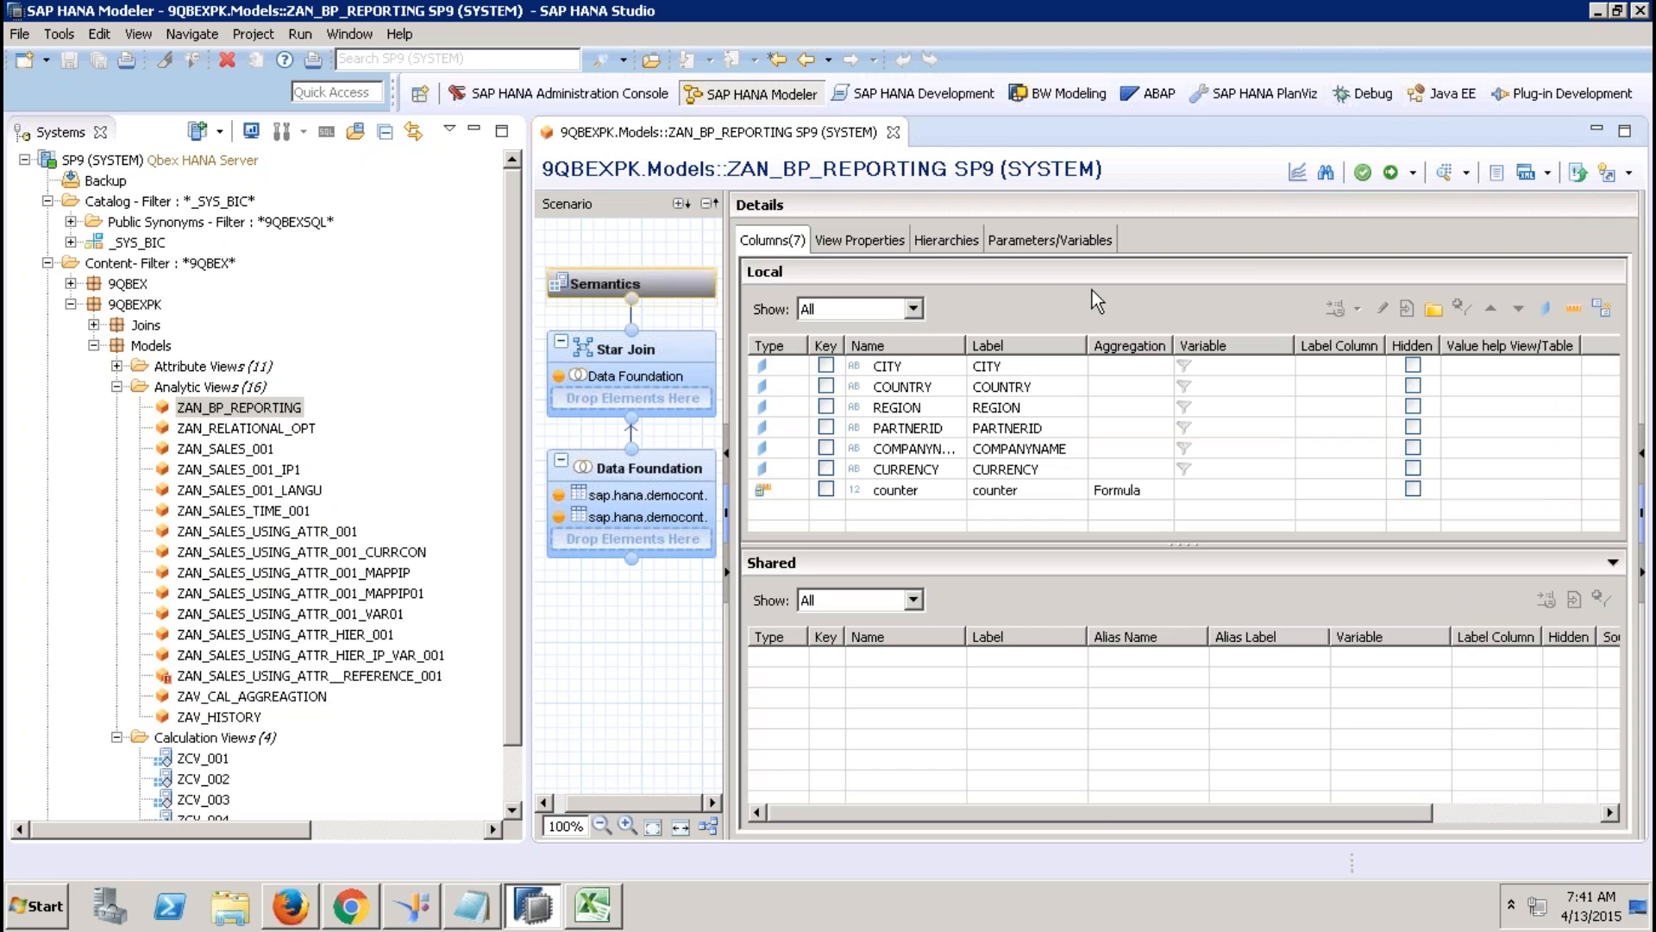
{"action": "left_click", "coordinate": [860, 241]}
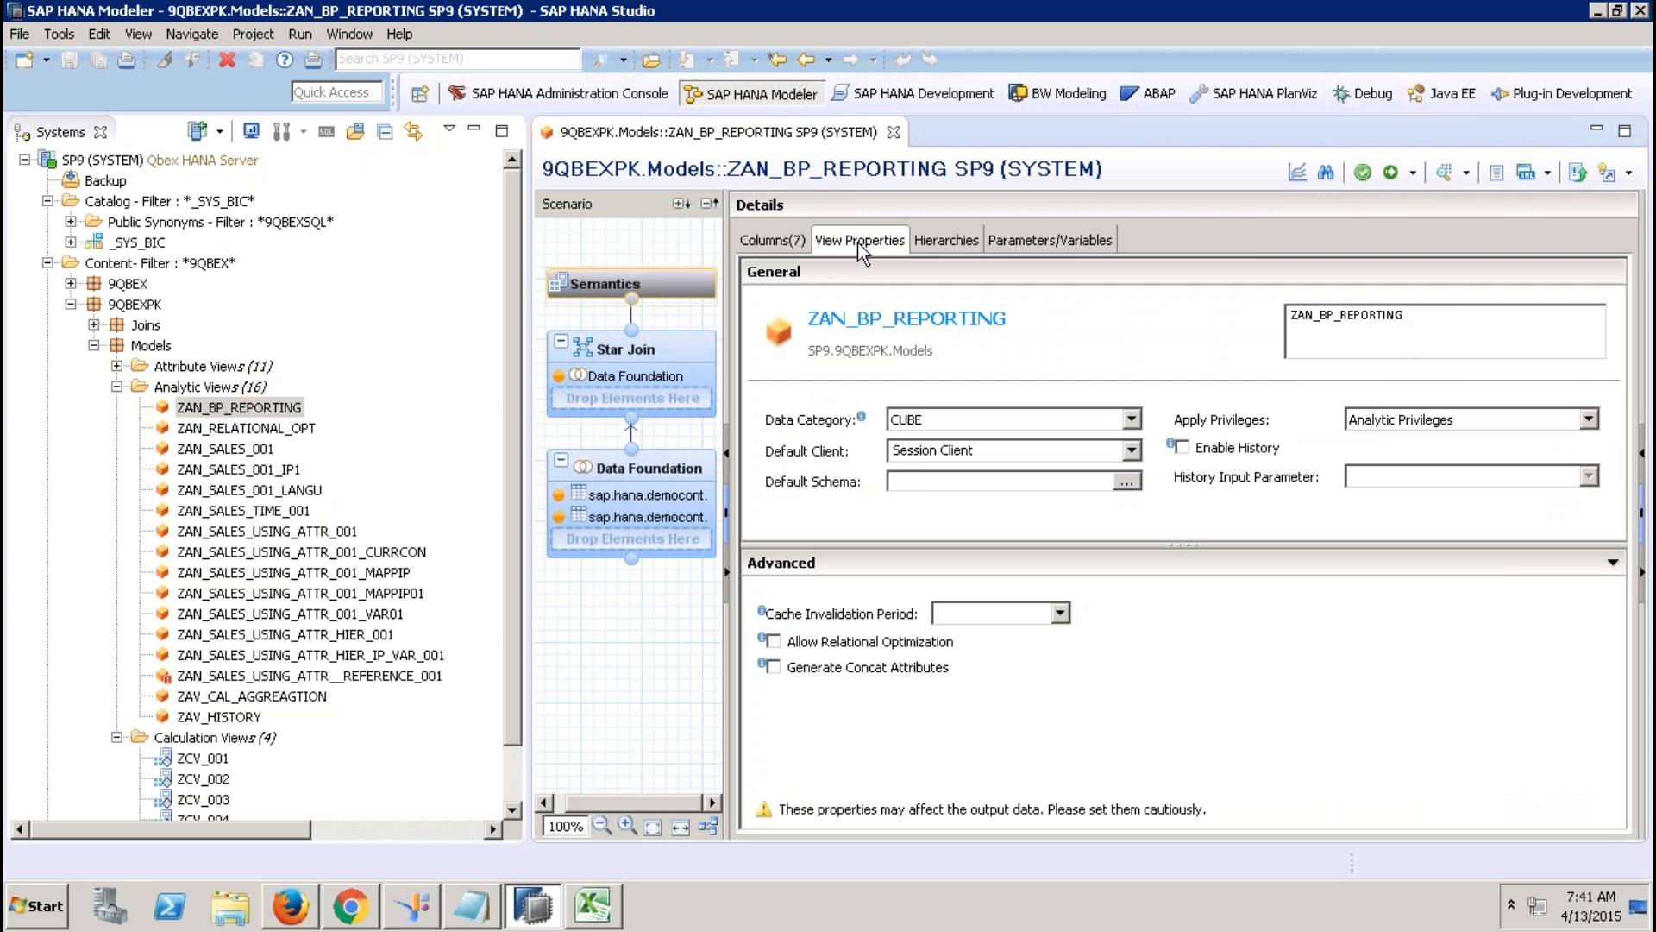
{"action": "left_click", "coordinate": [893, 132]}
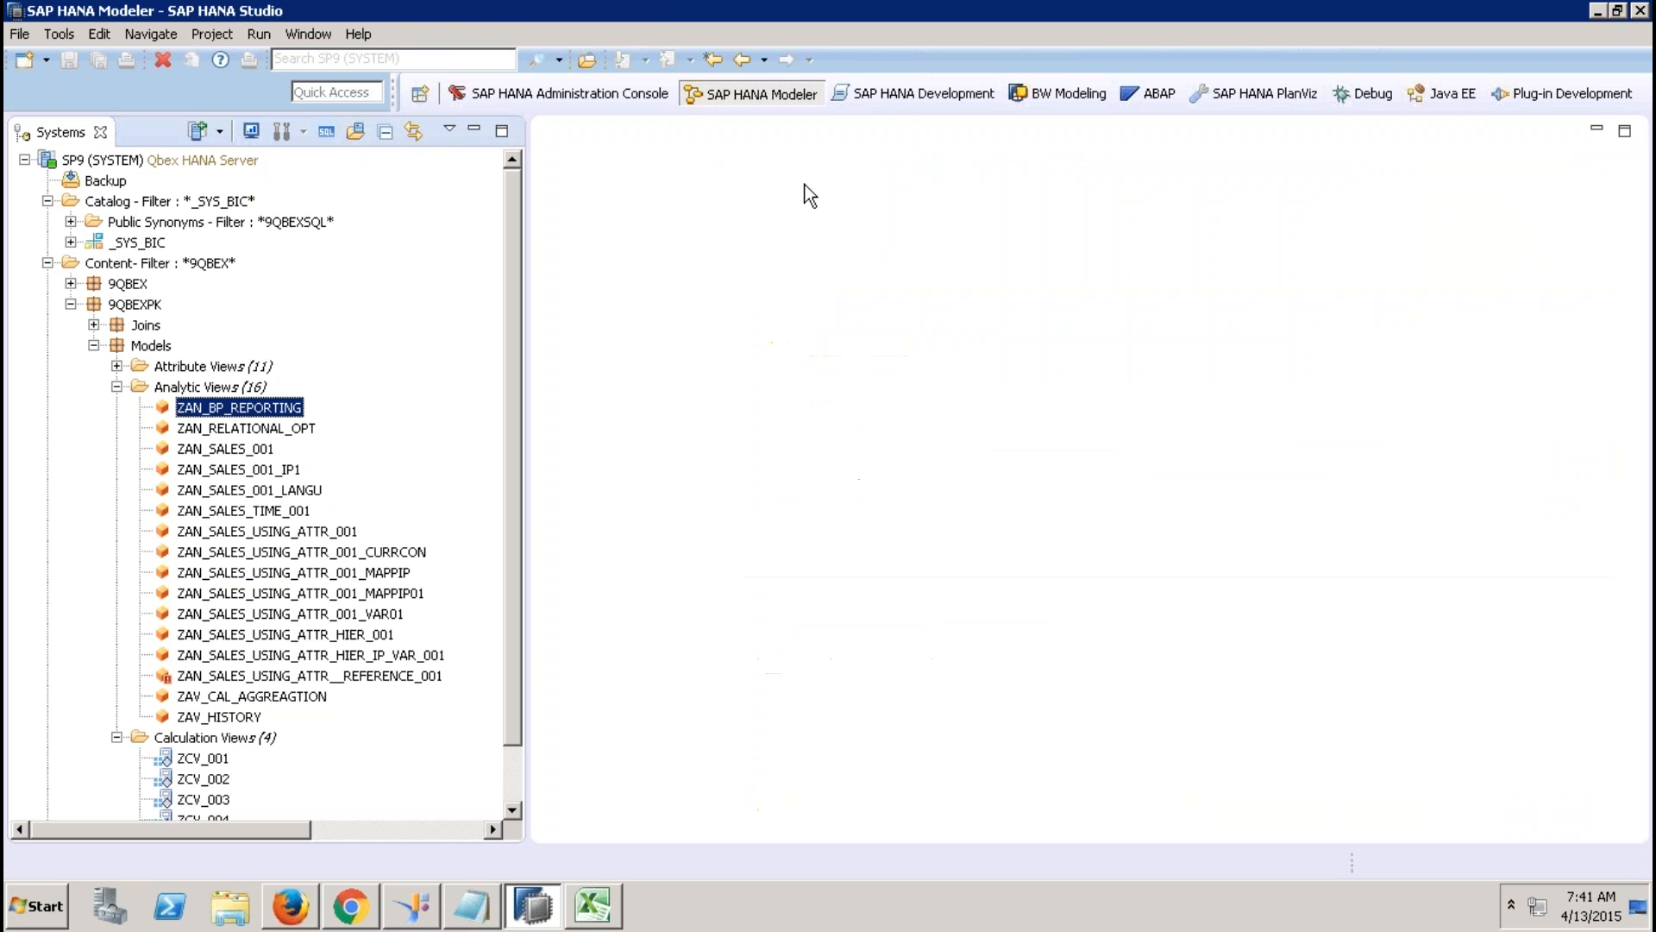
Collapse Analytic Views and select the Calculation Views folder holding ZCV_001 through ZCV_004.
{"action": "left_click", "coordinate": [117, 387]}
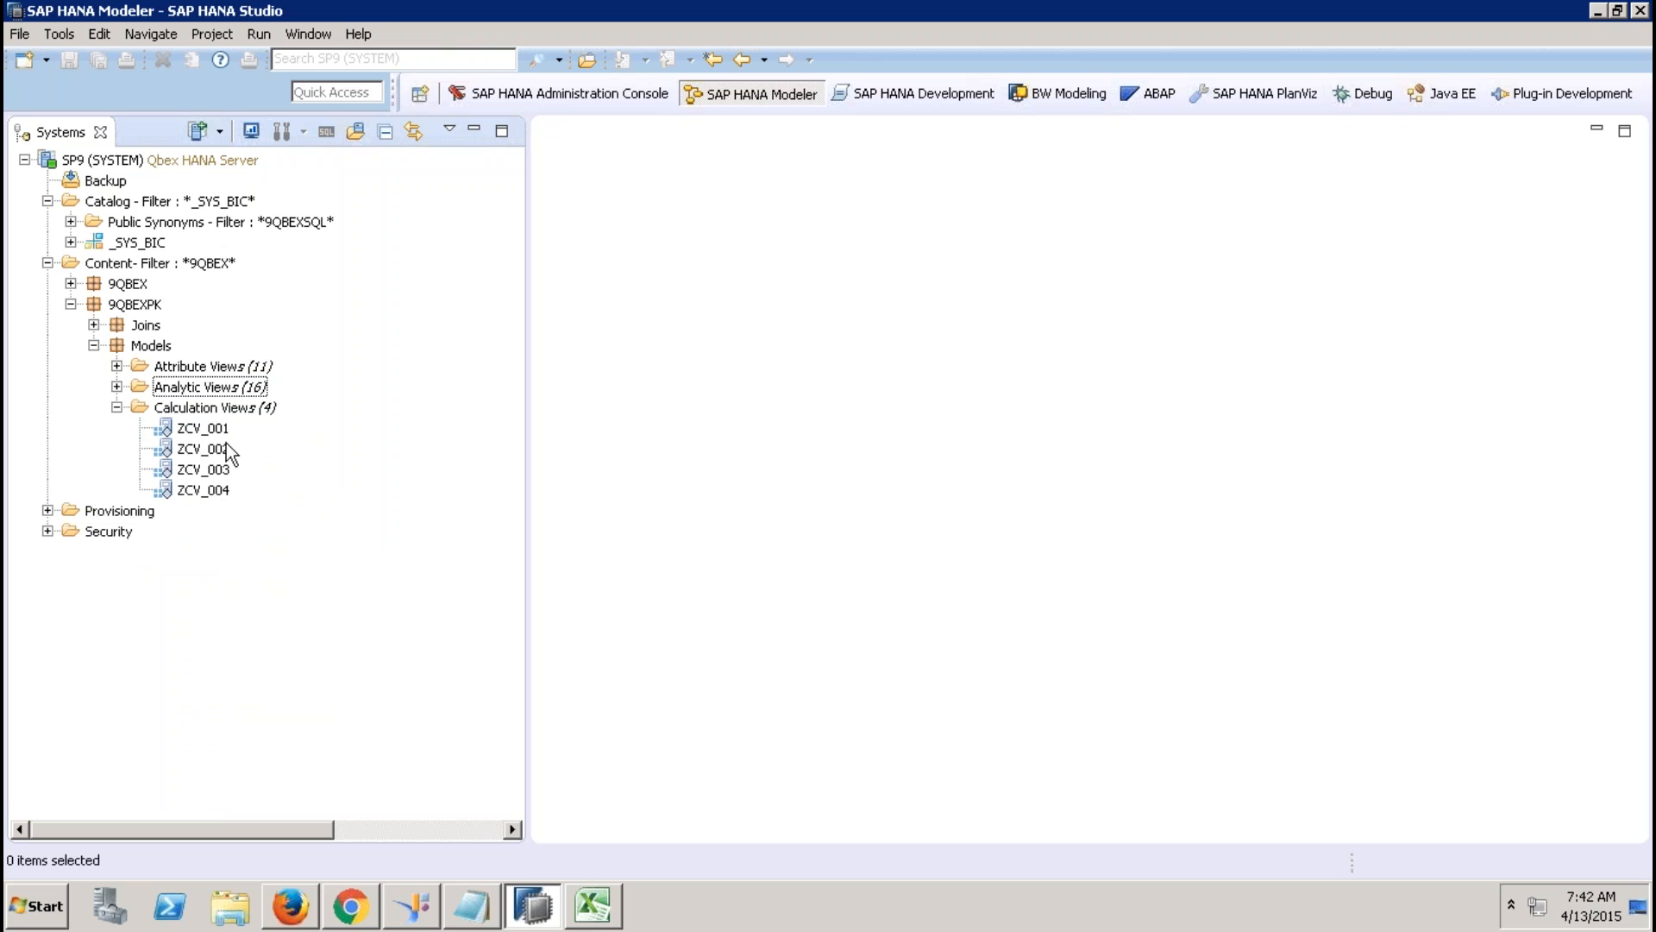
{"action": "left_click", "coordinate": [231, 411]}
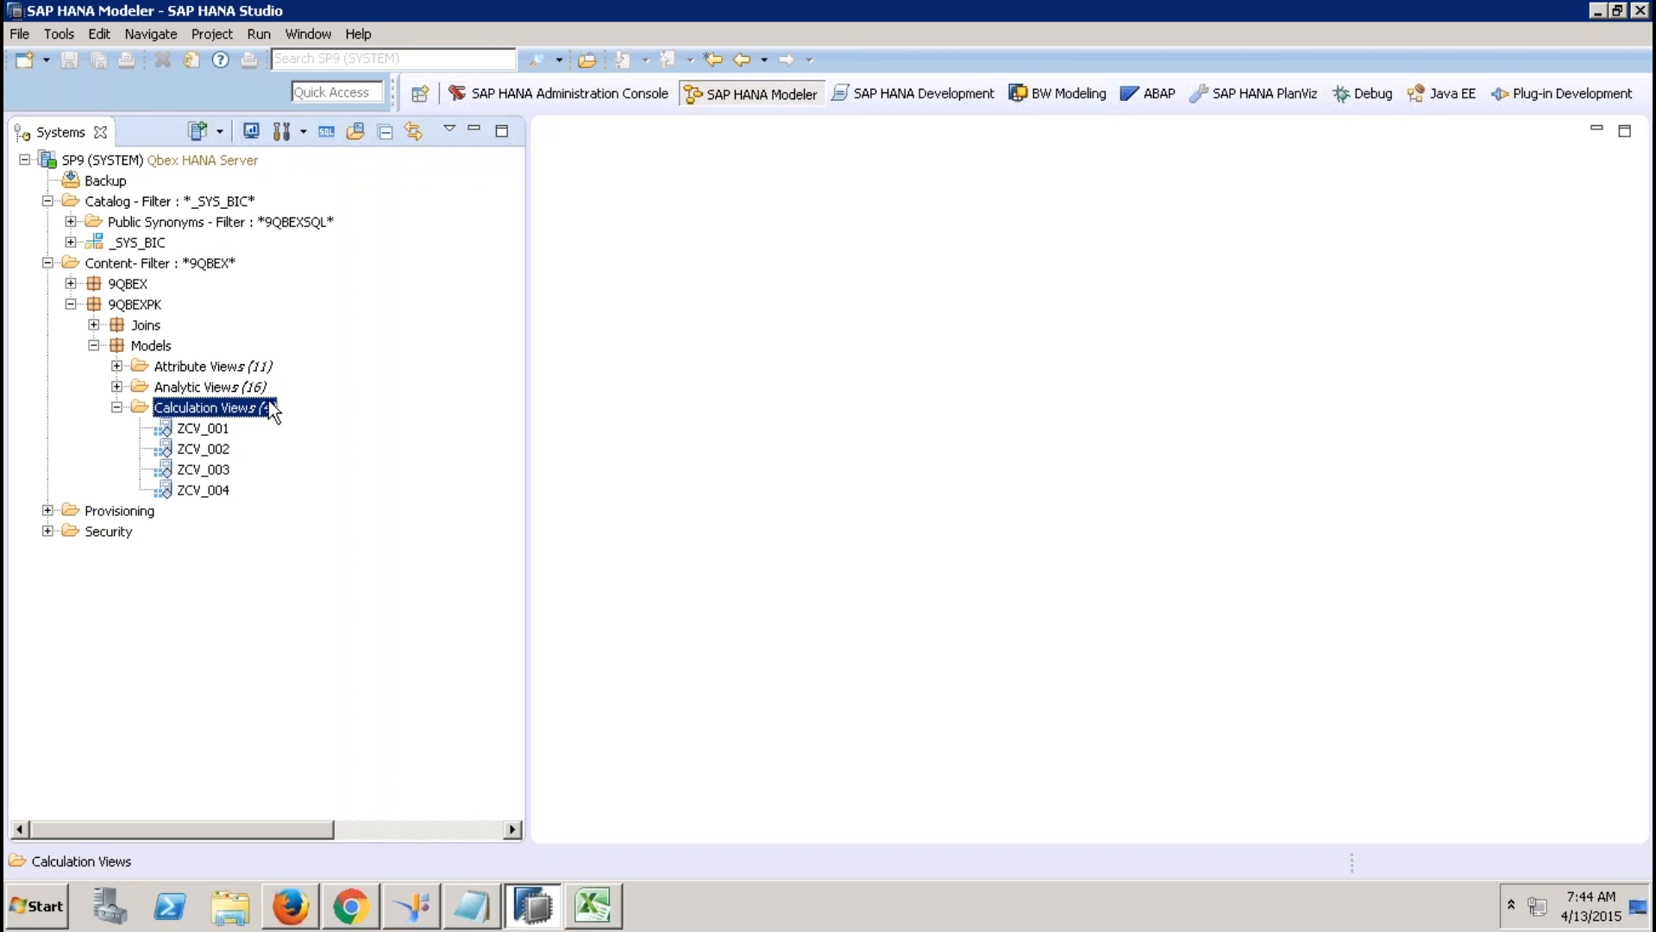
{"action": "left_click", "coordinate": [263, 412], "text": "ctrl"}
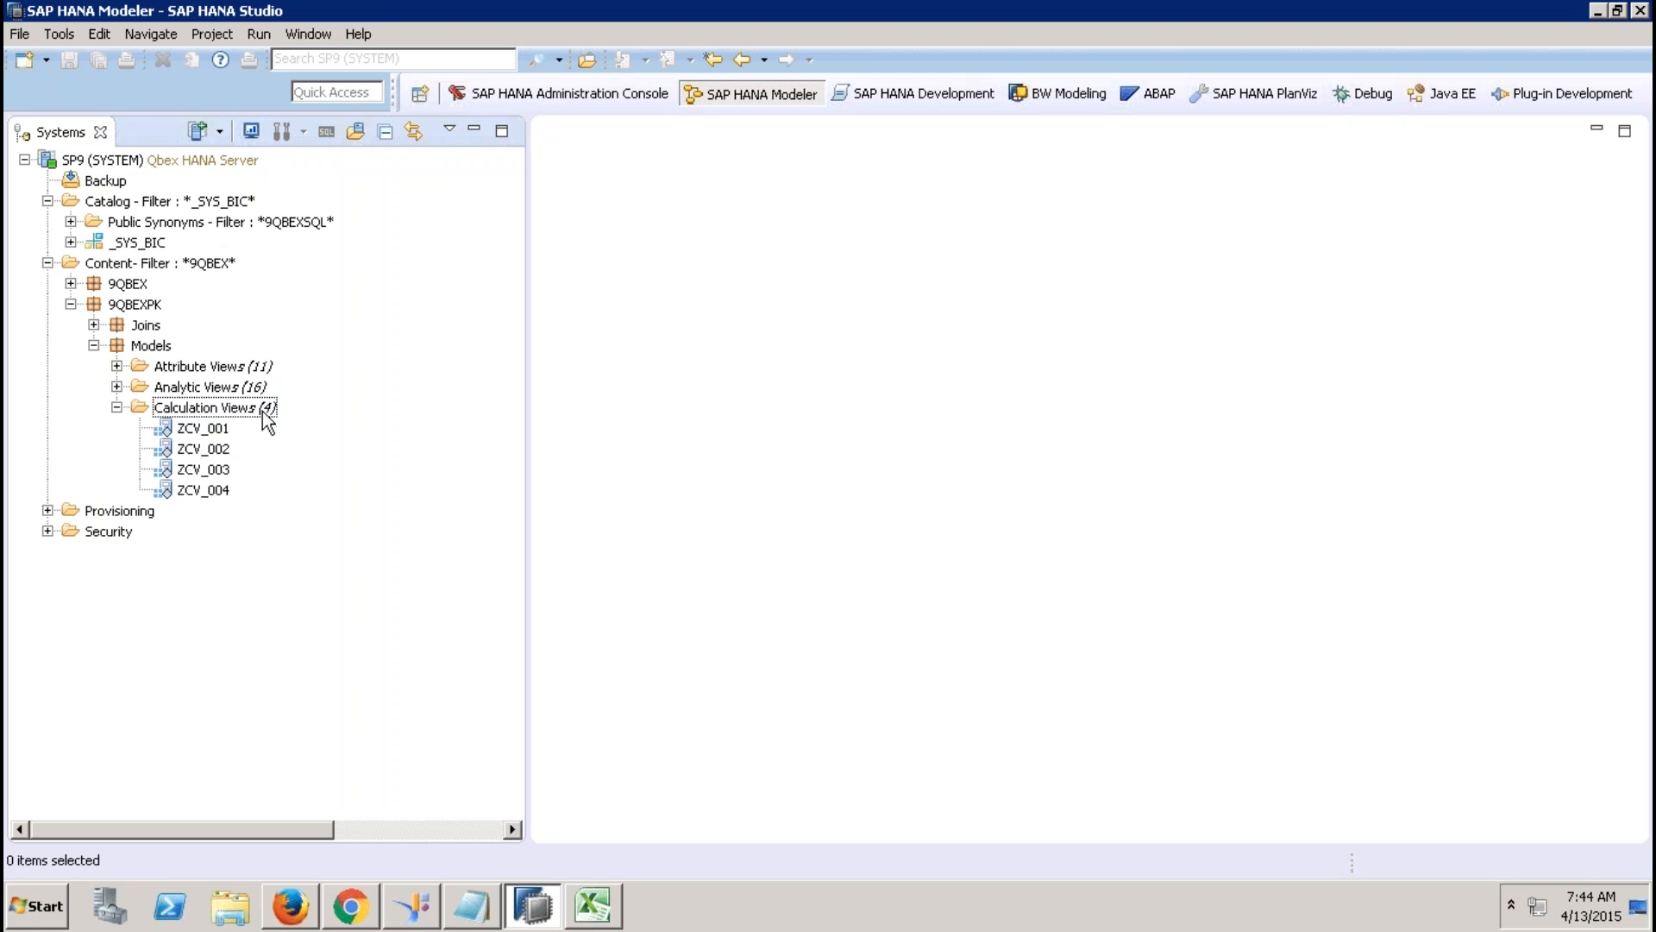
{"action": "left_click", "coordinate": [263, 412]}
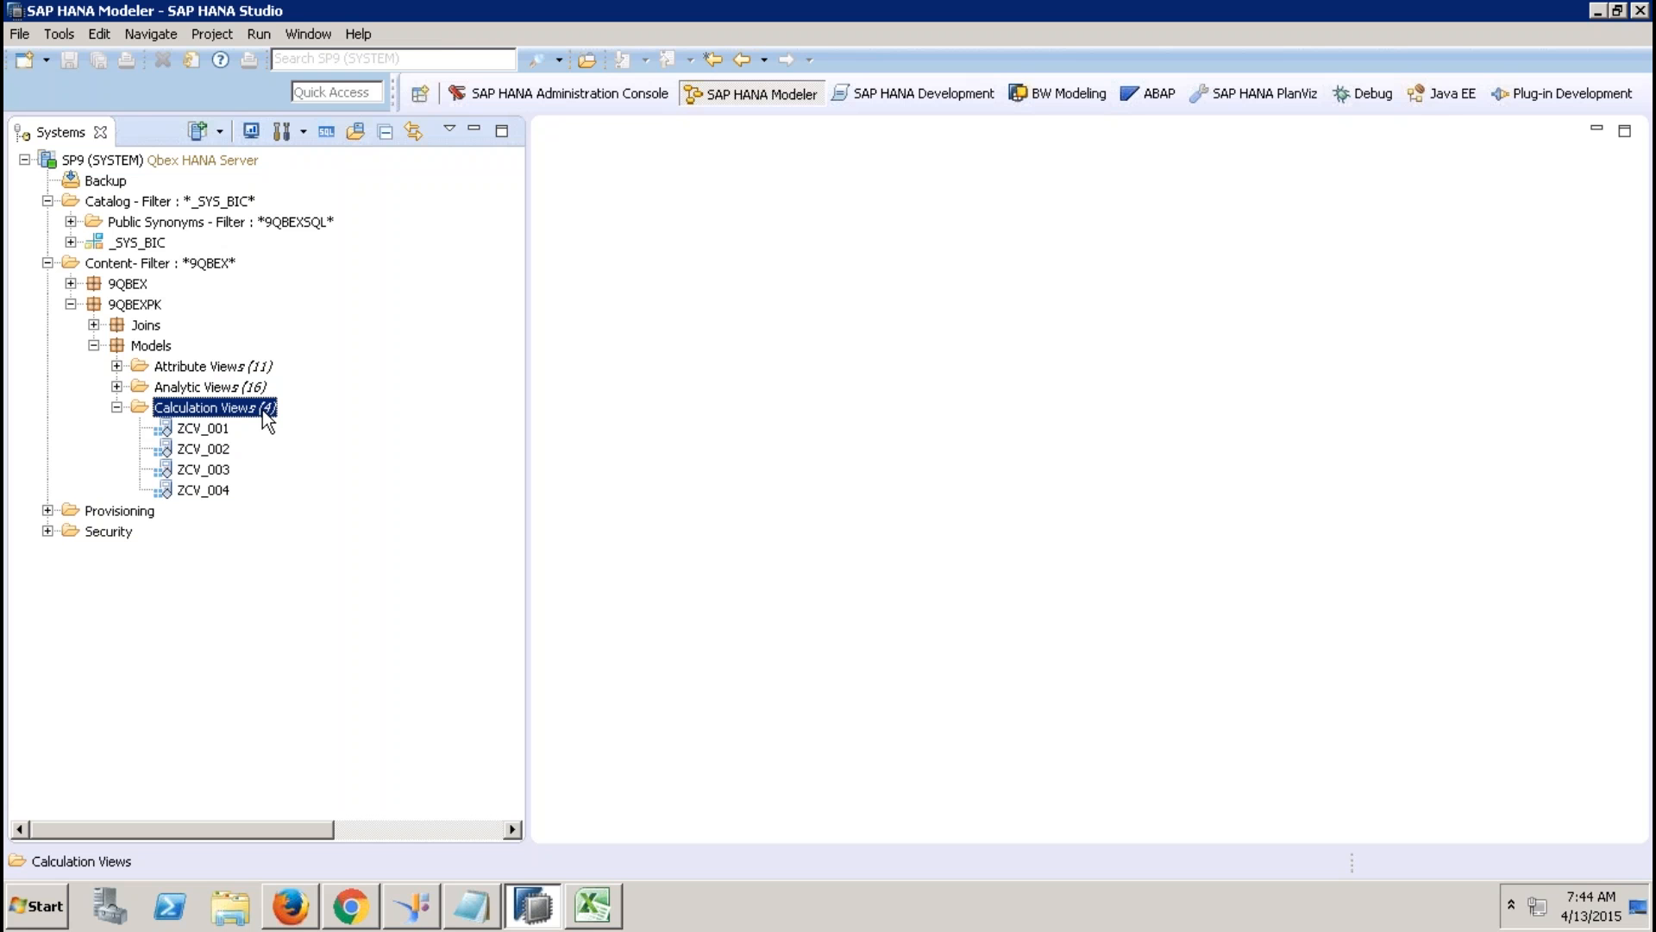
Create calculation view ZCV_BP_001 with data category DIMENSION and widen its editor.
{"action": "right_click", "coordinate": [267, 420]}
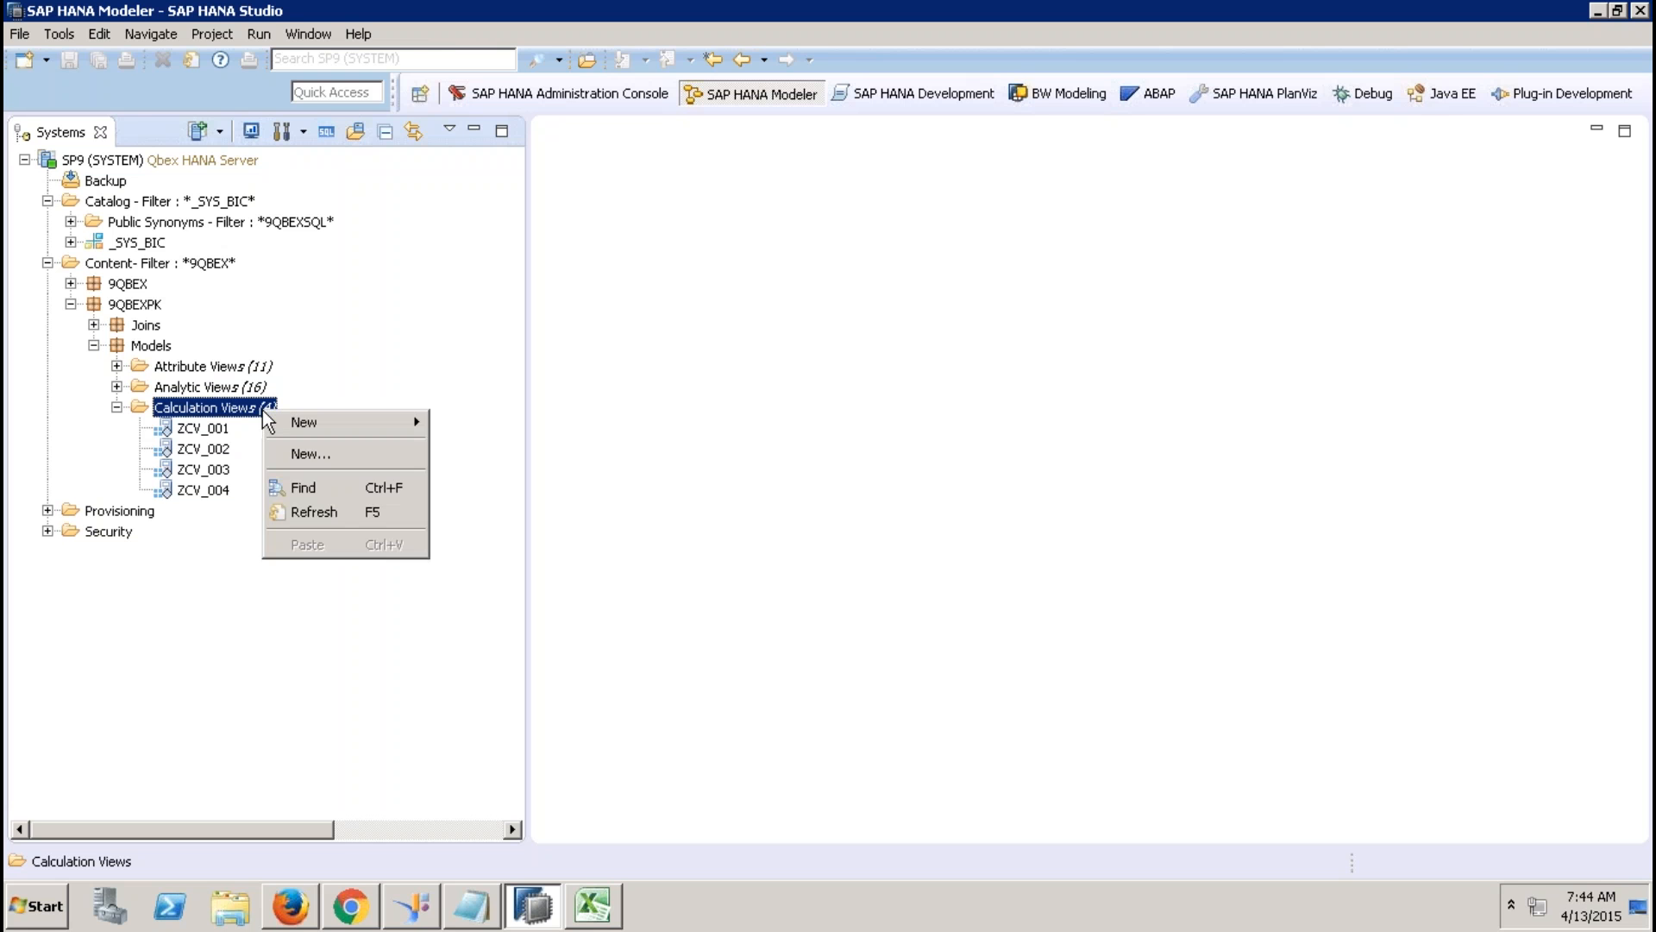
{"action": "left_click", "coordinate": [328, 454]}
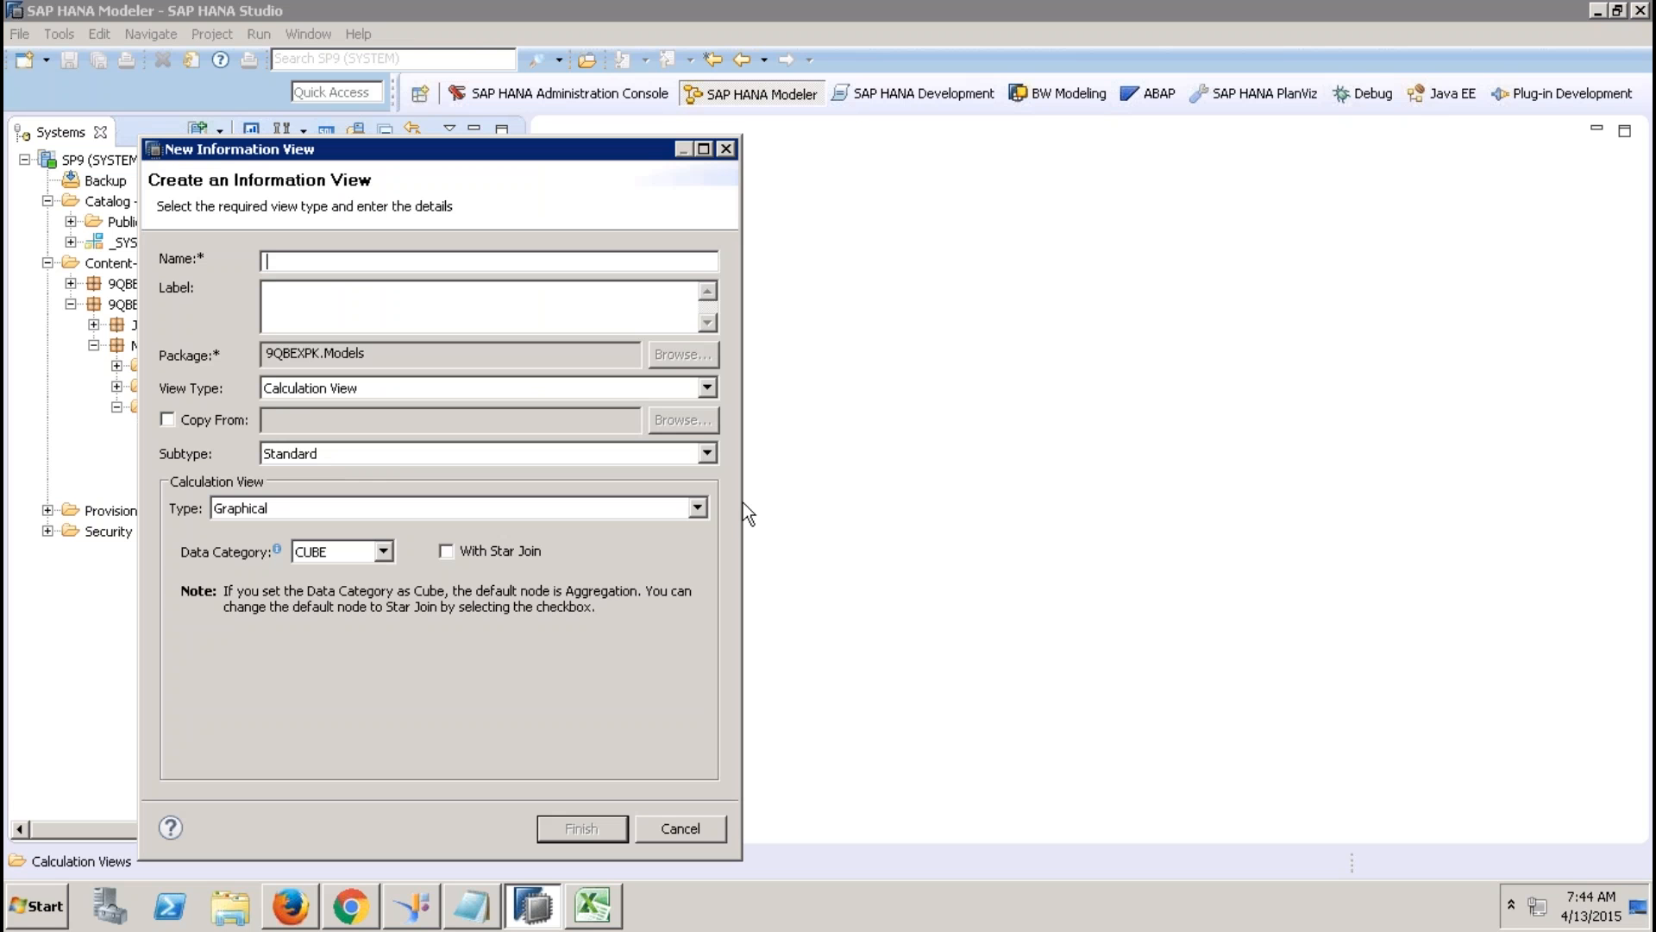
{"action": "type", "text": "ZCV_BP_001"}
{"action": "key", "text": "Tab"}
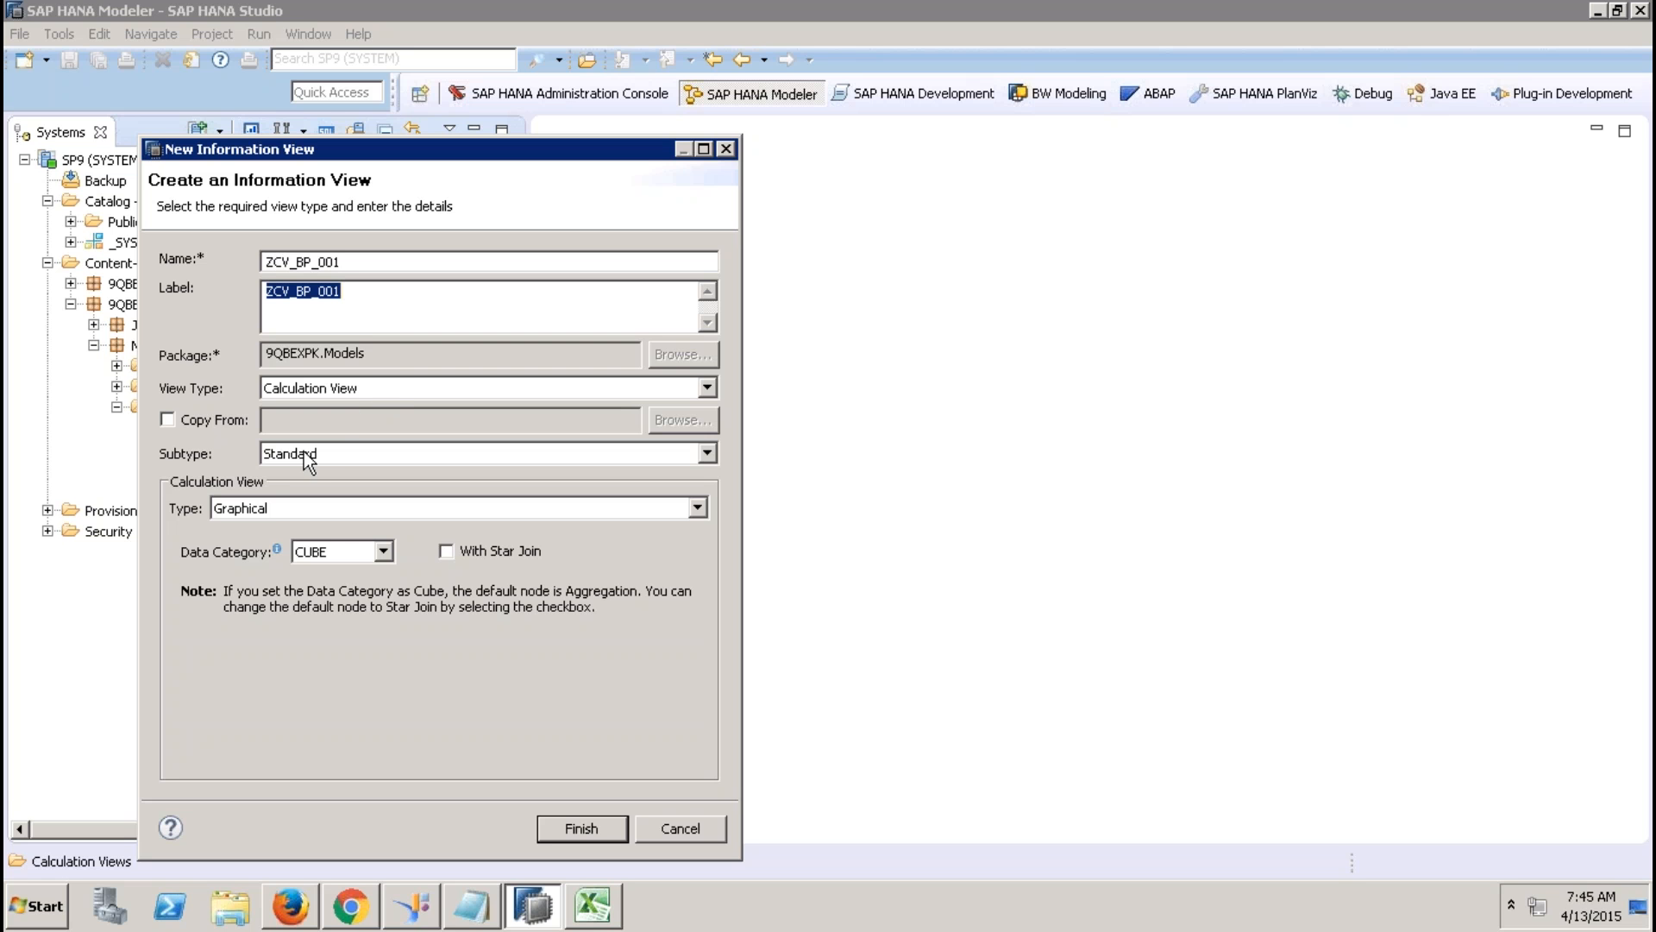
{"action": "left_click", "coordinate": [364, 546]}
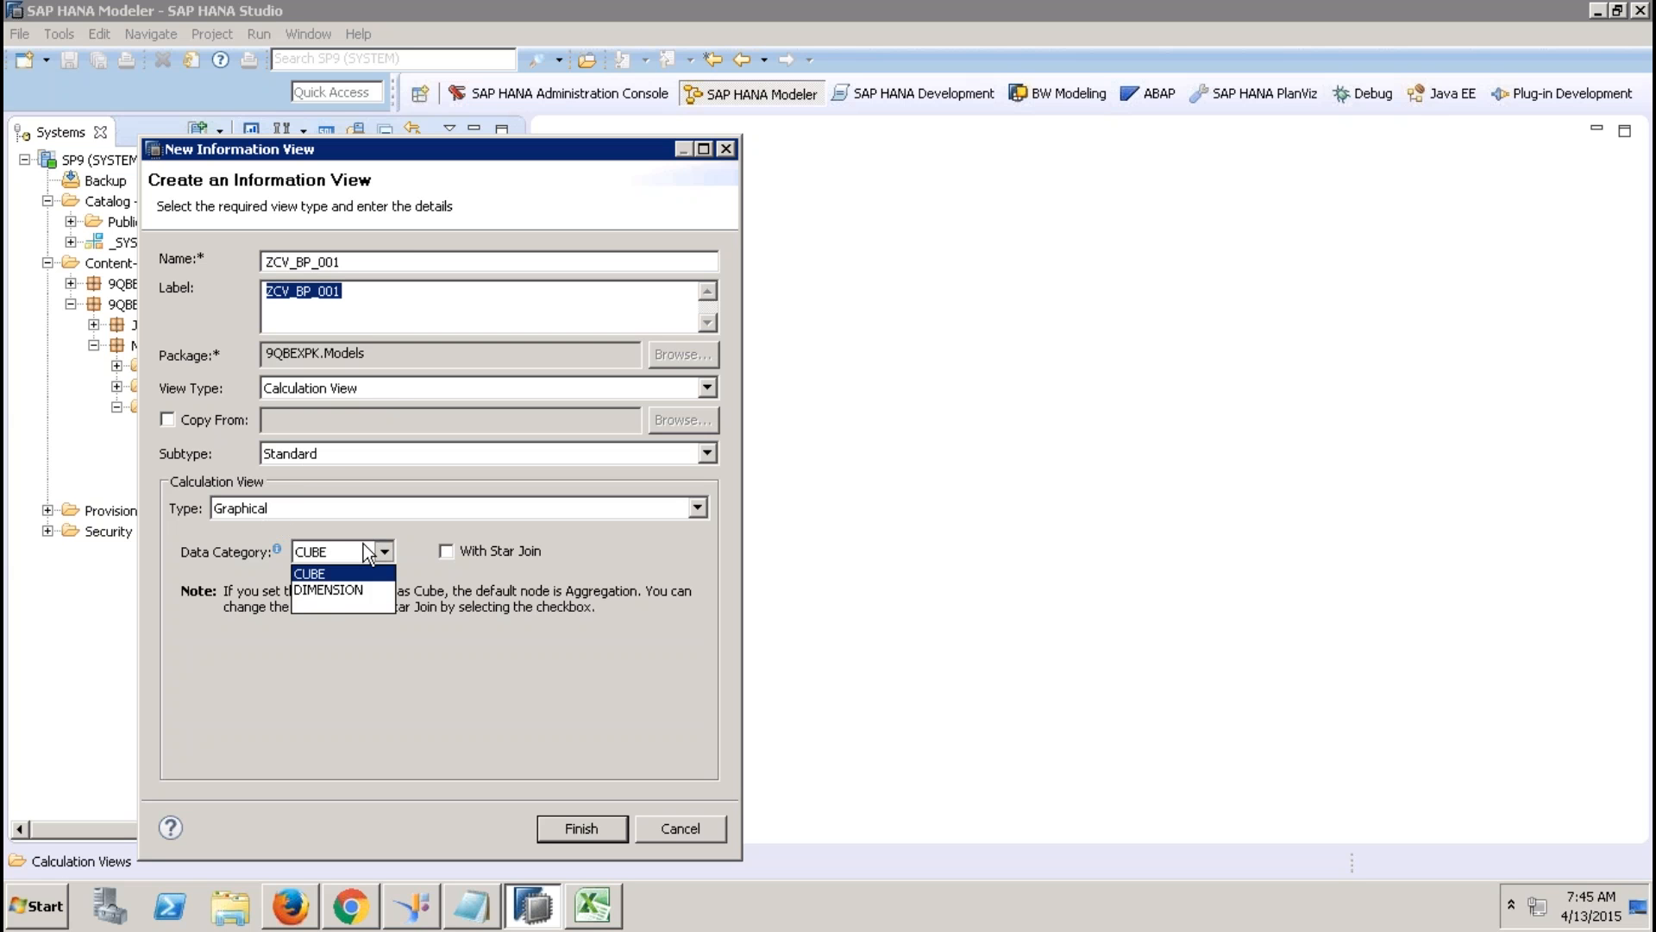
{"action": "left_click", "coordinate": [335, 590]}
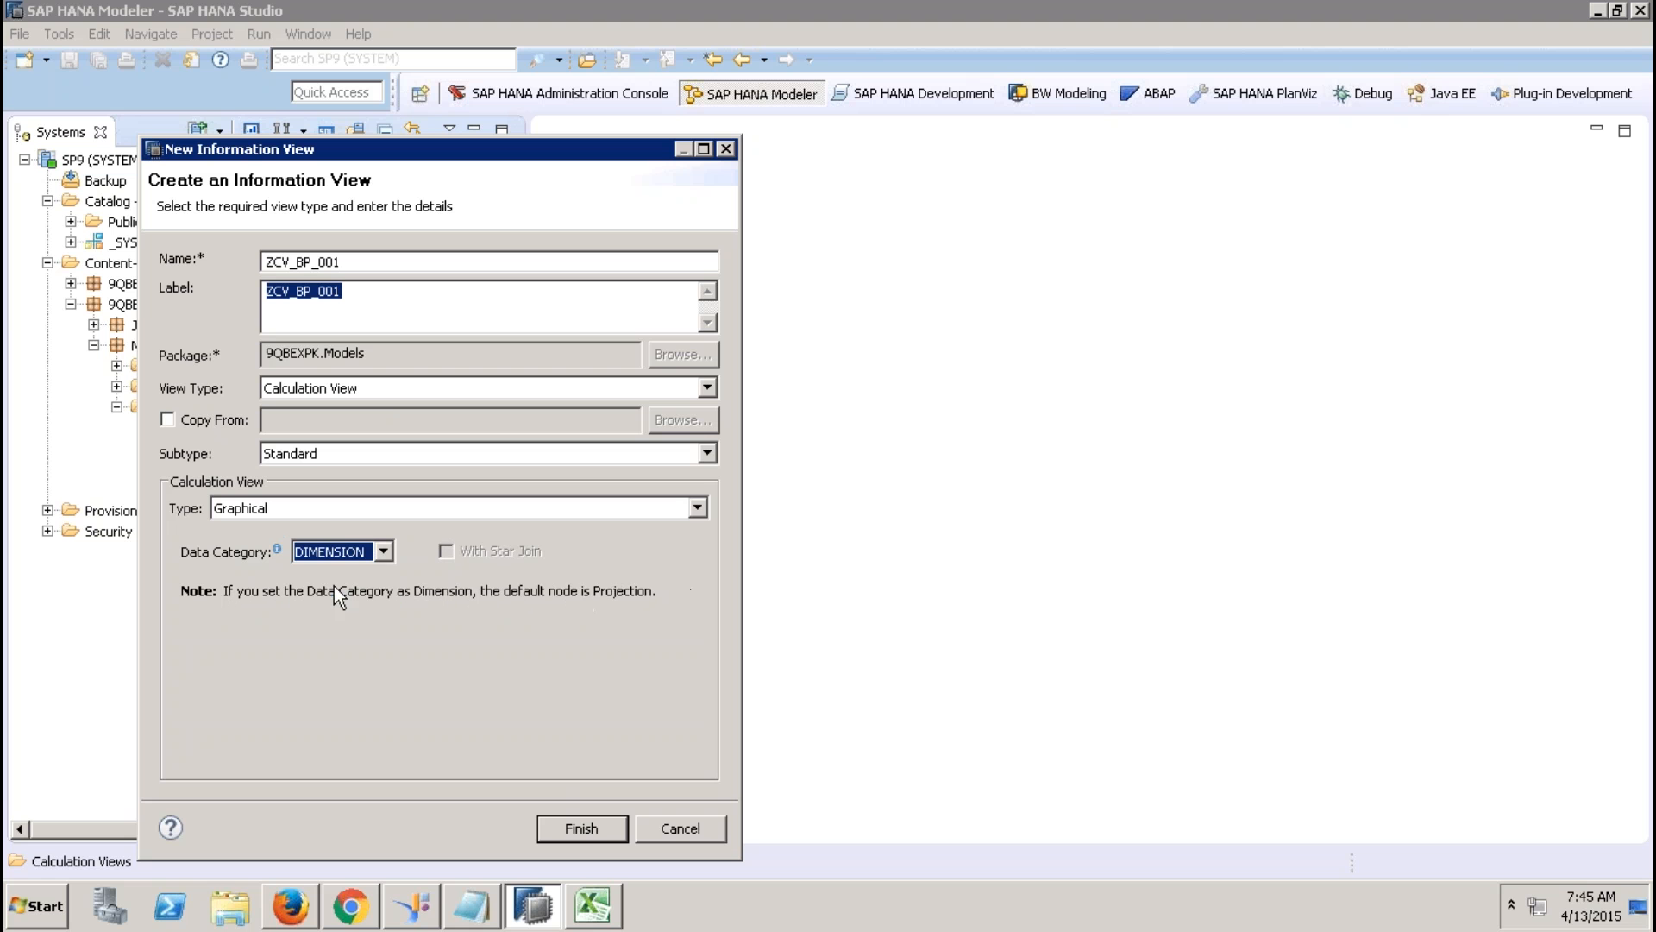
{"action": "left_click", "coordinate": [583, 826]}
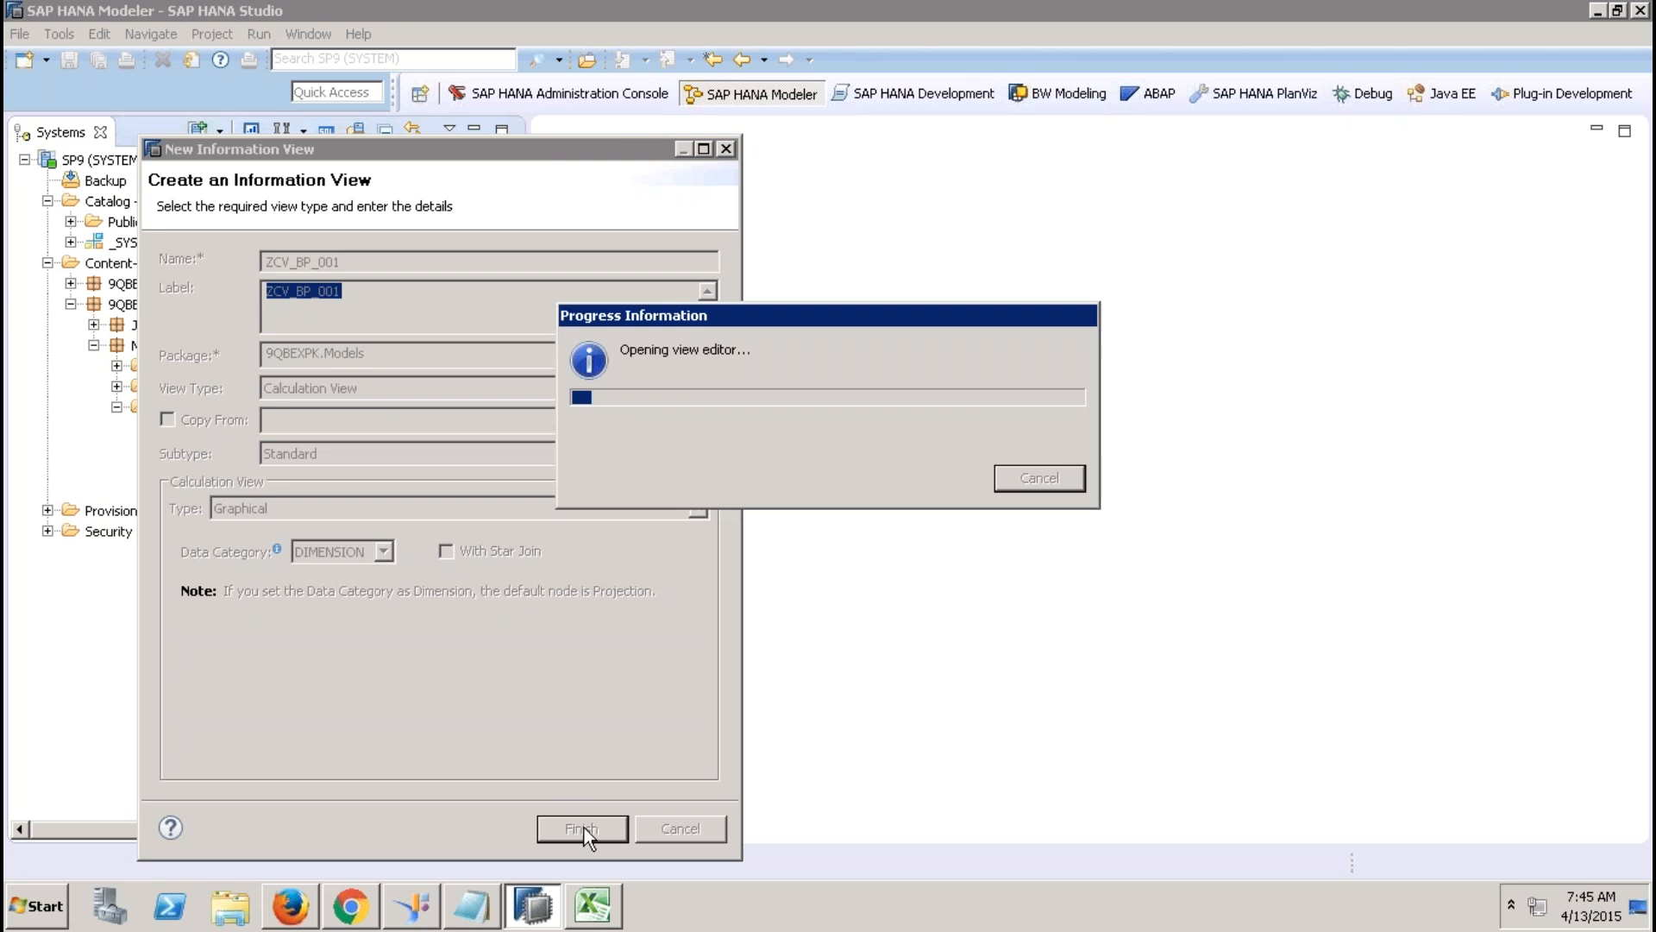
{"action": "left_click", "coordinate": [473, 130]}
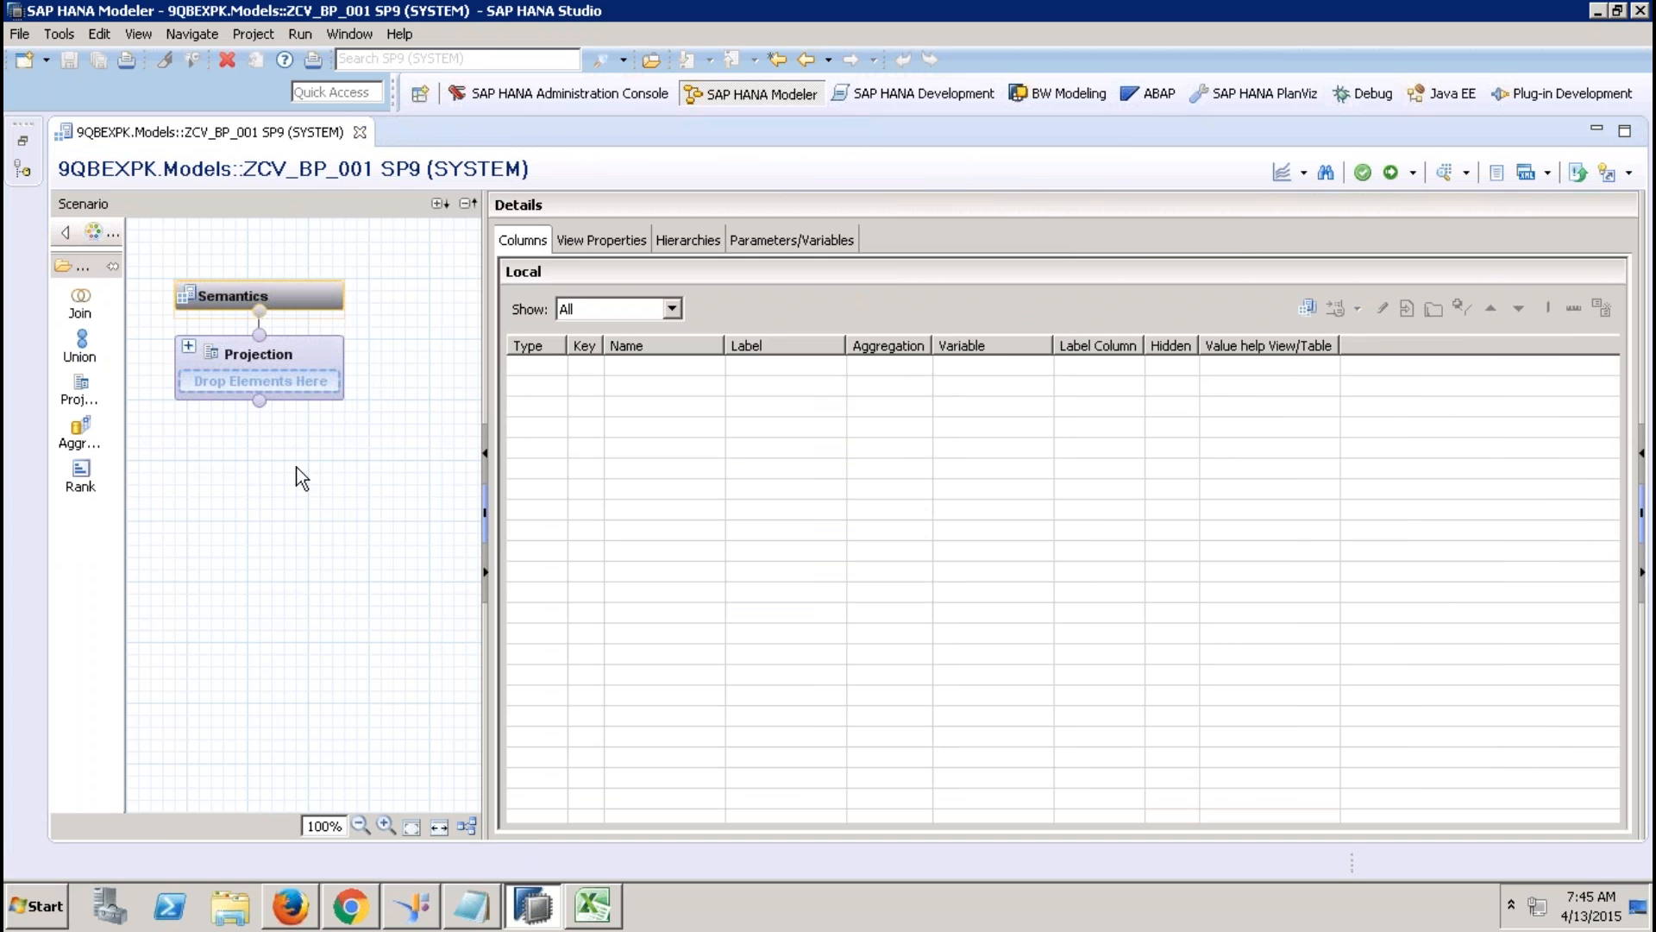
Place a new Projection_1 node on the scenario canvas.
{"action": "left_click", "coordinate": [77, 389]}
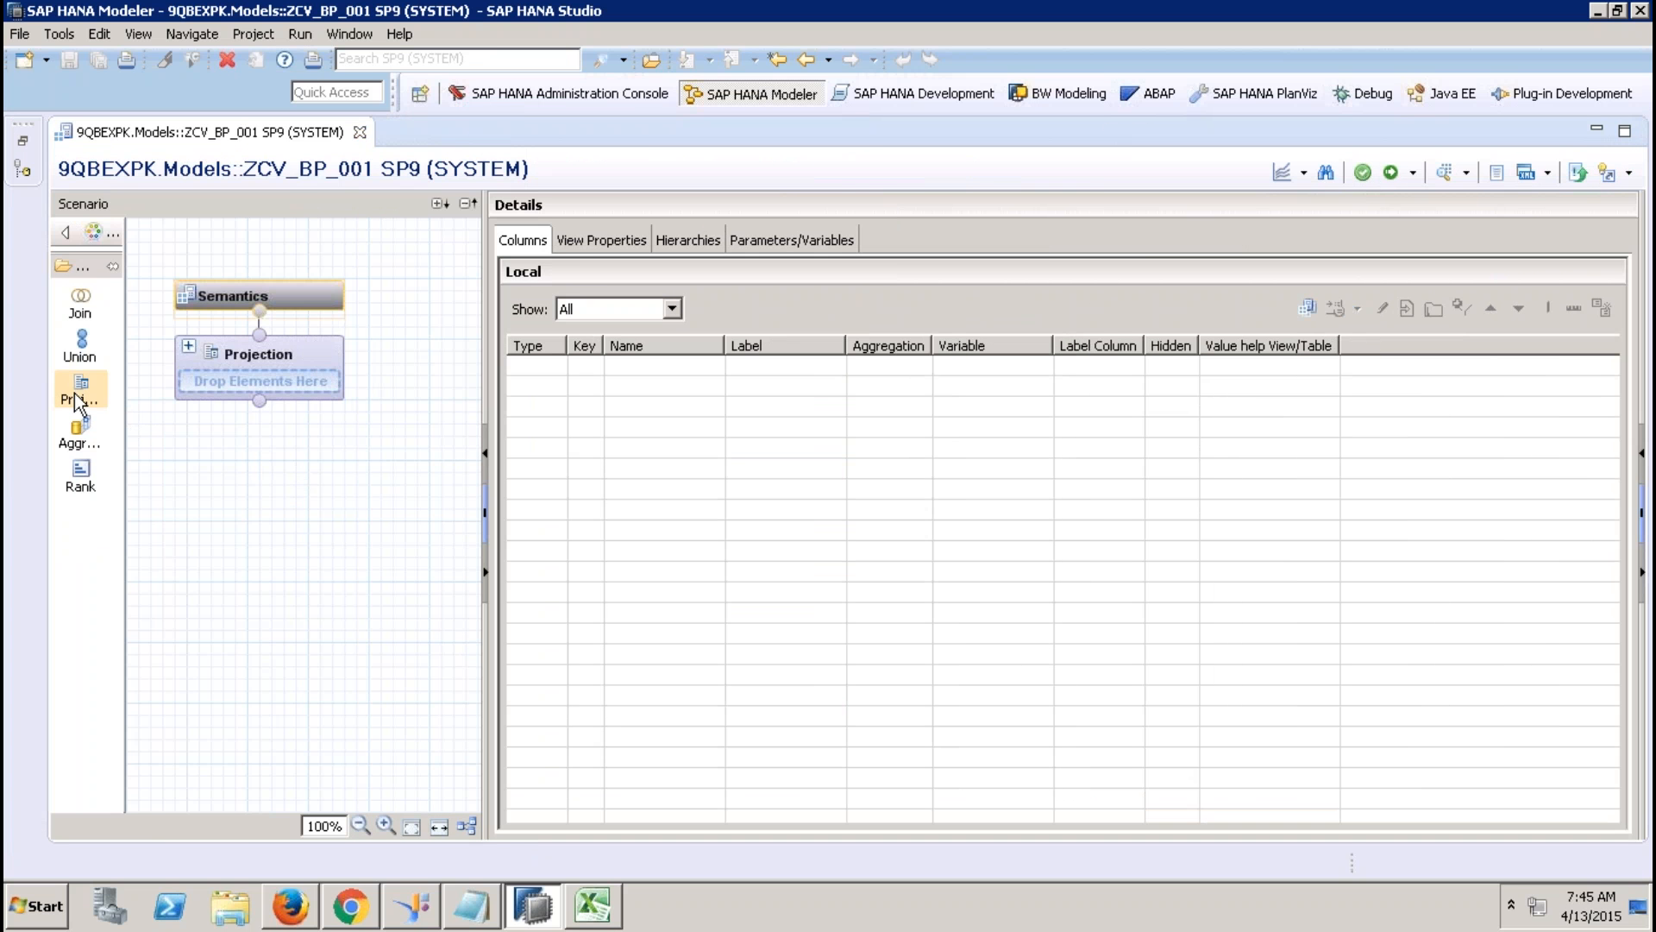
{"action": "left_click", "coordinate": [164, 620]}
{"action": "left_click", "coordinate": [231, 634]}
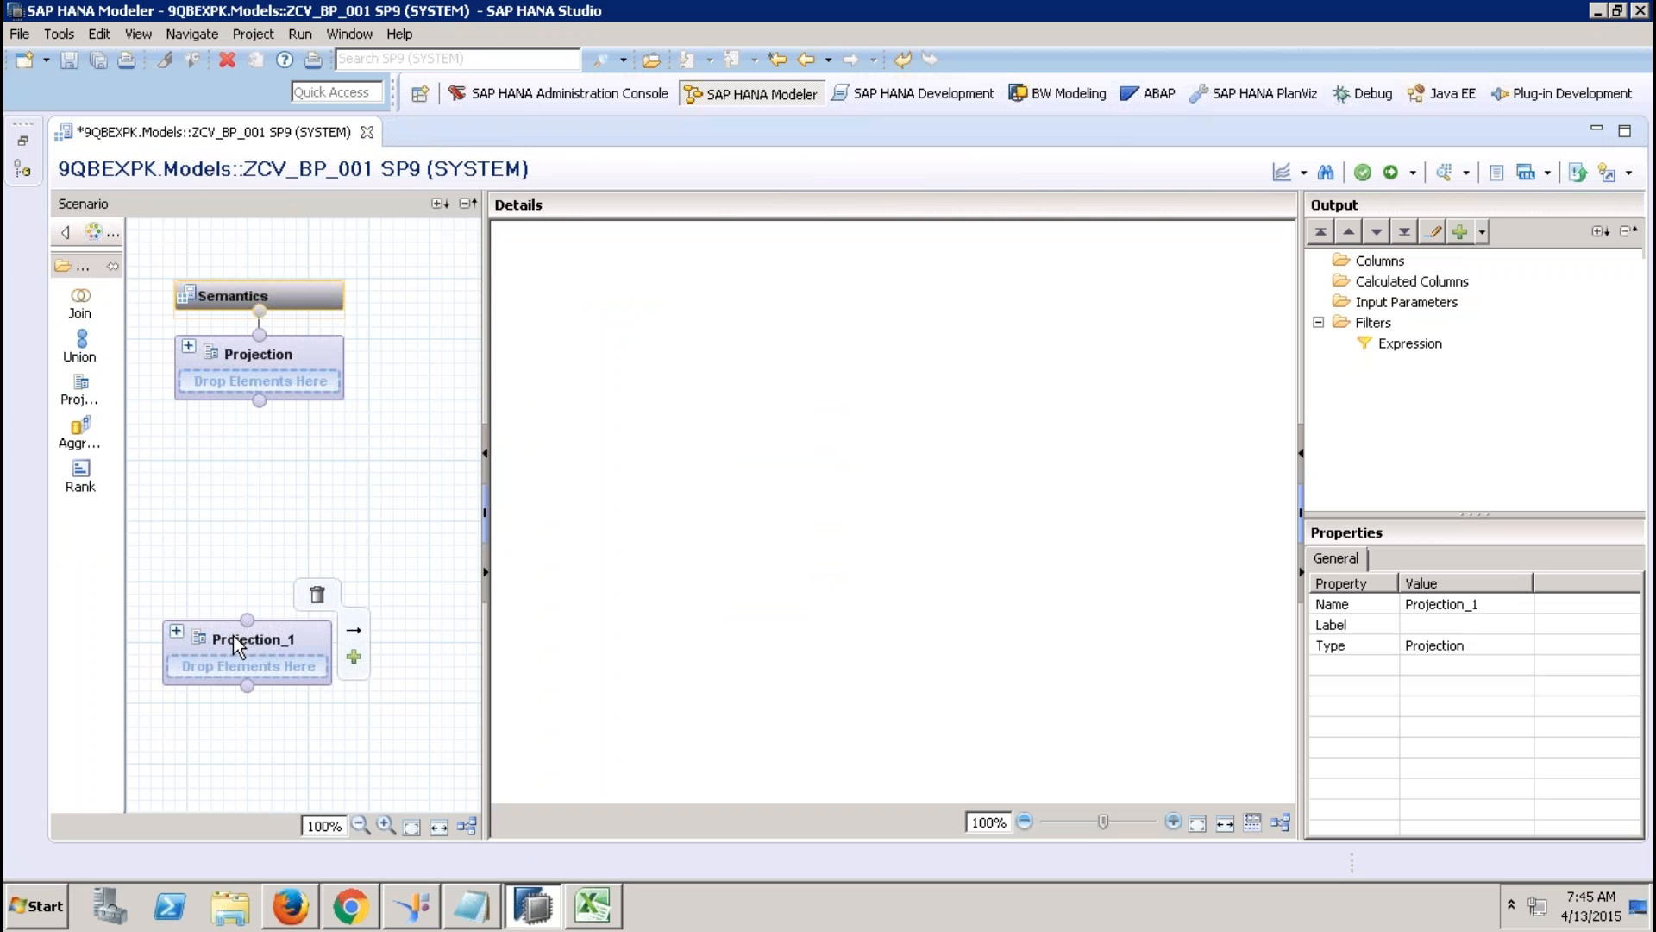
Search sap.hana.demo and add the MasterData.Addresses table as Projection_1's source.
{"action": "right_click", "coordinate": [656, 405]}
{"action": "left_click", "coordinate": [681, 416]}
{"action": "type", "text": "ssap."}
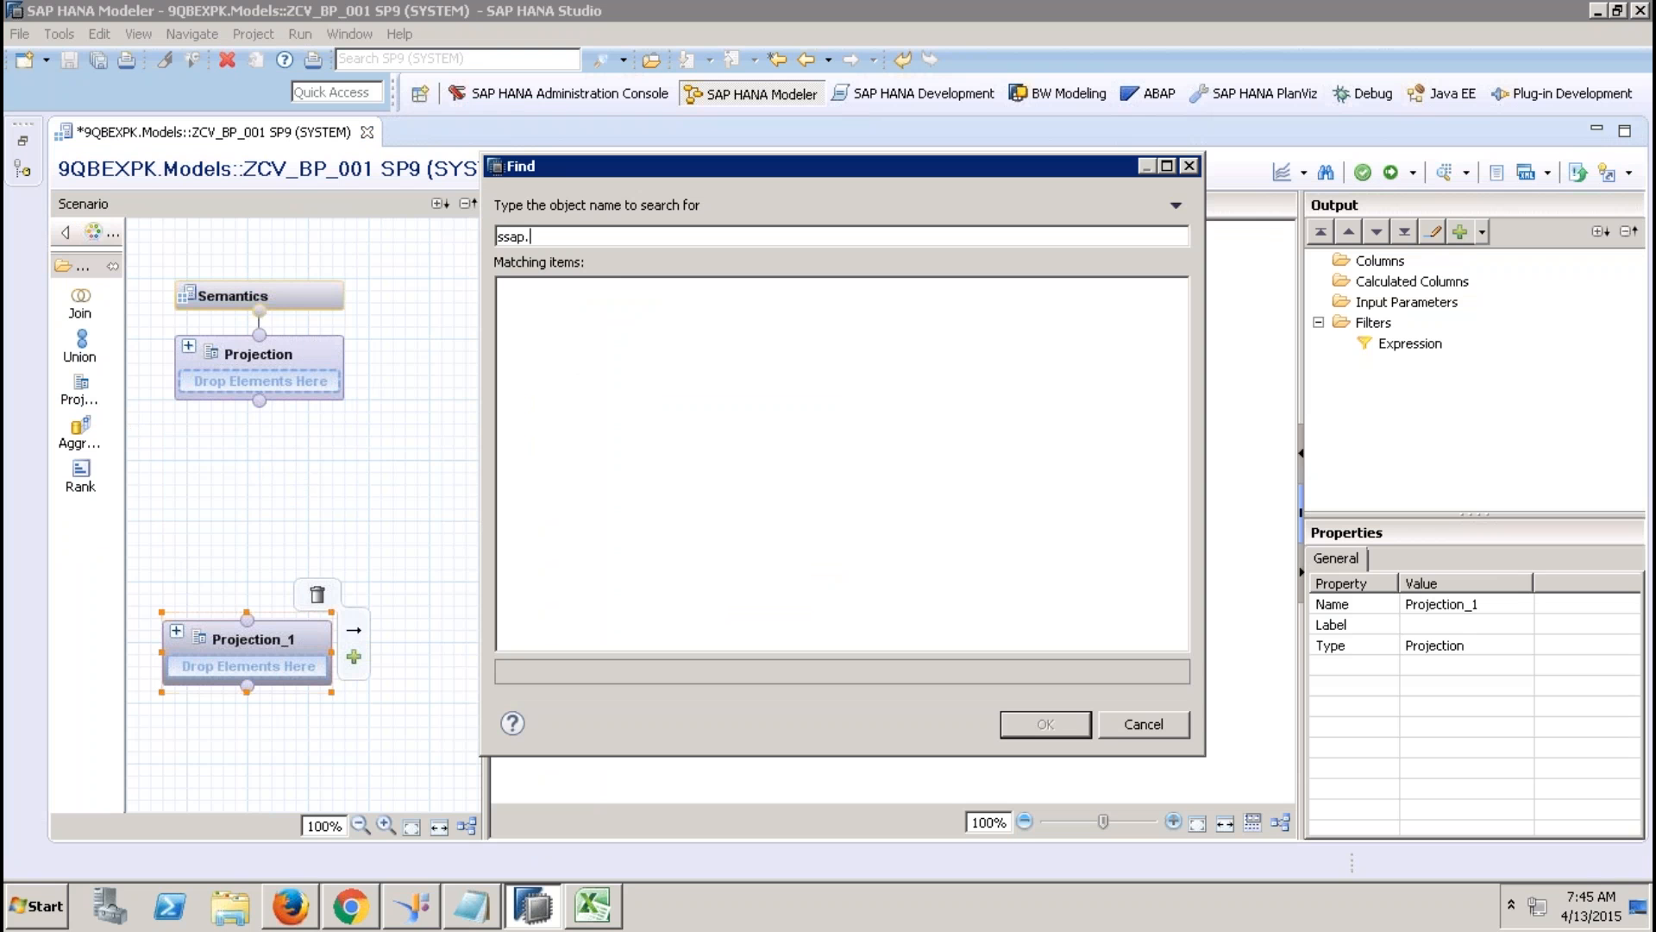
{"action": "type", "text": "hana.demo"}
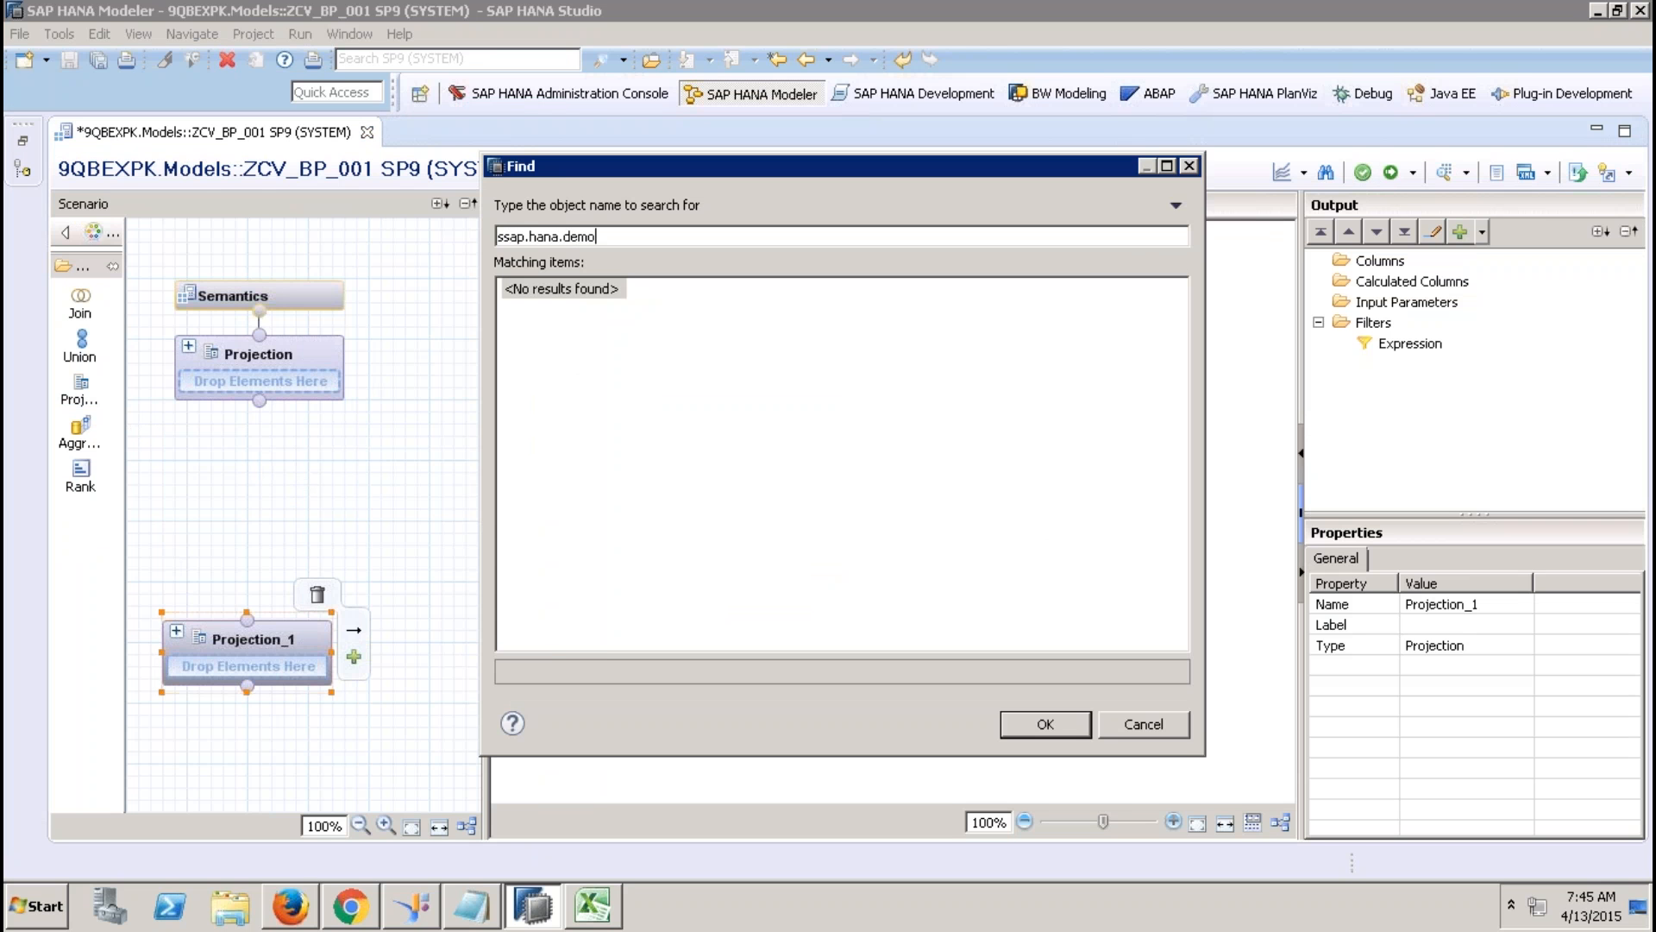
{"action": "key", "text": "BackSpace"}
{"action": "key", "text": "BackSpace"}
{"action": "key", "text": "BackSpace"}
{"action": "key", "text": "BackSpace"}
{"action": "key", "text": "BackSpace"}
{"action": "key", "text": "BackSpace"}
{"action": "key", "text": "BackSpace"}
{"action": "key", "text": "BackSpace"}
{"action": "key", "text": "BackSpace"}
{"action": "key", "text": "BackSpace"}
{"action": "key", "text": "BackSpace"}
{"action": "key", "text": "BackSpace"}
{"action": "key", "text": "BackSpace"}
{"action": "key", "text": "BackSpace"}
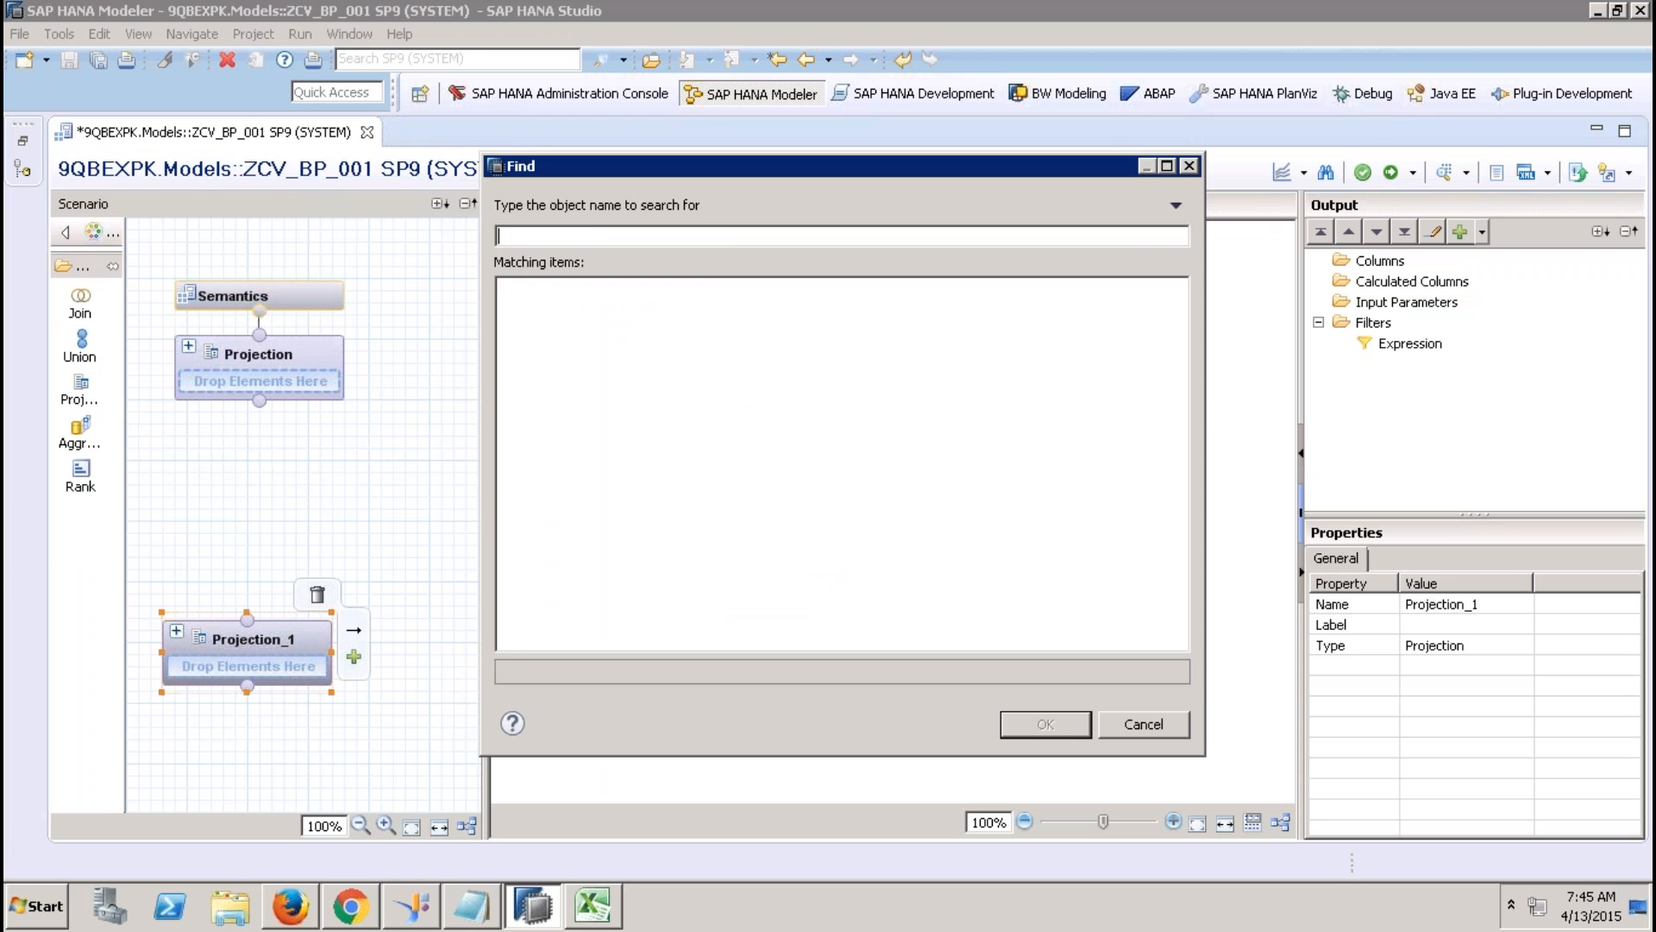
{"action": "type", "text": "sap.hana.dxemo"}
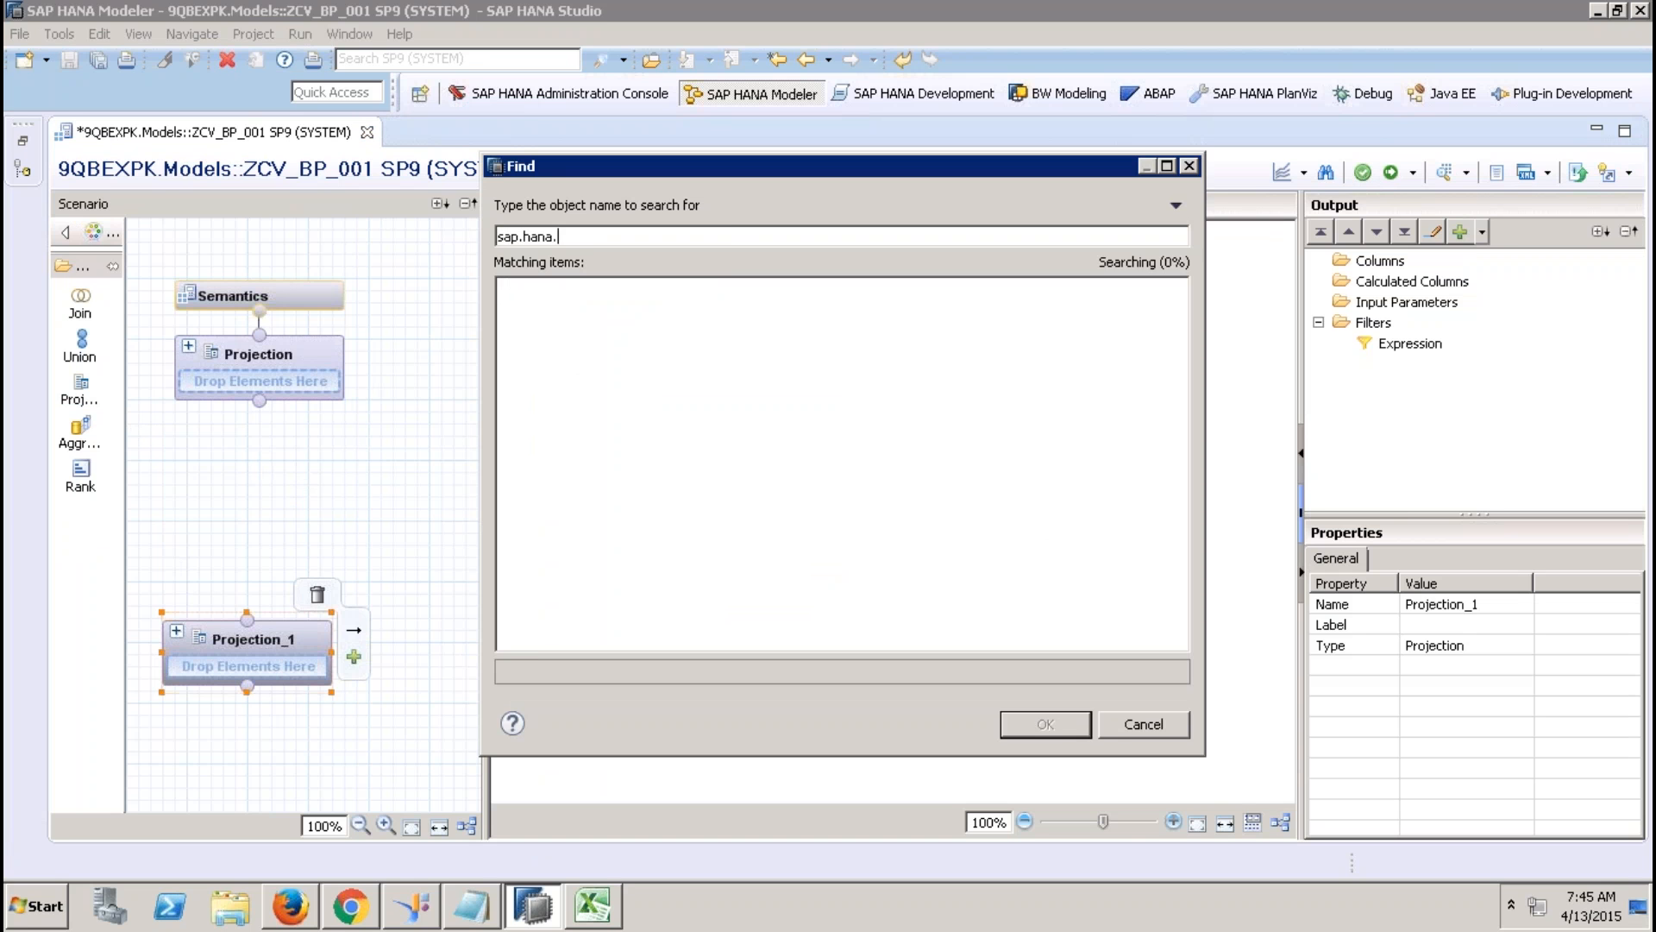
{"action": "key", "text": "BackSpace"}
{"action": "key", "text": "BackSpace"}
{"action": "key", "text": "BackSpace"}
{"action": "key", "text": "BackSpace"}
{"action": "key", "text": "BackSpace"}
{"action": "type", "text": "demo"}
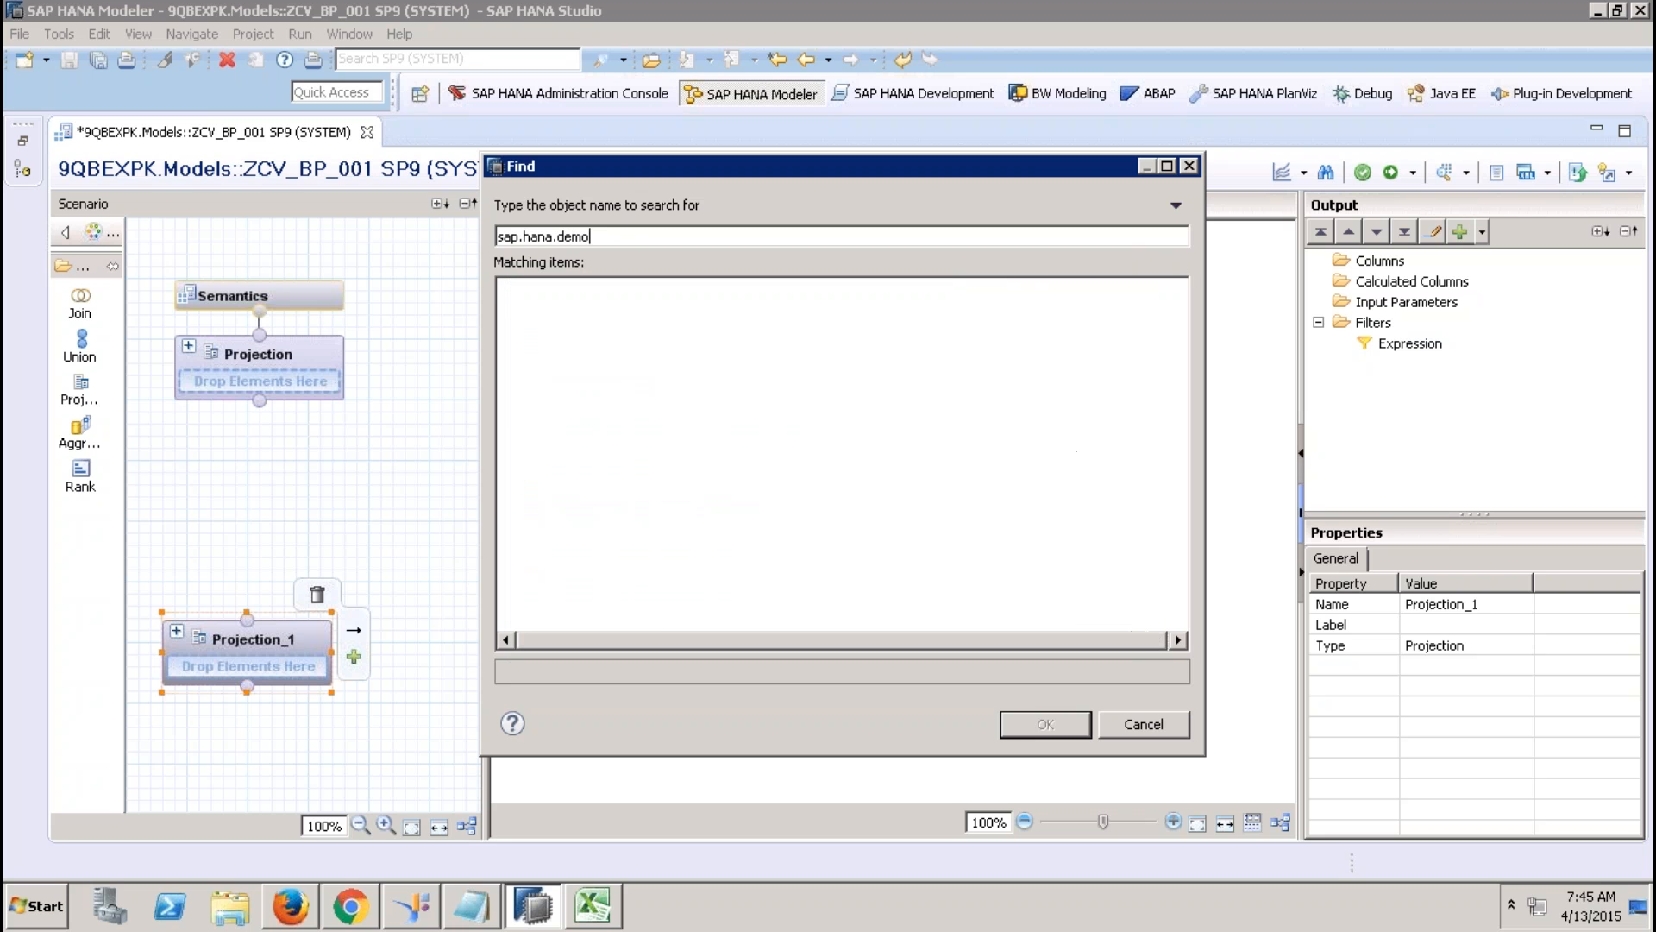
{"action": "left_click", "coordinate": [867, 516]}
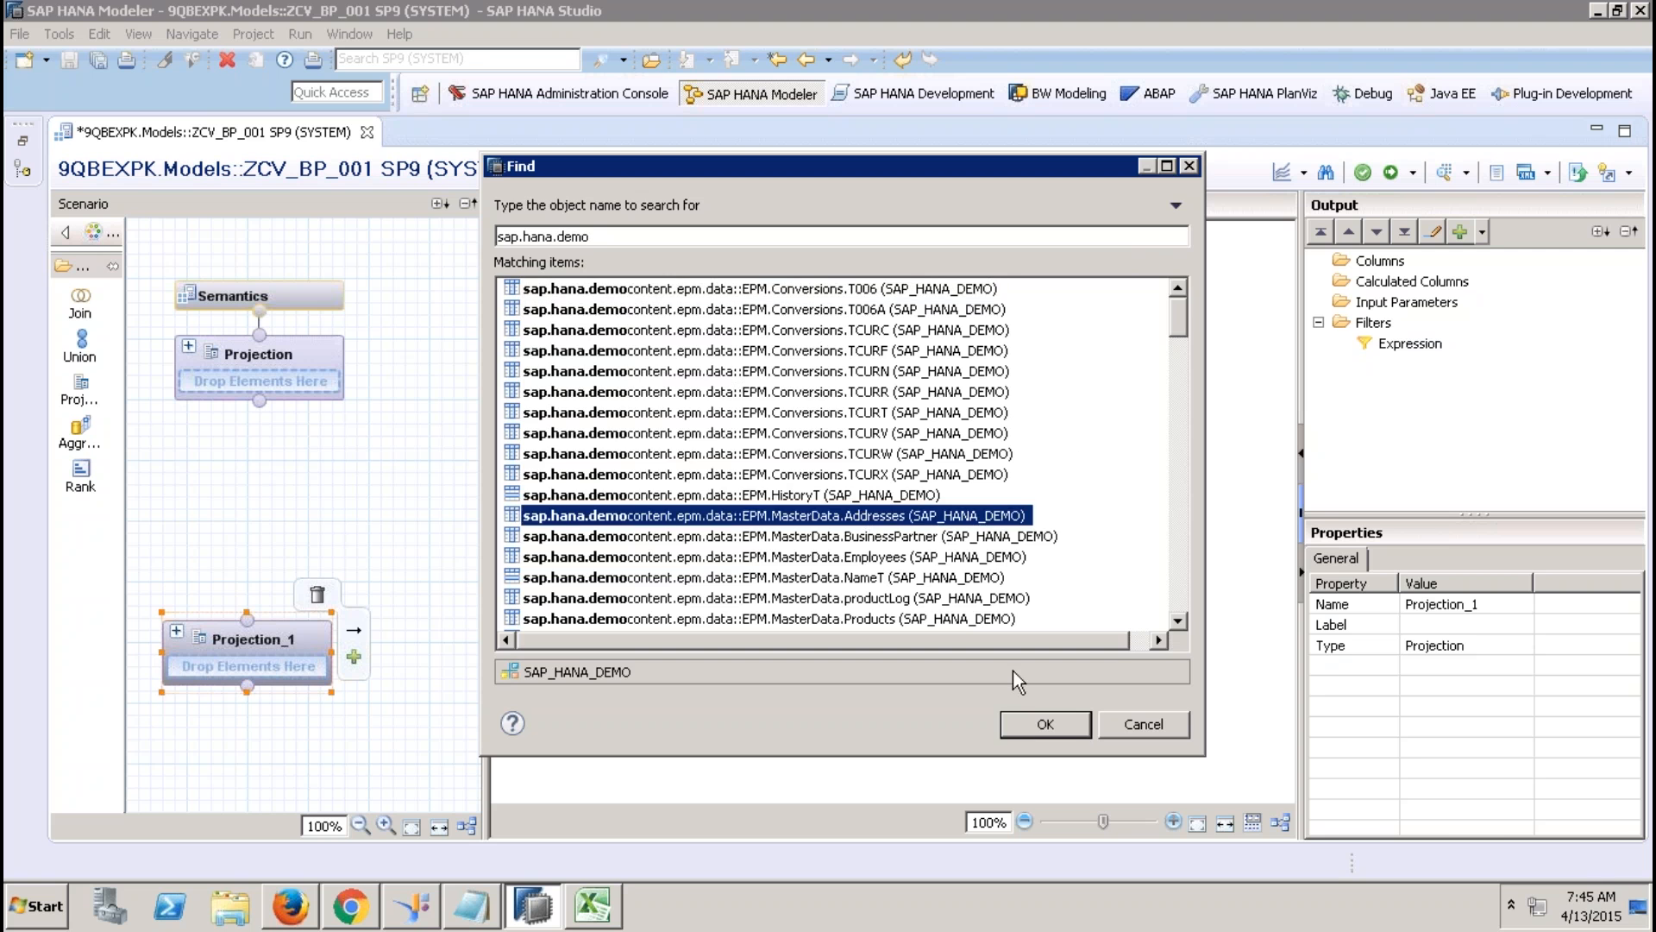
{"action": "left_click", "coordinate": [1033, 714]}
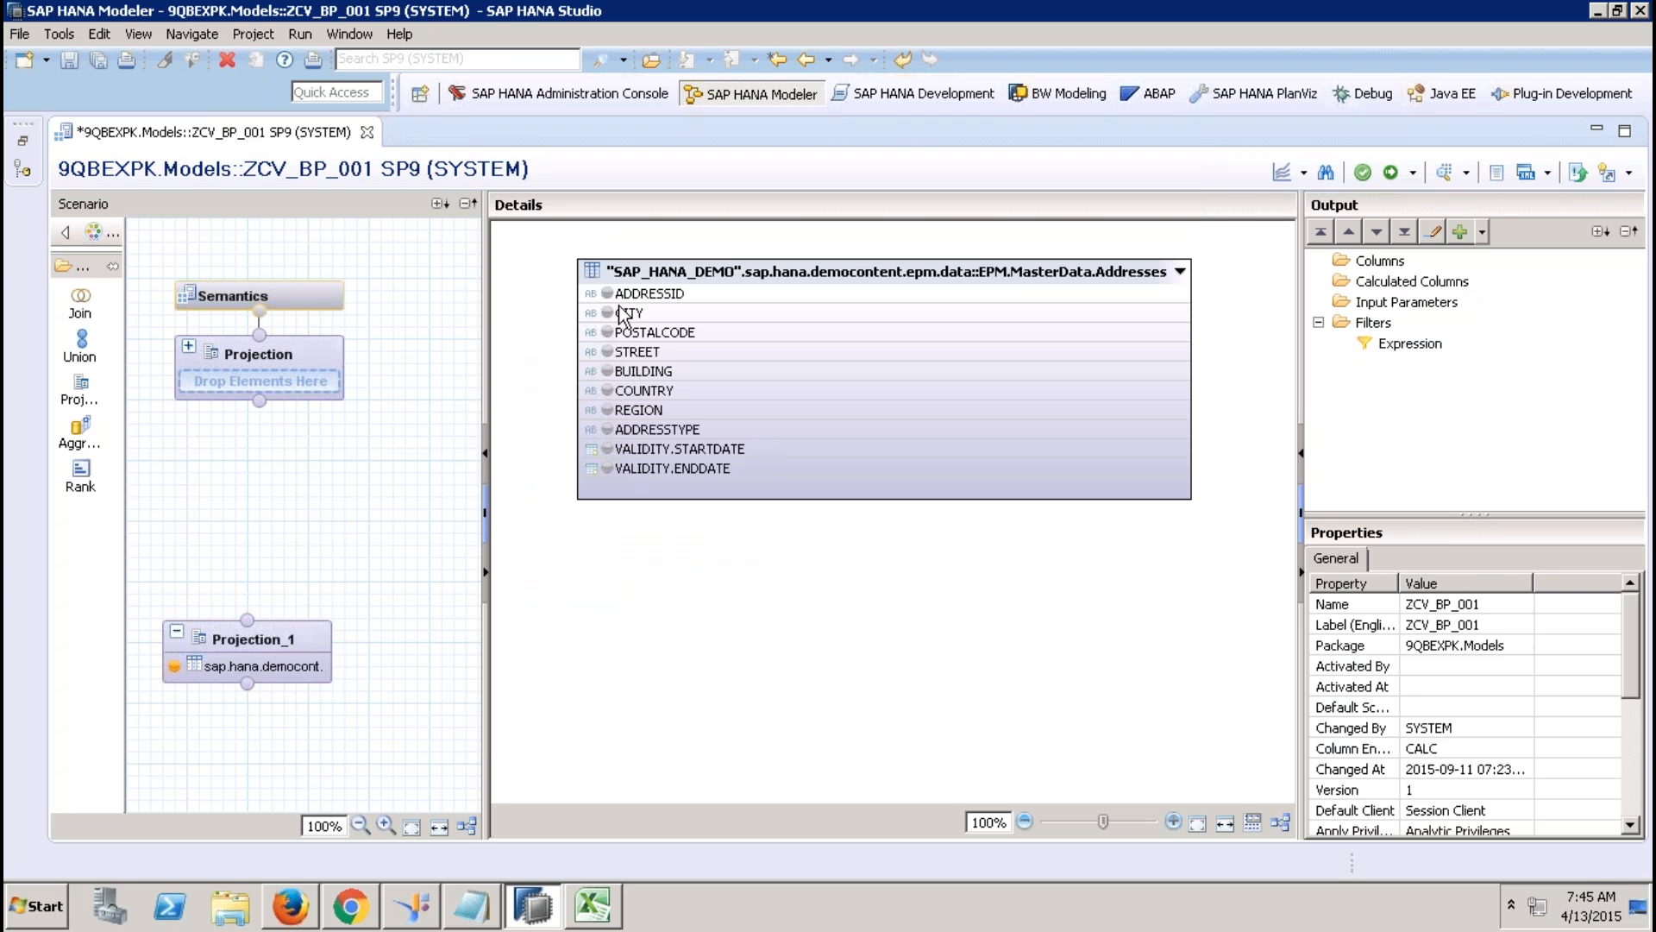
Add ADDRESSID, COUNTRY, REGION and CITY to Projection_1's output columns.
{"action": "left_click", "coordinate": [607, 294]}
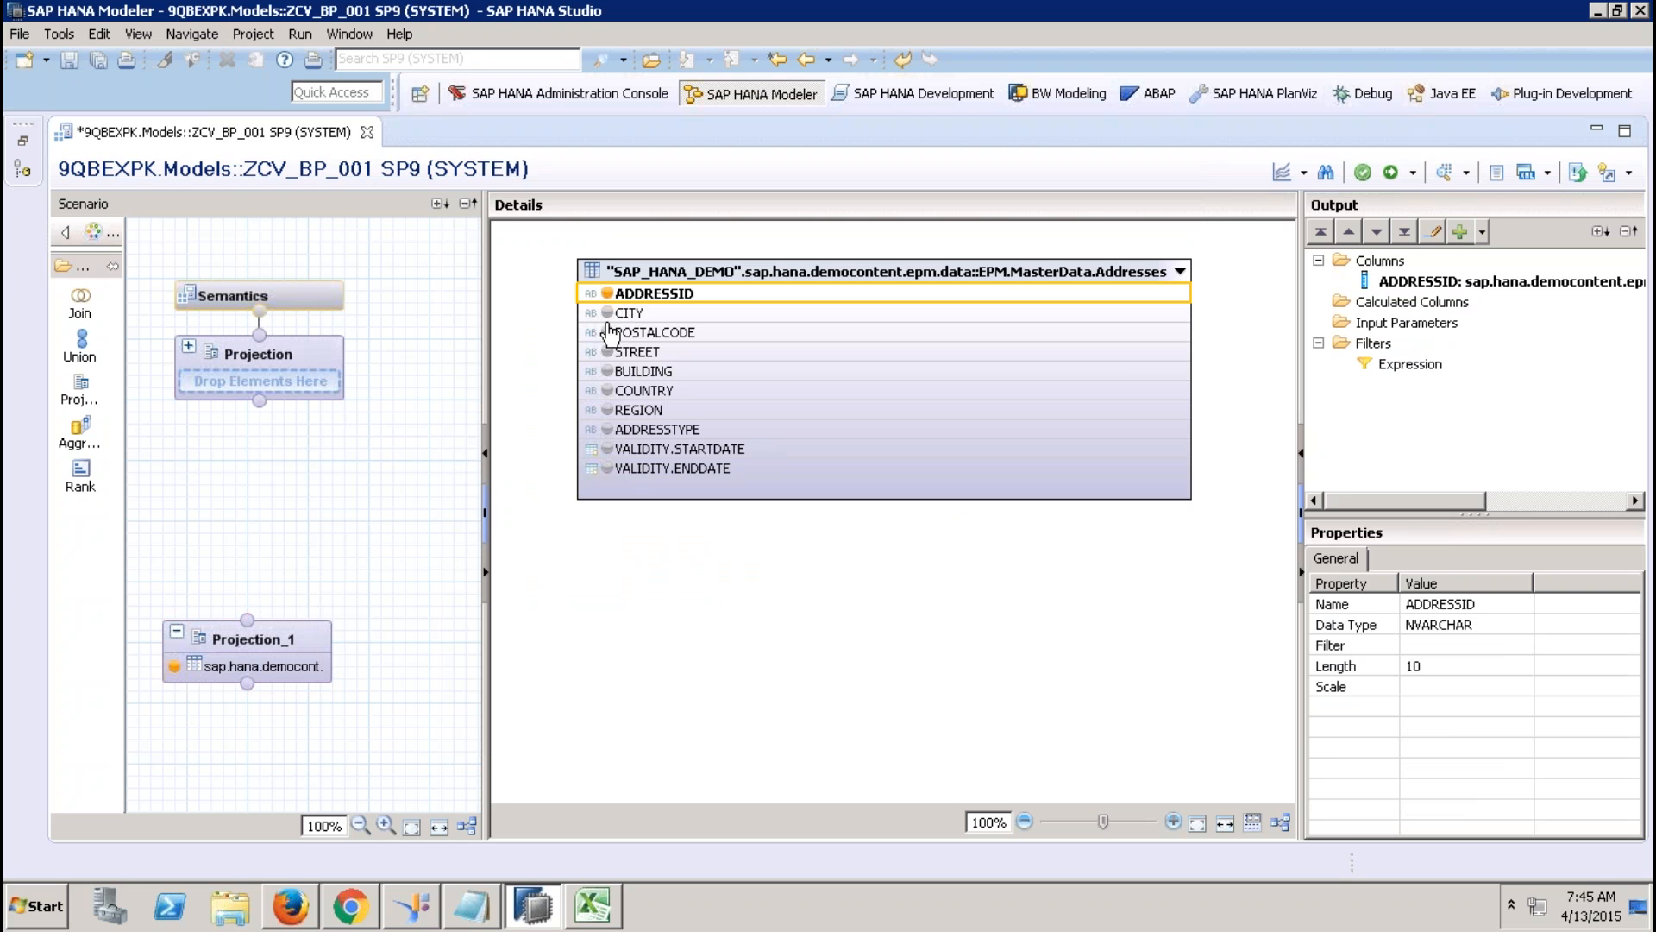
{"action": "left_click", "coordinate": [608, 390]}
{"action": "left_click", "coordinate": [608, 410]}
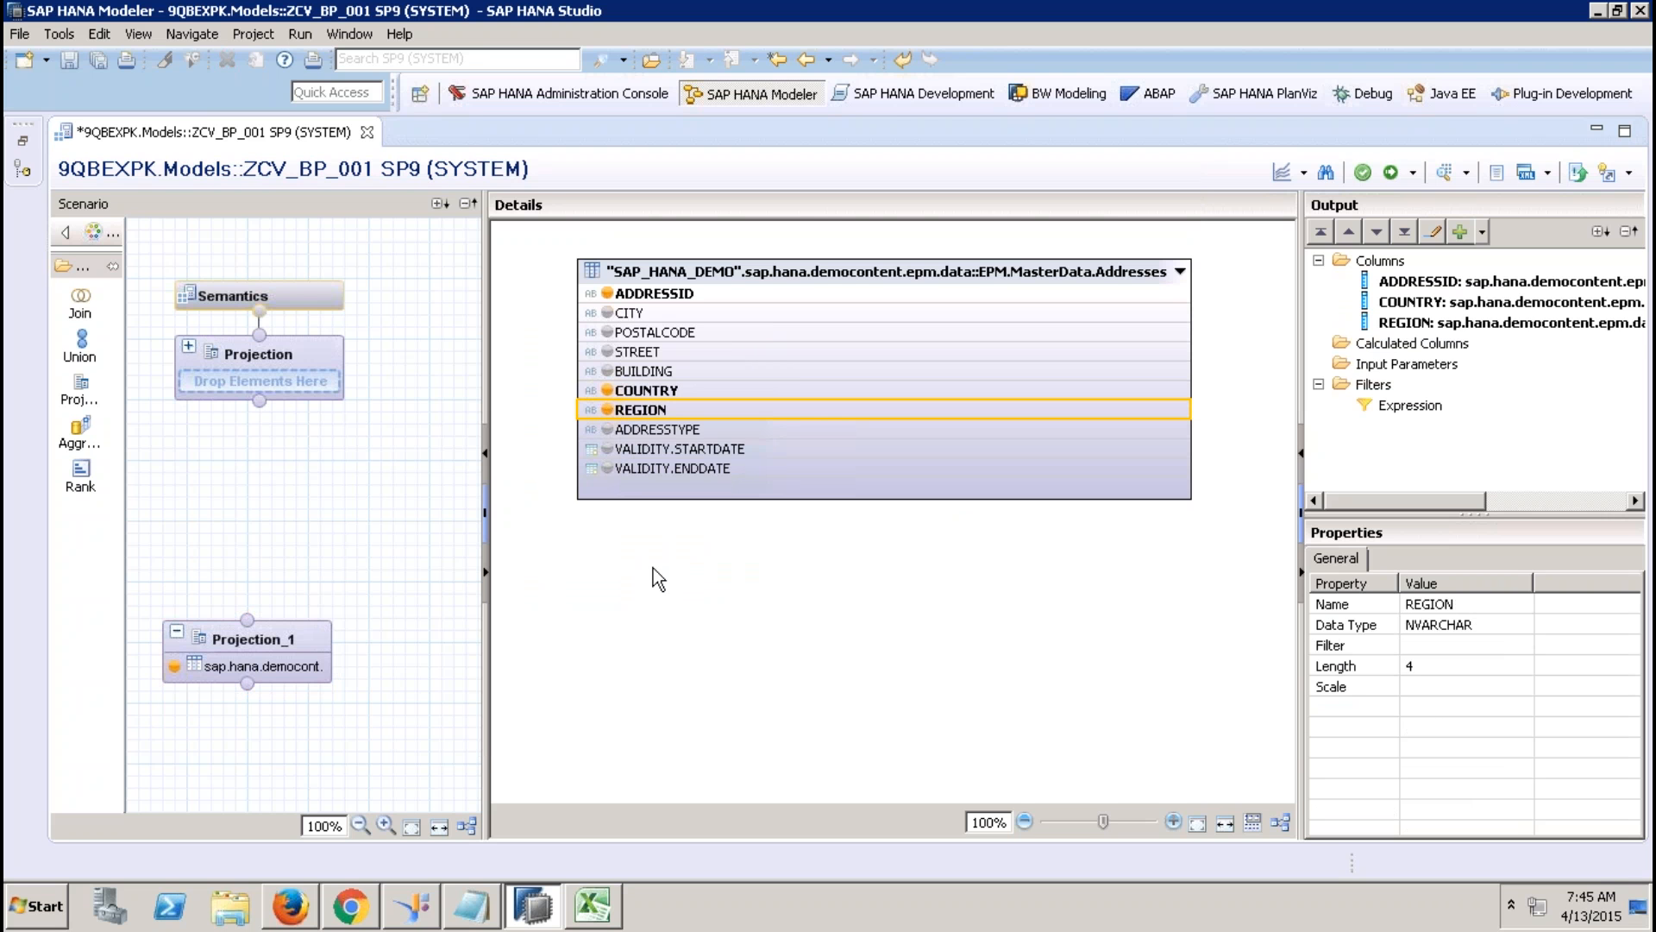
{"action": "left_click", "coordinate": [608, 315]}
{"action": "left_click", "coordinate": [608, 316]}
{"action": "left_click", "coordinate": [666, 412]}
Apply a filter on REGION in Projection_1 so it equals EMEA.
{"action": "right_click", "coordinate": [666, 413]}
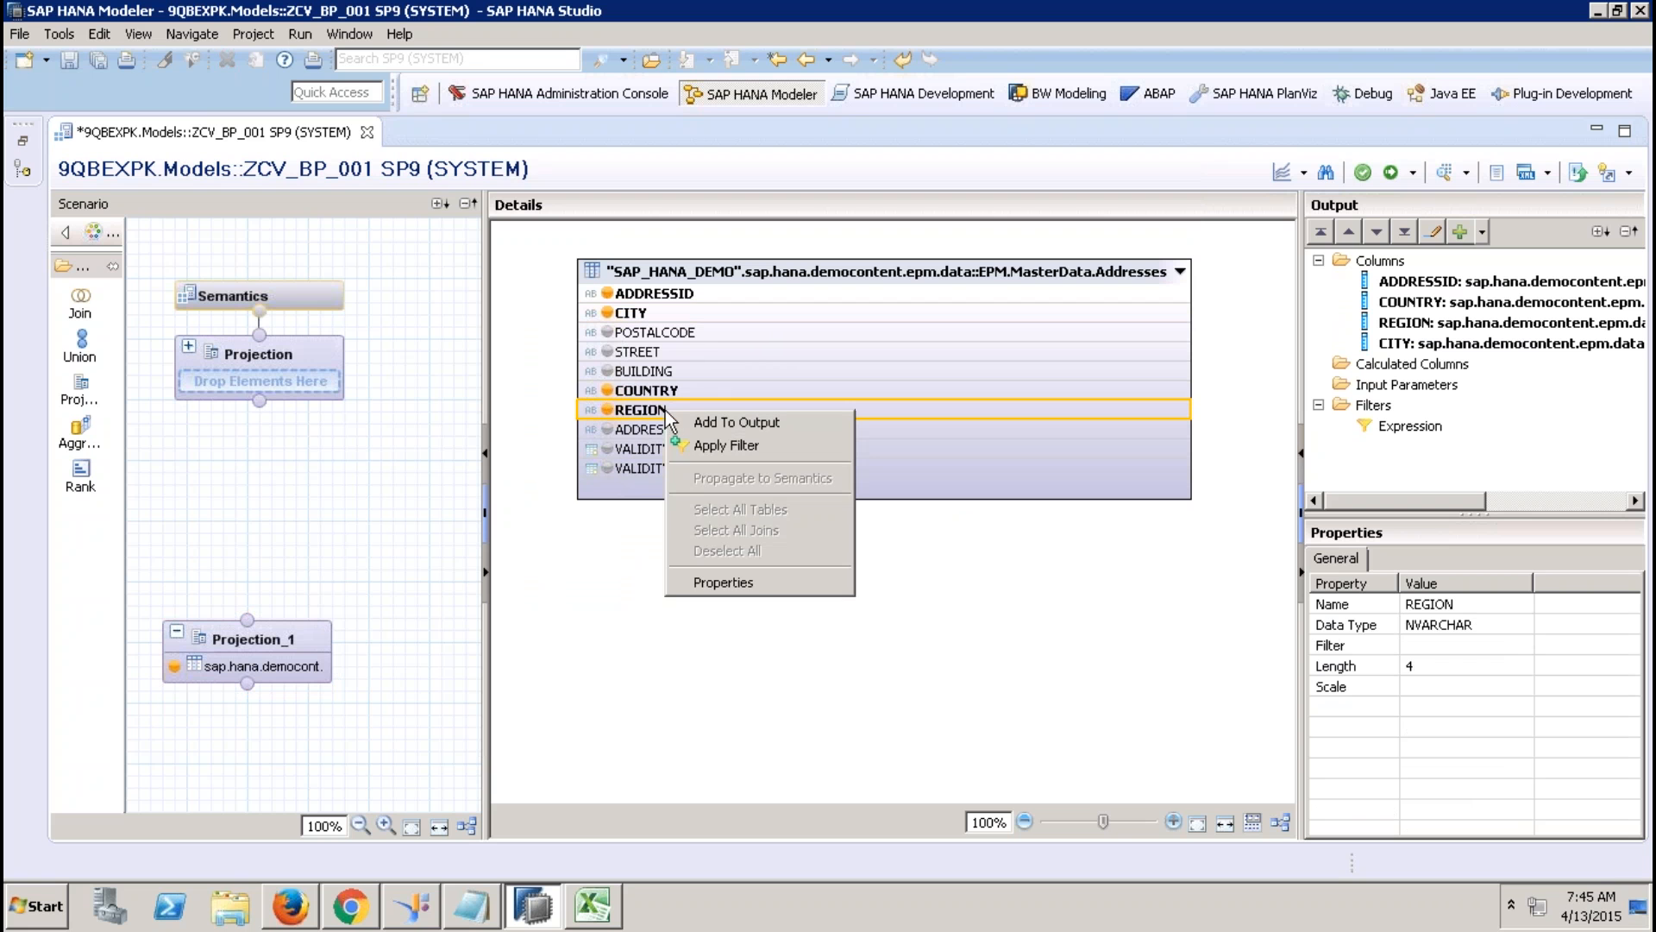
{"action": "left_click", "coordinate": [710, 447]}
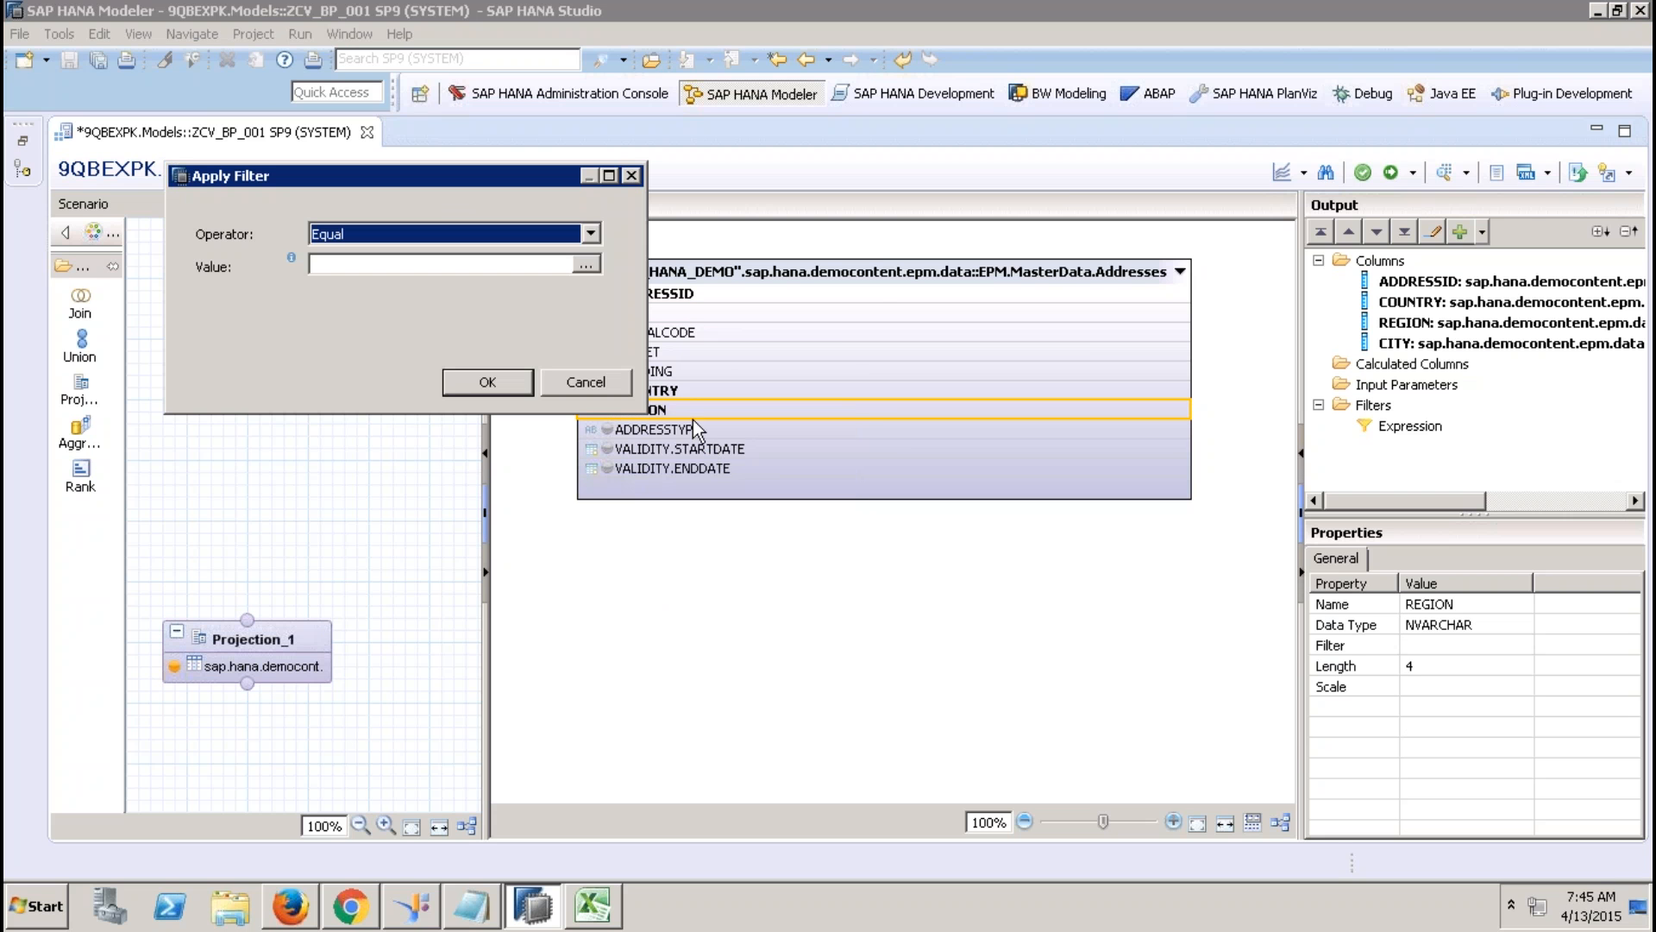
{"action": "left_click", "coordinate": [586, 267]}
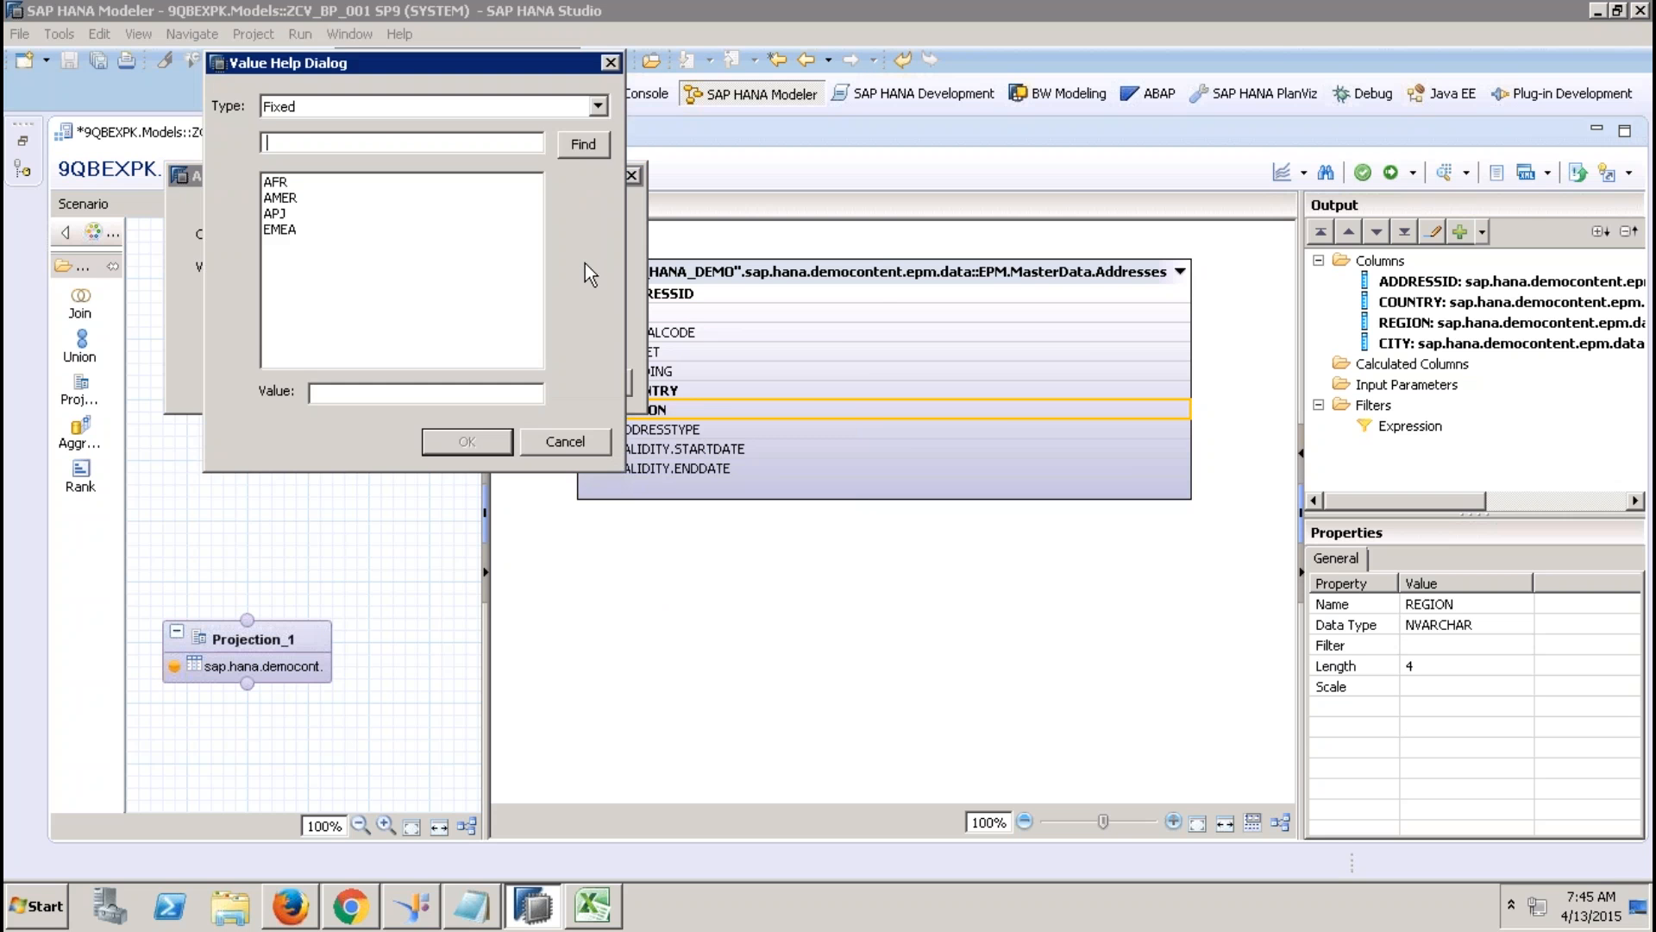
{"action": "left_click", "coordinate": [358, 233]}
{"action": "left_click", "coordinate": [444, 433]}
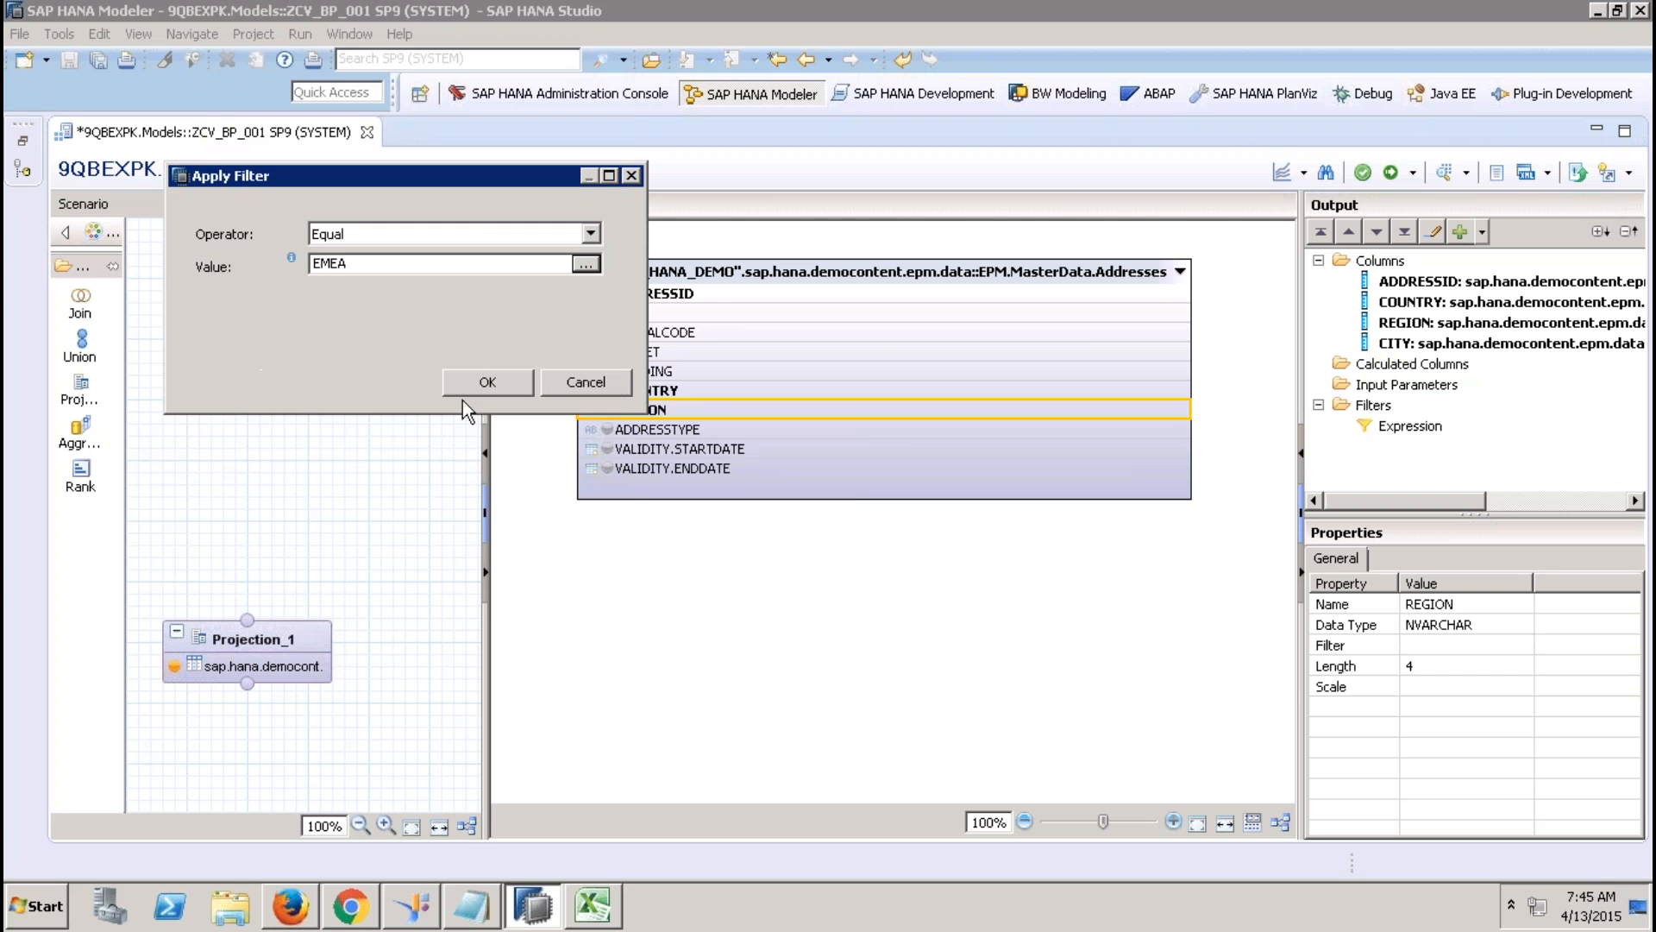
{"action": "left_click", "coordinate": [485, 376]}
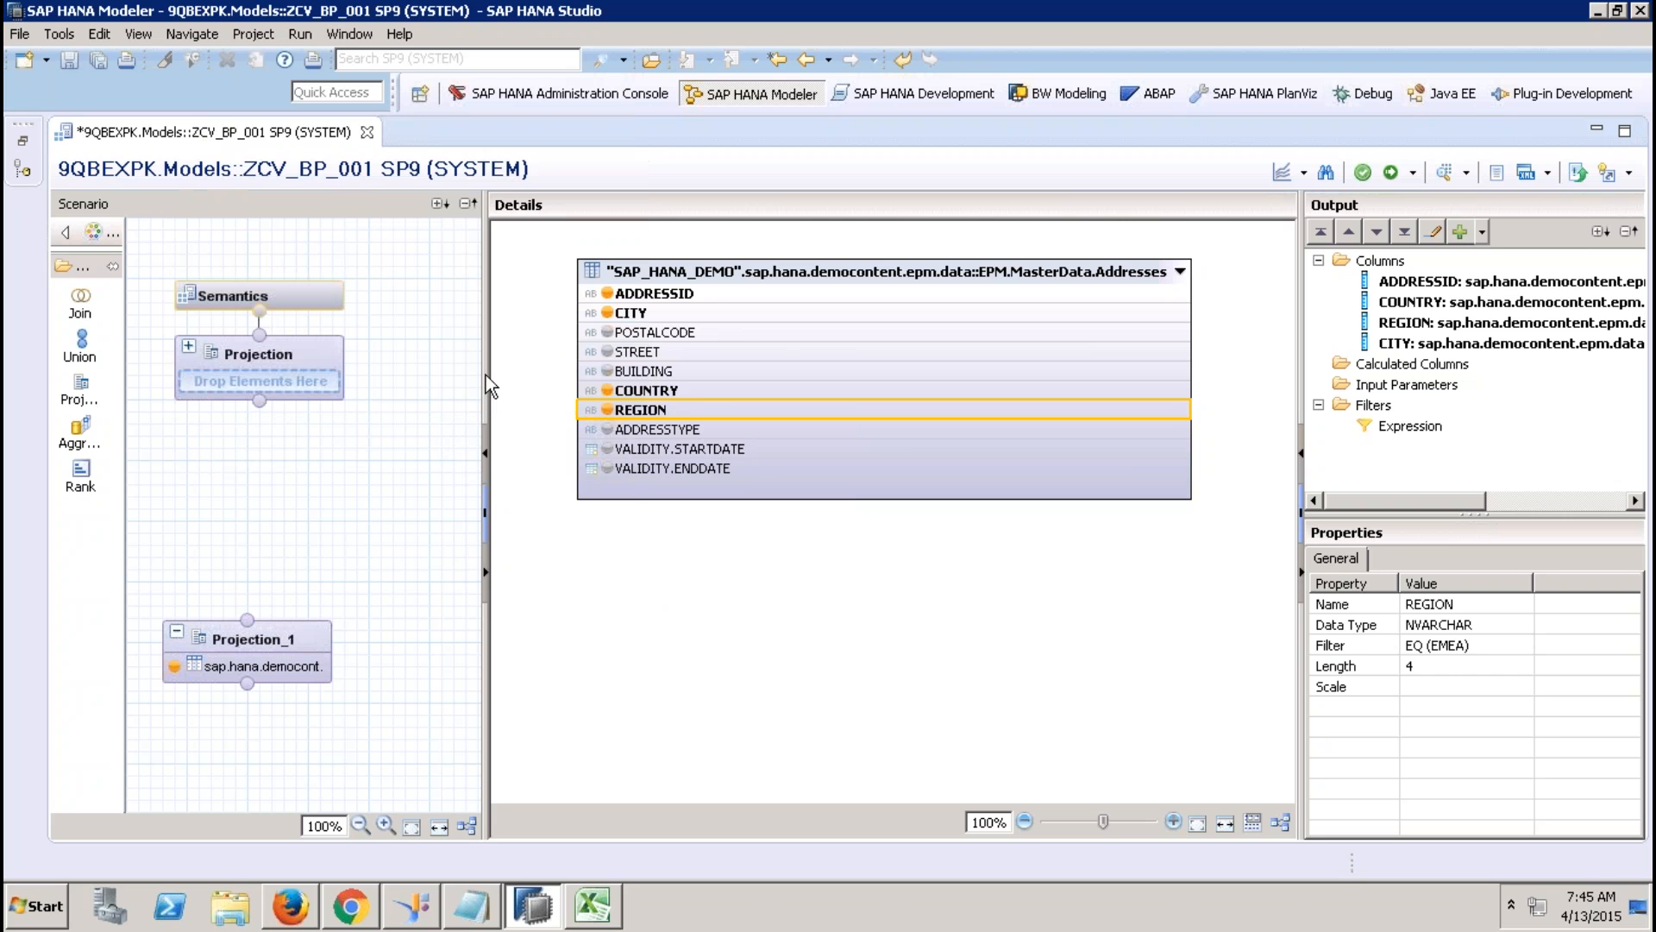
{"action": "left_click", "coordinate": [261, 644]}
Rename Projection_1 to AddressDetails.
{"action": "right_click", "coordinate": [262, 642]}
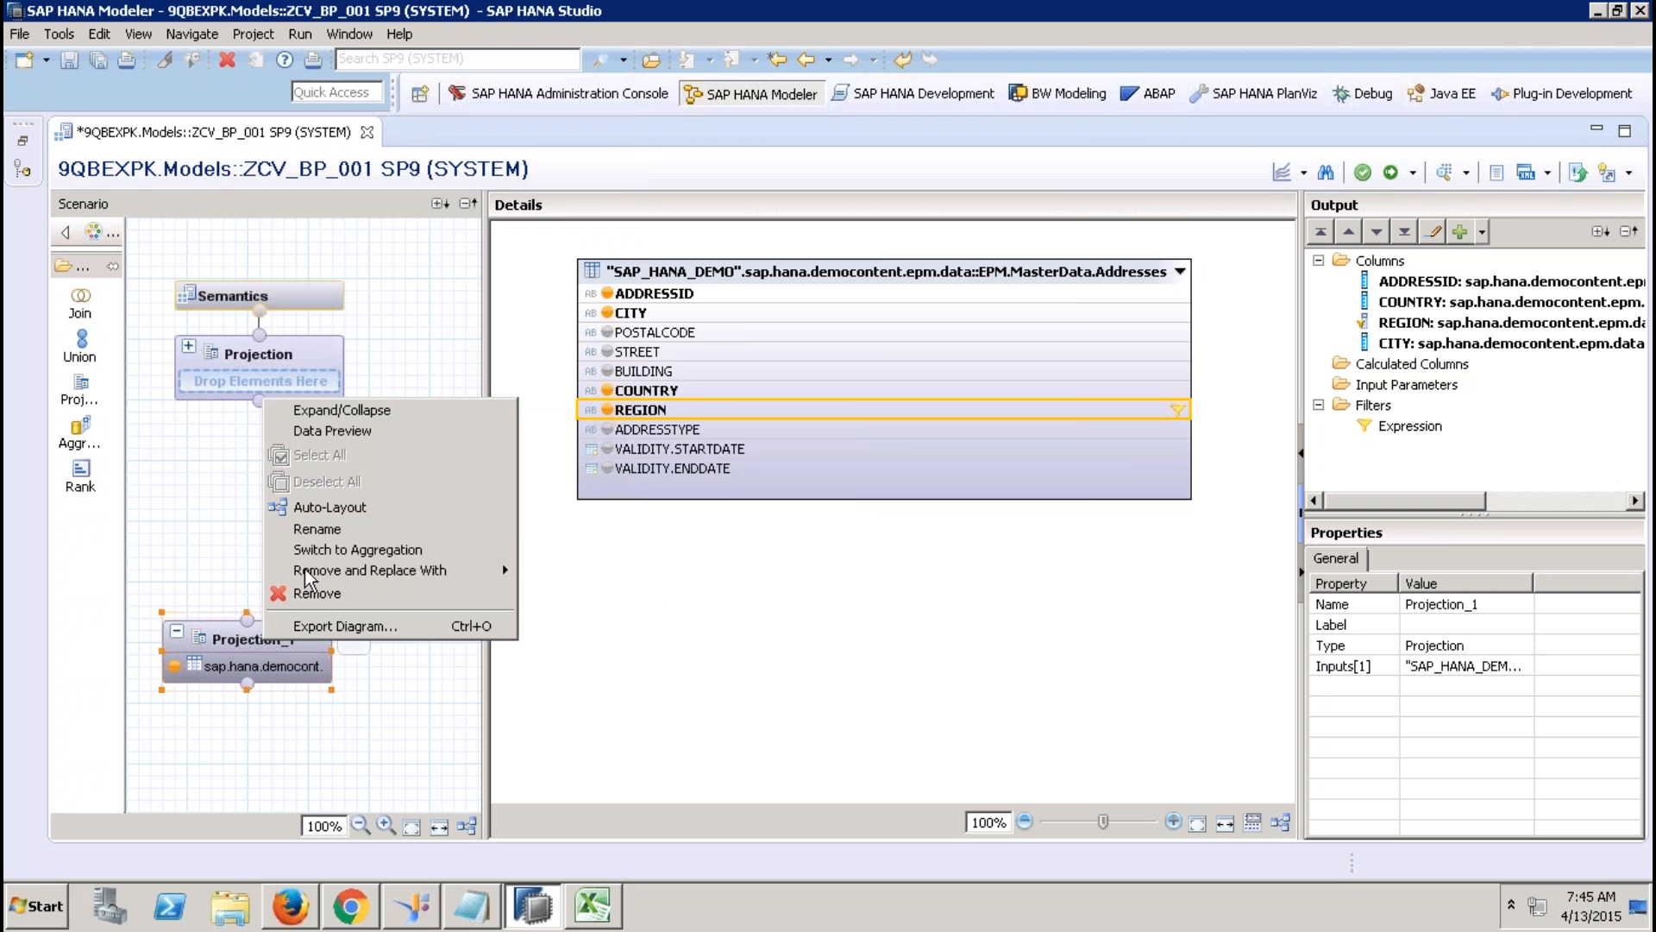
{"action": "left_click", "coordinate": [339, 526]}
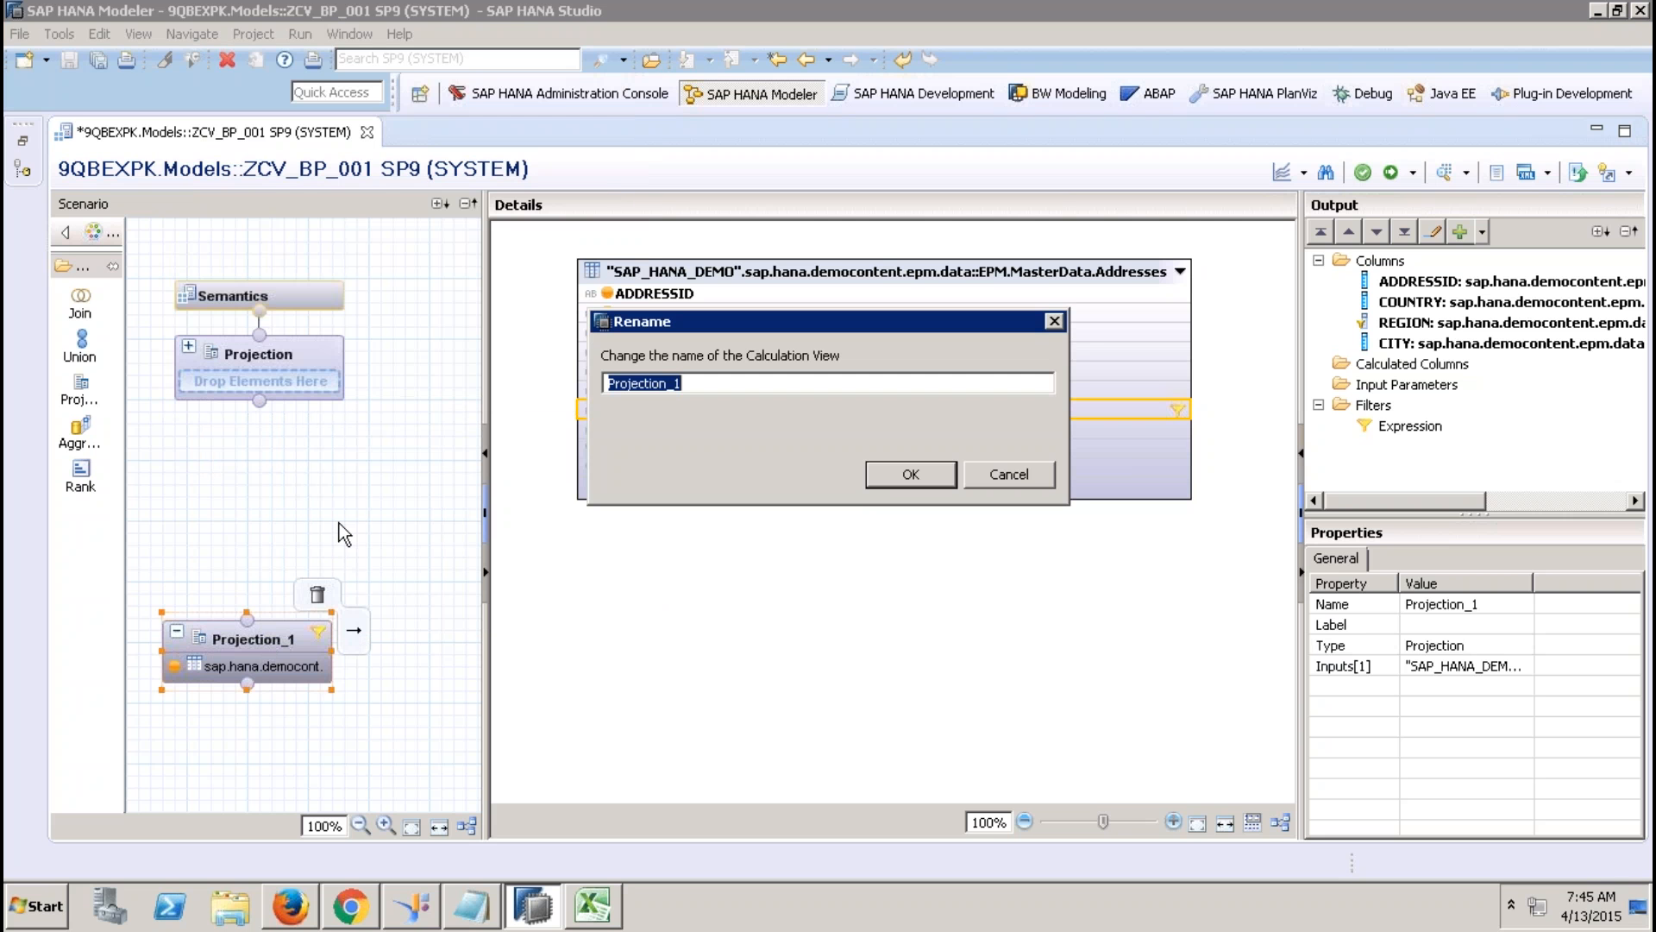
{"action": "type", "text": "AddressDetails"}
{"action": "key", "text": "Return"}
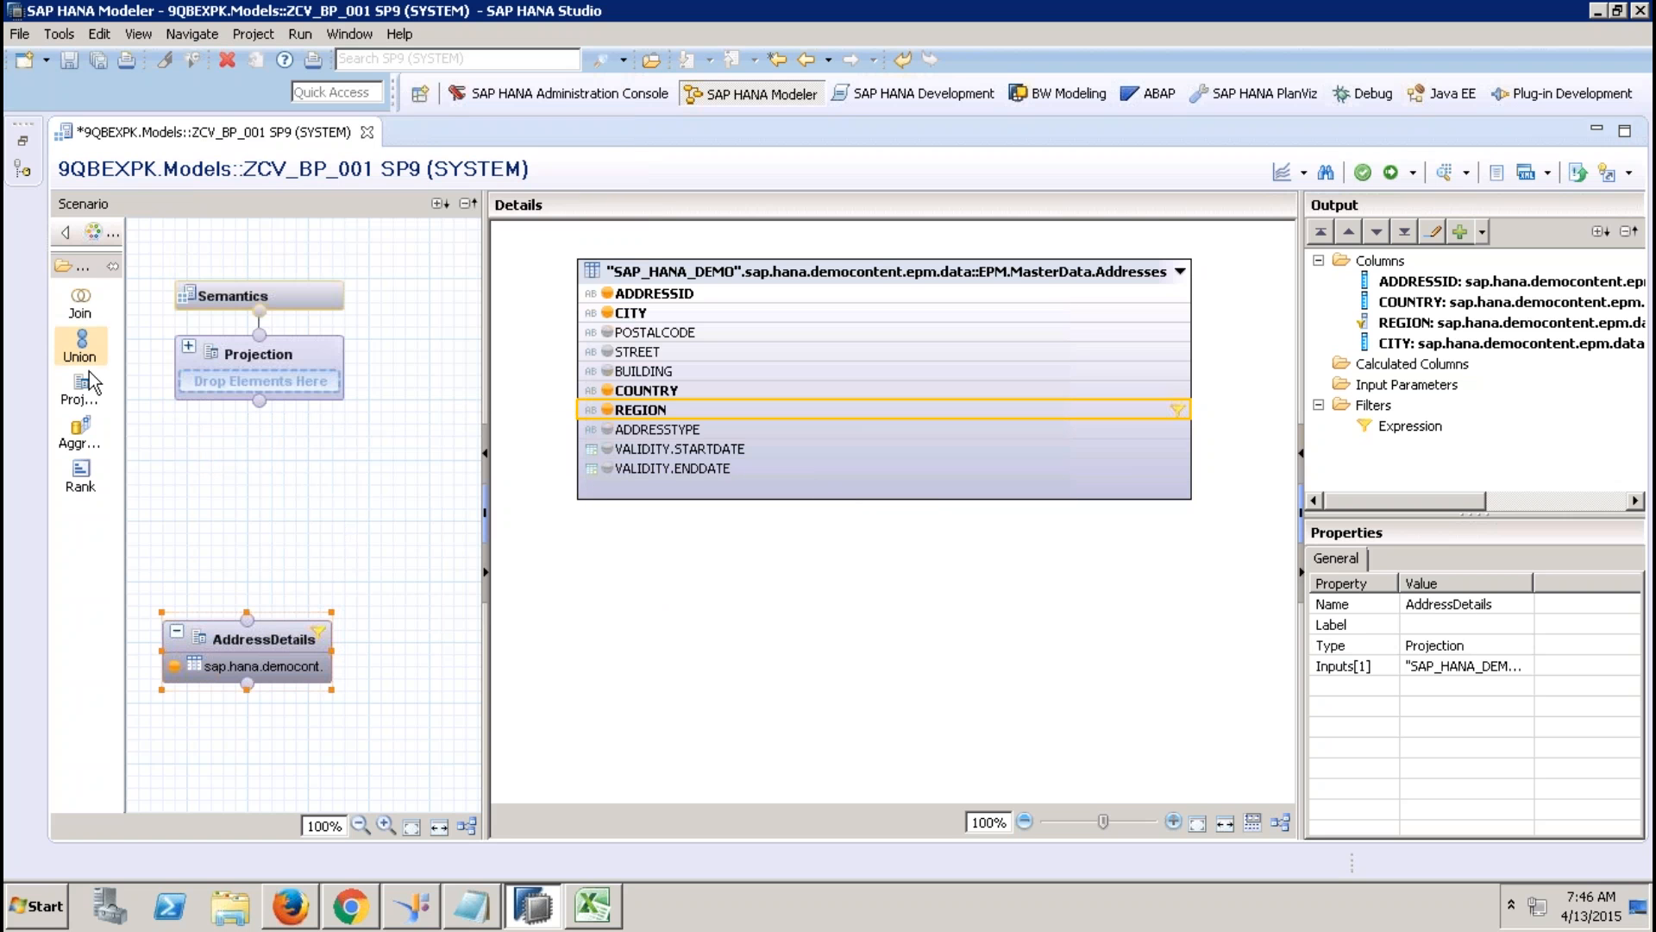
Add a second projection sourced from the sap.hana.demo MasterData.BusinessPartner table.
{"action": "left_click_drag", "start_coordinate": [88, 381], "coordinate": [412, 640]}
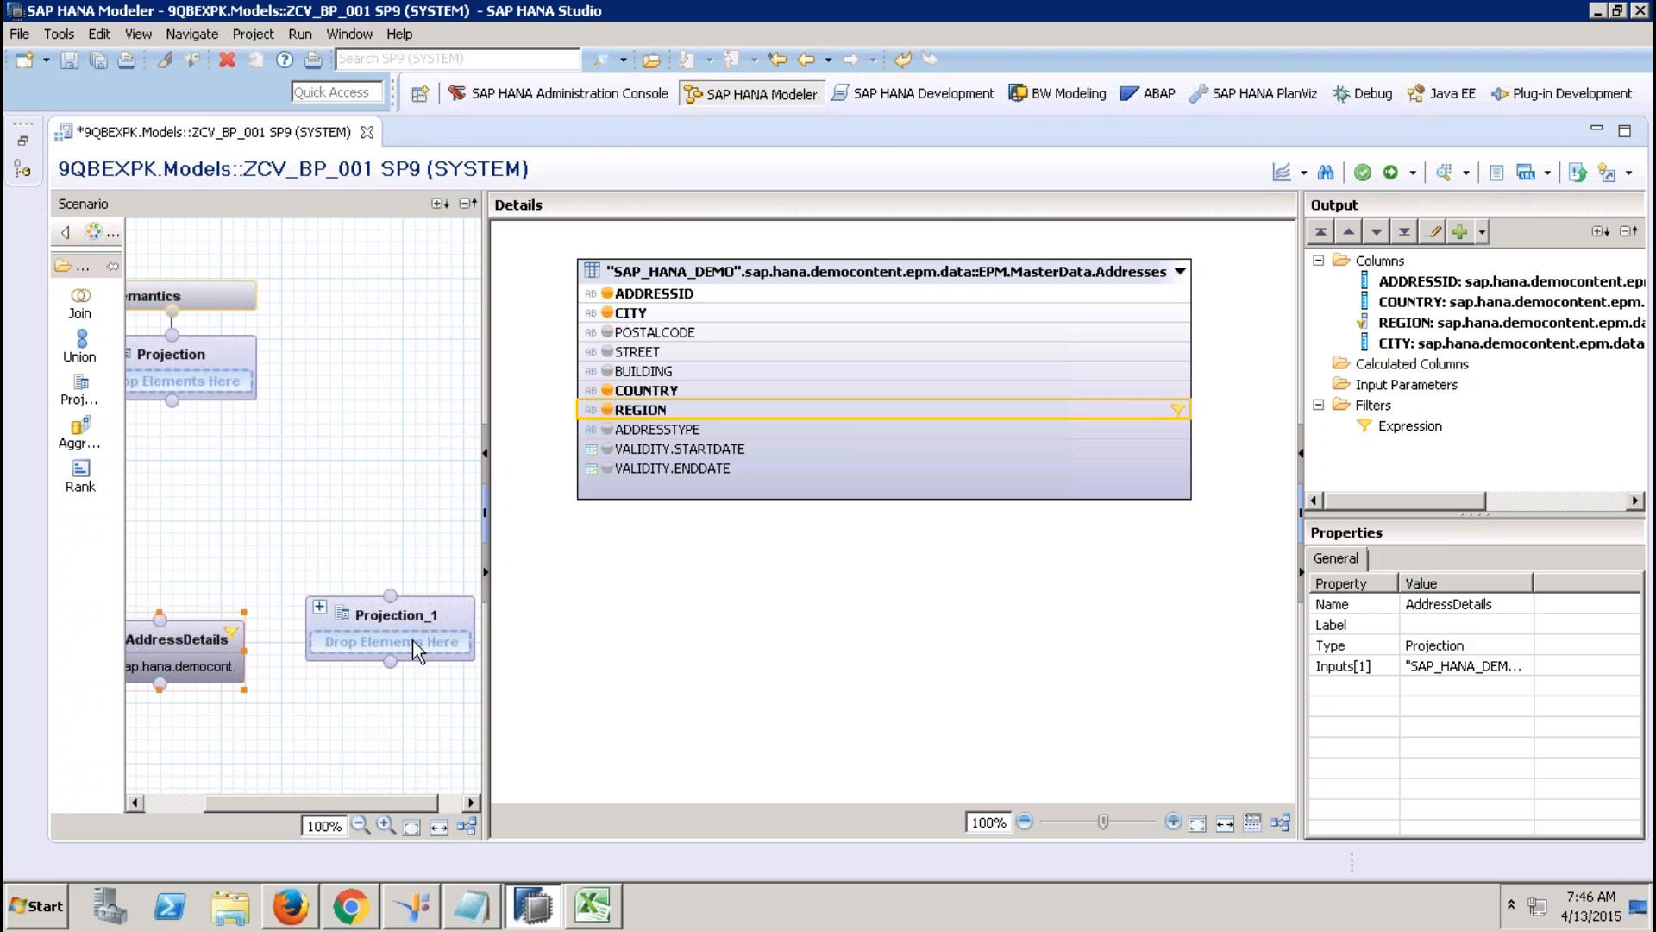
{"action": "right_click", "coordinate": [688, 453]}
{"action": "left_click", "coordinate": [714, 466]}
{"action": "type", "text": "ap"}
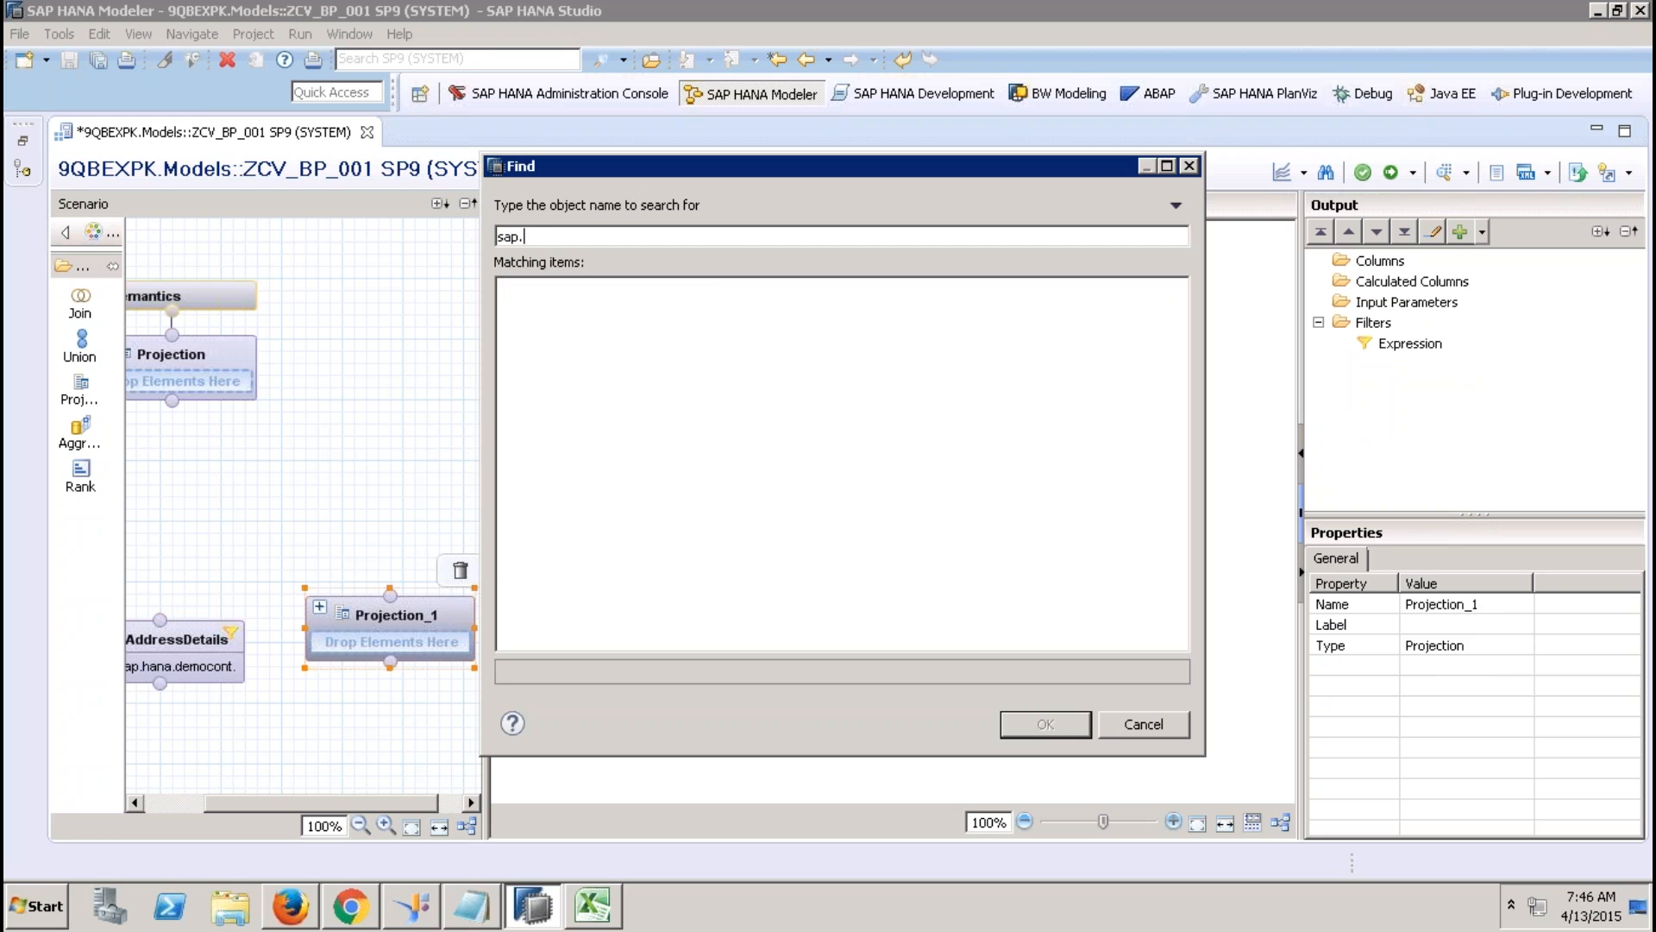
{"action": "type", "text": ".hana.demo"}
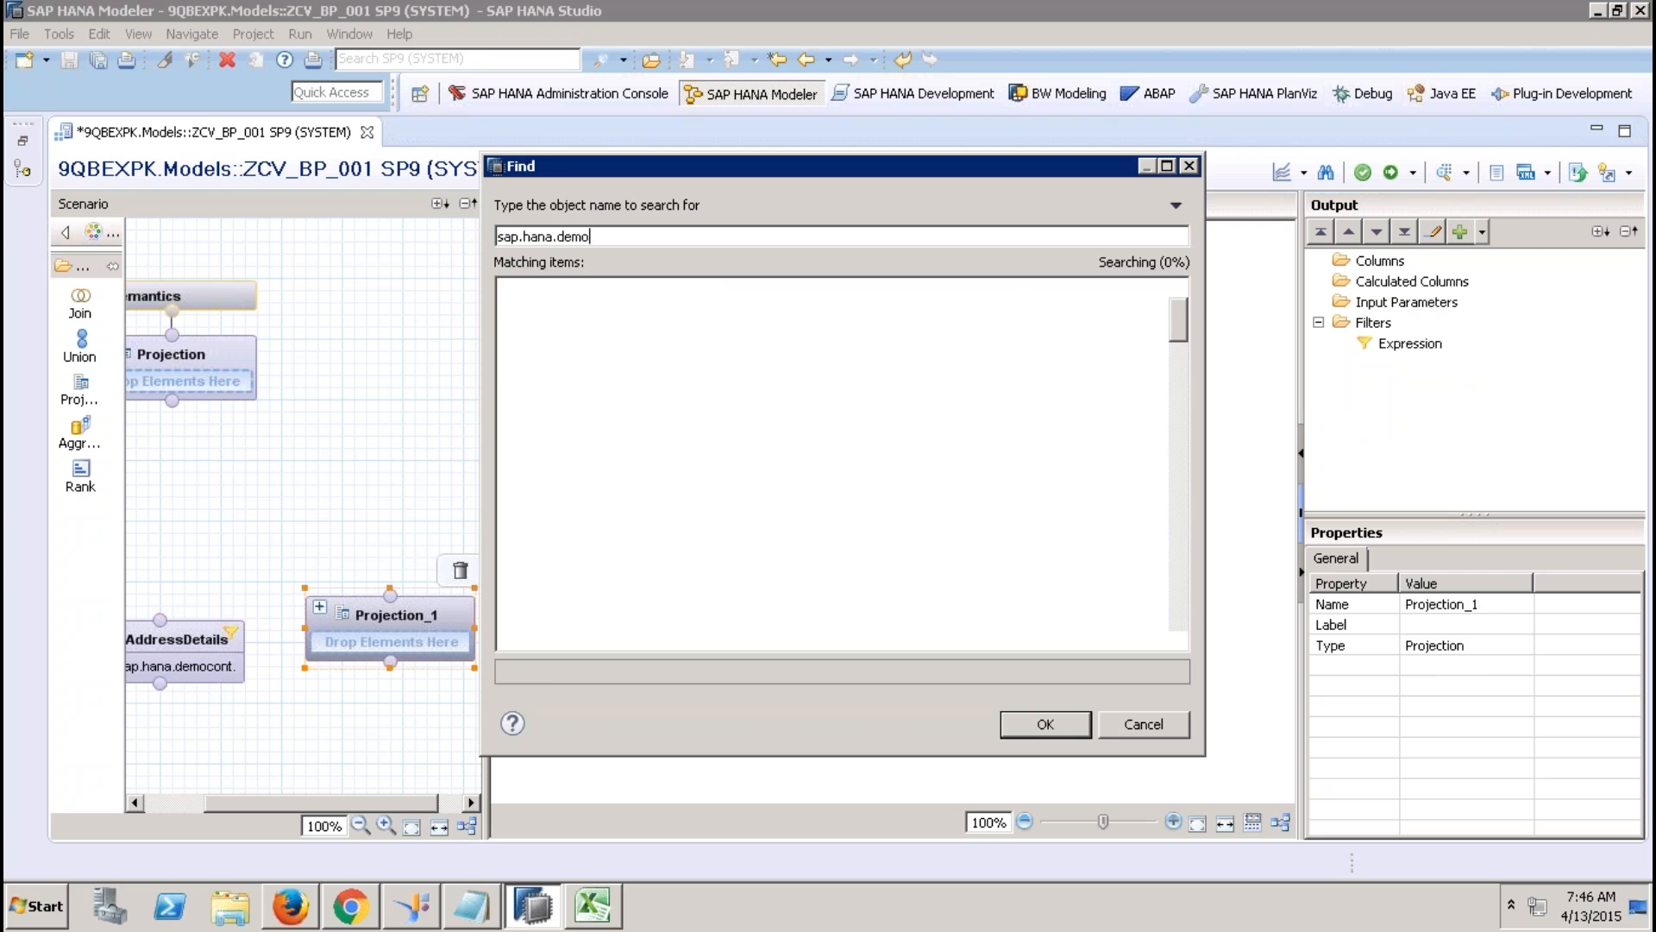
{"action": "left_click", "coordinate": [986, 537]}
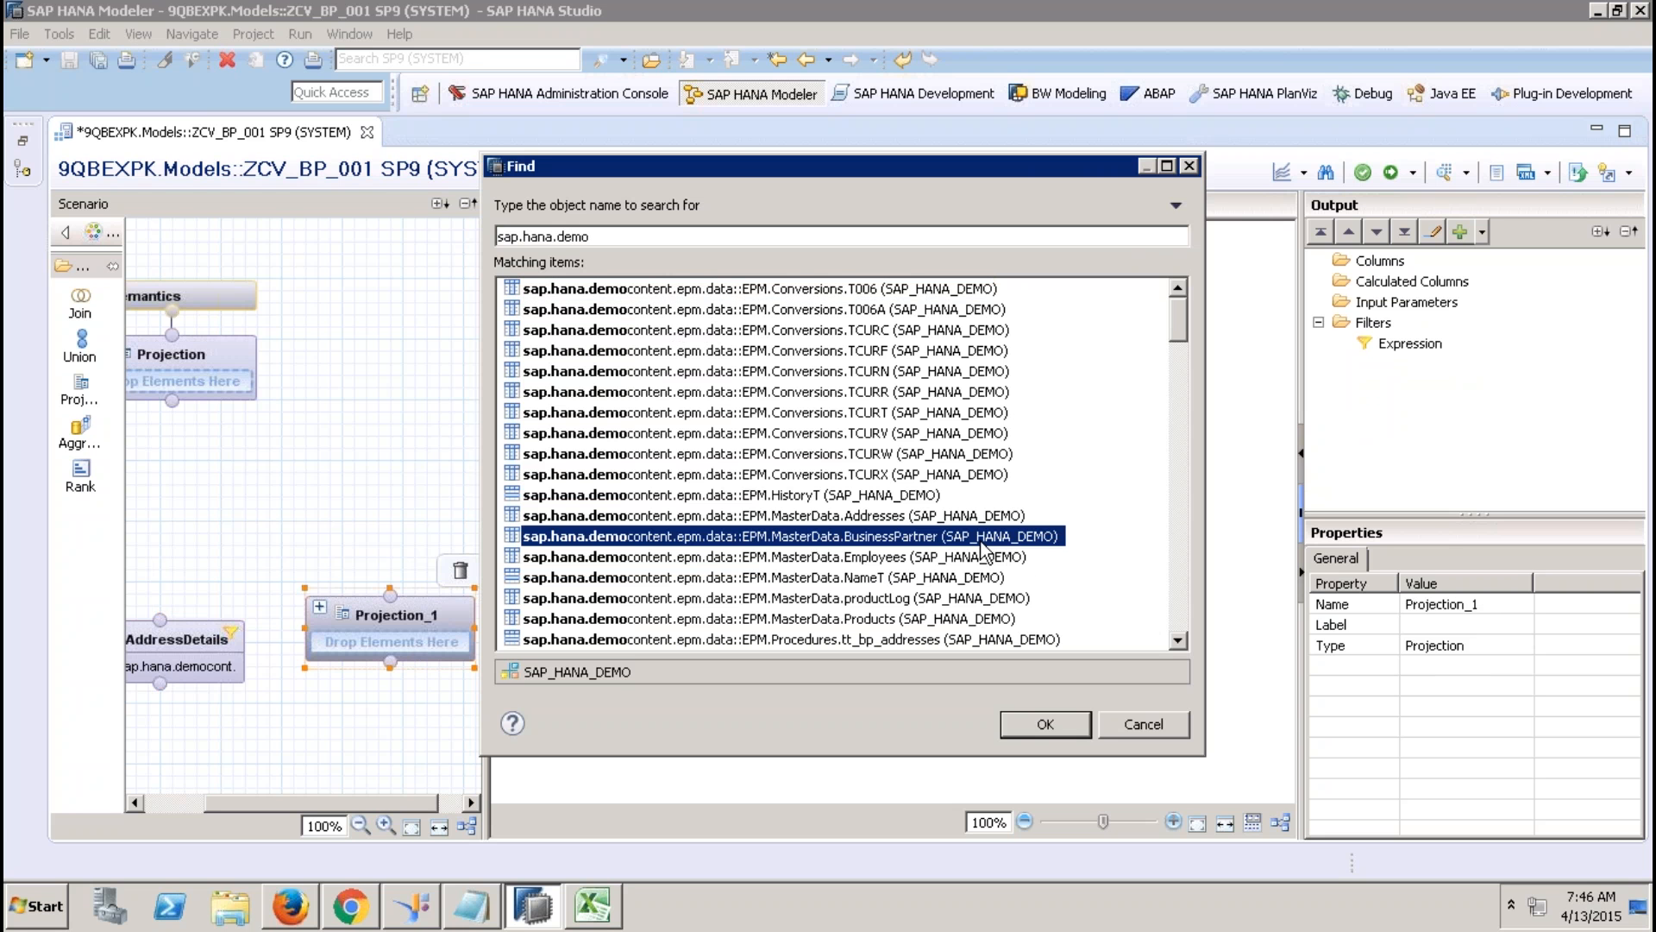
{"action": "left_click", "coordinate": [1030, 715]}
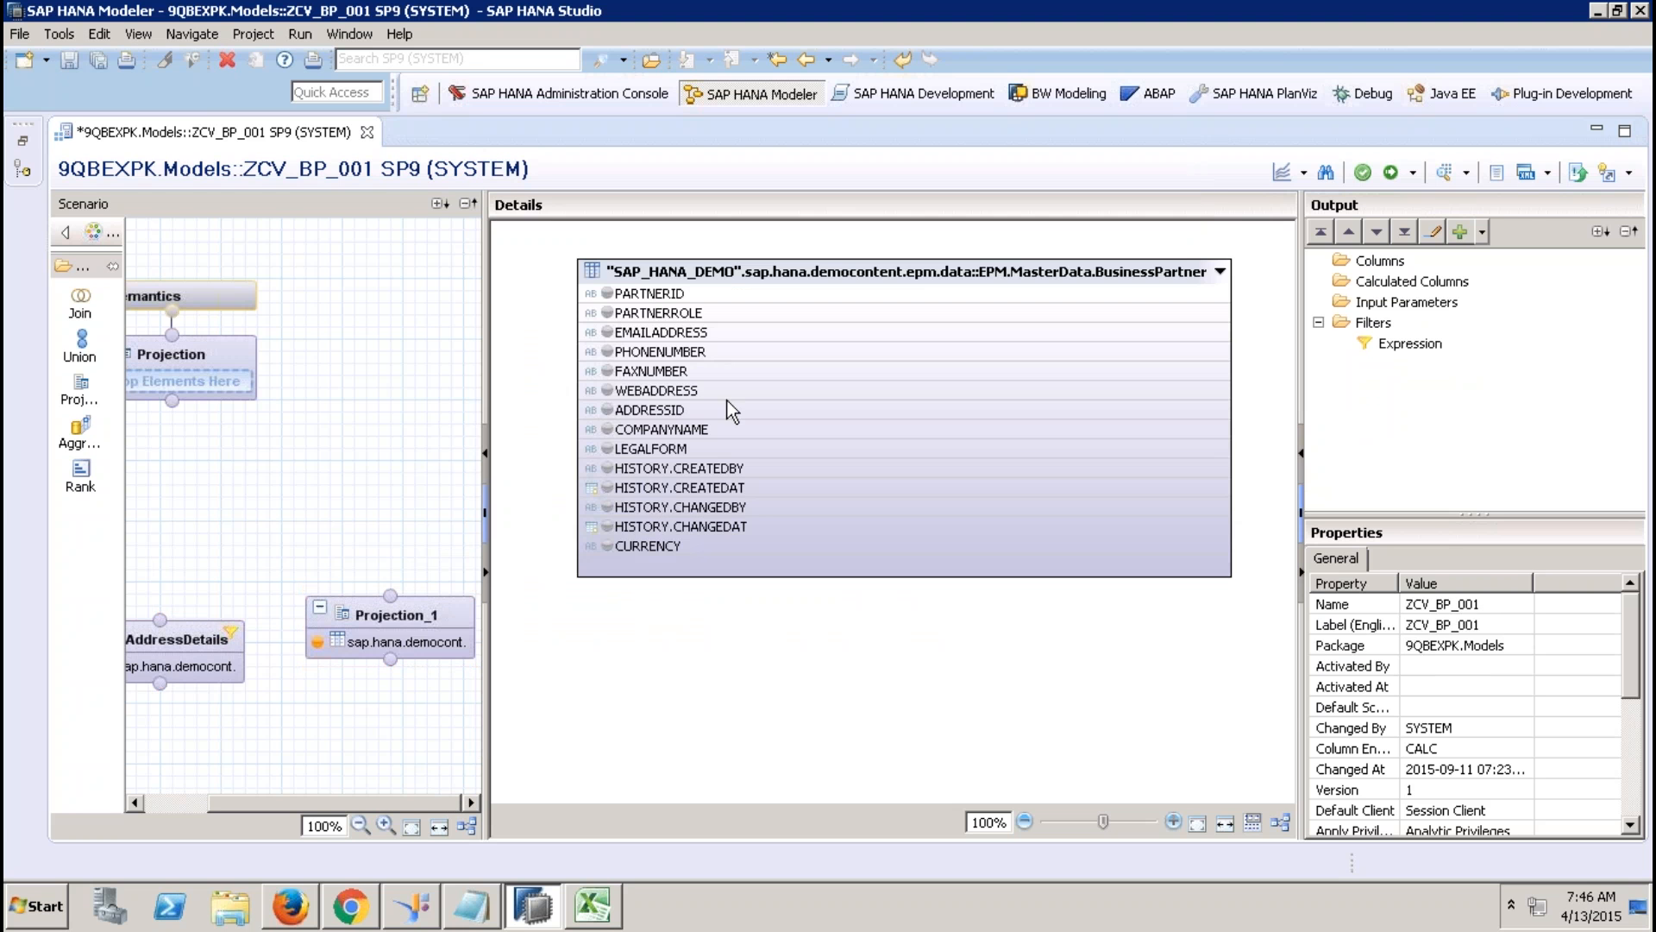
Output PARTNERID, ADDRESSID and COMPANYNAME, and rename the new projection BPDetails.
{"action": "left_click", "coordinate": [605, 296]}
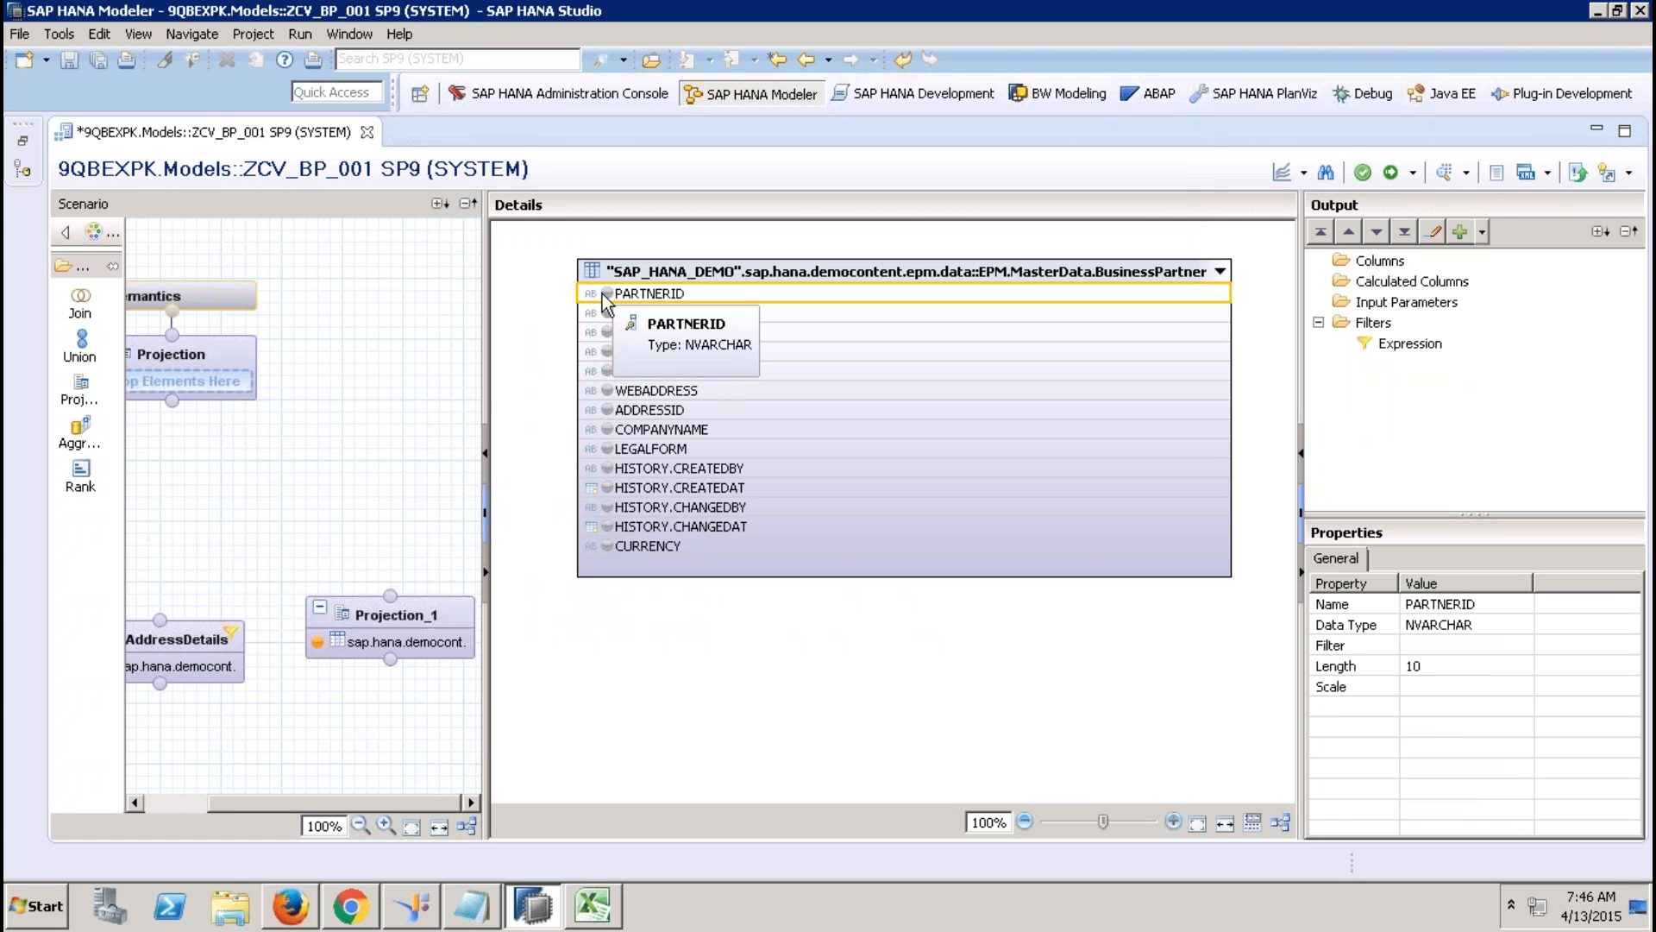
{"action": "left_click", "coordinate": [608, 295]}
{"action": "left_click", "coordinate": [607, 411]}
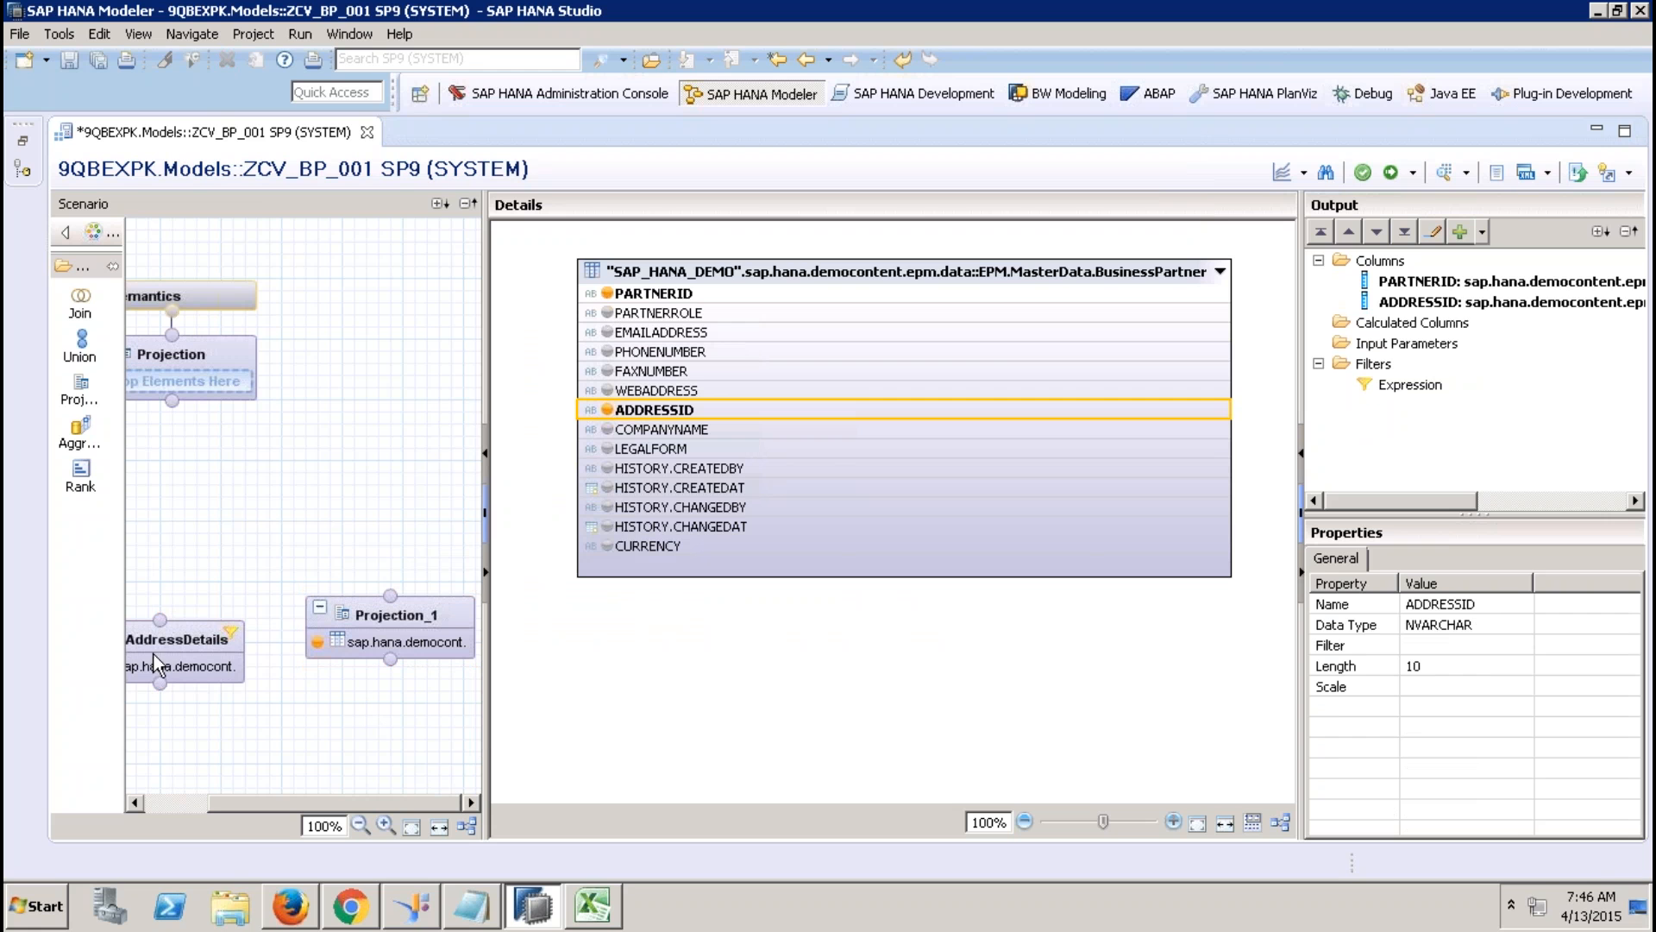
{"action": "left_click", "coordinate": [607, 430]}
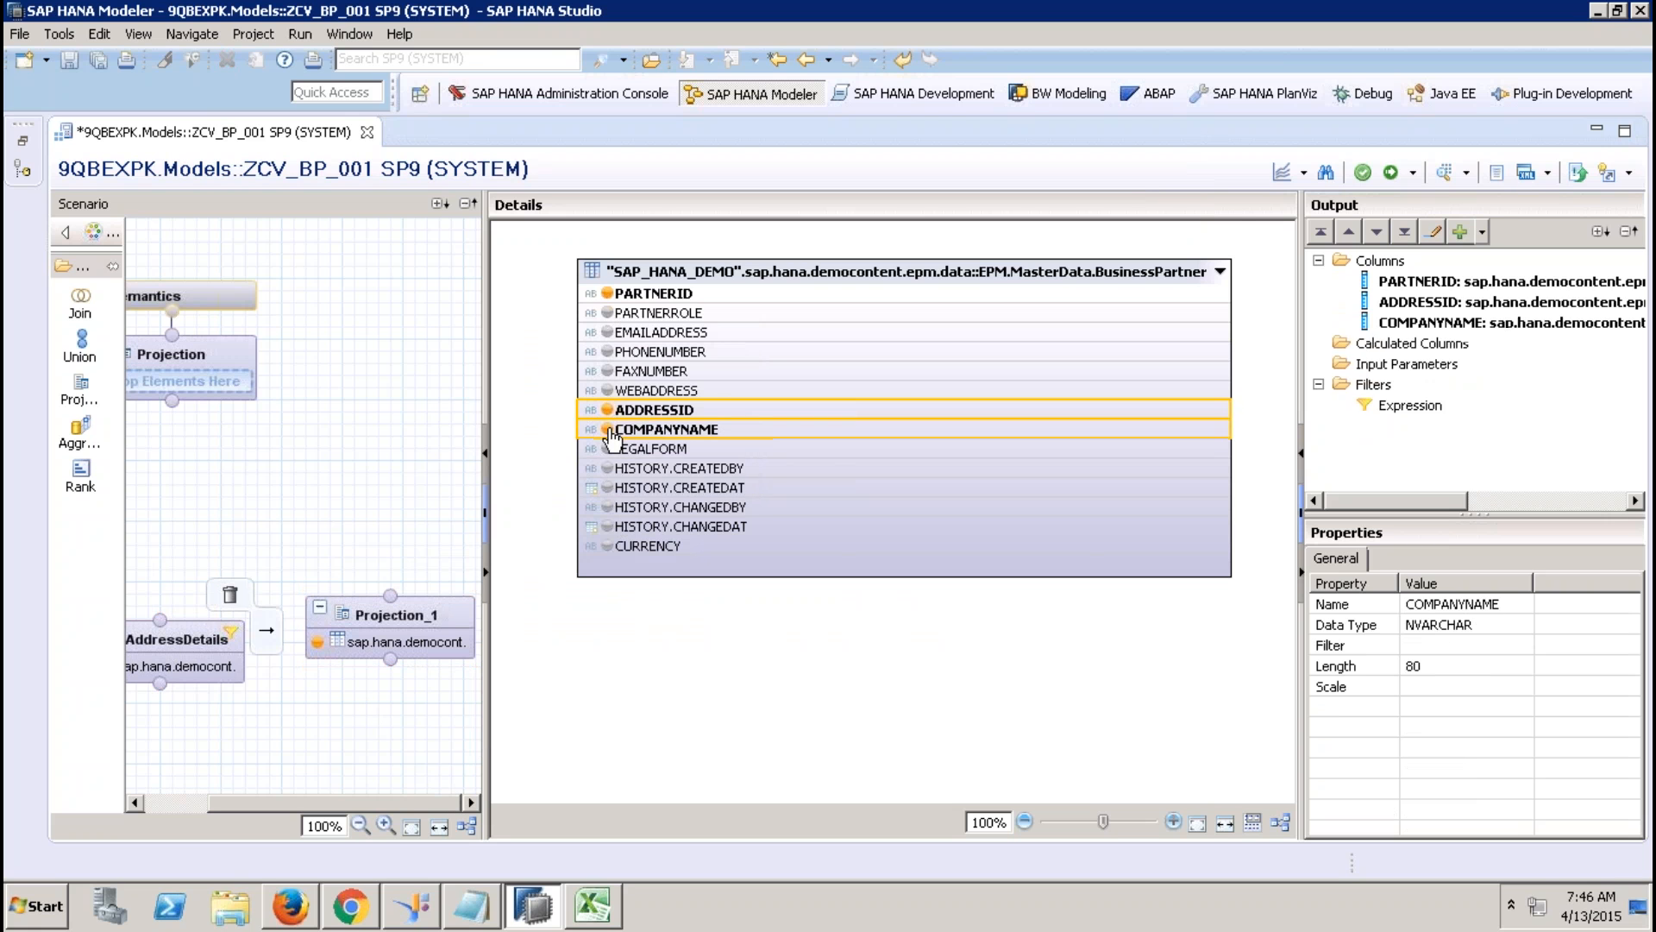
{"action": "right_click", "coordinate": [433, 620]}
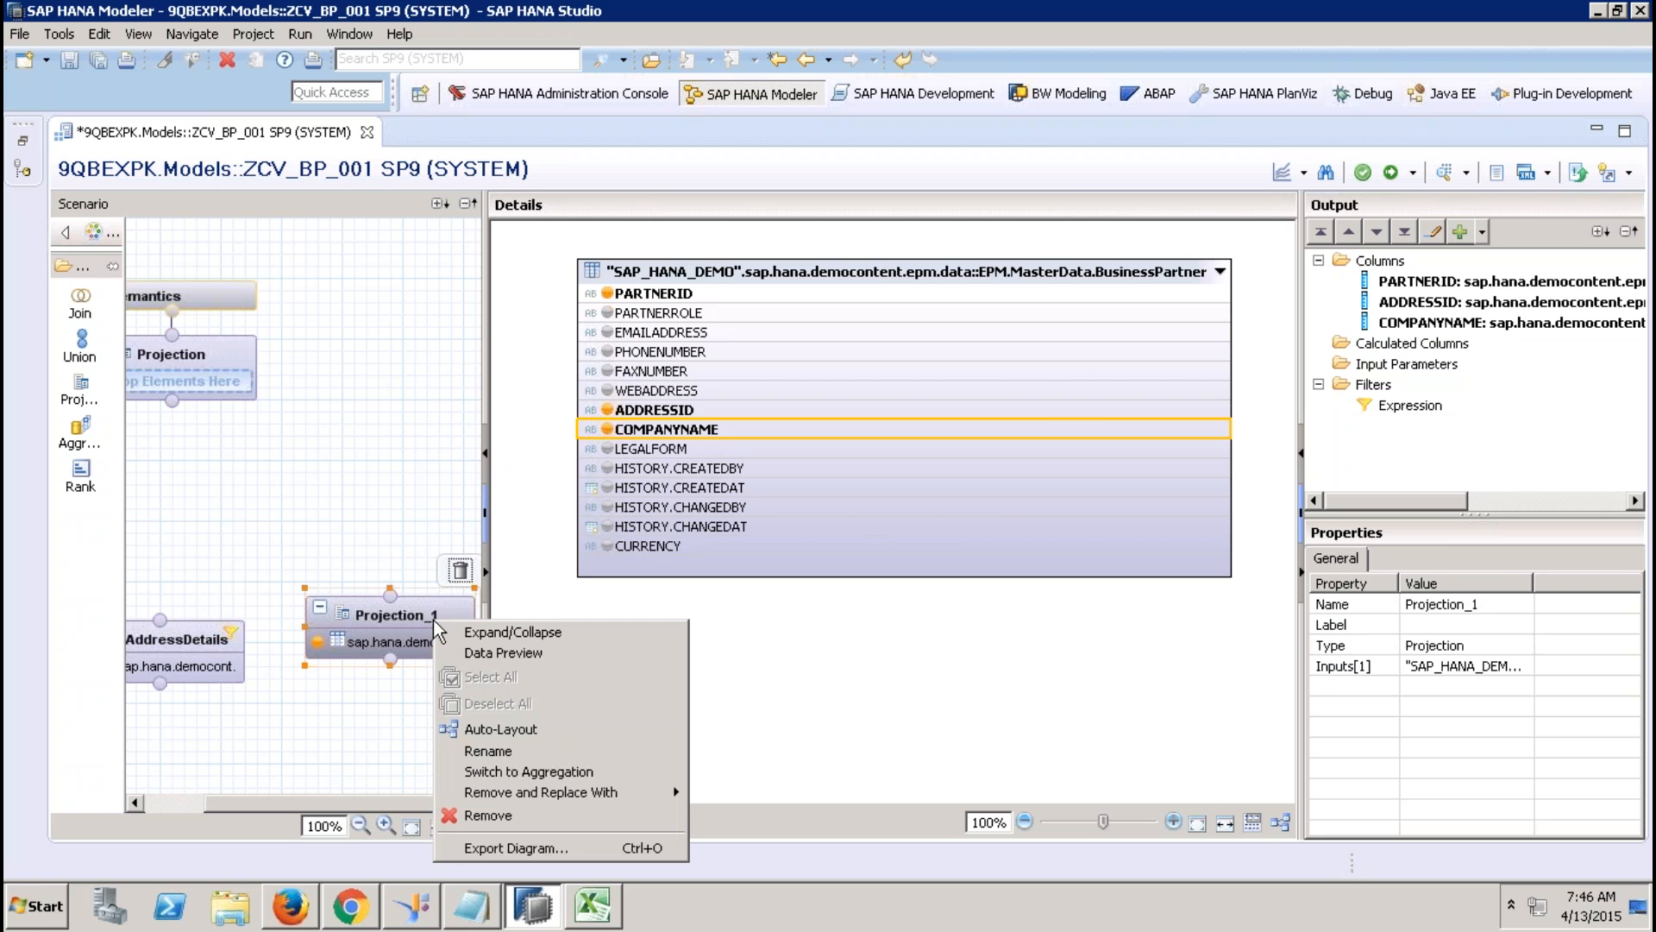
{"action": "left_click", "coordinate": [508, 754]}
{"action": "type", "text": "BPD"}
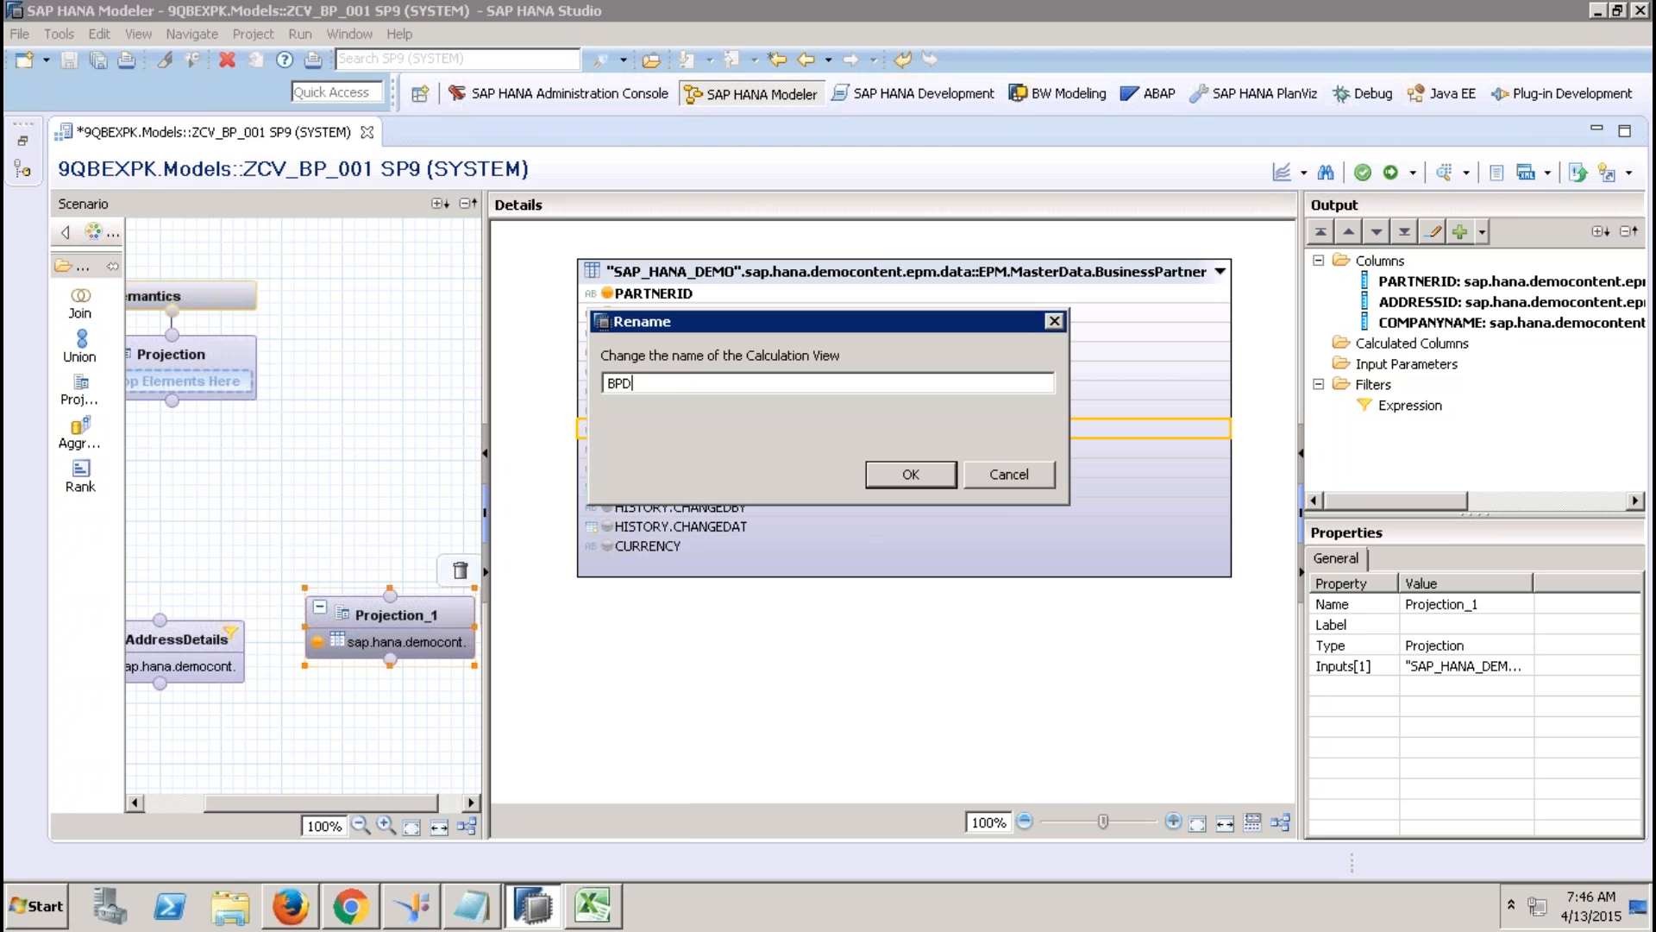
{"action": "type", "text": "etails"}
{"action": "key", "text": "Return"}
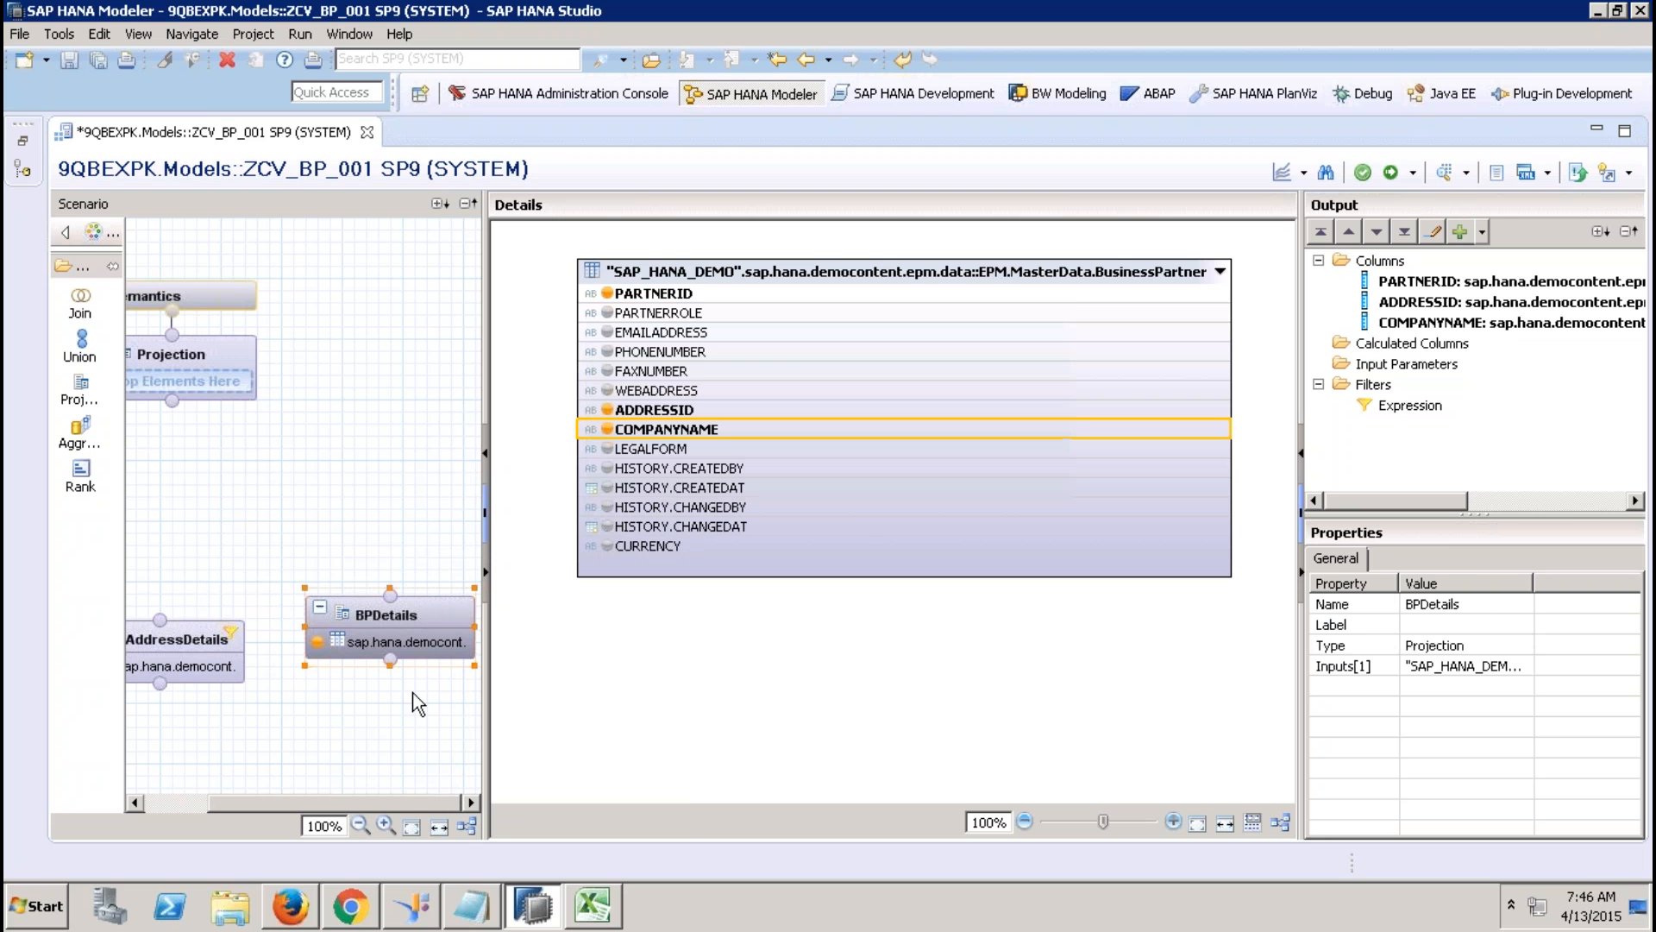
Add a Join_1 node and connect AddressDetails and BPDetails as its inputs.
{"action": "left_click_drag", "start_coordinate": [409, 613], "coordinate": [400, 654]}
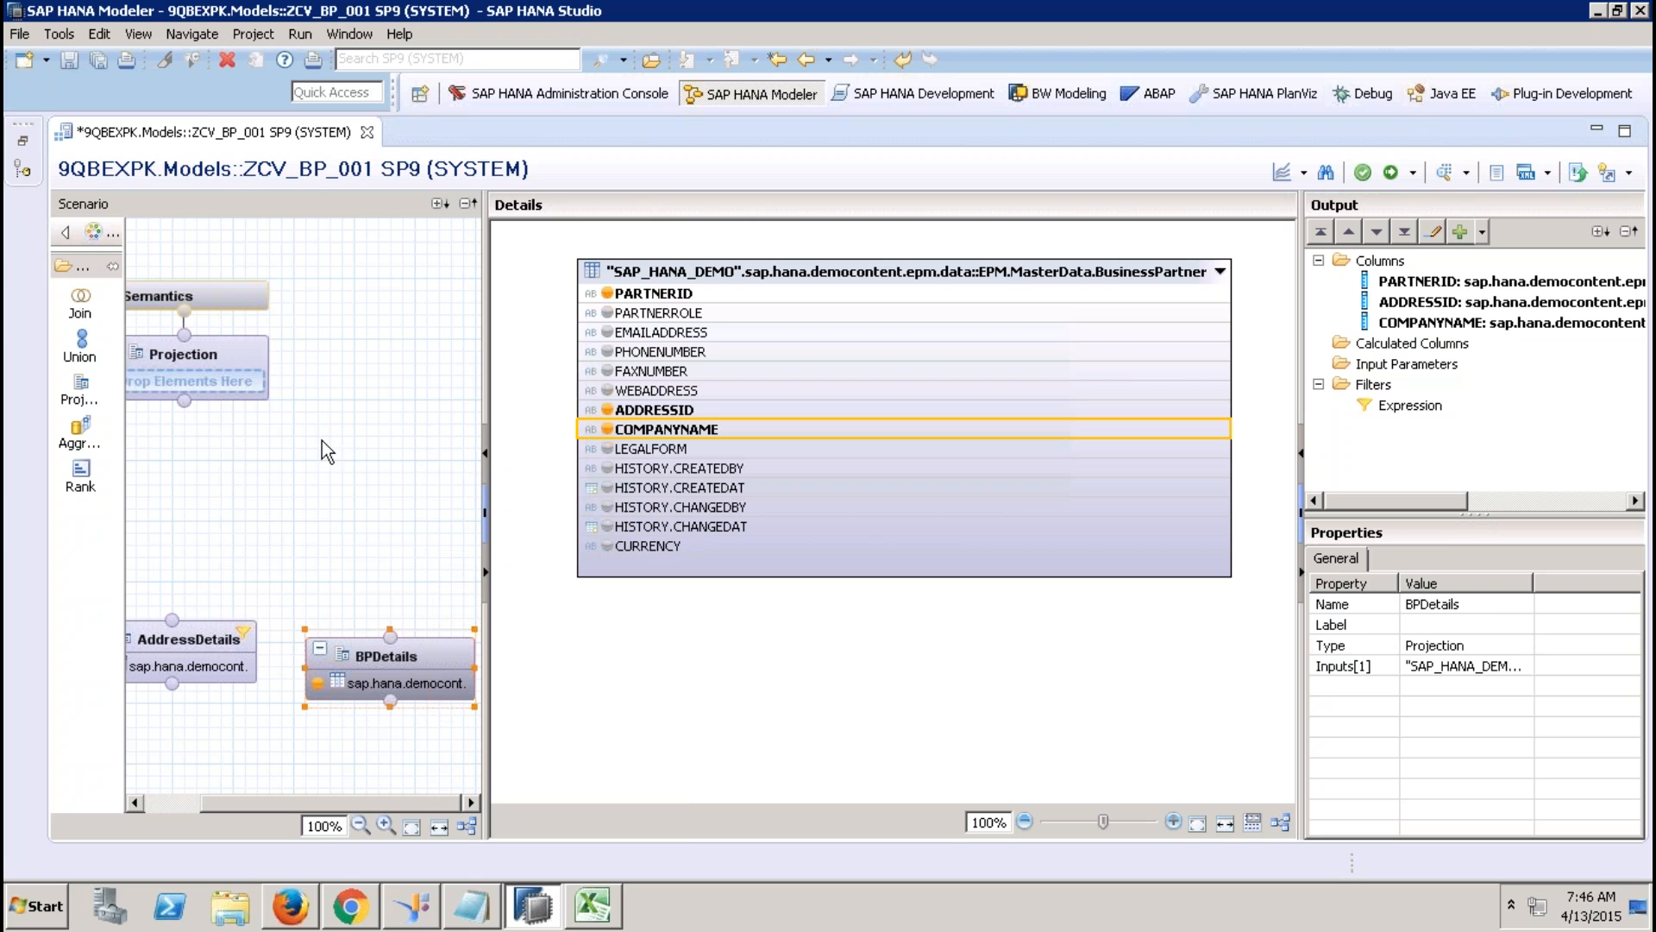
{"action": "left_click_drag", "start_coordinate": [95, 312], "coordinate": [290, 521]}
{"action": "left_click_drag", "start_coordinate": [278, 629], "coordinate": [326, 587]}
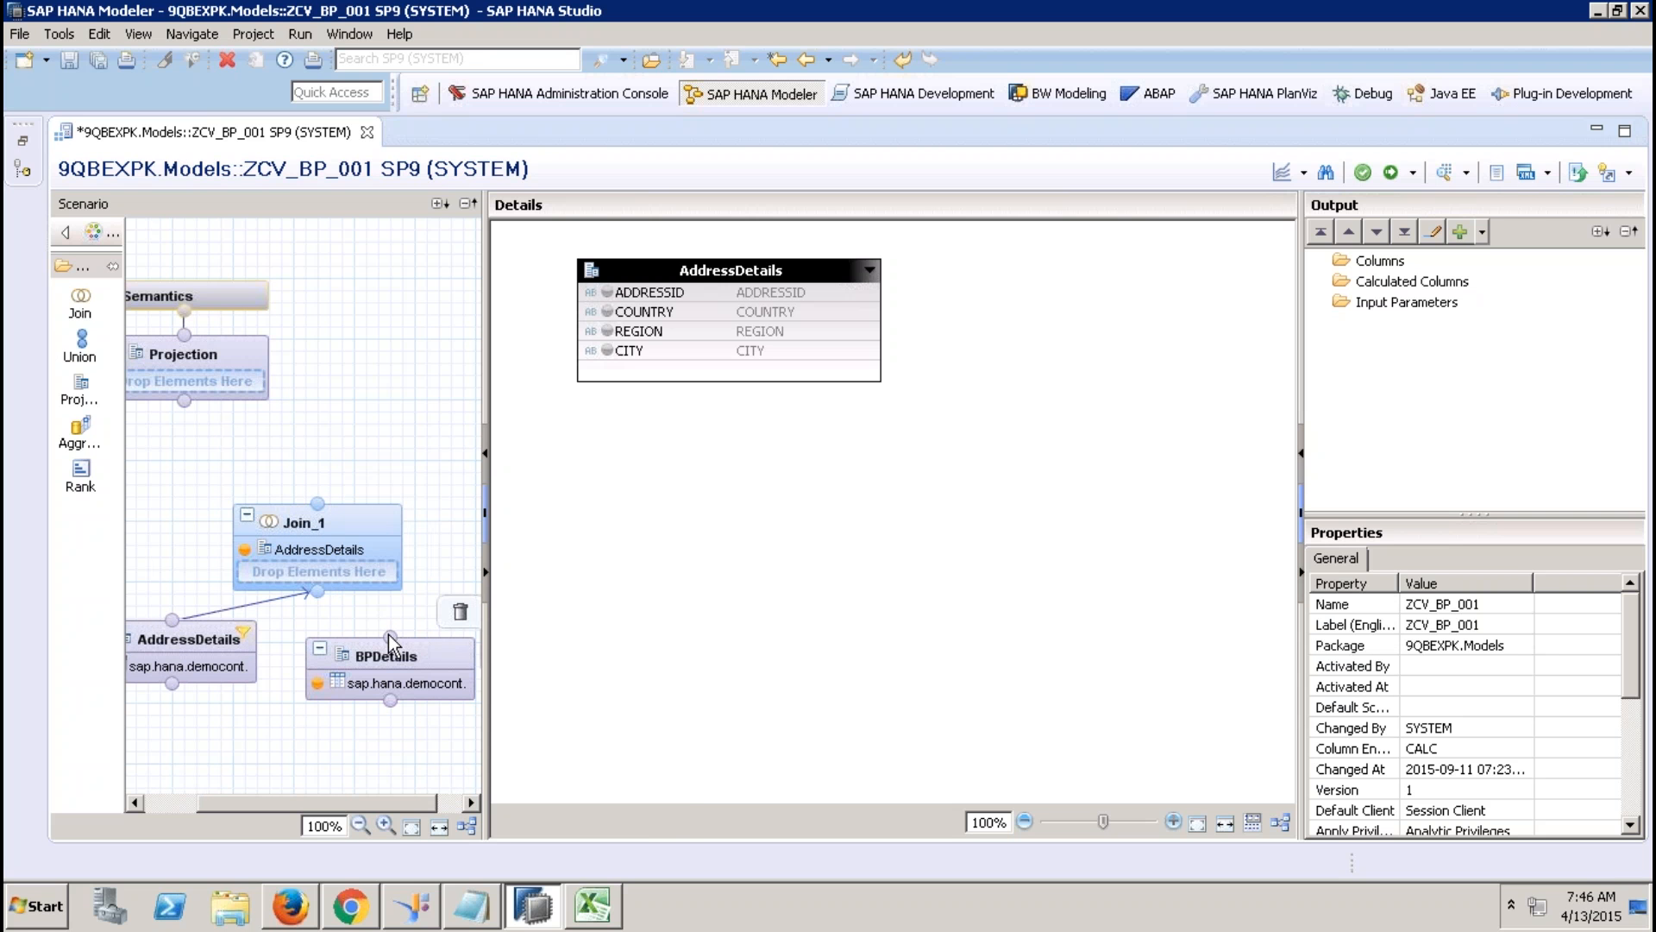
{"action": "left_click_drag", "start_coordinate": [388, 634], "coordinate": [319, 589]}
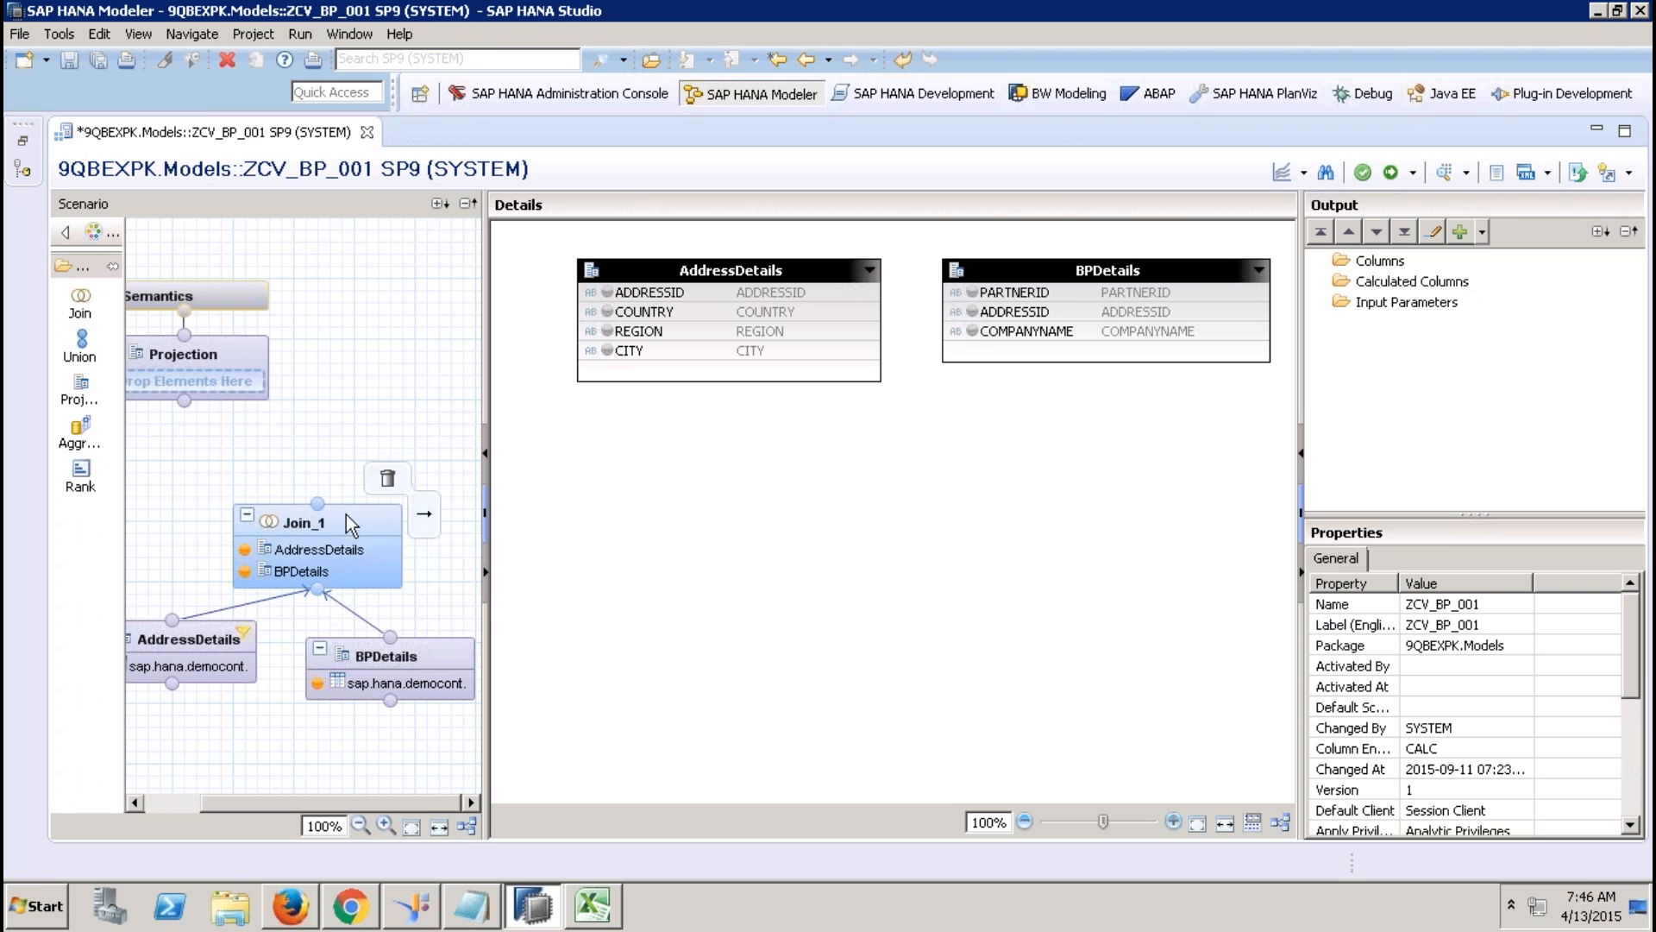
{"action": "left_click", "coordinate": [349, 519]}
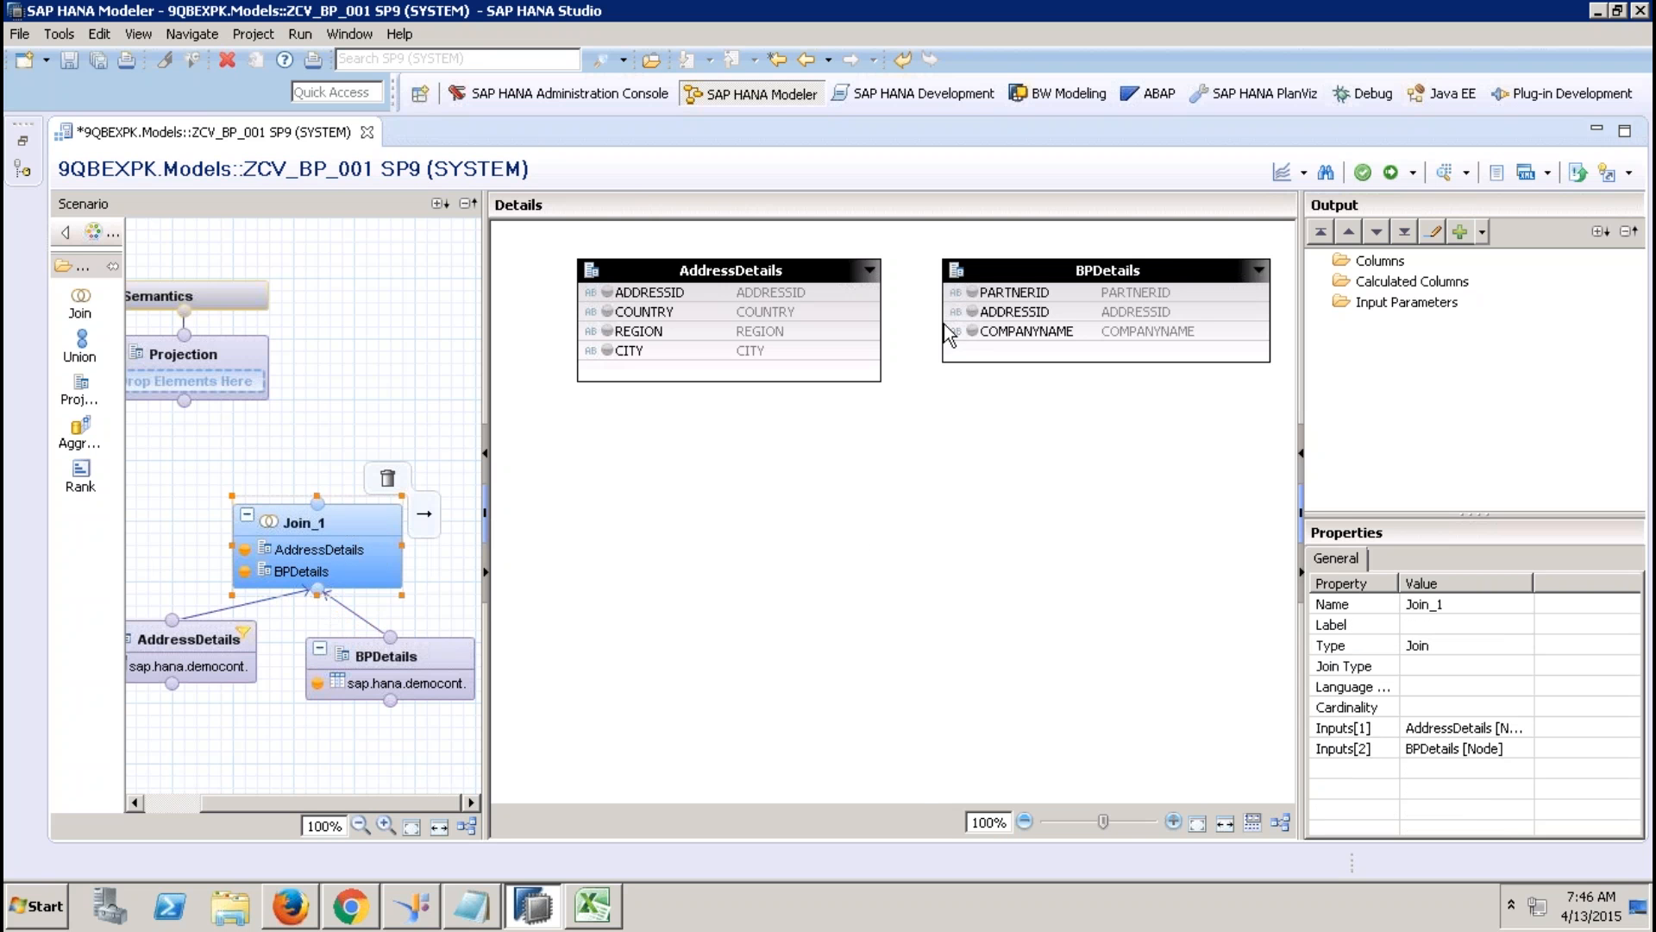
{"action": "left_click_drag", "start_coordinate": [1094, 265], "coordinate": [964, 471]}
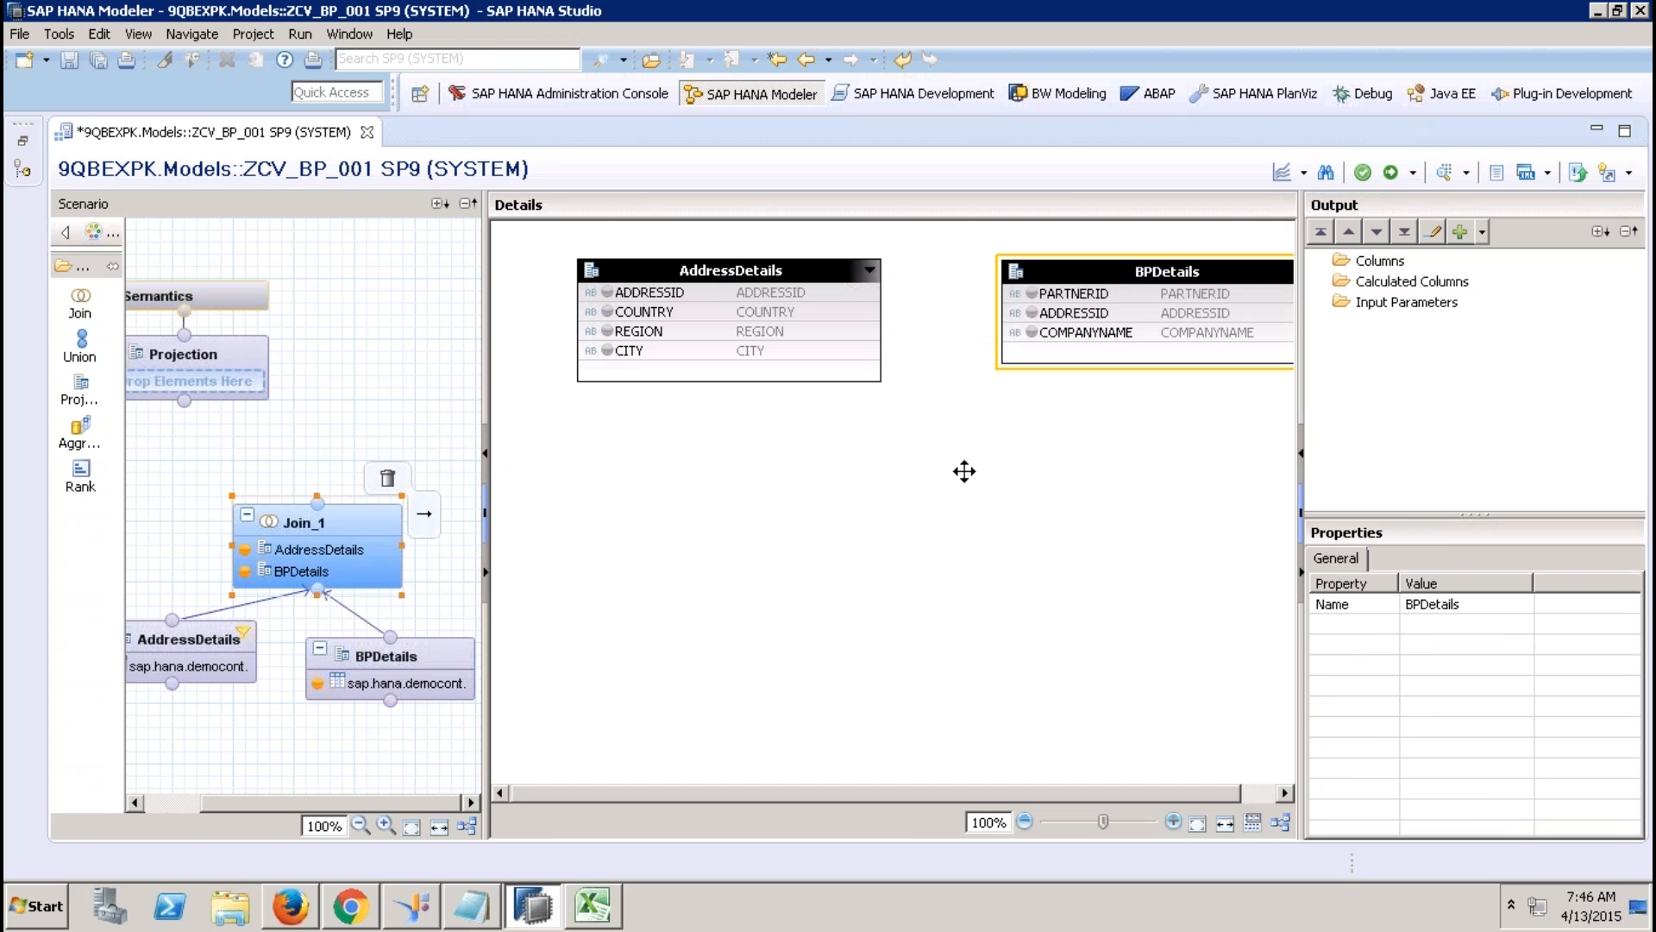
{"action": "right_click", "coordinate": [943, 488]}
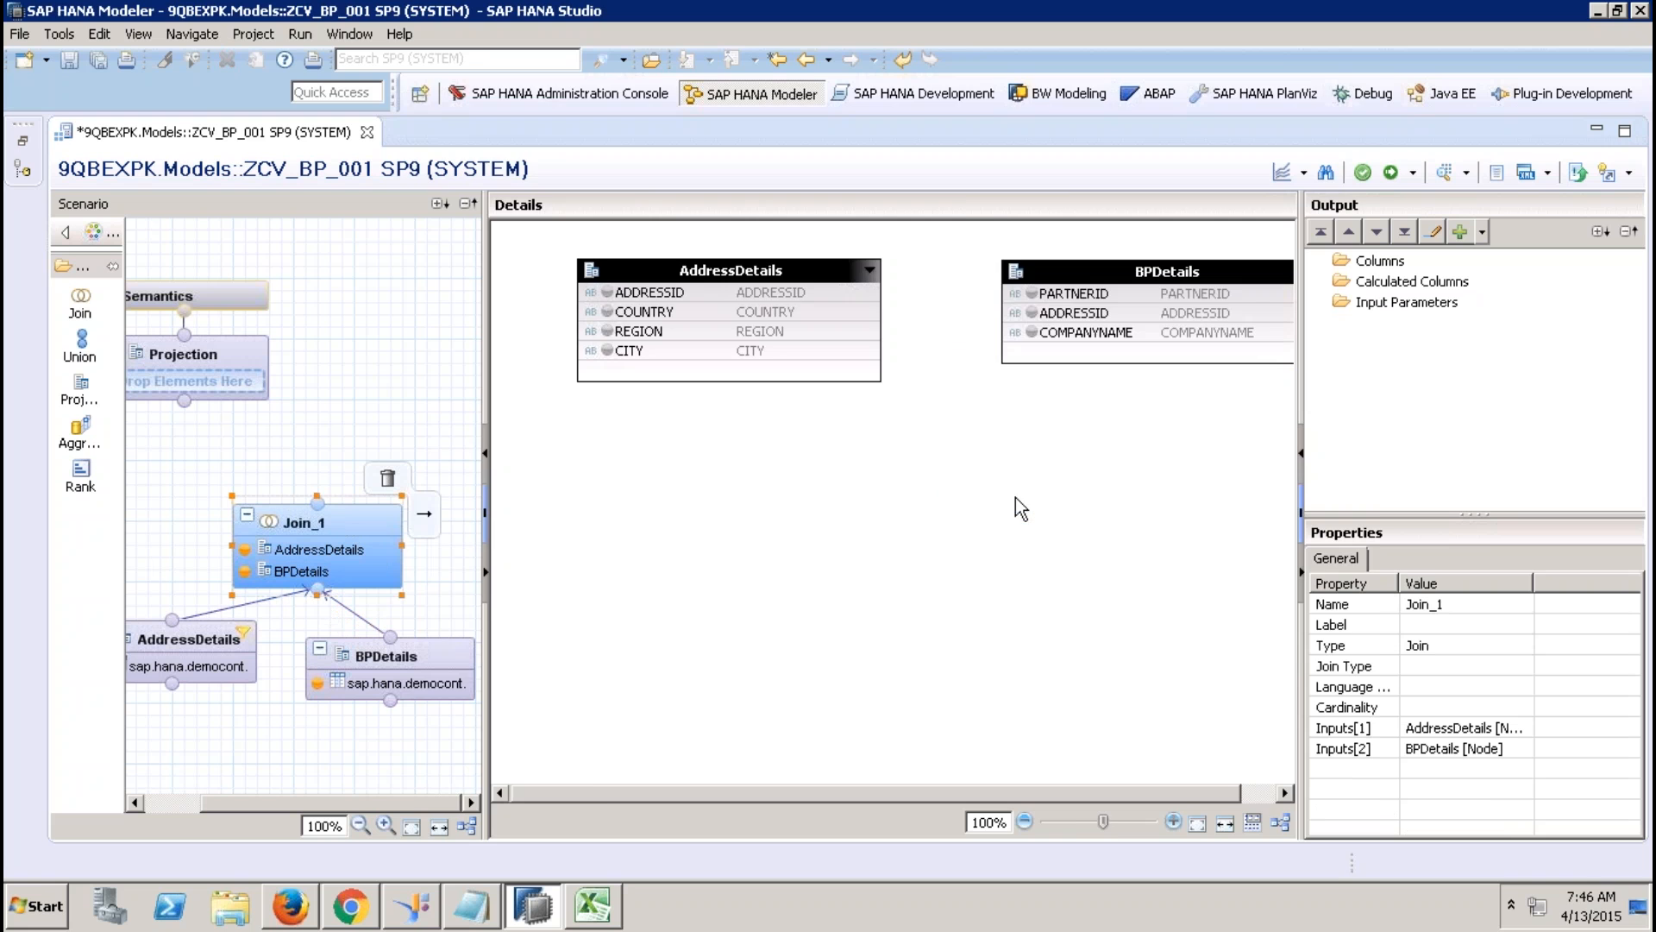
{"action": "left_click", "coordinate": [1016, 501]}
Join AddressDetails (left) to BPDetails (right) on ADDRESSID as an Inner join.
{"action": "left_click", "coordinate": [628, 160]}
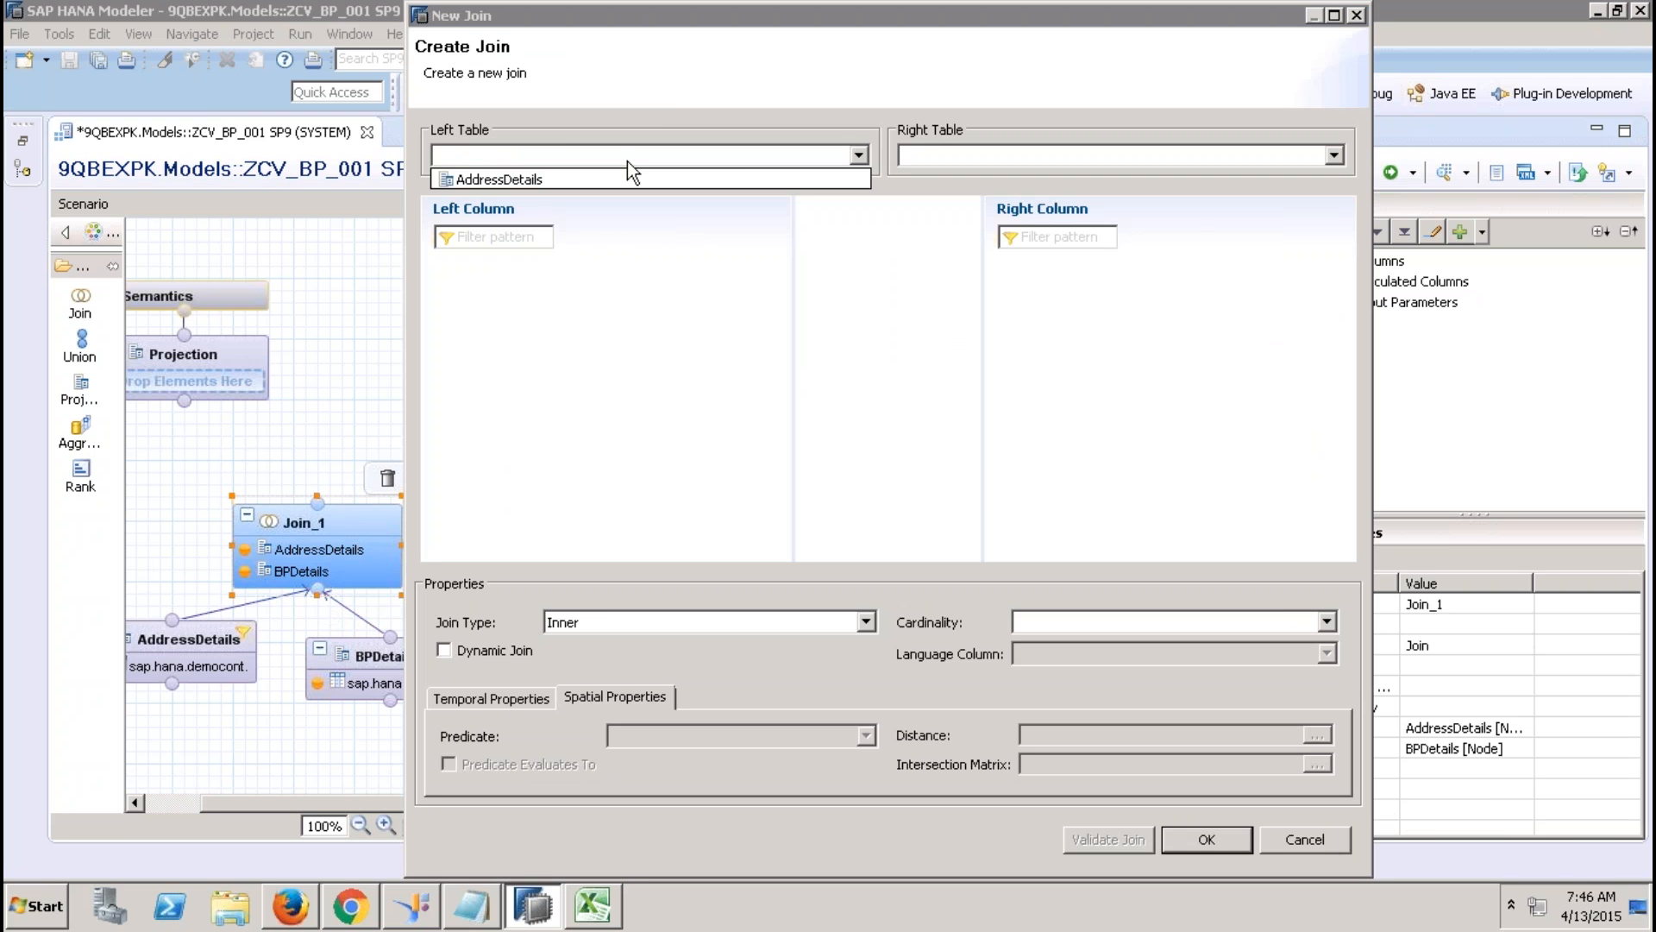
{"action": "left_click", "coordinate": [791, 172]}
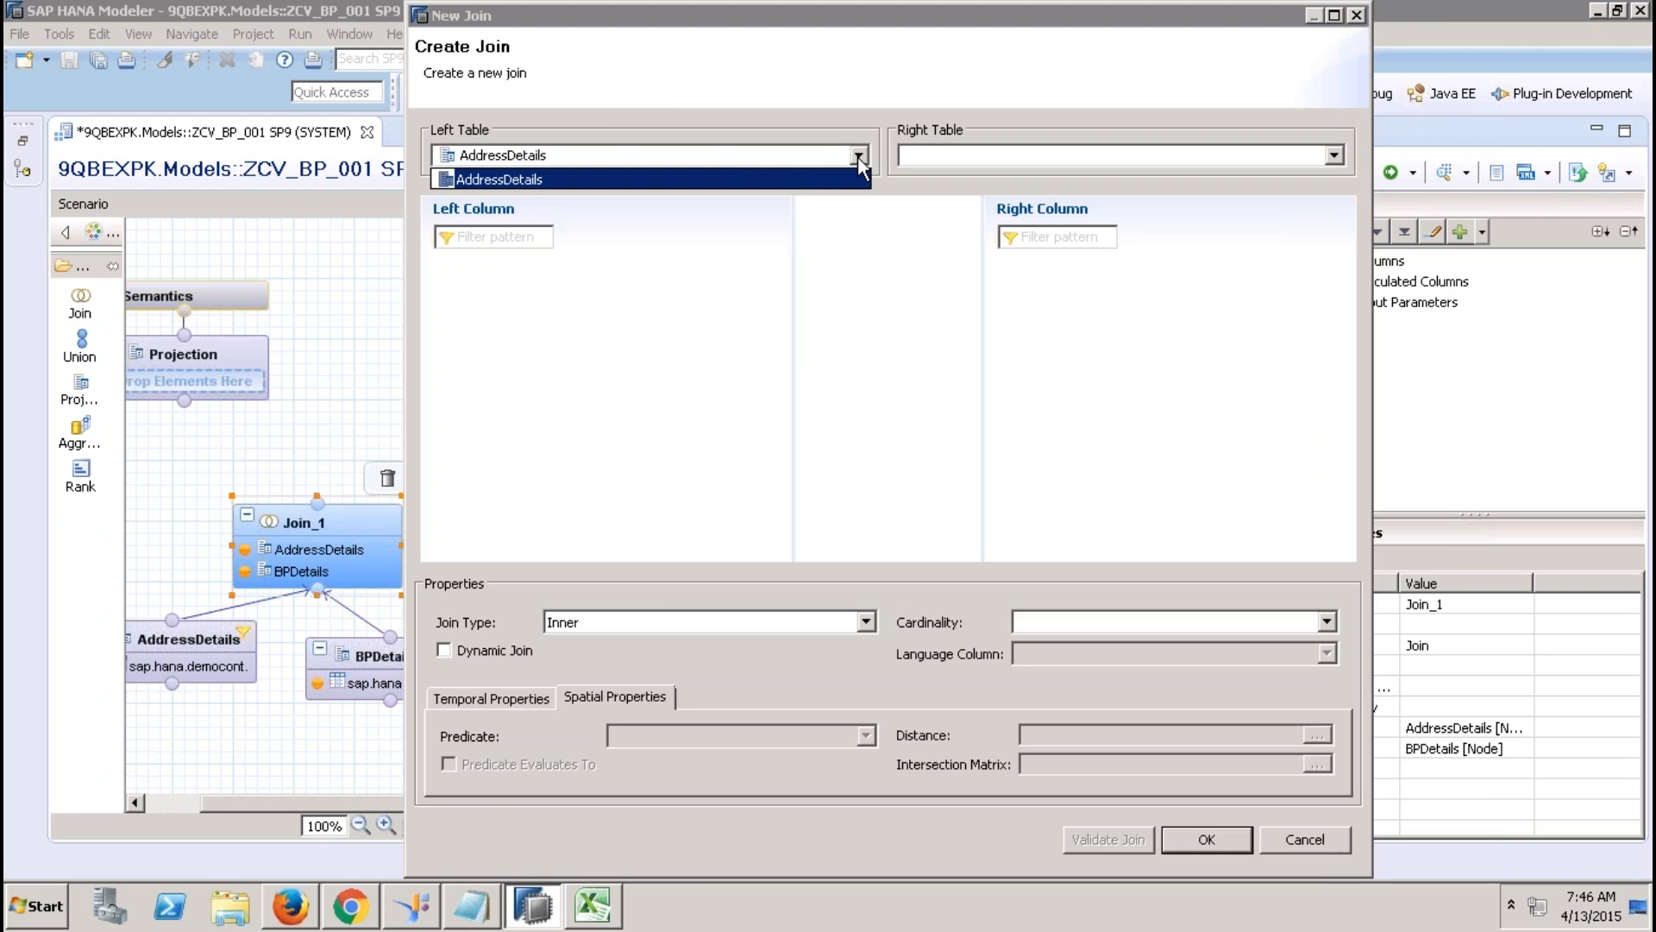
{"action": "left_click", "coordinate": [831, 172]}
{"action": "left_click", "coordinate": [1006, 155]}
{"action": "left_click", "coordinate": [966, 183]}
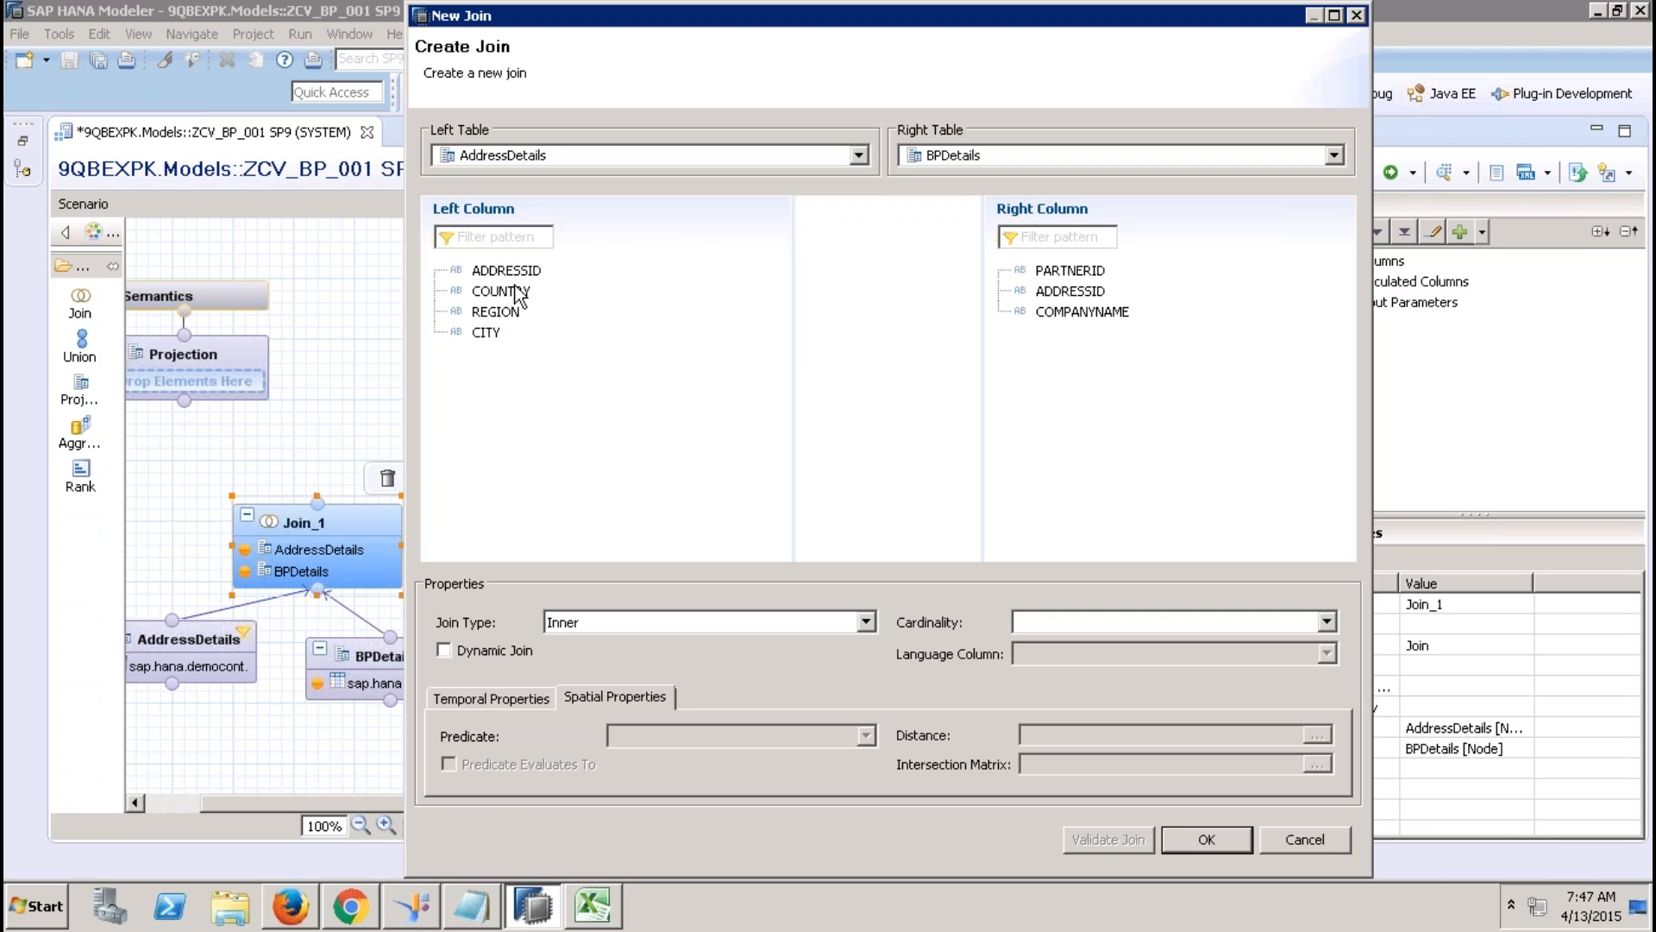
{"action": "mouse_move", "coordinate": [1072, 291]}
{"action": "left_mouse_down"}
{"action": "mouse_move", "coordinate": [543, 262]}
{"action": "mouse_move", "coordinate": [522, 274]}
{"action": "mouse_move", "coordinate": [1088, 312]}
{"action": "mouse_move", "coordinate": [1086, 290]}
{"action": "left_mouse_up"}
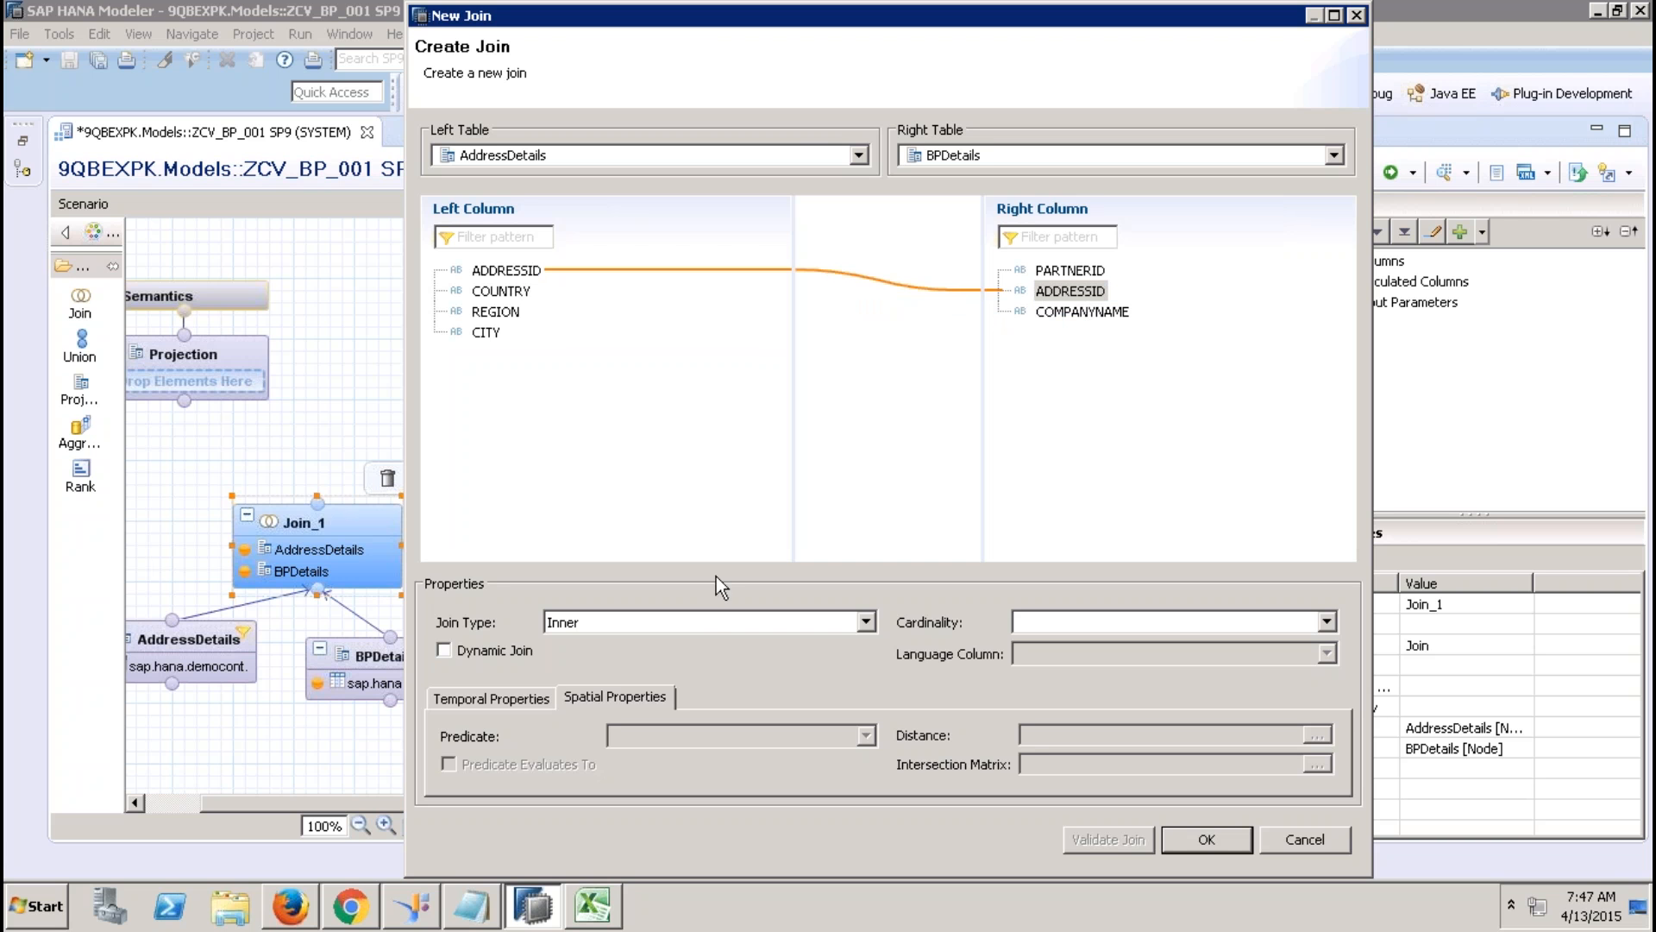
{"action": "left_click", "coordinate": [707, 622]}
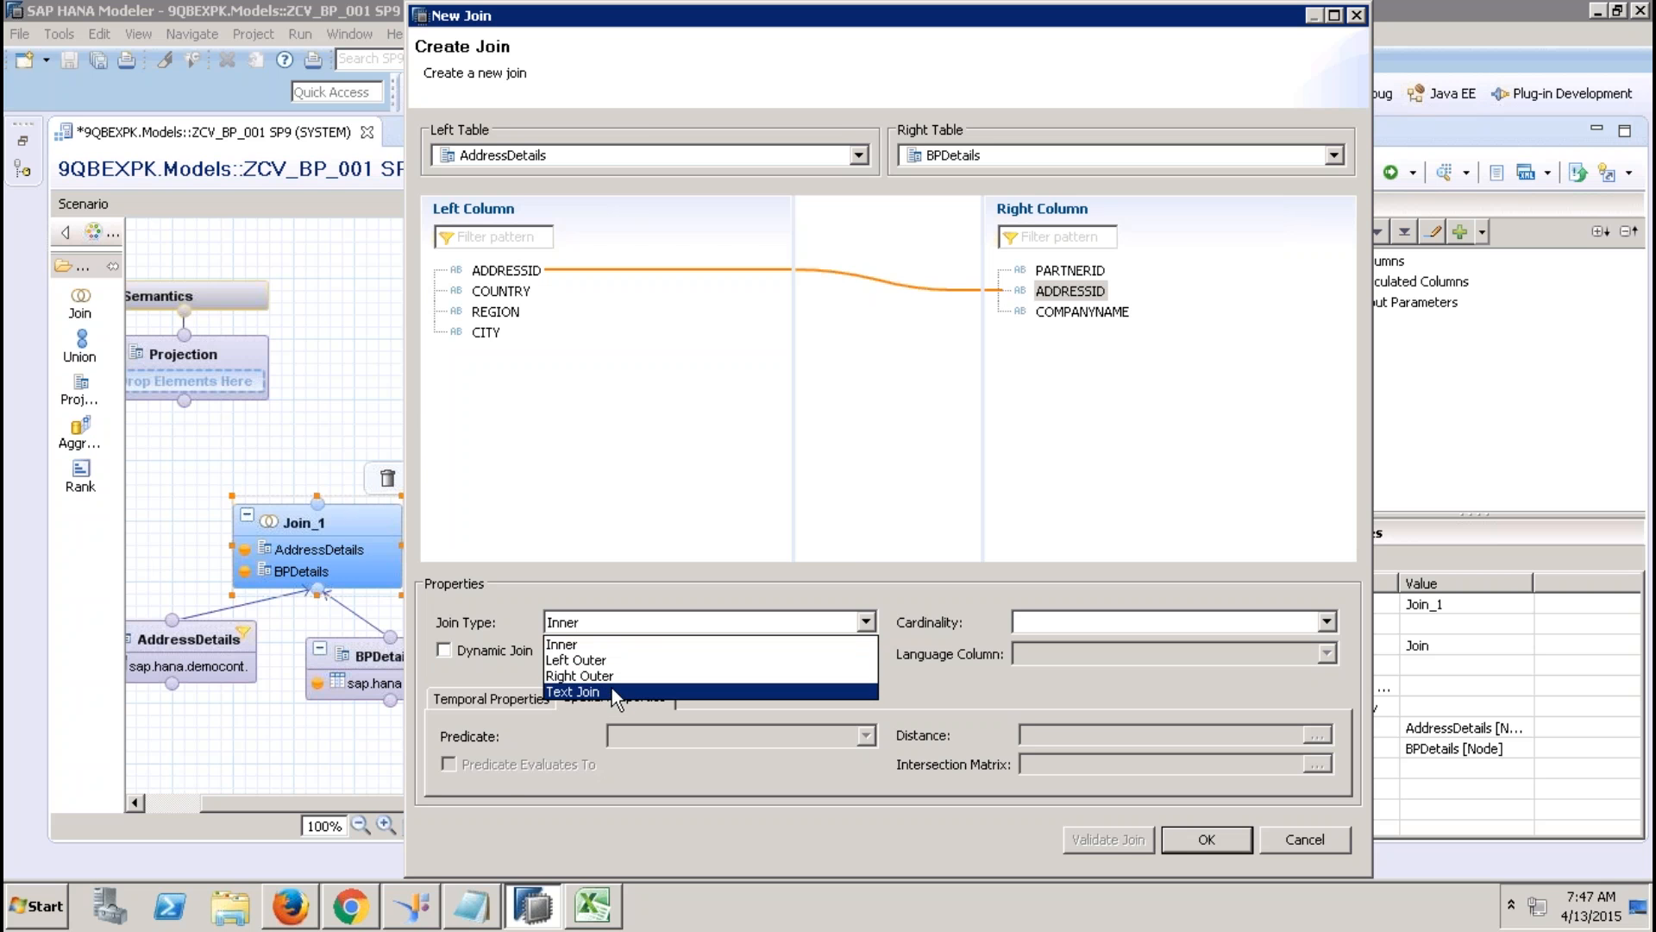
{"action": "left_click", "coordinate": [604, 645]}
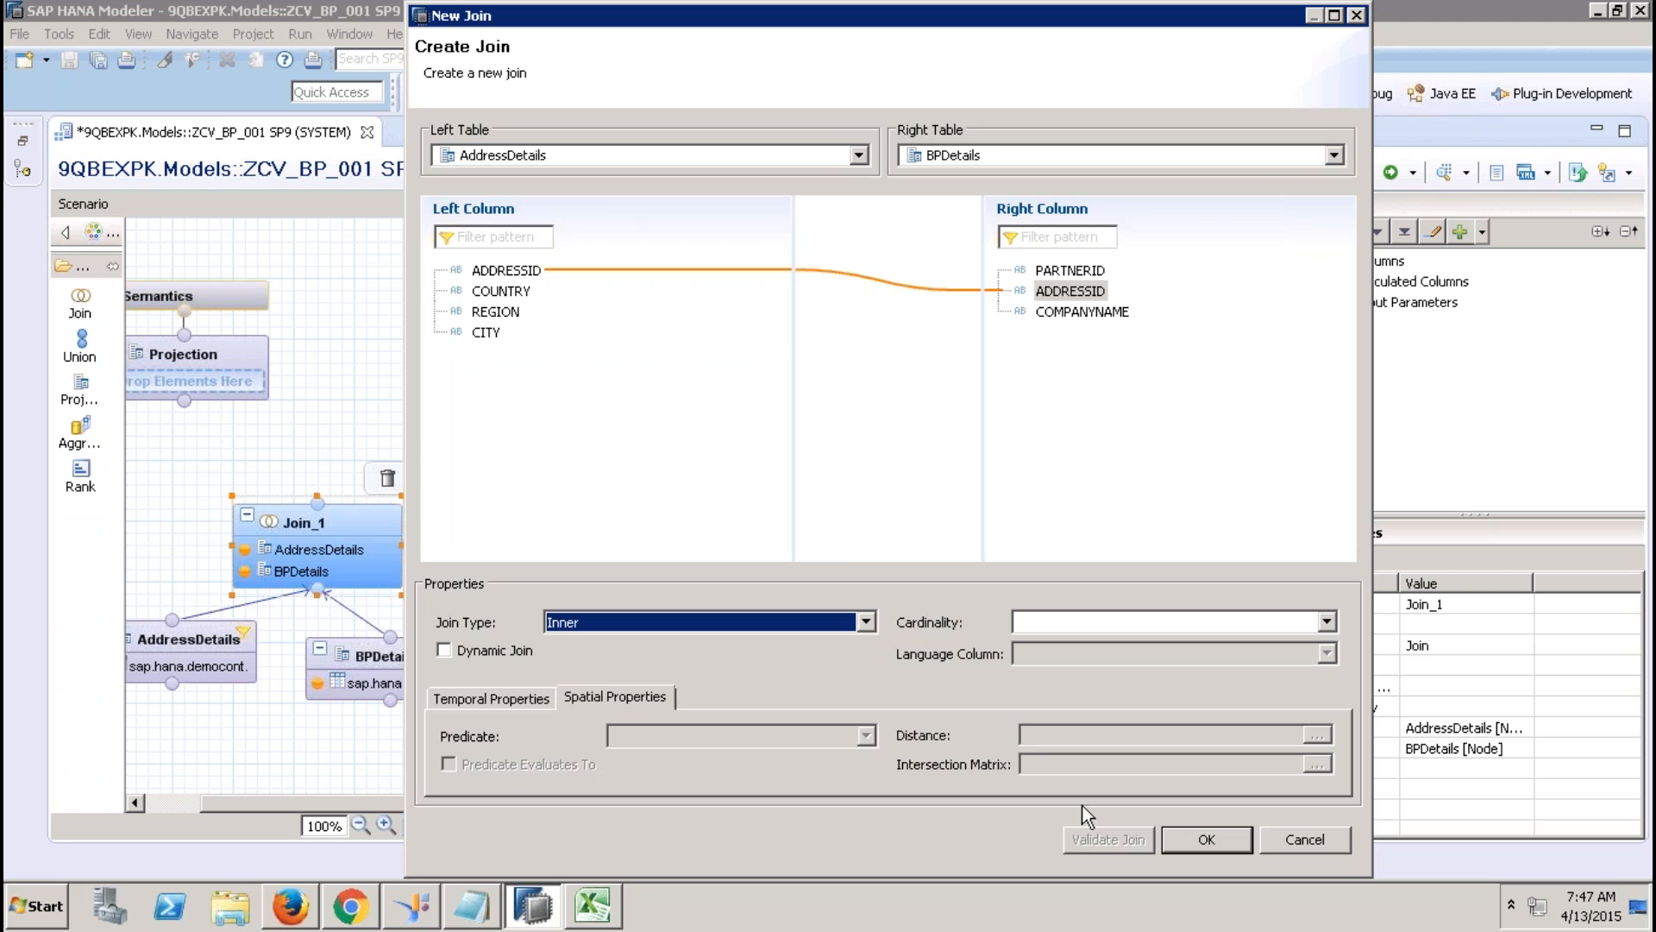
{"action": "left_click", "coordinate": [1187, 832]}
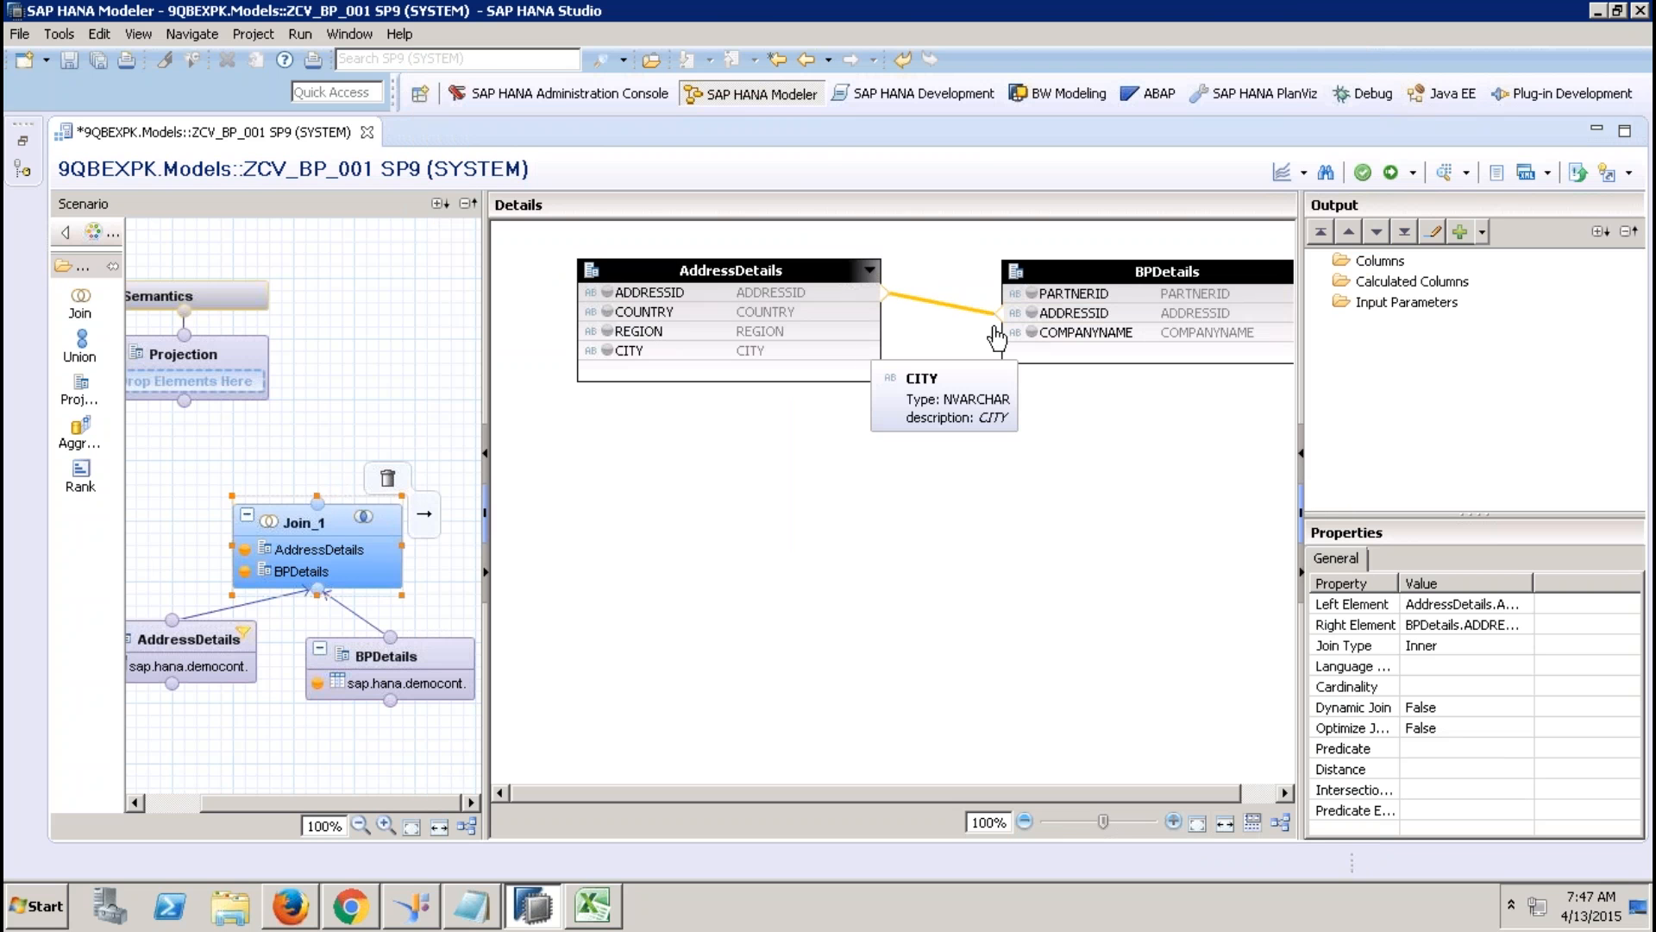
Add PARTNERID, COMPANYNAME, COUNTRY, REGION and CITY to Join_1's output.
{"action": "left_click", "coordinate": [1032, 294]}
{"action": "left_click", "coordinate": [1032, 332]}
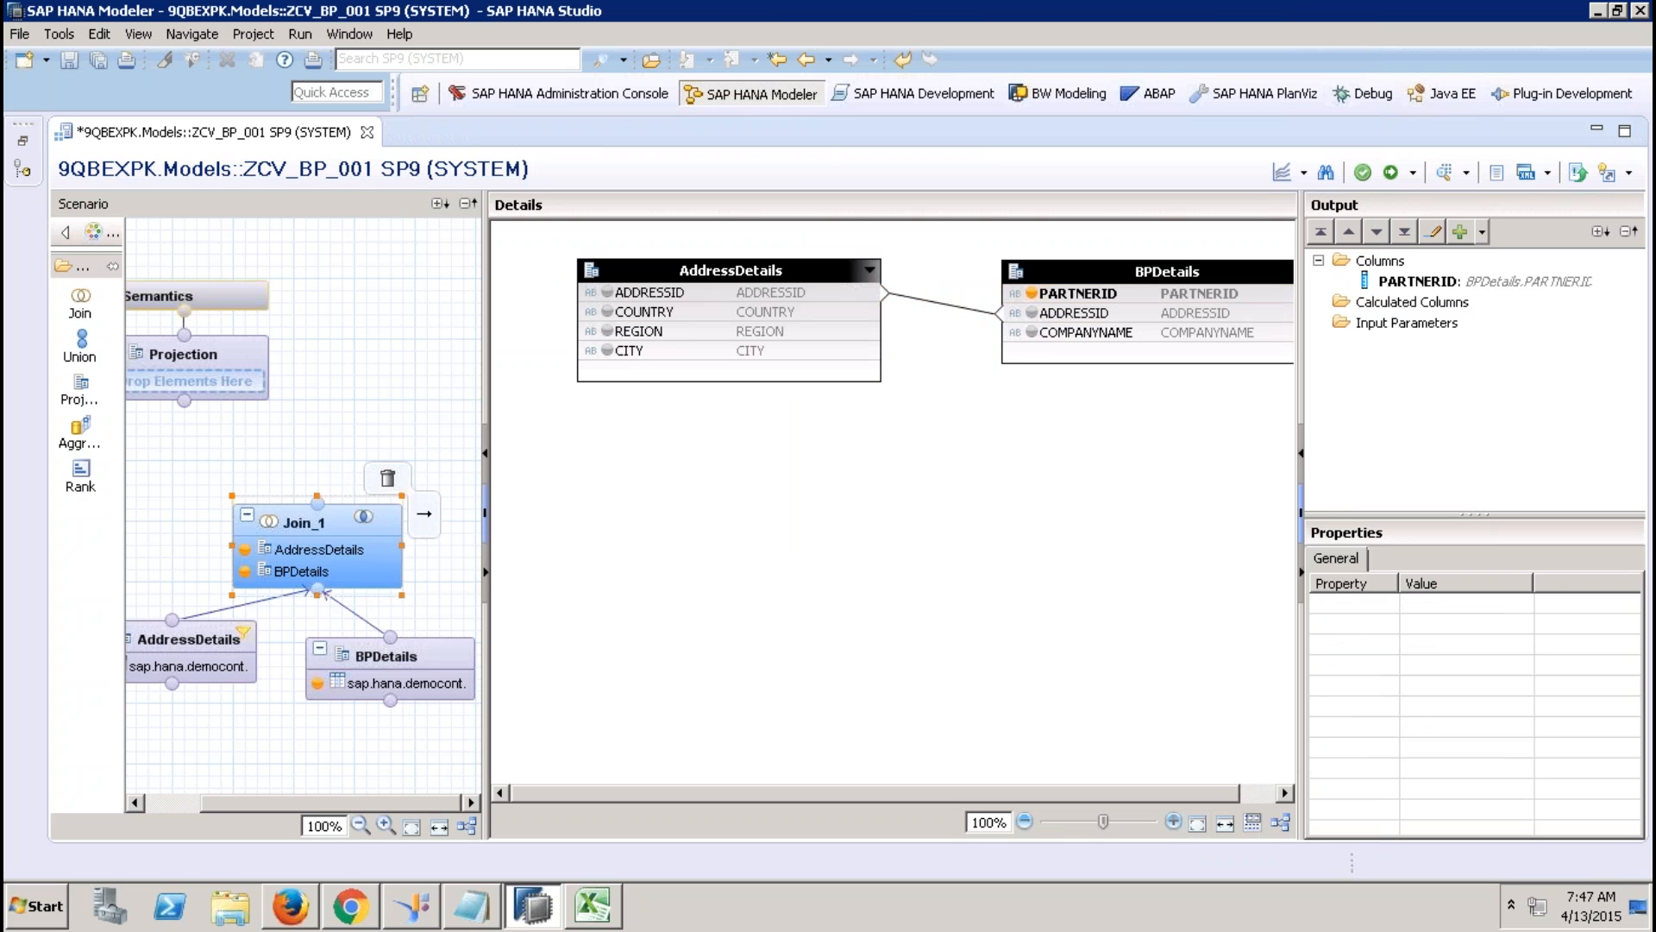
{"action": "left_click", "coordinate": [607, 311]}
{"action": "left_click", "coordinate": [607, 332]}
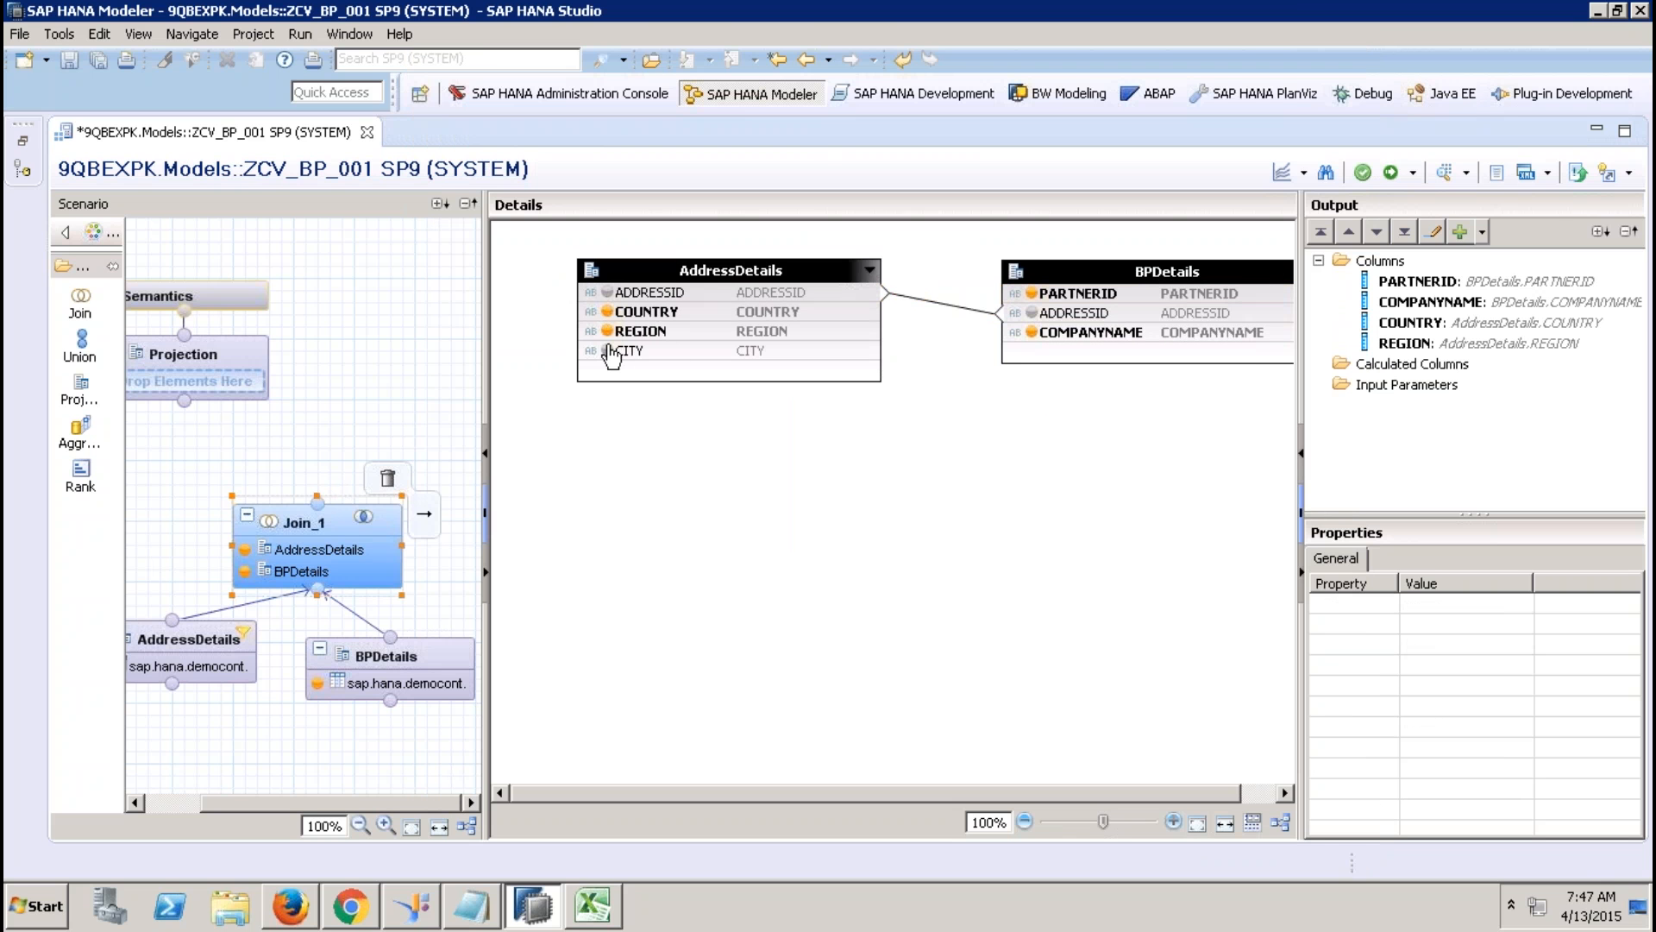
{"action": "left_click", "coordinate": [608, 350]}
Connect Join_1 to the top Projection and add all five columns to its output.
{"action": "left_click", "coordinate": [326, 514]}
{"action": "left_click_drag", "start_coordinate": [424, 514], "coordinate": [211, 359]}
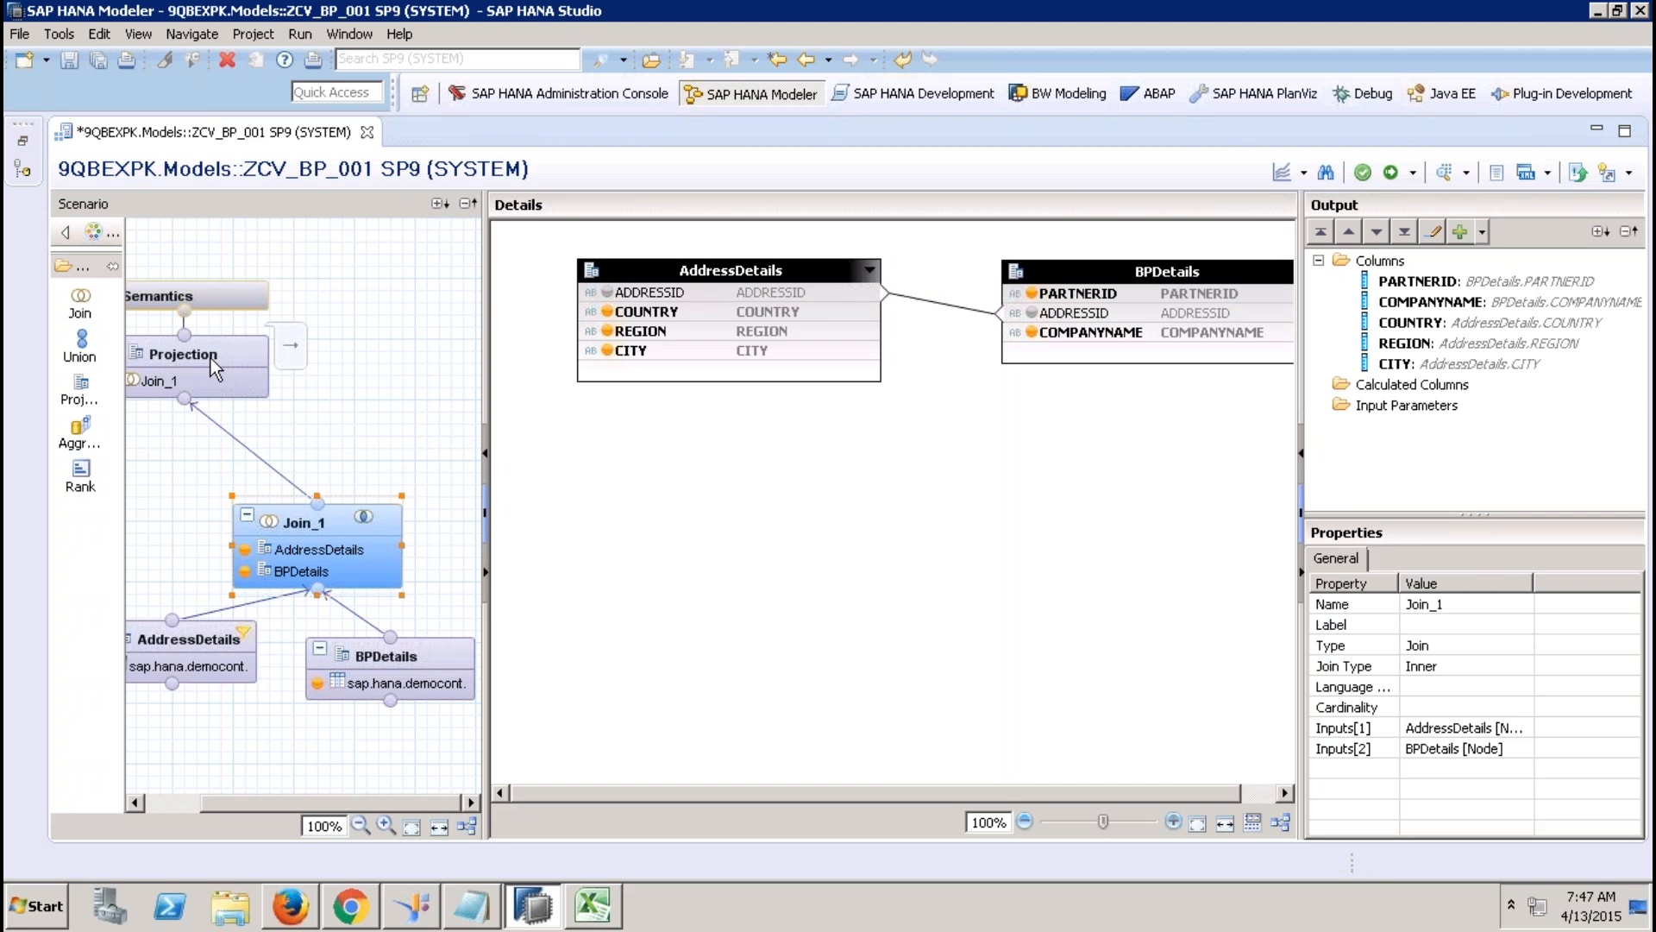
{"action": "left_click", "coordinate": [210, 359]}
{"action": "left_click", "coordinate": [704, 307]}
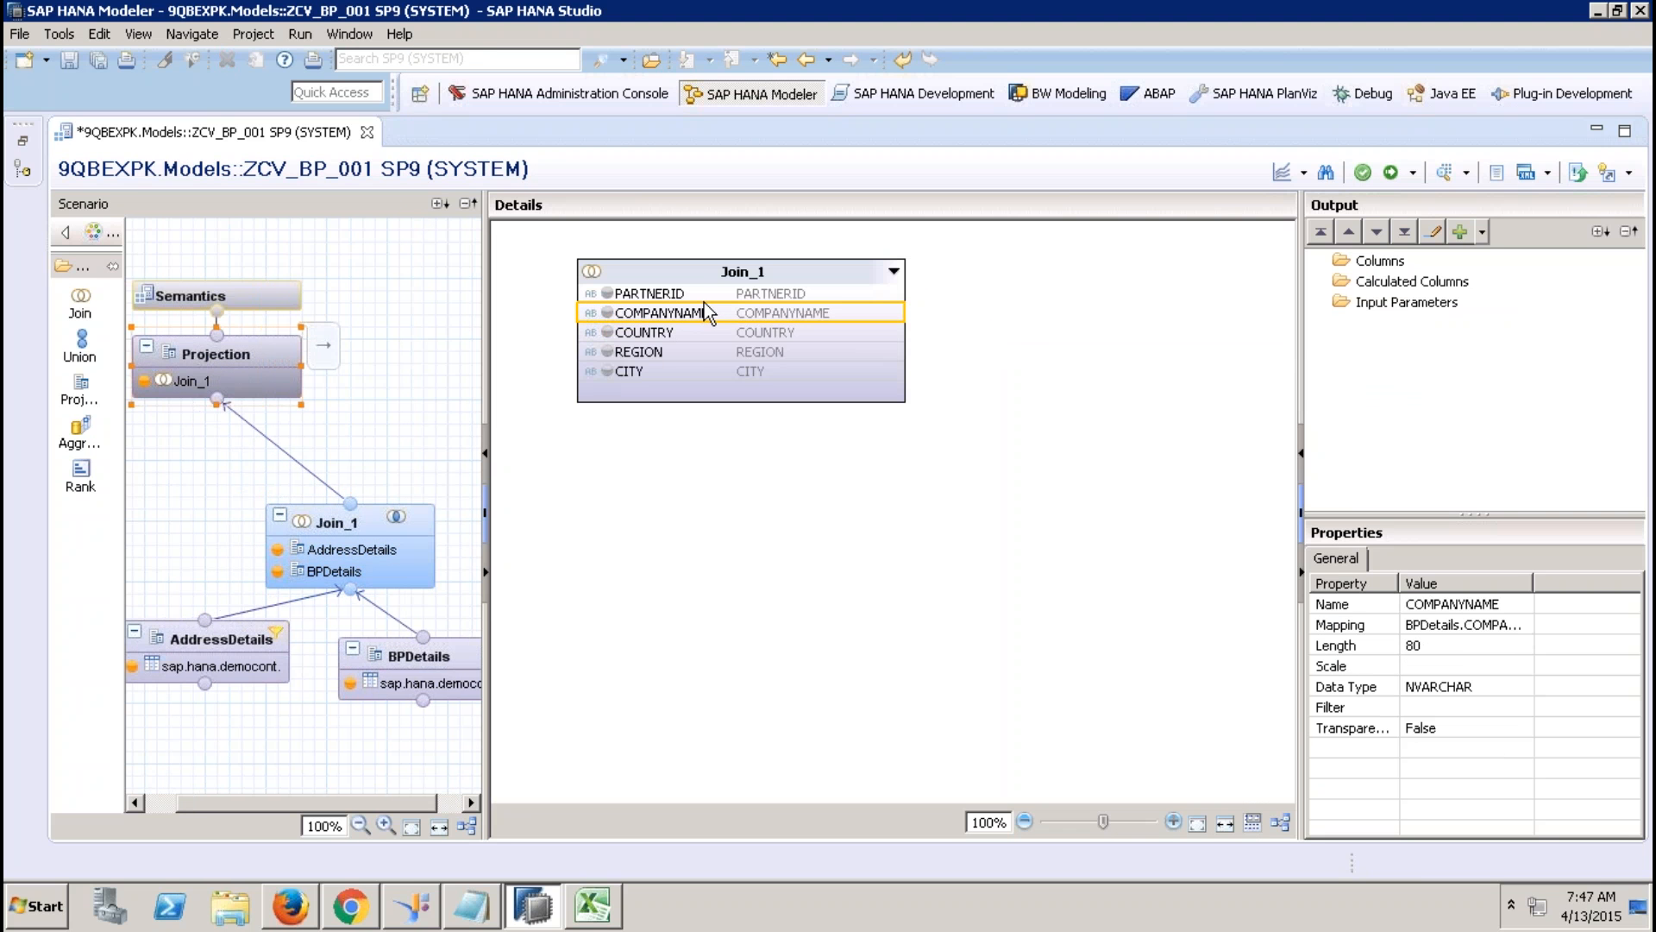
{"action": "left_click", "coordinate": [704, 292]}
{"action": "left_click", "coordinate": [671, 370], "text": "shift"}
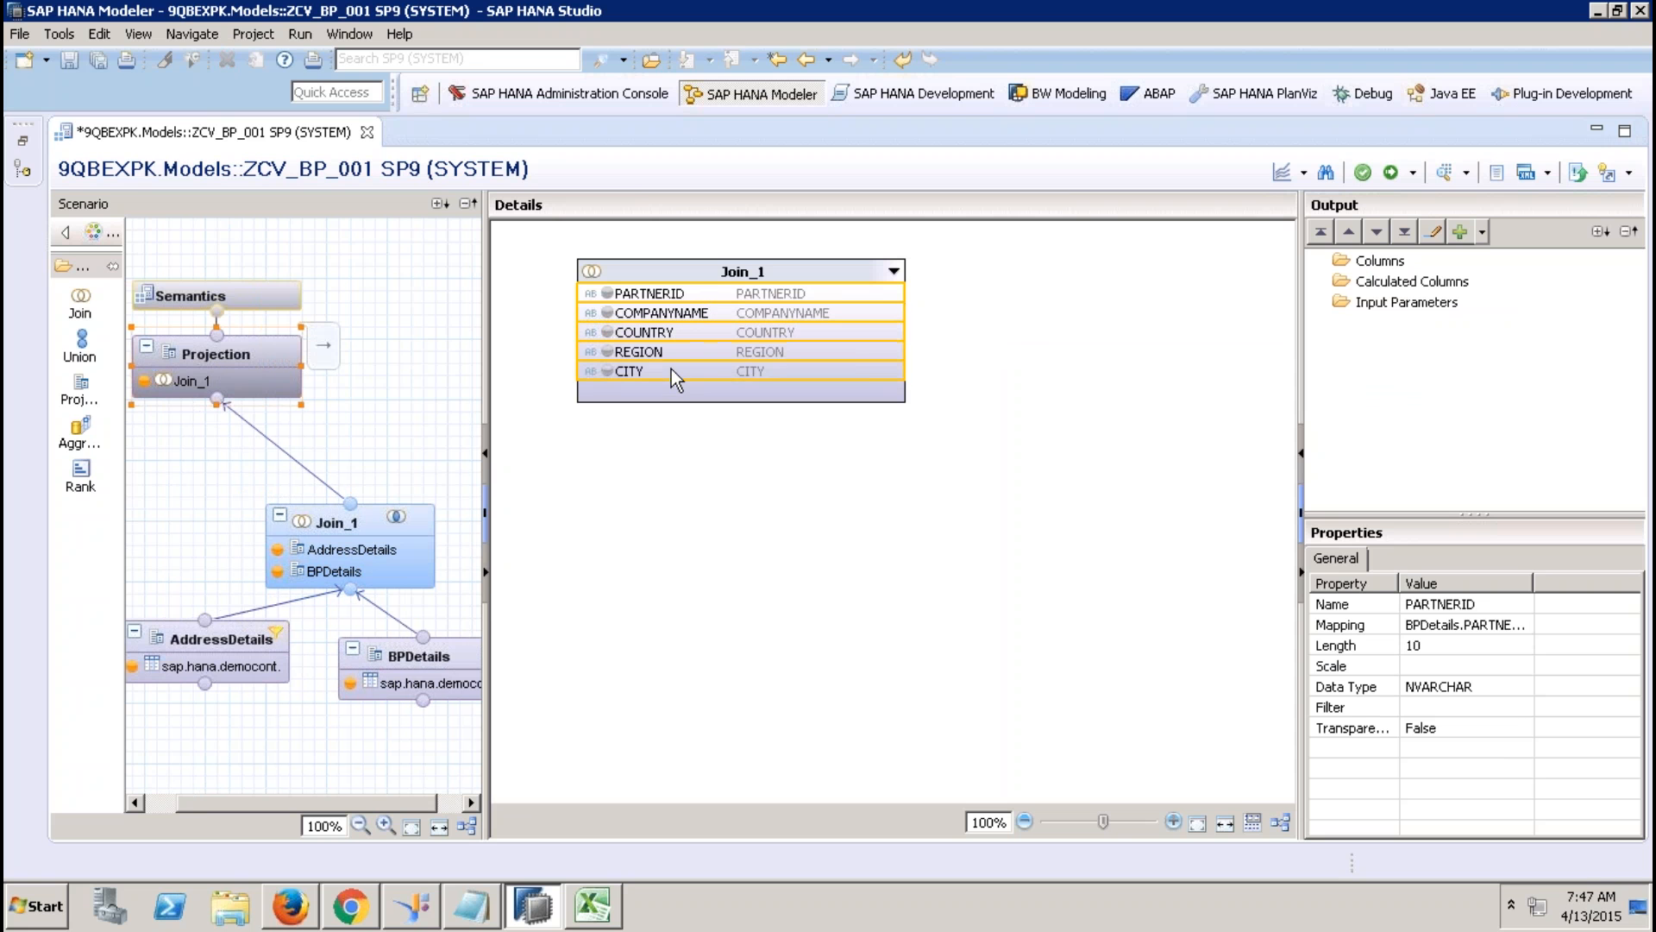
{"action": "right_click", "coordinate": [671, 369]}
{"action": "left_click", "coordinate": [733, 381]}
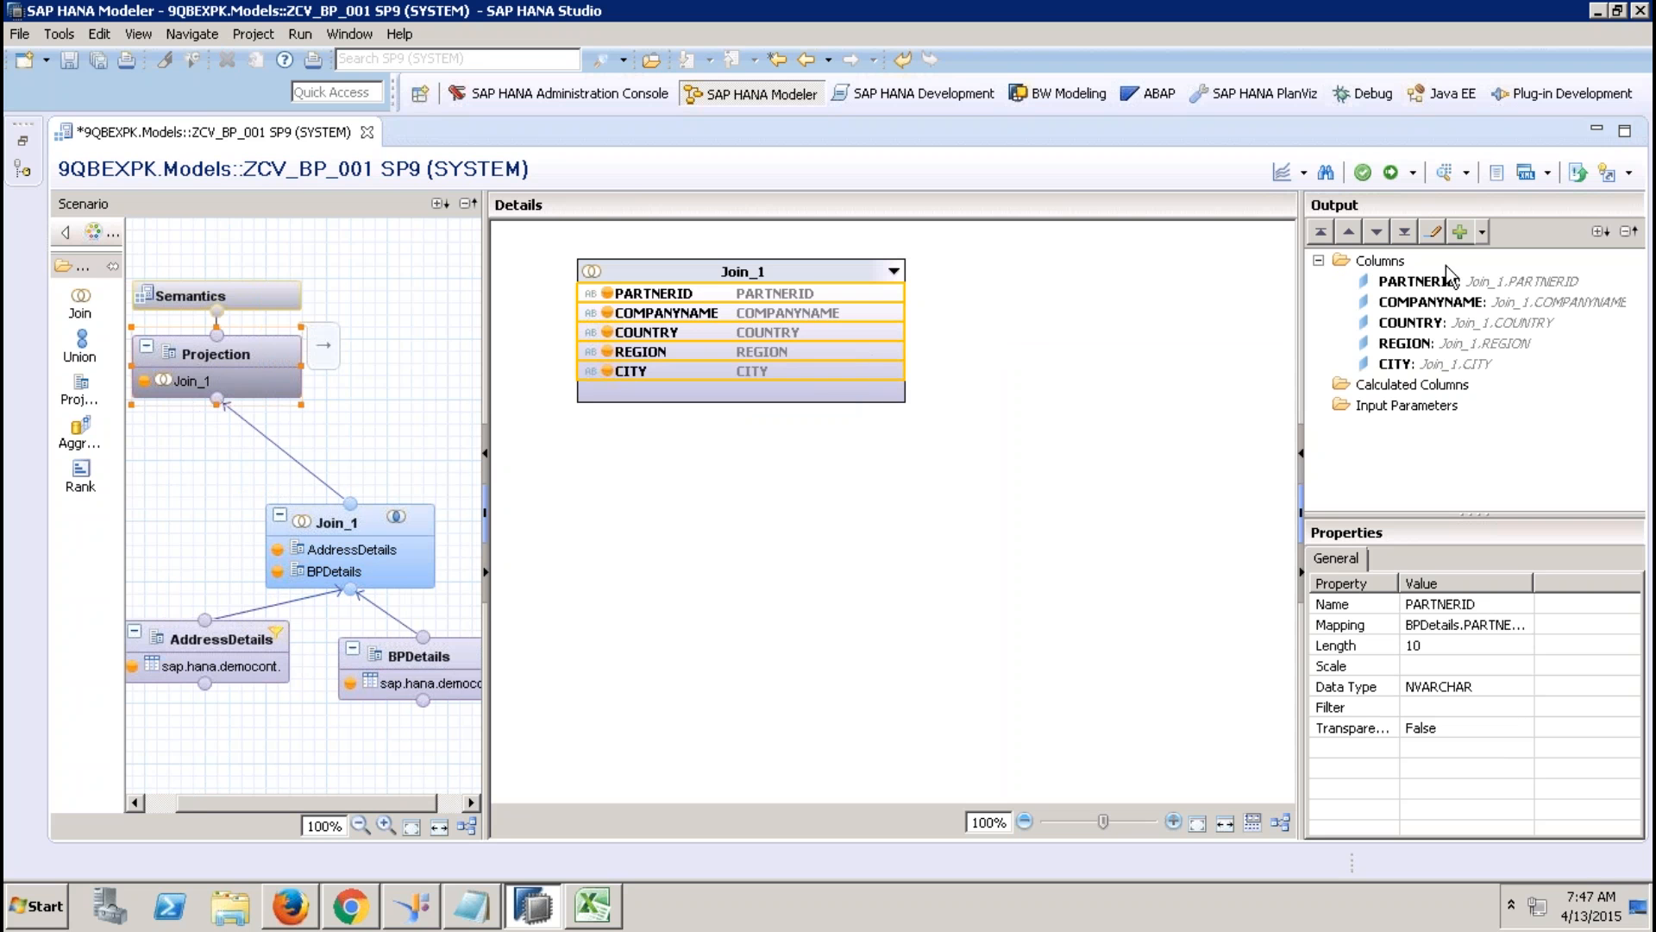
Mark PARTNERID as a key column in the Semantics column list.
{"action": "left_click", "coordinate": [277, 287]}
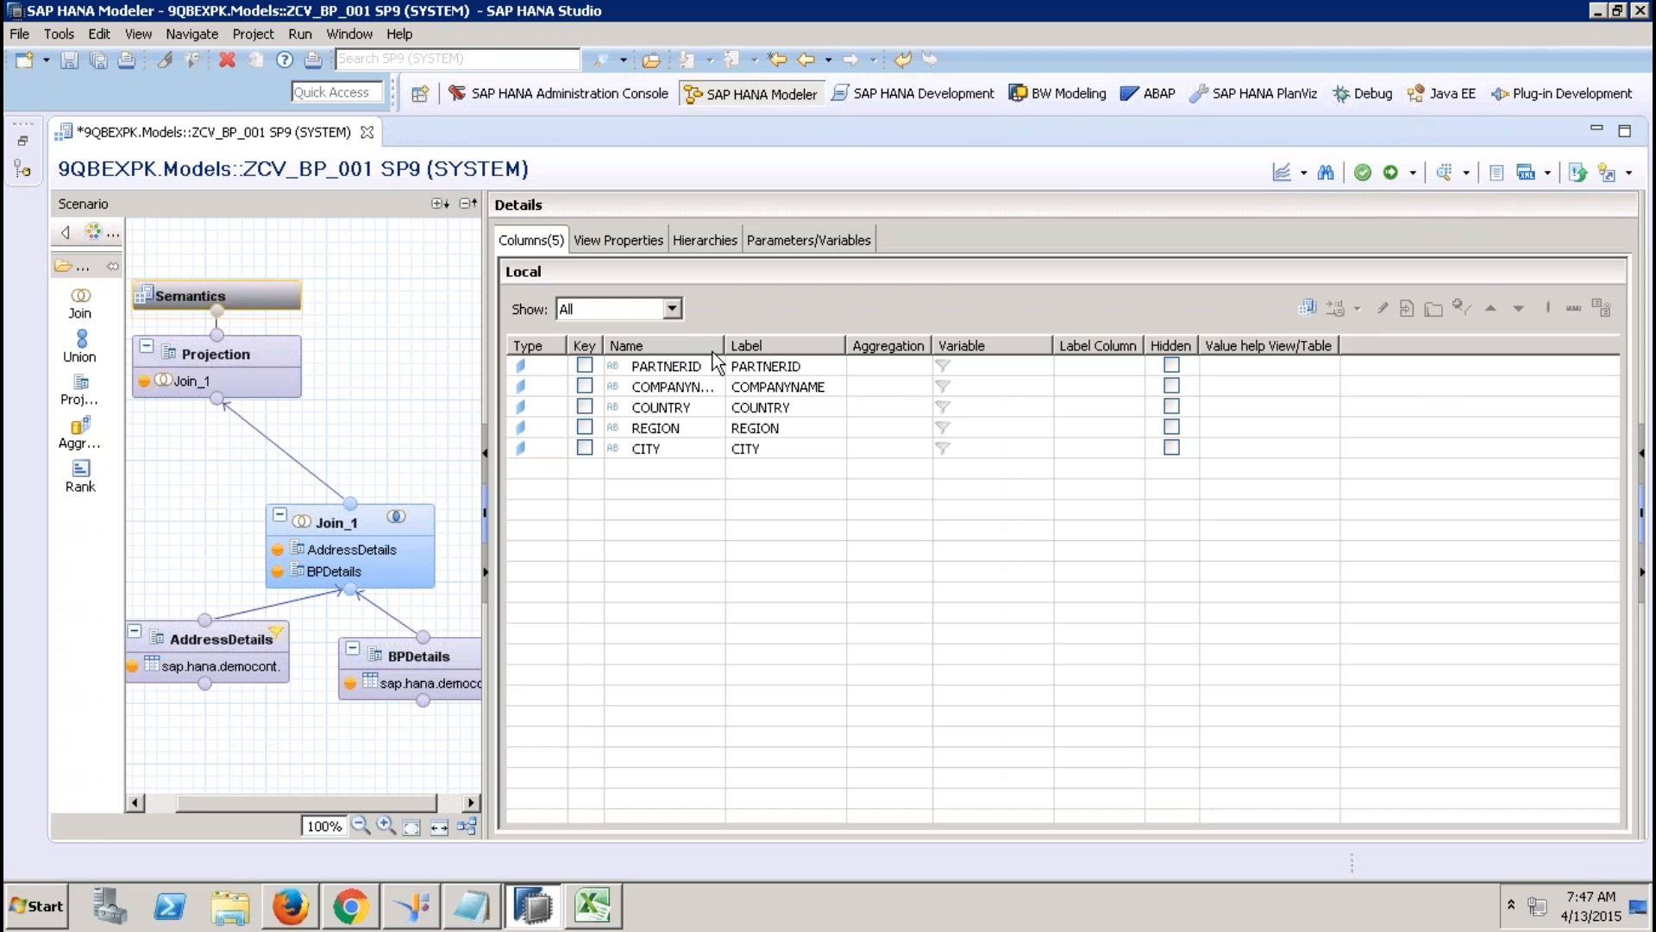
{"action": "left_click", "coordinate": [585, 366]}
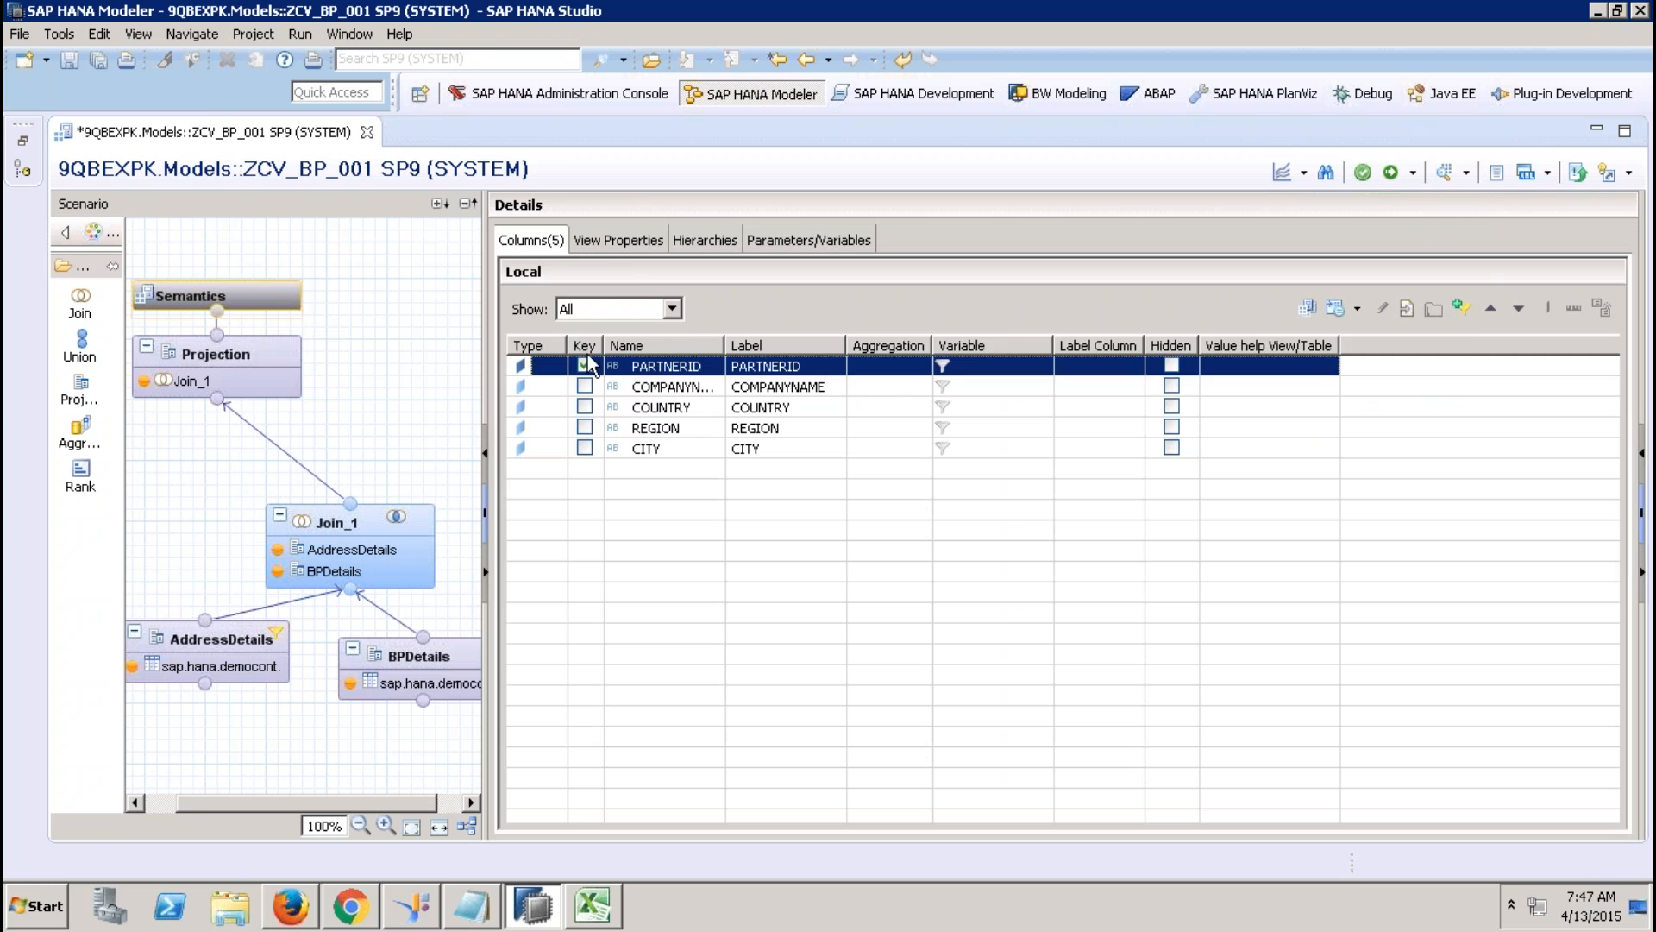
{"action": "left_click", "coordinate": [625, 247]}
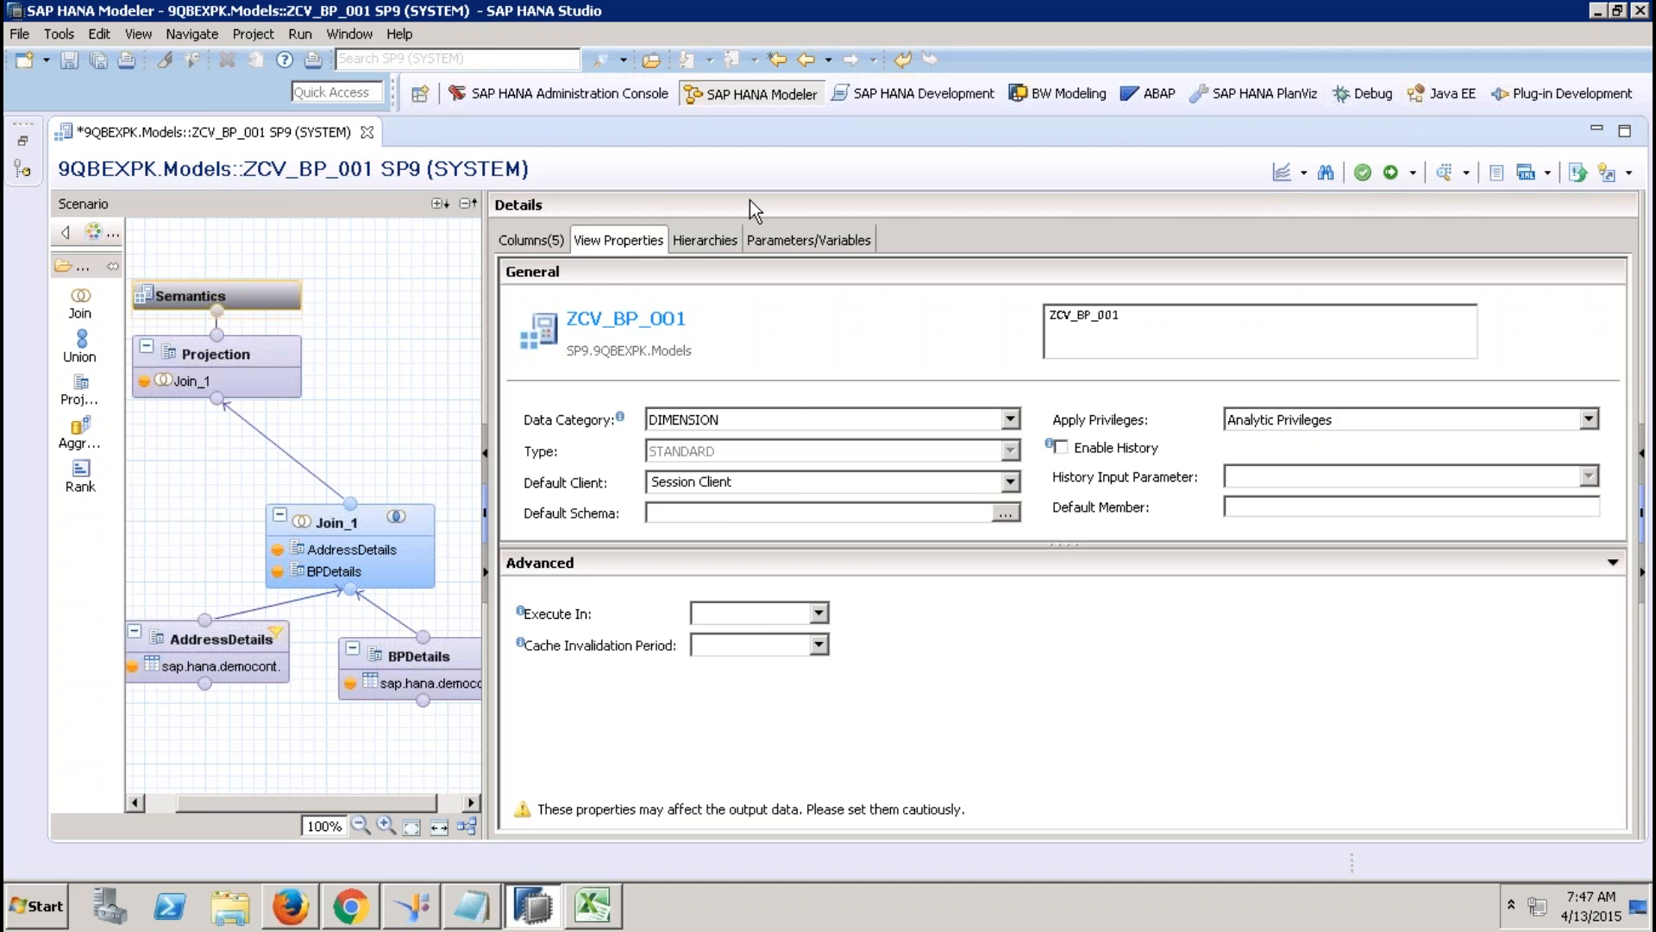
Add level hierarchy ycust_hier with levels REGION, COUNTRY, CITY and PARTNERID.
{"action": "left_click", "coordinate": [716, 245]}
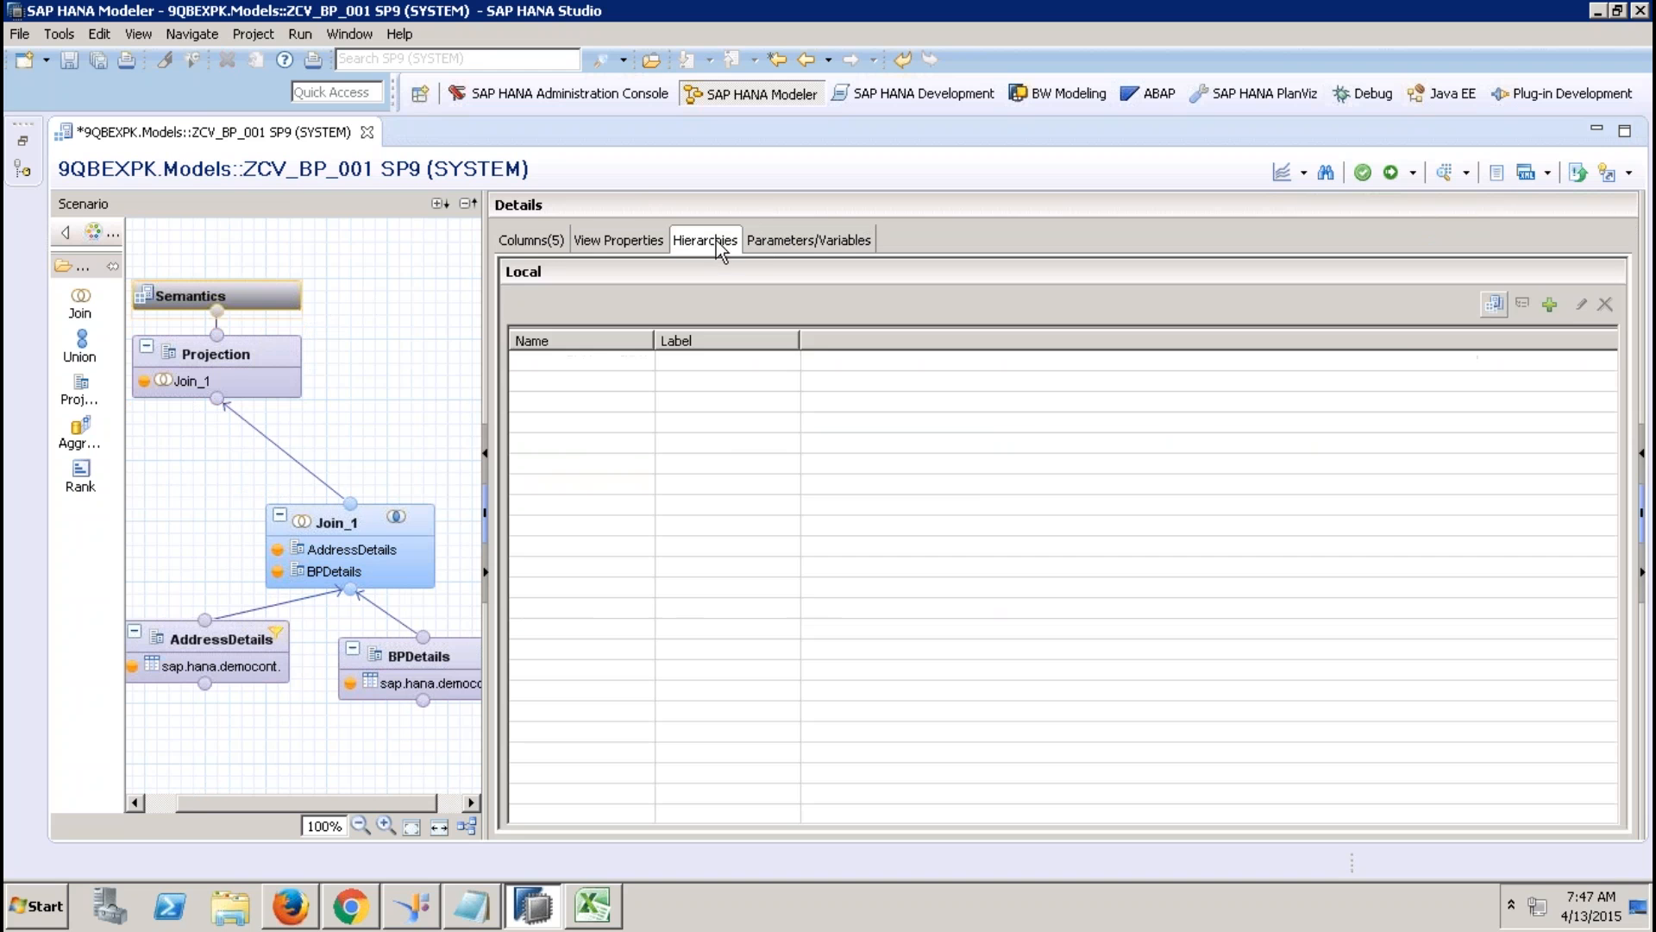
{"action": "left_click", "coordinate": [1553, 304]}
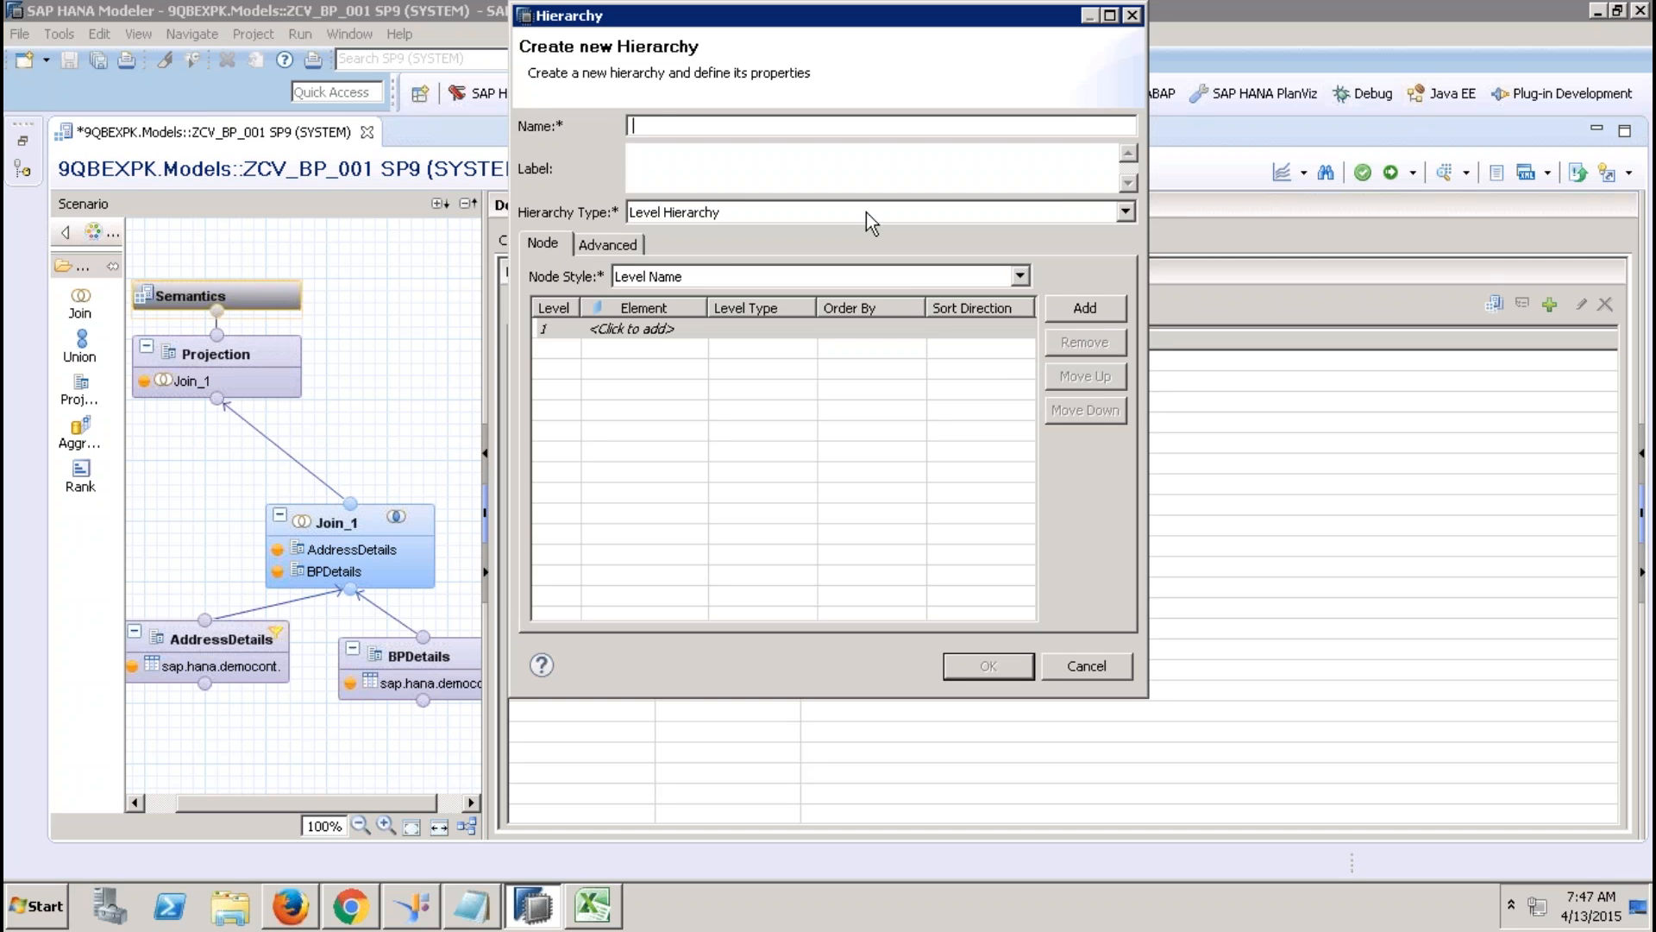
{"action": "type", "text": "ycust_"}
{"action": "left_click", "coordinate": [654, 329]}
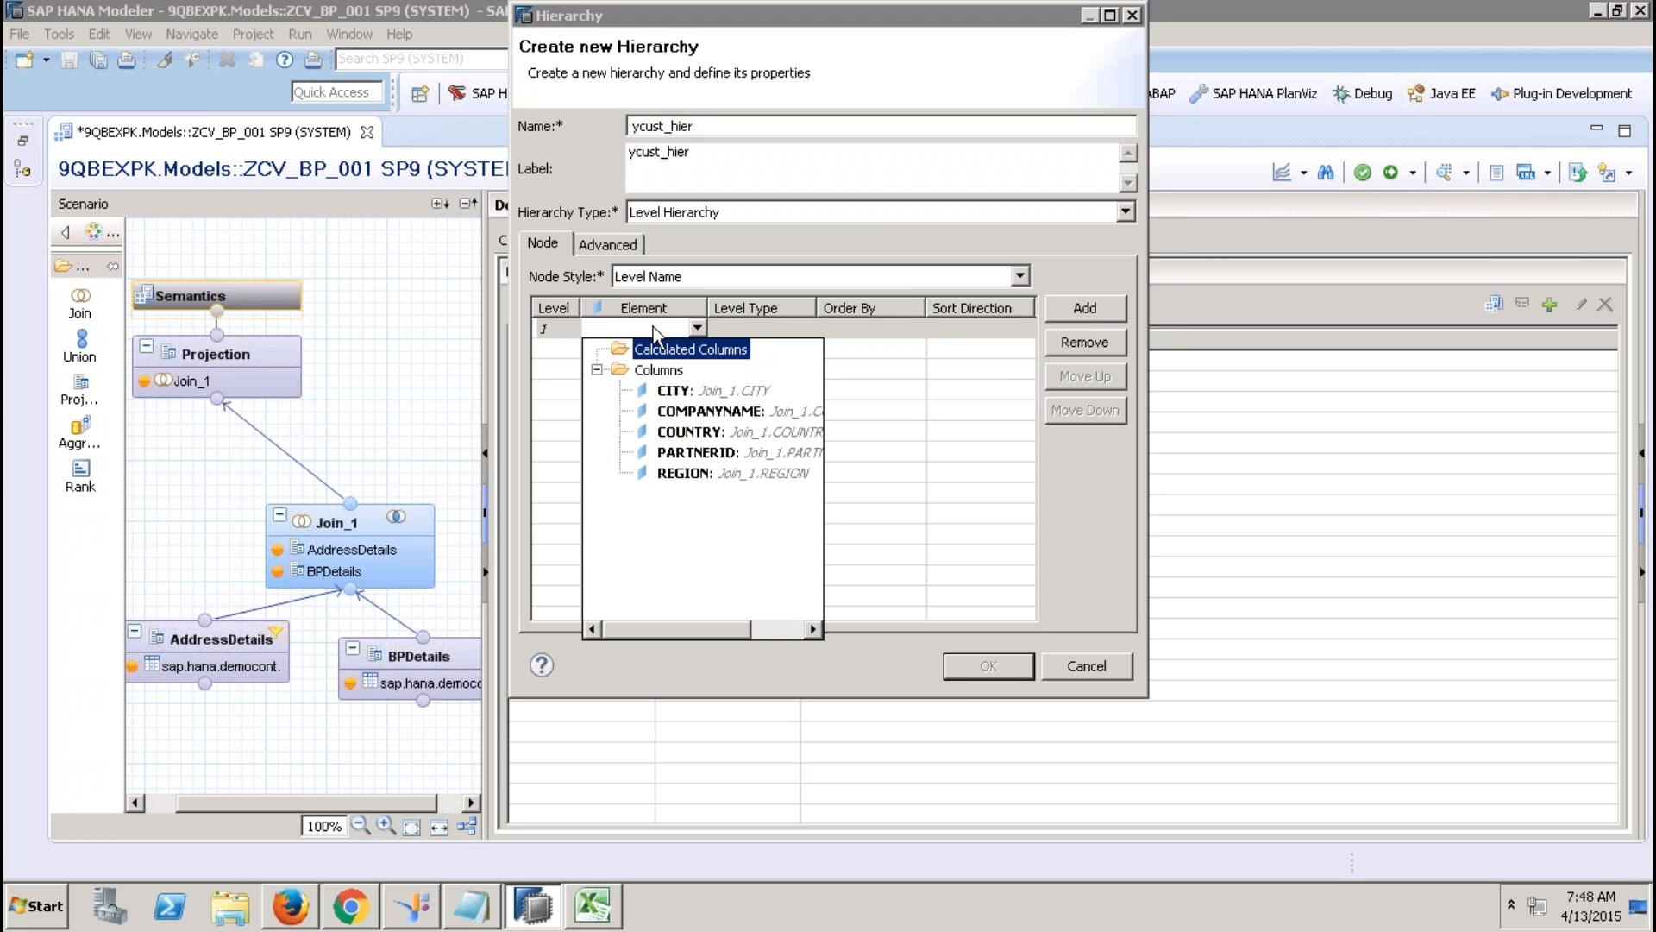
{"action": "left_click", "coordinate": [697, 470]}
{"action": "left_click", "coordinate": [691, 355]}
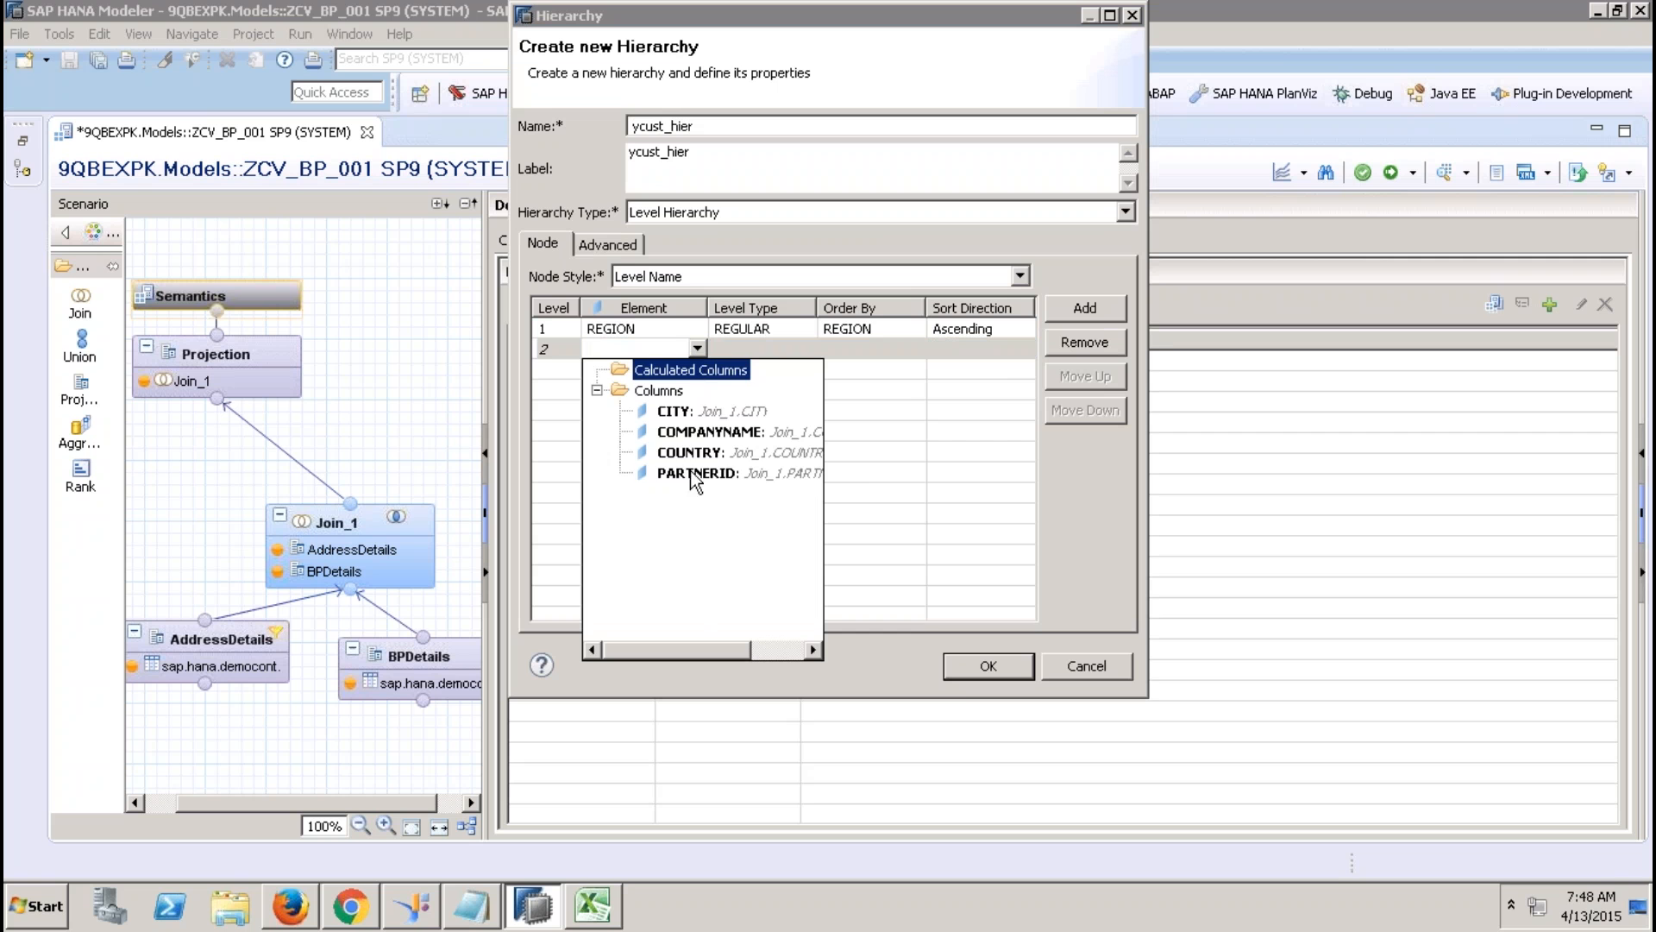
{"action": "left_click", "coordinate": [689, 454]}
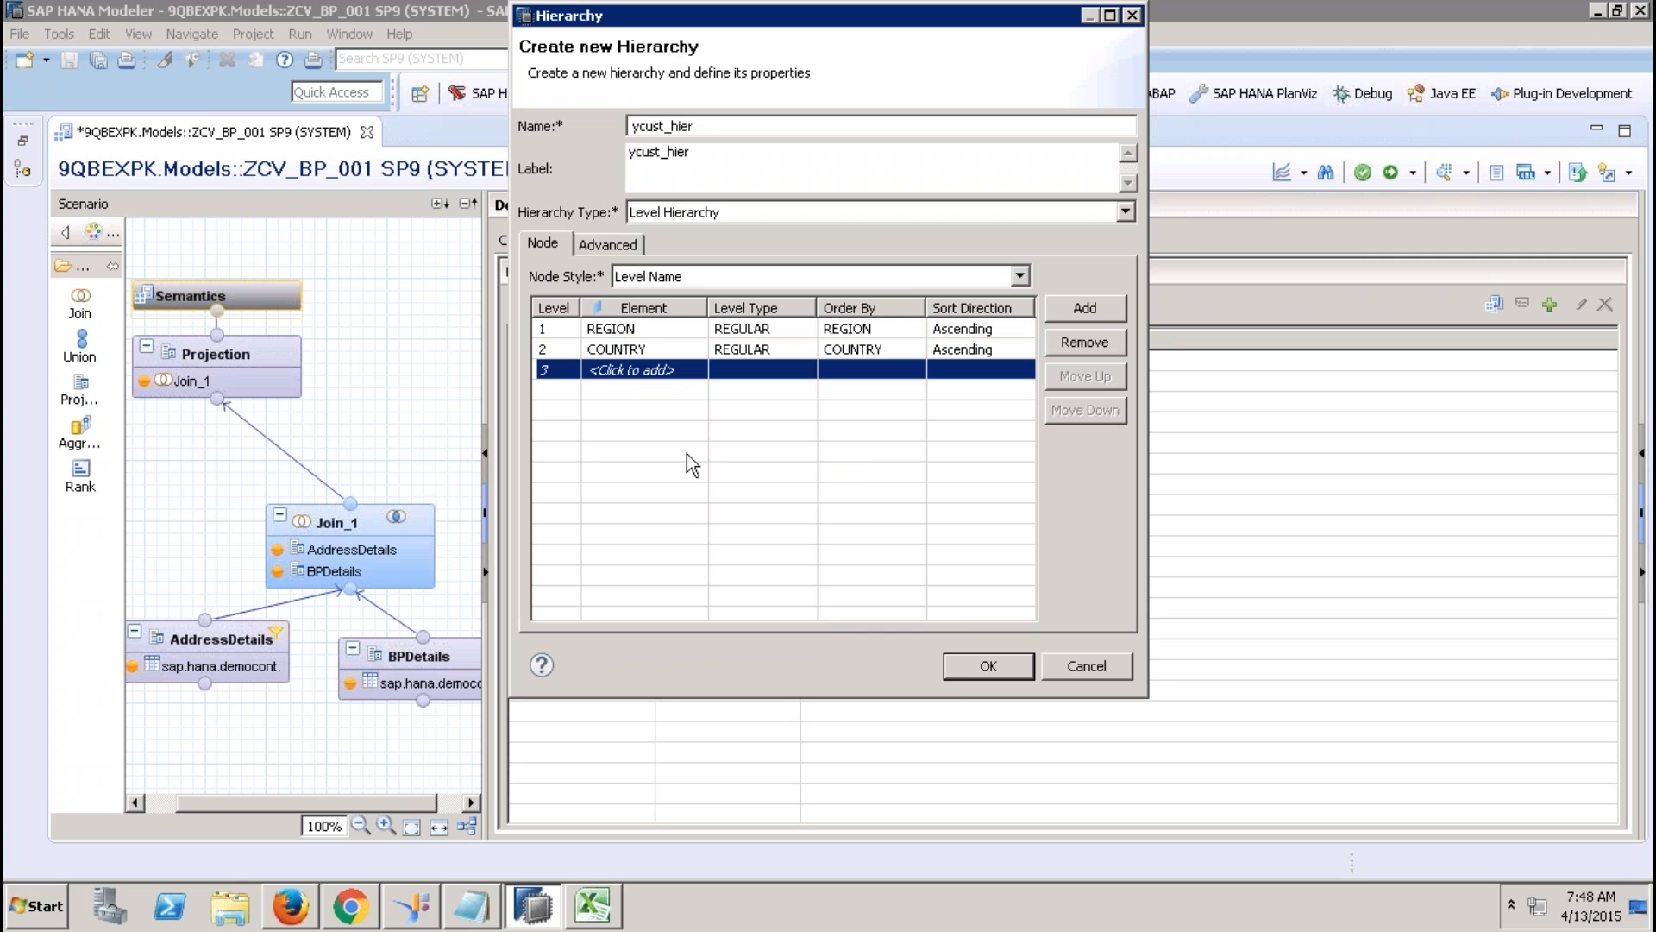
{"action": "left_click", "coordinate": [695, 377]}
{"action": "left_click", "coordinate": [690, 427]}
{"action": "left_click", "coordinate": [678, 381]}
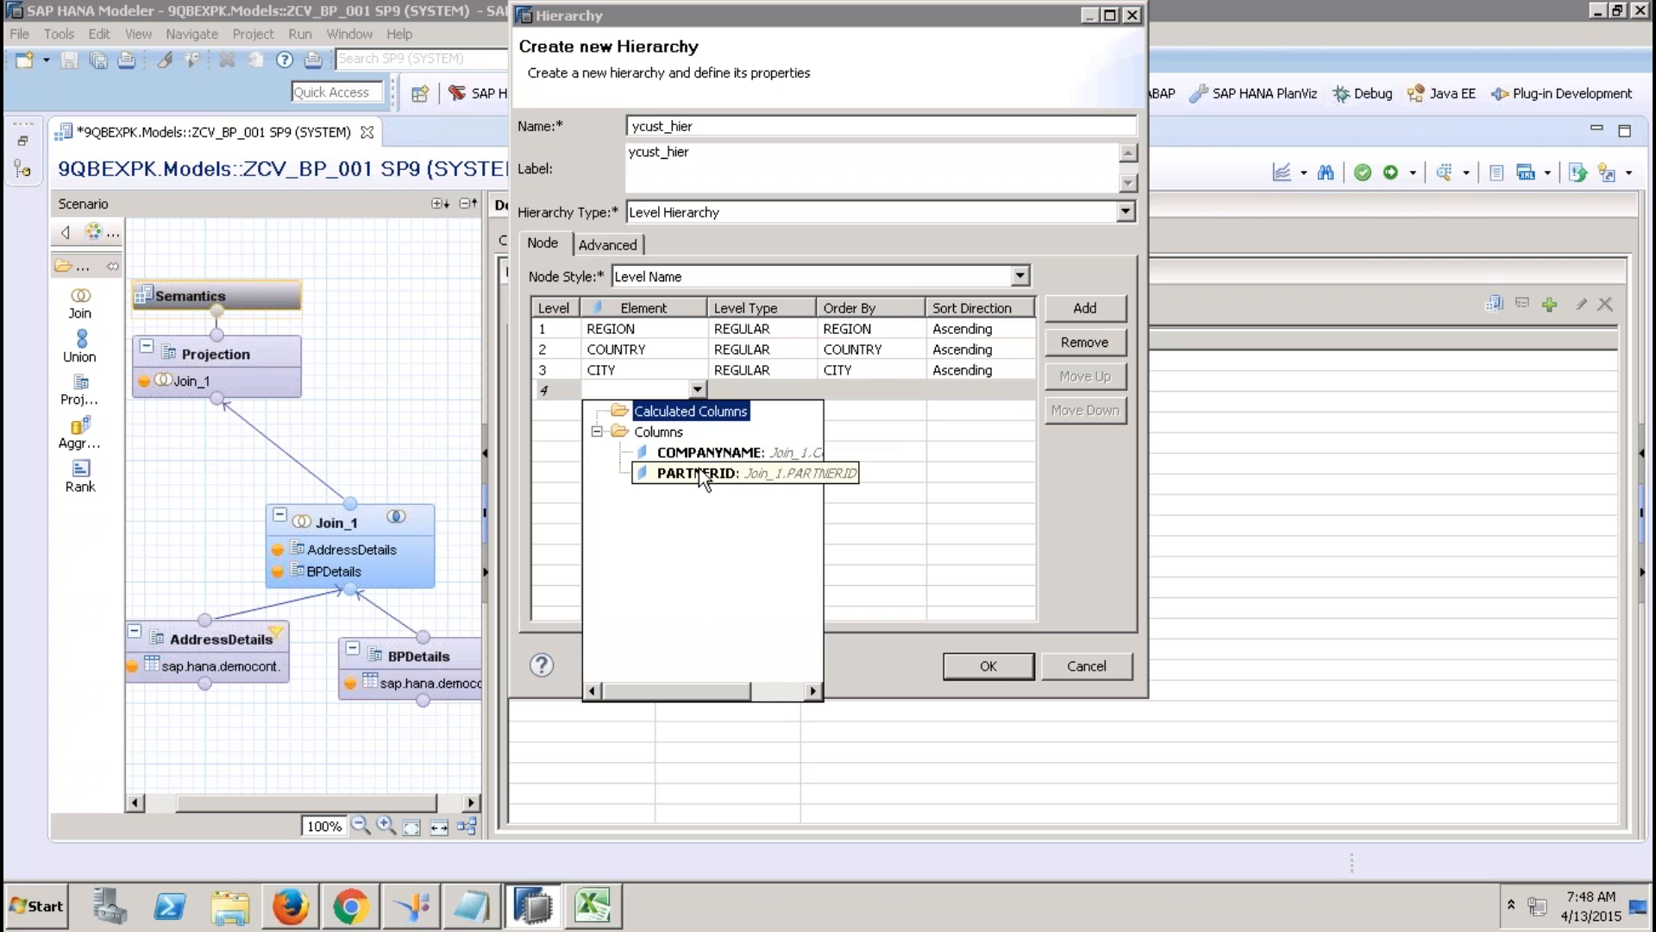
{"action": "left_click", "coordinate": [699, 472]}
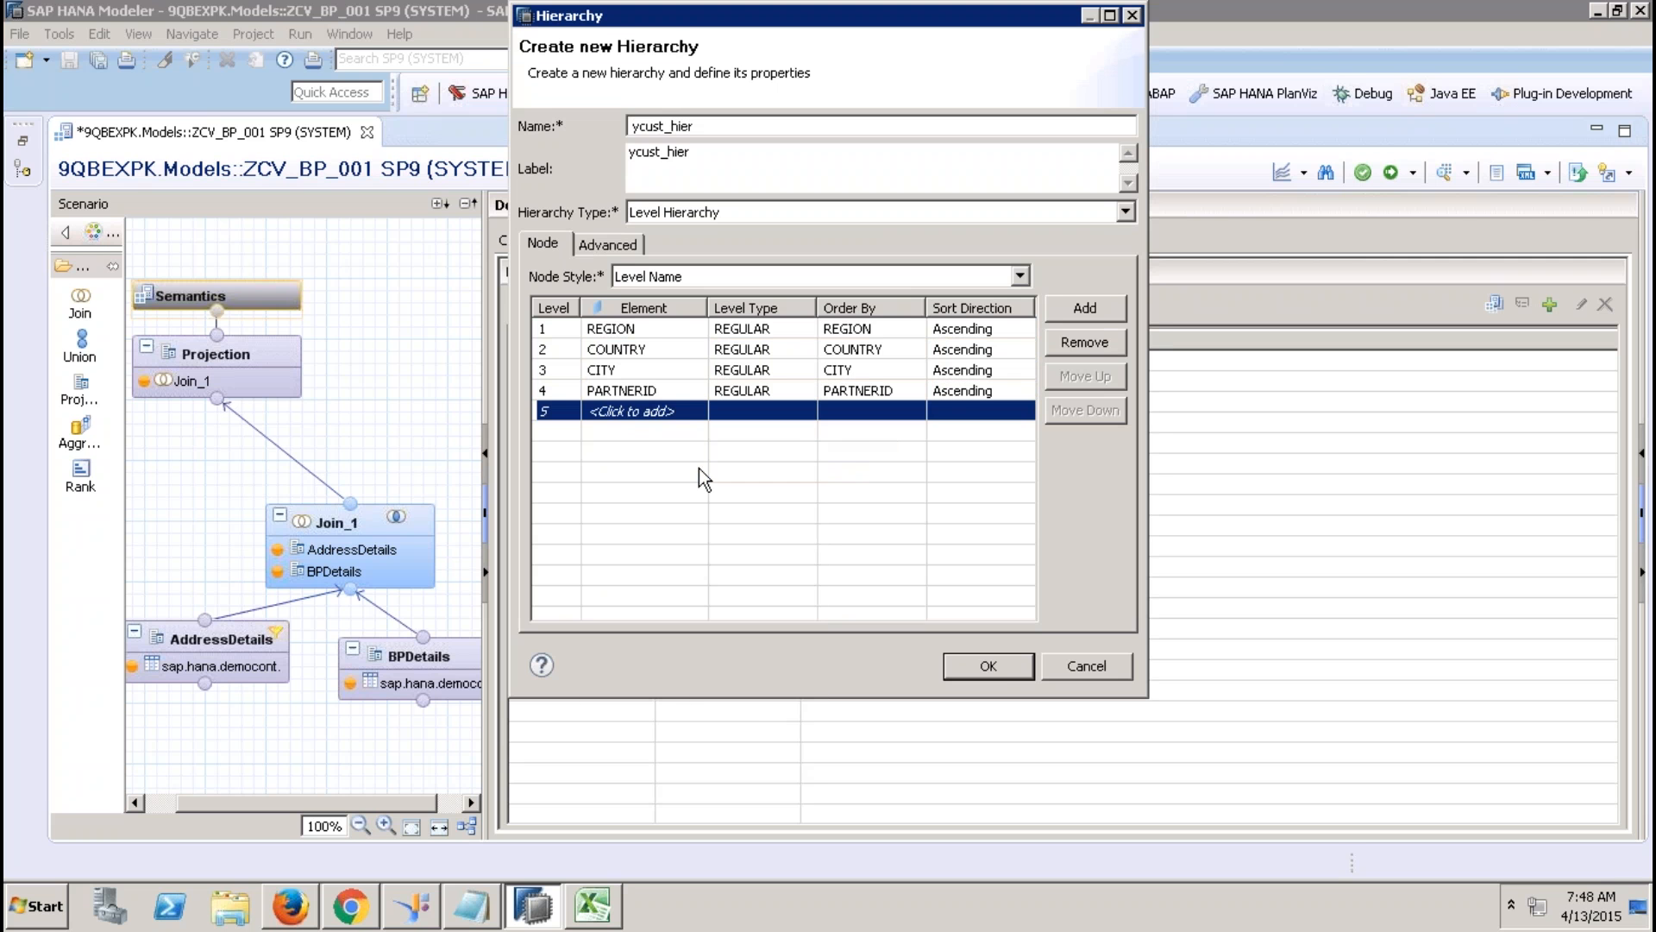
{"action": "left_click", "coordinate": [990, 666]}
Set COMPANYNAME as PARTNERID's label column, then activate and close ZCV_BP_001.
{"action": "left_click", "coordinate": [525, 242]}
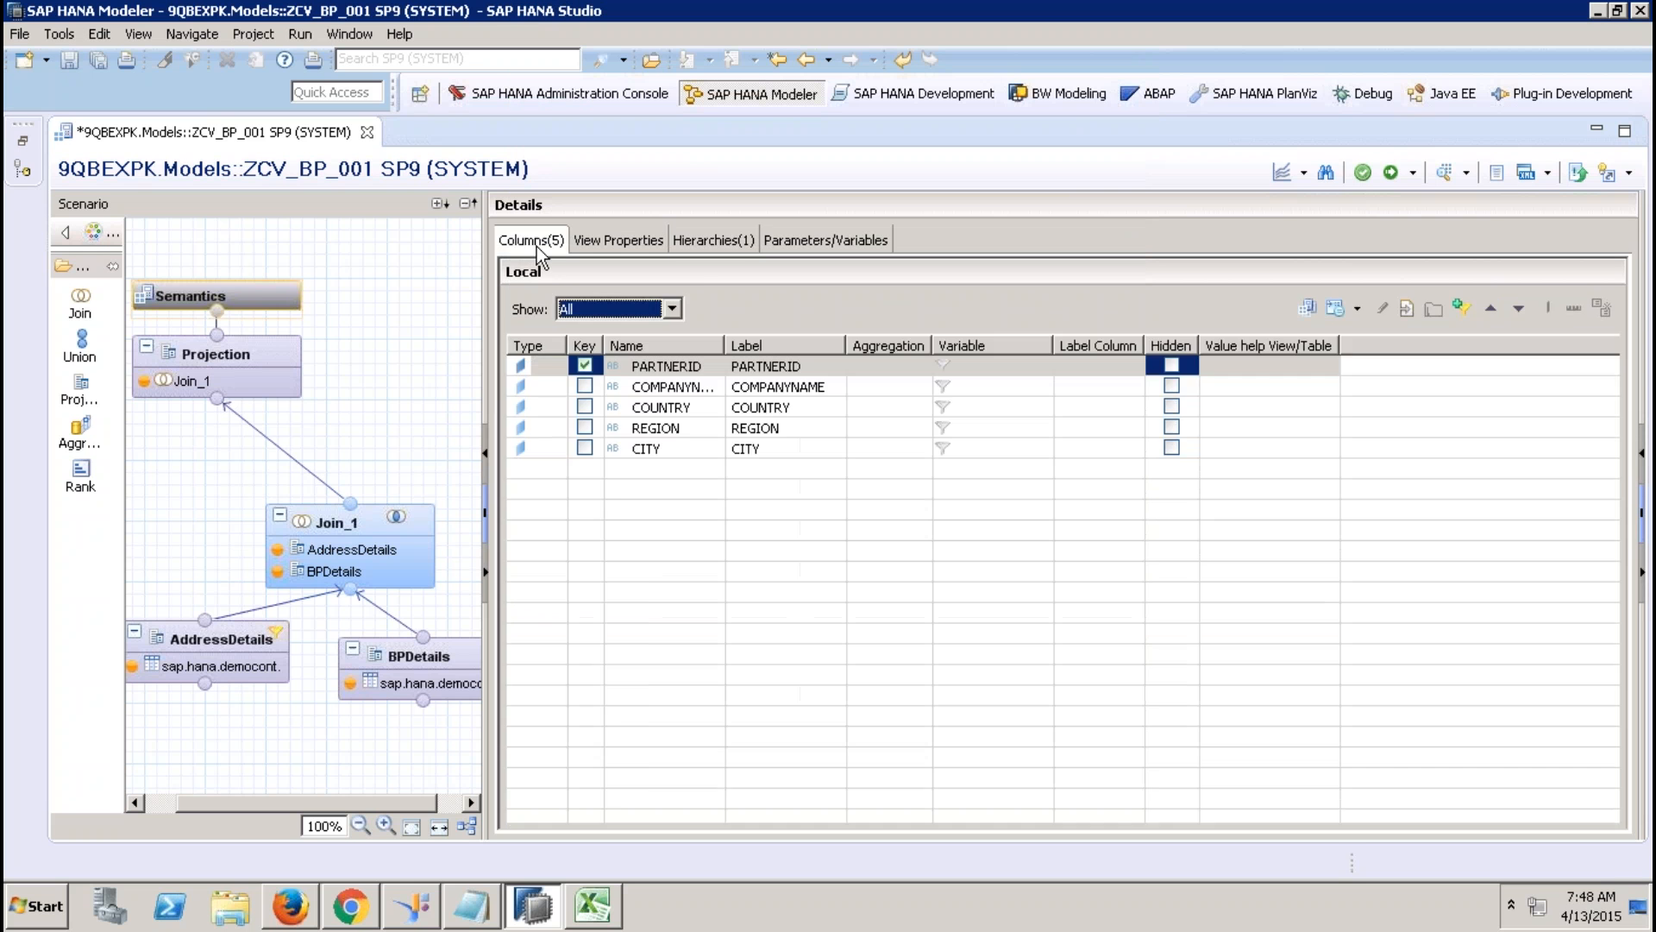
{"action": "left_click", "coordinate": [1129, 370]}
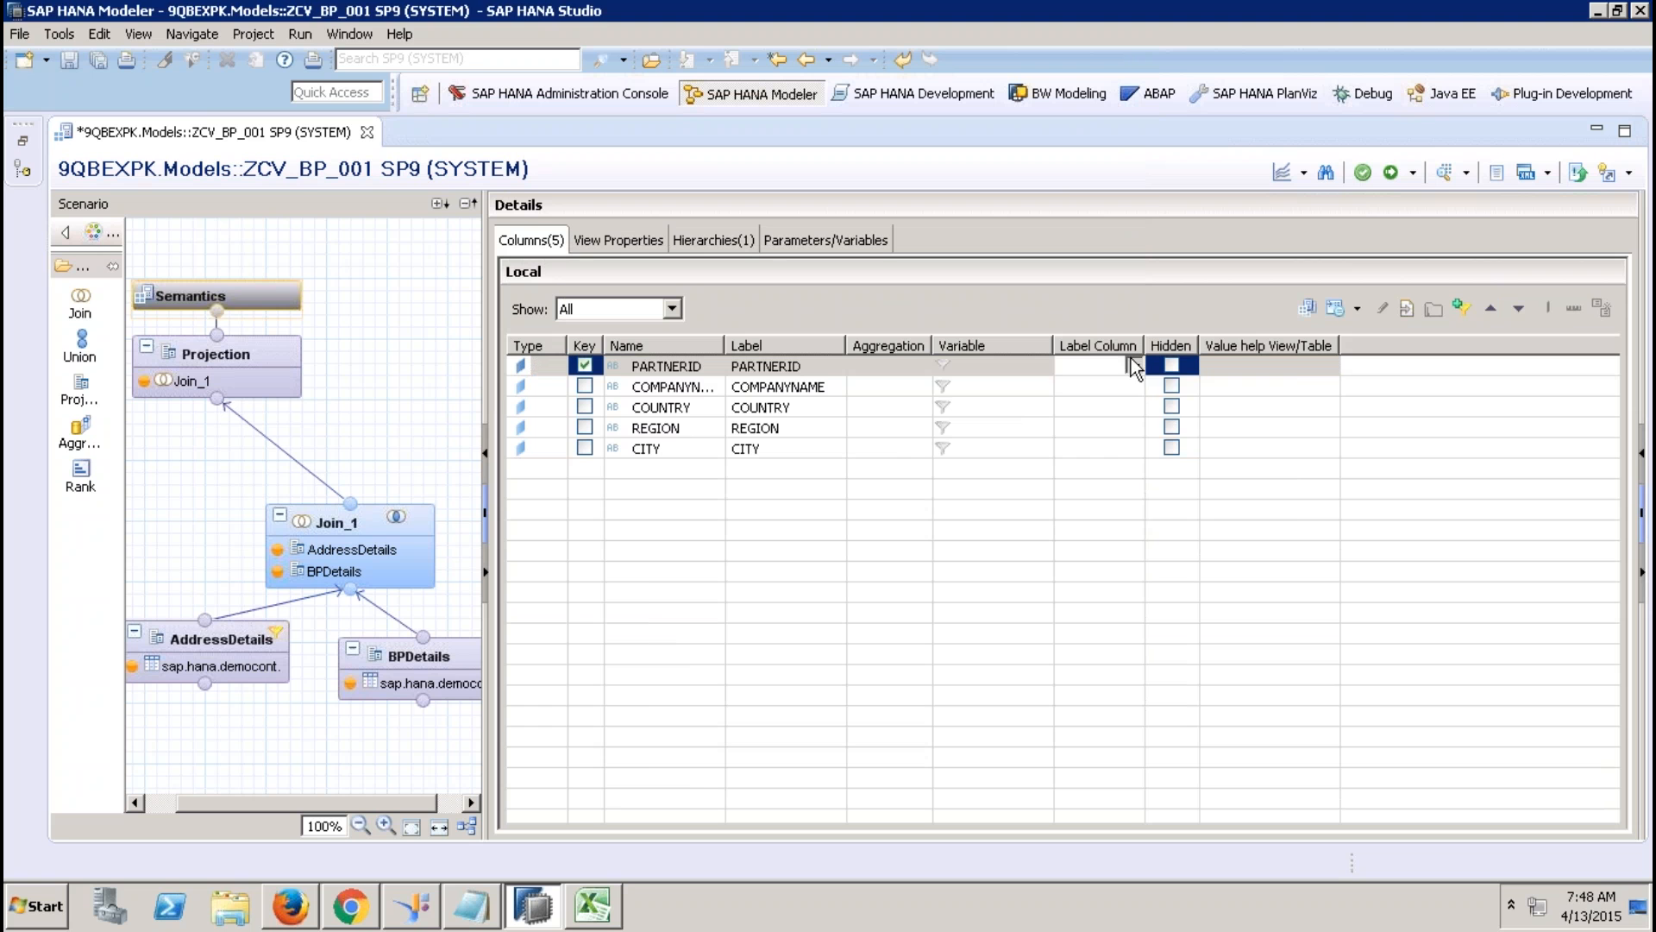
{"action": "left_click", "coordinate": [1132, 366]}
{"action": "left_click", "coordinate": [1140, 422]}
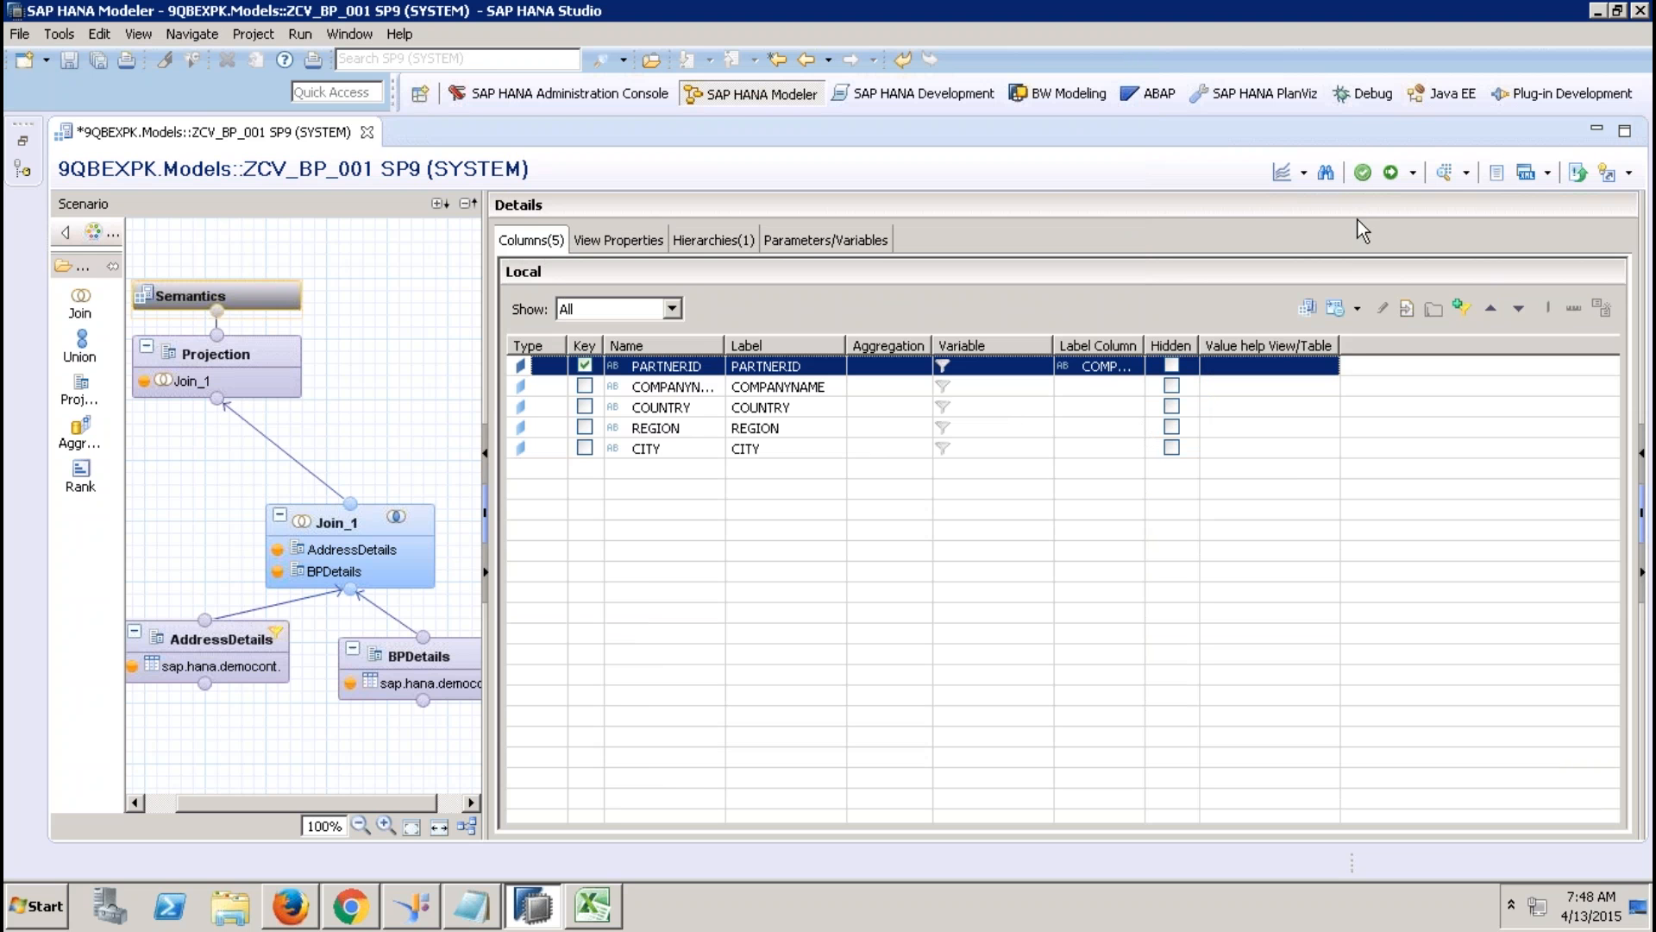
{"action": "left_click", "coordinate": [1390, 173]}
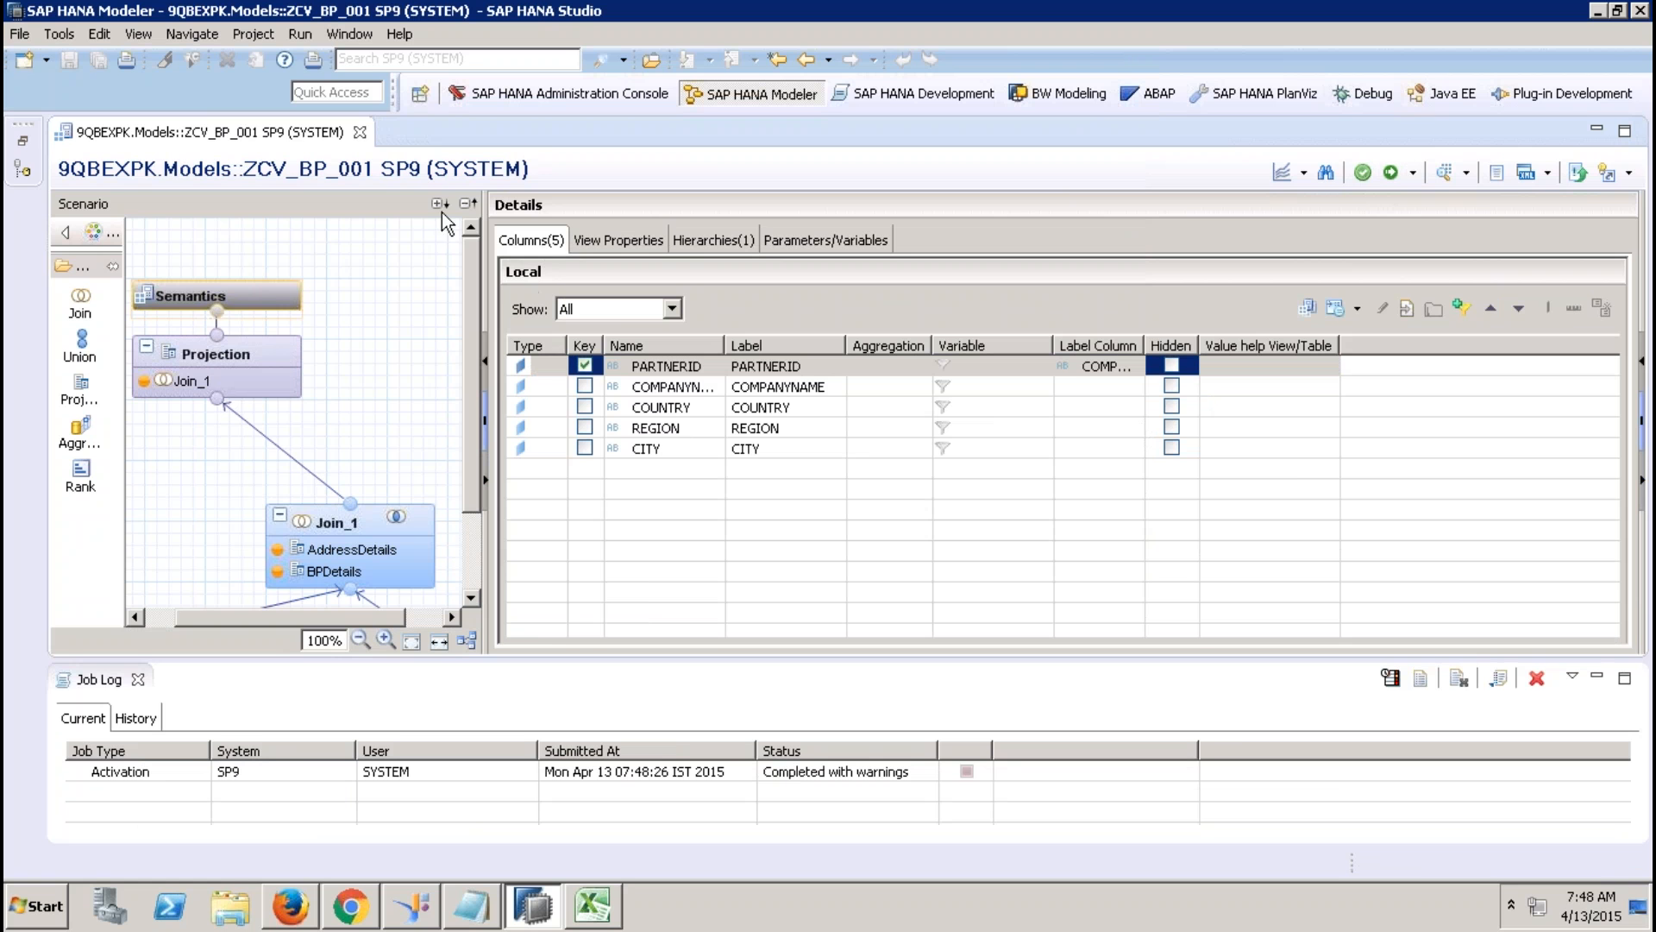
{"action": "left_click", "coordinate": [358, 133]}
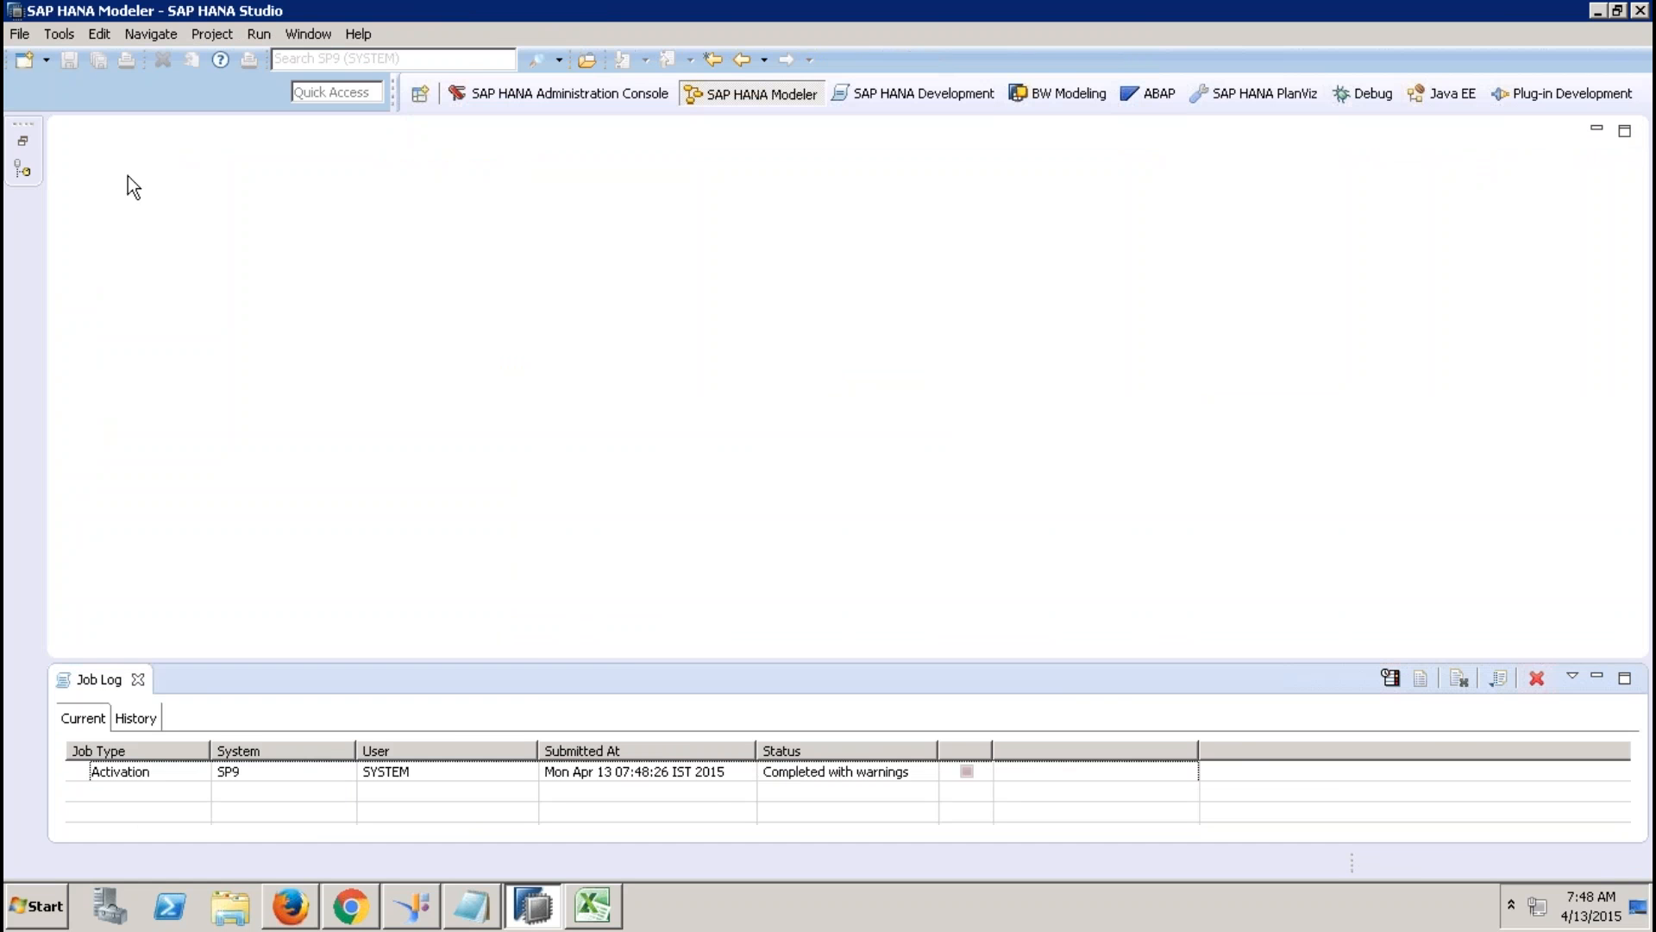
Create the DIMENSION calculation view ZCV_PRD_001 and drop a Join node onto its canvas.
{"action": "left_click", "coordinate": [22, 141]}
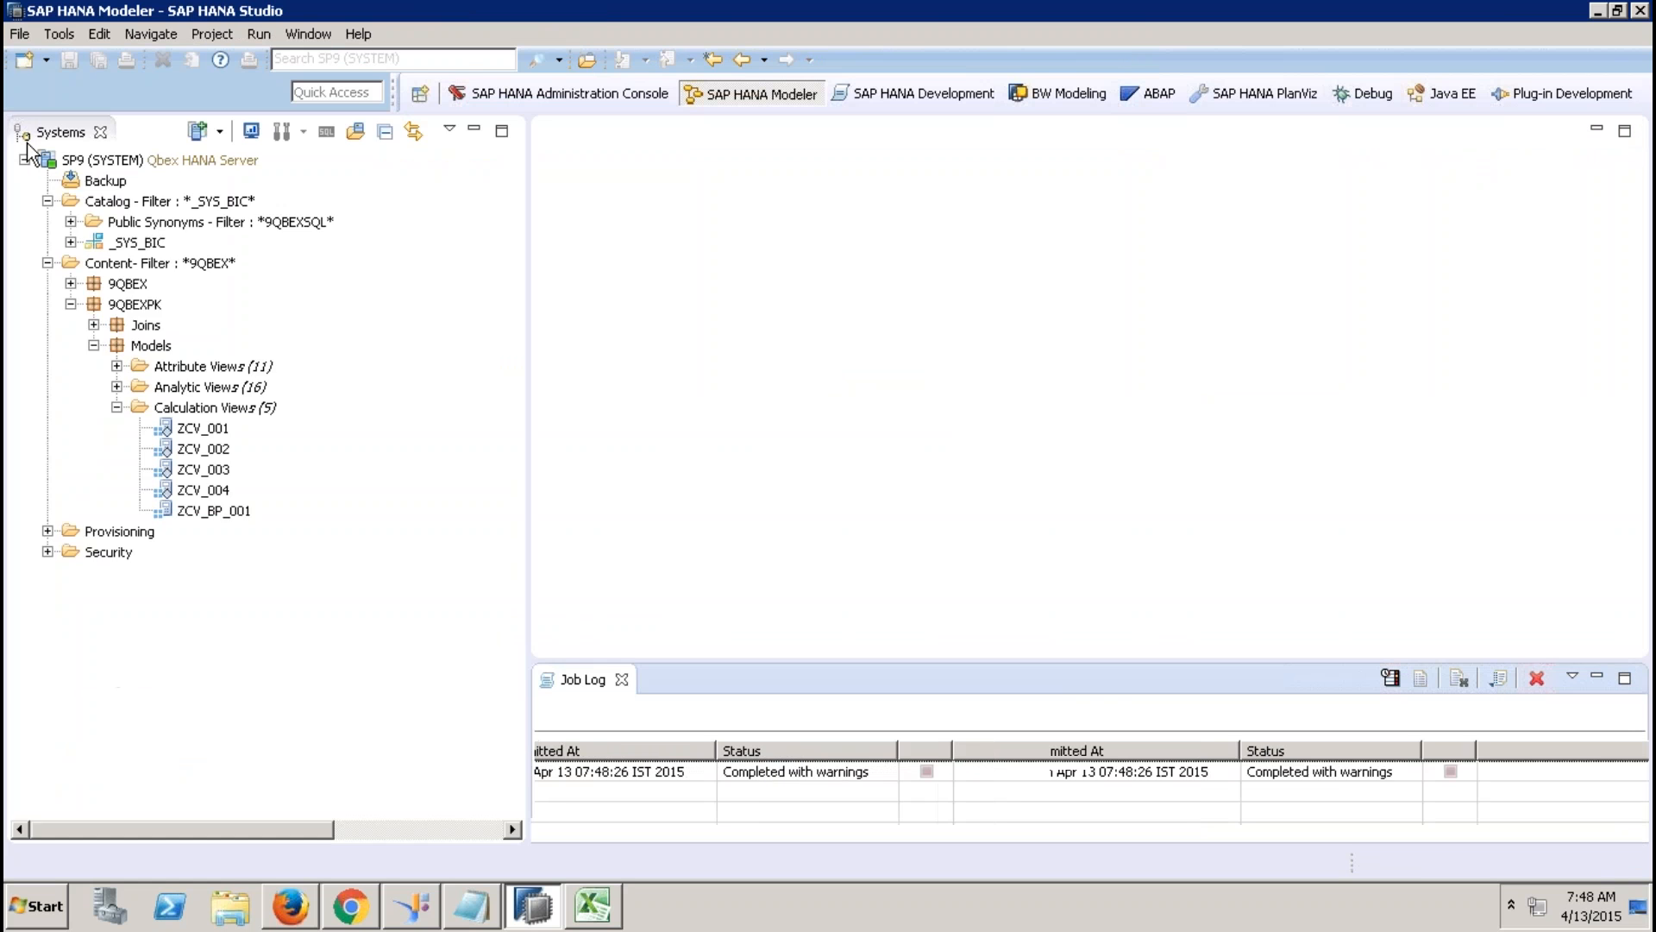
{"action": "left_click", "coordinate": [621, 680]}
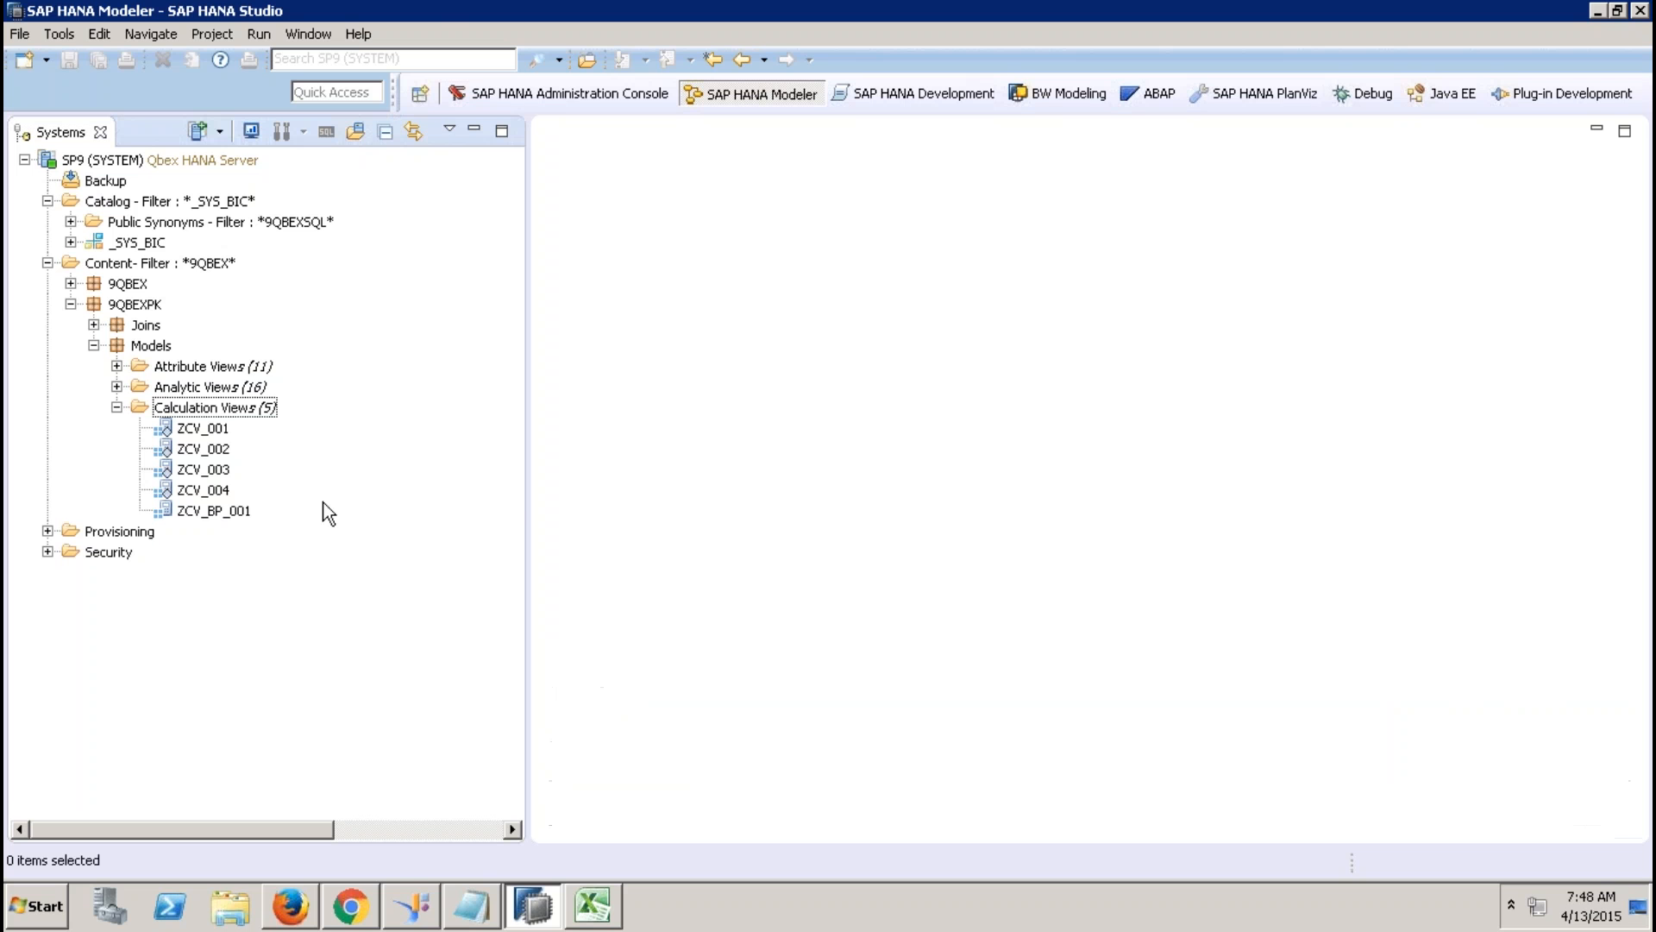
{"action": "right_click", "coordinate": [216, 408]}
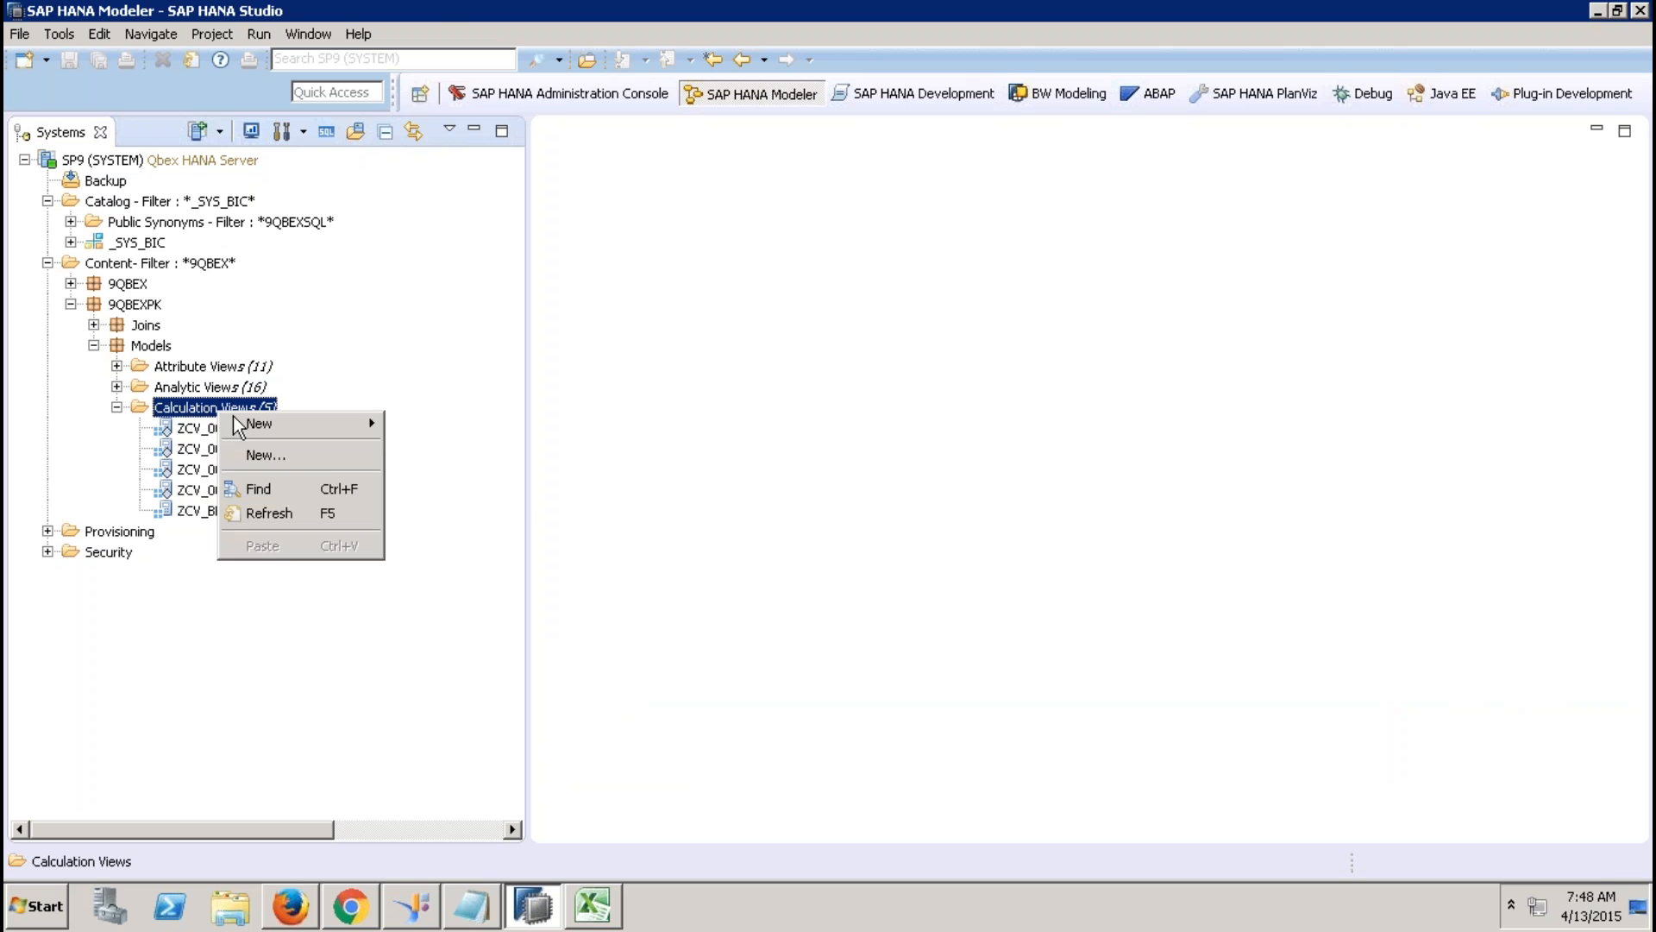
{"action": "left_click", "coordinate": [319, 448]}
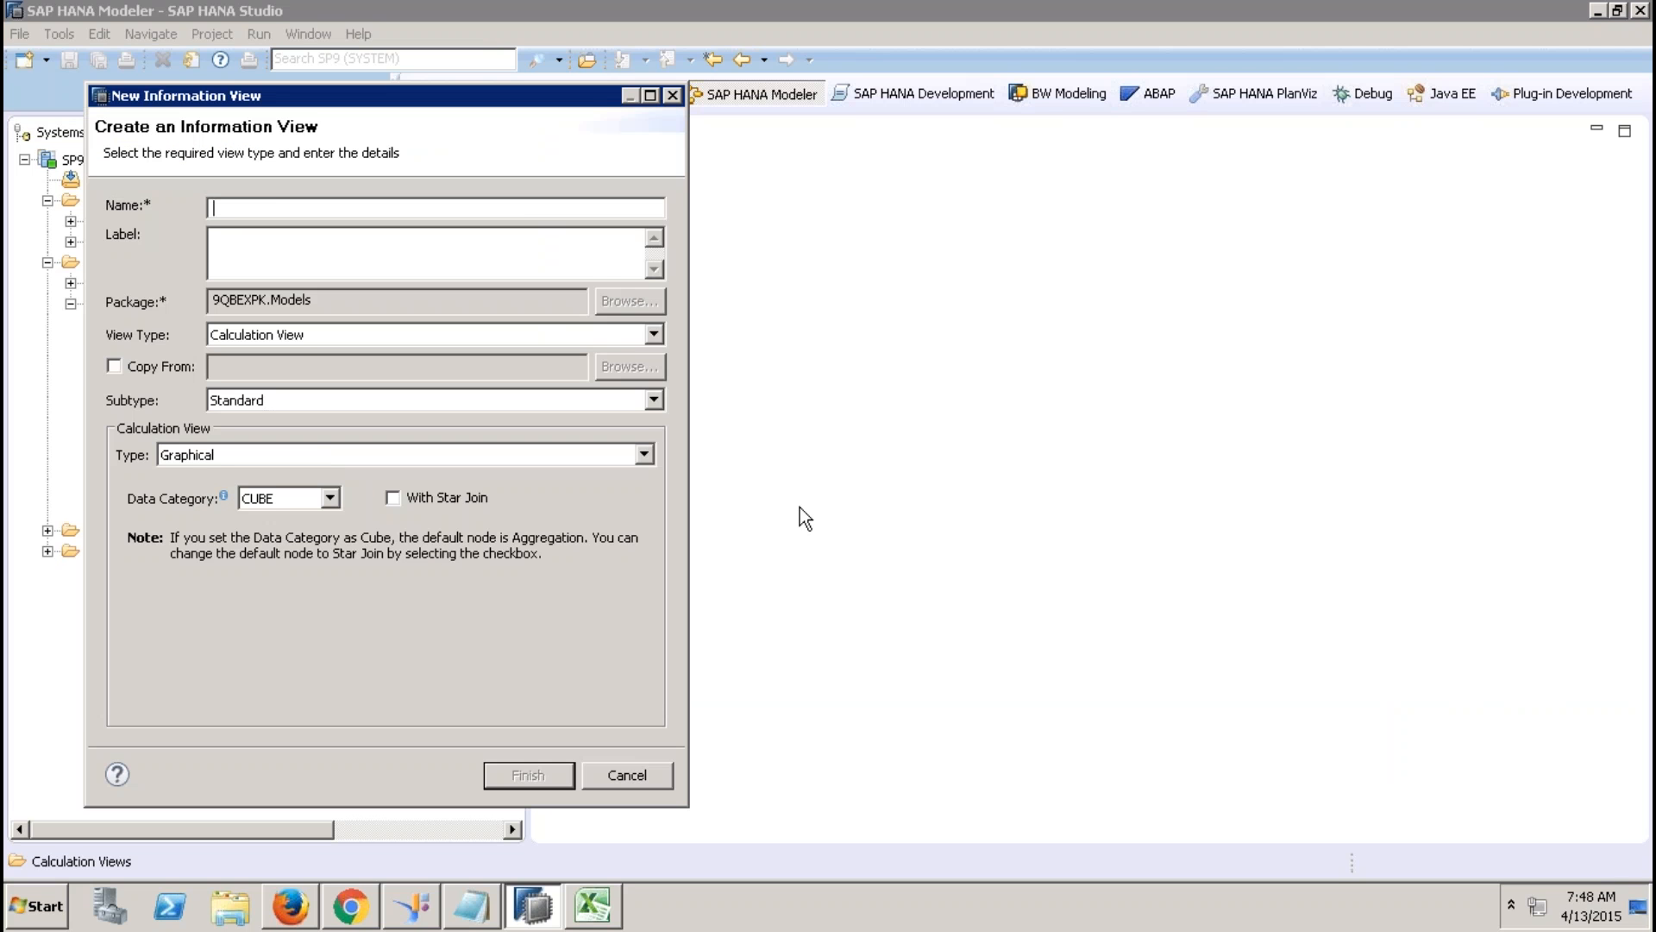
{"action": "type", "text": "Z"}
{"action": "type", "text": "CV_PRDOC"}
{"action": "key", "text": "BackSpace"}
{"action": "key", "text": "BackSpace"}
{"action": "key", "text": "Tab"}
{"action": "left_click", "coordinate": [287, 500]}
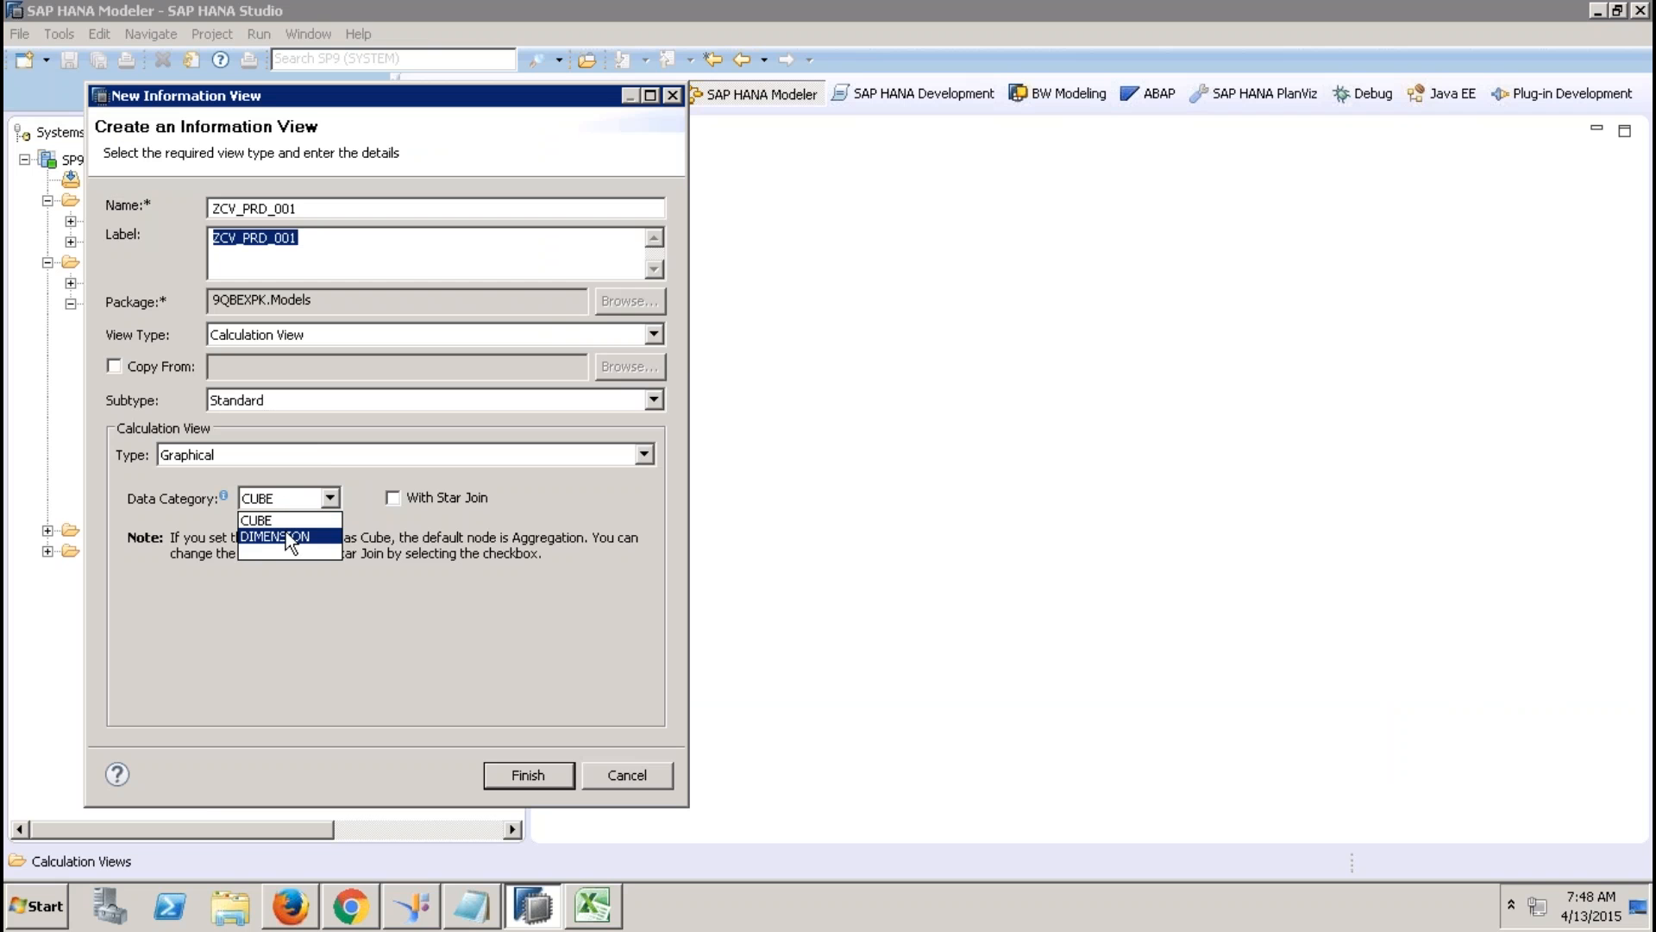
{"action": "left_click", "coordinate": [290, 540]}
{"action": "left_click", "coordinate": [529, 780]}
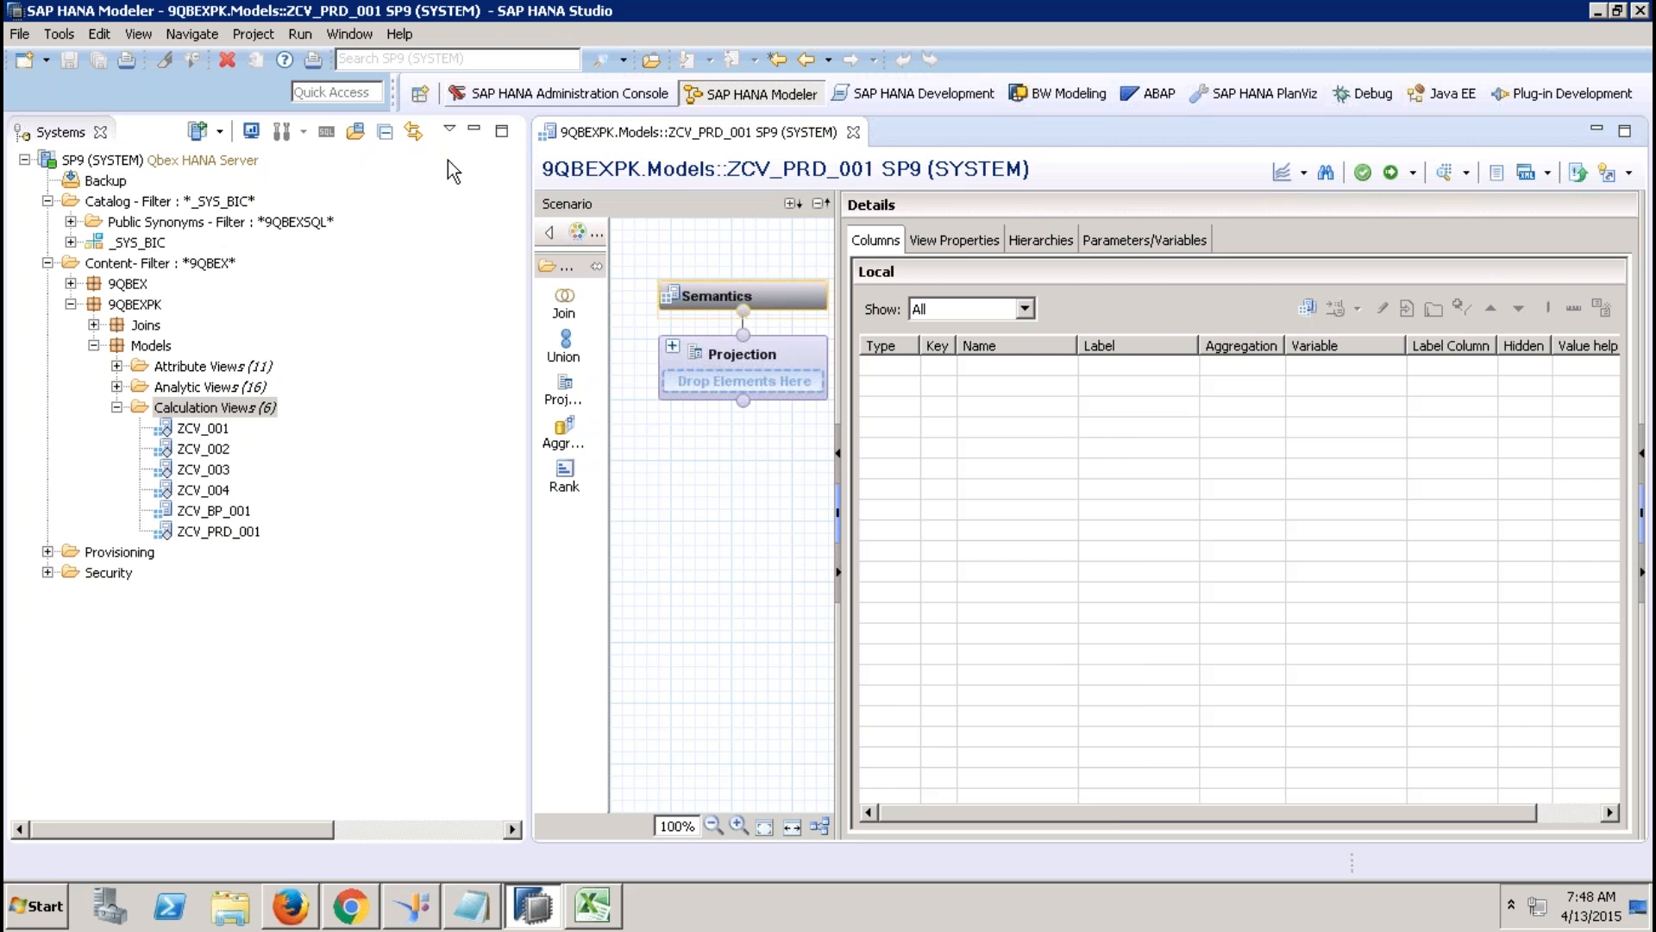
{"action": "left_click", "coordinate": [474, 130]}
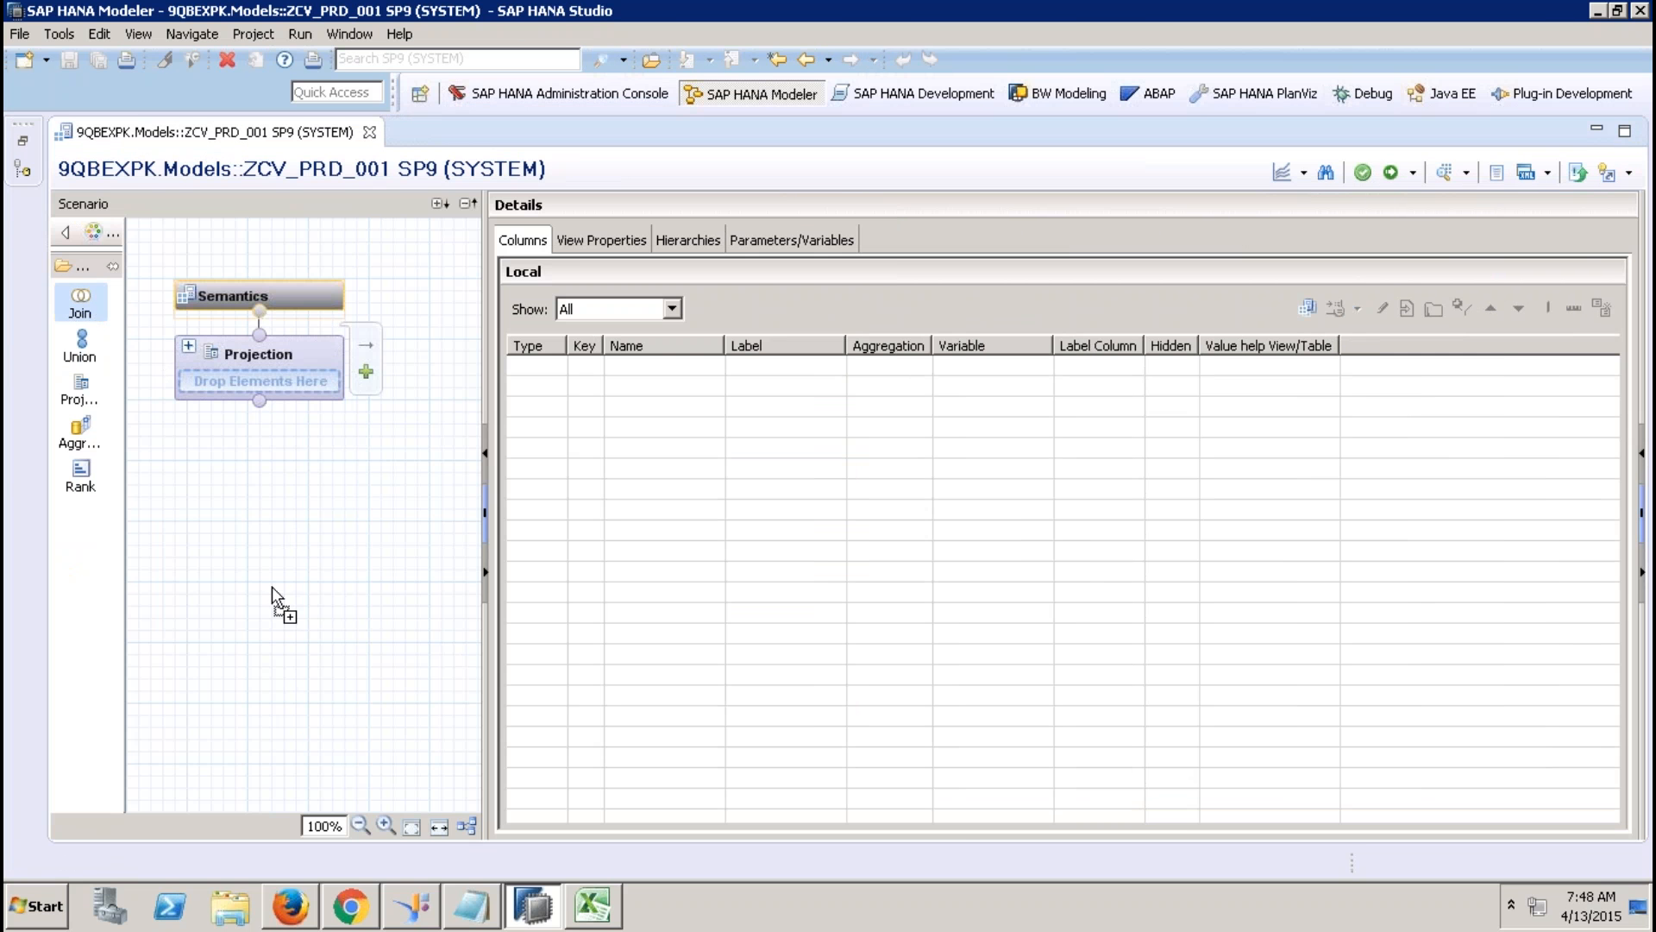
{"action": "left_click", "coordinate": [259, 638]}
Position Join_1 and search the sap.hana.demo package for its source tables.
{"action": "left_click_drag", "start_coordinate": [328, 663], "coordinate": [255, 642]}
{"action": "left_click", "coordinate": [288, 644]}
{"action": "right_click", "coordinate": [692, 367]}
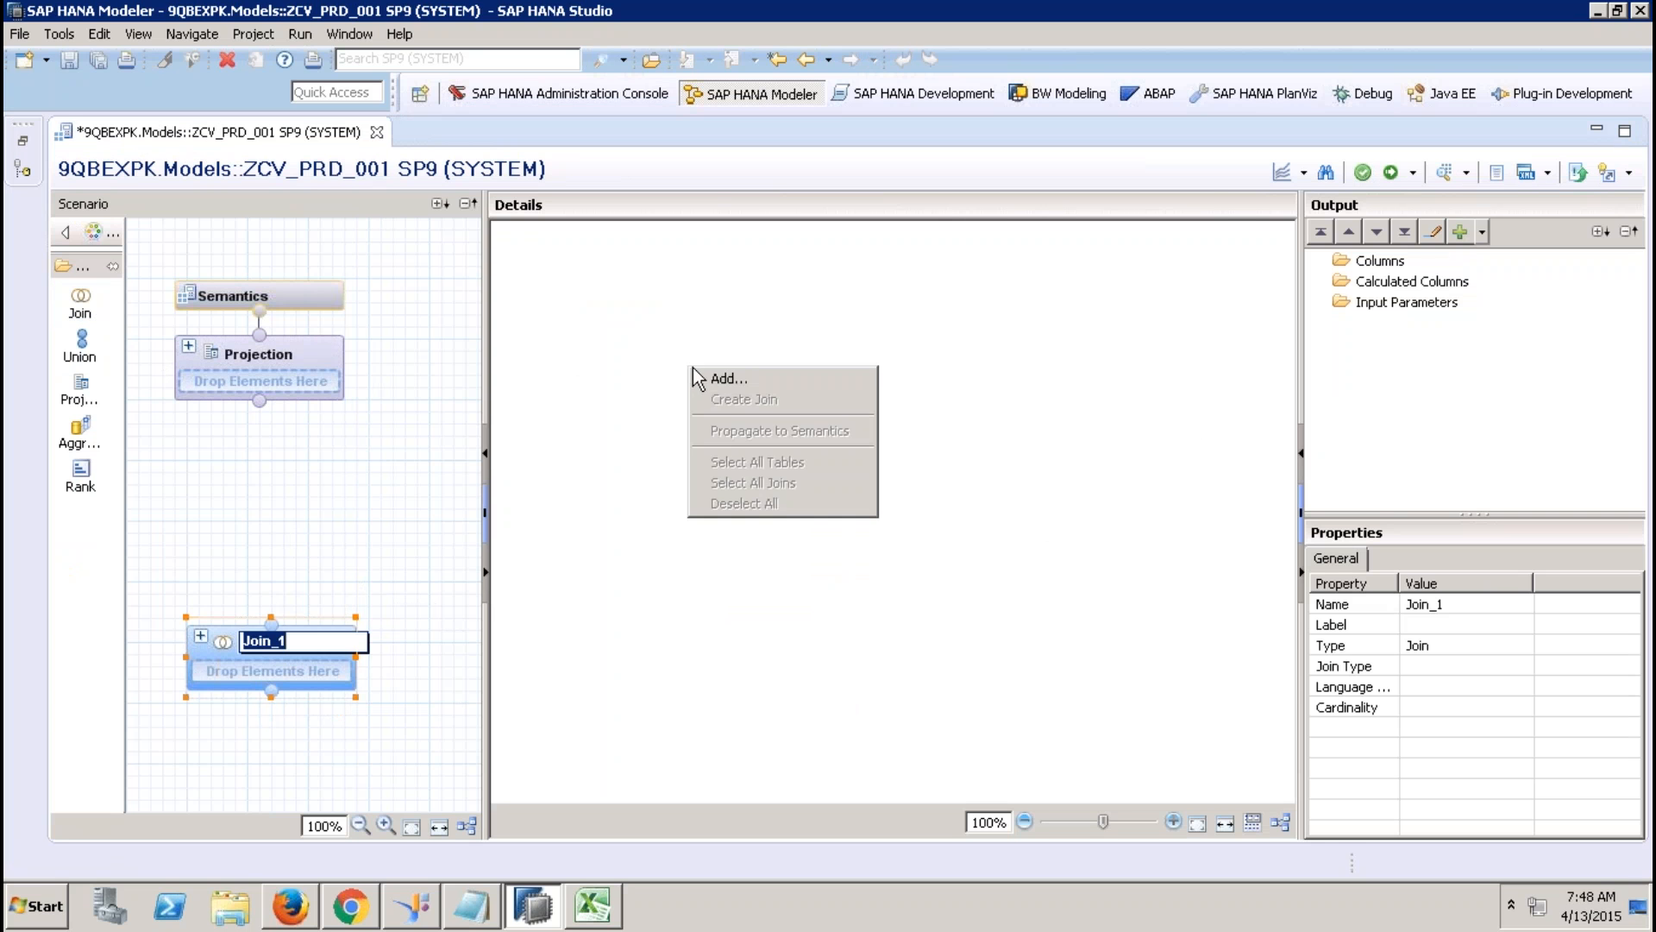
{"action": "left_click", "coordinate": [755, 379]}
{"action": "type", "text": "ssap.hana"}
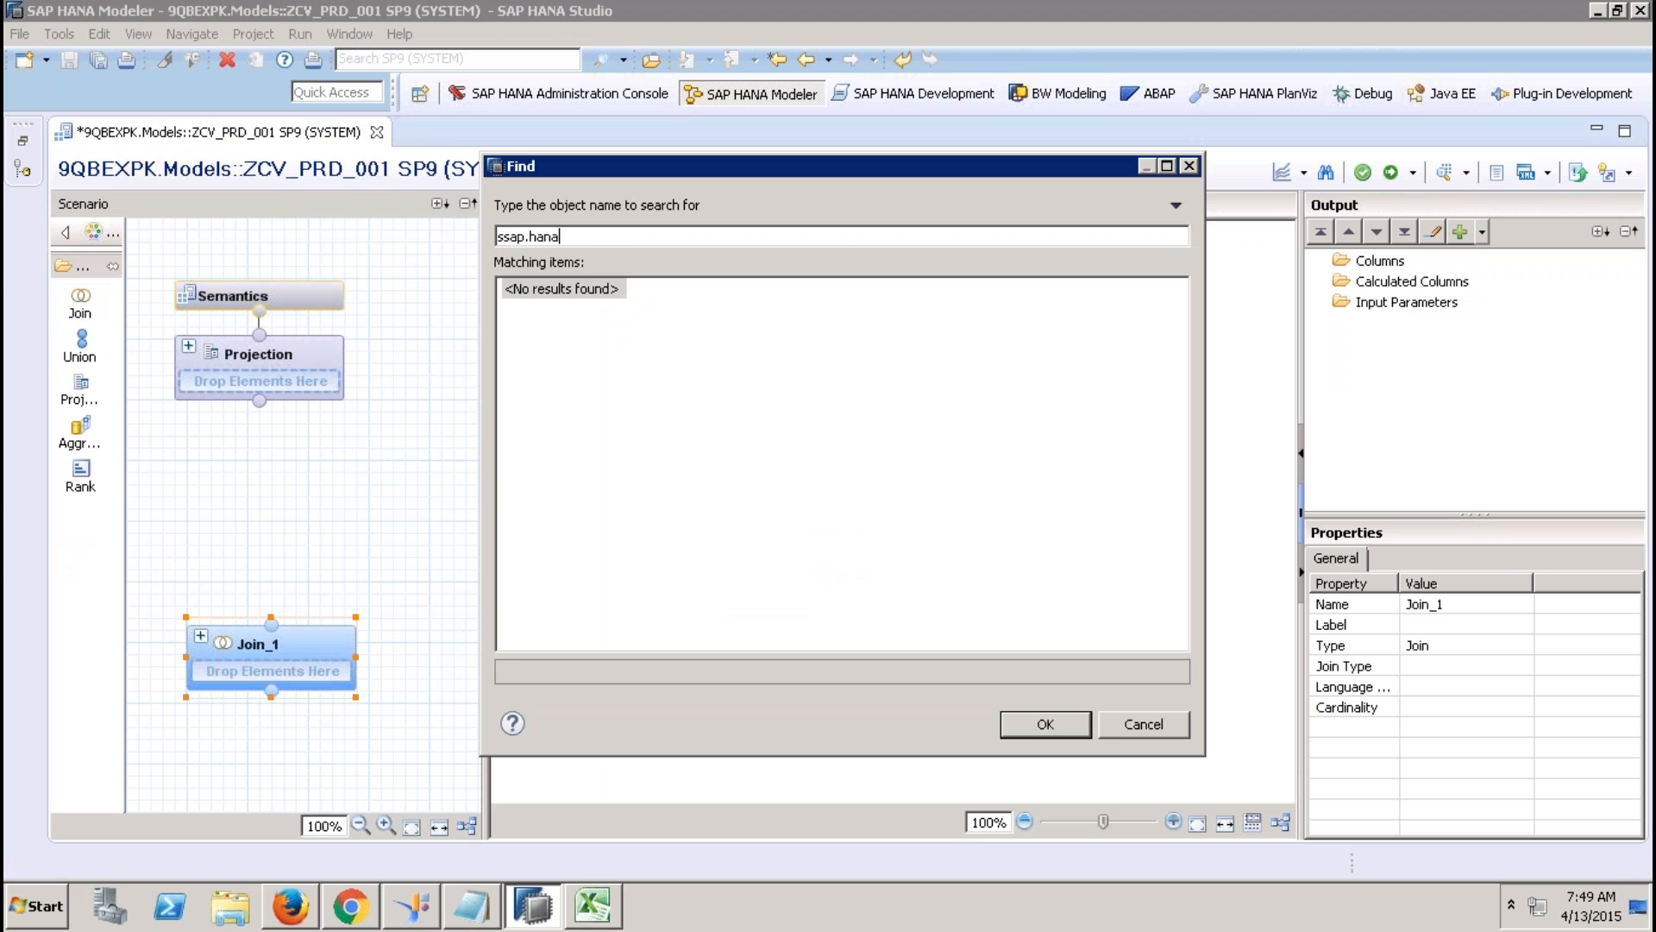
{"action": "type", "text": ".demo"}
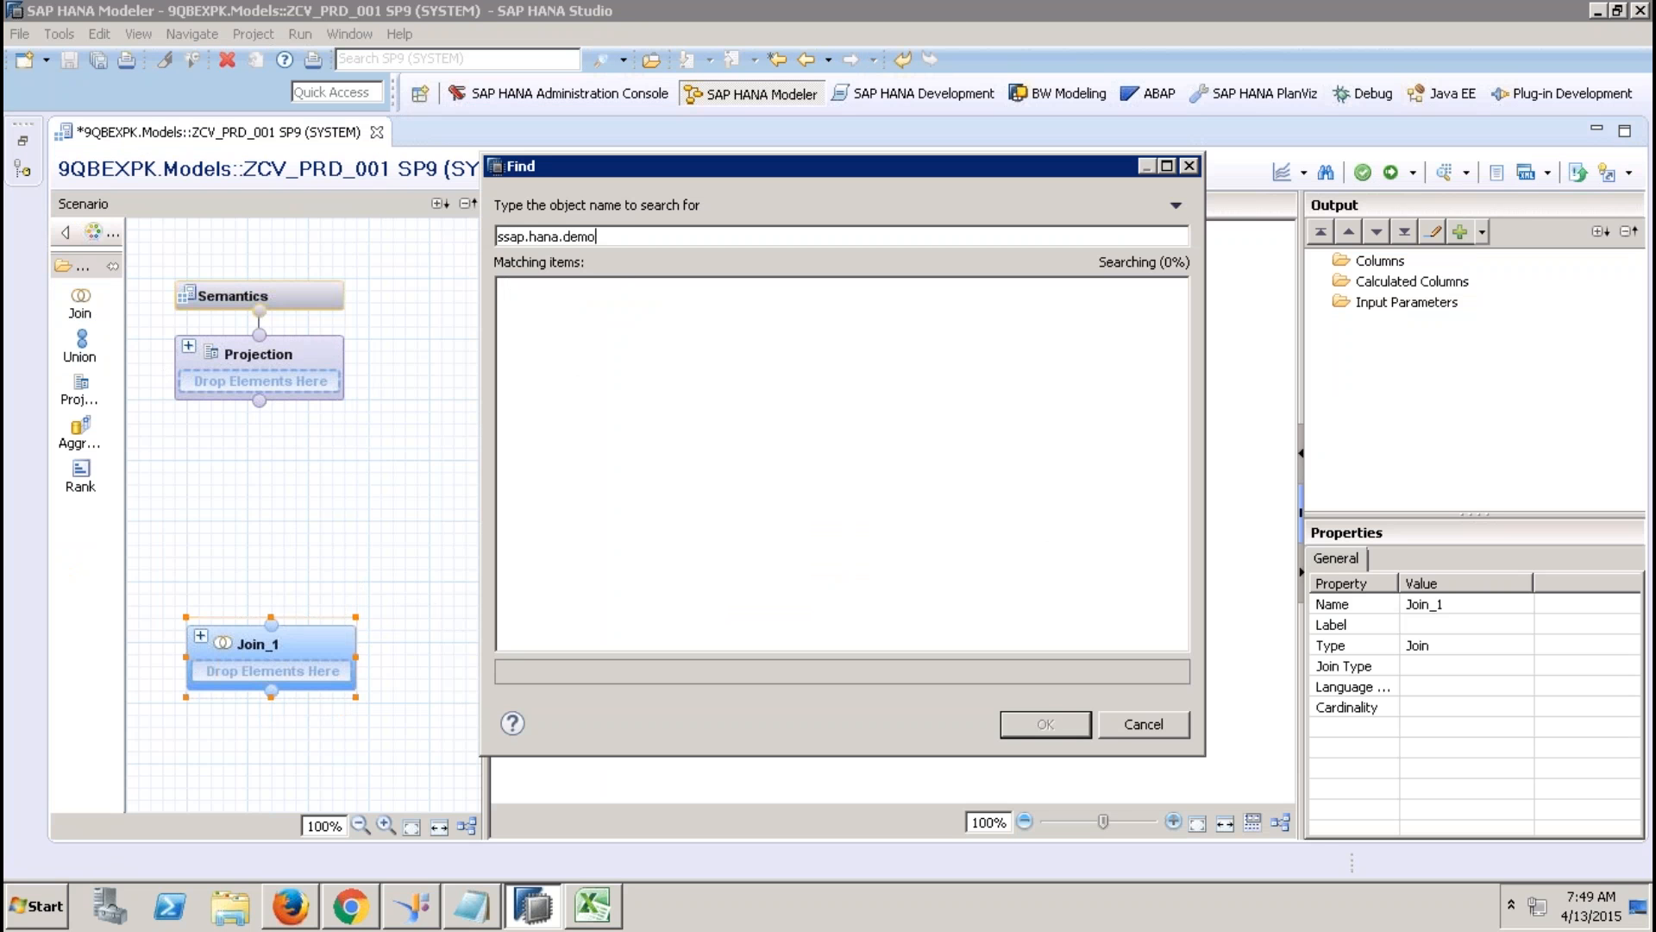
{"action": "key", "text": "Delete"}
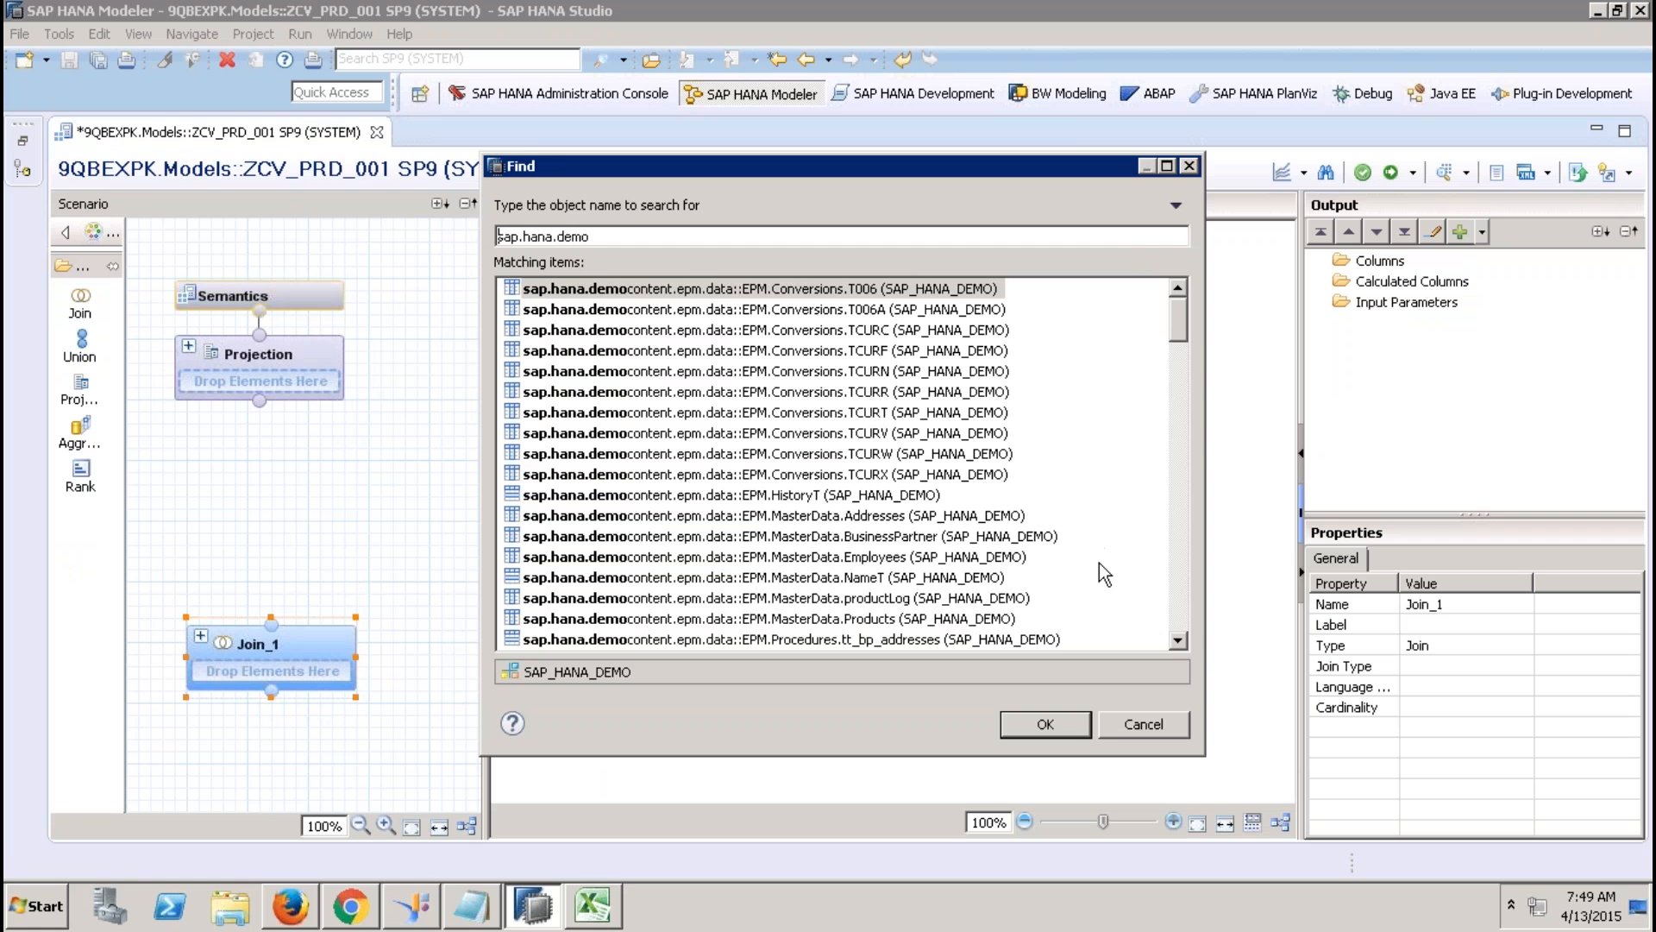
{"action": "left_click", "coordinate": [1177, 640]}
{"action": "left_click", "coordinate": [1177, 641]}
{"action": "left_click", "coordinate": [1178, 640]}
Add EPM.MasterData.Products and EPM.Util.Constants as inputs of Join_1.
{"action": "left_click", "coordinate": [889, 483]}
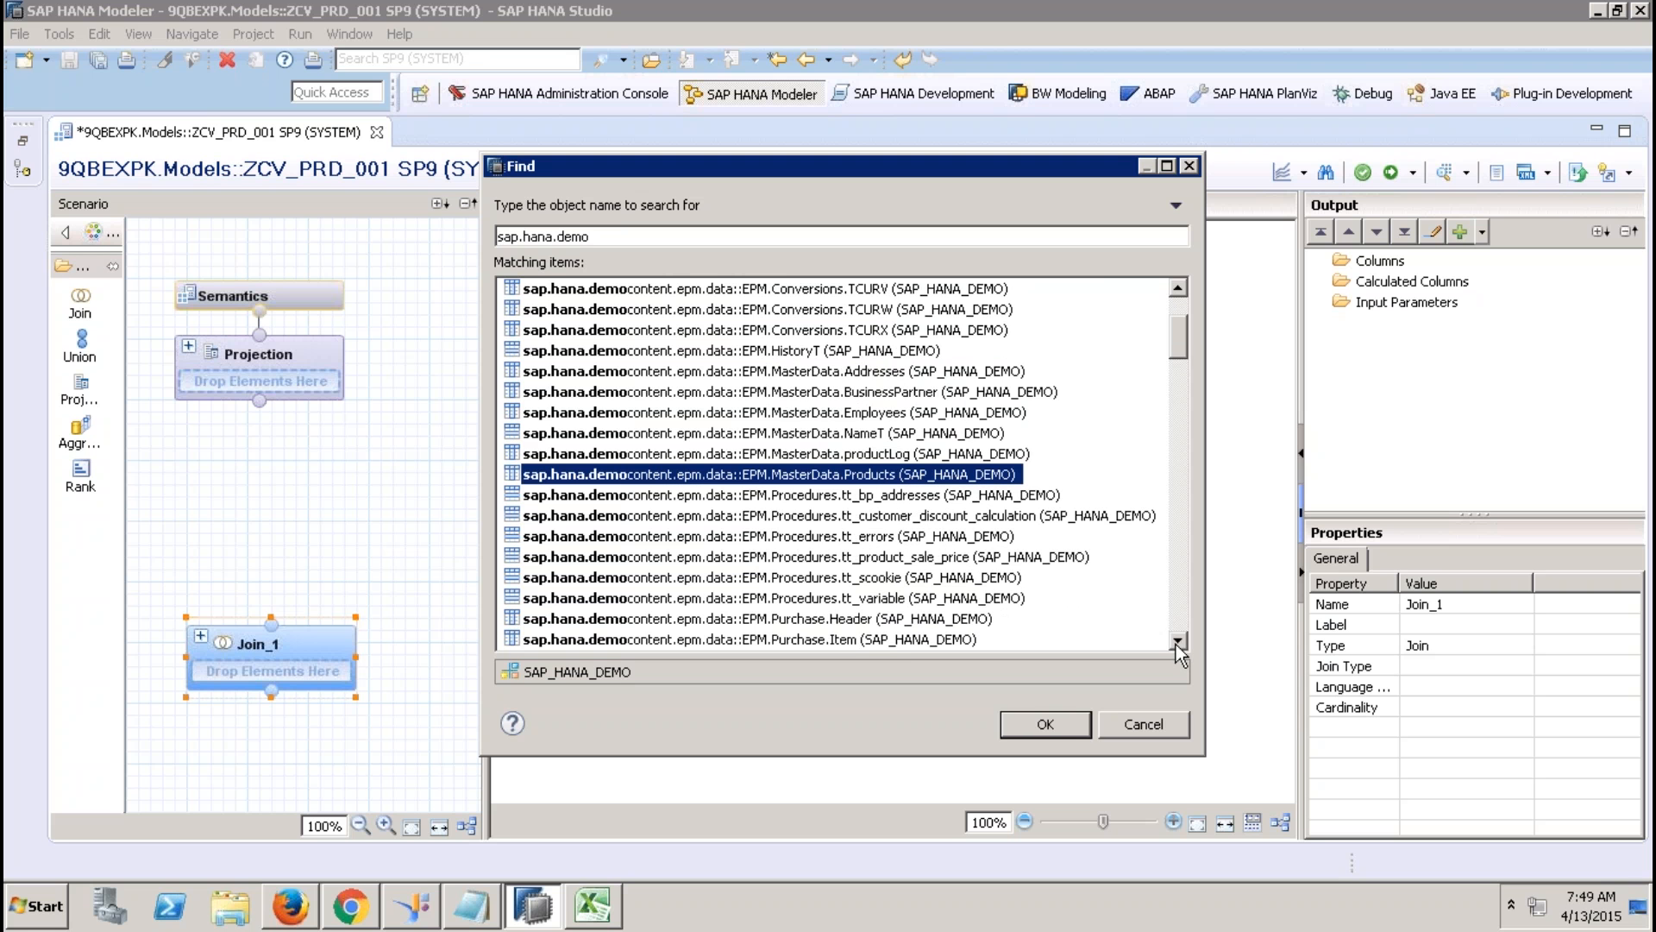
{"action": "left_click", "coordinate": [1177, 643]}
{"action": "left_click", "coordinate": [1177, 643]}
{"action": "left_click", "coordinate": [1177, 644]}
{"action": "left_click", "coordinate": [1176, 643]}
{"action": "left_click", "coordinate": [1176, 644]}
{"action": "left_click", "coordinate": [1177, 644]}
{"action": "left_click", "coordinate": [1176, 643]}
{"action": "left_click", "coordinate": [1177, 643]}
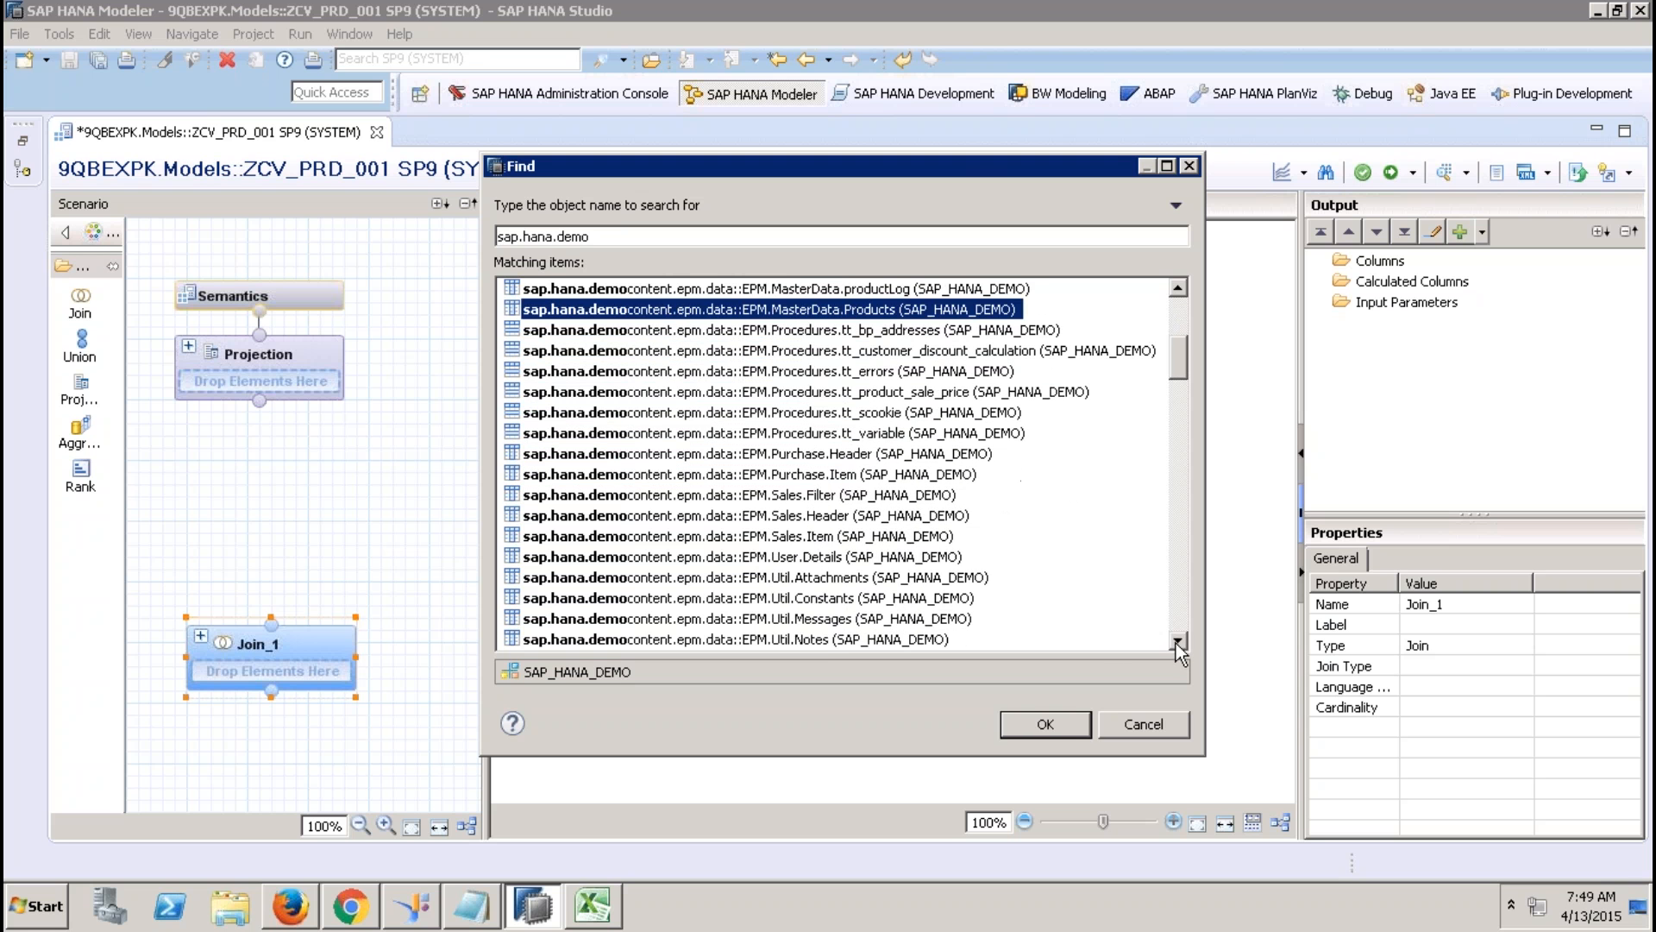
{"action": "left_click", "coordinate": [937, 601]}
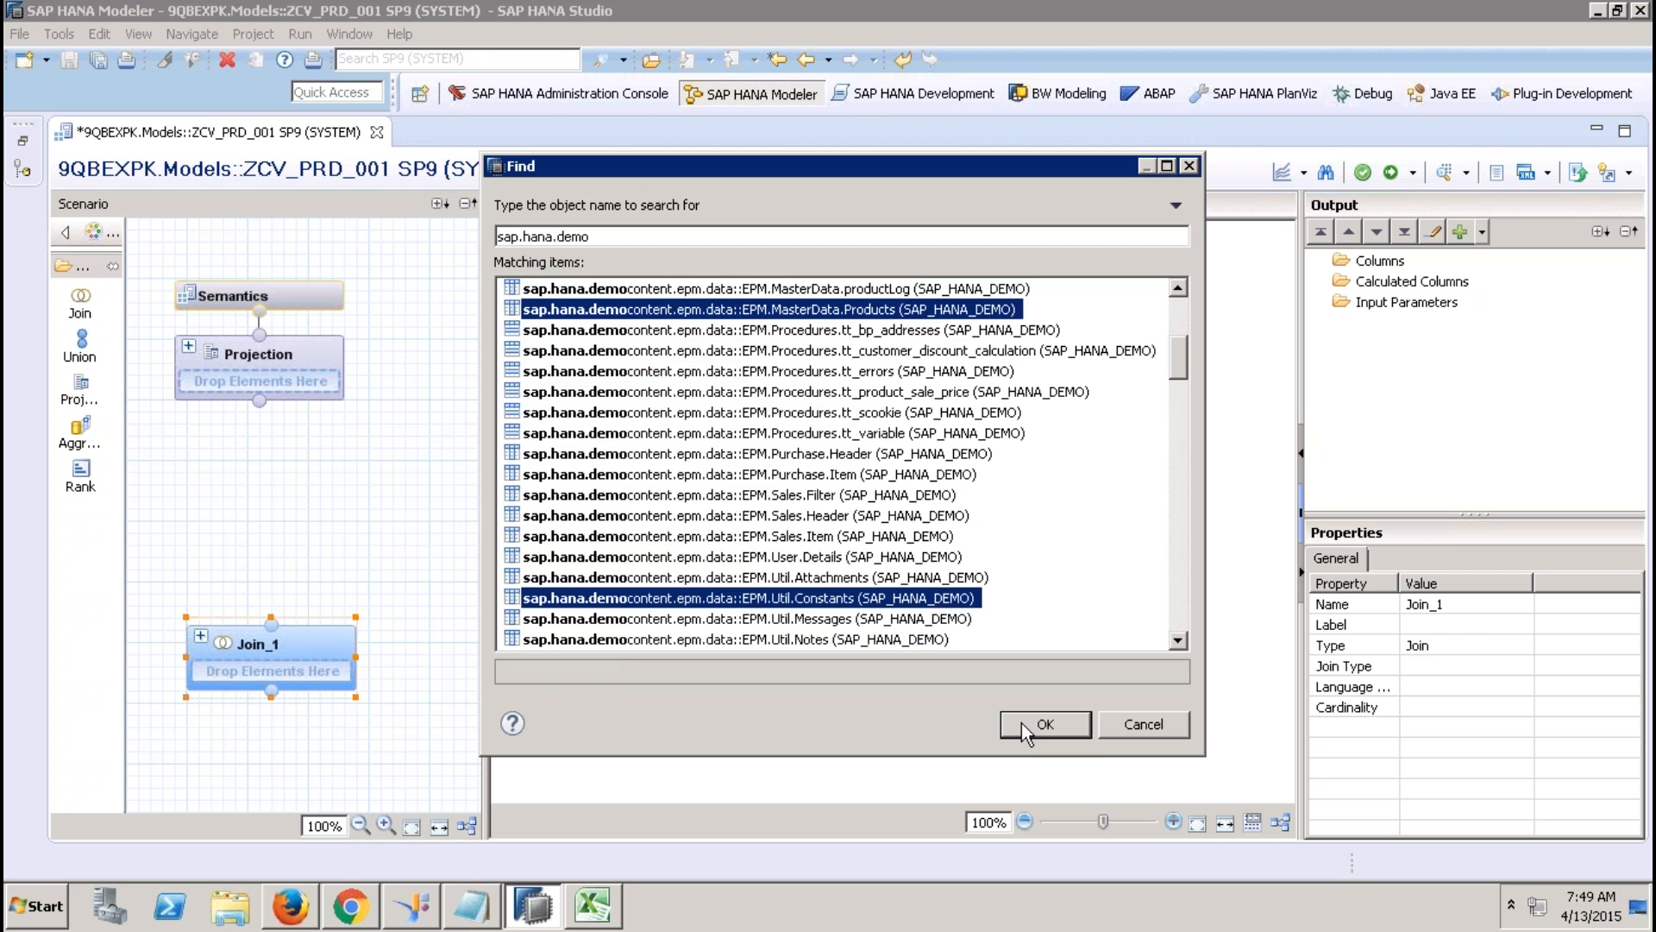
{"action": "left_click", "coordinate": [1066, 722]}
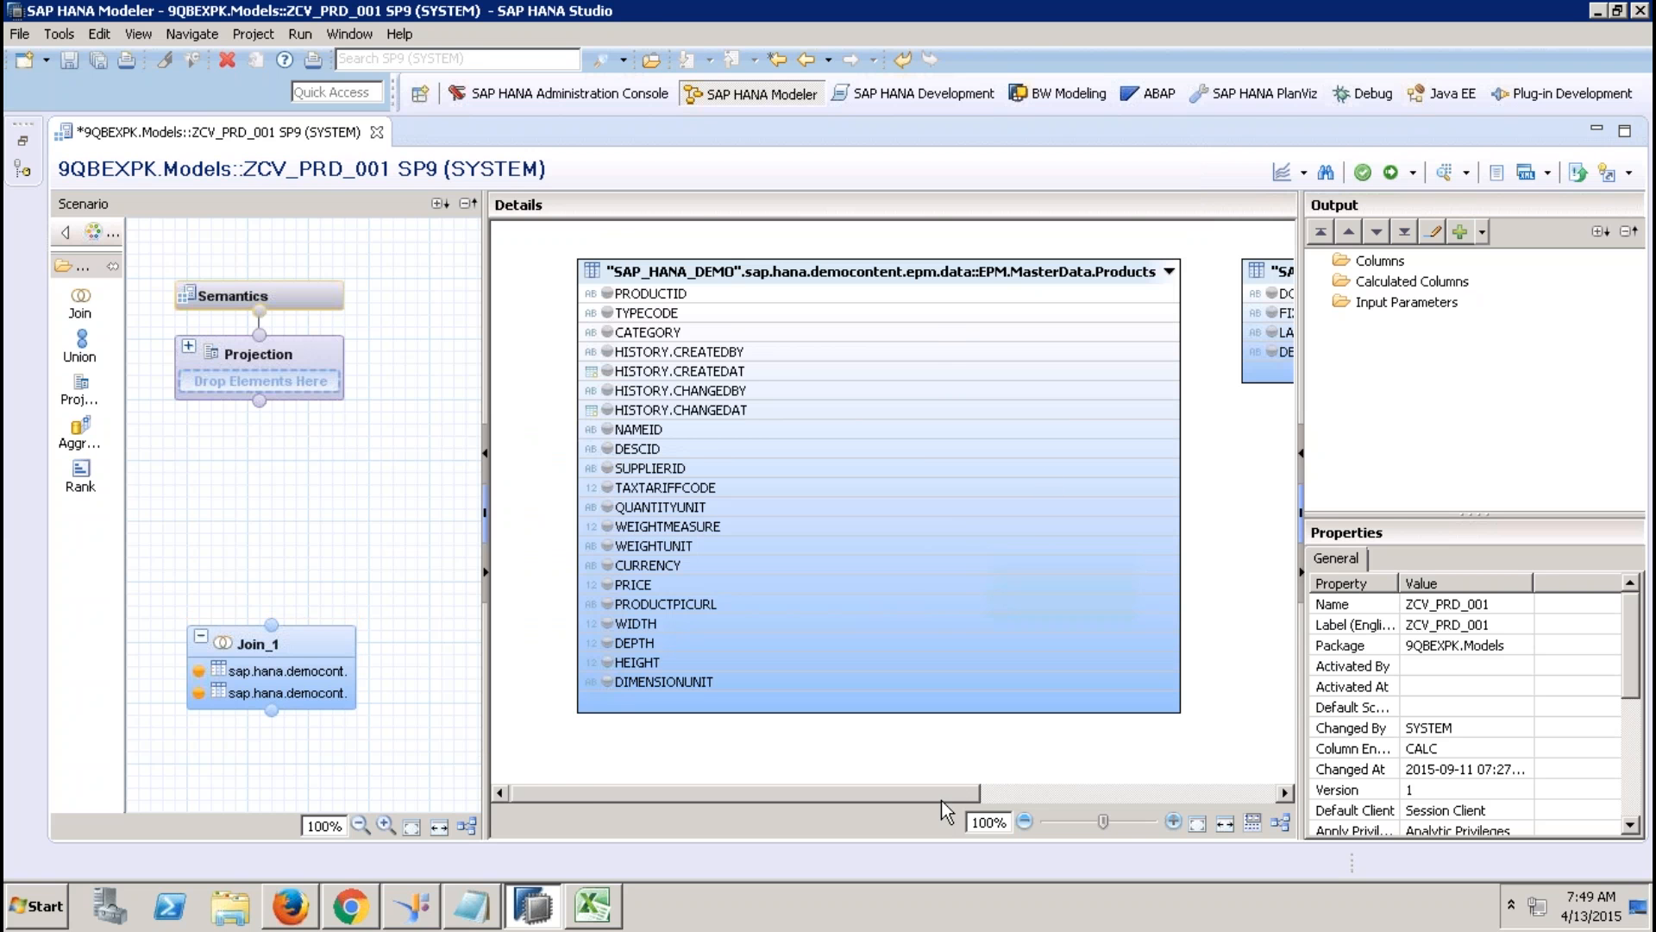
{"action": "left_click_drag", "start_coordinate": [940, 794], "coordinate": [1026, 793]}
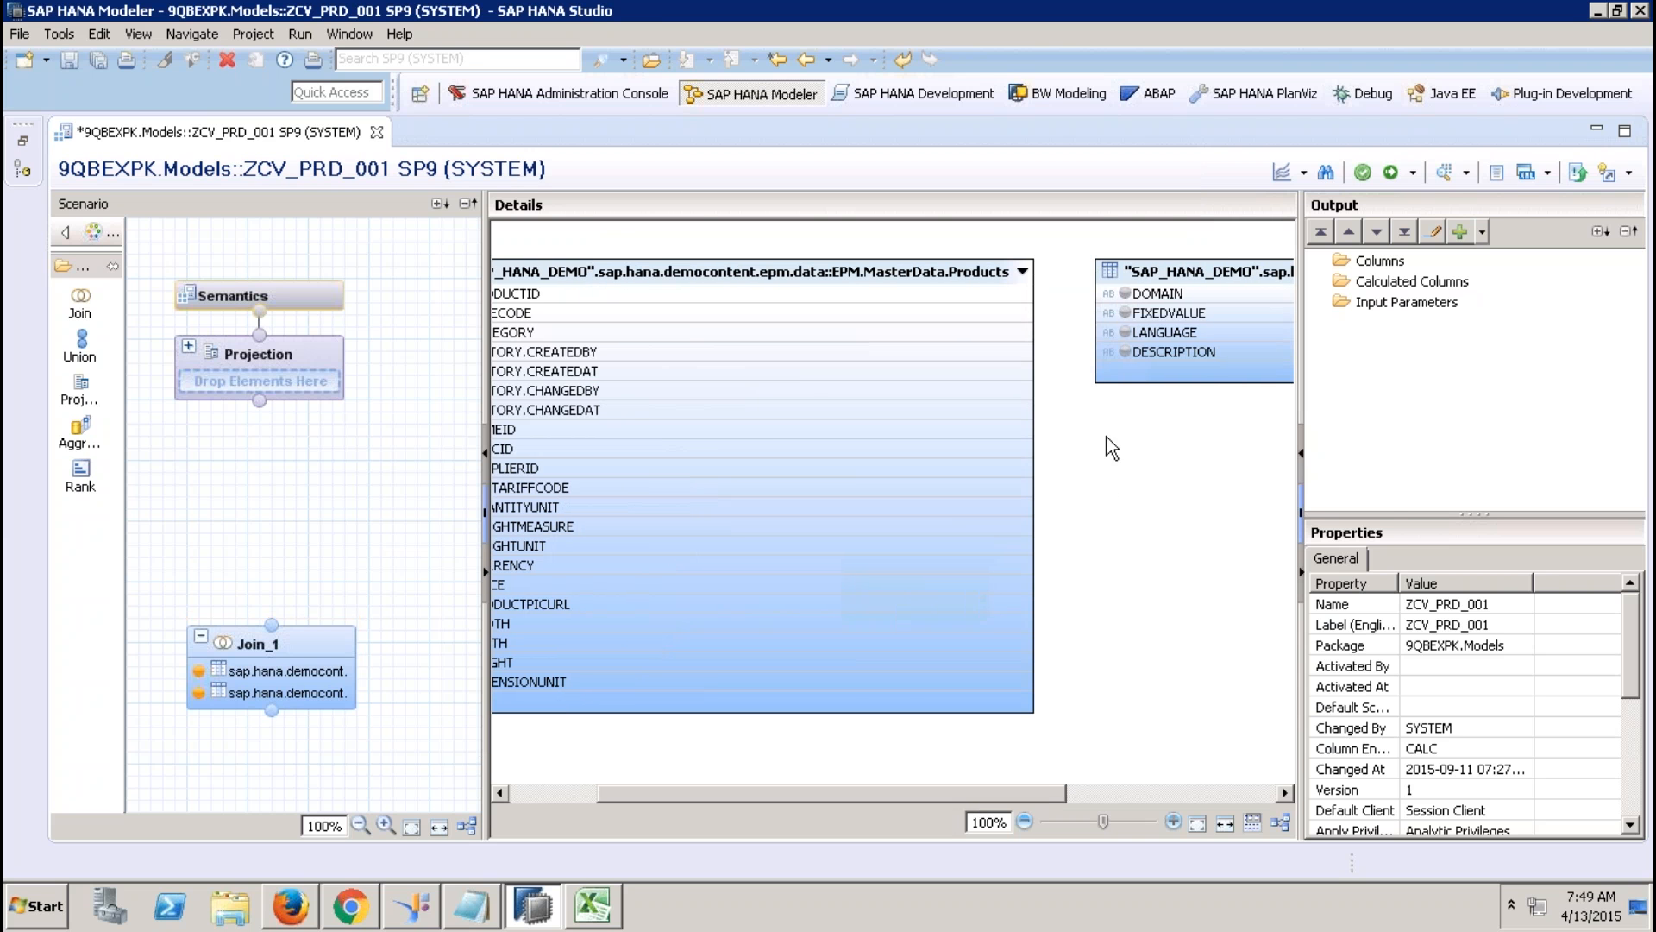
{"action": "right_click", "coordinate": [1180, 274]}
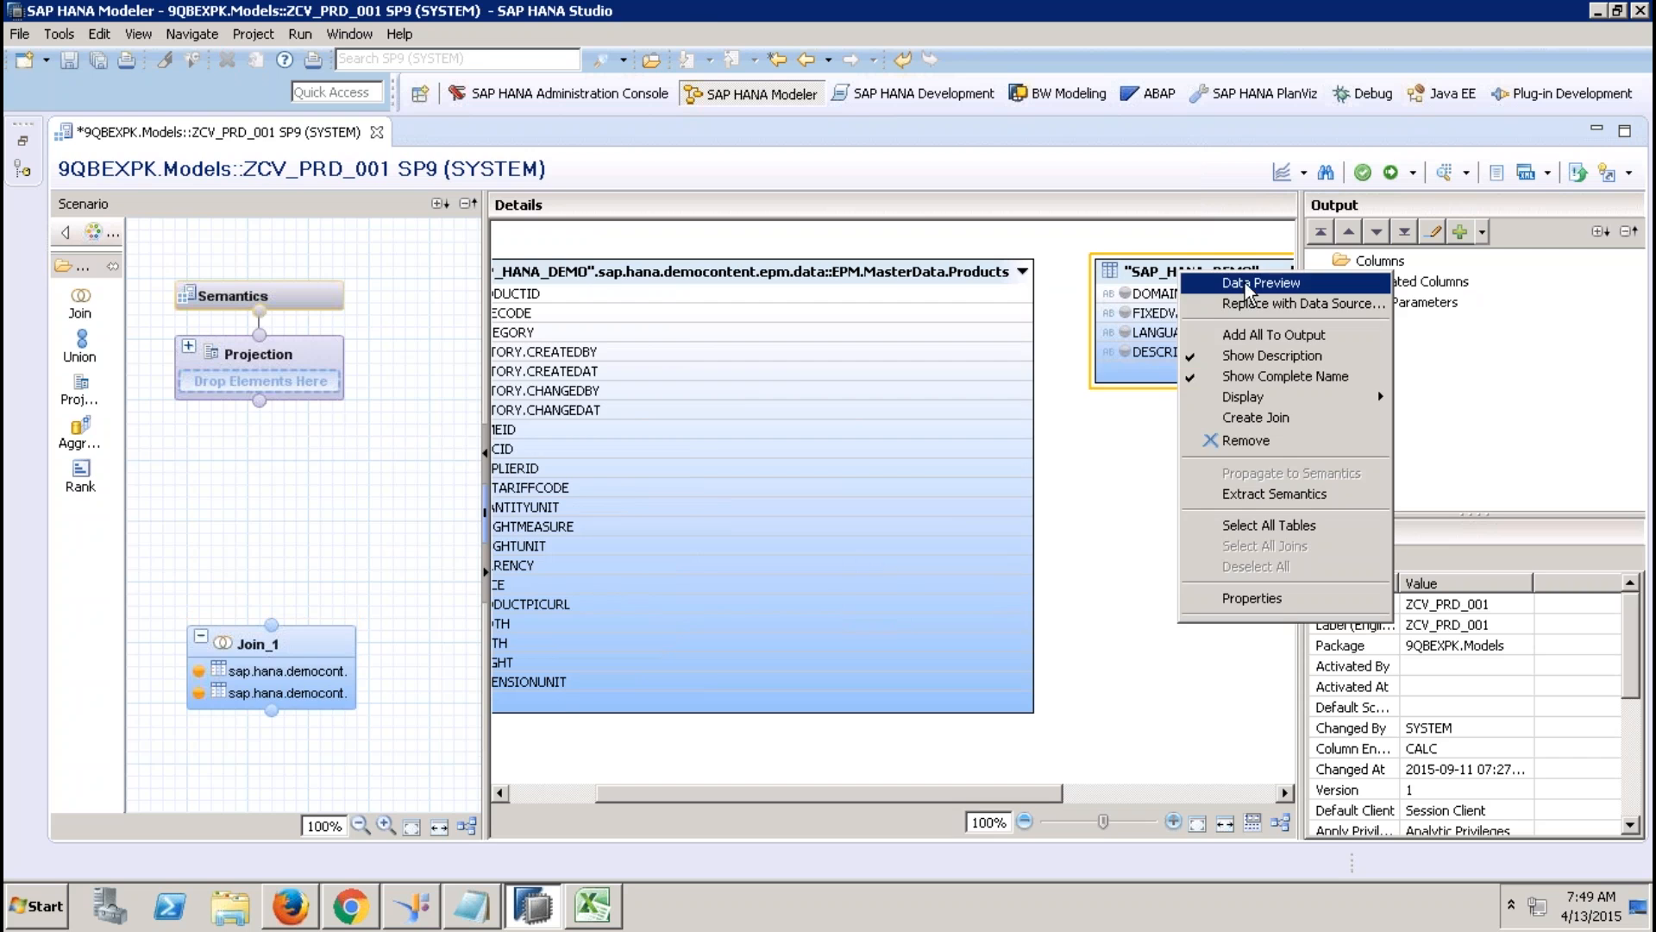
{"action": "left_click", "coordinate": [1248, 283]}
{"action": "left_click", "coordinate": [332, 170]}
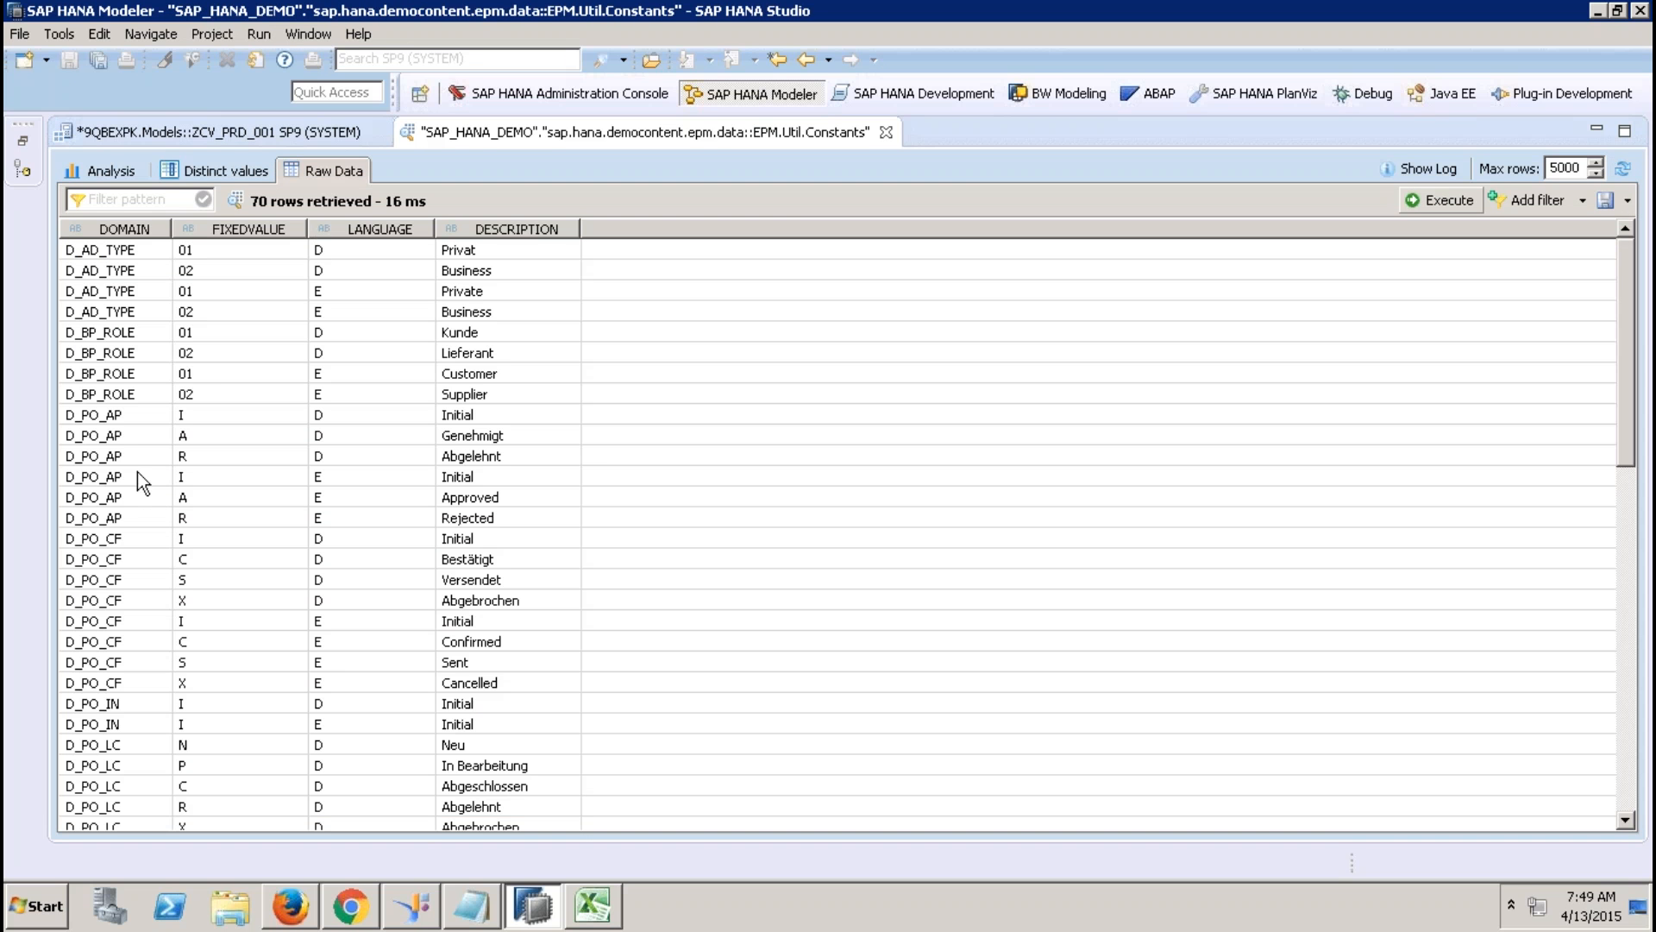
{"action": "left_click", "coordinate": [131, 536]}
{"action": "key", "text": "Page_Down"}
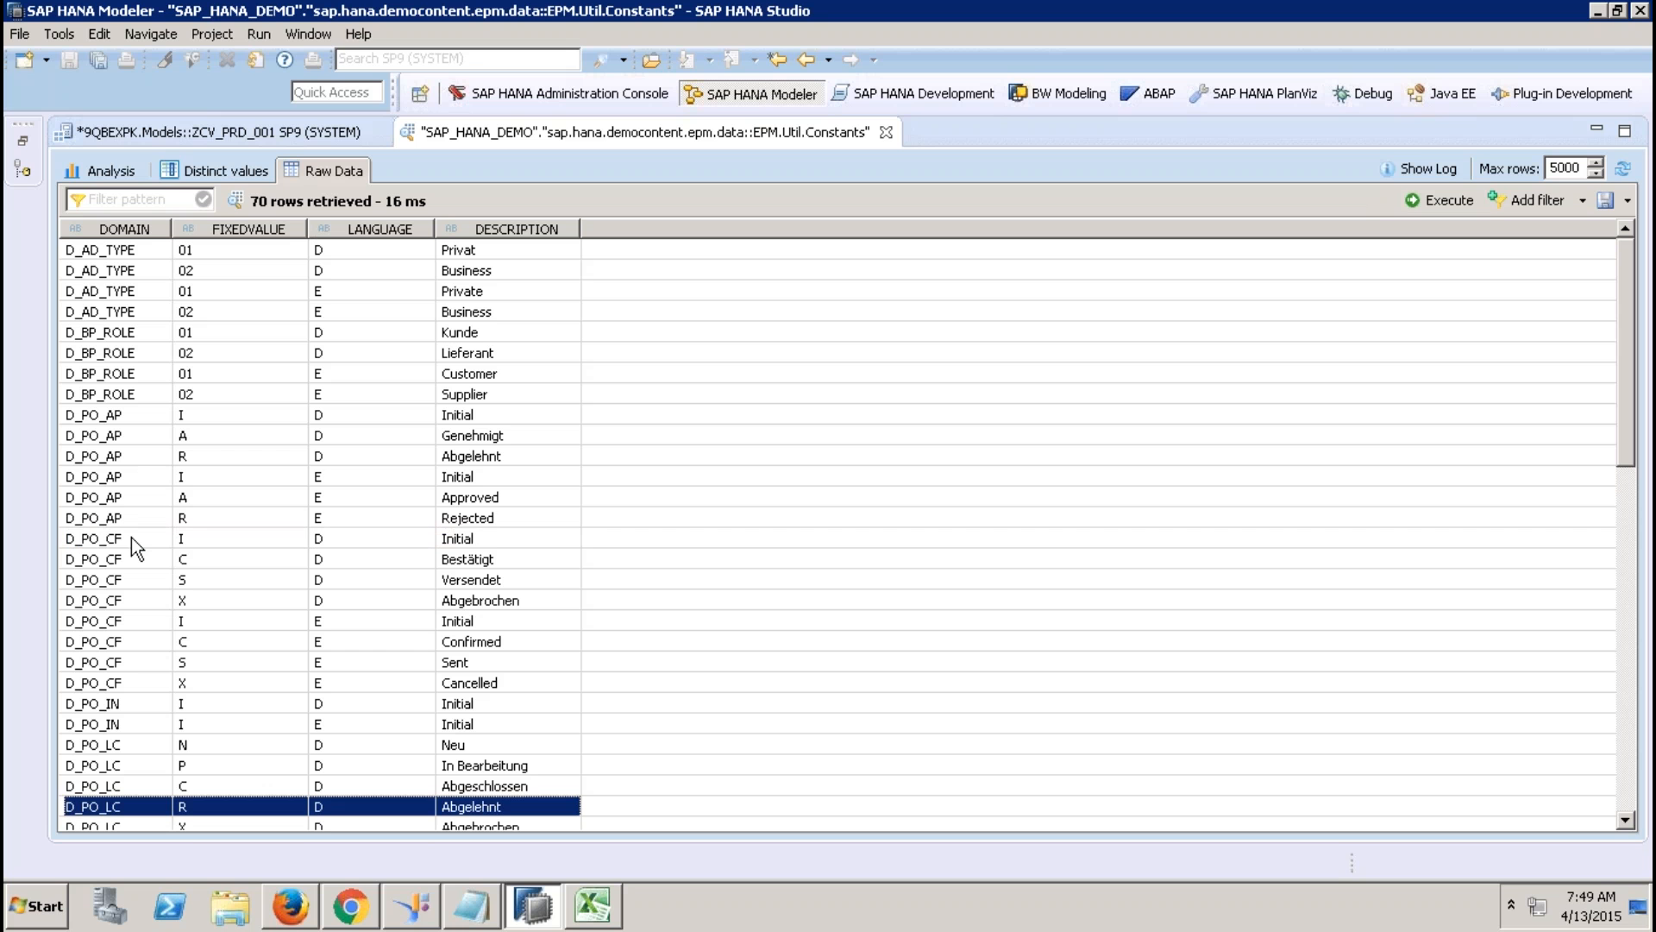
{"action": "key", "text": "Down"}
{"action": "key", "text": "Down"}
{"action": "key", "text": "Down"}
{"action": "key", "text": "Down"}
{"action": "key", "text": "Down"}
{"action": "key", "text": "Down"}
{"action": "key", "text": "Down"}
{"action": "key", "text": "Down"}
{"action": "key", "text": "Down"}
{"action": "key", "text": "Down"}
{"action": "key", "text": "Down"}
{"action": "key", "text": "Down"}
{"action": "key", "text": "Down"}
{"action": "key", "text": "Down"}
{"action": "key", "text": "Down"}
{"action": "key", "text": "Down"}
{"action": "key", "text": "Down"}
{"action": "key", "text": "Down"}
{"action": "key", "text": "Down"}
{"action": "key", "text": "Down"}
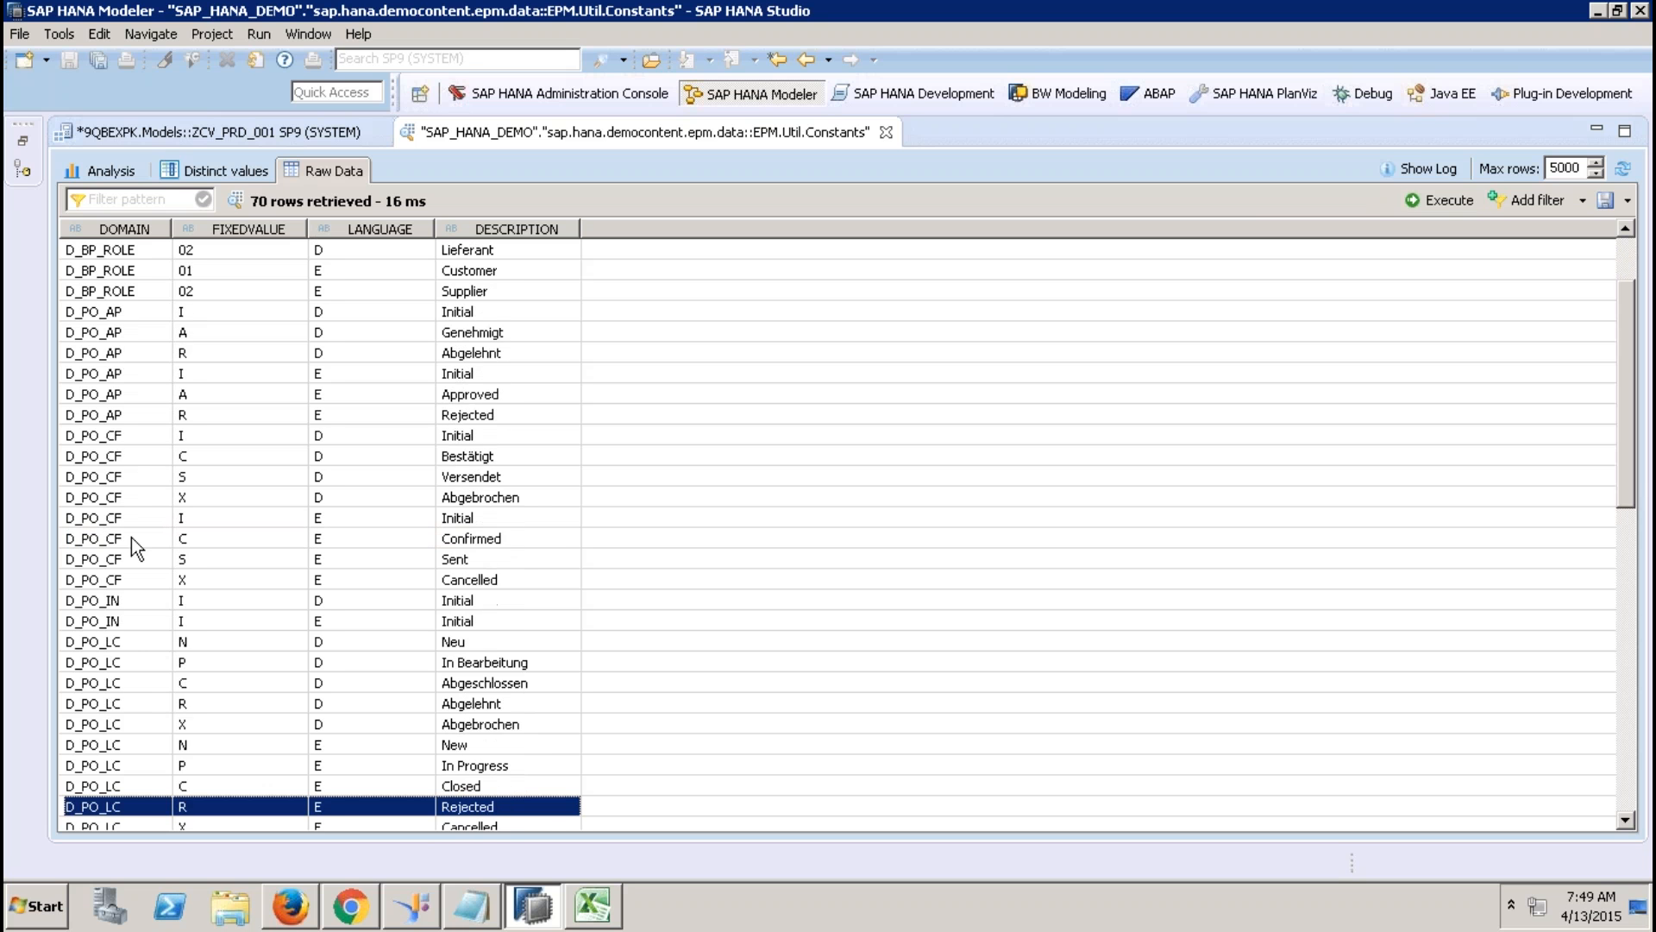
{"action": "key", "text": "Down"}
{"action": "key", "text": "Down"}
{"action": "key", "text": "Down"}
{"action": "key", "text": "Down"}
{"action": "key", "text": "Down"}
{"action": "key", "text": "Down"}
{"action": "key", "text": "Down"}
{"action": "key", "text": "Down"}
{"action": "key", "text": "Down"}
{"action": "key", "text": "Down"}
{"action": "key", "text": "Down"}
{"action": "key", "text": "Down"}
{"action": "key", "text": "Down"}
{"action": "key", "text": "Down"}
{"action": "key", "text": "Down"}
{"action": "key", "text": "Down"}
{"action": "key", "text": "Down"}
{"action": "key", "text": "Down"}
{"action": "key", "text": "Down"}
{"action": "key", "text": "Down"}
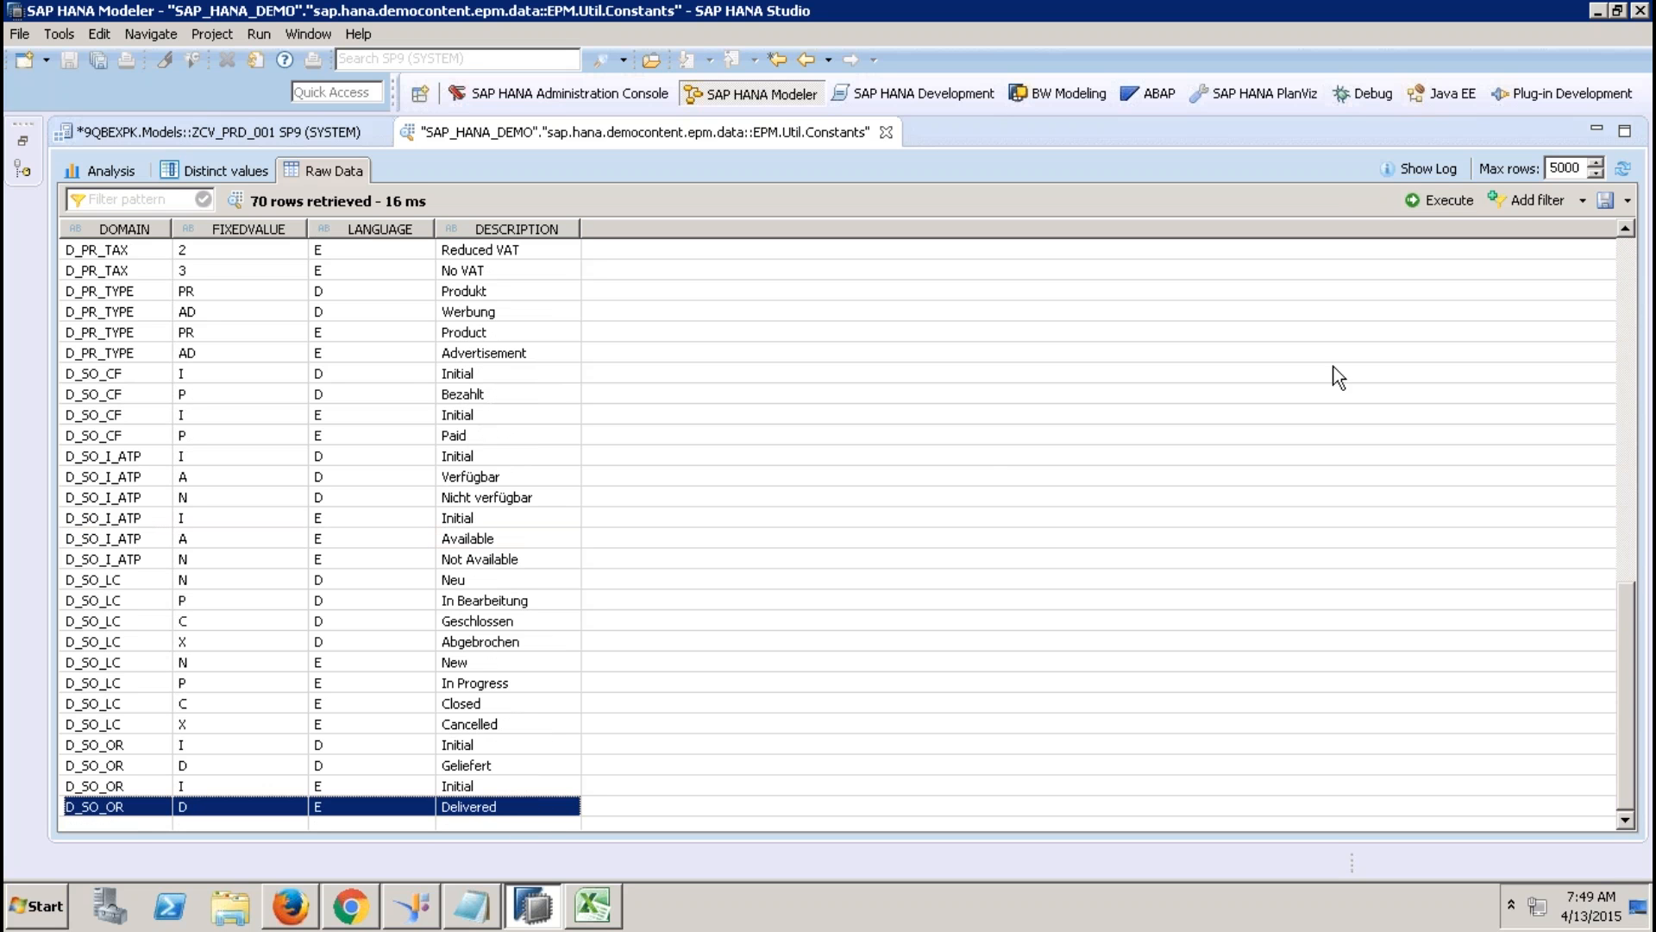
{"action": "left_click", "coordinate": [127, 295]}
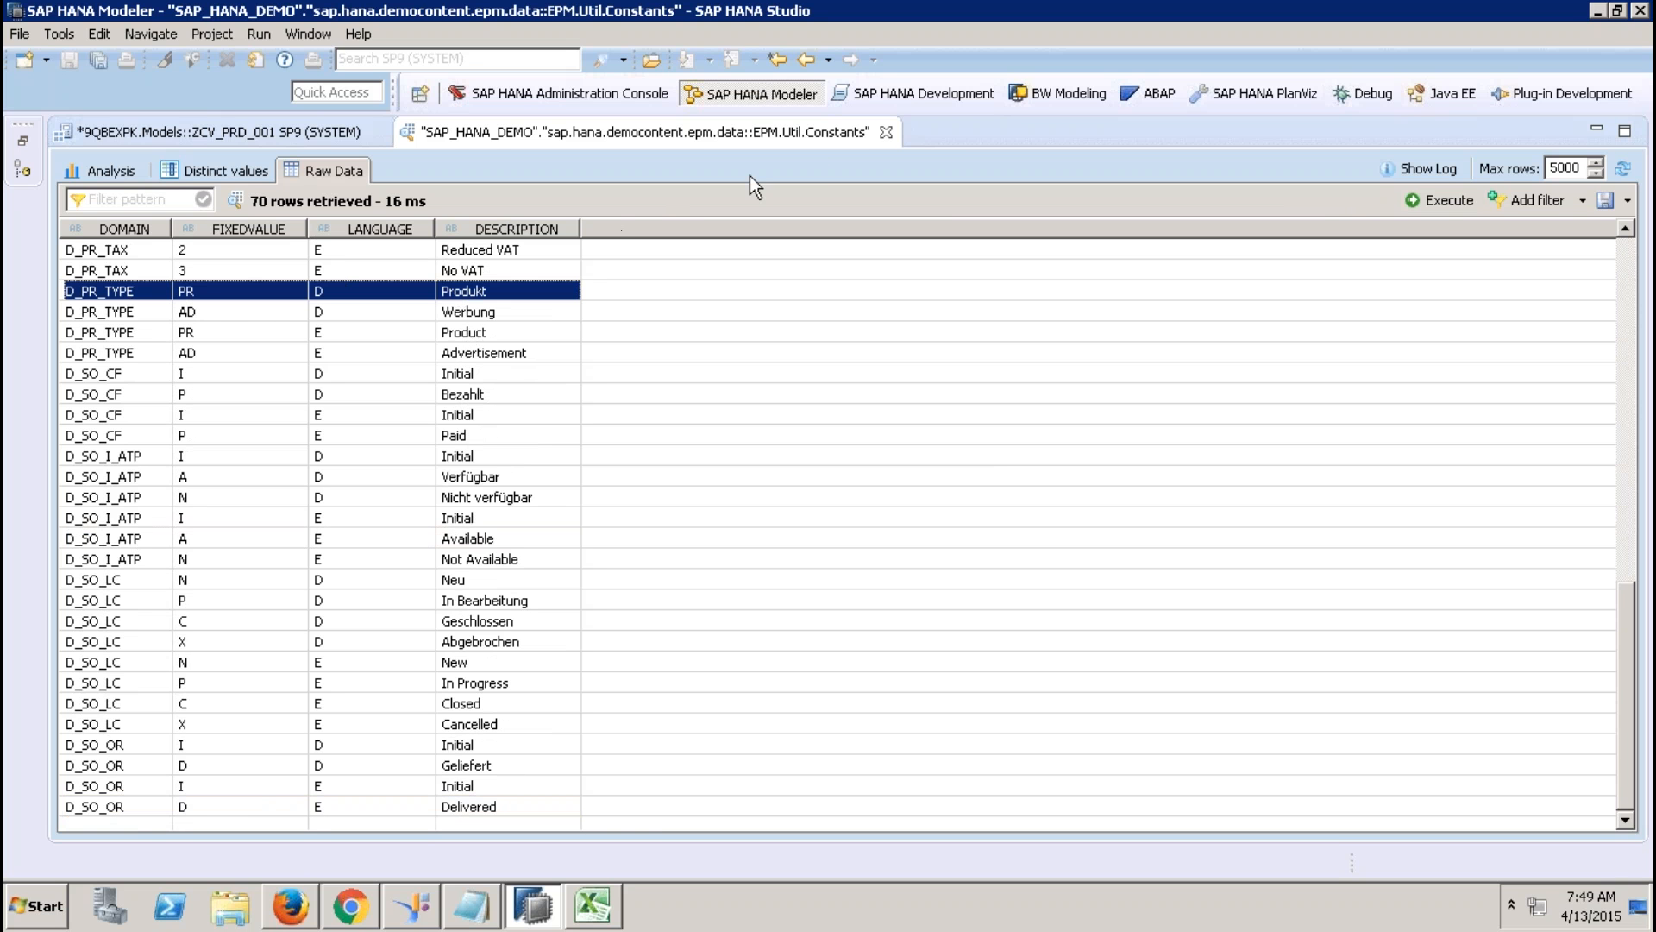
{"action": "left_click", "coordinate": [886, 131]}
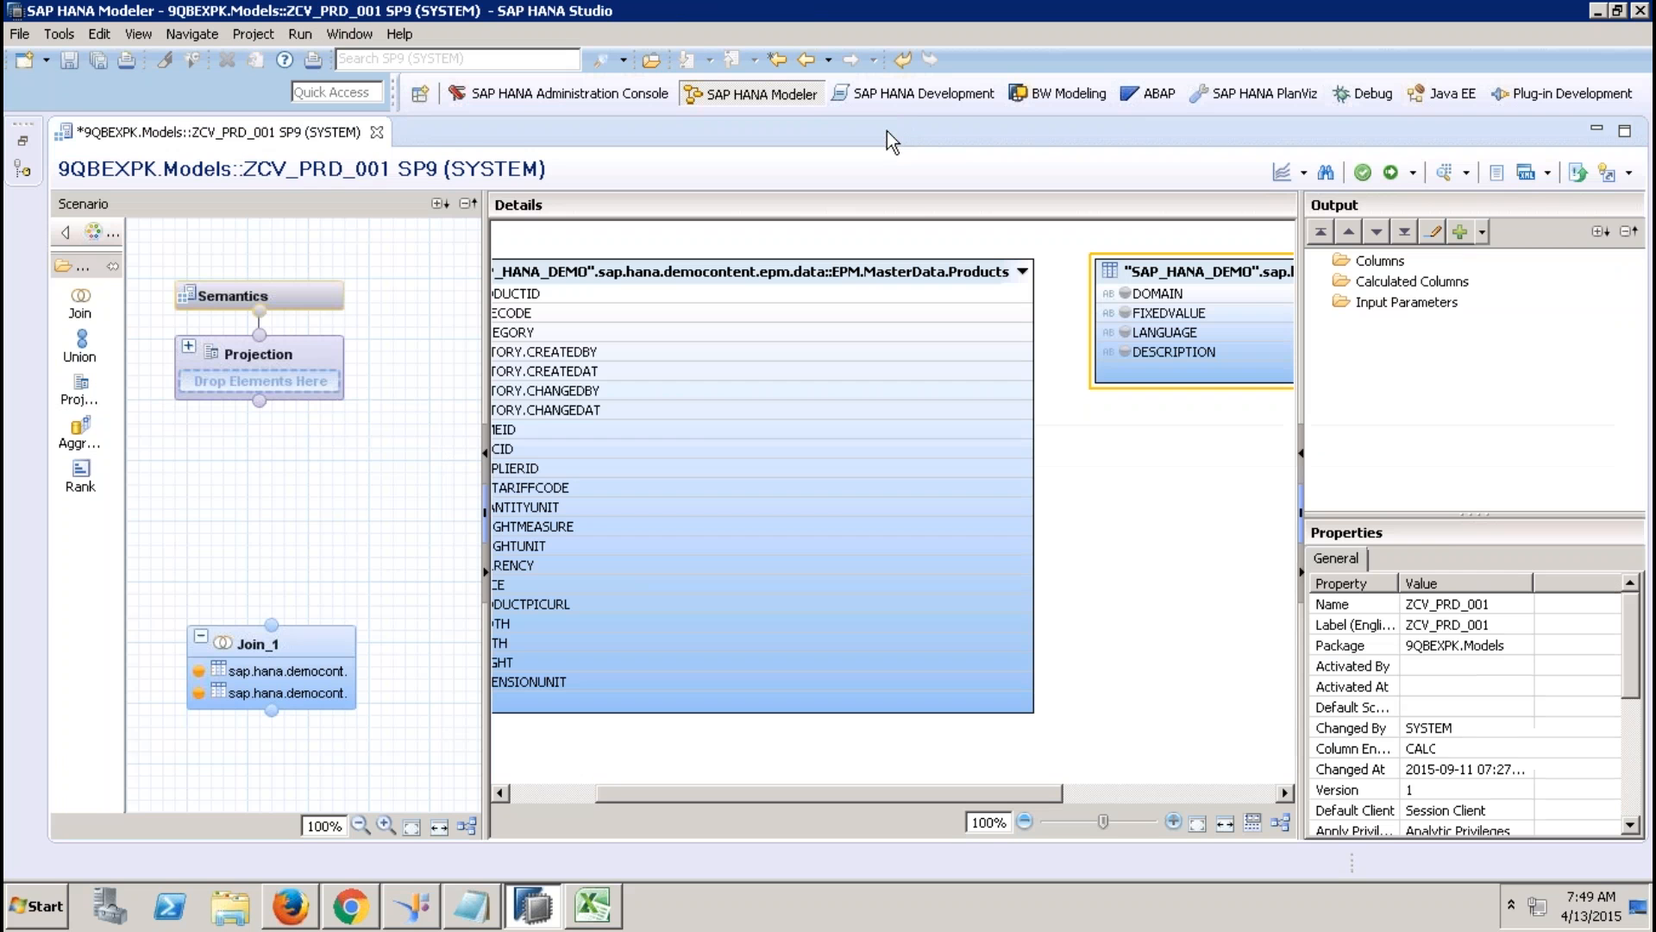
{"action": "right_click", "coordinate": [1235, 272]}
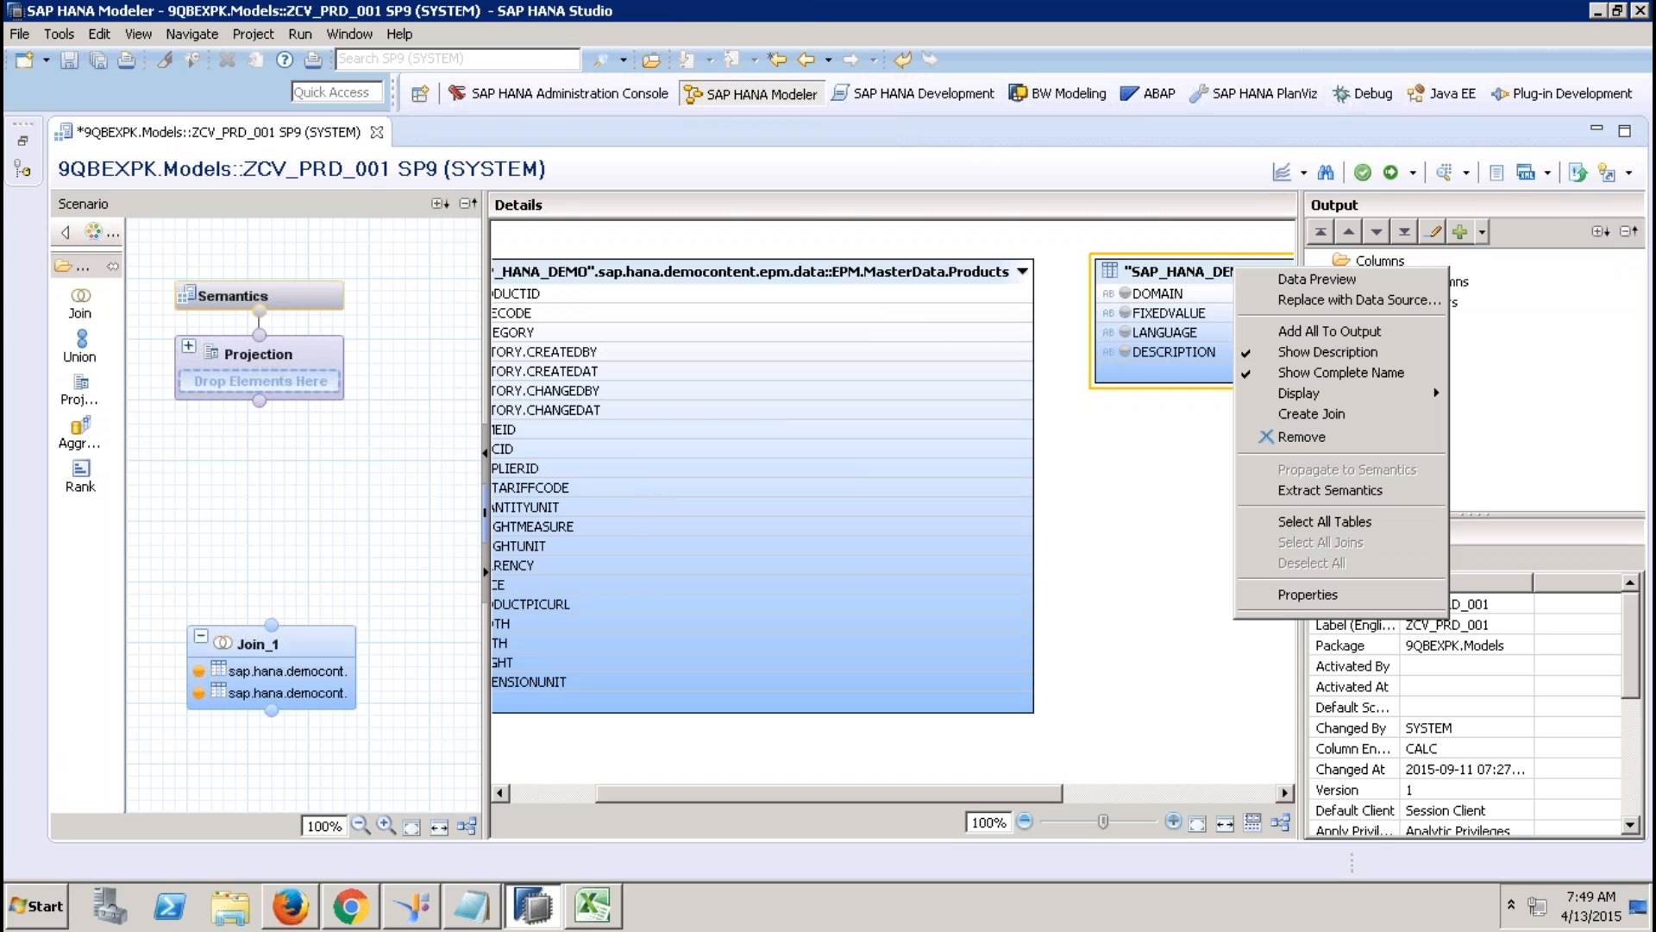
{"action": "left_click", "coordinate": [1317, 279]}
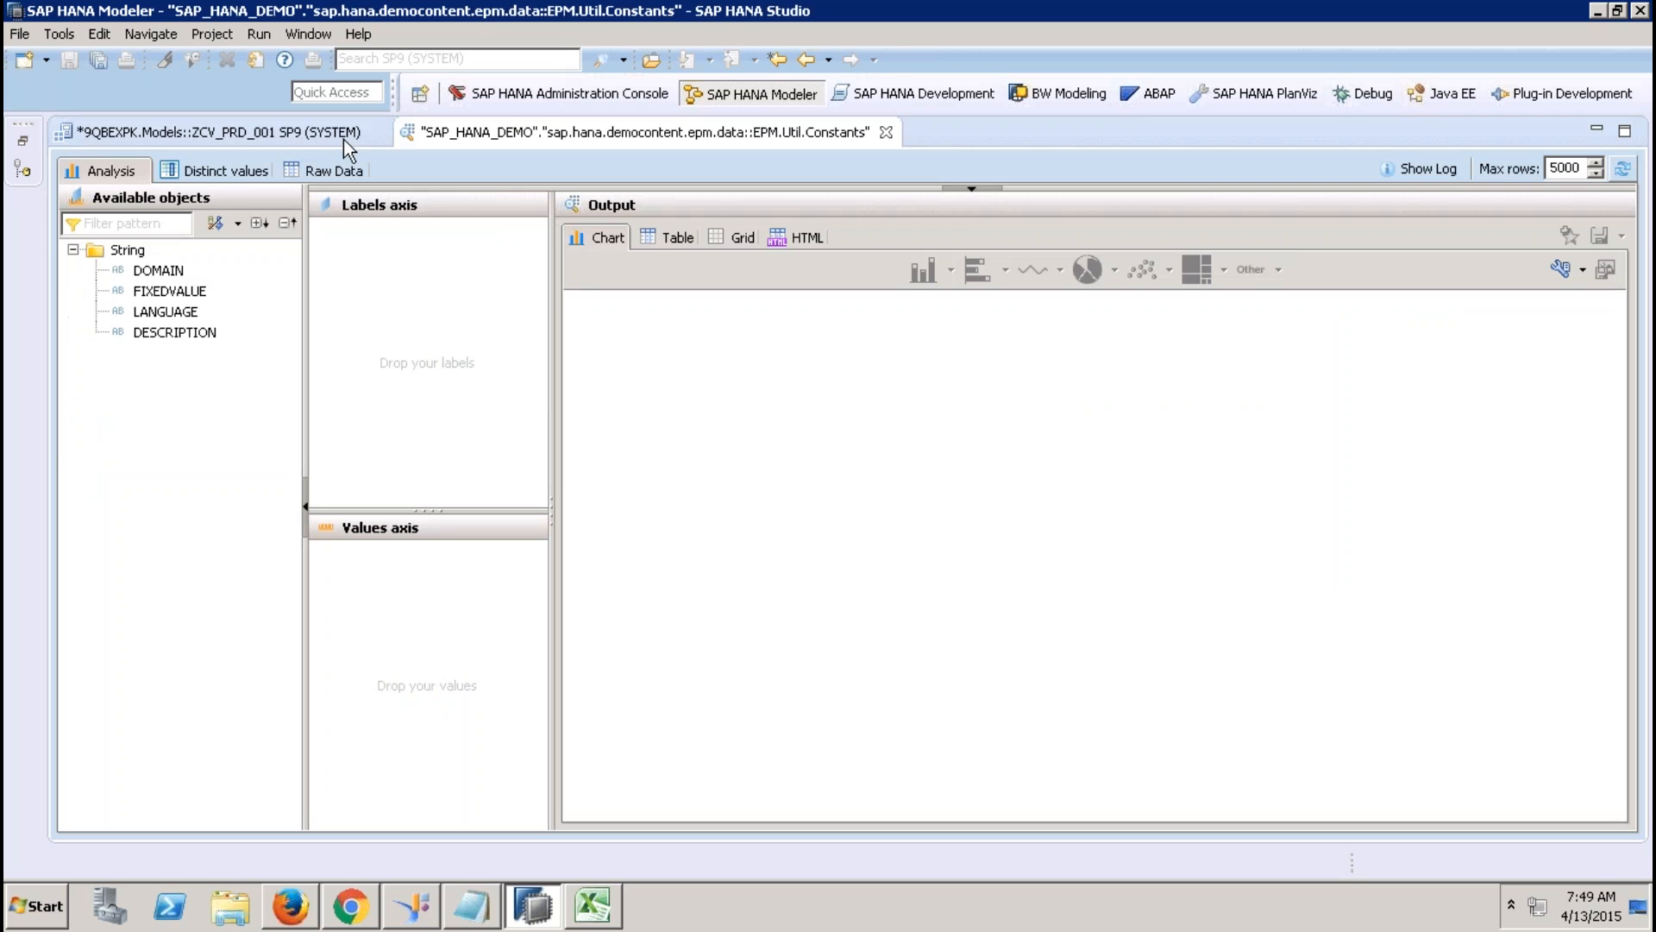
{"action": "left_click", "coordinate": [335, 170]}
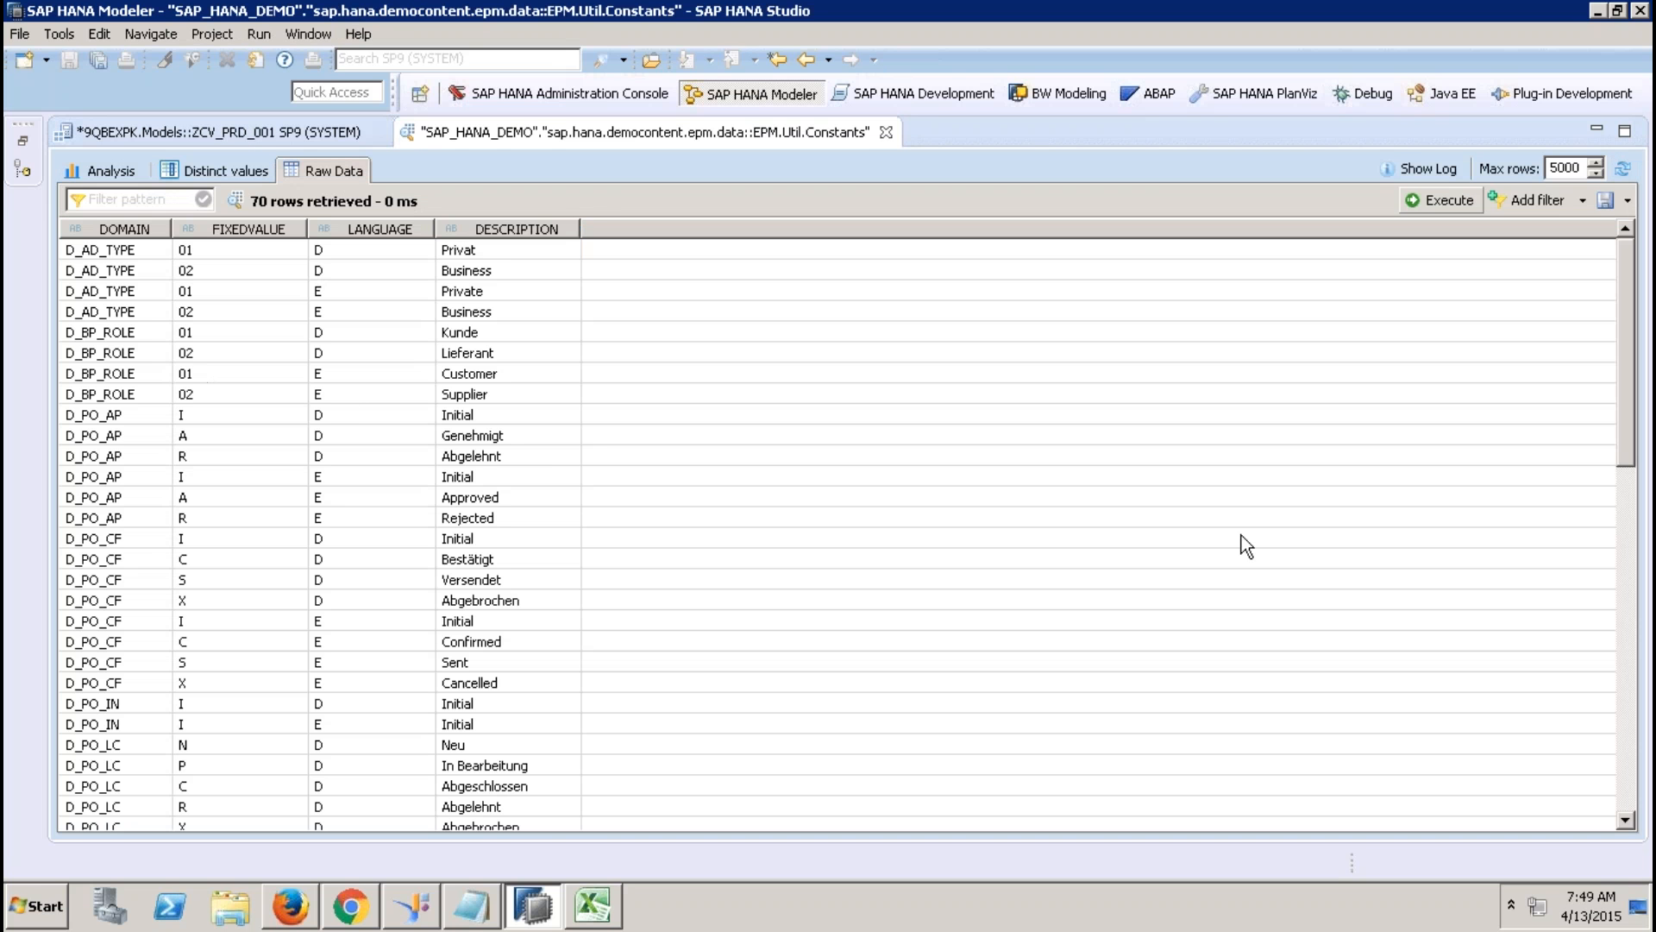
{"action": "left_click", "coordinate": [1625, 653]}
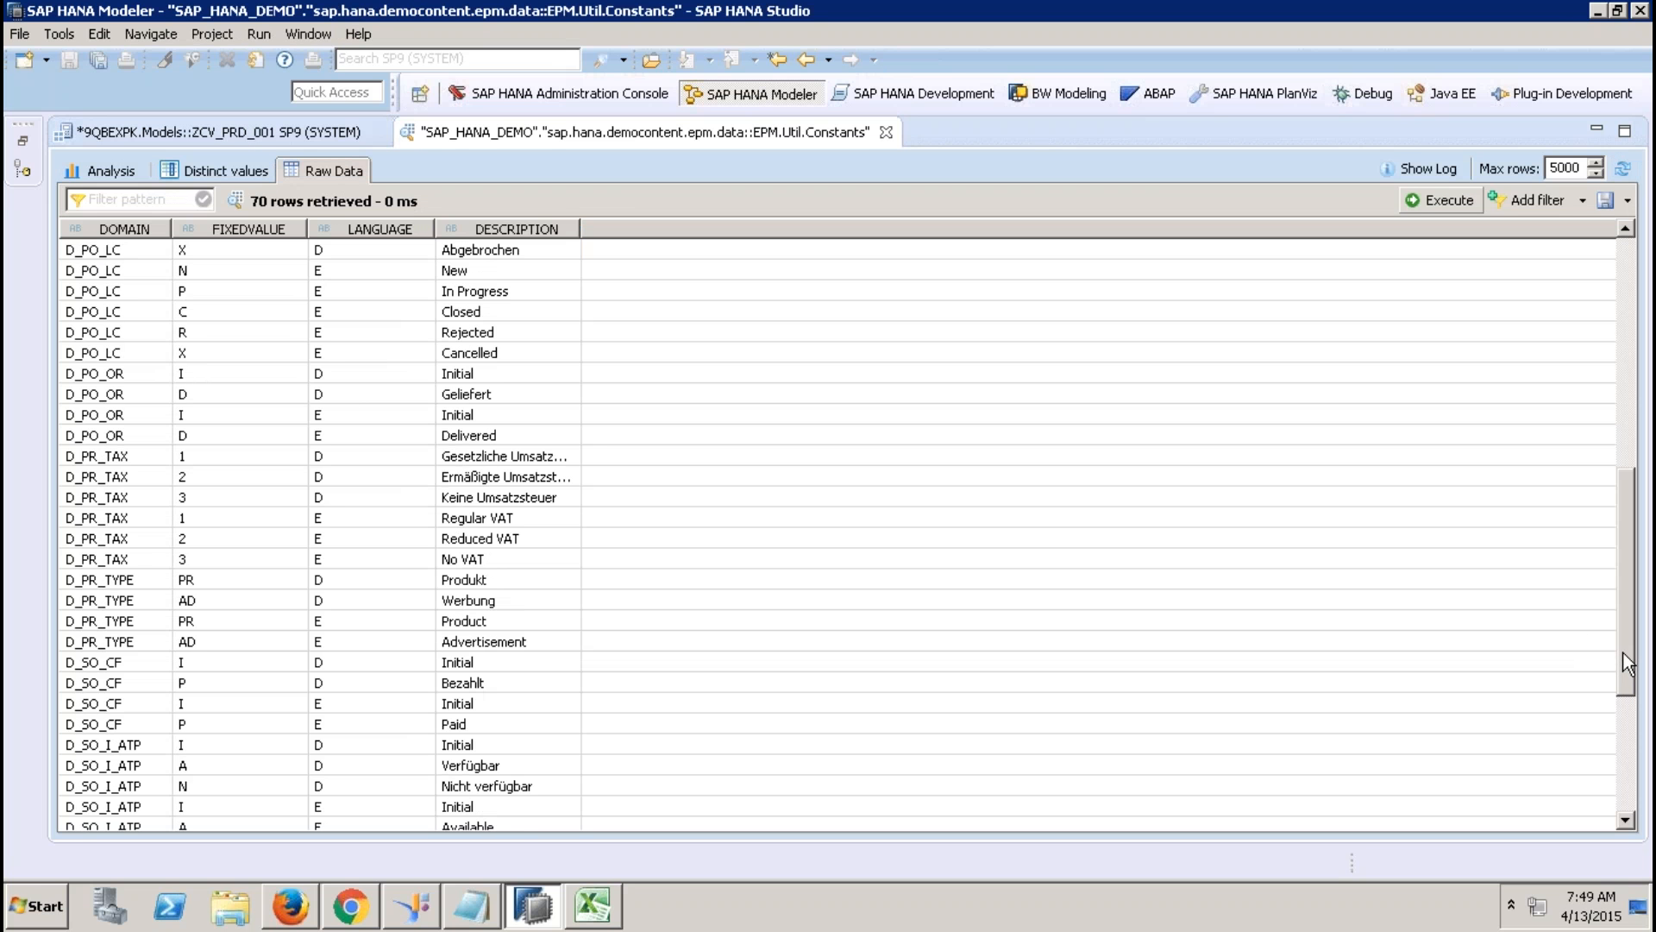
{"action": "left_click", "coordinate": [207, 580]}
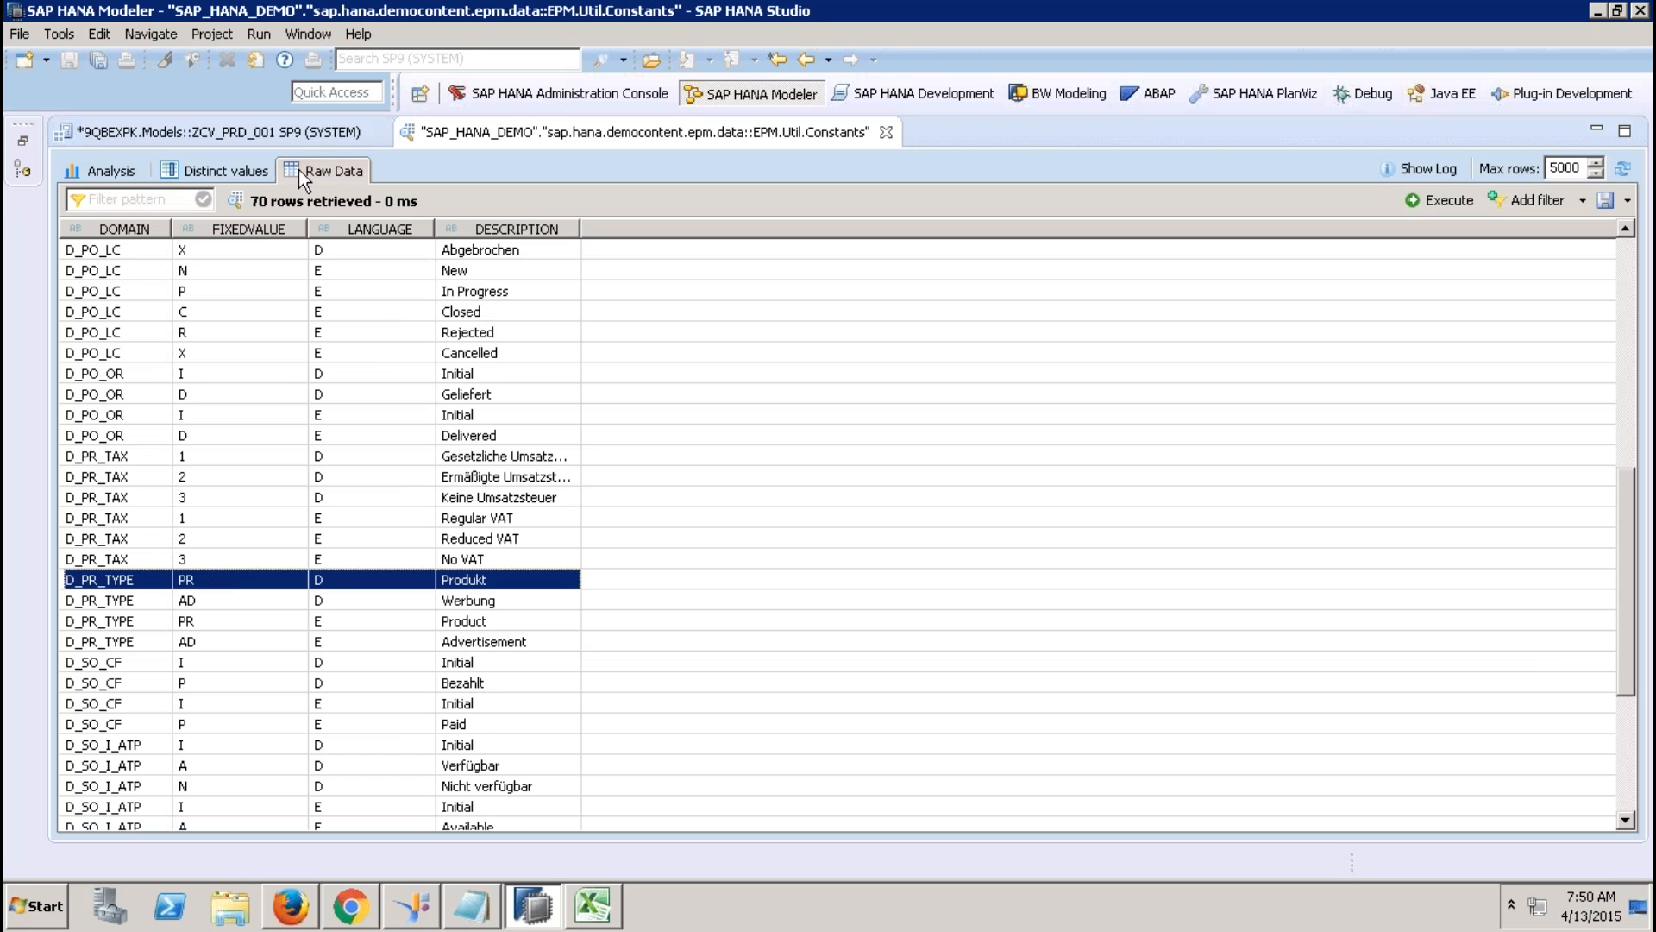
{"action": "left_click", "coordinate": [254, 228]}
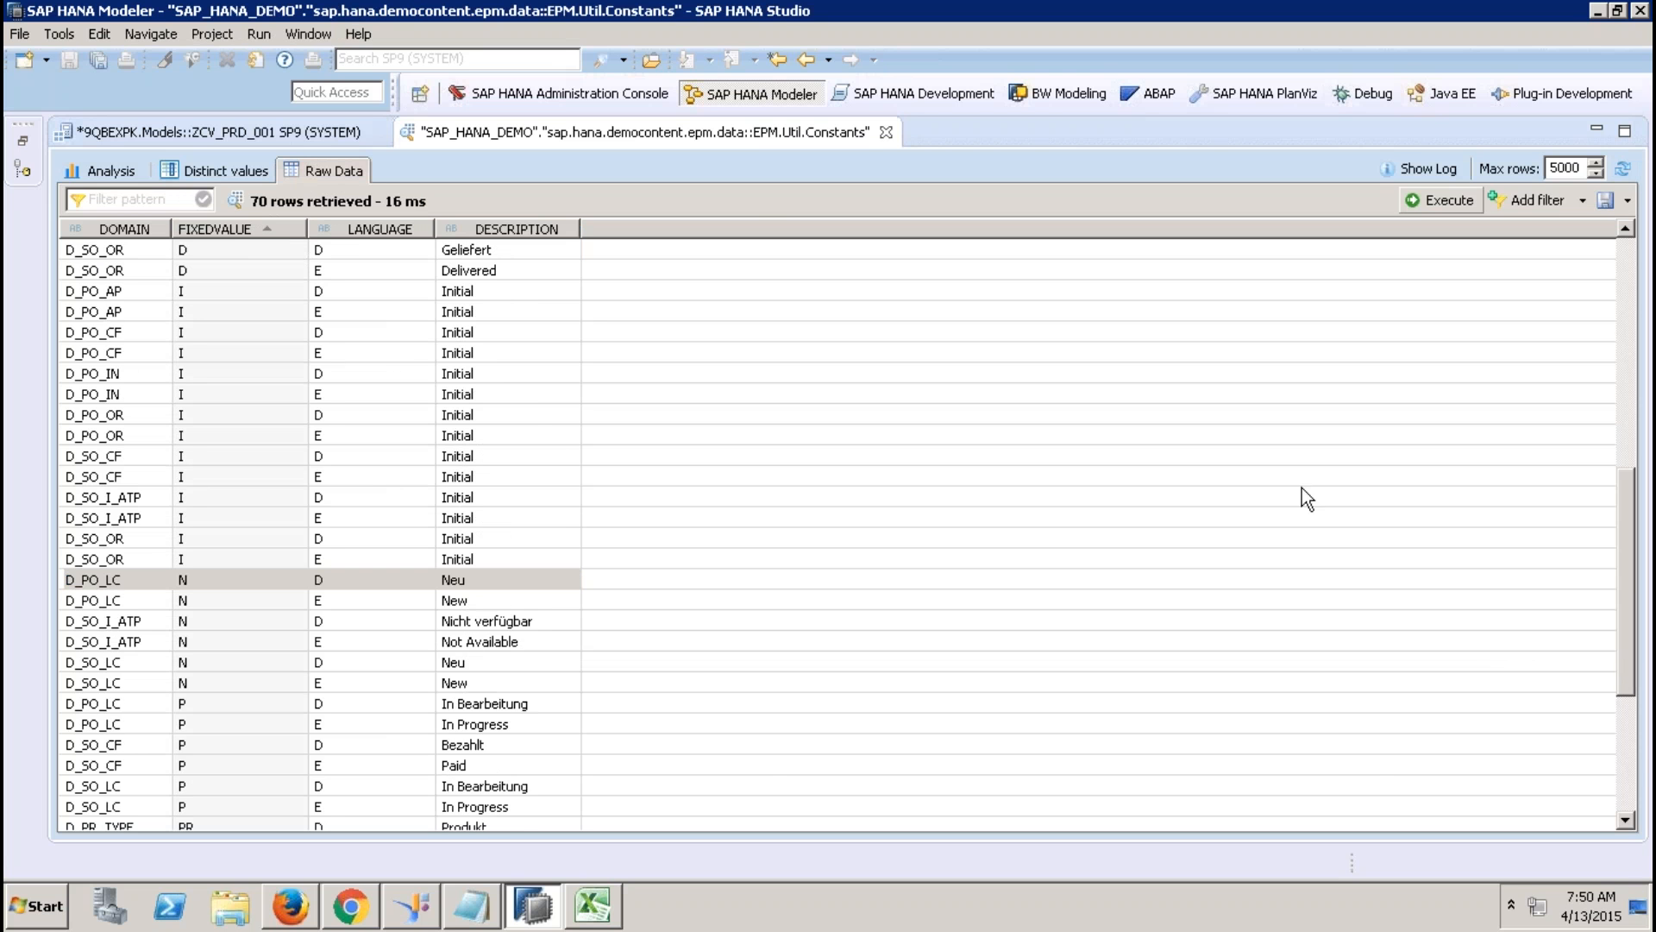
{"action": "left_click", "coordinate": [1629, 752]}
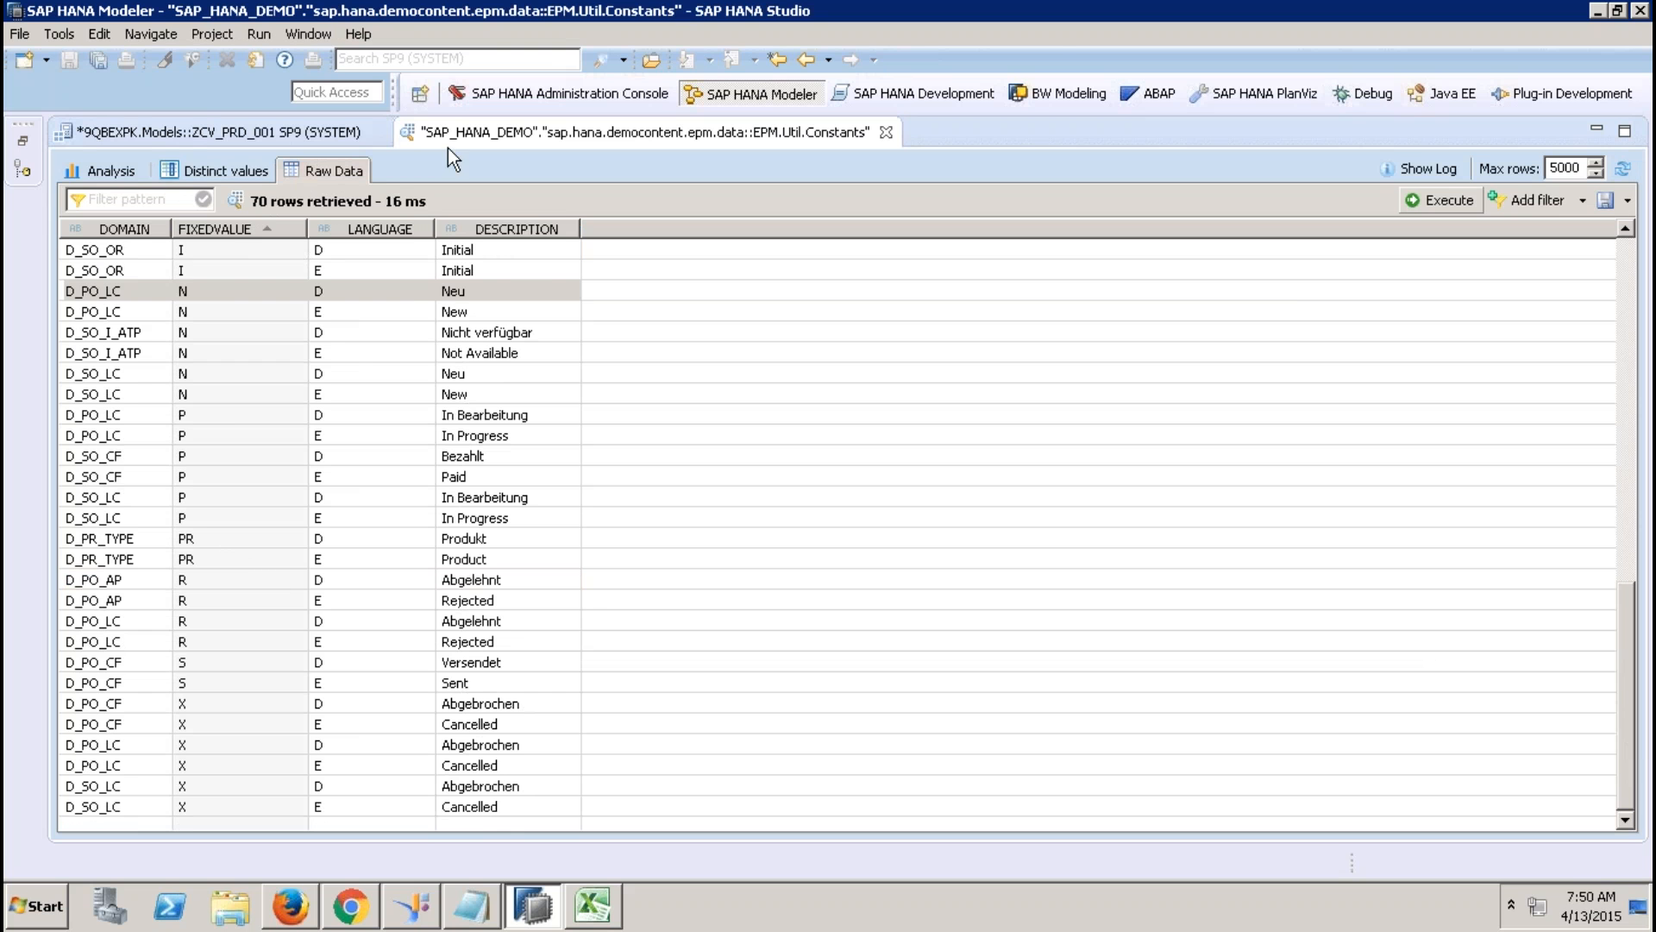
{"action": "left_click", "coordinate": [887, 132]}
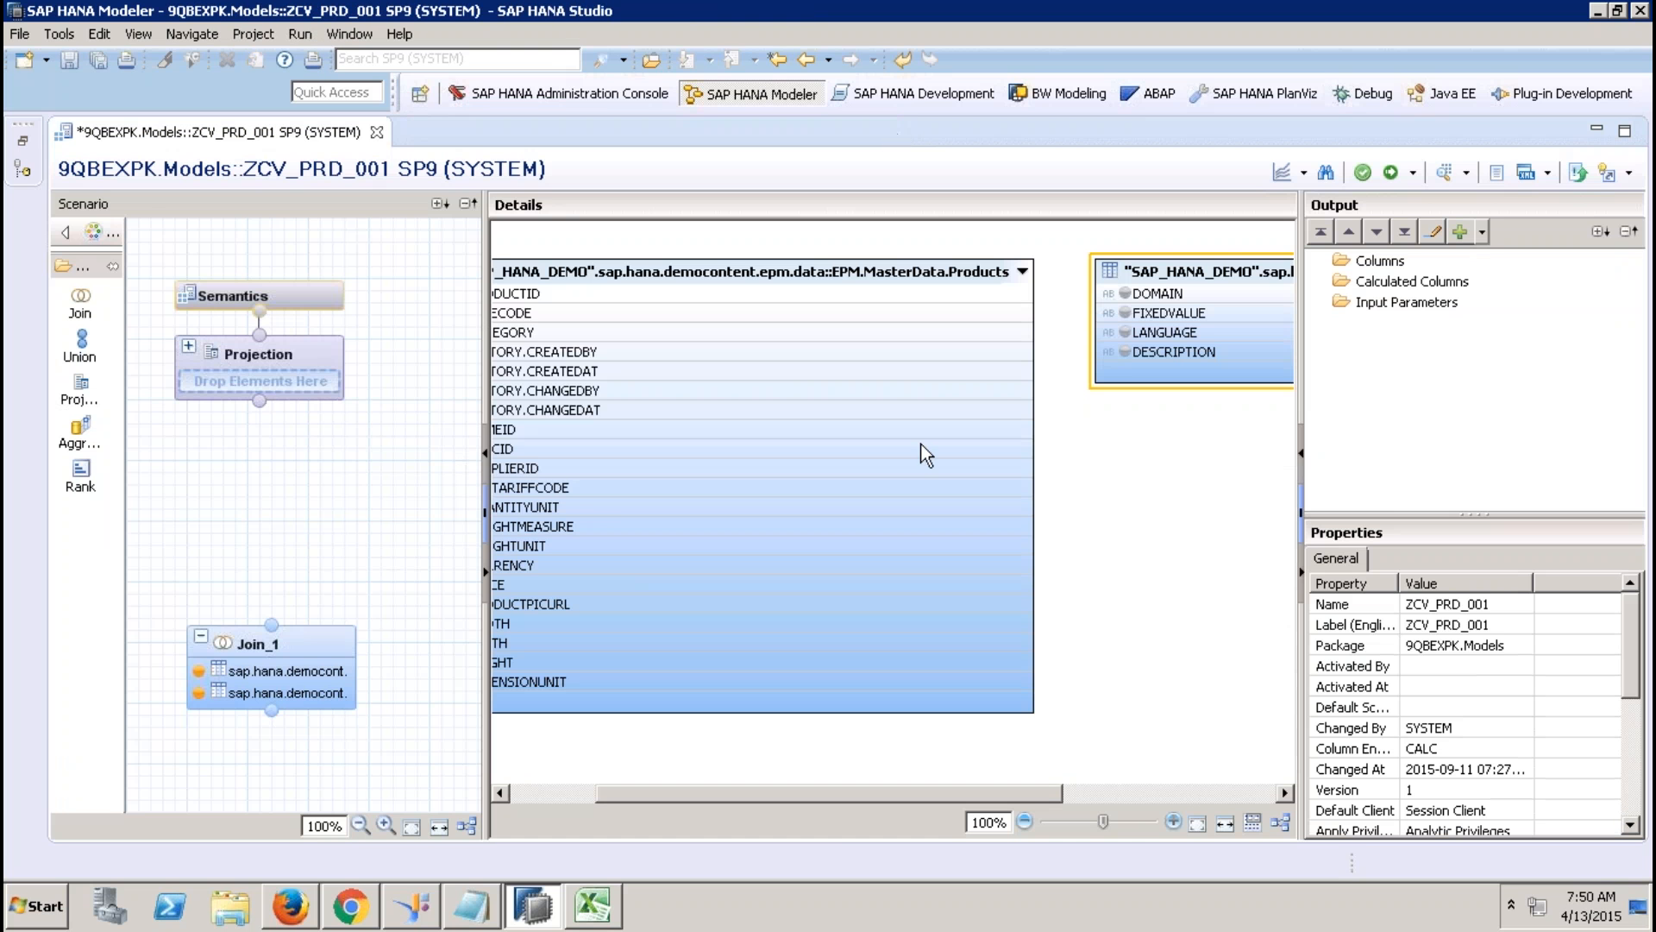
Remove the Constants table from Join_1 and move Join_1 up on the canvas.
{"action": "left_click", "coordinate": [1223, 278]}
{"action": "key", "text": "Delete"}
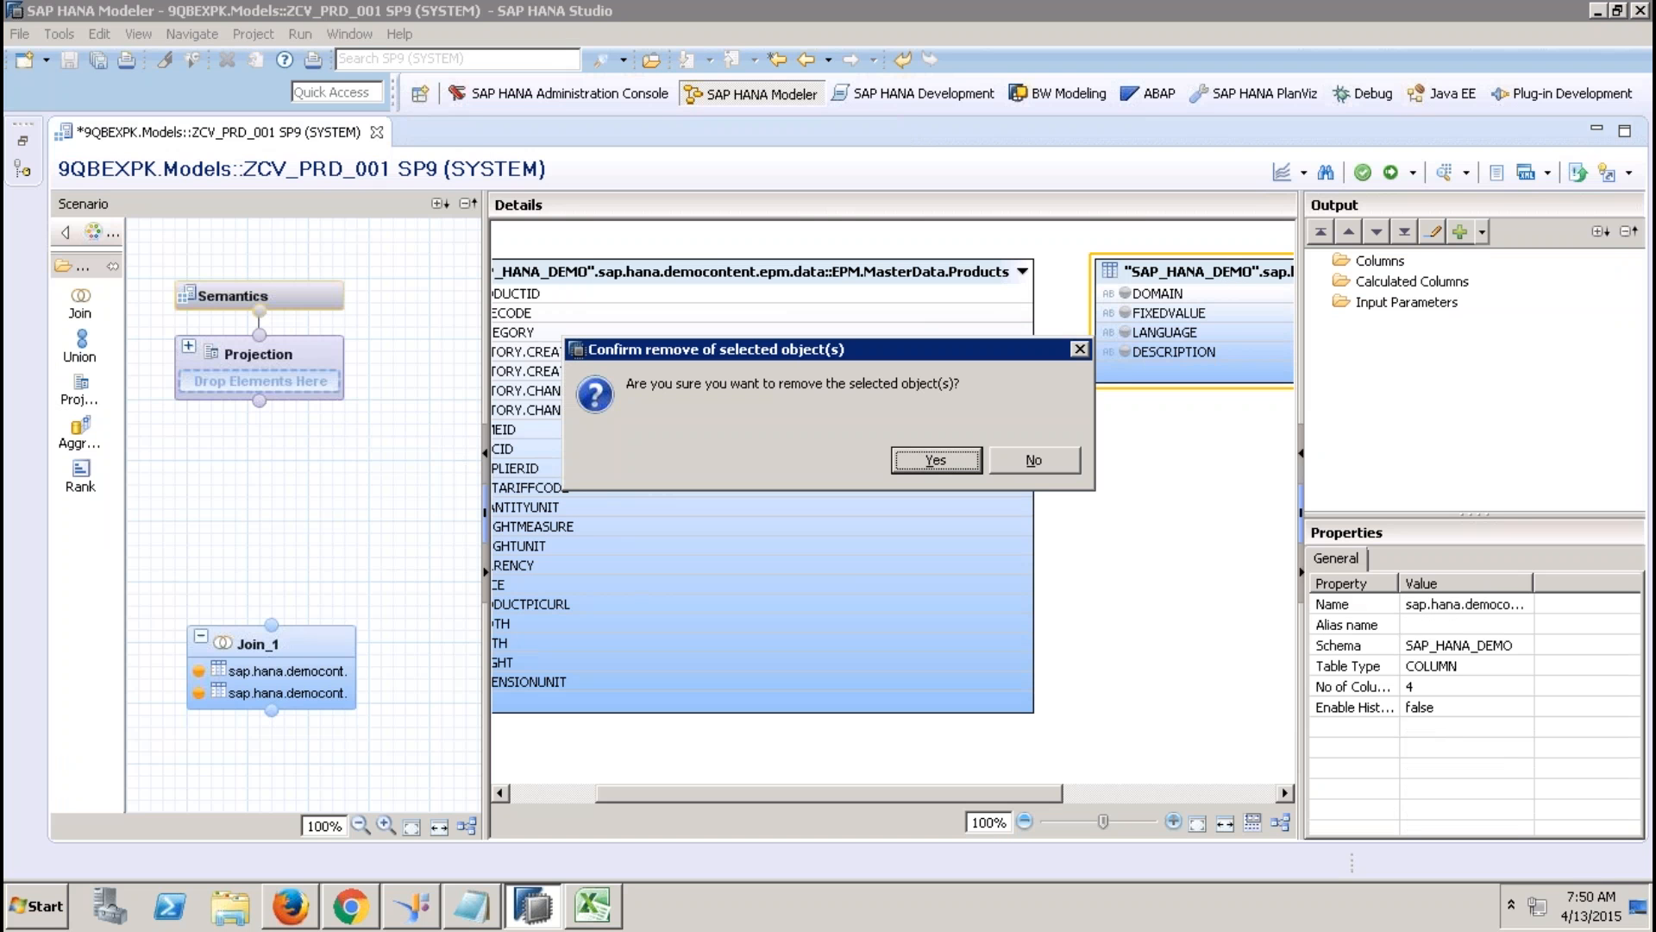
{"action": "left_click", "coordinate": [938, 463]}
{"action": "left_click", "coordinate": [300, 645]}
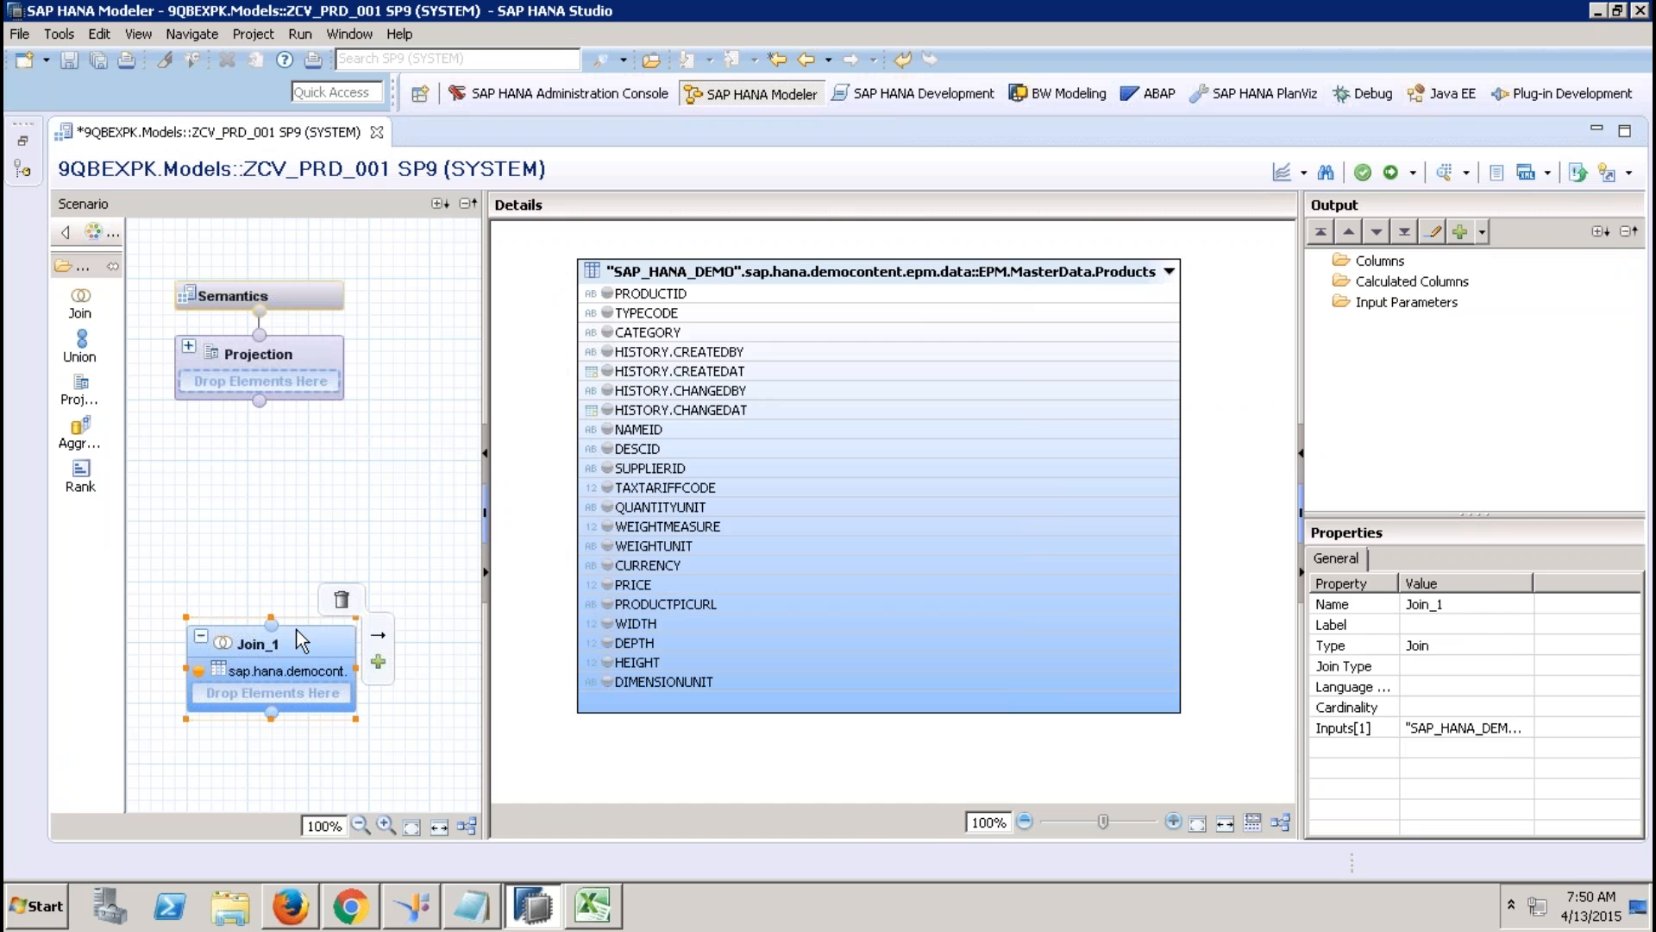
{"action": "left_click_drag", "start_coordinate": [281, 618], "coordinate": [231, 505]}
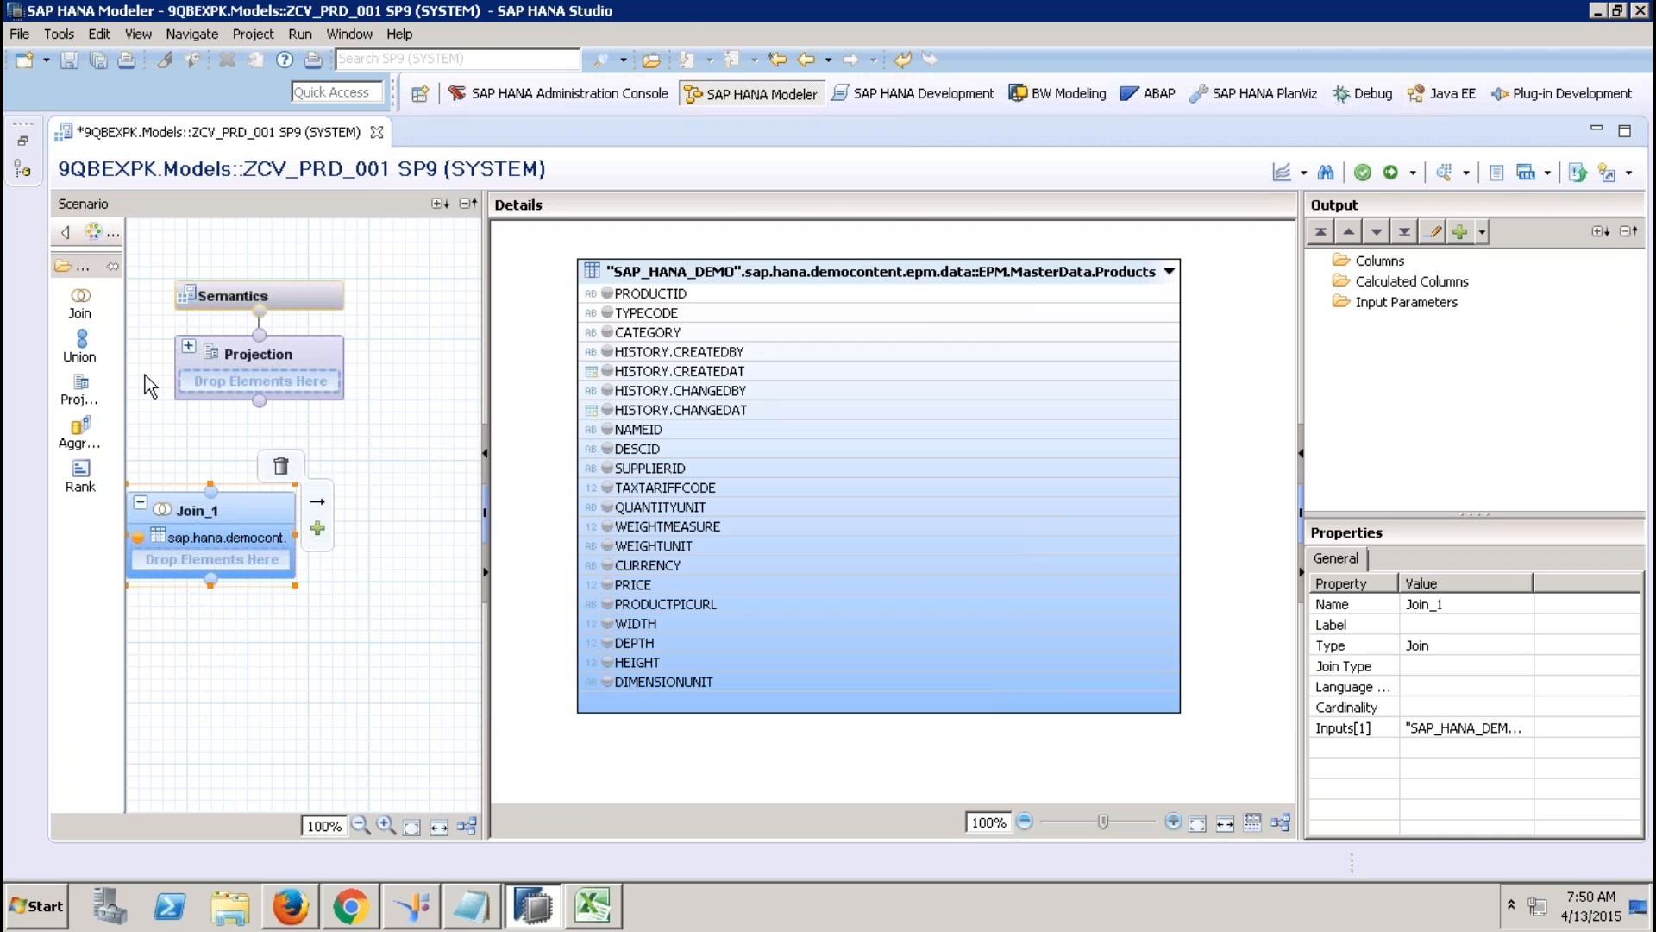
Add a Projection_1 node that reads the EPM.Util.Constants table from sap.hana.demo.
{"action": "left_click", "coordinate": [80, 388]}
{"action": "left_click", "coordinate": [416, 716]}
{"action": "right_click", "coordinate": [706, 401]}
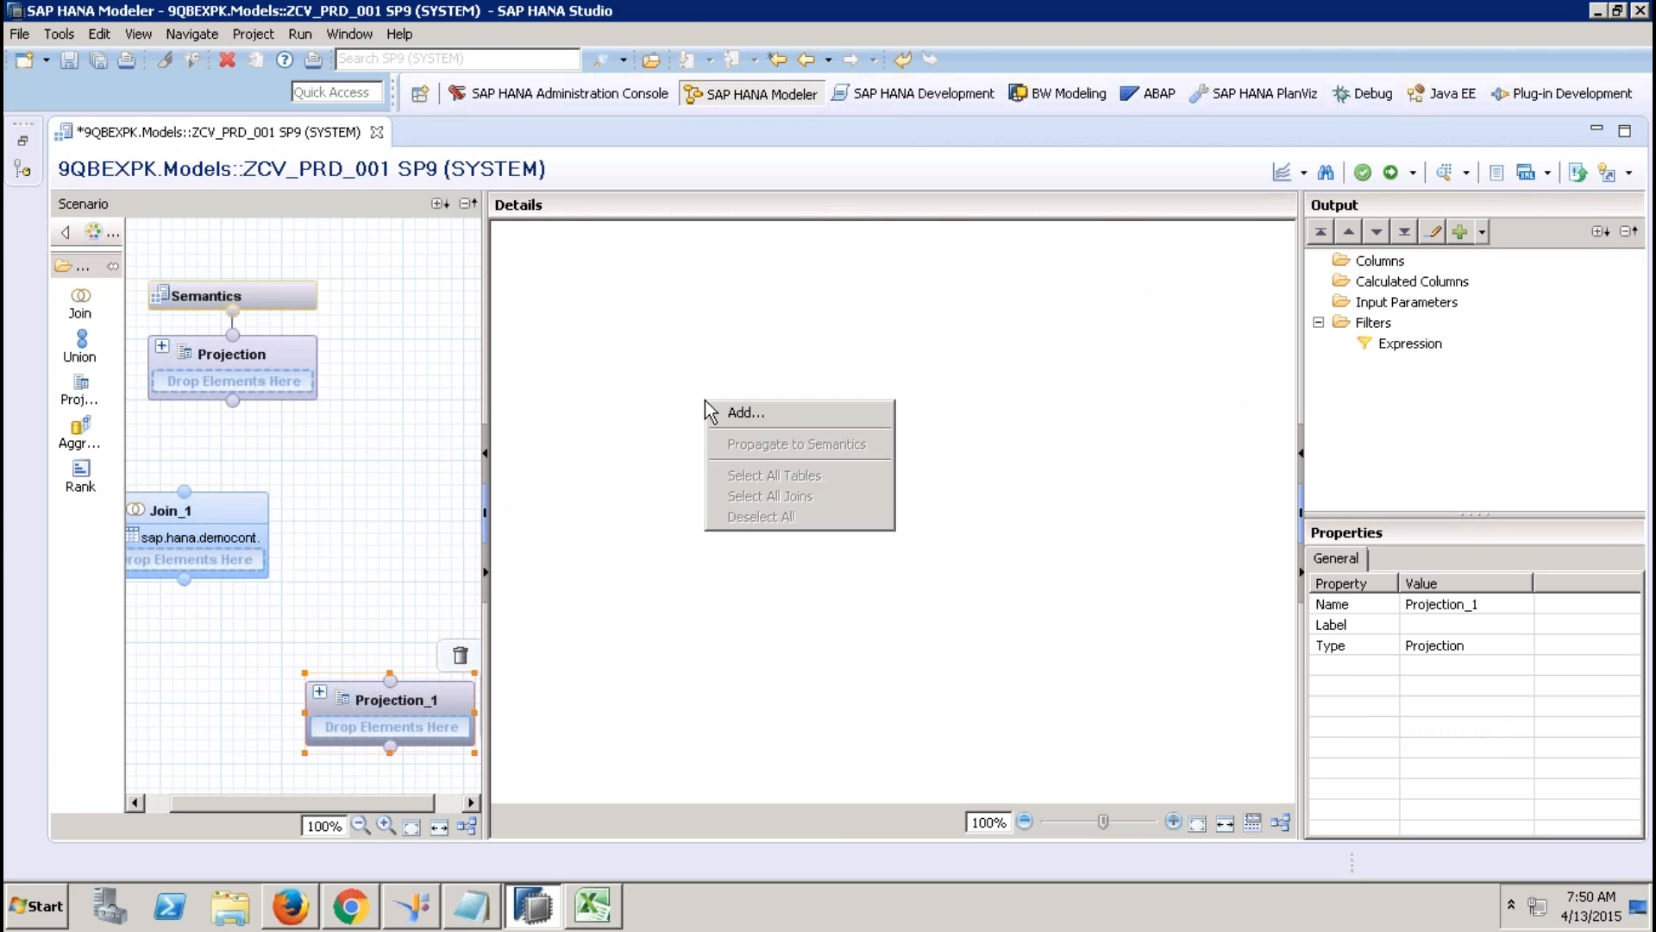
{"action": "left_click", "coordinate": [733, 412]}
{"action": "type", "text": "sap.hana.demo"}
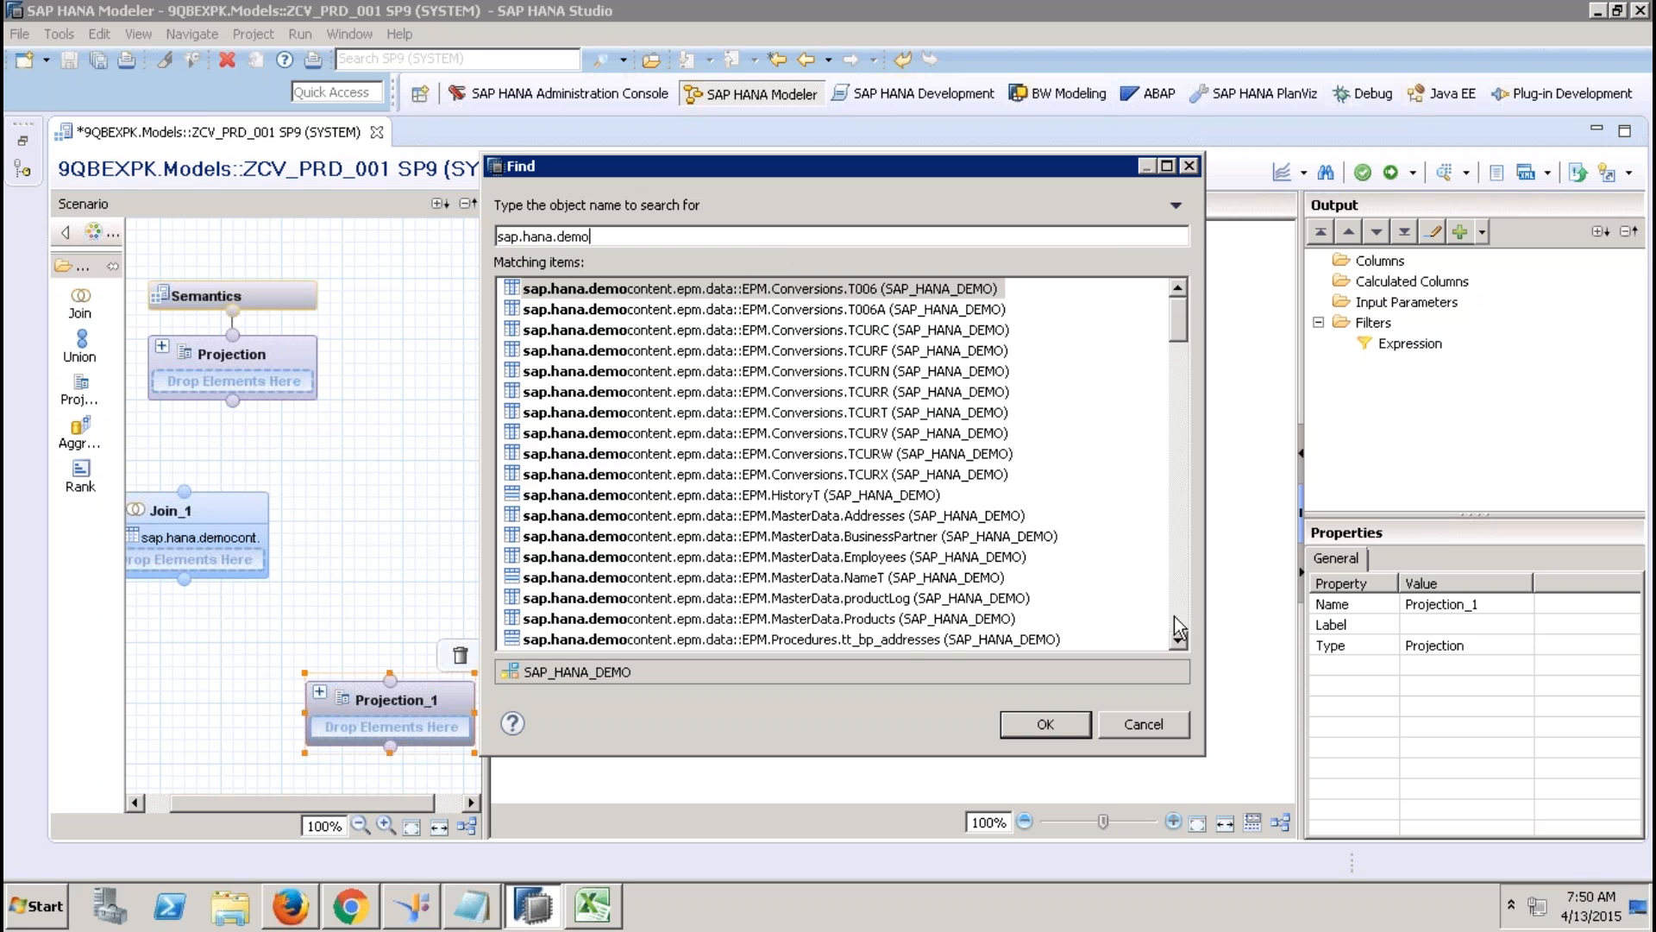
{"action": "left_click", "coordinate": [1183, 608]}
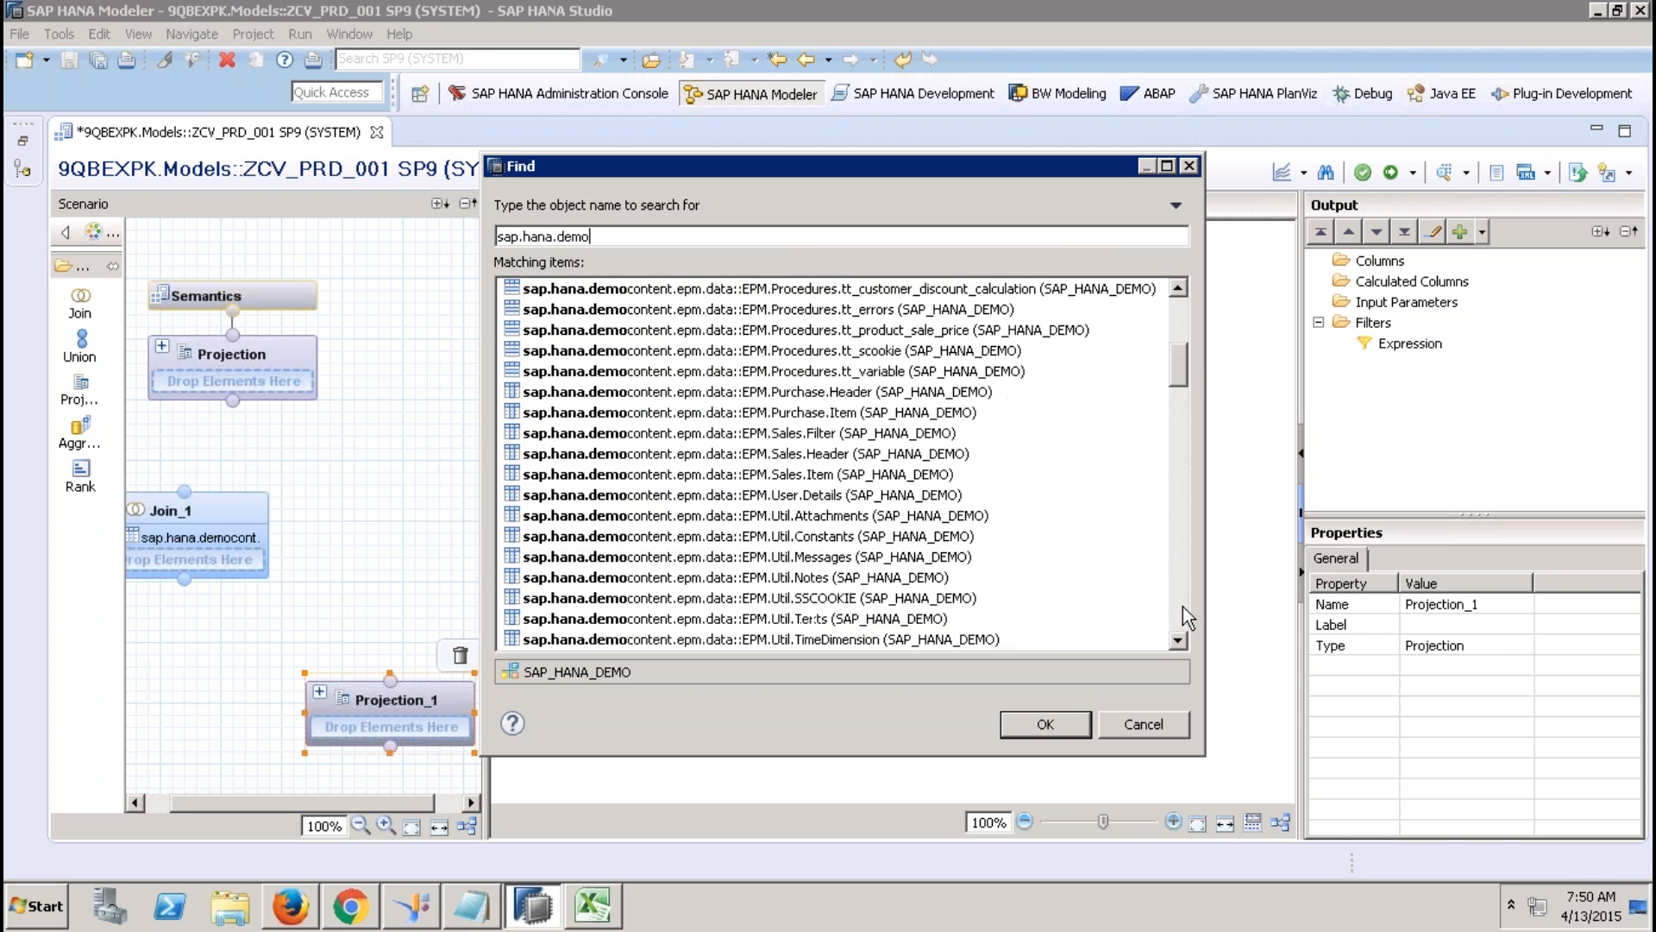
{"action": "double_click", "coordinate": [866, 535]}
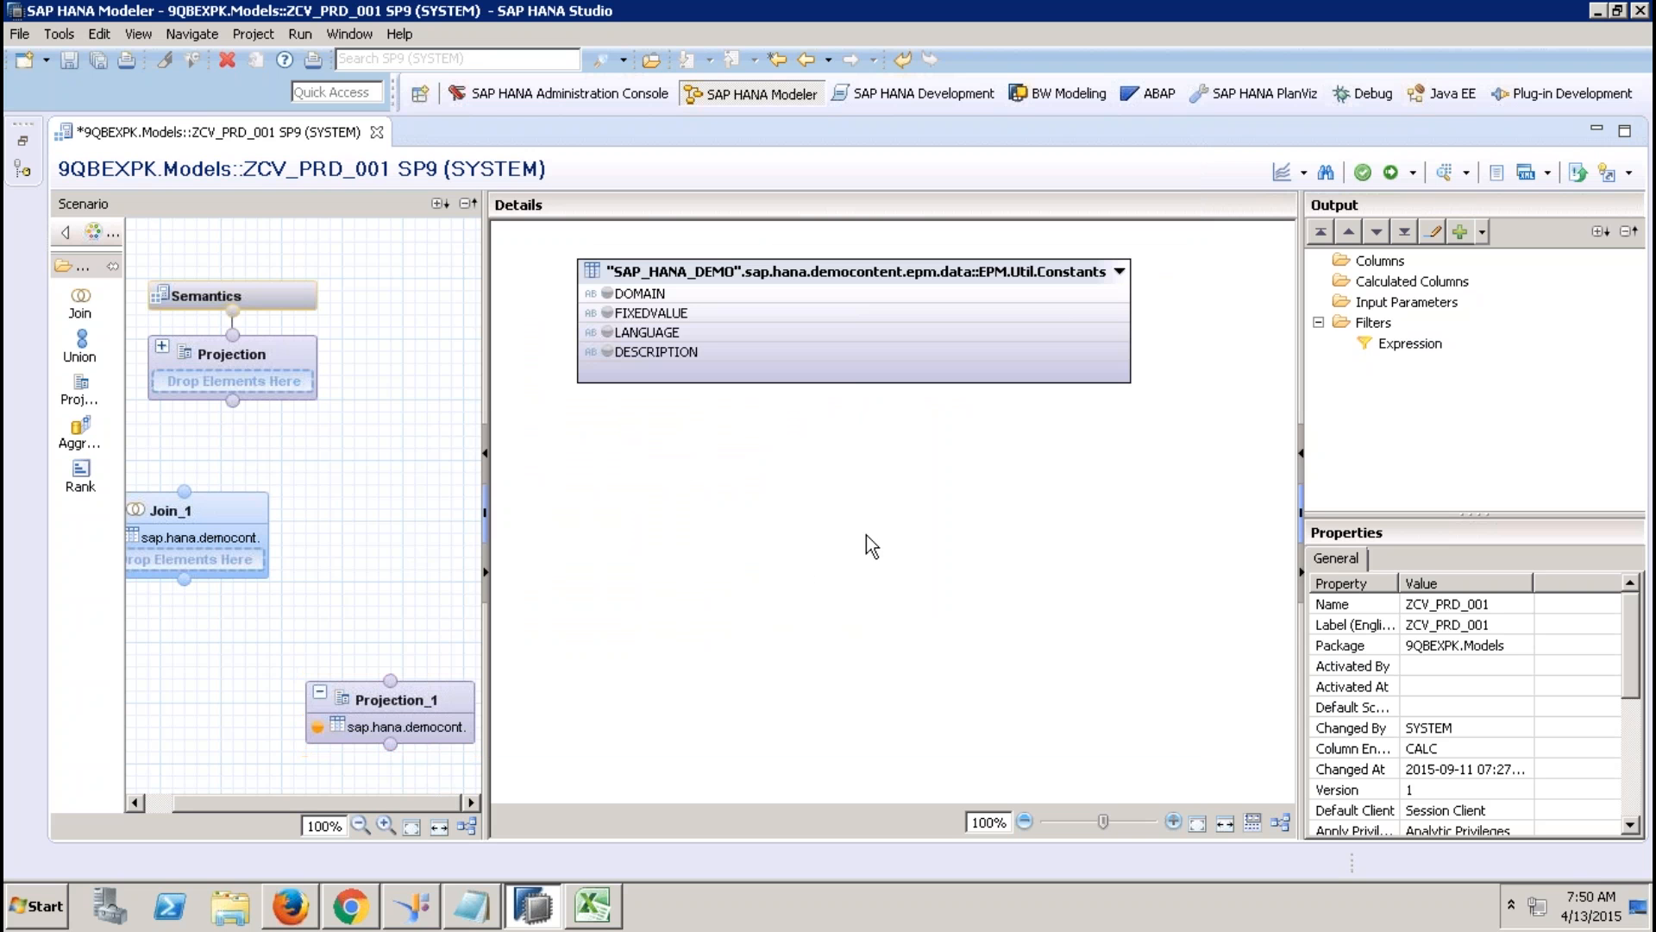
{"action": "right_click", "coordinate": [658, 294]}
Filter Projection_1 on DOMAIN equal to D_PR_TYPE.
{"action": "left_click", "coordinate": [722, 330]}
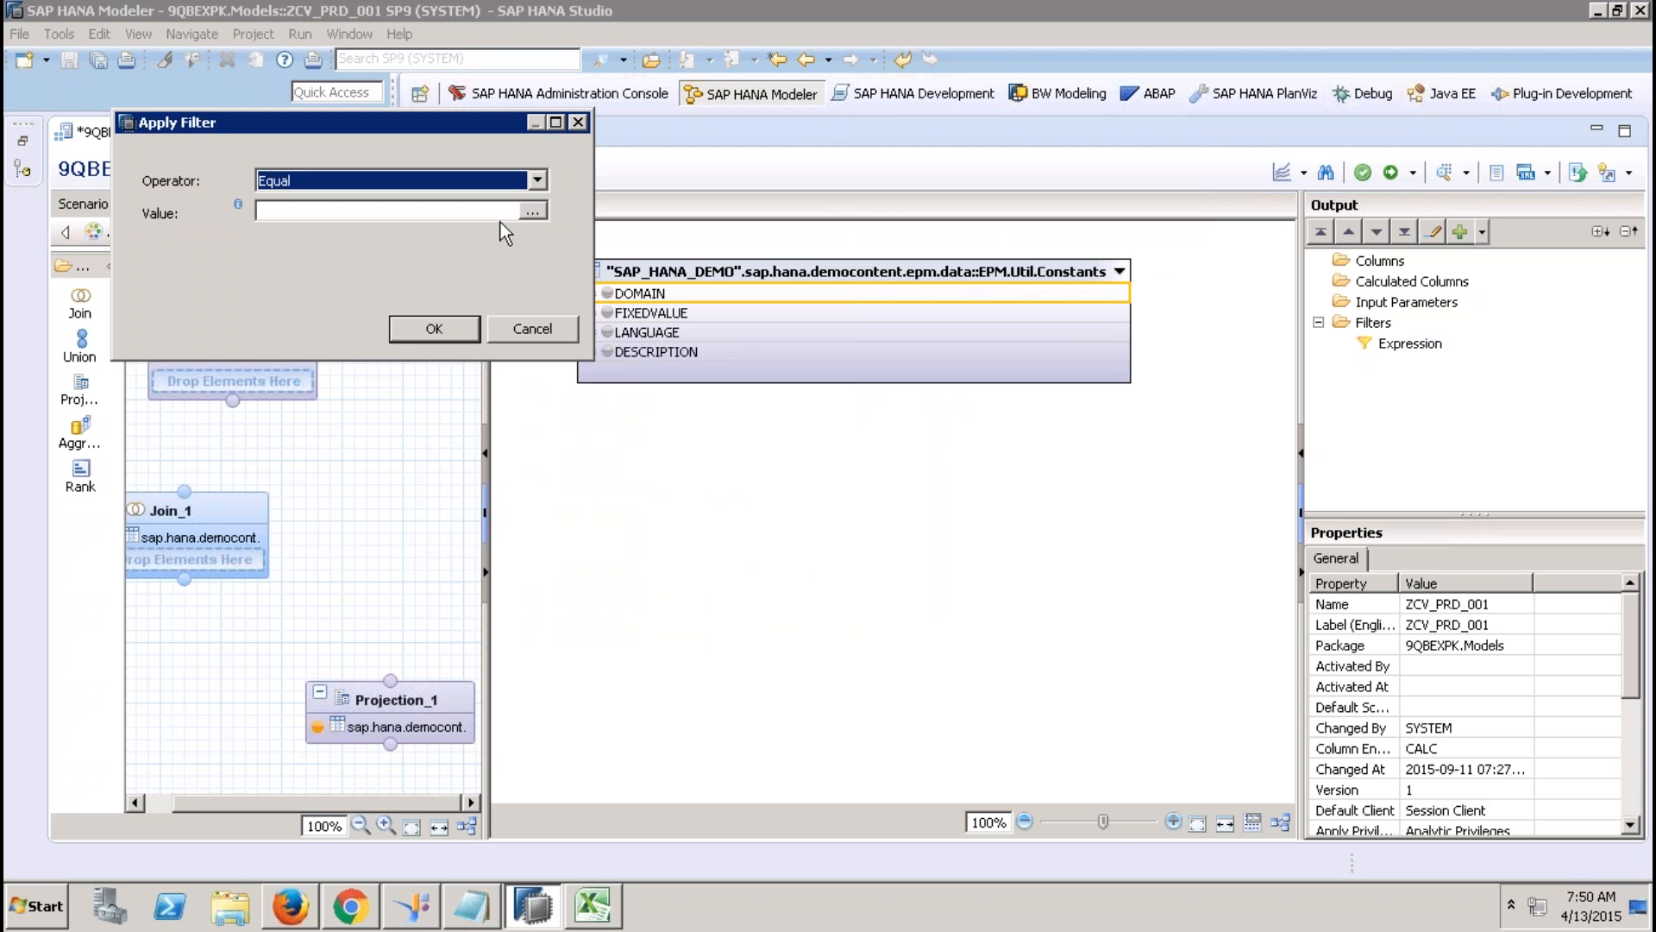
{"action": "left_click", "coordinate": [535, 212]}
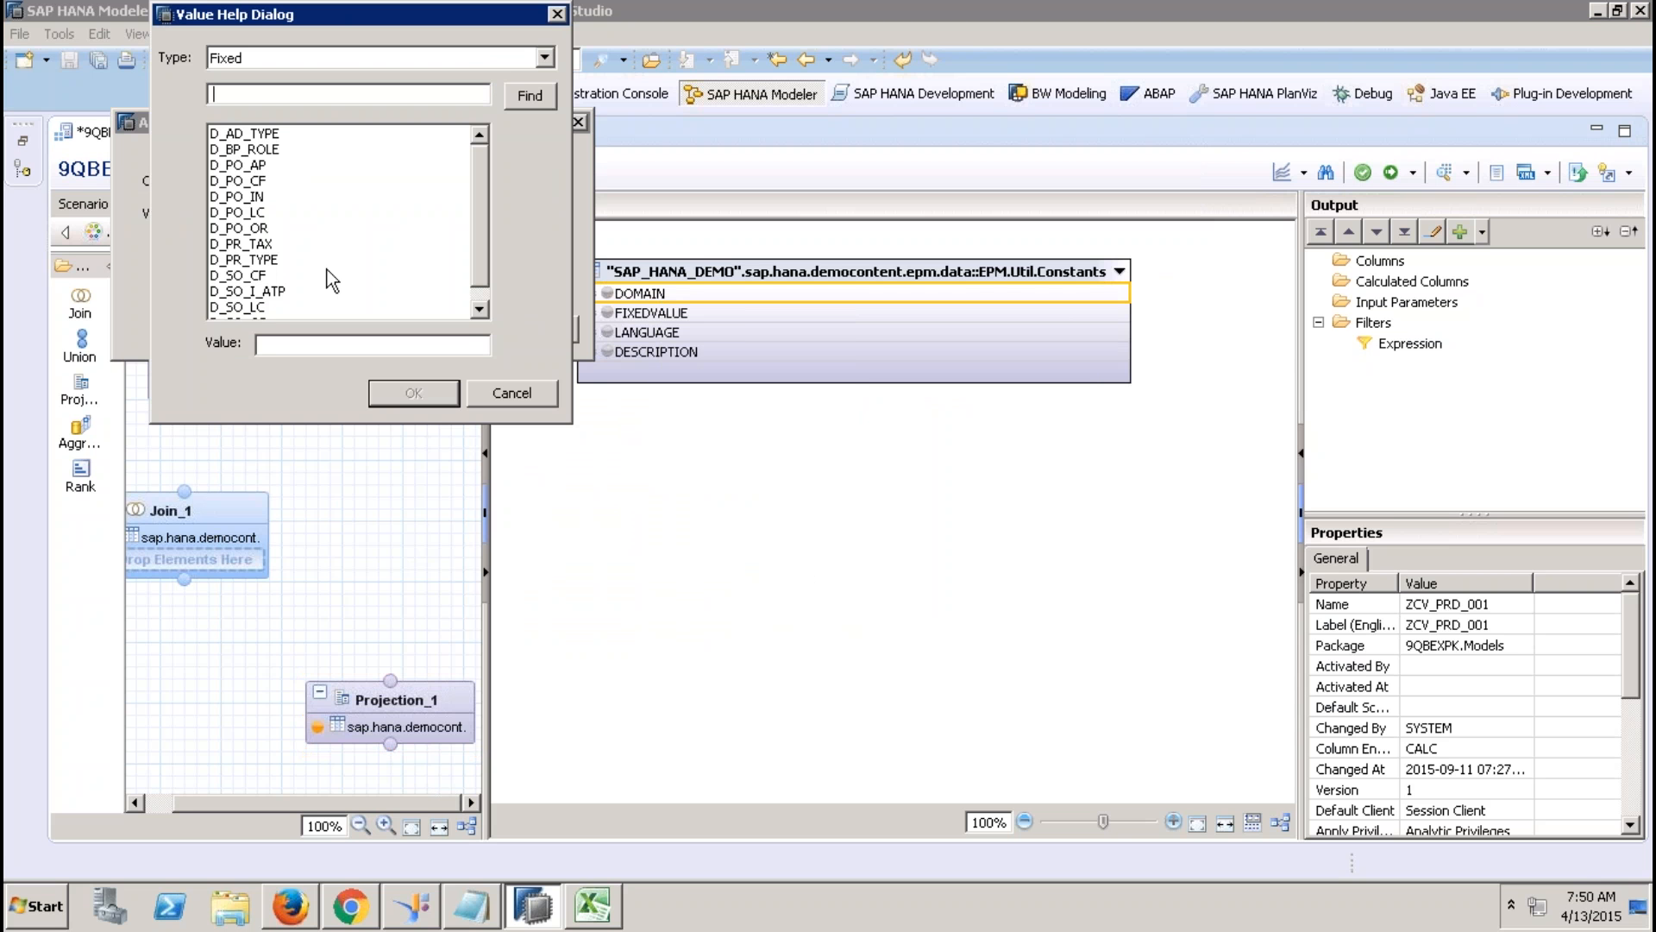
{"action": "left_click", "coordinate": [474, 318]}
{"action": "left_click", "coordinate": [282, 244]}
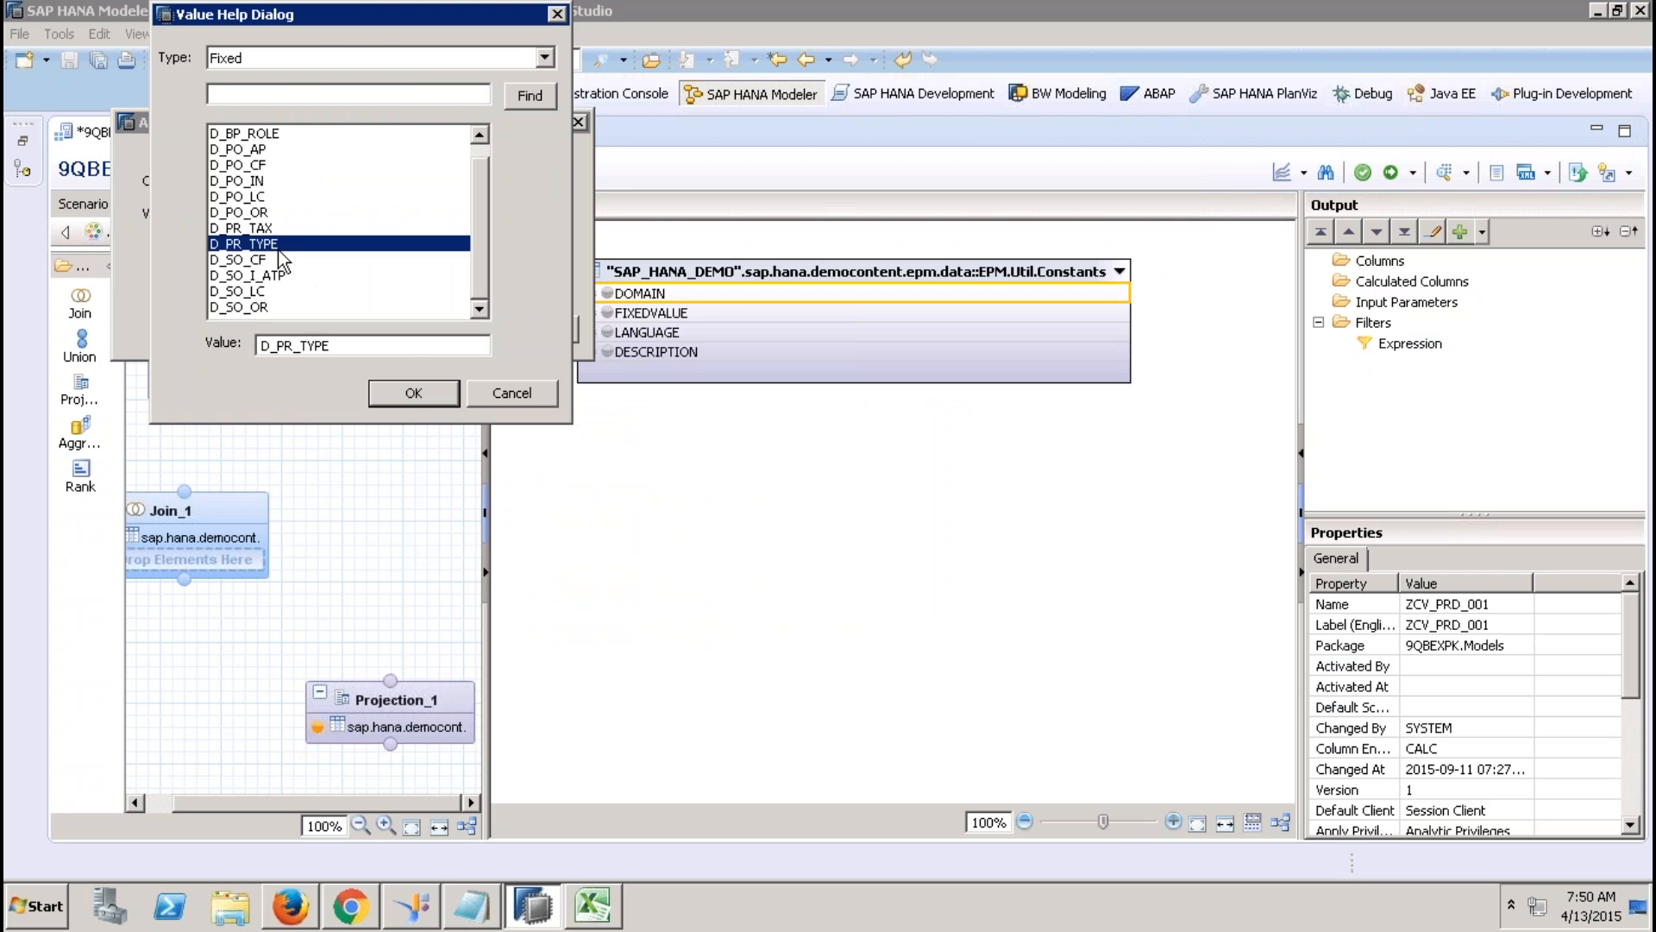
{"action": "left_click", "coordinate": [414, 395]}
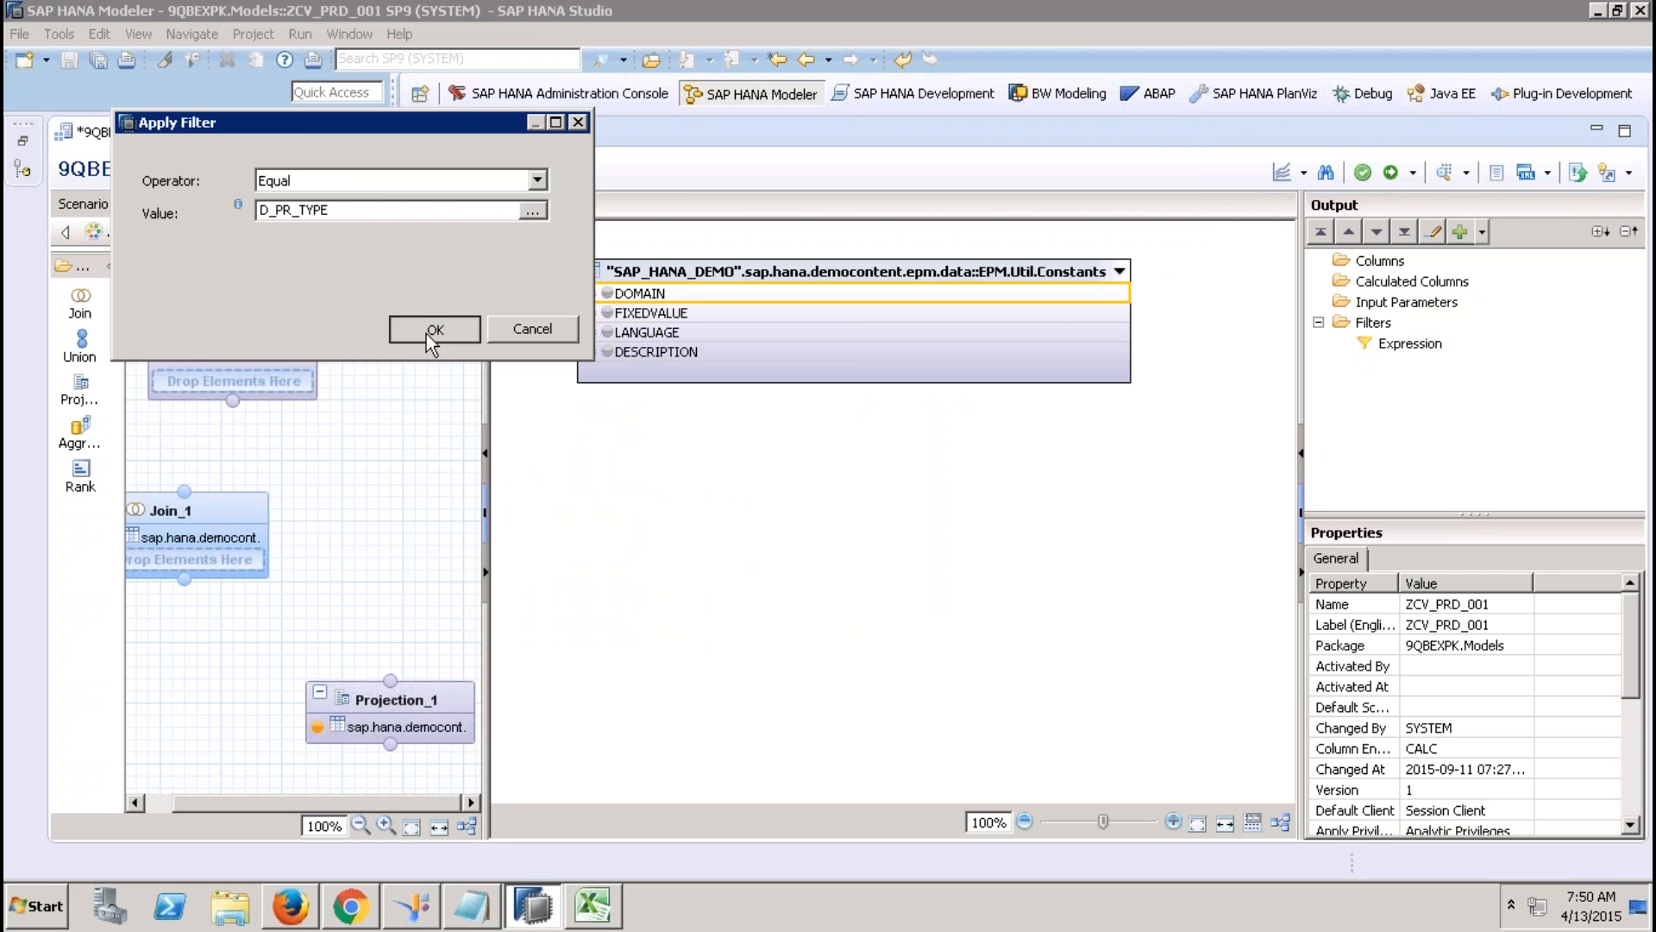
{"action": "left_click", "coordinate": [426, 334]}
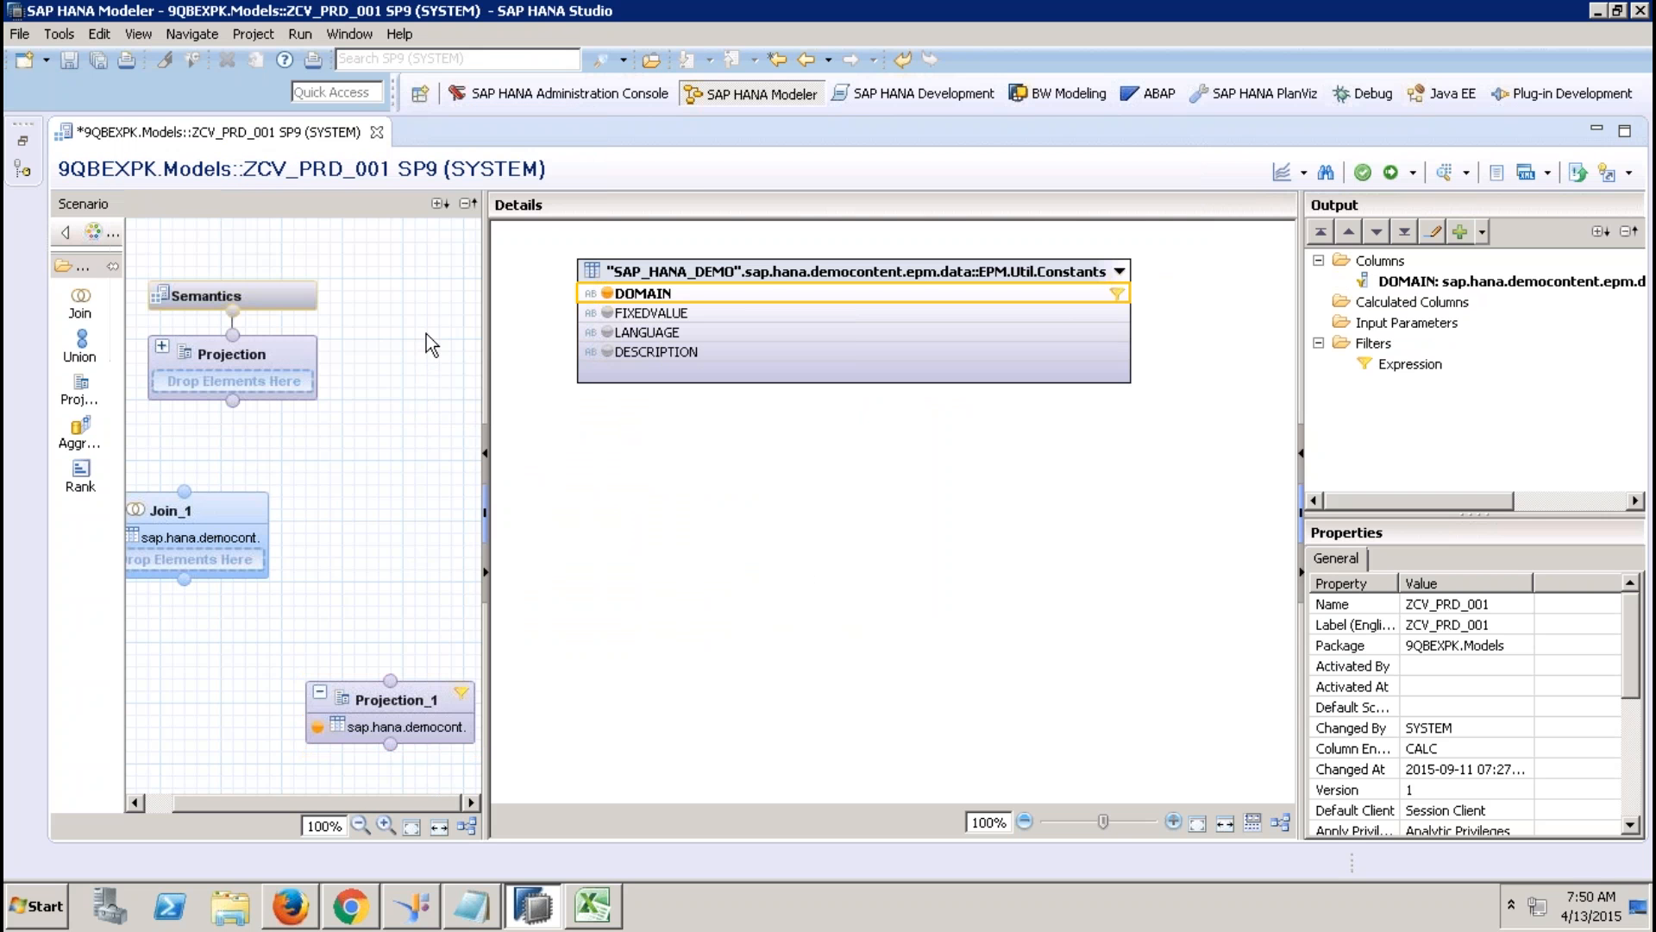
Output FIXEDVALUE, LANGUAGE and DESCRIPTION, and connect Projection_1 into Join_1.
{"action": "left_click", "coordinate": [608, 313]}
{"action": "left_click", "coordinate": [607, 333]}
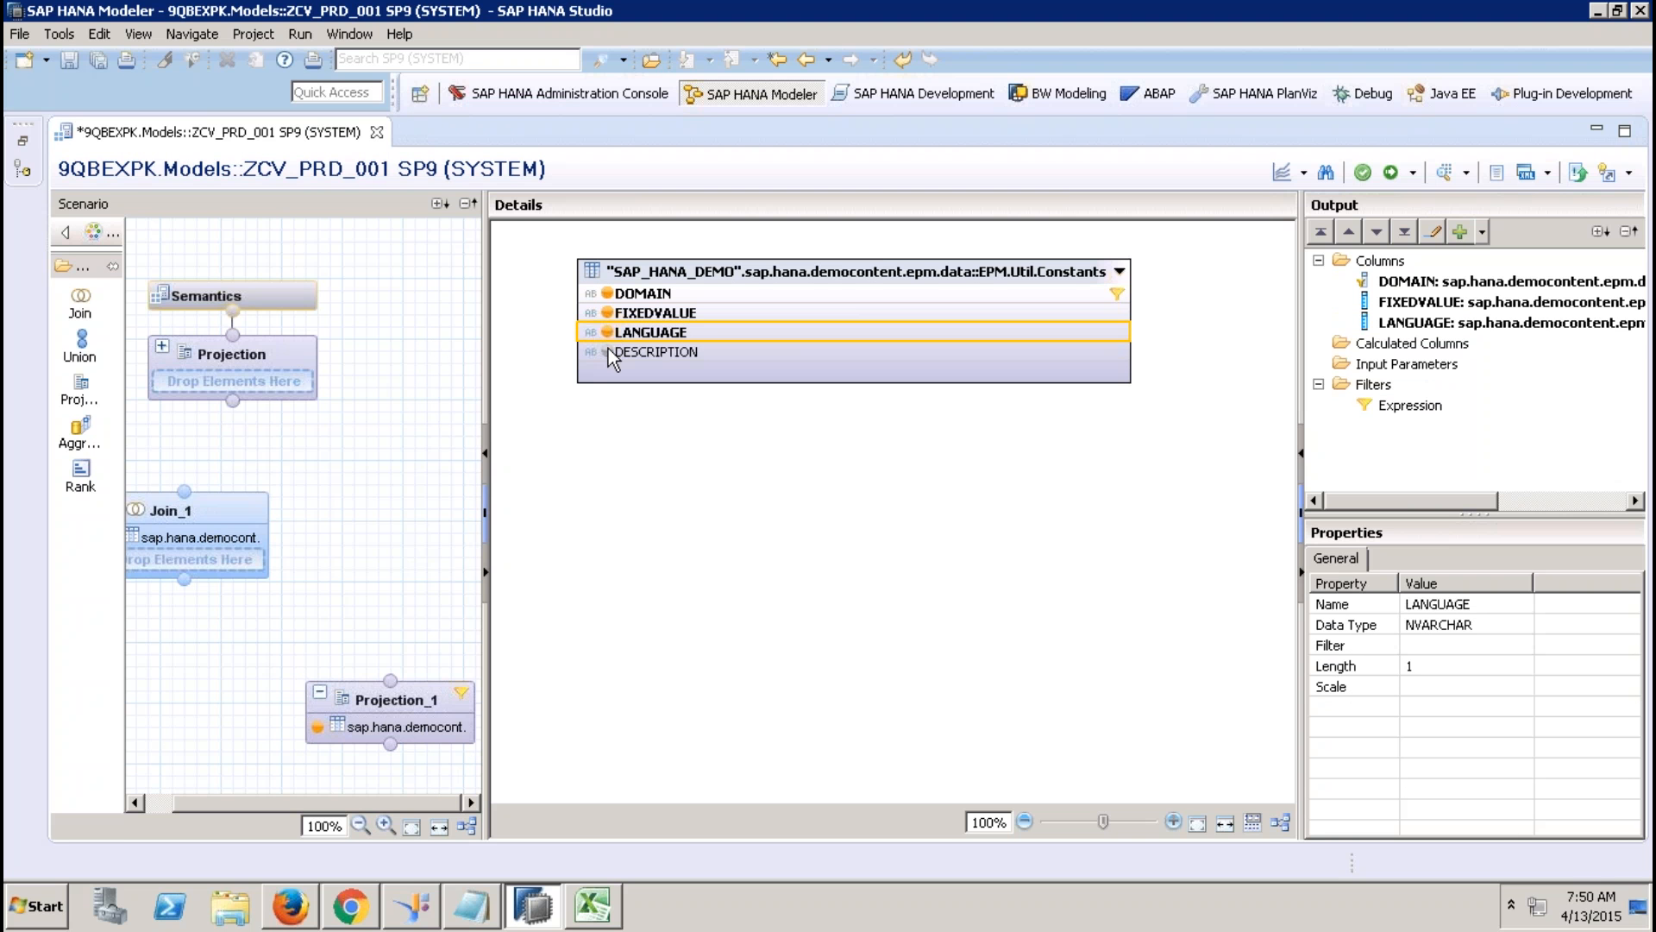
{"action": "left_click", "coordinate": [608, 352]}
{"action": "left_click_drag", "start_coordinate": [391, 679], "coordinate": [184, 578]}
In Join_1, join Products TYPECODE to Constants FIXEDVALUE.
{"action": "left_click", "coordinate": [210, 511]}
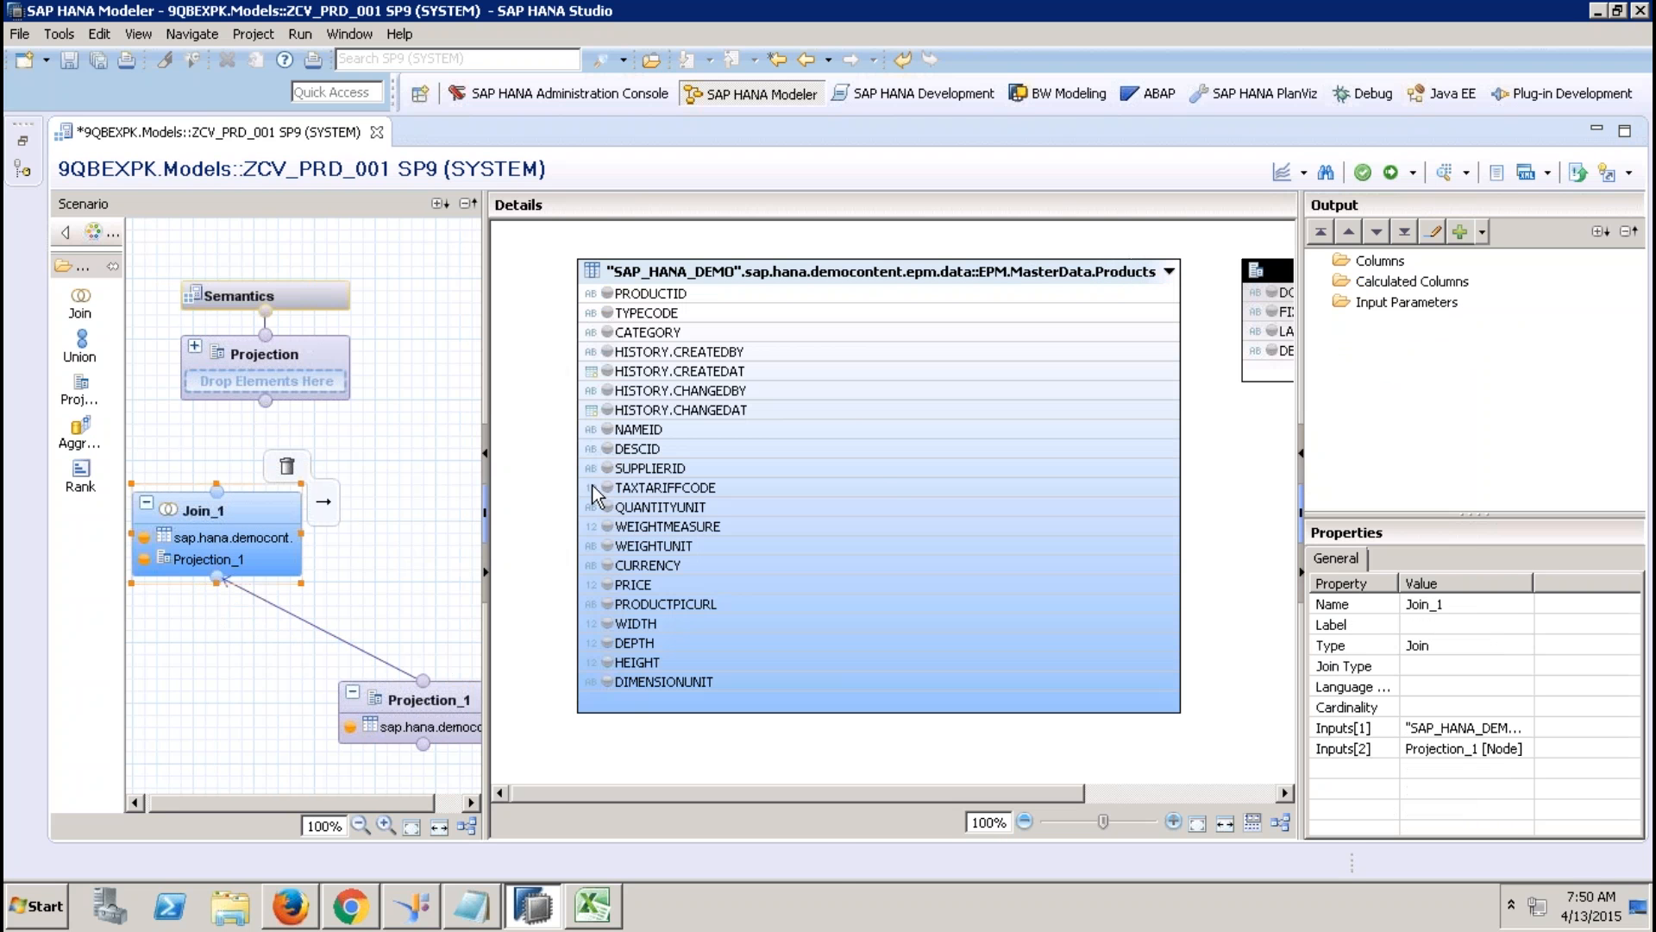
{"action": "left_click_drag", "start_coordinate": [851, 795], "coordinate": [908, 792]}
{"action": "right_click", "coordinate": [1162, 464]}
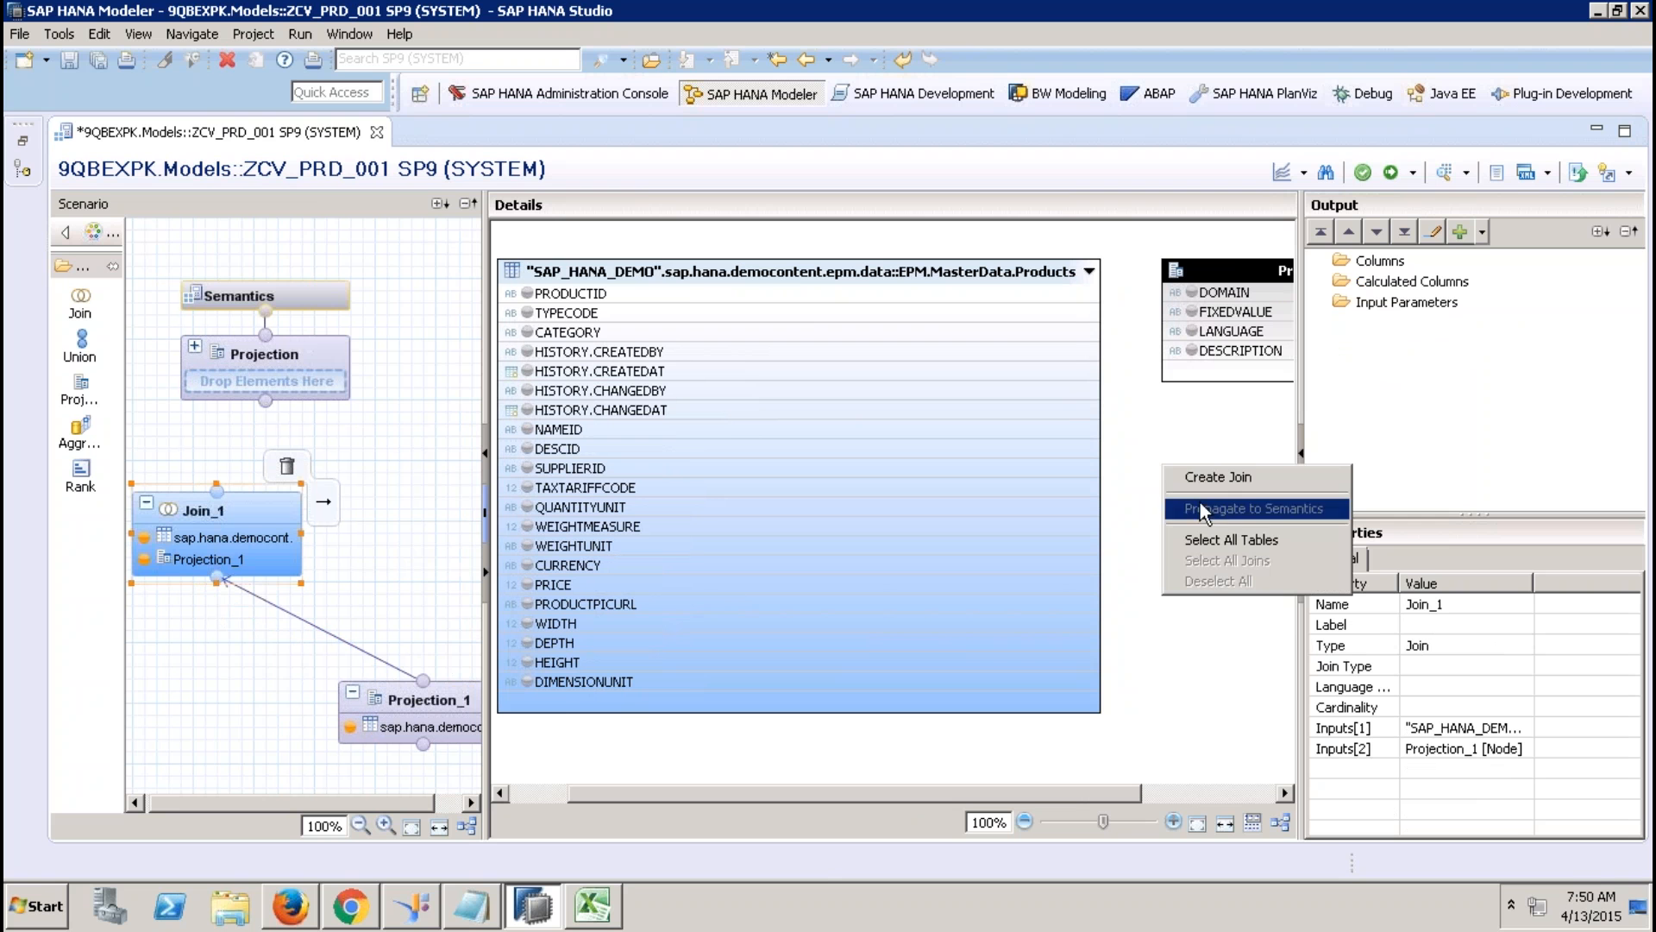
{"action": "left_click", "coordinate": [1149, 411]}
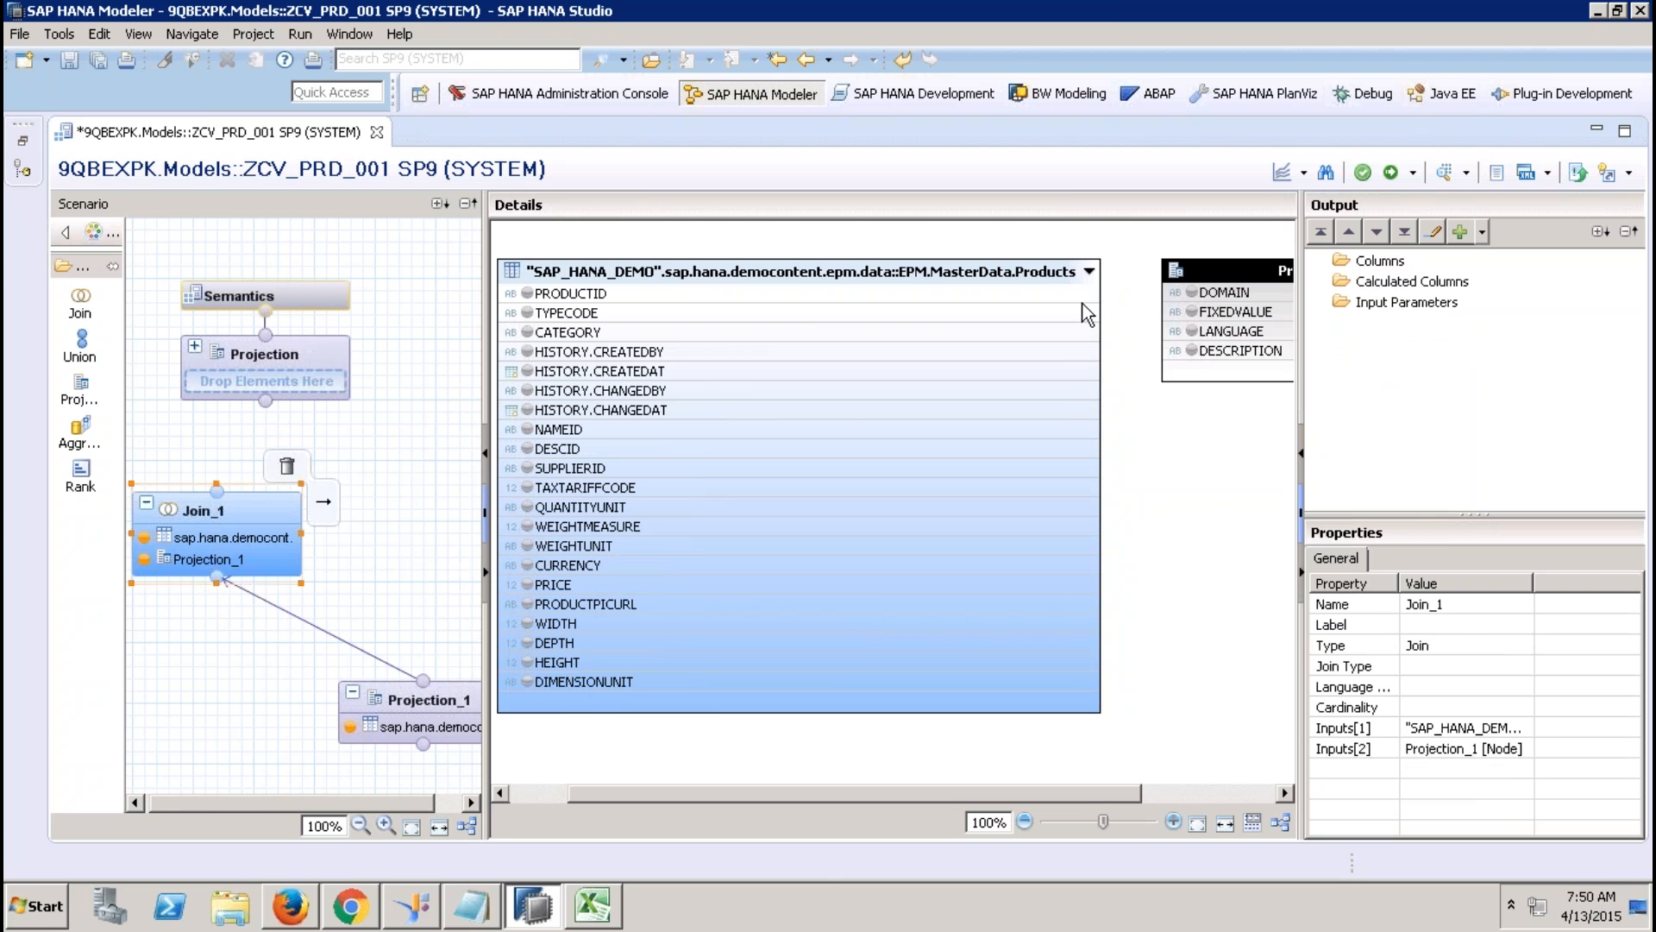
{"action": "left_click_drag", "start_coordinate": [1087, 313], "coordinate": [1178, 317]}
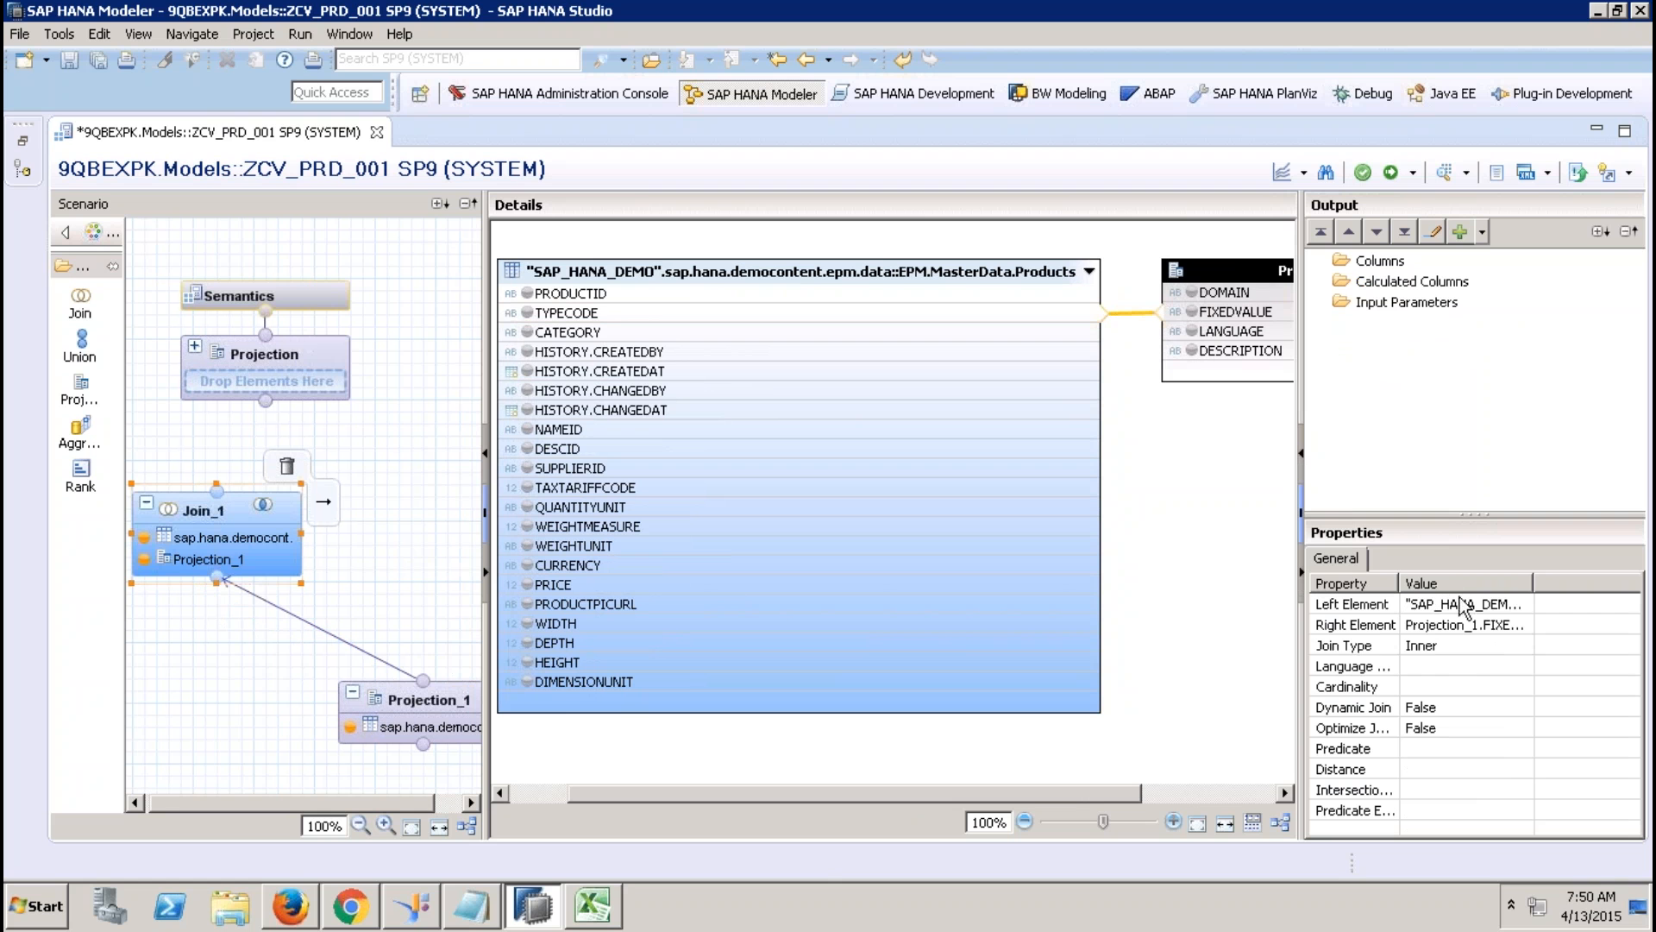
Make the join a Text Join with LANGUAGE as the language column.
{"action": "left_click", "coordinate": [1498, 670]}
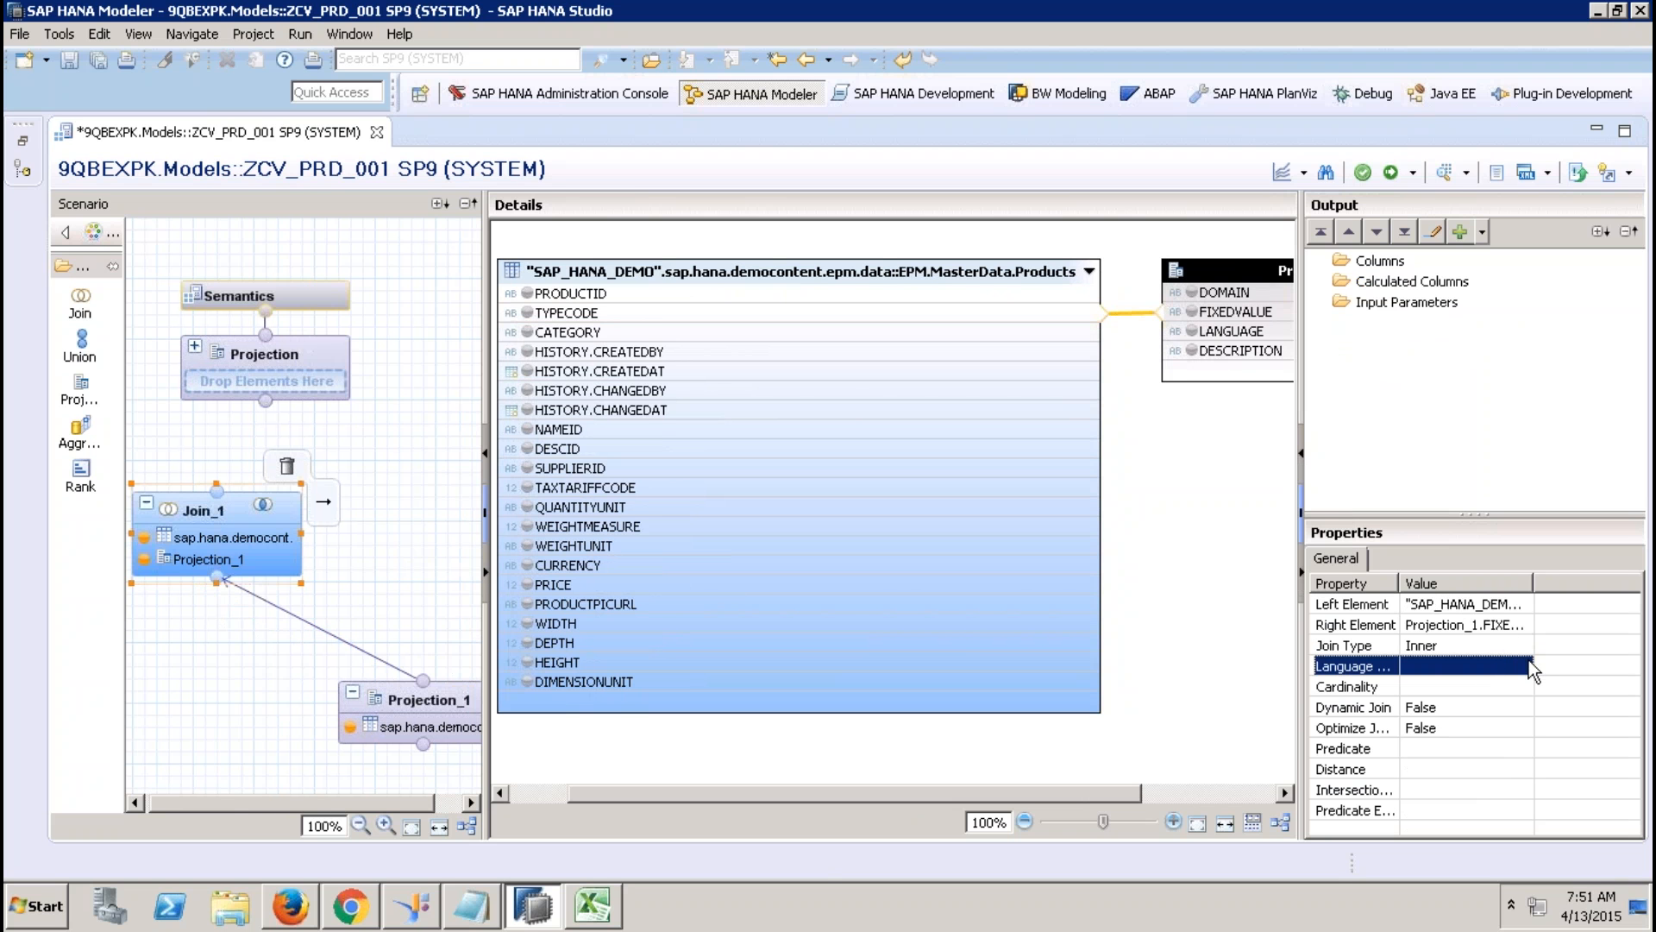
{"action": "left_click", "coordinate": [1505, 645]}
{"action": "left_click", "coordinate": [1523, 644]}
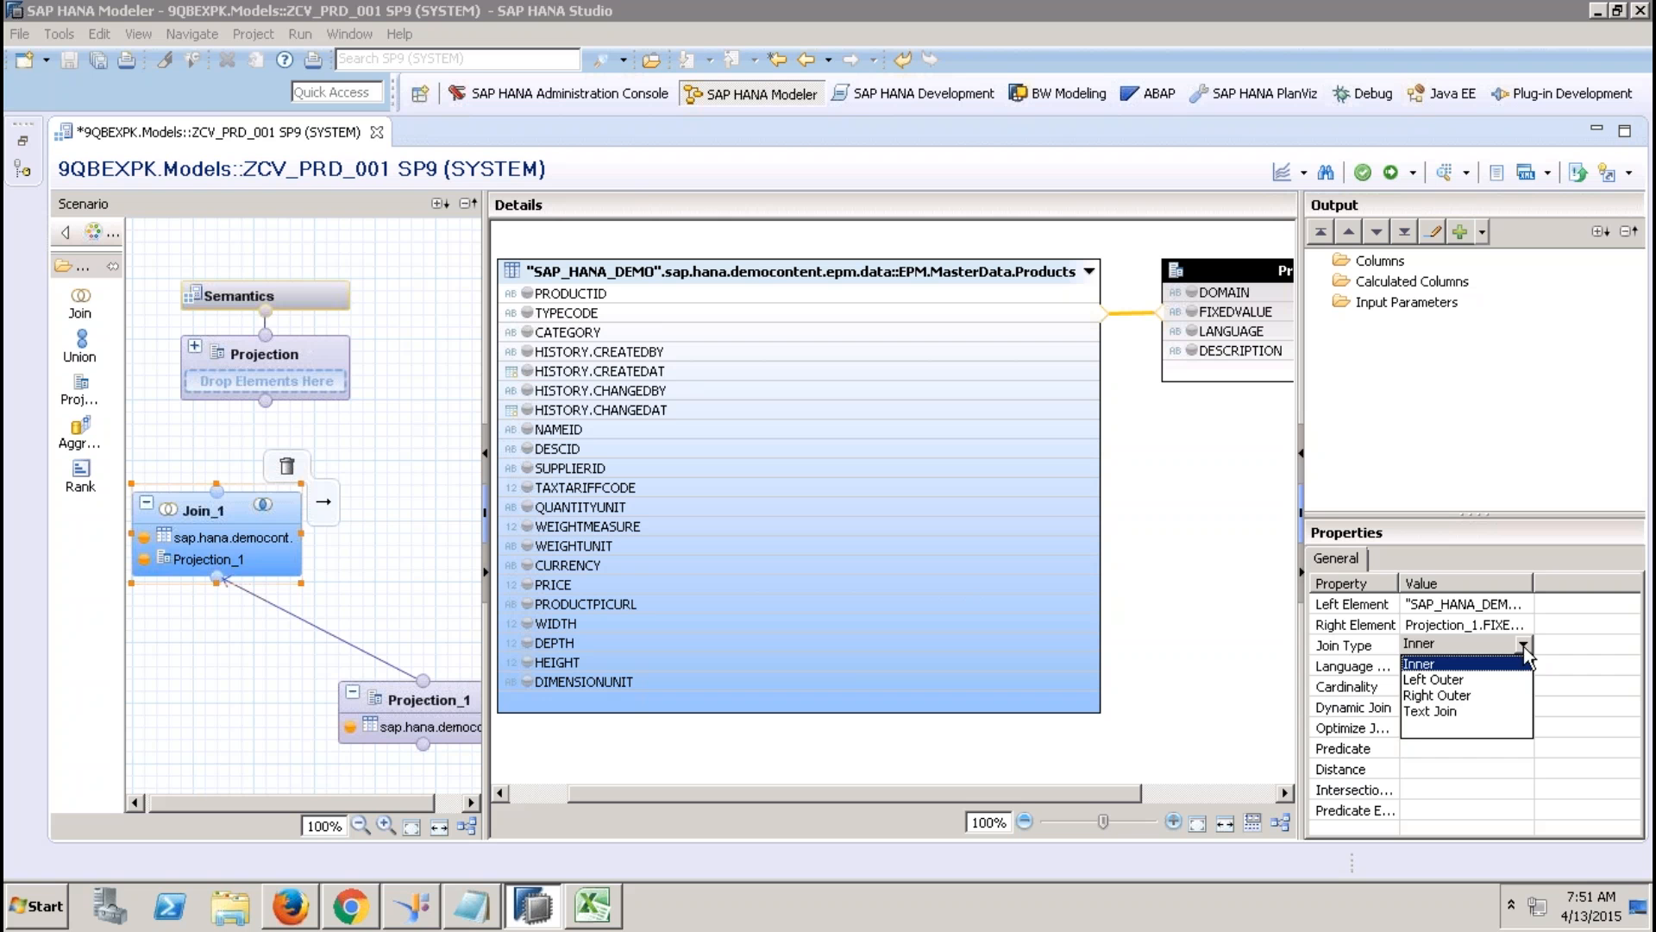
{"action": "left_click", "coordinate": [1443, 711]}
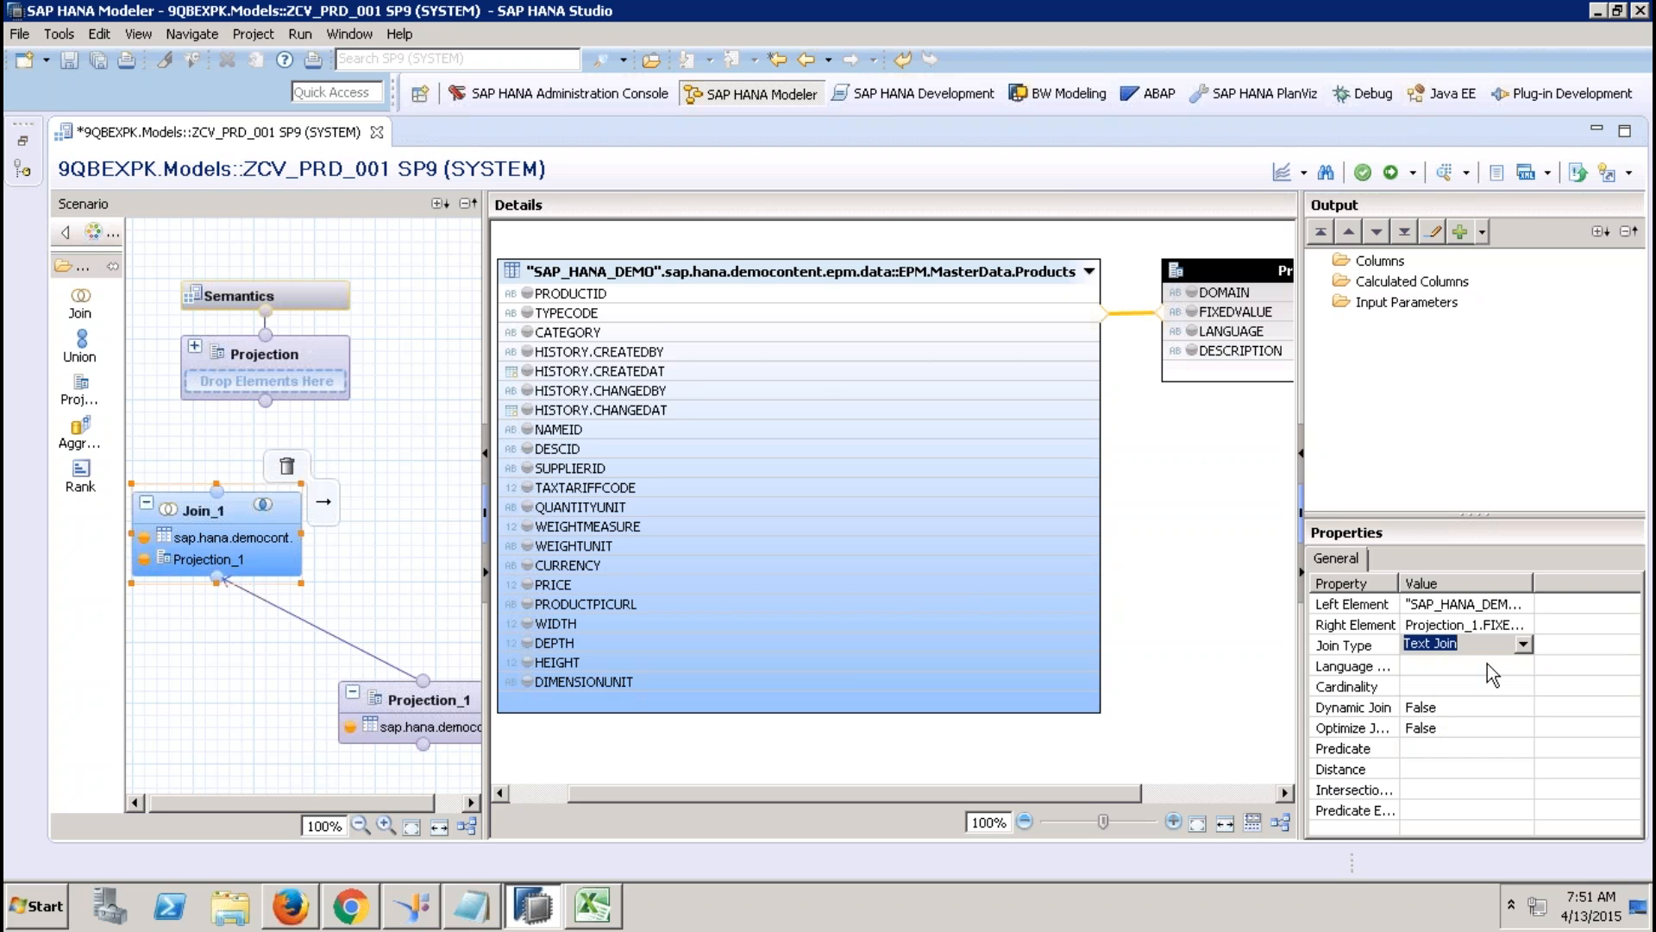
{"action": "left_click", "coordinate": [1505, 666]}
{"action": "left_click", "coordinate": [1516, 666]}
{"action": "left_click", "coordinate": [1518, 666]}
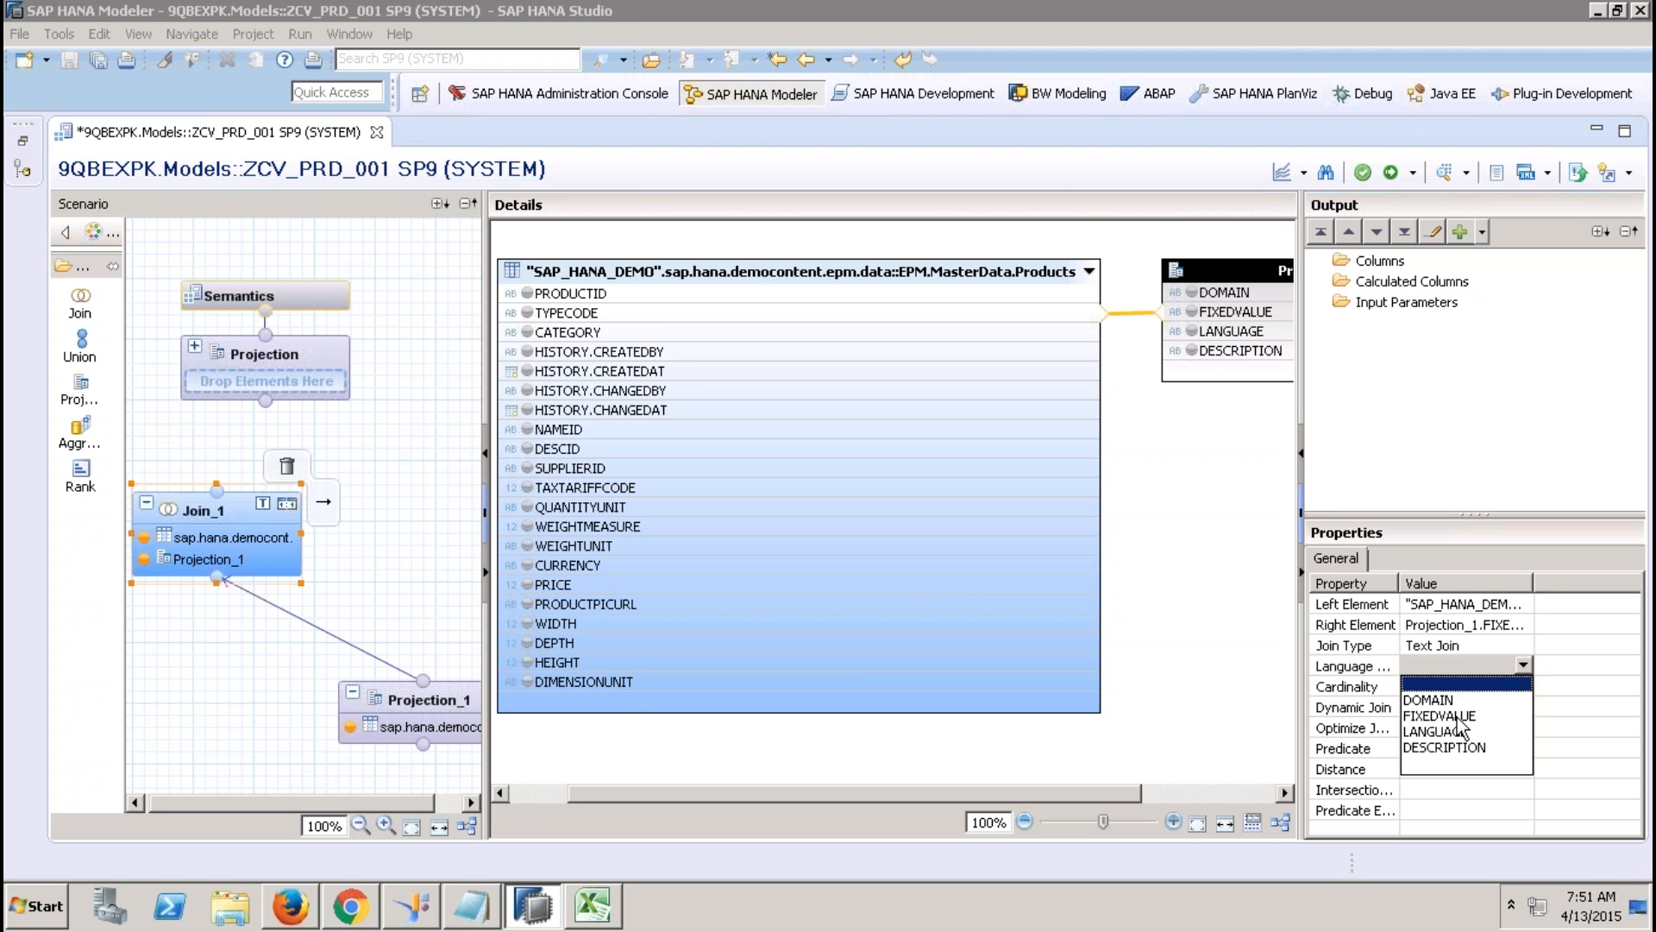
{"action": "left_click", "coordinate": [1448, 730]}
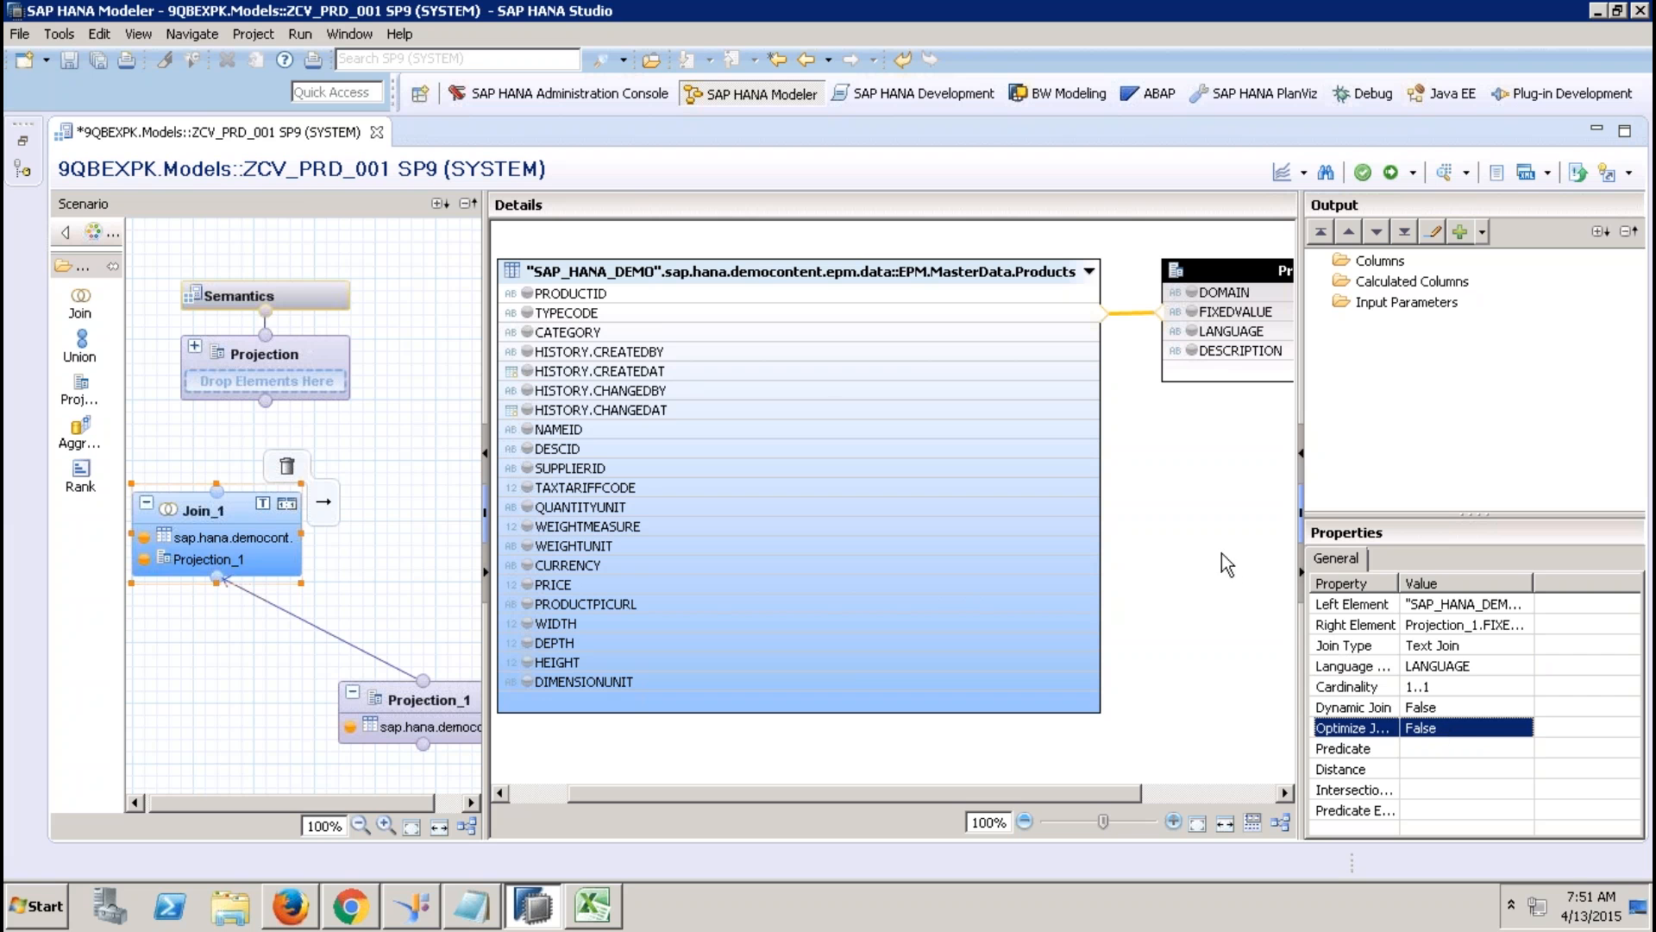
{"action": "left_click", "coordinate": [1208, 514]}
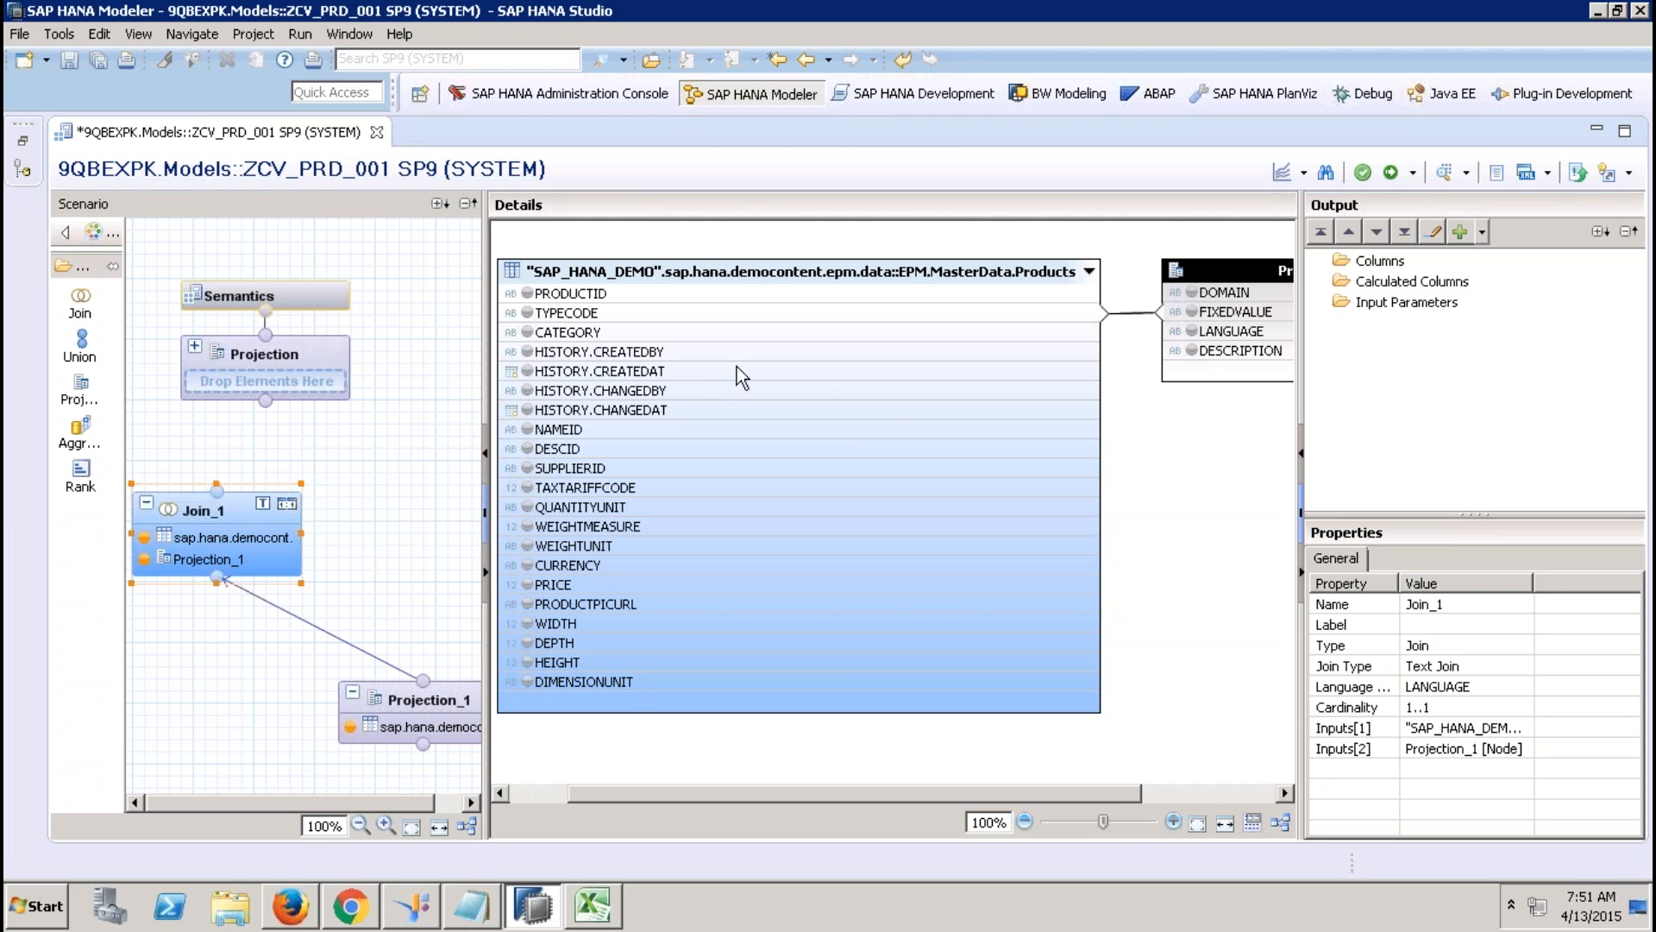
Output PRODUCTID, TYPECODE, CATEGORY and DESCRIPTION, renaming DESCRIPTION to ProductType.
{"action": "left_click", "coordinate": [527, 293]}
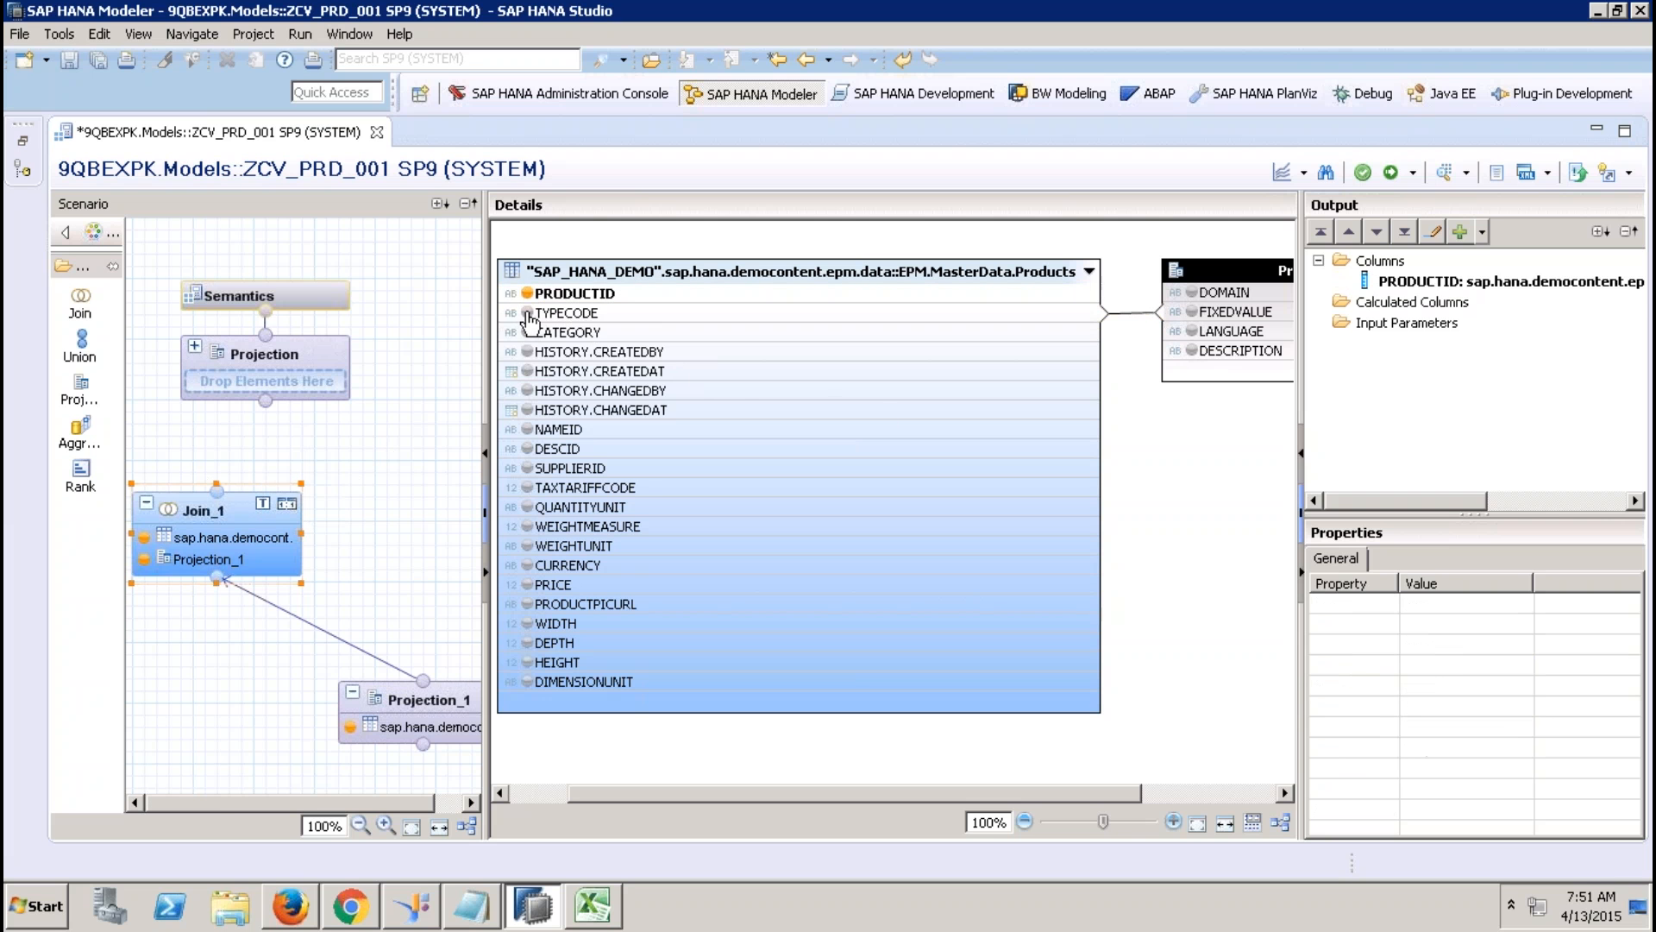
{"action": "left_click", "coordinate": [527, 313]}
{"action": "left_click", "coordinate": [527, 332]}
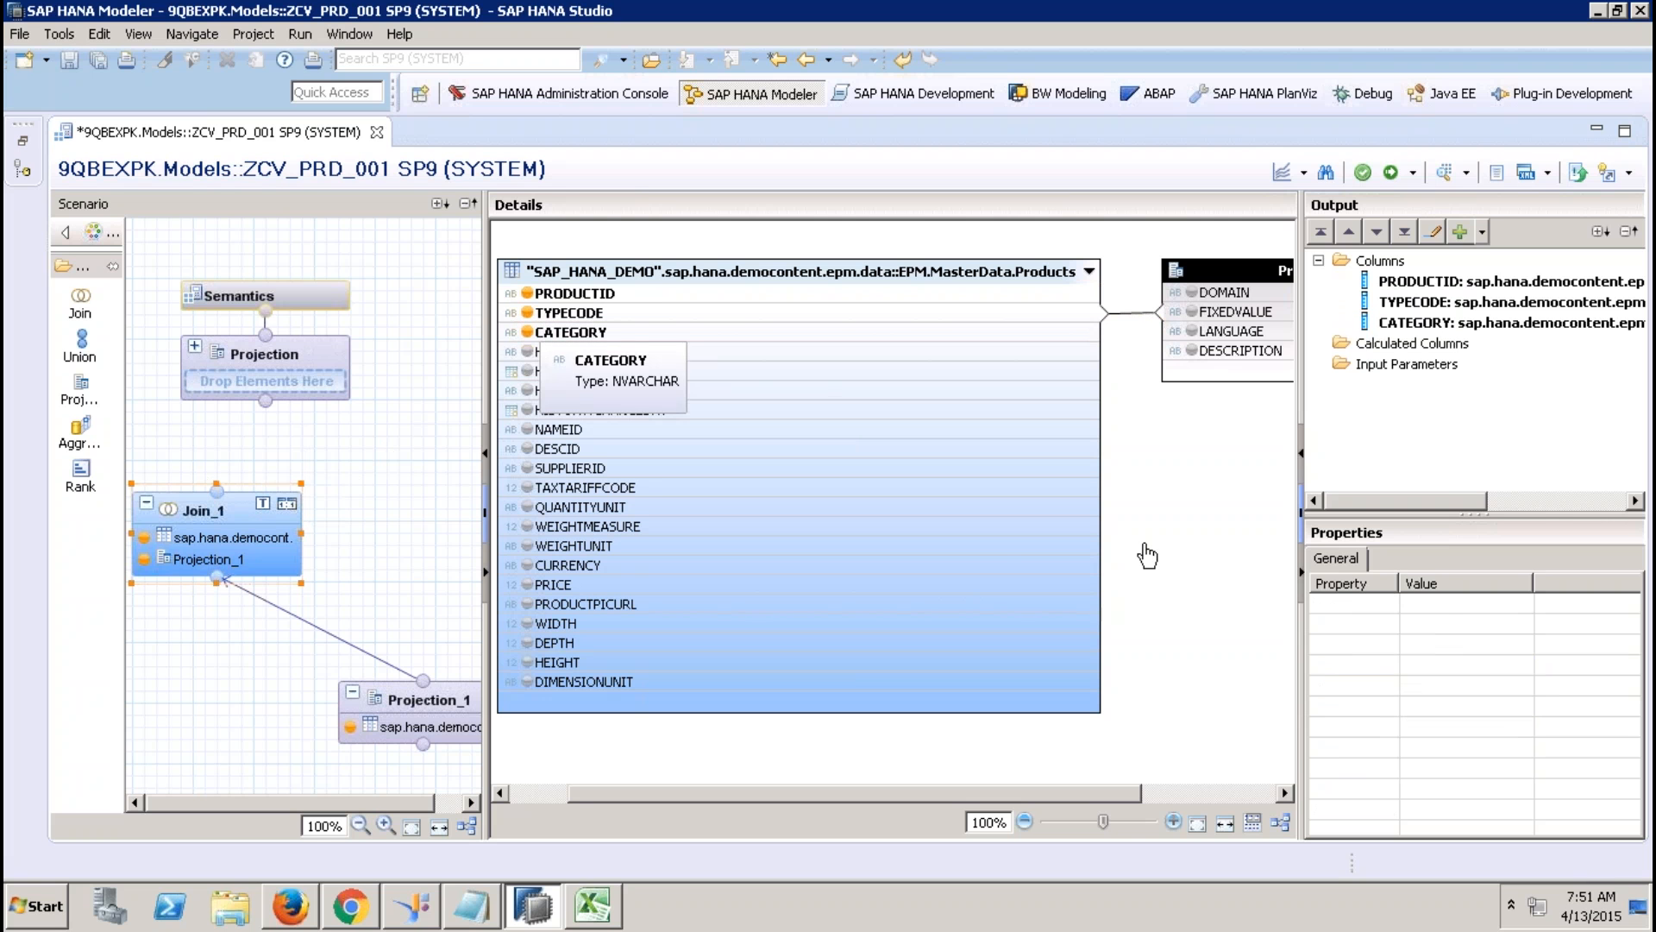
{"action": "left_click", "coordinate": [1191, 350]}
{"action": "left_click", "coordinate": [1458, 345]}
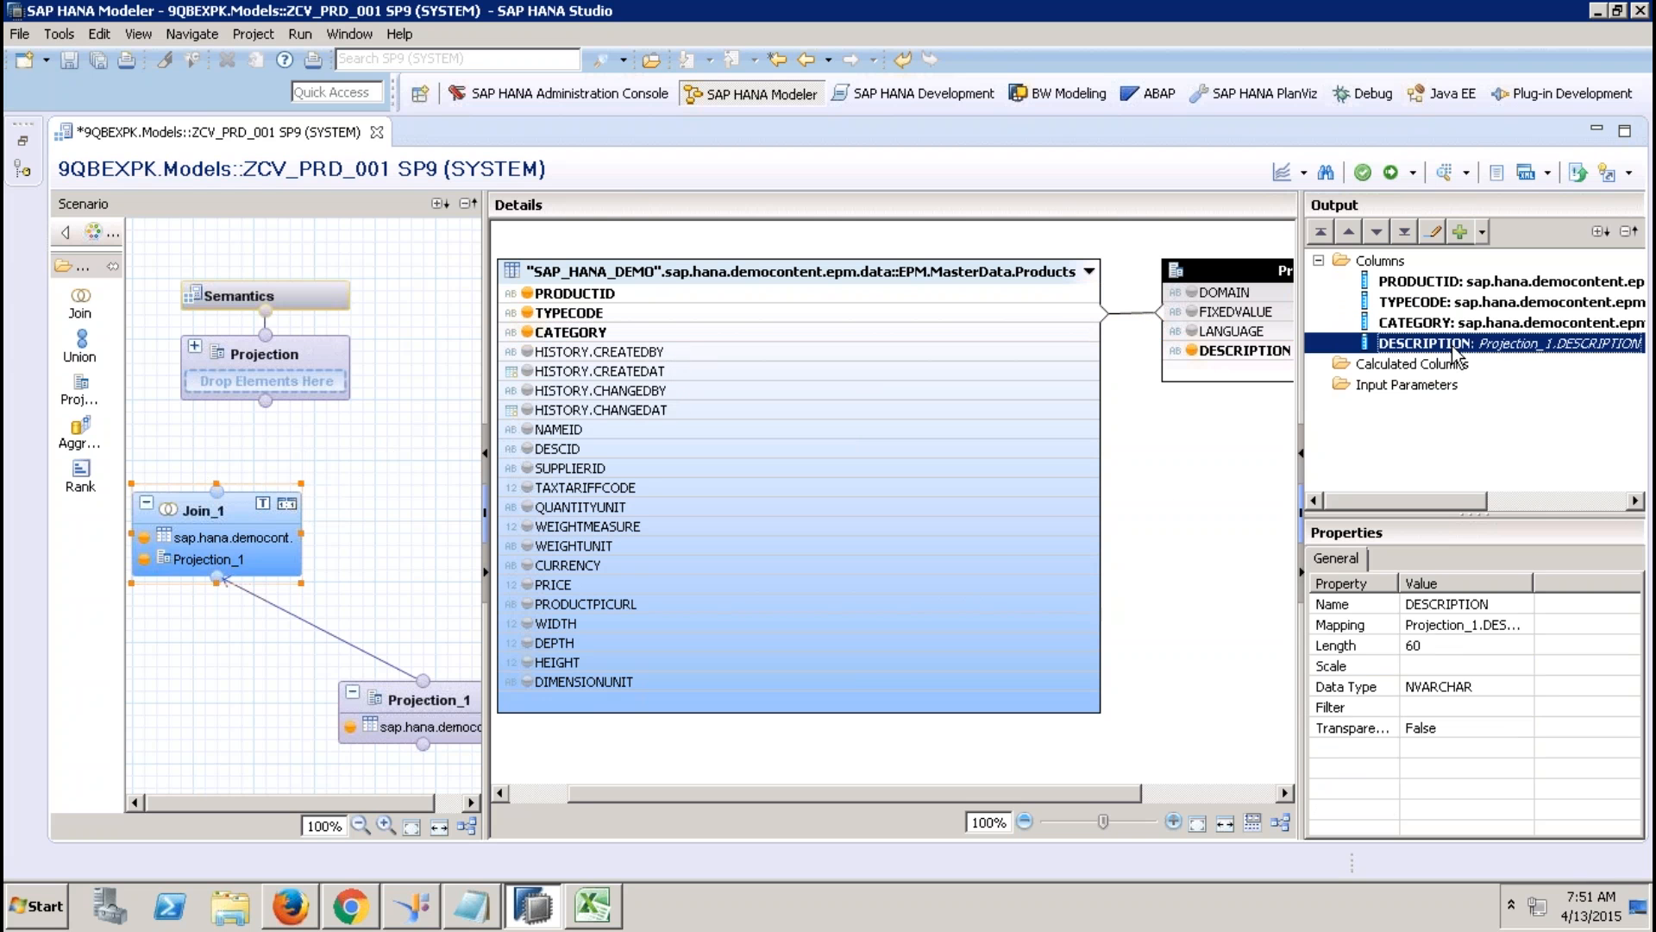
{"action": "left_click", "coordinate": [1475, 604]}
{"action": "type", "text": "ProductType"}
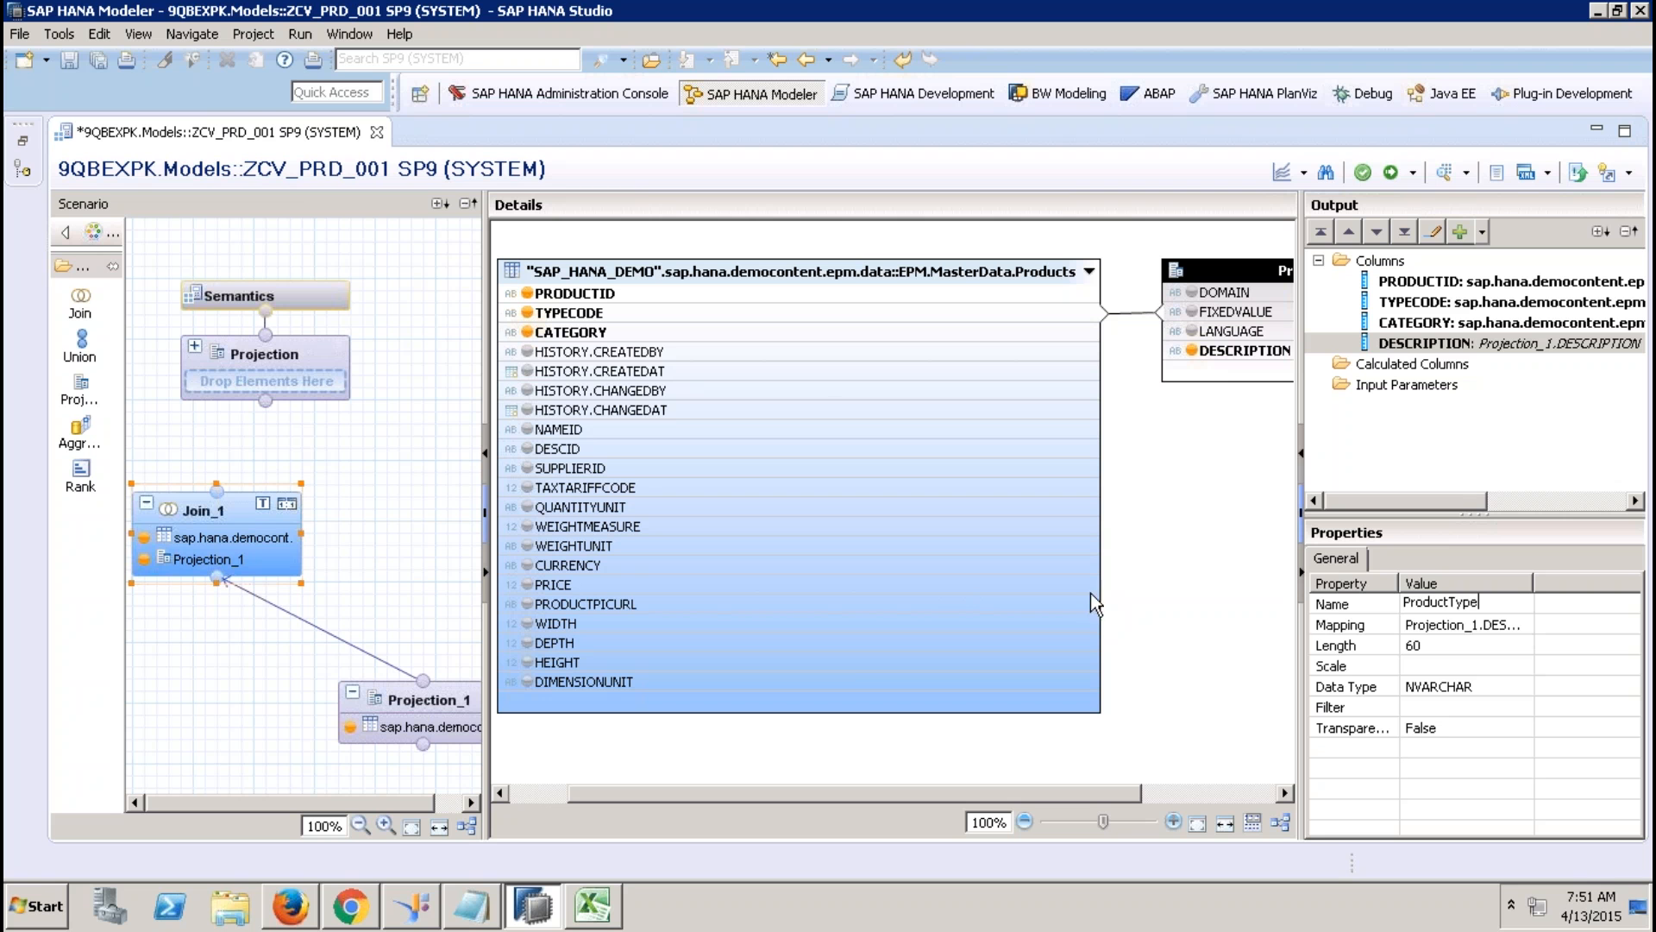
{"action": "left_click", "coordinate": [1152, 578]}
Connect Join_1 into the top Projection node.
{"action": "mouse_move", "coordinate": [250, 510]}
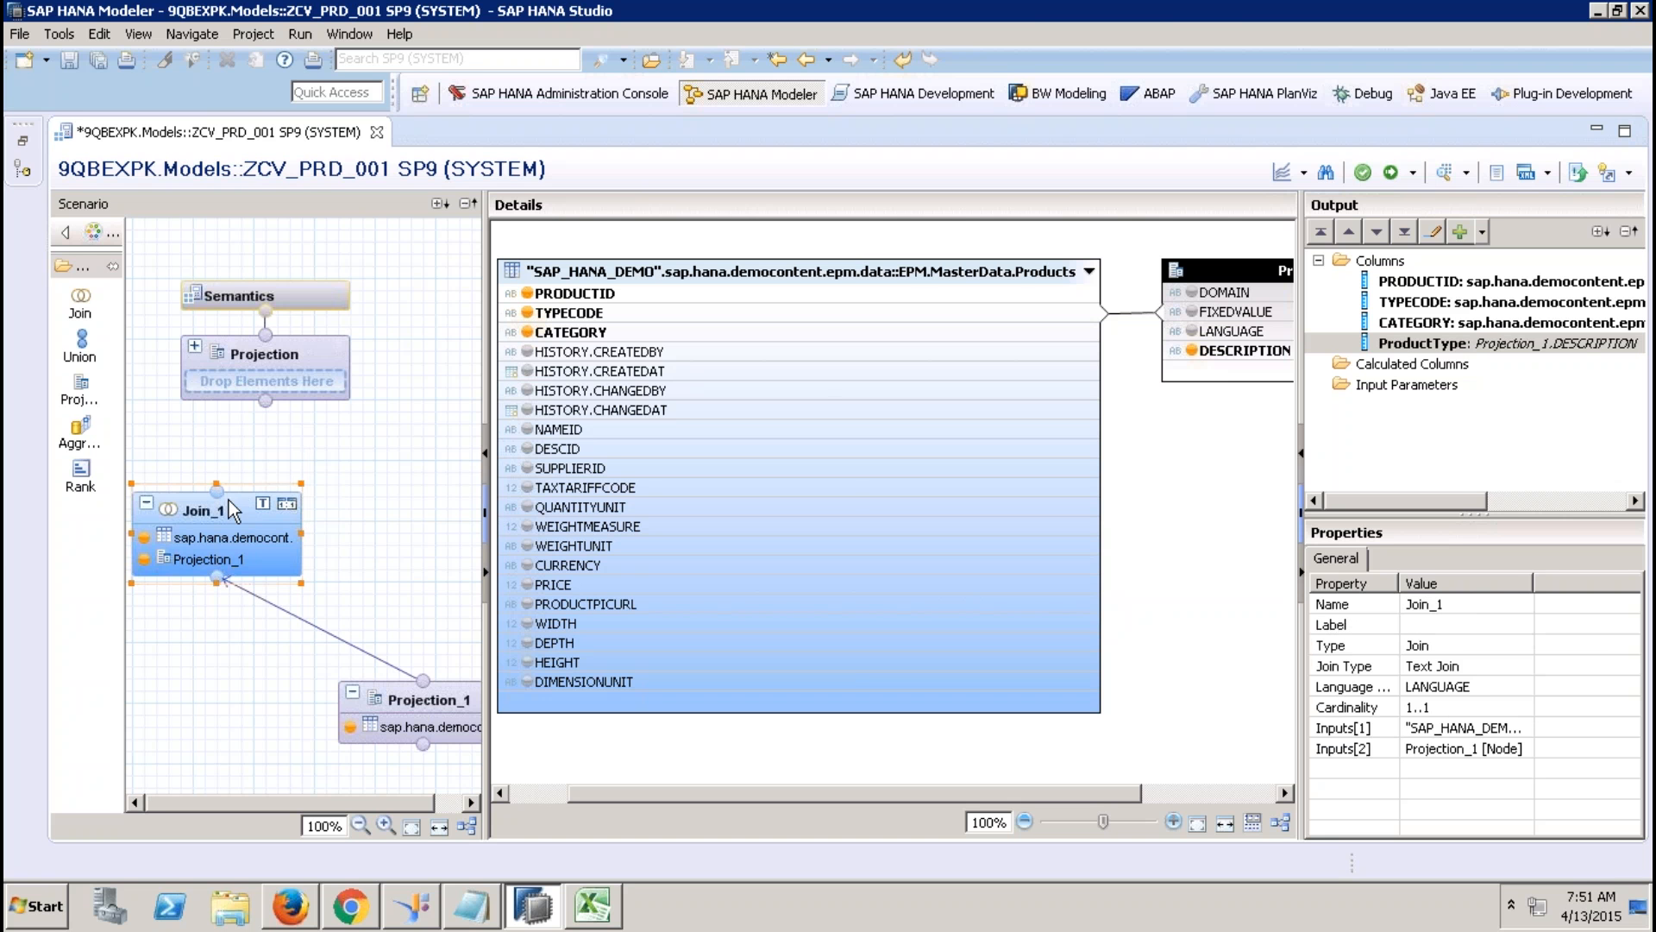
{"action": "left_click_drag", "start_coordinate": [324, 501], "coordinate": [276, 447]}
{"action": "mouse_move", "coordinate": [222, 503]}
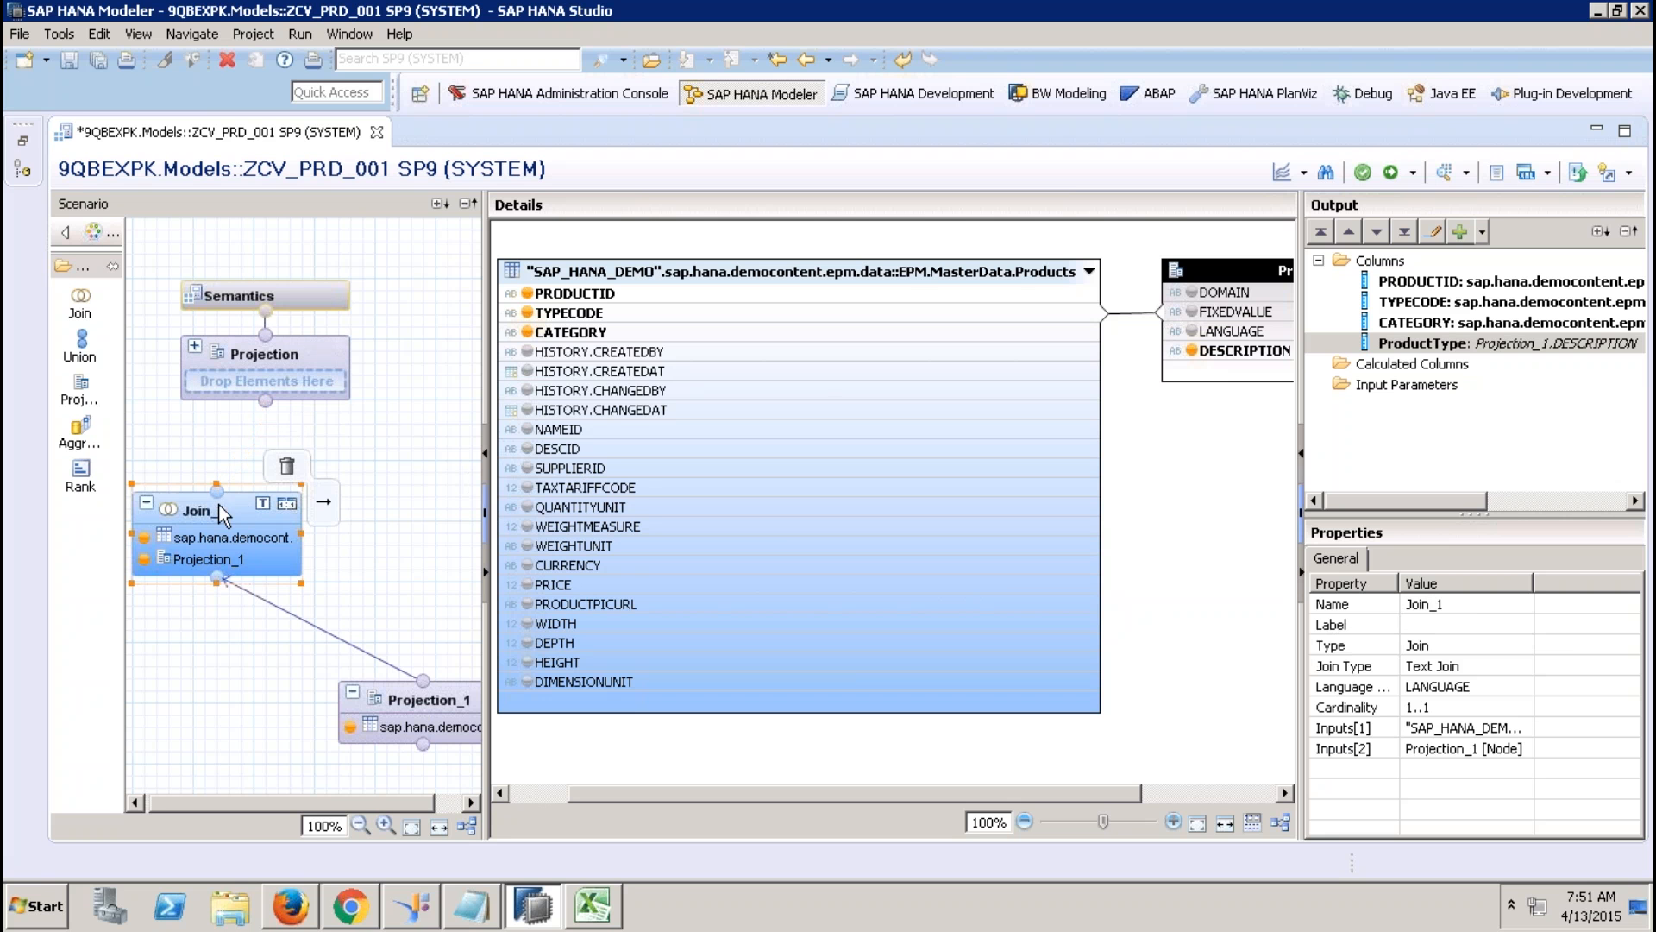
{"action": "left_click_drag", "start_coordinate": [221, 503], "coordinate": [288, 363]}
{"action": "left_click", "coordinate": [290, 350]}
Add all four Join_1 columns to the Projection output.
{"action": "left_click", "coordinate": [660, 294]}
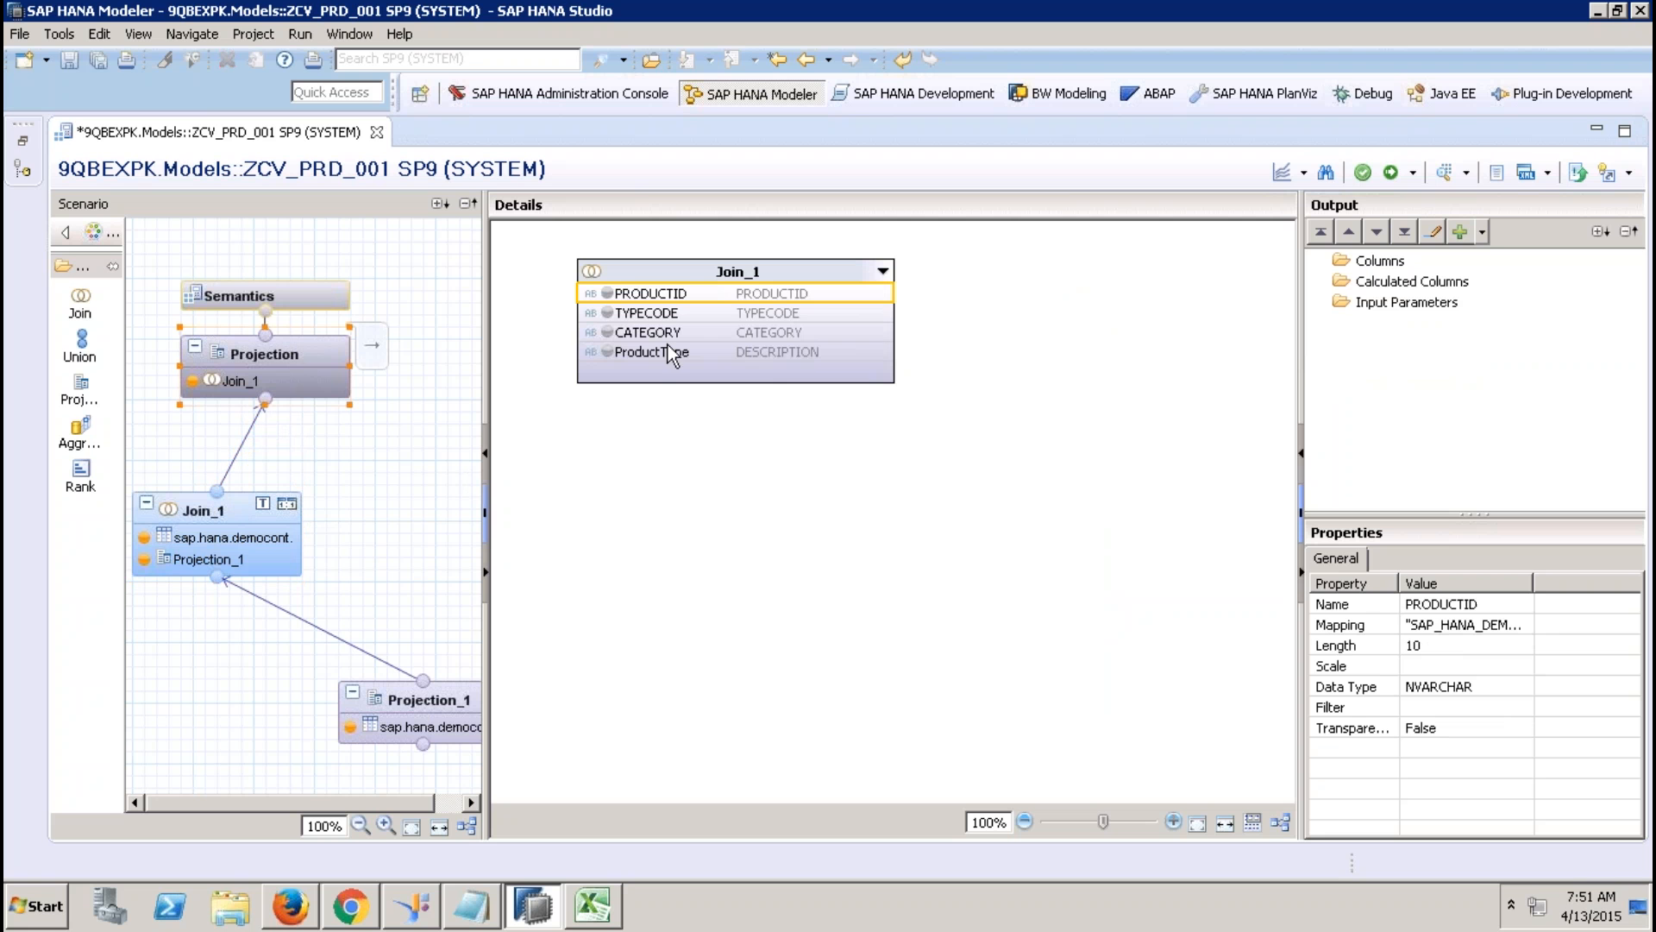
{"action": "left_click", "coordinate": [669, 347], "text": "shift"}
{"action": "right_click", "coordinate": [672, 353]}
{"action": "left_click", "coordinate": [747, 354]}
Mark PRODUCTID as a key column in Semantics and review the hierarchies.
{"action": "left_click", "coordinate": [323, 297]}
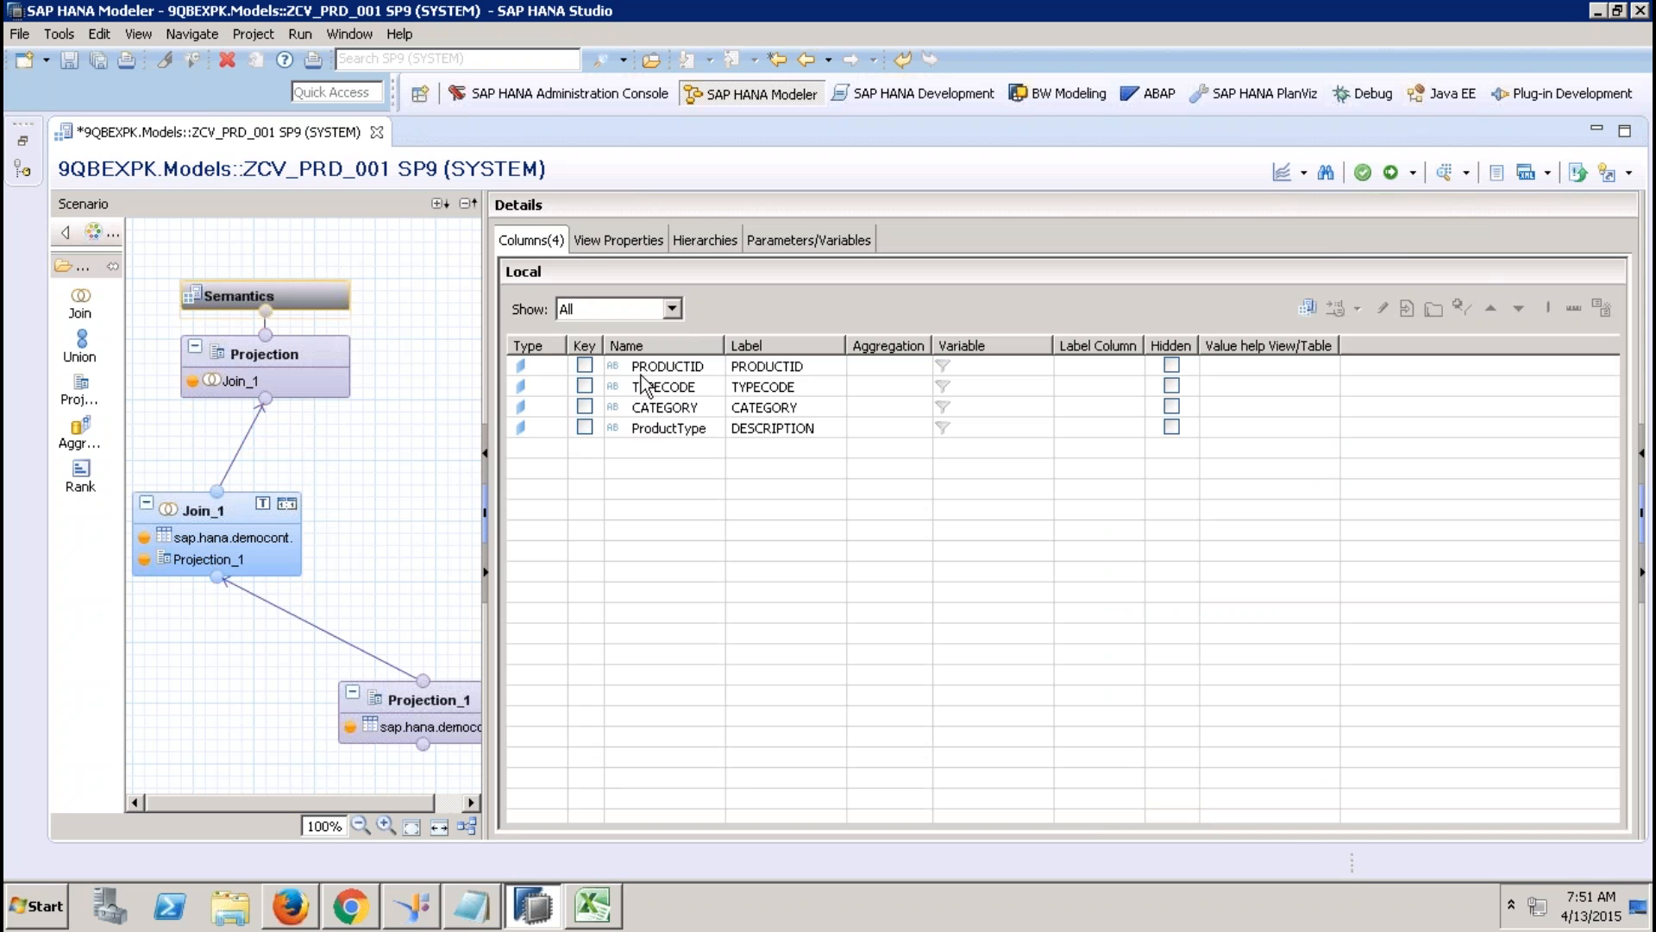
{"action": "left_click", "coordinate": [586, 365]}
{"action": "left_click", "coordinate": [596, 242]}
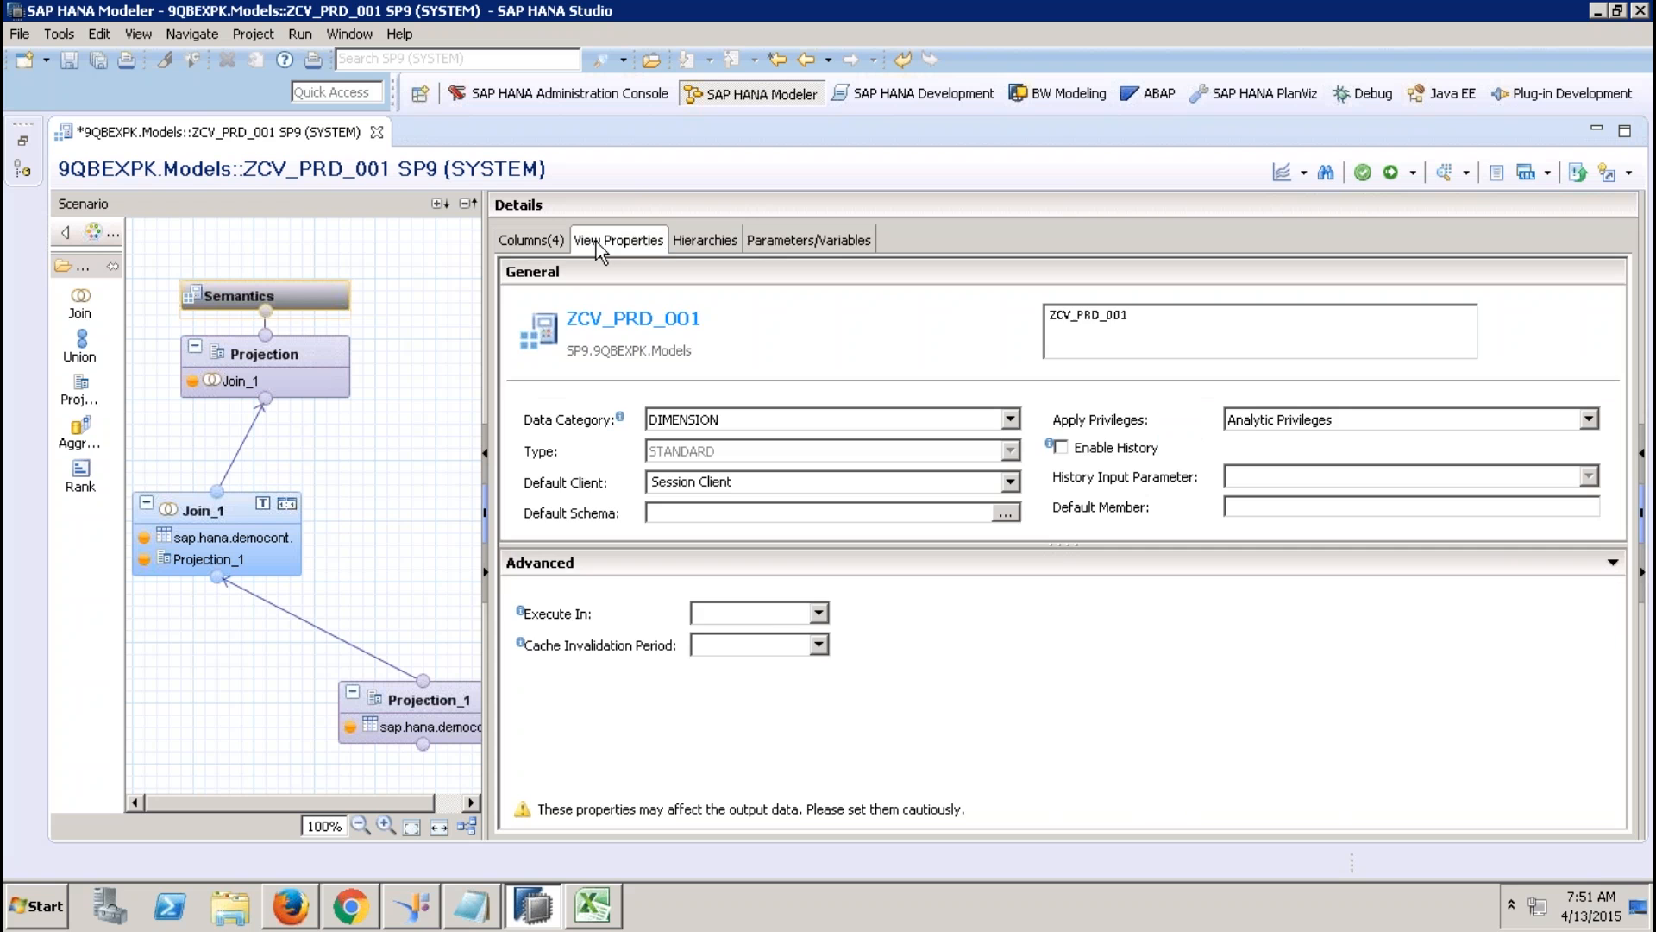
{"action": "left_click", "coordinate": [678, 241]}
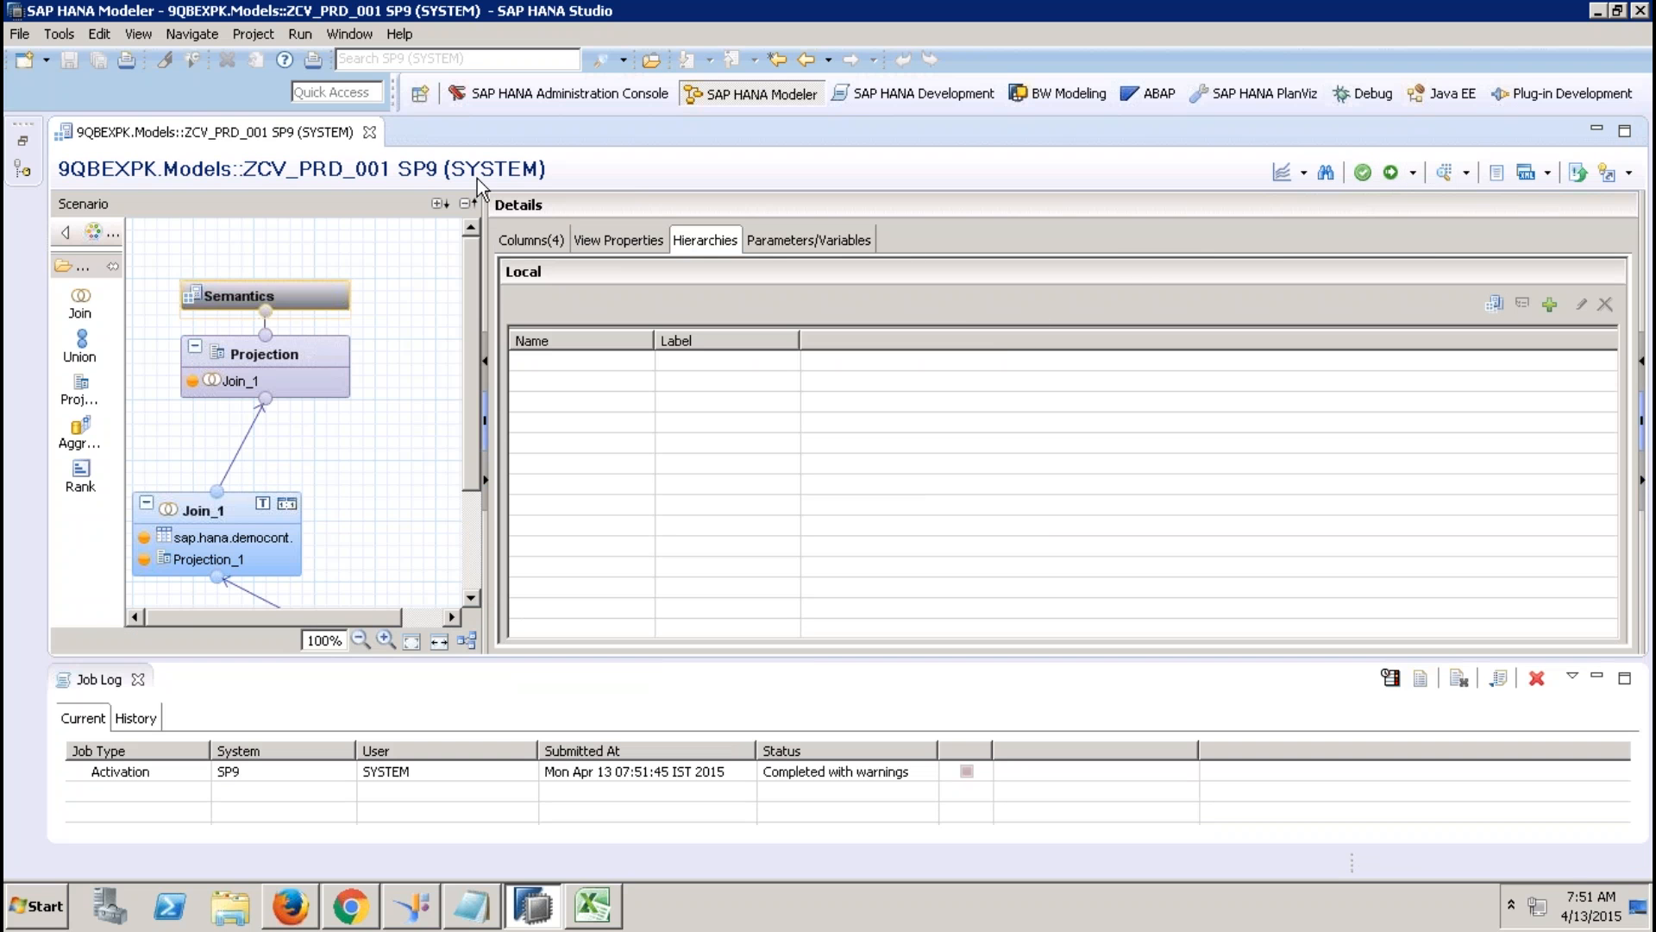
Close the ZCV_PRD_001 editor and job log, then select the Calculation Views folder.
{"action": "left_click", "coordinate": [370, 132]}
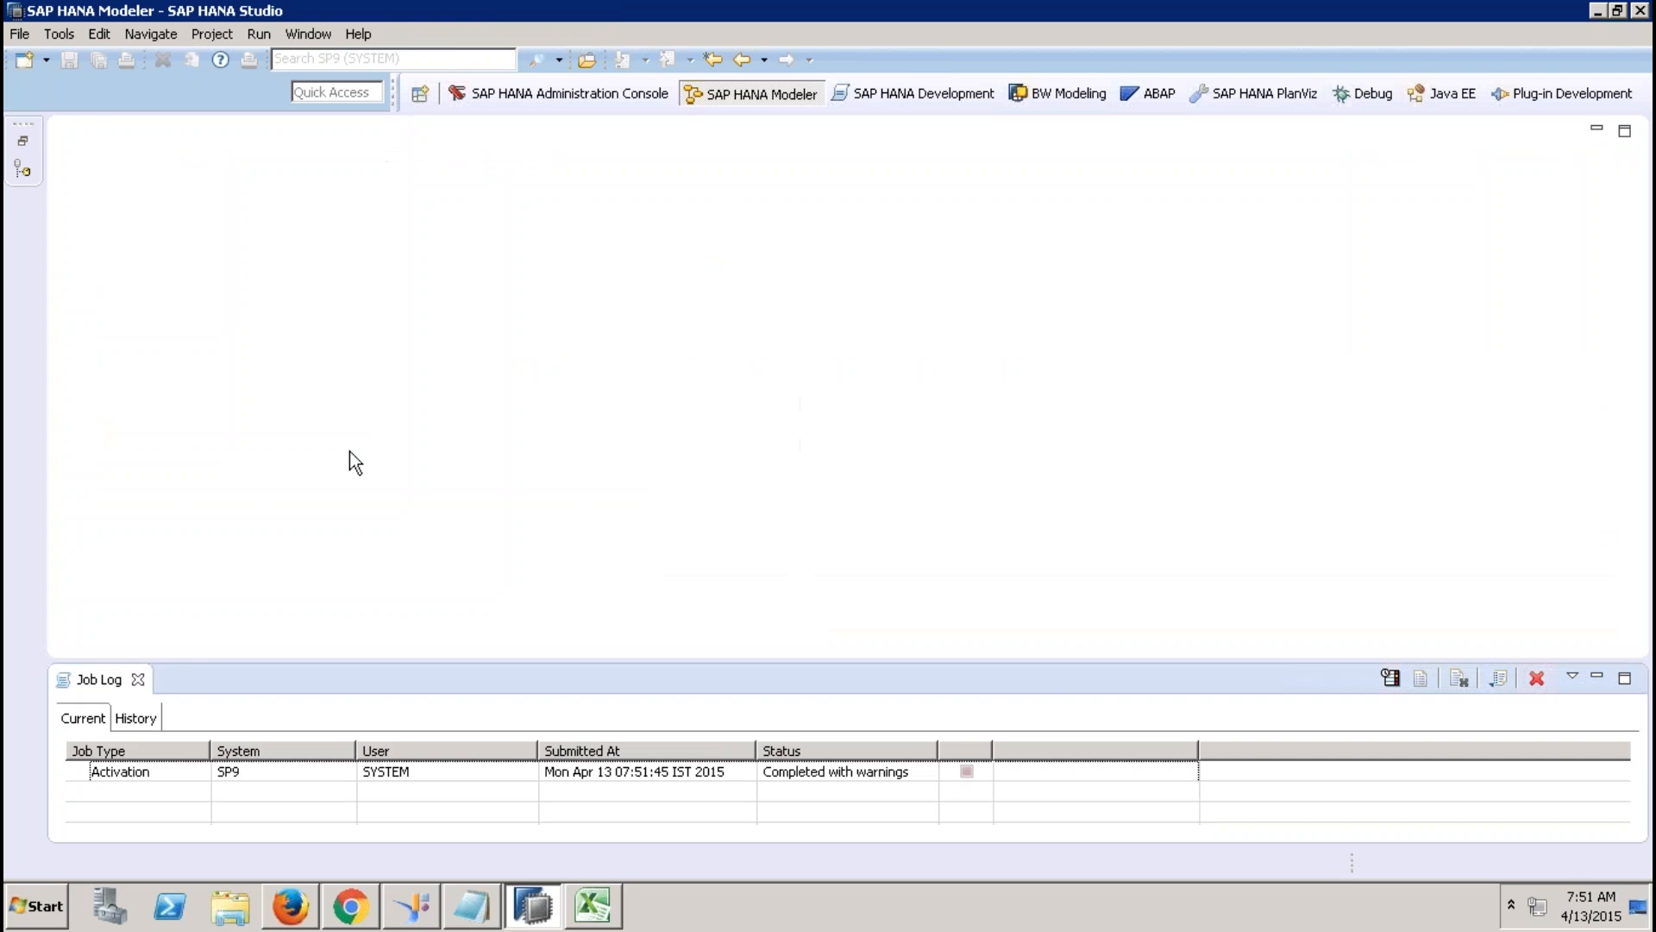
{"action": "left_click", "coordinate": [138, 679]}
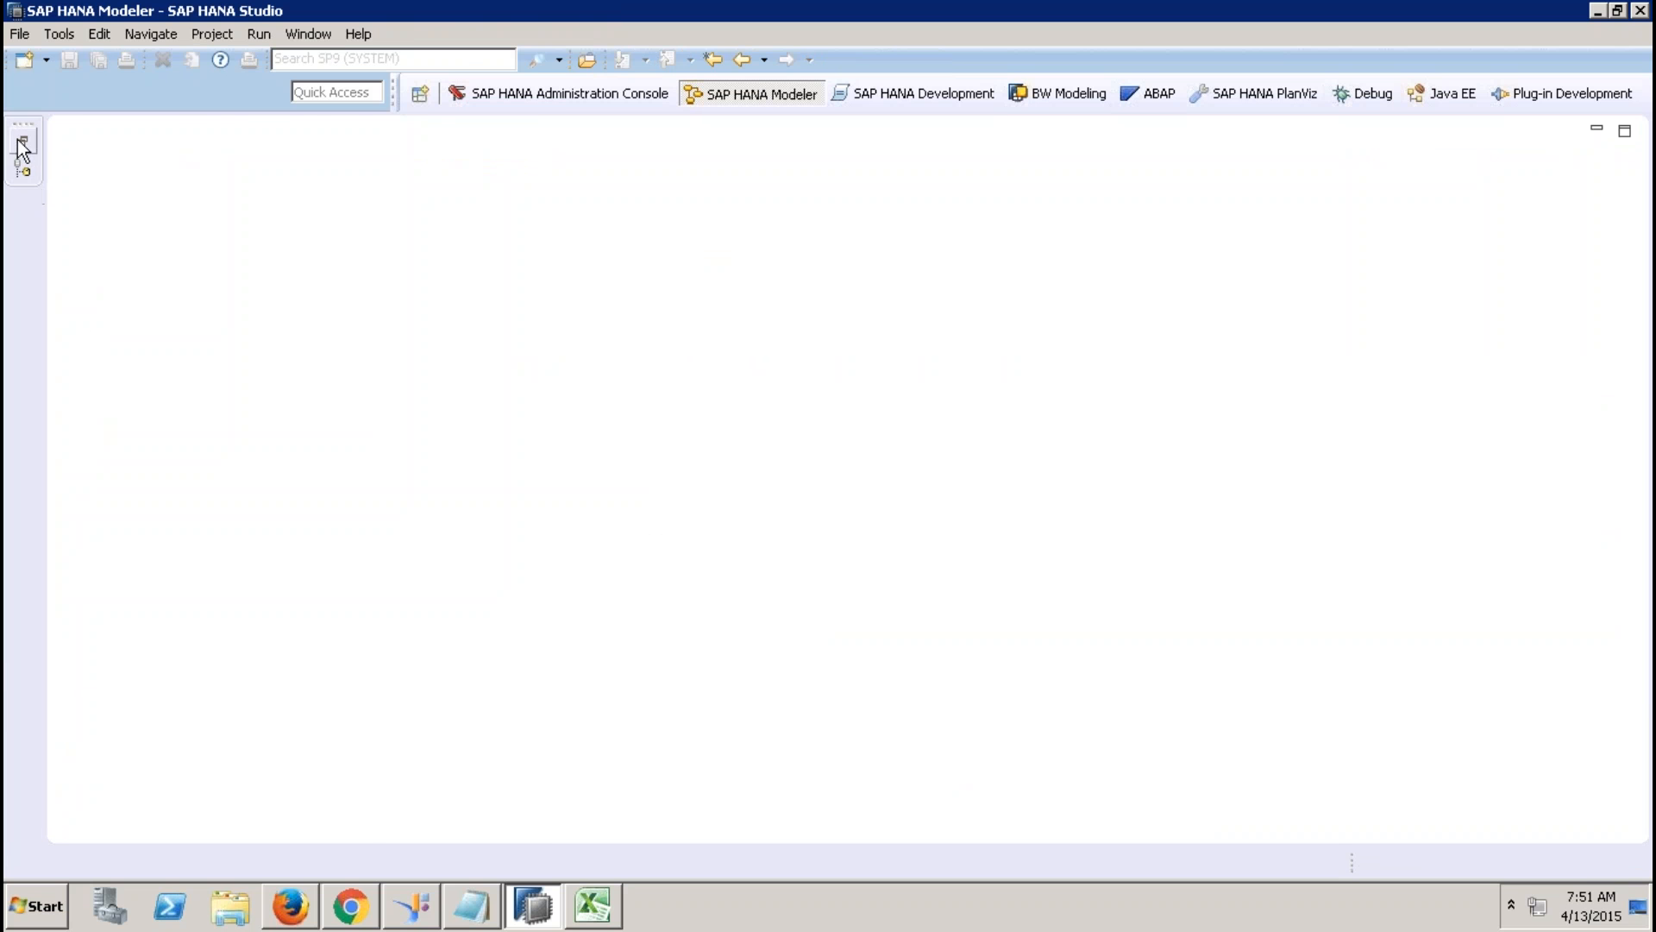
{"action": "left_click", "coordinate": [23, 147]}
{"action": "left_click", "coordinate": [231, 410]}
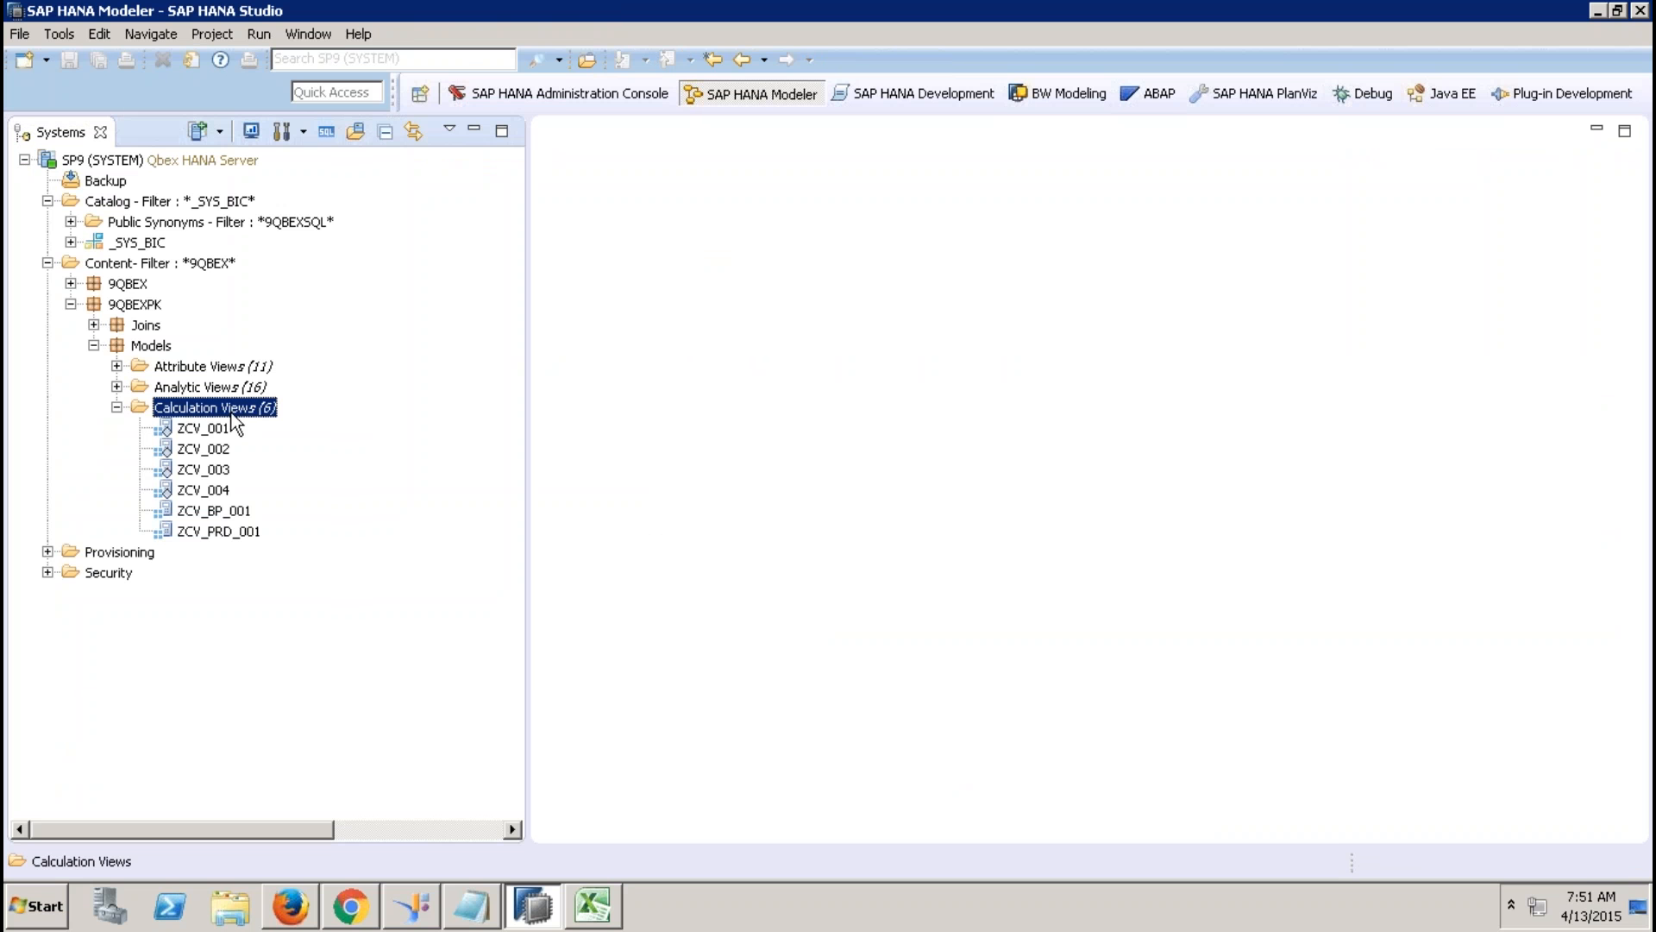
Create calculation view ZCV_SLS_STS_001 with a blank data category.
{"action": "right_click", "coordinate": [231, 417]}
{"action": "left_click", "coordinate": [316, 459]}
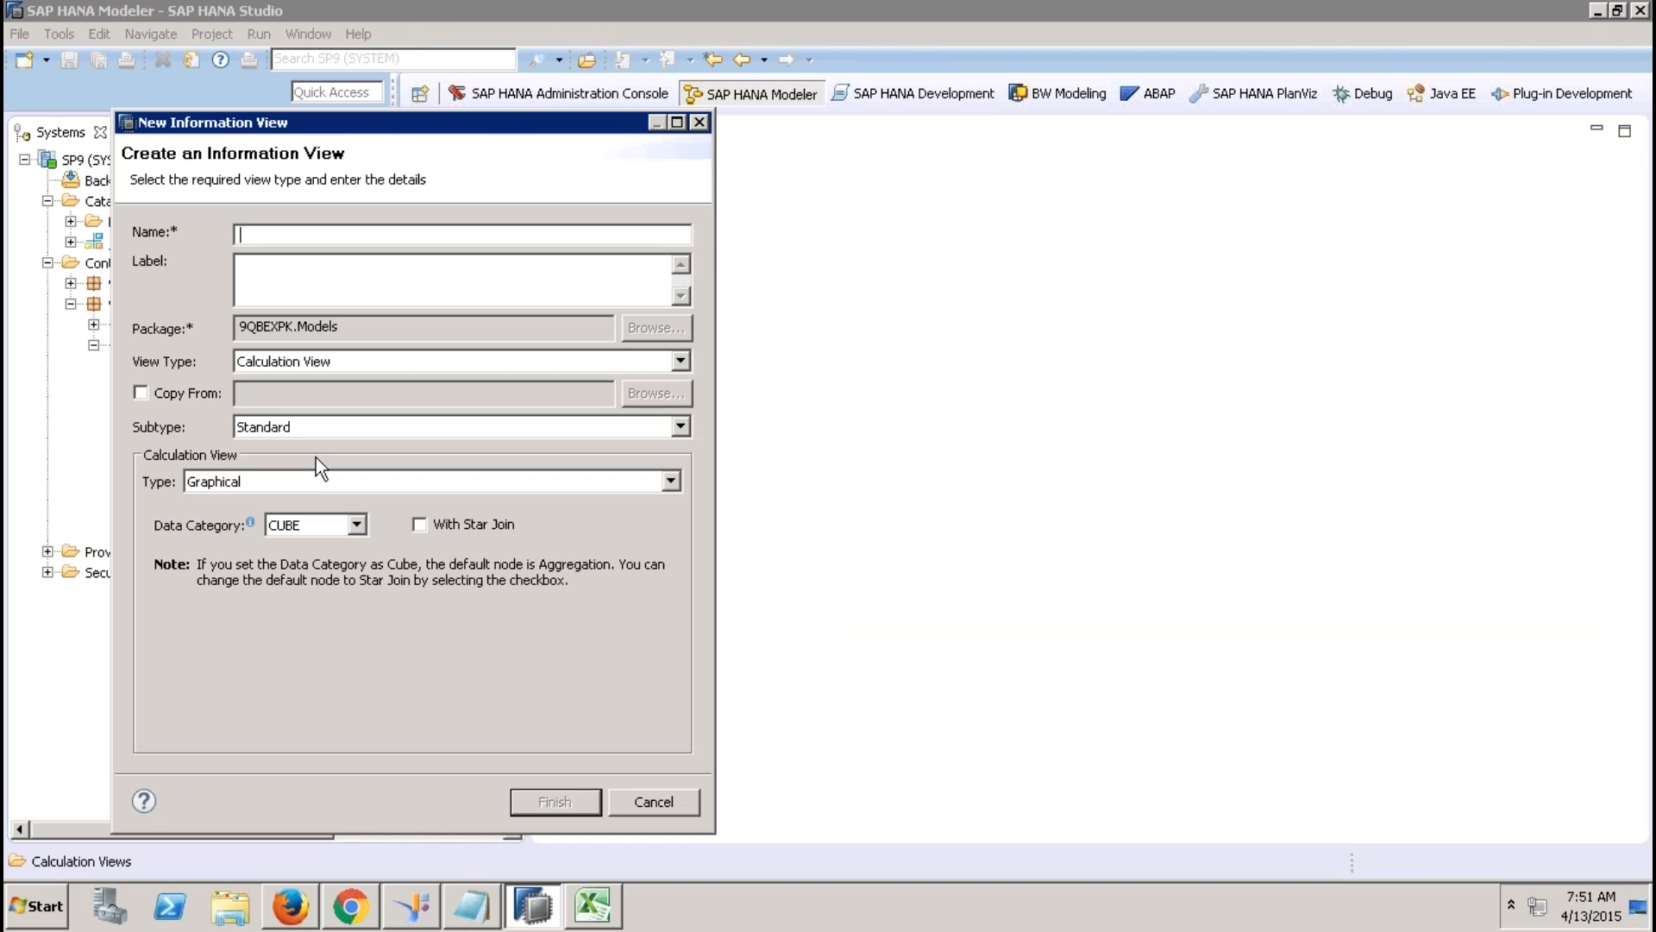
{"action": "type", "text": "ZCV"}
{"action": "left_click", "coordinate": [364, 303]}
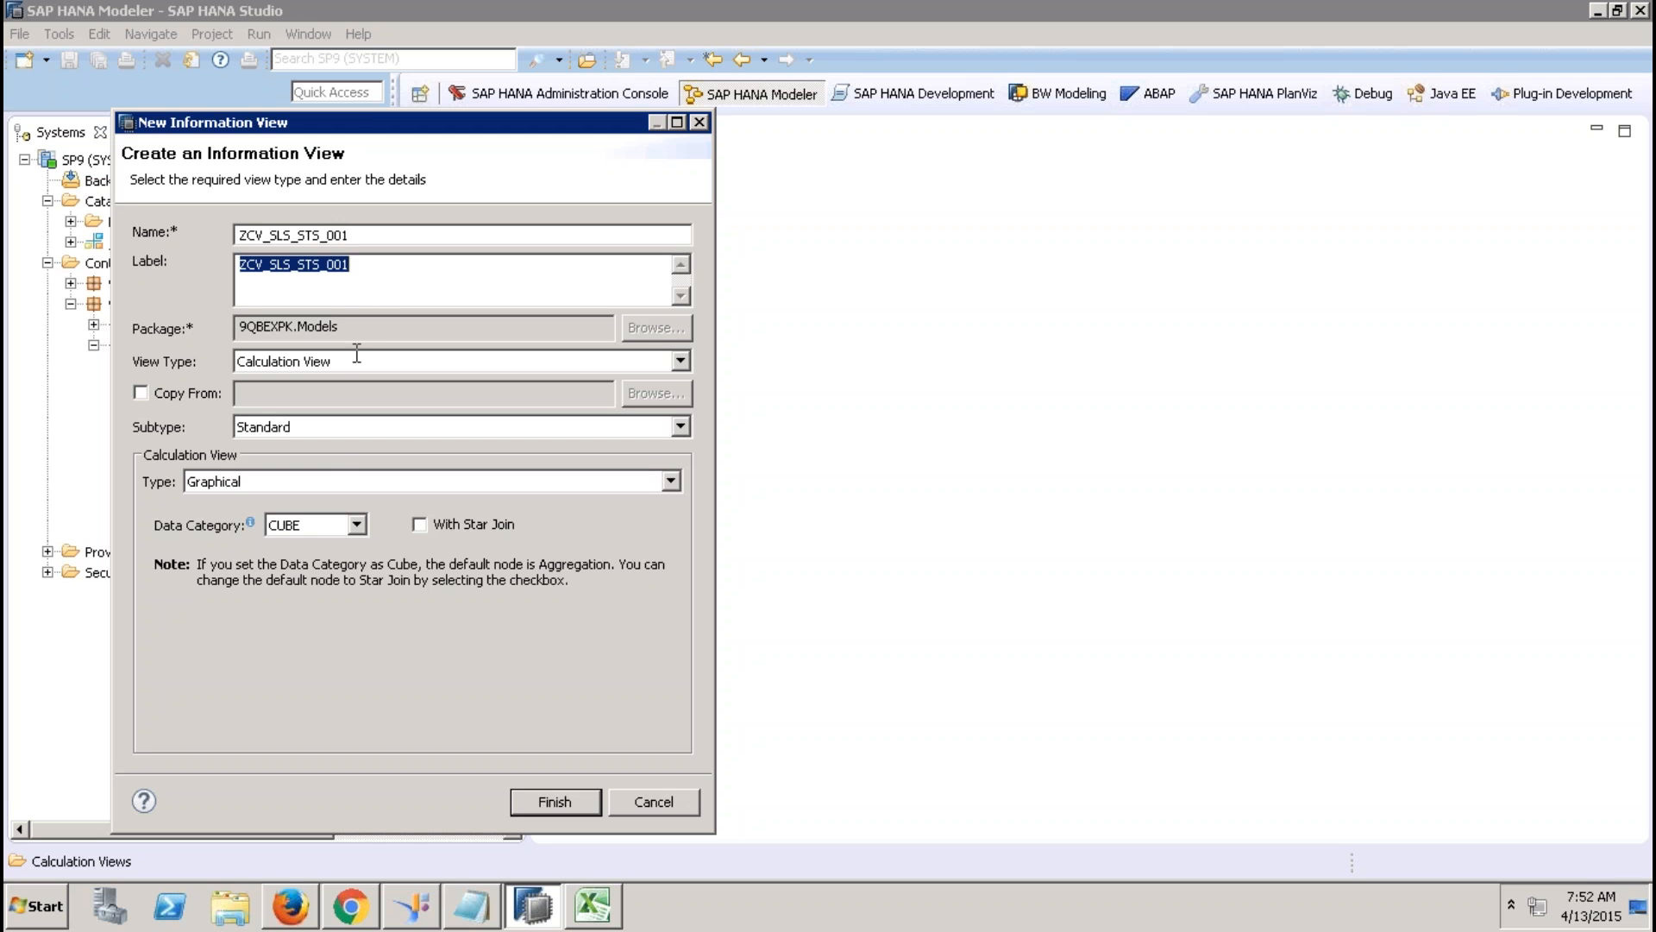
{"action": "left_click", "coordinate": [321, 525]}
{"action": "left_click", "coordinate": [299, 565]}
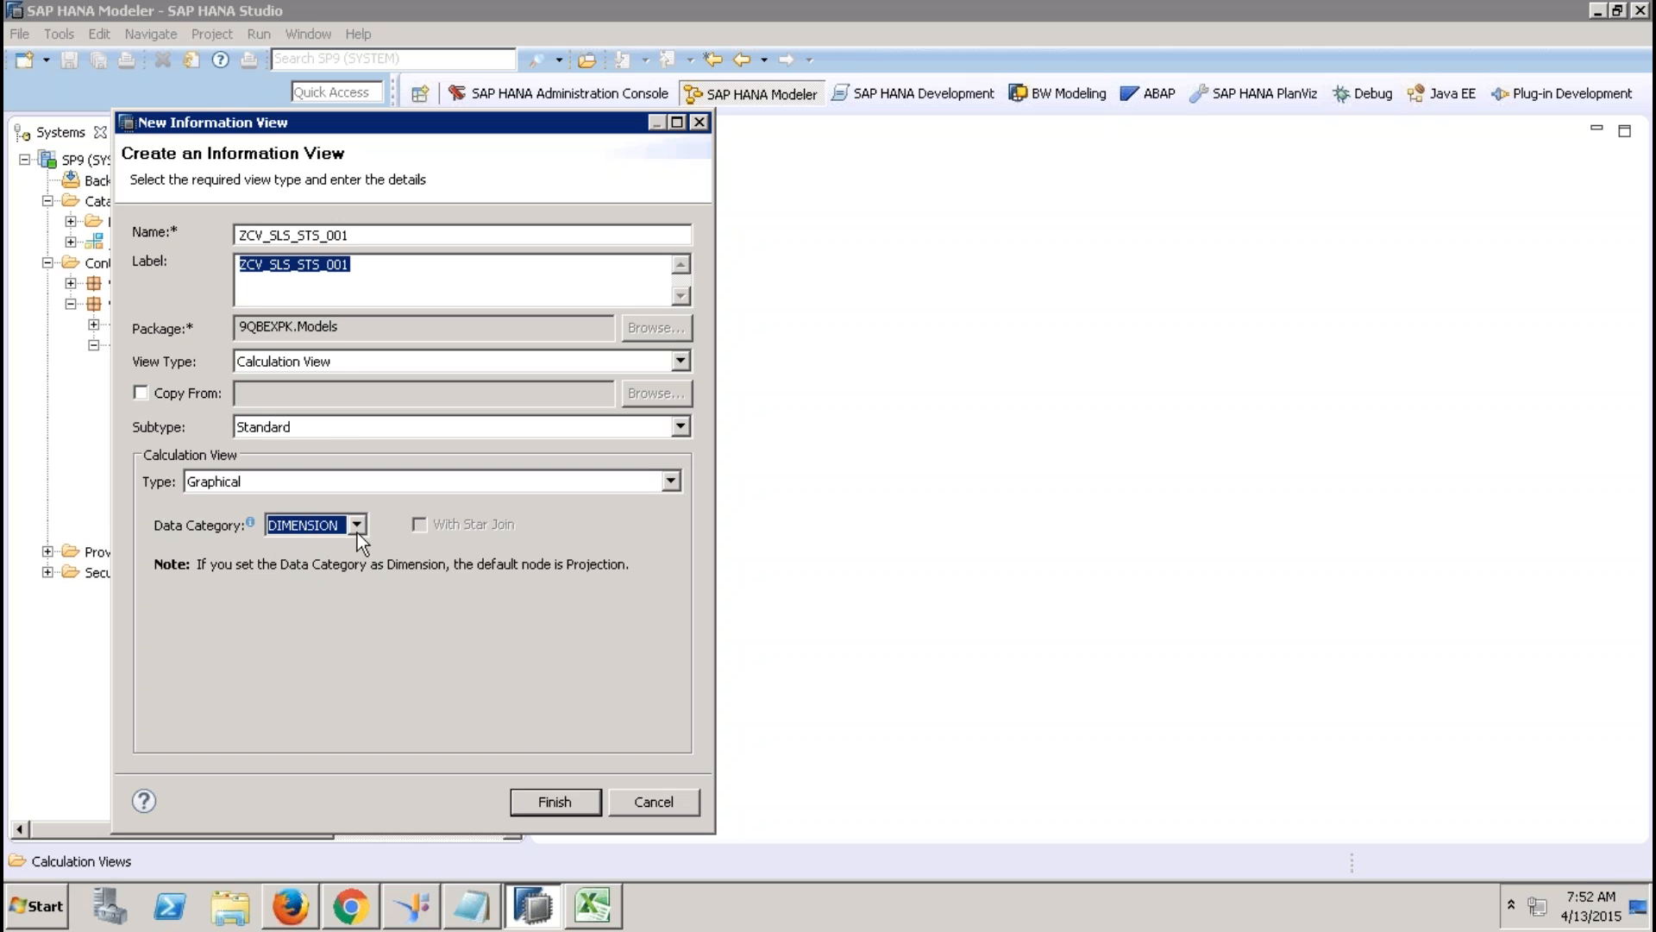
{"action": "left_click", "coordinate": [355, 526]}
{"action": "left_click", "coordinate": [298, 544]}
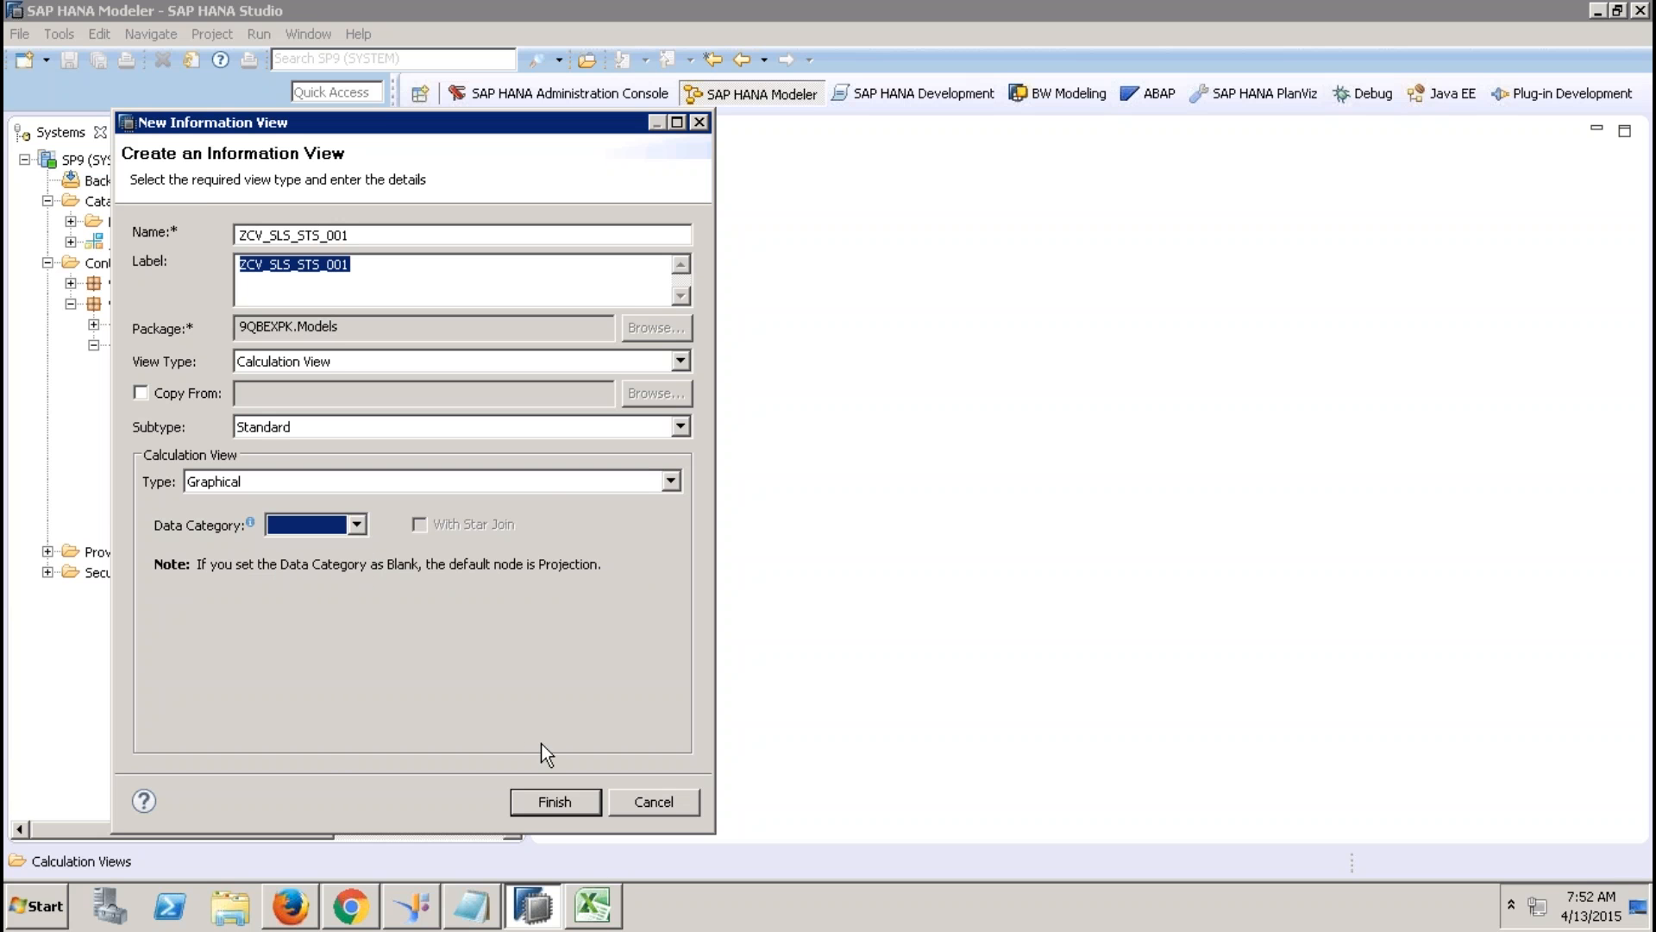
{"action": "left_click", "coordinate": [553, 802]}
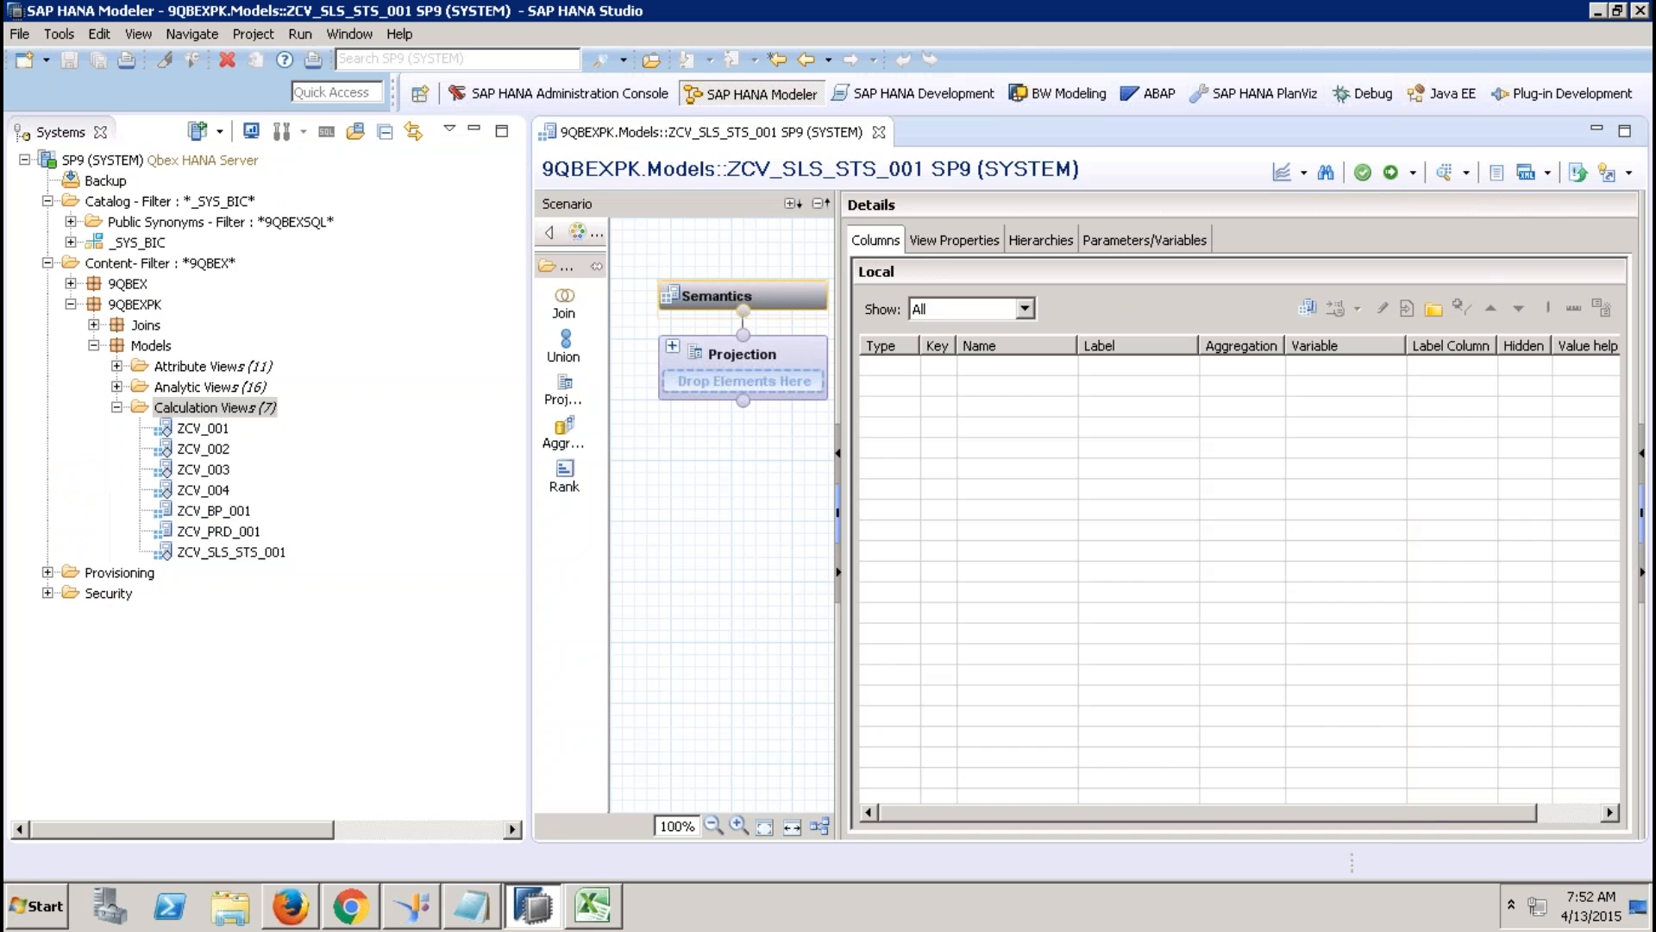
{"action": "left_click", "coordinate": [477, 129]}
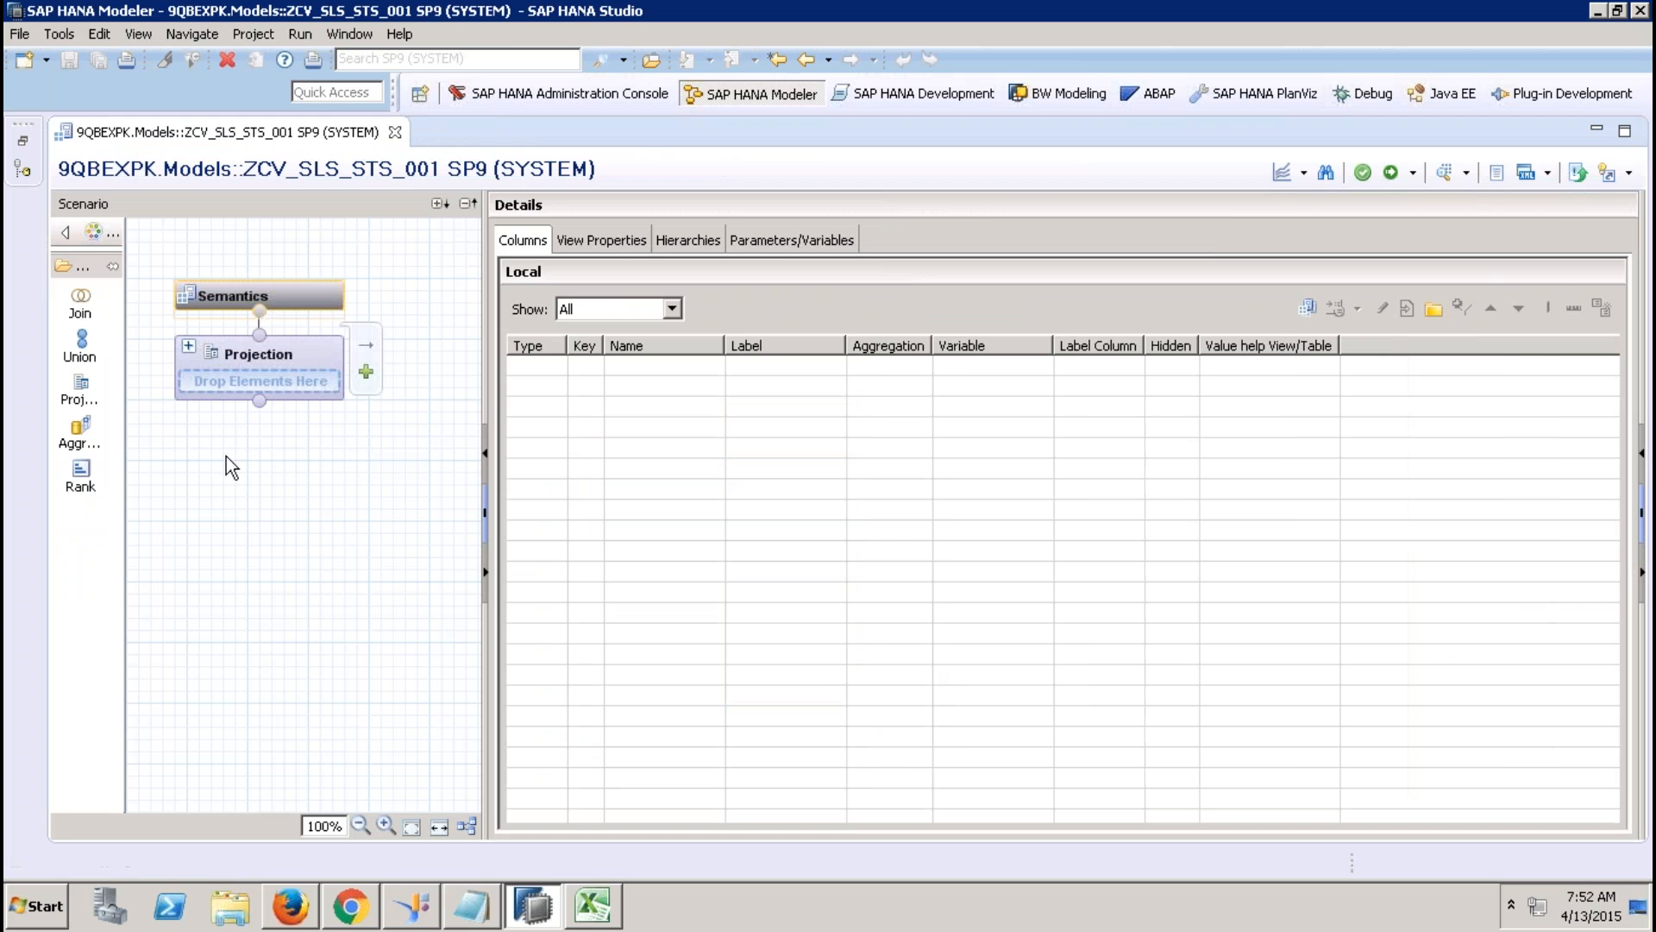
Add a Projection_1 node reading EPM.Sales.Header from sap.hana.demo.
{"action": "left_click", "coordinate": [82, 388]}
{"action": "left_click", "coordinate": [226, 590]}
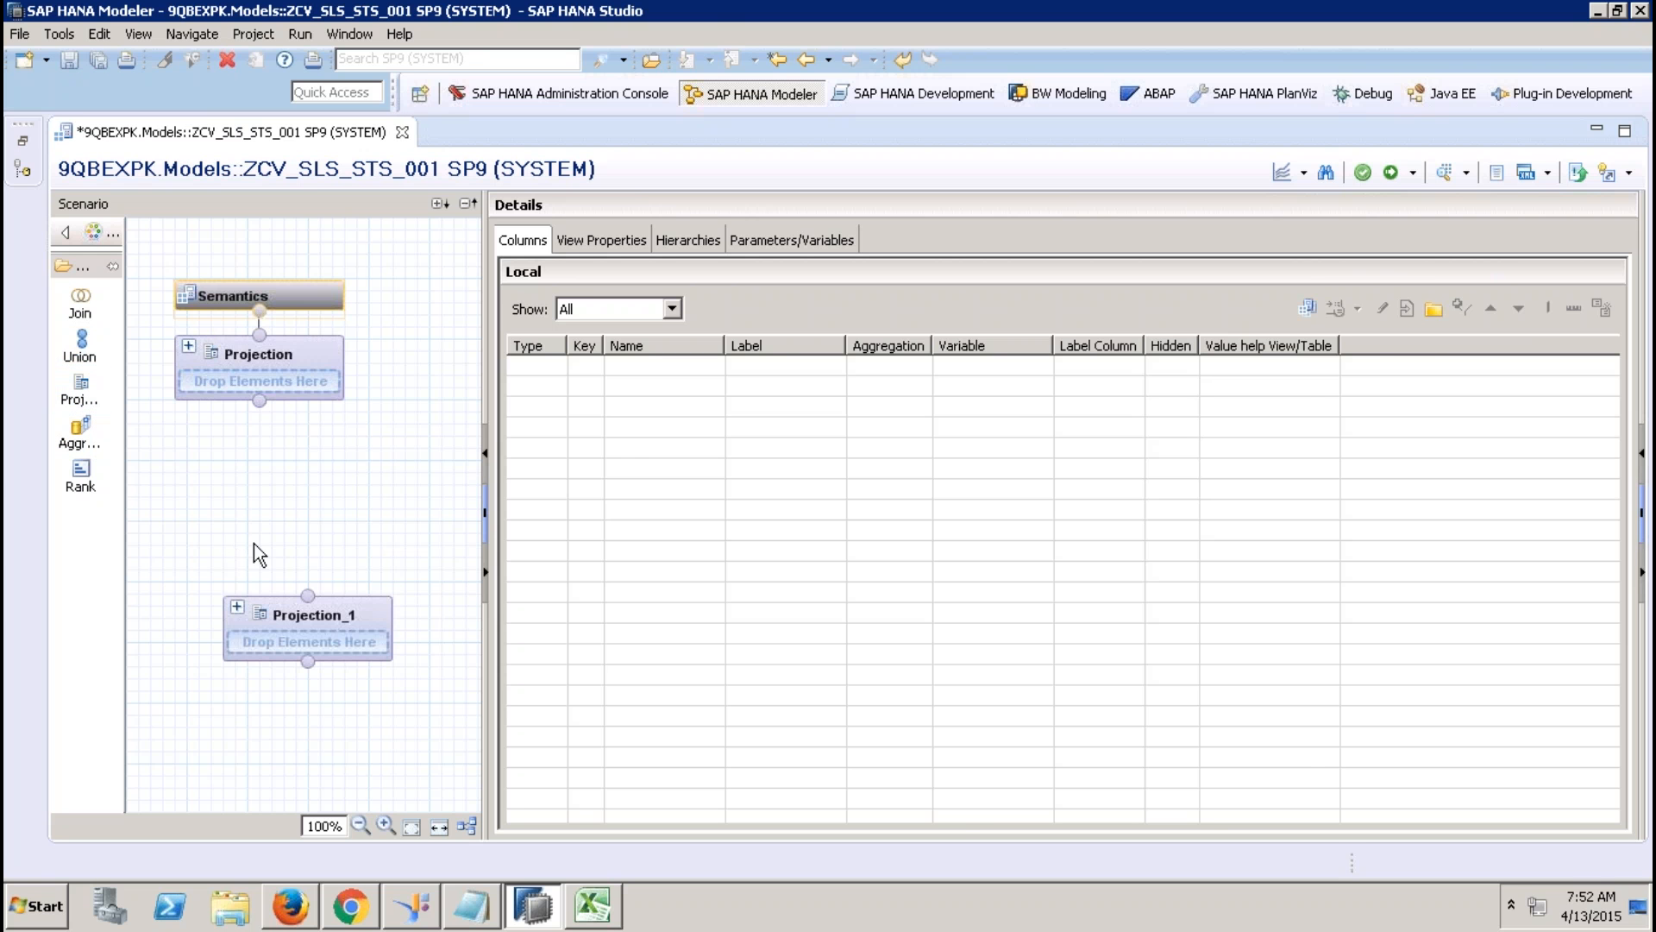
{"action": "right_click", "coordinate": [634, 454]}
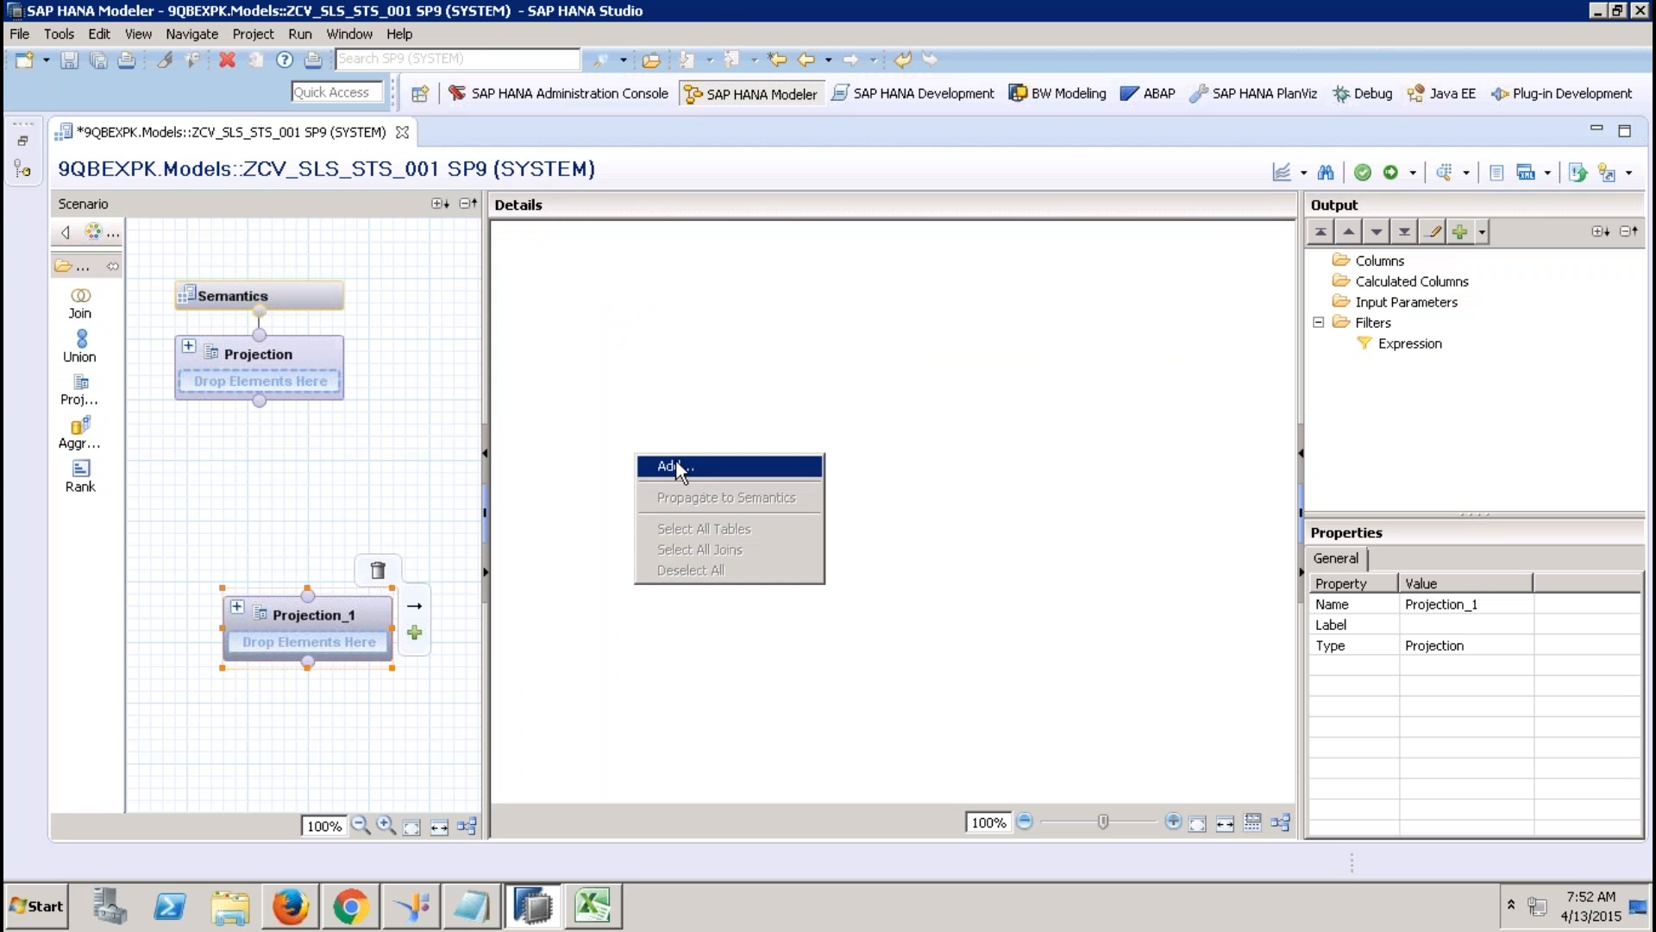
{"action": "left_click", "coordinate": [679, 464]}
{"action": "type", "text": "sap.hana.demo"}
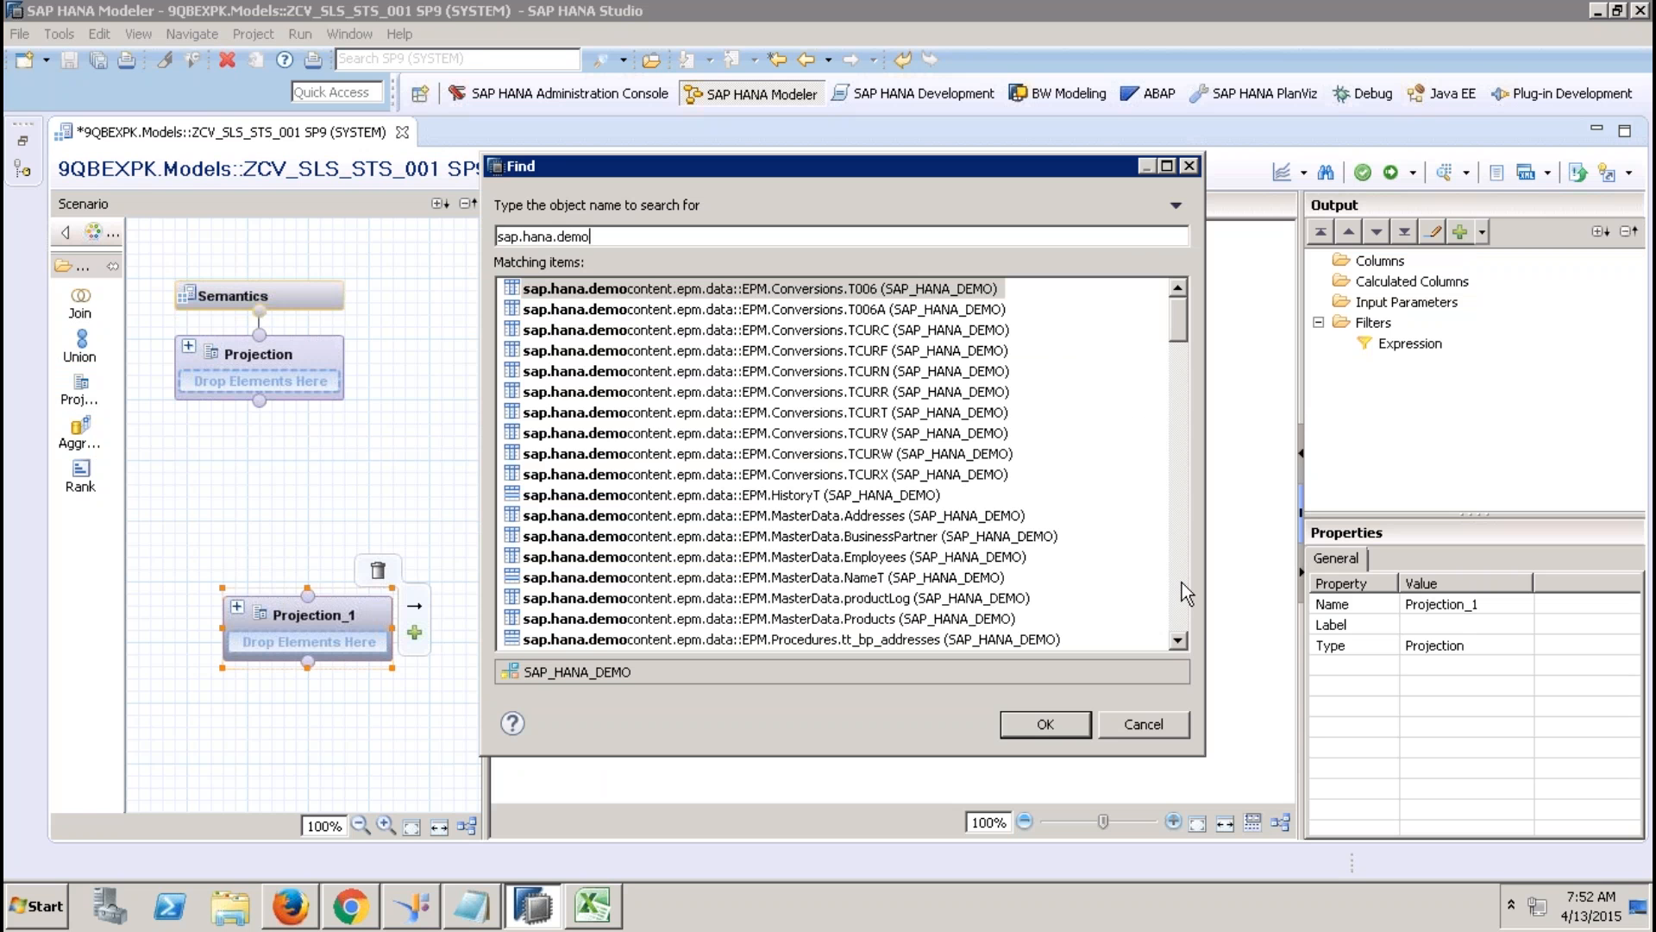
{"action": "left_click", "coordinate": [1180, 581]}
{"action": "double_click", "coordinate": [887, 450]}
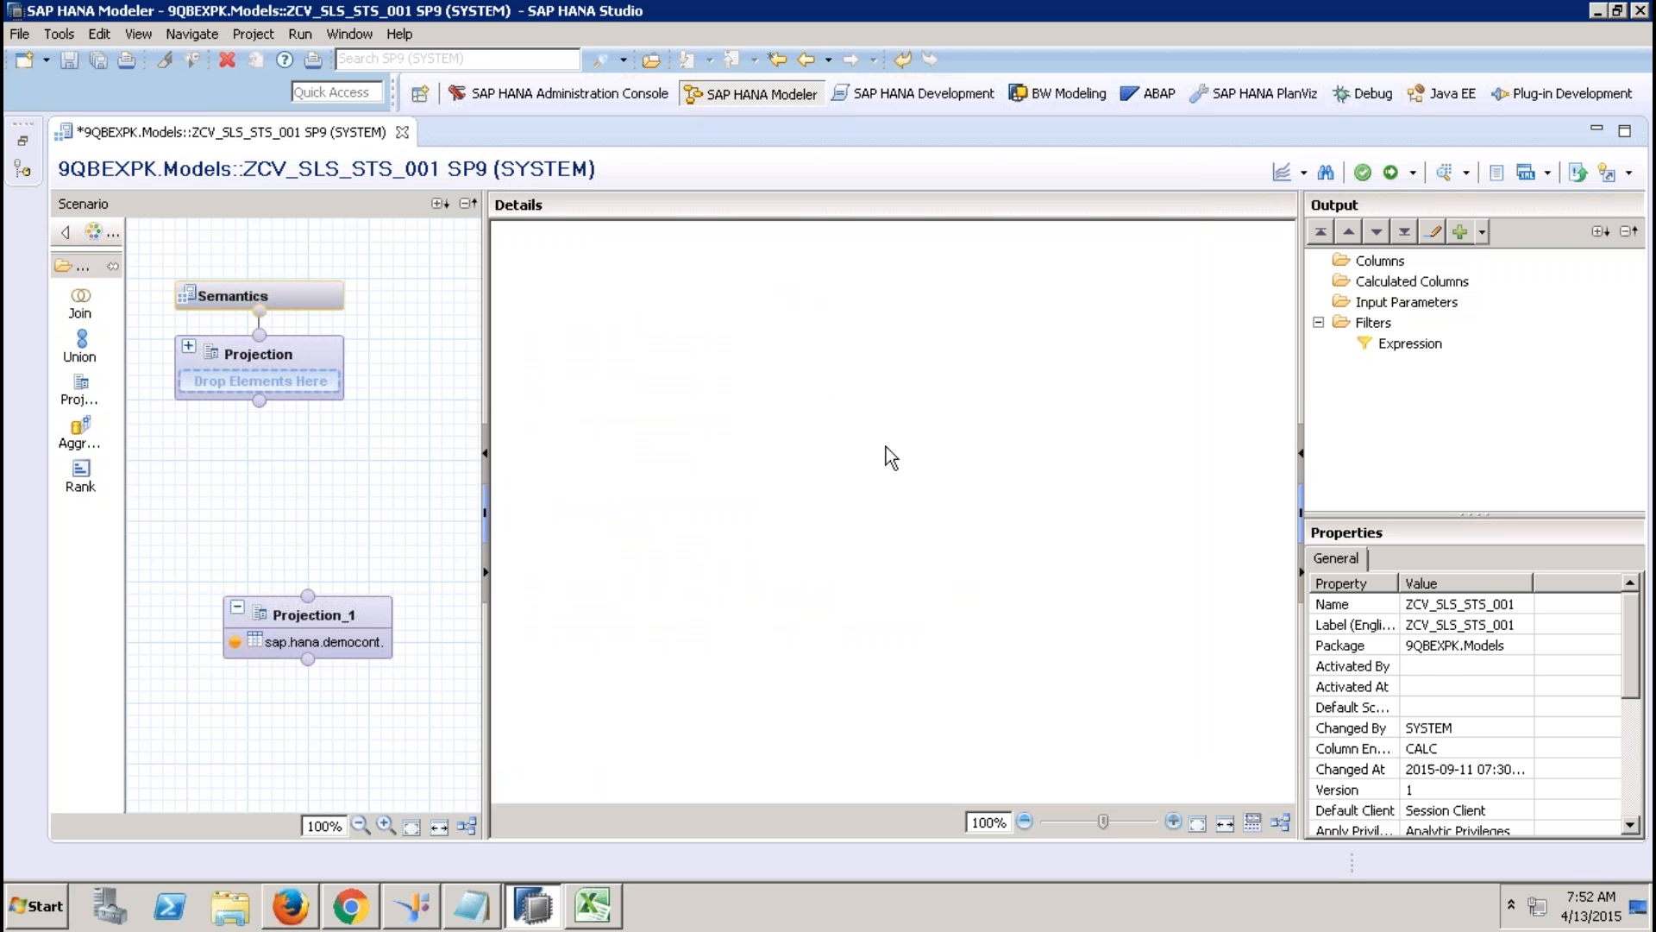
Output SALESORDERID, LIFECYCLESTATUS, BILLINGSTATUS, DELIVERYSTATUS and GROSSAMOUNT from Projection_1.
{"action": "left_click", "coordinate": [607, 294]}
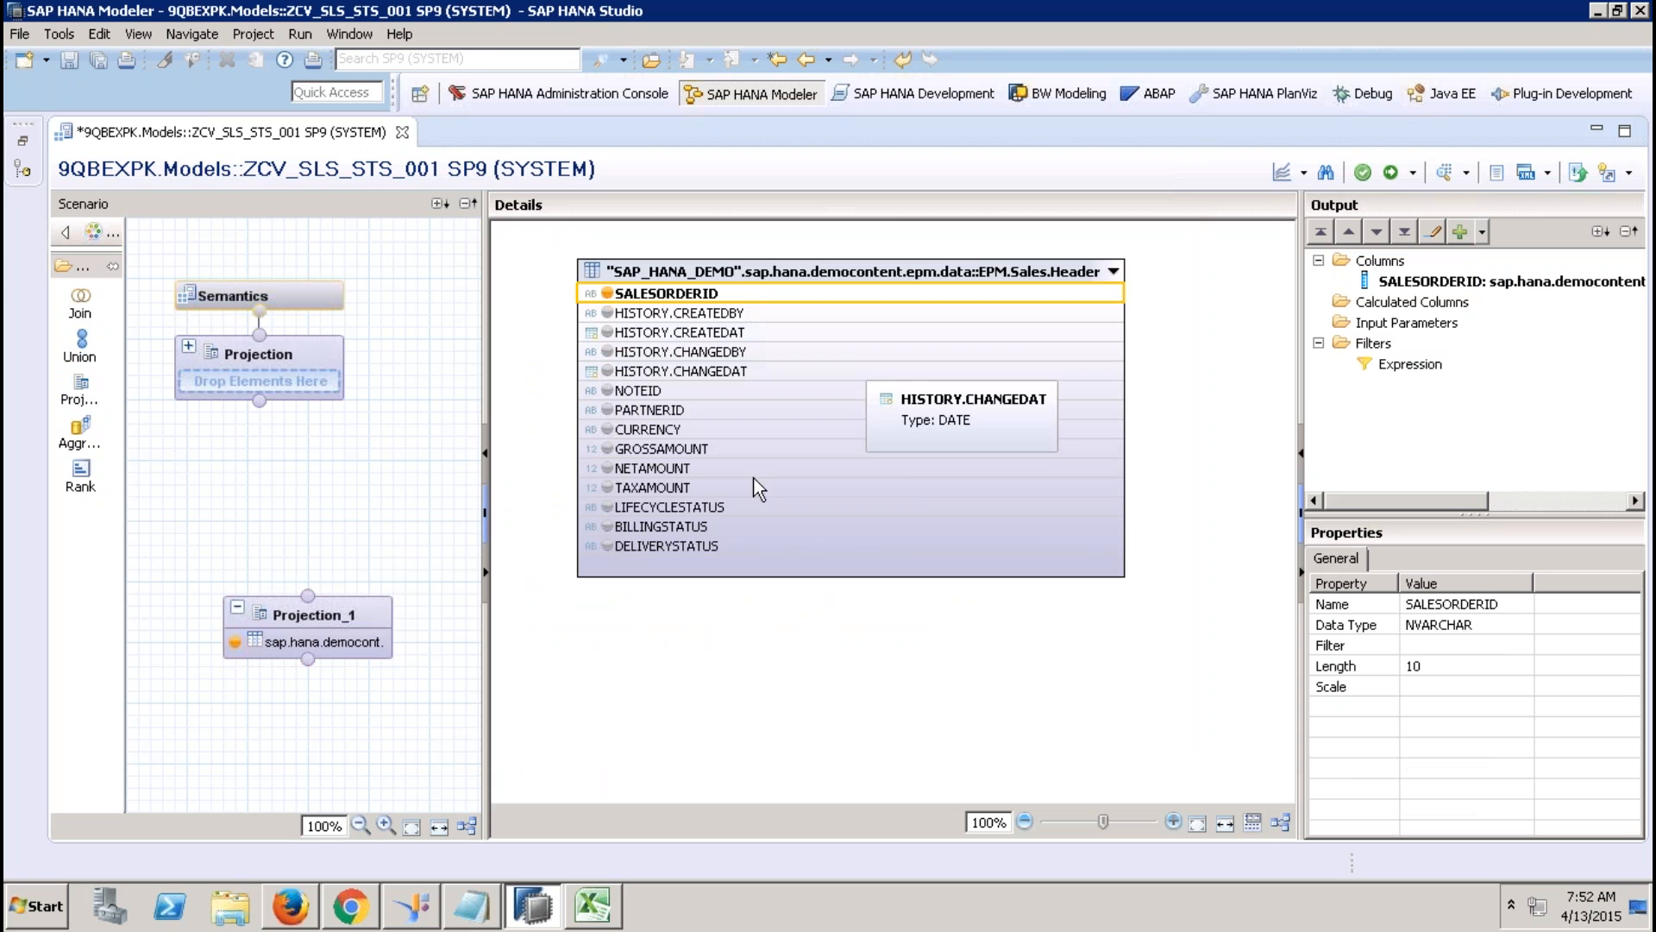
{"action": "left_click", "coordinate": [608, 509]}
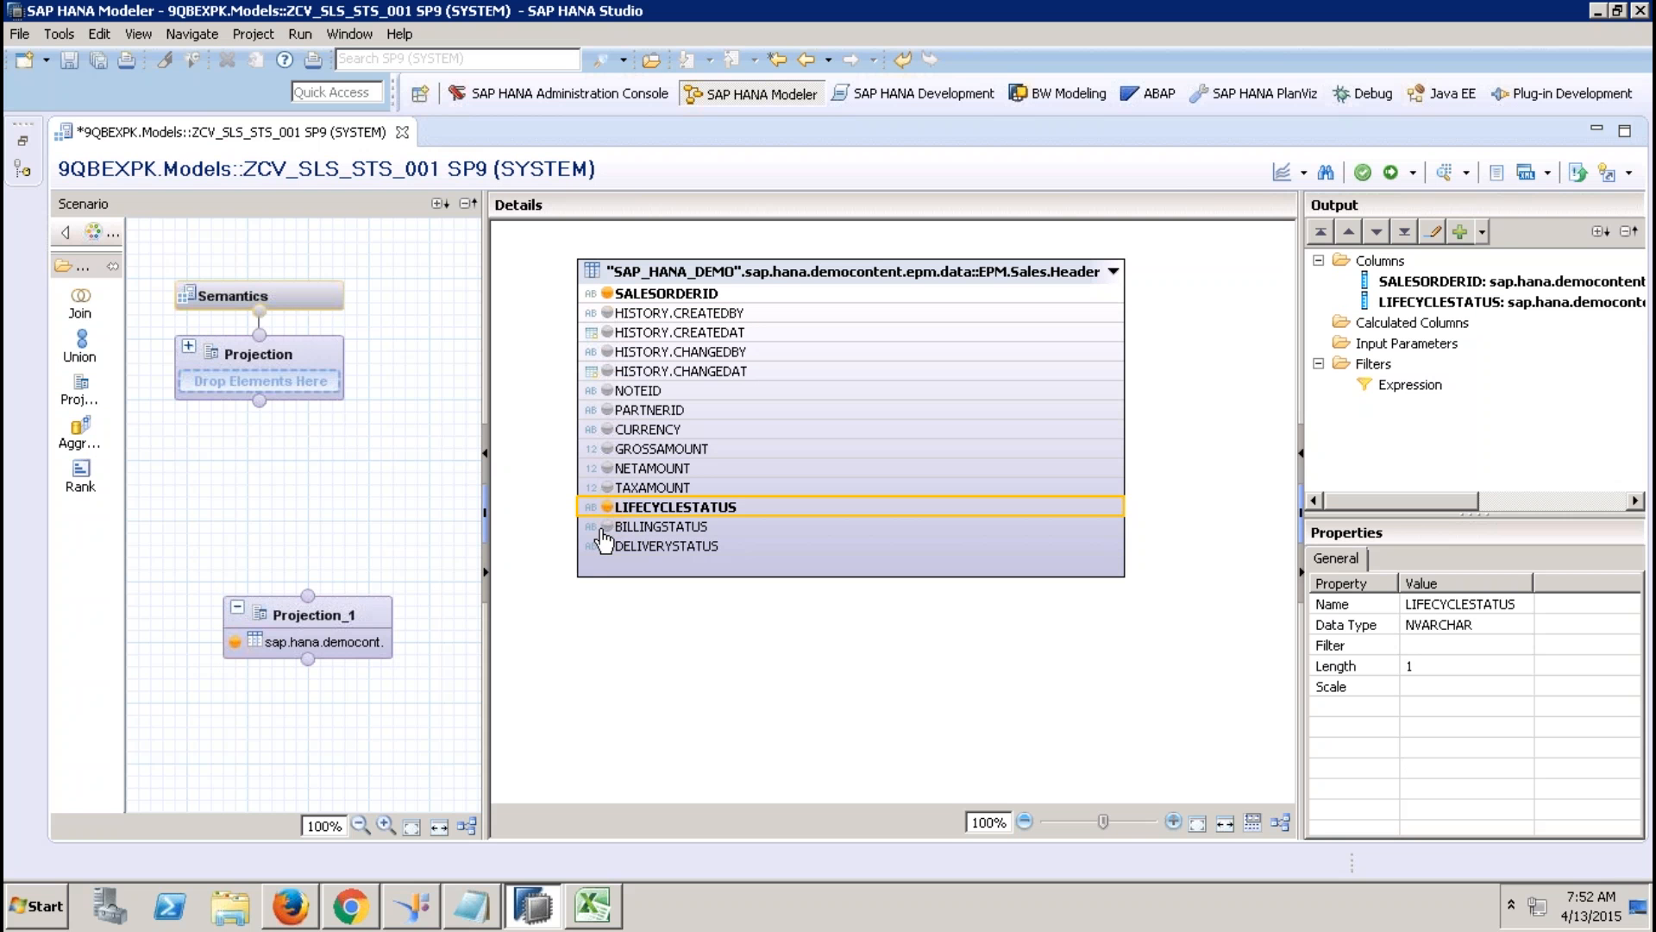
{"action": "left_click", "coordinate": [608, 528]}
{"action": "left_click", "coordinate": [608, 548]}
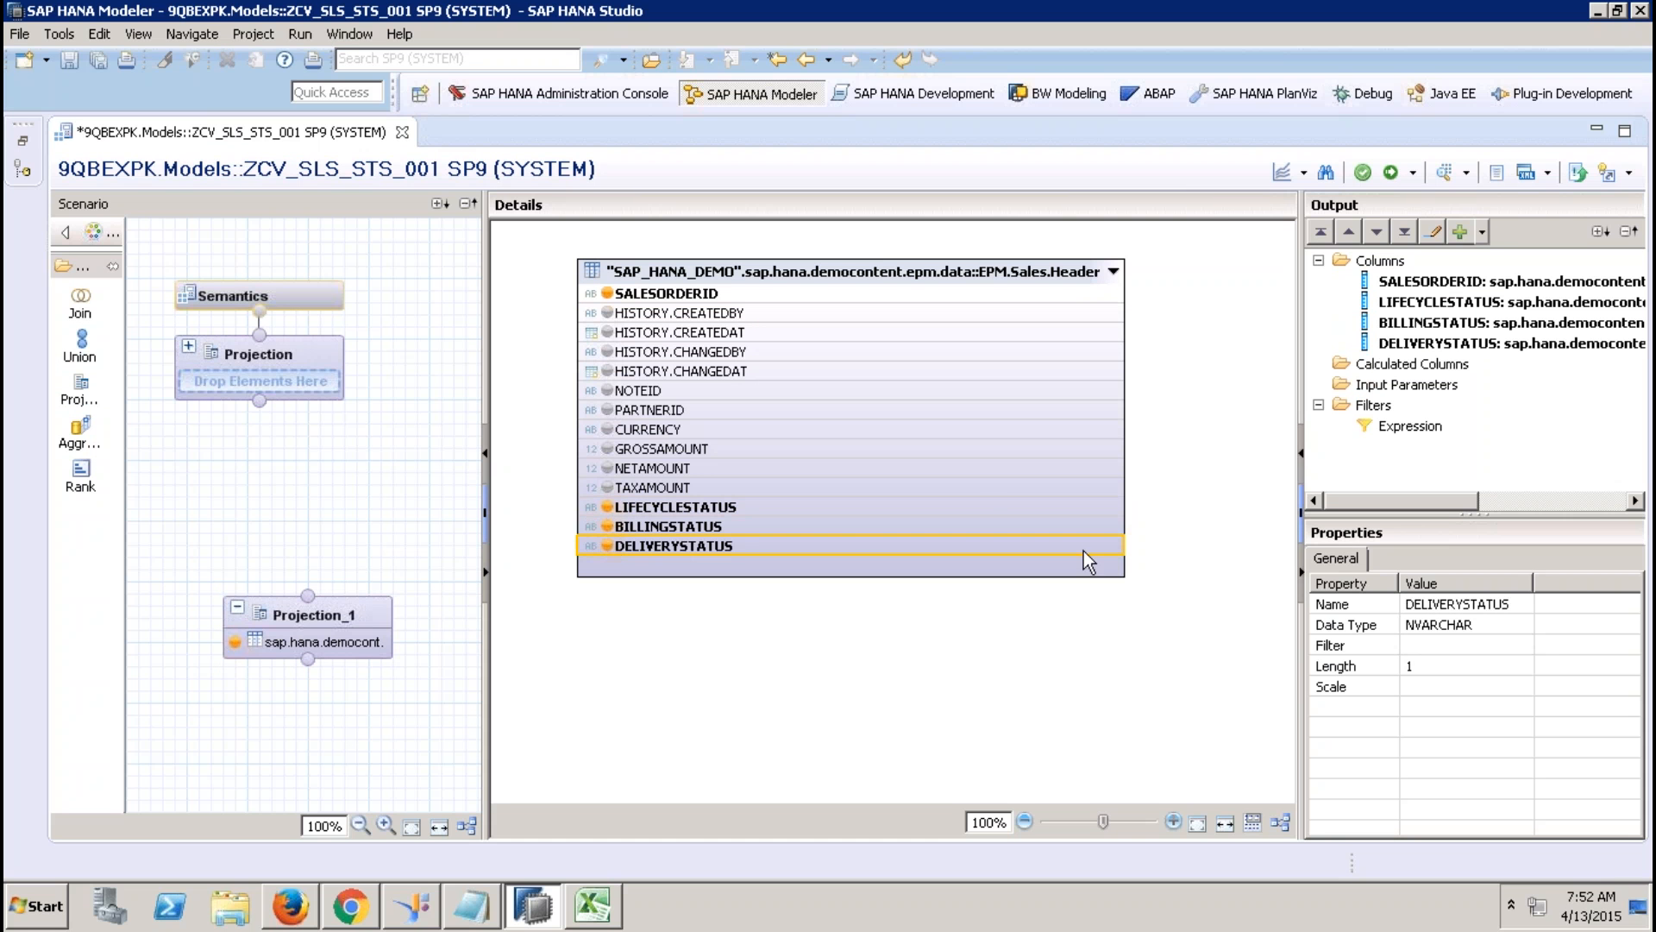
{"action": "left_click", "coordinate": [608, 450]}
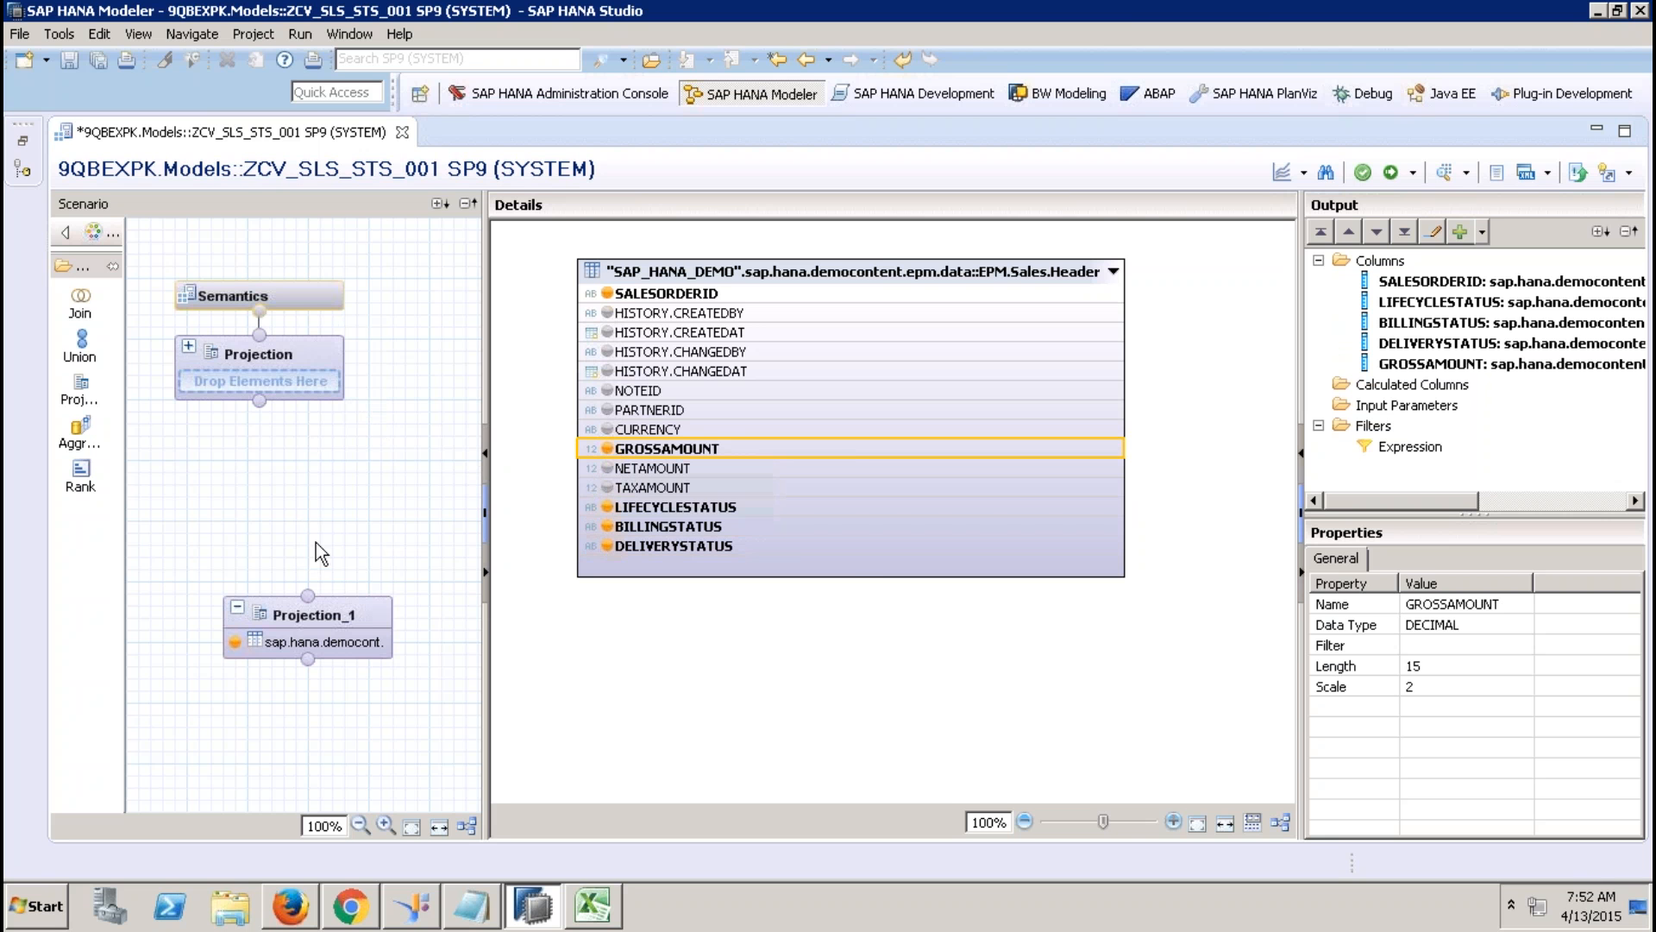
Remove GROSSAMOUNT from Projection_1's output columns and confirm the removal.
{"action": "right_click", "coordinate": [669, 457]}
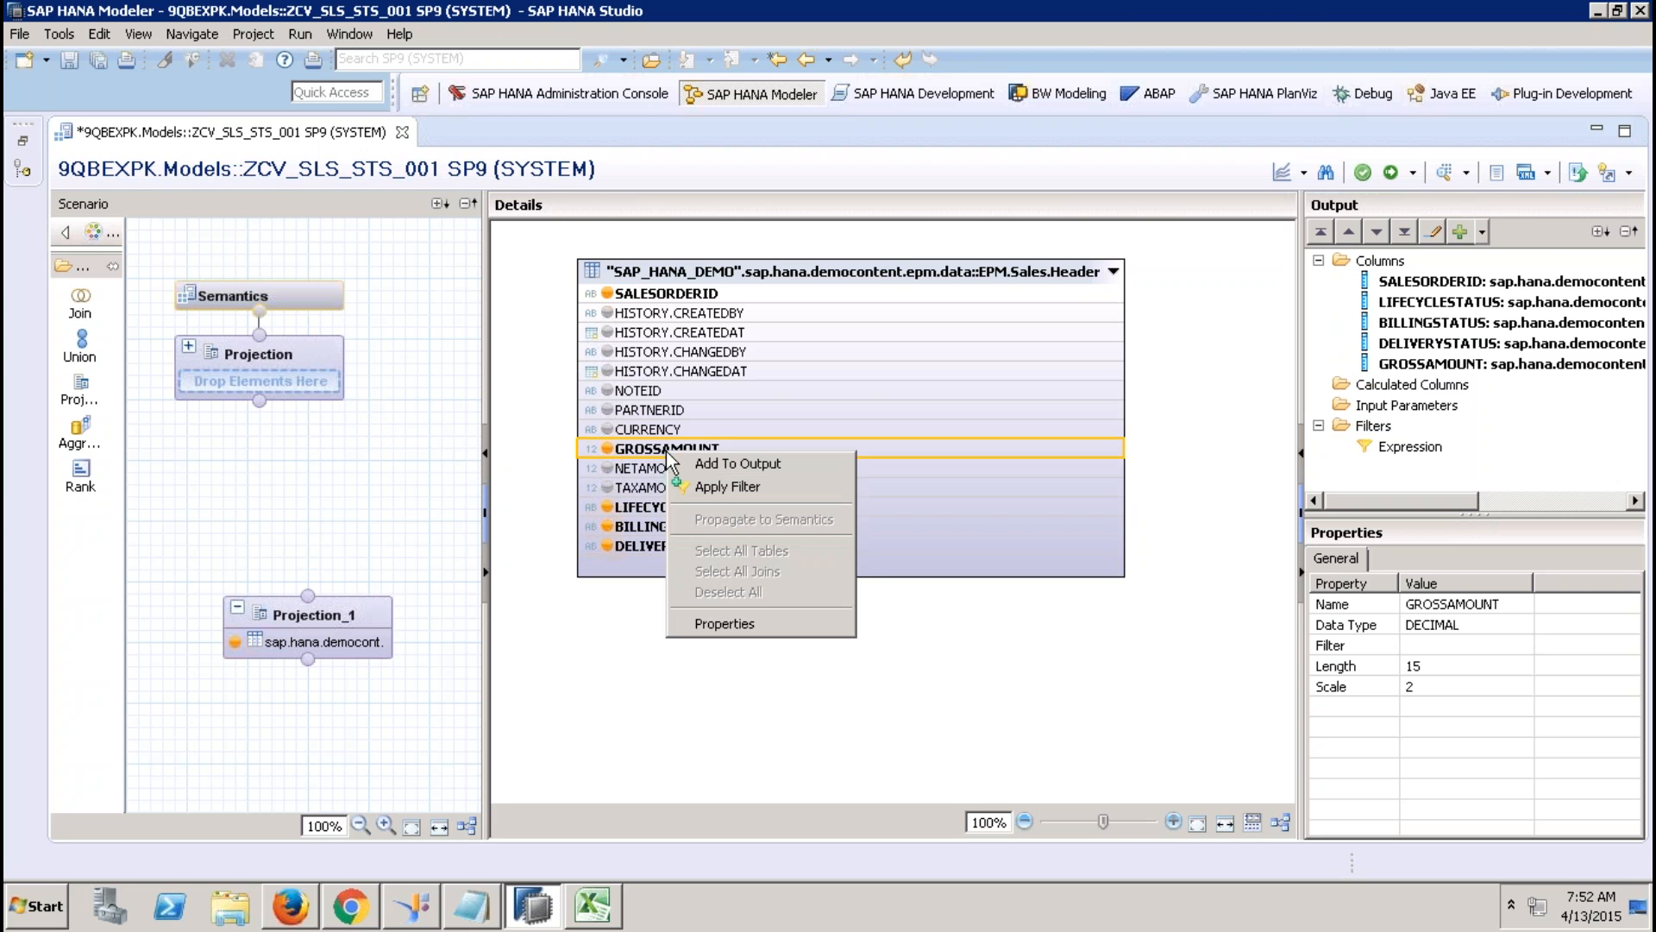
{"action": "left_click", "coordinate": [1199, 608]}
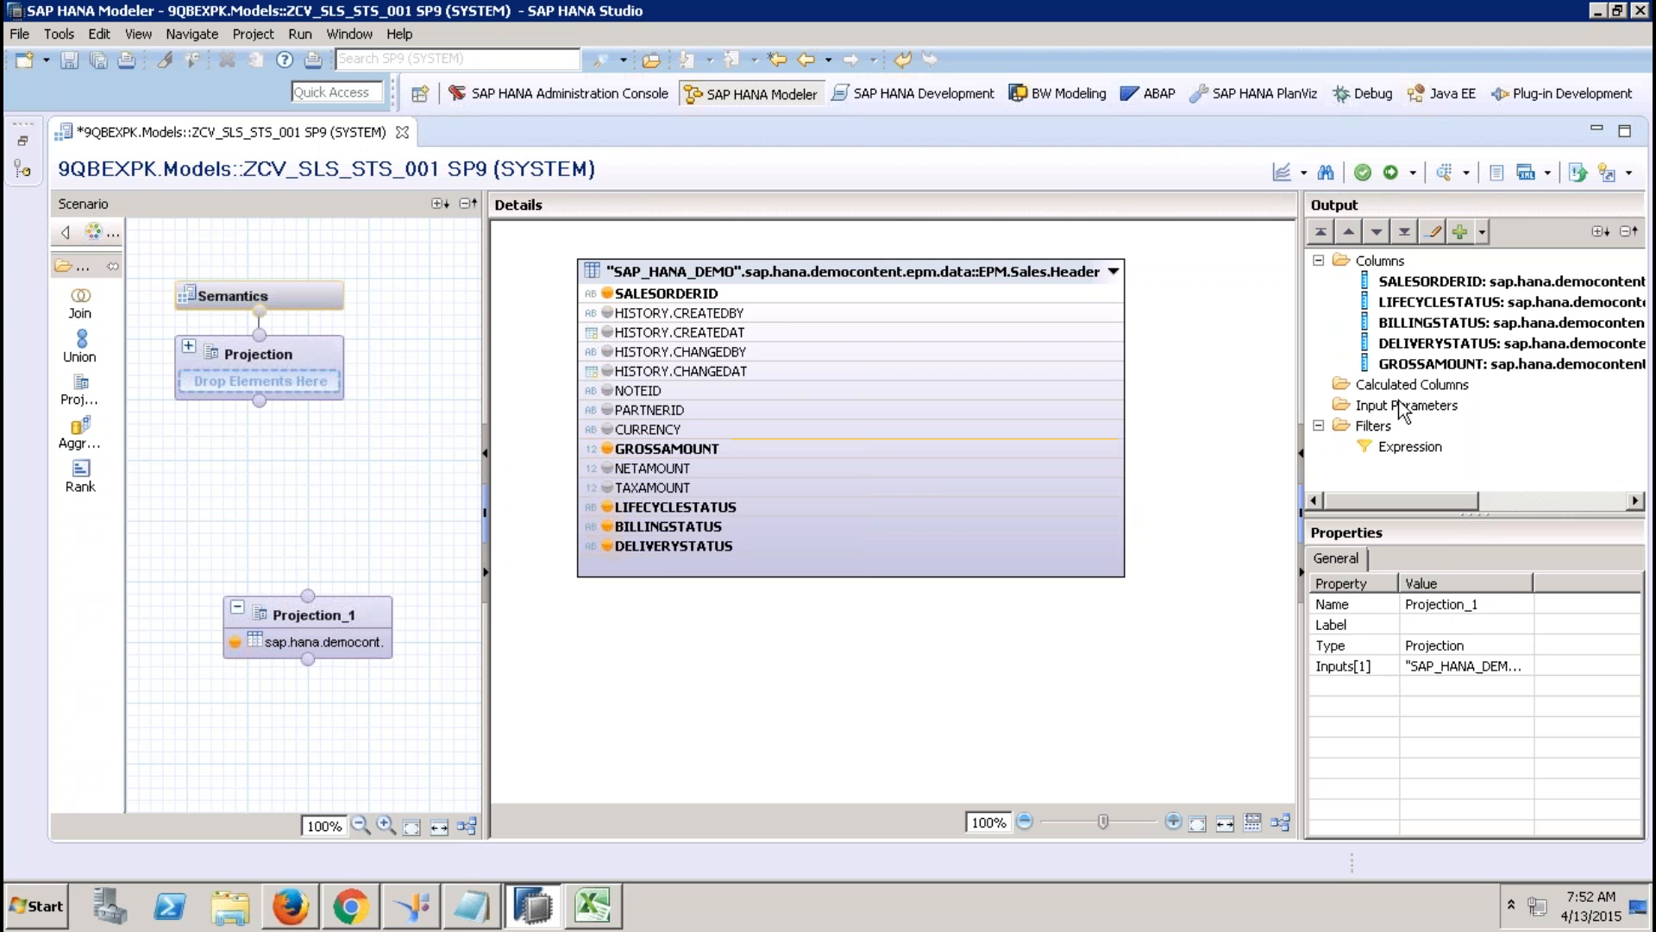
{"action": "left_click", "coordinate": [1421, 373]}
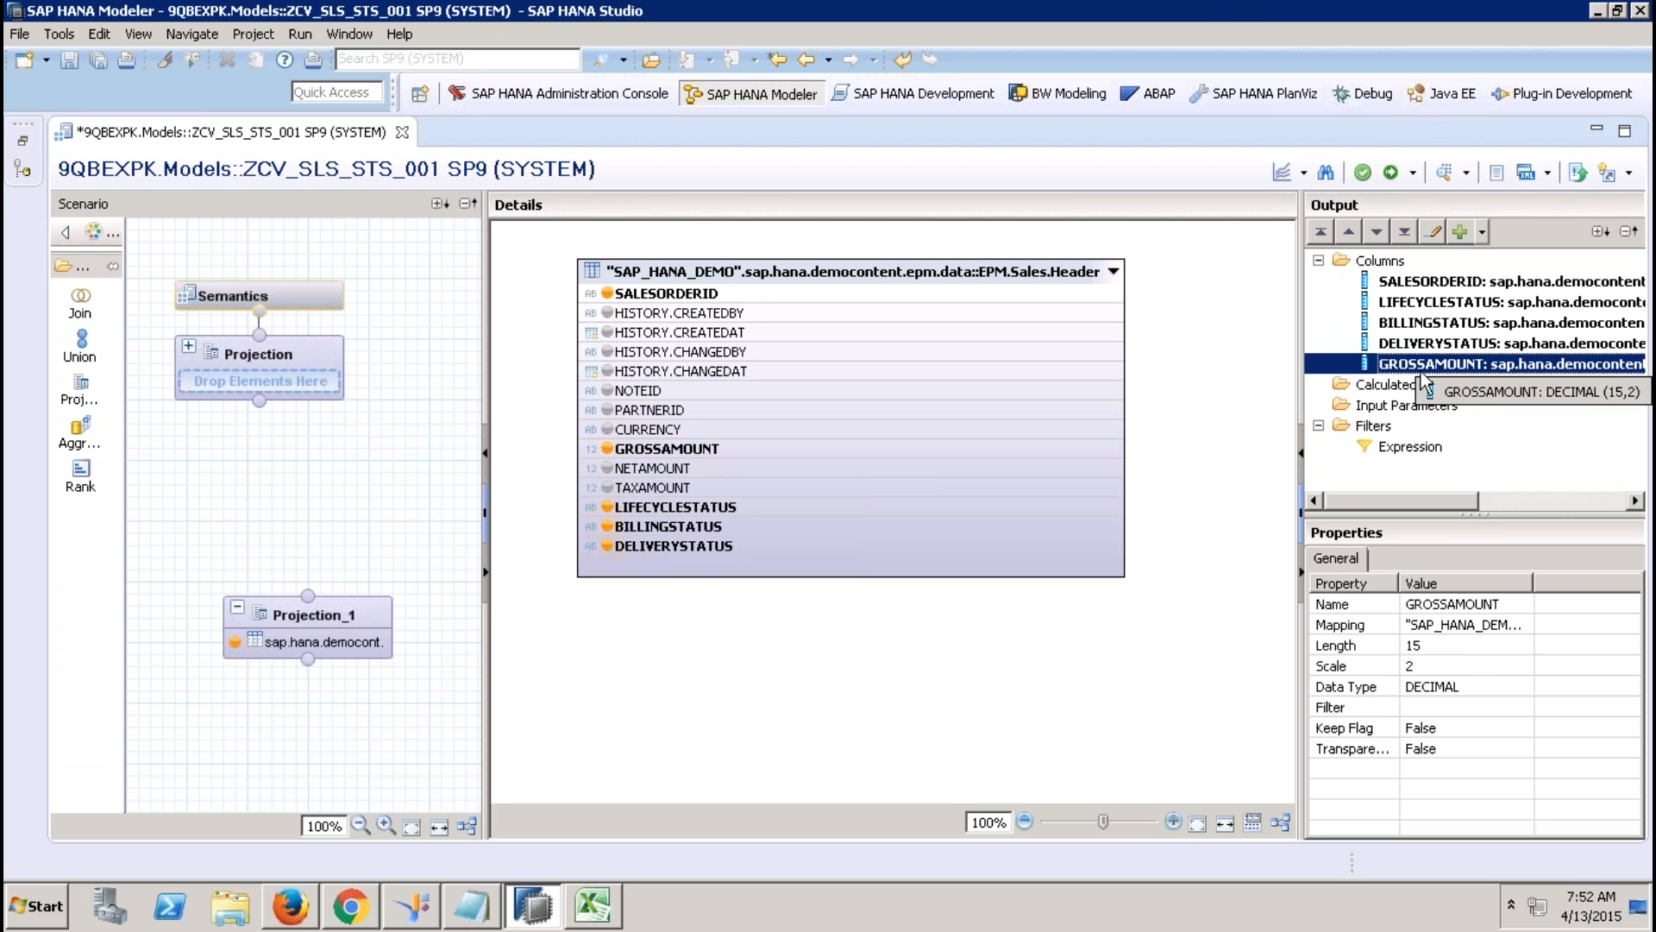
{"action": "right_click", "coordinate": [1423, 370]}
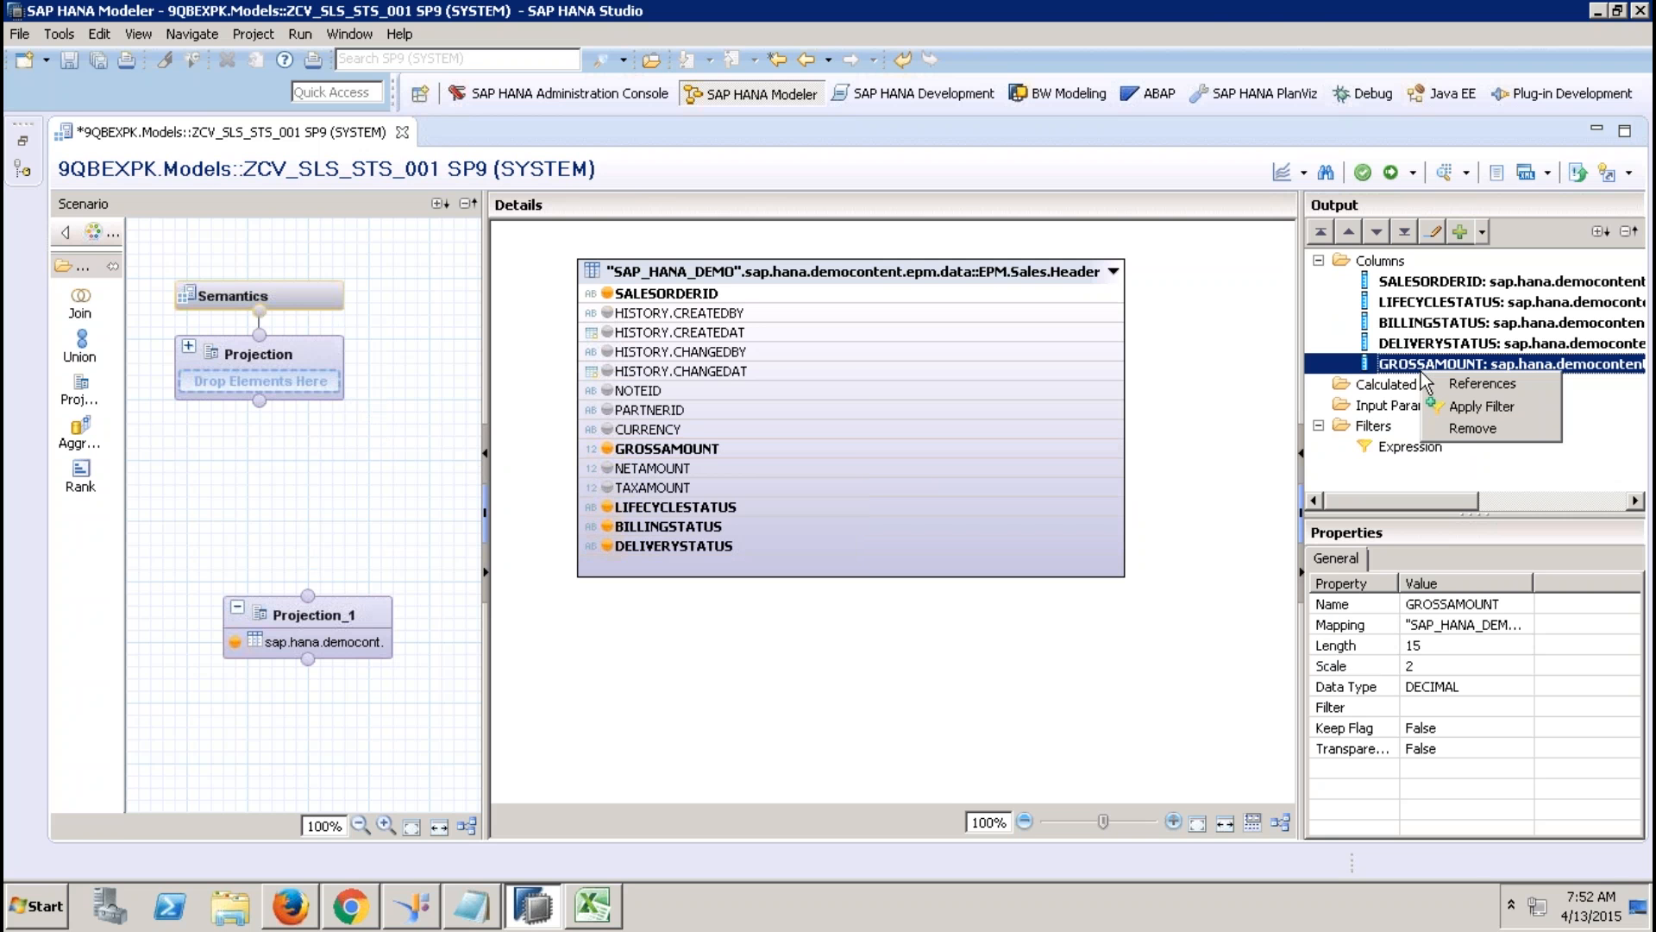
{"action": "left_click", "coordinate": [1473, 428]}
{"action": "left_click", "coordinate": [939, 459]}
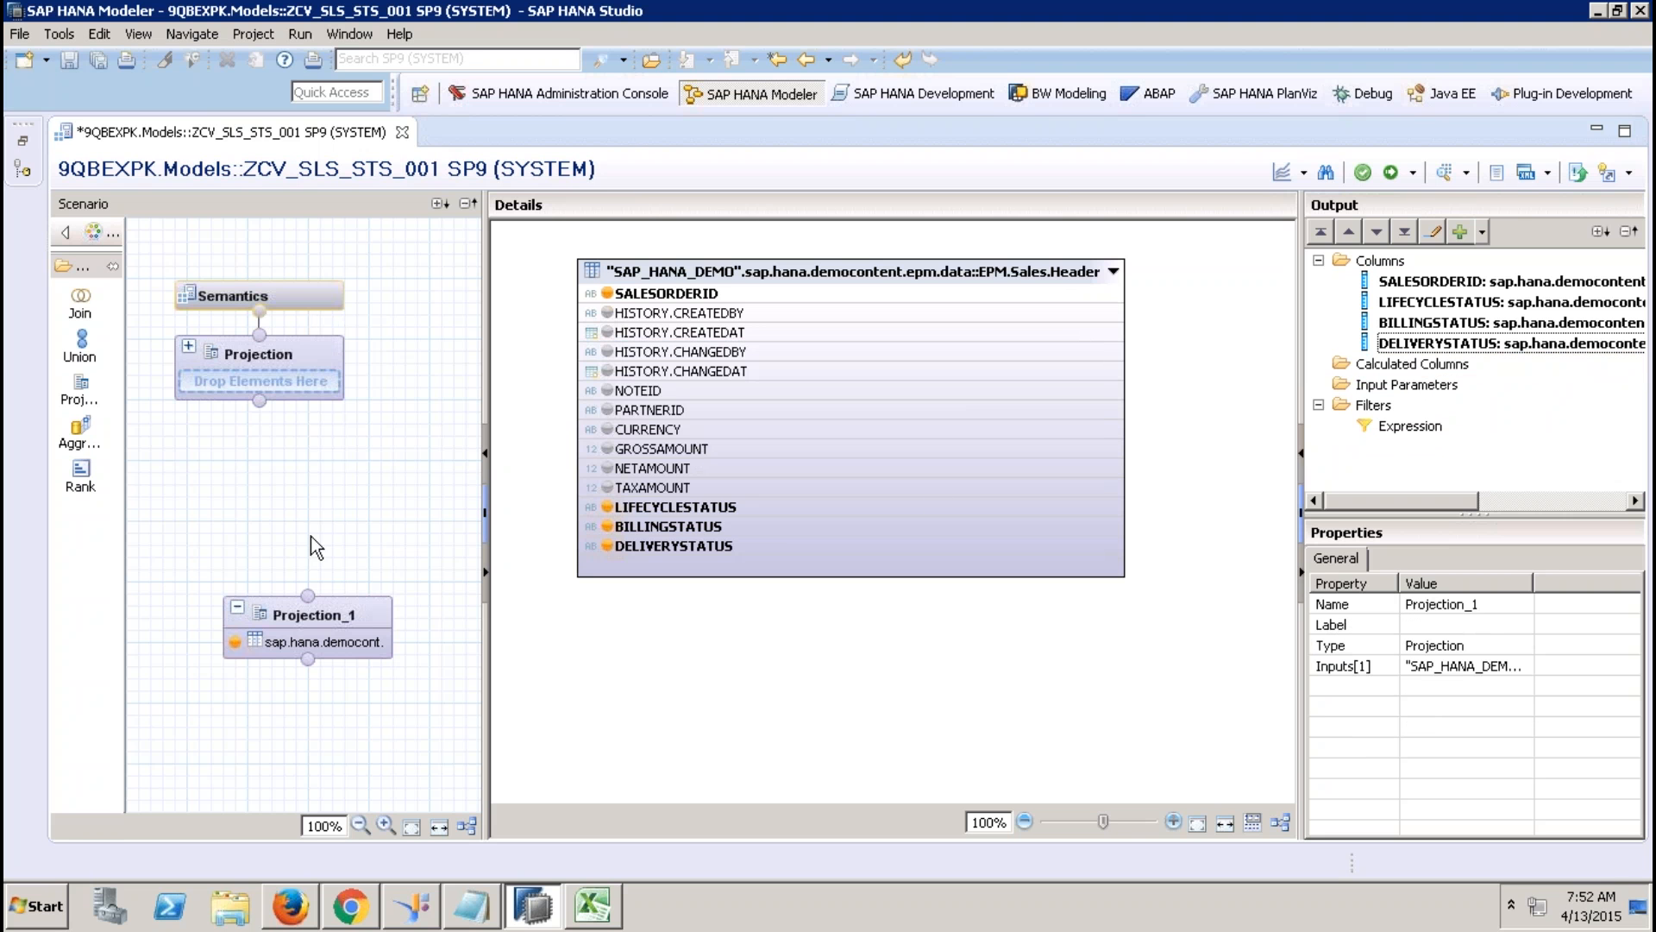
Start a new calculated column, cancel it, and bring up the Calculated Columns options again.
{"action": "left_click", "coordinate": [1390, 366]}
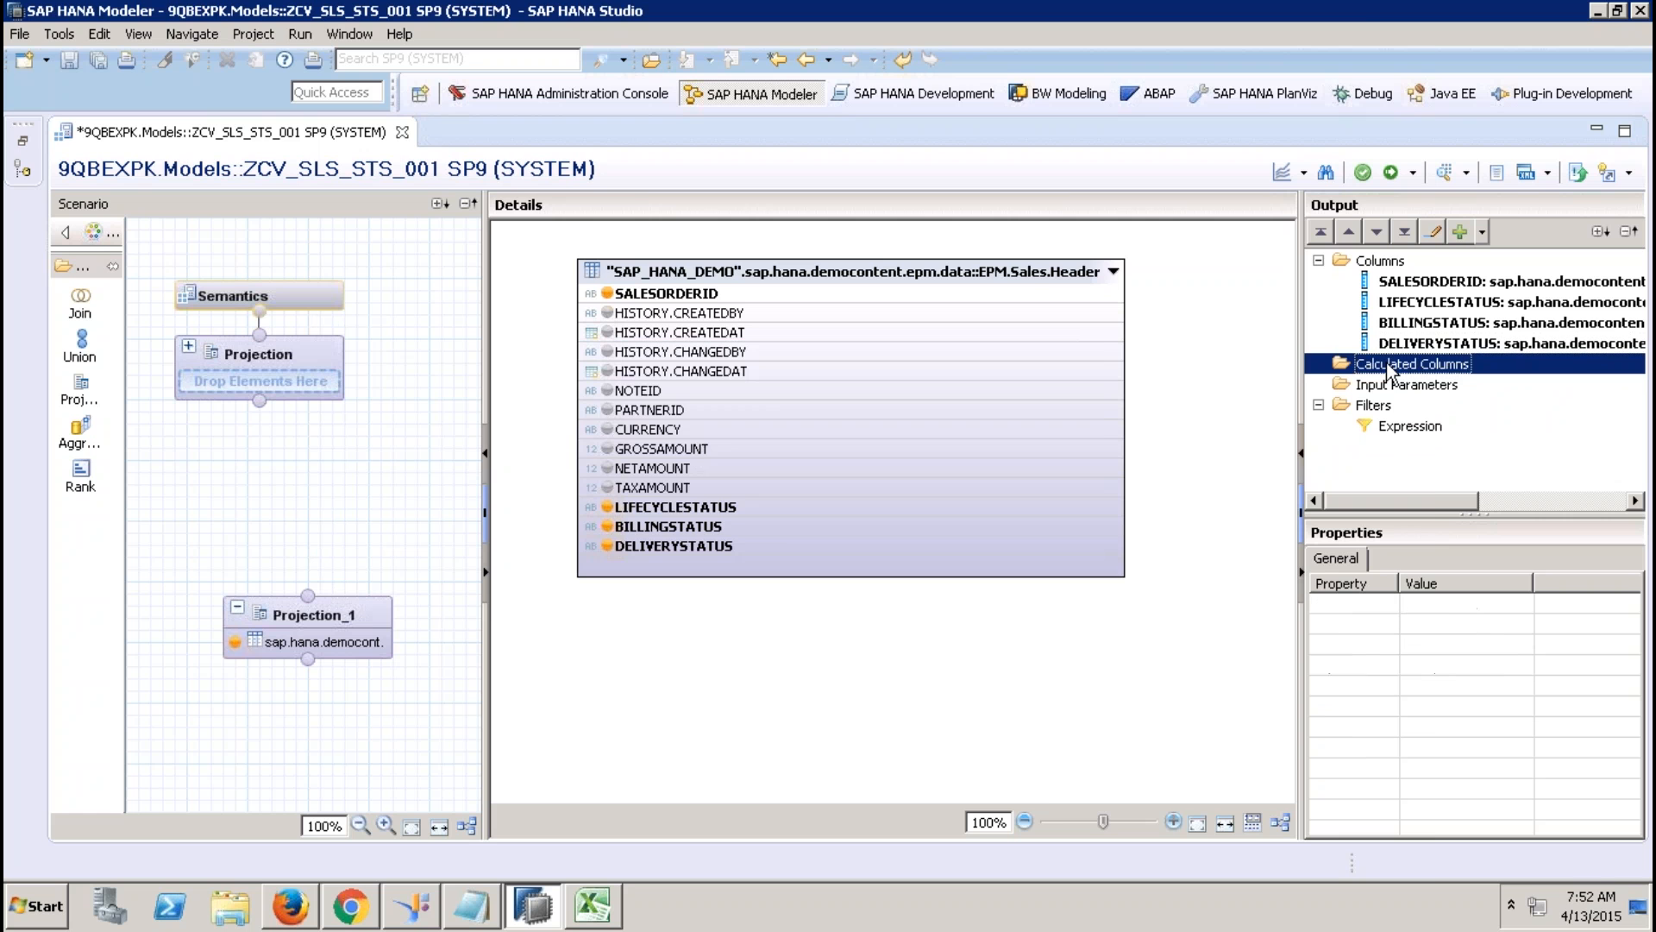
{"action": "right_click", "coordinate": [1391, 365]}
{"action": "left_click", "coordinate": [1439, 373]}
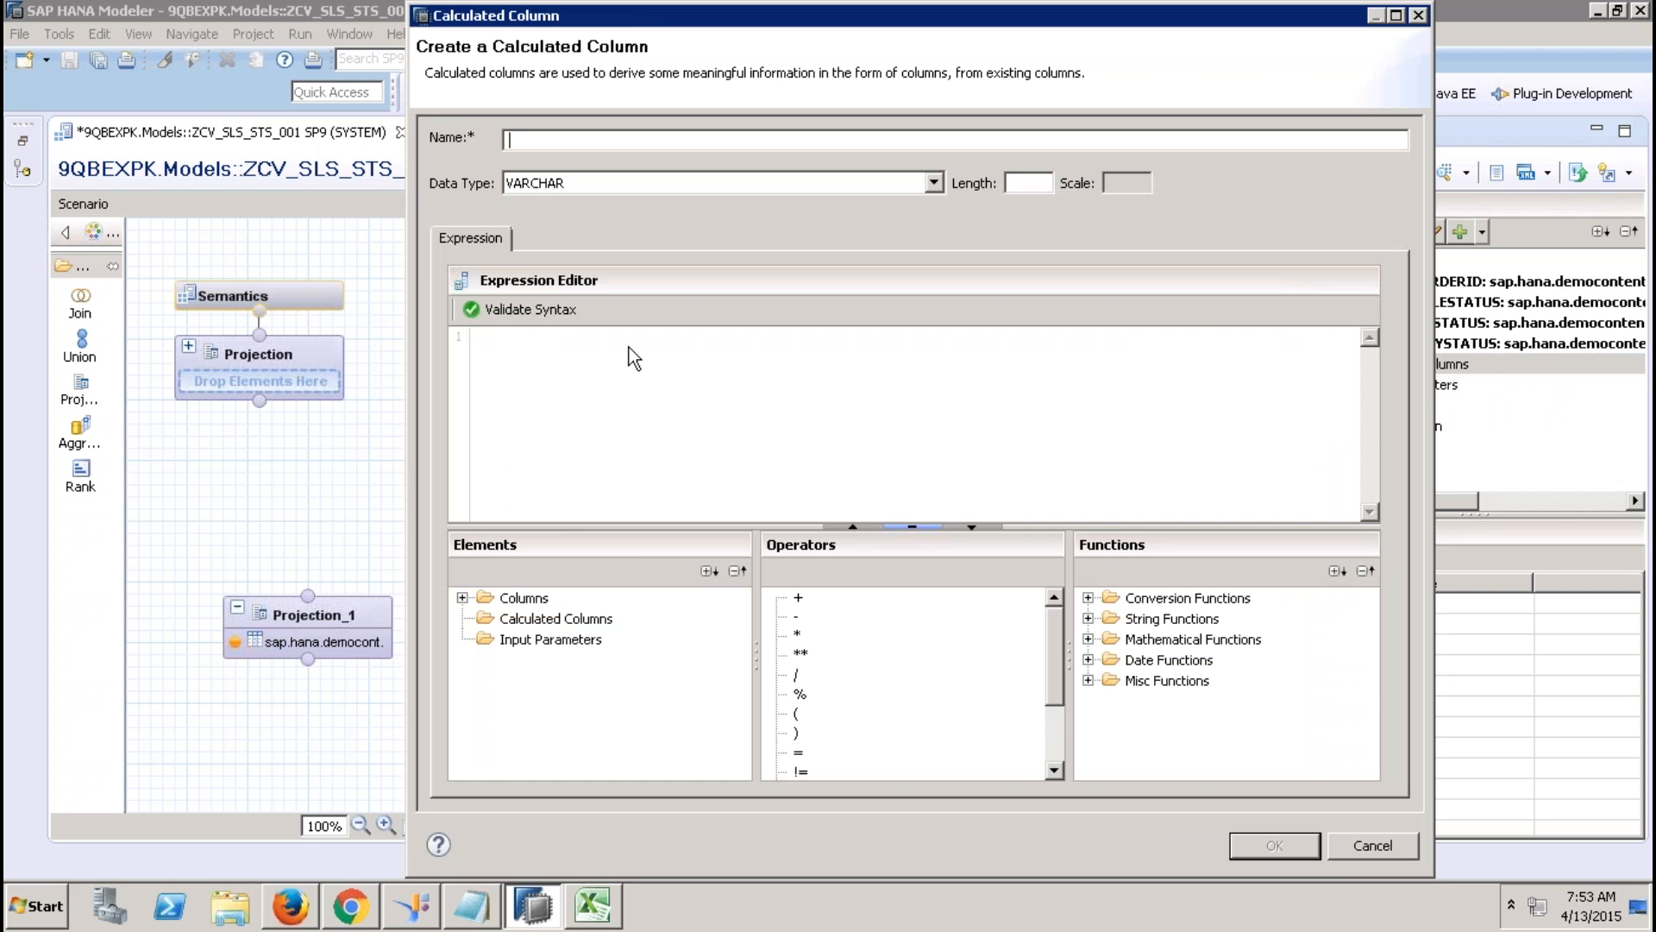
{"action": "left_click", "coordinate": [1330, 848]}
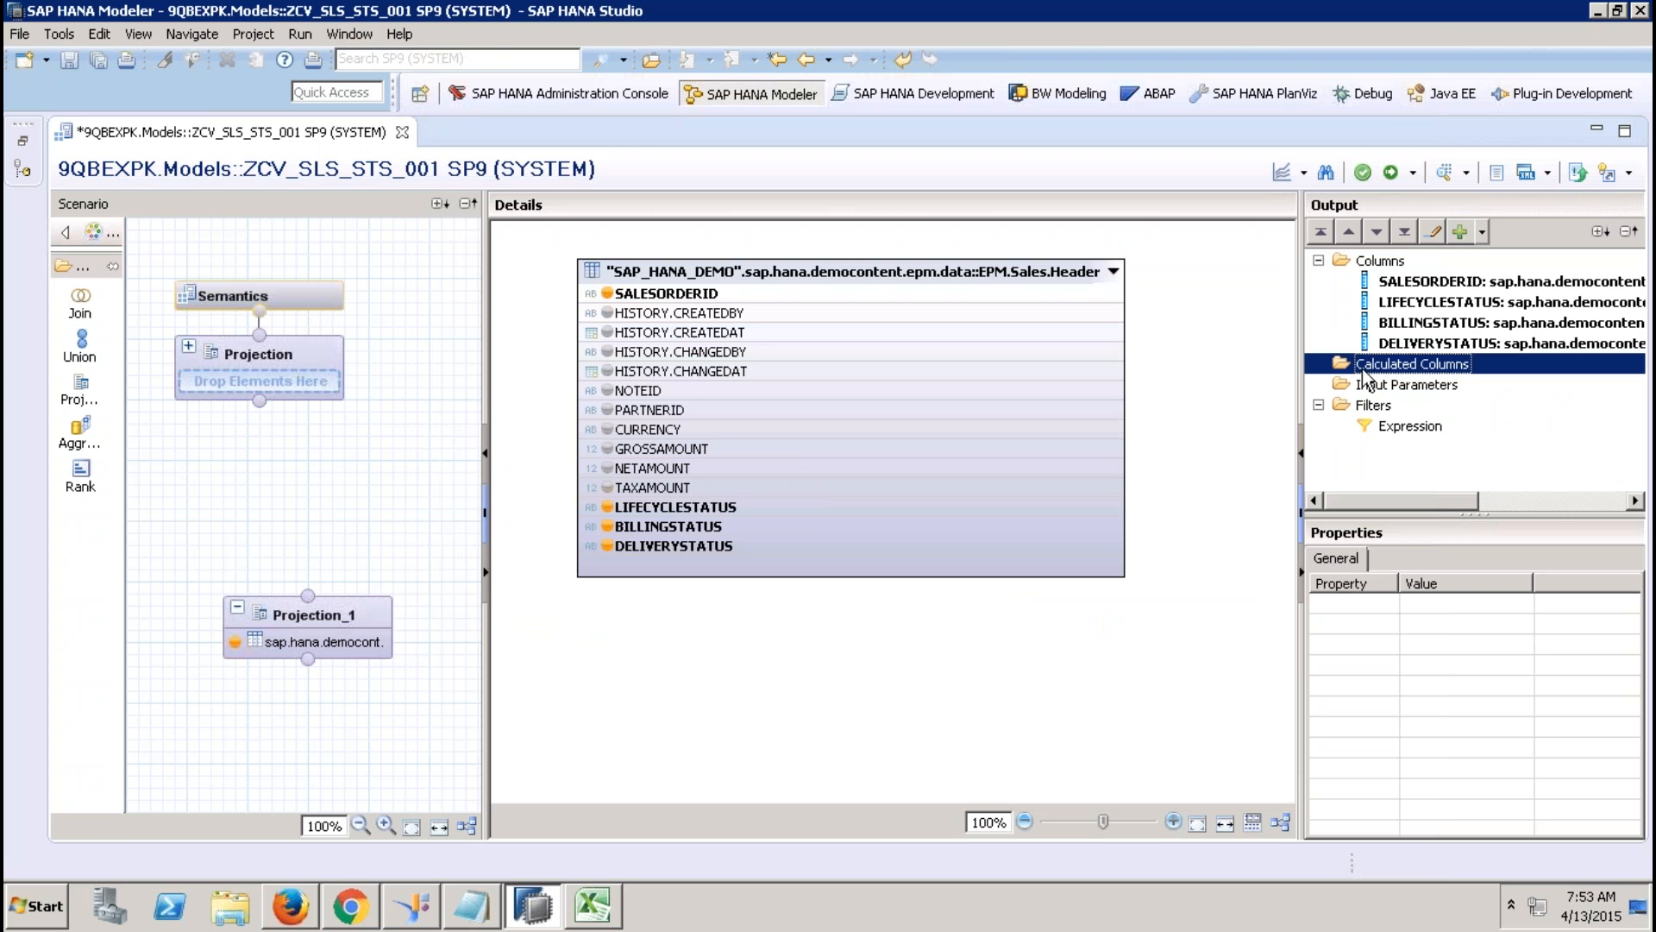
{"action": "right_click", "coordinate": [1363, 369]}
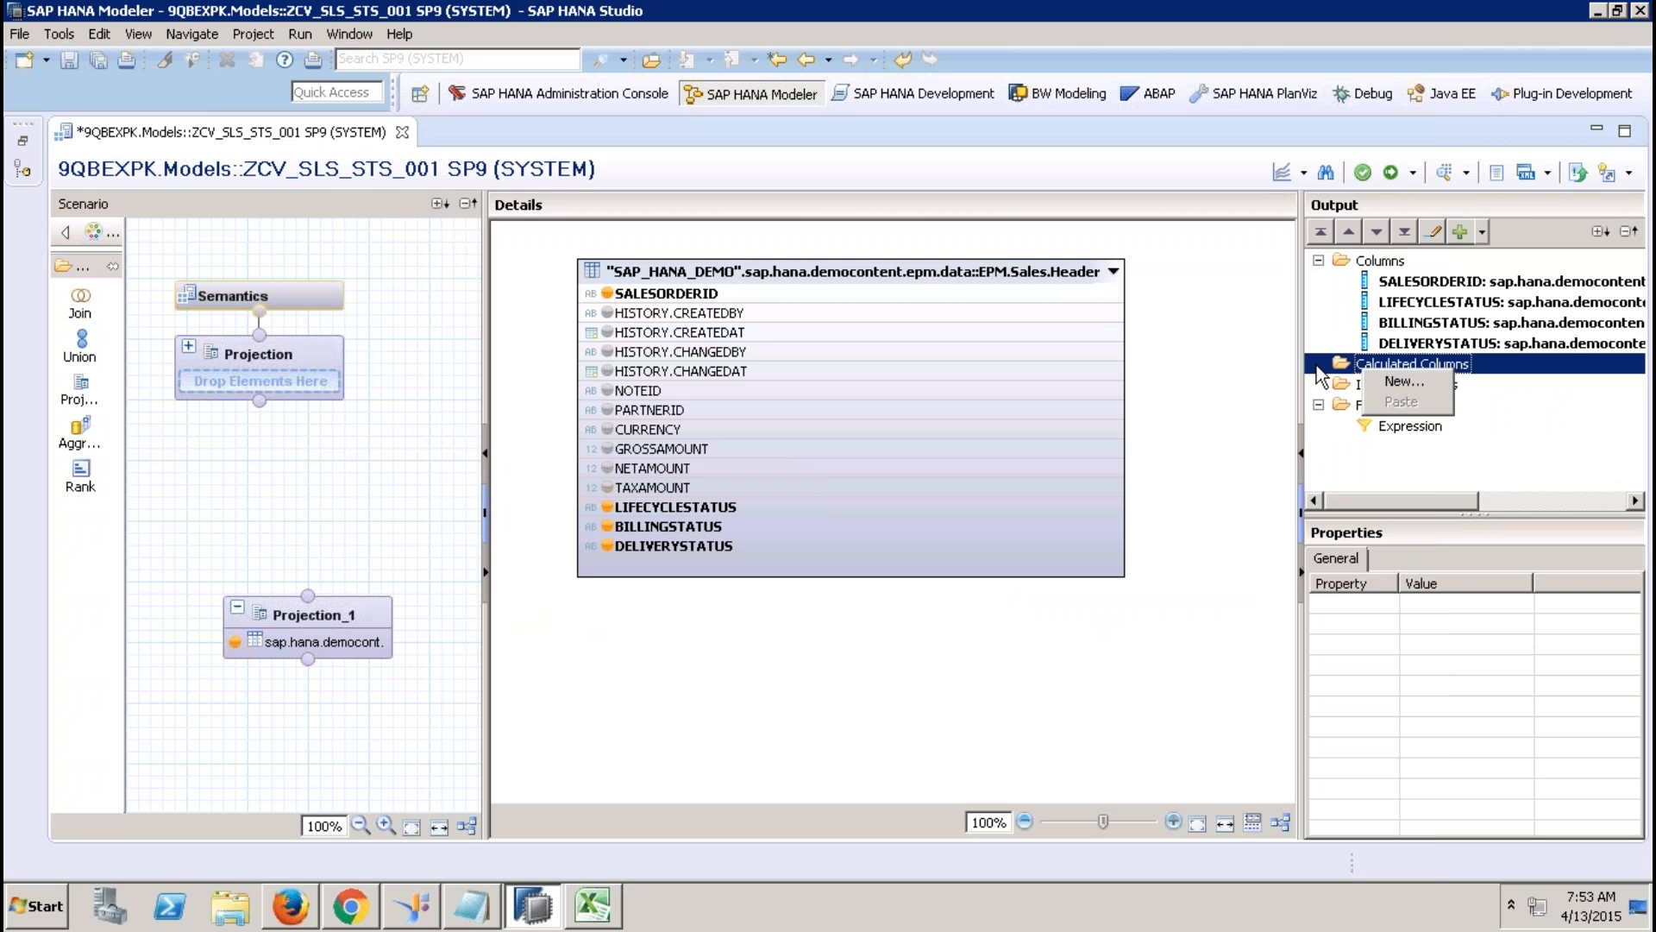
Create calculated column recordcounter as DECIMAL length 10, scale 2, with expression 1.
{"action": "left_click", "coordinate": [1383, 380]}
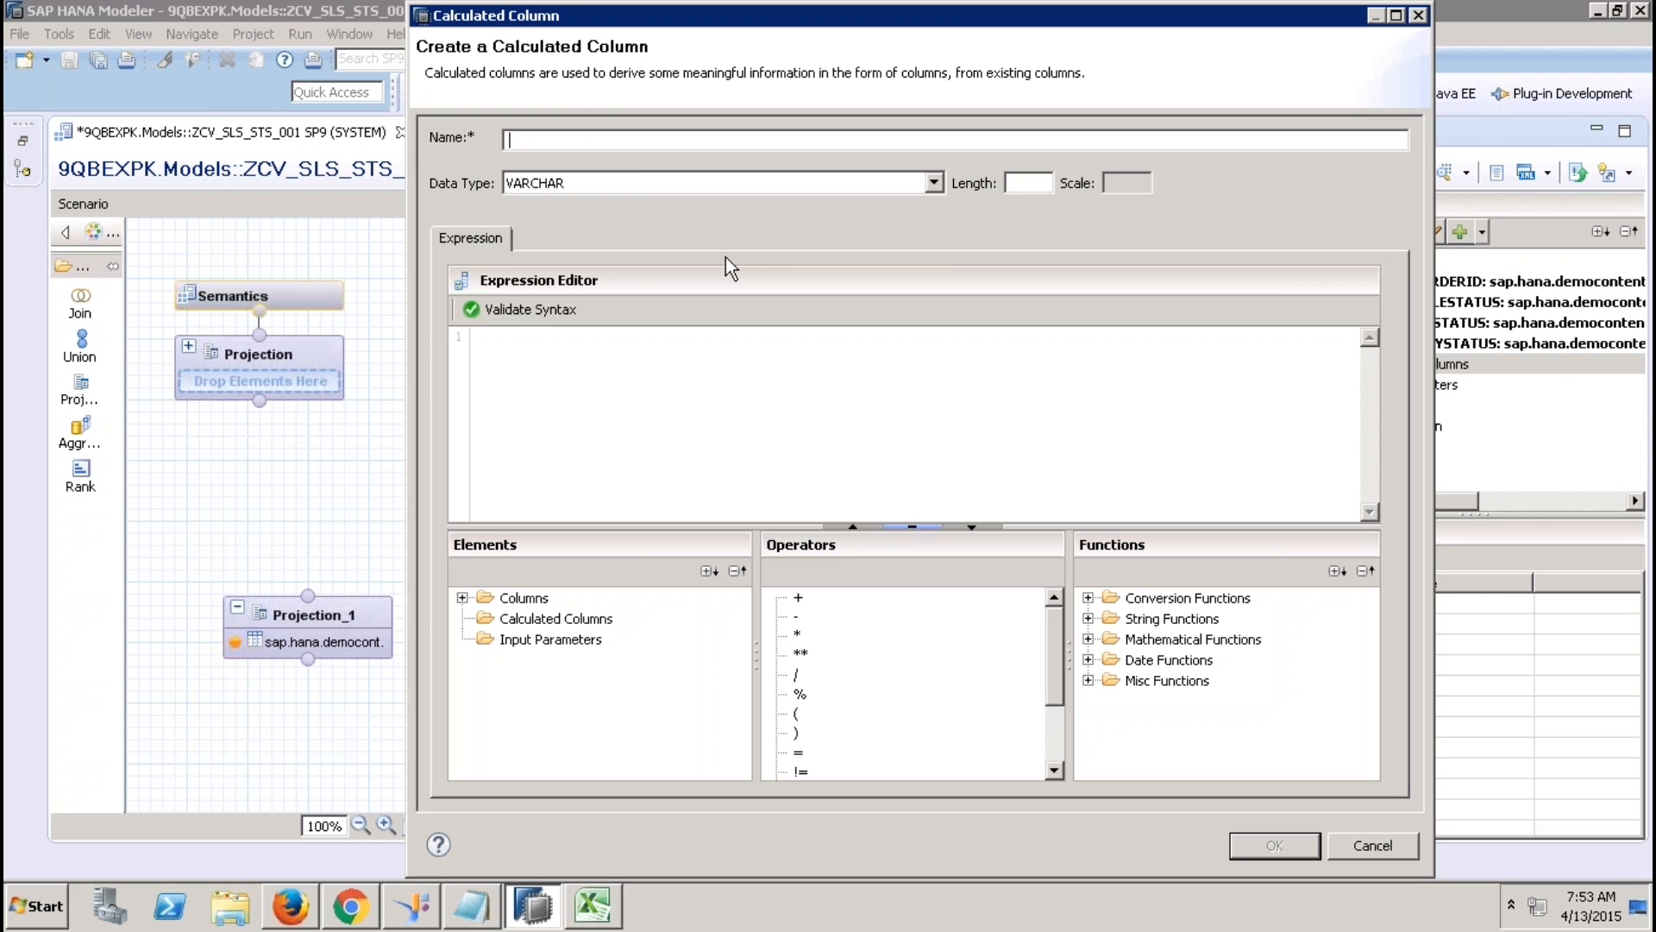
{"action": "left_click", "coordinate": [649, 183]}
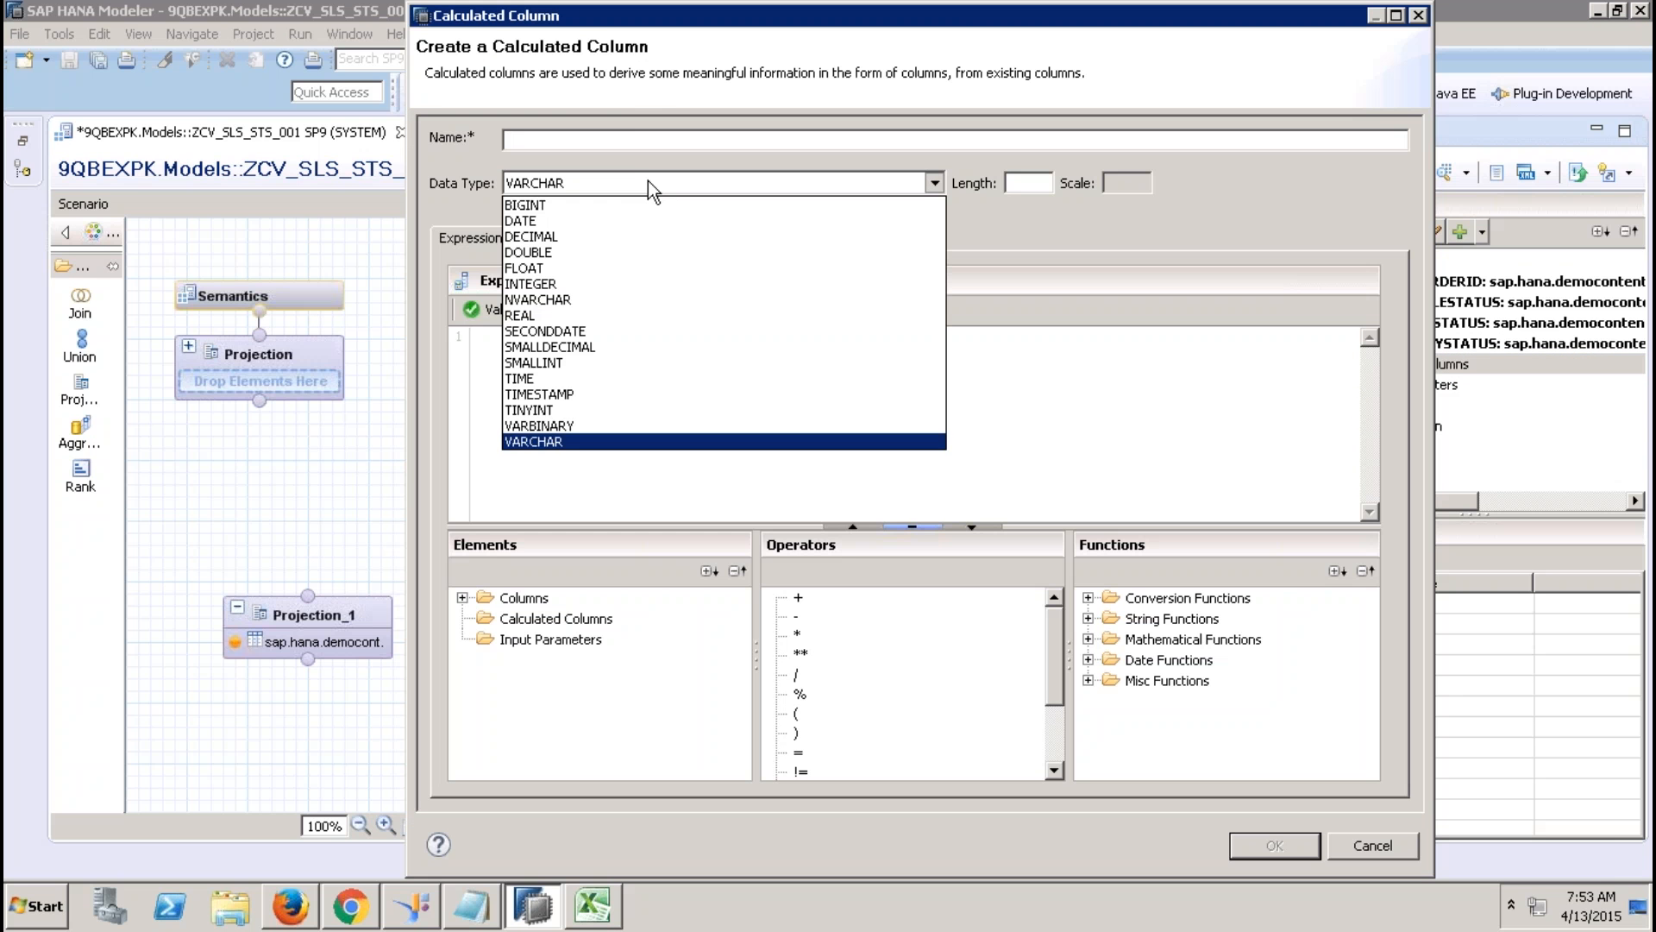
{"action": "left_click", "coordinate": [564, 236]}
{"action": "left_click", "coordinate": [1016, 183]}
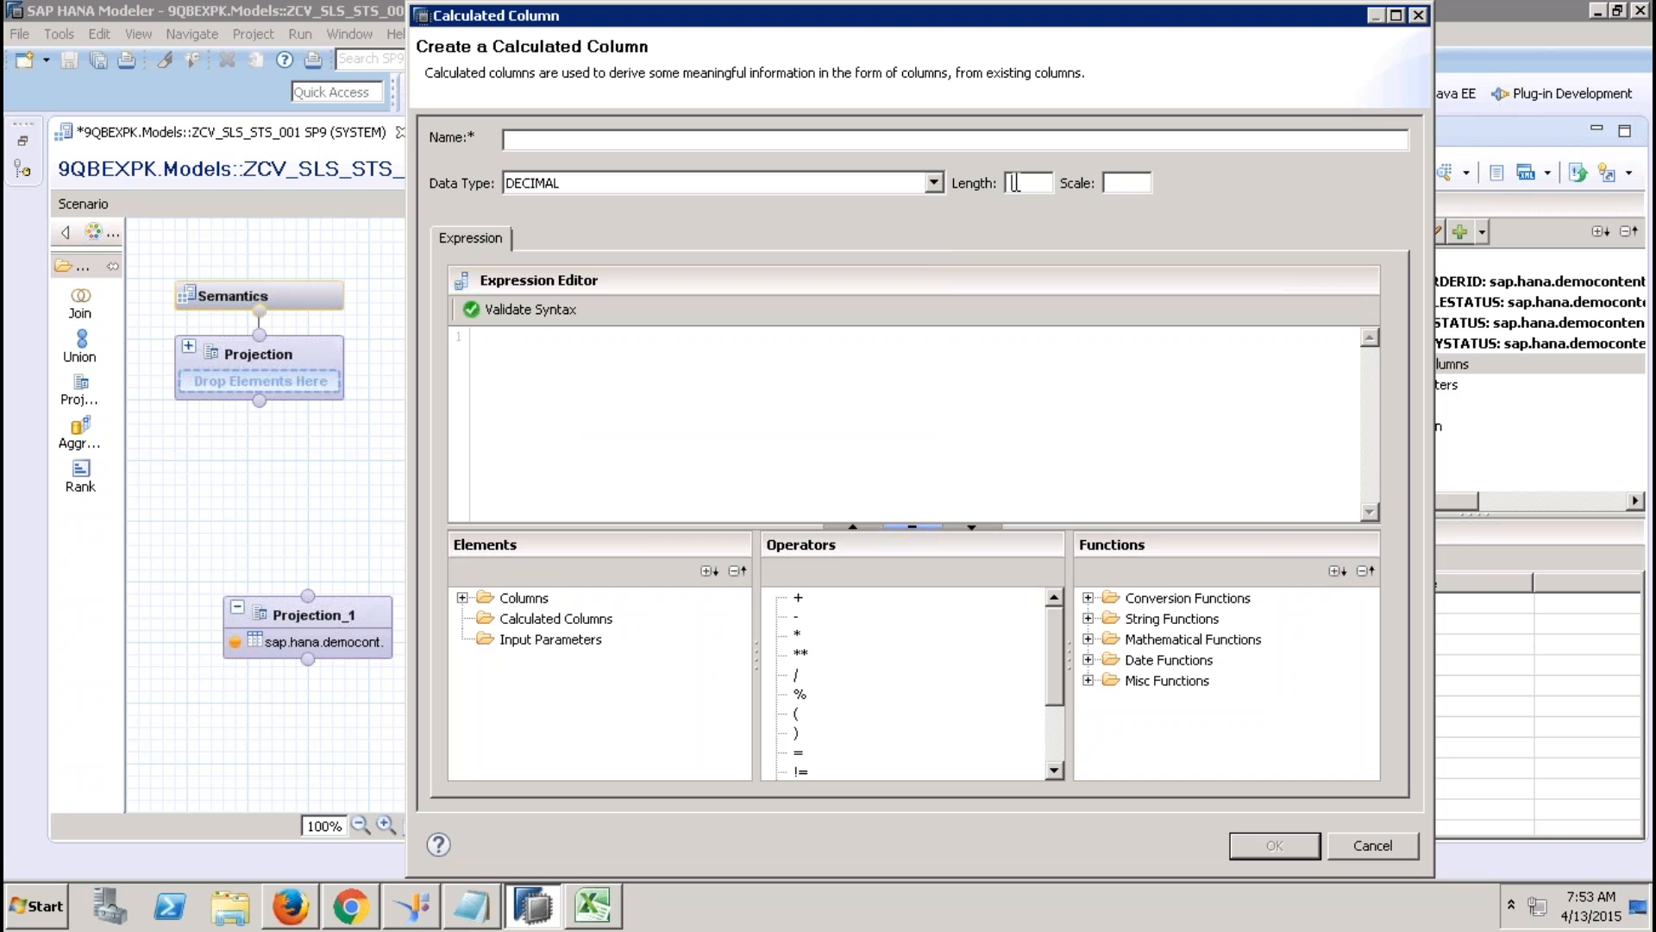
{"action": "type", "text": "10"}
{"action": "key", "text": "Tab"}
{"action": "type", "text": "2"}
{"action": "left_click", "coordinate": [871, 140]}
{"action": "type", "text": "recordcounter"}
{"action": "left_click", "coordinate": [855, 437]}
{"action": "type", "text": "1"}
{"action": "left_click", "coordinate": [1252, 842]}
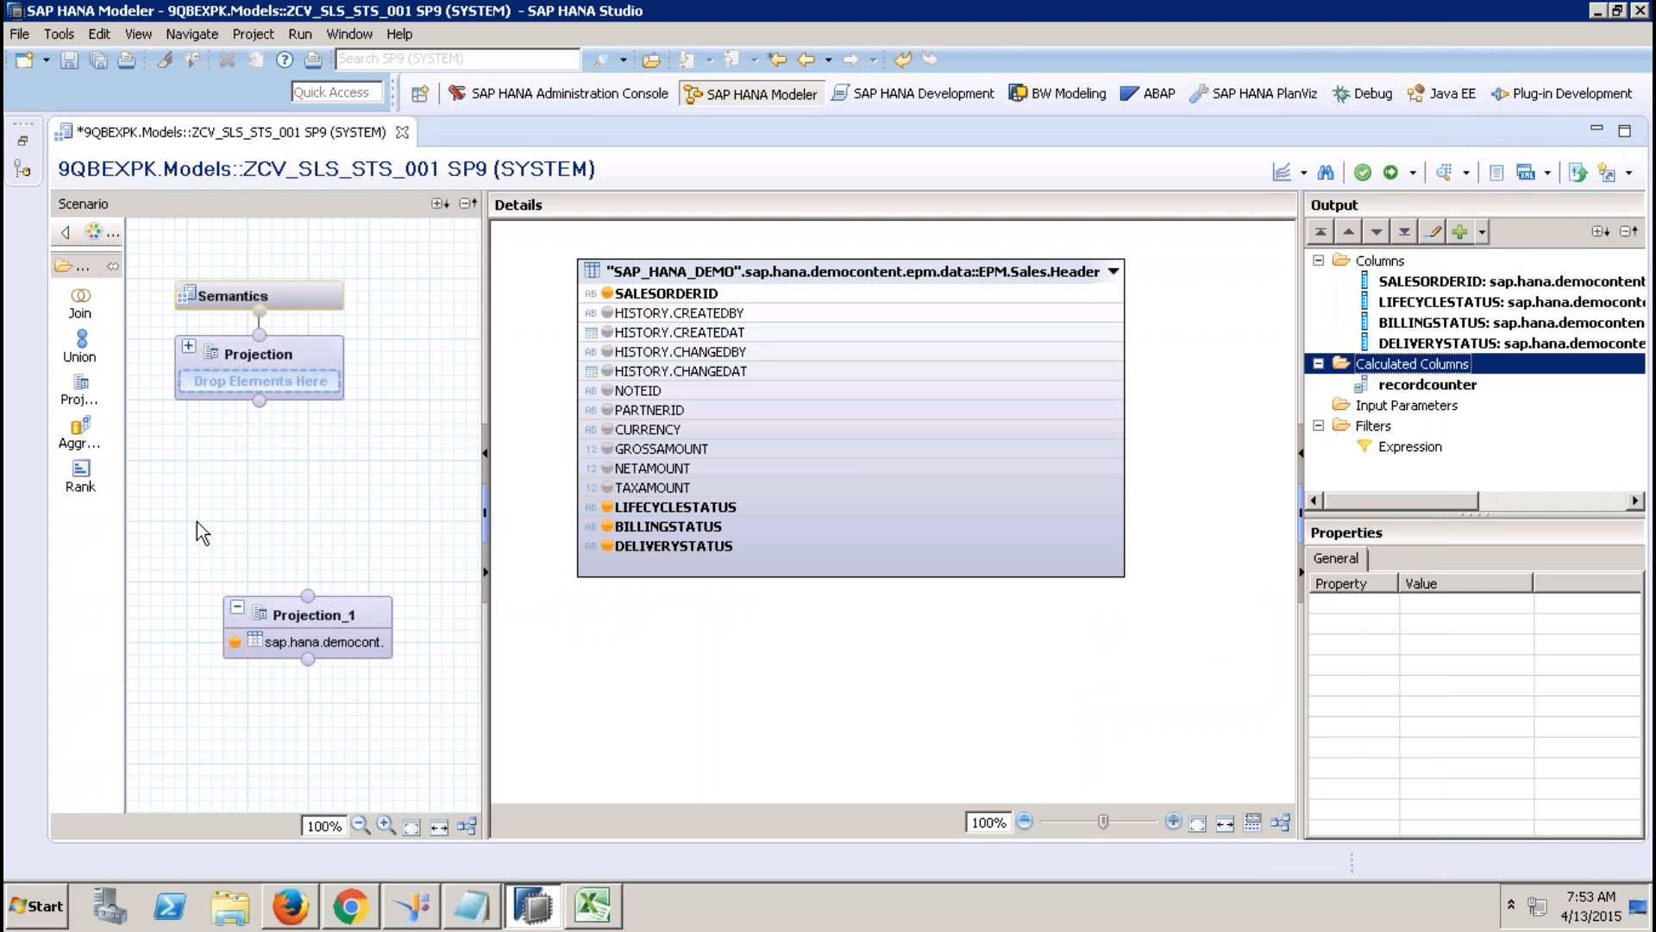
Connect Projection_1 to the top Projection node and add all five columns to its output.
{"action": "left_click_drag", "start_coordinate": [308, 596], "coordinate": [263, 401]}
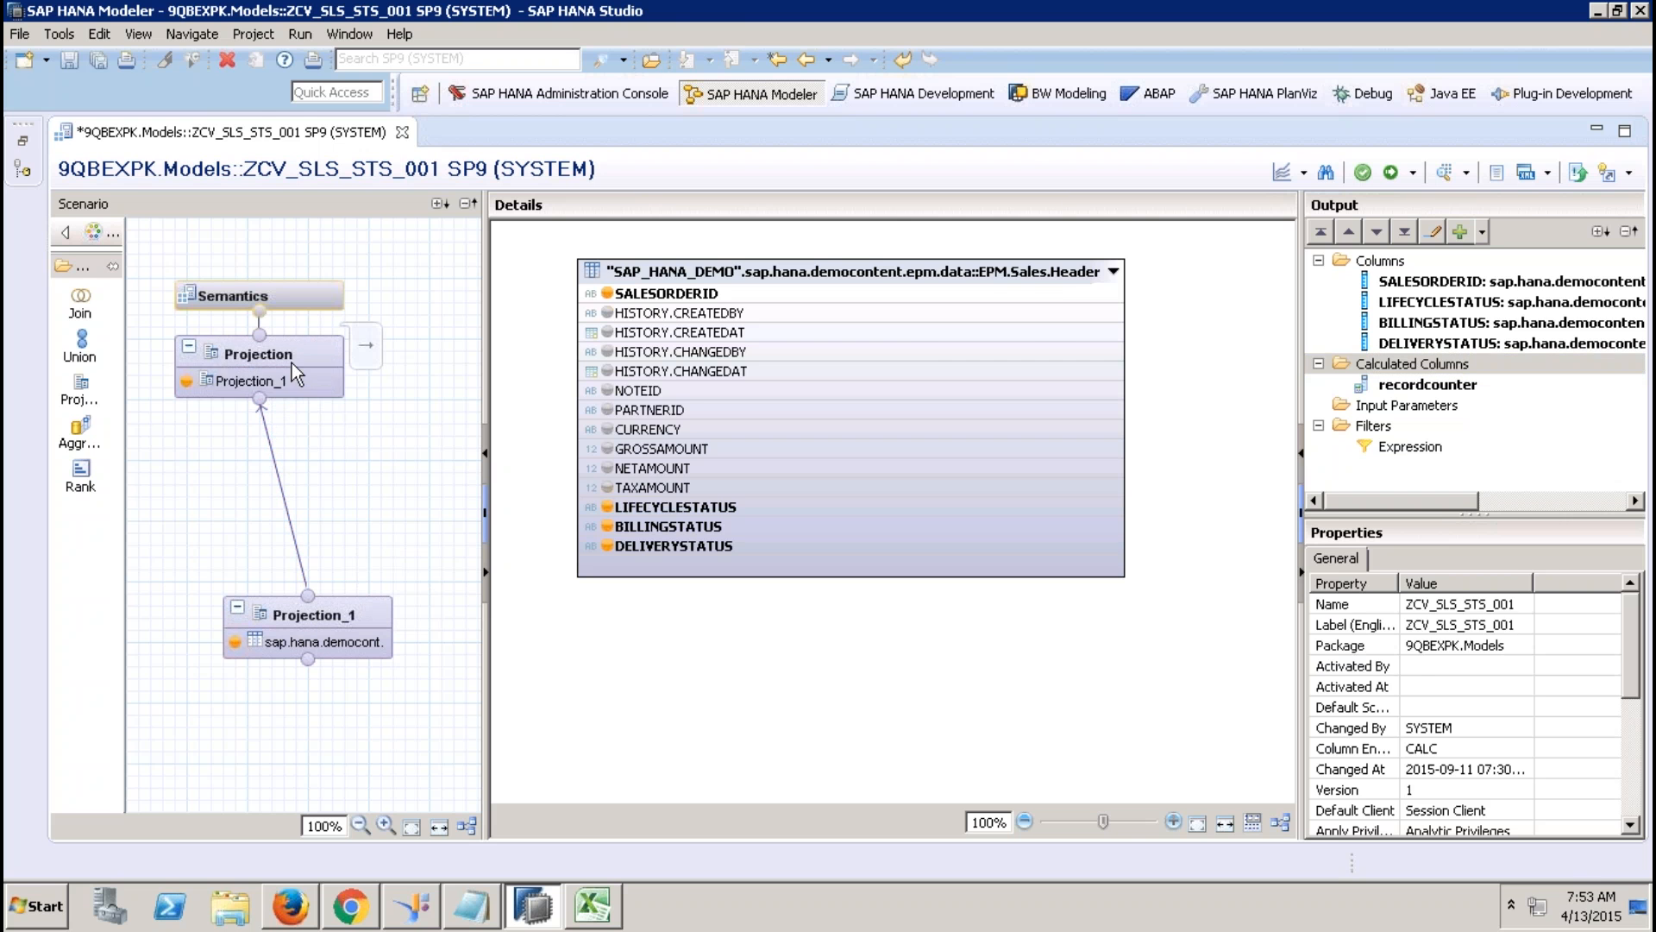
{"action": "left_click", "coordinate": [783, 301]}
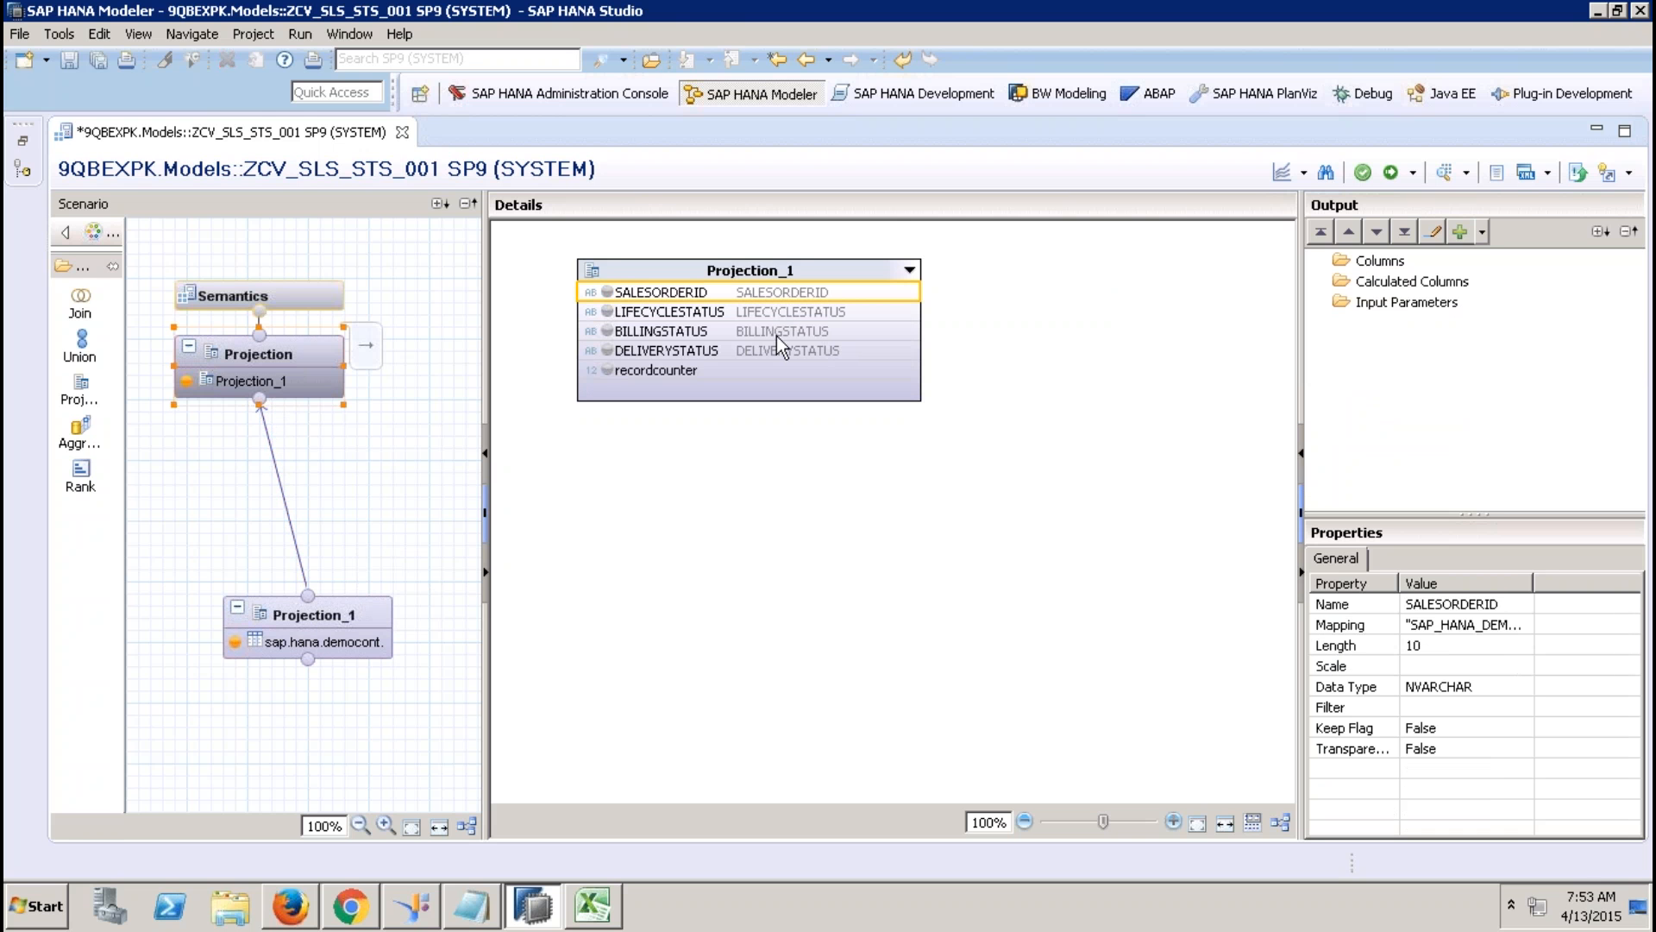
{"action": "left_click", "coordinate": [751, 374], "text": "shift"}
{"action": "right_click", "coordinate": [751, 374]}
{"action": "left_click", "coordinate": [794, 386]}
Auto-assign semantic types so recordcounter becomes a measure, activate ZCV_SLS_STS_001, and close its editor.
{"action": "left_click", "coordinate": [293, 304]}
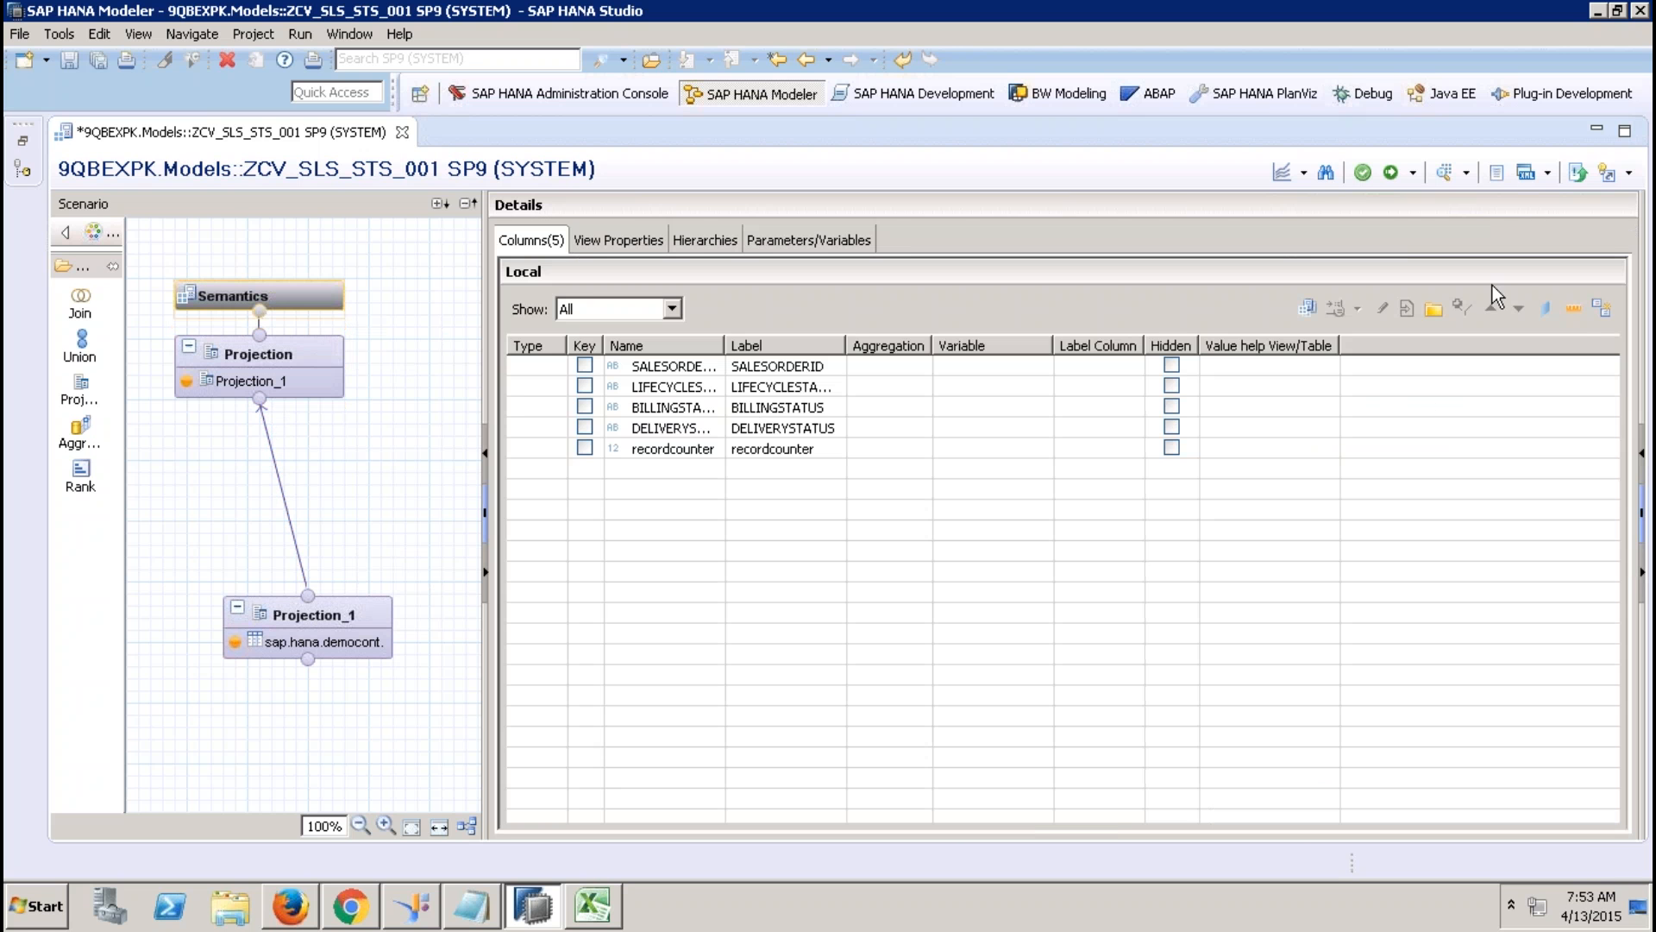
{"action": "left_click", "coordinate": [1601, 311]}
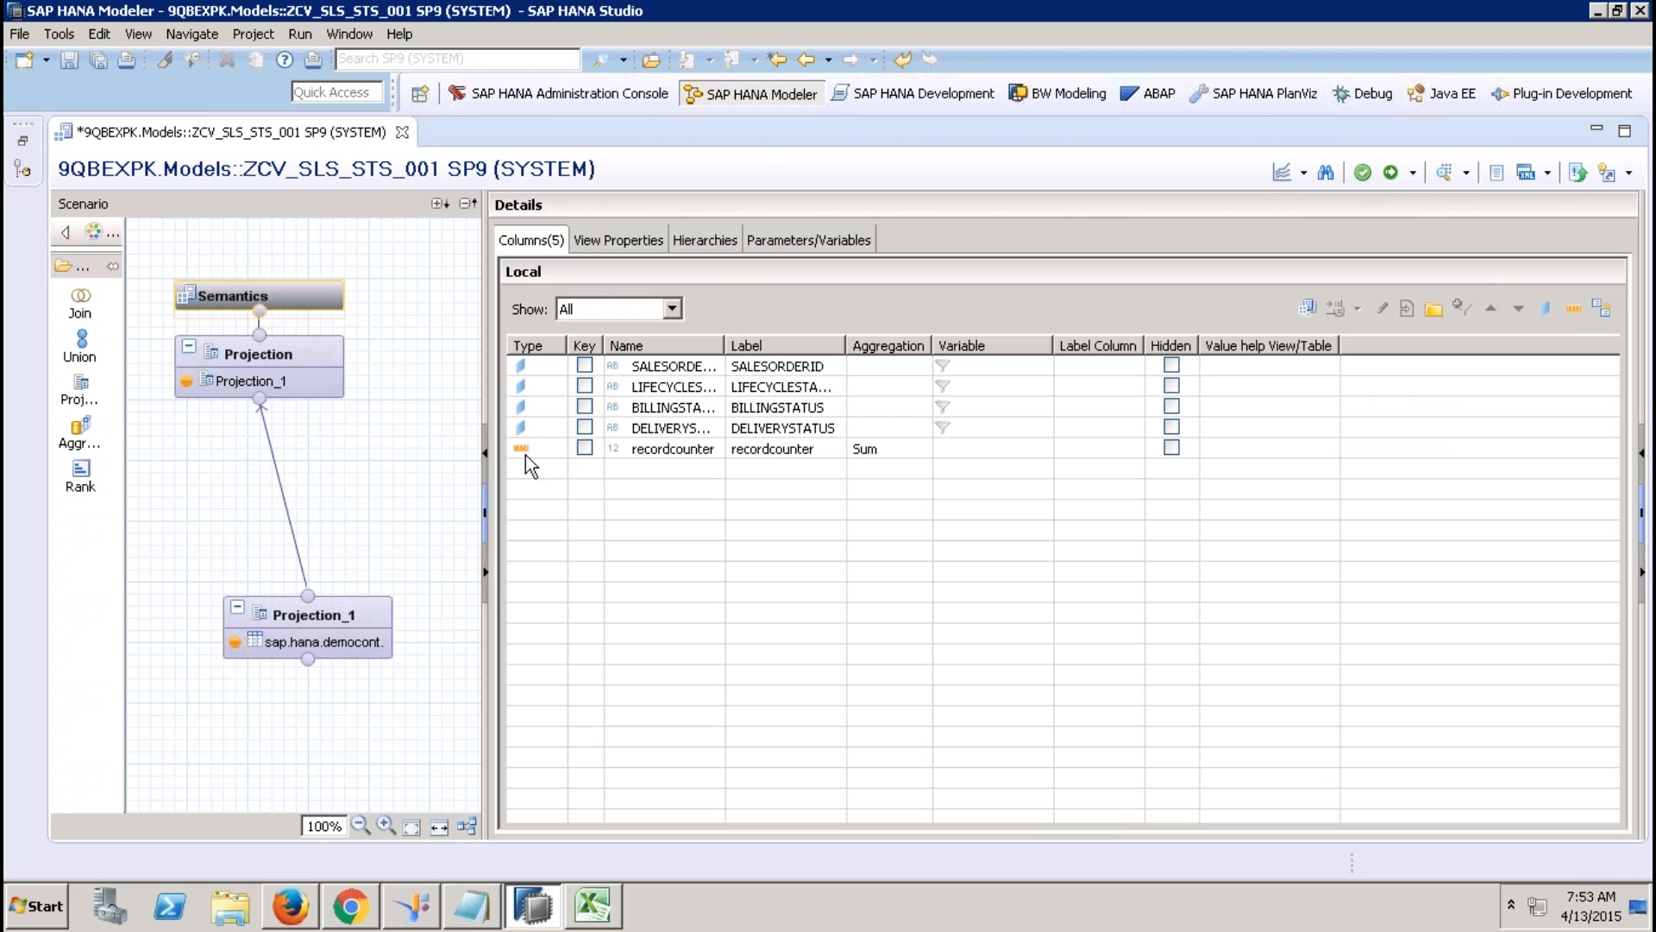
{"action": "left_click", "coordinate": [631, 241]}
{"action": "left_click", "coordinate": [539, 242]}
{"action": "left_click", "coordinate": [1392, 173]}
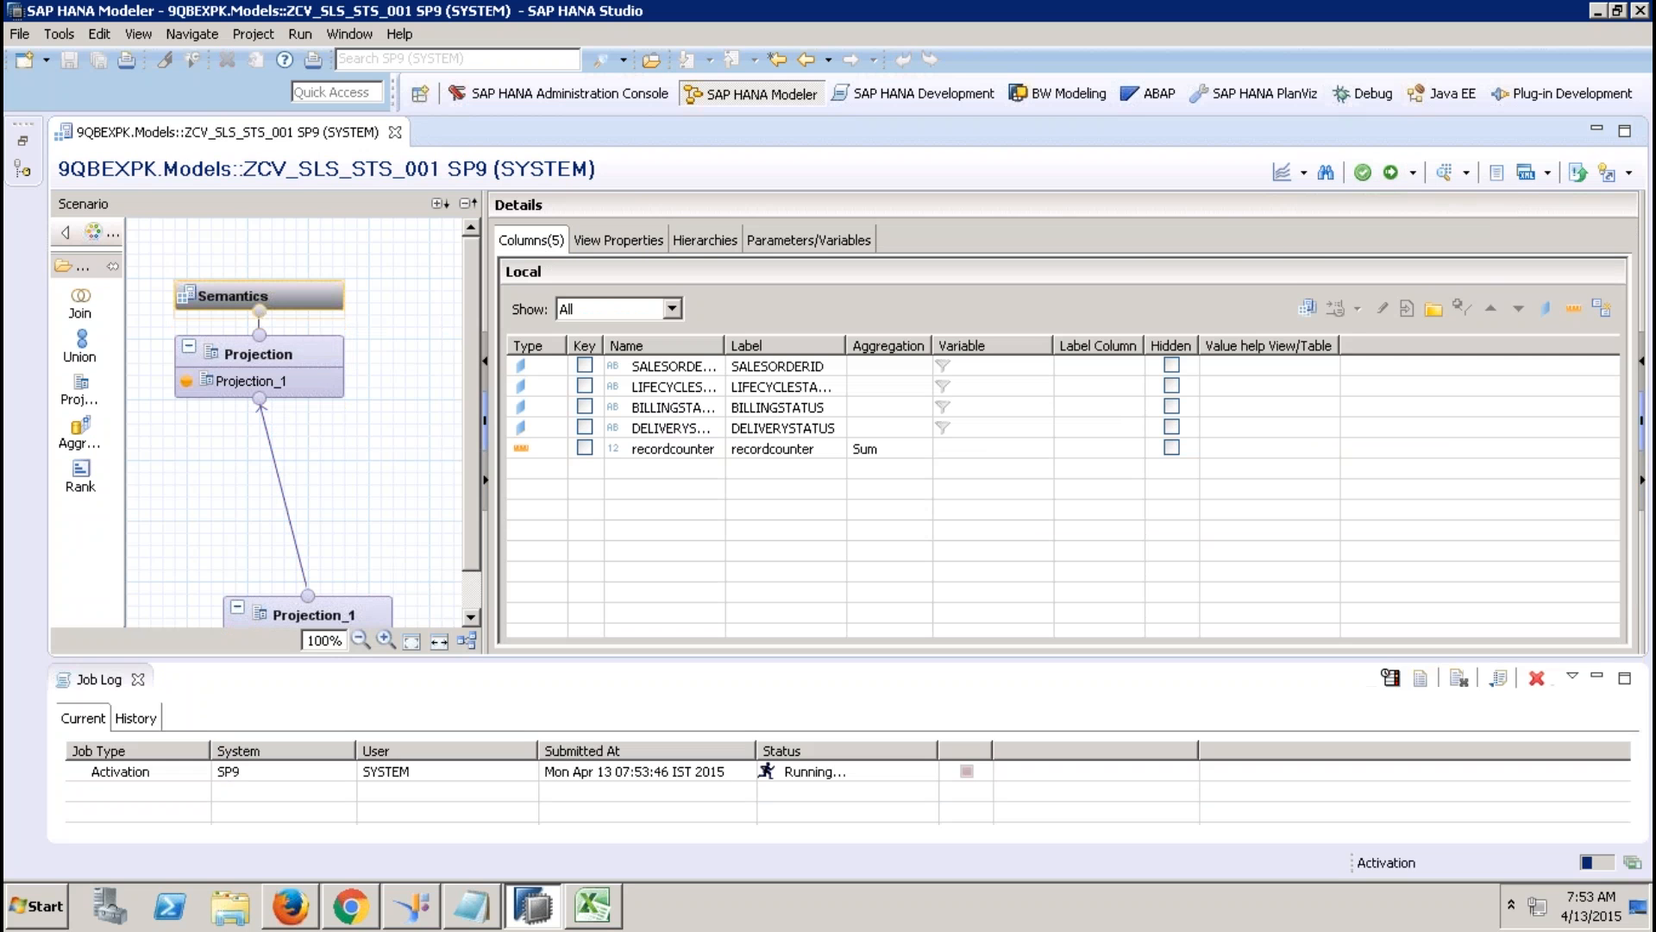
{"action": "left_click", "coordinate": [396, 132]}
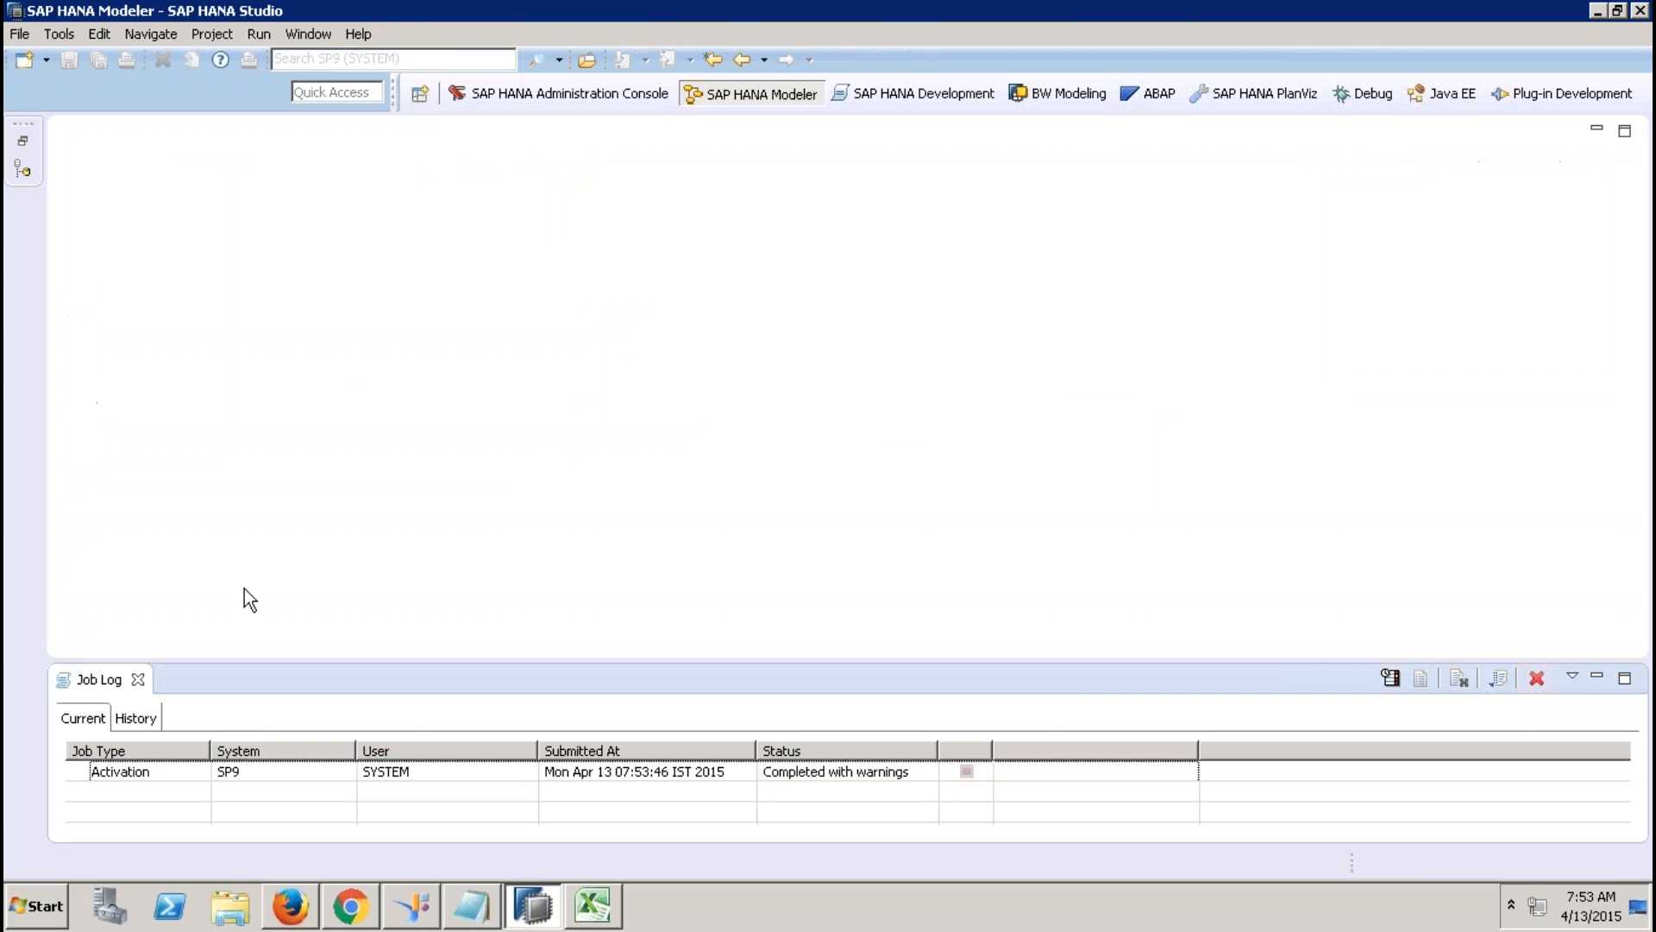
Create calculation view ZCV_SALES_REPORTING_001 with matching label, keeping data category CUBE.
{"action": "left_click", "coordinate": [138, 680]}
{"action": "left_click", "coordinate": [25, 138]}
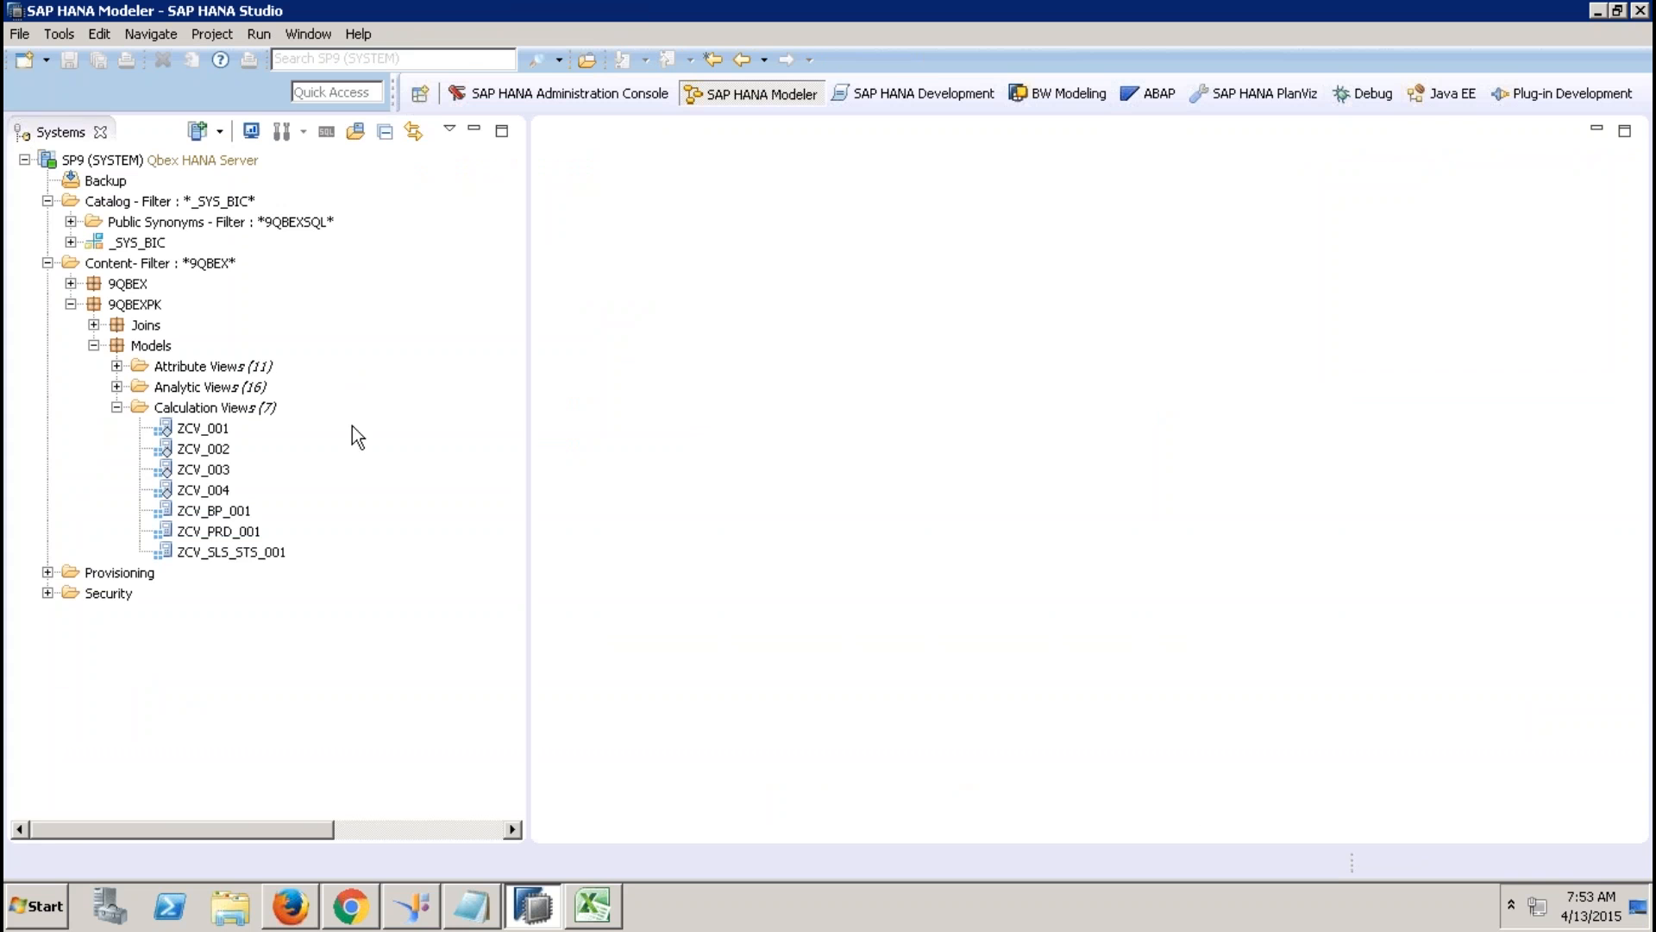
{"action": "right_click", "coordinate": [248, 408]}
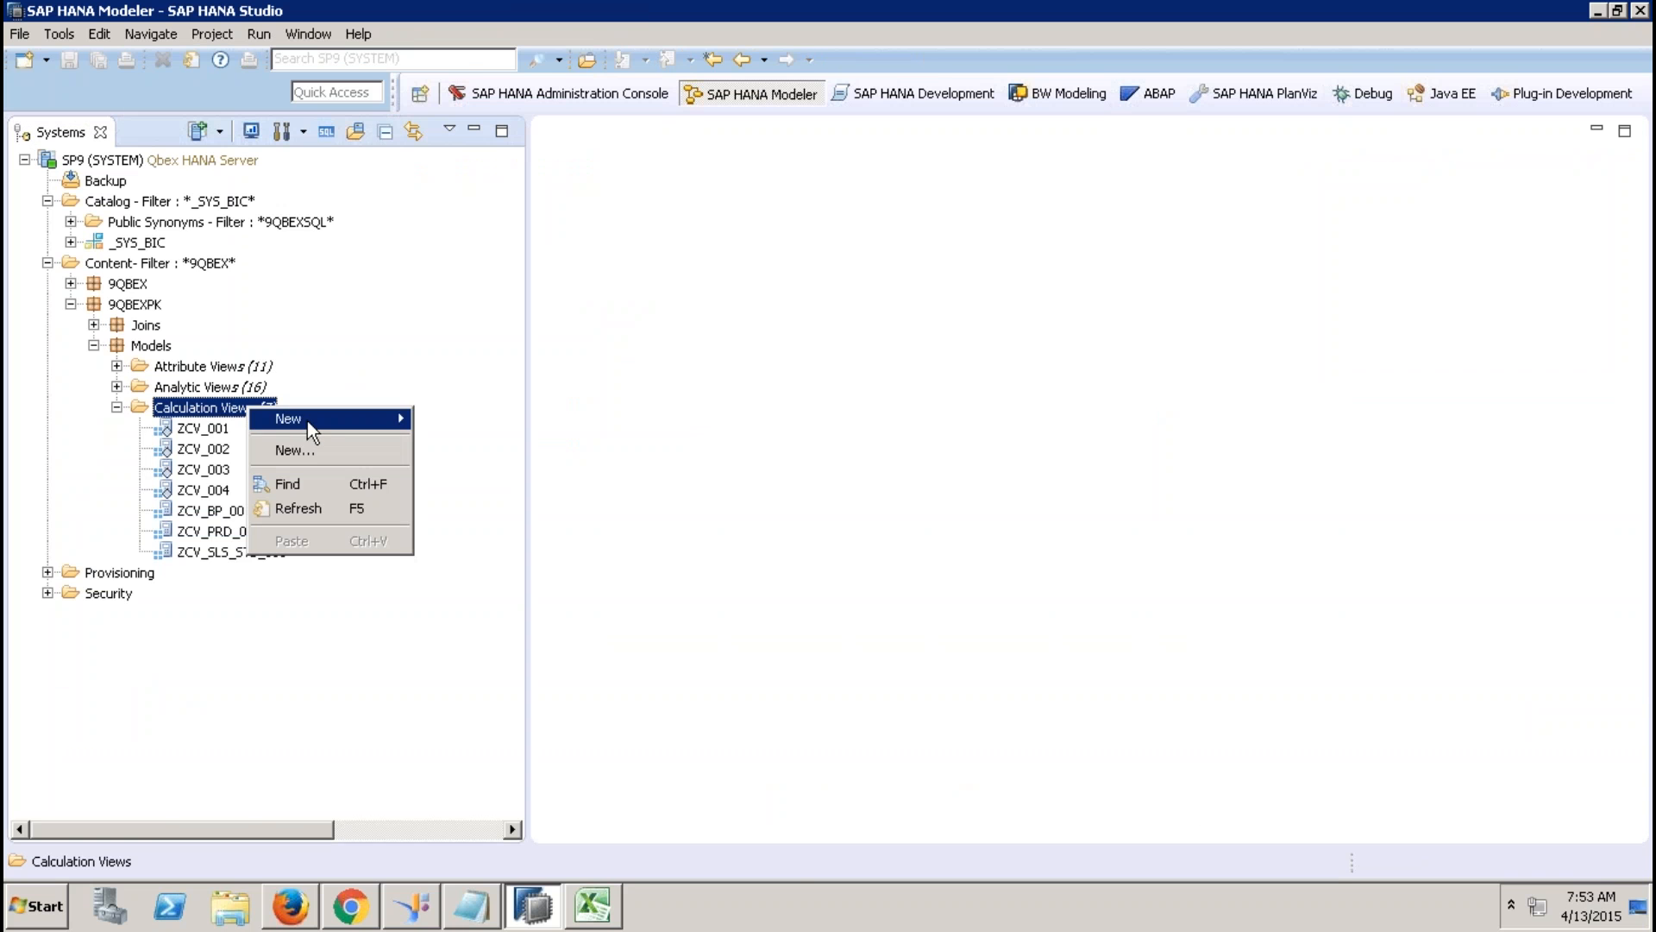
{"action": "left_click", "coordinate": [334, 450]}
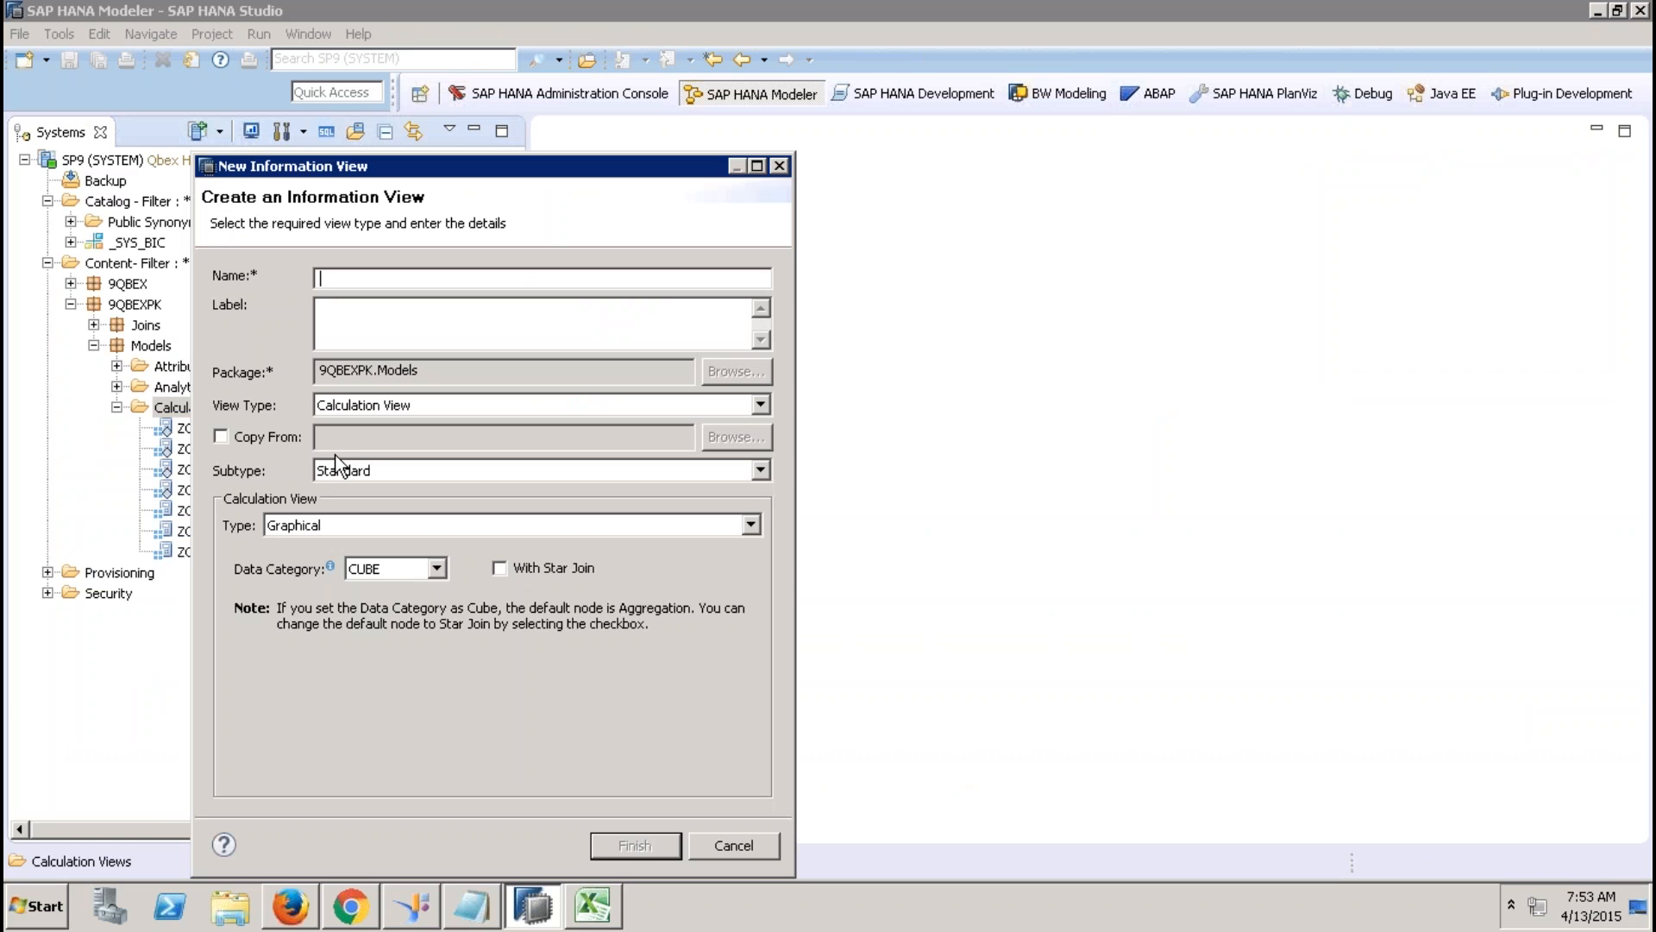
{"action": "type", "text": "ZCV_SALES_REPORTING"}
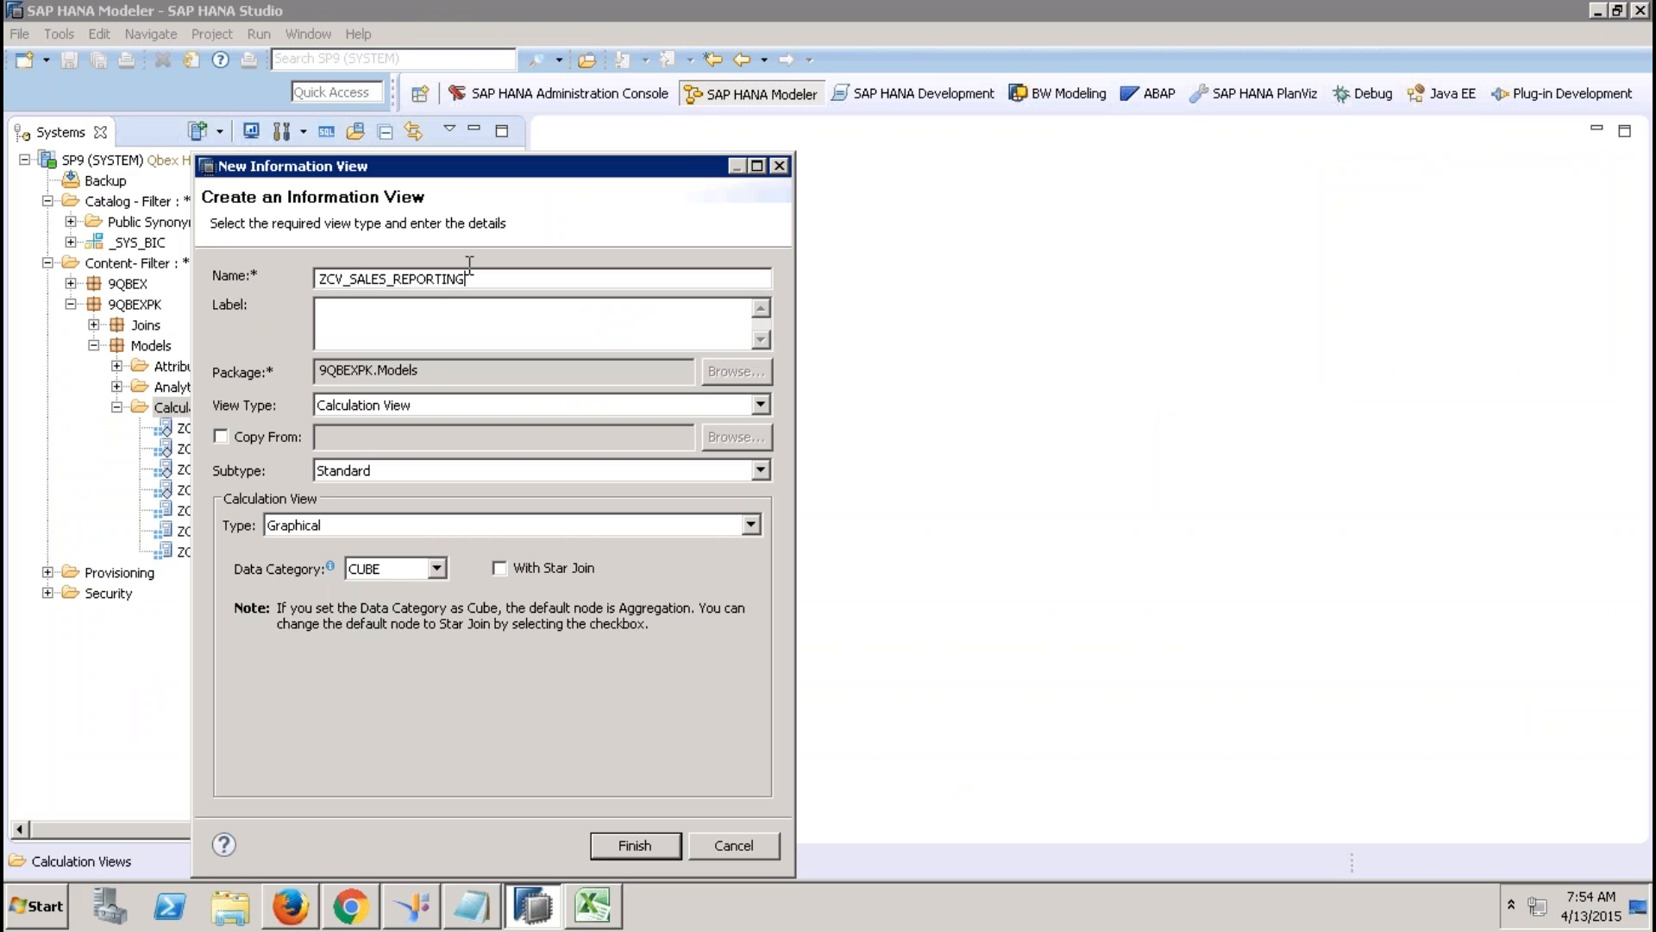
{"action": "left_click", "coordinate": [442, 320]}
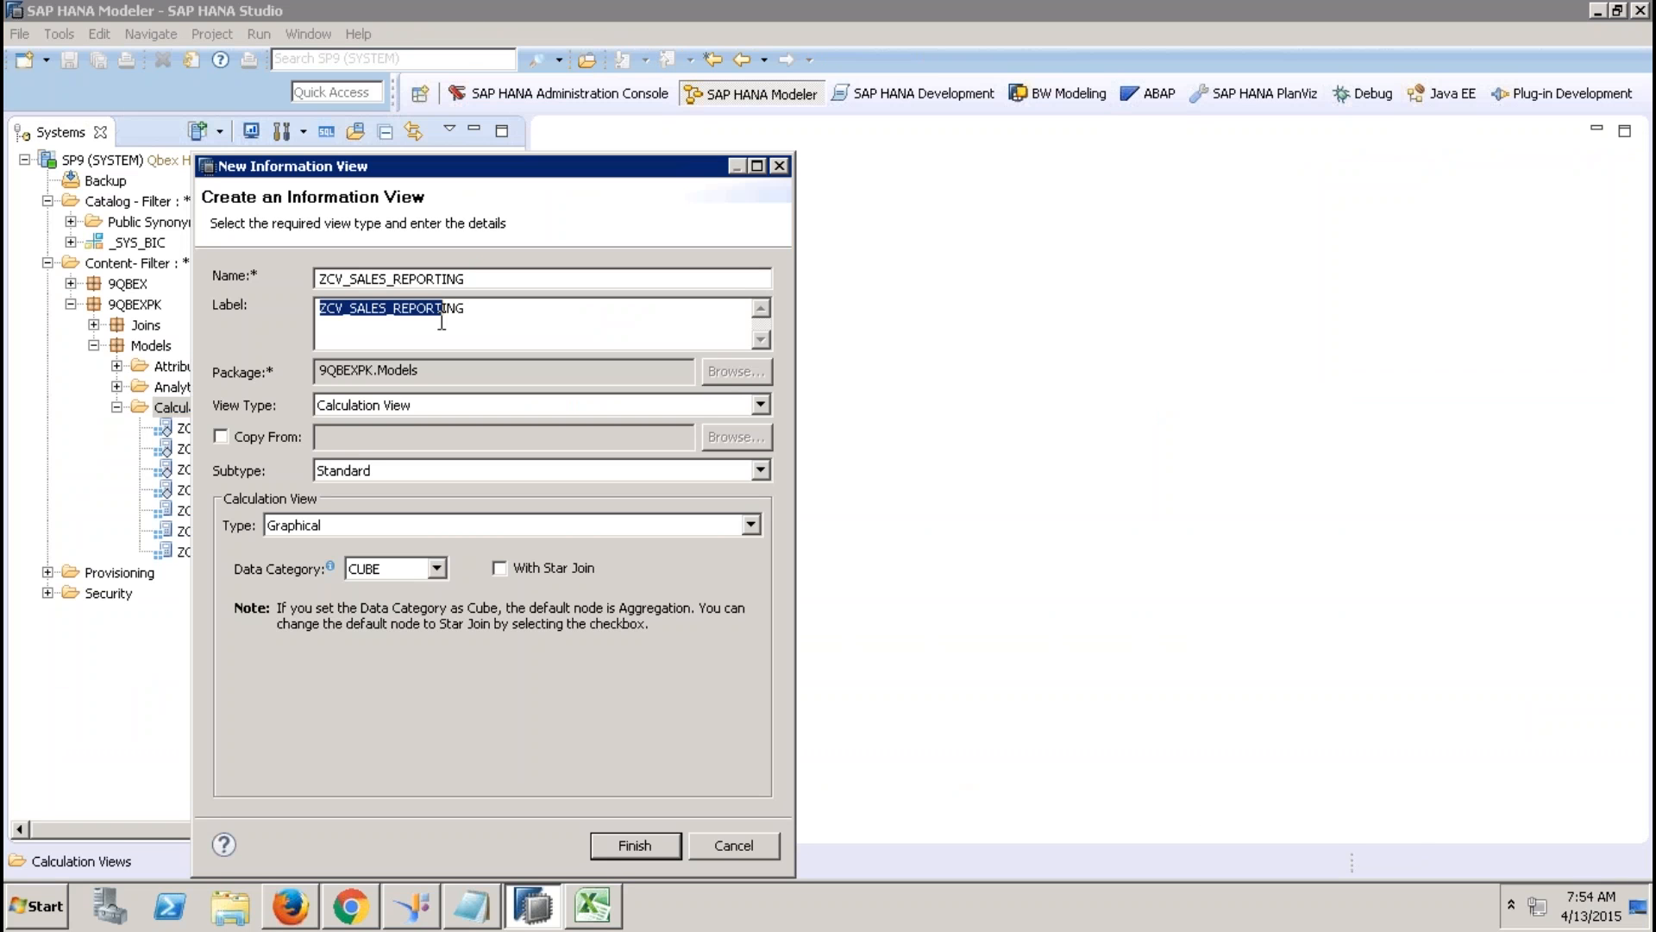
{"action": "type", "text": "ING_001"}
{"action": "left_click", "coordinate": [574, 319]}
{"action": "type", "text": "_001"}
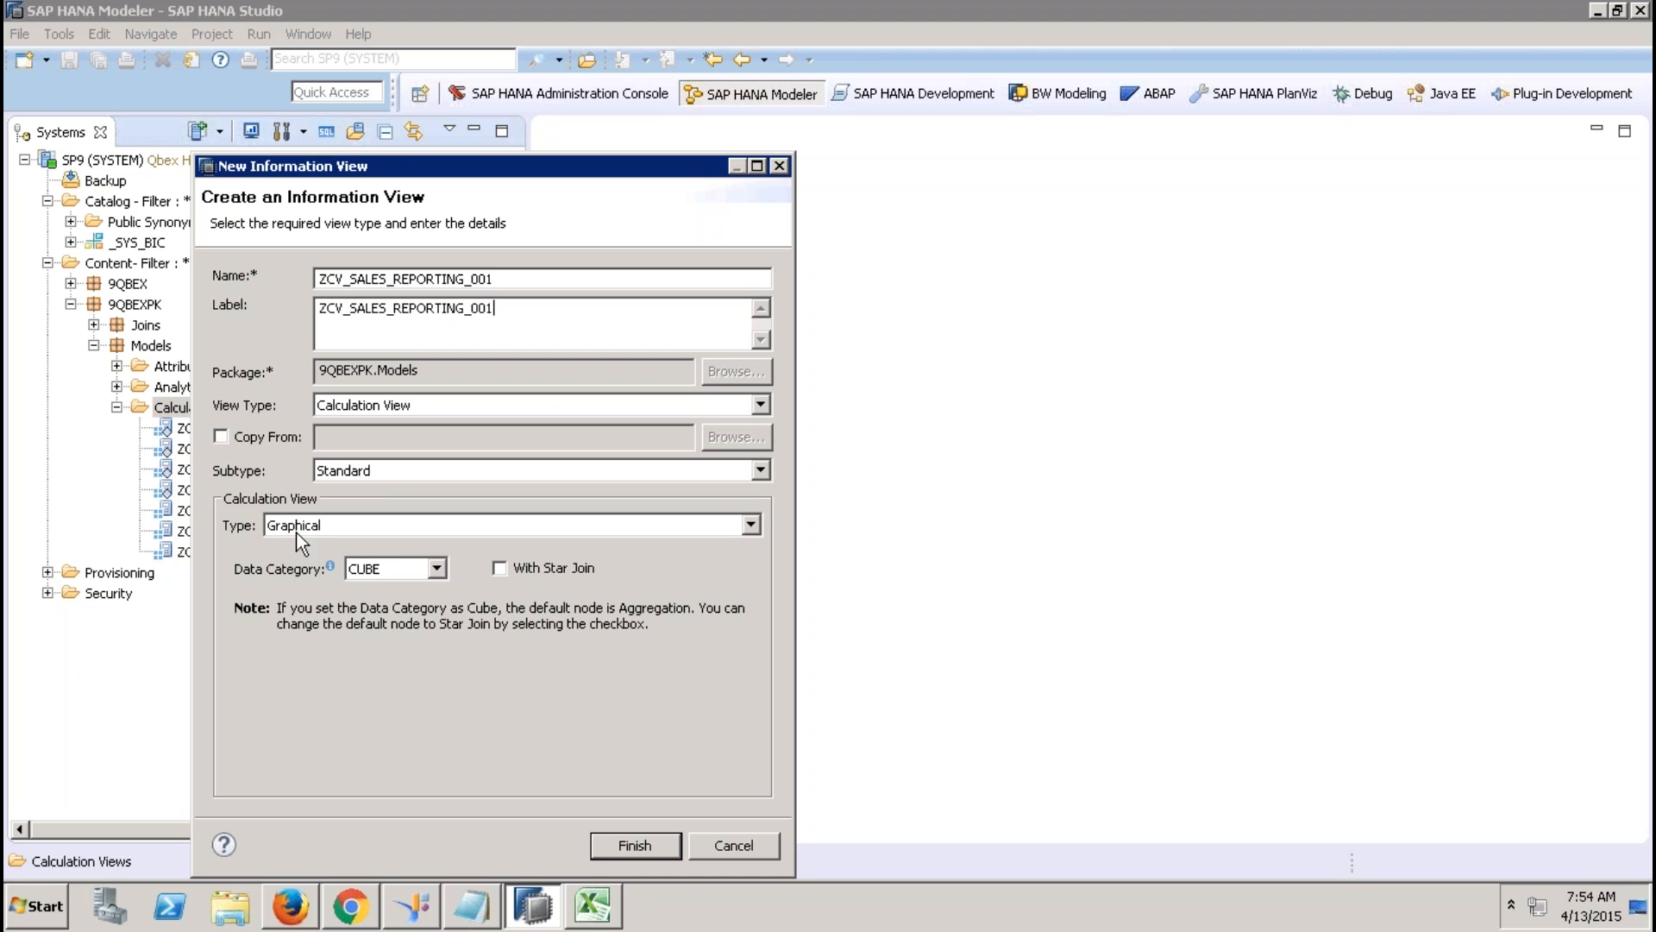
{"action": "left_click", "coordinate": [418, 567]}
{"action": "left_click", "coordinate": [642, 849]}
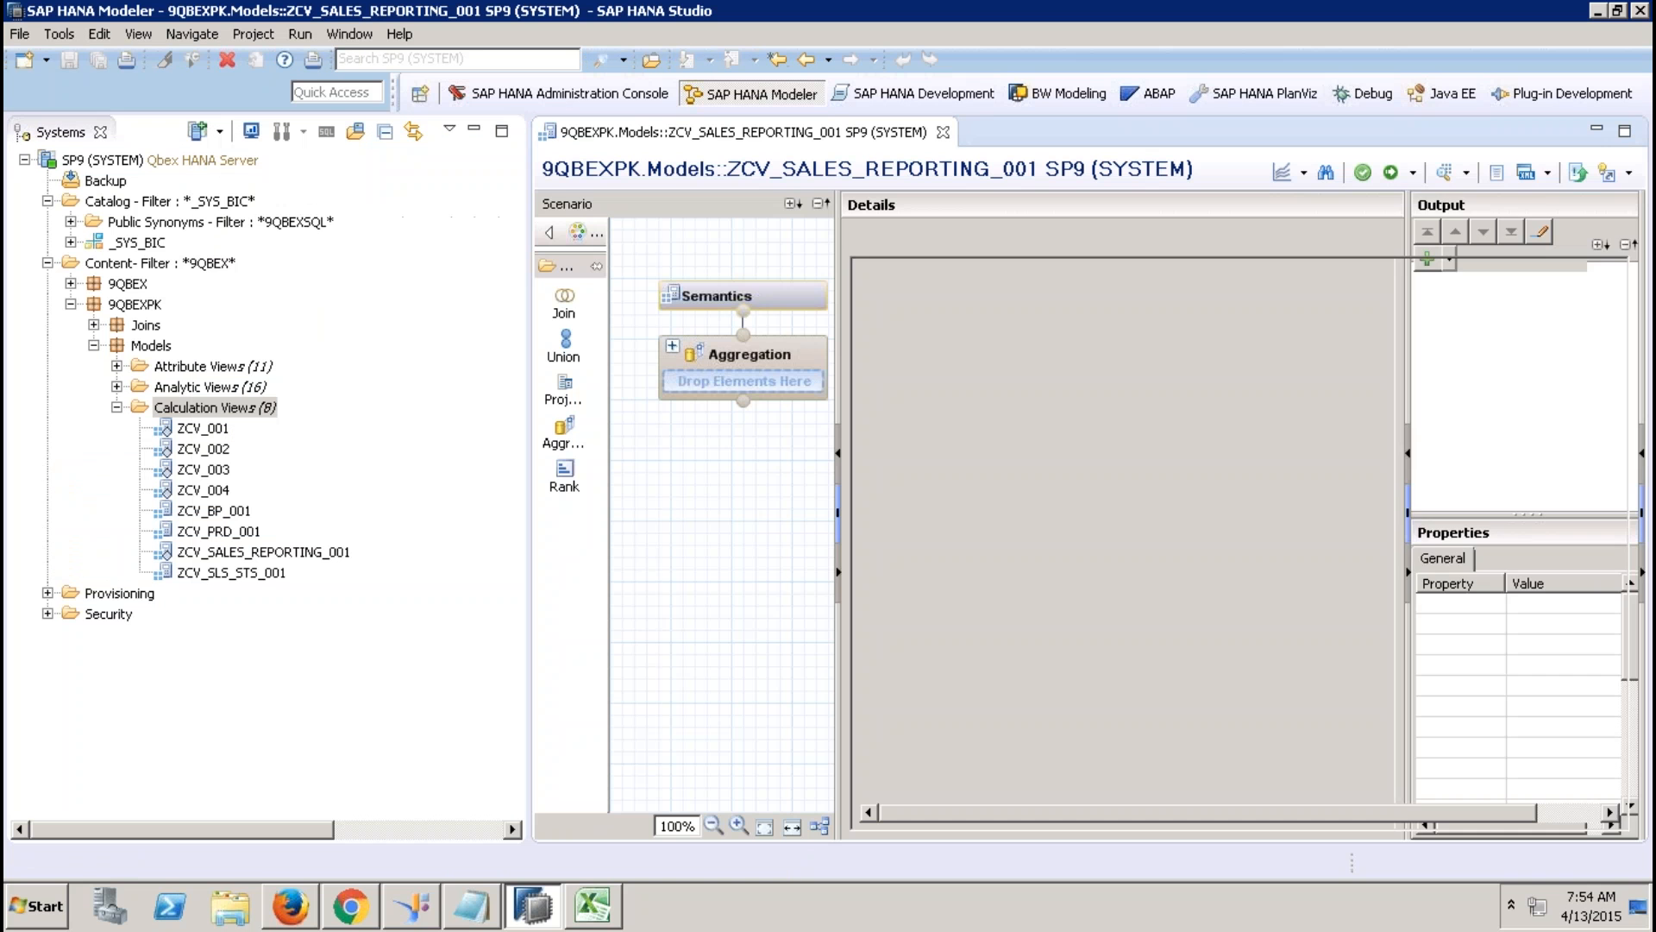
Add Join_1 to the scenario and add EPM.Sales.Item to it via a sap.hana.demo search.
{"action": "left_click", "coordinate": [474, 131]}
{"action": "left_click", "coordinate": [318, 660]}
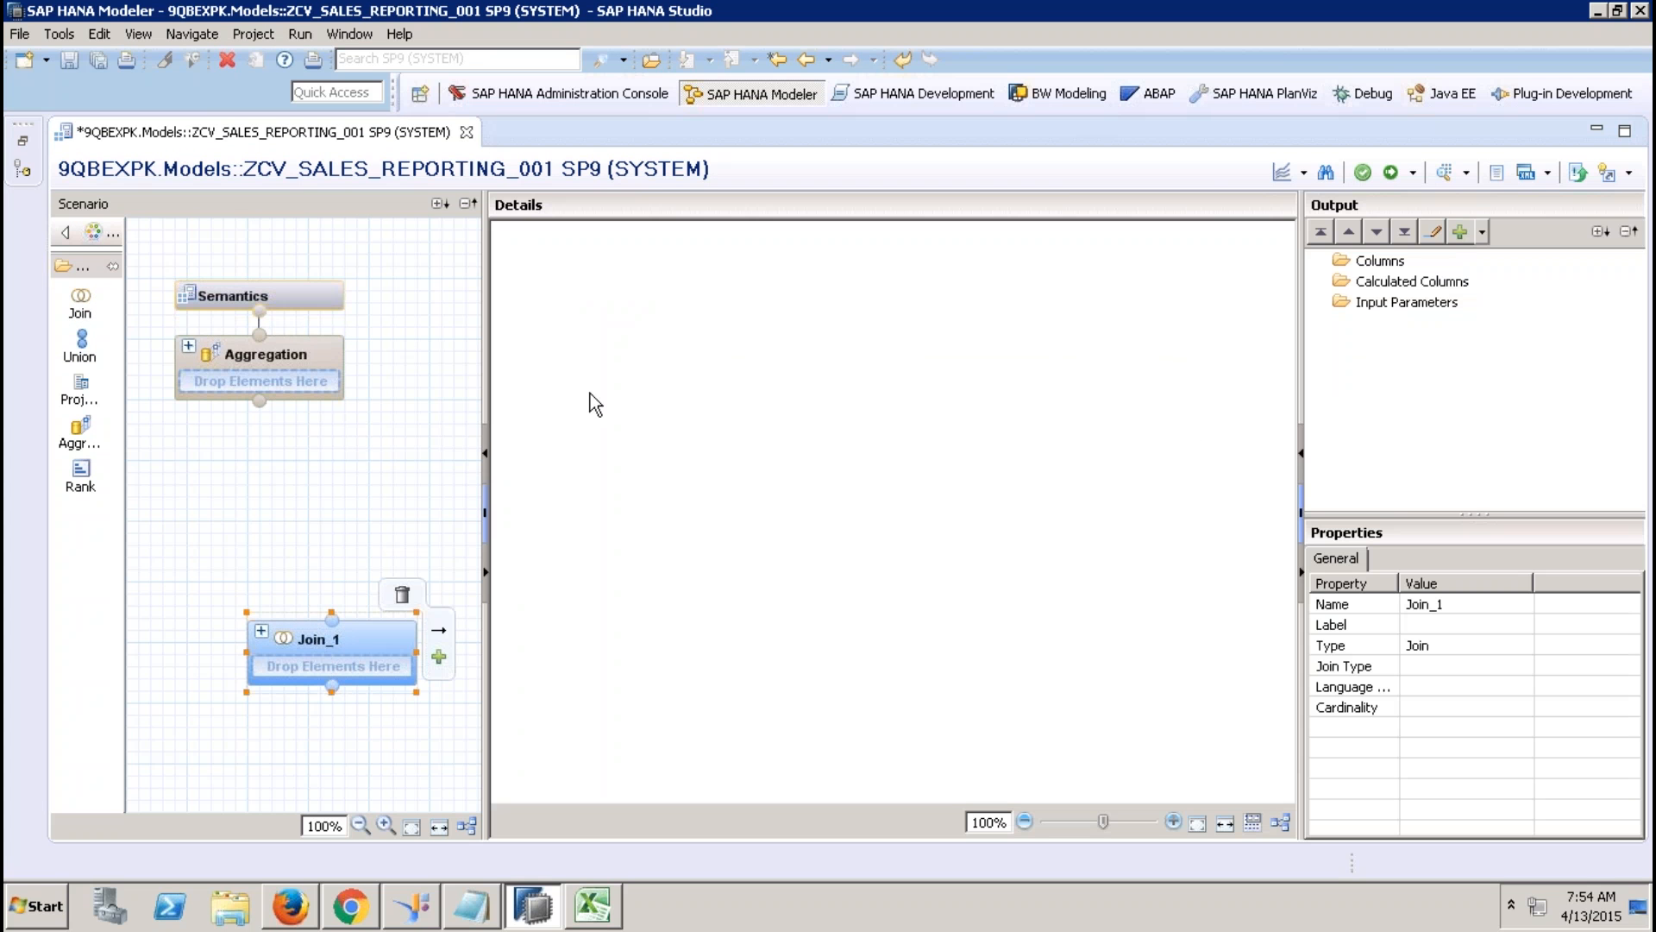
{"action": "right_click", "coordinate": [590, 393]}
{"action": "left_click", "coordinate": [620, 402]}
{"action": "type", "text": "ssap.hana.demo"}
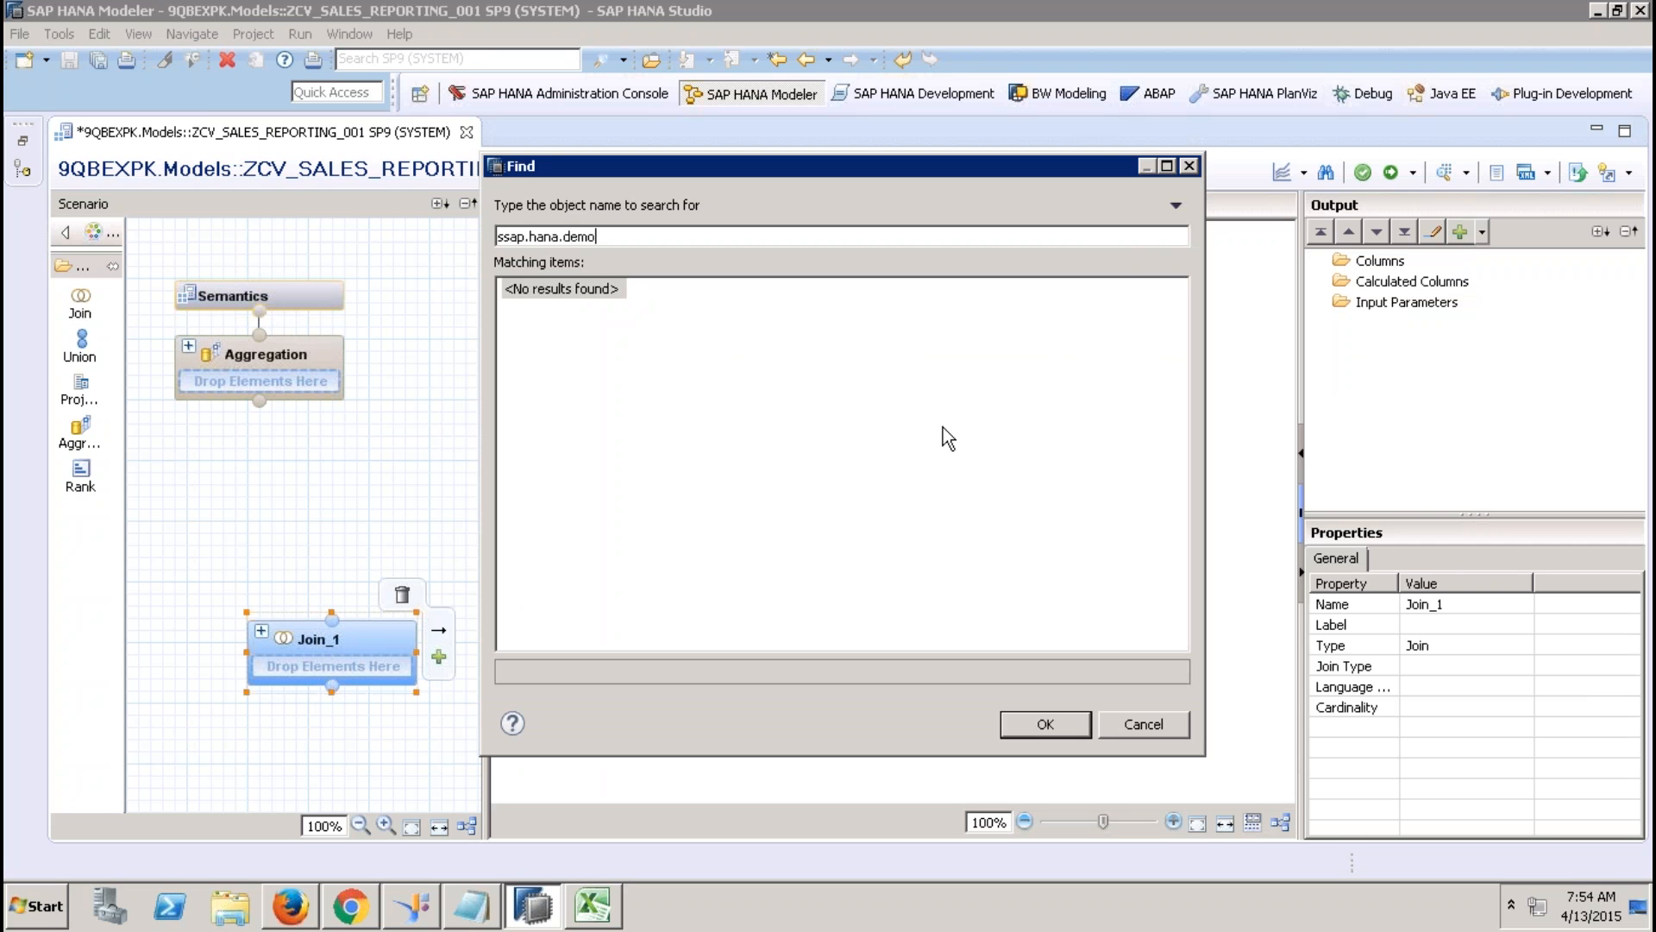
{"action": "key", "text": "BackSpace"}
{"action": "key", "text": "BackSpace"}
{"action": "key", "text": "BackSpace"}
{"action": "key", "text": "BackSpace"}
{"action": "key", "text": "BackSpace"}
{"action": "key", "text": "BackSpace"}
{"action": "key", "text": "BackSpace"}
{"action": "key", "text": "BackSpace"}
{"action": "key", "text": "BackSpace"}
{"action": "key", "text": "BackSpace"}
{"action": "key", "text": "BackSpace"}
{"action": "key", "text": "BackSpace"}
{"action": "key", "text": "BackSpace"}
{"action": "type", "text": "ap.hana.de"}
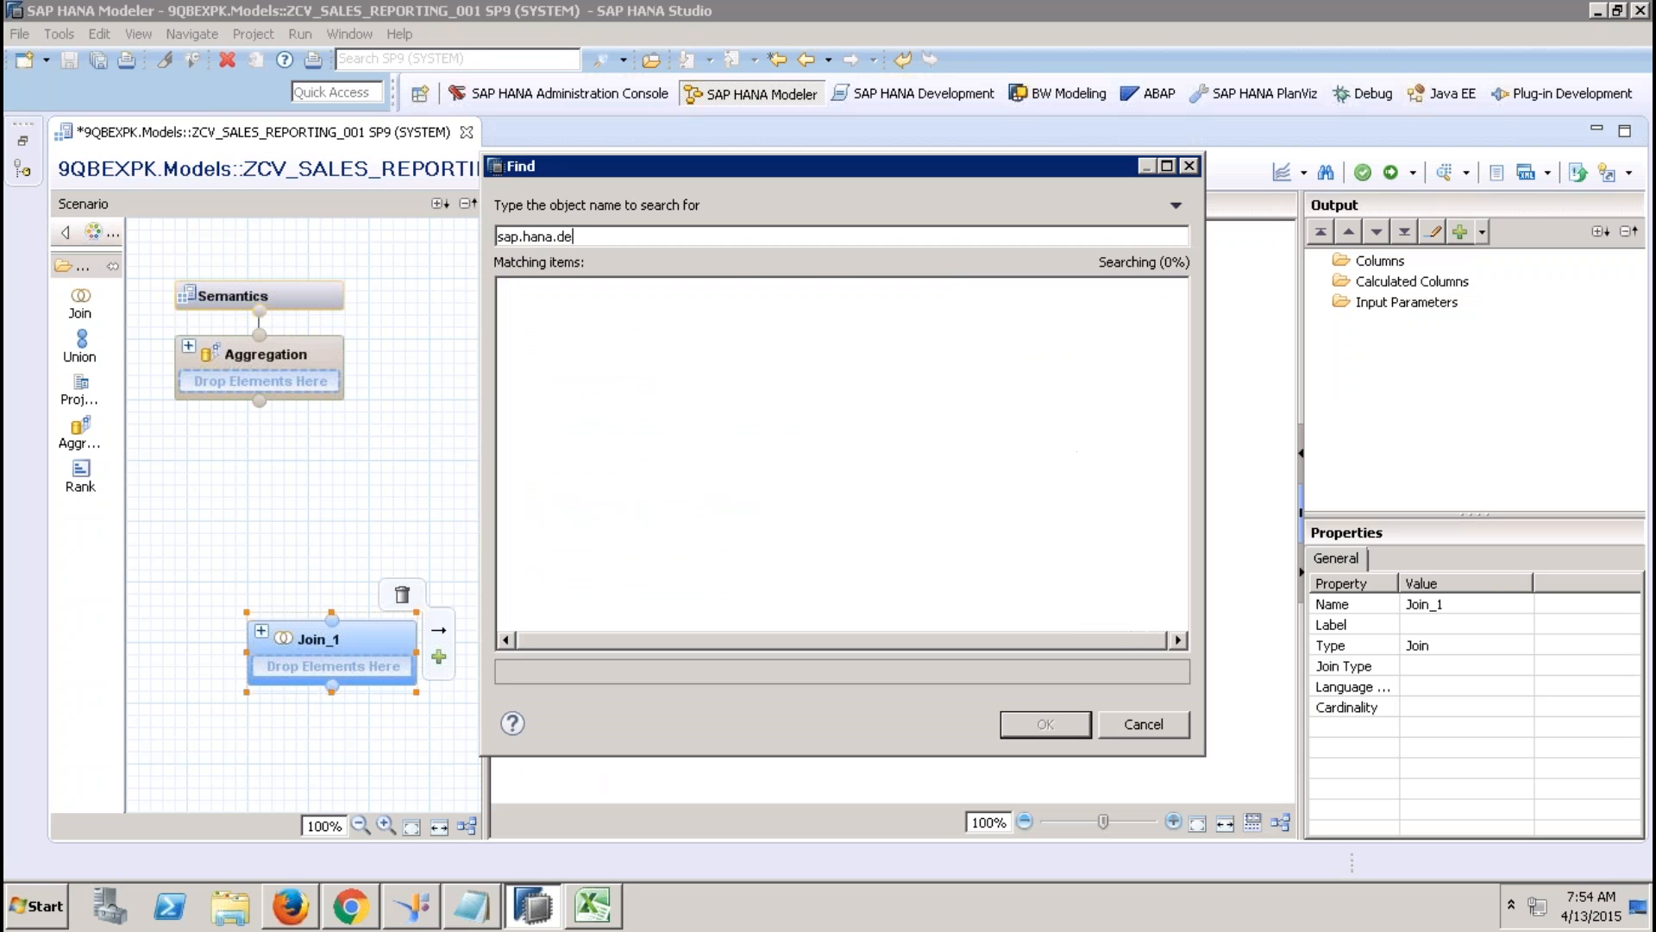
{"action": "type", "text": "mo"}
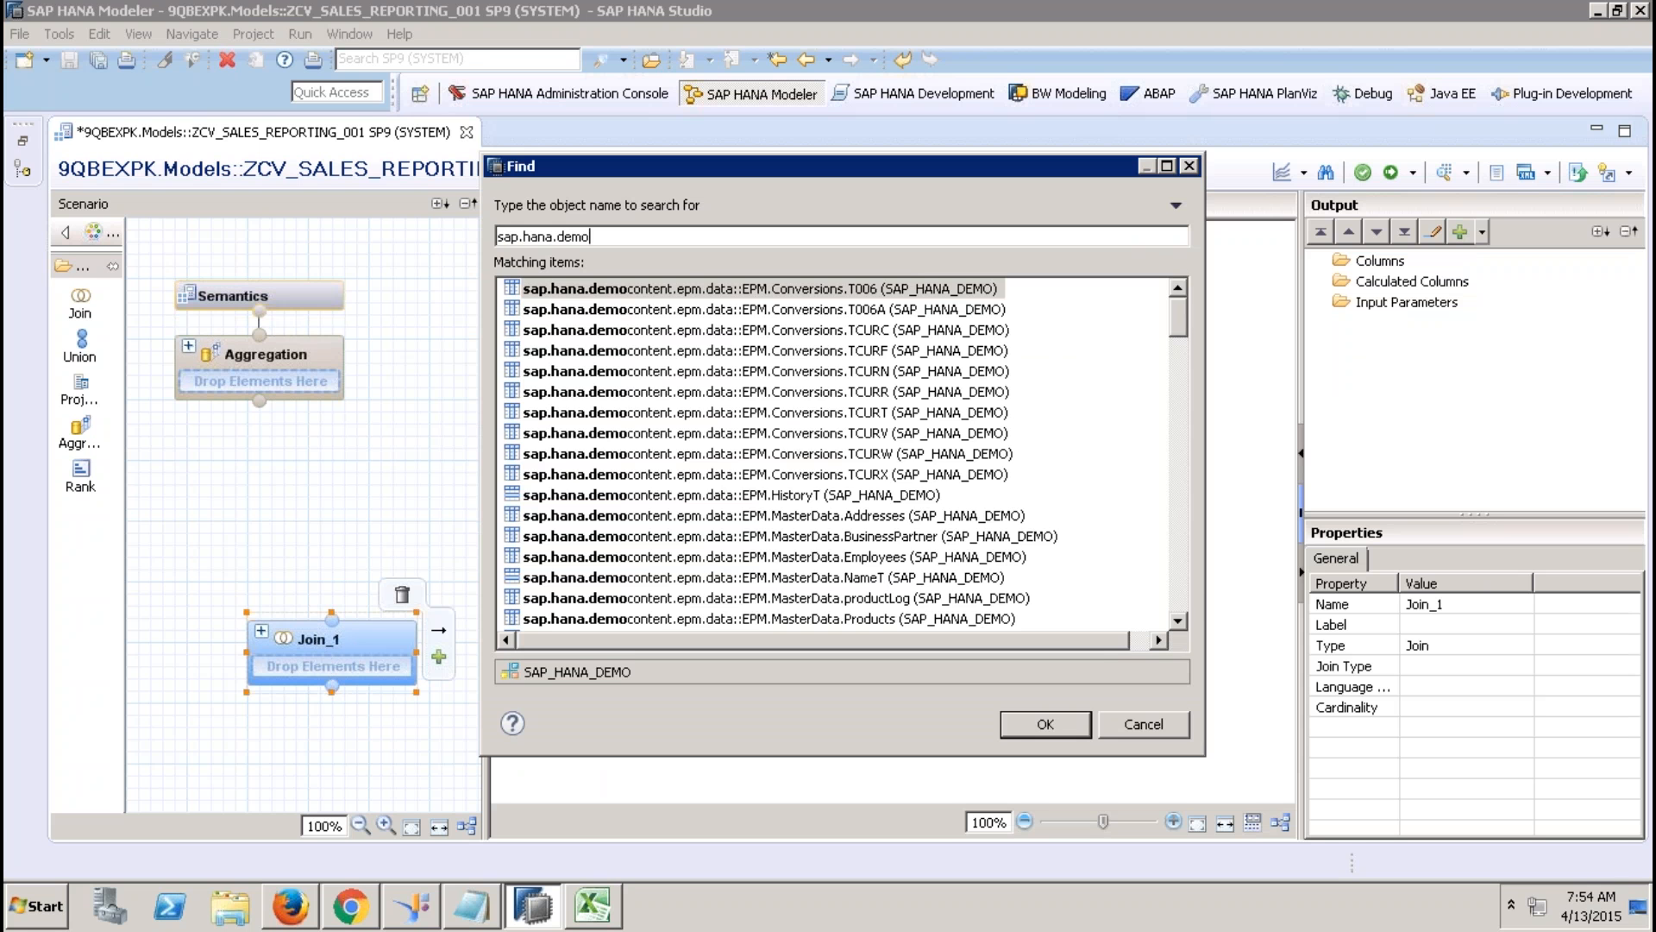
{"action": "left_click", "coordinate": [1178, 579]}
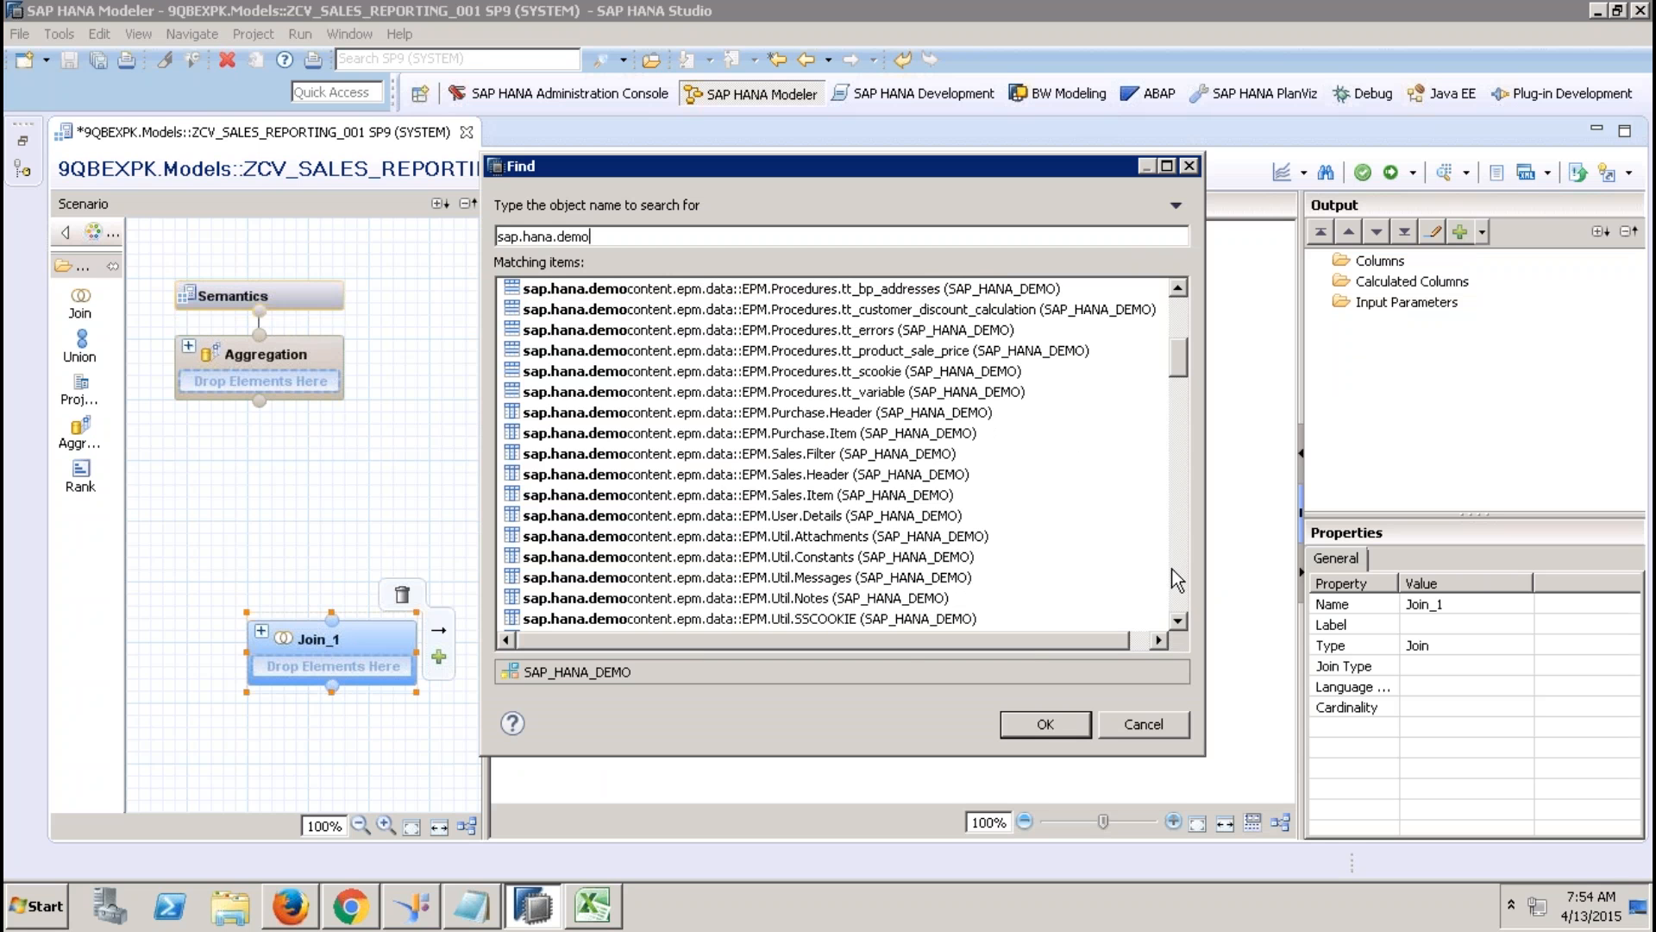
{"action": "double_click", "coordinate": [883, 492]}
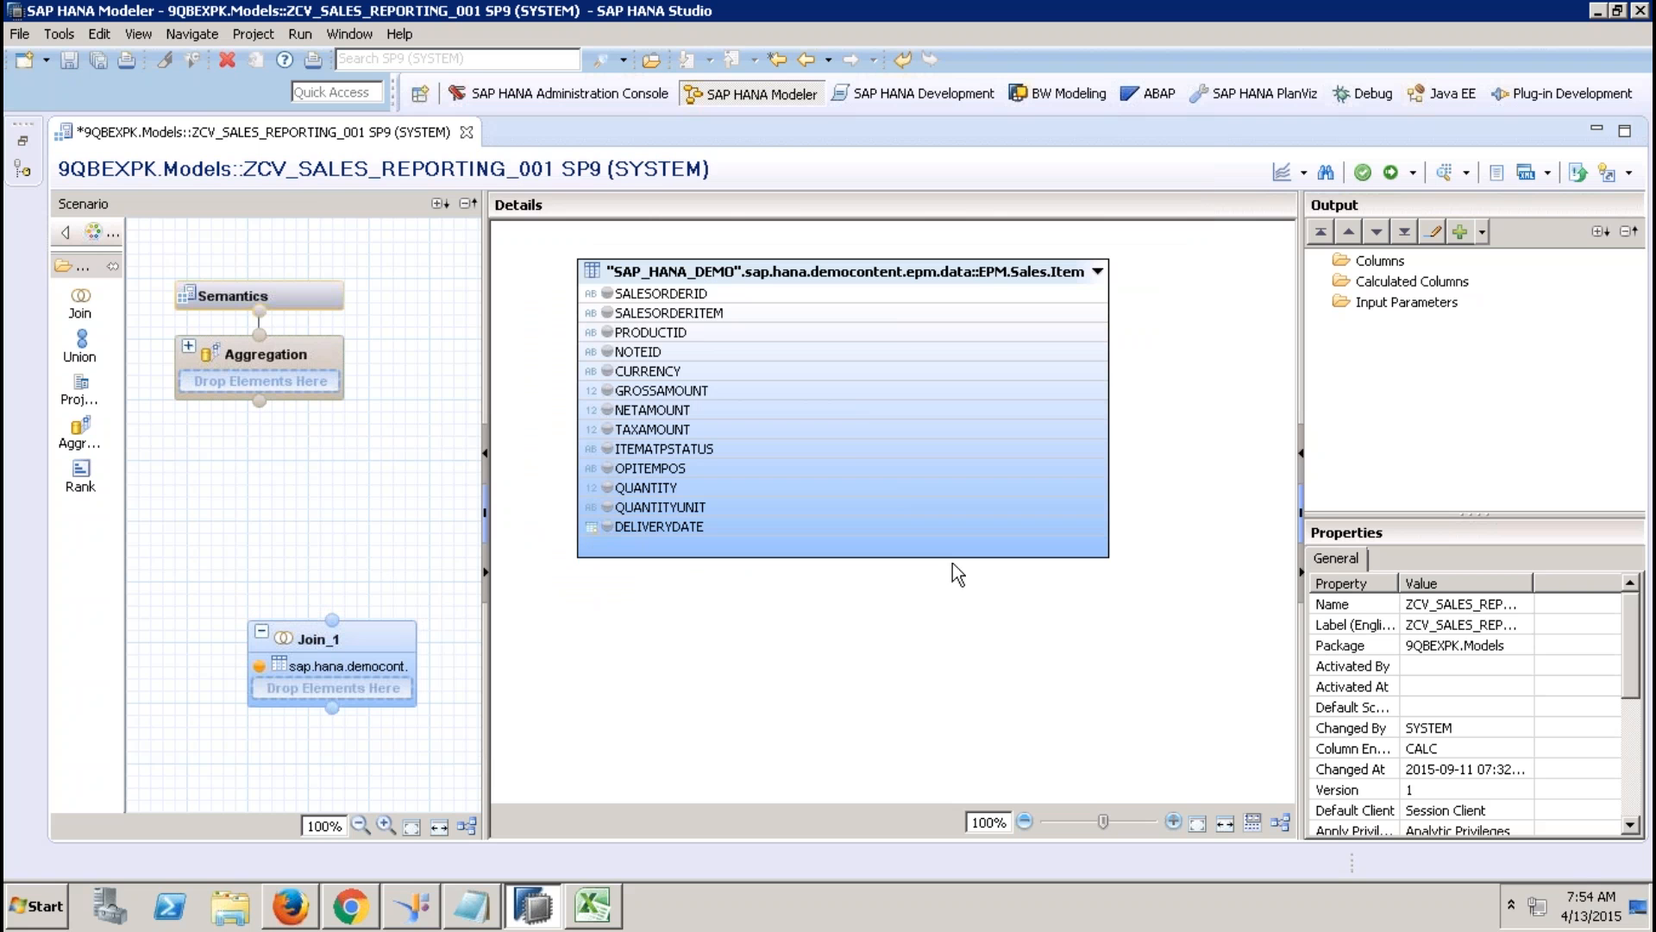
Add SALESORDERID to Join_1's output, then remove it again.
{"action": "left_click", "coordinate": [607, 293]}
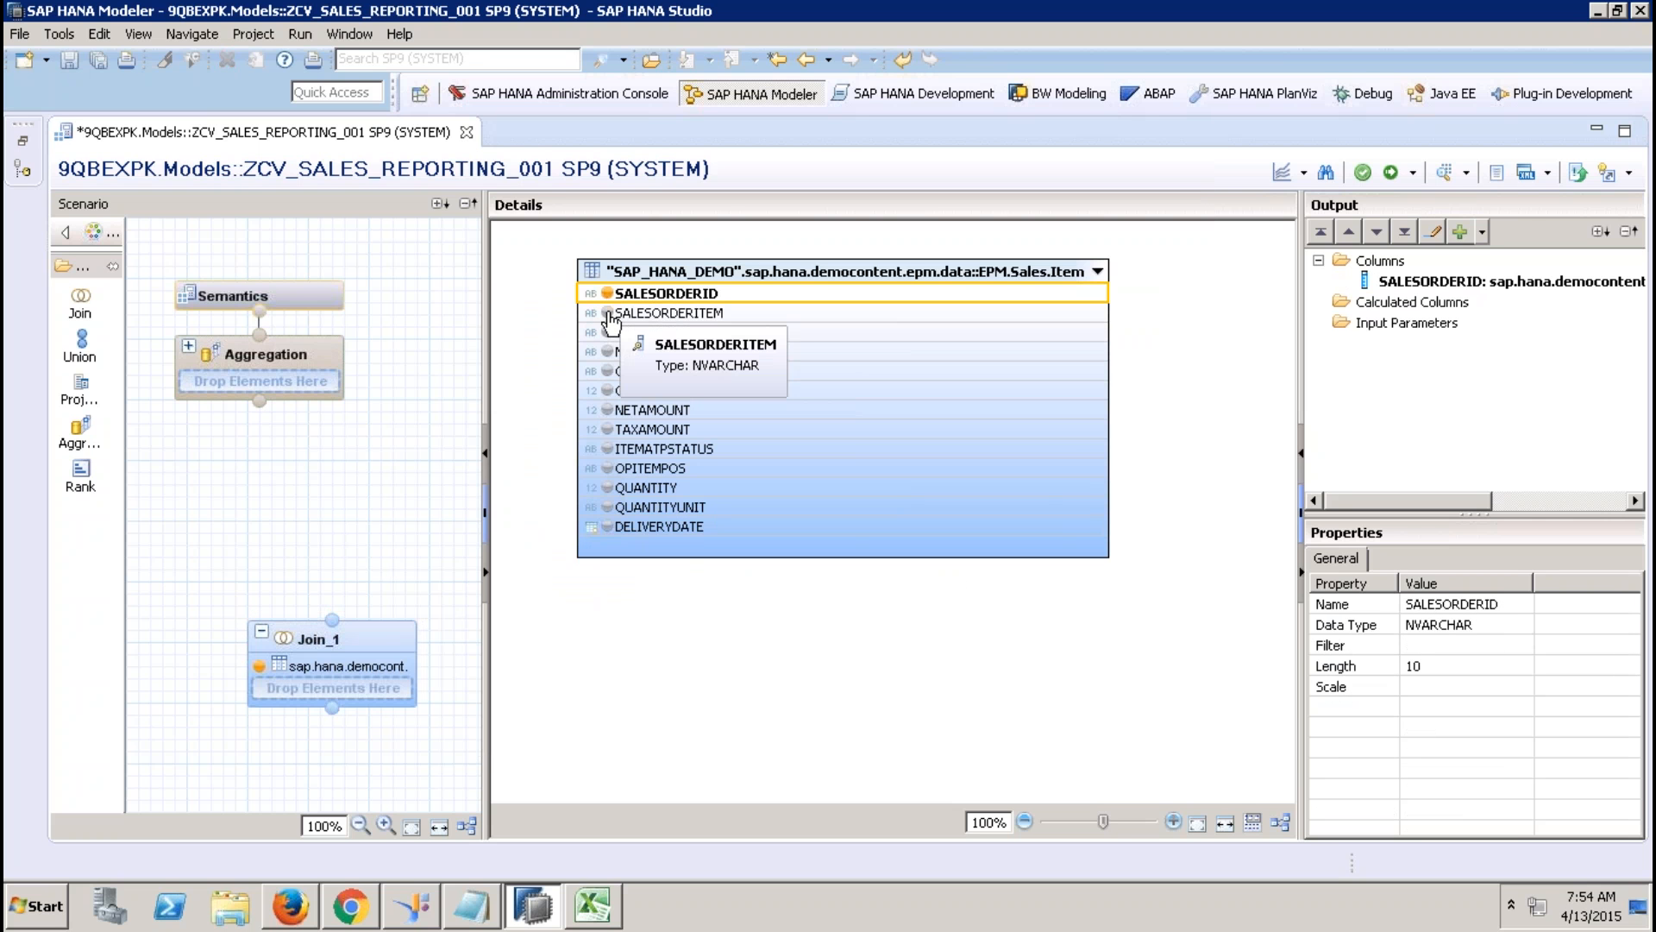
{"action": "right_click", "coordinate": [1467, 281]}
{"action": "left_click", "coordinate": [1531, 312]}
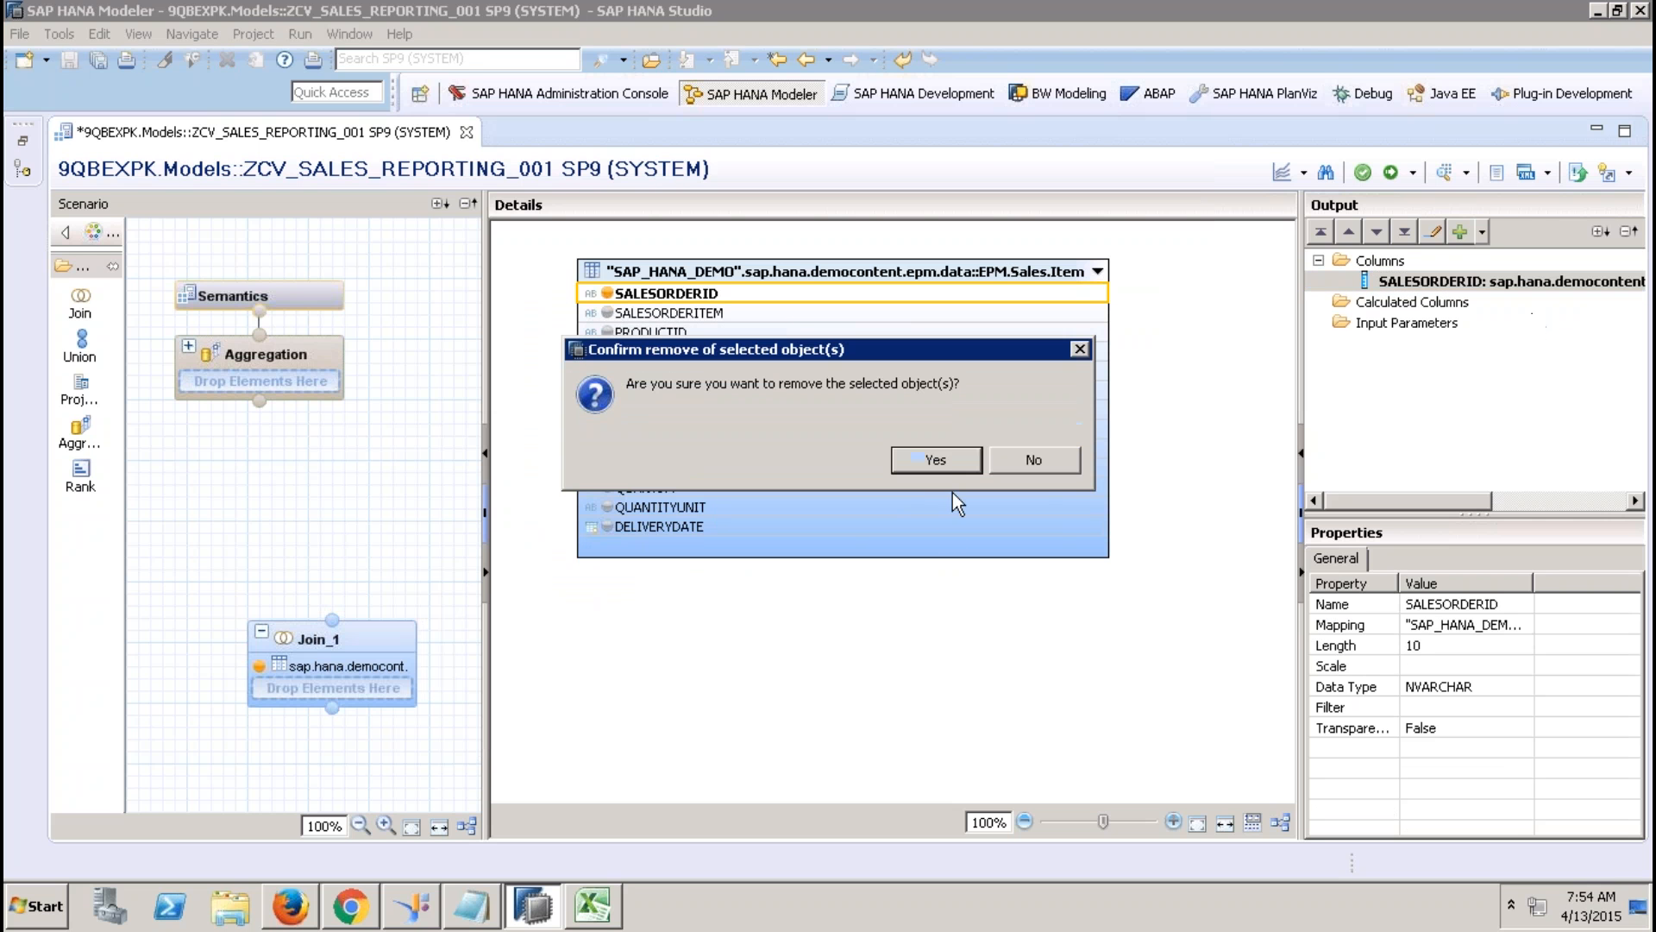
{"action": "left_click", "coordinate": [949, 465]}
{"action": "right_click", "coordinate": [836, 656]}
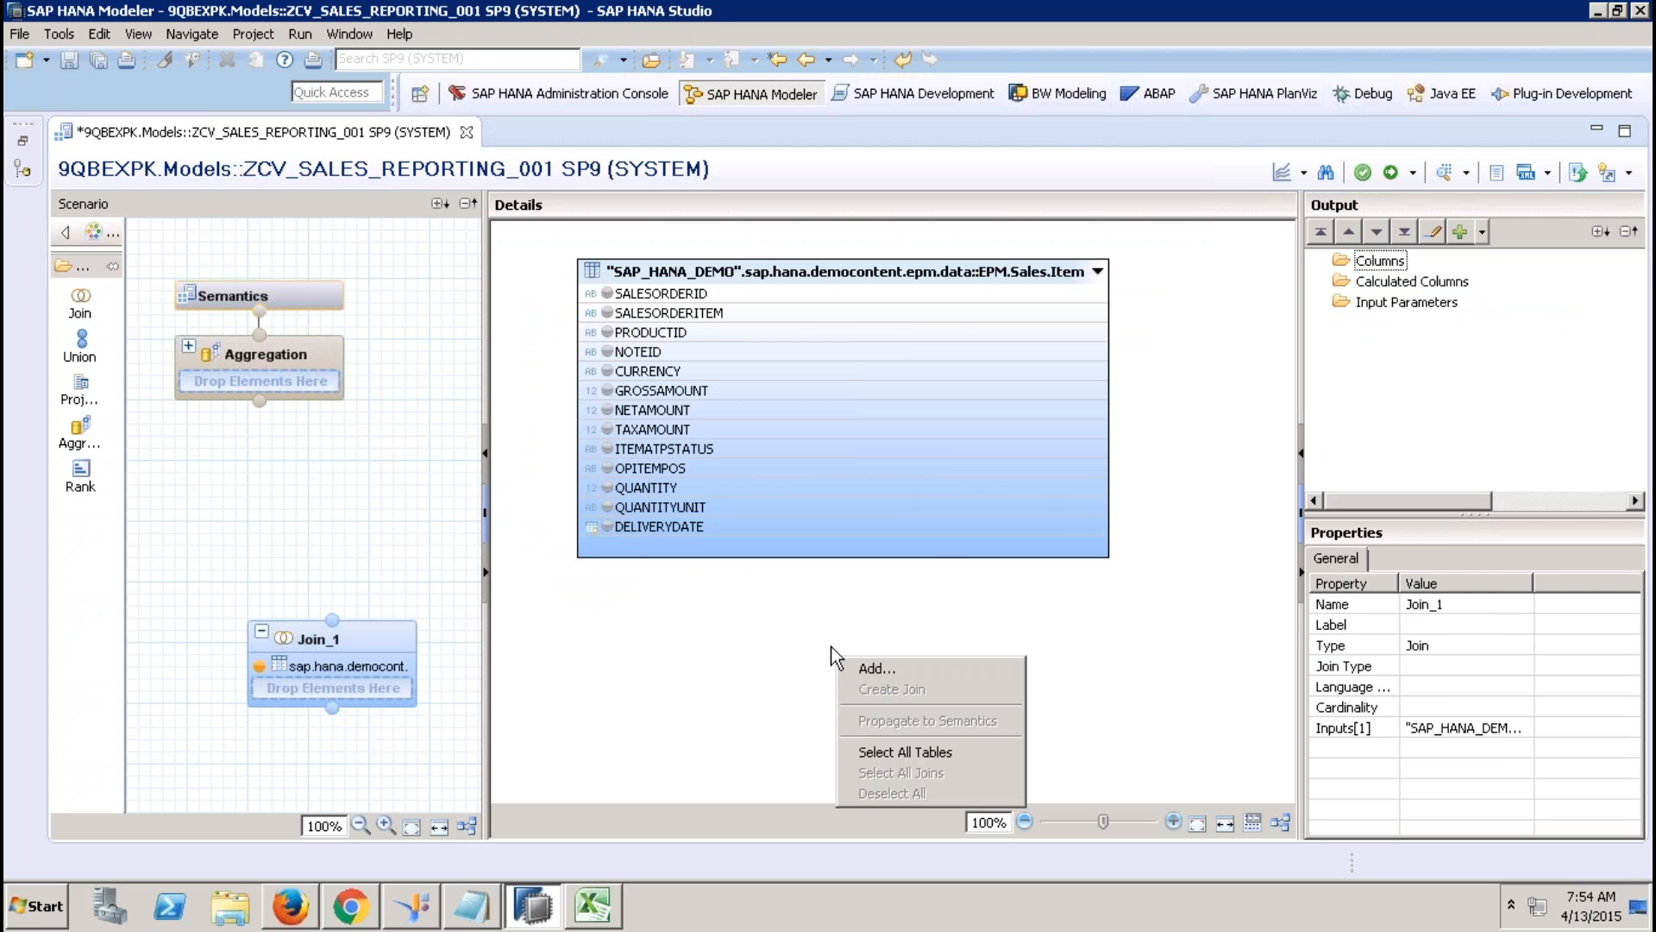
{"action": "left_click", "coordinate": [633, 595]}
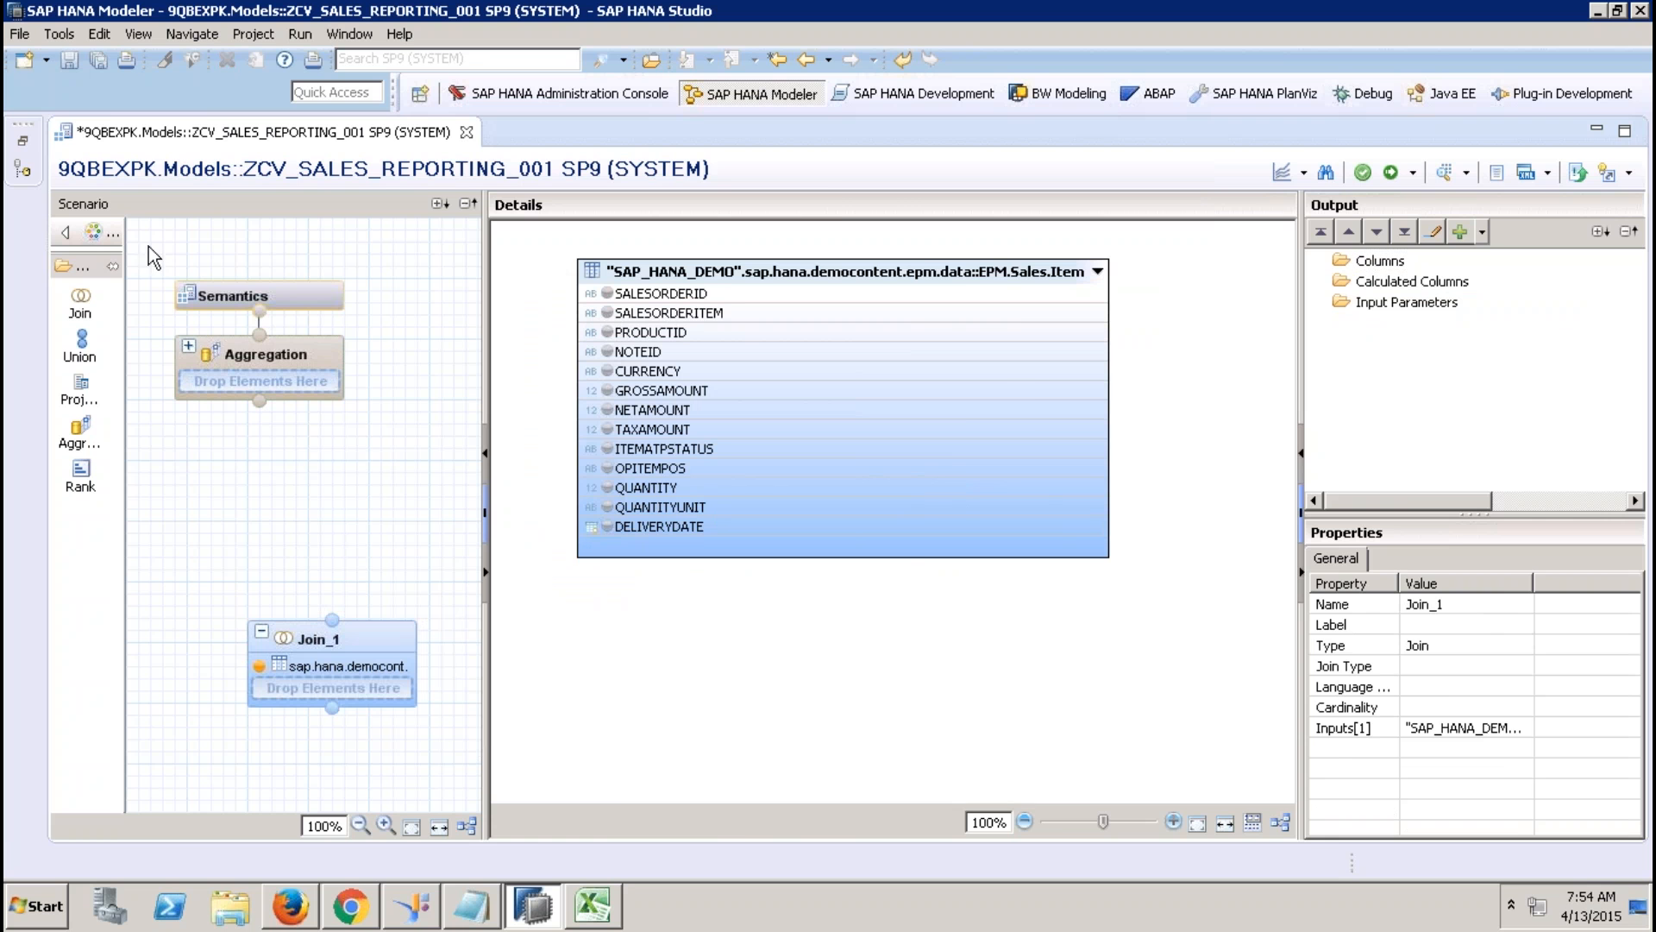
Add ZCV_SLS_STS_001 as the join's second input and join both on SALESORDERID.
{"action": "left_click", "coordinate": [22, 138]}
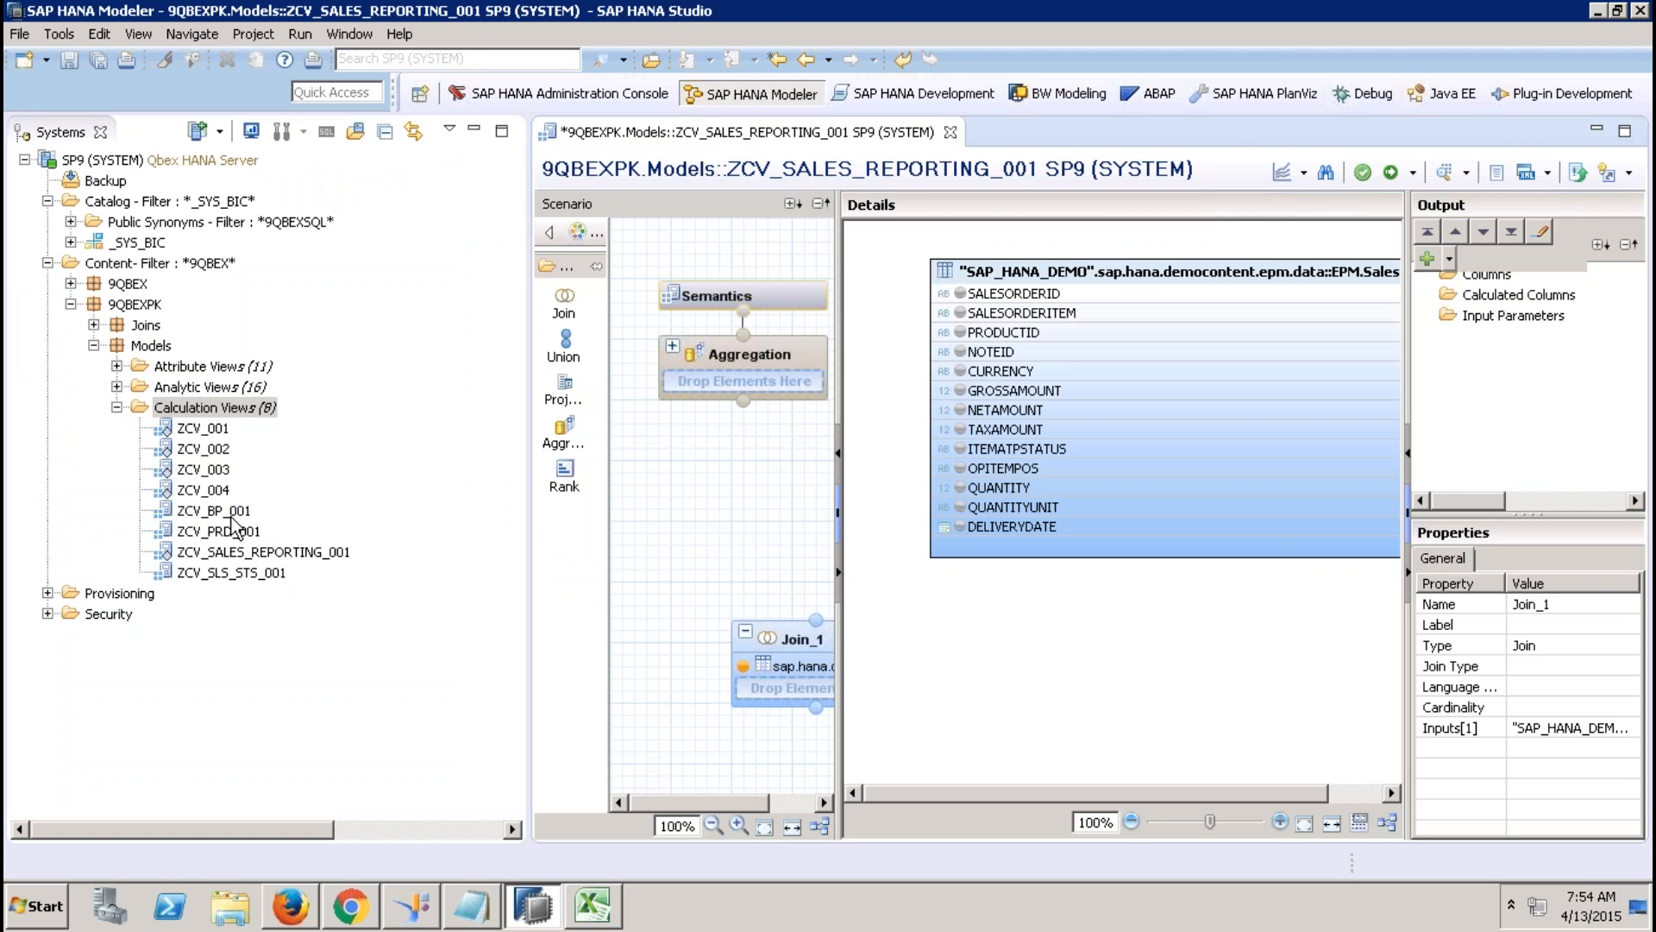
{"action": "left_click_drag", "start_coordinate": [267, 573], "coordinate": [788, 692]}
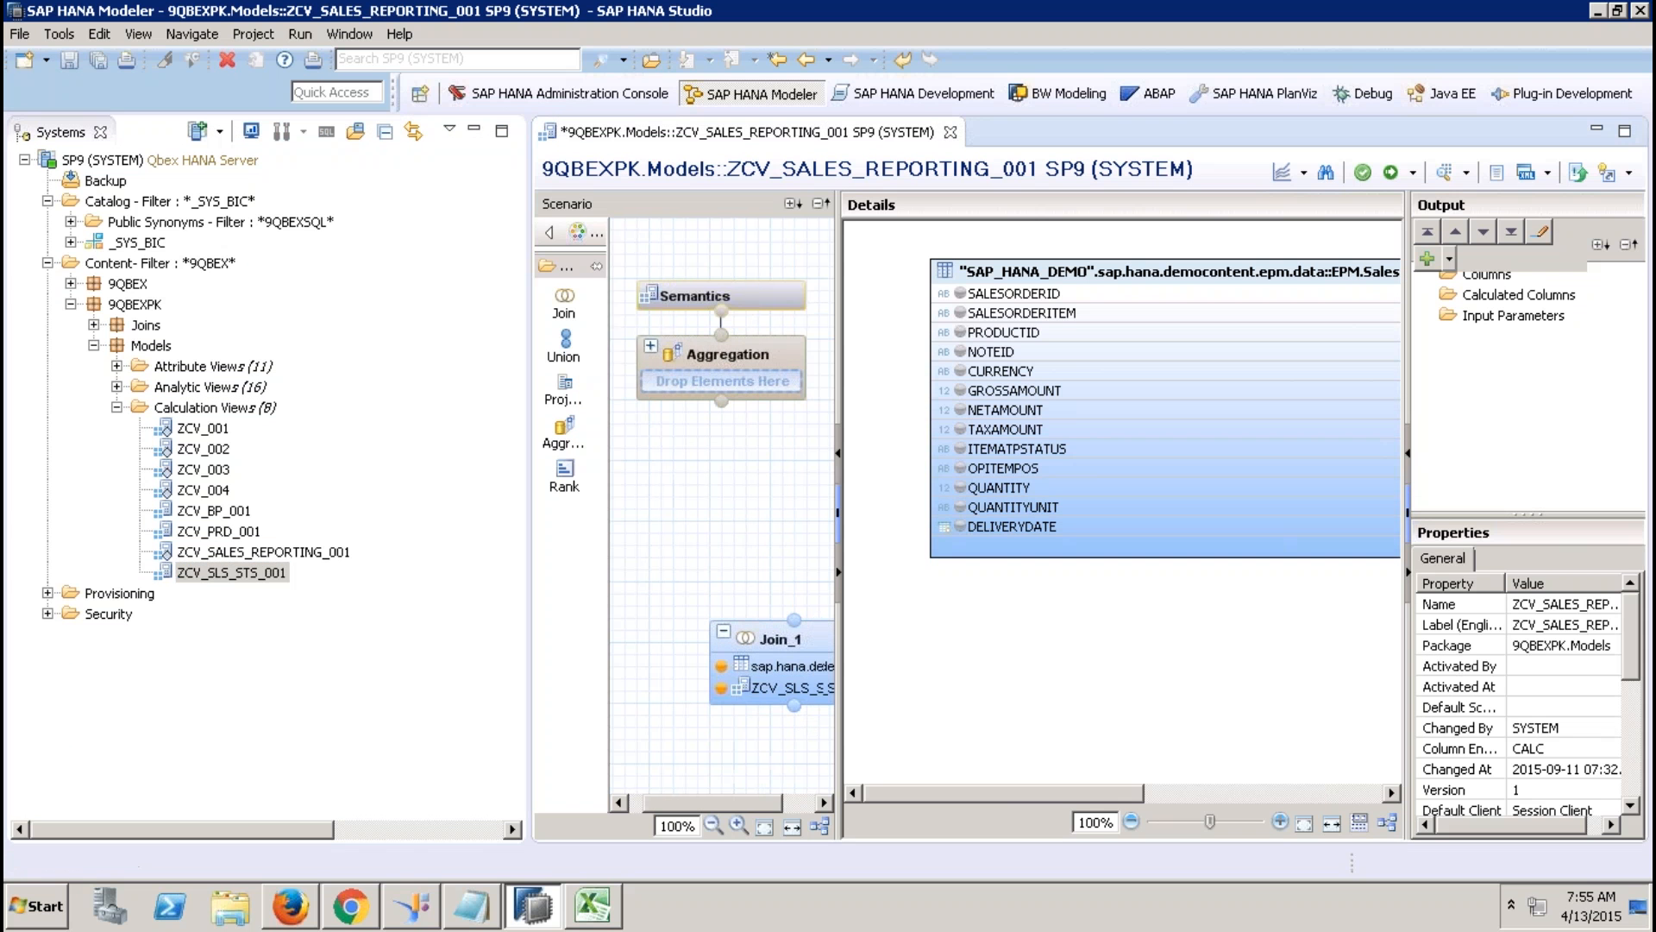
{"action": "left_click", "coordinate": [474, 131]}
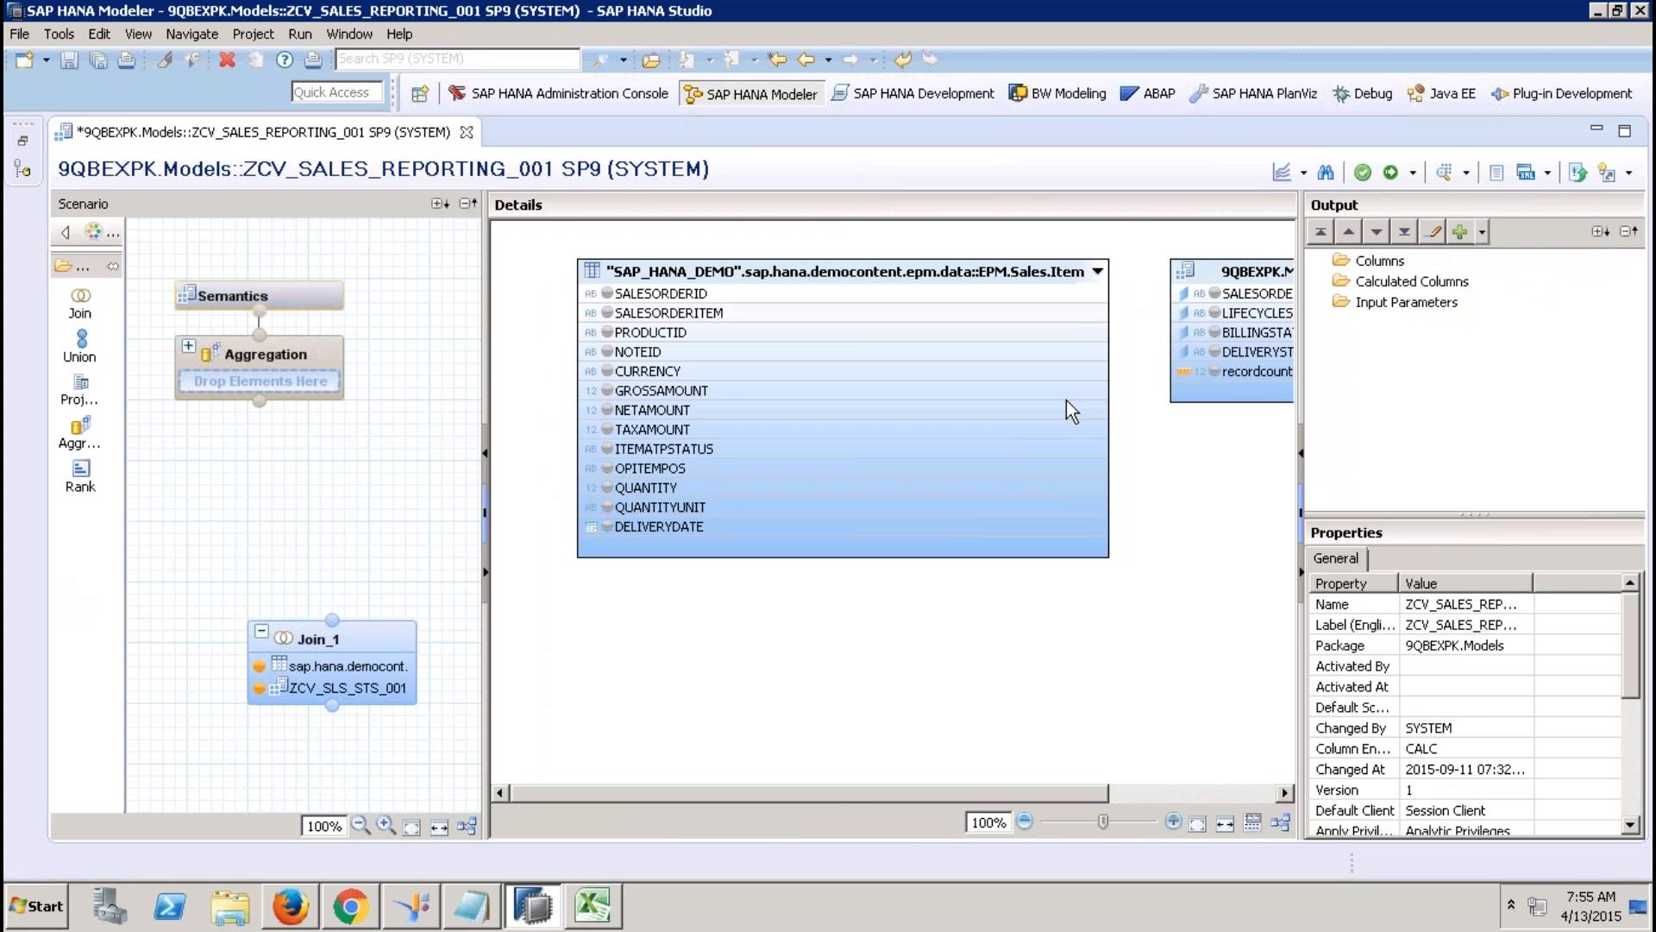
{"action": "left_click_drag", "start_coordinate": [1080, 297], "coordinate": [1228, 293]}
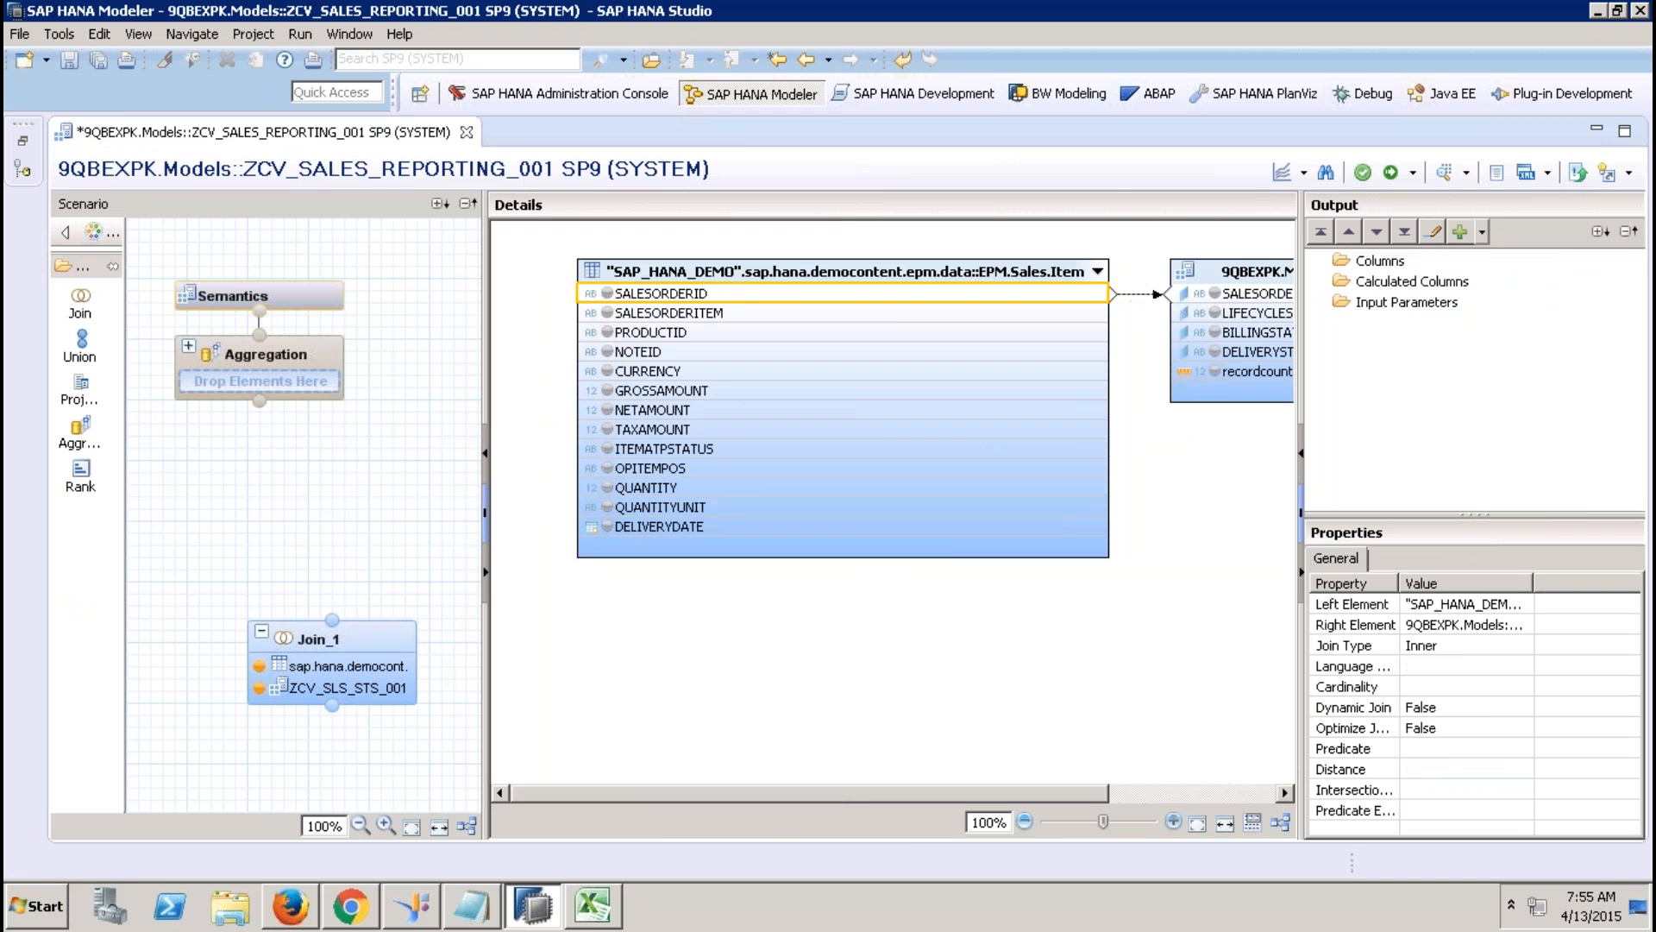
Output the three status columns, recordcounter, SALESORDERID, SALESORDERITEM and PRODUCTID.
{"action": "left_click", "coordinate": [1242, 313]}
{"action": "left_click", "coordinate": [1254, 371], "text": "shift"}
{"action": "right_click", "coordinate": [1254, 370]}
{"action": "left_click", "coordinate": [1292, 379]}
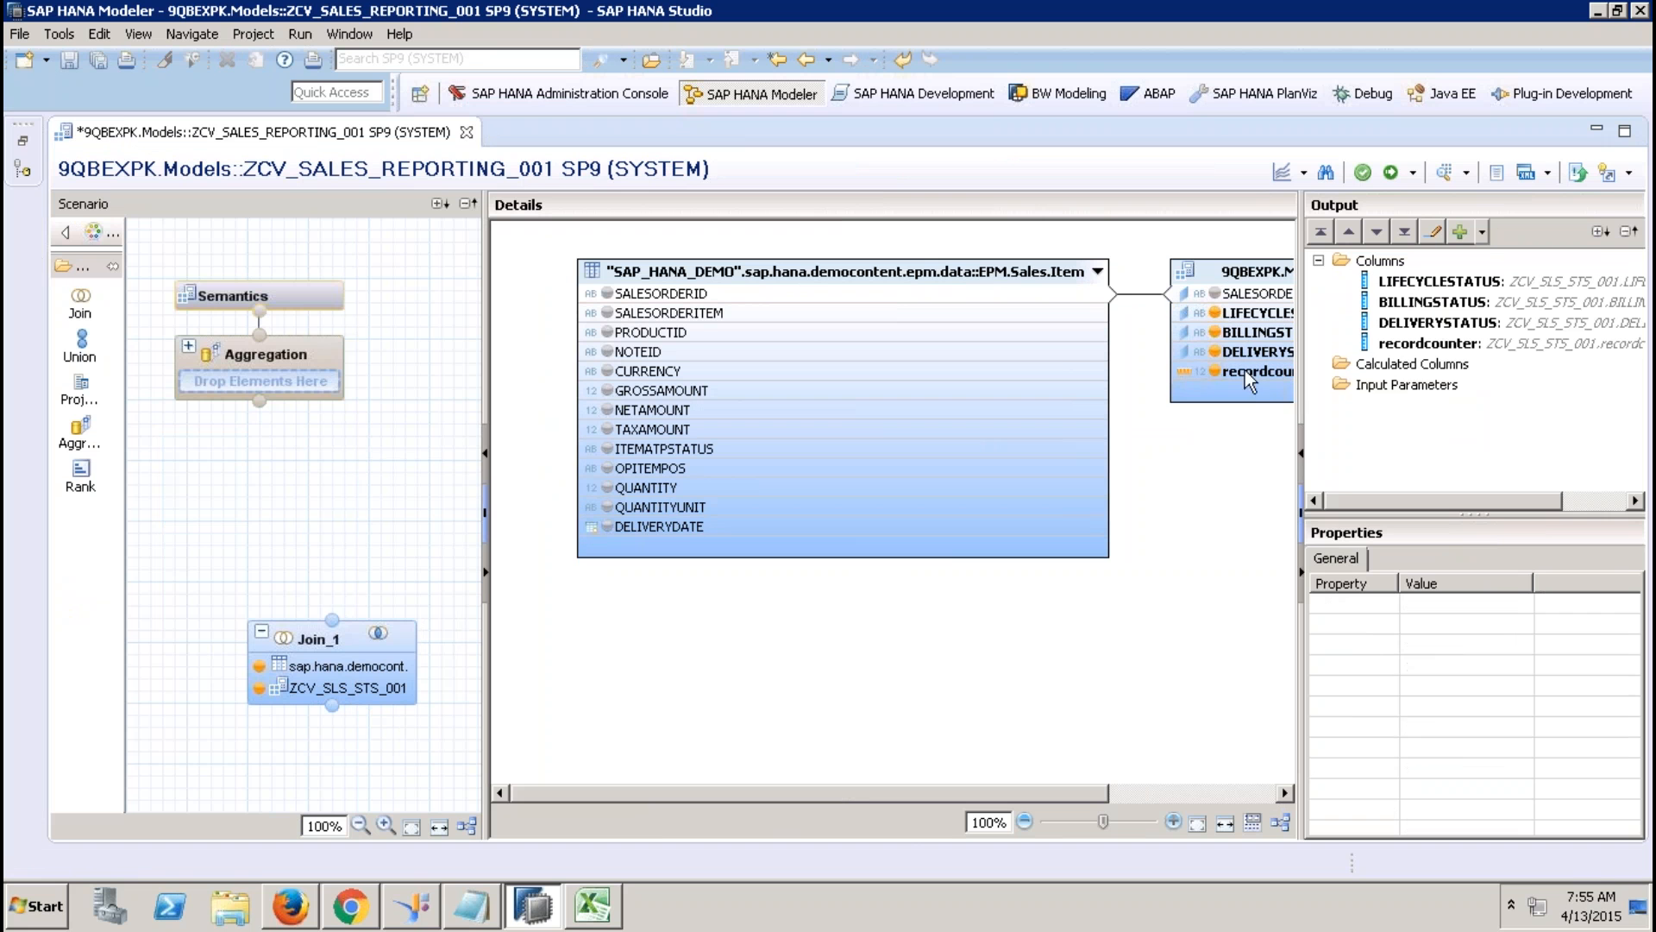
{"action": "left_click", "coordinate": [607, 294]}
{"action": "left_click", "coordinate": [607, 313]}
{"action": "left_click", "coordinate": [607, 332]}
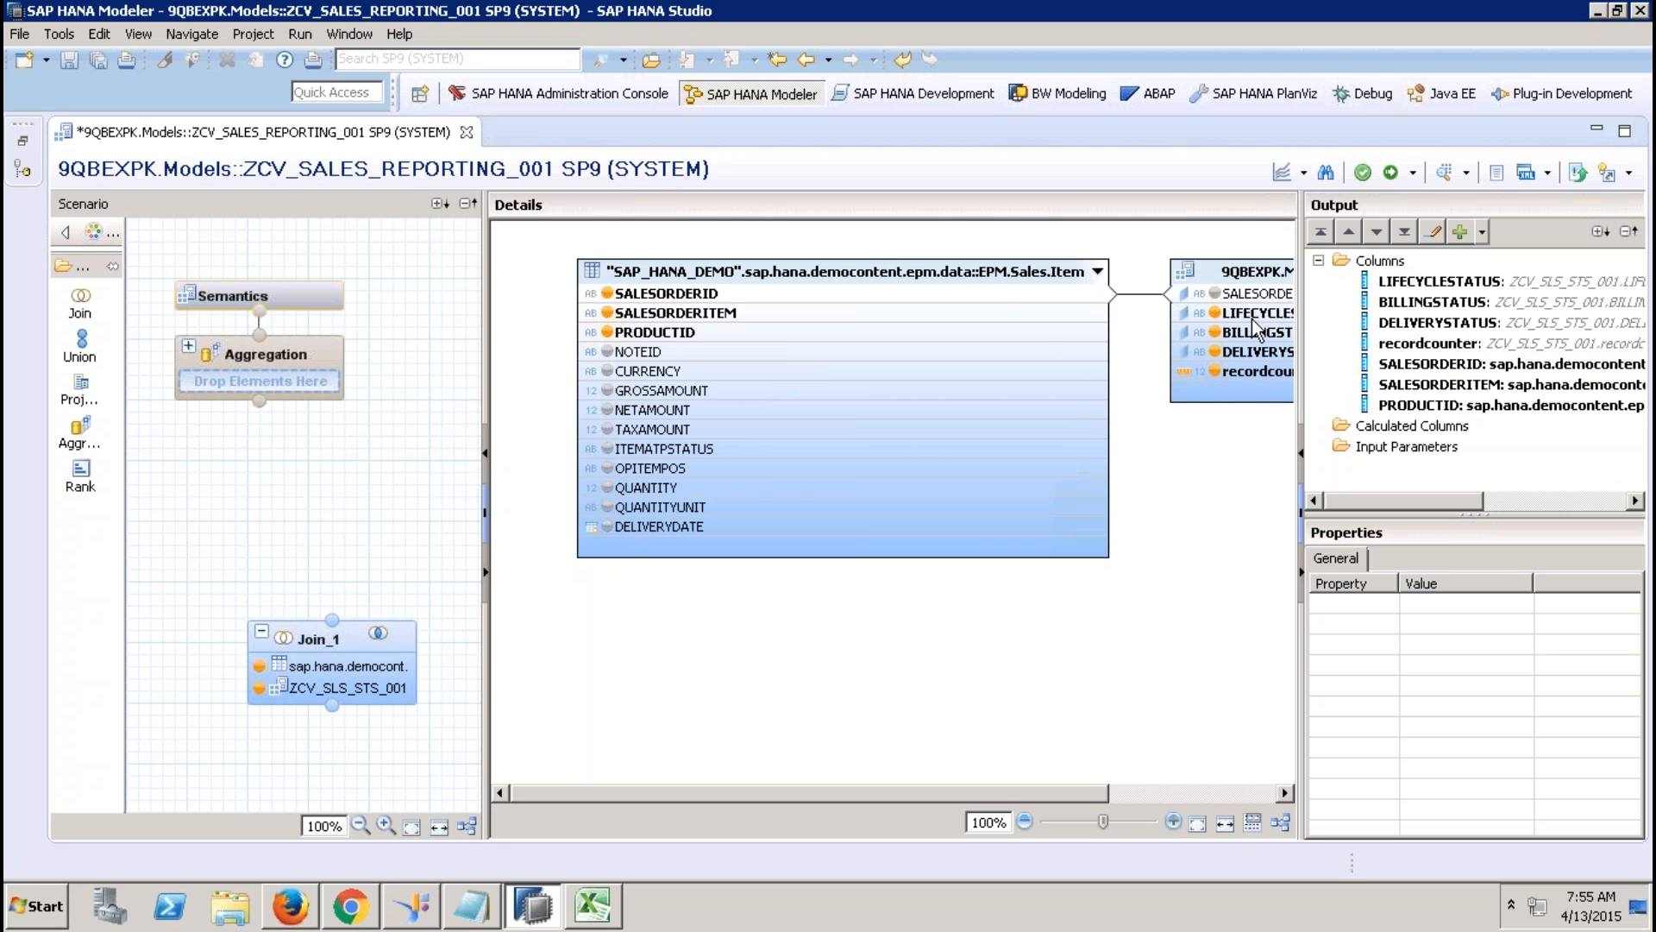
In ZCV_SLS_STS_001, propagate PARTNERID from the lower projection to Semantics.
{"action": "left_click", "coordinate": [22, 140]}
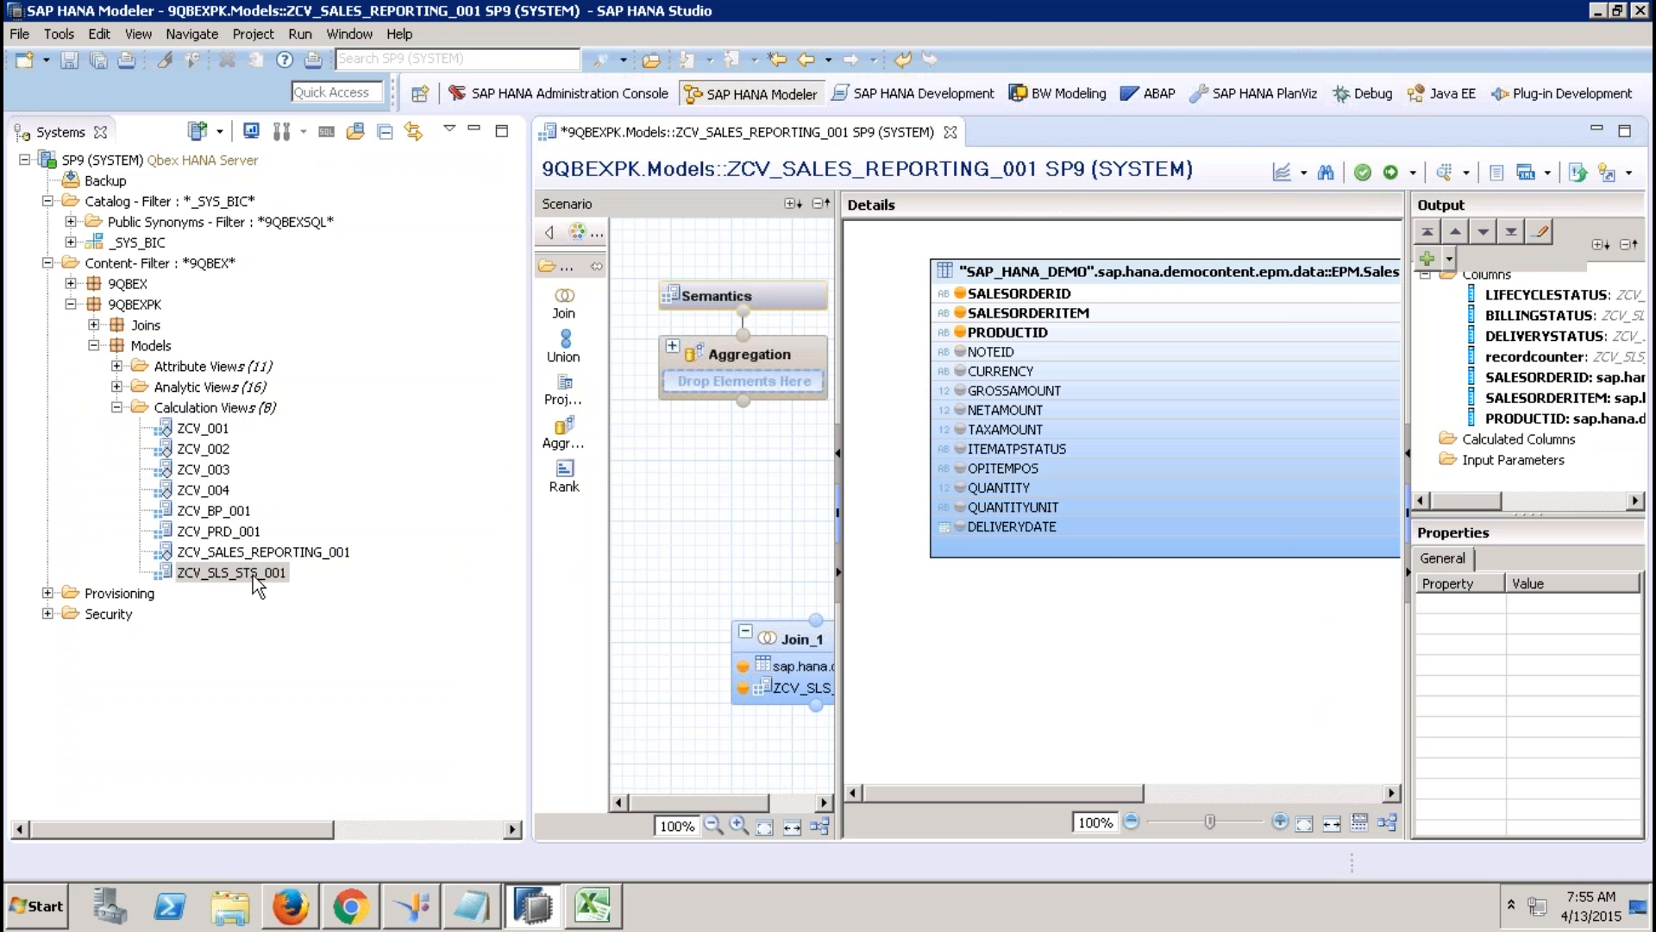
{"action": "double_click", "coordinate": [252, 573]}
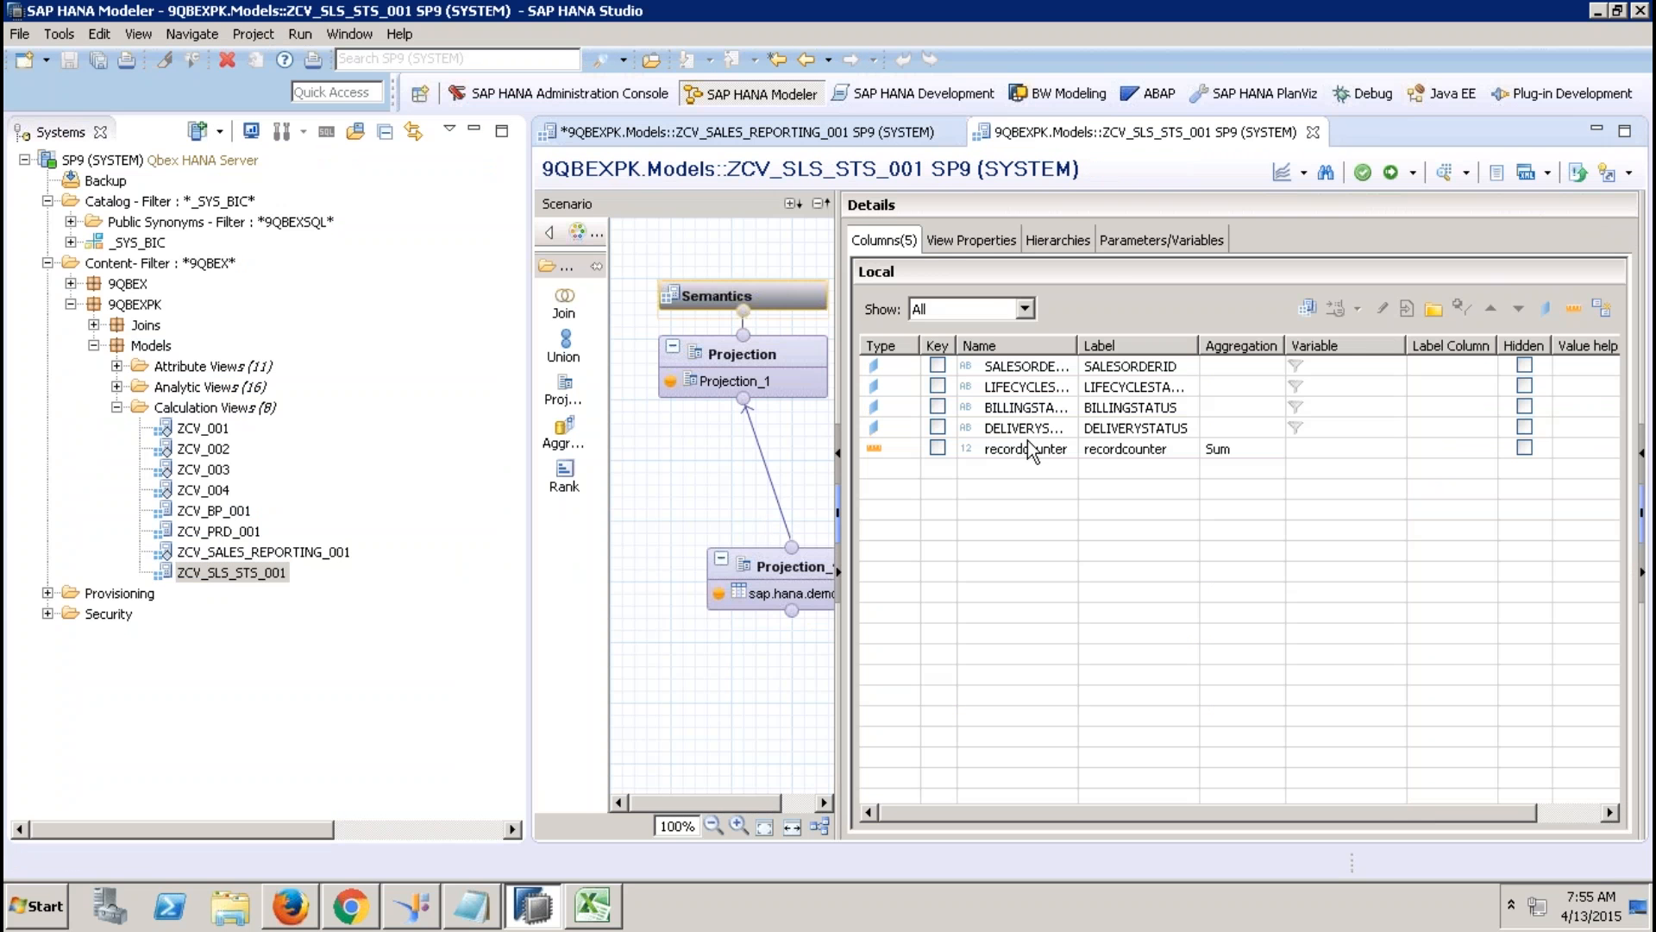
{"action": "left_click", "coordinate": [776, 569]}
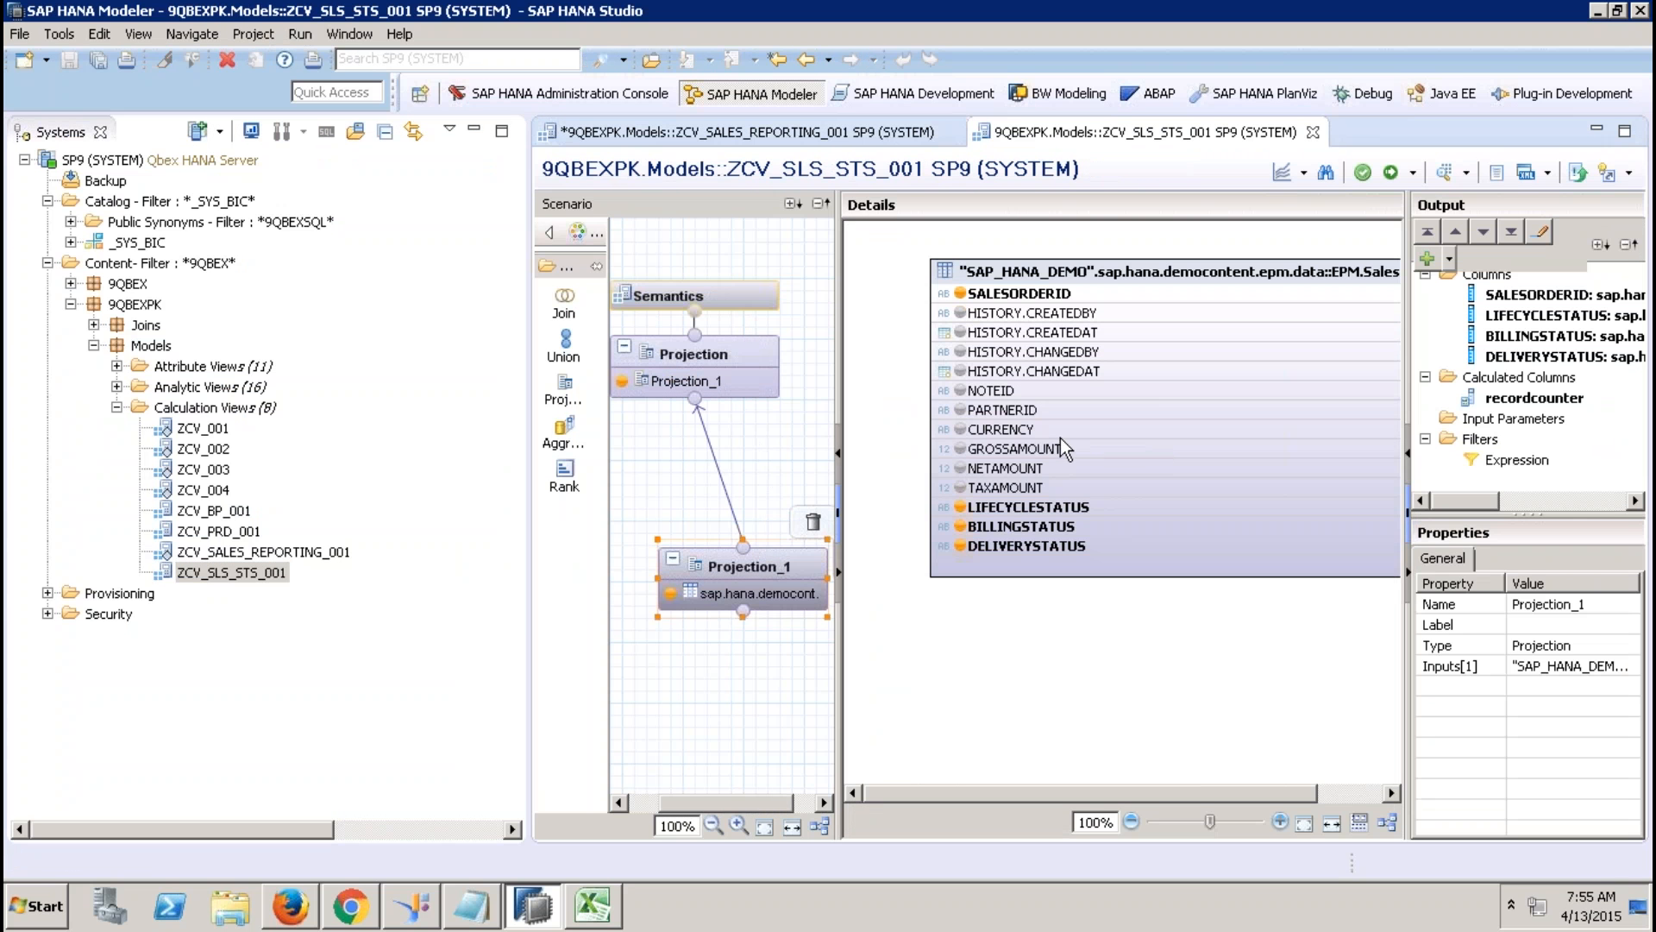
{"action": "mouse_move", "coordinate": [990, 417]}
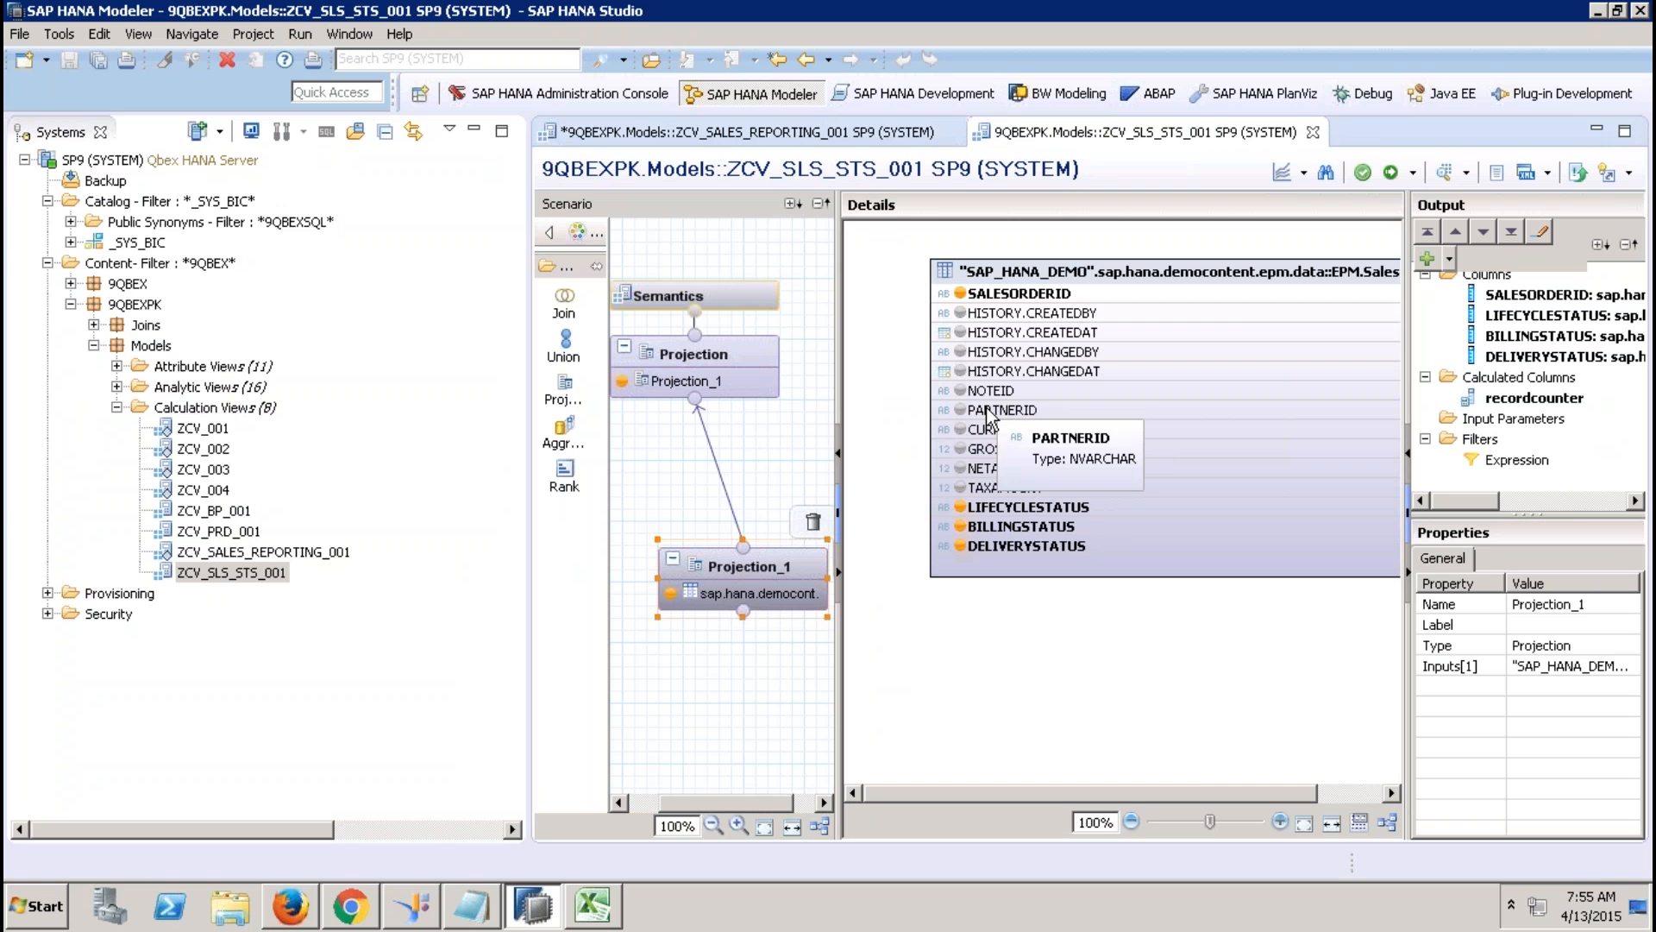
{"action": "left_click", "coordinate": [1026, 416]}
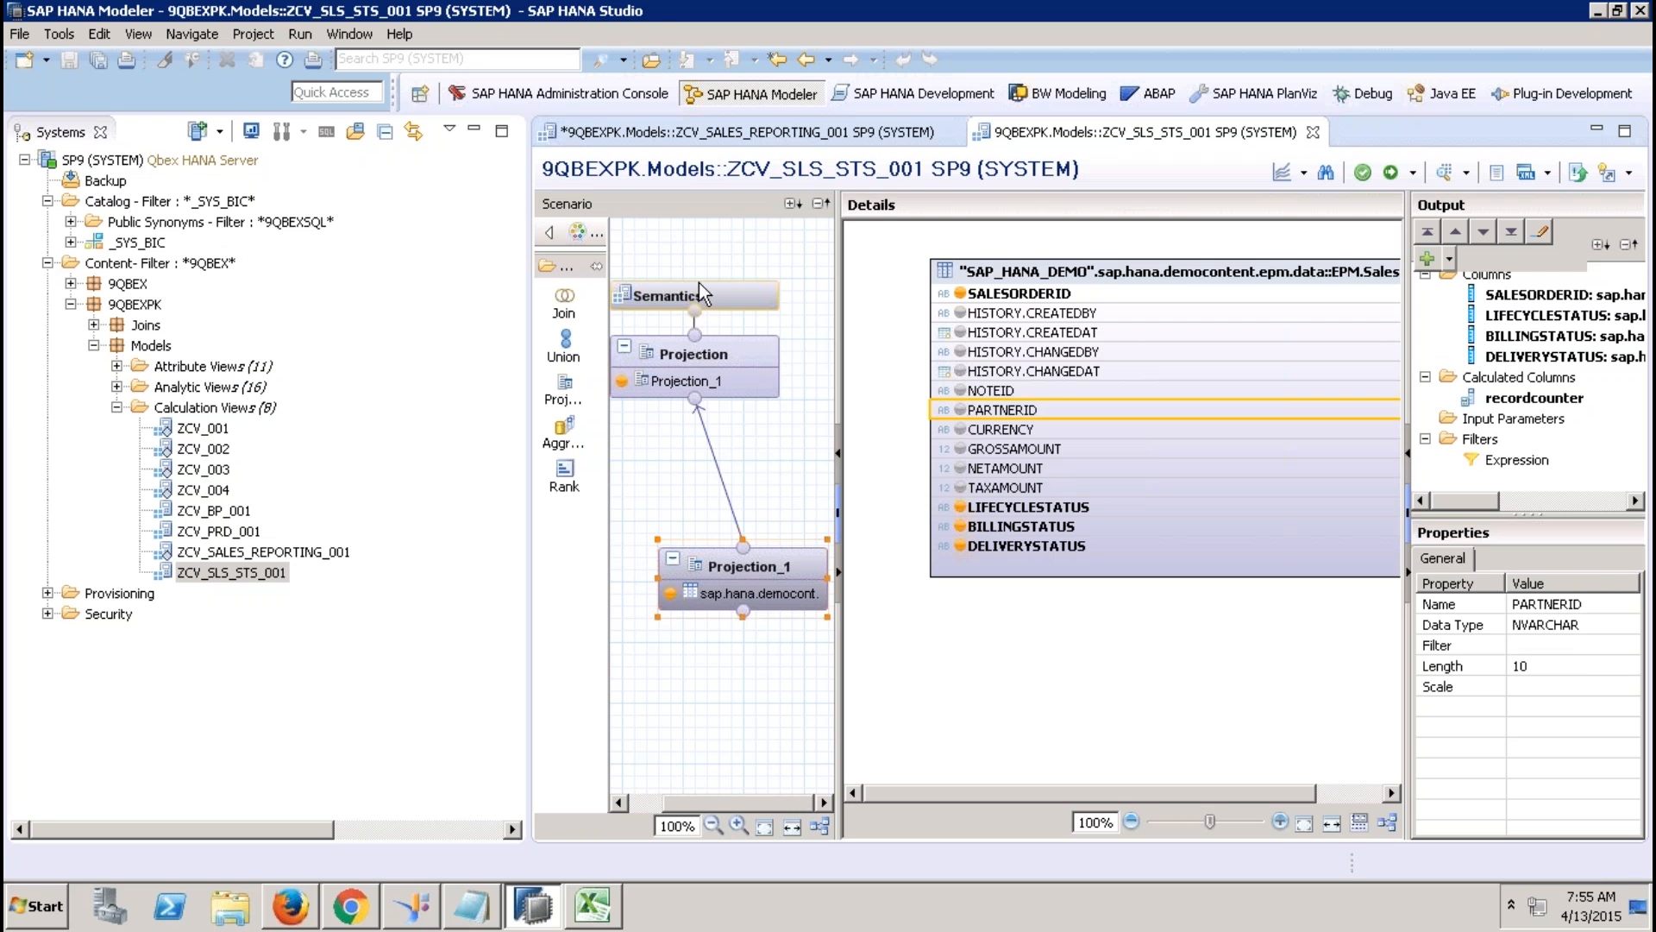
{"action": "right_click", "coordinate": [1035, 413]}
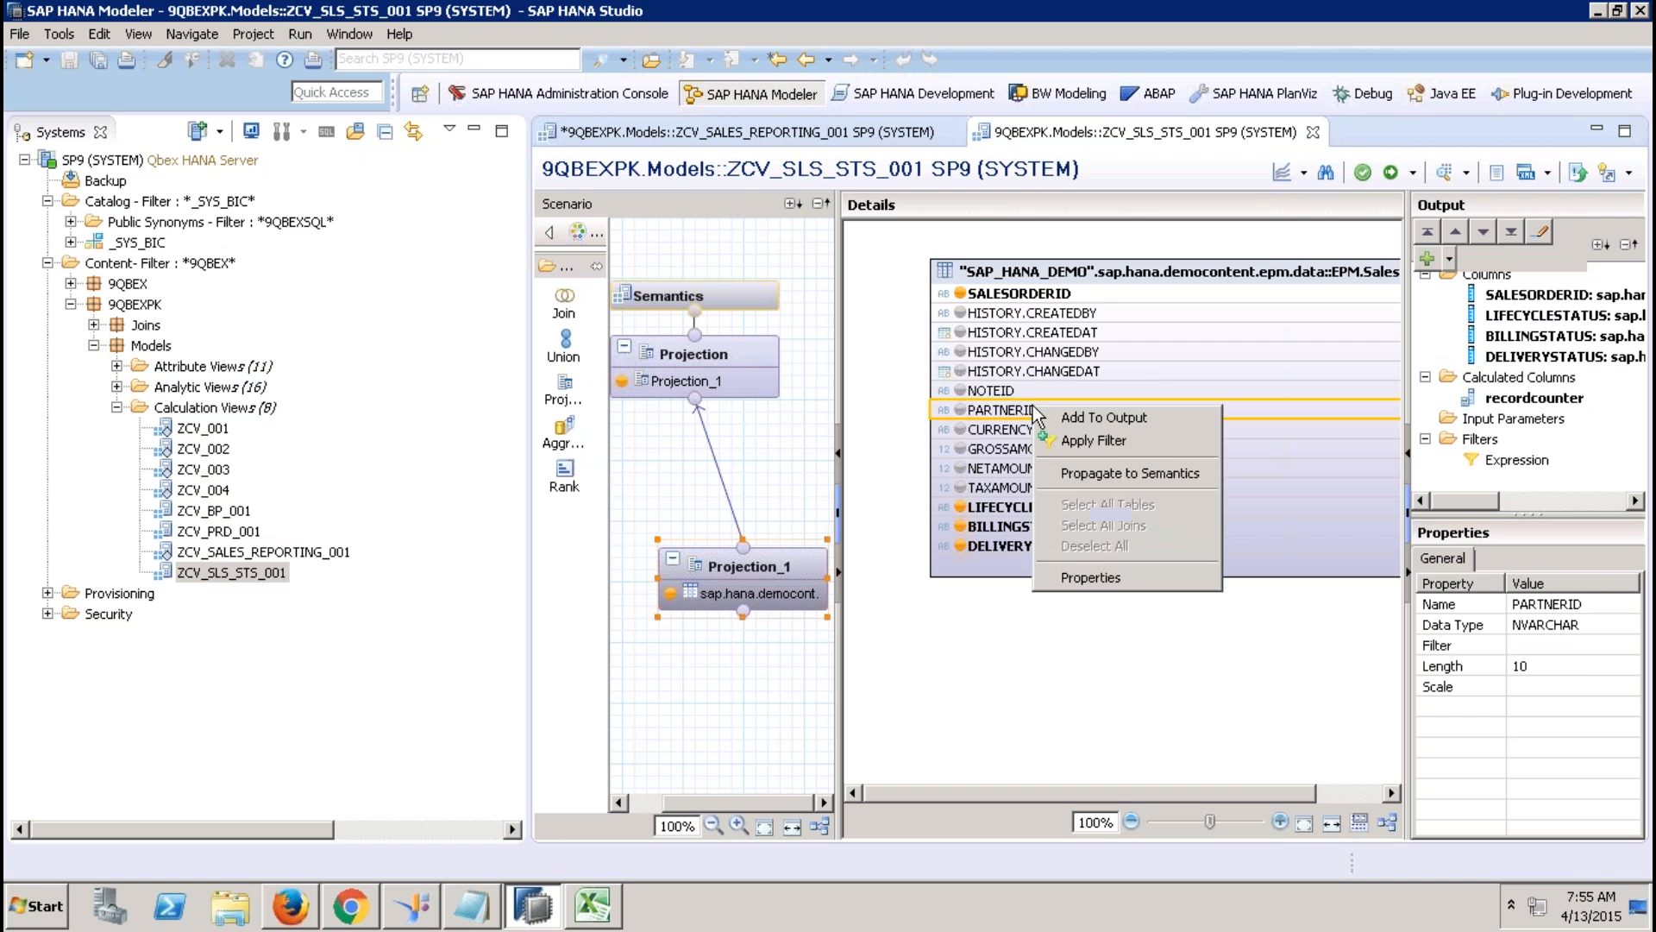
{"action": "left_click", "coordinate": [1109, 473]}
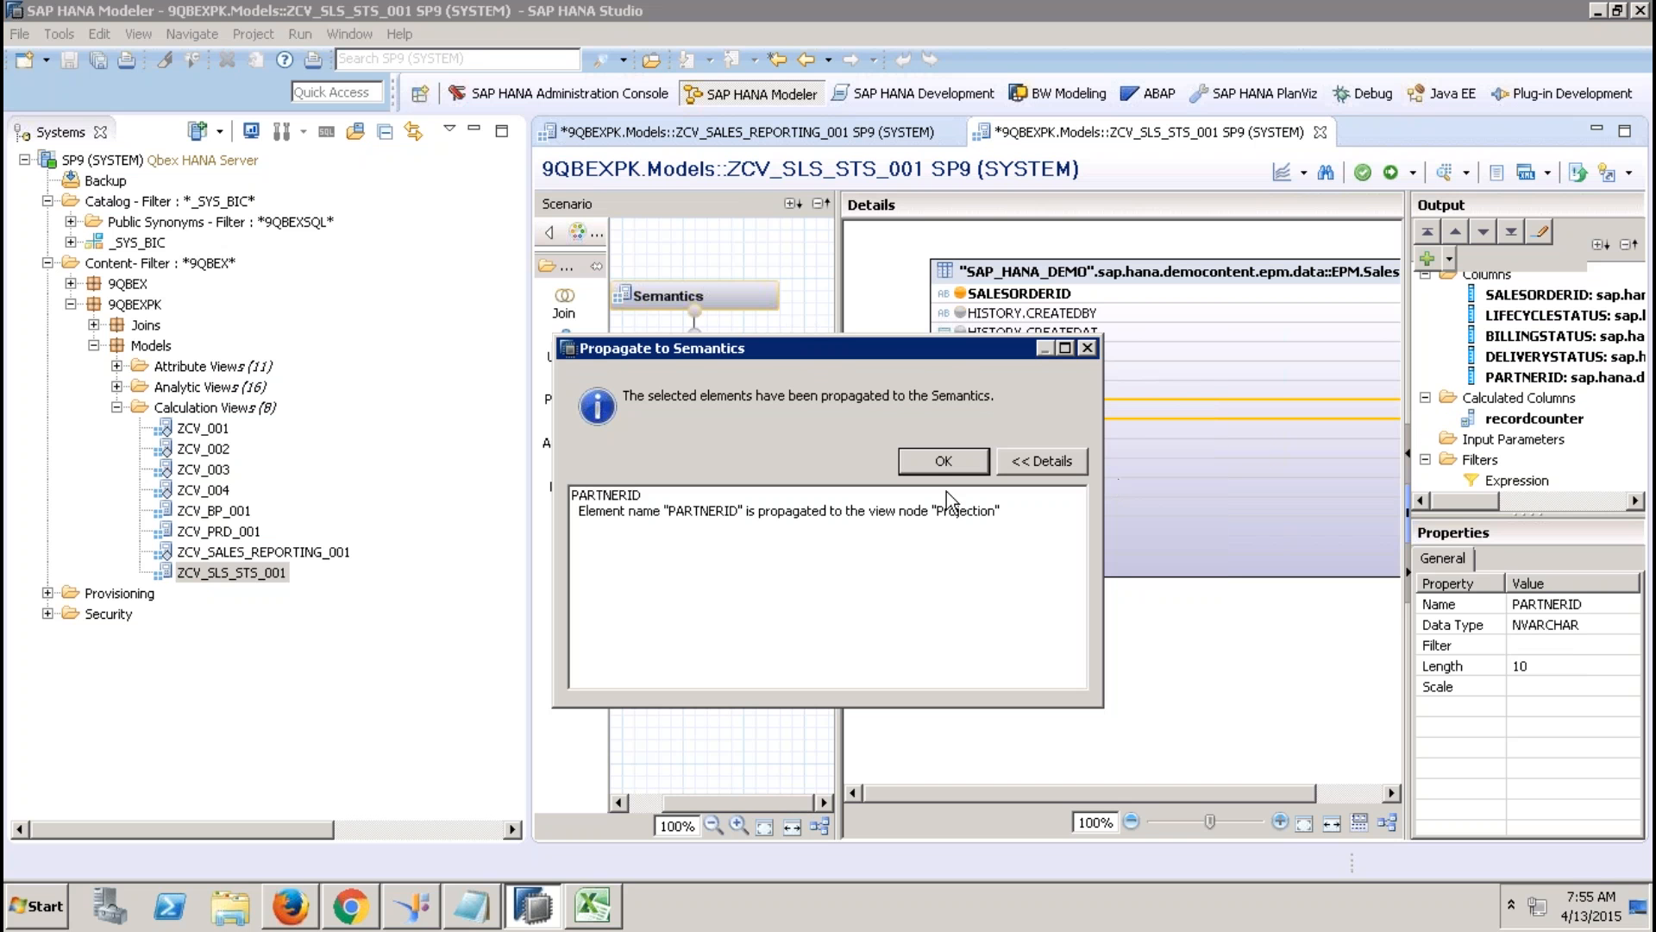
{"action": "left_click", "coordinate": [944, 463]}
Check PARTNERID appears in the view's columns, then activate ZCV_SLS_STS_001 and close it.
{"action": "left_click", "coordinate": [743, 354]}
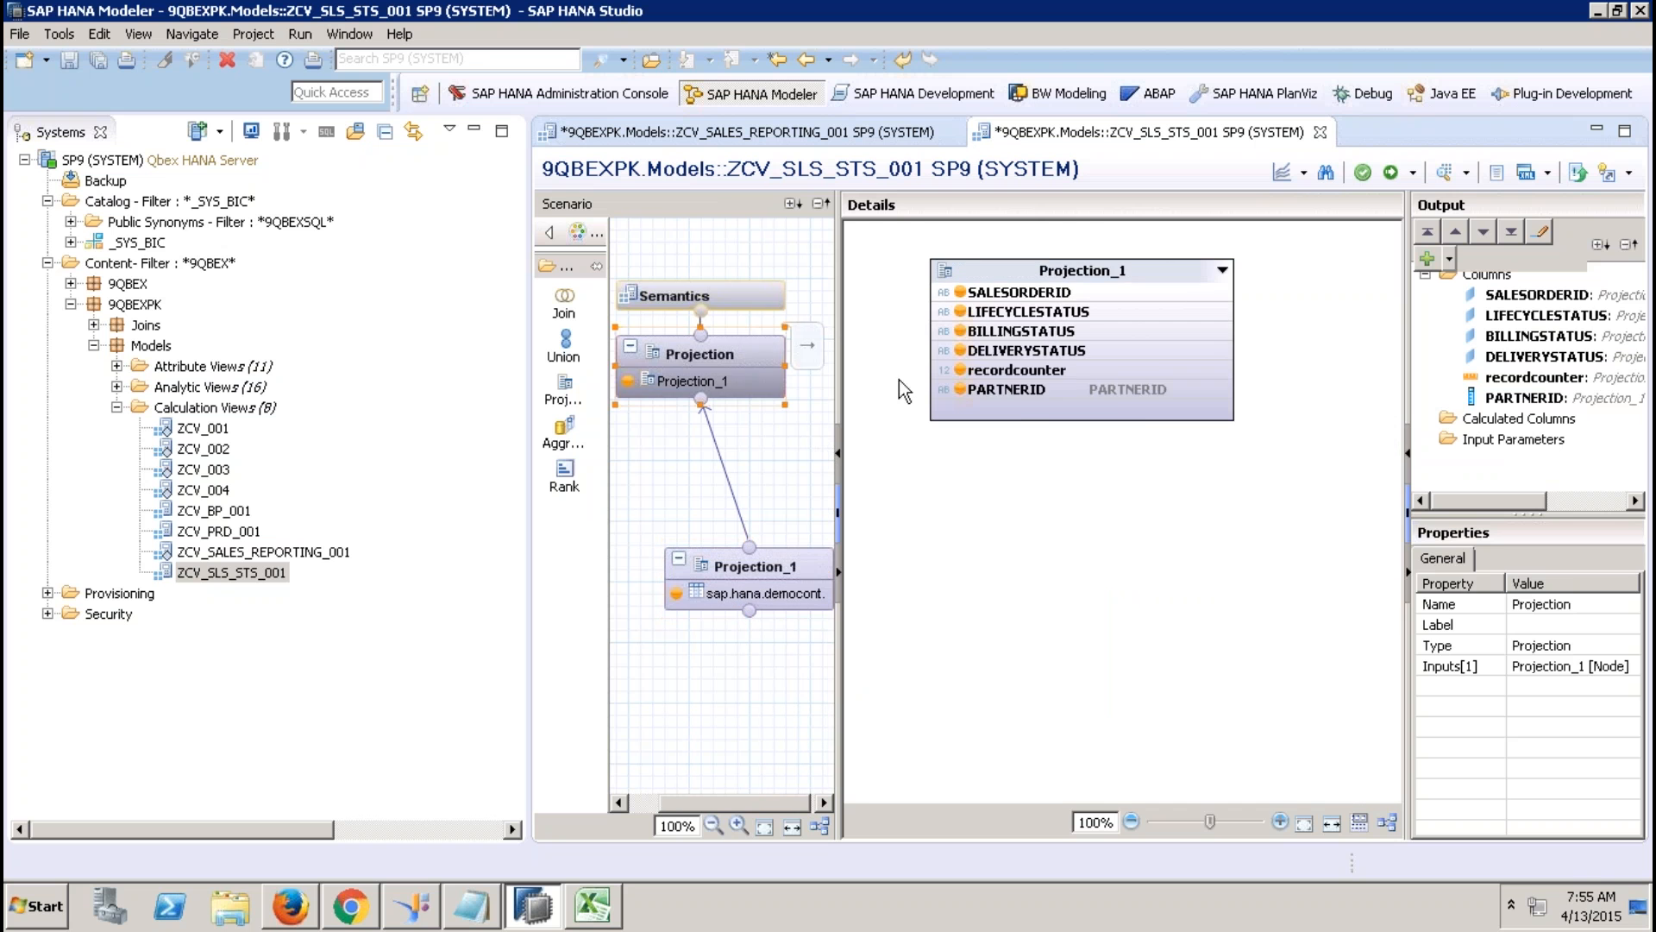
{"action": "left_click", "coordinate": [734, 299]}
{"action": "left_click", "coordinate": [1391, 172]}
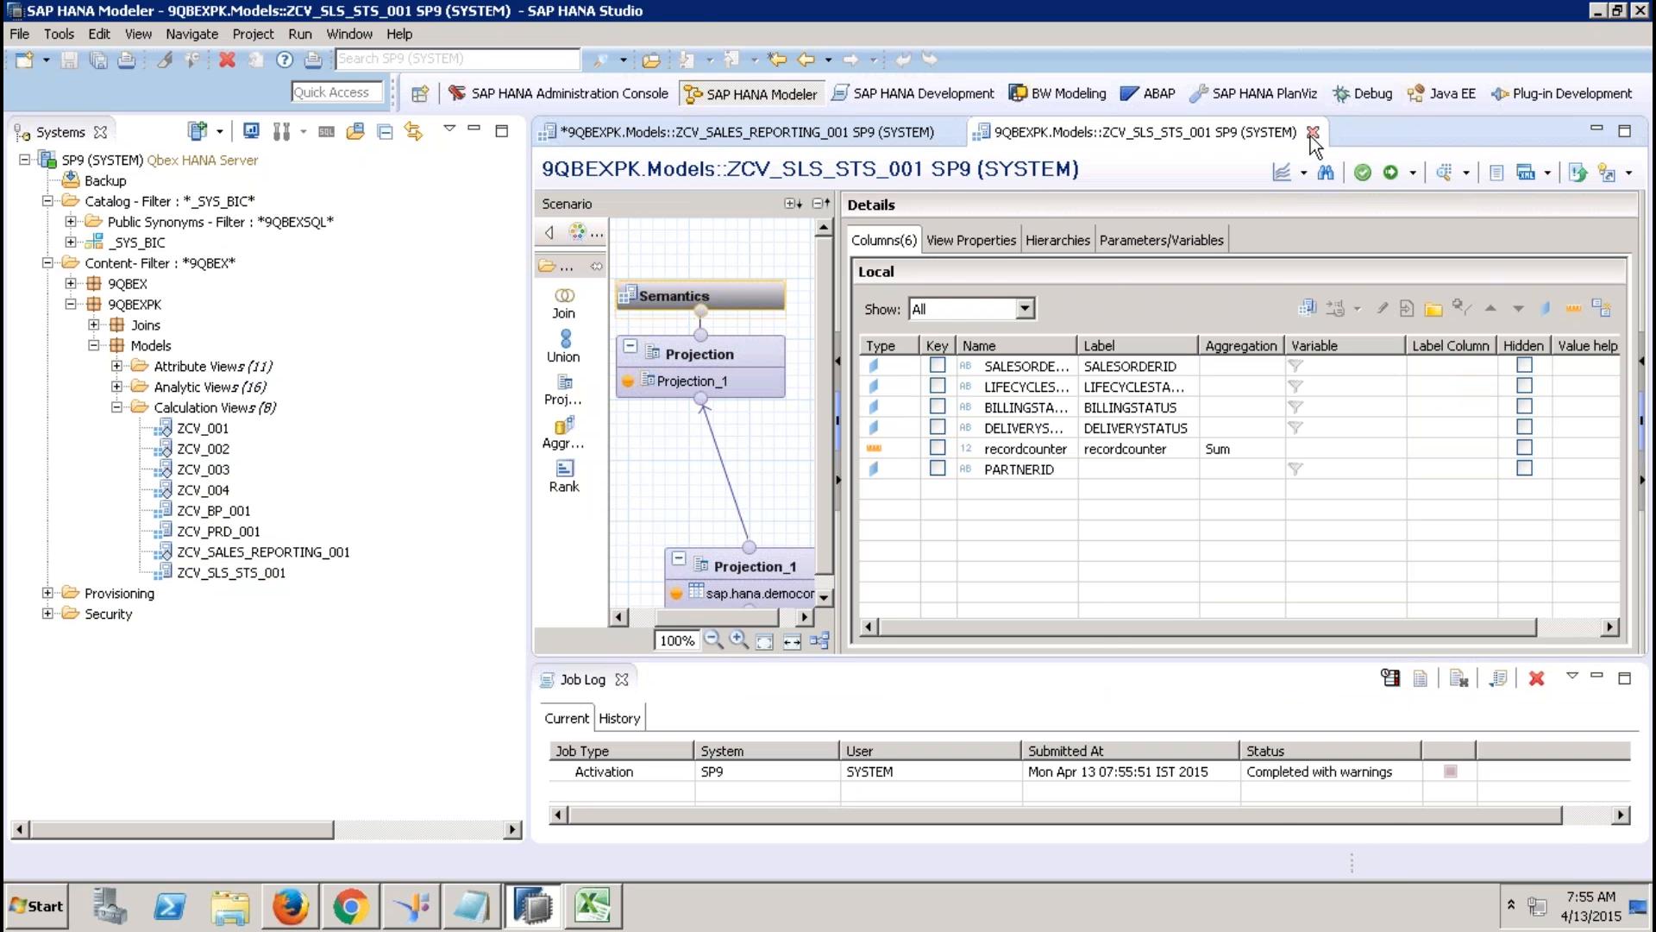
{"action": "left_click", "coordinate": [1312, 132]}
Save and close ZCV_SALES_REPORTING_001, then reopen it so it picks up PARTNERID.
{"action": "left_click", "coordinate": [621, 678]}
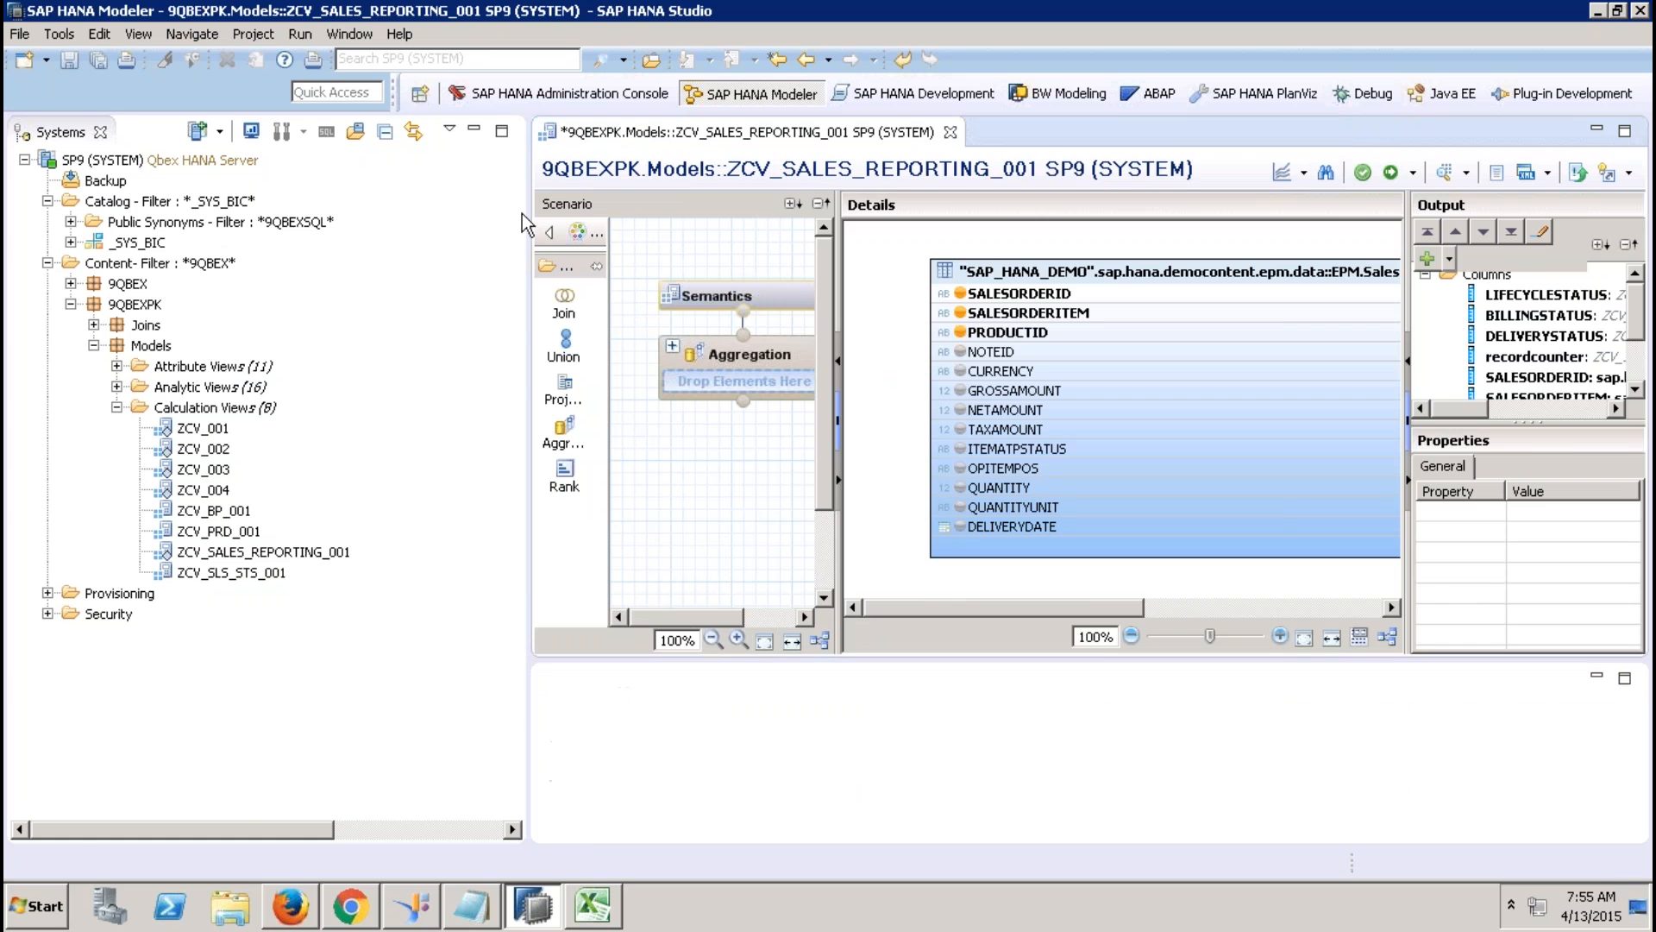
{"action": "left_click", "coordinate": [474, 131]}
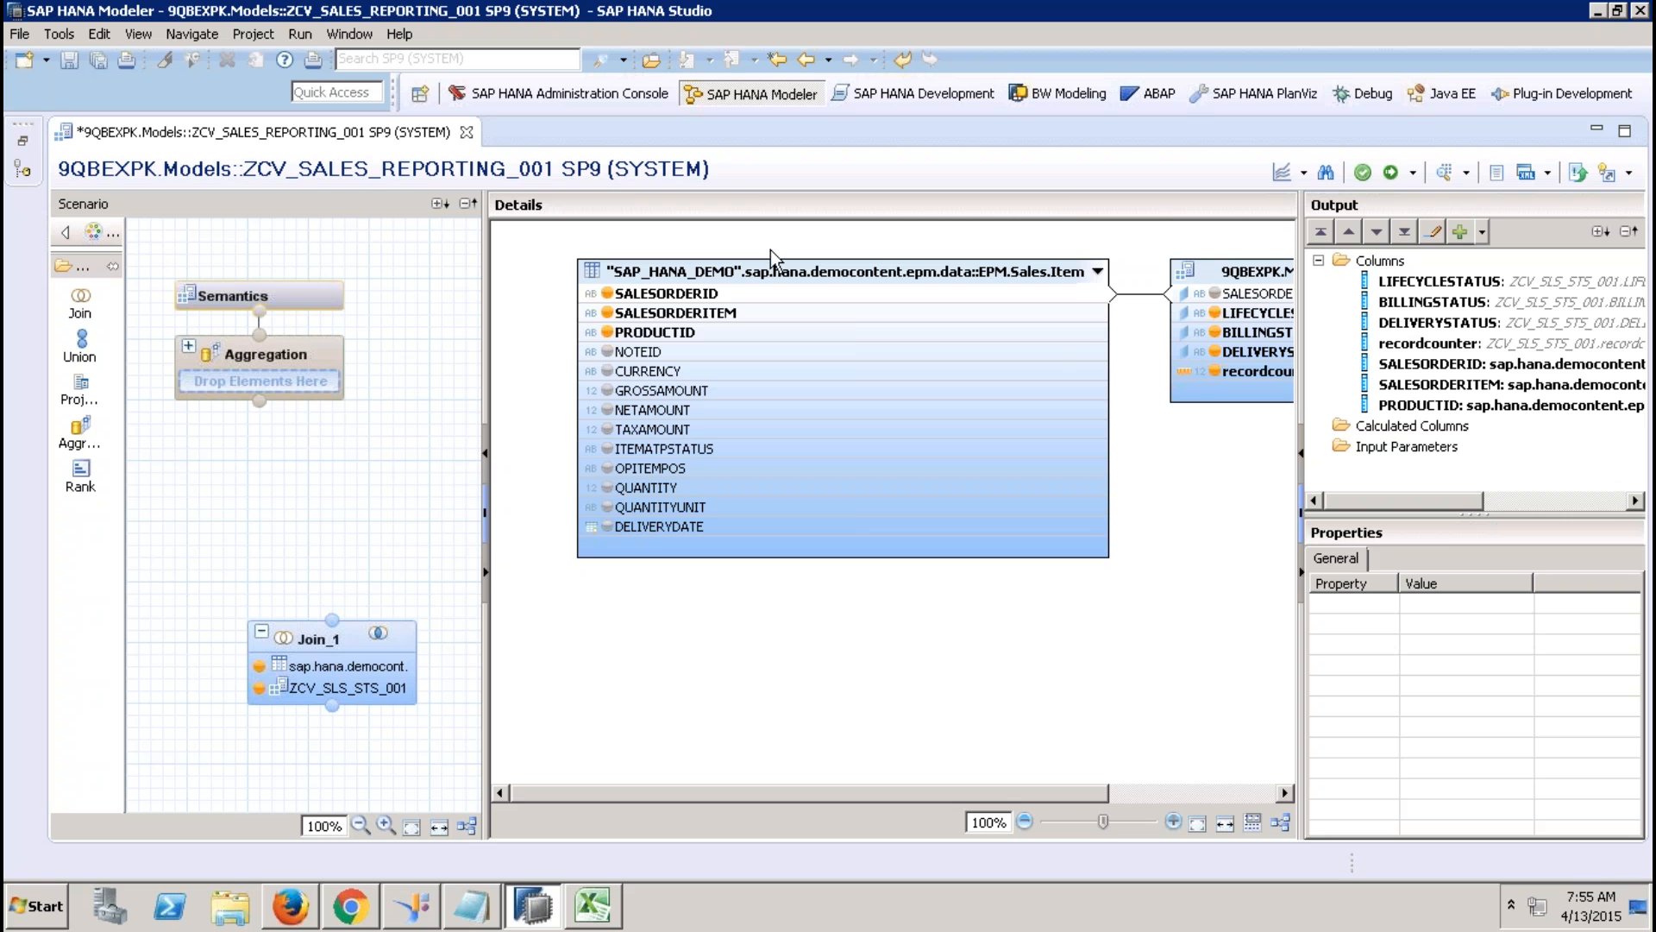
{"action": "left_click", "coordinate": [467, 132]}
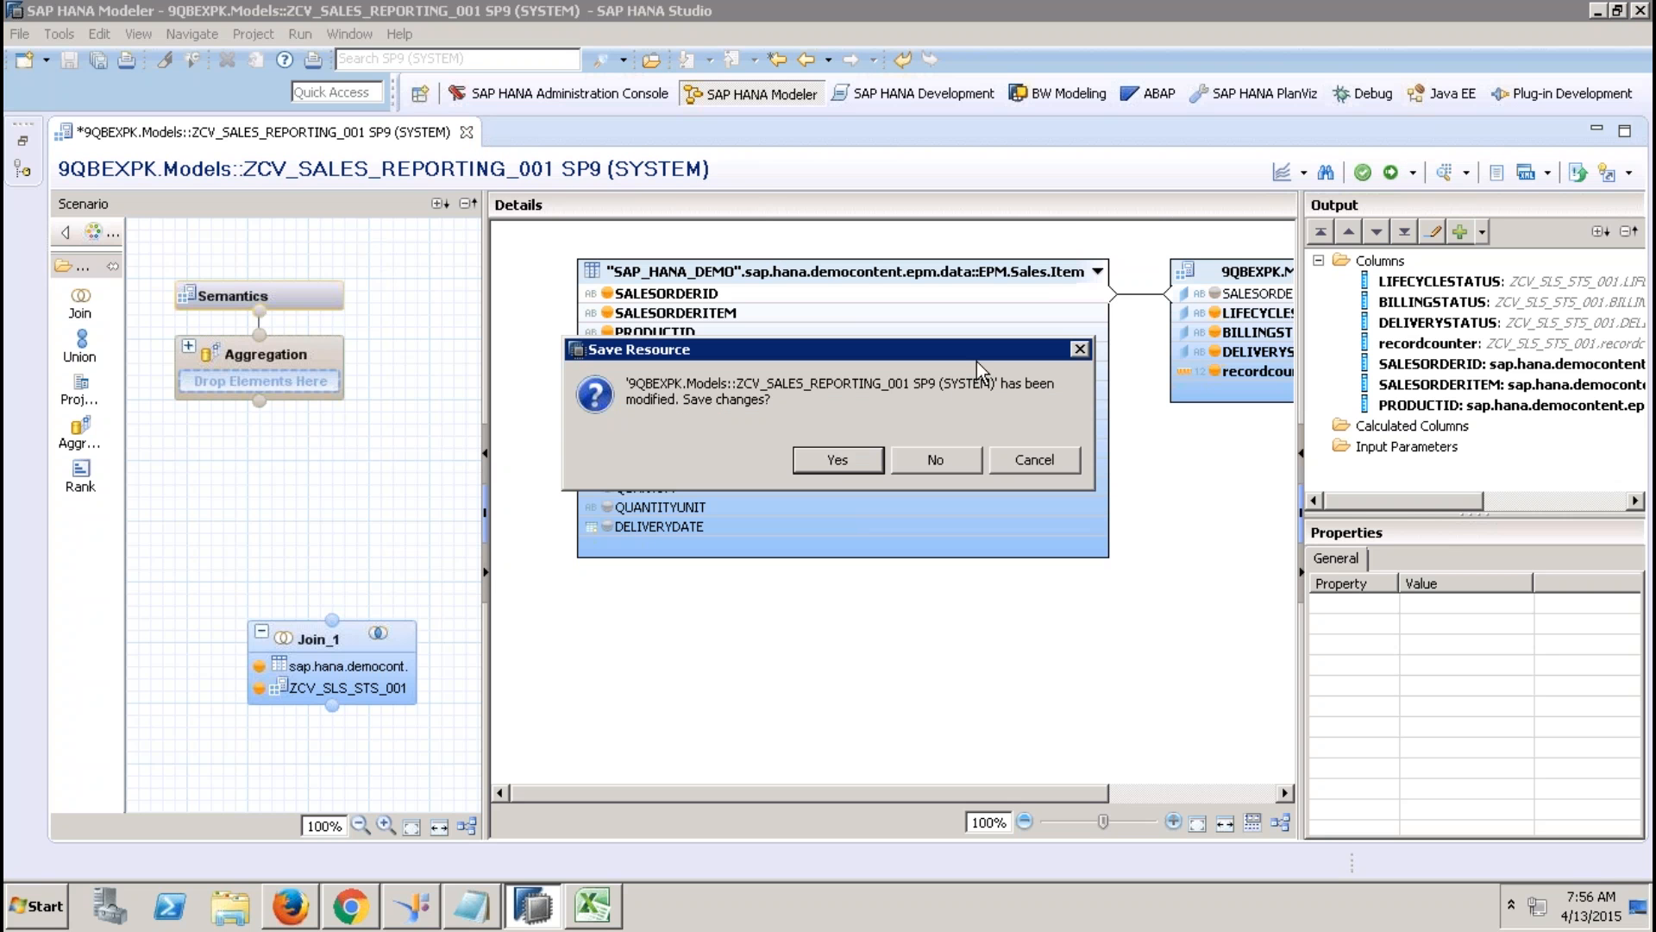
{"action": "left_click", "coordinate": [840, 457]}
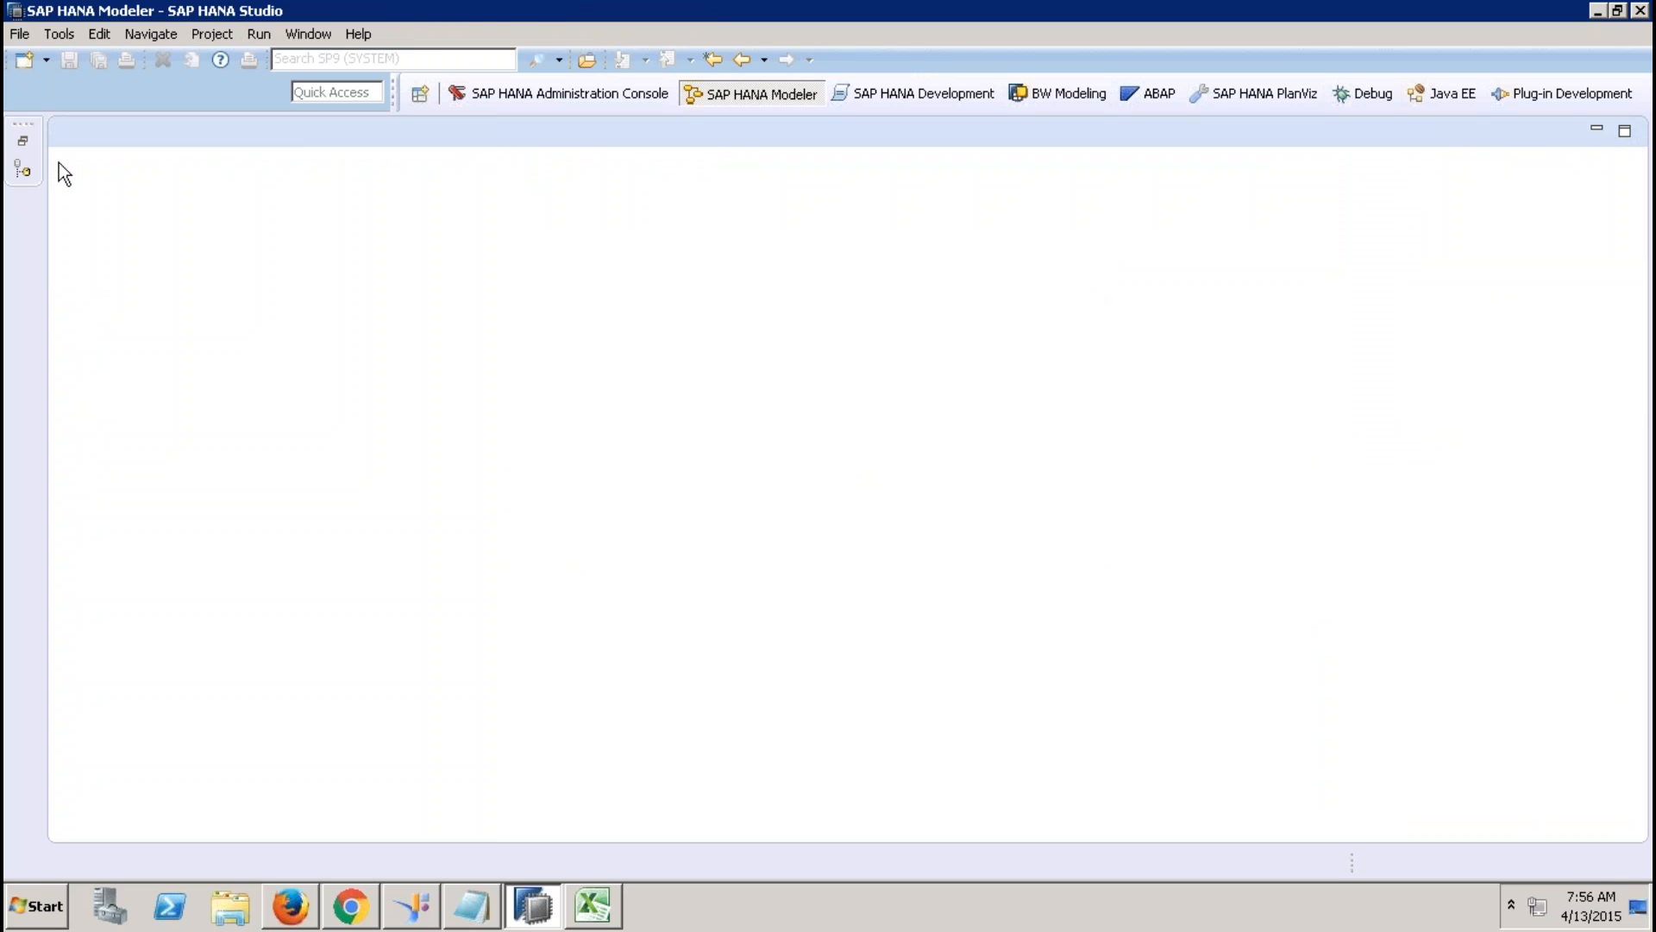
{"action": "left_click", "coordinate": [24, 142]}
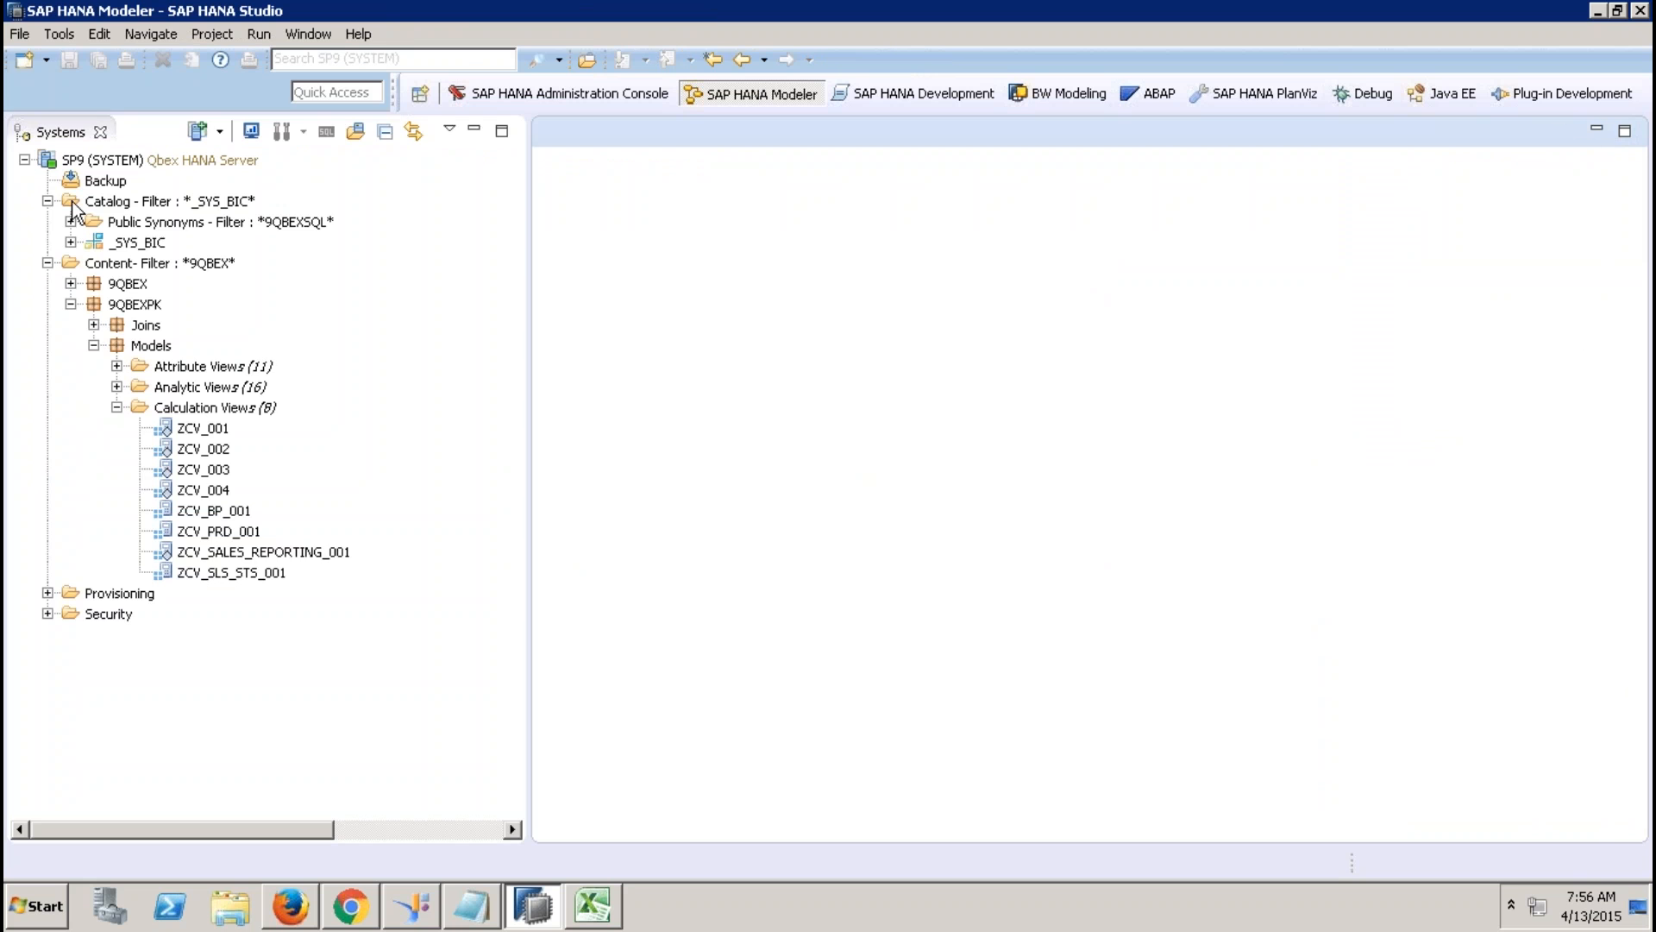
{"action": "double_click", "coordinate": [258, 552]}
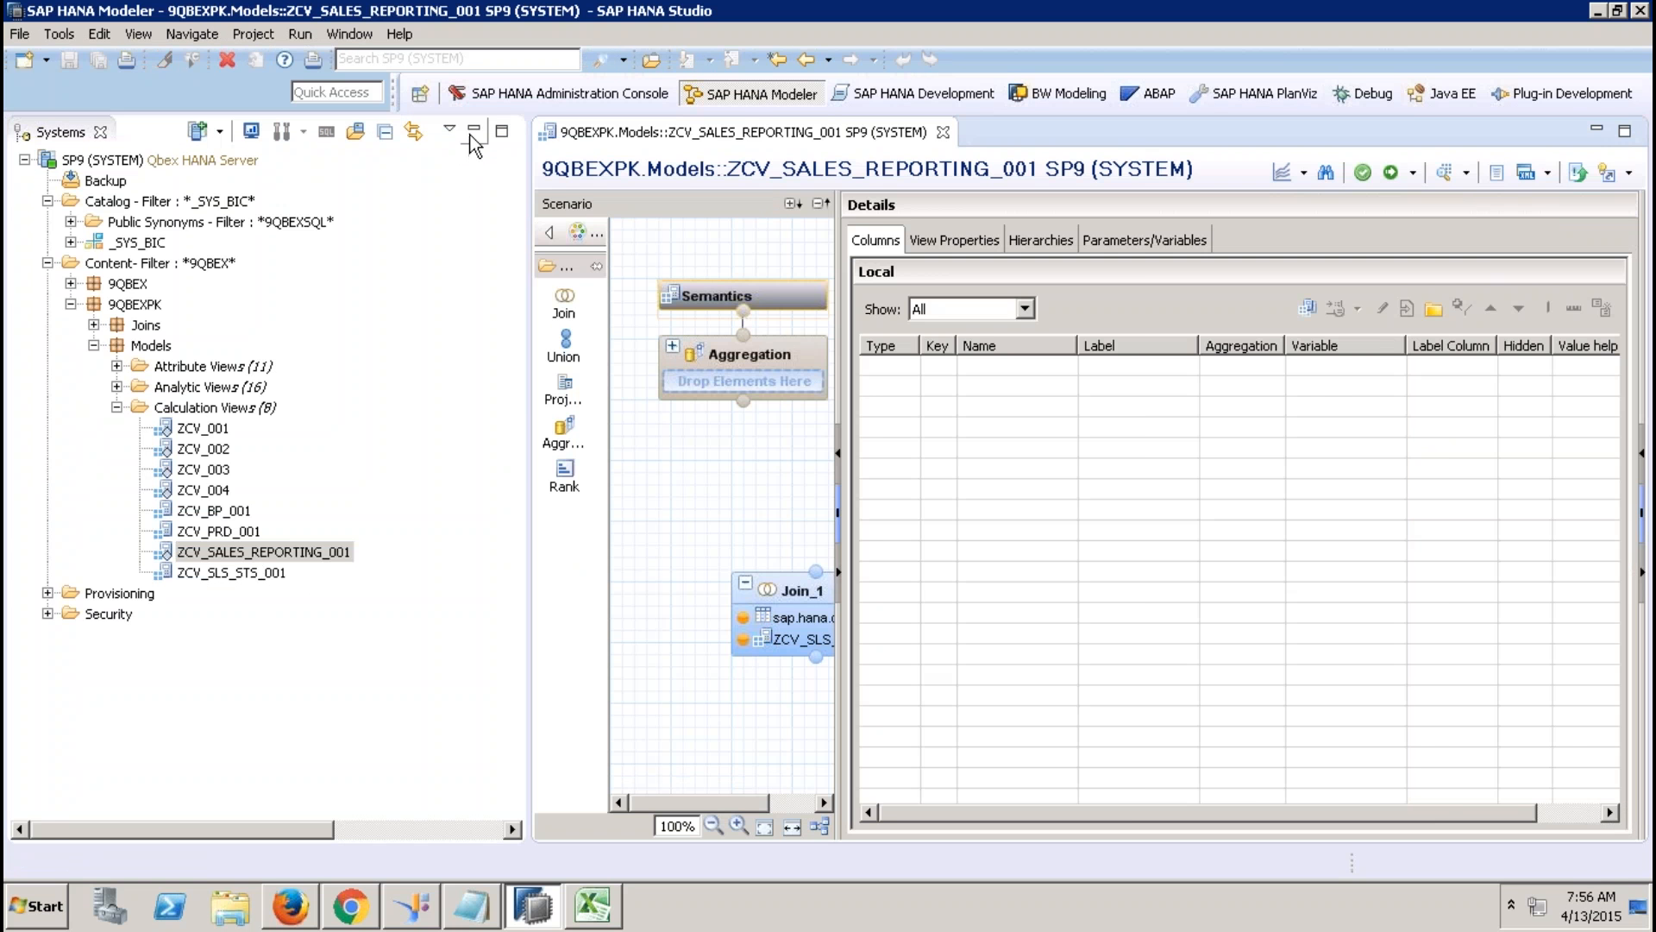
Add PARTNERID, GROSSAMOUNT, NETAMOUNT, TAXAMOUNT, CURRENCY, QUANTITYUNIT and DELIVERYDATE to Join_1's output.
{"action": "left_click", "coordinate": [474, 131]}
{"action": "left_click", "coordinate": [356, 587]}
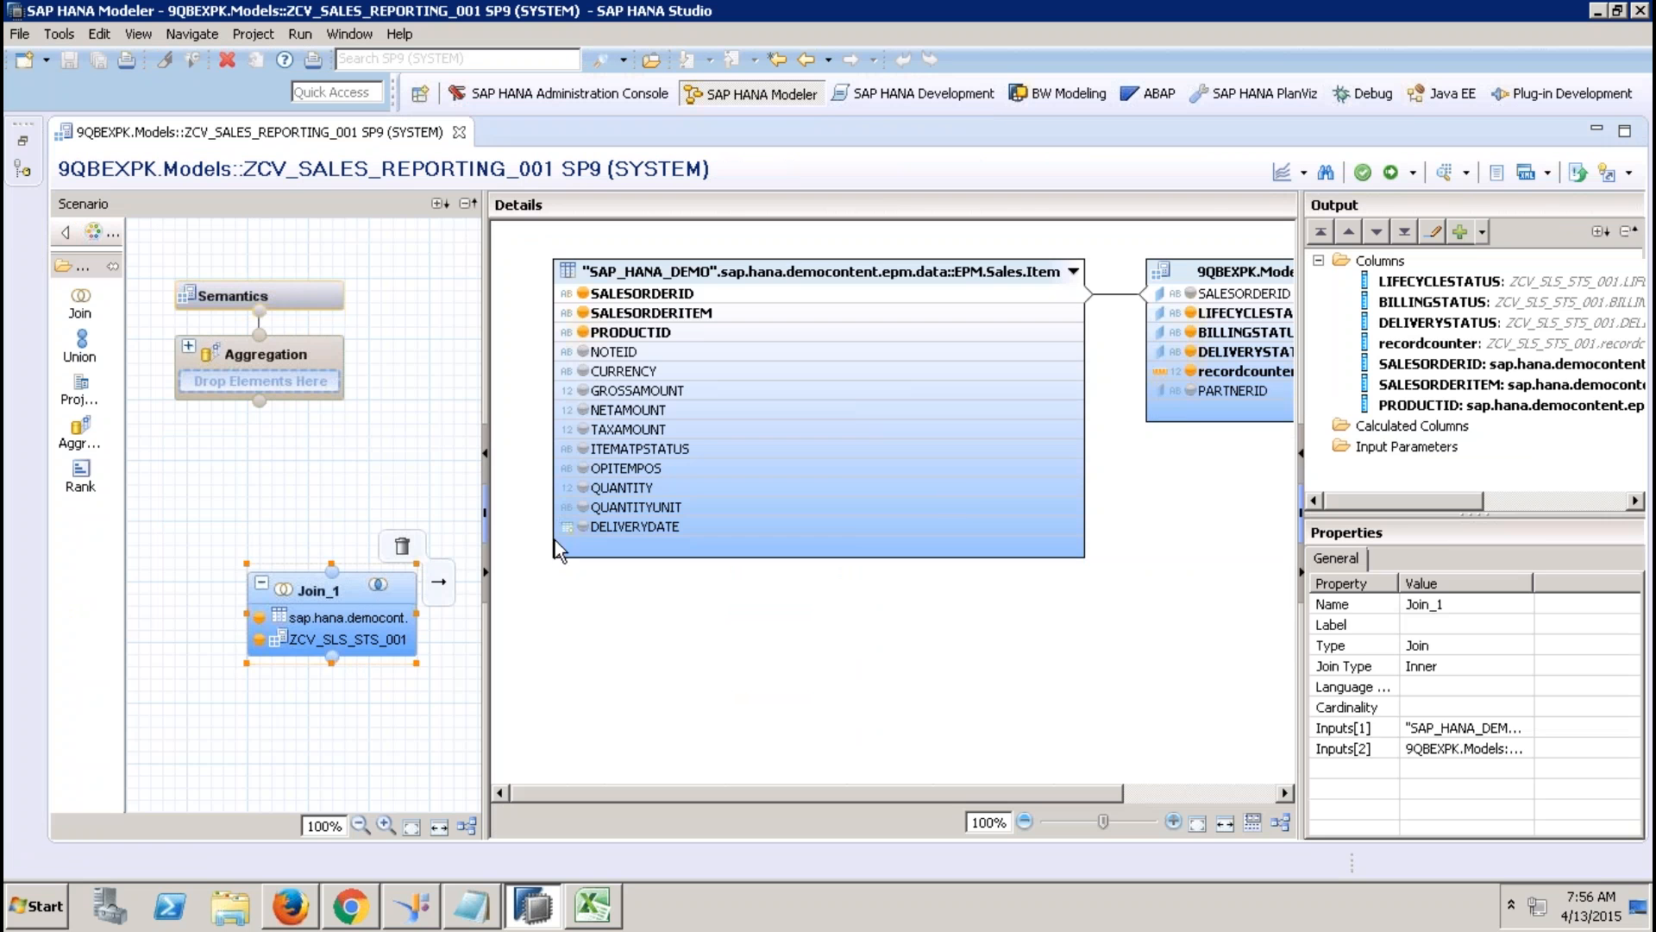
{"action": "left_click", "coordinate": [1192, 393]}
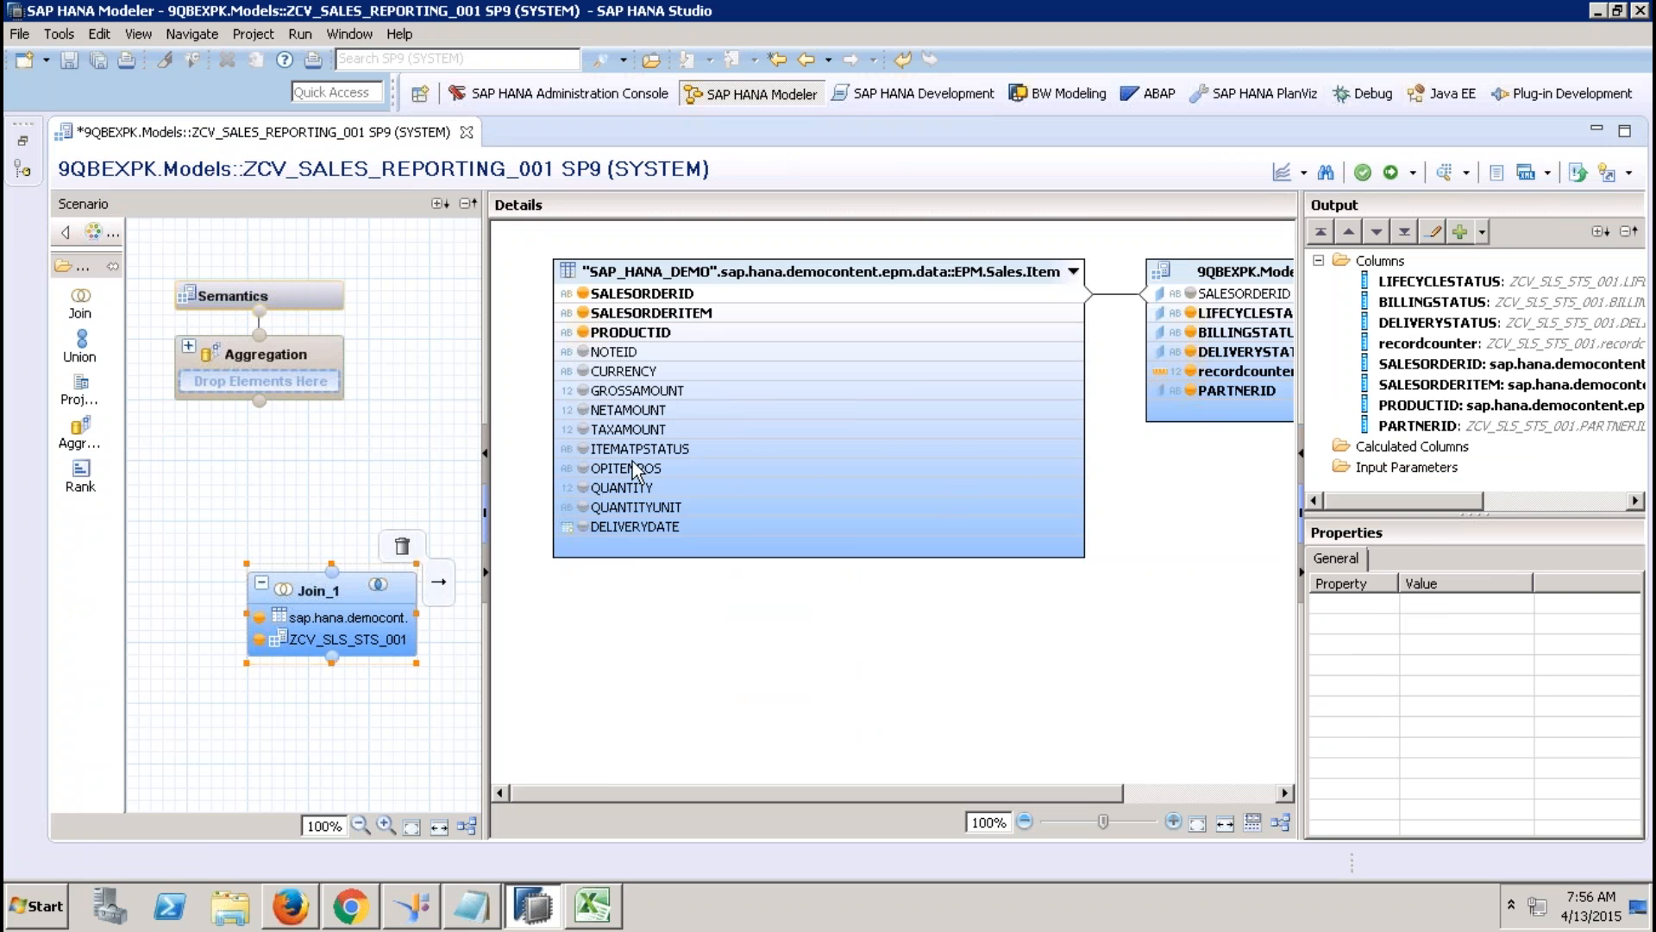
{"action": "left_click", "coordinate": [583, 390]}
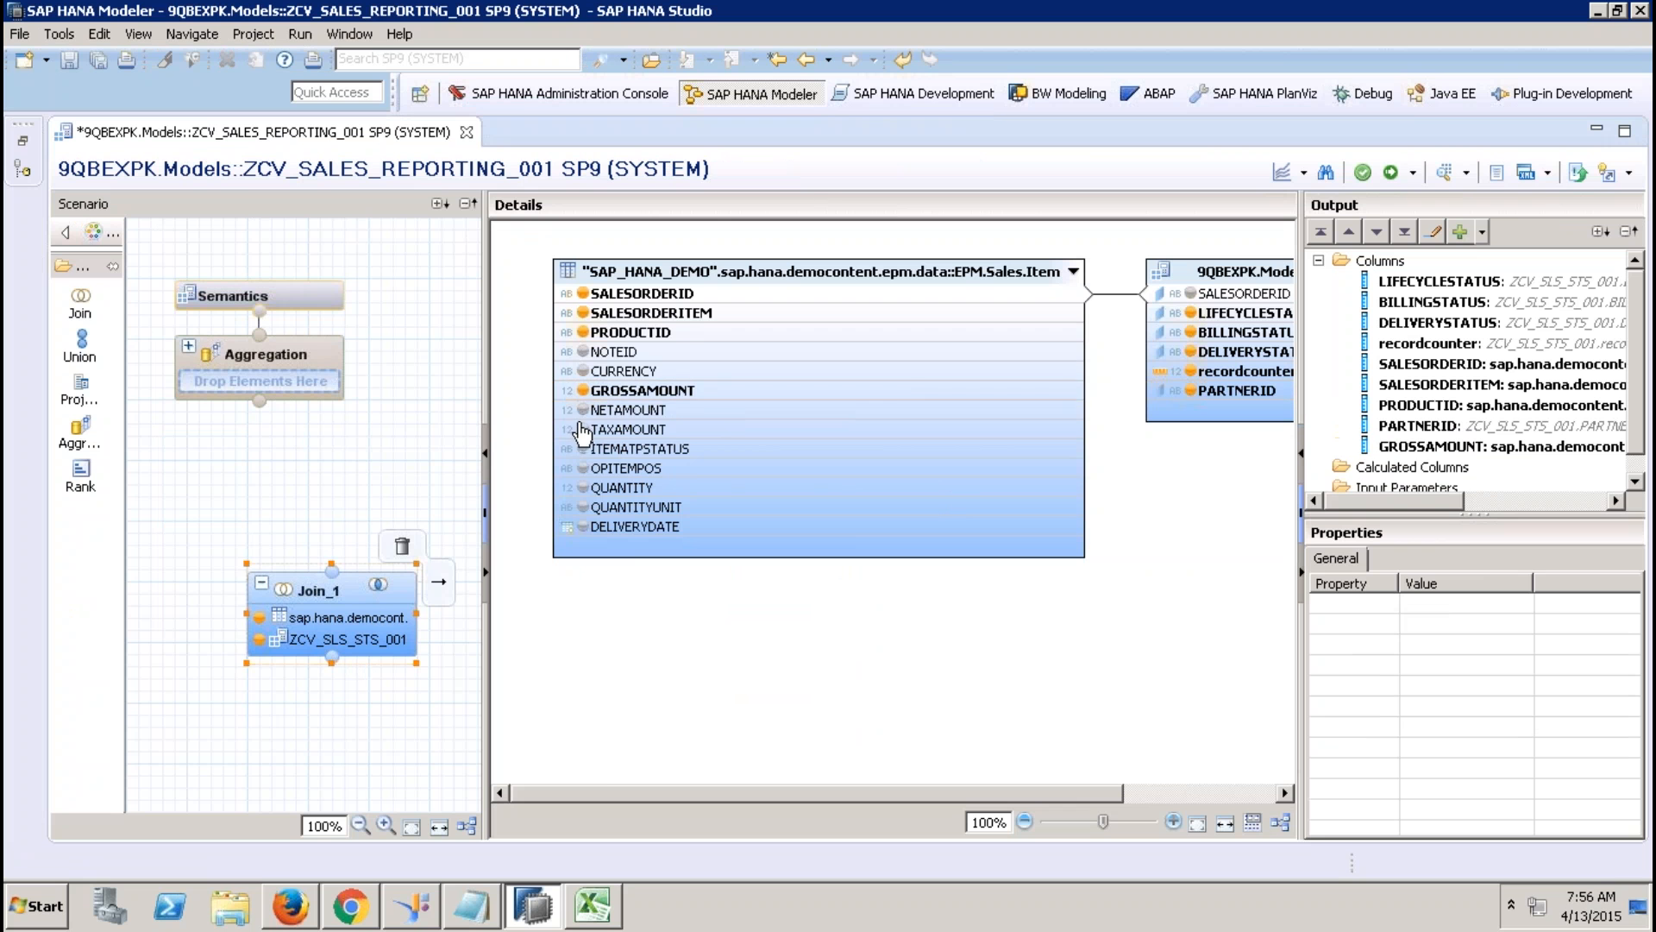
{"action": "left_click", "coordinate": [583, 410]}
{"action": "left_click", "coordinate": [583, 429]}
{"action": "left_click", "coordinate": [583, 371]}
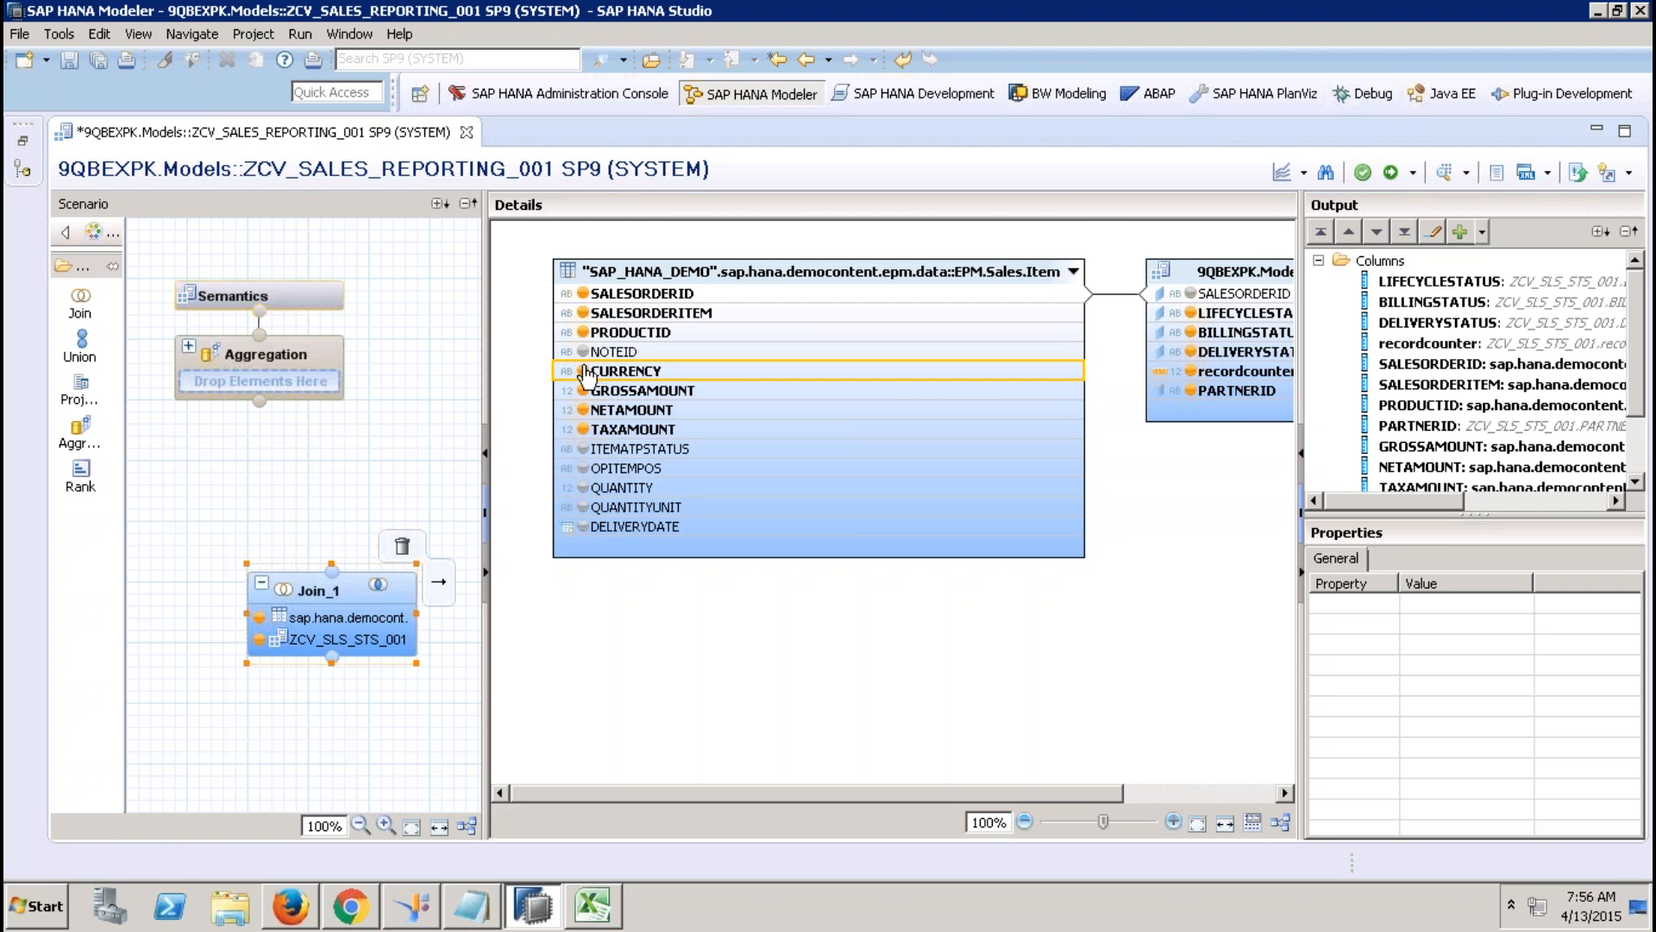
{"action": "left_click", "coordinate": [583, 506]}
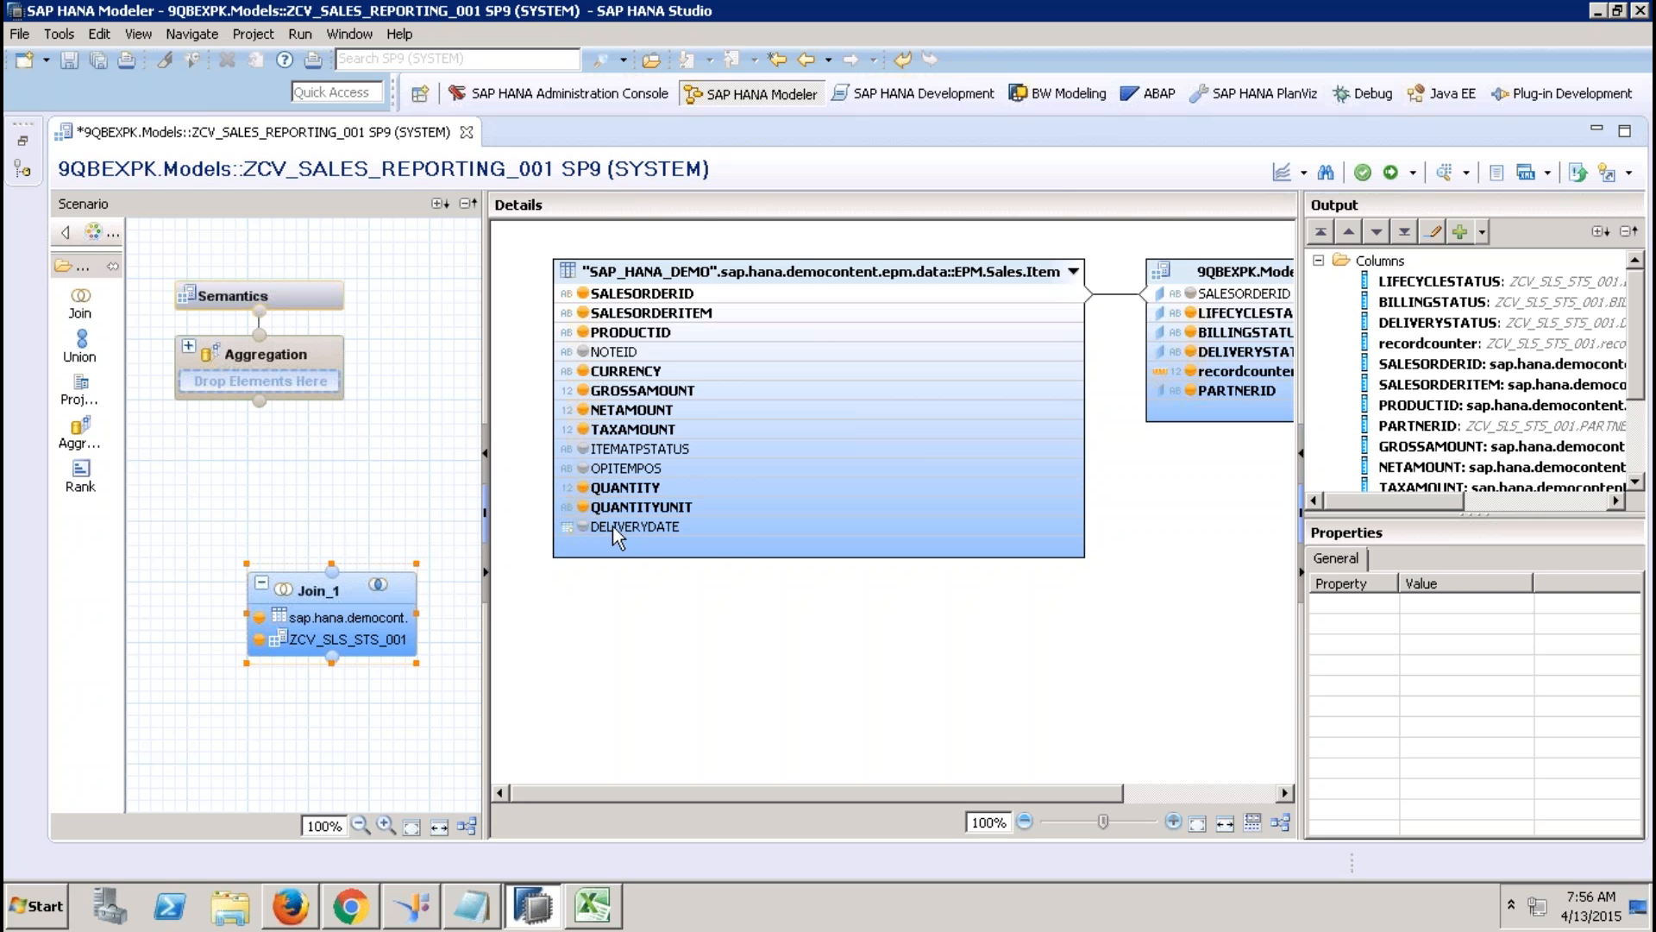
{"action": "left_click", "coordinate": [584, 527]}
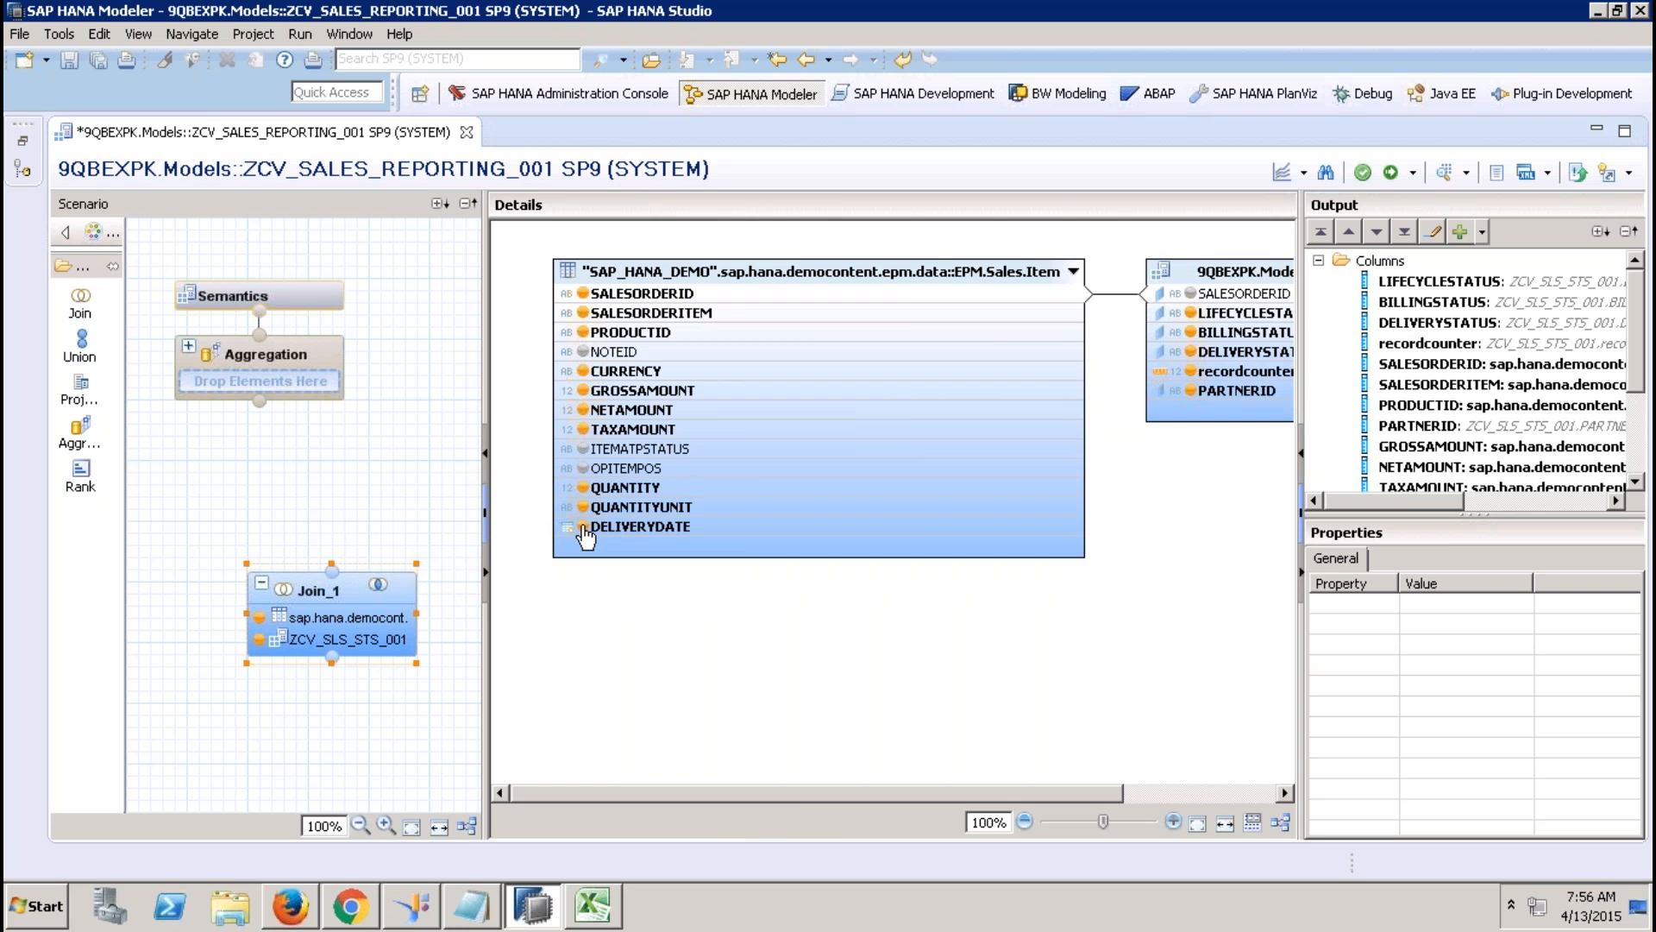
{"action": "left_click", "coordinate": [22, 140]}
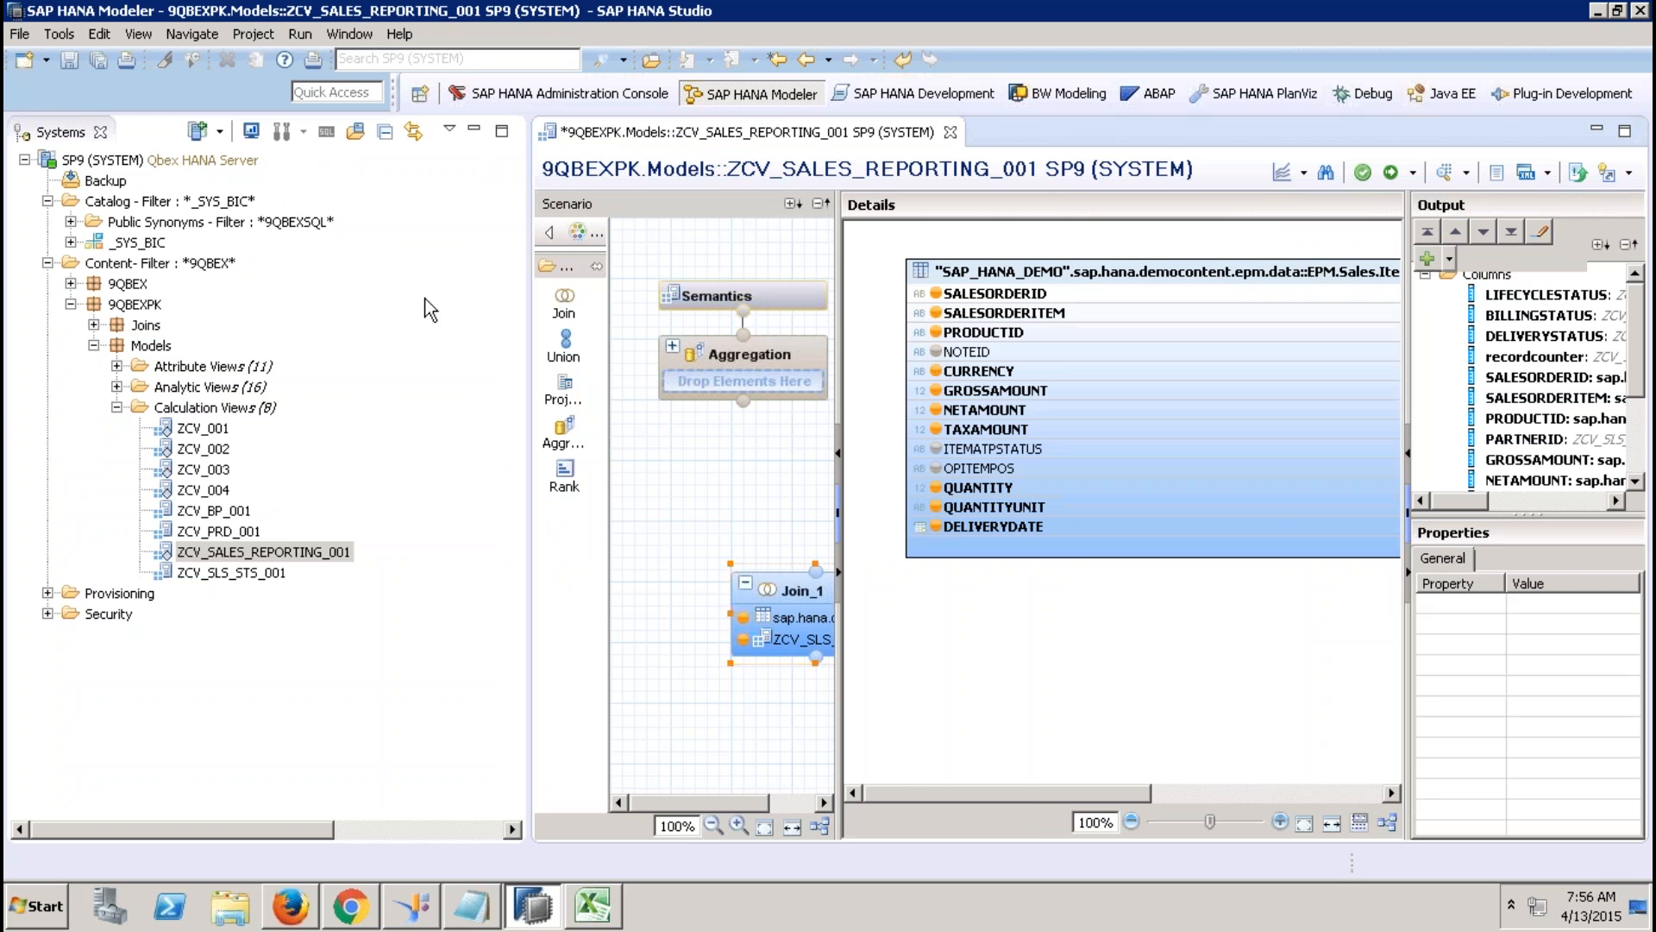
Create calculation view ZCV_TIME_001 with subtype Time and Date granularity.
{"action": "left_click", "coordinate": [239, 409]}
{"action": "right_click", "coordinate": [239, 412]}
{"action": "left_click", "coordinate": [333, 452]}
{"action": "type", "text": "ZCV_TIME_001"}
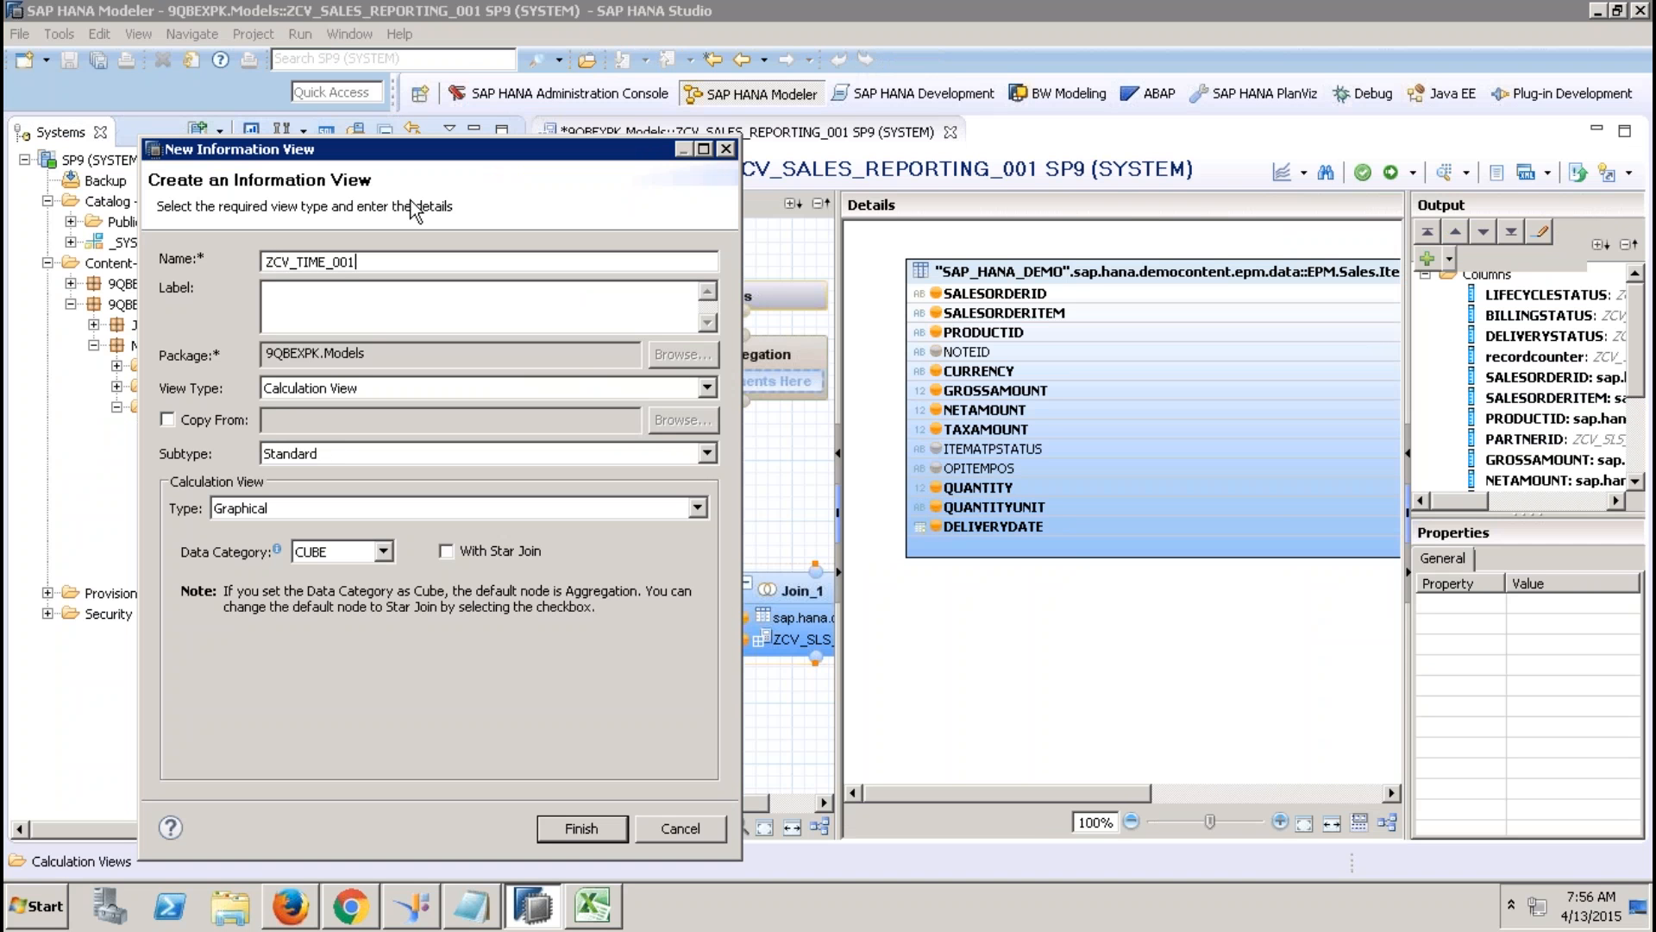
{"action": "left_click", "coordinate": [361, 298]}
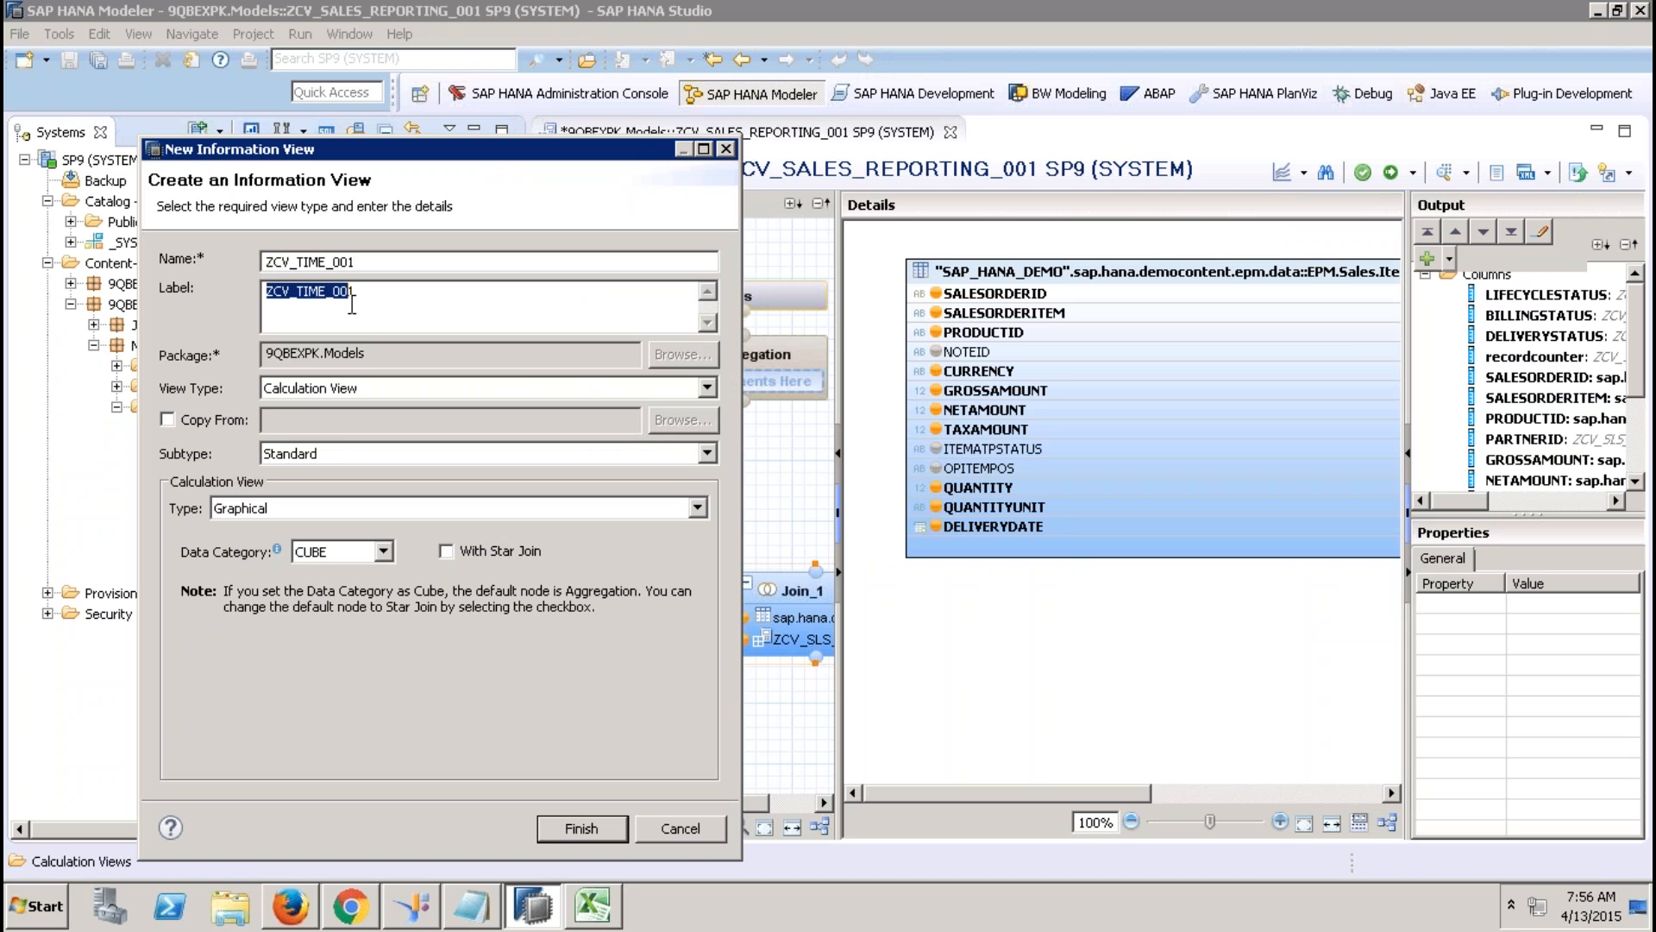
{"action": "left_click", "coordinate": [351, 457]}
{"action": "left_click", "coordinate": [328, 490]}
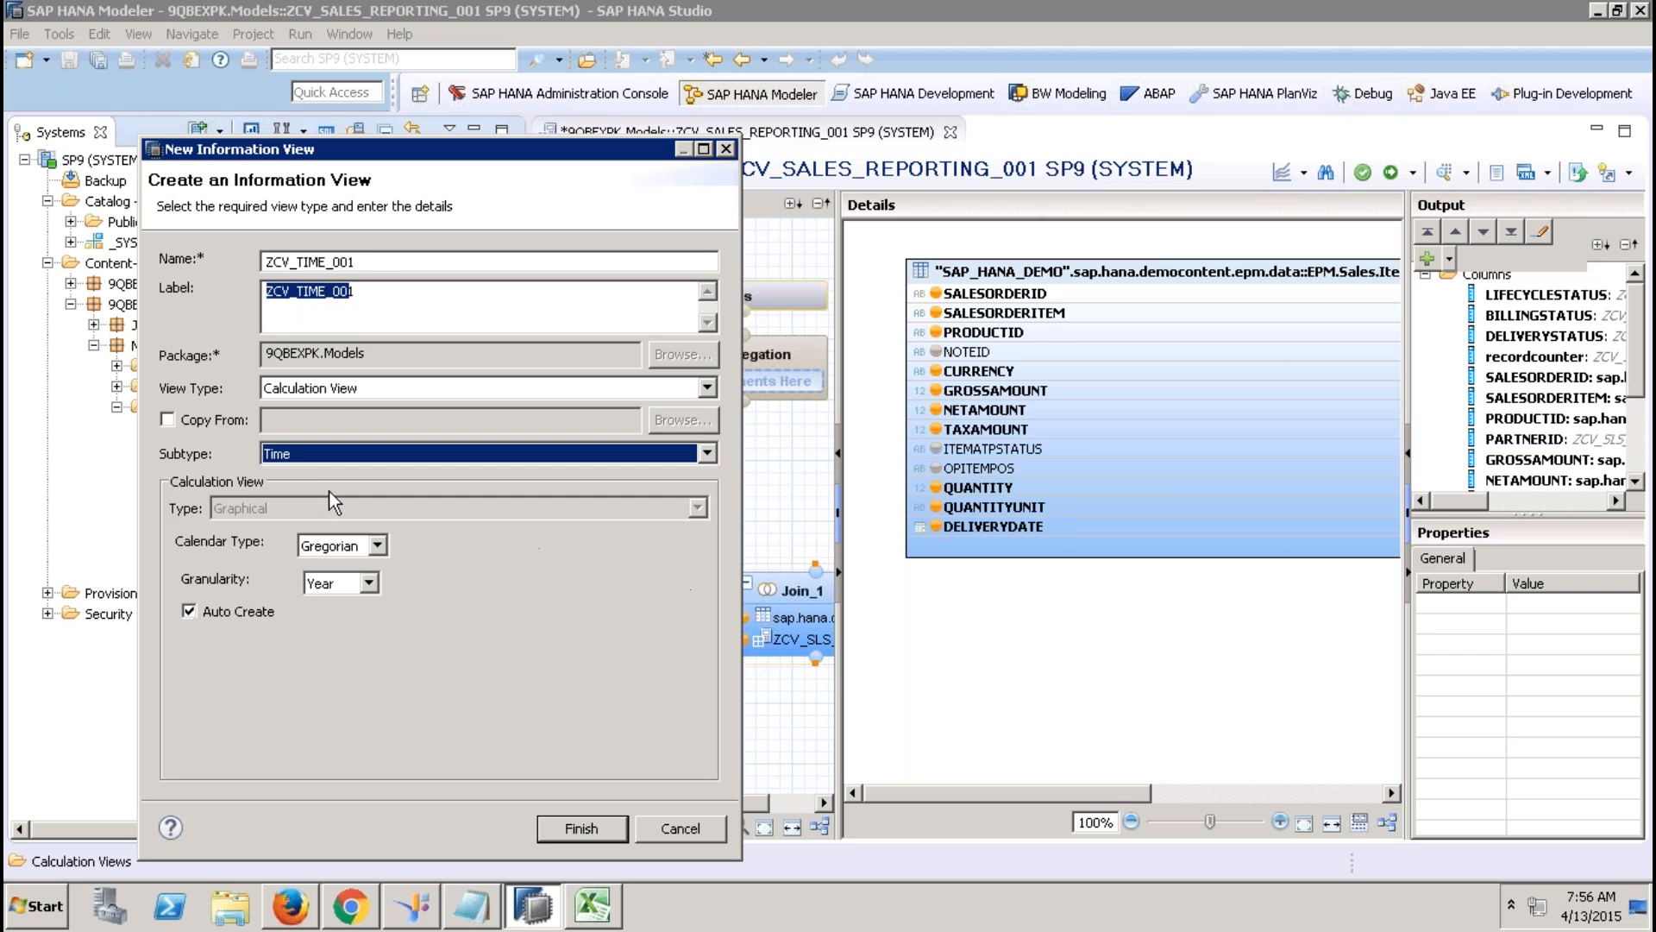
{"action": "left_click", "coordinate": [367, 581]}
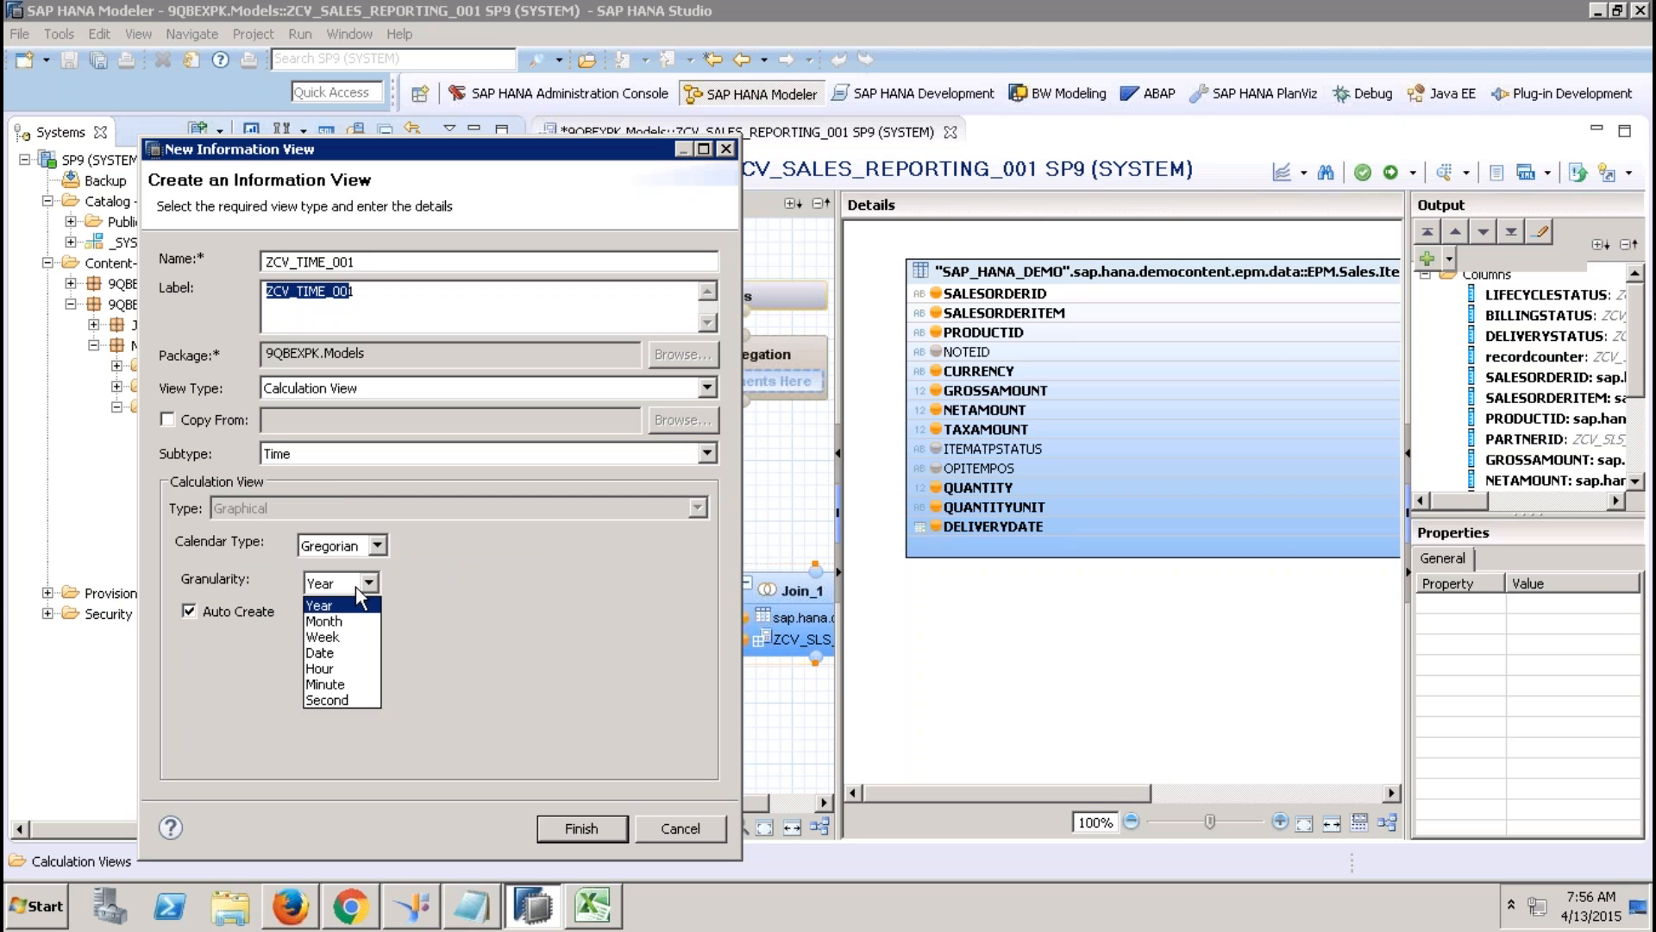
{"action": "left_click", "coordinate": [337, 654]}
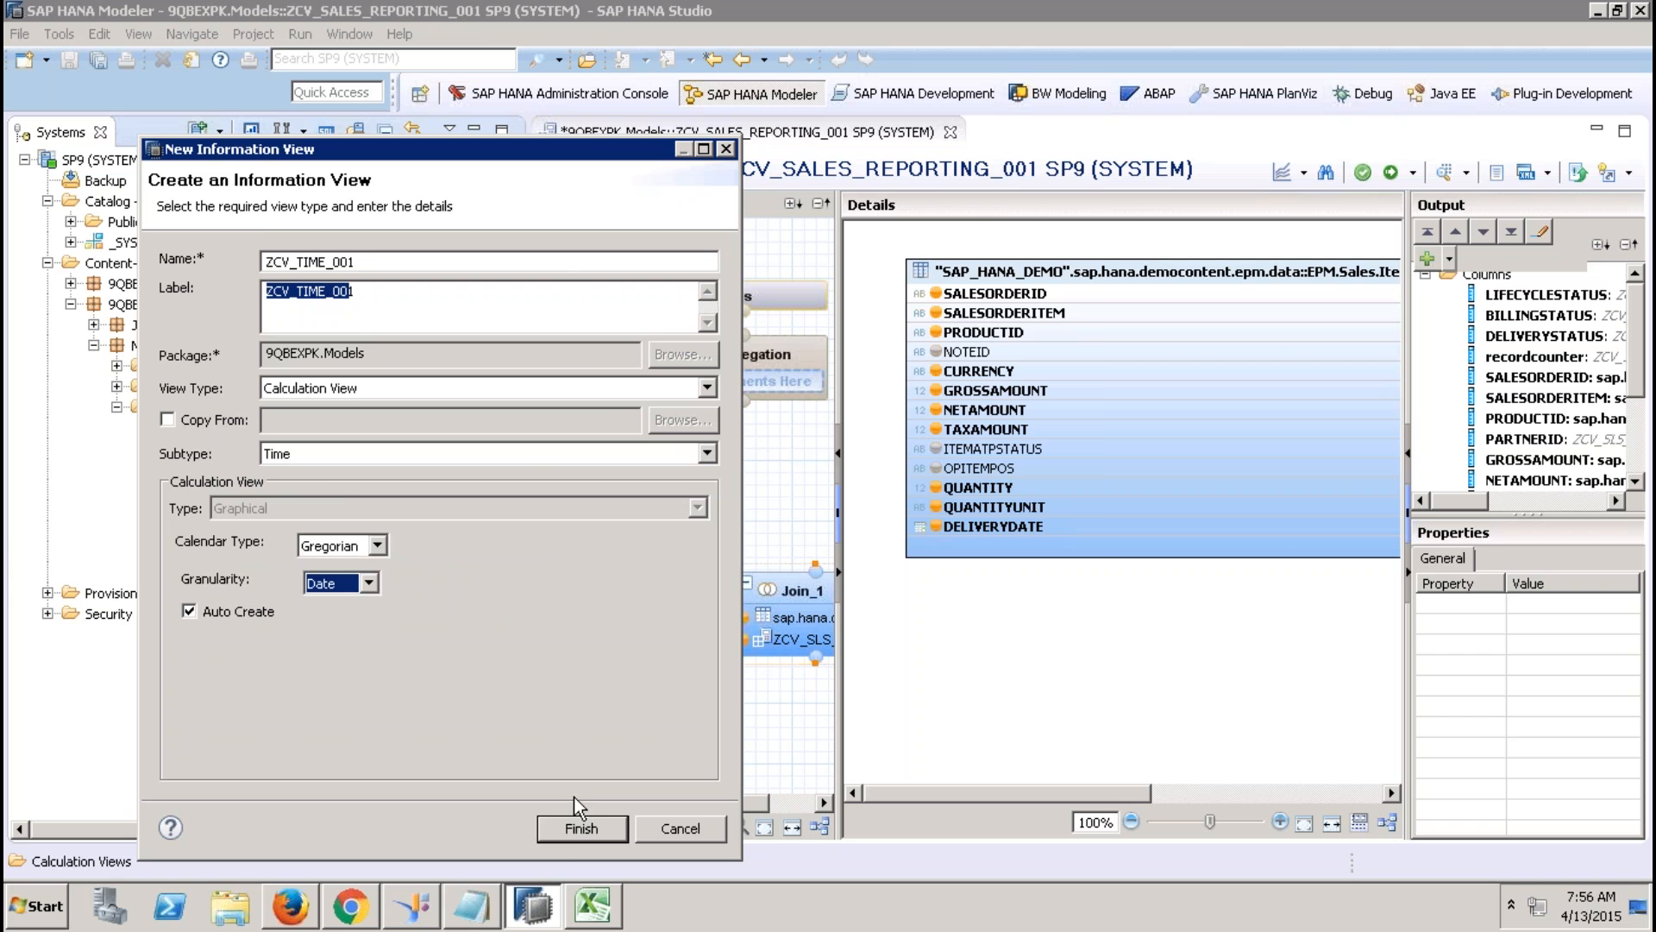
{"action": "left_click", "coordinate": [583, 822]}
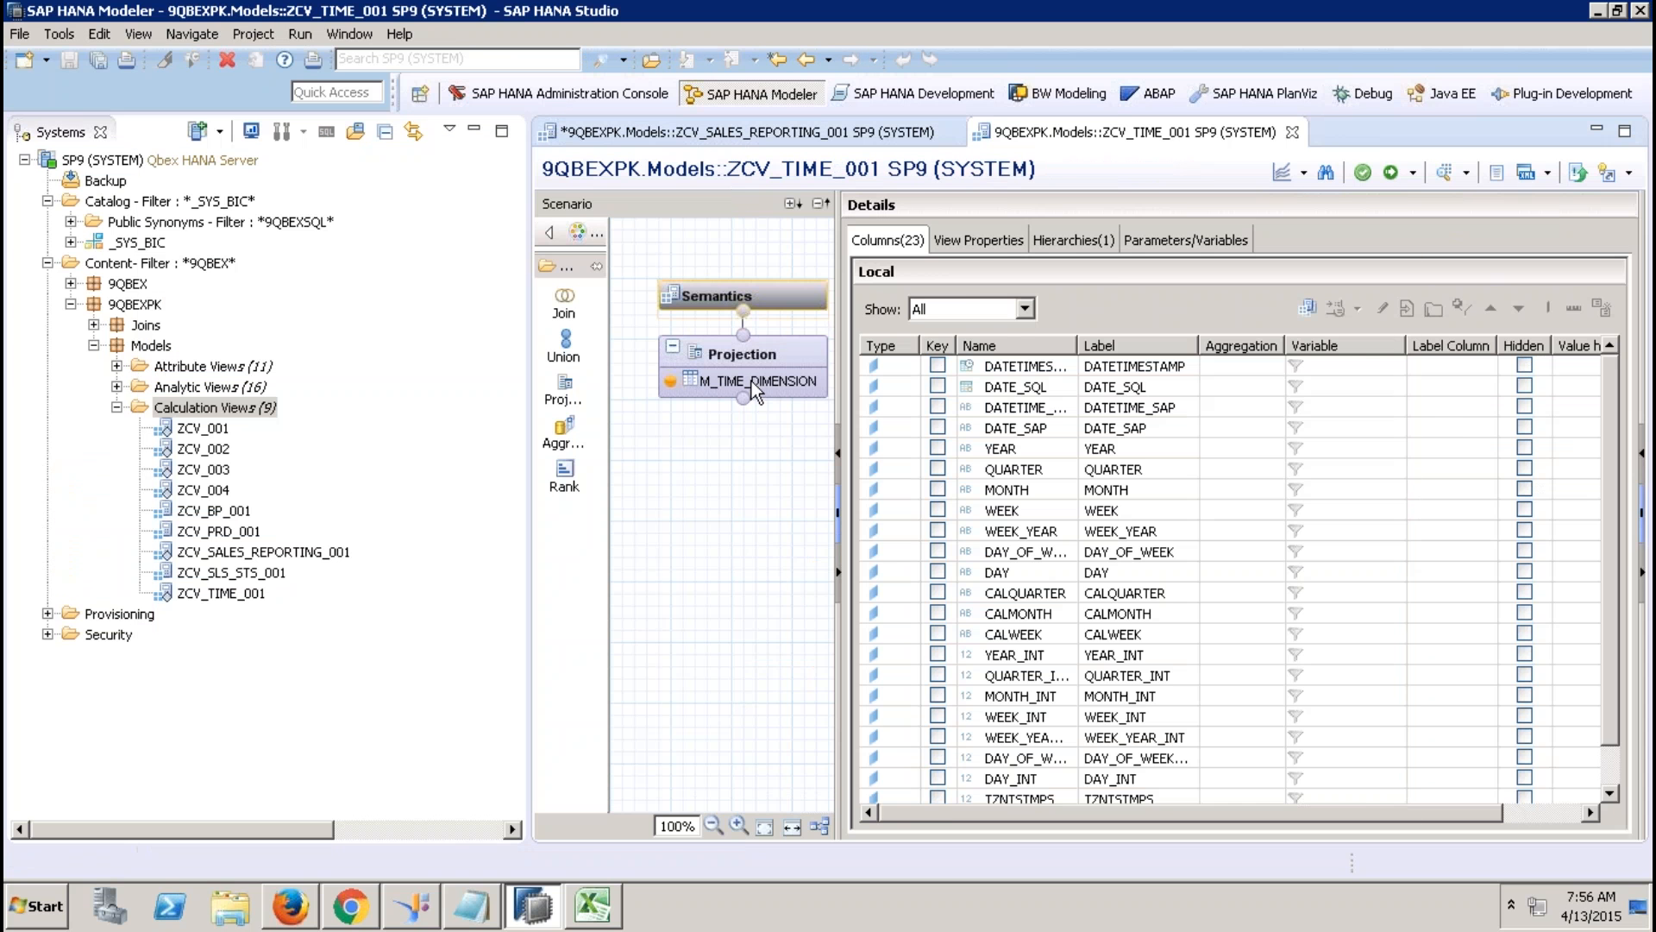
Review the generated time columns and Gregorian hierarchy, then activate and close ZCV_TIME_001.
{"action": "left_click", "coordinate": [792, 298]}
{"action": "left_click", "coordinate": [1080, 245]}
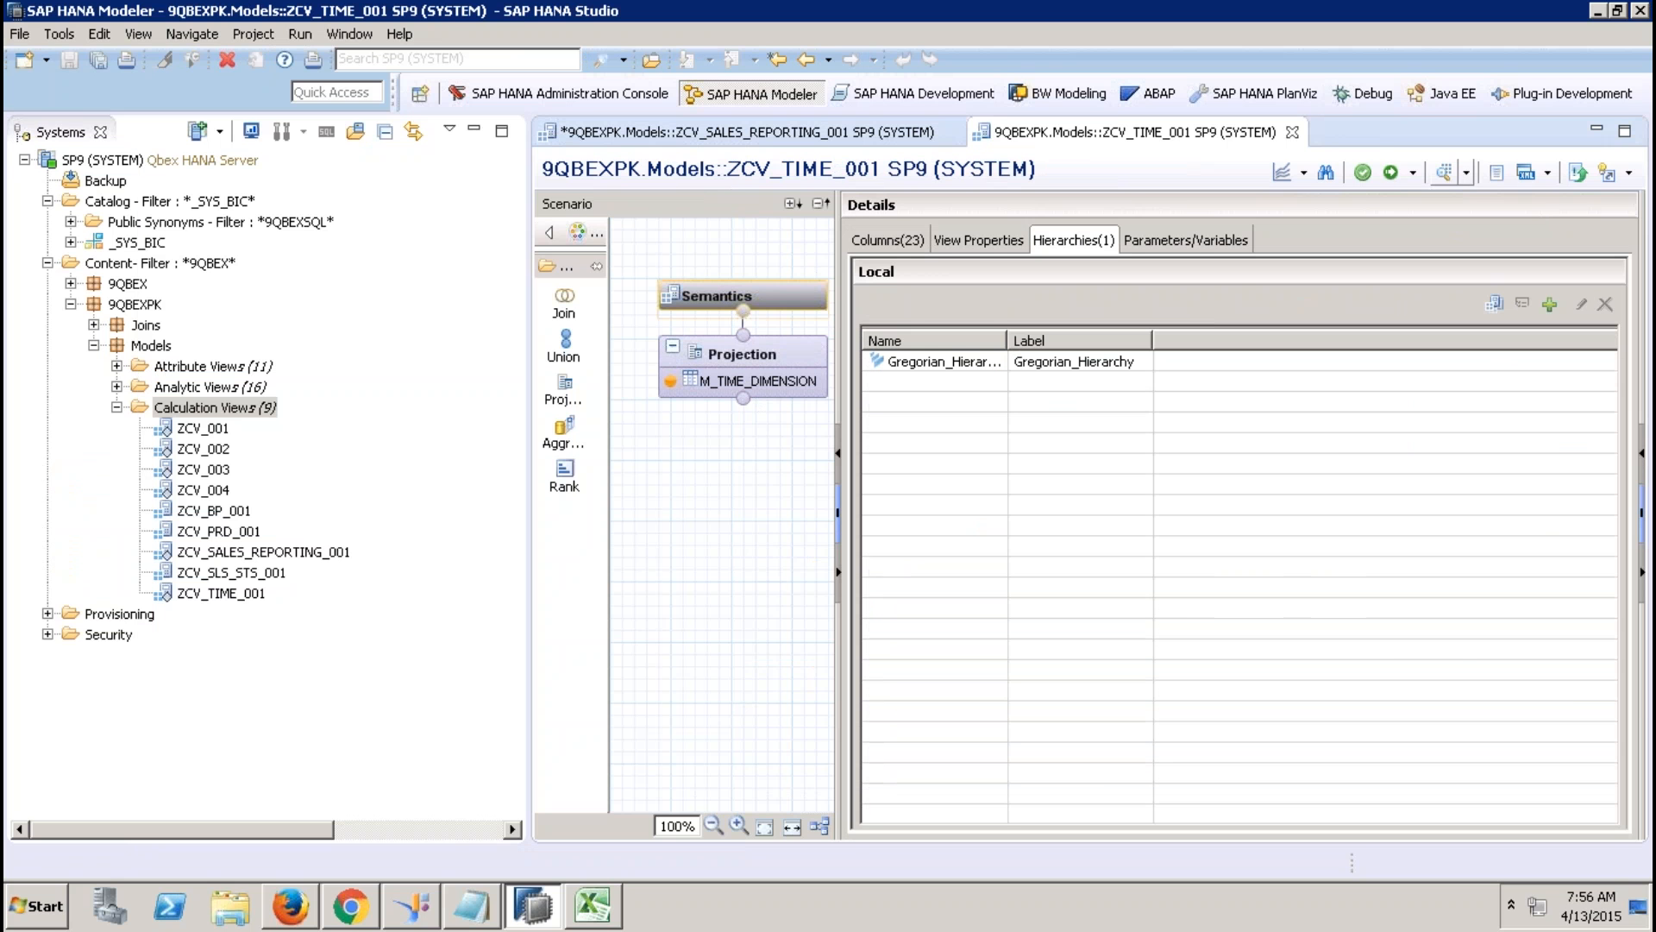
{"action": "left_click", "coordinate": [1391, 173]}
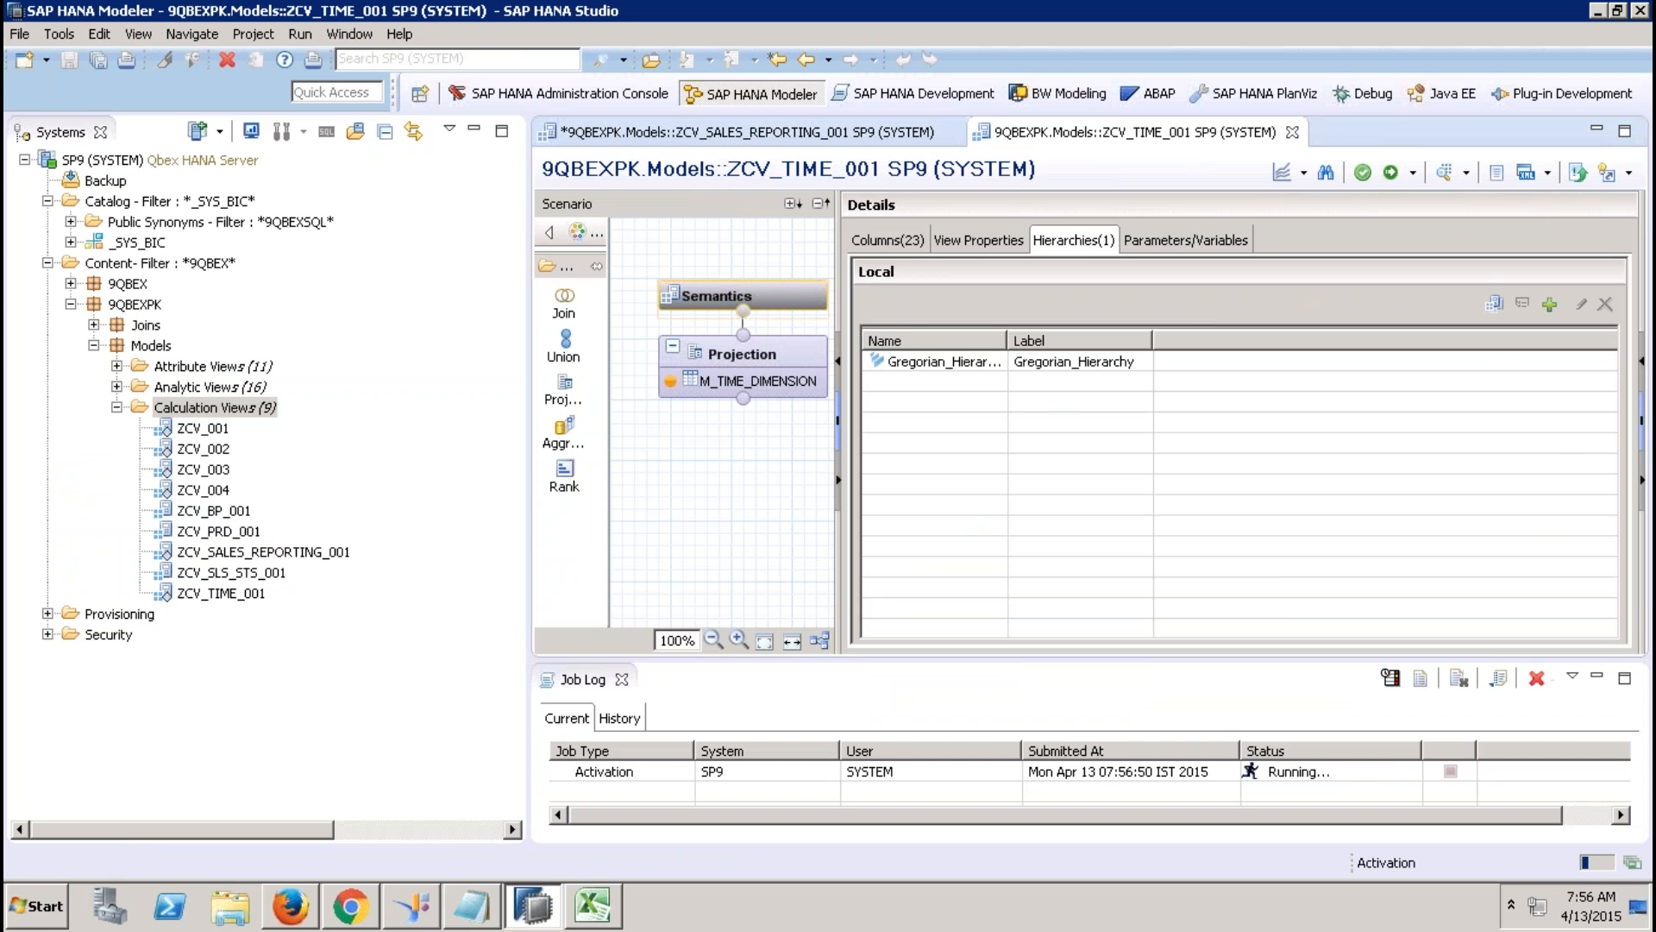
{"action": "left_click", "coordinate": [1292, 132]}
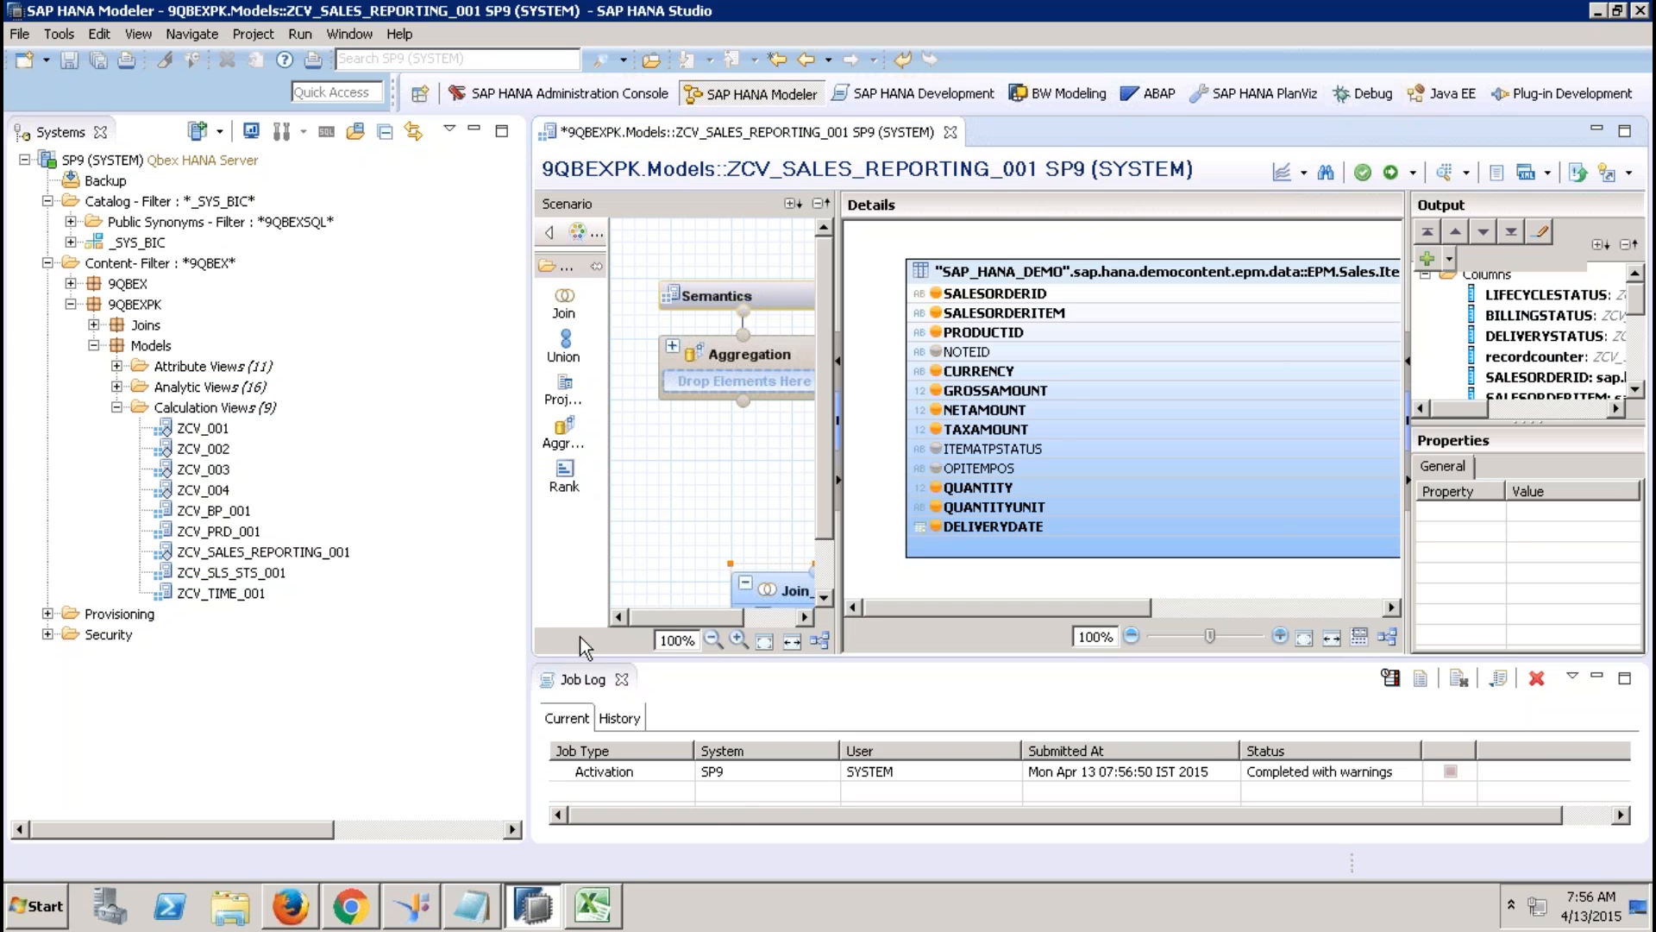
Place a new Join_2 above Join_1 and feed Join_1 into it.
{"action": "left_click", "coordinate": [621, 679]}
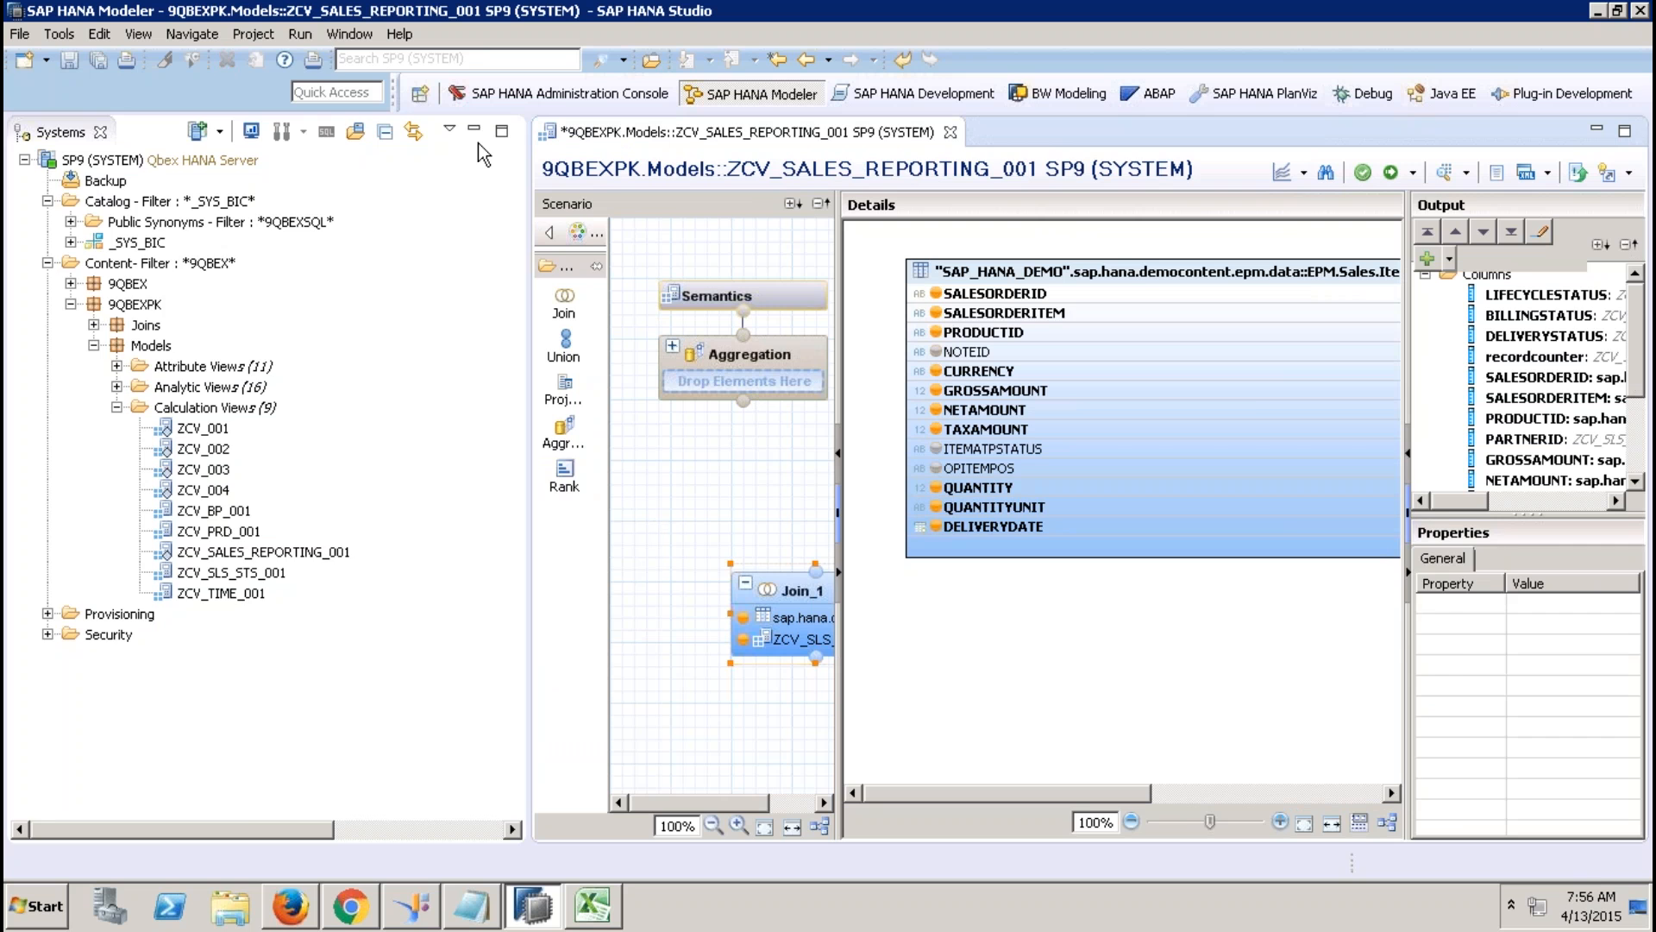
{"action": "left_click", "coordinate": [474, 130]}
{"action": "left_click_drag", "start_coordinate": [349, 592], "coordinate": [268, 700]}
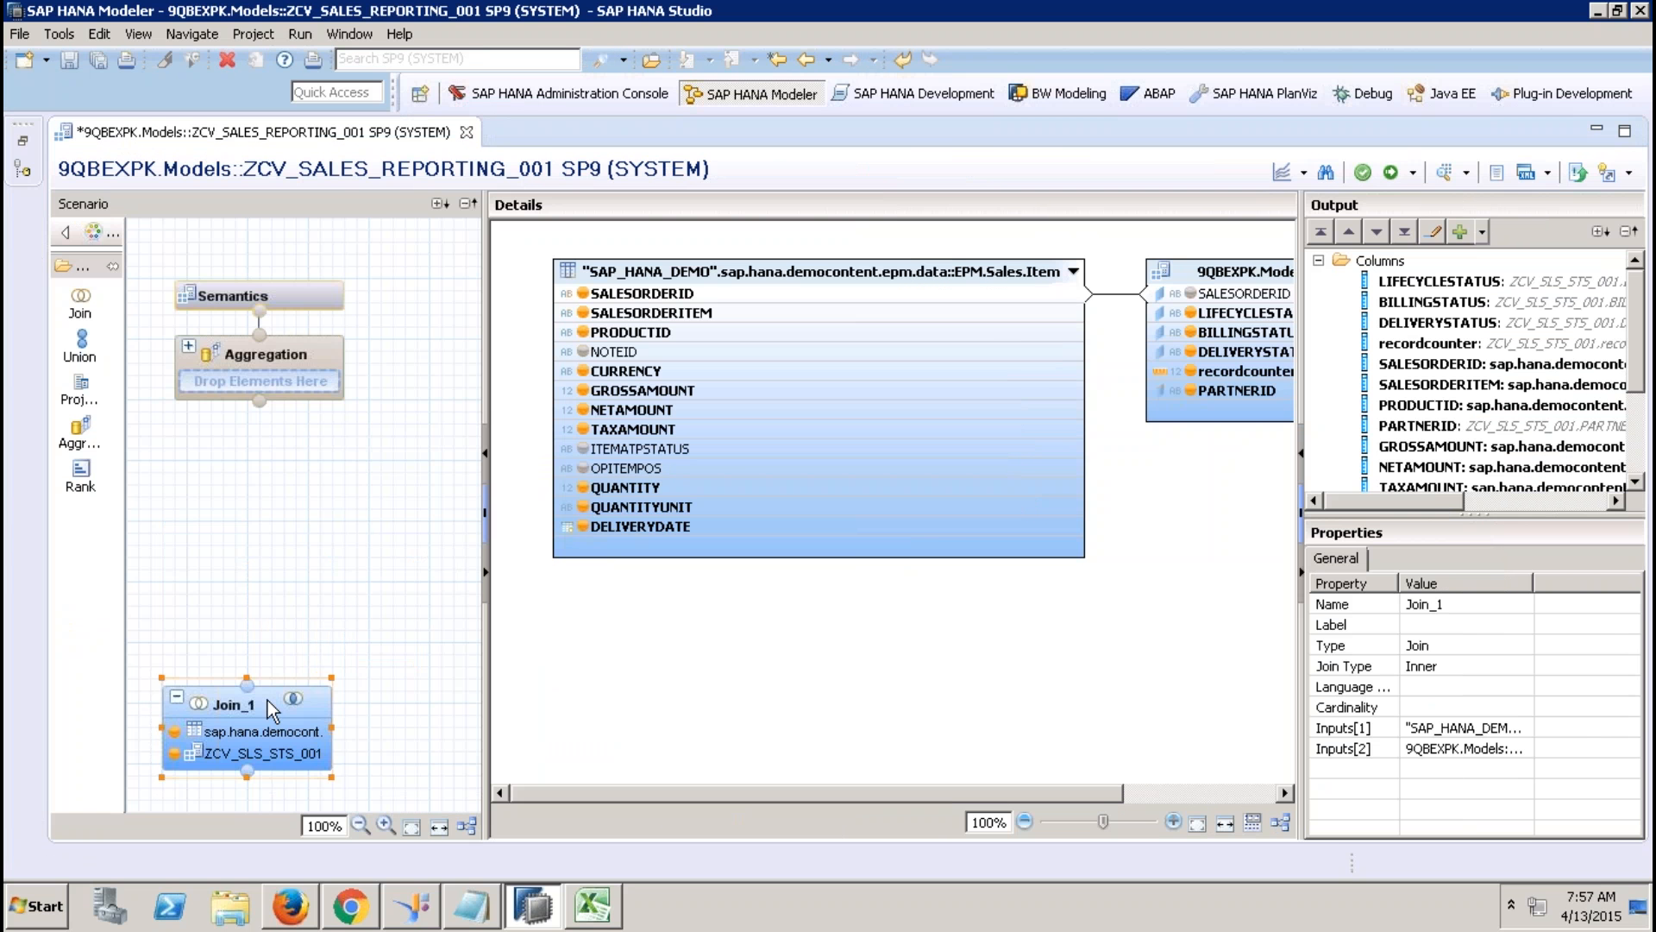
{"action": "left_click_drag", "start_coordinate": [80, 304], "coordinate": [242, 571]}
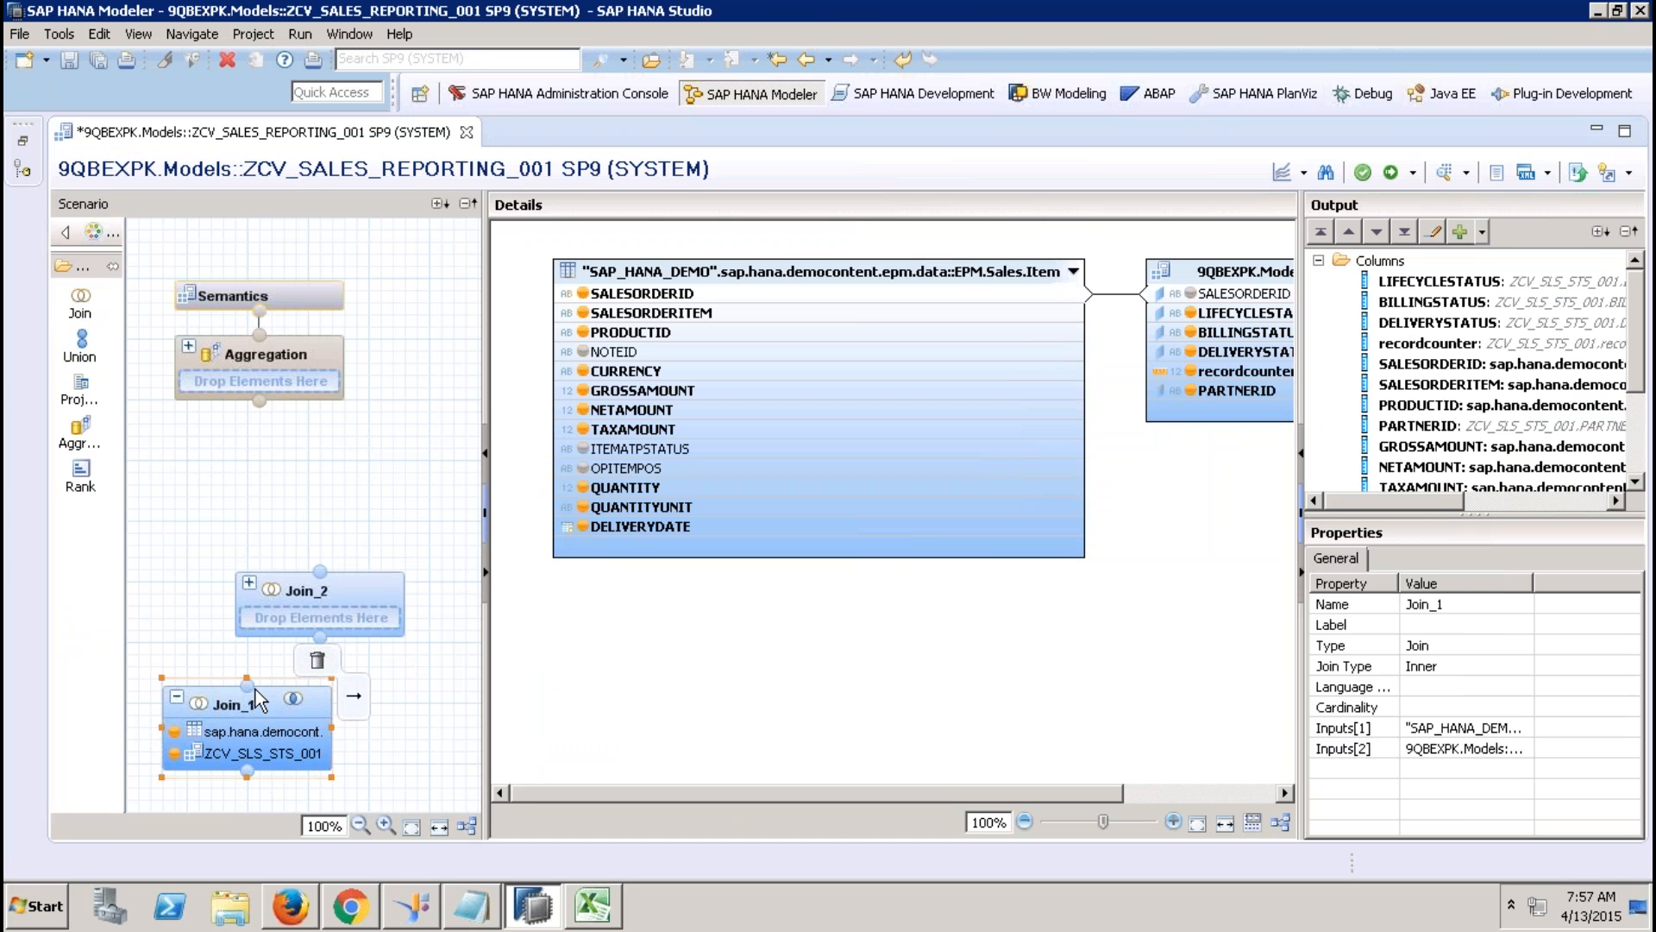
{"action": "left_click_drag", "start_coordinate": [302, 659], "coordinate": [351, 582]}
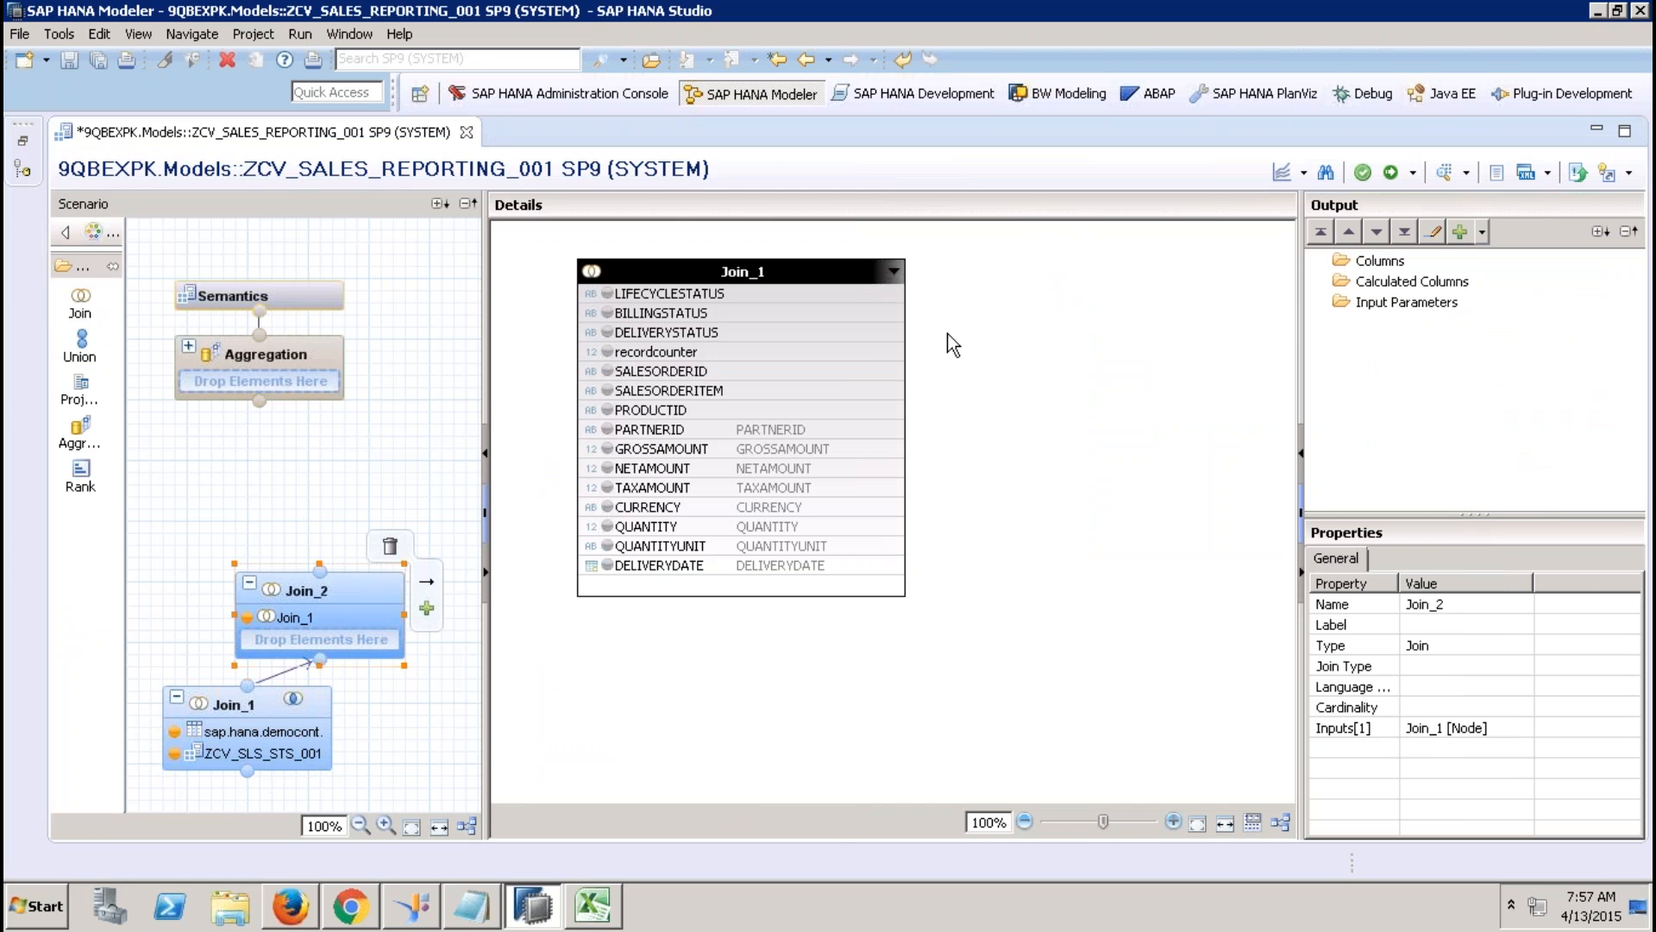
Add ZCV_PRD_001 as Join_2's second input, then remove it again.
{"action": "right_click", "coordinate": [949, 335]}
{"action": "left_click", "coordinate": [977, 342]}
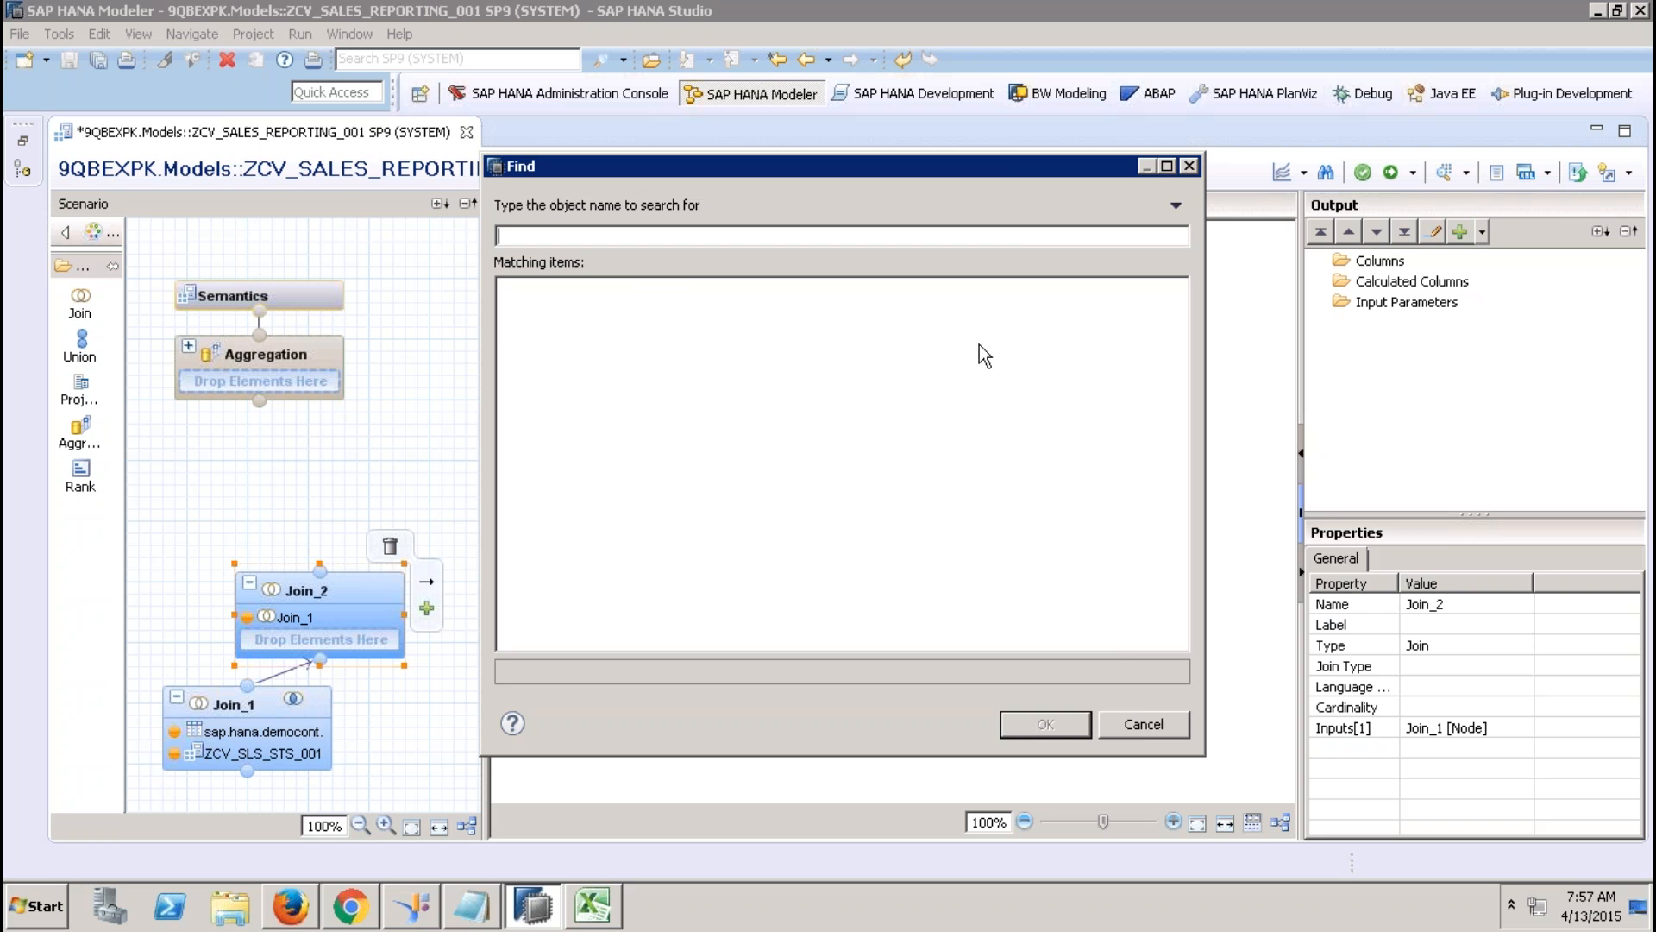
{"action": "left_click", "coordinate": [1136, 718]}
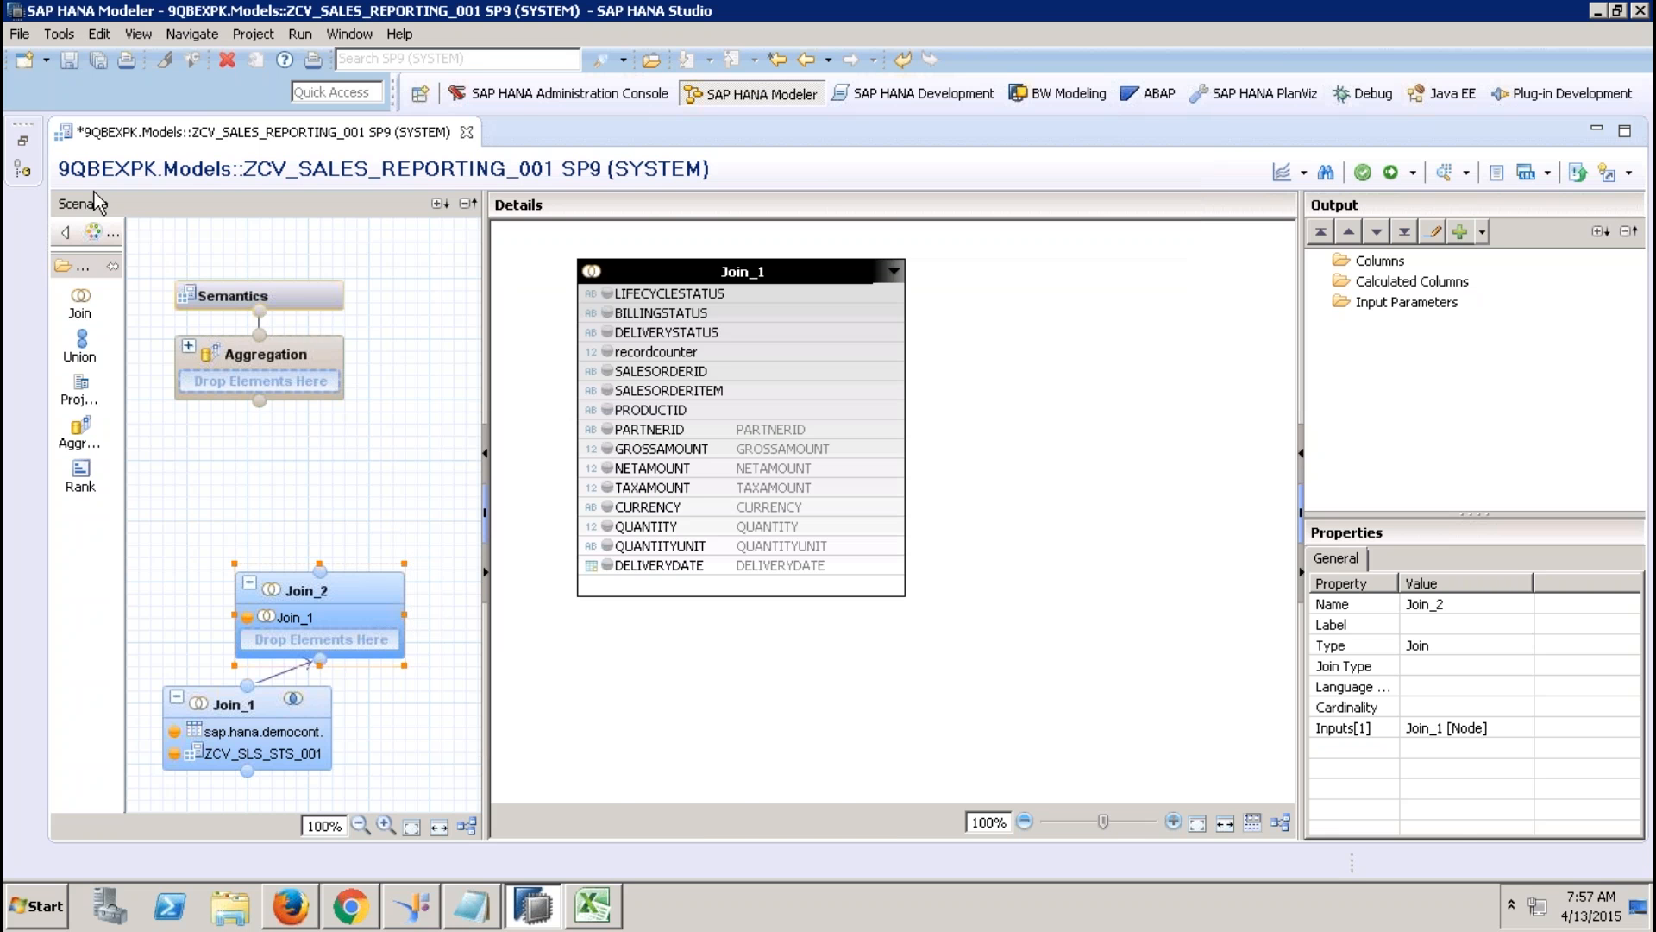
{"action": "left_click", "coordinate": [22, 143]}
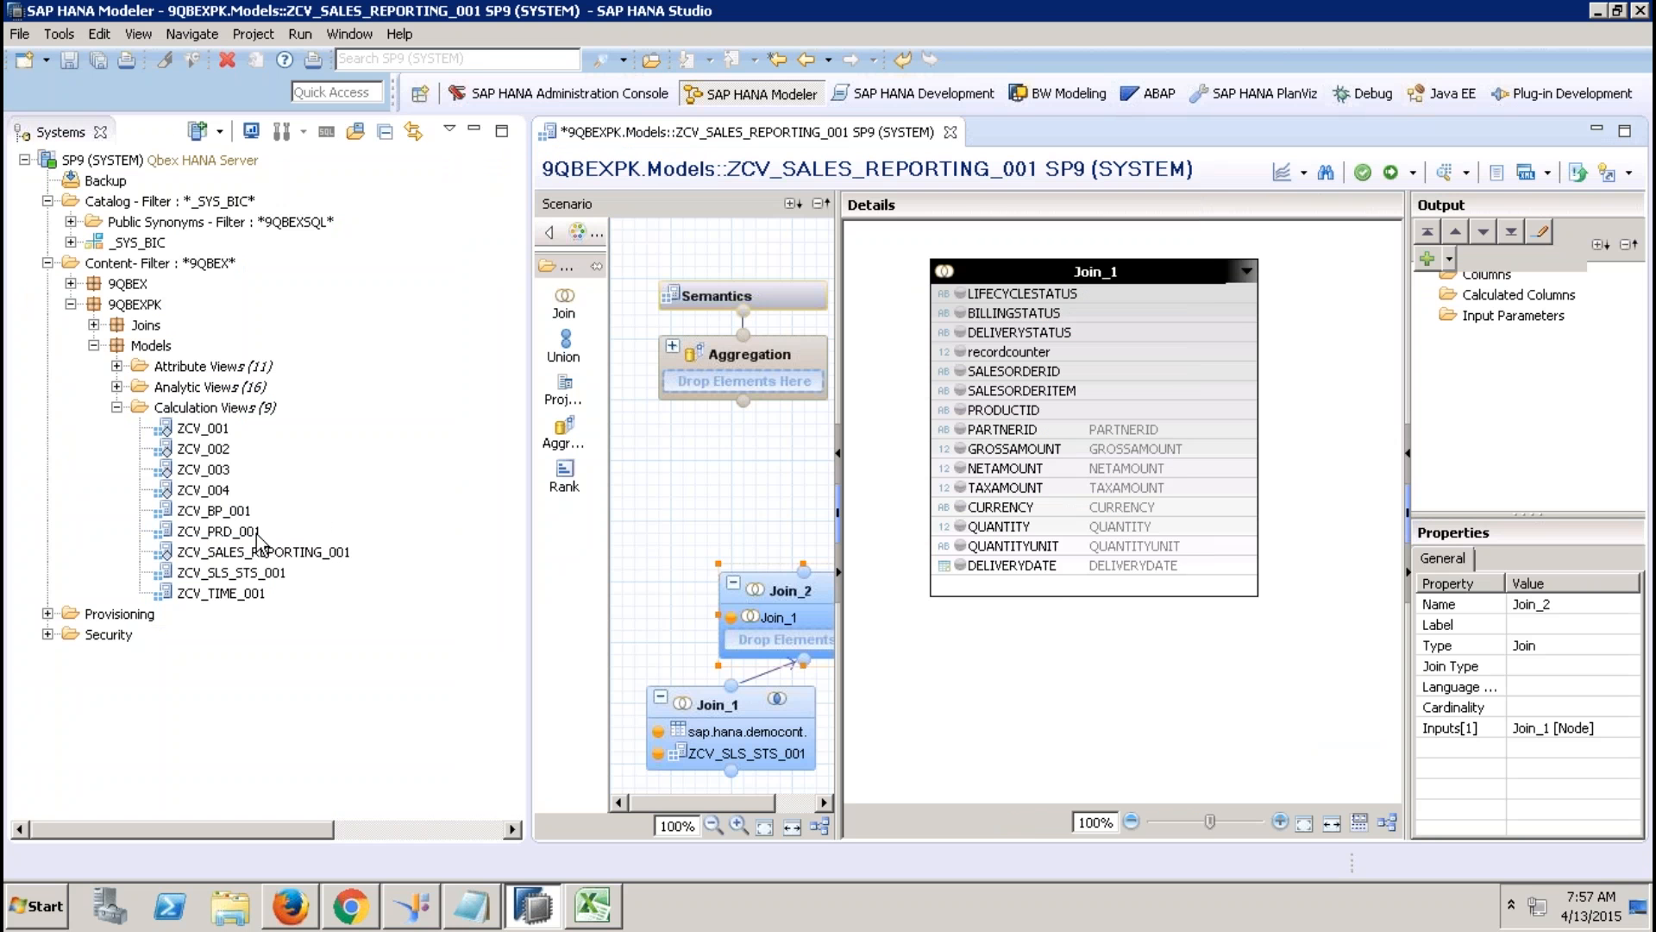
{"action": "left_click_drag", "start_coordinate": [250, 531], "coordinate": [751, 629]}
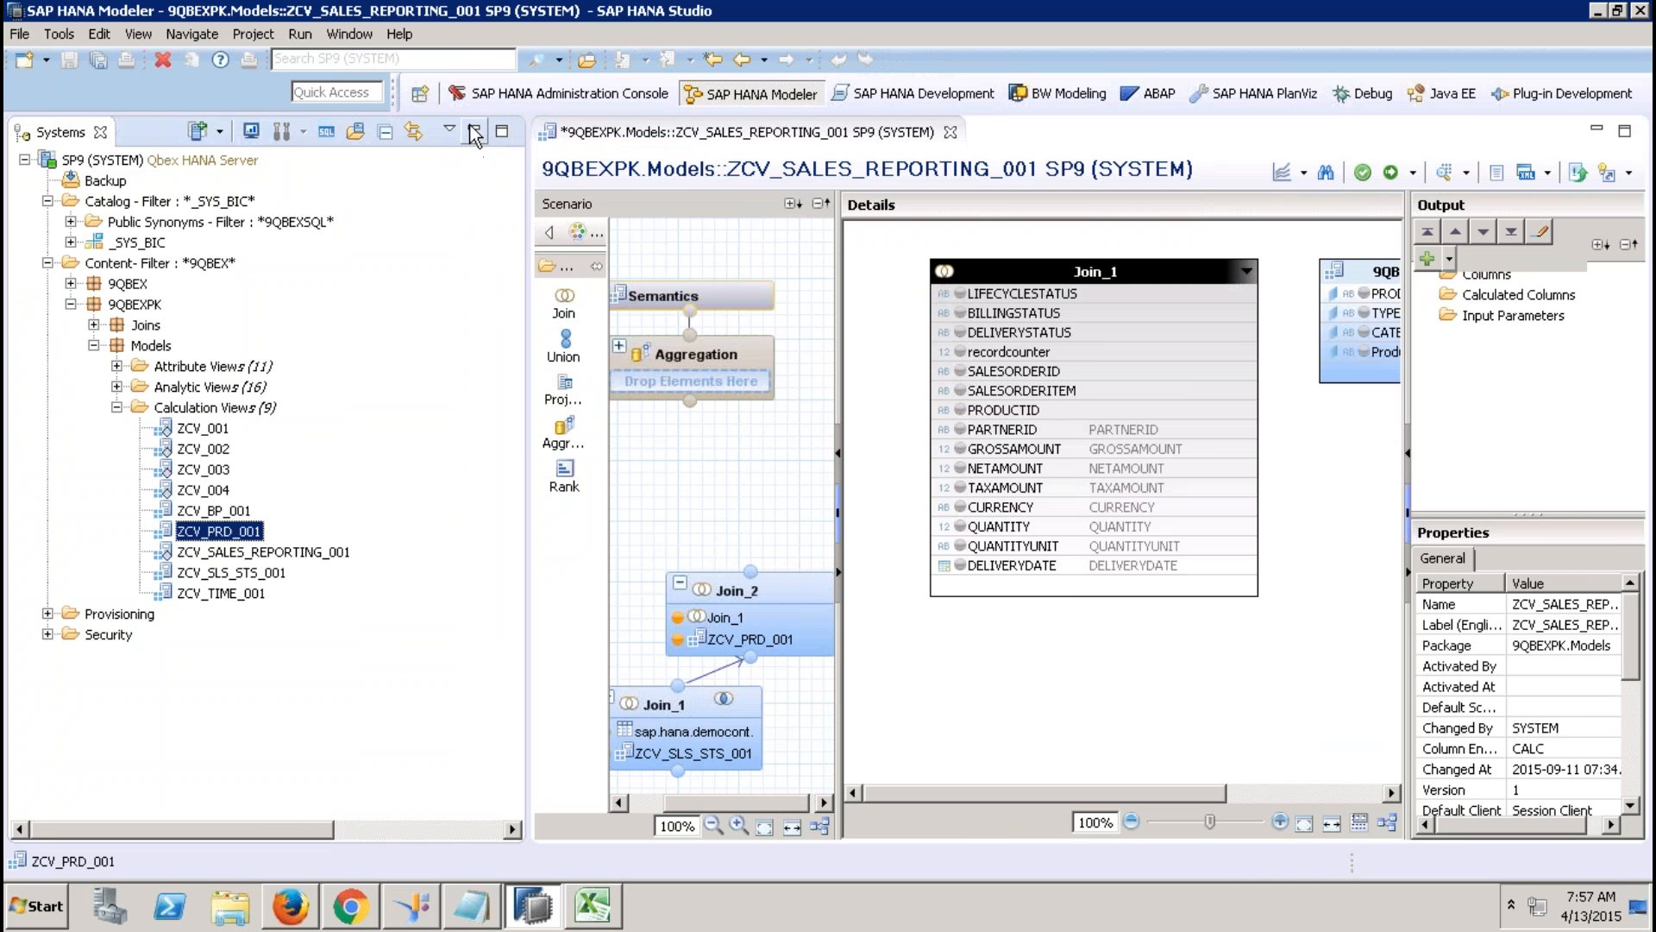
{"action": "left_click", "coordinate": [473, 130]}
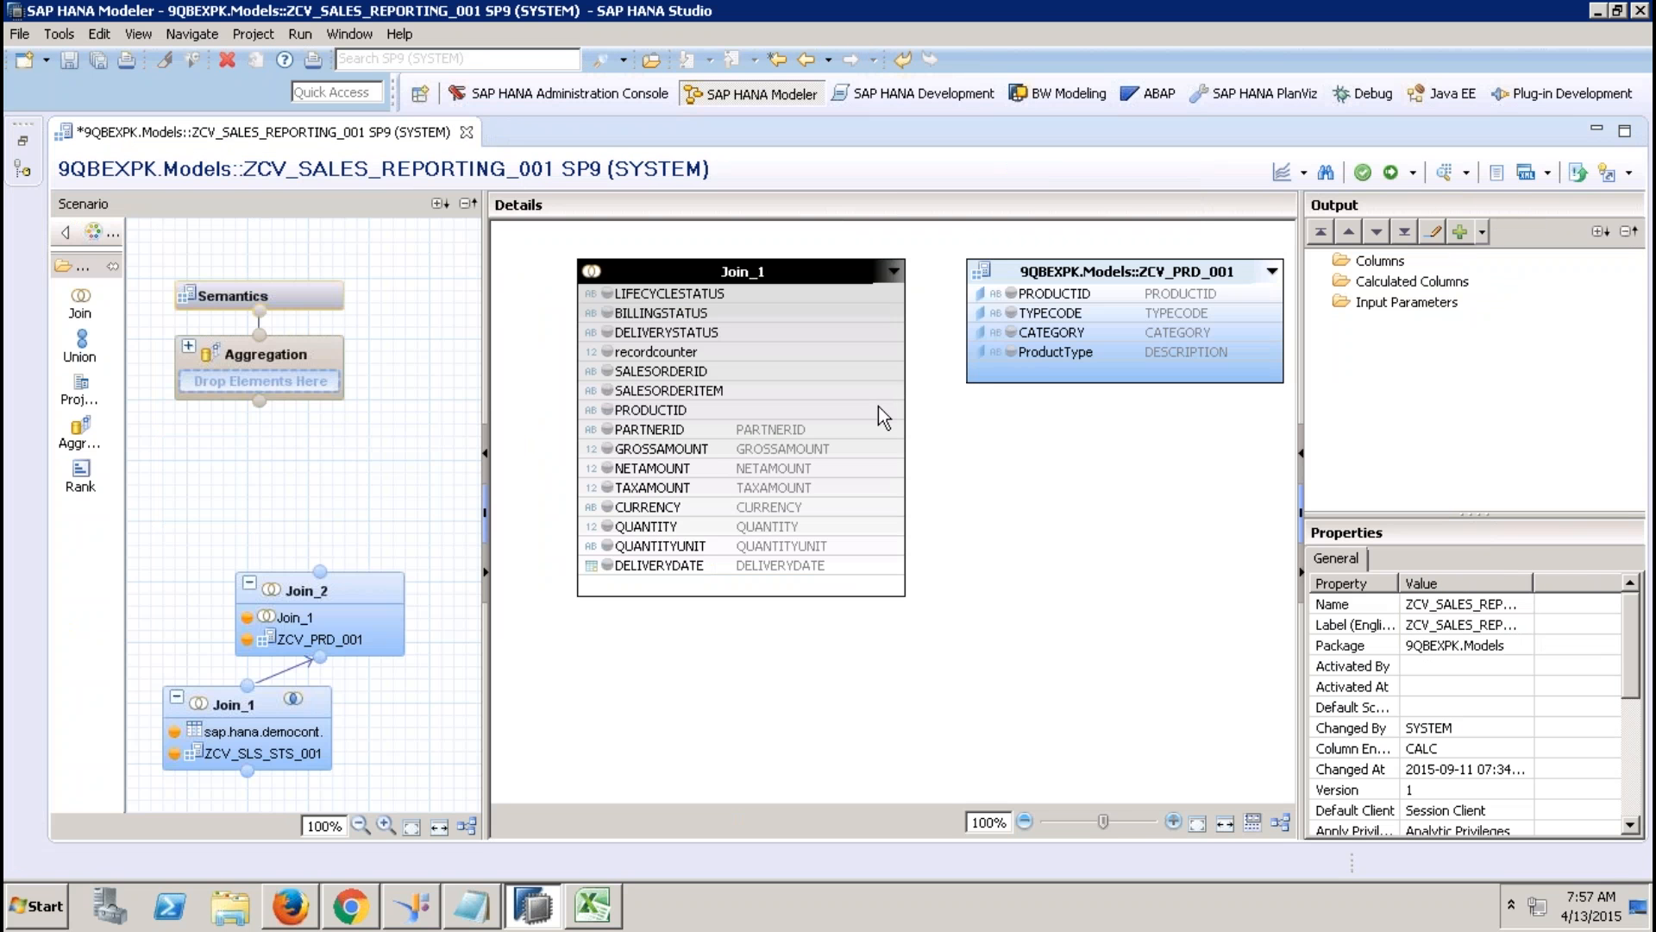
{"action": "left_click_drag", "start_coordinate": [878, 408], "coordinate": [1037, 295]}
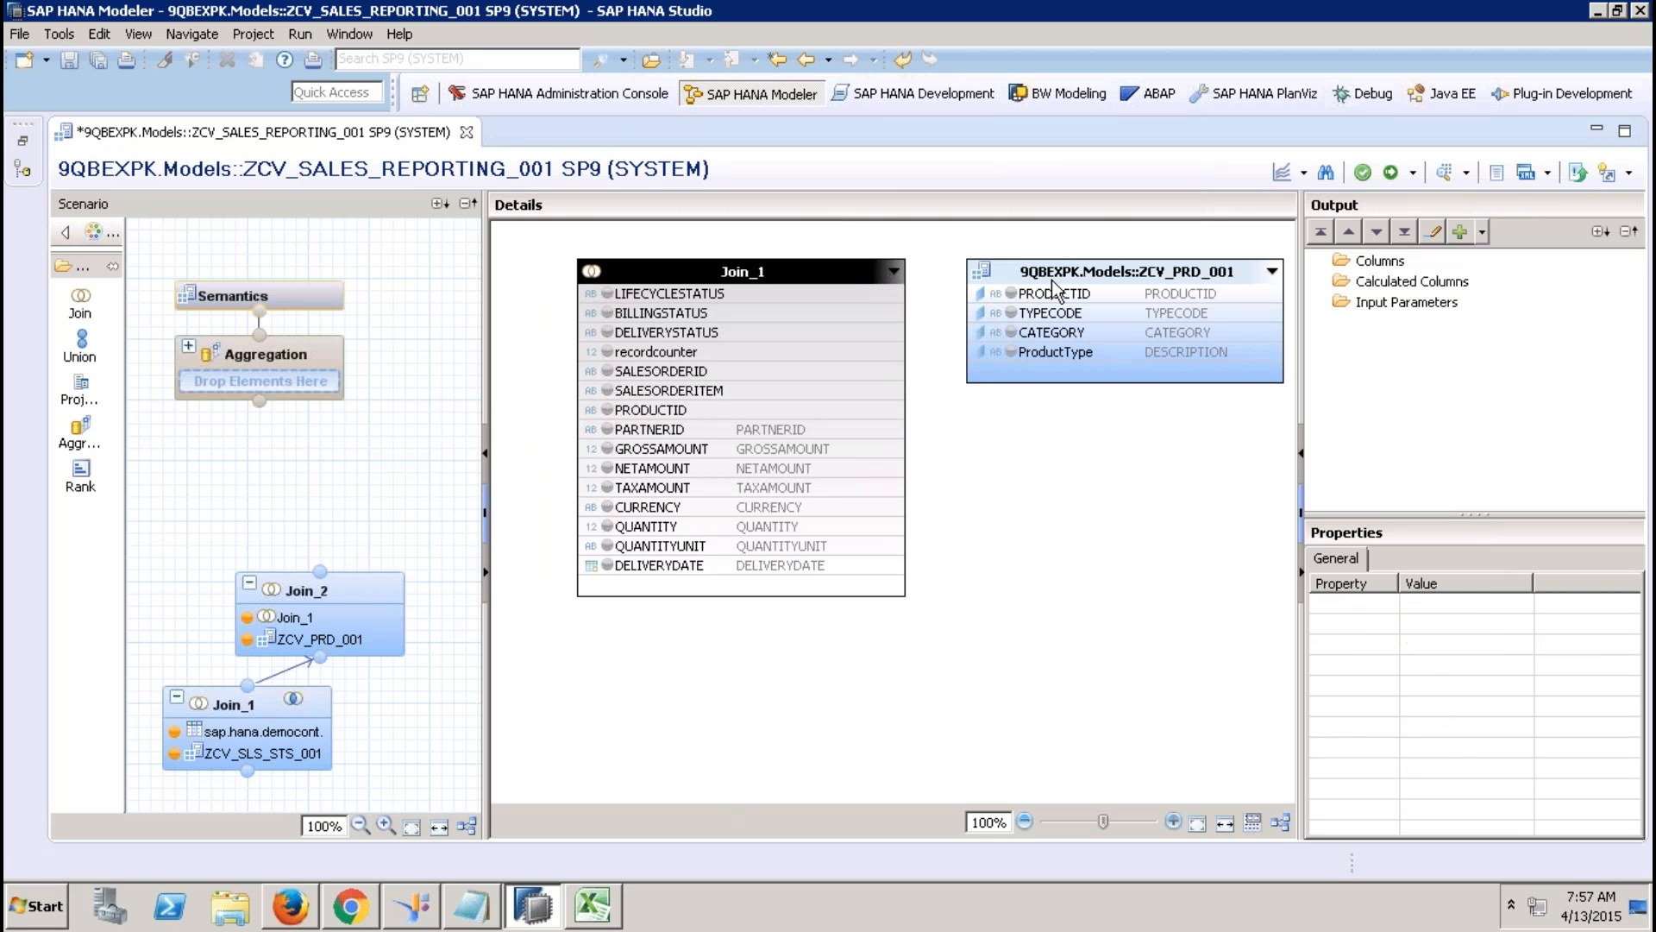
{"action": "left_click", "coordinate": [1067, 268]}
{"action": "key", "text": "Delete"}
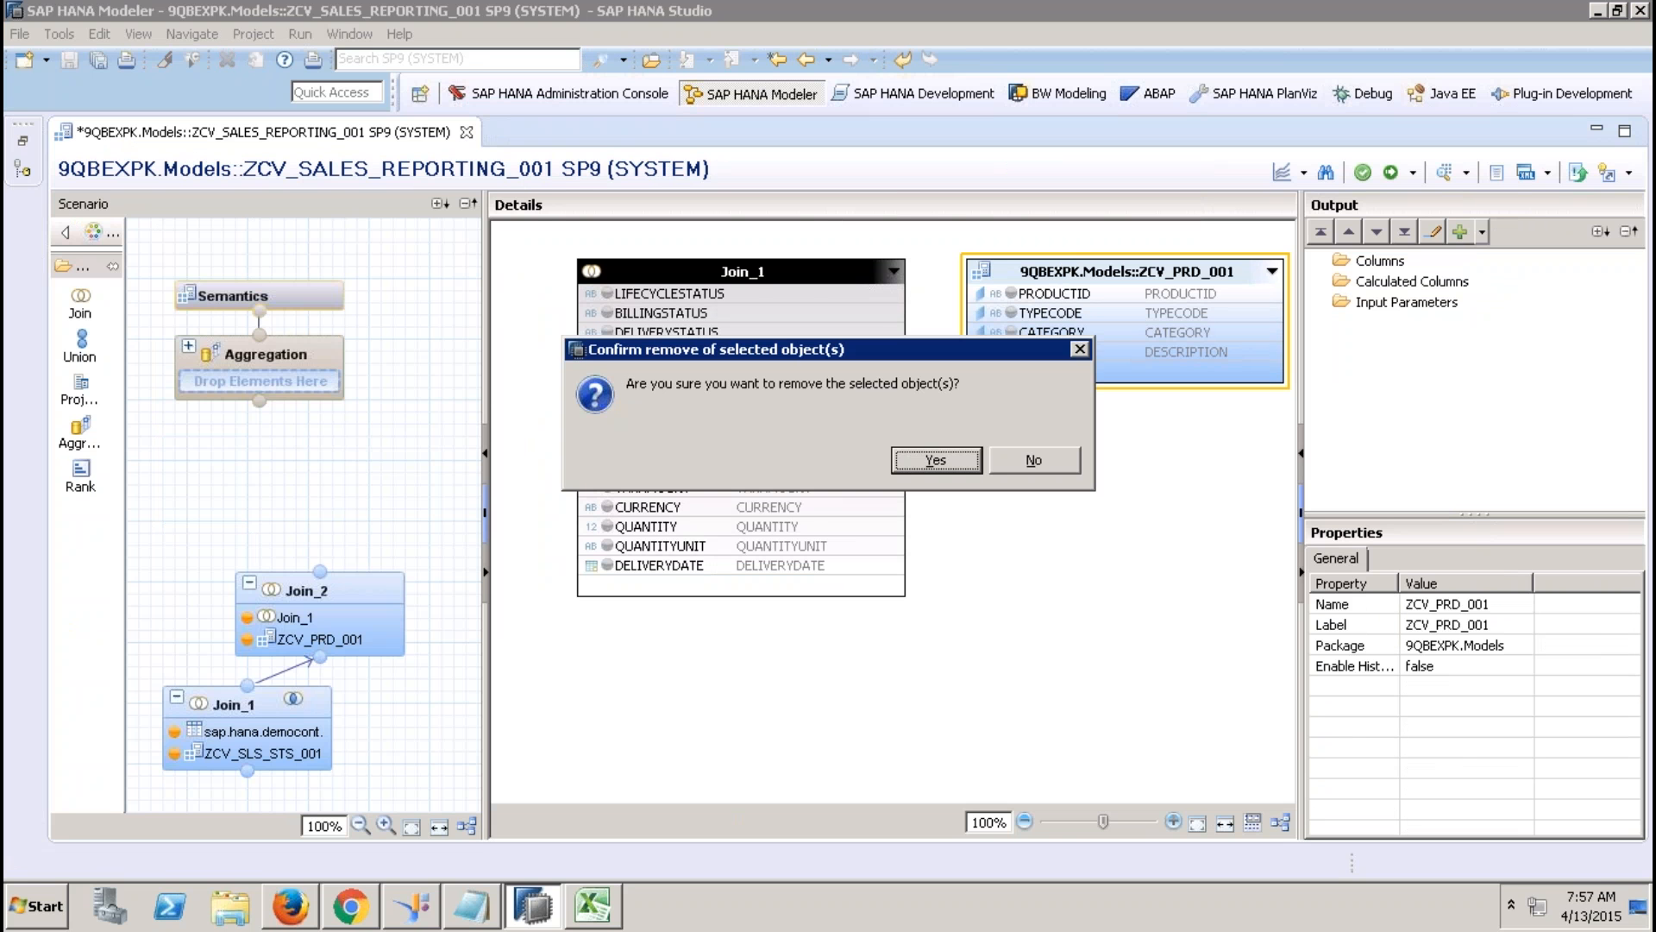
{"action": "left_click", "coordinate": [925, 457]}
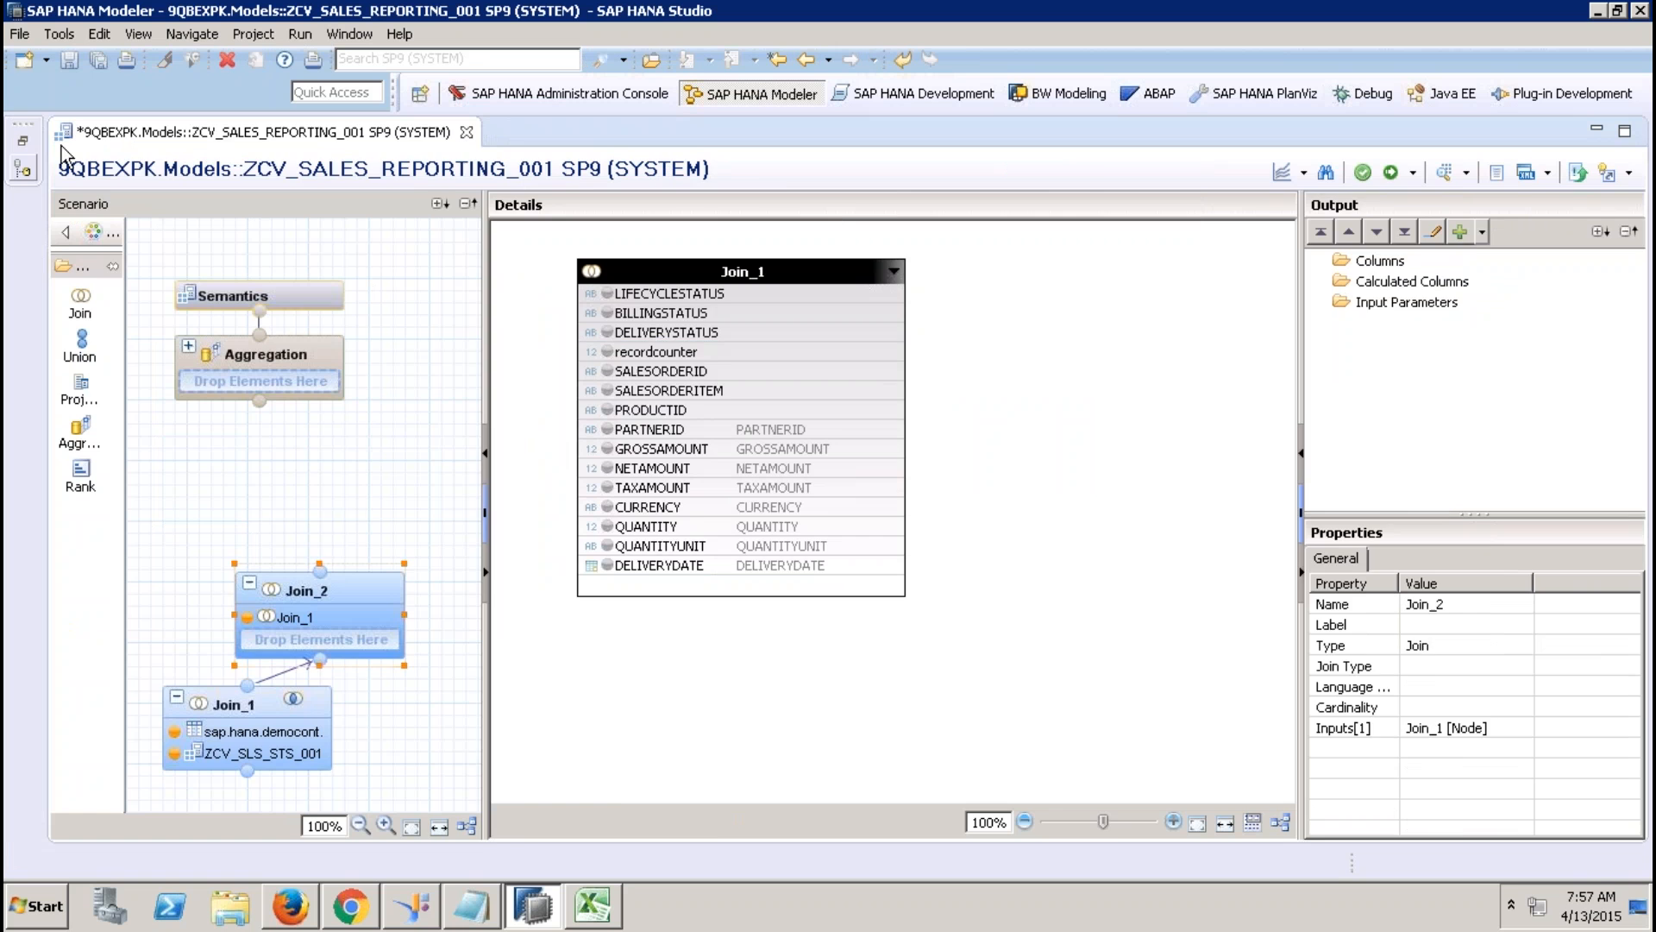
Add attribute view ZAT_PRODUCT_001 to Join_2 and join it to Join_1 on PRODUCTID.
{"action": "left_click", "coordinate": [23, 141]}
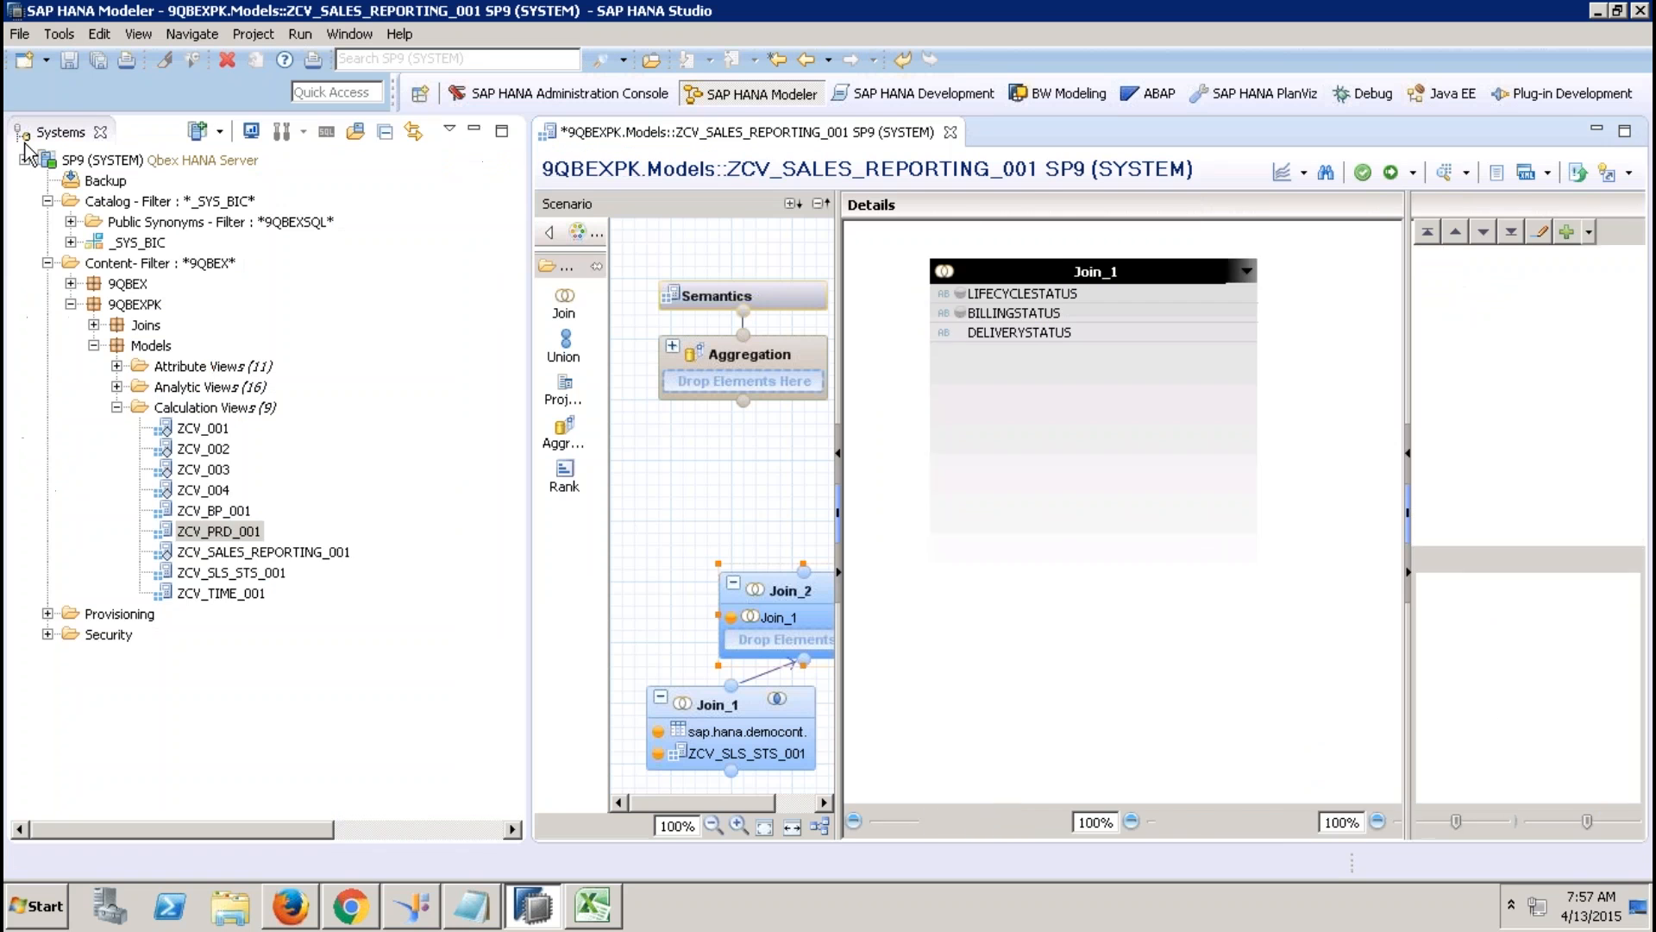
{"action": "left_click", "coordinate": [116, 366]}
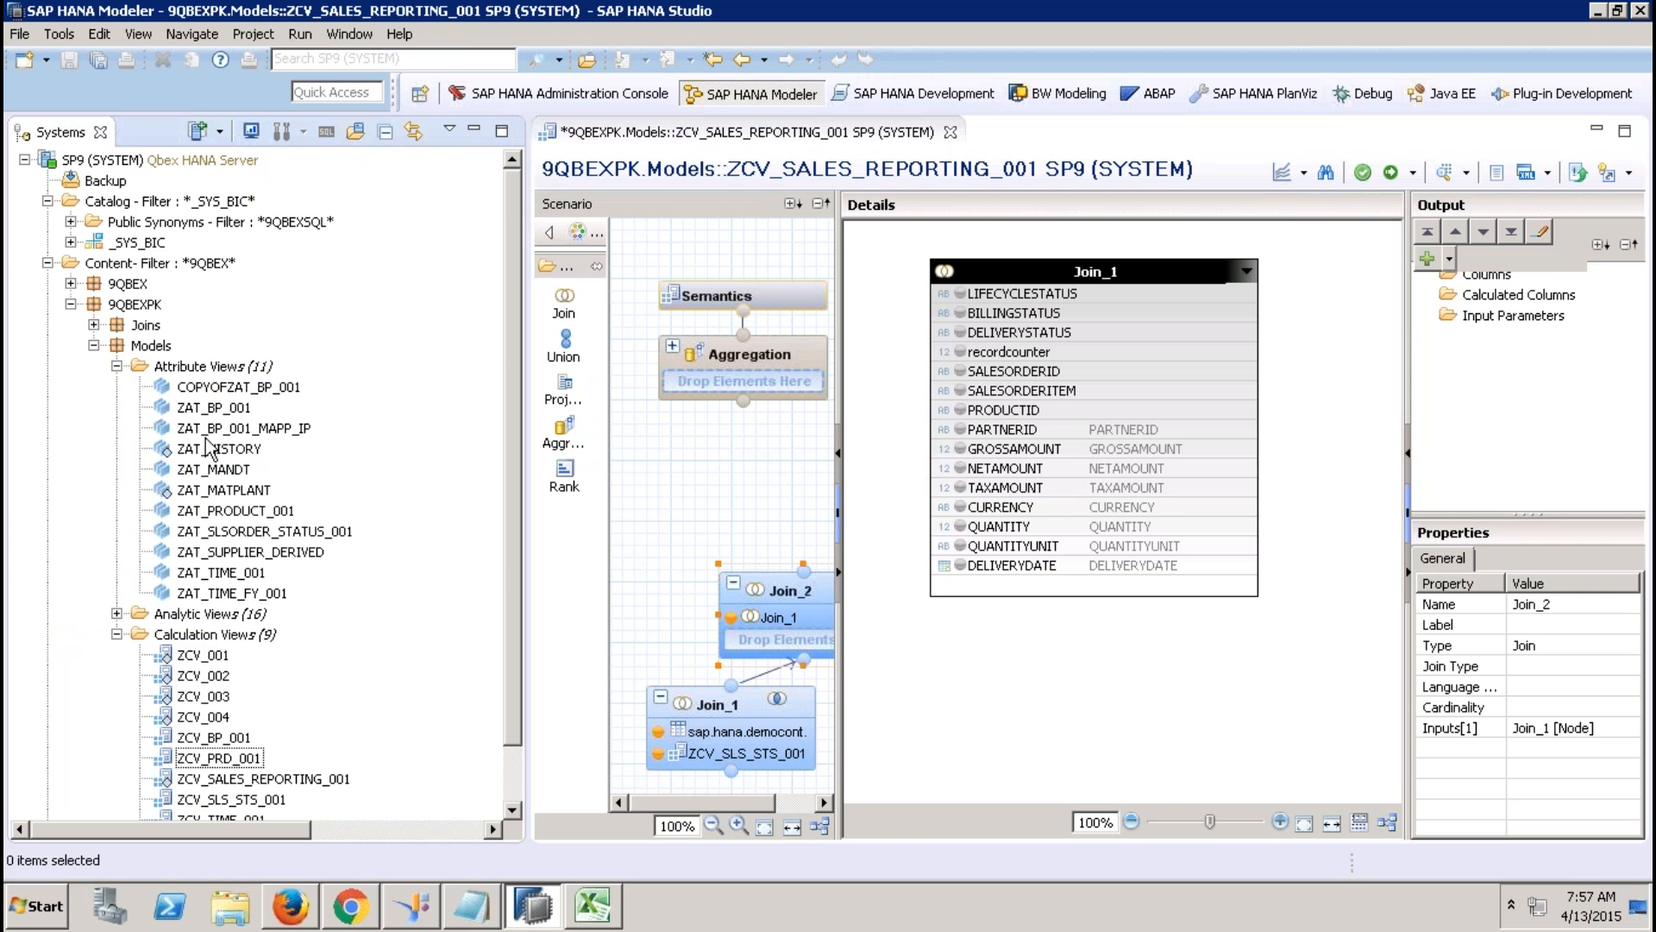
{"action": "left_click", "coordinate": [248, 512]}
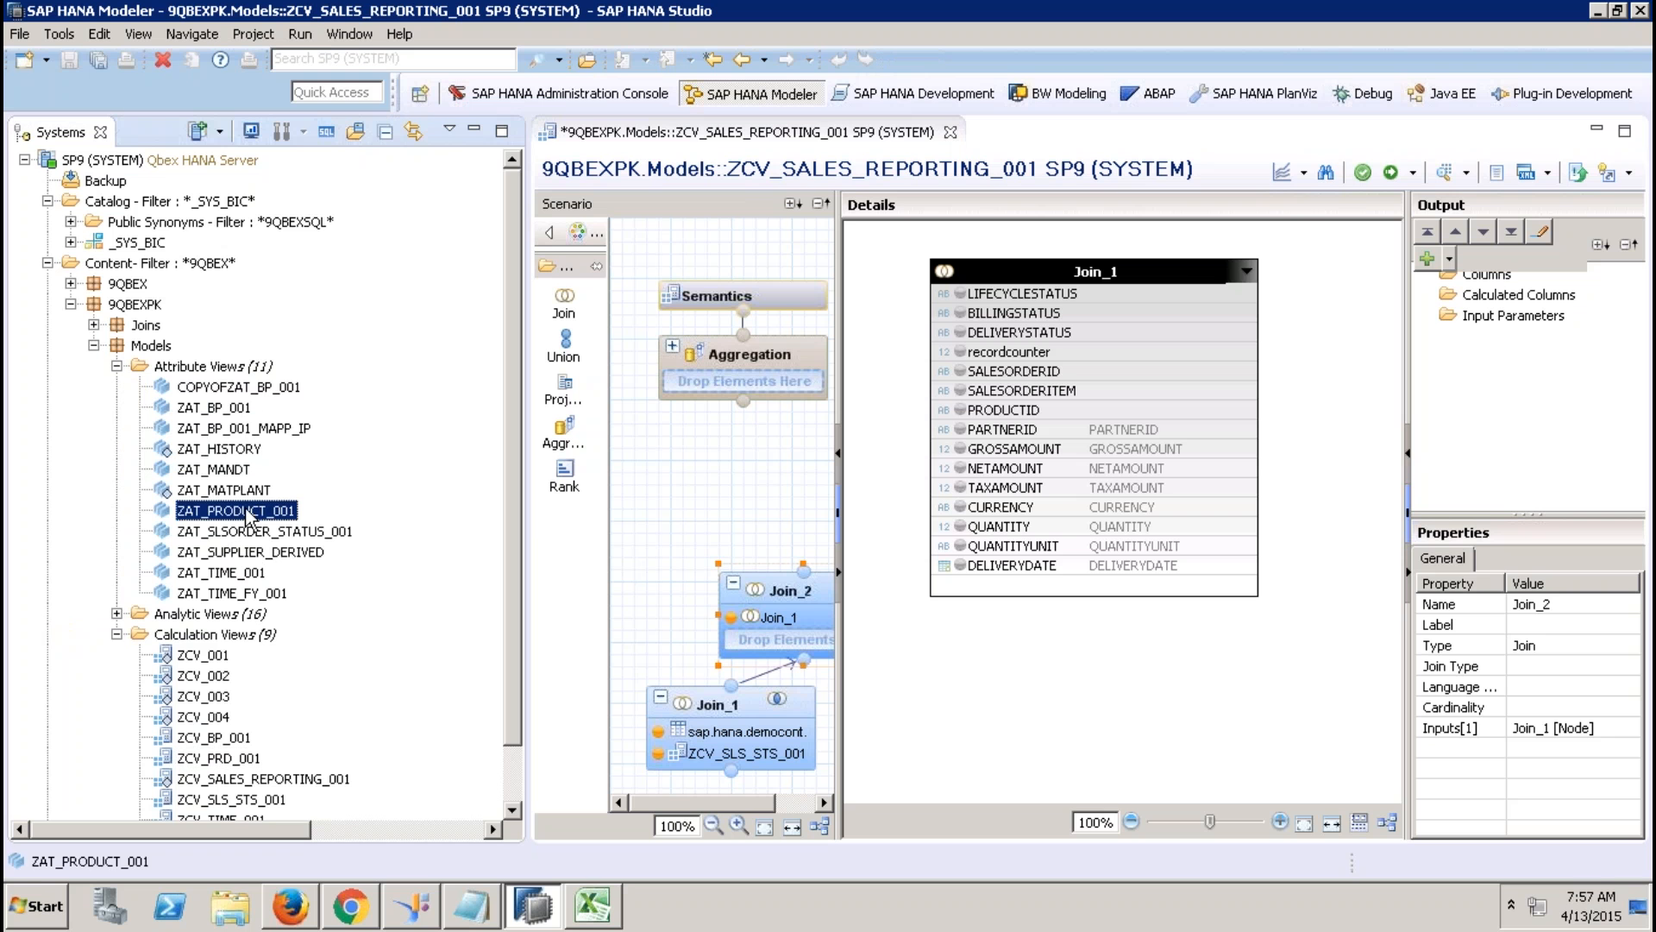
{"action": "left_click_drag", "start_coordinate": [248, 516], "coordinate": [778, 640]}
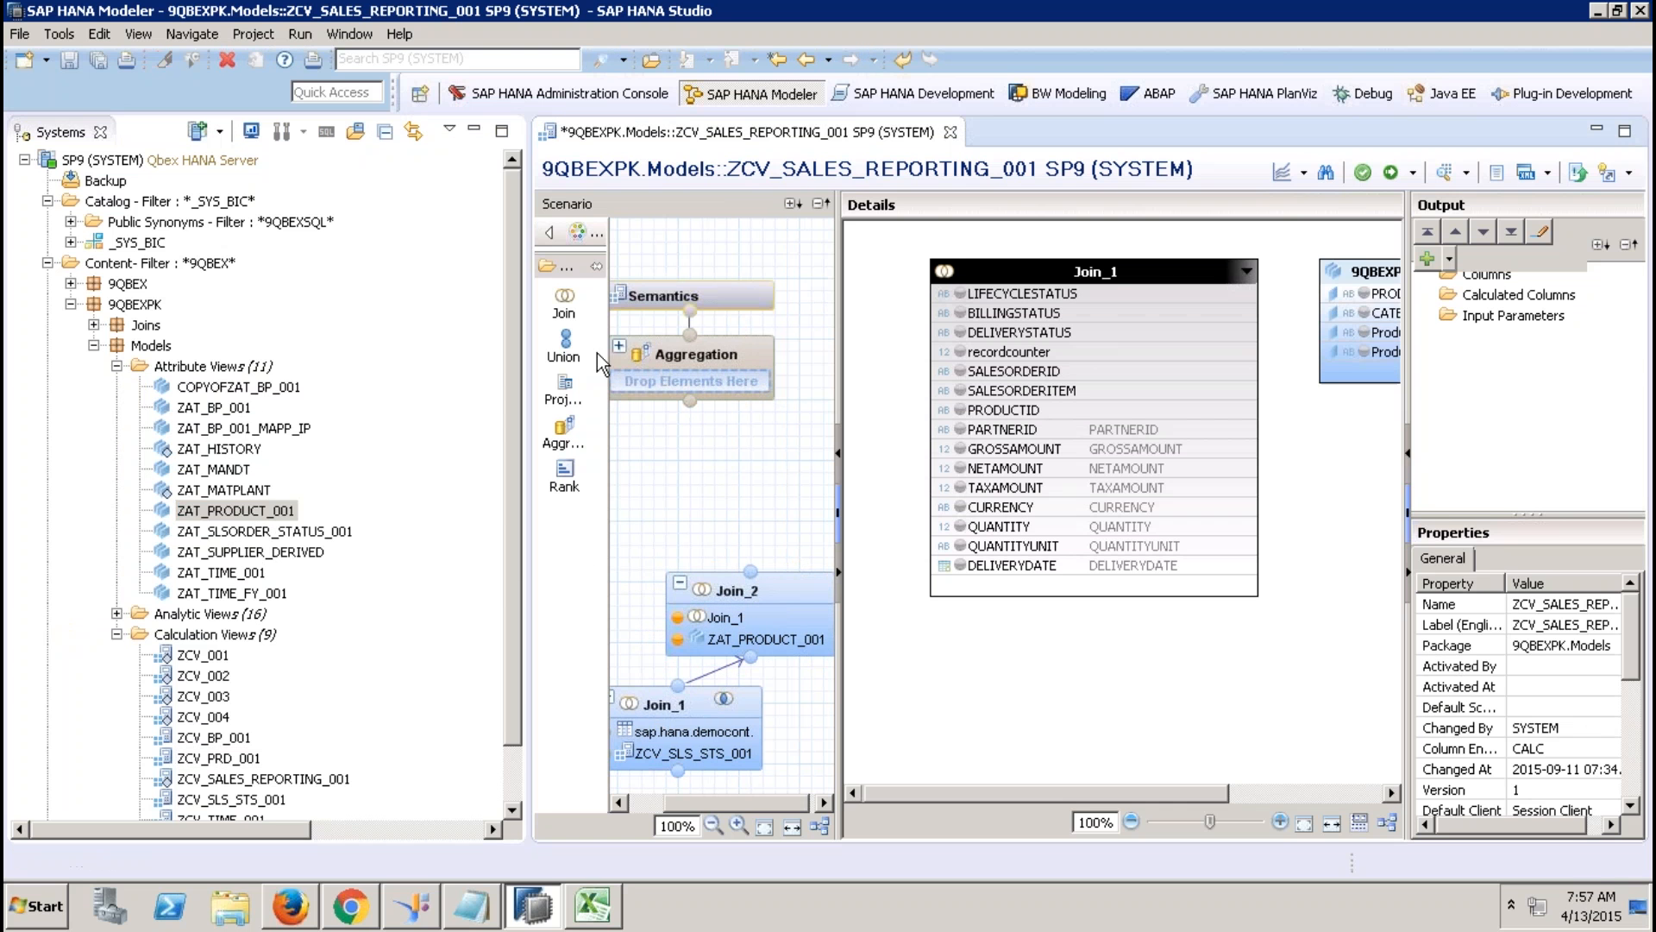
{"action": "left_click", "coordinate": [474, 133]}
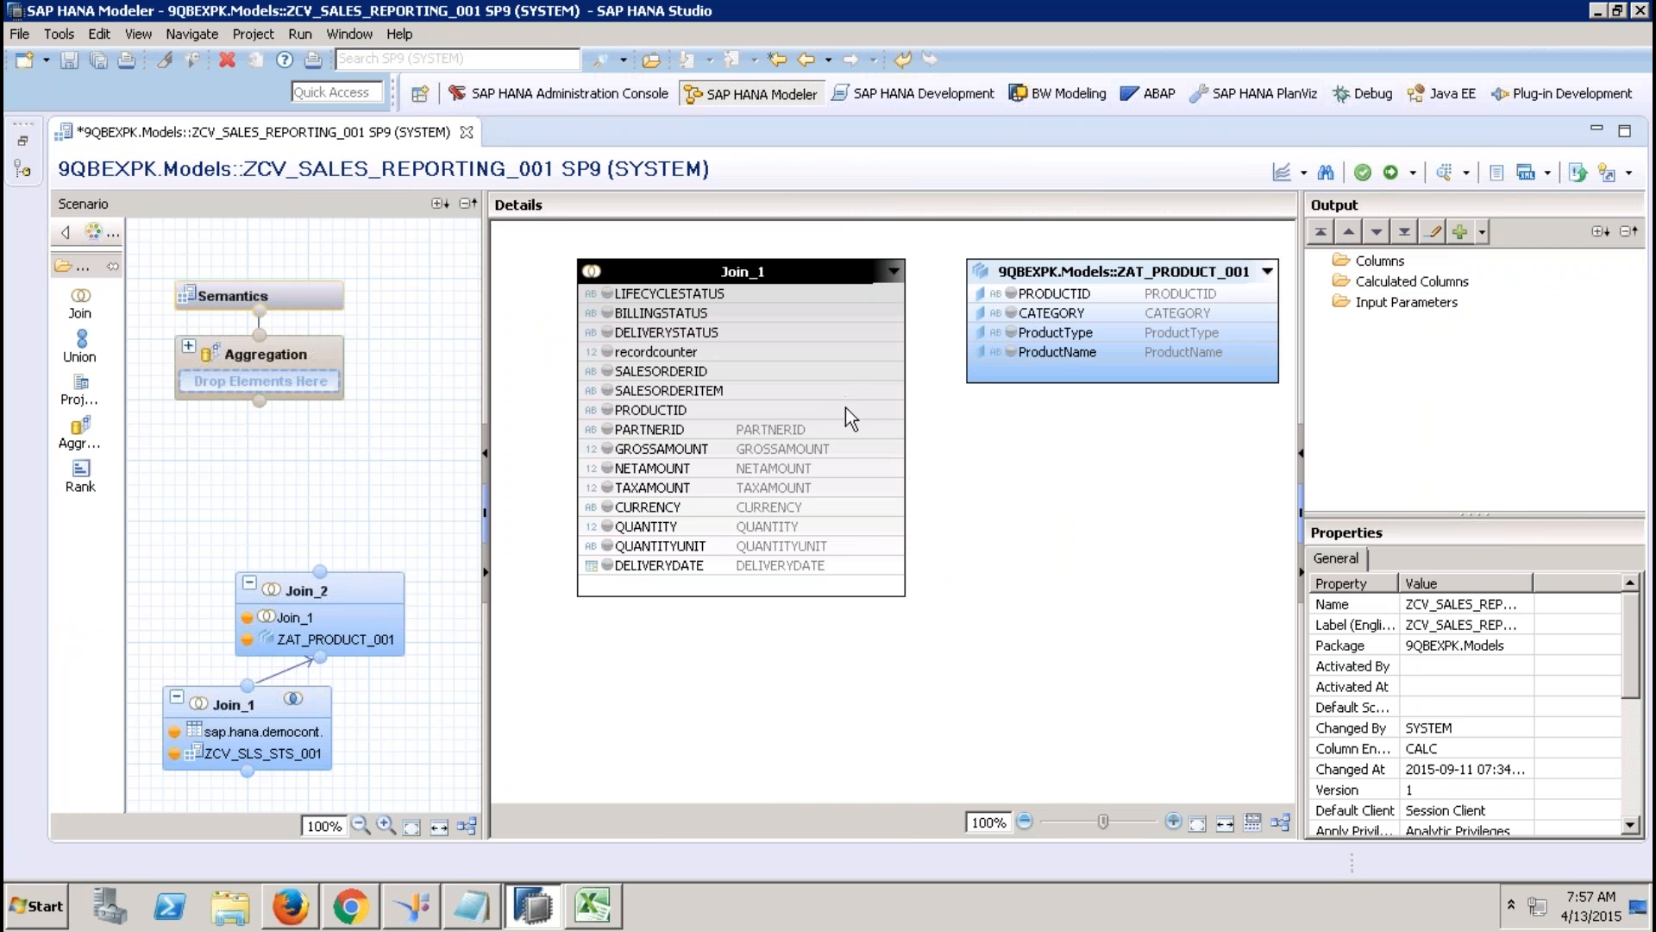
{"action": "left_click_drag", "start_coordinate": [856, 408], "coordinate": [992, 294]}
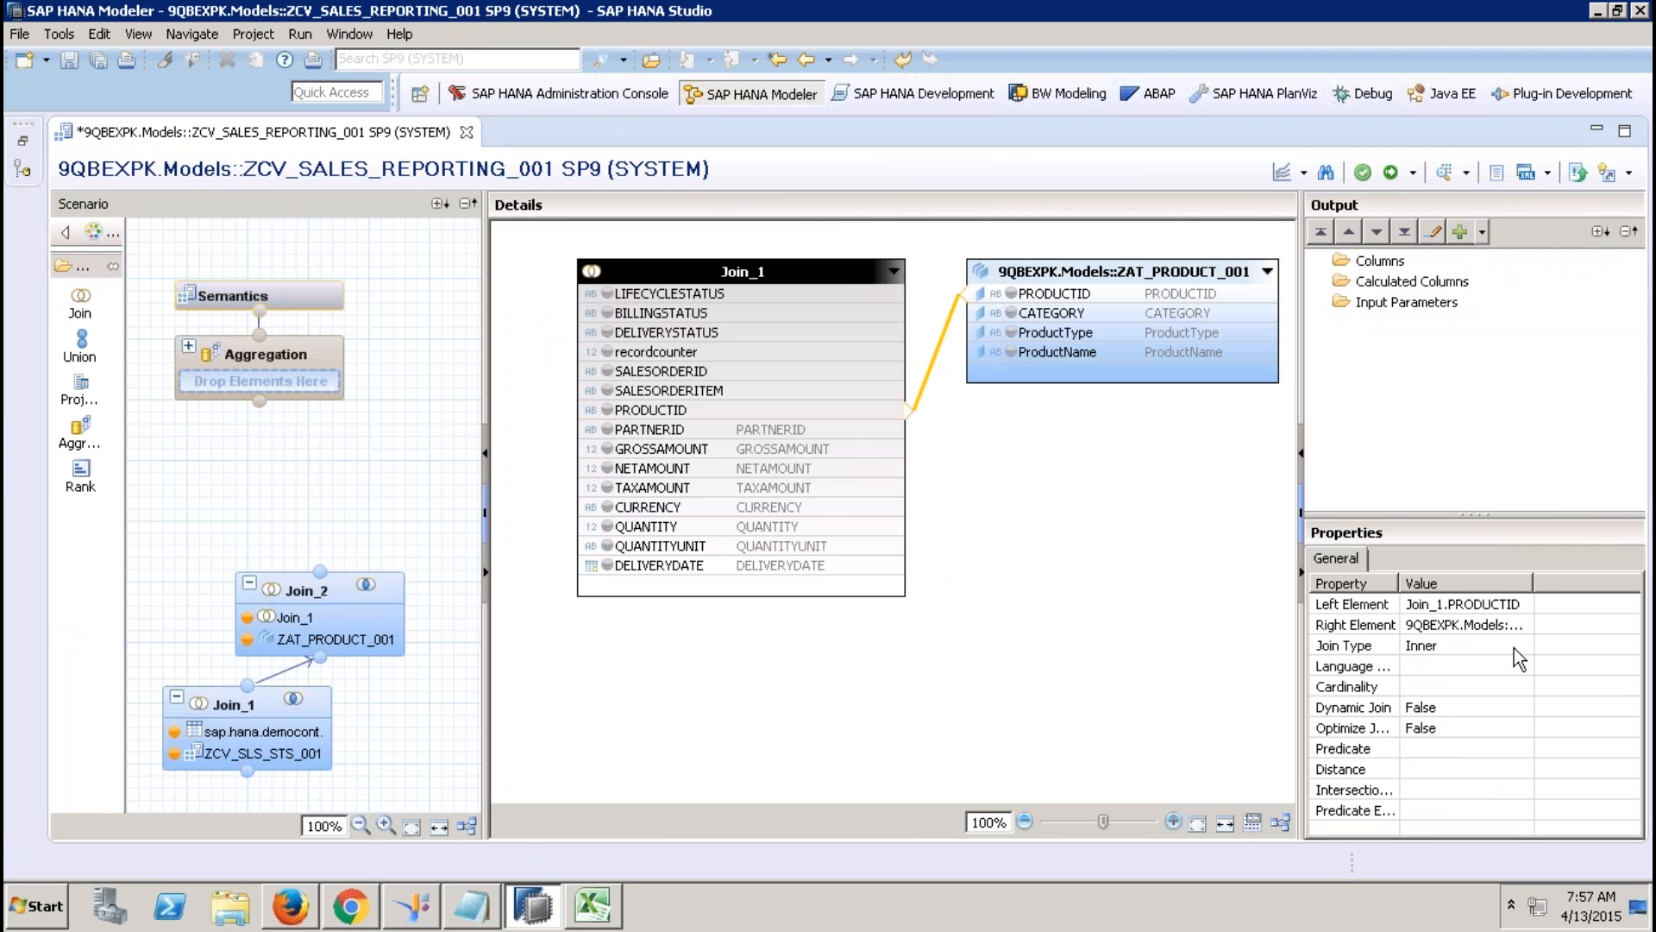
Output all Join_1 columns plus CATEGORY, ProductType and ProductName from Join_2.
{"action": "left_click", "coordinate": [650, 297]}
{"action": "left_click", "coordinate": [671, 568], "text": "shift"}
{"action": "right_click", "coordinate": [671, 567]}
{"action": "left_click", "coordinate": [733, 580]}
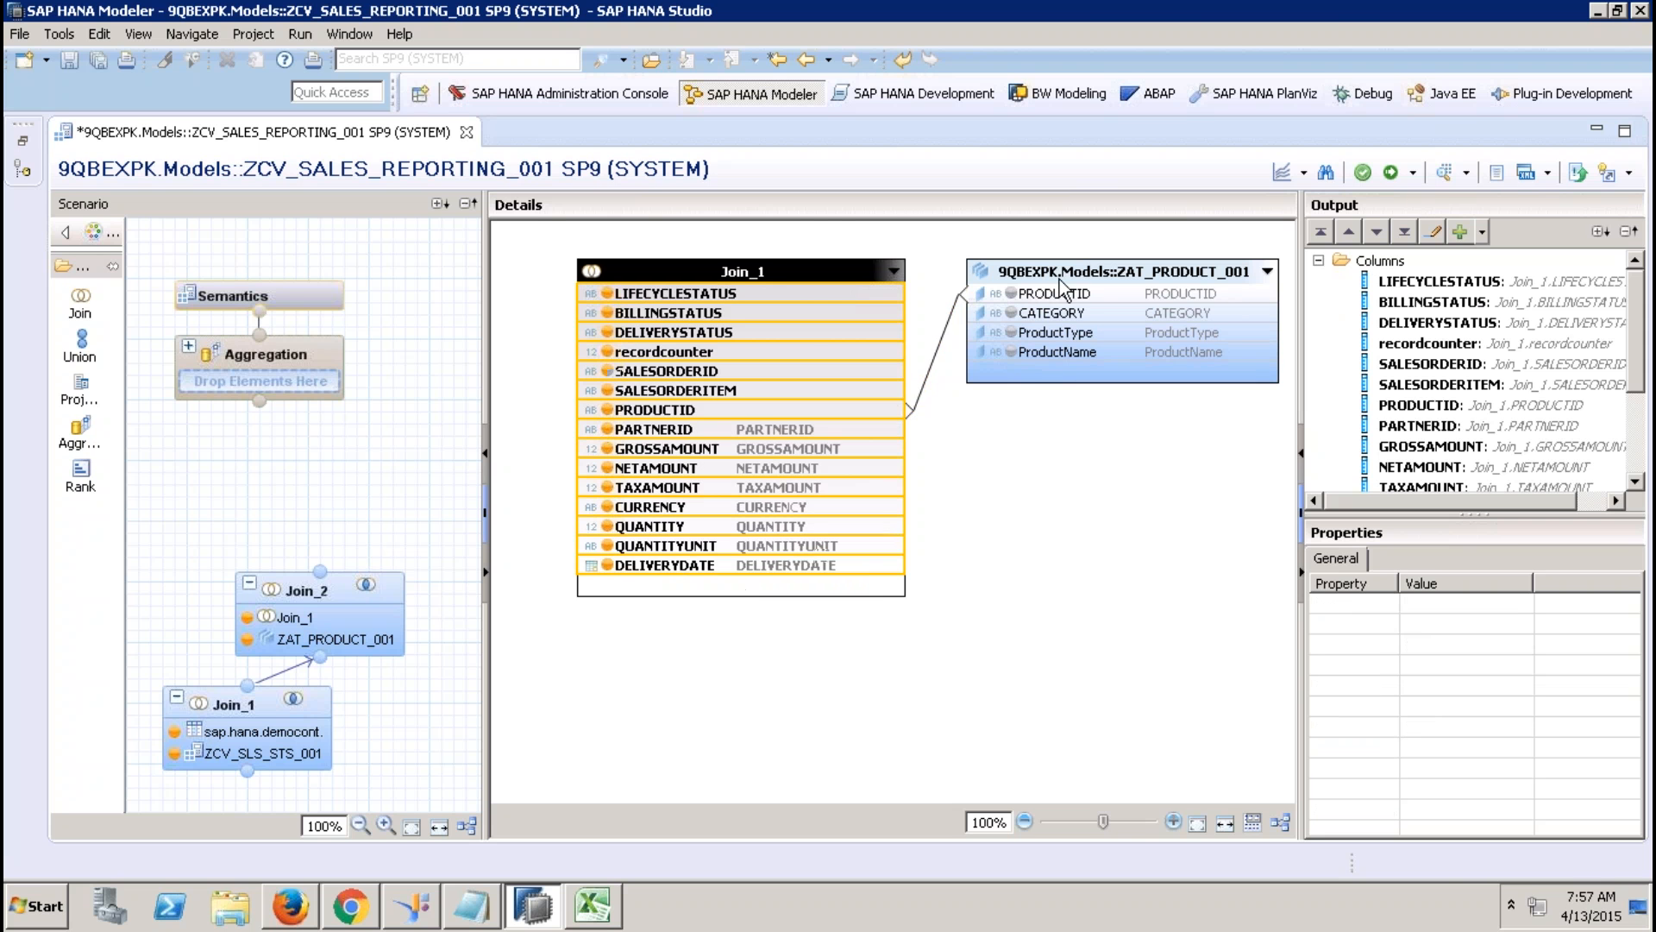
{"action": "left_click", "coordinate": [1060, 312]}
{"action": "left_click", "coordinate": [1078, 355], "text": "shift"}
{"action": "right_click", "coordinate": [1078, 356]}
{"action": "left_click", "coordinate": [1137, 366]}
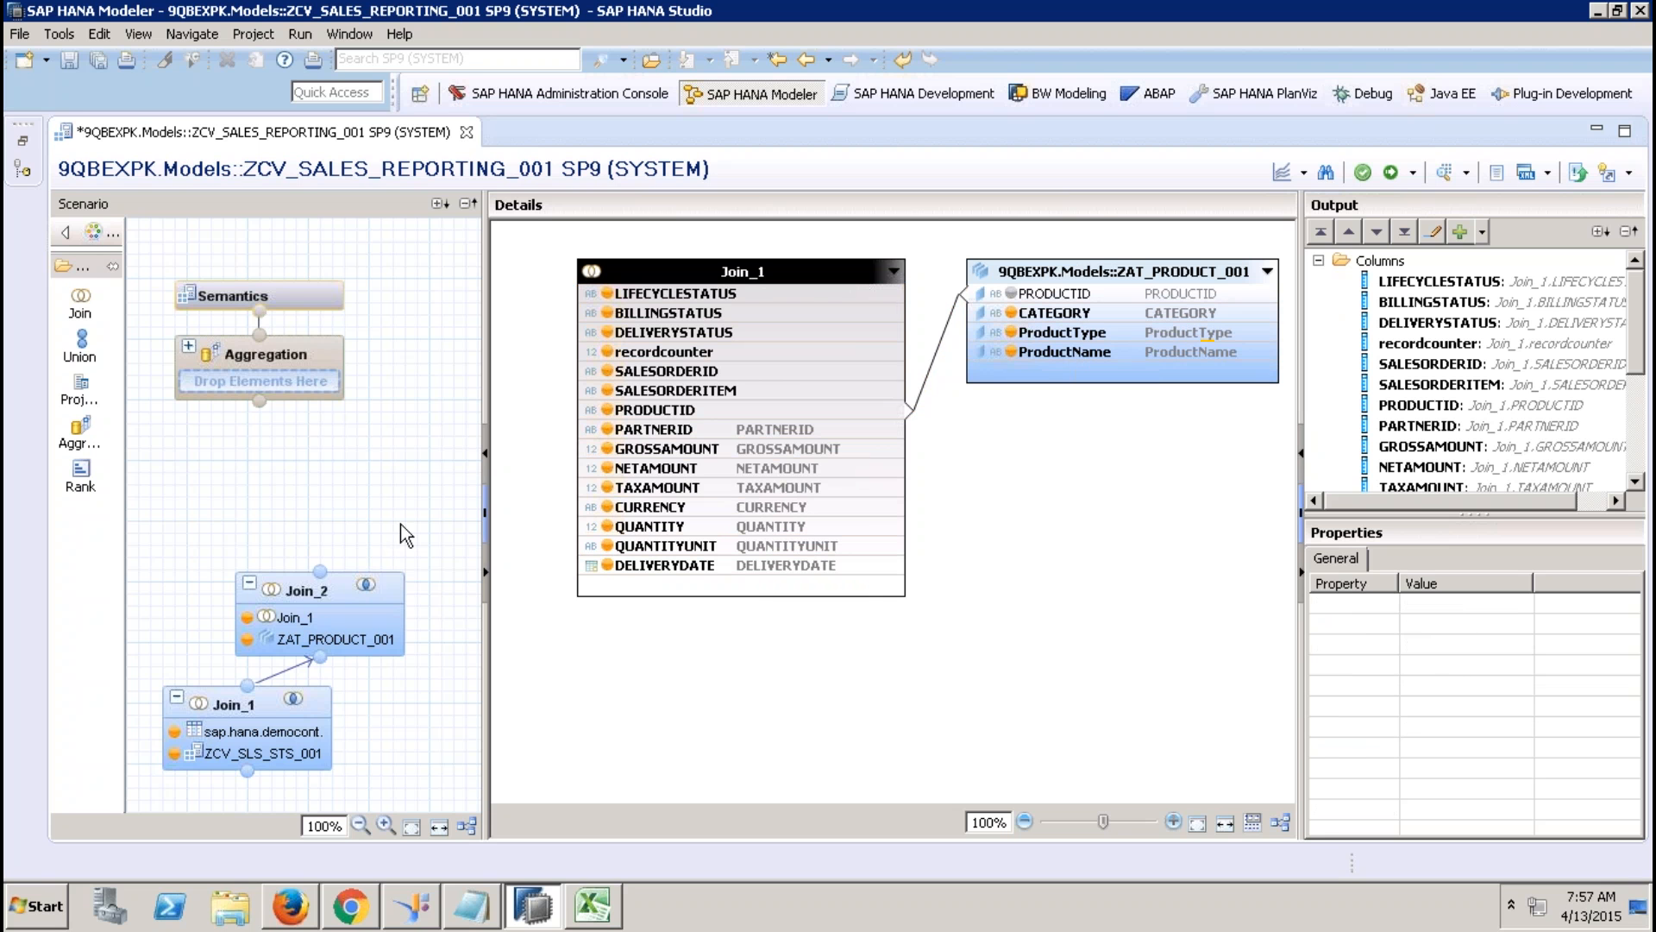
{"action": "left_click_drag", "start_coordinate": [322, 588], "coordinate": [298, 570]}
{"action": "left_click", "coordinate": [81, 304]}
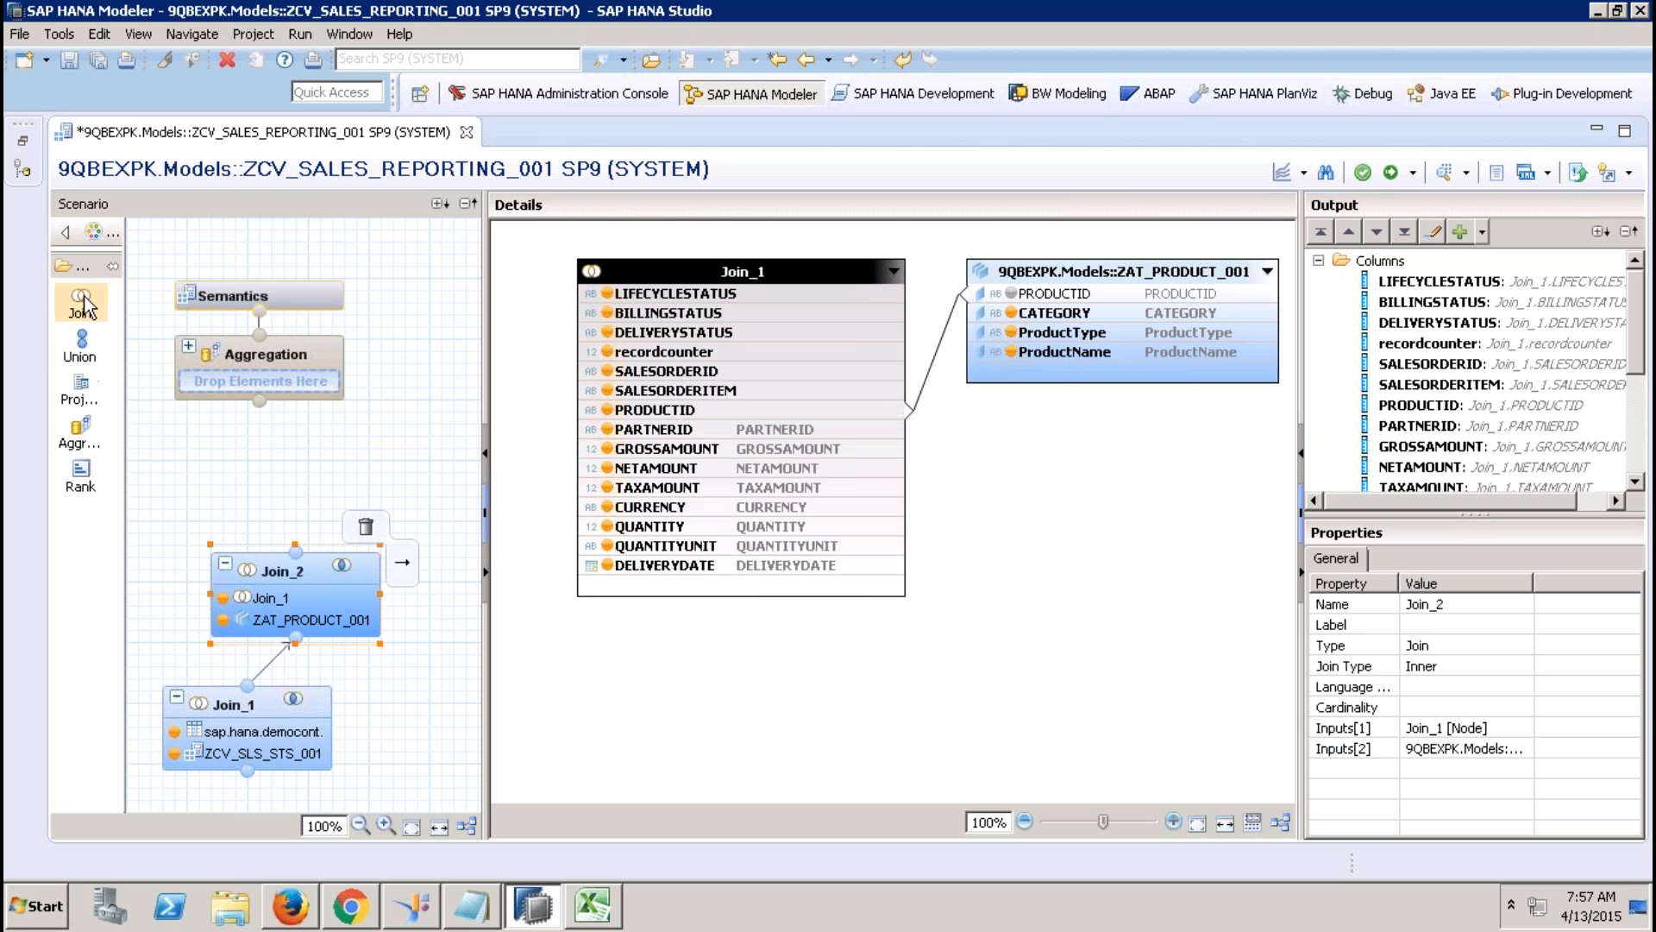
Create Join_3 above Join_2 and connect Join_2 into it.
{"action": "left_click", "coordinate": [259, 502]}
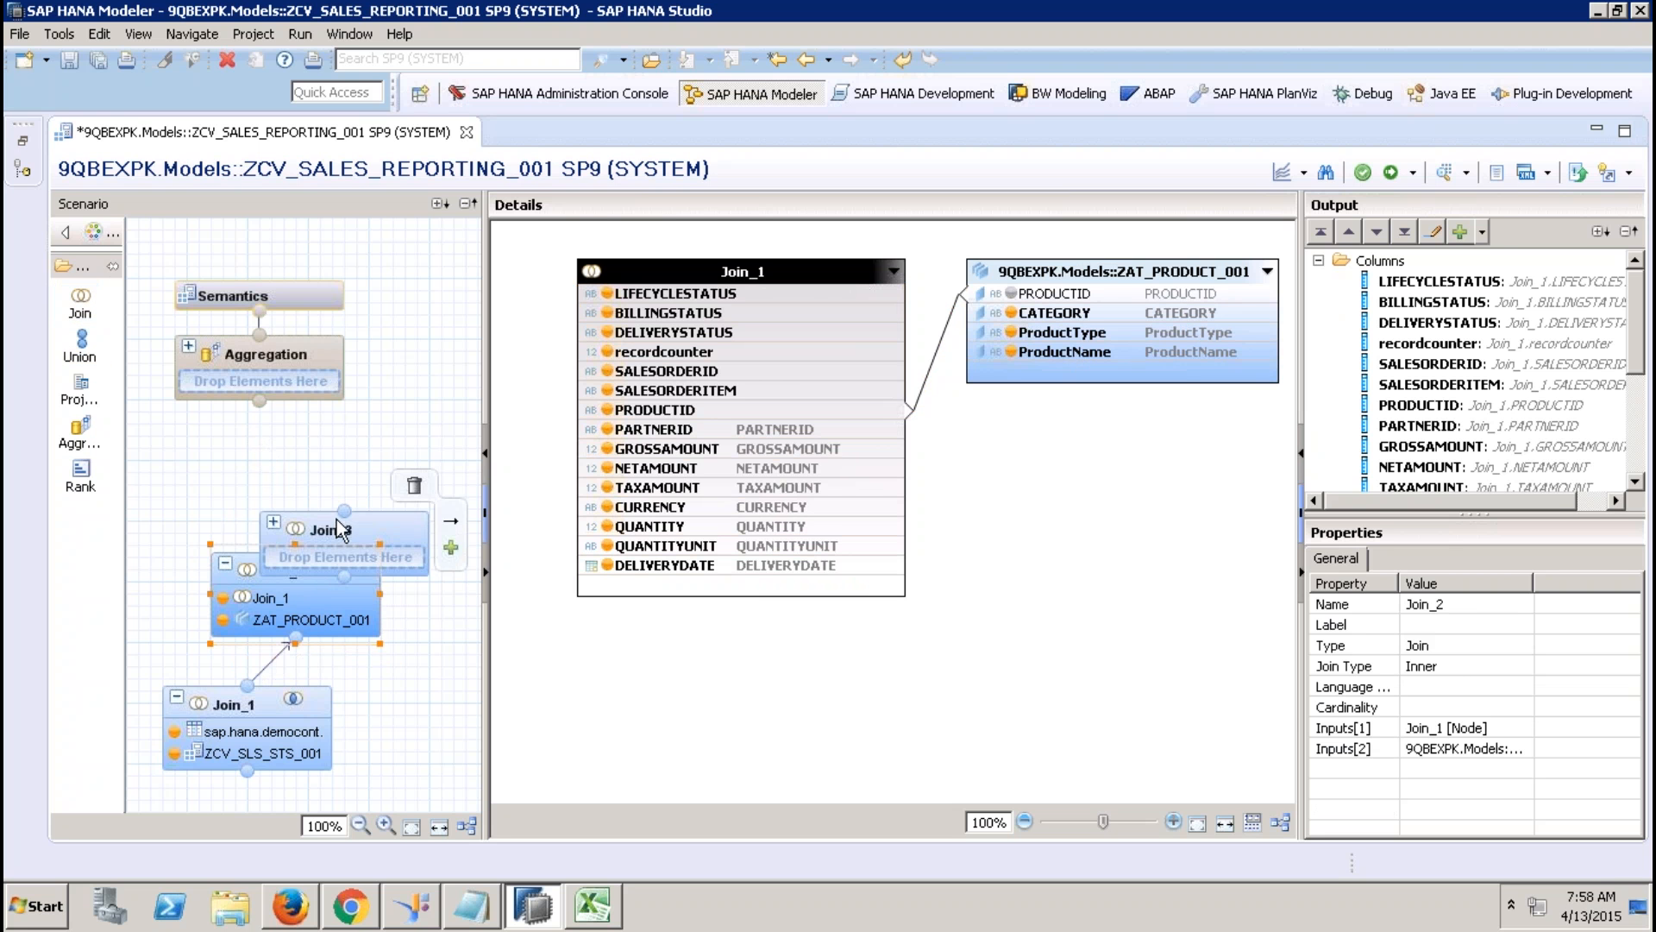
{"action": "left_click_drag", "start_coordinate": [345, 509], "coordinate": [365, 454]}
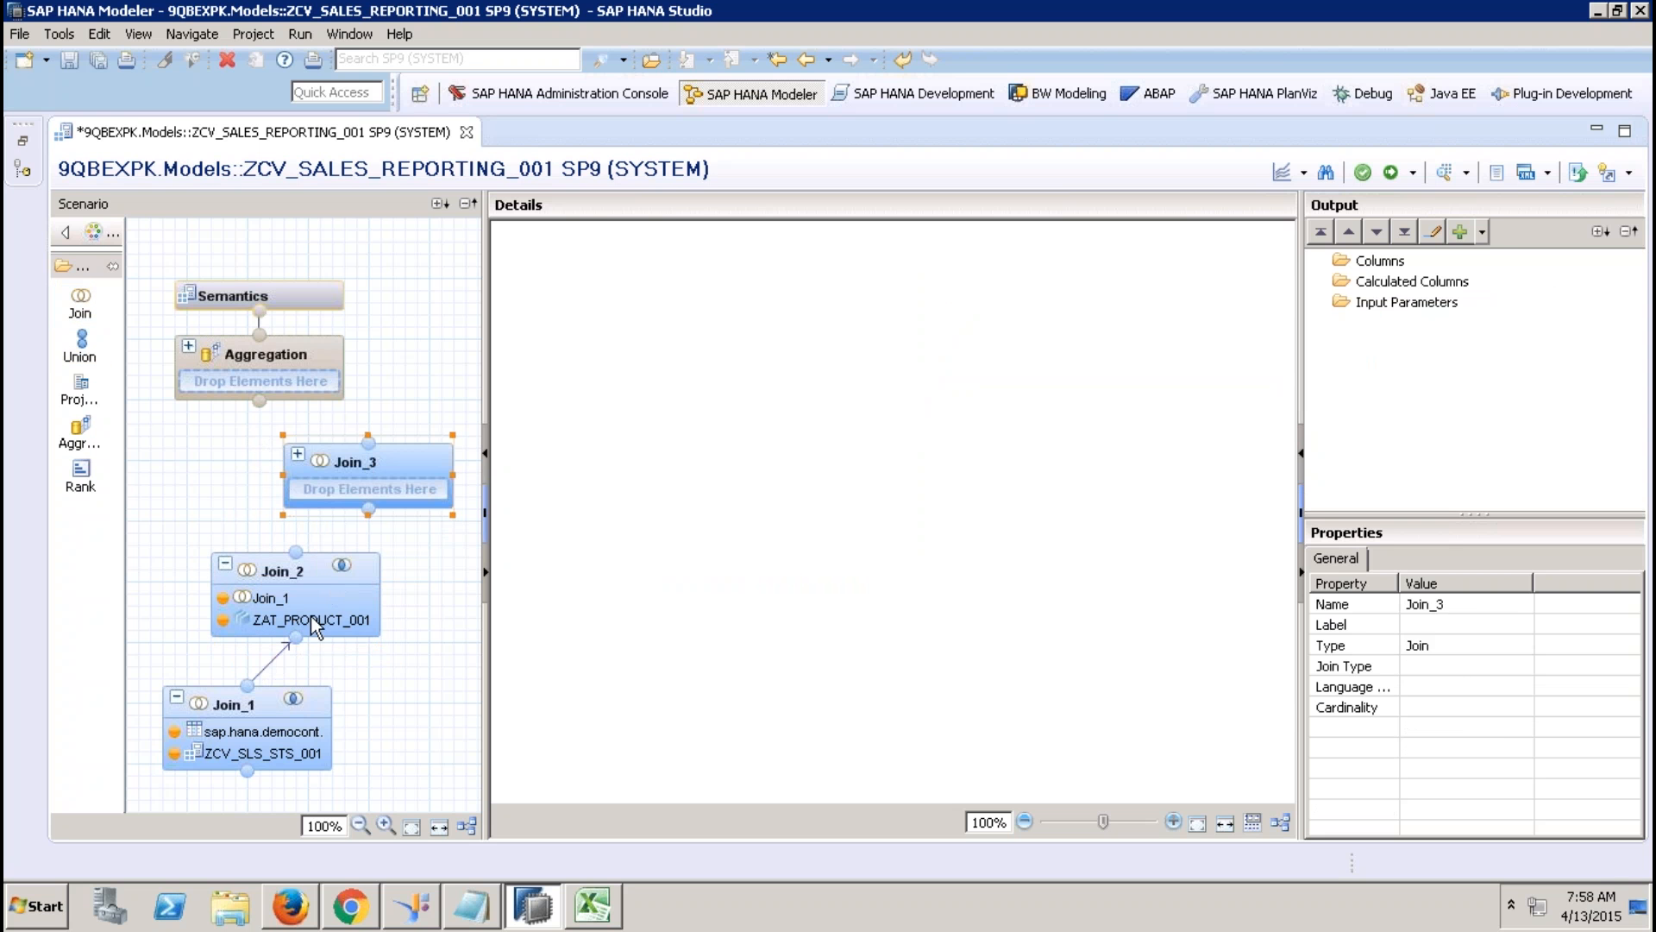
{"action": "left_click_drag", "start_coordinate": [308, 552], "coordinate": [369, 490]}
{"action": "left_click", "coordinate": [402, 450]}
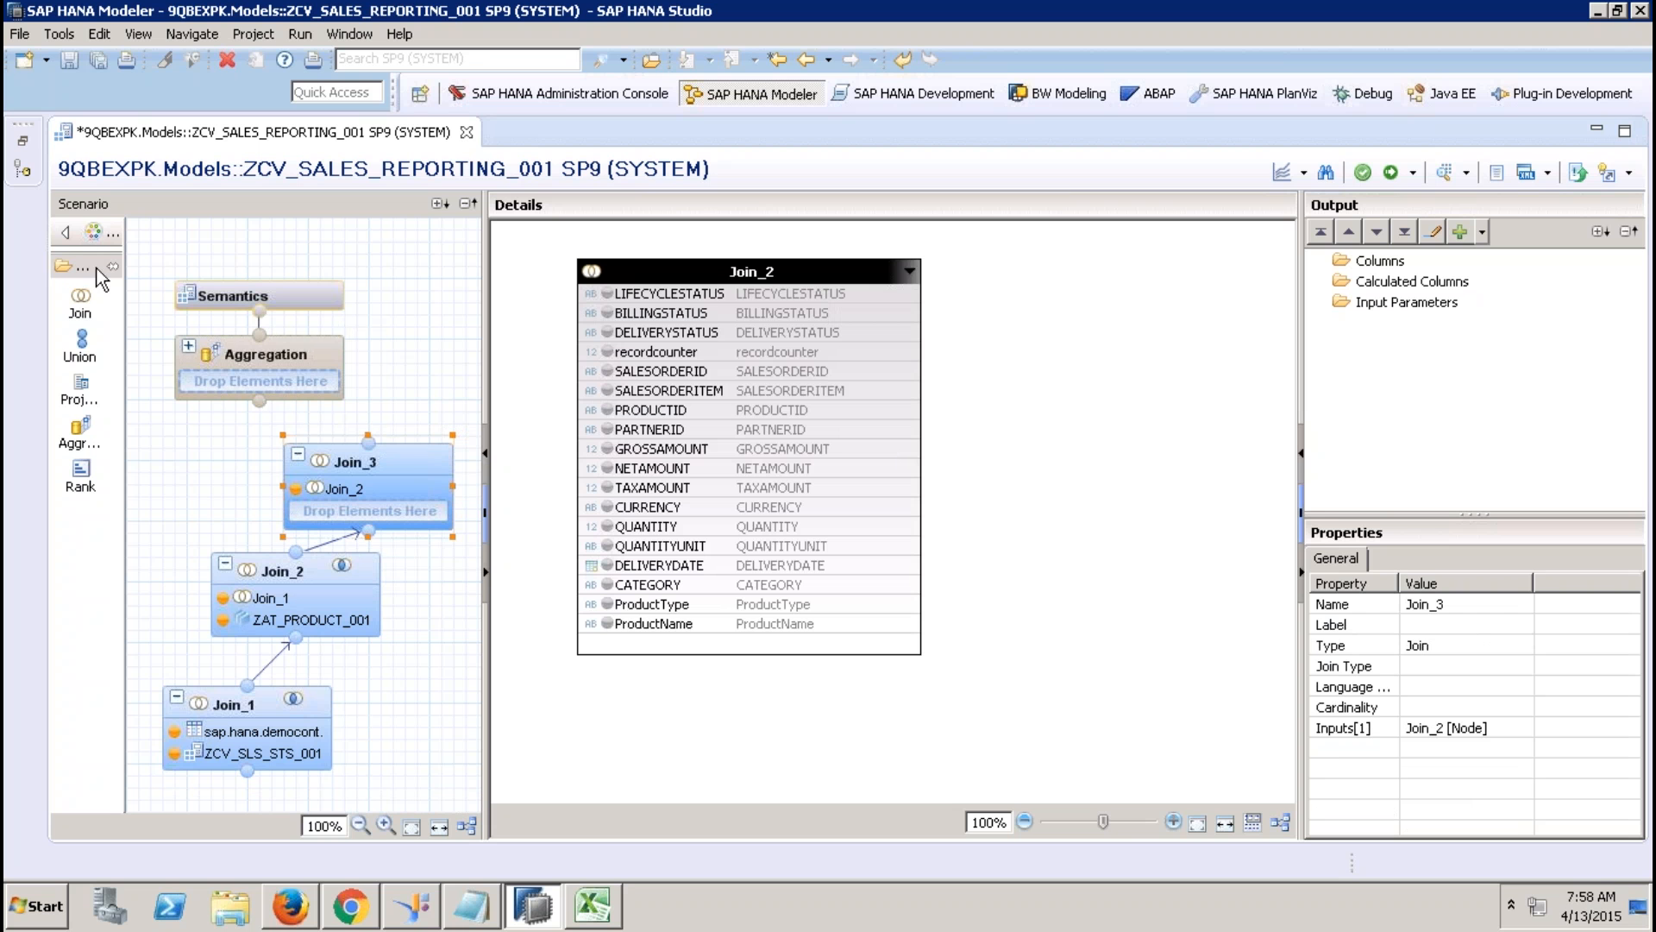
Look for a view to add as Join_3's second input.
{"action": "left_click", "coordinate": [23, 140]}
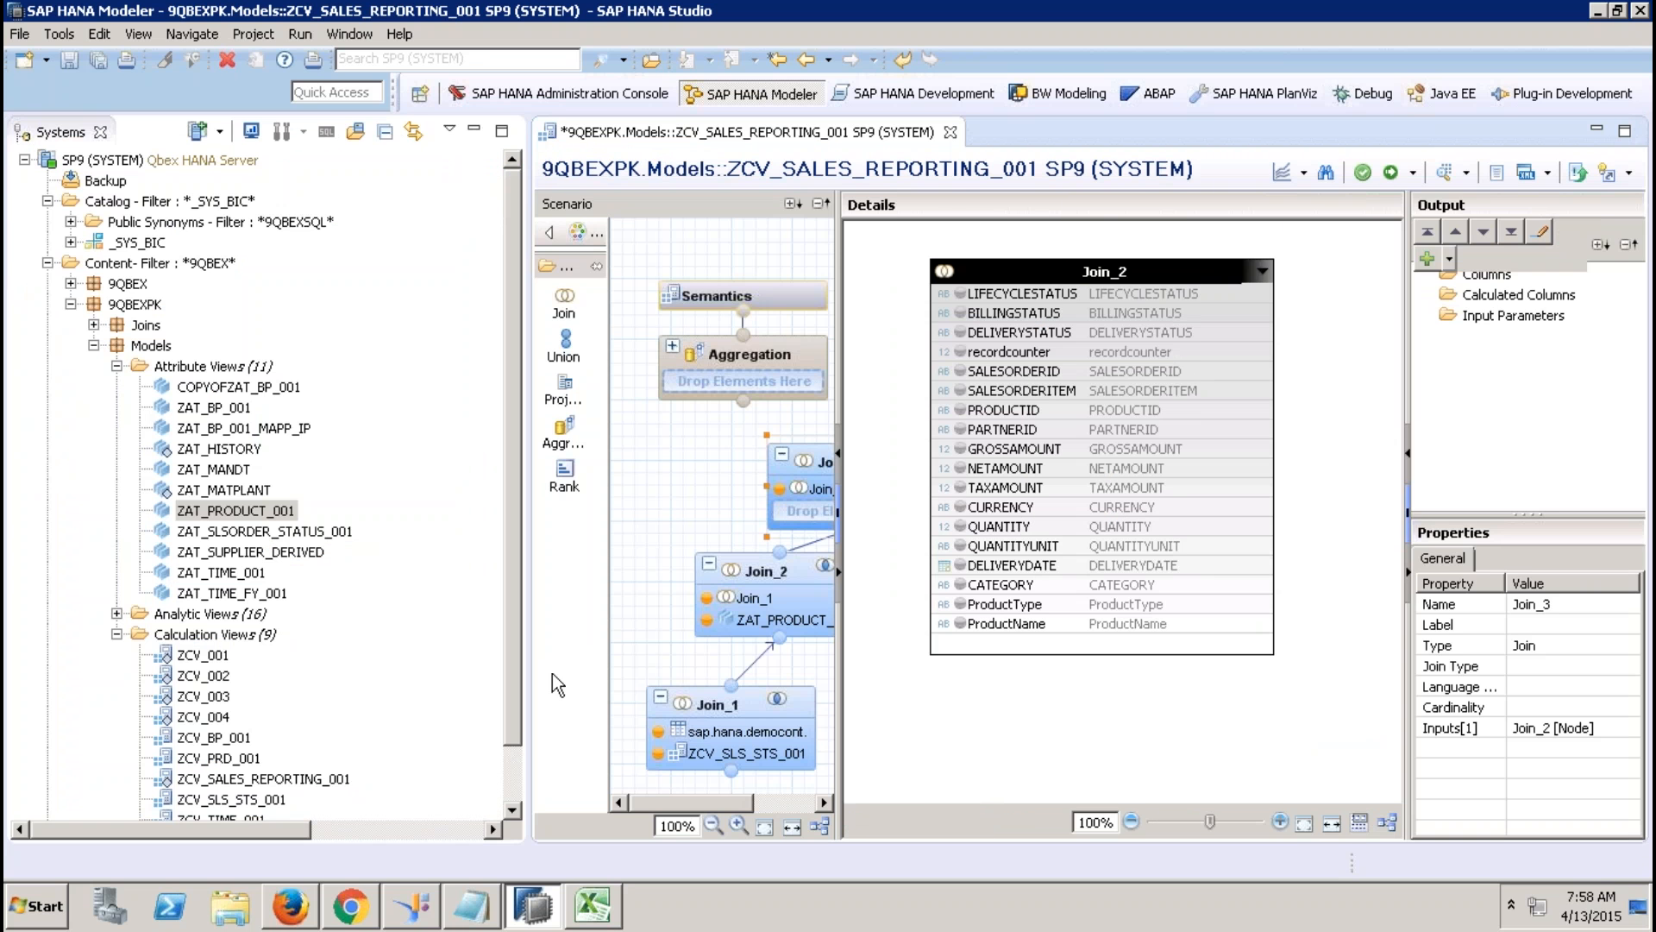
{"action": "left_click", "coordinate": [510, 676]}
{"action": "scroll", "coordinate": [400, 762], "scroll_direction": "down", "scroll_amount": 1}
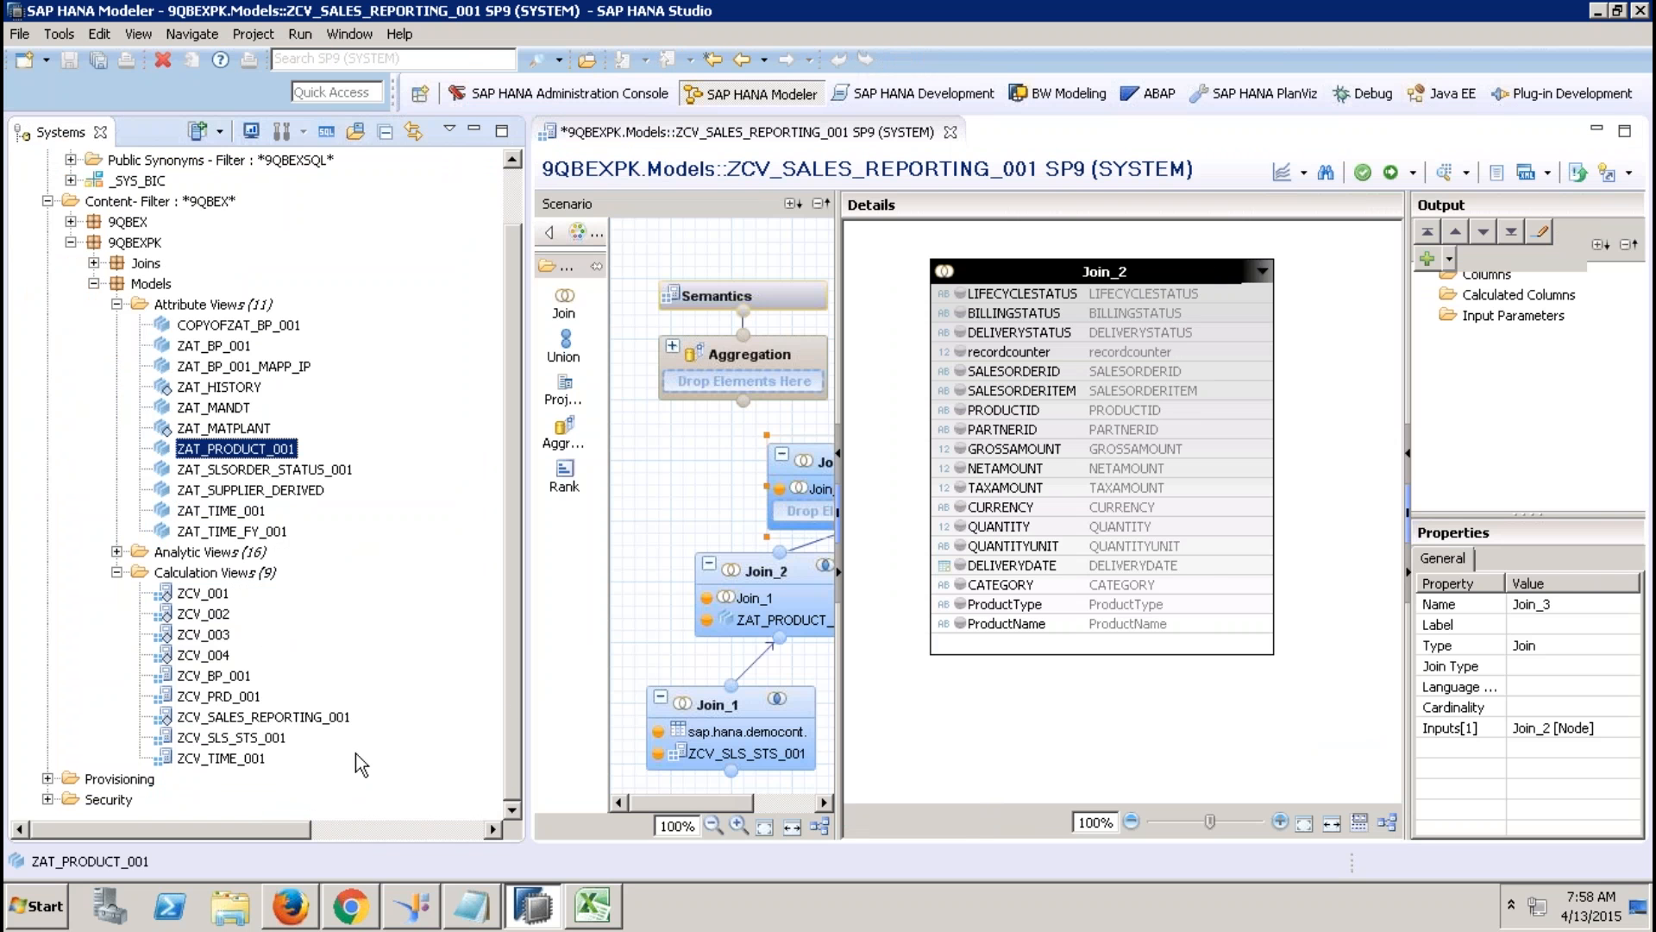
{"action": "left_click", "coordinate": [473, 131]}
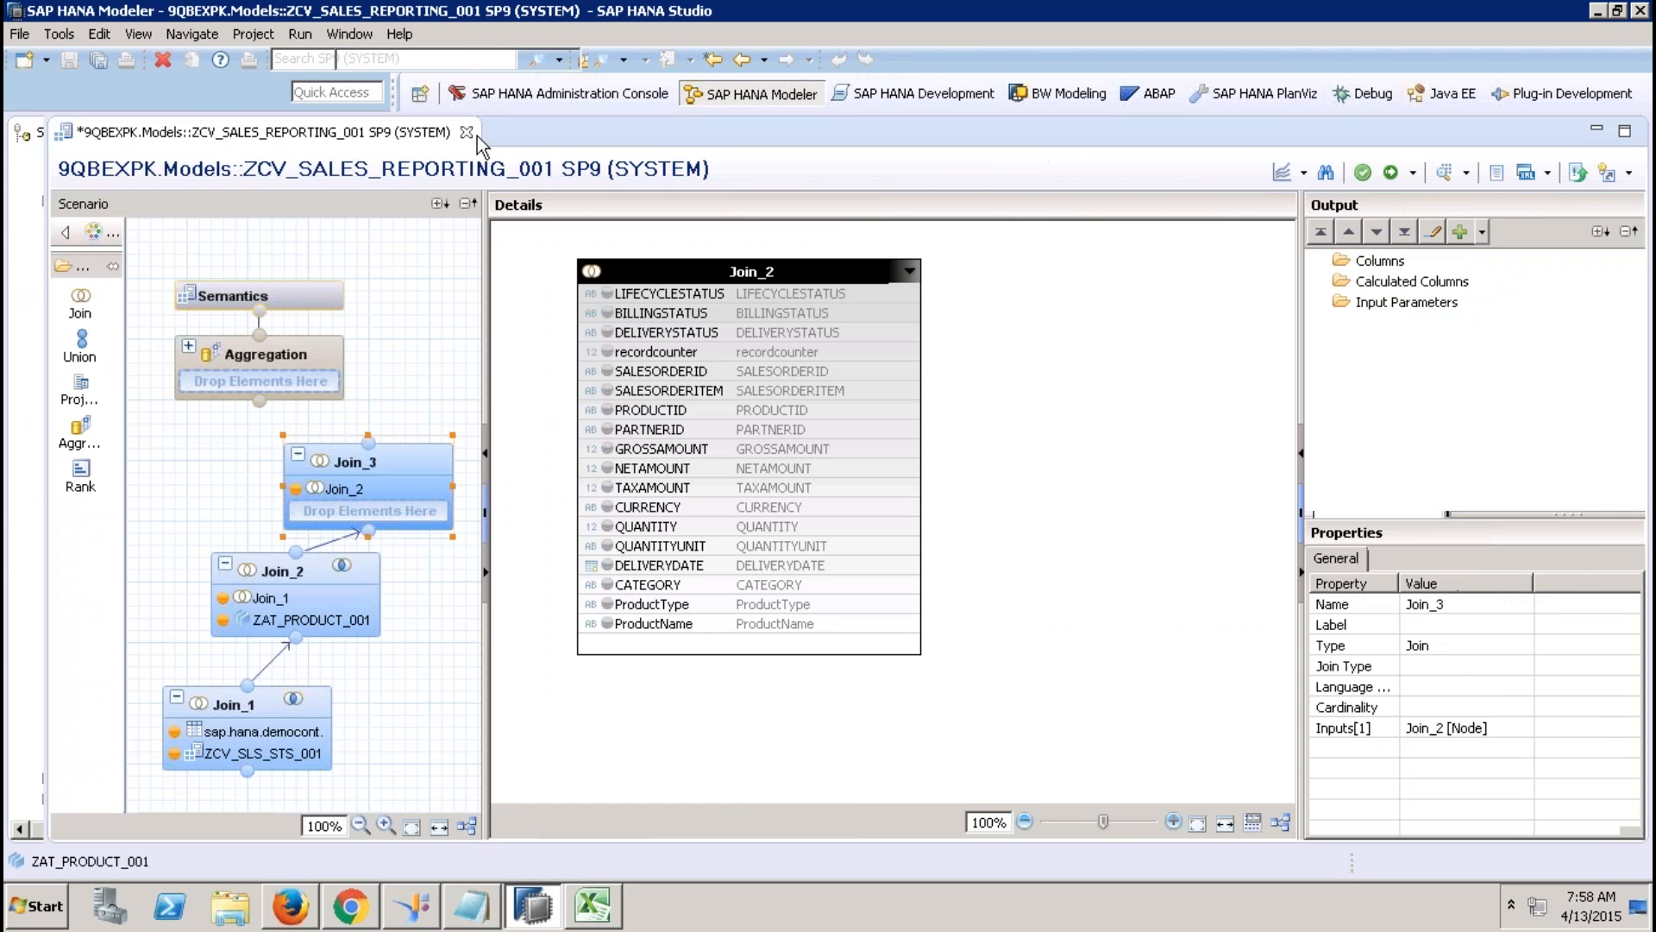
{"action": "right_click", "coordinate": [1038, 364]}
Add ZCV_BP_001 to Join_3 and join it to Join_2 on PARTNERID.
{"action": "left_click", "coordinate": [1073, 376]}
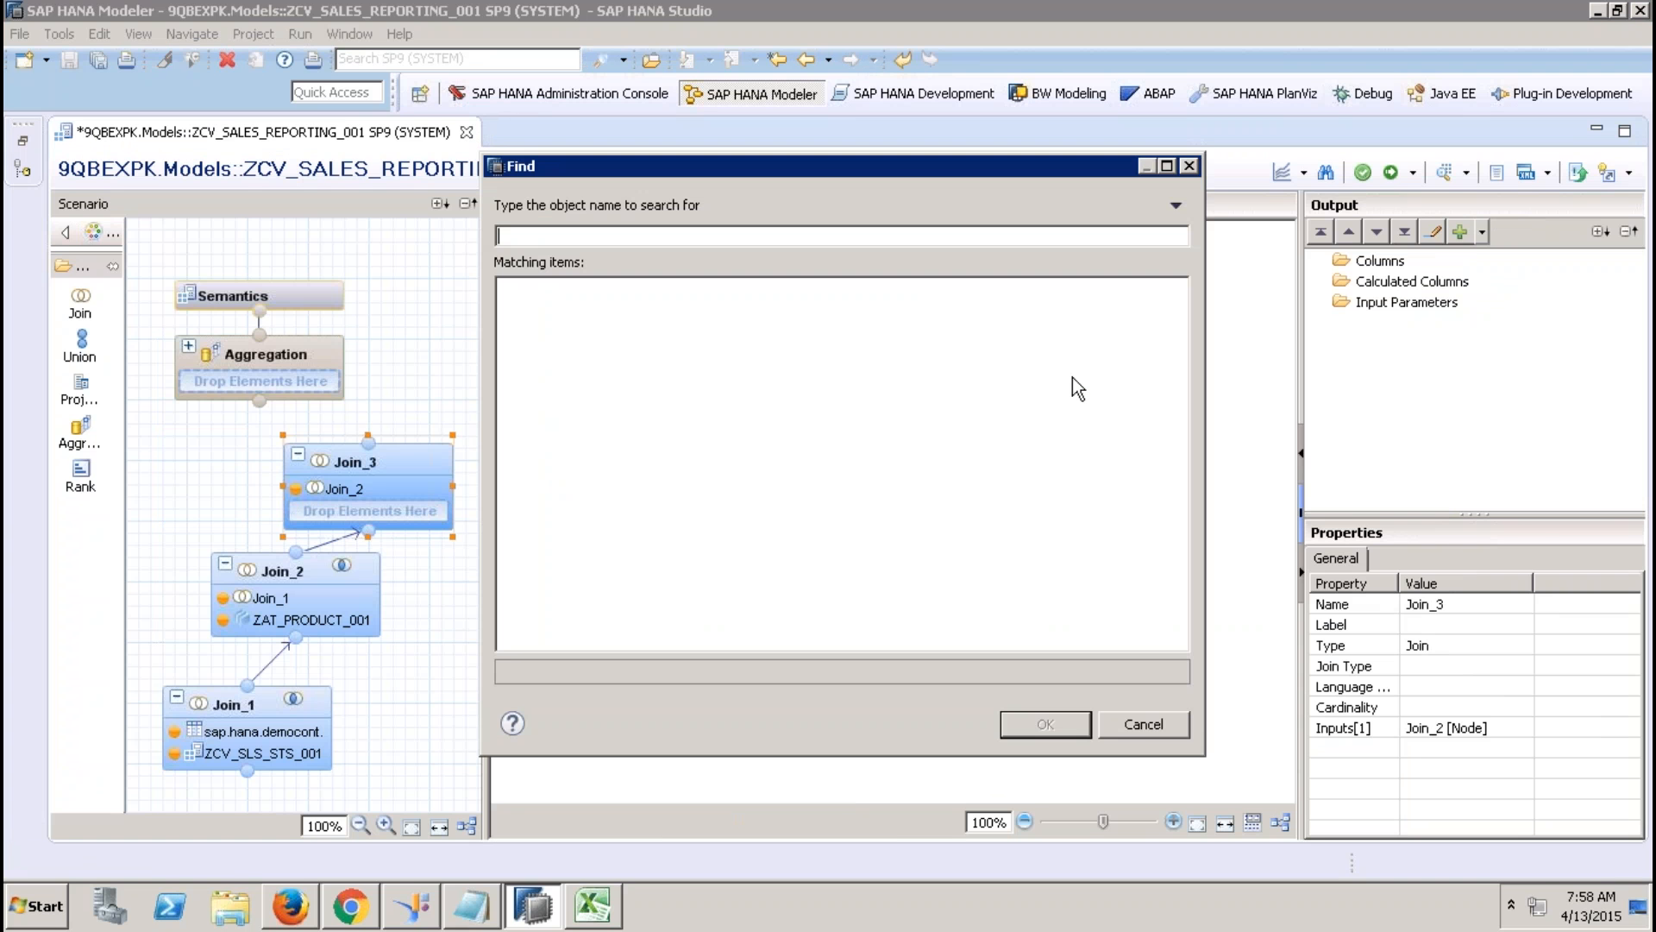
{"action": "type", "text": "ZCV_BP_001"}
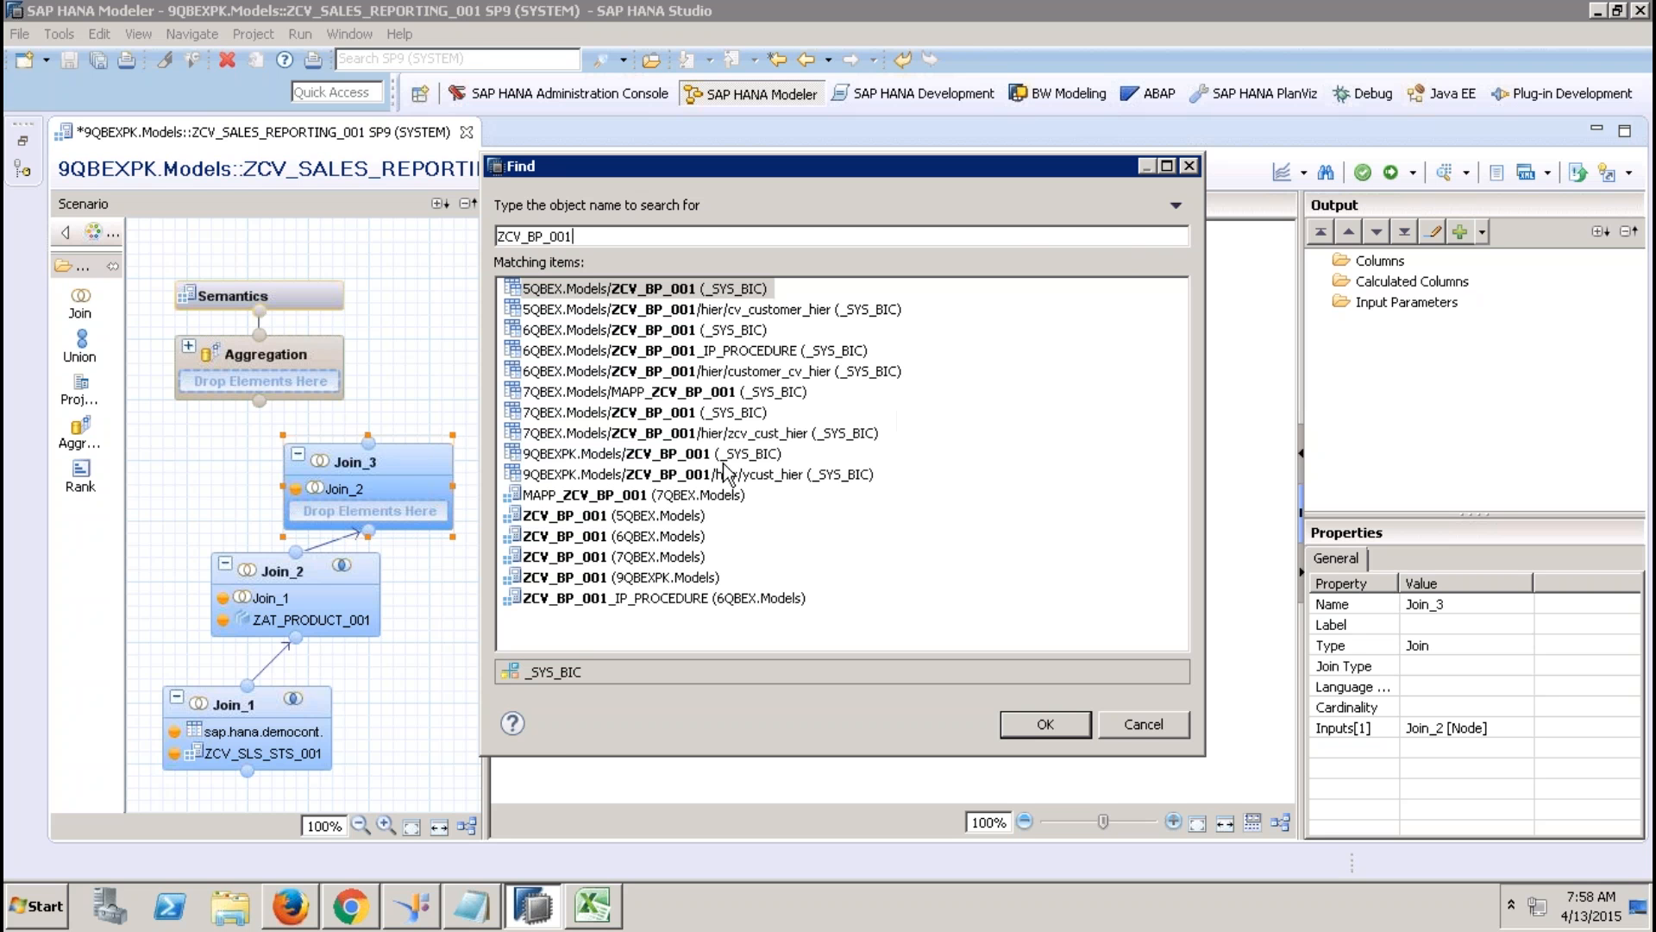
{"action": "left_click", "coordinate": [587, 455]}
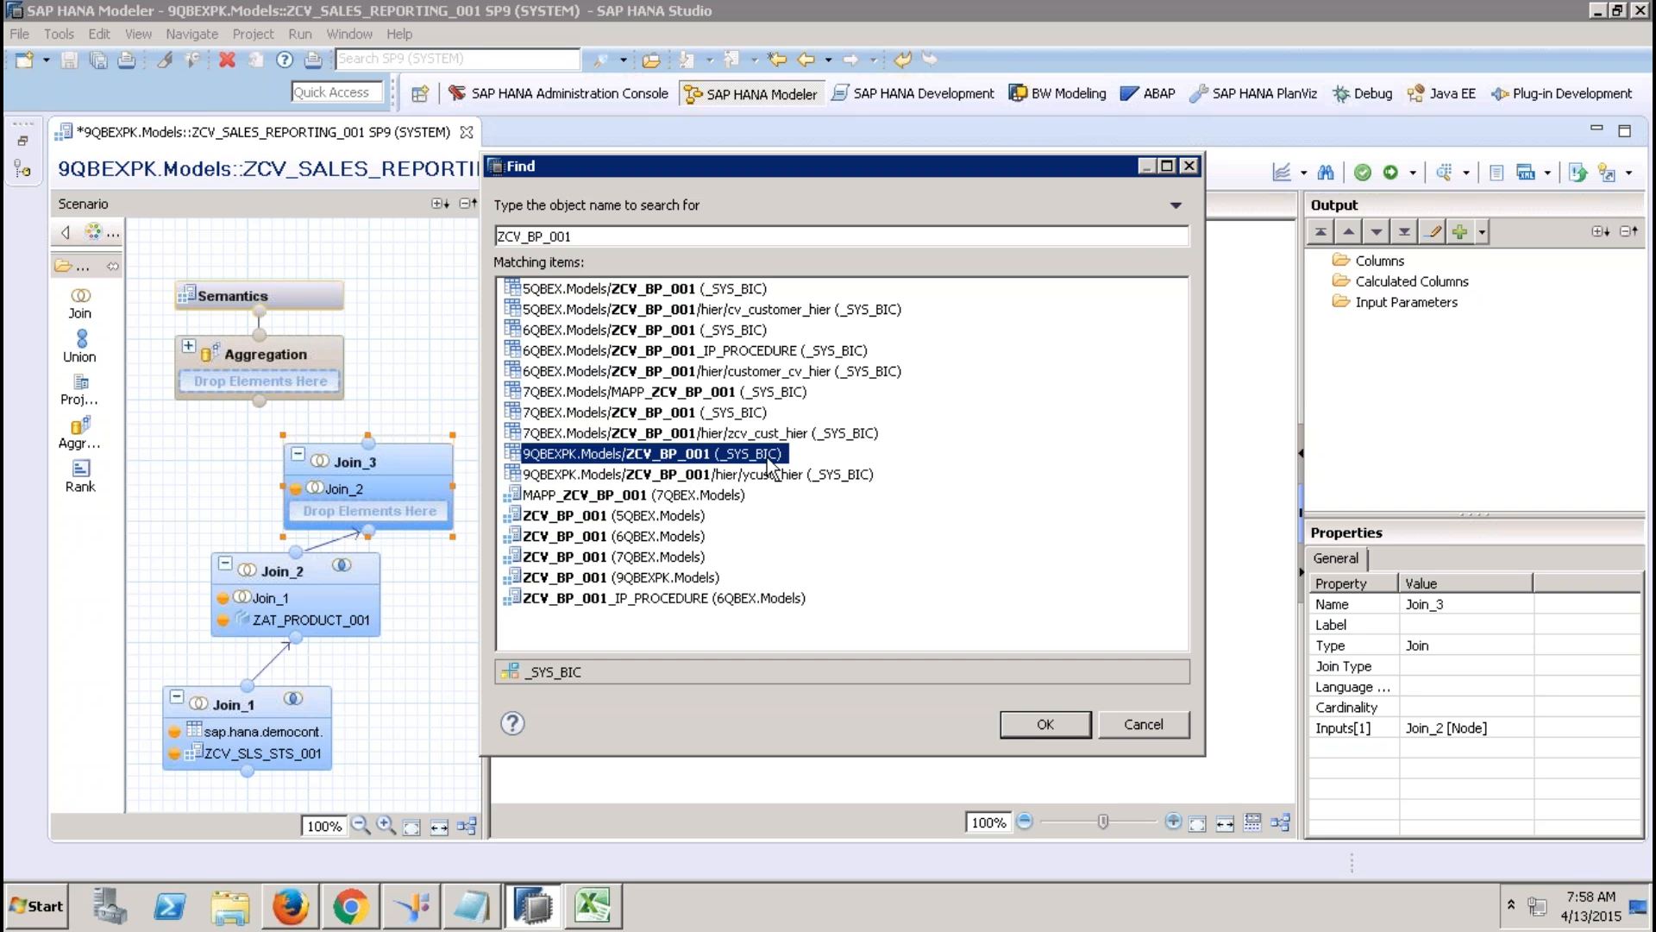
{"action": "left_click", "coordinate": [1020, 723]}
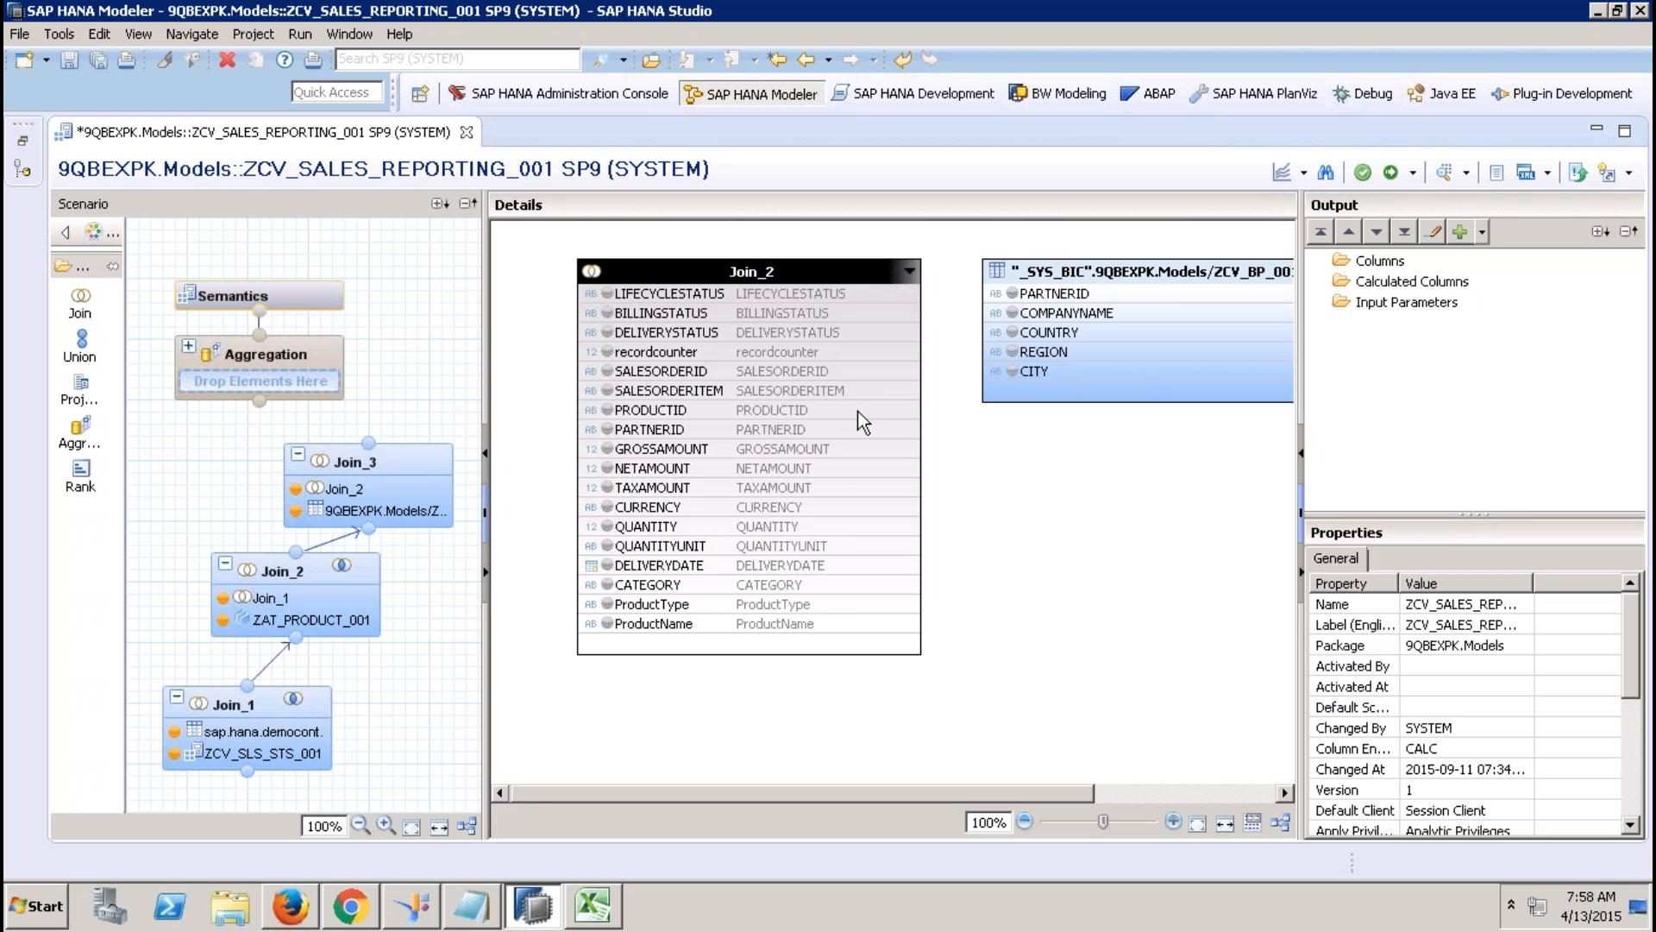
{"action": "left_click_drag", "start_coordinate": [877, 431], "coordinate": [1001, 294]}
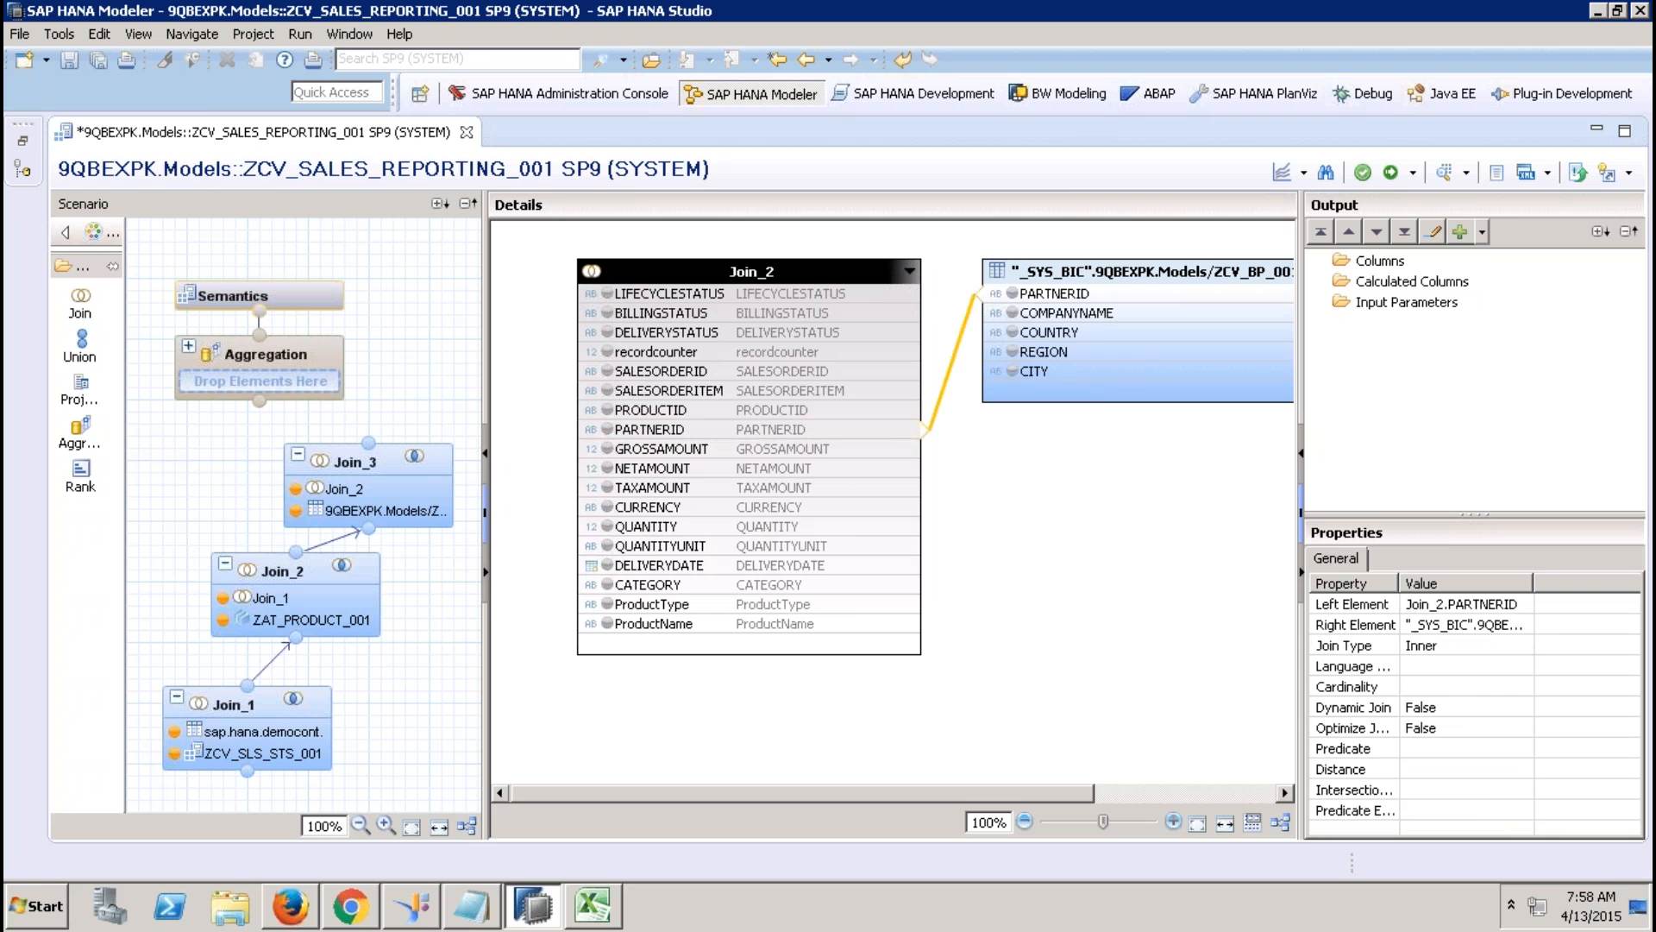
Output all Join_2 columns plus COMPANYNAME, COUNTRY, REGION and CITY, and link Join_3 toward Aggregation.
{"action": "left_click", "coordinate": [677, 296]}
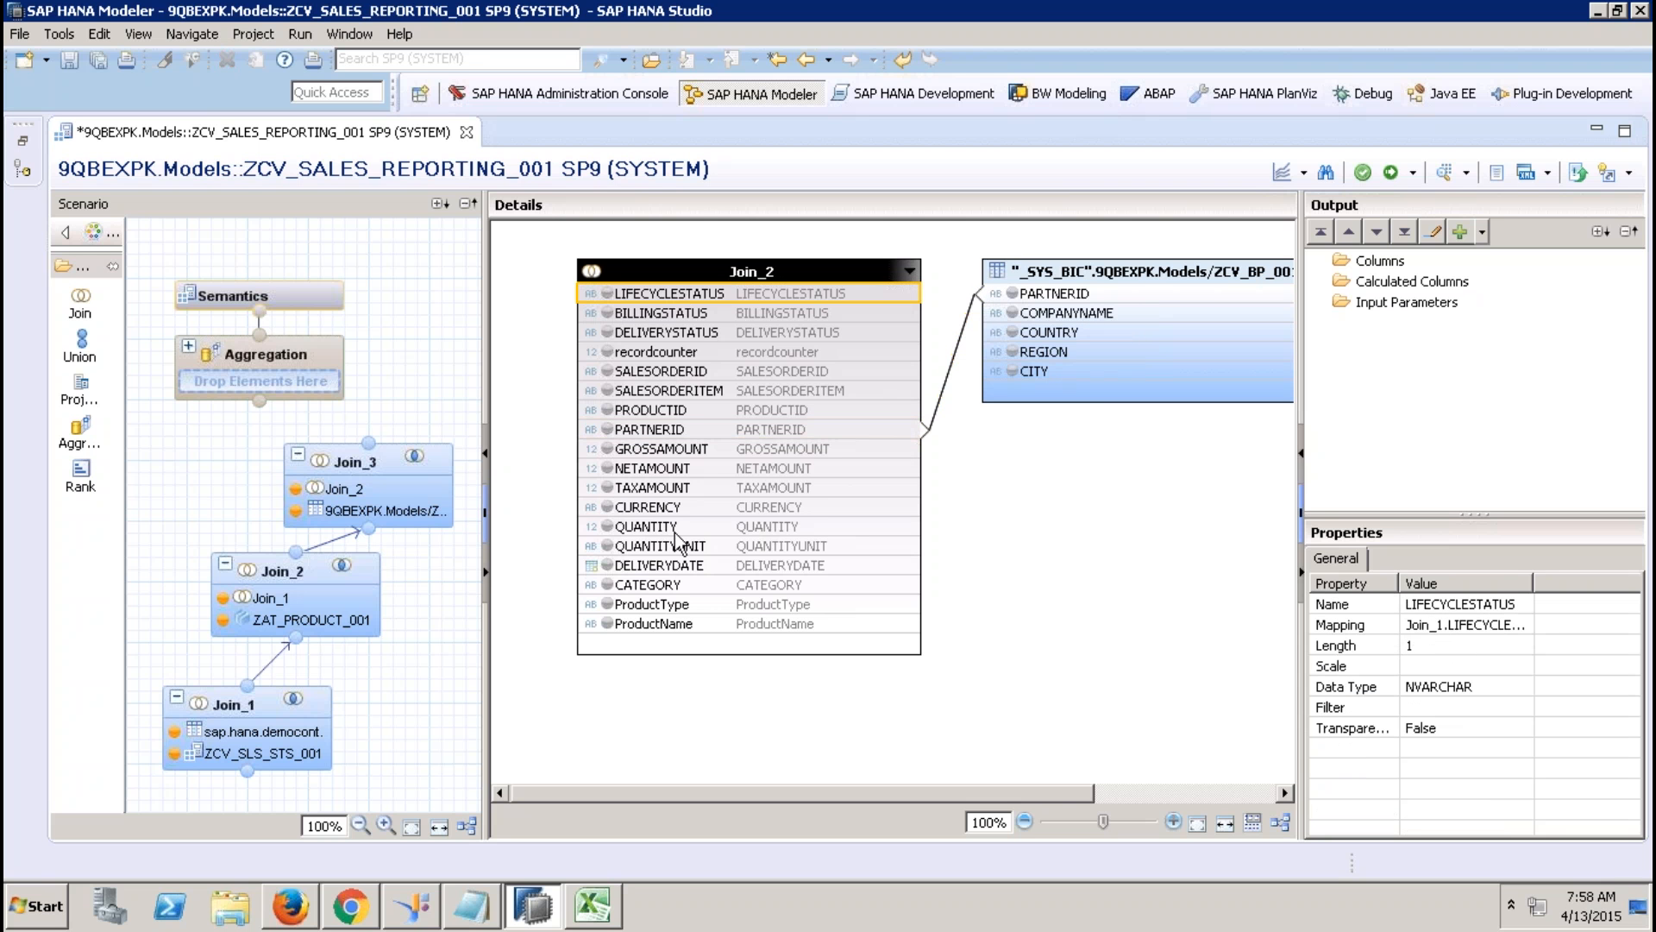
{"action": "left_click", "coordinate": [649, 623], "text": "shift"}
{"action": "right_click", "coordinate": [649, 623]}
{"action": "left_click", "coordinate": [686, 631]}
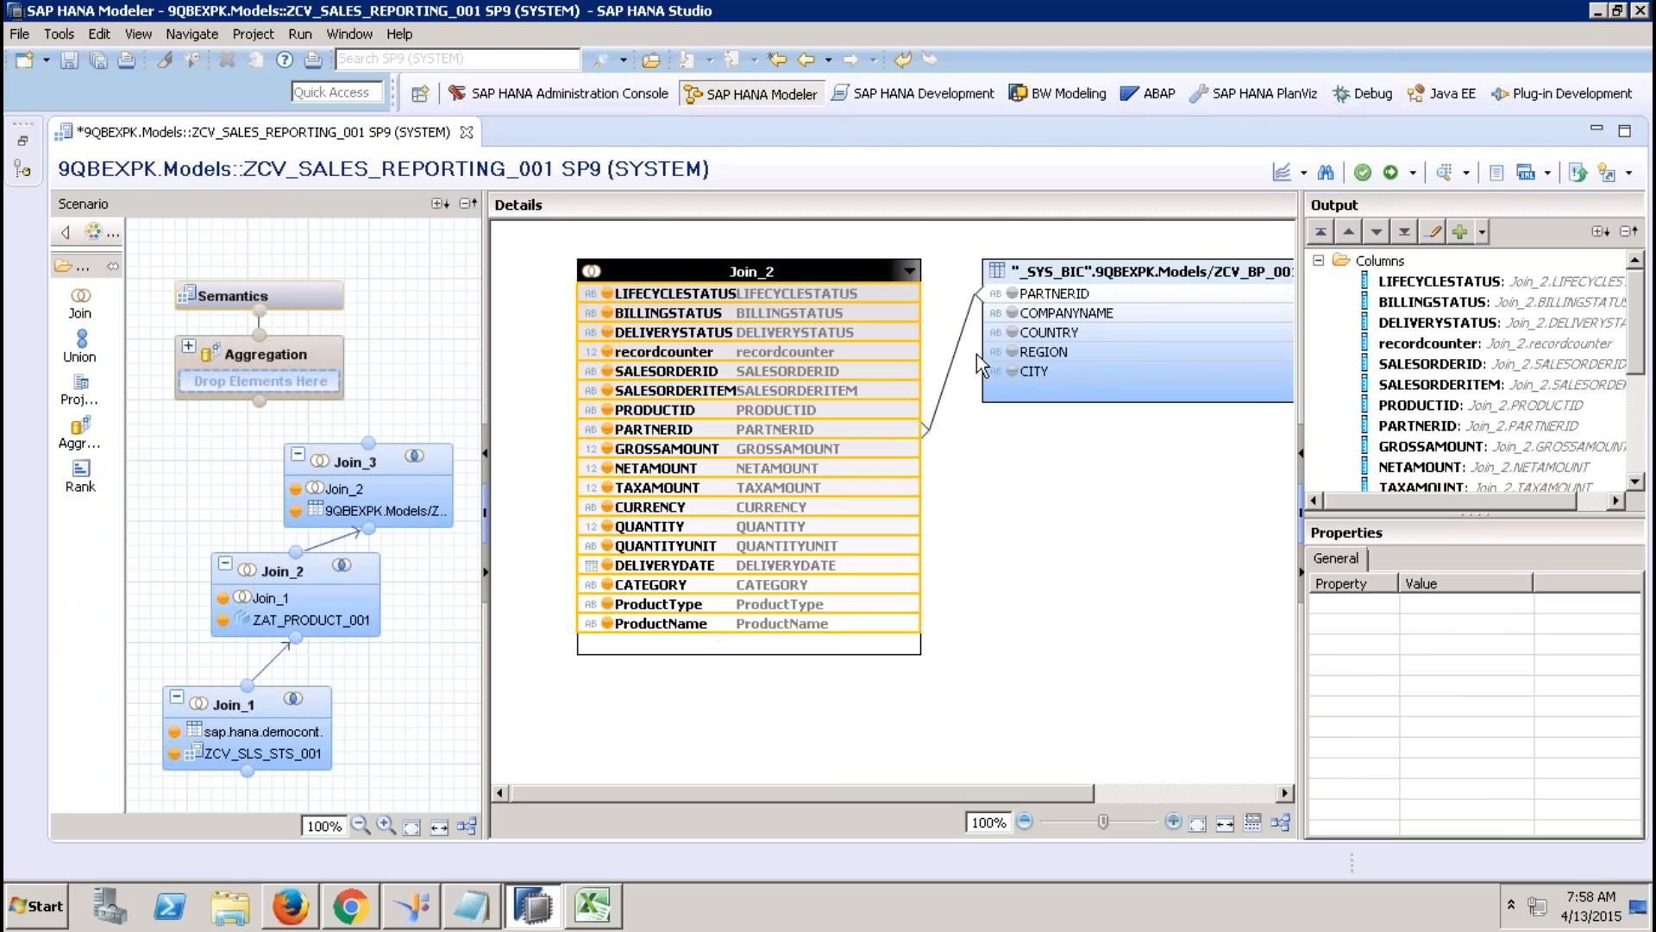
{"action": "left_click", "coordinate": [1054, 314]}
{"action": "left_click", "coordinate": [1066, 372], "text": "shift"}
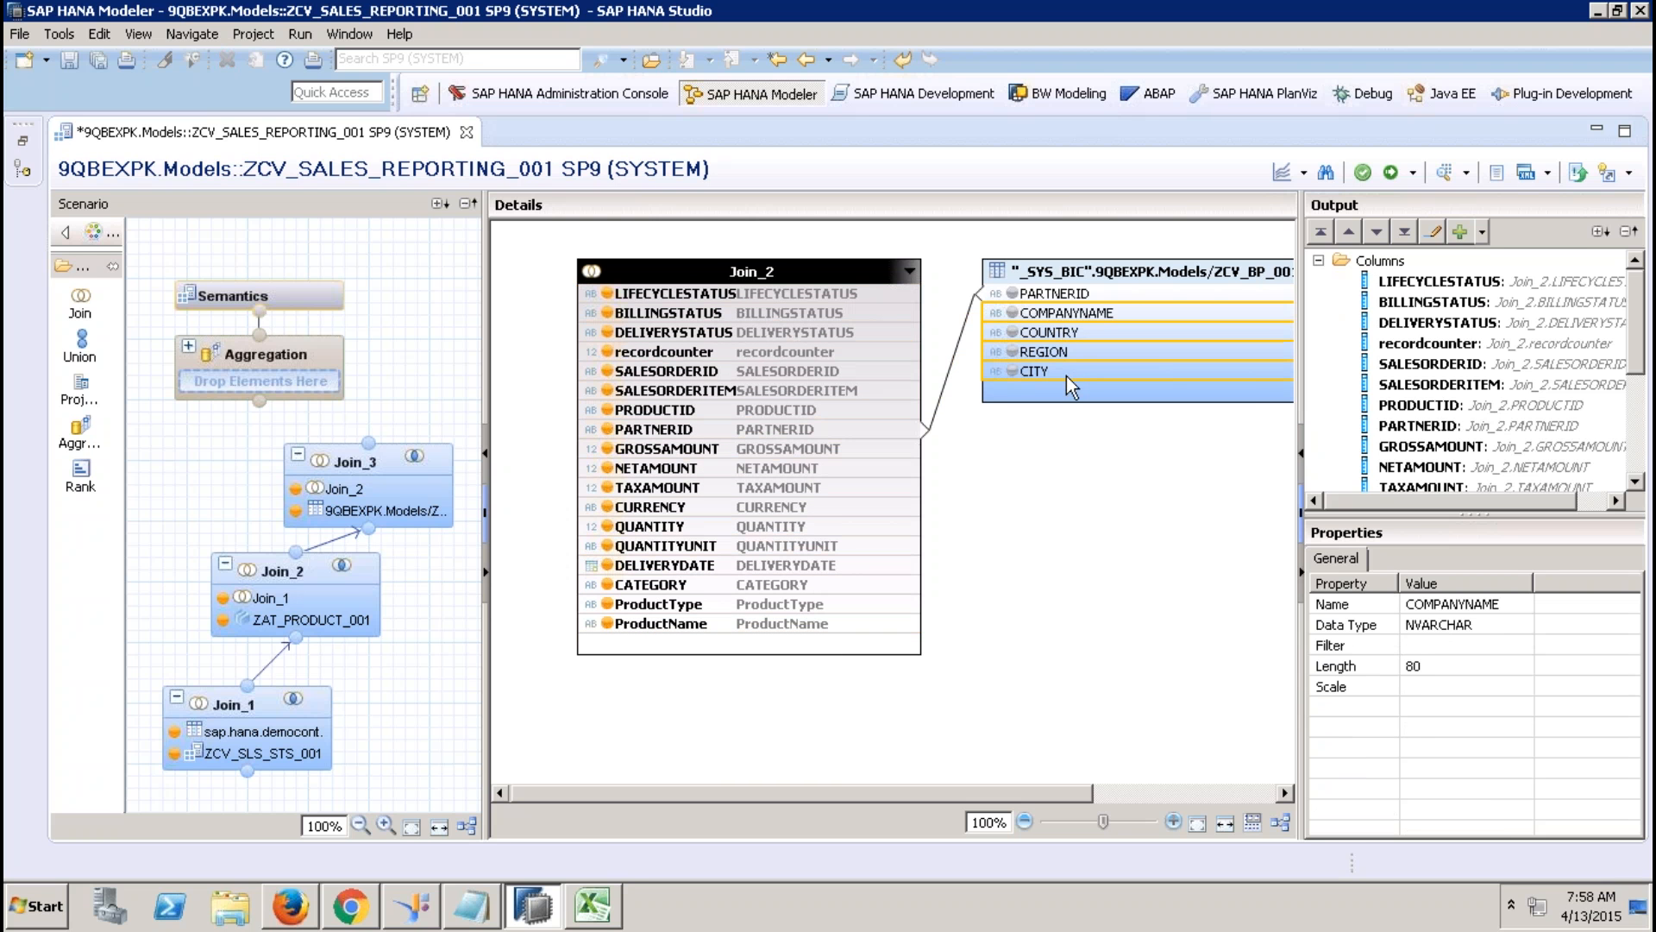
{"action": "right_click", "coordinate": [1066, 376]}
{"action": "left_click", "coordinate": [1091, 388]}
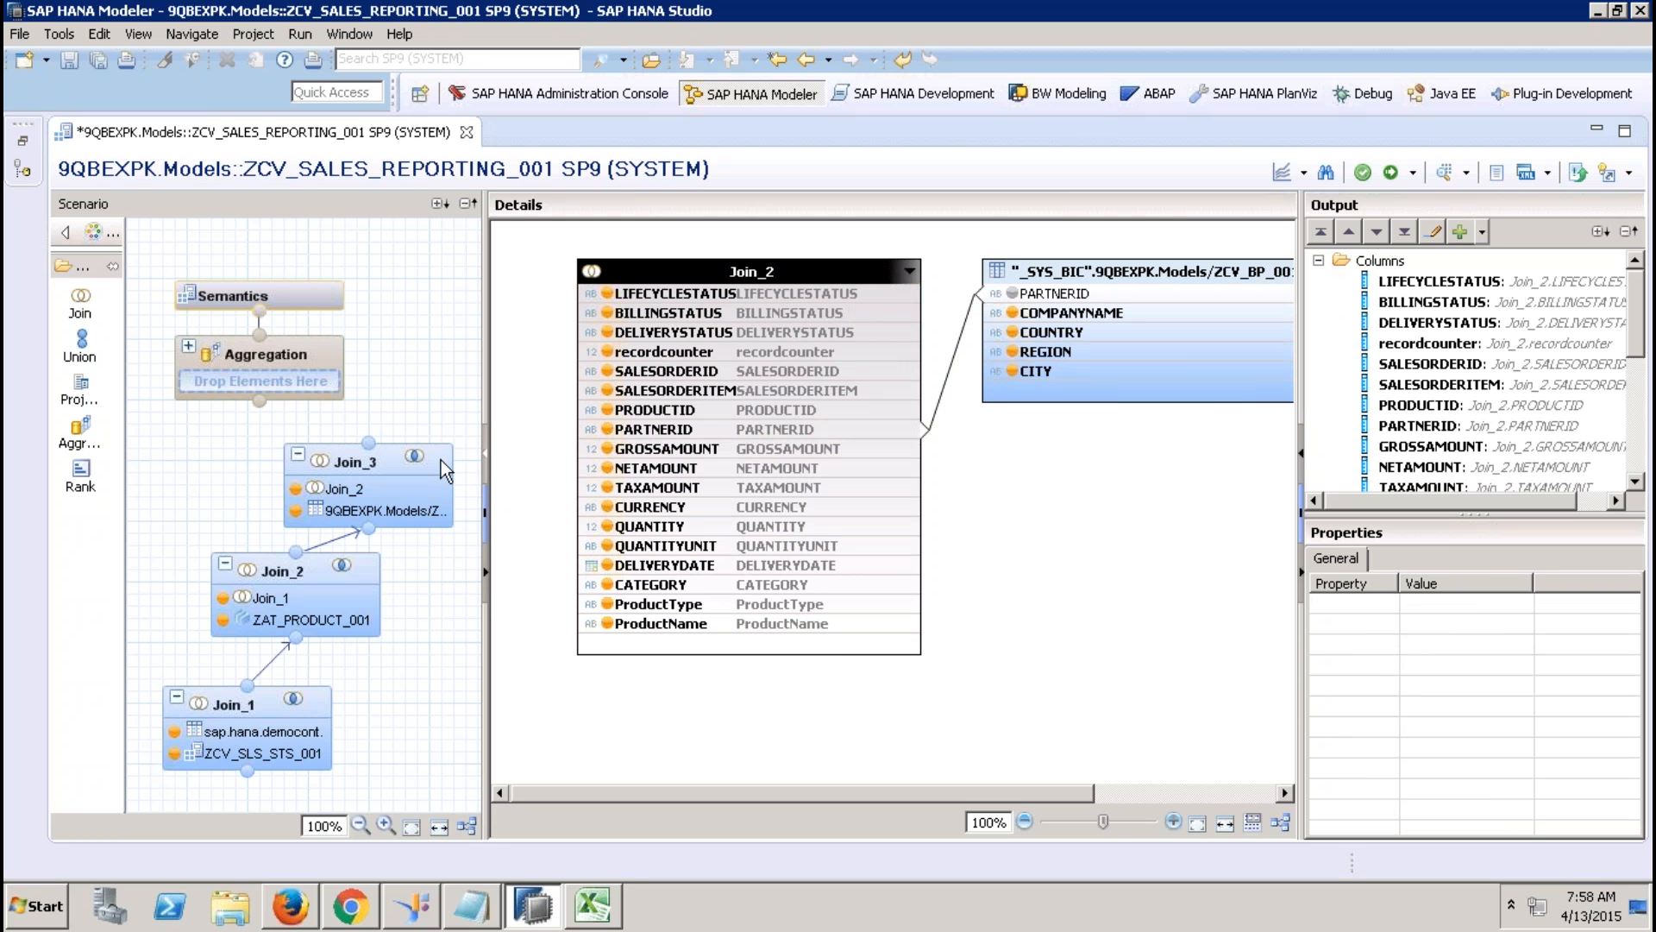
{"action": "left_click_drag", "start_coordinate": [369, 443], "coordinate": [259, 405]}
Connect Join_3 to Aggregation and aggregate GROSSAMOUNT, NETAMOUNT, TAXAMOUNT, QUANTITY and recordcounter.
{"action": "left_click", "coordinate": [300, 346]}
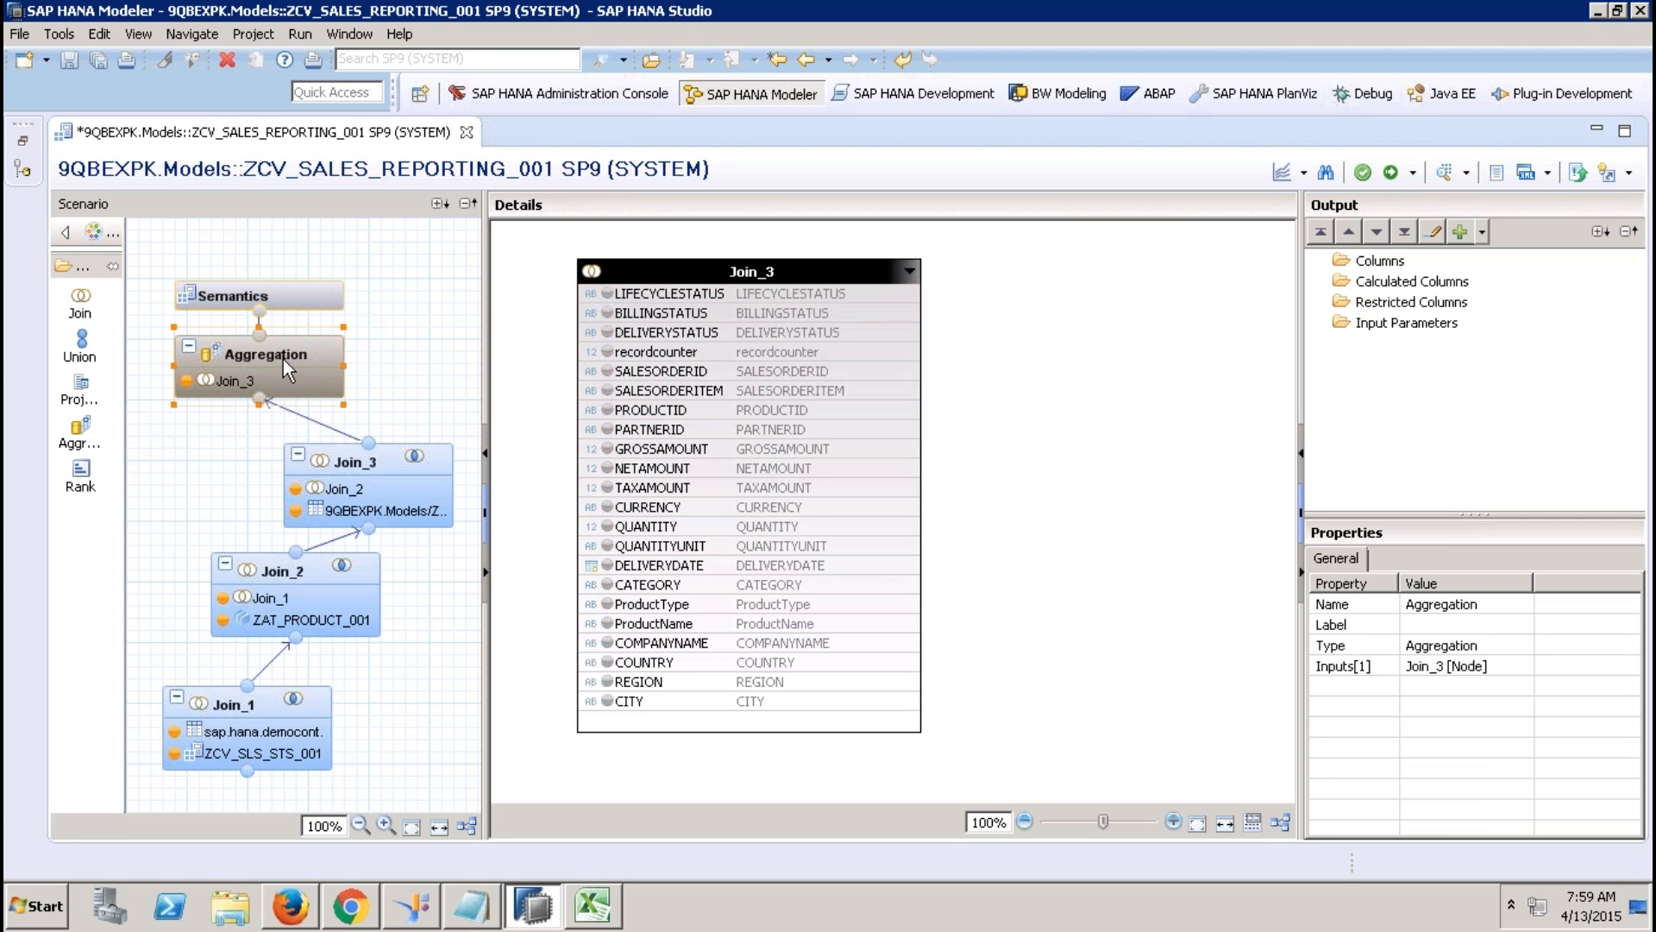
{"action": "left_click", "coordinate": [695, 450]}
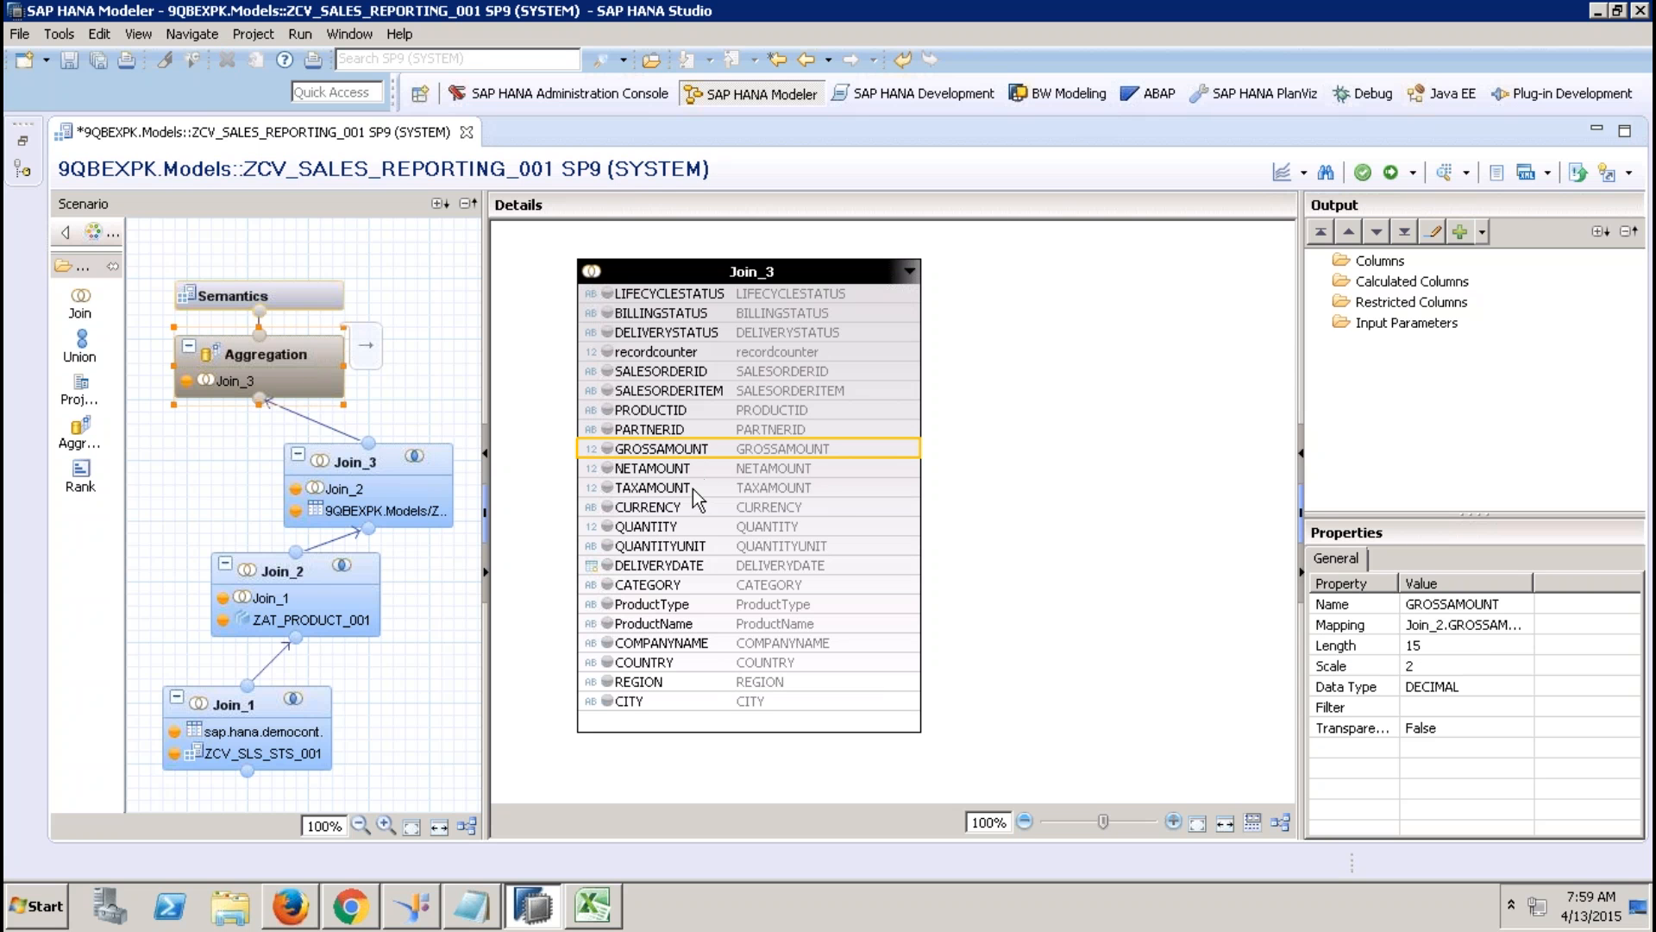
{"action": "left_click", "coordinate": [692, 487], "text": "shift"}
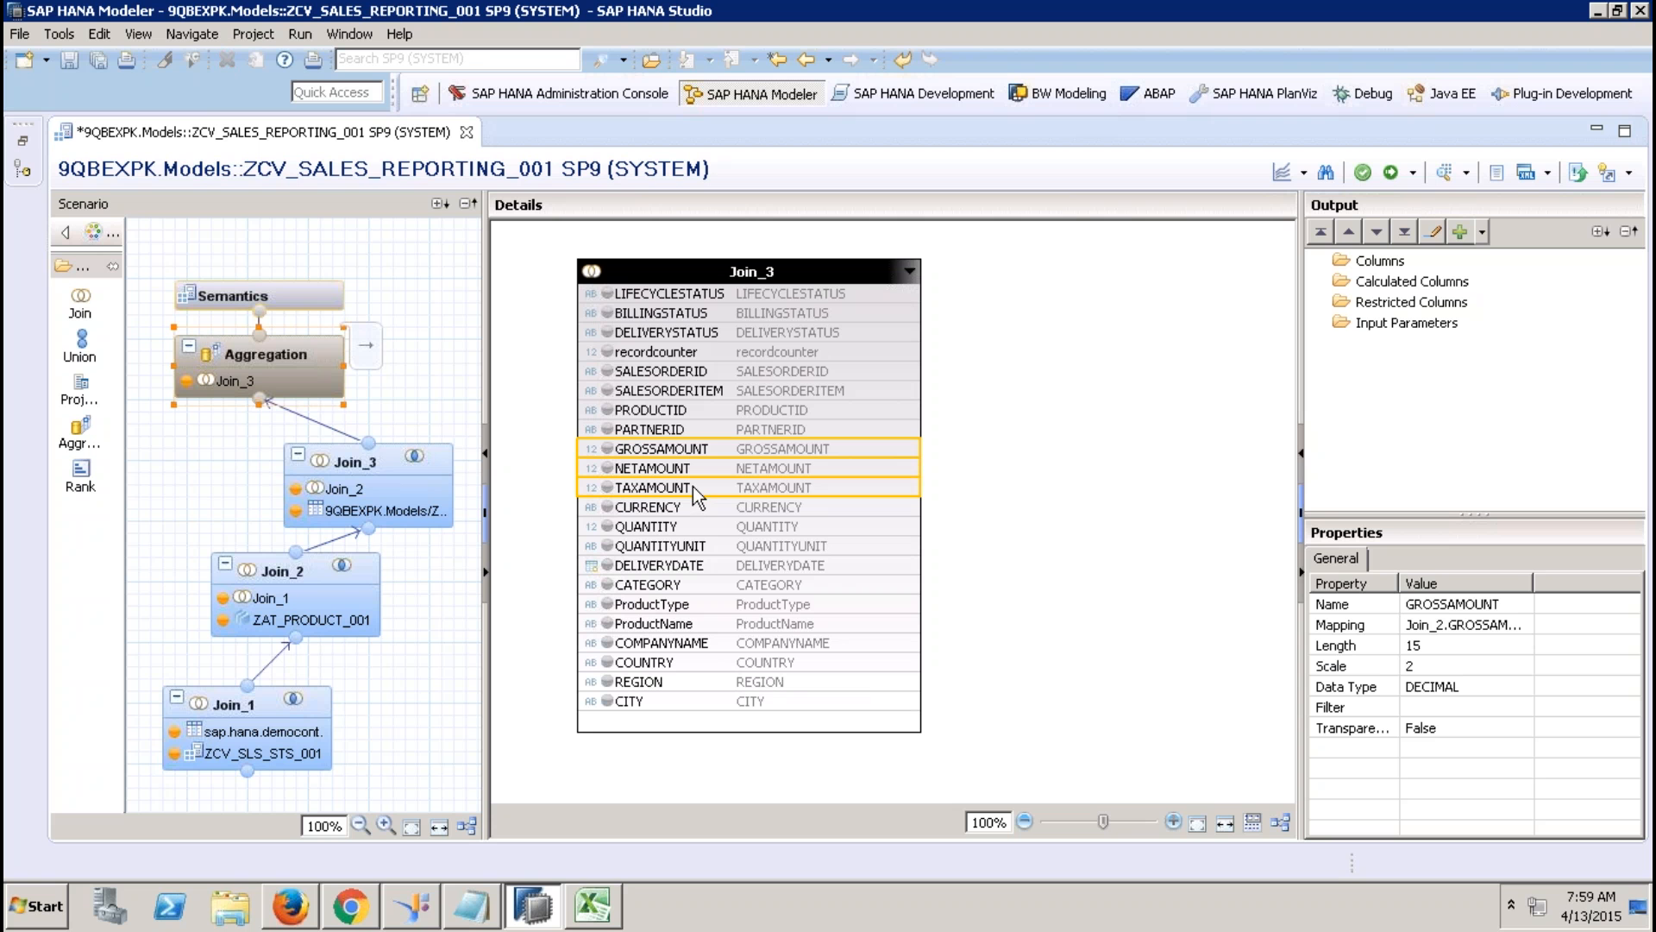
{"action": "right_click", "coordinate": [692, 487]}
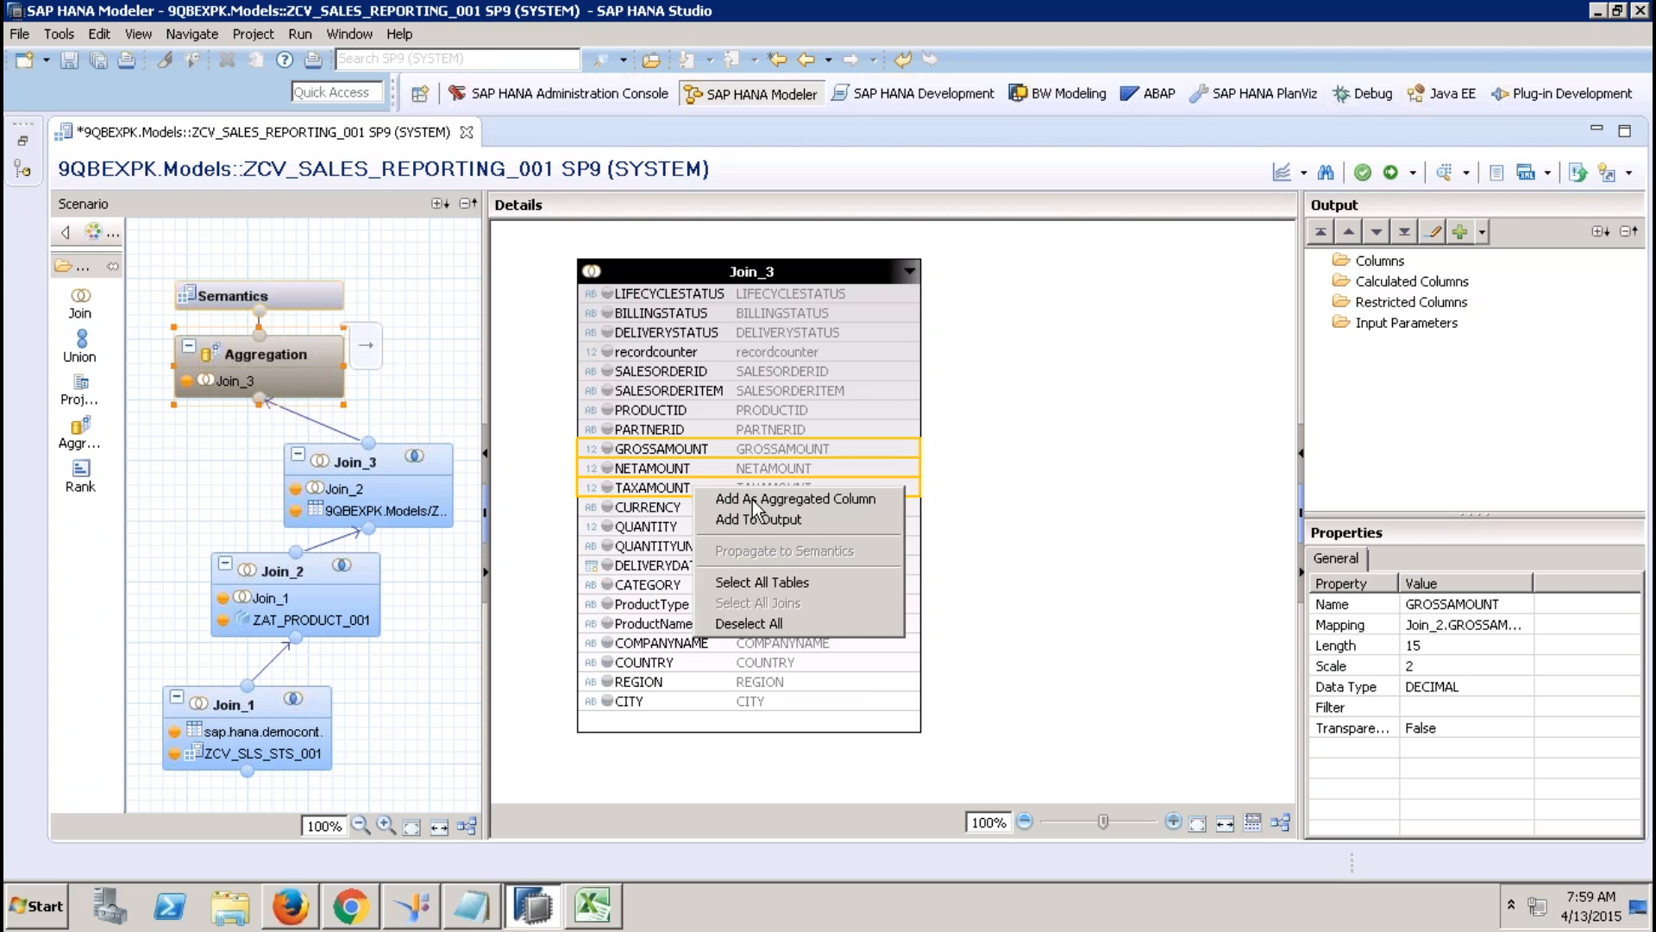
{"action": "left_click", "coordinate": [752, 499]}
{"action": "left_click", "coordinate": [701, 524]}
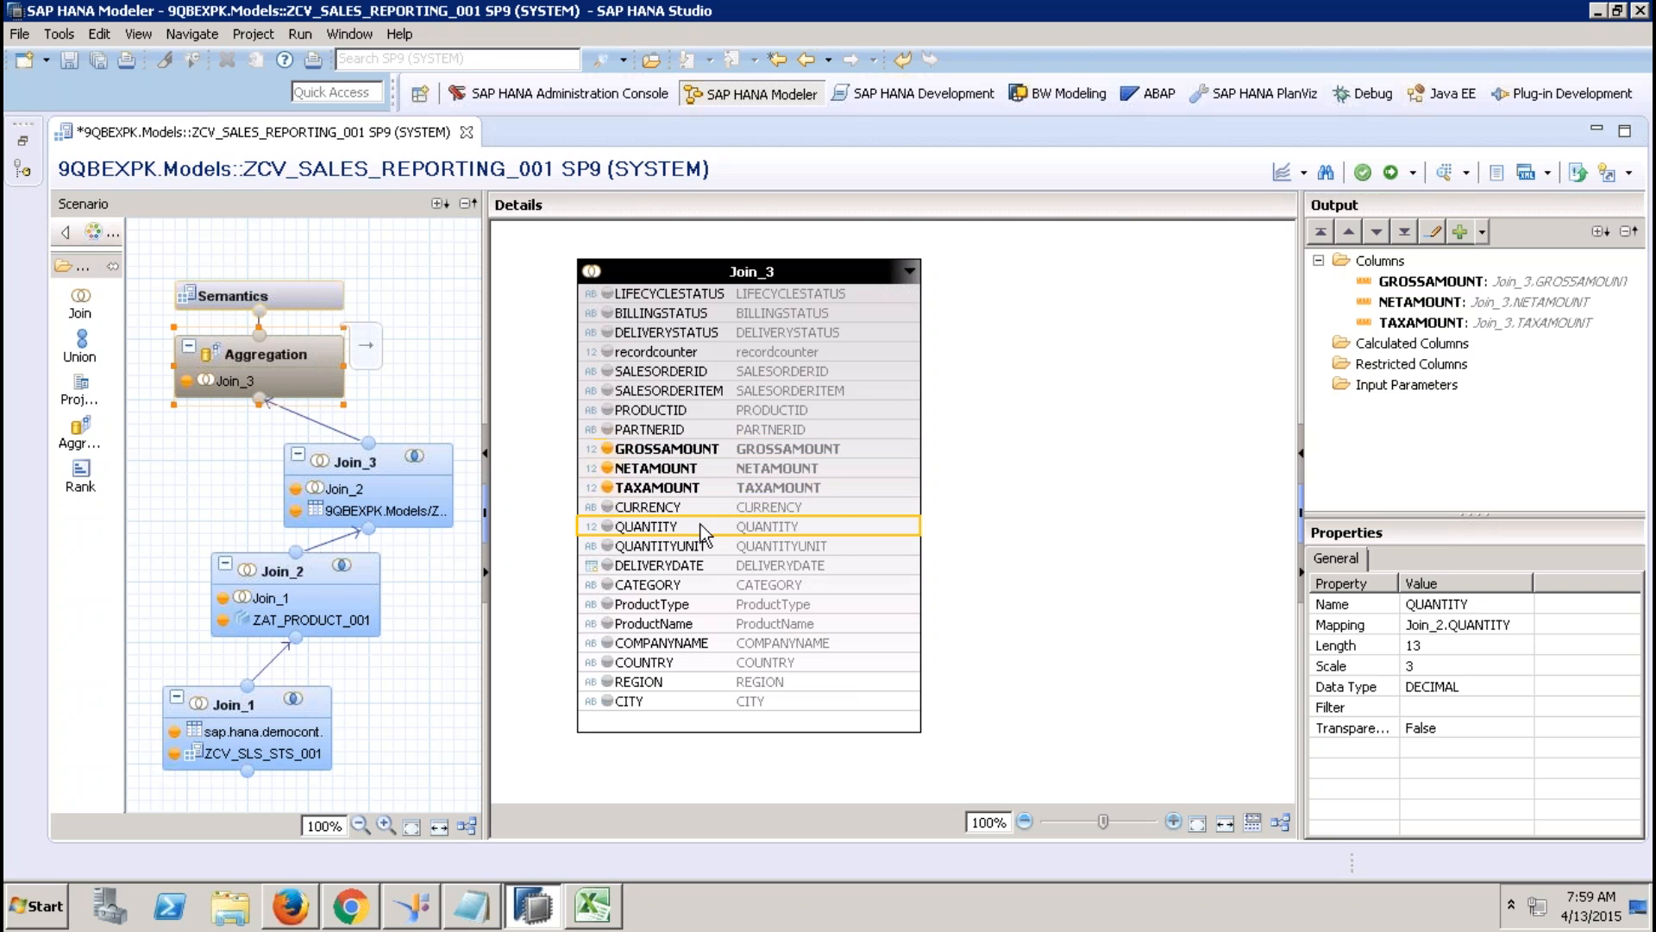
{"action": "right_click", "coordinate": [700, 524]}
{"action": "left_click", "coordinate": [753, 530]}
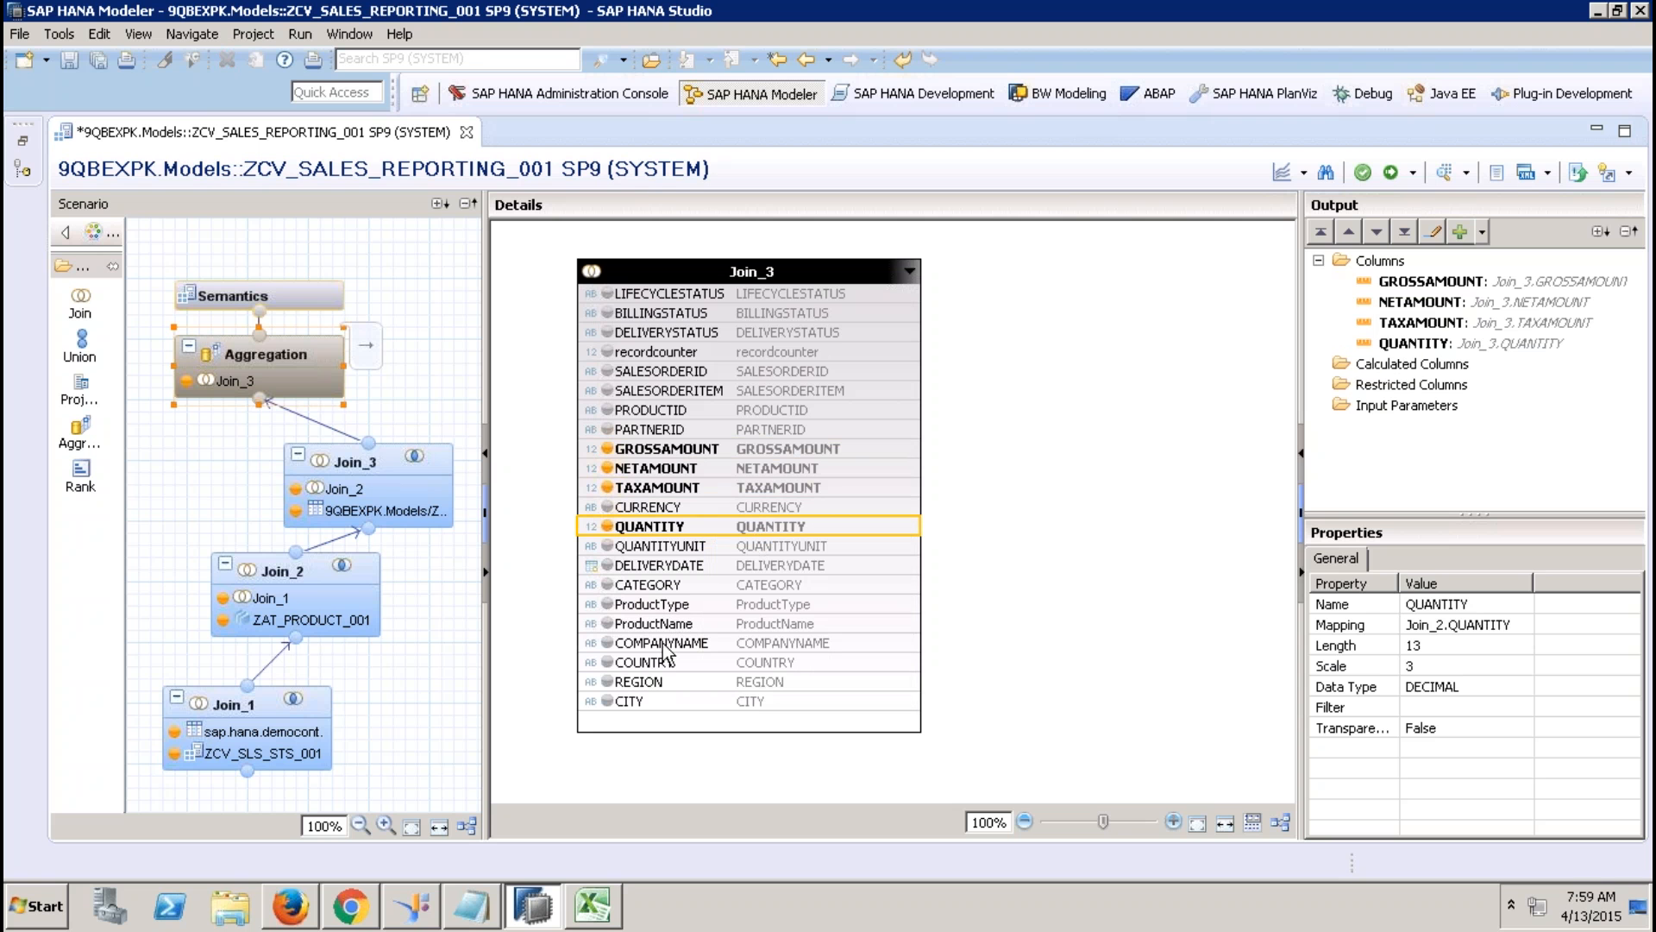
{"action": "left_click", "coordinate": [655, 352]}
{"action": "right_click", "coordinate": [656, 352]}
{"action": "left_click", "coordinate": [701, 367]}
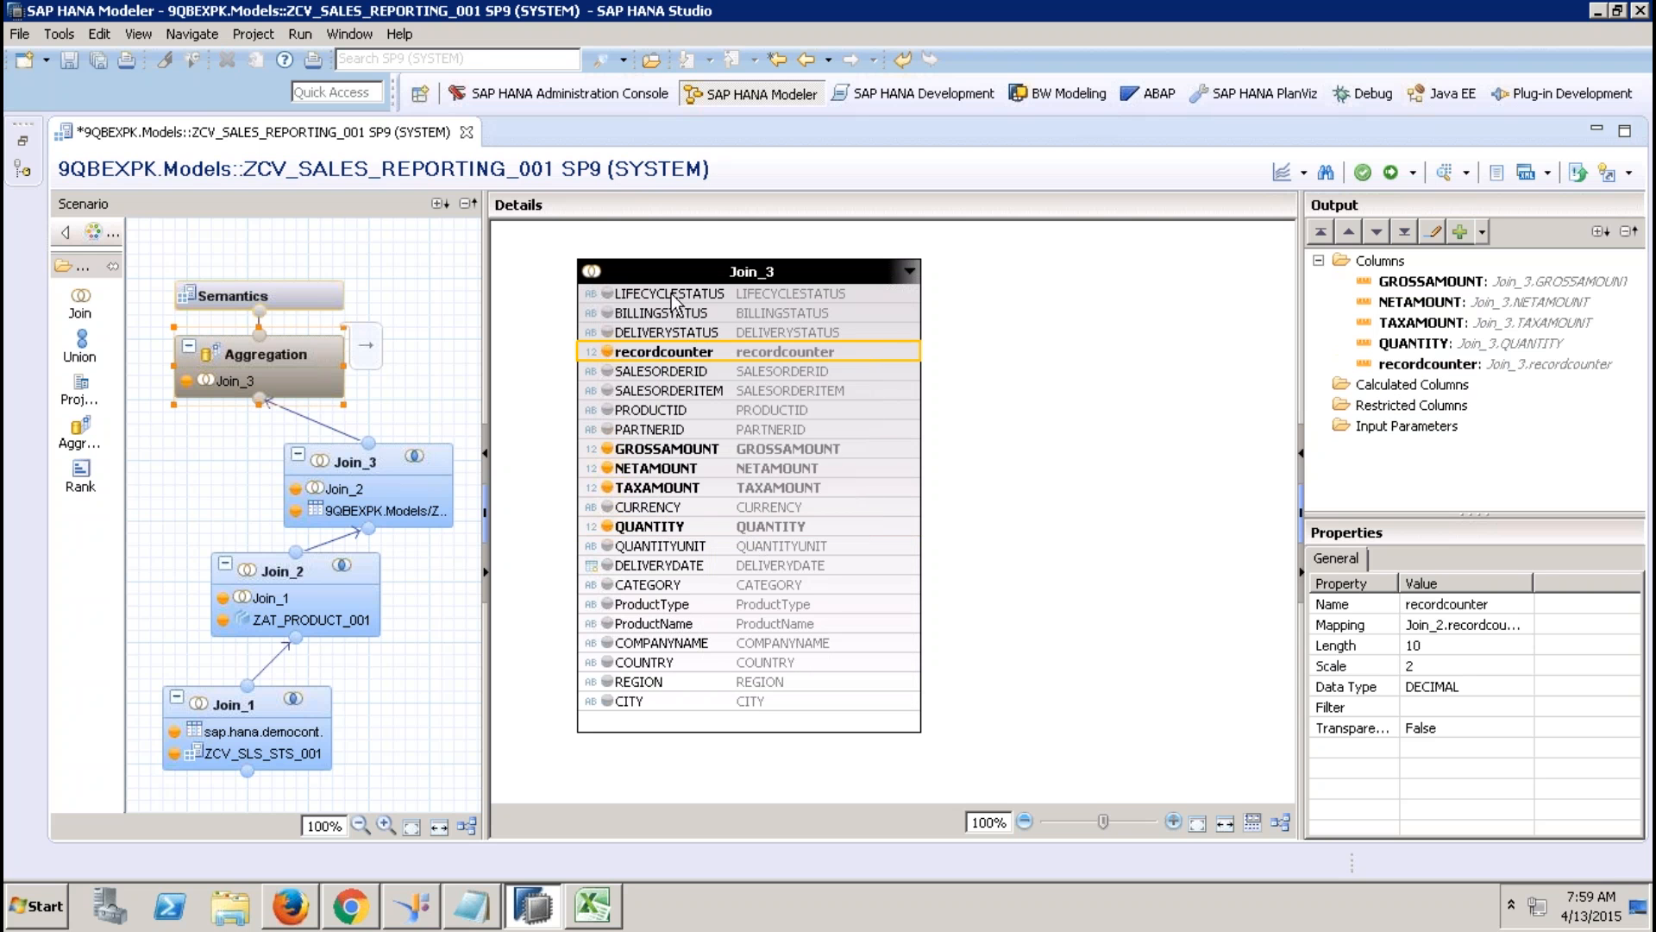
Output the three status columns, SALESORDERID through PARTNERID, and CURRENCY from Aggregation.
{"action": "left_click", "coordinate": [677, 293]}
{"action": "left_click", "coordinate": [677, 335], "text": "shift"}
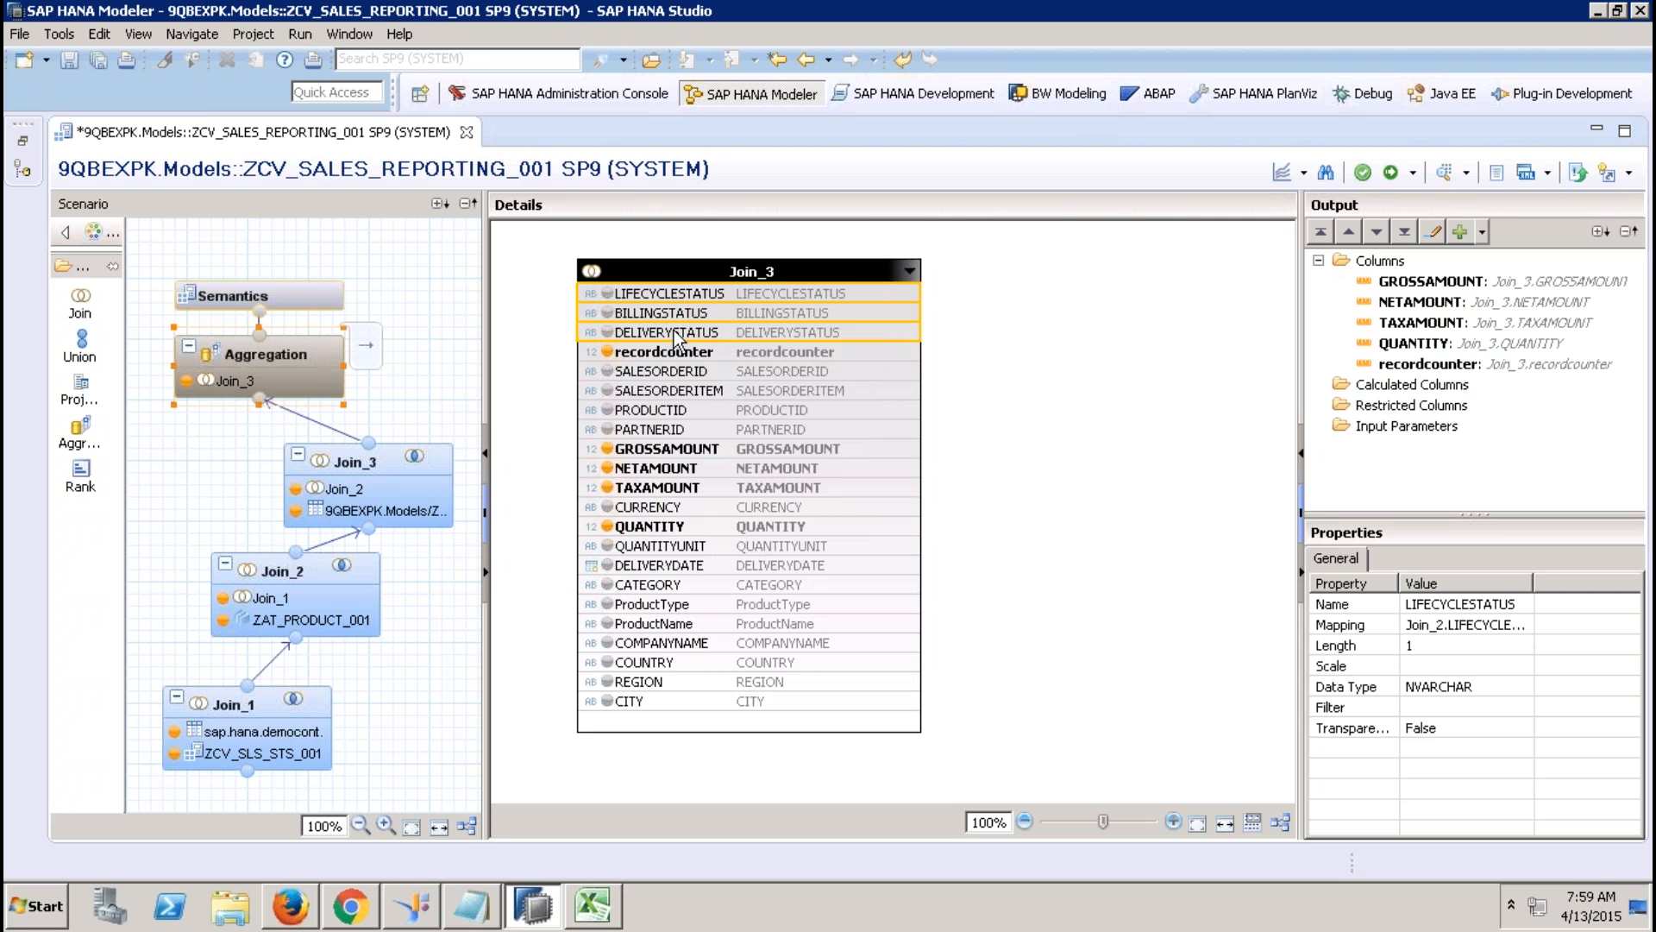
{"action": "right_click", "coordinate": [677, 335]}
{"action": "left_click", "coordinate": [737, 365]}
{"action": "left_click", "coordinate": [674, 374]}
{"action": "left_click", "coordinate": [680, 434], "text": "shift"}
{"action": "right_click", "coordinate": [679, 436]}
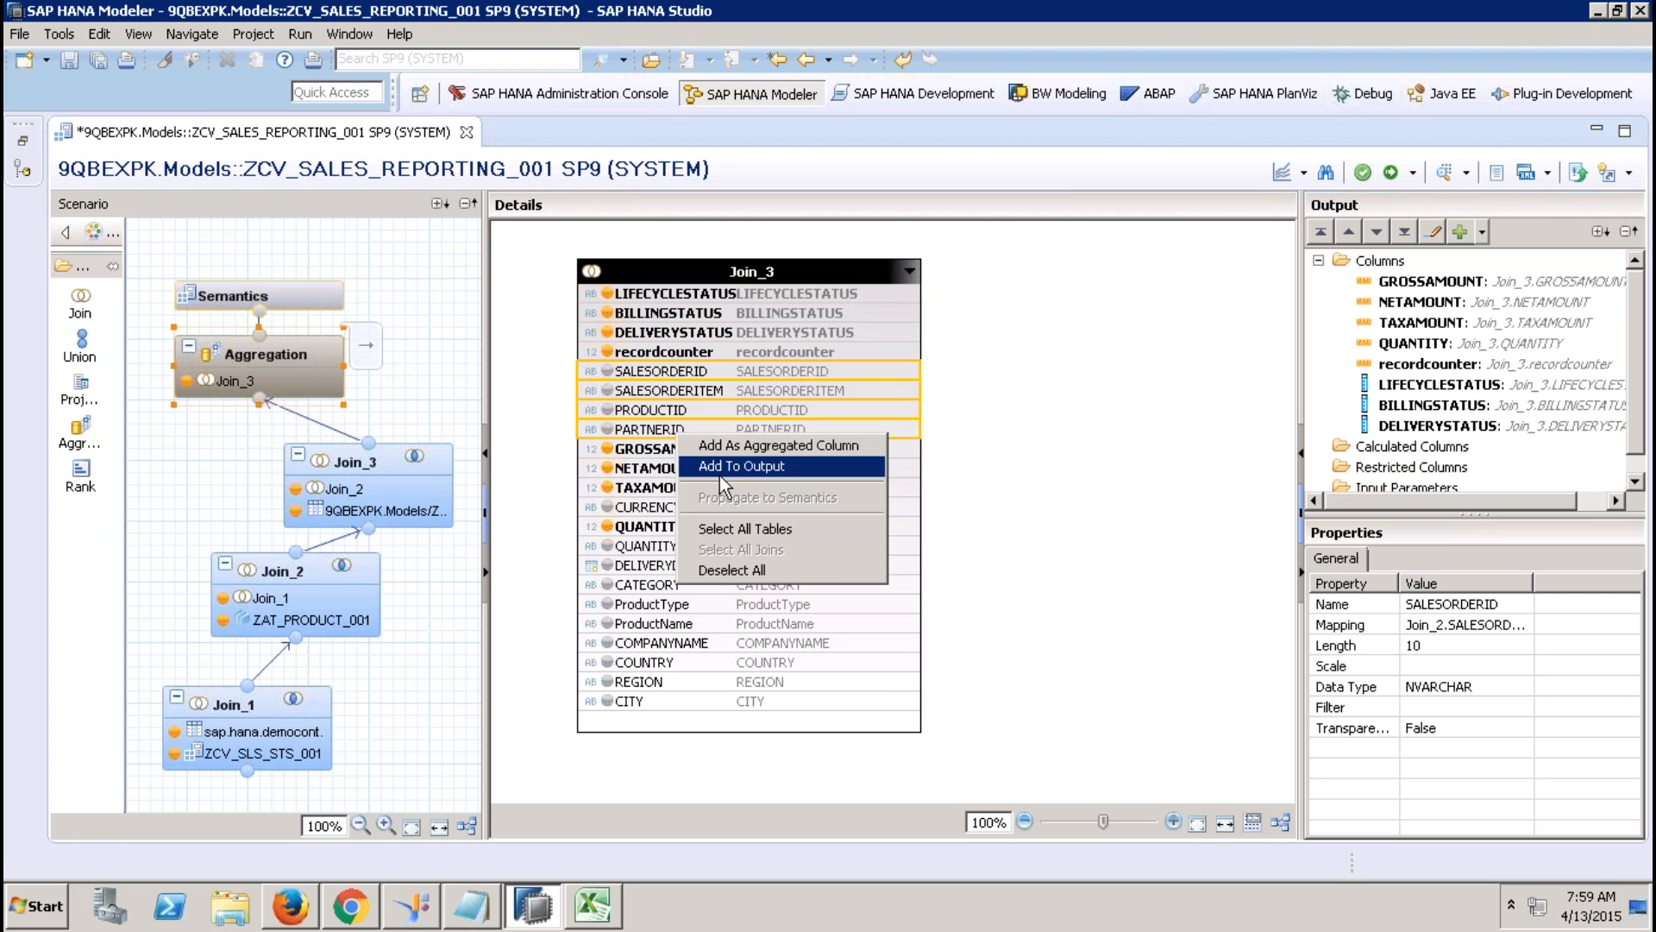
{"action": "left_click", "coordinate": [725, 467]}
{"action": "left_click", "coordinate": [634, 511]}
{"action": "right_click", "coordinate": [632, 509]}
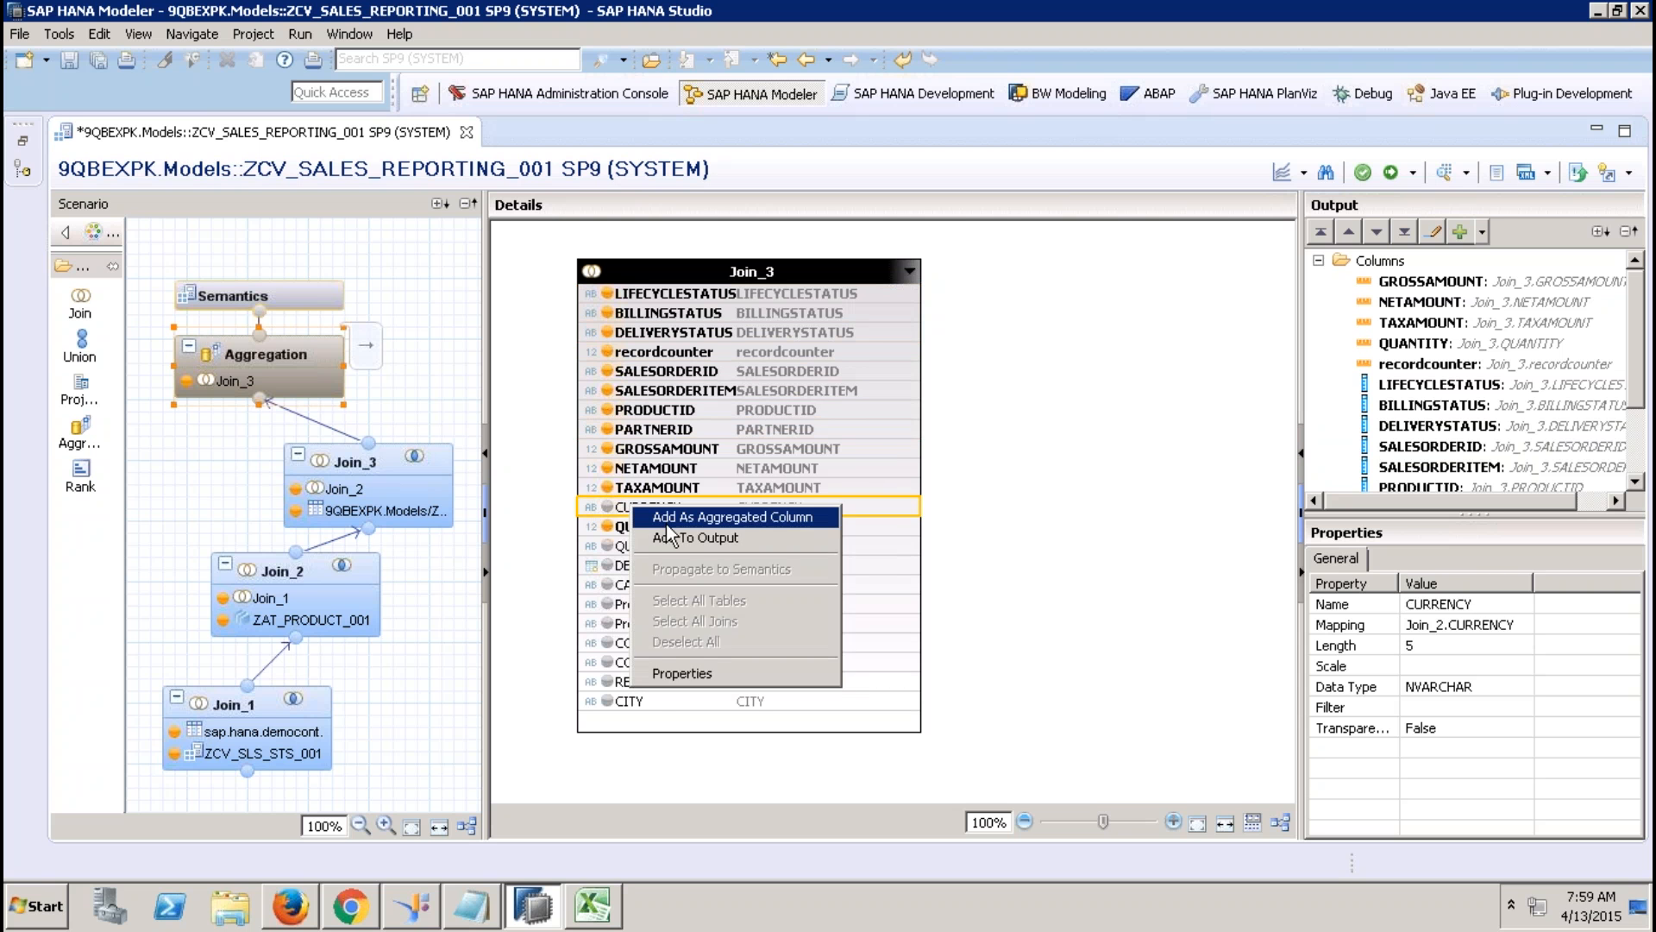
{"action": "left_click", "coordinate": [682, 540]}
Output the nine remaining columns from QUANTITYUNIT through CITY.
{"action": "left_click", "coordinate": [660, 547]}
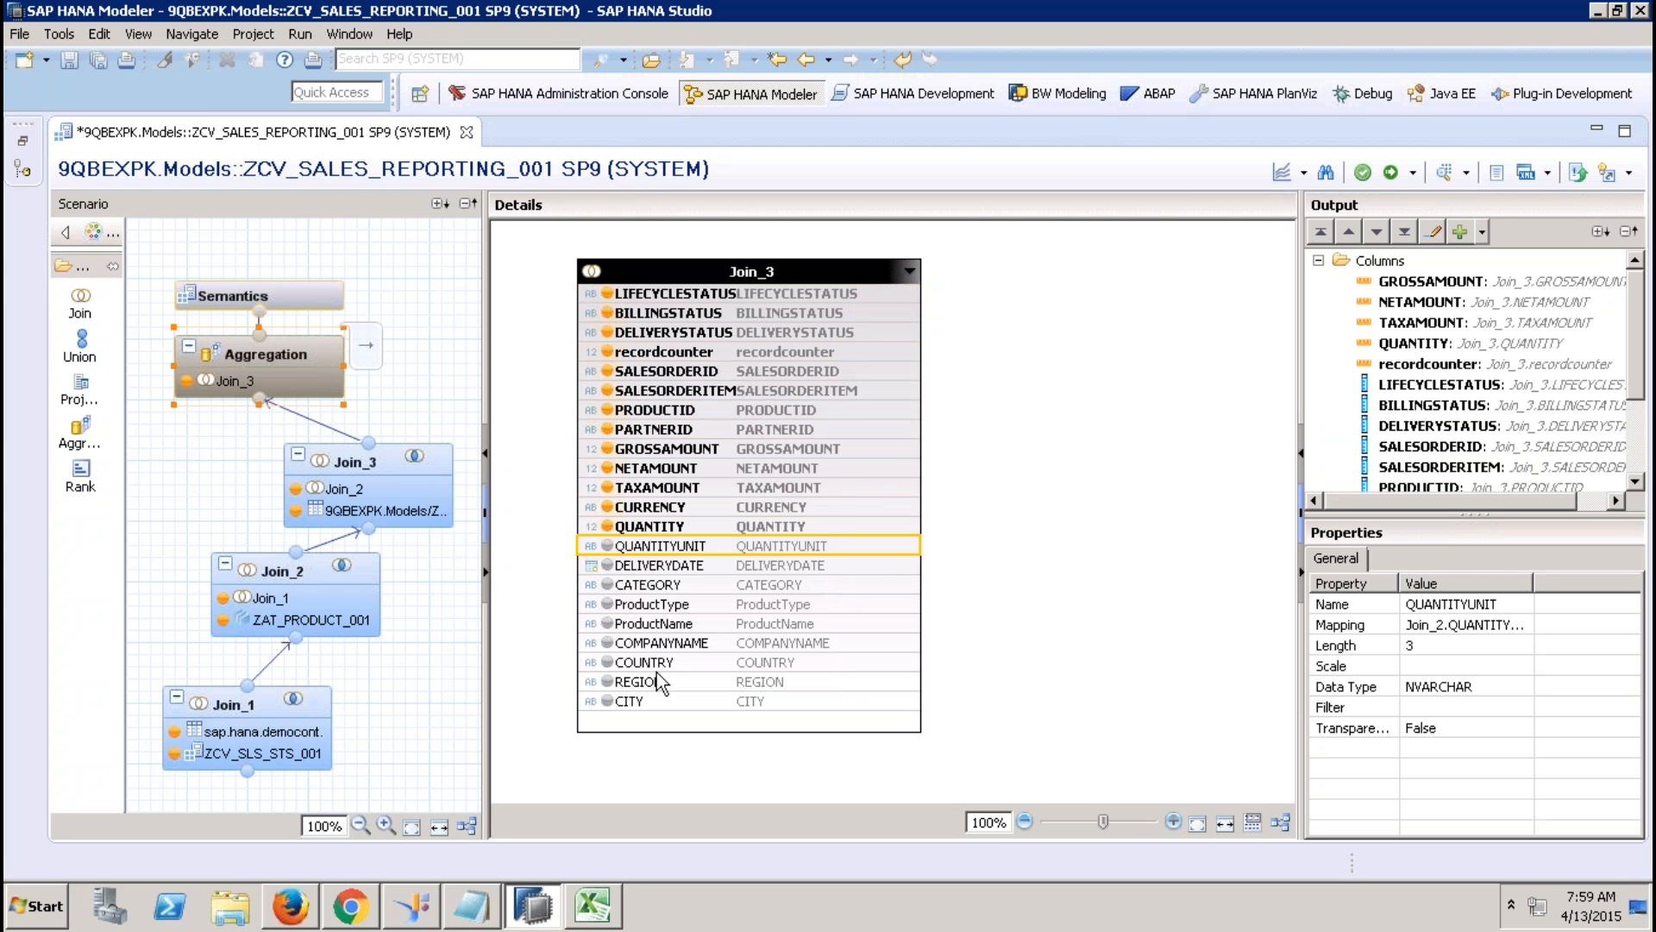
{"action": "left_click", "coordinate": [653, 706]}
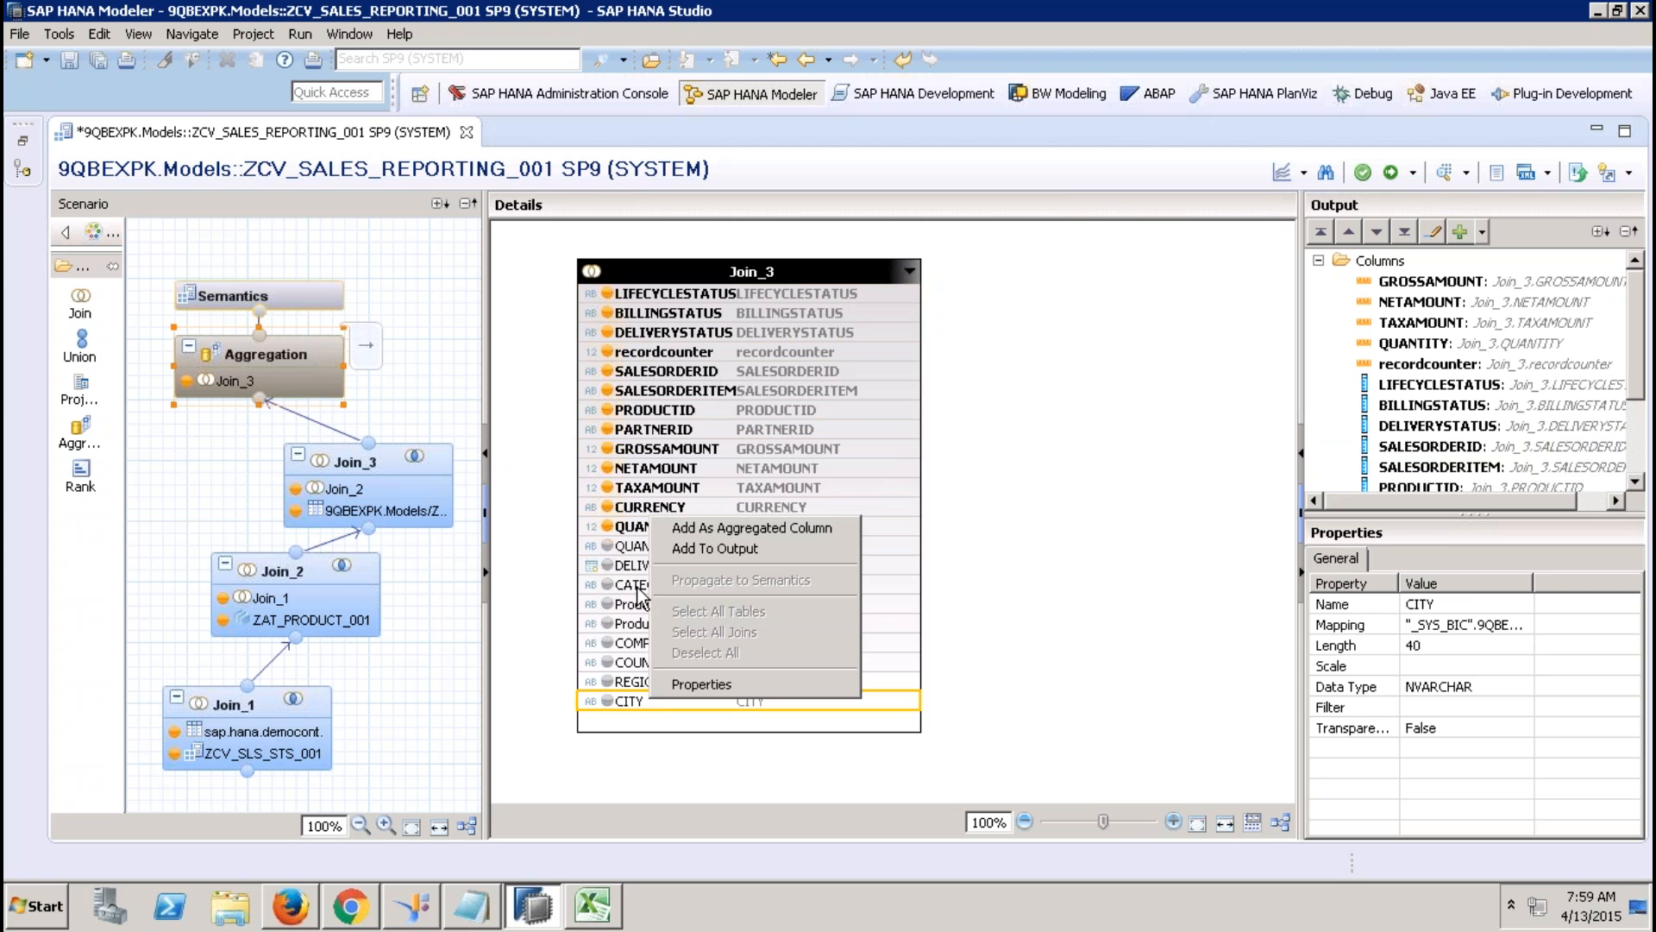
{"action": "left_click", "coordinate": [629, 552], "text": "shift"}
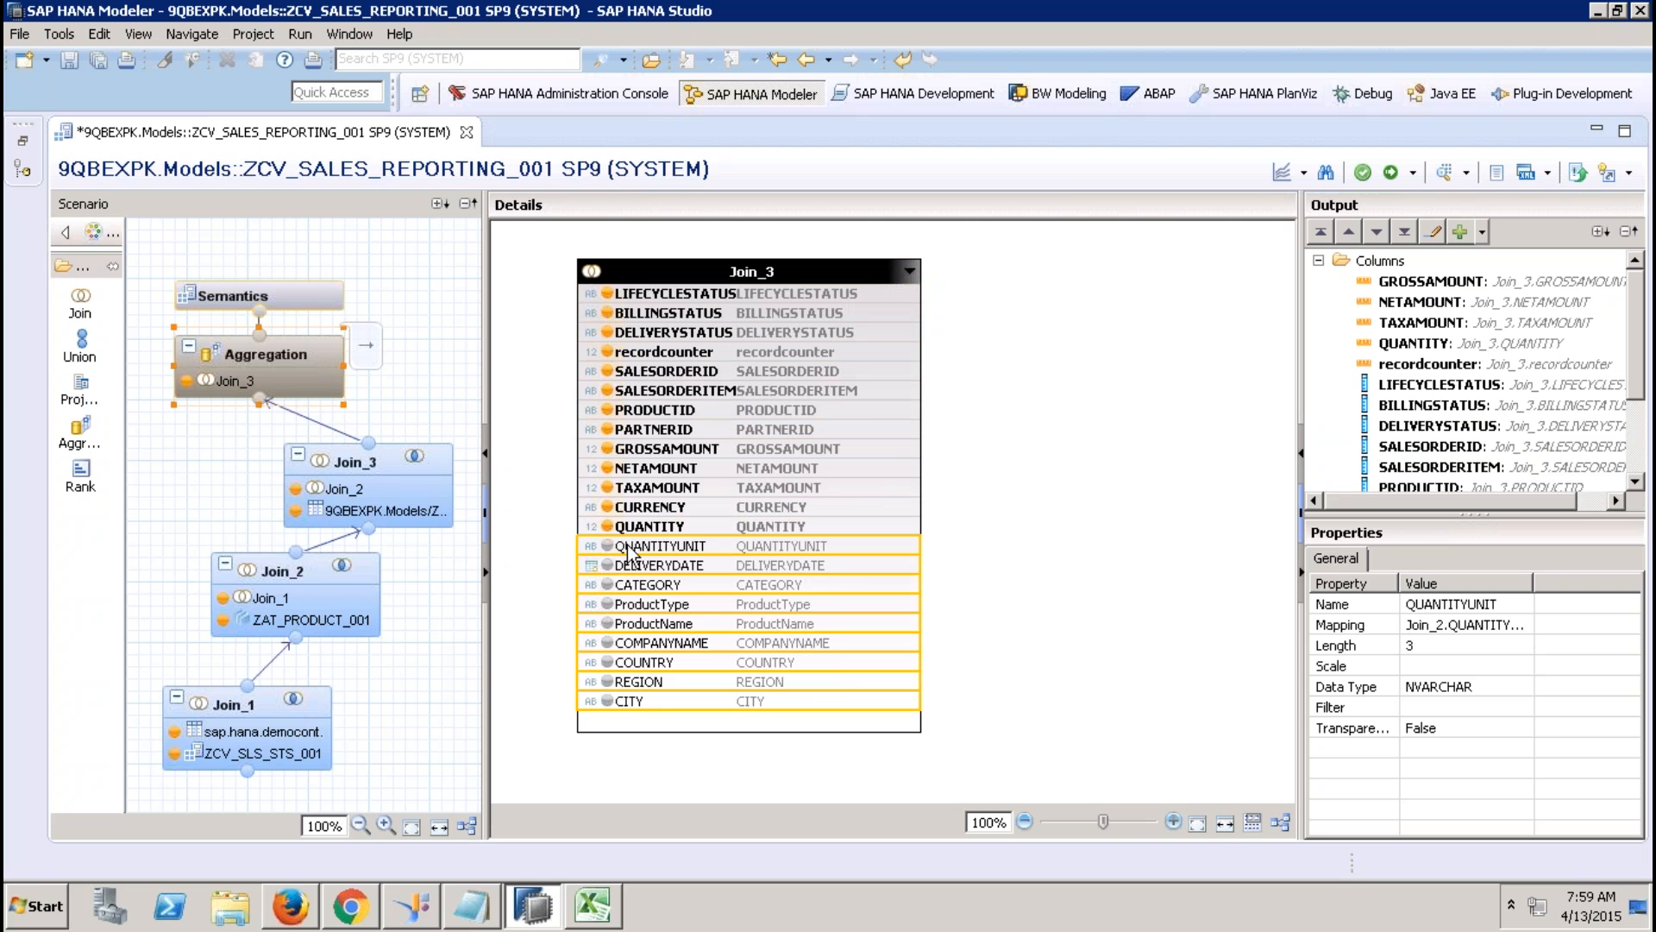
{"action": "right_click", "coordinate": [628, 553]}
{"action": "left_click", "coordinate": [700, 578]}
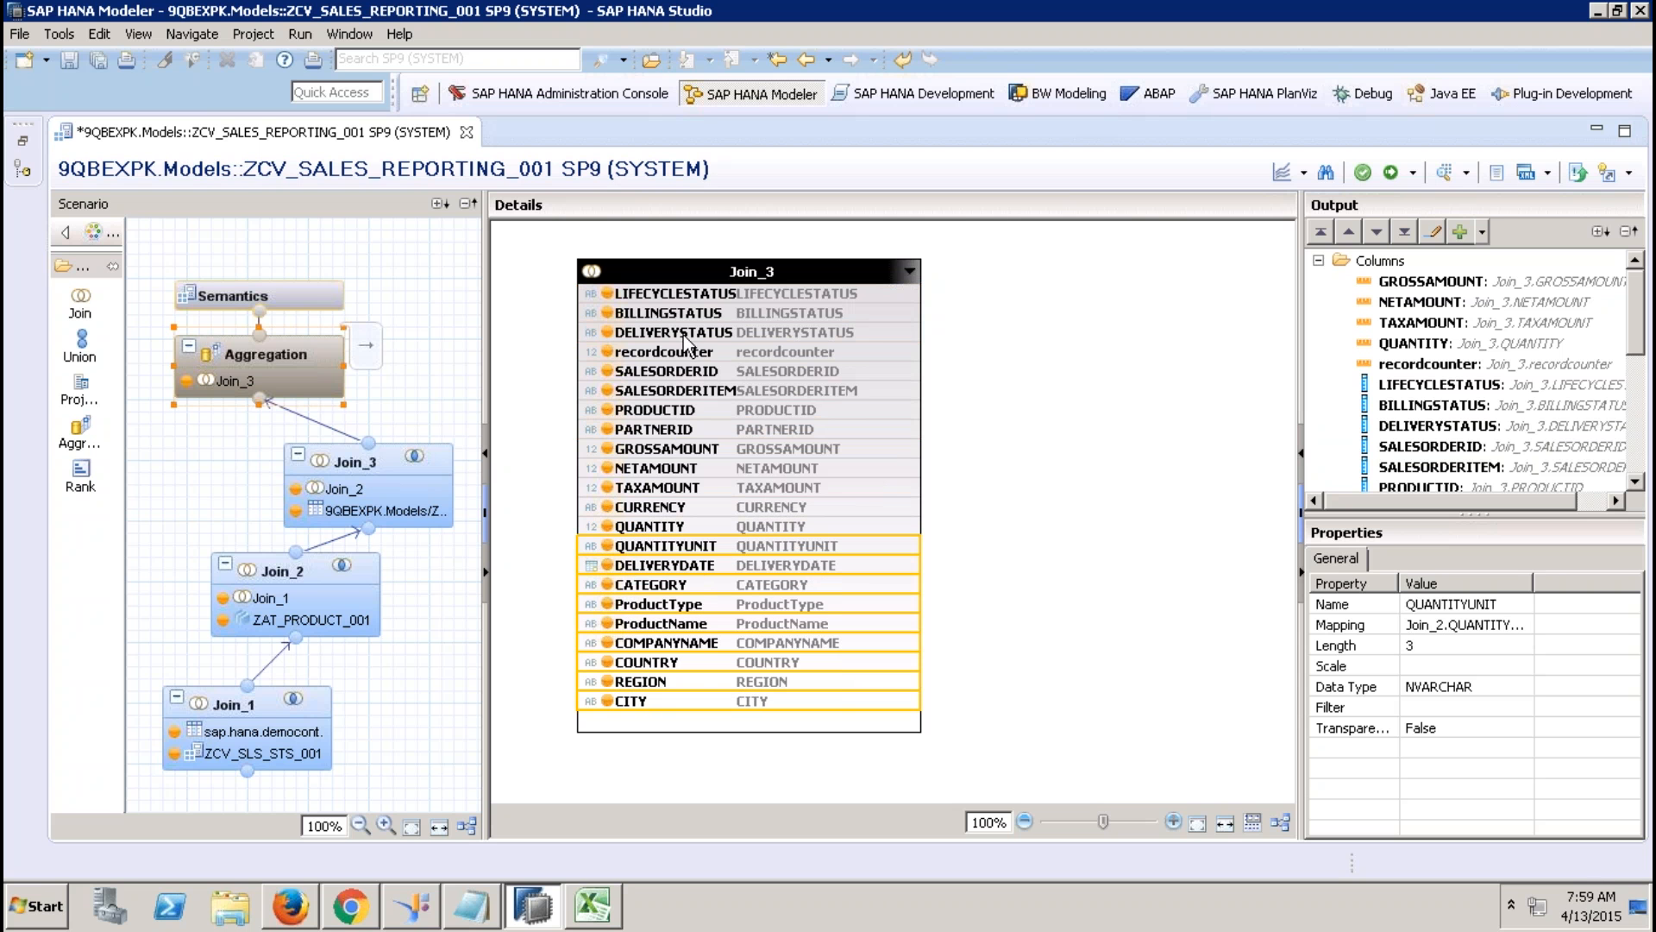
{"action": "left_click", "coordinate": [310, 304]}
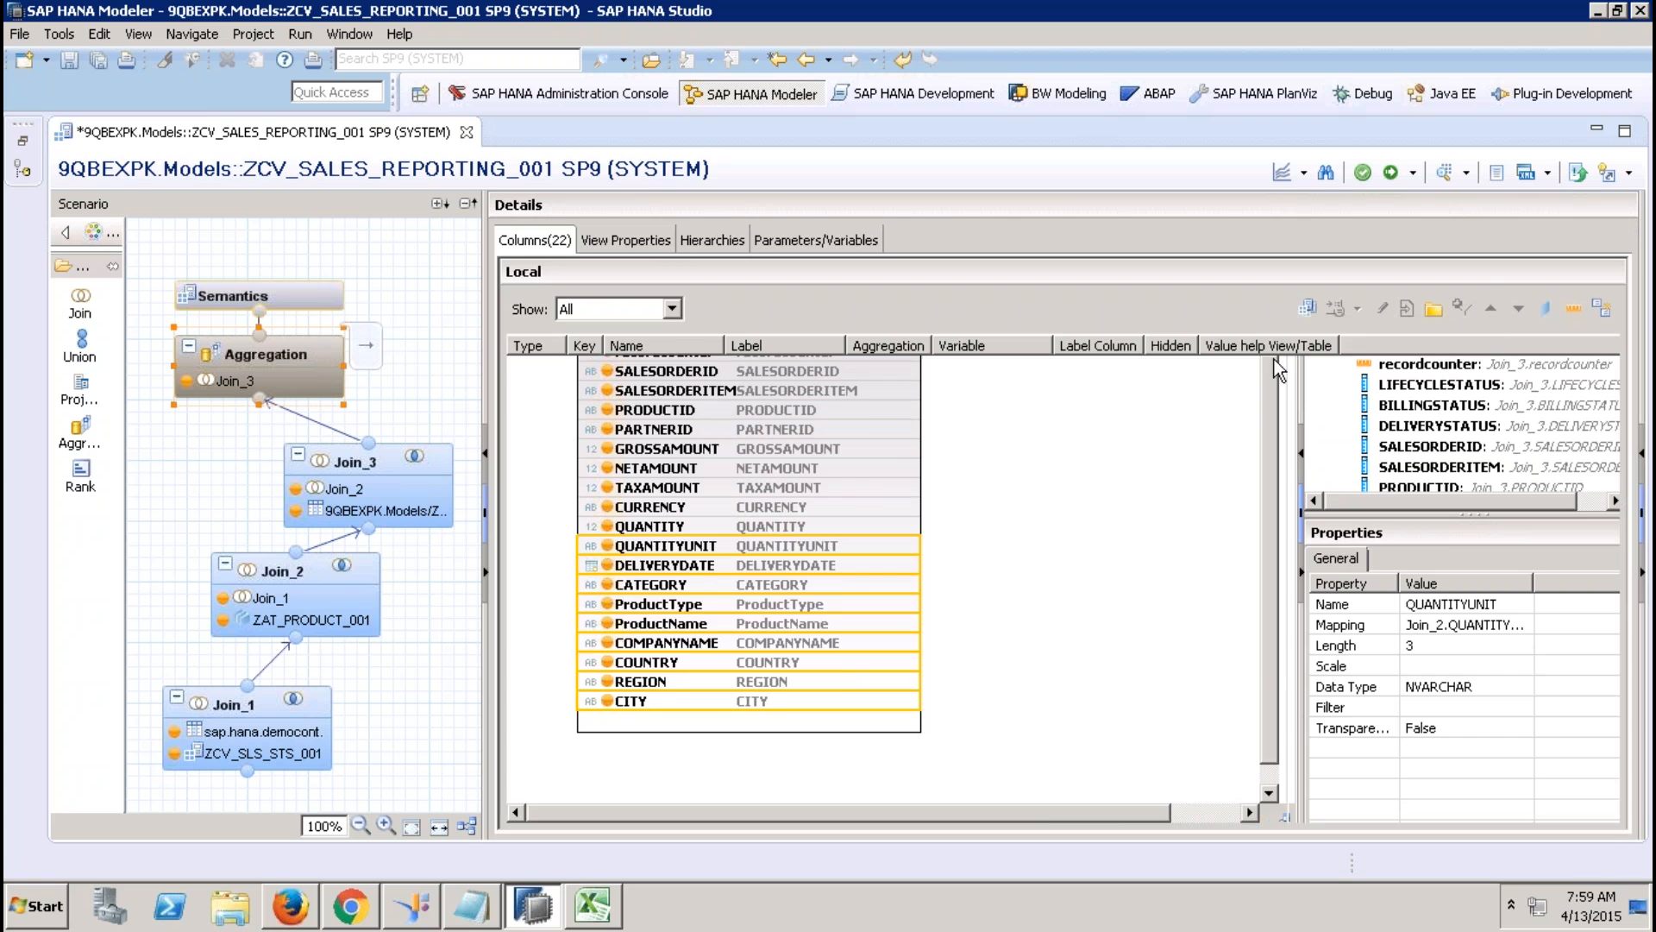
Auto-assign attribute and measure types, changing DELIVERYDATE from a Min measure to Attribute.
{"action": "left_click", "coordinate": [1601, 309]}
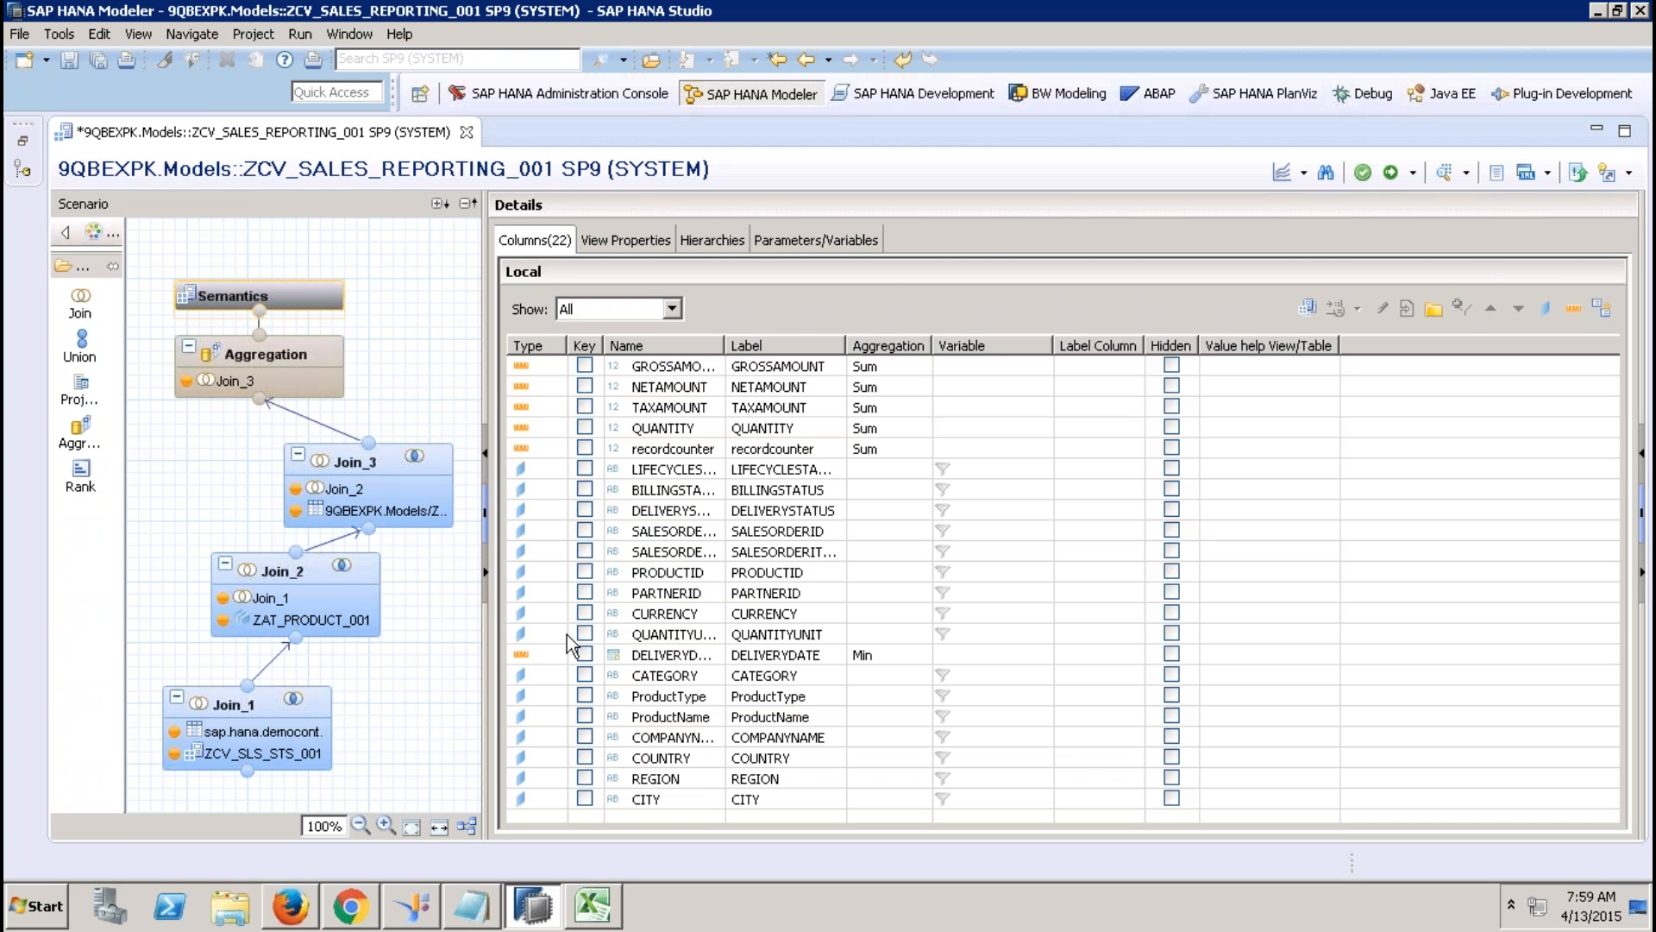
{"action": "left_click", "coordinate": [550, 657]}
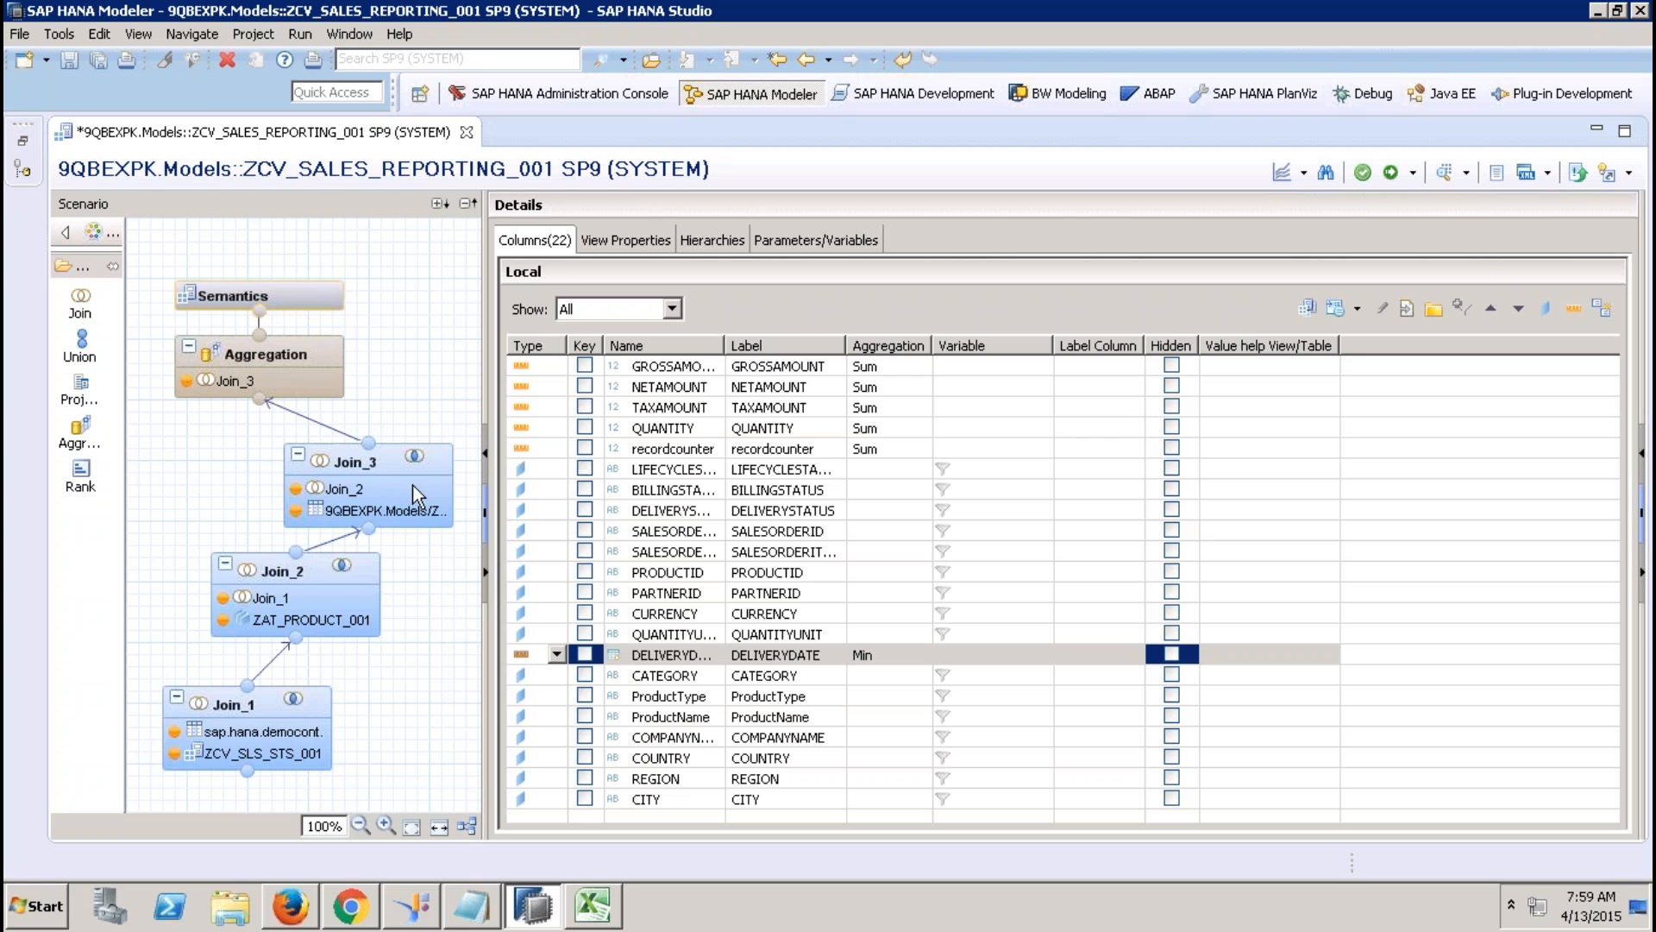
{"action": "left_click", "coordinate": [558, 655]}
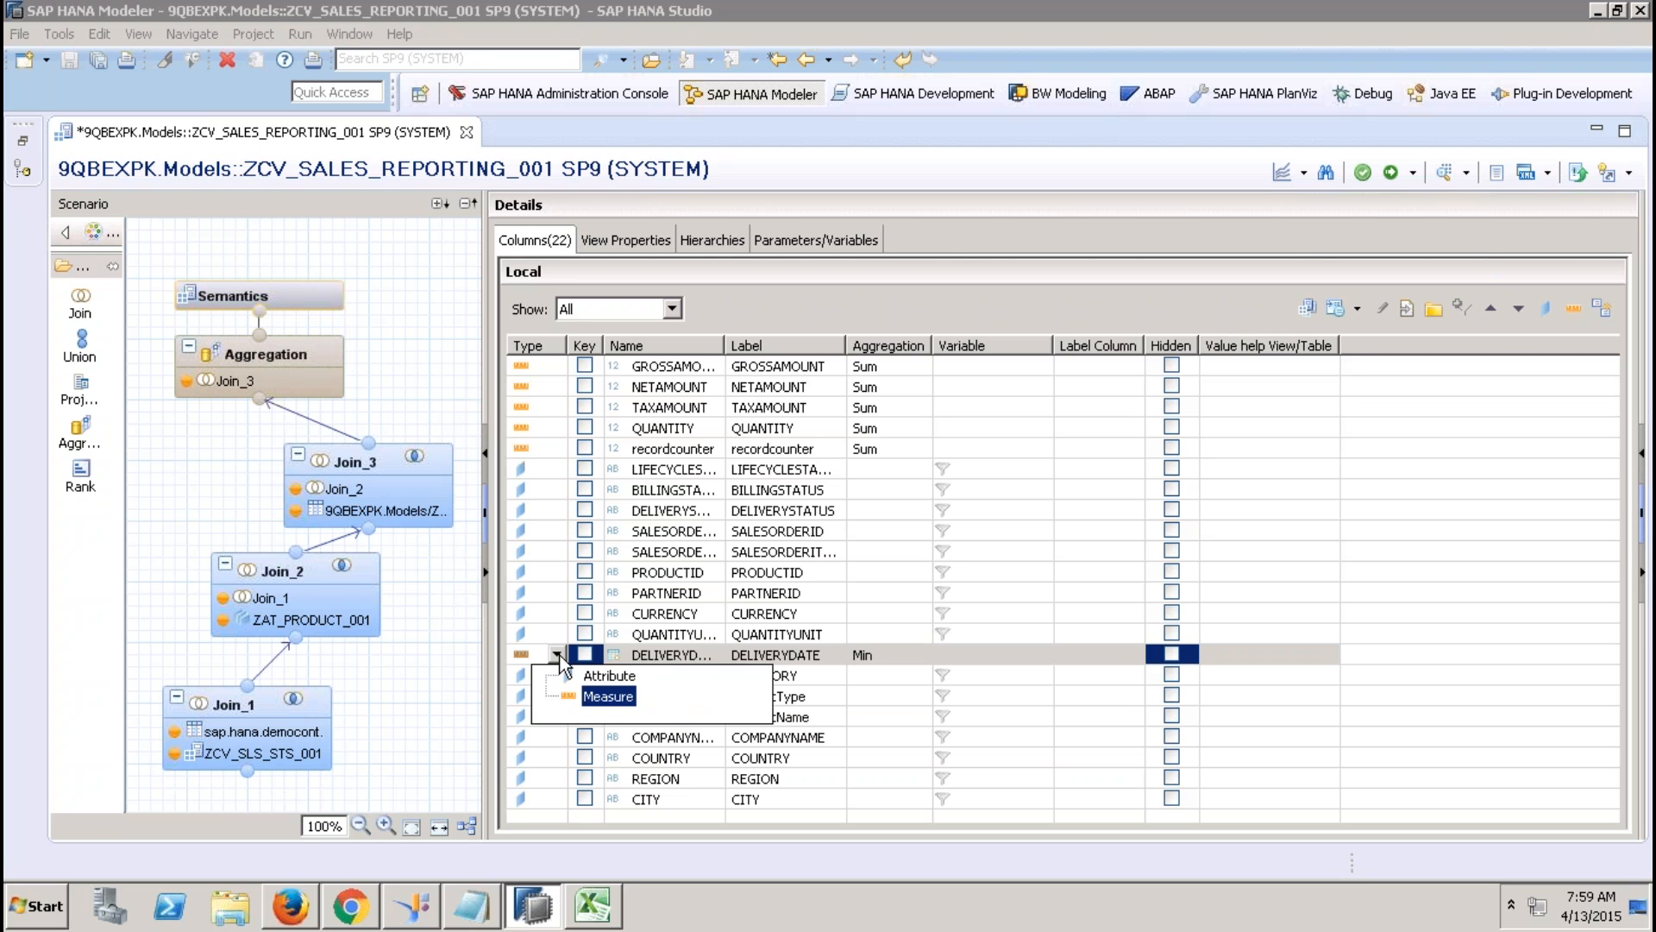
{"action": "left_click", "coordinate": [601, 677]}
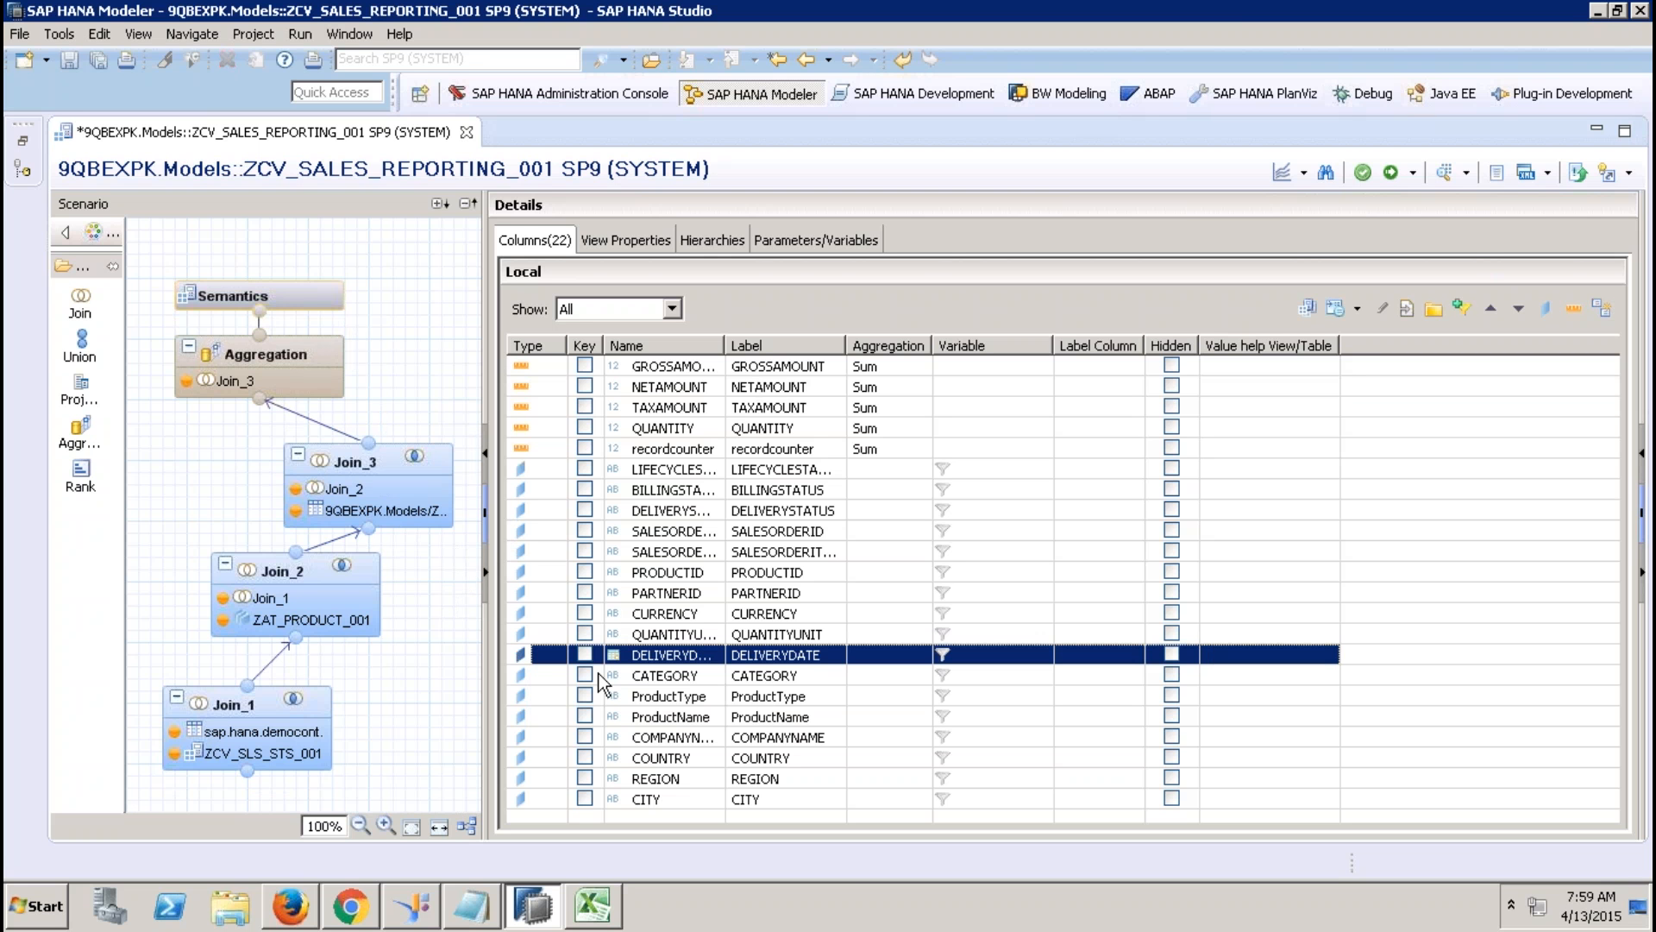
{"action": "left_click", "coordinate": [295, 421]}
{"action": "left_click", "coordinate": [295, 422]}
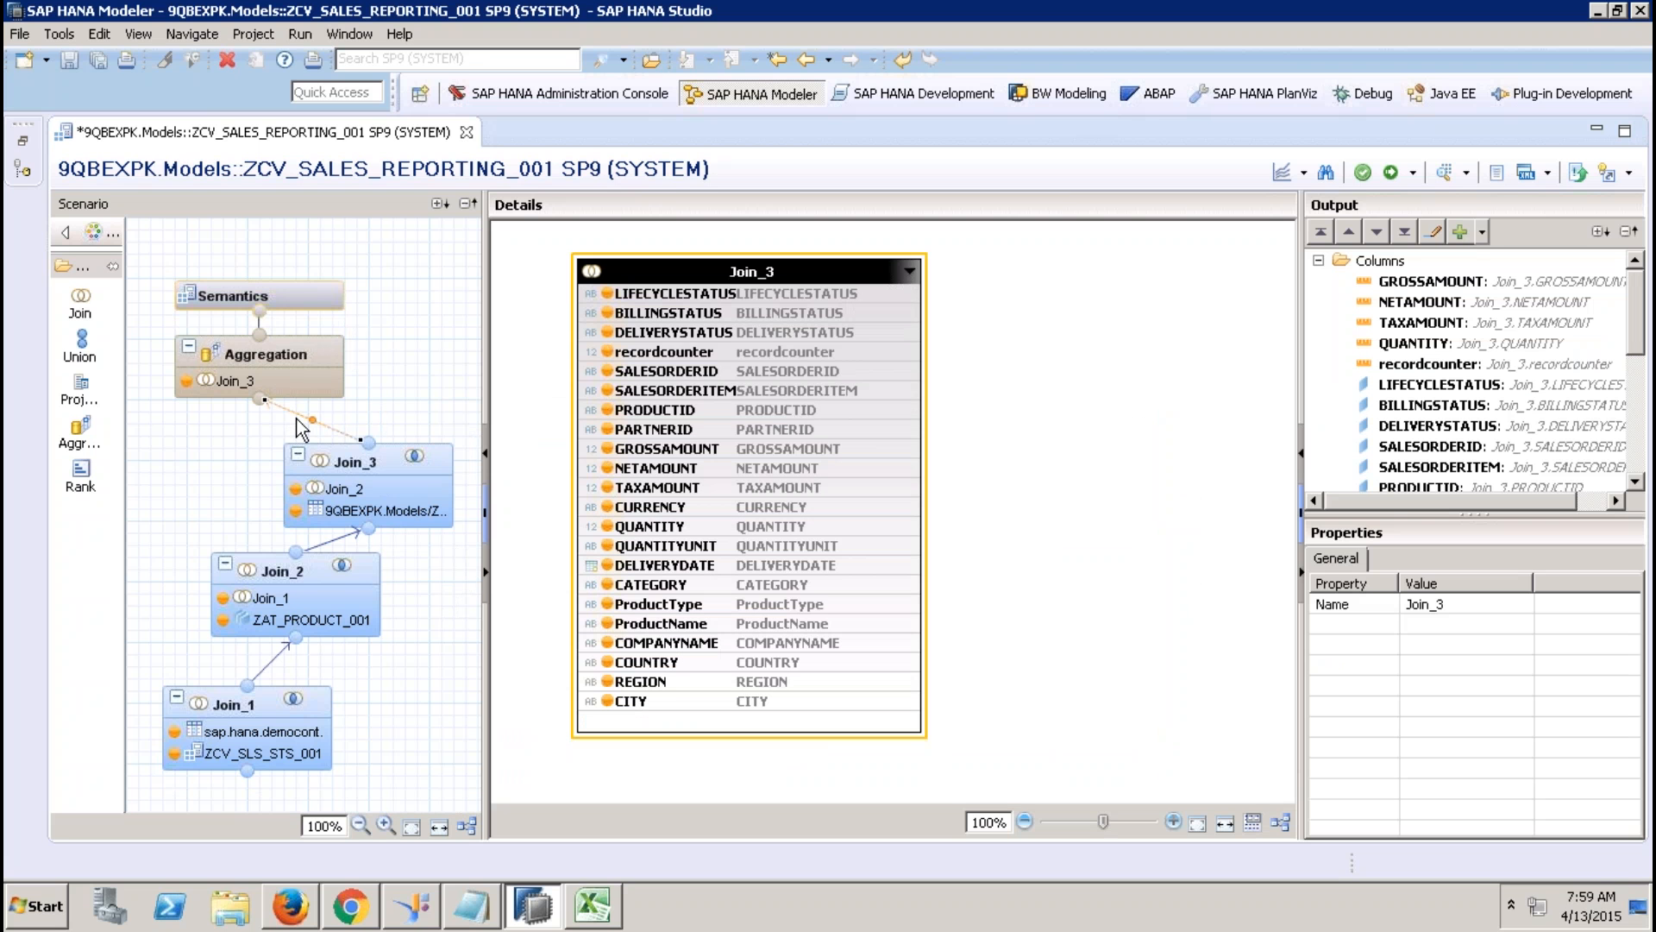
Remove the Join_3–Aggregation link, add Join_4, and auto-arrange the diagram vertically.
{"action": "key", "text": "Delete"}
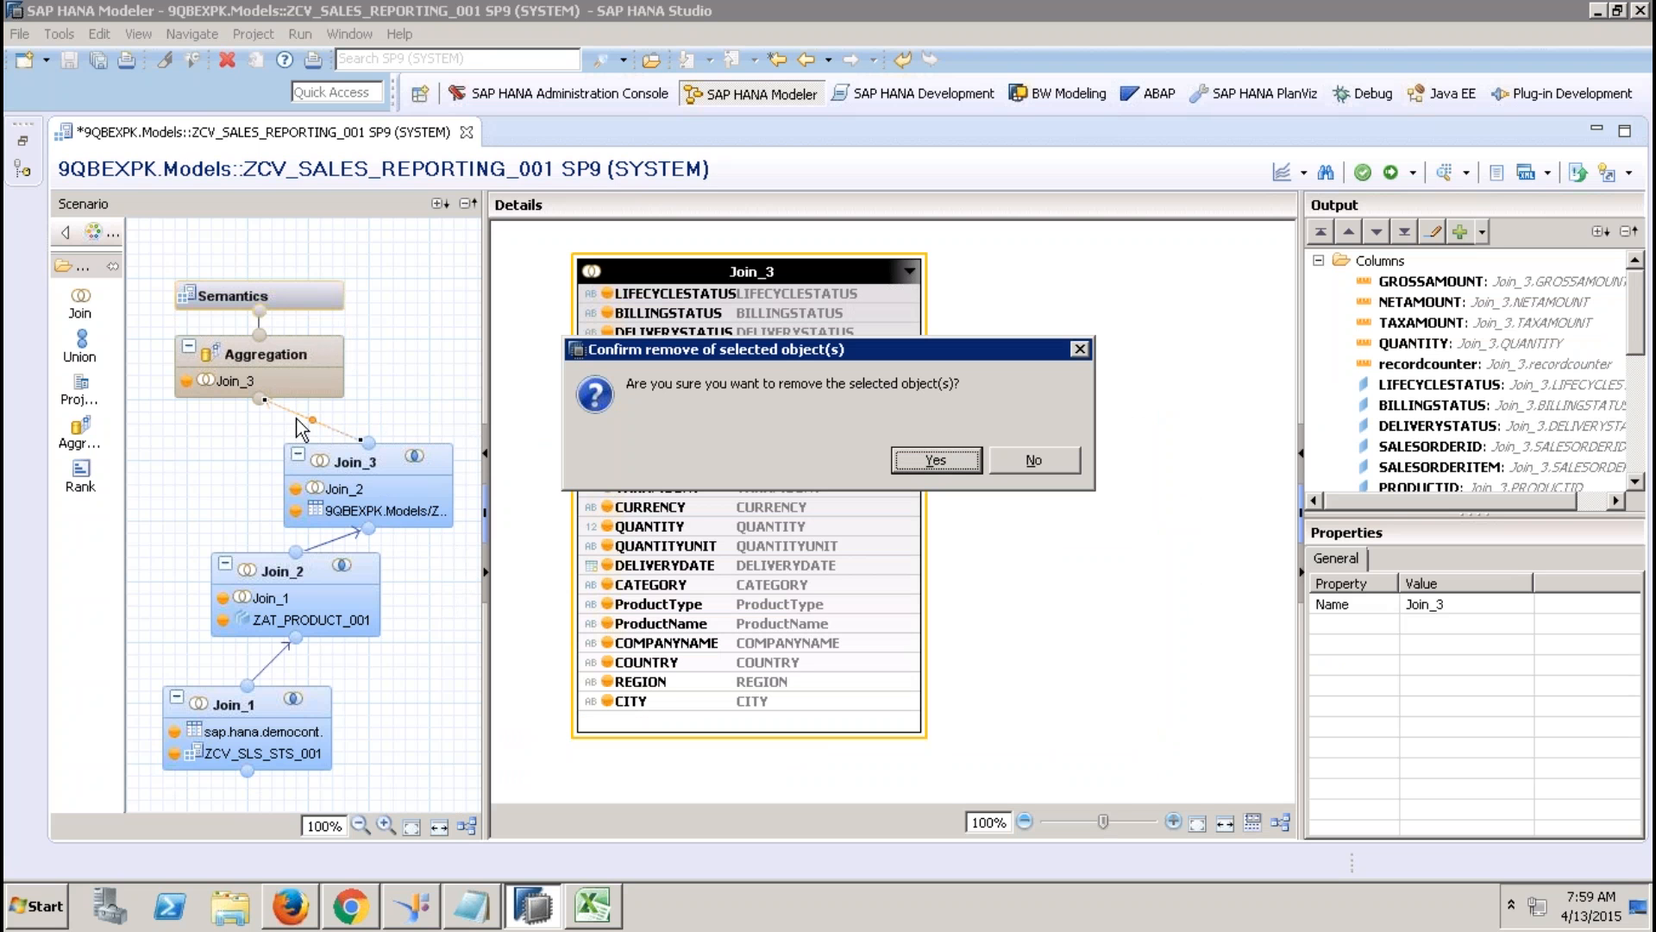
{"action": "left_click", "coordinate": [937, 459]}
{"action": "mouse_move", "coordinate": [377, 465]}
{"action": "left_click_drag", "start_coordinate": [377, 466], "coordinate": [142, 461]}
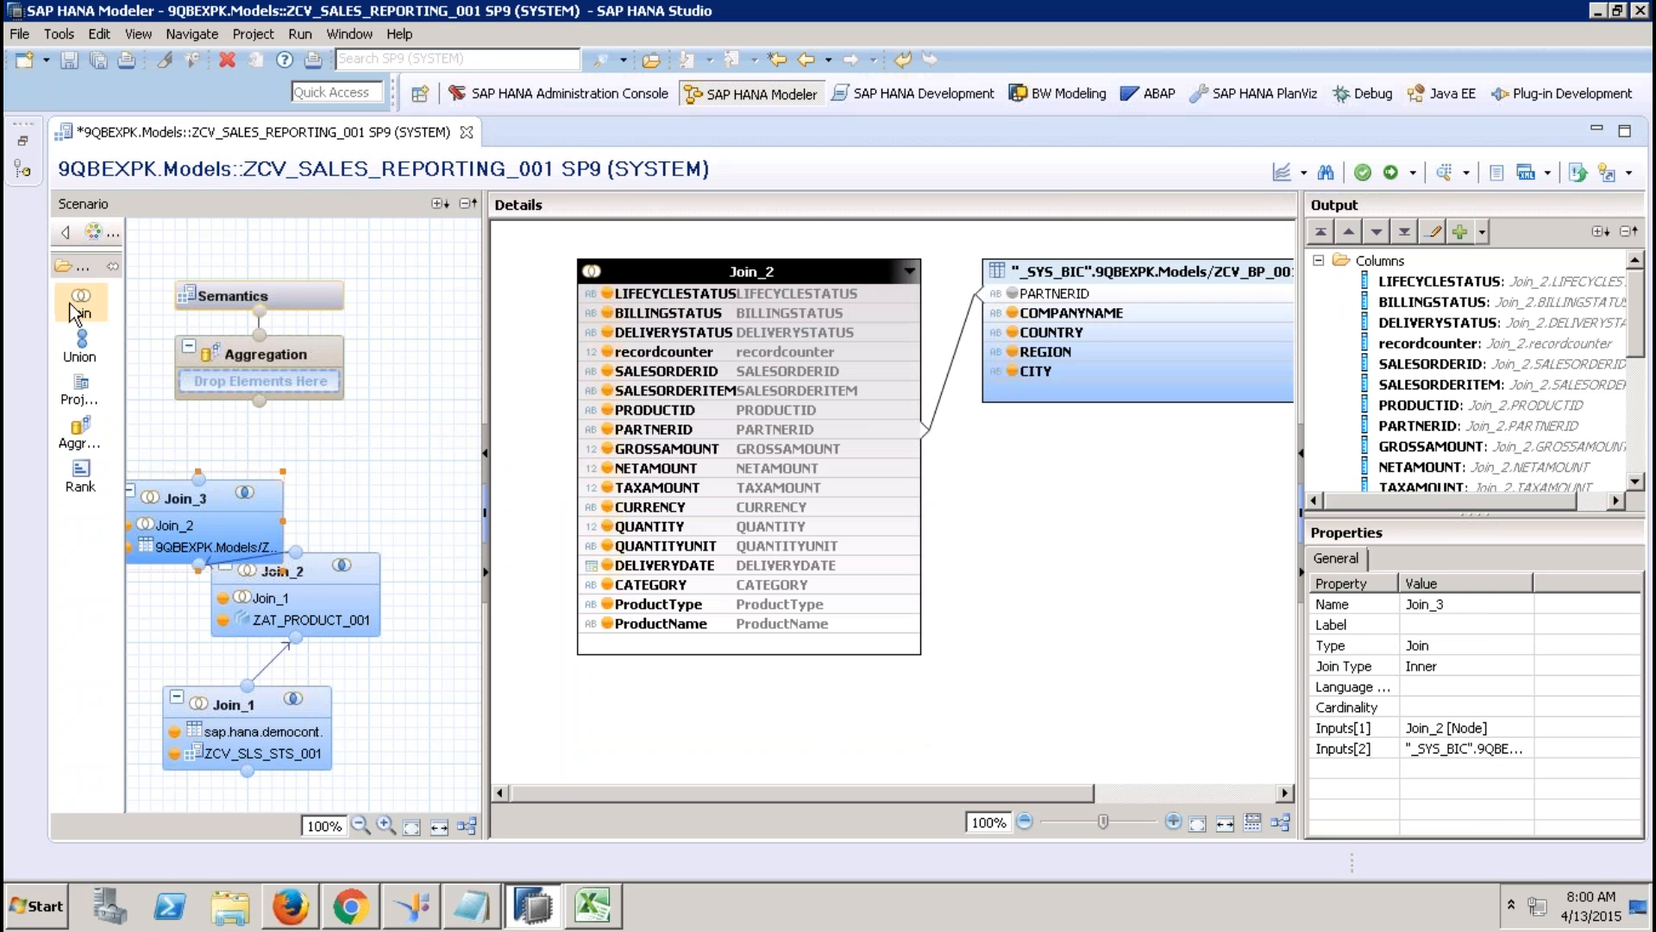
{"action": "left_click_drag", "start_coordinate": [76, 319], "coordinate": [393, 440]}
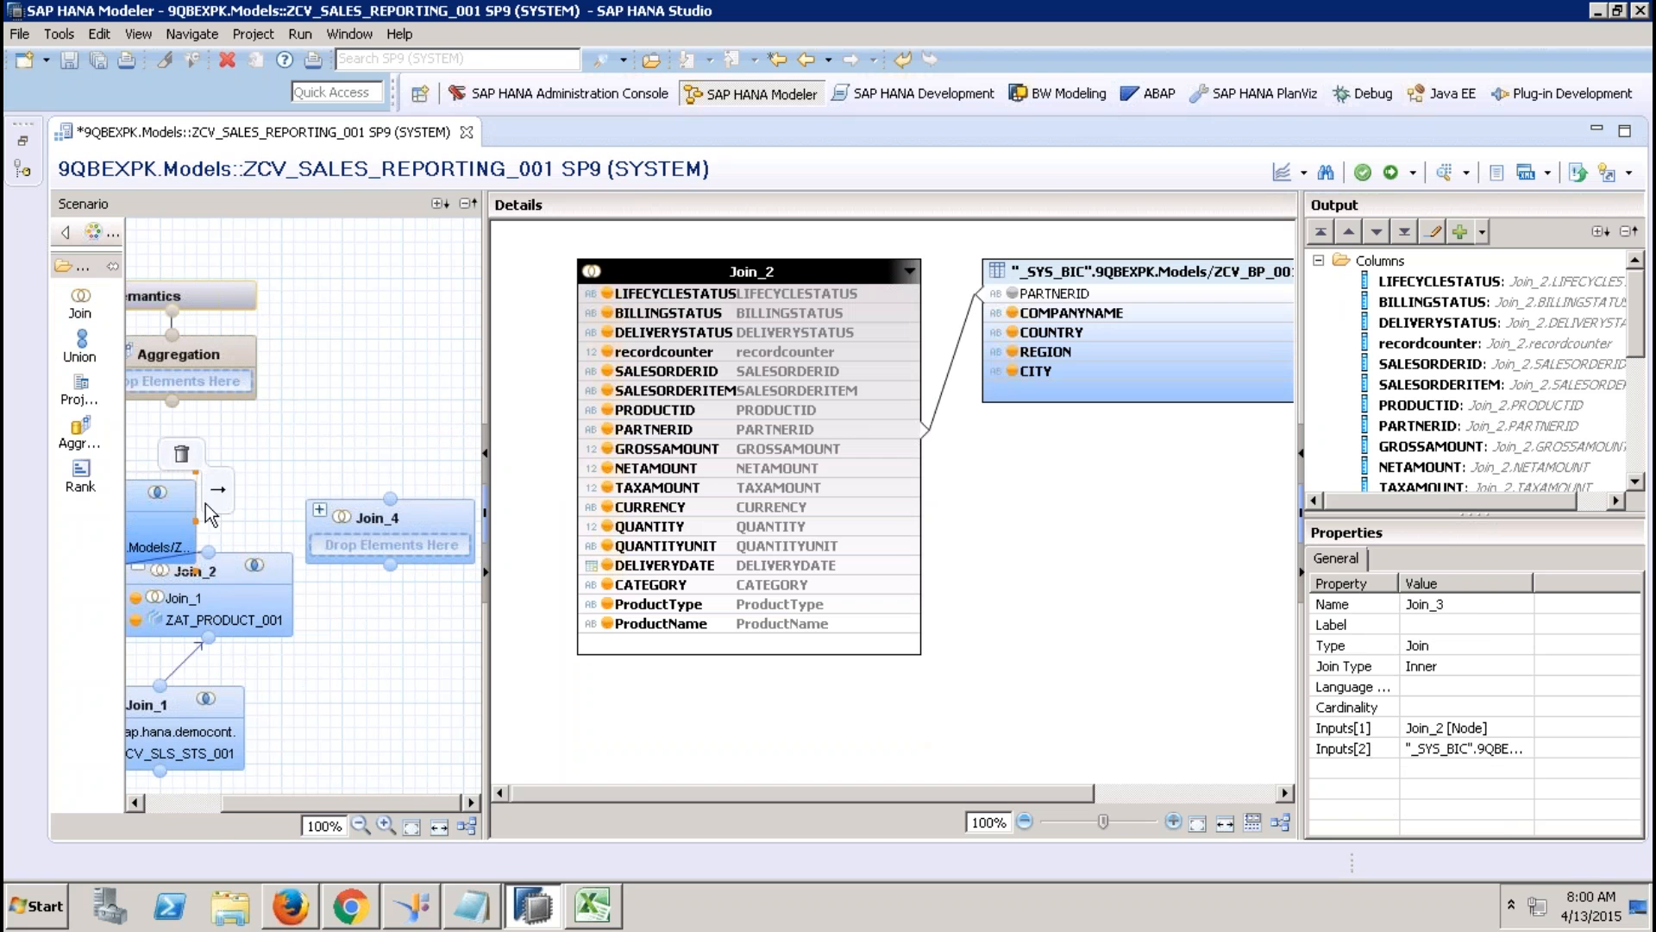
{"action": "left_click", "coordinate": [207, 803]}
{"action": "mouse_move", "coordinate": [216, 479]}
{"action": "left_click_drag", "start_coordinate": [215, 498], "coordinate": [216, 583]}
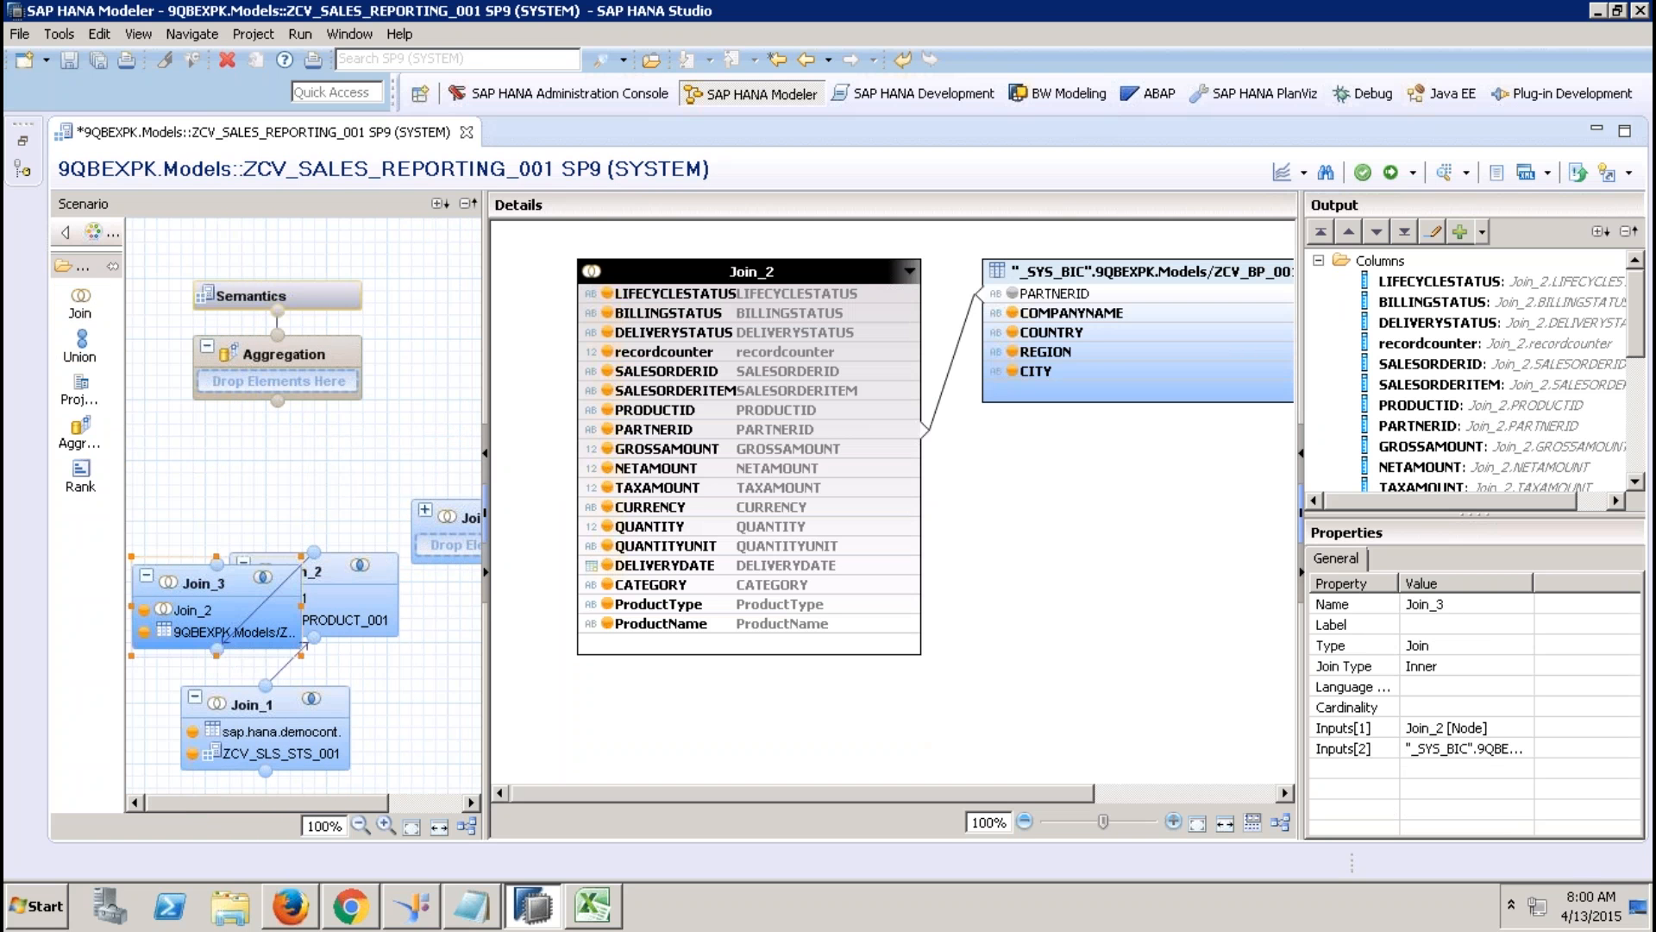
{"action": "left_click", "coordinate": [439, 802]}
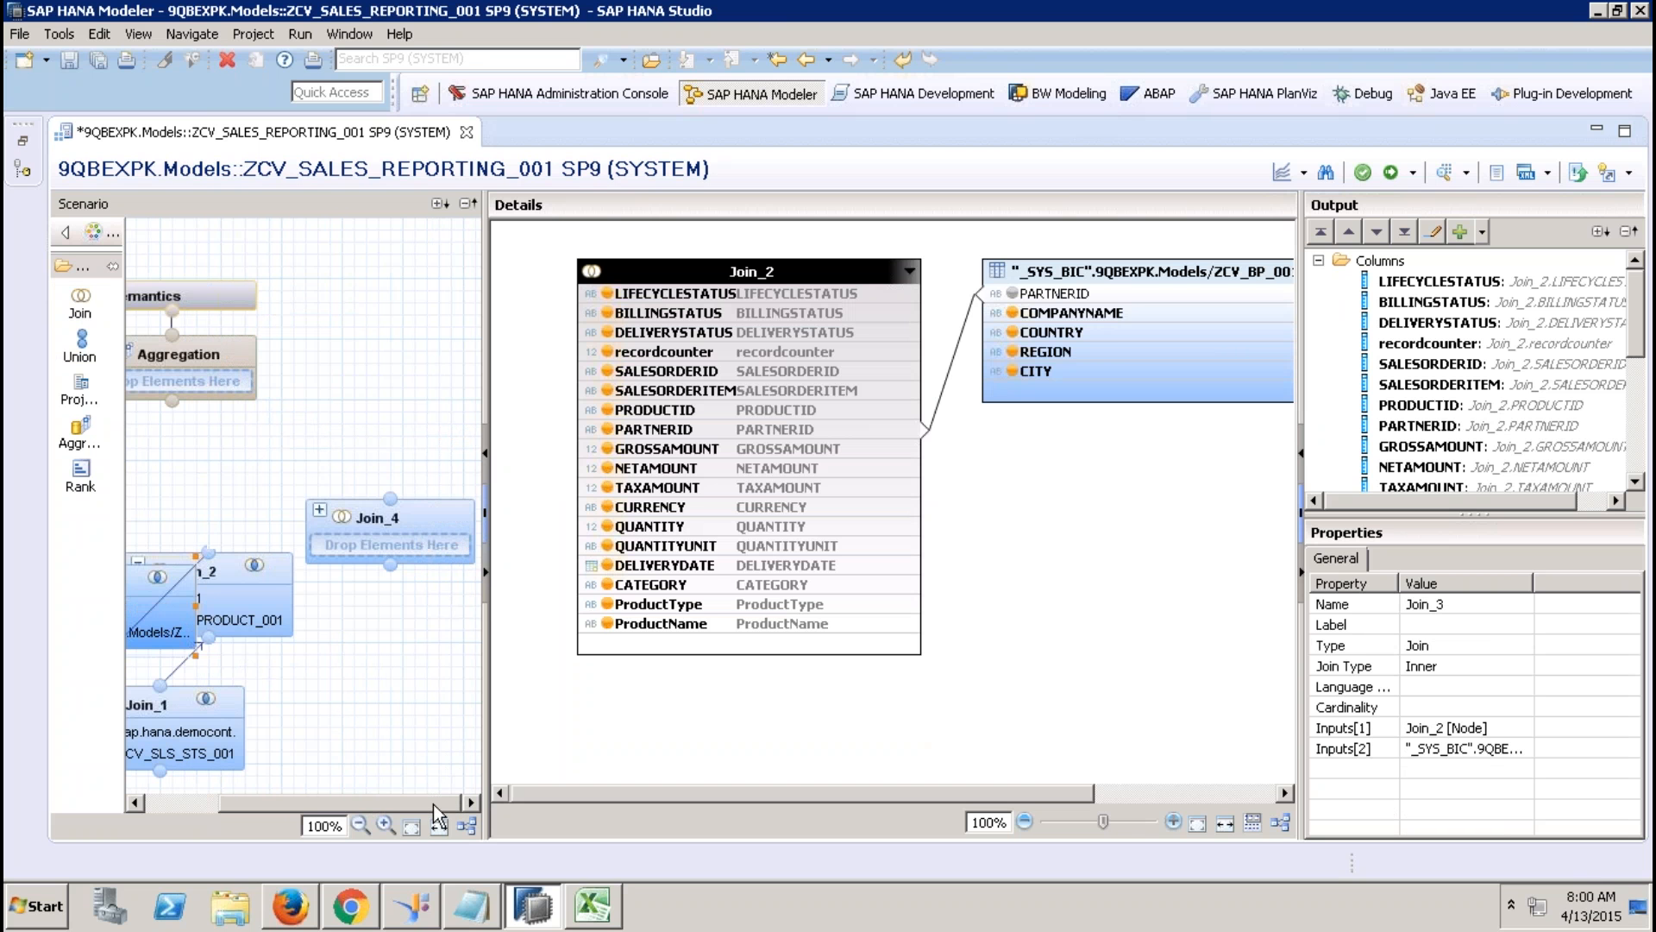
{"action": "left_click_drag", "start_coordinate": [140, 590], "coordinate": [392, 548]}
{"action": "mouse_move", "coordinate": [375, 637]}
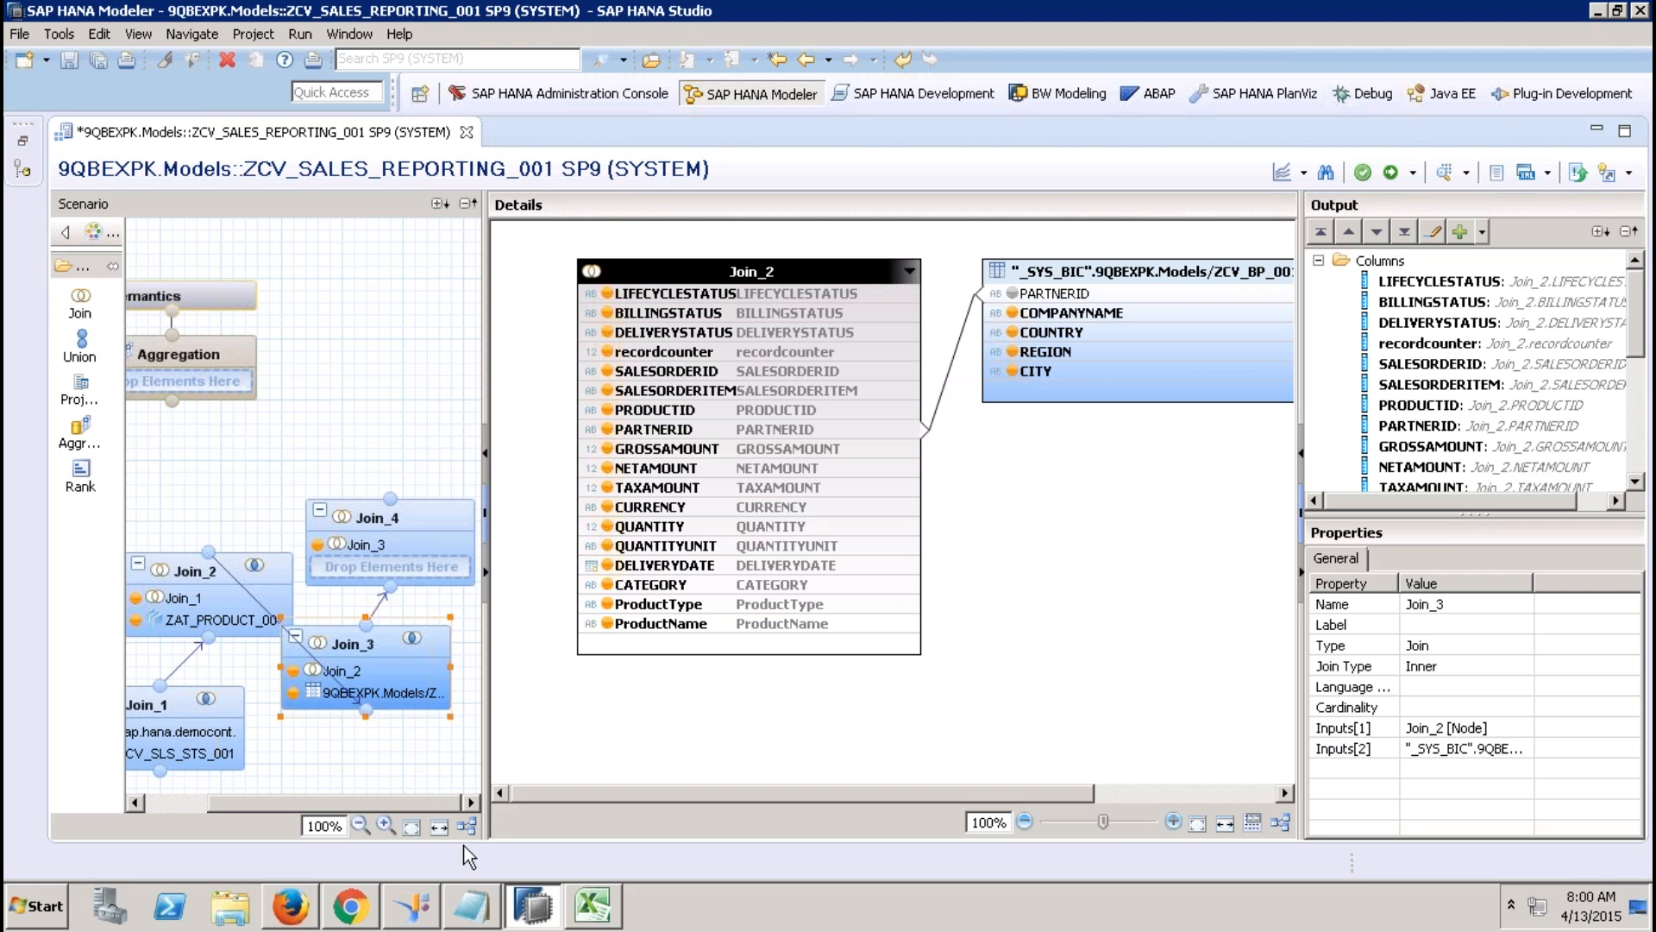
{"action": "left_click", "coordinate": [468, 823]}
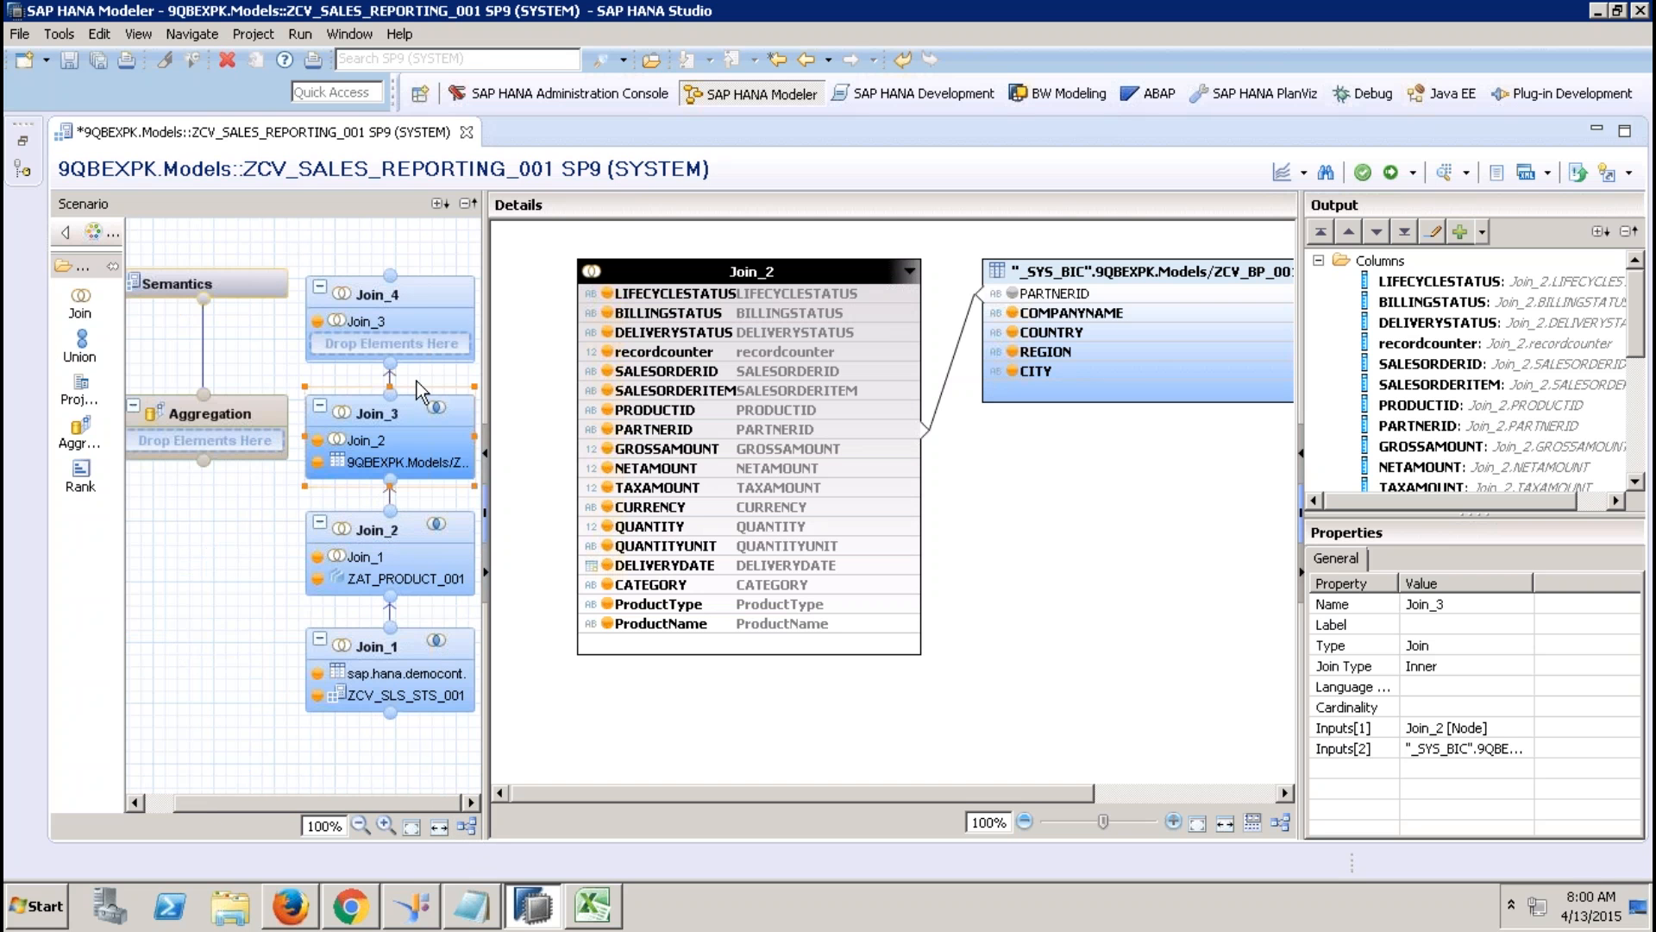
{"action": "left_click", "coordinate": [415, 293]}
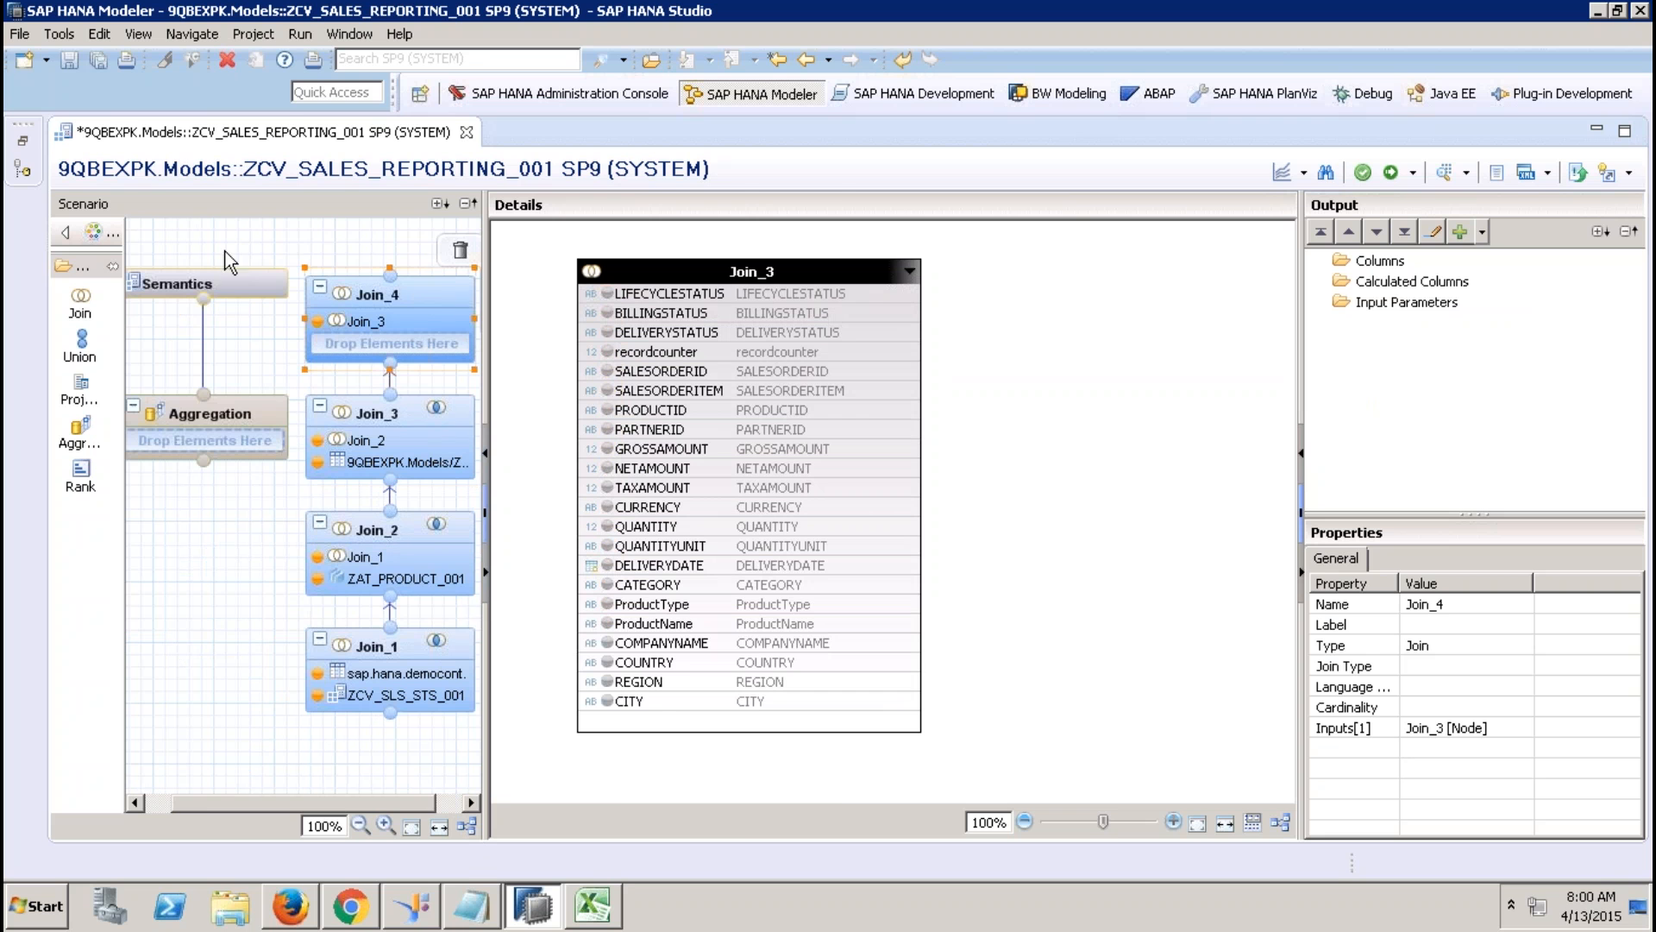
Add ZCV_TIME_001 to Join_4 and join DELIVERYDATE to its DATE_SQL.
{"action": "left_click", "coordinate": [23, 140]}
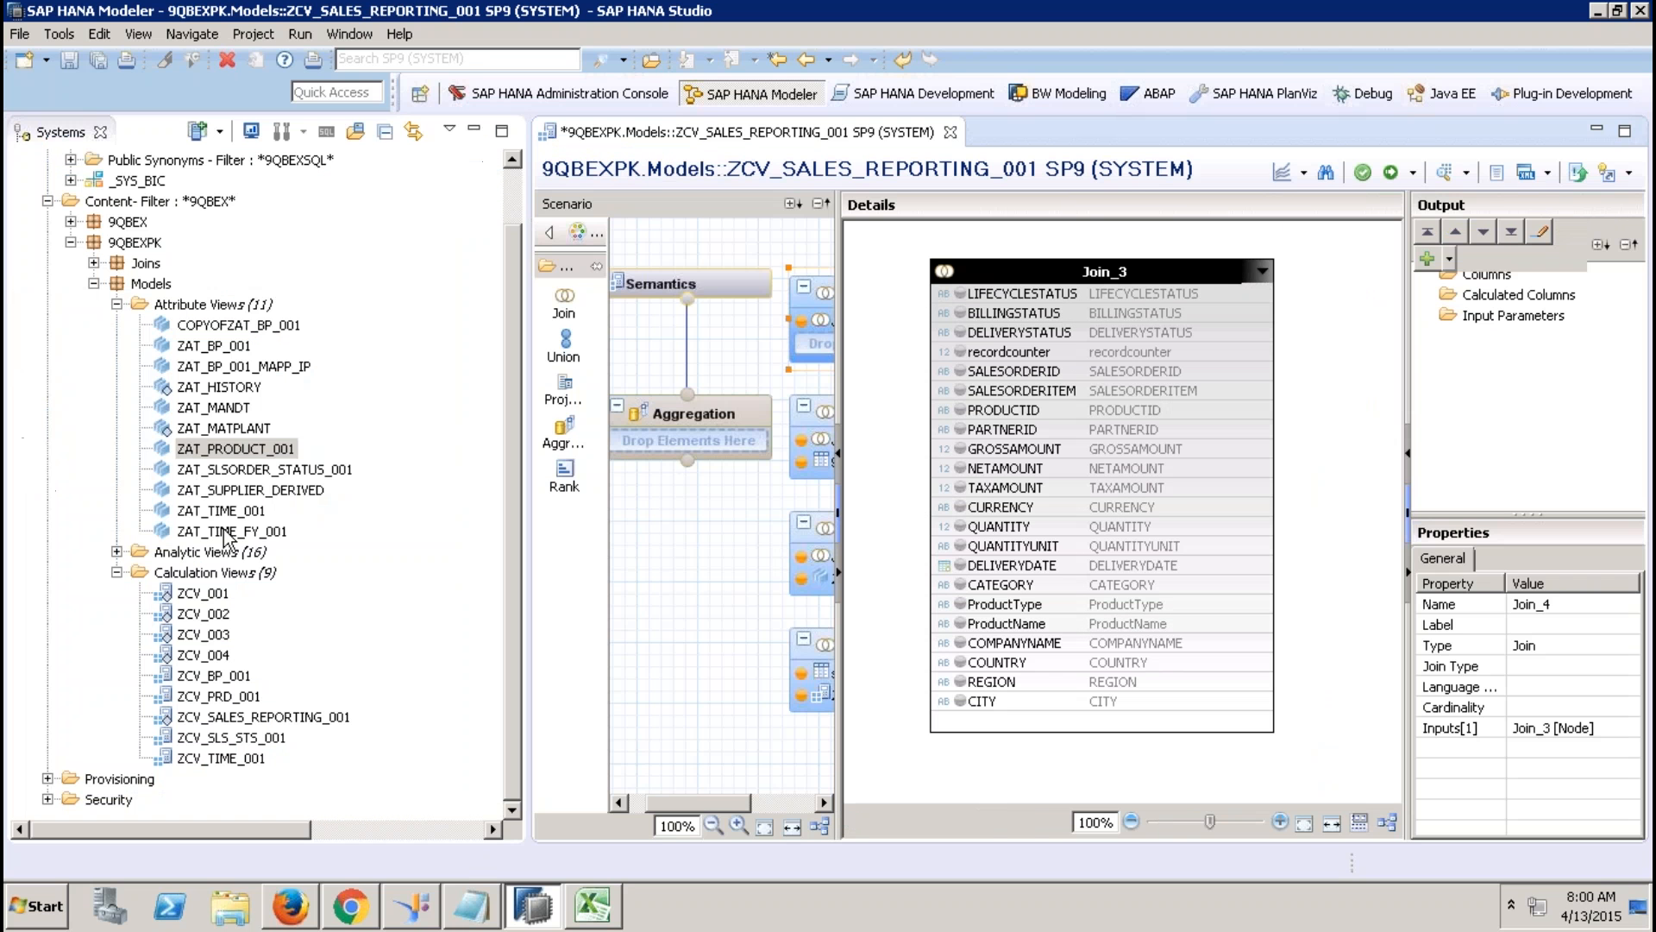
{"action": "left_click", "coordinate": [254, 761]}
{"action": "left_click_drag", "start_coordinate": [255, 761], "coordinate": [812, 334]}
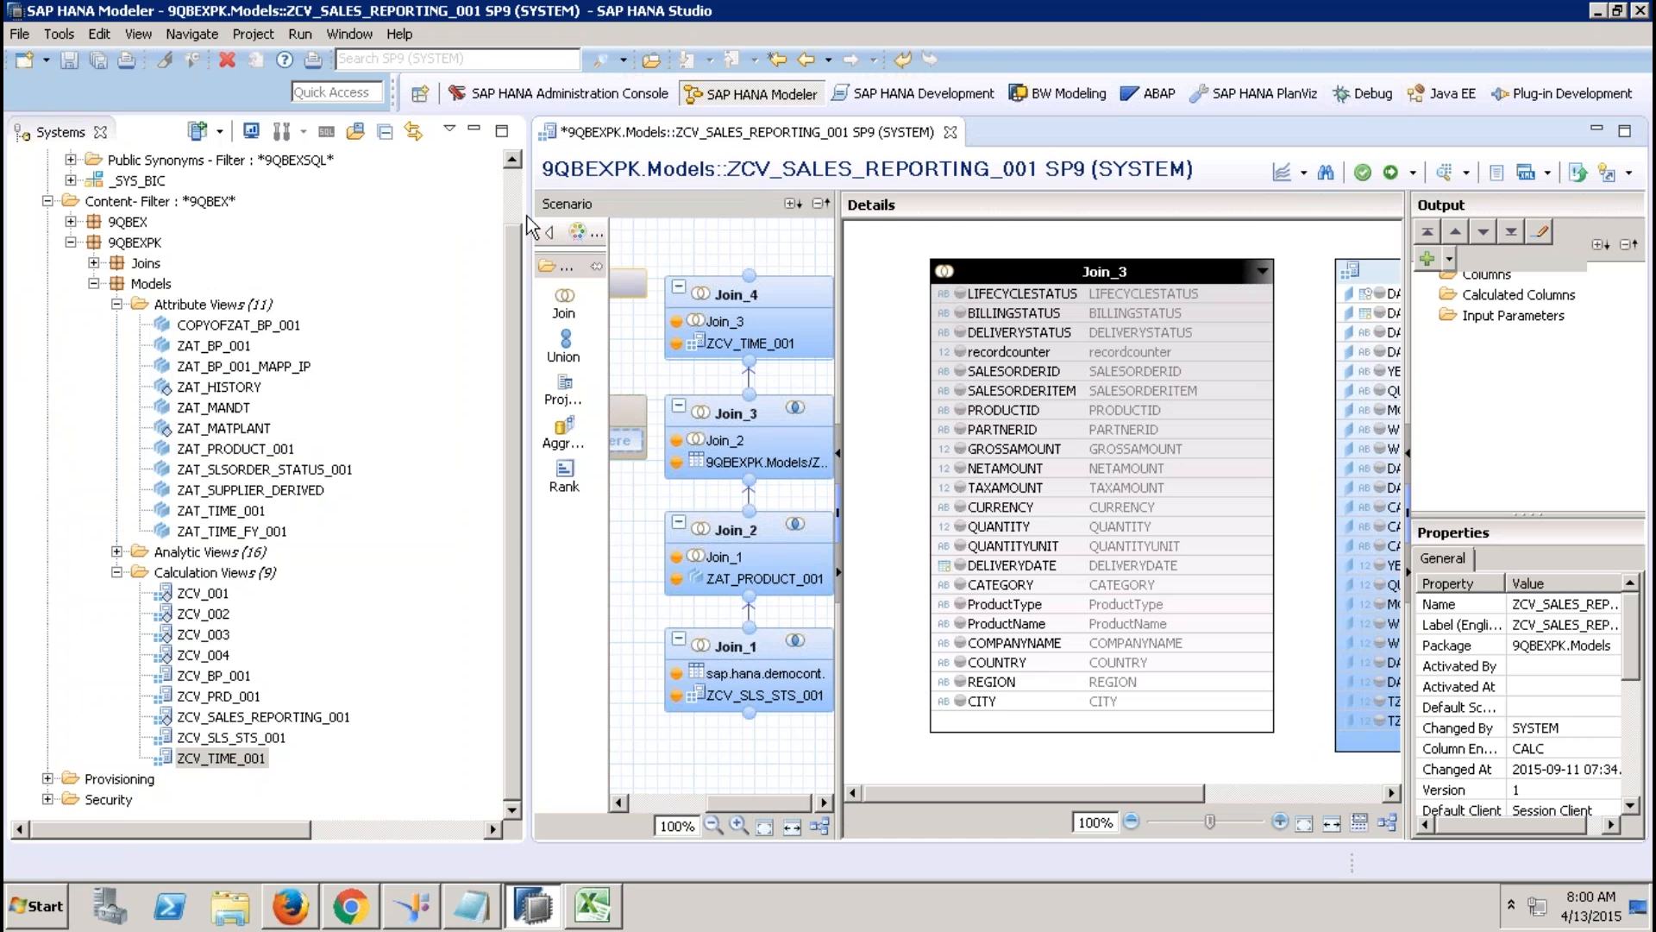
{"action": "left_click", "coordinate": [473, 130]}
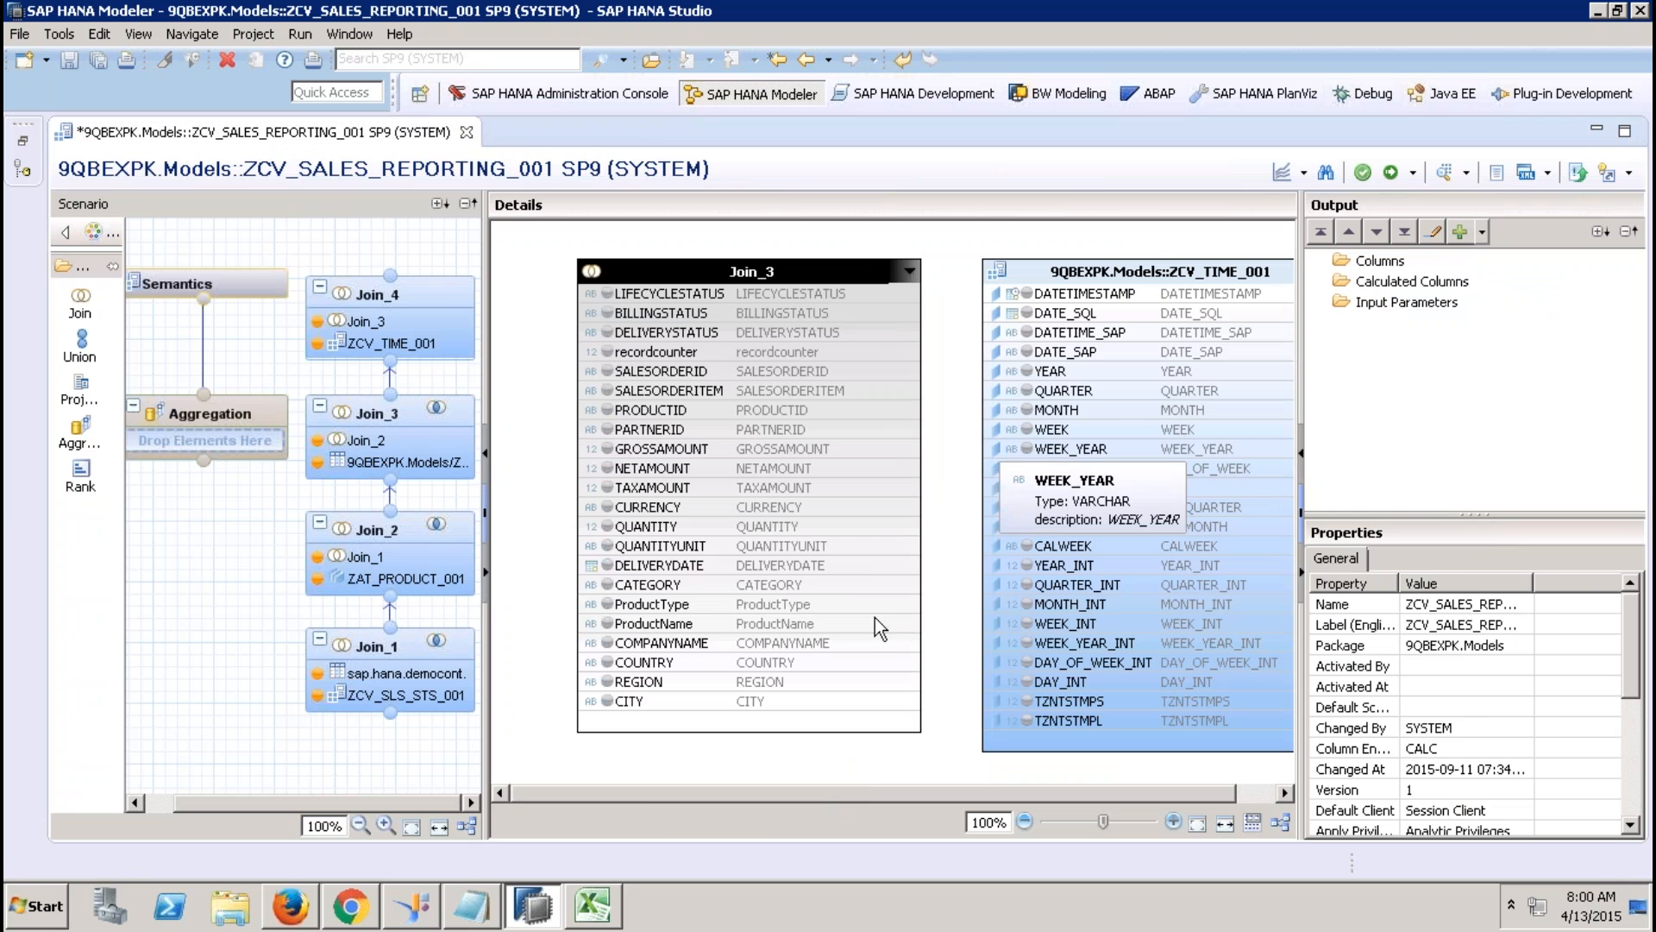
{"action": "left_click_drag", "start_coordinate": [872, 565], "coordinate": [988, 315]}
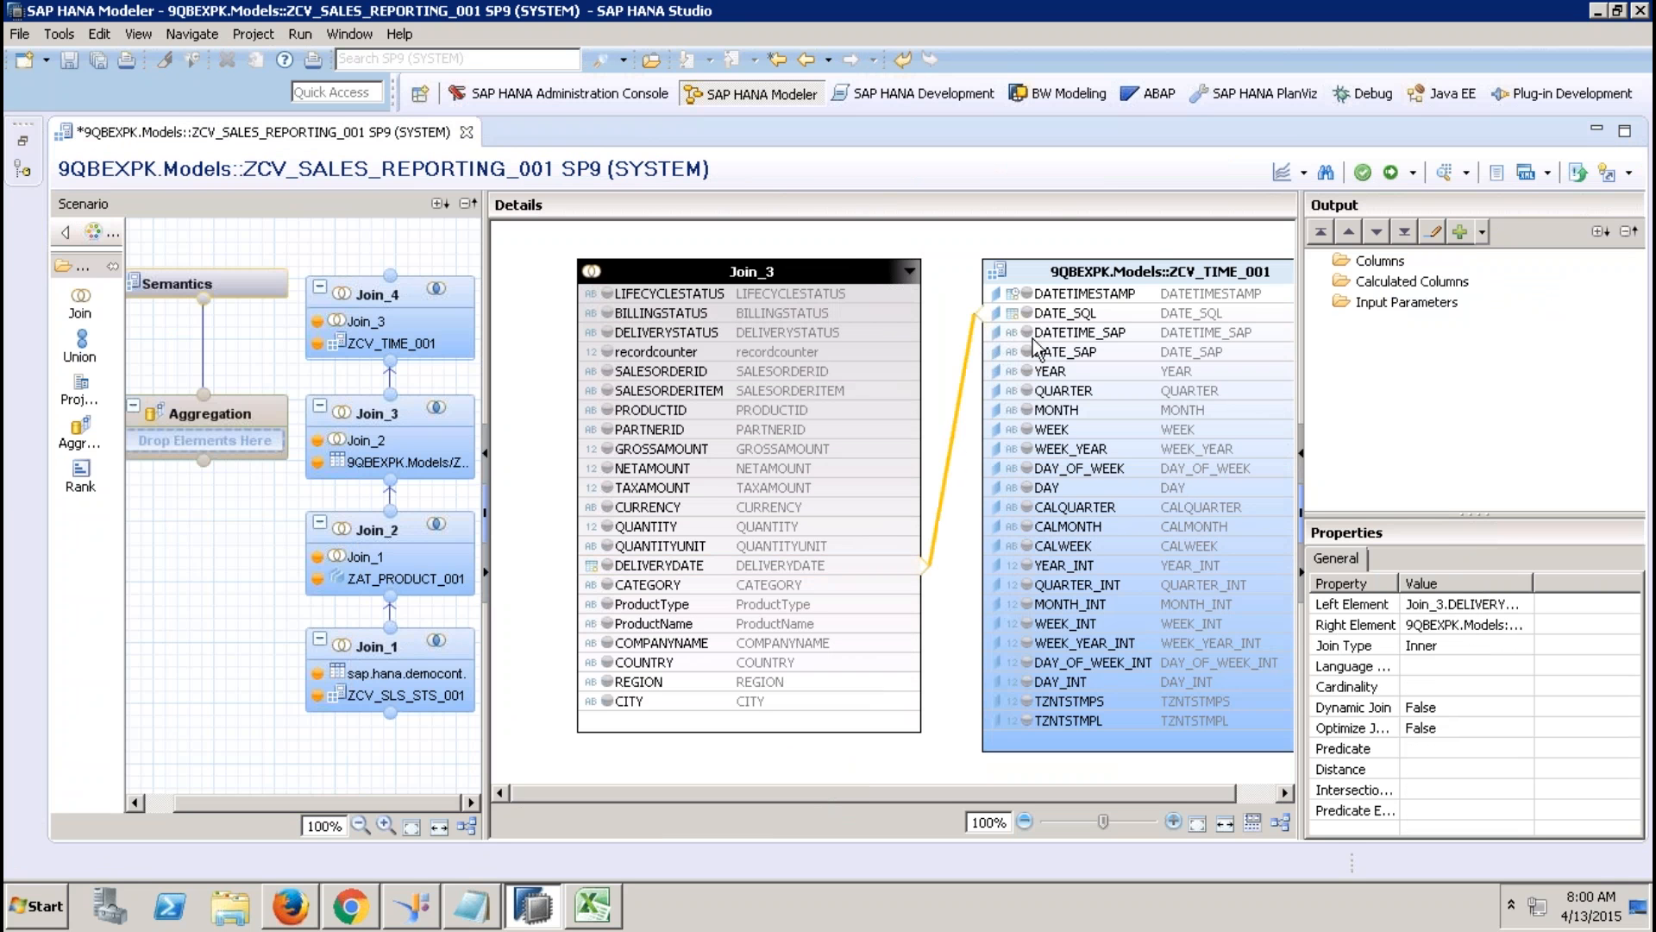
Output all Join_3 columns plus YEAR, QUARTER, MONTH and WEEK from Join_4.
{"action": "left_click", "coordinate": [666, 293]}
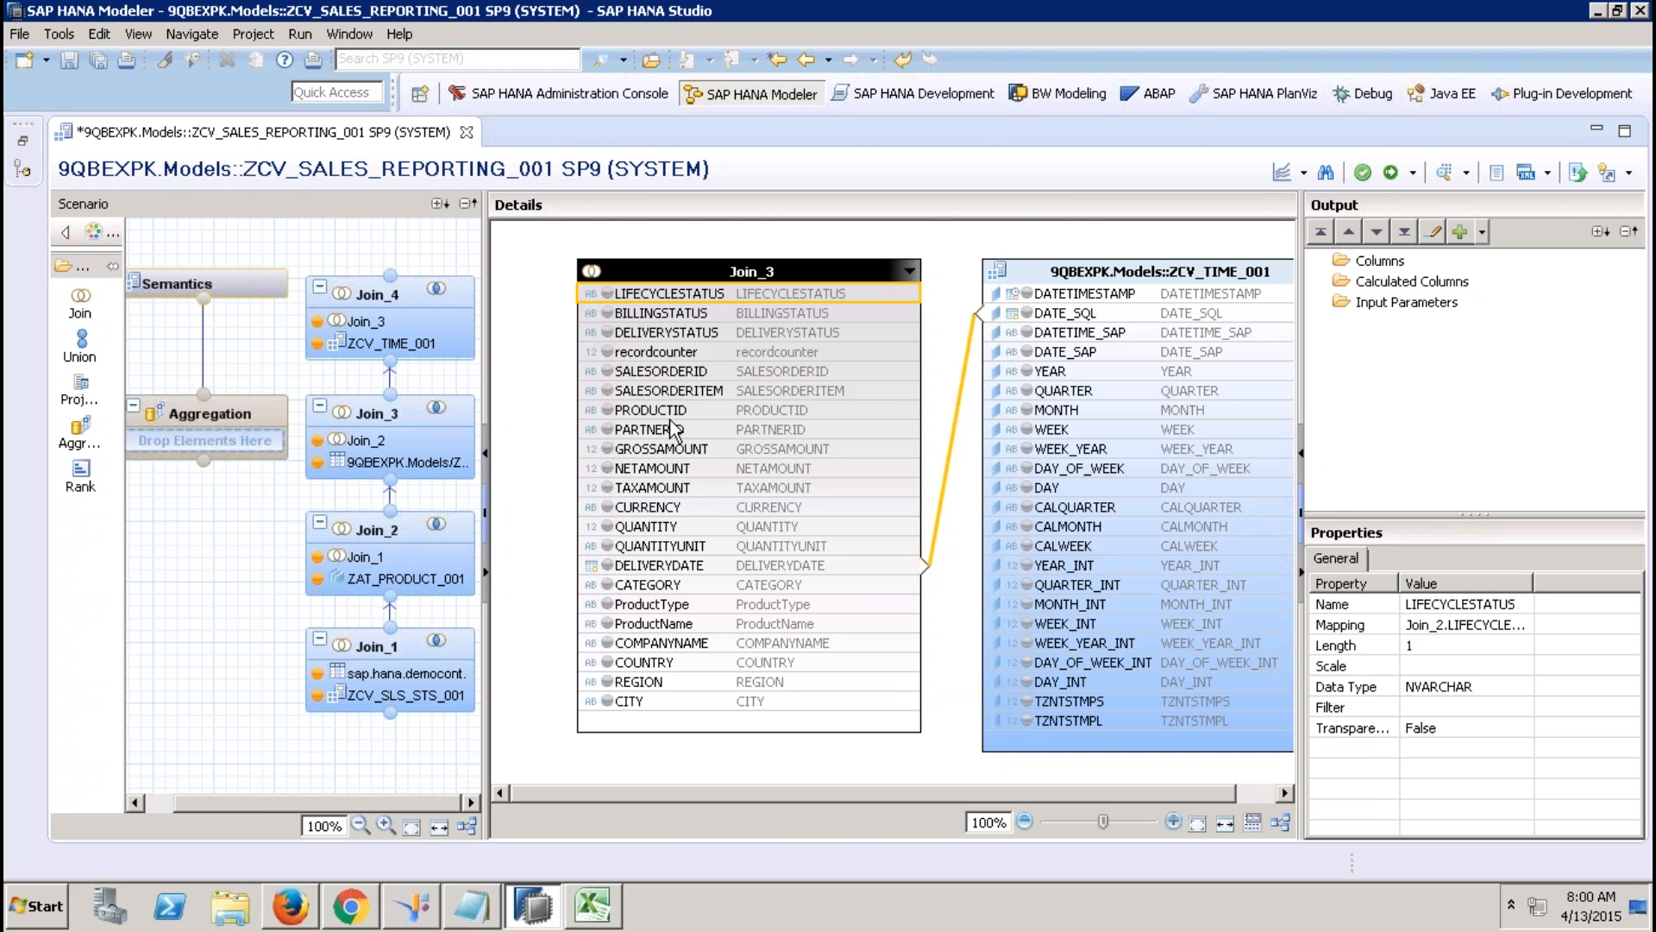
{"action": "left_click", "coordinate": [655, 705], "text": "shift"}
{"action": "right_click", "coordinate": [655, 707]}
{"action": "left_click", "coordinate": [717, 719]}
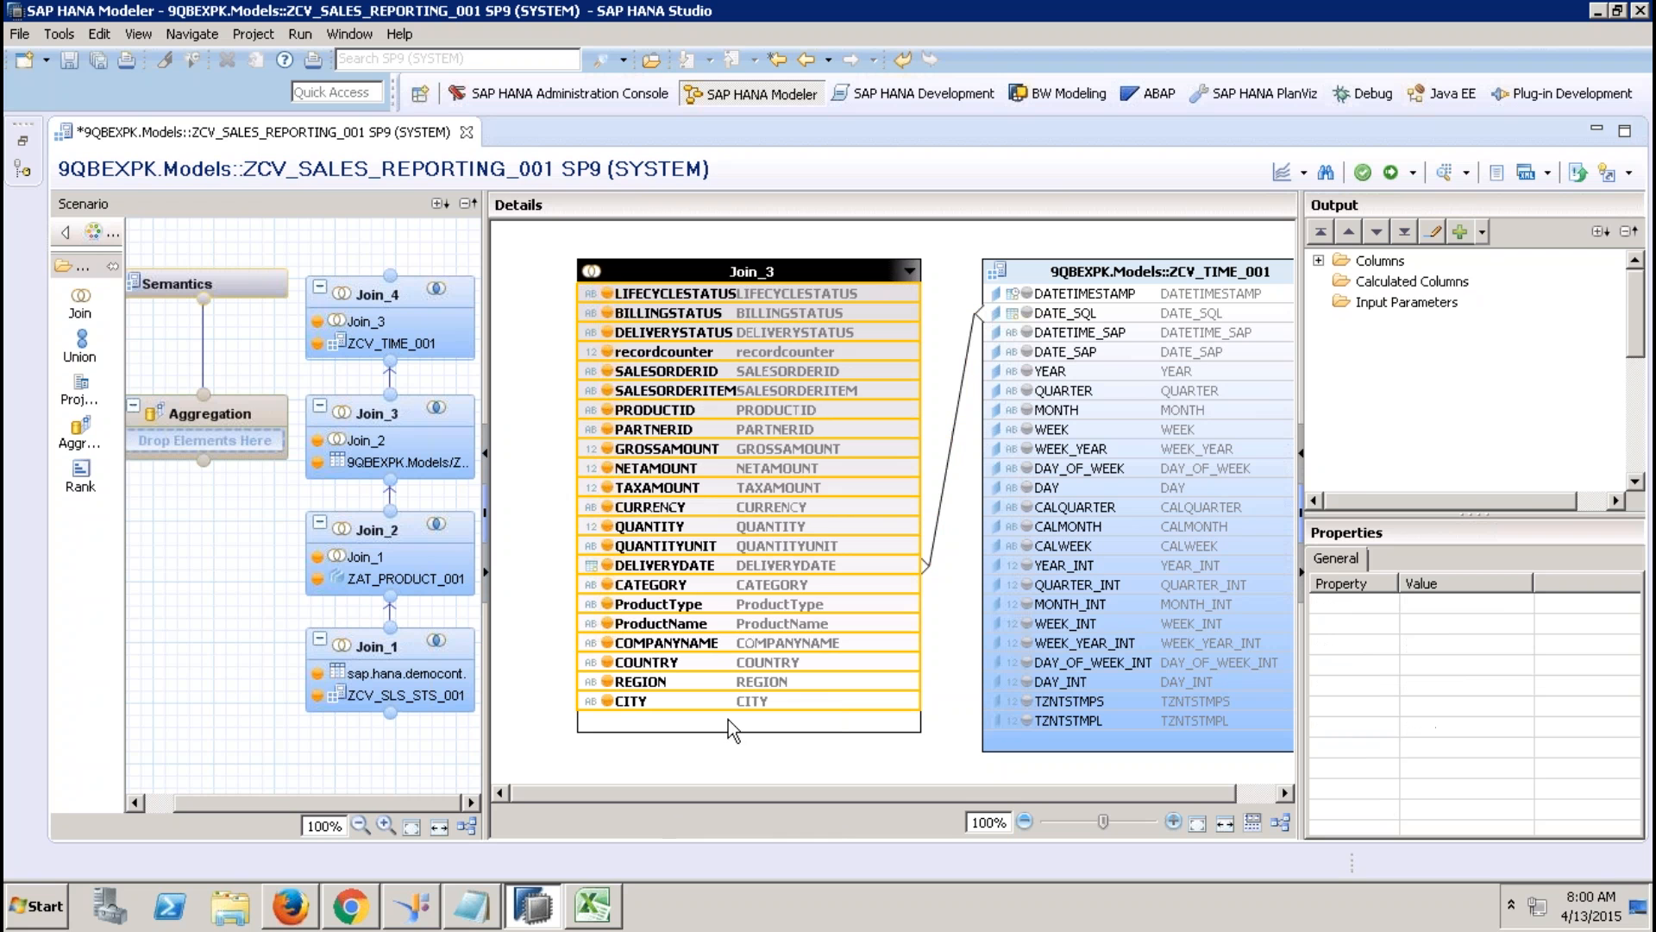
{"action": "left_click", "coordinate": [1026, 371]}
{"action": "left_click", "coordinate": [1027, 390]}
{"action": "left_click", "coordinate": [1028, 410]}
{"action": "left_click", "coordinate": [1028, 430]}
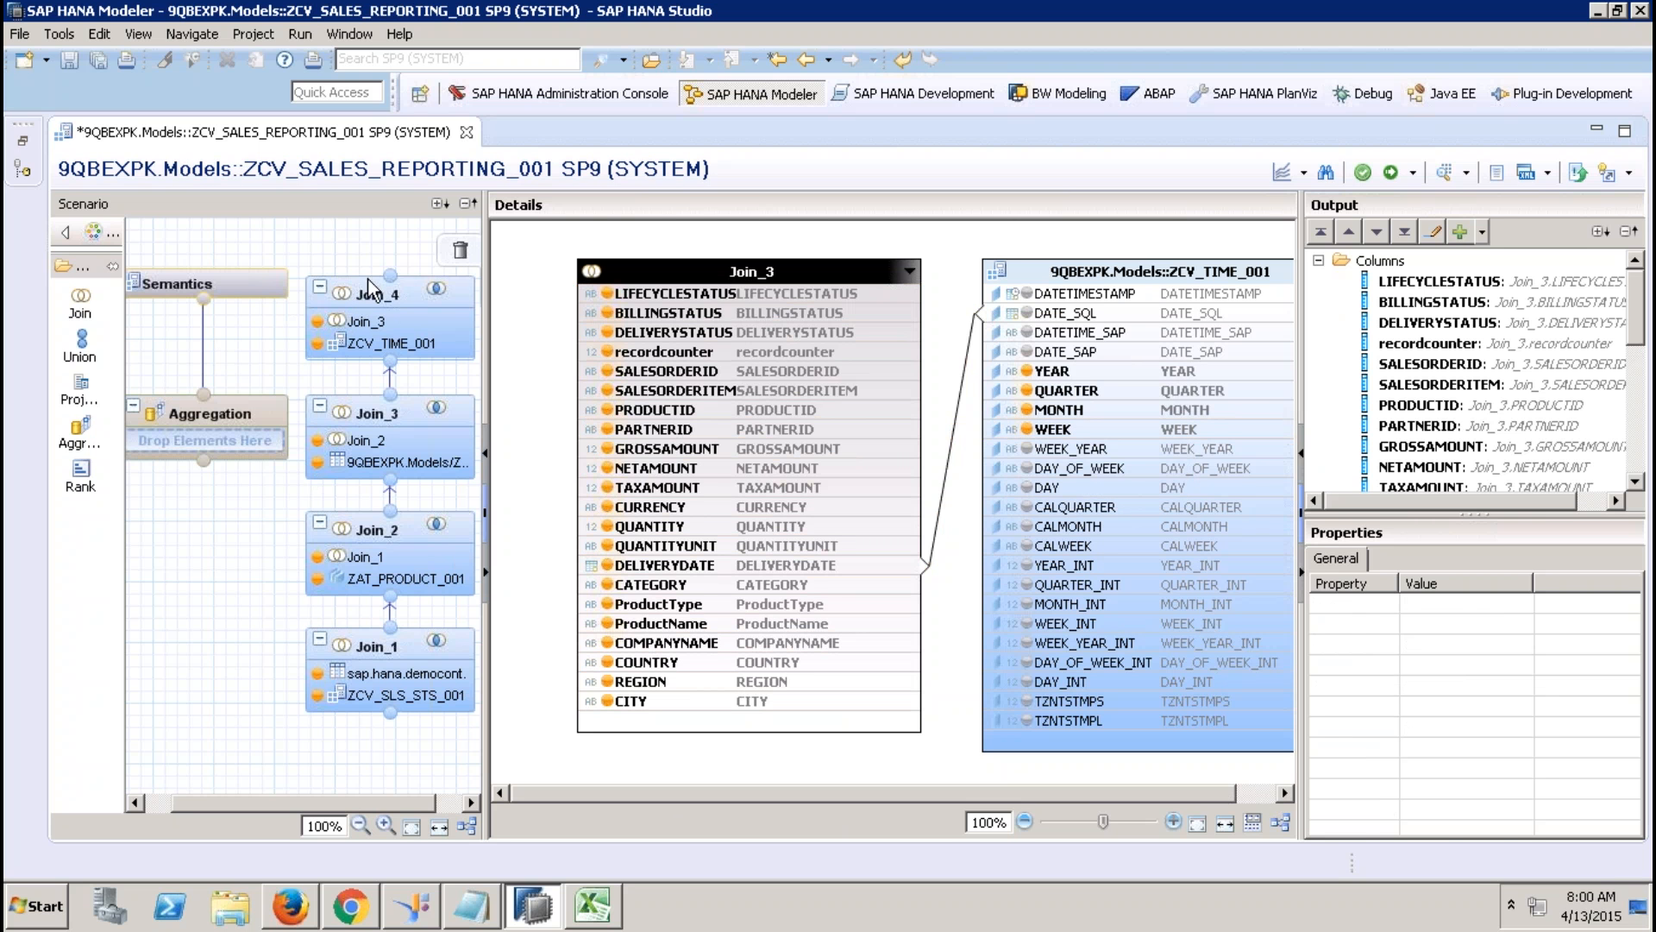
Connect Join_4 into the Aggregation node and tidy the layout.
{"action": "left_click_drag", "start_coordinate": [389, 276], "coordinate": [224, 444]}
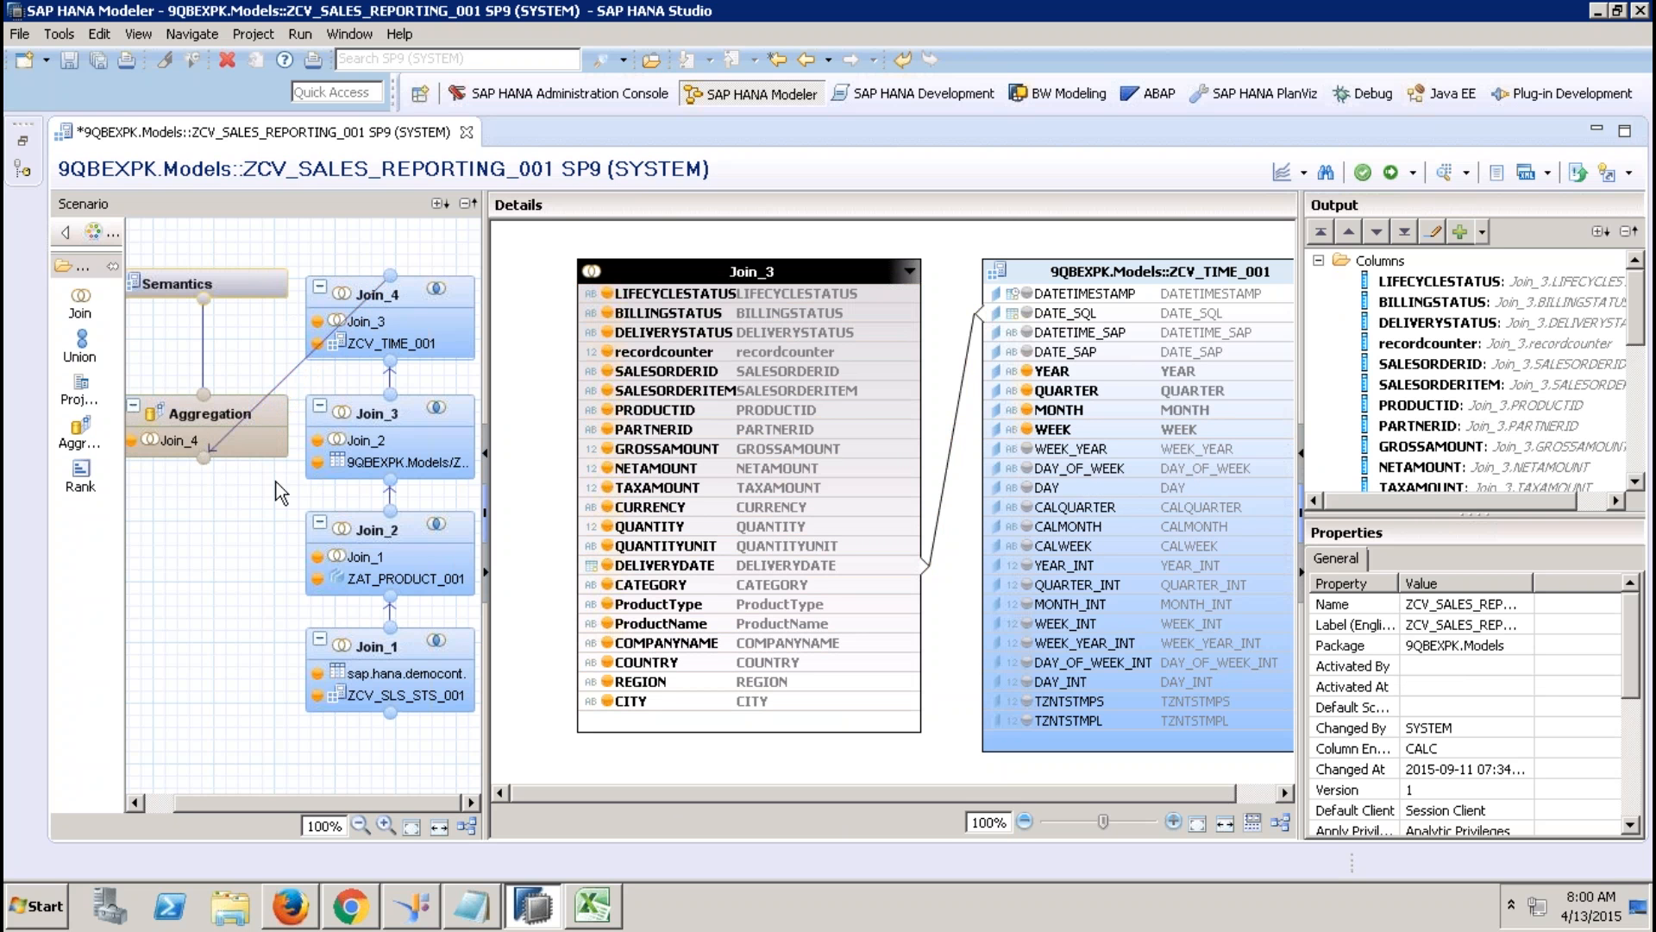
{"action": "left_click", "coordinate": [467, 825]}
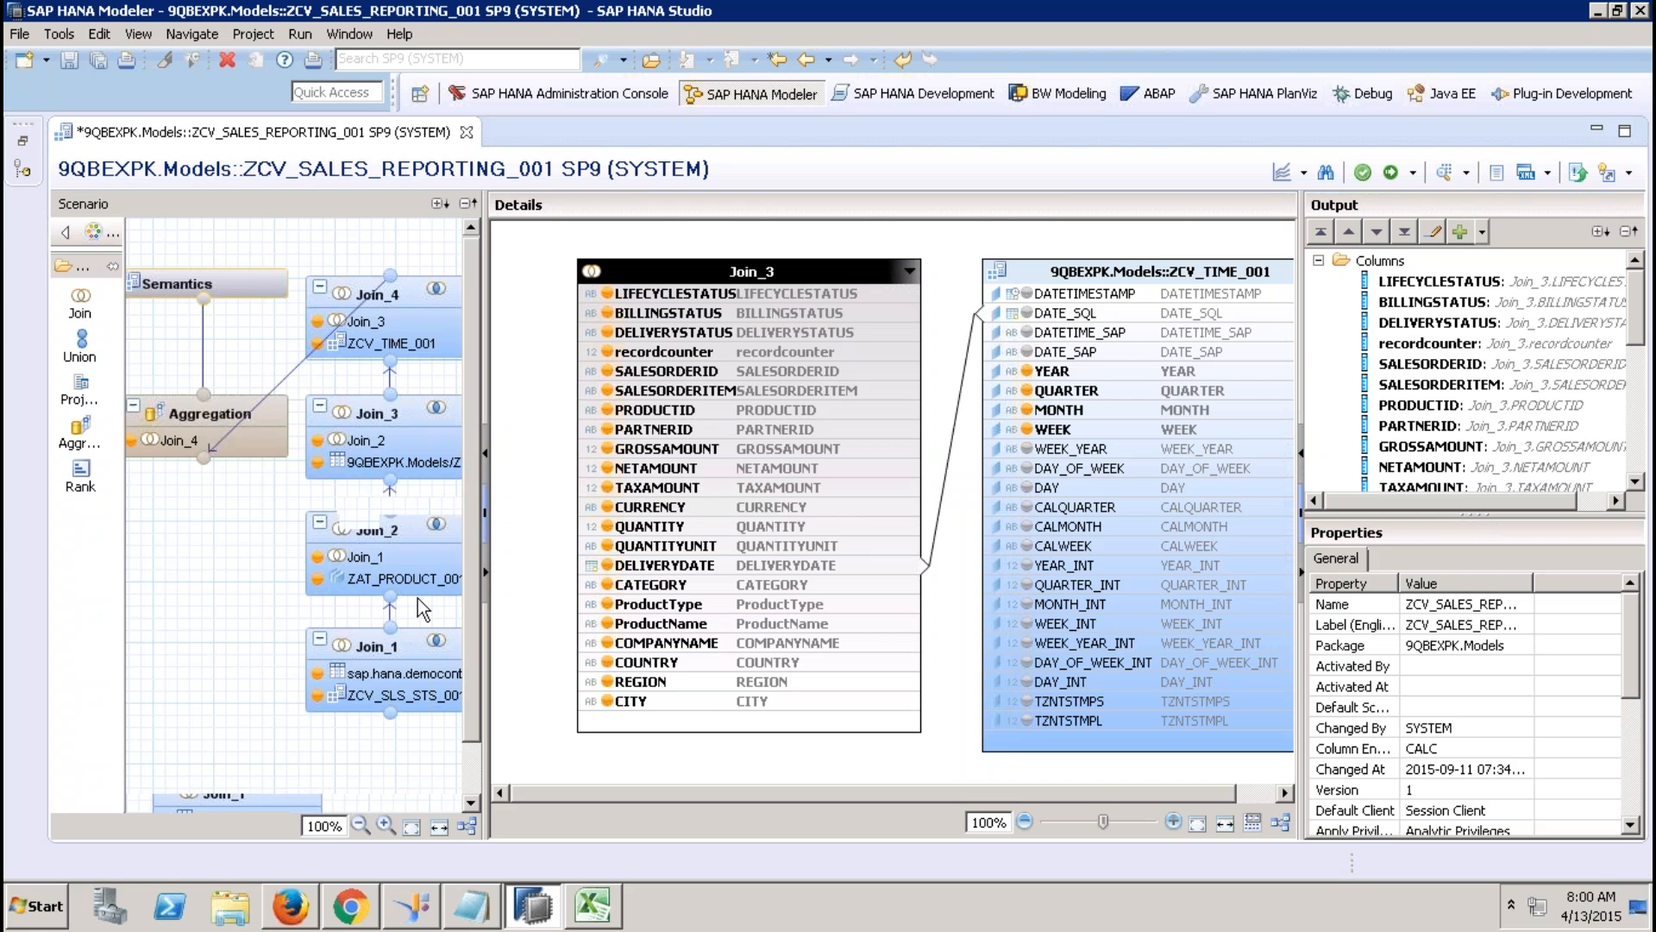
{"action": "left_click", "coordinate": [476, 770]}
{"action": "left_click_drag", "start_coordinate": [476, 771], "coordinate": [465, 487]}
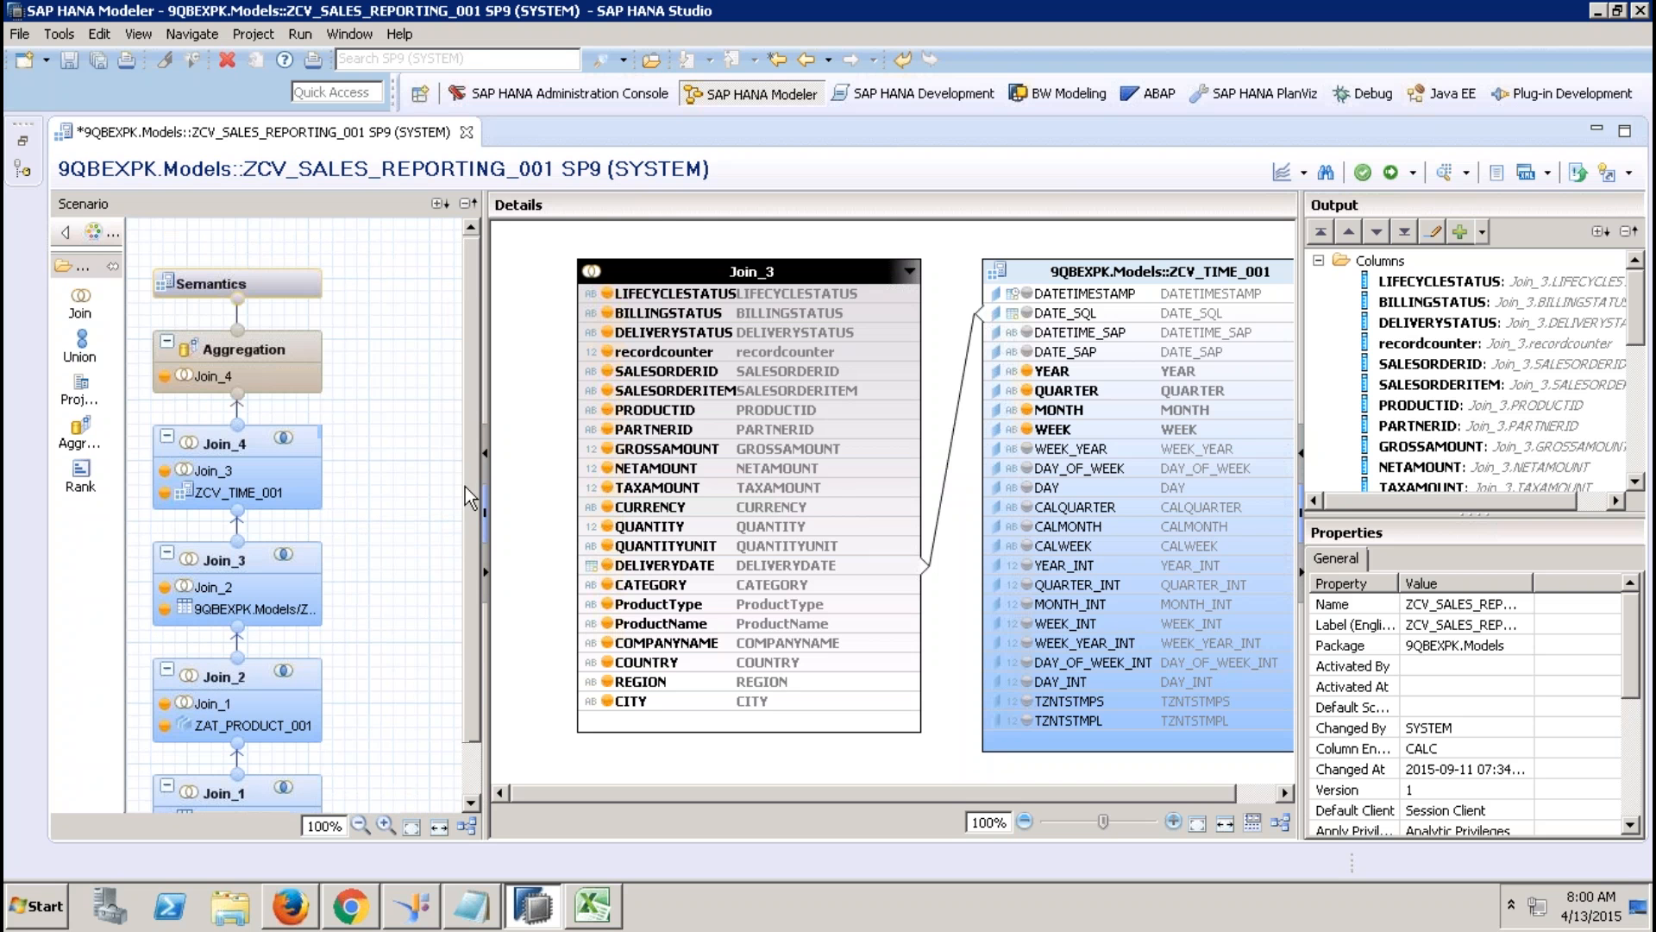
{"action": "left_click", "coordinate": [294, 352]}
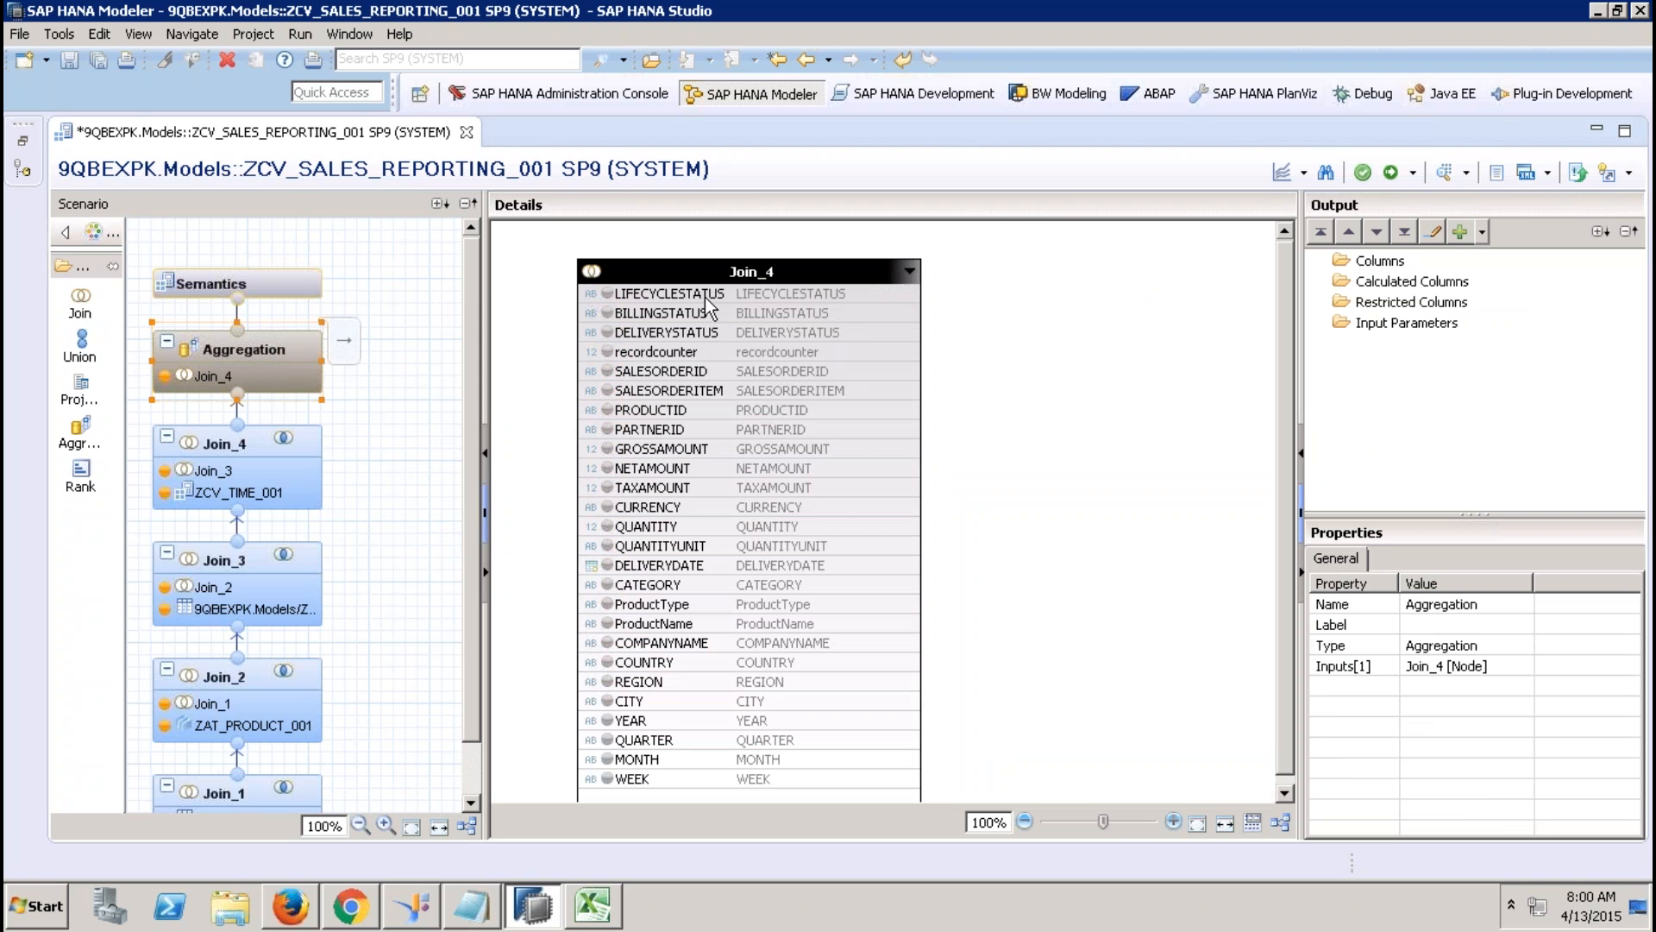
Make GROSSAMOUNT through TAXAMOUNT, QUANTITY and recordcounter aggregated columns.
{"action": "left_click", "coordinate": [693, 449]}
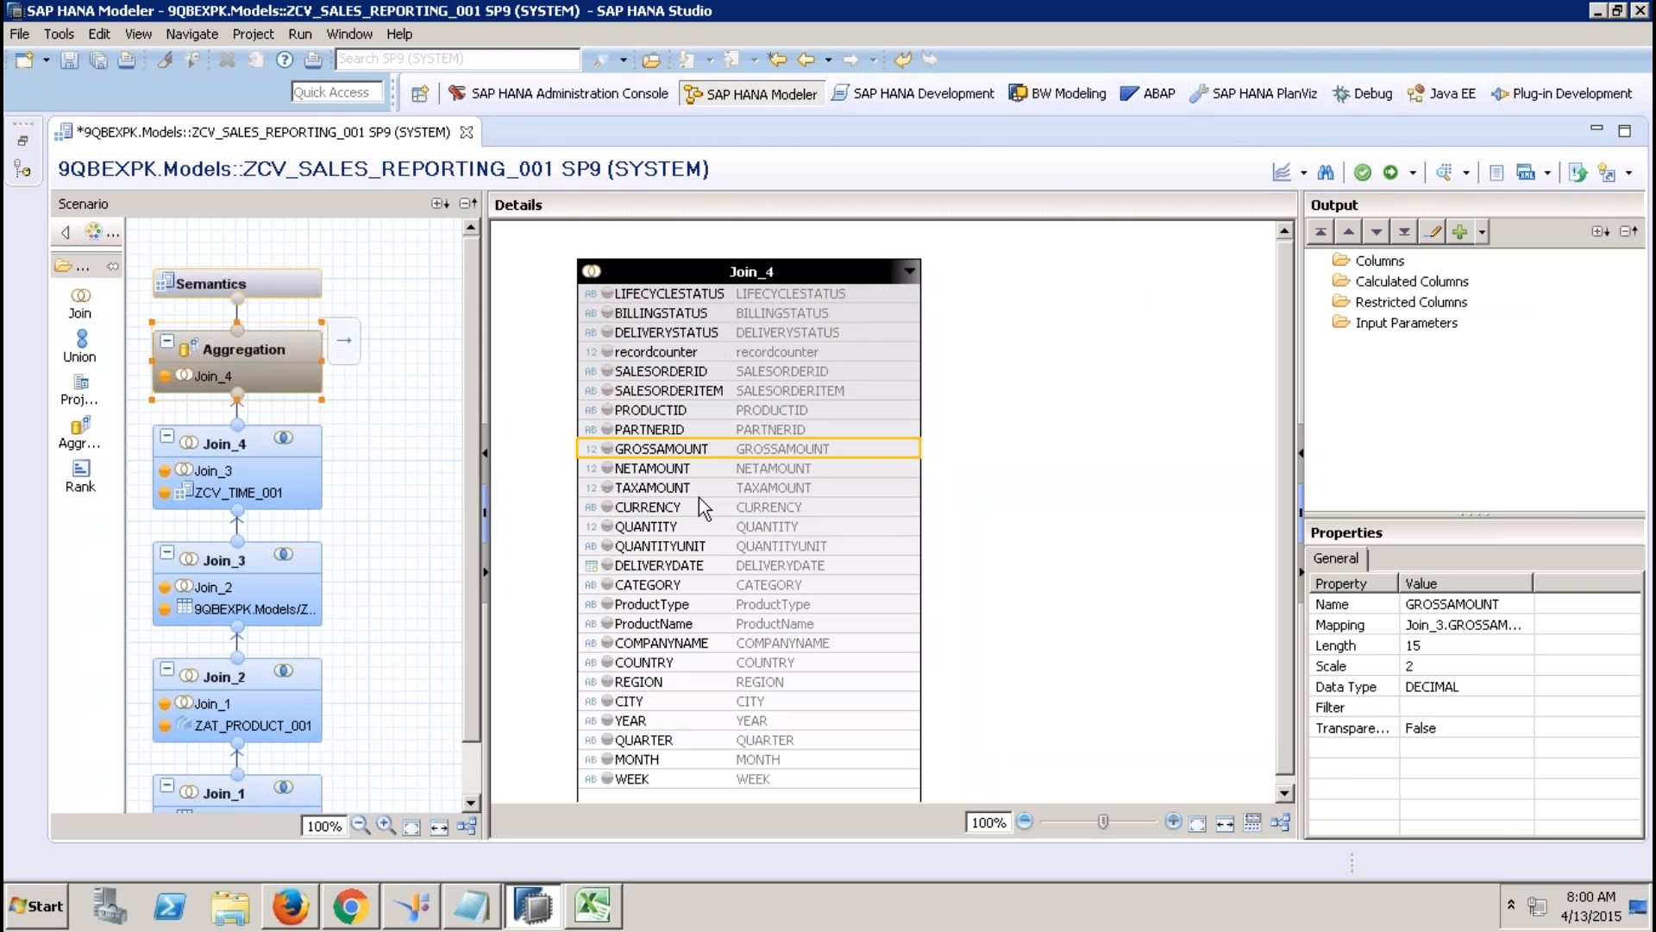
{"action": "left_click", "coordinate": [699, 488], "text": "shift"}
{"action": "right_click", "coordinate": [699, 488]}
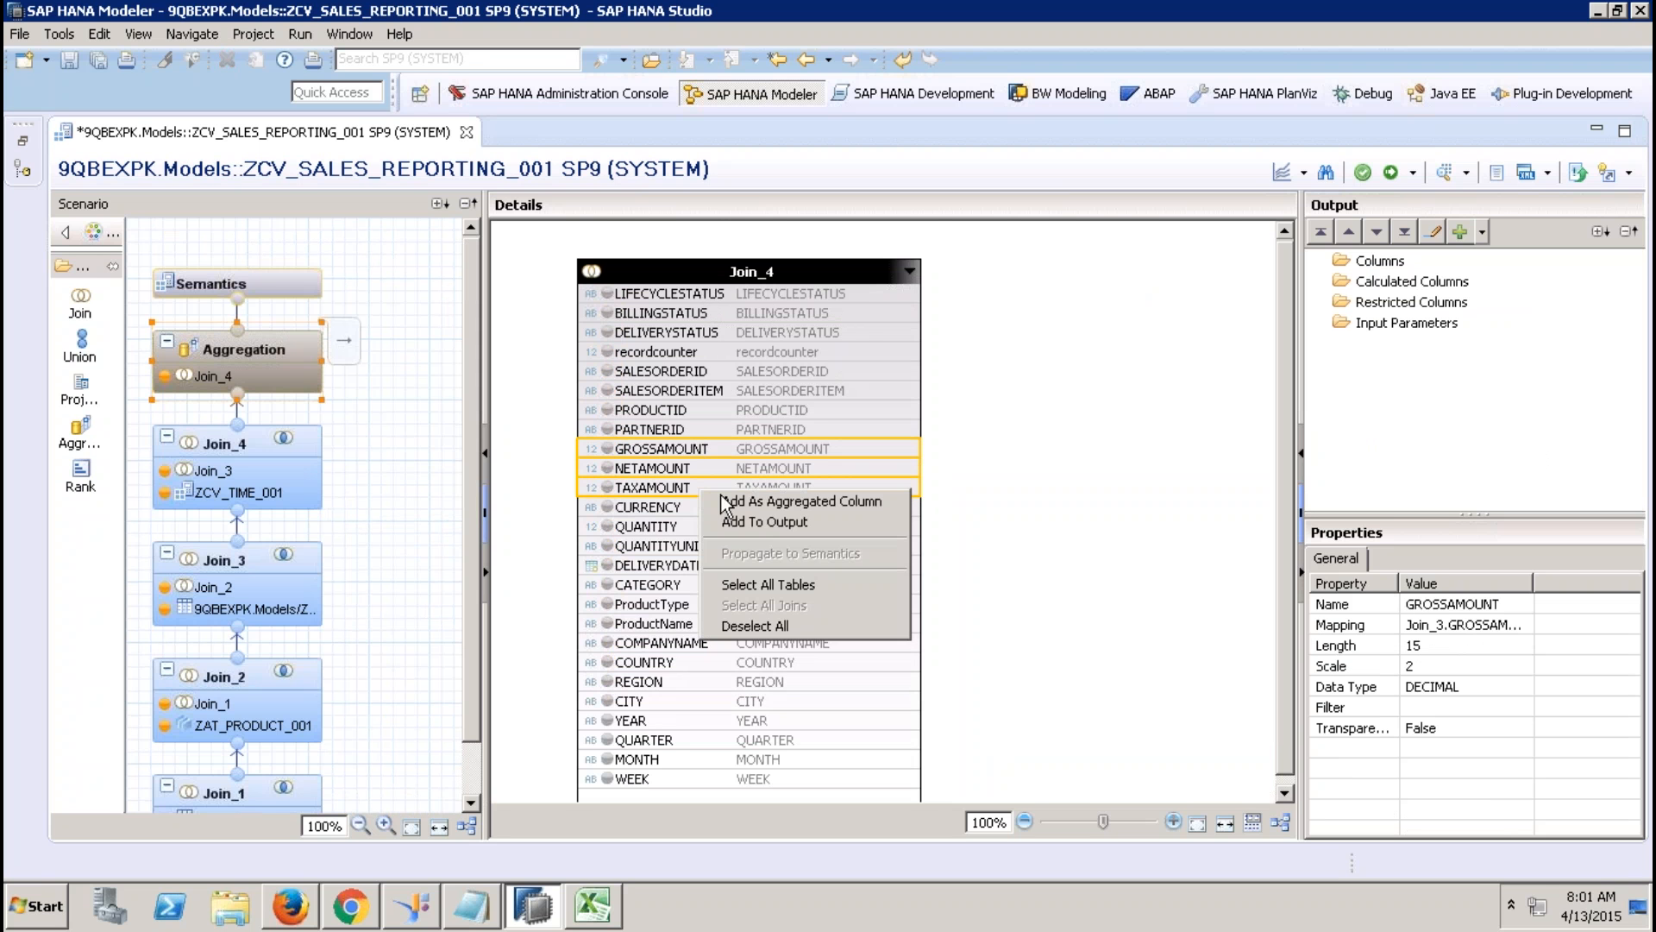
{"action": "left_click", "coordinate": [774, 505]}
{"action": "left_click", "coordinate": [687, 525]}
{"action": "right_click", "coordinate": [687, 523]}
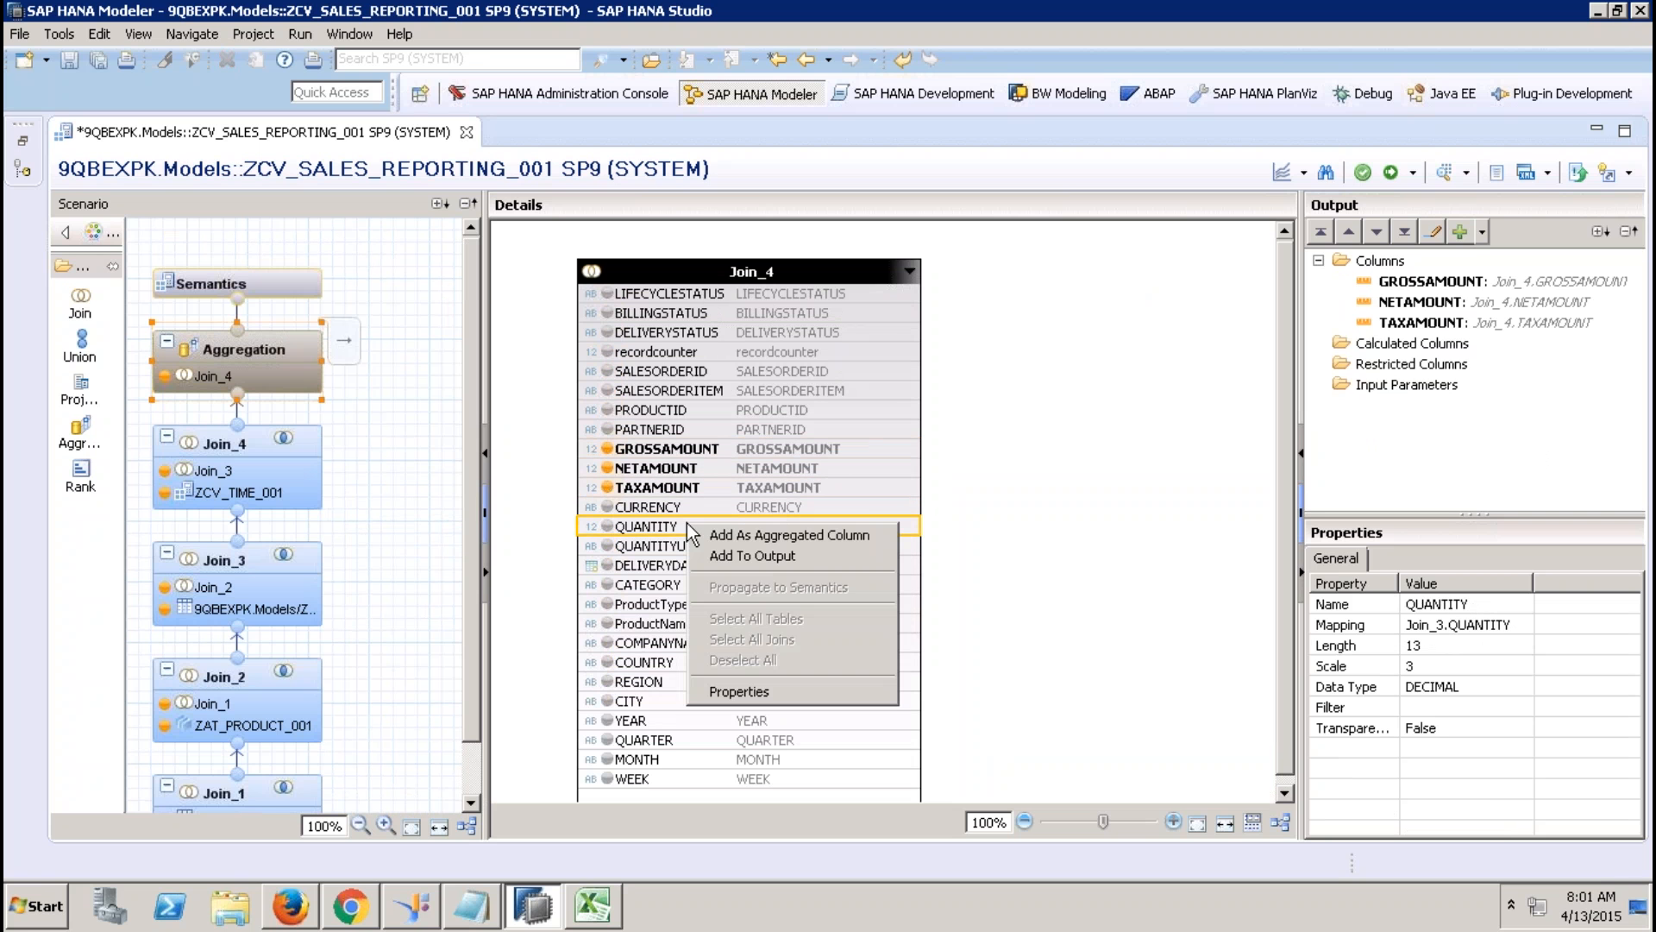
{"action": "left_click", "coordinate": [751, 533]}
{"action": "left_click", "coordinate": [686, 355]}
{"action": "right_click", "coordinate": [688, 363]}
{"action": "left_click", "coordinate": [750, 373]}
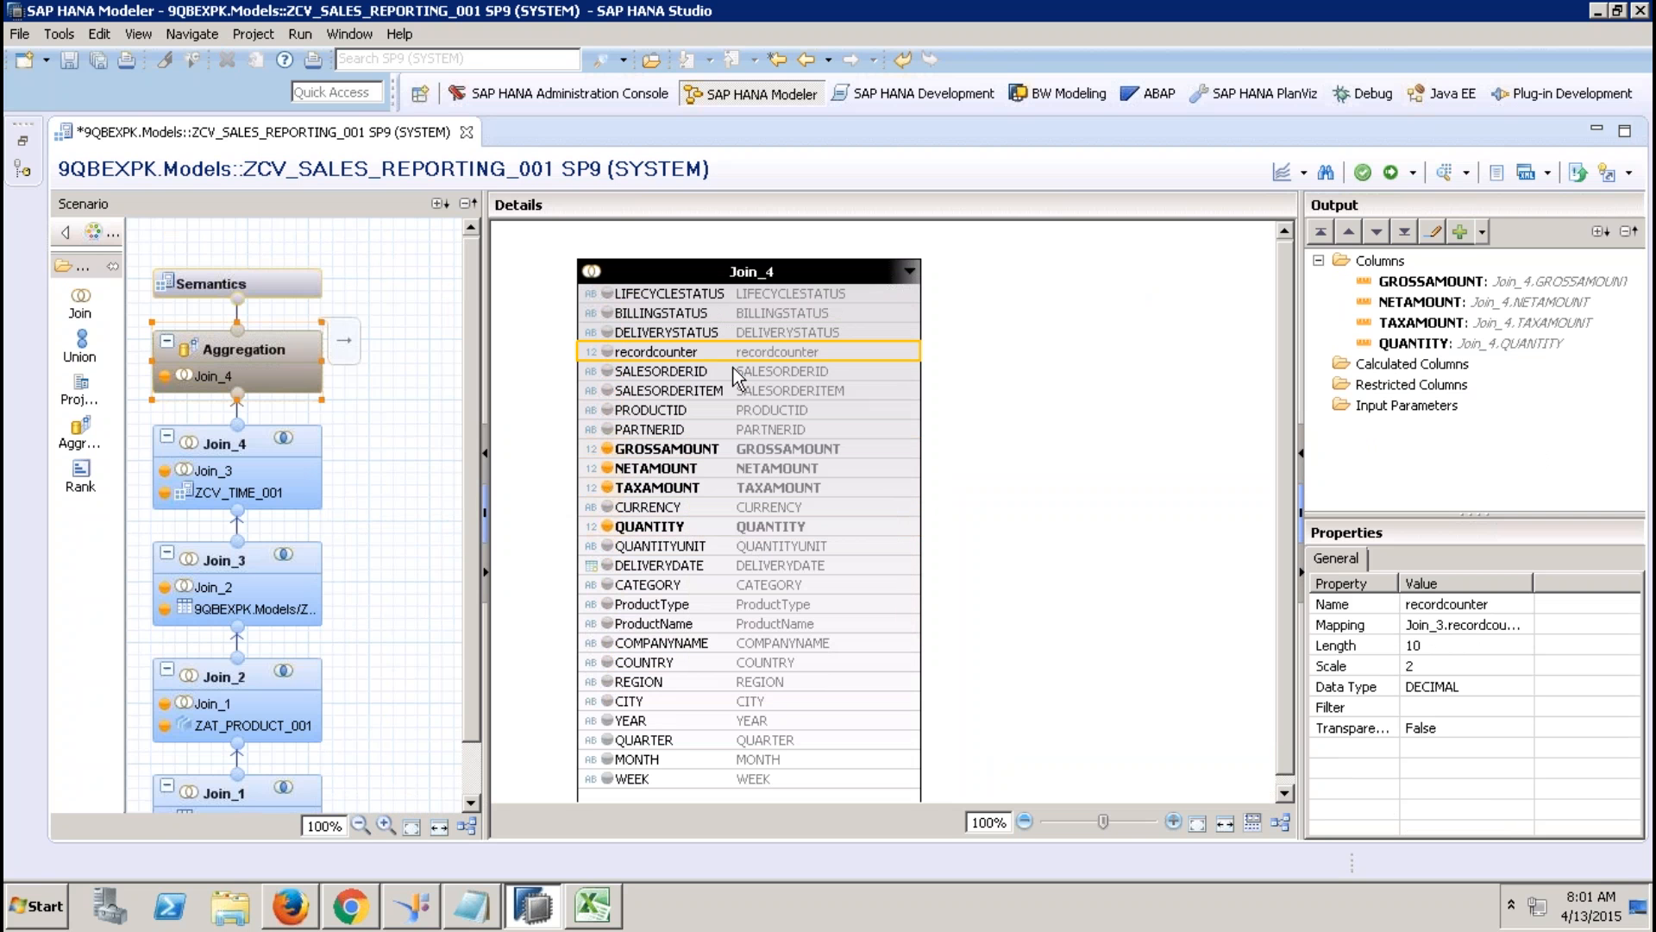
Add the three status columns and SALESORDERID through PARTNERID to the output.
{"action": "left_click", "coordinate": [688, 296]}
{"action": "left_click", "coordinate": [692, 335], "text": "shift"}
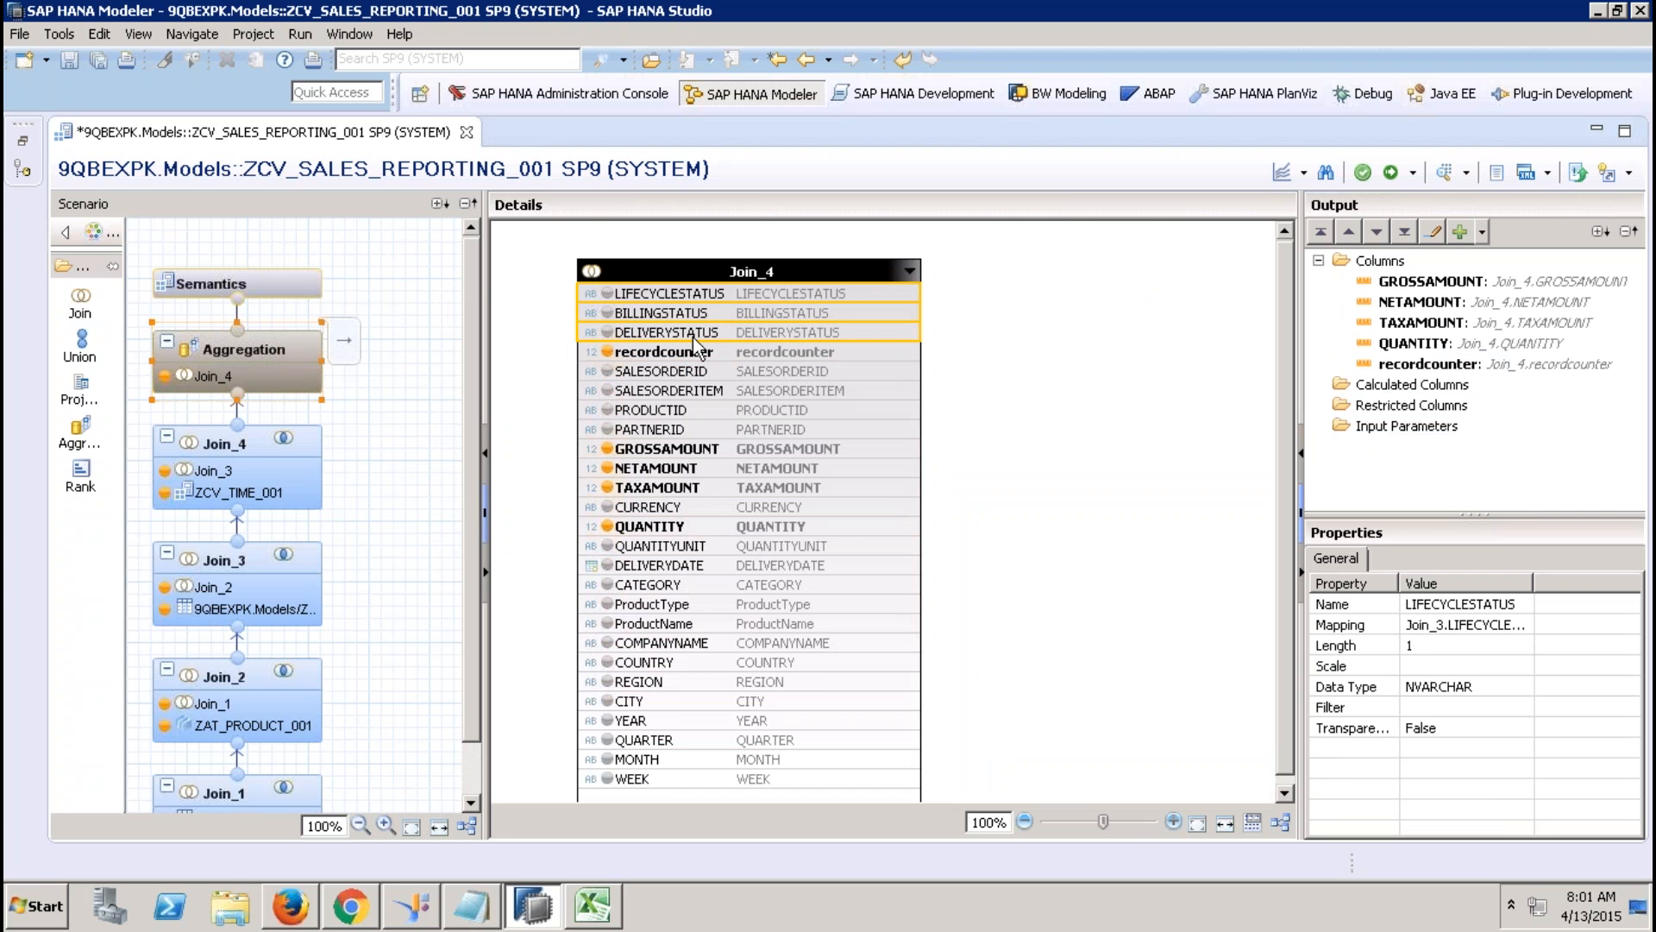
{"action": "right_click", "coordinate": [692, 336]}
{"action": "left_click", "coordinate": [757, 372]}
{"action": "left_click", "coordinate": [705, 372]}
{"action": "left_click", "coordinate": [706, 429], "text": "shift"}
{"action": "right_click", "coordinate": [705, 432]}
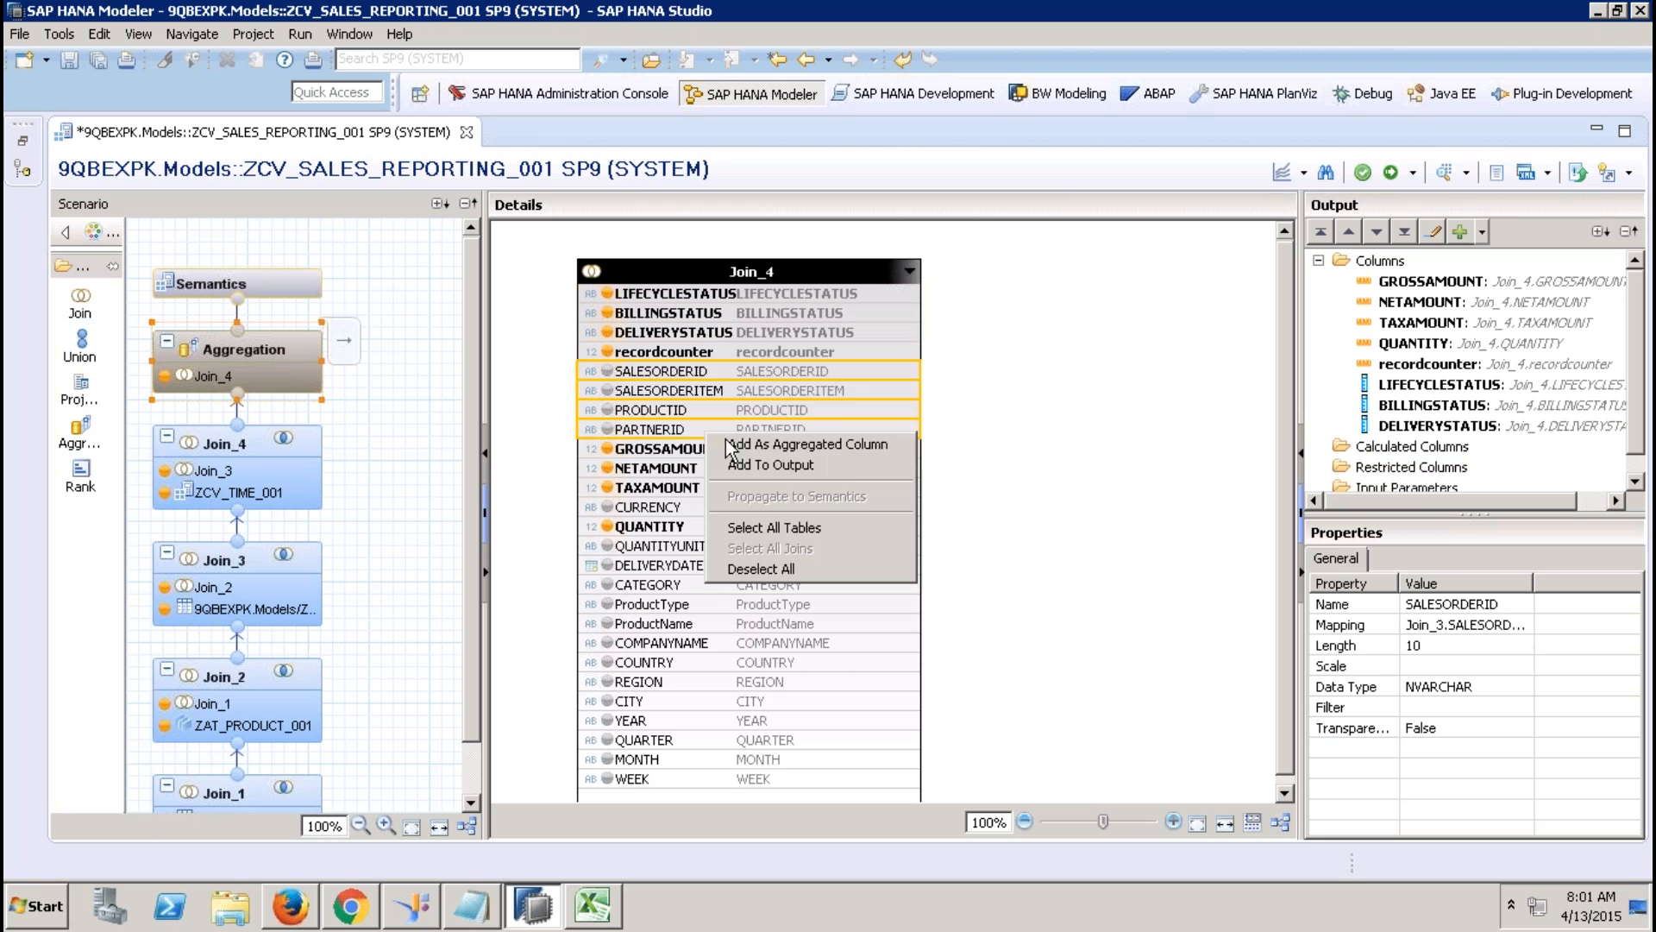
{"action": "left_click", "coordinate": [776, 464]}
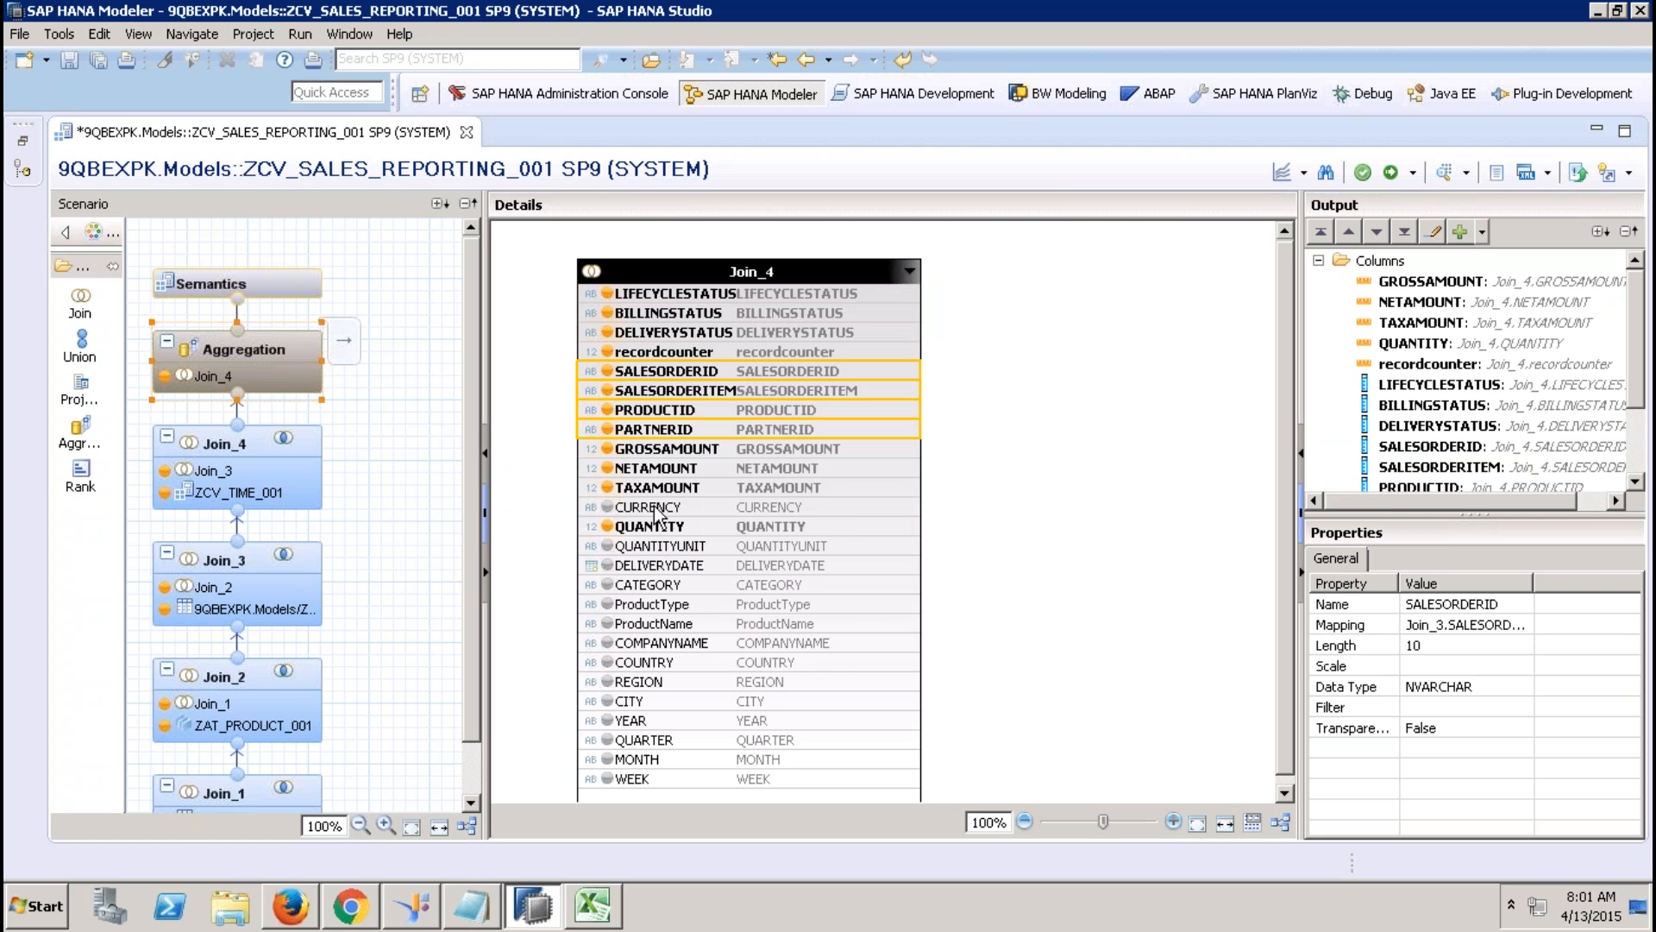
Add CURRENCY and QUANTITYUNIT through WEEK to the Aggregation output.
{"action": "right_click", "coordinate": [656, 510]}
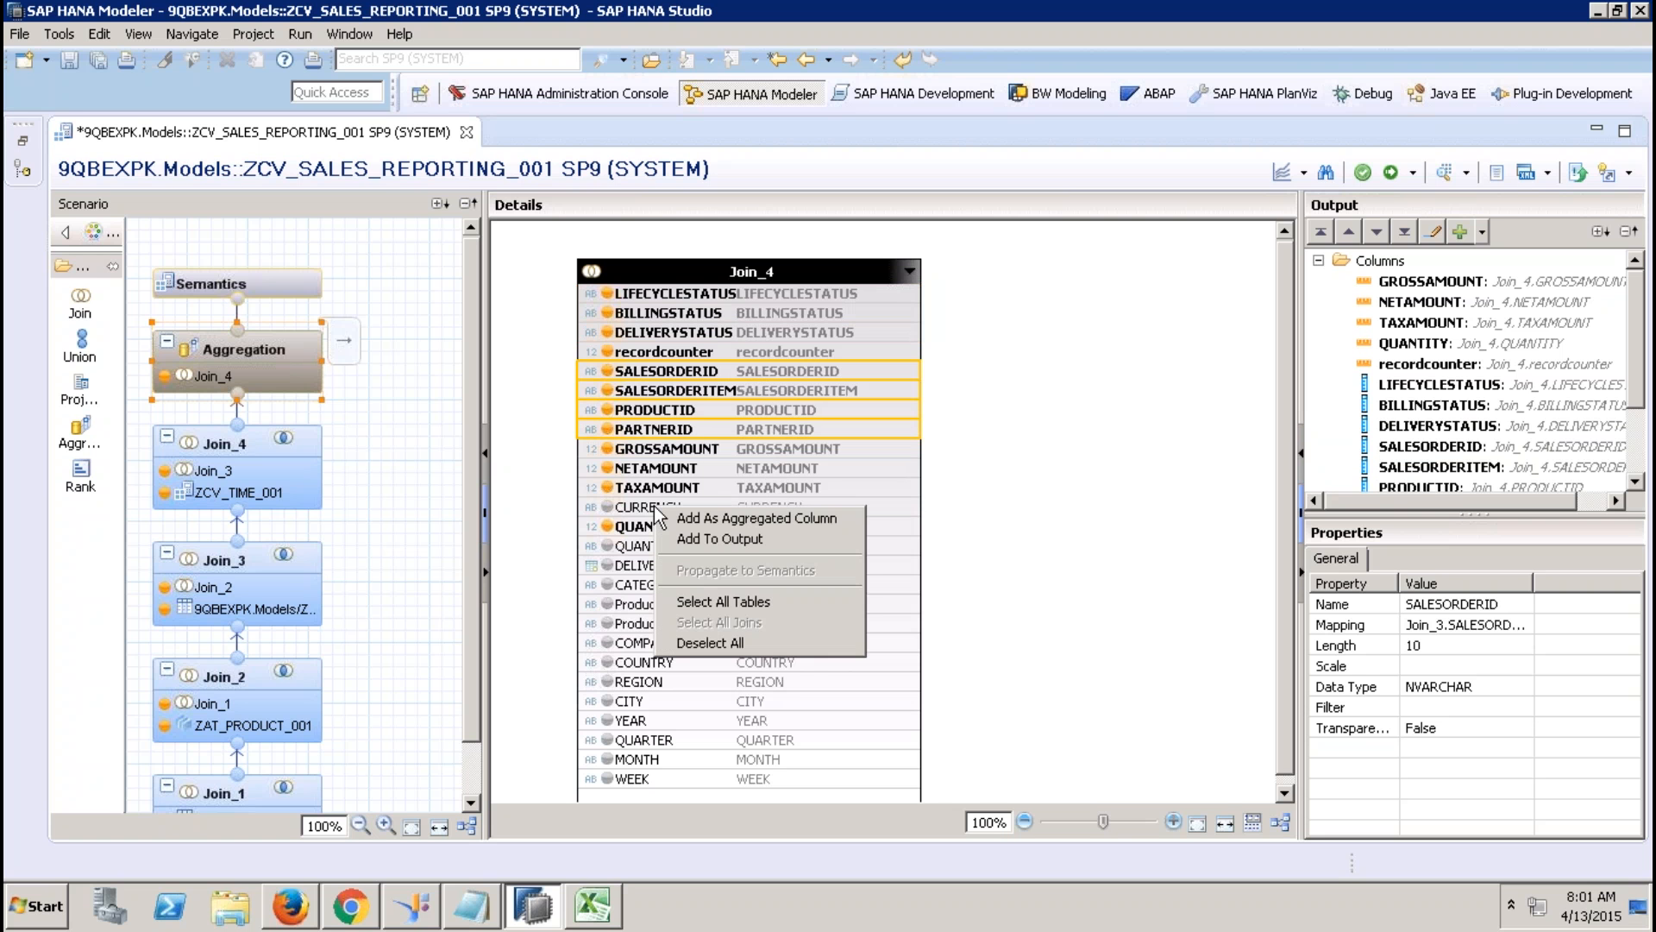
{"action": "left_click", "coordinate": [903, 505]}
{"action": "right_click", "coordinate": [902, 502]}
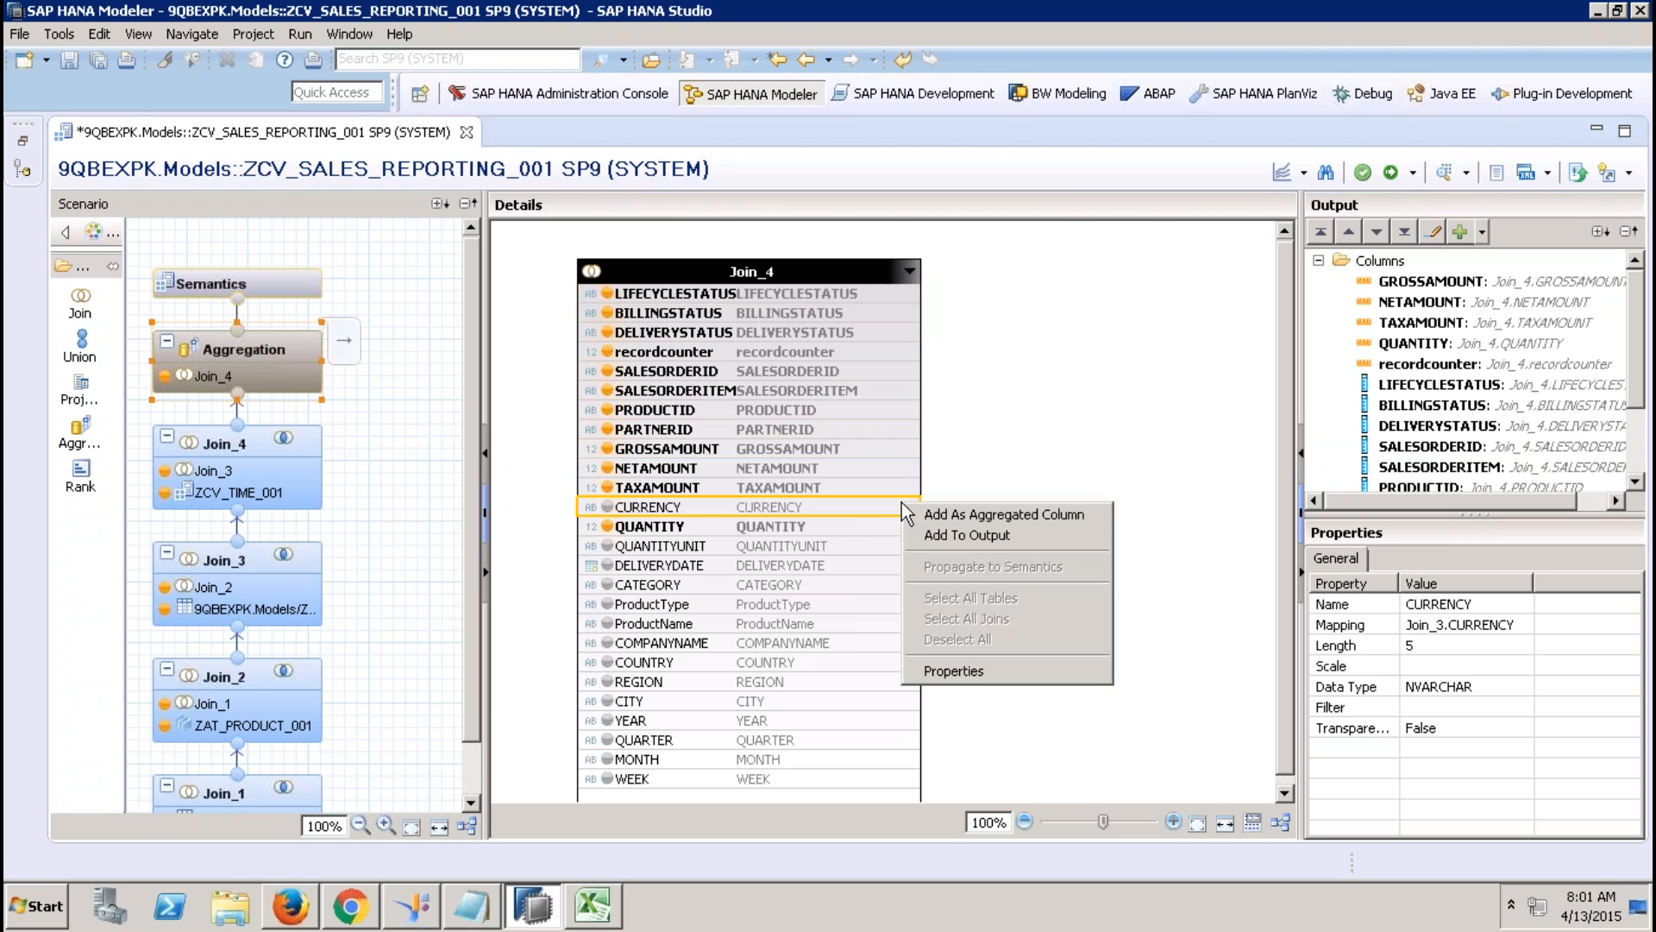
{"action": "left_click", "coordinate": [965, 534]}
{"action": "left_click", "coordinate": [780, 547]}
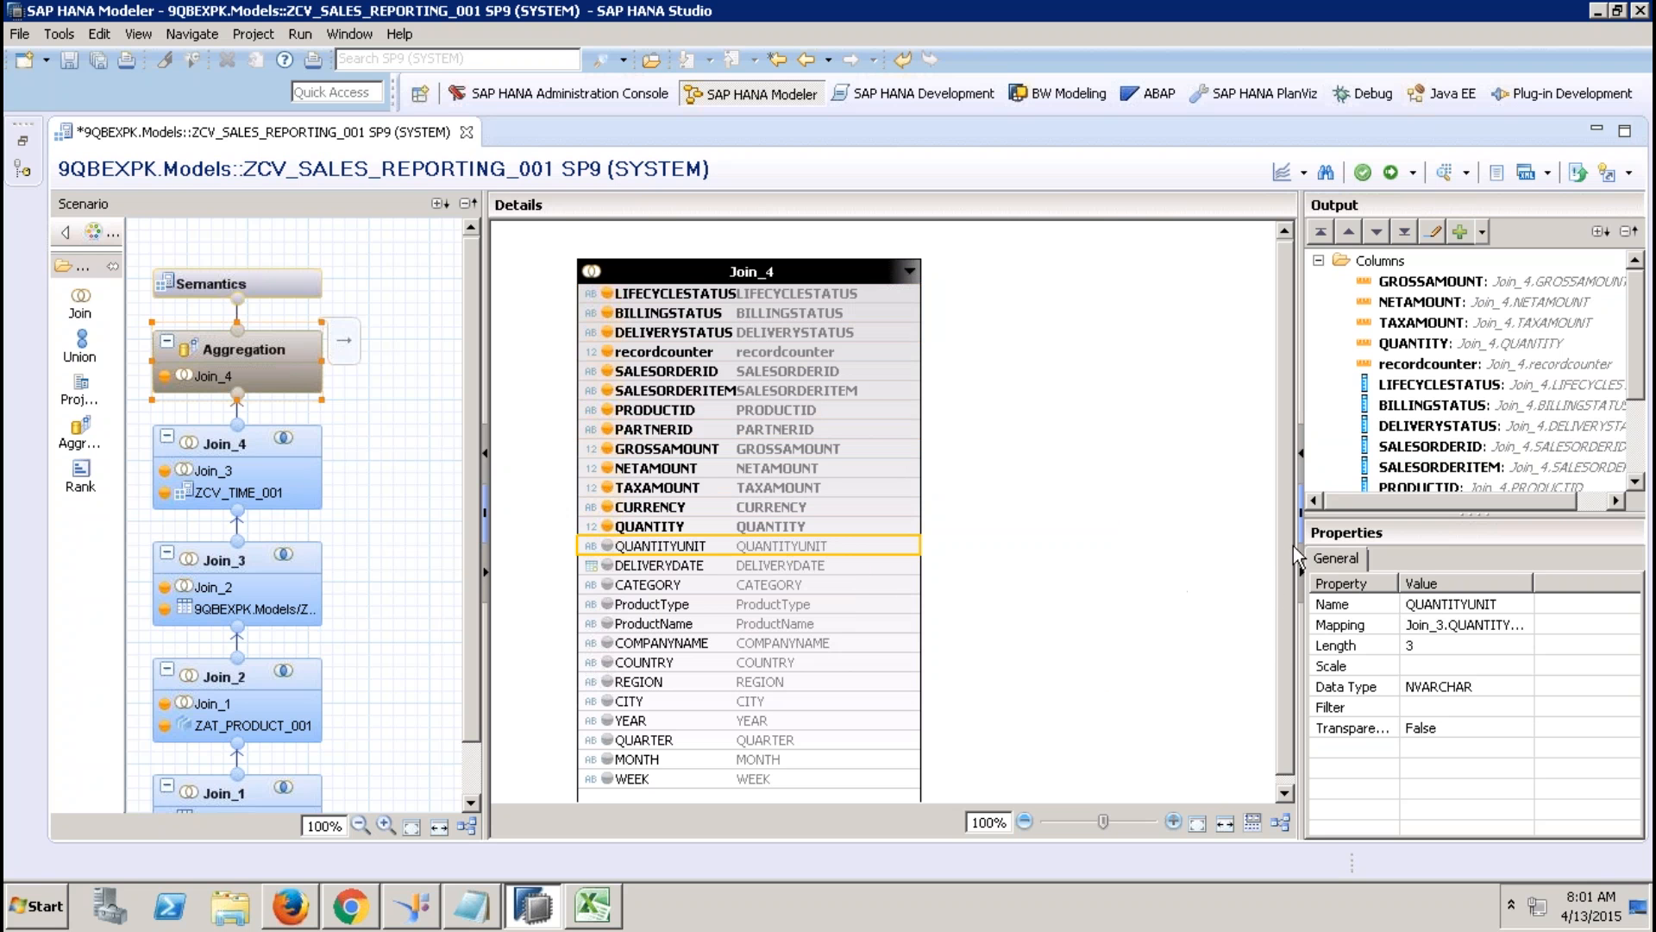
{"action": "left_click_drag", "start_coordinate": [1281, 543], "coordinate": [1282, 633]}
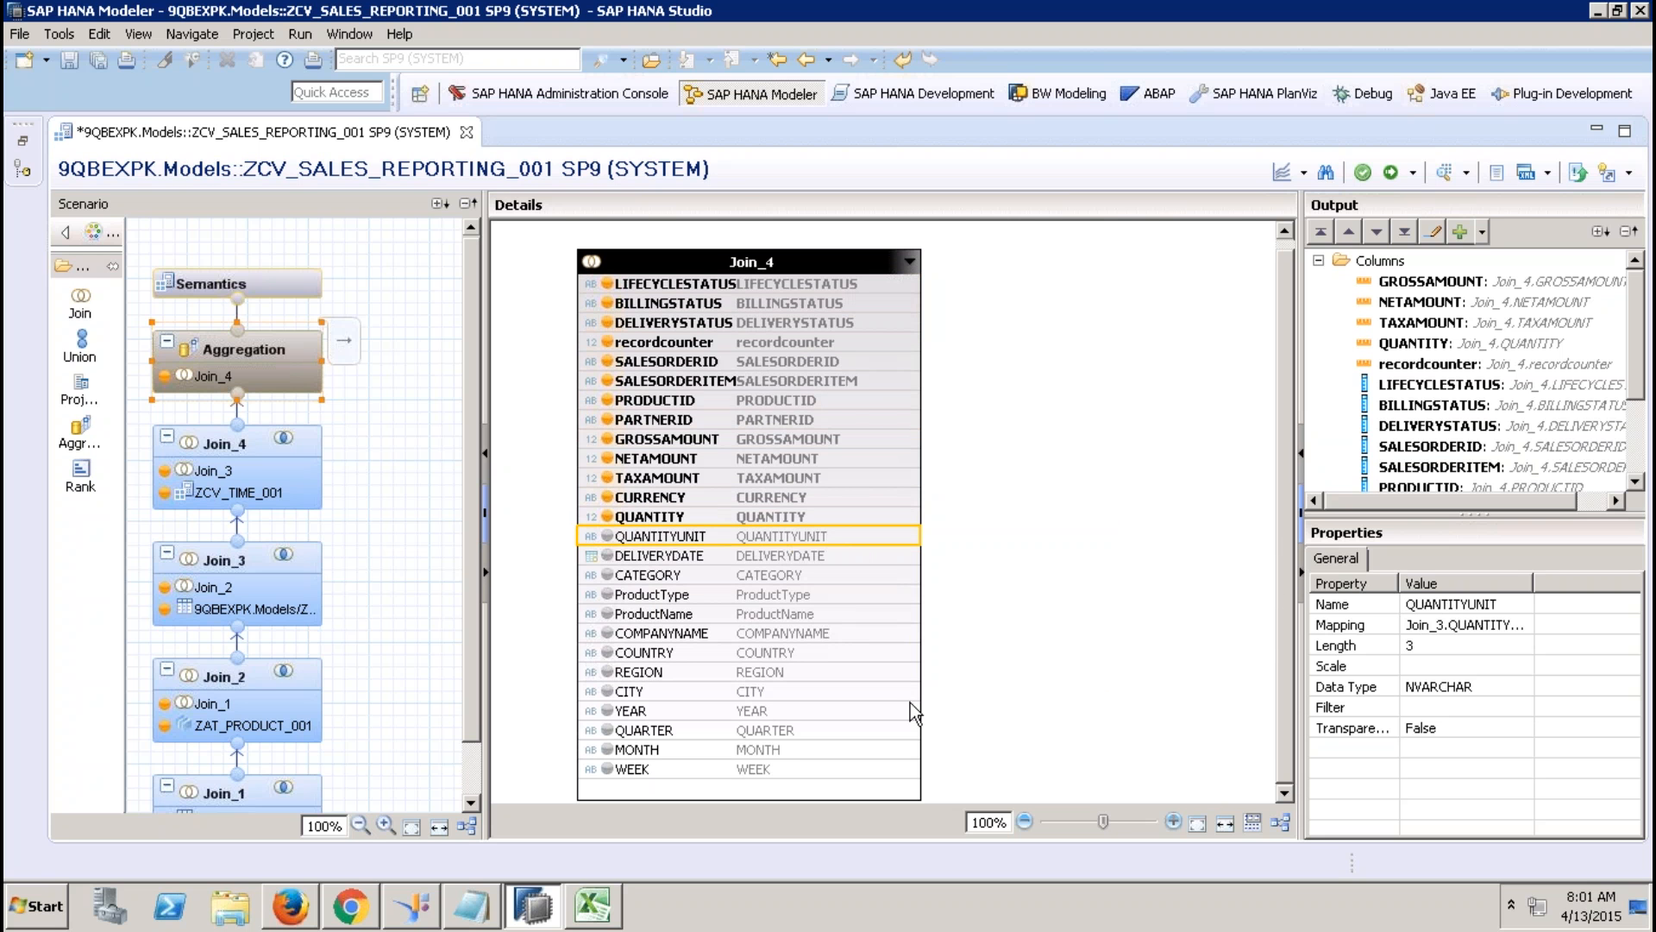
{"action": "left_click", "coordinate": [832, 769], "text": "shift"}
{"action": "right_click", "coordinate": [832, 770]}
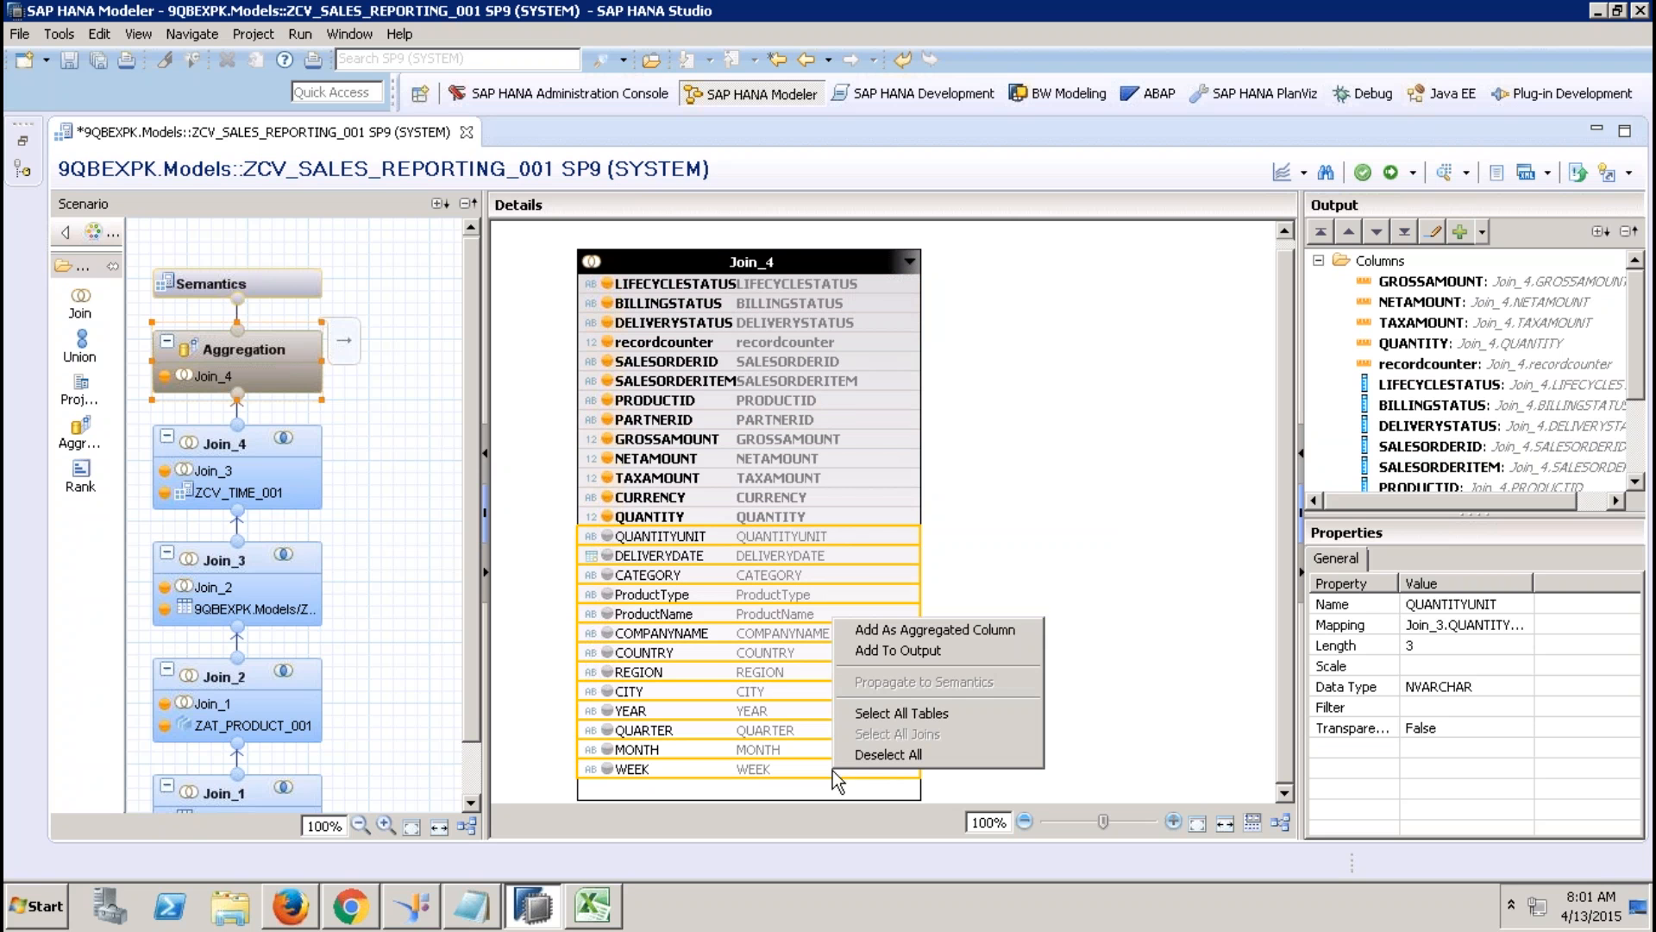
{"action": "left_click", "coordinate": [894, 650]}
{"action": "left_click", "coordinate": [288, 277]}
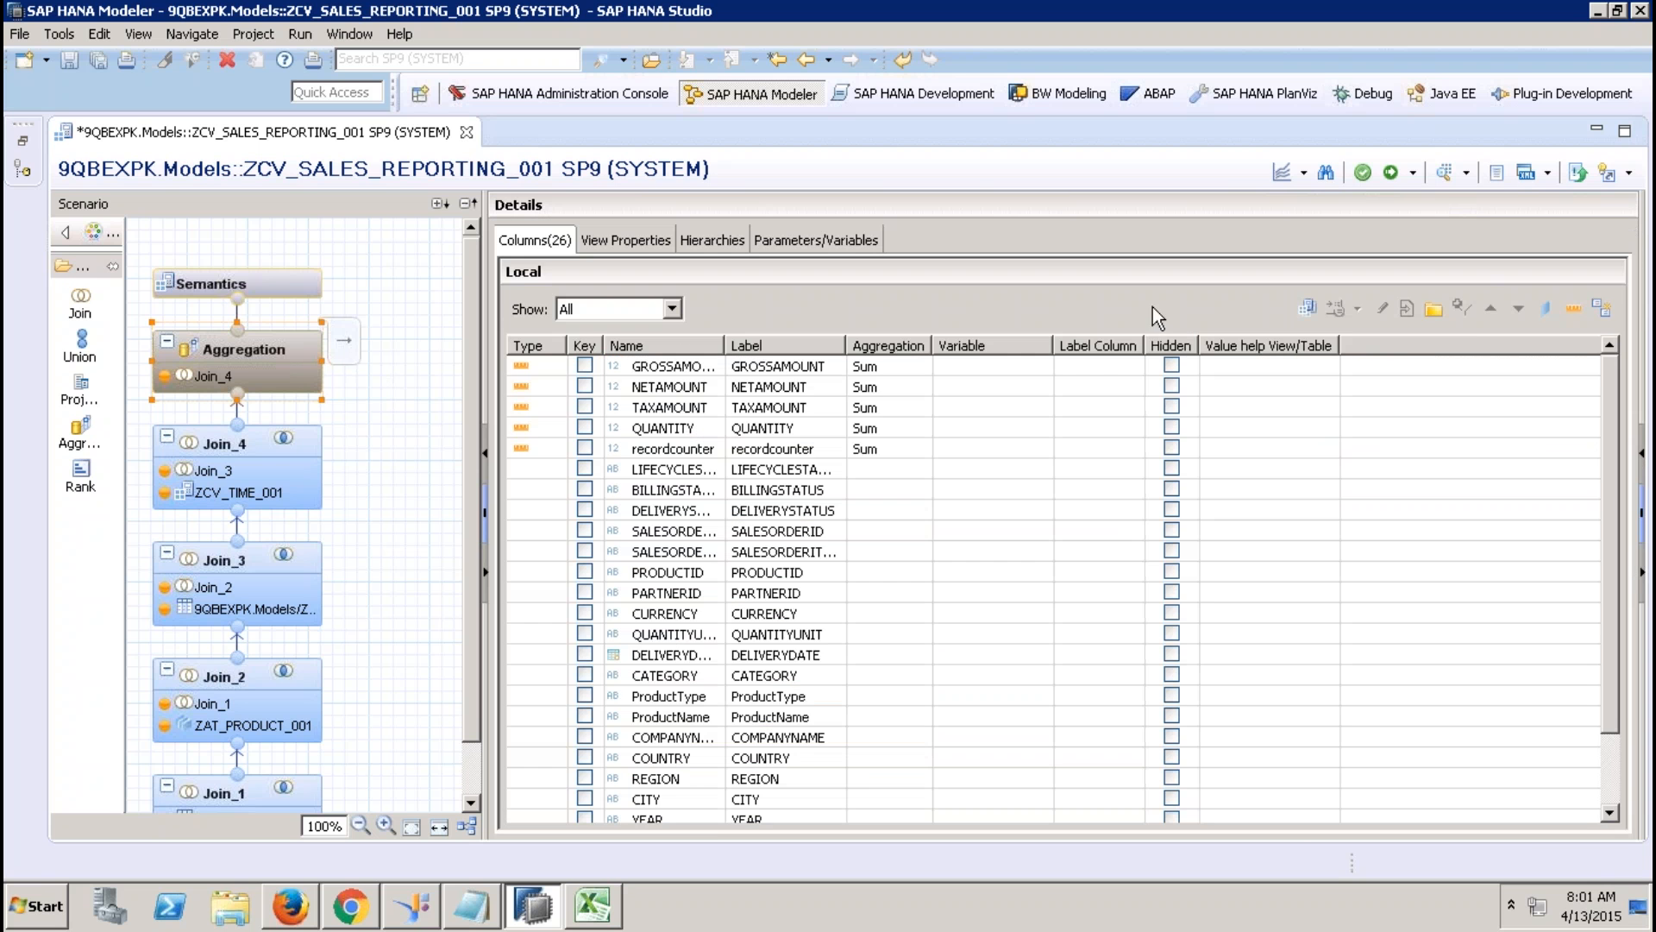
Auto-assign column types, set DELIVERYDATE to Attribute, and check the View Properties.
{"action": "left_click", "coordinate": [1603, 309]}
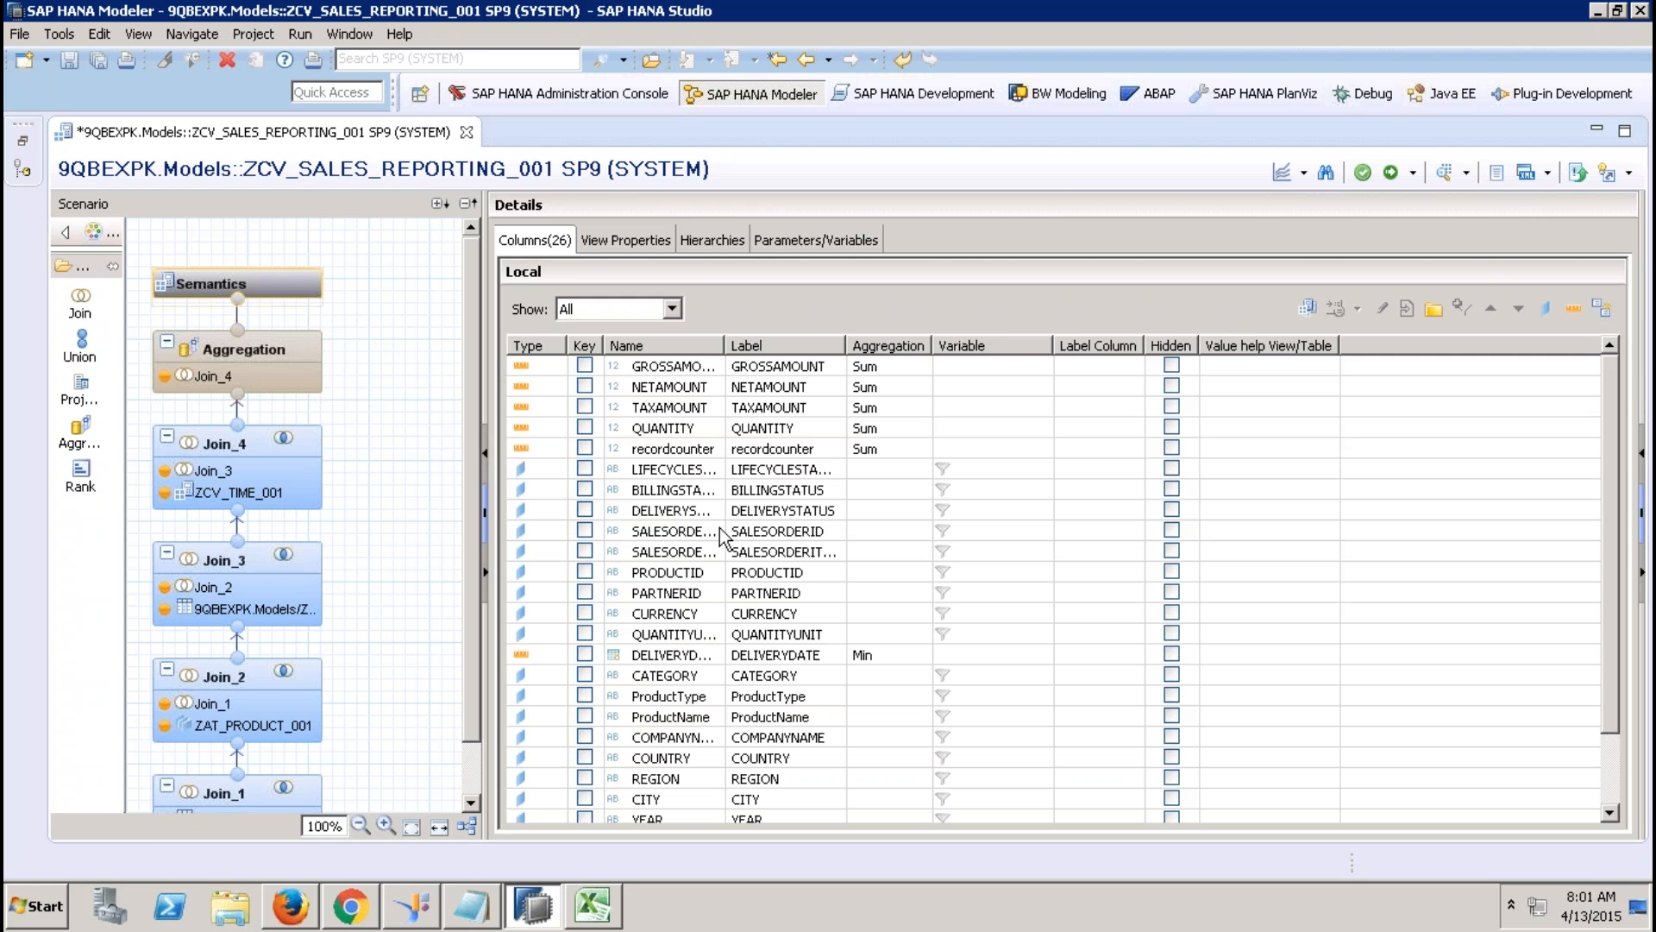
{"action": "left_click", "coordinate": [546, 649]}
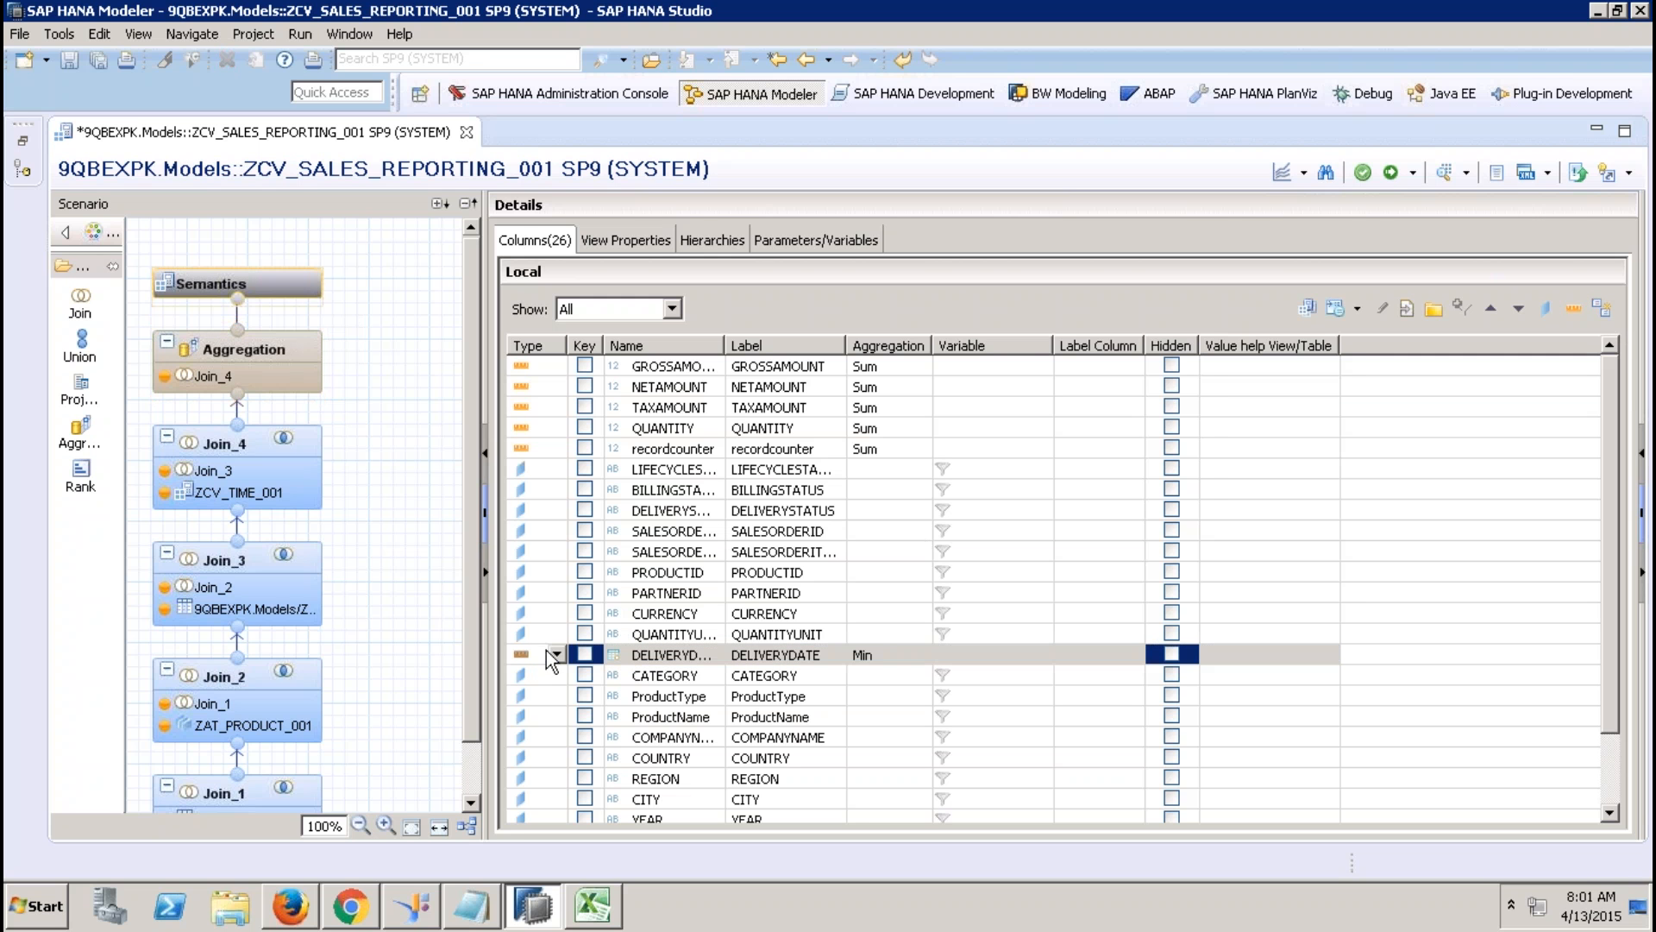
{"action": "left_click", "coordinate": [553, 654]}
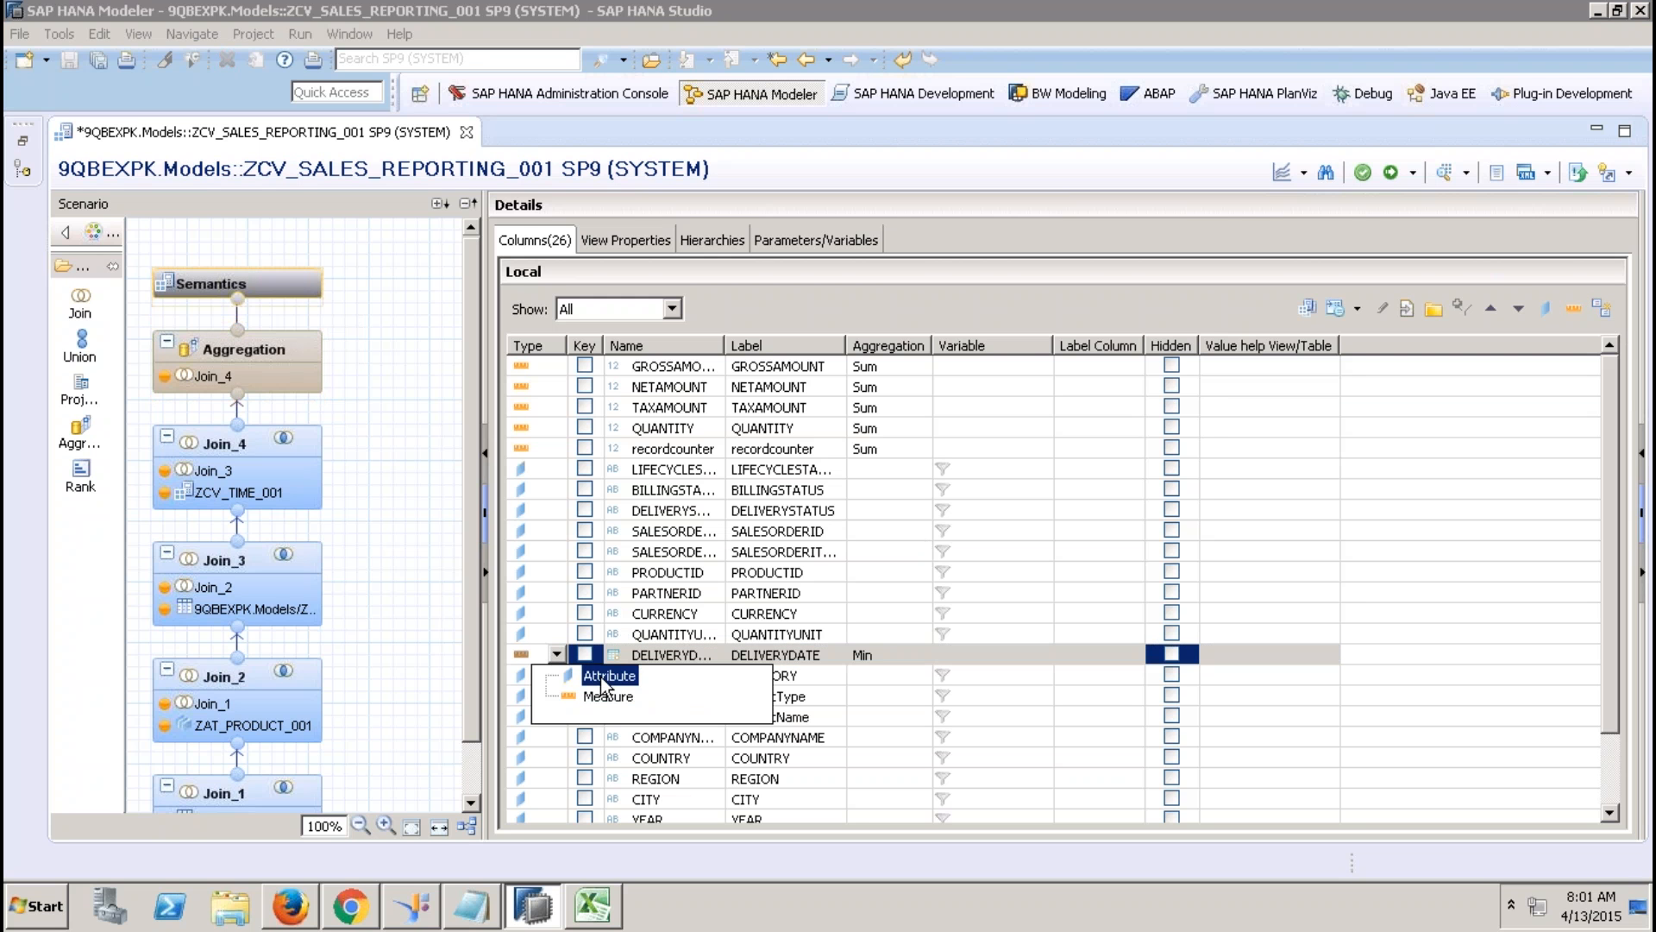
{"action": "left_click", "coordinate": [600, 676]}
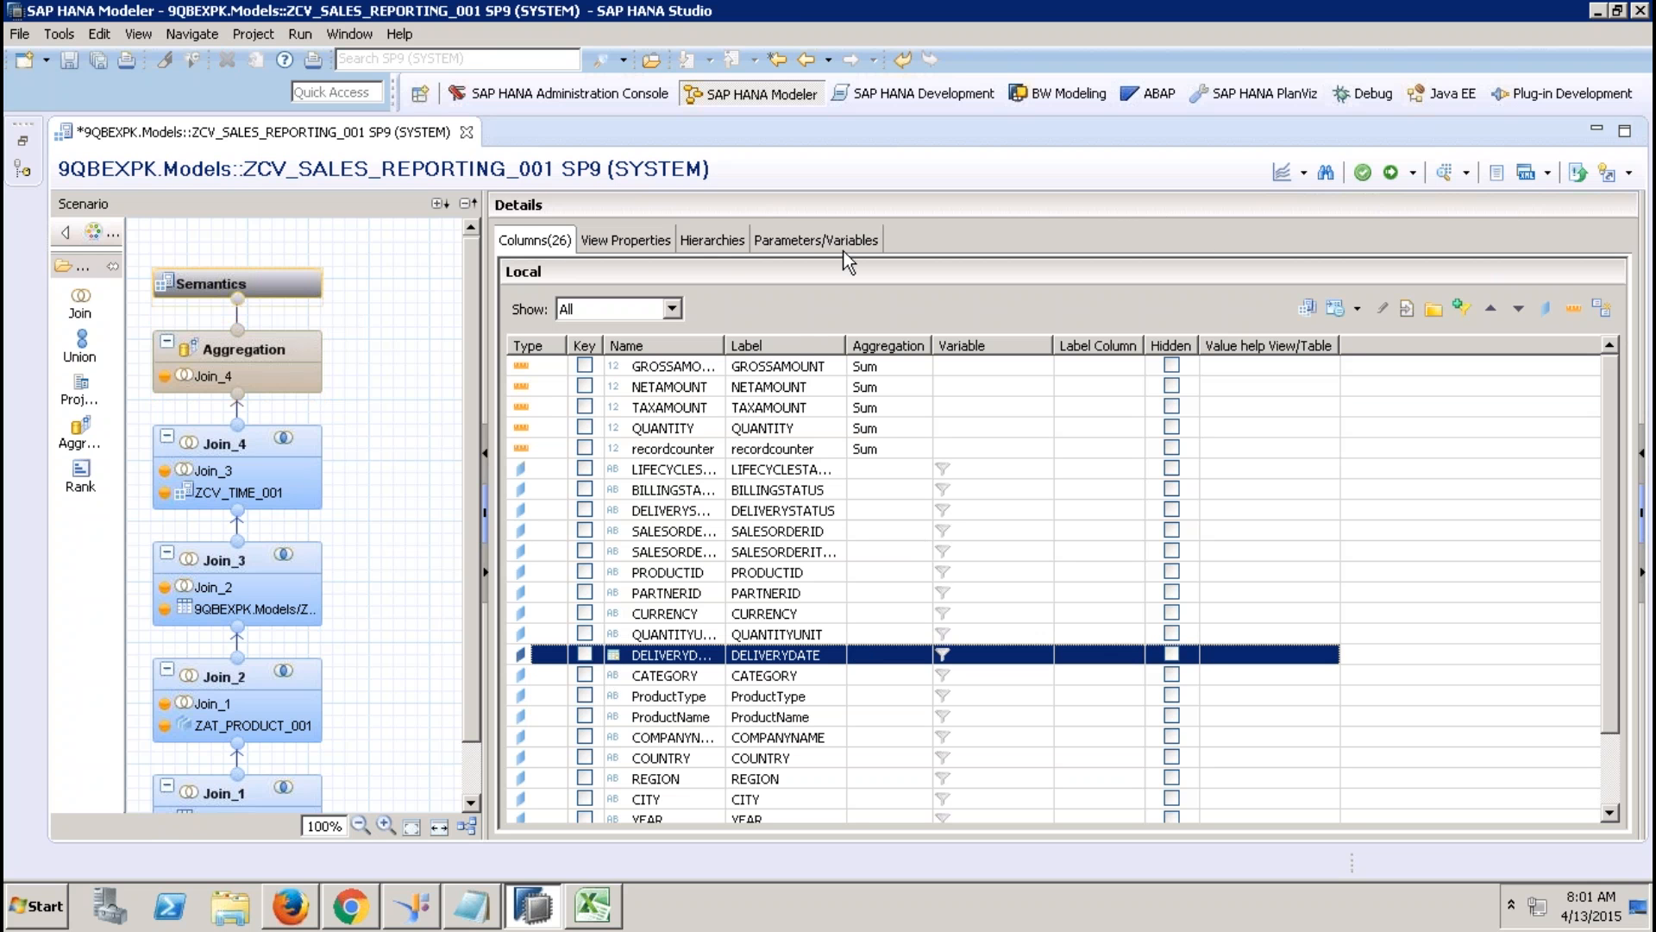
{"action": "left_click", "coordinate": [730, 241]}
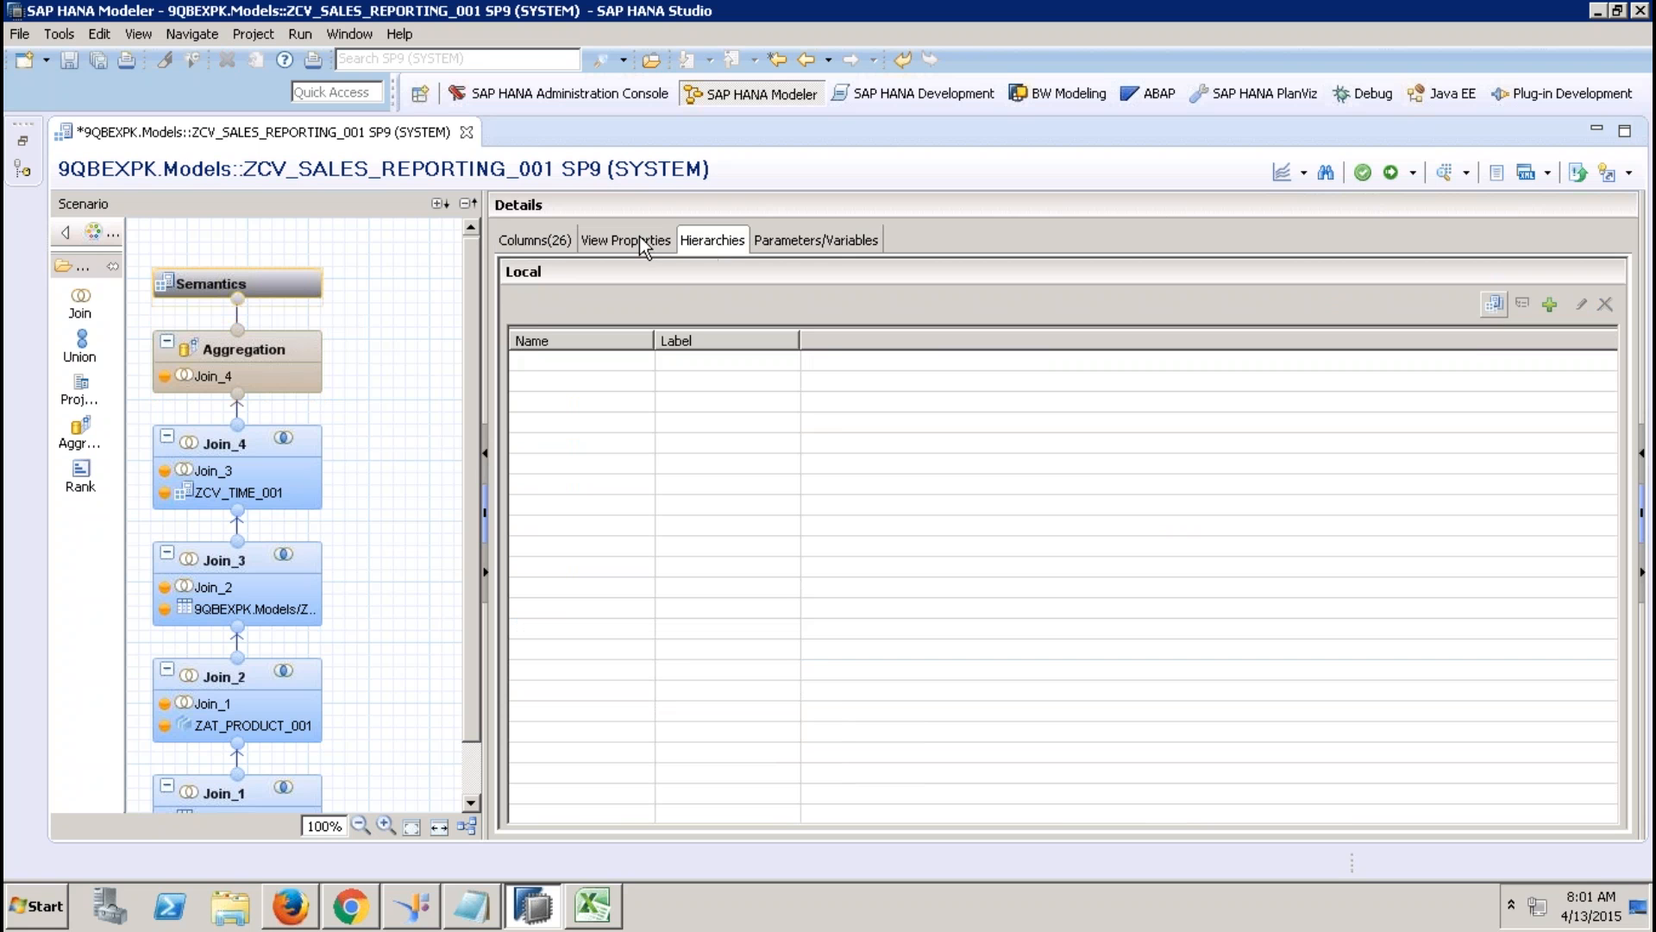
{"action": "left_click", "coordinate": [639, 236]}
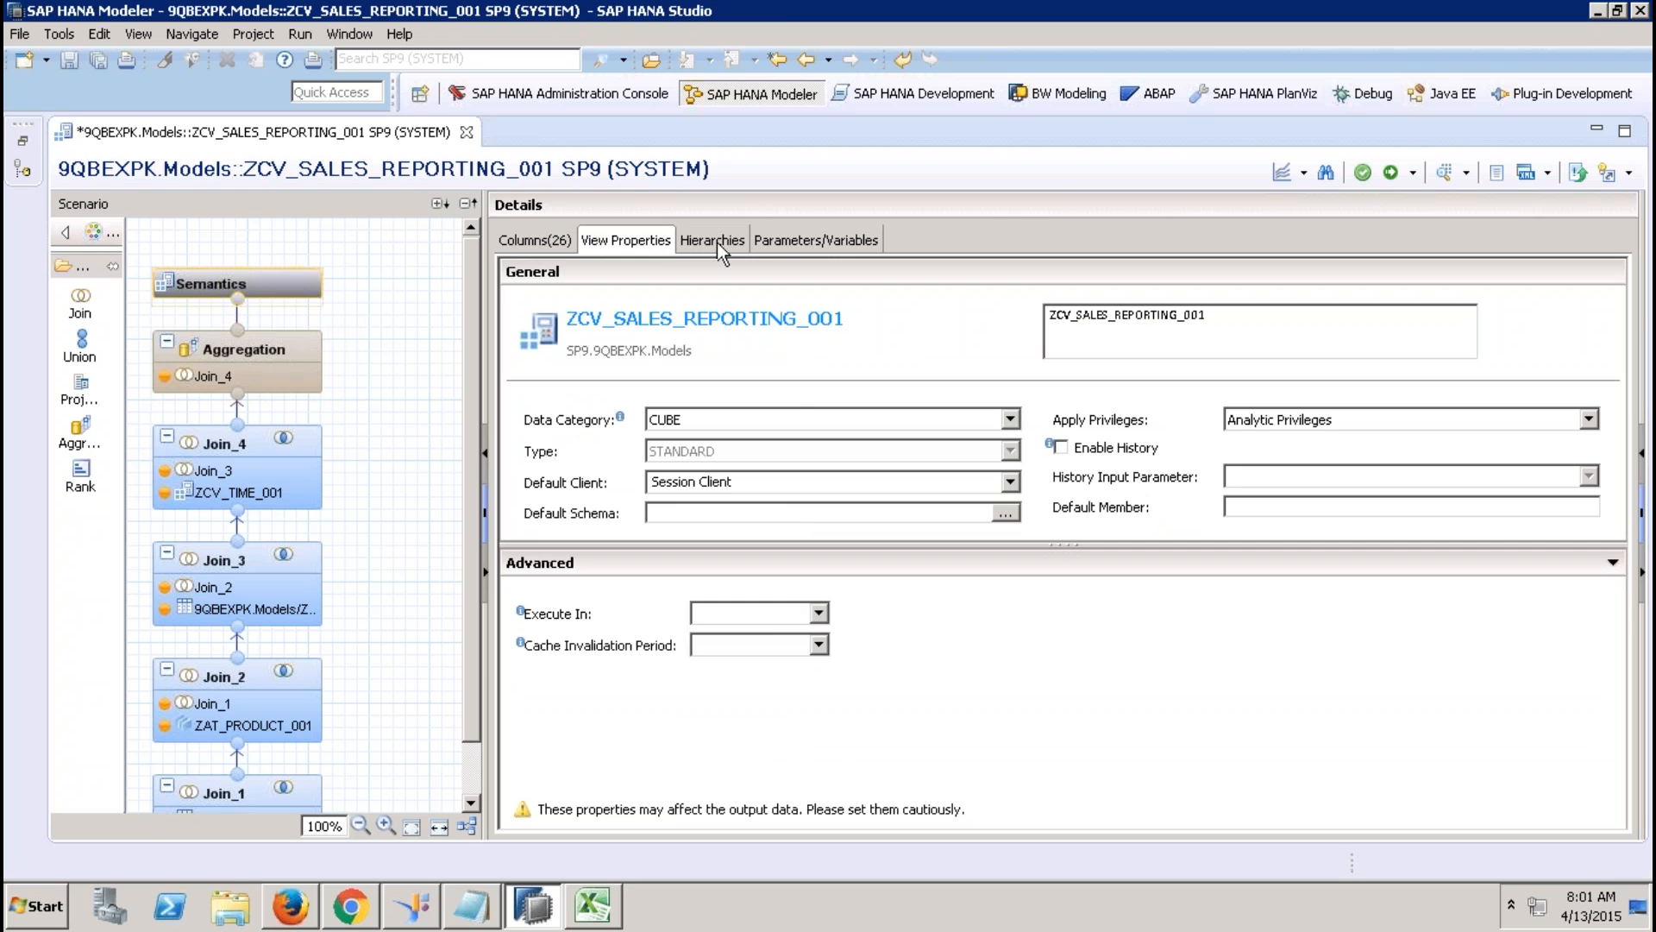
Create a hierarchy named YCUST_HIER with REGION as its first level.
{"action": "left_click", "coordinate": [718, 243]}
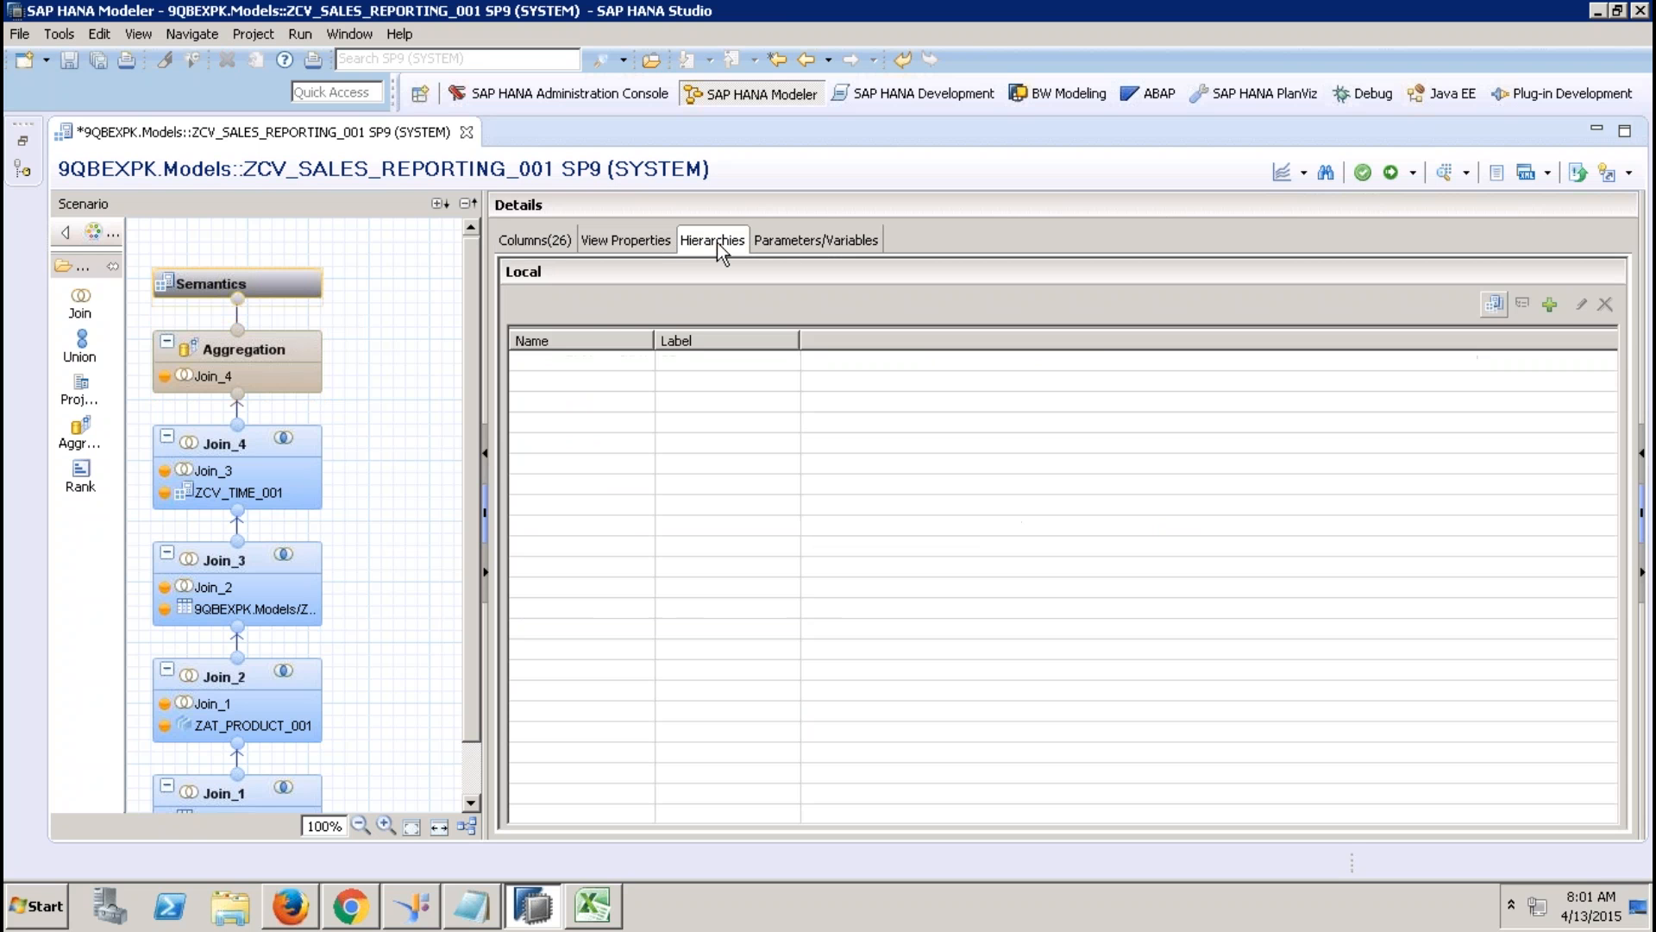
{"action": "left_click", "coordinate": [1549, 305]}
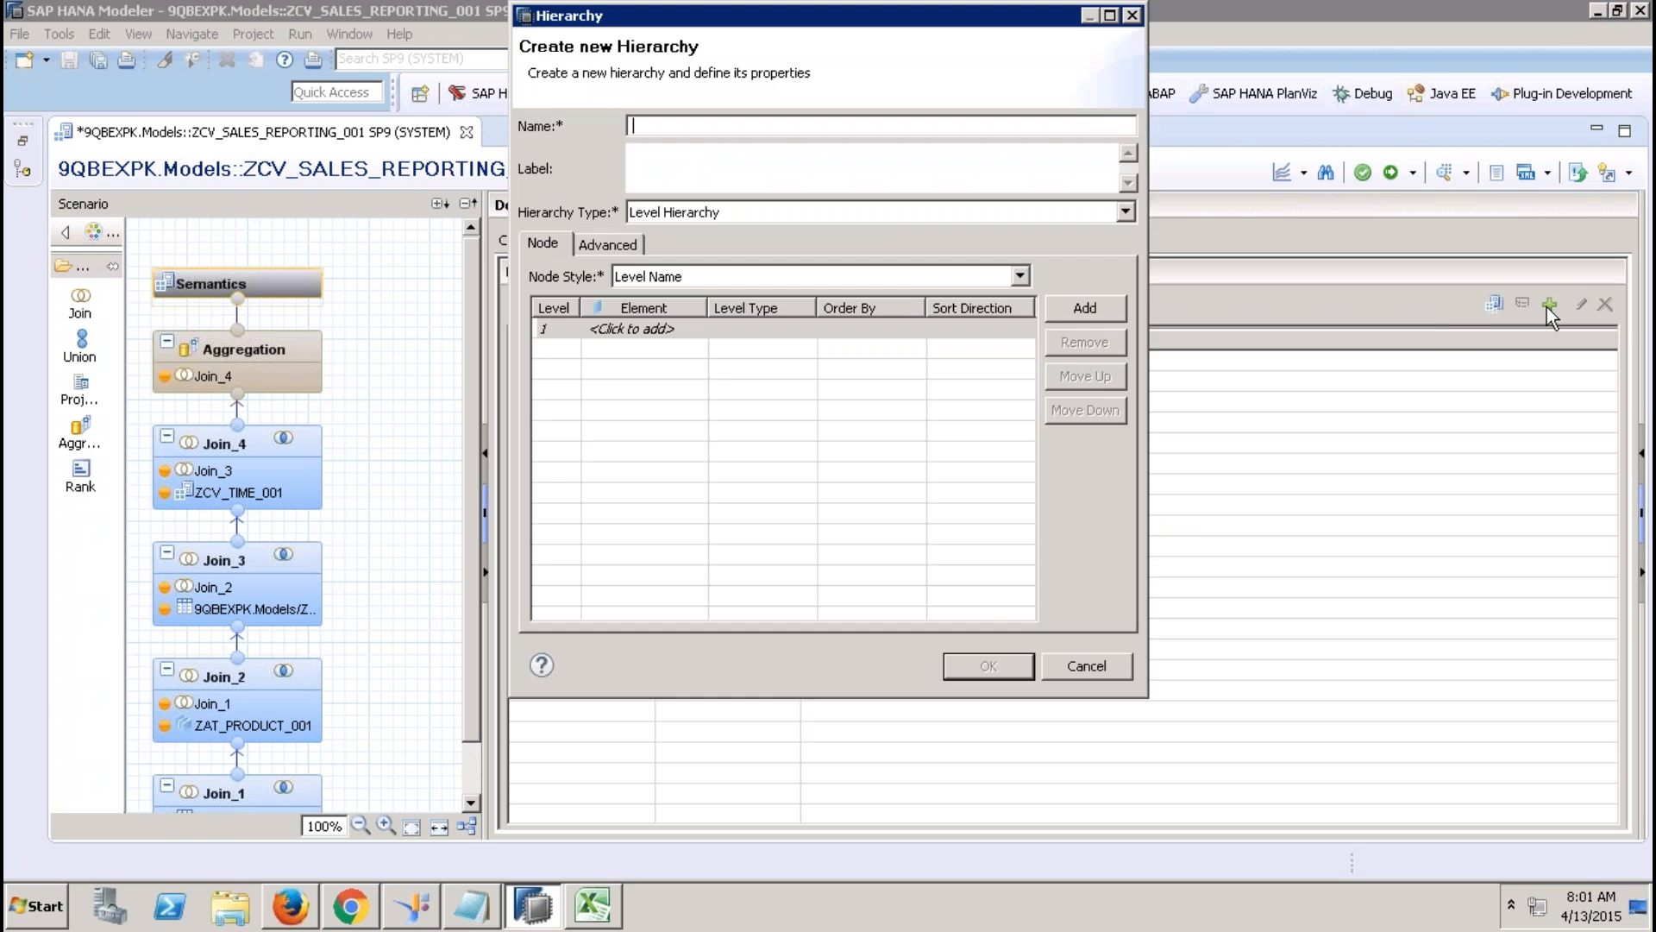
{"action": "left_click", "coordinate": [1116, 659]}
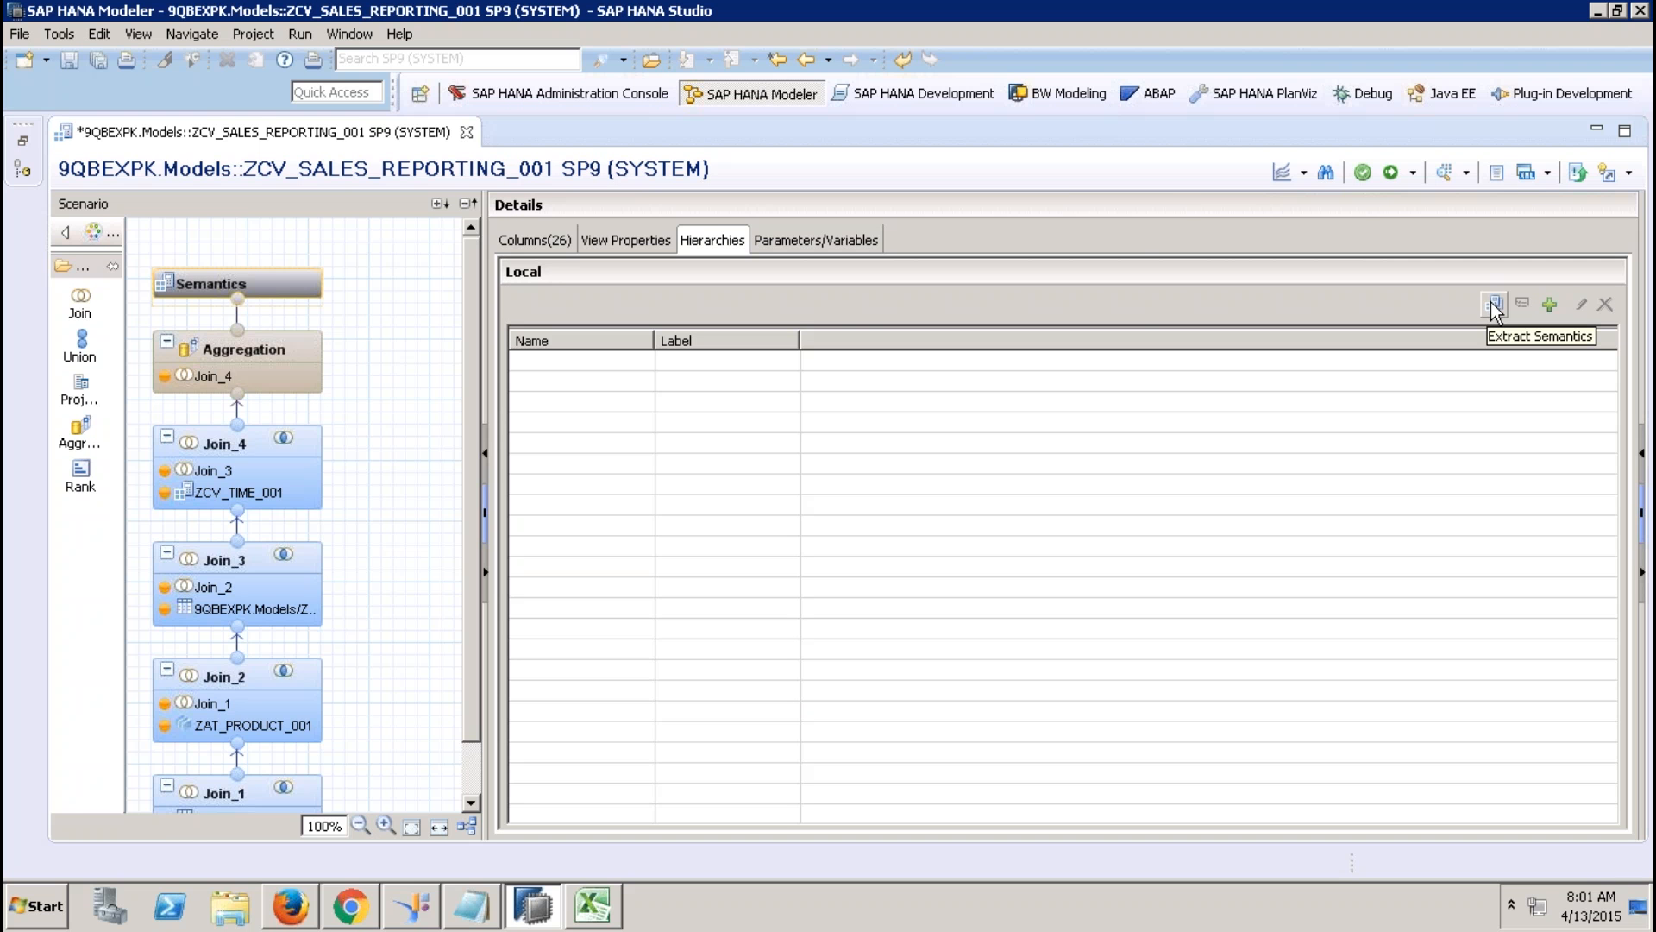
{"action": "left_click", "coordinate": [1548, 305]}
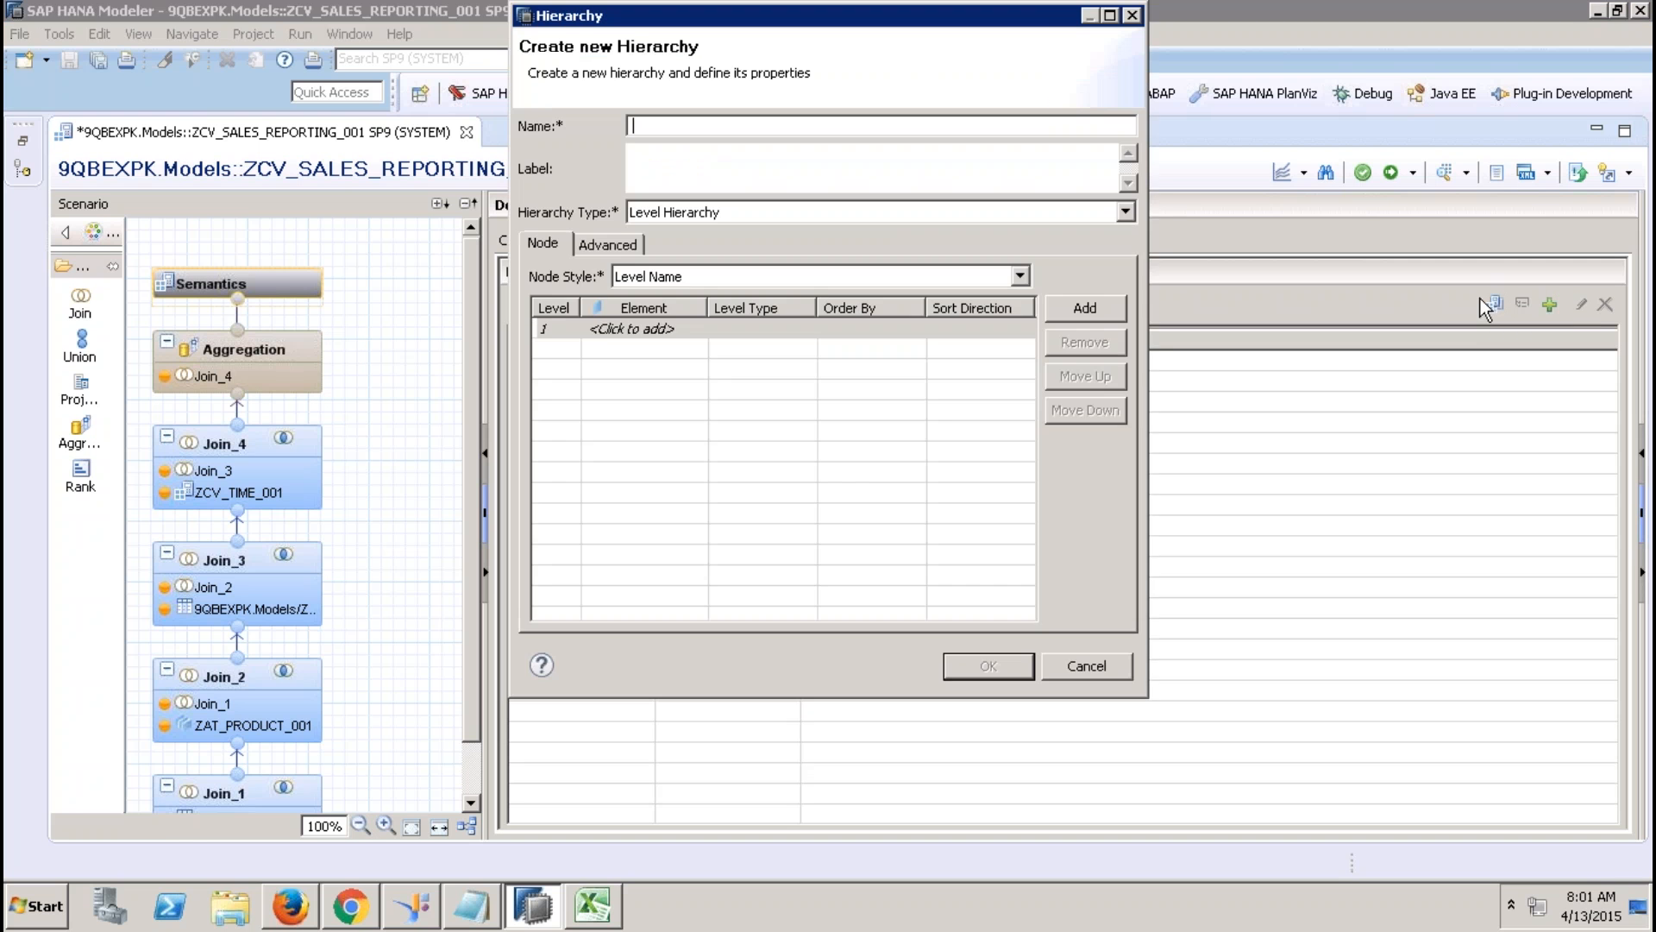
{"action": "type", "text": "YCUST_HIER"}
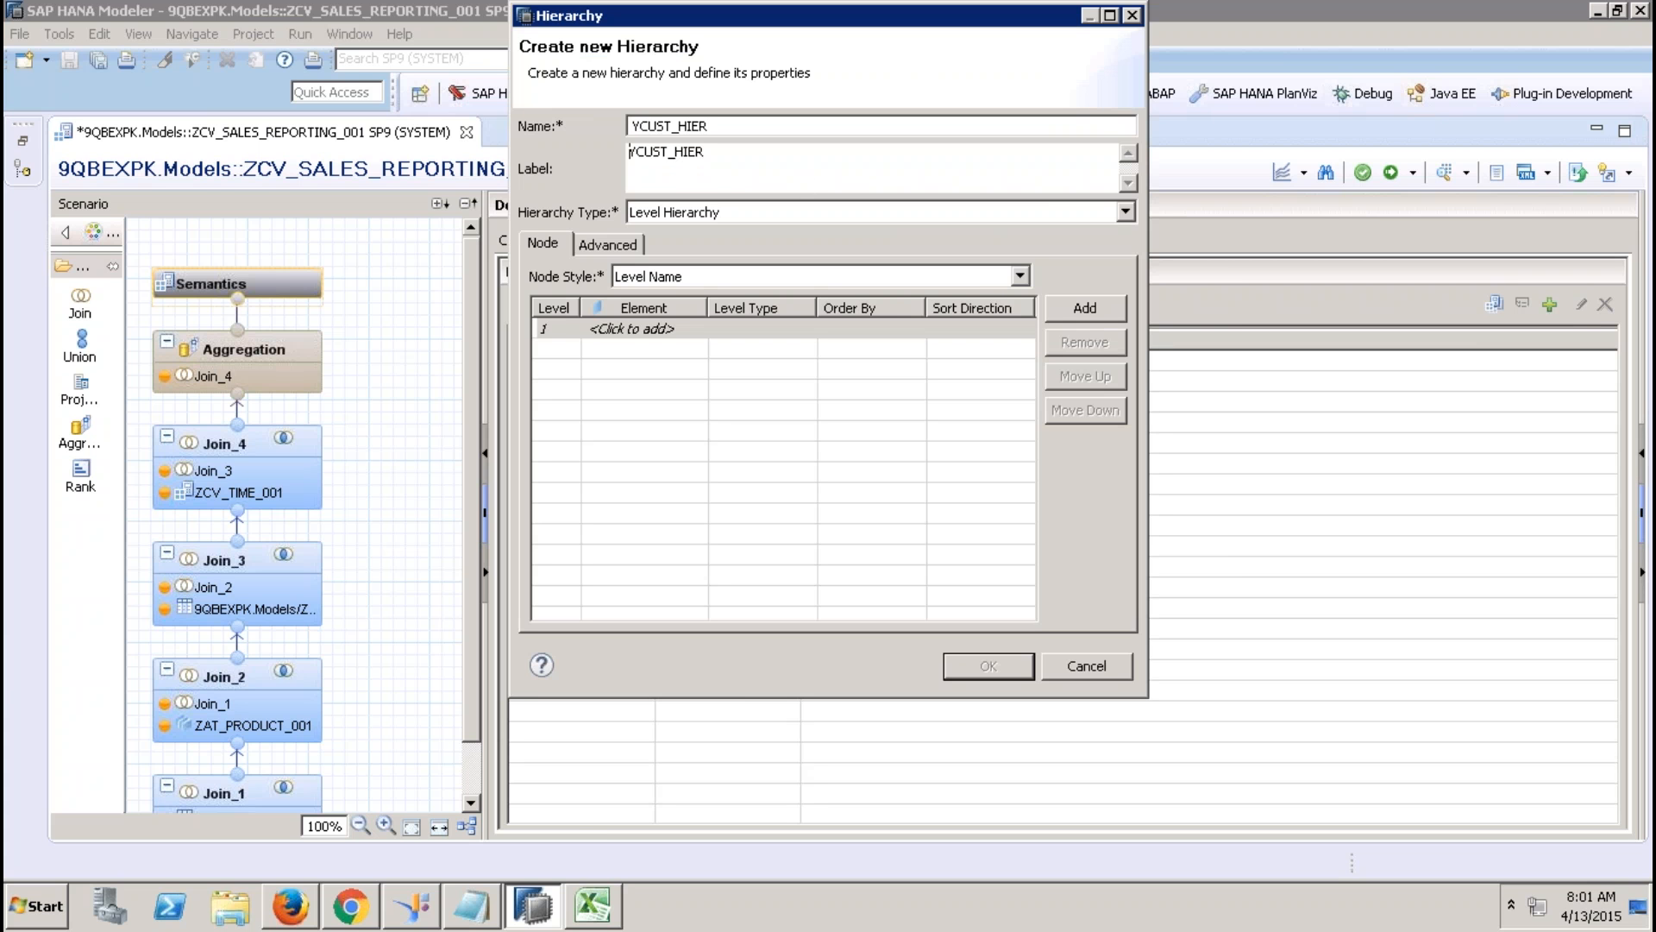
{"action": "left_click", "coordinate": [614, 328]}
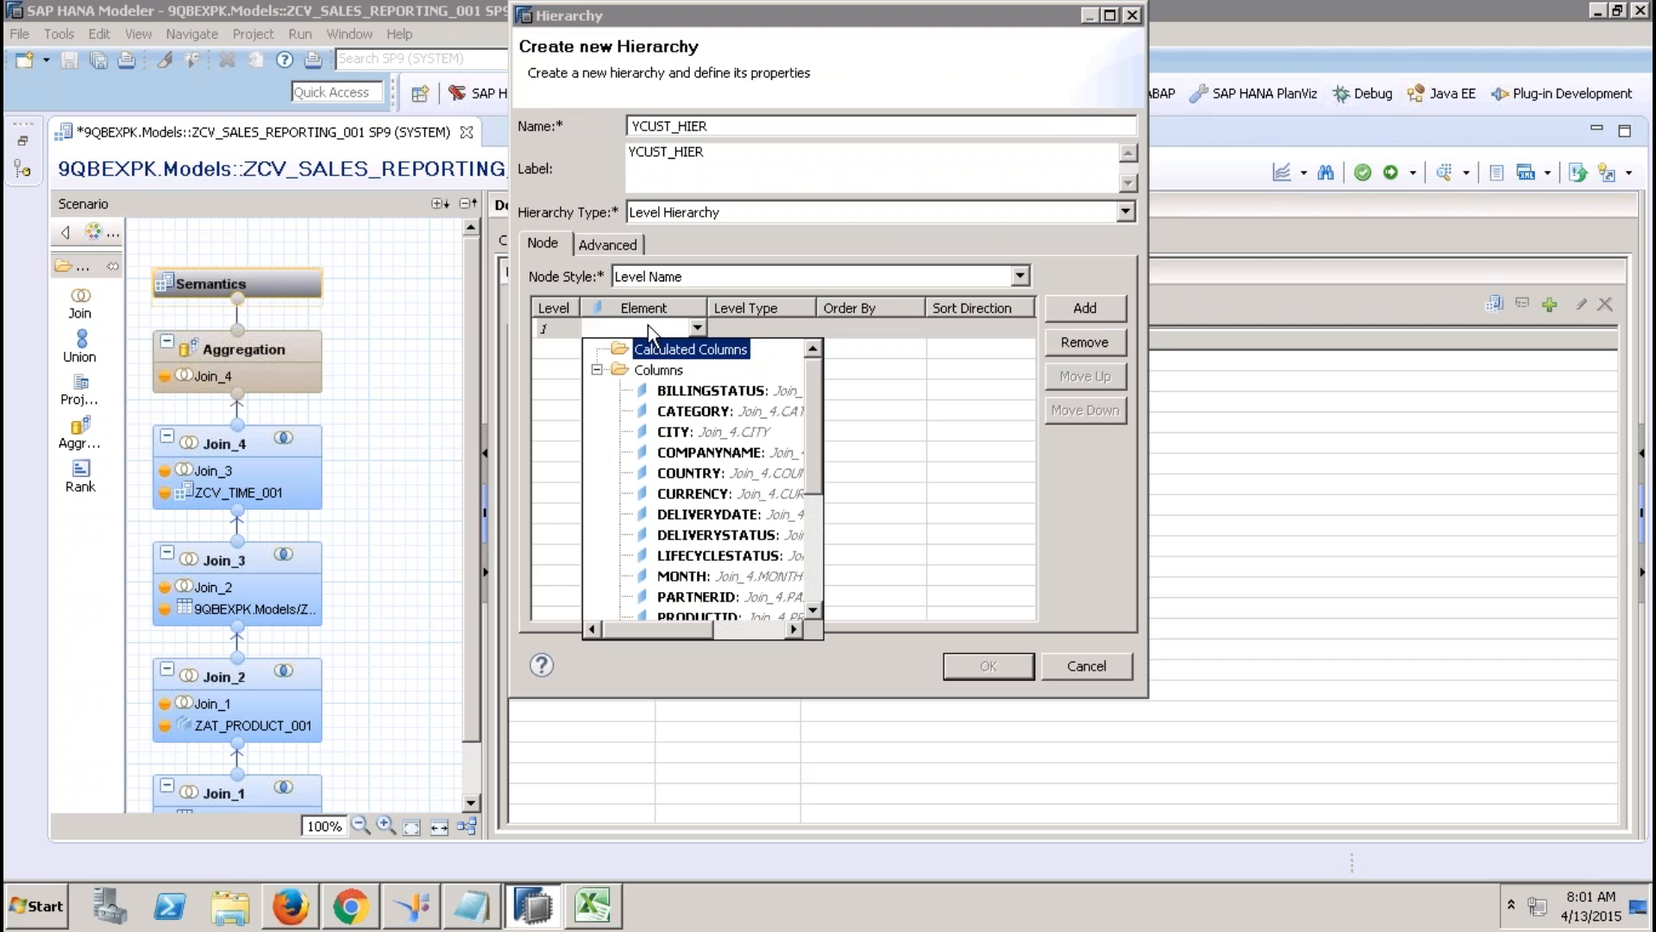
{"action": "left_click", "coordinate": [813, 536]}
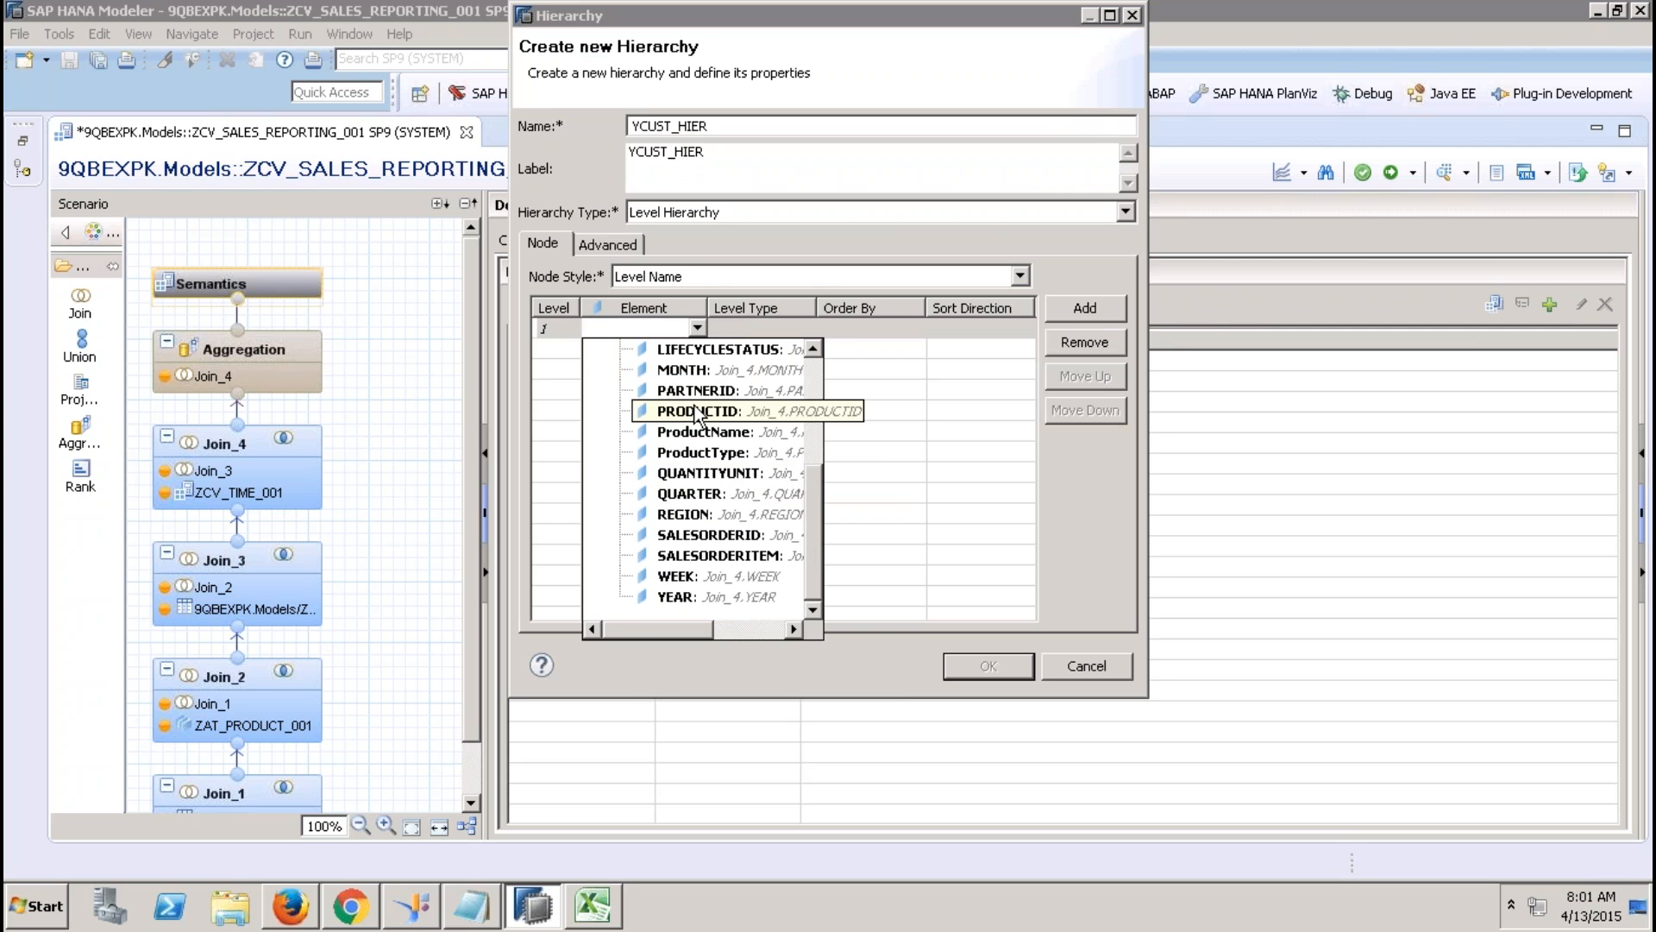
{"action": "key", "text": "r"}
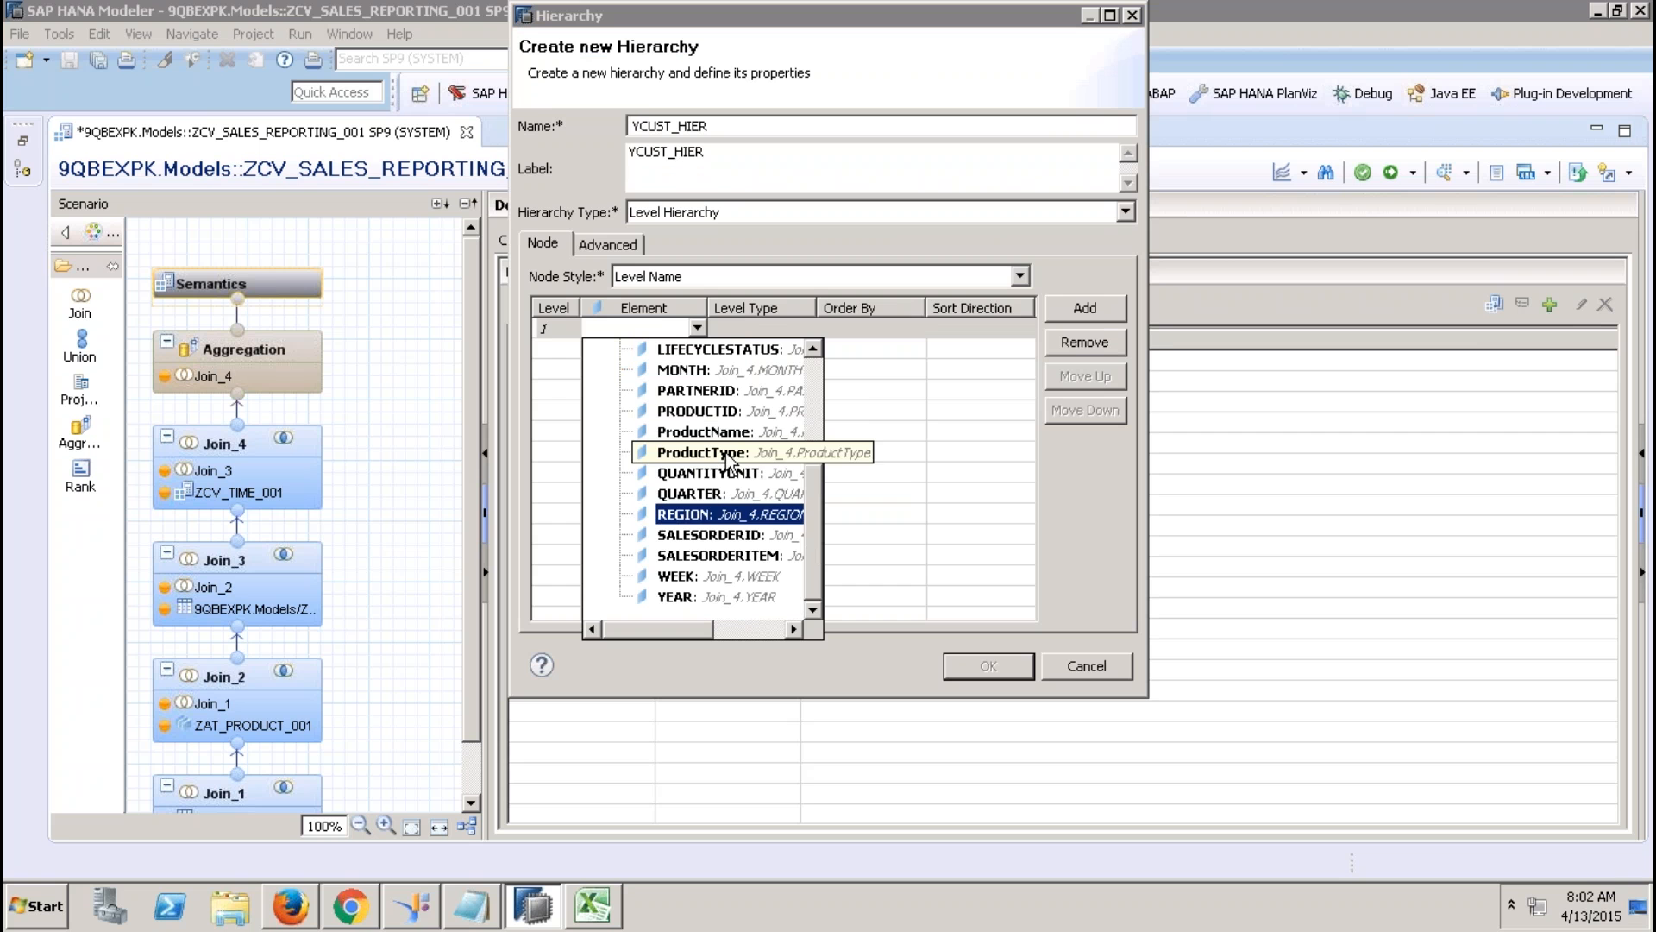
{"action": "left_click", "coordinate": [703, 515]}
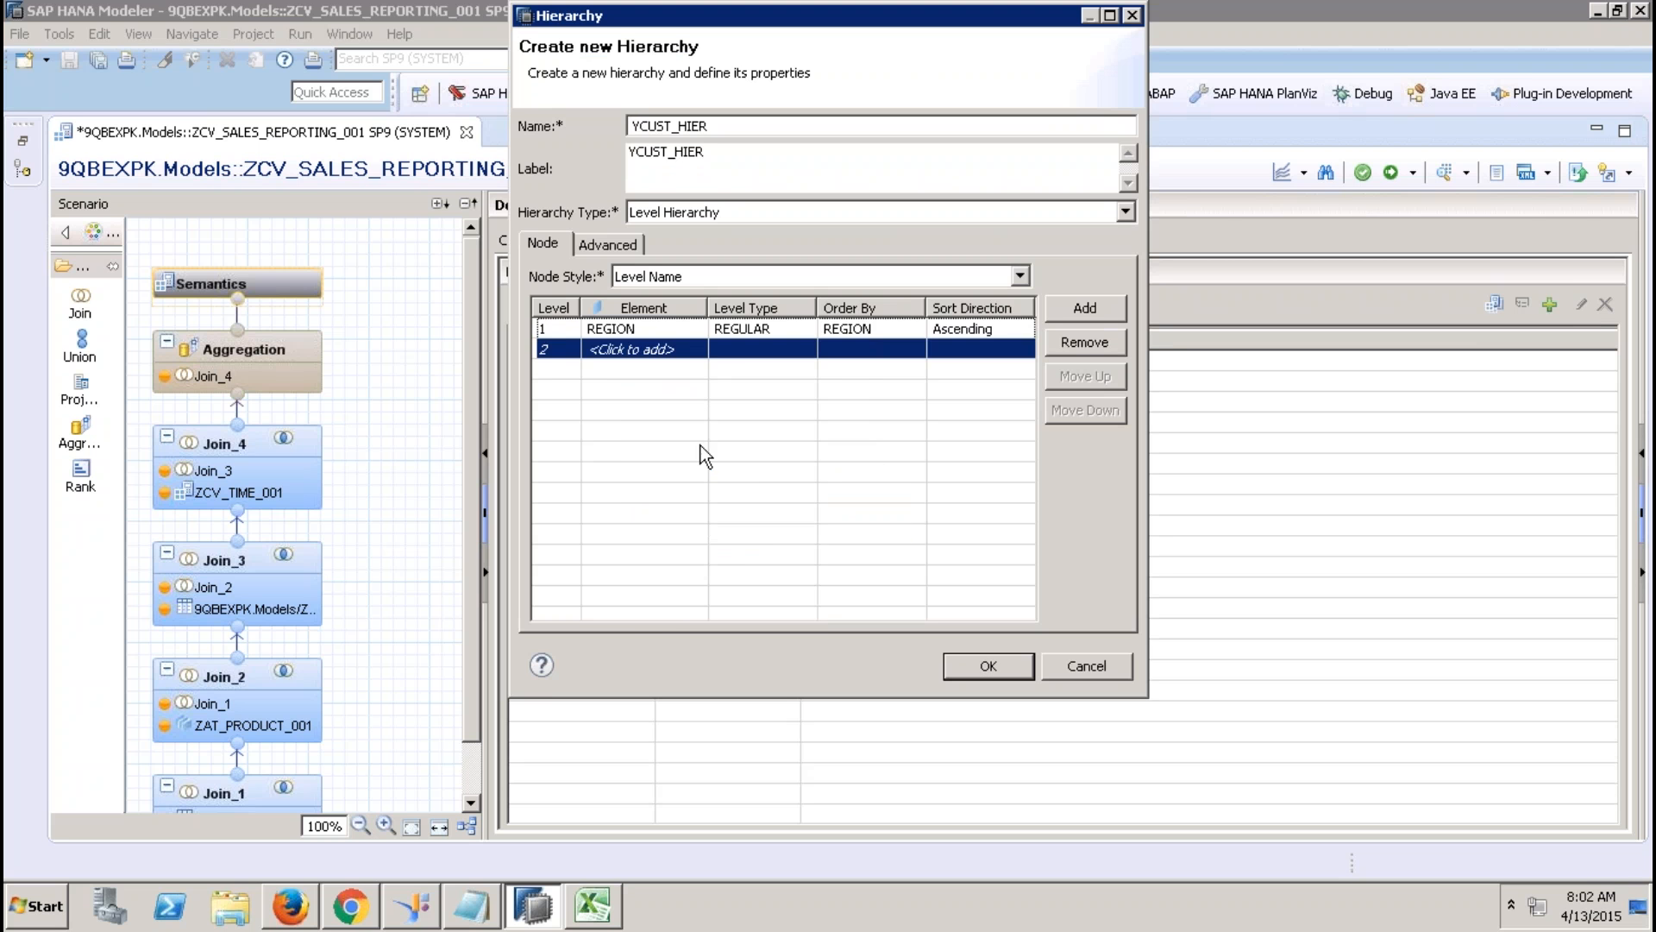
Add COUNTRY, CITY and PARTNERID levels, allow multiple parents, and save YCUST_HIER.
{"action": "left_click", "coordinate": [690, 354]}
{"action": "left_click", "coordinate": [693, 350]}
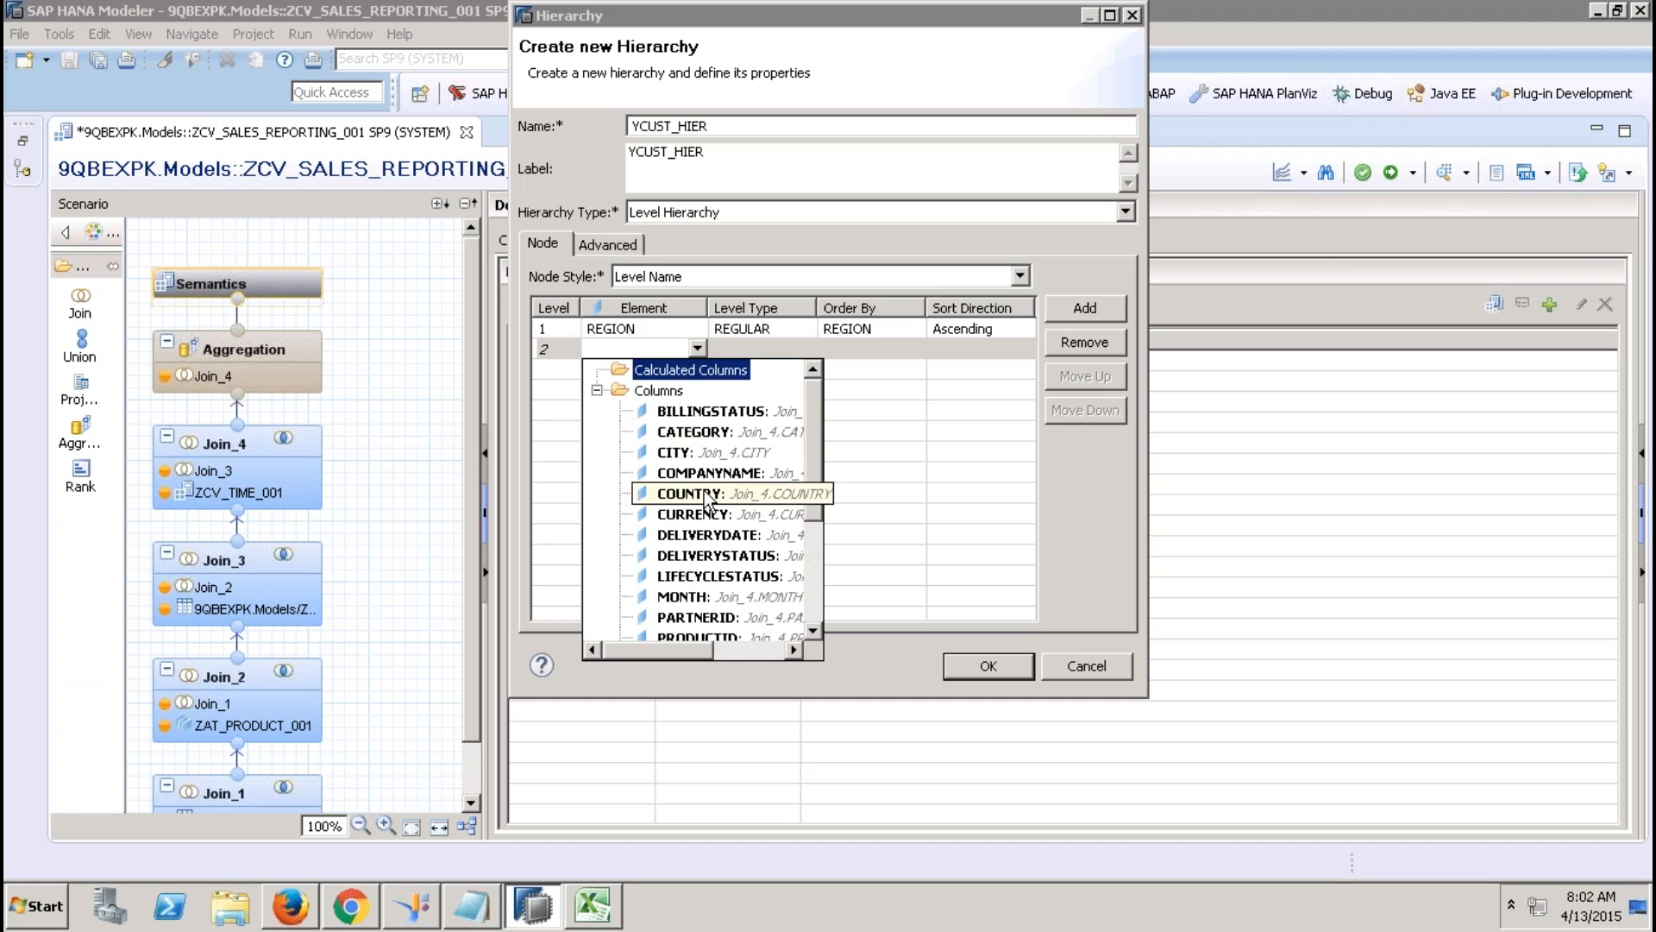
{"action": "left_click", "coordinate": [709, 499]}
{"action": "left_click", "coordinate": [681, 369]}
{"action": "left_click", "coordinate": [697, 370]}
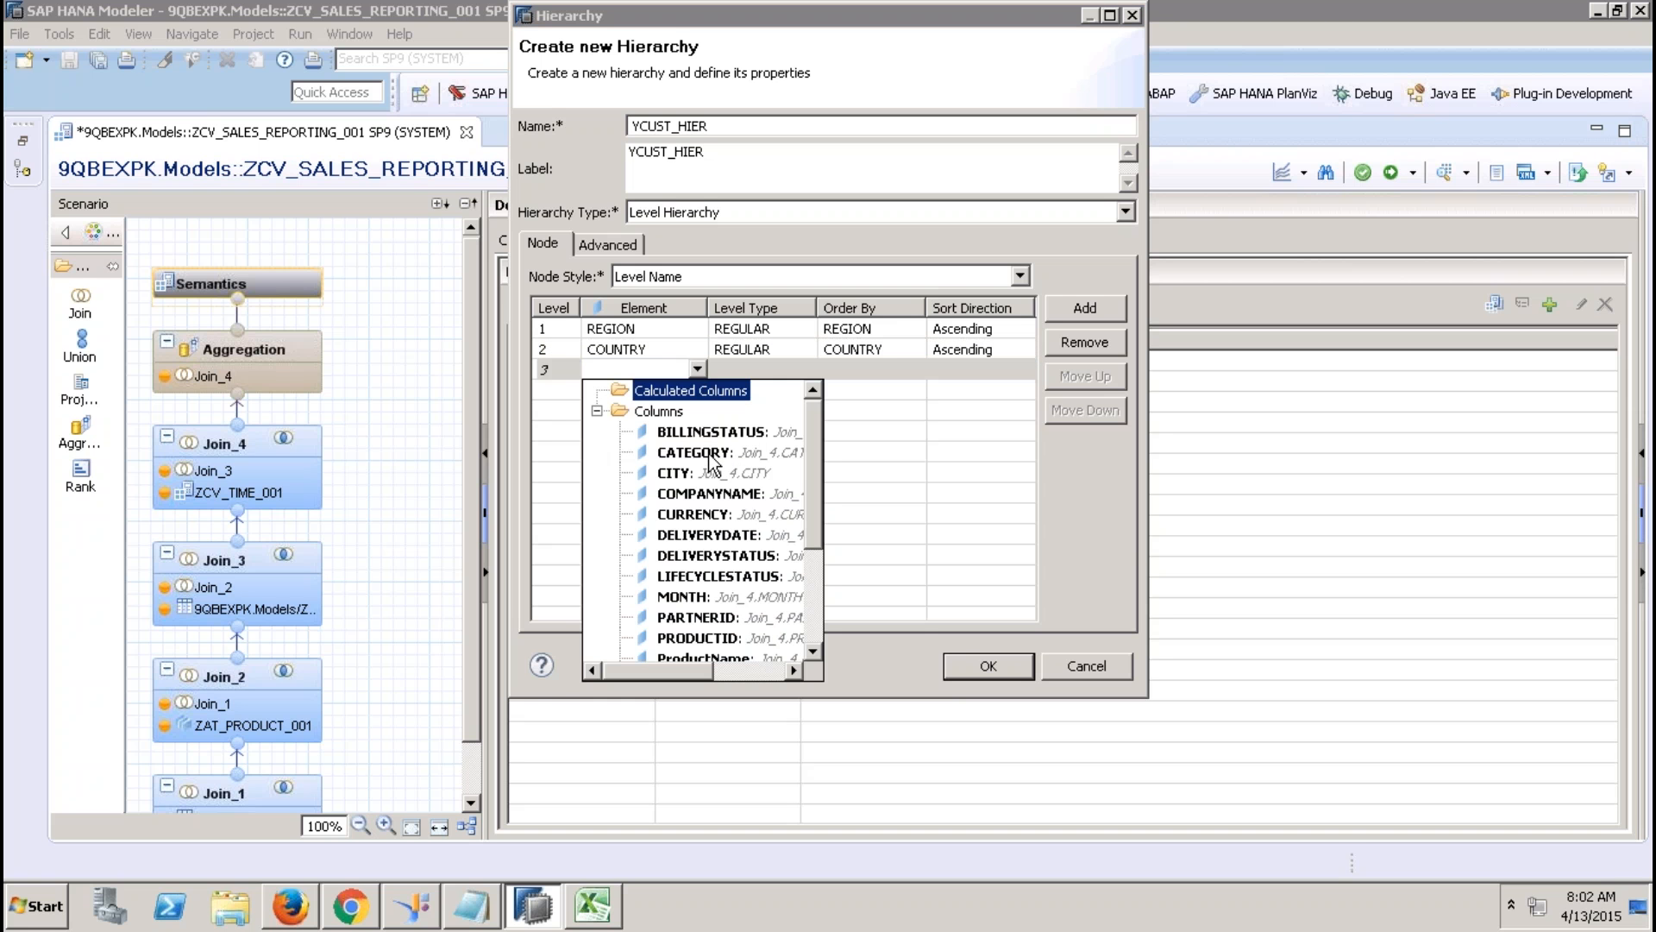
{"action": "left_click", "coordinate": [707, 473]}
{"action": "left_click", "coordinate": [682, 391]}
{"action": "left_click", "coordinate": [693, 391]}
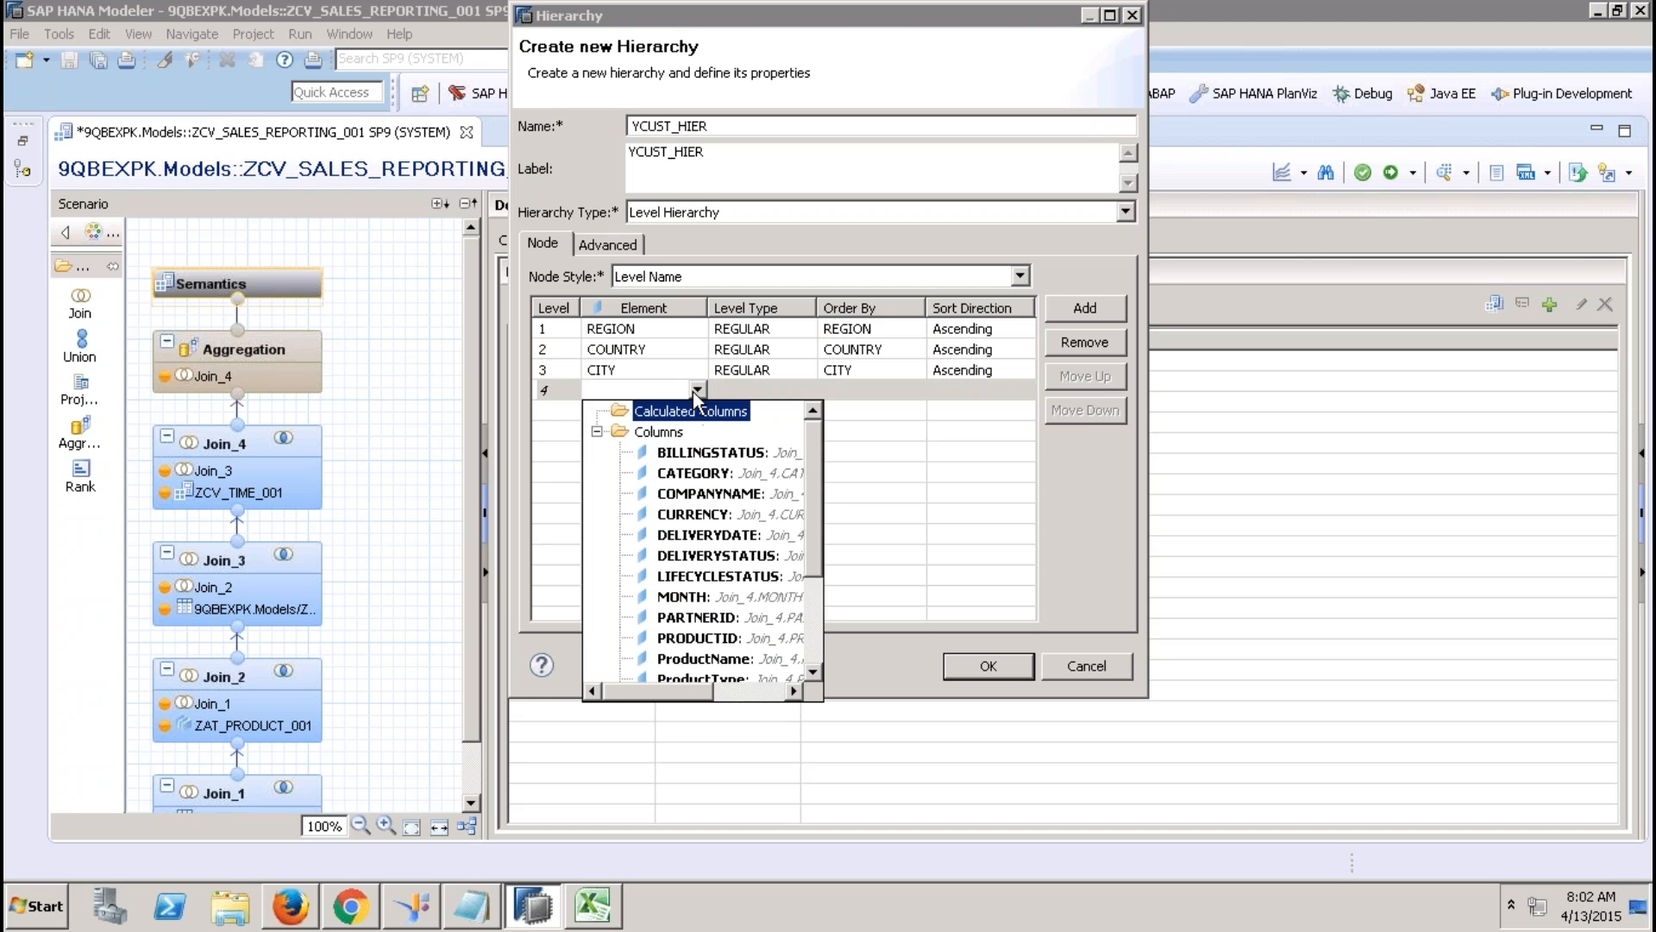
{"action": "left_click", "coordinate": [734, 621]}
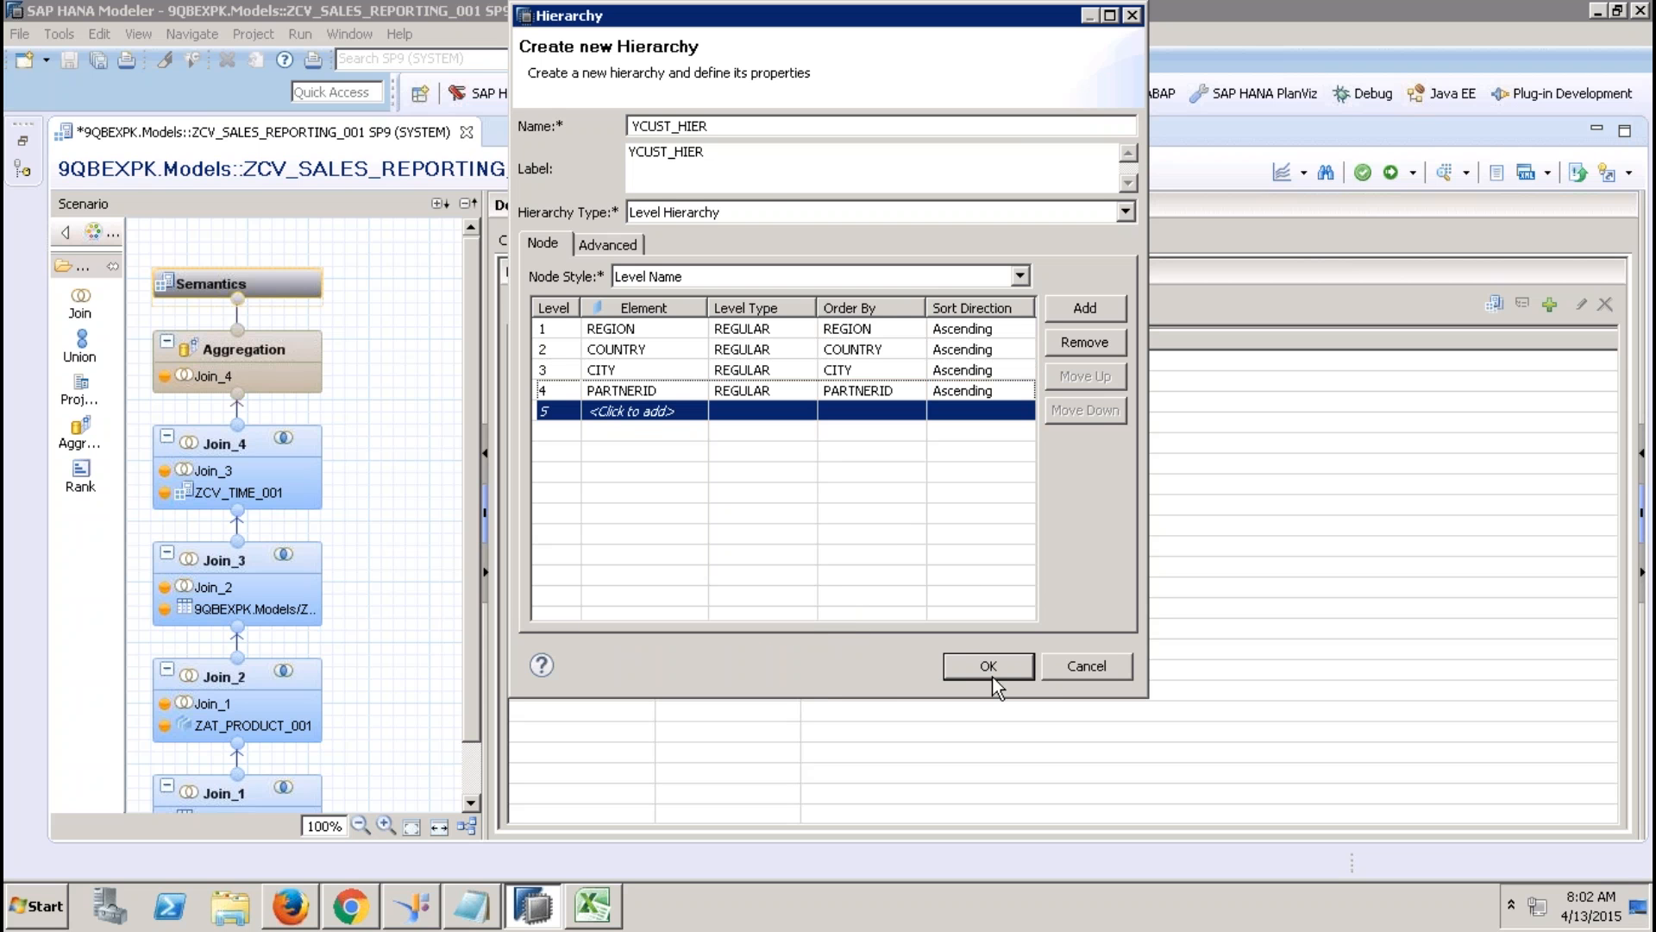
{"action": "left_click", "coordinate": [634, 246]}
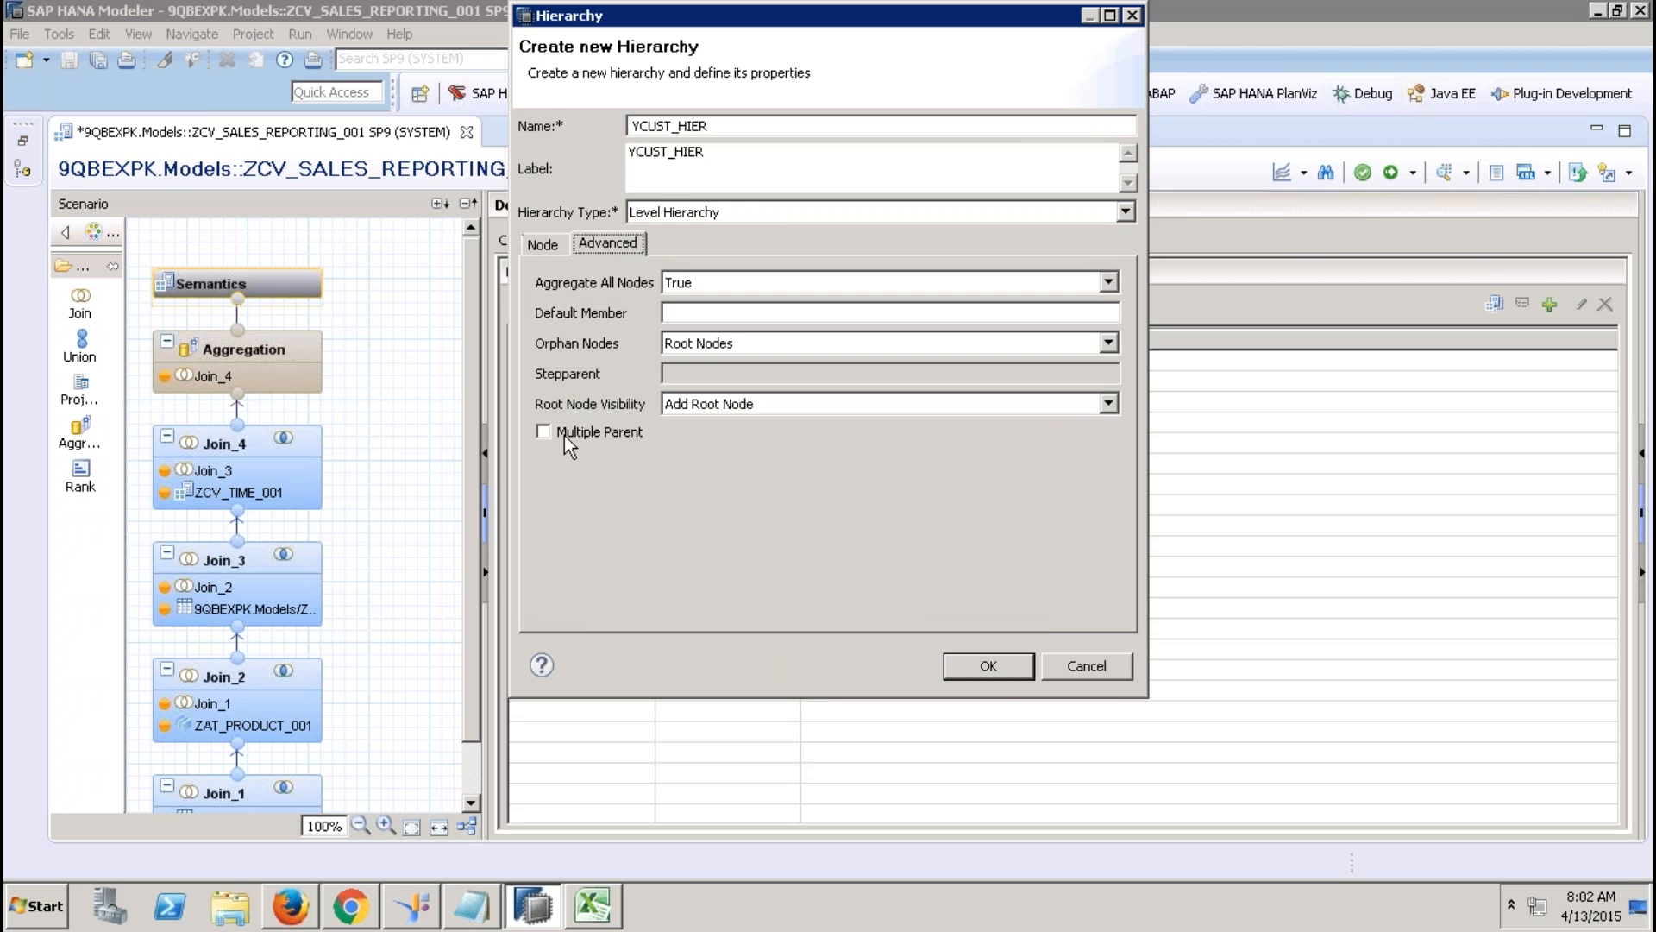
{"action": "left_click", "coordinate": [562, 432]}
{"action": "left_click", "coordinate": [988, 666]}
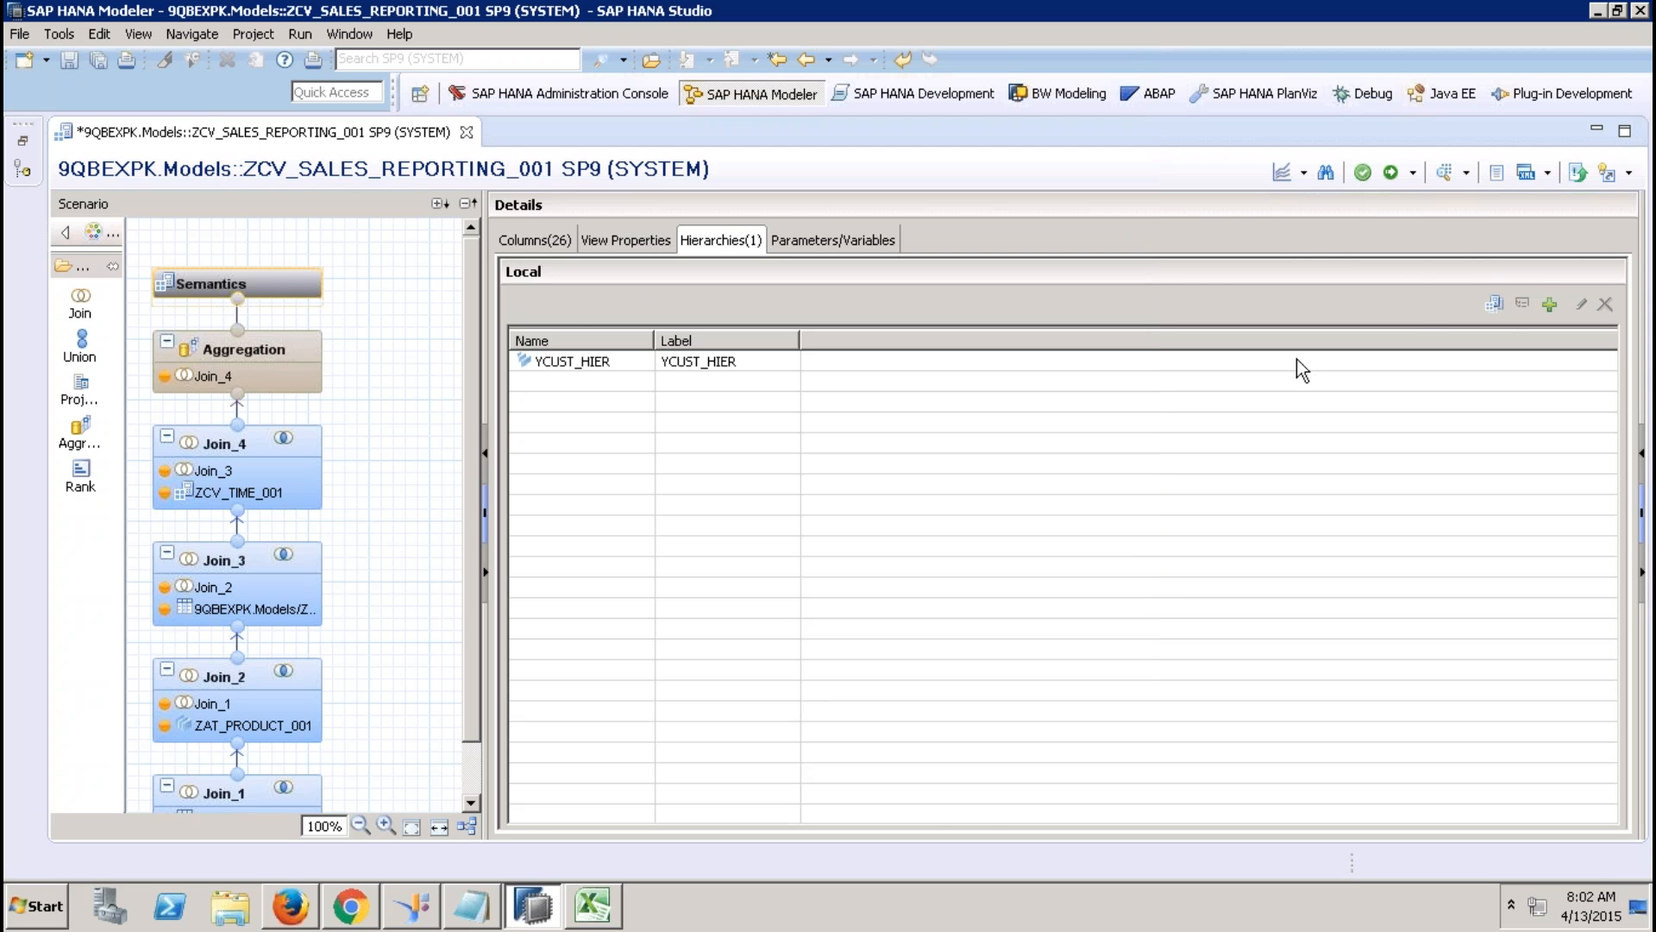
Save and activate ZCV_SALES_REPORTING_001, review its columns and properties, then switch to Excel.
{"action": "left_click", "coordinate": [1390, 173]}
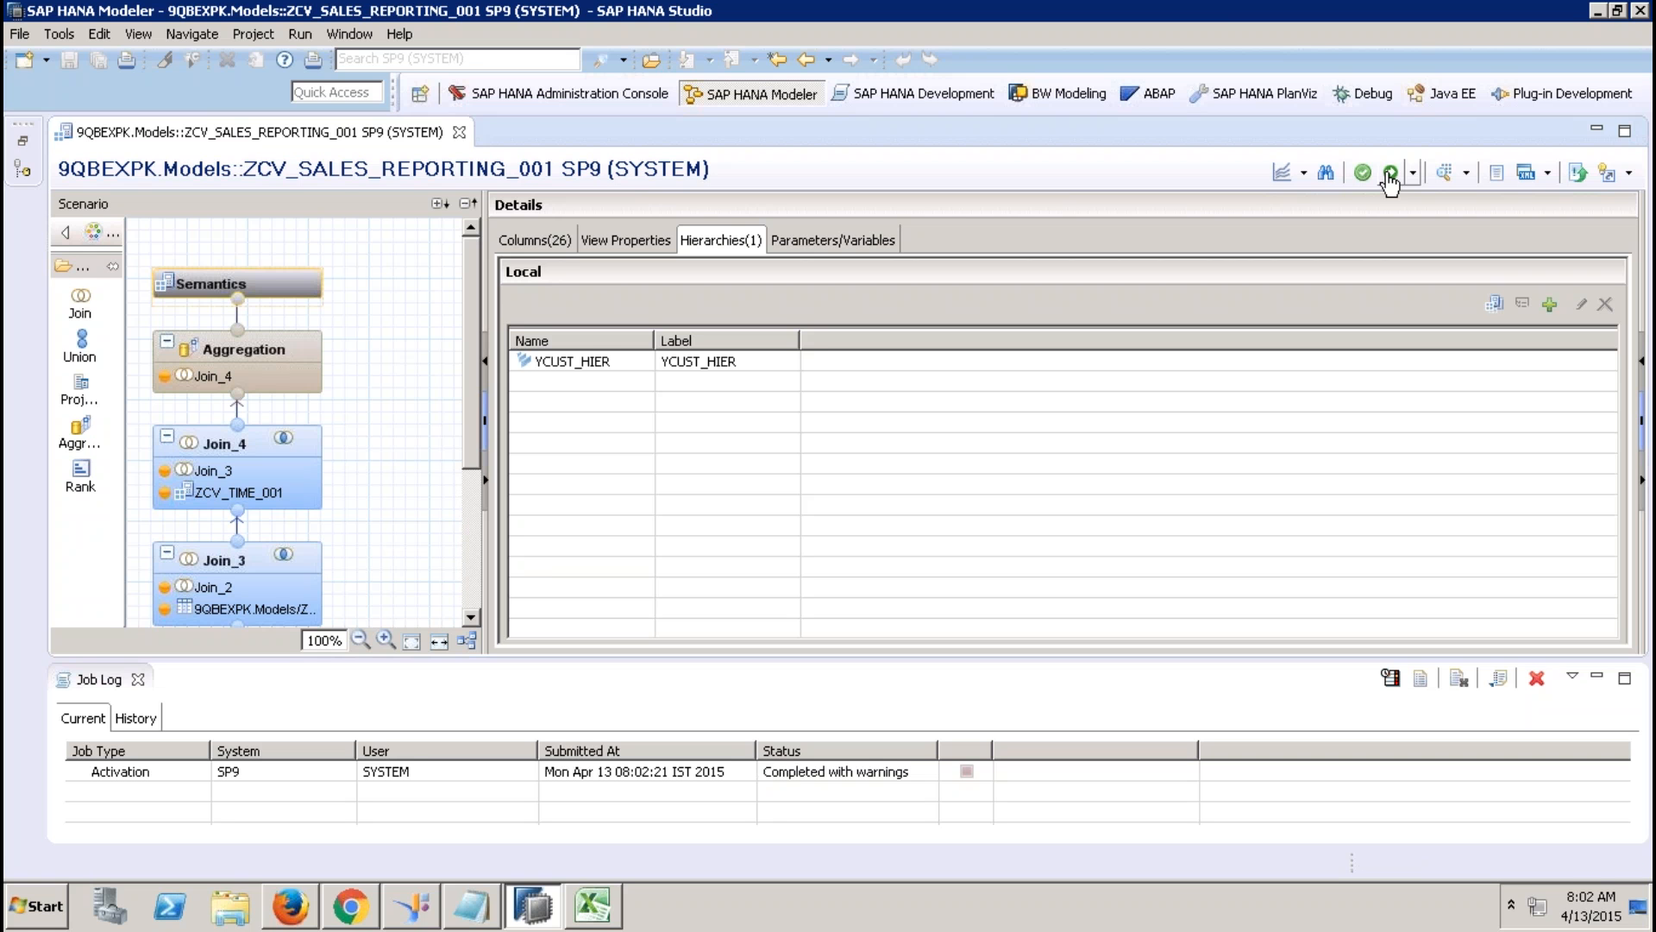
{"action": "left_click", "coordinate": [134, 685]}
{"action": "left_click", "coordinate": [136, 682]}
{"action": "left_click", "coordinate": [558, 238]}
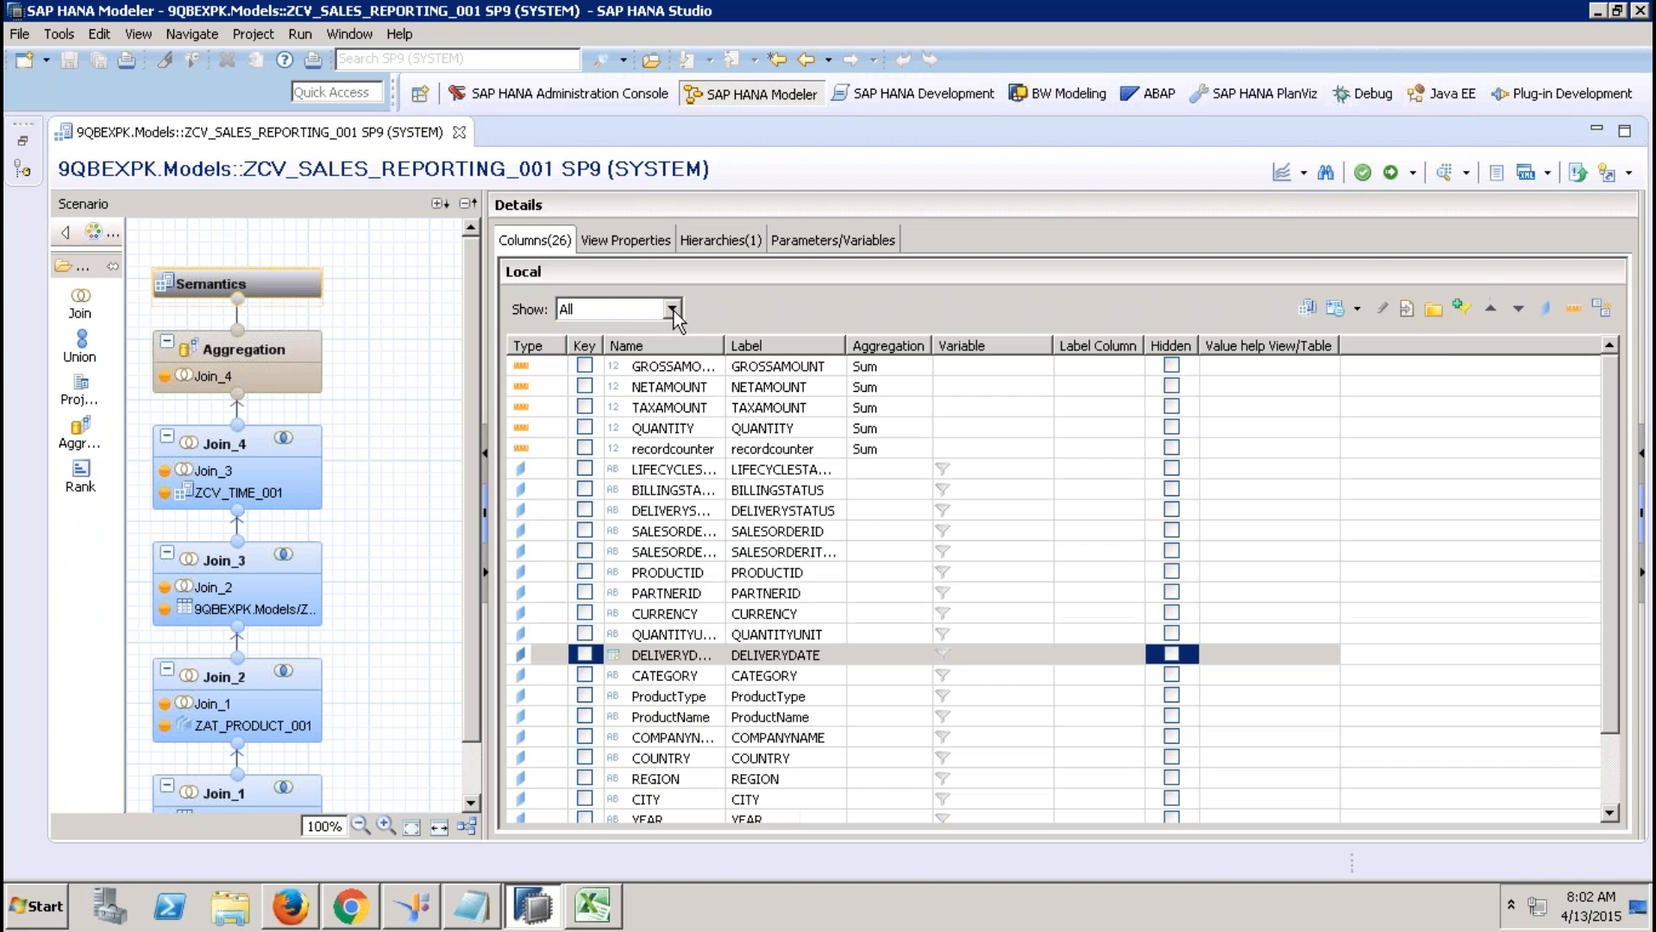
{"action": "left_click", "coordinate": [634, 240]}
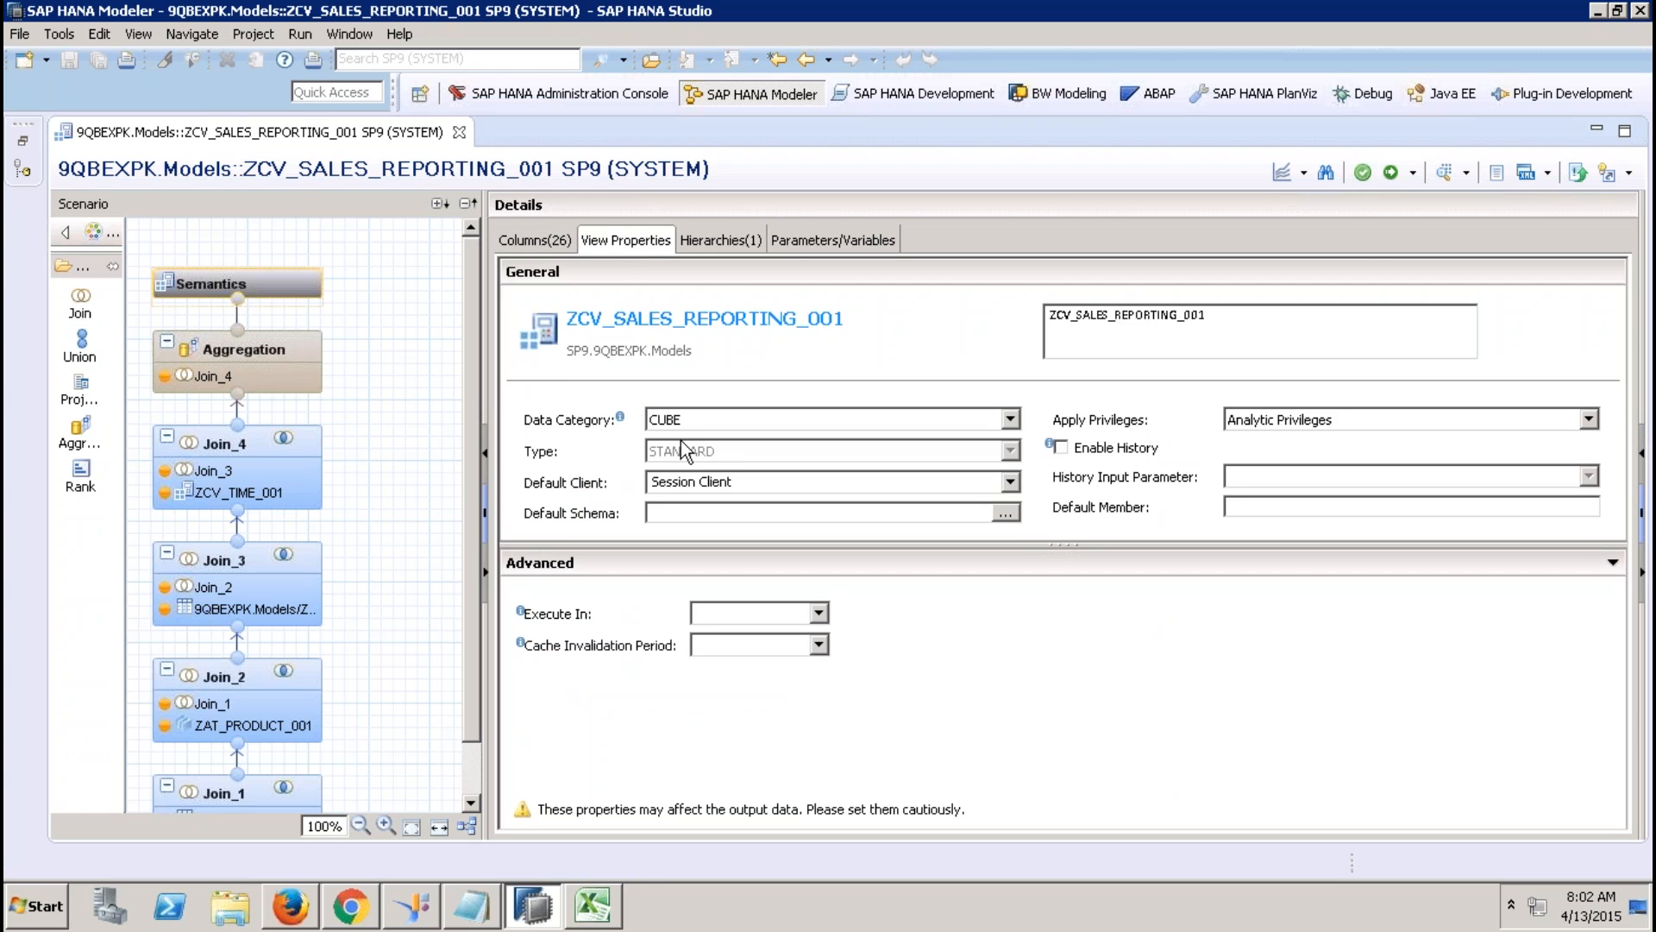
{"action": "left_click", "coordinate": [593, 904]}
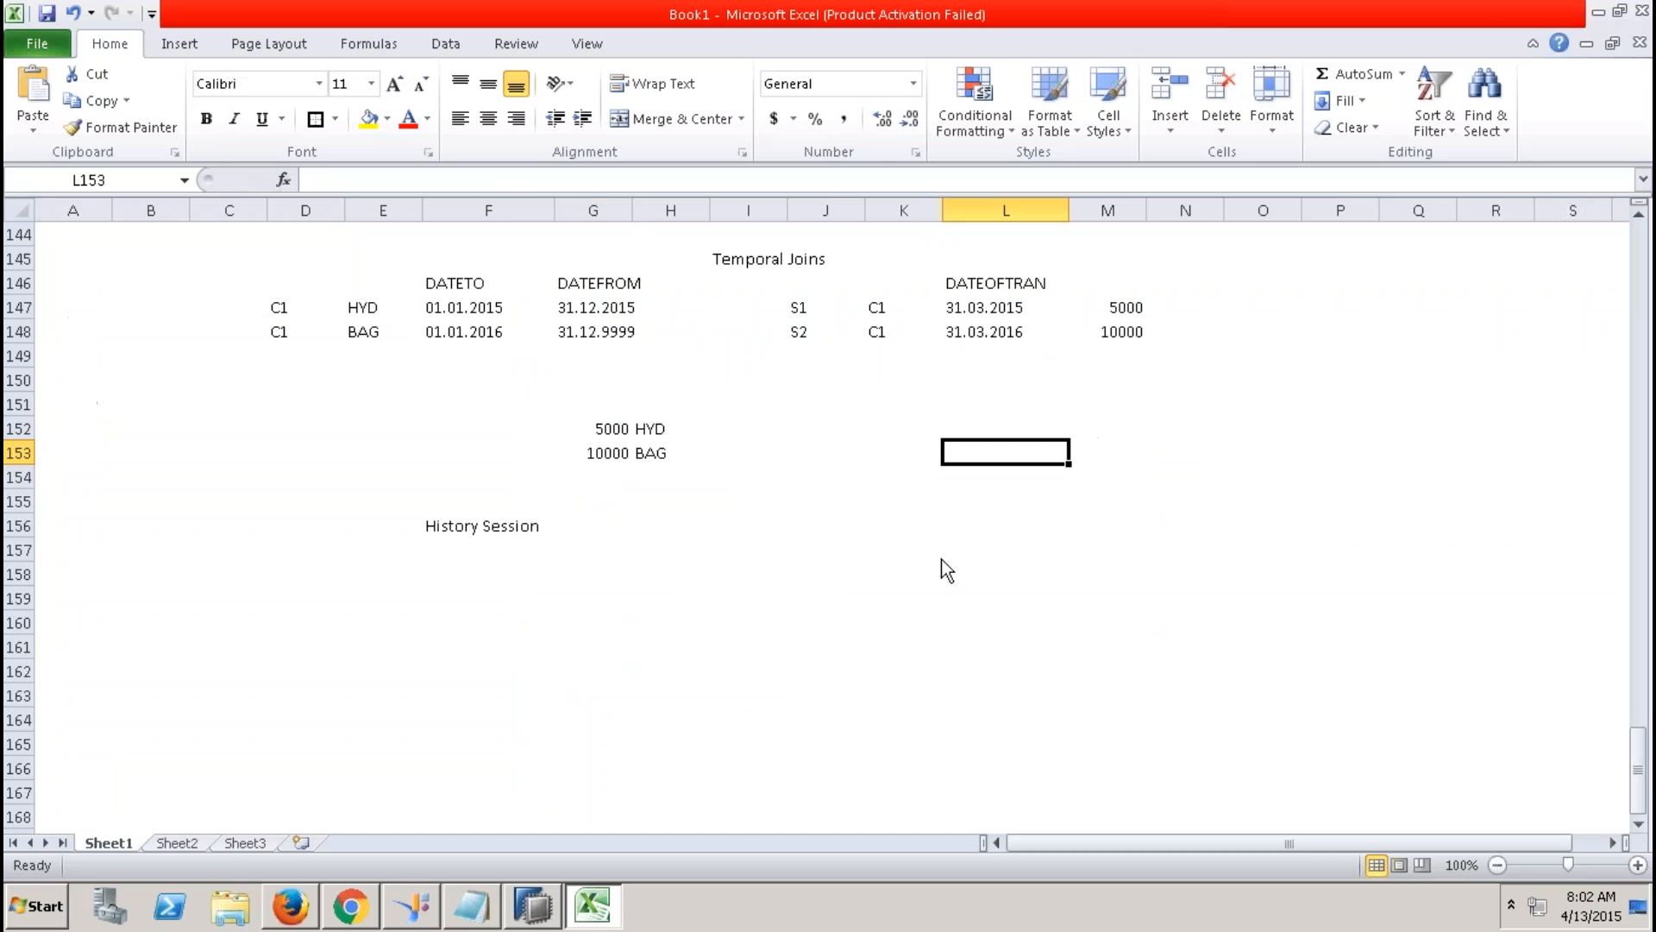
Close the old workbook without saving and launch Analysis for Microsoft Excel from SAP Business Intelligence.
{"action": "left_click", "coordinate": [1633, 43]}
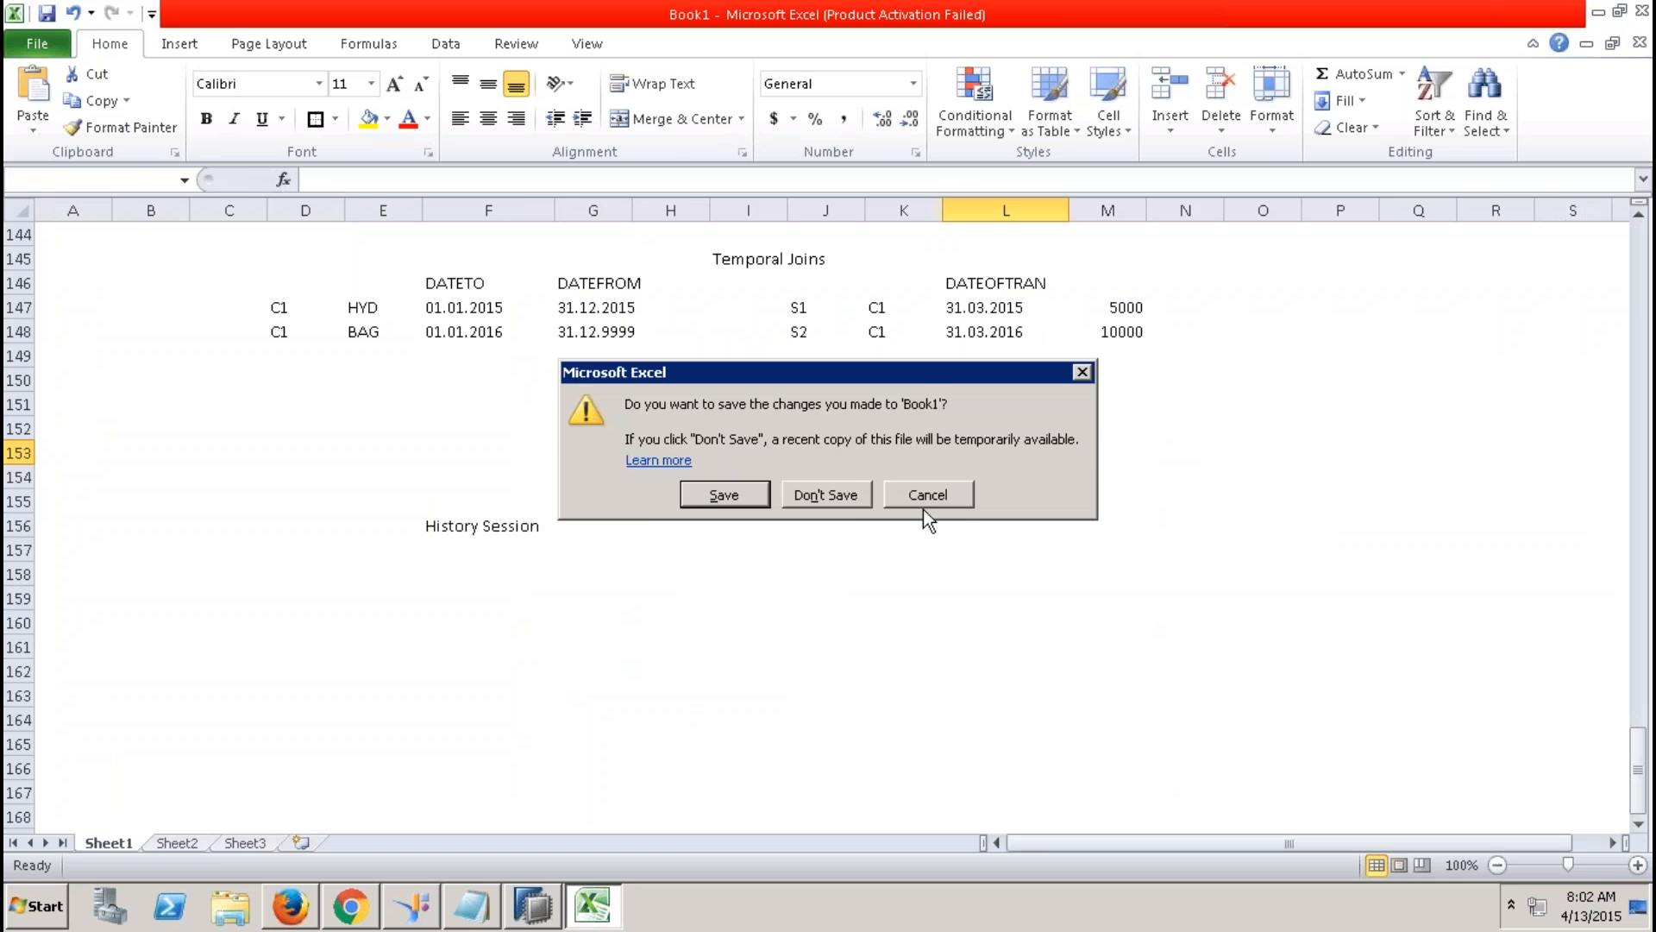
{"action": "left_click", "coordinate": [842, 499]}
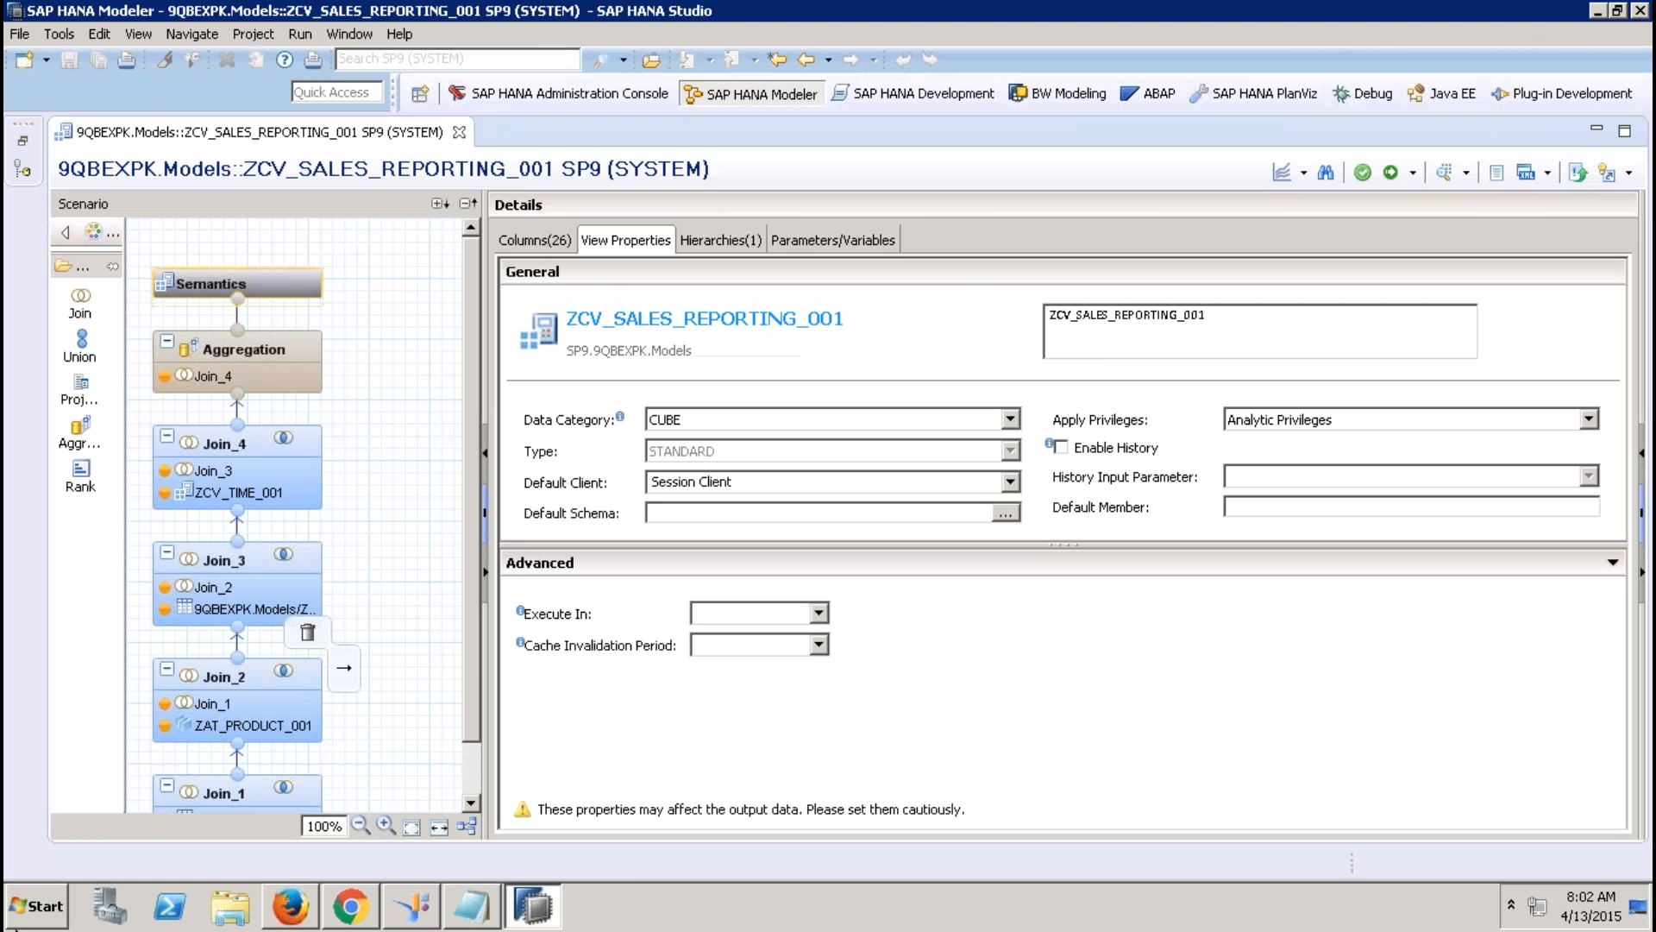
{"action": "key", "text": "super"}
{"action": "left_click", "coordinate": [95, 815]}
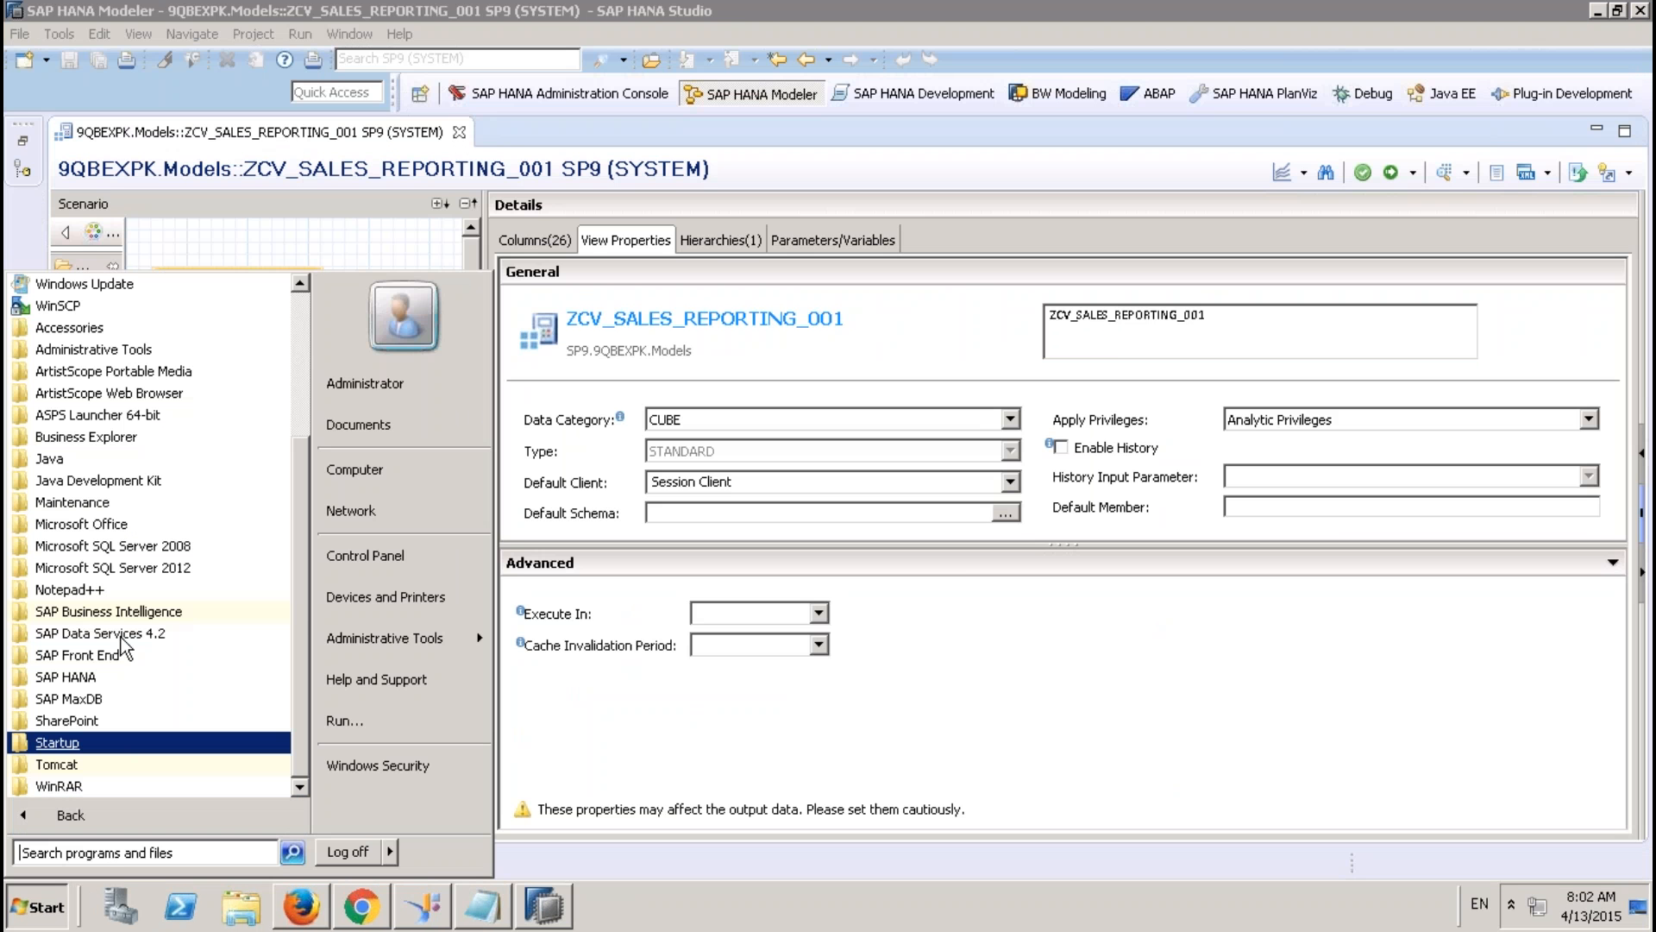
{"action": "left_click", "coordinate": [110, 613]}
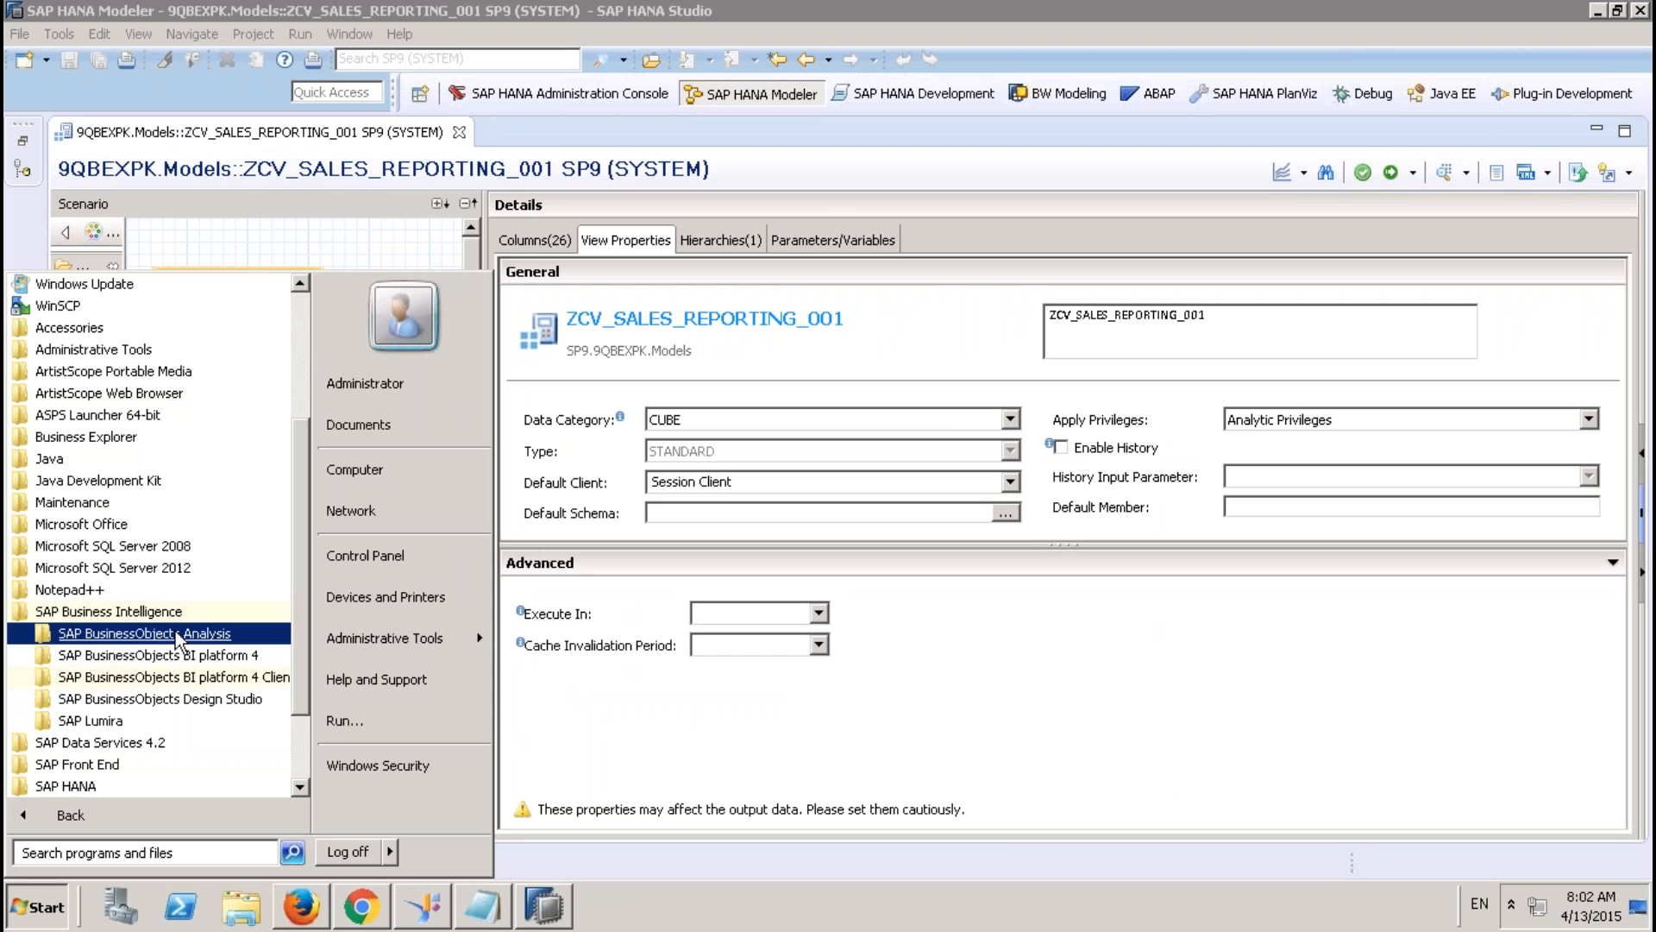
{"action": "left_click", "coordinate": [138, 633]}
{"action": "left_click", "coordinate": [161, 655]}
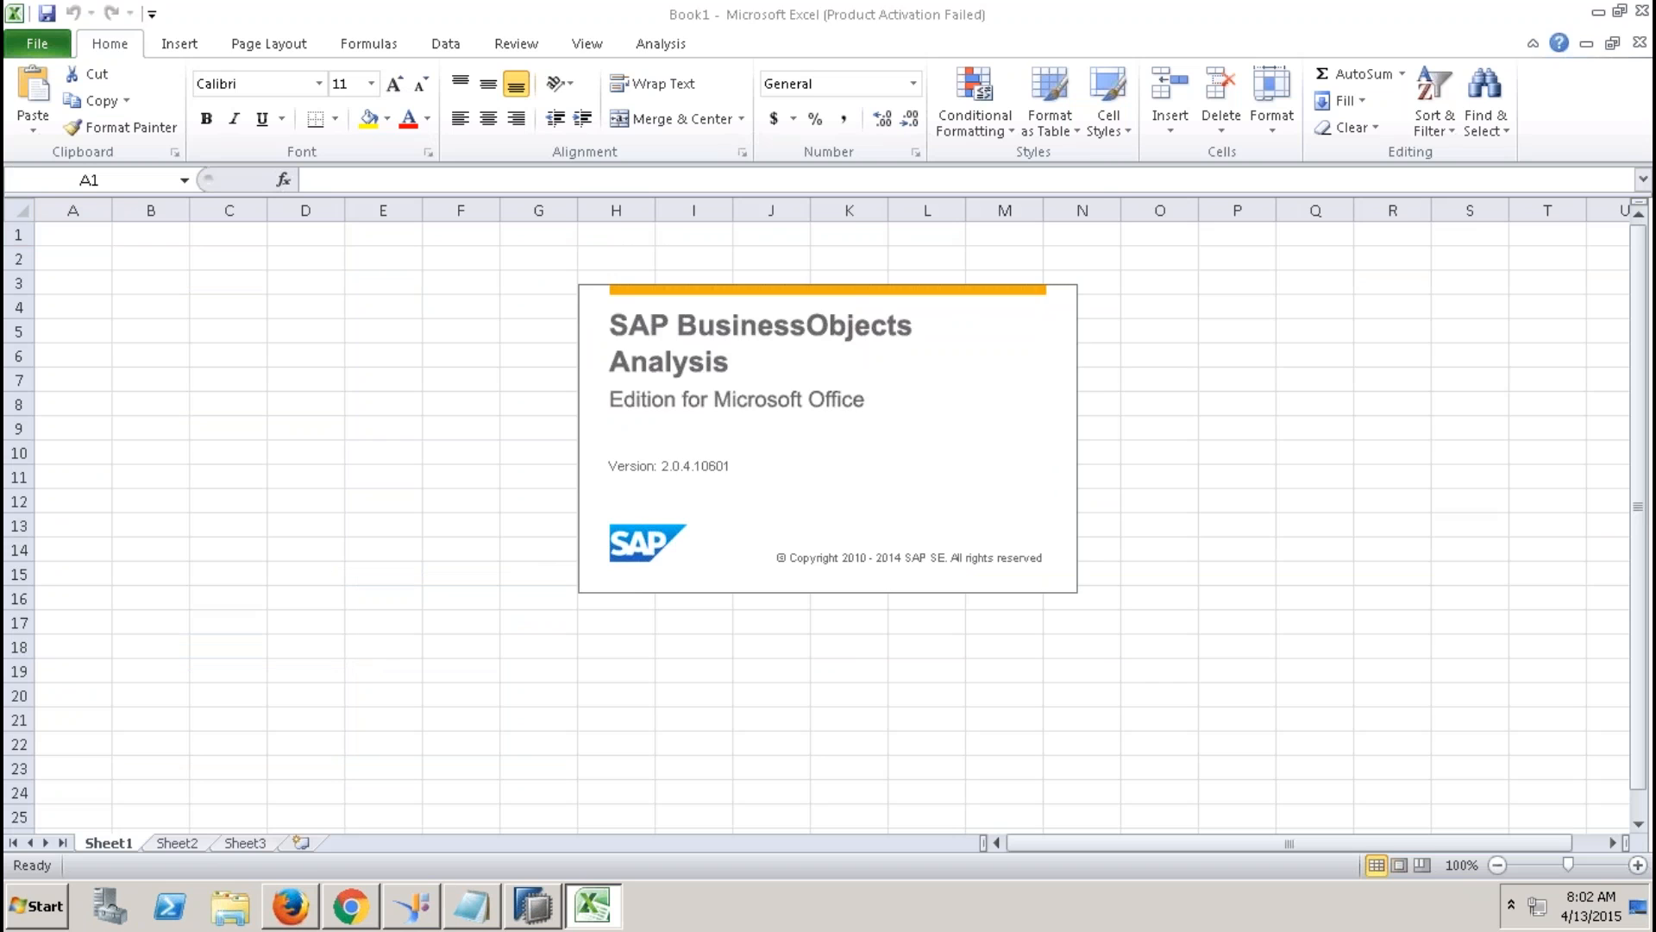
From cell C4, log on to the 9QBEXCONNECTION TO HANA connection with the account password.
{"action": "left_click", "coordinate": [663, 48]}
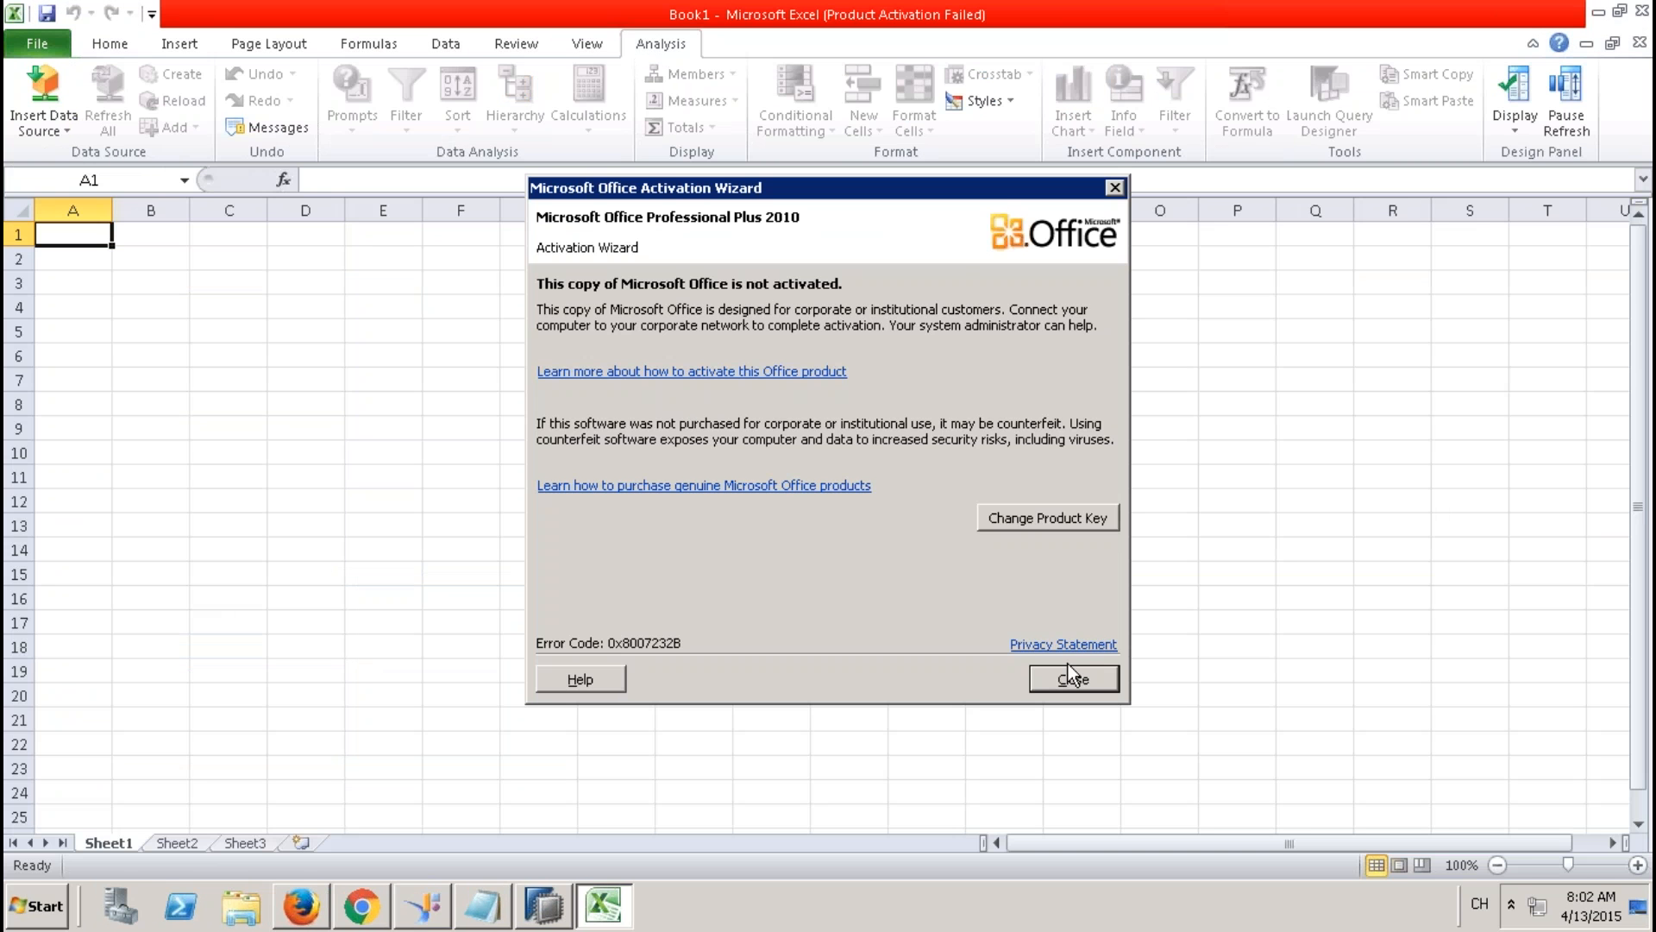
{"action": "left_click", "coordinate": [1074, 678]}
{"action": "left_click", "coordinate": [222, 304]}
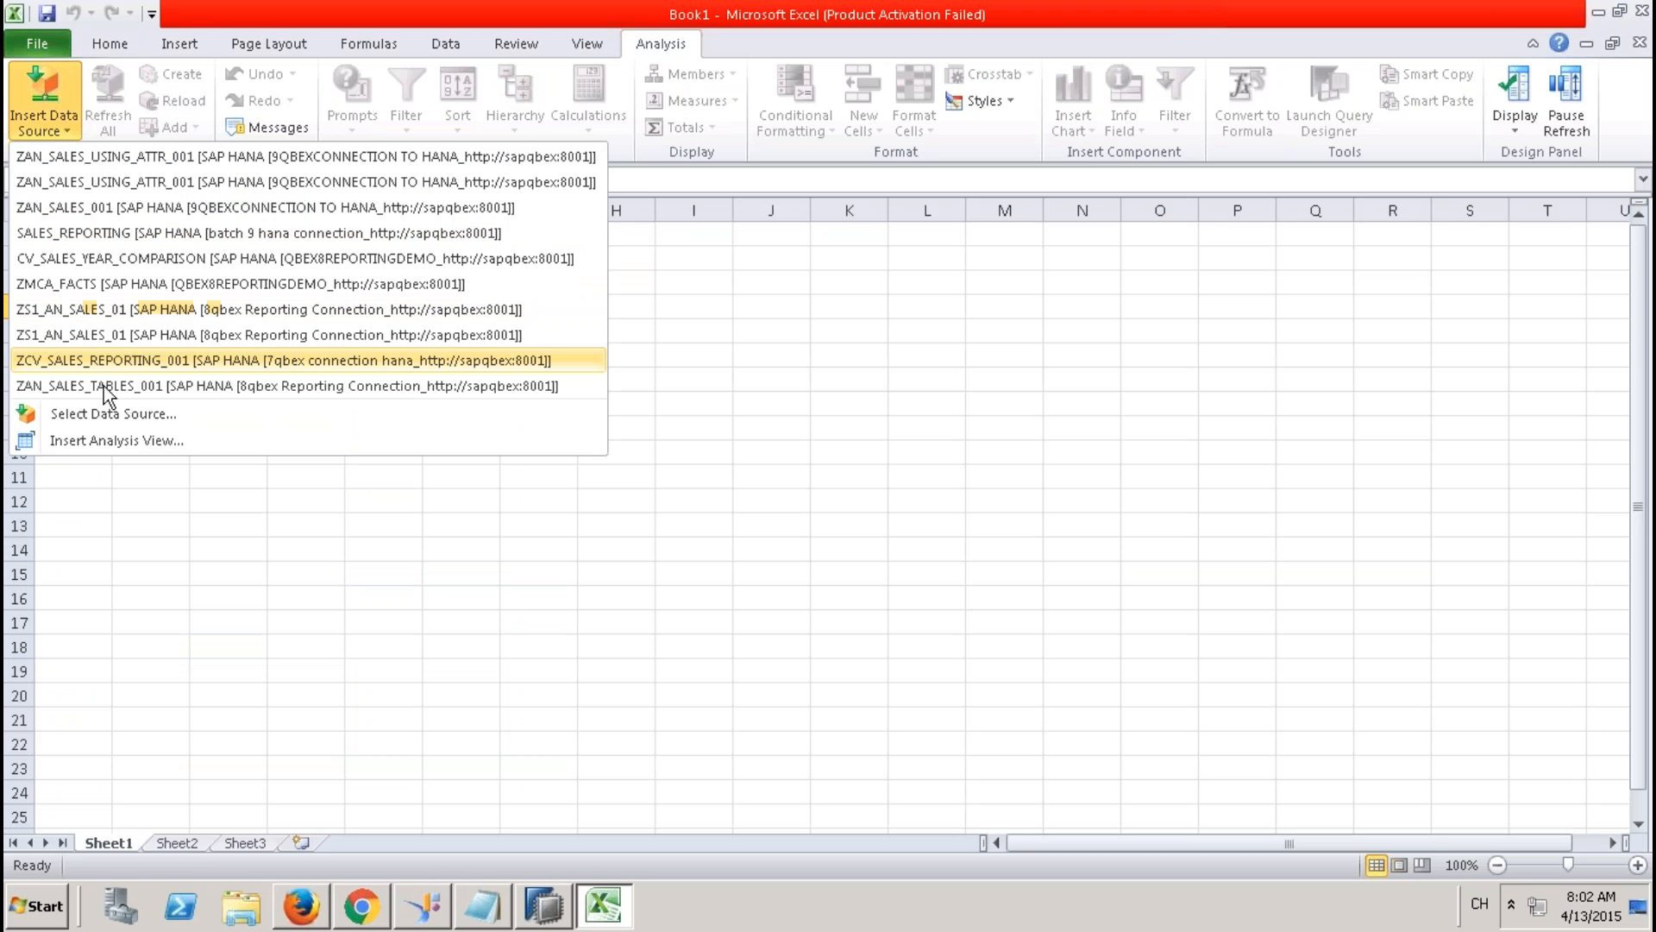
{"action": "left_click", "coordinate": [122, 414]}
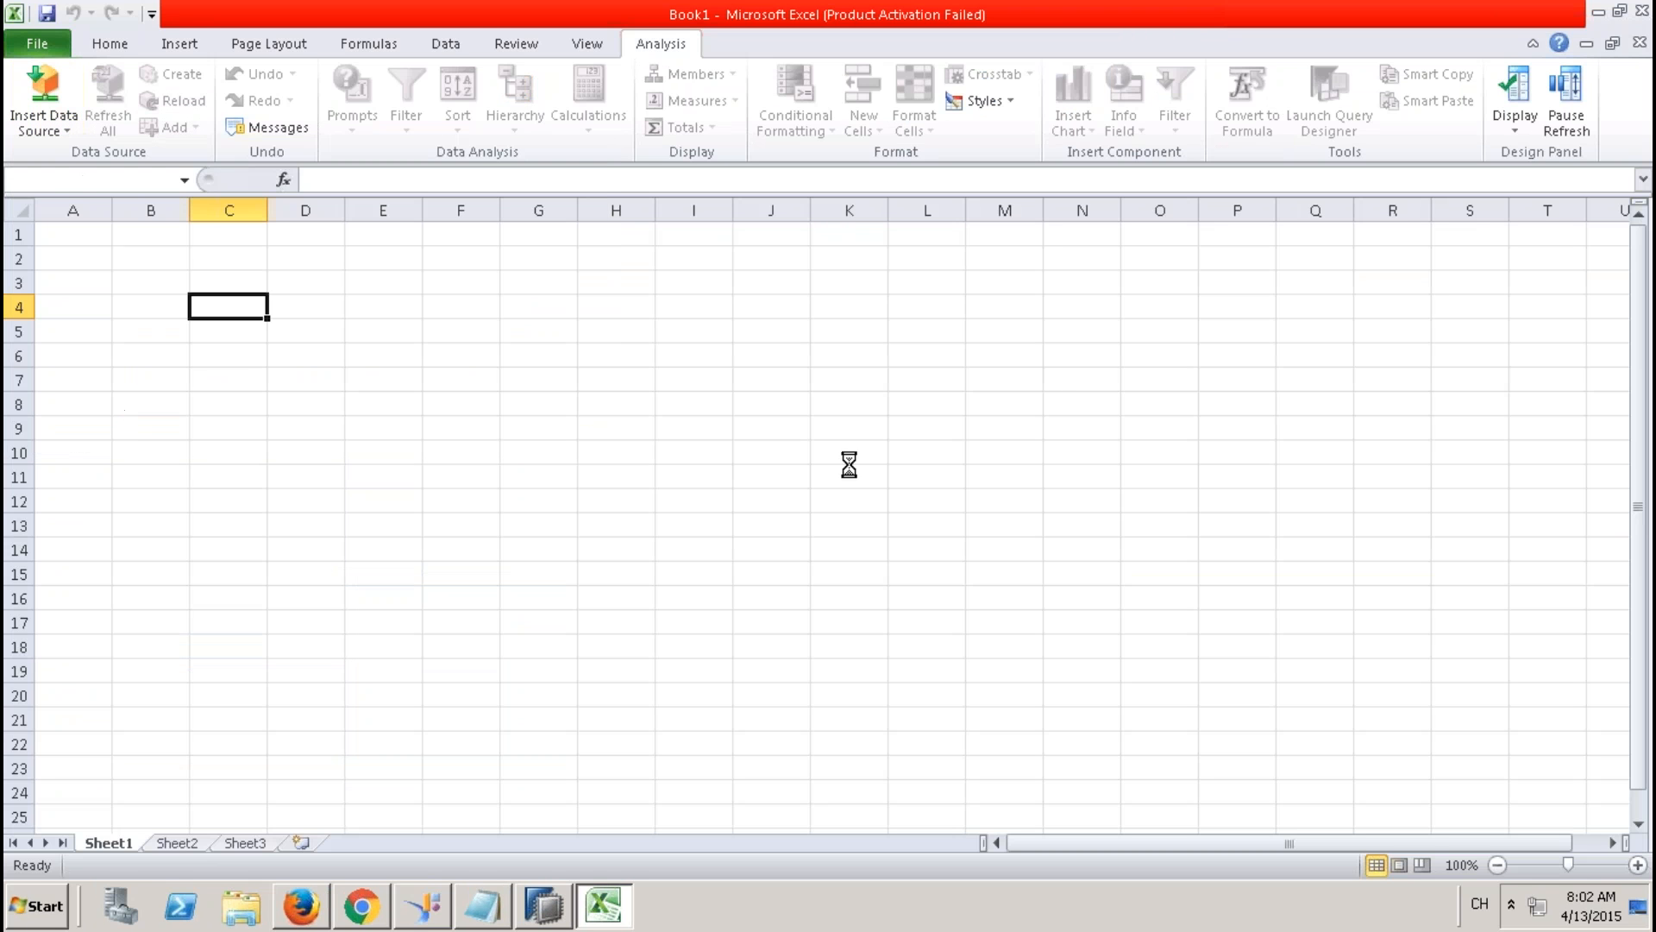
{"action": "left_click", "coordinate": [831, 545]}
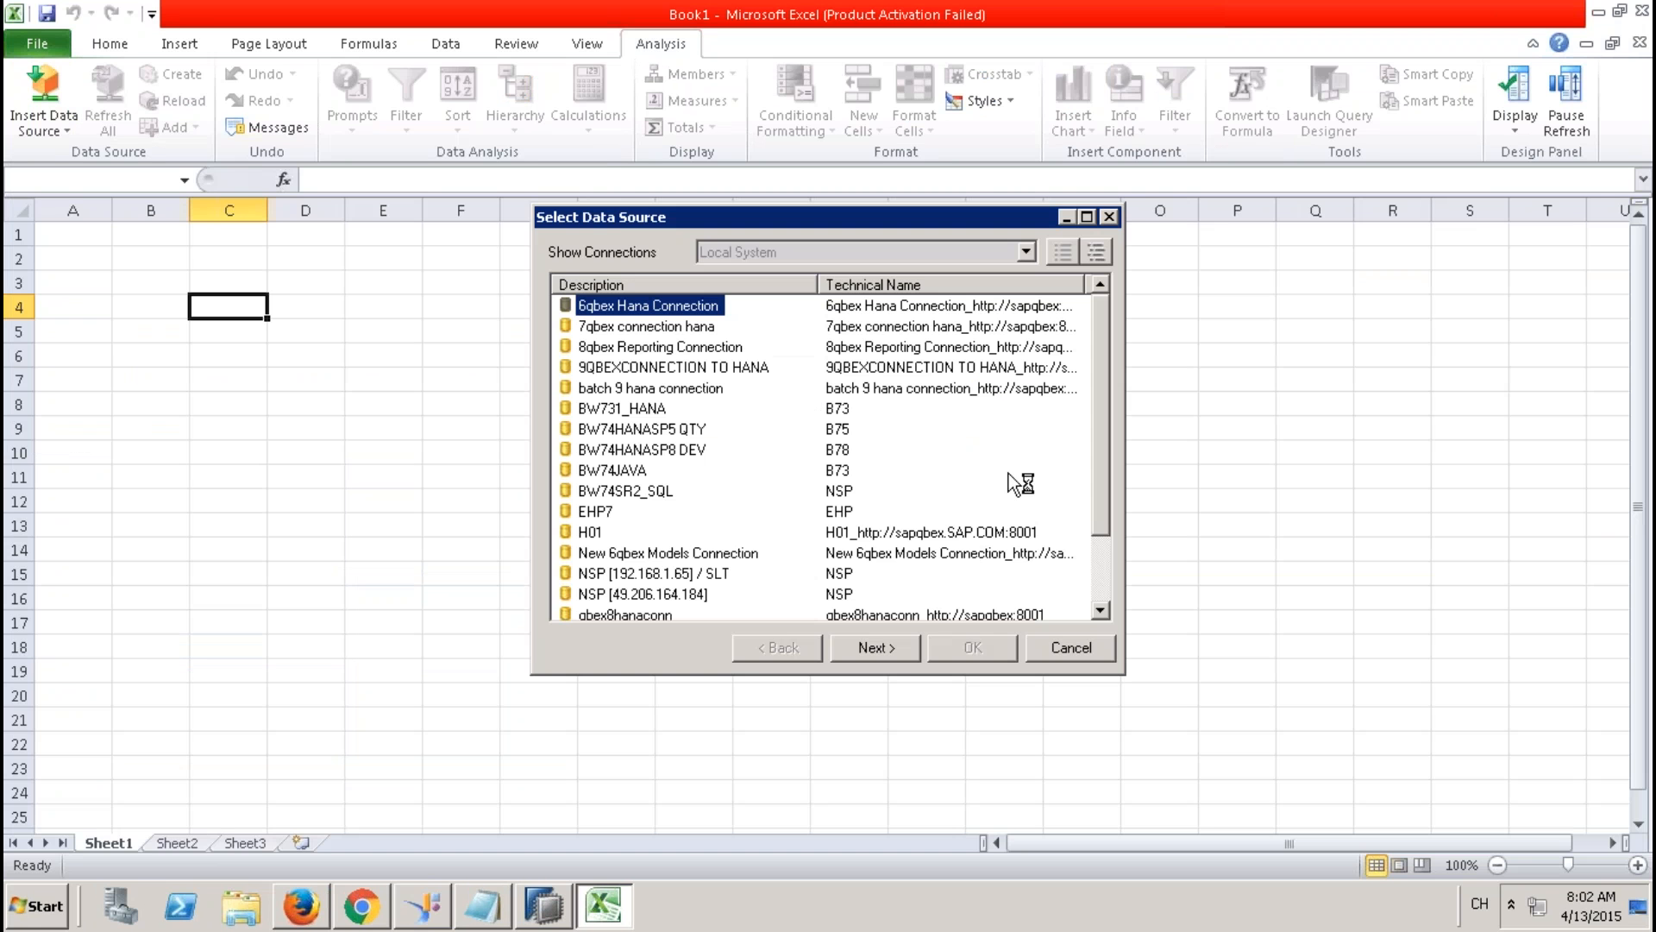
{"action": "left_click", "coordinate": [639, 369]}
{"action": "left_click", "coordinate": [904, 651]}
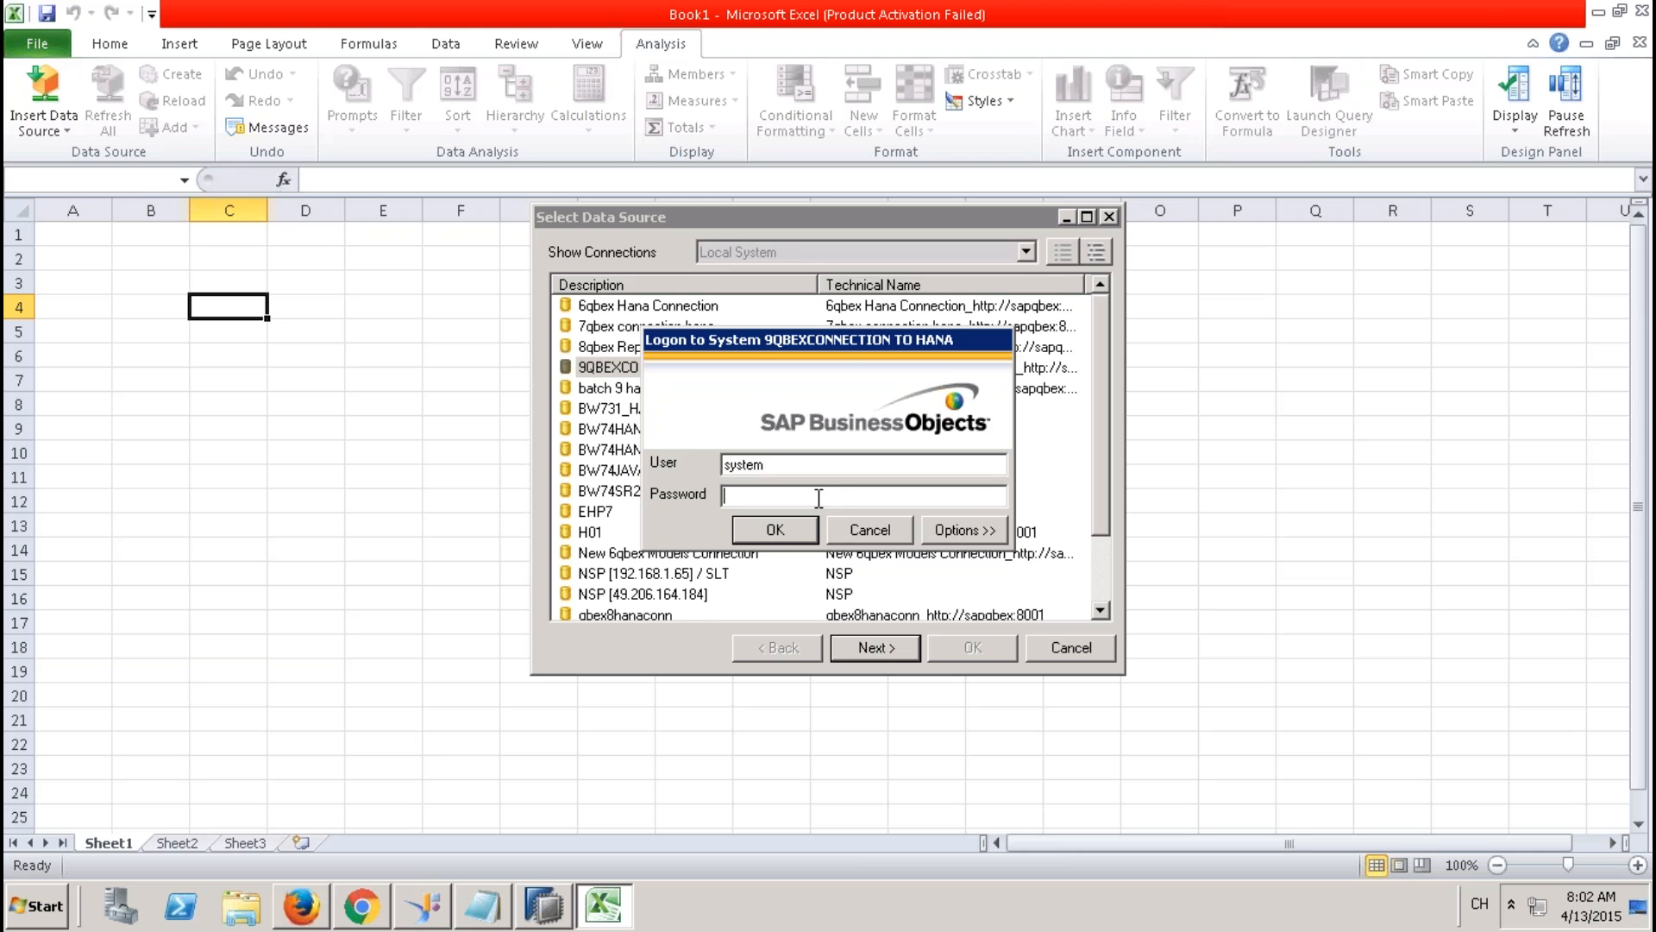
{"action": "type", "text": "**********"}
{"action": "left_click", "coordinate": [793, 528]}
Insert ZCV_SALES_REPORTING_001 from 9QBEXPK > Models as the crosstab data source.
{"action": "left_click", "coordinate": [671, 249]}
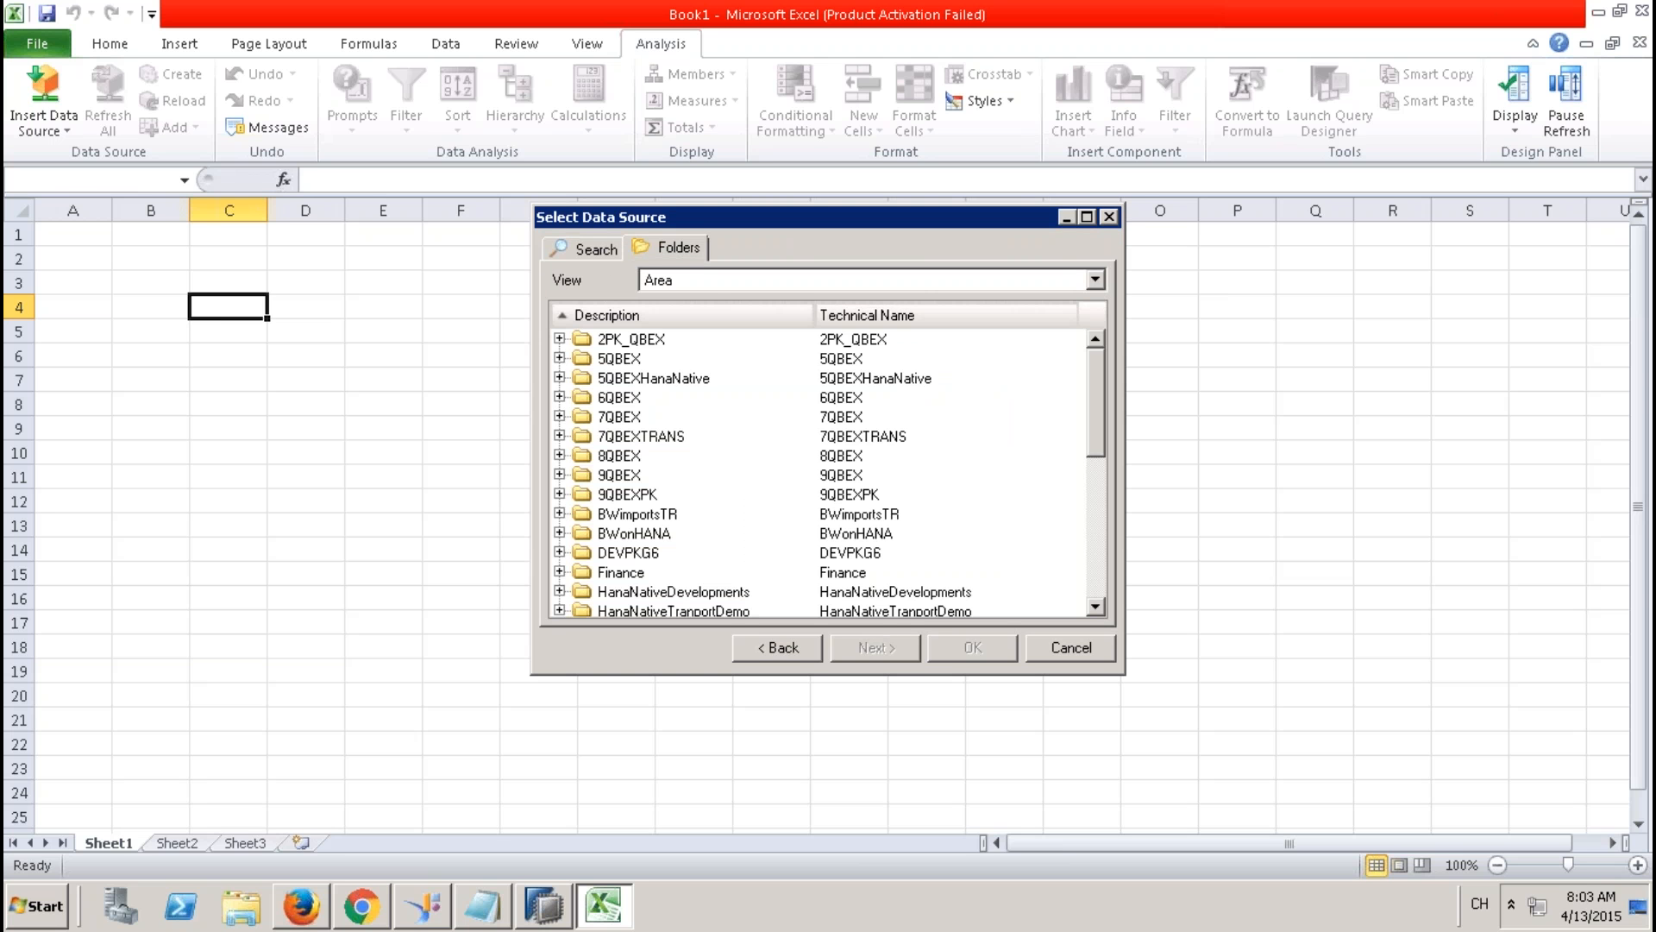
{"action": "left_click", "coordinate": [559, 493]}
{"action": "left_click", "coordinate": [582, 533]}
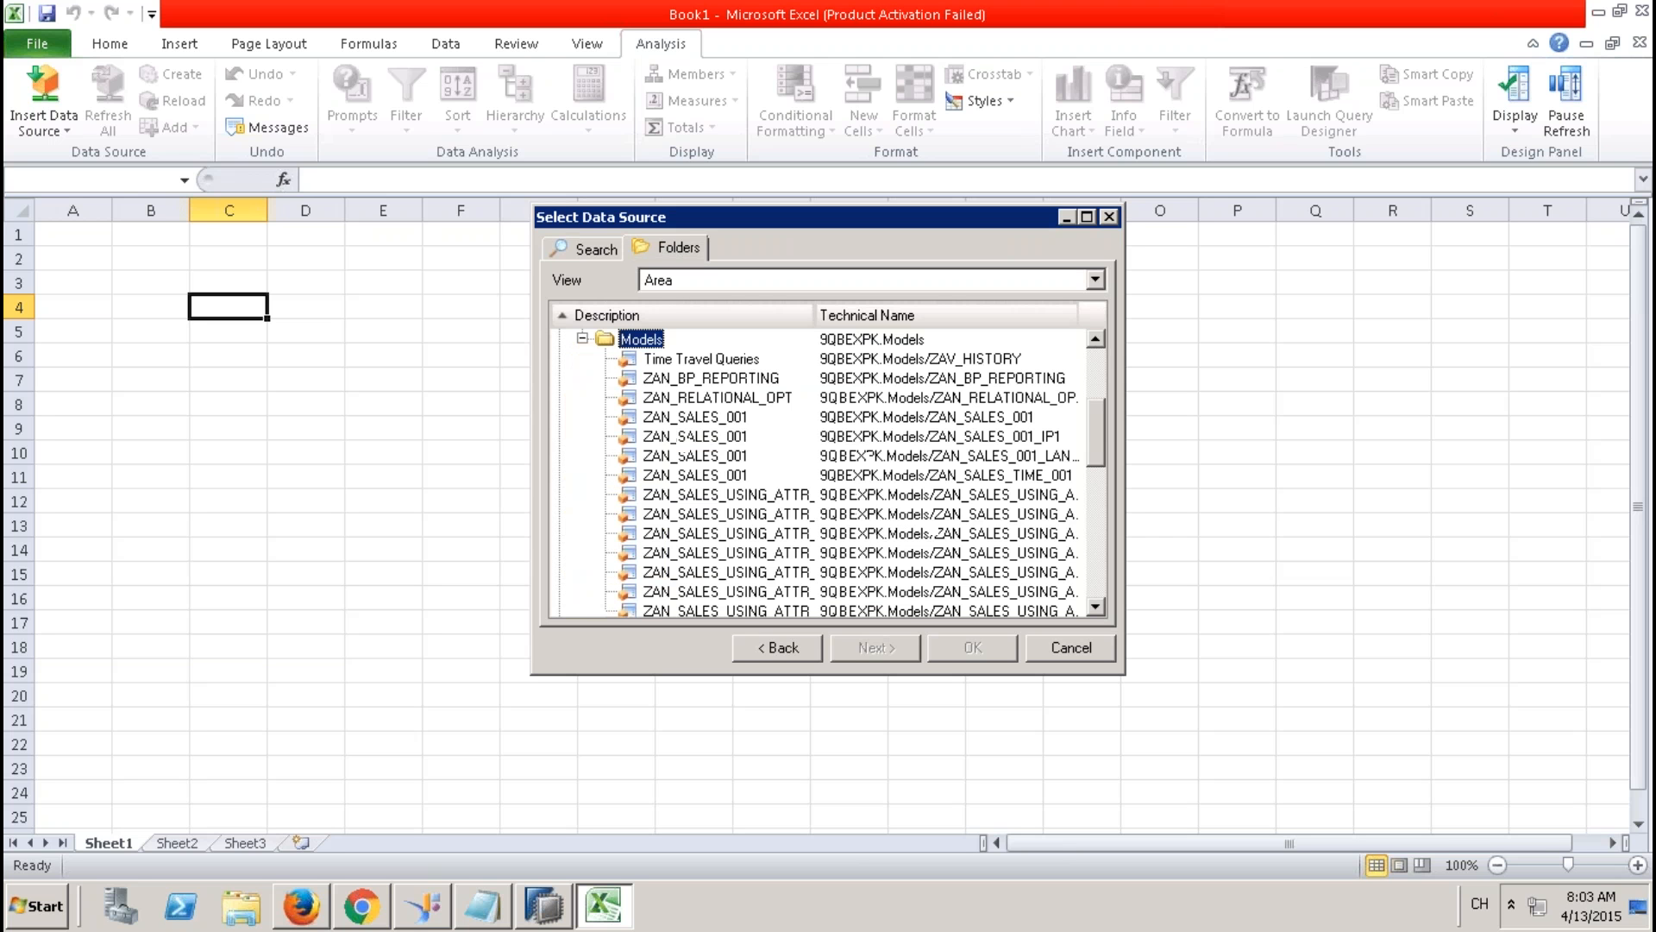
{"action": "left_click_drag", "start_coordinate": [1095, 427], "coordinate": [1096, 459]}
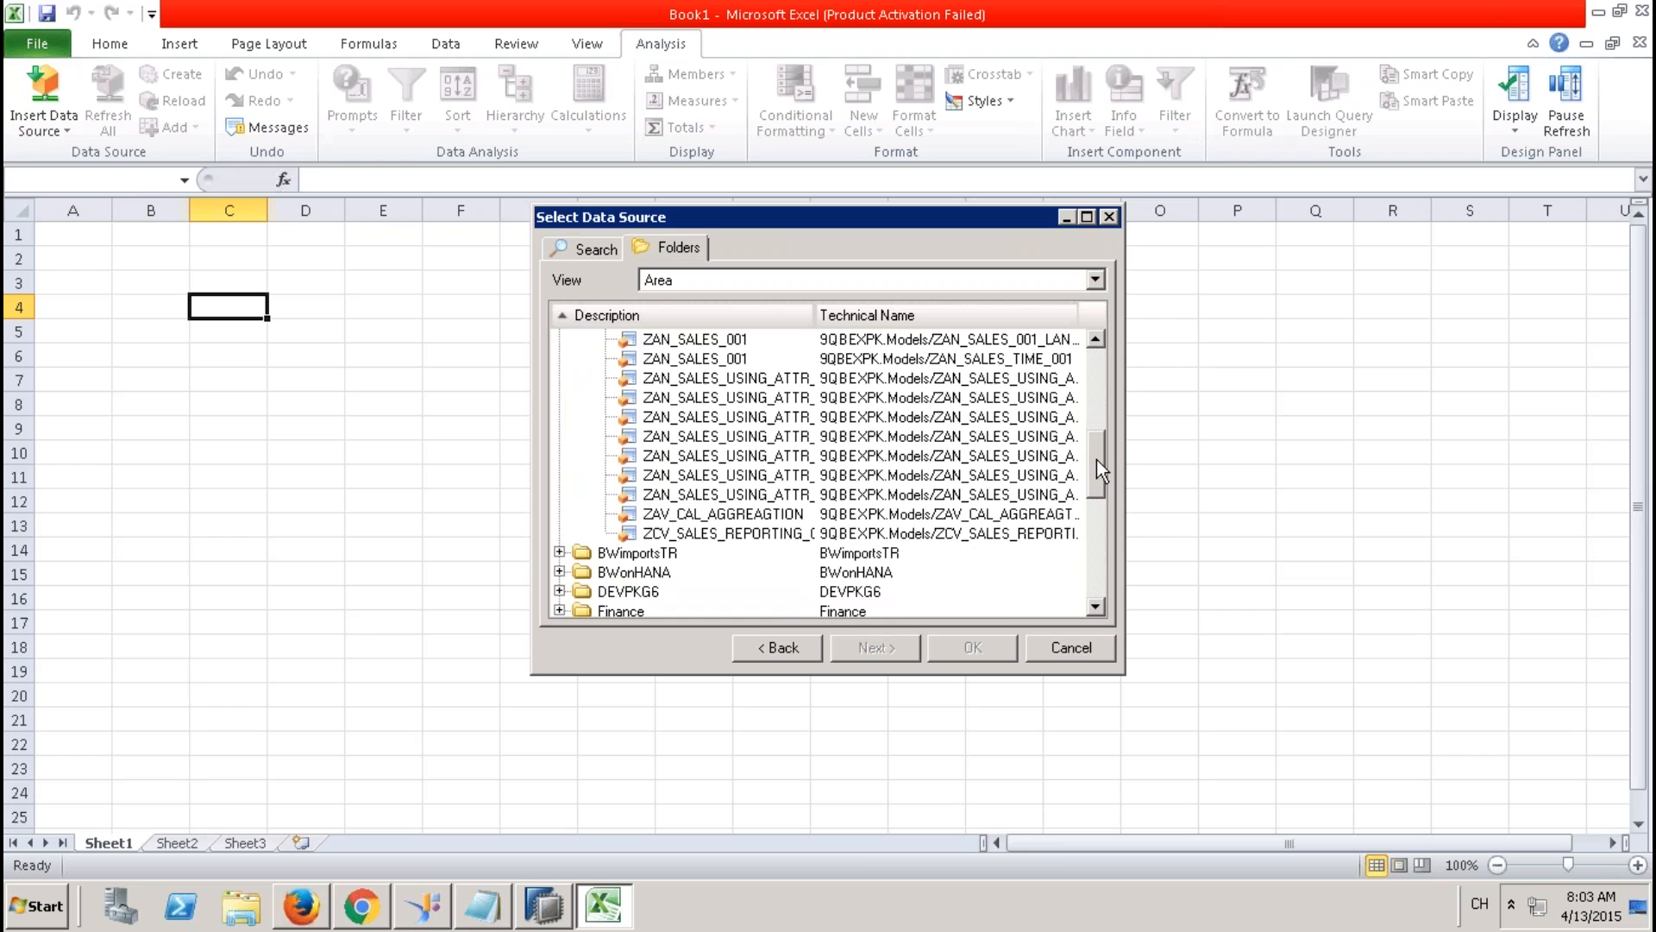
{"action": "left_click", "coordinate": [705, 539]}
{"action": "left_click", "coordinate": [708, 535]}
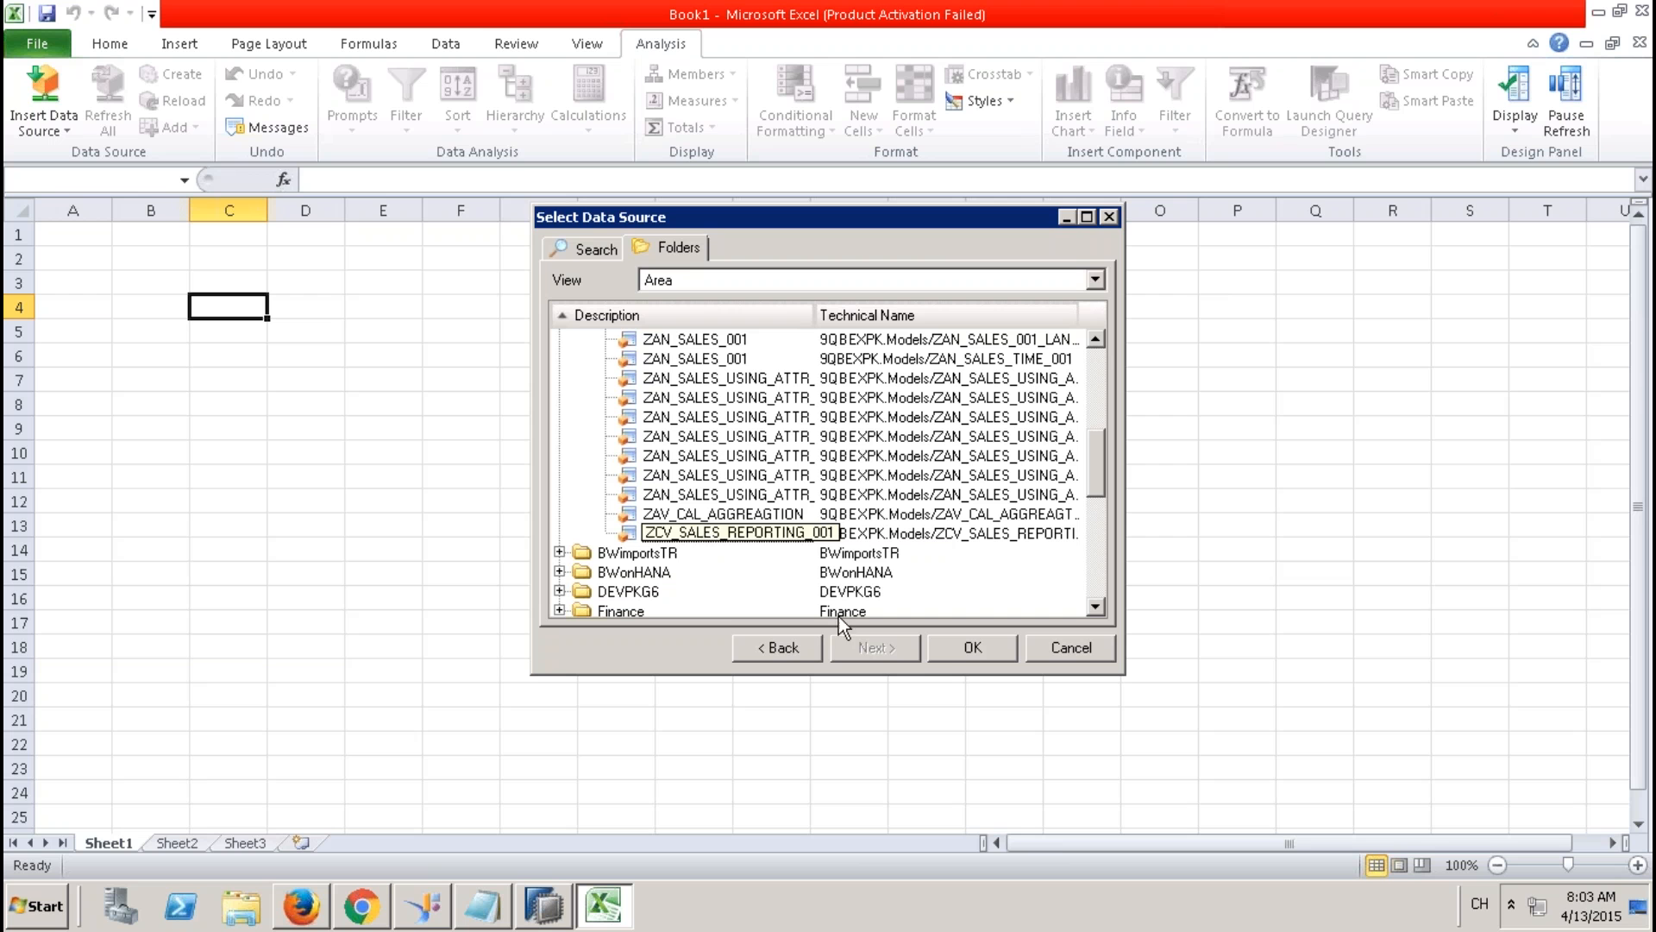
{"action": "left_click", "coordinate": [960, 650]}
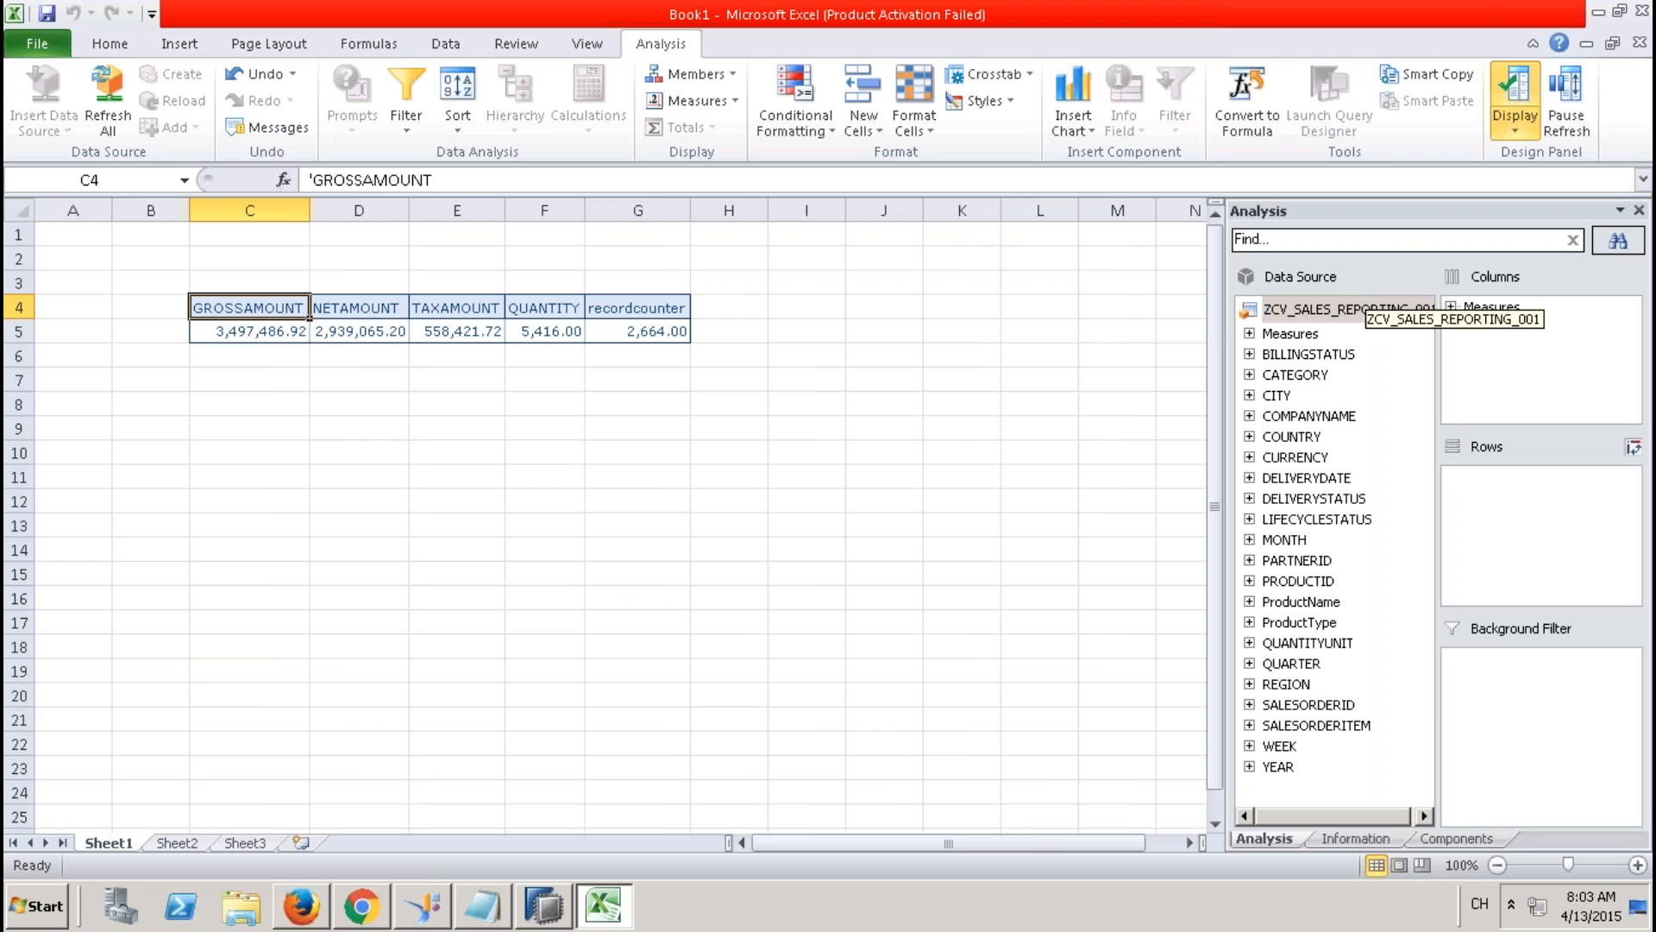
Add the YCUST_HIER hierarchy to the rows, expand it to EMEA's countries, then remove it.
{"action": "left_click", "coordinate": [1249, 560]}
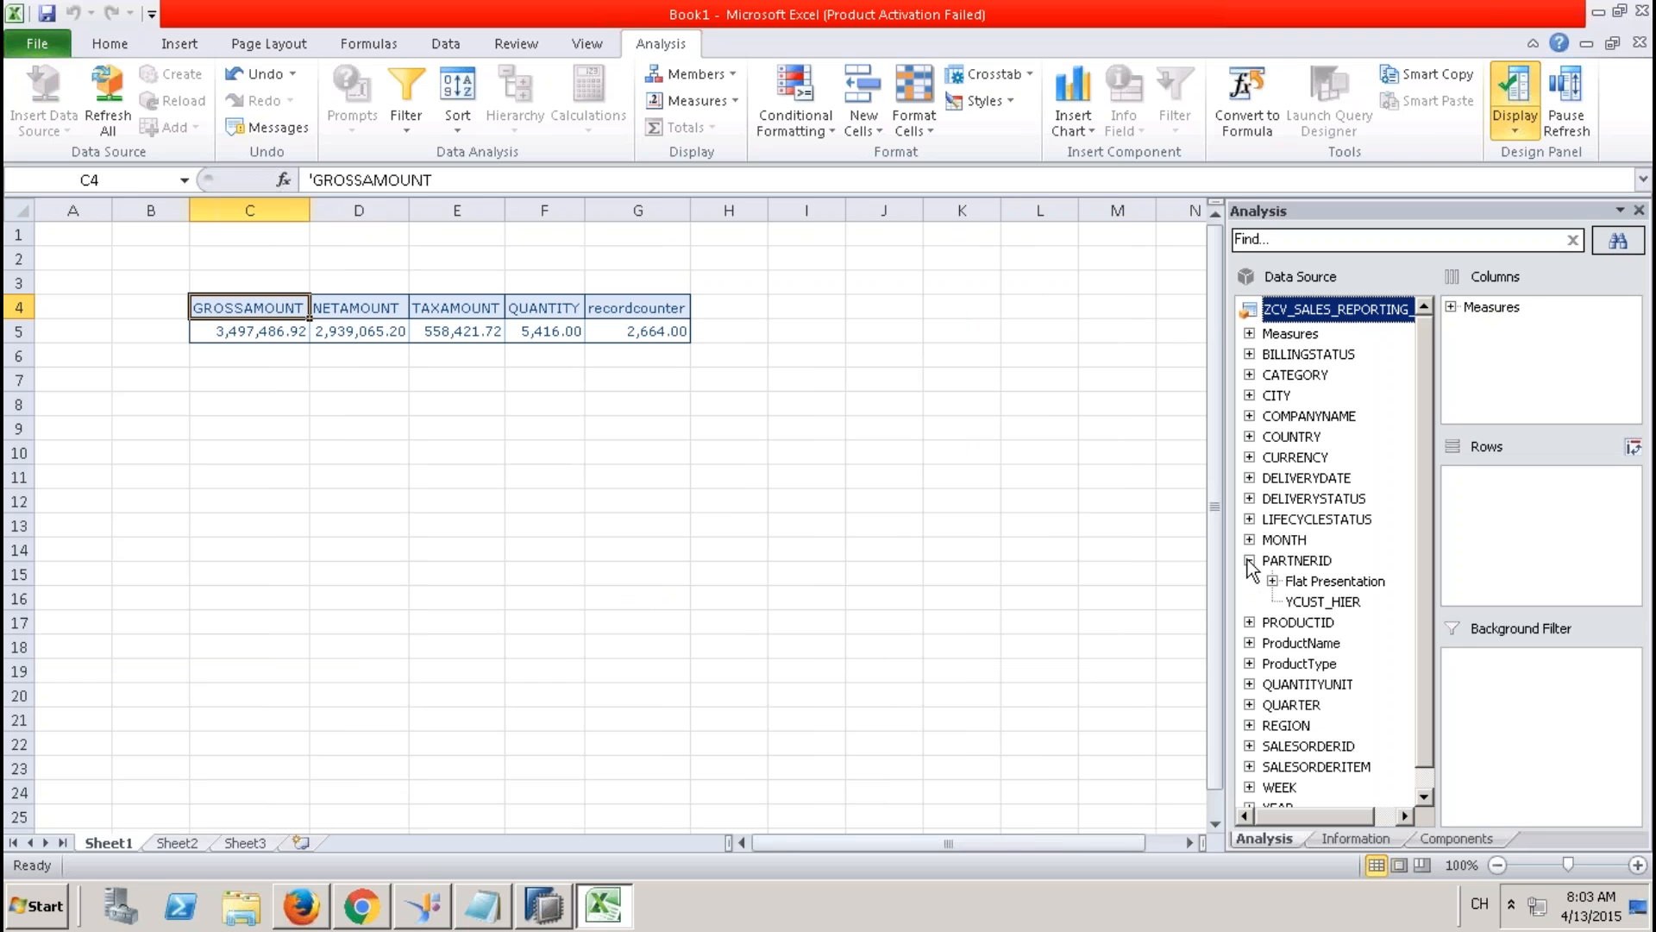
{"action": "left_click_drag", "start_coordinate": [1323, 601], "coordinate": [1505, 545]}
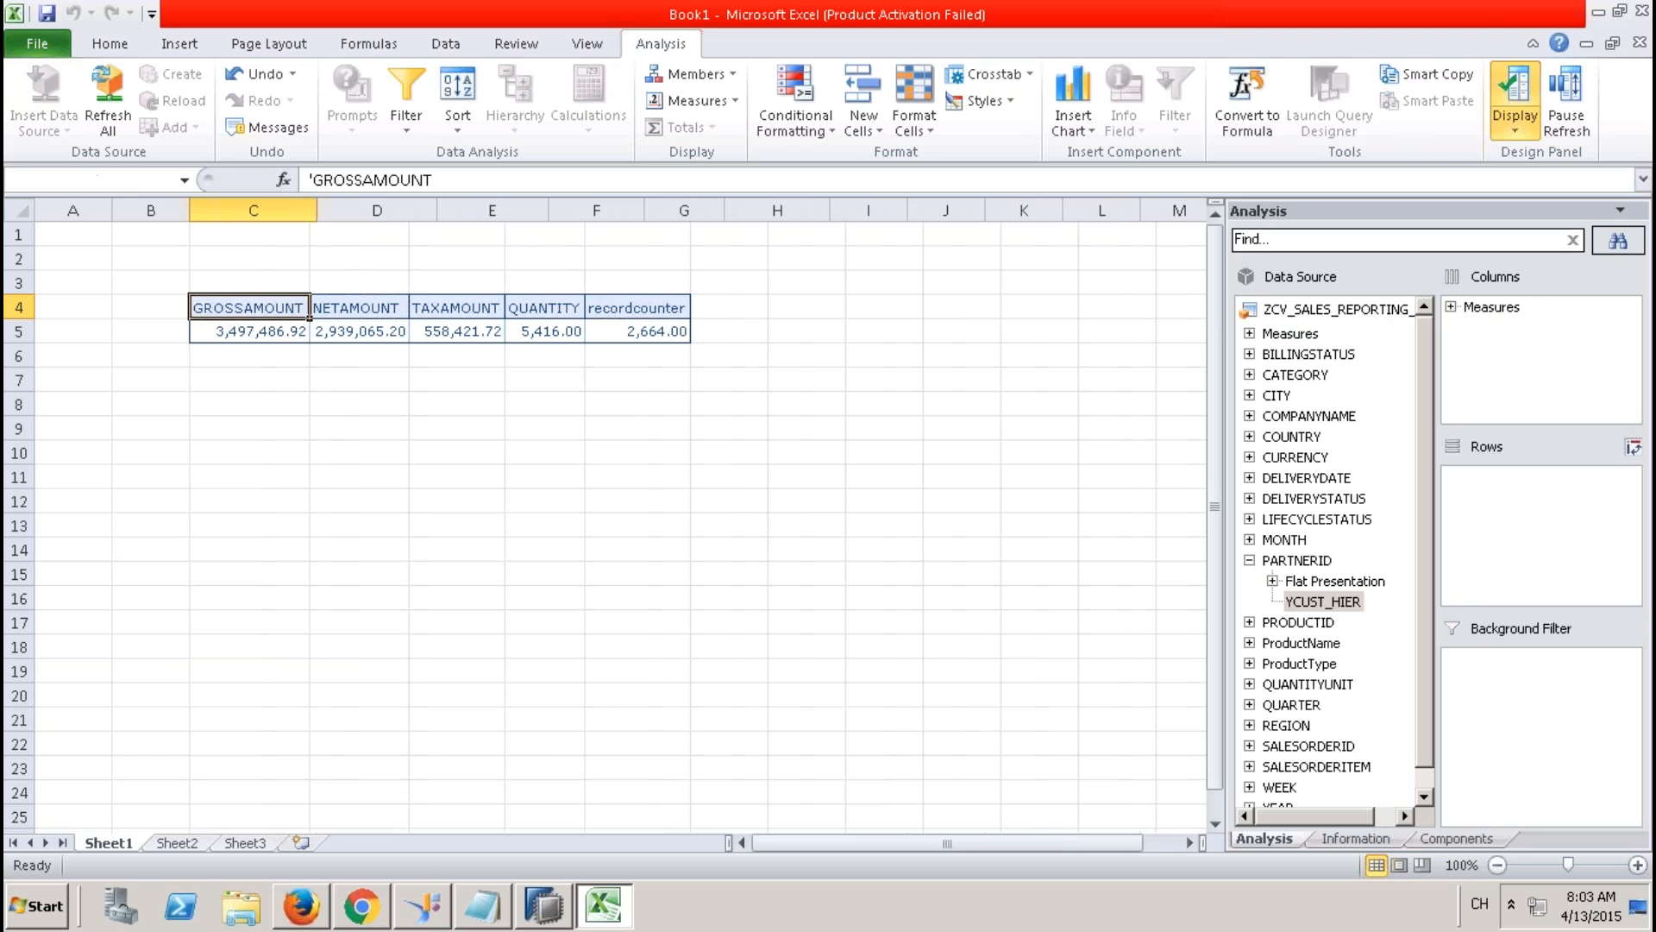
{"action": "left_click", "coordinate": [204, 334]}
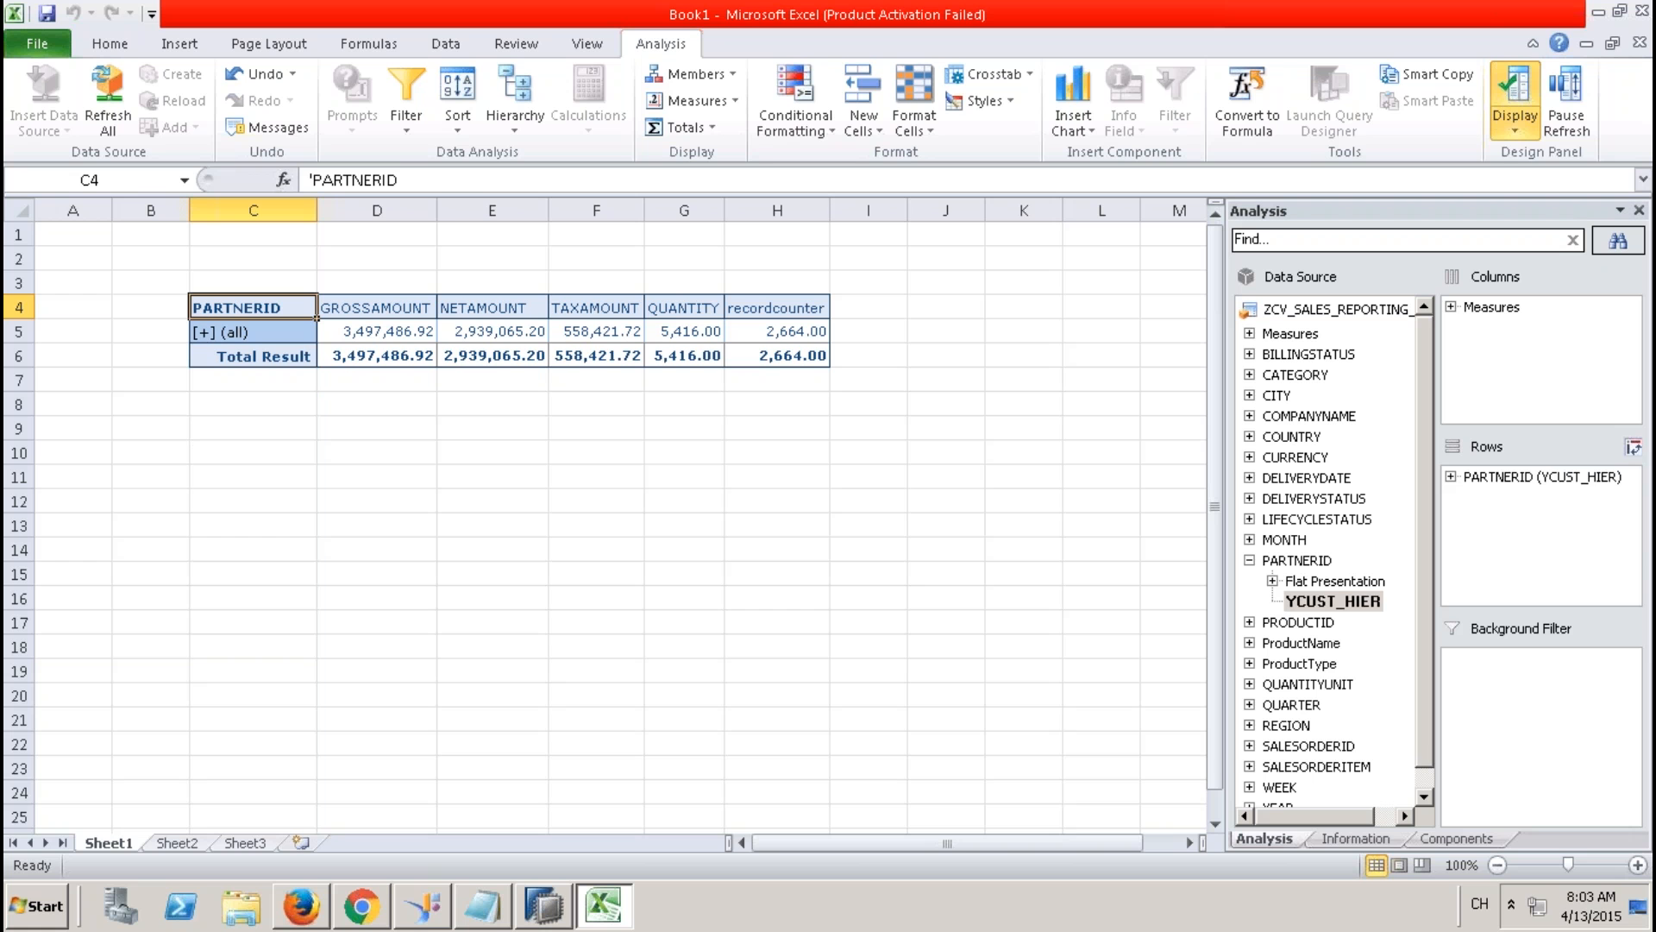
{"action": "left_click", "coordinate": [211, 356]}
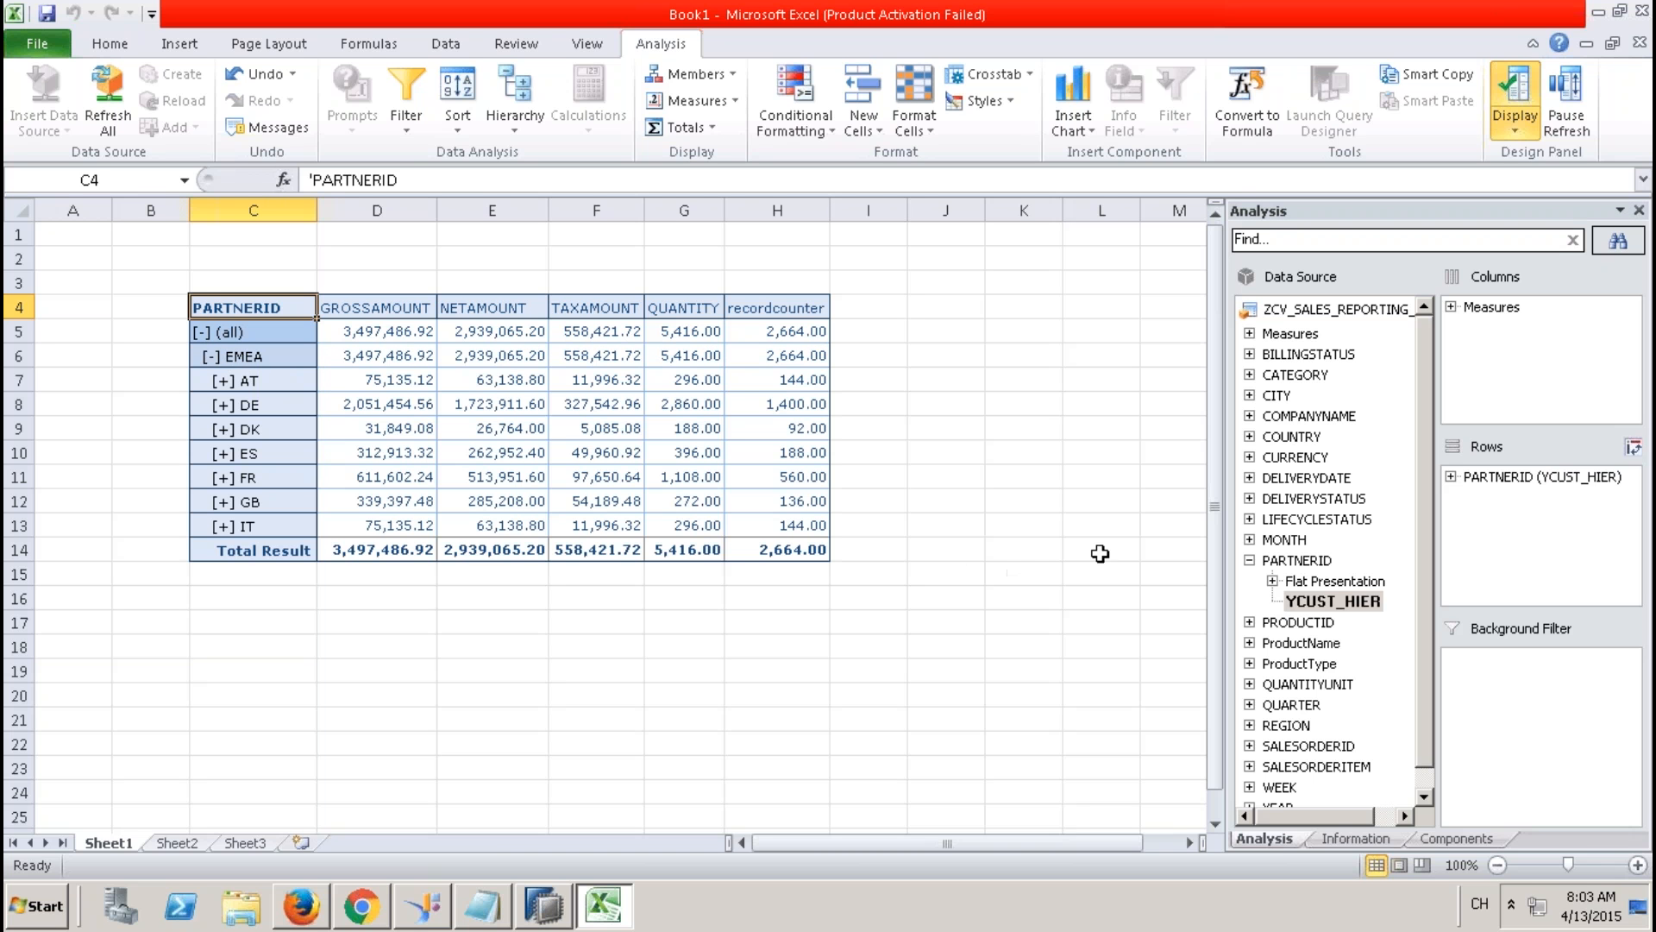
{"action": "left_click", "coordinate": [1570, 479]}
{"action": "left_click_drag", "start_coordinate": [1570, 484], "coordinate": [1351, 523]}
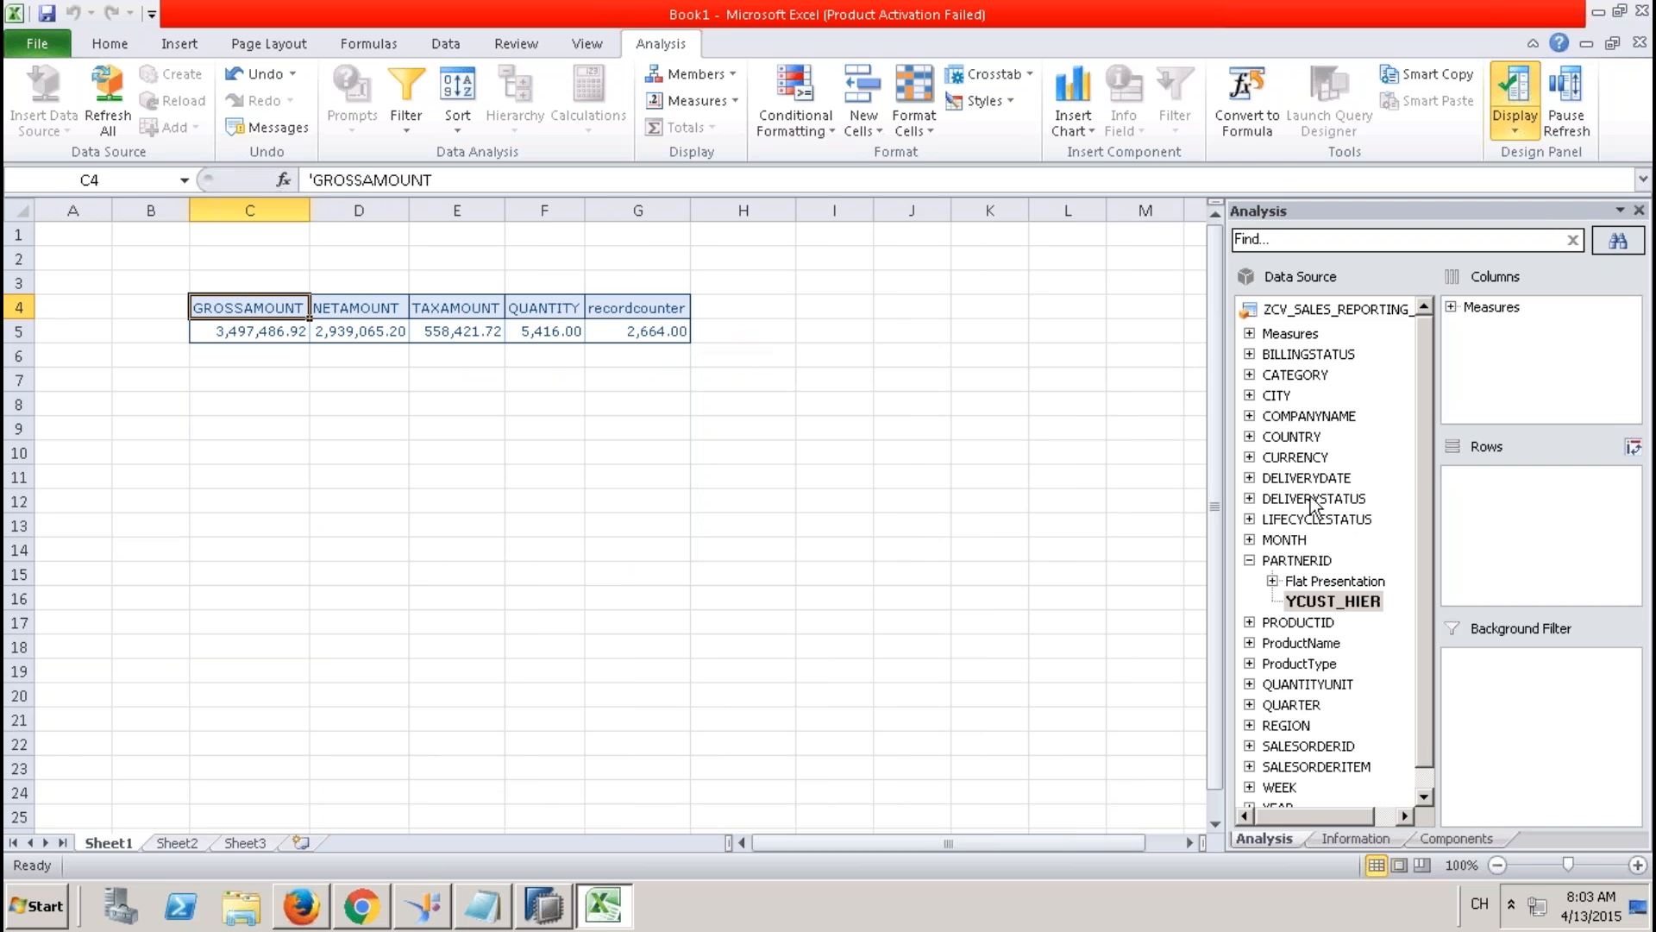
Add YEAR to the crosstab rows, then remove it again.
{"action": "left_click", "coordinate": [1424, 795]}
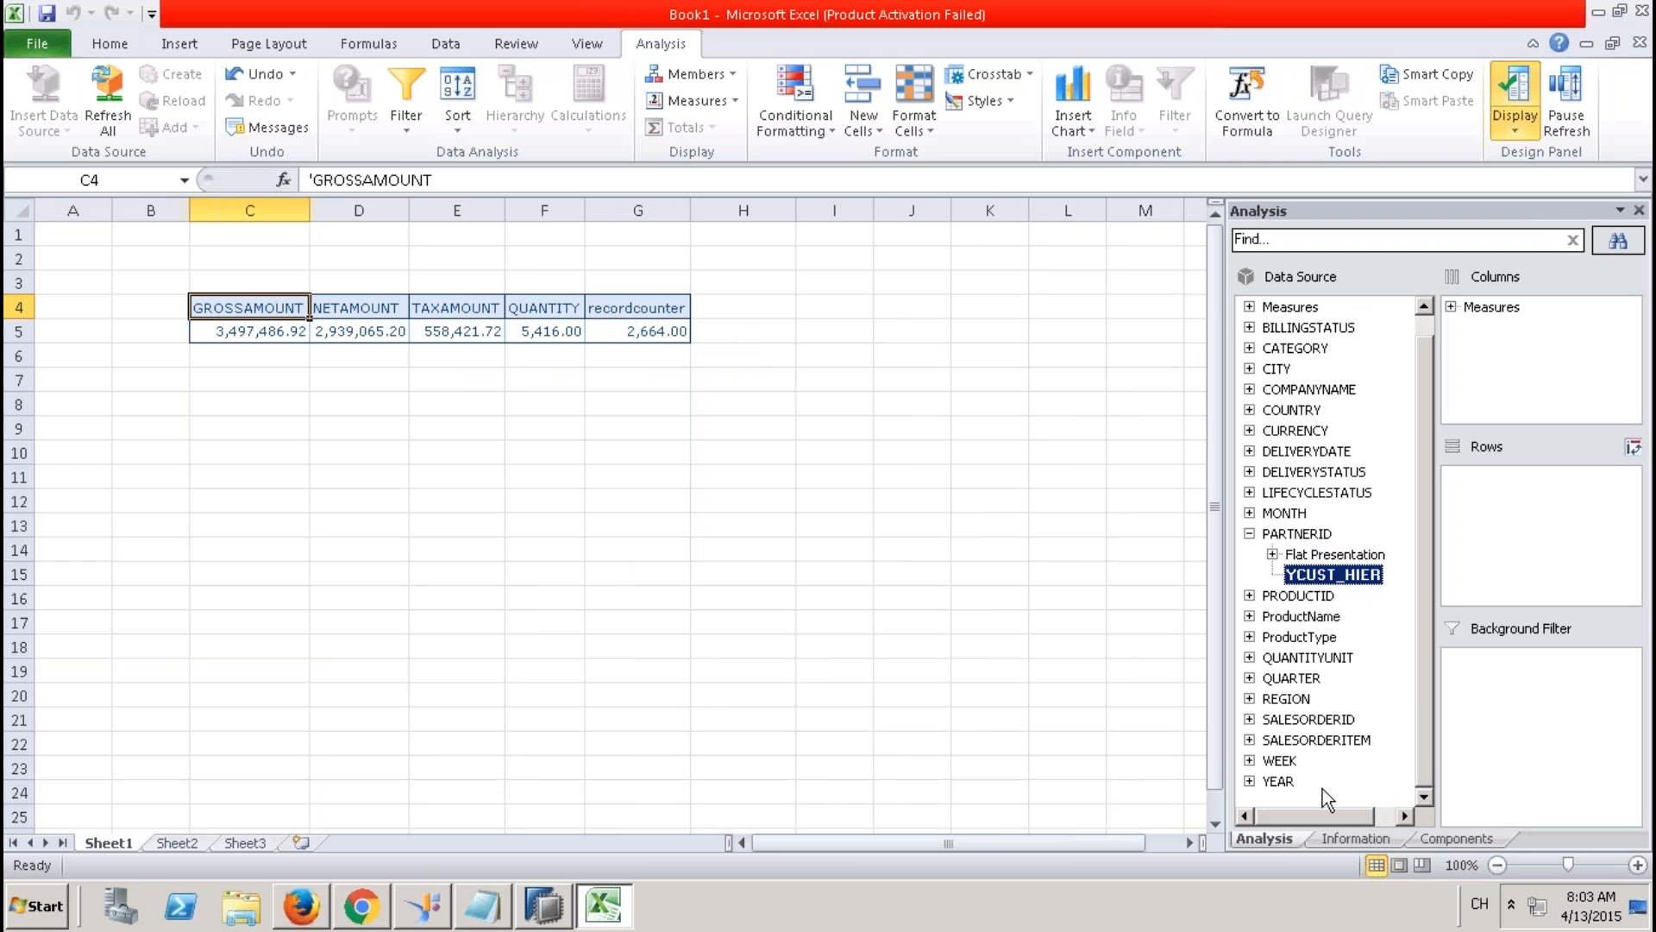
{"action": "left_click_drag", "start_coordinate": [1301, 783], "coordinate": [1518, 552]}
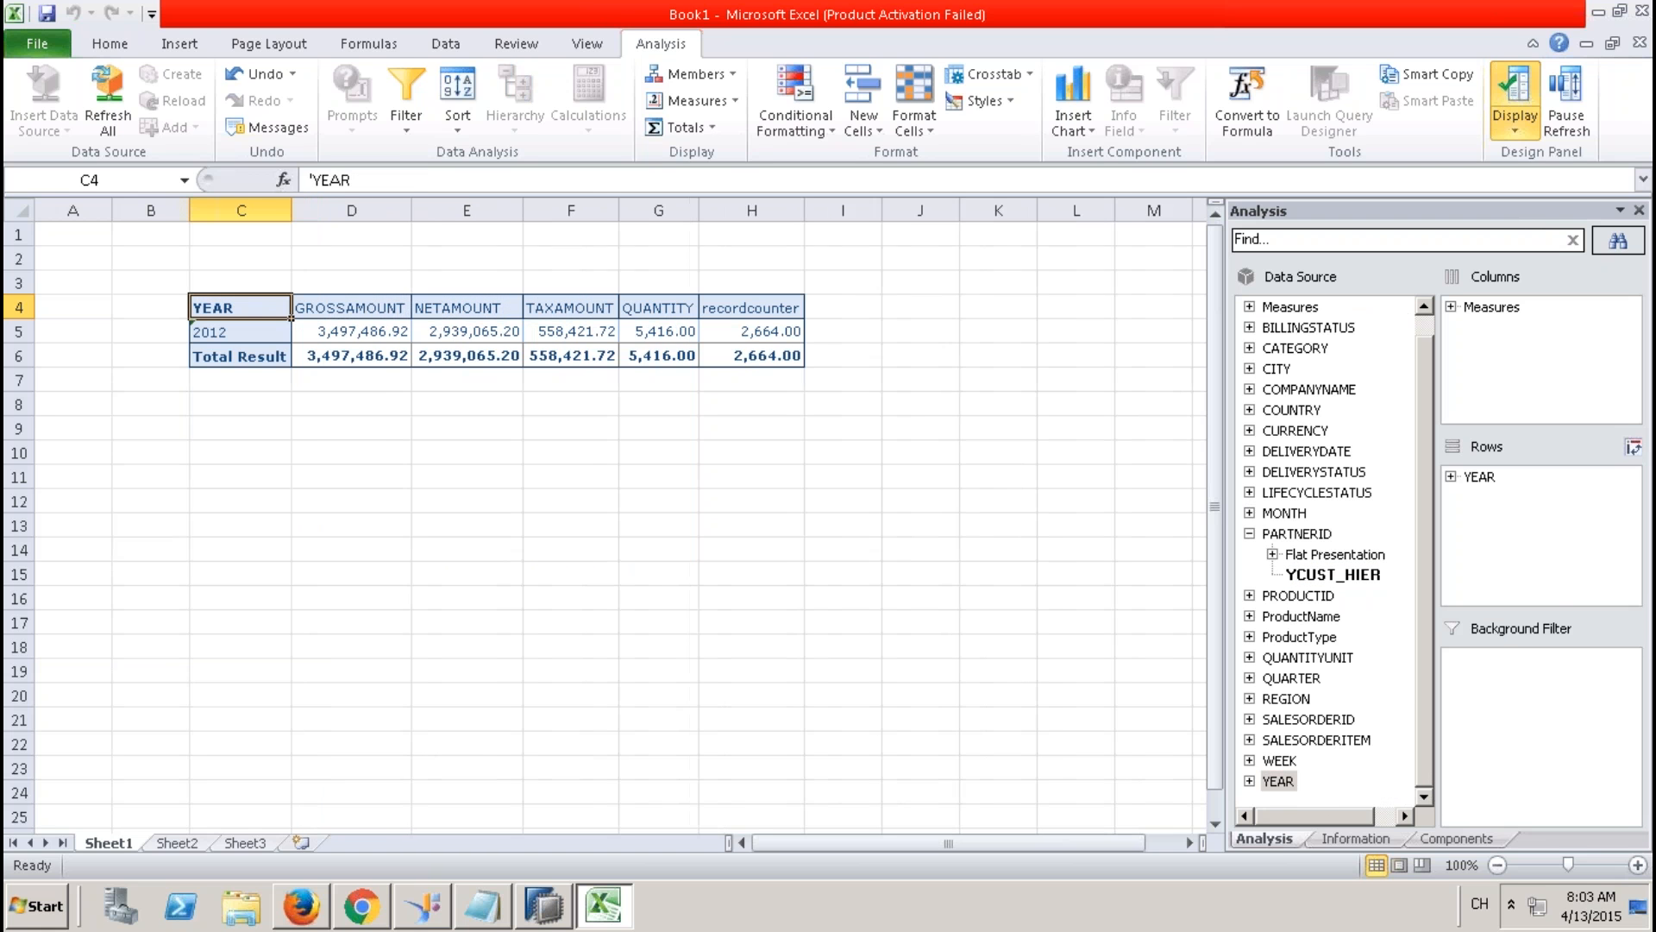
{"action": "left_click", "coordinate": [1480, 477]}
{"action": "left_click_drag", "start_coordinate": [1480, 477], "coordinate": [1472, 522]}
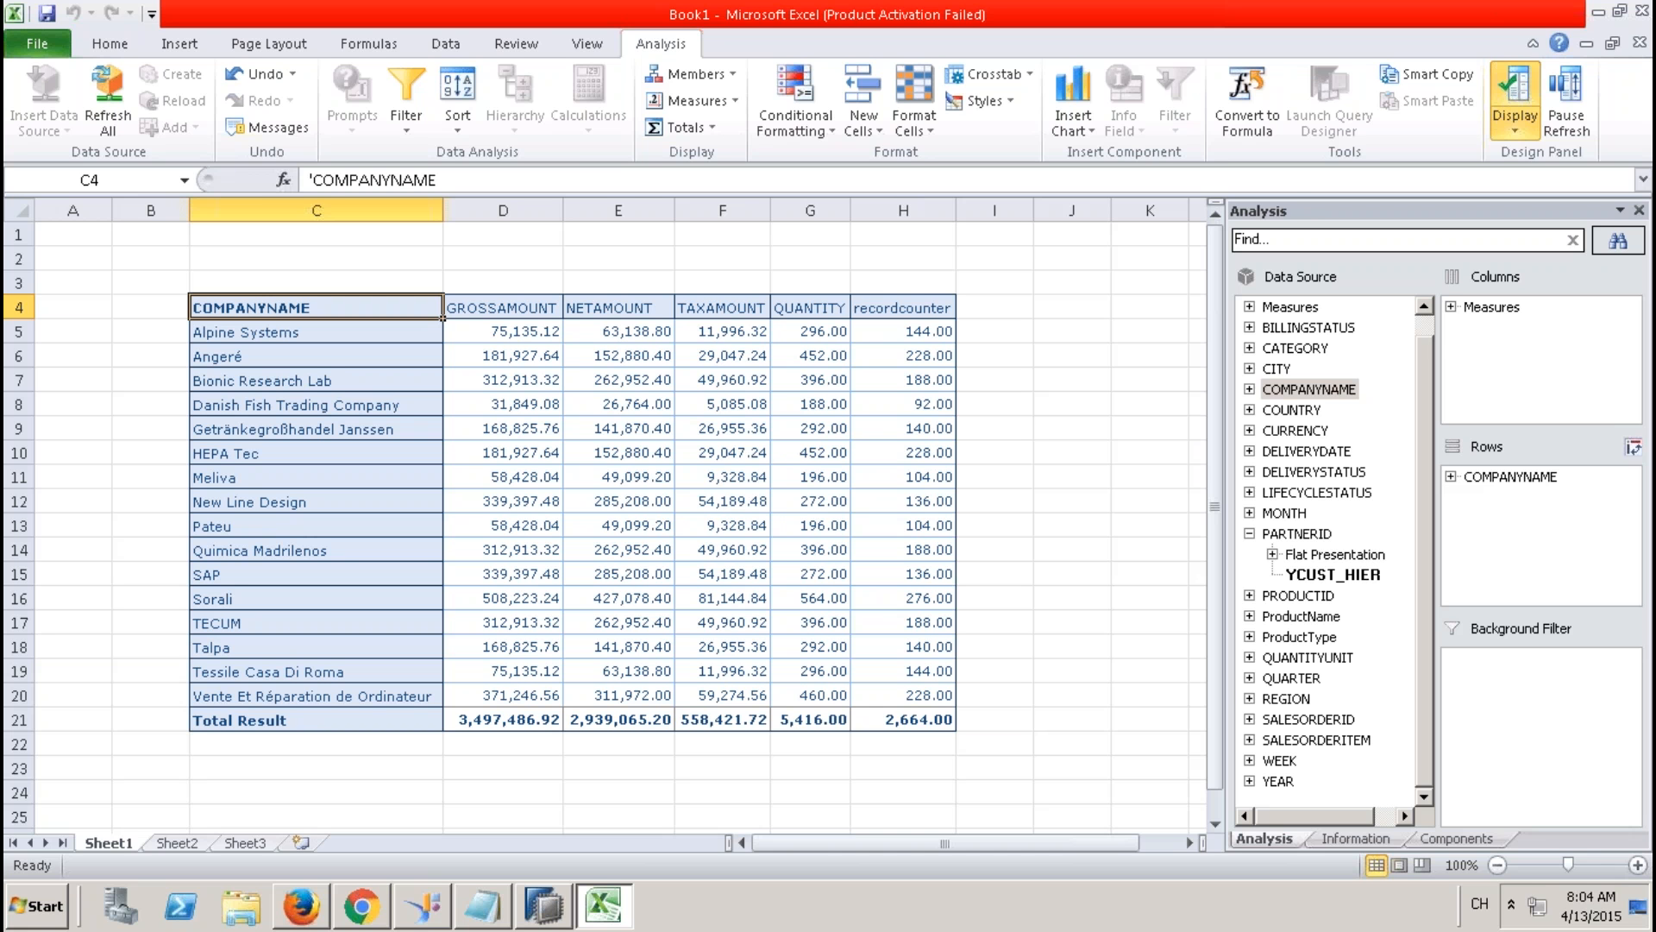
{"action": "left_click", "coordinate": [557, 913]}
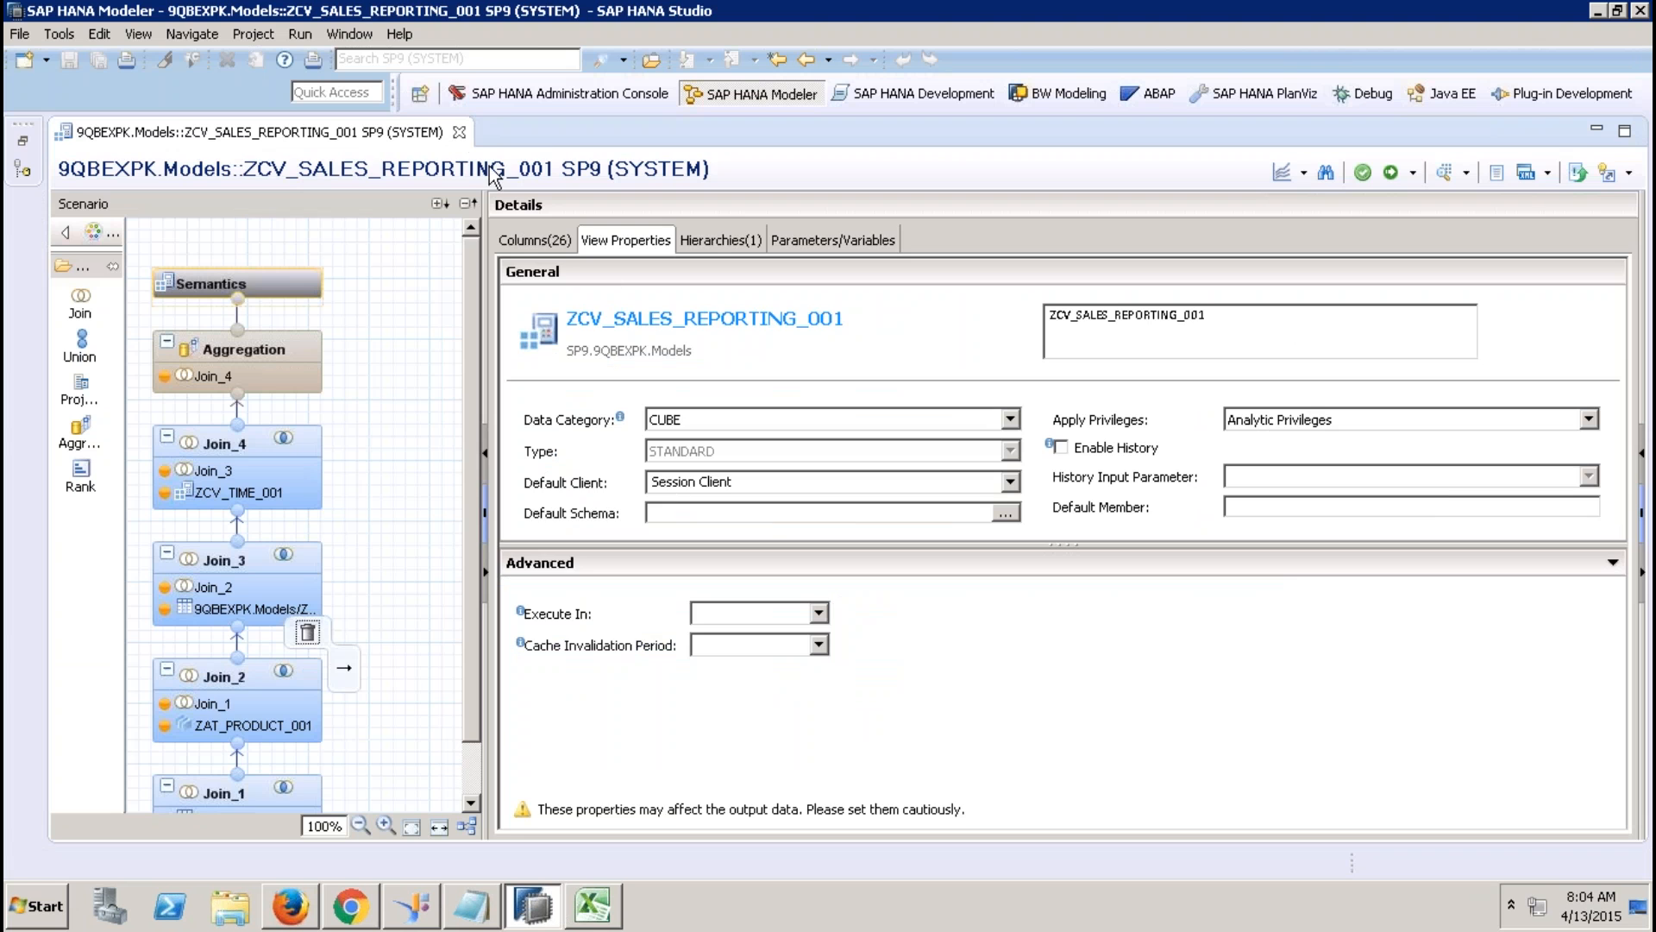
Close the ZCV_SALES_REPORTING_001 editor and start a new view in the Calculation Views folder.
{"action": "left_click", "coordinate": [460, 133]}
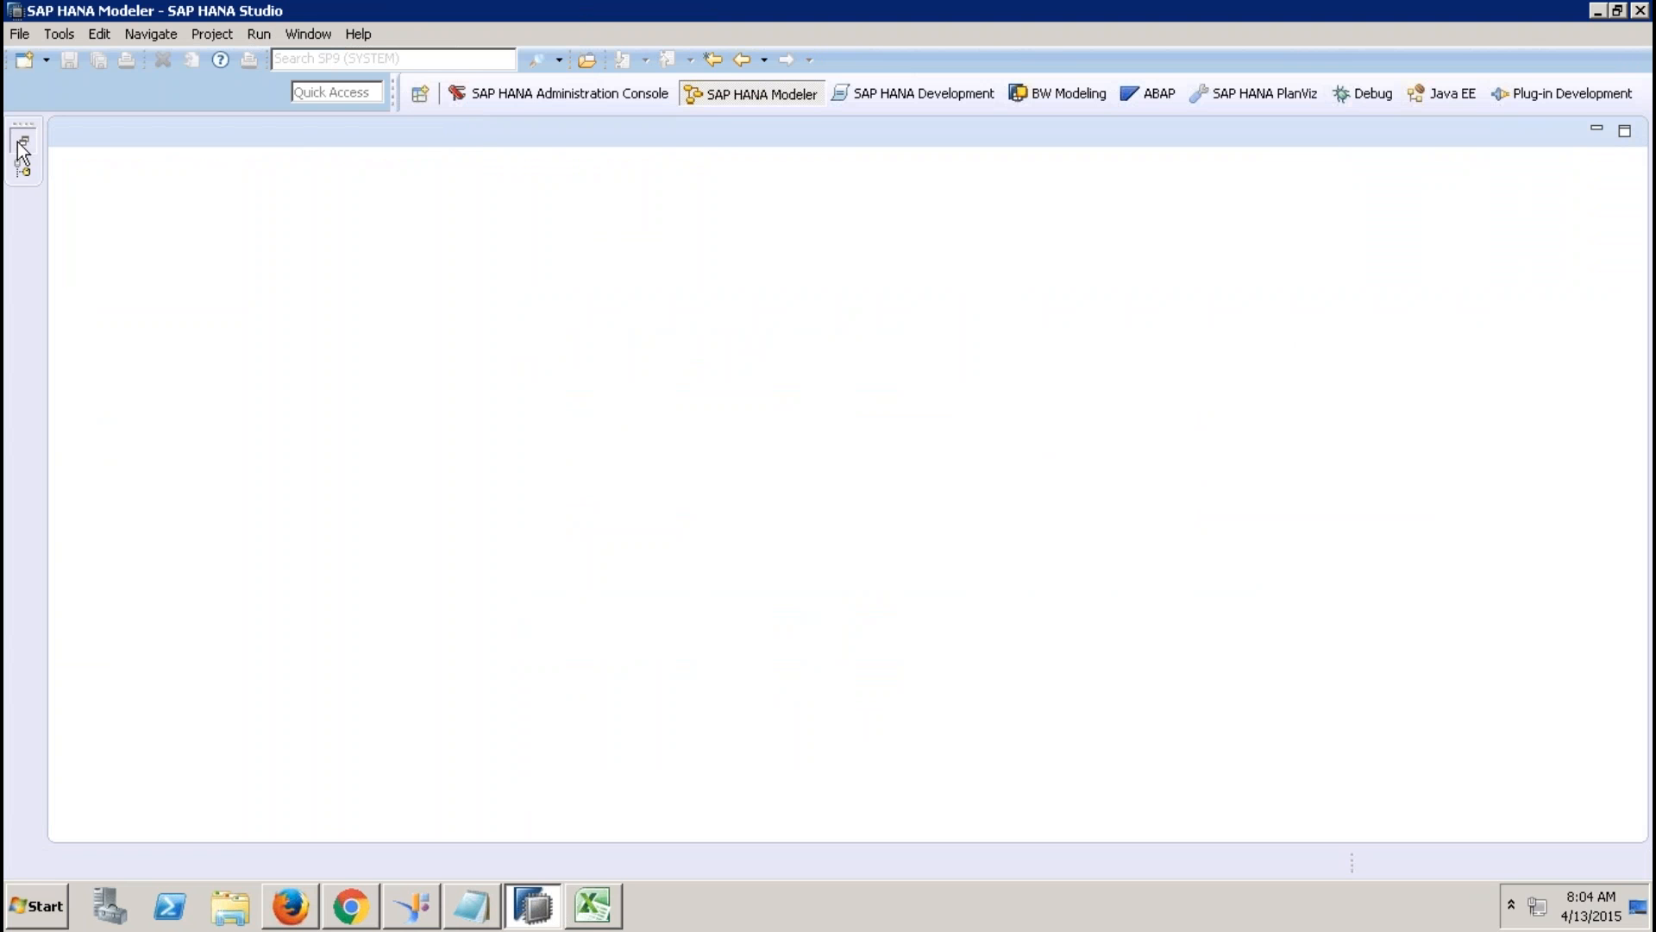
{"action": "left_click", "coordinate": [22, 168]}
{"action": "scroll", "coordinate": [505, 625], "scroll_direction": "down", "scroll_amount": 1}
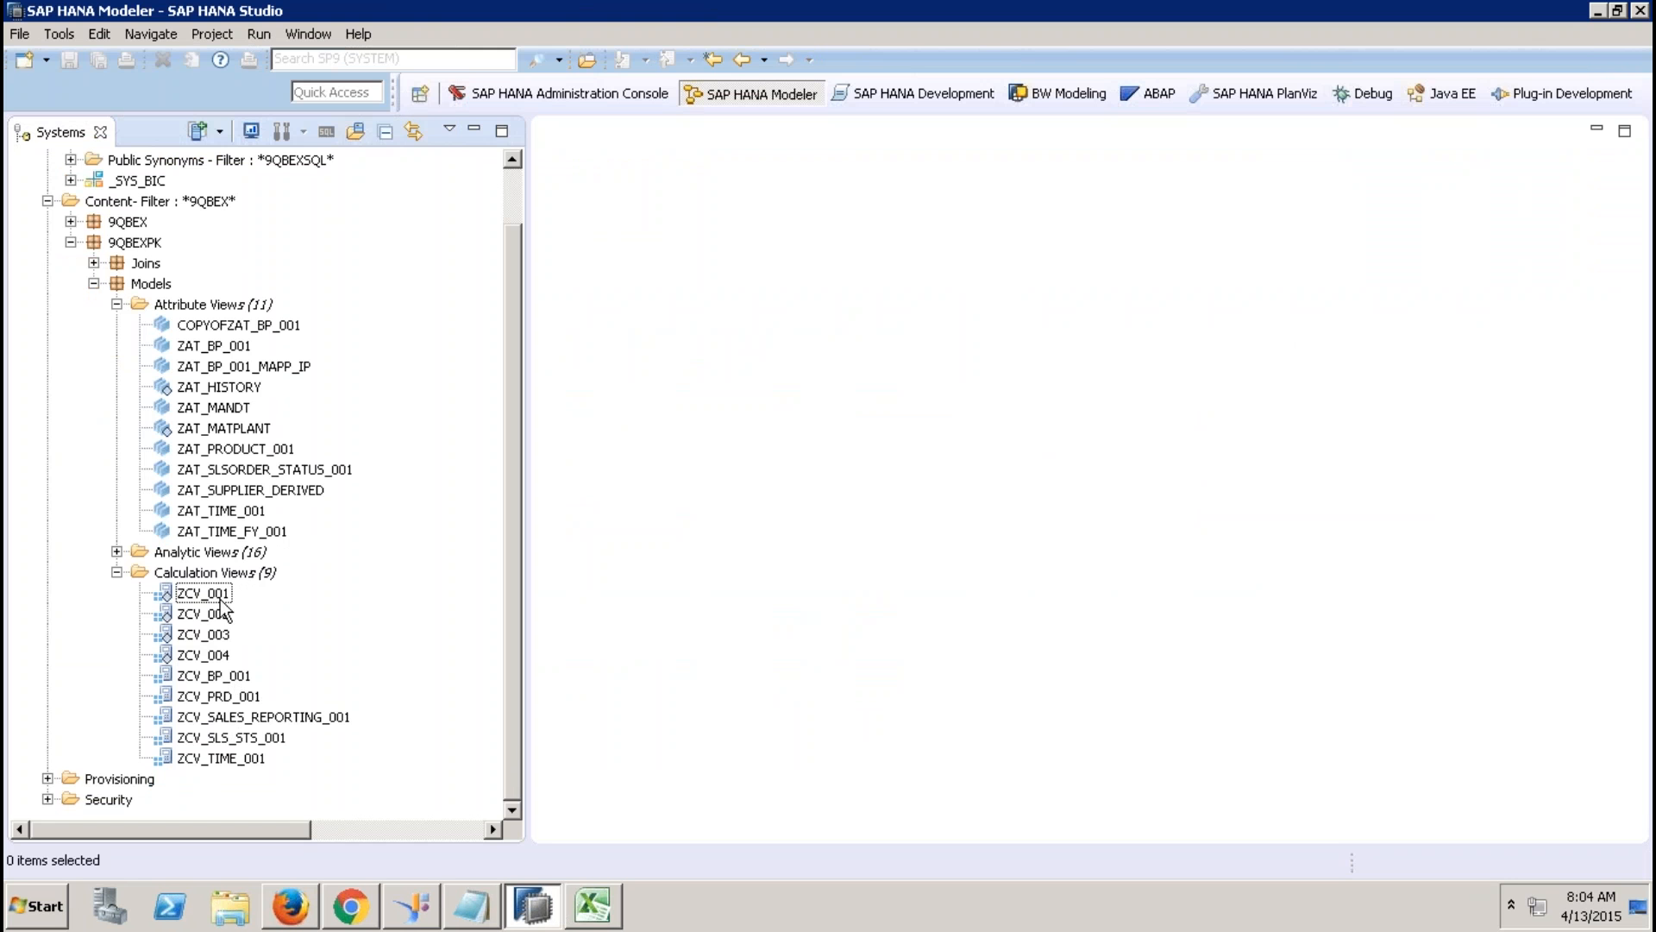
{"action": "left_click", "coordinate": [234, 573]}
{"action": "right_click", "coordinate": [234, 573]}
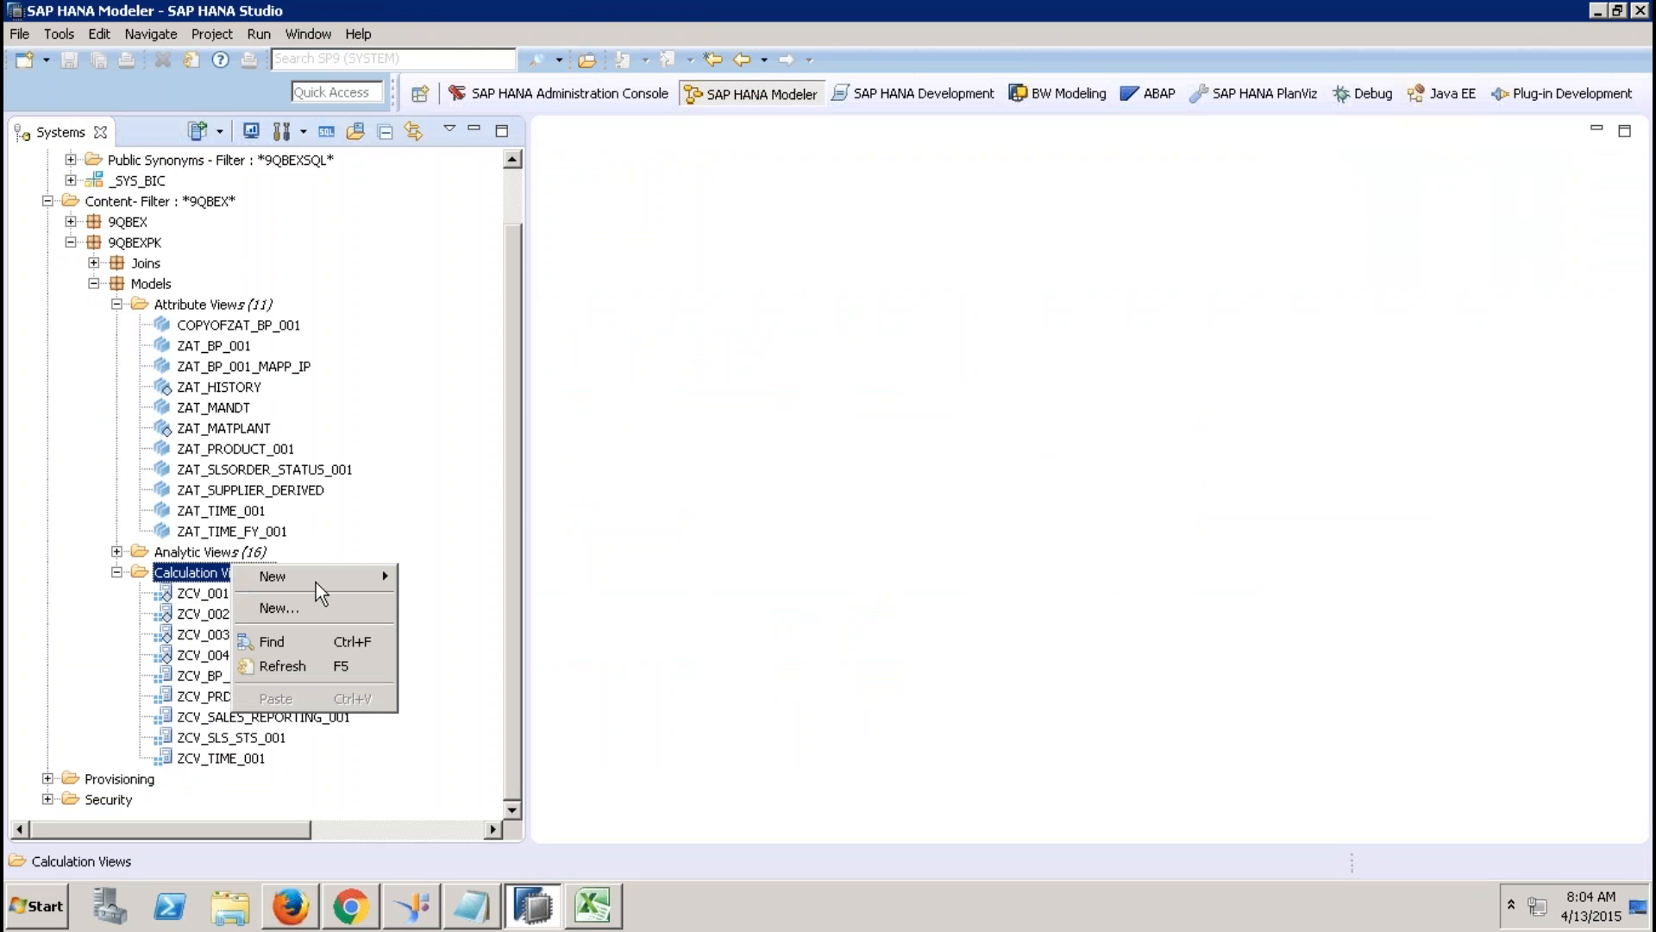
{"action": "left_click", "coordinate": [327, 612]}
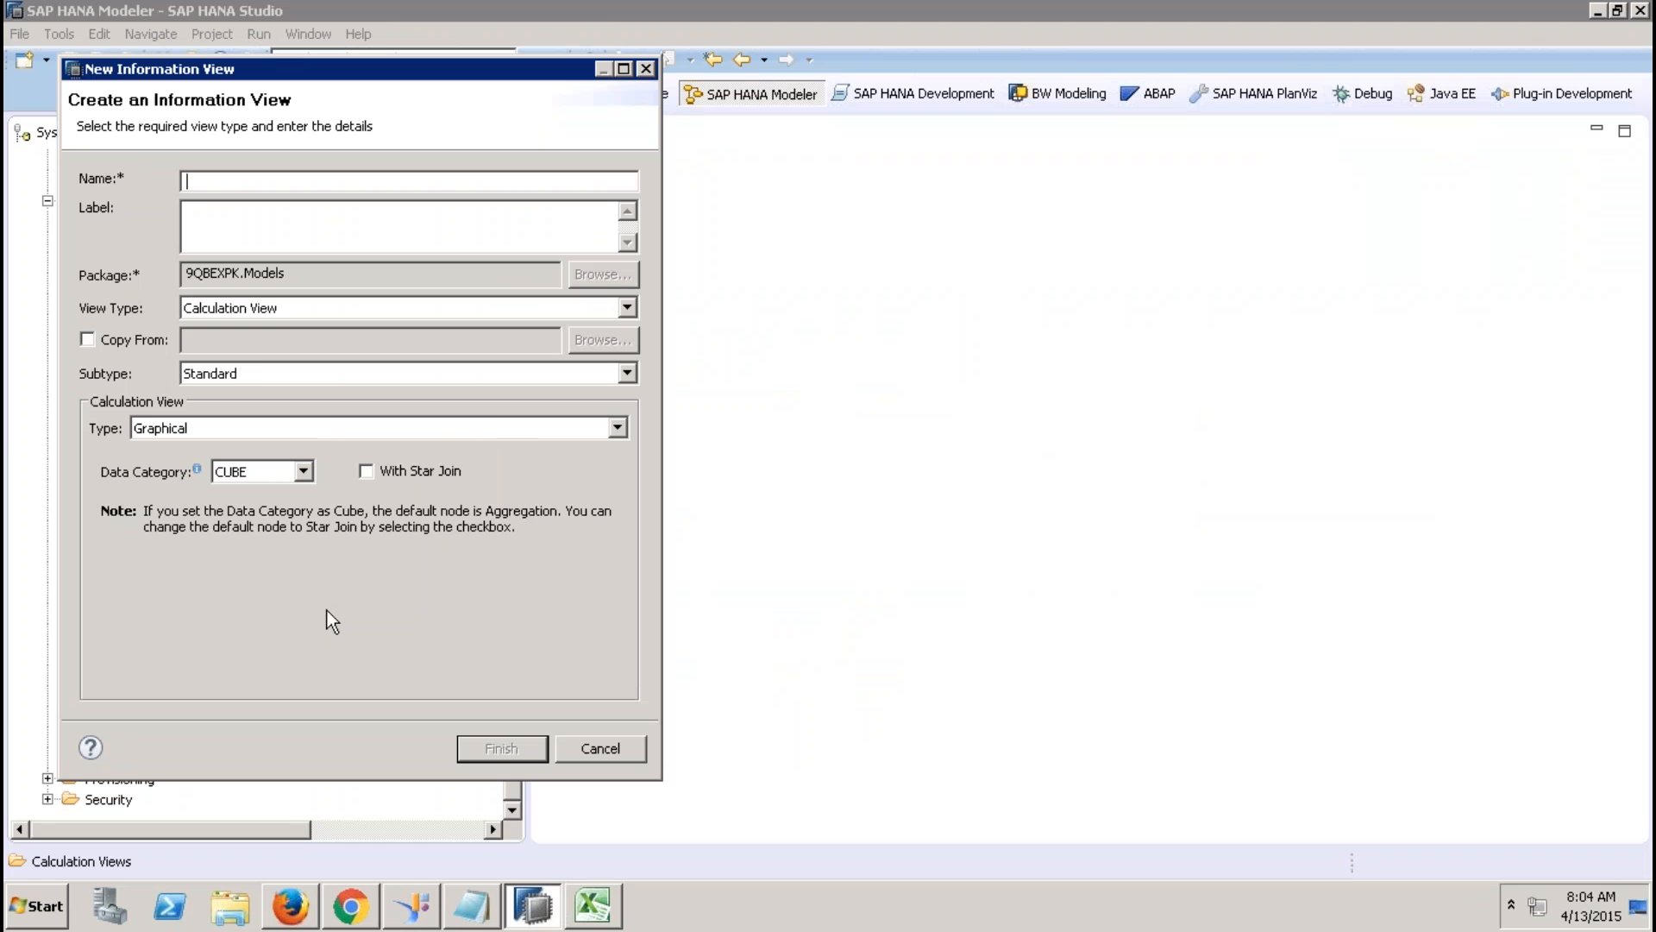
Name the view ZCV_STAR_JOIN_REPORTING_001, enable With Star Join, and create it.
{"action": "type", "text": "ZCV_STAR_JOIN"}
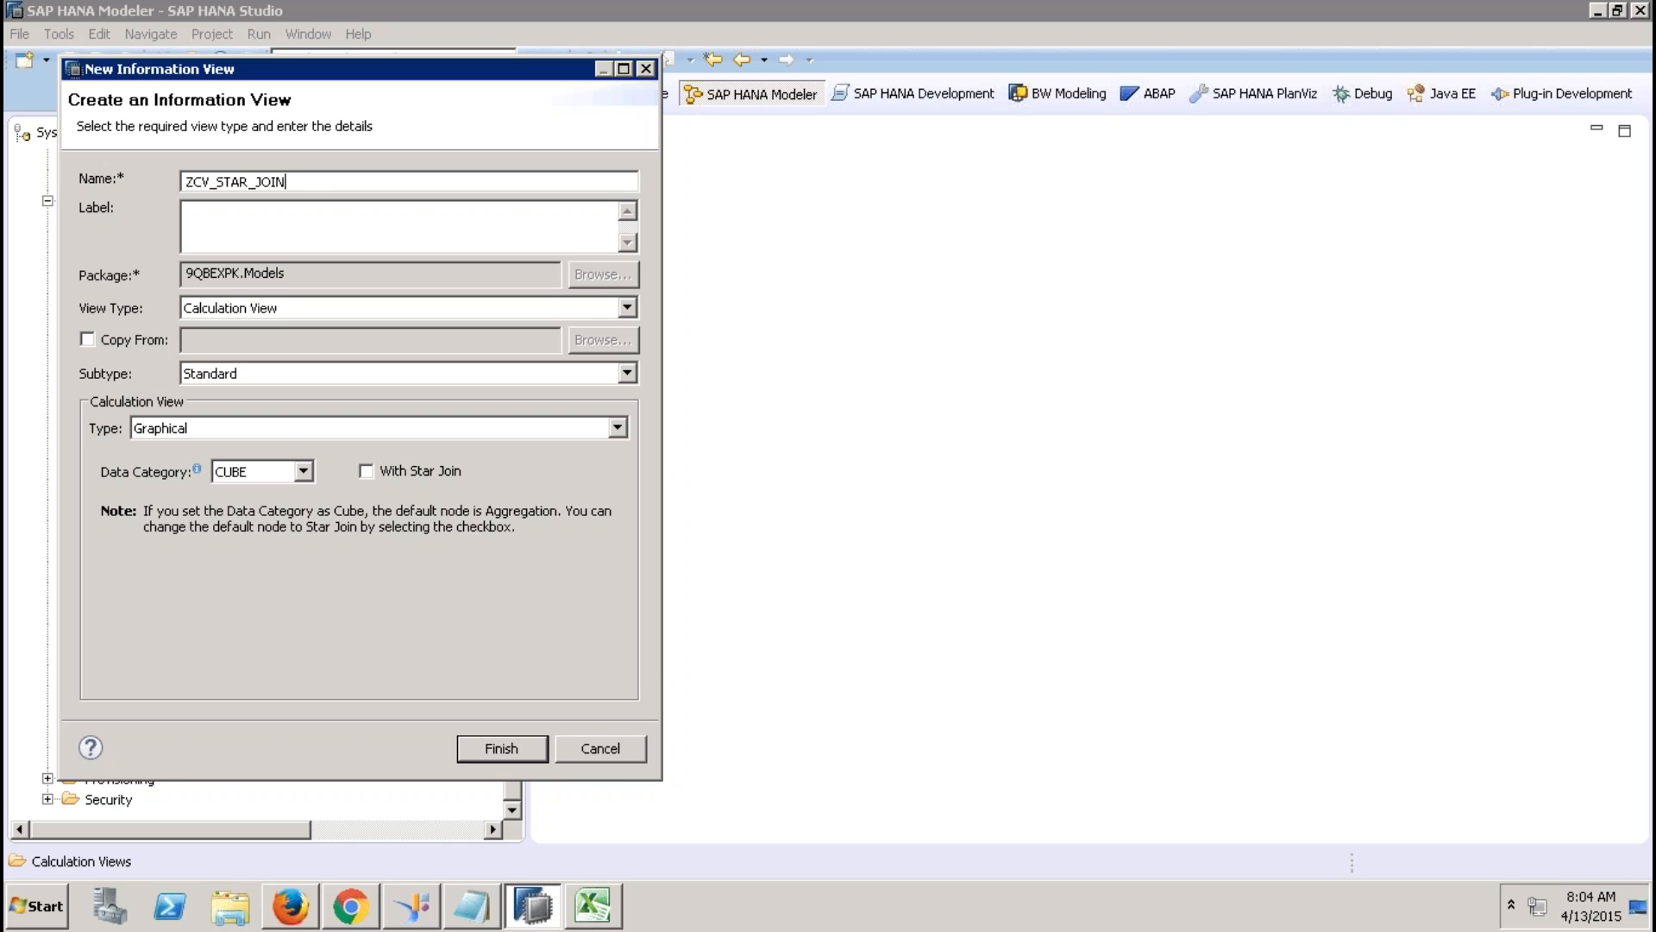
{"action": "type", "text": "_REPORTING_001"}
{"action": "left_click", "coordinate": [347, 228]}
{"action": "left_click", "coordinate": [368, 474]}
{"action": "left_click", "coordinate": [514, 751]}
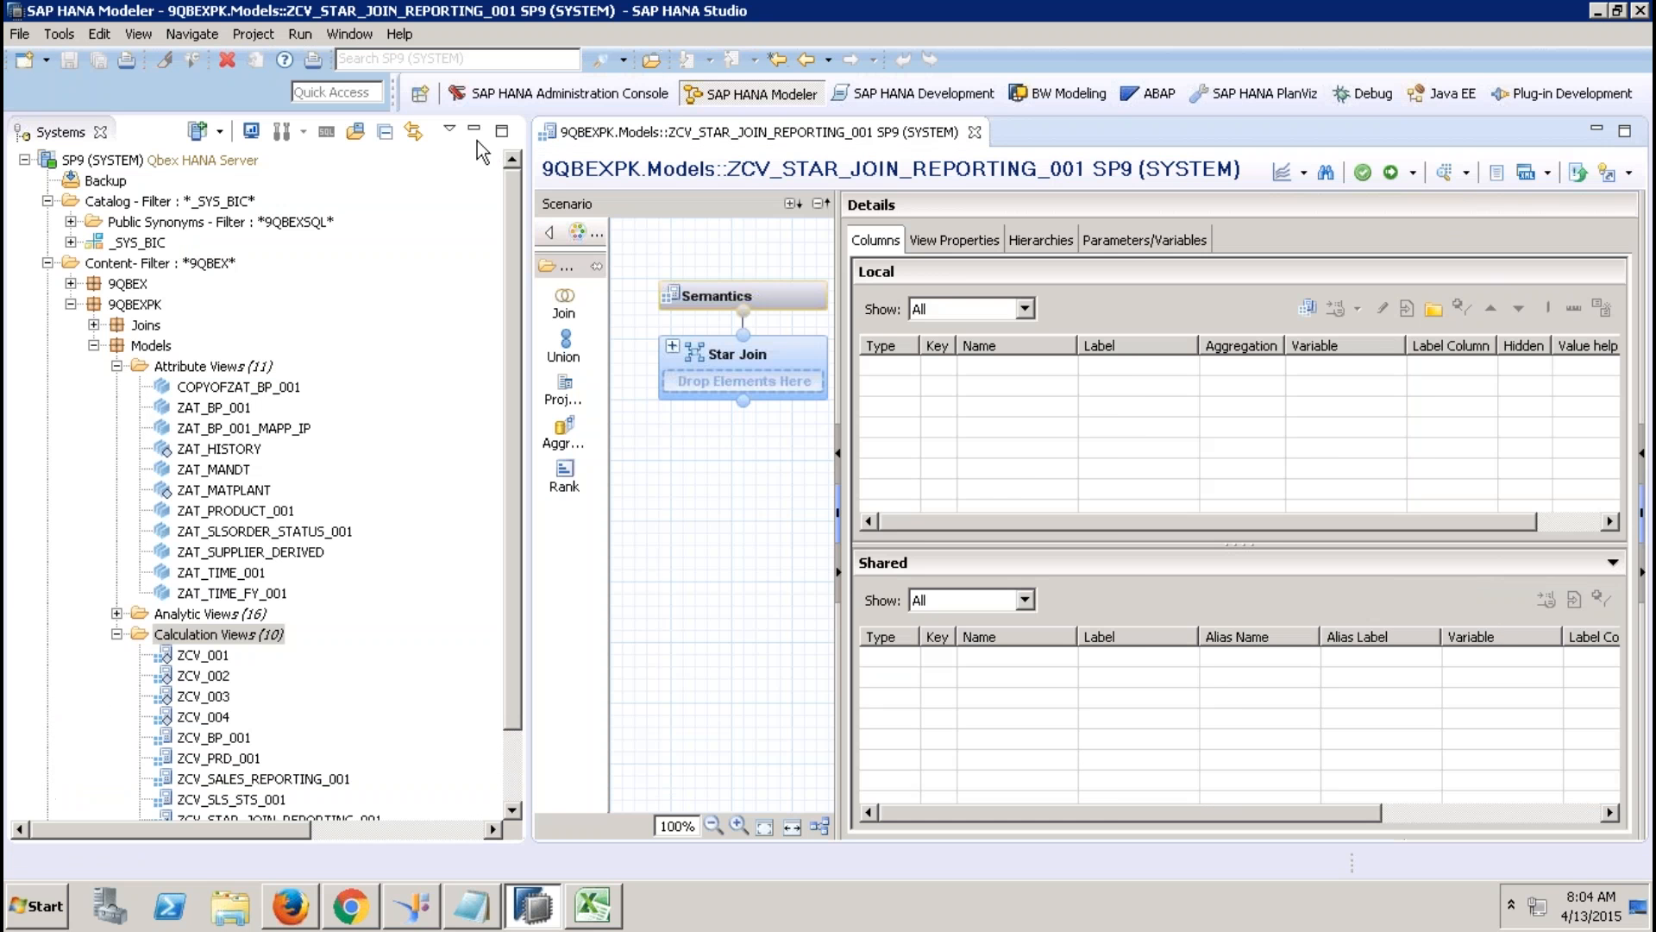
{"action": "left_click", "coordinate": [473, 128]}
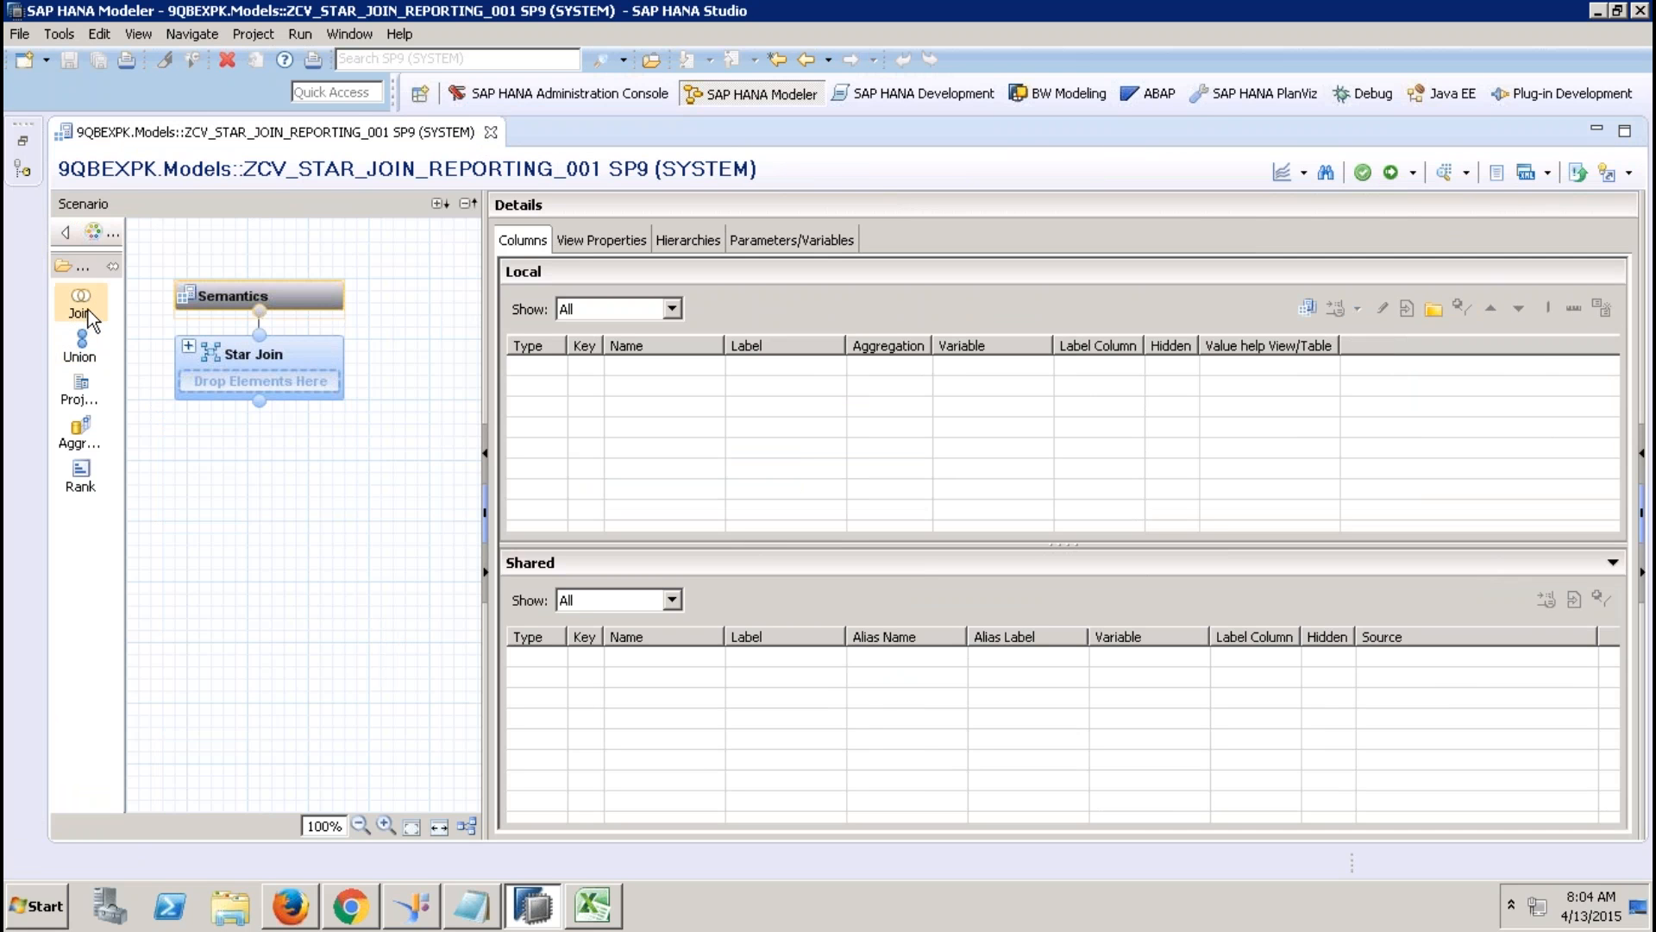
Add a projection node on the EPM.Sales.Item table.
{"action": "left_click", "coordinate": [76, 392]}
{"action": "left_click", "coordinate": [323, 583]}
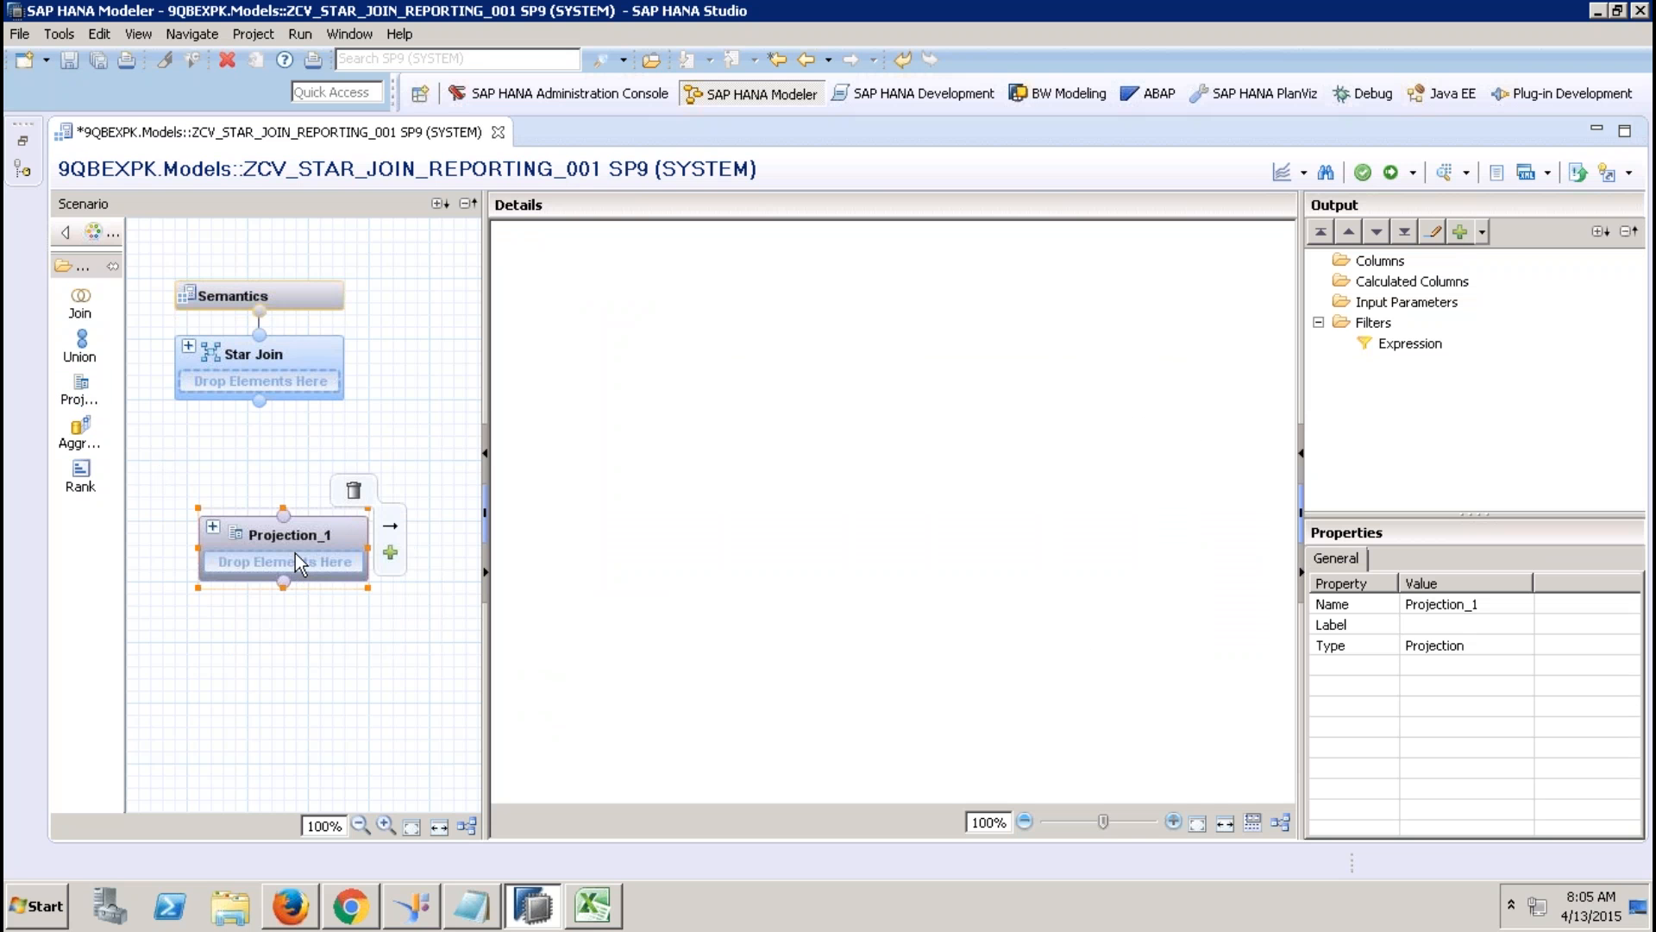
{"action": "right_click", "coordinate": [671, 447]}
{"action": "left_click", "coordinate": [716, 455]}
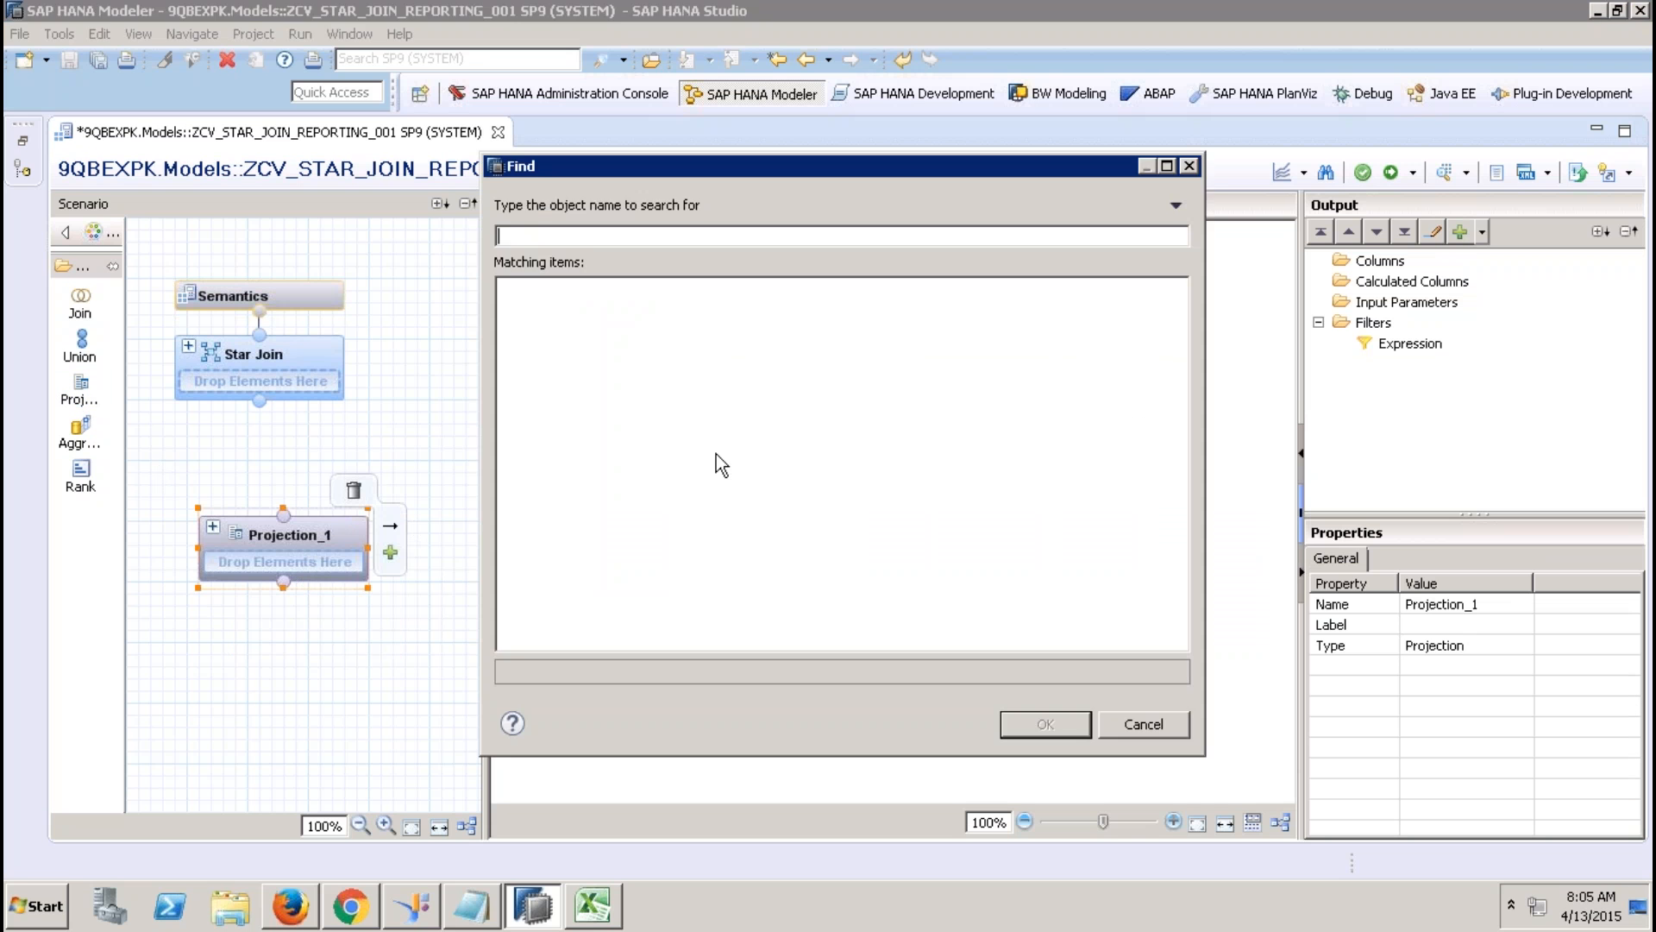
{"action": "type", "text": "sap.hana"}
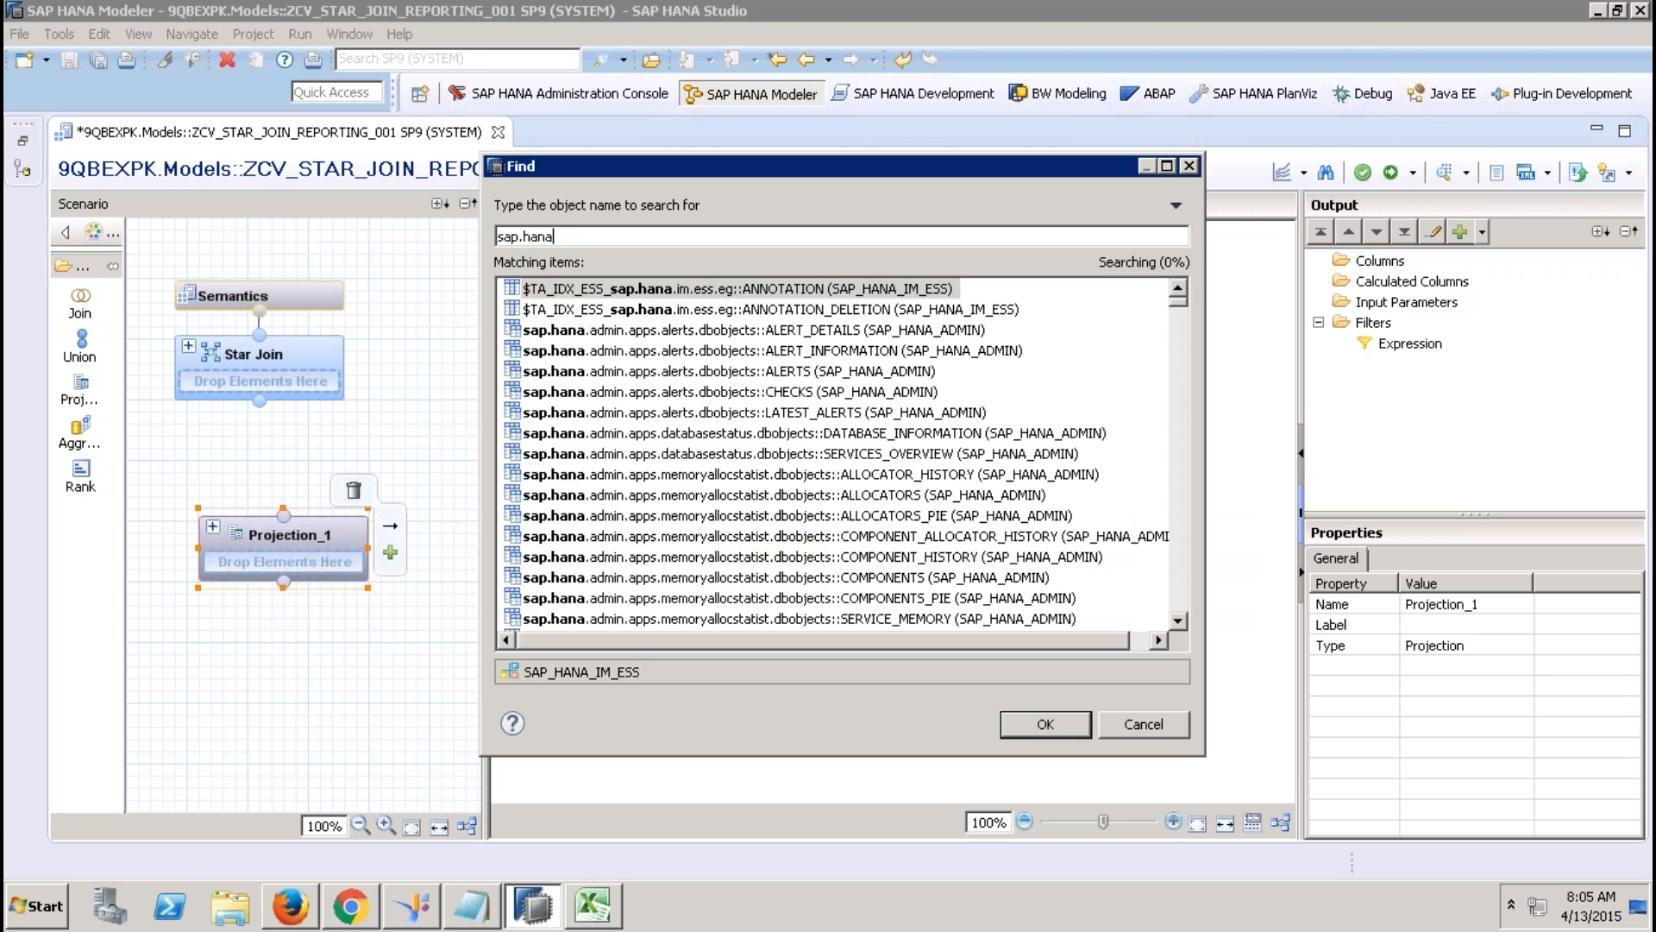
{"action": "type", "text": "demo"}
{"action": "key", "text": "BackSpace"}
{"action": "key", "text": "BackSpace"}
{"action": "key", "text": "BackSpace"}
{"action": "key", "text": "BackSpace"}
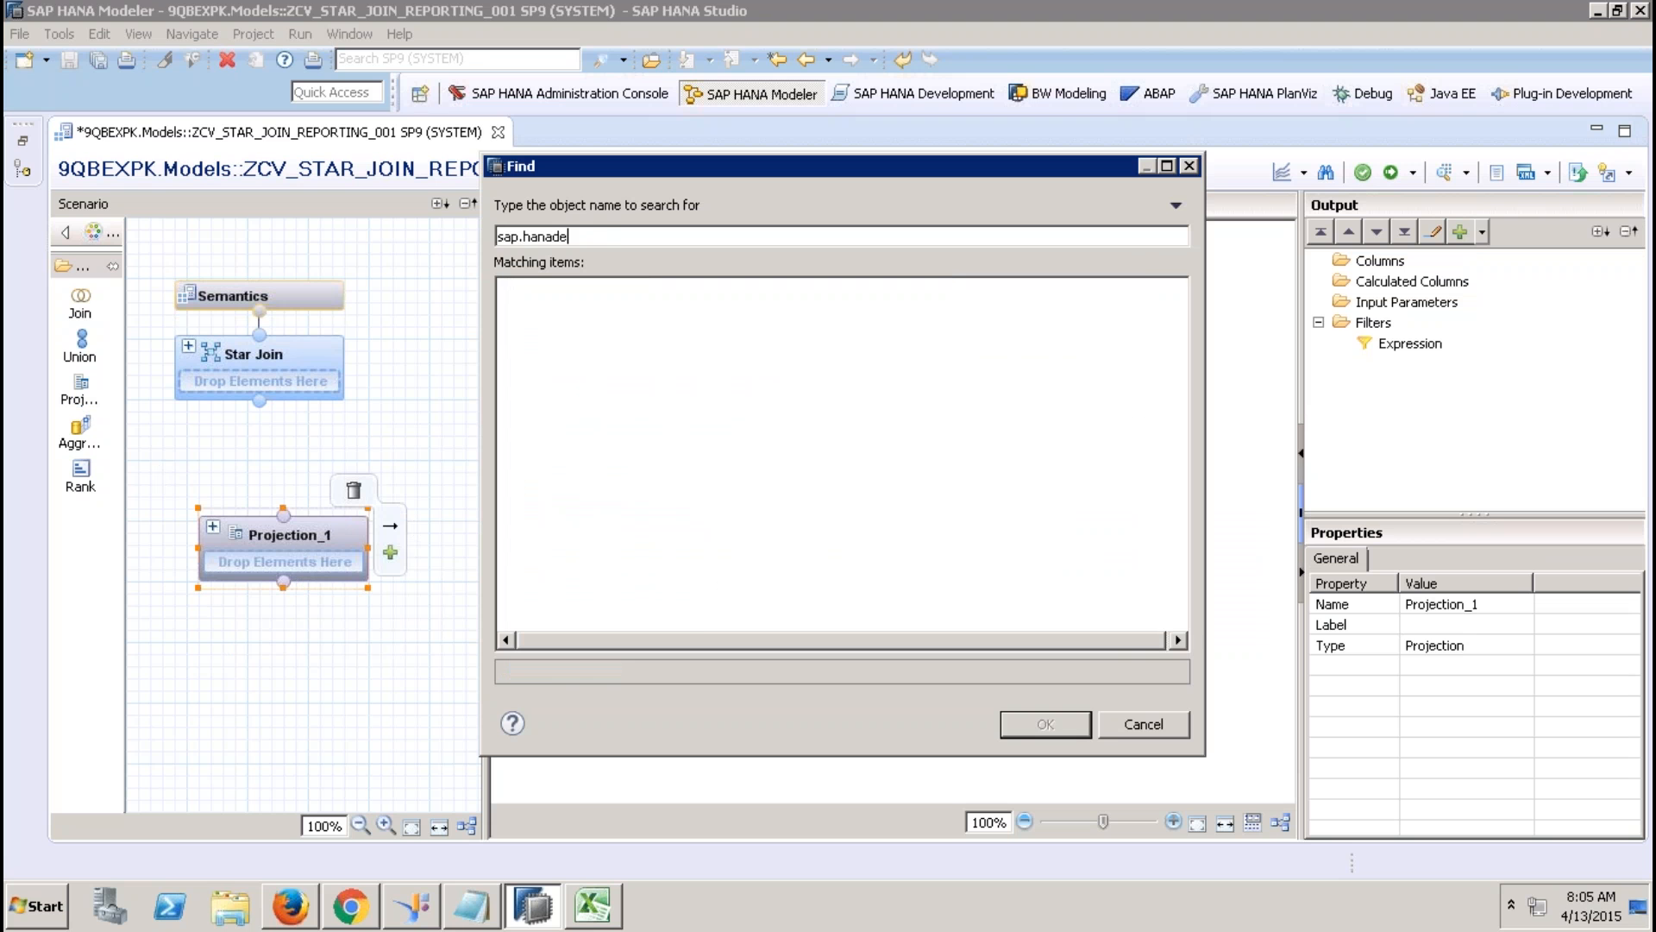
{"action": "type", "text": ".demo"}
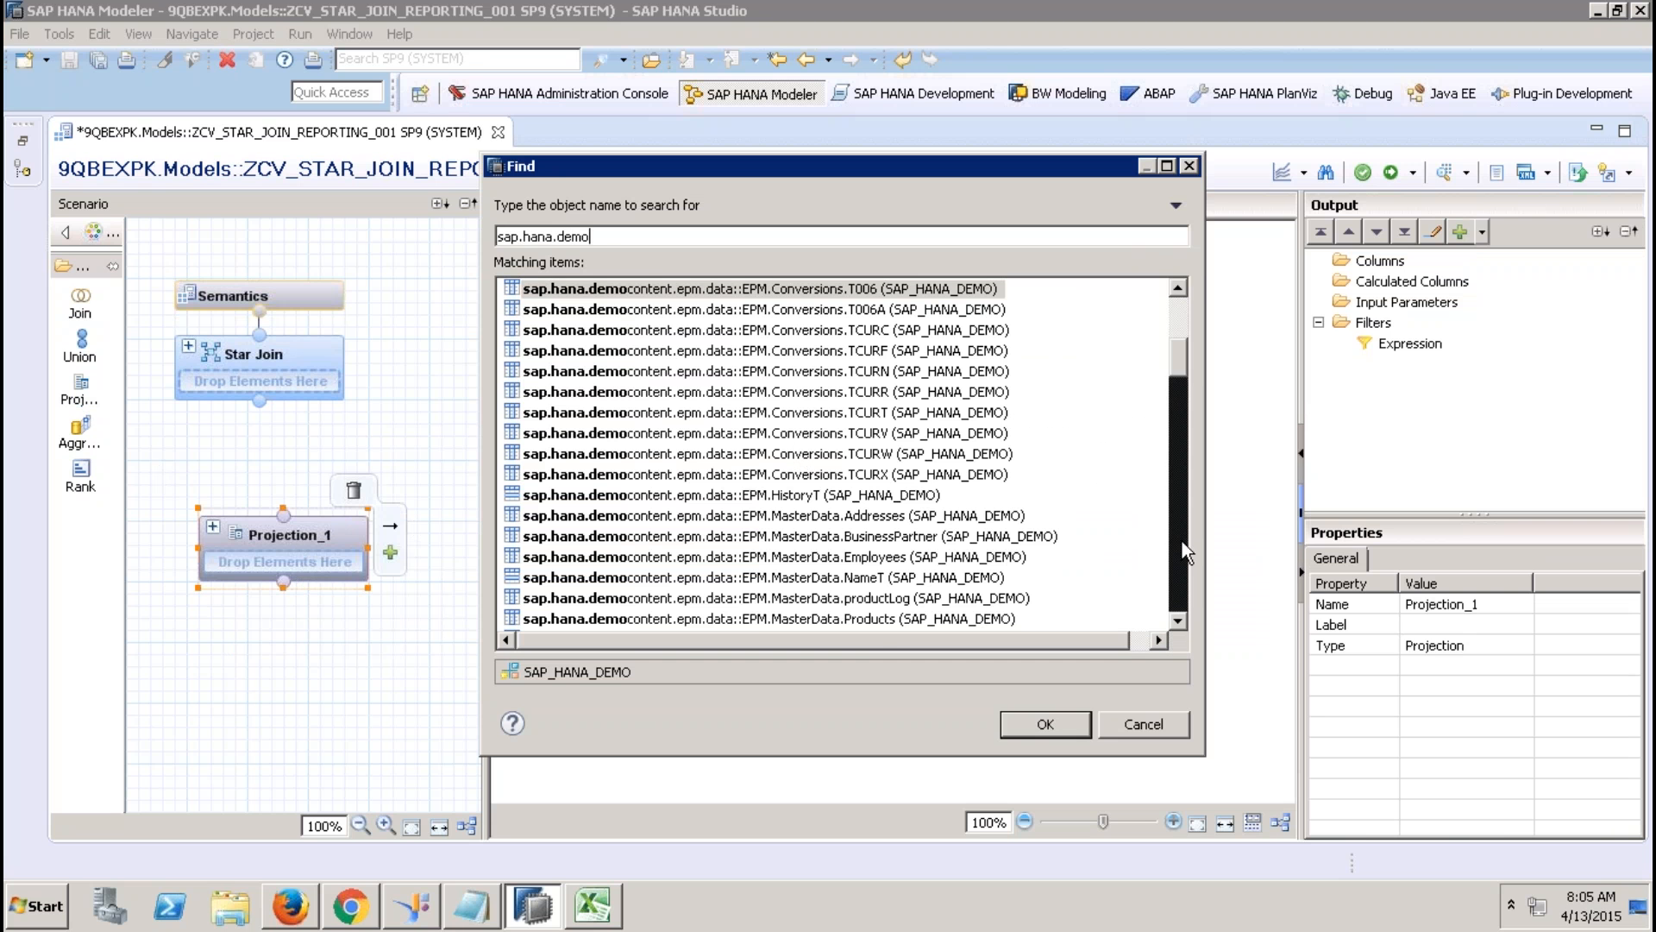
{"action": "left_click", "coordinate": [1182, 540]}
{"action": "double_click", "coordinate": [919, 497]}
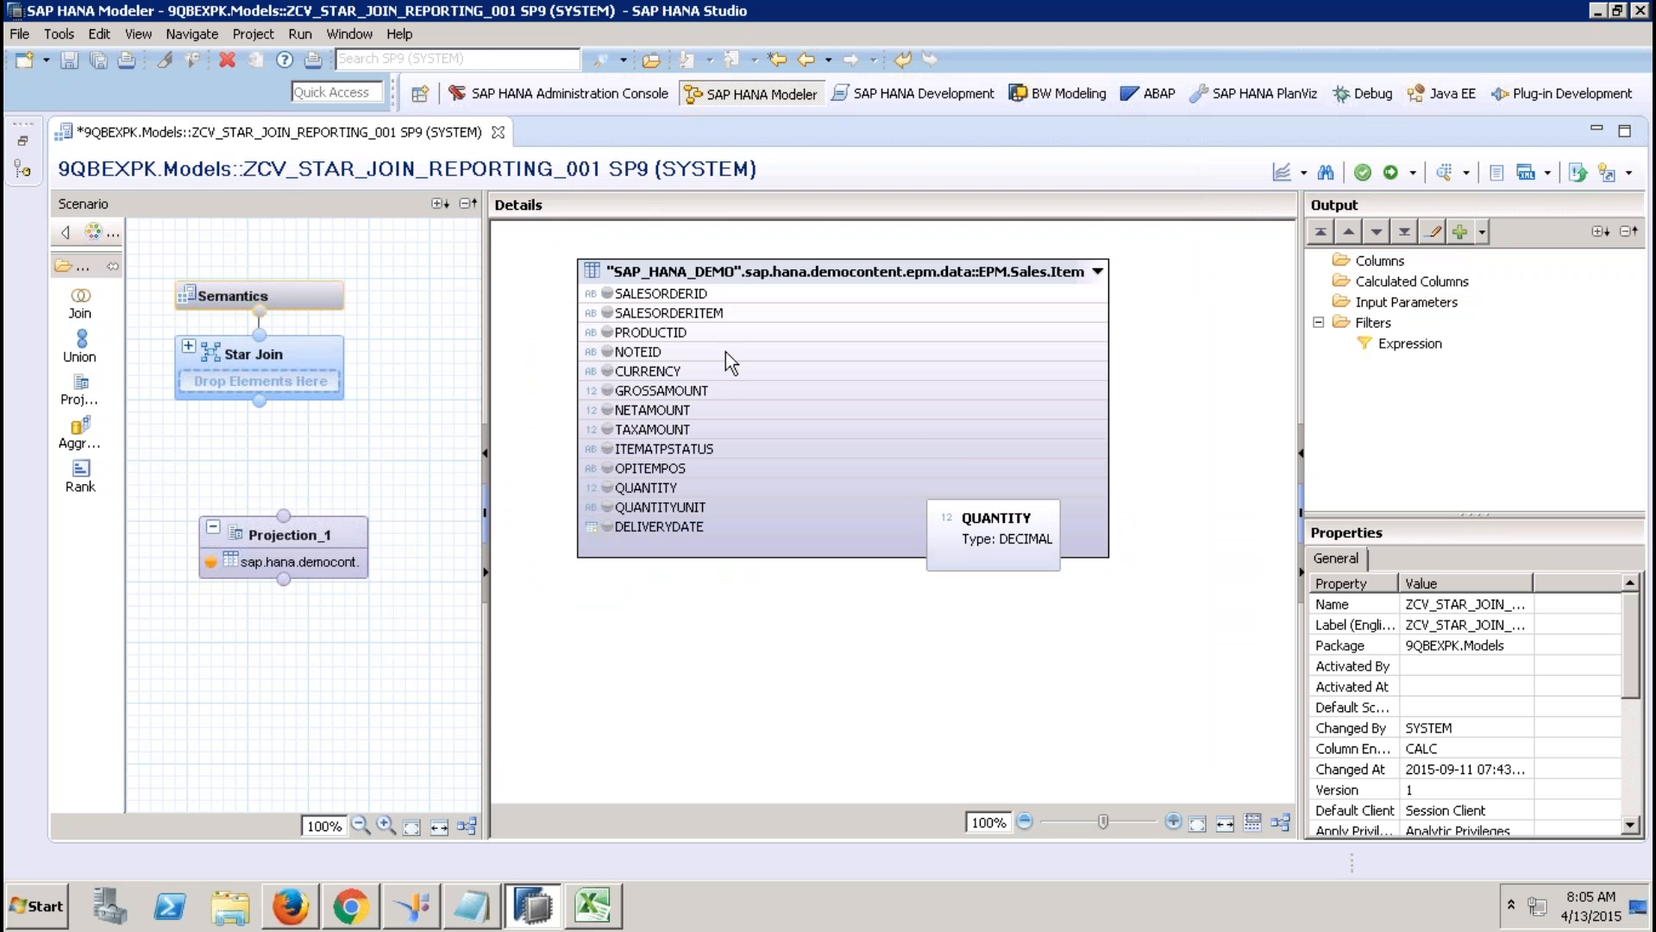
Output order keys, PRODUCTID, CURRENCY through TAXAMOUNT, QUANTITY and QUANTITYUNIT, then connect Projection_1 to Star Join.
{"action": "left_click", "coordinate": [684, 297]}
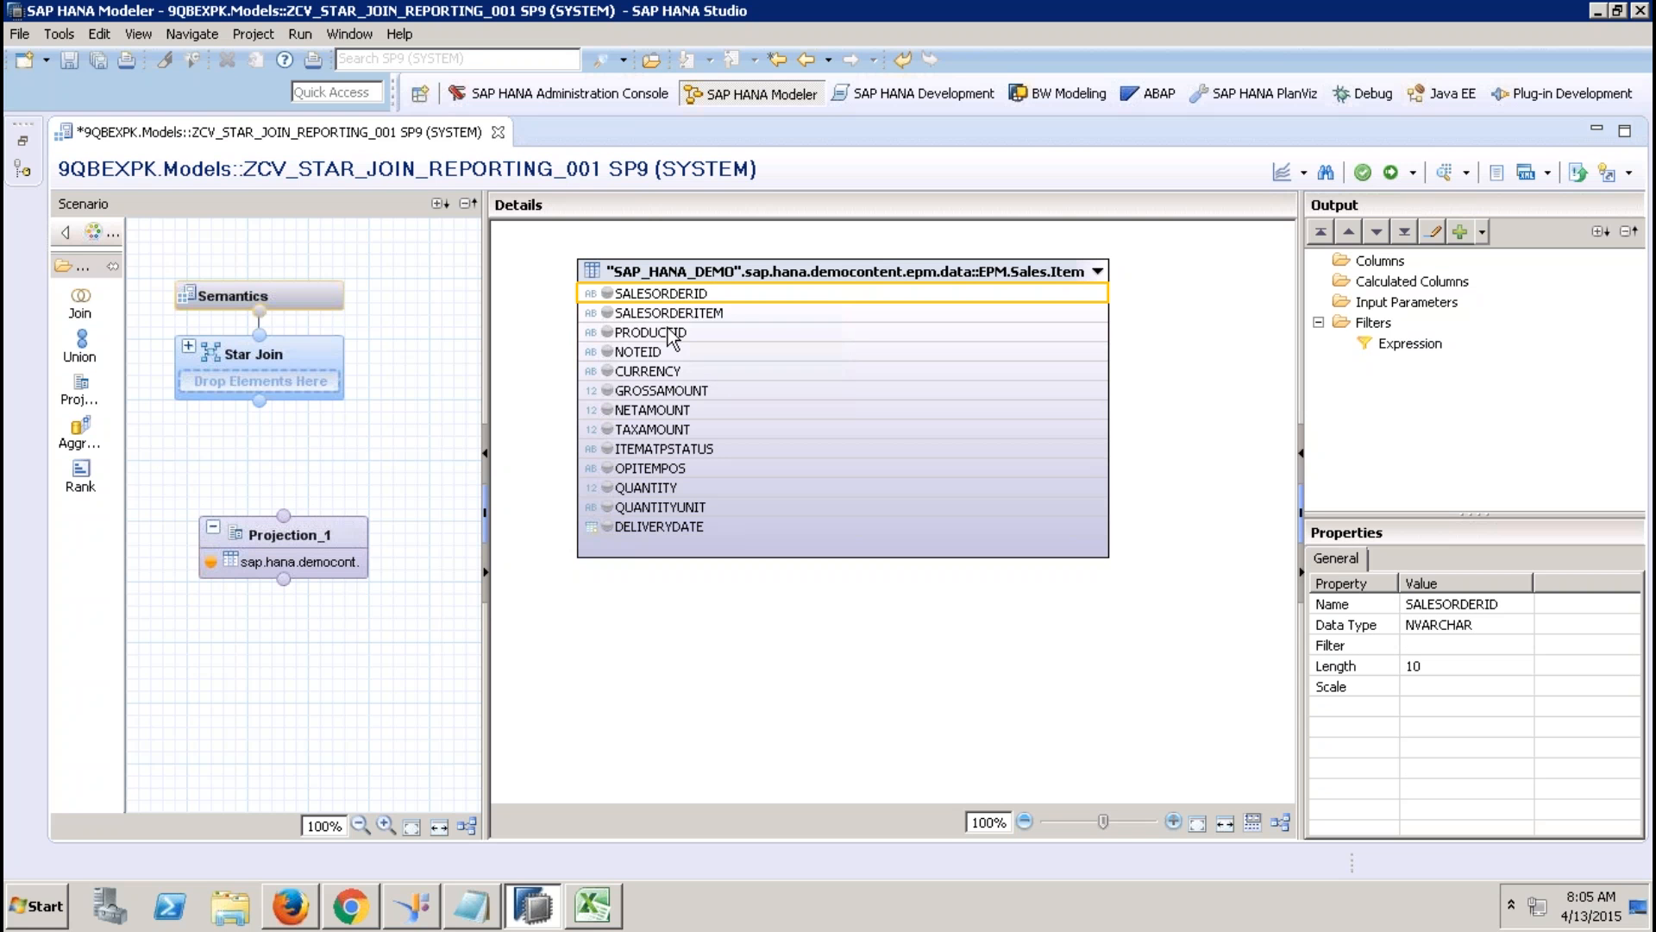
{"action": "left_click", "coordinate": [671, 331], "text": "shift"}
{"action": "right_click", "coordinate": [671, 330]}
{"action": "left_click", "coordinate": [704, 342]}
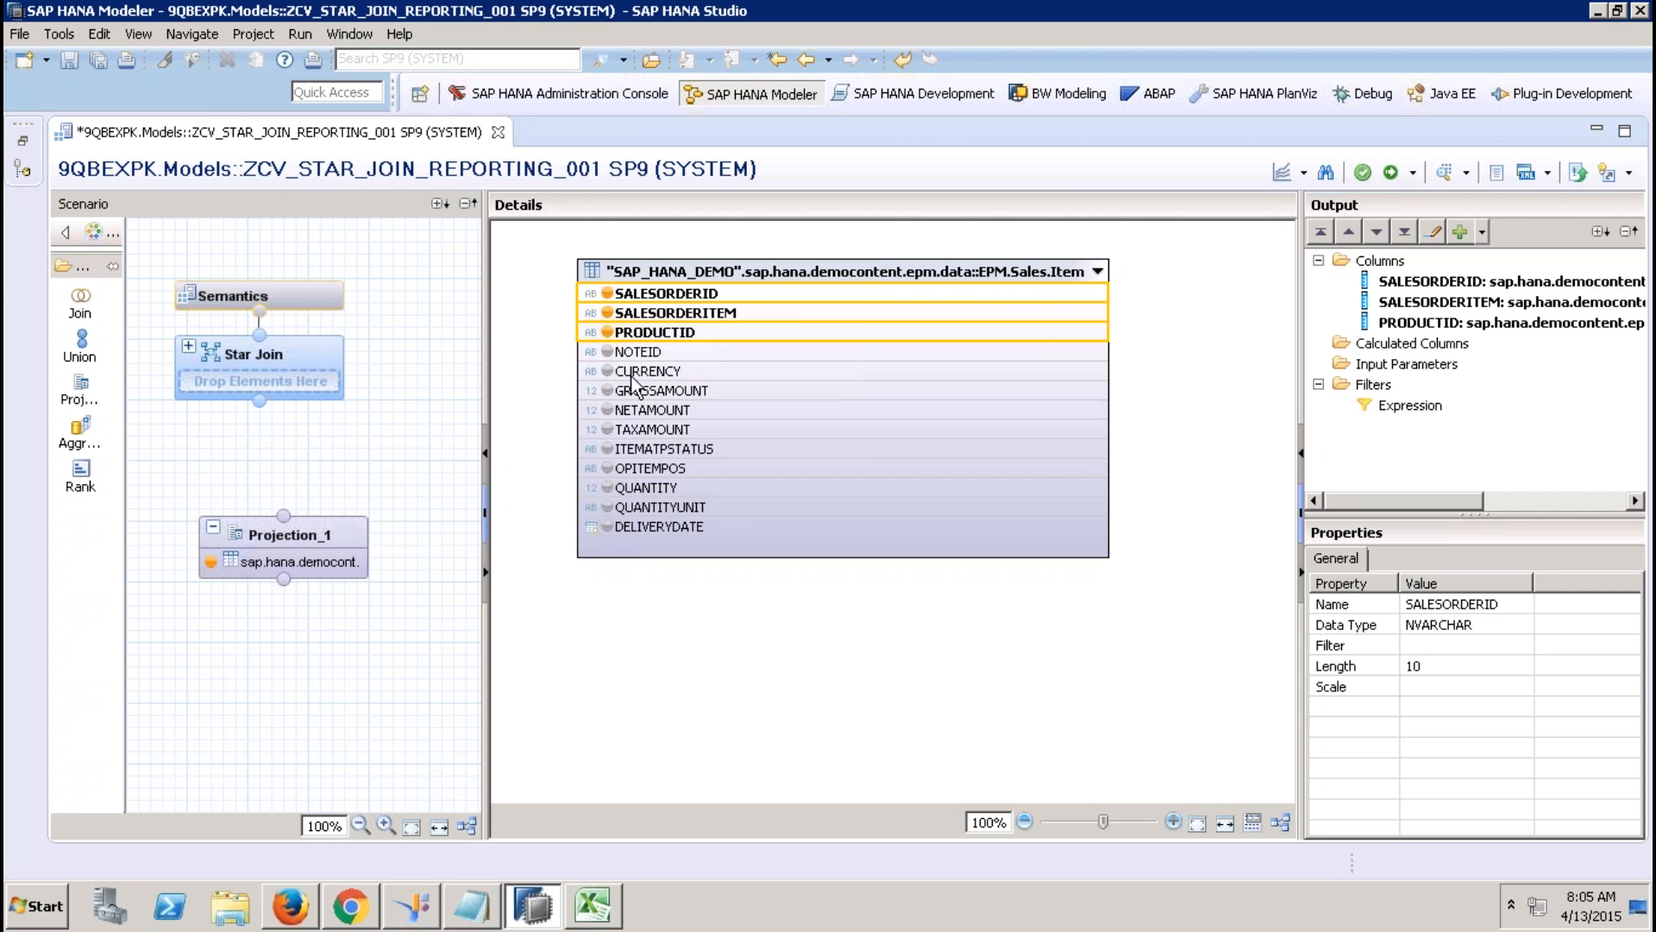
{"action": "left_click", "coordinate": [682, 370]}
{"action": "left_click", "coordinate": [689, 431], "text": "shift"}
{"action": "right_click", "coordinate": [688, 434]}
{"action": "left_click", "coordinate": [742, 447]}
{"action": "left_click", "coordinate": [674, 492]}
{"action": "left_click", "coordinate": [682, 507], "text": "shift"}
{"action": "right_click", "coordinate": [684, 505]}
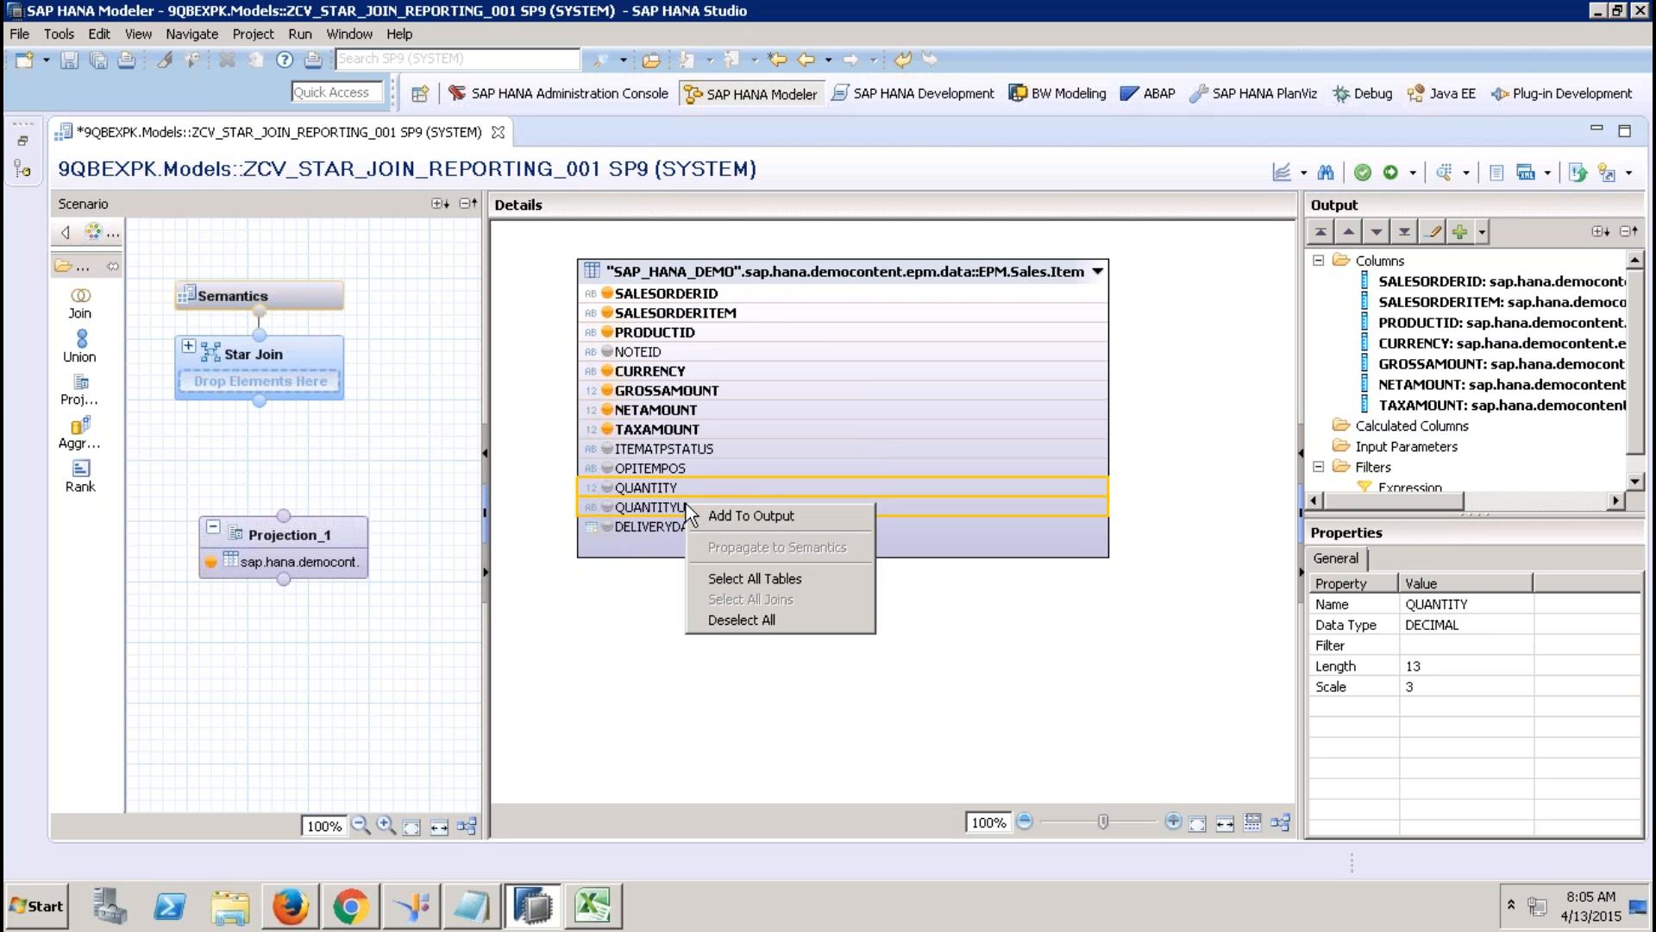
{"action": "left_click", "coordinate": [737, 511]}
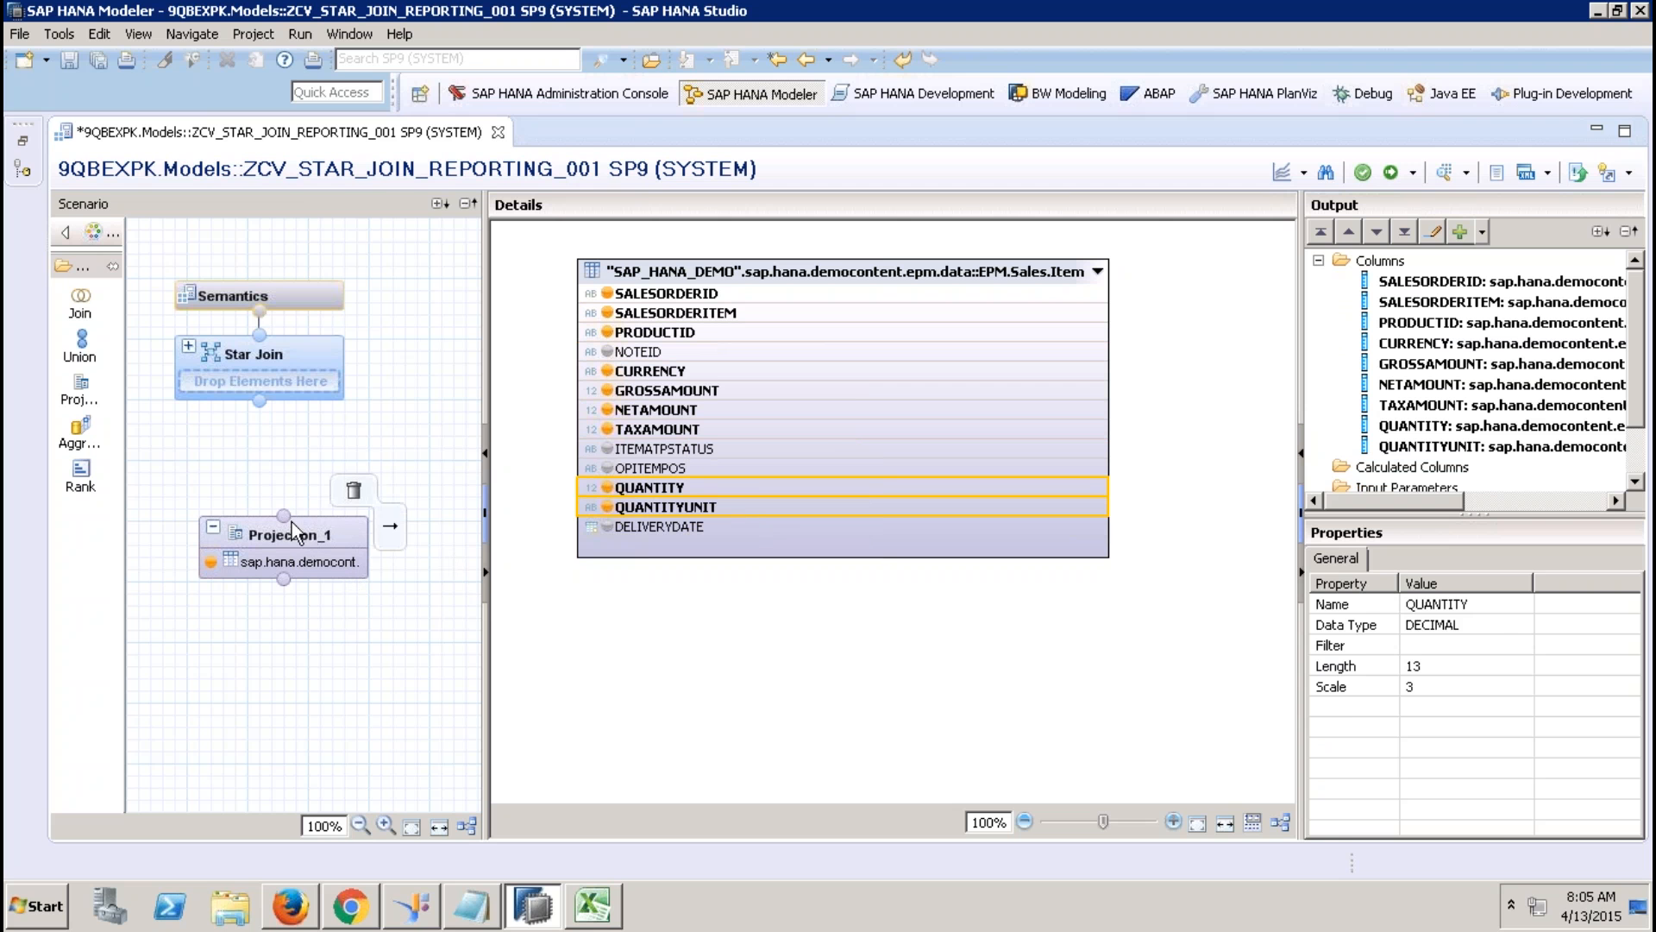
{"action": "left_click_drag", "start_coordinate": [286, 514], "coordinate": [259, 381]}
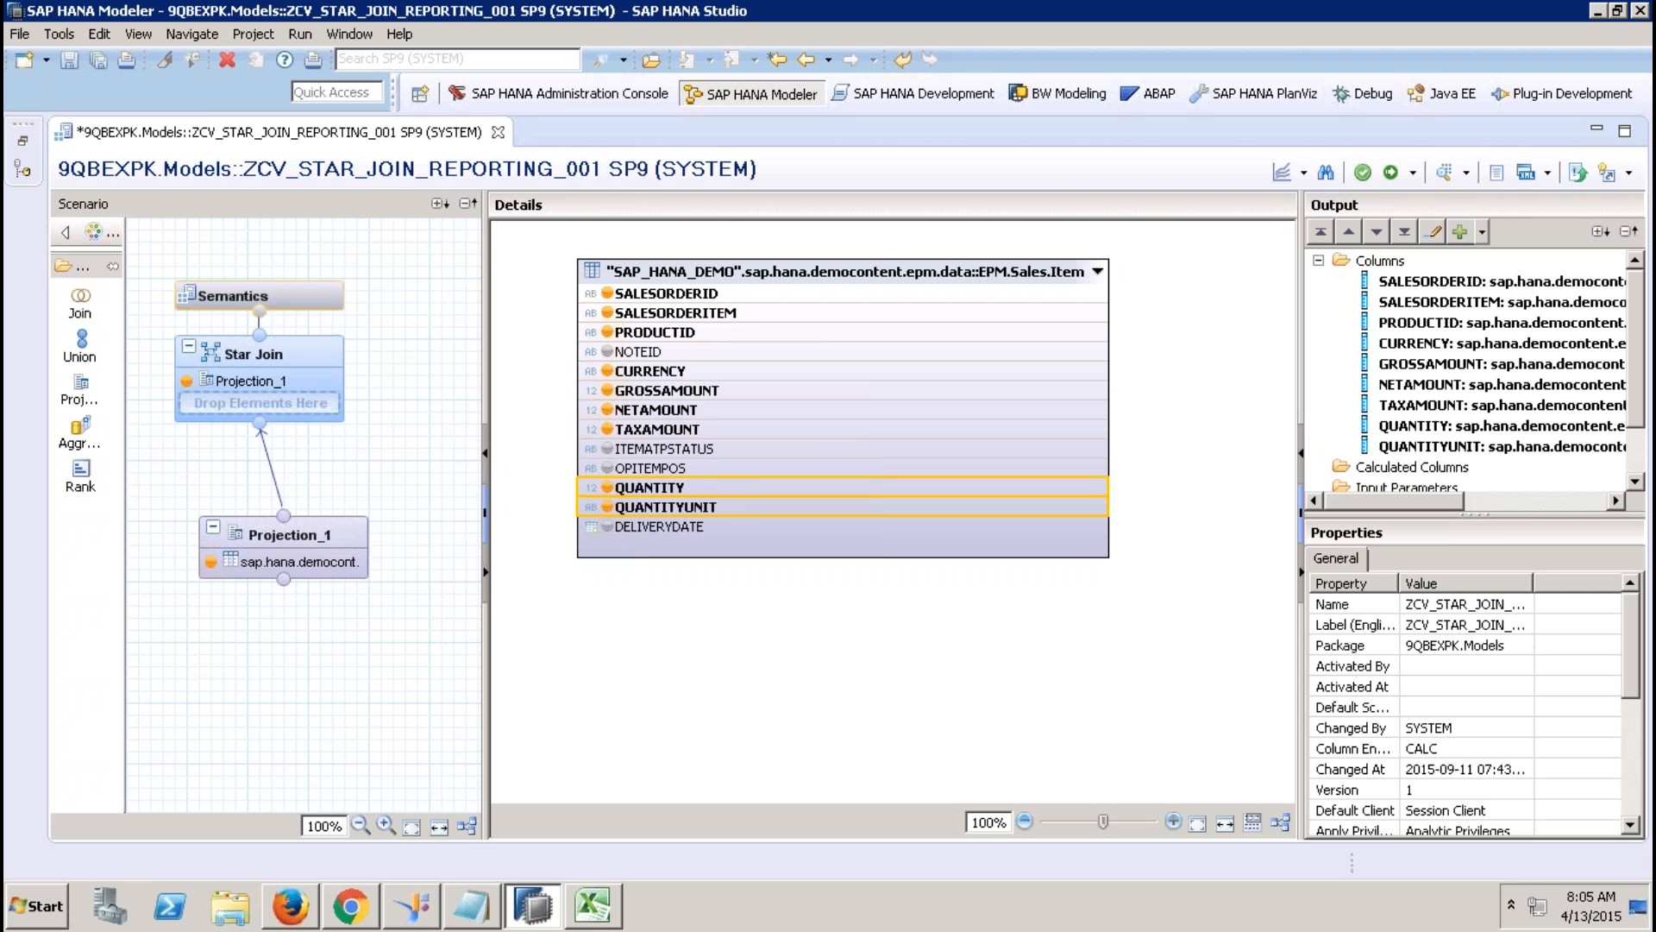
Rename Projection_1 to DataFoundation.
{"action": "left_click", "coordinate": [329, 522]}
{"action": "right_click", "coordinate": [332, 525]}
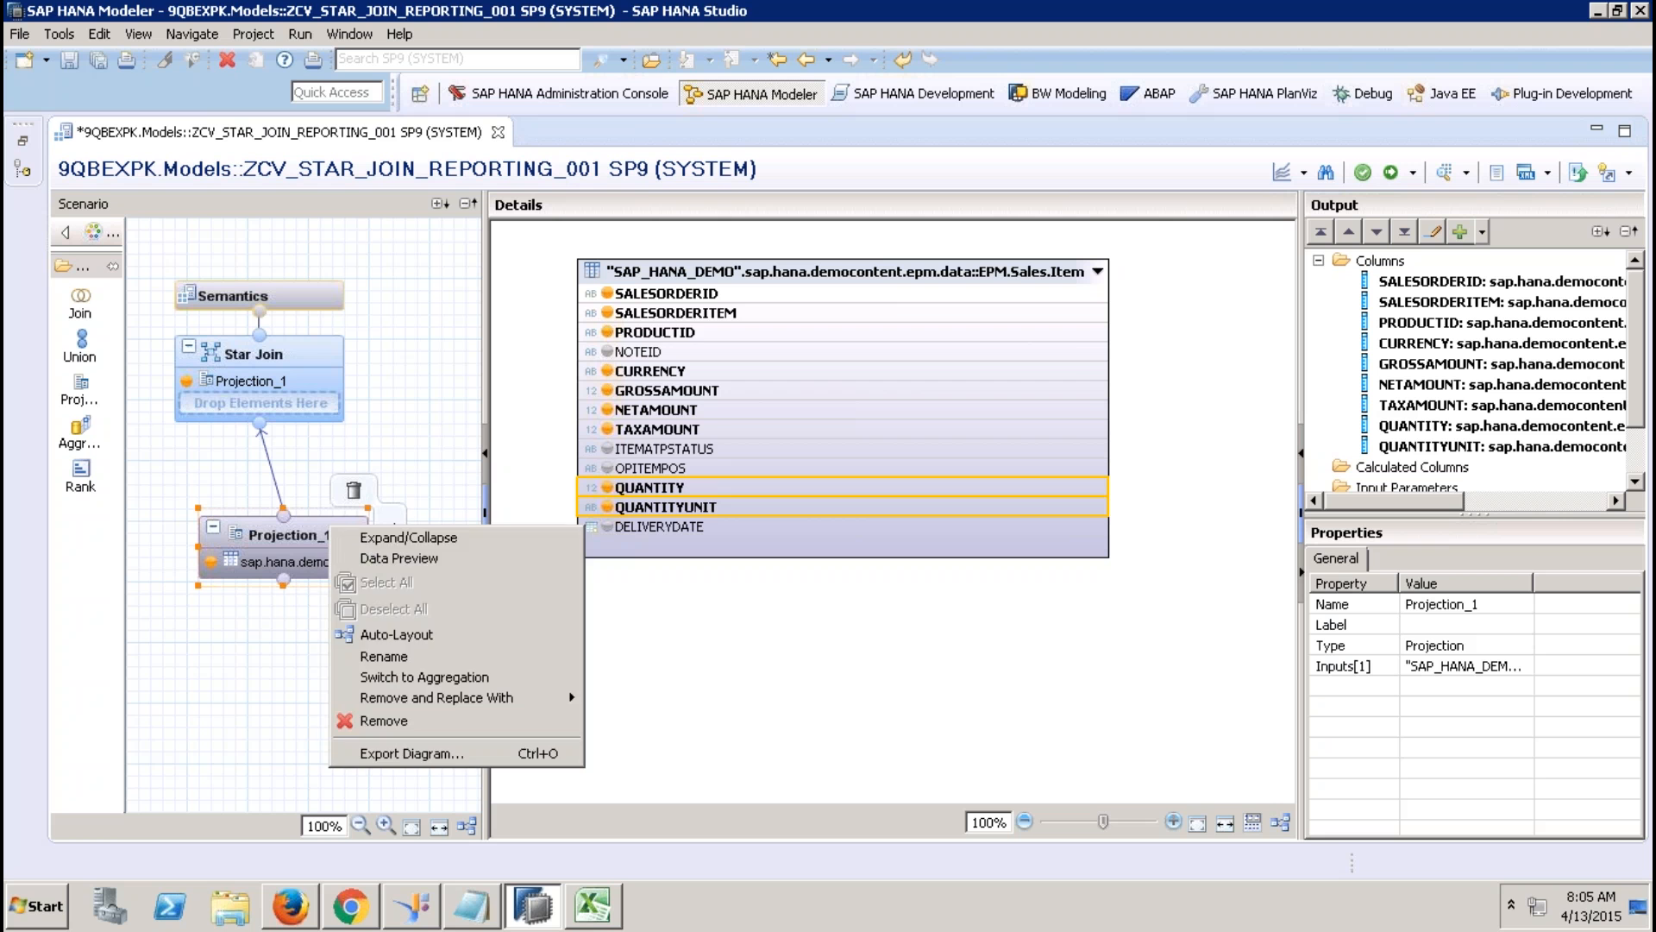
{"action": "left_click", "coordinate": [398, 657]}
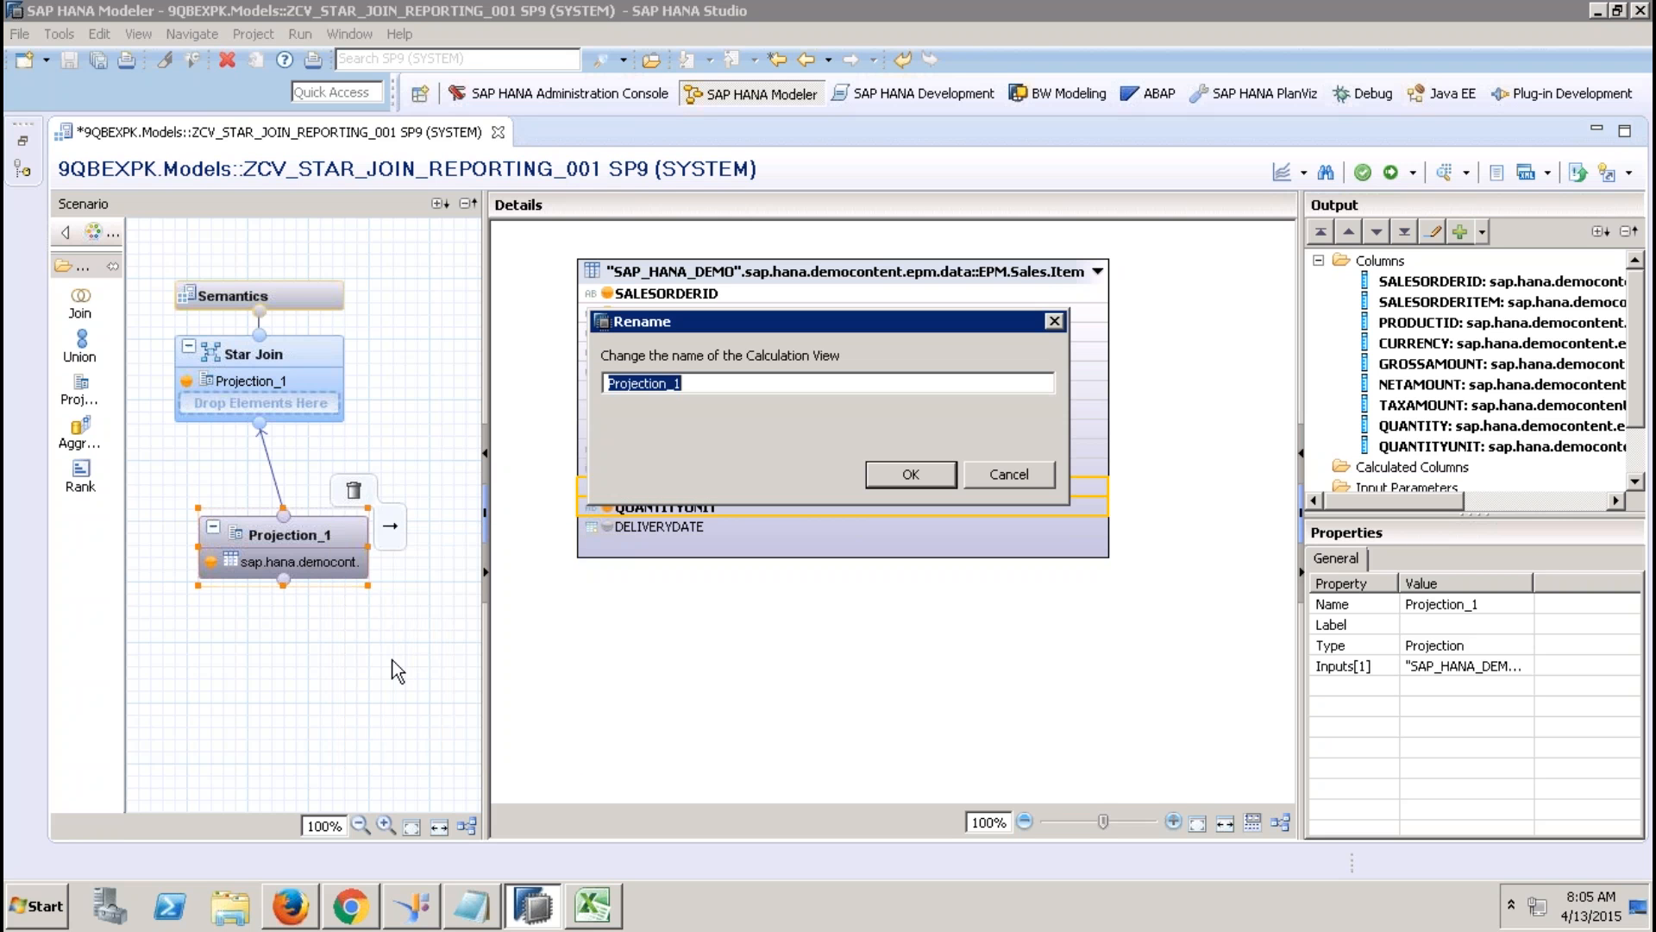
{"action": "type", "text": "DataFoundation"}
{"action": "left_click", "coordinate": [909, 471]}
Show the Star Join details, reposition DataFoundation, and restore the Systems tree with ZCV_BP_001 selected.
{"action": "mouse_move", "coordinate": [288, 395]}
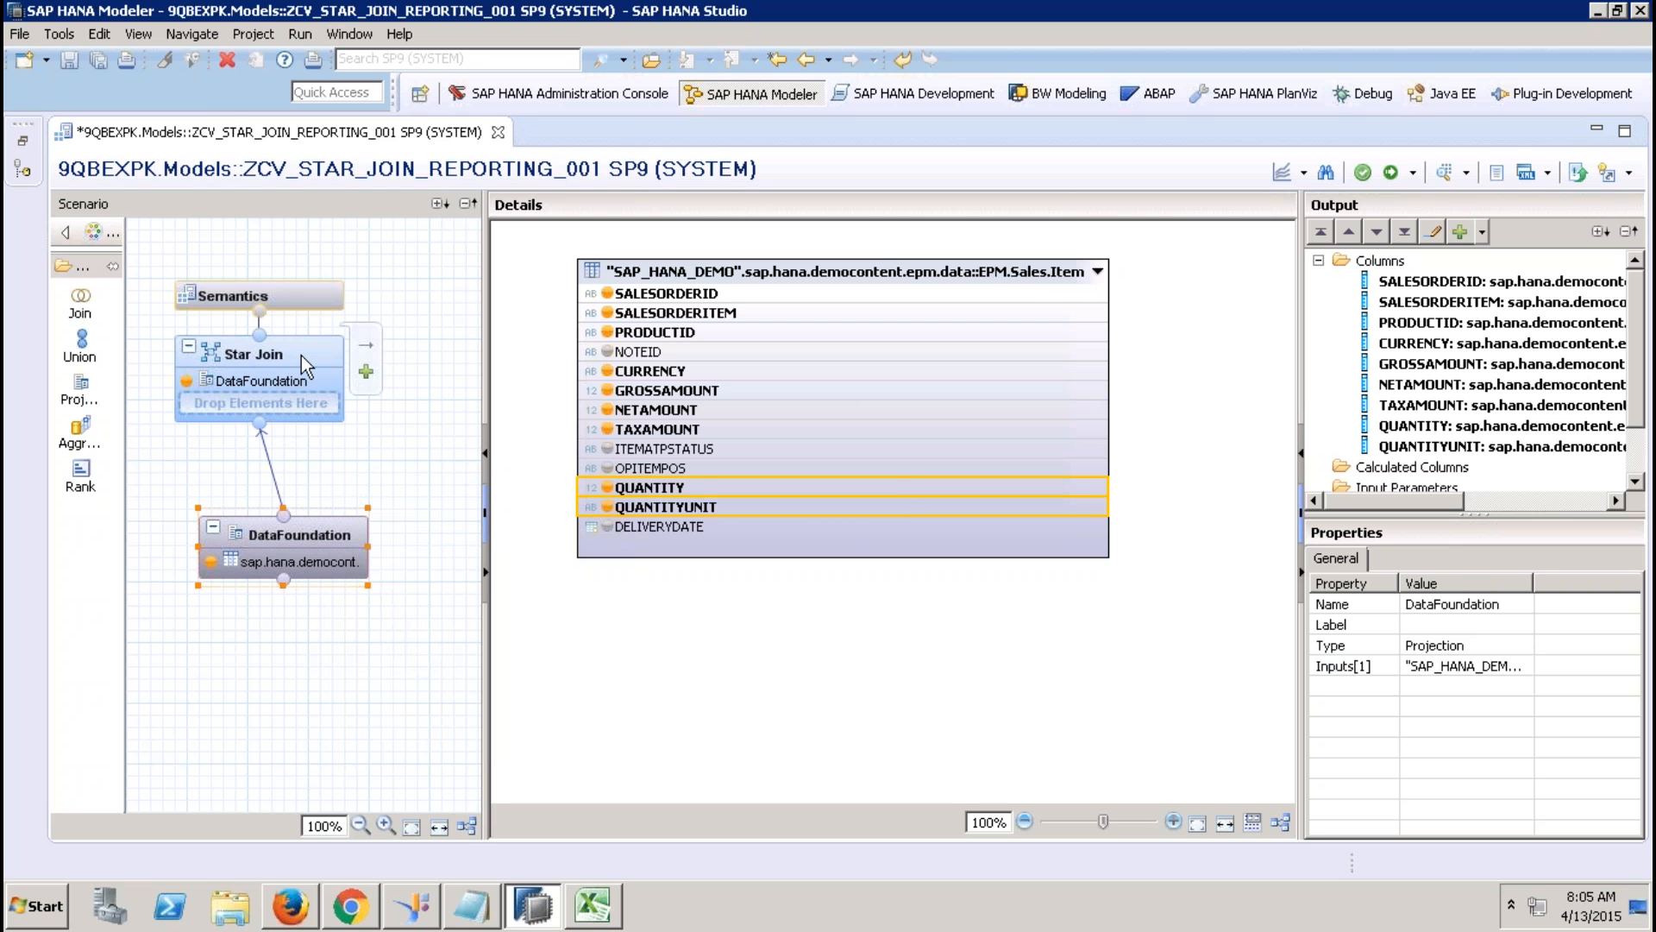
{"action": "left_click", "coordinate": [302, 356]}
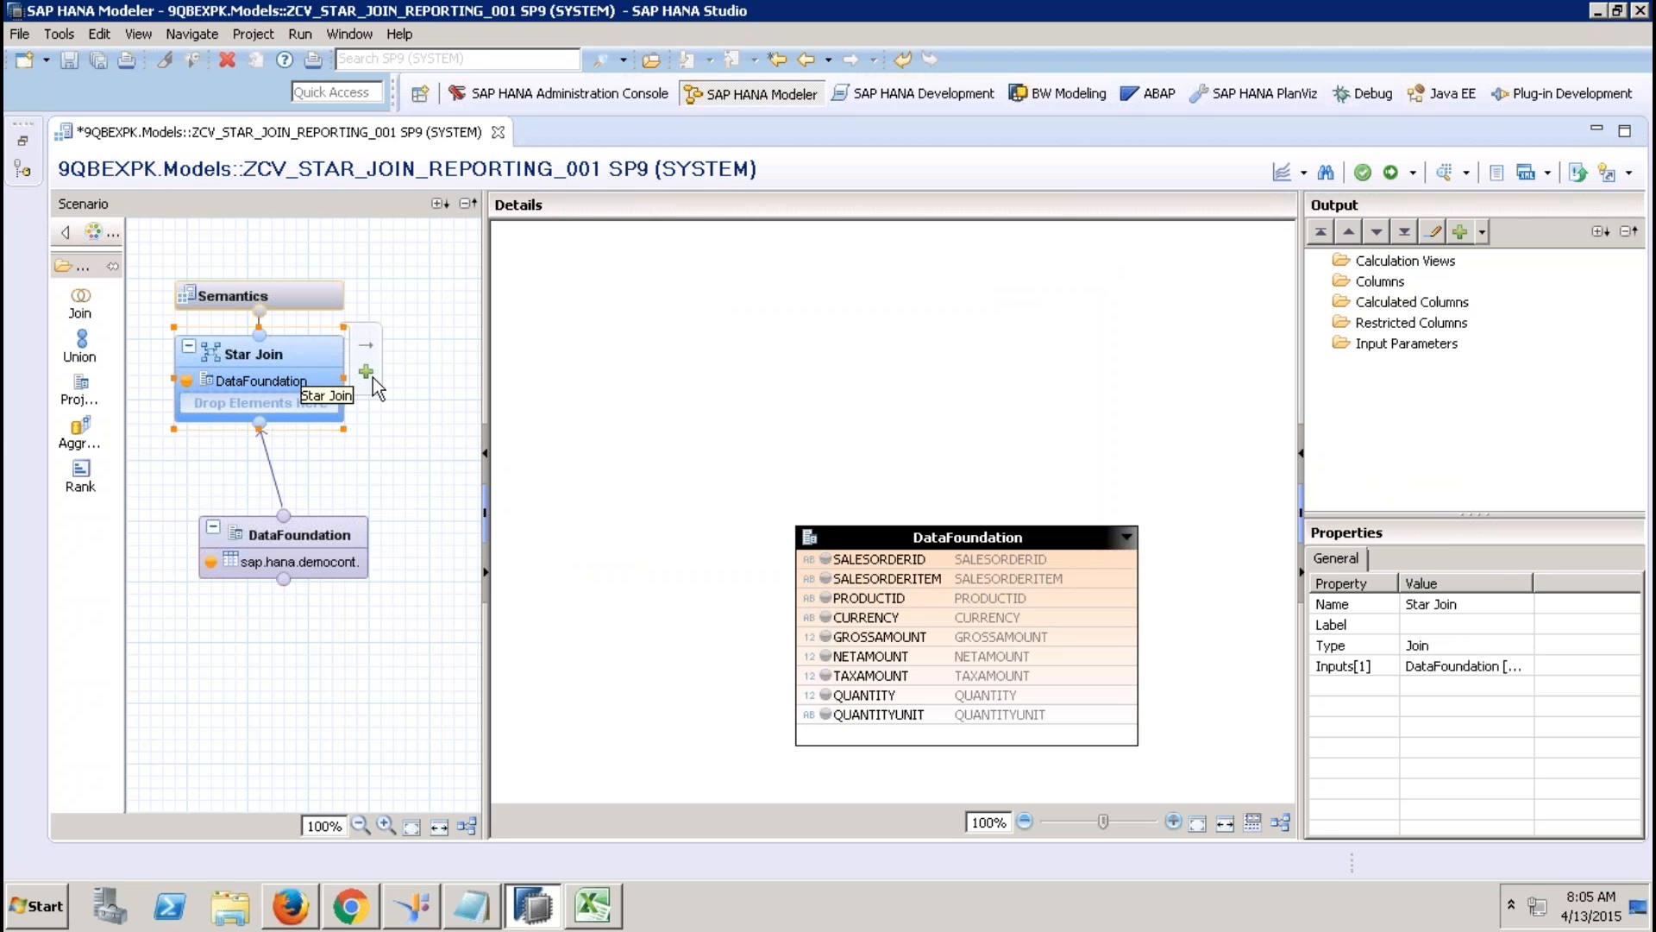
{"action": "left_click_drag", "start_coordinate": [891, 525], "coordinate": [870, 502]}
{"action": "left_click", "coordinate": [23, 141]}
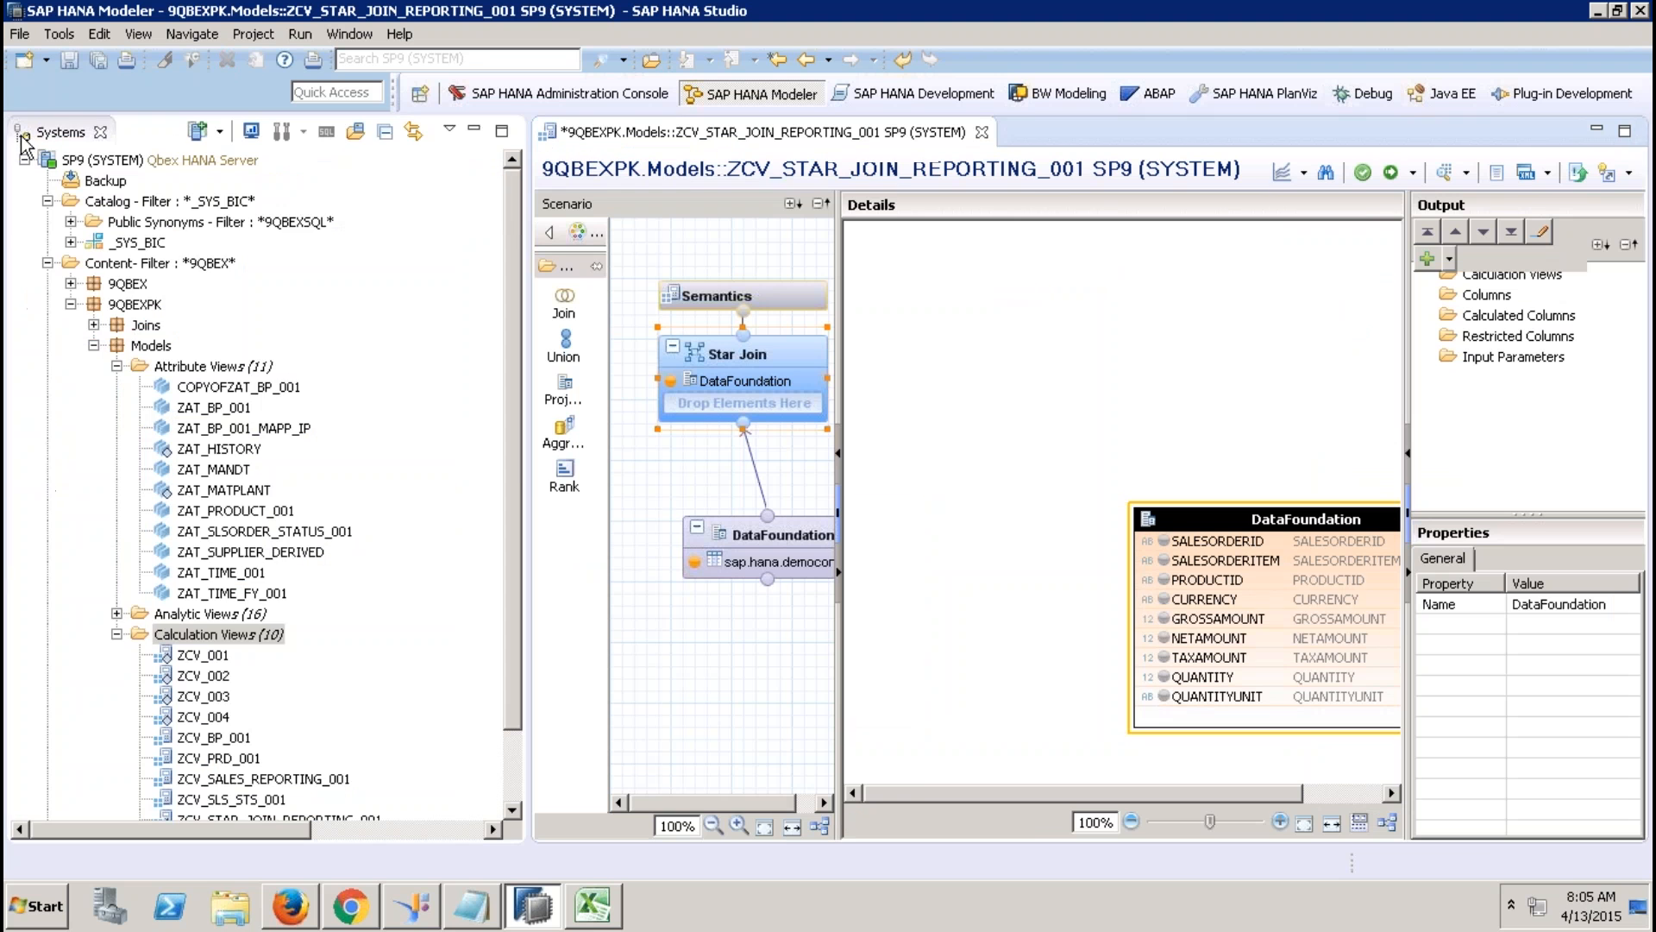
{"action": "left_click_drag", "start_coordinate": [514, 461], "coordinate": [504, 657]}
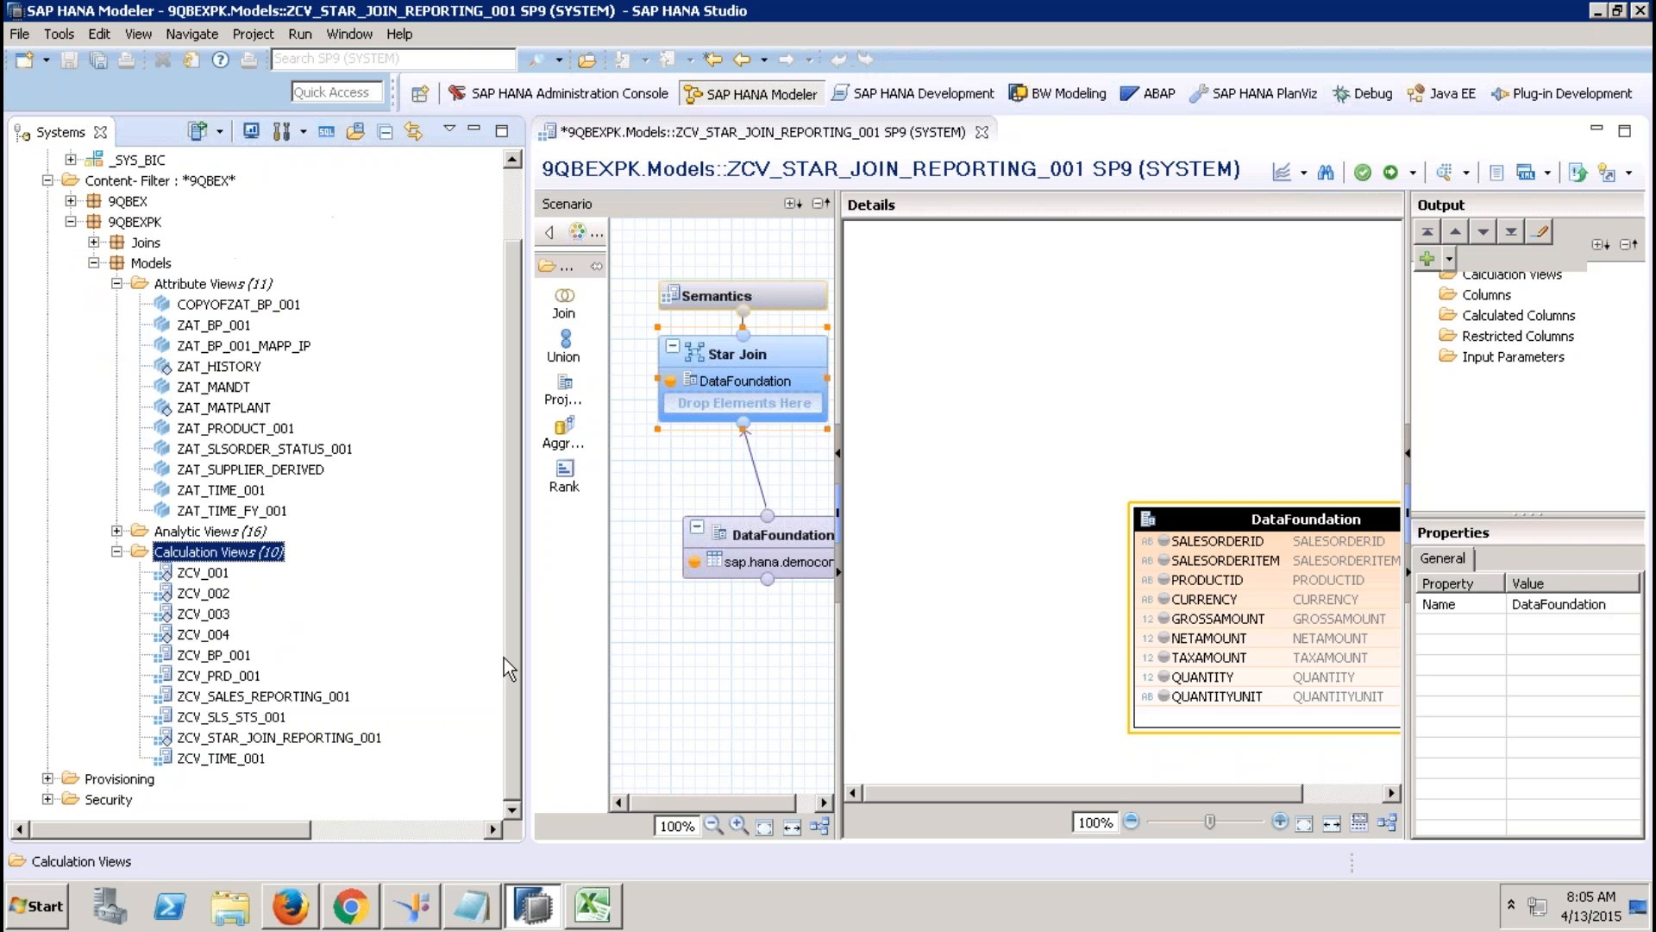
{"action": "left_click", "coordinate": [231, 657]}
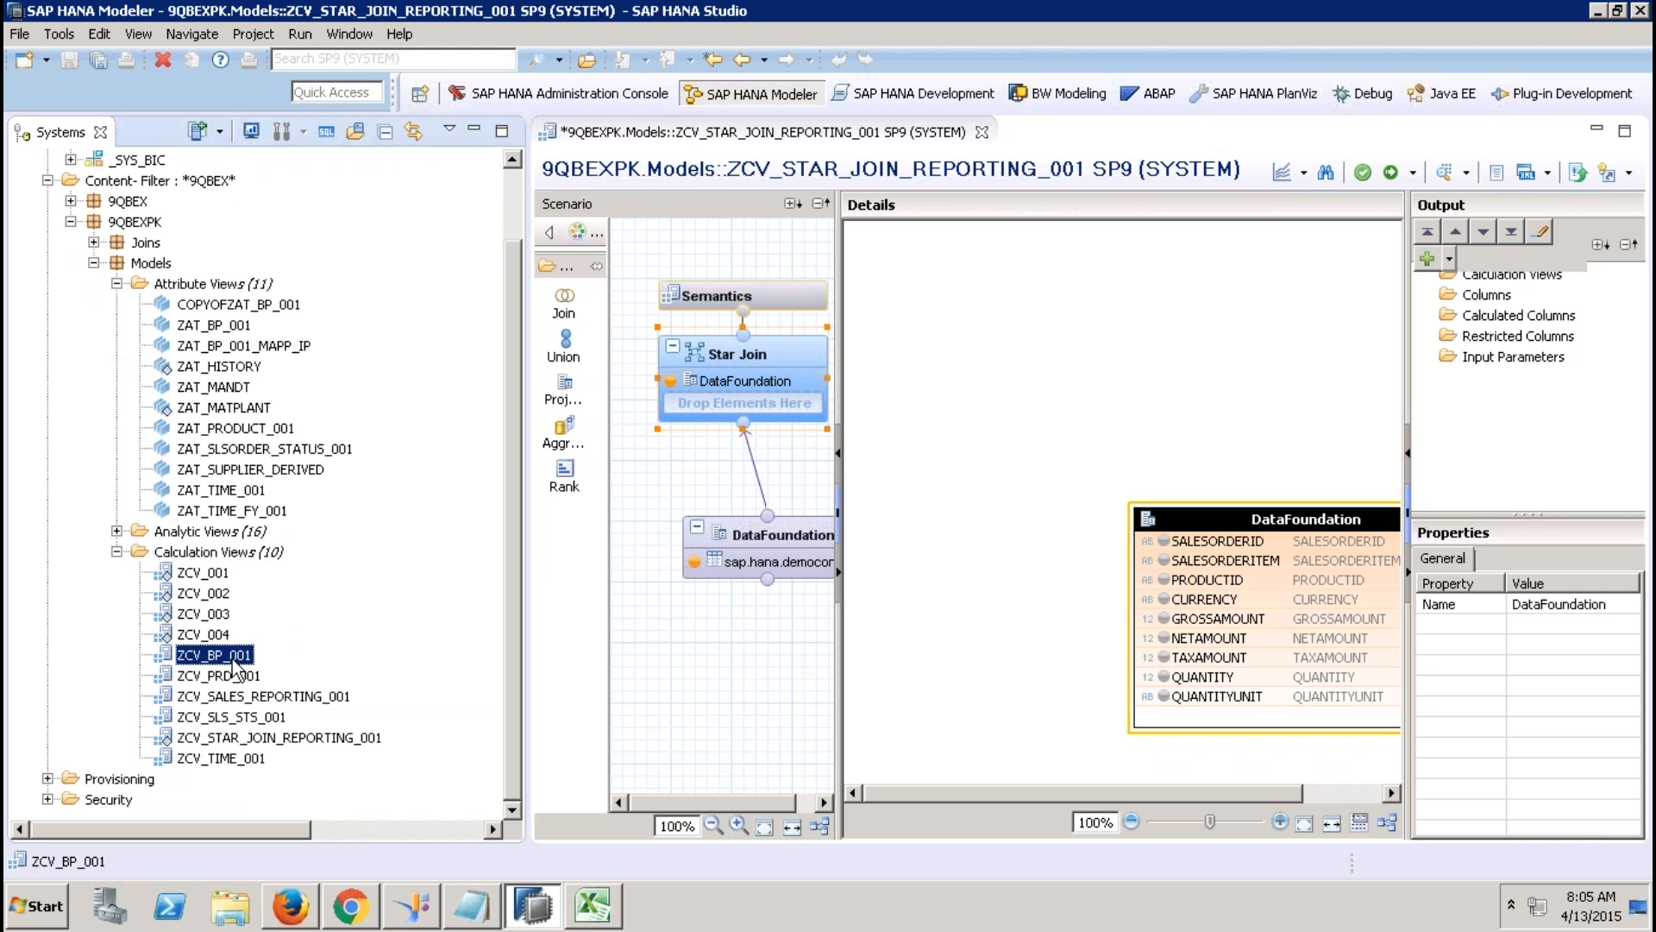
Add ZCV_BP_001 and ZCV_PRD_001 to the Star Join, then remove ZCV_BP_001 again.
{"action": "left_click_drag", "start_coordinate": [232, 661], "coordinate": [738, 423]}
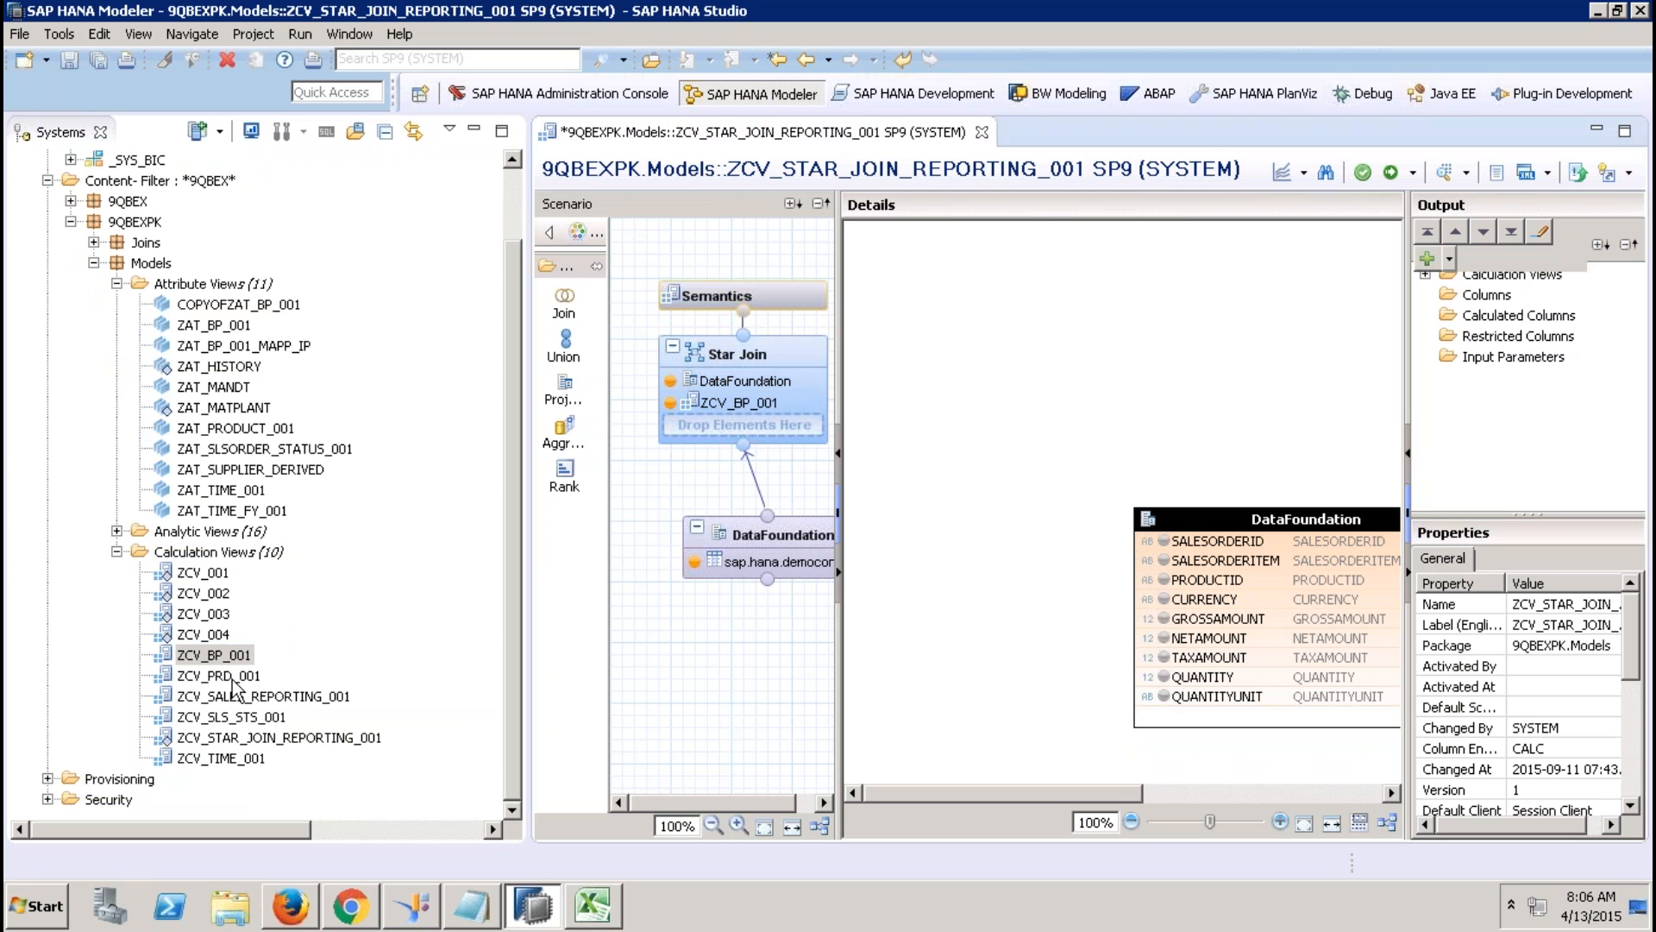
{"action": "left_click_drag", "start_coordinate": [233, 679], "coordinate": [744, 433]}
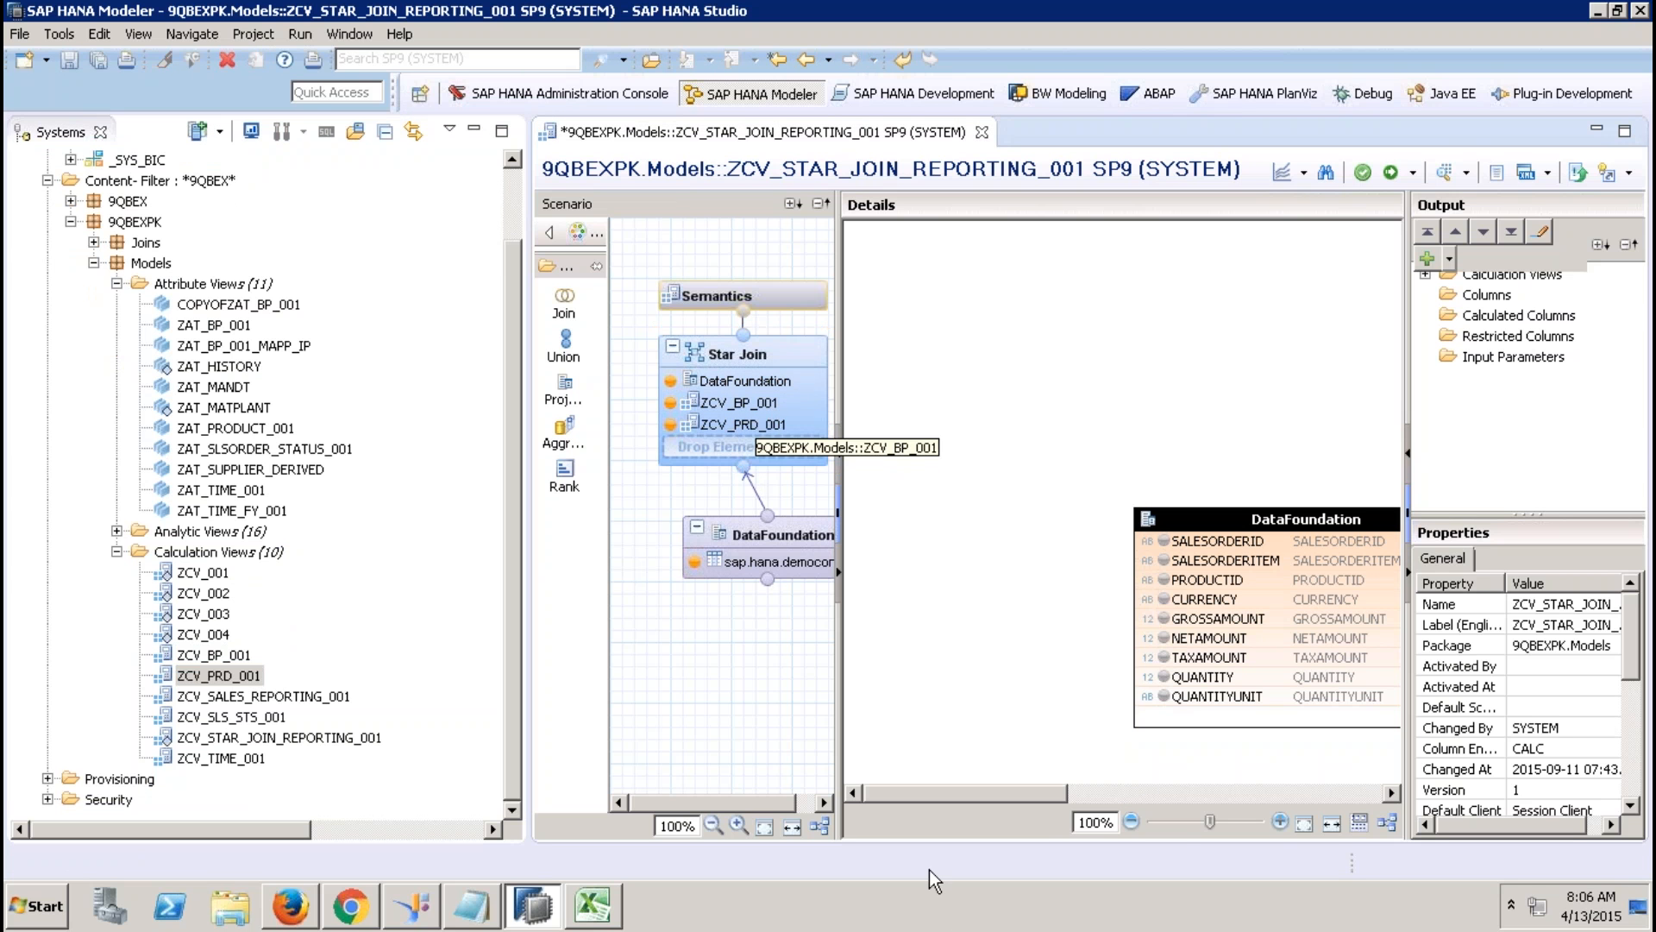
{"action": "left_click", "coordinate": [1199, 794]}
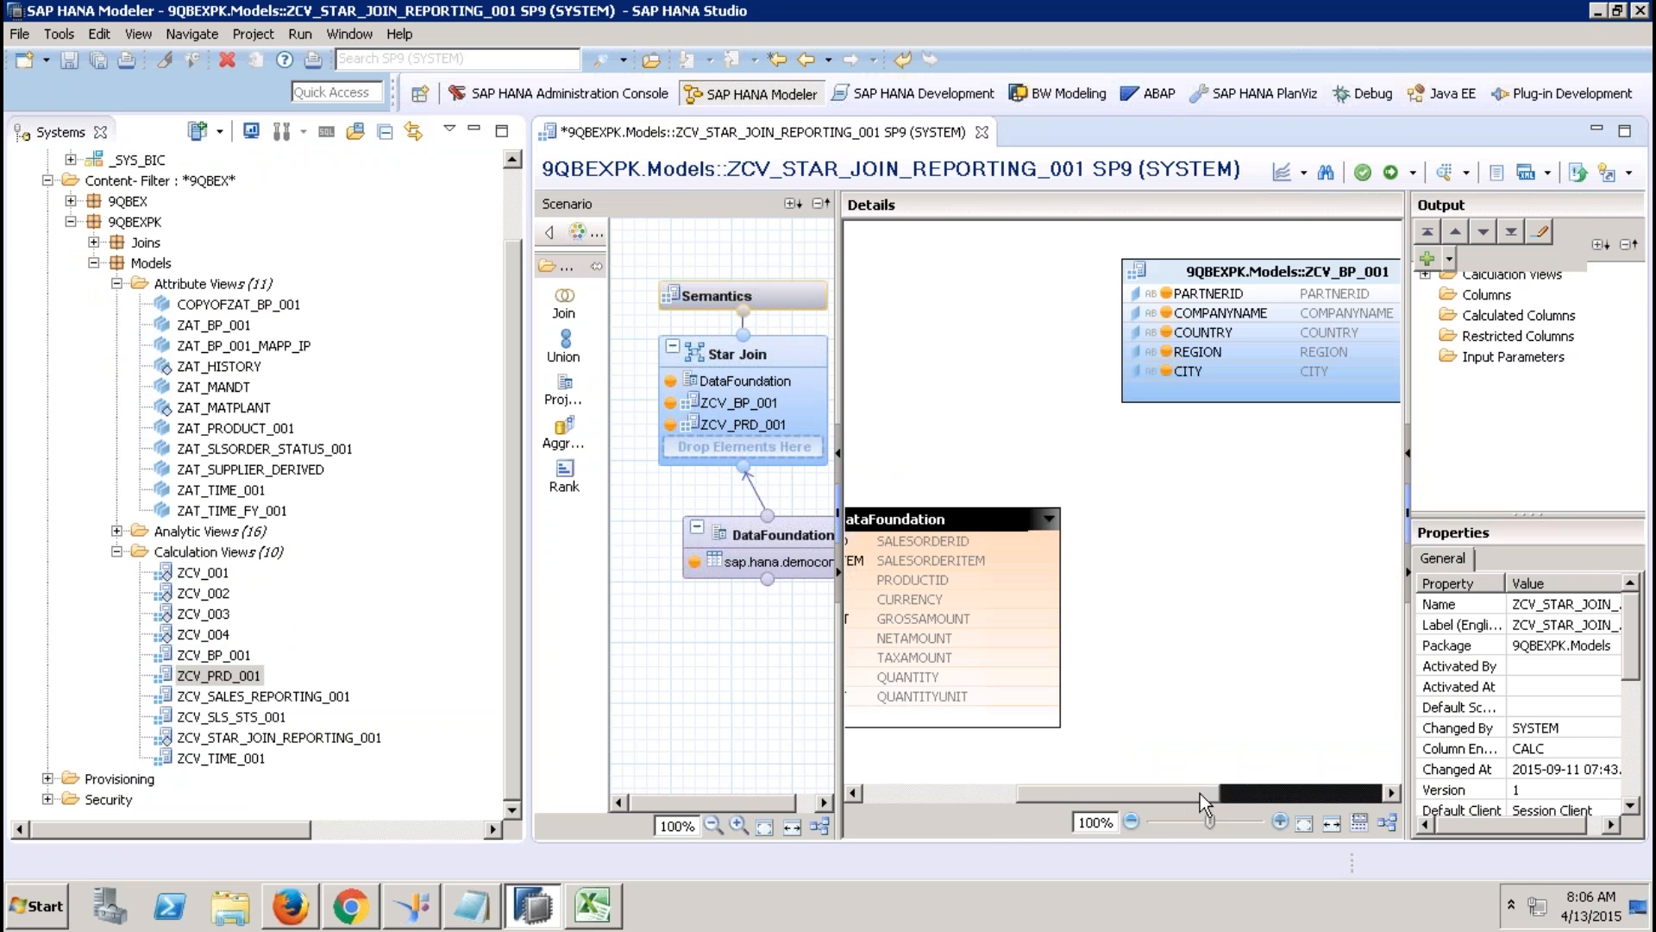
{"action": "left_click", "coordinate": [1239, 262]}
{"action": "key", "text": "Delete"}
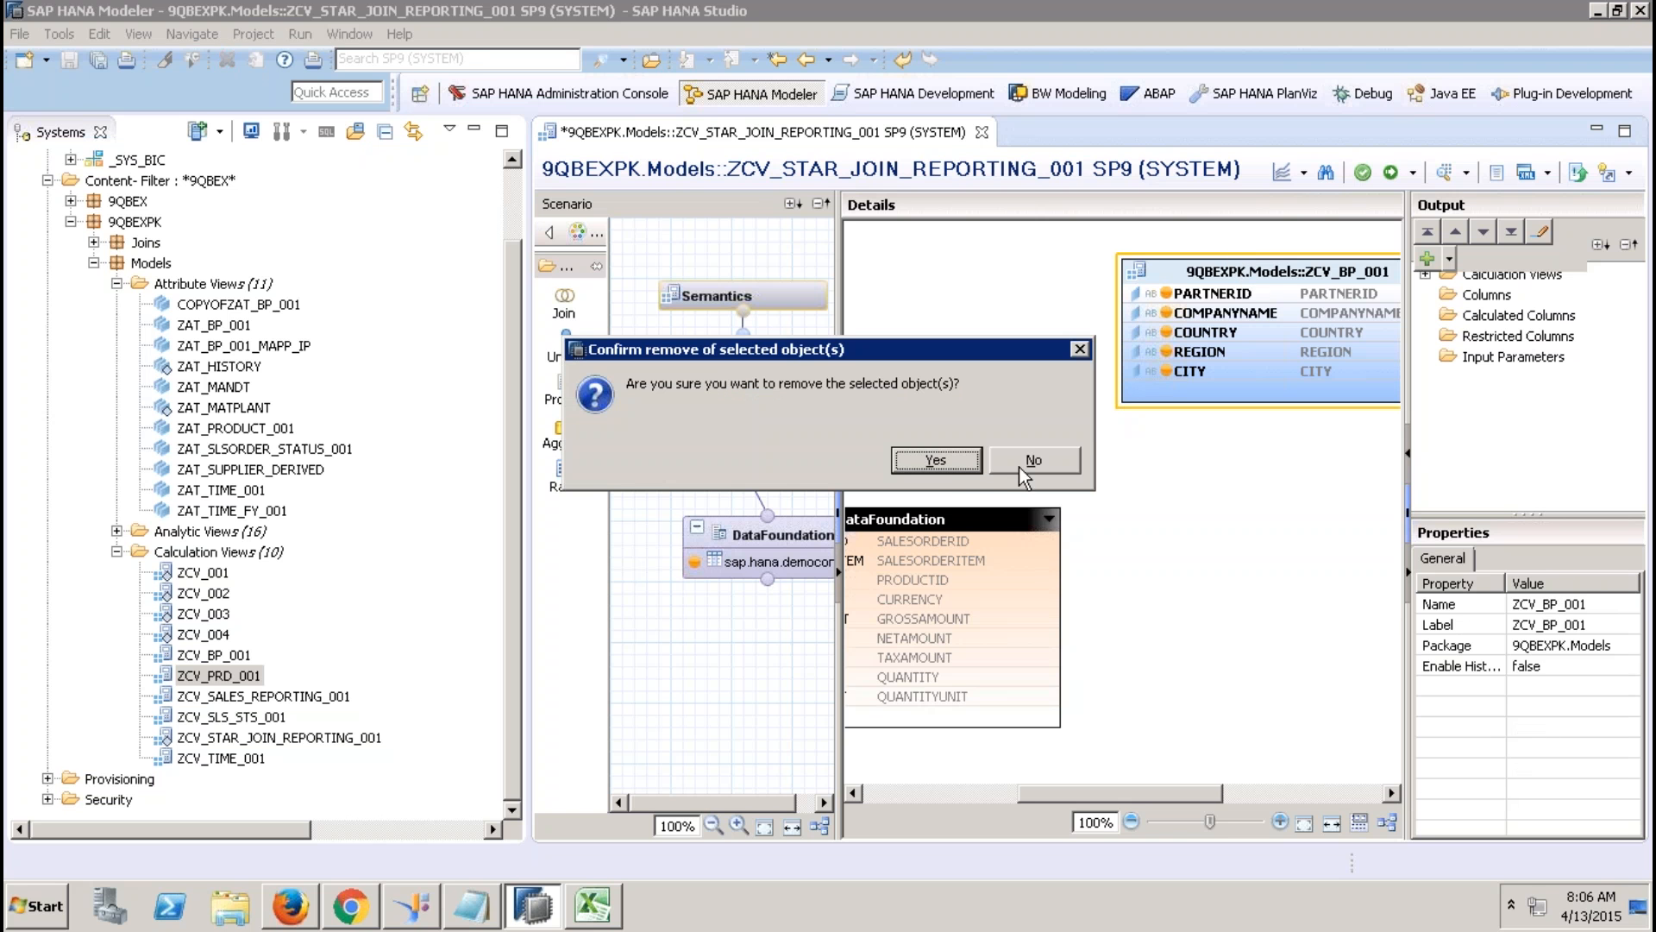
{"action": "left_click", "coordinate": [937, 460]}
Add DELIVERYDATE to the DataFoundation output and add ZCV_TIME_001 to the Star Join.
{"action": "left_click", "coordinate": [804, 535]}
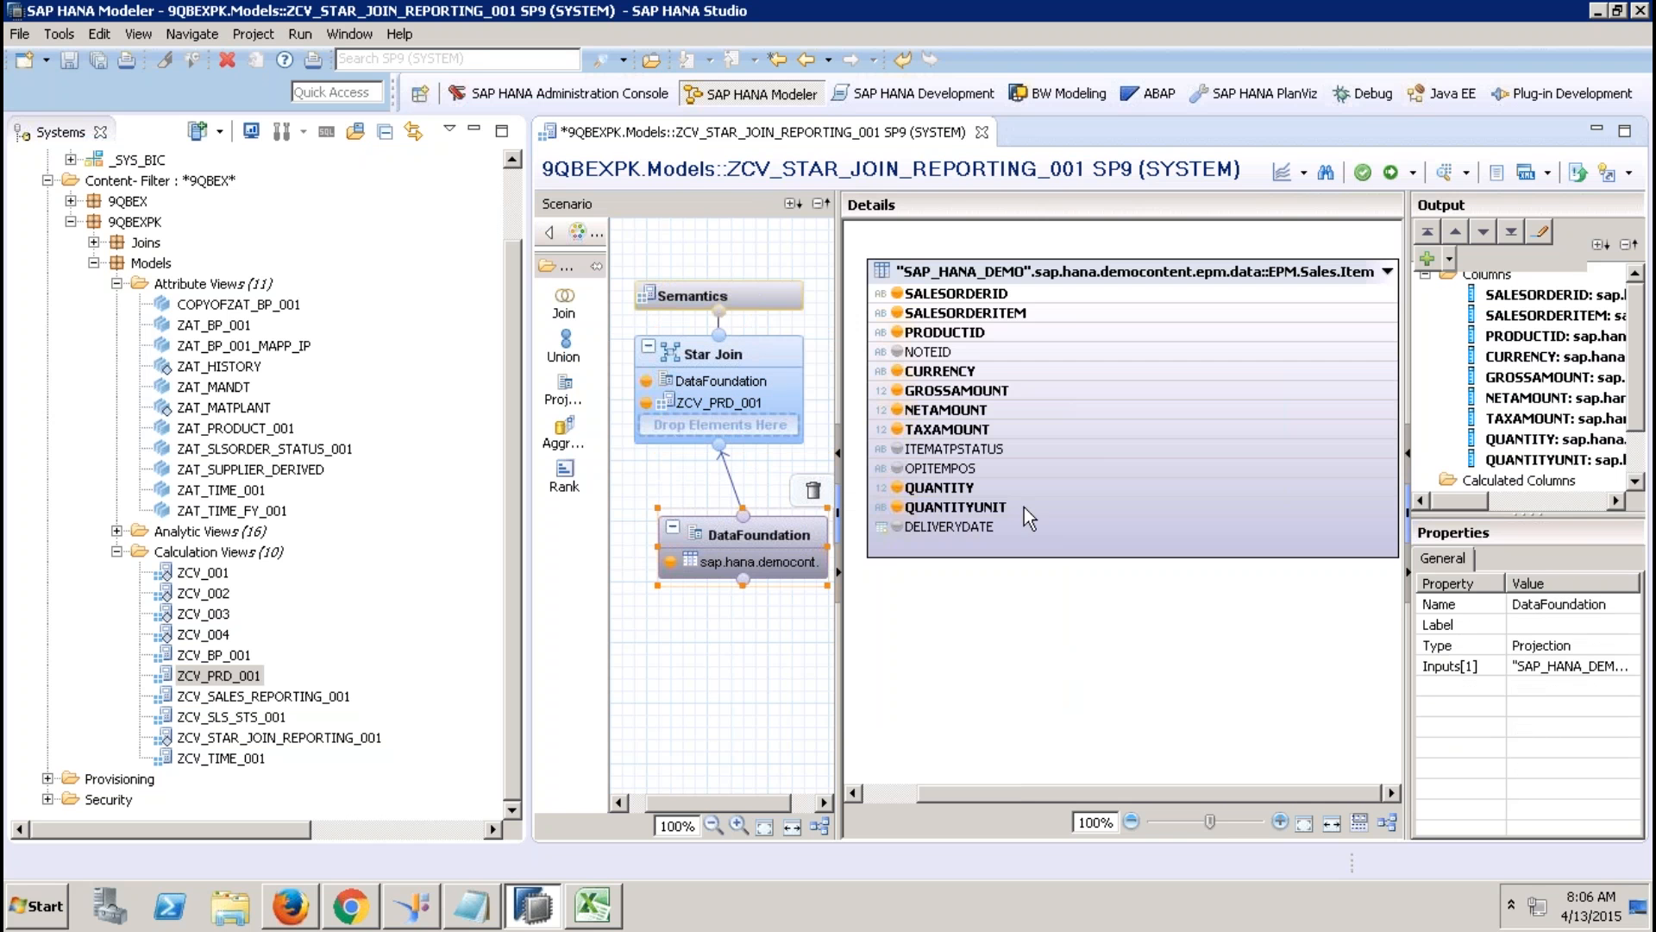
{"action": "left_click", "coordinate": [929, 529]}
{"action": "right_click", "coordinate": [929, 530]}
{"action": "left_click", "coordinate": [996, 538]}
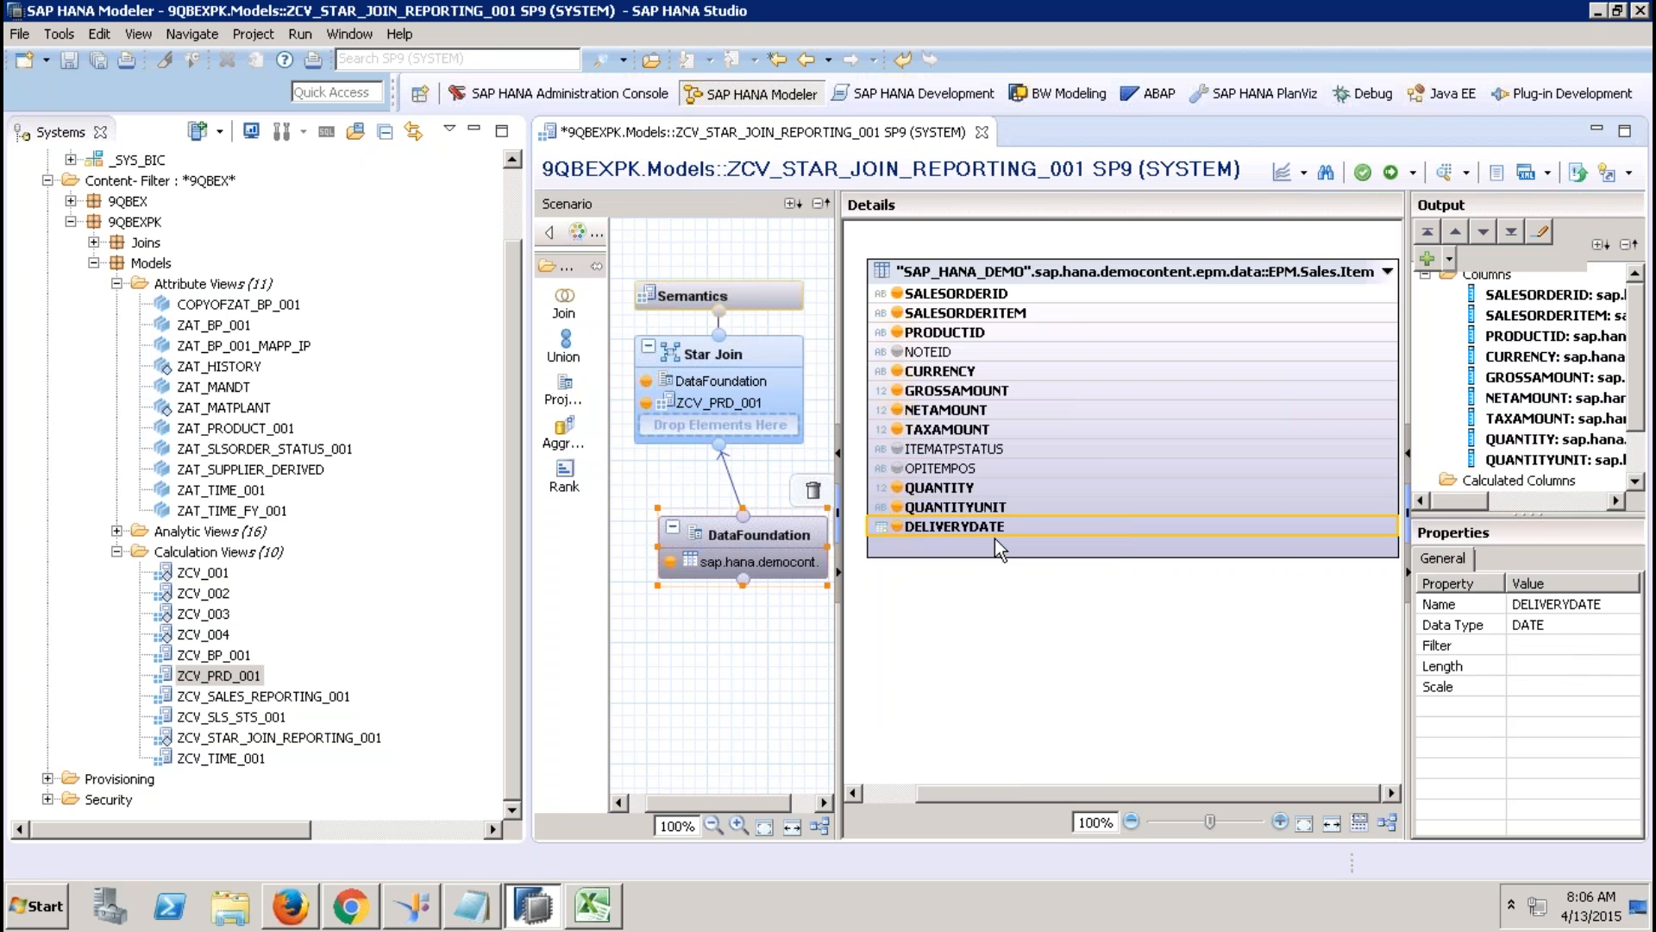
{"action": "left_click", "coordinate": [747, 367]}
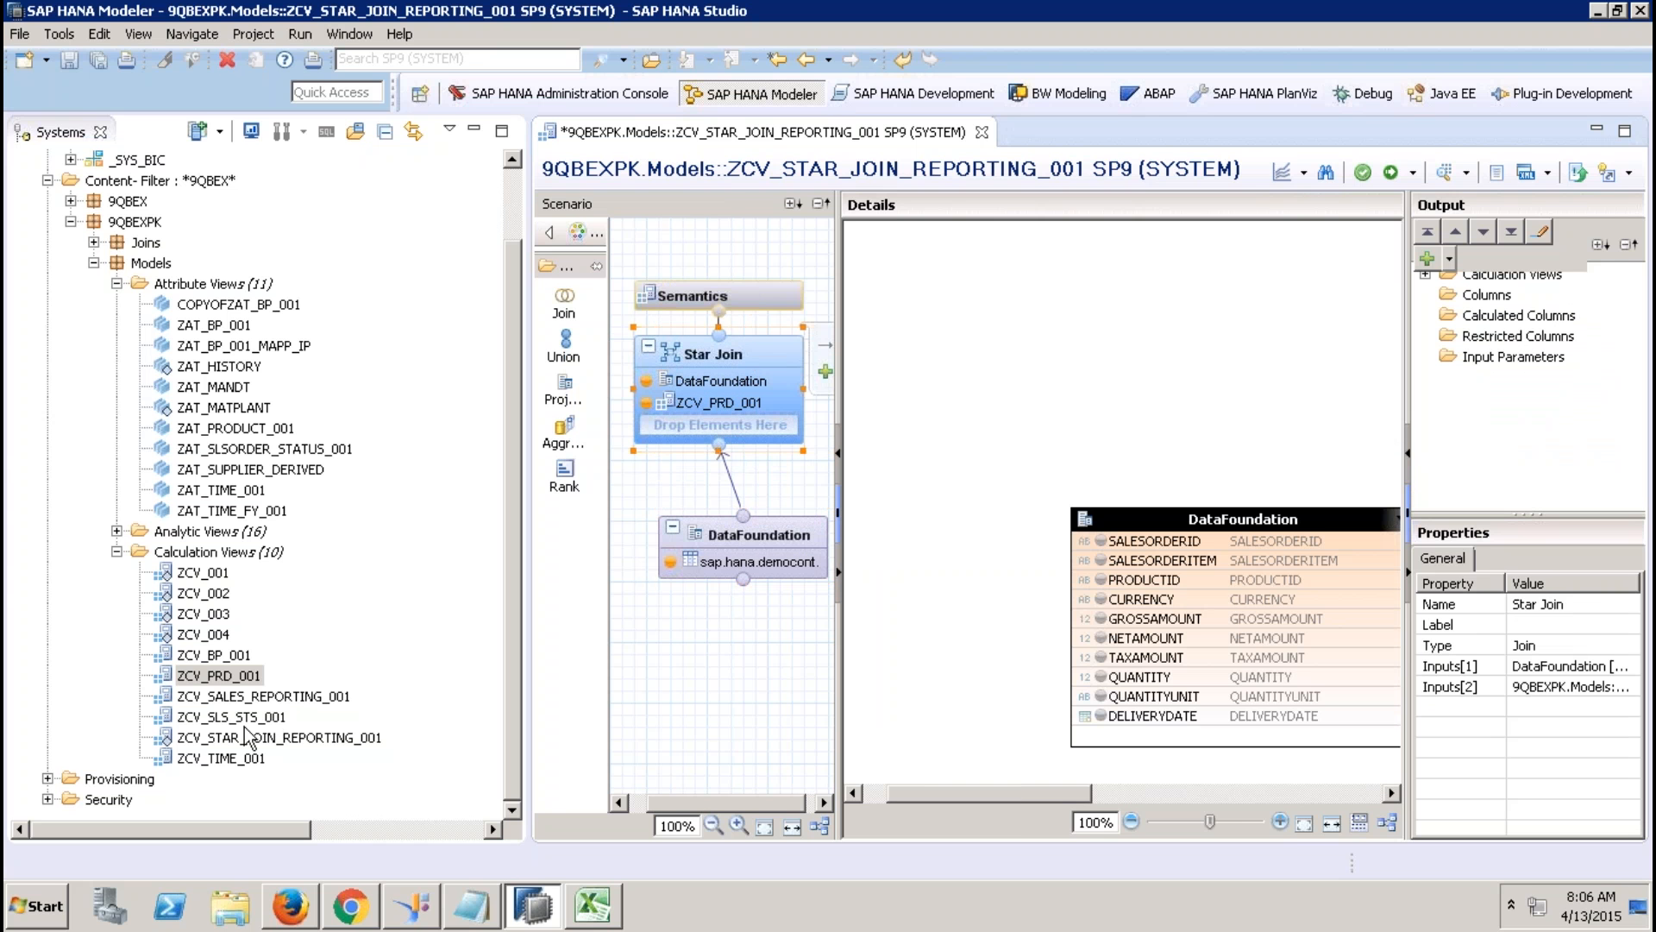
{"action": "left_click_drag", "start_coordinate": [222, 760], "coordinate": [678, 433]}
{"action": "left_click", "coordinate": [474, 131]}
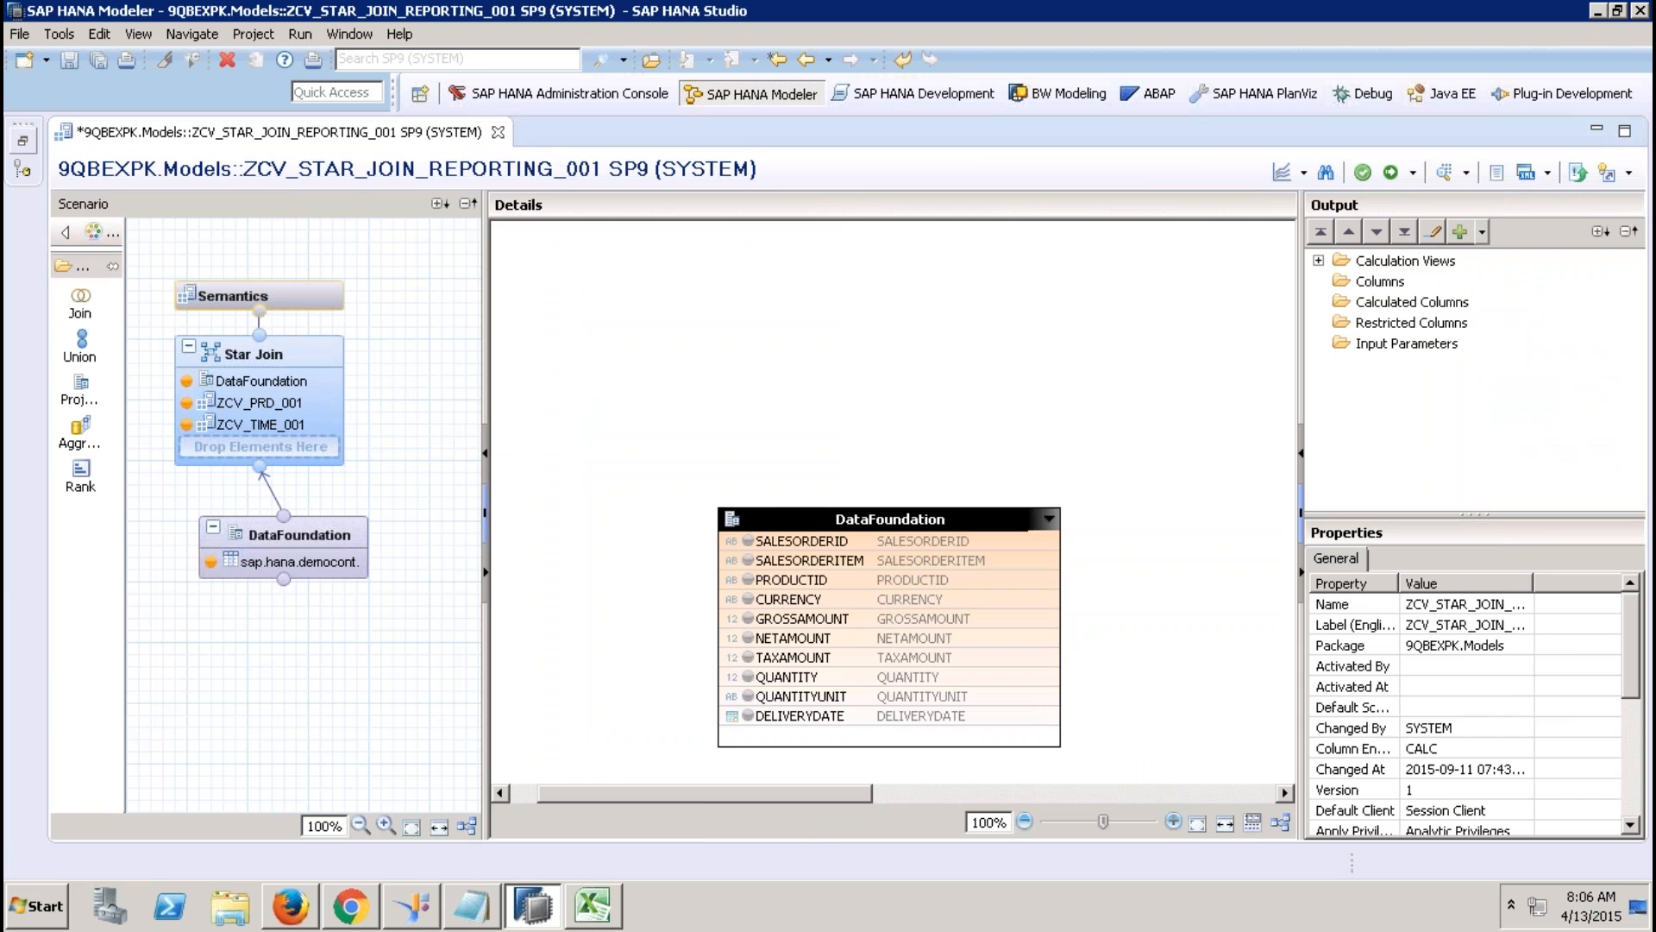
Add ZCV_SLS_STS_001 to the Star Join and auto-arrange the join diagram.
{"action": "left_click", "coordinate": [25, 148]}
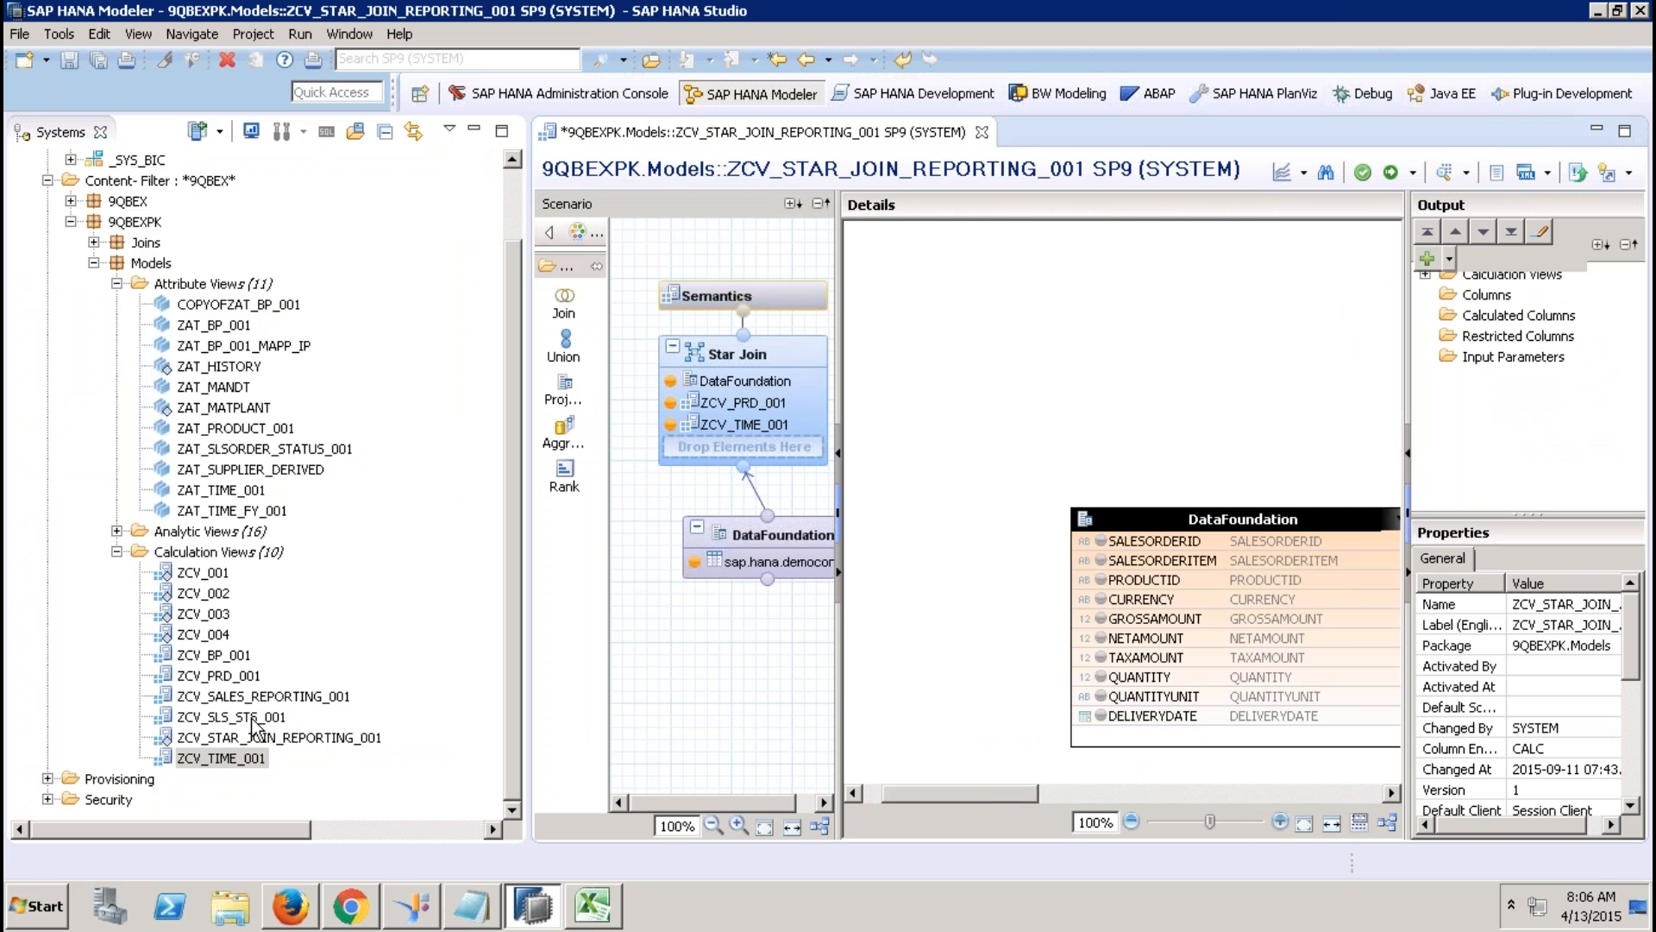
{"action": "left_click", "coordinate": [254, 718]}
{"action": "left_click_drag", "start_coordinate": [255, 723], "coordinate": [715, 448]}
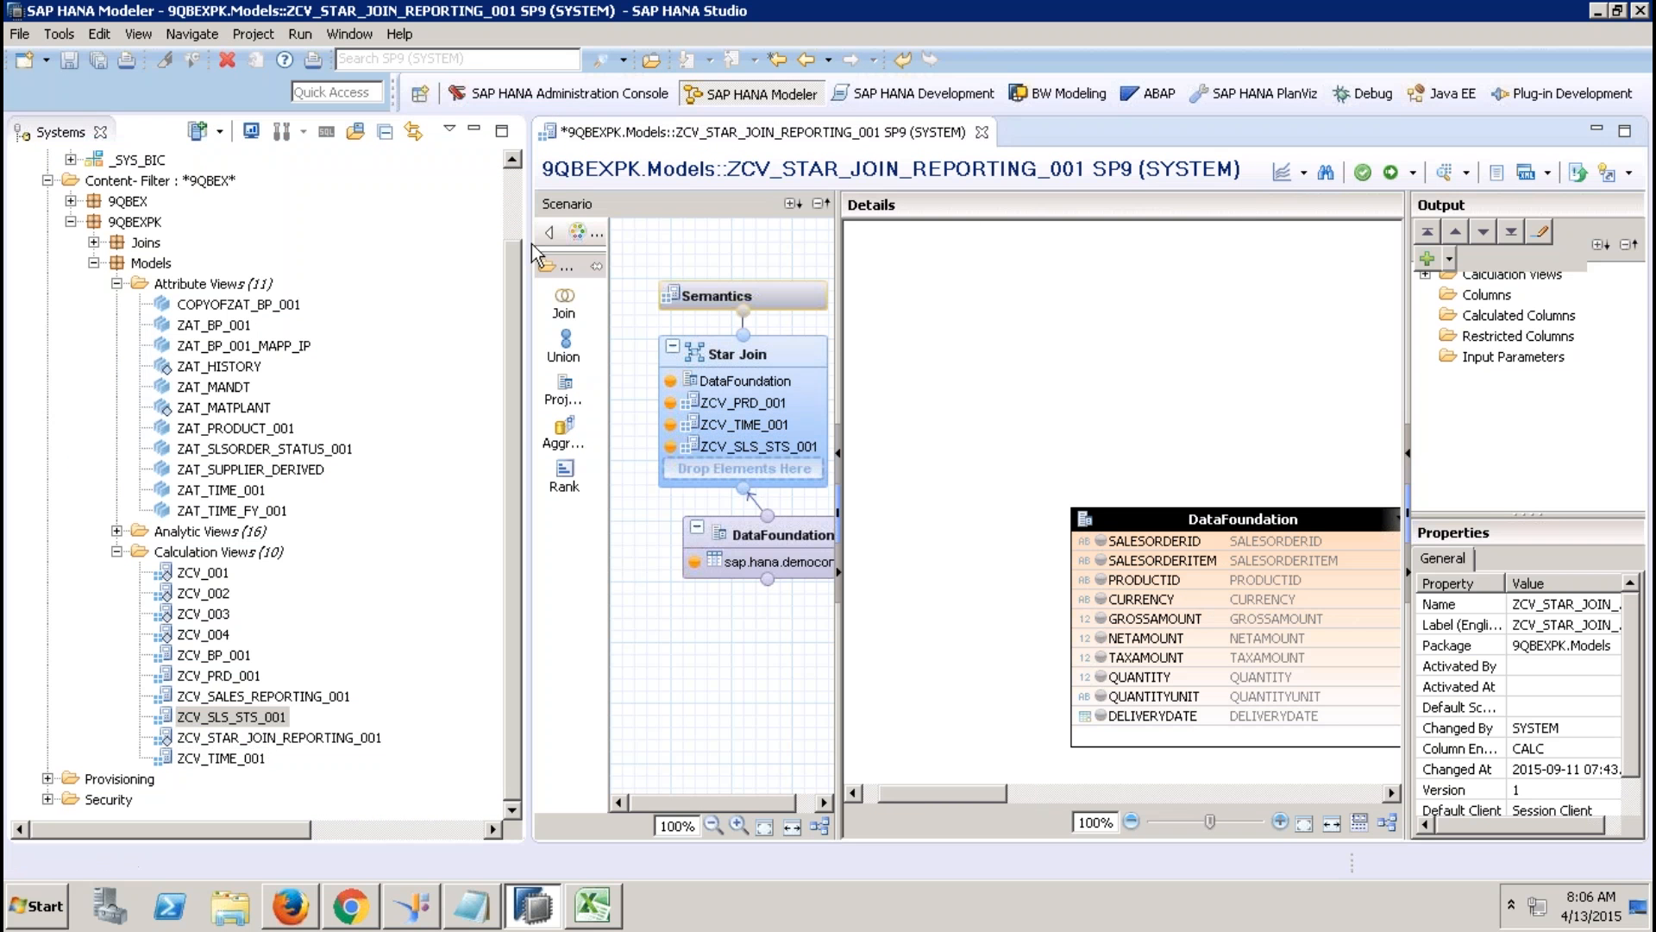
{"action": "left_click", "coordinate": [474, 132]}
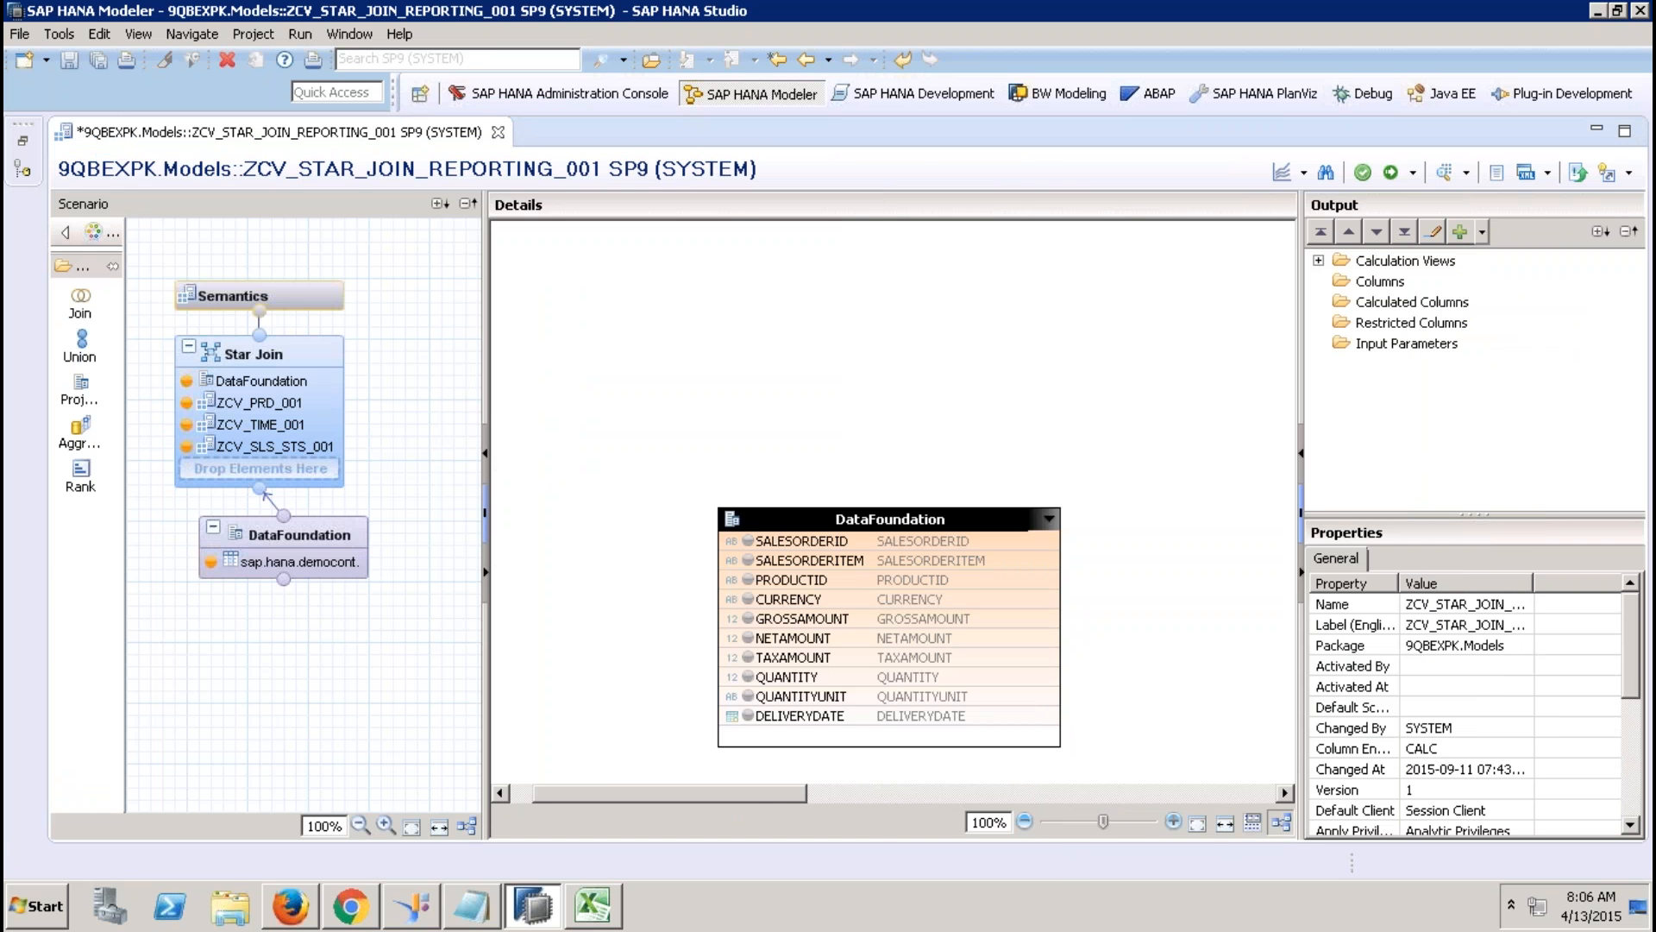
{"action": "left_click", "coordinate": [1281, 823]}
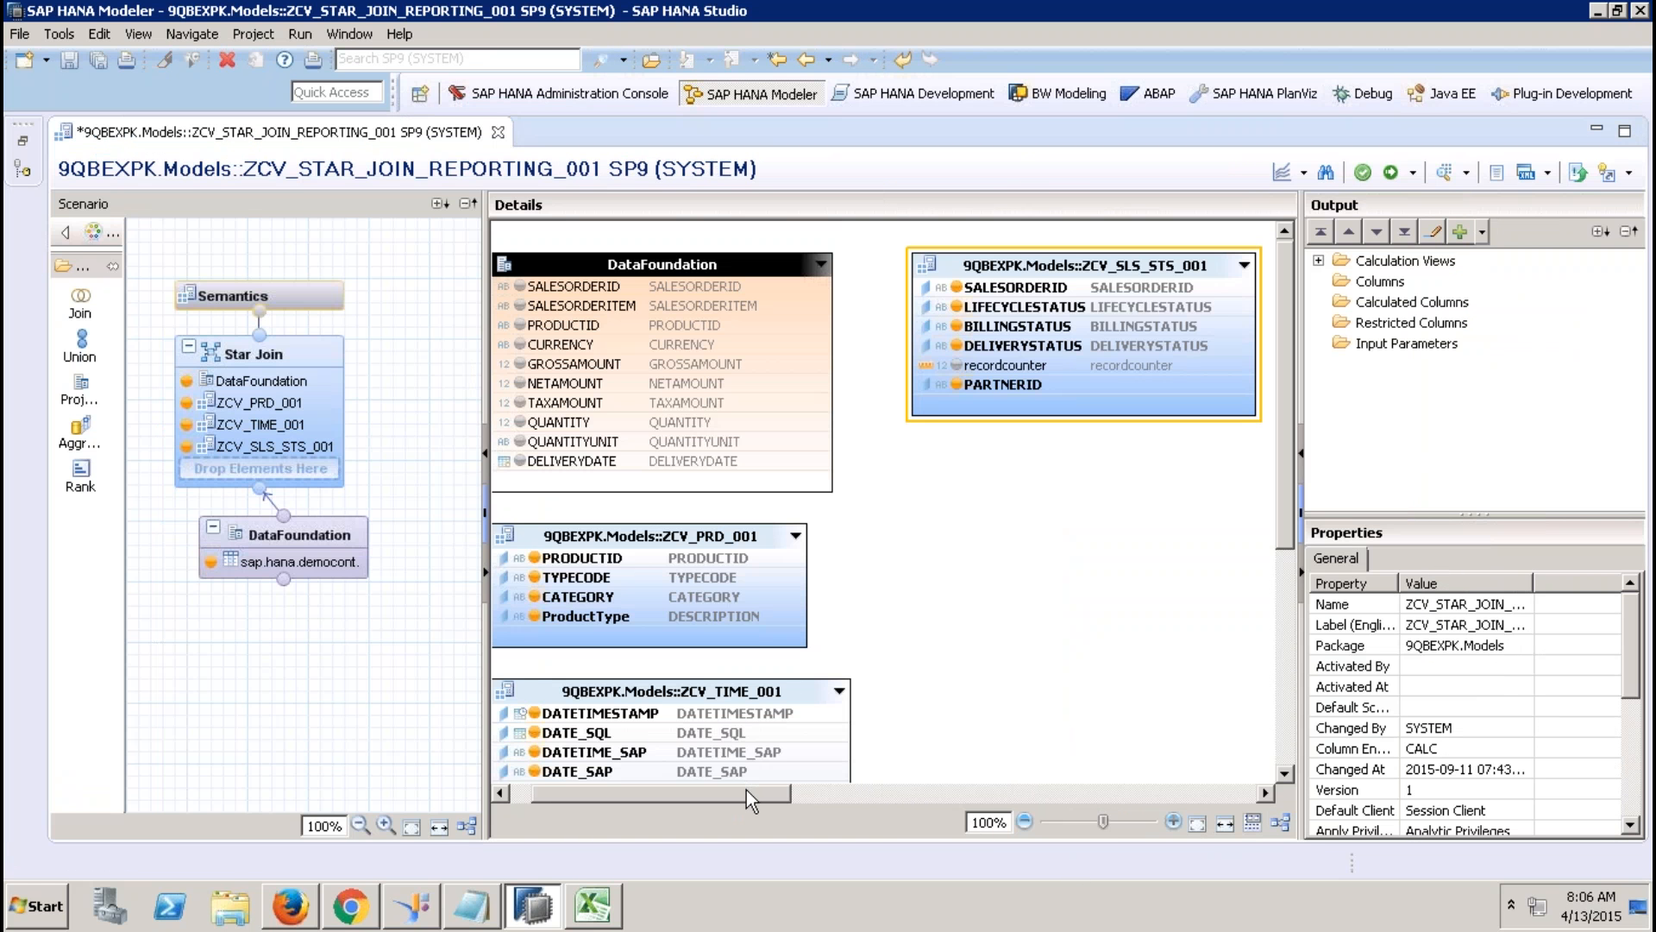
{"action": "left_click_drag", "start_coordinate": [764, 804], "coordinate": [613, 808]}
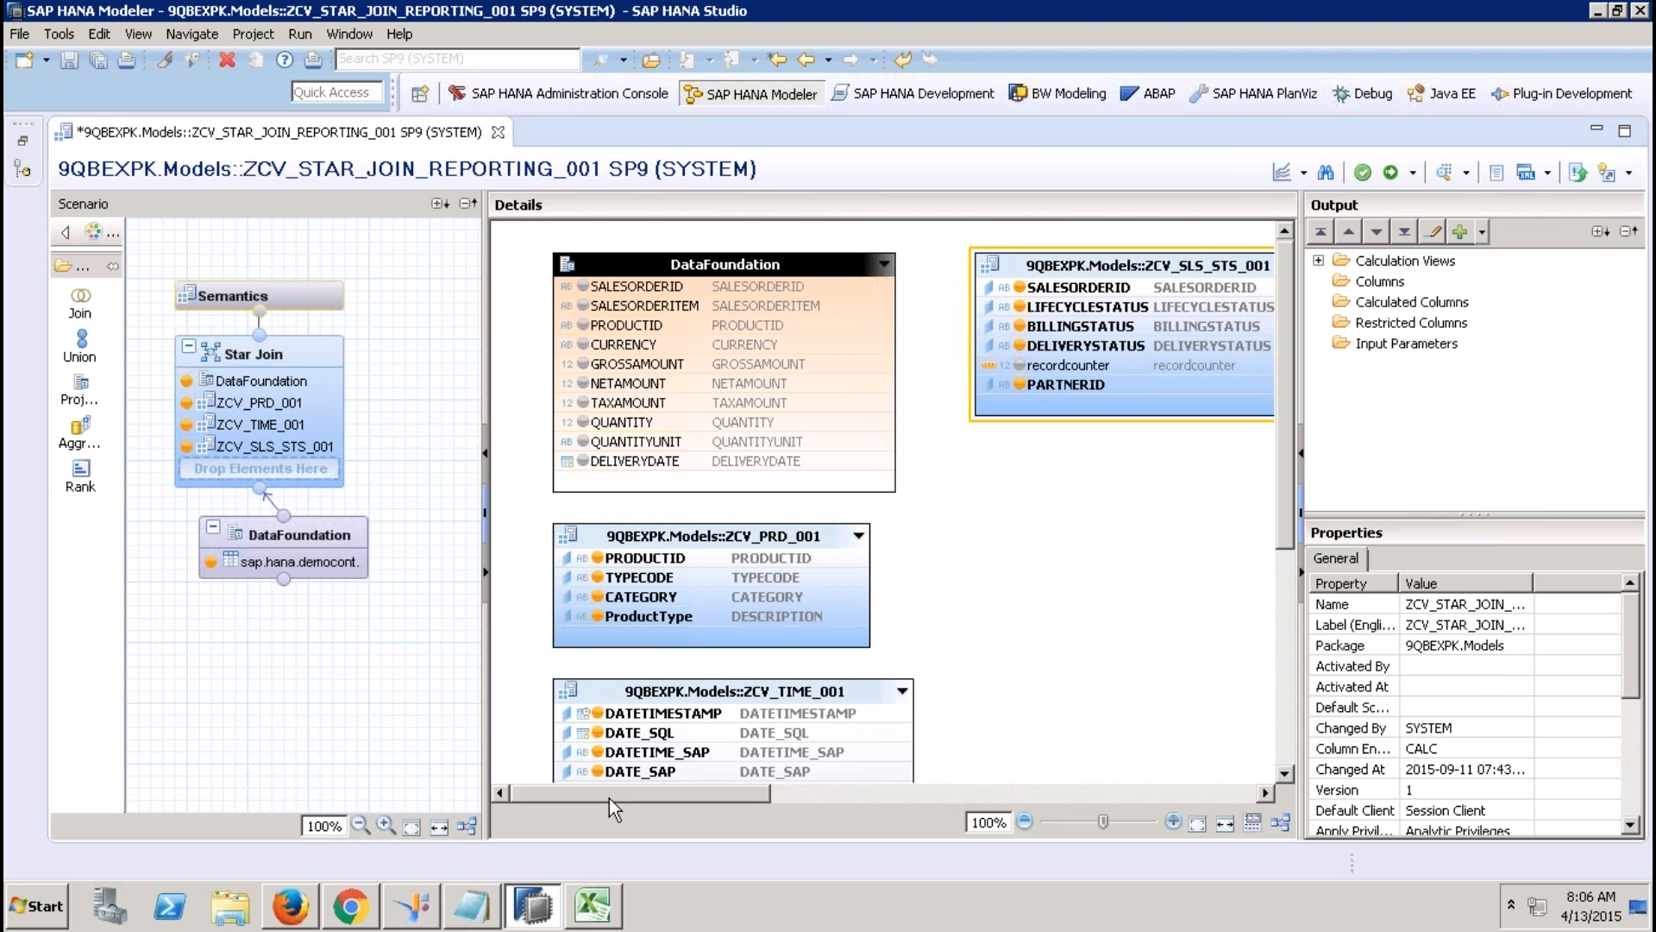
Join DataFoundation on PRODUCTID, SALESORDERID and DELIVERYDATE–DATE_SQL to the product, status and time views.
{"action": "left_click", "coordinate": [843, 325]}
{"action": "left_click_drag", "start_coordinate": [900, 326], "coordinate": [876, 561]}
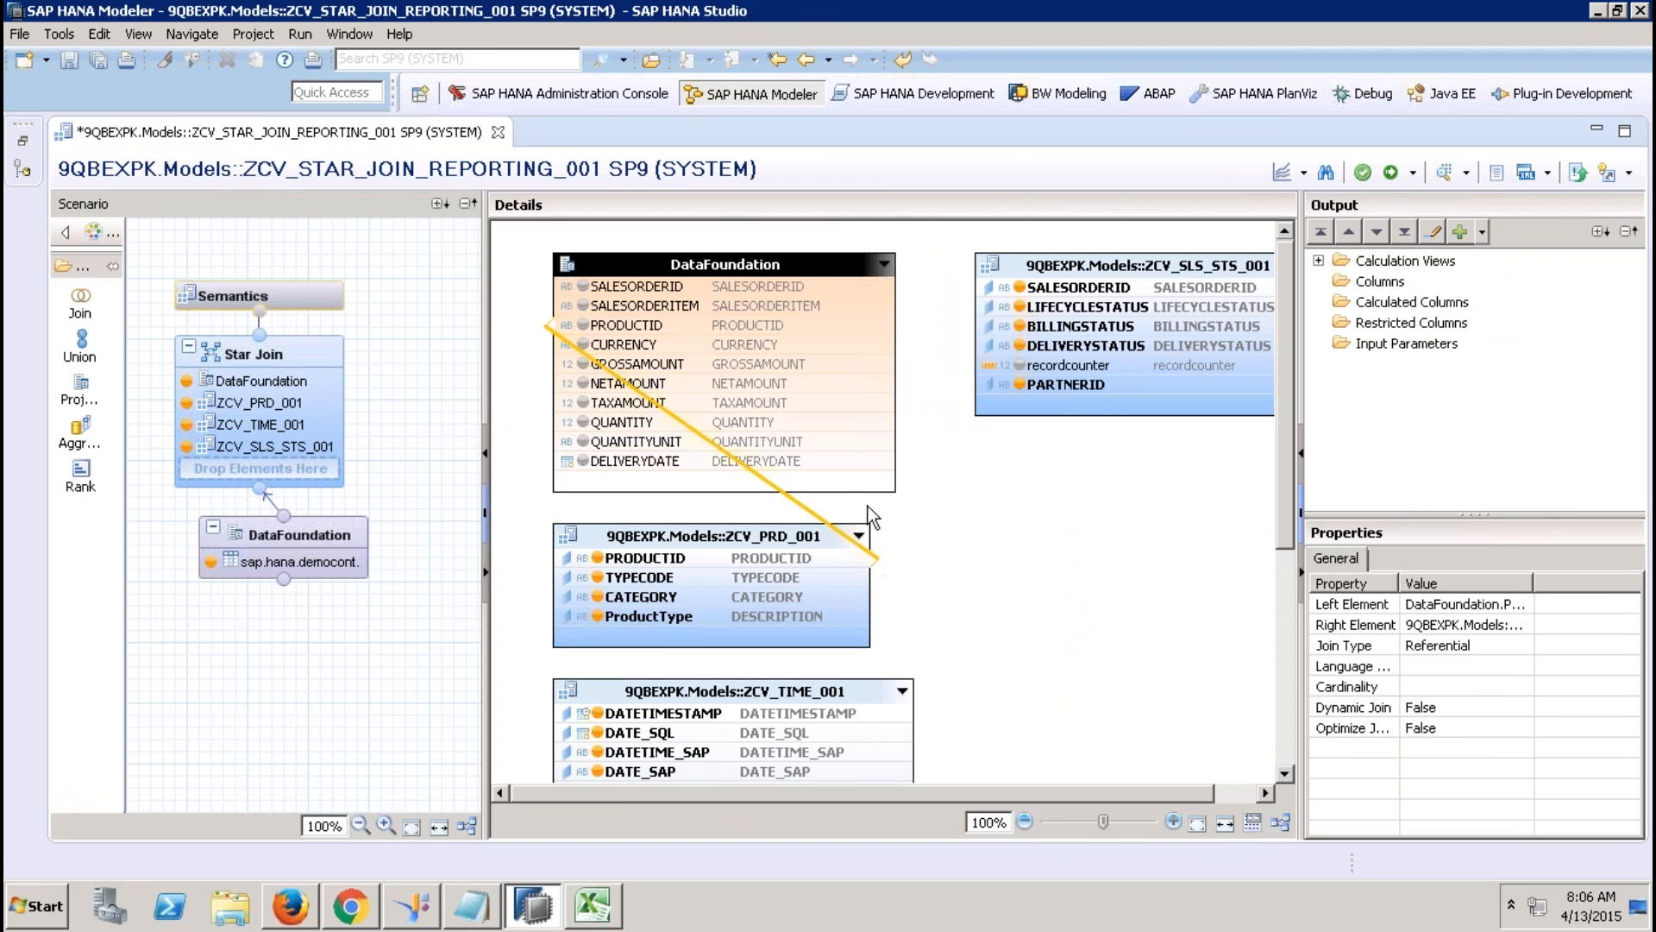
{"action": "left_click", "coordinate": [690, 285]}
{"action": "left_click_drag", "start_coordinate": [899, 287], "coordinate": [983, 287]}
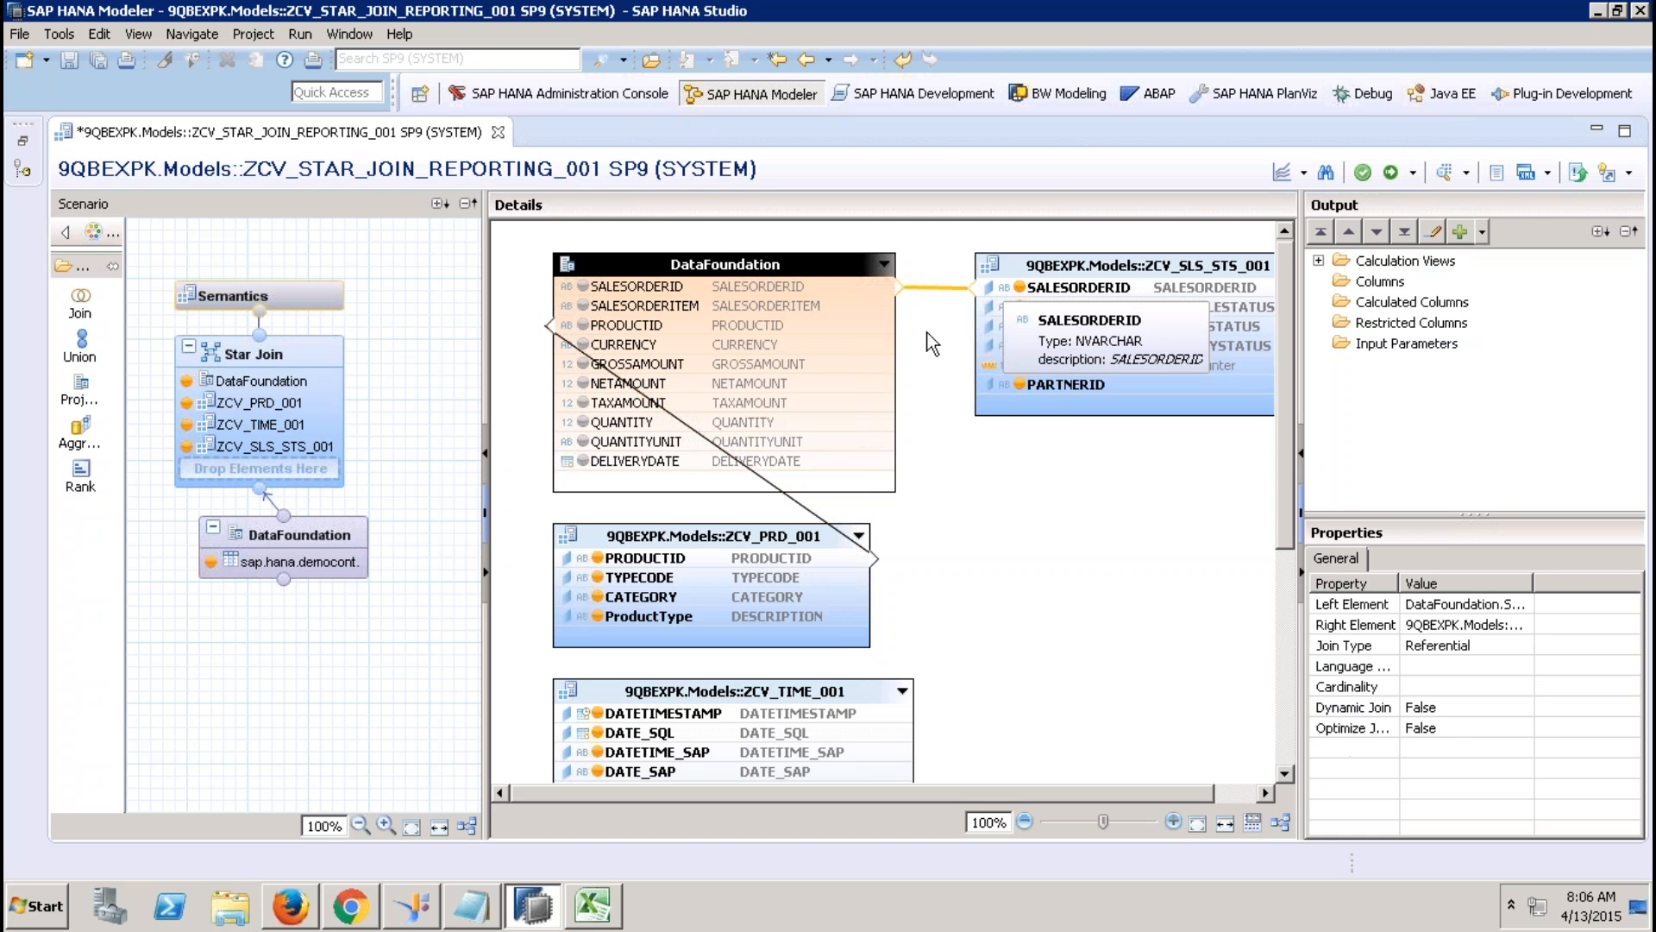
{"action": "left_click", "coordinate": [856, 463]}
{"action": "left_click_drag", "start_coordinate": [900, 461], "coordinate": [904, 732]}
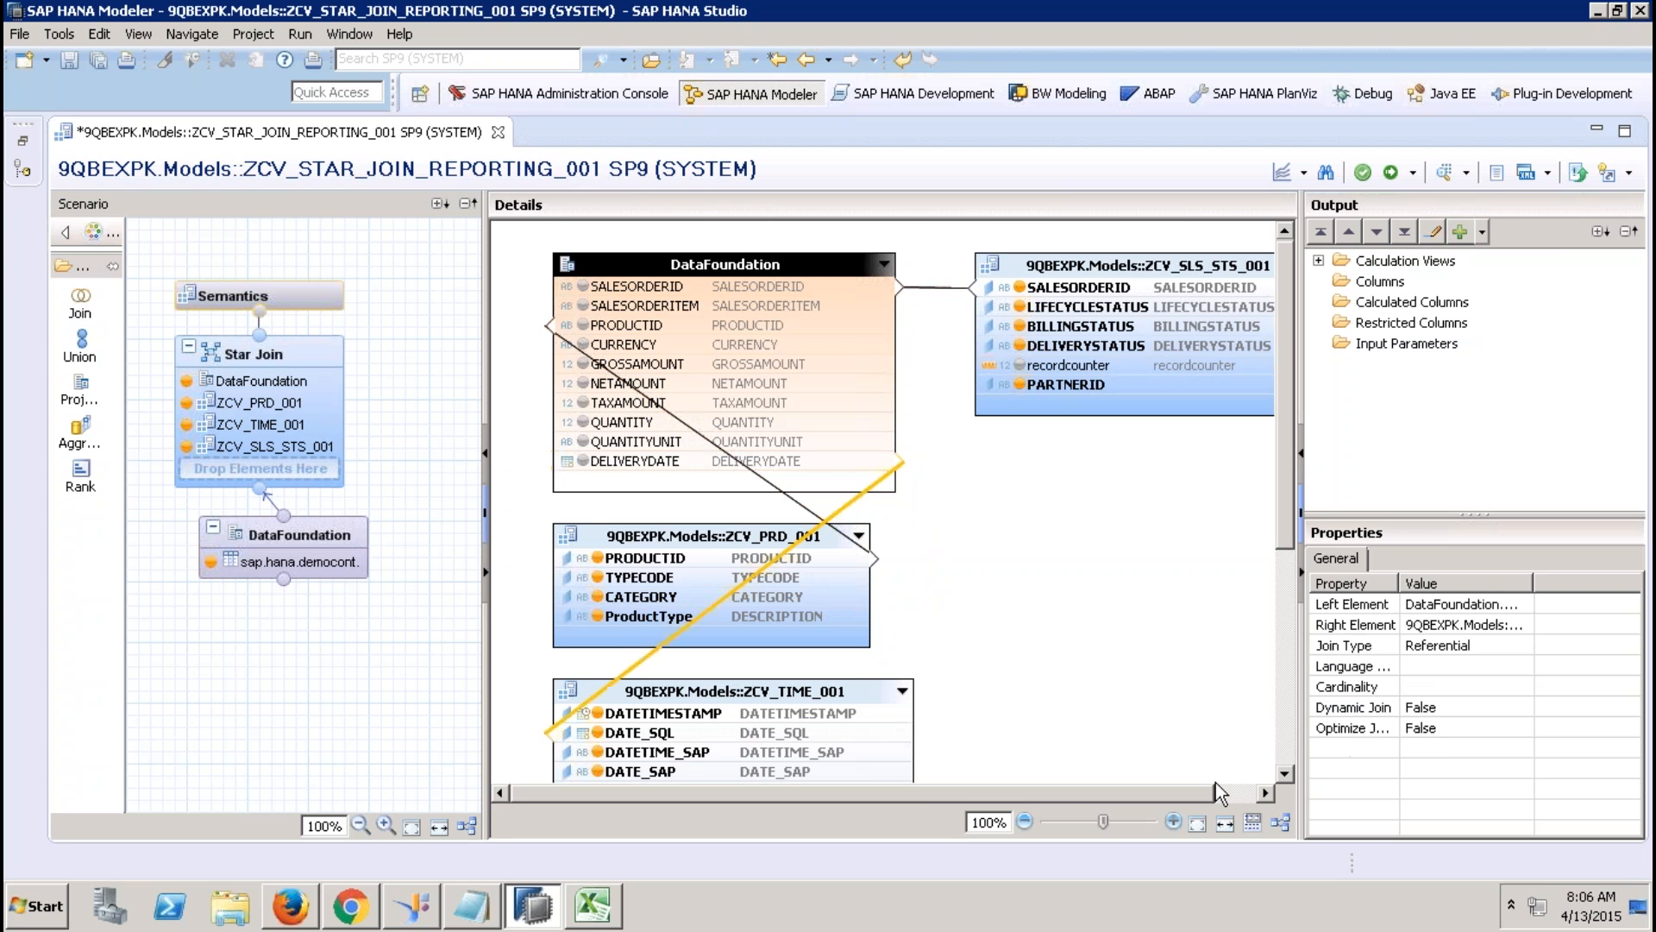
{"action": "left_click", "coordinate": [1282, 821]}
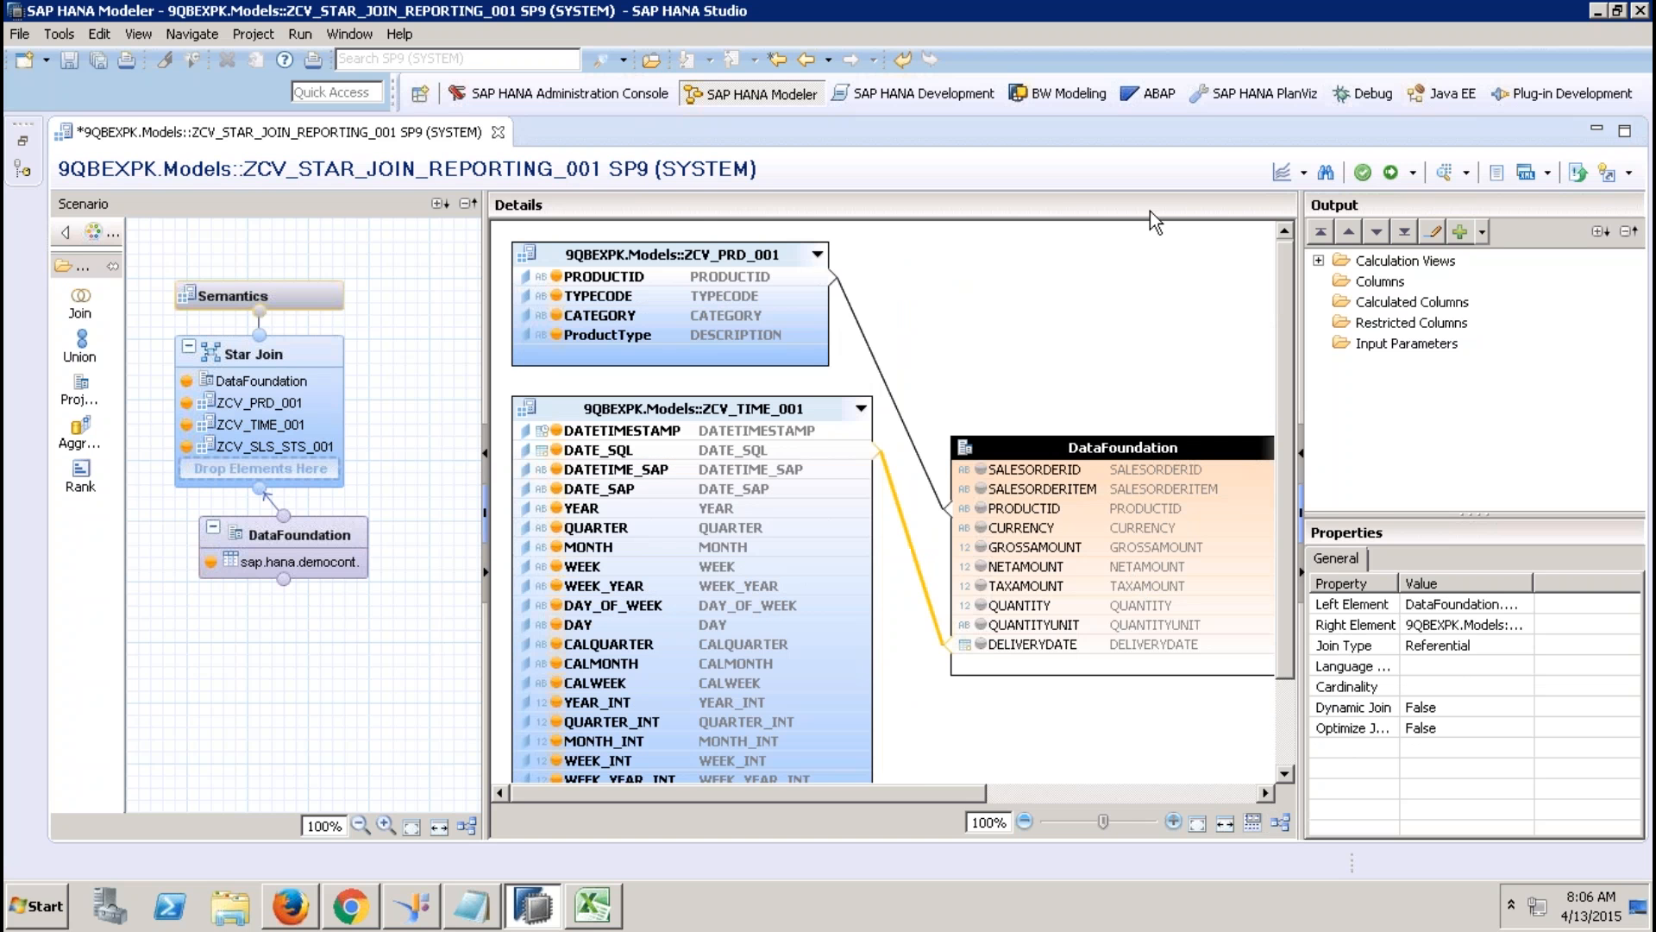
{"action": "left_click_drag", "start_coordinate": [923, 795], "coordinate": [1126, 803]}
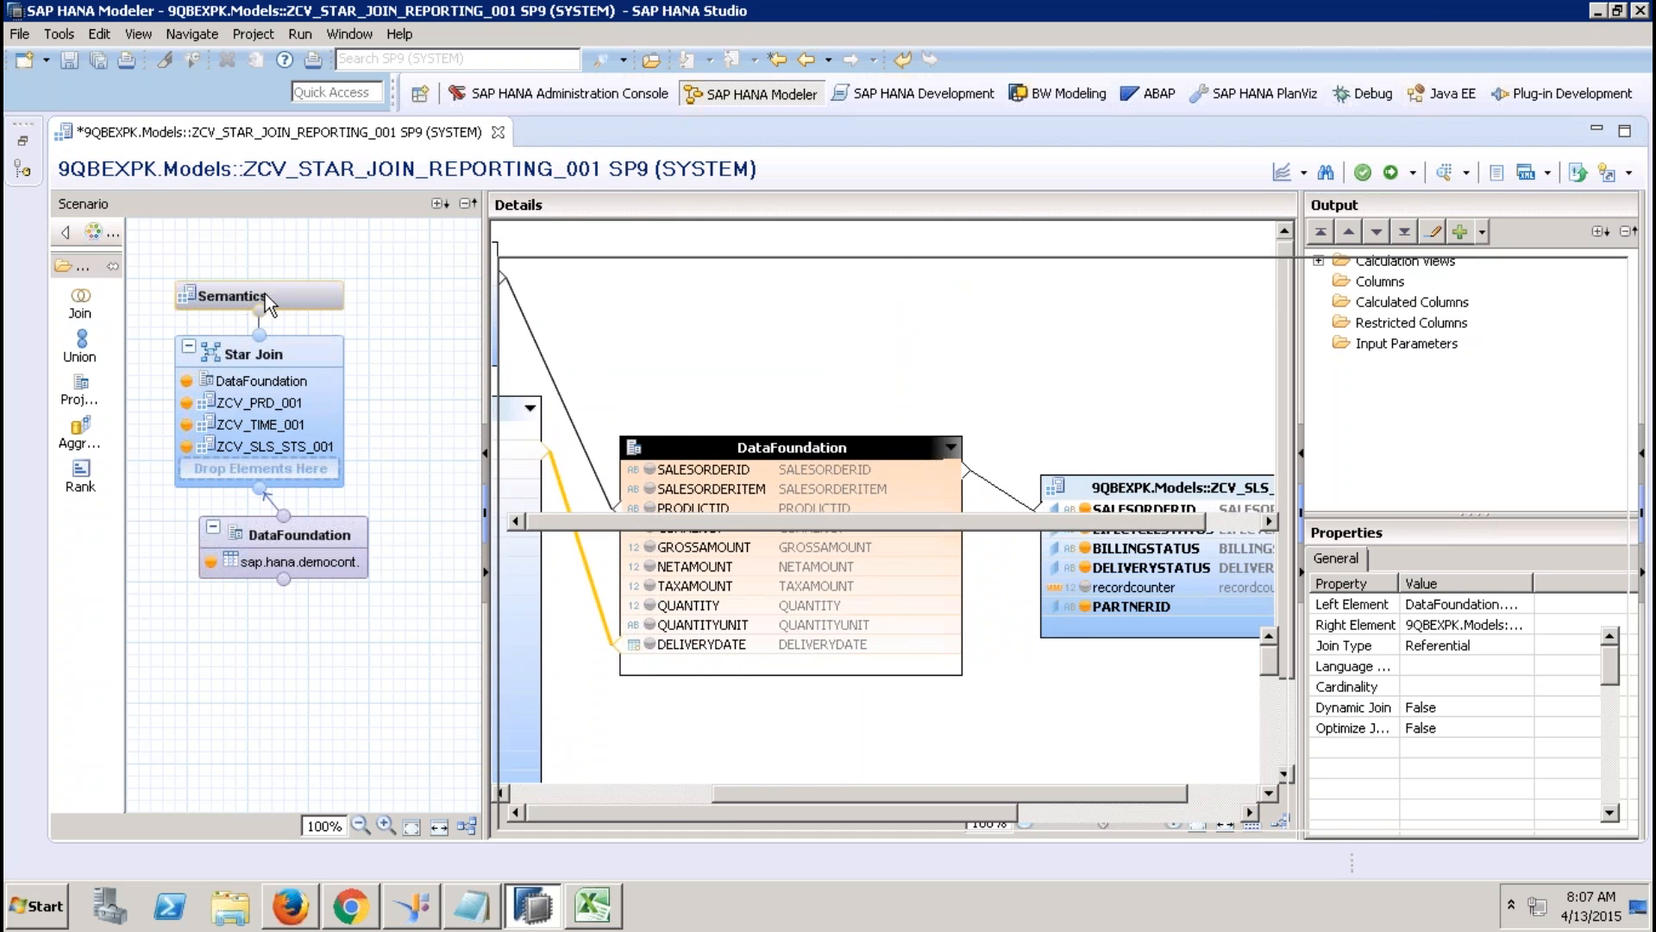
Add all ten DataFoundation columns, SALESORDERID onward, to the Star Join output.
{"action": "left_click", "coordinate": [265, 293]}
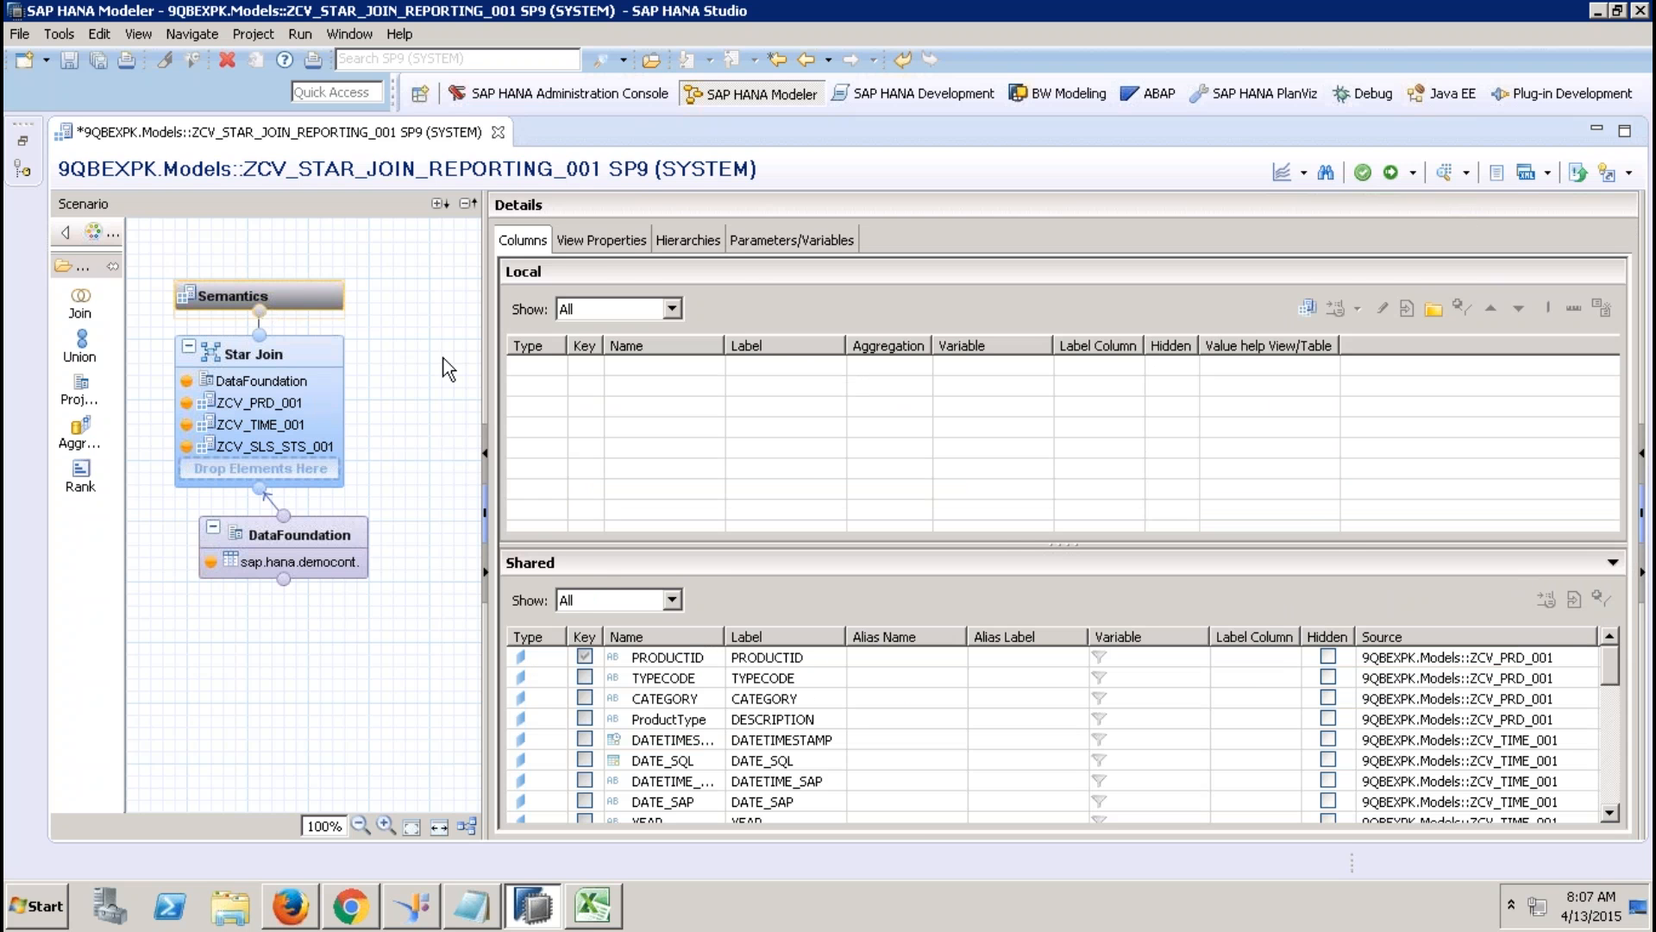
{"action": "left_click", "coordinate": [320, 349]}
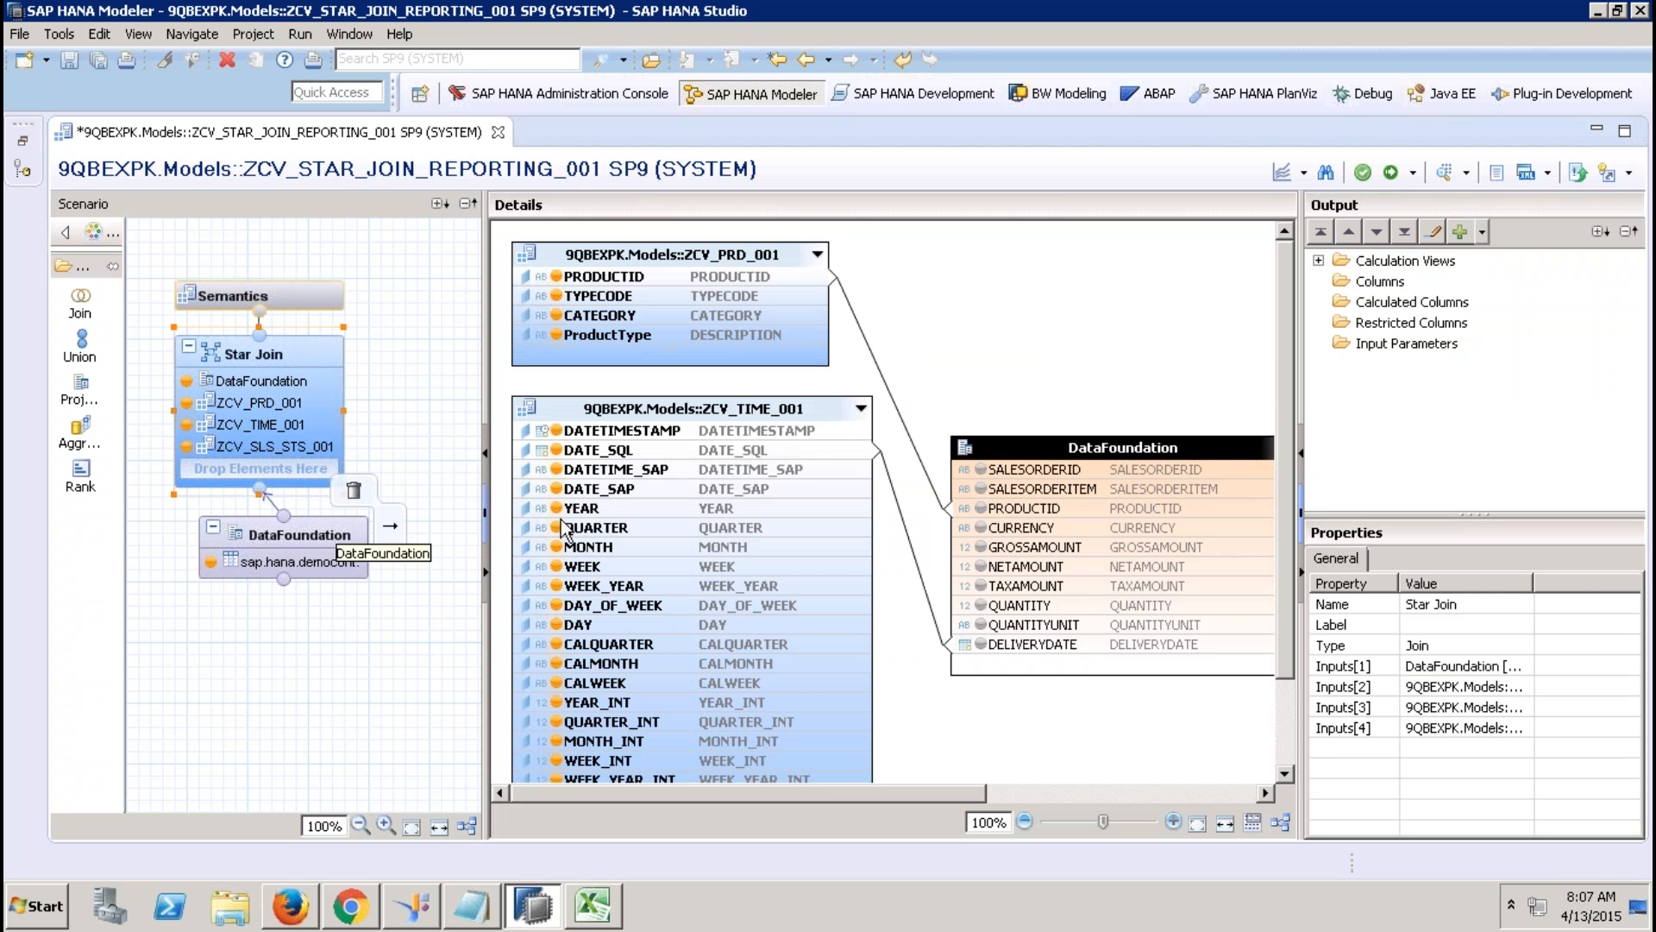
{"action": "left_click", "coordinate": [1058, 471]}
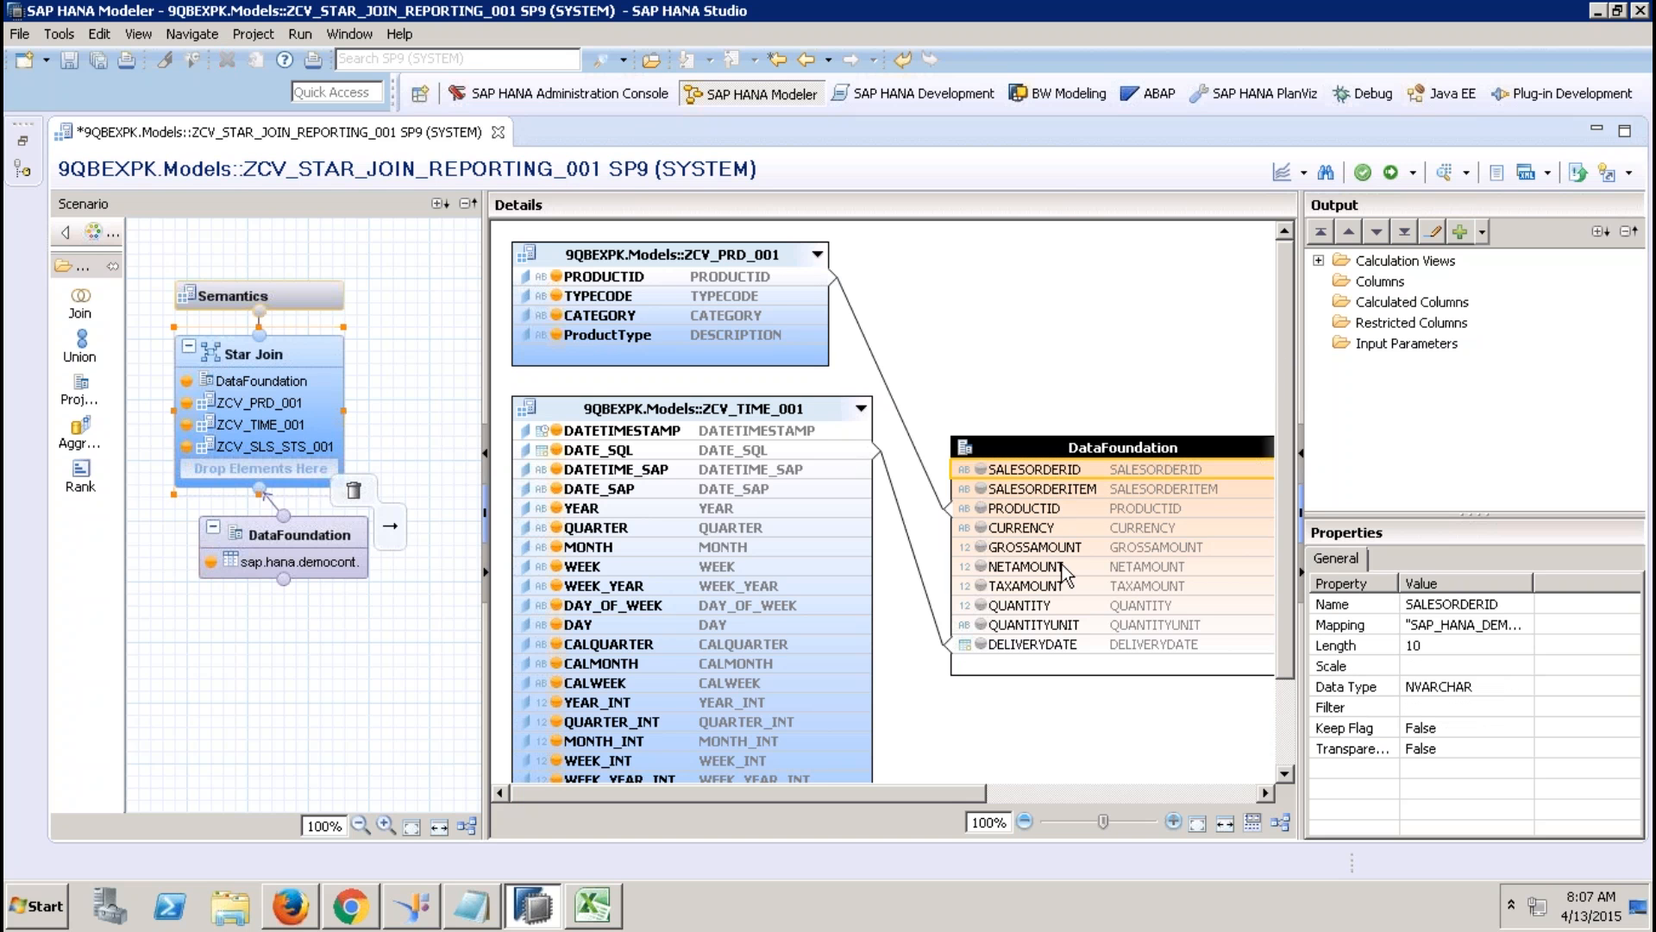
{"action": "left_click", "coordinate": [1057, 645], "text": "shift"}
{"action": "right_click", "coordinate": [1057, 645]}
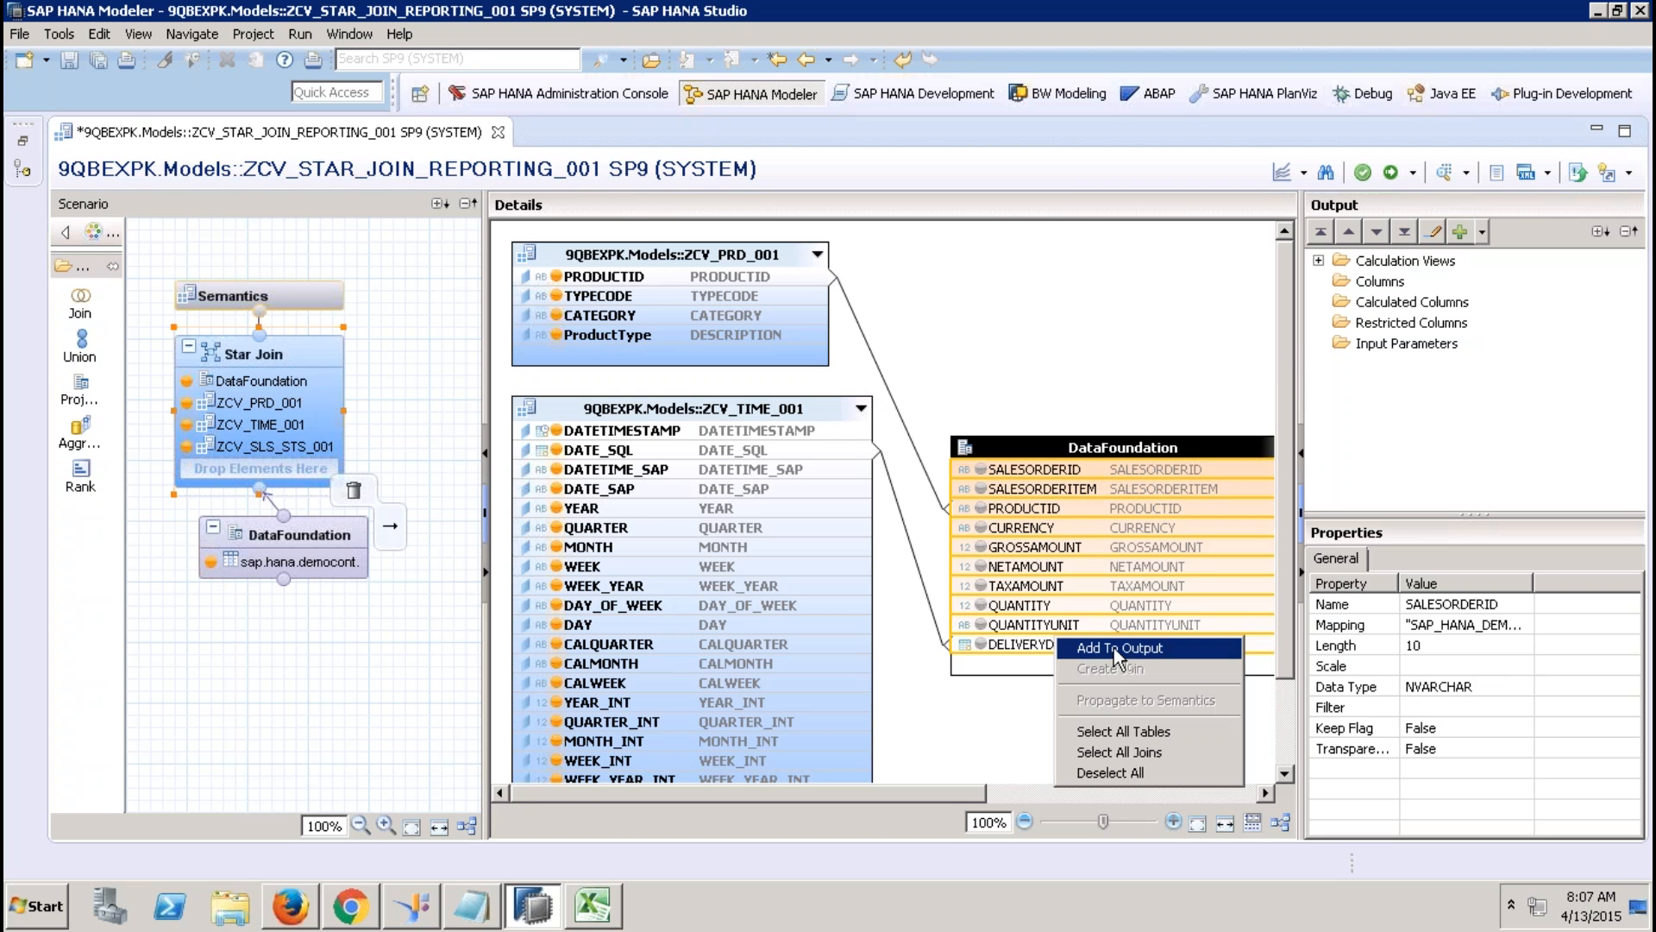
{"action": "left_click", "coordinate": [1114, 648]}
Auto-assign attribute and measure types in Semantics, then view the general properties.
{"action": "left_click", "coordinate": [313, 288]}
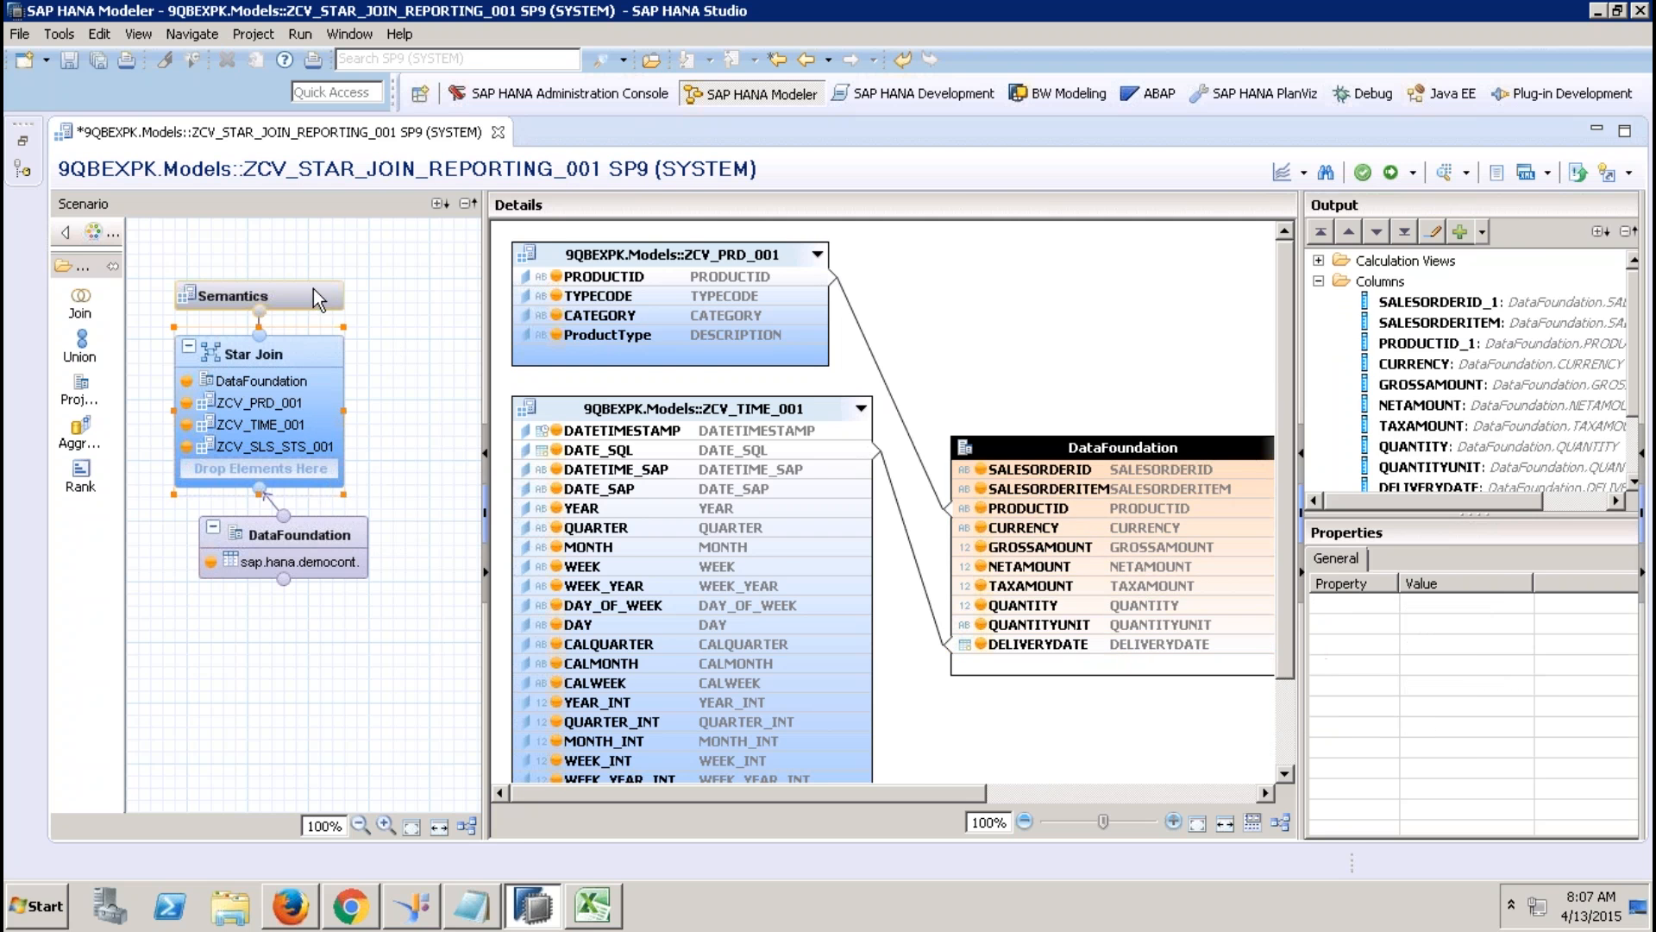
{"action": "left_click", "coordinate": [1603, 307]}
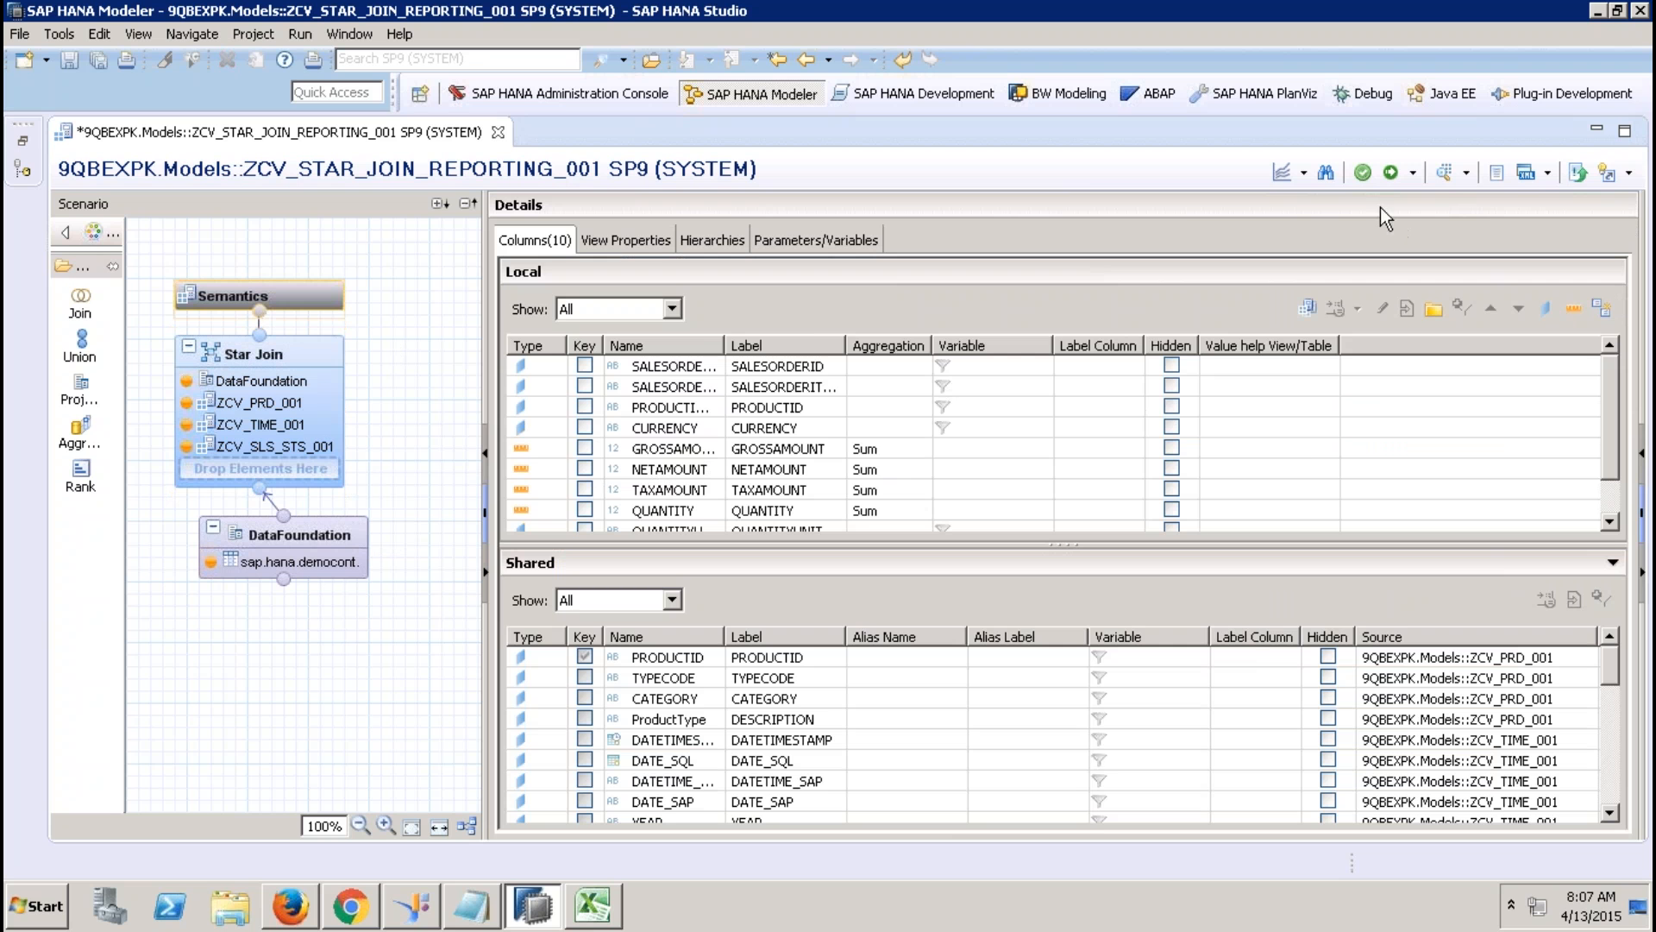
{"action": "left_click", "coordinate": [648, 240]}
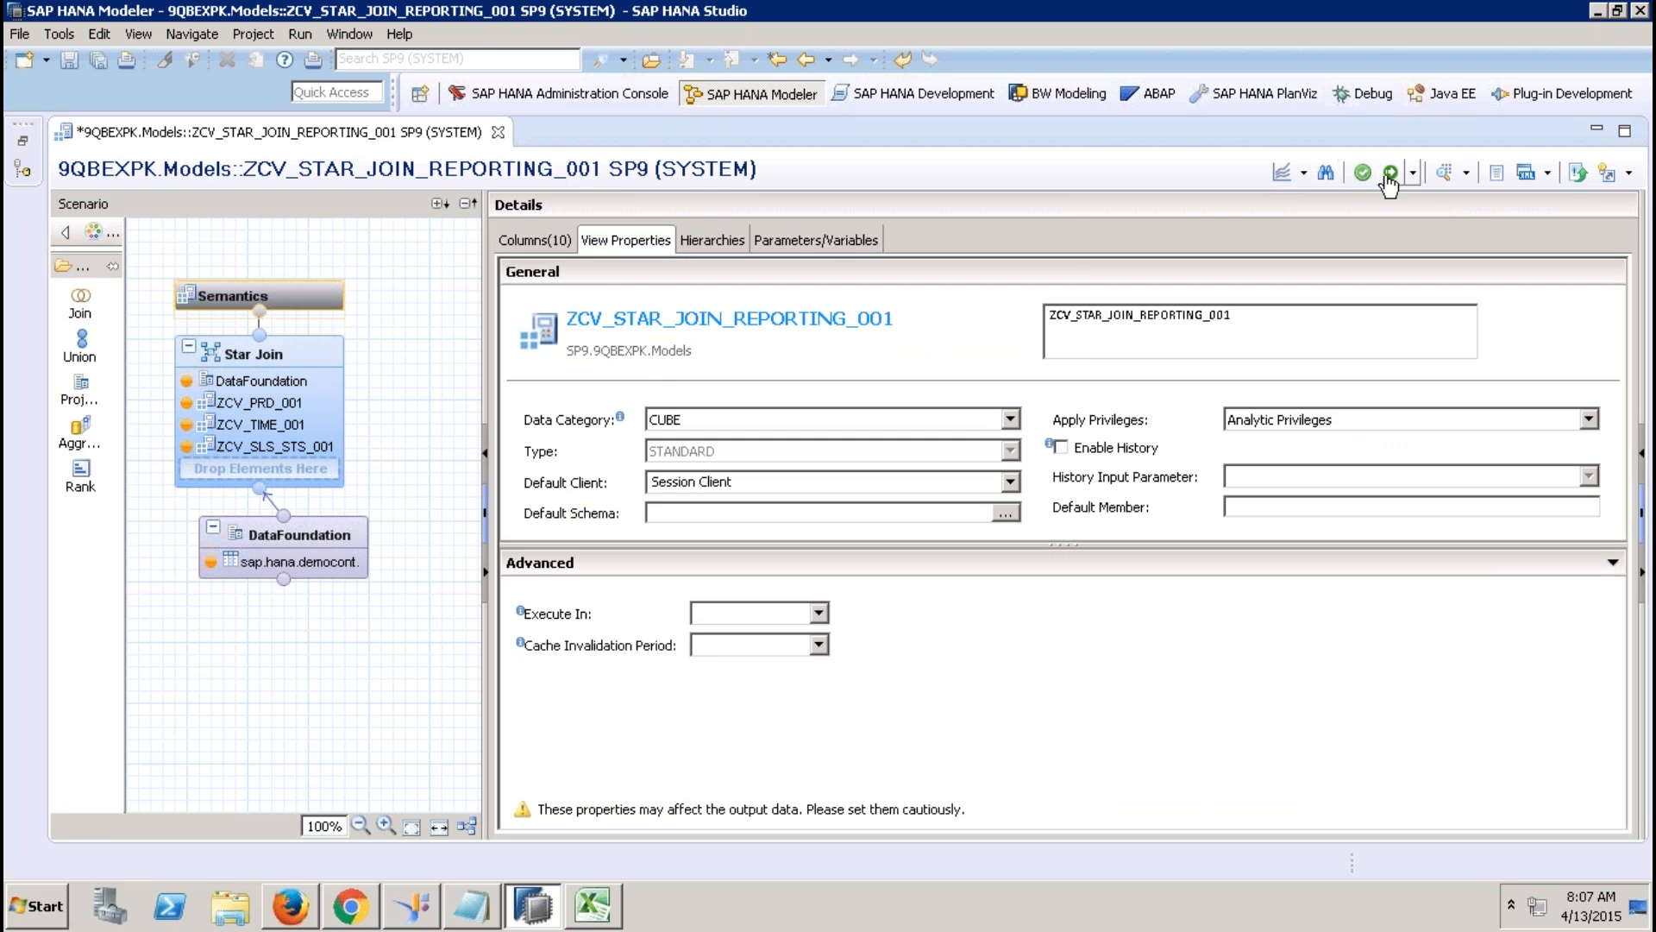
{"action": "left_click", "coordinate": [21, 143]}
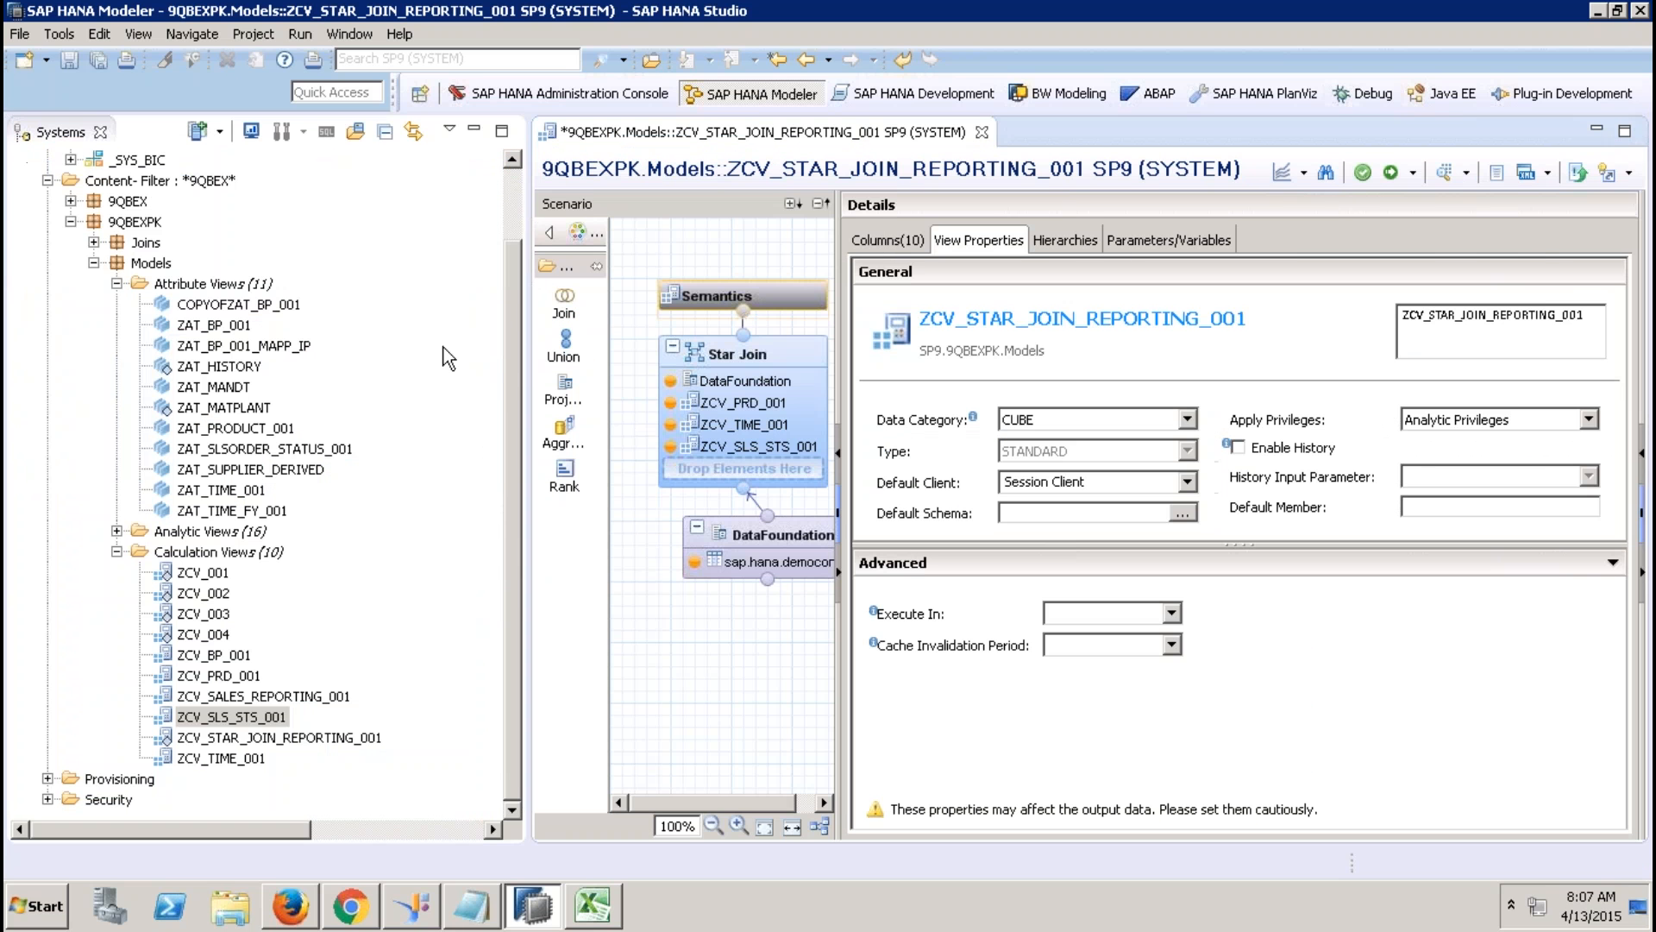
Try repeatedly to drop attribute view ZAT_BP_001 onto the Star Join; the drop is refused.
{"action": "left_click", "coordinate": [779, 407]}
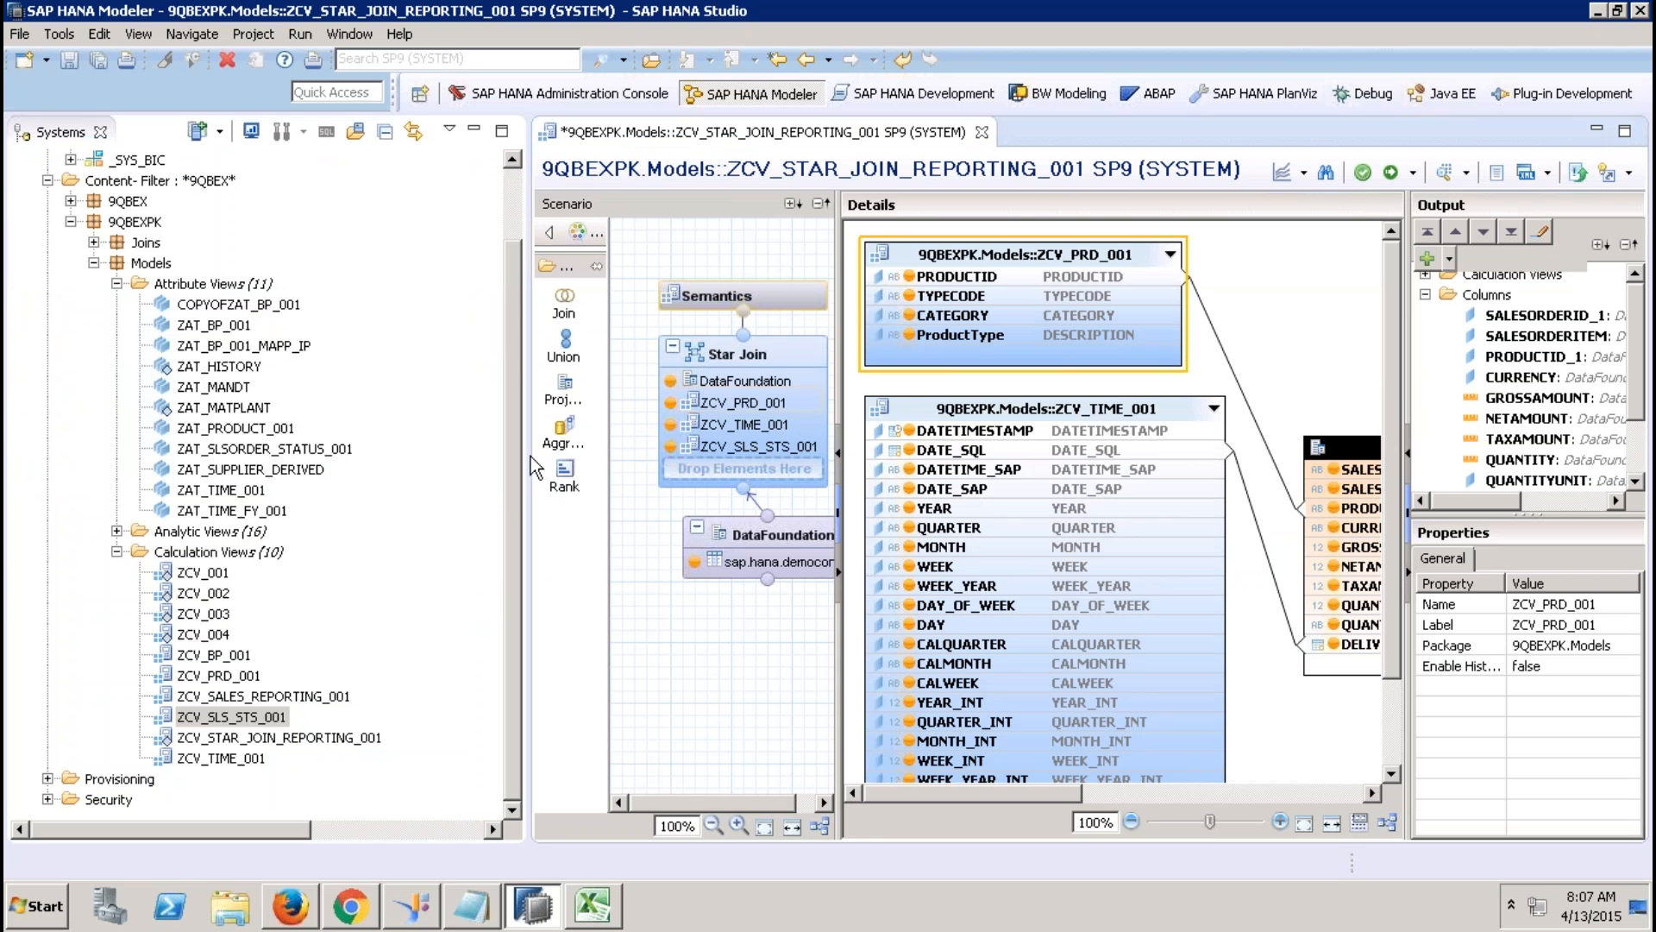
{"action": "left_click", "coordinate": [207, 326]}
{"action": "left_click_drag", "start_coordinate": [207, 326], "coordinate": [733, 471]}
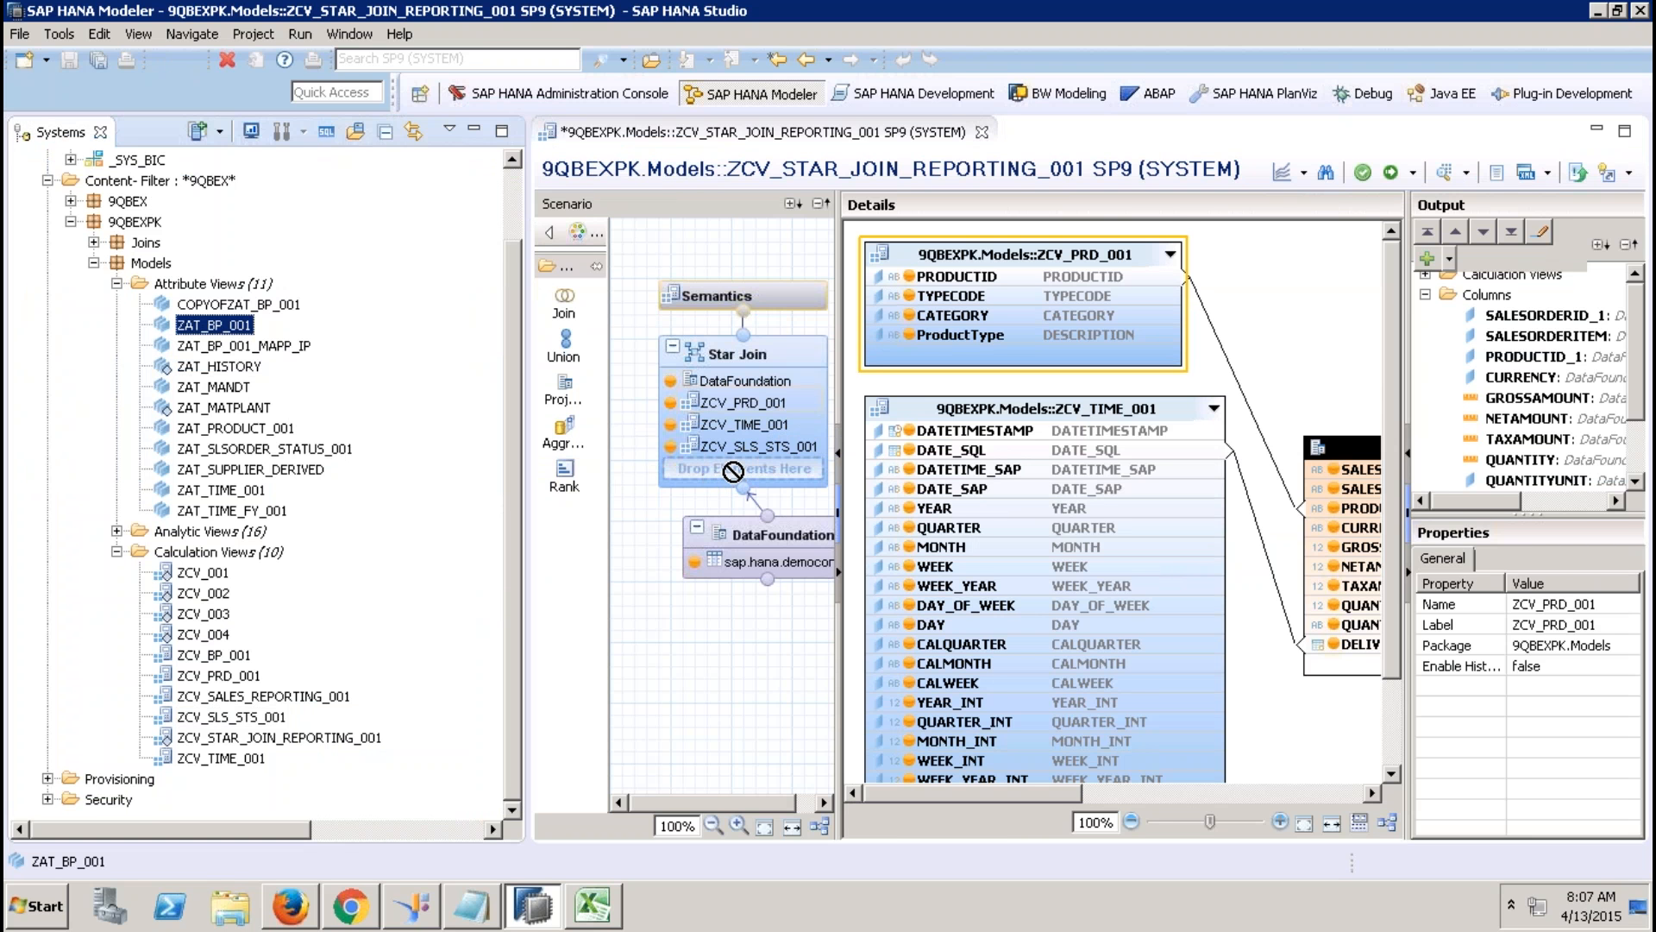
{"action": "left_click_drag", "start_coordinate": [734, 471], "coordinate": [734, 473]}
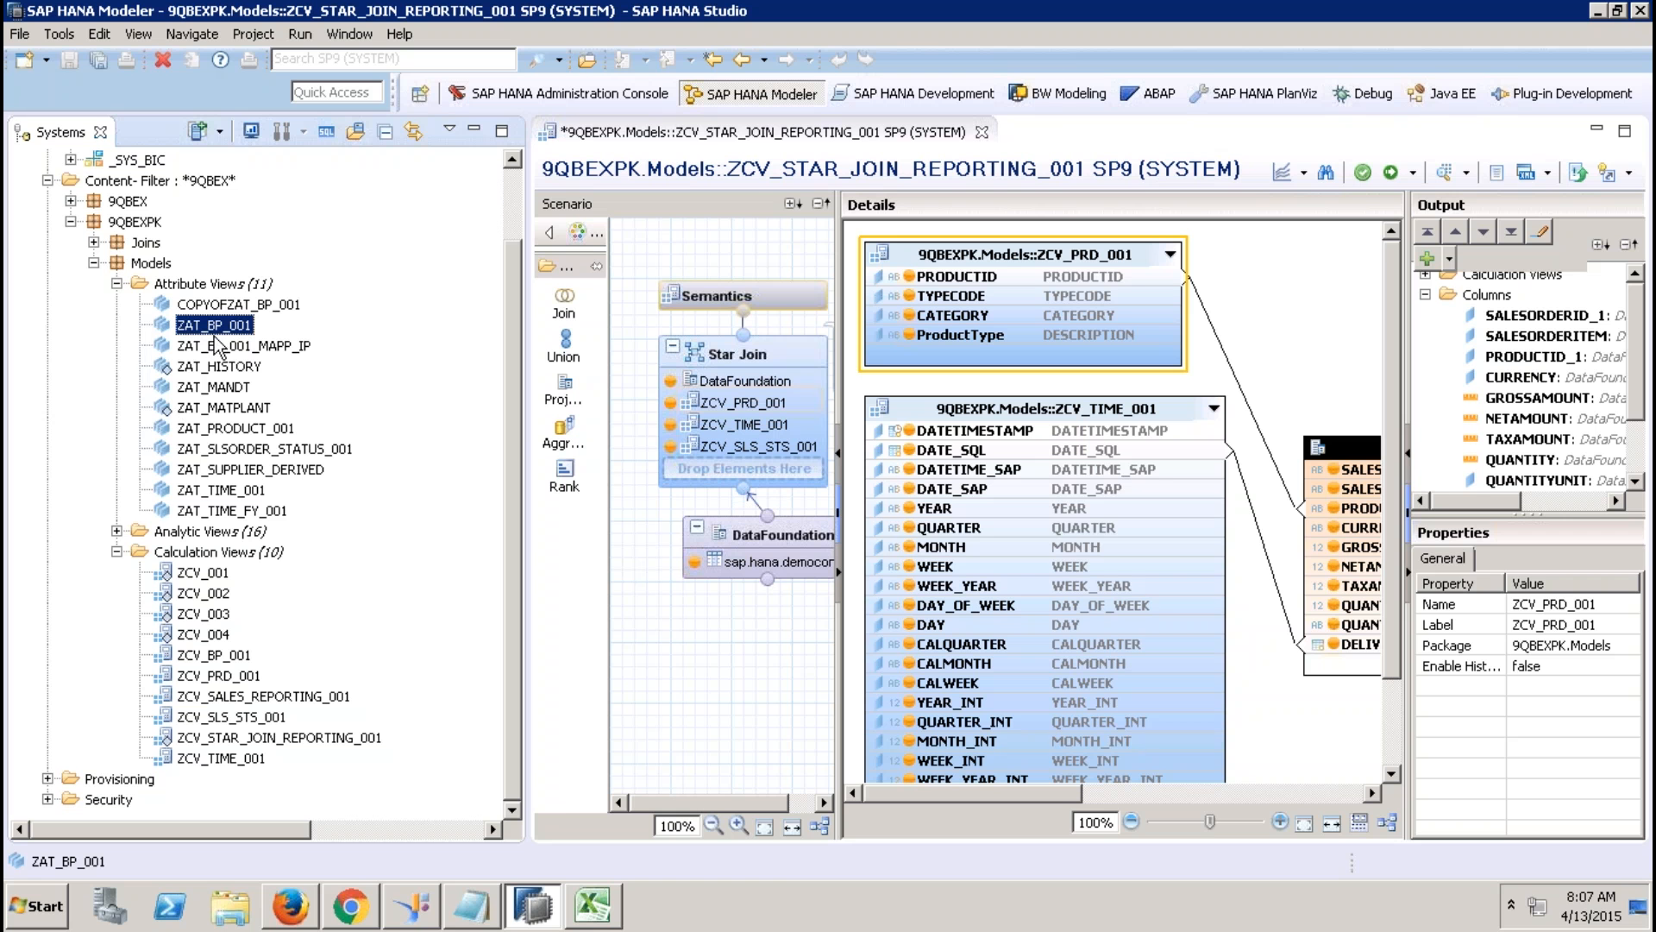
{"action": "left_click_drag", "start_coordinate": [218, 326], "coordinate": [657, 653]}
{"action": "left_click_drag", "start_coordinate": [664, 561], "coordinate": [373, 436]}
Activate ZCV_STAR_JOIN_REPORTING_001, briefly switch to Excel and back, and close the job log.
{"action": "left_click", "coordinate": [1391, 173]}
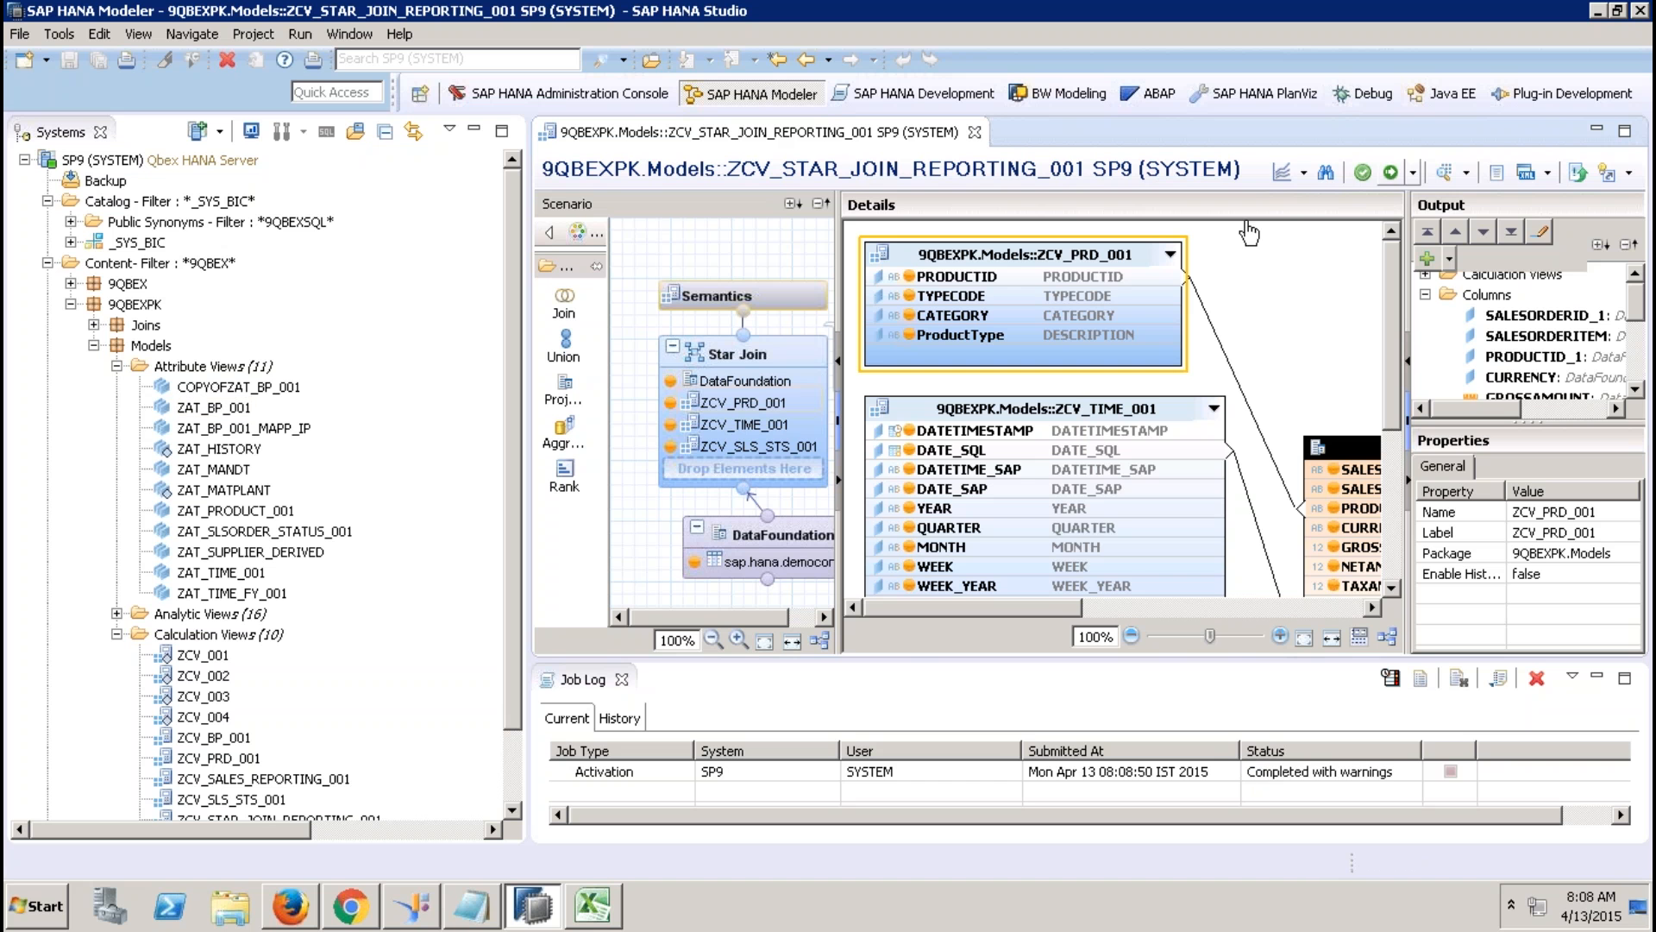
{"action": "left_click", "coordinate": [593, 906]}
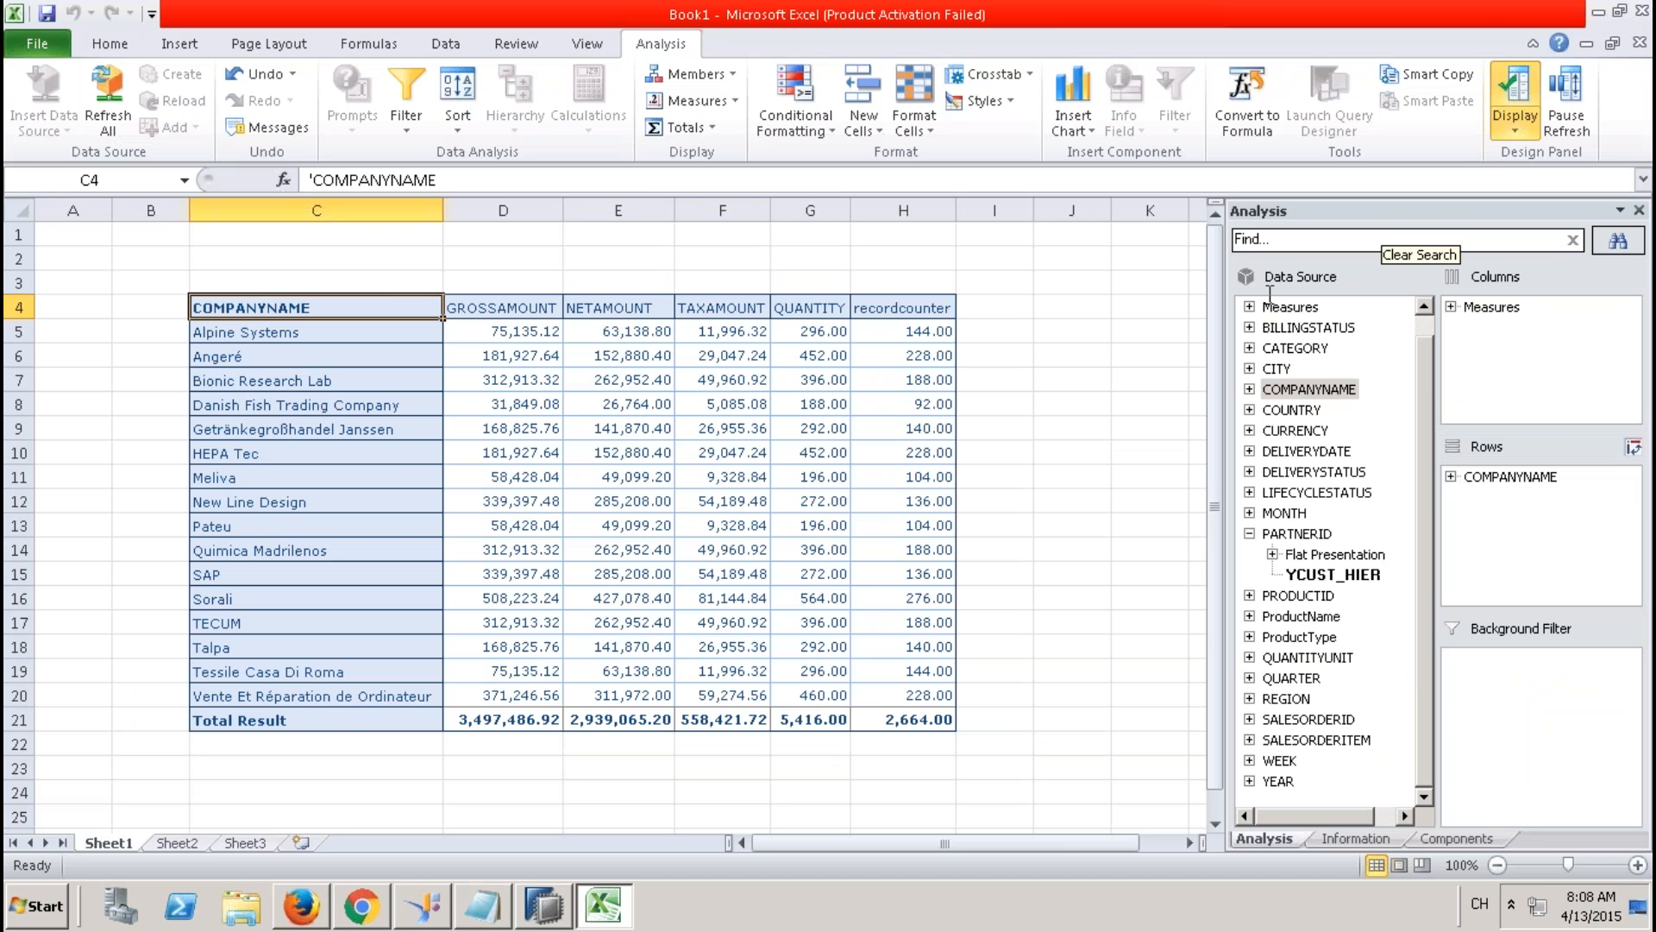
{"action": "left_click", "coordinate": [543, 906]}
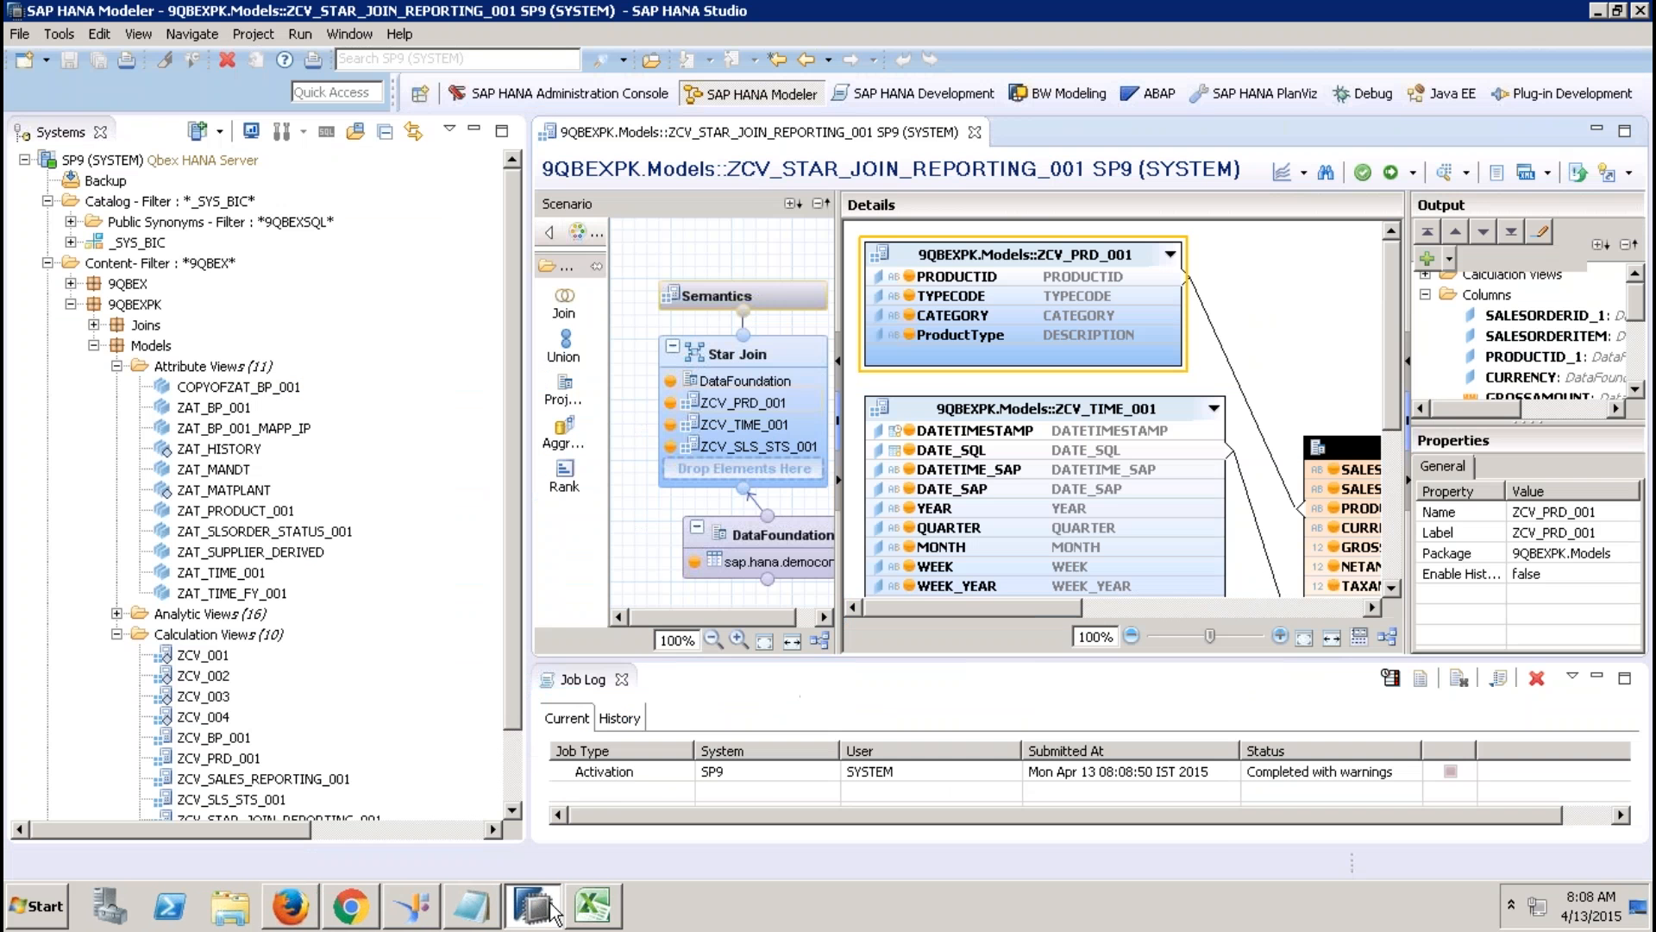
{"action": "left_click", "coordinate": [621, 679]}
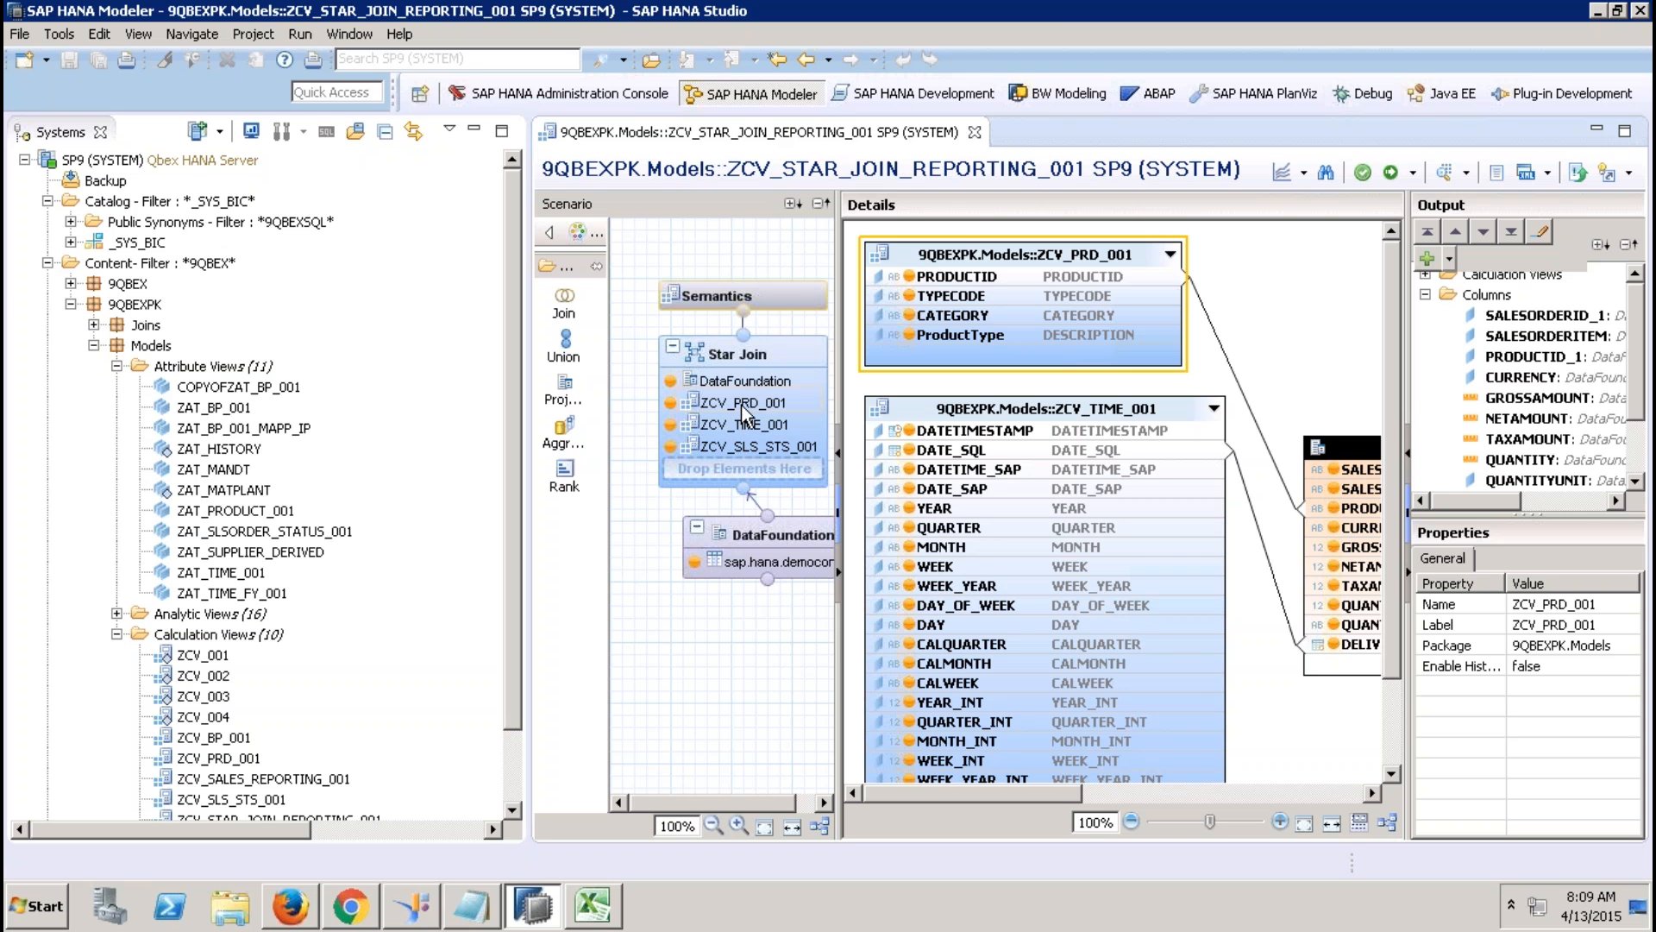
{"action": "left_click", "coordinate": [226, 416]}
{"action": "left_click_drag", "start_coordinate": [228, 418], "coordinate": [712, 682]}
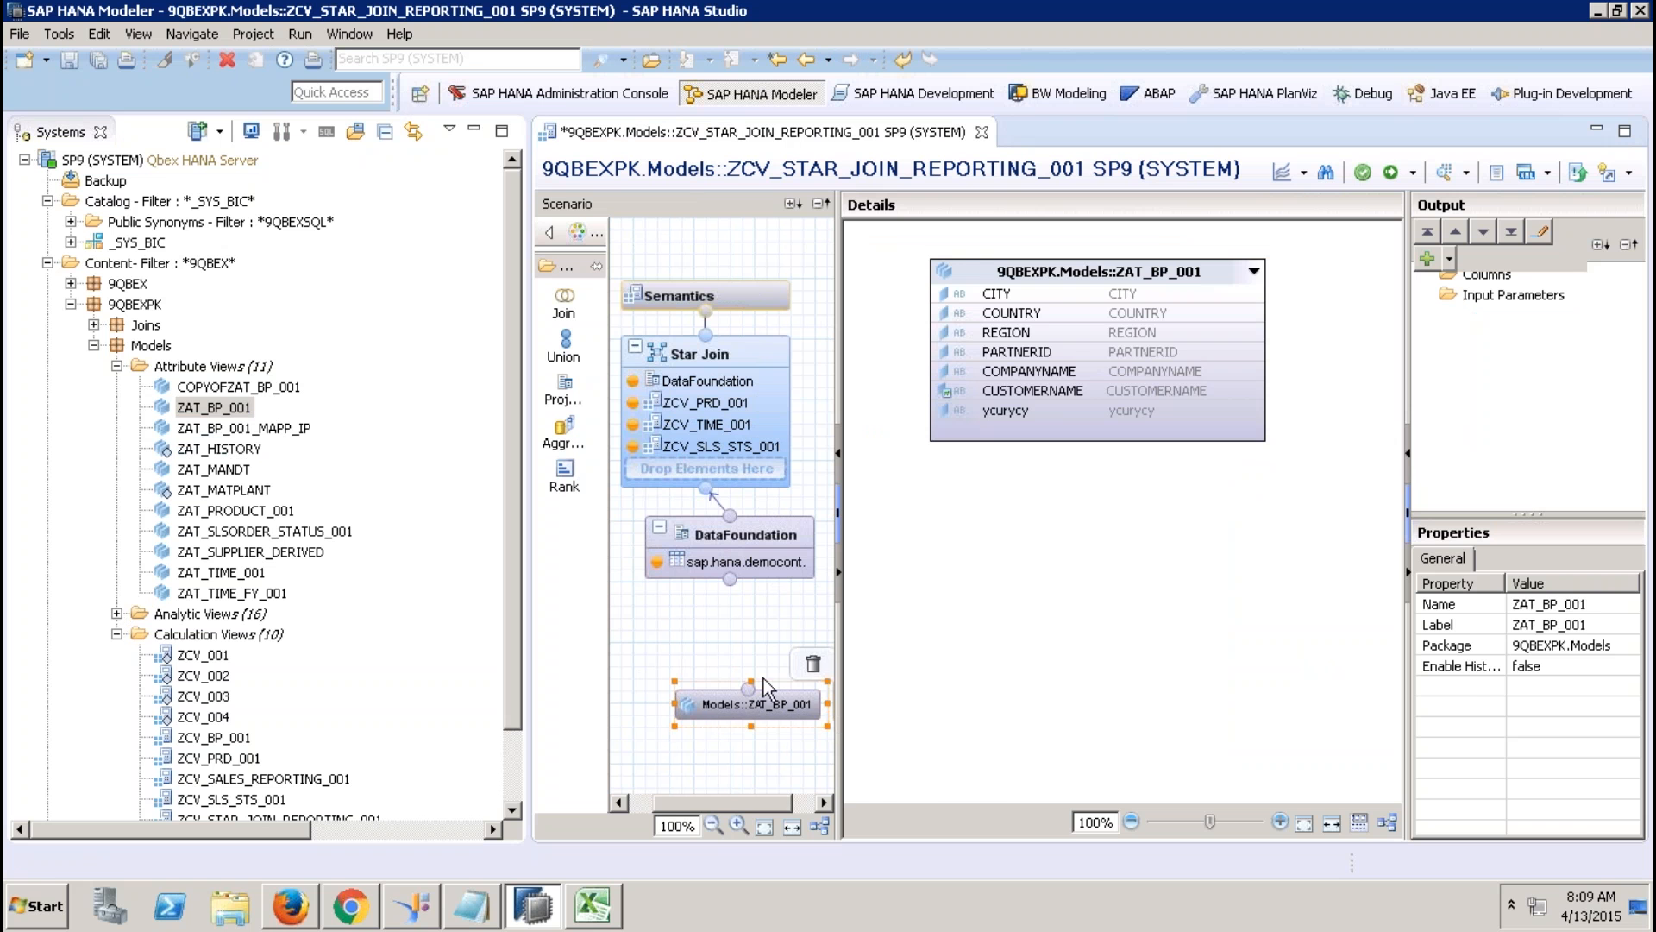
{"action": "left_click", "coordinate": [813, 664]}
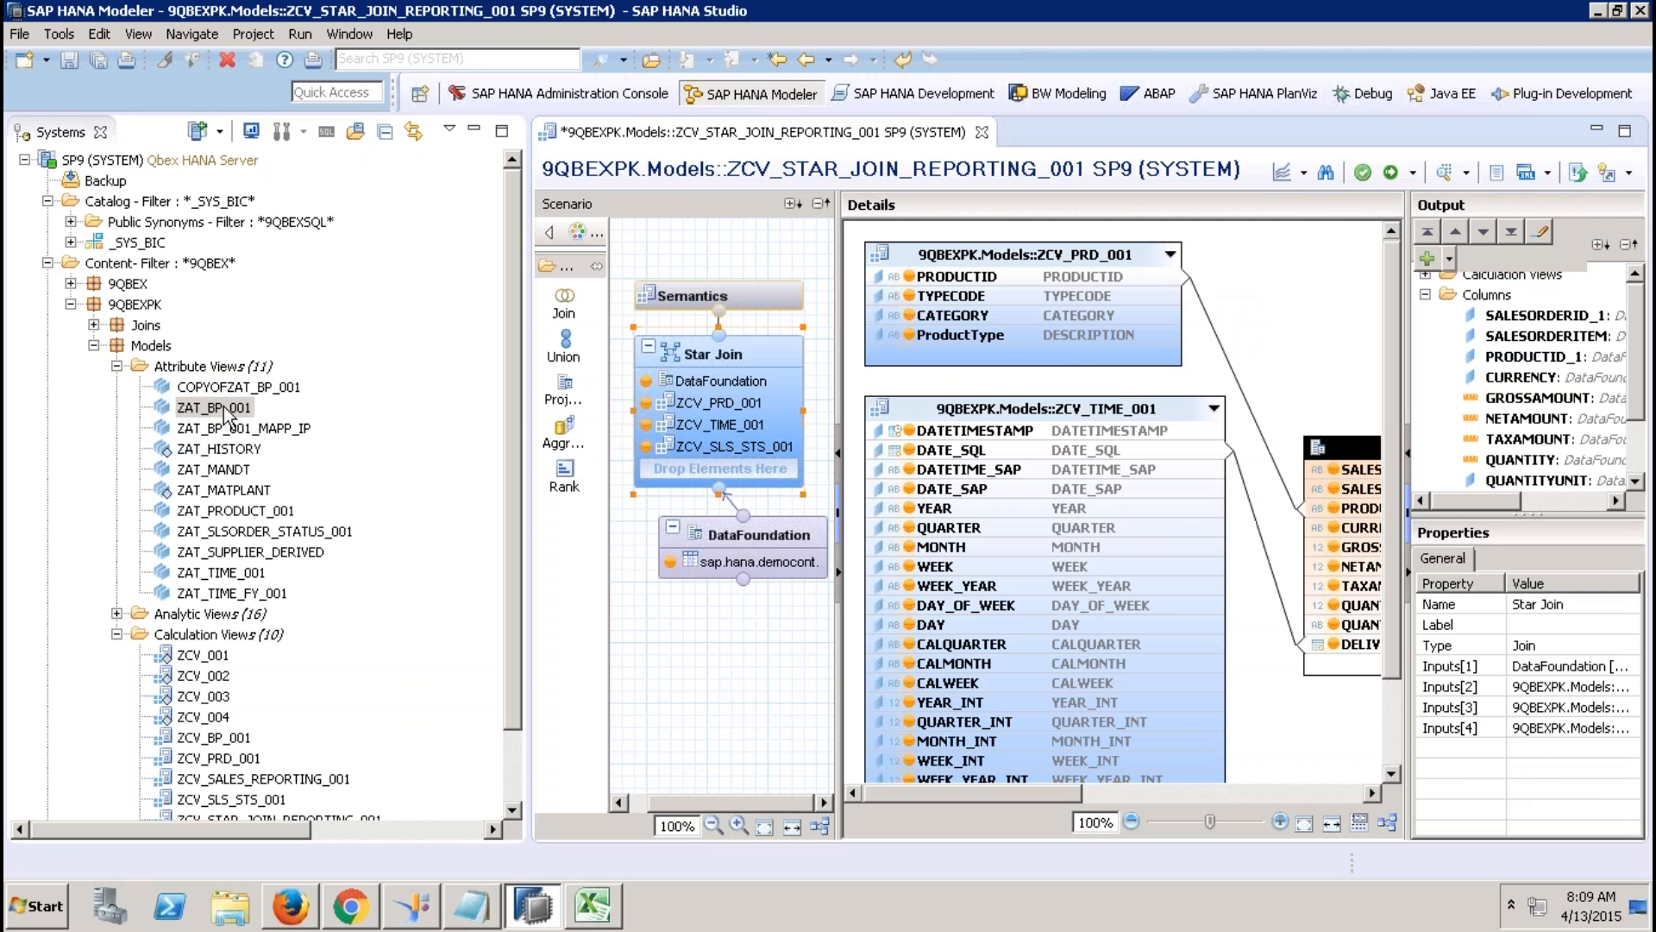
{"action": "left_click_drag", "start_coordinate": [226, 408], "coordinate": [712, 403]}
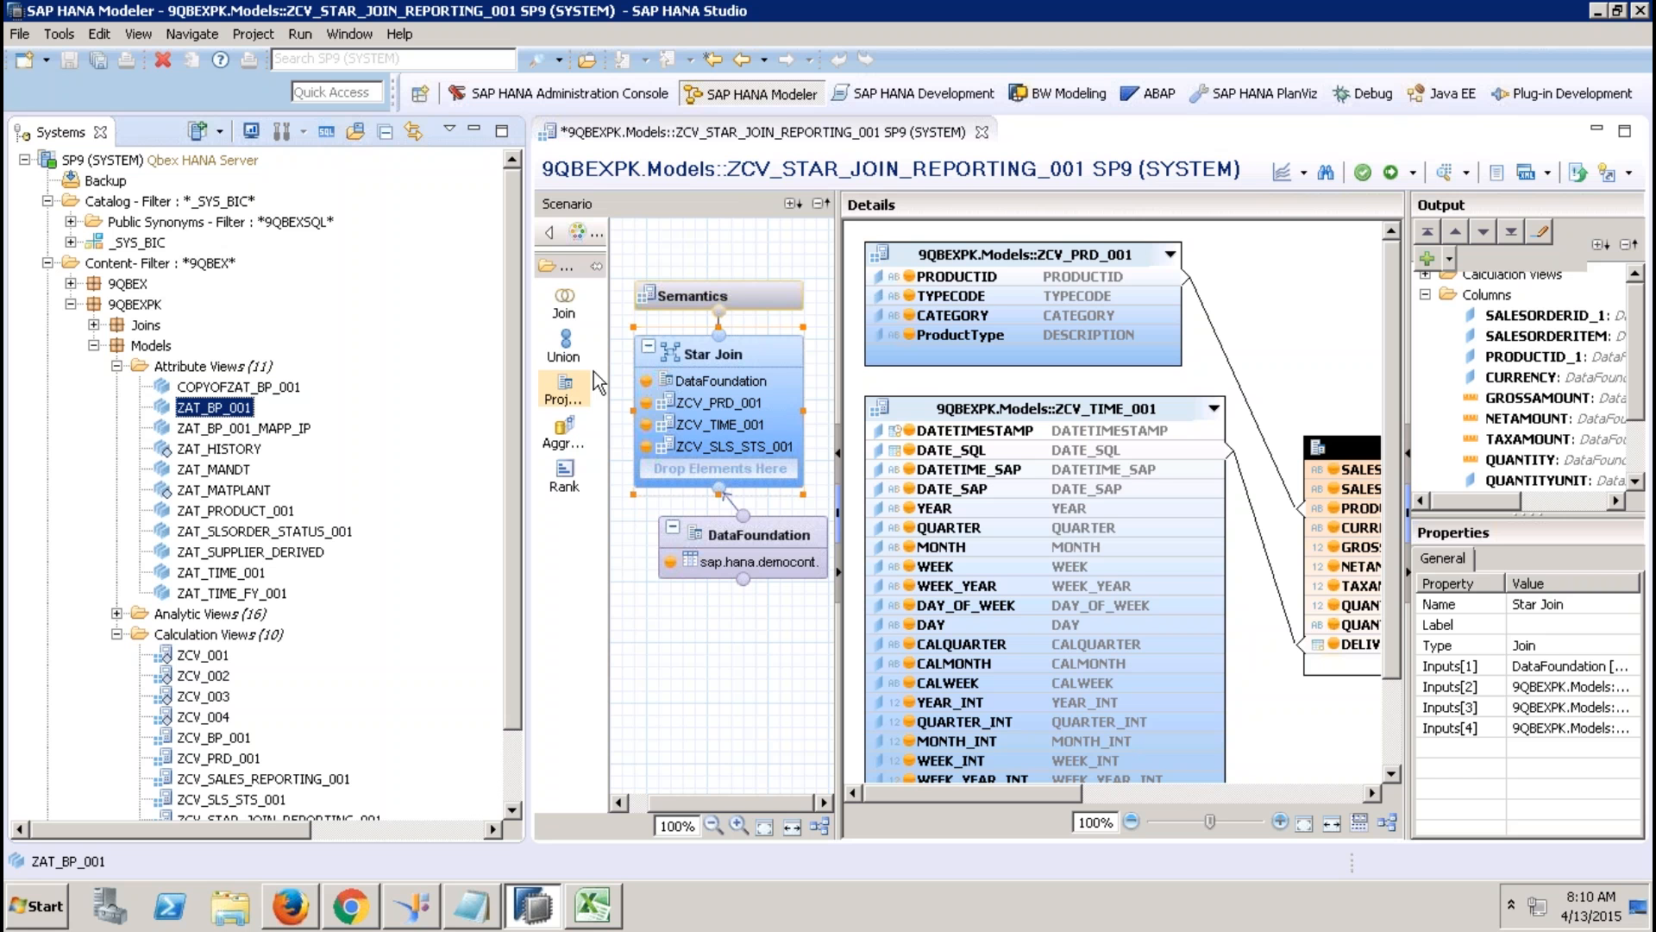
{"action": "left_click", "coordinate": [564, 390]}
{"action": "left_click", "coordinate": [694, 714]}
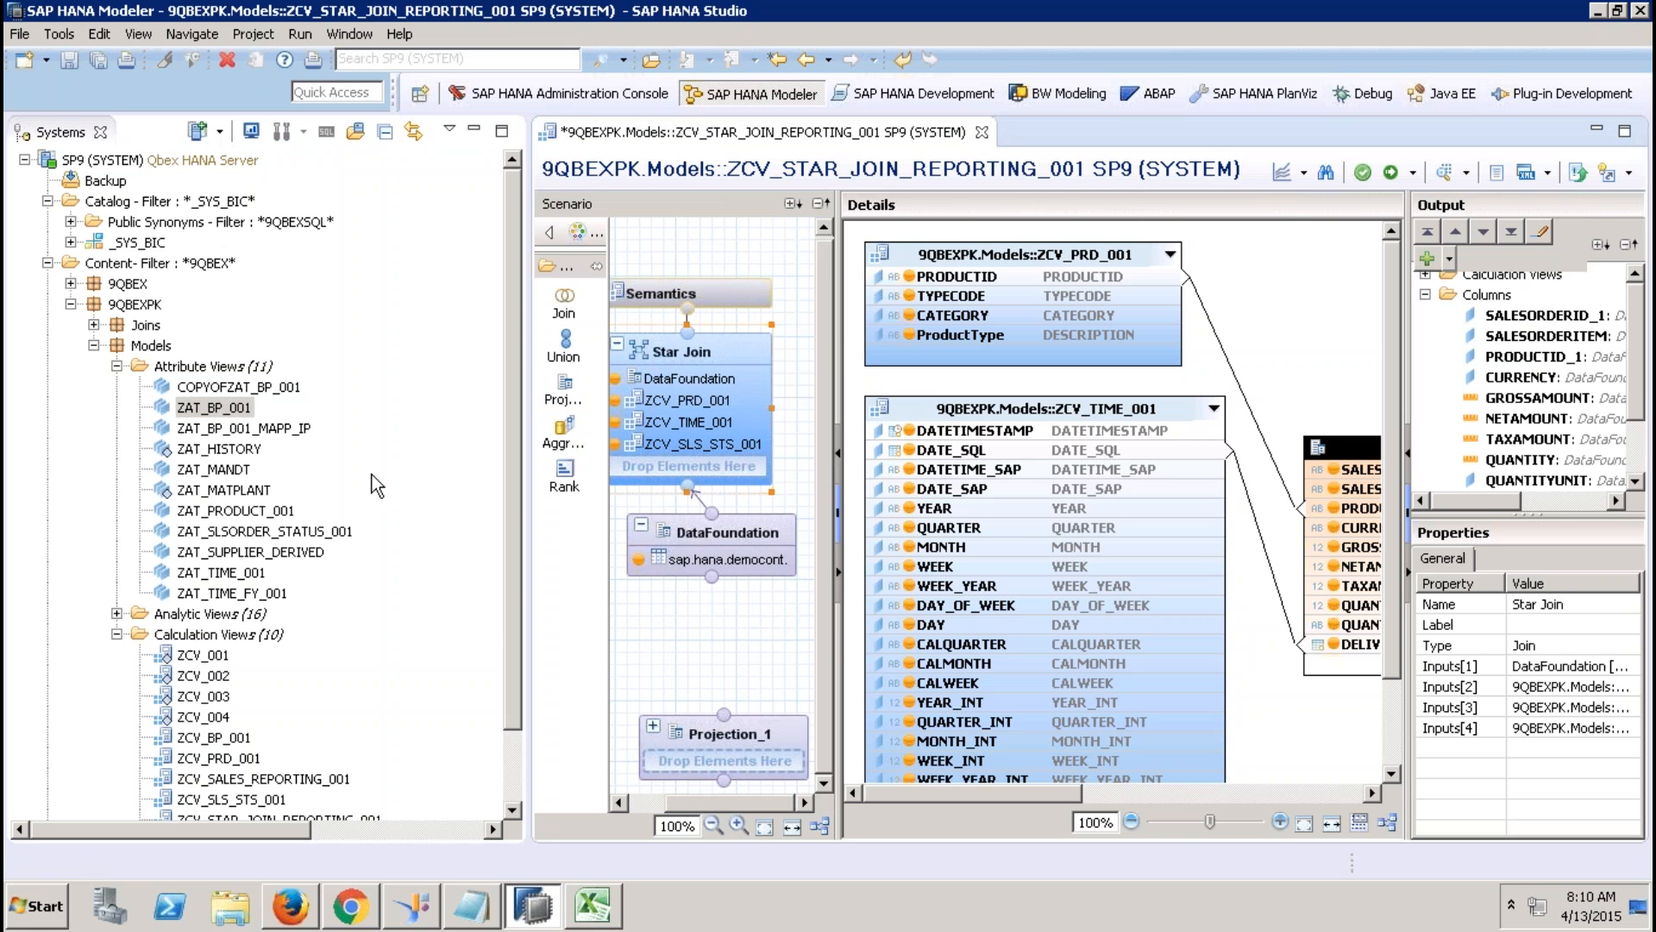
{"action": "left_click", "coordinate": [241, 409]}
{"action": "left_click_drag", "start_coordinate": [241, 408], "coordinate": [701, 763]}
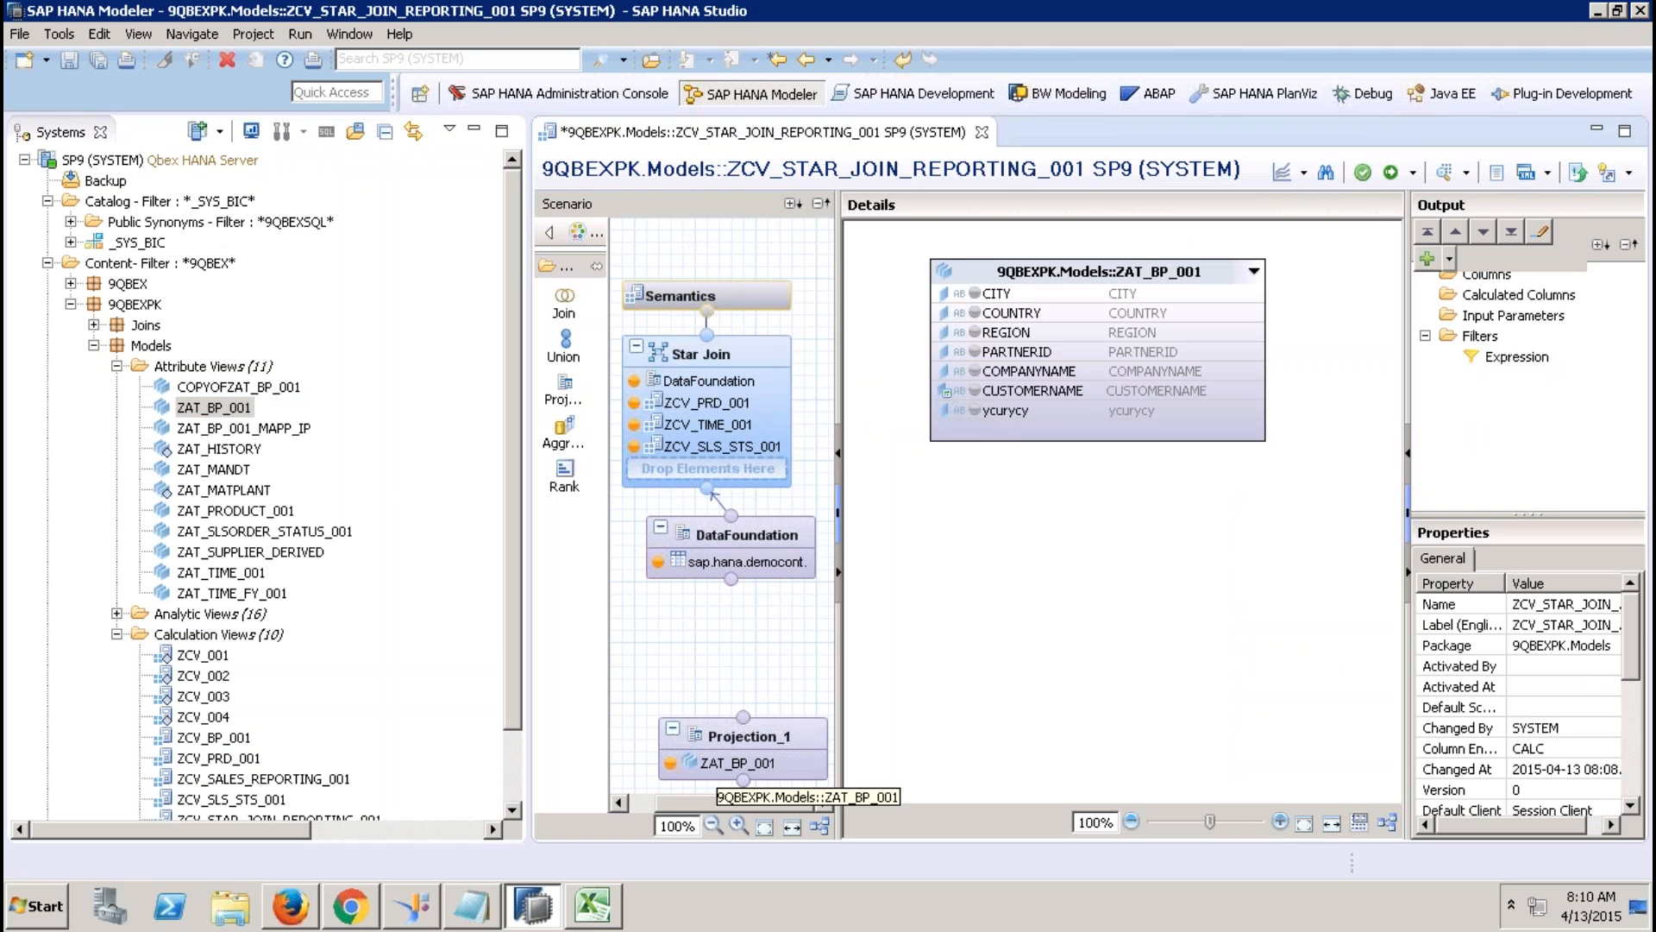
{"action": "left_click", "coordinate": [239, 411]}
{"action": "left_click_drag", "start_coordinate": [319, 420], "coordinate": [355, 463]}
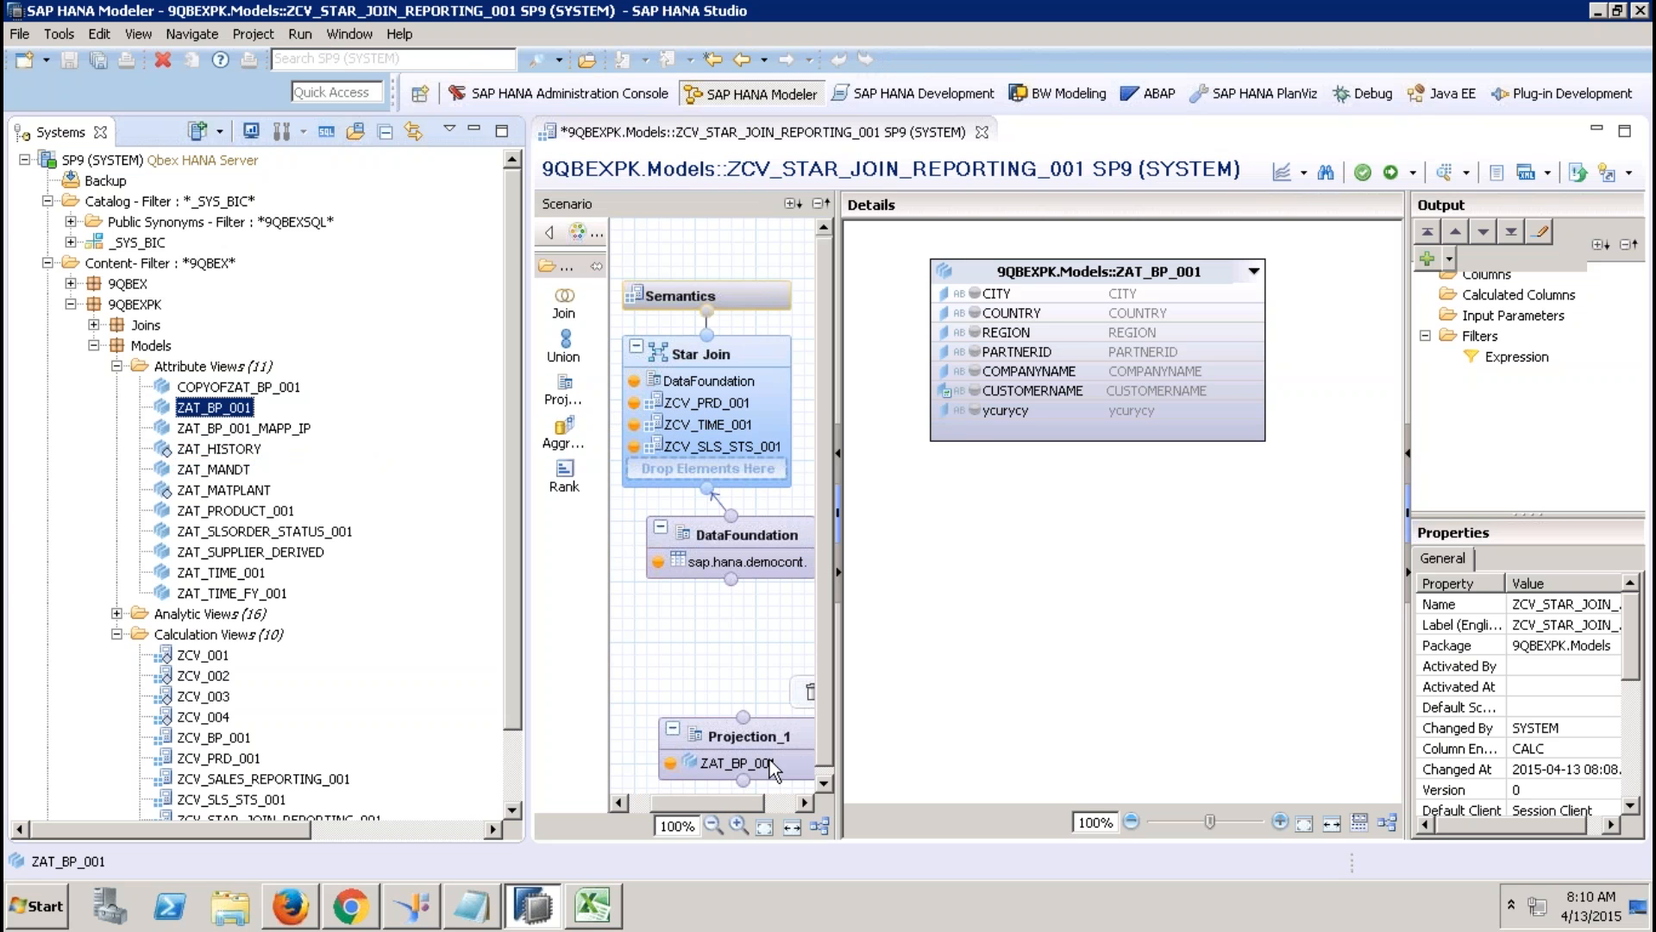
{"action": "left_click", "coordinate": [806, 695]}
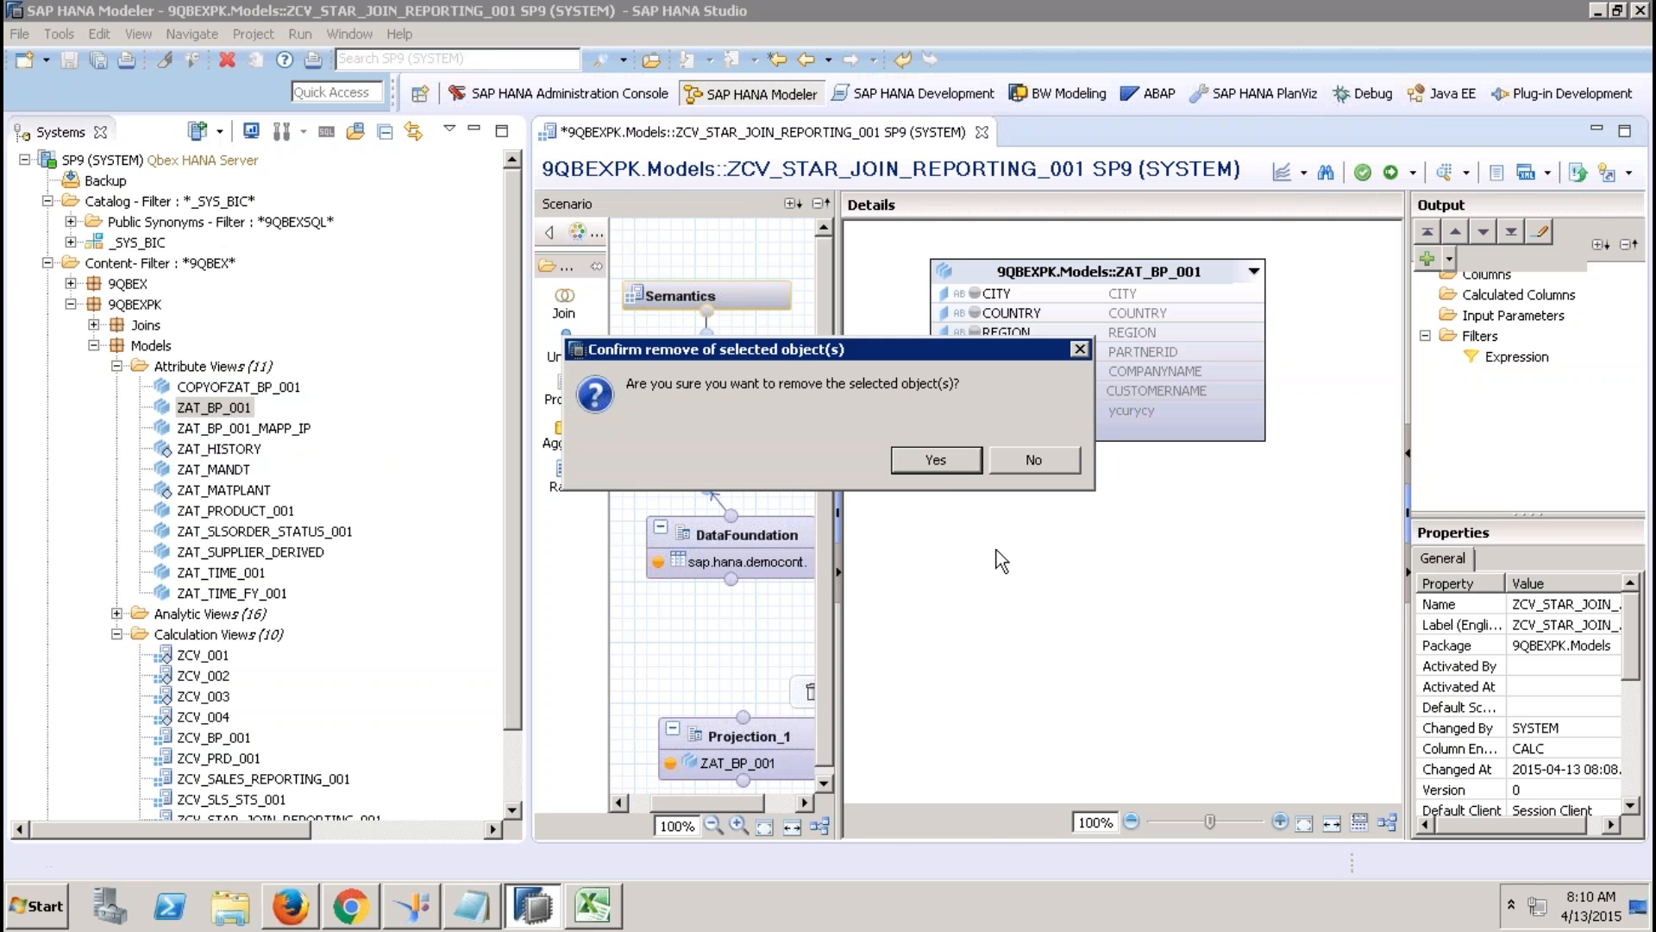
{"action": "left_click", "coordinate": [936, 460]}
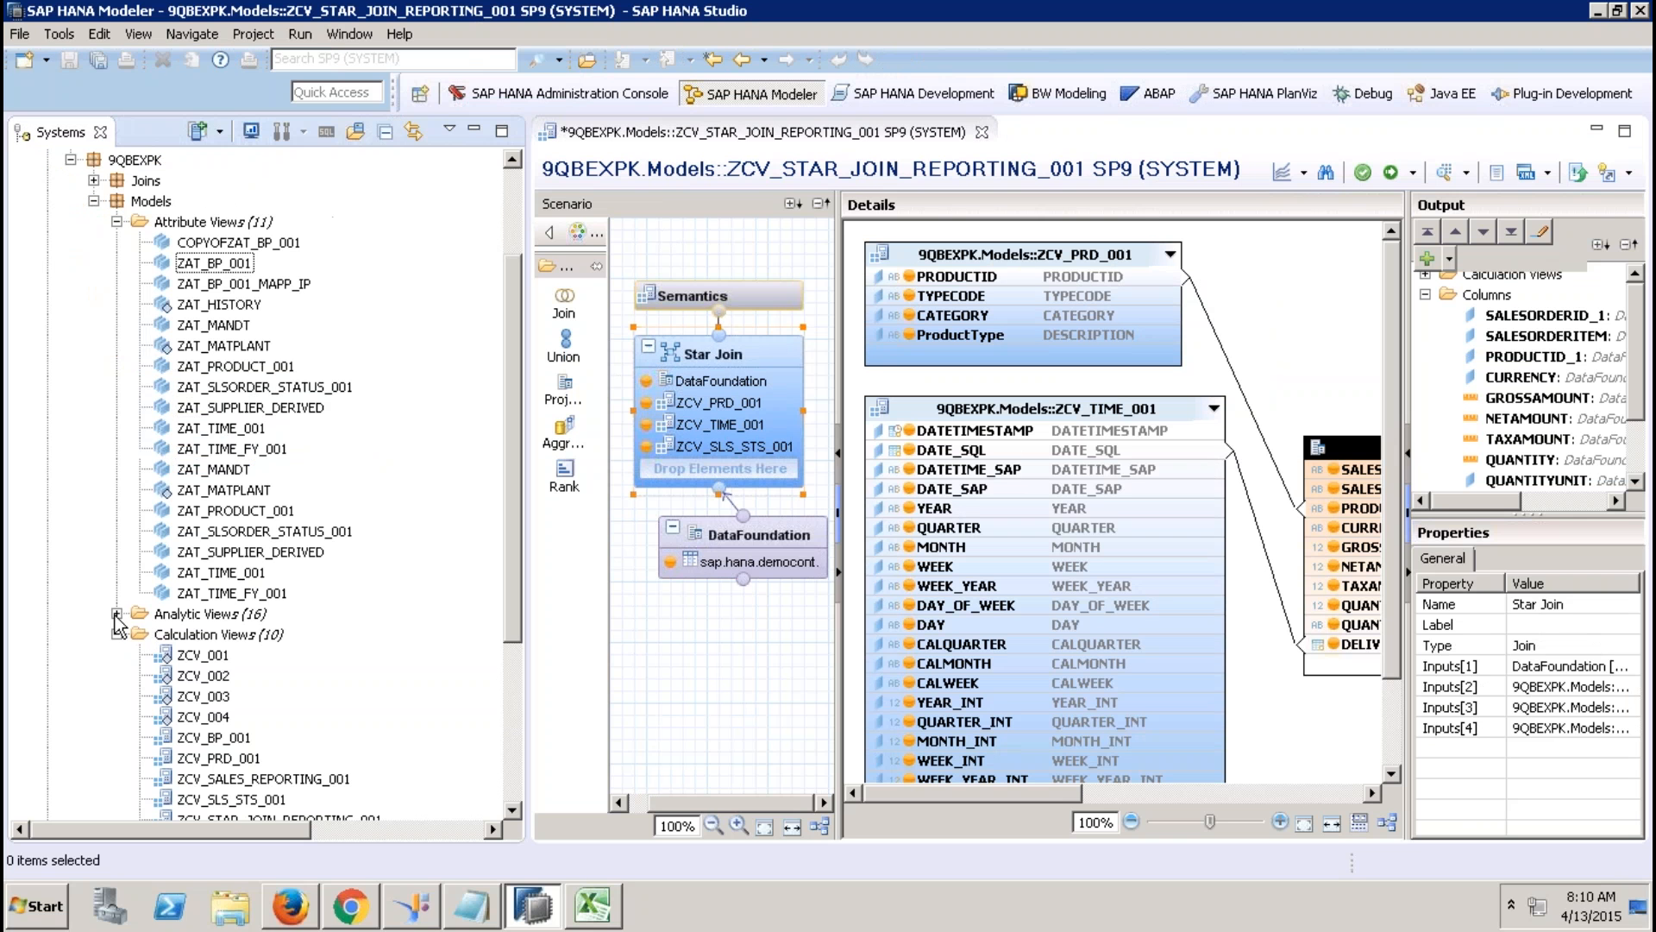
Try feeding ZAN_SALES_001 into a new Projection_1, then delete that projection.
{"action": "left_click", "coordinate": [116, 614]}
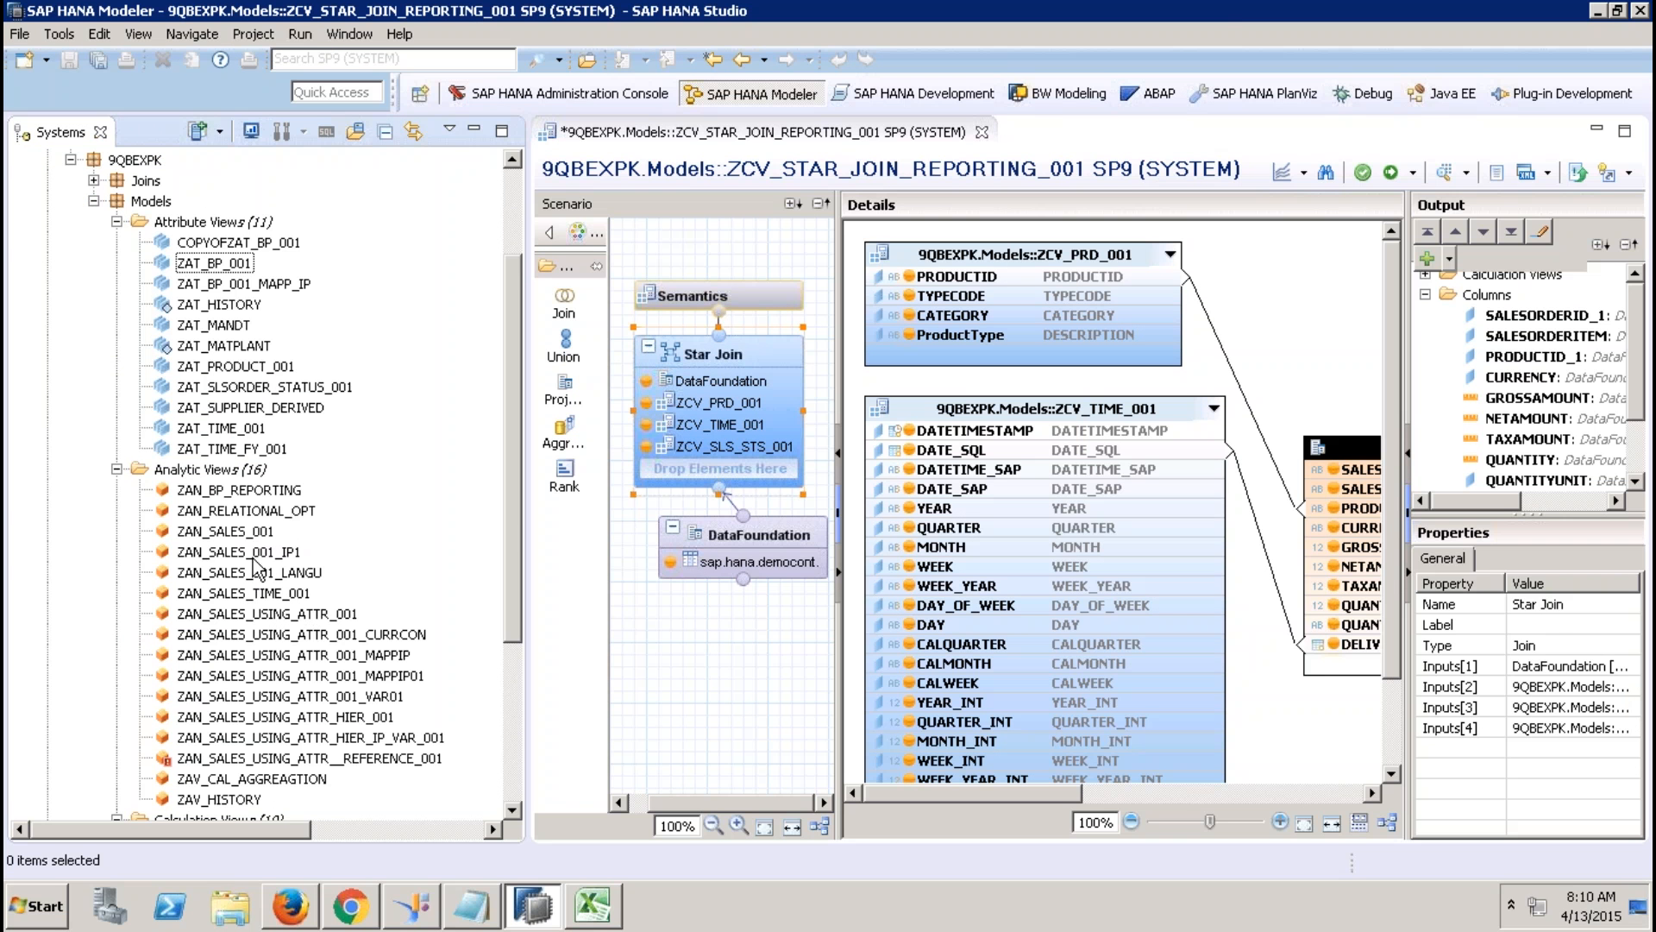
{"action": "left_click_drag", "start_coordinate": [241, 532], "coordinate": [387, 586]}
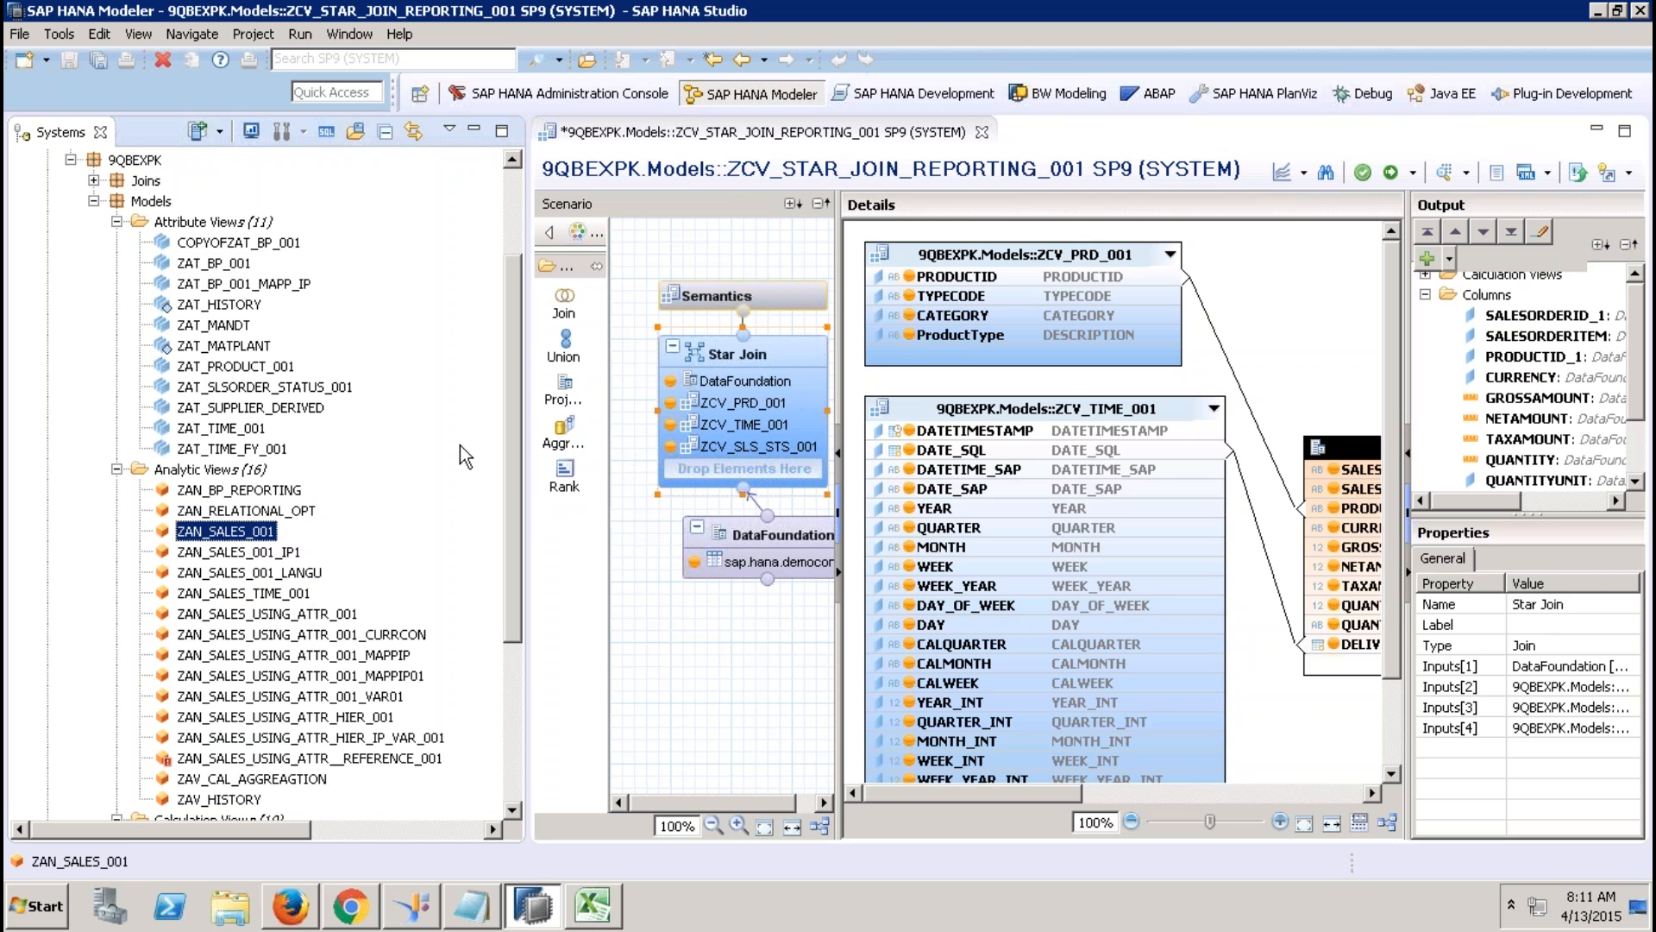
{"action": "left_click", "coordinate": [564, 390]}
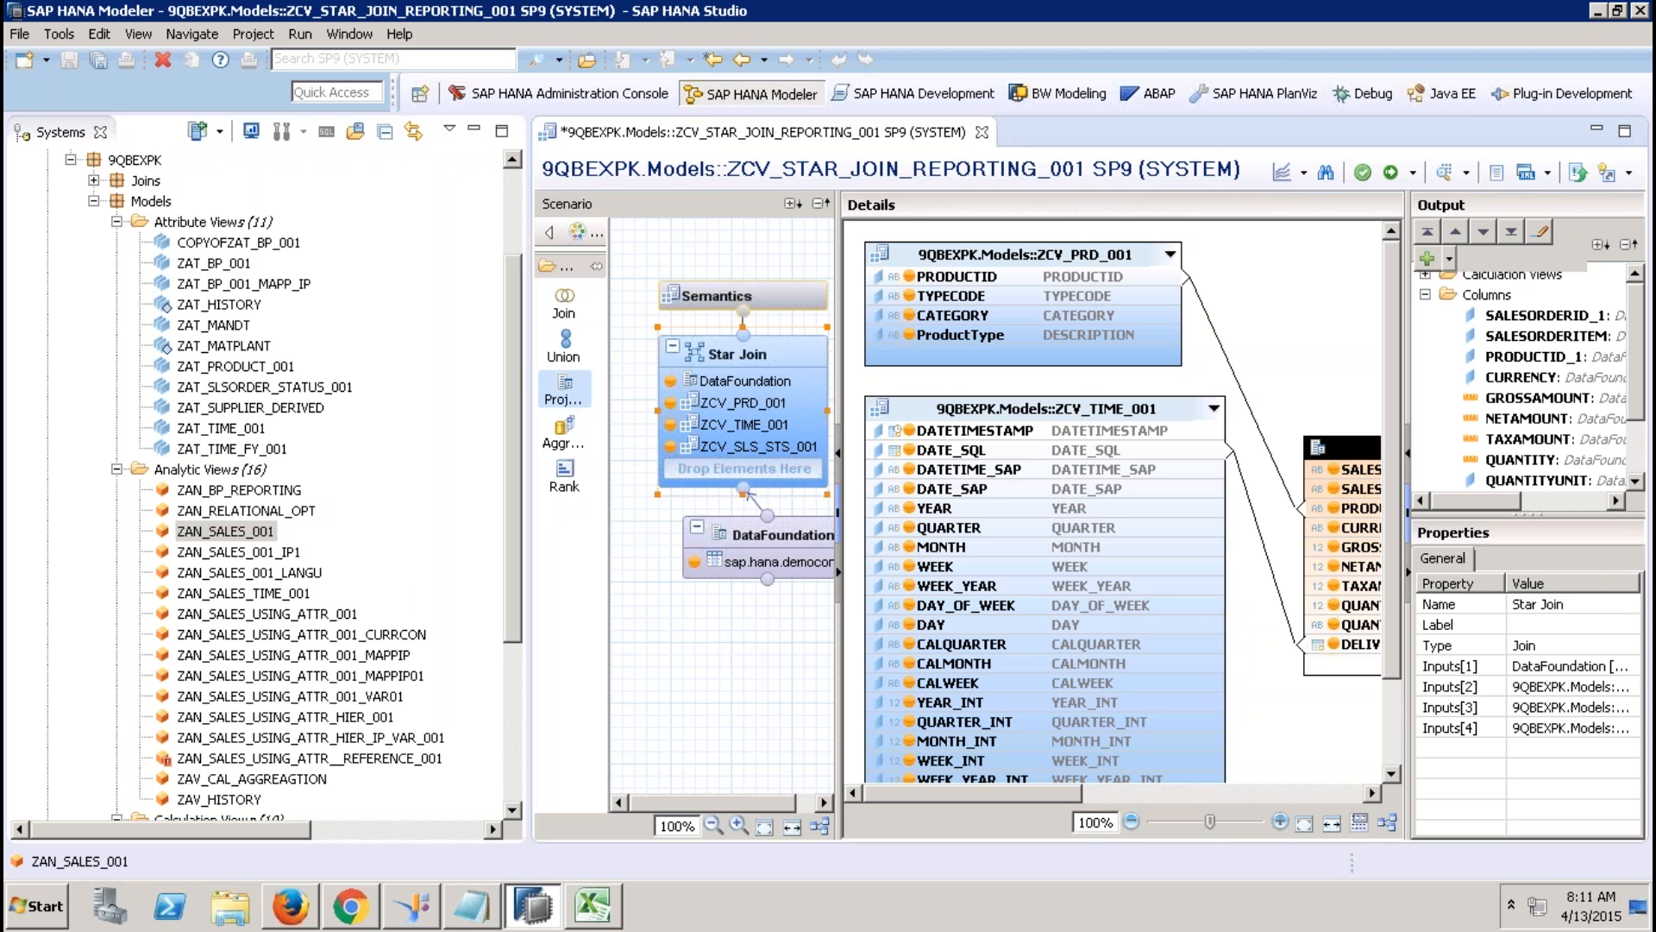
{"action": "left_click", "coordinate": [716, 680]}
{"action": "left_click_drag", "start_coordinate": [203, 534], "coordinate": [717, 747]}
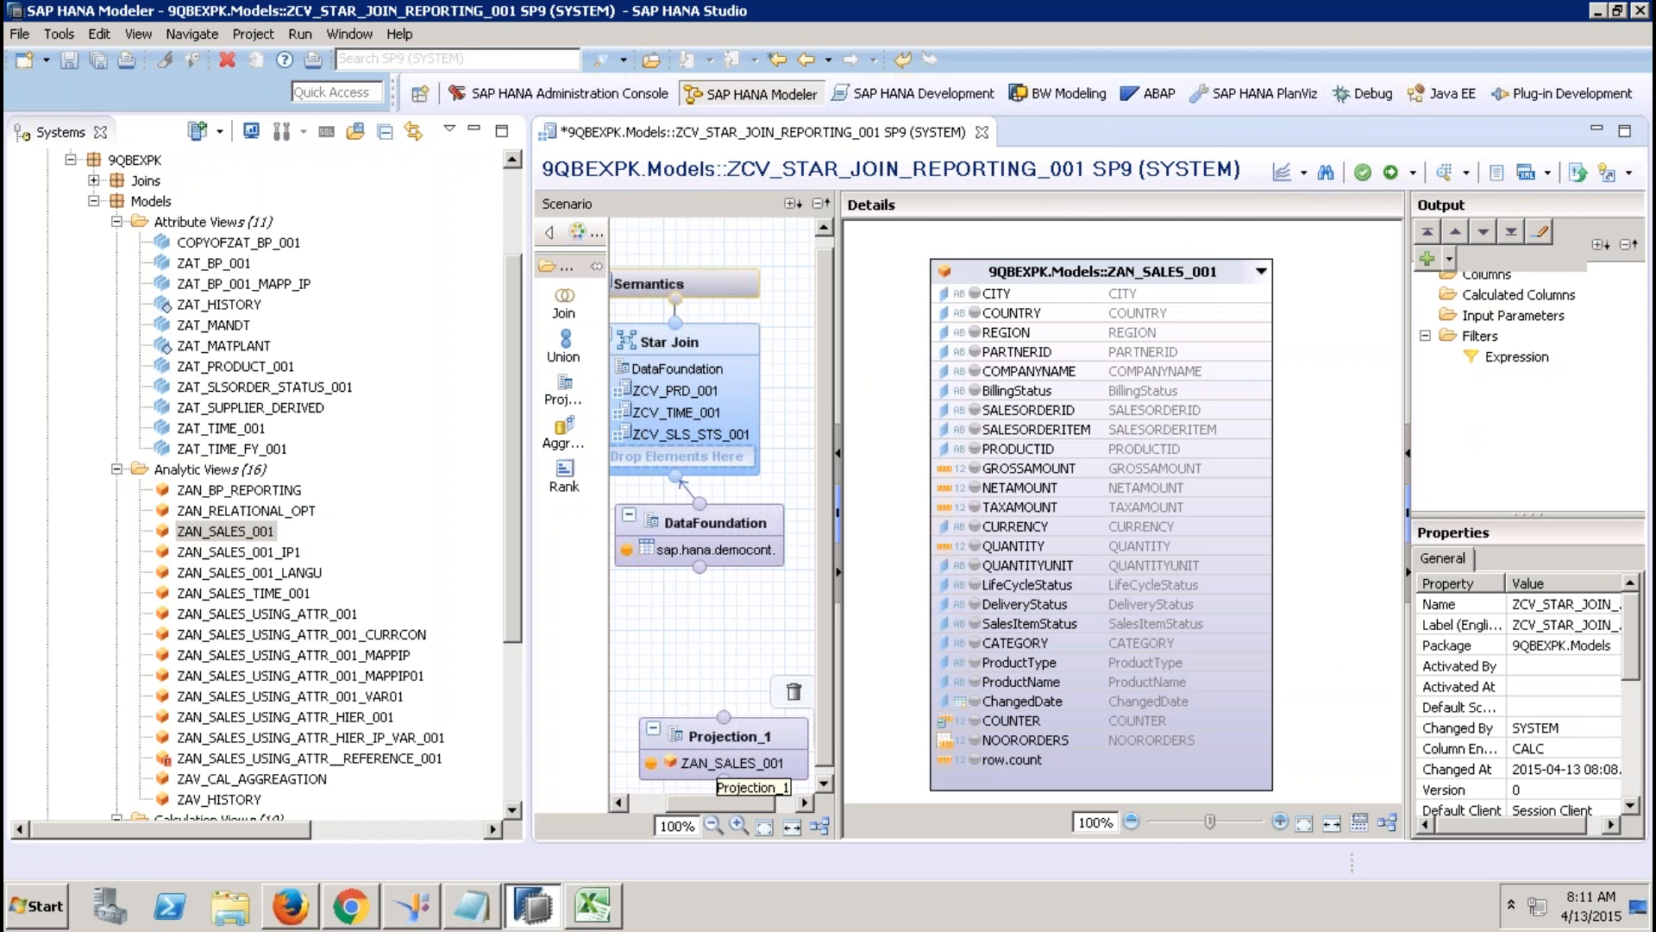
{"action": "left_click", "coordinate": [794, 691]}
{"action": "left_click", "coordinate": [936, 460]}
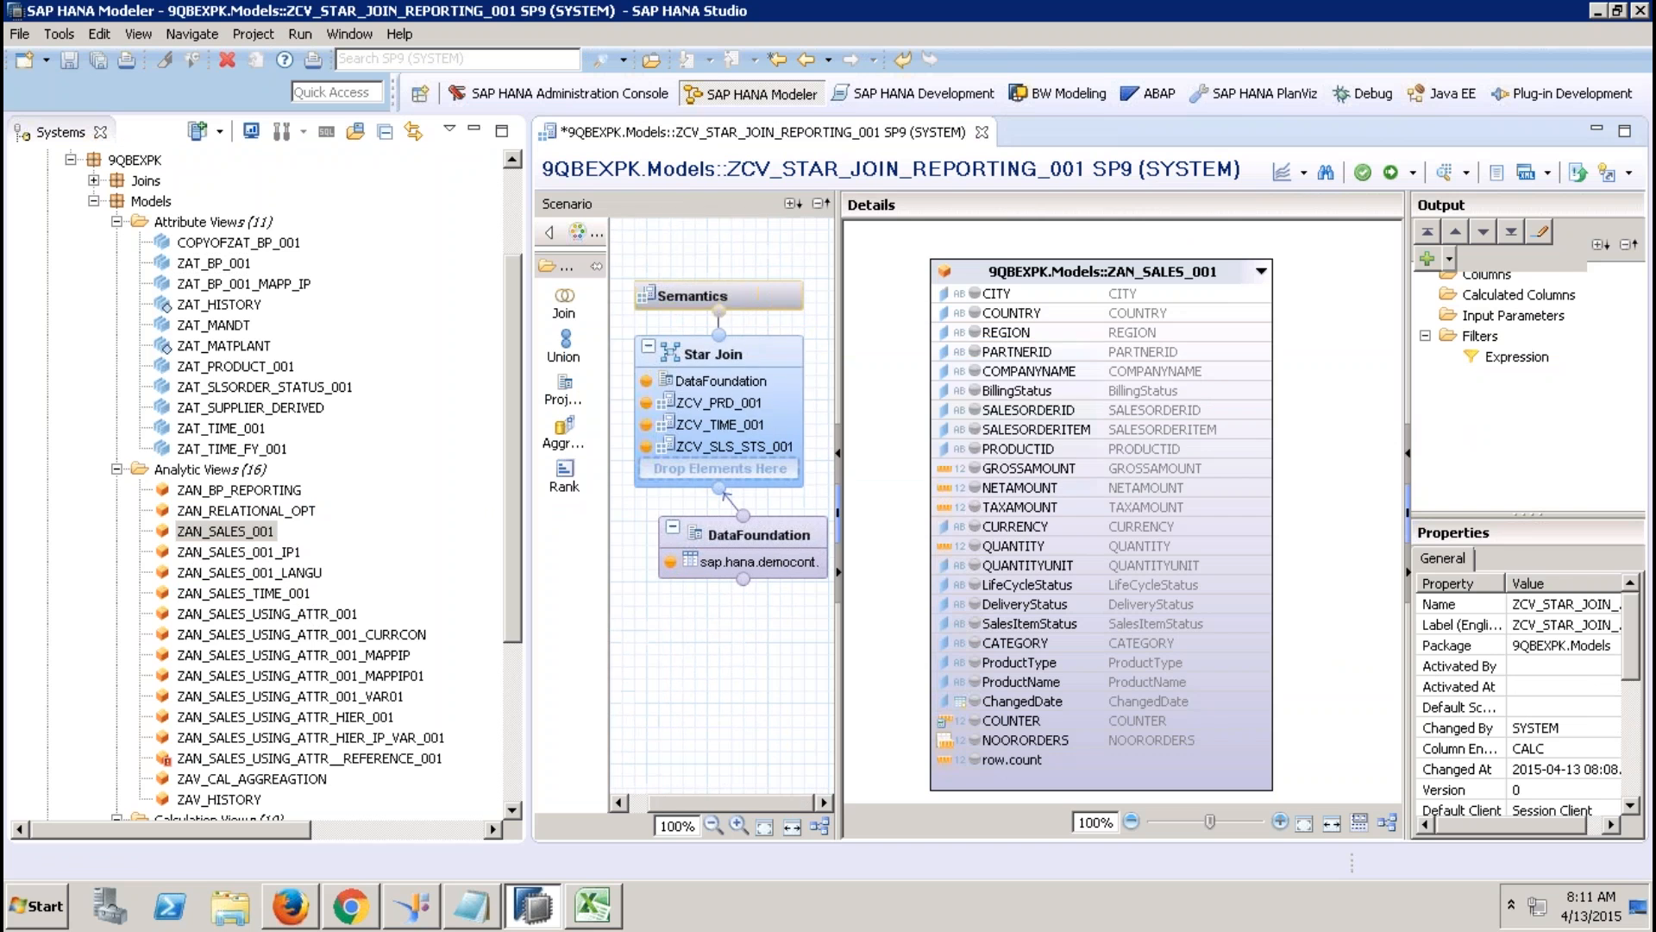
Activate the star-join view and switch over to Excel.
{"action": "left_click", "coordinate": [476, 132]}
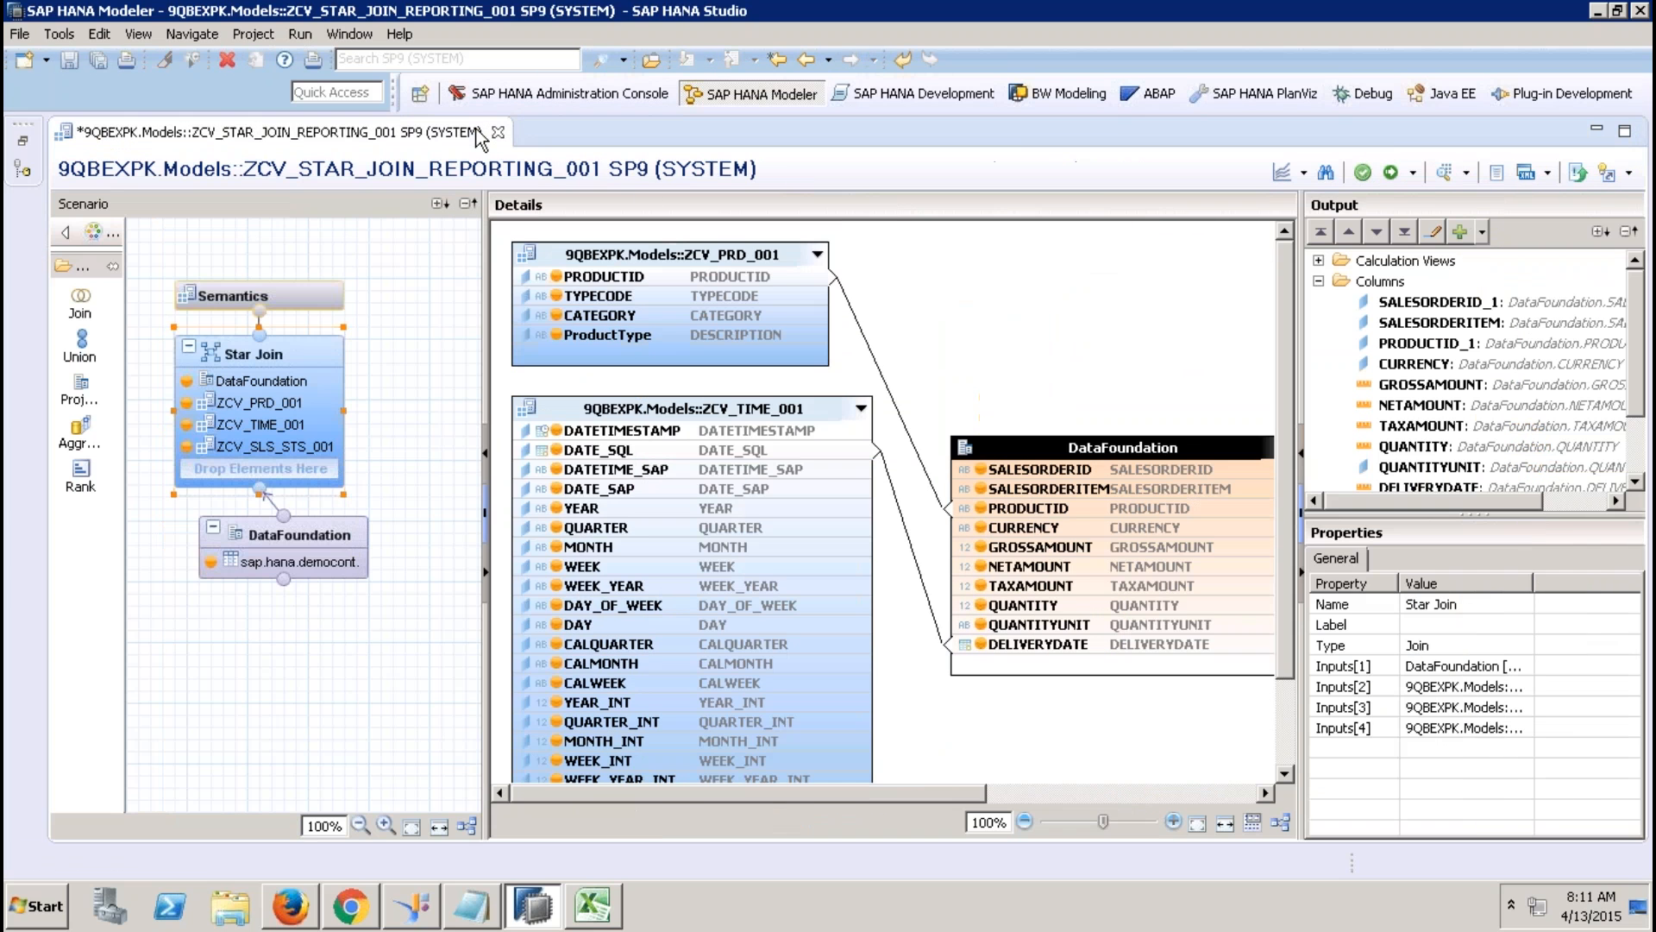
{"action": "left_click", "coordinate": [1389, 172]}
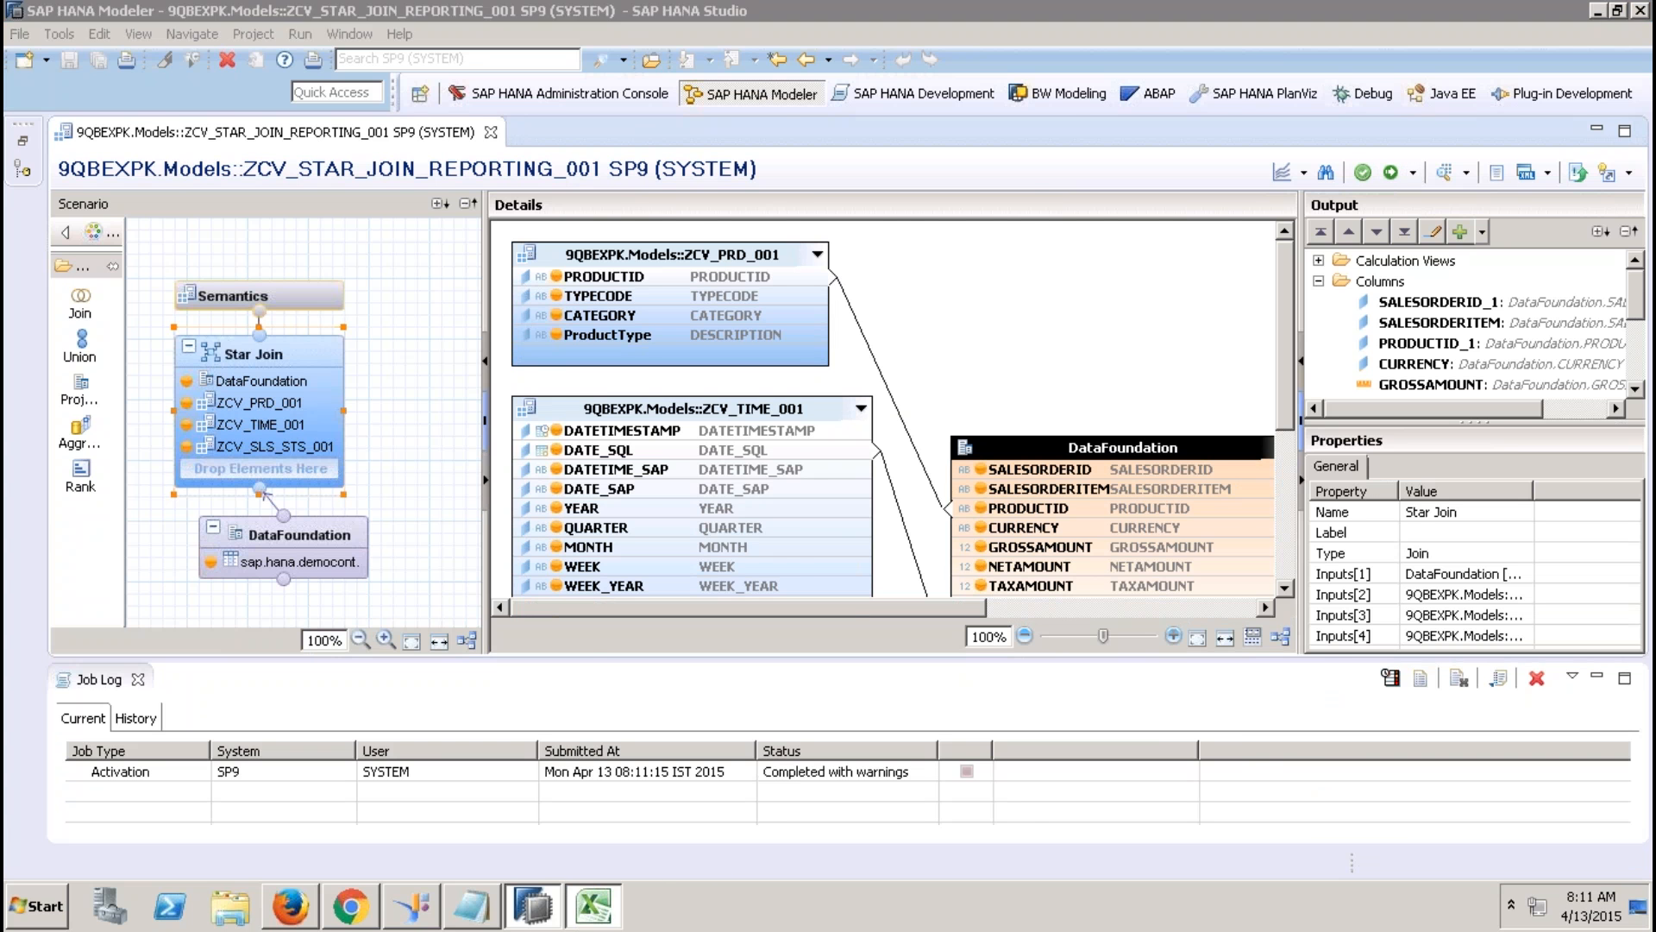
{"action": "left_click", "coordinate": [592, 904]}
Close Book1 without saving, create blank workbook Book2, and select C3 for a data source.
{"action": "left_click", "coordinate": [1639, 43]}
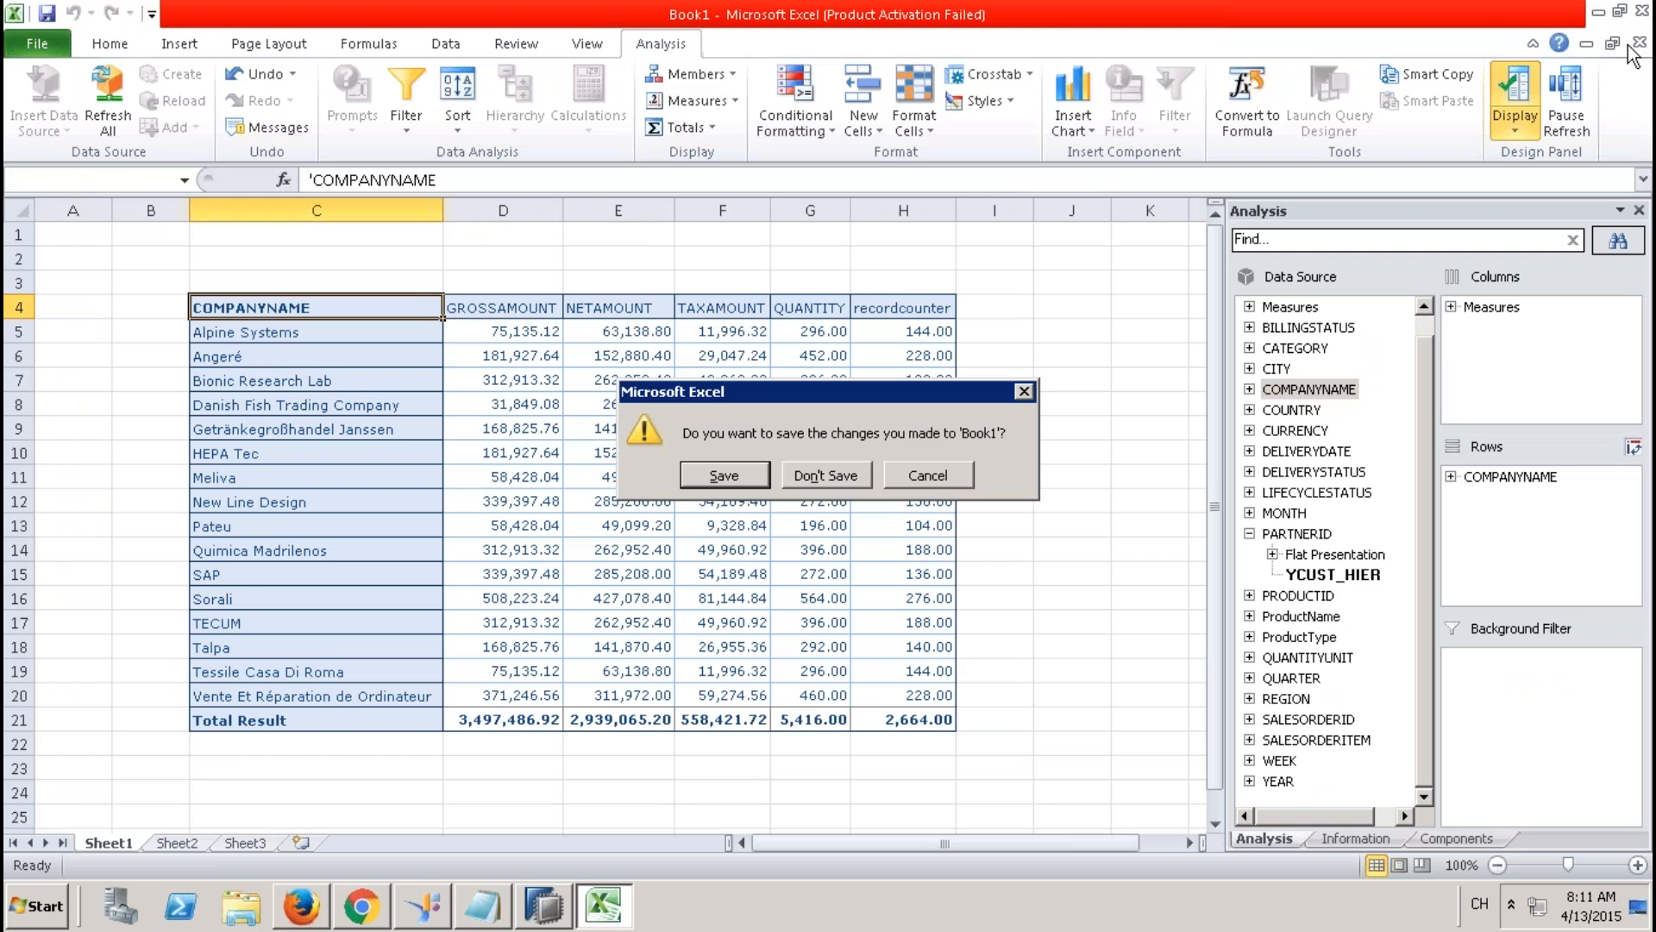
{"action": "left_click", "coordinate": [841, 475]}
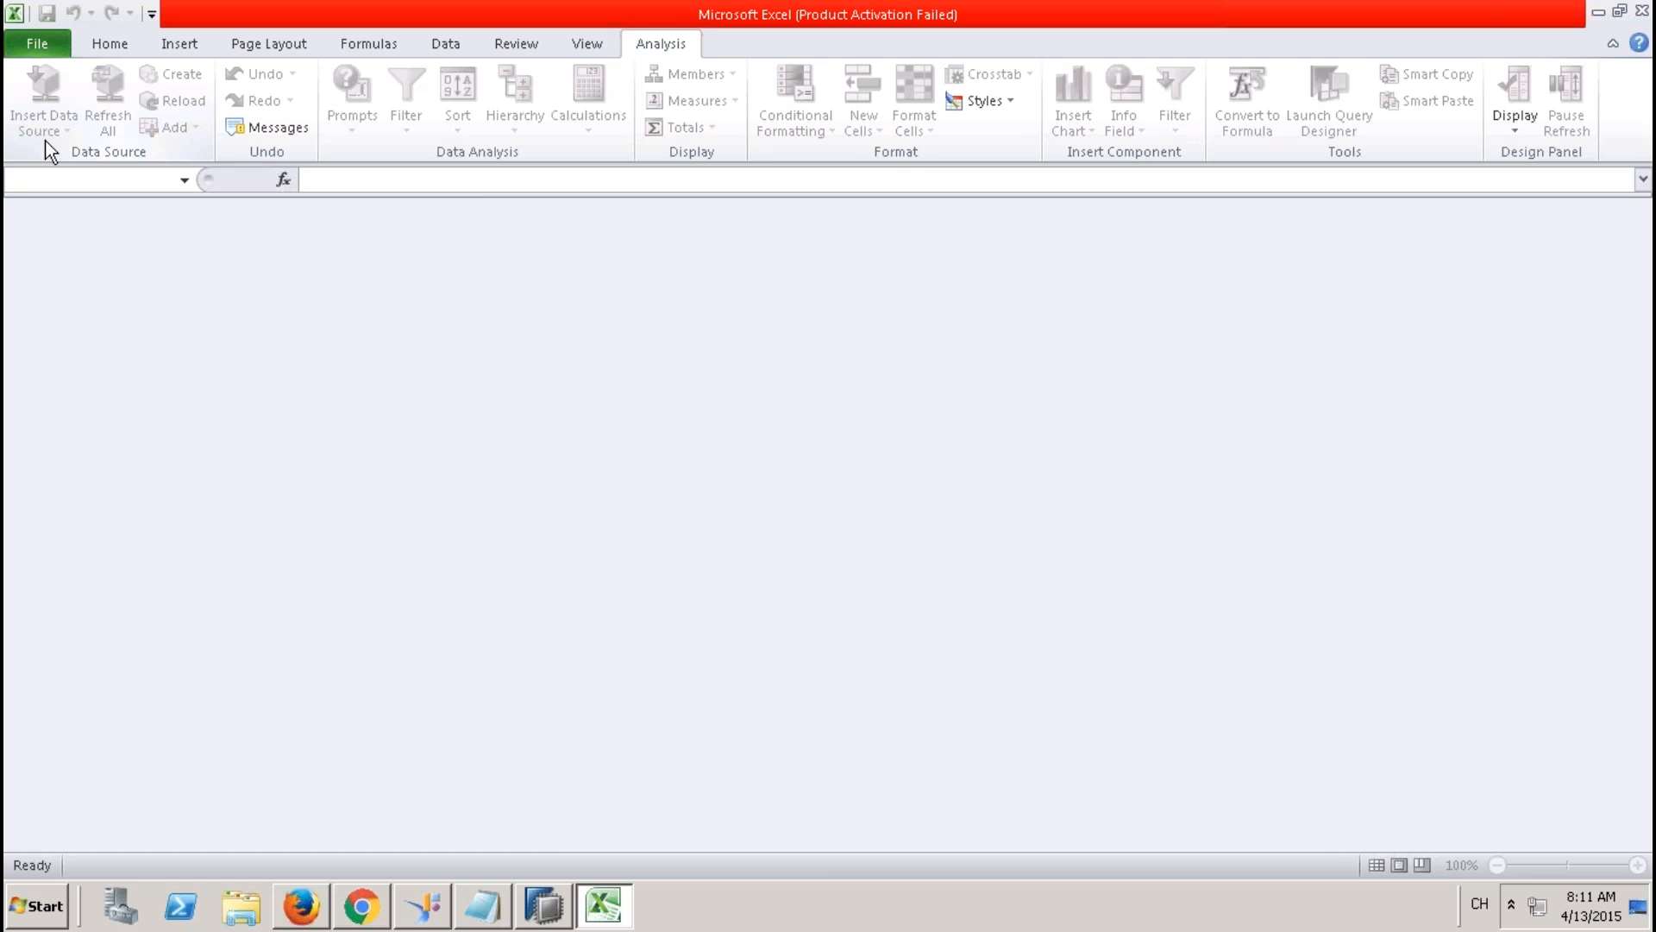
{"action": "left_click", "coordinate": [56, 52]}
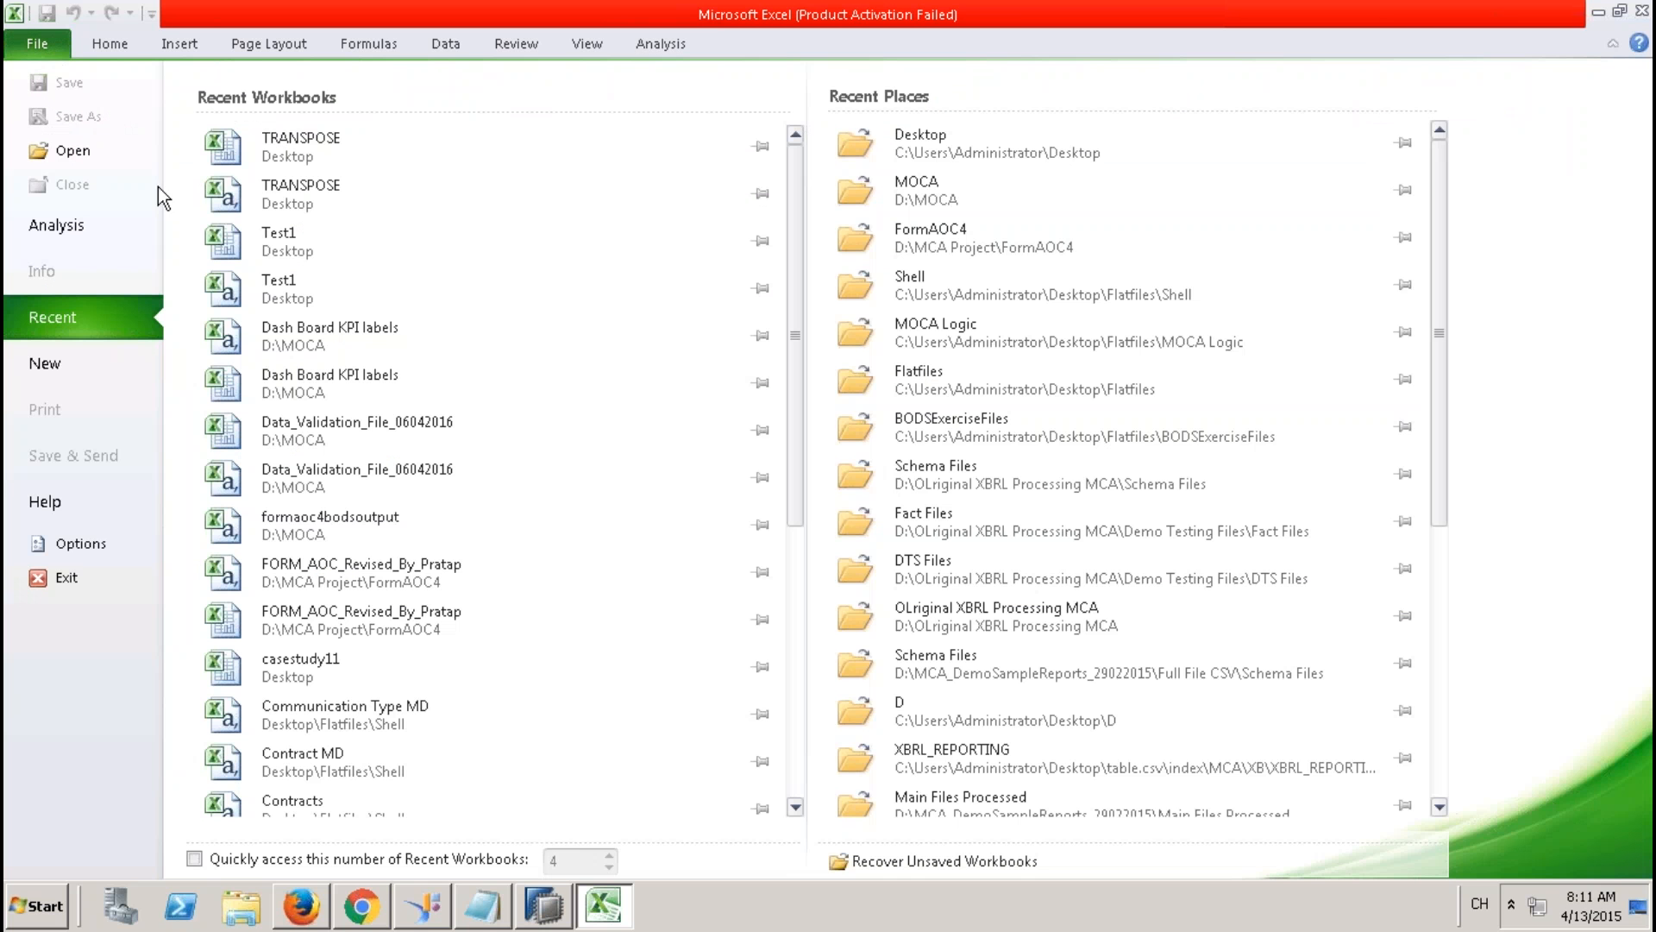
{"action": "left_click", "coordinate": [80, 376]}
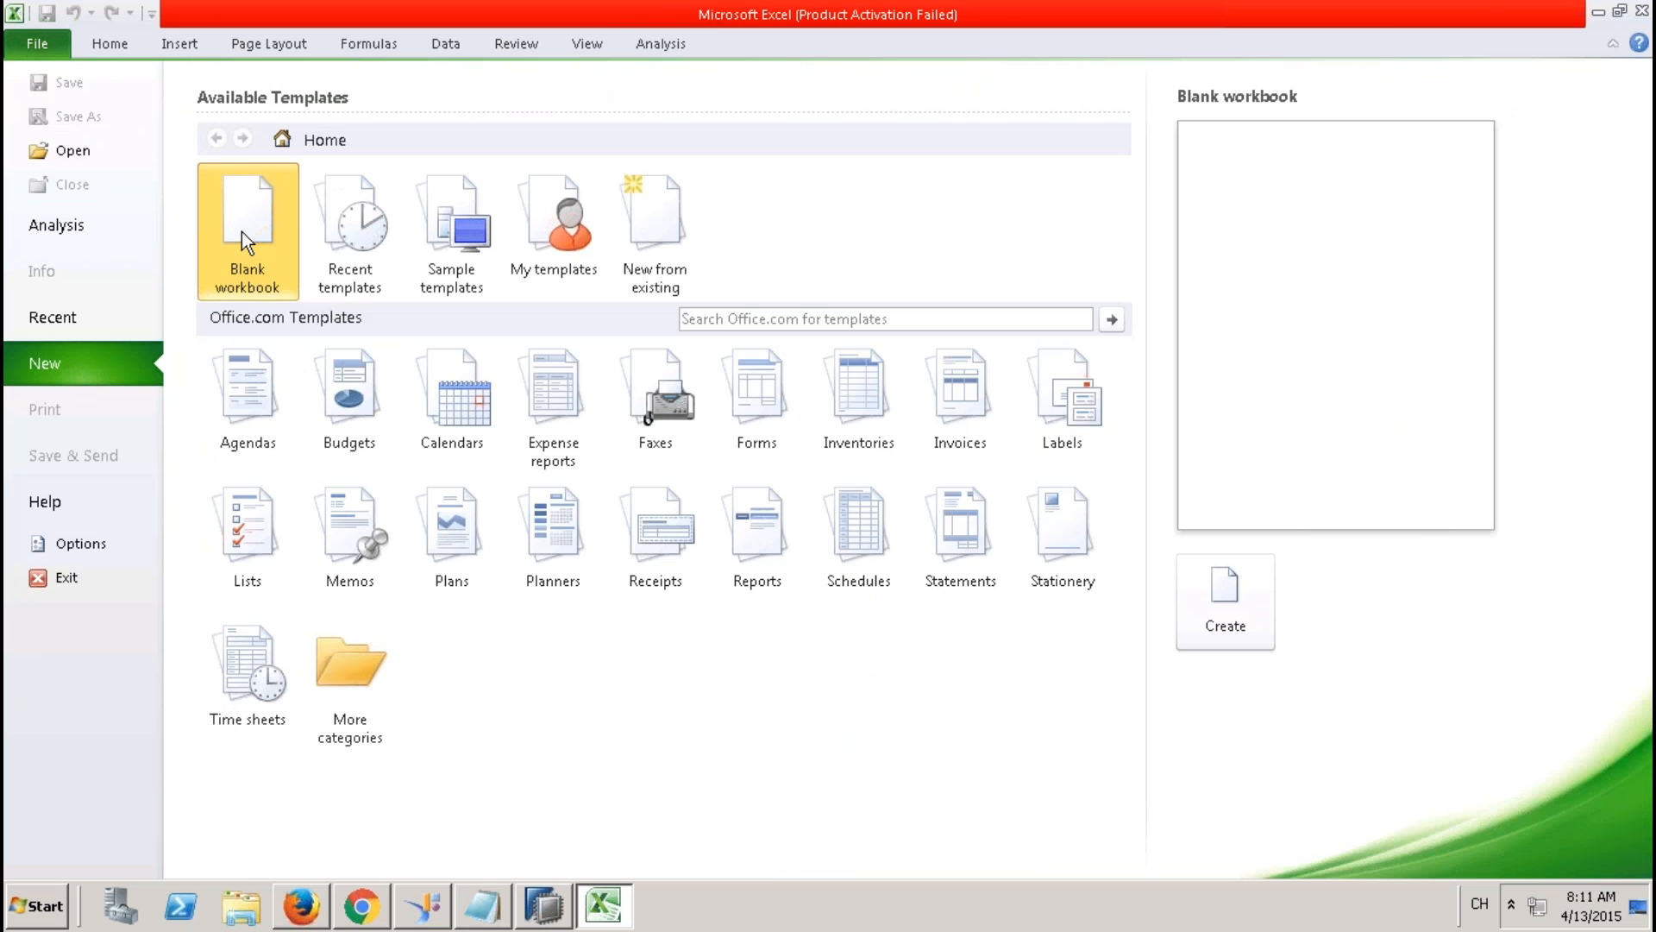
{"action": "double_click", "coordinate": [241, 231]}
{"action": "left_click", "coordinate": [248, 288]}
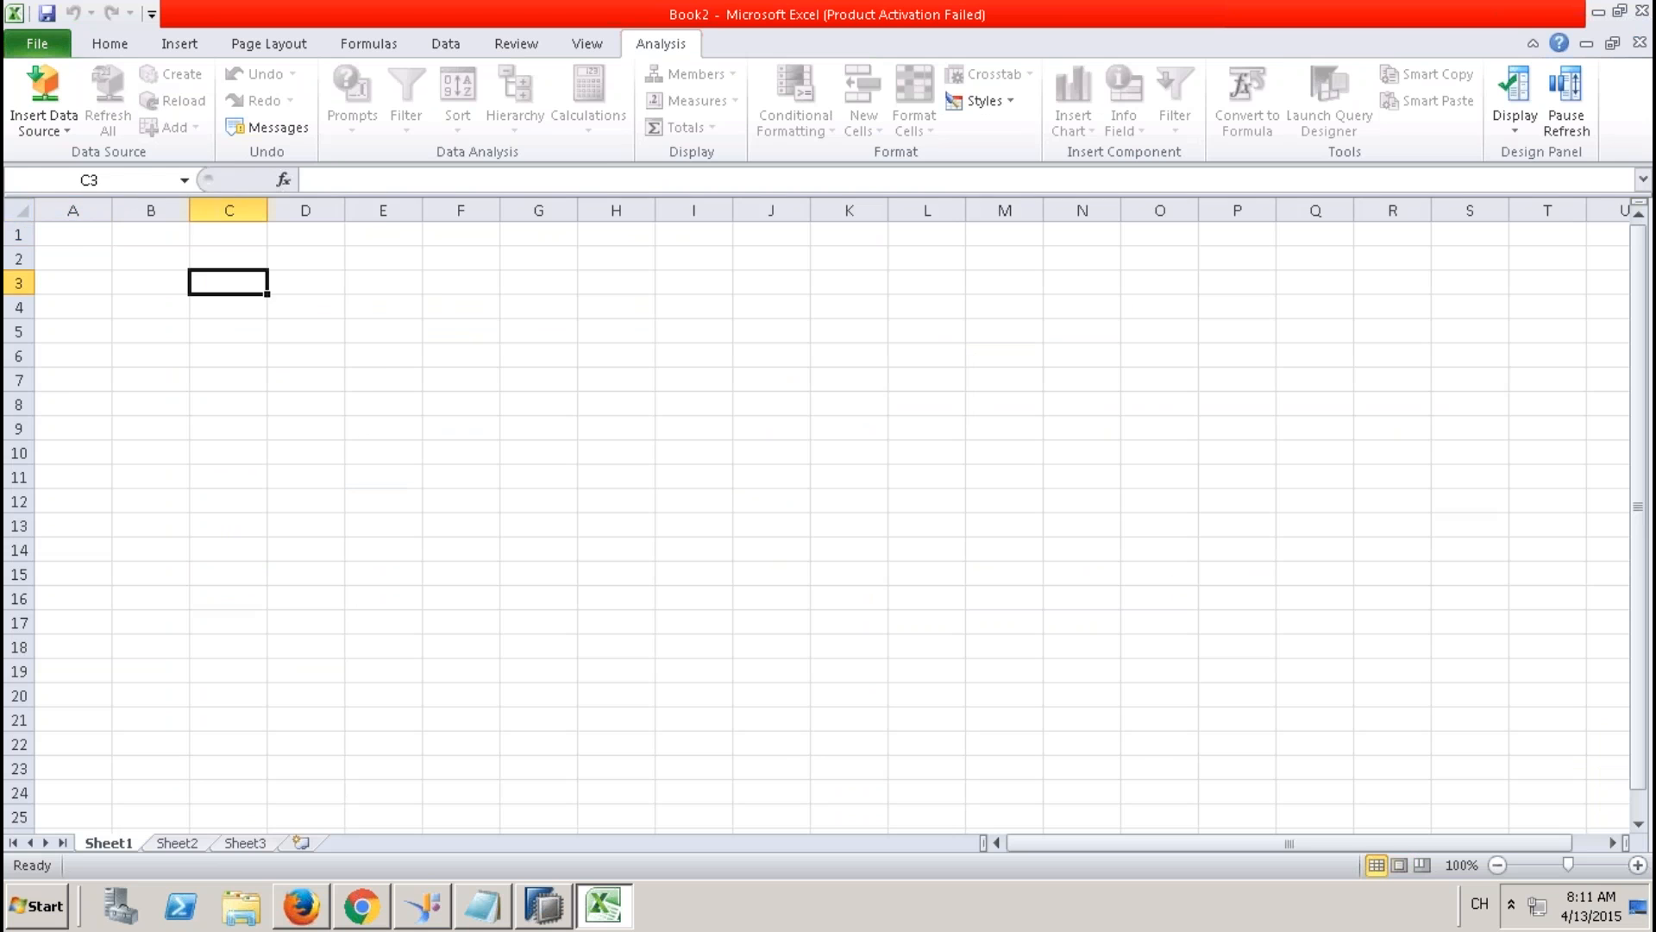
{"action": "left_click", "coordinate": [68, 129]}
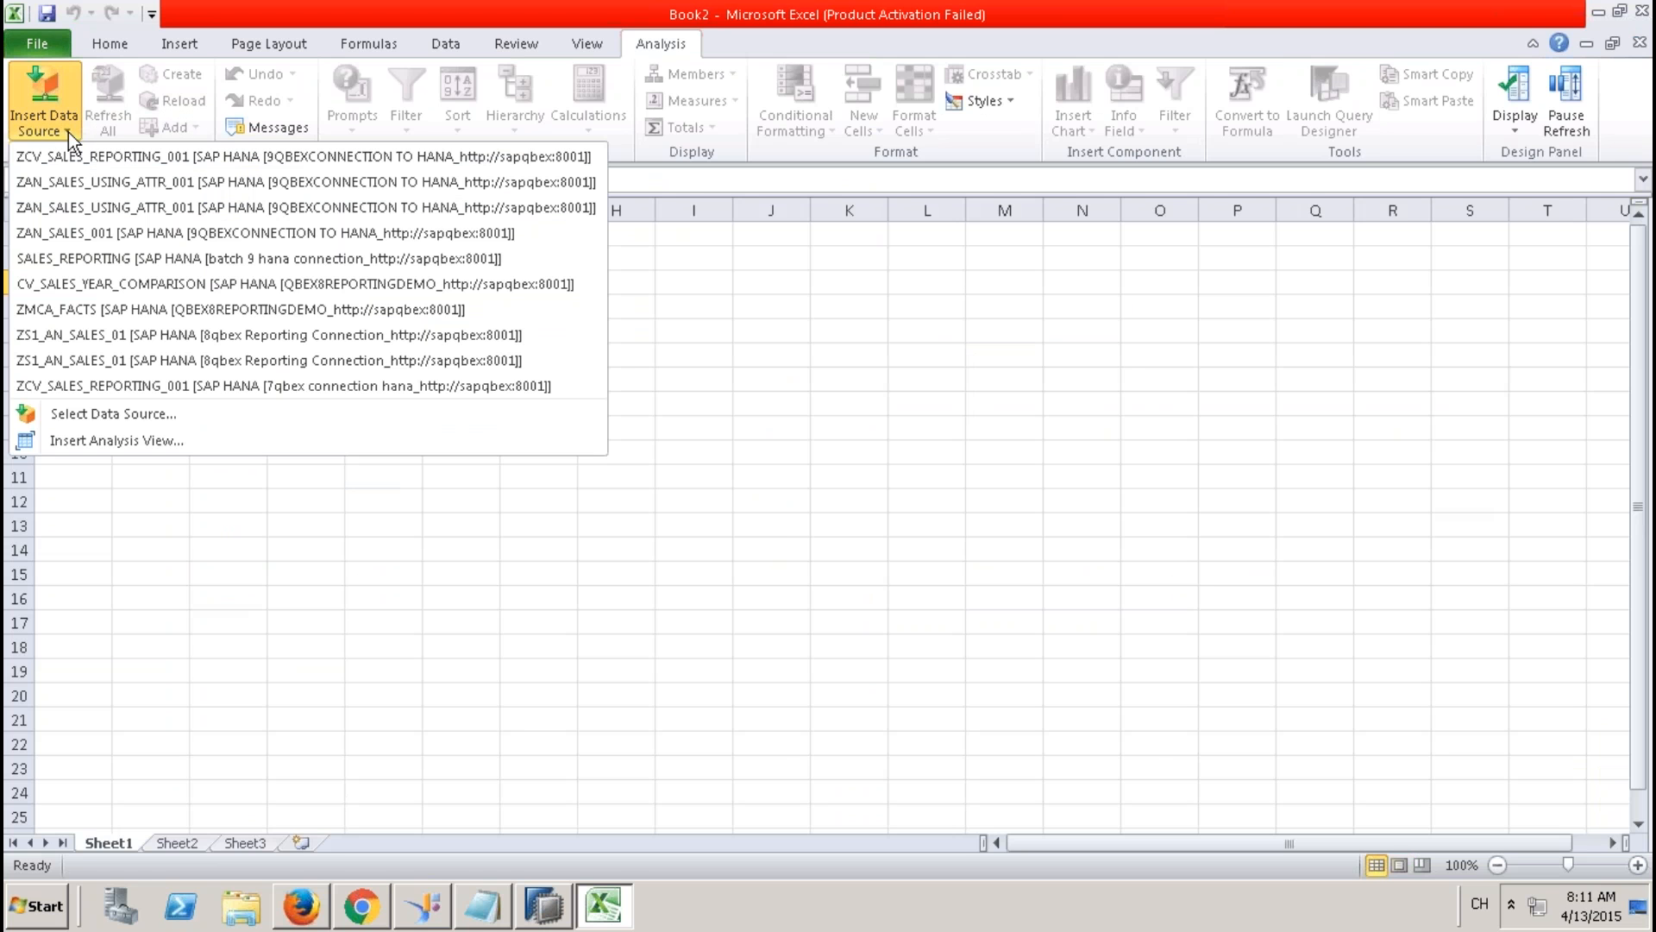
Open Select Data Source to browse all data sources on the server.
{"action": "left_click", "coordinate": [161, 416]}
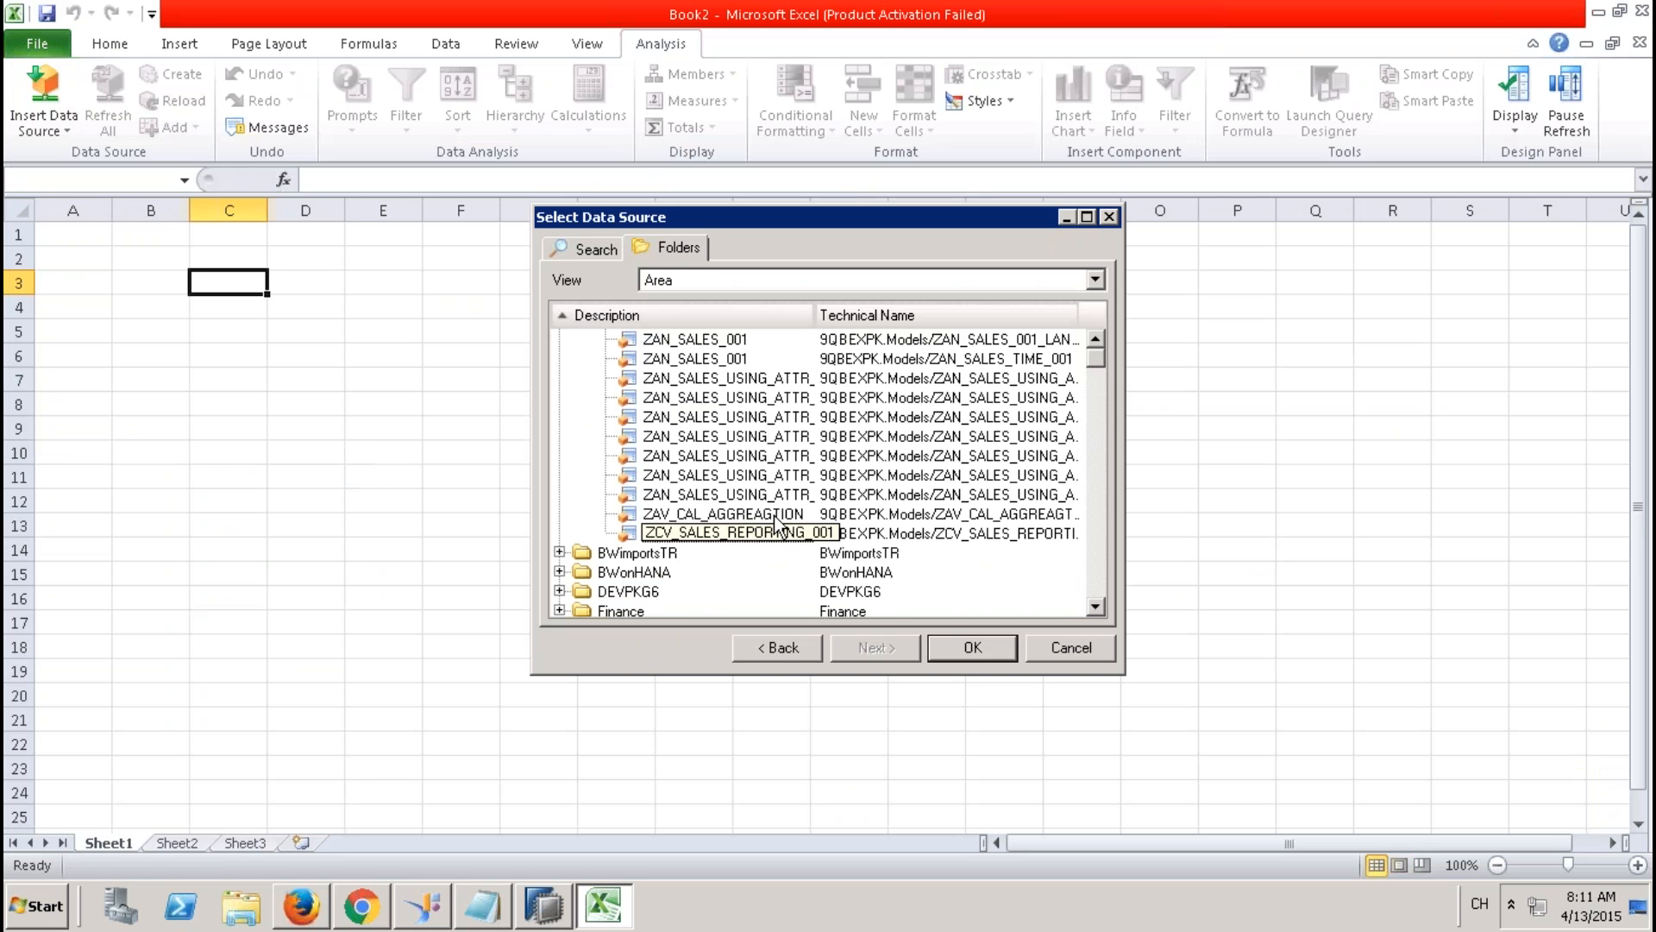
{"action": "left_click", "coordinate": [1096, 338]}
{"action": "left_click", "coordinate": [1096, 338]}
{"action": "left_click", "coordinate": [1096, 338]}
{"action": "left_click", "coordinate": [1096, 338]}
{"action": "left_click", "coordinate": [1095, 338]}
{"action": "left_click", "coordinate": [1096, 339]}
{"action": "left_click", "coordinate": [1095, 338]}
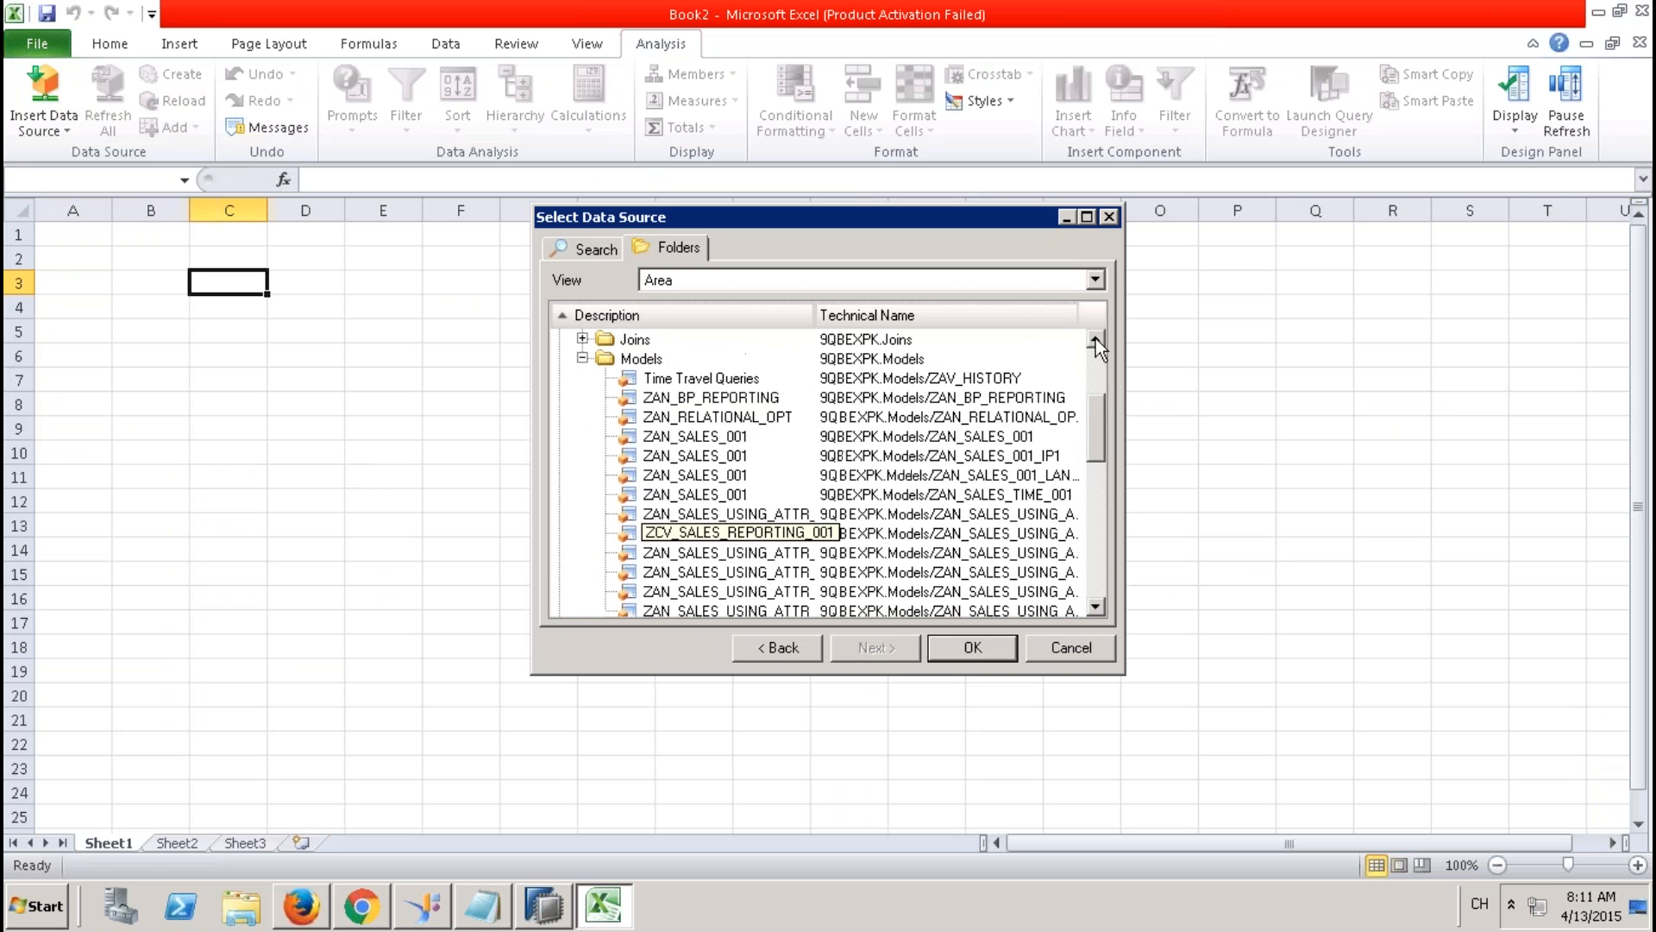
Refresh the Models package and load ZCV_STAR_JOIN_REPORTING_001 into the workbook.
{"action": "right_click", "coordinate": [645, 359]}
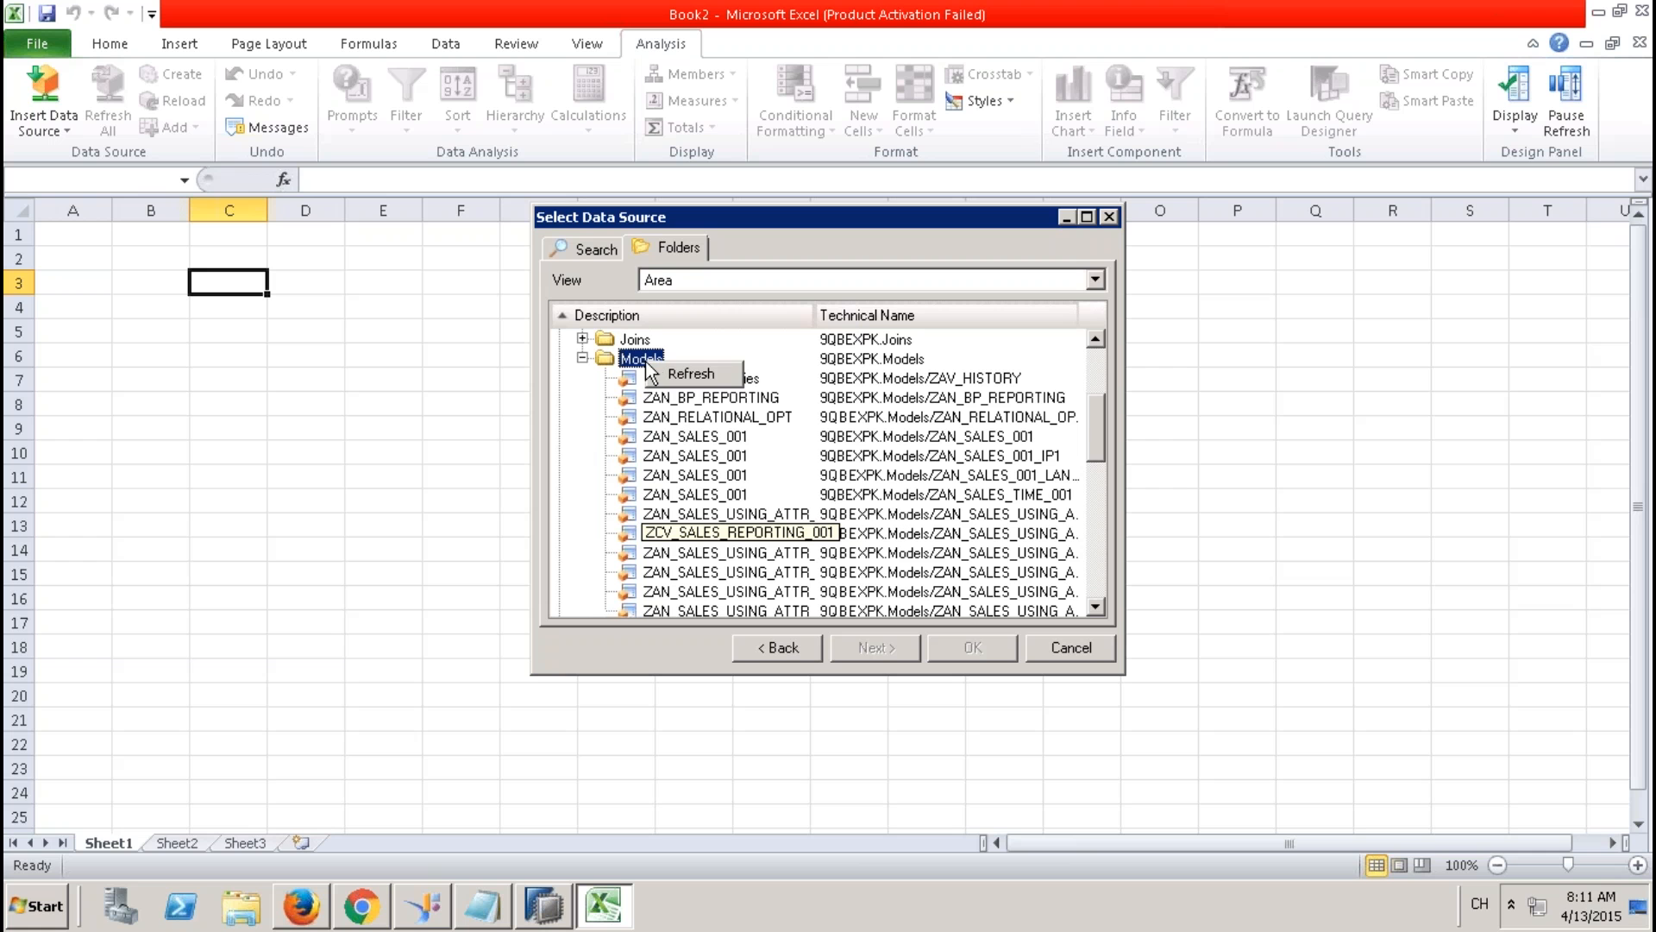
{"action": "left_click", "coordinate": [697, 376]}
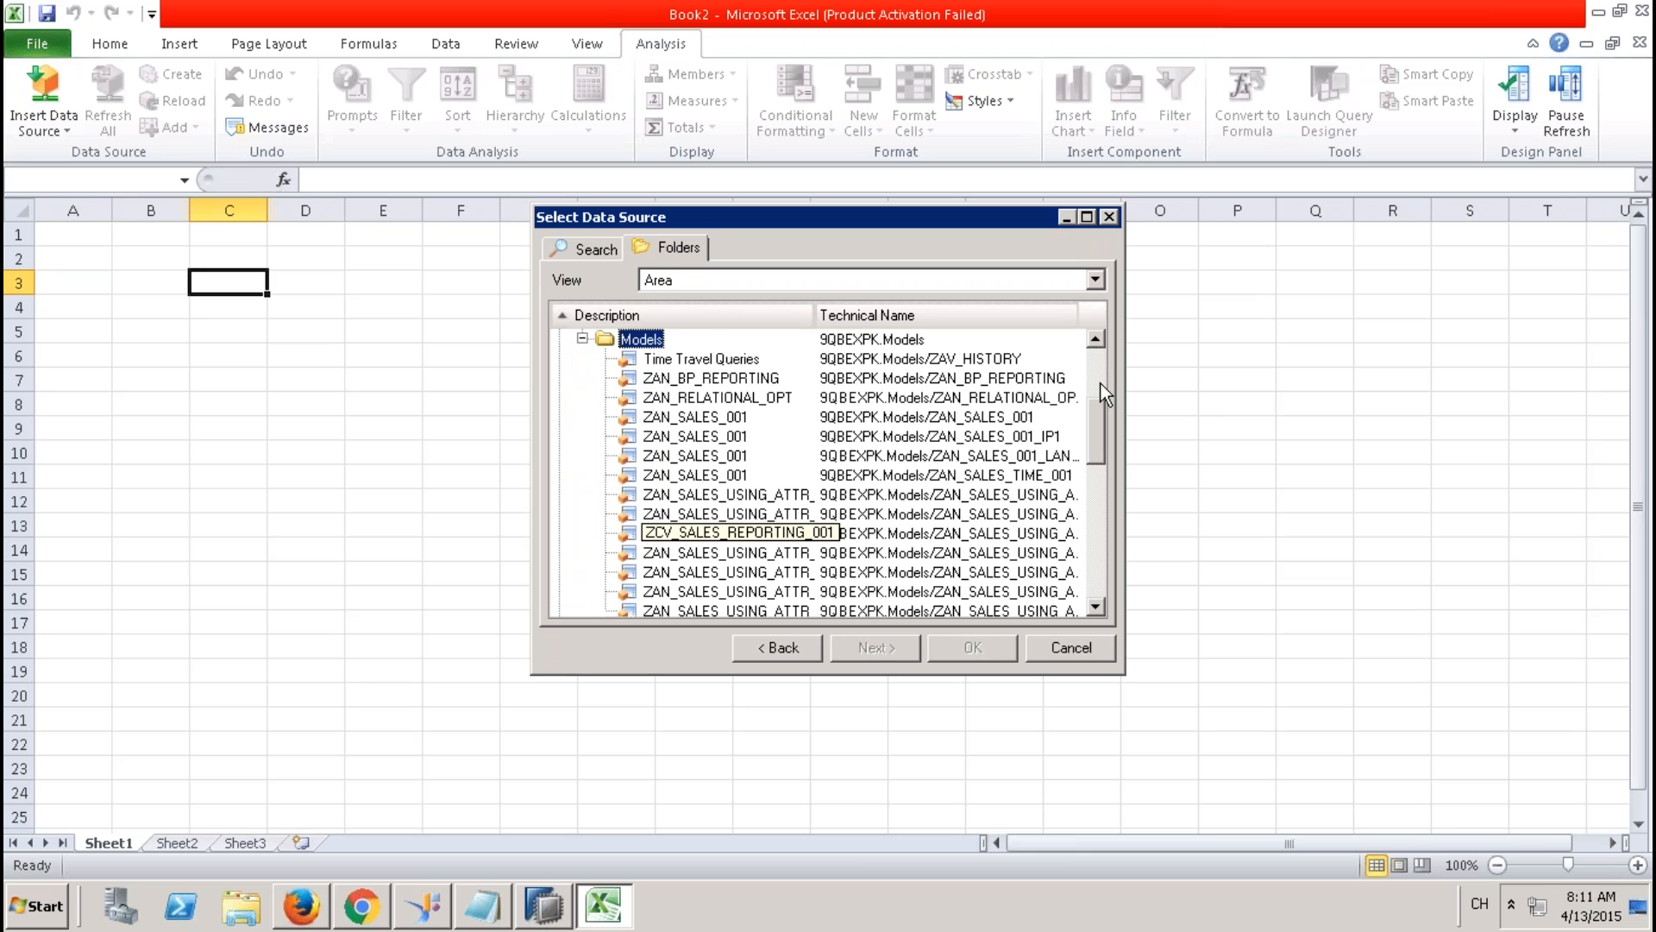
{"action": "left_click_drag", "start_coordinate": [1095, 412], "coordinate": [1095, 443]}
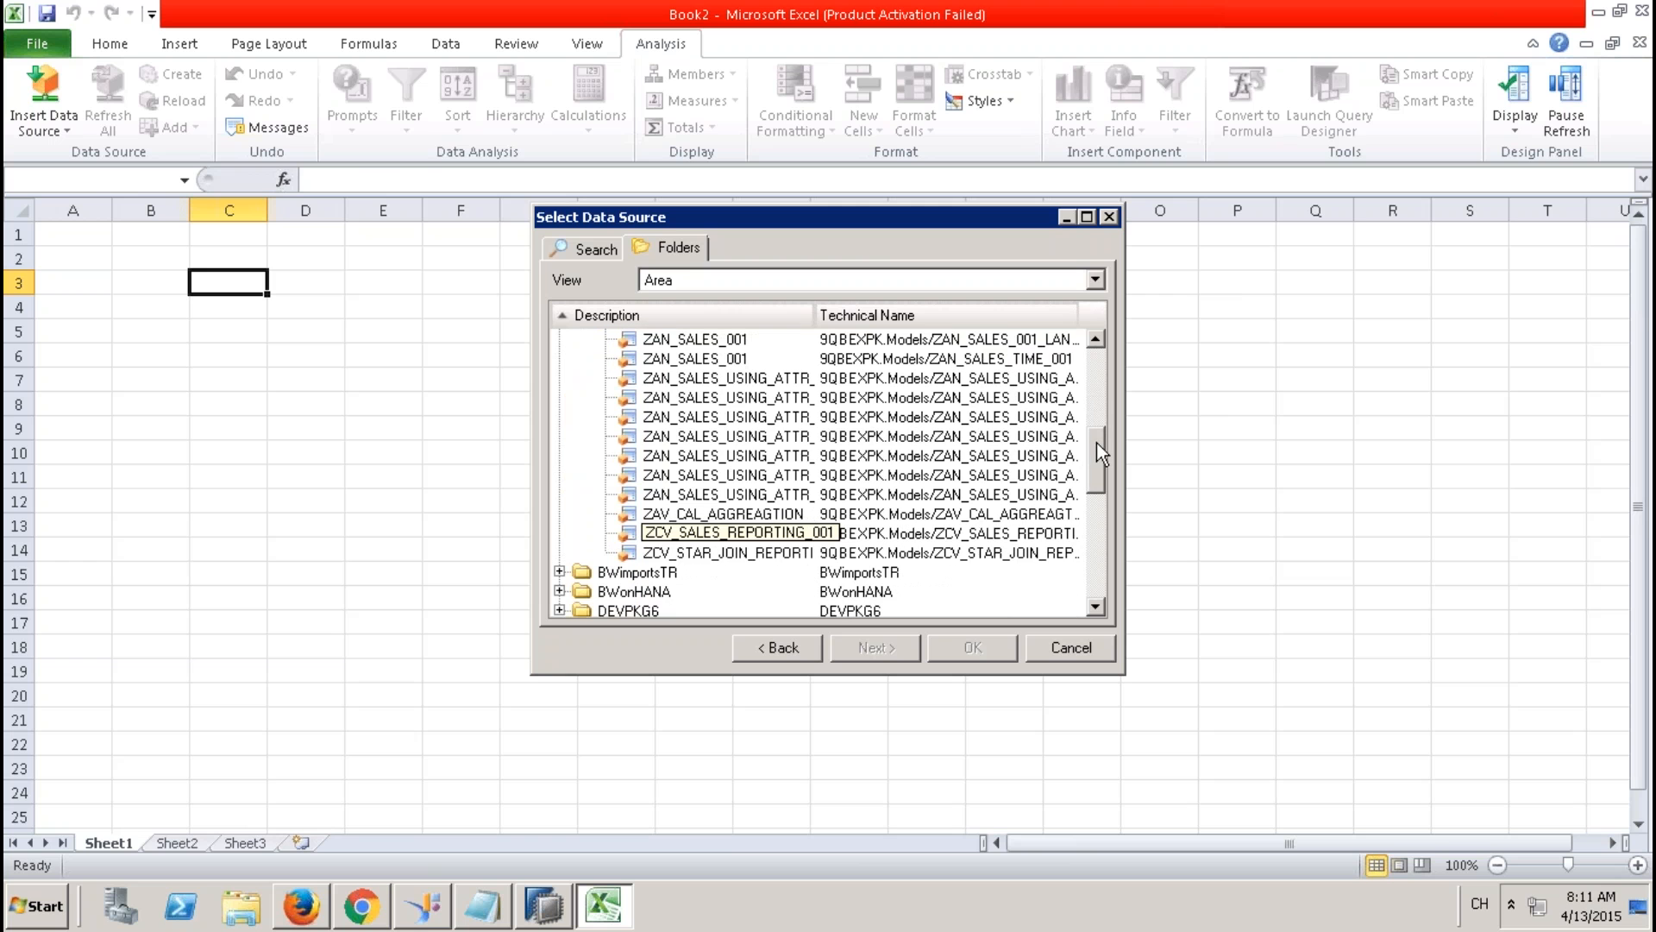
{"action": "double_click", "coordinate": [747, 553]}
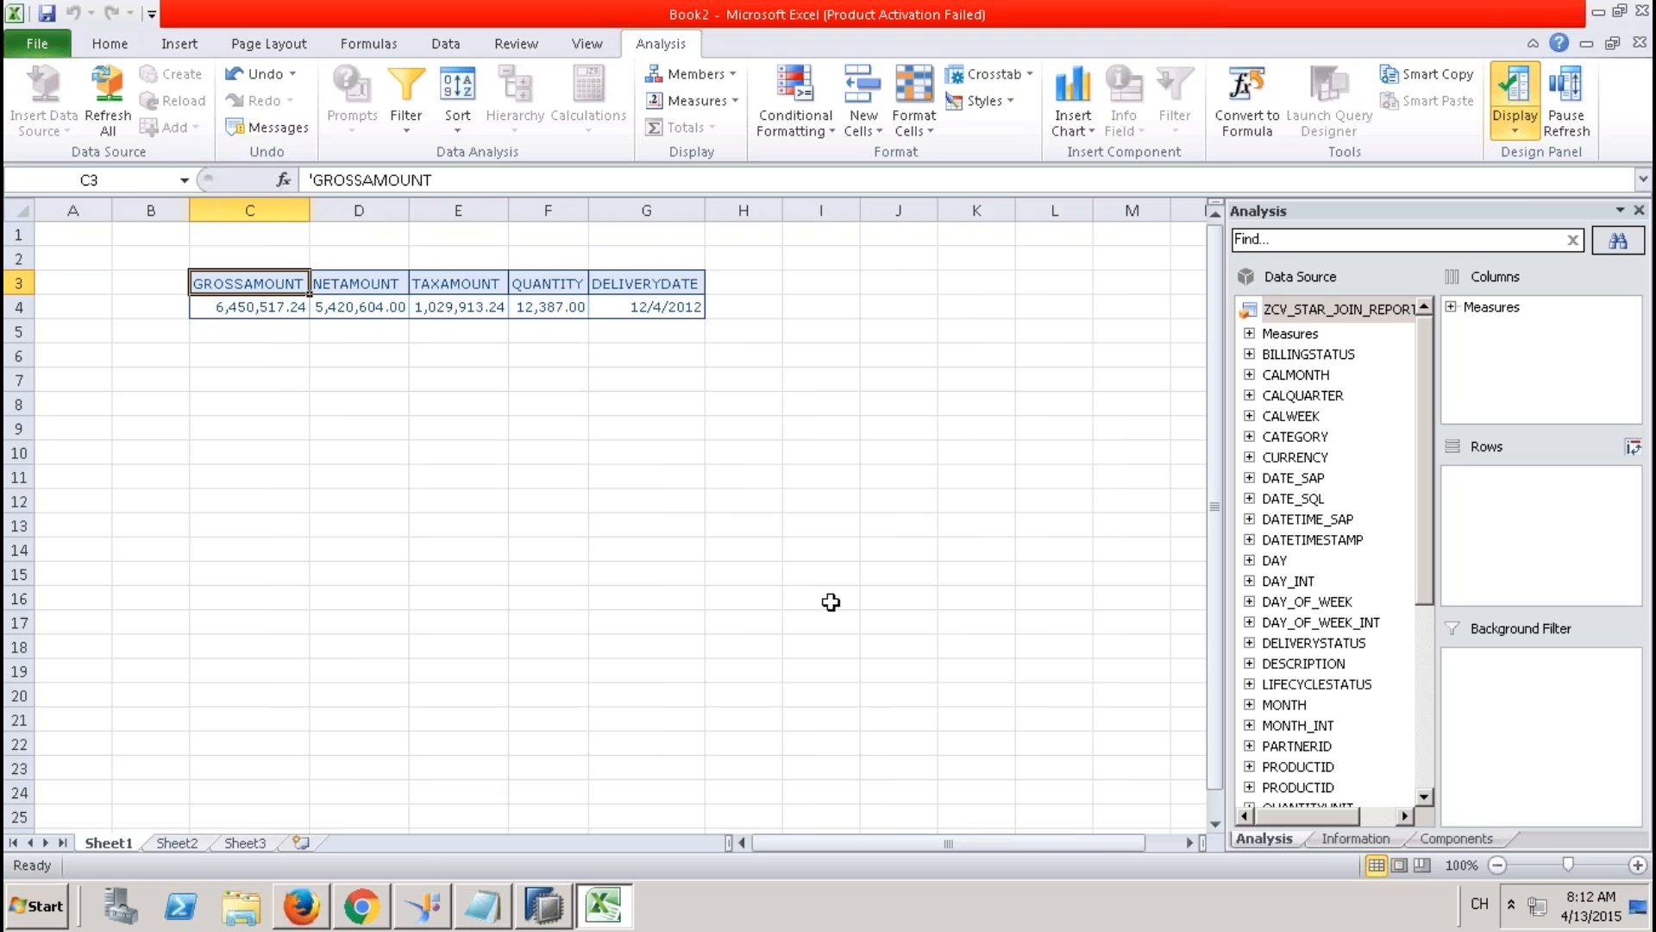
Scroll the Data Source field list as the crosstab loads at C3 with 6,450,517.24 gross.
{"action": "left_click_drag", "start_coordinate": [1425, 541], "coordinate": [1423, 641]}
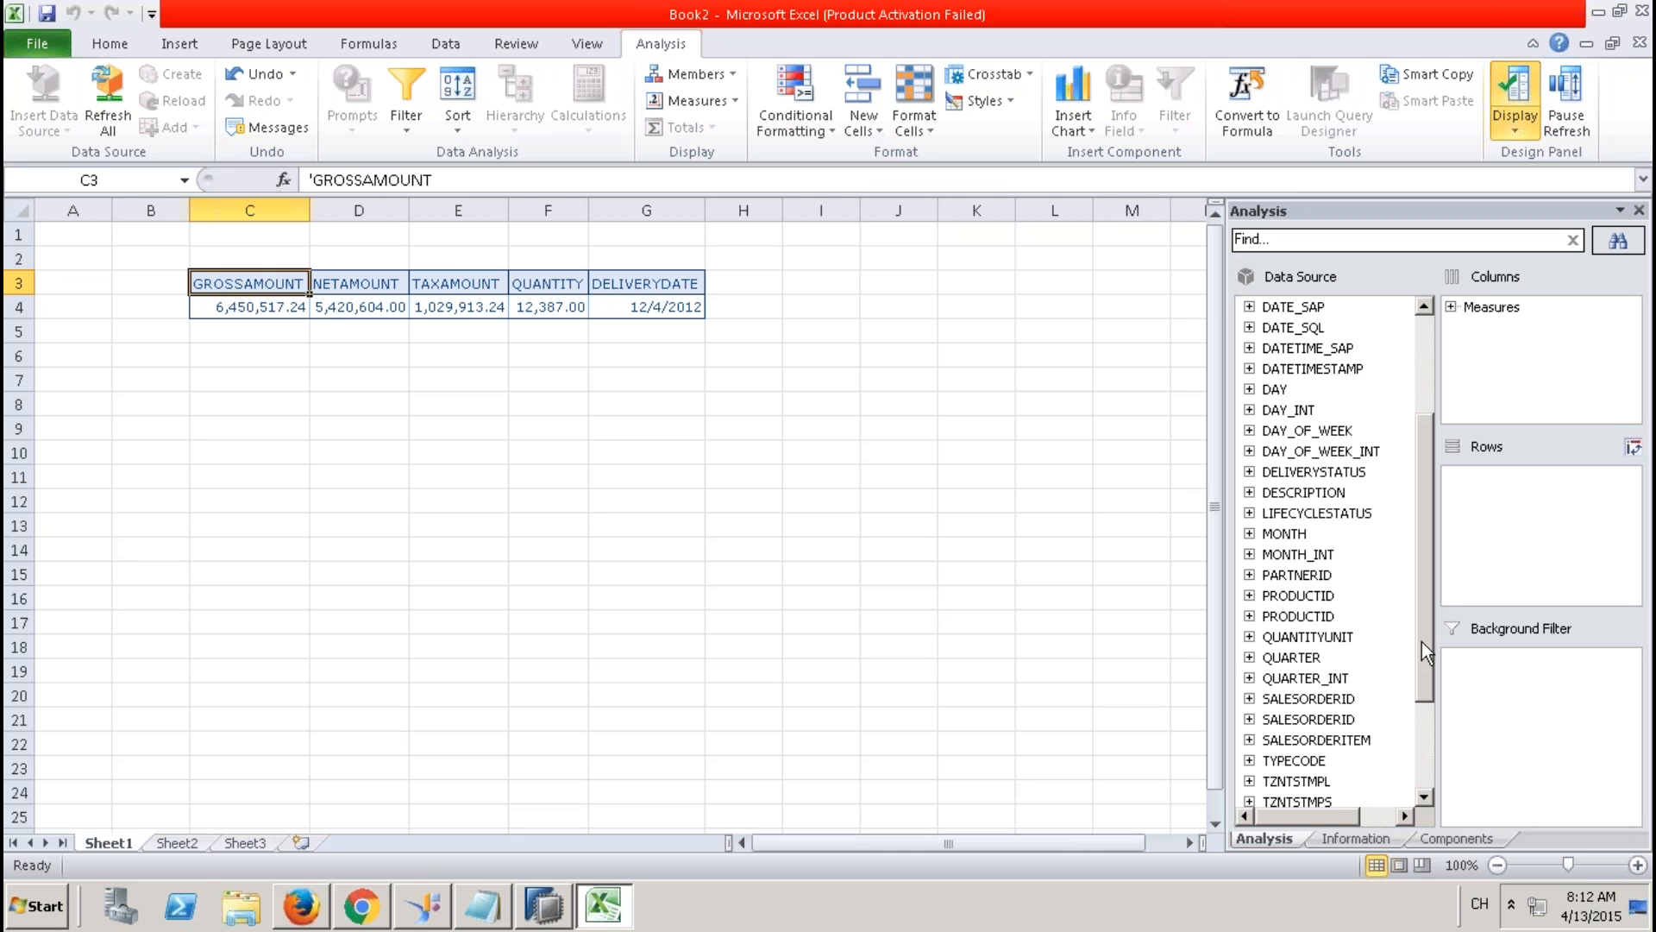
{"action": "left_click_drag", "start_coordinate": [1421, 641], "coordinate": [1421, 739]}
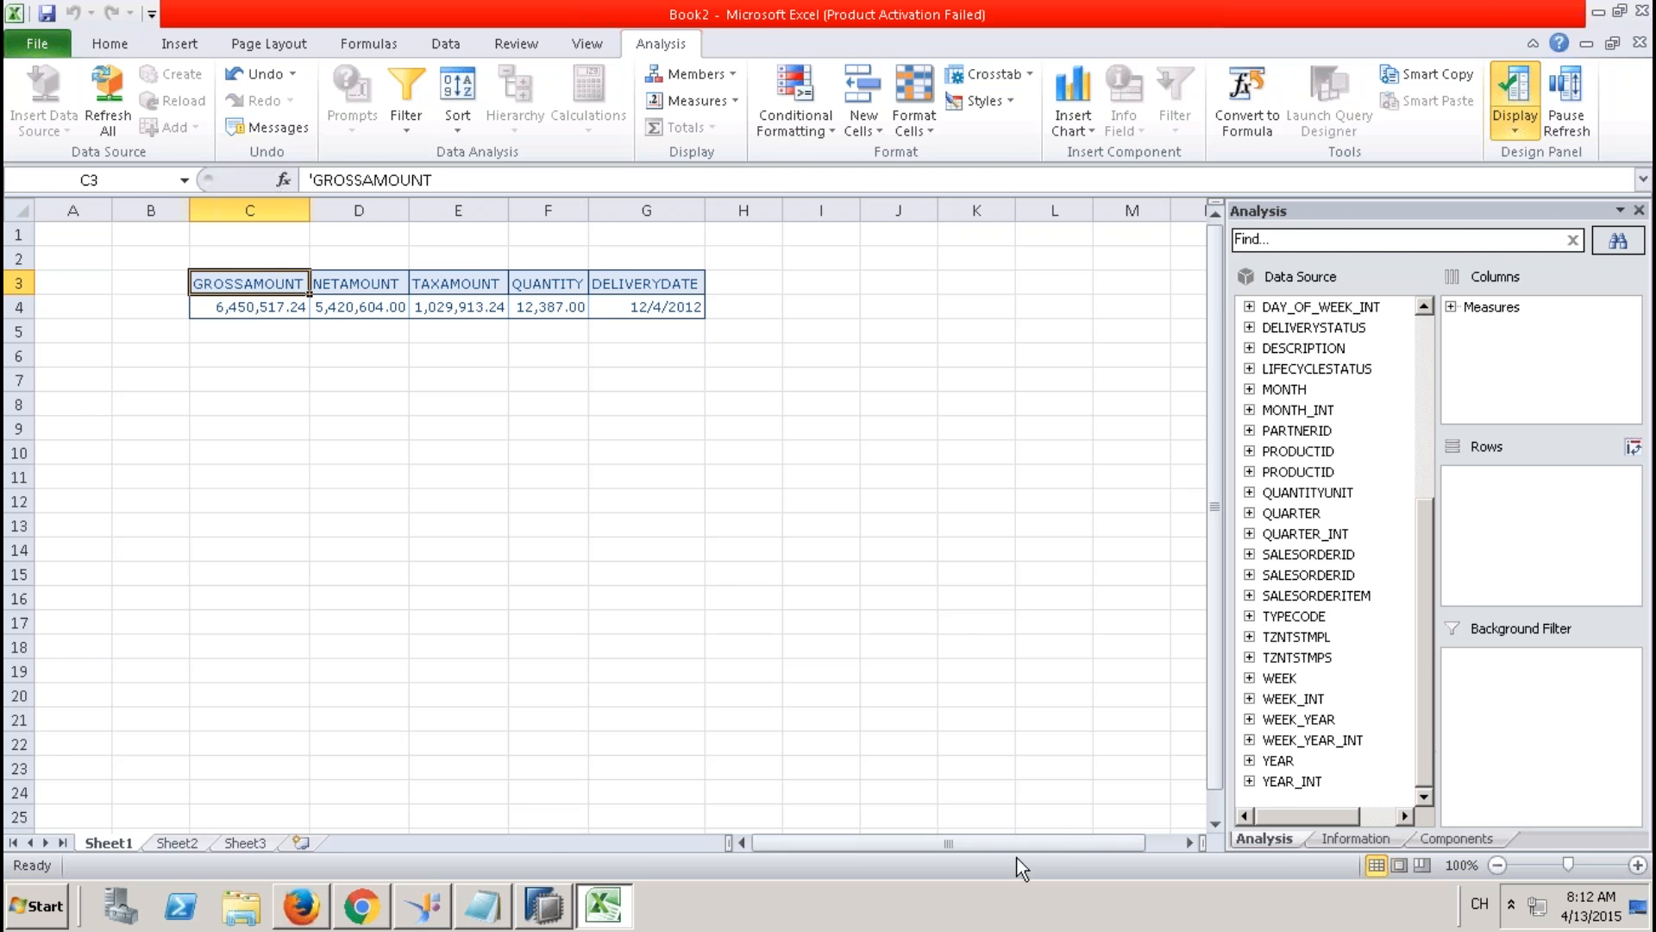
Check the view's Semantics output columns, close the activation job log, and return to Excel.
{"action": "left_click", "coordinate": [543, 906]}
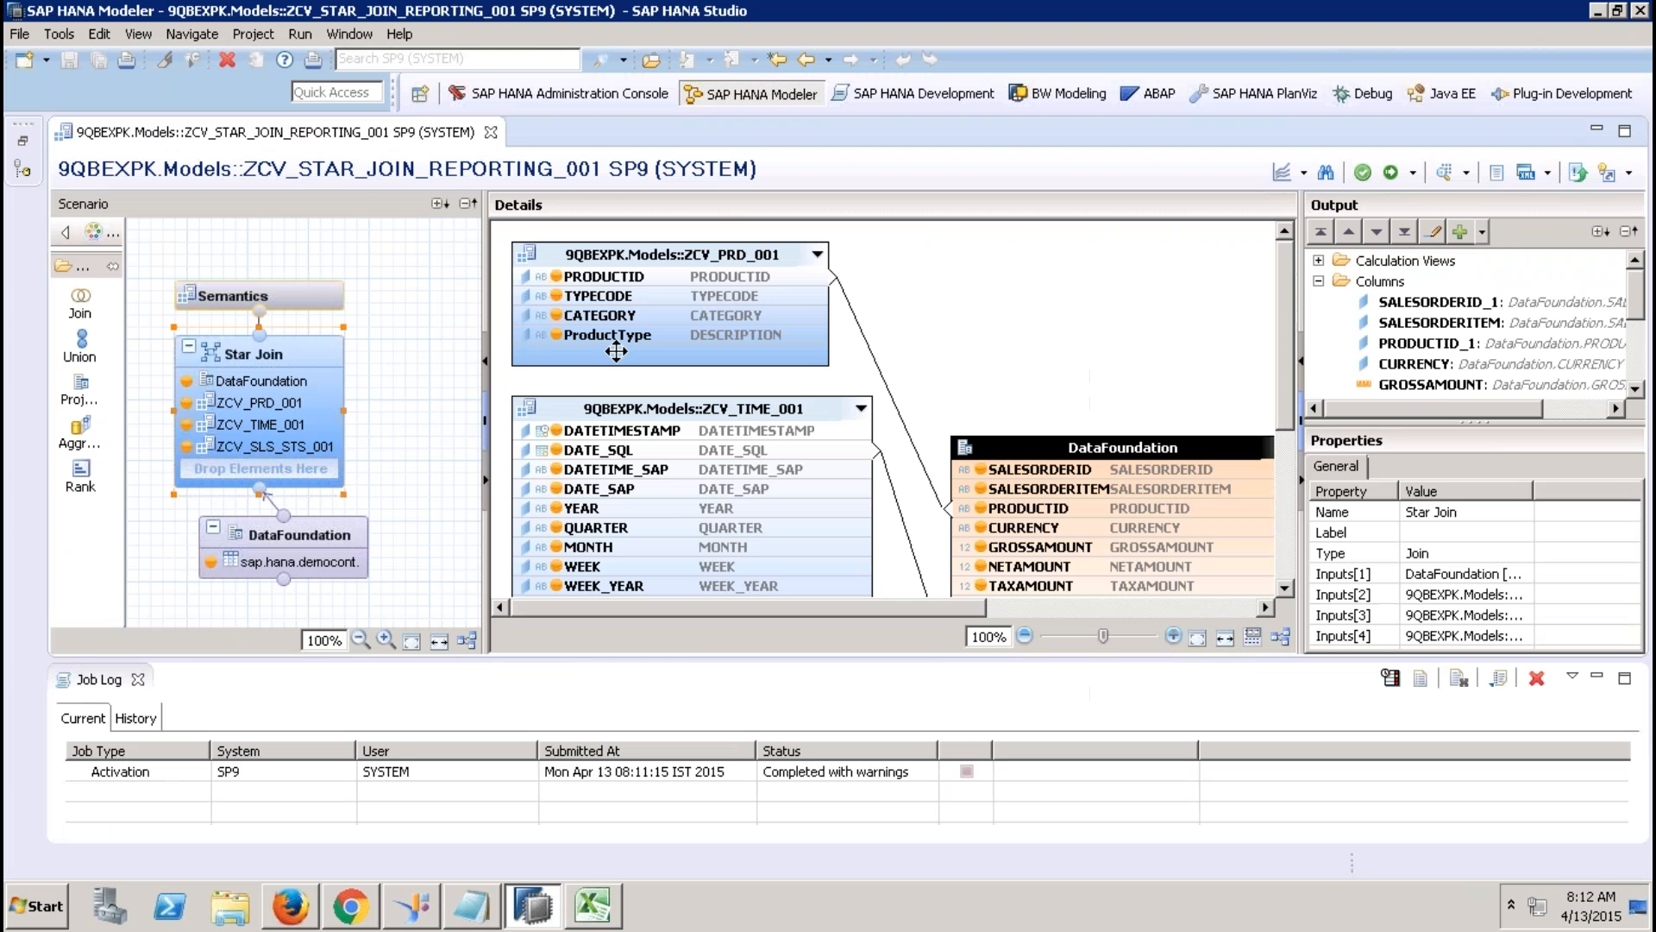
{"action": "left_click", "coordinate": [304, 290]}
{"action": "left_click", "coordinate": [537, 241]}
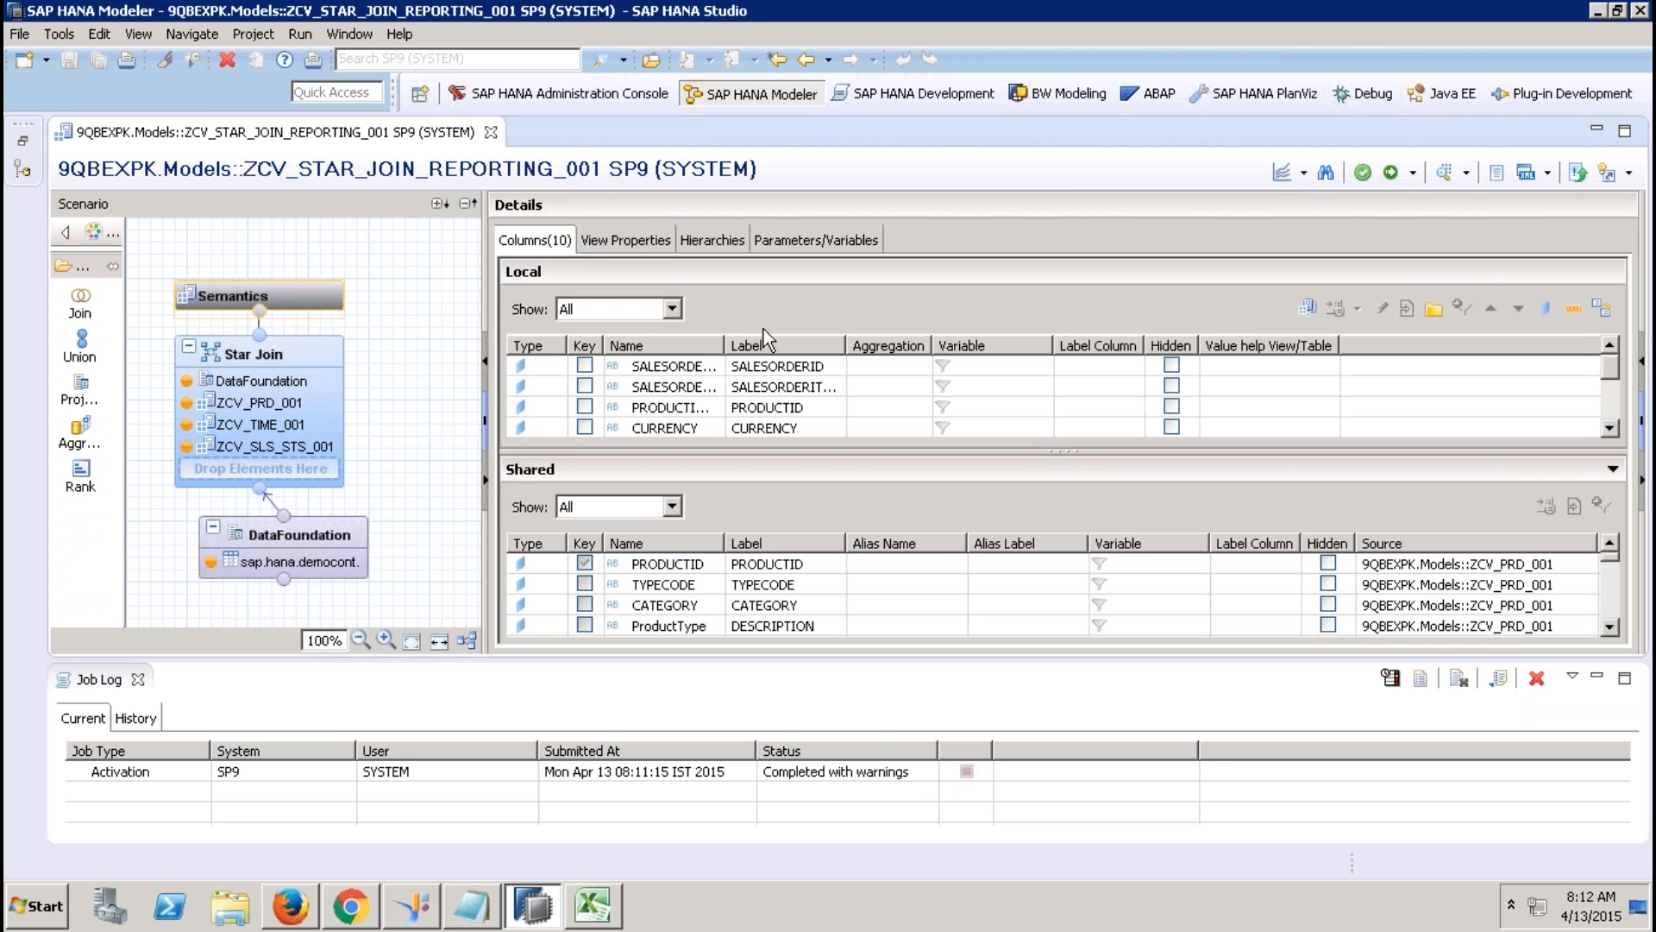
{"action": "left_click", "coordinate": [137, 679]}
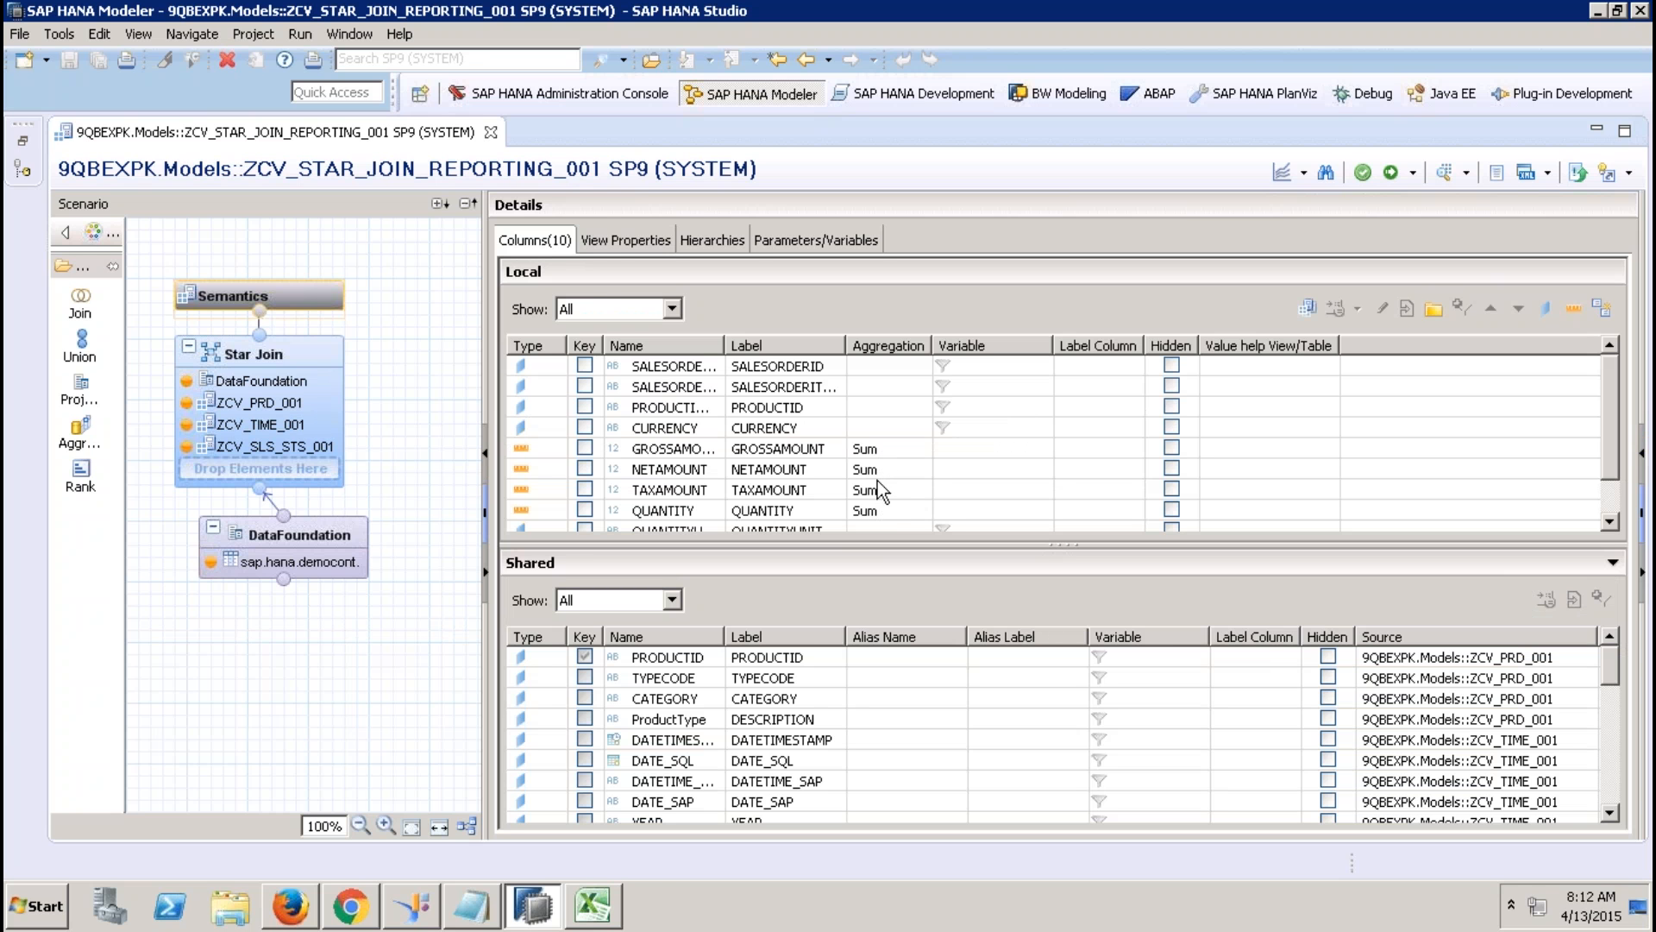
{"action": "left_click", "coordinate": [593, 906]}
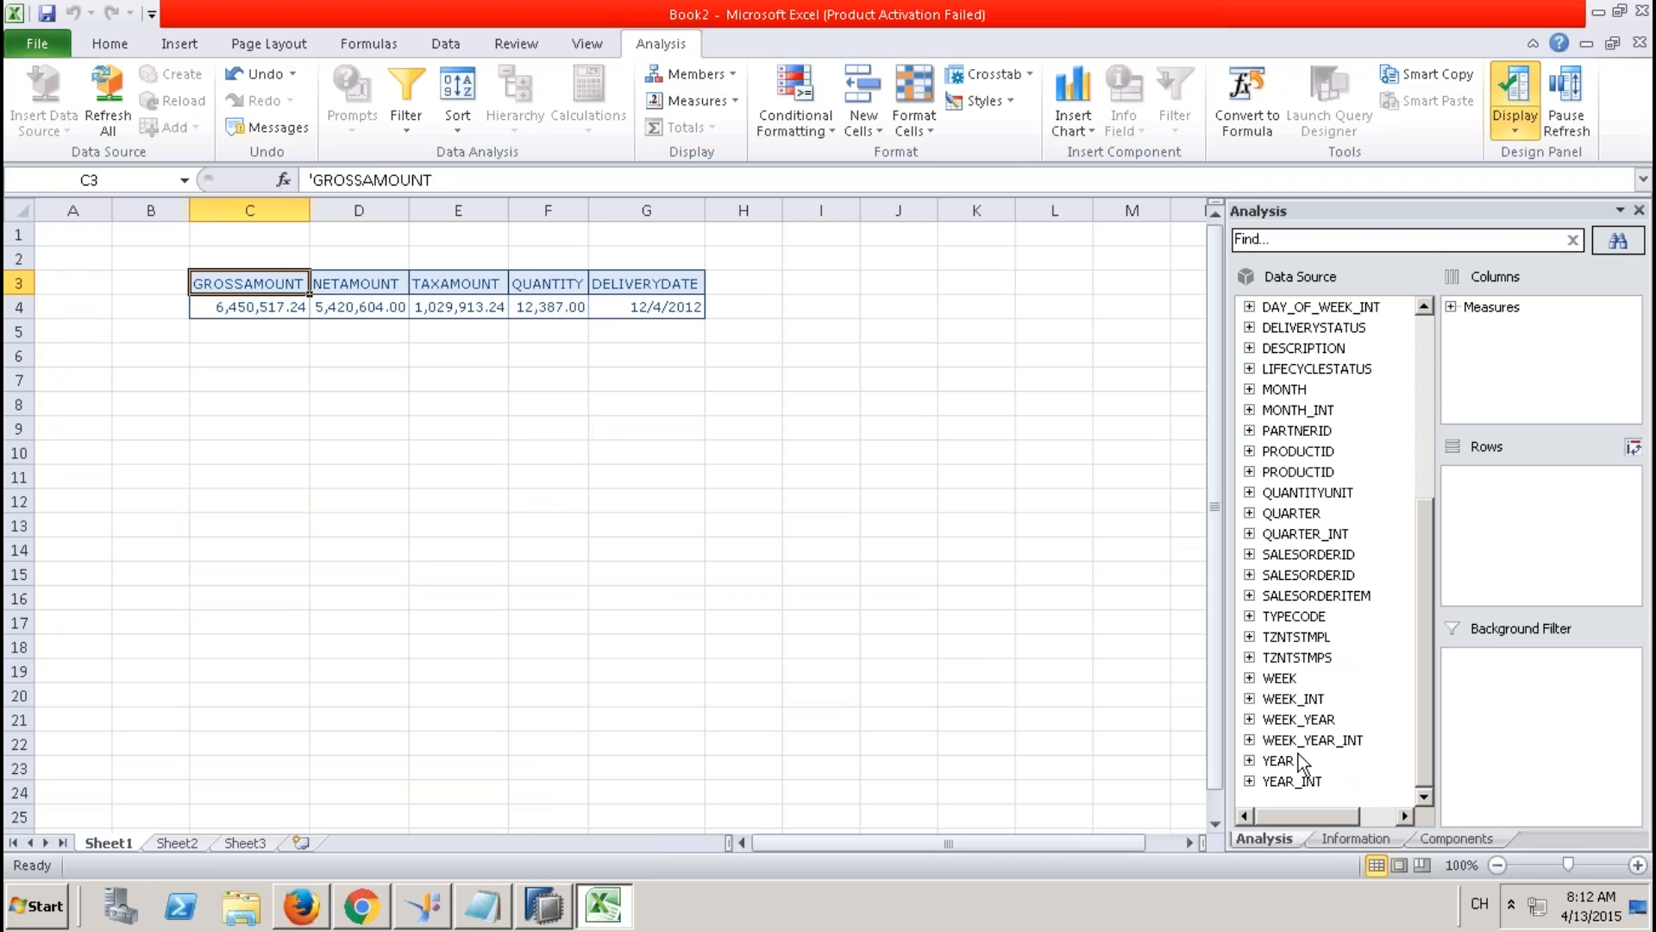
{"action": "left_click_drag", "start_coordinate": [1278, 762], "coordinate": [1475, 595]}
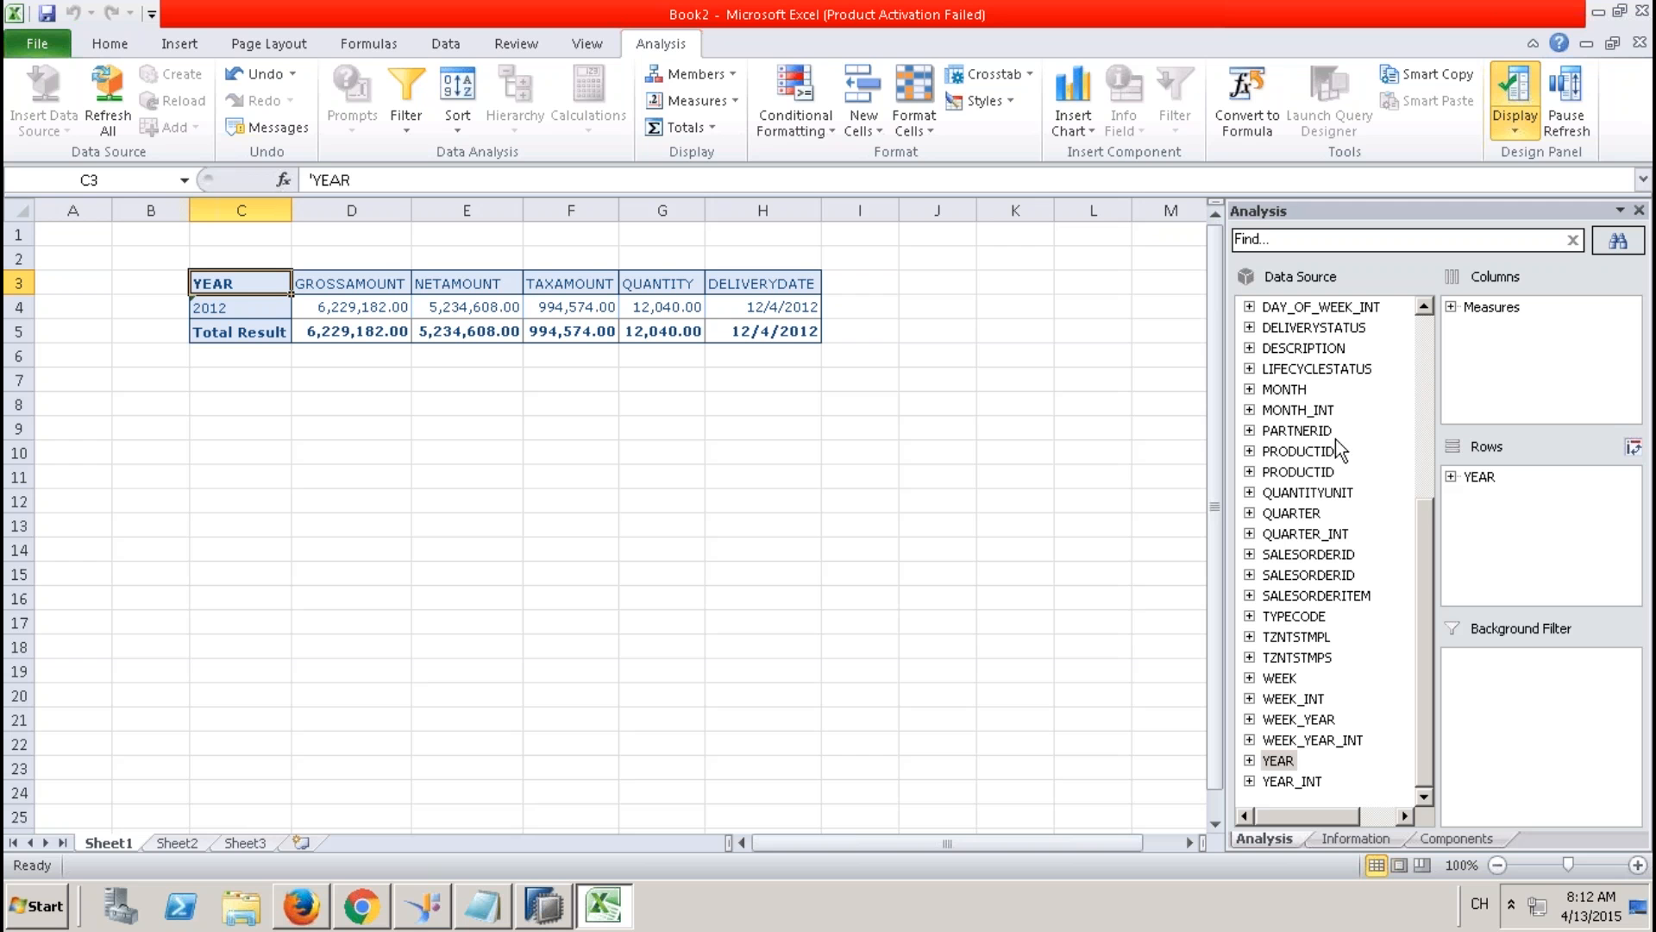
{"action": "left_click_drag", "start_coordinate": [1294, 388], "coordinate": [1464, 523]}
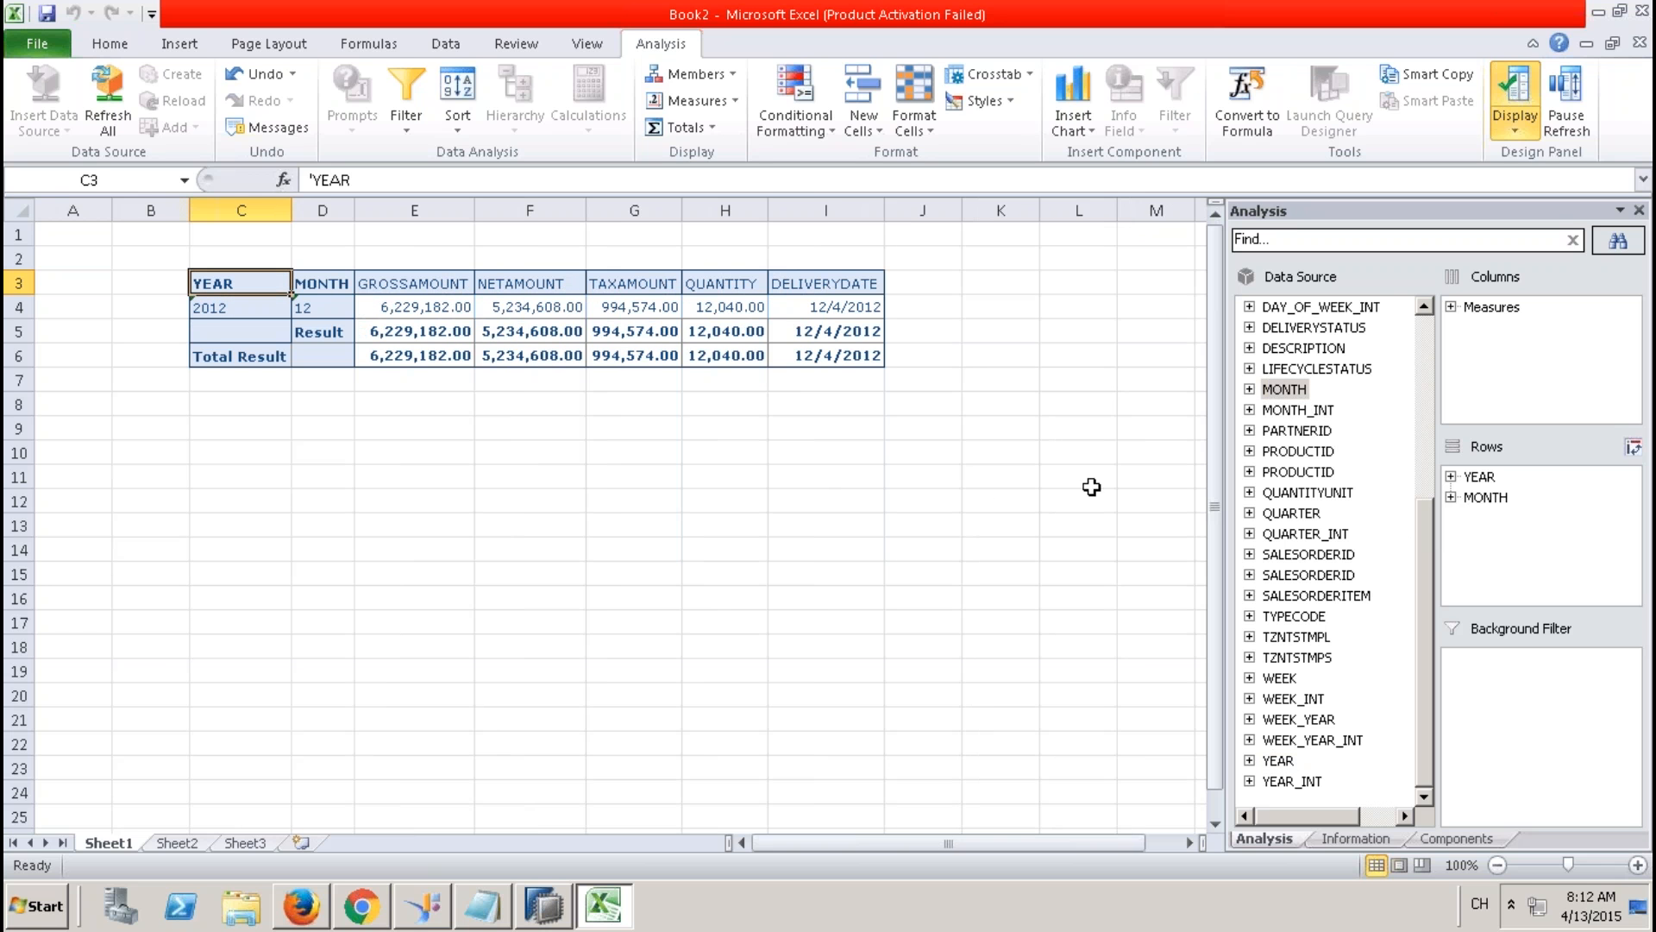
{"action": "left_click_drag", "start_coordinate": [1286, 682], "coordinate": [1471, 517]}
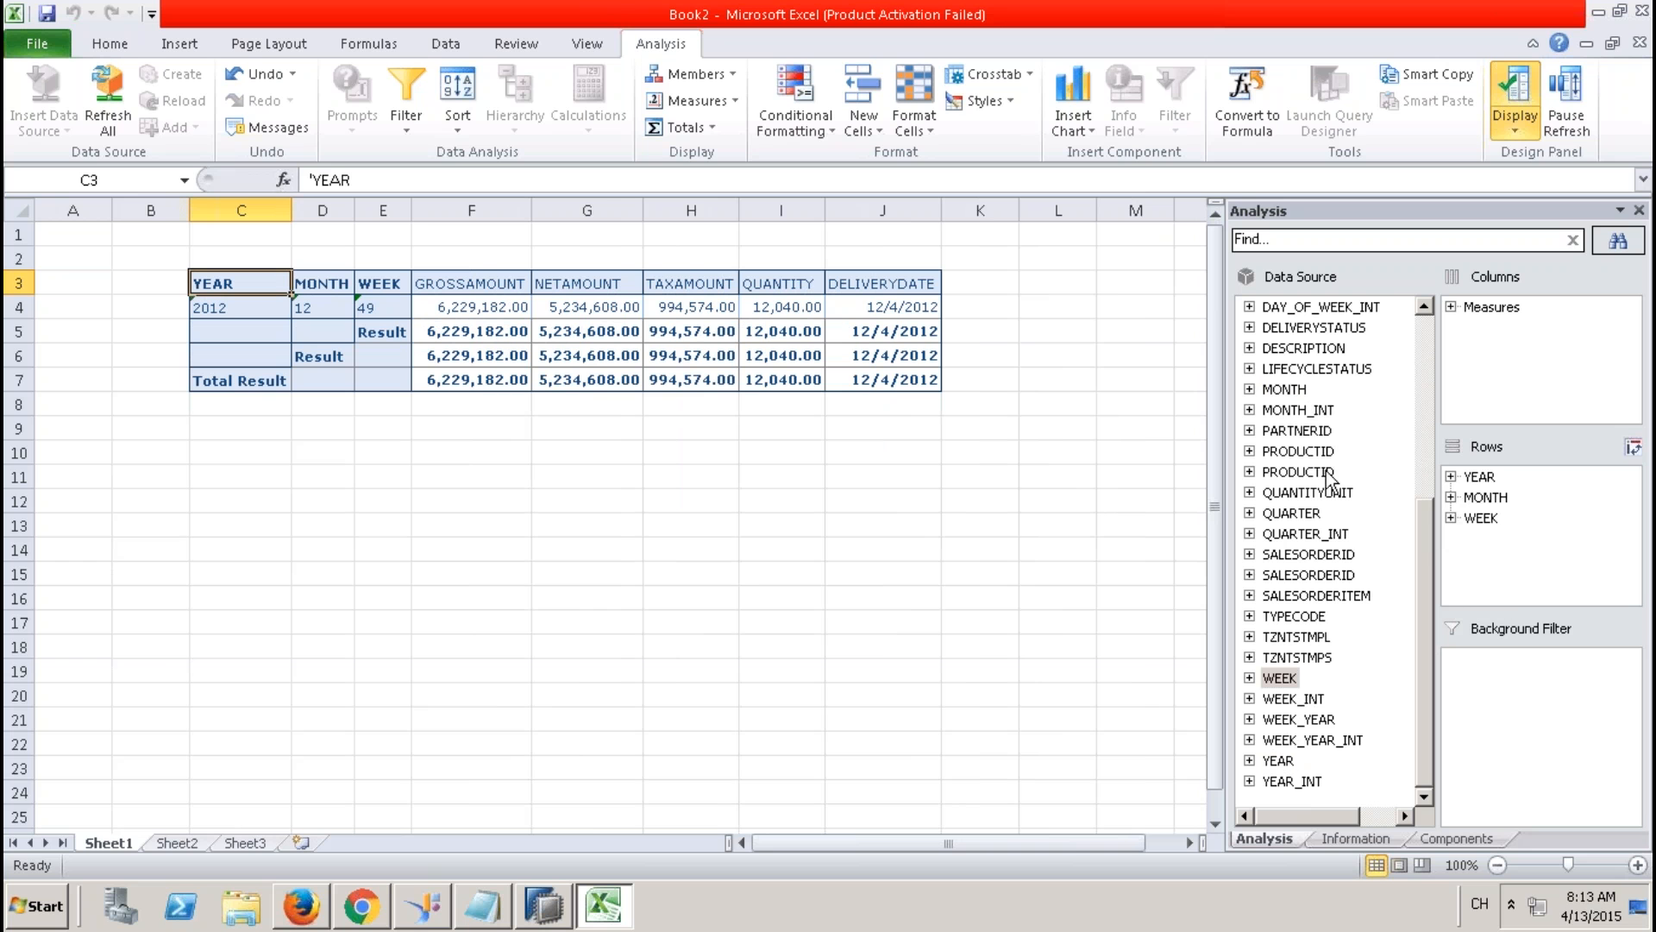
{"action": "left_click", "coordinate": [1467, 478]}
{"action": "left_click", "coordinate": [1483, 518], "text": "shift"}
{"action": "left_click_drag", "start_coordinate": [1483, 517], "coordinate": [1416, 486]}
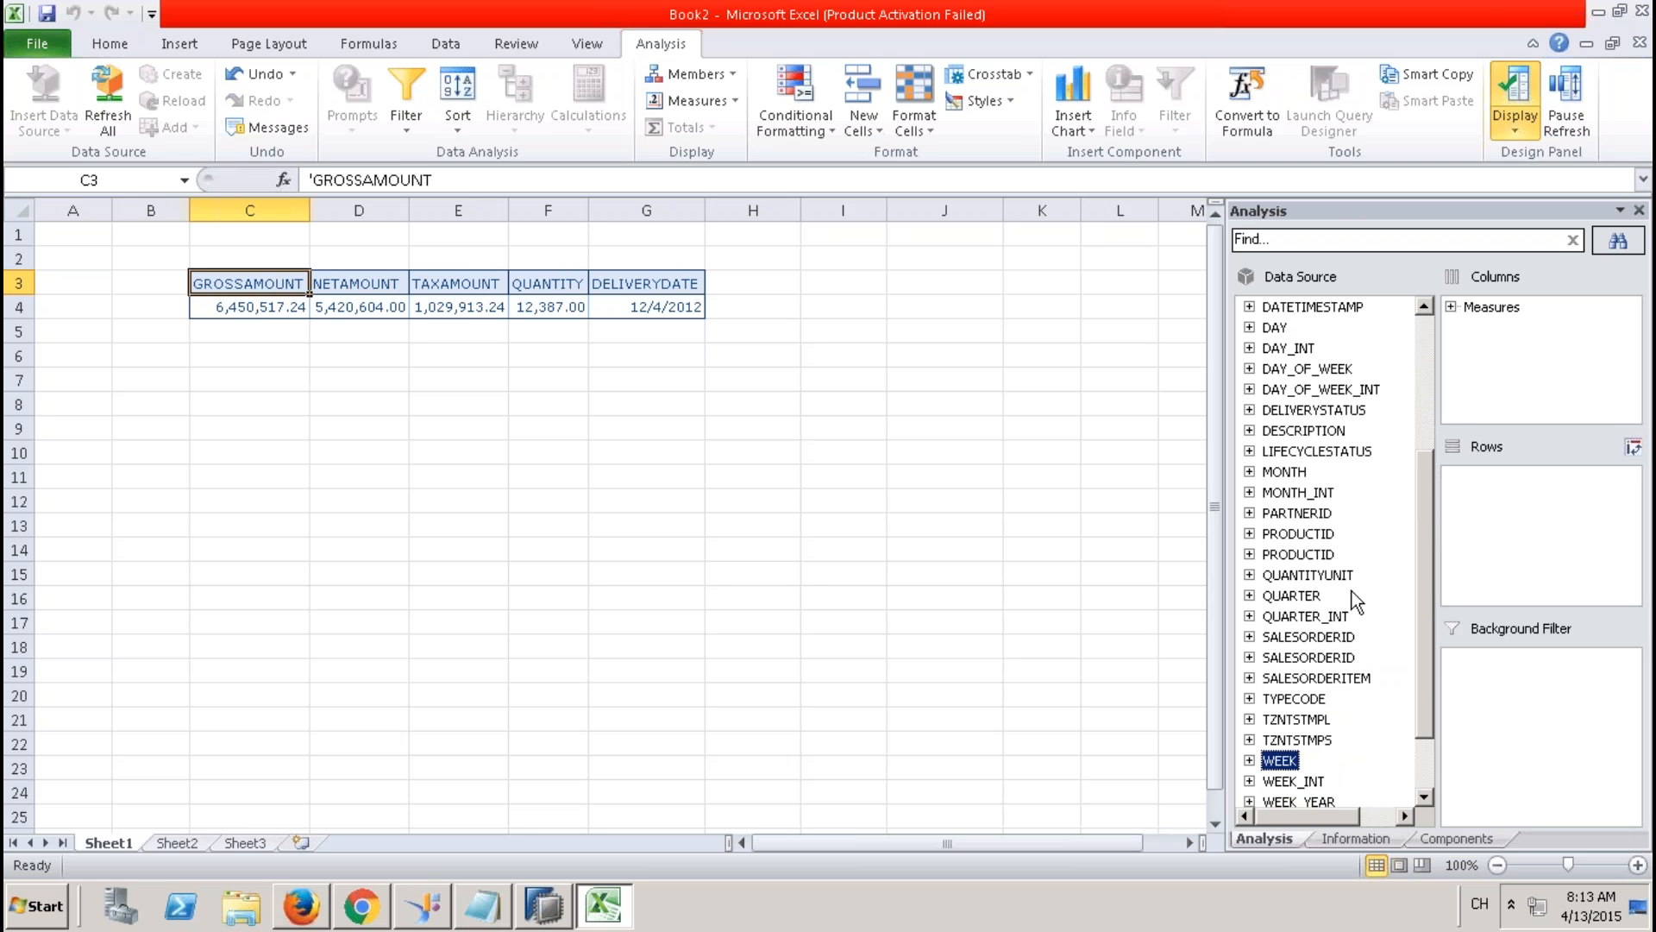
{"action": "left_click_drag", "start_coordinate": [1307, 700], "coordinate": [1484, 534]}
{"action": "left_click", "coordinate": [1509, 476]}
{"action": "right_click", "coordinate": [1510, 479]}
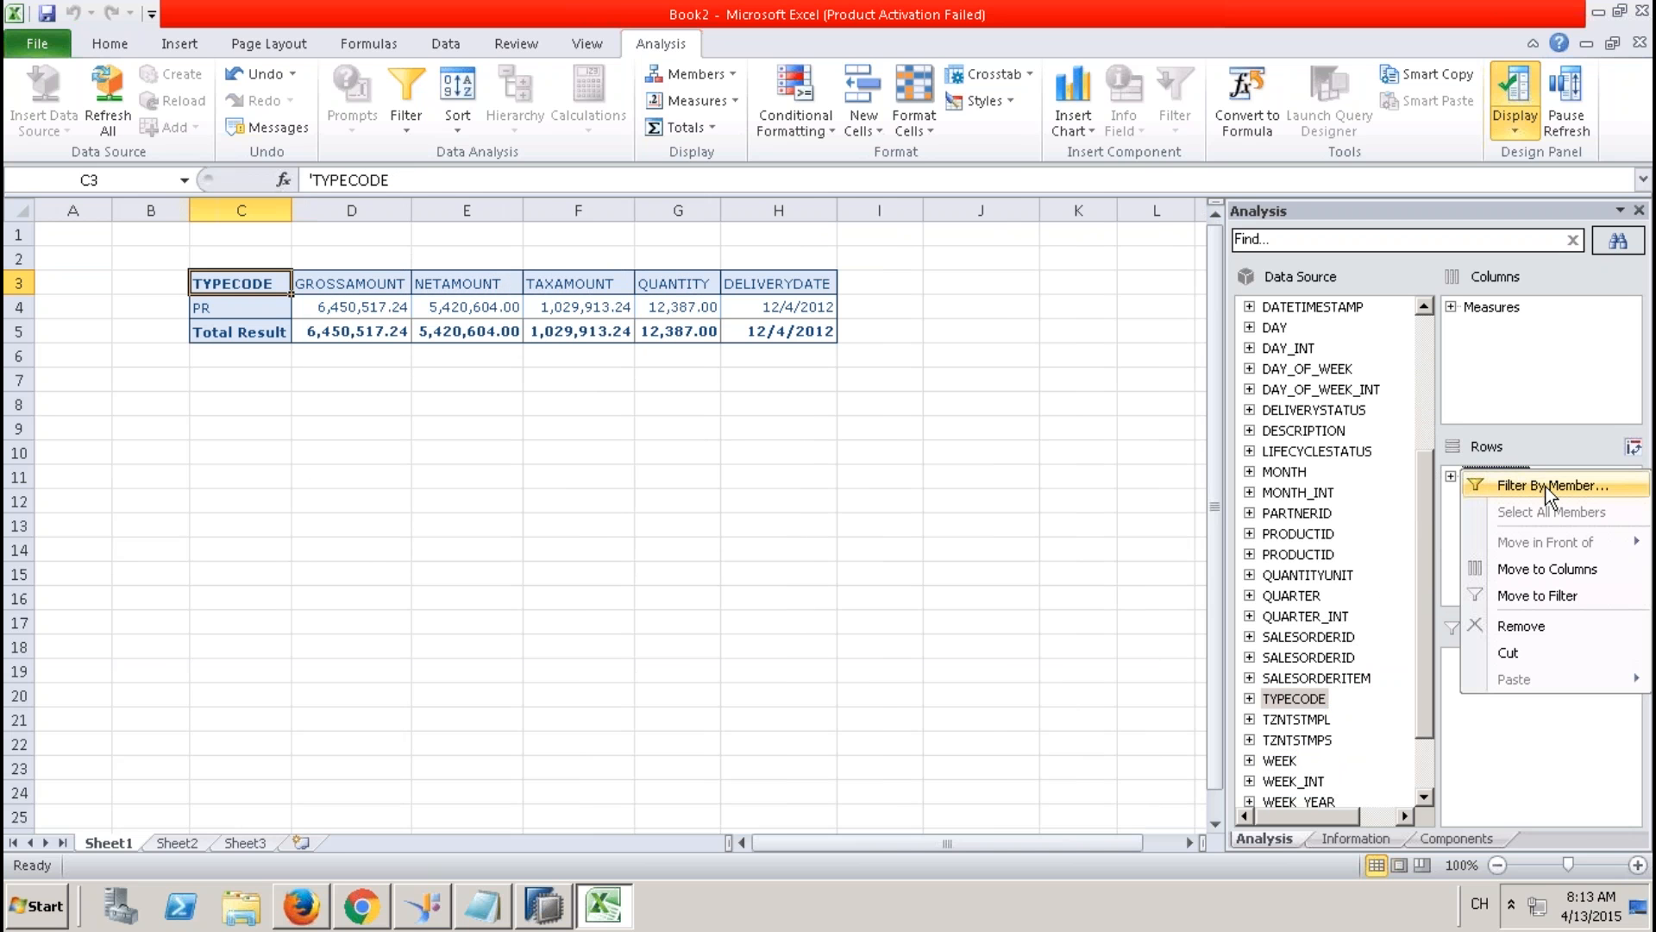
{"action": "left_click", "coordinate": [1451, 541]}
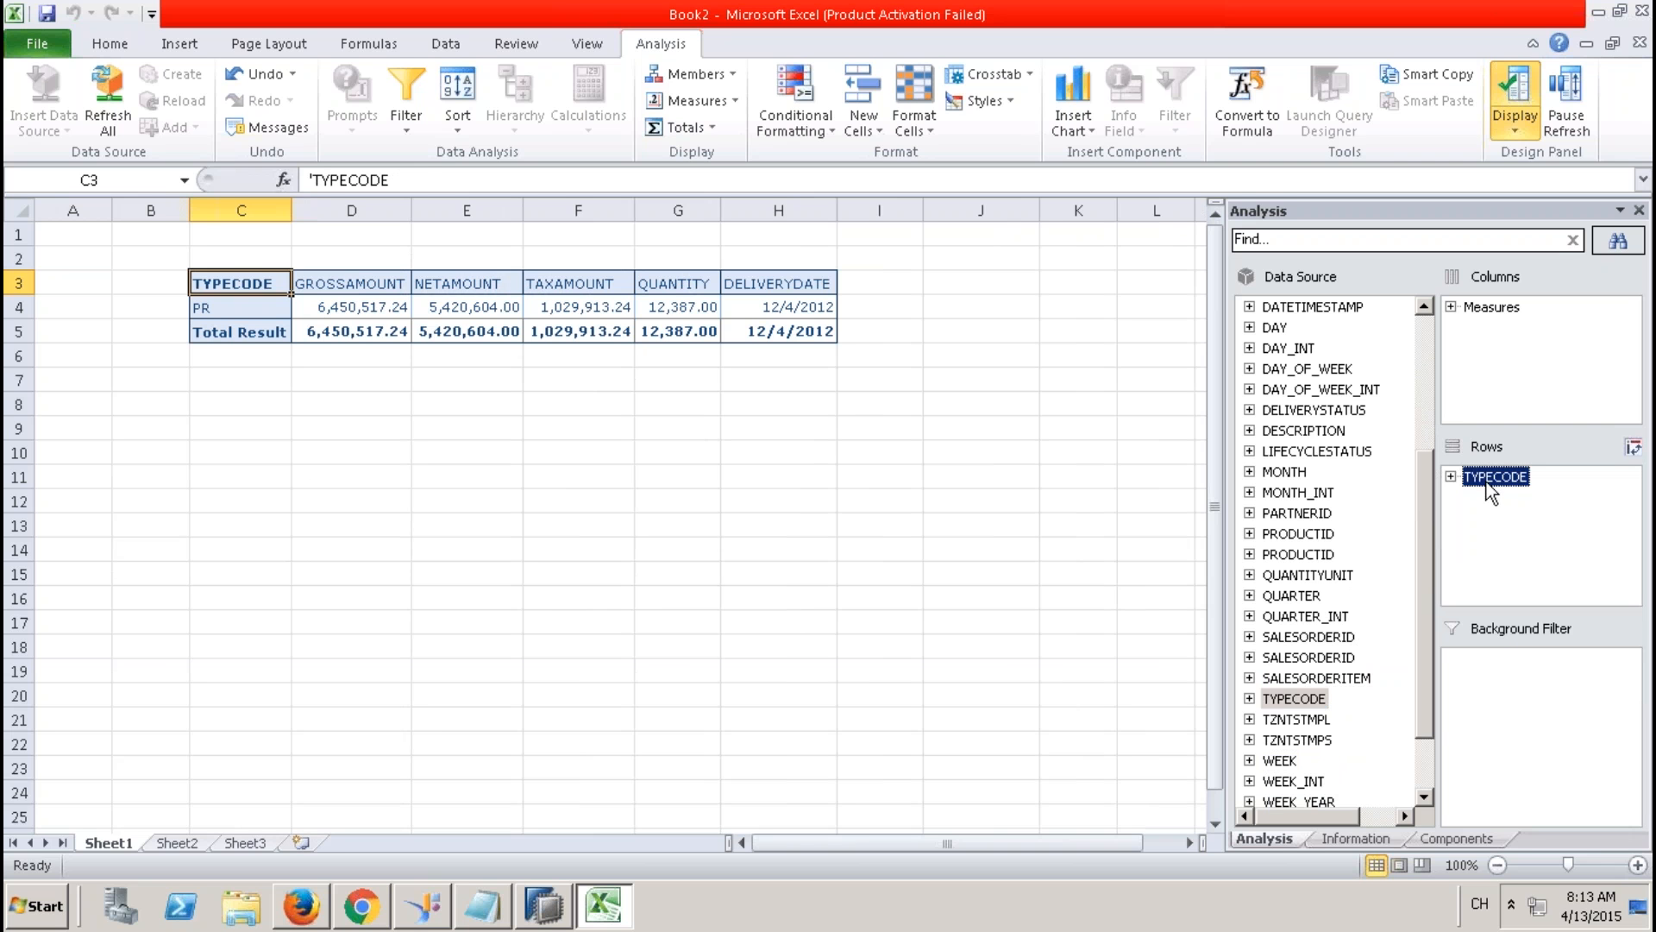
{"action": "left_click_drag", "start_coordinate": [1487, 477], "coordinate": [1408, 472]}
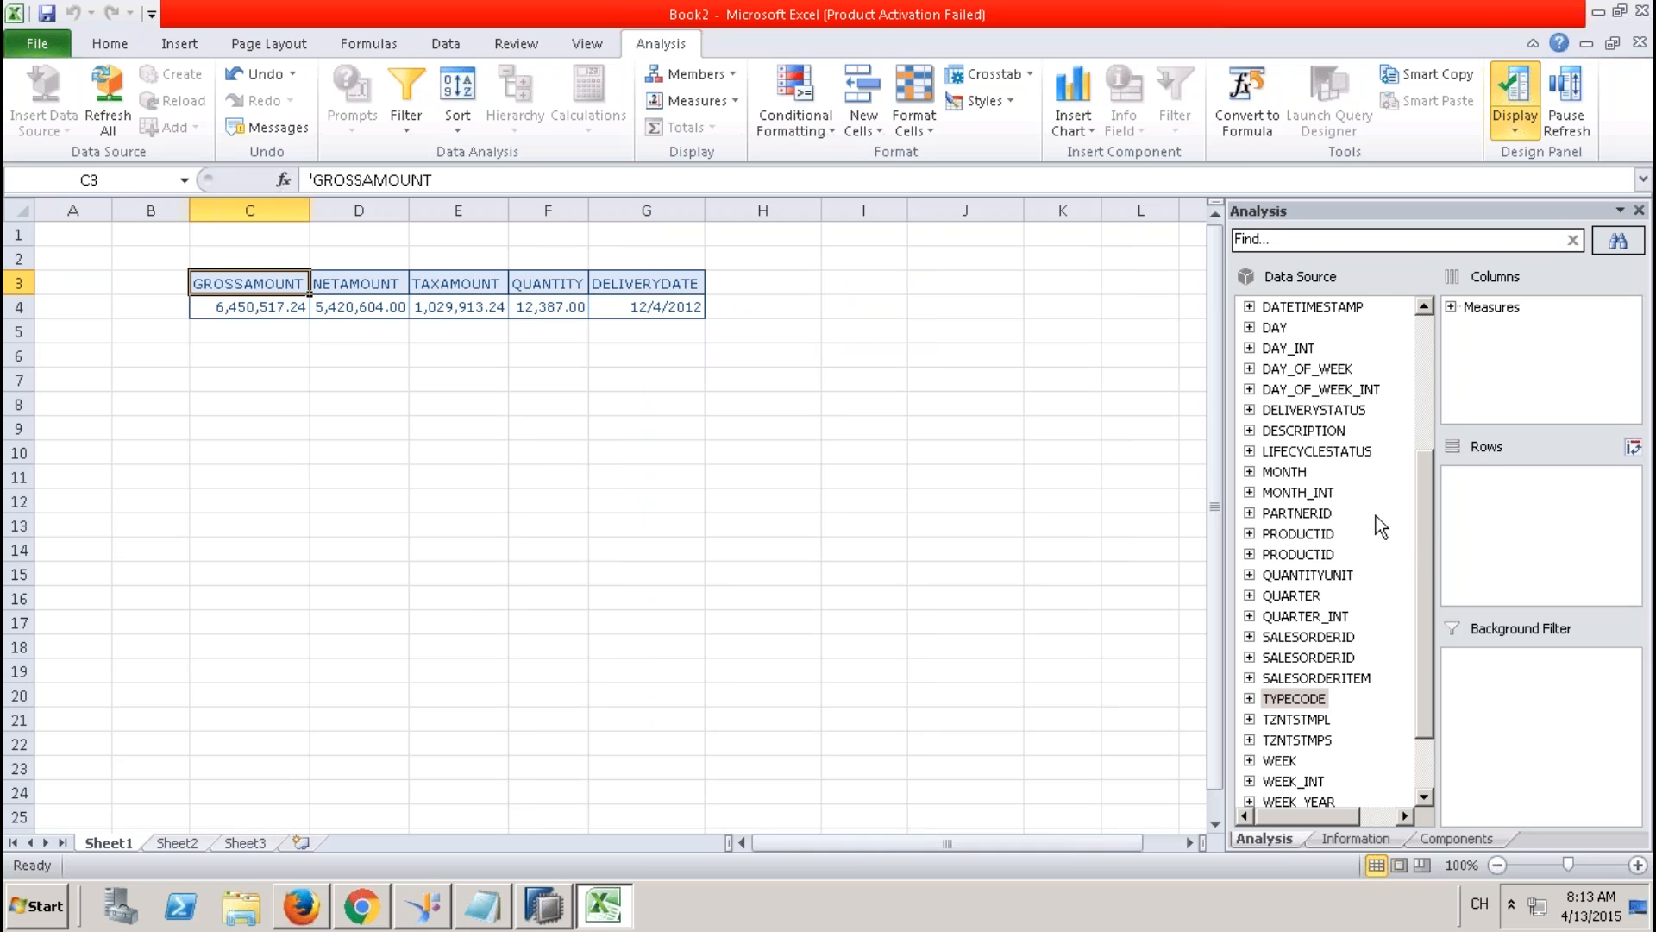
{"action": "left_click_drag", "start_coordinate": [1423, 507], "coordinate": [1420, 338]}
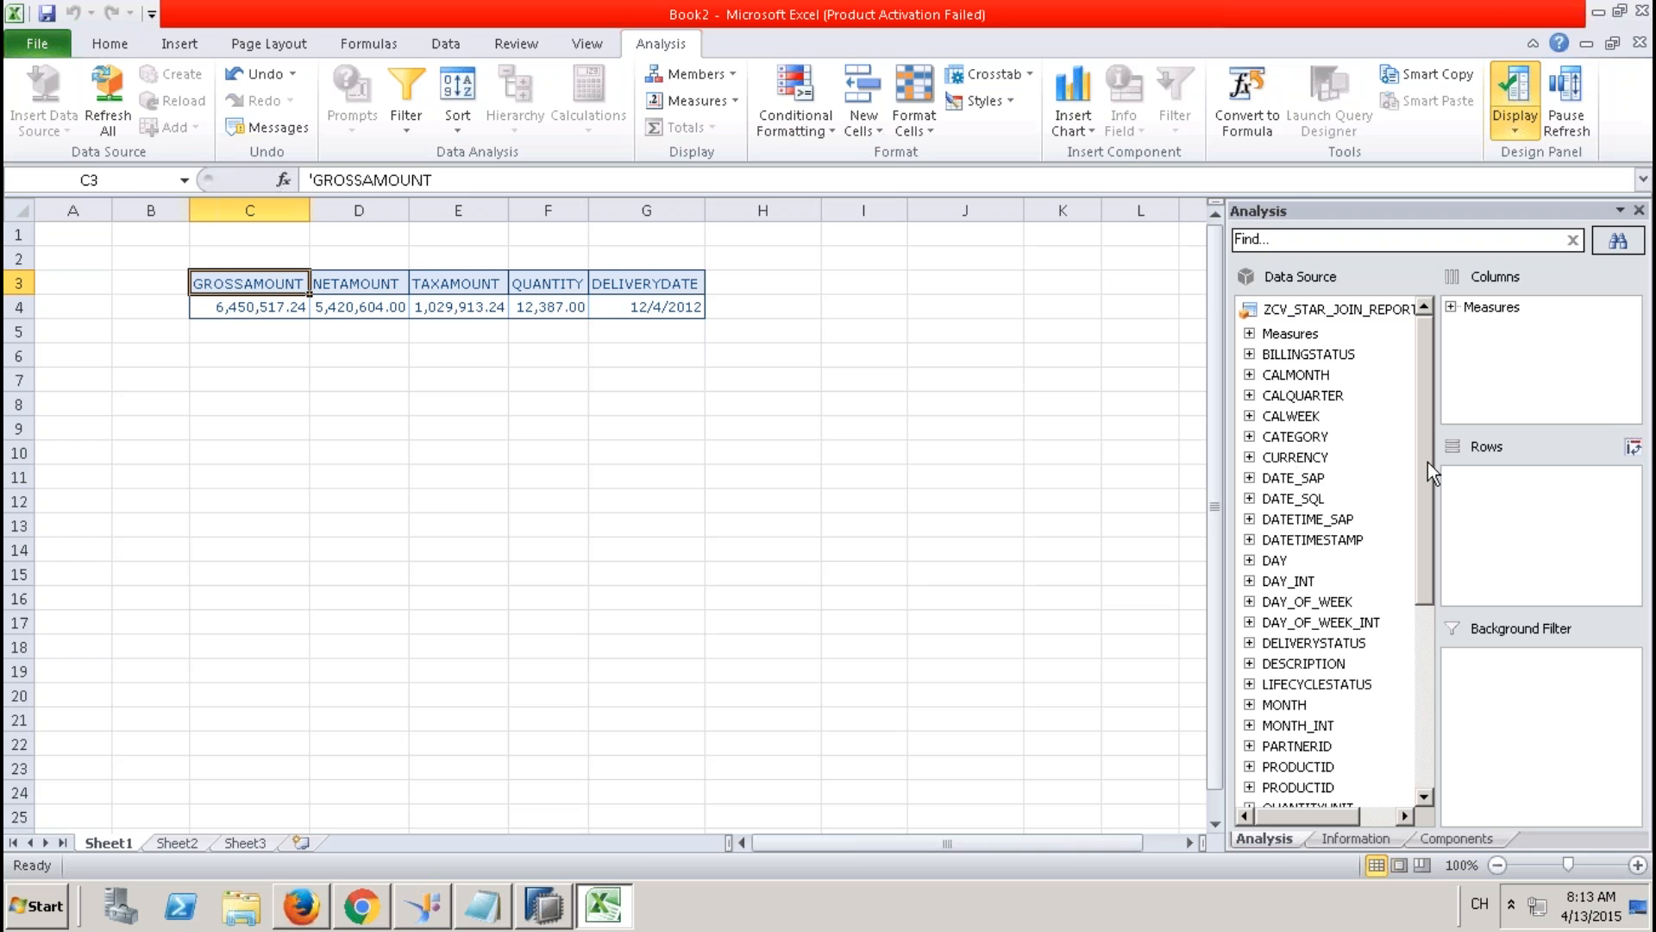
Add SALESORDERID to the crosstab rows, trying SALESORDERITEM as well and then removing it.
{"action": "scroll", "coordinate": [1430, 535], "scroll_direction": "down", "scroll_amount": 4}
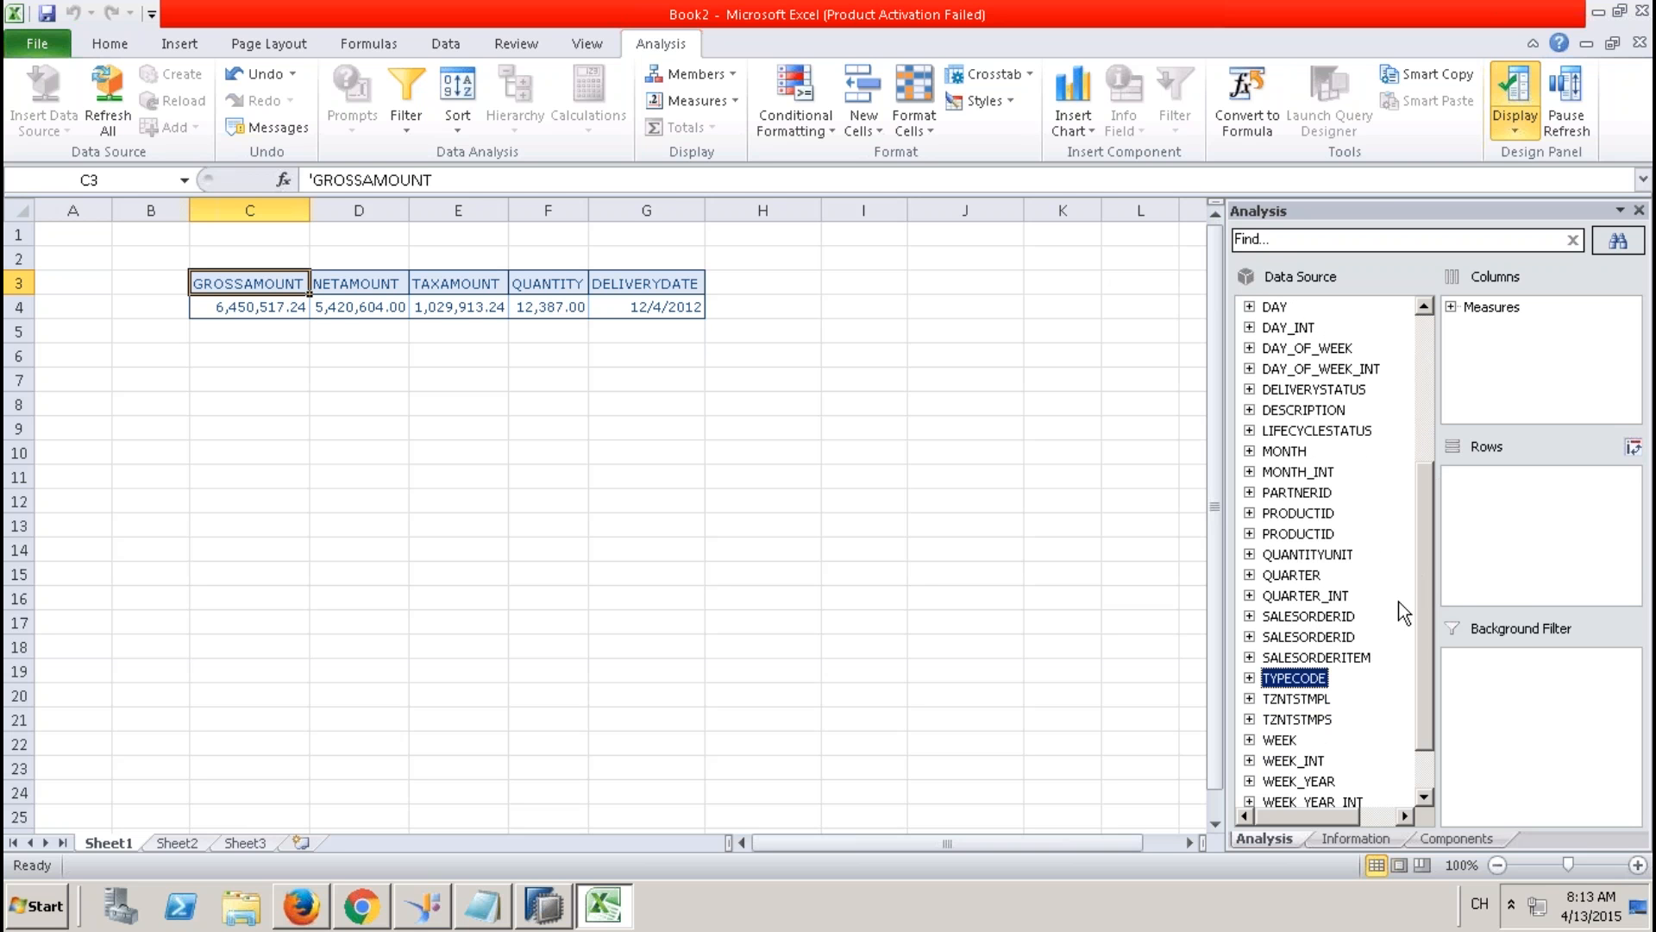
{"action": "left_click", "coordinate": [1346, 637]}
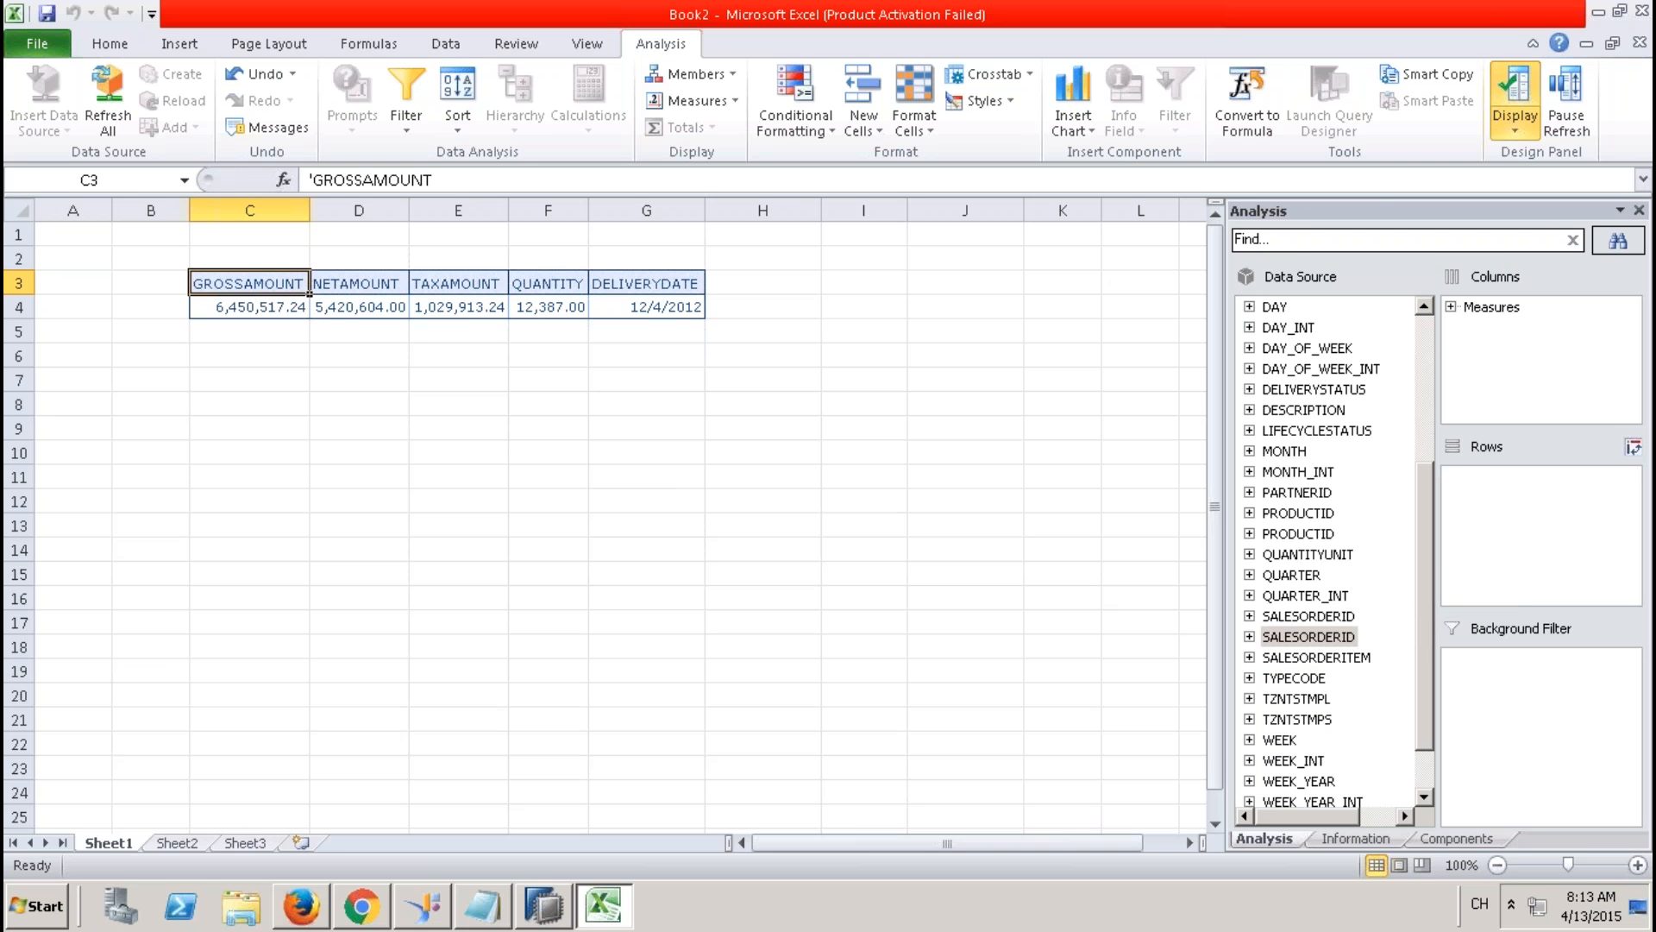
{"action": "left_click_drag", "start_coordinate": [1309, 636], "coordinate": [1459, 542]}
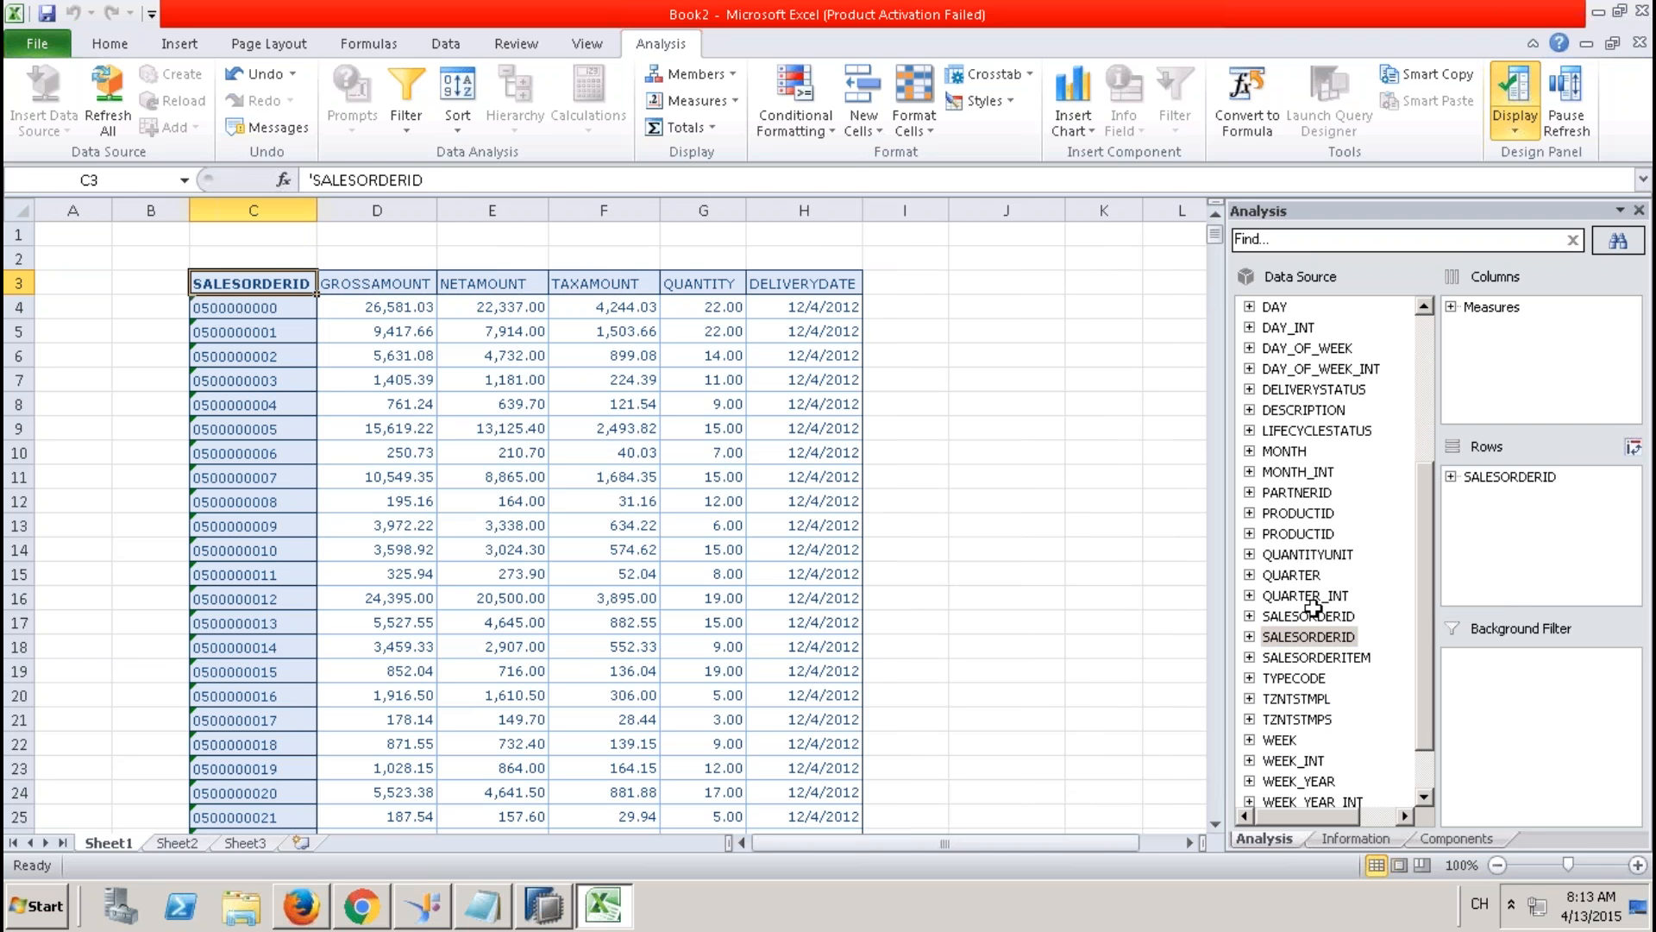
{"action": "left_click_drag", "start_coordinate": [1320, 657], "coordinate": [1449, 533]}
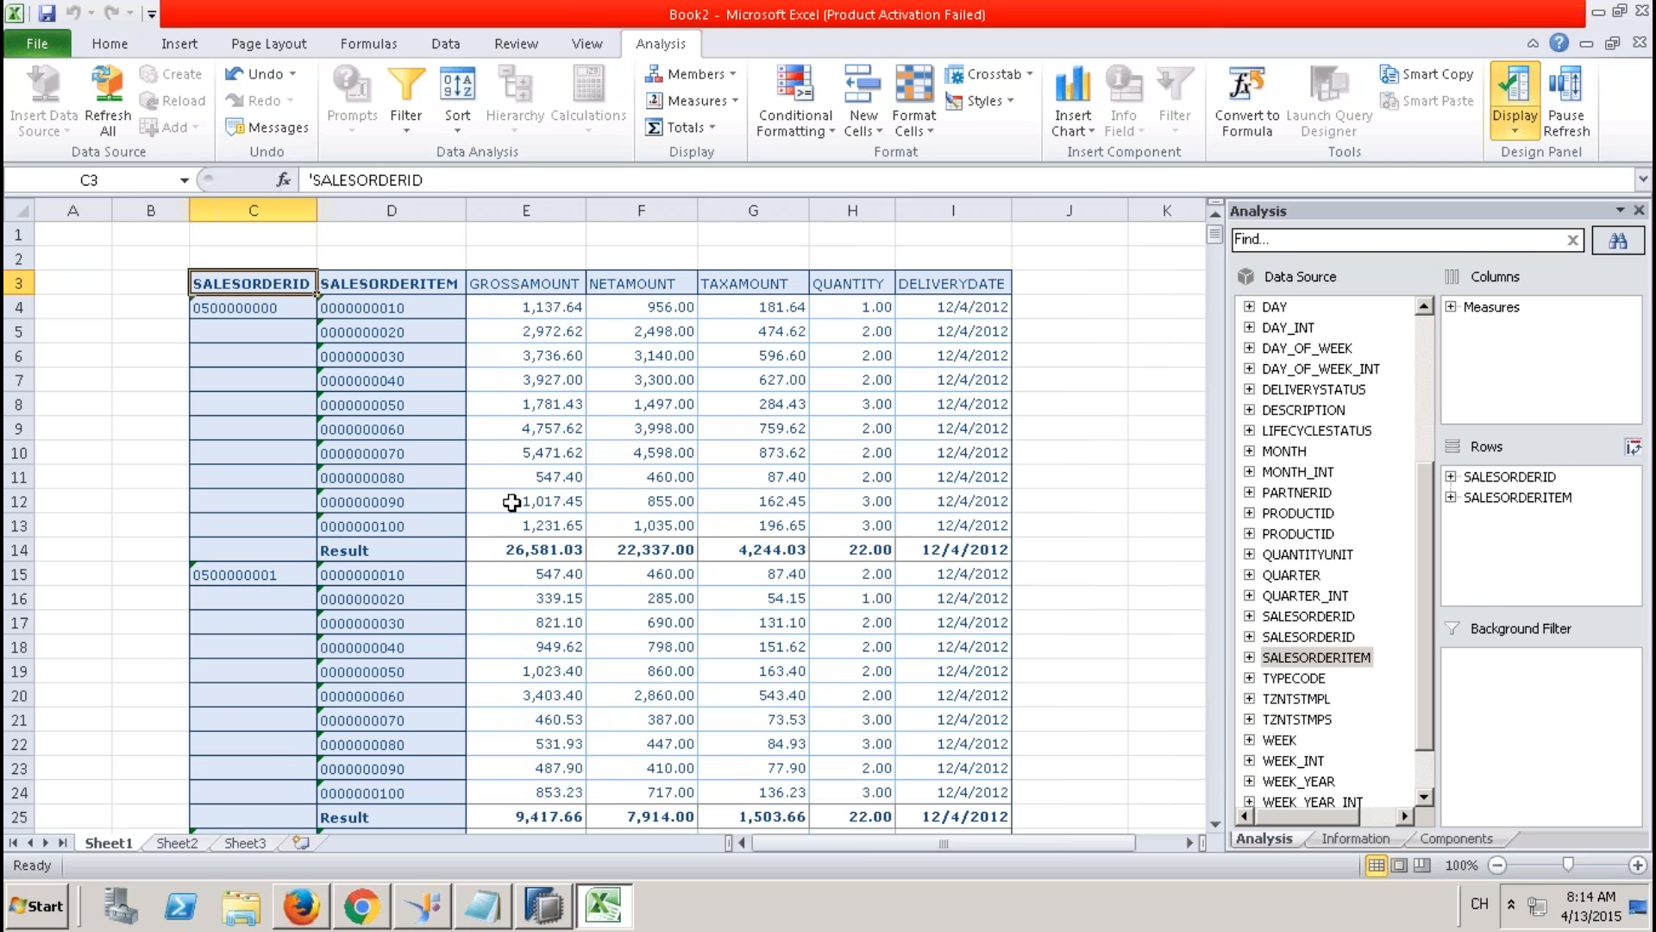
{"action": "left_click", "coordinate": [523, 549]}
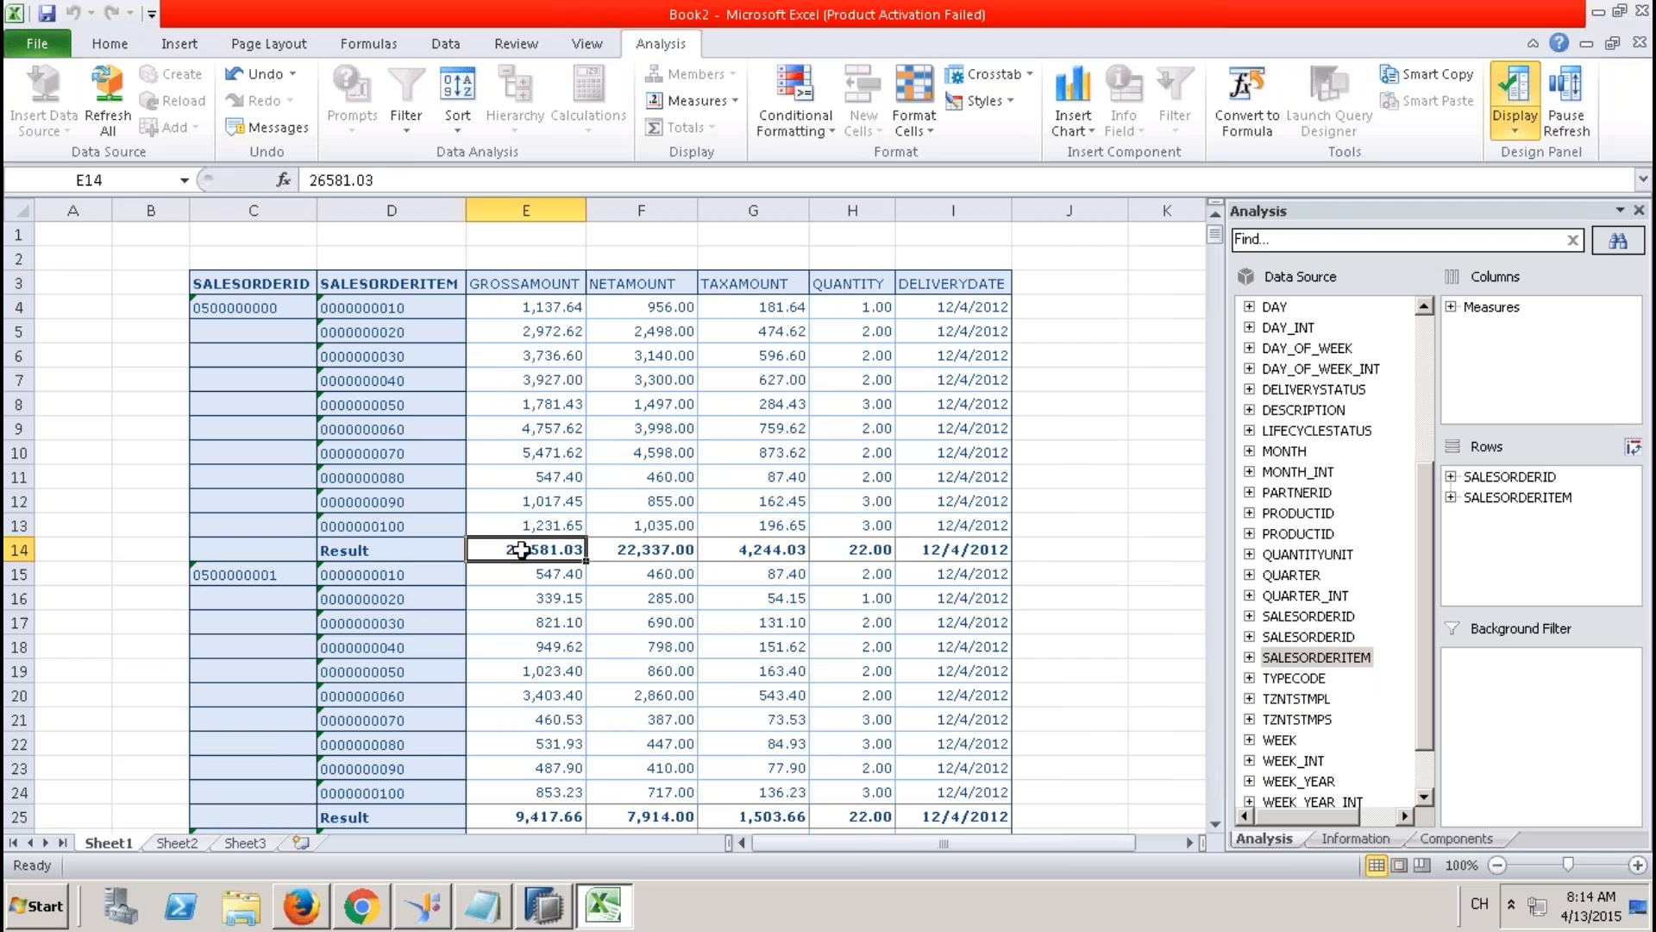
{"action": "left_click_drag", "start_coordinate": [1519, 497], "coordinate": [1220, 500]}
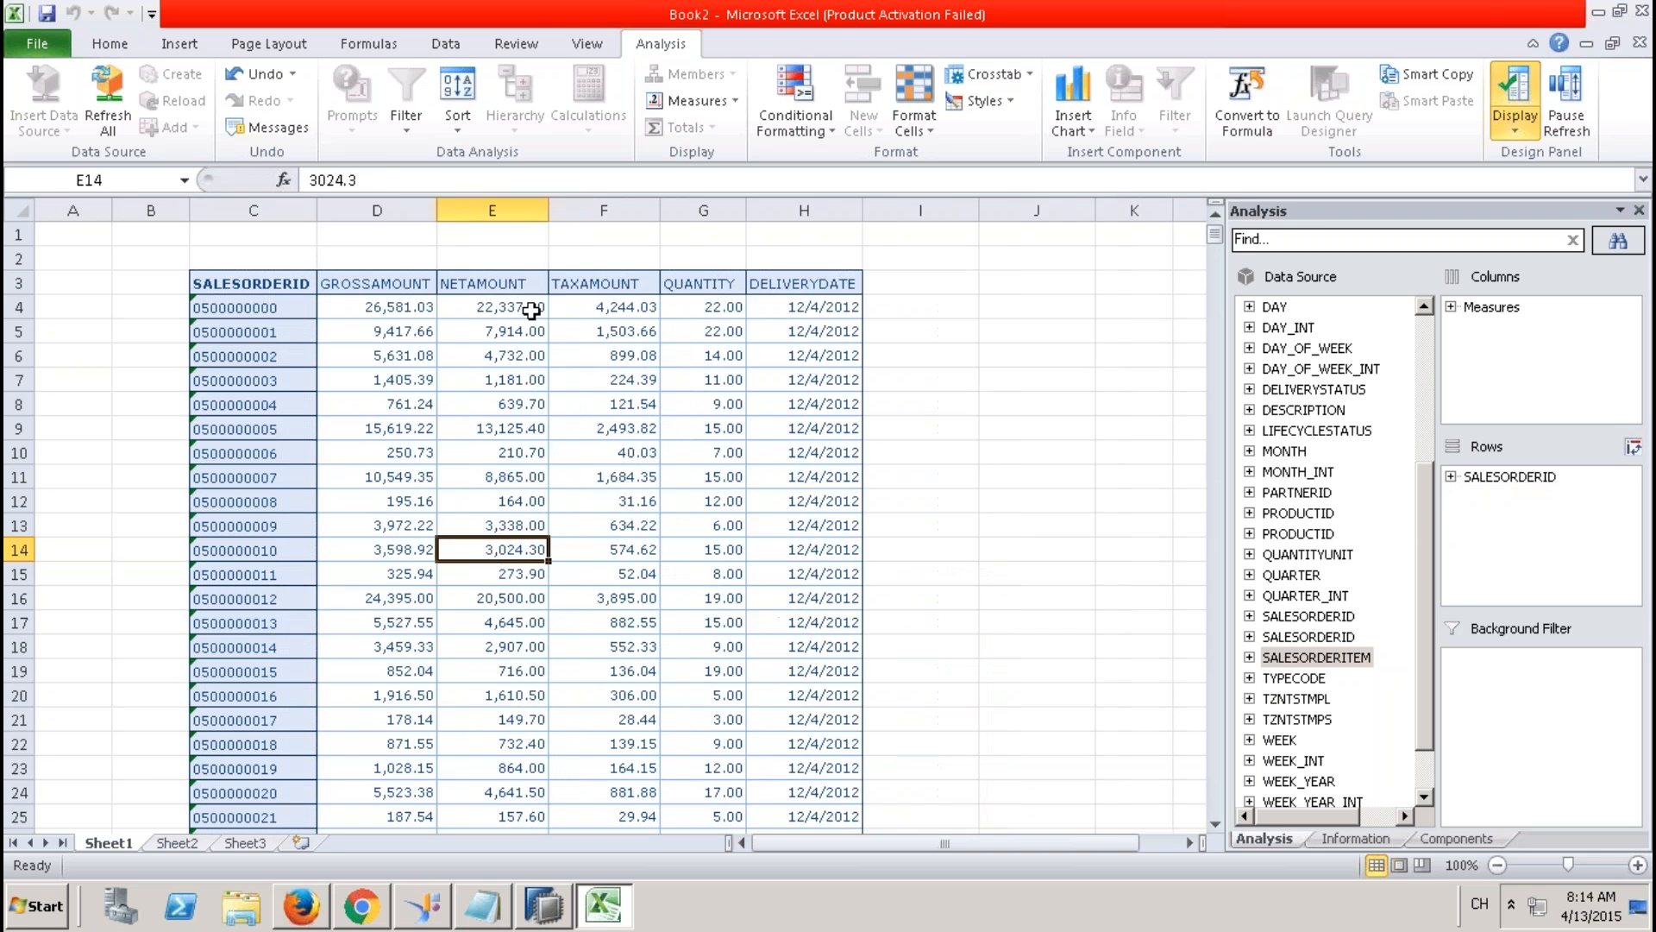
{"action": "left_click", "coordinate": [418, 308]}
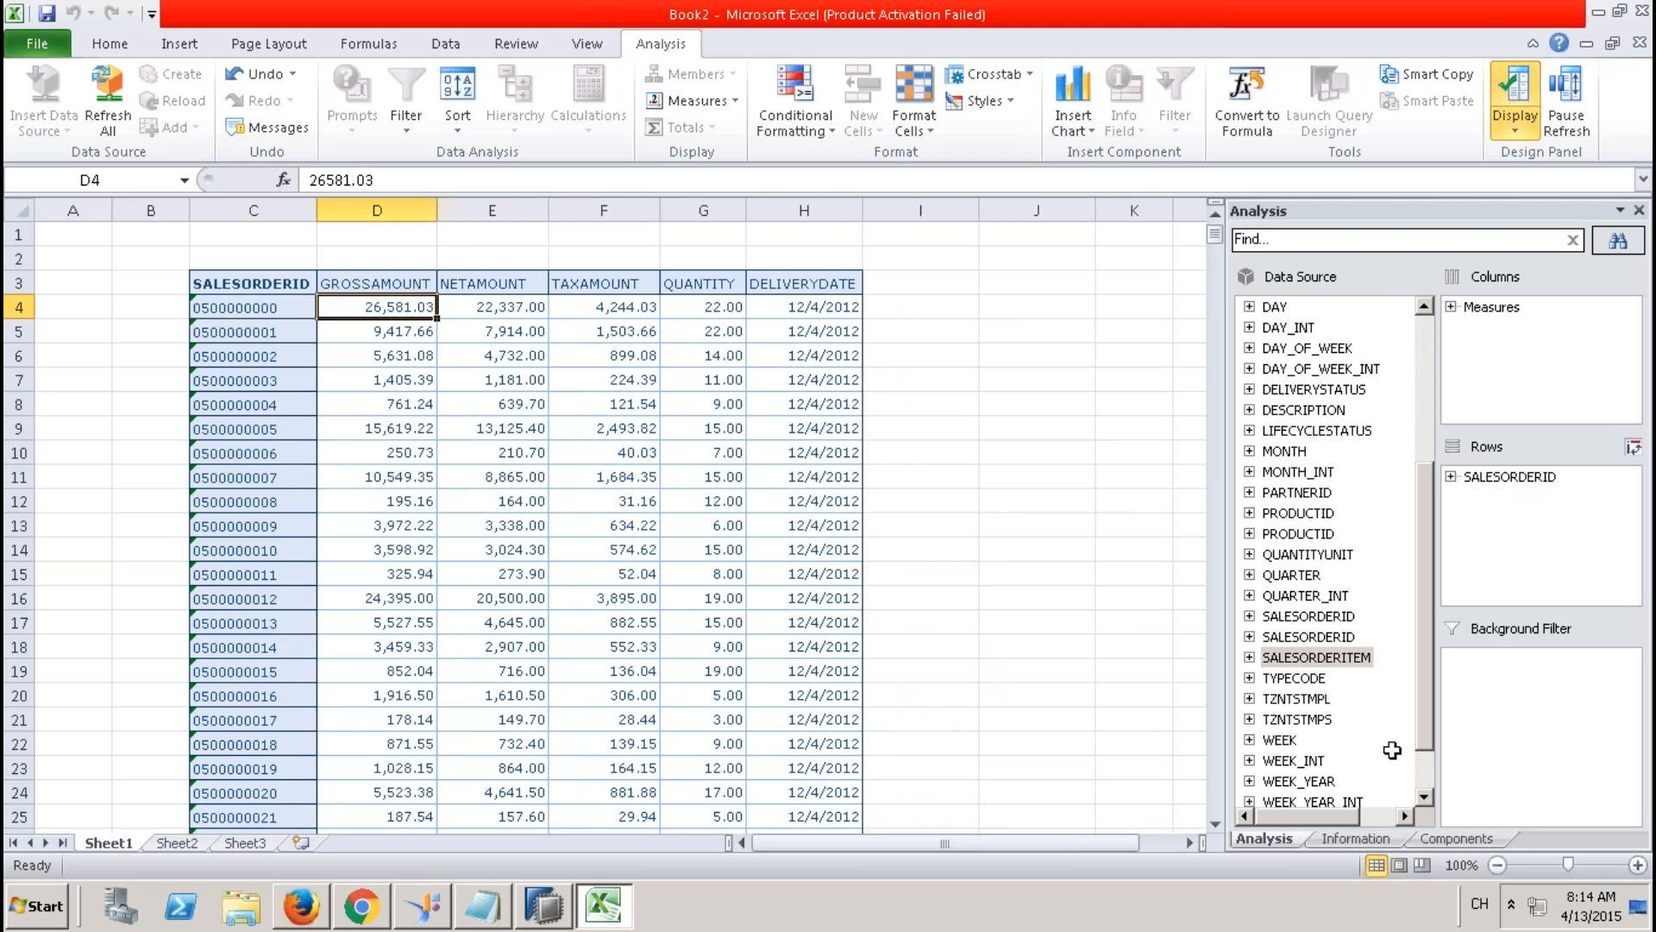
Try MONTH in the rows, check the DELIVERYDATE cells, remove MONTH, and return to SAP HANA Studio.
{"action": "left_click", "coordinate": [1425, 792]}
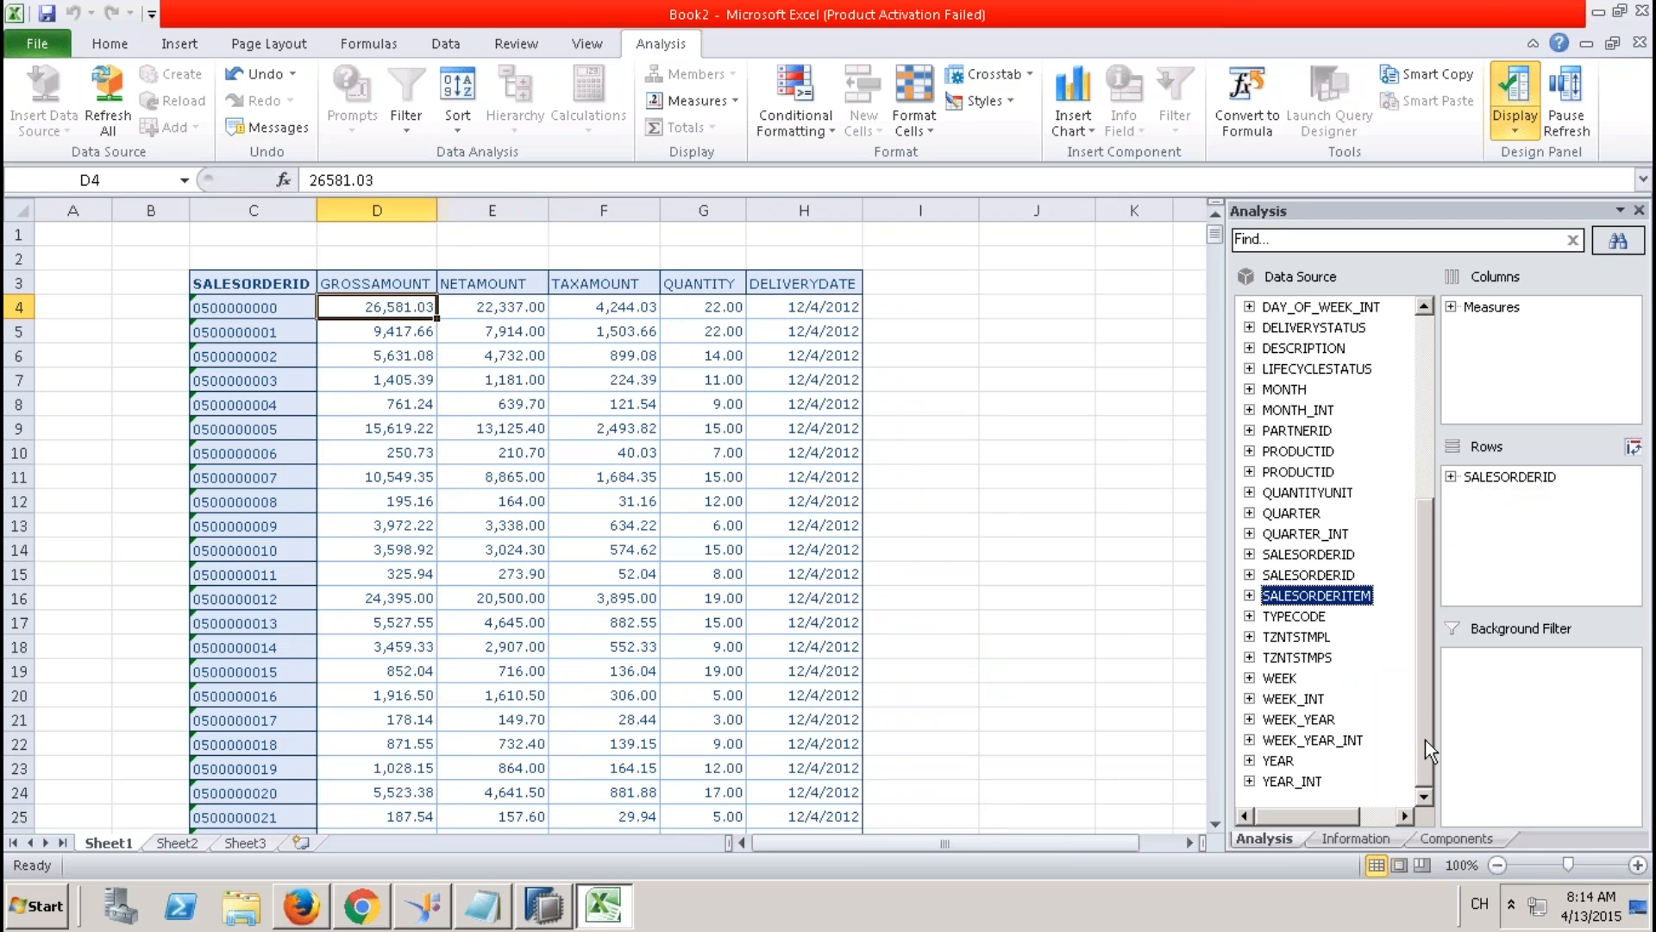
{"action": "left_click_drag", "start_coordinate": [1284, 389], "coordinate": [1493, 502]}
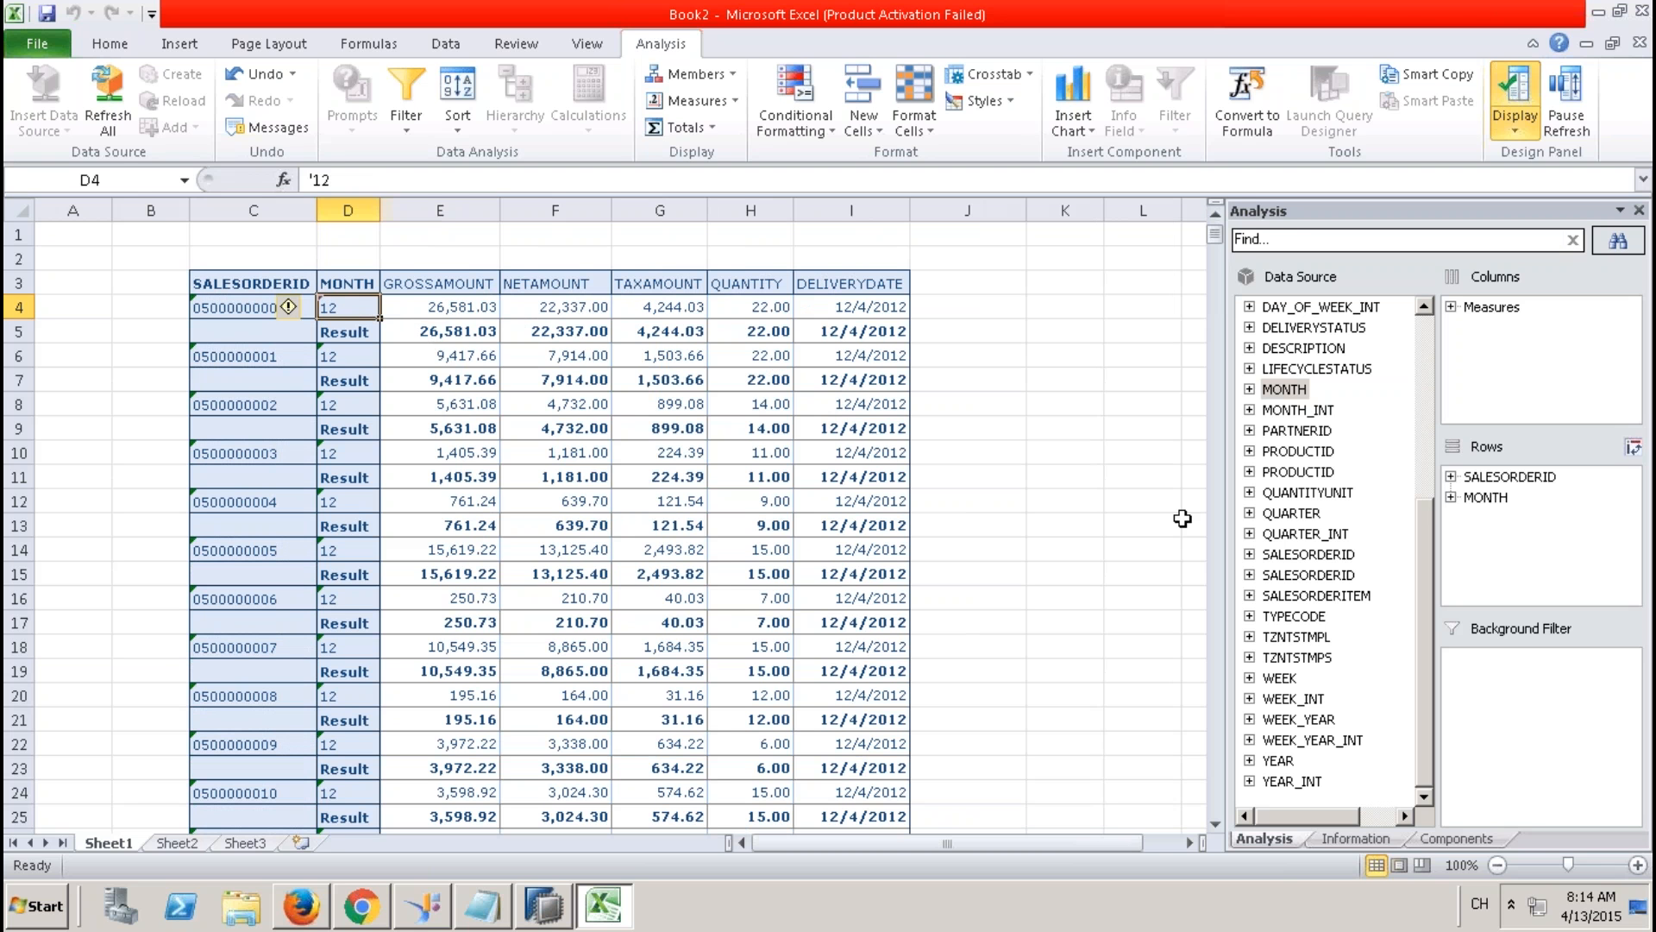
{"action": "left_click", "coordinate": [1487, 500]}
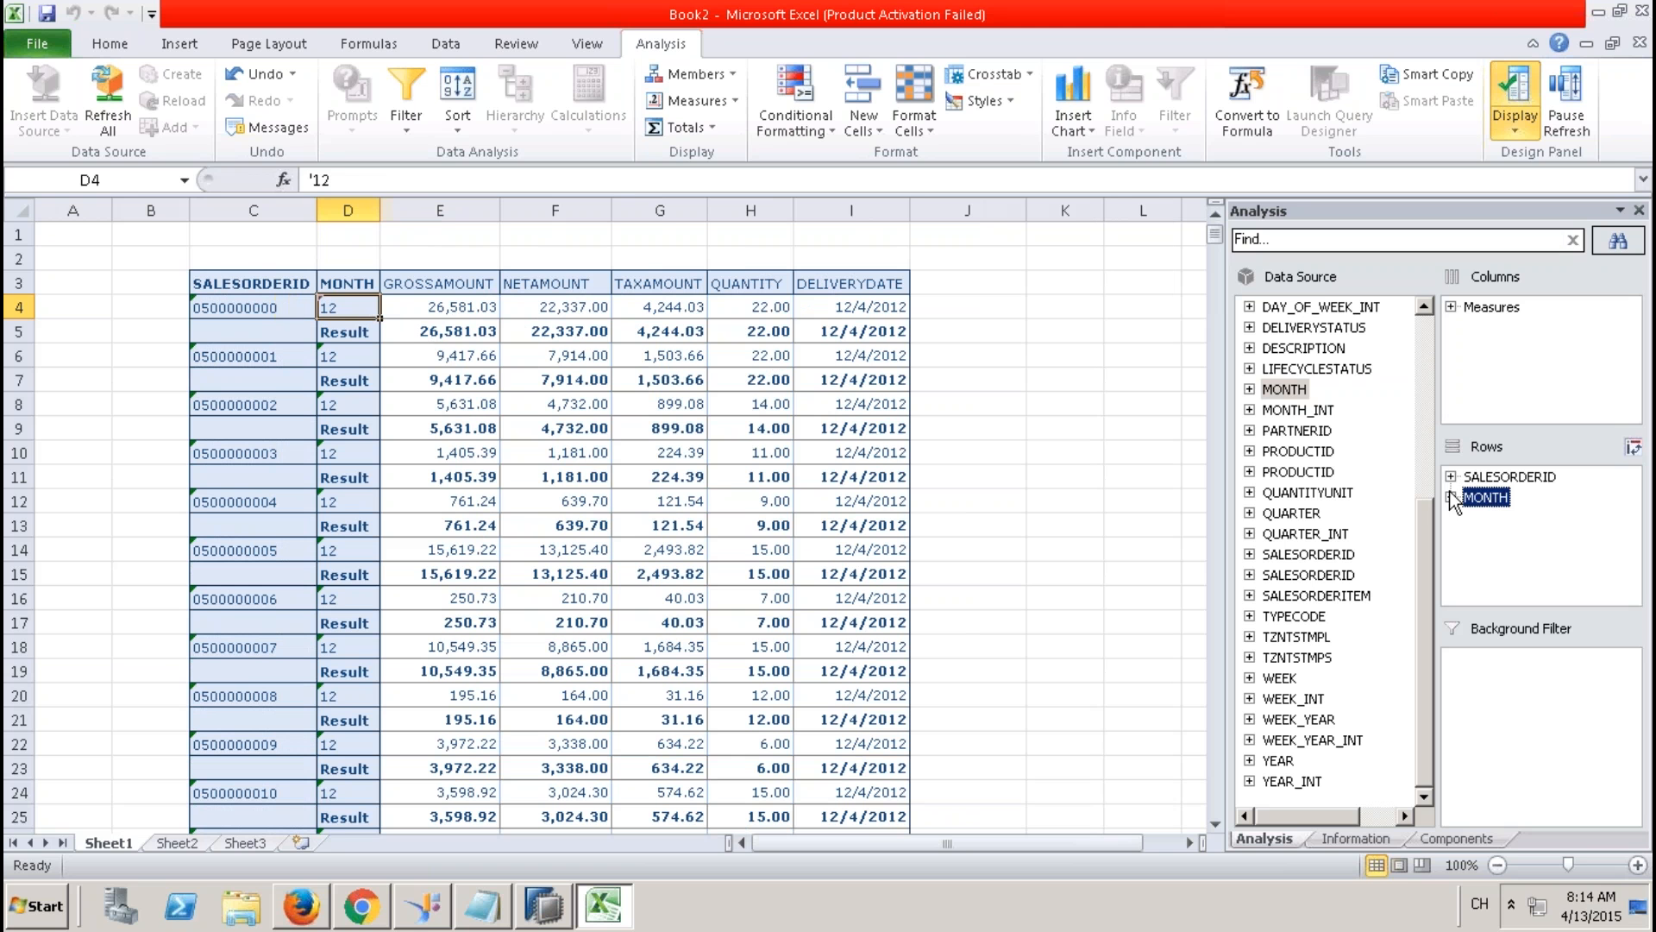
{"action": "left_click", "coordinate": [863, 308]}
{"action": "left_click_drag", "start_coordinate": [864, 309], "coordinate": [875, 573]}
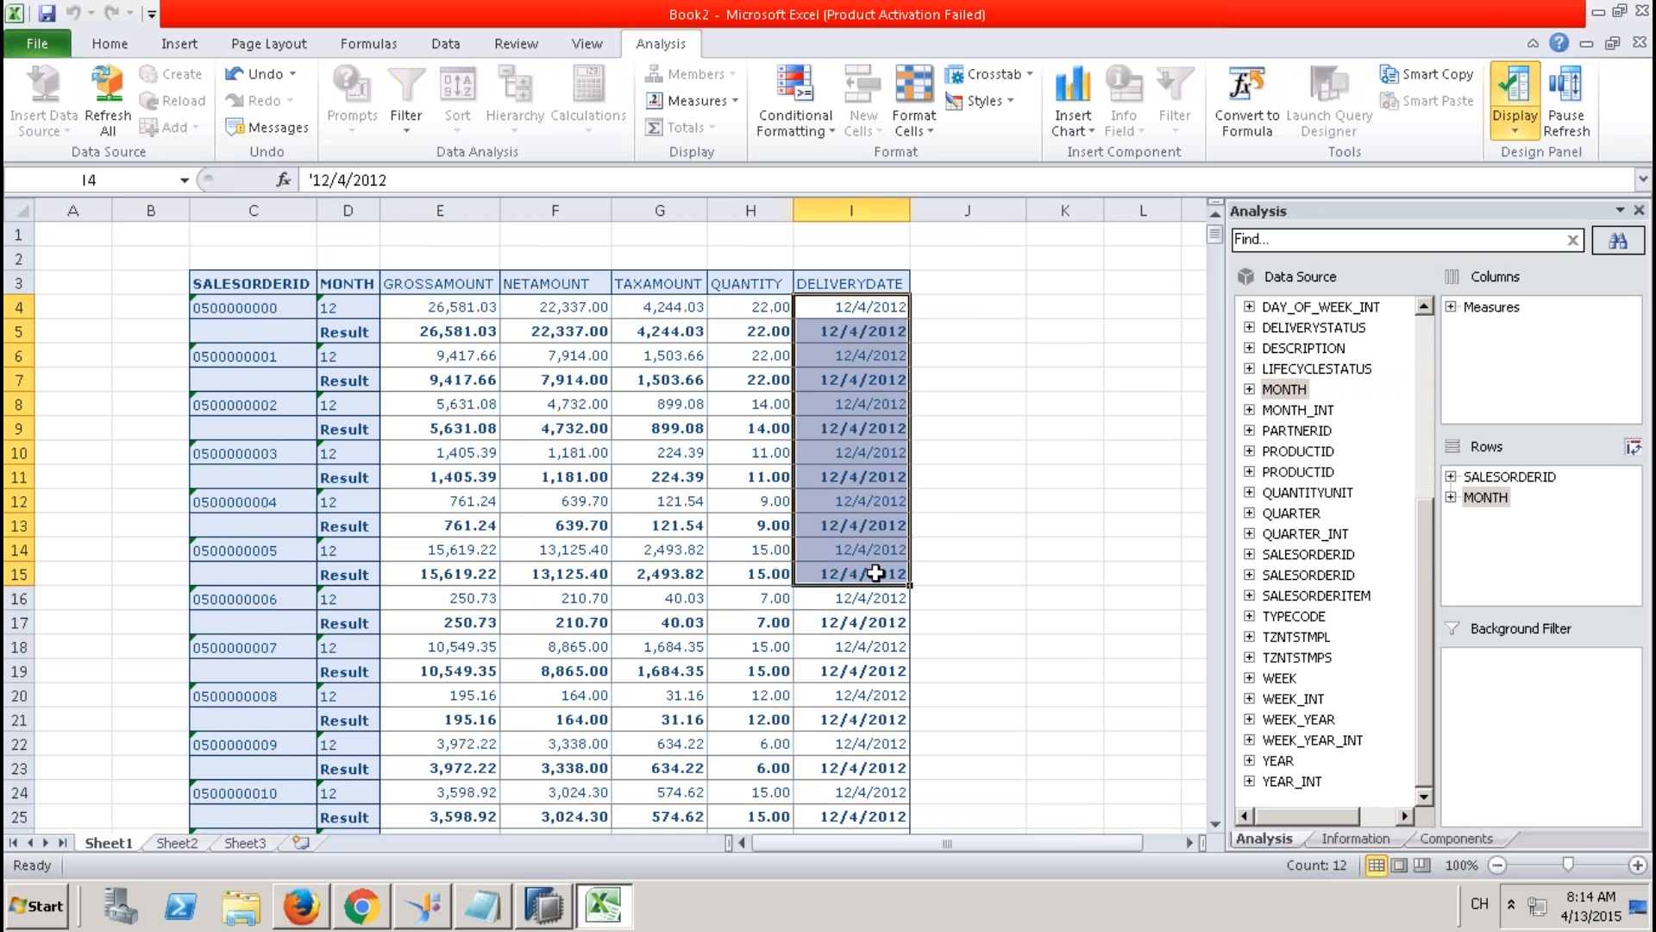
{"action": "left_click", "coordinate": [1499, 503]}
{"action": "left_click_drag", "start_coordinate": [1498, 502], "coordinate": [1174, 451]}
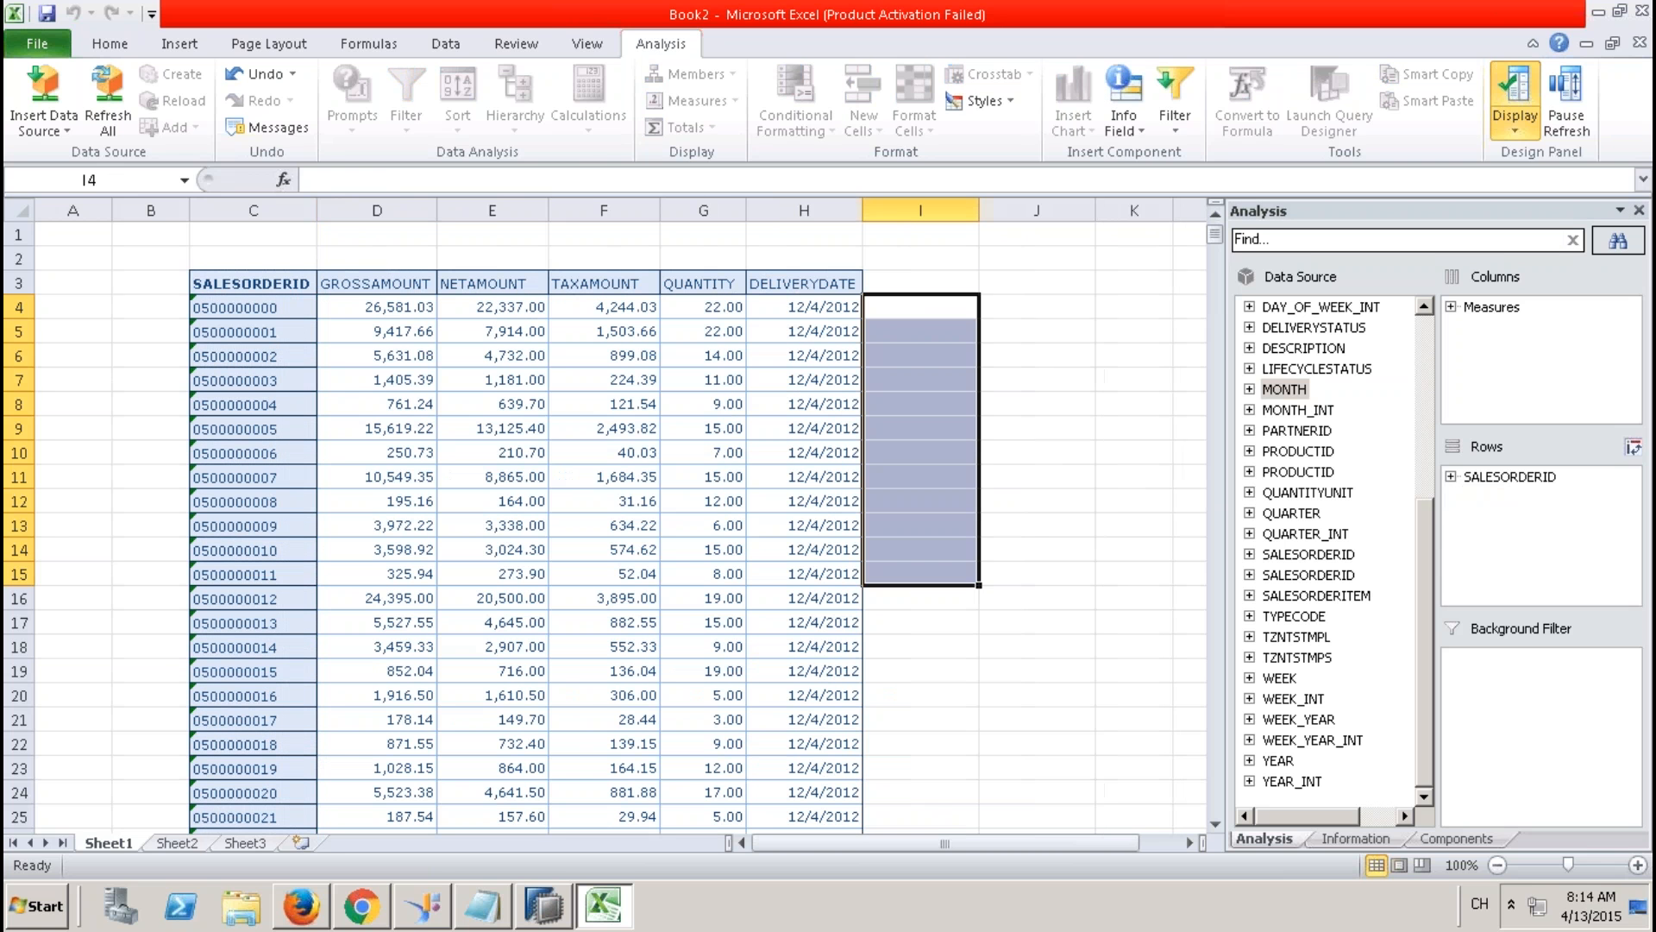
{"action": "left_click", "coordinate": [543, 906]}
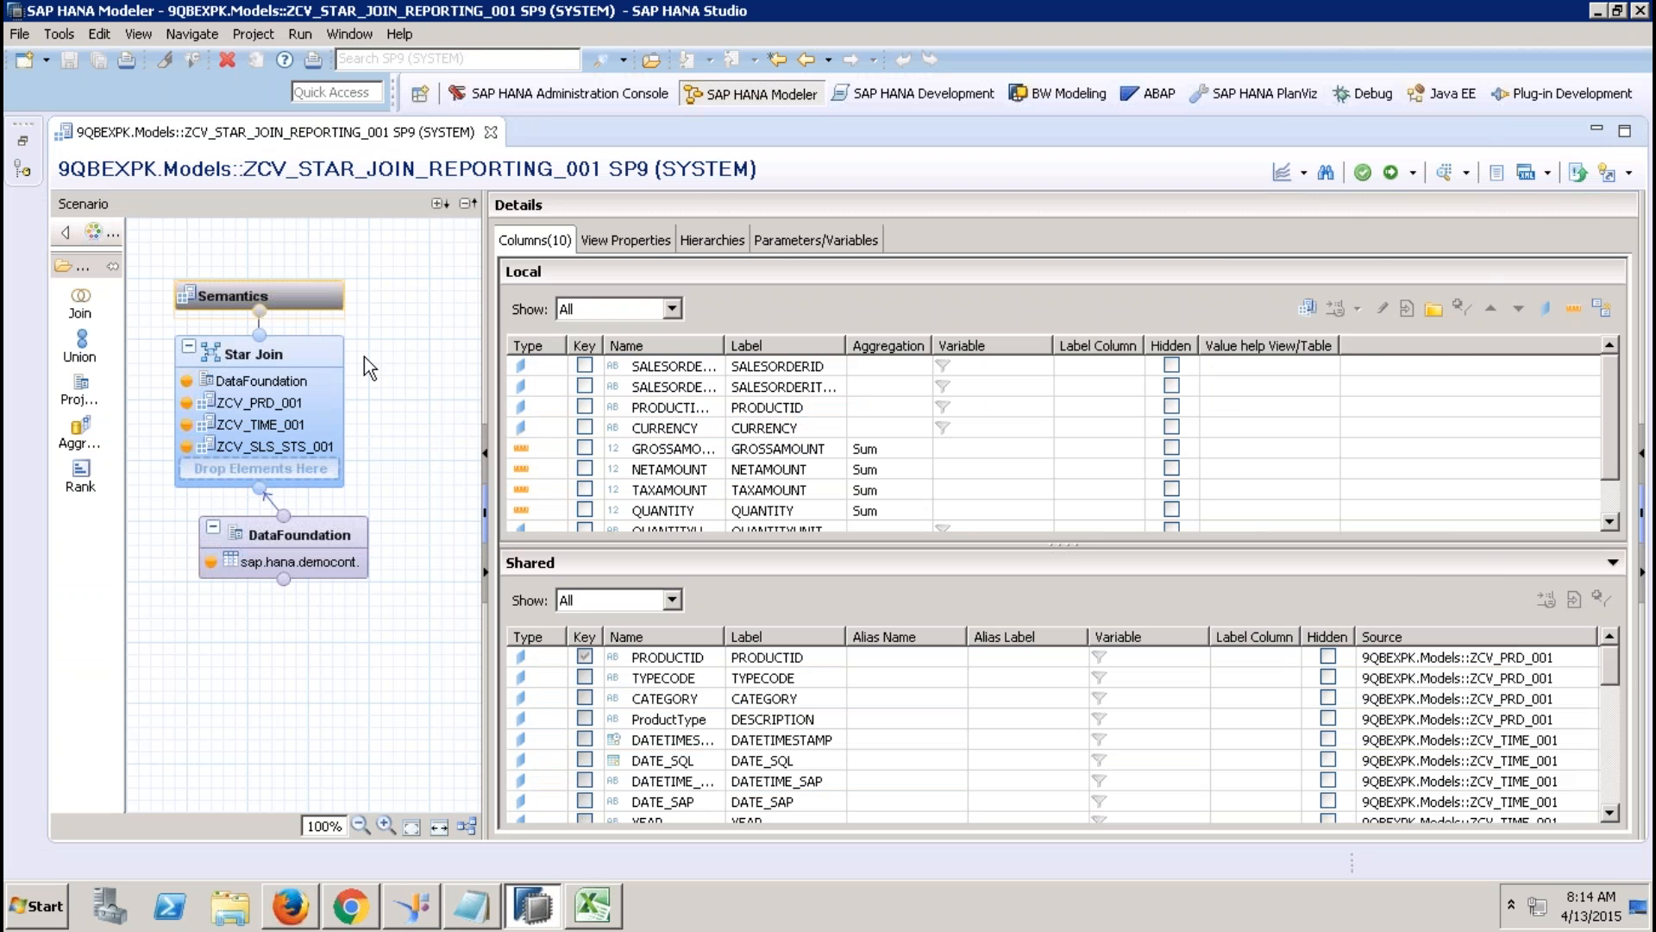
Close the star-join editor, show Calculation Views in the Systems tree, and minimize Remote Desktop.
{"action": "left_click", "coordinate": [491, 133]}
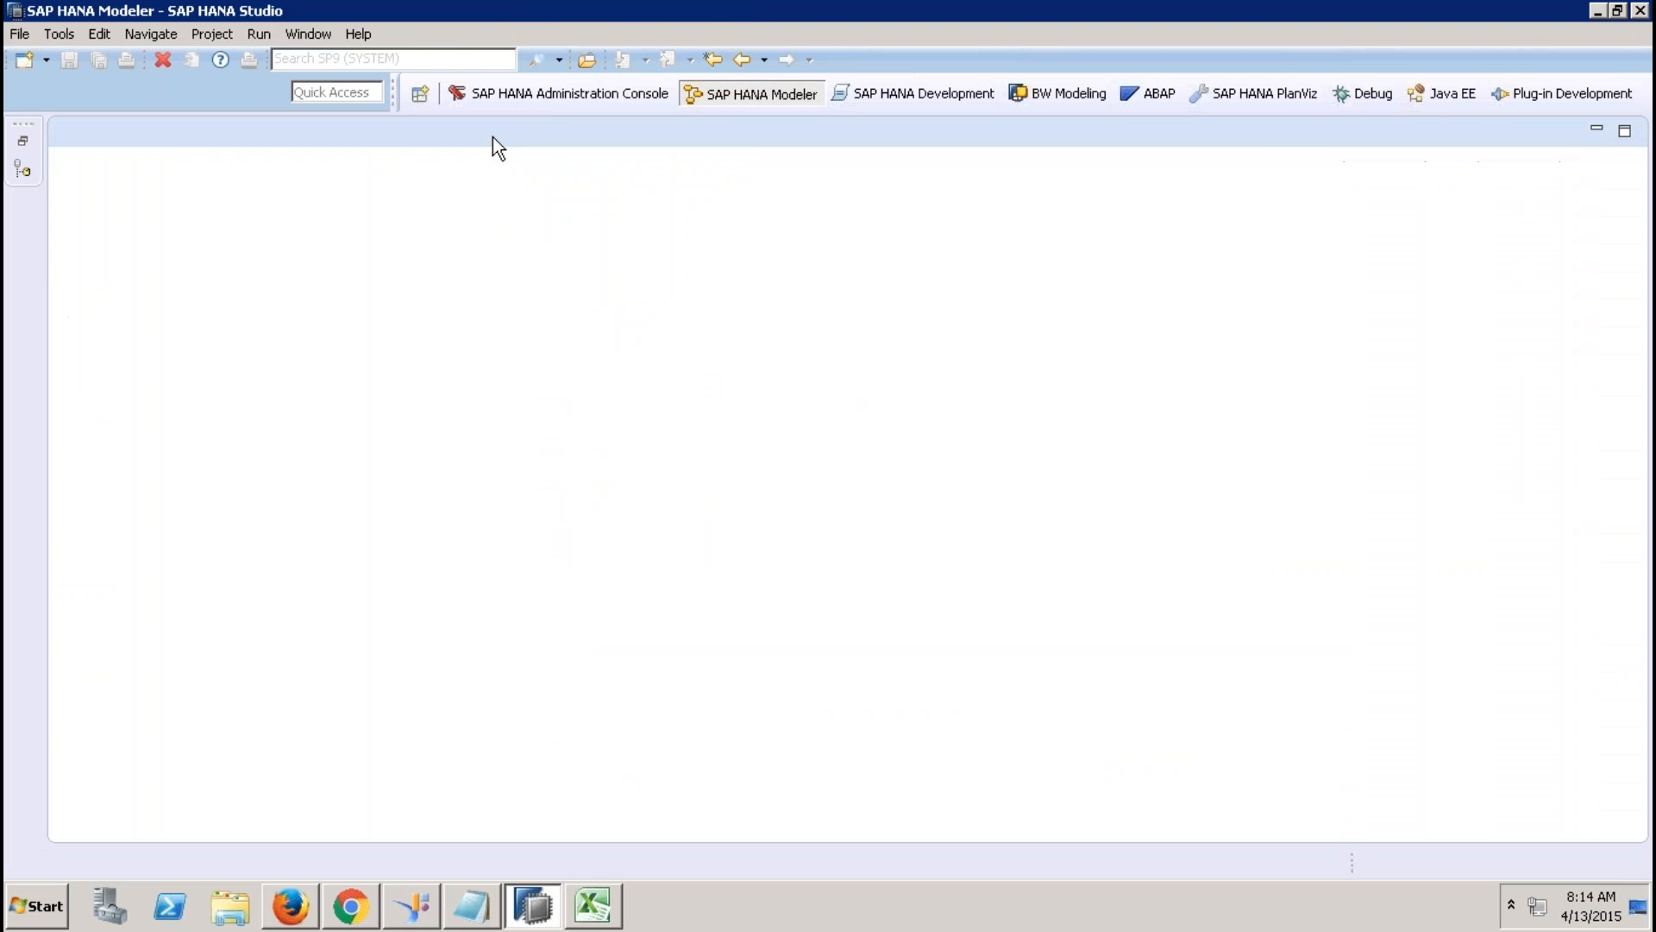
{"action": "left_click", "coordinate": [22, 145]}
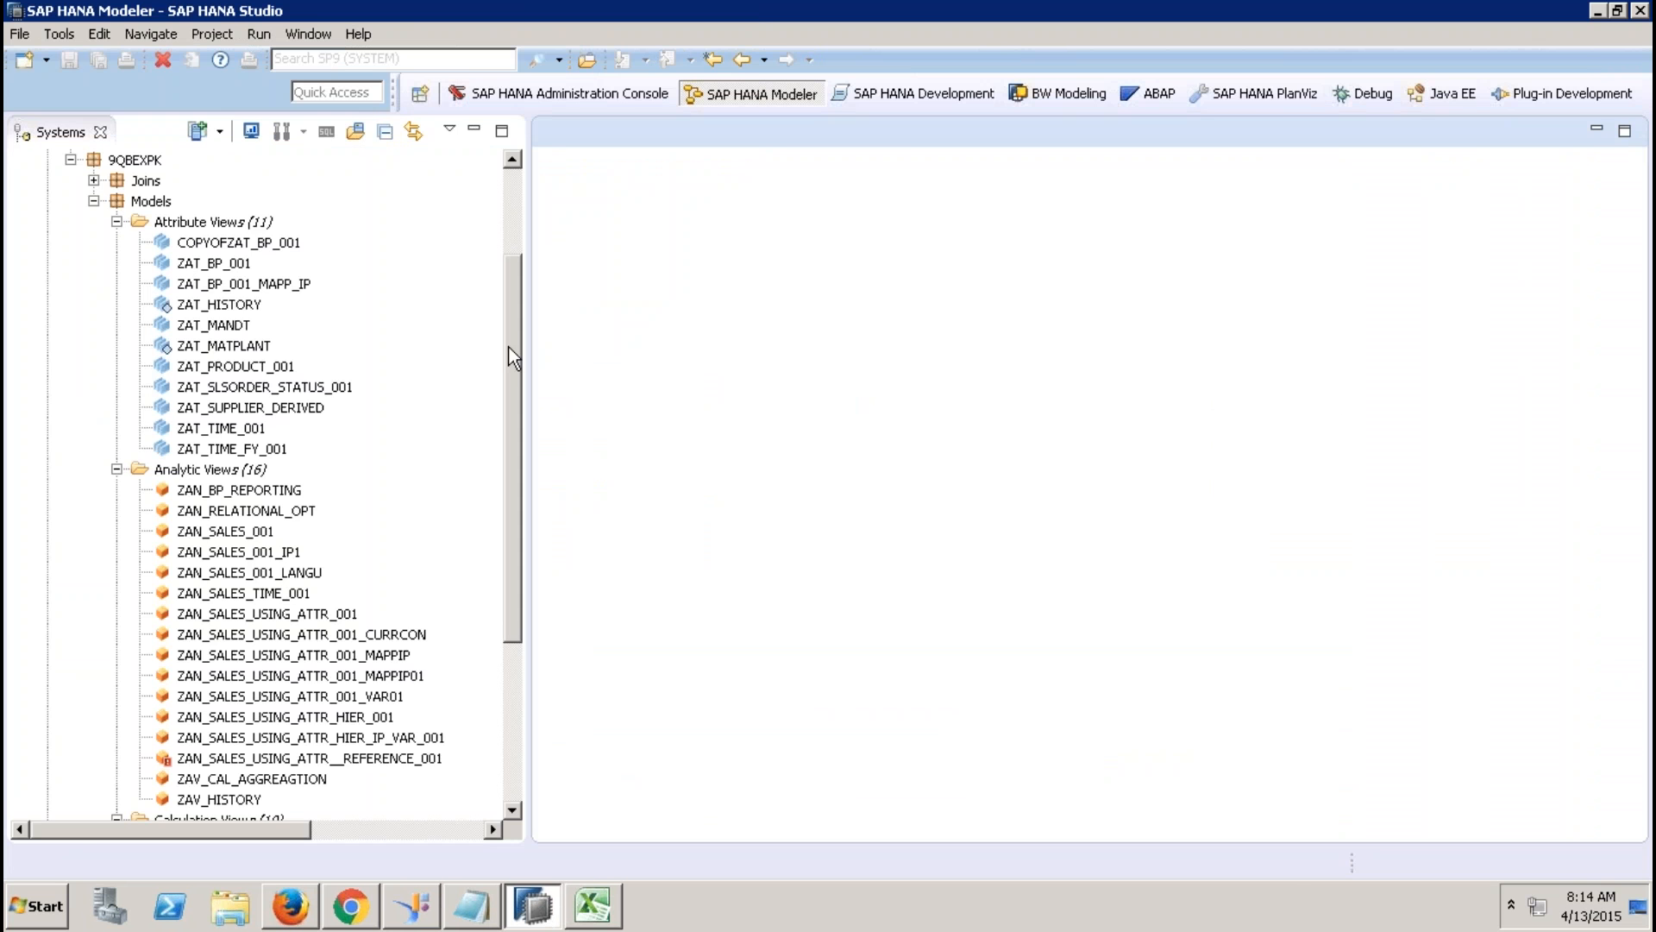
{"action": "left_click_drag", "start_coordinate": [514, 358], "coordinate": [509, 643]}
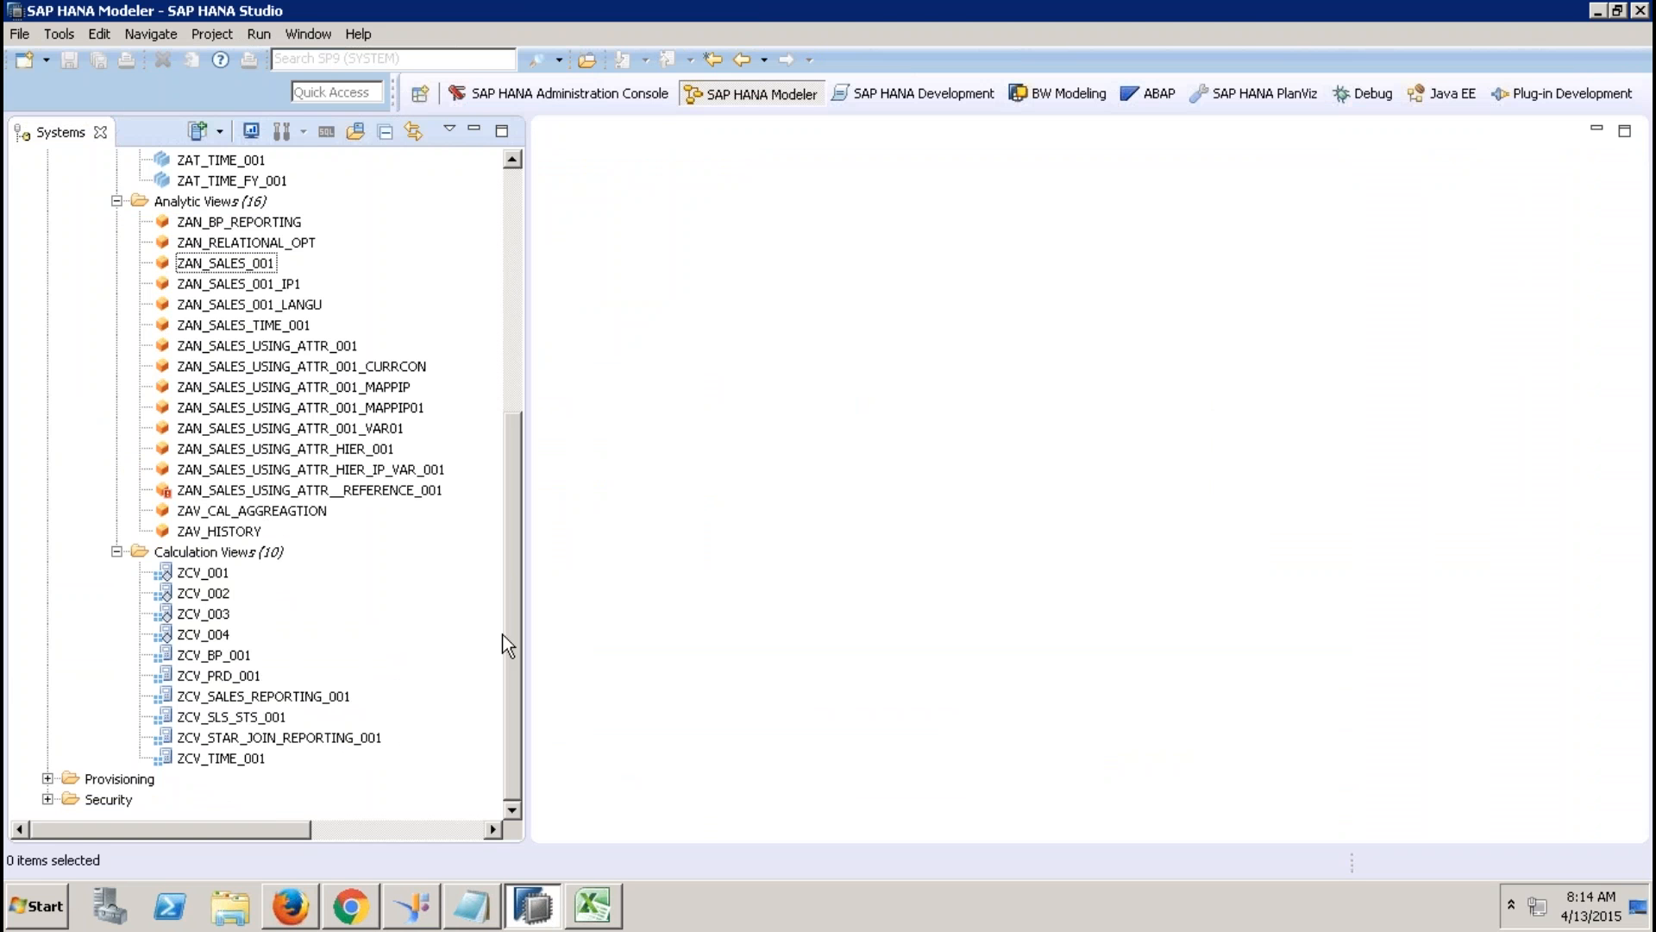
{"action": "mouse_move", "coordinate": [763, 7]}
{"action": "left_click", "coordinate": [1115, 24]}
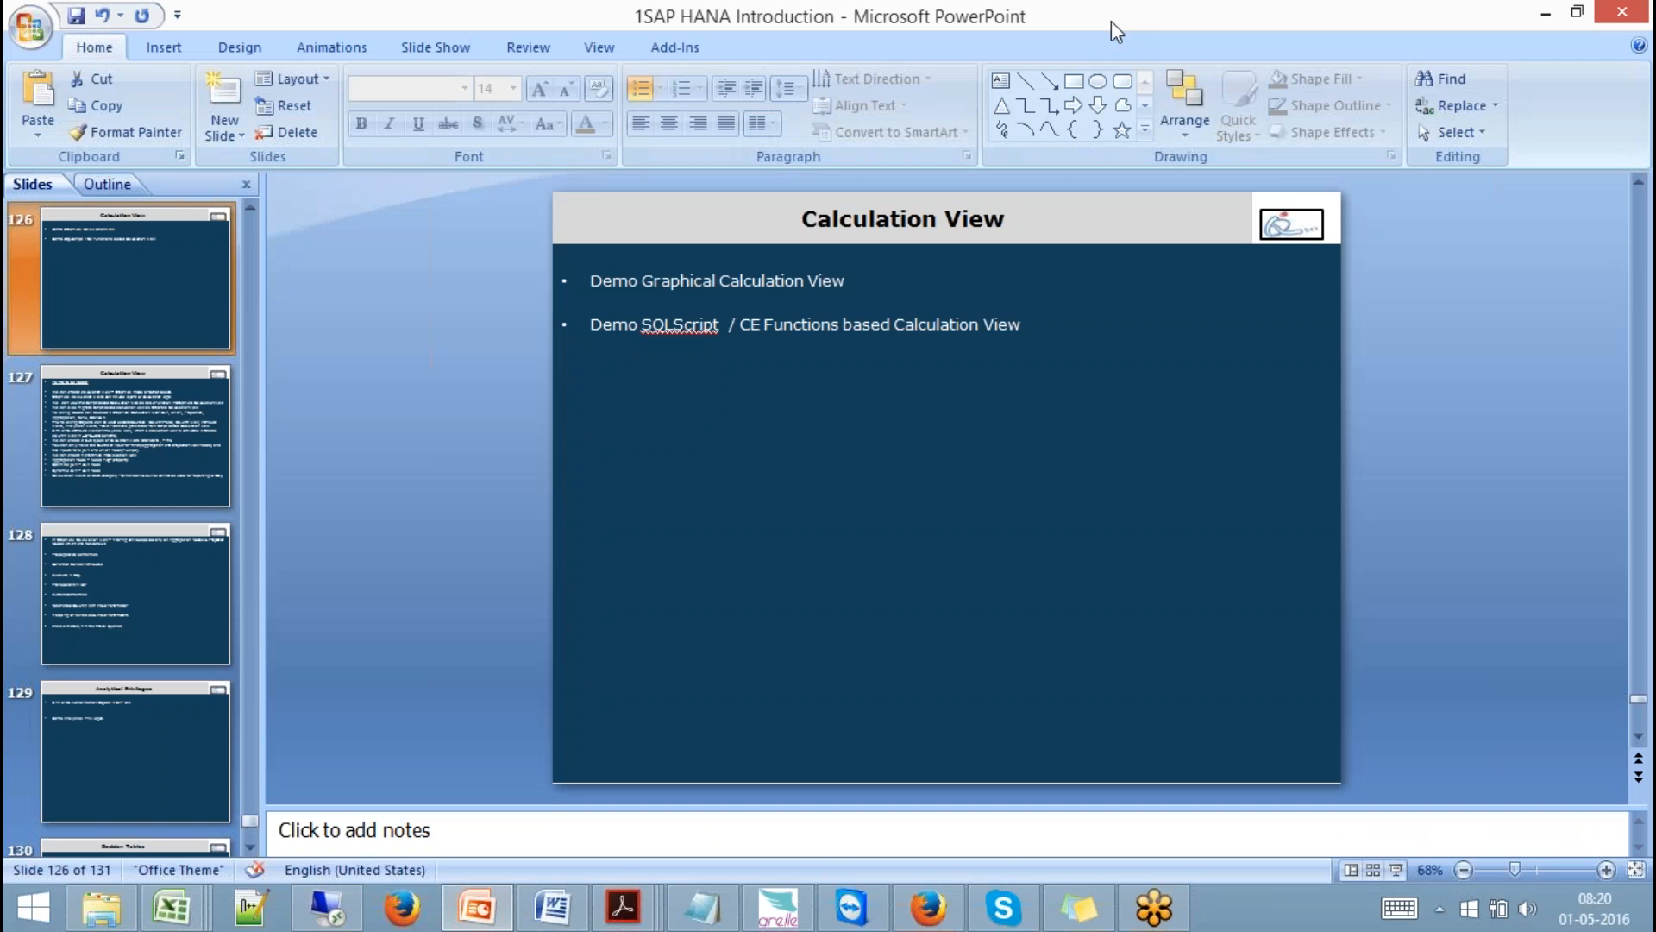
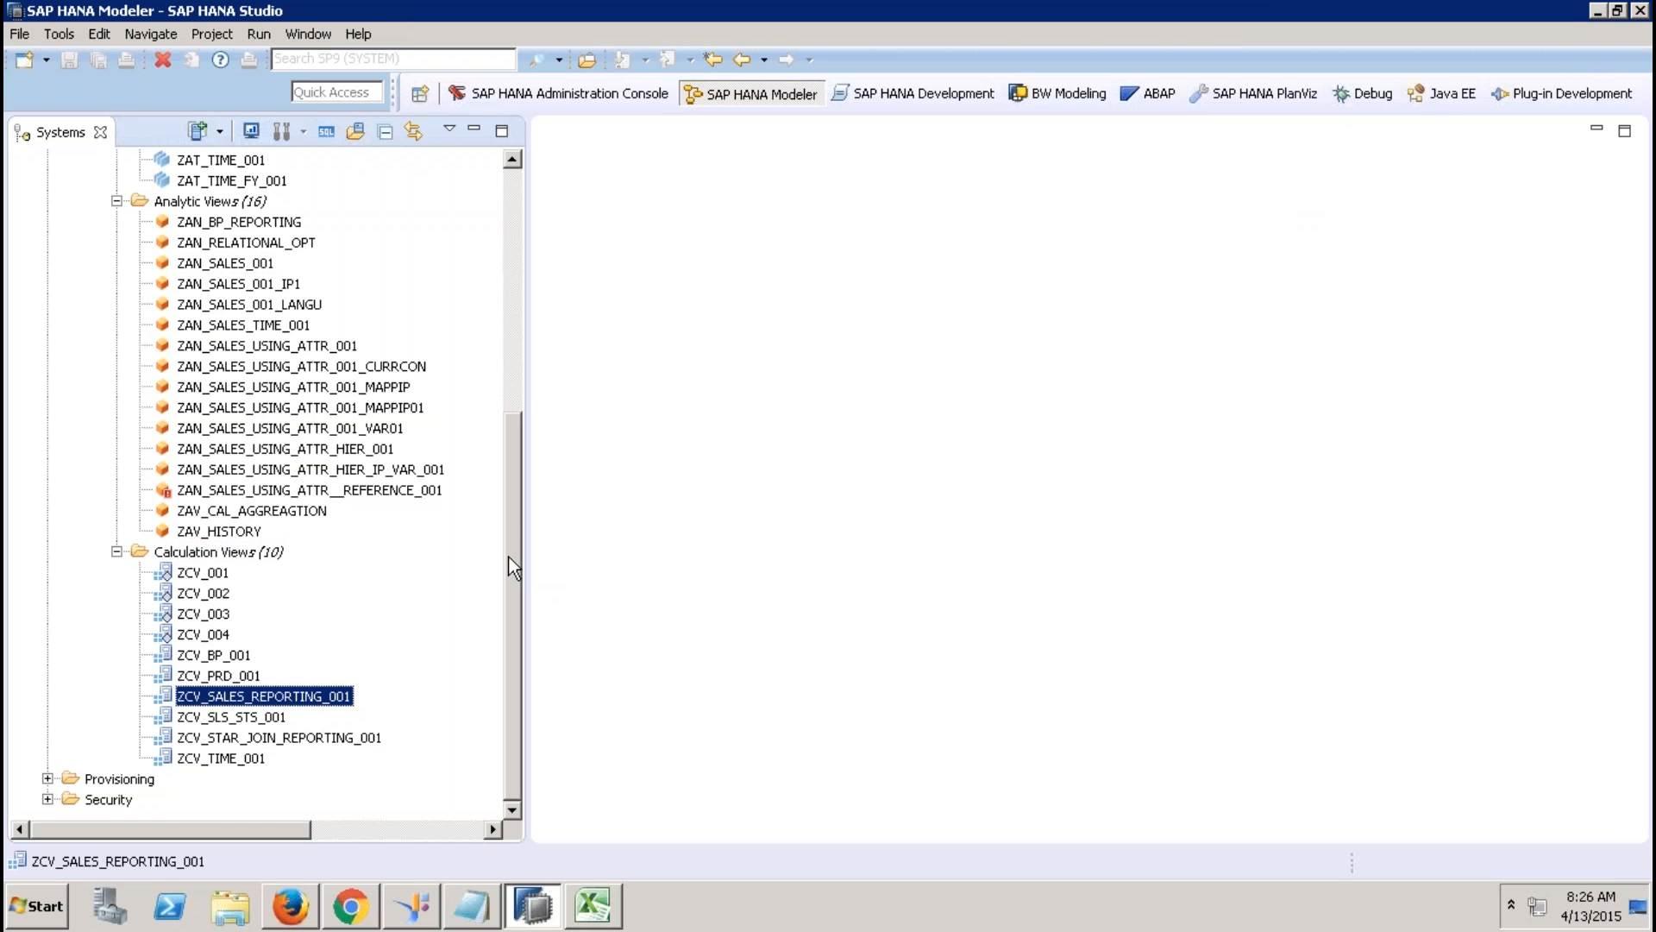
Expand _SYS_BIC and filter its column views by the misspelled ZCV_SALESS_REPORTING_001.
{"action": "left_click_drag", "start_coordinate": [512, 516], "coordinate": [266, 277]}
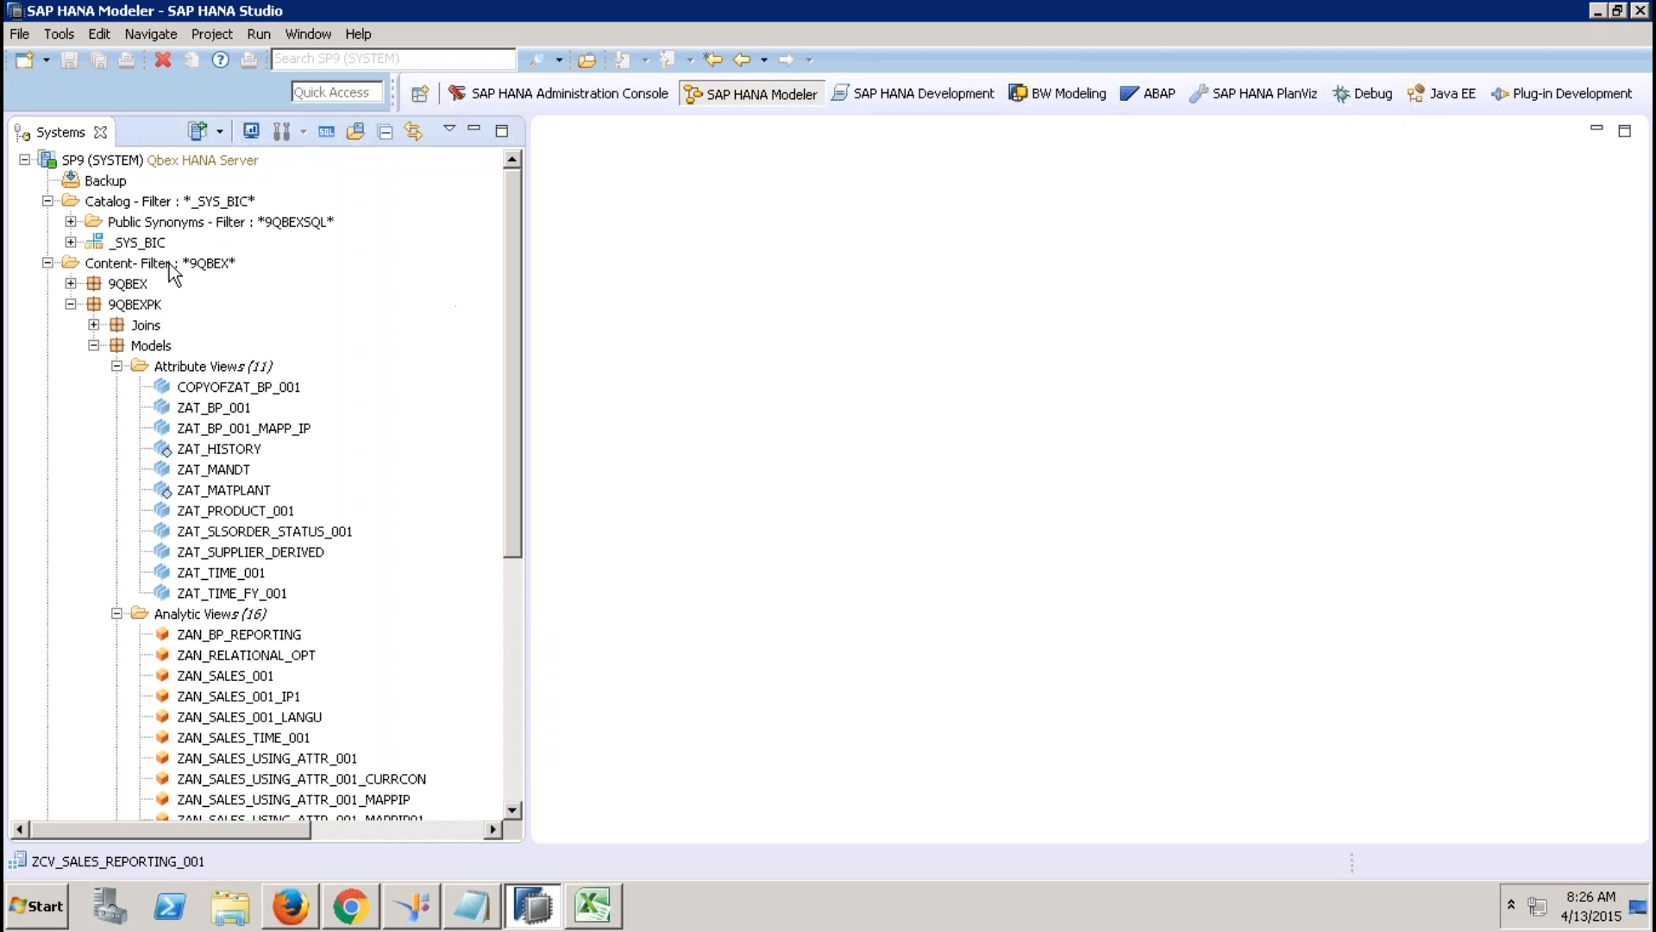
{"action": "left_click", "coordinate": [71, 242]}
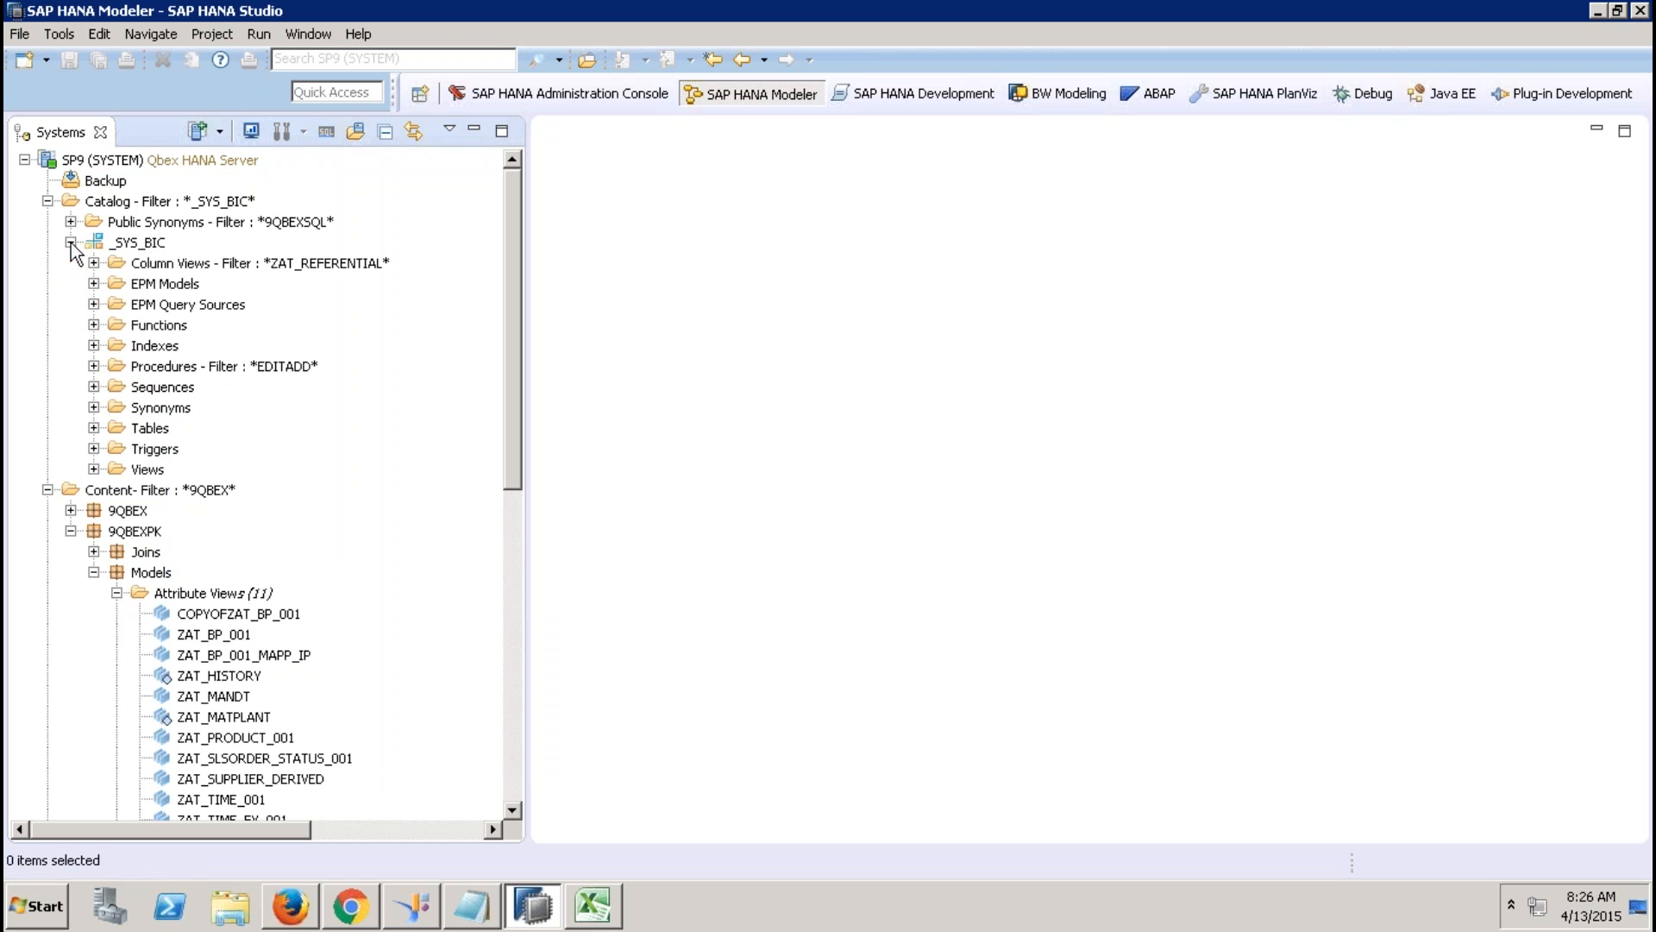
{"action": "left_click", "coordinate": [215, 266]}
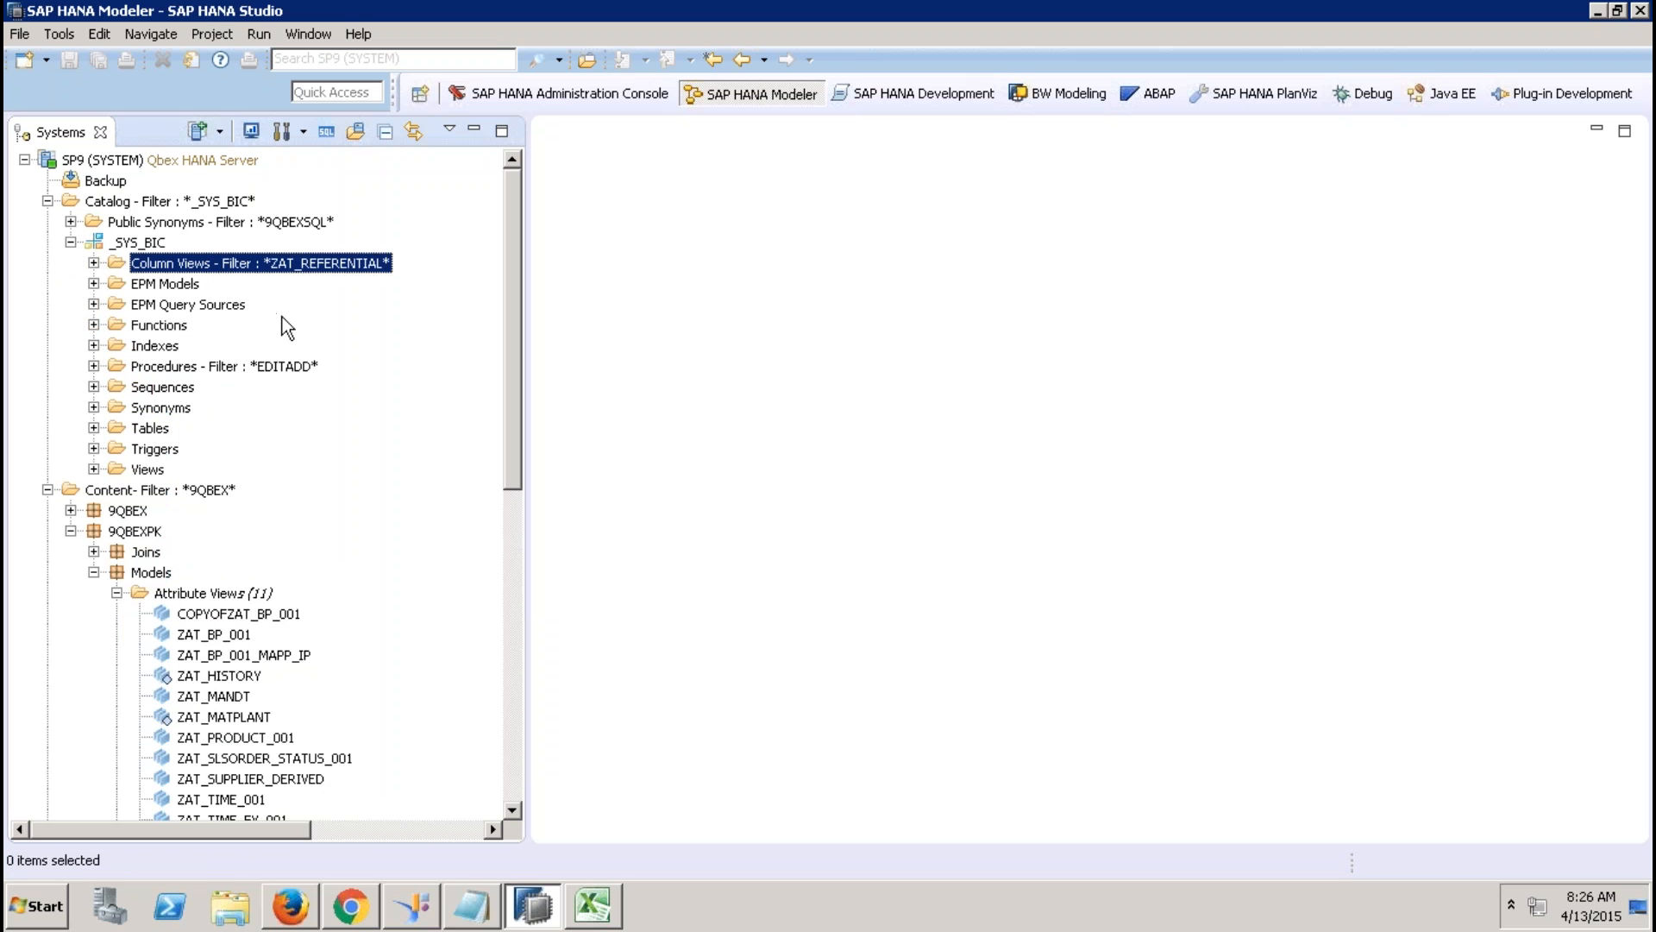
{"action": "right_click", "coordinate": [213, 259]}
{"action": "left_click", "coordinate": [266, 458]}
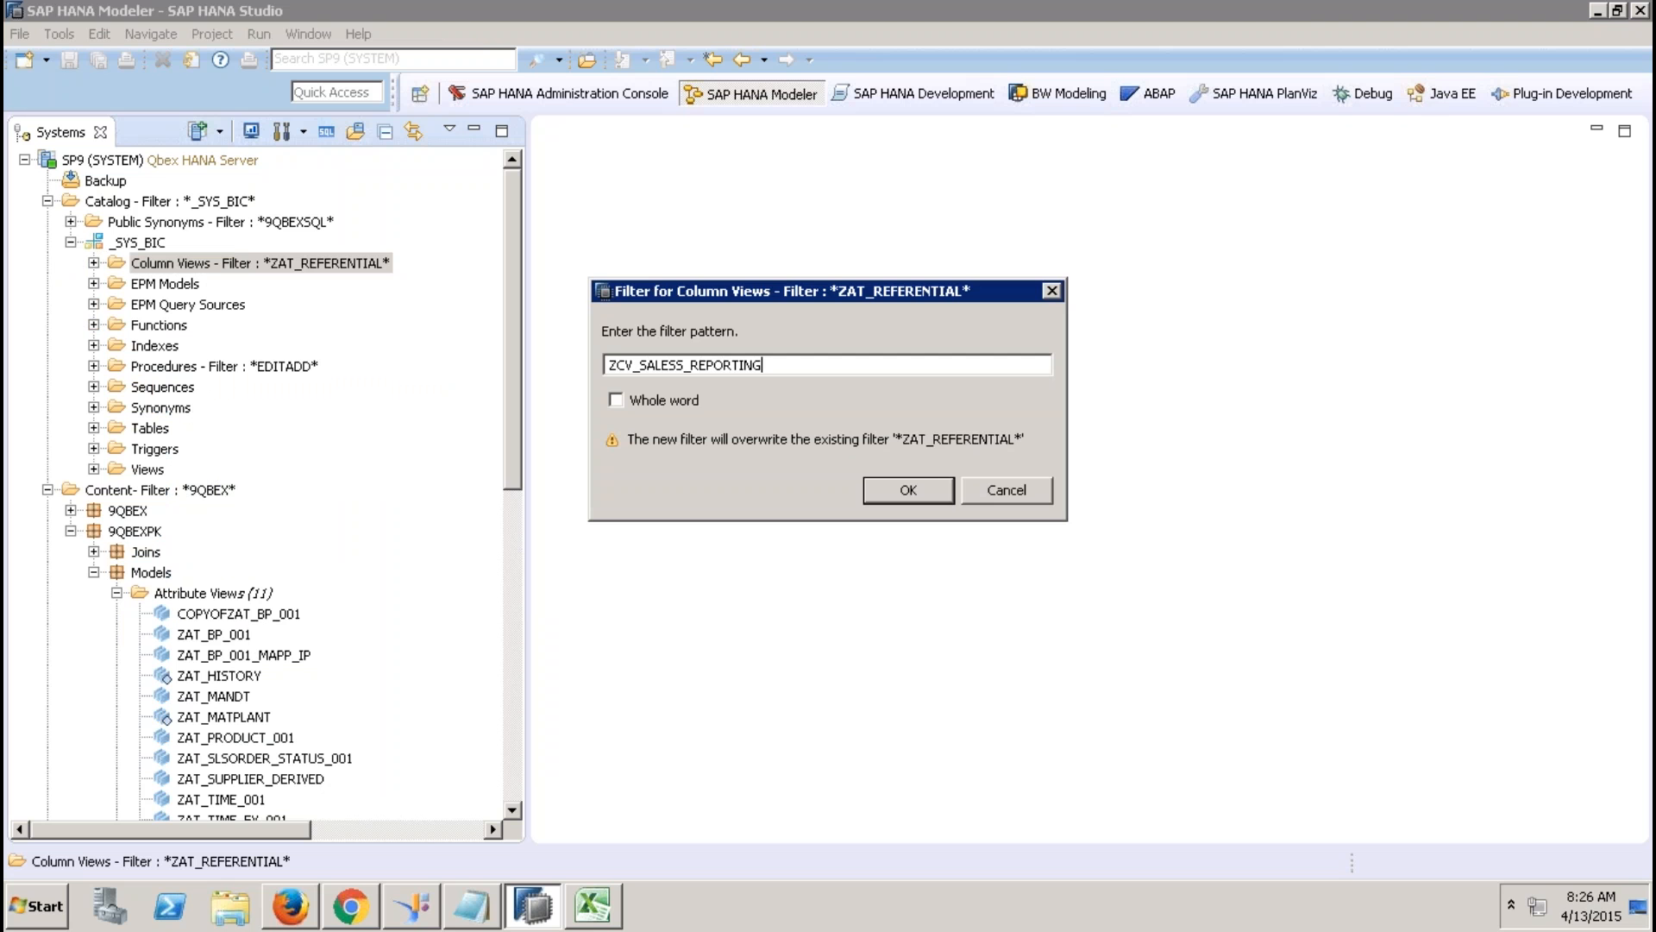
{"action": "type", "text": "ZCV_SALESS_REPORTING_001"}
{"action": "key", "text": "Return"}
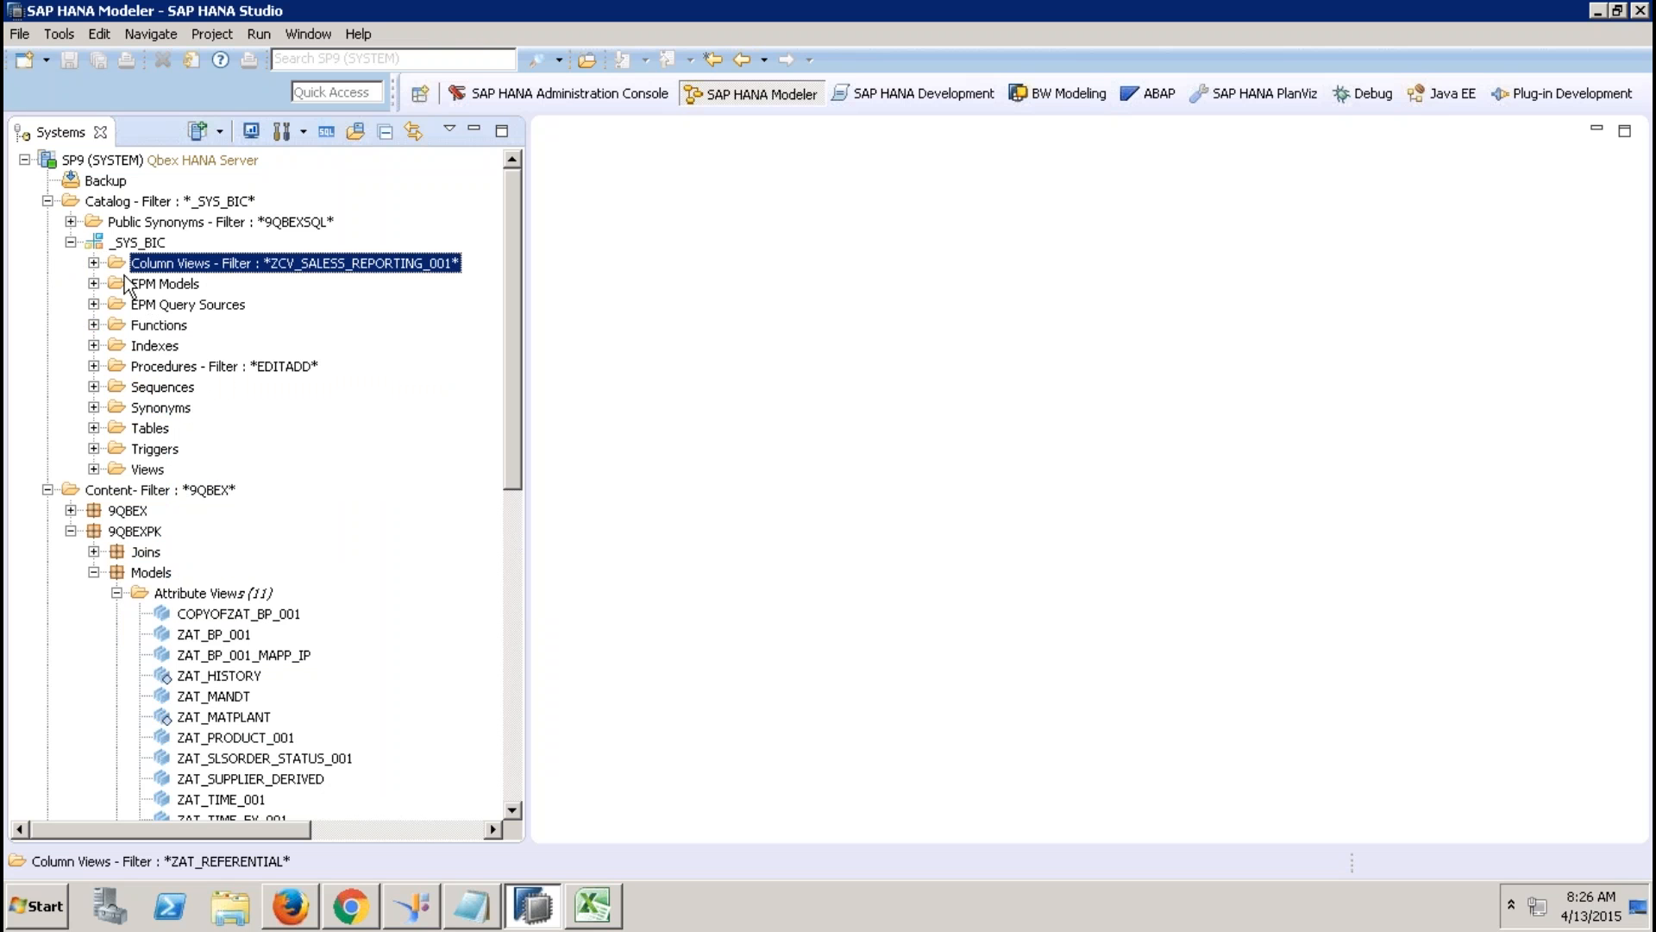
{"action": "left_click", "coordinate": [94, 263]}
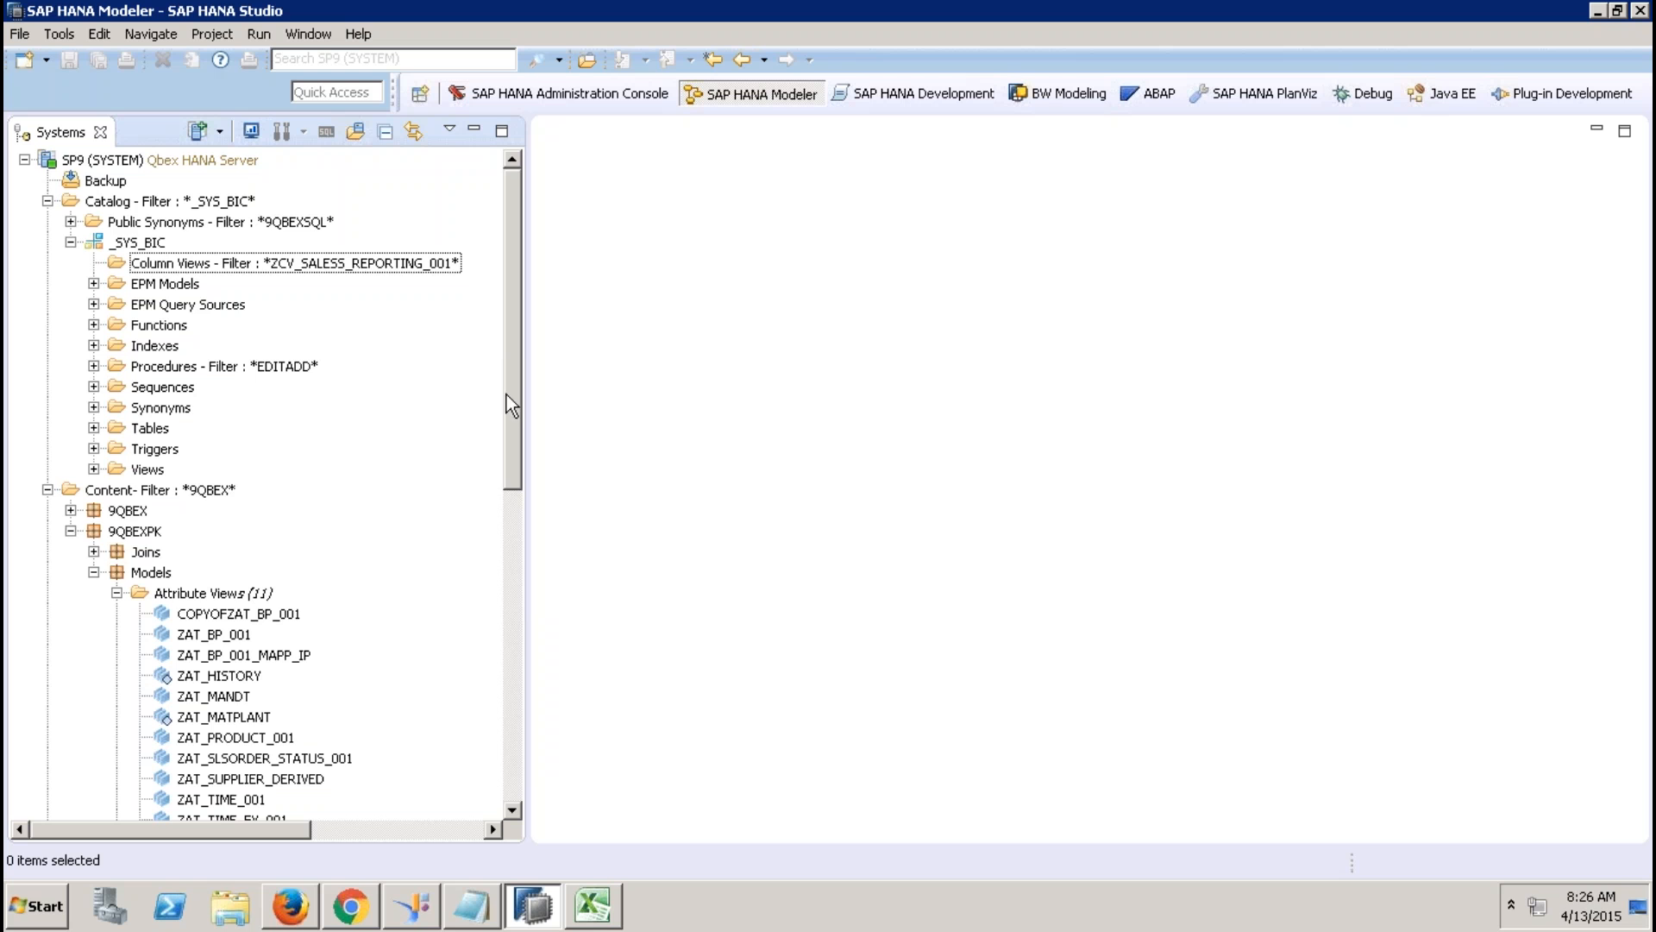
{"action": "scroll", "coordinate": [505, 395], "scroll_direction": "down", "scroll_amount": 2}
Re-filter column views to ZCV_SALES_REPORTING, select the 9QBEXPK view, and open a SQL console.
{"action": "left_click", "coordinate": [369, 183]}
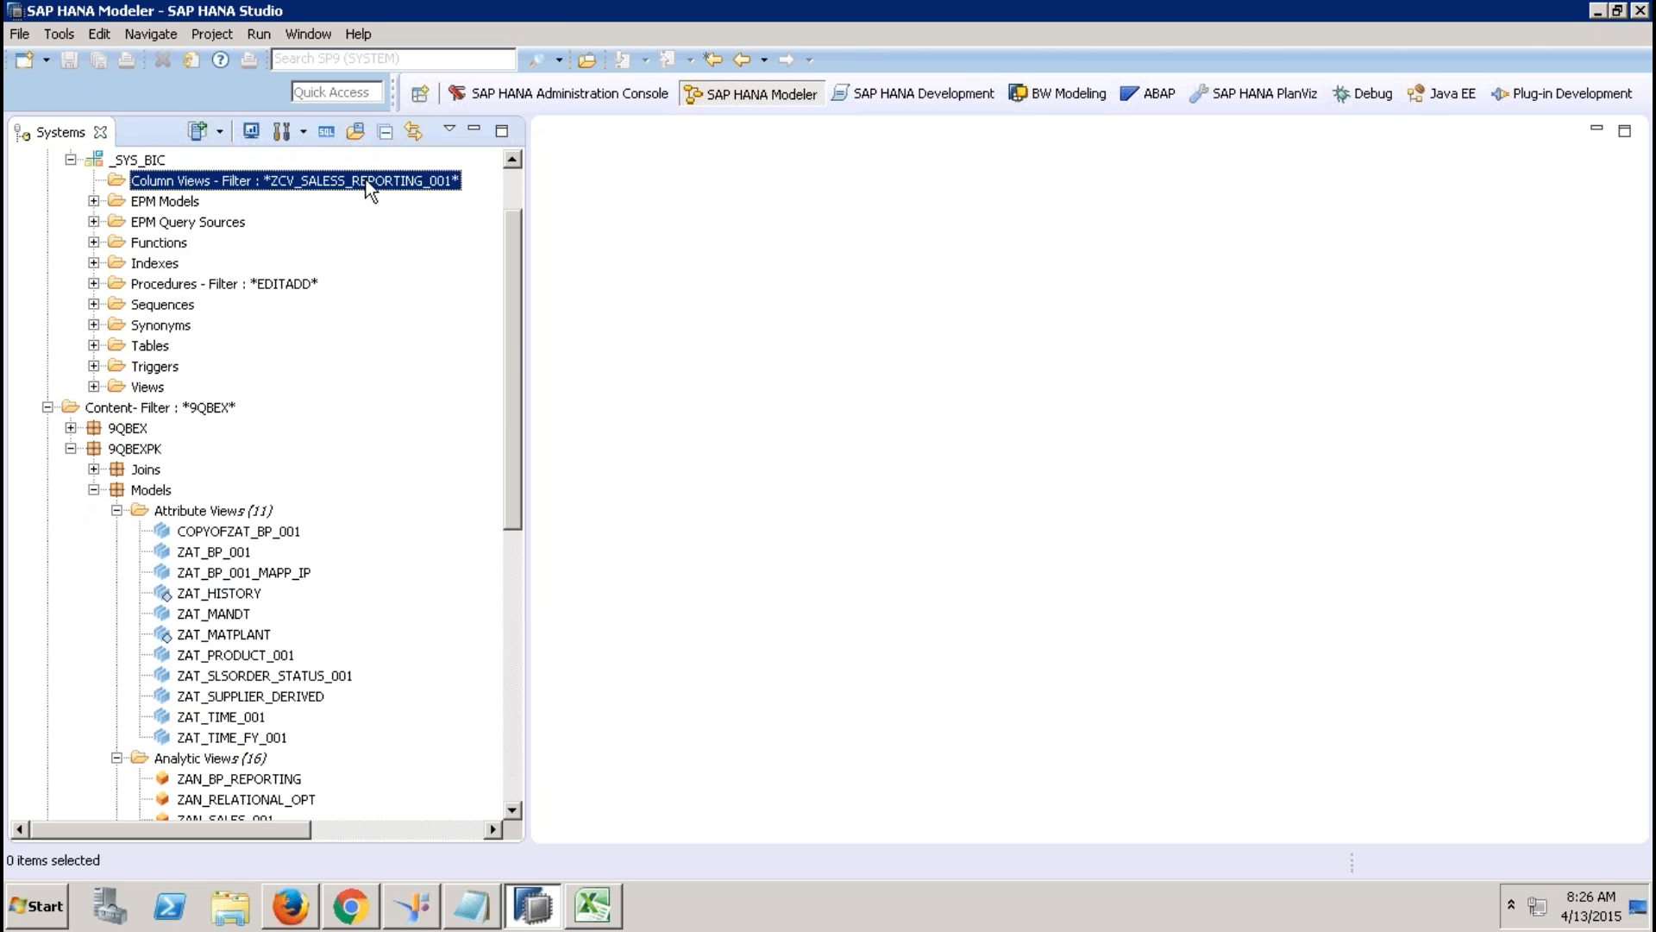
{"action": "right_click", "coordinate": [365, 180]}
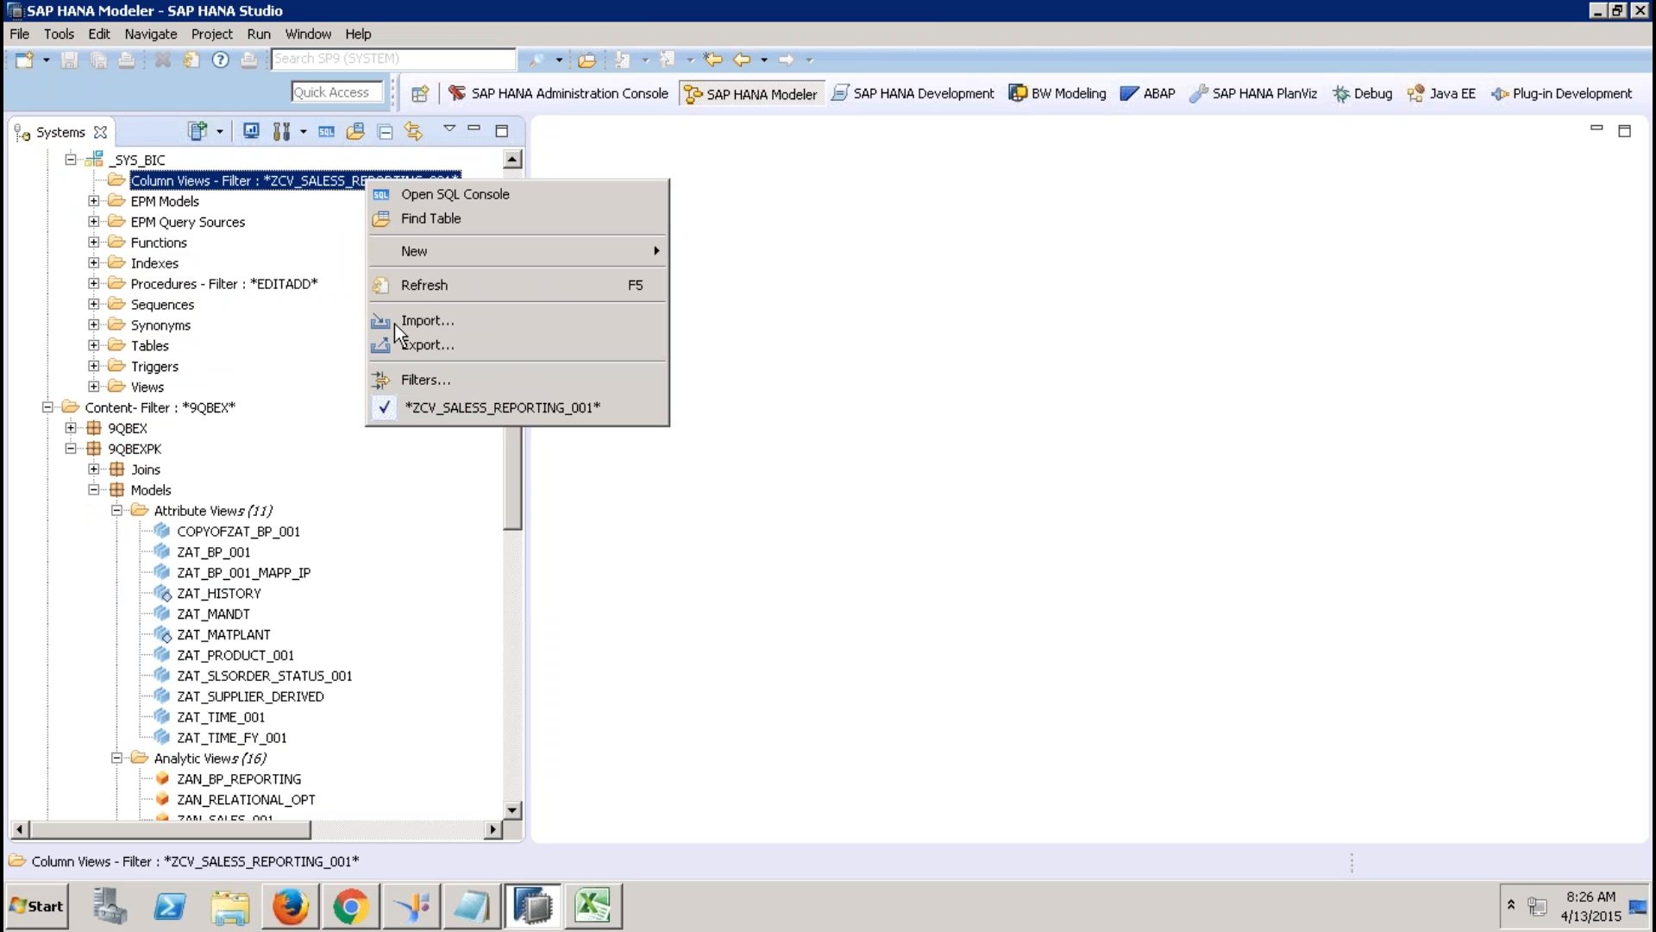
{"action": "left_click", "coordinate": [430, 380]}
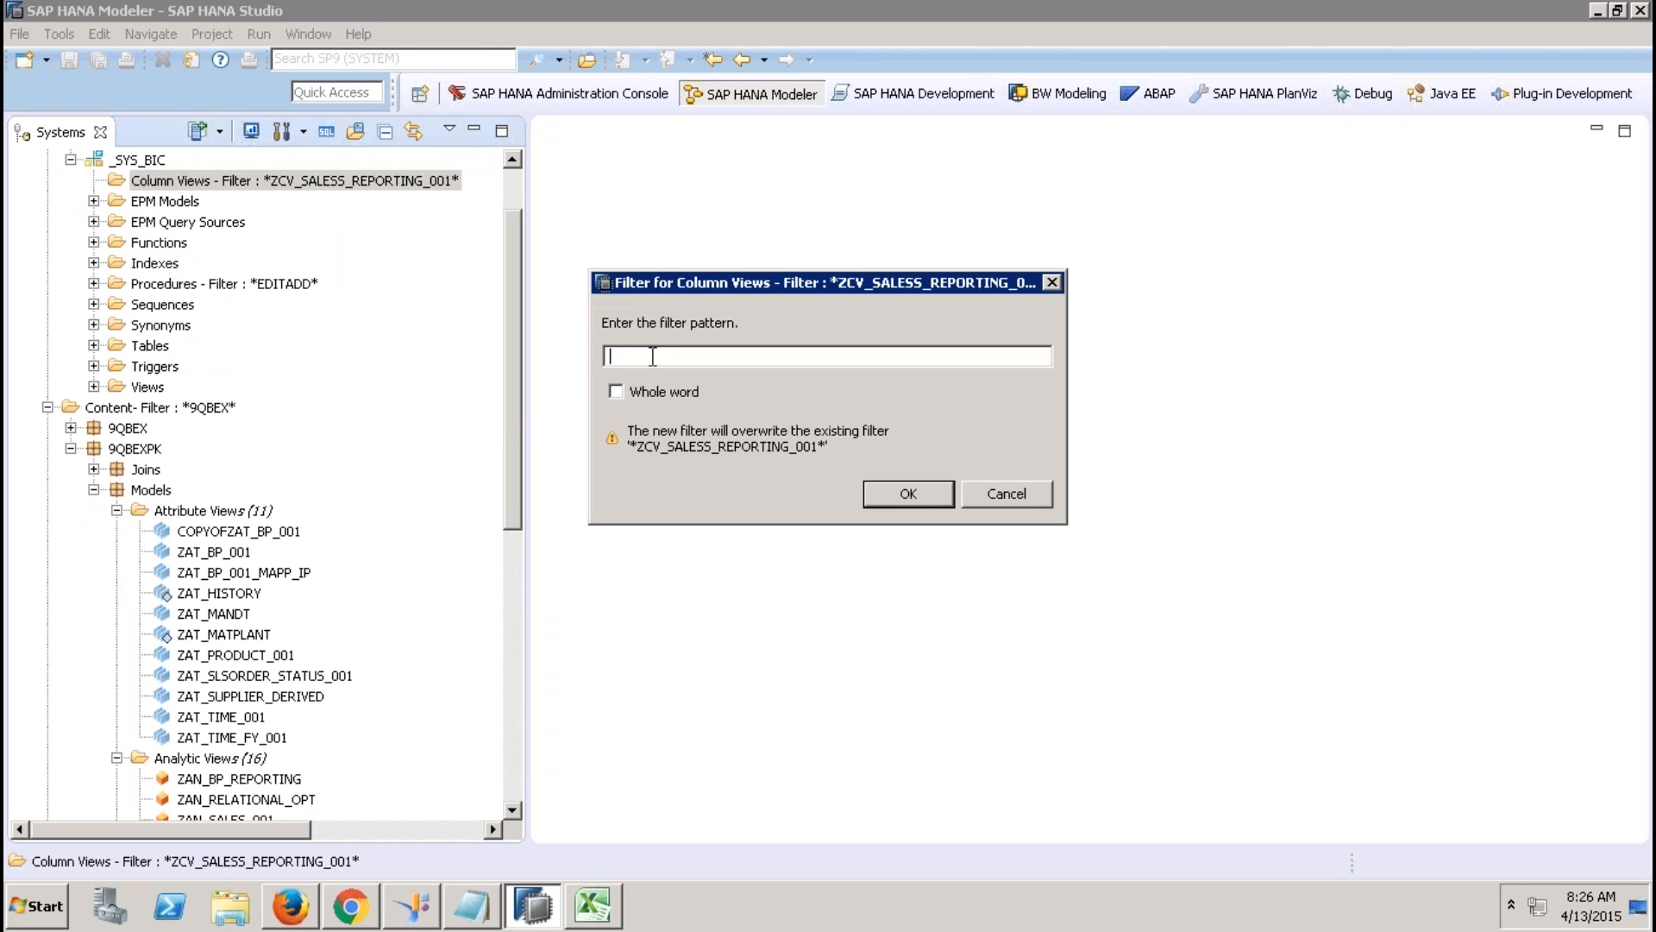
{"action": "type", "text": "ZCV_SALES_REPORTING"}
{"action": "key", "text": "Return"}
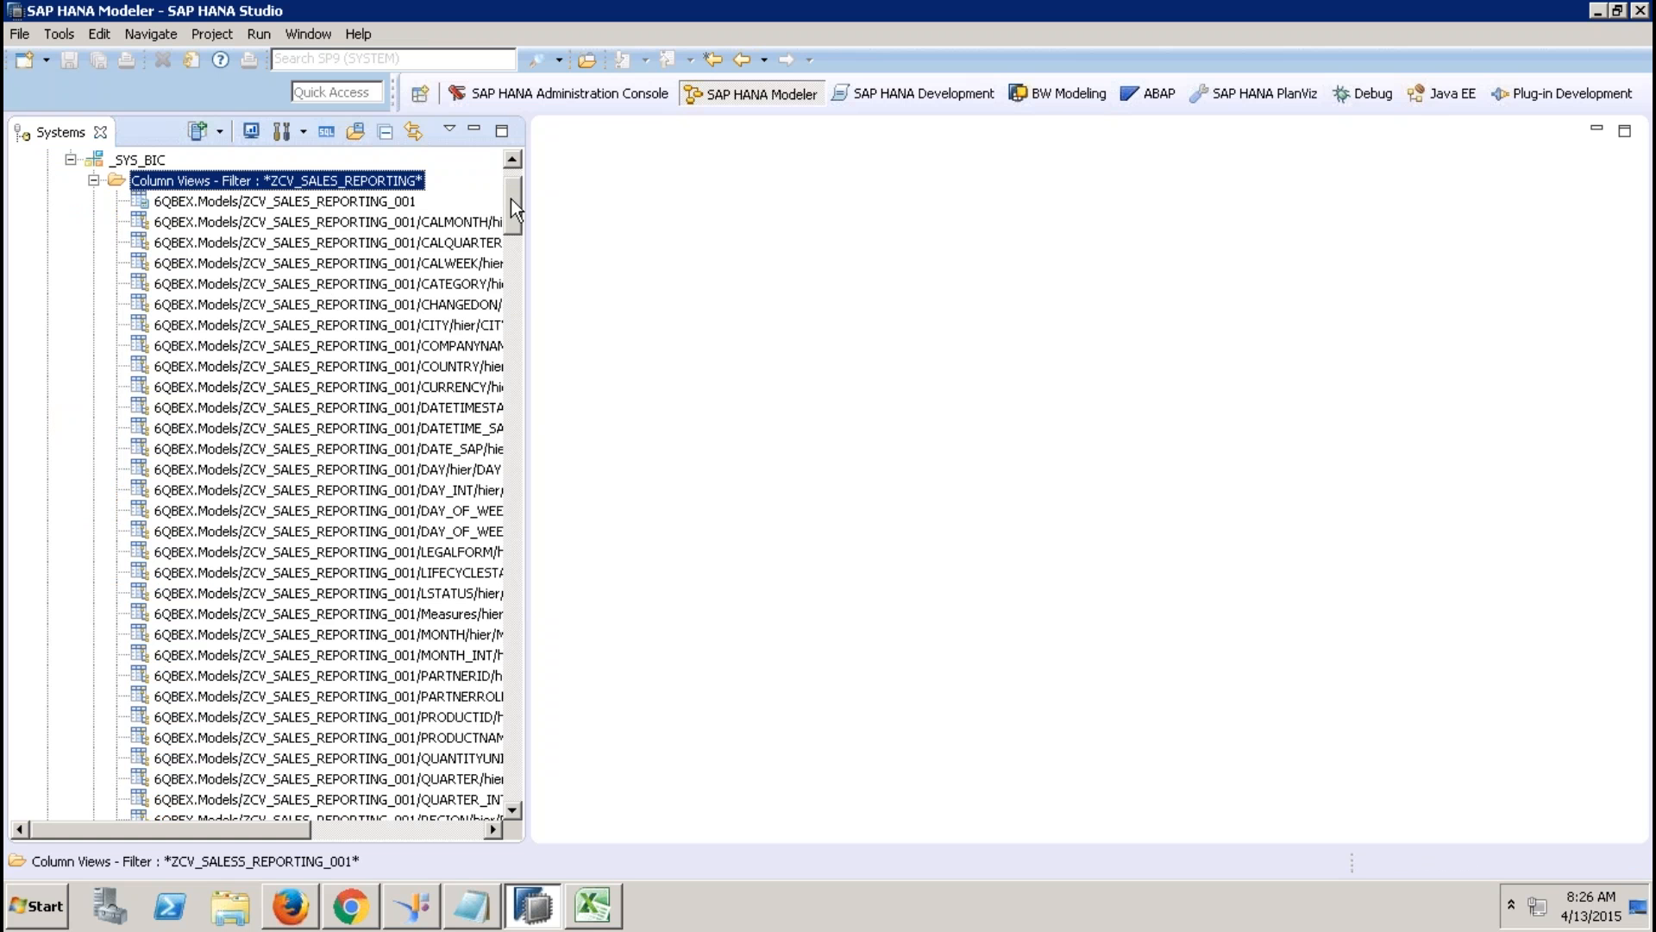
{"action": "left_click_drag", "start_coordinate": [511, 198], "coordinate": [504, 644]}
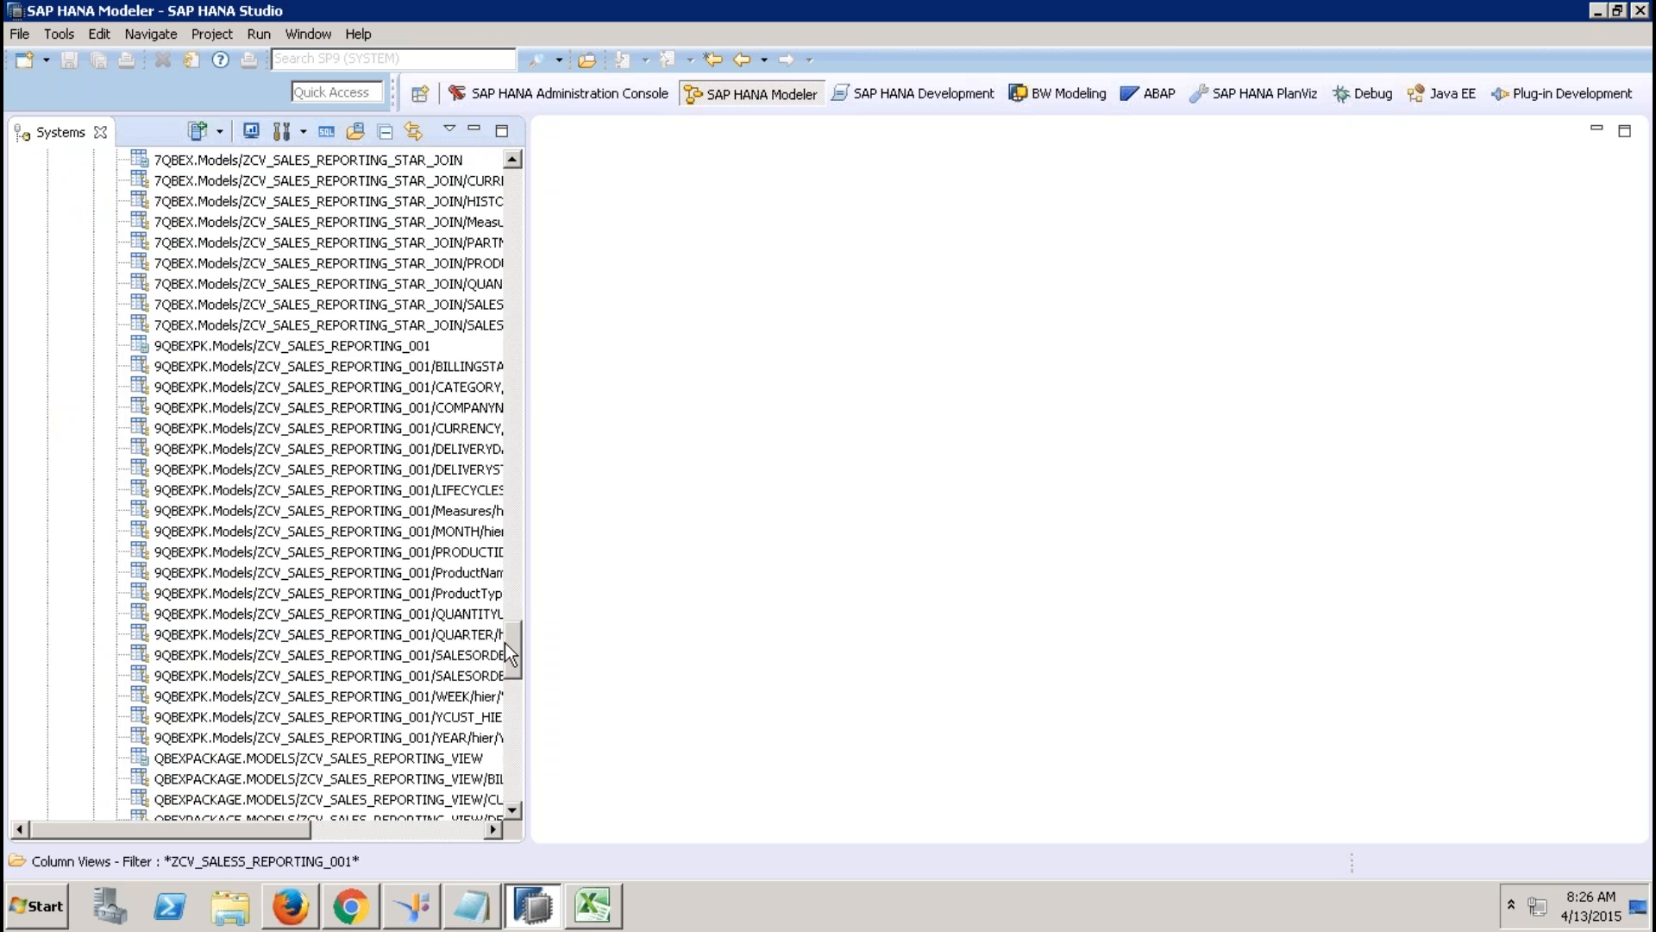
{"action": "left_click", "coordinate": [390, 348]}
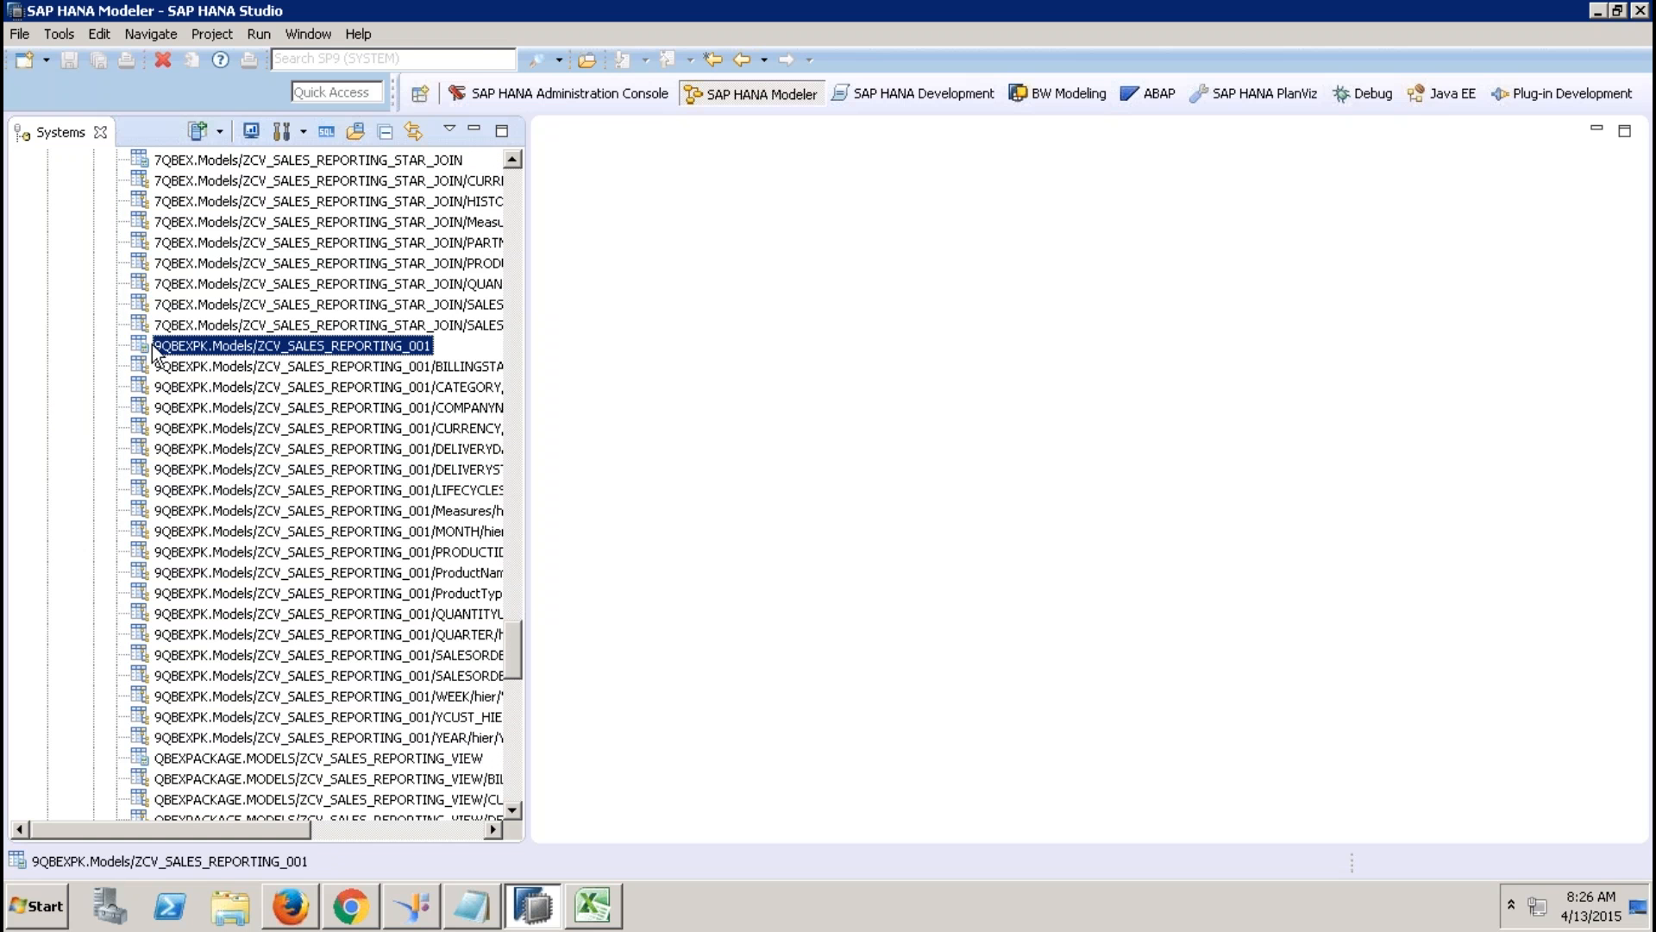
{"action": "left_click", "coordinate": [327, 132]}
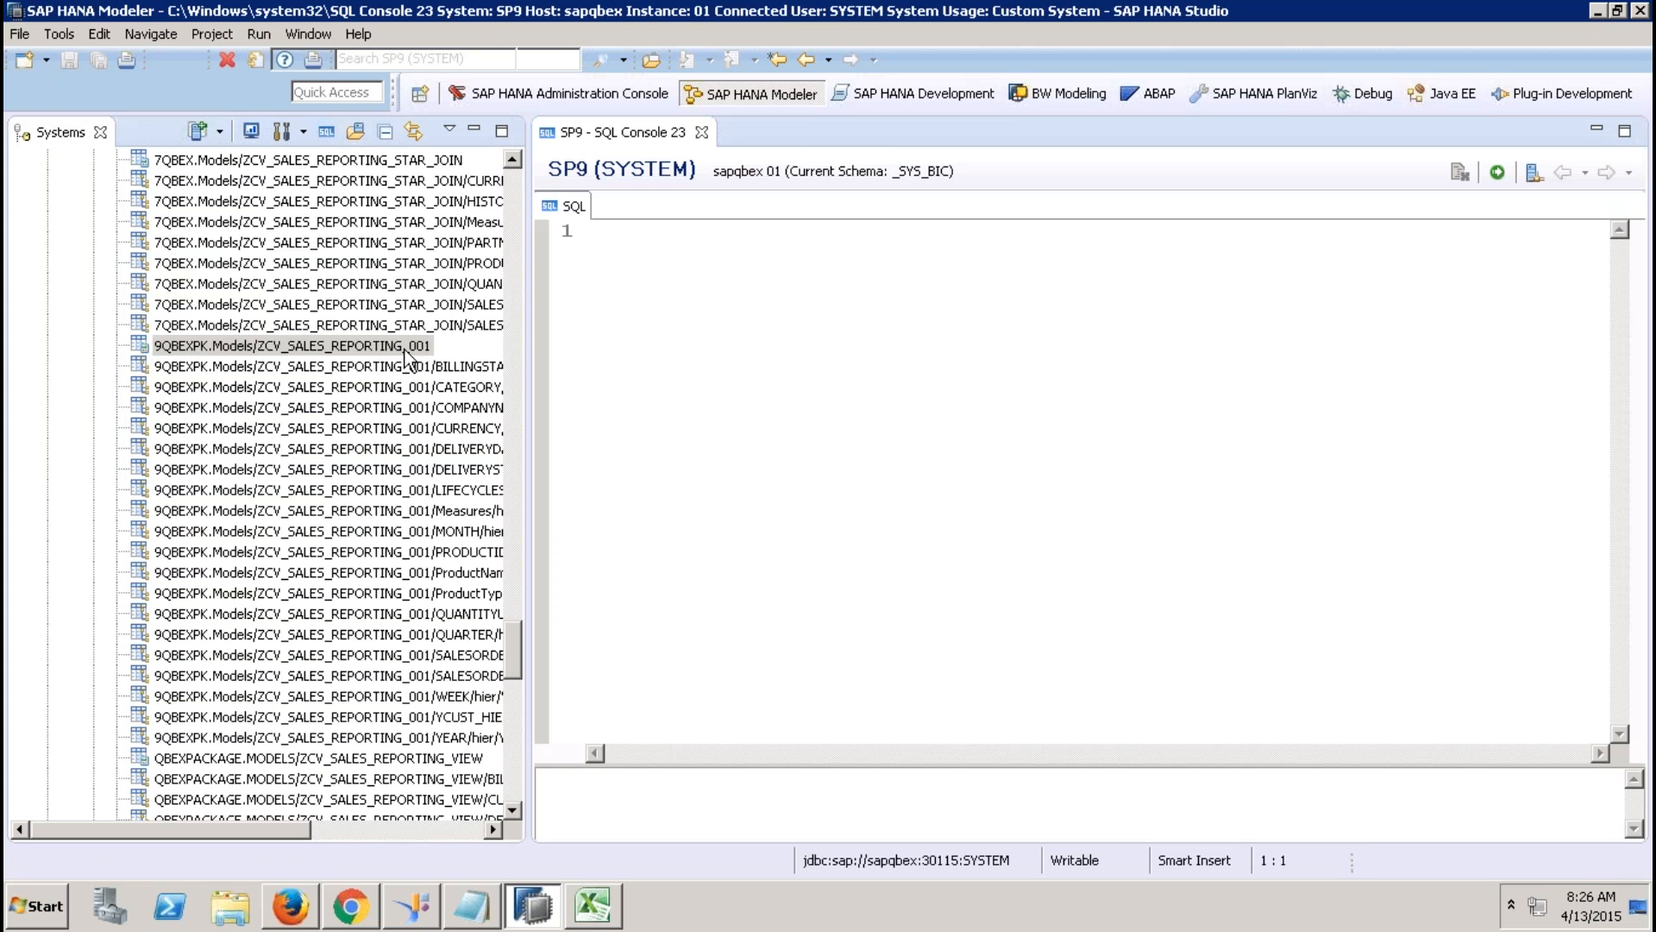
Open ZCV_SALES_REPORTING_001's data preview, scroll through its columns, then return to SQL Console 23.
{"action": "right_click", "coordinate": [405, 350]}
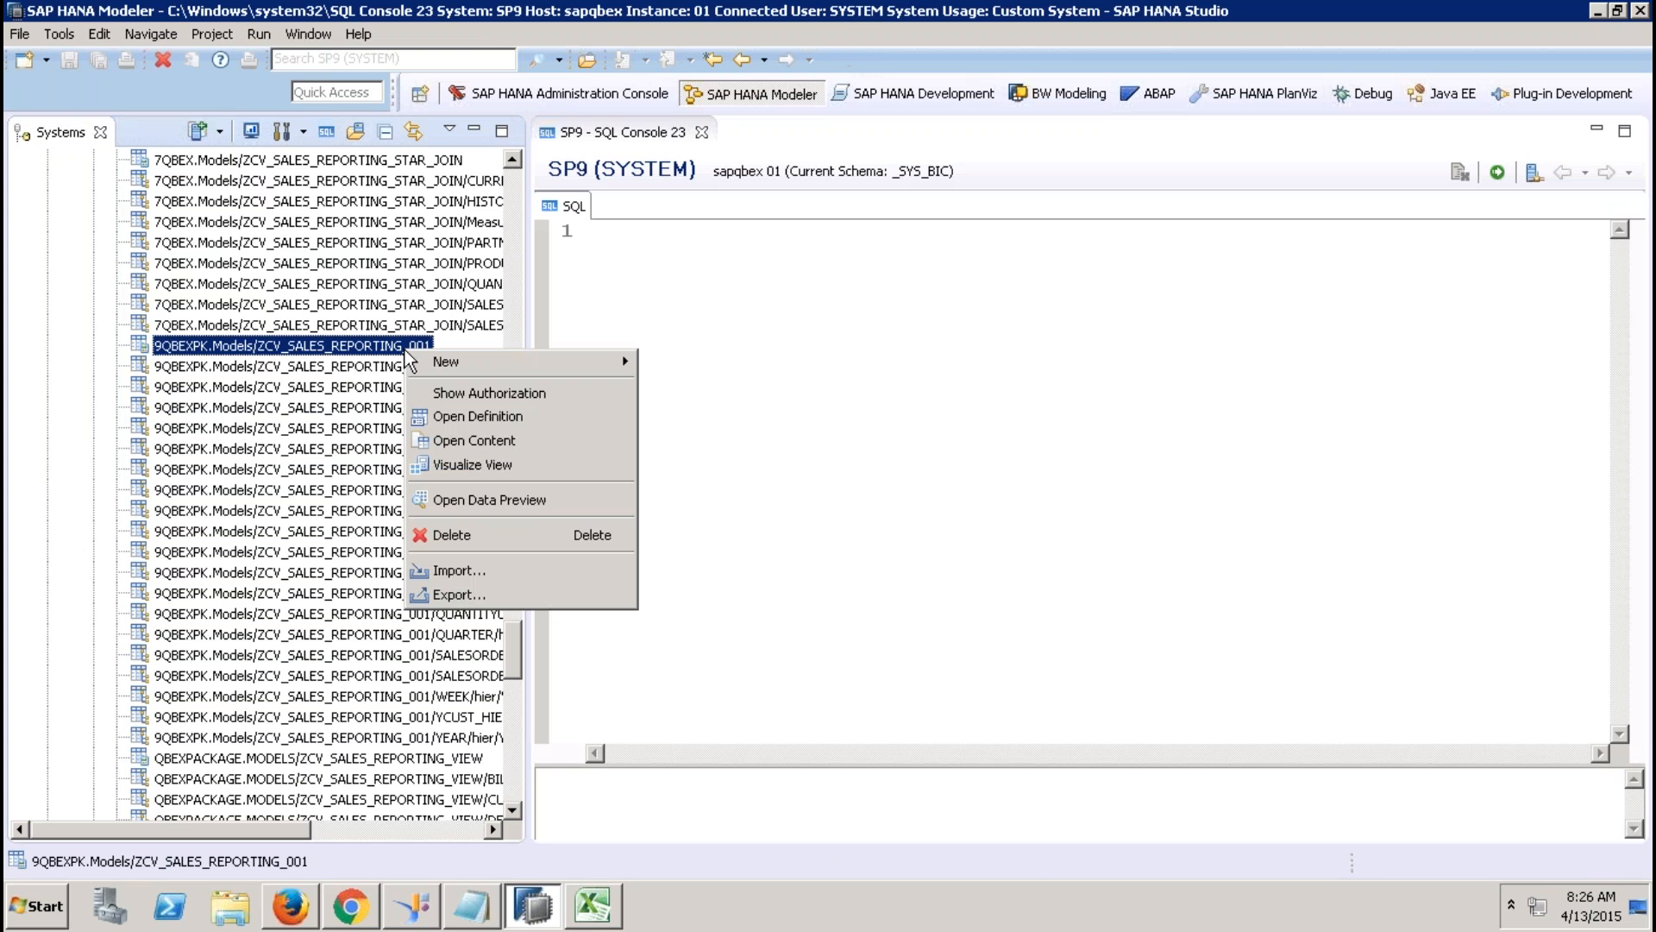
{"action": "left_click", "coordinate": [524, 499]}
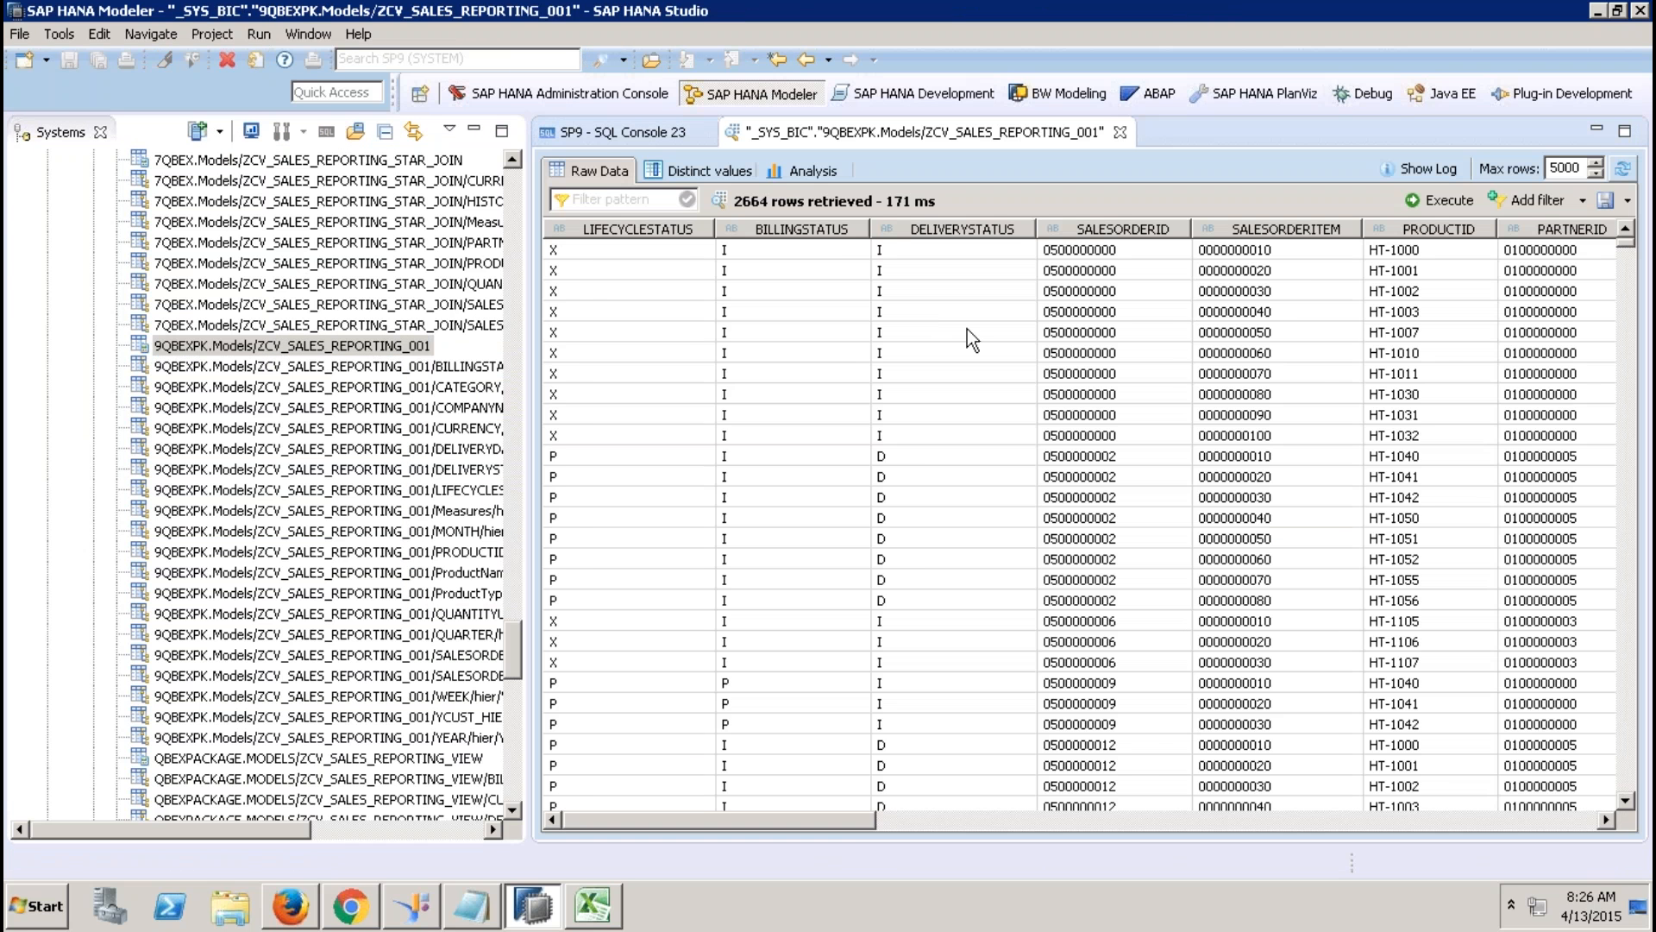
{"action": "left_click", "coordinate": [965, 815]}
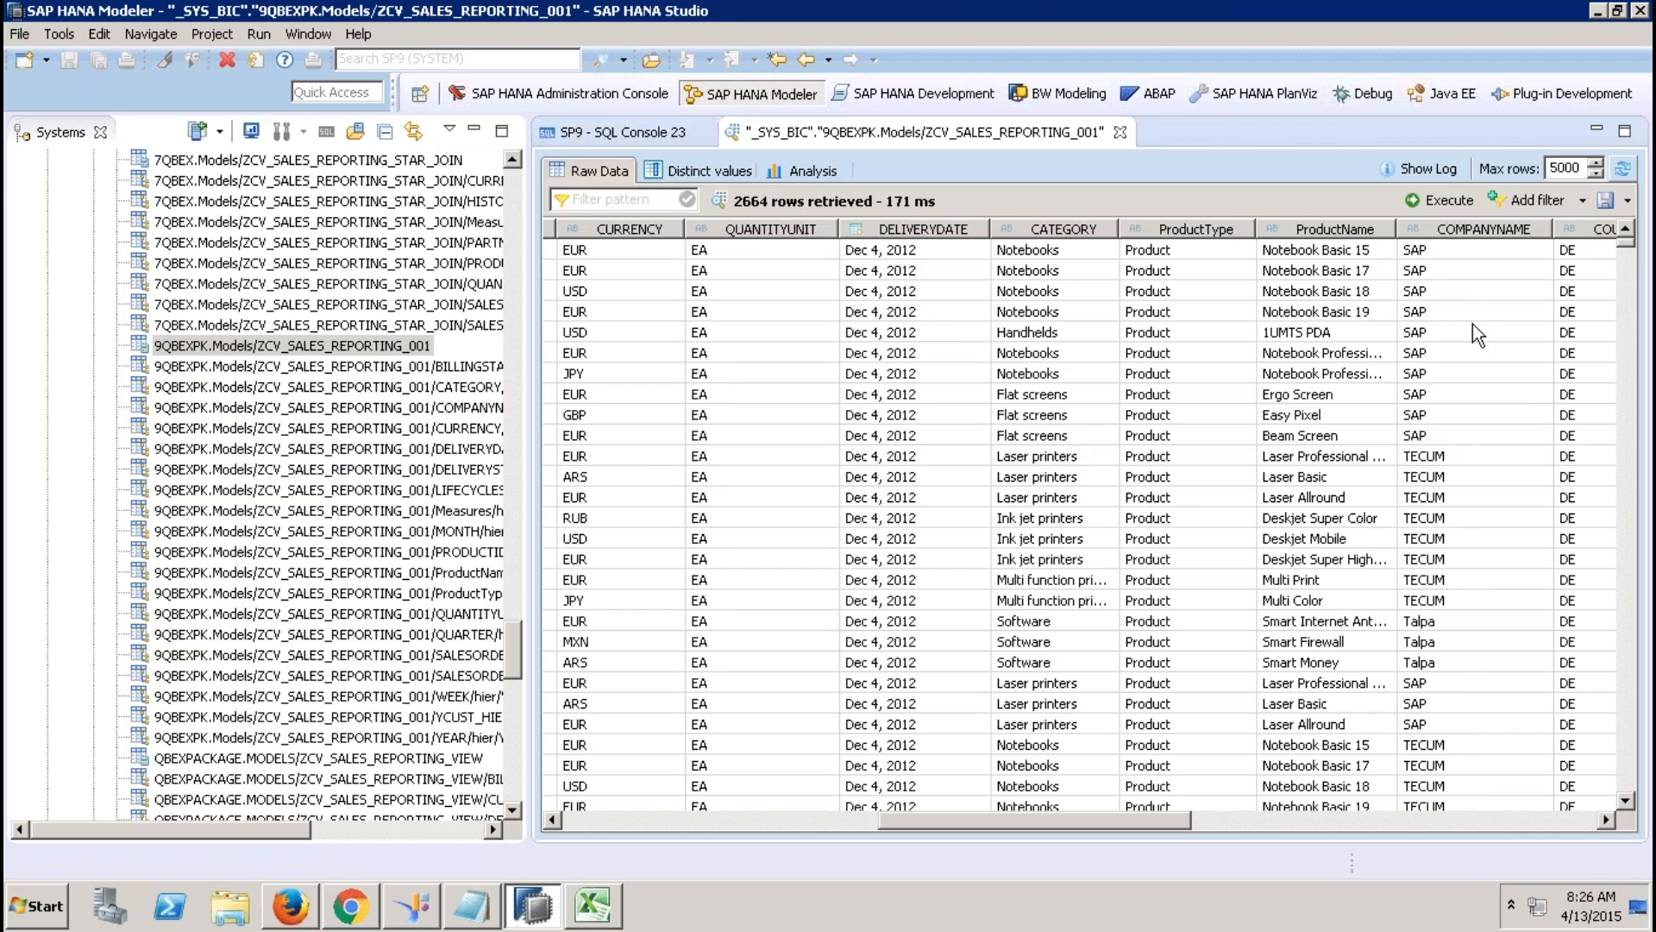
{"action": "left_click", "coordinate": [1259, 825]}
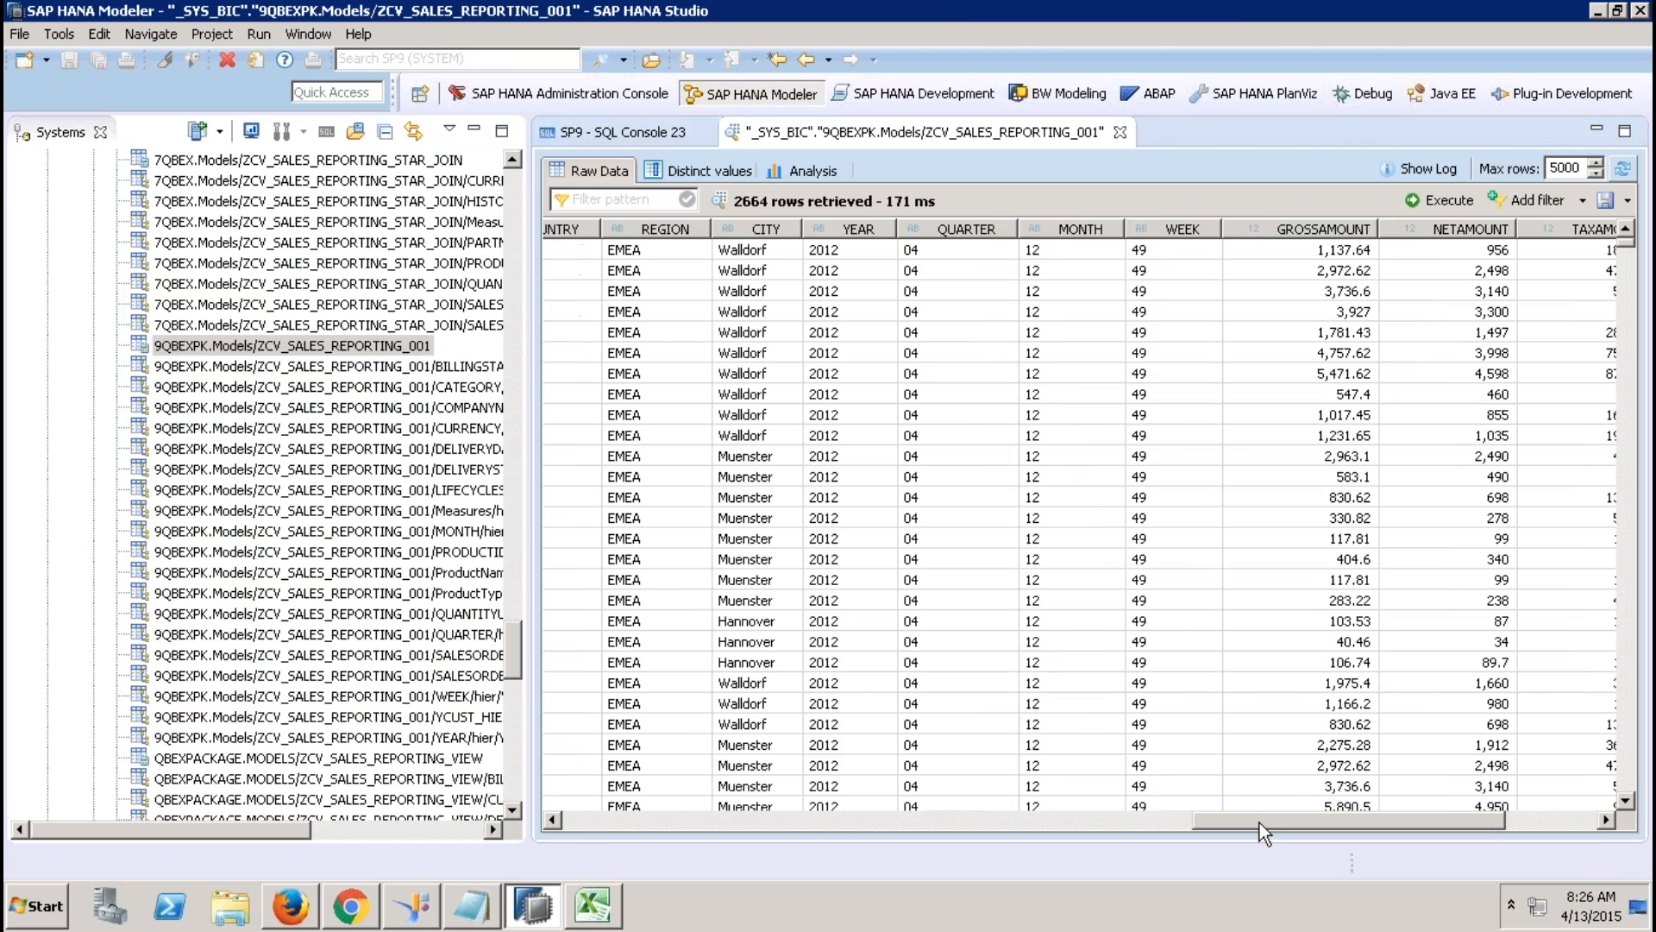
{"action": "left_click_drag", "start_coordinate": [1259, 822], "coordinate": [1339, 818]}
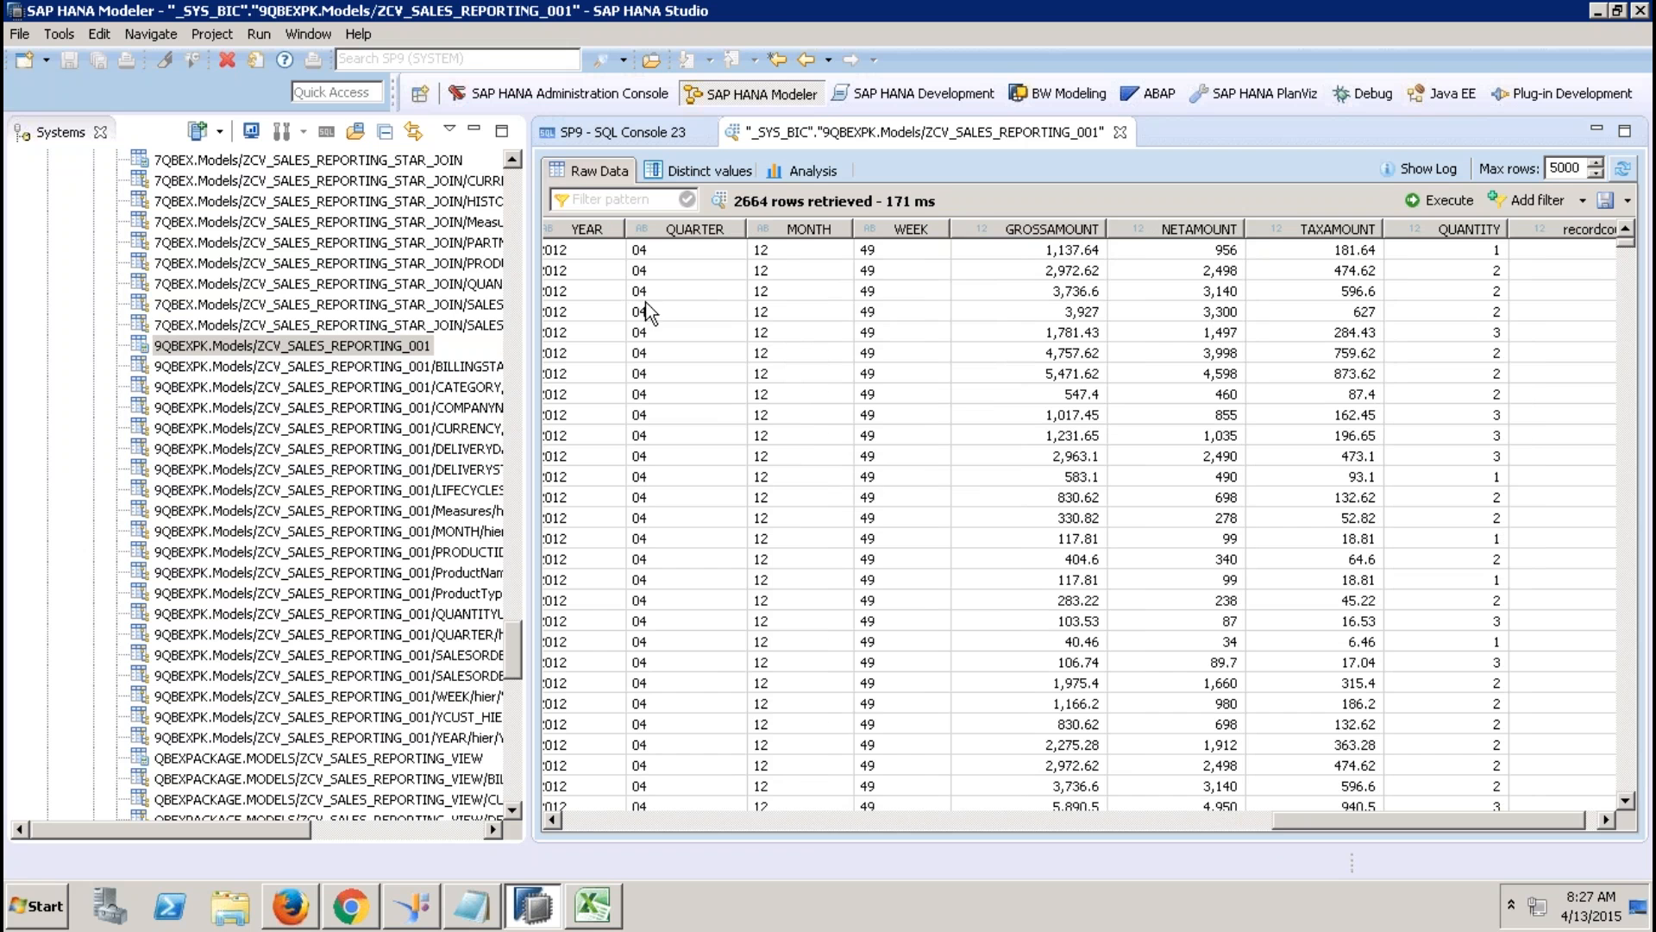
{"action": "left_click", "coordinate": [571, 134]}
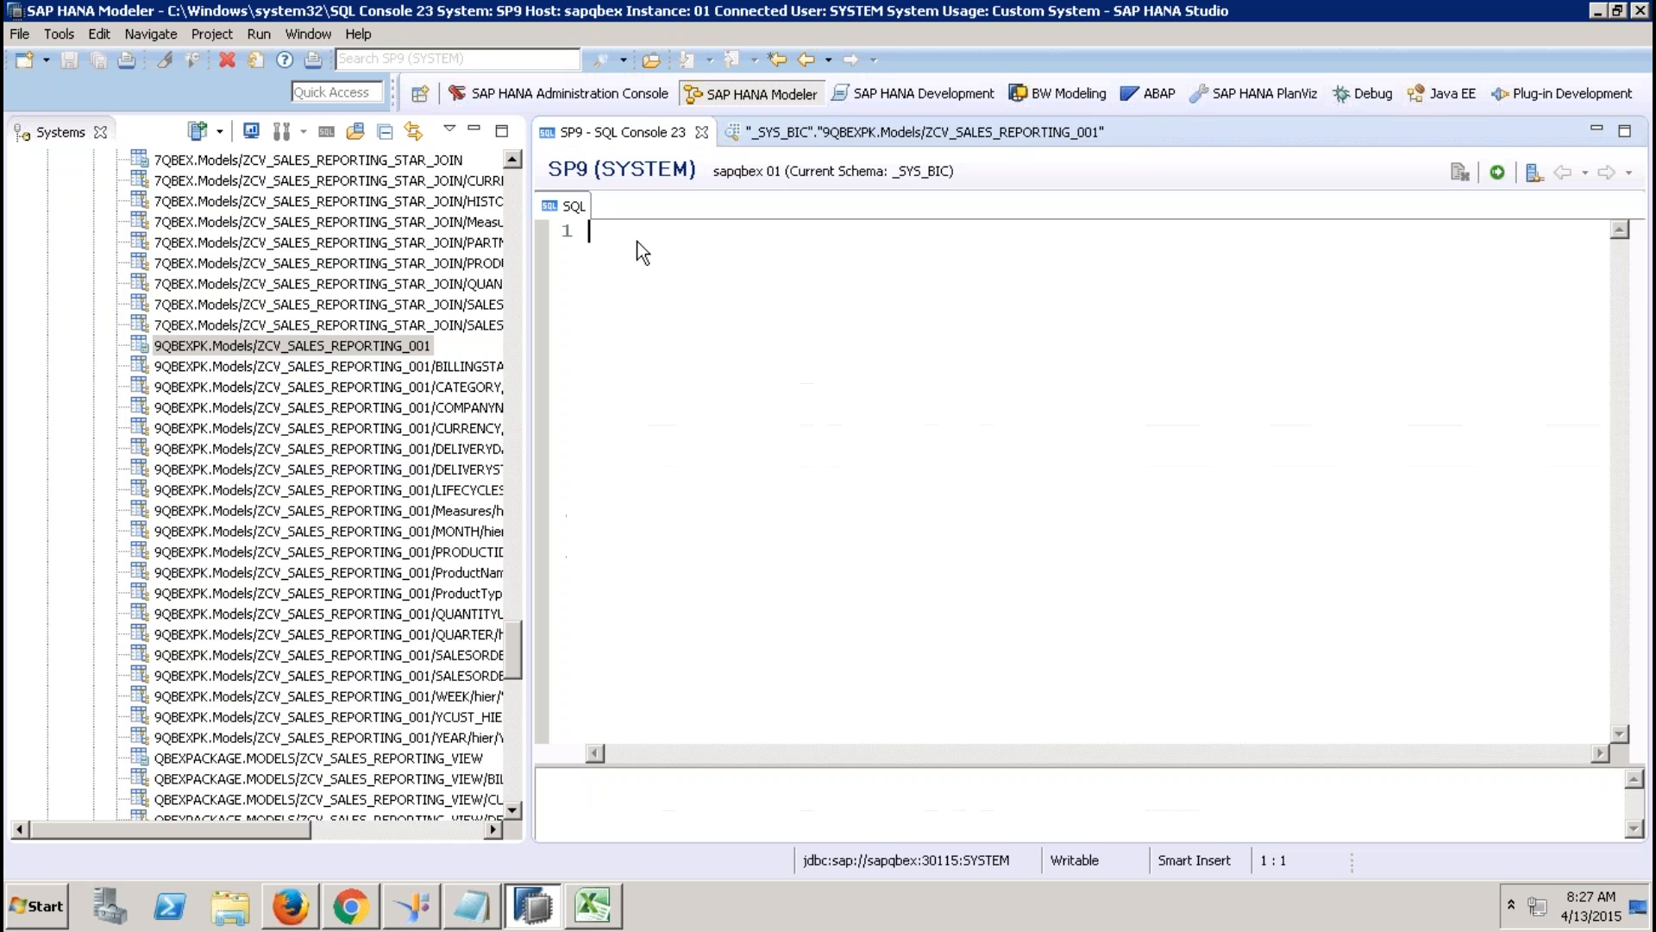
Write SELECT "COMPANYNAME", "COUNTRY", SUM("NETAMOUNT"), checking column names in the data preview.
{"action": "key", "text": "Return"}
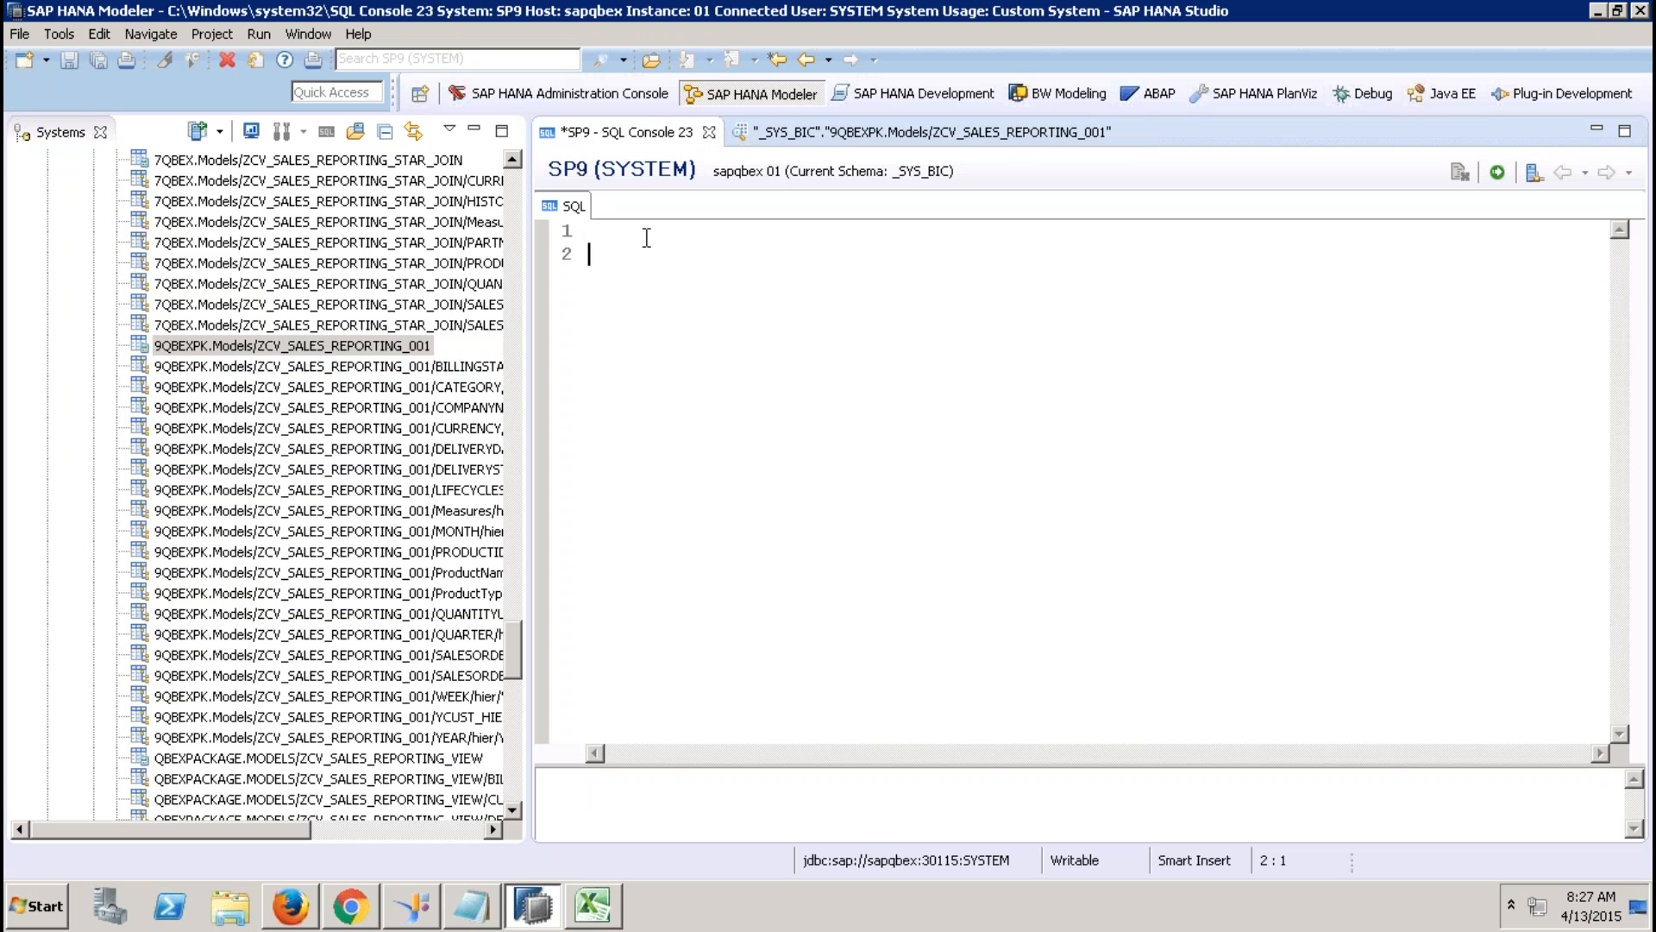
{"action": "type", "text": "ELECT"}
{"action": "key", "text": "Home"}
{"action": "type", "text": "S"}
{"action": "type", "text": "\""}
{"action": "left_click", "coordinate": [798, 134]}
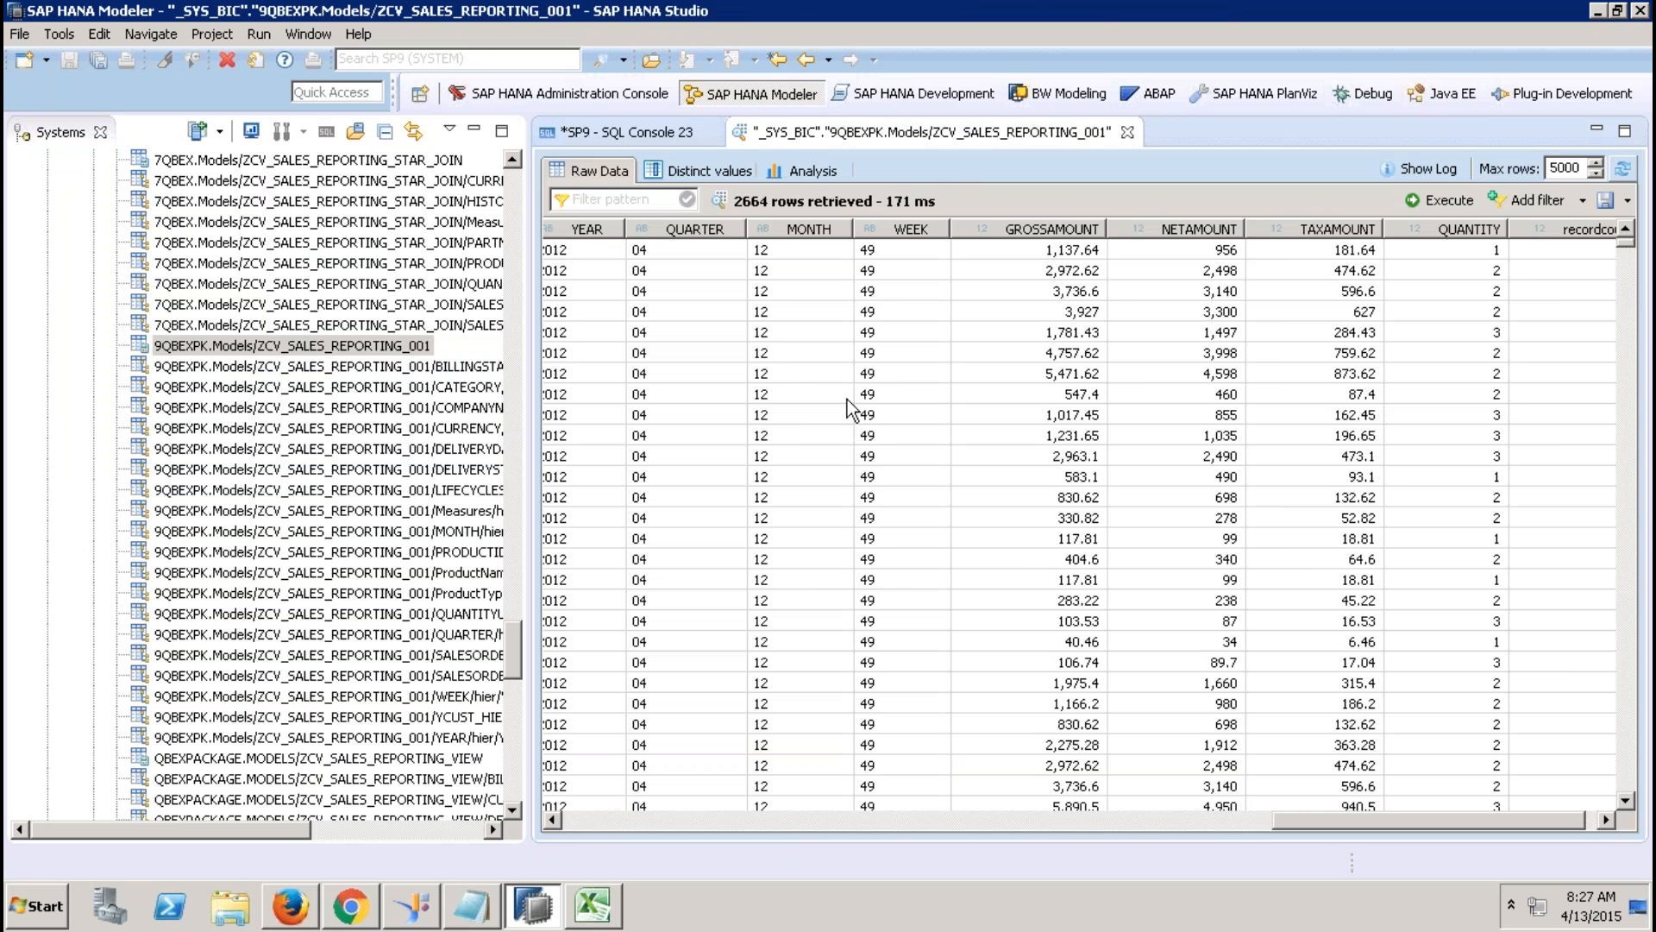
{"action": "left_click", "coordinate": [609, 815]}
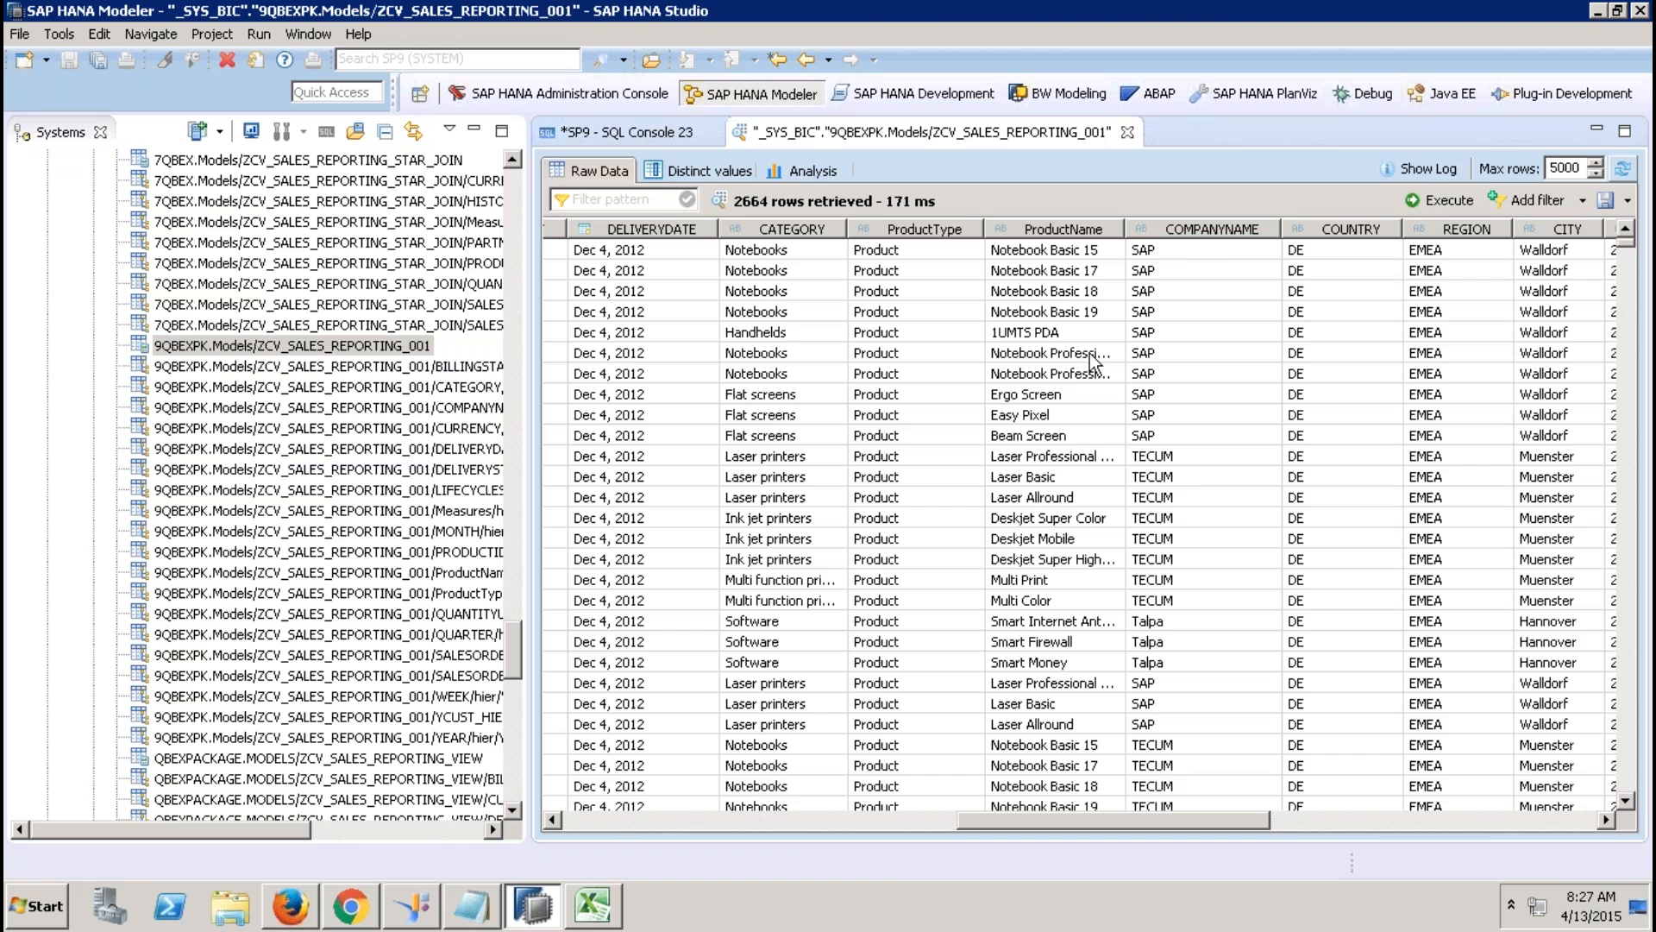
{"action": "left_click", "coordinate": [662, 134]}
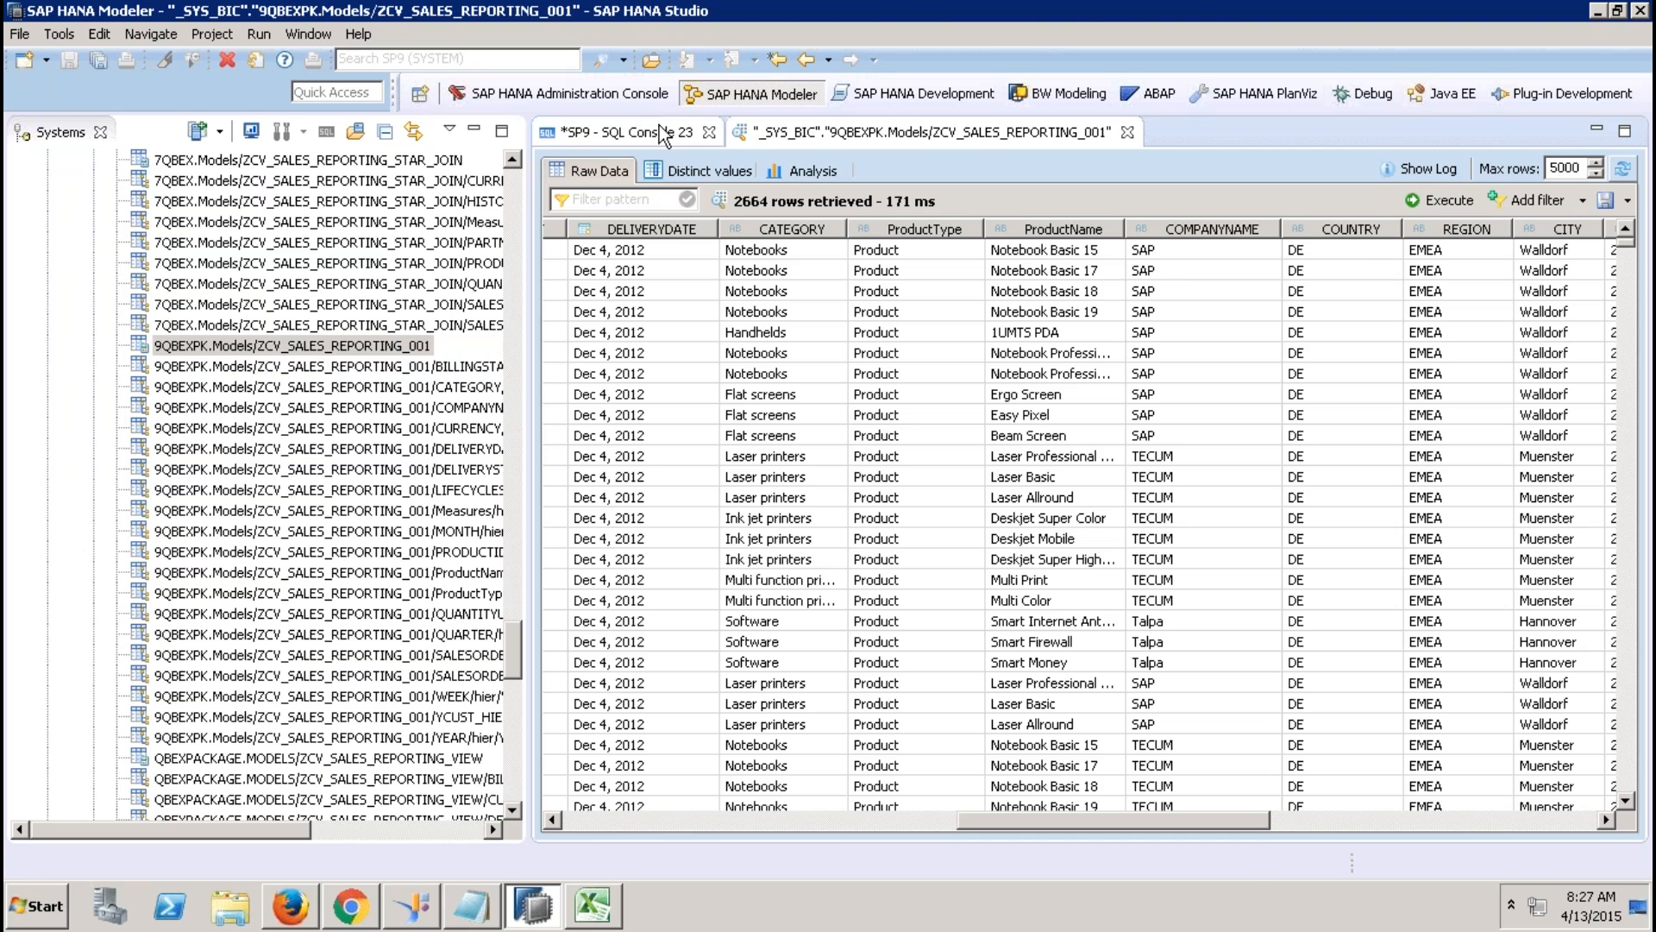
{"action": "type", "text": "COM"}
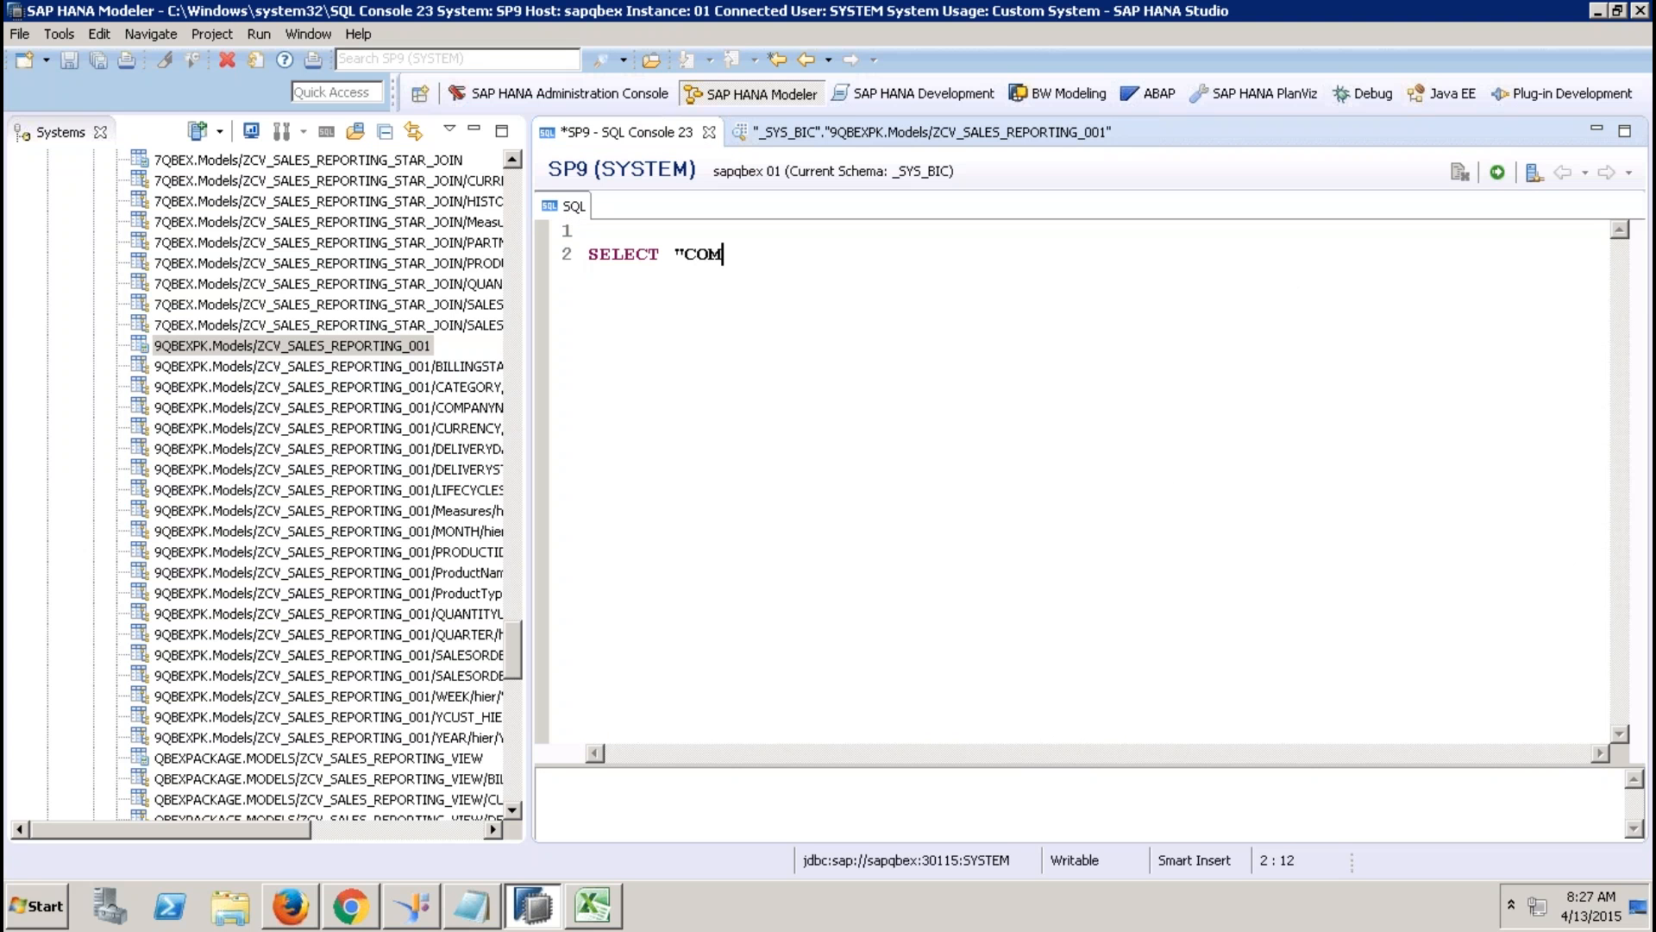
{"action": "type", "text": "PANYNAME\", "}
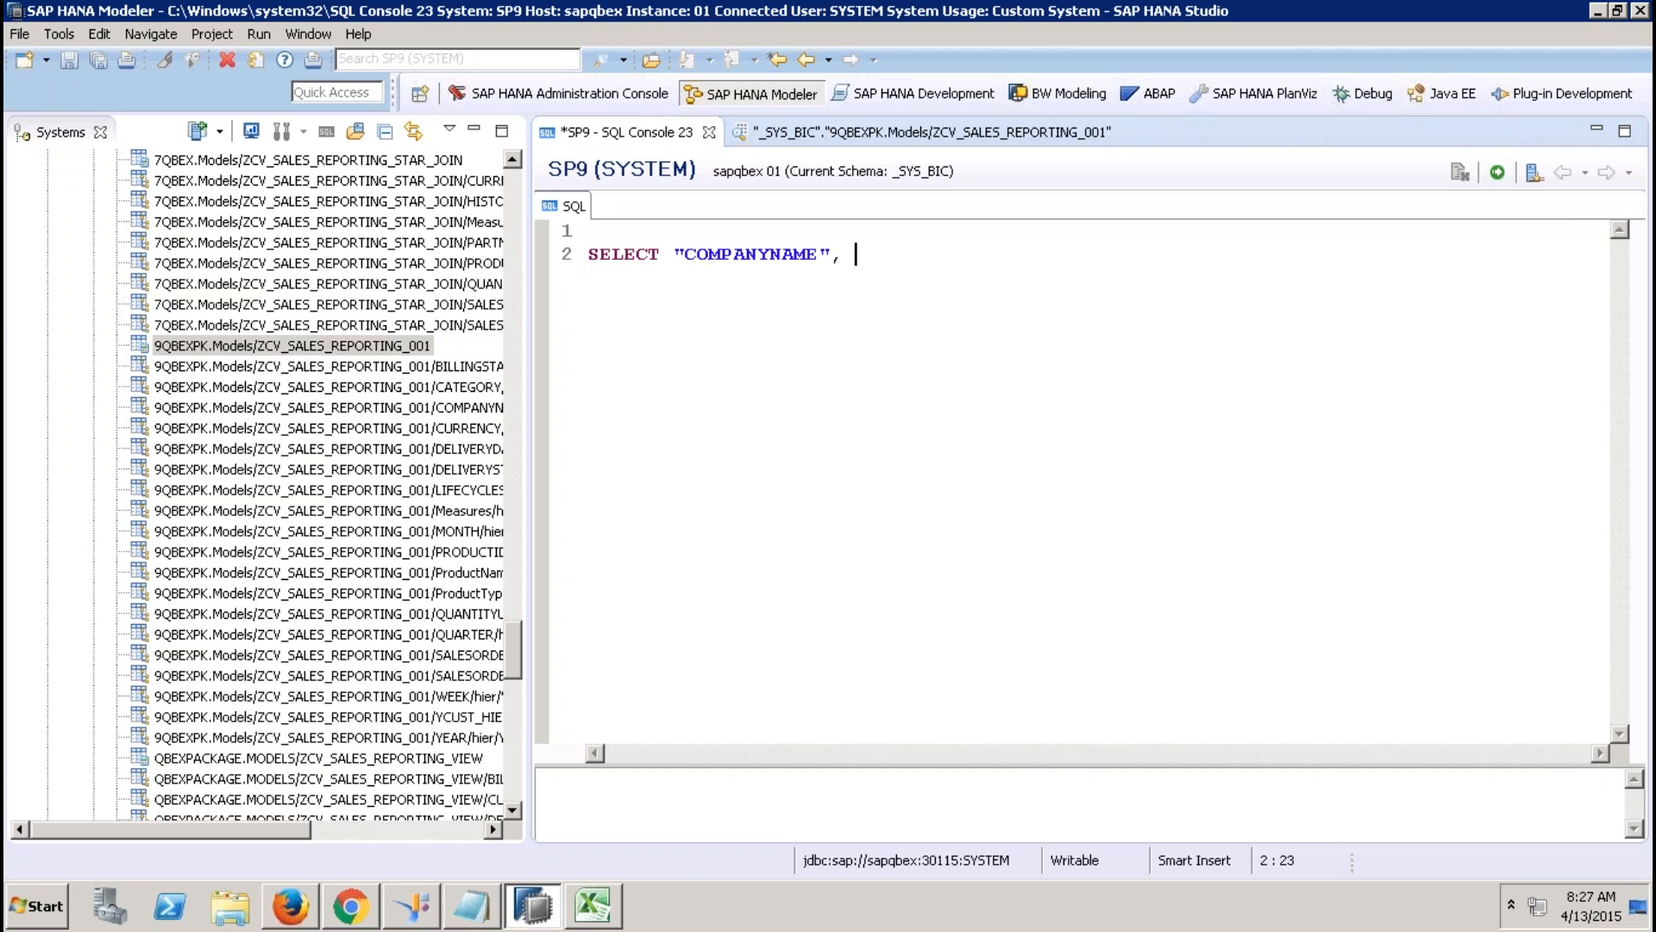
{"action": "type", "text": "\""}
{"action": "type", "text": "REGION\""}
{"action": "key", "text": "BackSpace"}
{"action": "key", "text": "BackSpace"}
{"action": "key", "text": "BackSpace"}
{"action": "key", "text": "BackSpace"}
{"action": "key", "text": "BackSpace"}
{"action": "key", "text": "BackSpace"}
{"action": "key", "text": "BackSpace"}
{"action": "type", "text": "COUNTRY\", "}
{"action": "type", "text": "\""}
{"action": "key", "text": "BackSpace"}
{"action": "type", "text": "SUM(\"NE"}
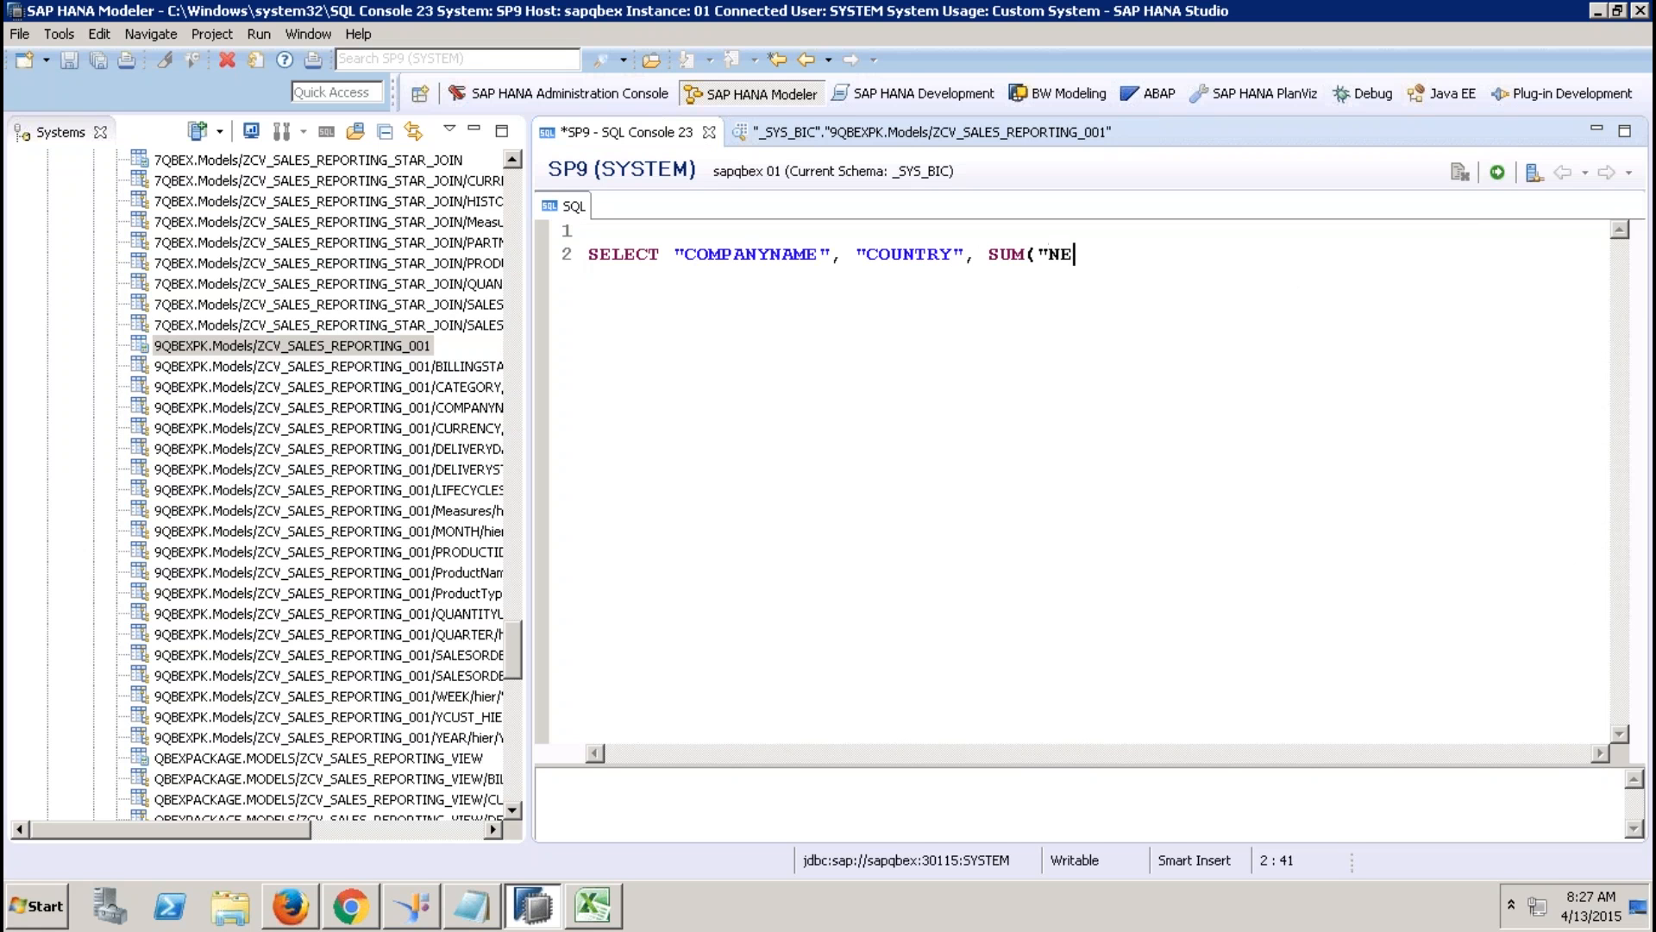
{"action": "type", "text": "TAMOUNT\")"}
Add FROM ZCV_SALES_REPORTING_001 and a WHERE "YEAR" = '2012' line.
{"action": "key", "text": "Return"}
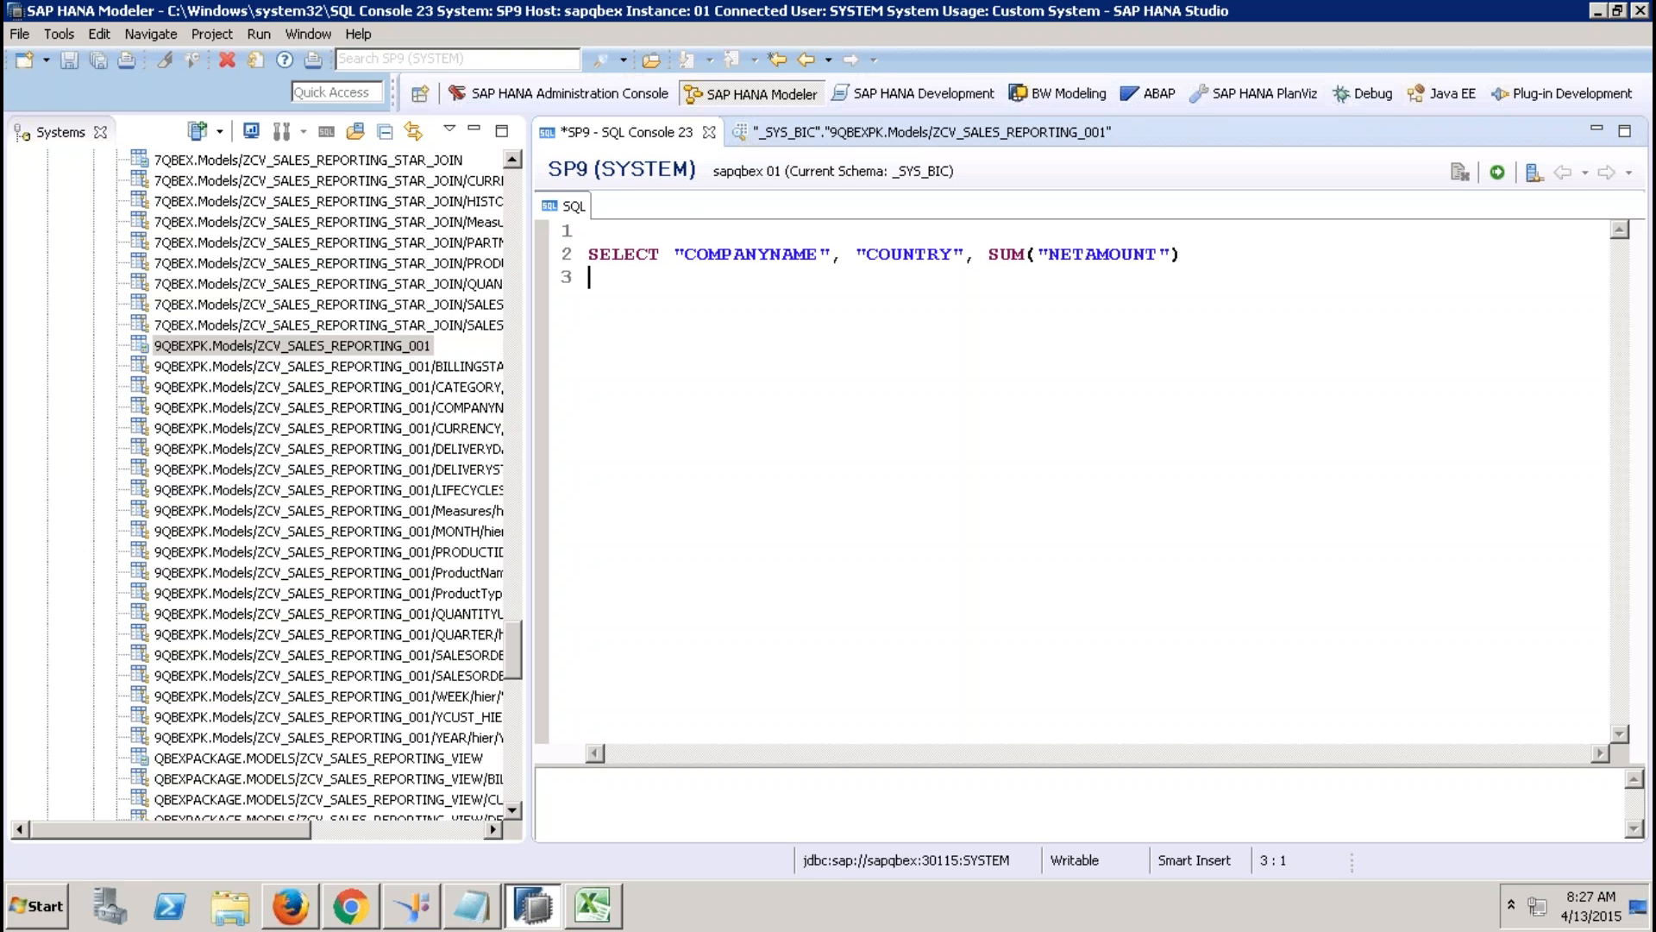
{"action": "type", "text": "FROM"}
{"action": "left_click_drag", "start_coordinate": [414, 345], "coordinate": [655, 278]}
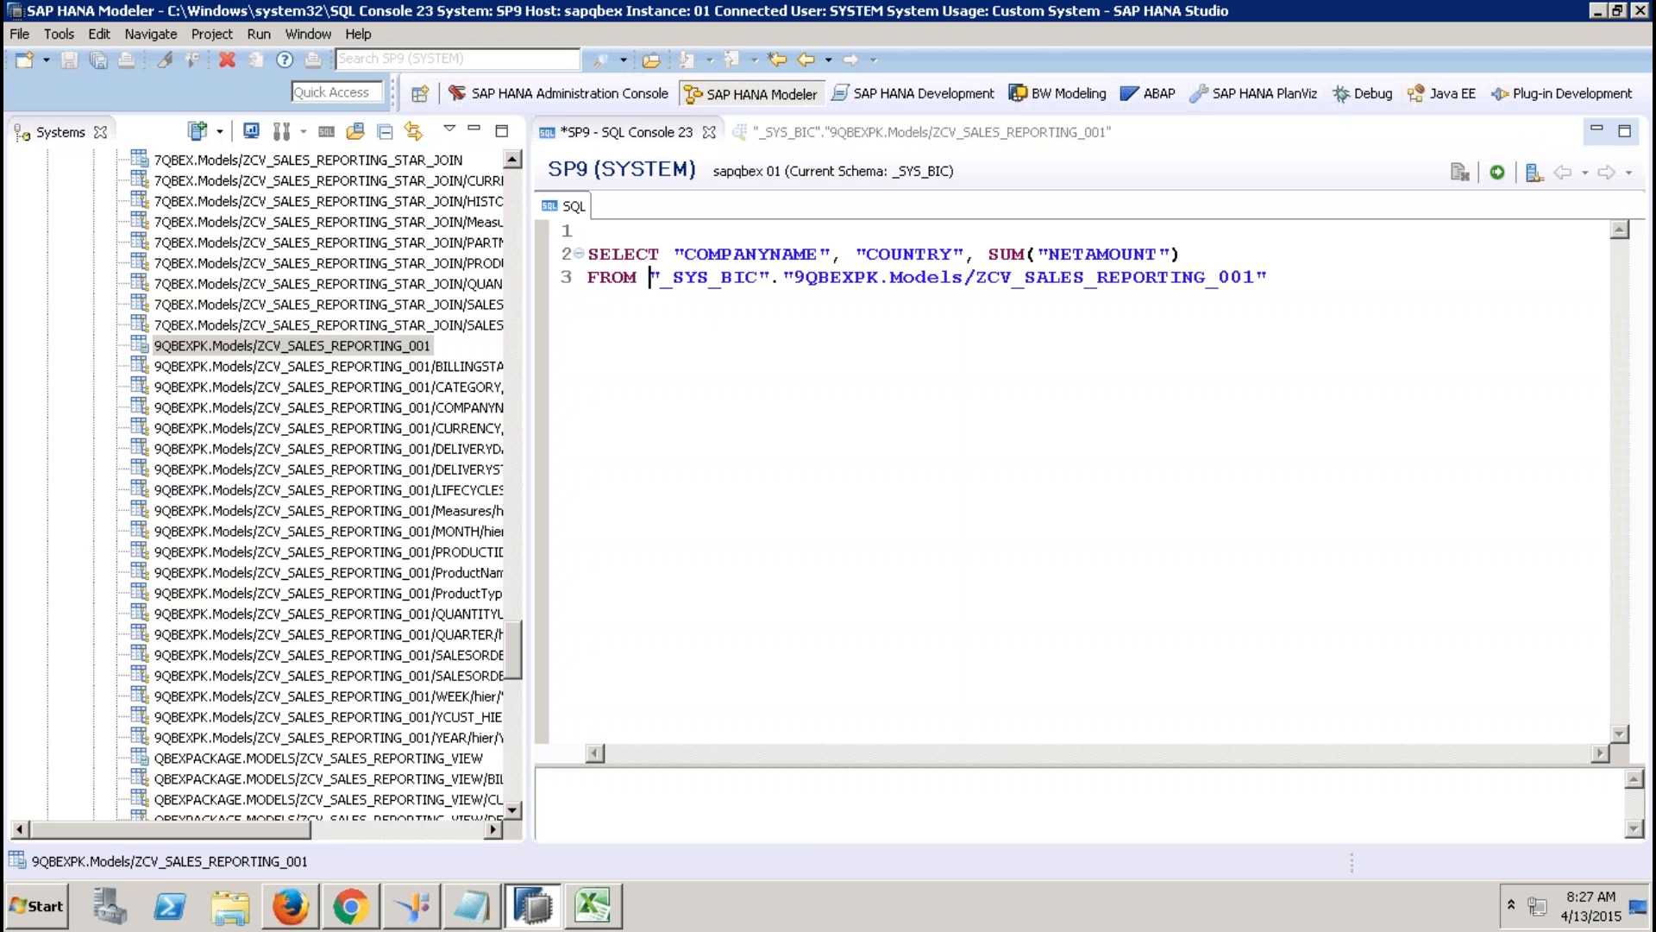
{"action": "left_click", "coordinate": [1328, 280]}
{"action": "key", "text": "Return"}
{"action": "type", "text": "W"}
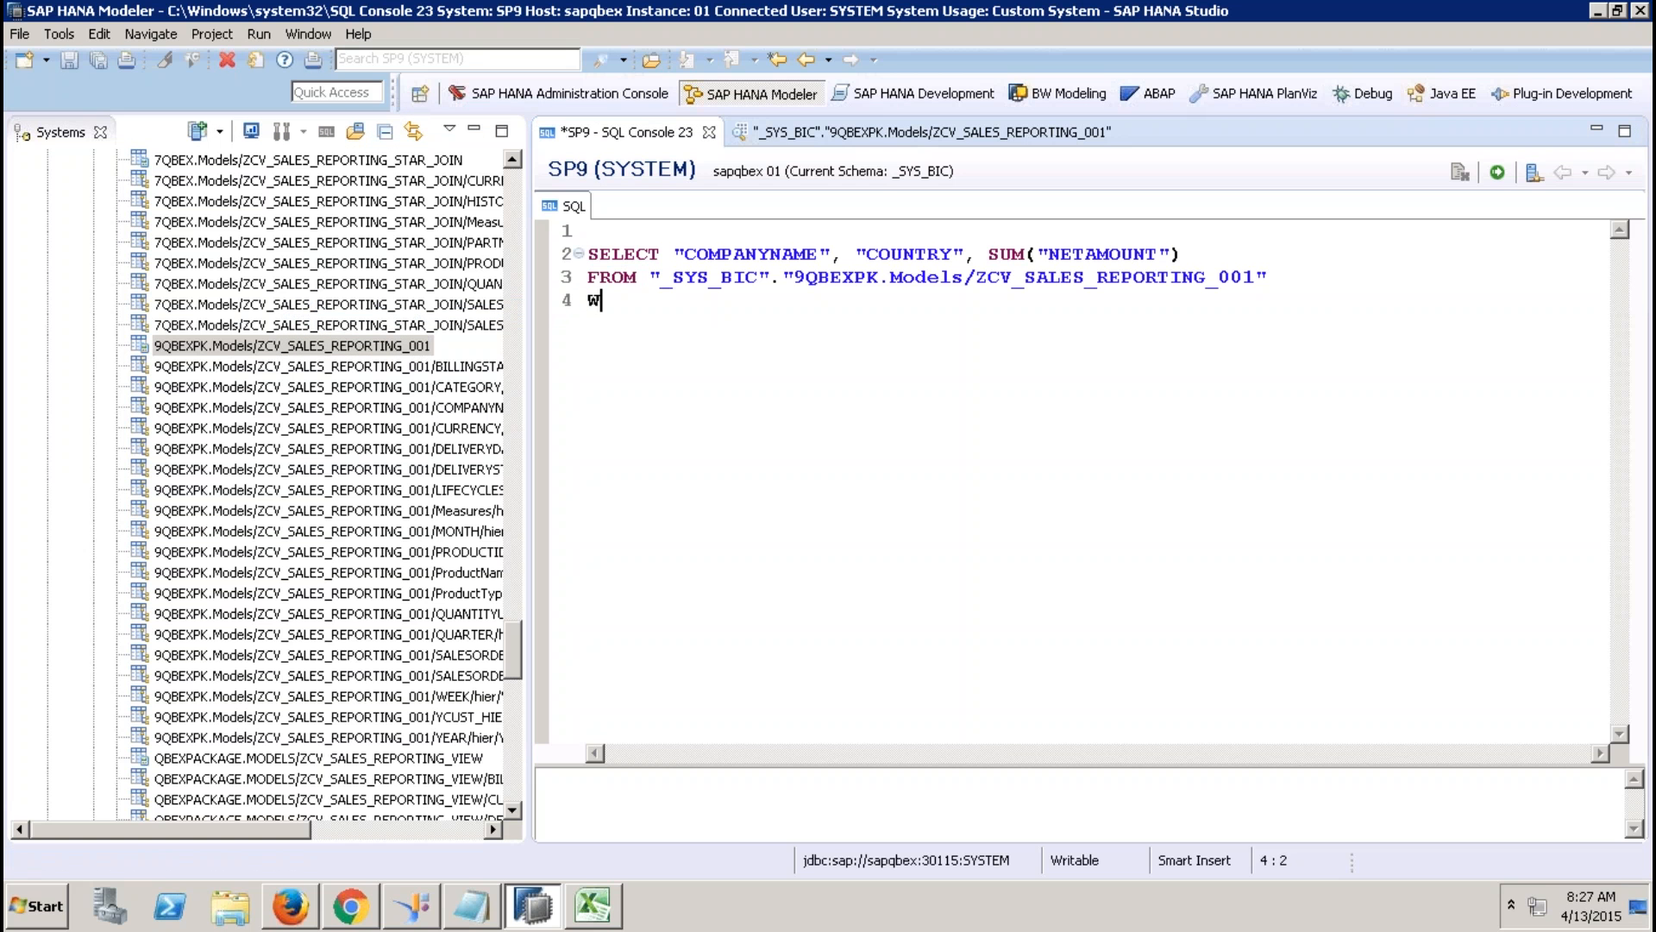
{"action": "type", "text": "HERE \"YEAR"}
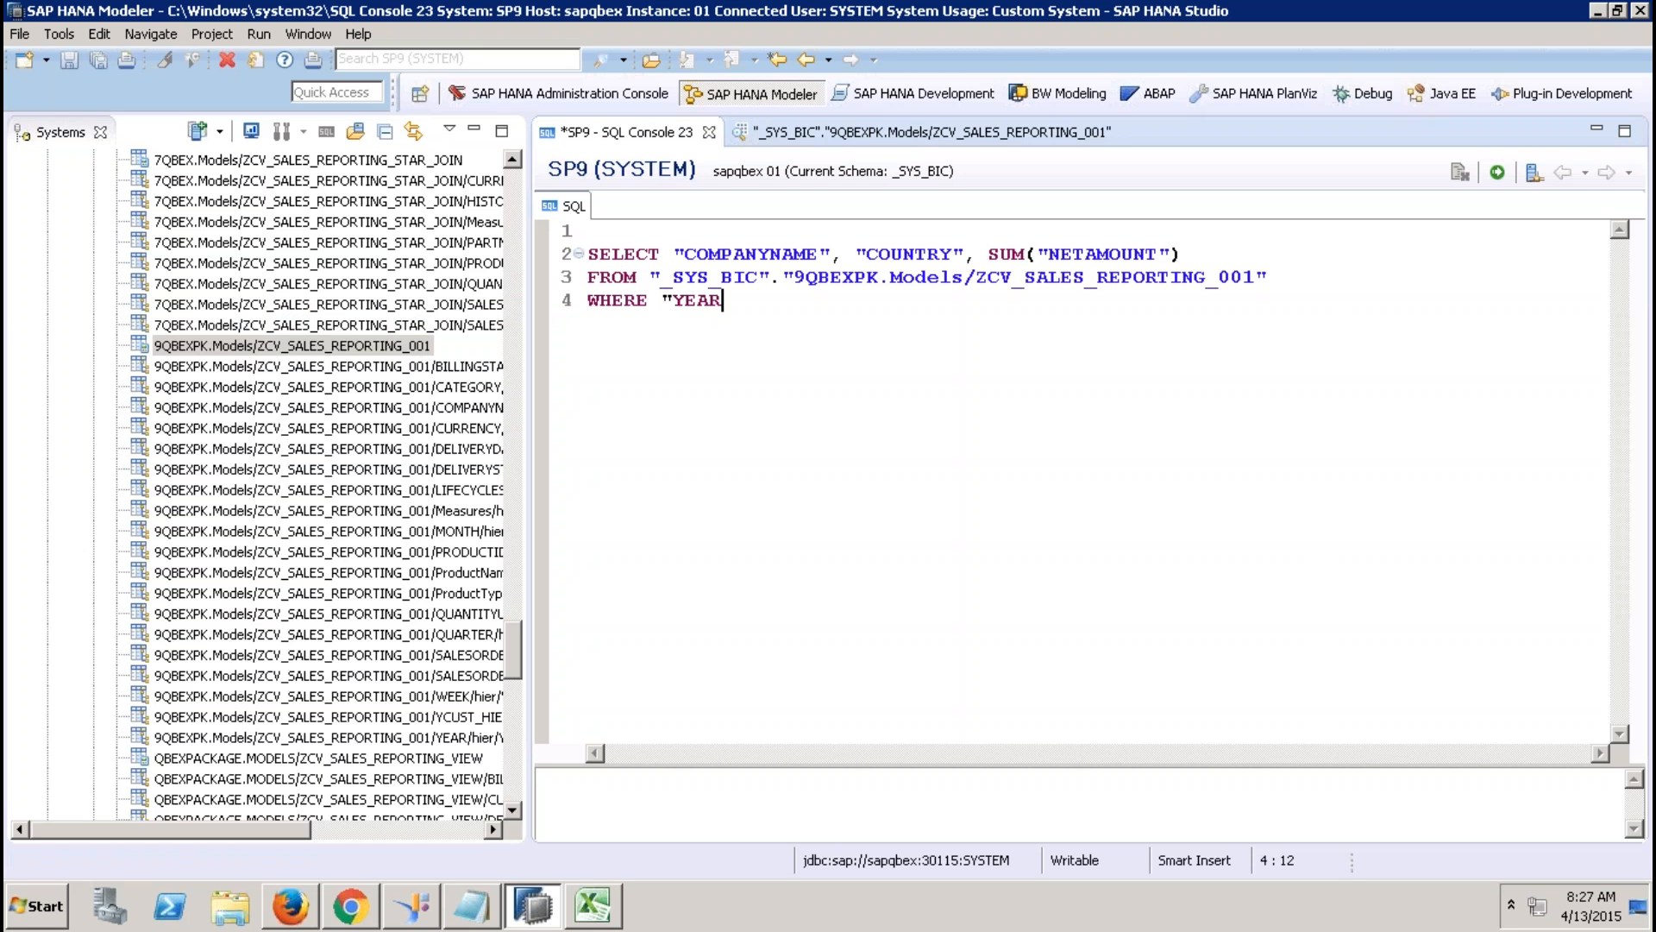
{"action": "type", "text": "\" = "}
{"action": "type", "text": "2012'"}
{"action": "key", "text": "Left"}
{"action": "key", "text": "Left"}
{"action": "key", "text": "Right"}
{"action": "type", "text": "'"}
{"action": "key", "text": "End"}
Add a GROUP BY line and select the COMPANYNAME and COUNTRY names on line 2.
{"action": "key", "text": "Return"}
{"action": "type", "text": "GROU"}
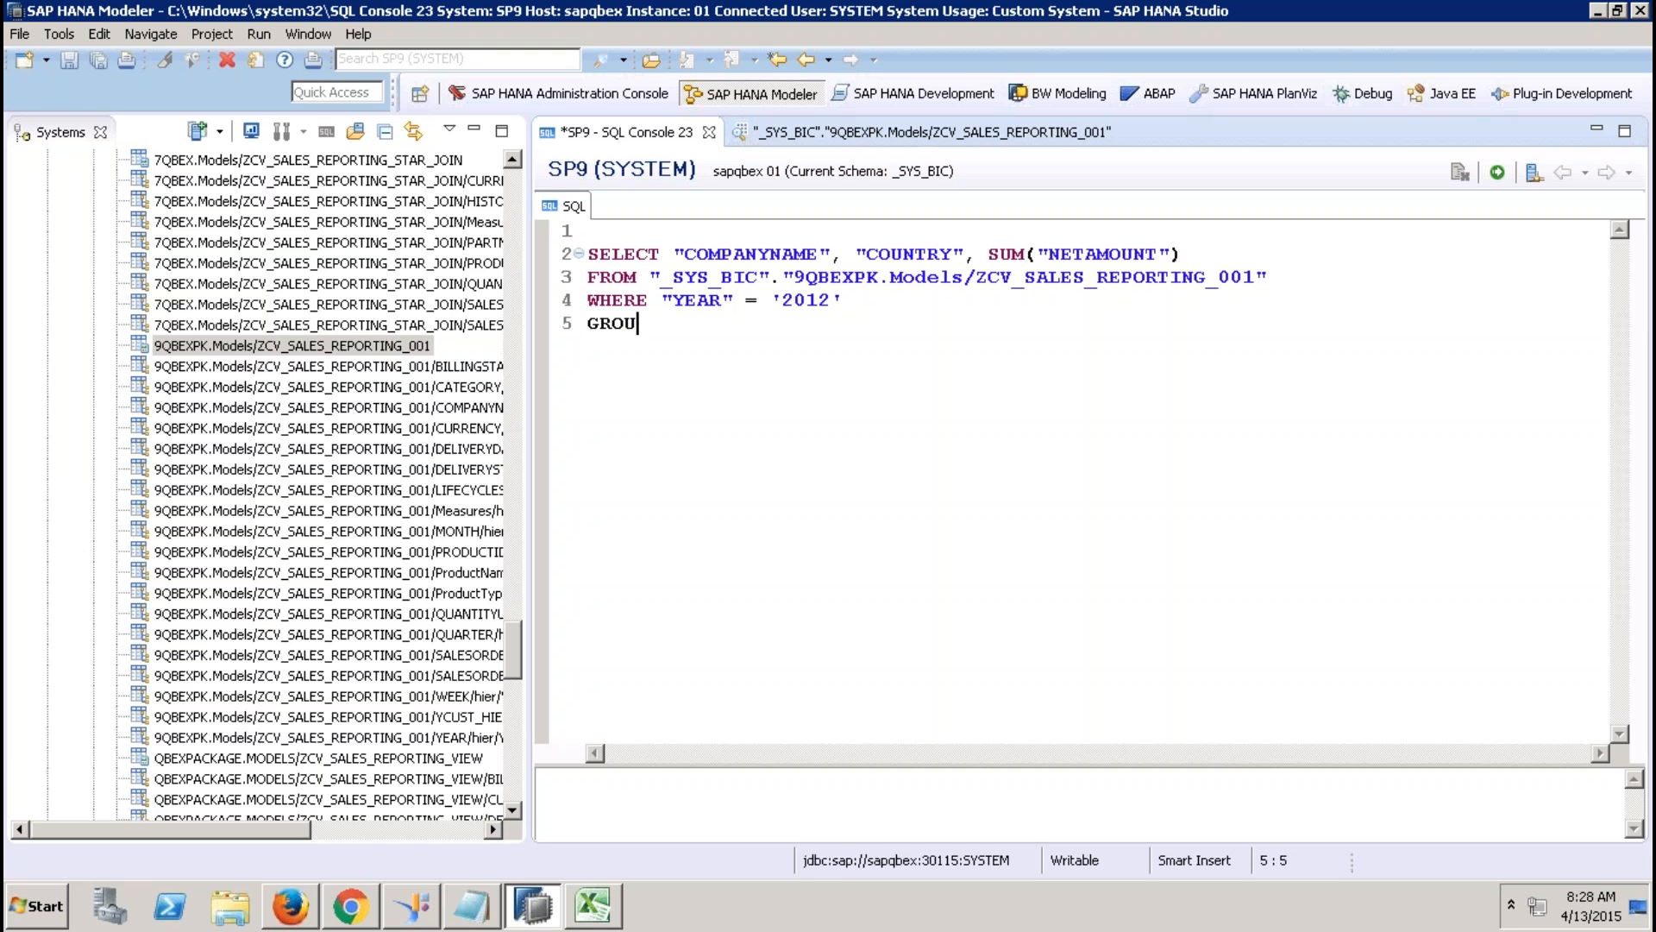
{"action": "type", "text": "P BY"}
{"action": "left_click_drag", "start_coordinate": [975, 254], "coordinate": [672, 256]}
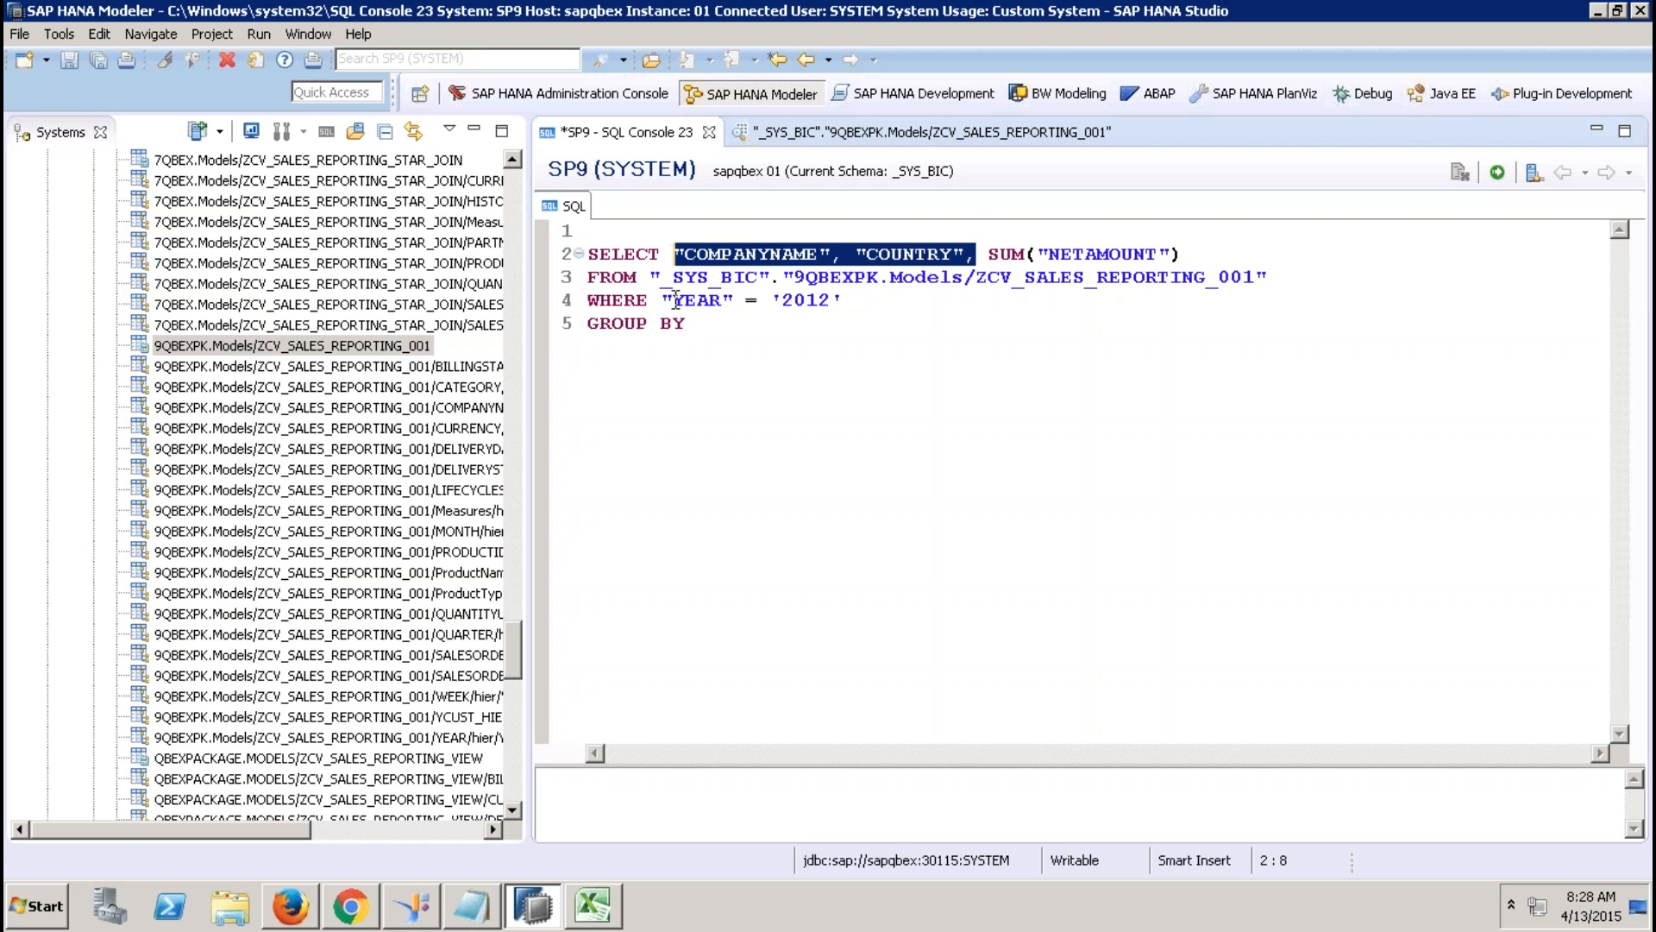
{"action": "left_click", "coordinate": [705, 323]}
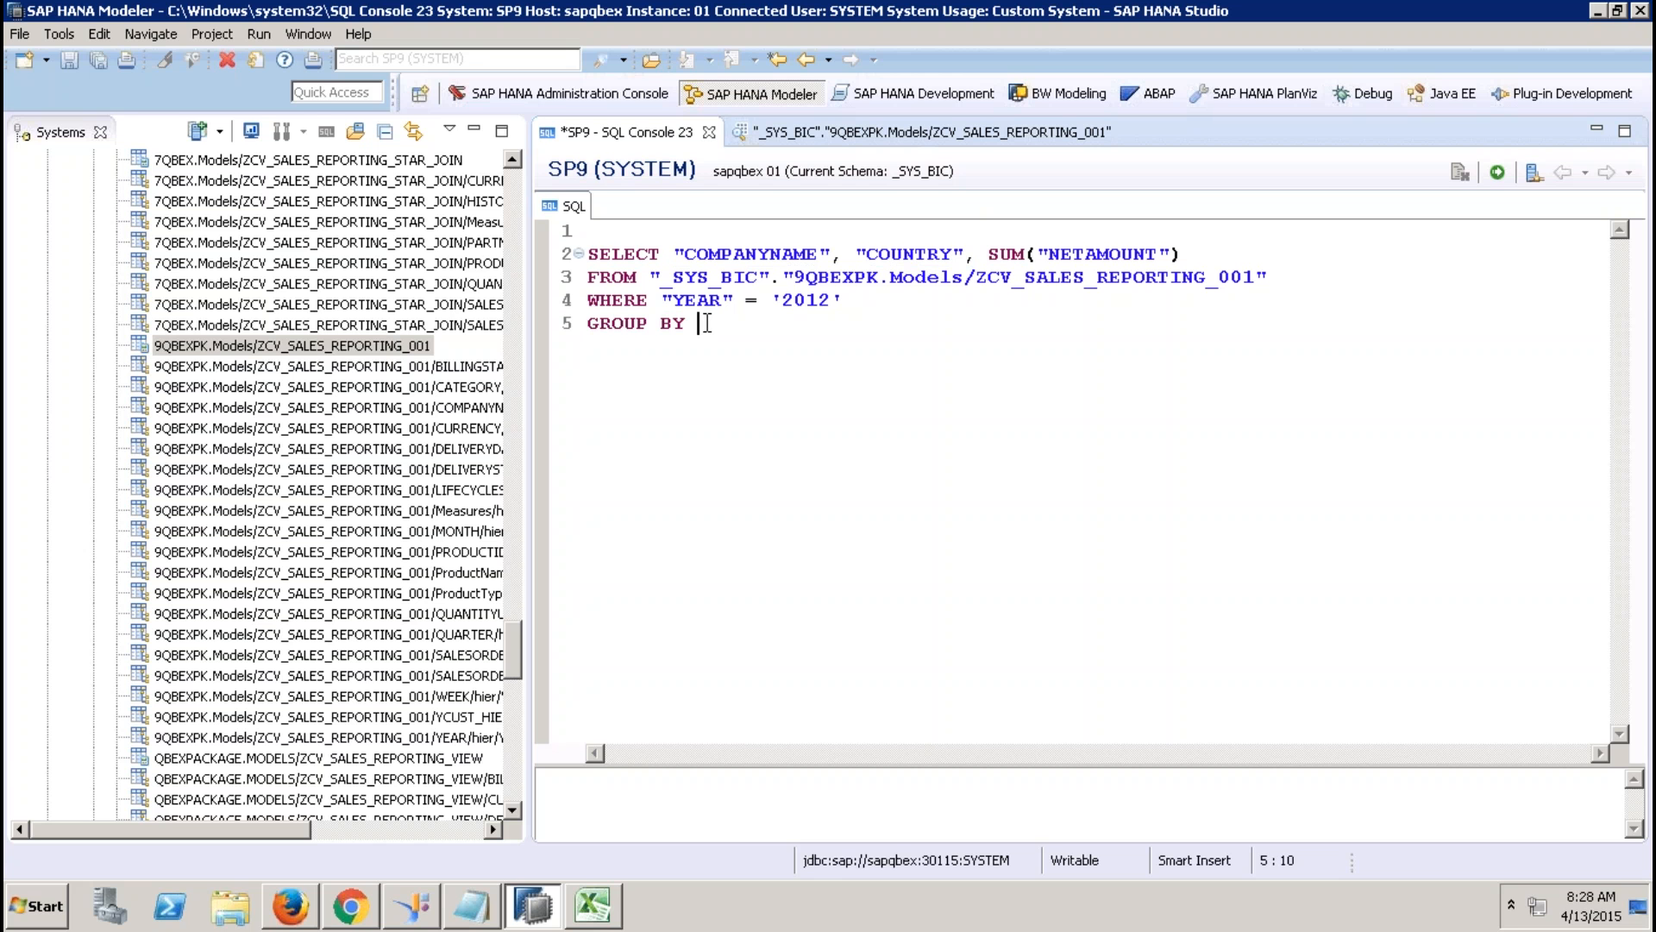
Complete GROUP BY "COMPANYNAME", "COUNTRY" by copying the column names, fixing a wrong paste.
{"action": "right_click", "coordinate": [705, 323]}
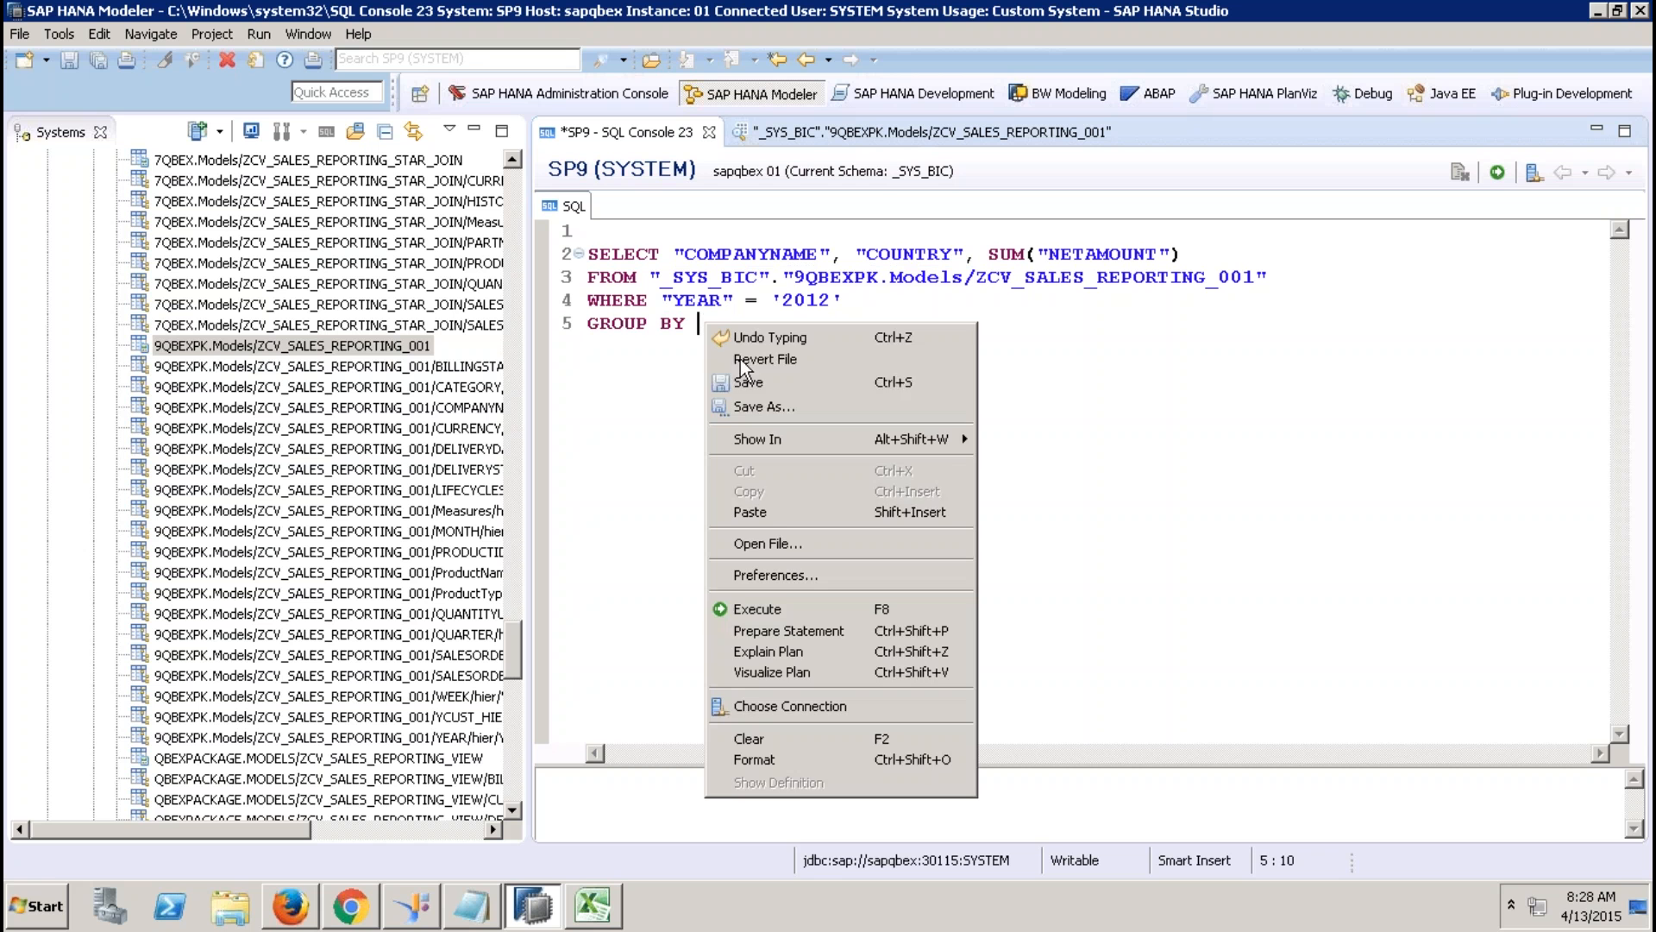
{"action": "left_click", "coordinate": [779, 512]}
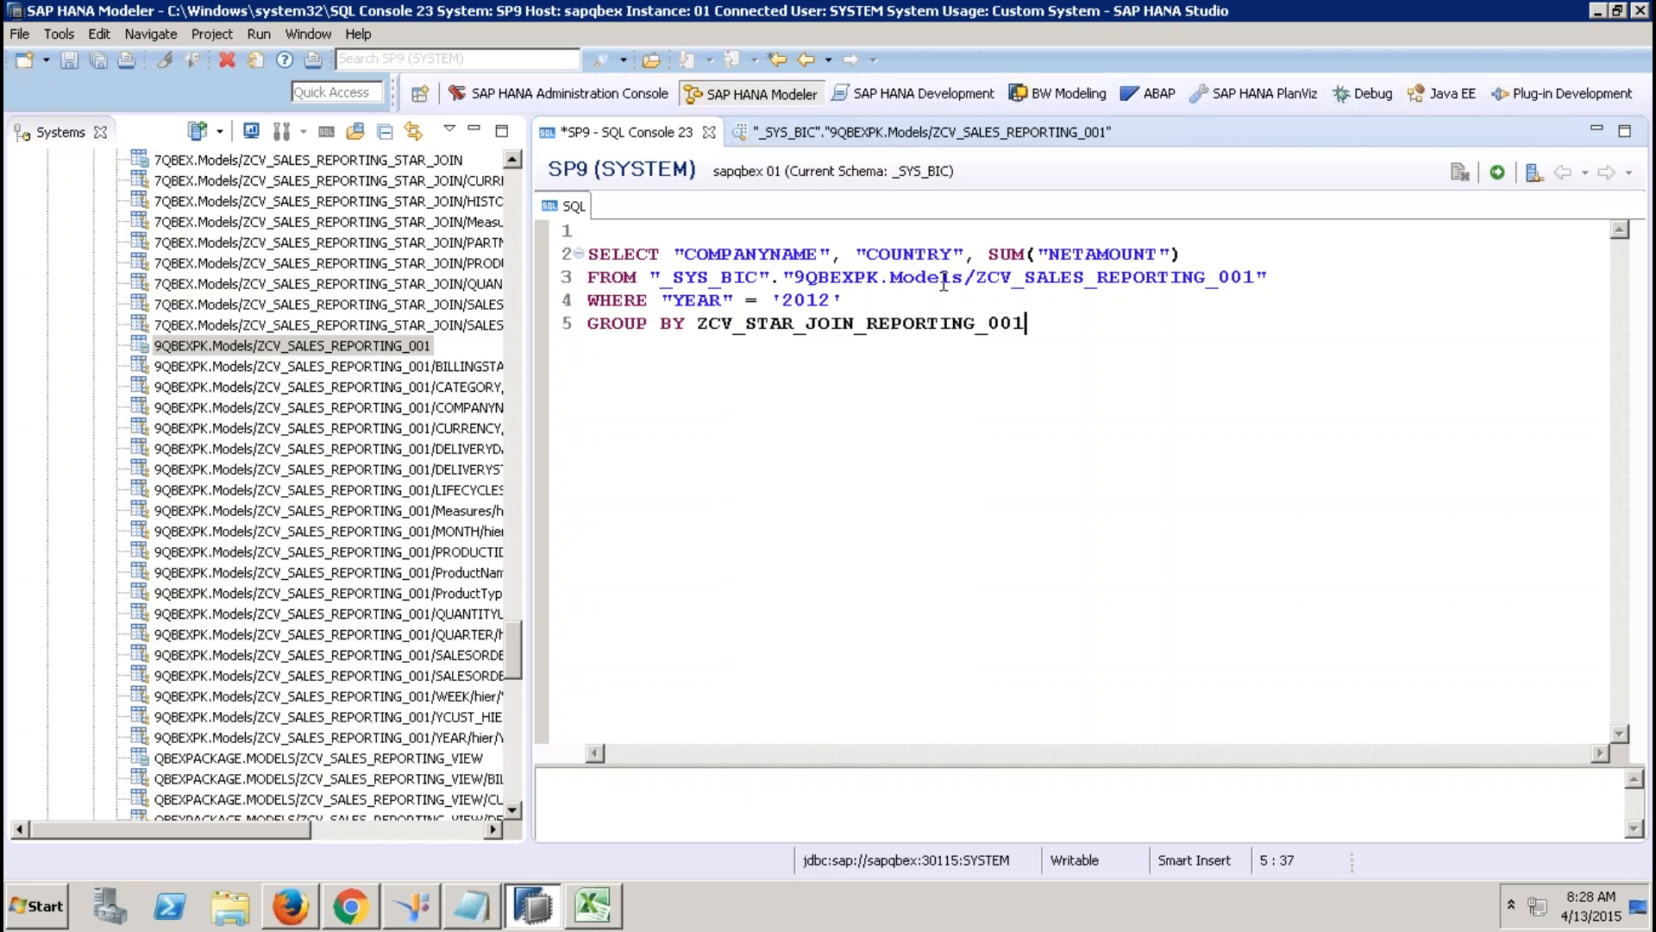
{"action": "left_click", "coordinate": [557, 238], "text": "shift"}
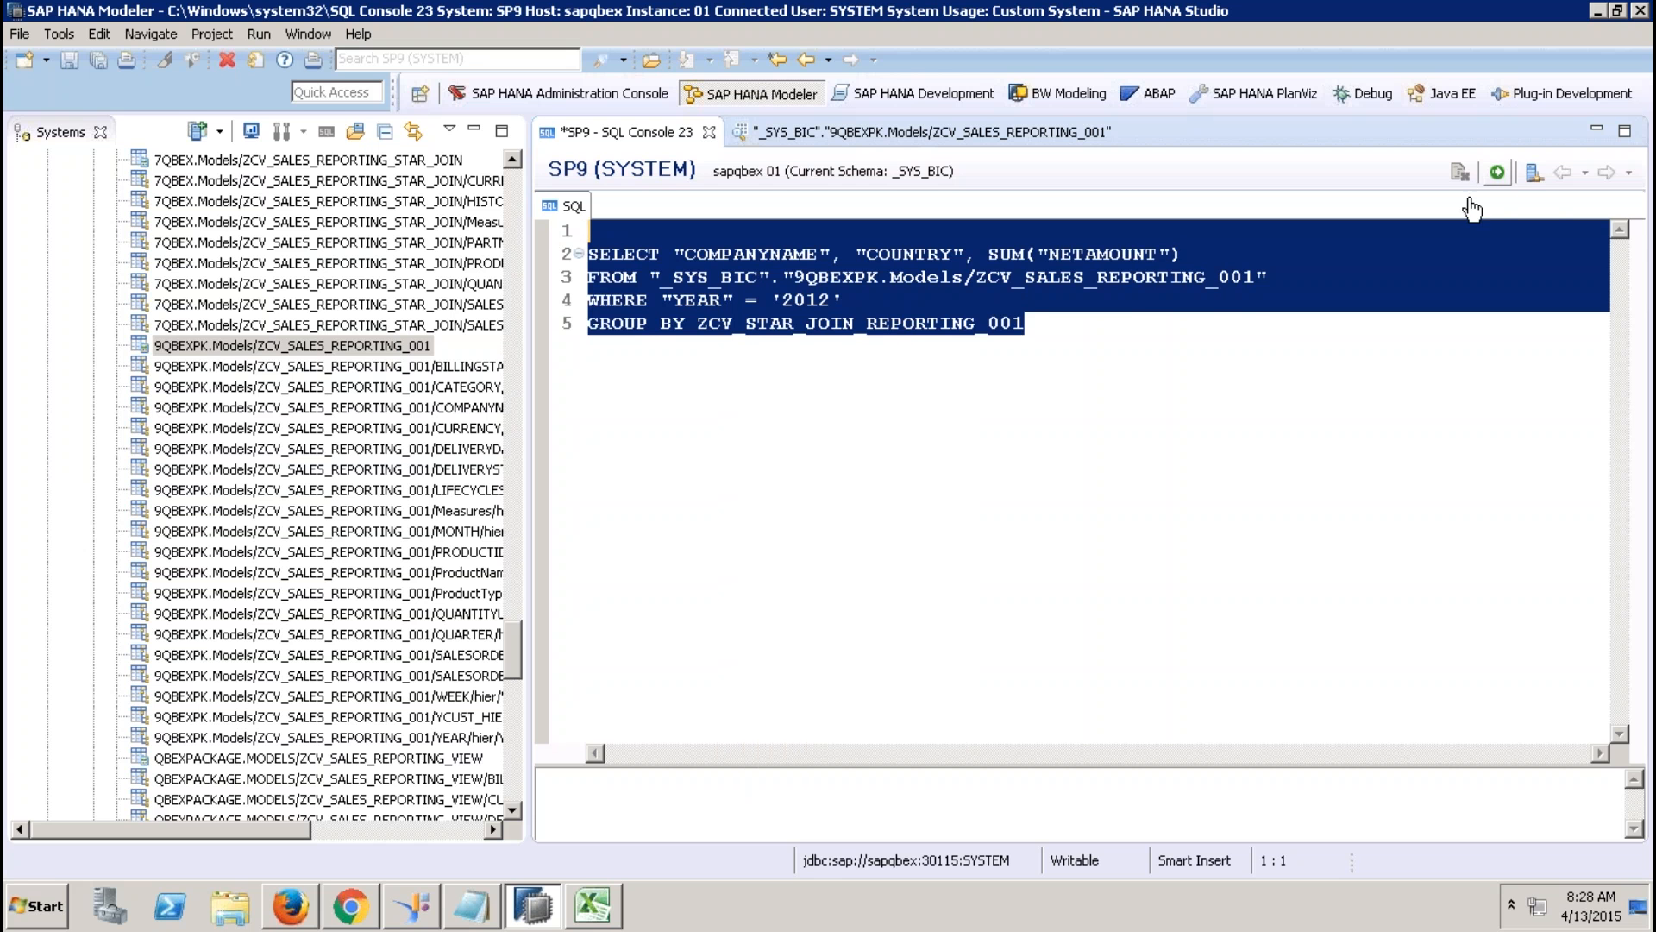
{"action": "left_click", "coordinate": [1170, 349]}
{"action": "key", "text": "BackSpace"}
{"action": "key", "text": "BackSpace"}
{"action": "key", "text": "BackSpace"}
{"action": "key", "text": "BackSpace"}
{"action": "key", "text": "BackSpace"}
{"action": "key", "text": "BackSpace"}
{"action": "key", "text": "BackSpace"}
{"action": "key", "text": "BackSpace"}
{"action": "key", "text": "BackSpace"}
{"action": "key", "text": "BackSpace"}
{"action": "key", "text": "BackSpace"}
{"action": "key", "text": "BackSpace"}
{"action": "key", "text": "BackSpace"}
{"action": "key", "text": "BackSpace"}
{"action": "key", "text": "BackSpace"}
{"action": "key", "text": "BackSpace"}
{"action": "key", "text": "BackSpace"}
{"action": "key", "text": "BackSpace"}
{"action": "key", "text": "BackSpace"}
{"action": "key", "text": "BackSpace"}
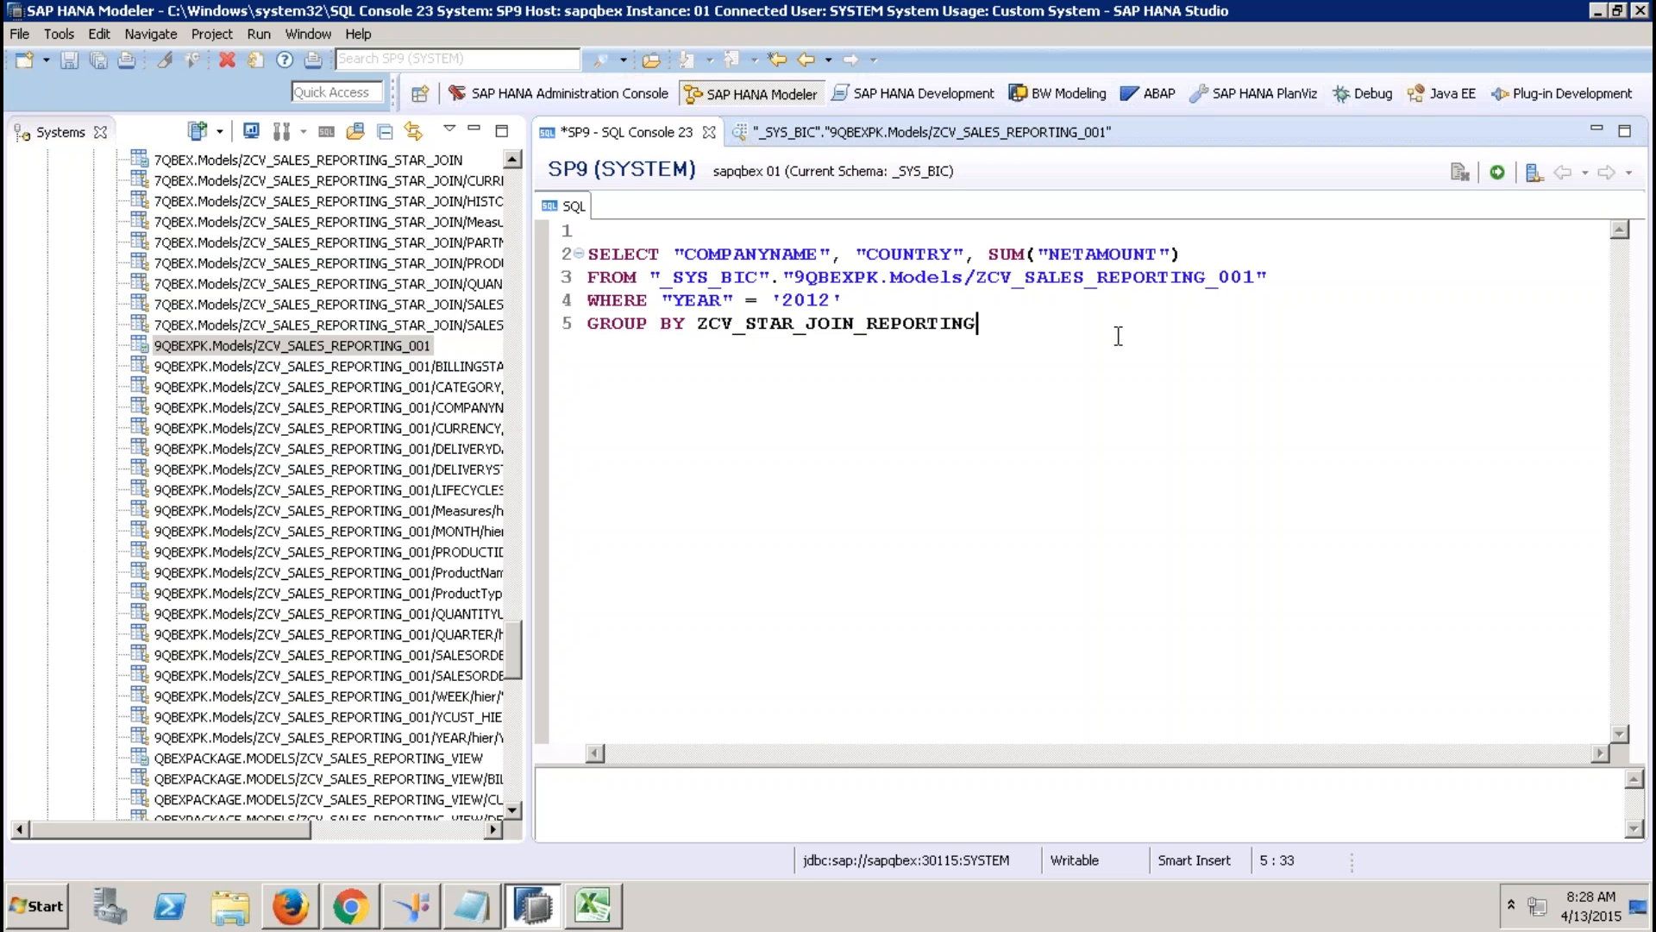
{"action": "type", "text": "Y"}
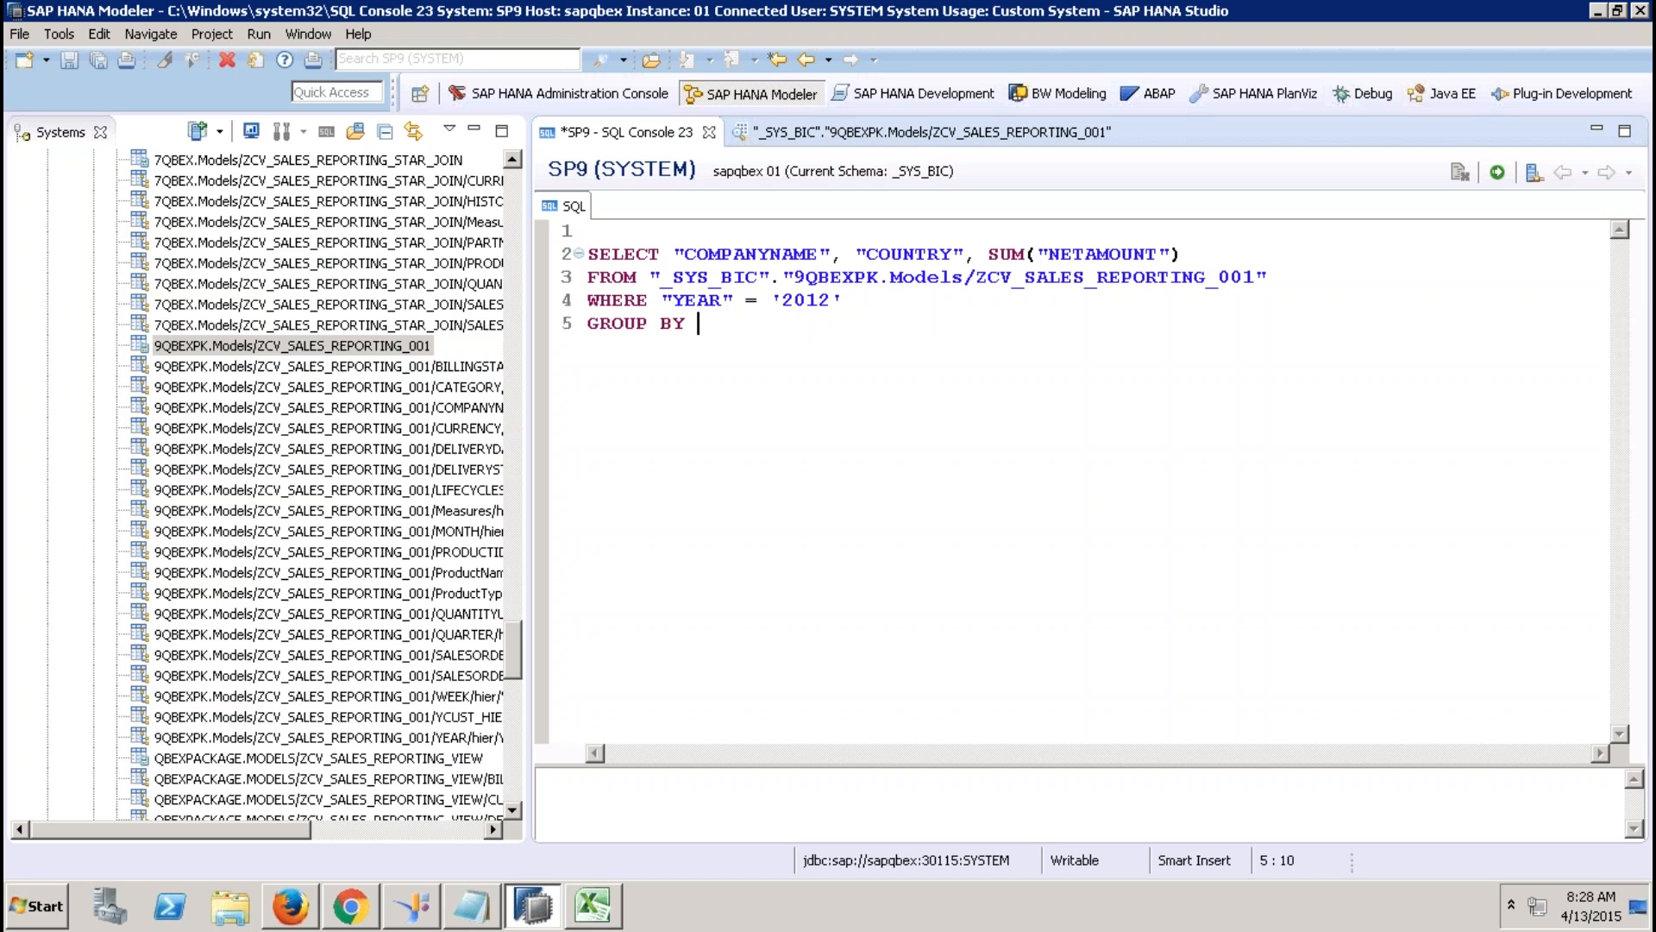
{"action": "left_click_drag", "start_coordinate": [674, 254], "coordinate": [967, 252]}
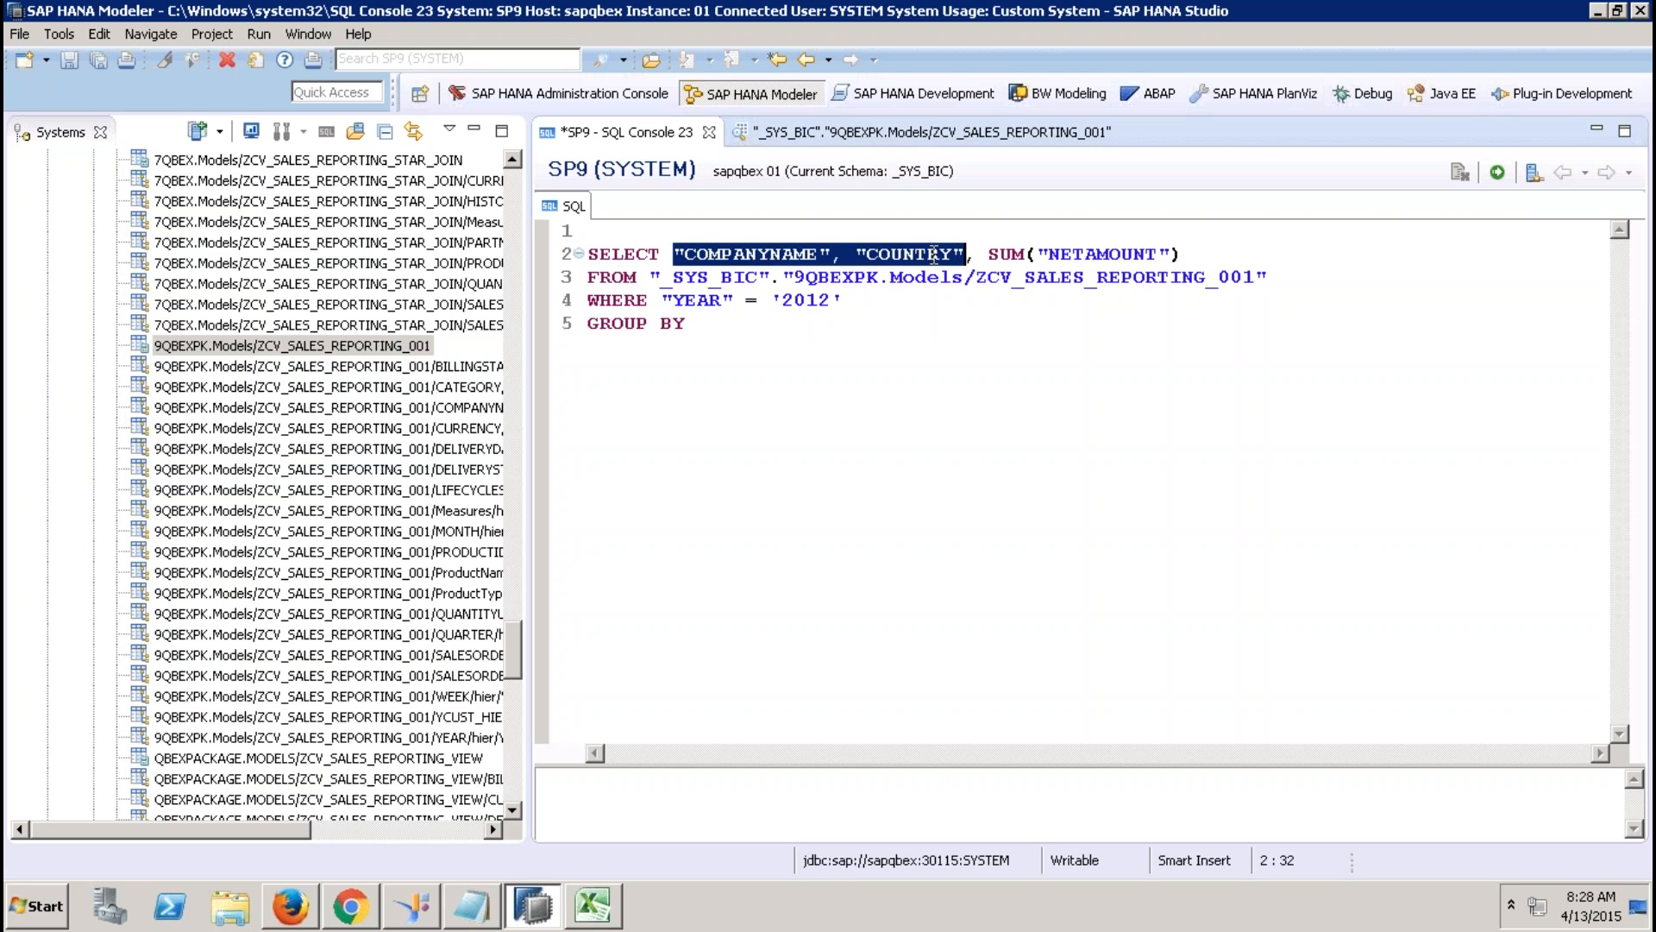
{"action": "right_click", "coordinate": [934, 255]}
{"action": "left_click", "coordinate": [988, 428]}
{"action": "left_click", "coordinate": [758, 322]}
{"action": "right_click", "coordinate": [755, 326]}
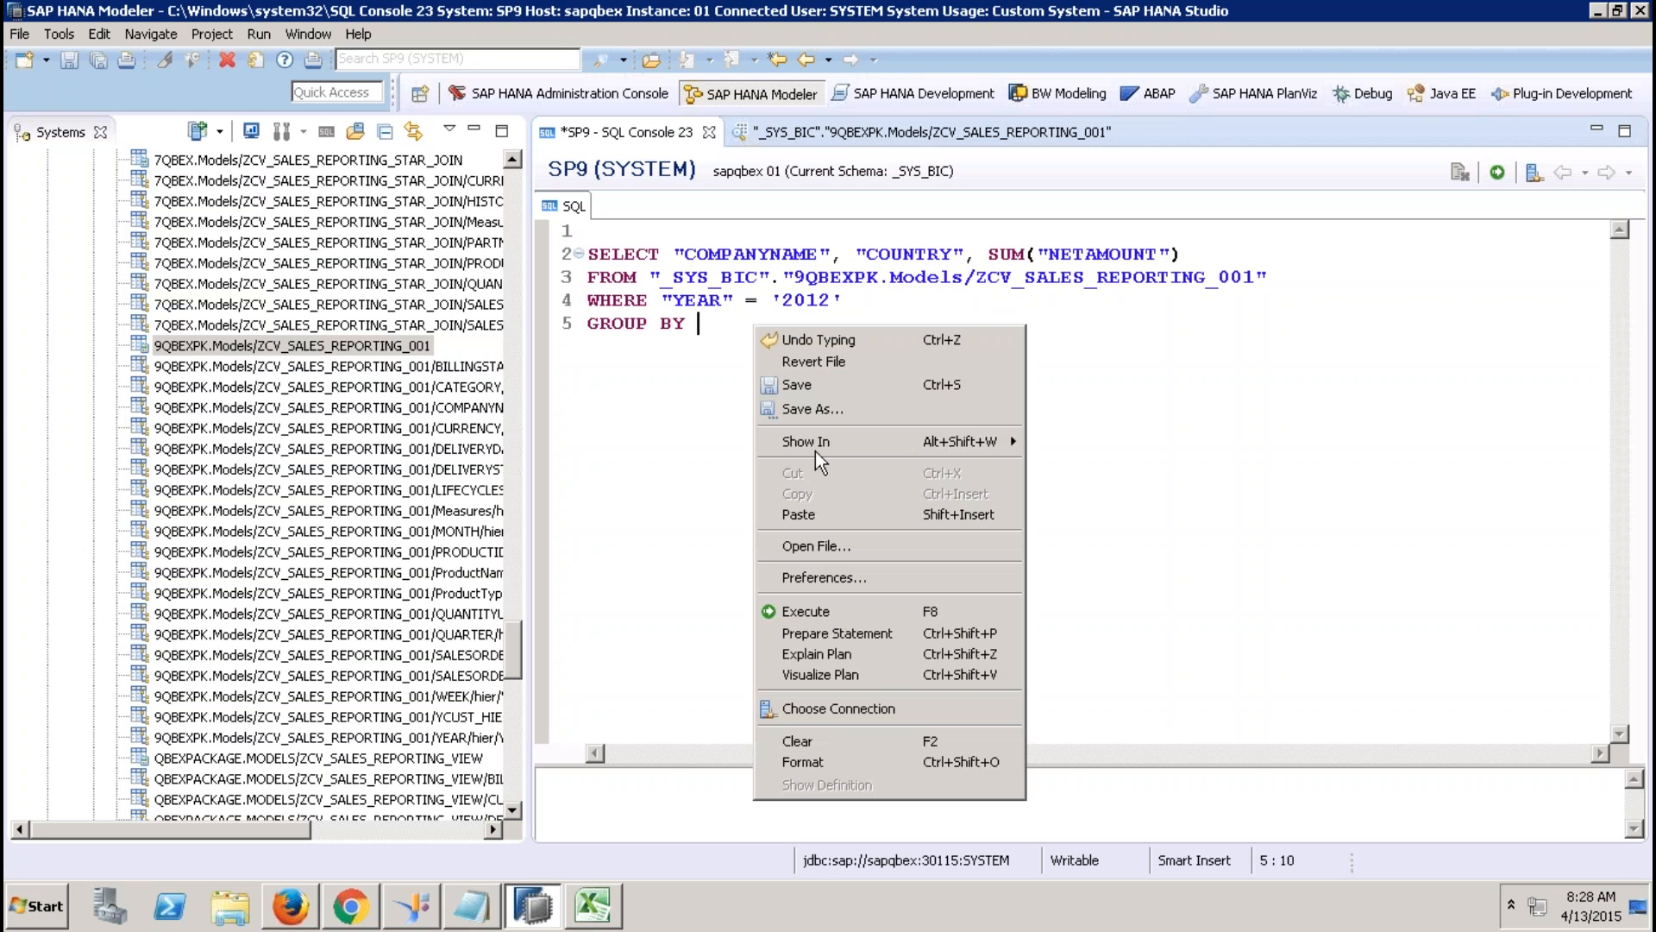
{"action": "left_click", "coordinate": [798, 515]}
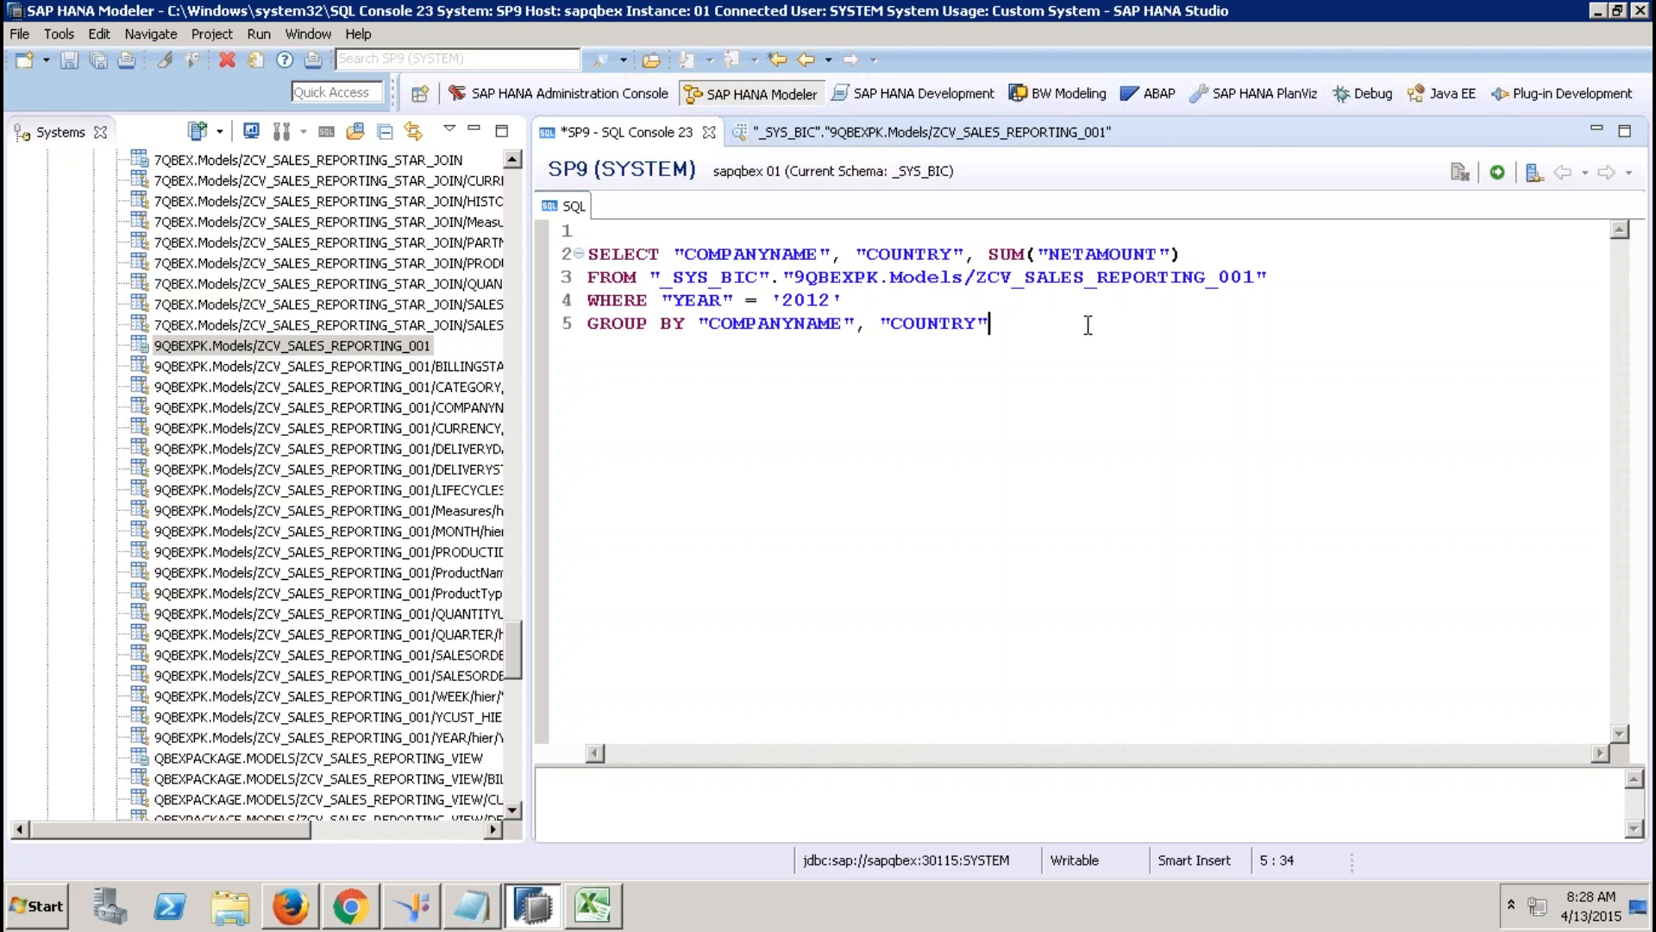
Run the whole query, returning 16 rows of 2012 net amounts per company and country.
{"action": "left_click_drag", "start_coordinate": [1087, 324], "coordinate": [570, 242]}
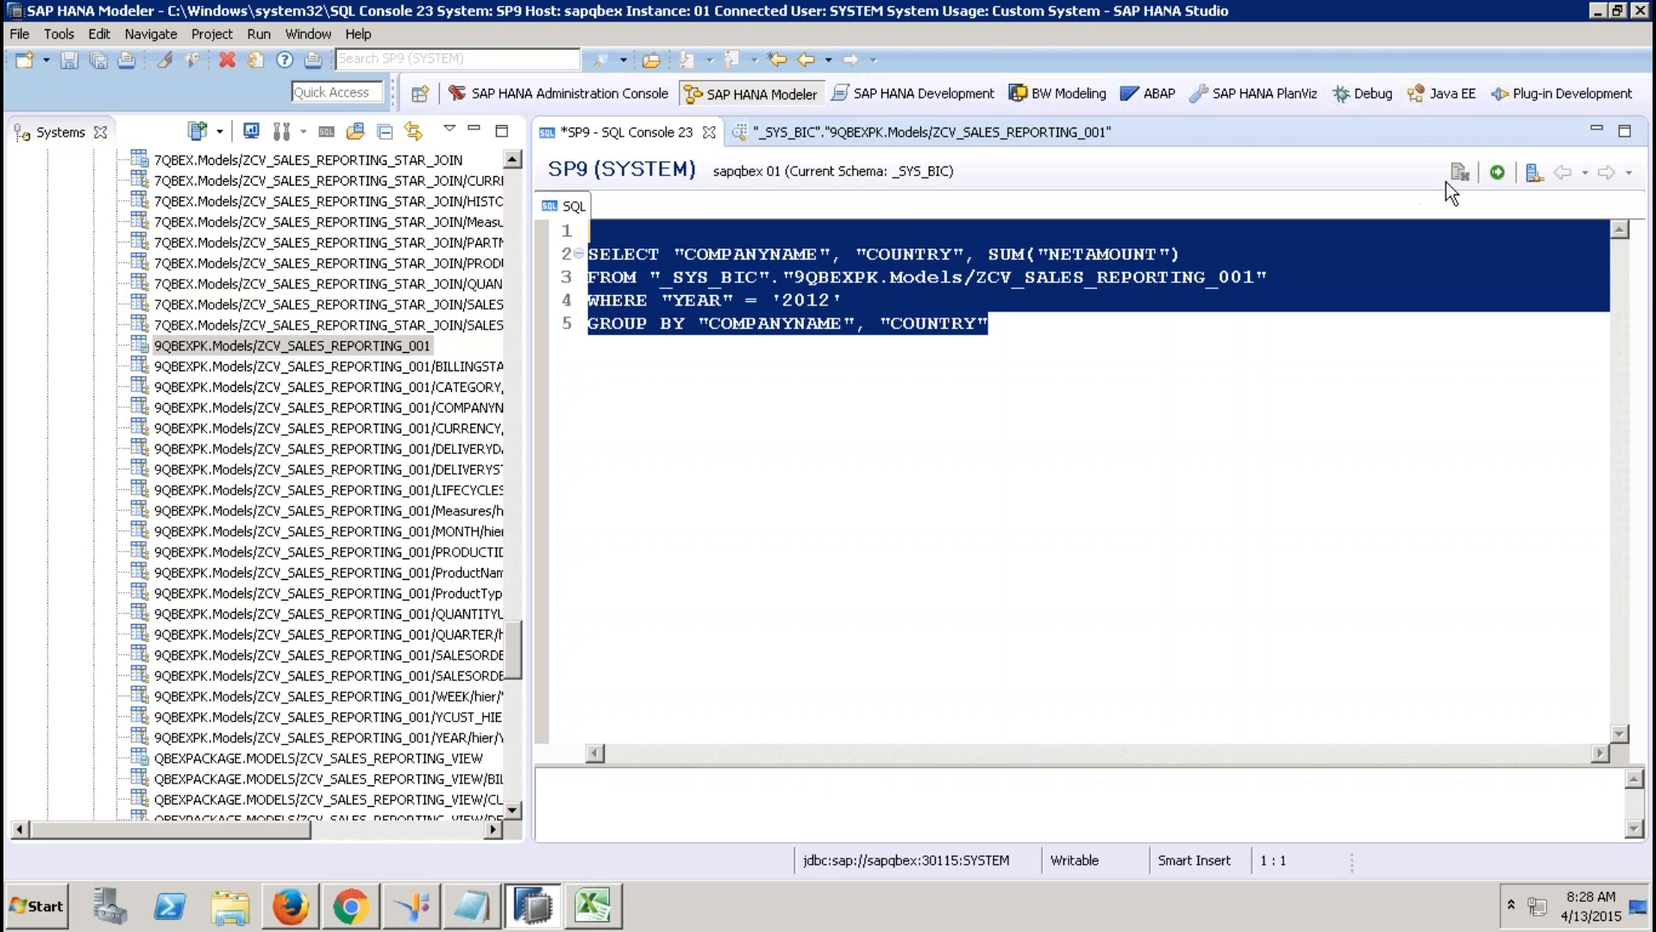
{"action": "left_click", "coordinate": [1497, 171]}
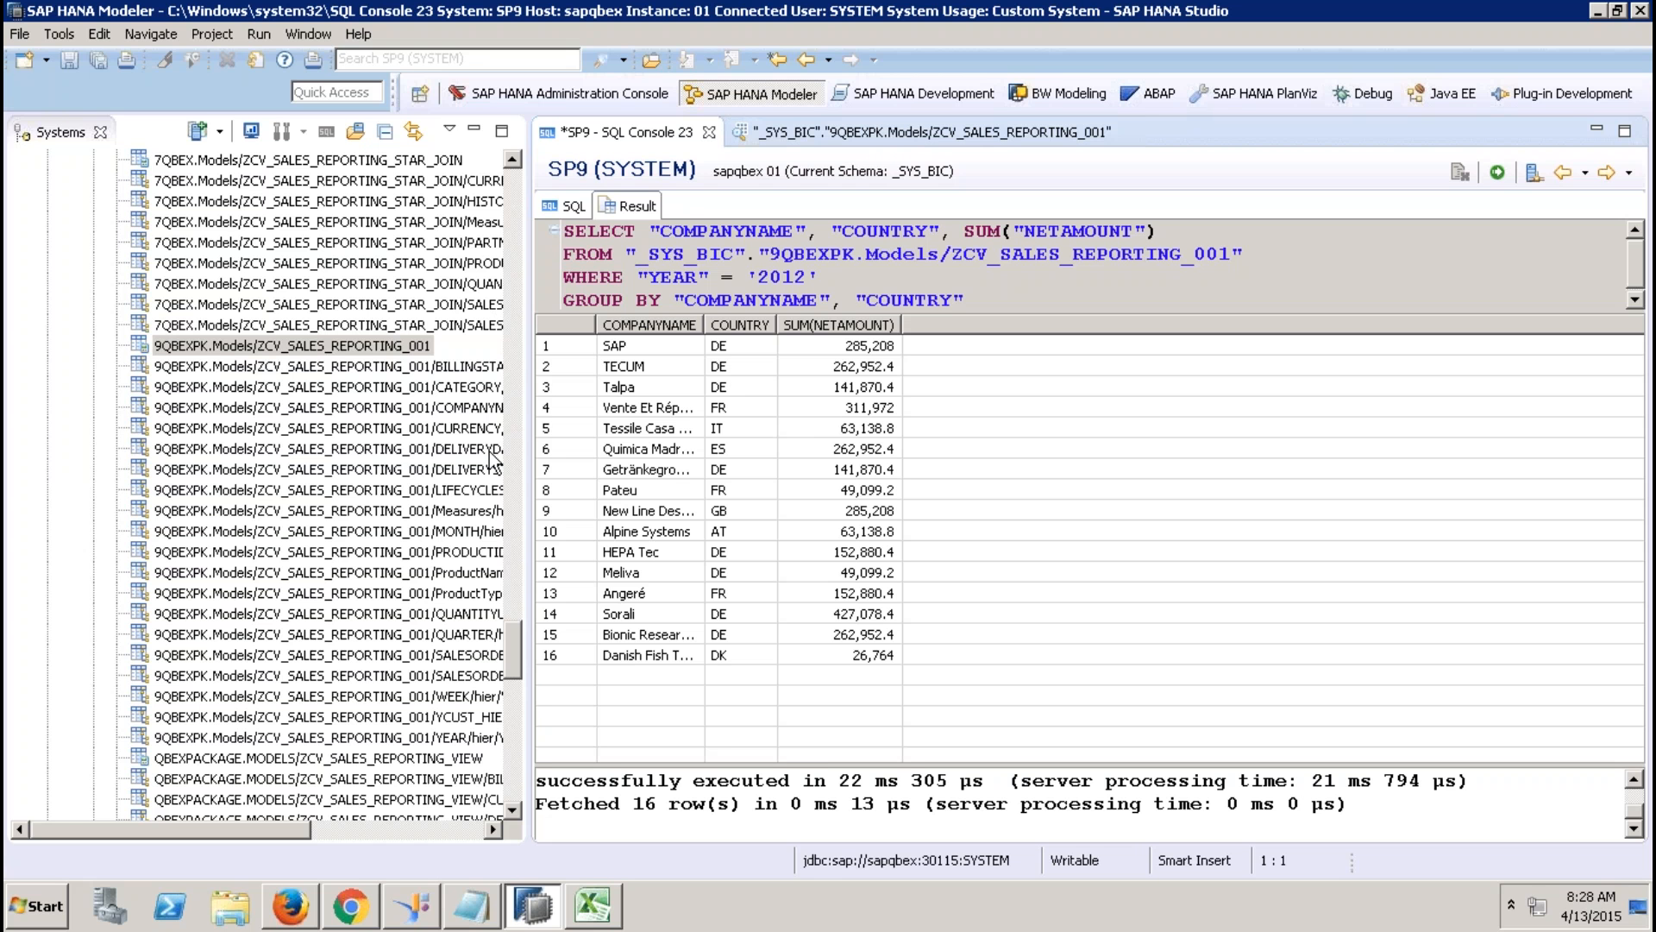
{"action": "left_click_drag", "start_coordinate": [514, 653], "coordinate": [515, 794]}
{"action": "right_click", "coordinate": [241, 555]}
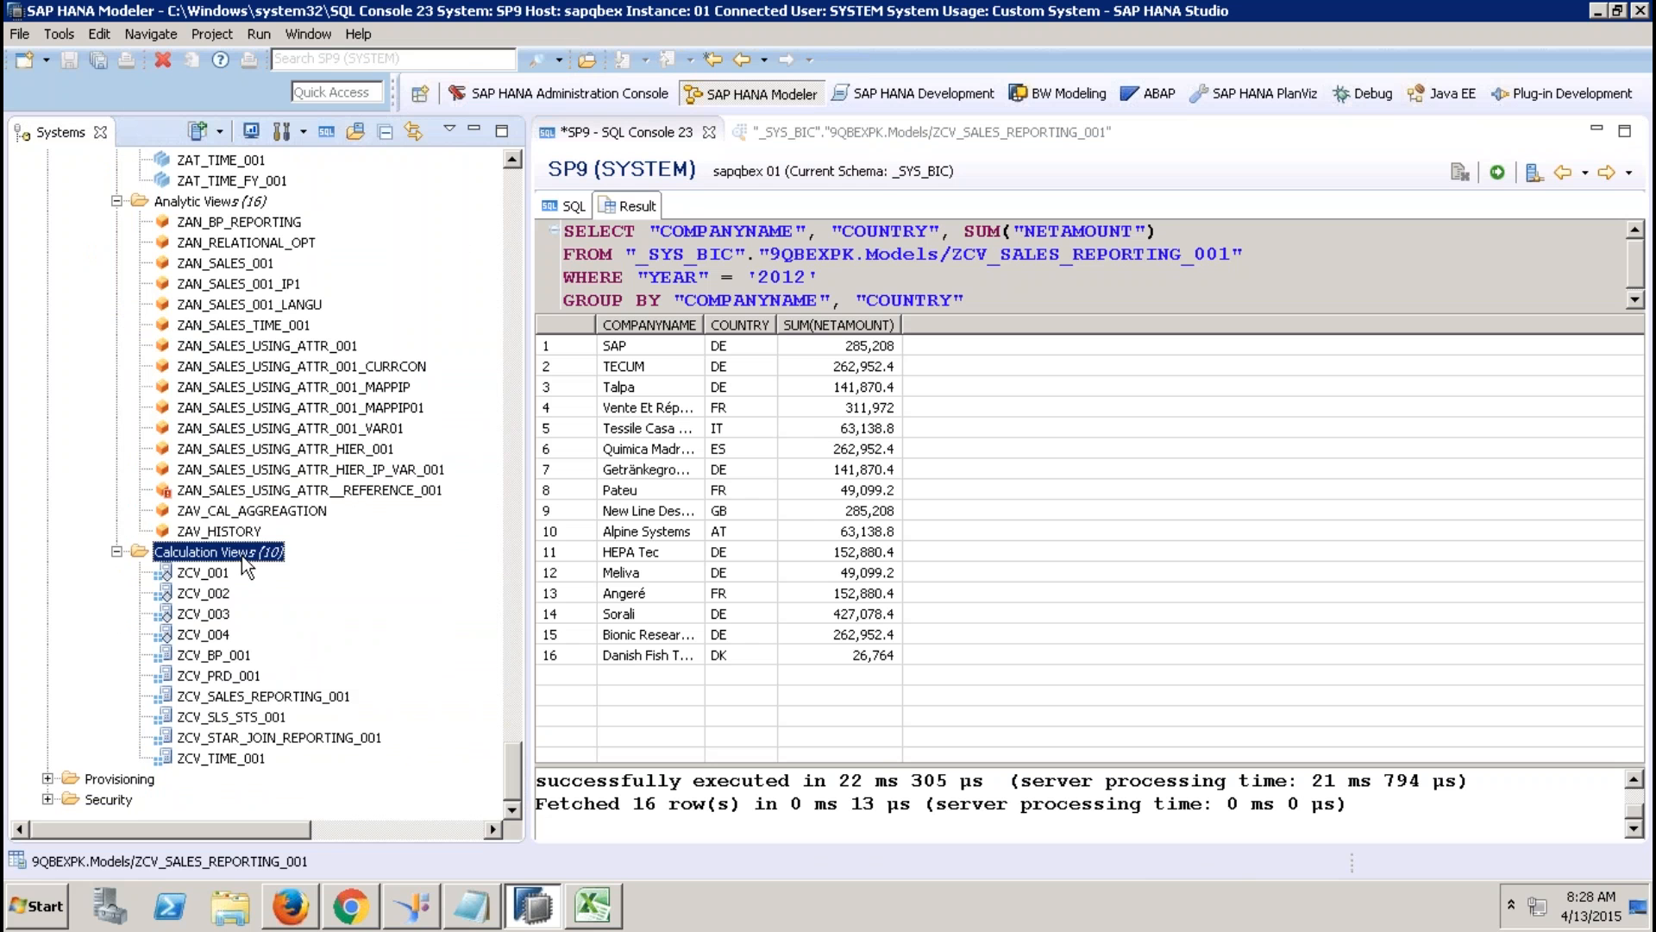
Create calculation view ZCV_SQL_001 of type SQL Script from the Calculation Views folder.
{"action": "left_click", "coordinate": [290, 599]}
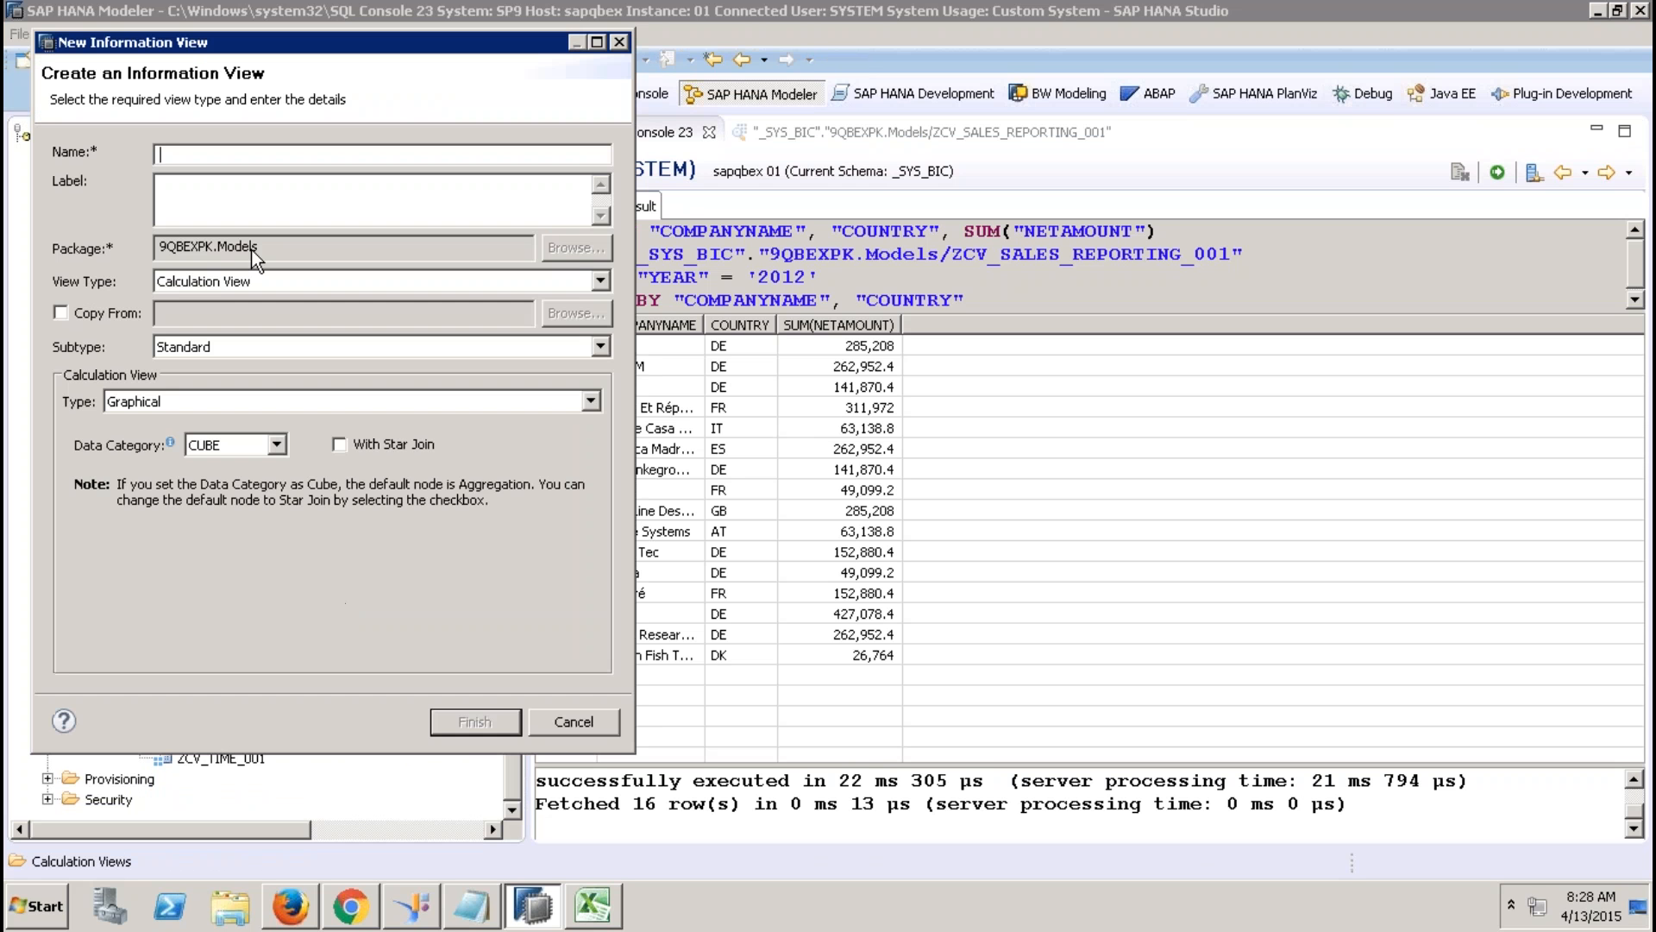
{"action": "type", "text": "ZCV_SQL_001"}
{"action": "left_click", "coordinate": [209, 213]}
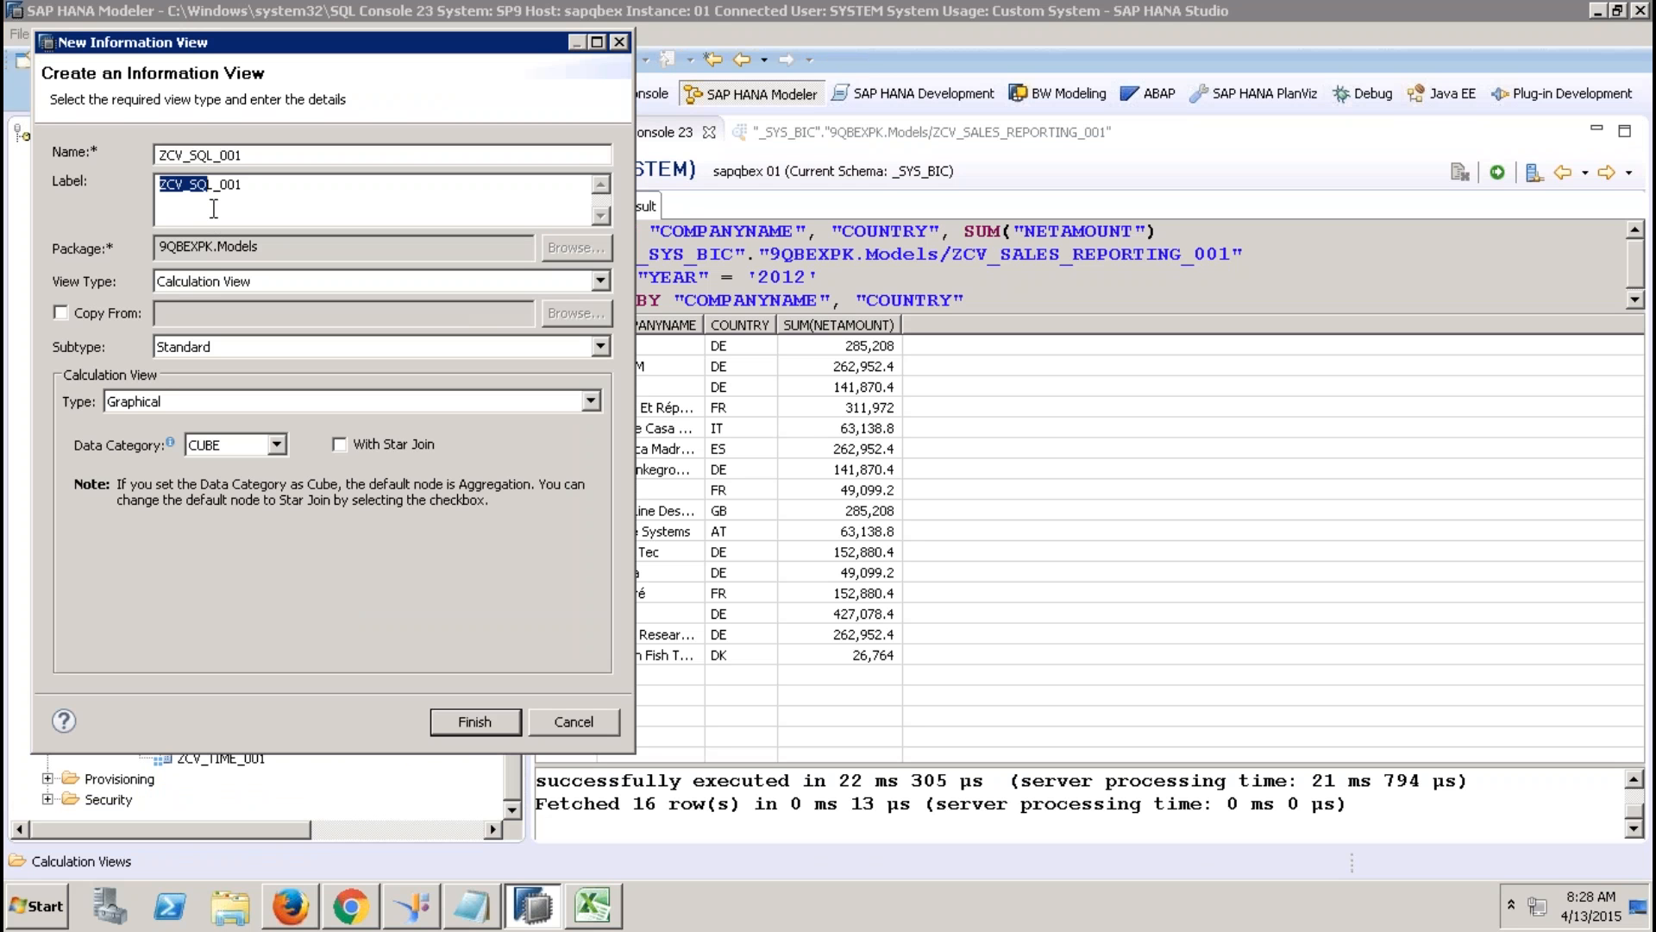
{"action": "left_click", "coordinate": [261, 408]}
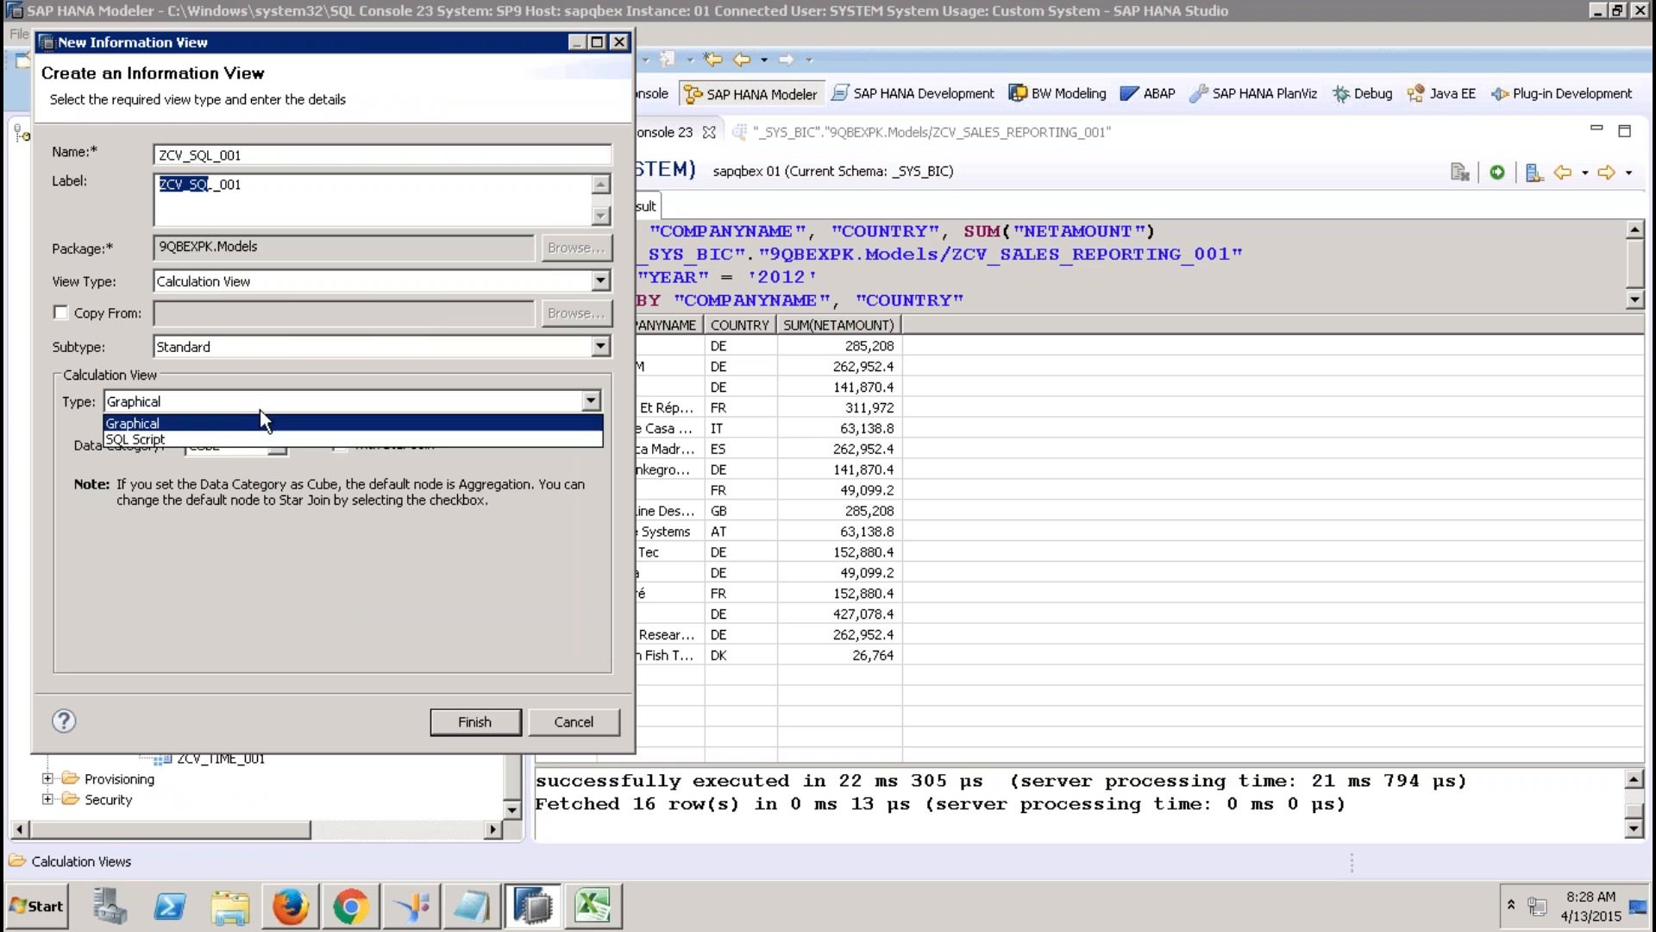
{"action": "left_click", "coordinate": [223, 440]}
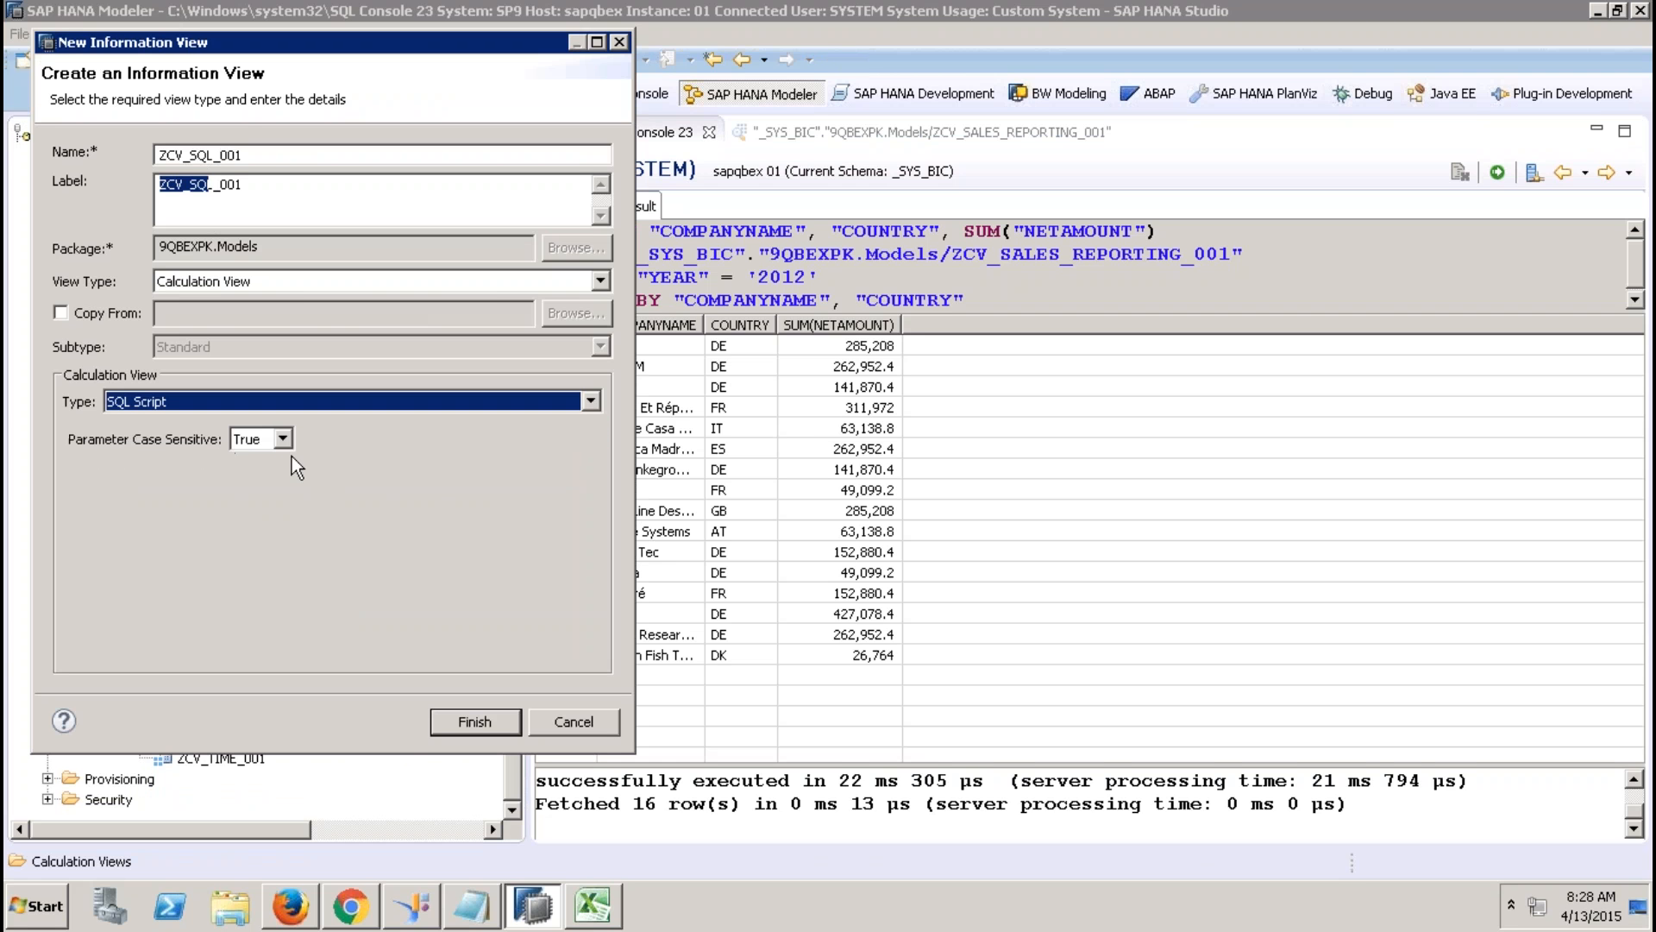
{"action": "left_click", "coordinate": [474, 725]}
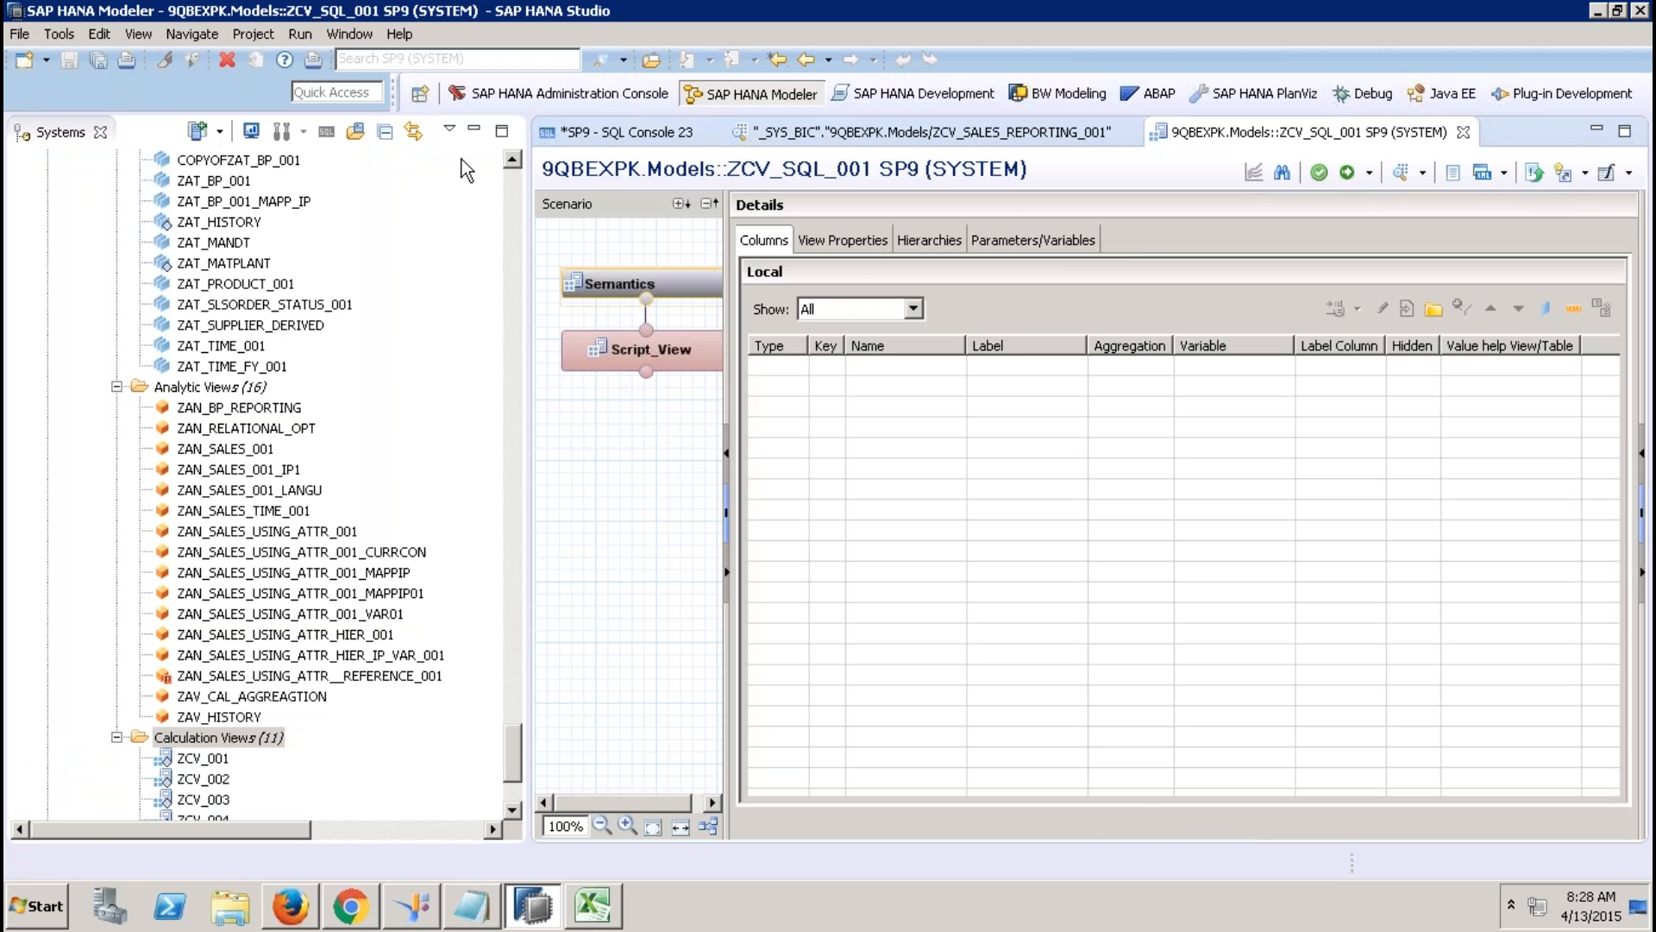
Maximize the editor, open Script_View, and delete the '..' after var_out = on line 4.
{"action": "left_click", "coordinate": [480, 129]}
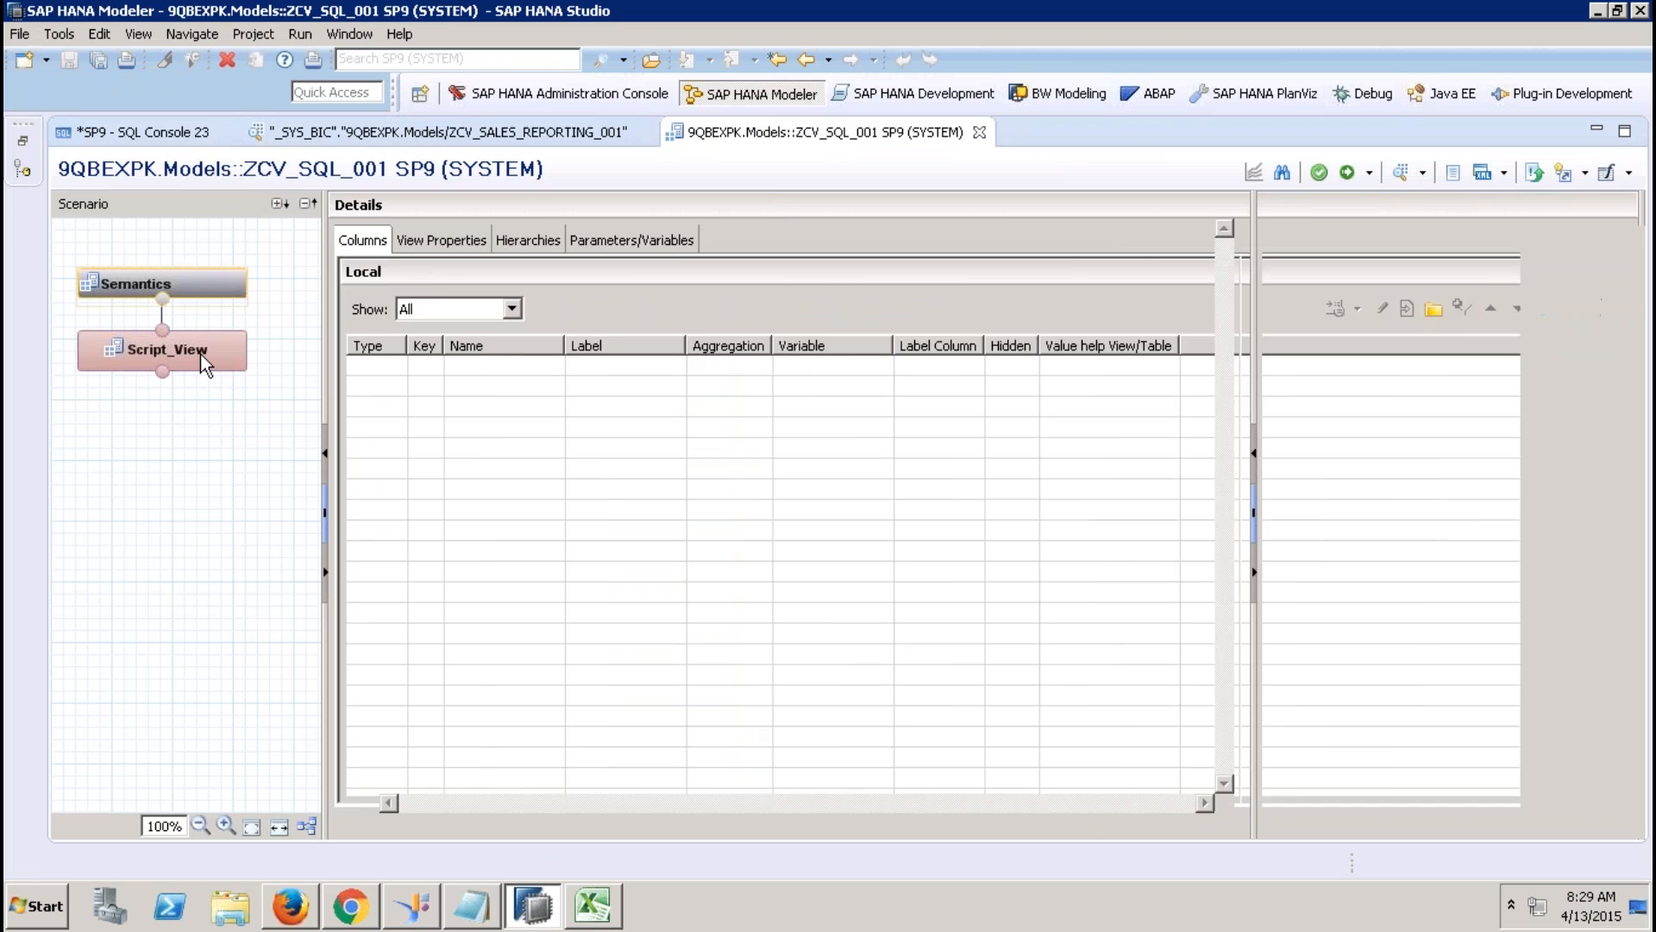
{"action": "left_click", "coordinate": [200, 354]}
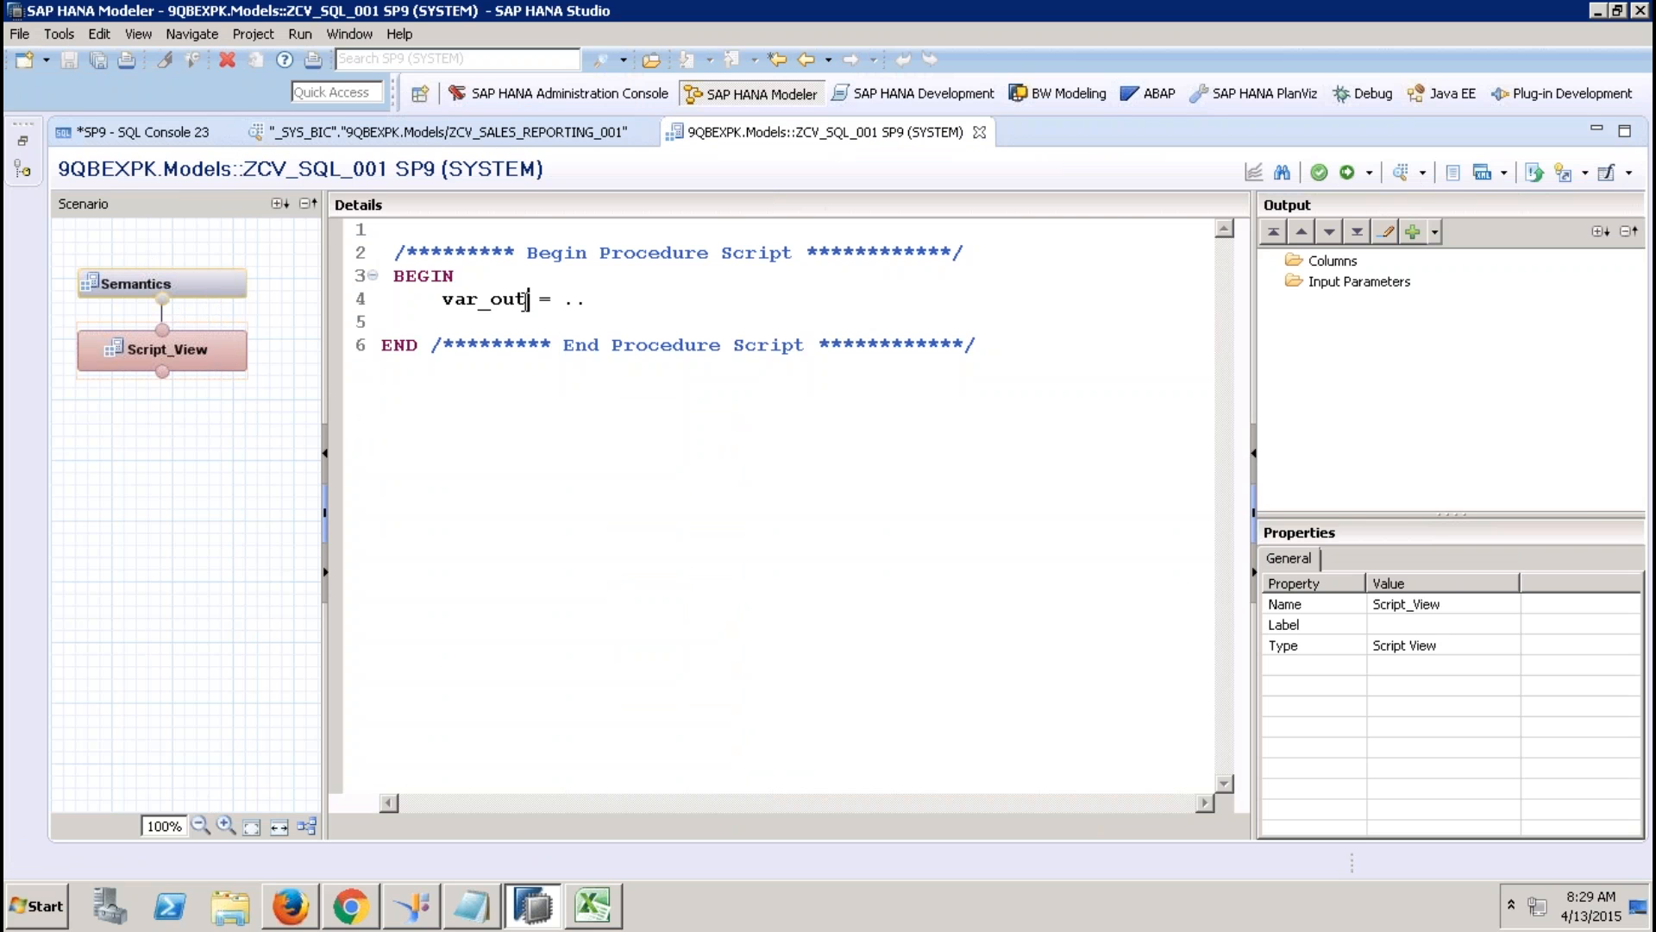
{"action": "left_click_drag", "start_coordinate": [526, 300], "coordinate": [442, 299]}
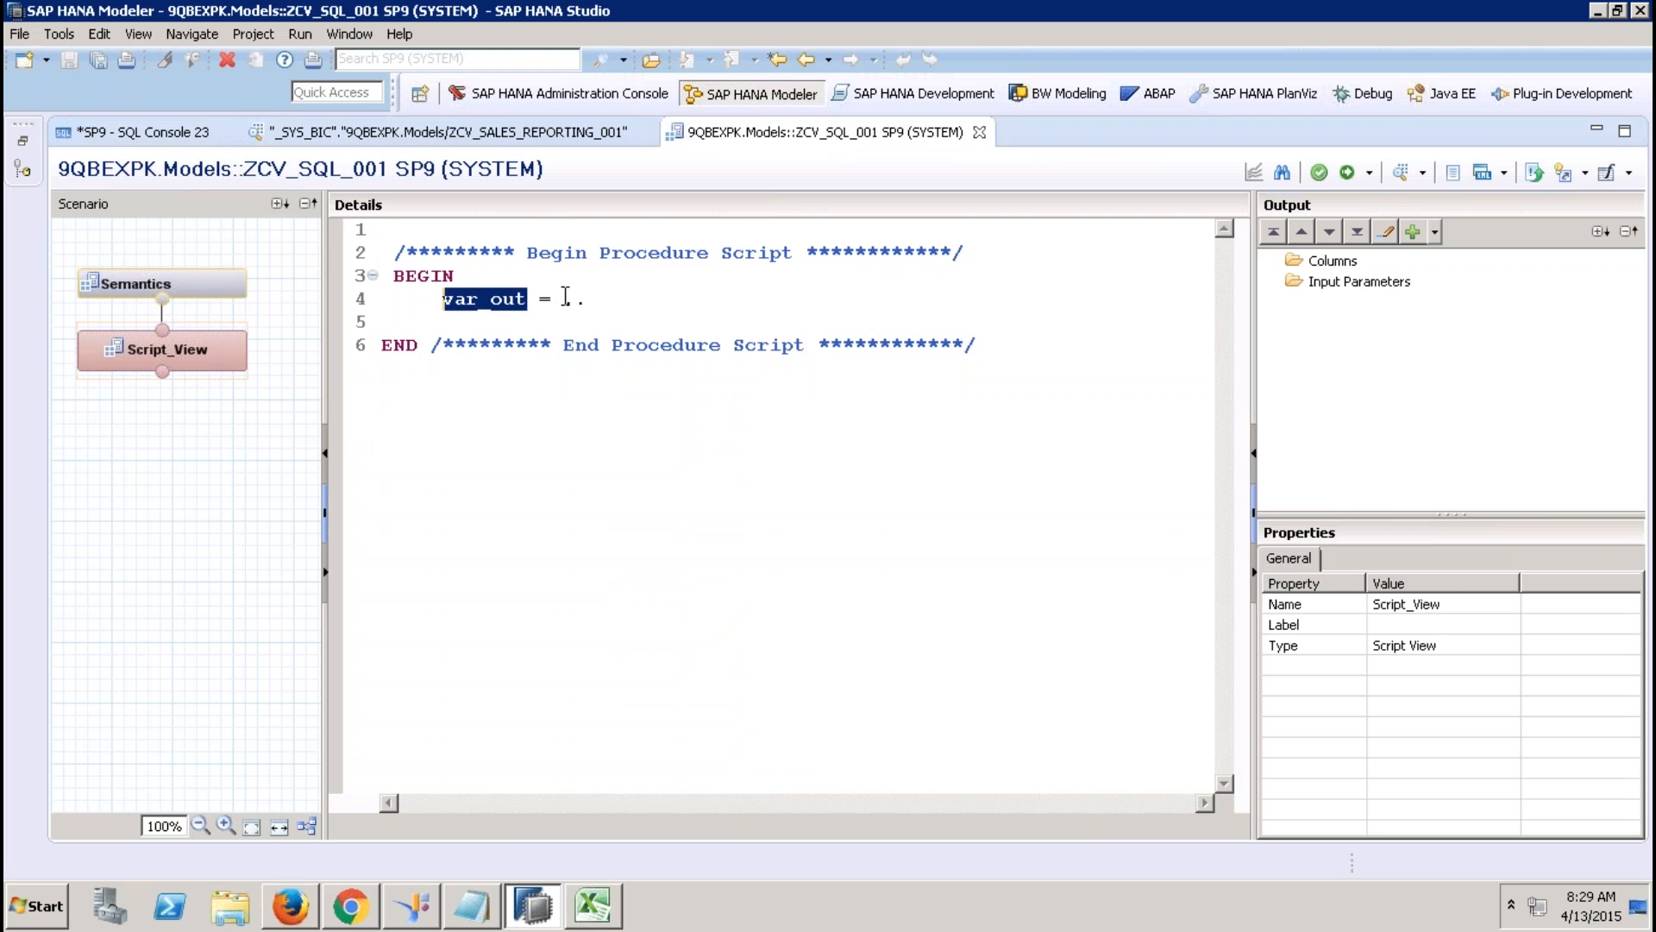
{"action": "left_click_drag", "start_coordinate": [565, 298], "coordinate": [599, 300]}
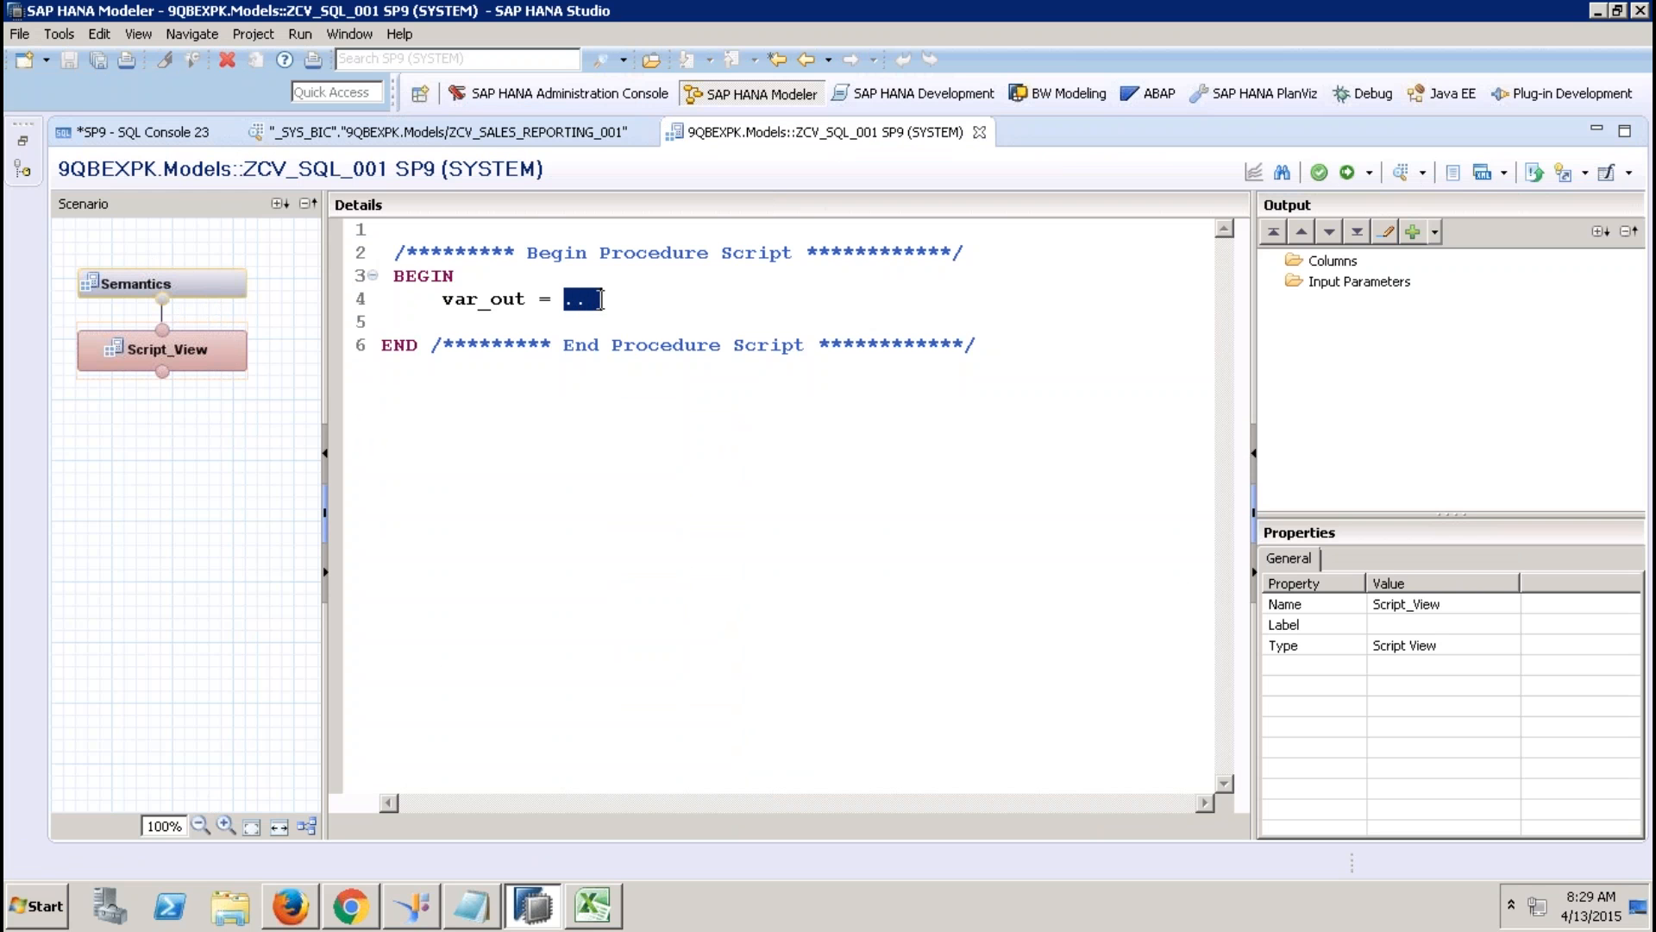
{"action": "left_click", "coordinate": [530, 299]}
{"action": "left_click_drag", "start_coordinate": [531, 299], "coordinate": [447, 304]}
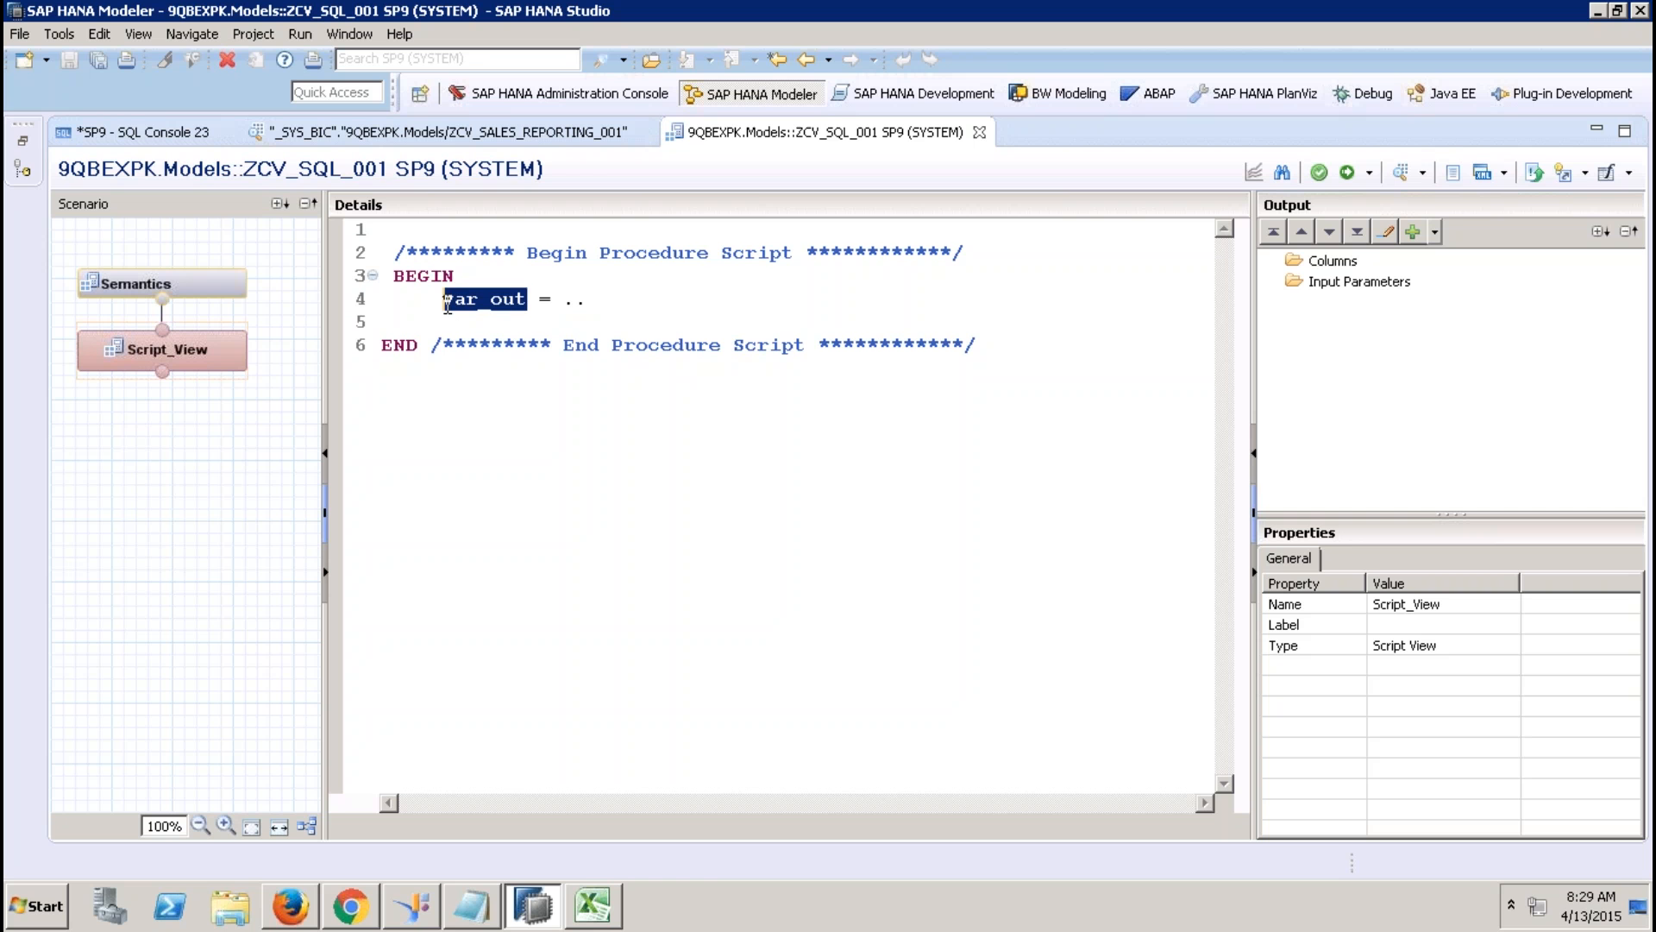
{"action": "left_click", "coordinate": [601, 299]}
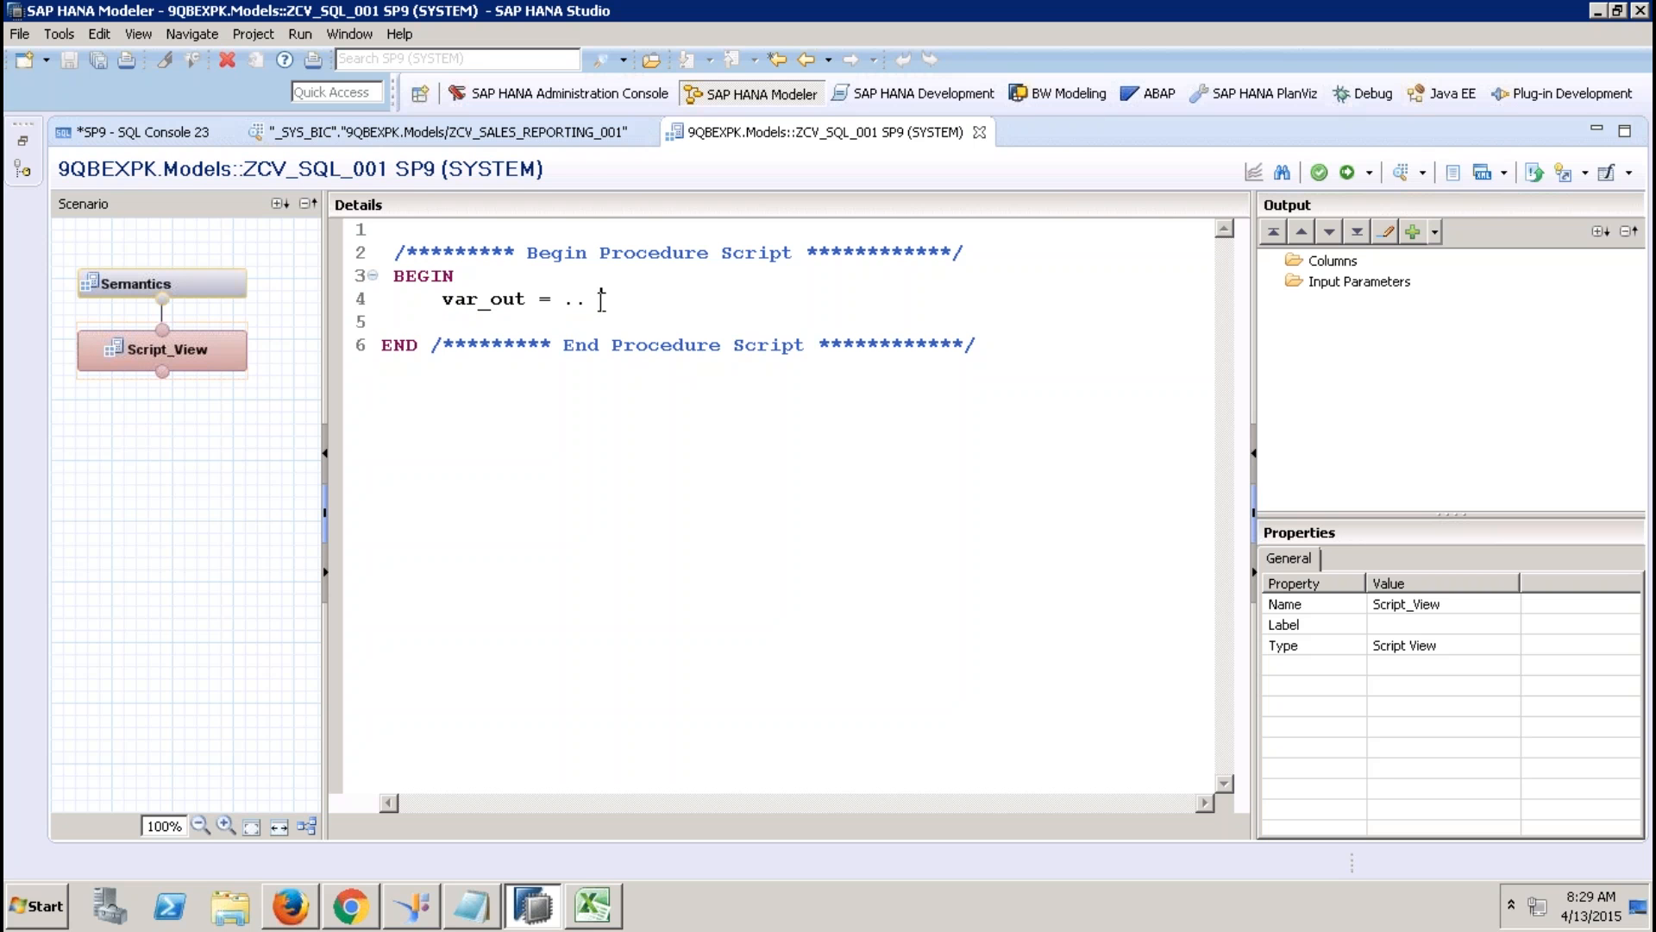
{"action": "key", "text": "BackSpace"}
{"action": "key", "text": "BackSpace"}
{"action": "key", "text": "BackSpace"}
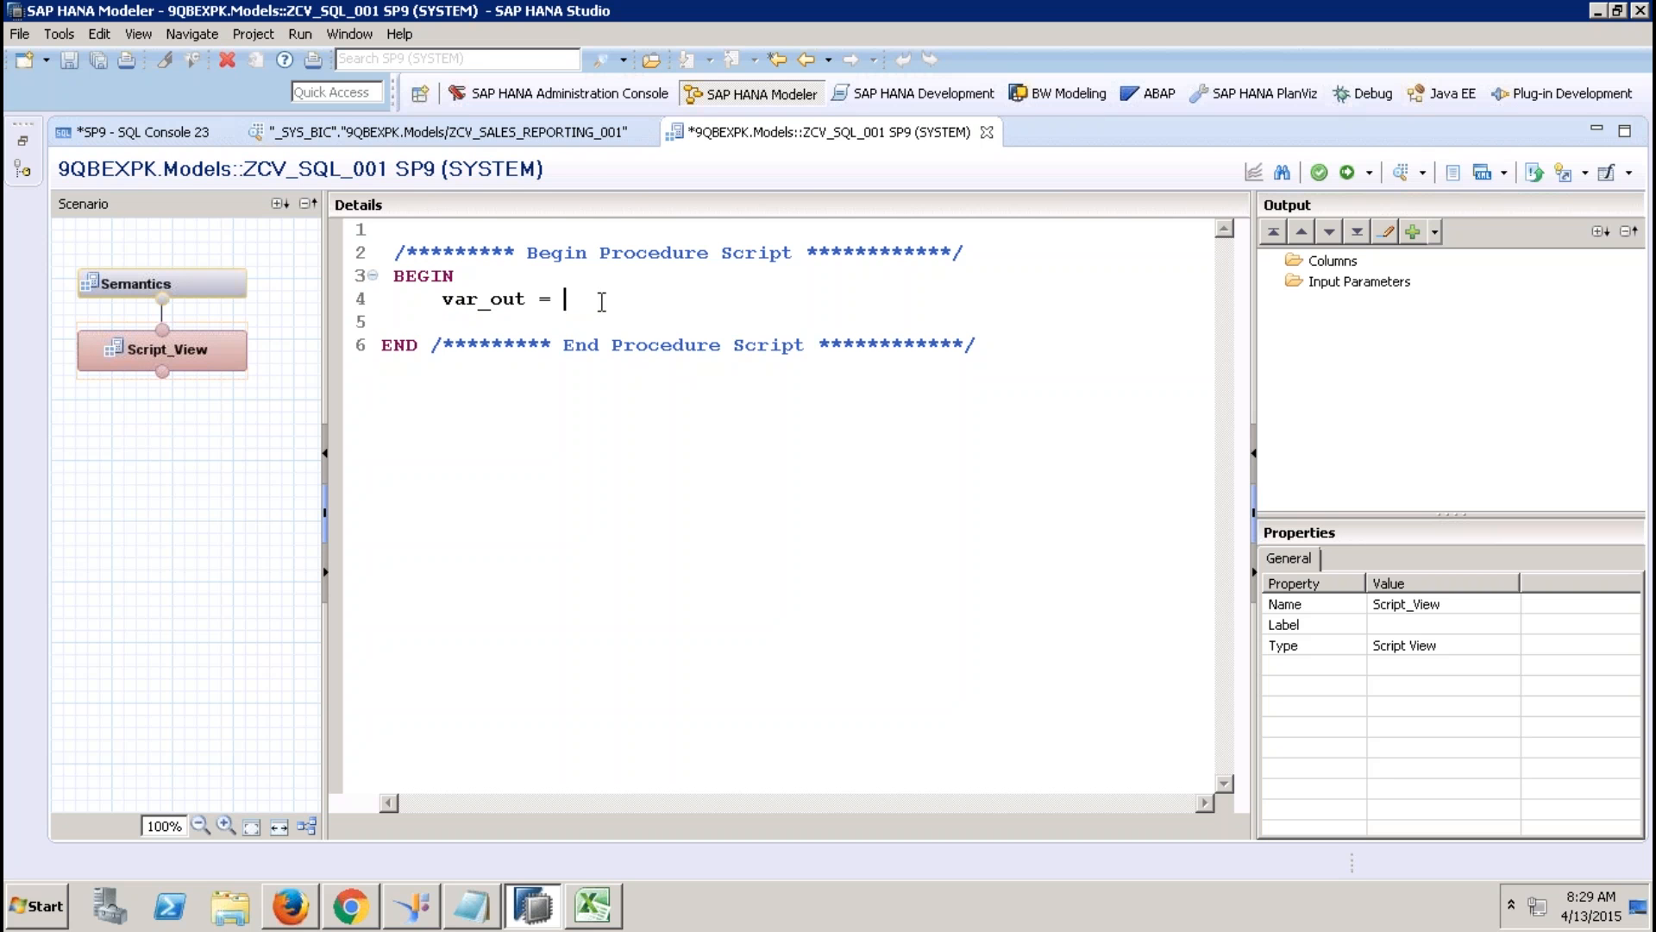
Copy the GROUP BY query text from the SQL console.
{"action": "left_click", "coordinate": [179, 135]}
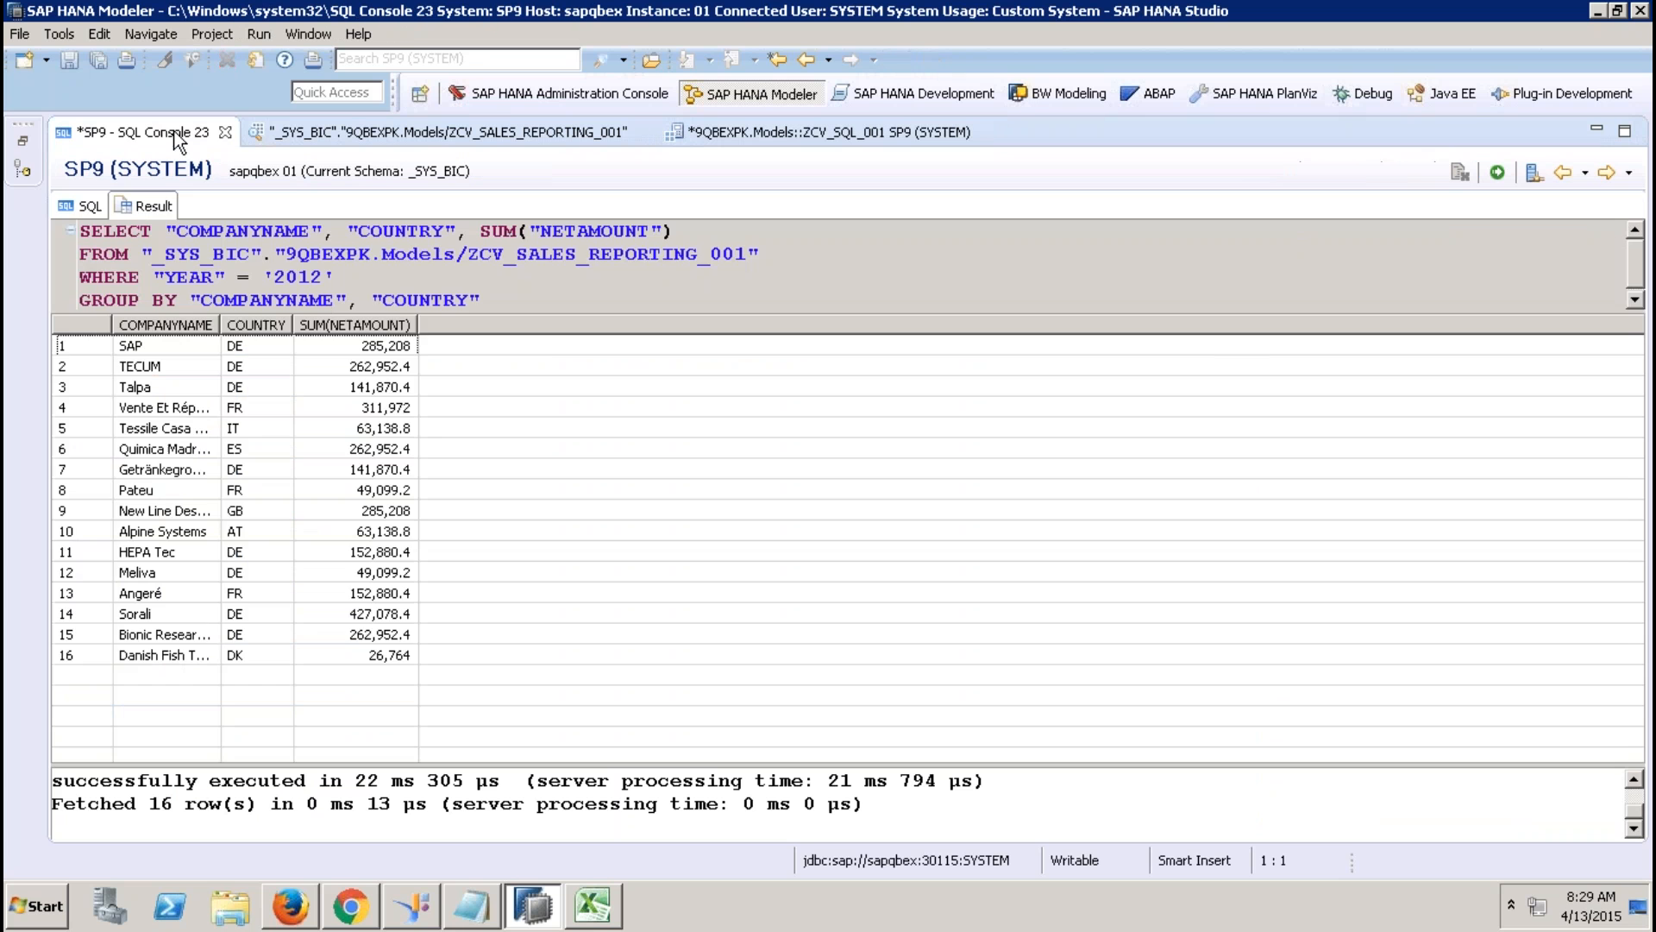
{"action": "left_click", "coordinate": [93, 206]}
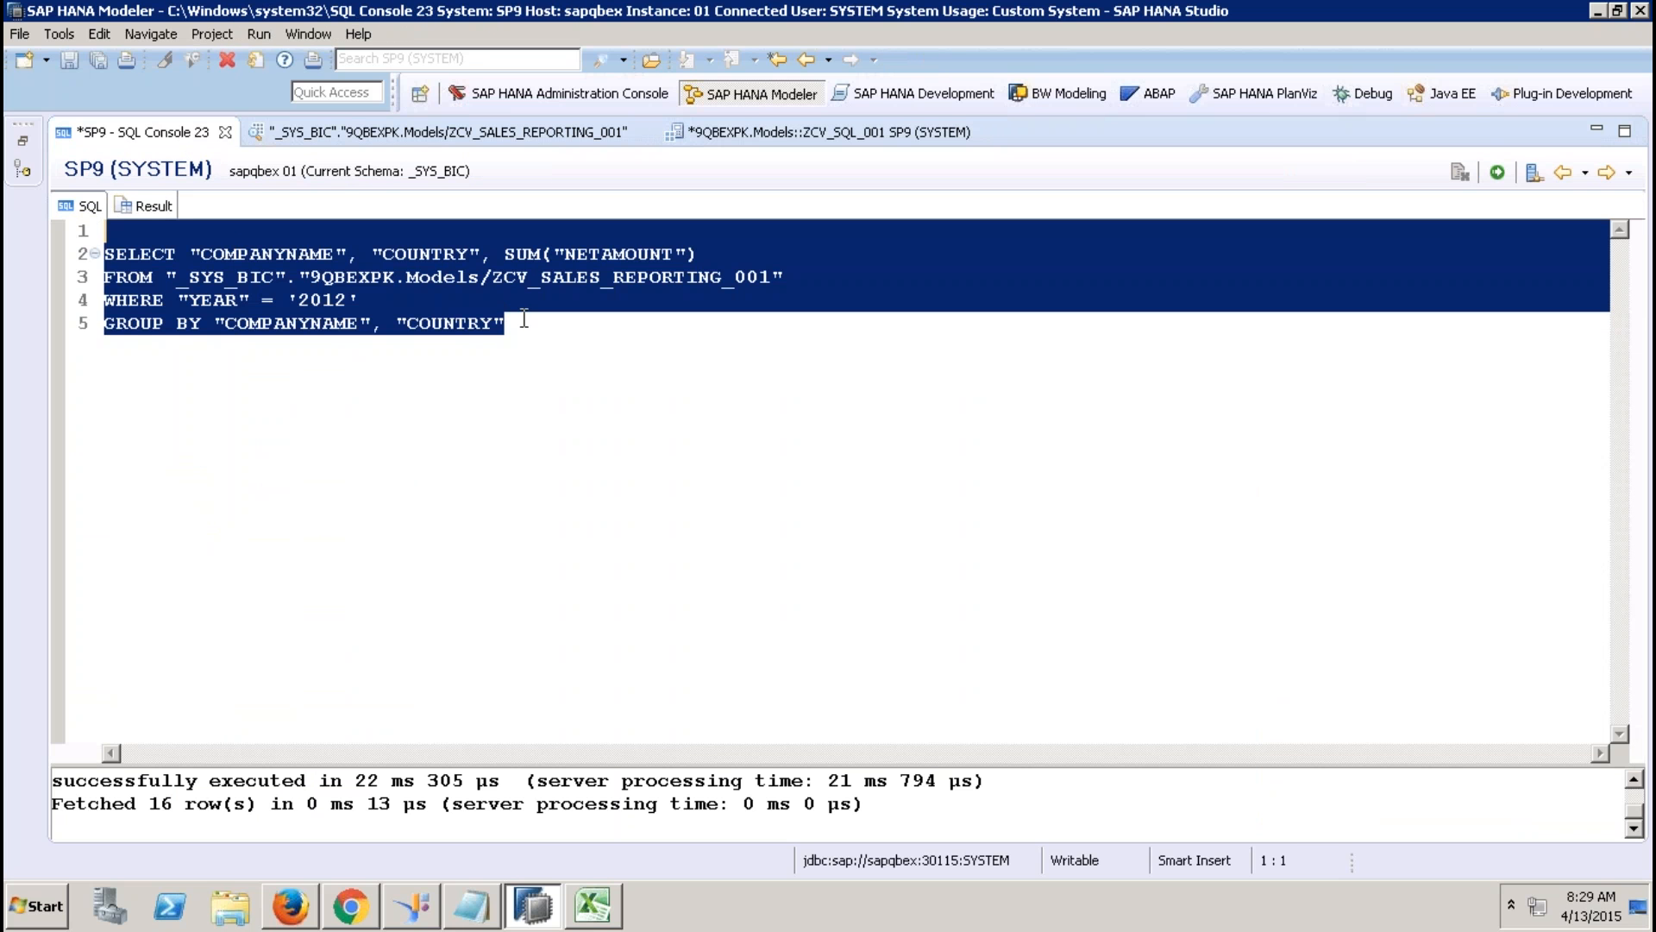
{"action": "left_click_drag", "start_coordinate": [523, 319], "coordinate": [95, 254]}
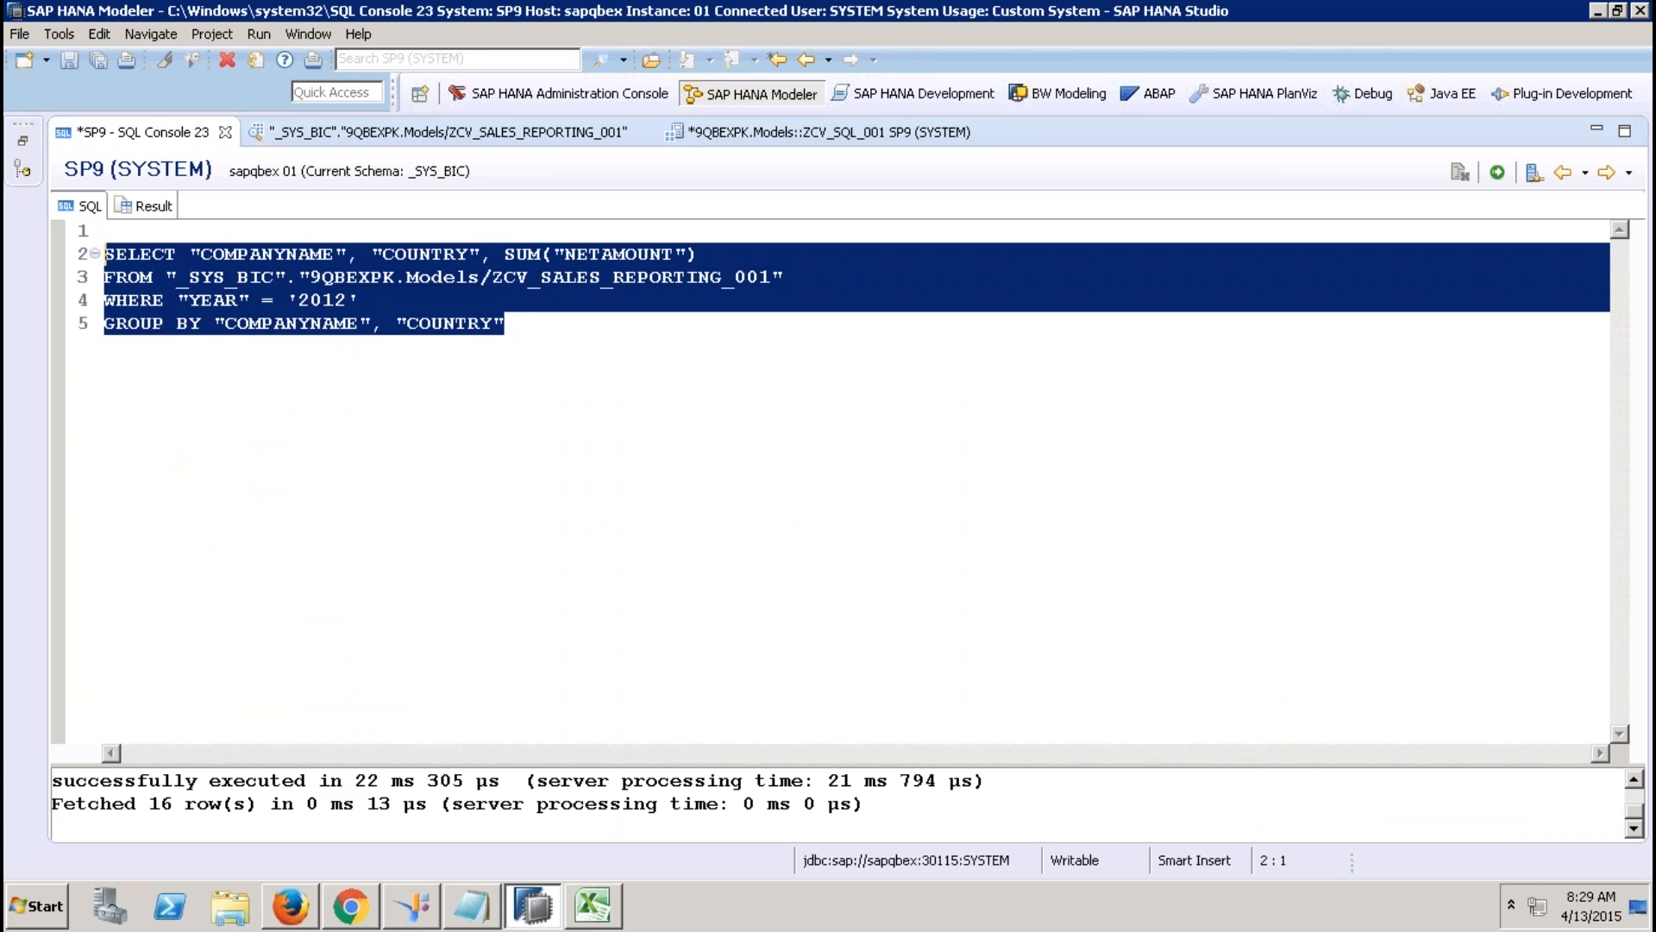
{"action": "right_click", "coordinate": [247, 310]}
{"action": "left_click", "coordinate": [333, 473]}
{"action": "left_click", "coordinate": [761, 131]}
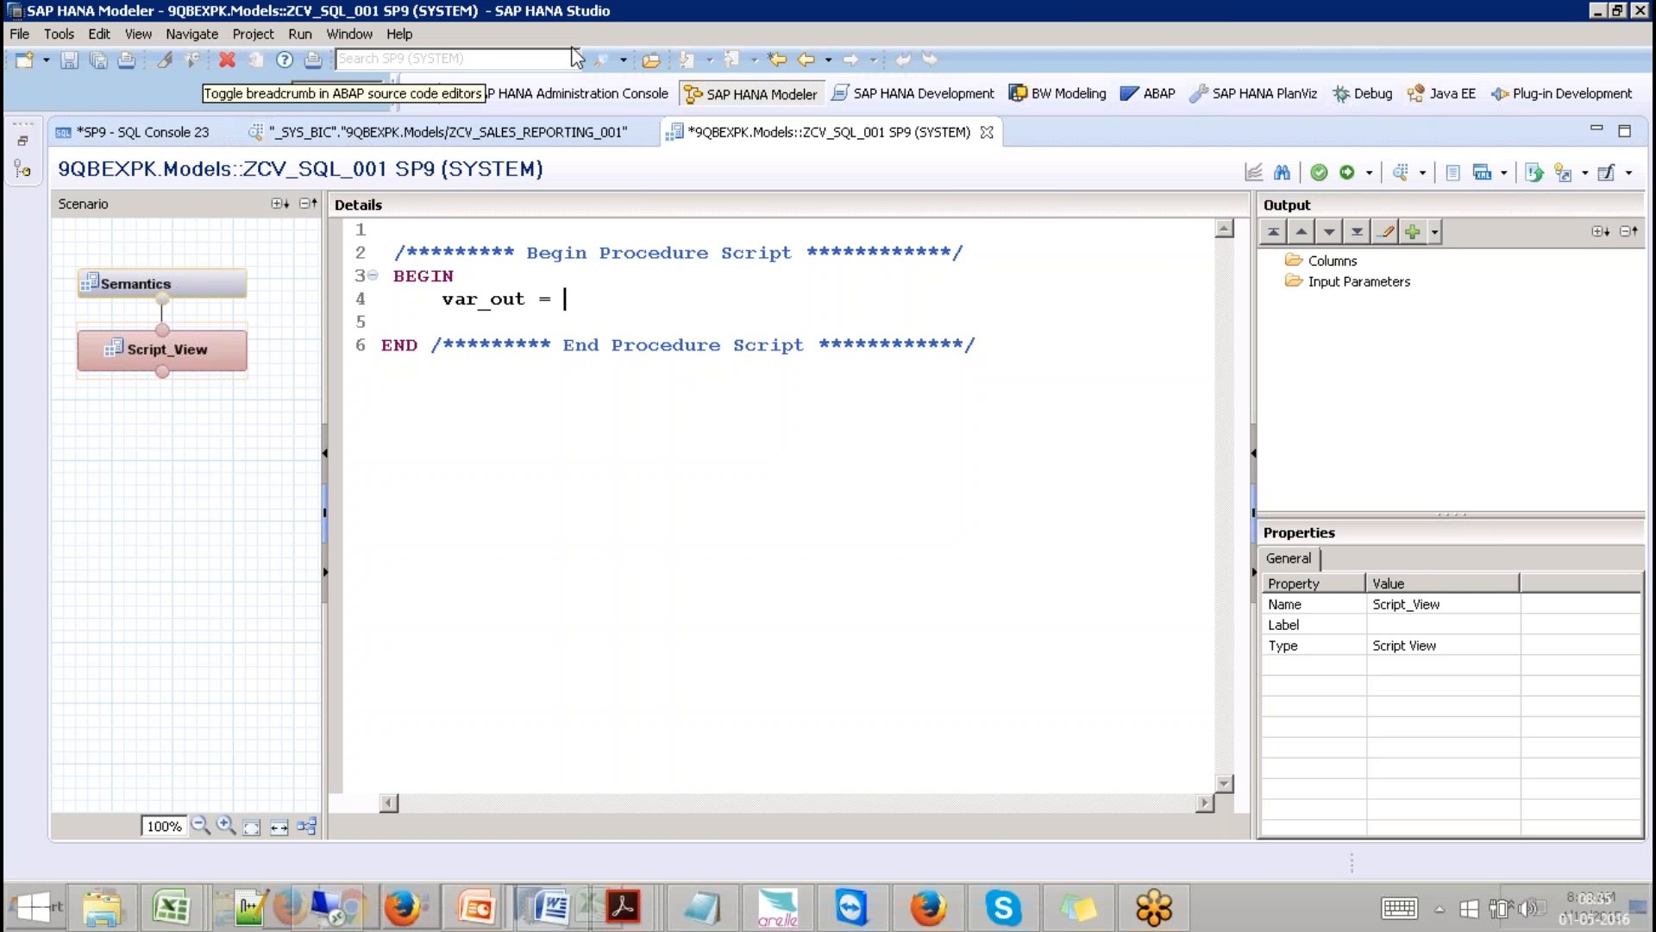
{"action": "left_click", "coordinate": [101, 34]}
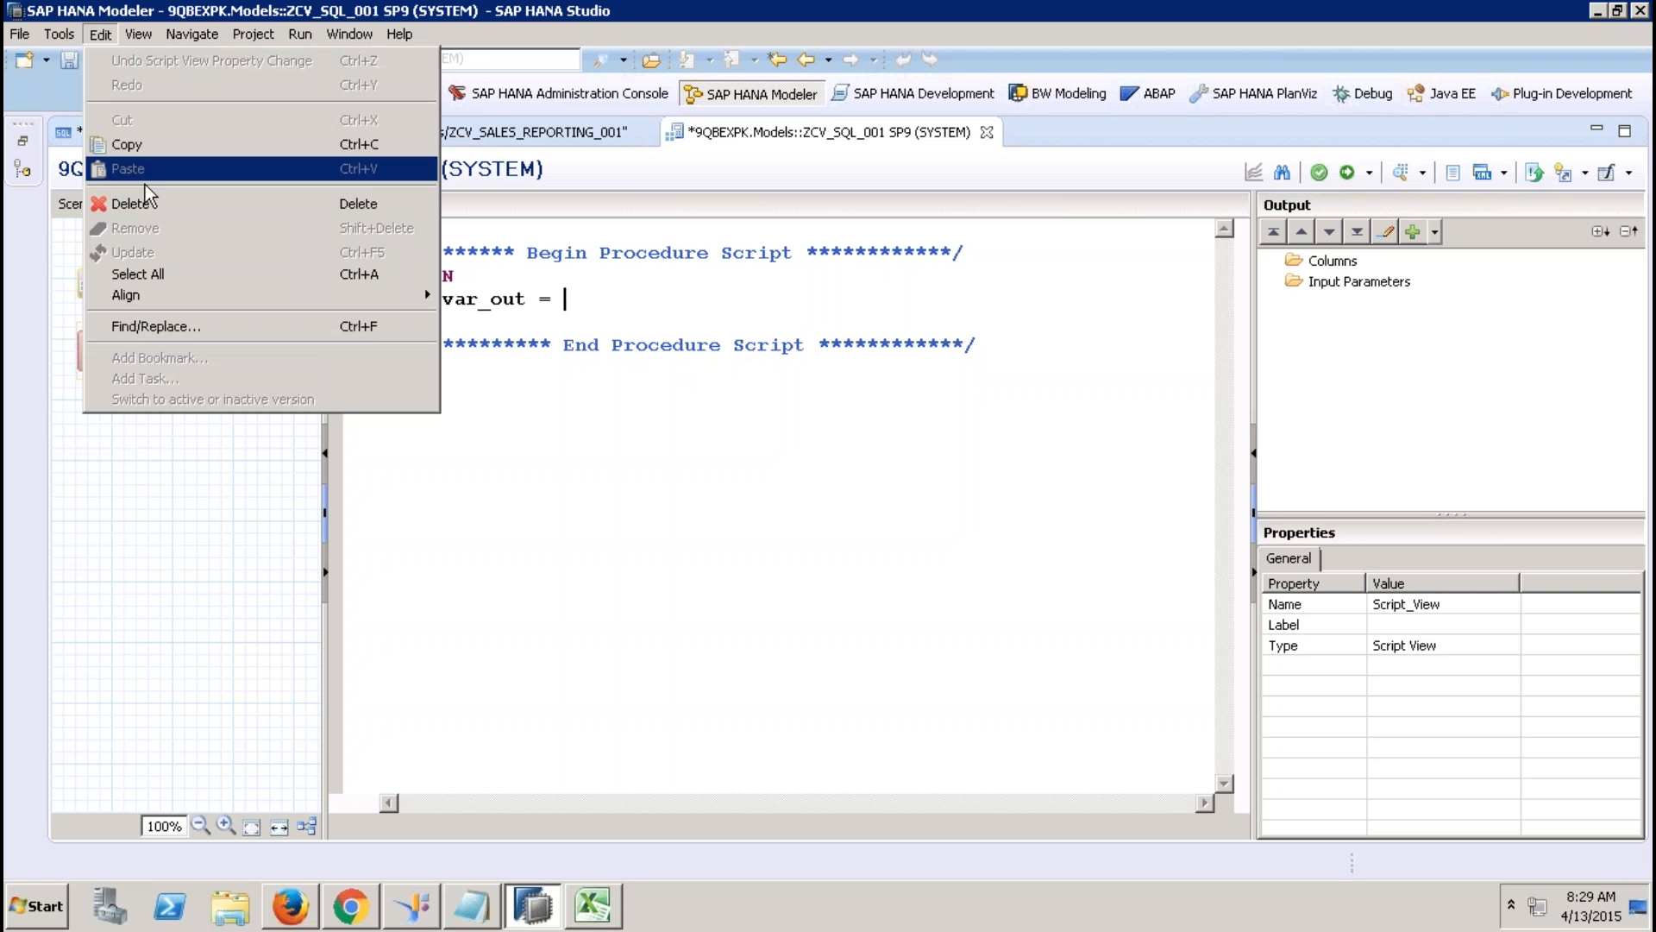
{"action": "left_click", "coordinate": [489, 351]}
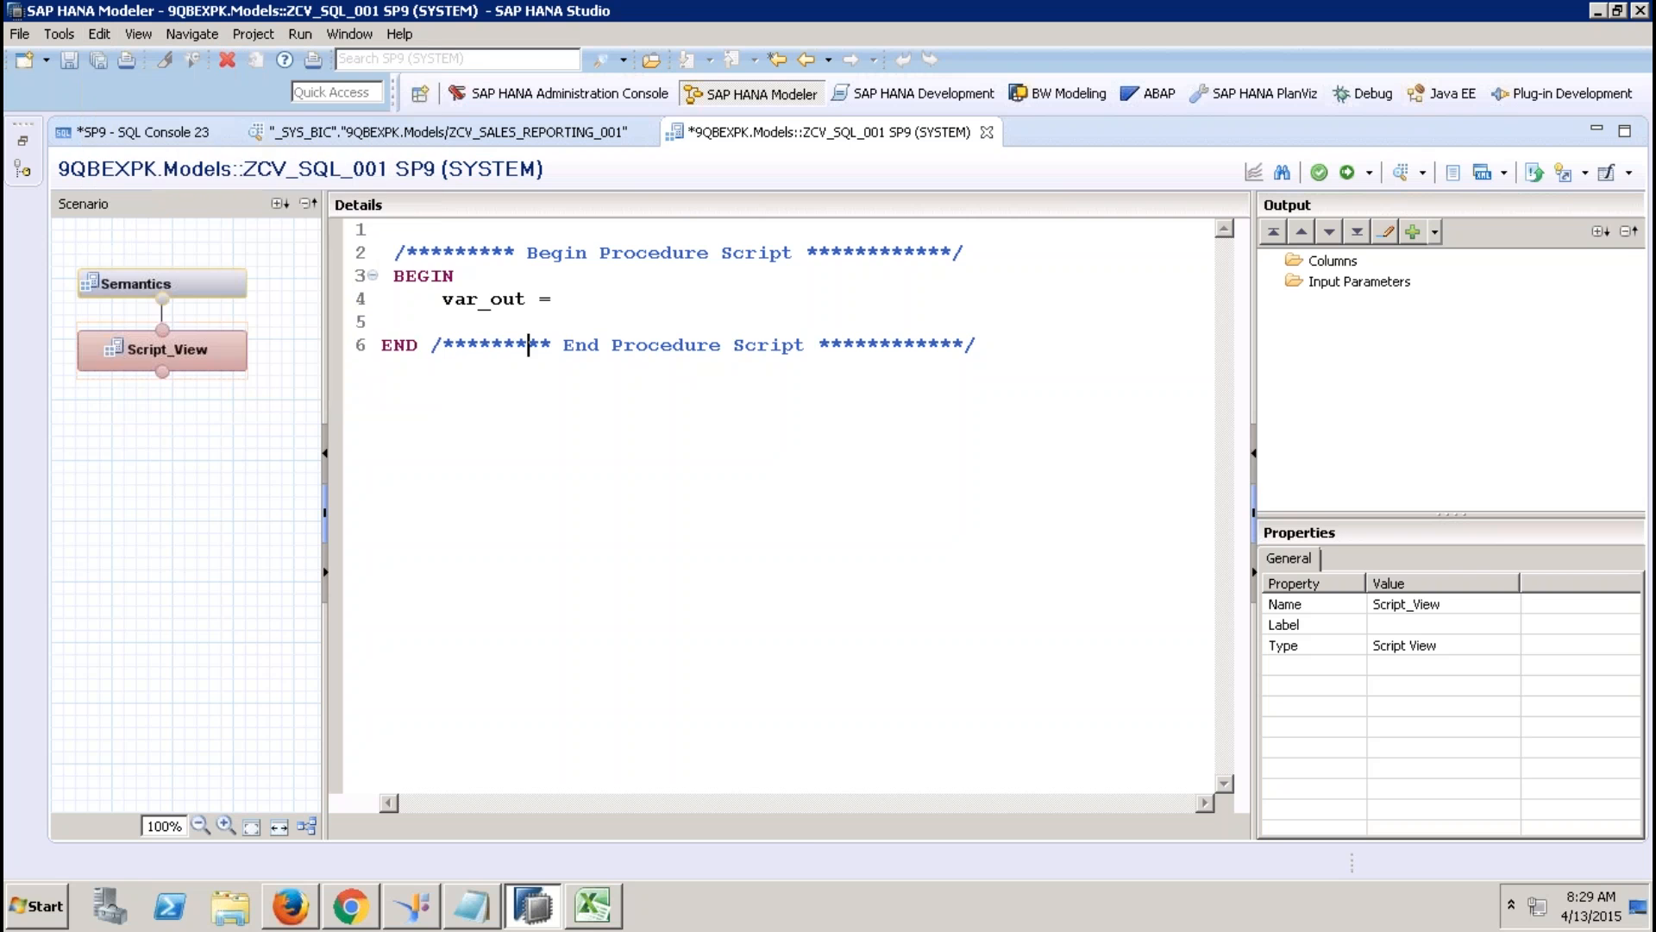
{"action": "left_click", "coordinate": [152, 134]}
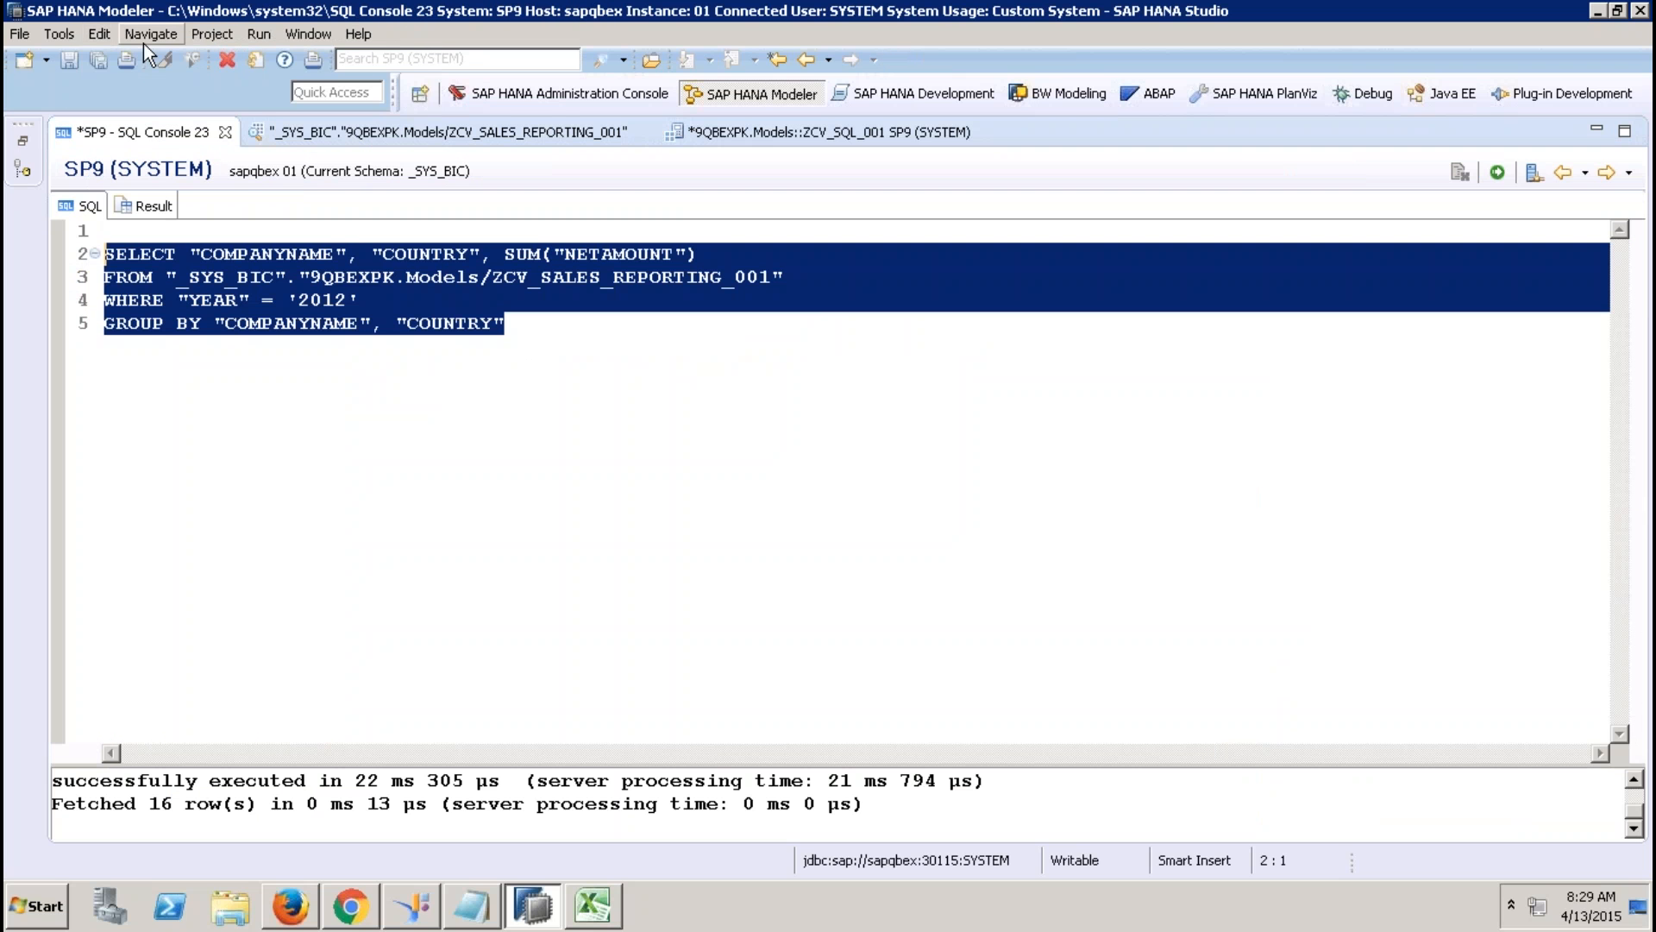
{"action": "left_click", "coordinate": [101, 34]}
{"action": "left_click", "coordinate": [136, 142]}
Place the cursor after var_out = in the ZCV_SQL_001 script editor.
{"action": "left_click", "coordinate": [703, 134]}
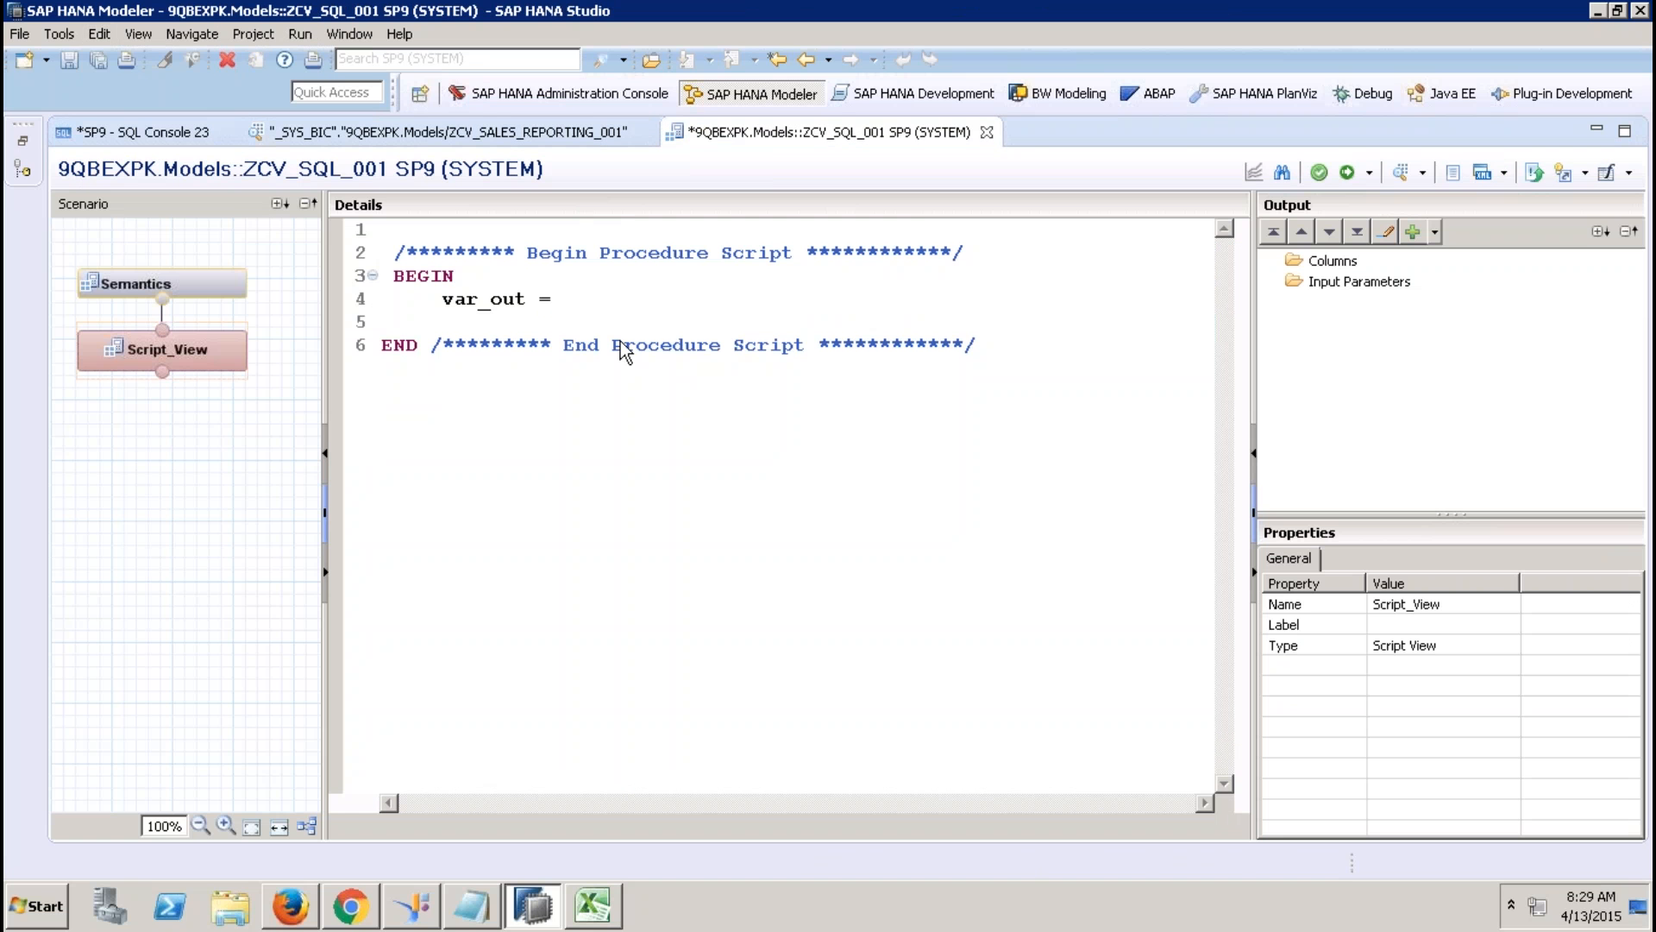
{"action": "left_click", "coordinate": [605, 310]}
{"action": "left_click", "coordinate": [100, 33]}
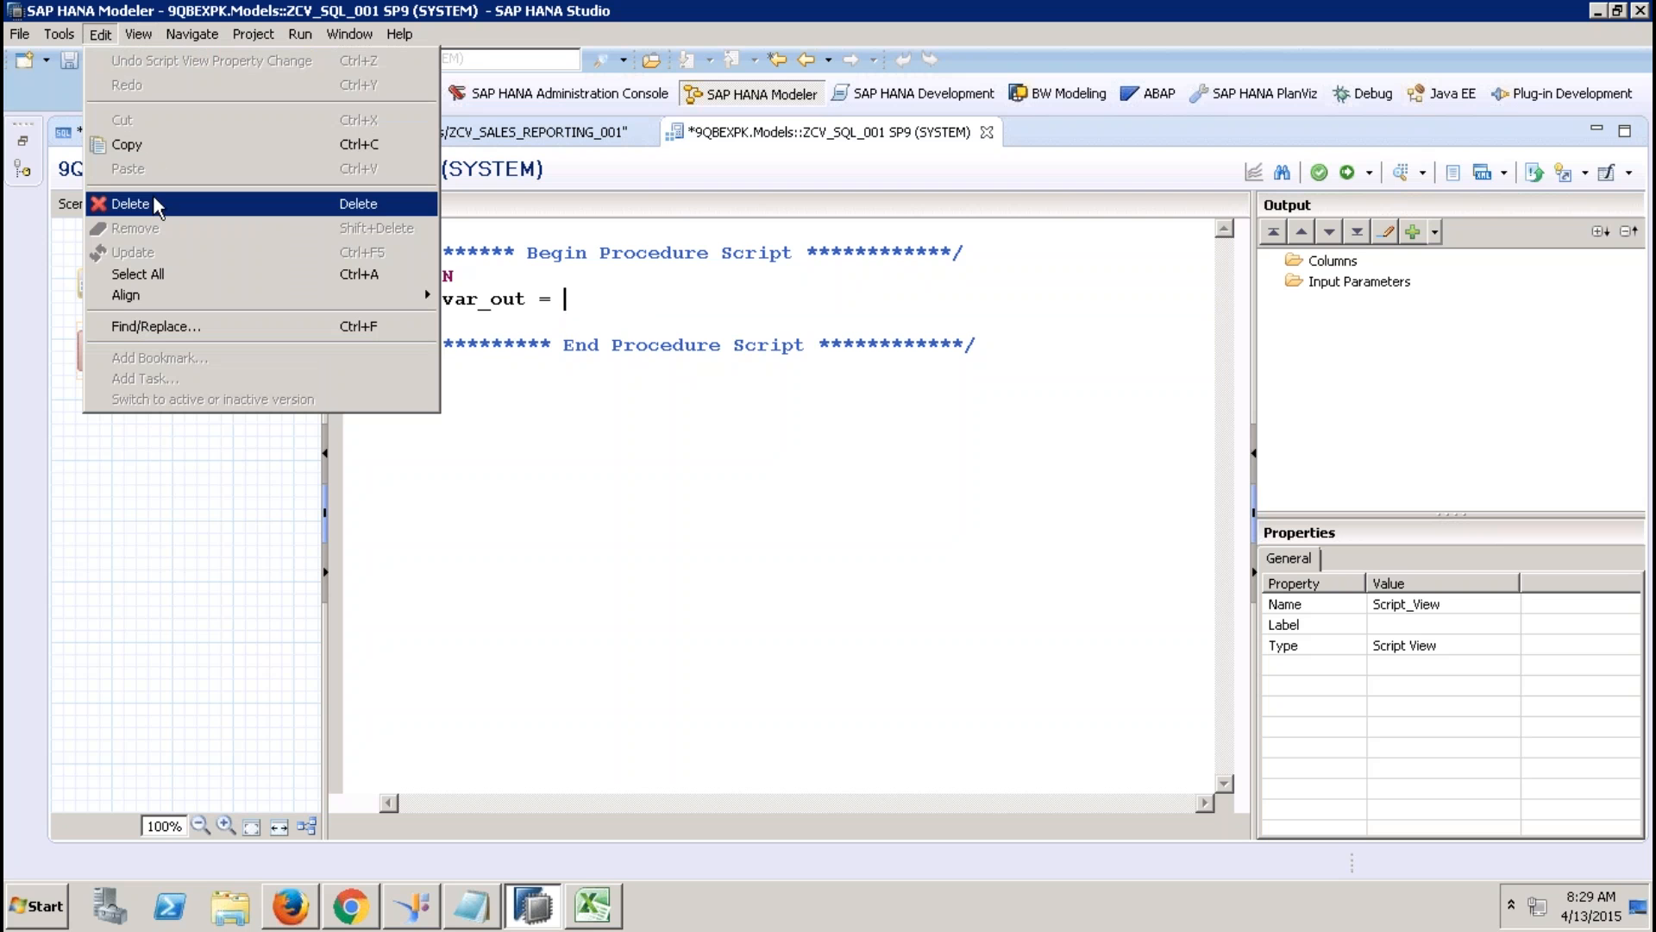
{"action": "left_click", "coordinate": [594, 297]}
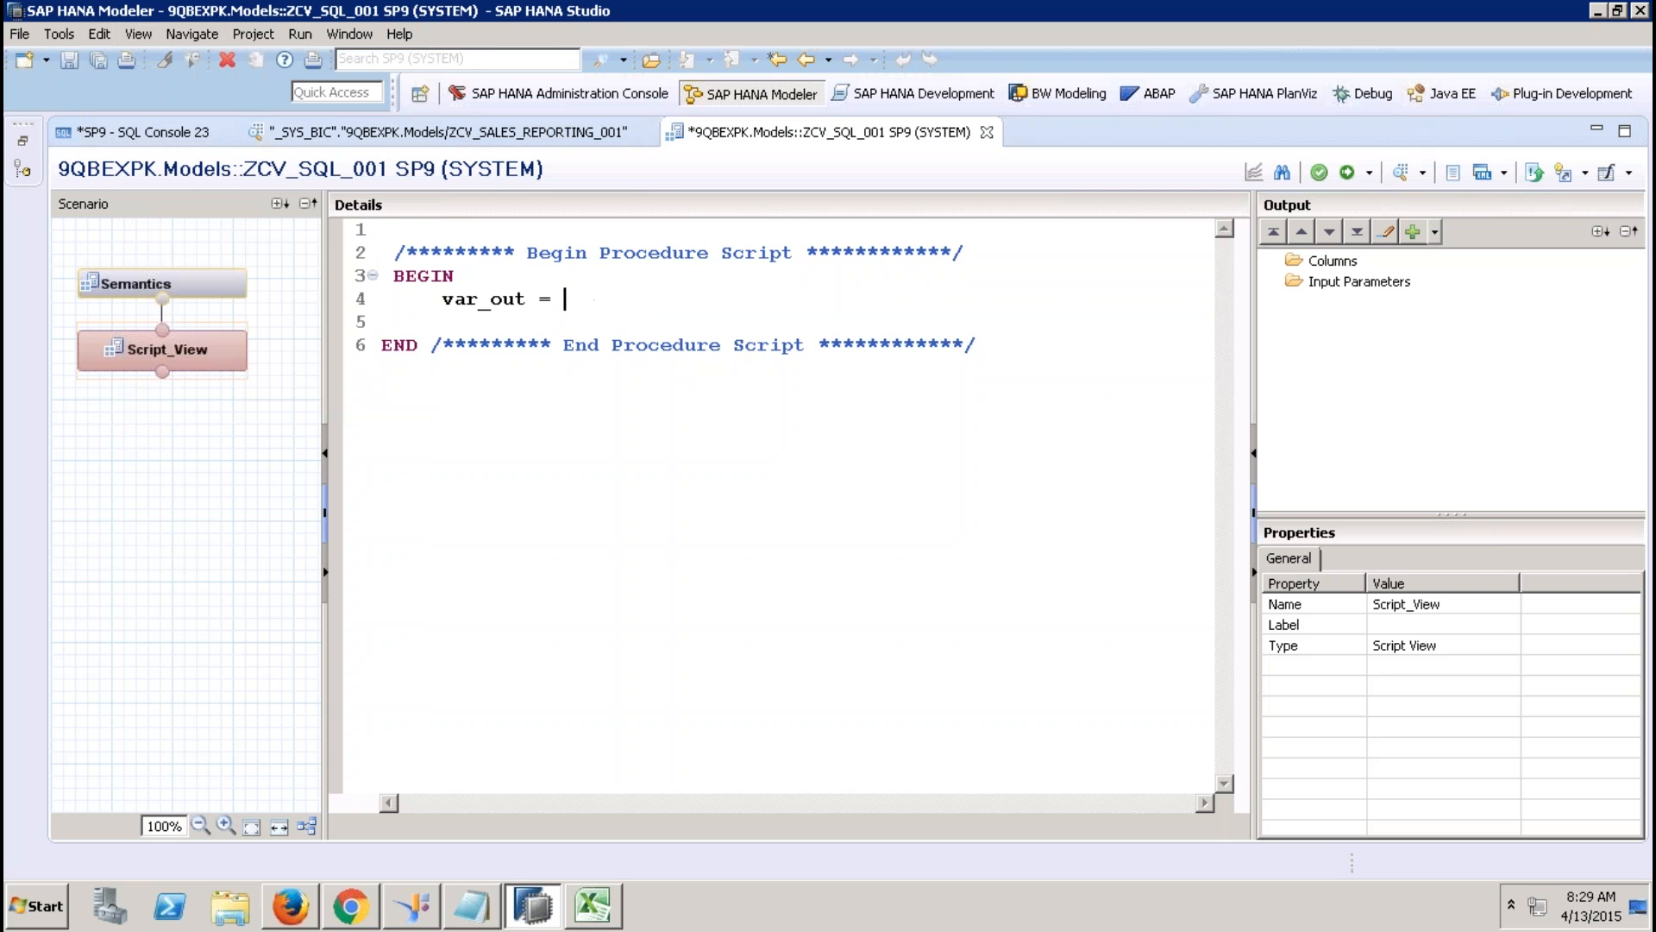
Write SELECT "COMPANYNAME", "COUNTRY", SUM("GROSSSAMOUNT") AS "GROSSAMOUNT" FROM ZCV_SALES_REPORTING_001.
{"action": "type", "text": "SELECT \"COMPANYNAME"}
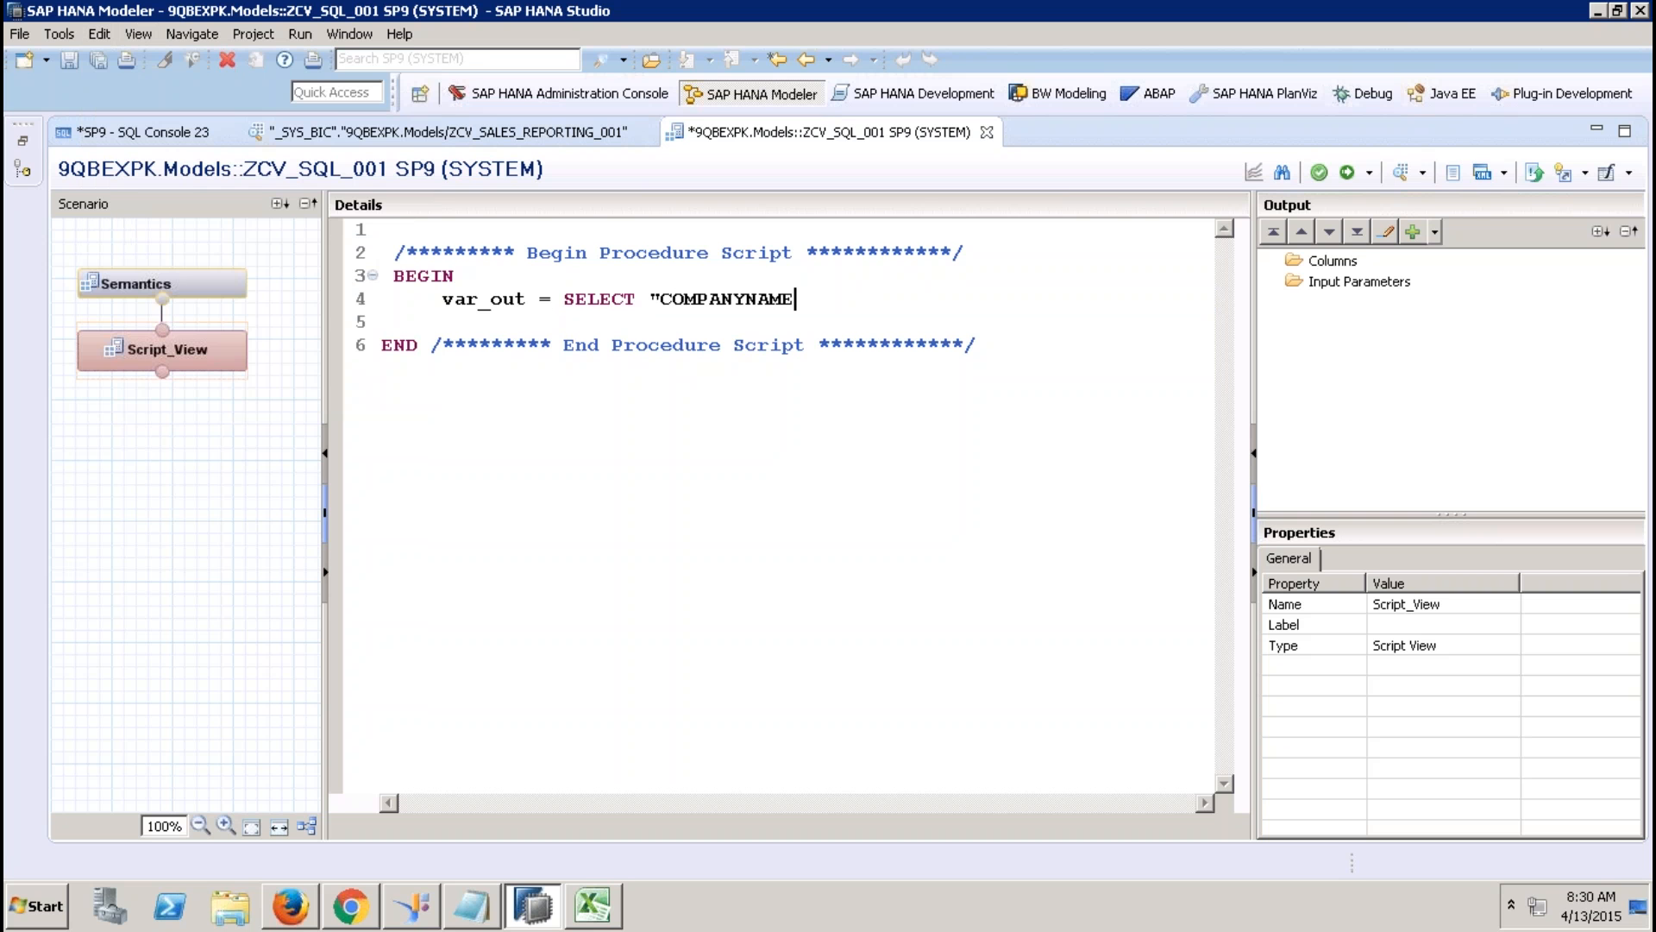
{"action": "type", "text": "\", \""}
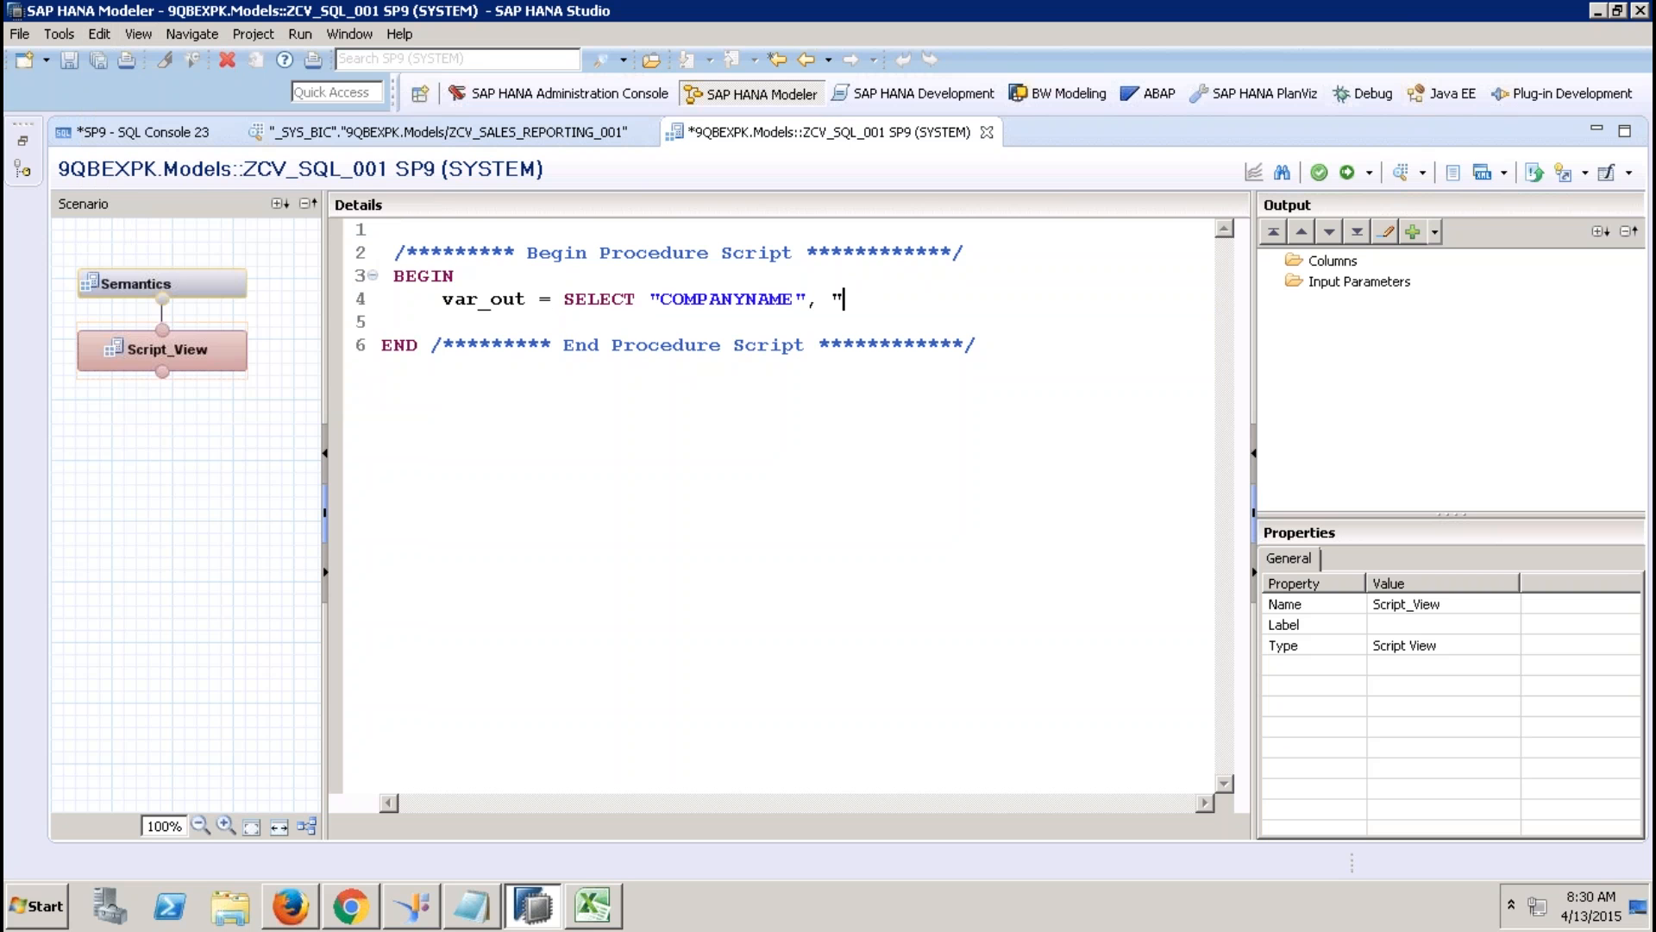
{"action": "type", "text": "COUNTRY\", SUM(\""}
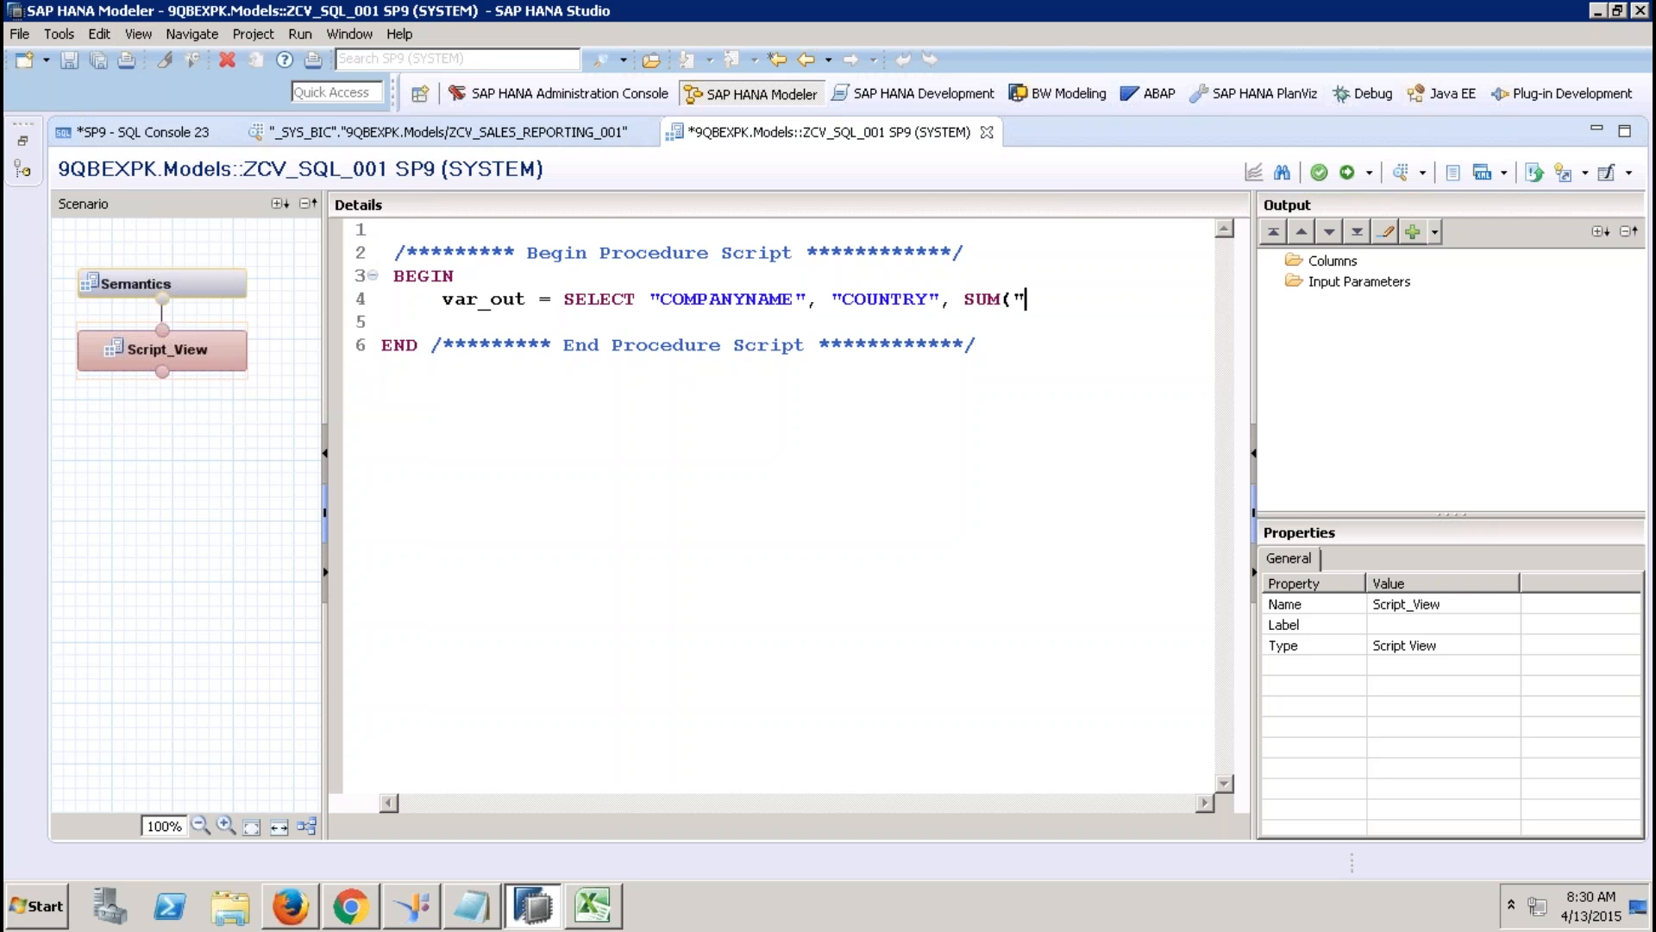
{"action": "type", "text": "GROSSSAMOUNT\""}
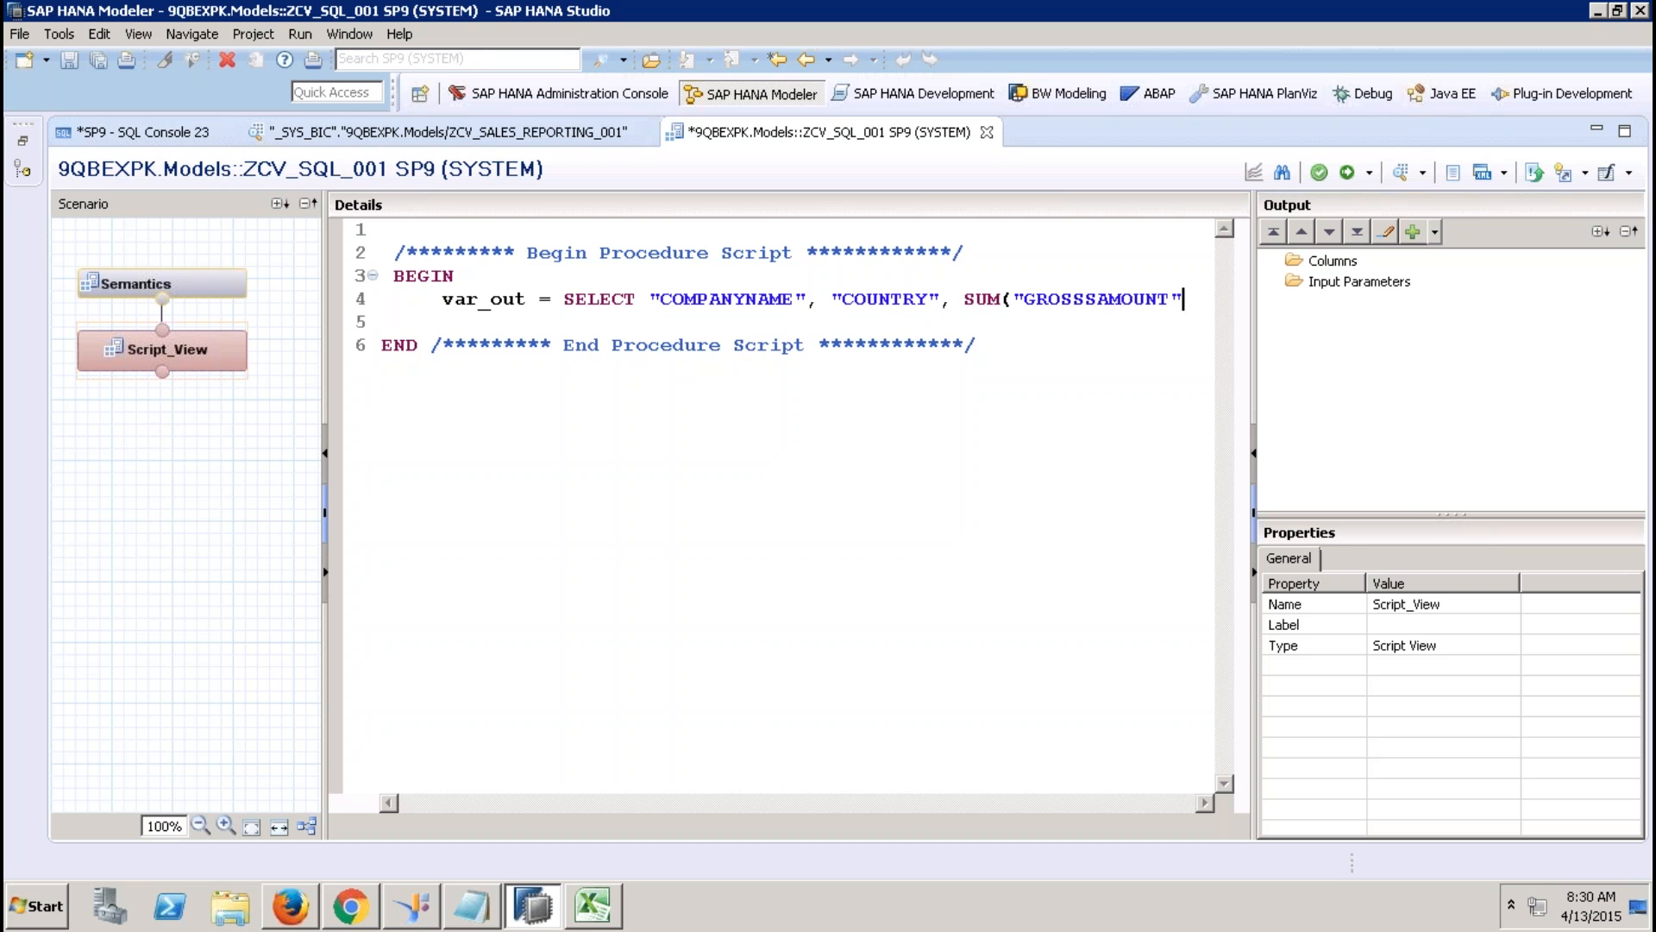
{"action": "type", "text": ") AS "}
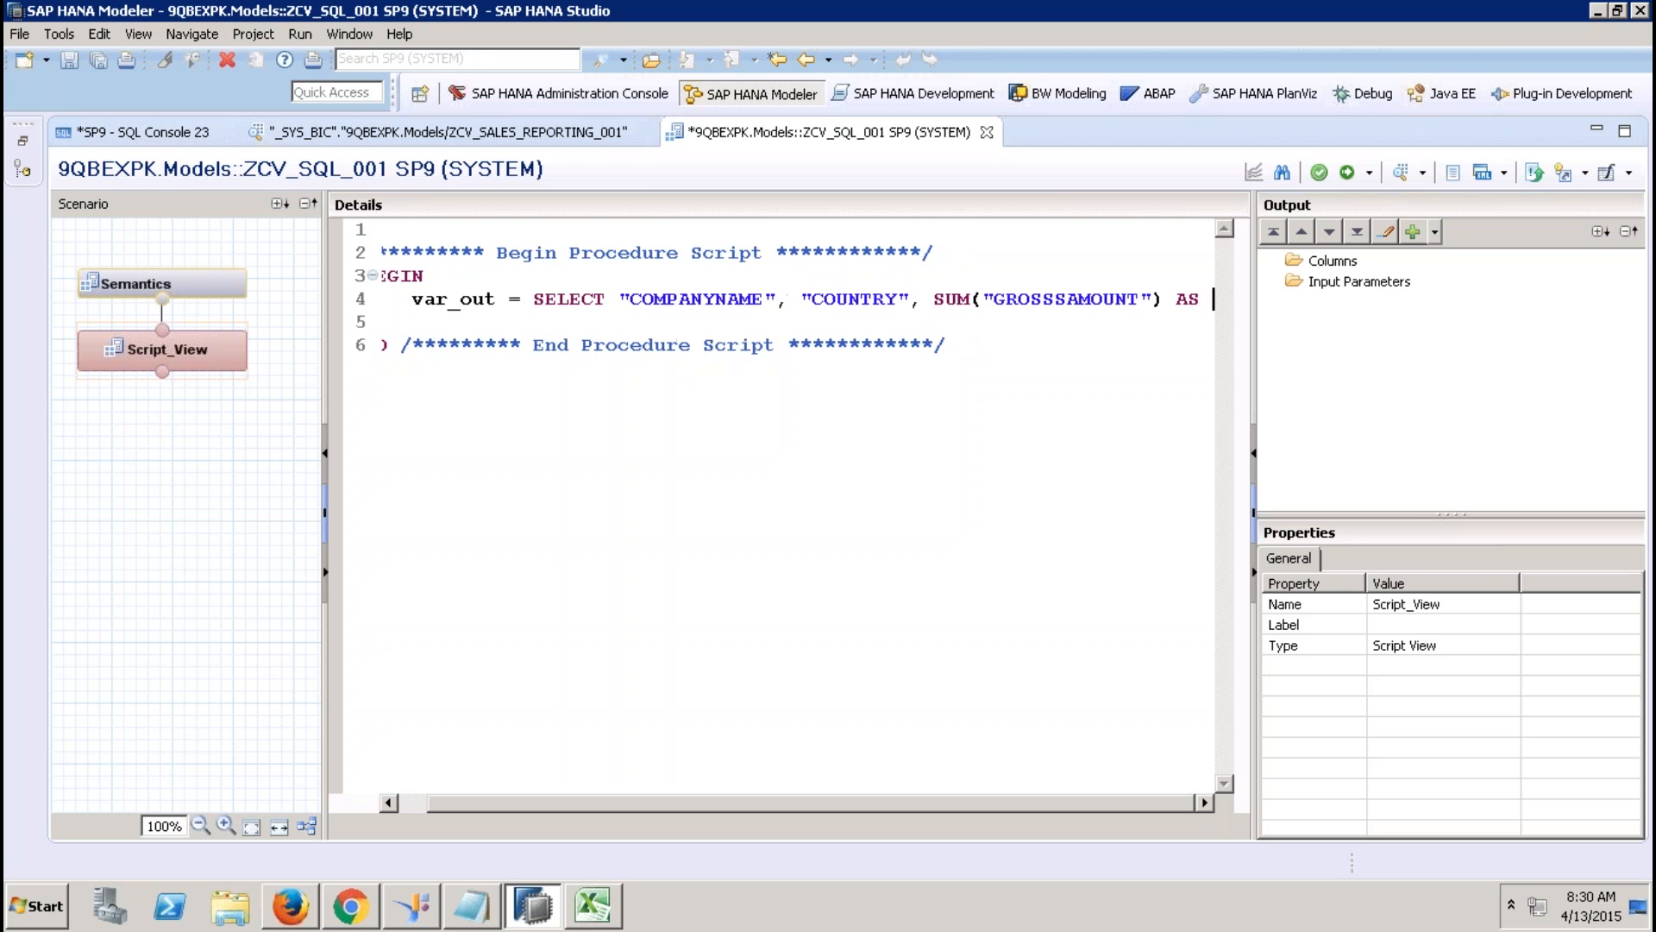
{"action": "type", "text": "\"GROSS"}
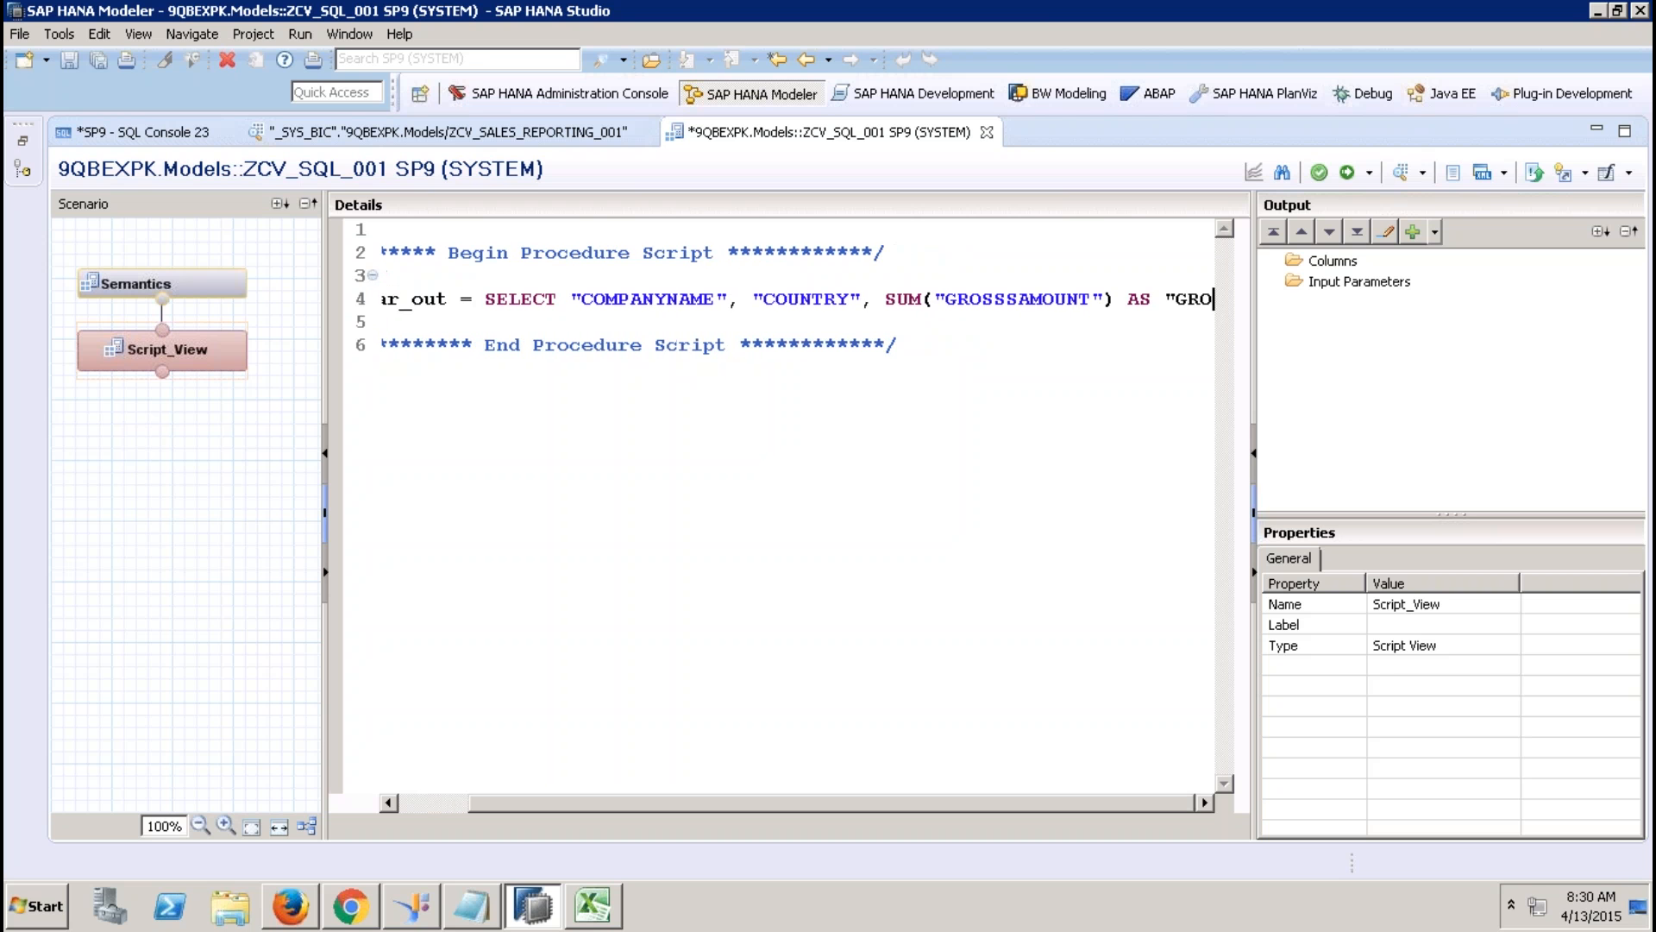
{"action": "type", "text": "AMOUNT\""}
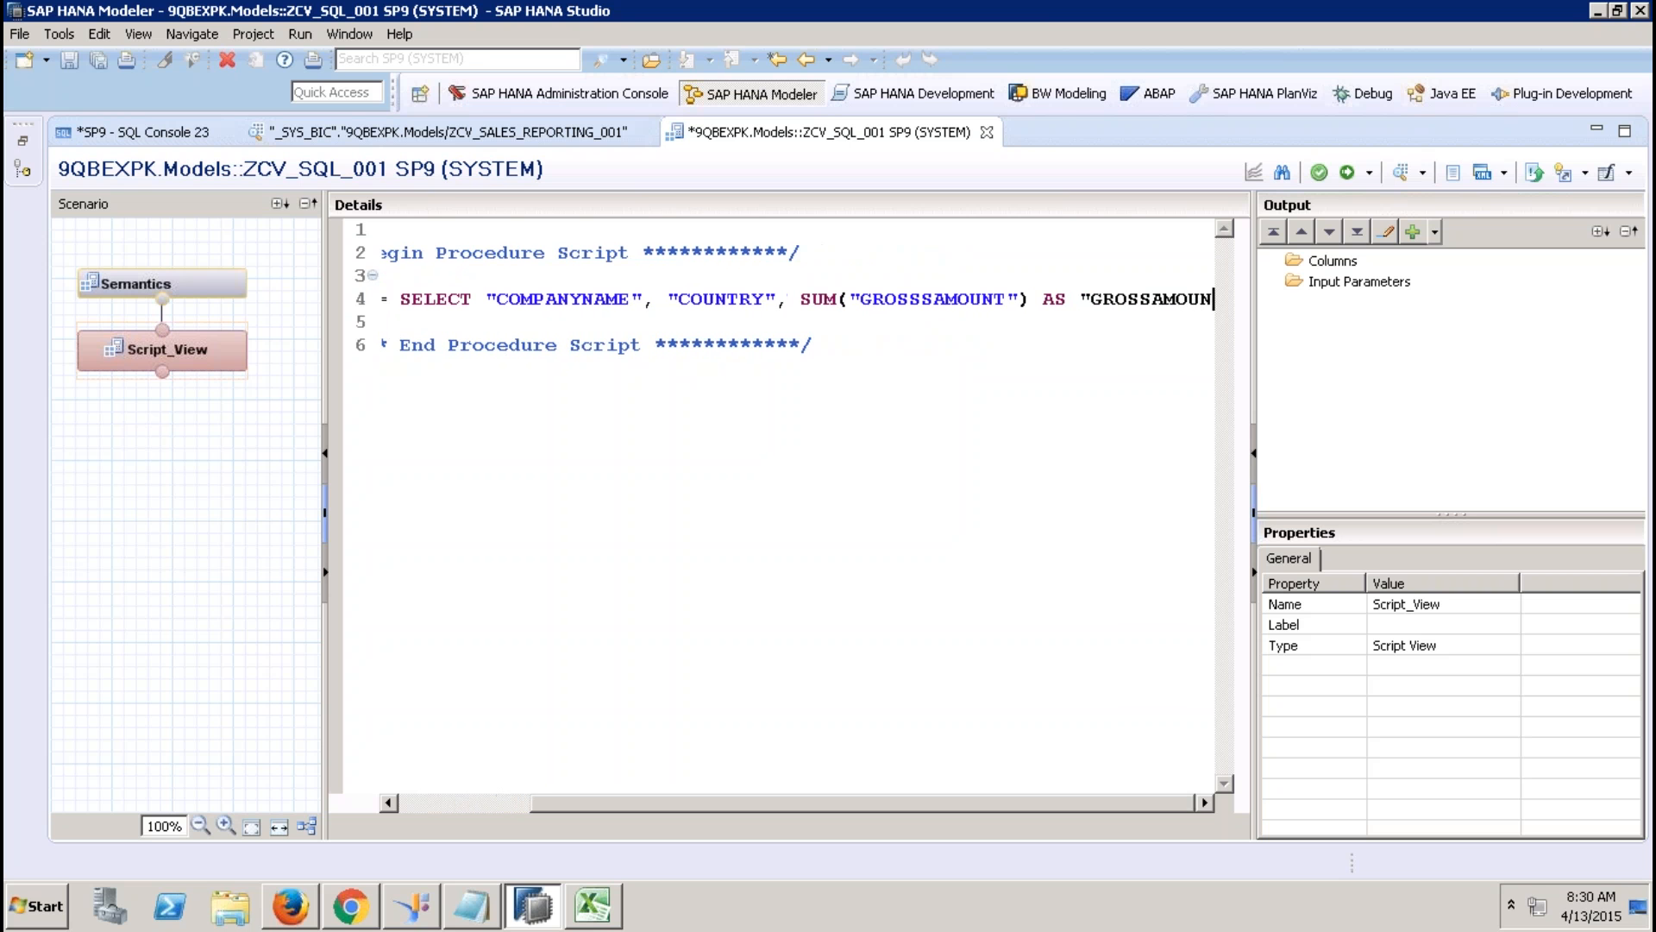
{"action": "key", "text": "Return"}
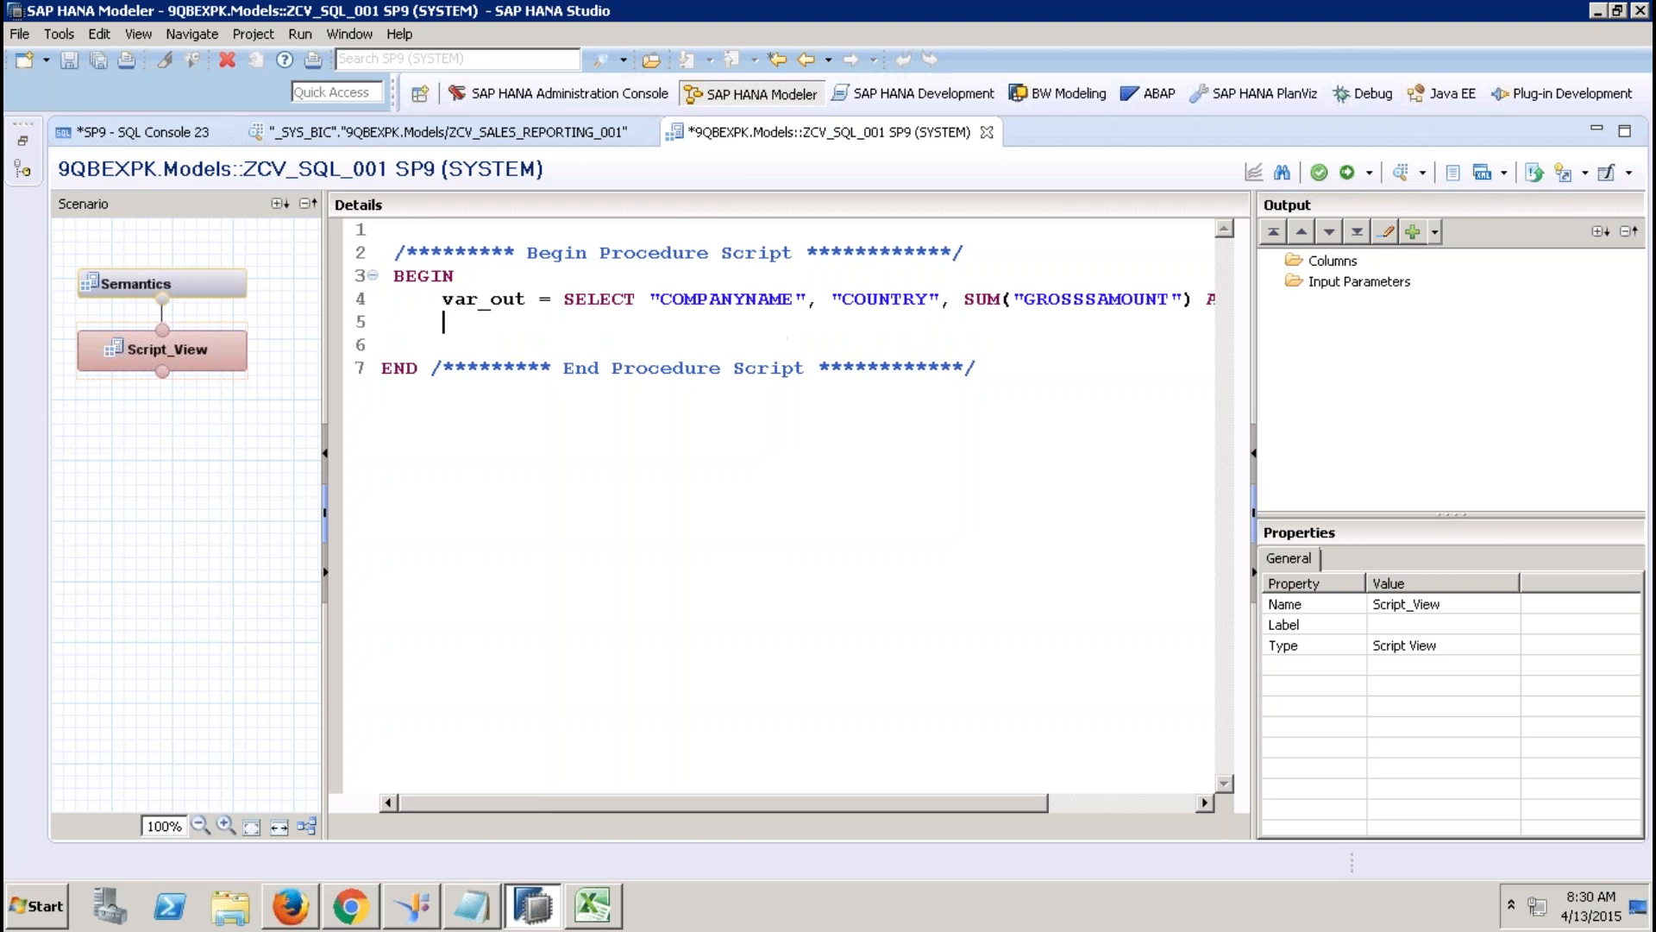
{"action": "type", "text": "FROM"}
{"action": "left_click", "coordinate": [21, 157]}
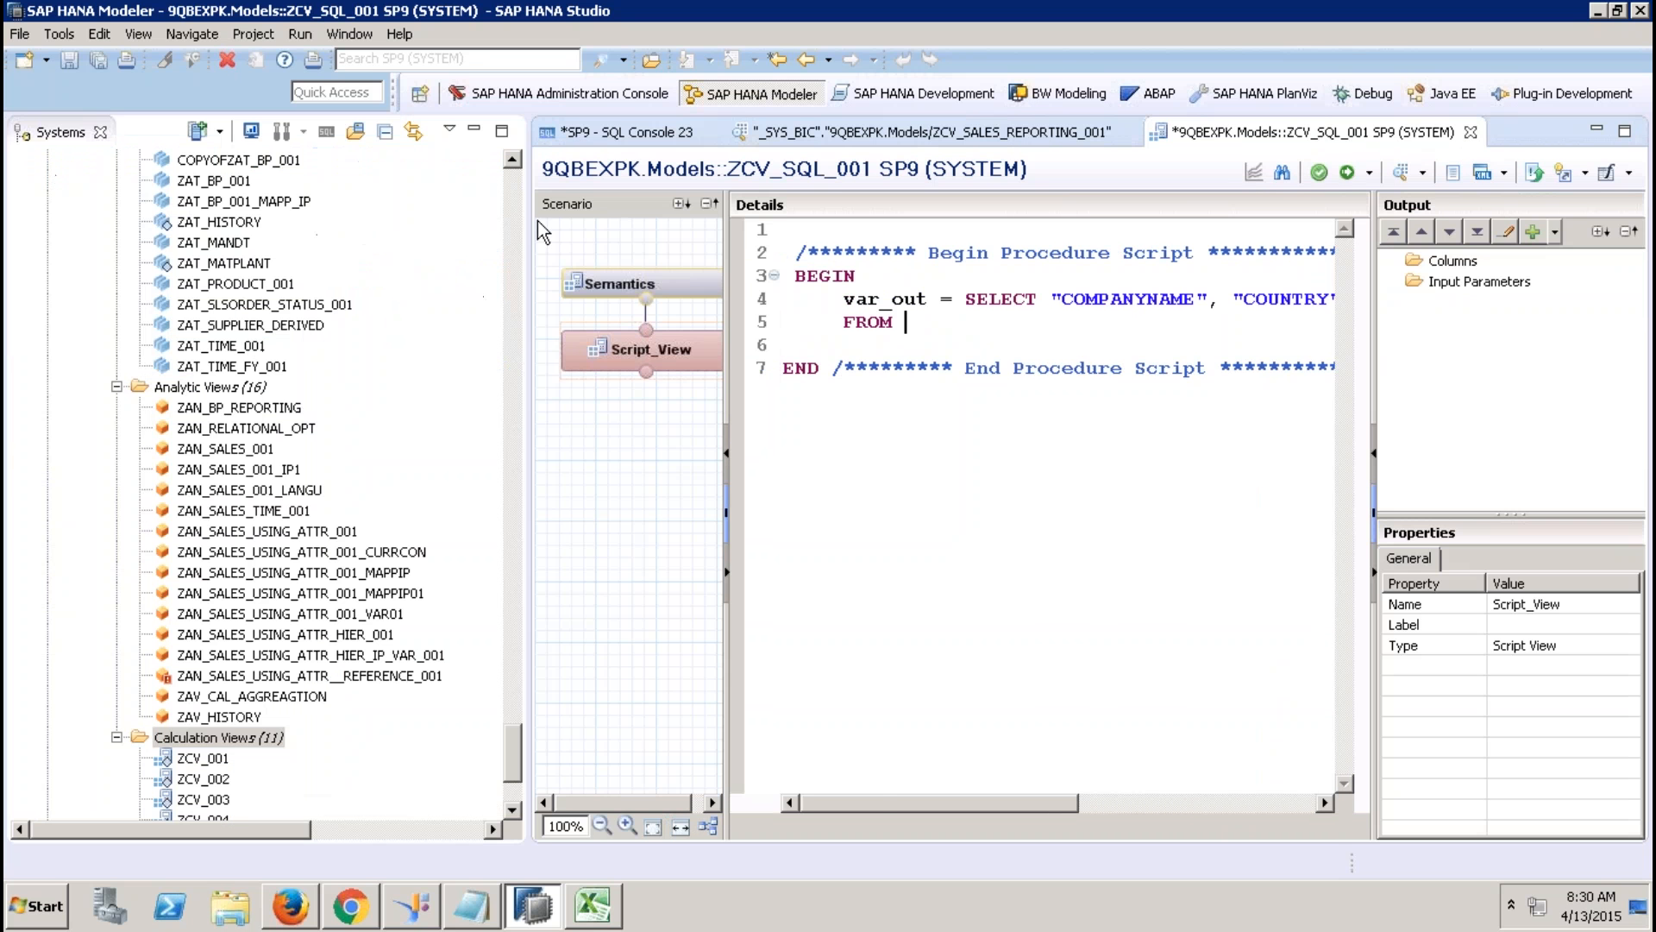
{"action": "left_click", "coordinate": [516, 210]}
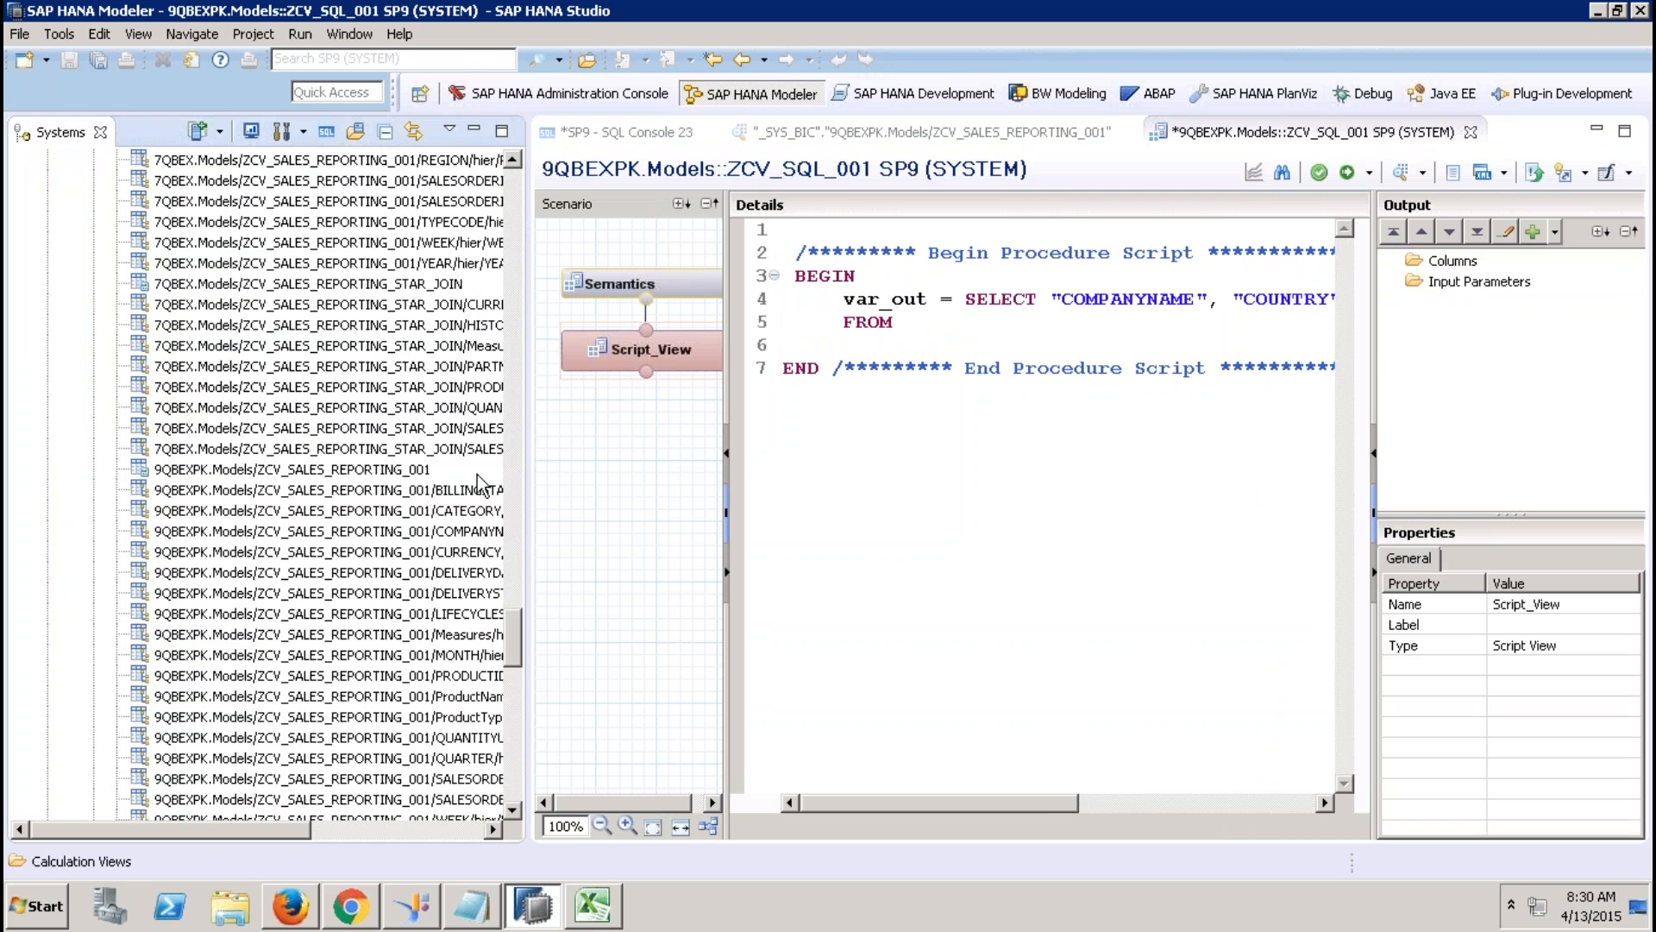
{"action": "left_click_drag", "start_coordinate": [407, 474], "coordinate": [733, 323]}
{"action": "left_click", "coordinate": [473, 129]}
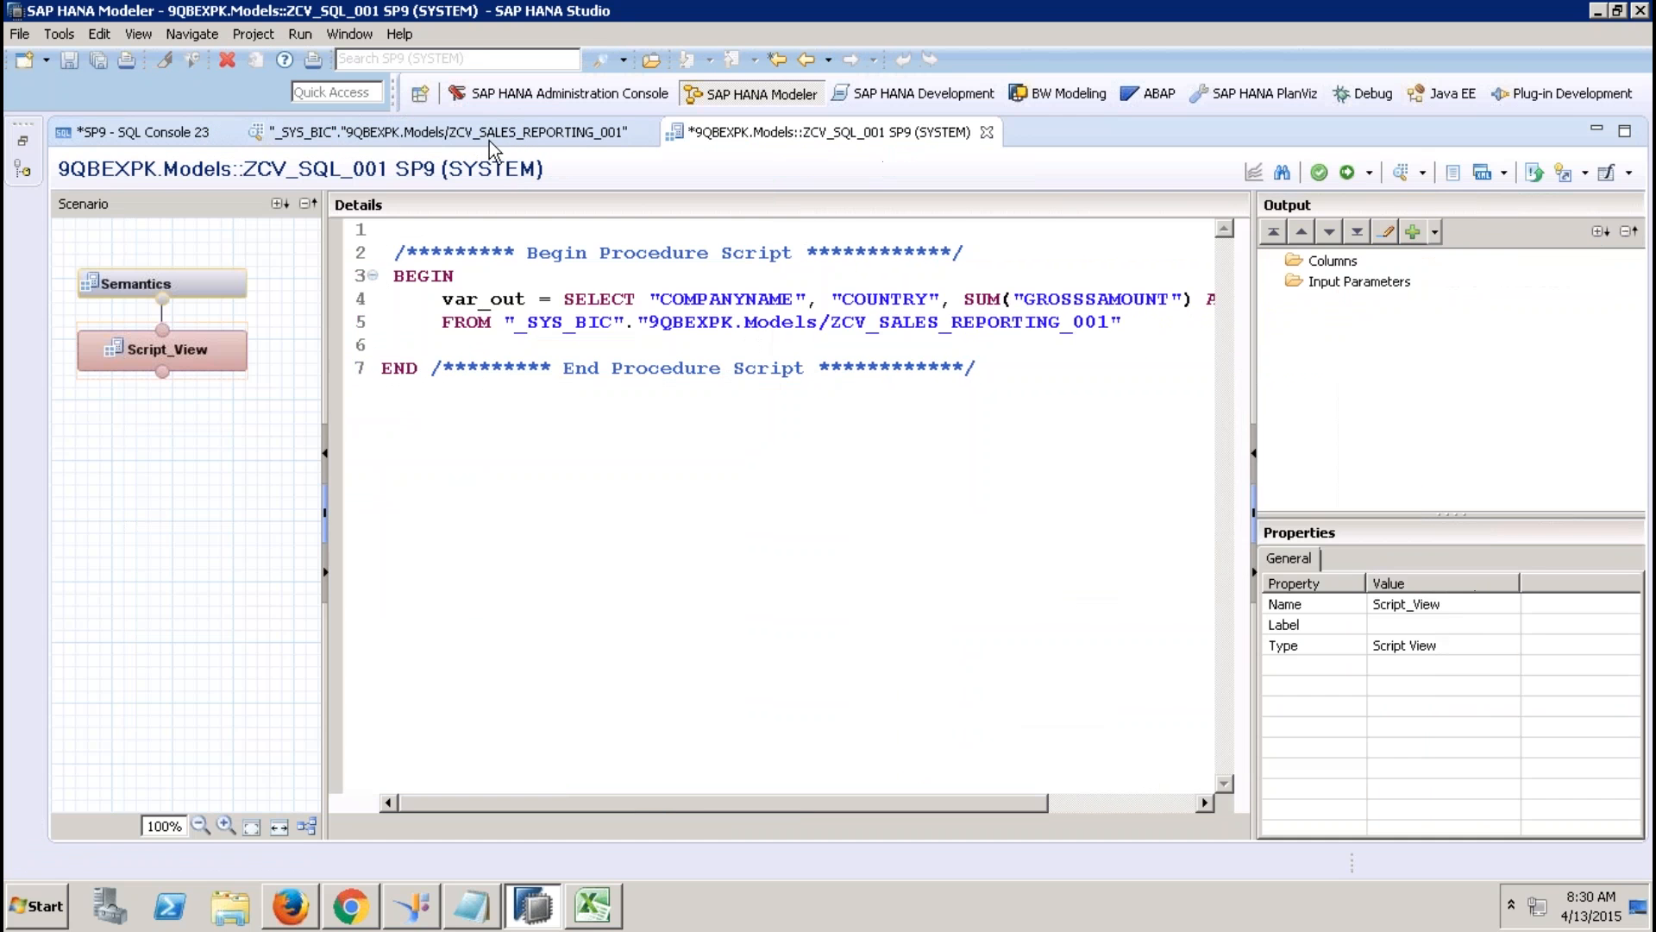
{"action": "left_click", "coordinate": [1134, 323]}
Add WHERE "YEAR" = '2012' and GROUP BY "COMPANYNAME", "COUNTRY"; then select the whole query.
{"action": "key", "text": "Return"}
{"action": "type", "text": "WHERE "}
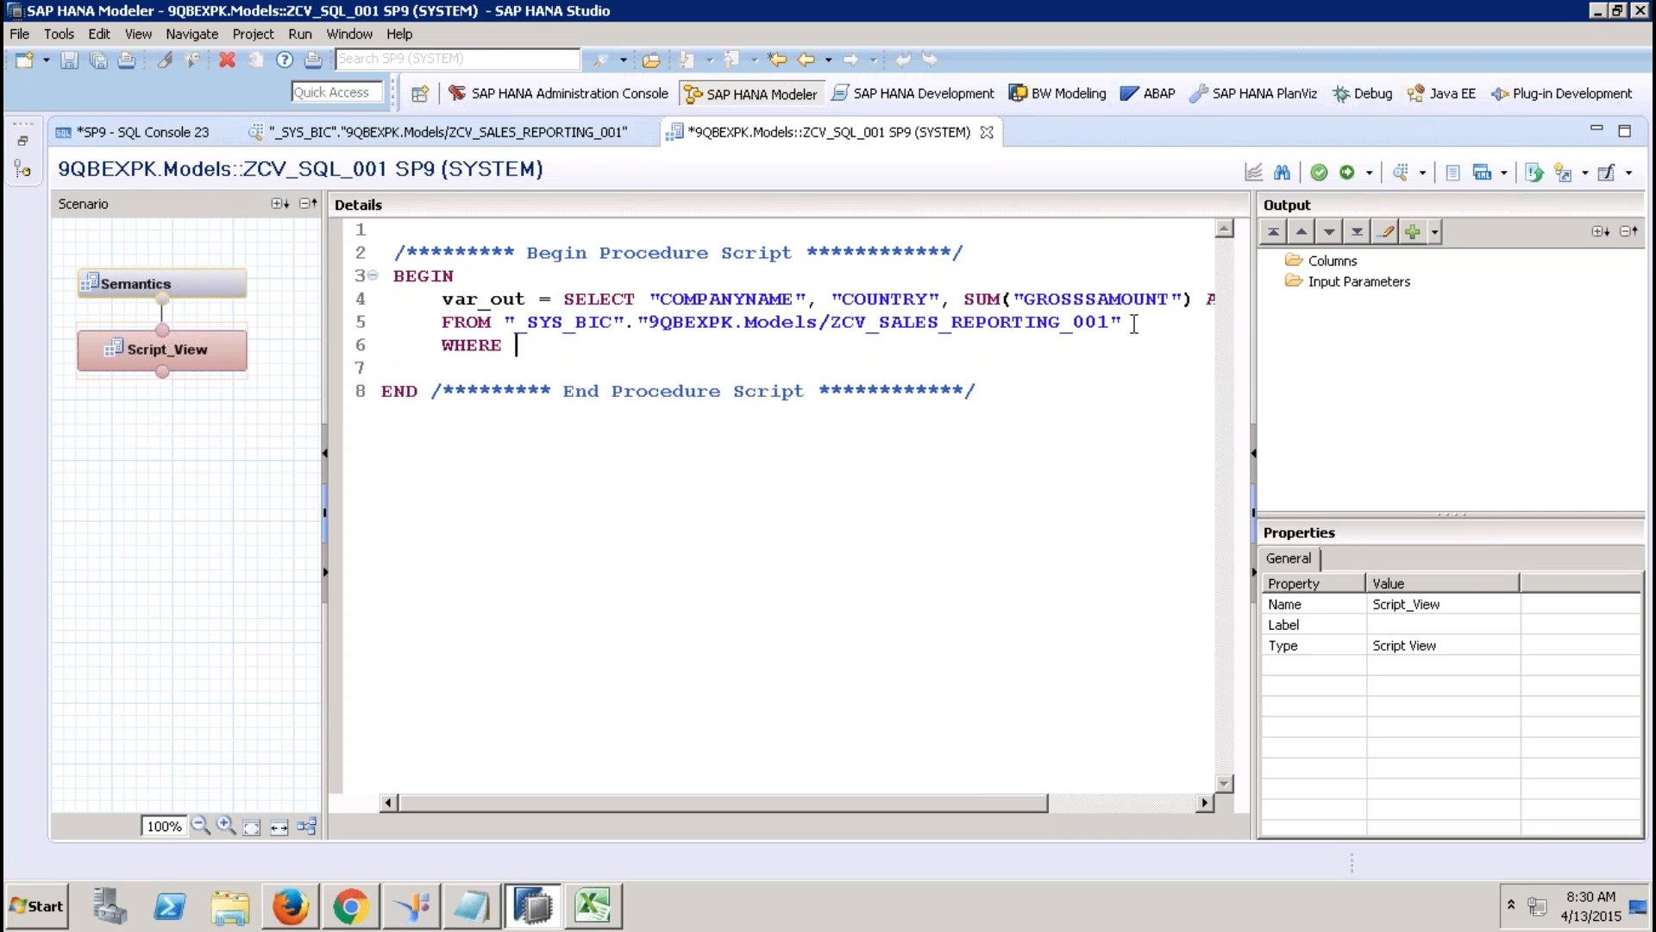
{"action": "type", "text": "\"YEAR\" = '2012'"}
{"action": "key", "text": "Return"}
{"action": "type", "text": "GRIO"}
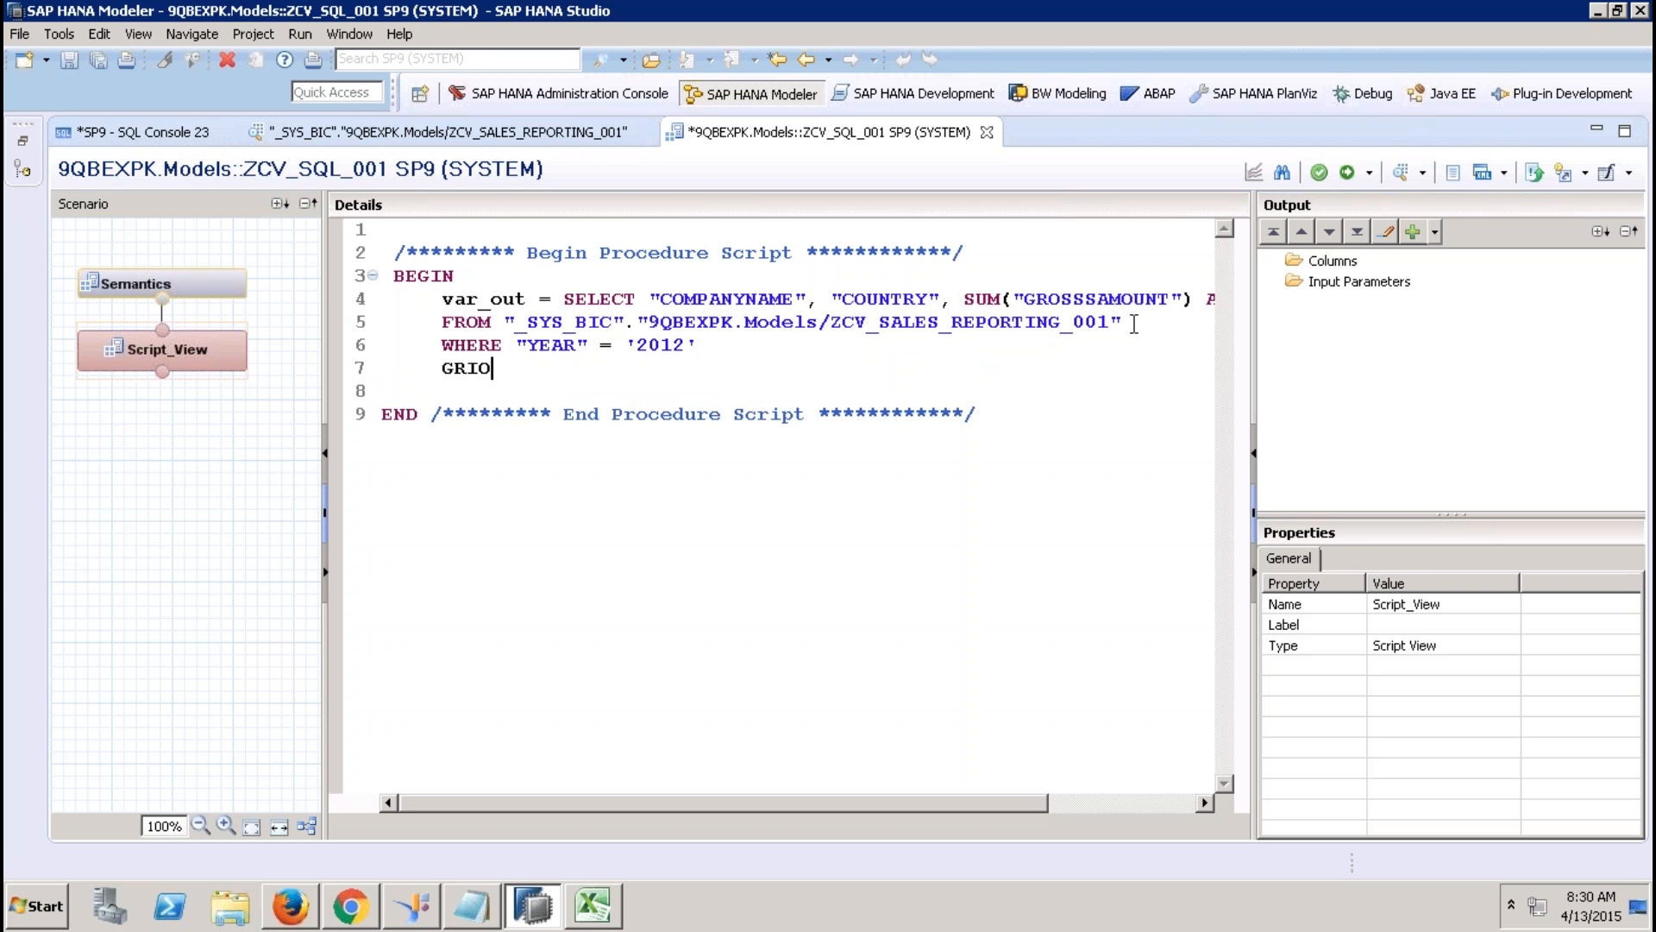
{"action": "key", "text": "BackSpace"}
{"action": "key", "text": "BackSpace"}
{"action": "type", "text": "OUP BY \"COMP"}
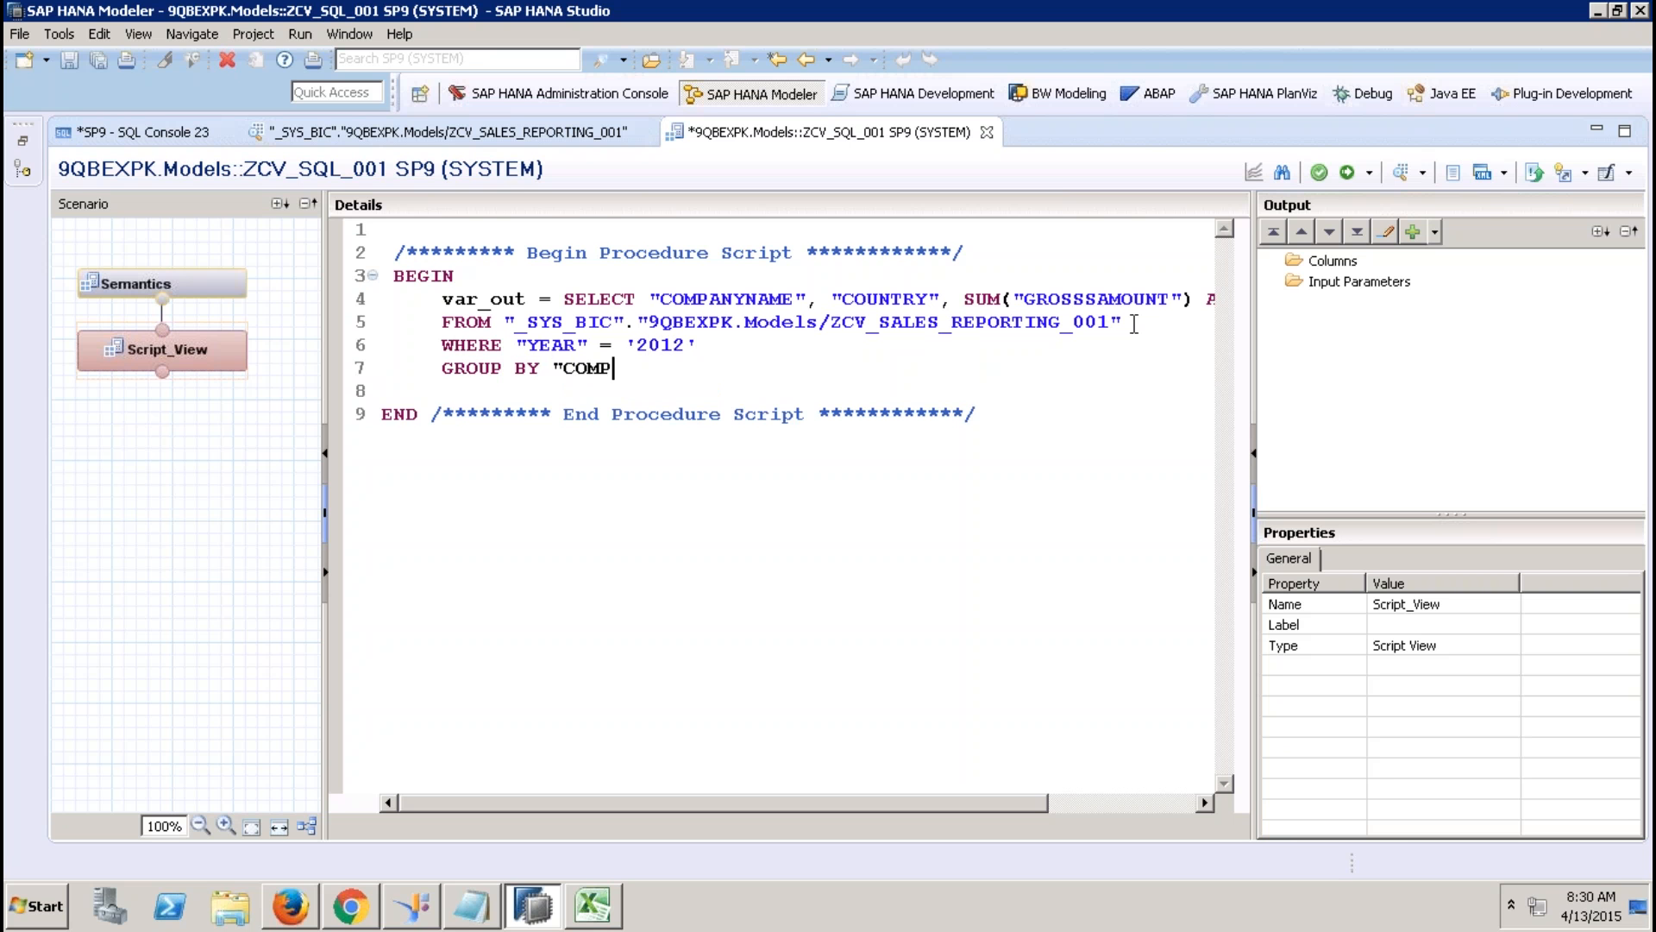
{"action": "type", "text": "ANYNAME\", \""}
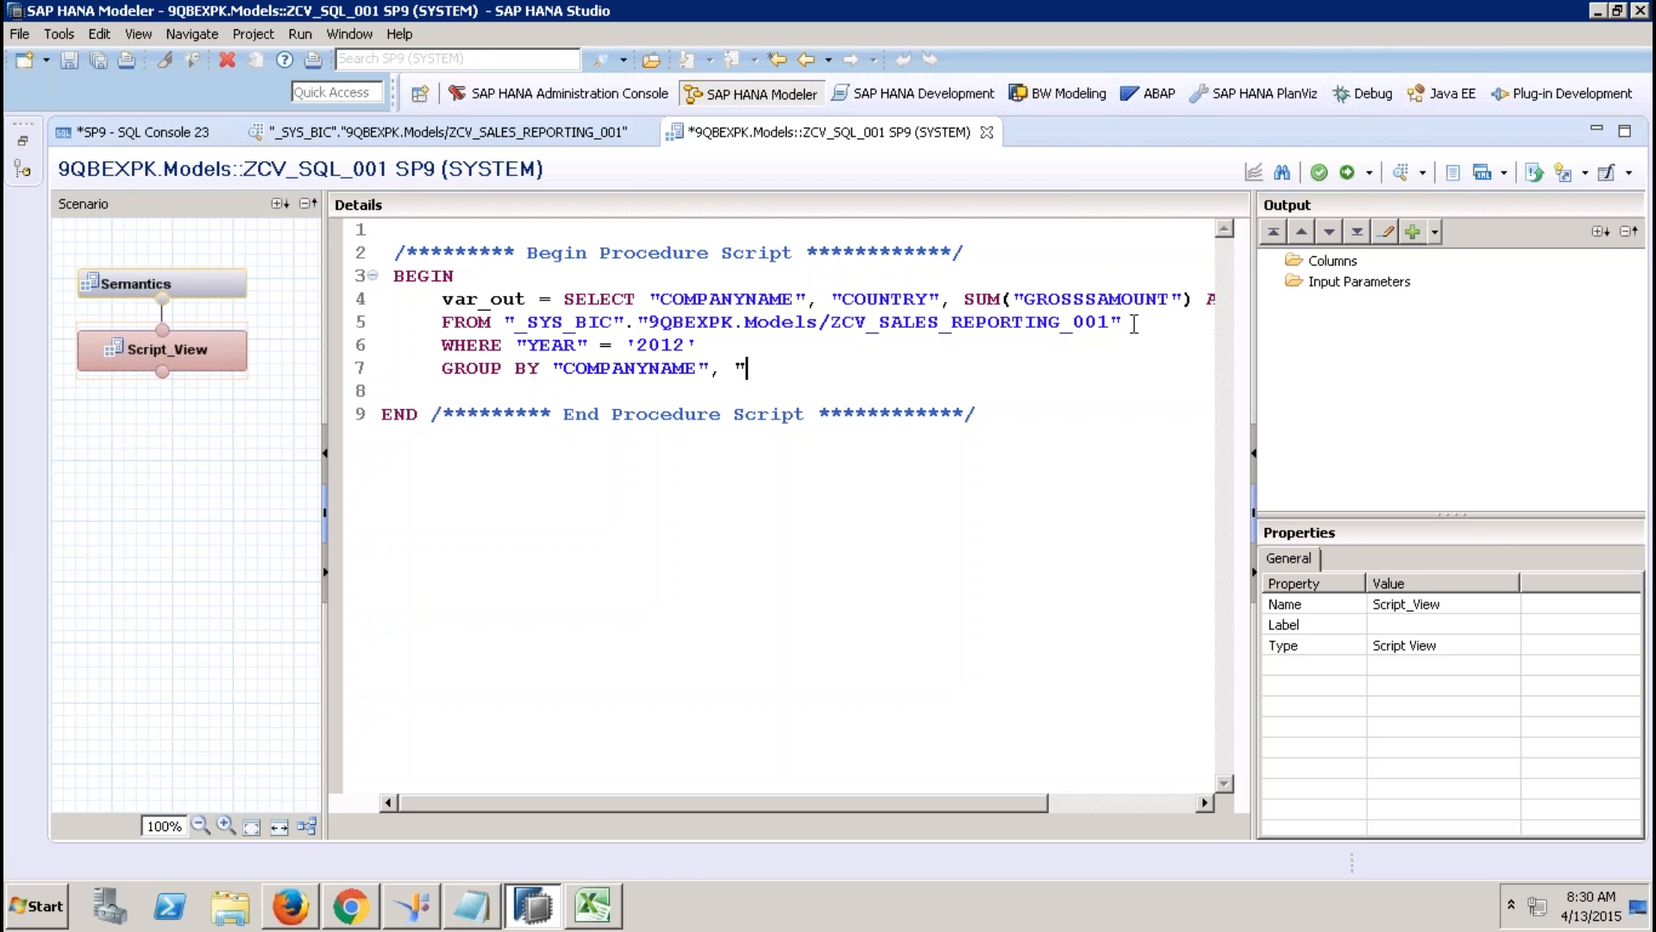
{"action": "type", "text": "COUNTRY\";"}
{"action": "left_click_drag", "start_coordinate": [875, 372], "coordinate": [567, 298]}
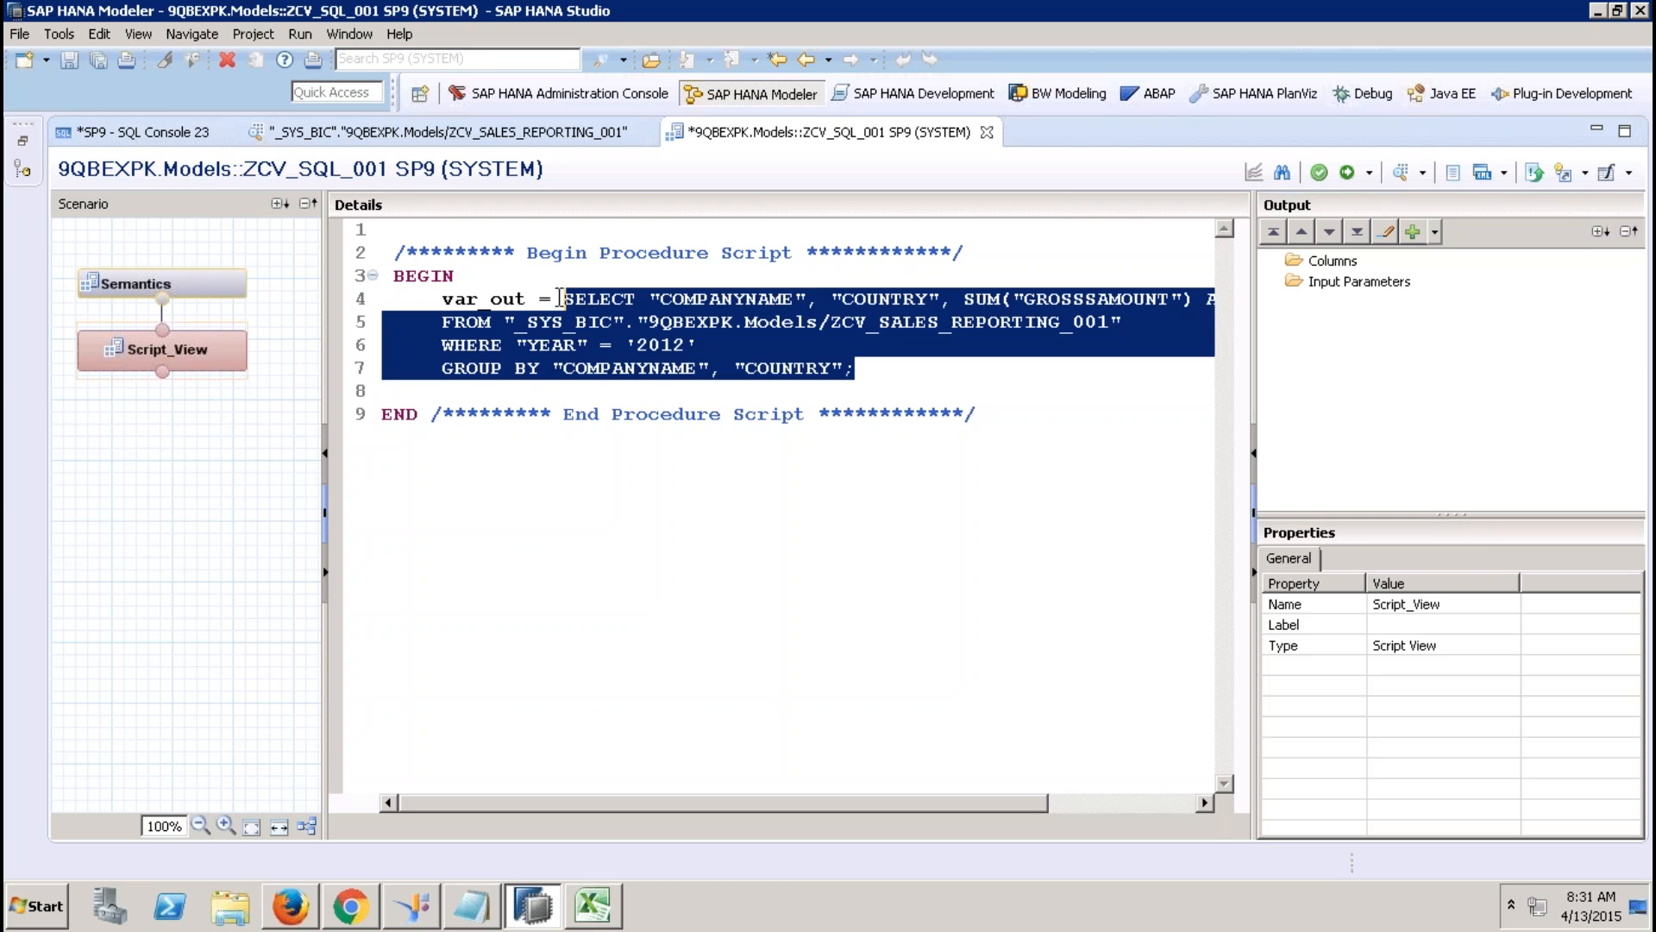
Start adding output columns from an existing view, choosing ZCV_SALES_REPORTING_001 in 9QBEXPK.Models.
{"action": "left_click", "coordinate": [1342, 266]}
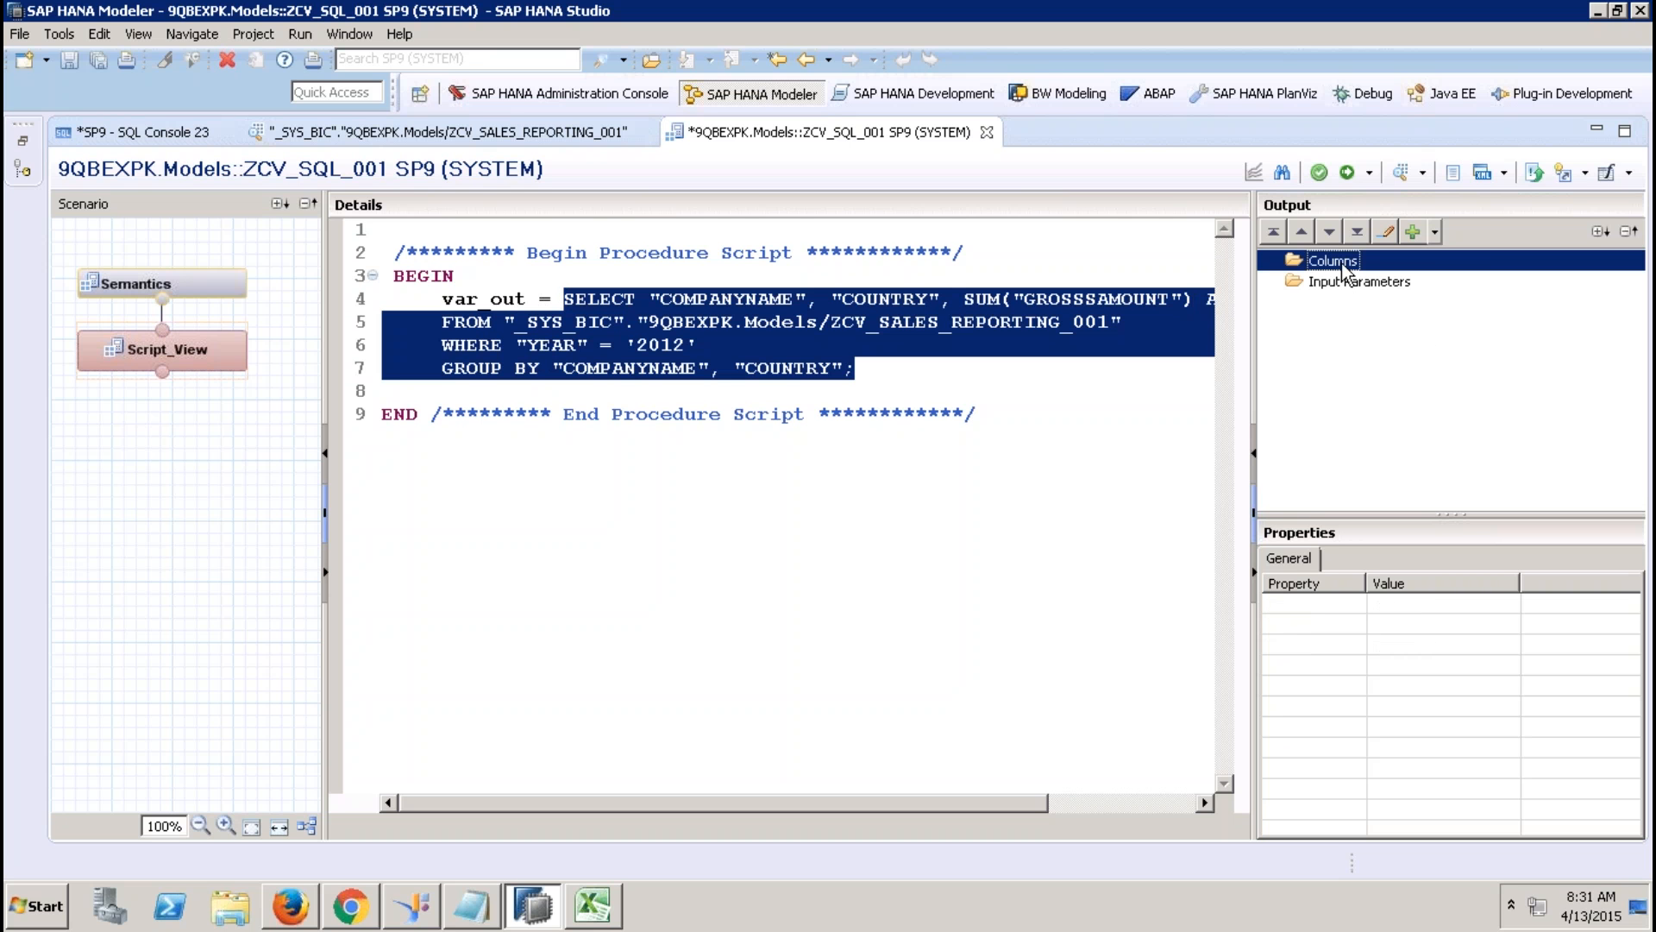
{"action": "right_click", "coordinate": [1342, 267]}
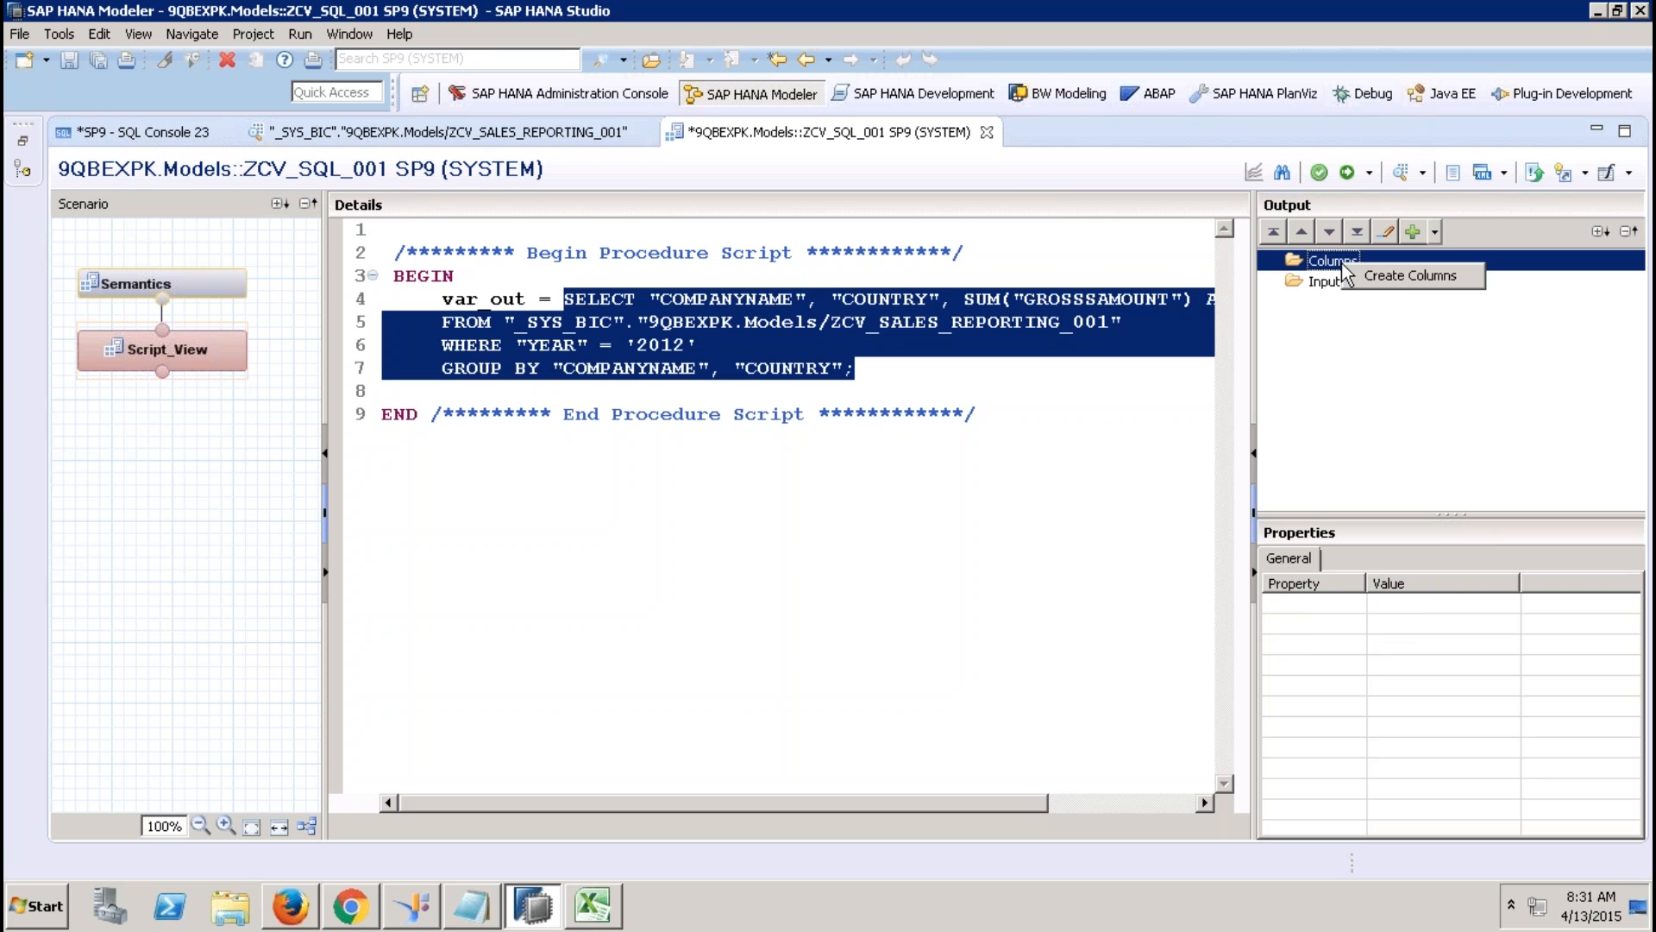
{"action": "left_click", "coordinate": [1401, 277]}
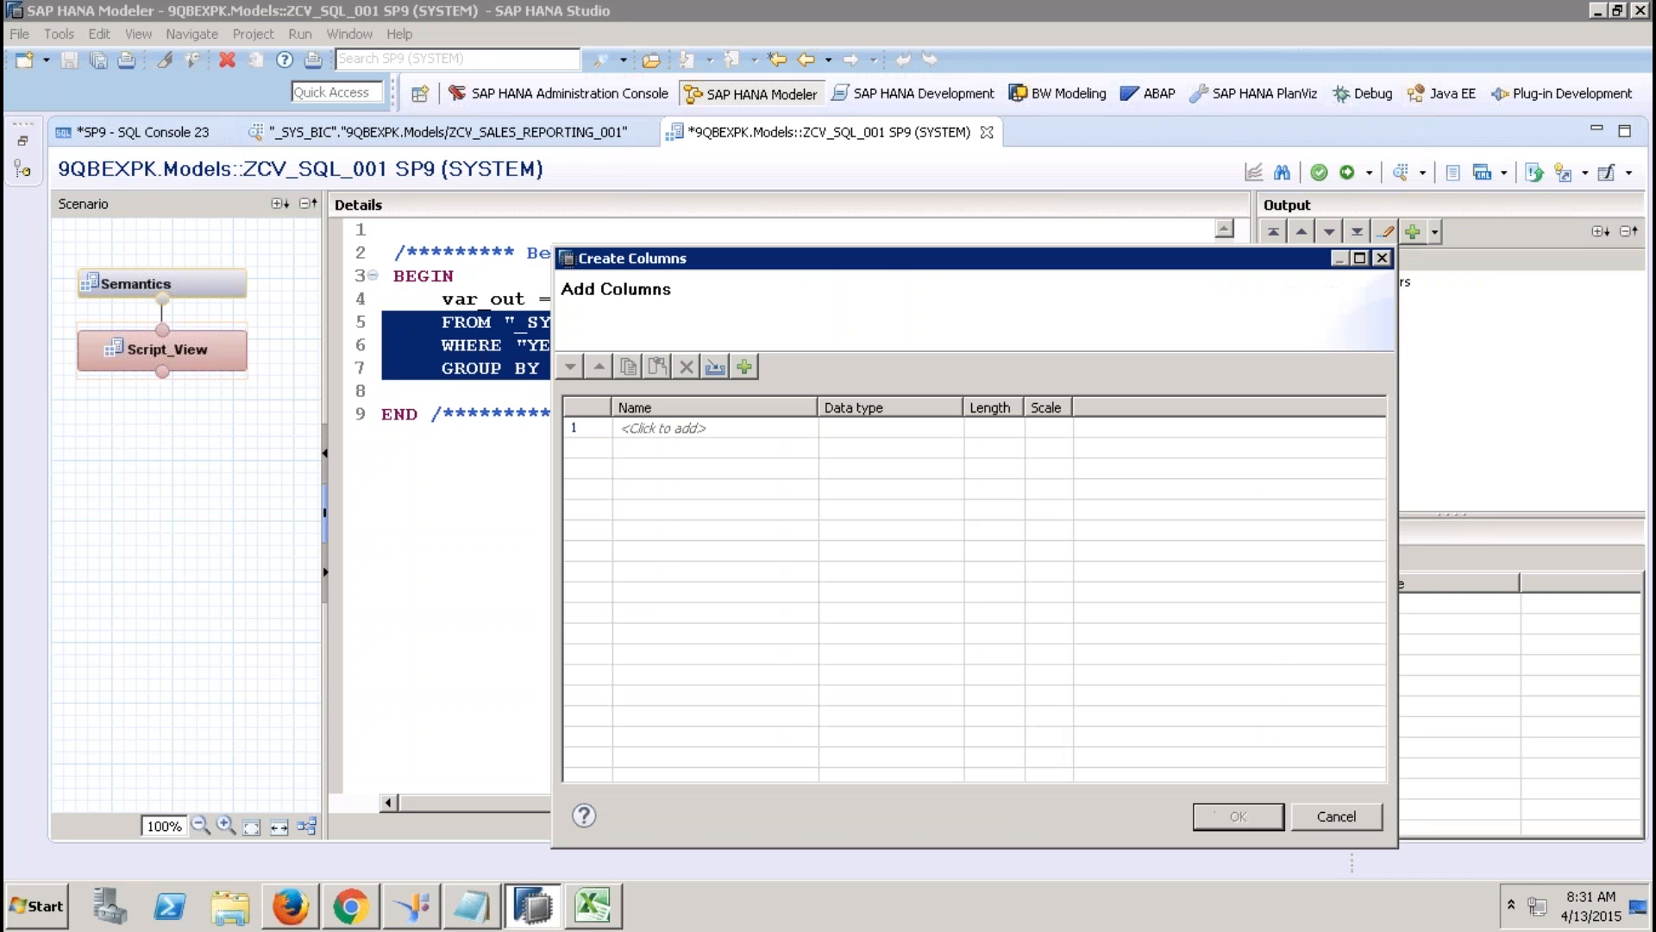
{"action": "left_click", "coordinate": [716, 367]}
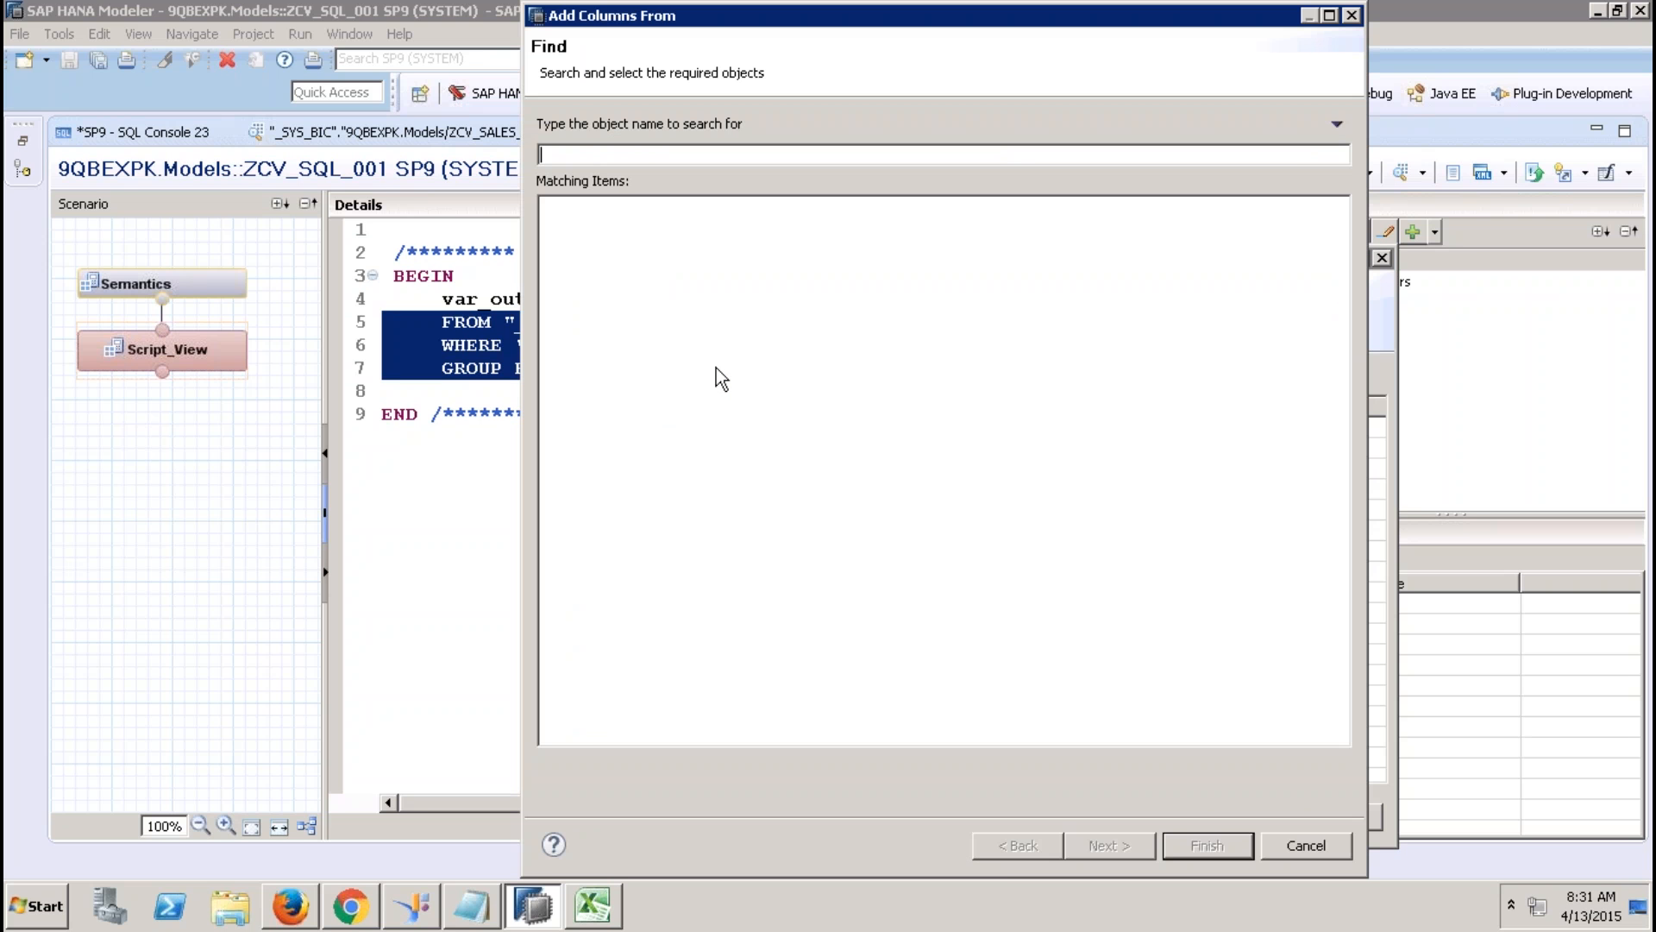
{"action": "type", "text": "Z"}
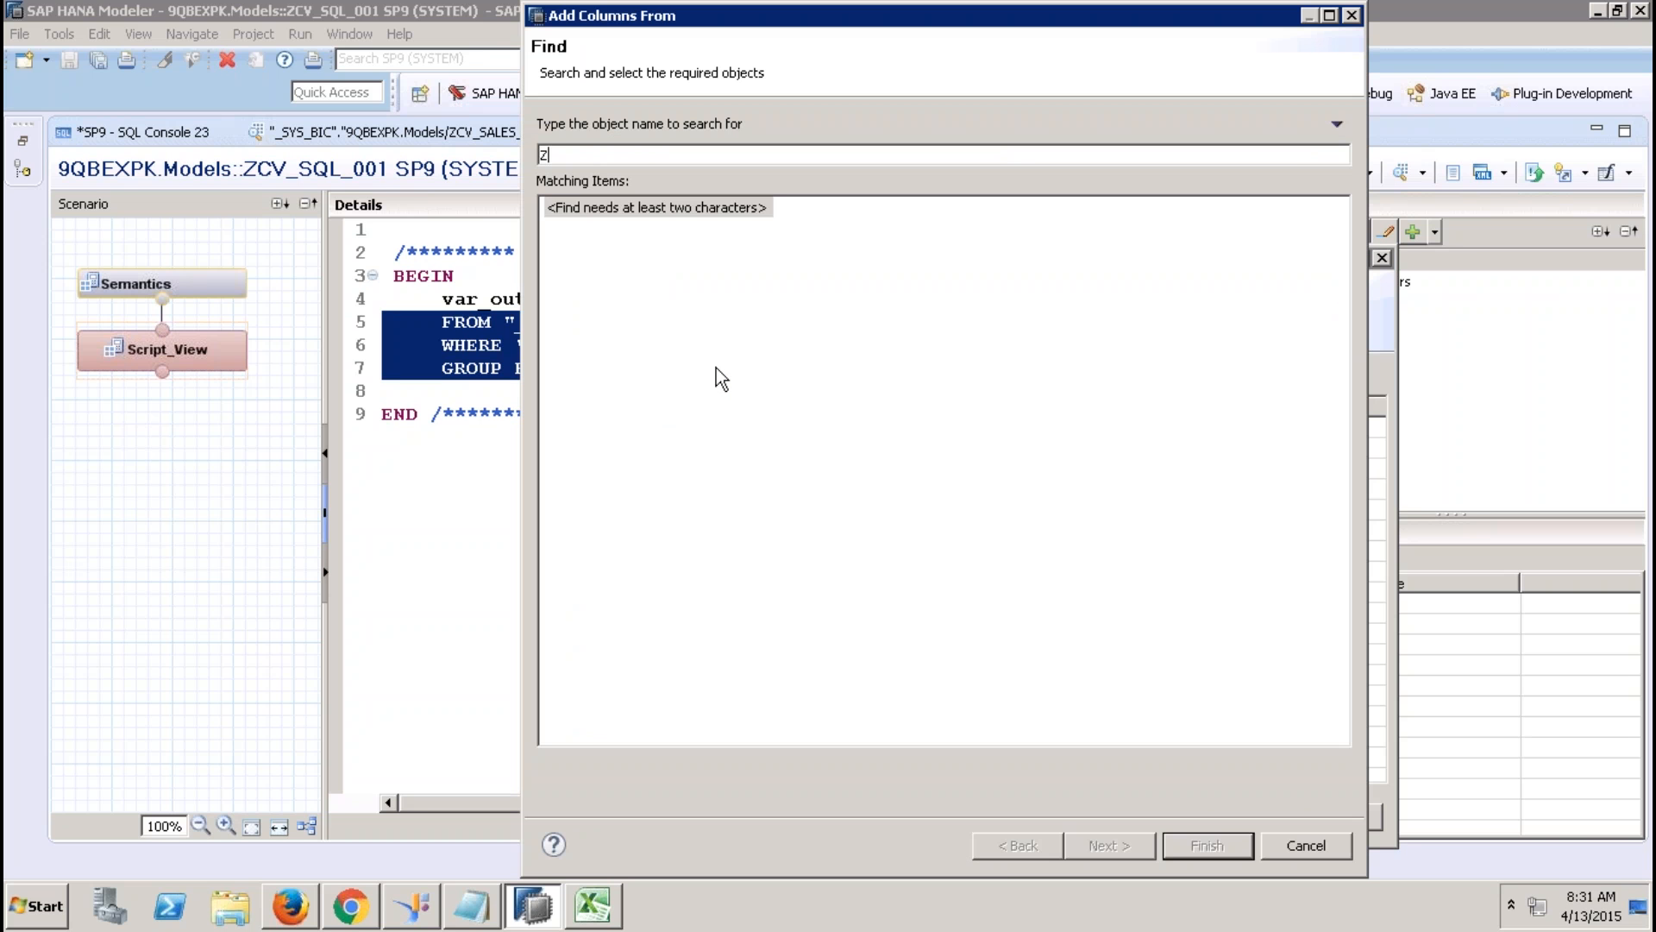
{"action": "type", "text": "CV_SSALES"}
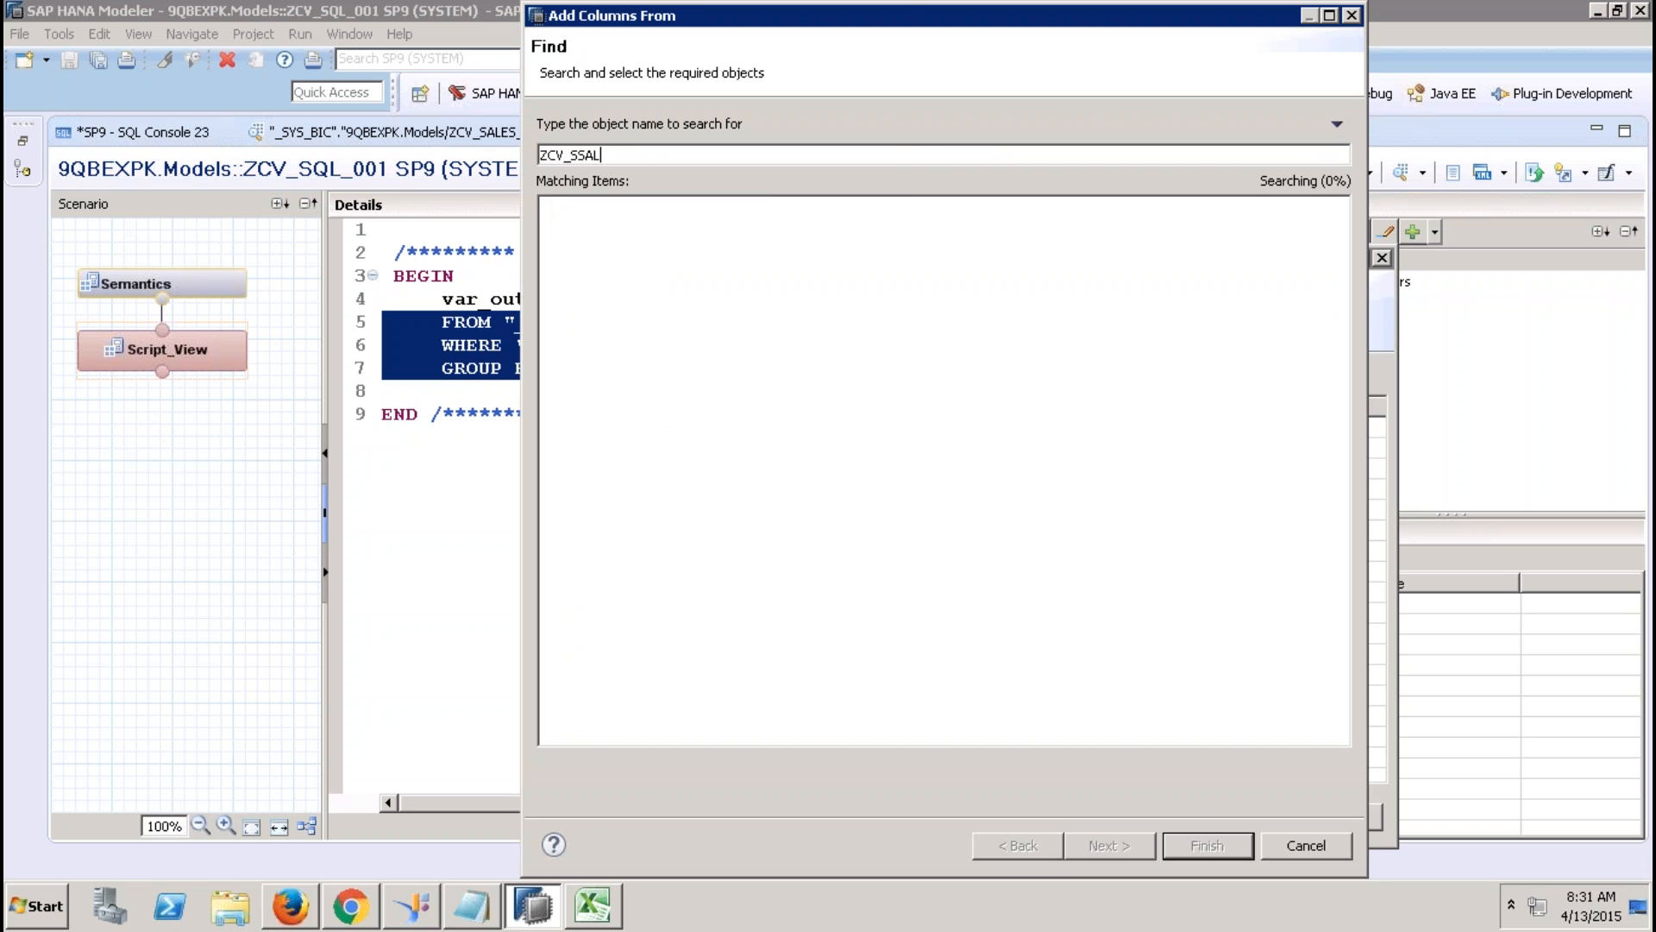
{"action": "key", "text": "BackSpace"}
{"action": "key", "text": "BackSpace"}
{"action": "key", "text": "BackSpace"}
{"action": "key", "text": "BackSpace"}
{"action": "key", "text": "BackSpace"}
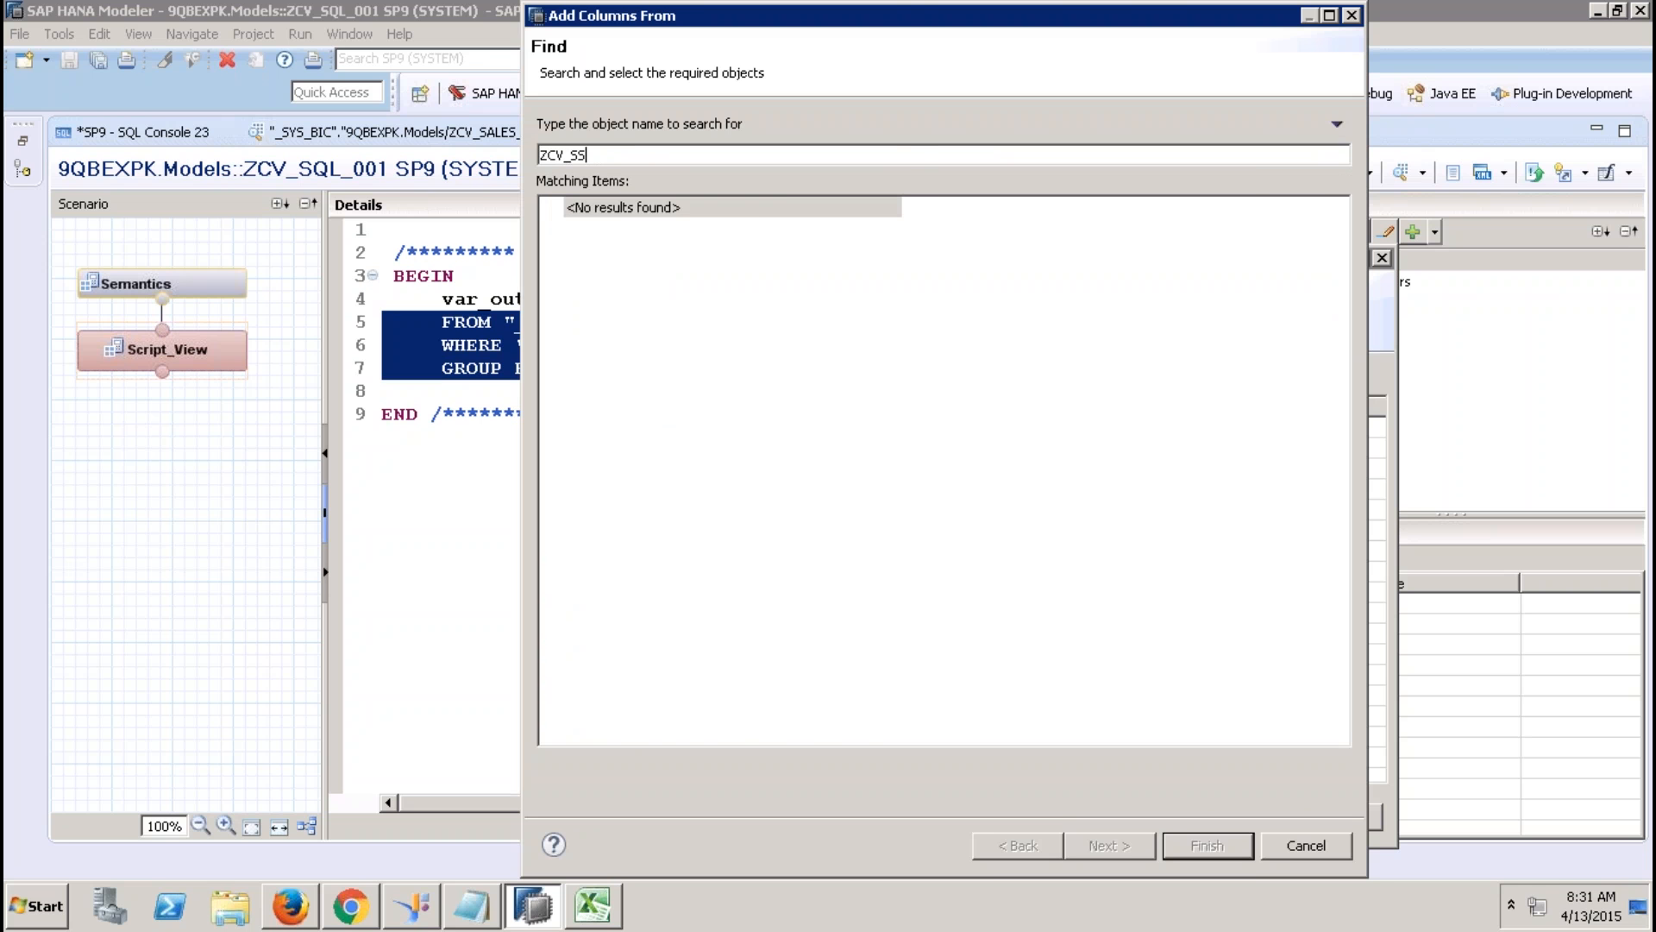
{"action": "type", "text": "ALES_REPORT"}
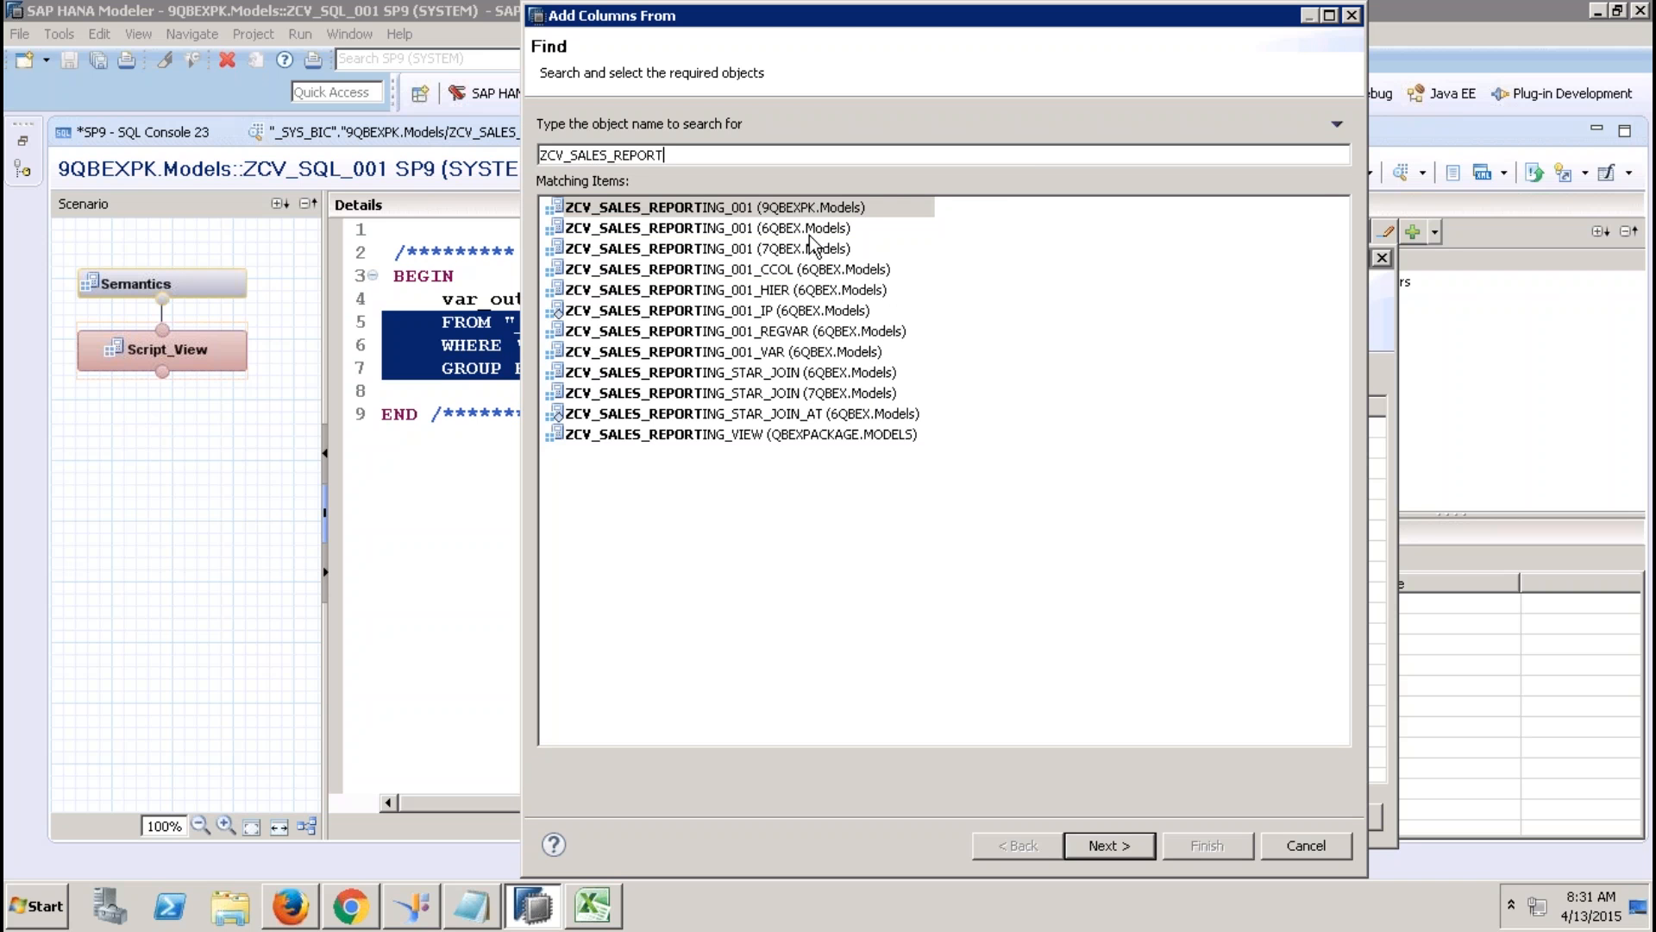
{"action": "double_click", "coordinate": [804, 208]}
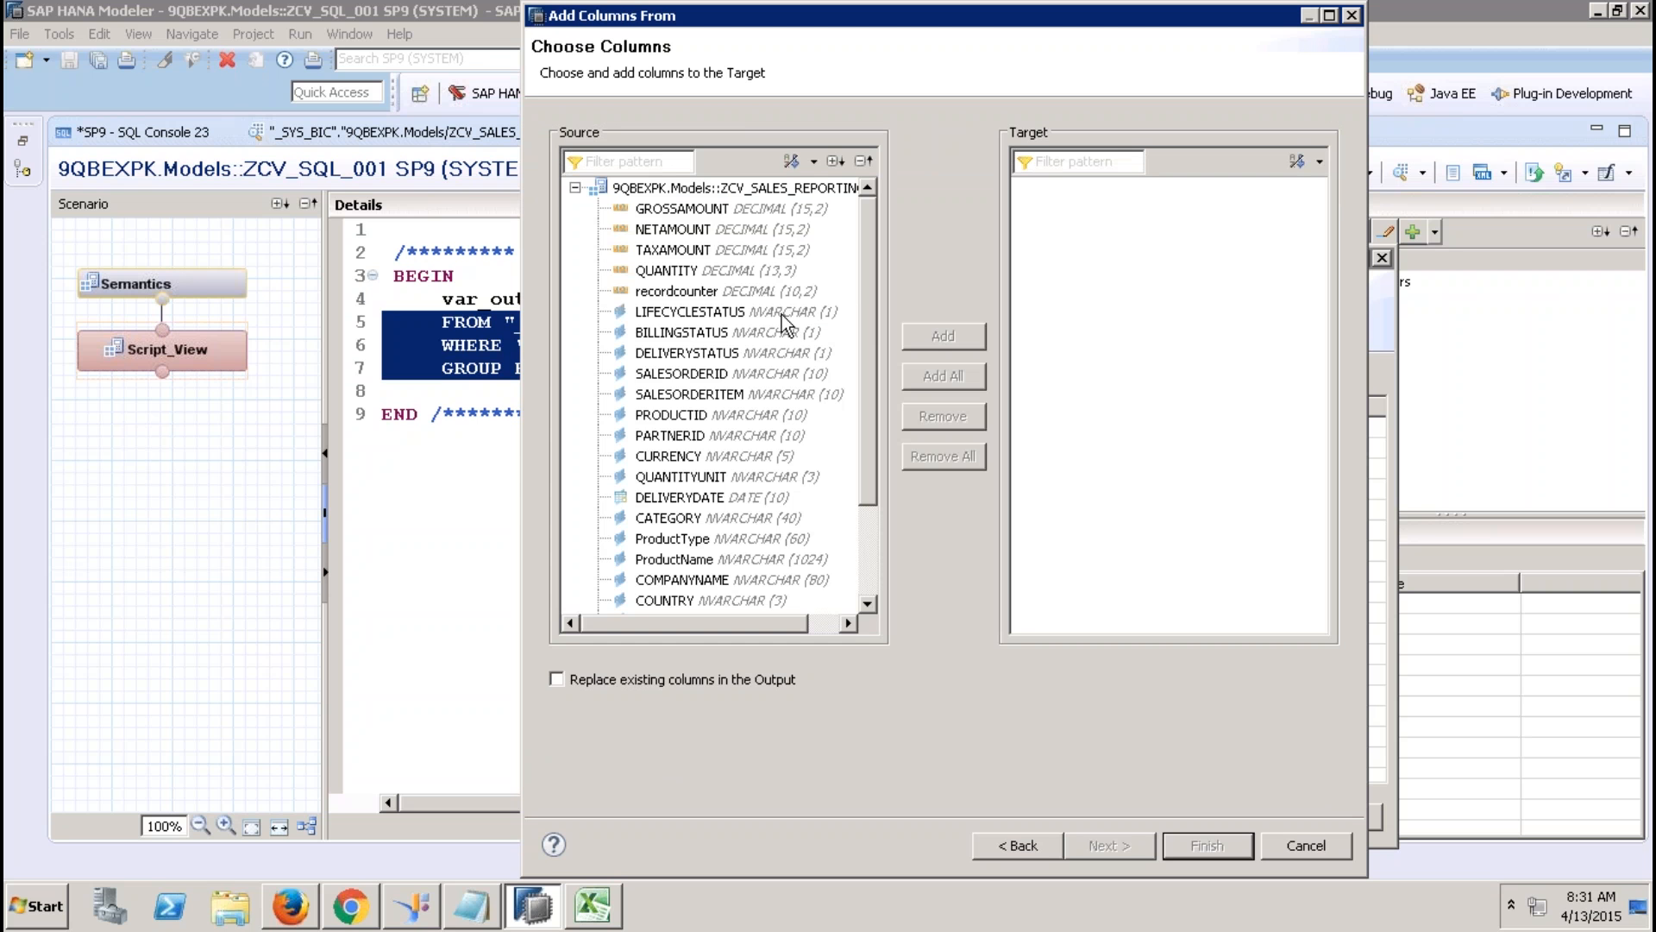
Add COMPANYNAME, COUNTRY and GROSSAMOUNT as target columns and confirm their creation.
{"action": "left_click", "coordinate": [738, 581]}
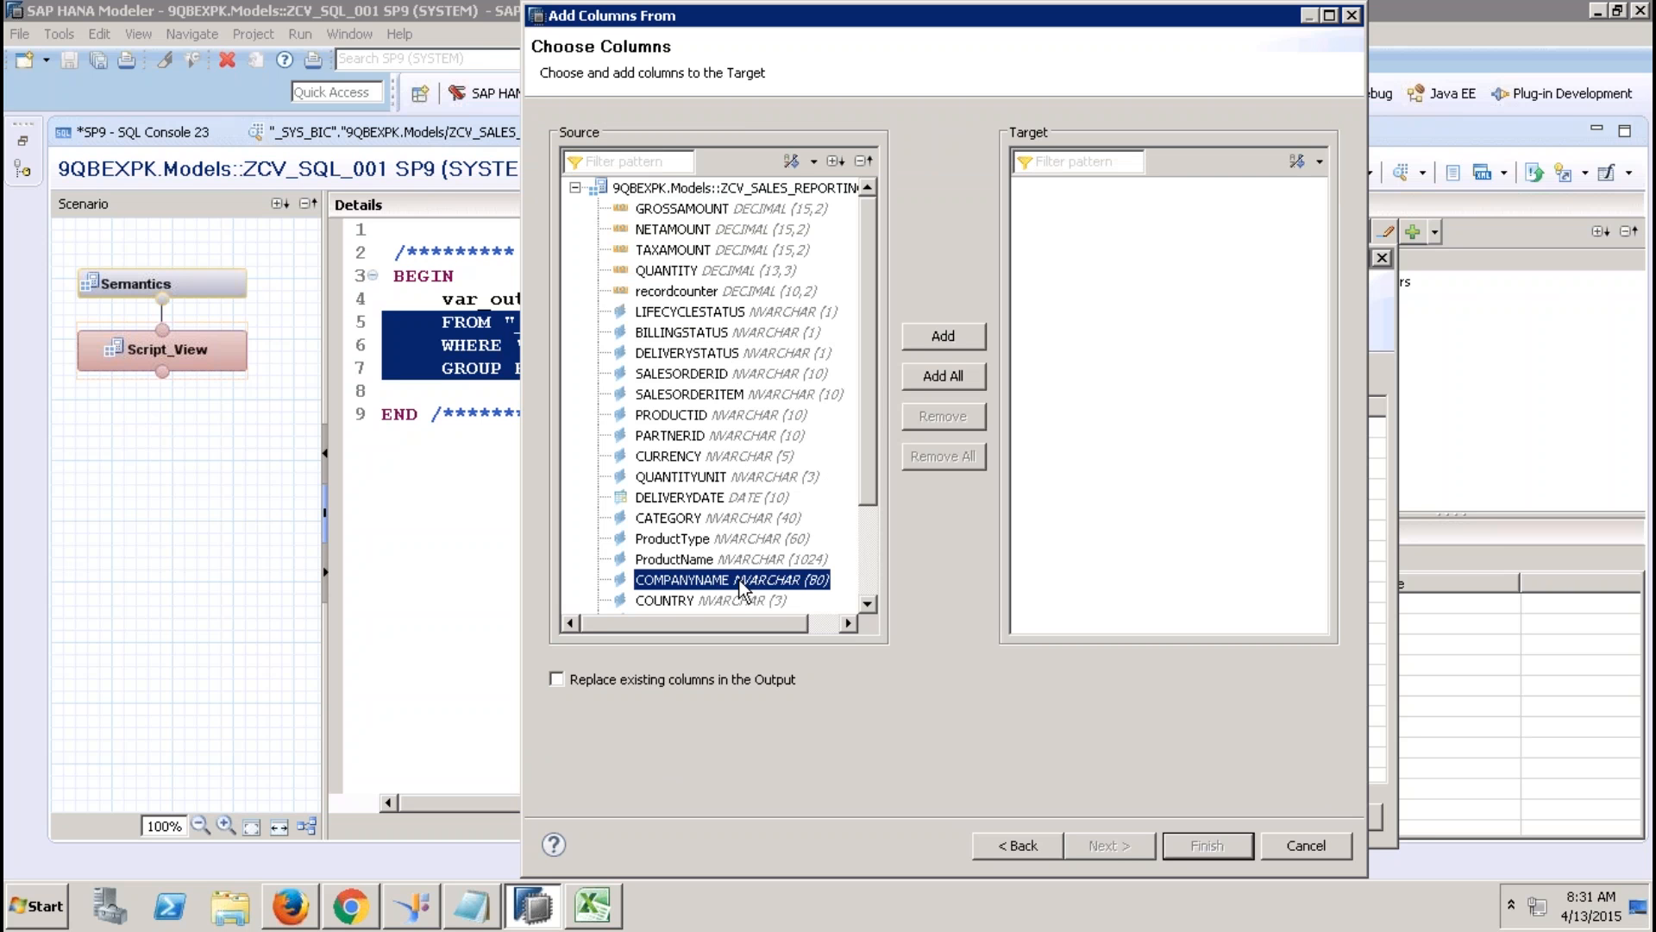
{"action": "left_click", "coordinate": [940, 338]}
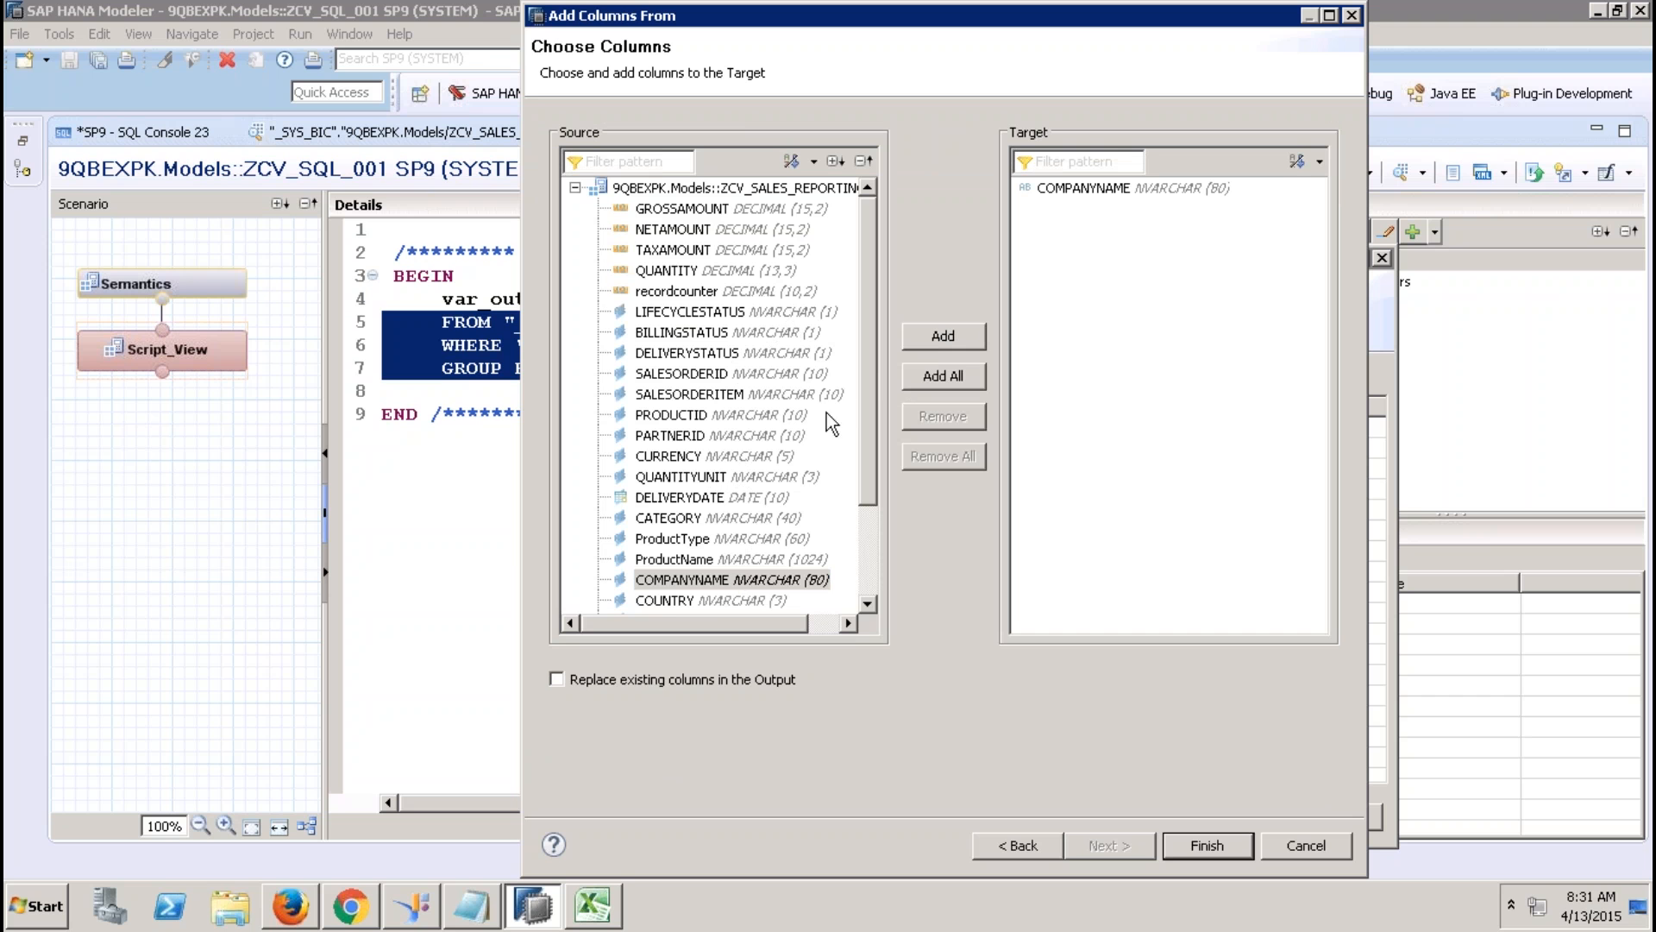
{"action": "left_click_drag", "start_coordinate": [868, 386], "coordinate": [866, 511]}
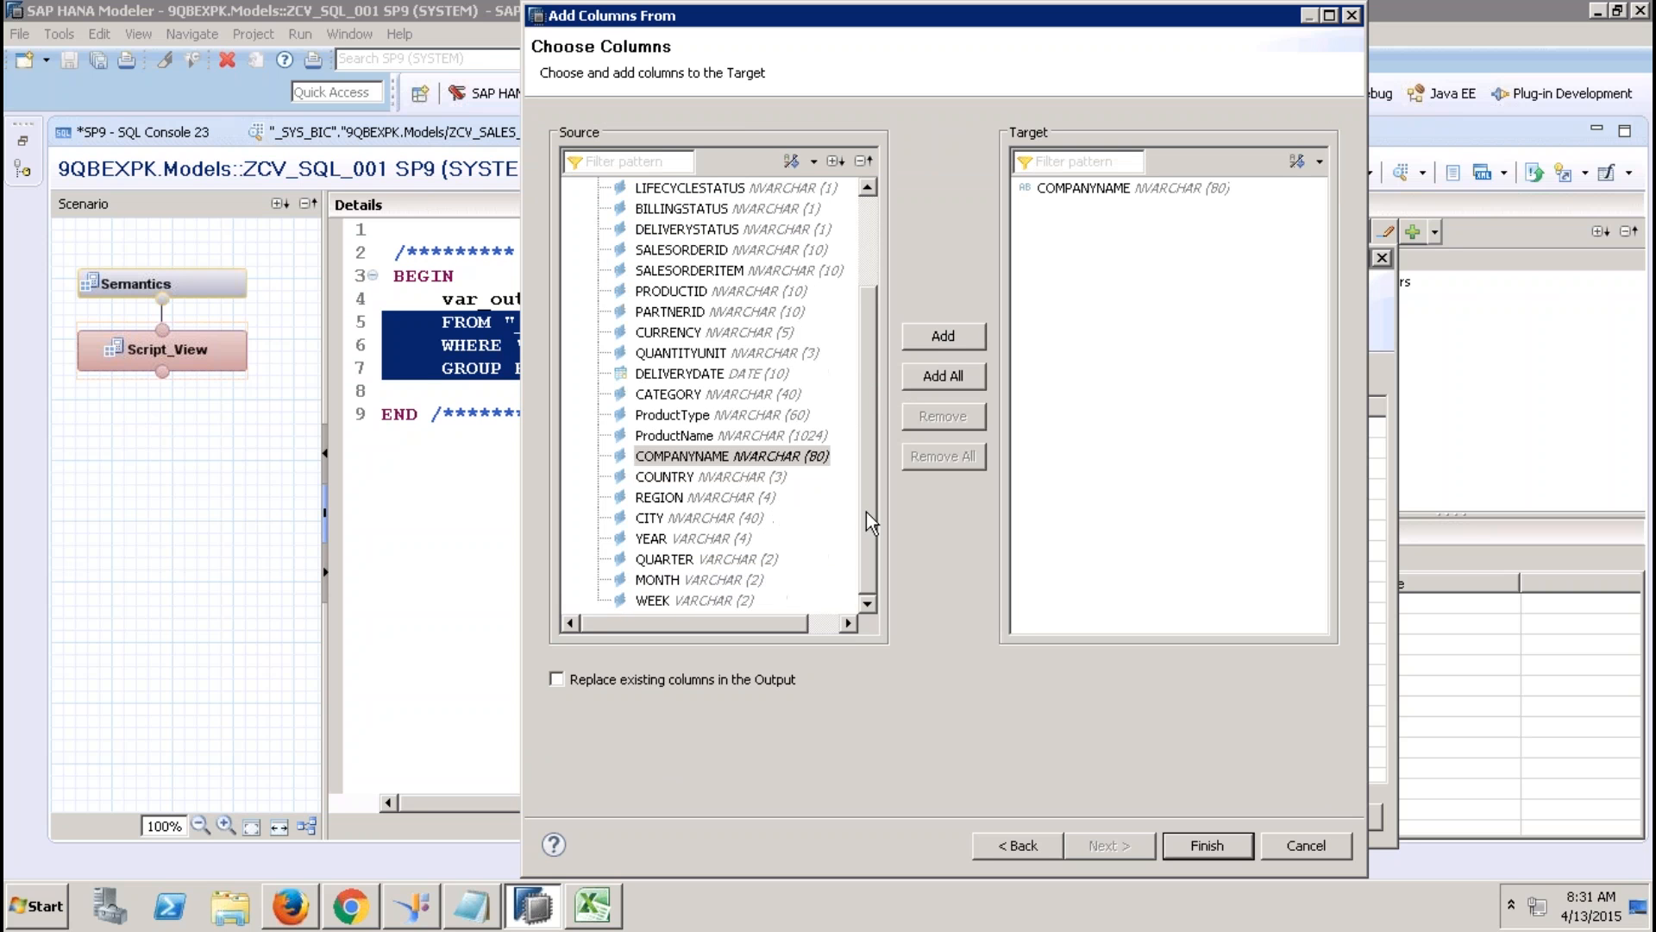
{"action": "left_click", "coordinate": [759, 477]}
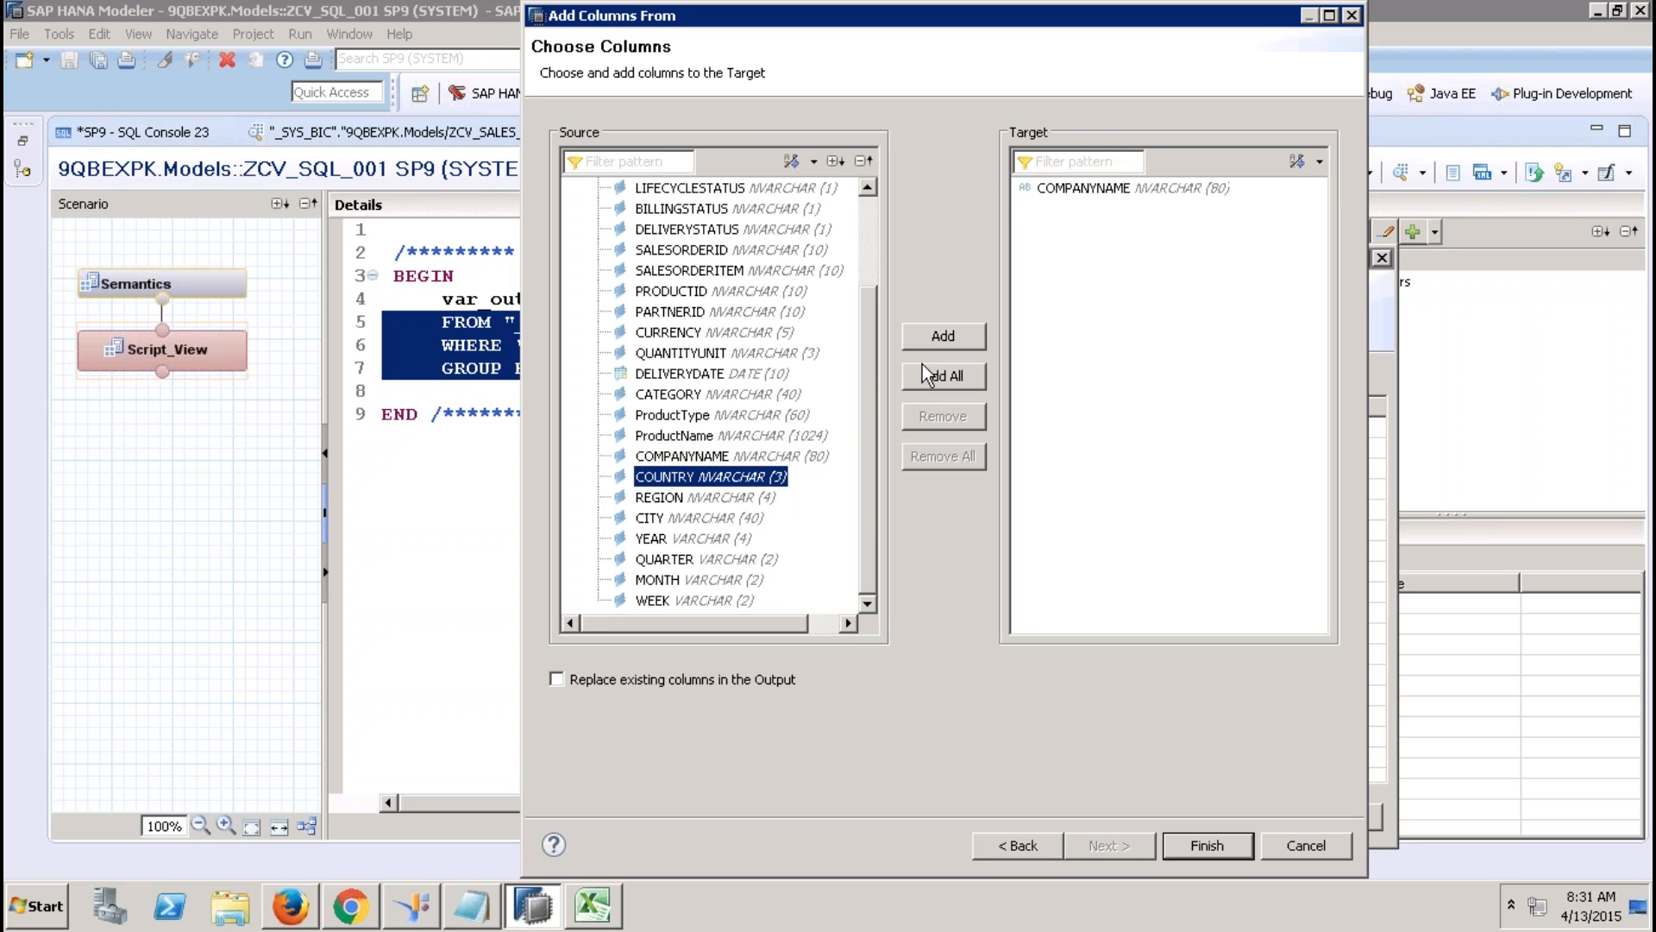
{"action": "left_click", "coordinate": [943, 345]}
{"action": "scroll", "coordinate": [867, 256], "scroll_direction": "up", "scroll_amount": 2}
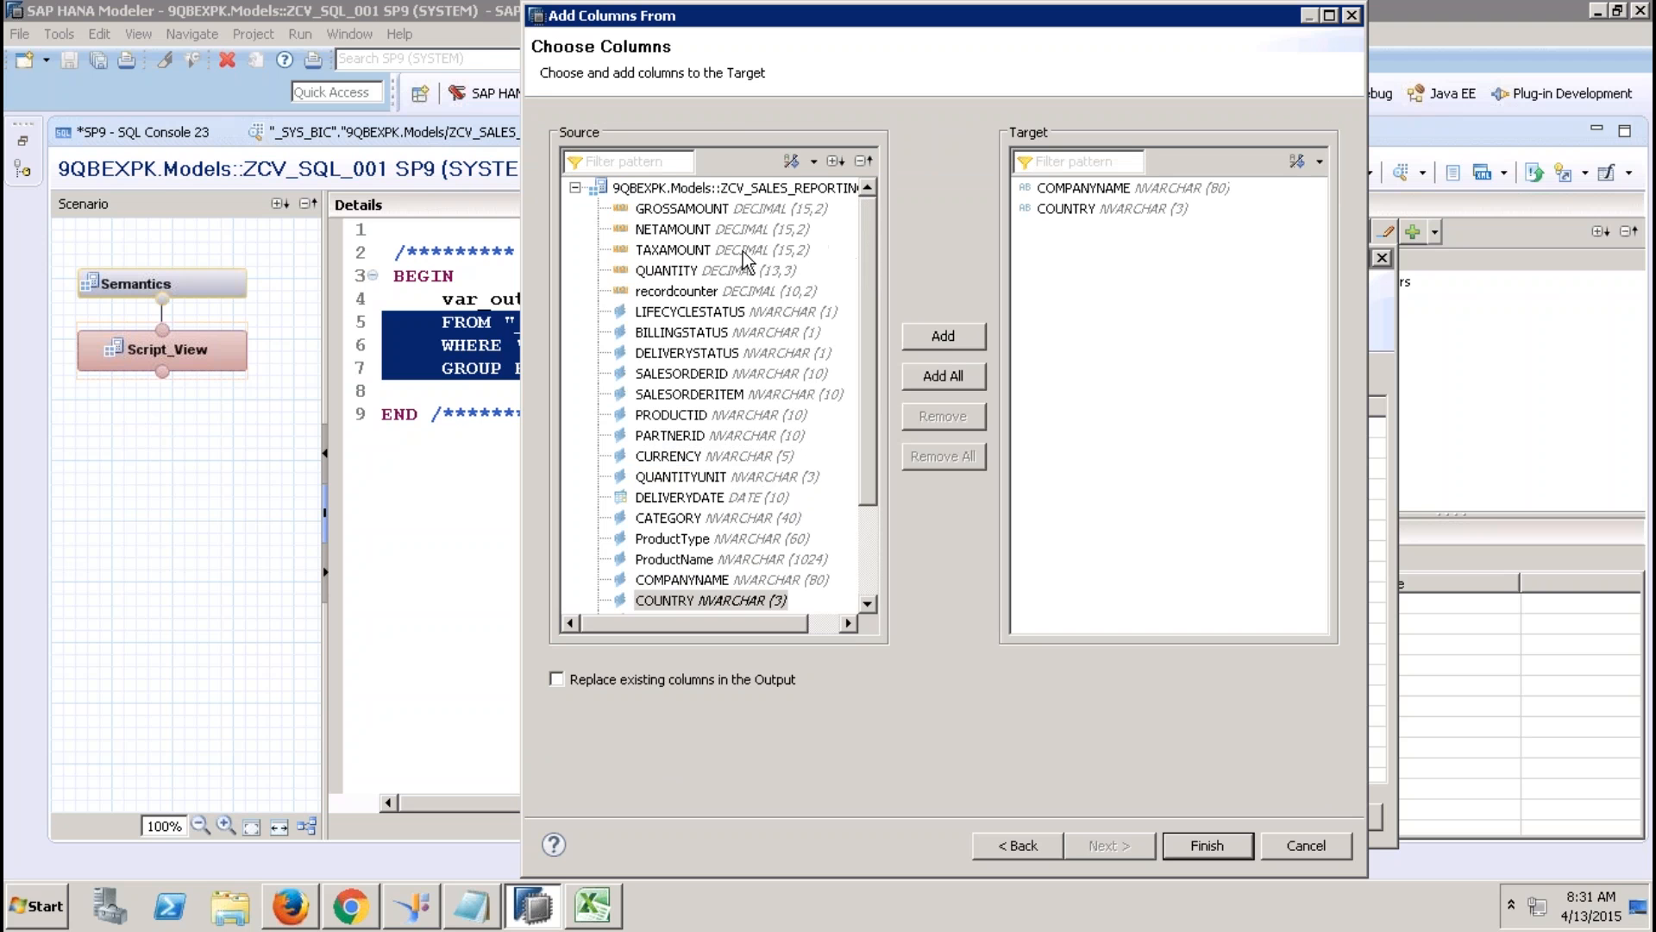
{"action": "left_click", "coordinate": [687, 207]}
{"action": "left_click", "coordinate": [954, 337]}
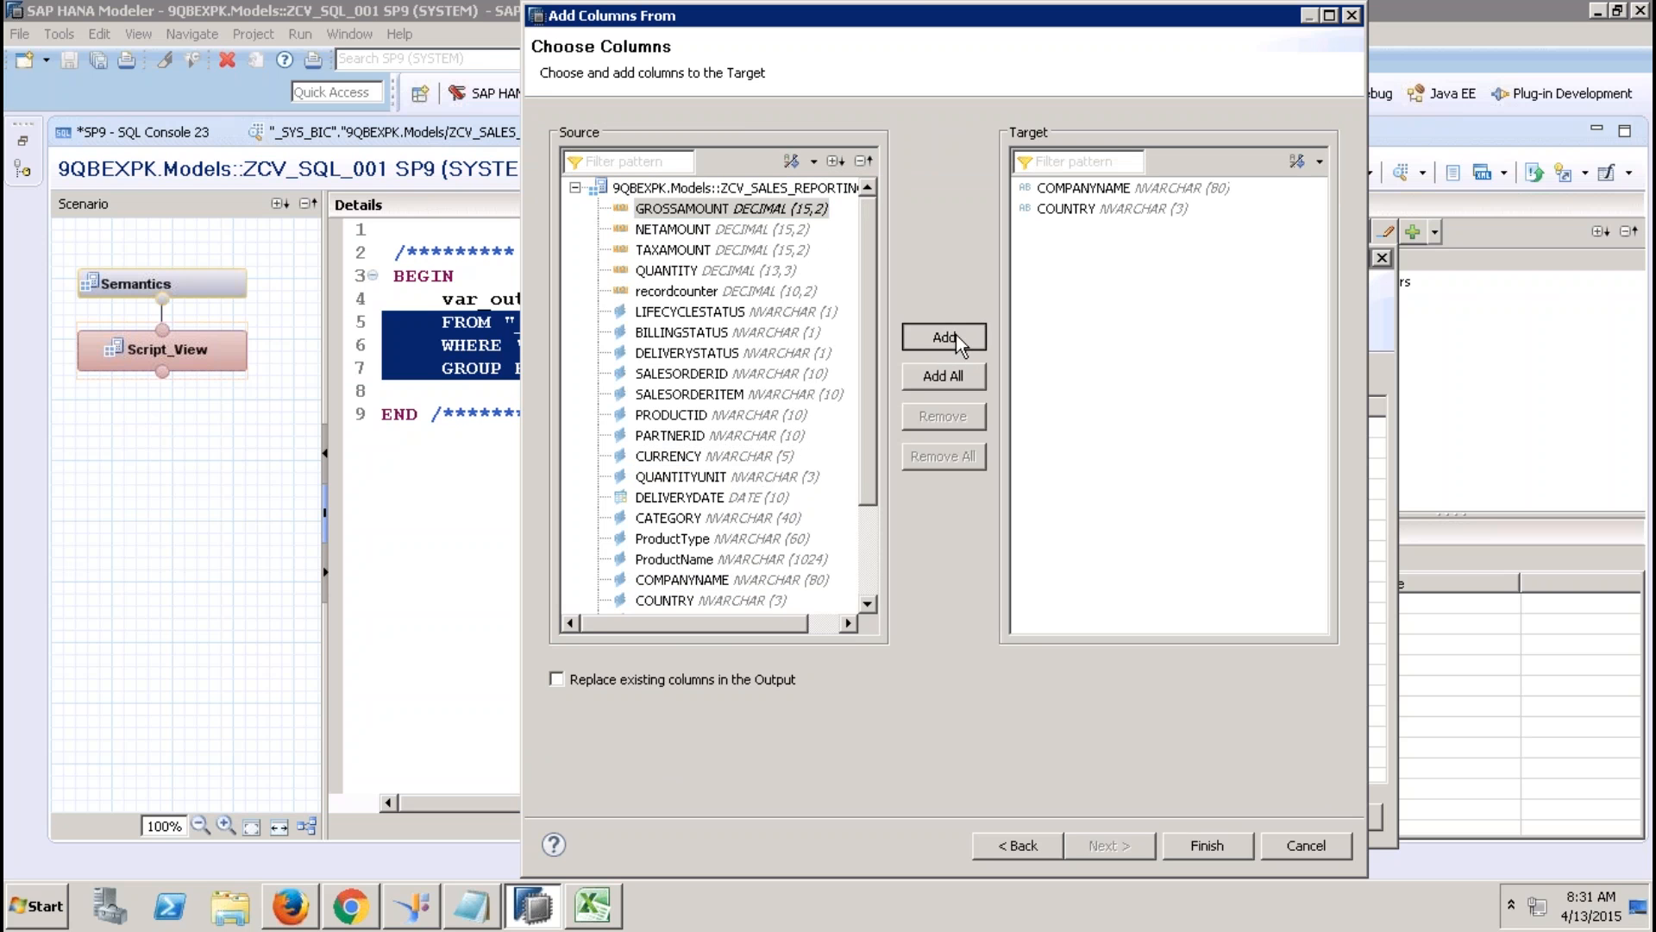
{"action": "left_click", "coordinate": [1210, 845]}
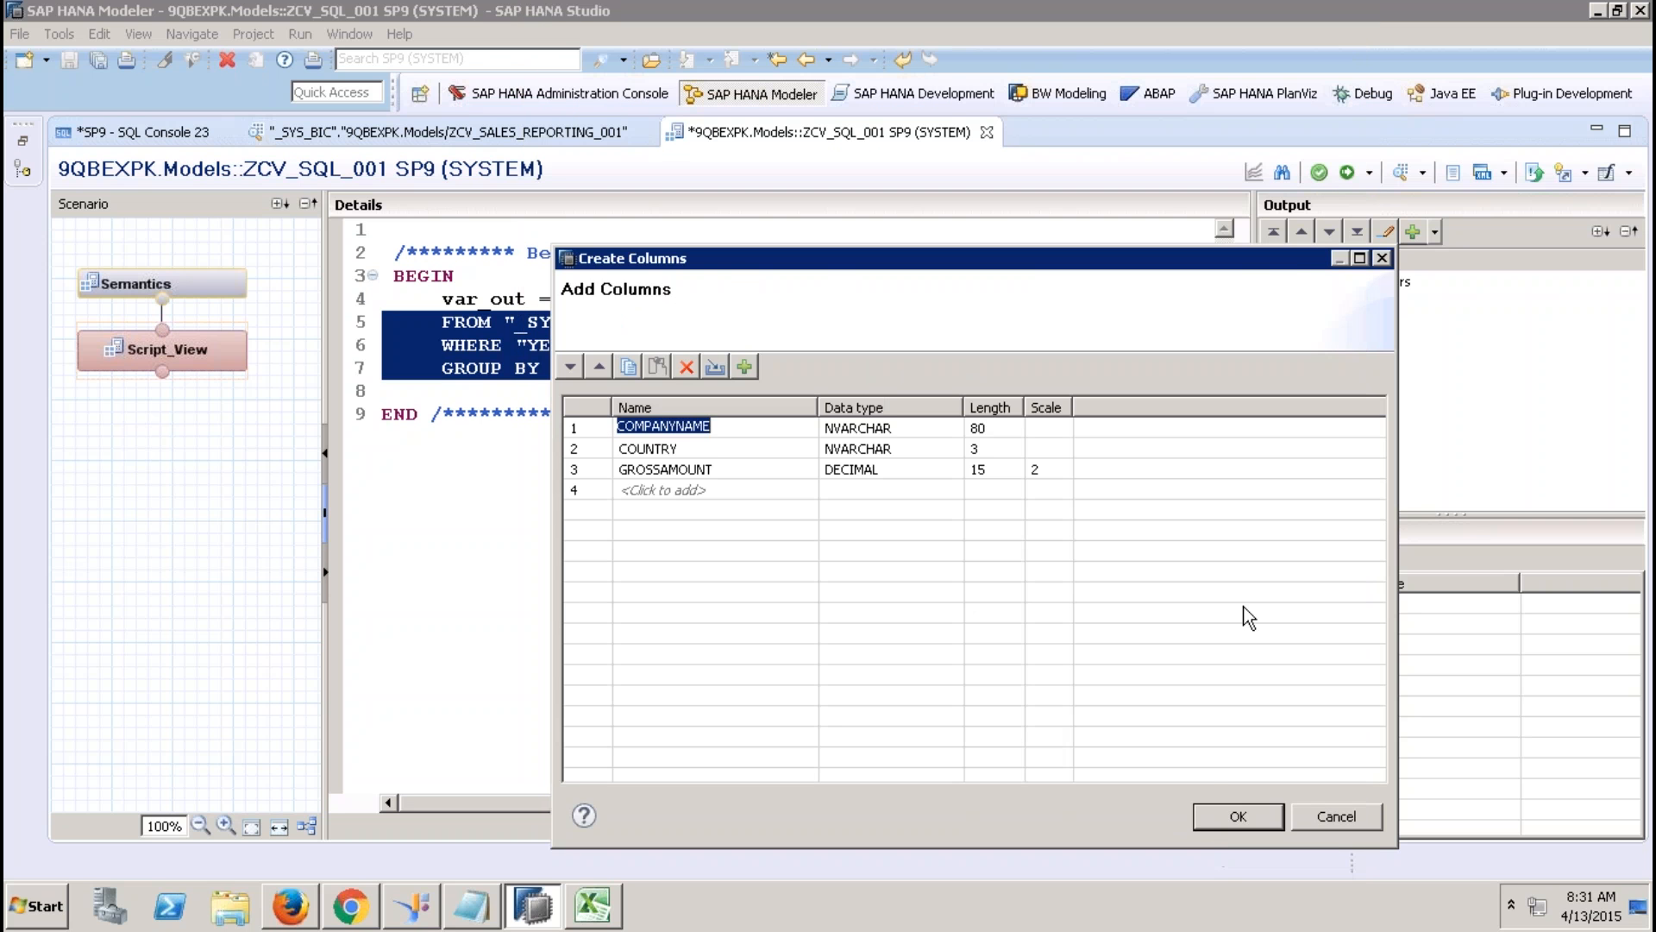
{"action": "left_click", "coordinate": [1236, 817]}
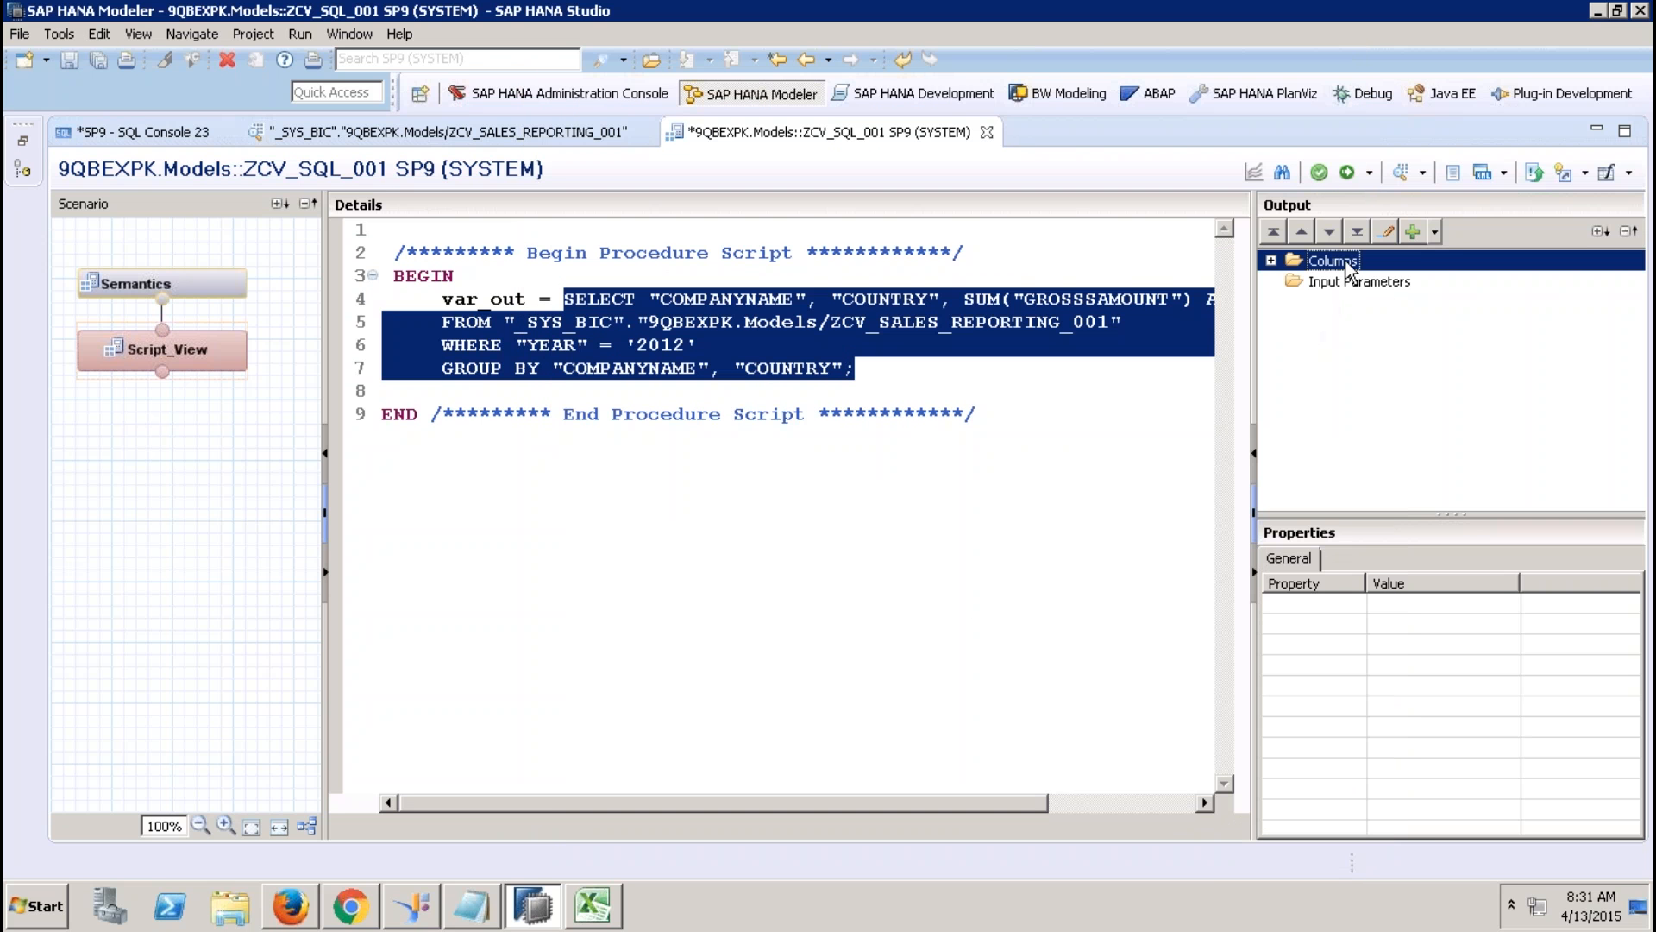
Expand the output columns, inspect each column's properties, and select var_out in the script.
{"action": "left_click", "coordinate": [1270, 260]}
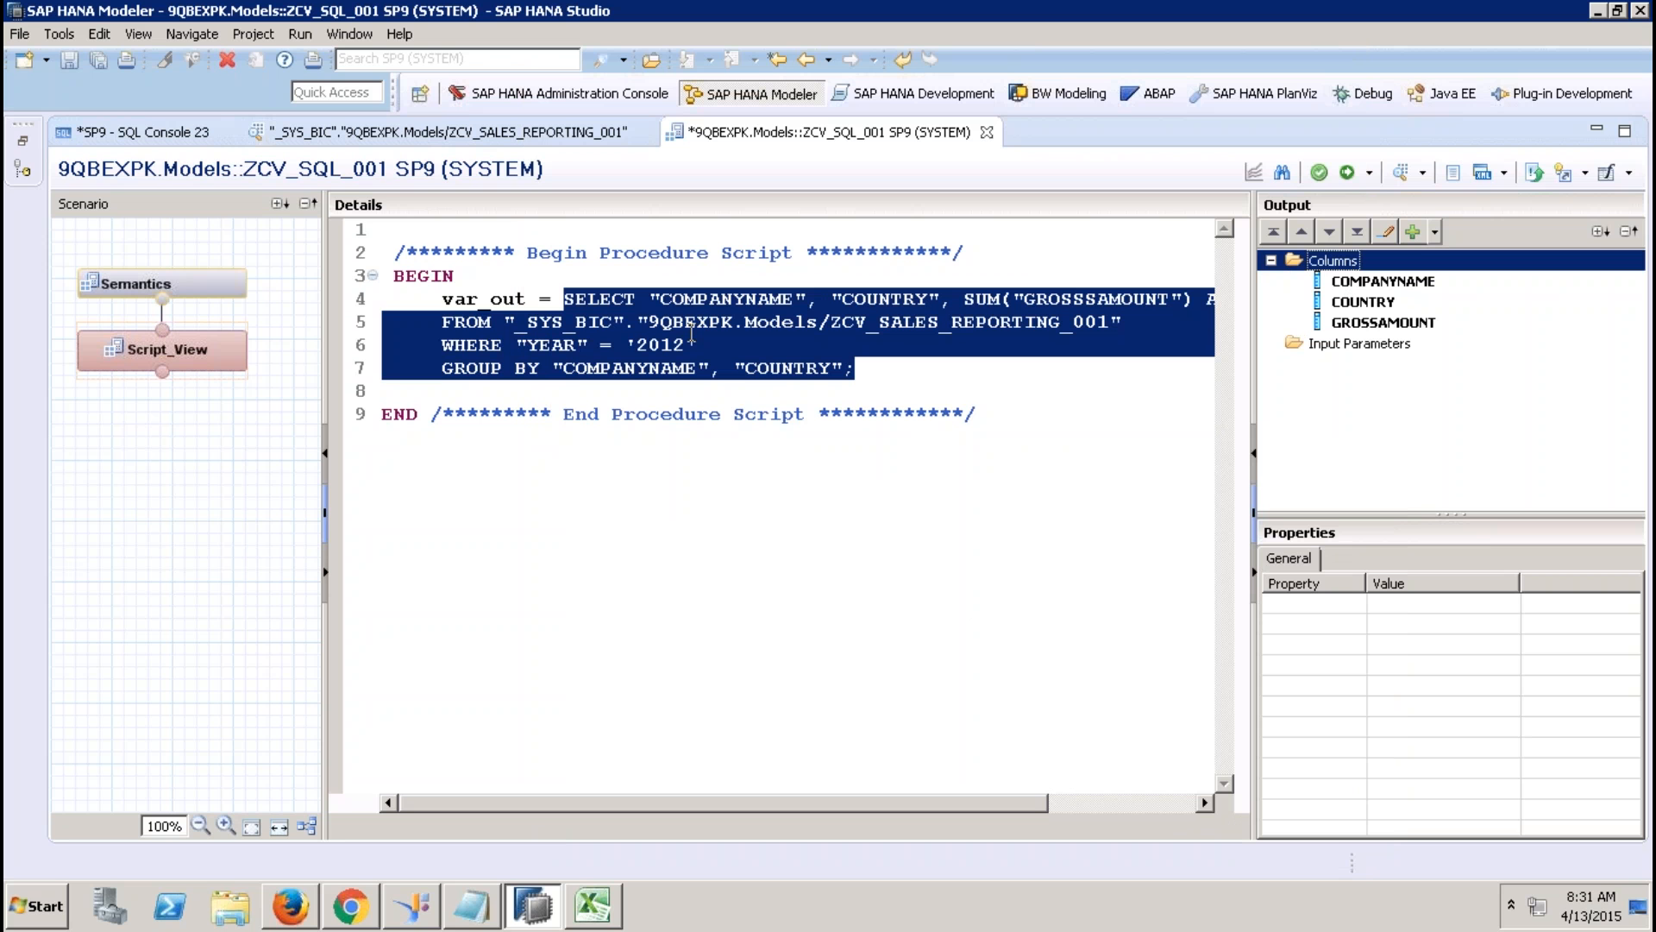
{"action": "left_click", "coordinate": [1383, 281]}
{"action": "left_click", "coordinate": [1370, 309]}
{"action": "left_click", "coordinate": [1376, 322]}
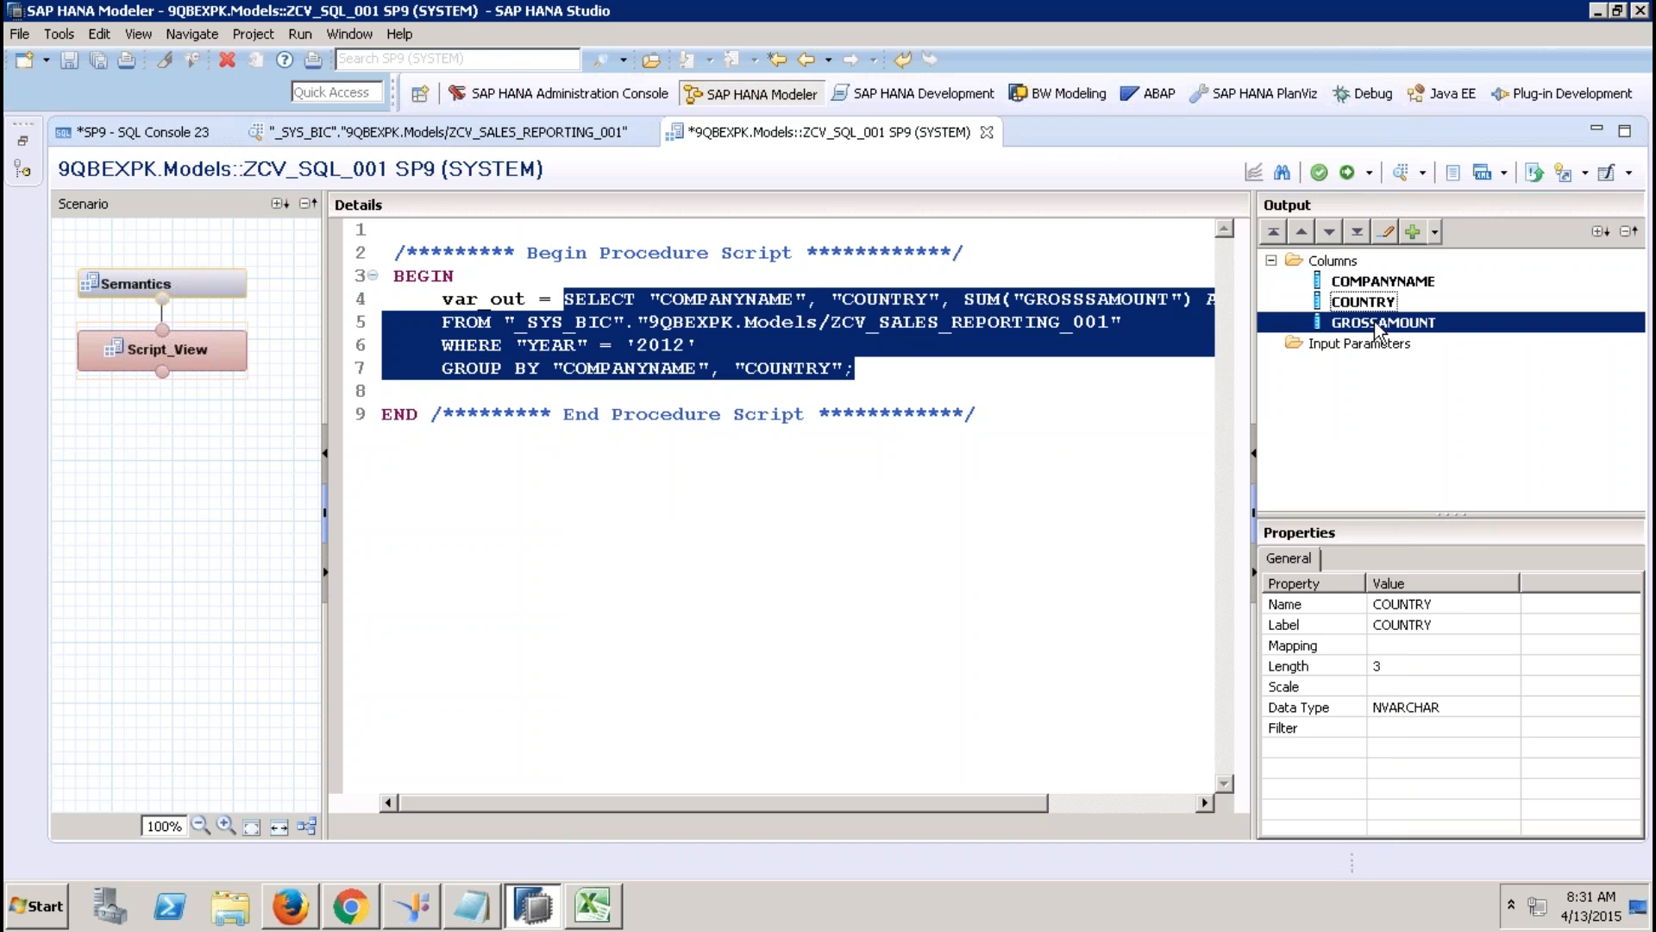
{"action": "left_click", "coordinate": [529, 302]}
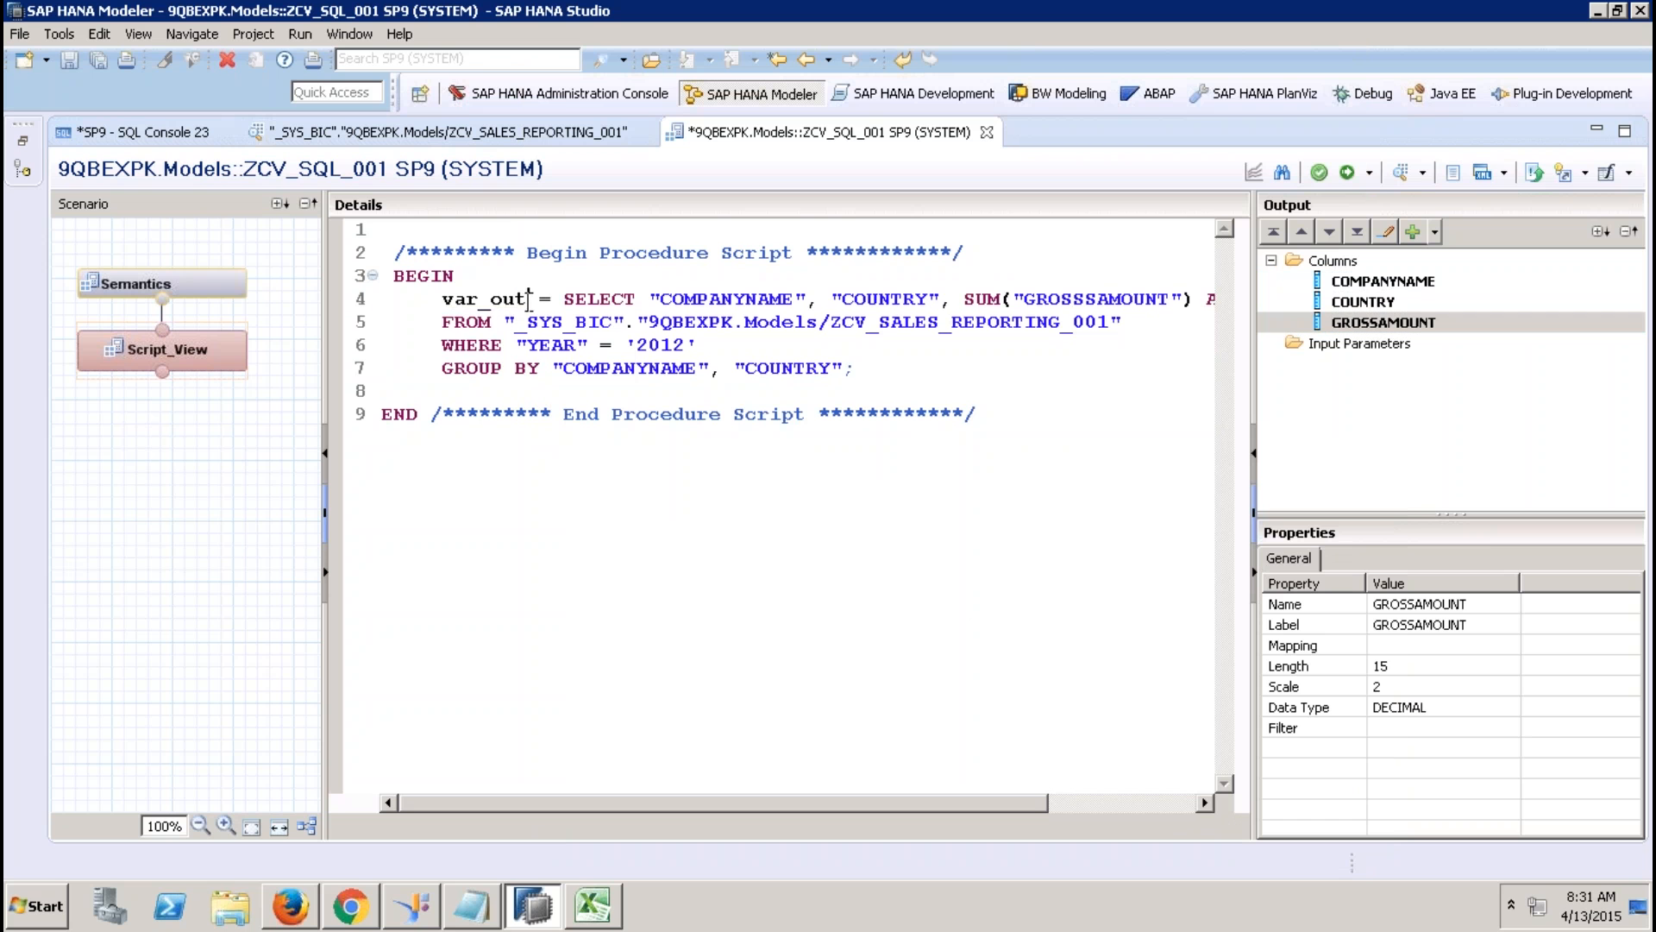
{"action": "double_click", "coordinate": [505, 299]}
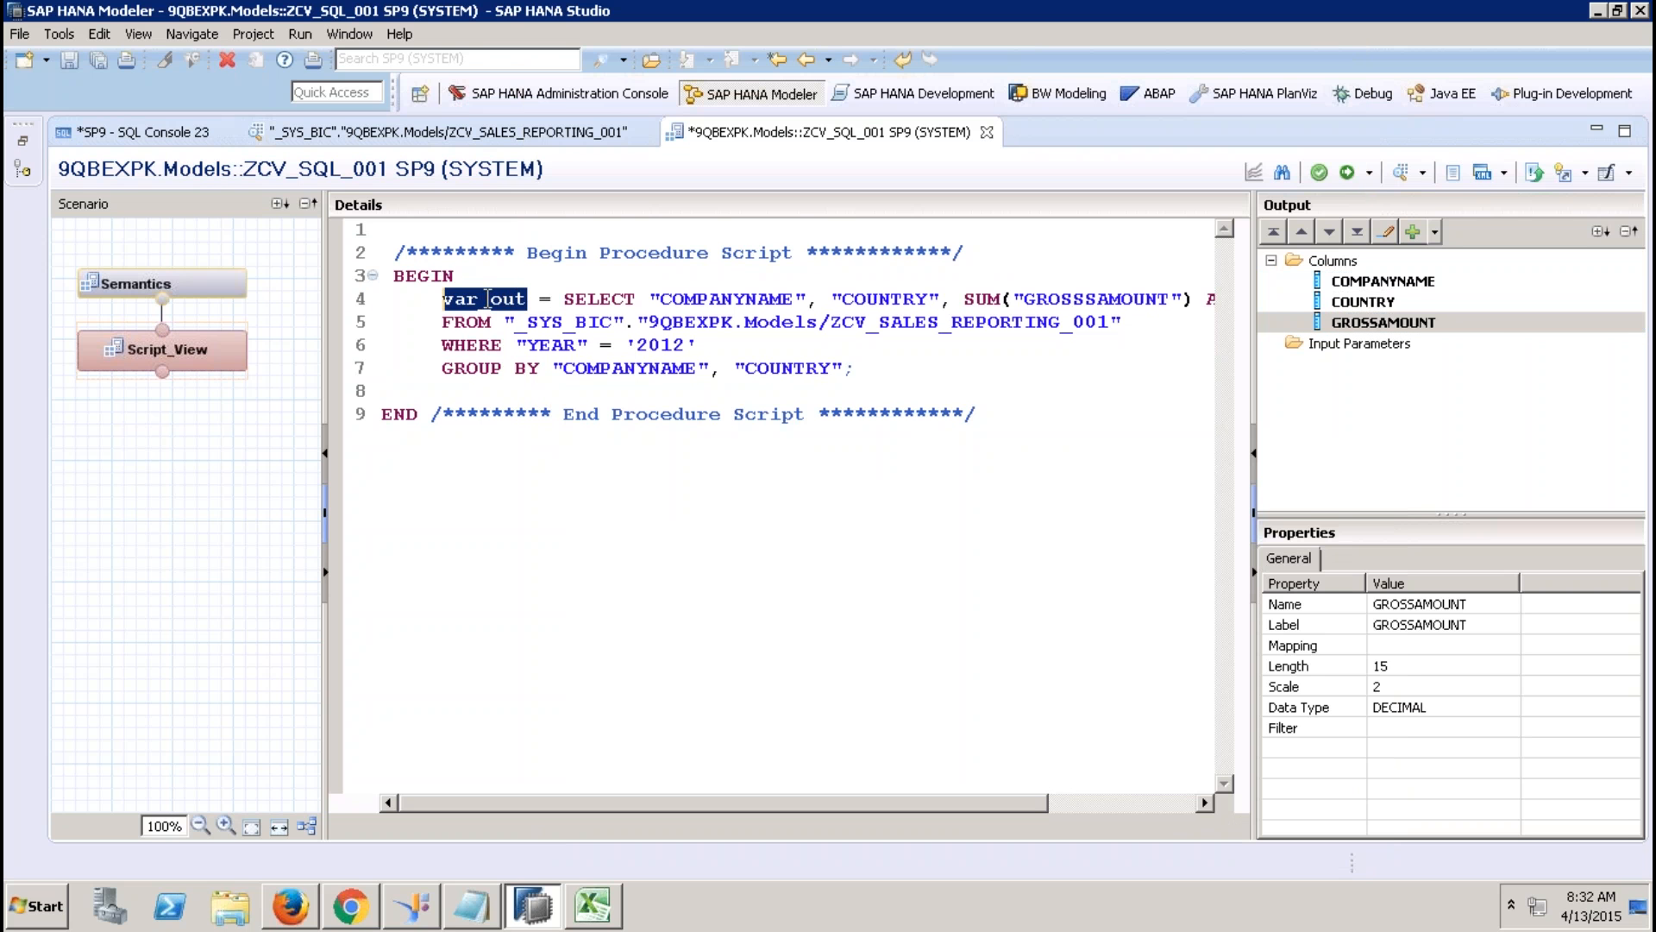
Auto-assign column types in Semantics, activate ZCV_SQL_001, and review the activation error.
{"action": "left_click", "coordinate": [183, 286]}
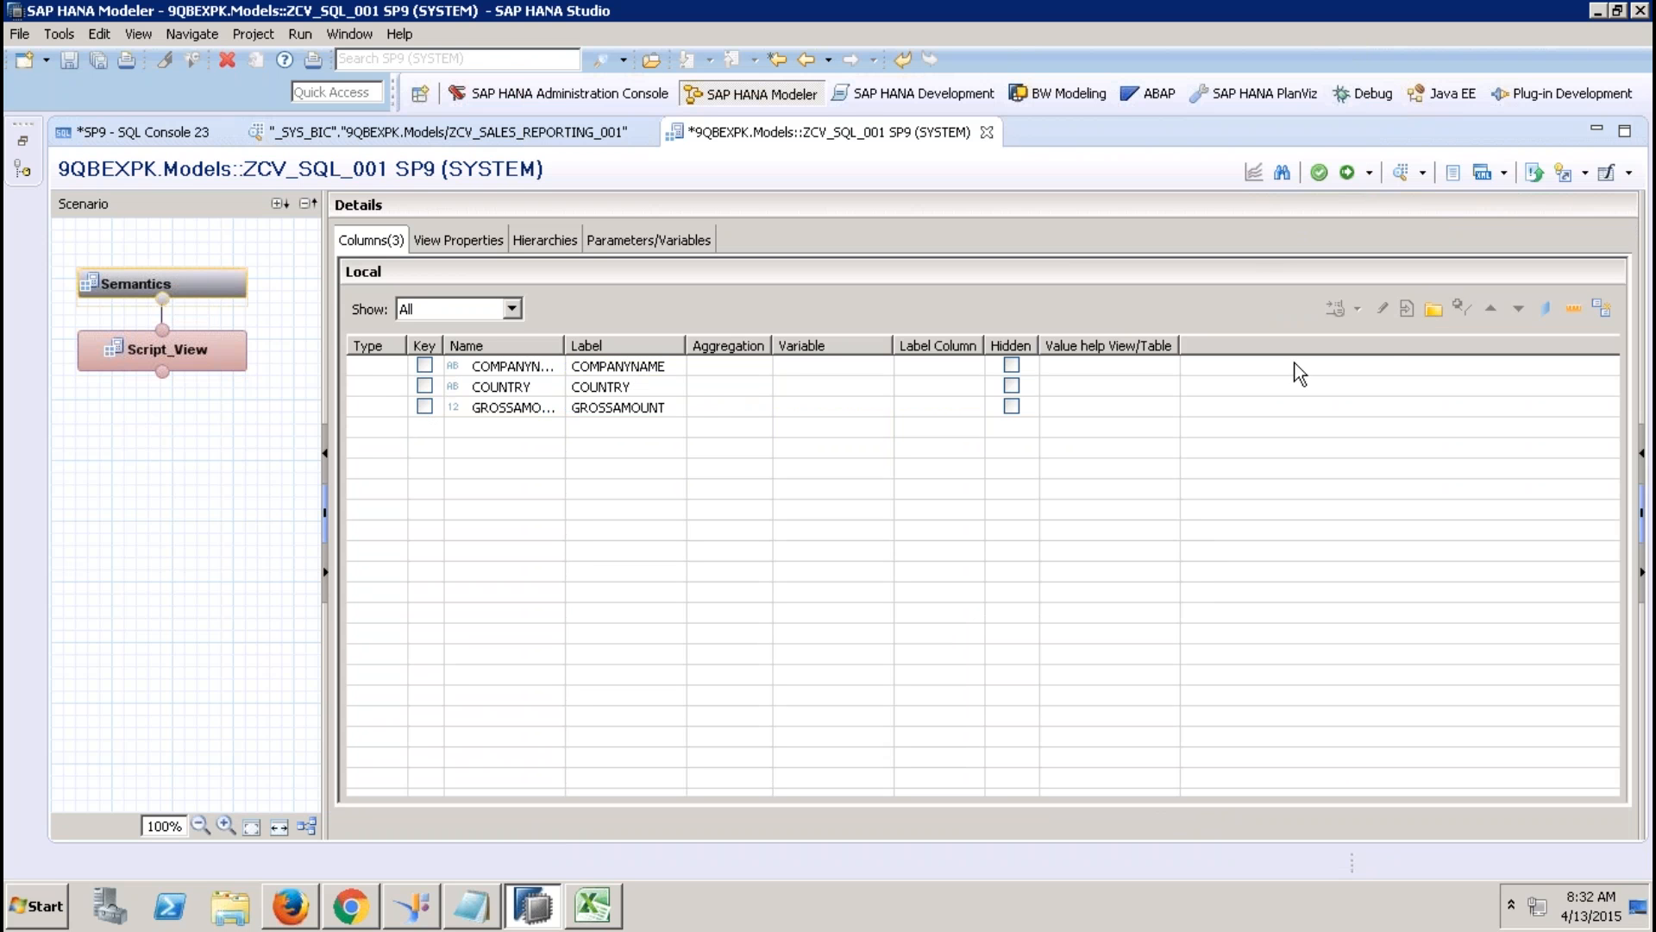
{"action": "left_click", "coordinate": [1601, 305]}
{"action": "left_click", "coordinate": [1347, 173]}
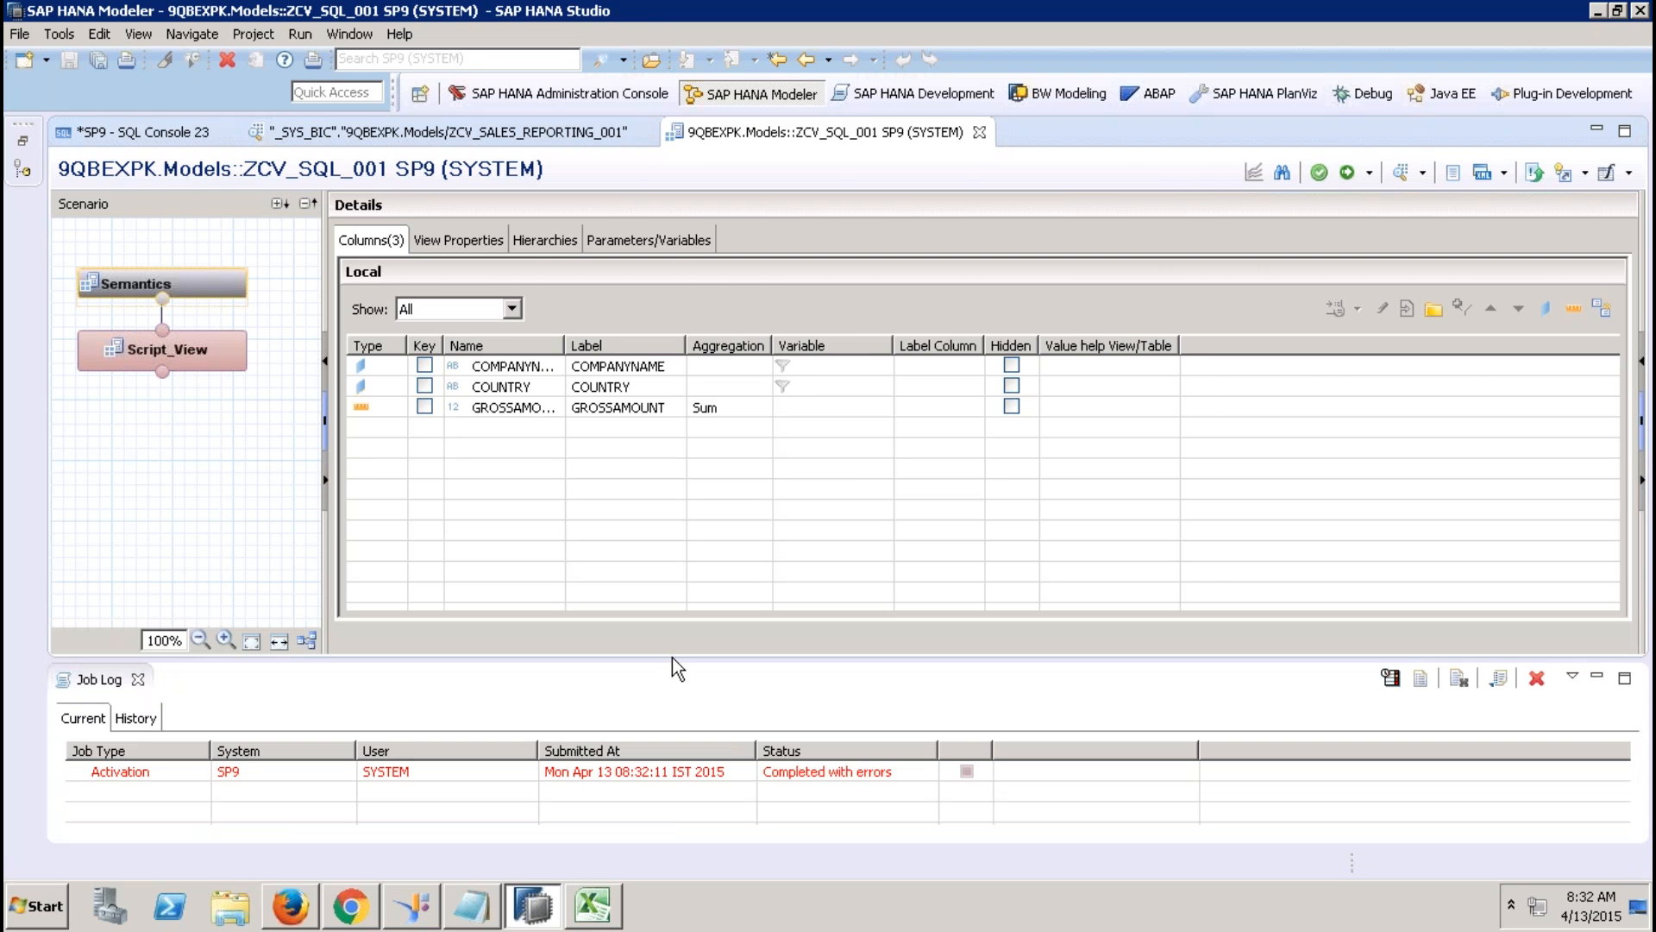
{"action": "double_click", "coordinate": [620, 768]}
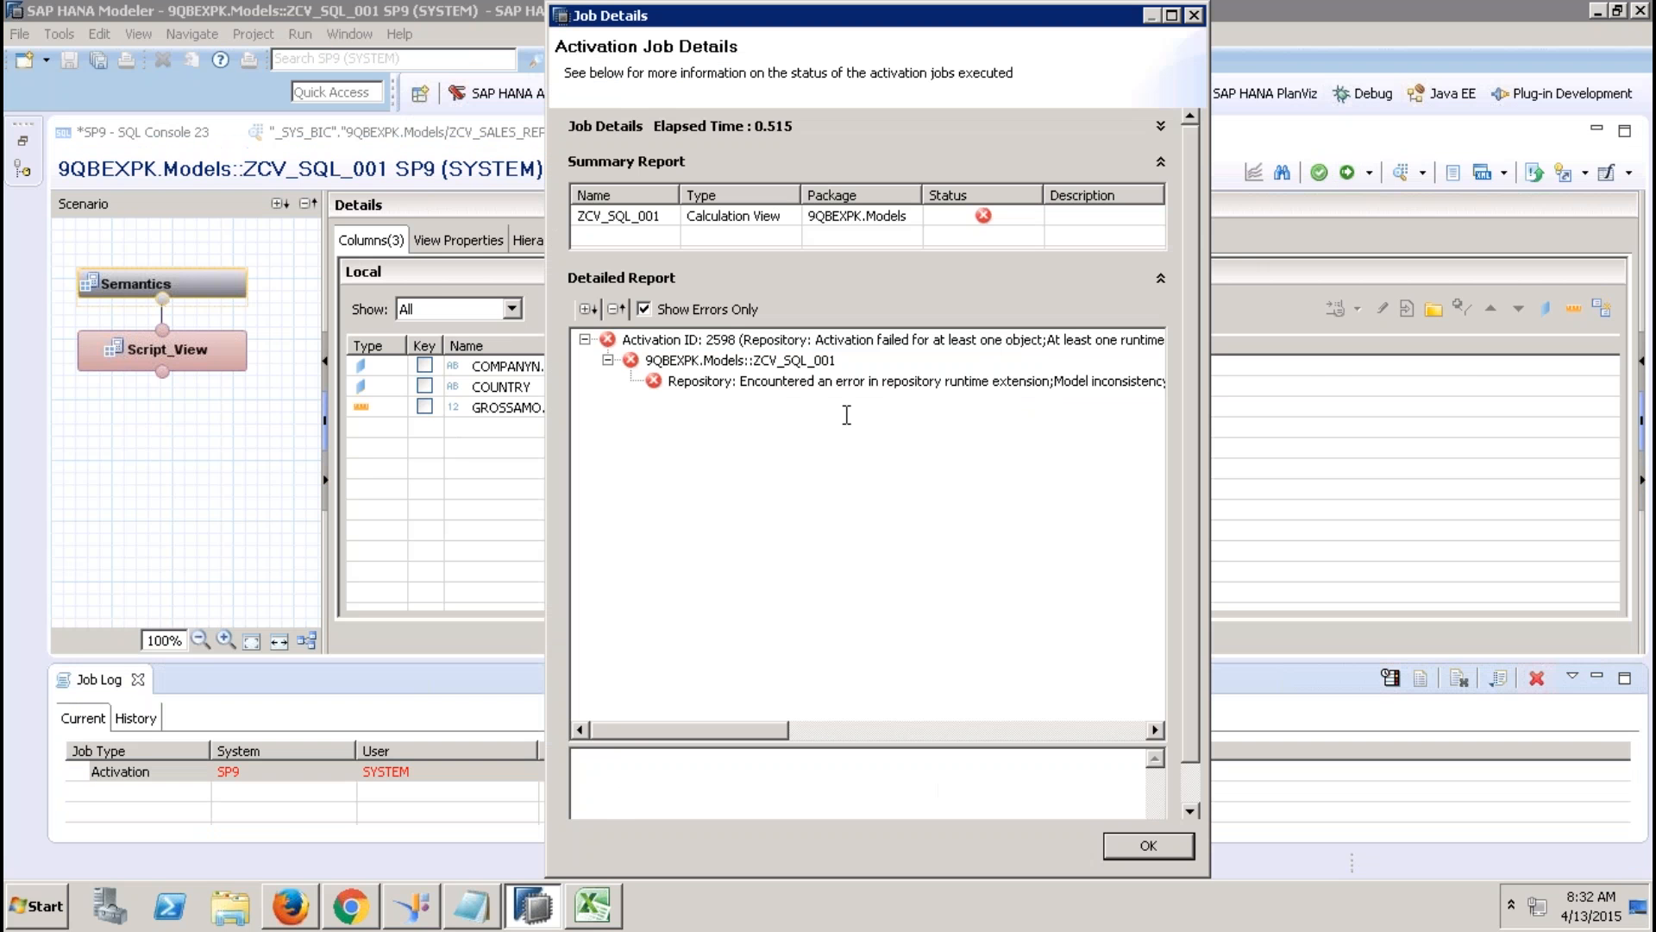
{"action": "left_click", "coordinate": [843, 384]}
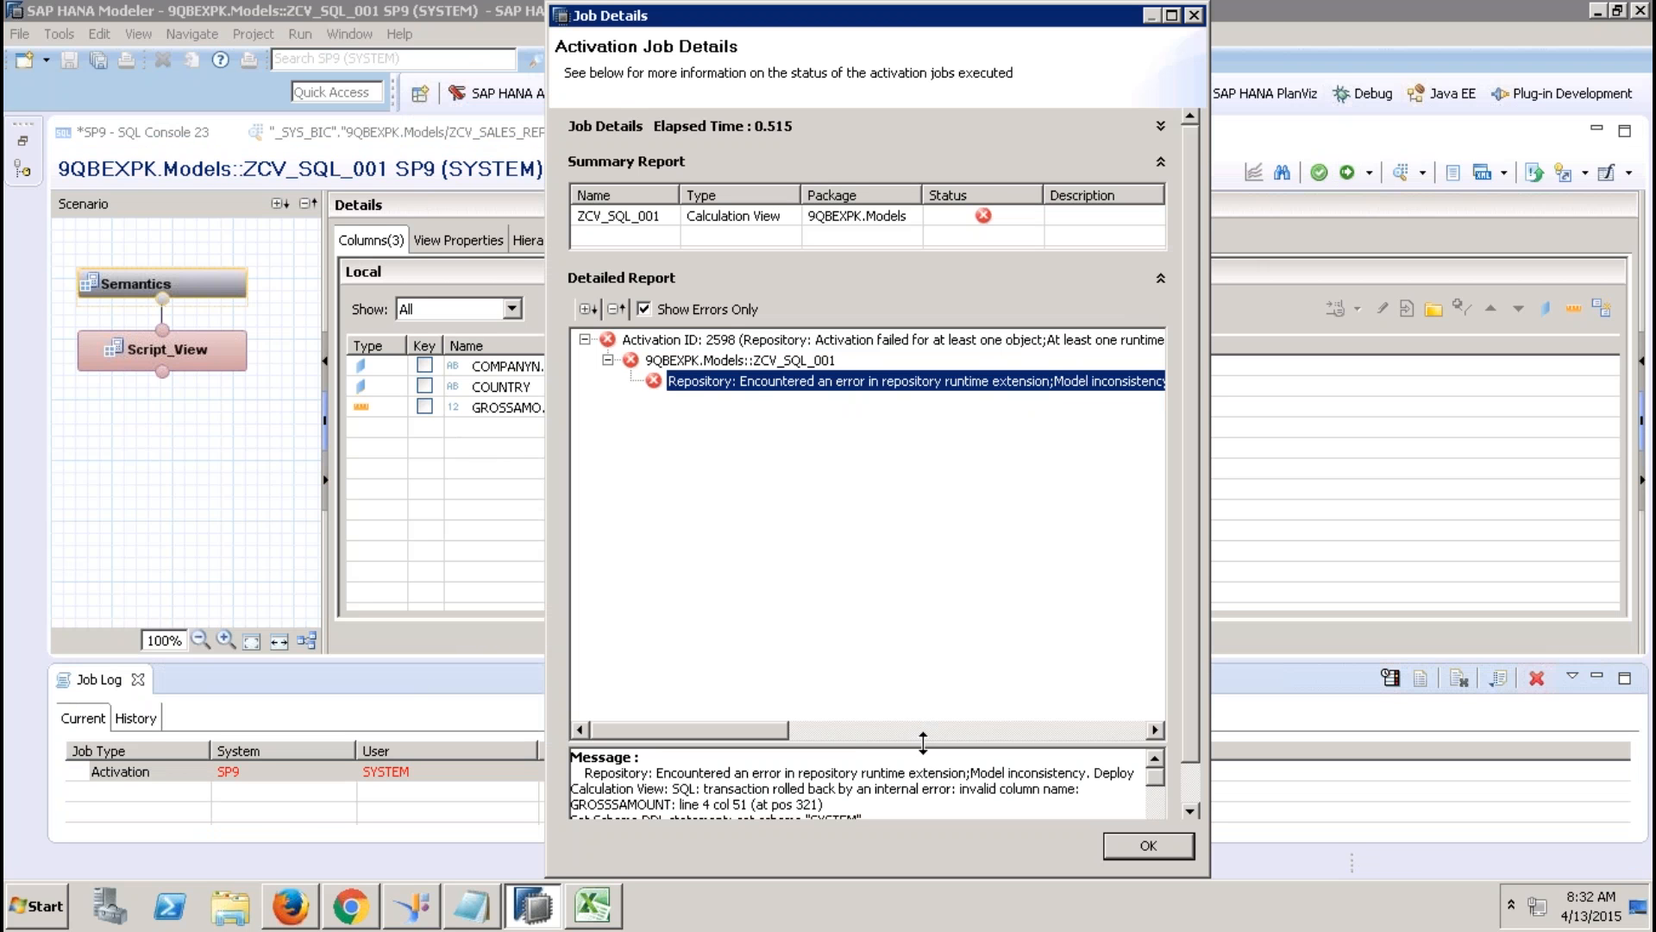
{"action": "left_click", "coordinate": [1136, 844]}
Correct GROSSSAMOUNT to GROSSAMOUNT in the script, reactivate the view, and open its data preview.
{"action": "left_click", "coordinate": [178, 349]}
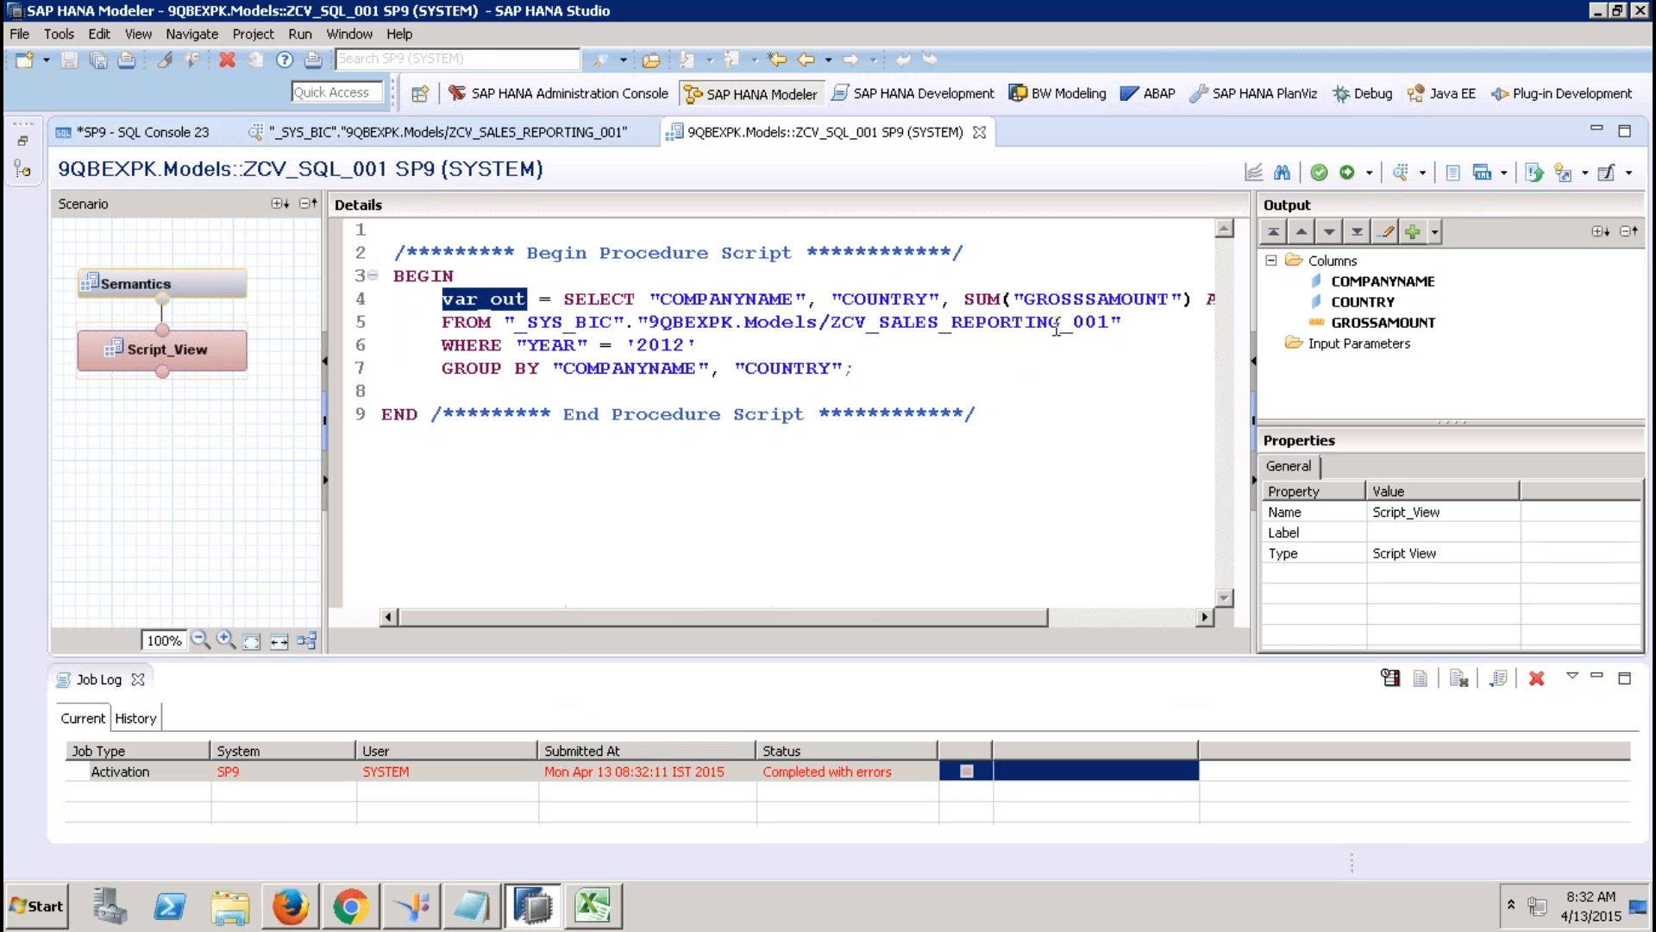
{"action": "left_click", "coordinate": [1098, 299]}
{"action": "key", "text": "BackSpace"}
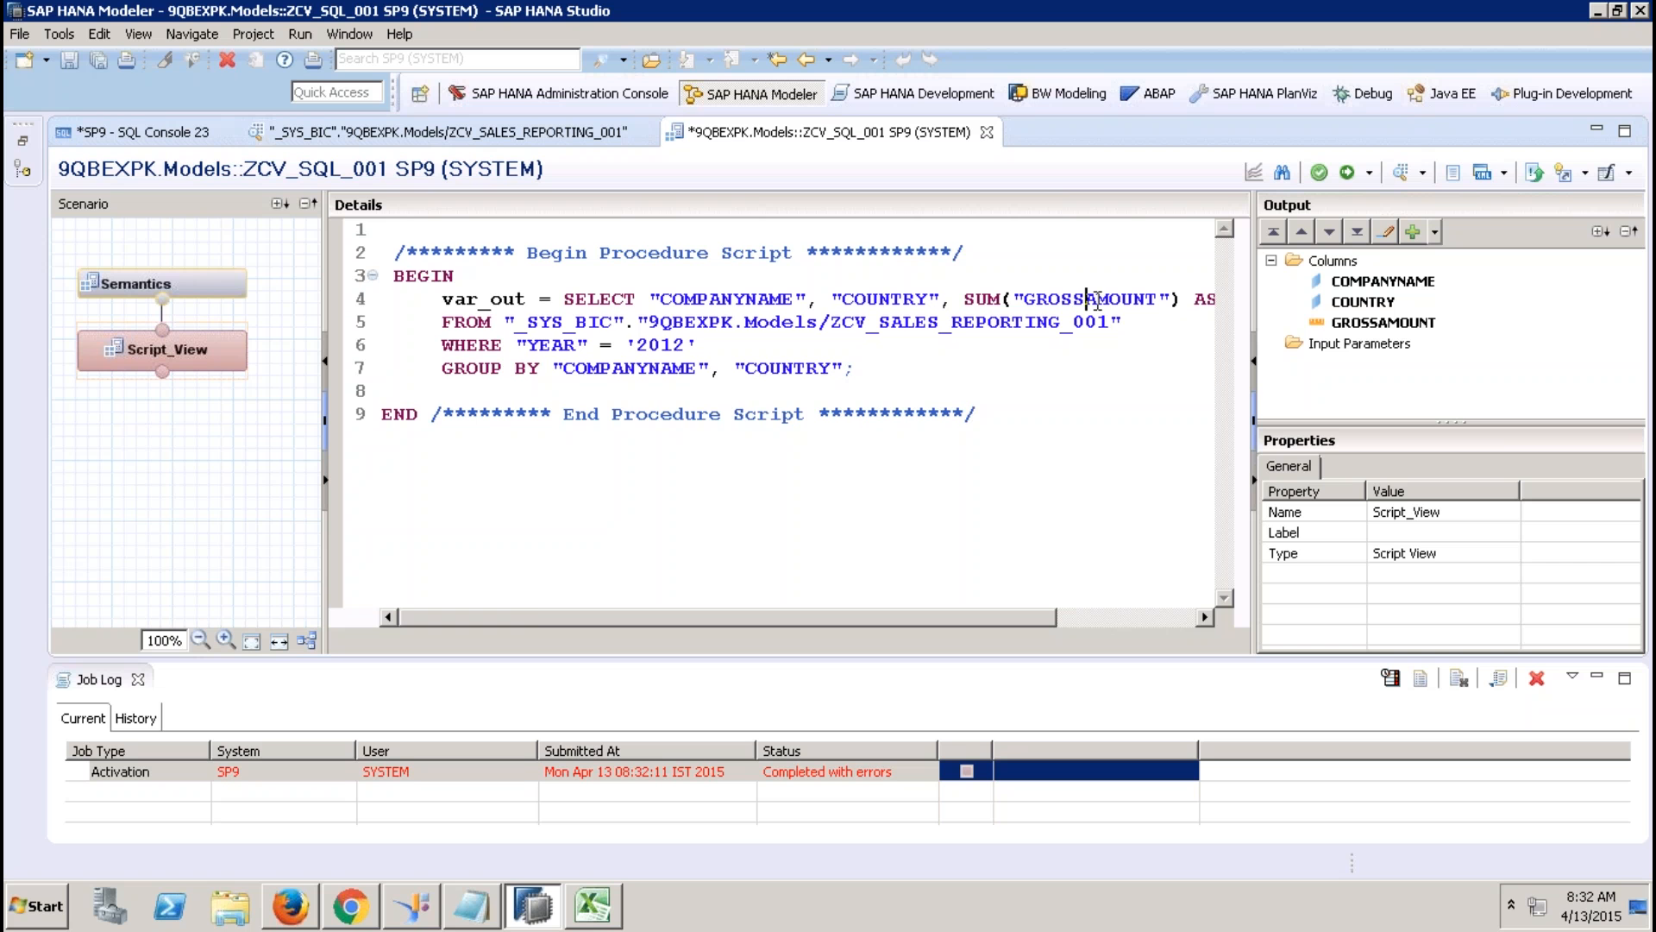
{"action": "key", "text": "Right"}
{"action": "key", "text": "Right"}
{"action": "key", "text": "Right"}
{"action": "key", "text": "Right"}
{"action": "key", "text": "Right"}
{"action": "key", "text": "Right"}
{"action": "key", "text": "Right"}
{"action": "key", "text": "Right"}
{"action": "key", "text": "Right"}
{"action": "key", "text": "Right"}
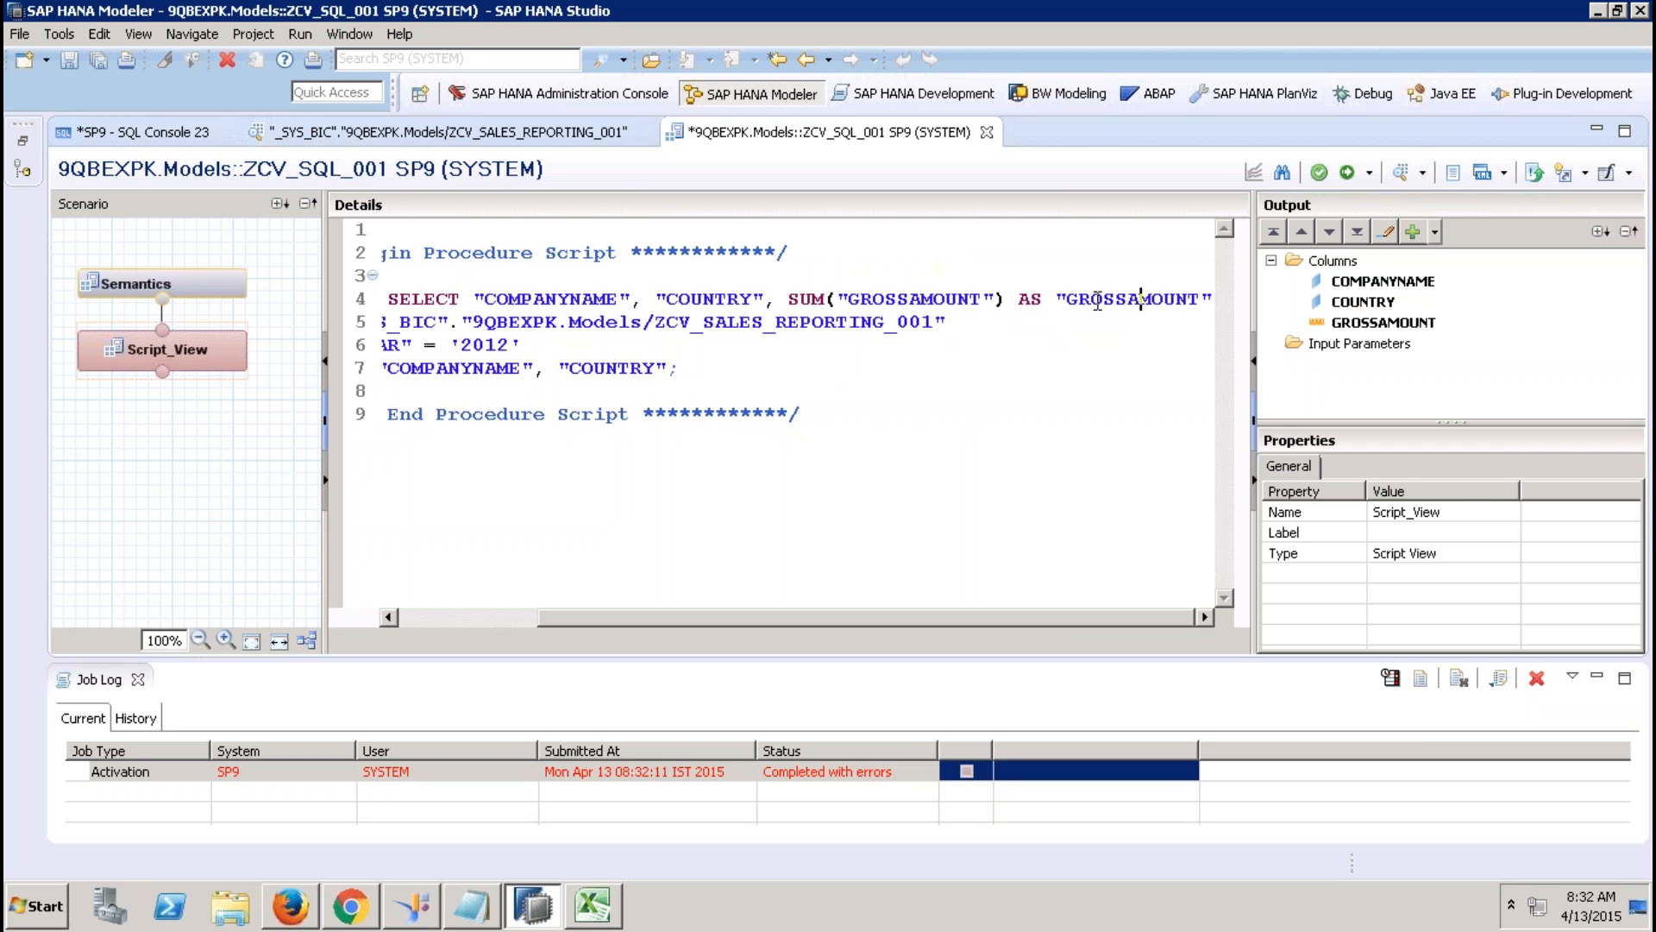
{"action": "left_click", "coordinate": [1346, 173]}
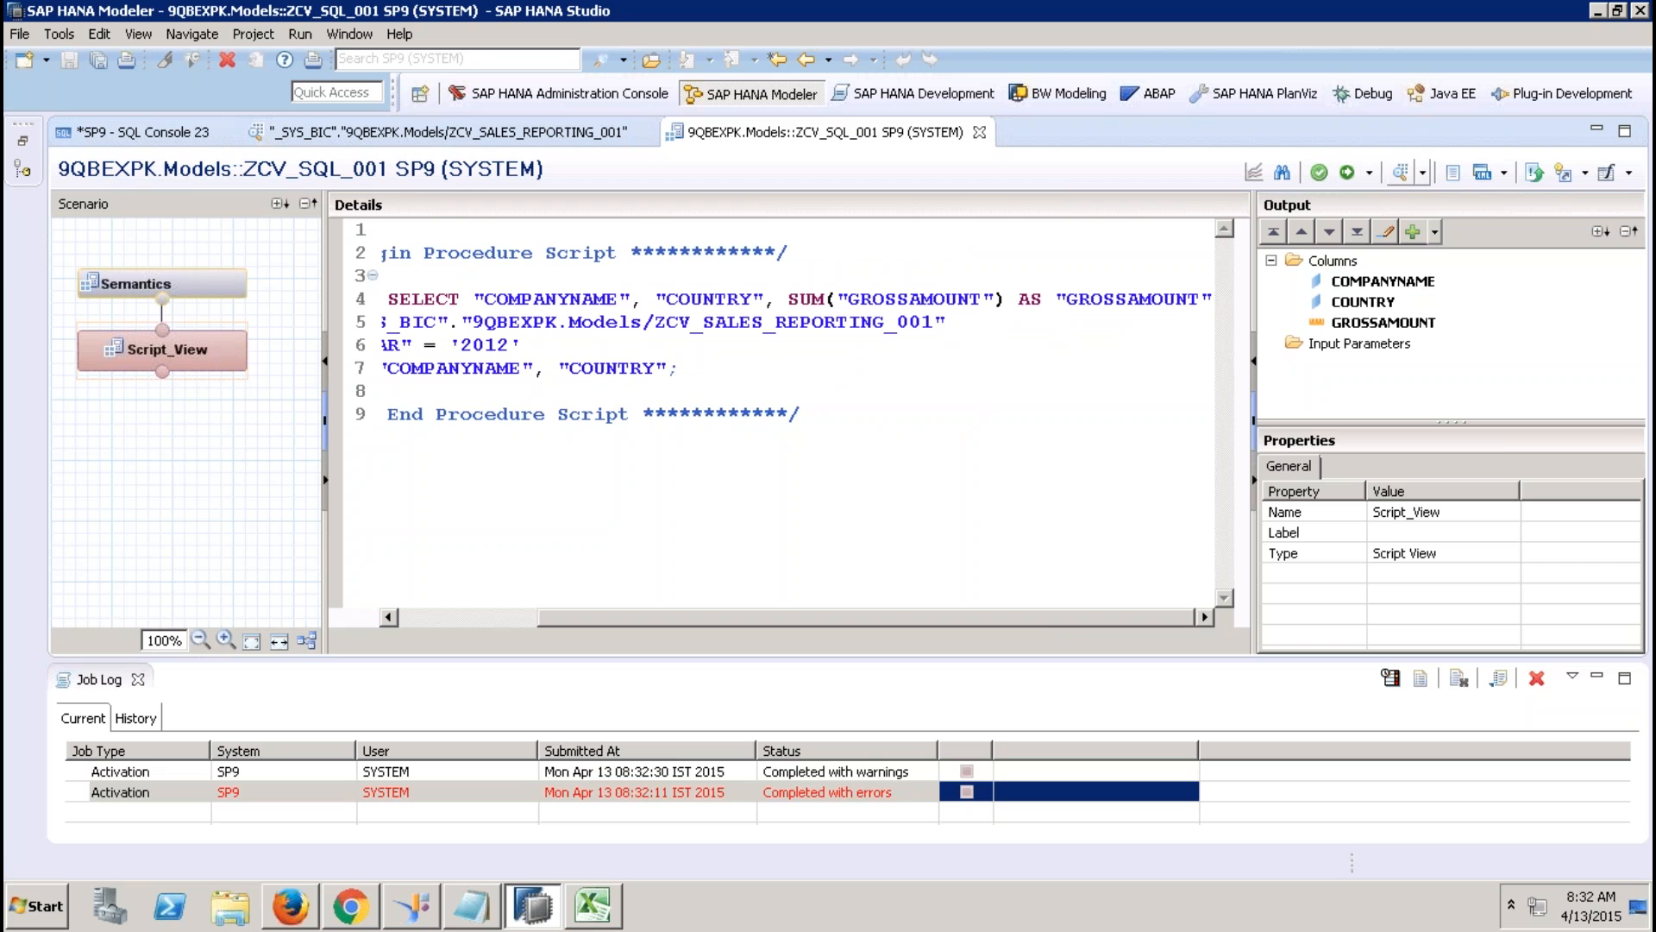
{"action": "left_click", "coordinate": [1402, 176]}
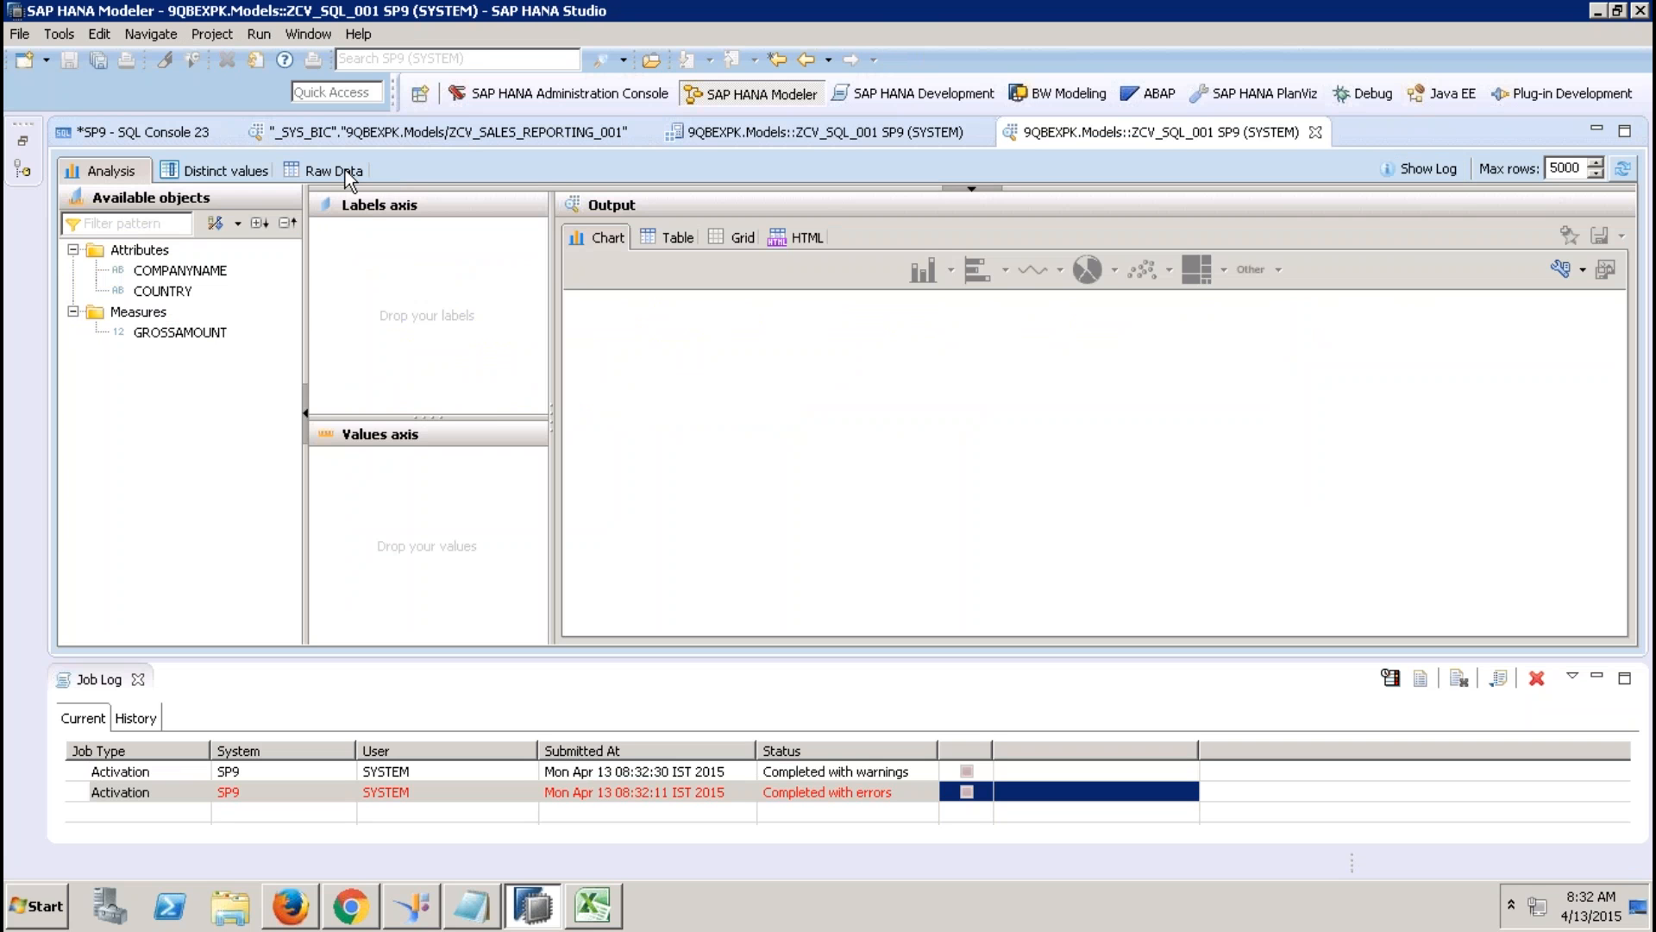
Compare the preview's raw data rows with SQL Console 23's results, checking the SAP row.
{"action": "left_click", "coordinate": [345, 169]}
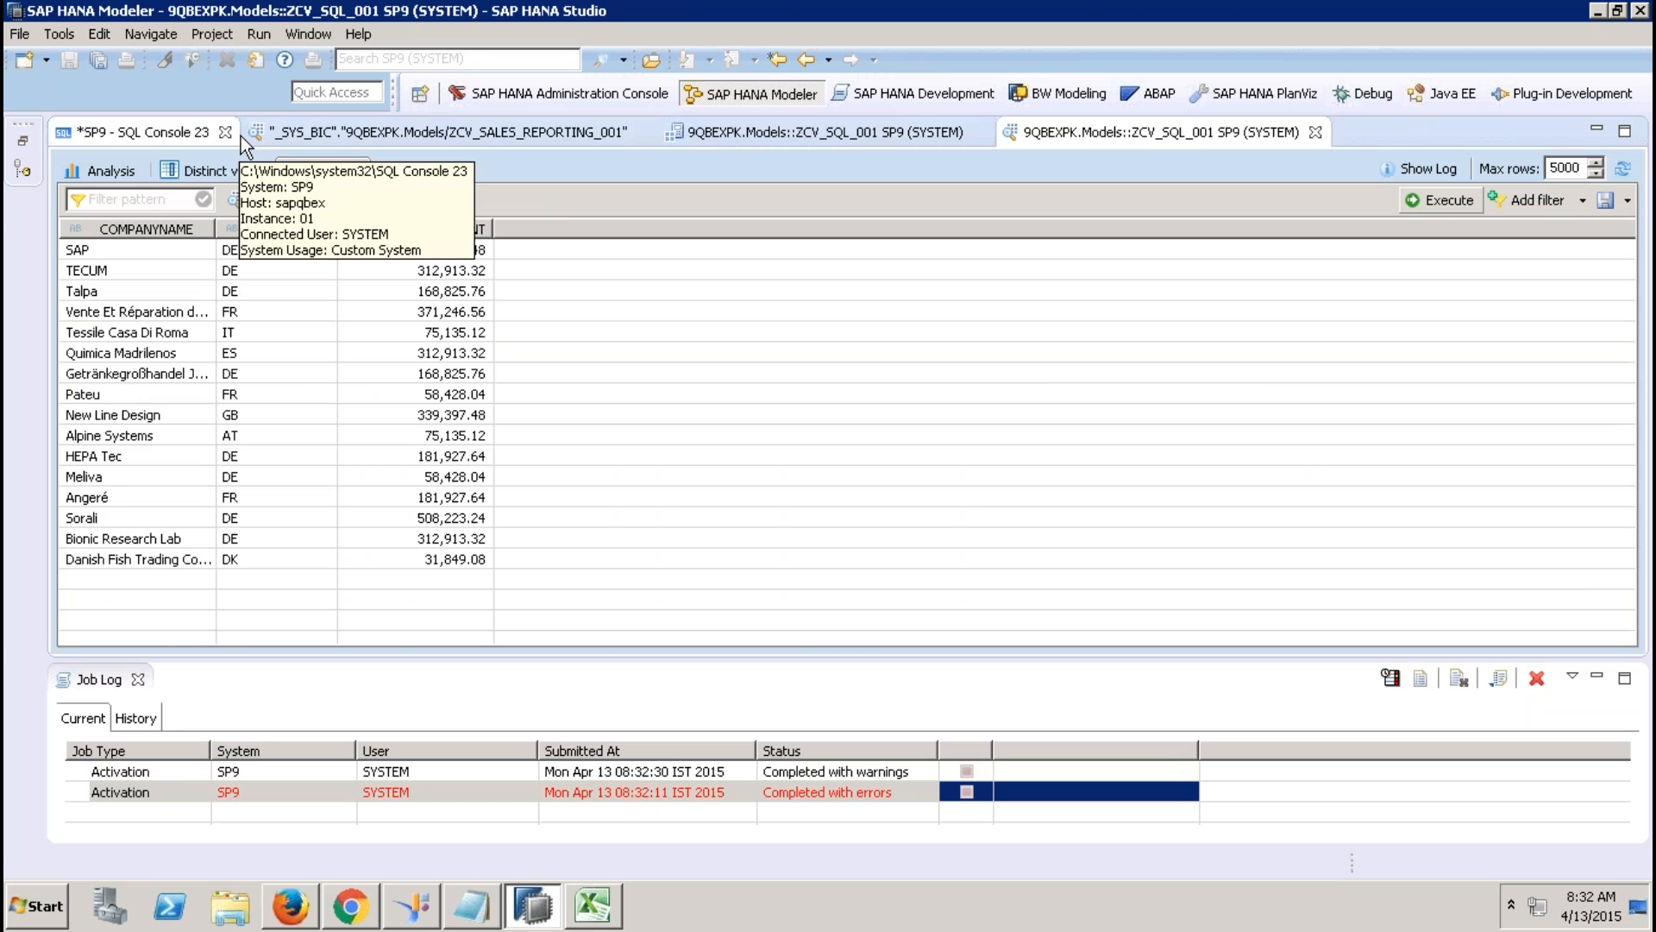
{"action": "left_click", "coordinate": [193, 129]}
{"action": "left_click", "coordinate": [151, 206]}
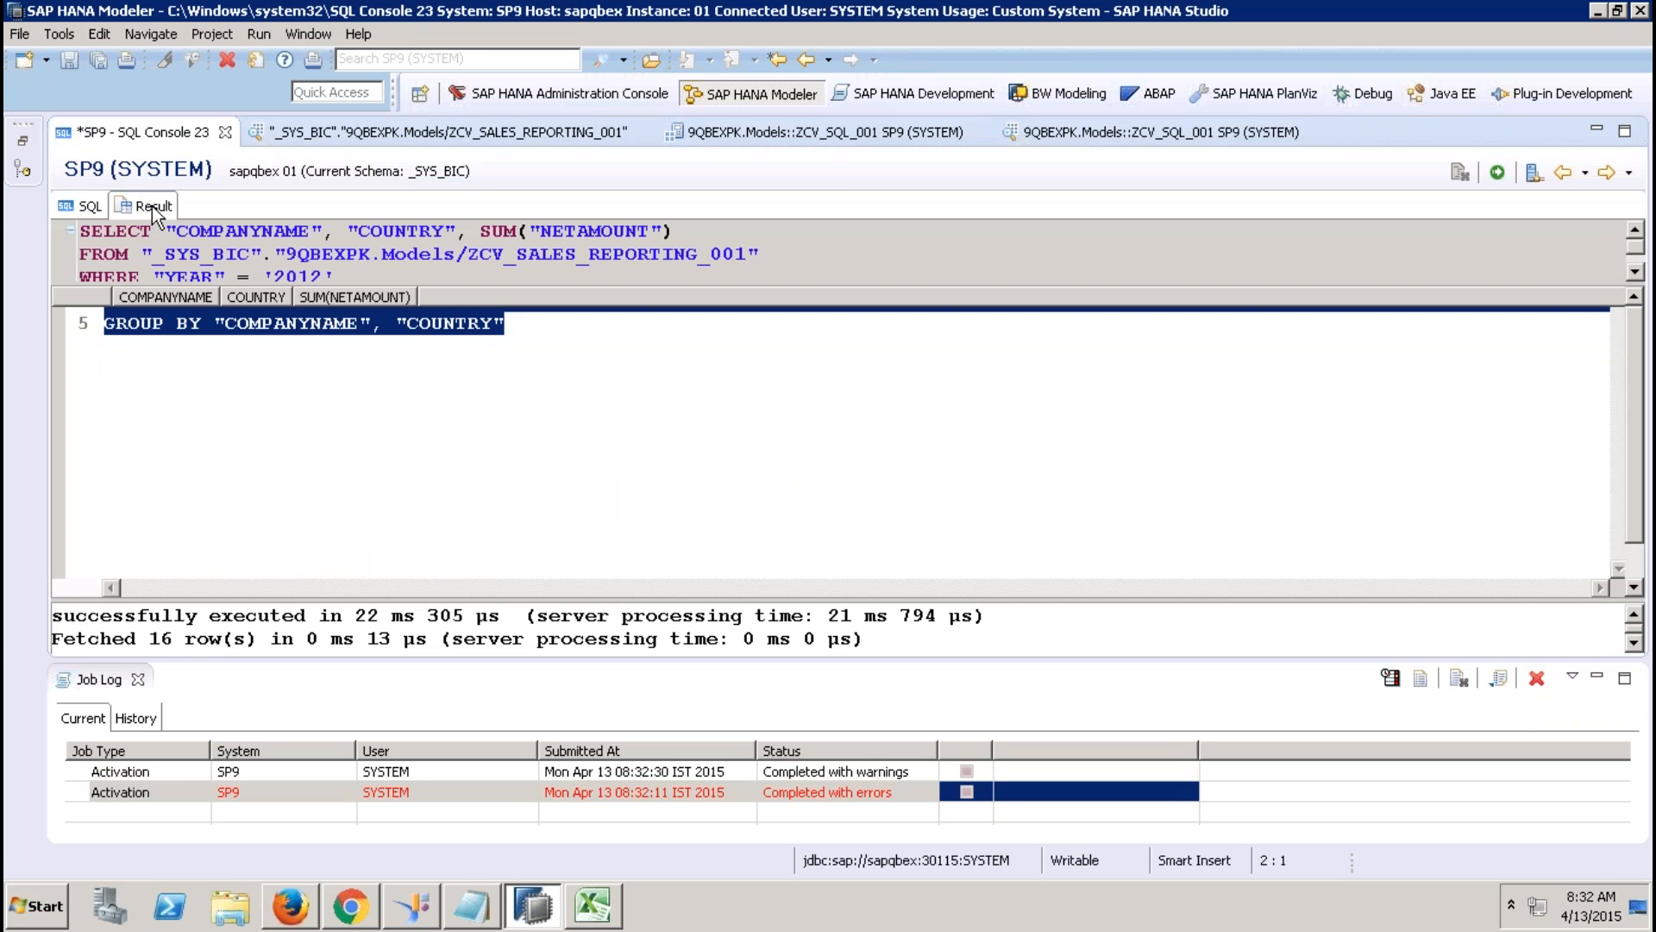
{"action": "left_click", "coordinate": [138, 680]}
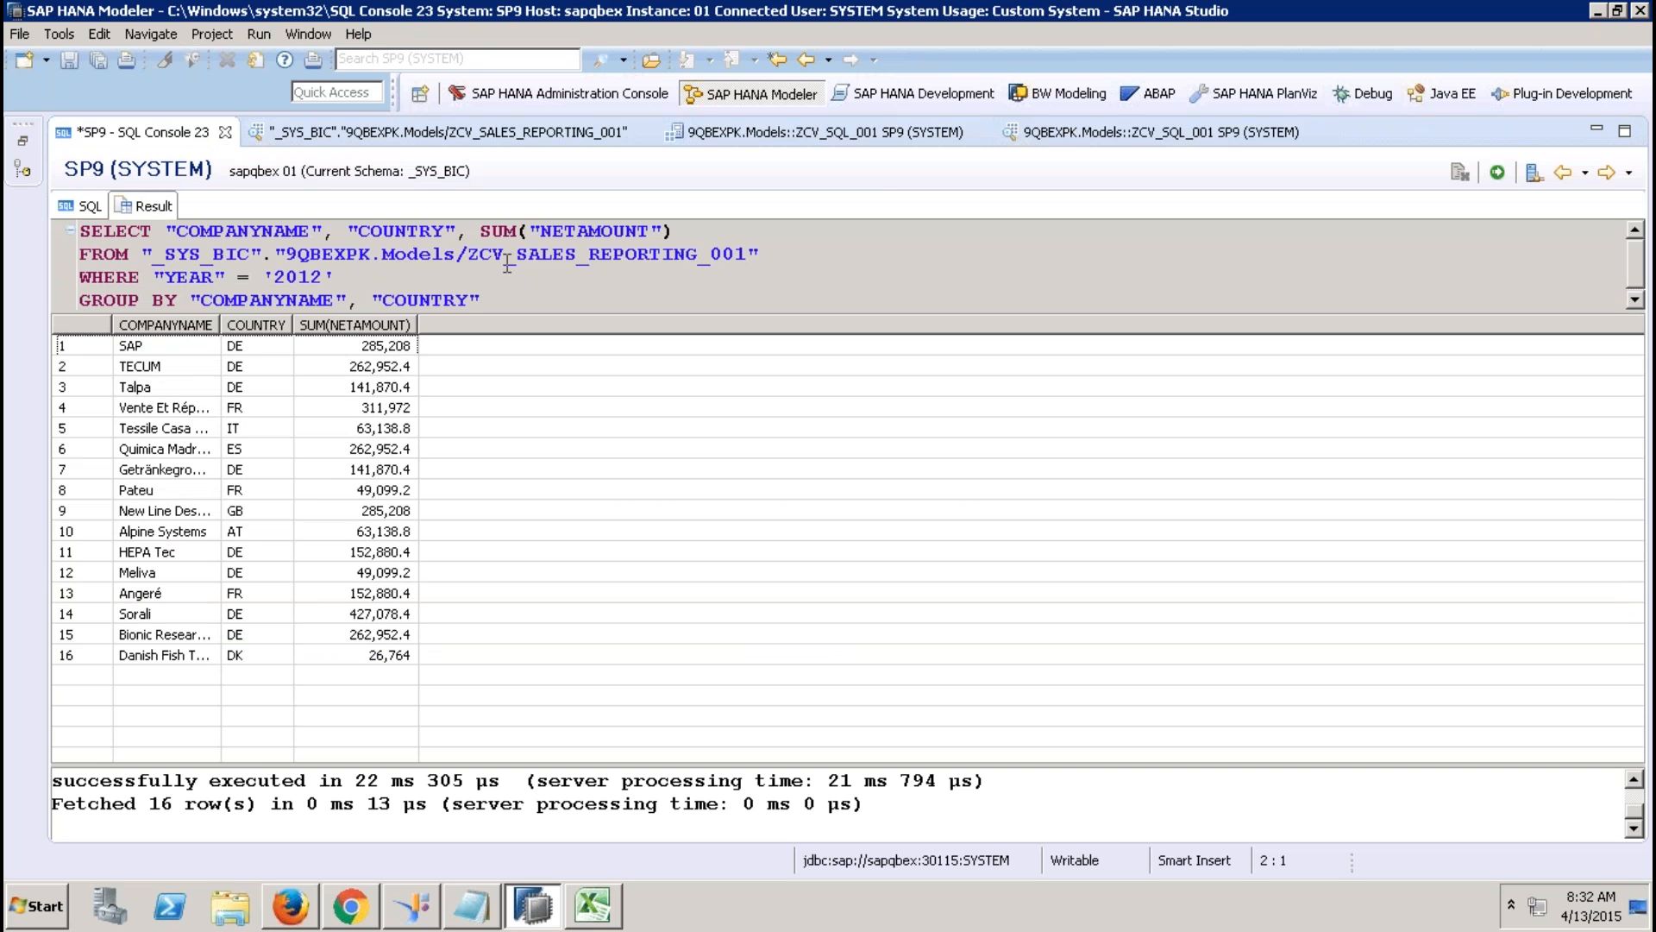
{"action": "left_click", "coordinate": [1115, 131]}
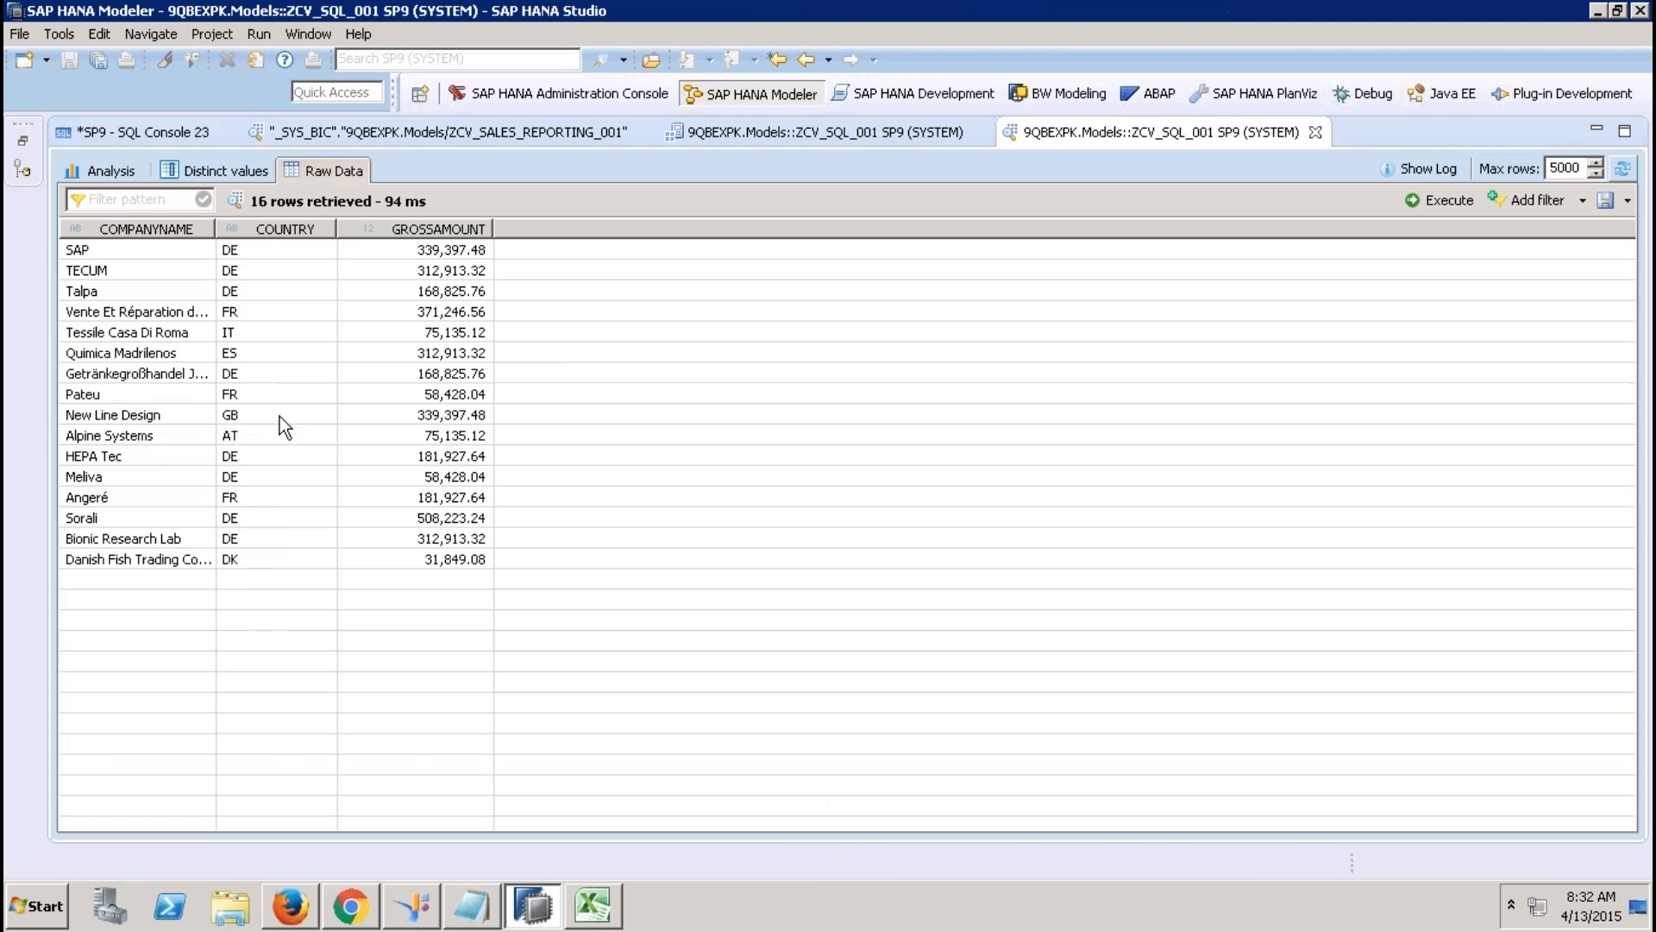
{"action": "left_click", "coordinate": [457, 255]}
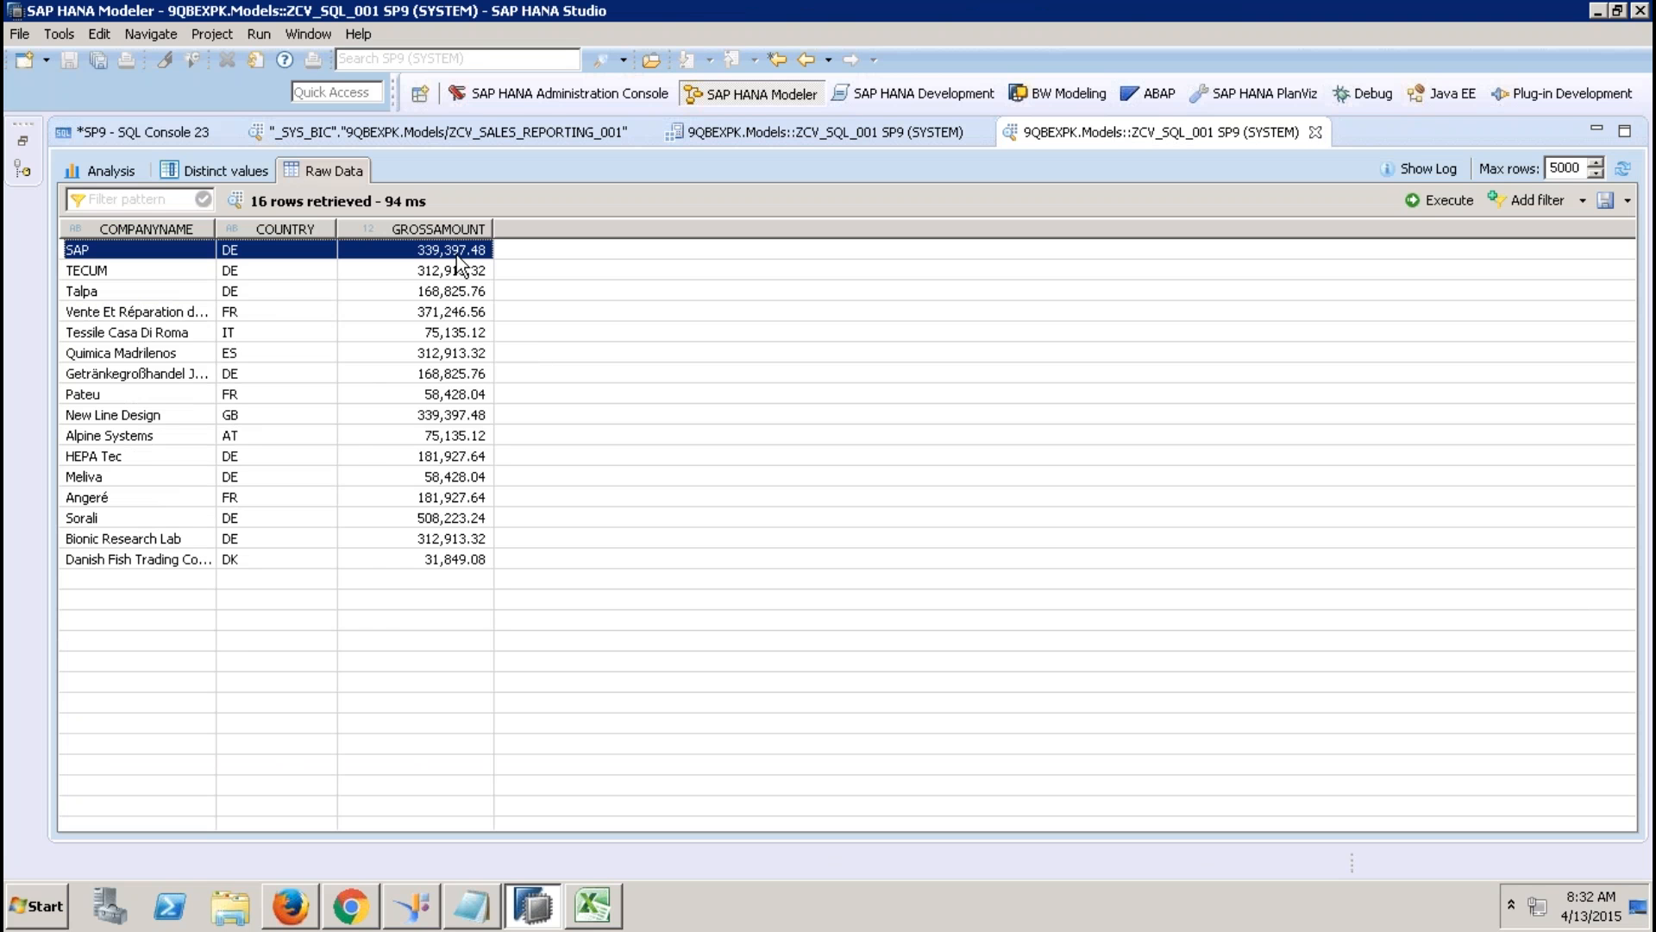
Recheck the console query against the preview and widen COMPANYNAME to show full company names.
{"action": "left_click", "coordinate": [142, 131]}
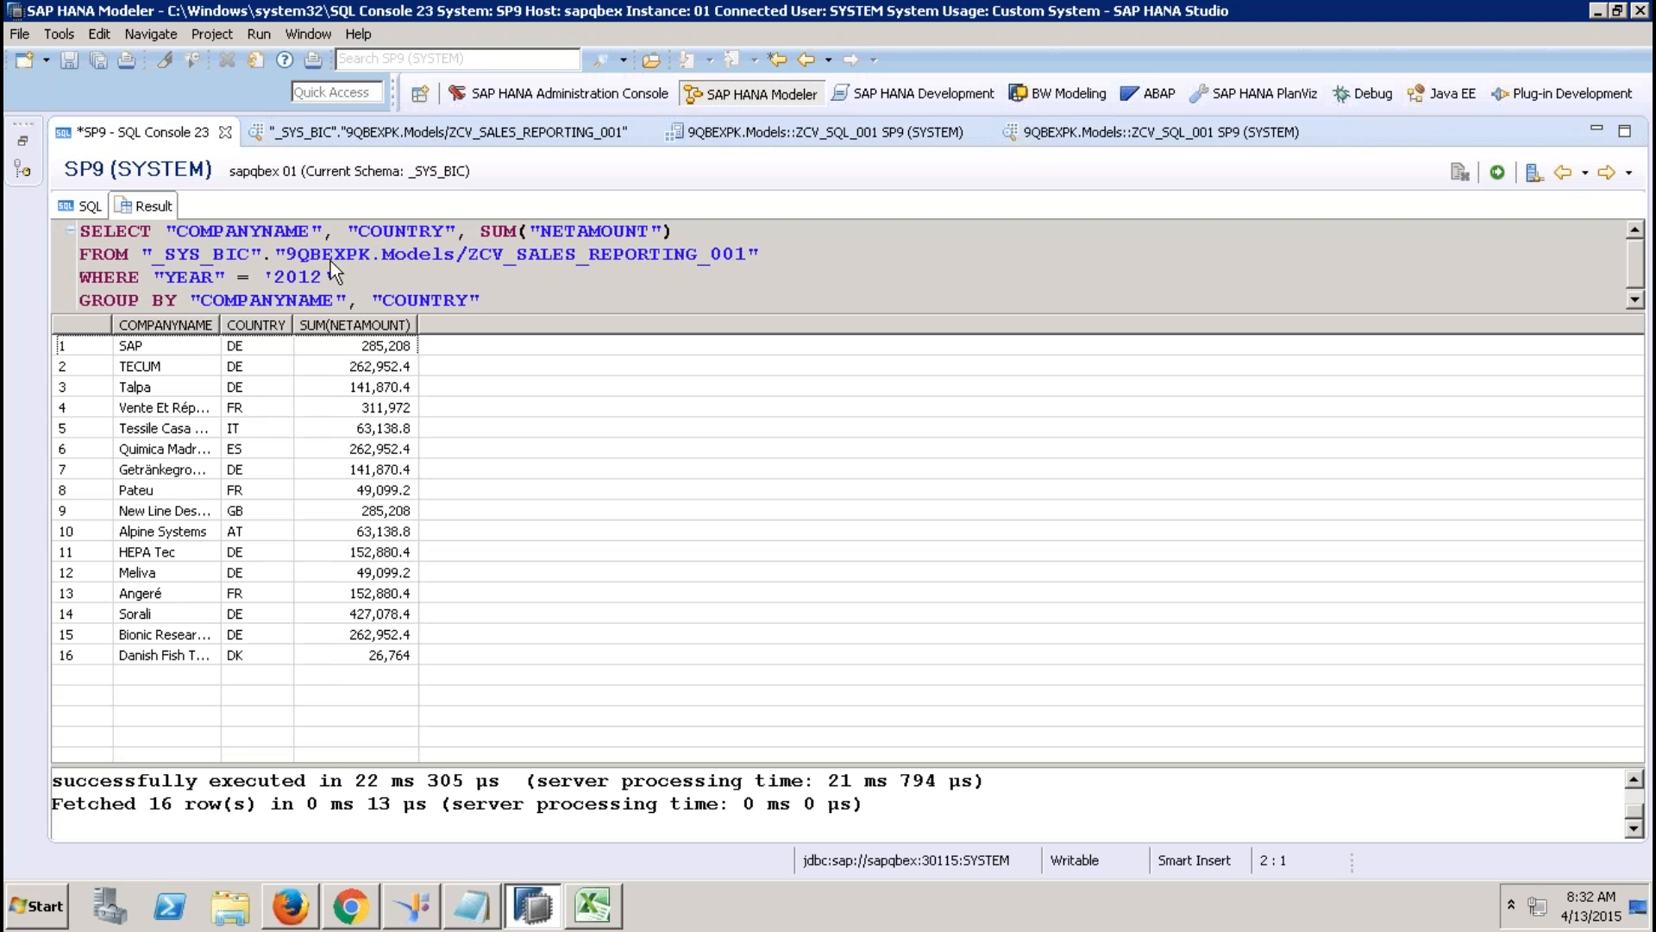
{"action": "left_click", "coordinate": [86, 205]}
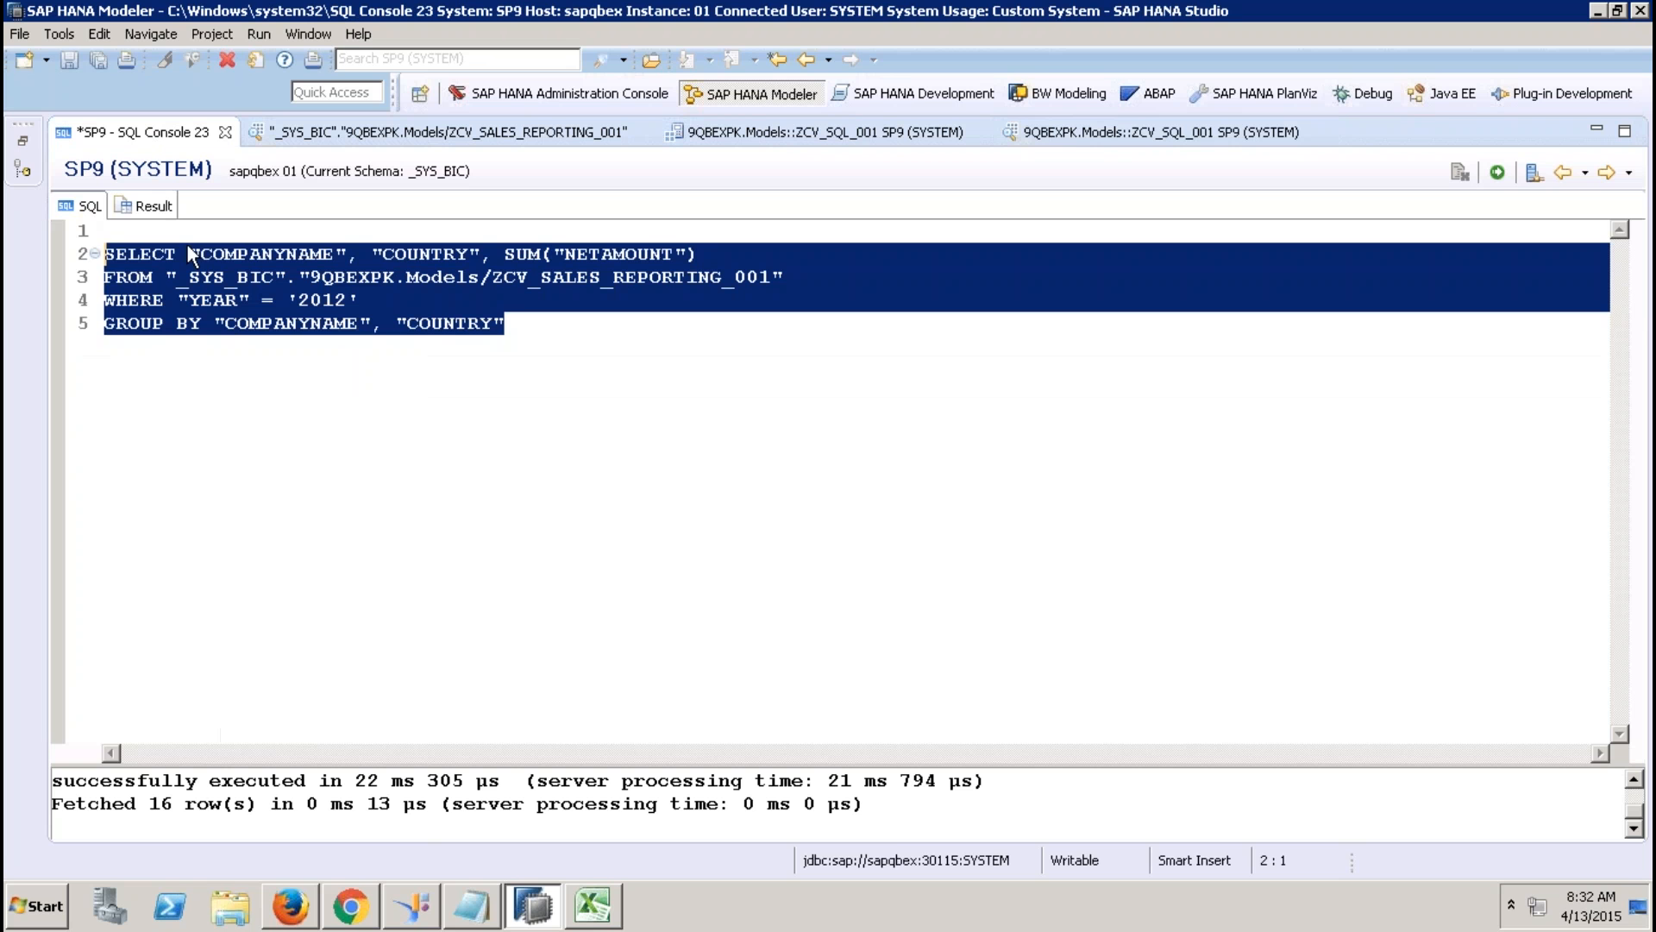
{"action": "left_click", "coordinate": [1070, 138]}
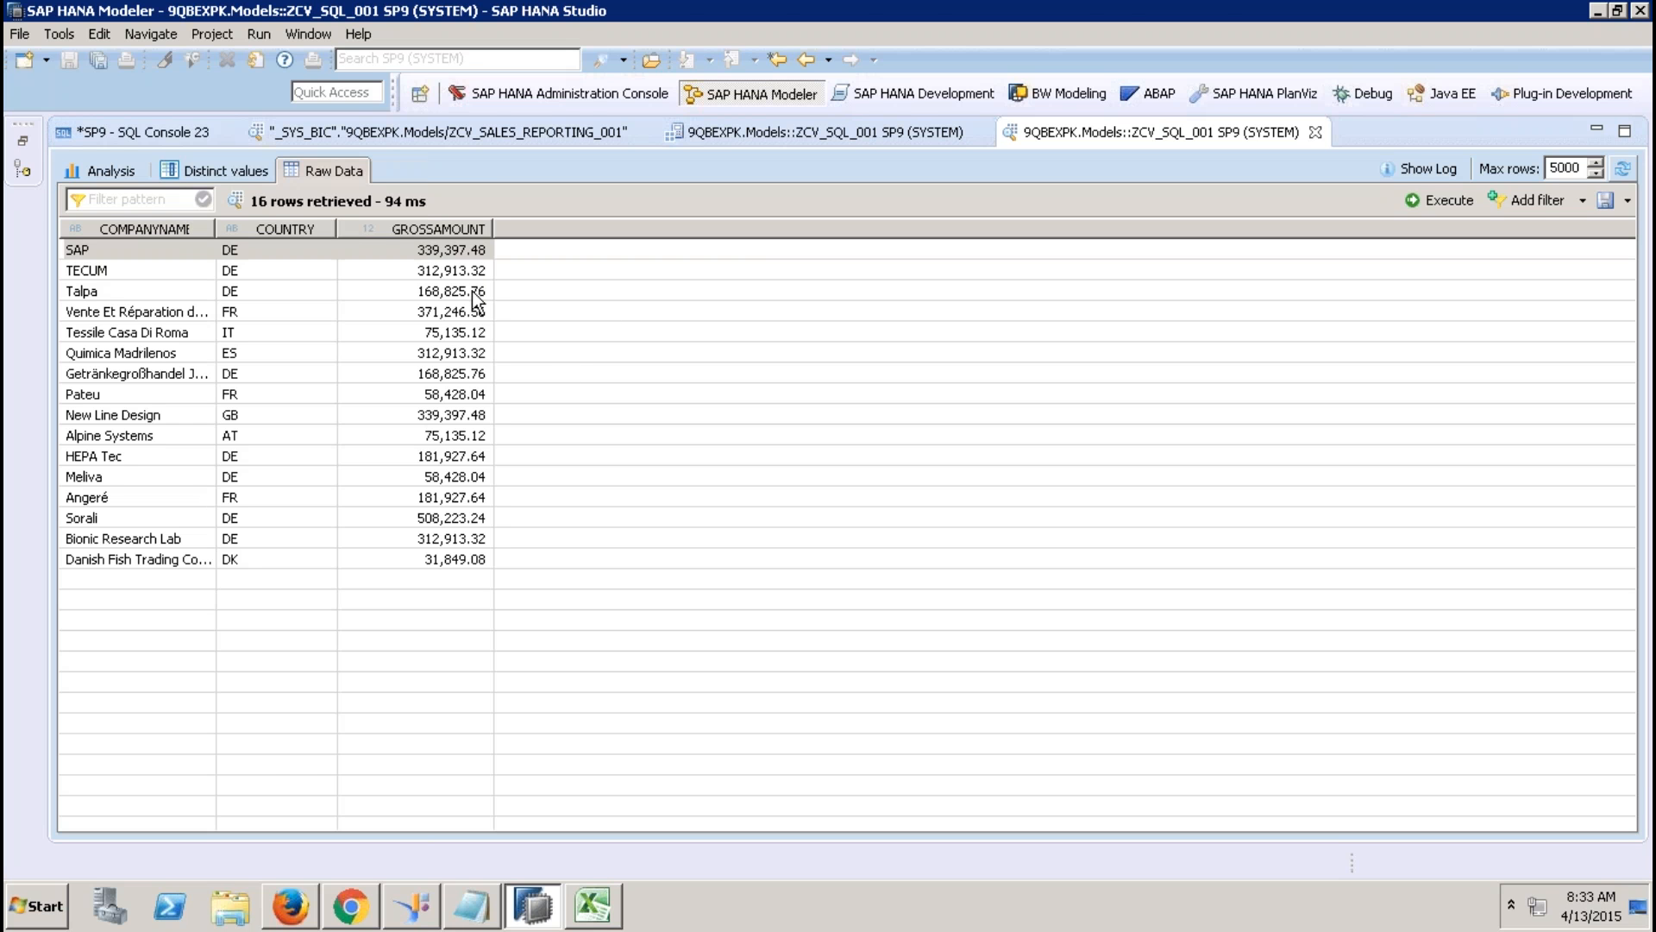
{"action": "left_click", "coordinate": [188, 133]}
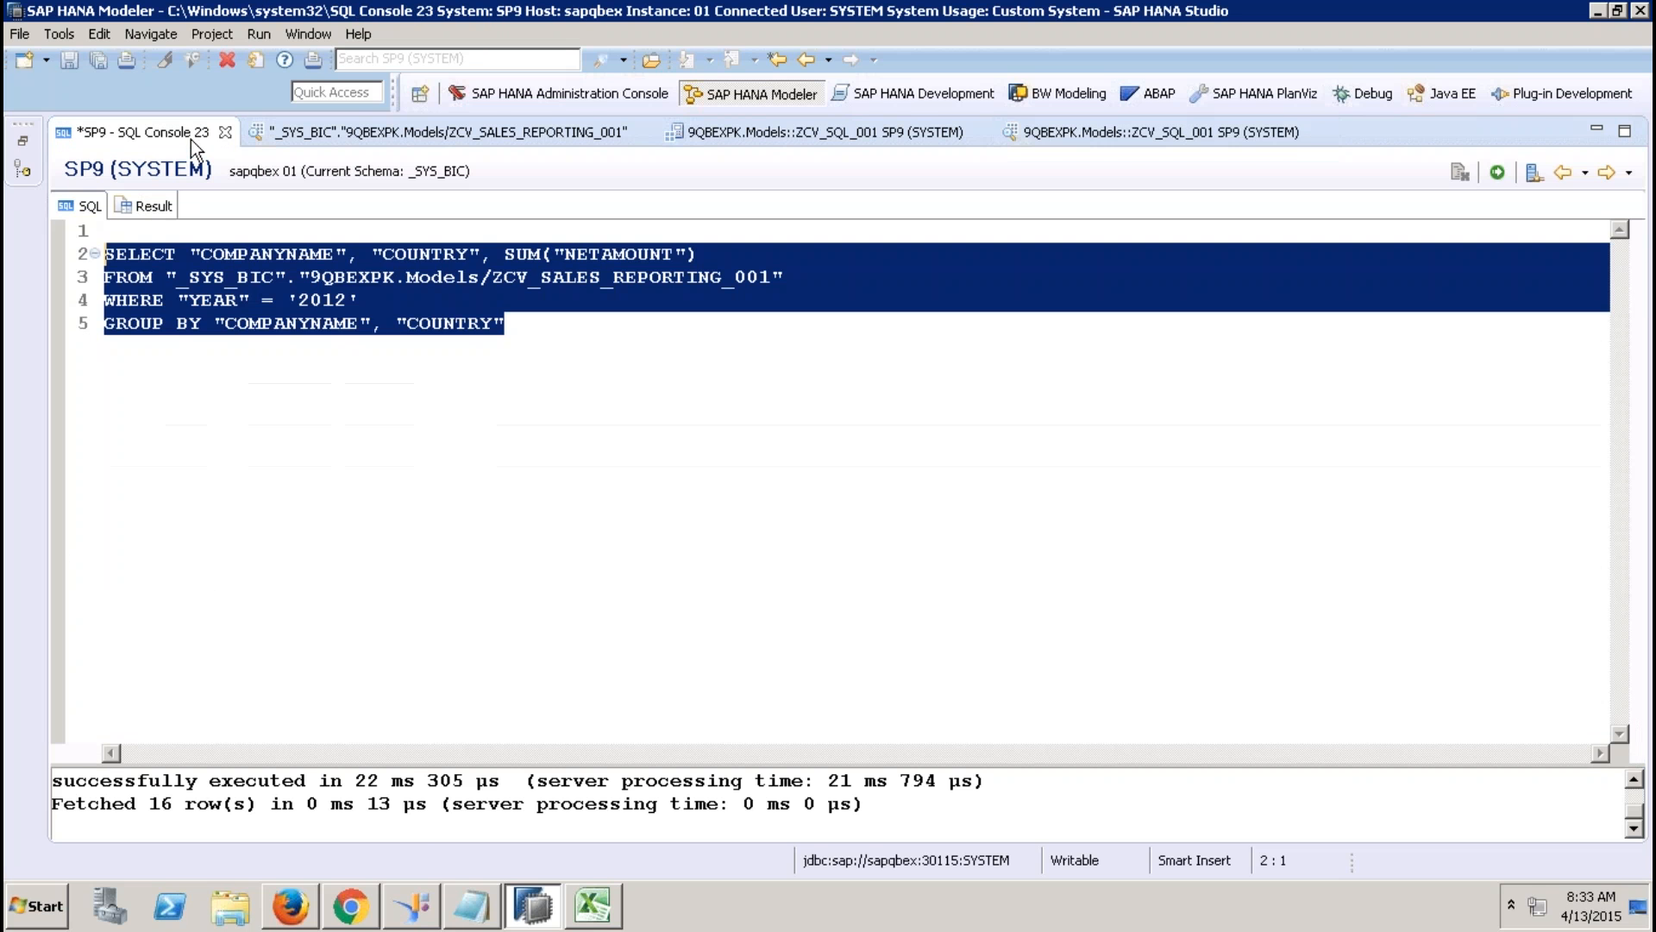
{"action": "left_click", "coordinate": [423, 302]}
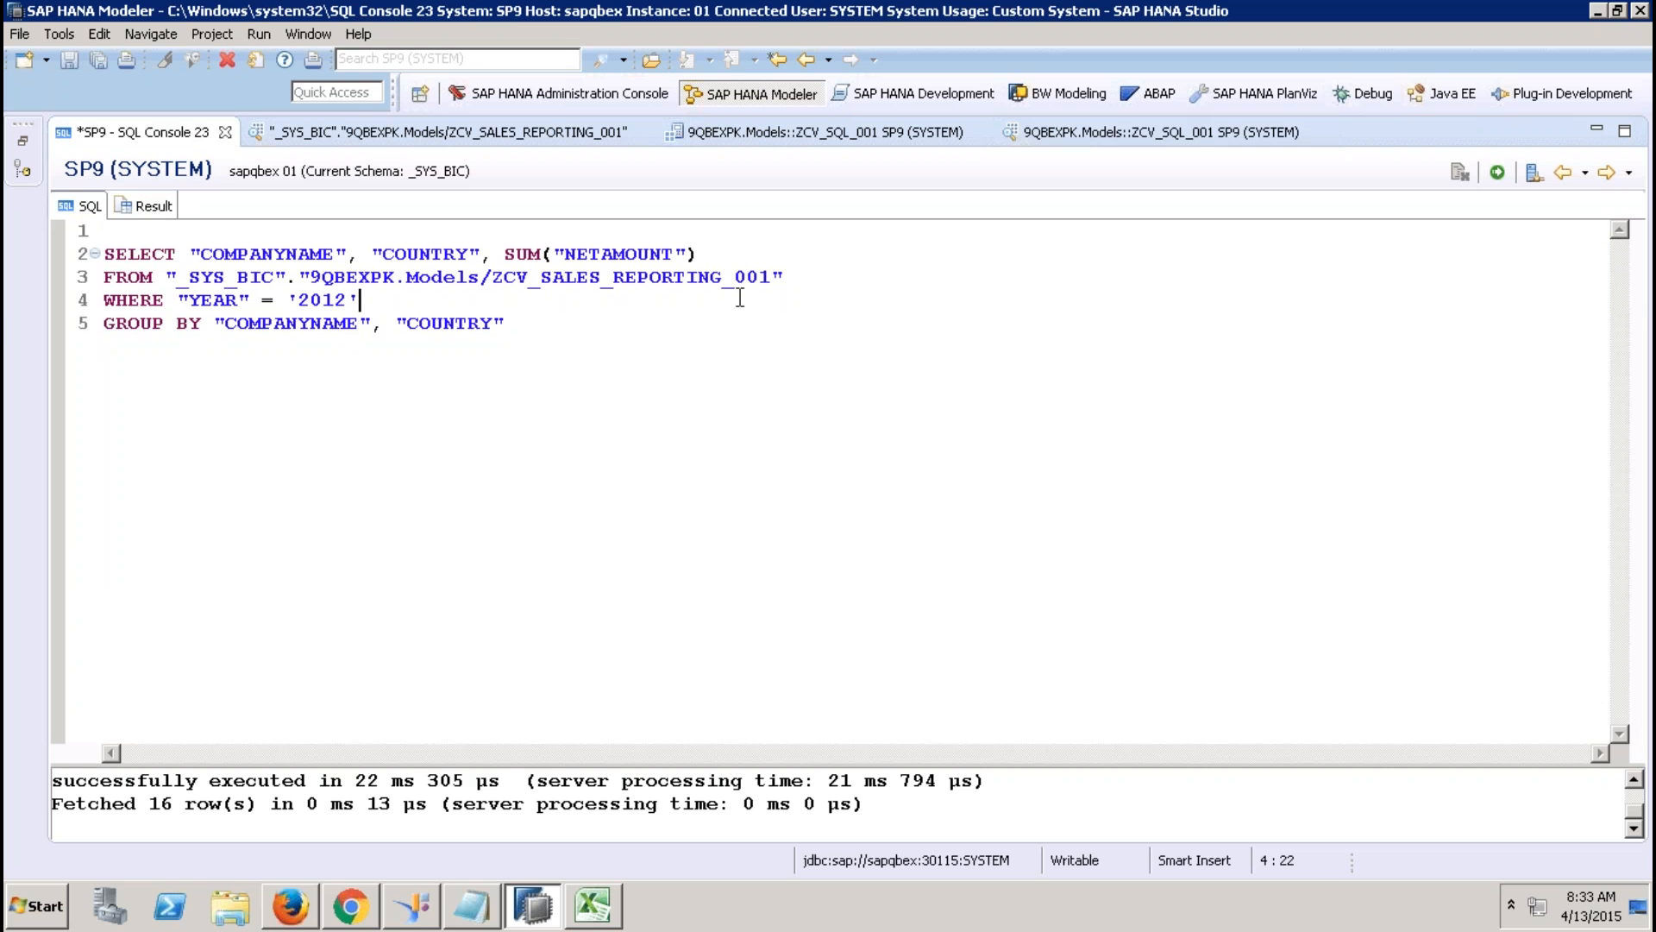
{"action": "left_click_drag", "start_coordinate": [603, 253], "coordinate": [568, 254]}
{"action": "left_click", "coordinate": [1080, 135]}
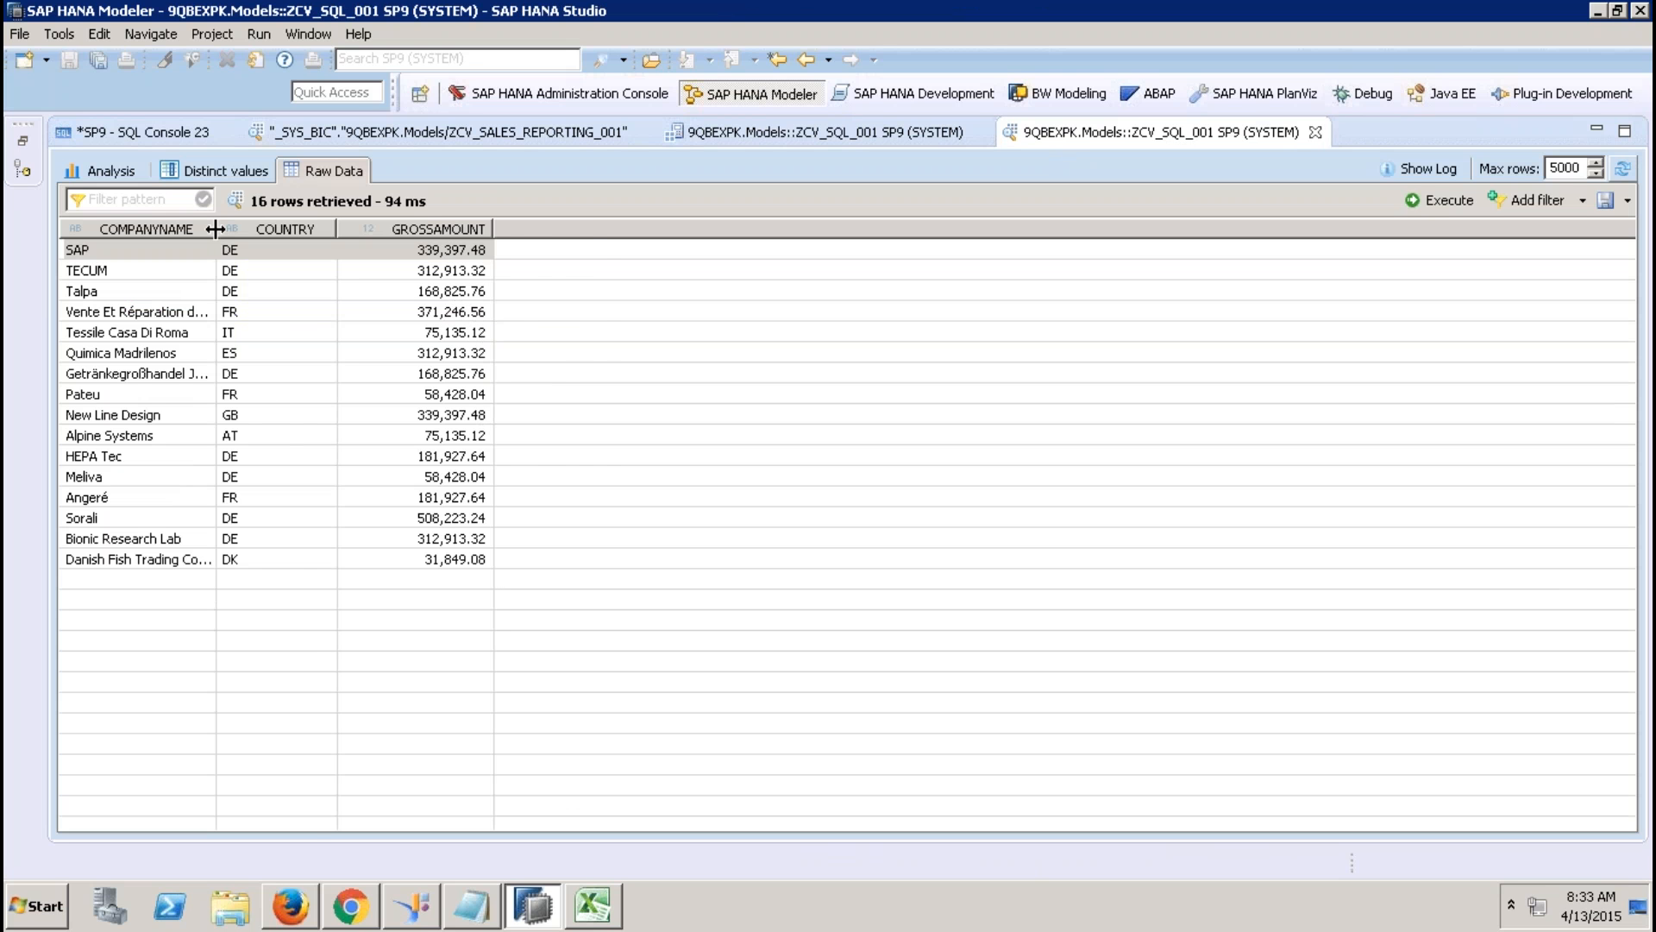
{"action": "left_click_drag", "start_coordinate": [215, 229], "coordinate": [316, 231]}
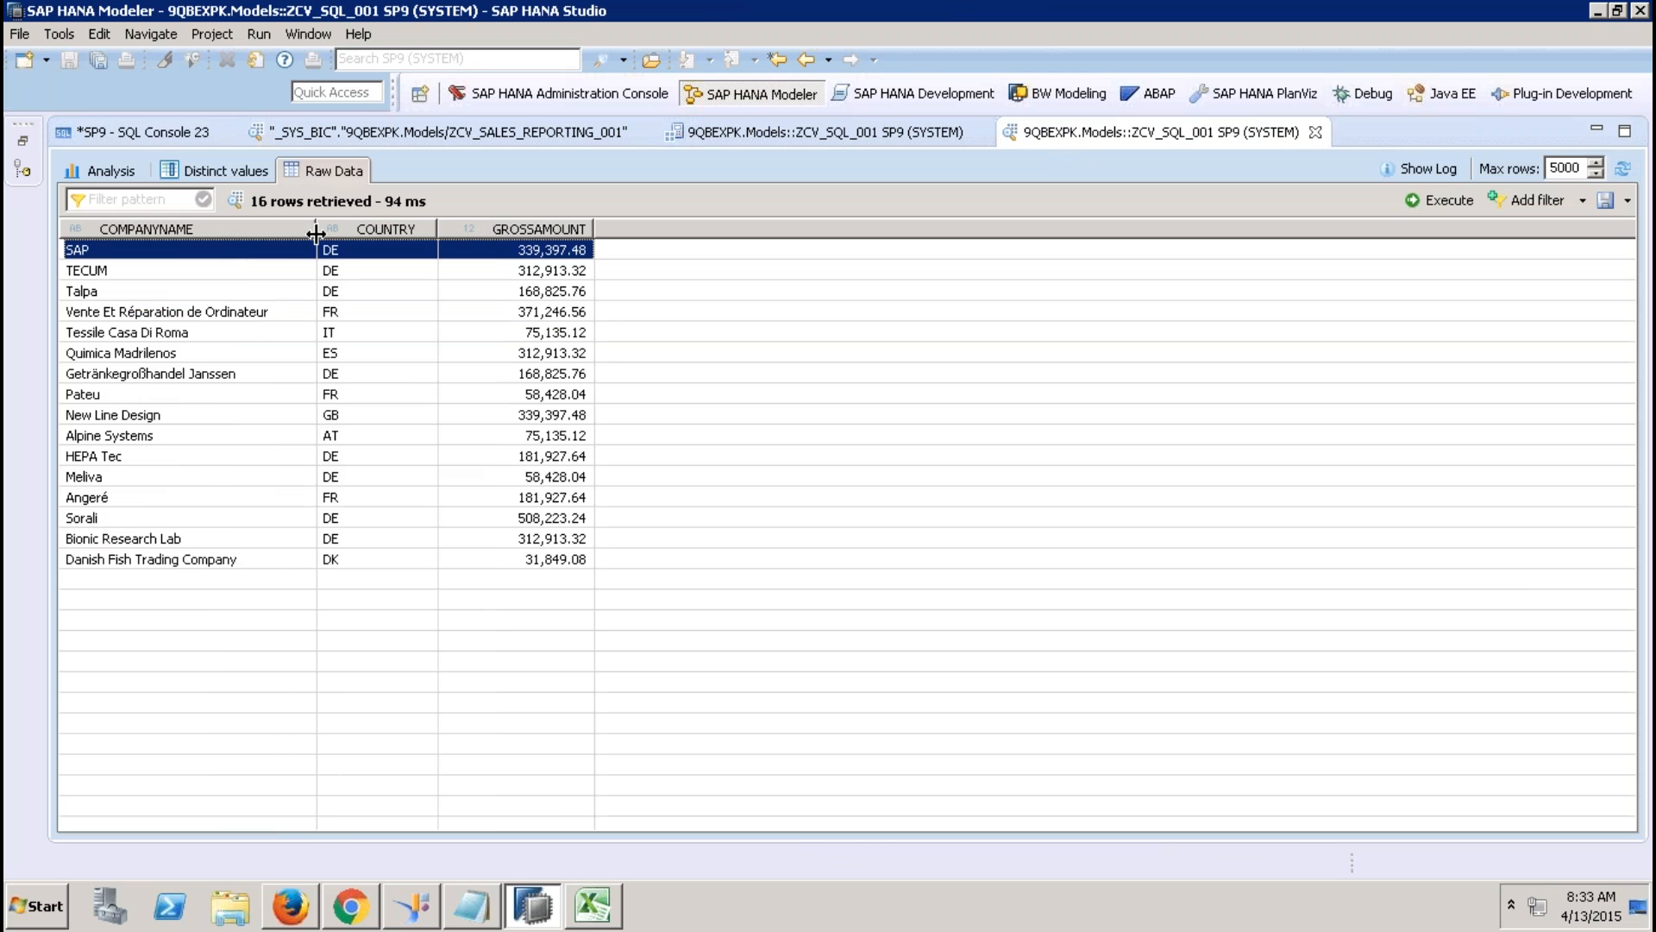
{"action": "left_click", "coordinate": [800, 129]}
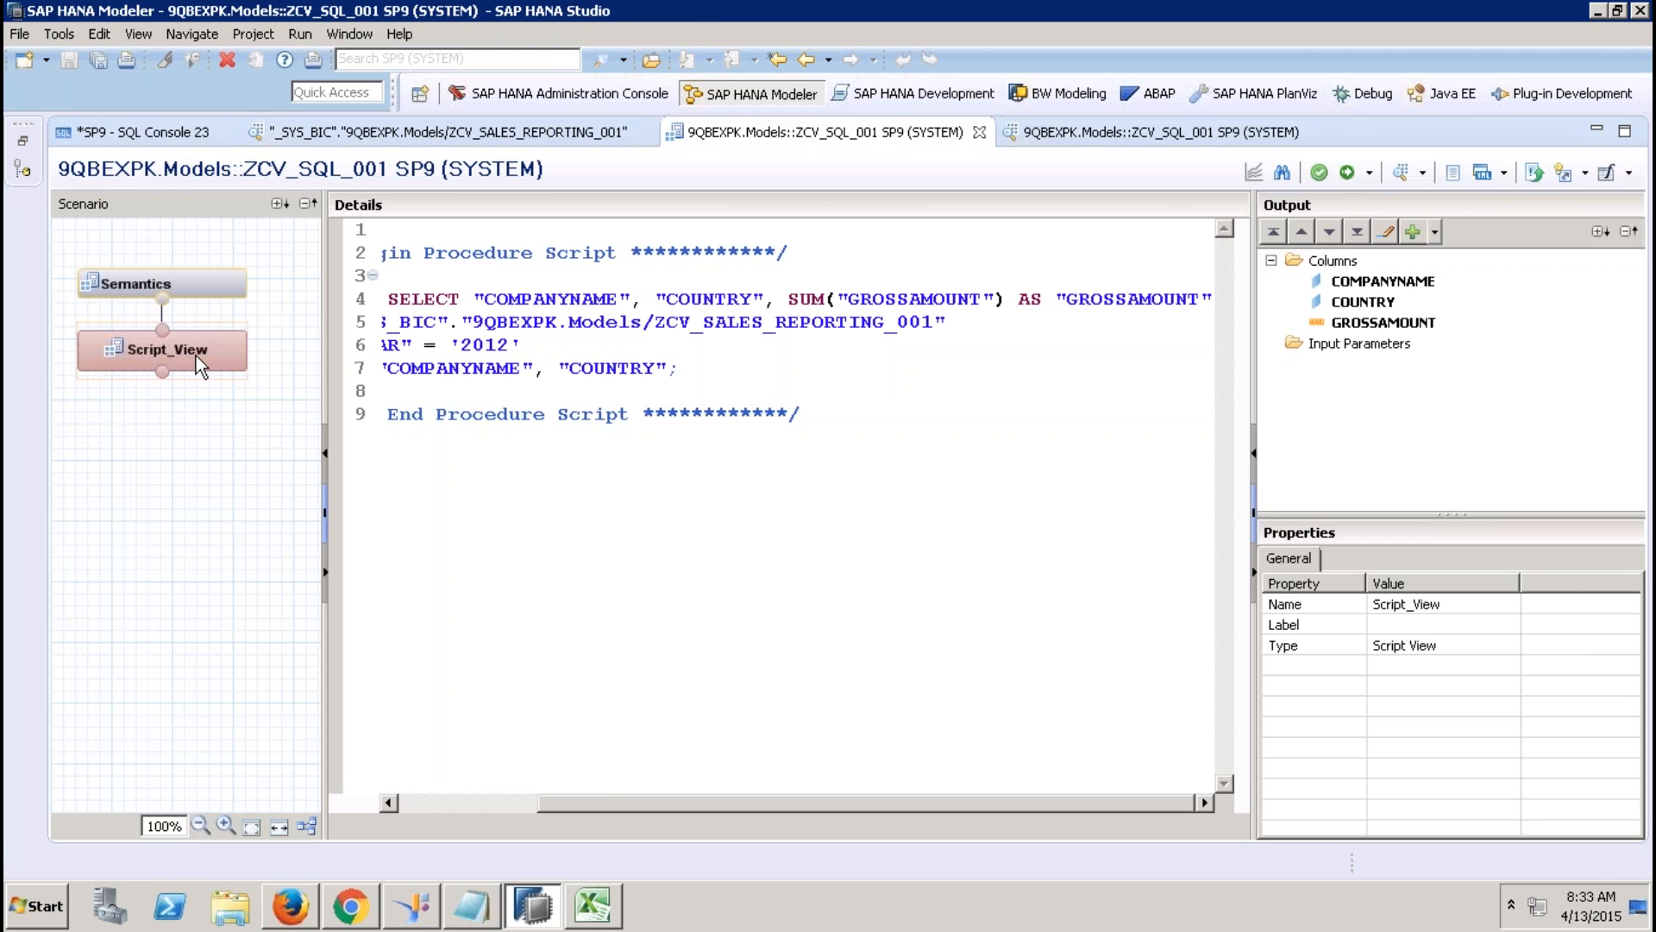
{"action": "left_click", "coordinate": [414, 804]}
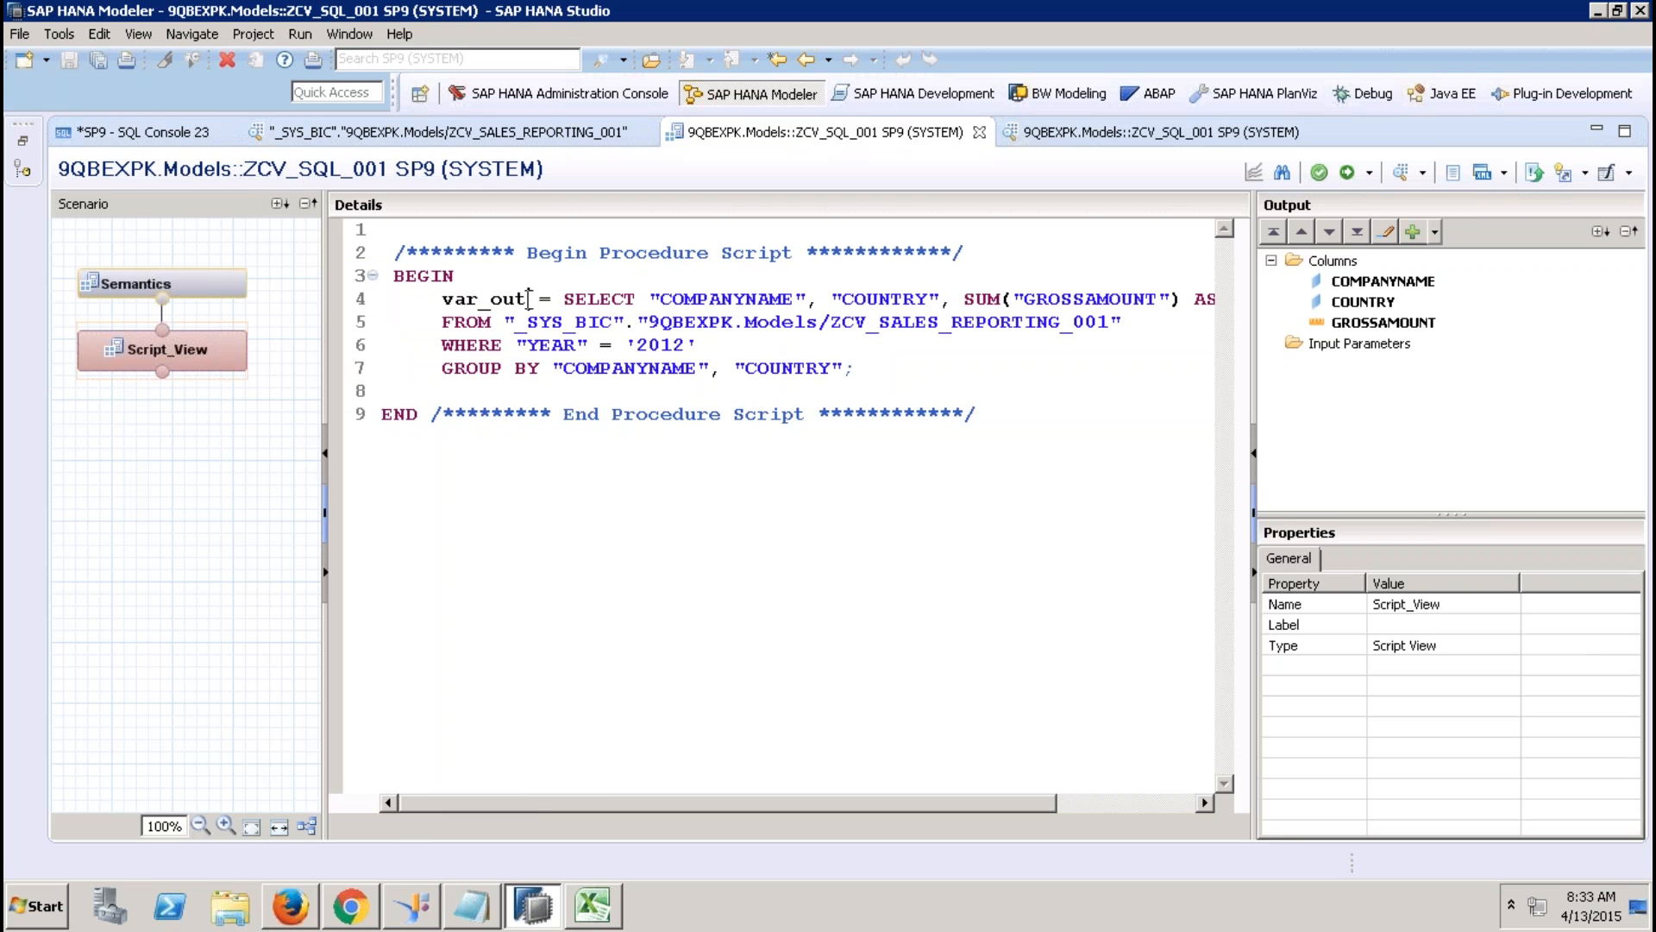
{"action": "left_click_drag", "start_coordinate": [528, 299], "coordinate": [447, 301]}
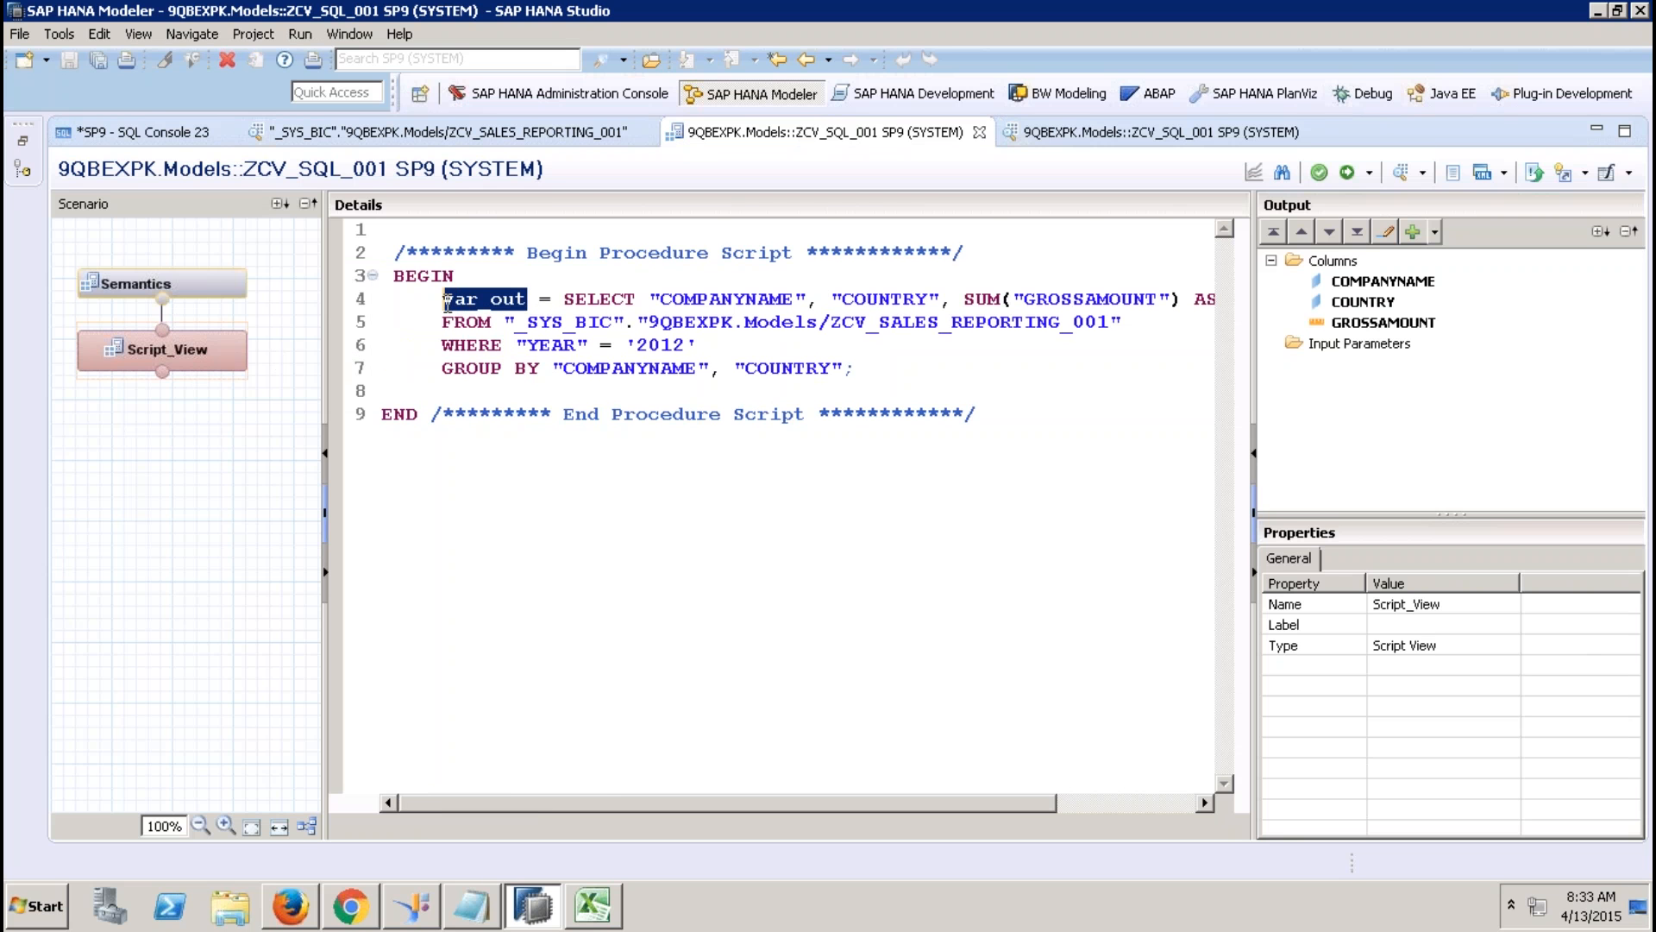
{"action": "left_click", "coordinate": [1338, 261]}
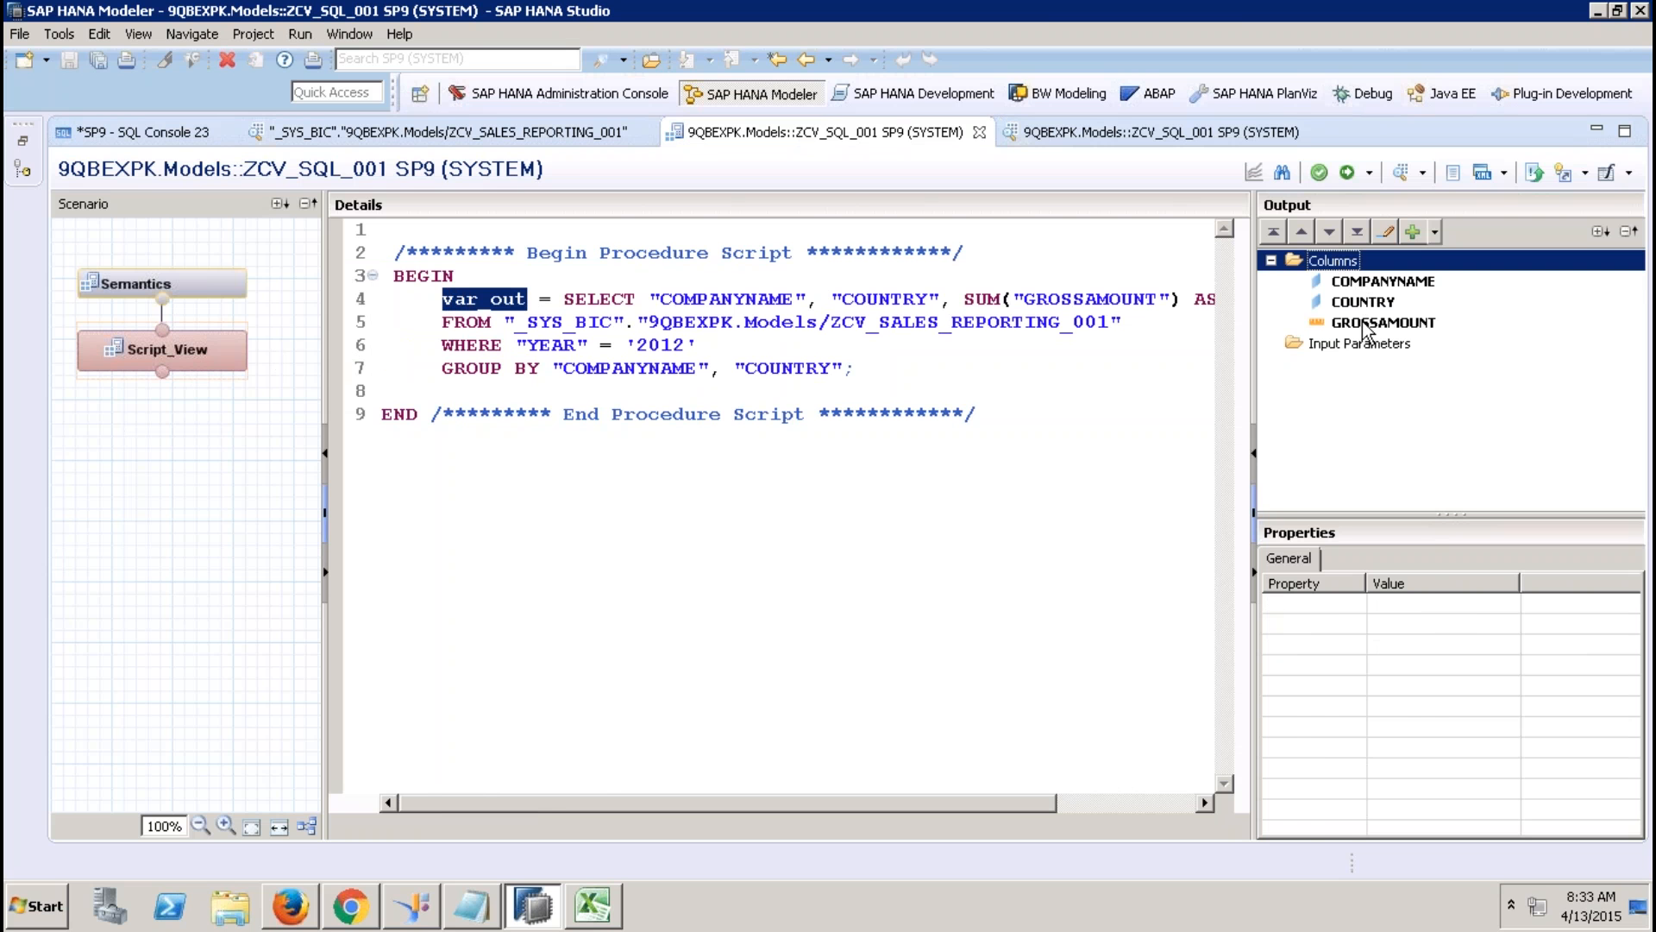
{"action": "left_click", "coordinate": [1372, 282]}
{"action": "left_click", "coordinate": [1370, 302]}
{"action": "left_click", "coordinate": [1372, 324]}
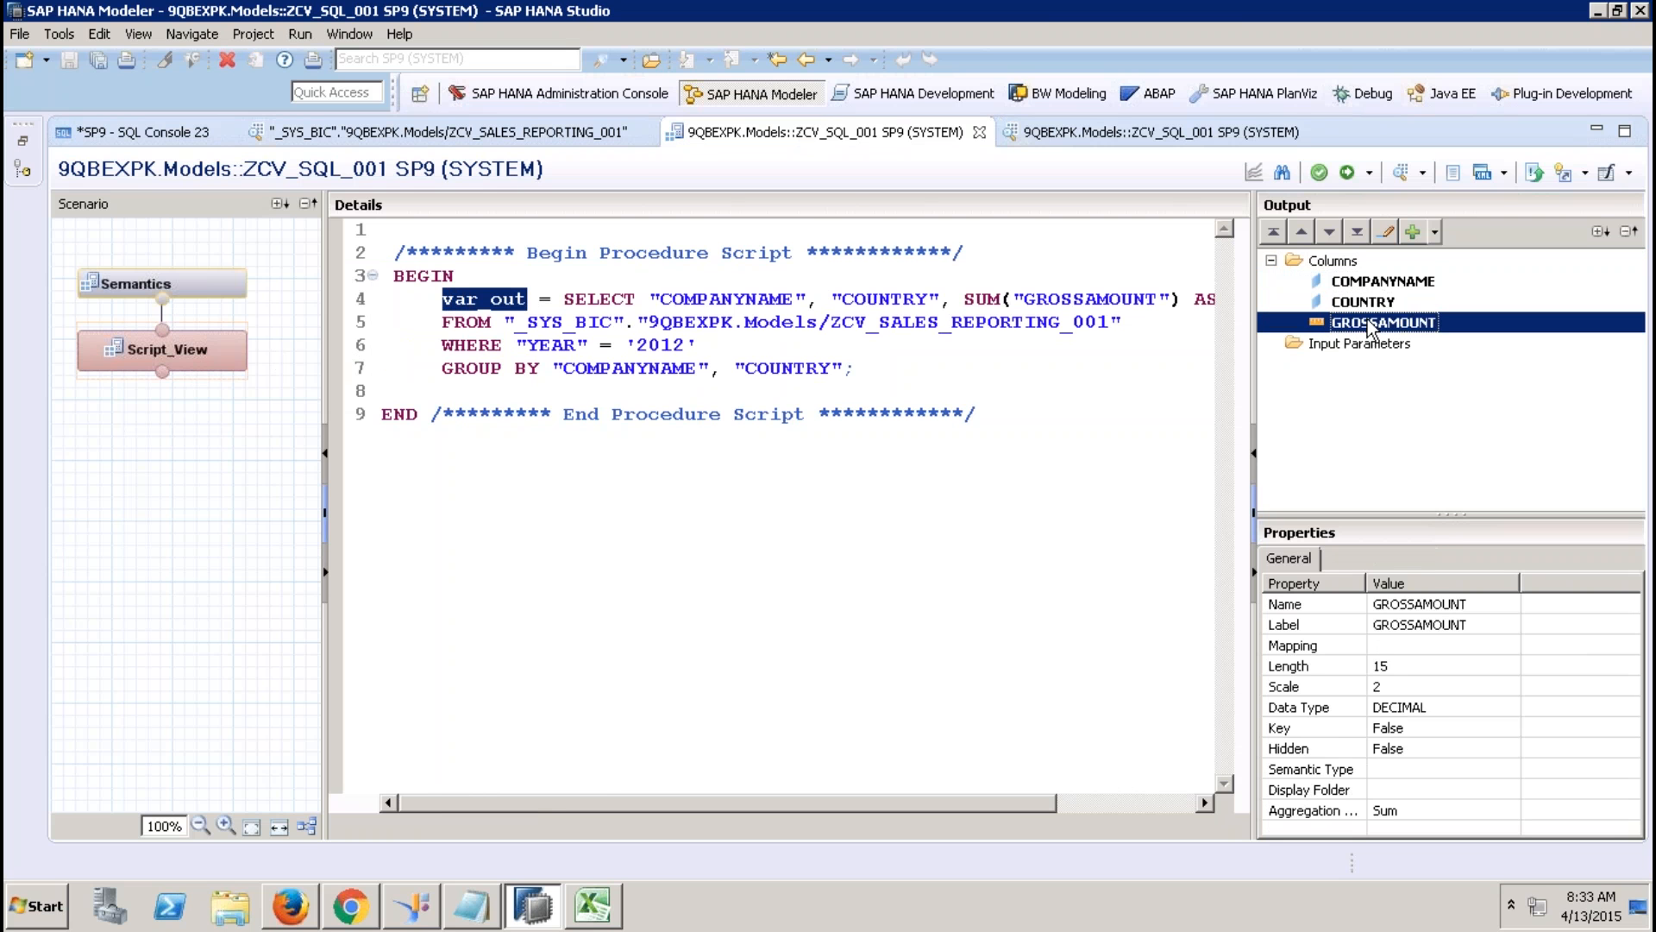
{"action": "left_click", "coordinate": [491, 299]}
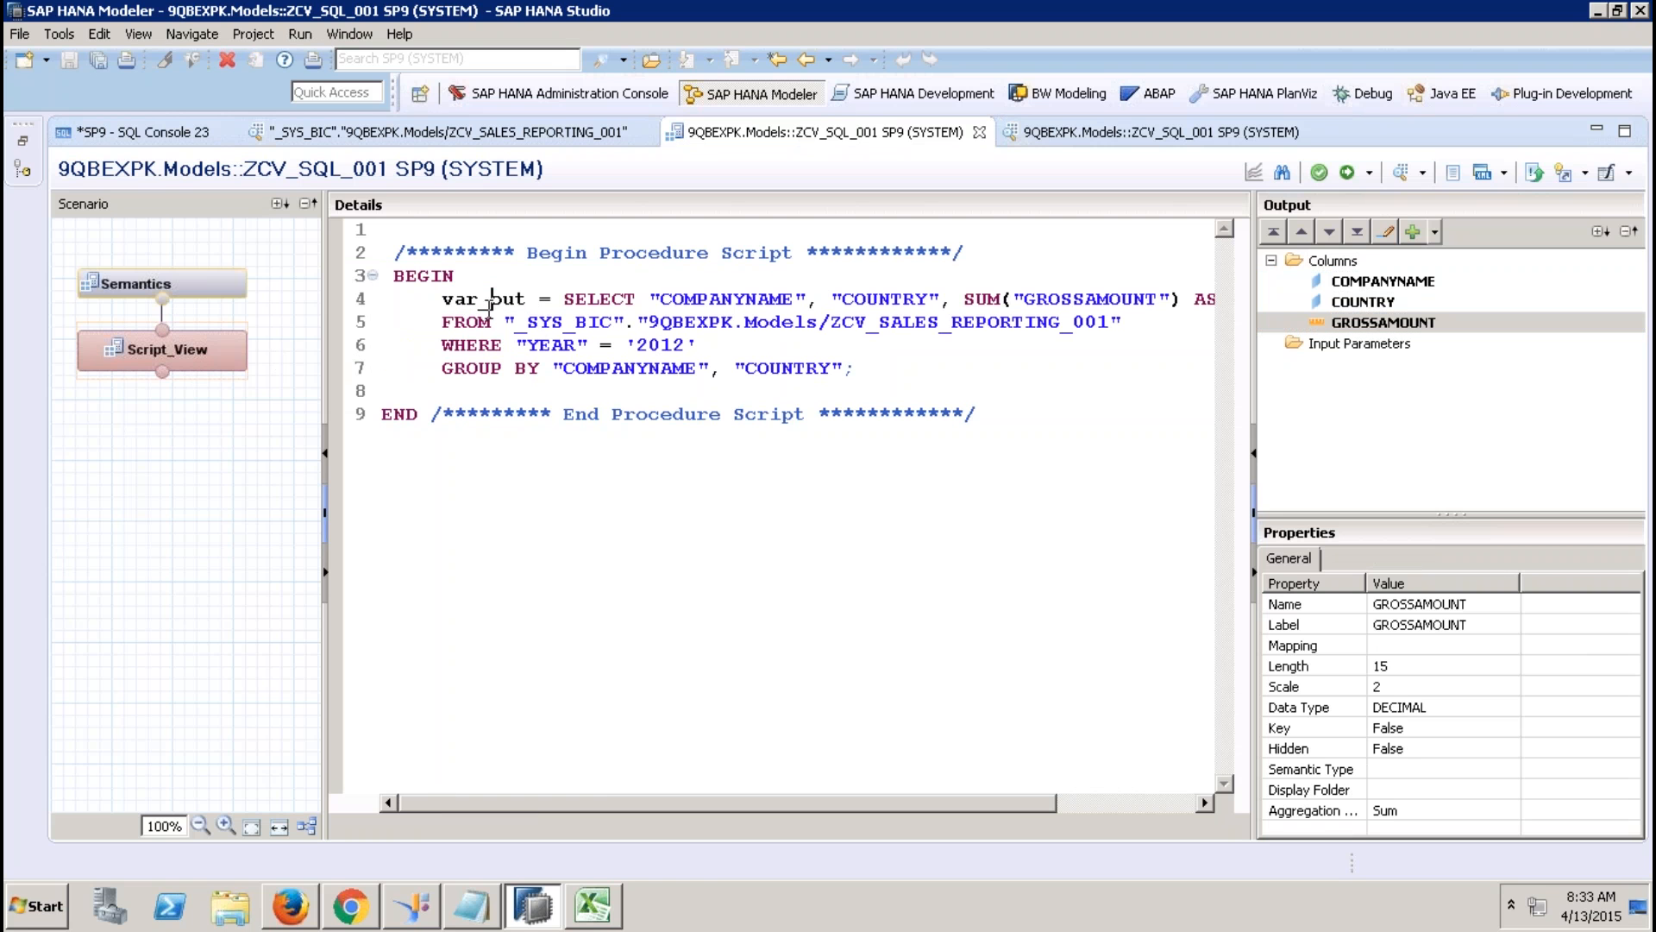
{"action": "left_click_drag", "start_coordinate": [527, 299], "coordinate": [460, 300]}
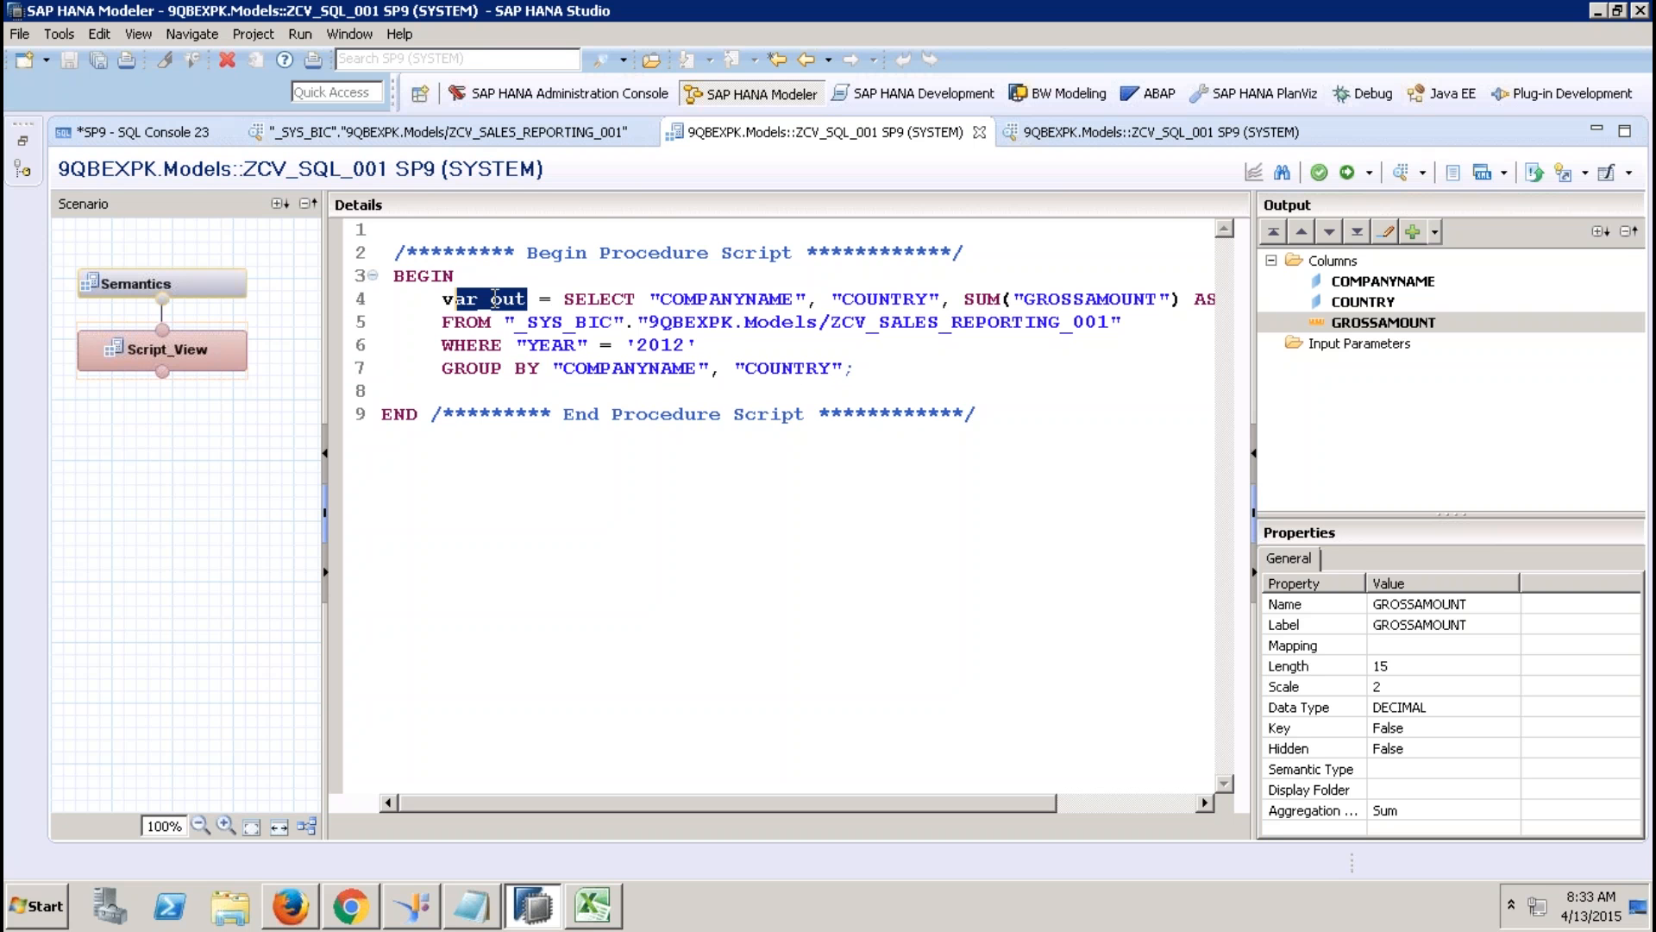
{"action": "left_click", "coordinate": [235, 288]}
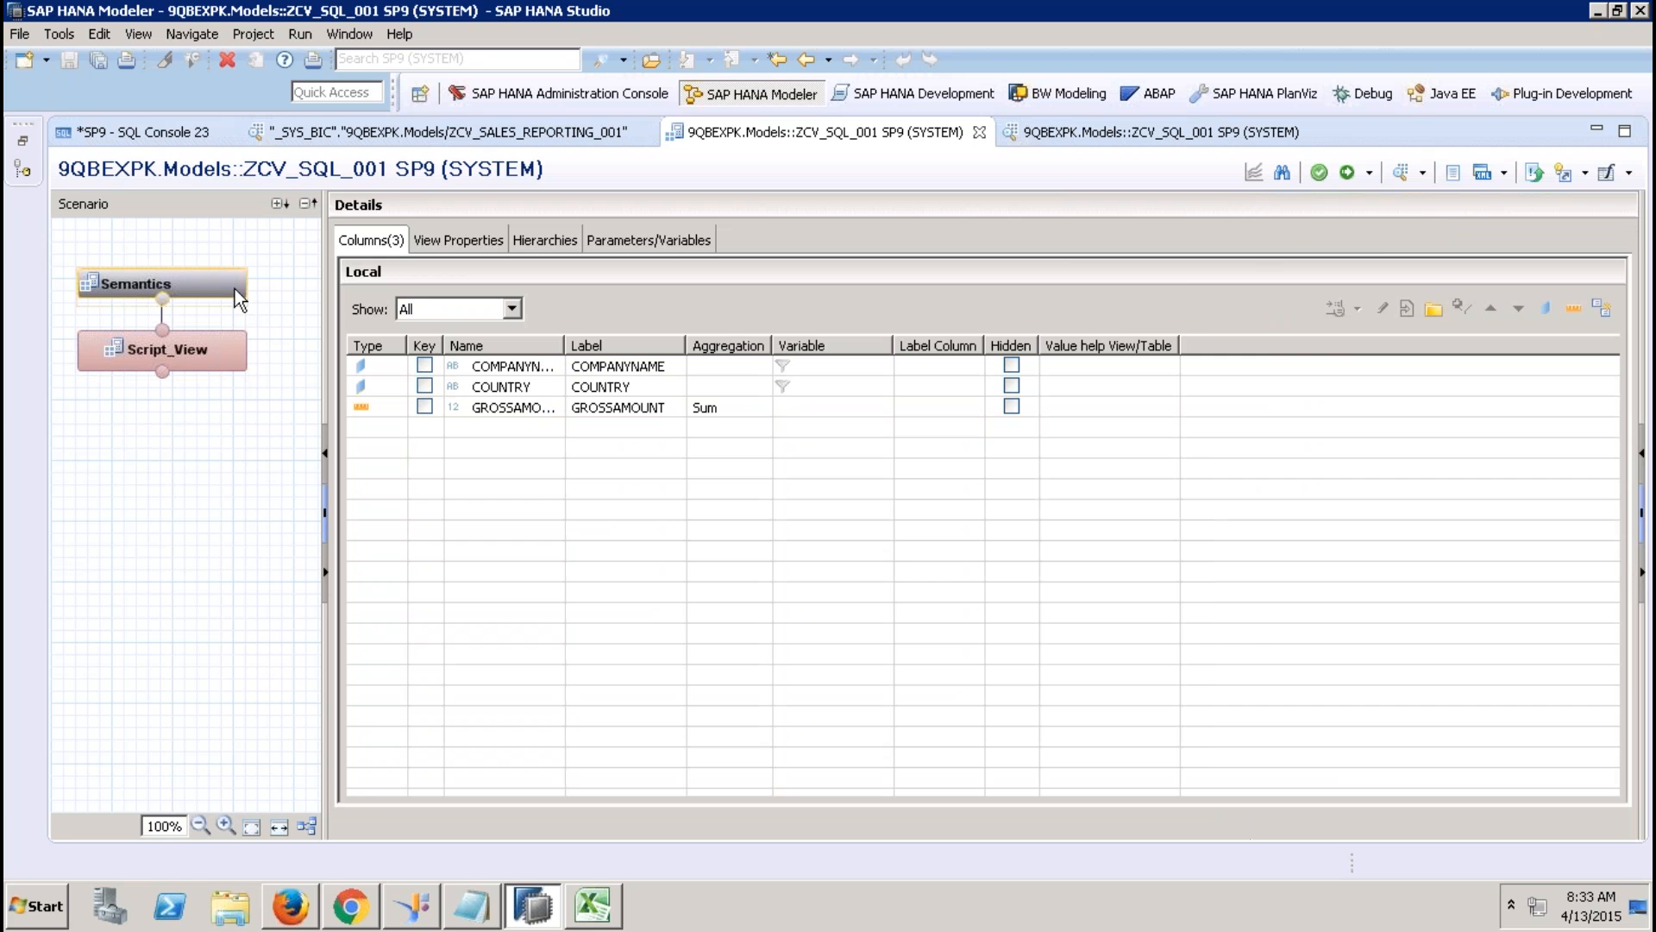
{"action": "left_click", "coordinate": [228, 356]}
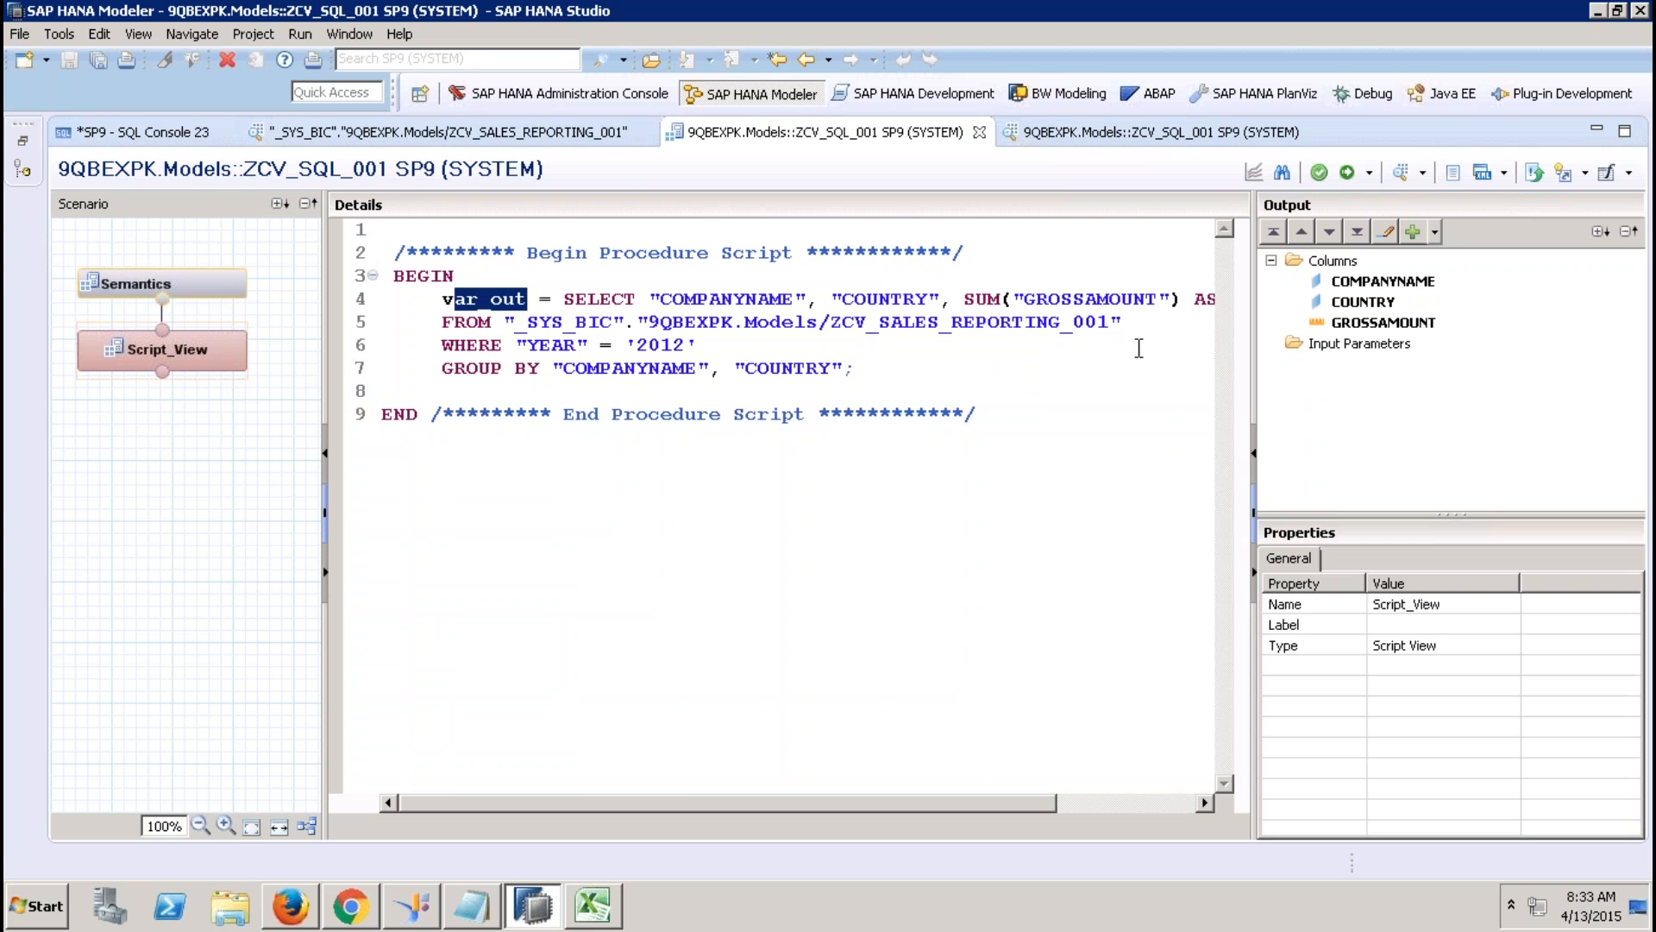
Create input parameter IP_YEAR of type VARCHAR with length 4.
{"action": "left_click", "coordinate": [1372, 349]}
{"action": "right_click", "coordinate": [1372, 349]}
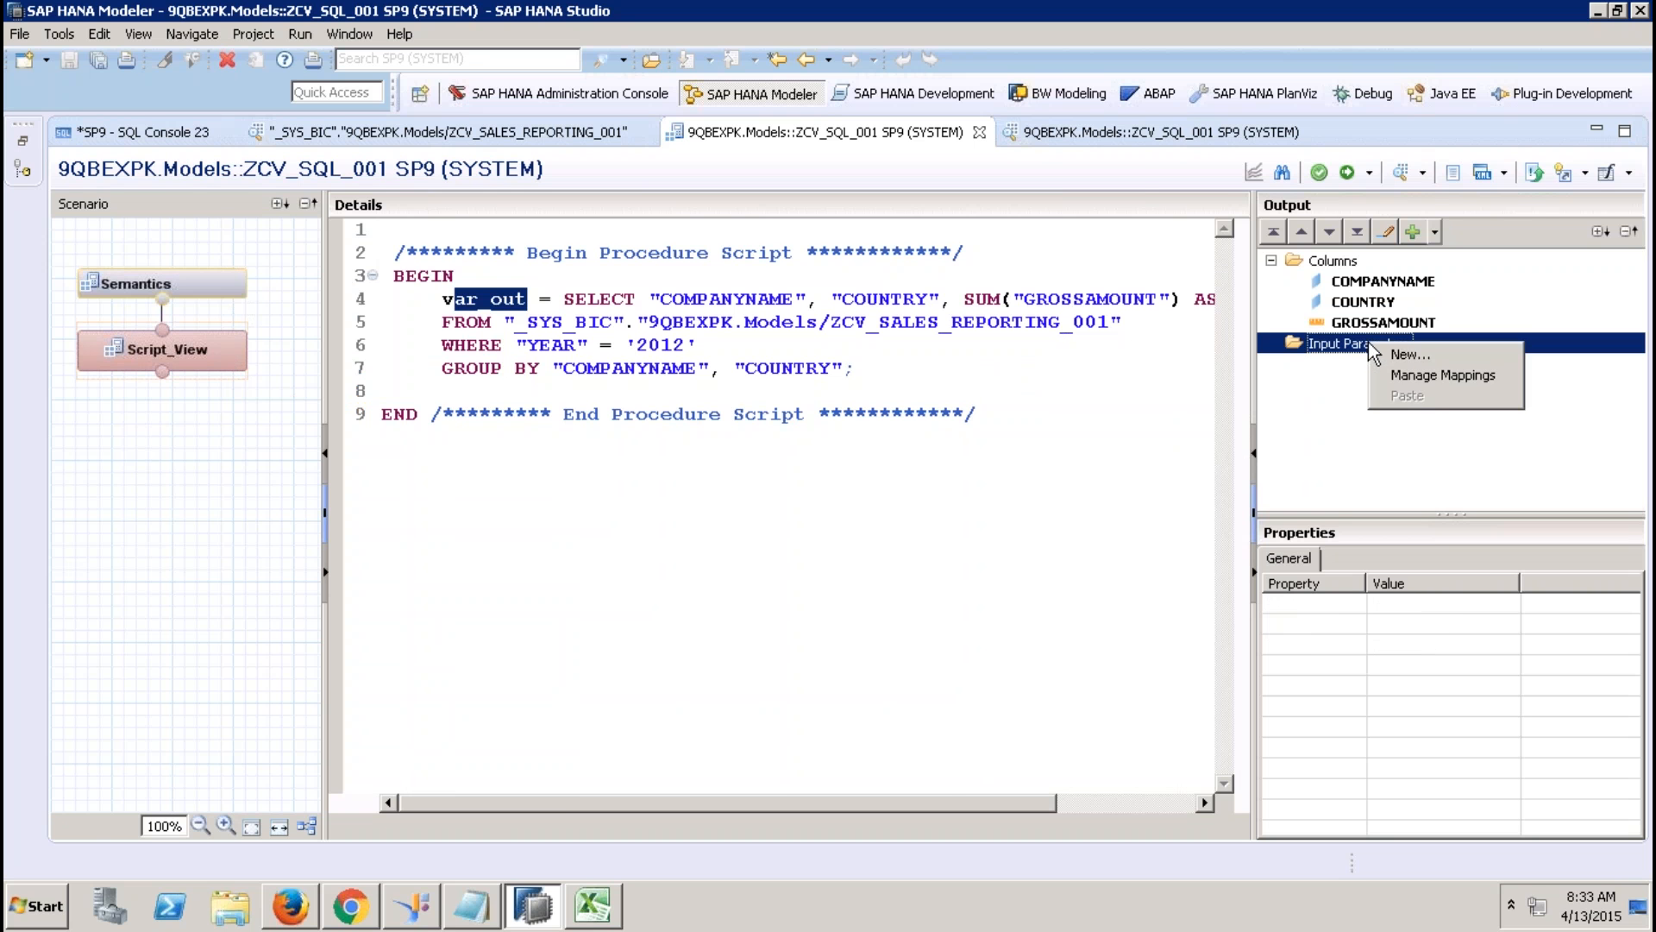
{"action": "left_click", "coordinate": [1418, 355]}
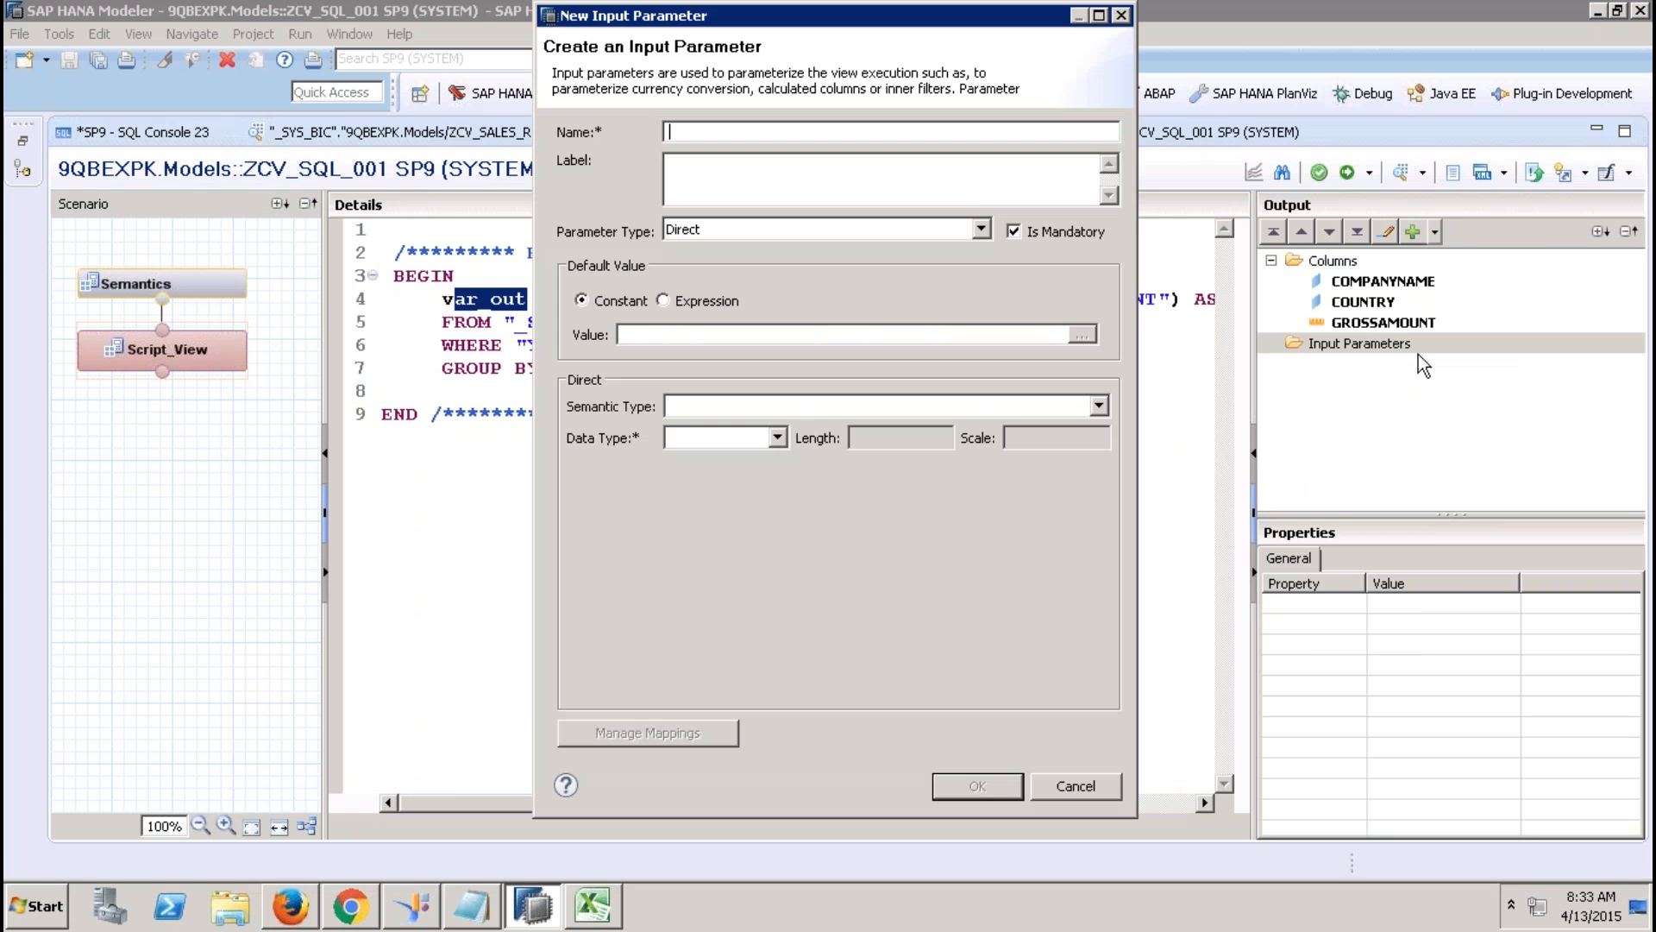
{"action": "type", "text": "IP_YEAR"}
{"action": "key", "text": "Tab"}
{"action": "key", "text": "Tab"}
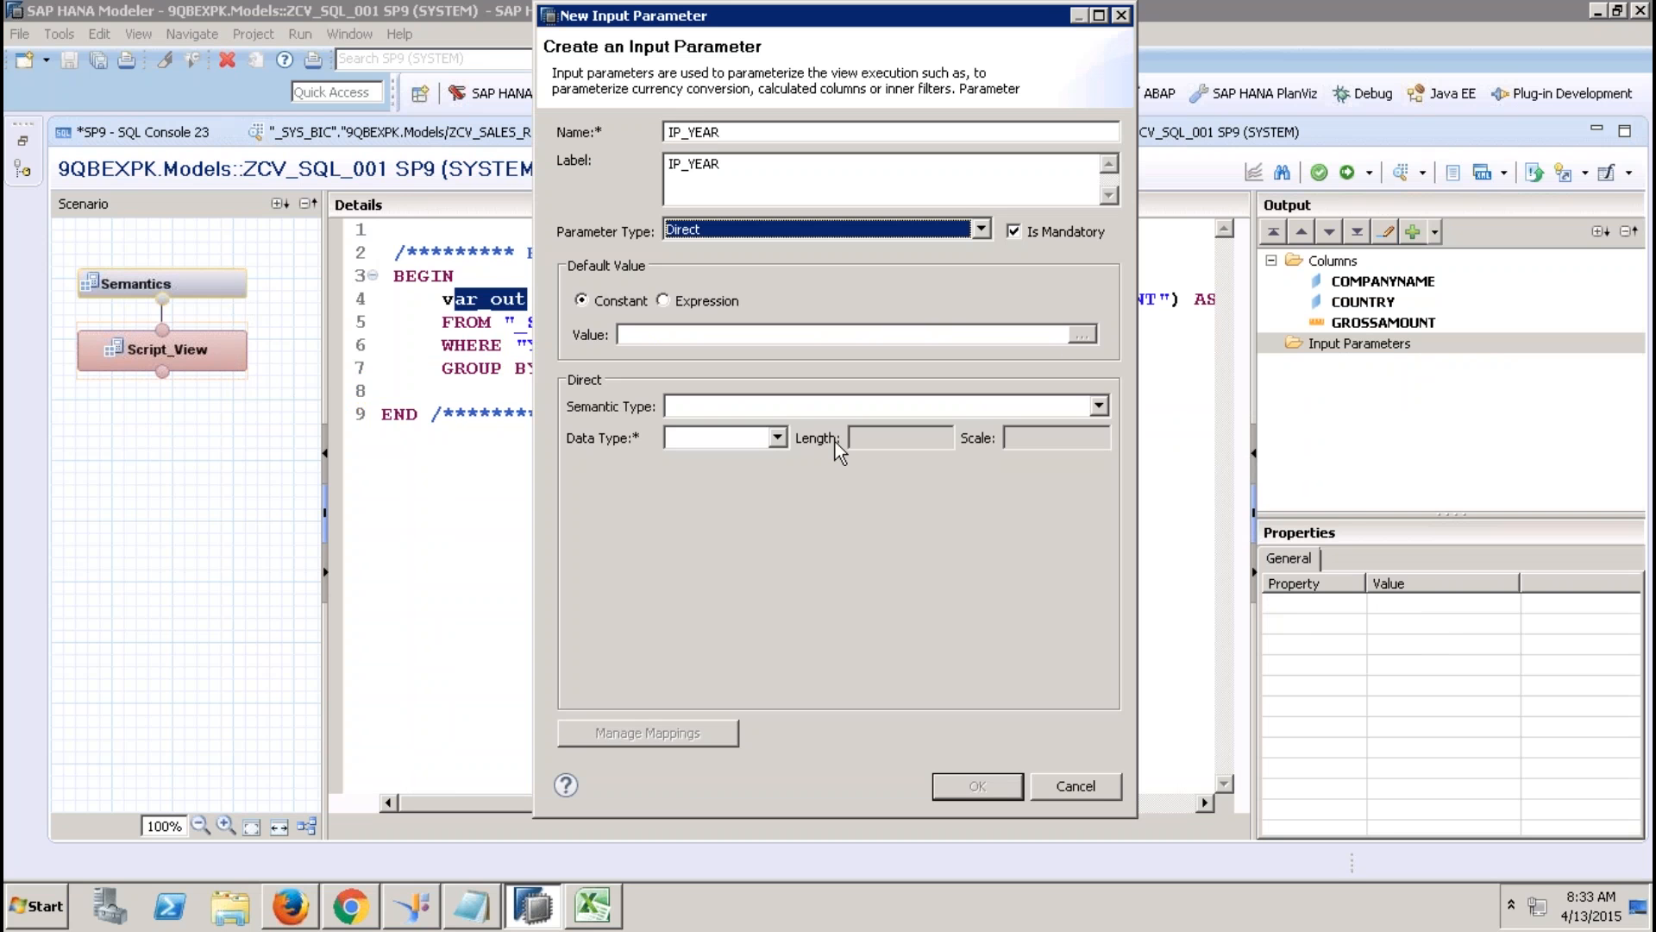
{"action": "left_click", "coordinate": [777, 437]}
{"action": "left_click", "coordinate": [749, 460]}
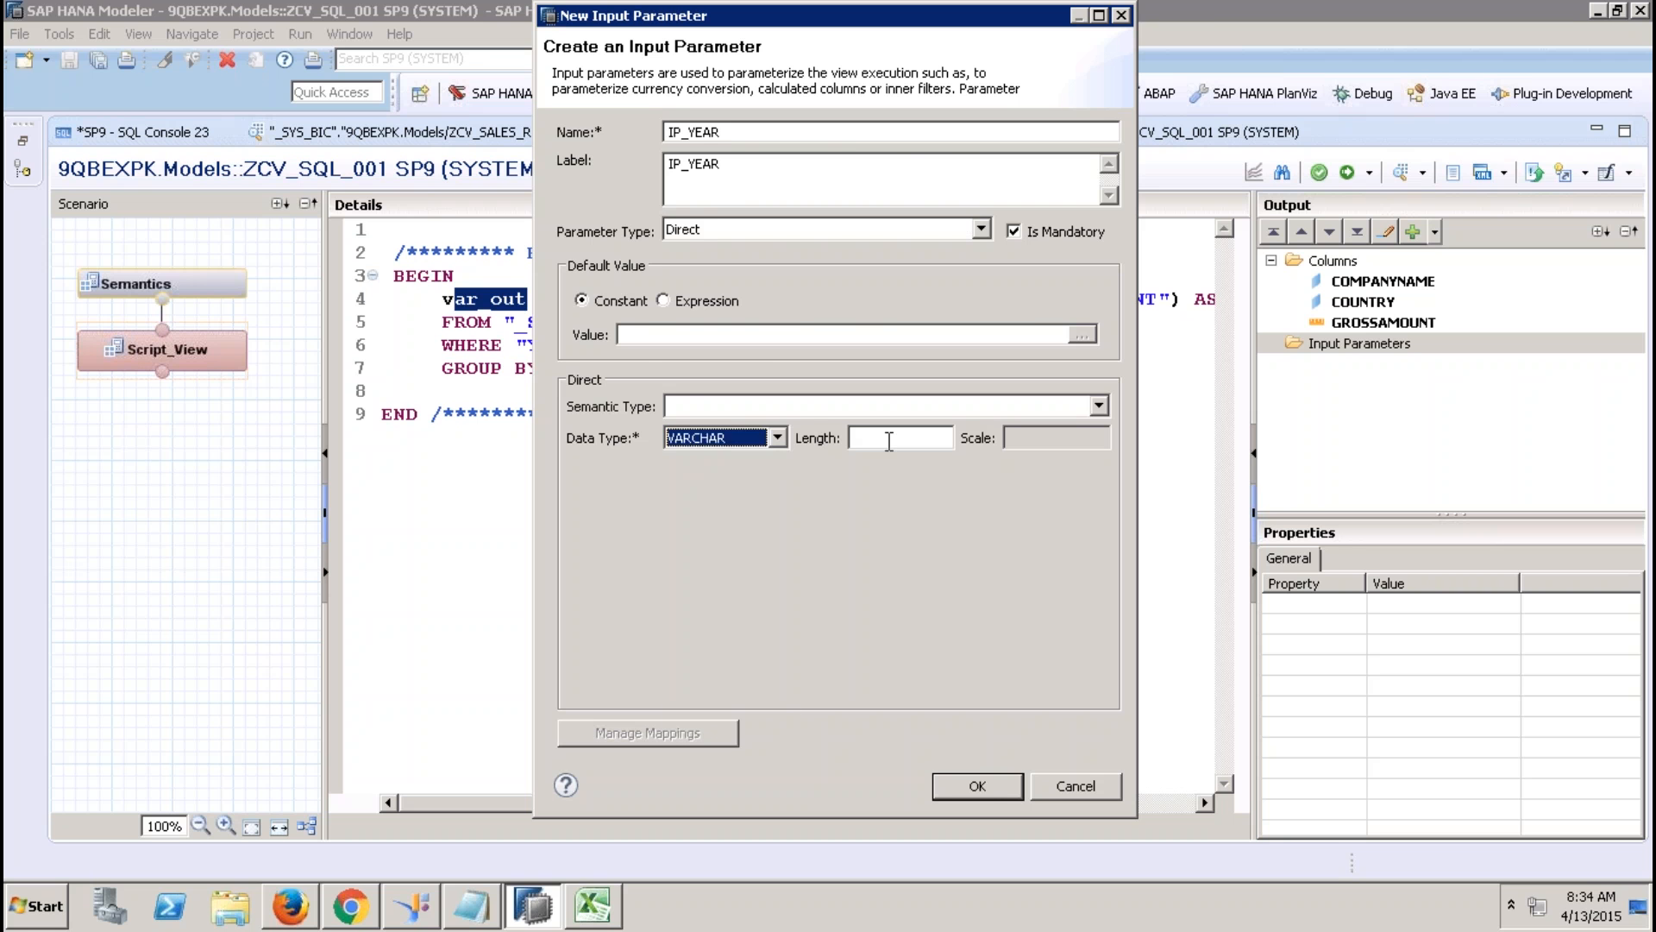
{"action": "left_click", "coordinate": [884, 438]}
{"action": "type", "text": "4"}
{"action": "left_click", "coordinate": [979, 786]}
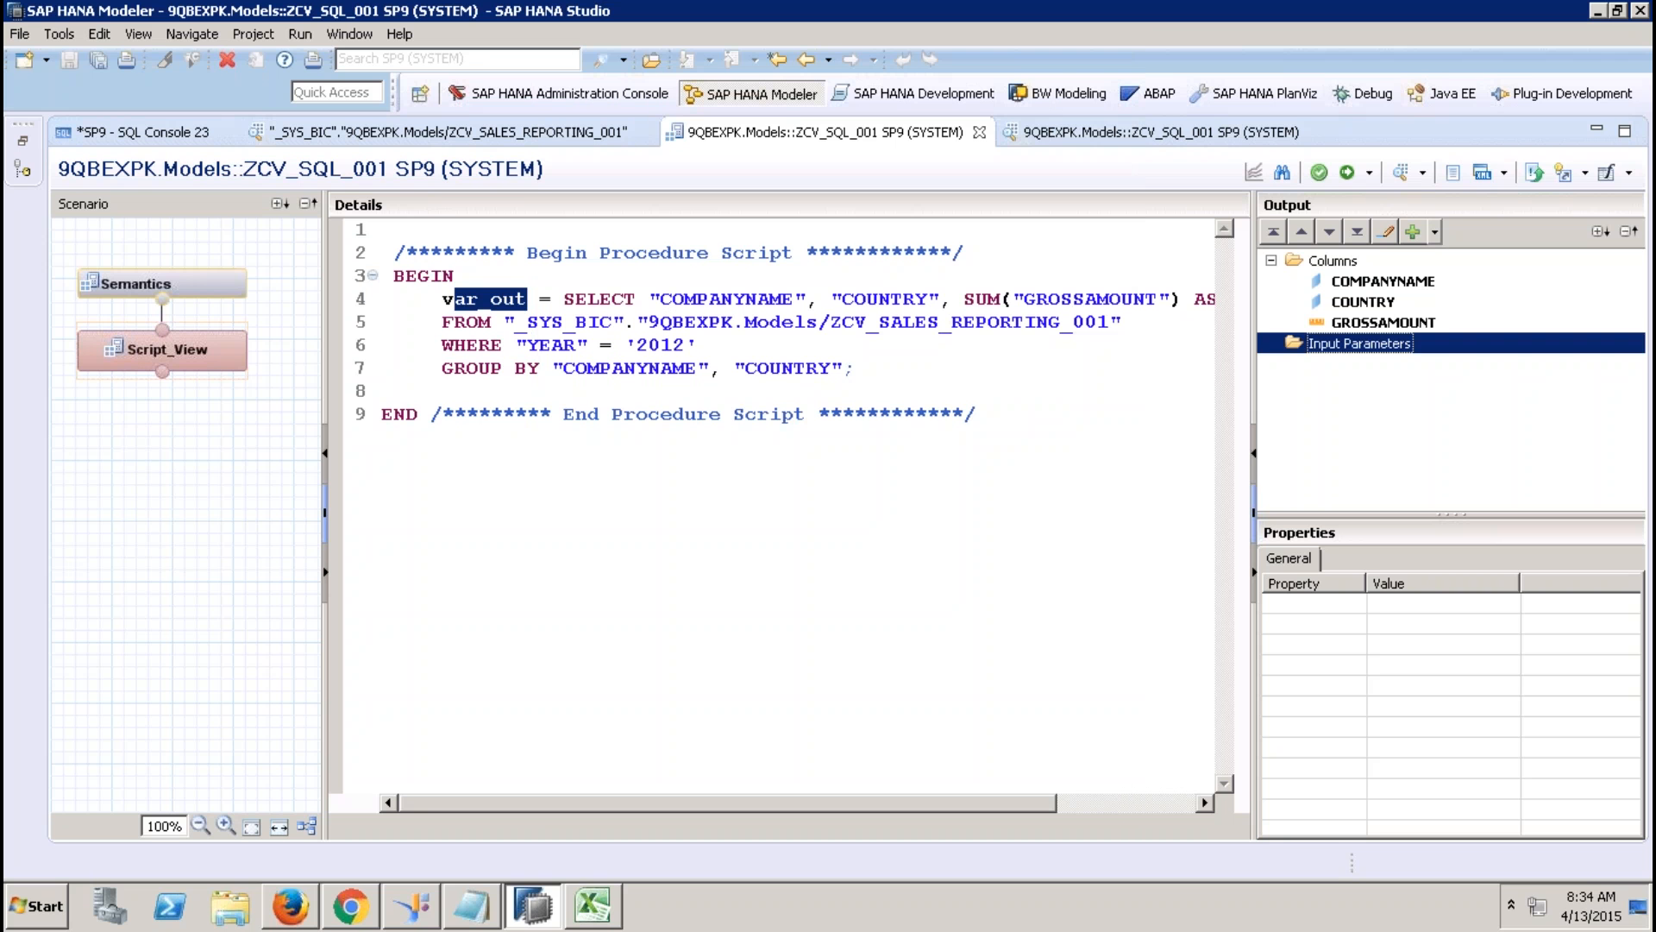
Replace the hard-coded 2012 filter with :IP_YEAR and activate the view.
{"action": "left_click", "coordinate": [707, 340]}
{"action": "key", "text": "BackSpace"}
{"action": "key", "text": "BackSpace"}
{"action": "key", "text": "BackSpace"}
{"action": "key", "text": "BackSpace"}
{"action": "key", "text": "BackSpace"}
{"action": "key", "text": "BackSpace"}
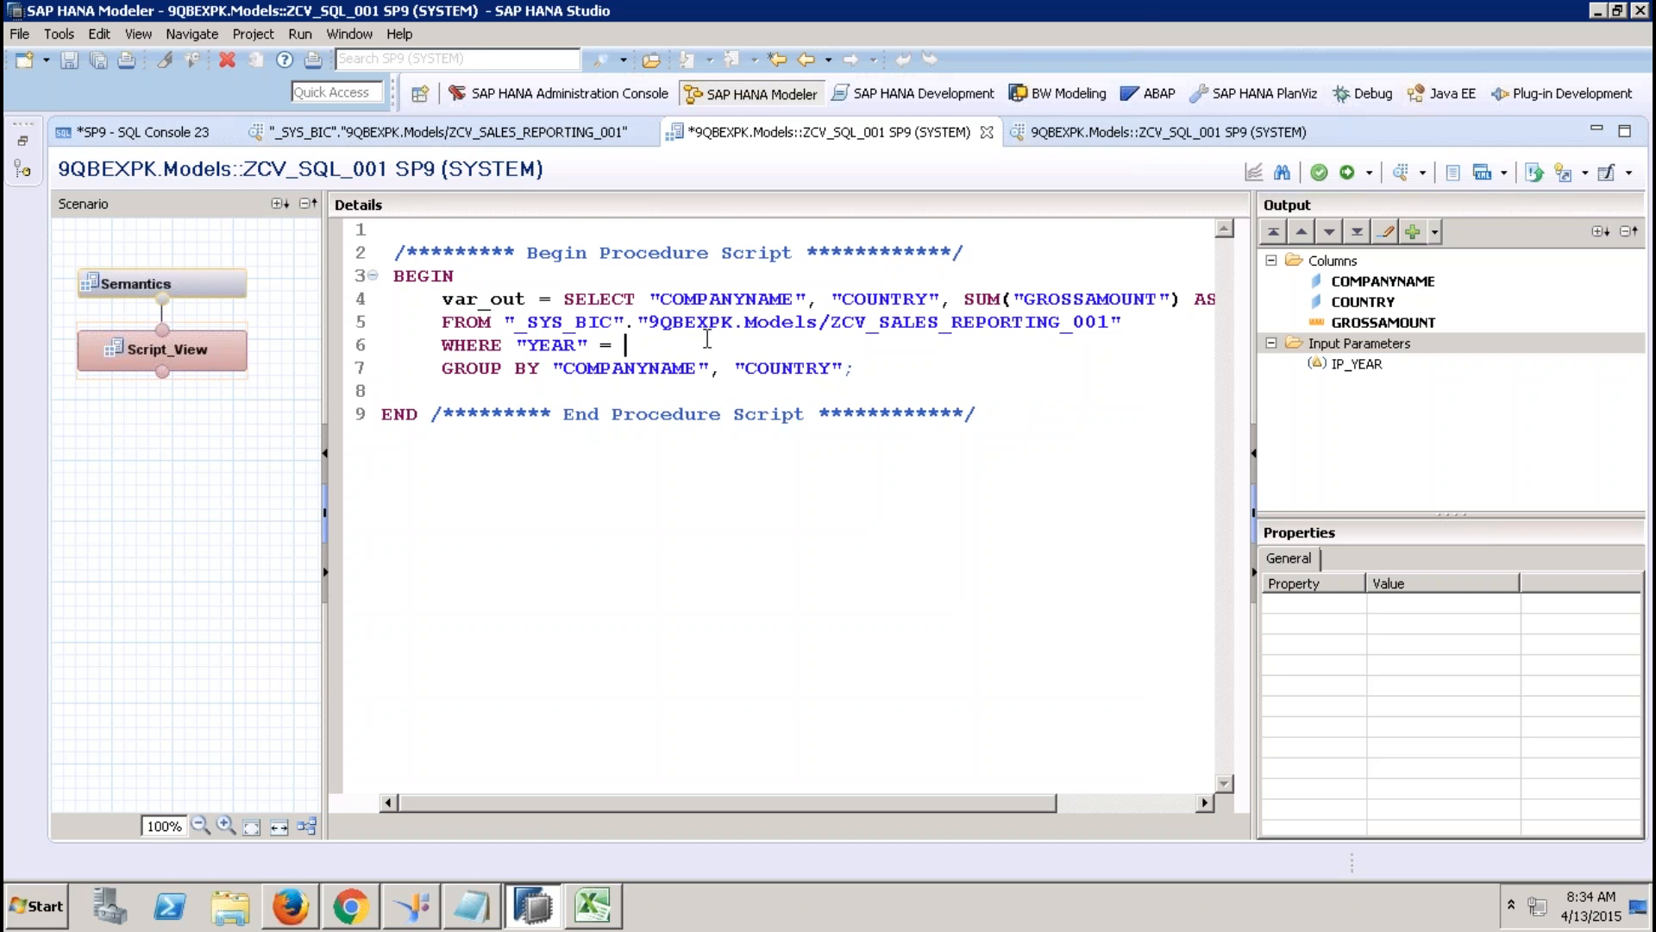
{"action": "type", "text": ":IP_YEAR"}
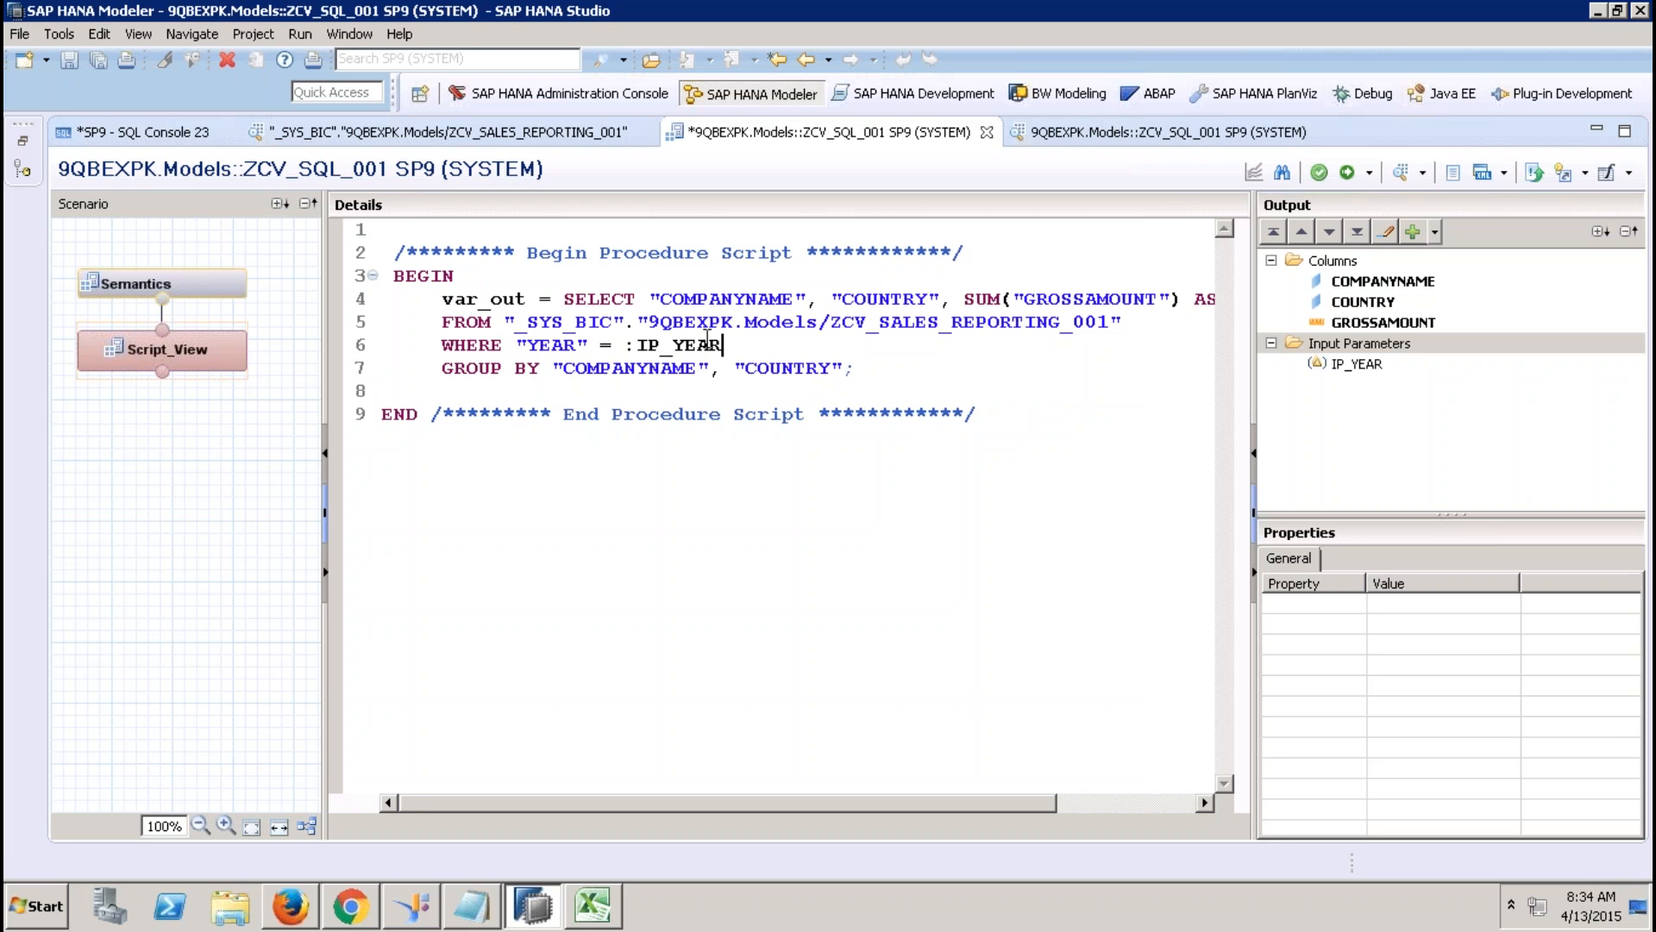
{"action": "left_click", "coordinate": [1346, 171]}
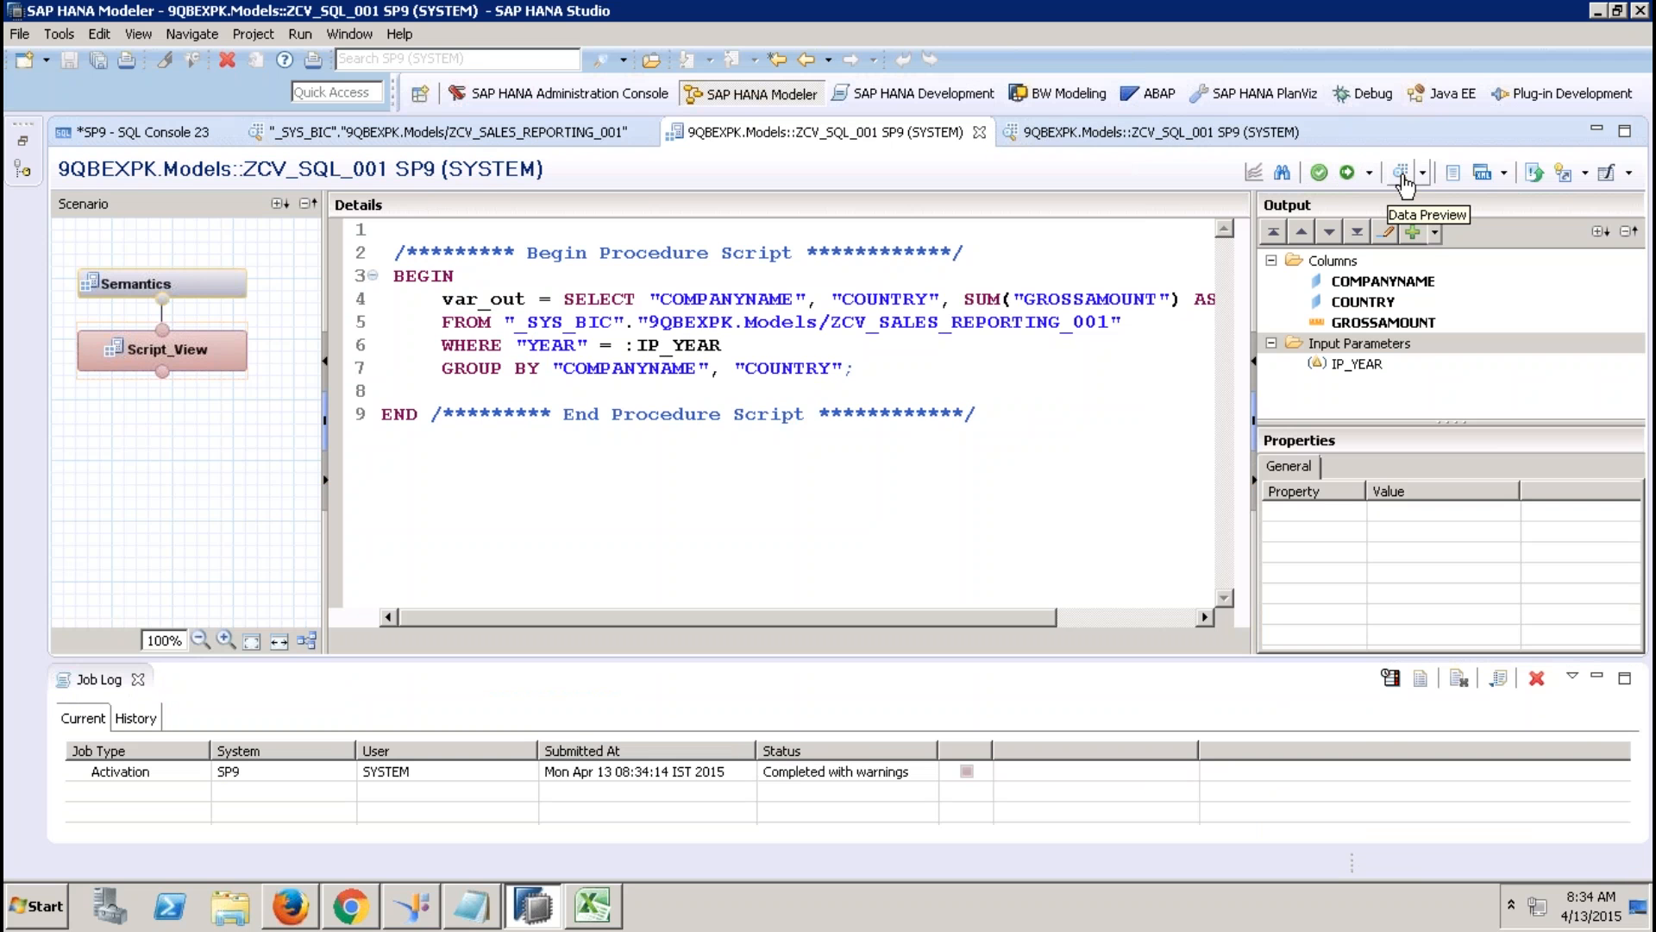
{"action": "left_click", "coordinate": [1397, 177]}
{"action": "left_click", "coordinate": [835, 322]}
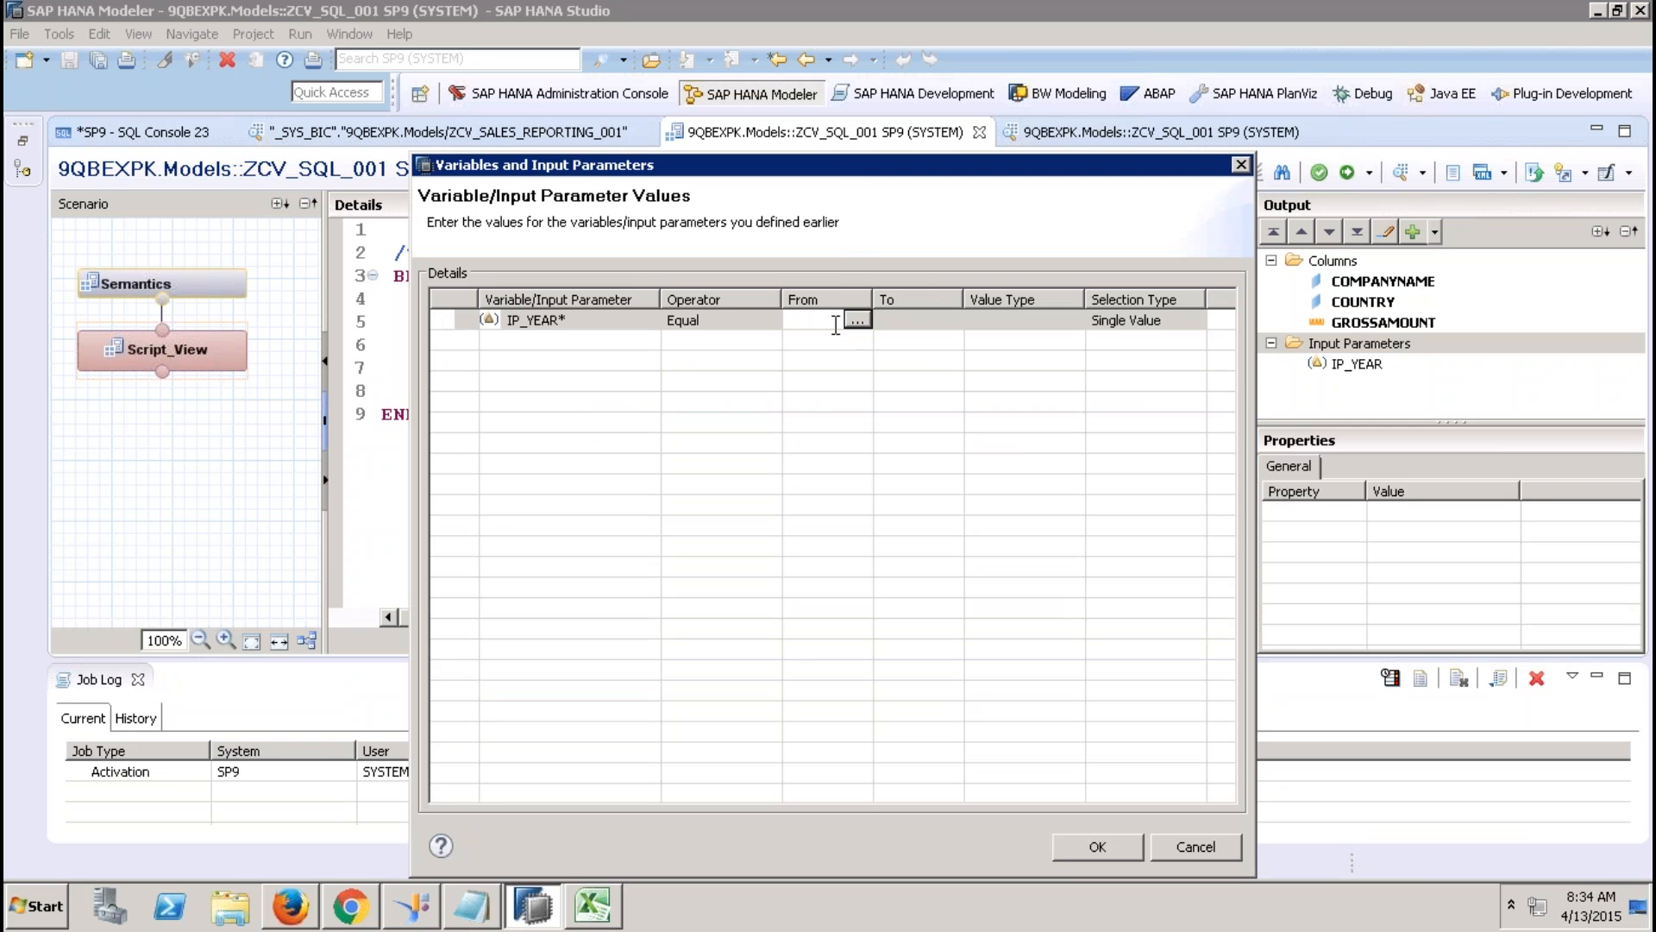
{"action": "type", "text": "2012"}
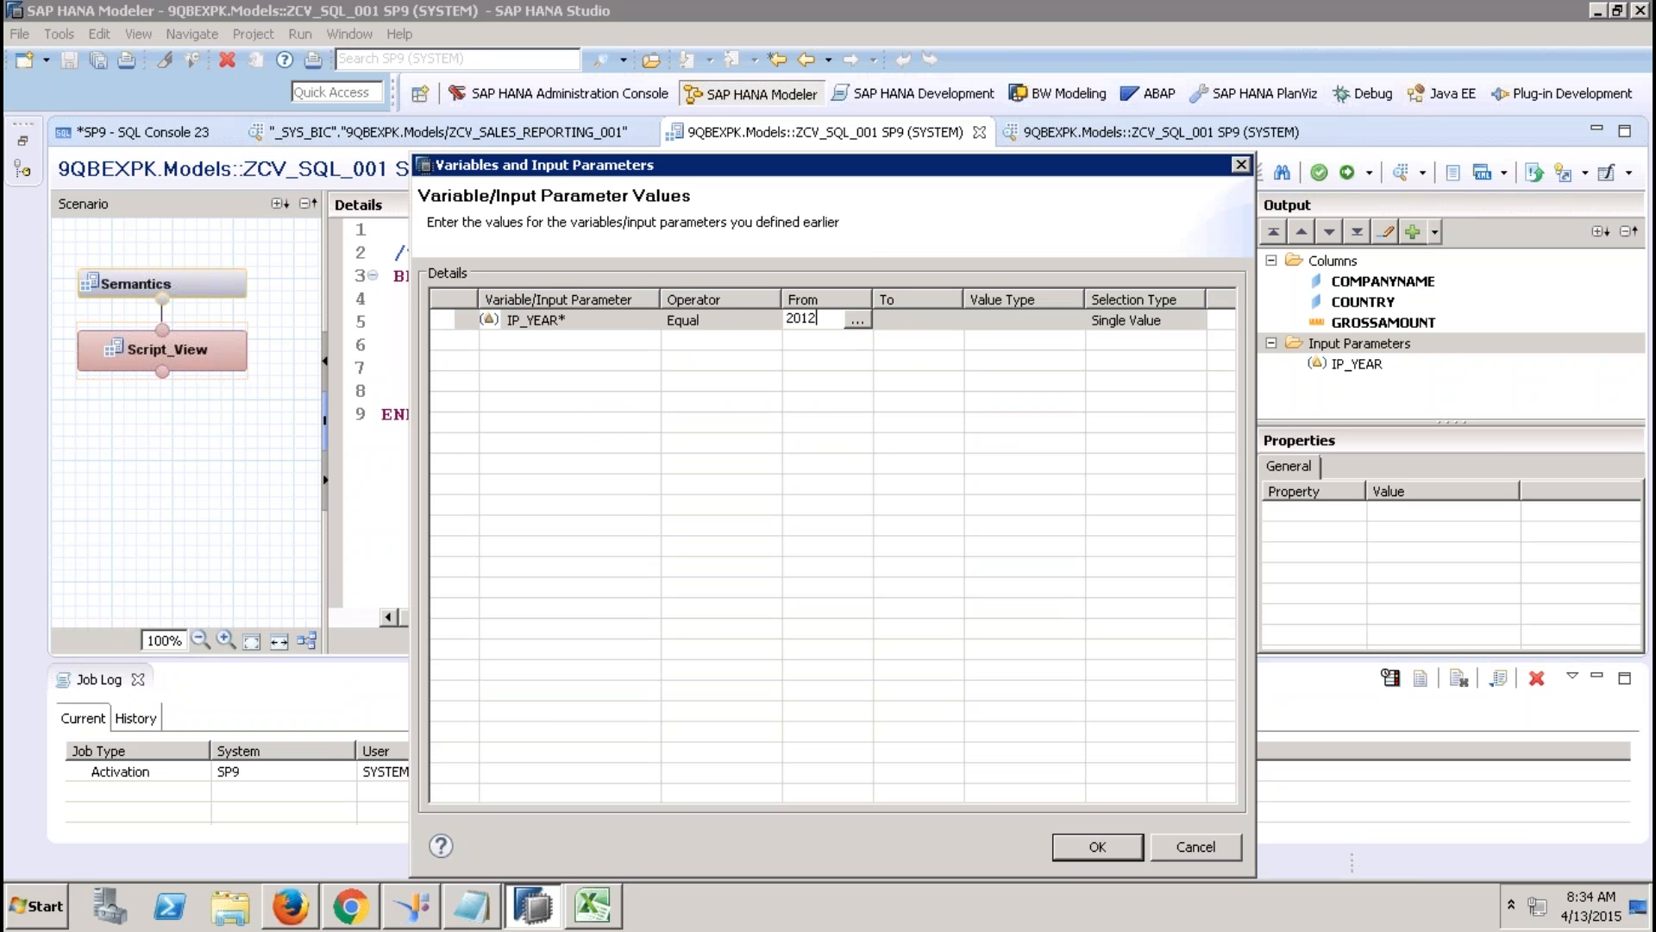
{"action": "left_click", "coordinate": [1094, 847]}
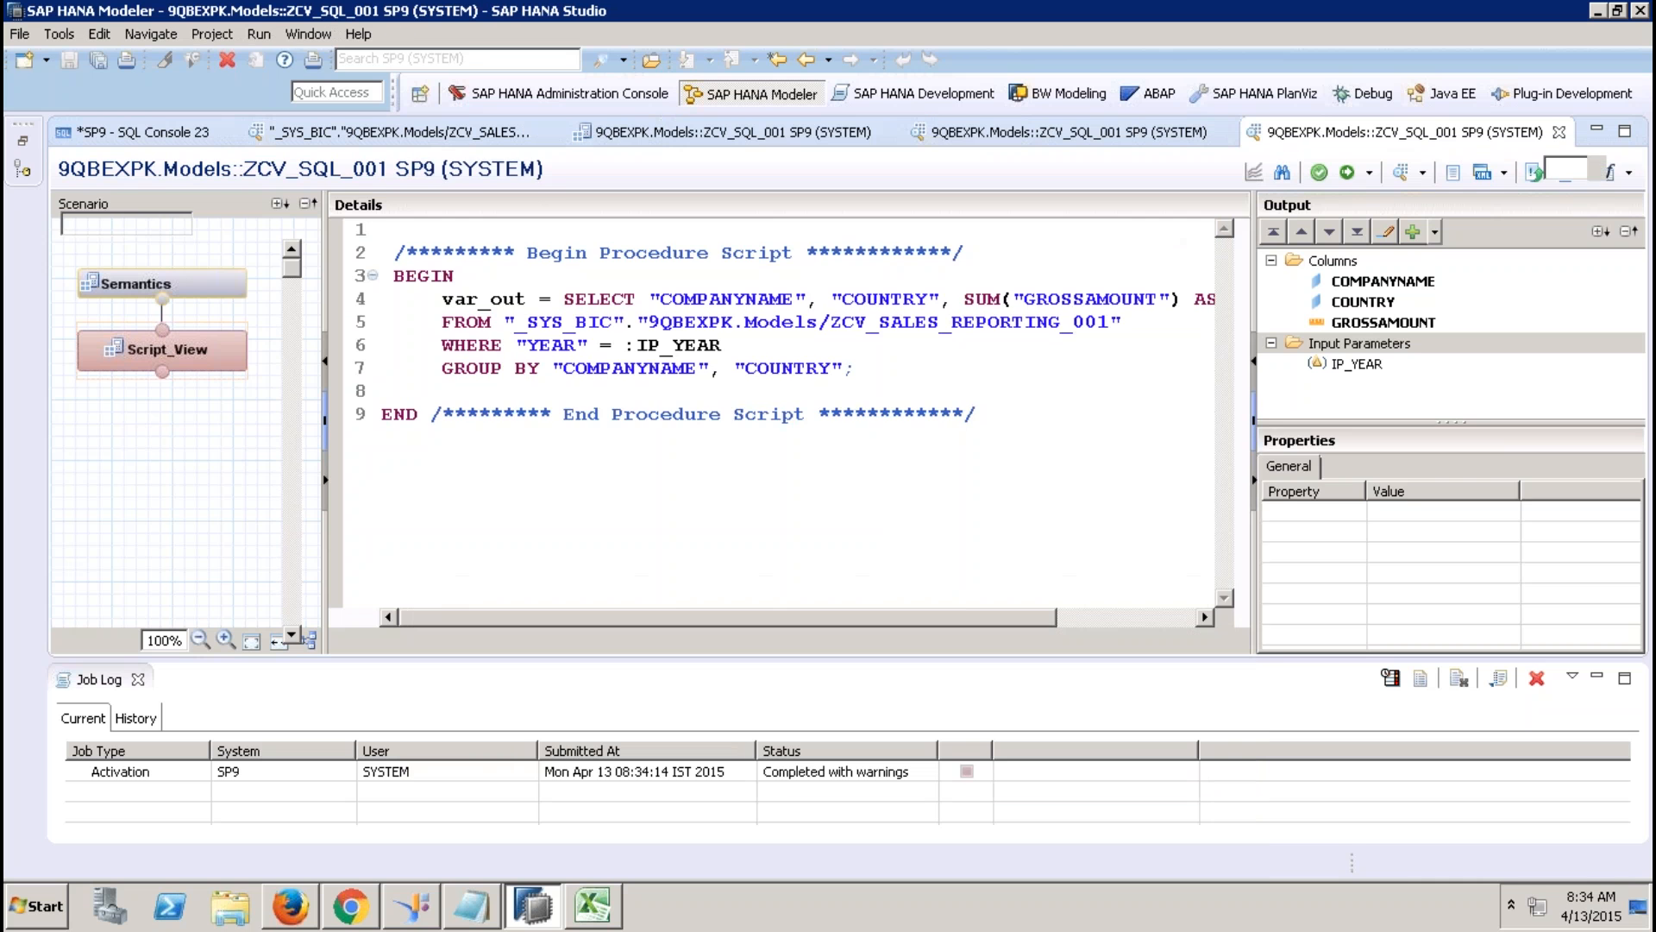
{"action": "left_click", "coordinate": [321, 170]}
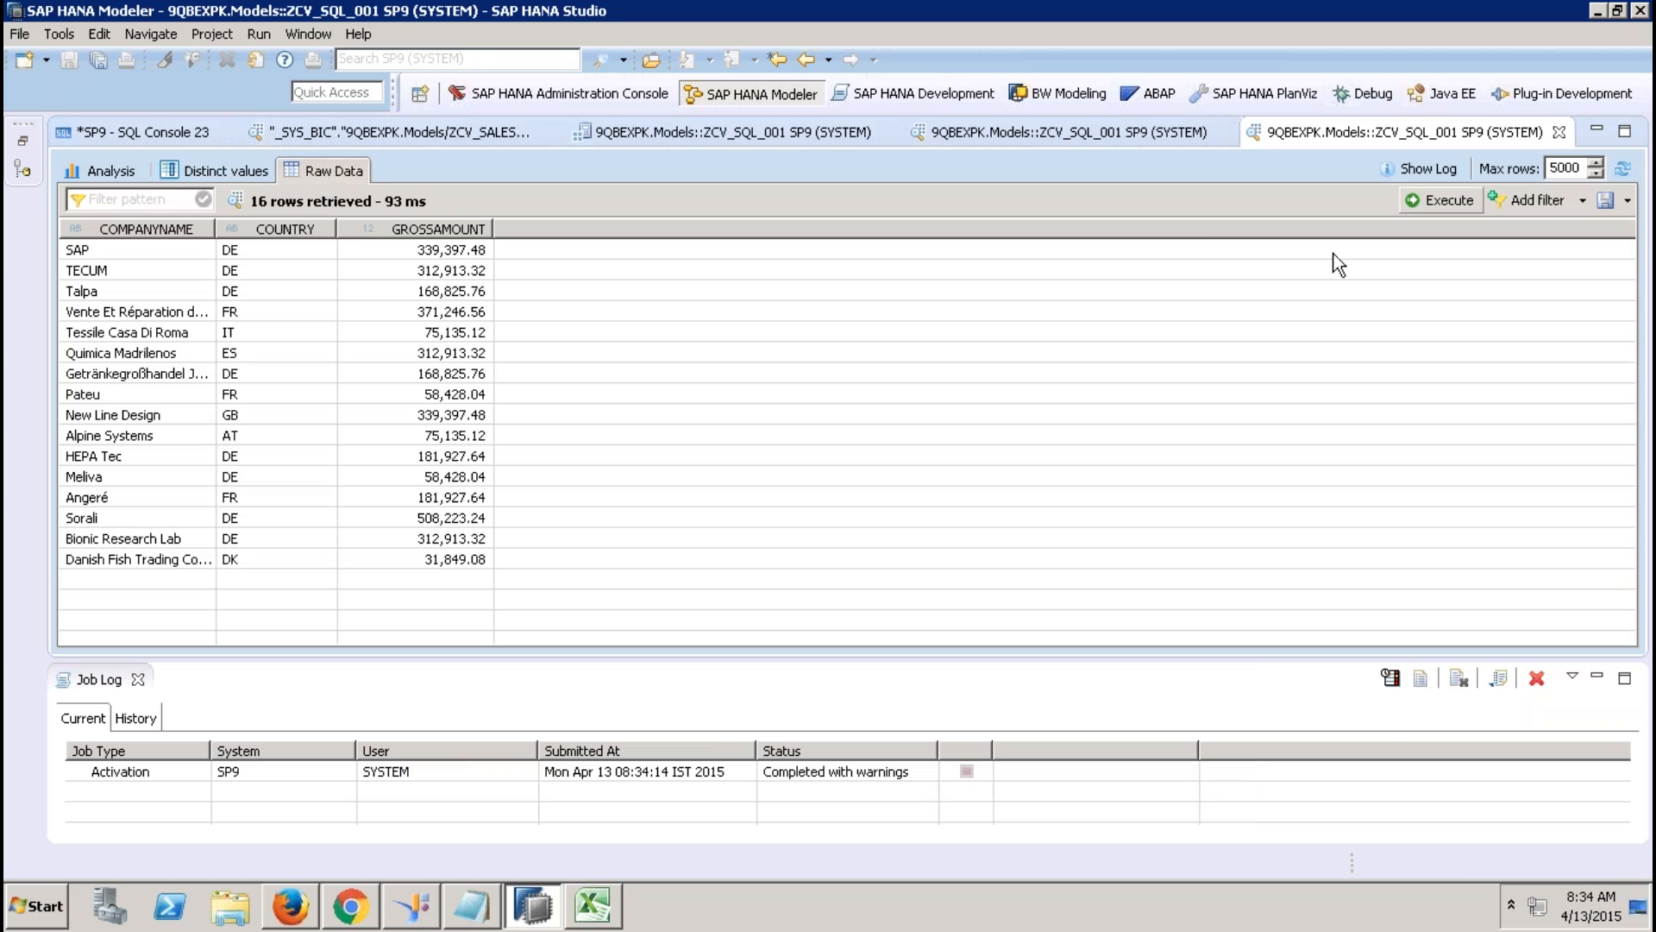
{"action": "left_click", "coordinate": [1560, 132]}
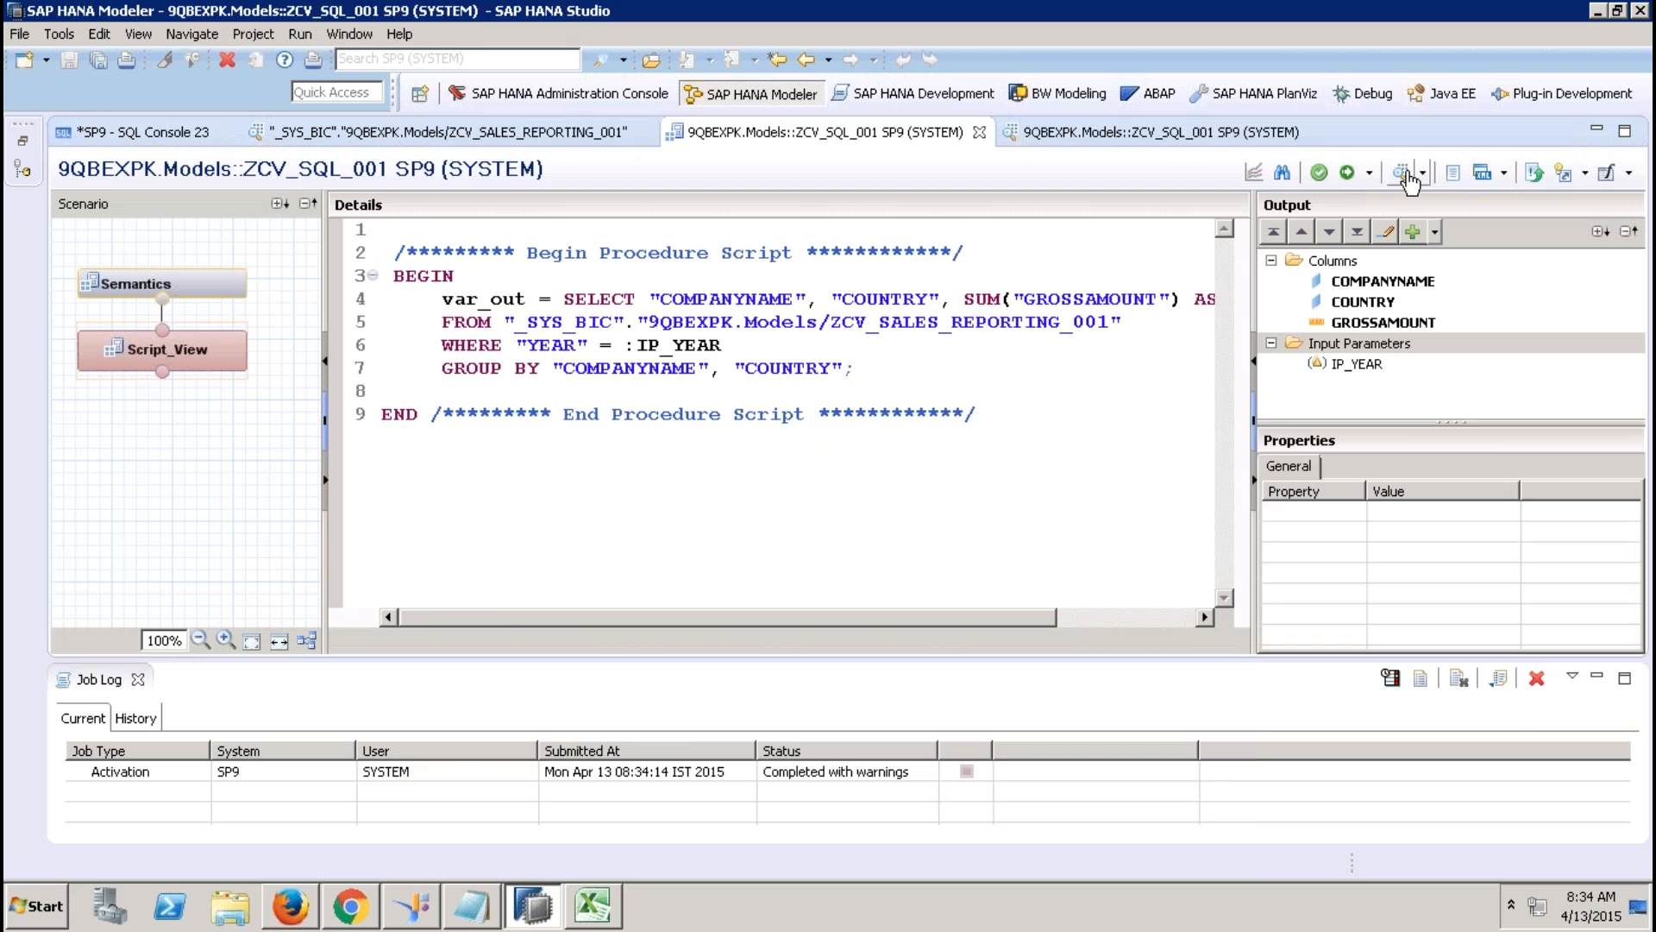
{"action": "left_click", "coordinate": [1400, 172]}
{"action": "left_click", "coordinate": [803, 320]}
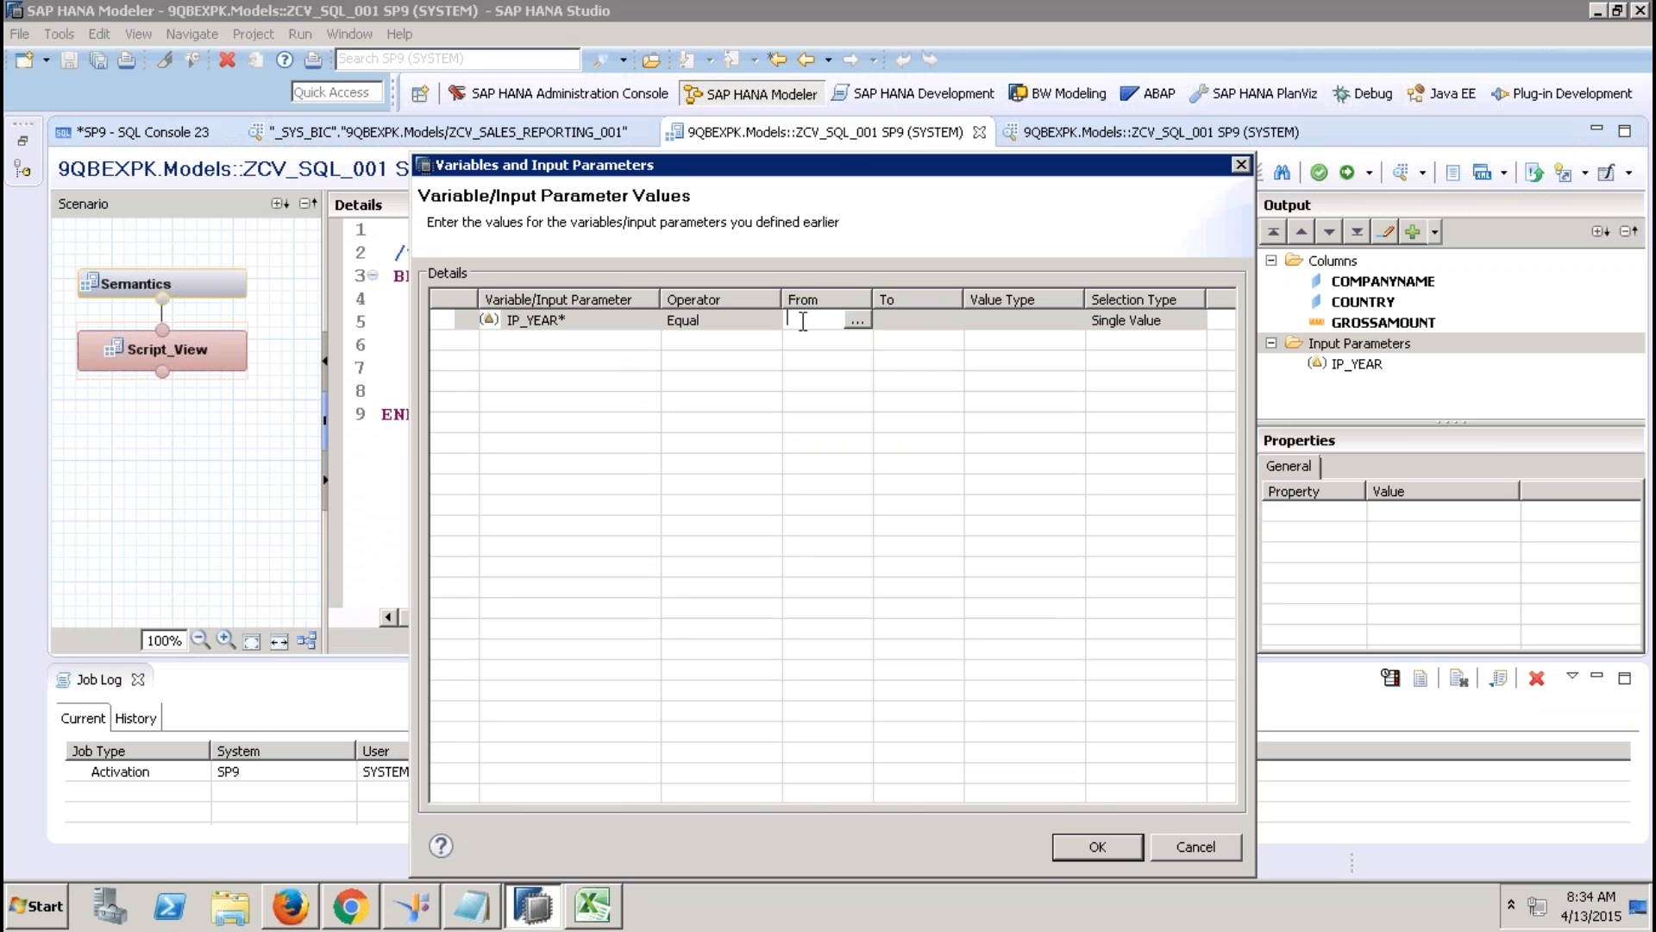
{"action": "type", "text": "2013"}
{"action": "left_click", "coordinate": [934, 329]}
{"action": "left_click", "coordinate": [1093, 847]}
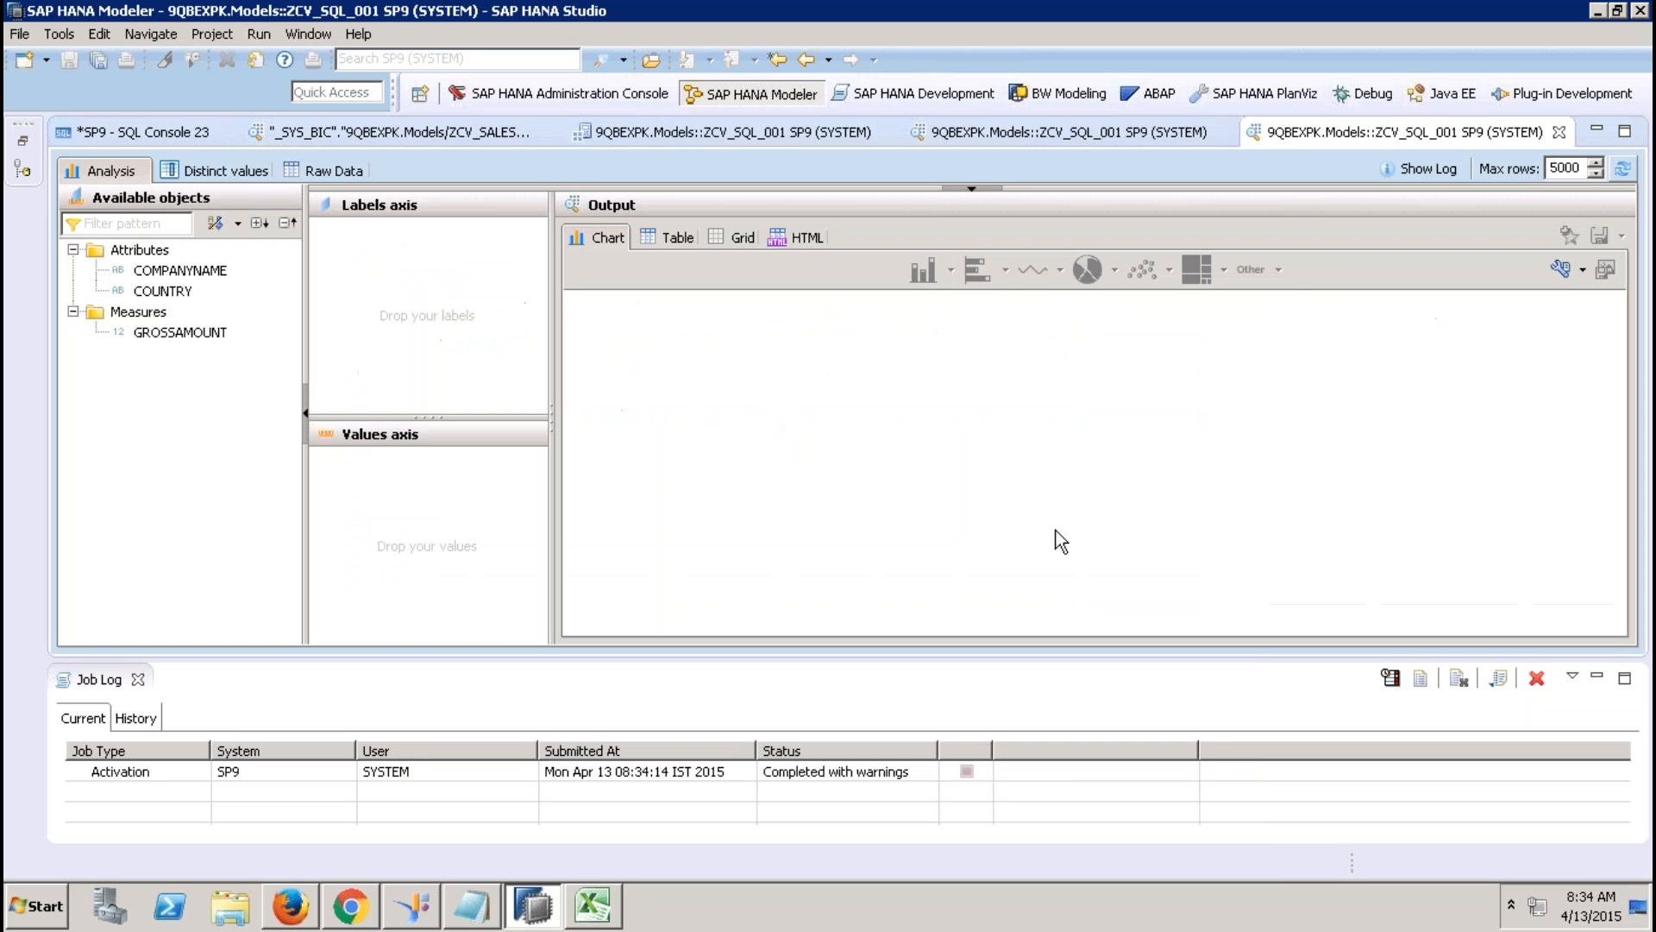
{"action": "left_click", "coordinate": [325, 168]}
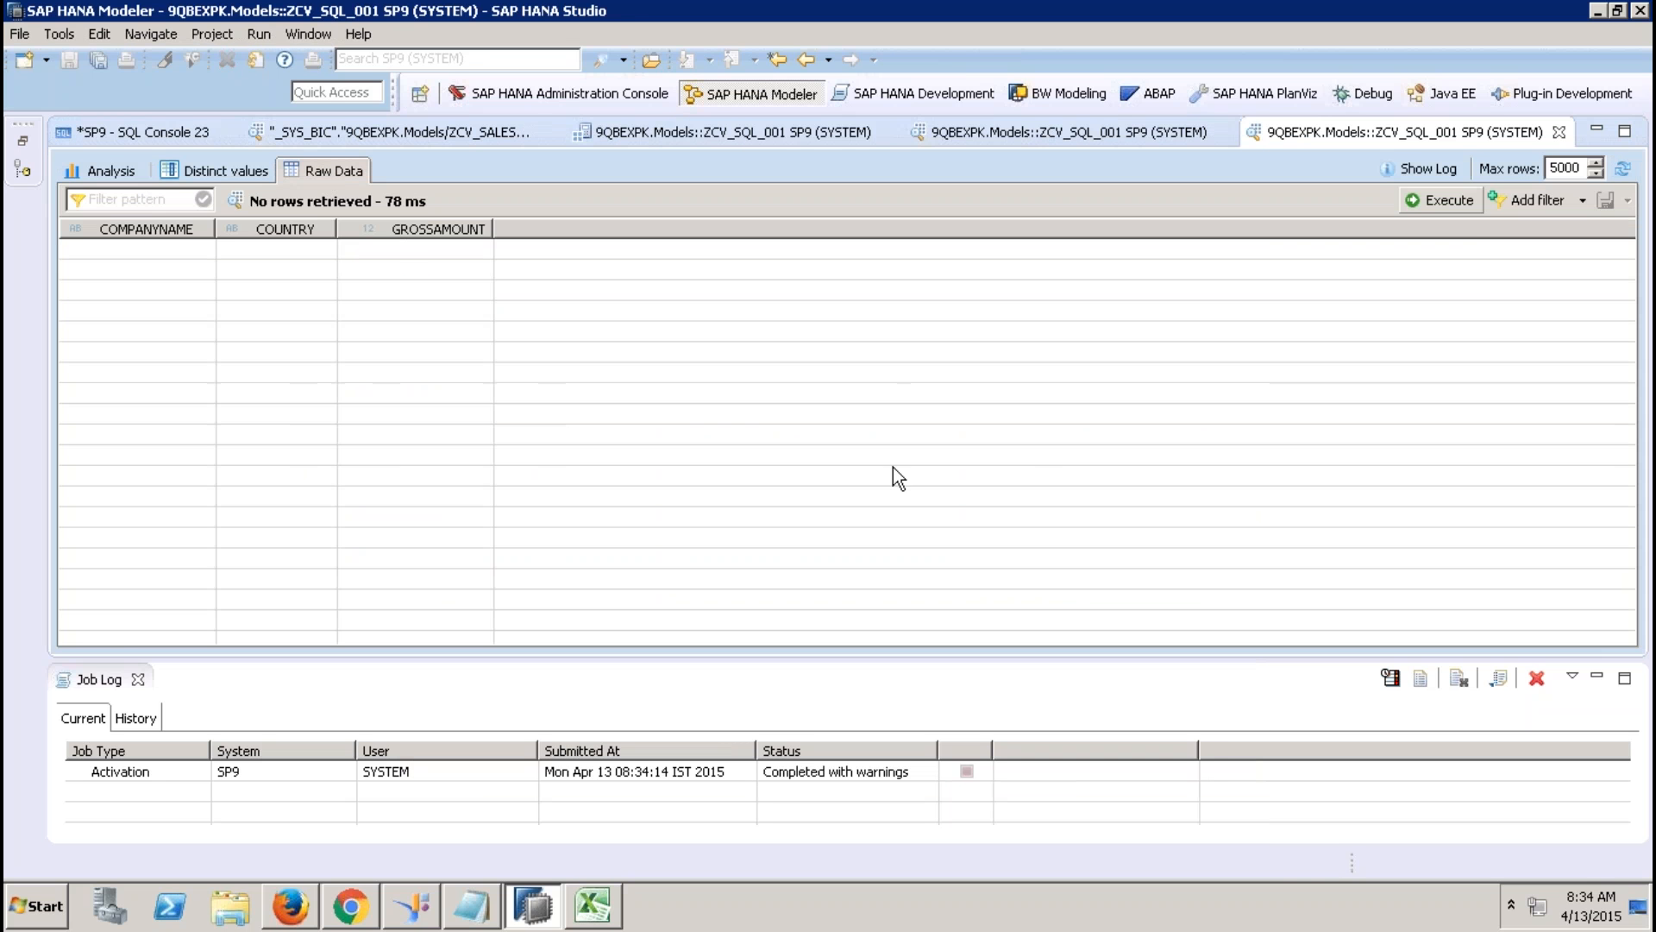
{"action": "left_click", "coordinate": [1558, 132]}
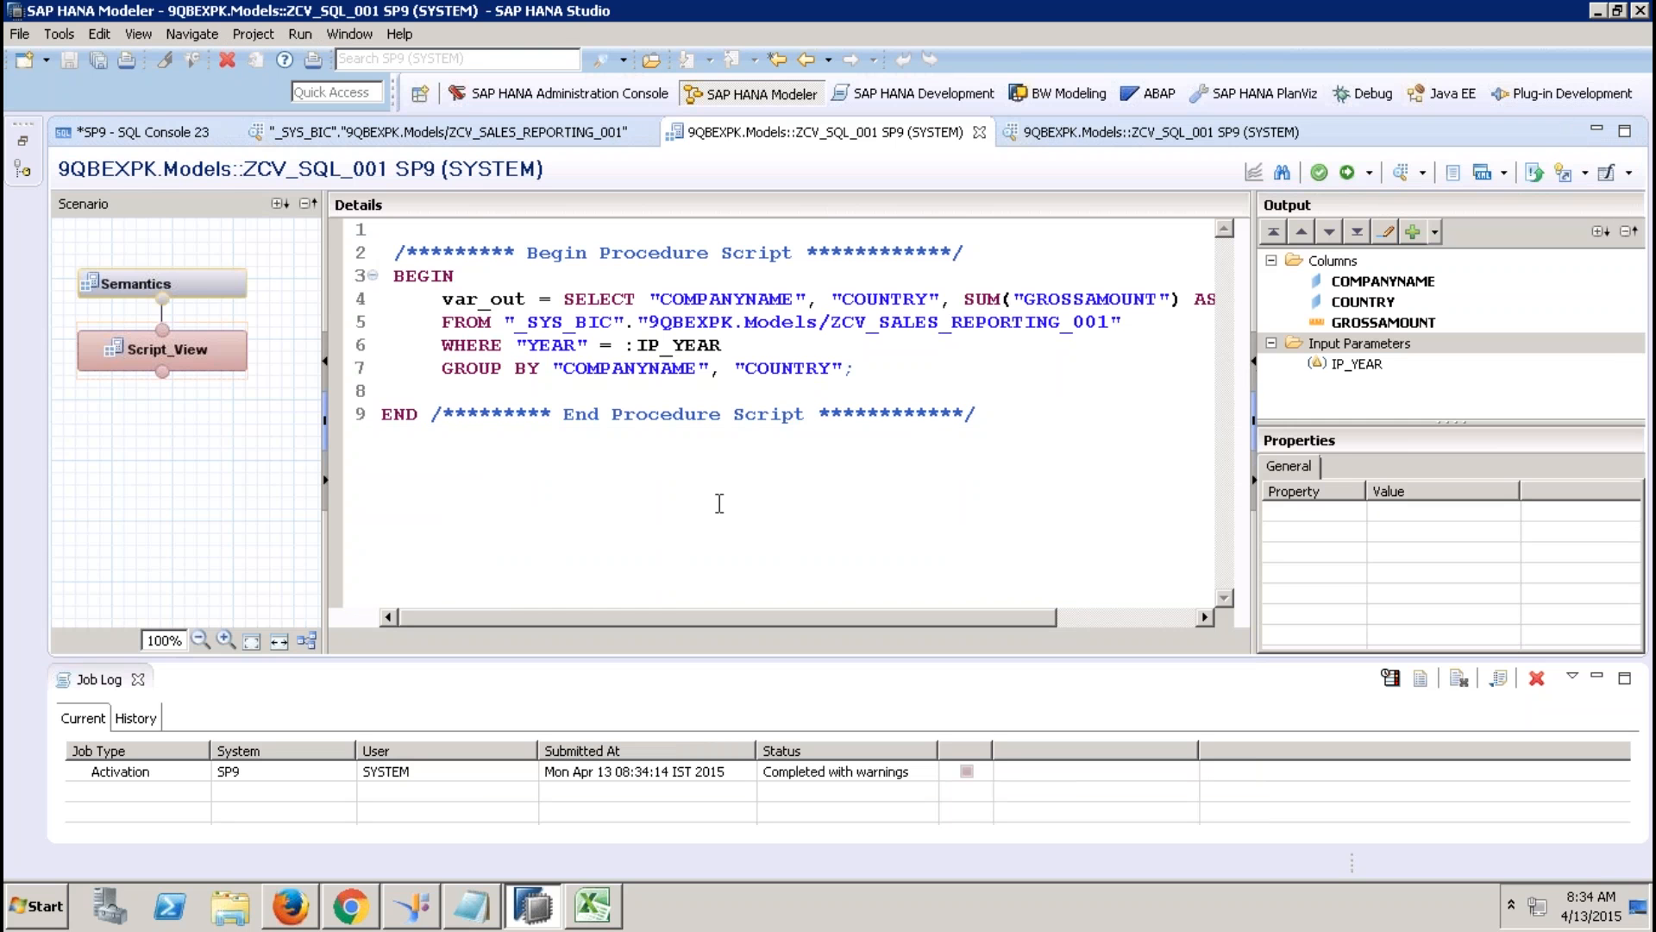
Put COUNTRY and the SUM expression on their own lines in the SELECT list.
{"action": "left_click", "coordinate": [138, 678]}
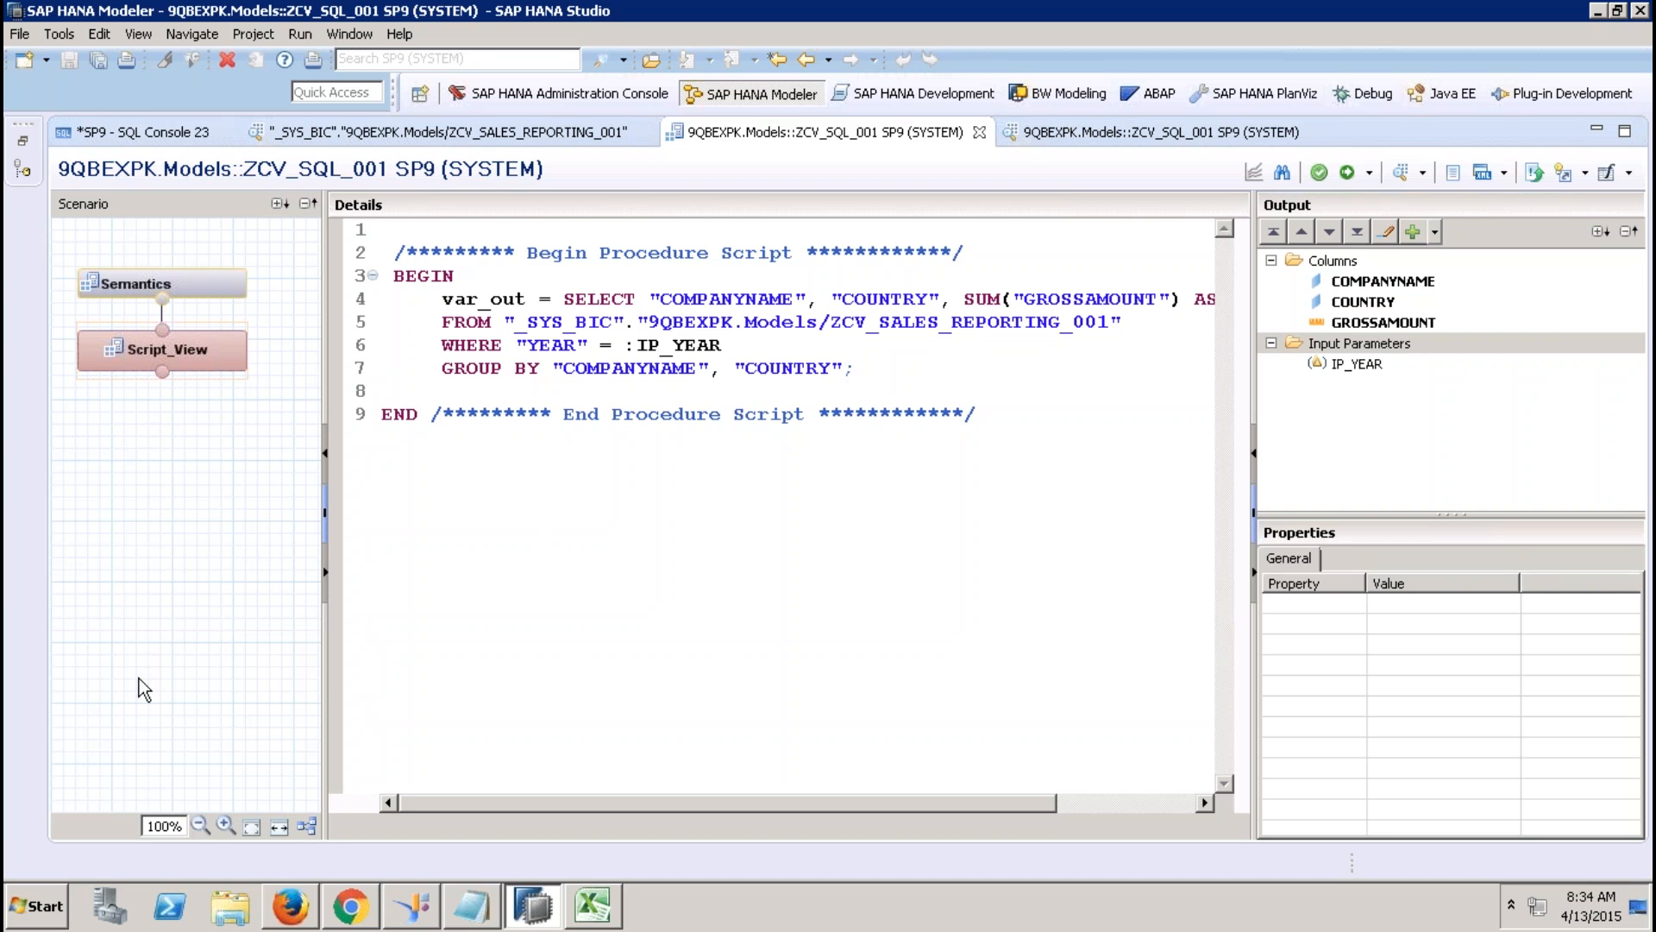
{"action": "left_click", "coordinate": [830, 295]}
{"action": "key", "text": "Return"}
{"action": "key", "text": "Tab"}
{"action": "key", "text": "Tab"}
{"action": "key", "text": "Tab"}
{"action": "key", "text": "Tab"}
{"action": "key", "text": "Tab"}
{"action": "key", "text": "Tab"}
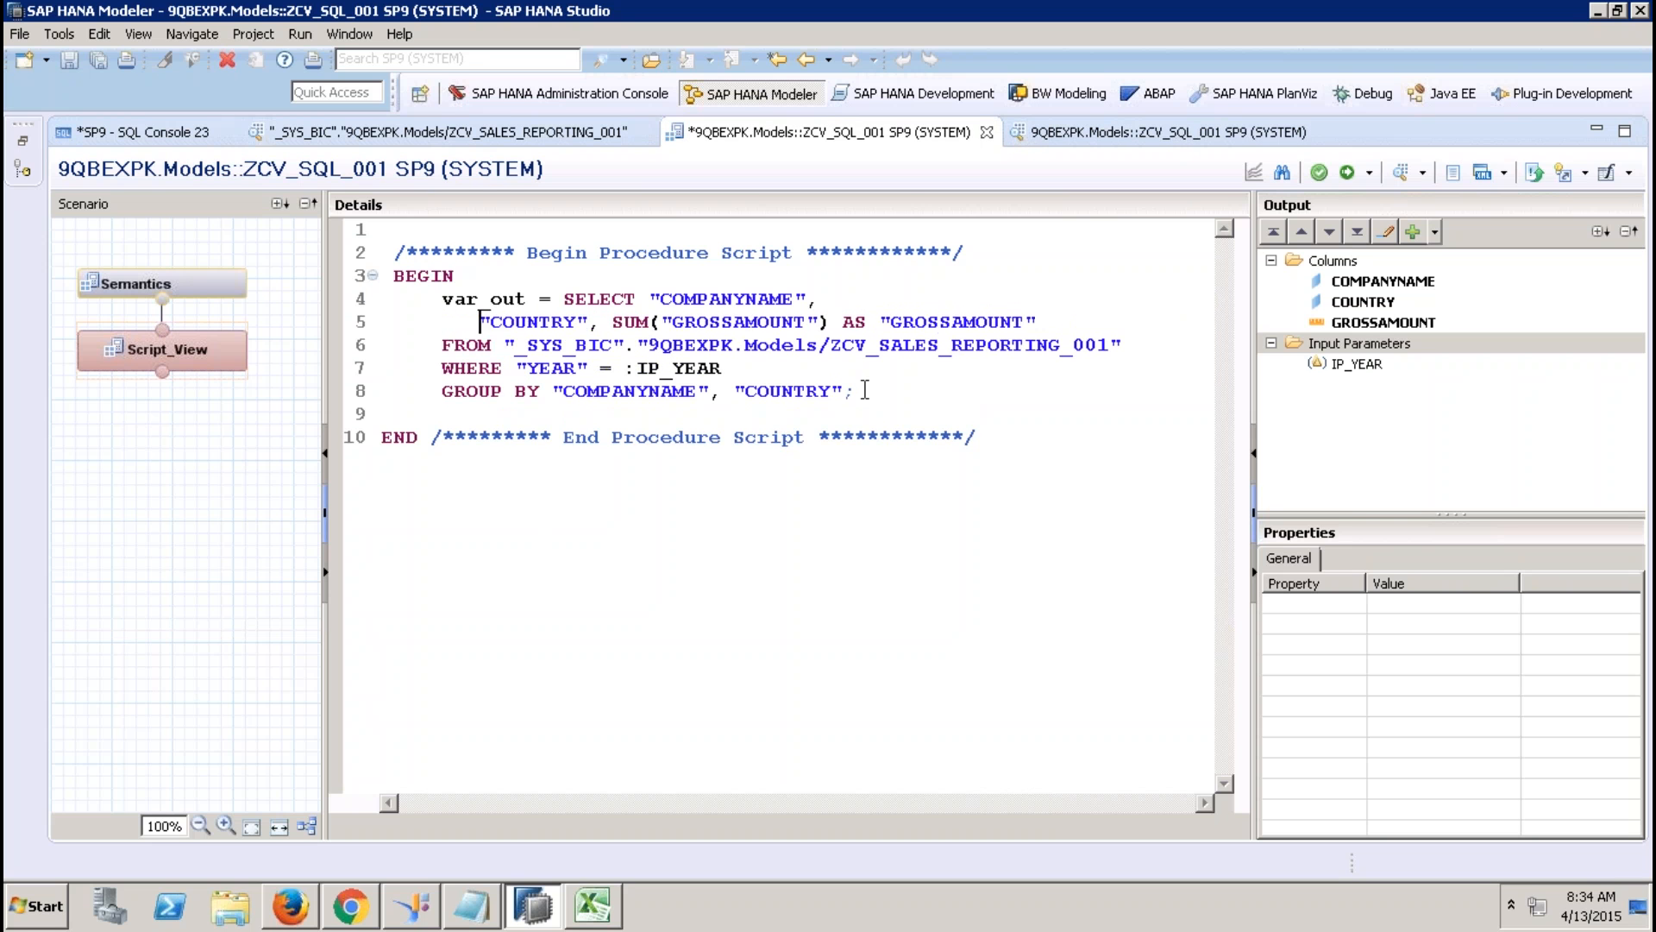
{"action": "key", "text": "BackSpace"}
{"action": "key", "text": "BackSpace"}
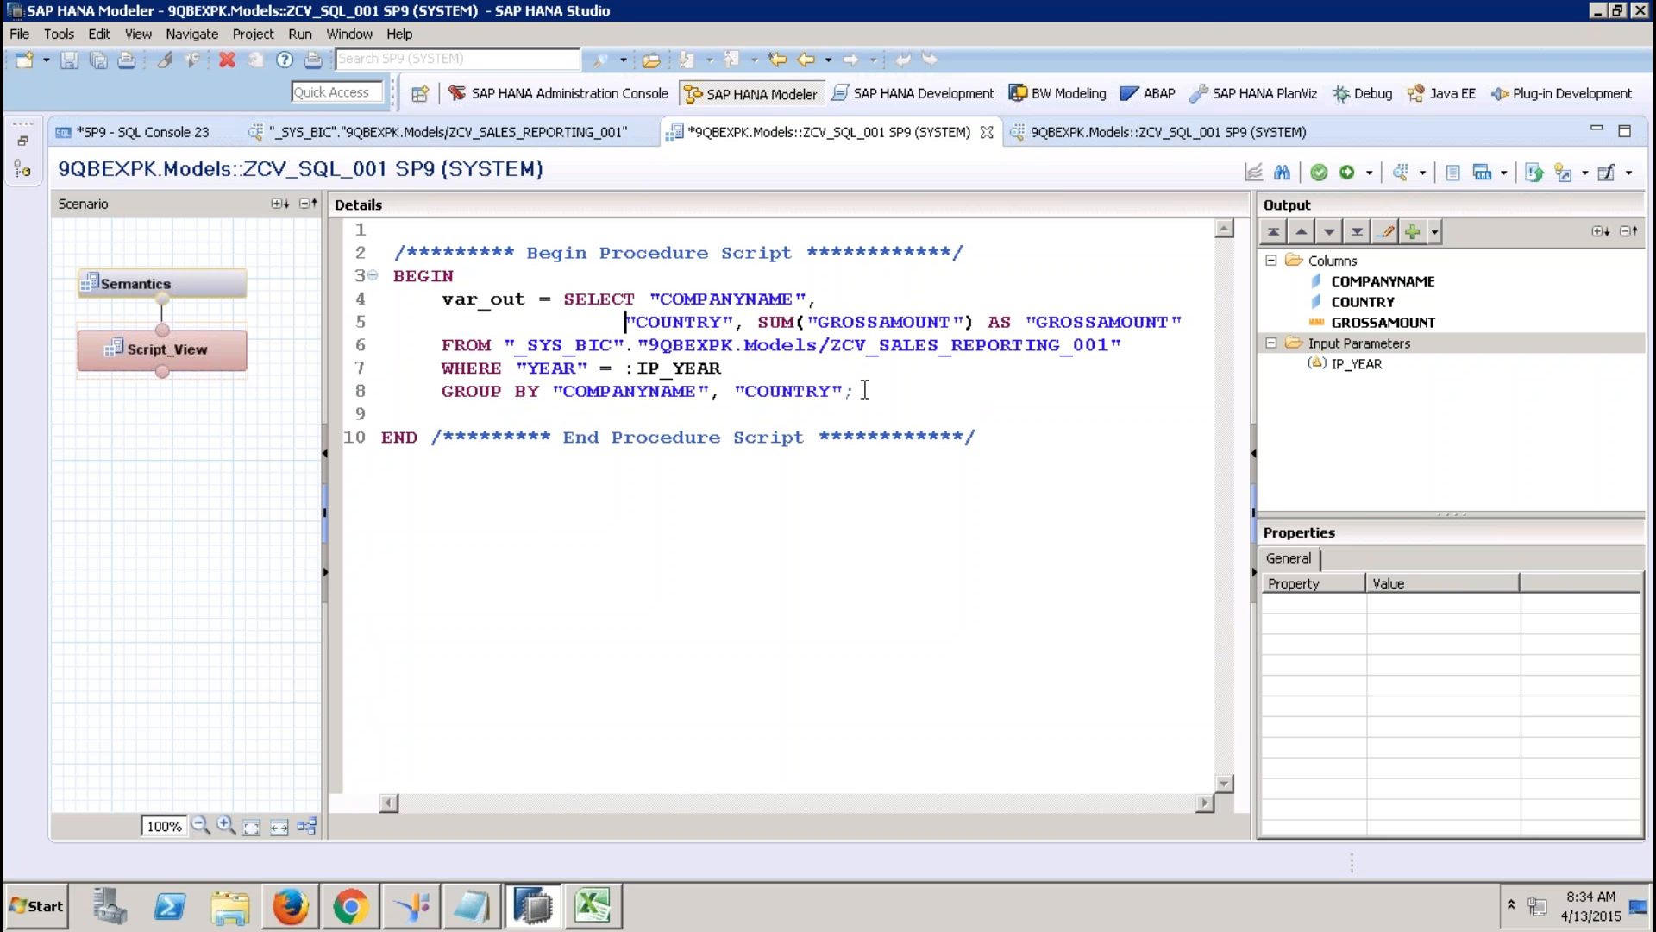
{"action": "left_click", "coordinate": [782, 322]}
{"action": "key", "text": "Return"}
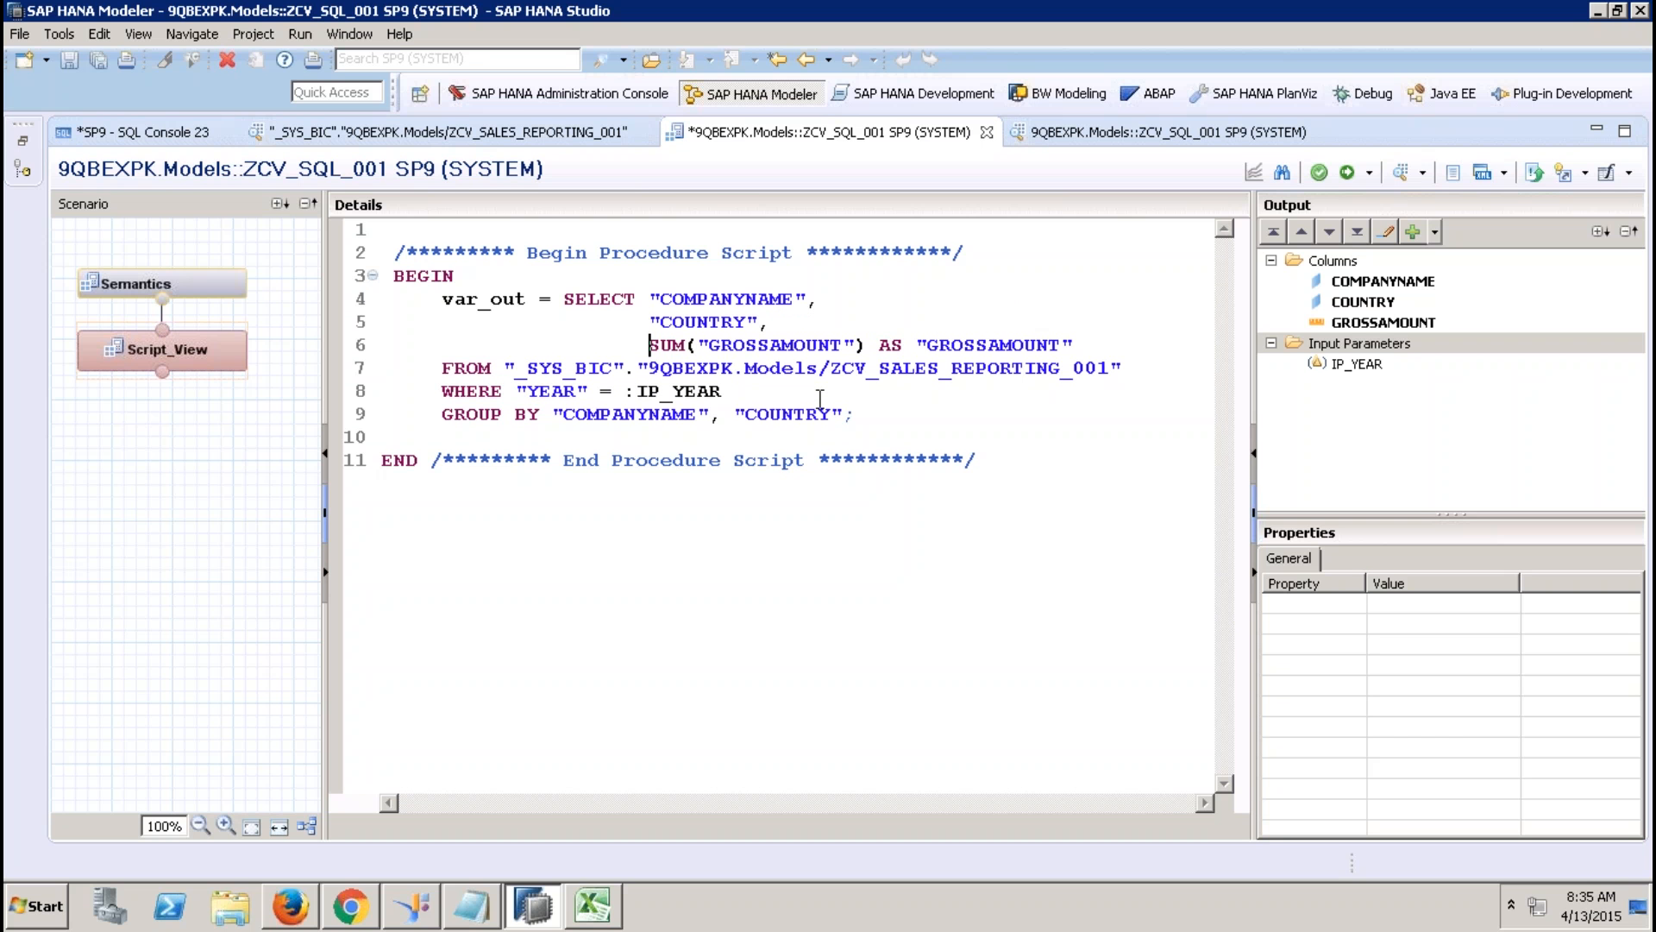
Delete the AS "GROSSAMOUNT" alias and activate the edited view.
{"action": "left_click", "coordinate": [528, 296]}
{"action": "left_click_drag", "start_coordinate": [528, 296], "coordinate": [443, 298]}
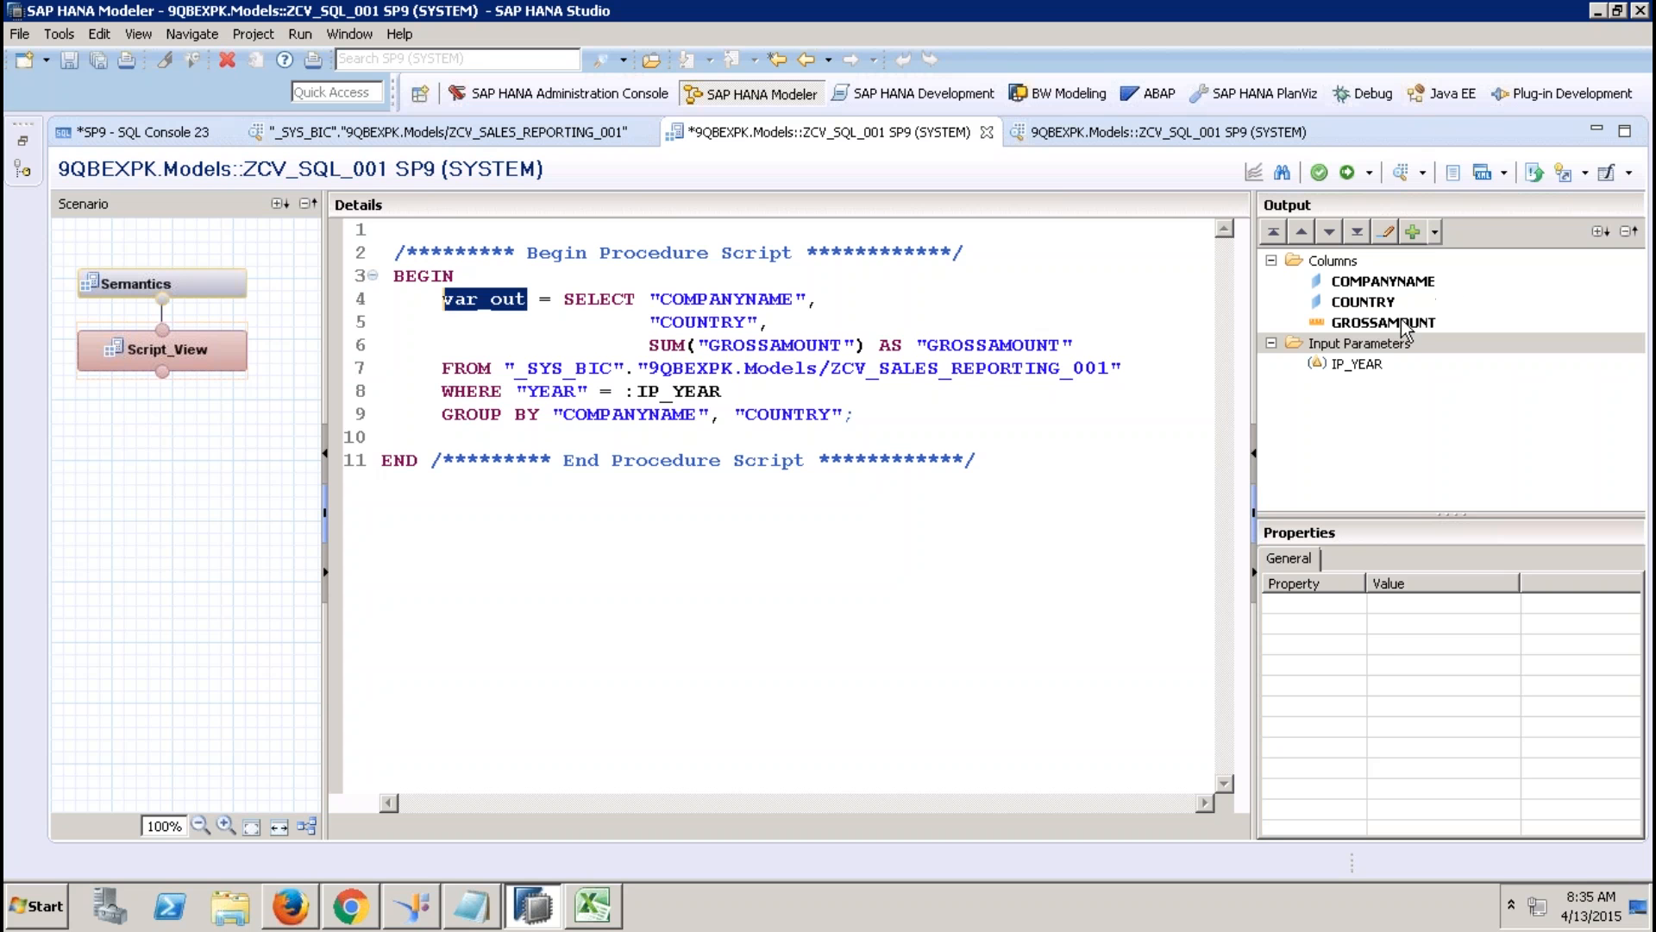
{"action": "left_click_drag", "start_coordinate": [1078, 348], "coordinate": [877, 345]}
{"action": "key", "text": "Delete"}
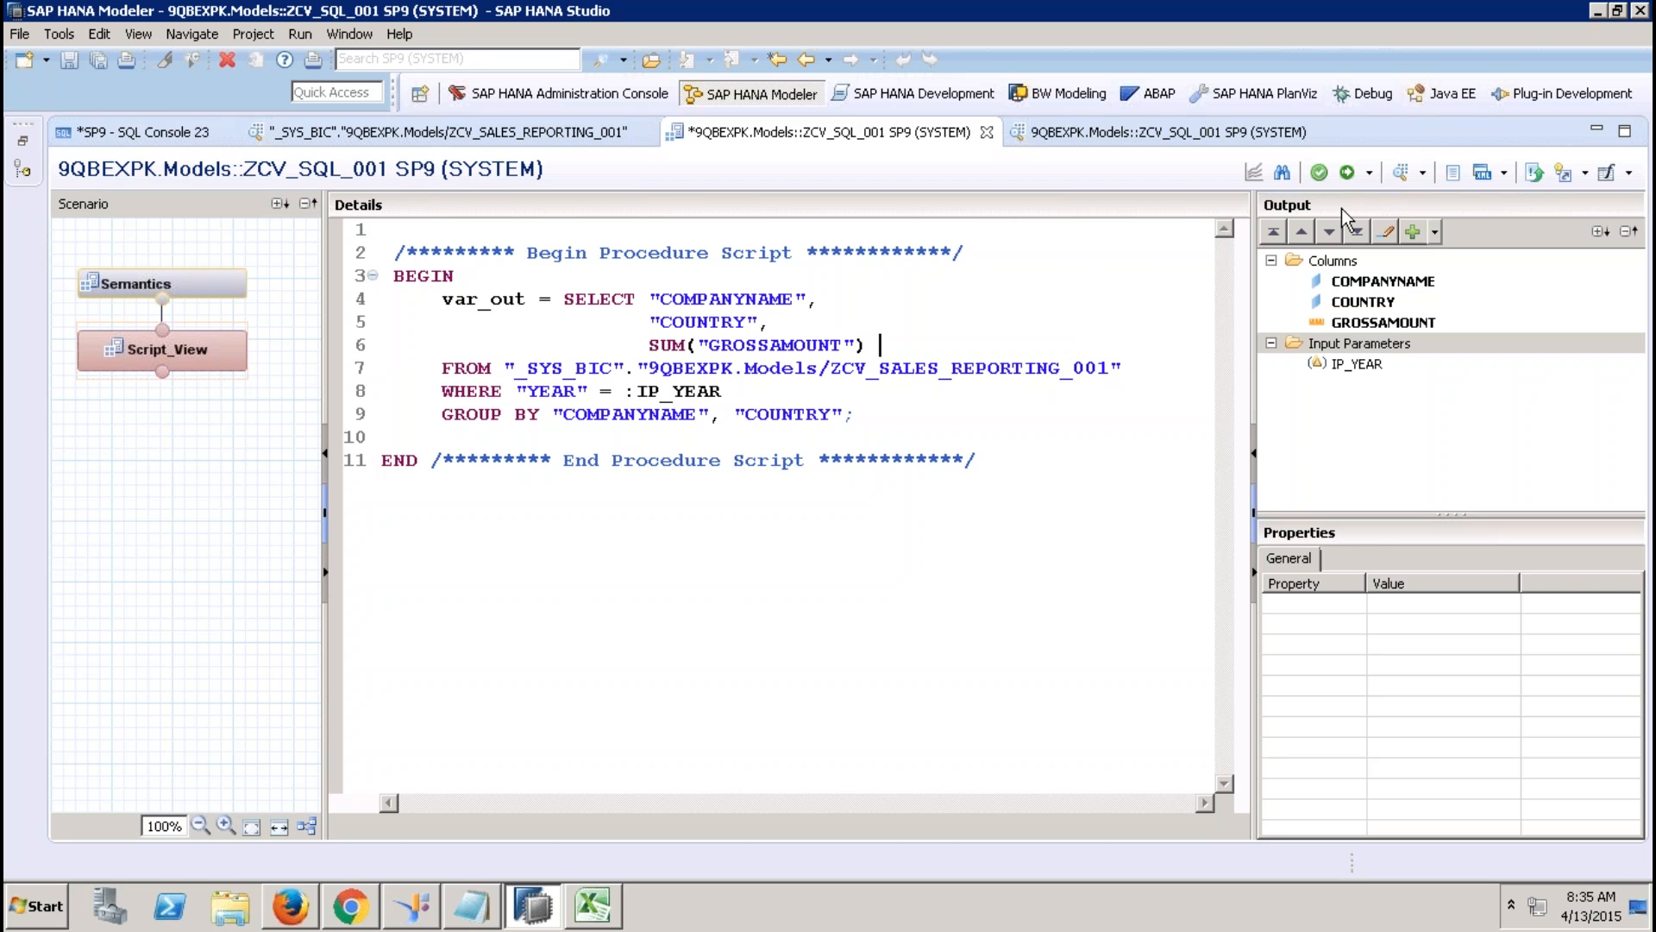
{"action": "left_click", "coordinate": [1347, 173]}
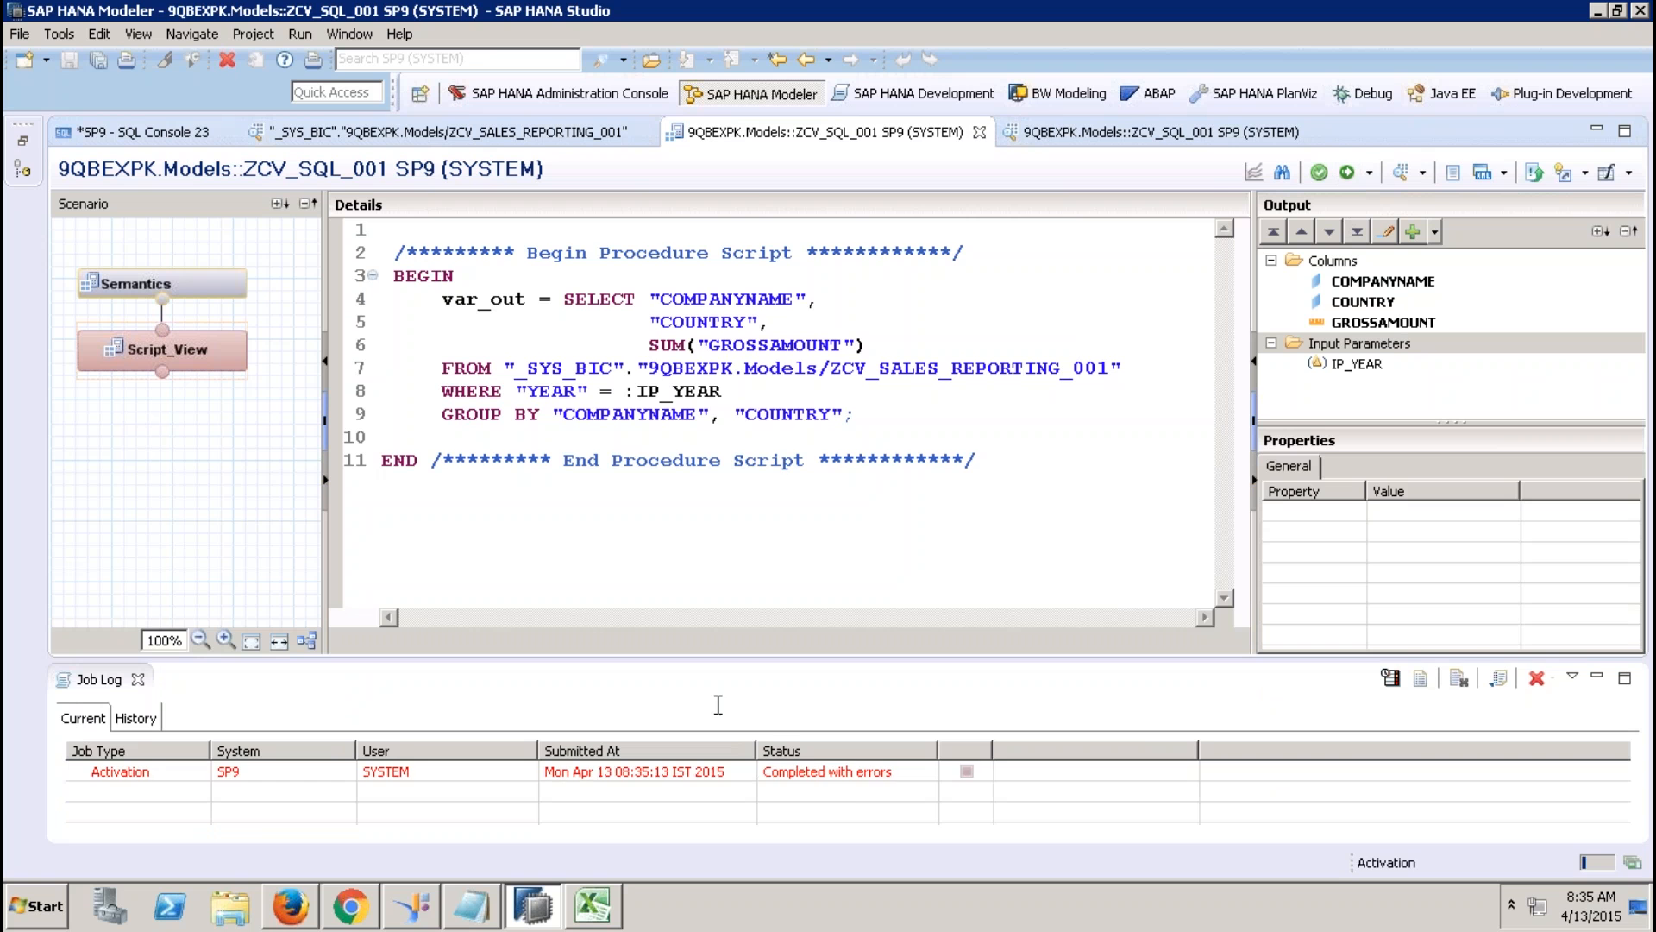
Read the failed activation's return type mismatch between GROSSAMOUNT and SUM(GROSSAMOUNT), then close the details.
{"action": "double_click", "coordinate": [852, 774]}
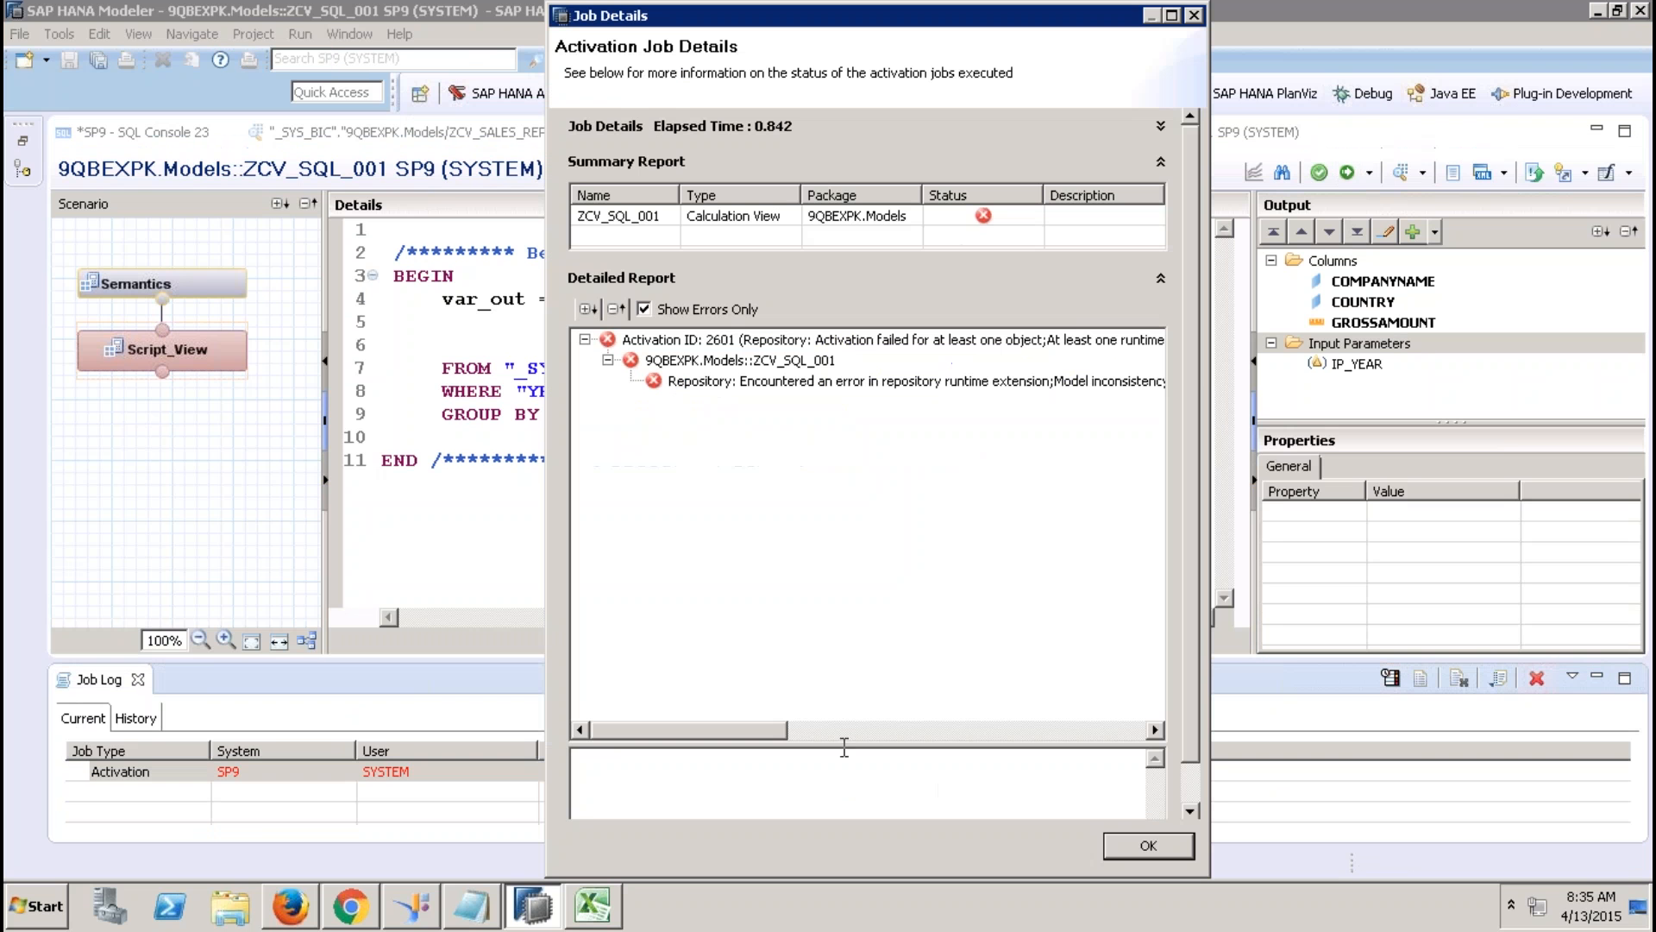
{"action": "left_click", "coordinate": [895, 381]}
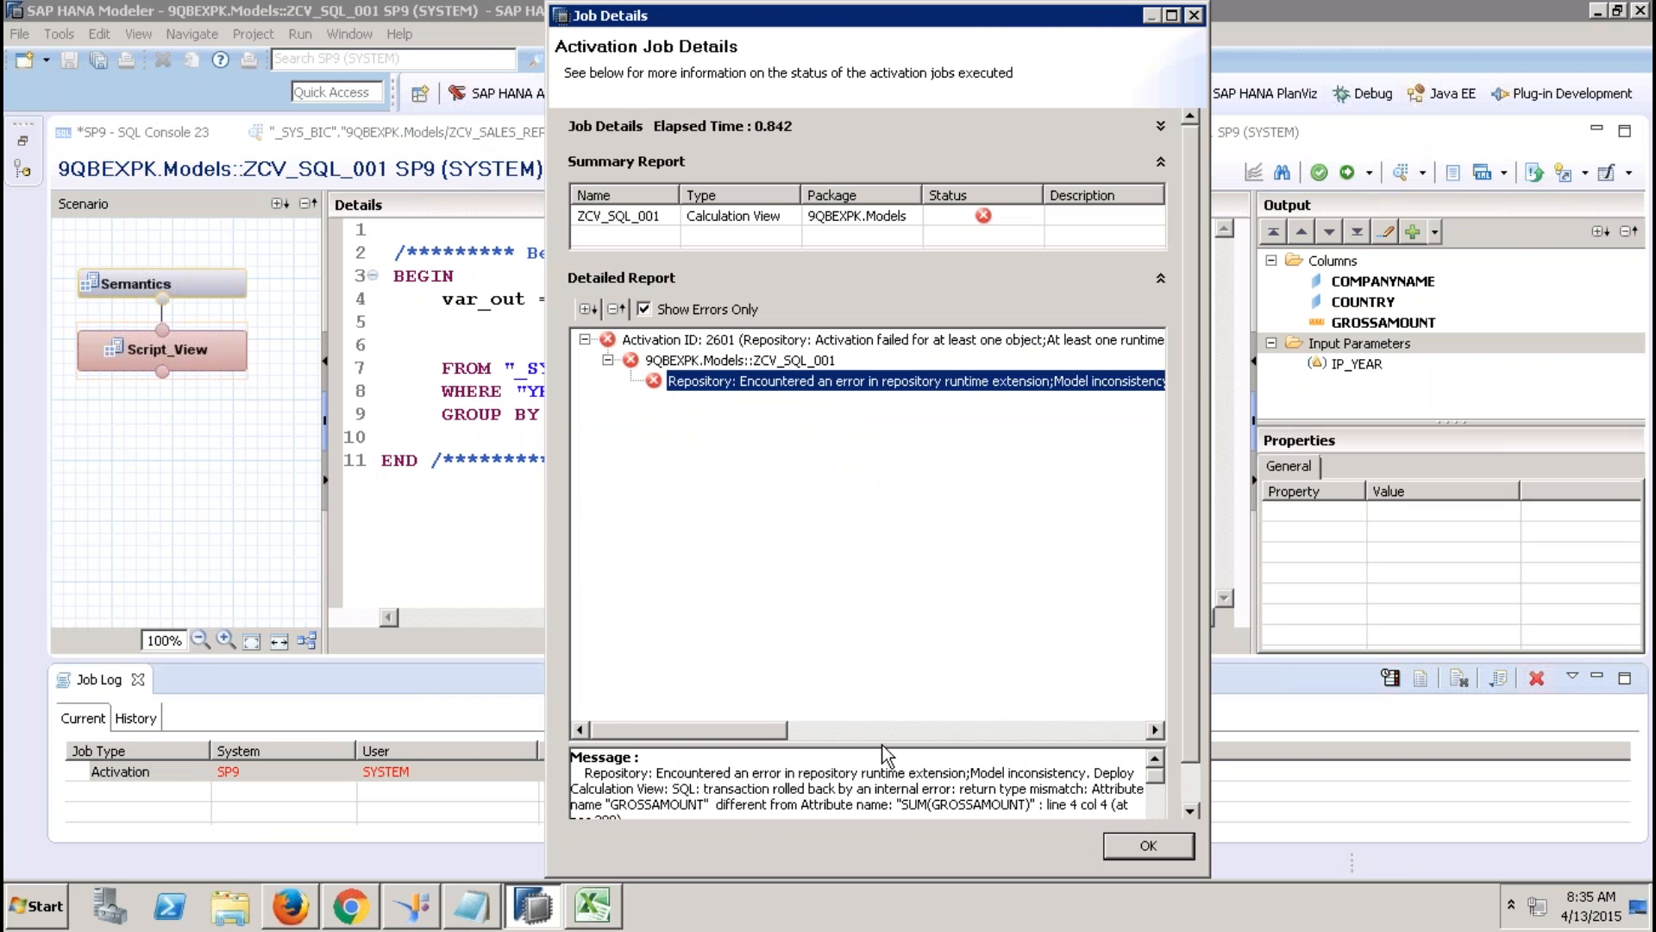
{"action": "left_click_drag", "start_coordinate": [885, 742], "coordinate": [854, 466]}
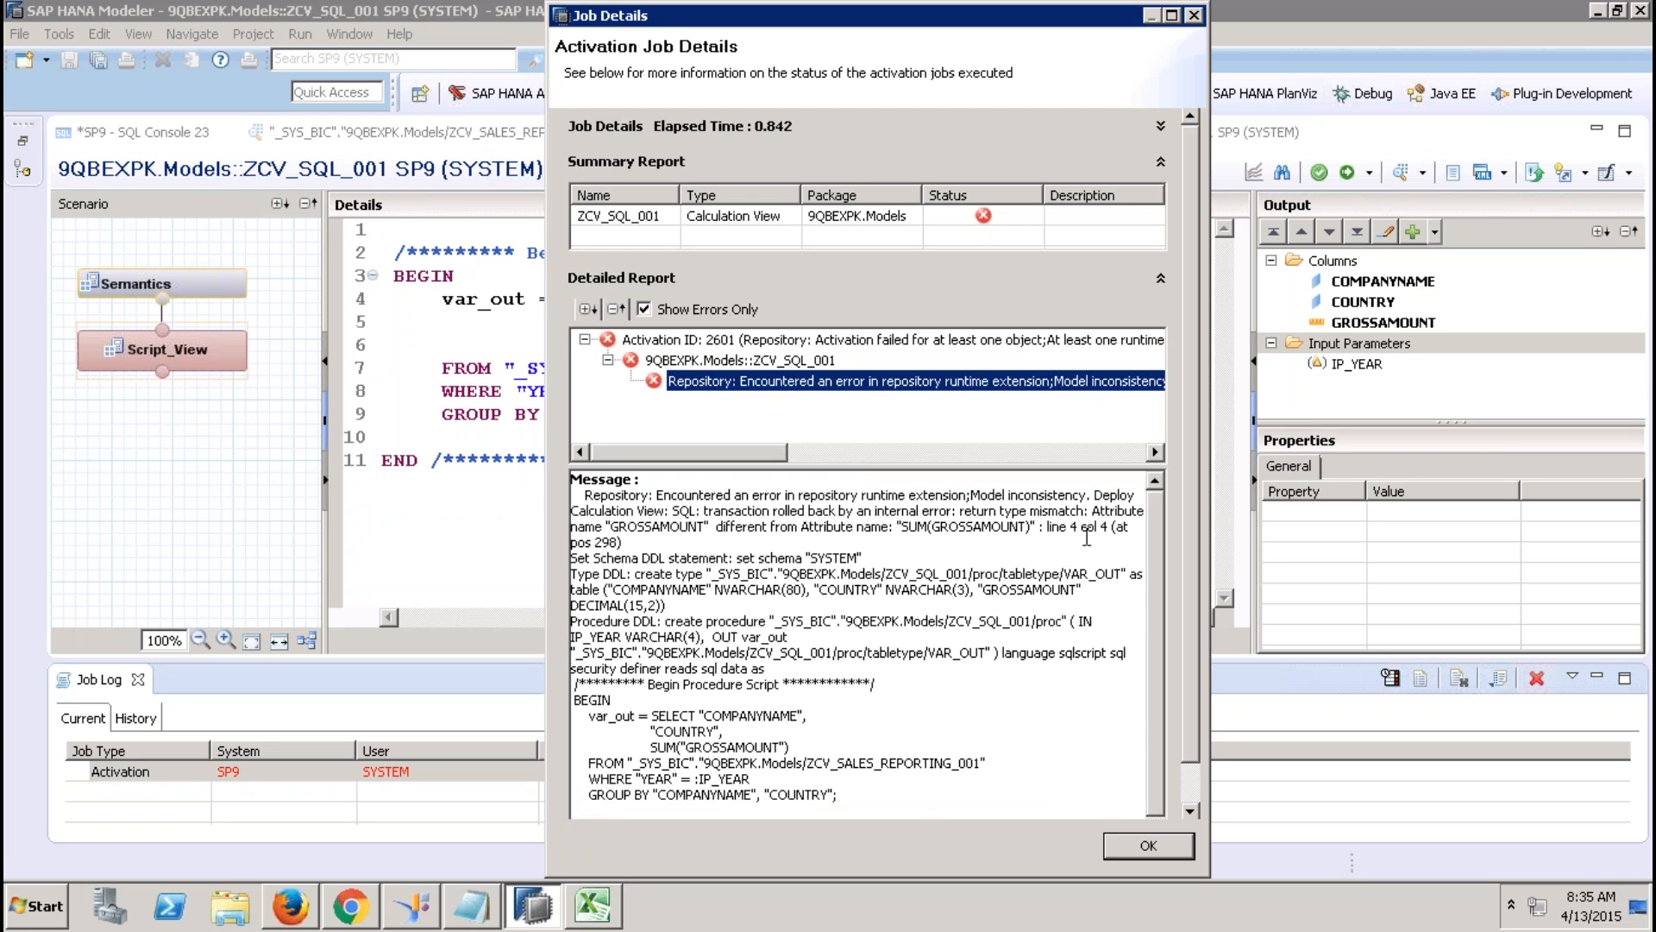
{"action": "left_click_drag", "start_coordinate": [965, 511], "coordinate": [1030, 511]}
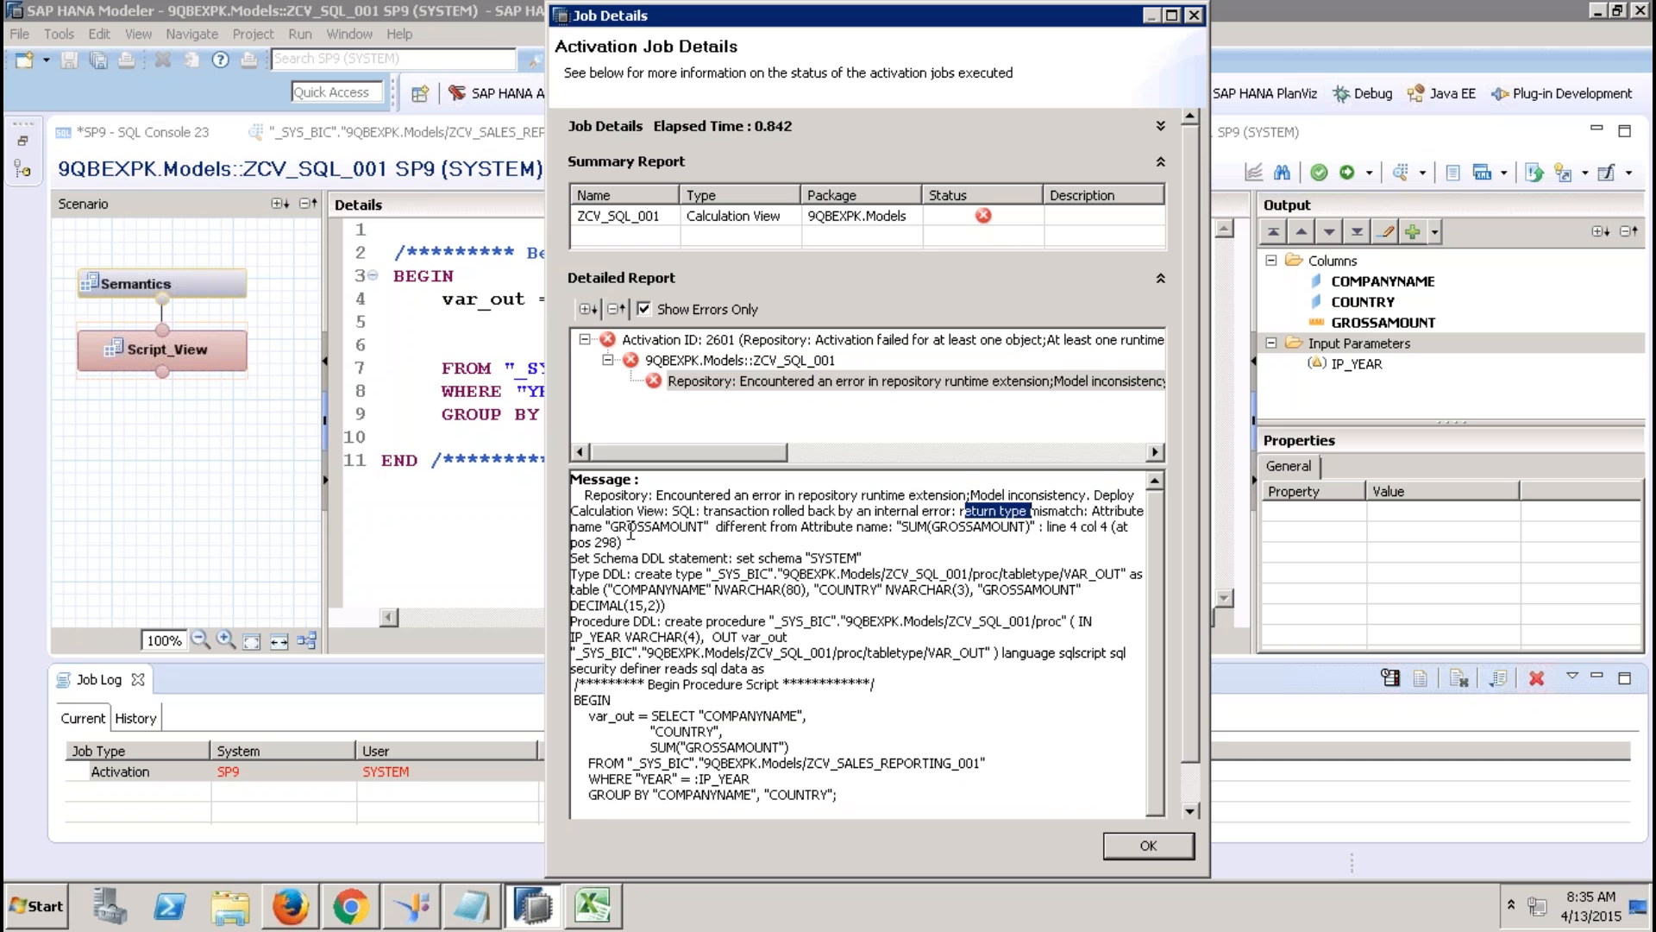
{"action": "left_click_drag", "start_coordinate": [611, 527], "coordinate": [703, 528]}
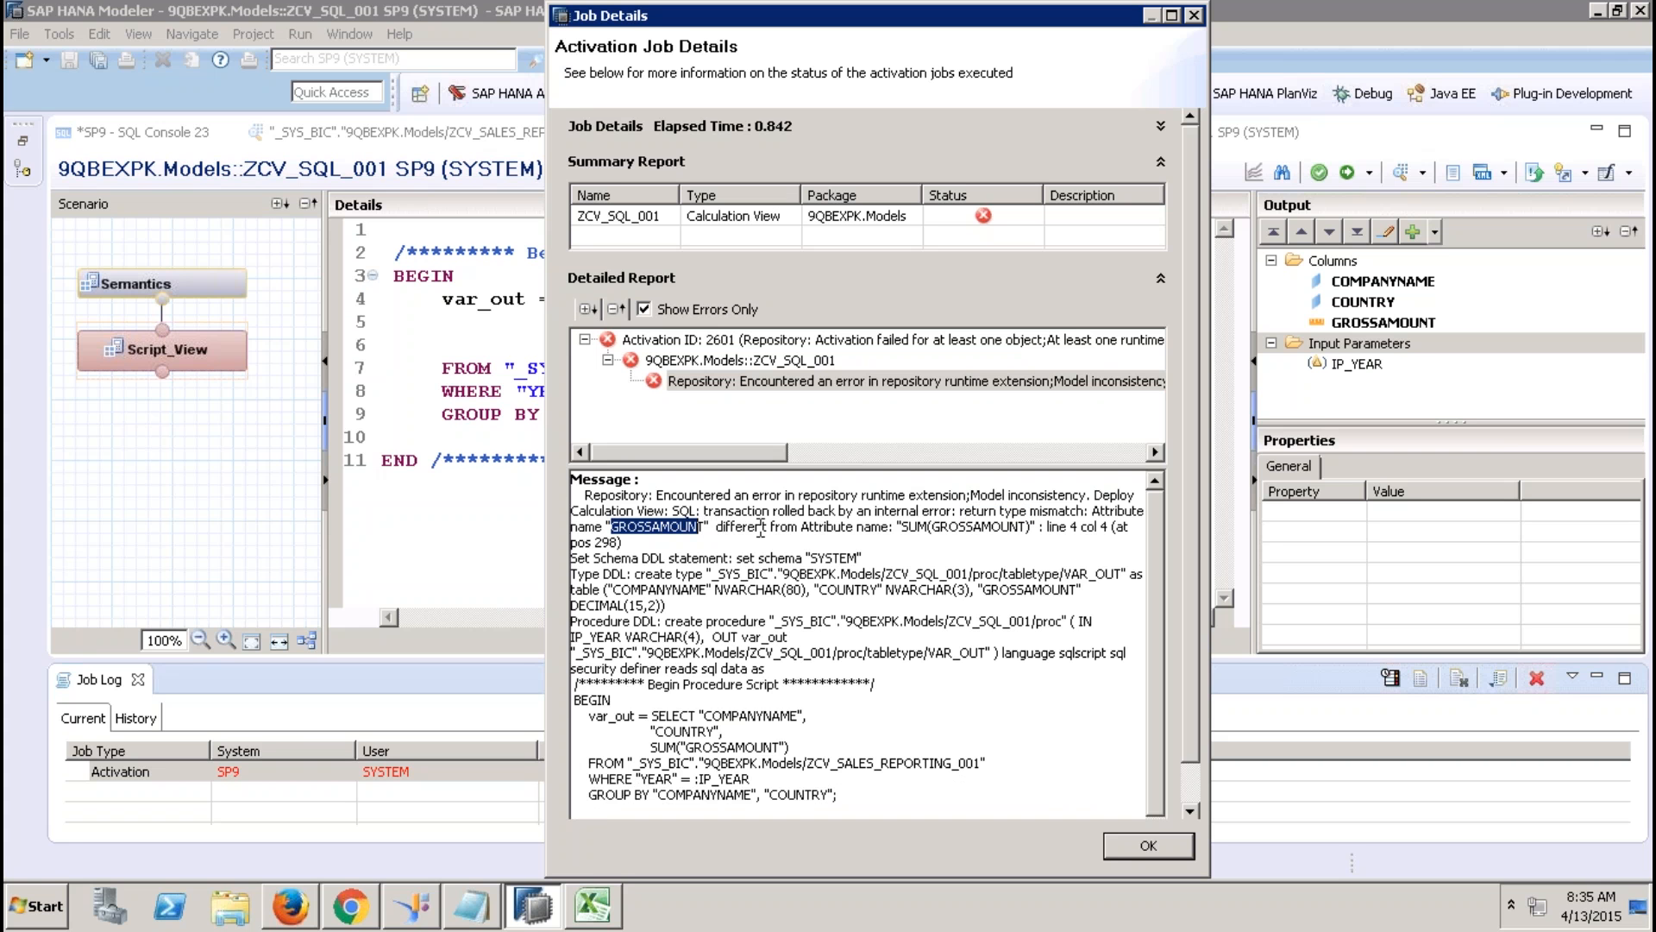
{"action": "left_click_drag", "start_coordinate": [903, 526], "coordinate": [1032, 528]}
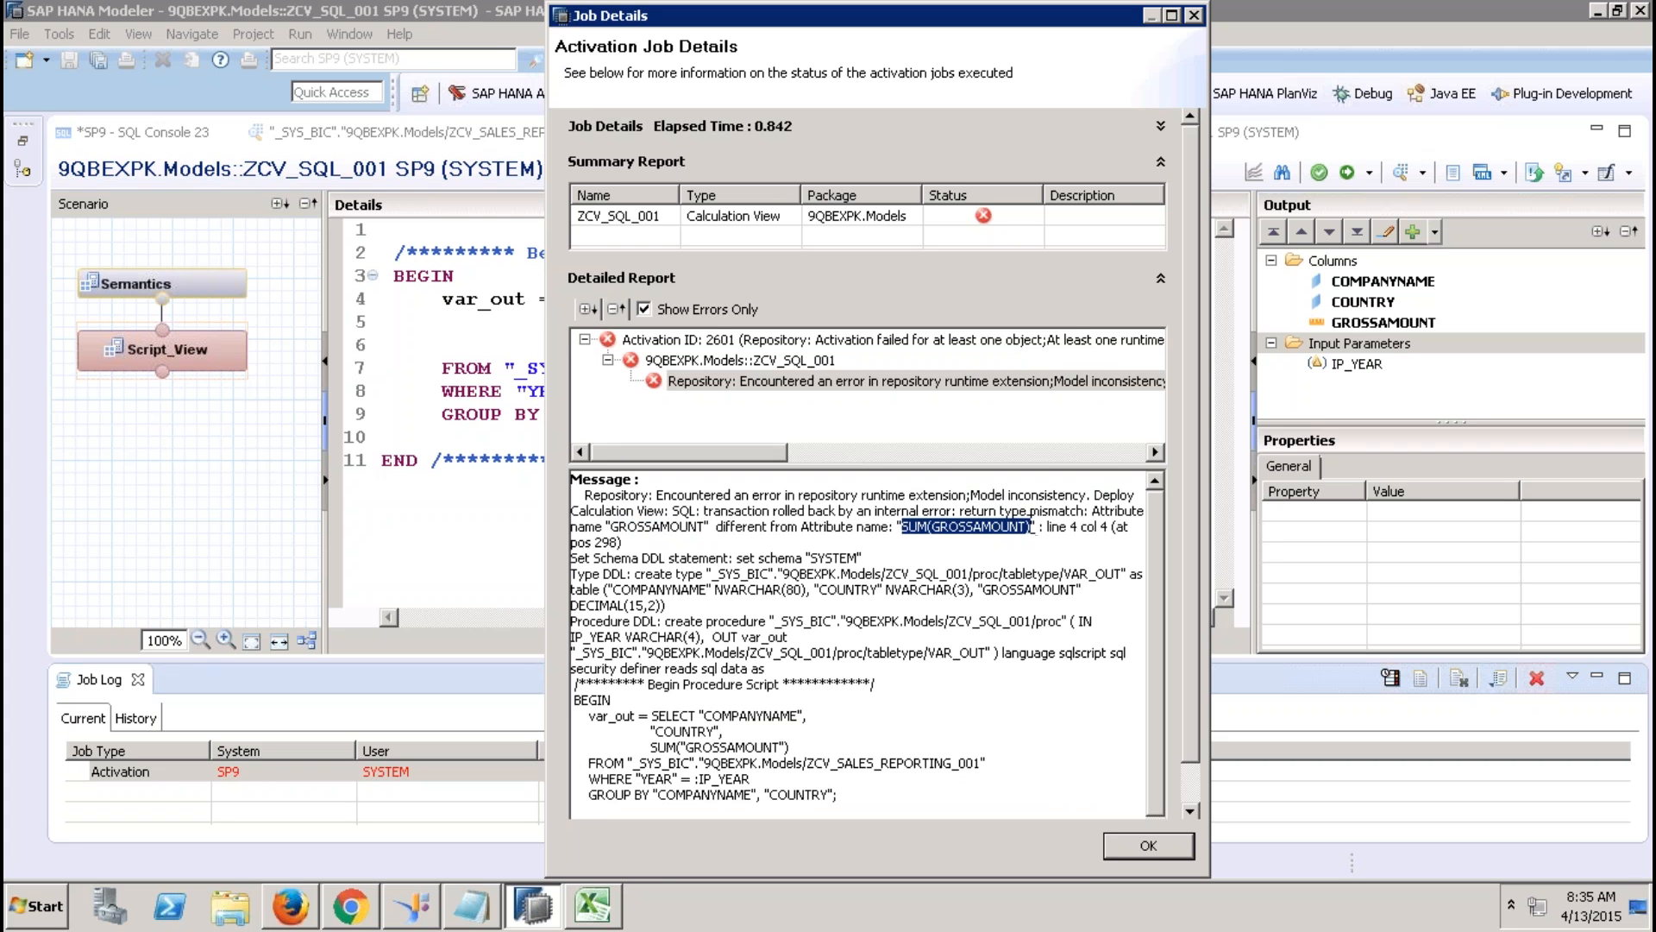
{"action": "left_click", "coordinate": [1135, 851]}
Alias SUM("GROSSAMOUNT") as "GROSSAMOUNT", fix the extra-S typo, and activate the view.
{"action": "left_click", "coordinate": [874, 344]}
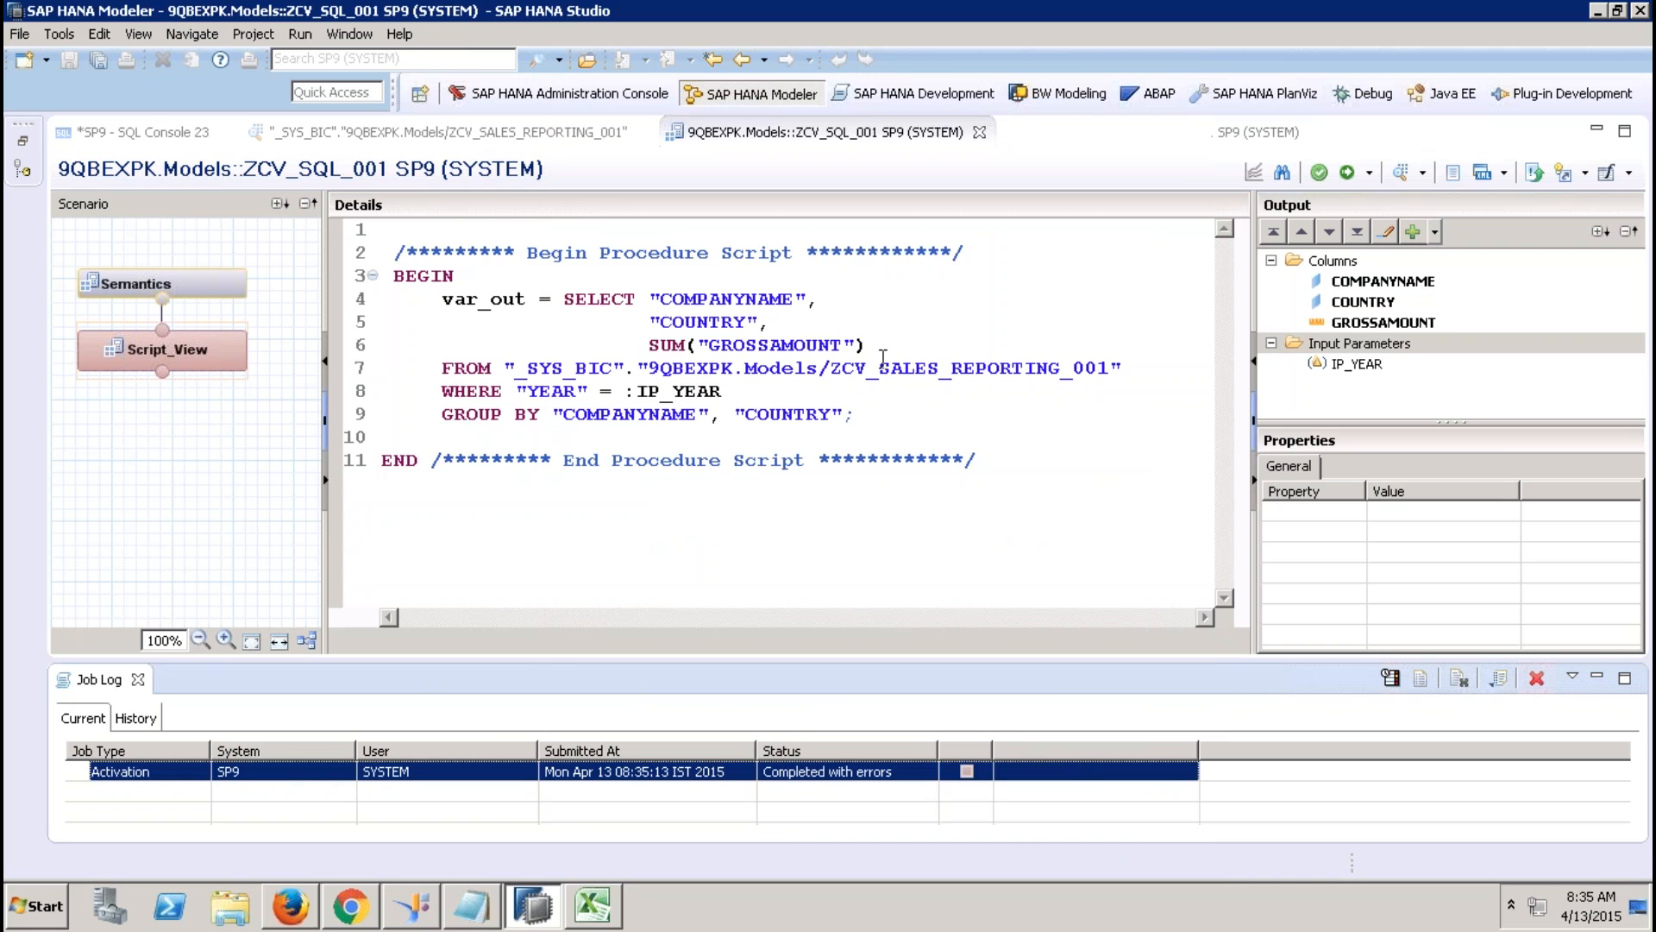
{"action": "type", "text": "AS"}
{"action": "type", "text": " \""}
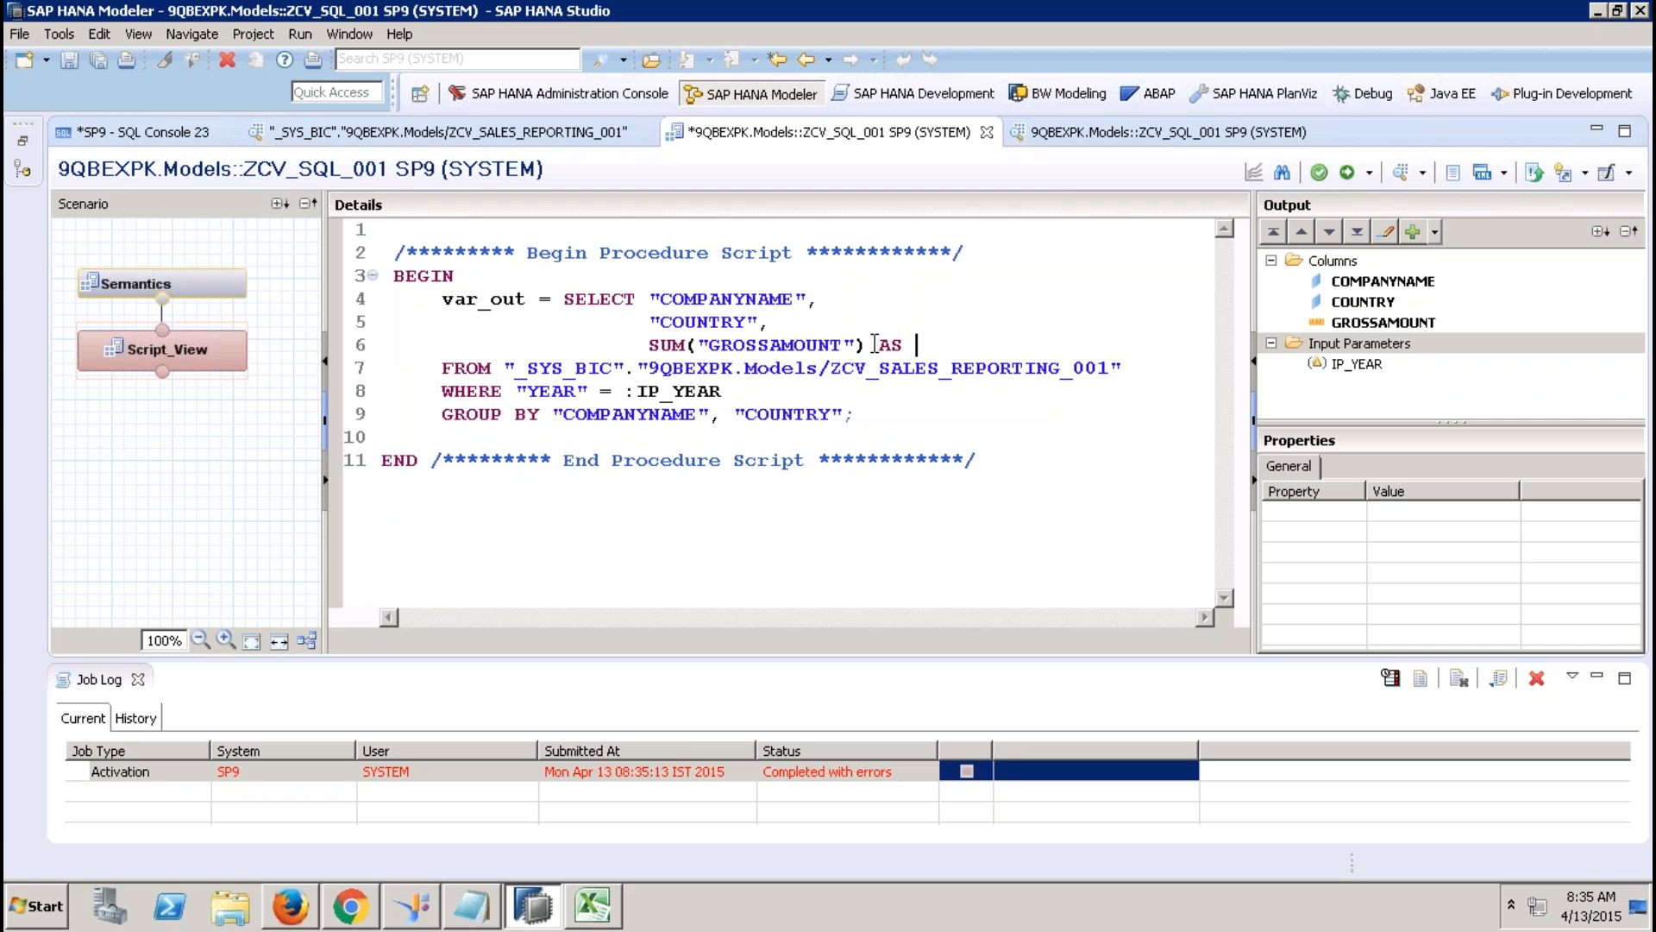
{"action": "type", "text": "GRASS"}
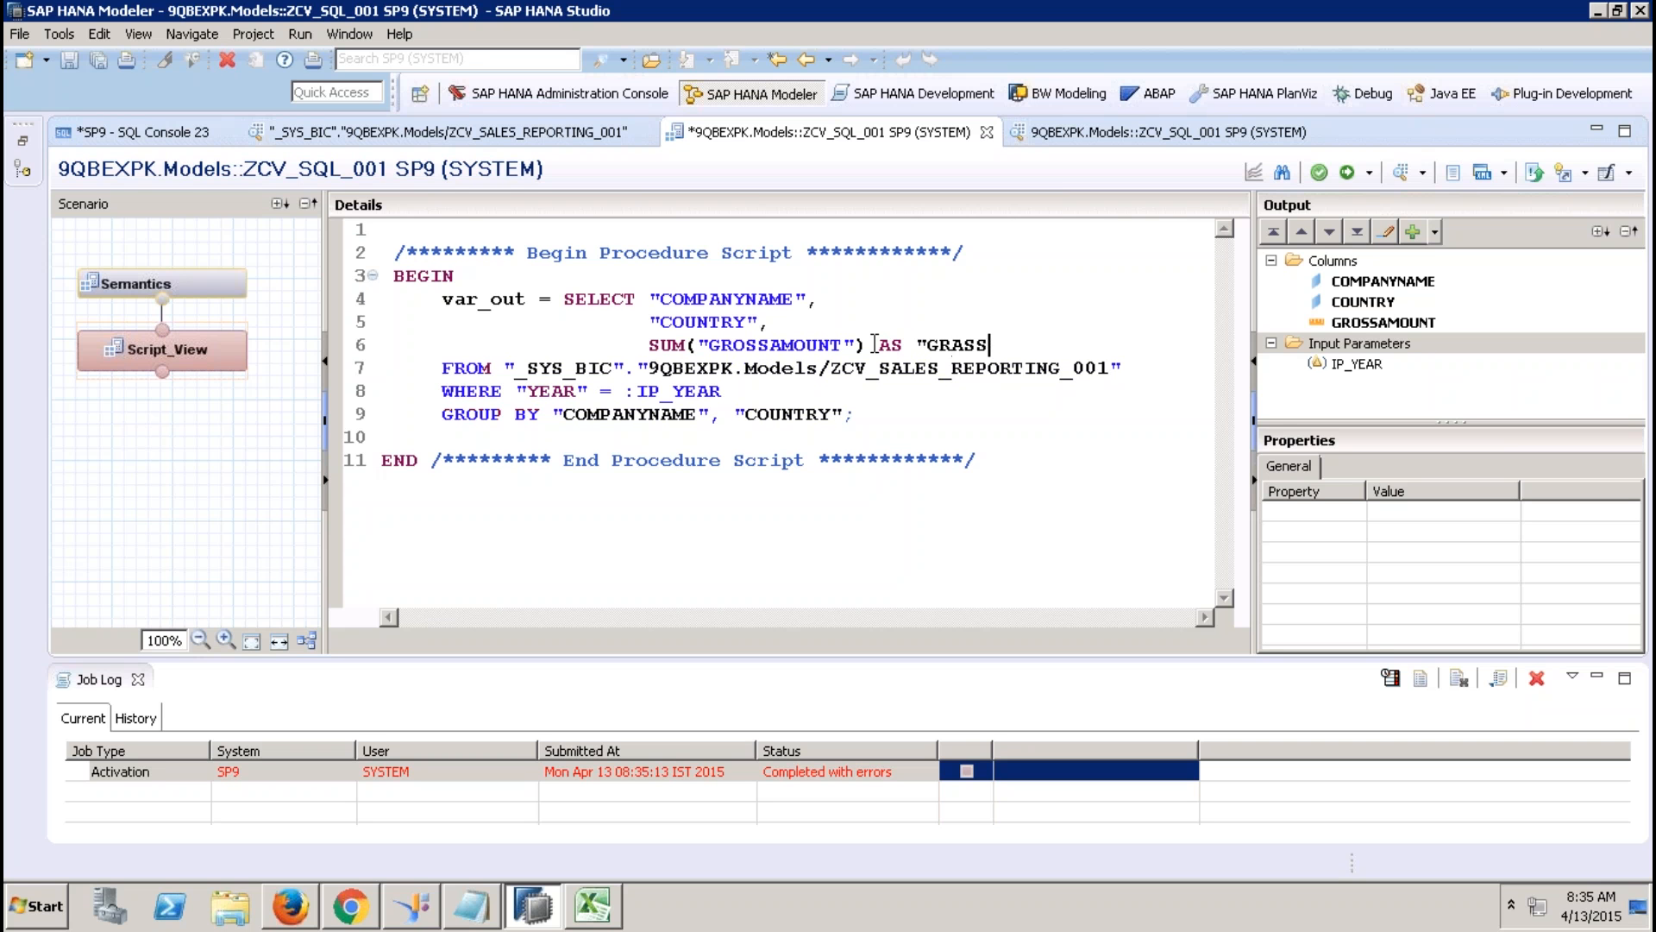
{"action": "key", "text": "BackSpace"}
{"action": "key", "text": "BackSpace"}
{"action": "key", "text": "BackSpace"}
{"action": "type", "text": "OSSSAMOUNT\""}
{"action": "key", "text": "Return"}
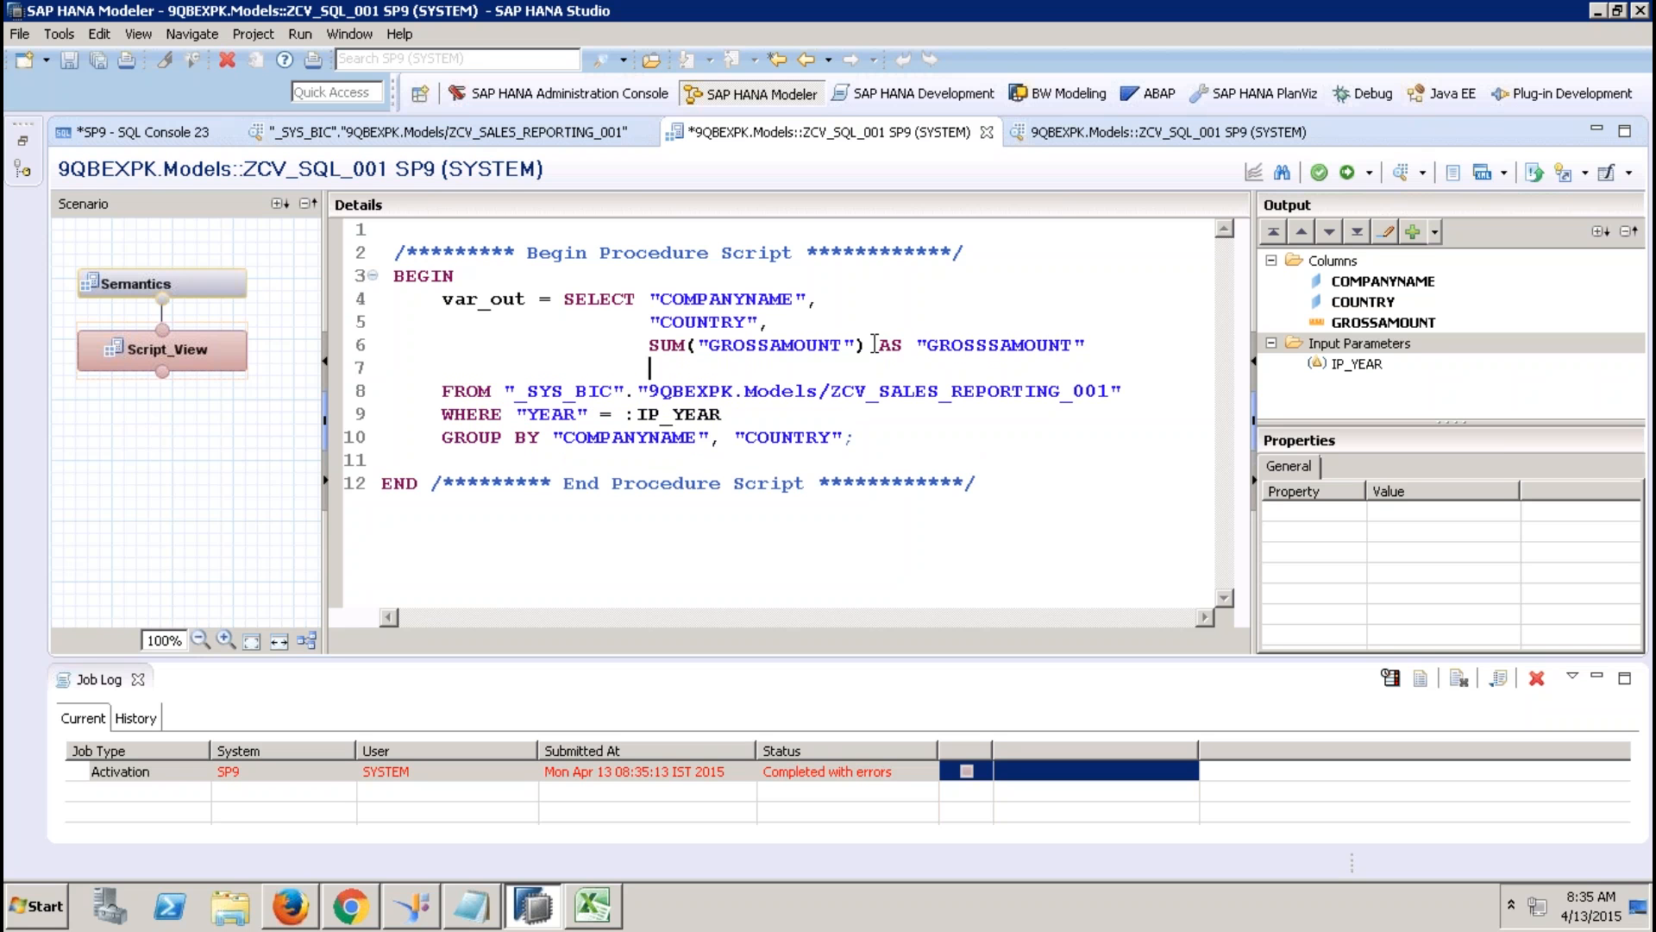
{"action": "key", "text": "BackSpace"}
{"action": "key", "text": "BackSpace"}
{"action": "key", "text": "BackSpace"}
{"action": "key", "text": "BackSpace"}
{"action": "key", "text": "BackSpace"}
{"action": "key", "text": "BackSpace"}
{"action": "key", "text": "BackSpace"}
{"action": "key", "text": "BackSpace"}
{"action": "key", "text": "BackSpace"}
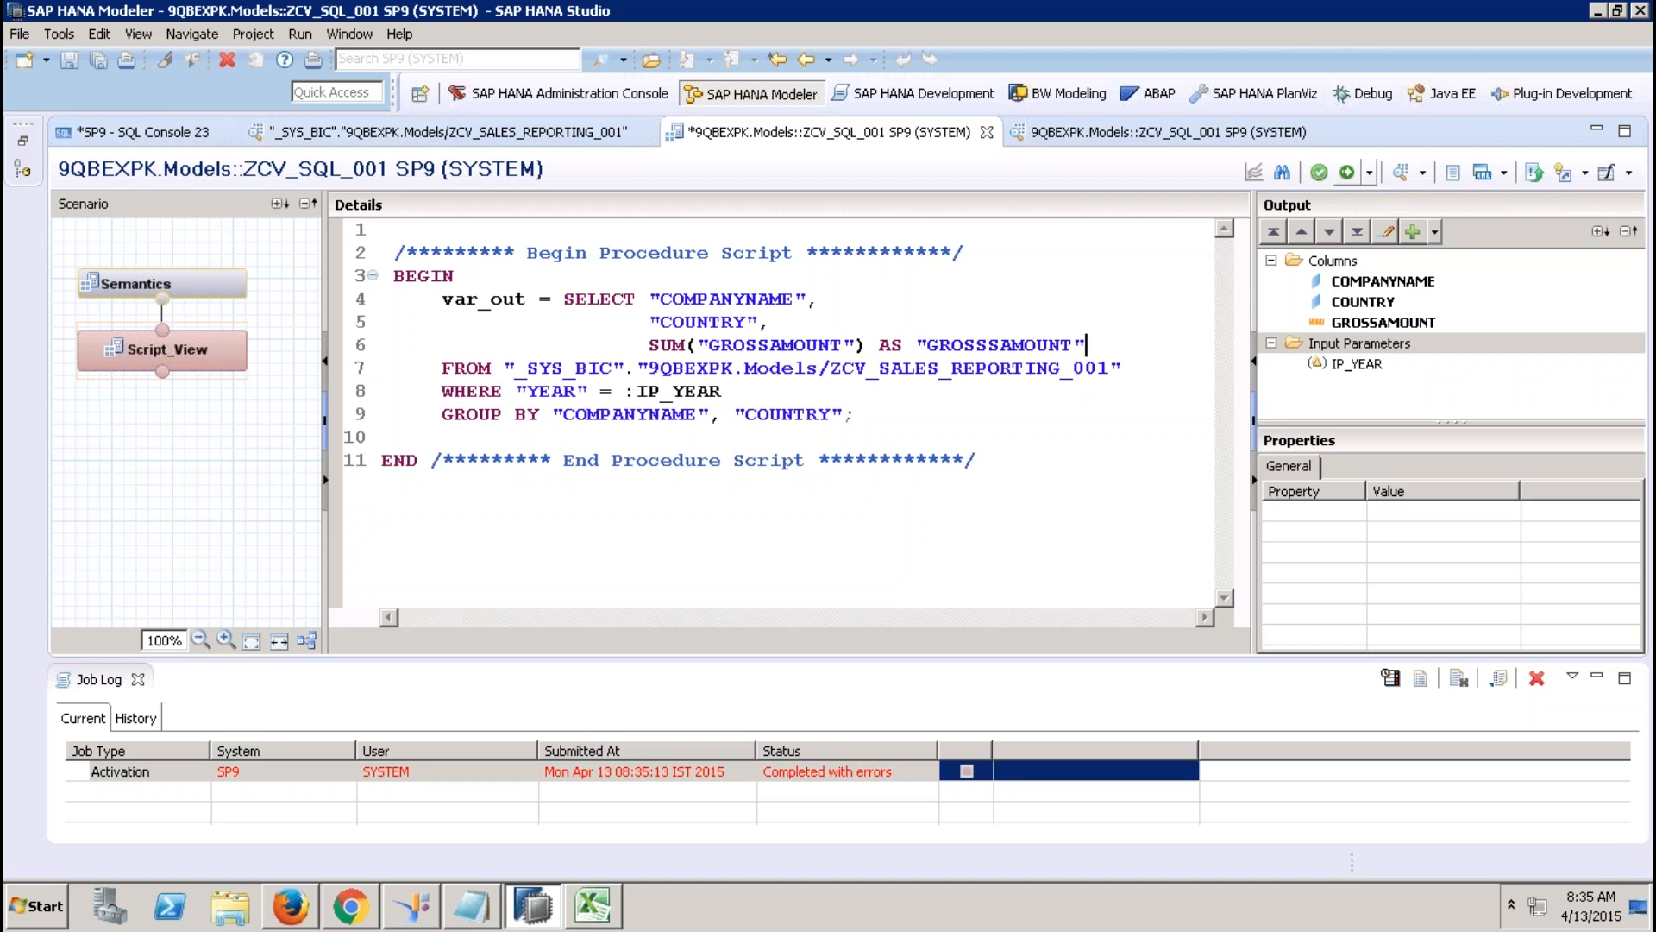
{"action": "left_click", "coordinate": [1347, 172]}
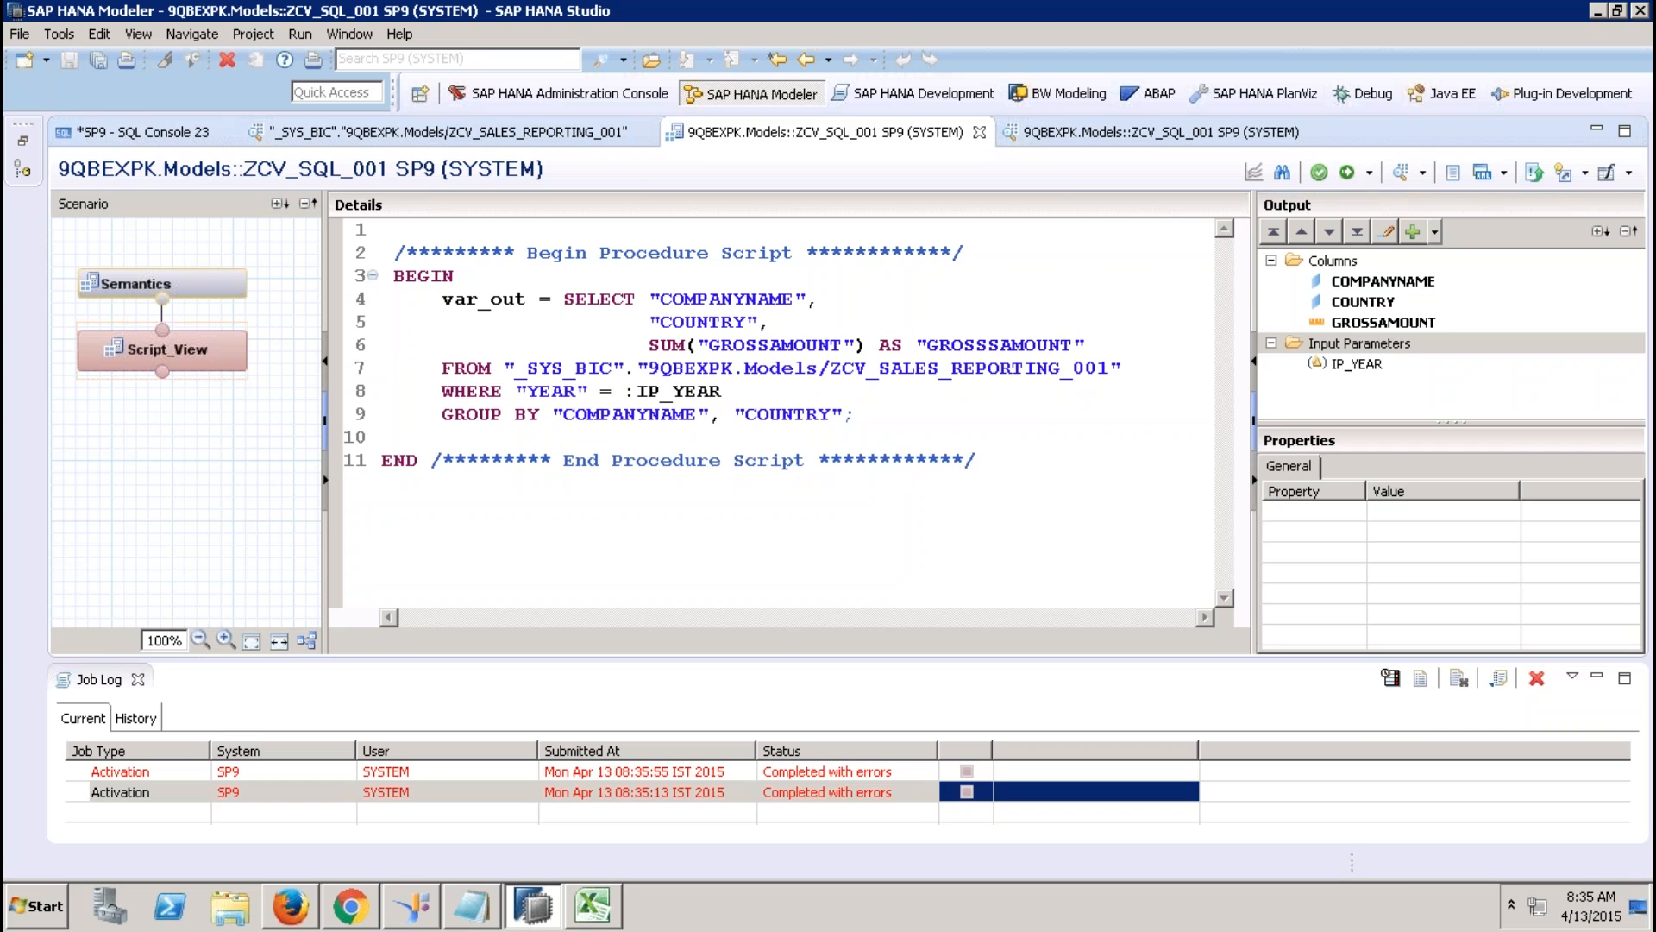
{"action": "left_click", "coordinate": [991, 344]}
{"action": "key", "text": "Delete"}
{"action": "left_click", "coordinate": [1348, 173]}
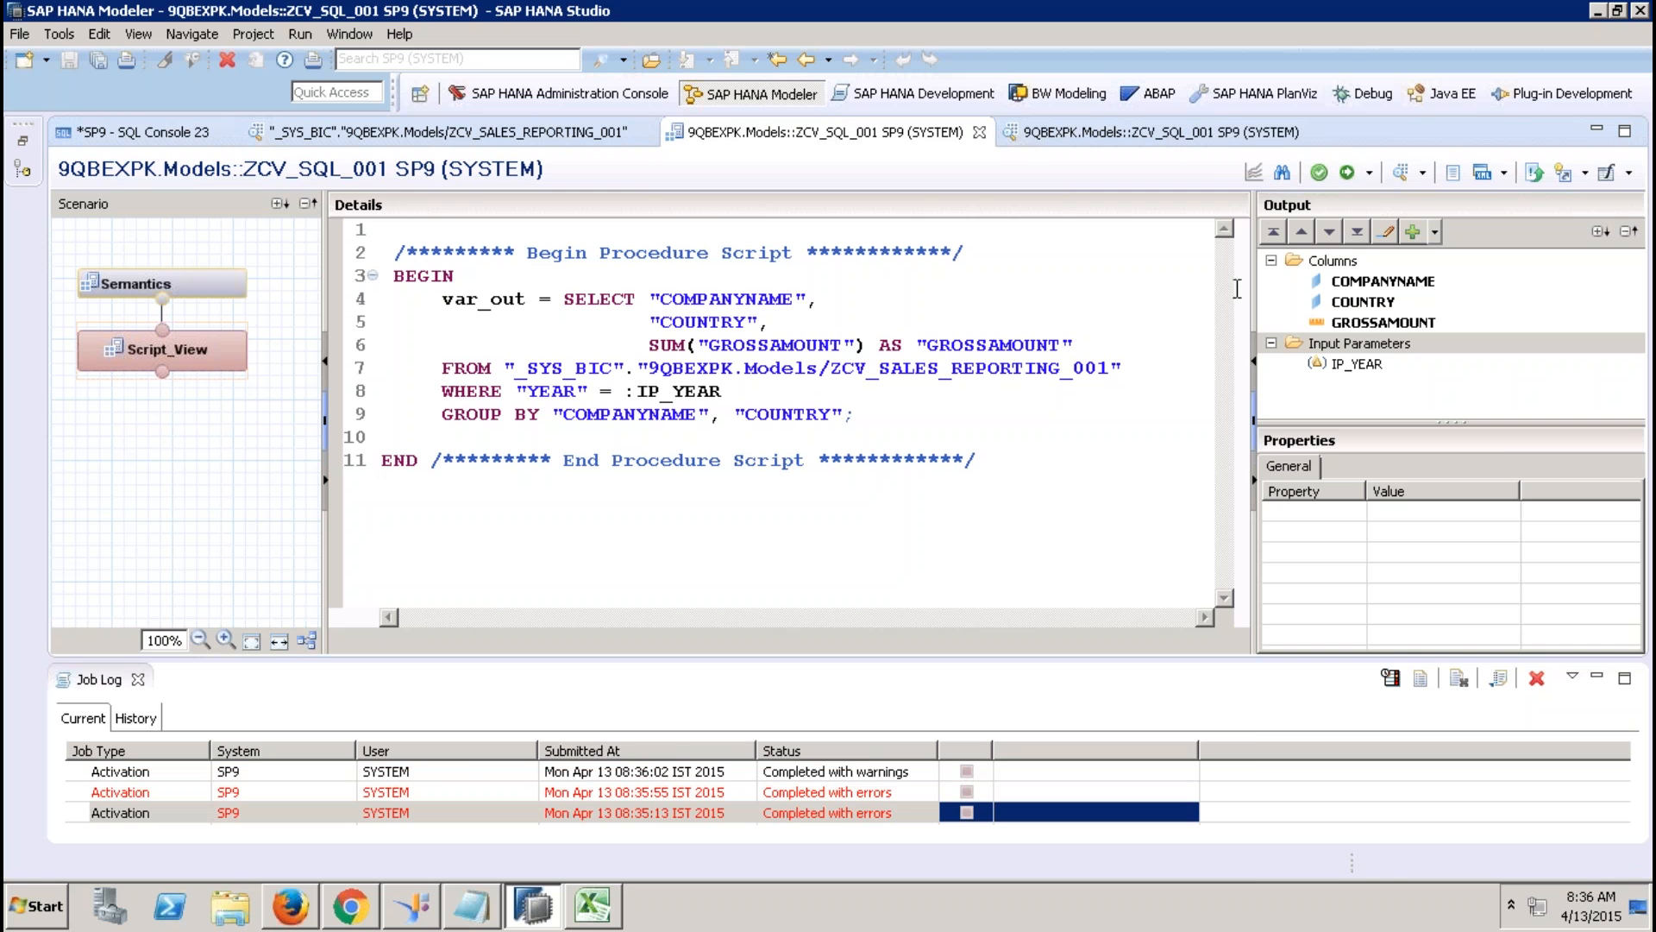
Preview the view's data with IP_YEAR set to 2012.
{"action": "left_click", "coordinate": [1401, 175]}
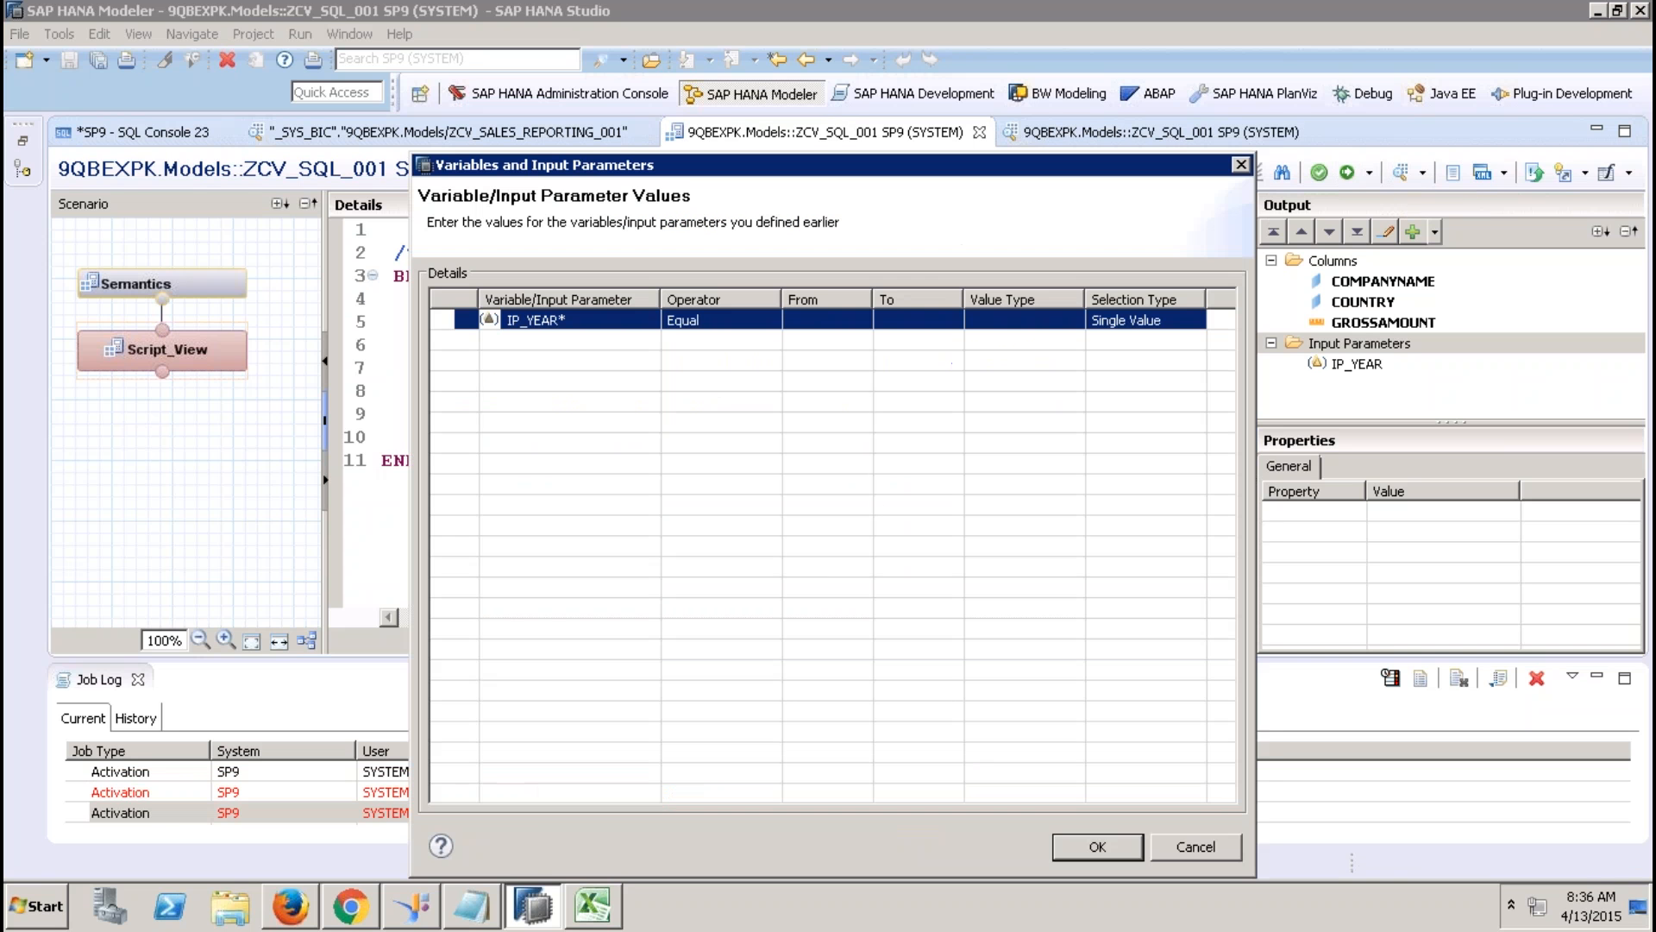
{"action": "left_click", "coordinate": [804, 320]}
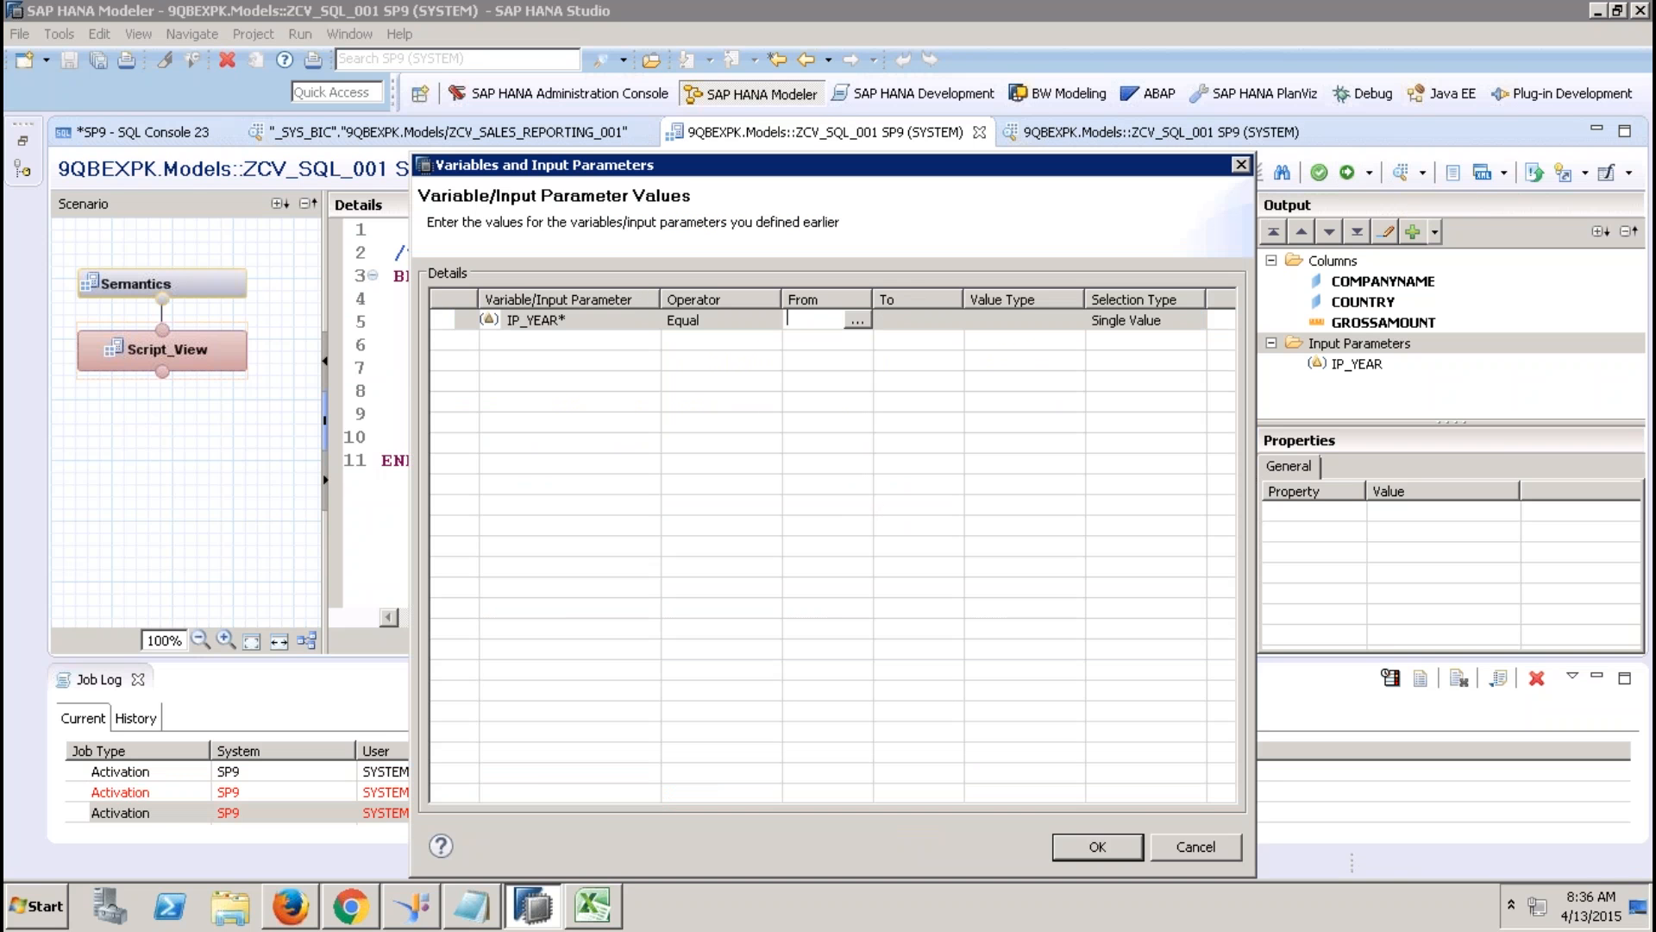
{"action": "type", "text": "2012"}
{"action": "left_click", "coordinate": [1080, 848]}
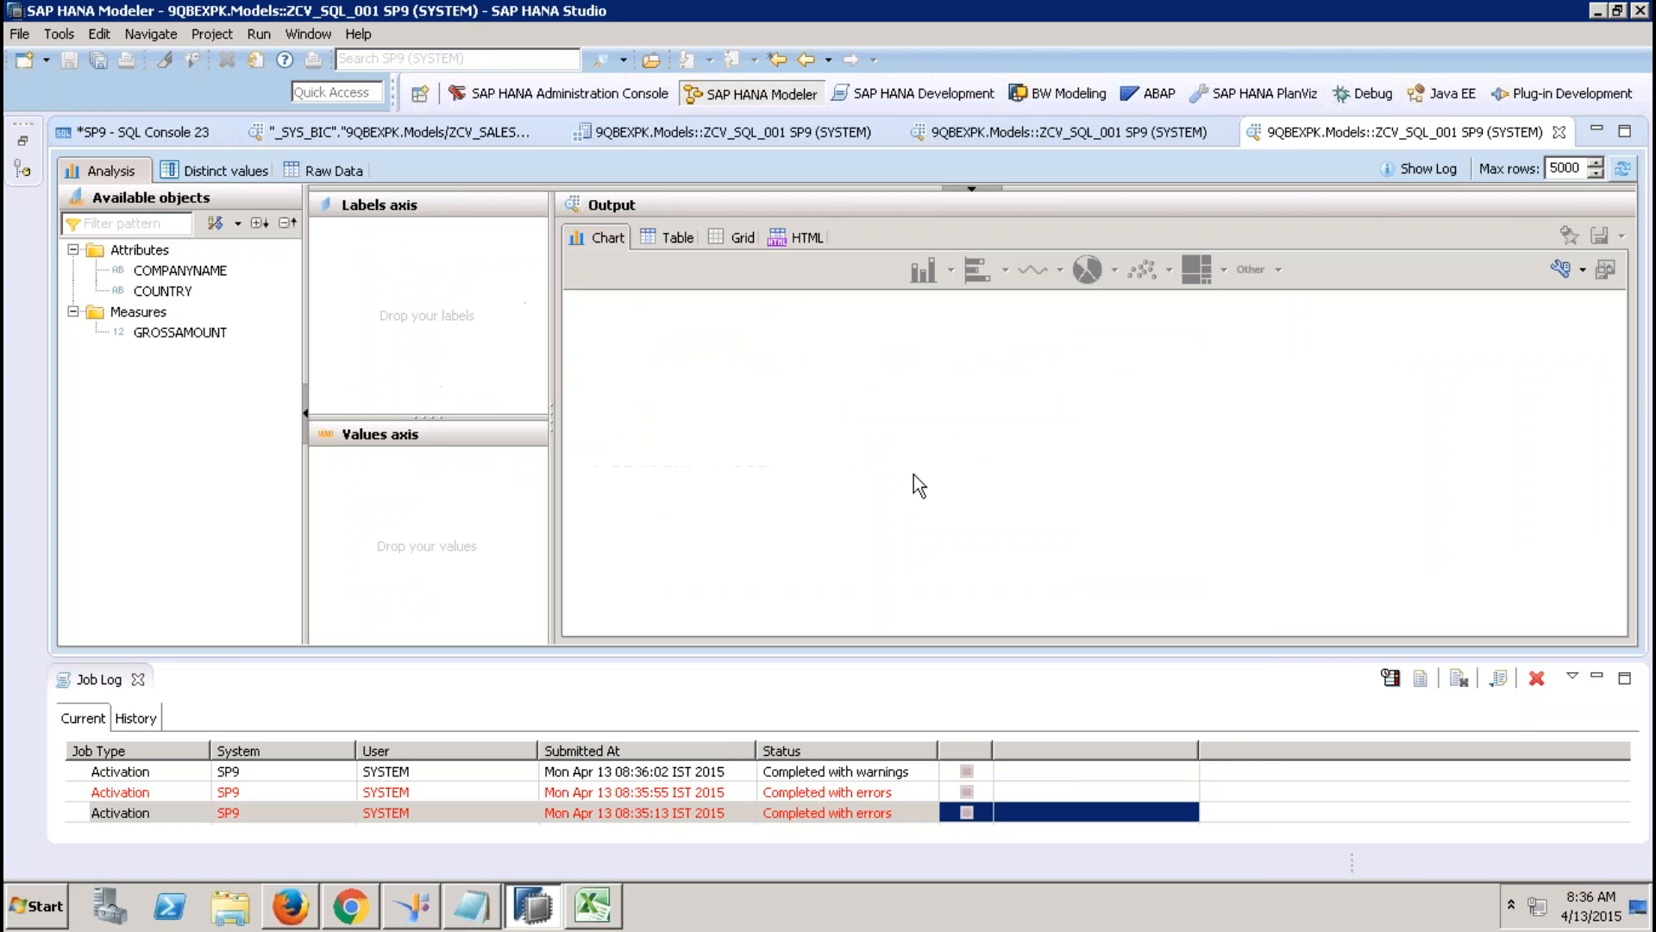
{"action": "left_click", "coordinate": [137, 679]}
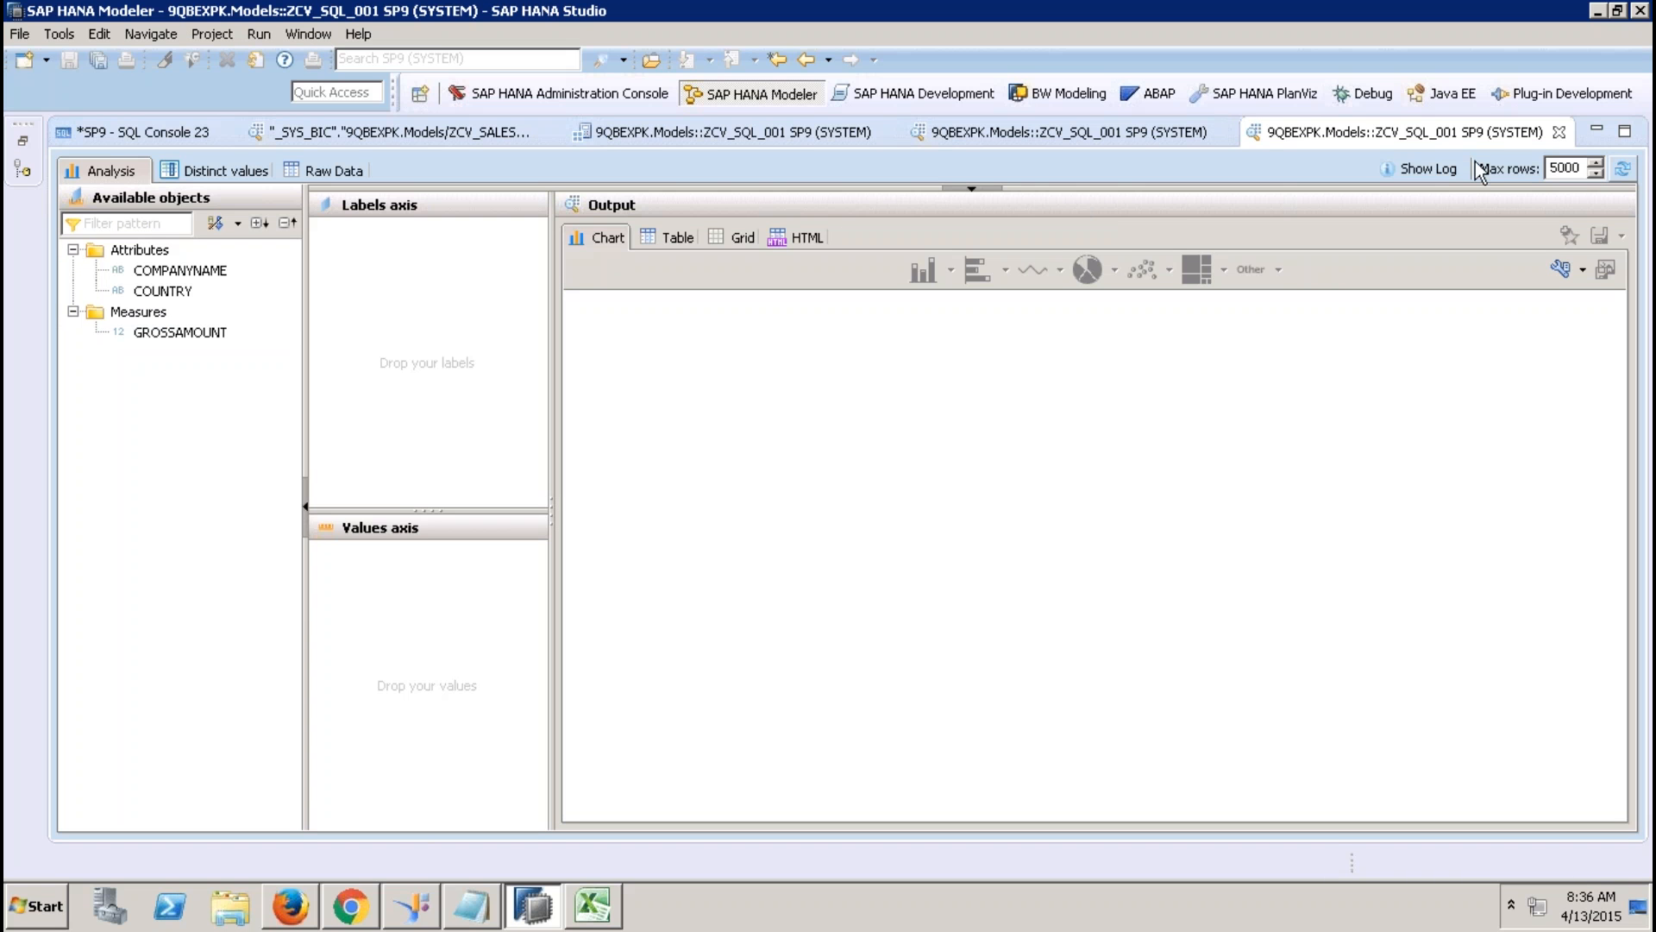
{"action": "left_click", "coordinate": [1559, 132]}
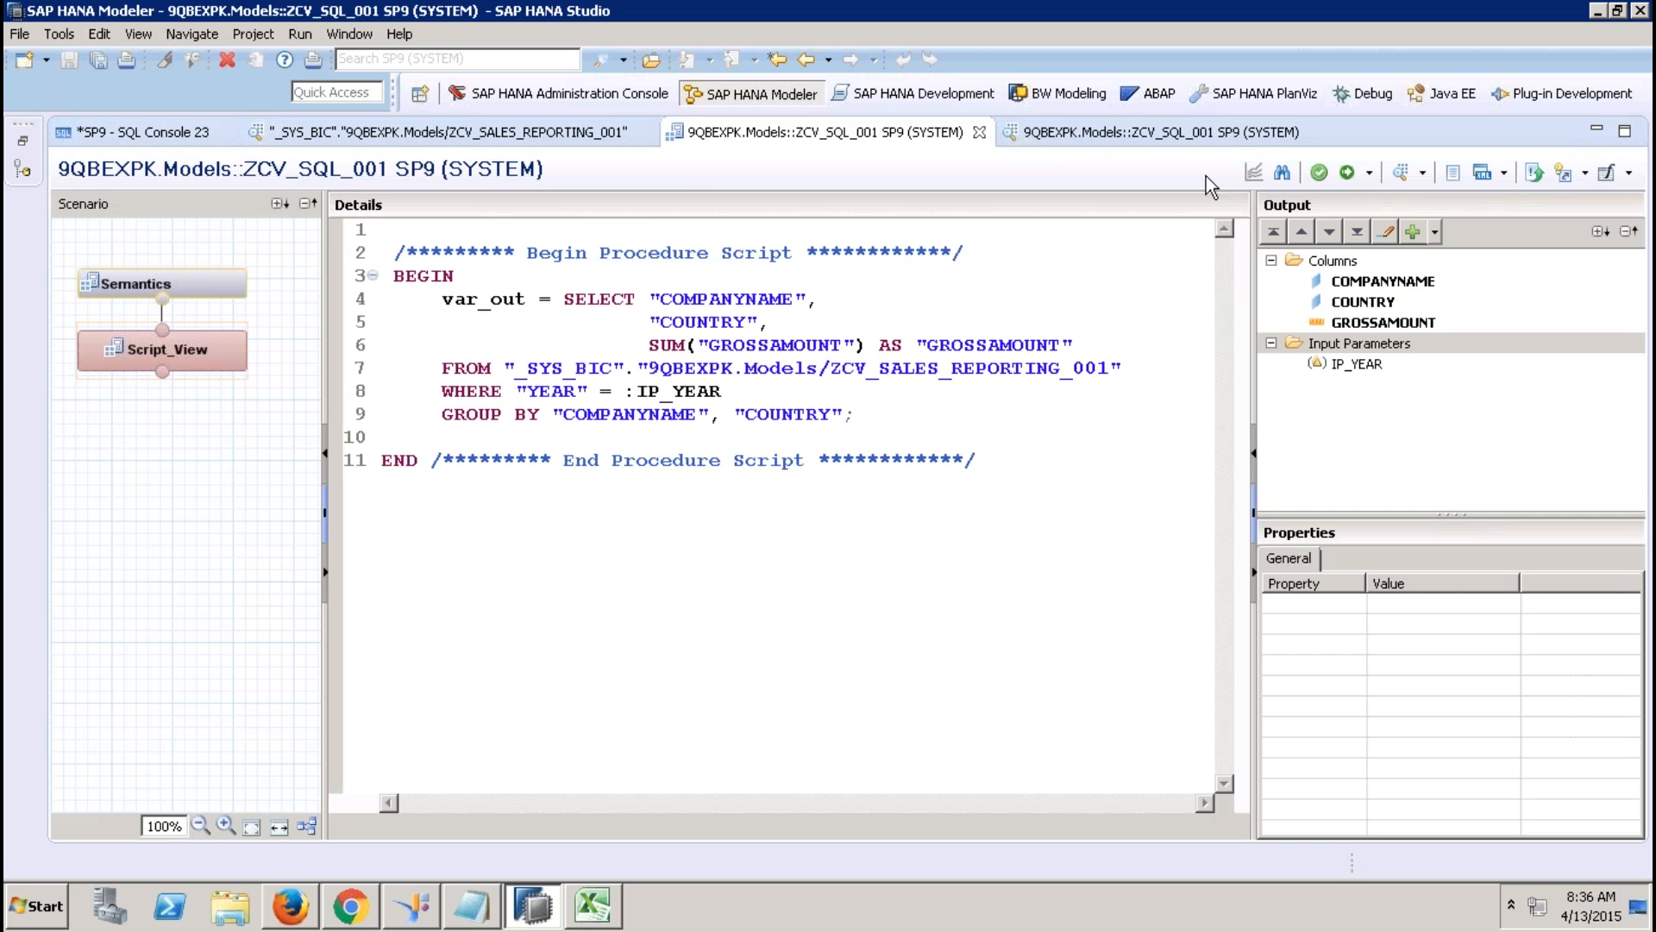
Close the open editor tabs, discarding the changes to SQL Console 23.
{"action": "left_click", "coordinate": [981, 132]}
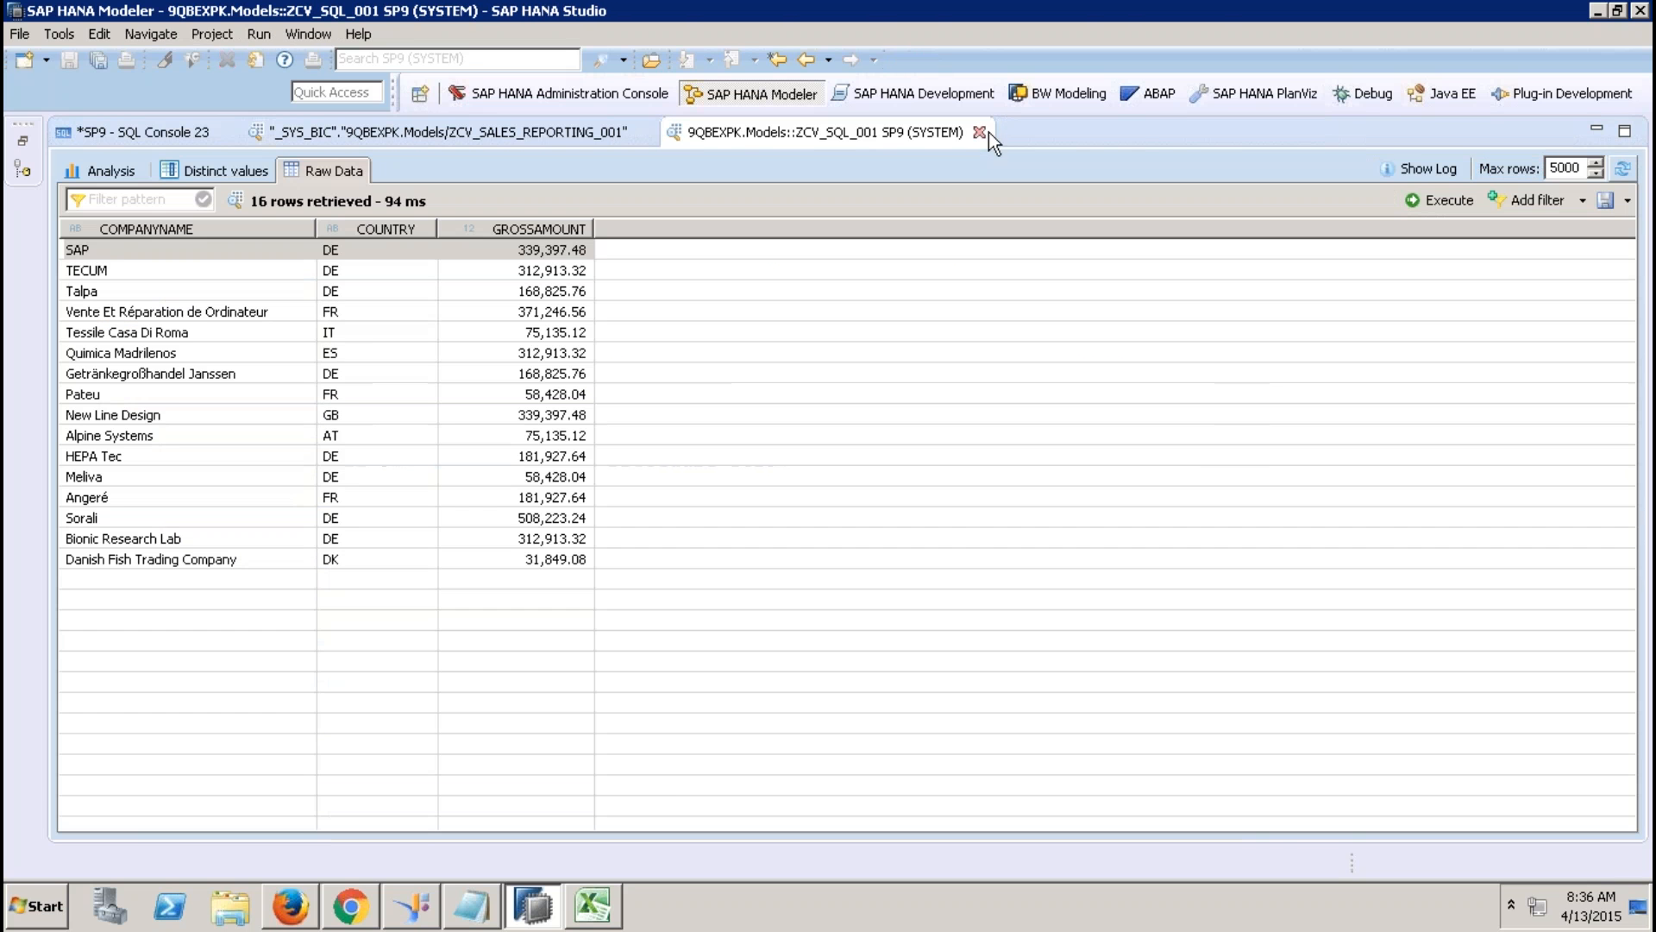
{"action": "left_click", "coordinate": [979, 132]}
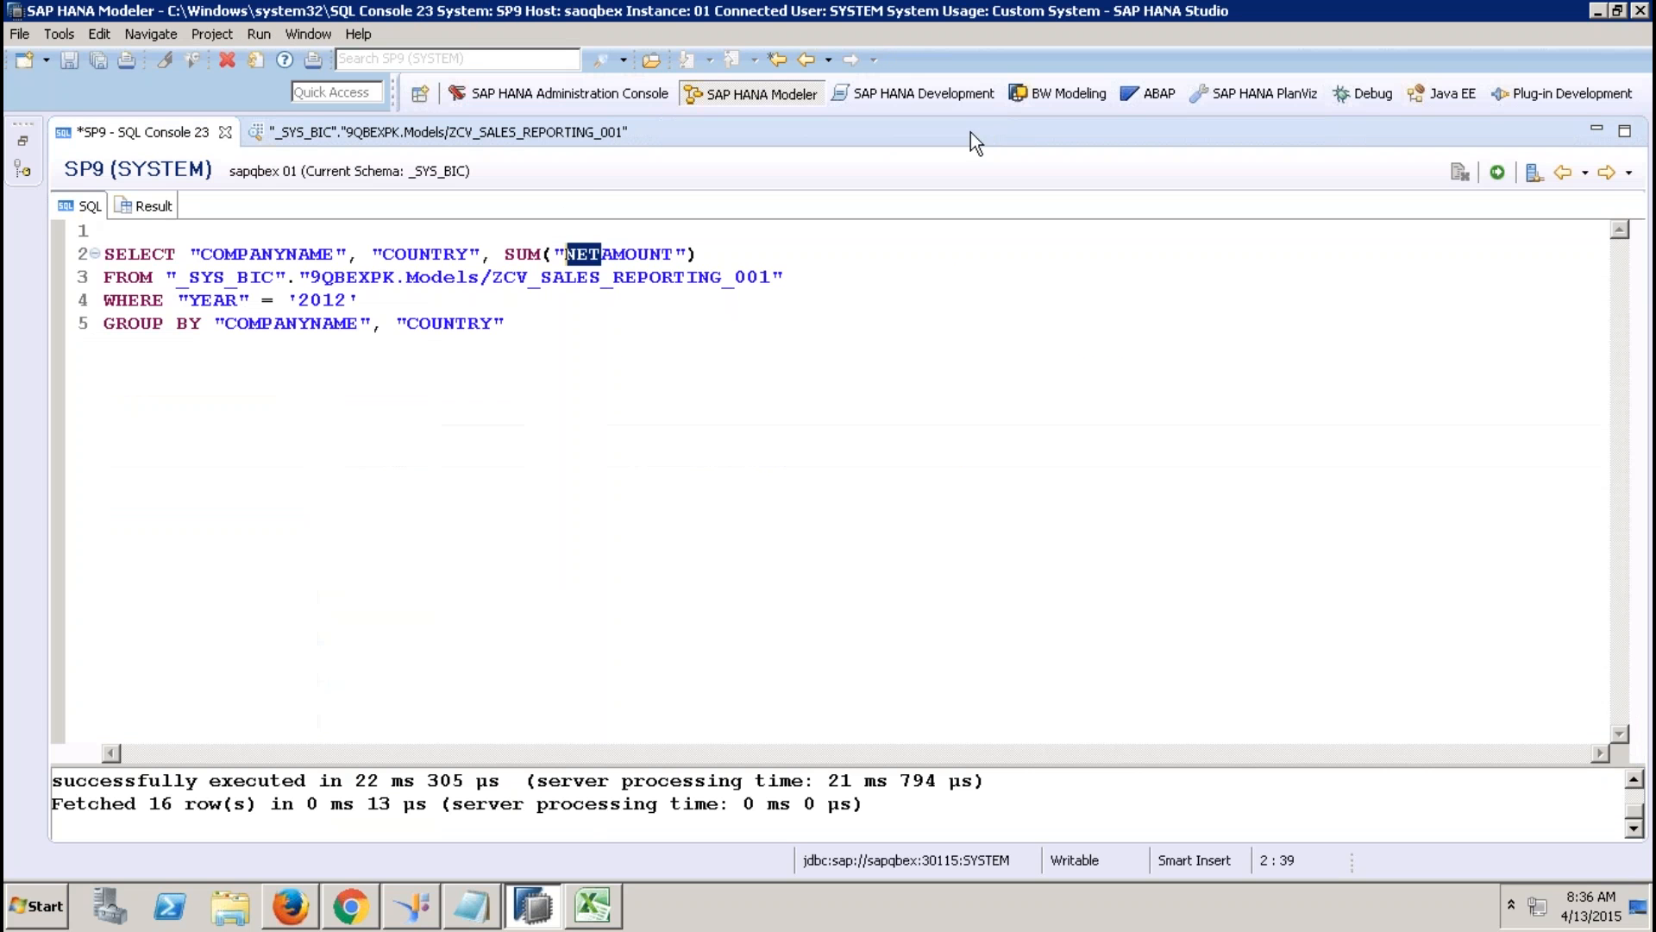
{"action": "left_click", "coordinate": [642, 132]}
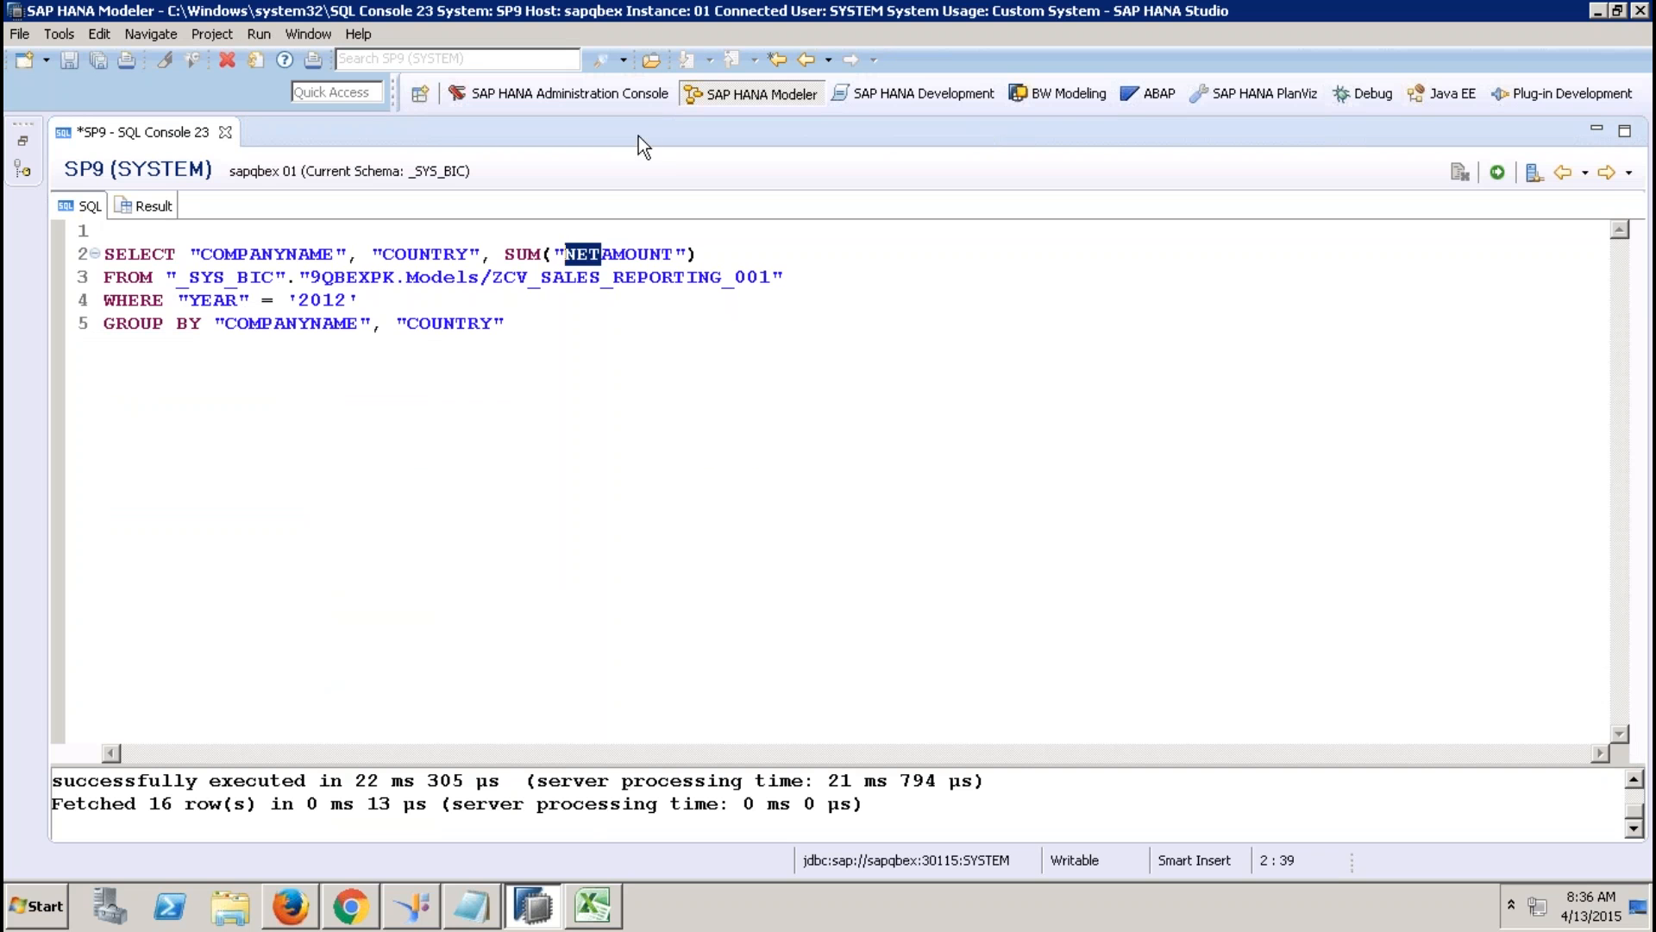
{"action": "left_click", "coordinate": [226, 132]}
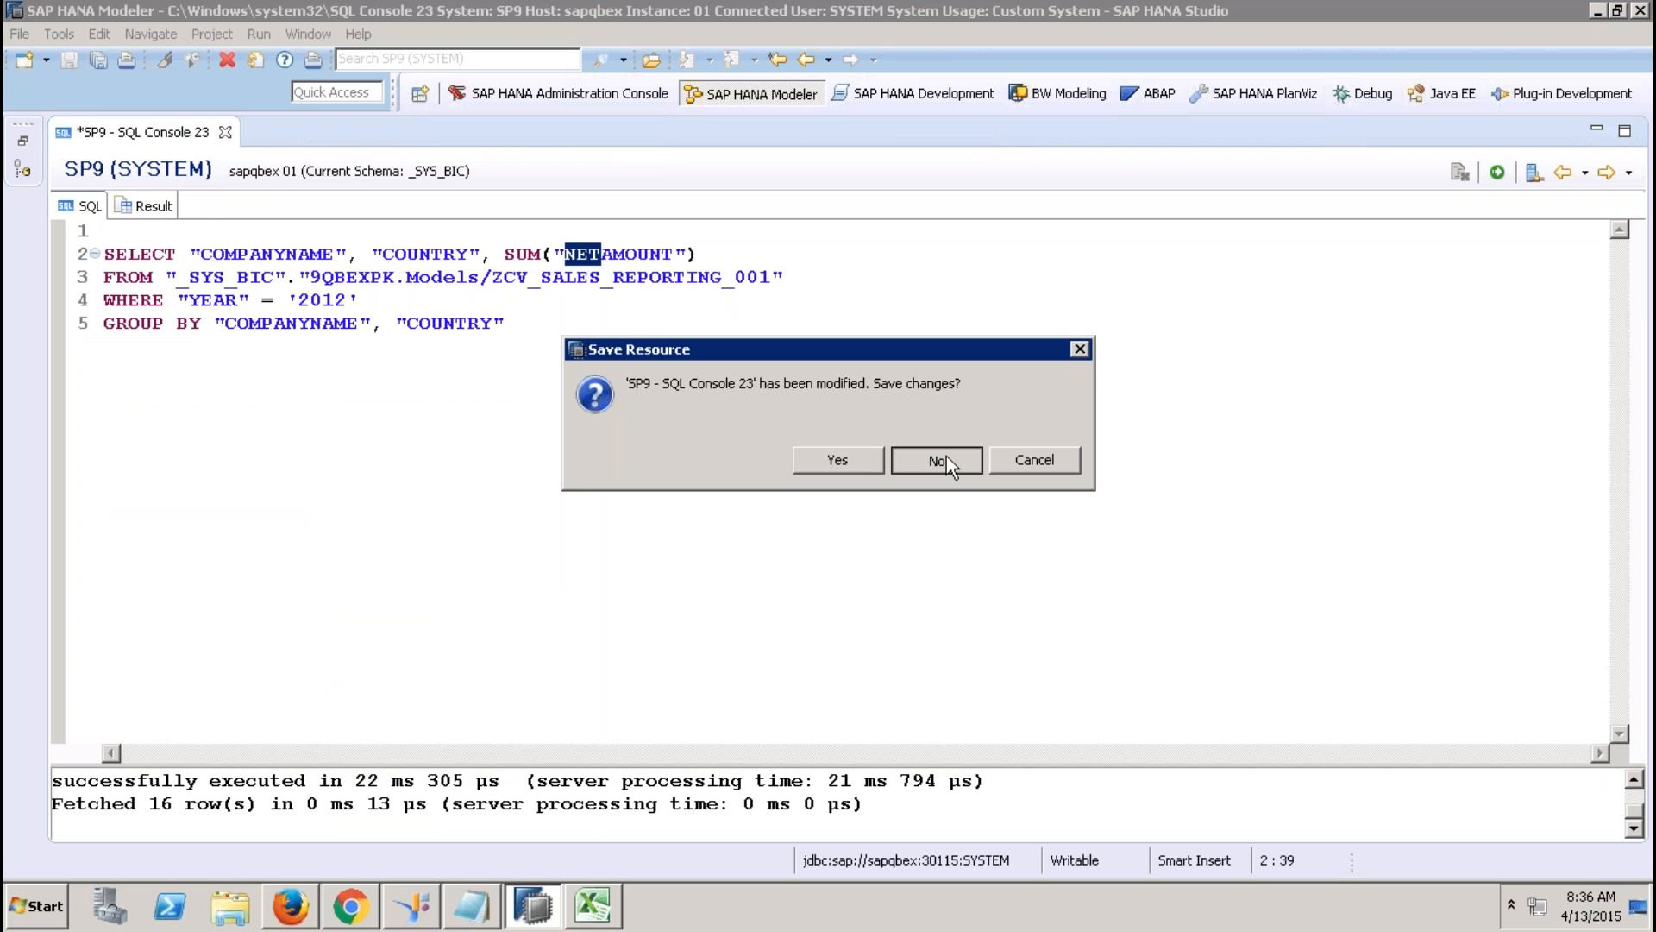
{"action": "left_click", "coordinate": [945, 457]}
Reopen ZCV_SQL_001 from the Systems tree on its Script_View, then hide the Systems tree.
{"action": "left_click", "coordinate": [22, 141]}
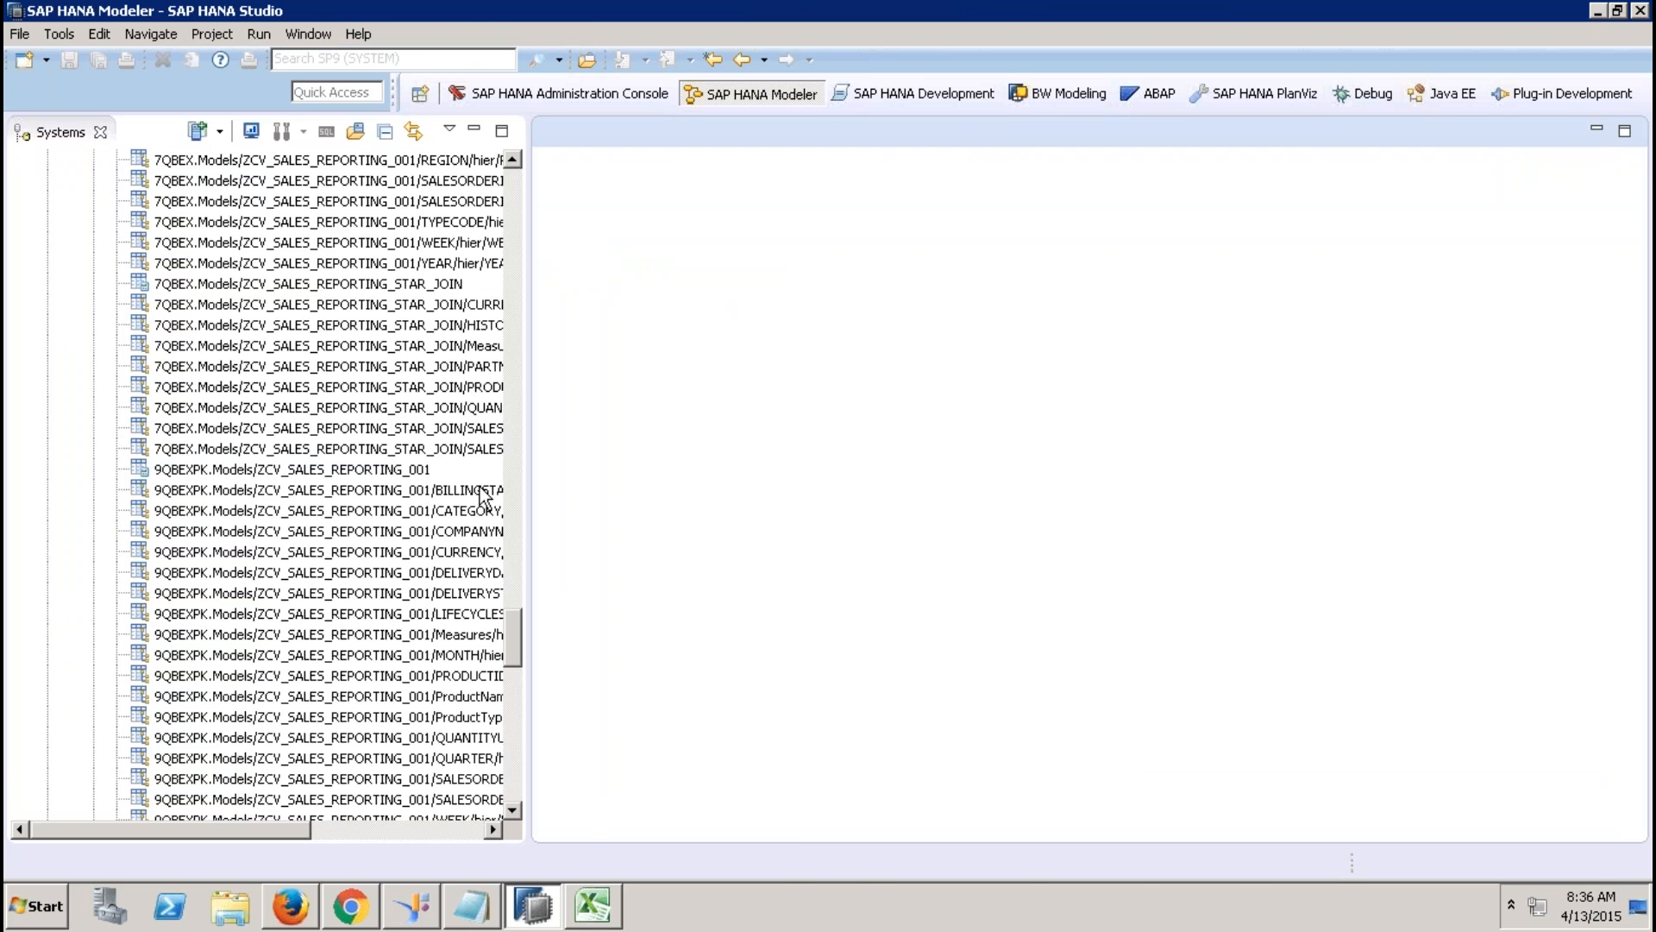
{"action": "left_click_drag", "start_coordinate": [516, 625], "coordinate": [506, 785]}
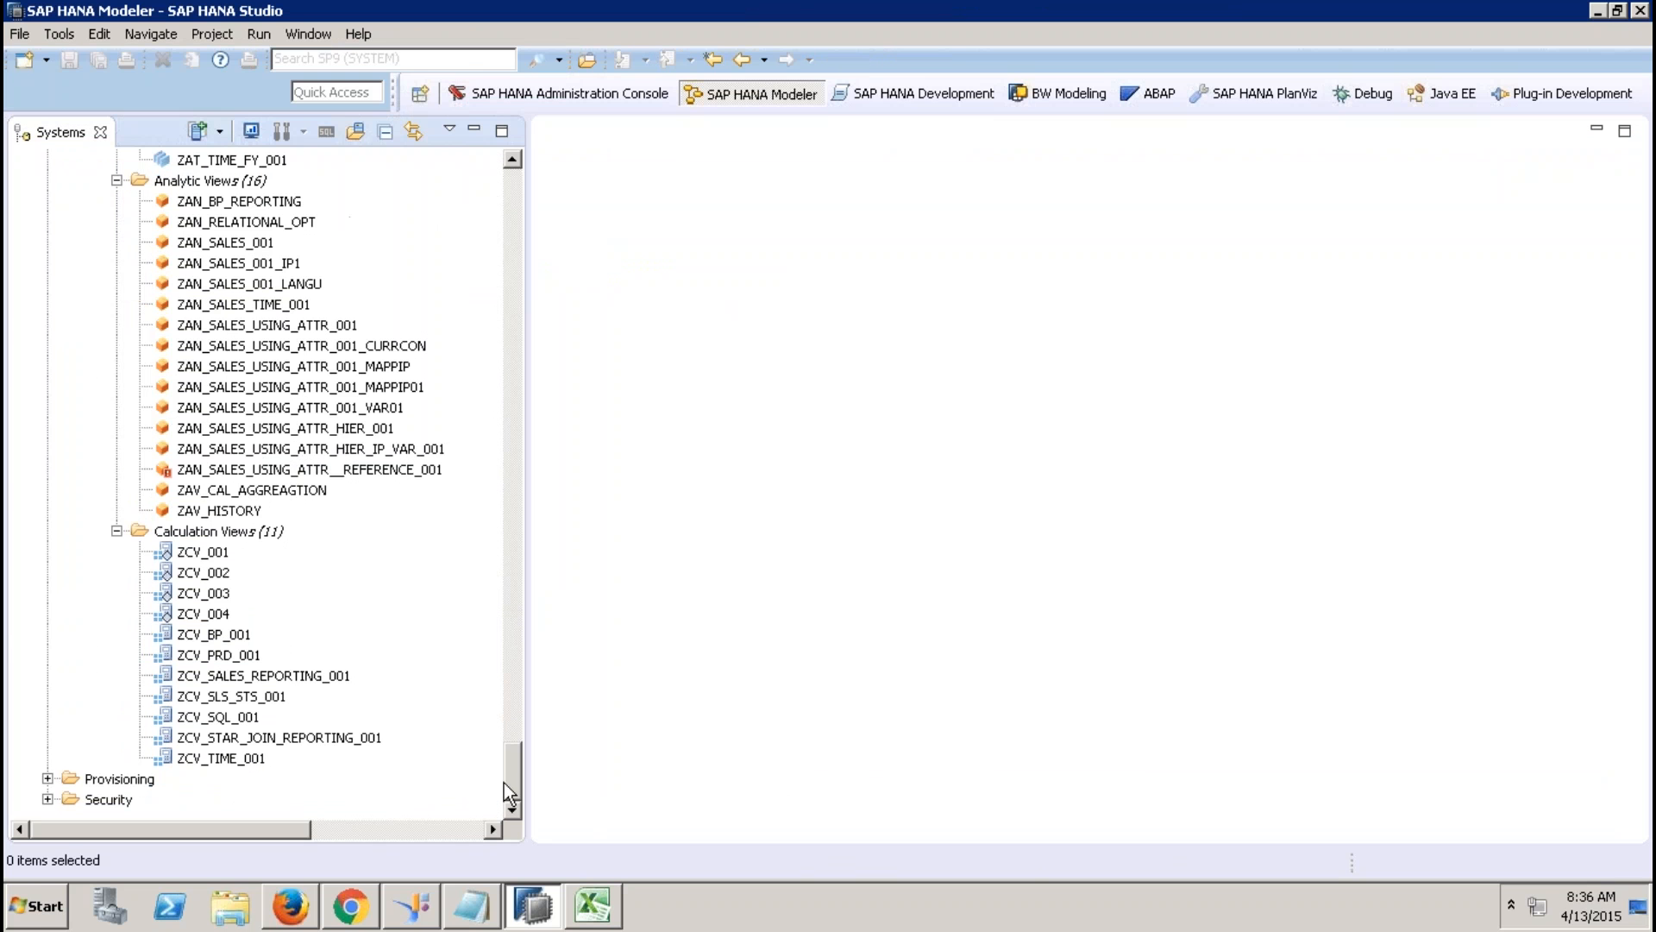
{"action": "double_click", "coordinate": [231, 717]}
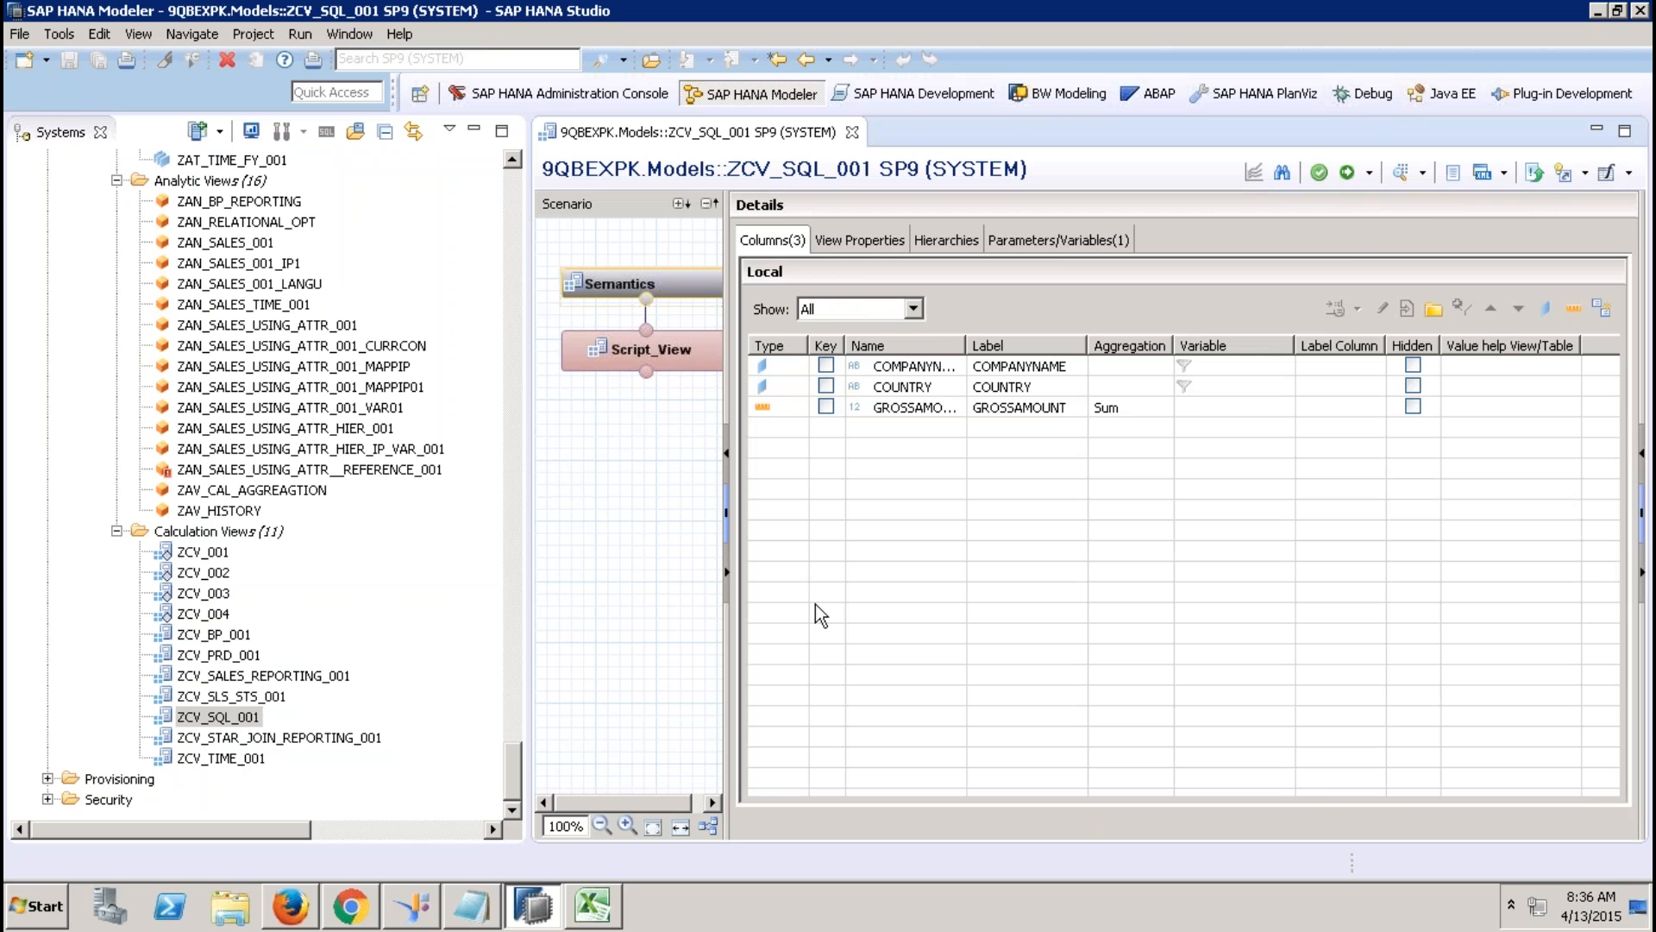
{"action": "left_click", "coordinate": [667, 360]}
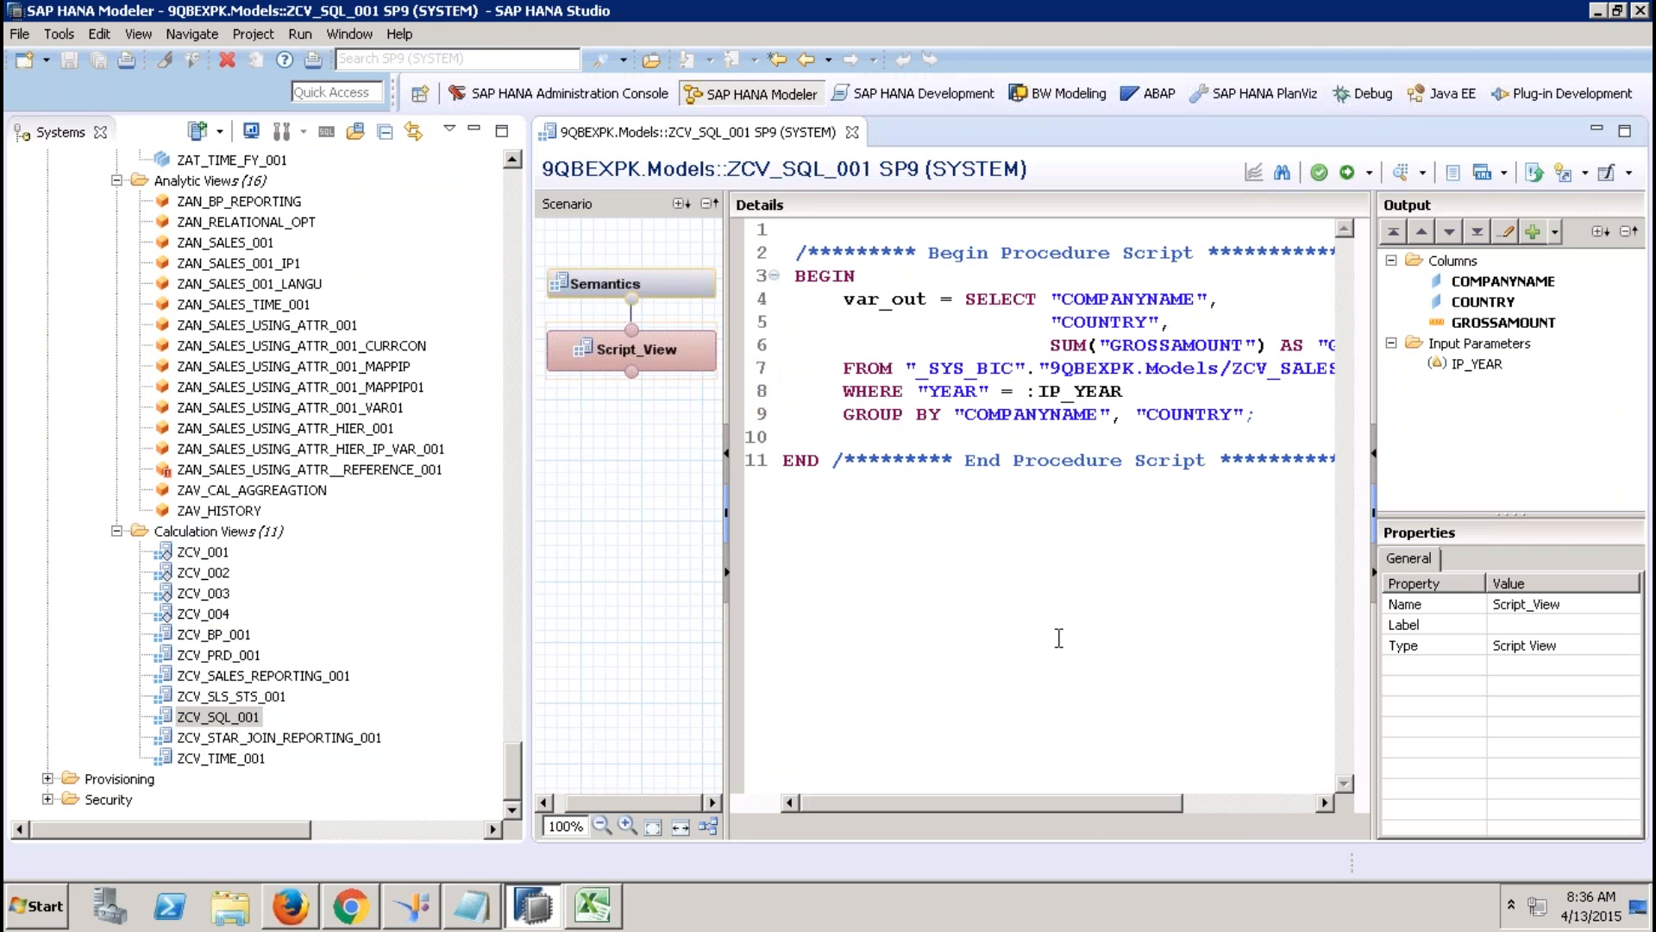
{"action": "left_click", "coordinate": [470, 138]}
{"action": "left_click", "coordinate": [473, 133]}
Select the line 7 source view name and bring up the Save As / Migrate menu.
{"action": "left_click", "coordinate": [509, 368]}
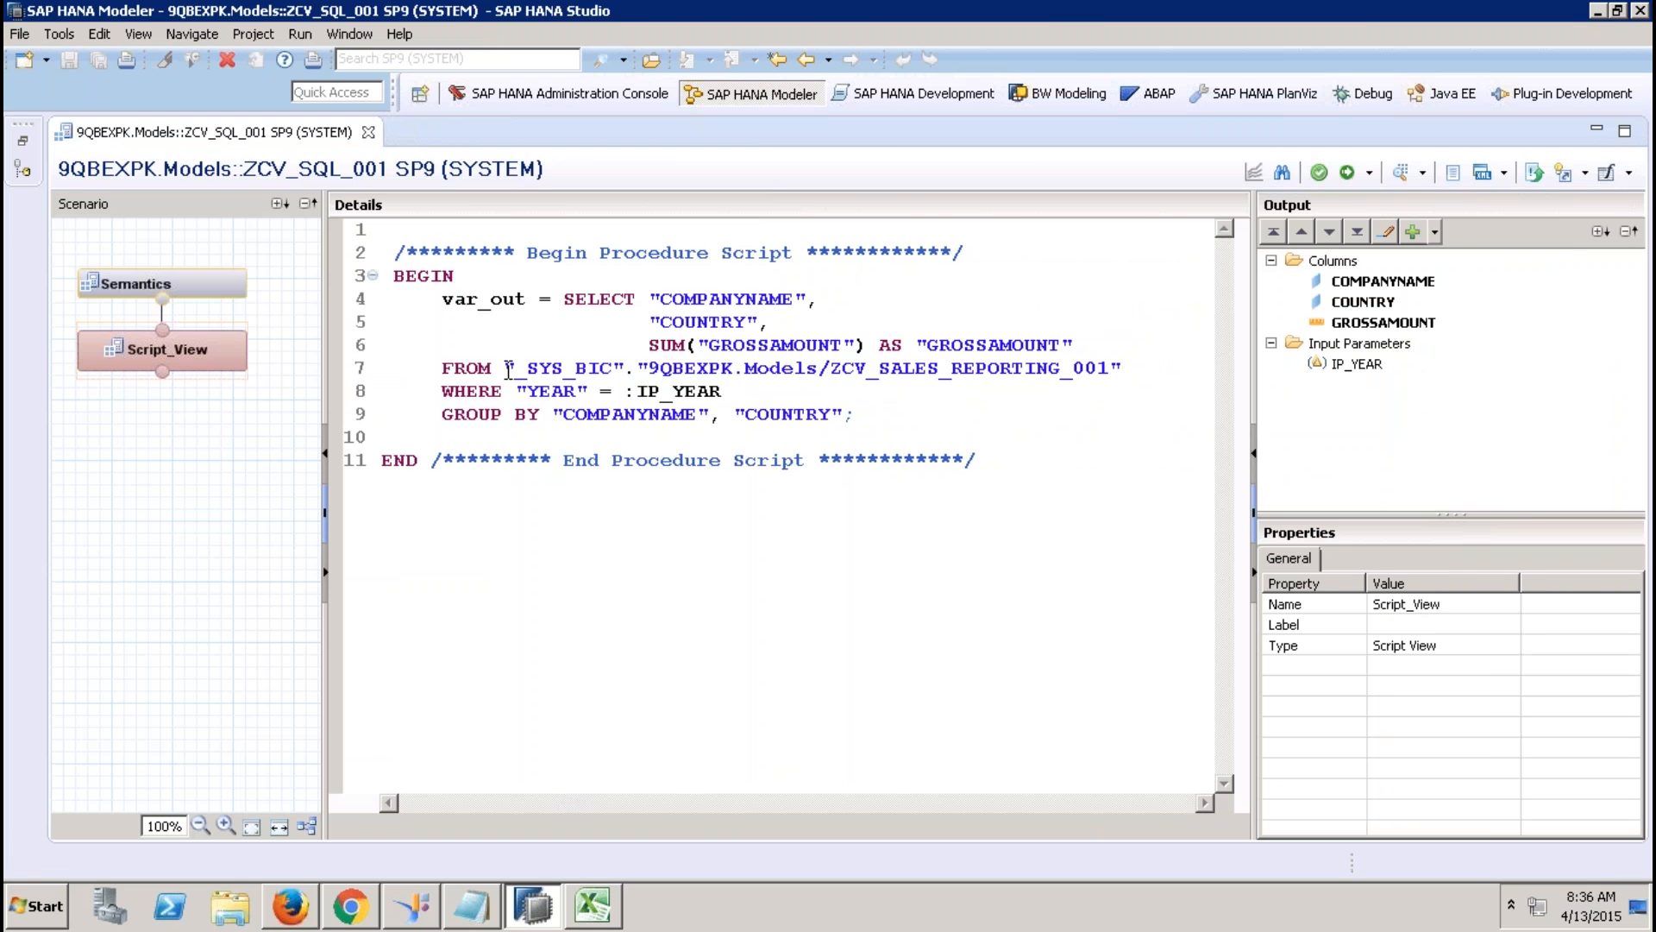
{"action": "left_click_drag", "start_coordinate": [509, 368], "coordinate": [1128, 369]}
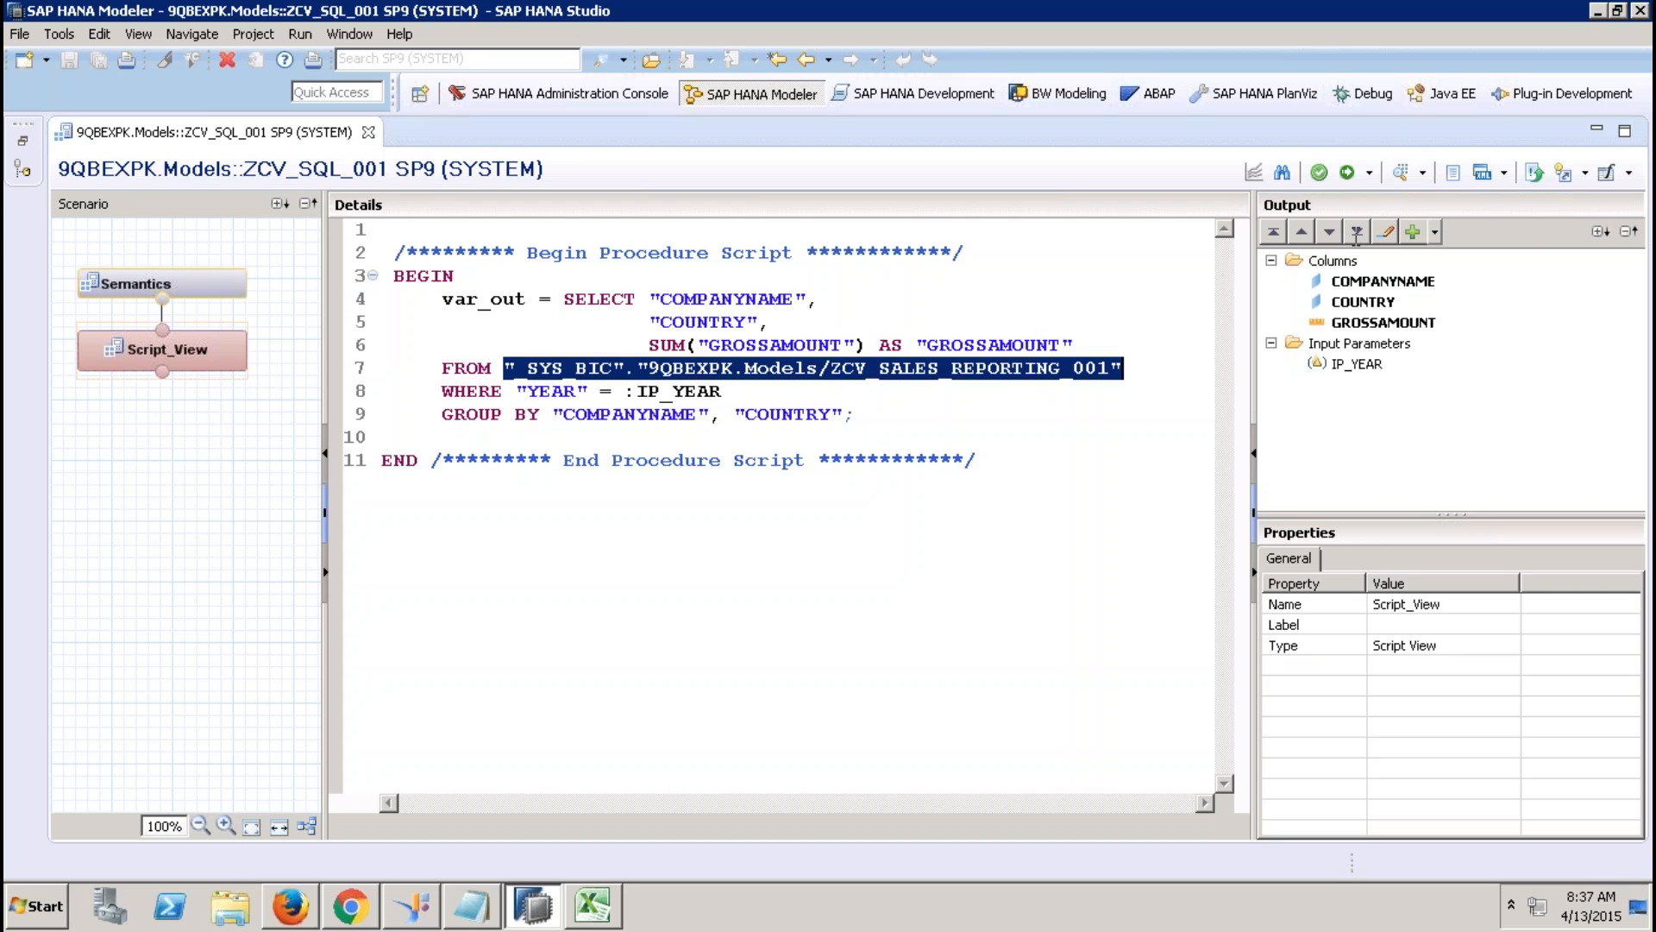
{"action": "left_click", "coordinate": [1630, 173]}
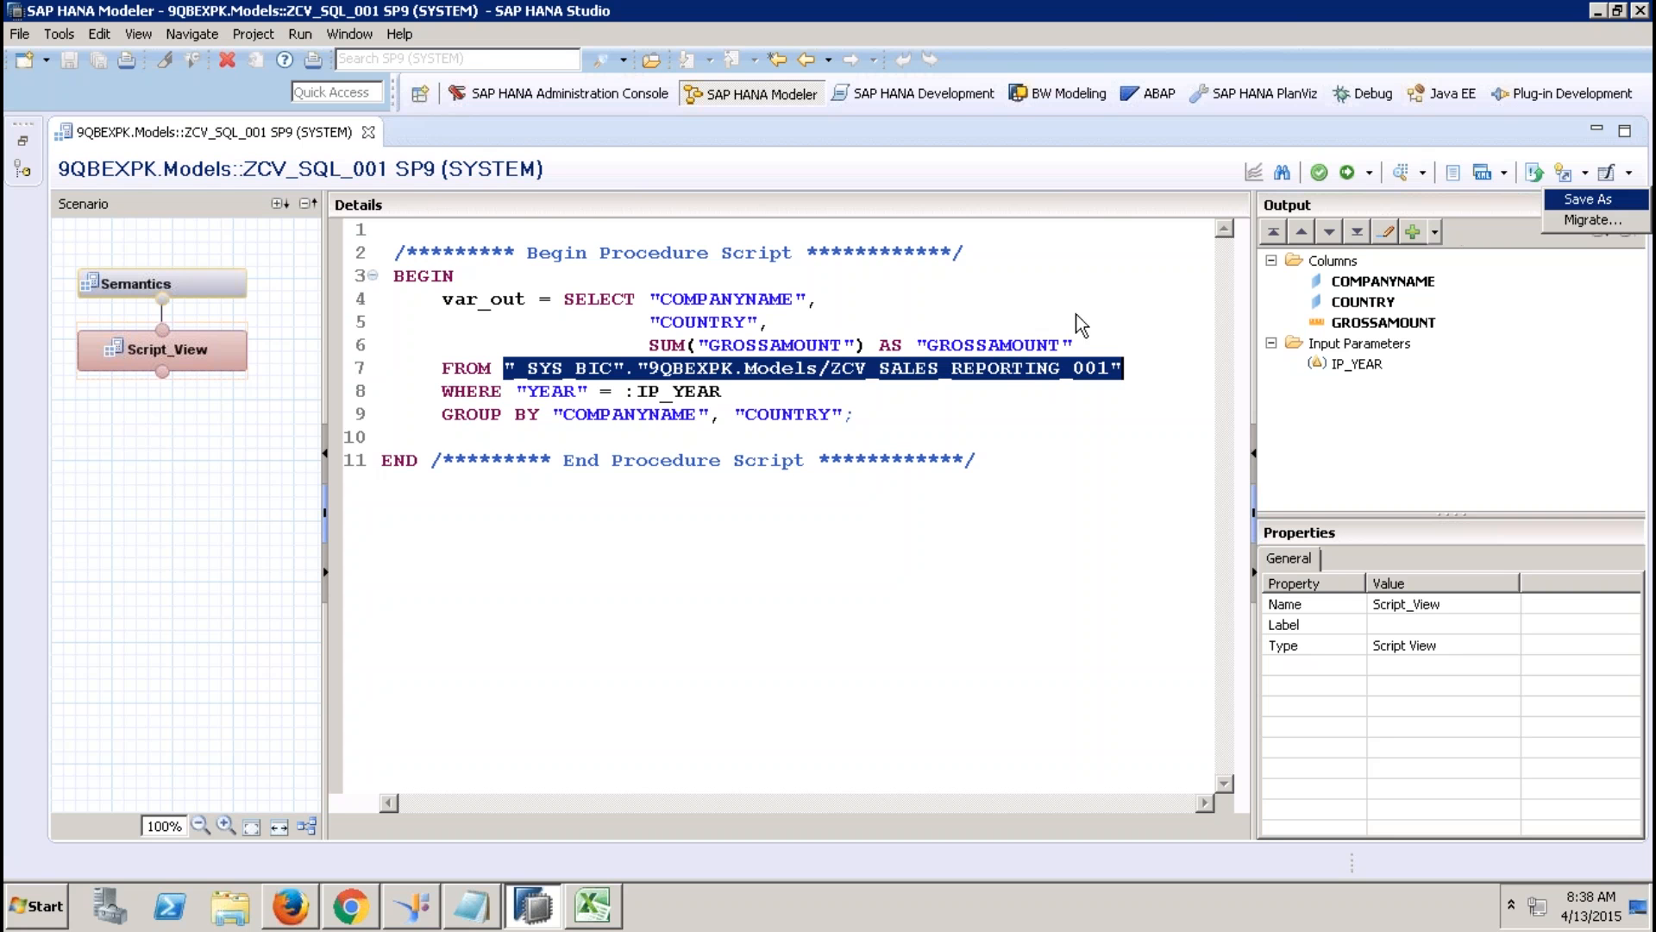
Select the whole ZCV_SQL_001 script and restore the Systems navigator, scrolled to its catalog top.
{"action": "left_click_drag", "start_coordinate": [1044, 306], "coordinate": [1014, 345]}
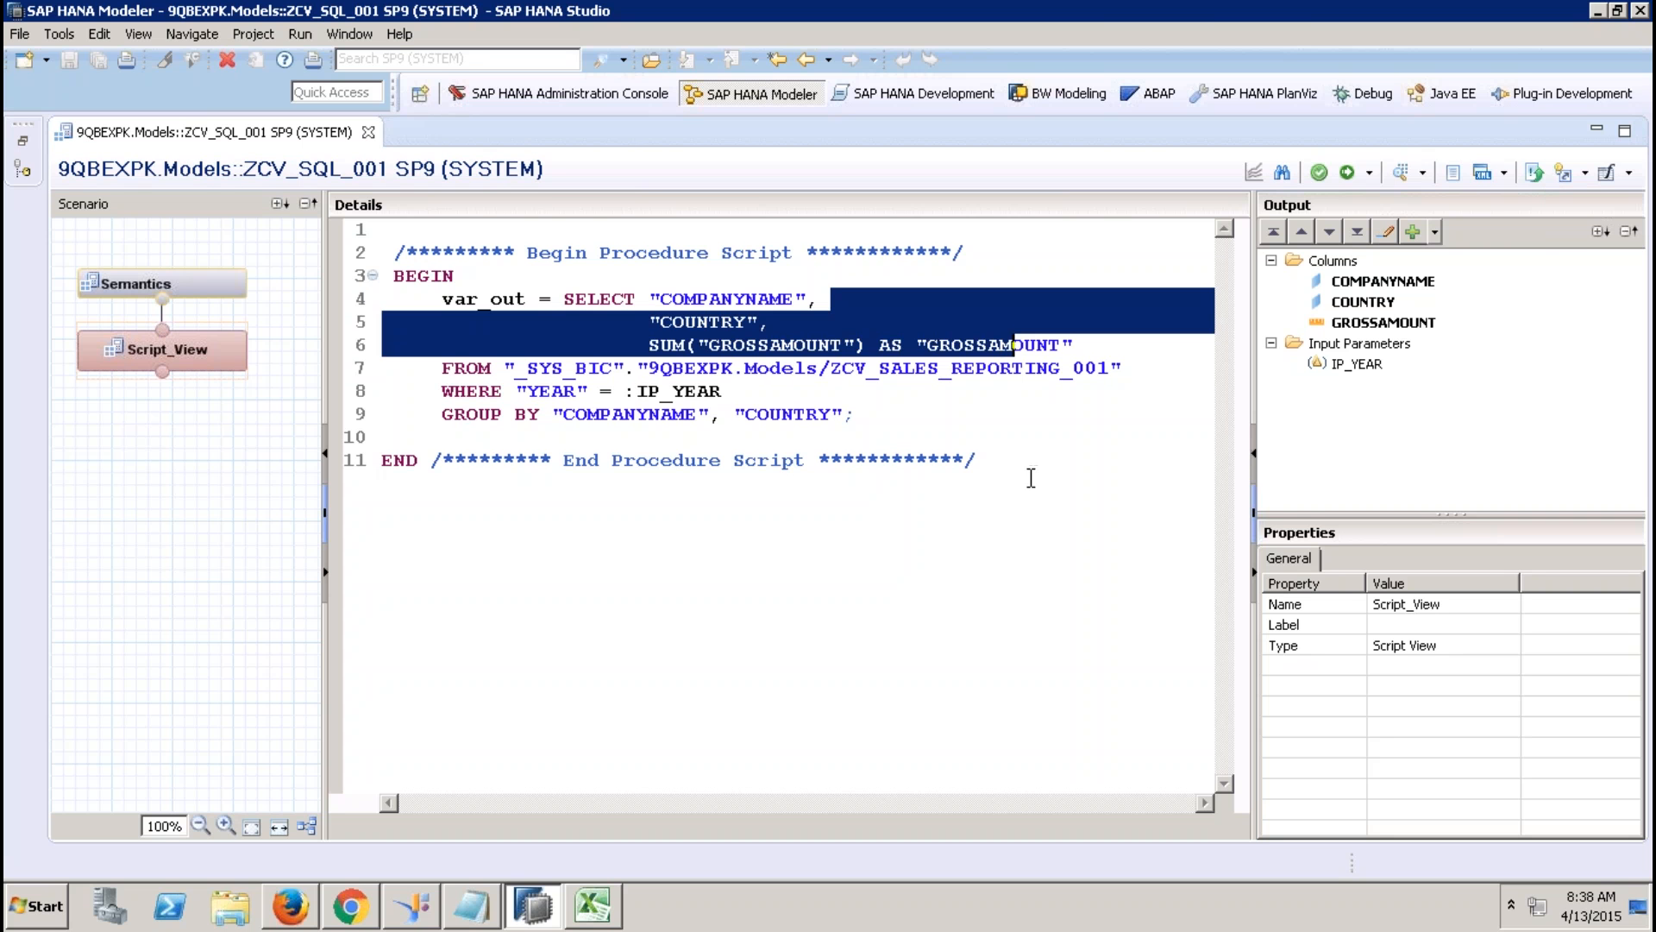
{"action": "left_click_drag", "start_coordinate": [978, 460], "coordinate": [364, 239]}
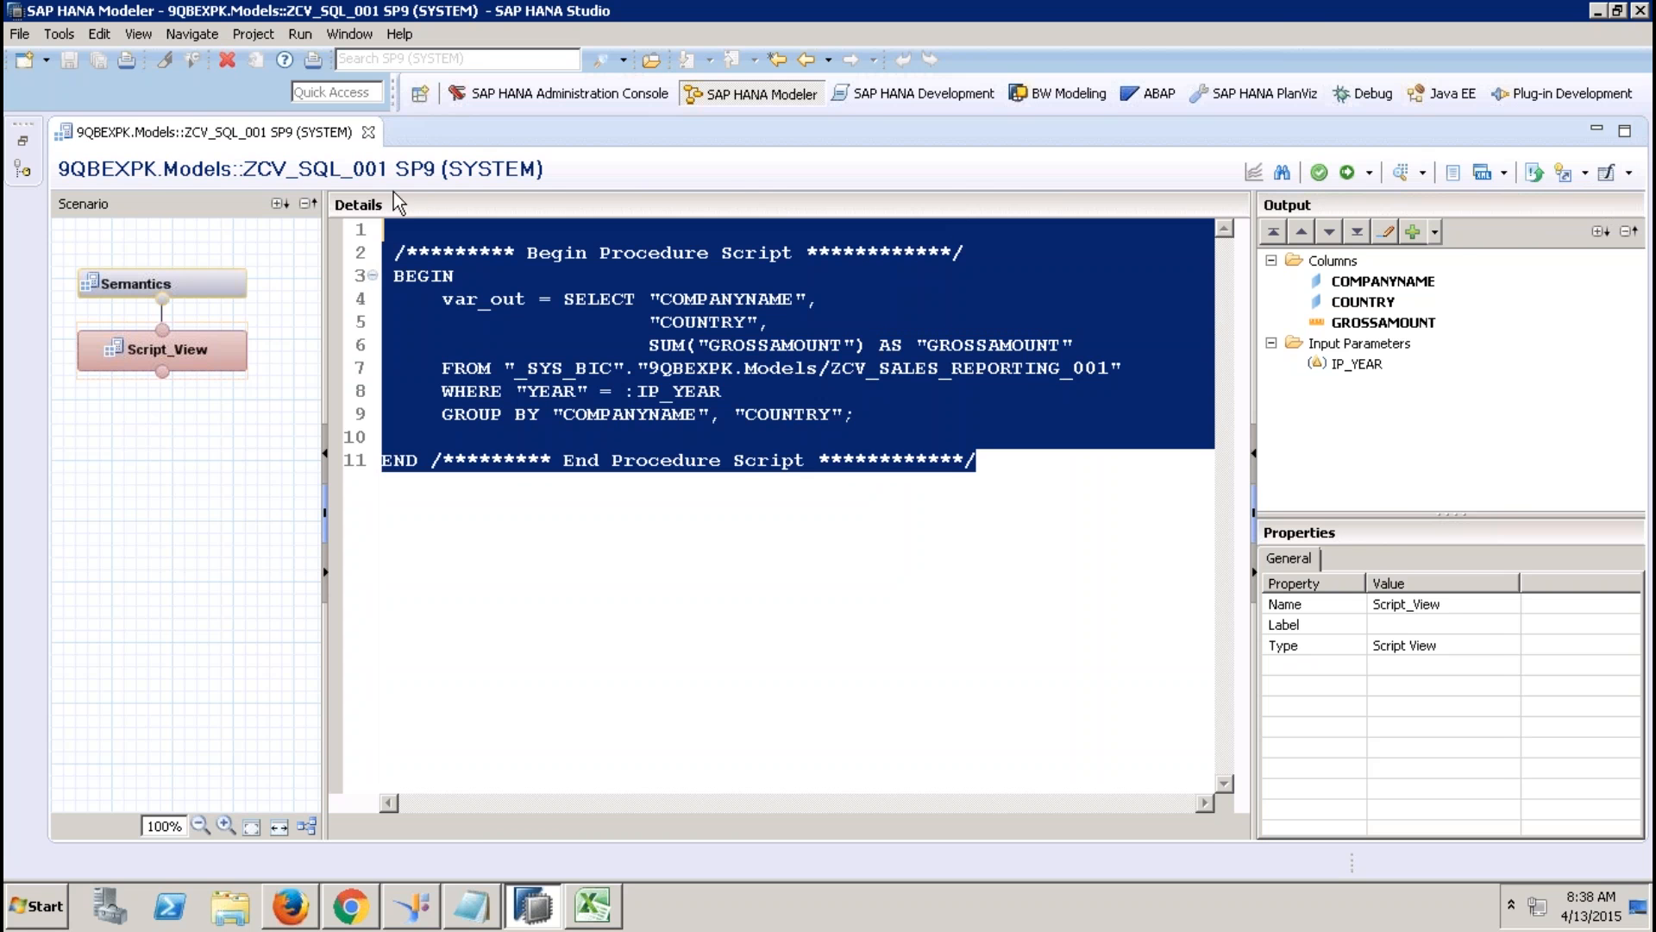
{"action": "left_click", "coordinate": [23, 140]}
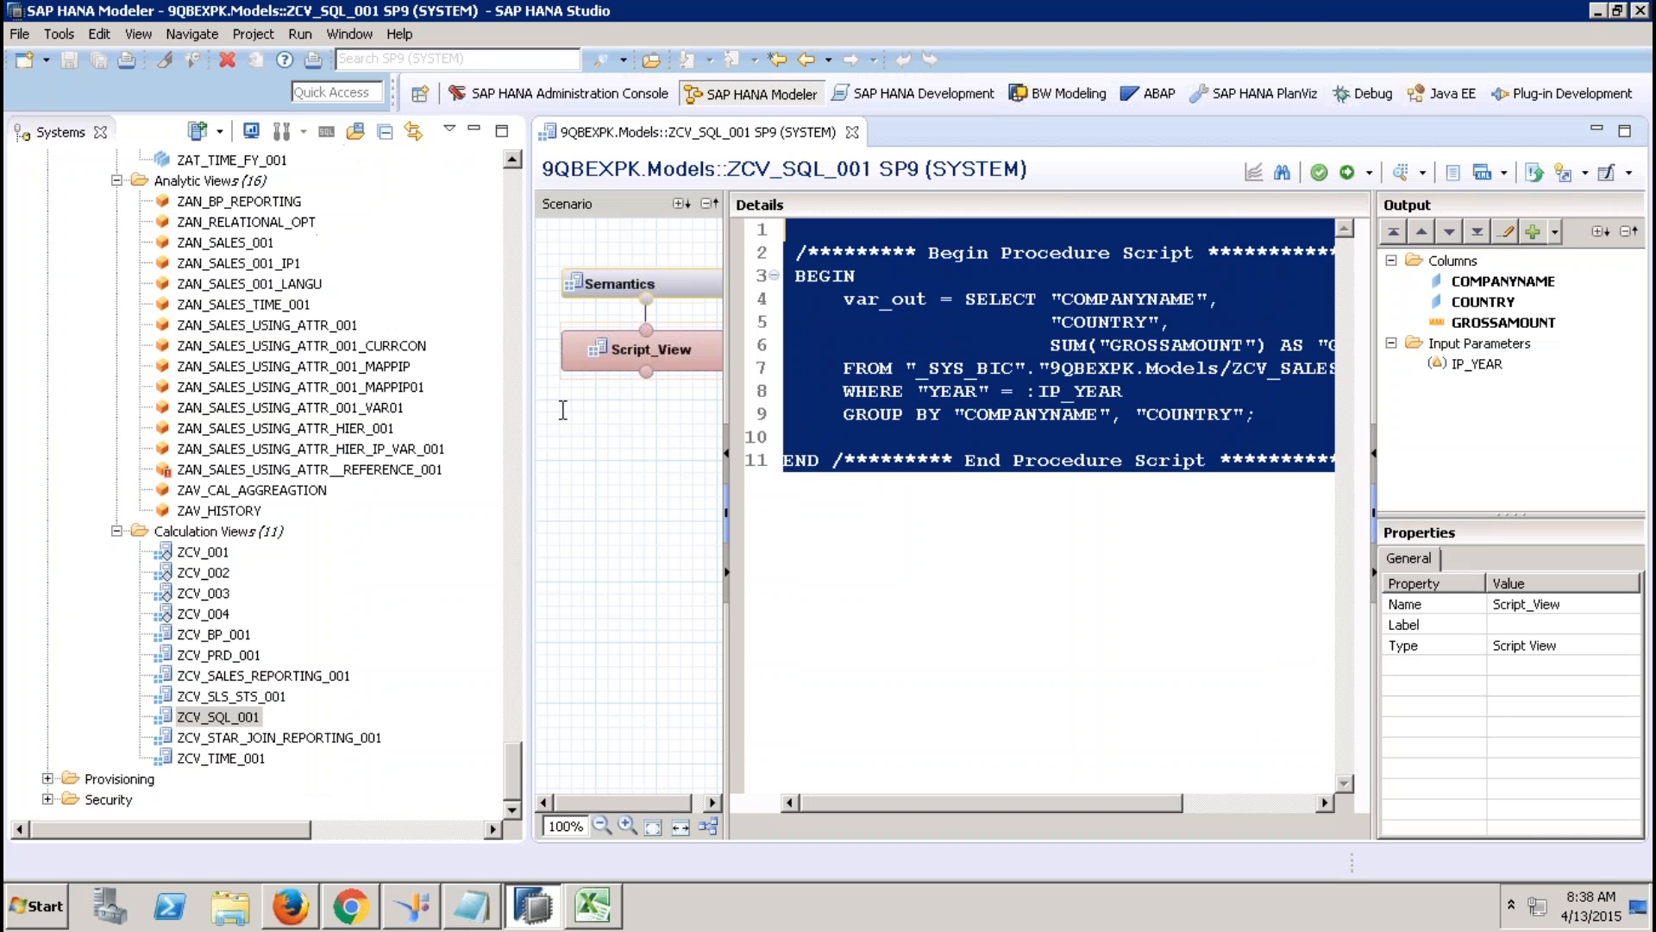
{"action": "left_click", "coordinate": [513, 184]}
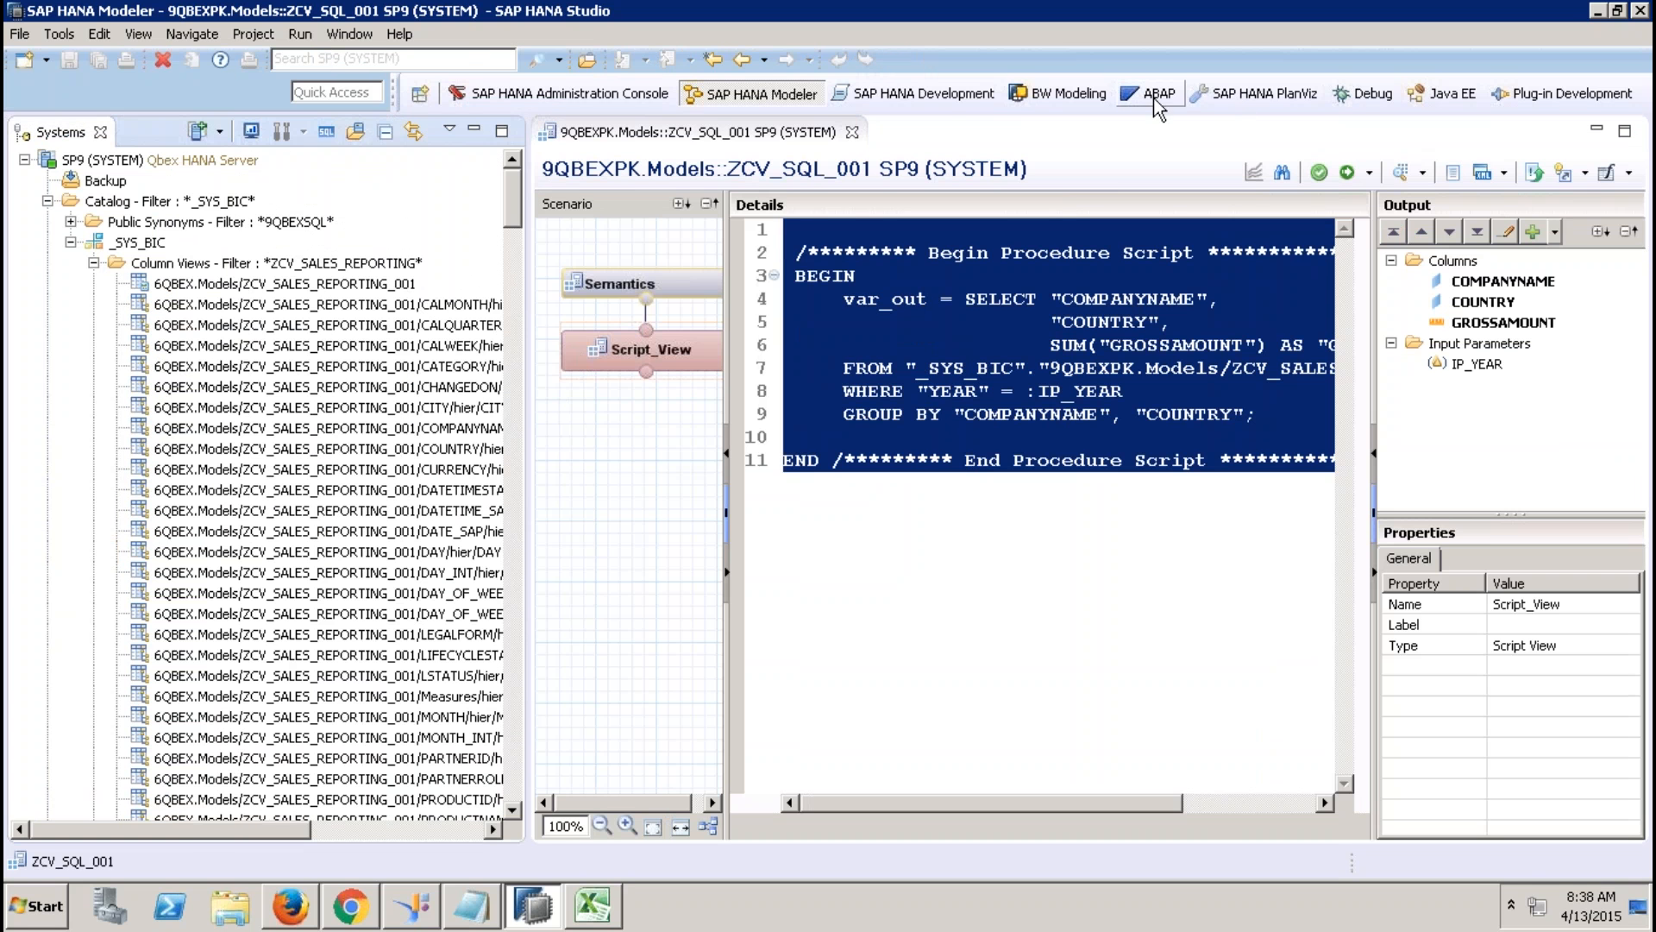
In the SAP HANA Development perspective, start a new XS Project from the SAP HANA wizards.
{"action": "left_click", "coordinate": [951, 95]}
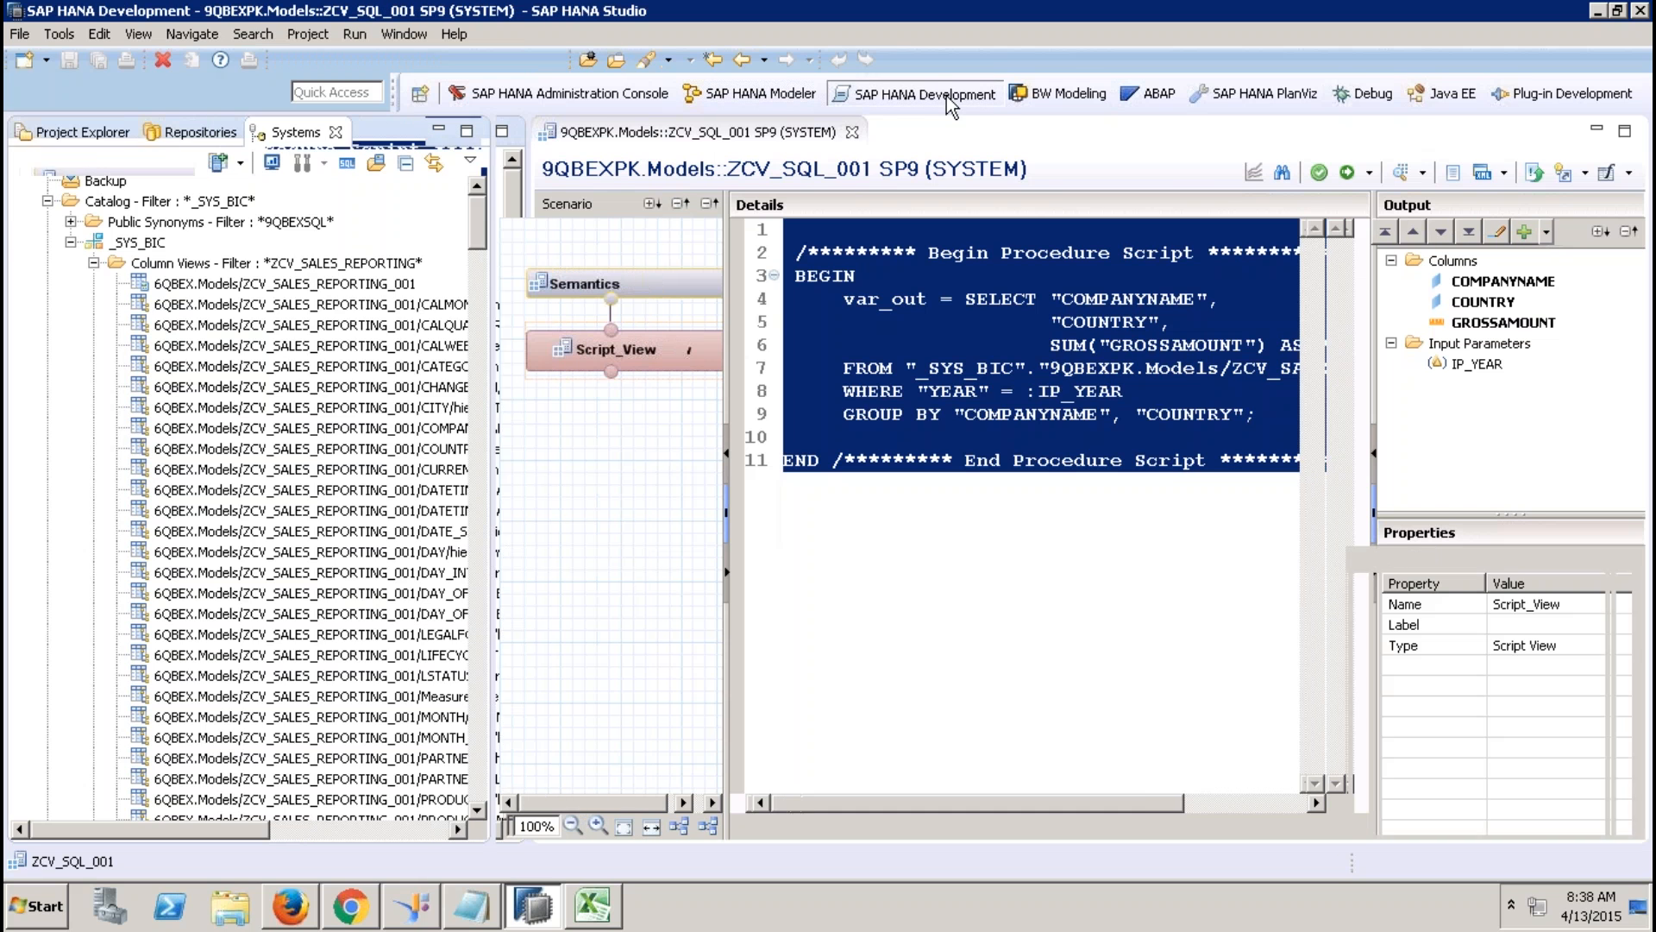
{"action": "left_click", "coordinate": [95, 138]}
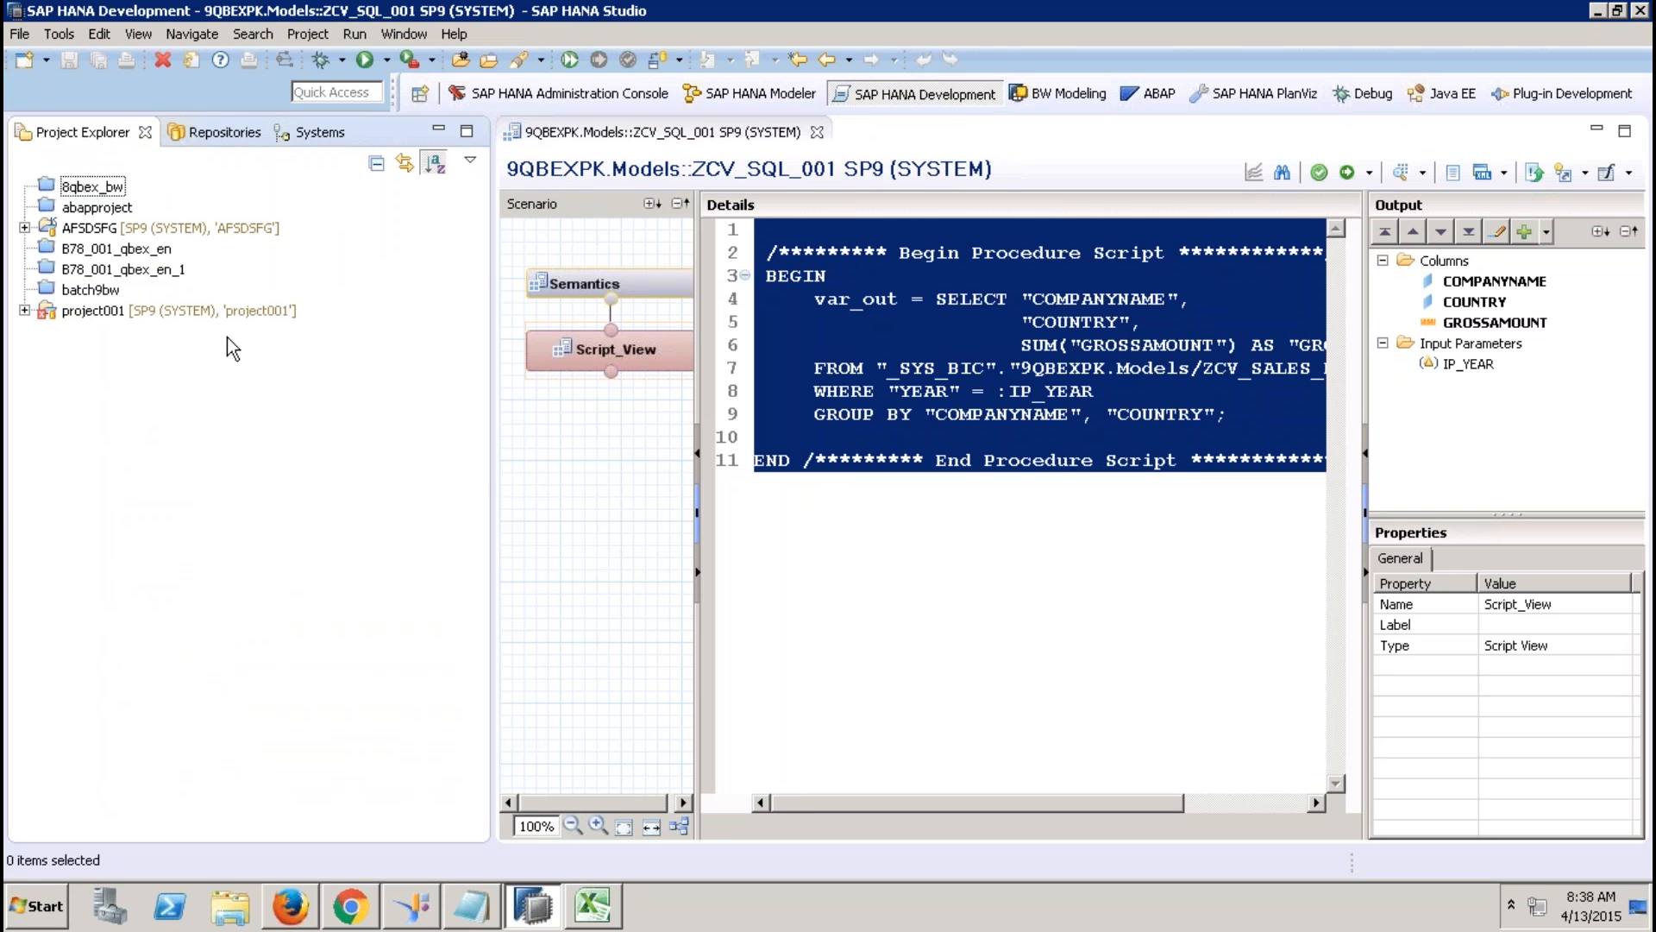
{"action": "left_click", "coordinate": [46, 59]}
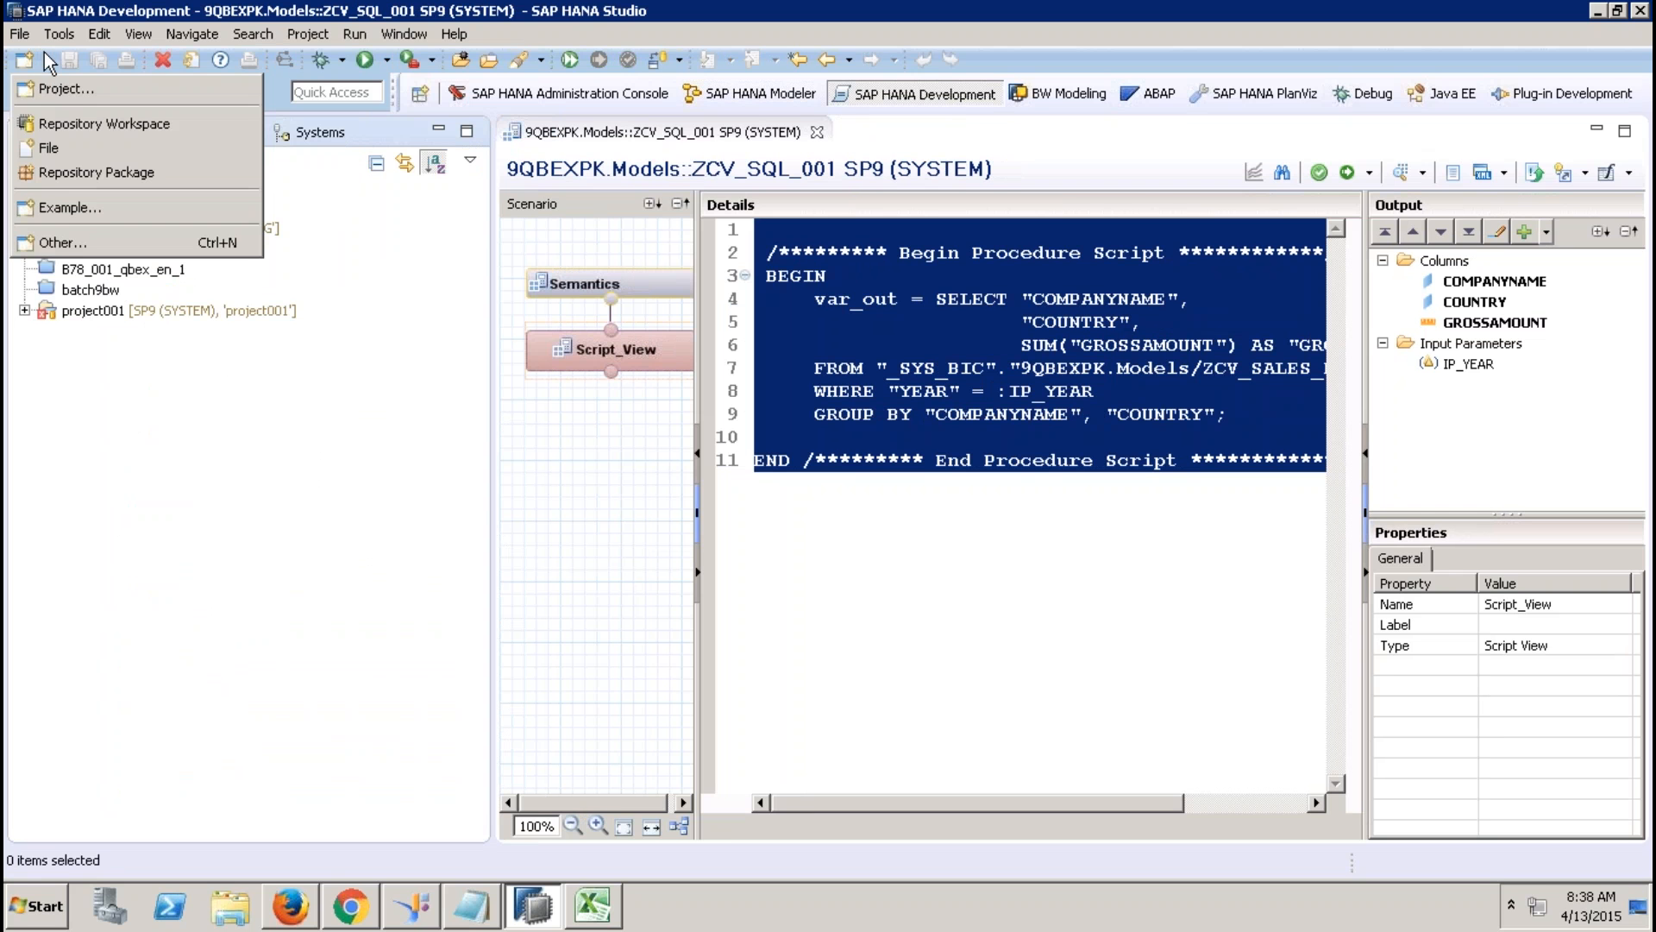
{"action": "left_click", "coordinate": [83, 93]}
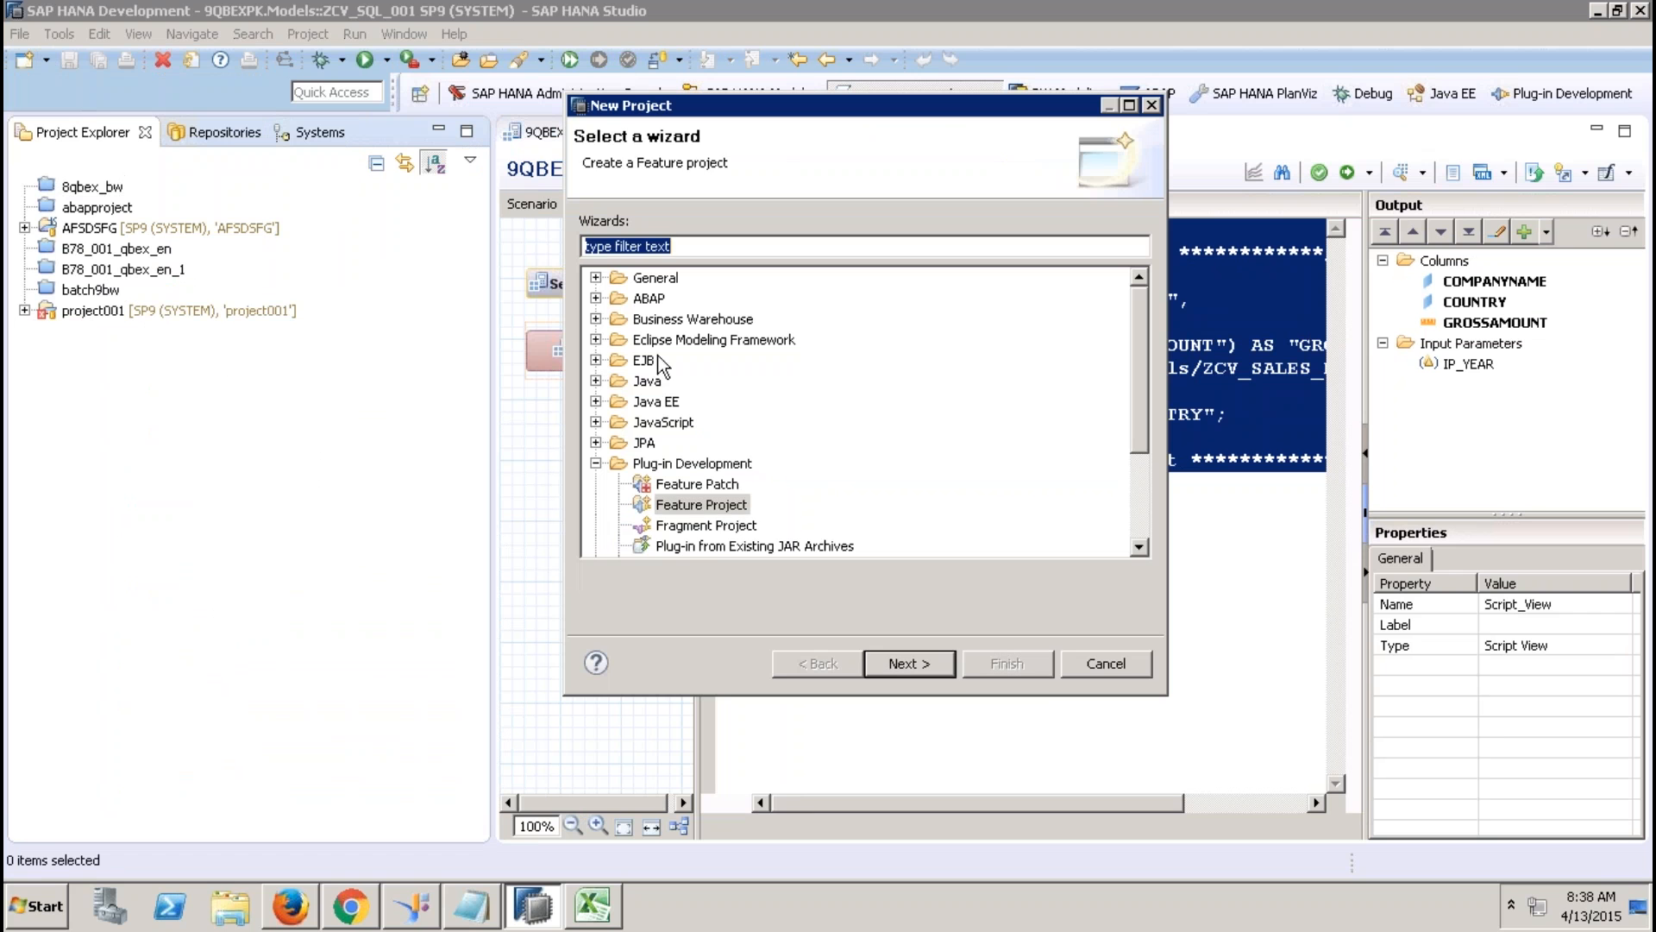
{"action": "left_click", "coordinate": [595, 463]}
{"action": "left_click", "coordinate": [595, 484]}
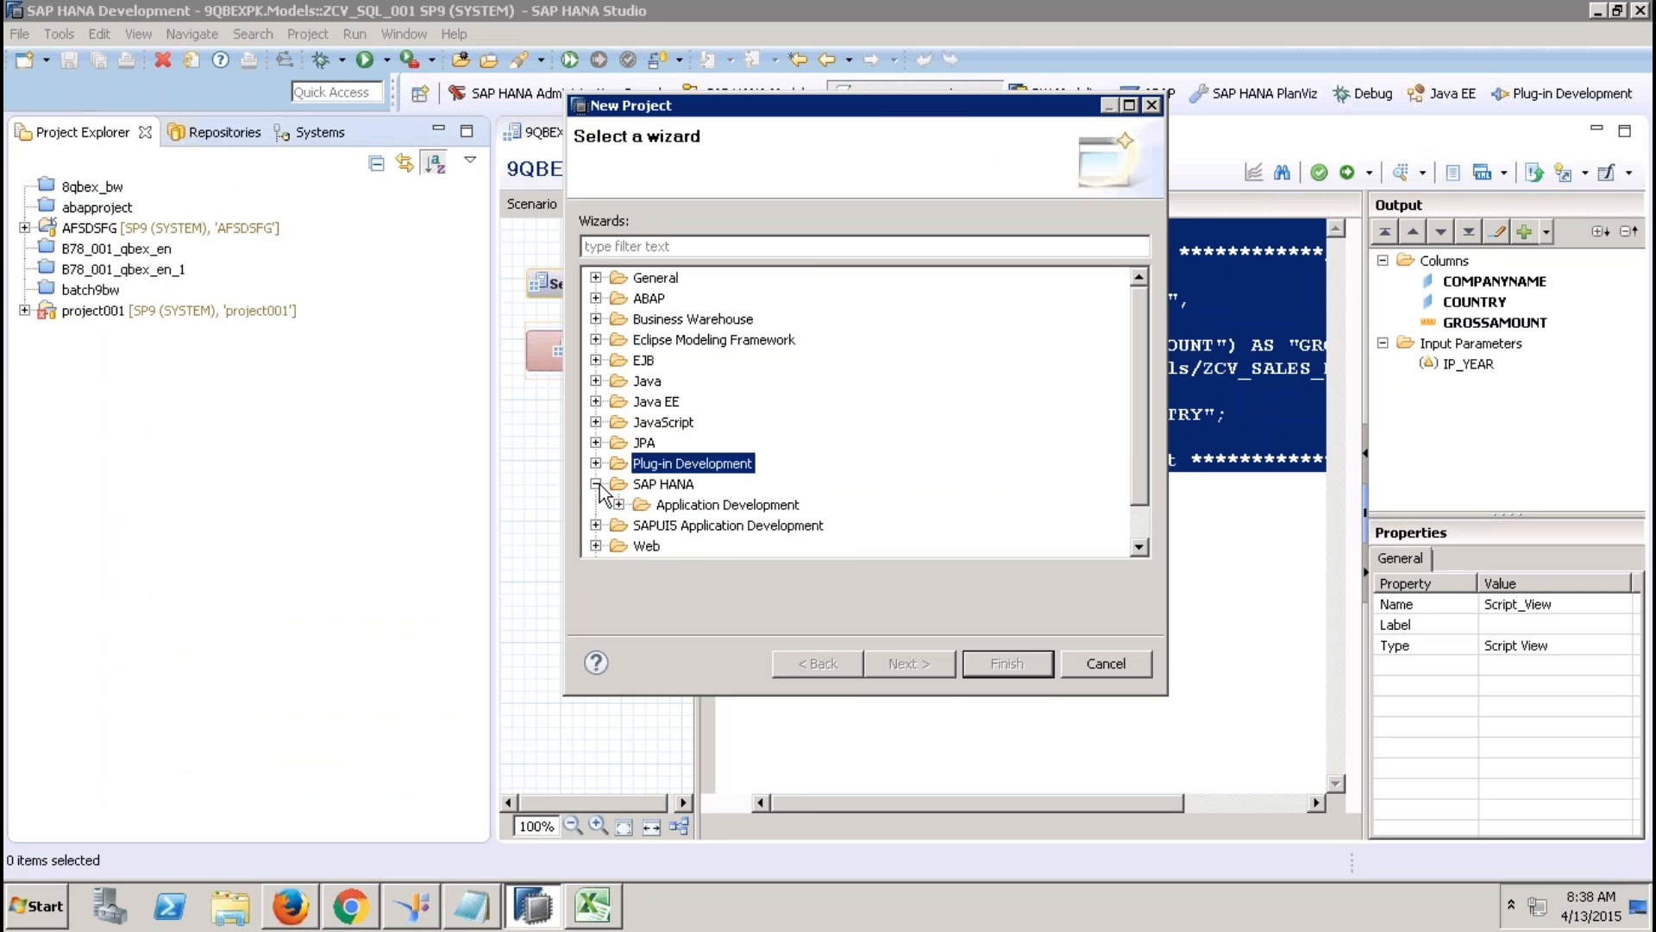
{"action": "left_click", "coordinate": [620, 505]}
{"action": "left_click", "coordinate": [708, 526]}
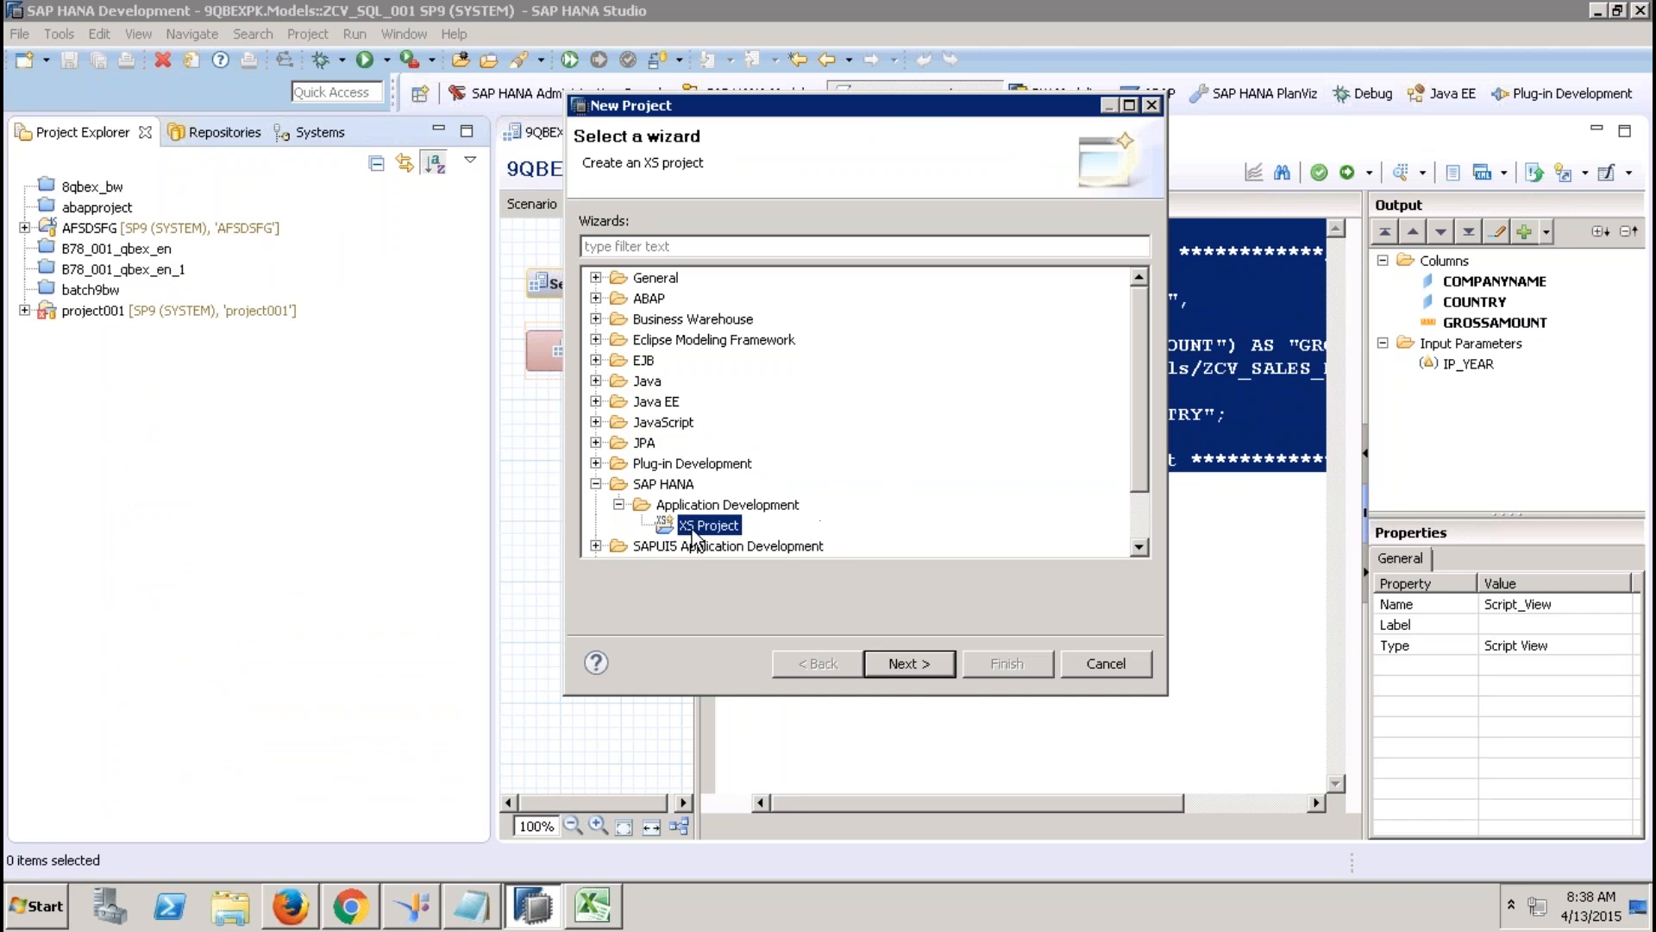
{"action": "left_click", "coordinate": [925, 666]}
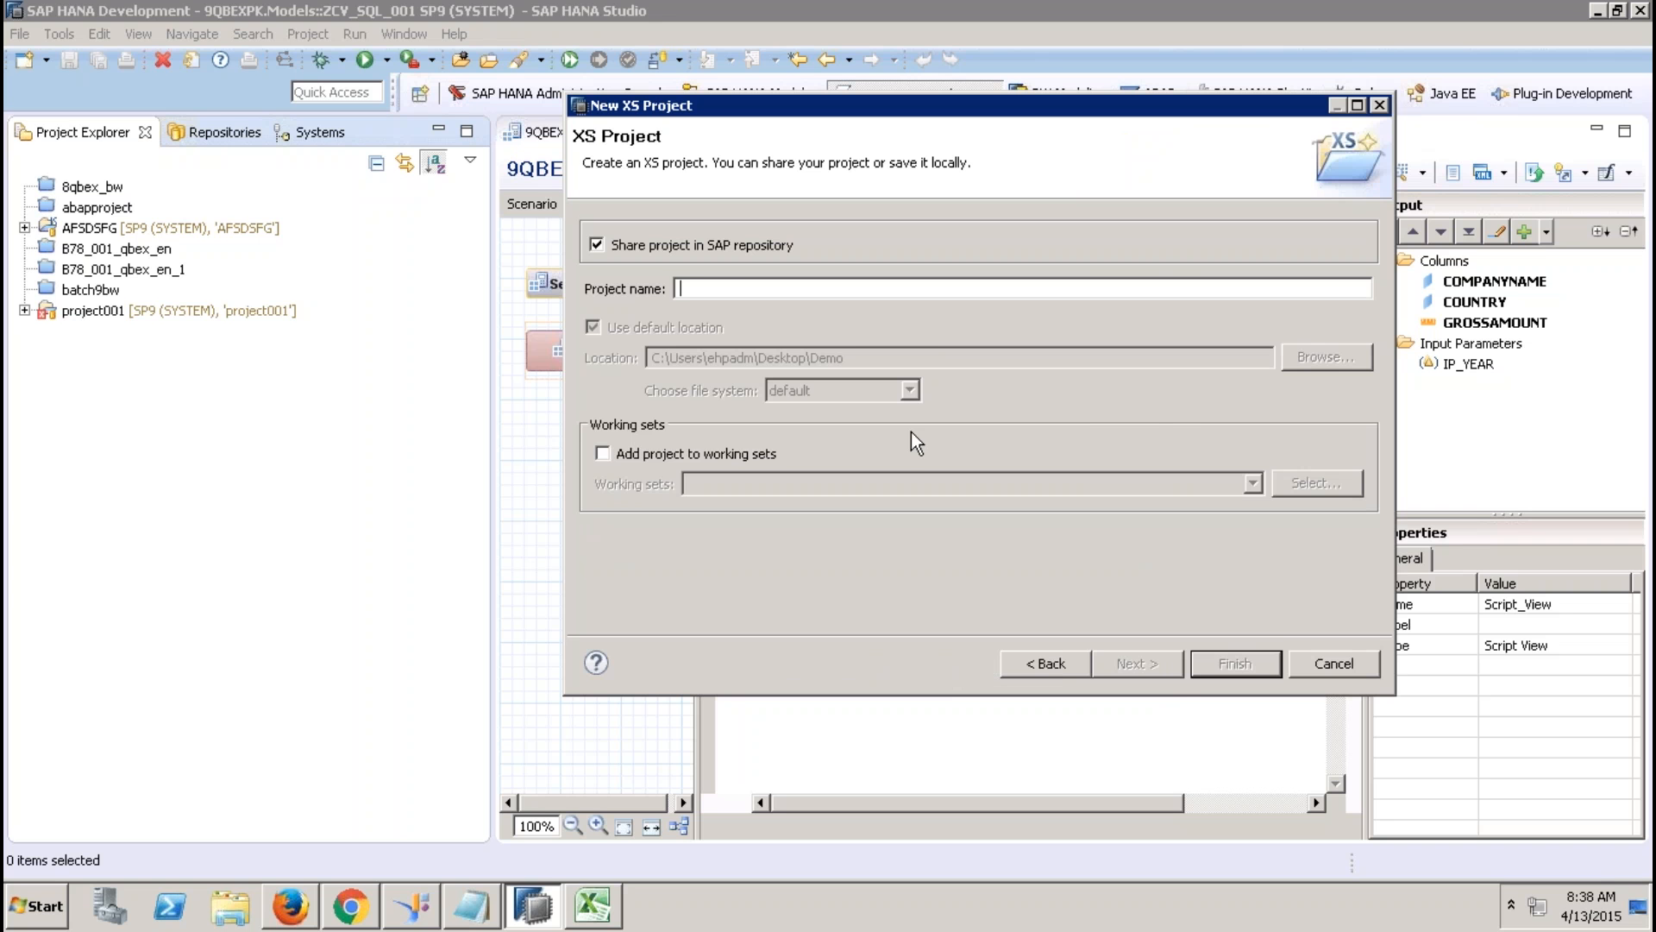
Name the XS project CONVERTSQL, unshared and without the default location.
{"action": "type", "text": "CONVERTSQL"}
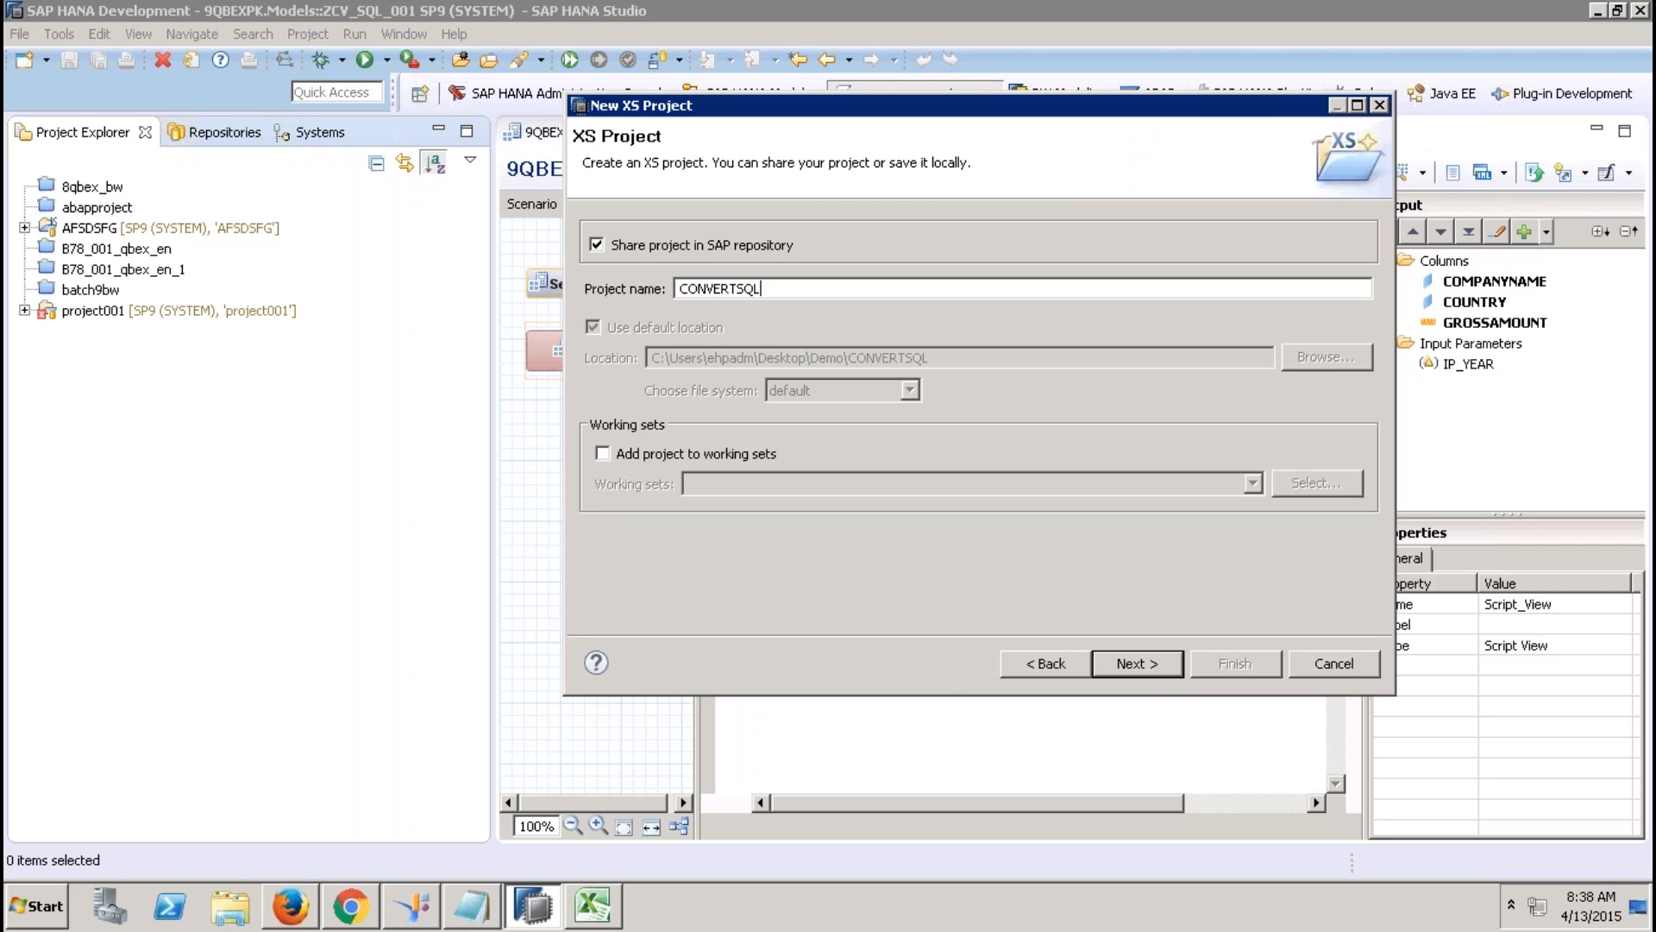
{"action": "left_click", "coordinate": [757, 250]}
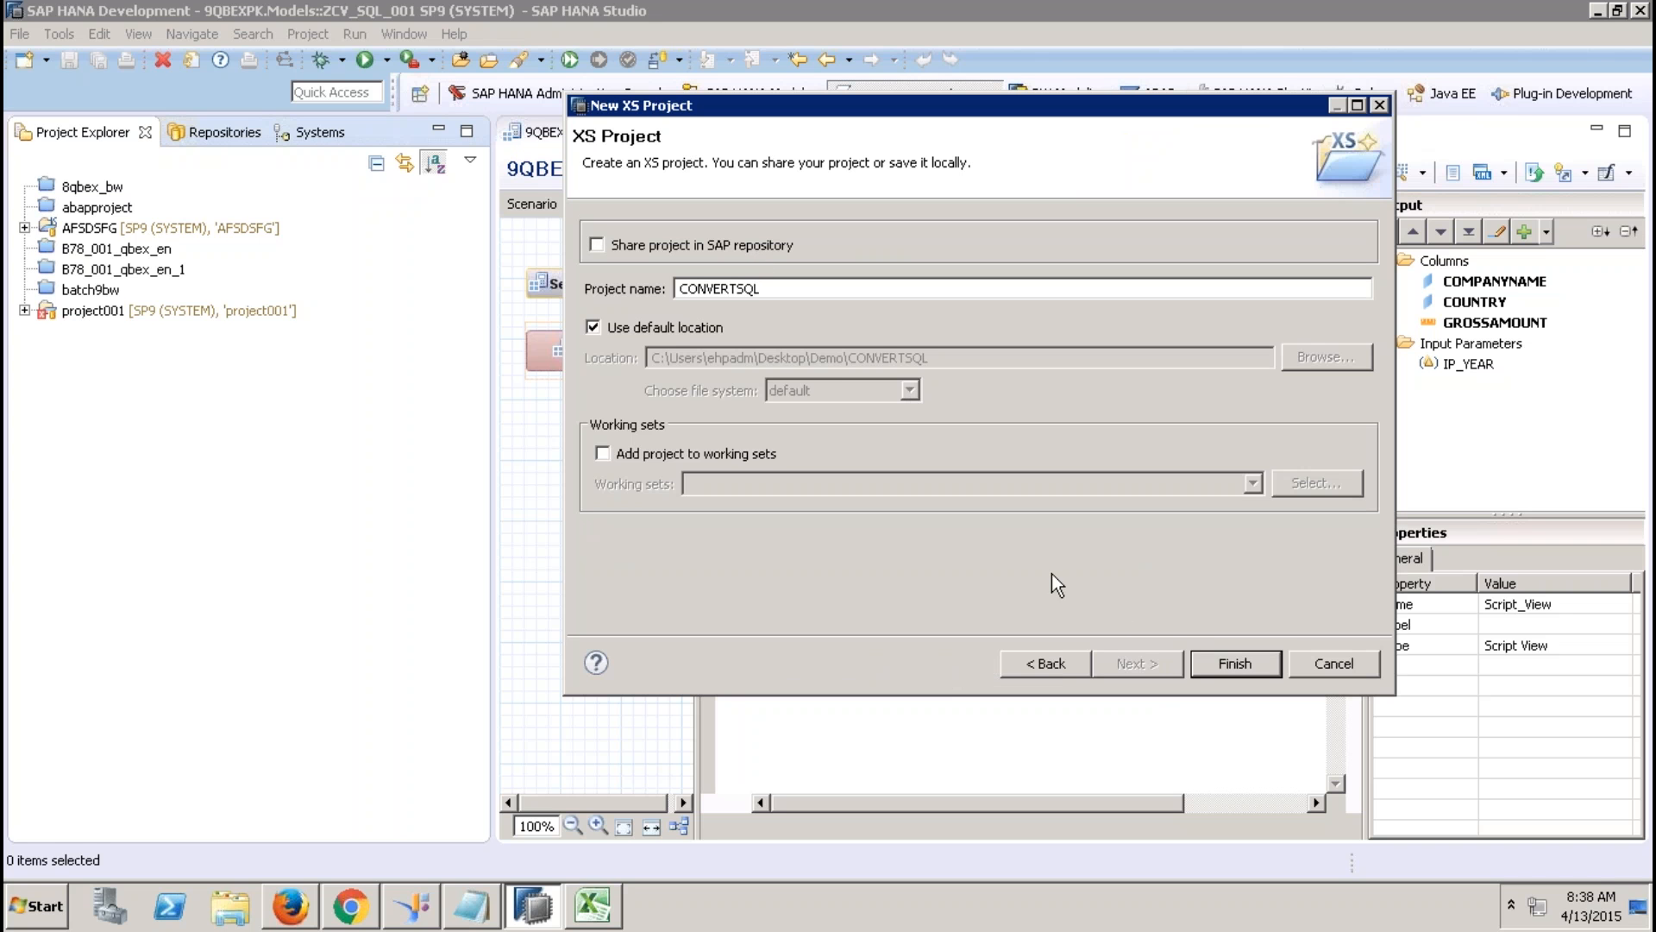
{"action": "left_click", "coordinate": [675, 329]}
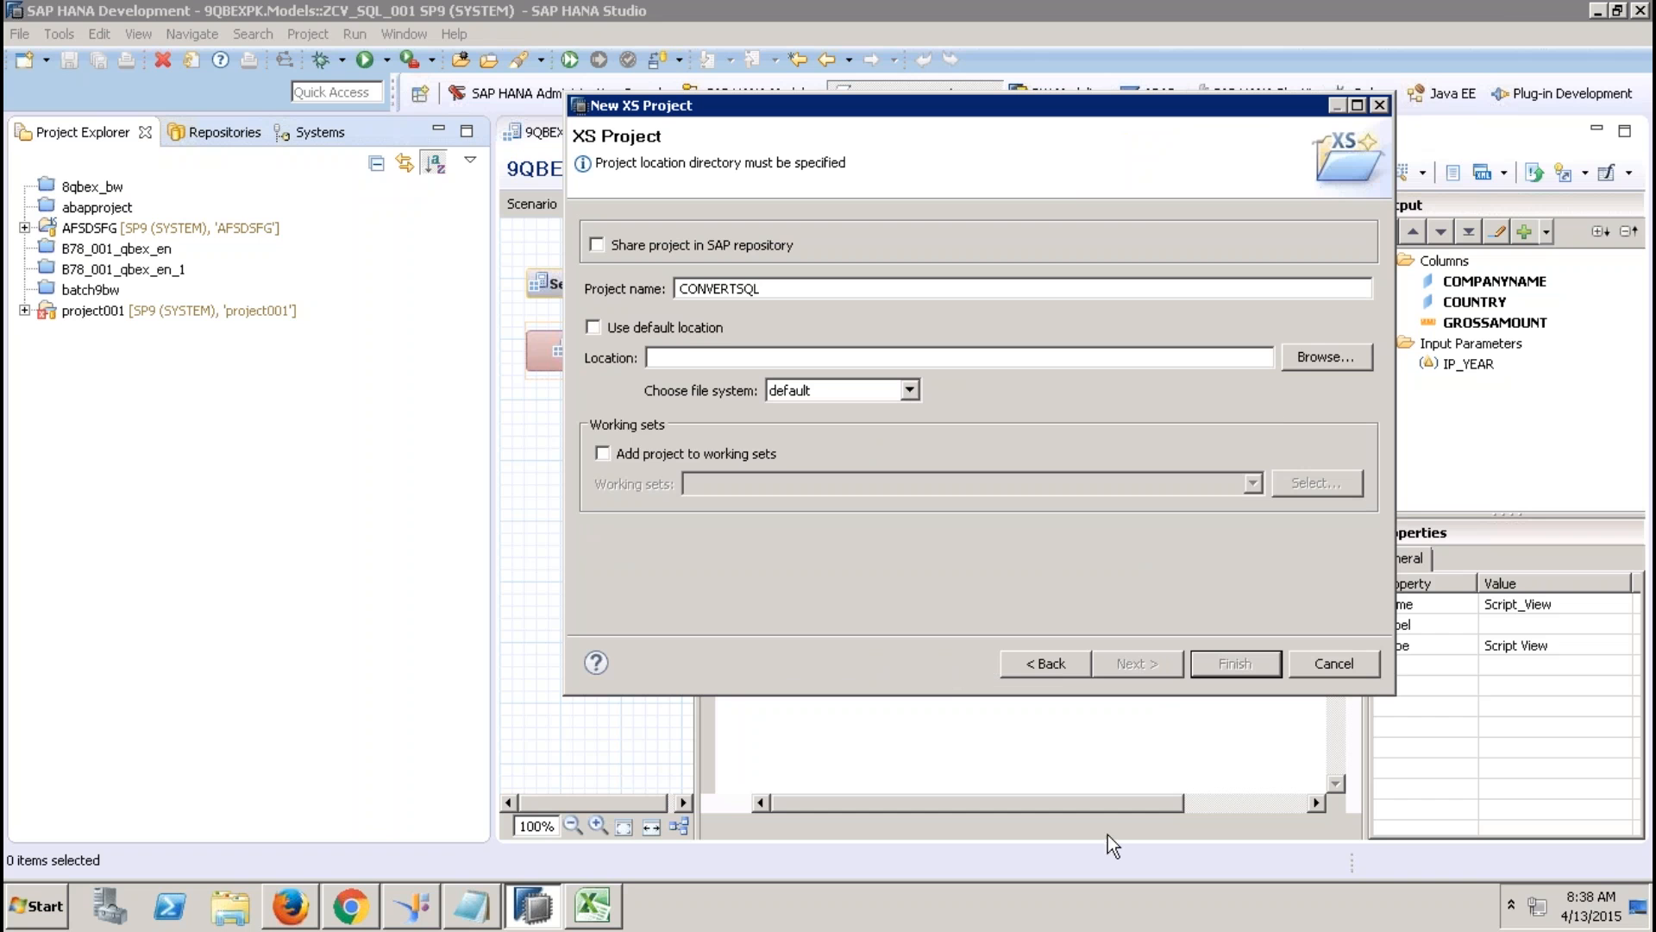
{"action": "left_click", "coordinate": [231, 906]}
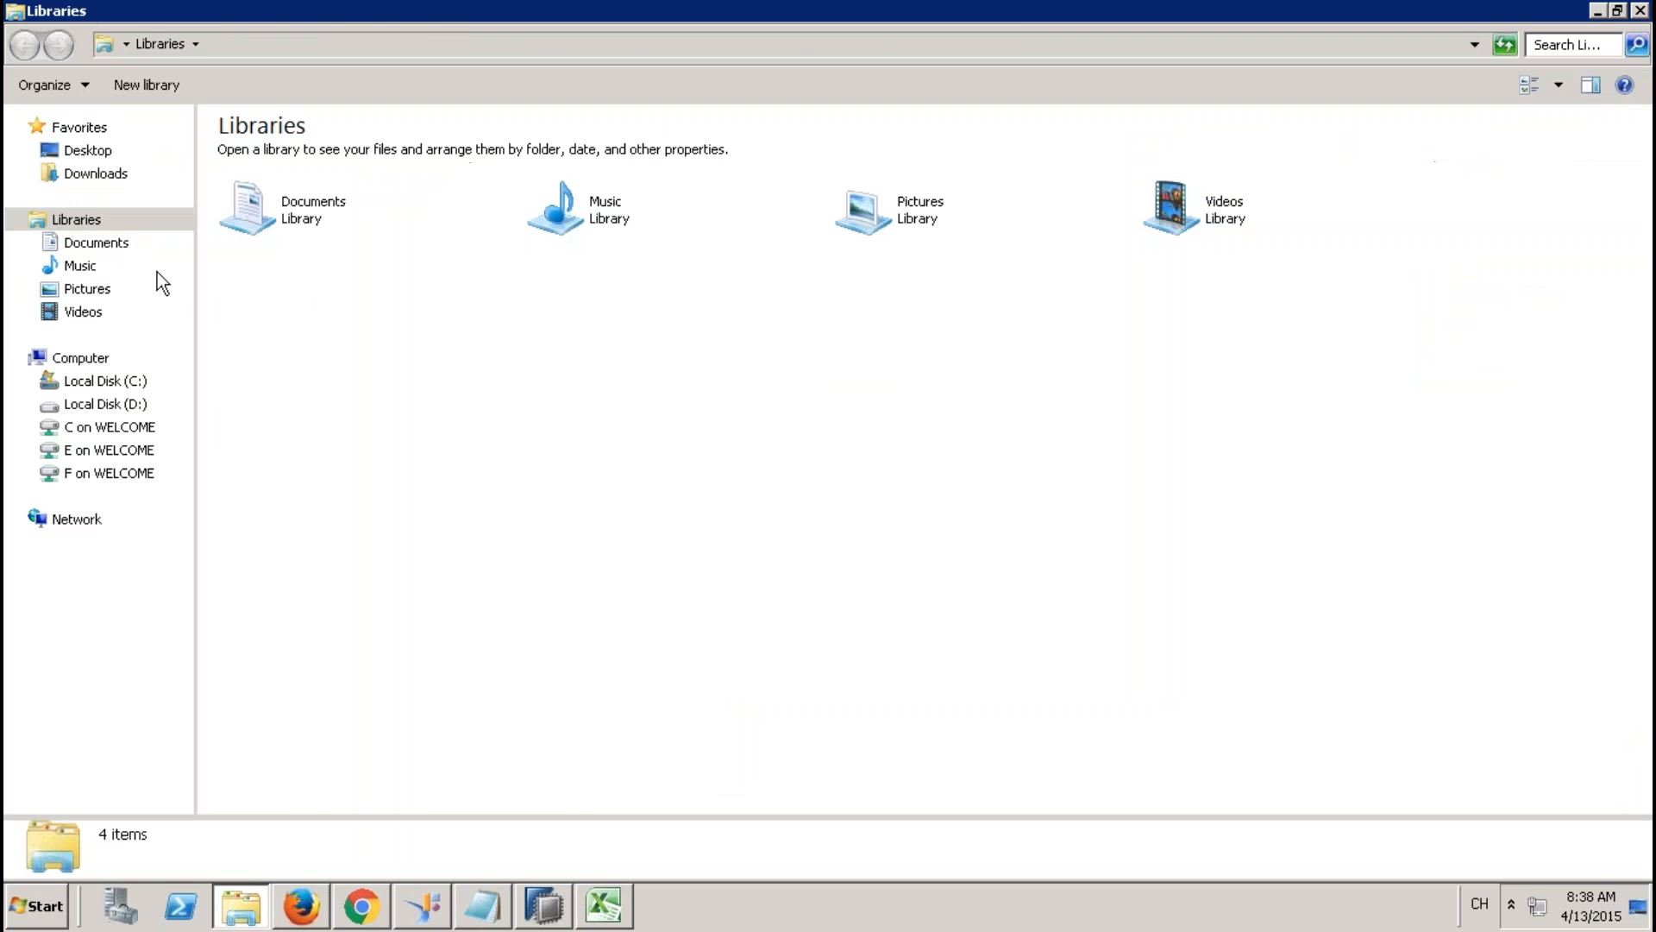
Make a new folder named CONVERTSQL on the Desktop.
{"action": "left_click", "coordinate": [89, 152]}
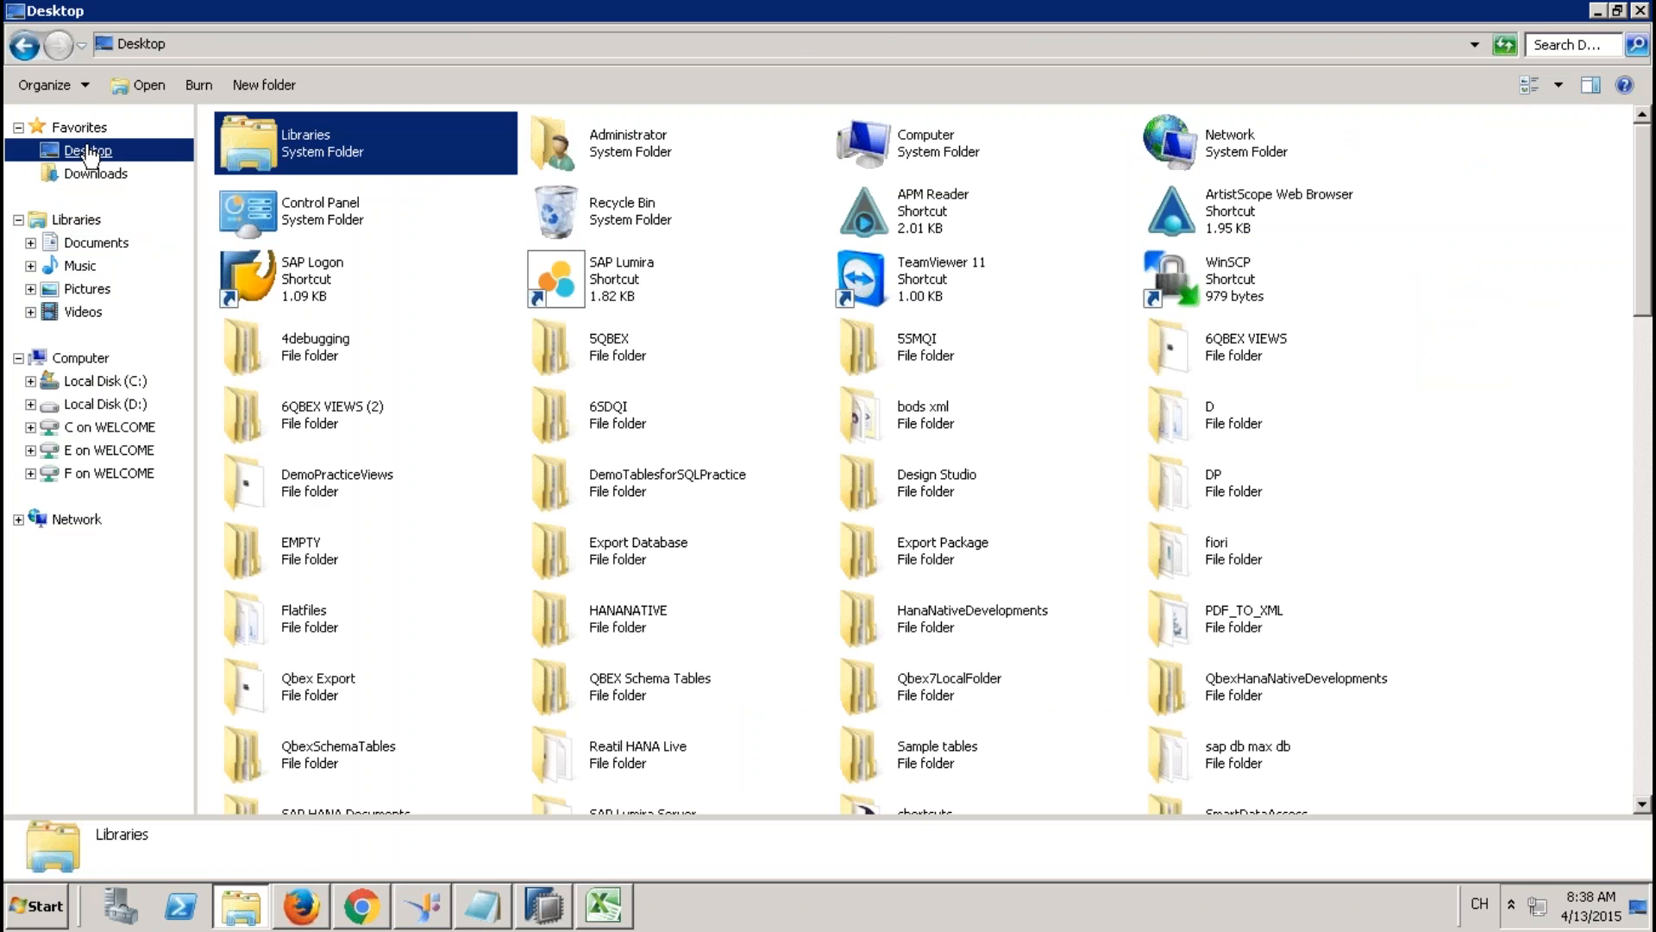
{"action": "right_click", "coordinate": [473, 342]}
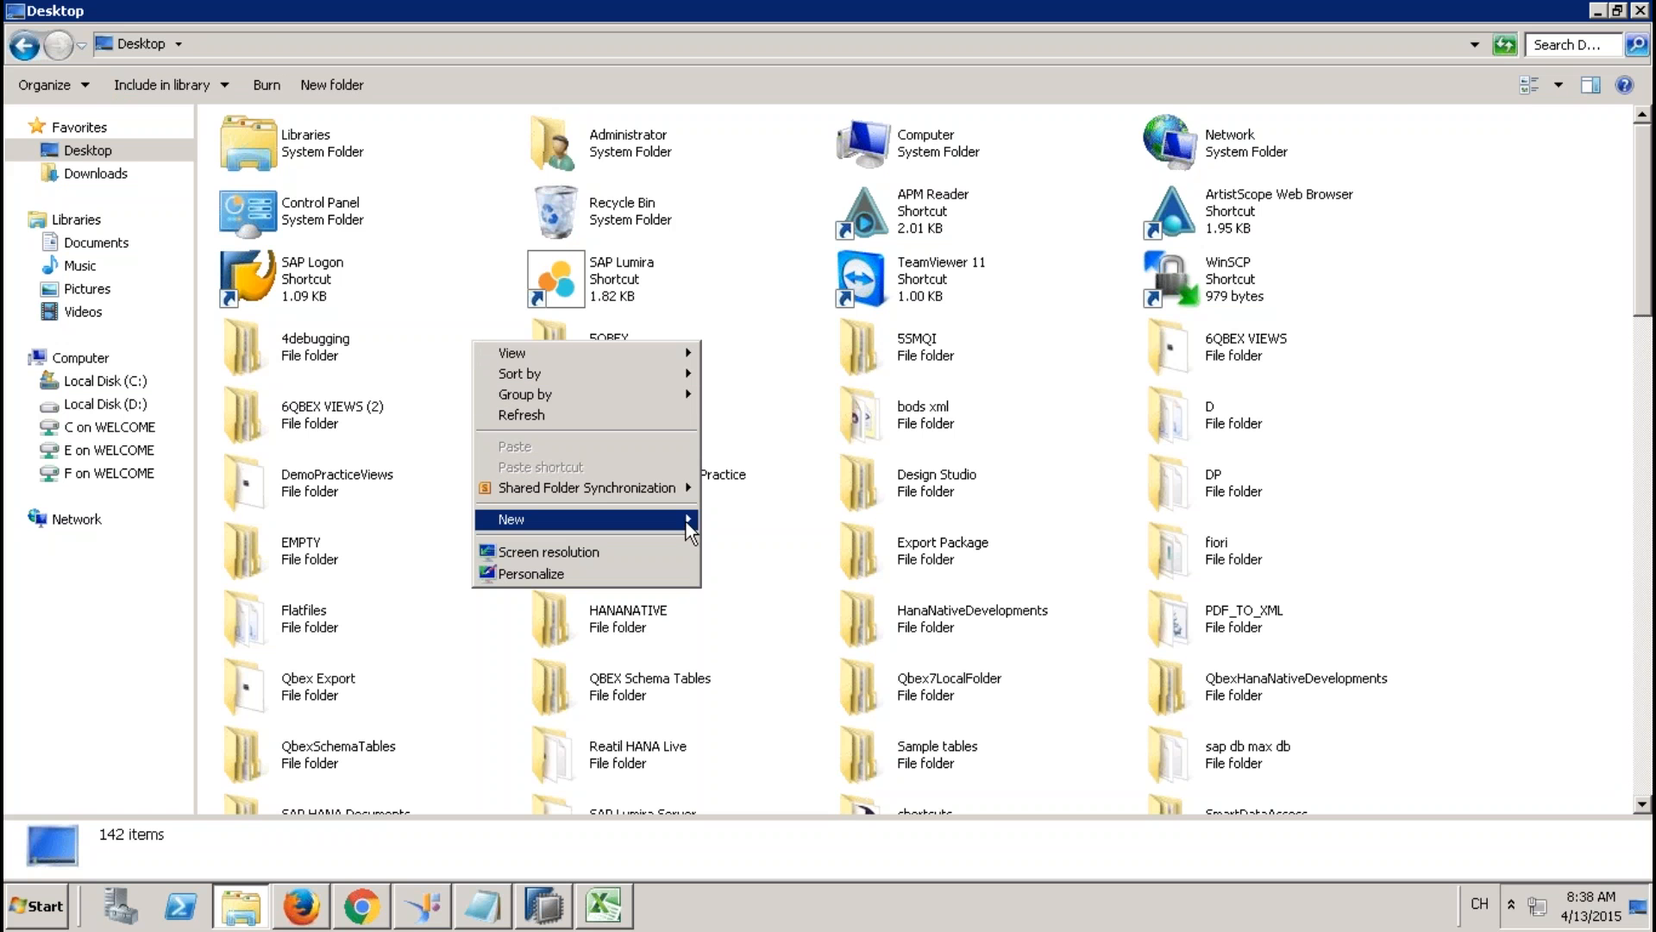
{"action": "mouse_move", "coordinate": [686, 521]}
{"action": "left_click", "coordinate": [759, 514]}
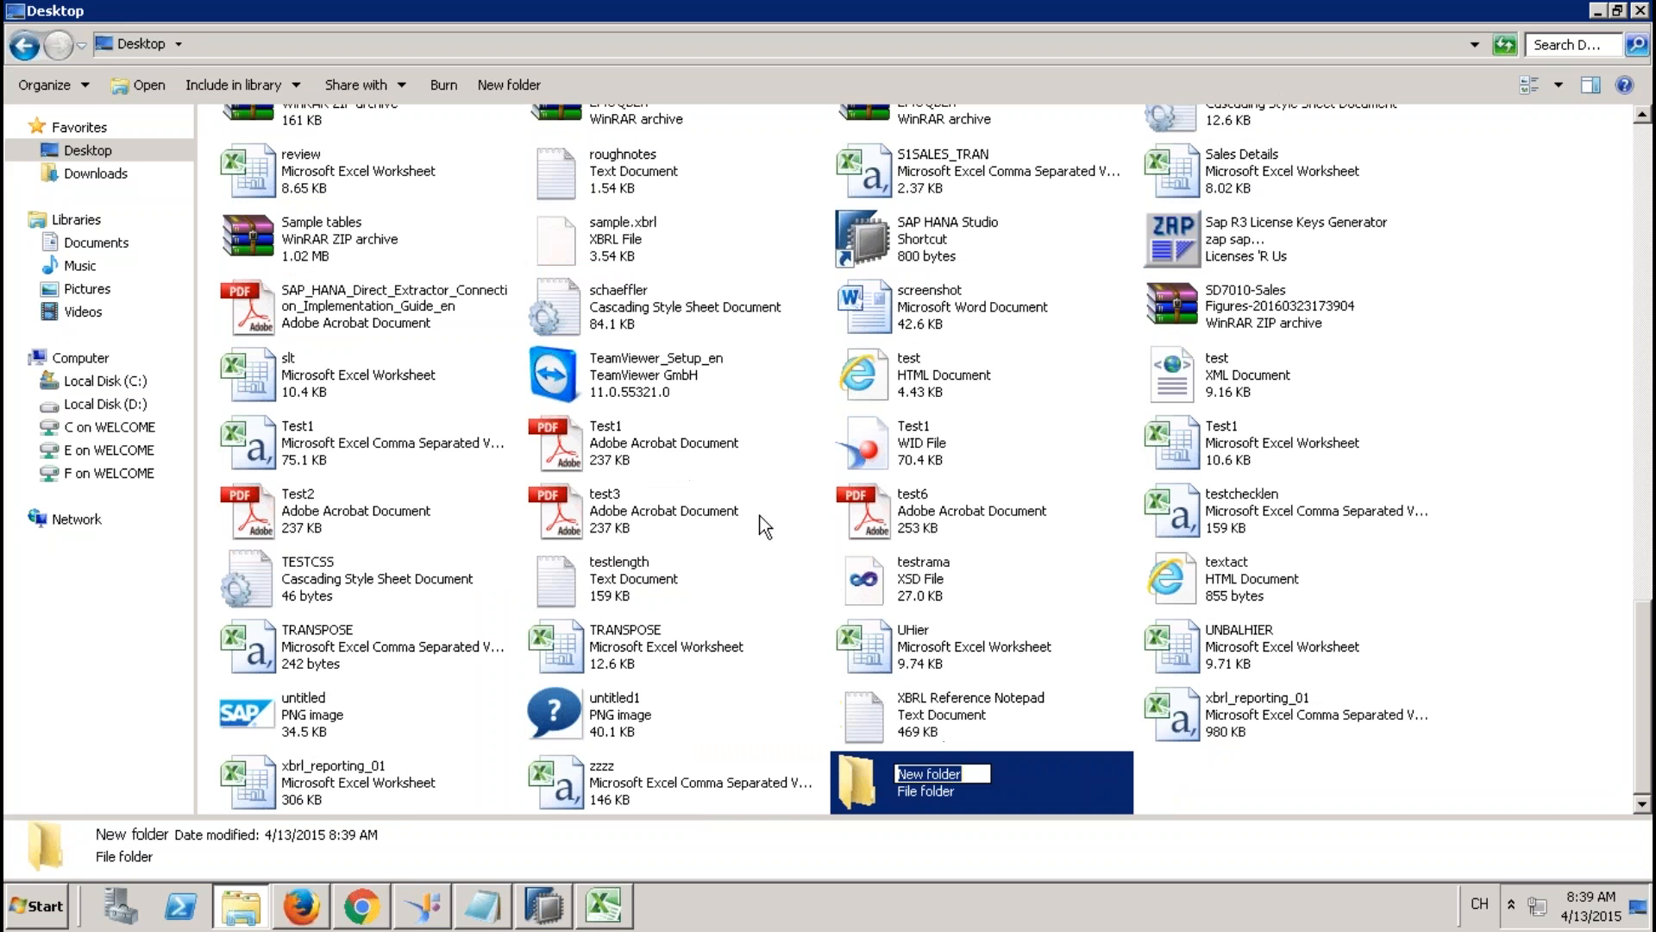
{"action": "type", "text": "CONVERTSQL"}
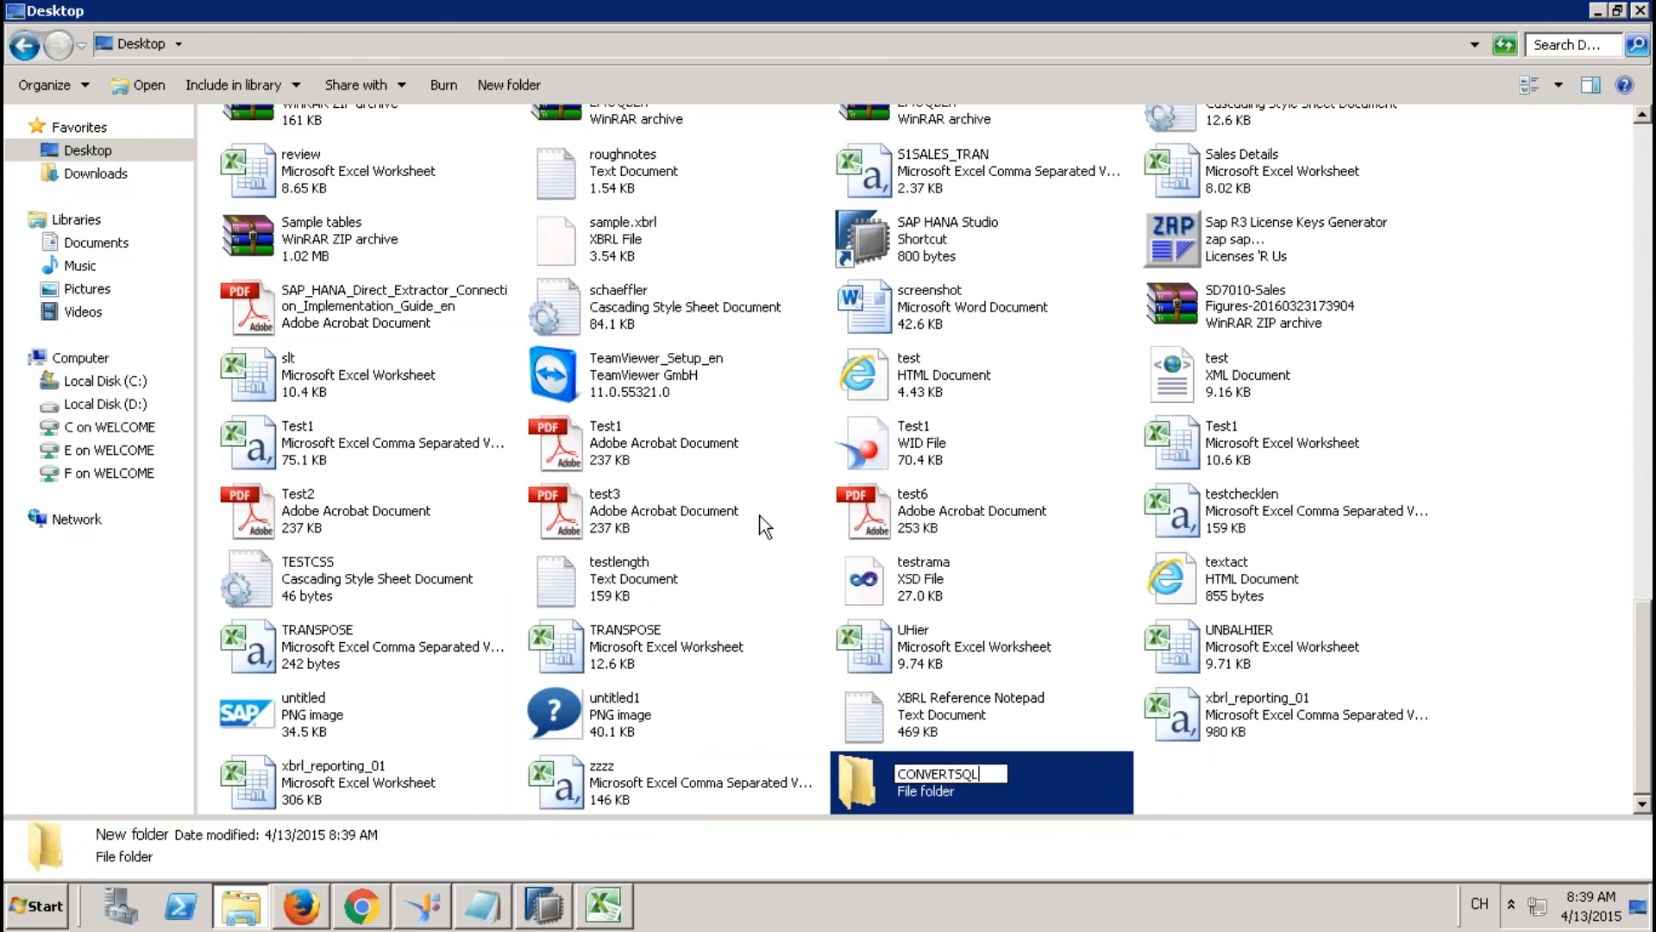
{"action": "key", "text": "Return"}
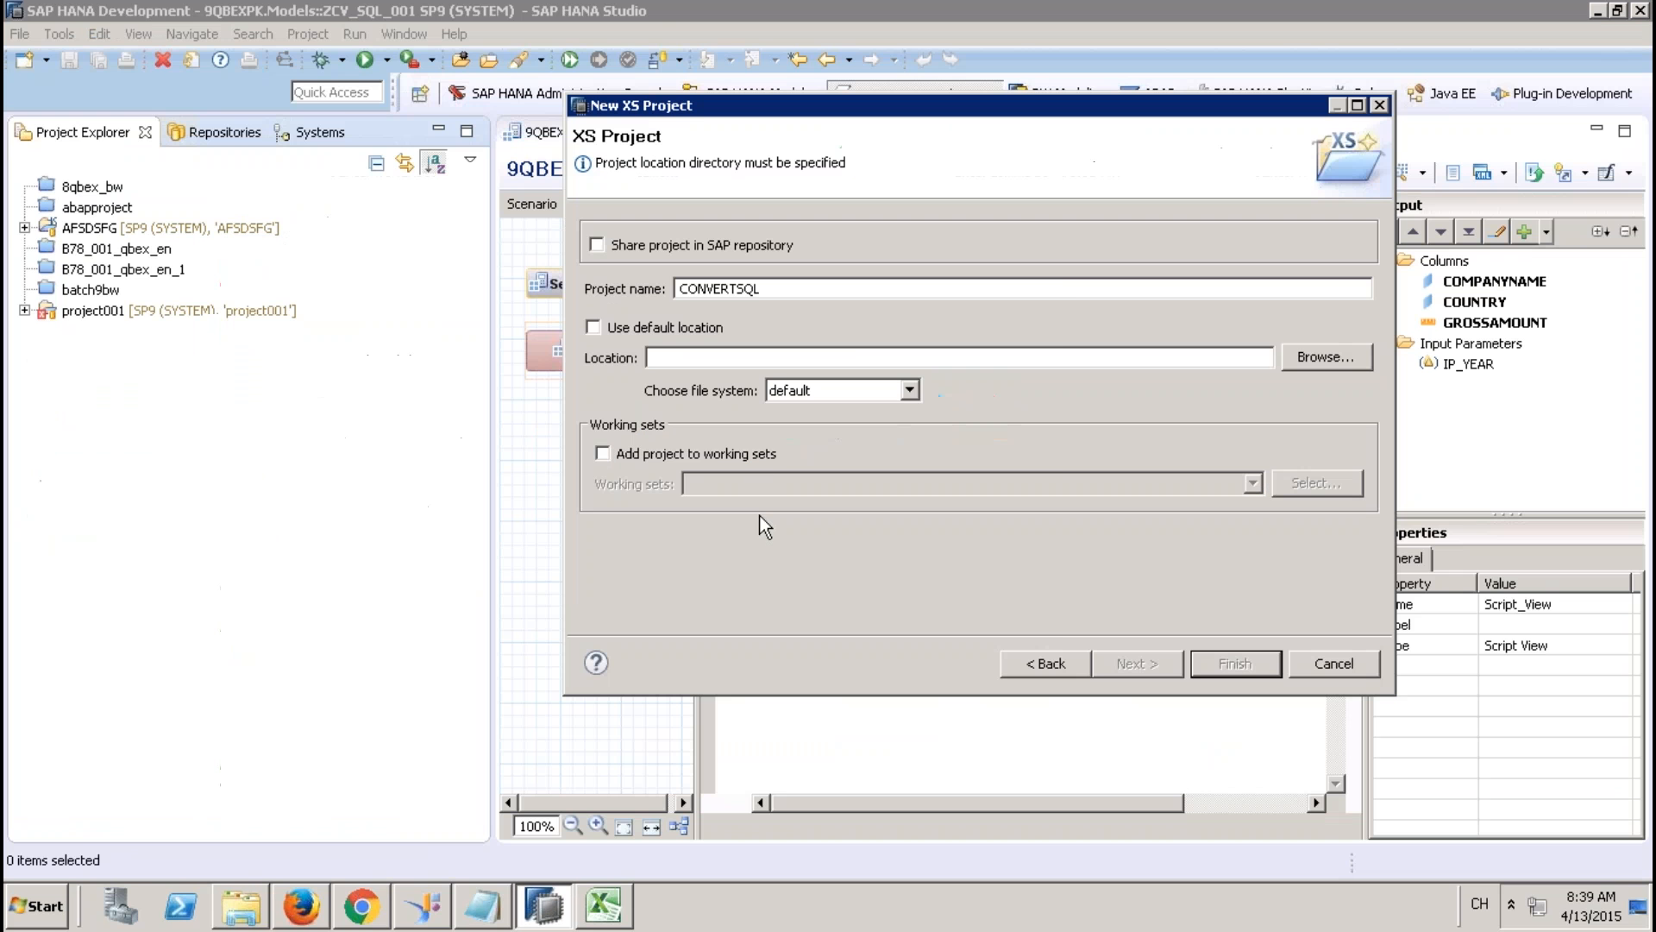
Set the project location to the Desktop CONVERTSQL folder and finish creating the CONVERTSQL project.
{"action": "left_click", "coordinate": [1326, 357]}
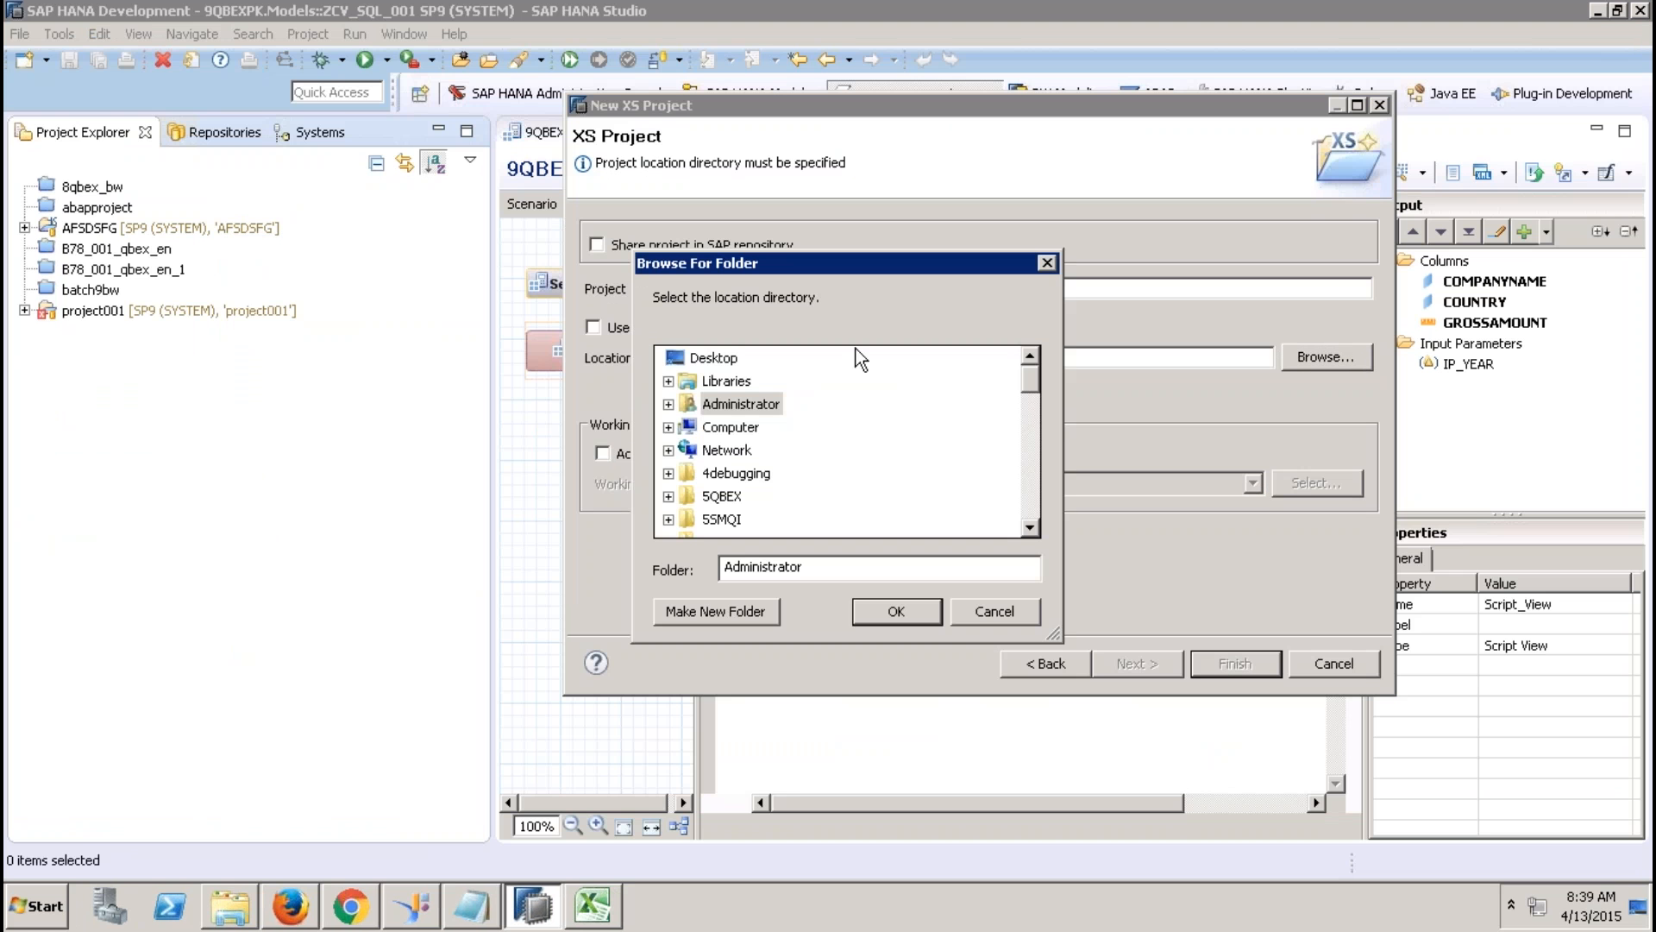
{"action": "left_click", "coordinate": [713, 357]}
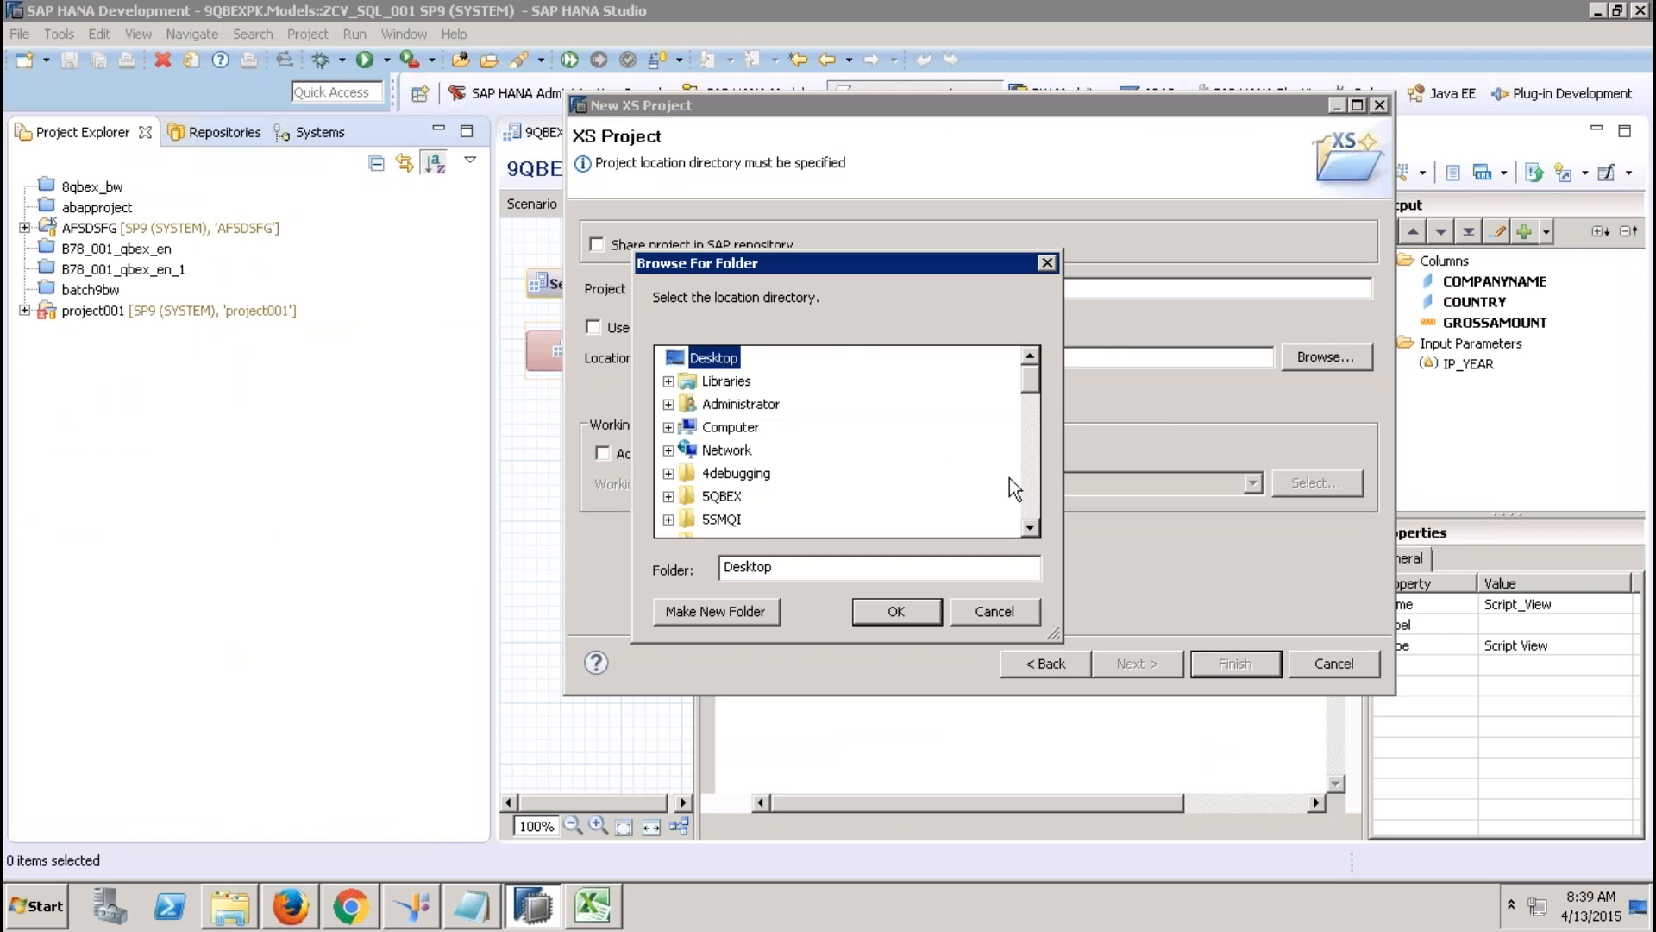
{"action": "left_click", "coordinate": [1030, 493]}
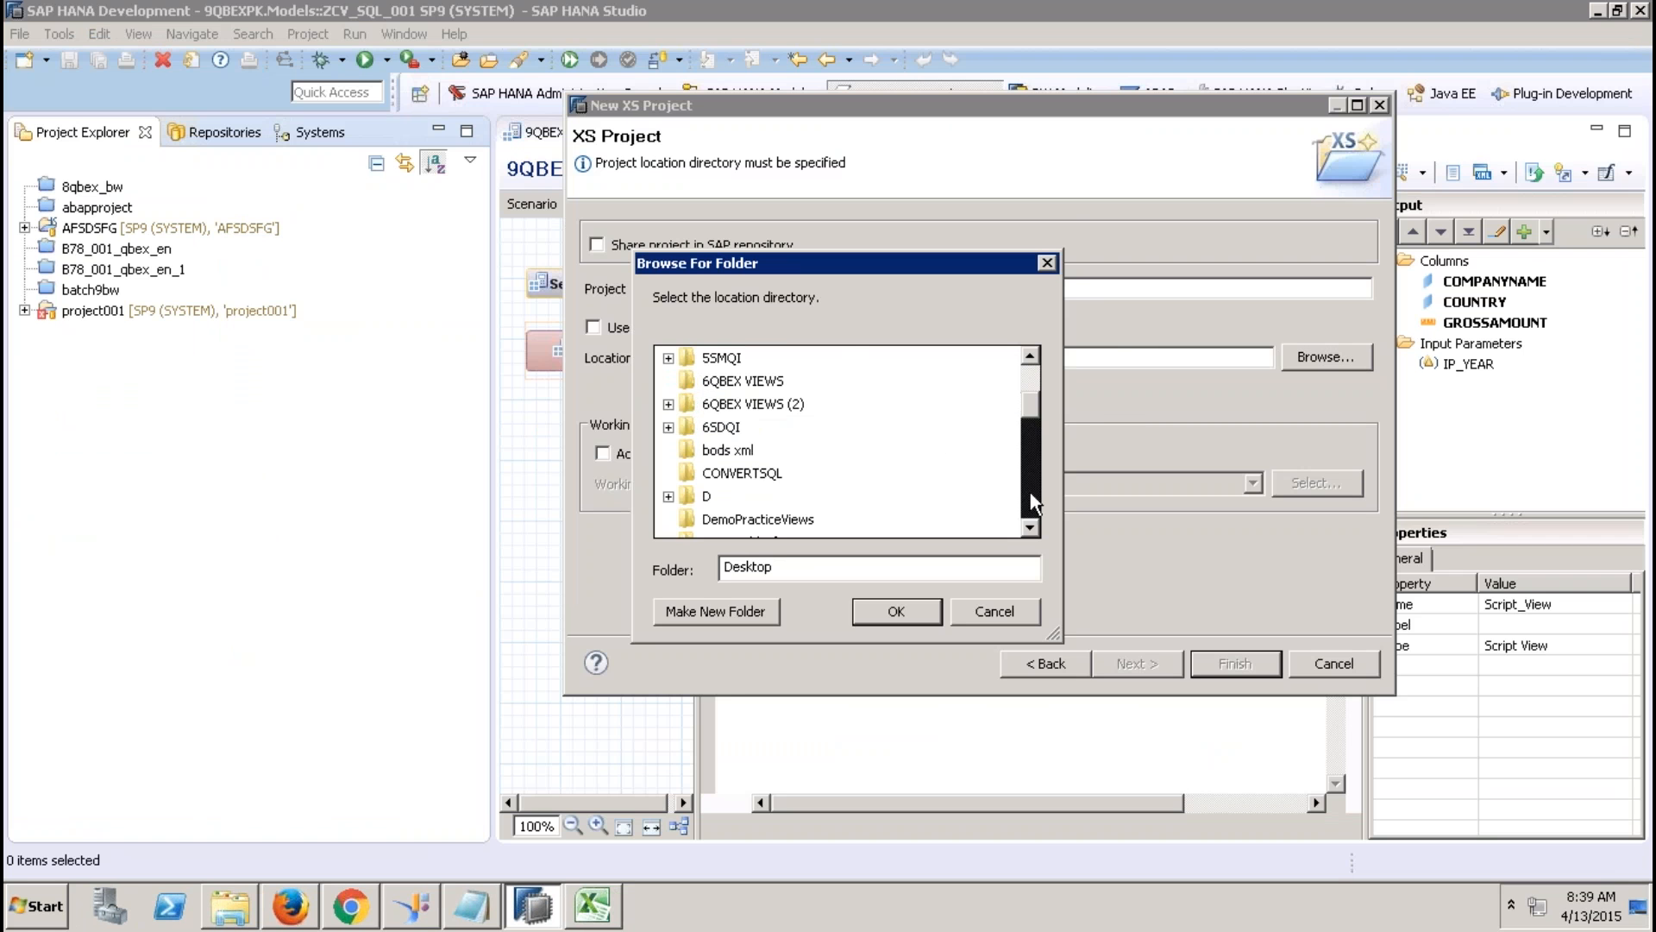
{"action": "left_click", "coordinate": [733, 474]}
{"action": "left_click", "coordinate": [929, 614]}
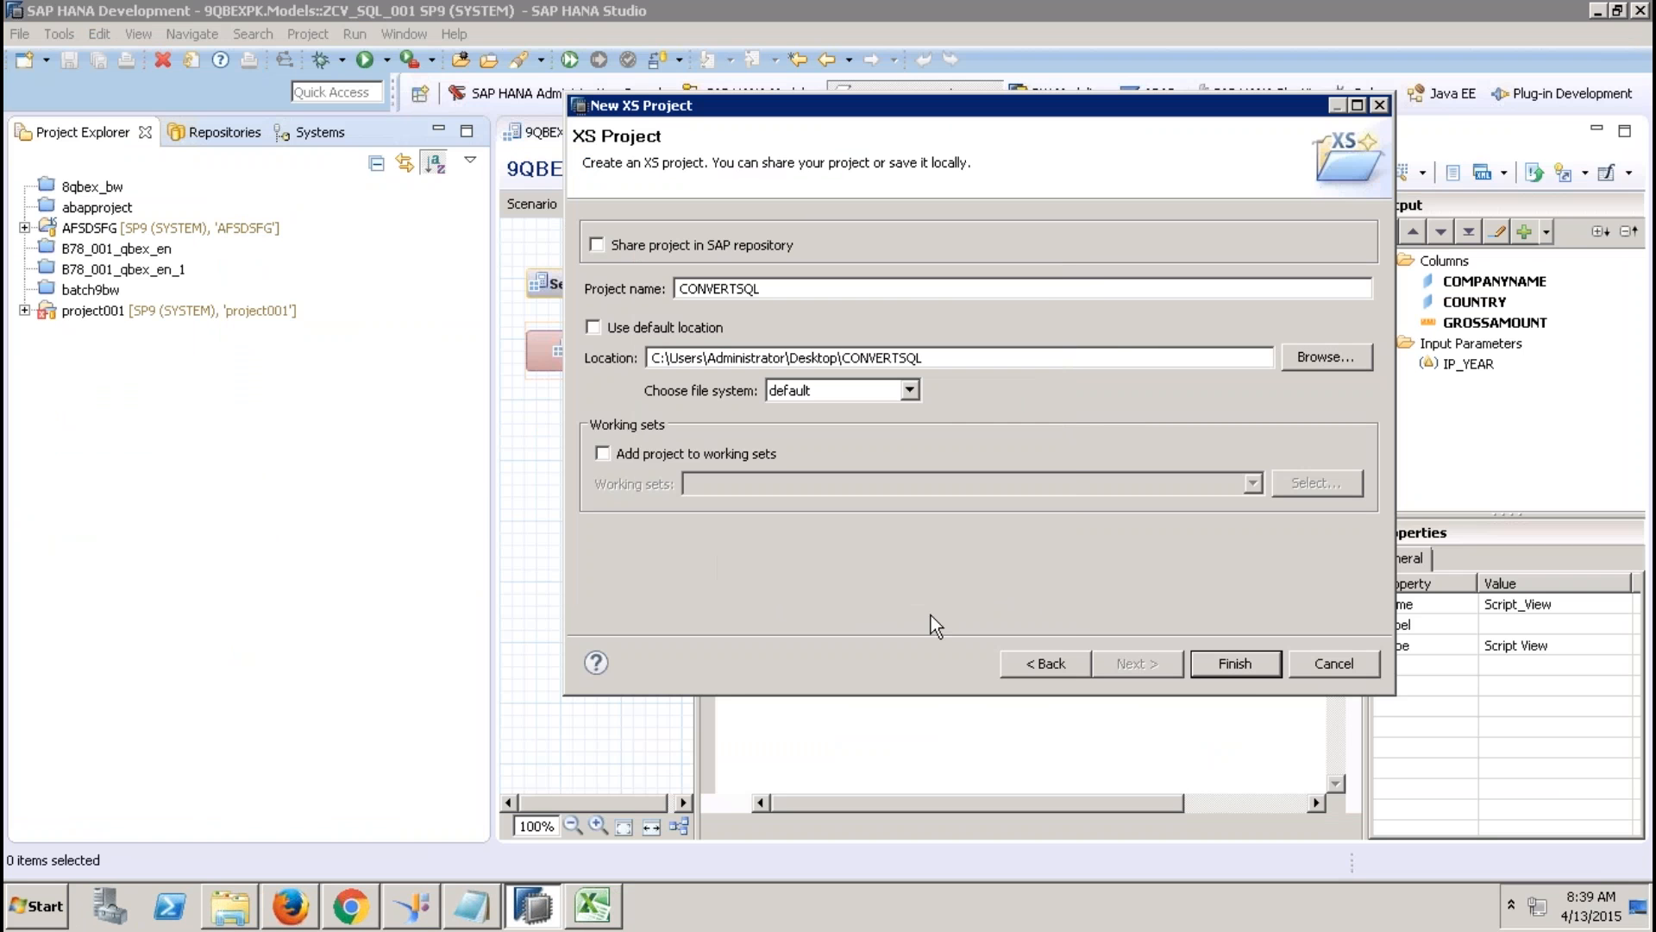
{"action": "left_click", "coordinate": [1243, 669]}
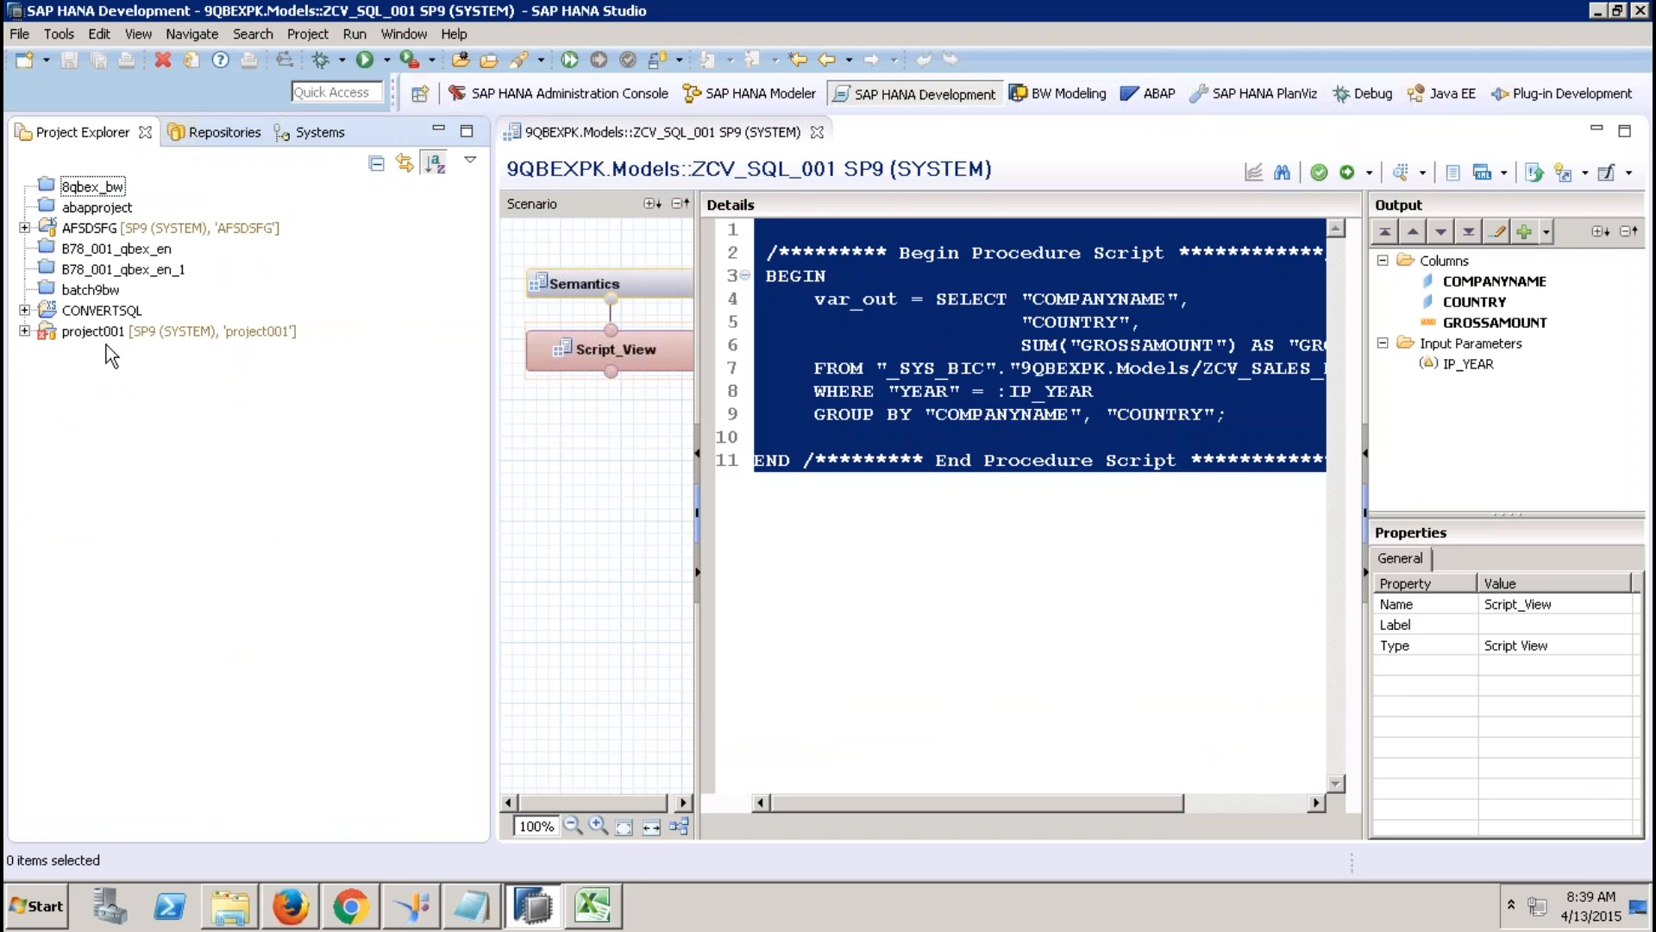
Share the CONVERTSQL project to the SP9 (SYSTEM) repository and expand it.
{"action": "left_click", "coordinate": [103, 312]}
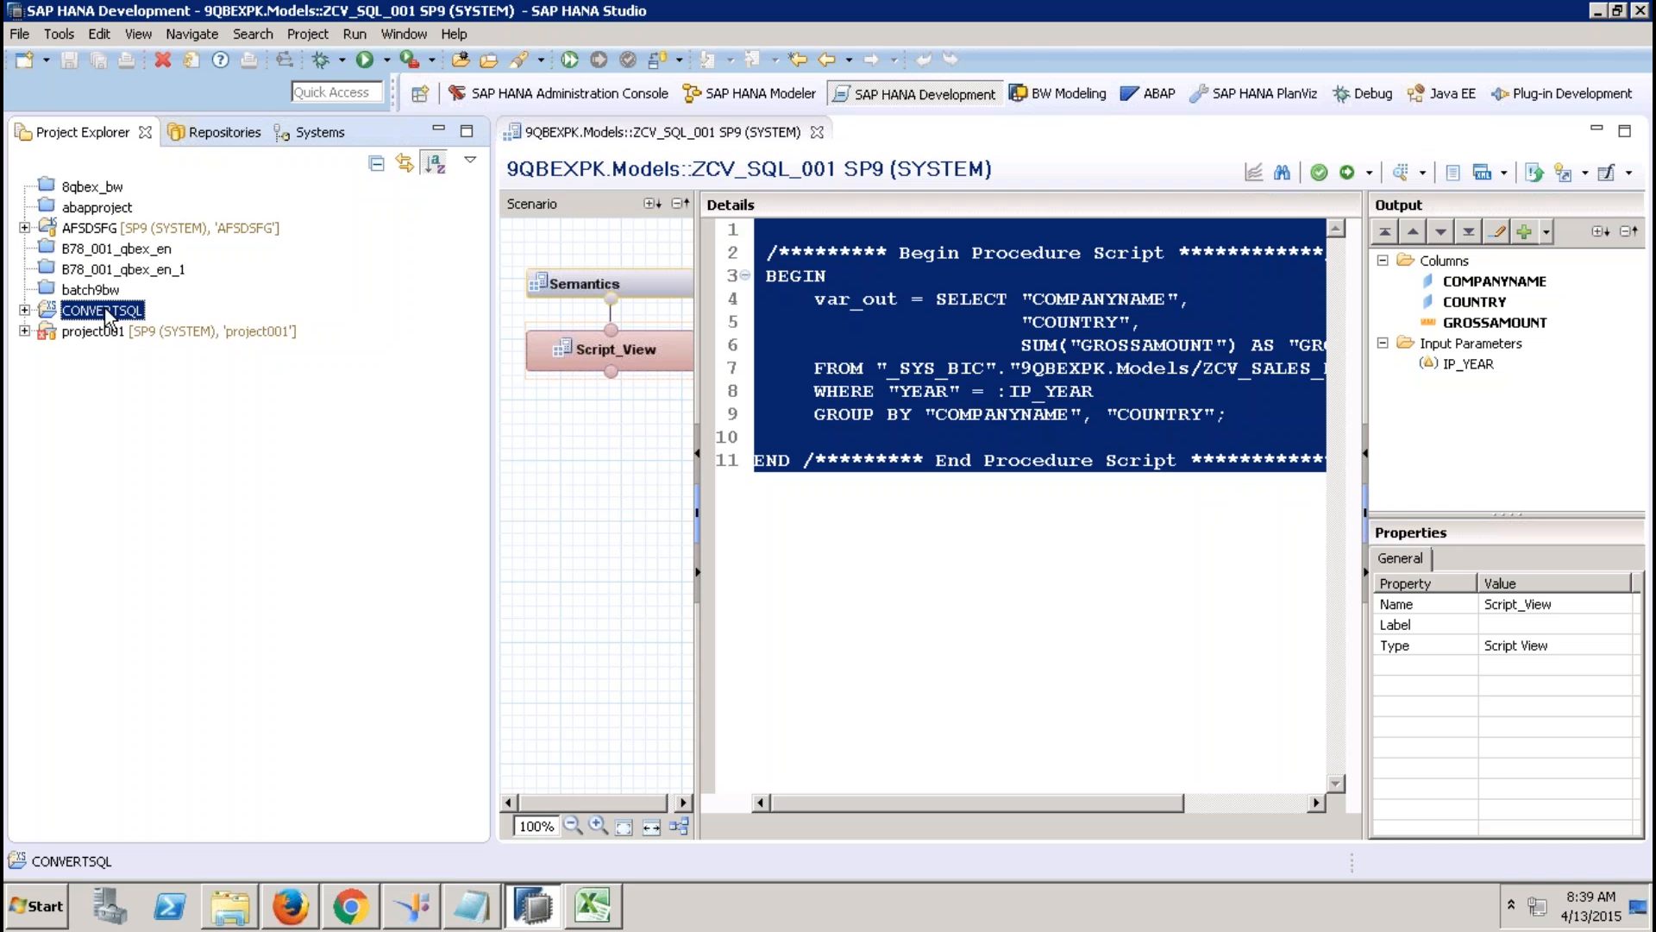
{"action": "right_click", "coordinate": [107, 315]}
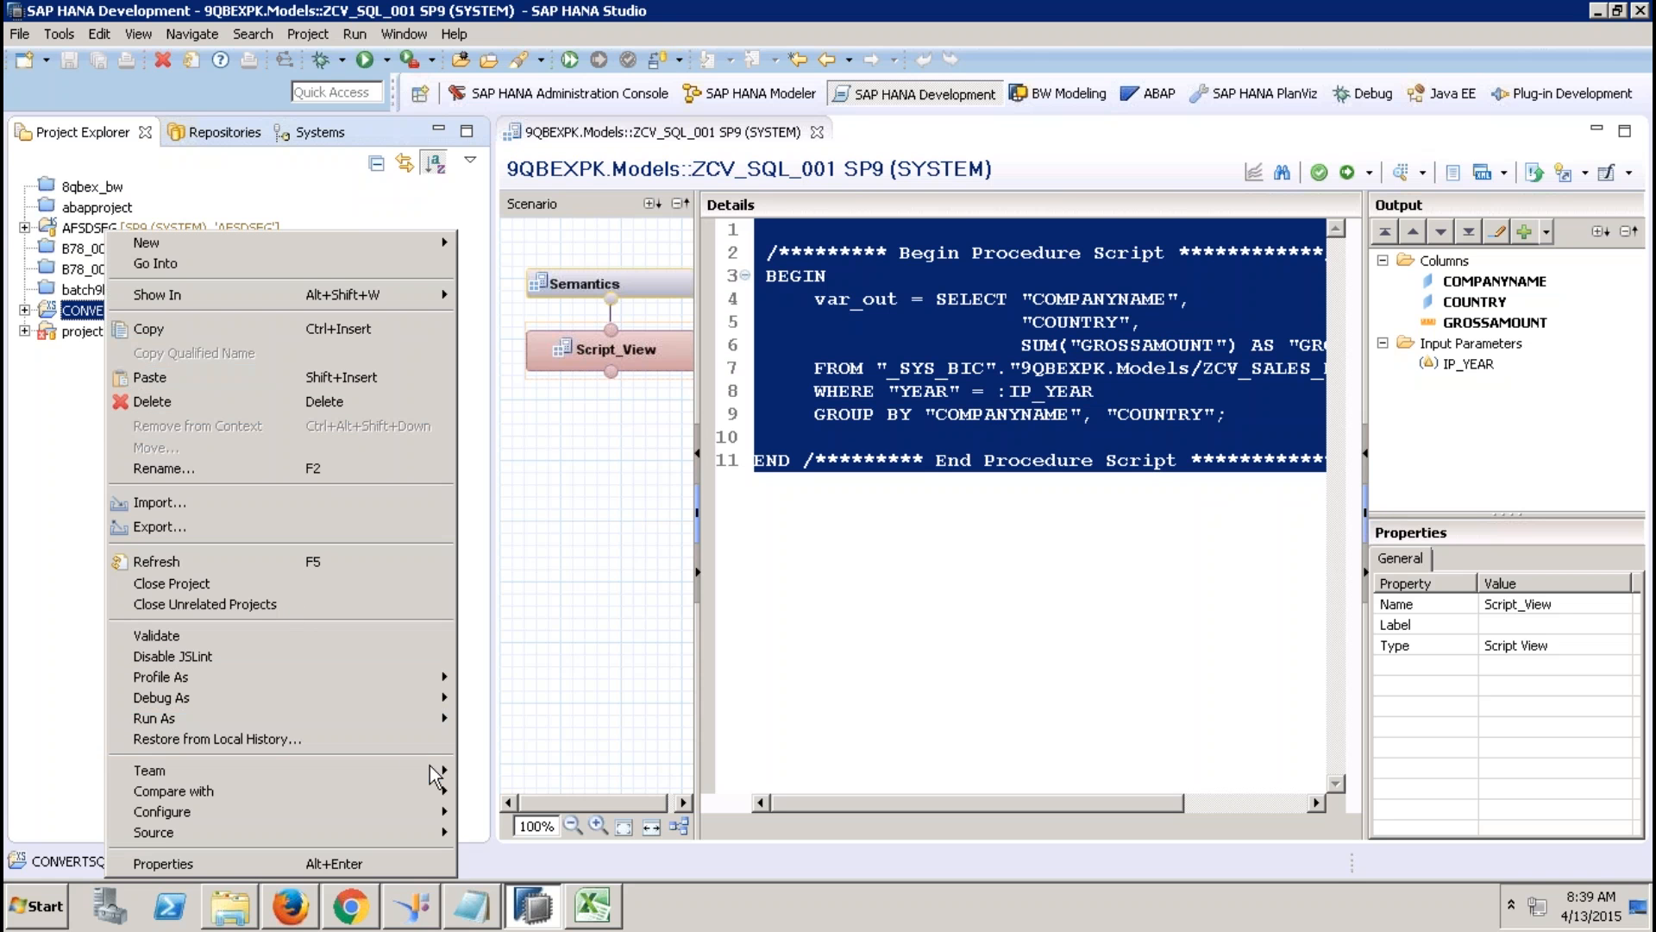
{"action": "mouse_move", "coordinate": [437, 774]}
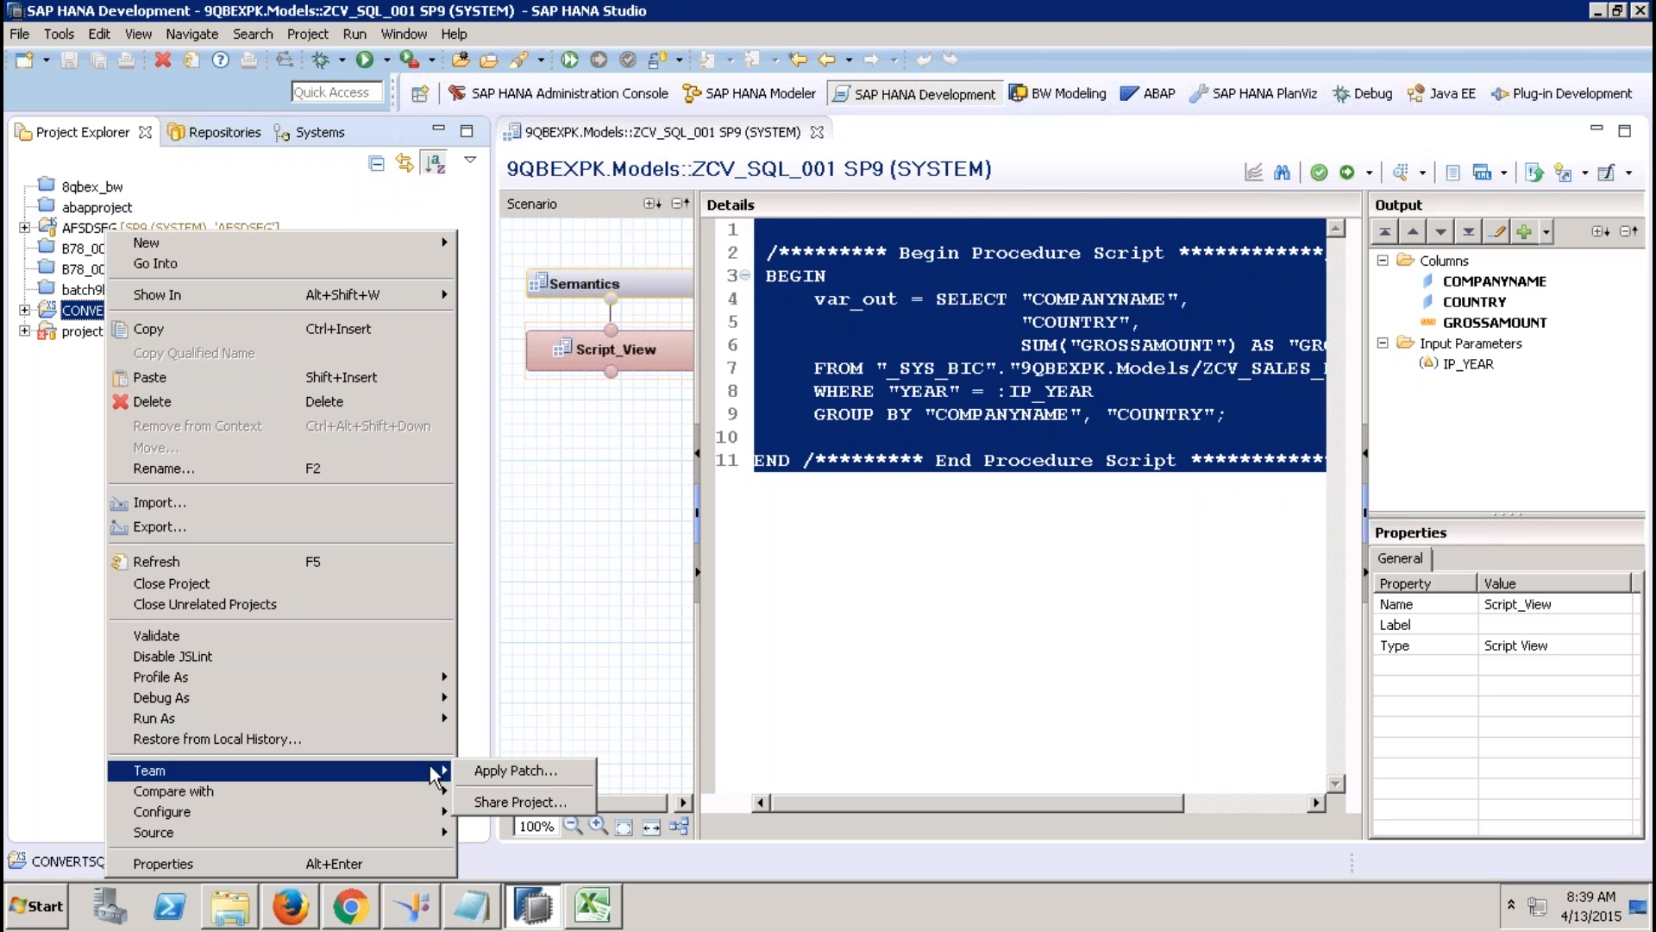
{"action": "left_click", "coordinate": [544, 800]}
{"action": "left_click", "coordinate": [835, 576]}
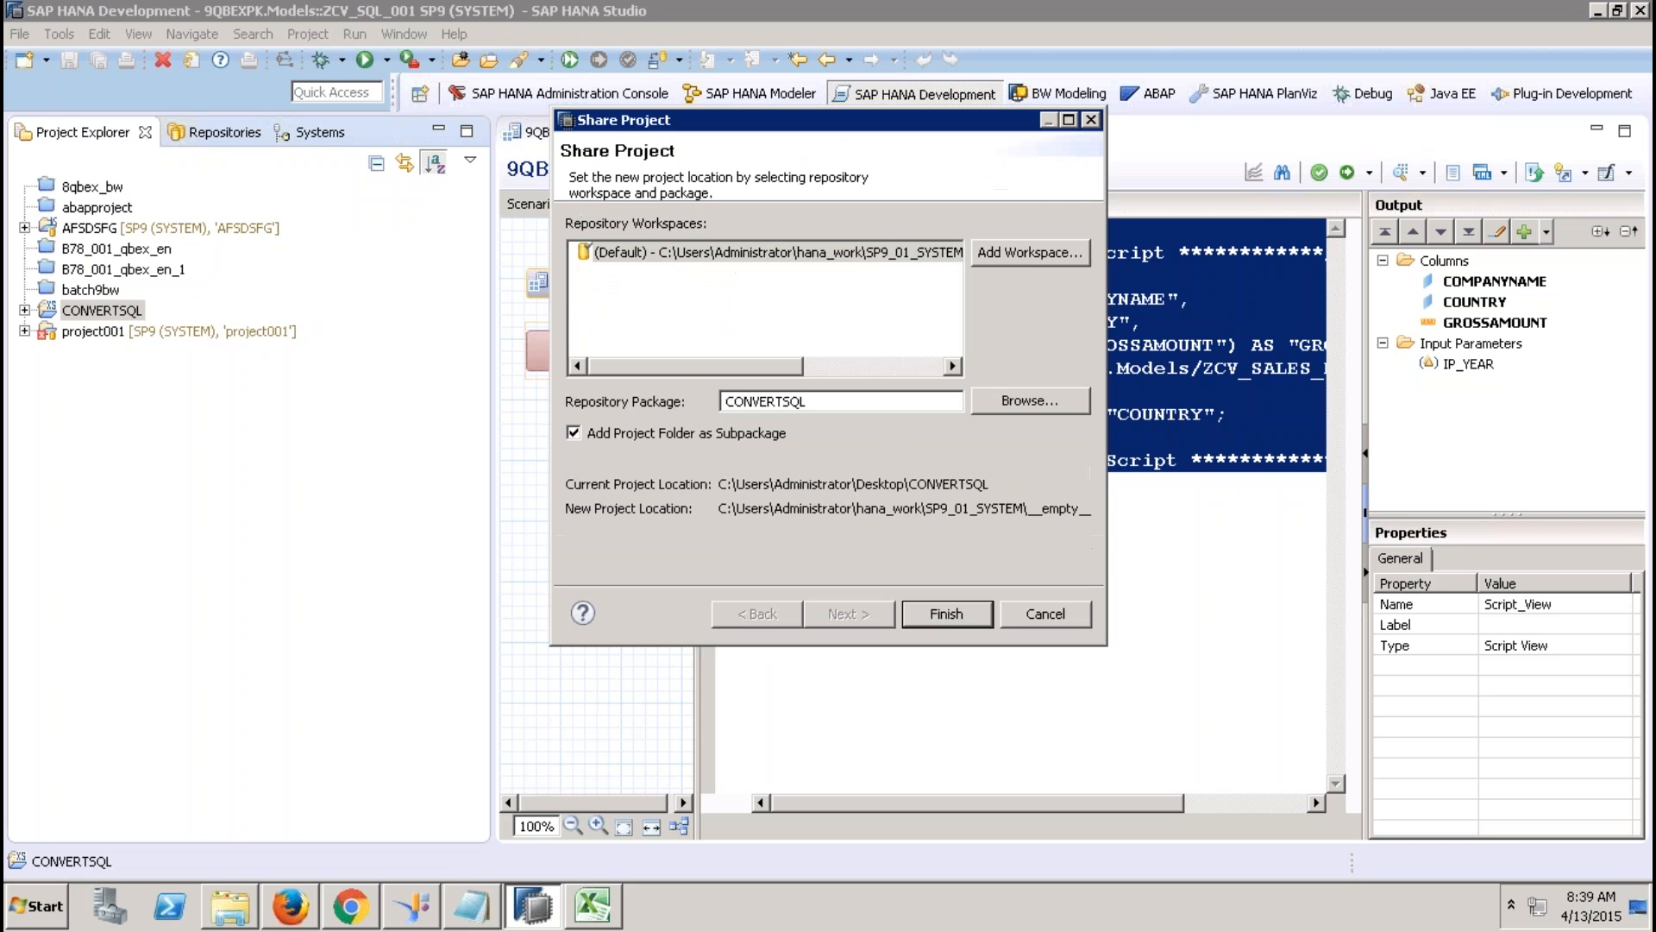
{"action": "left_click", "coordinate": [944, 614]}
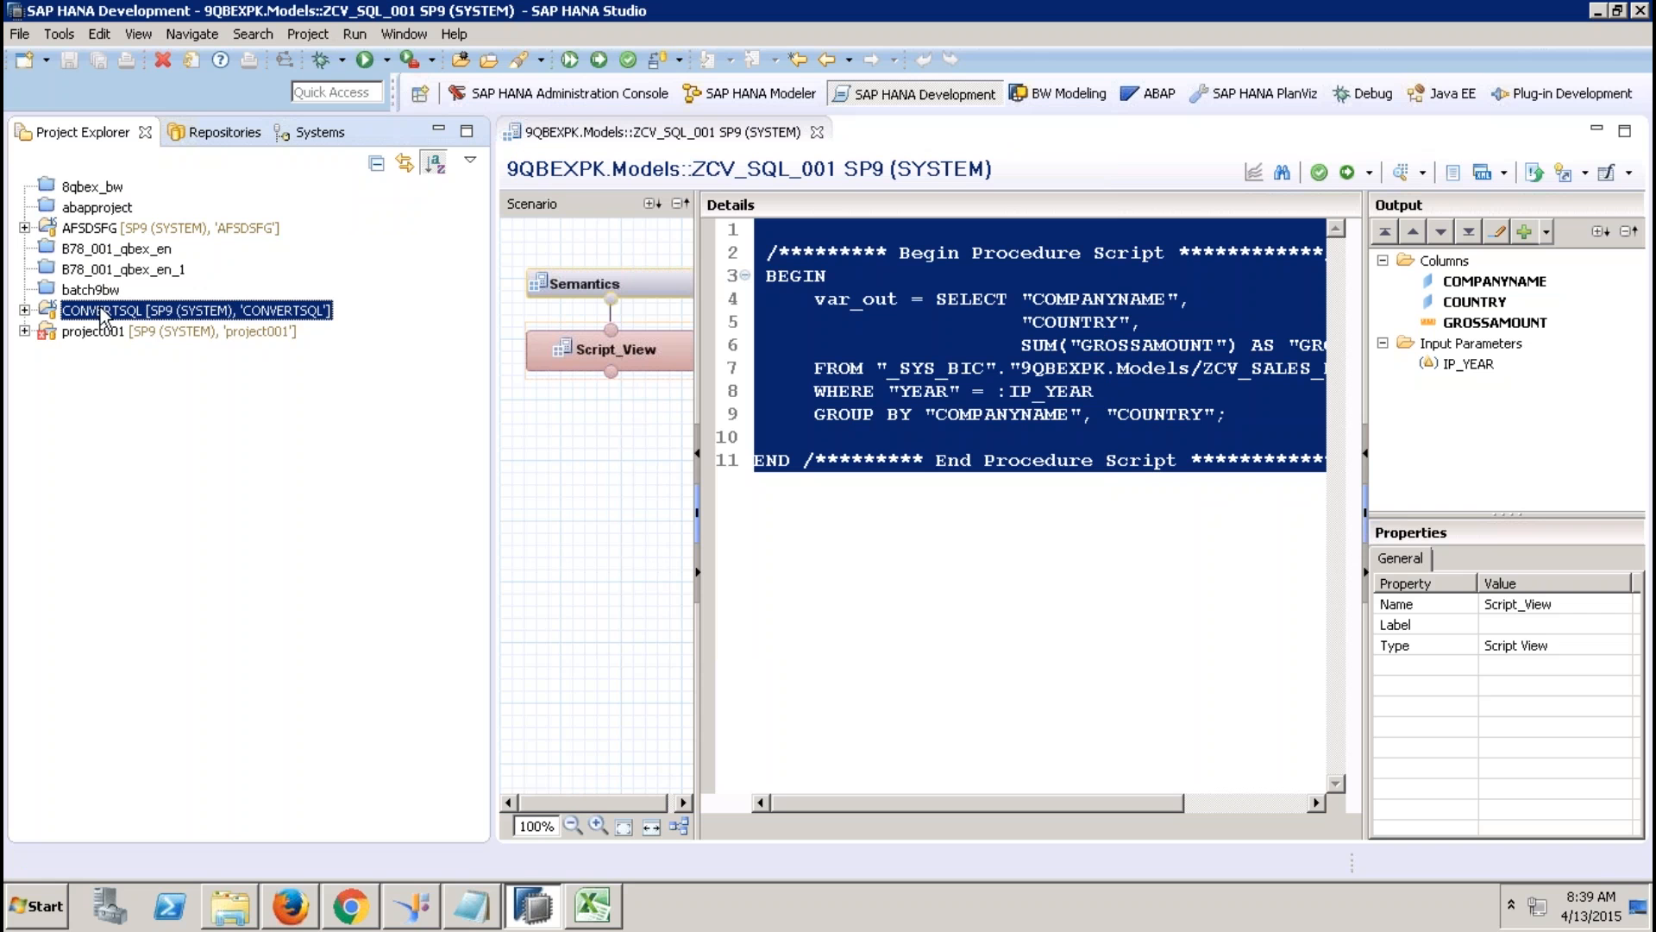
{"action": "left_click", "coordinate": [25, 310]}
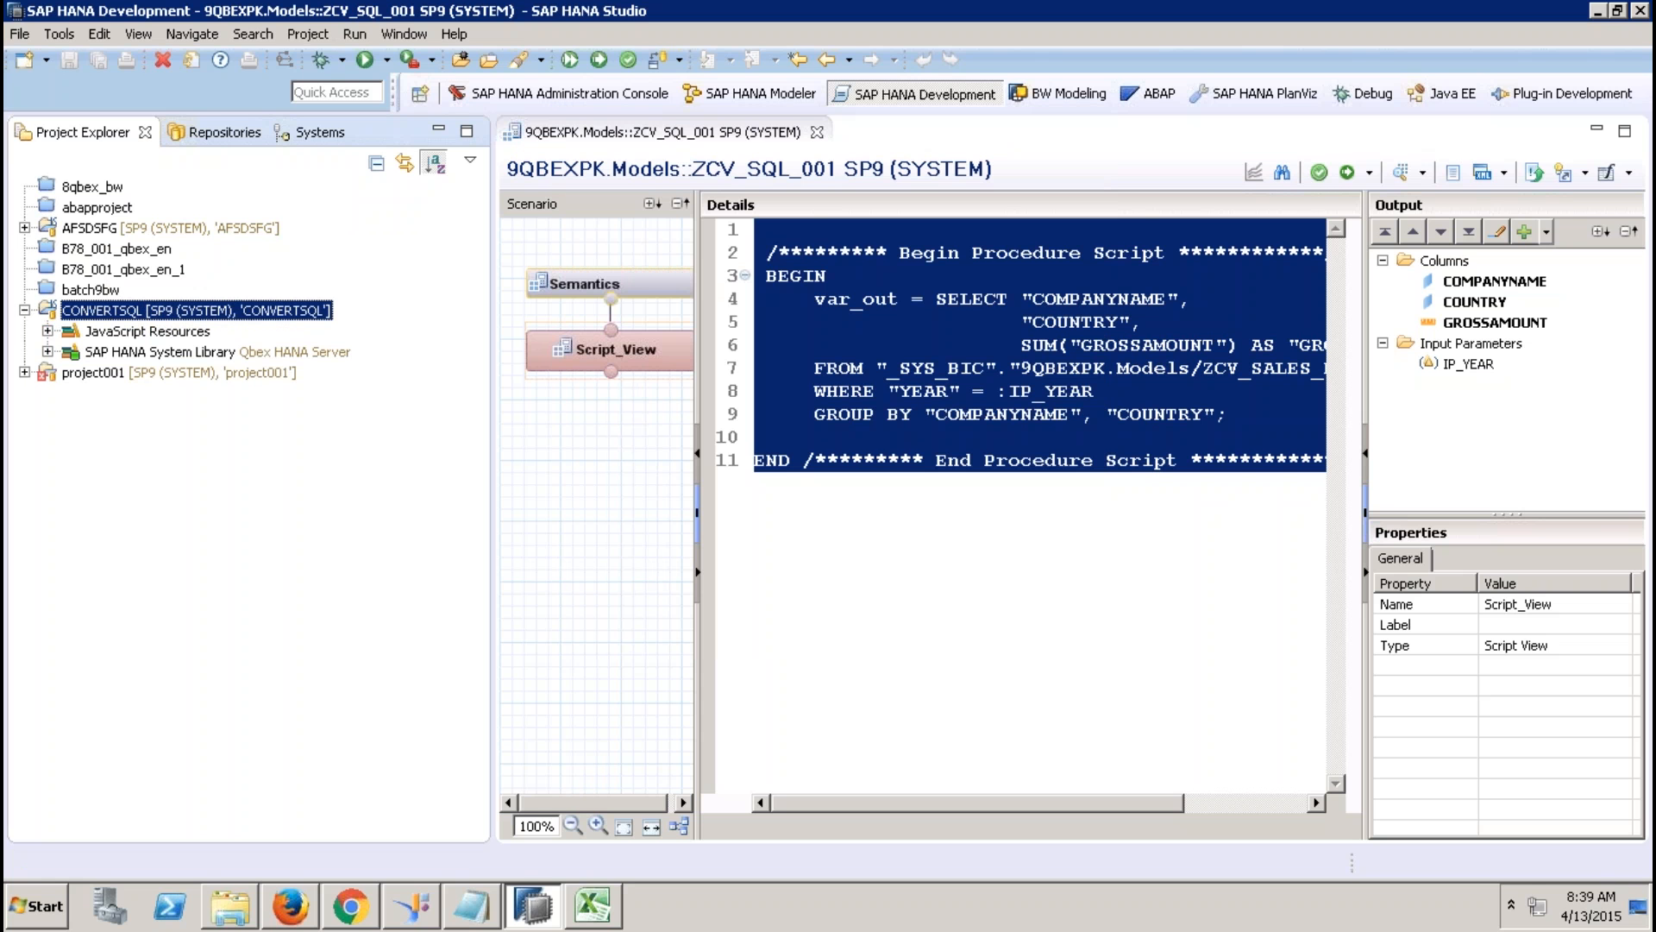
Open ZCV_SQL_001.calculationview from SAP HANA System Library > Repository content > 9QBEXPK > Models.
{"action": "left_click", "coordinate": [170, 353]}
{"action": "left_click", "coordinate": [48, 352]}
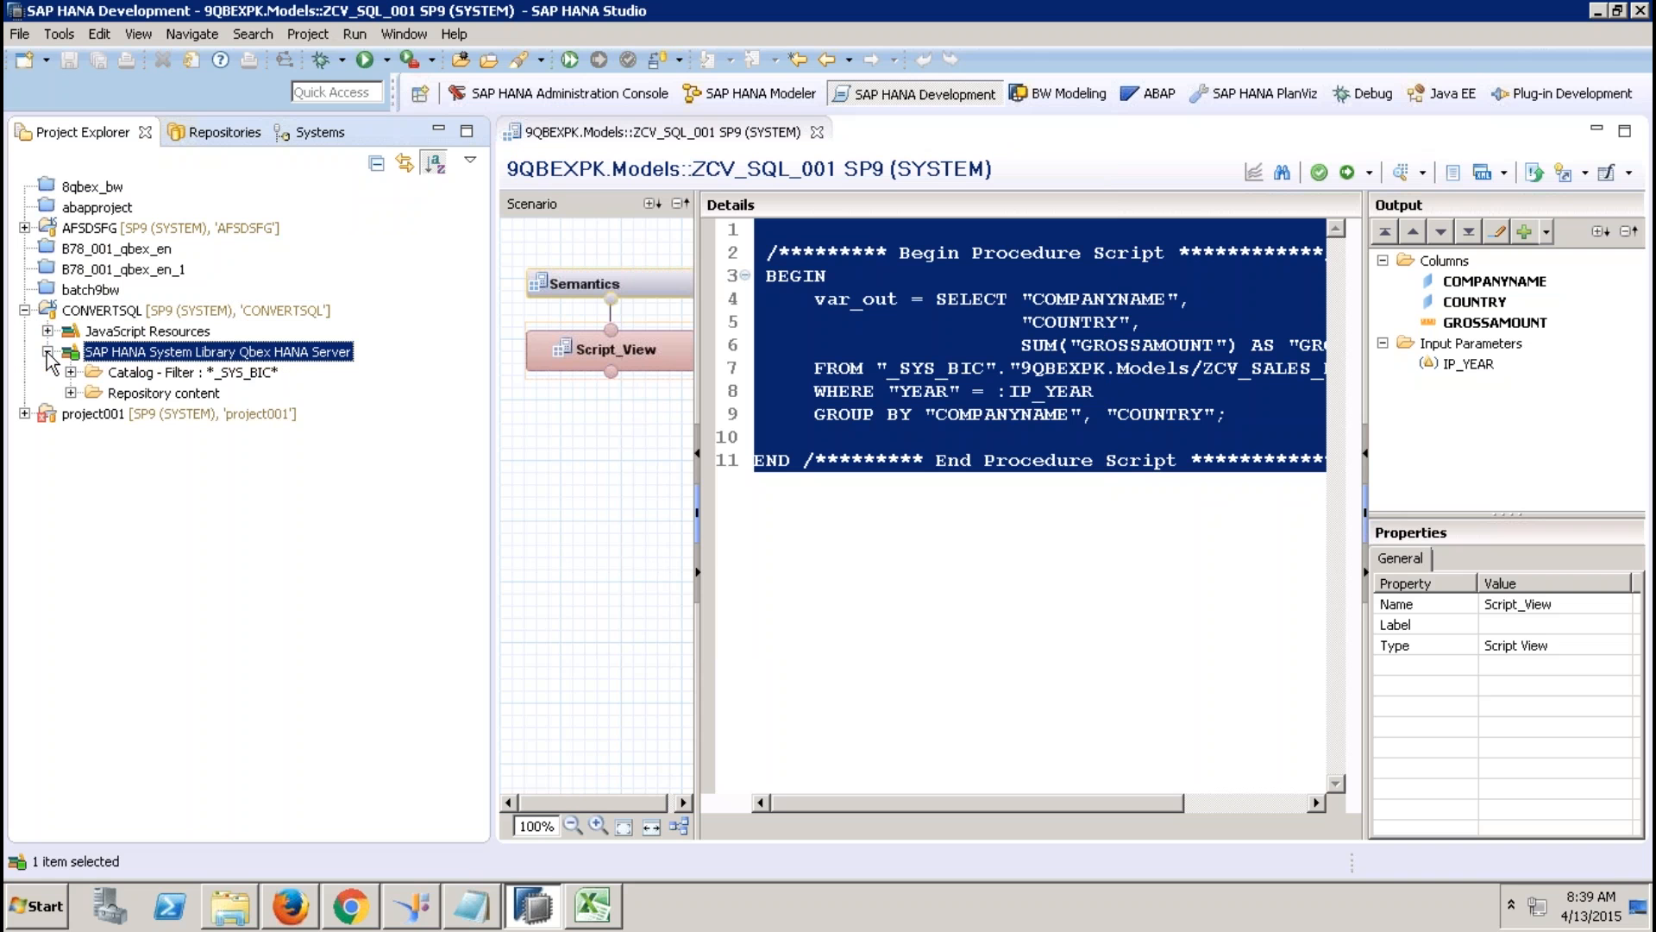
{"action": "left_click", "coordinate": [70, 393]}
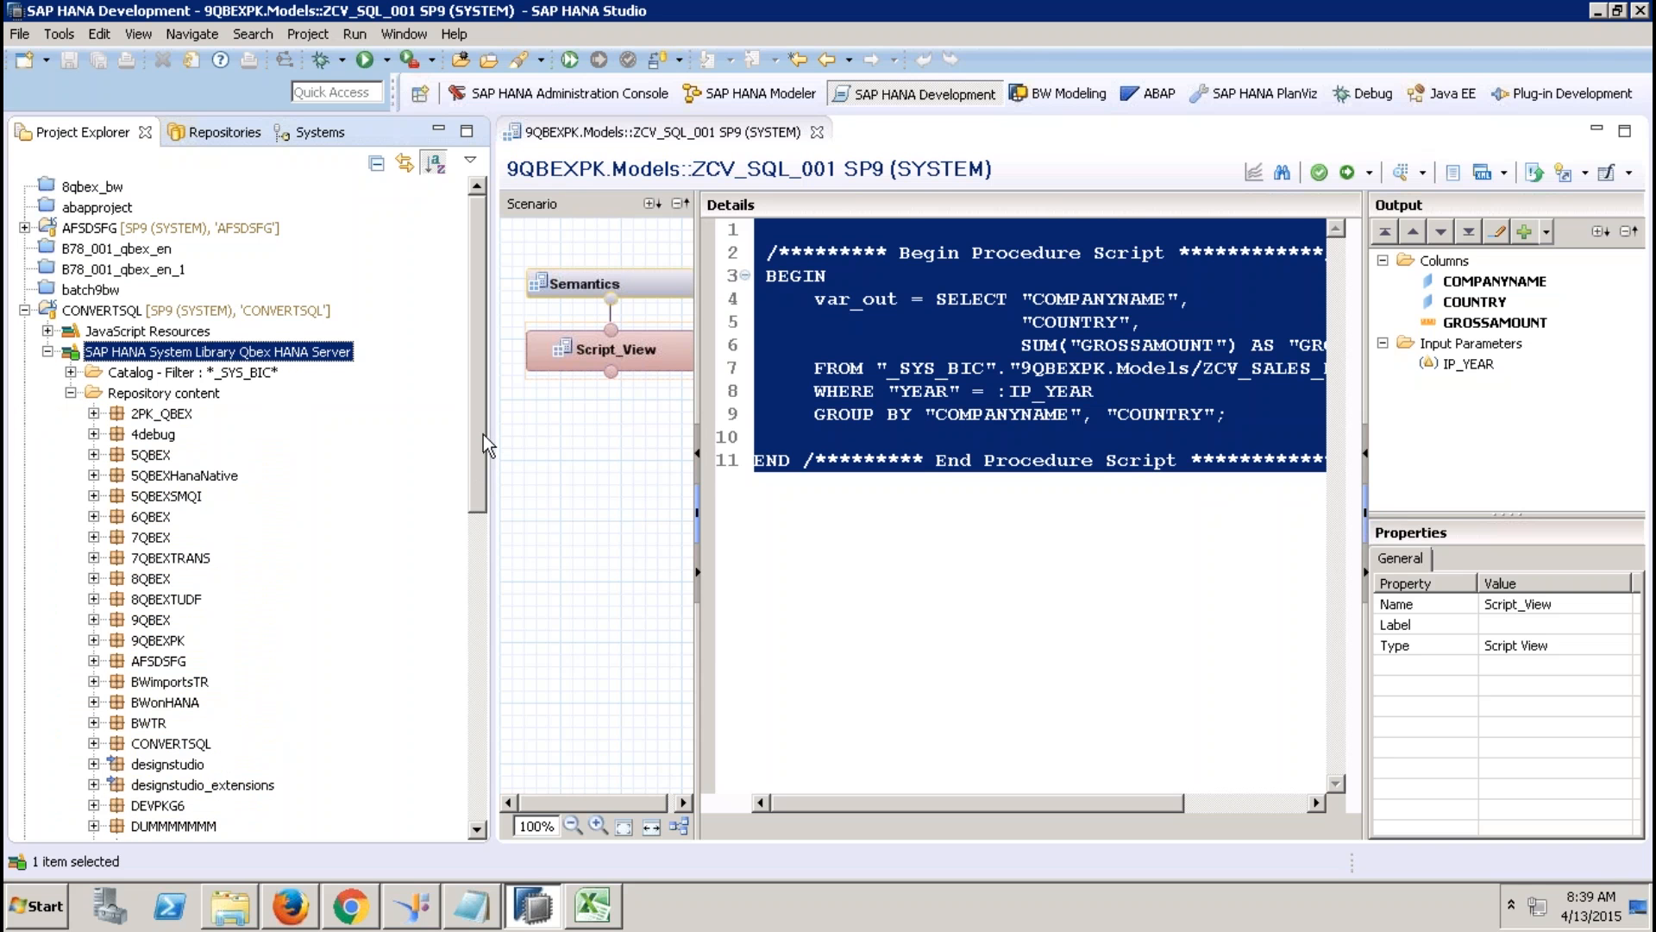
{"action": "left_click_drag", "start_coordinate": [479, 432], "coordinate": [455, 648]}
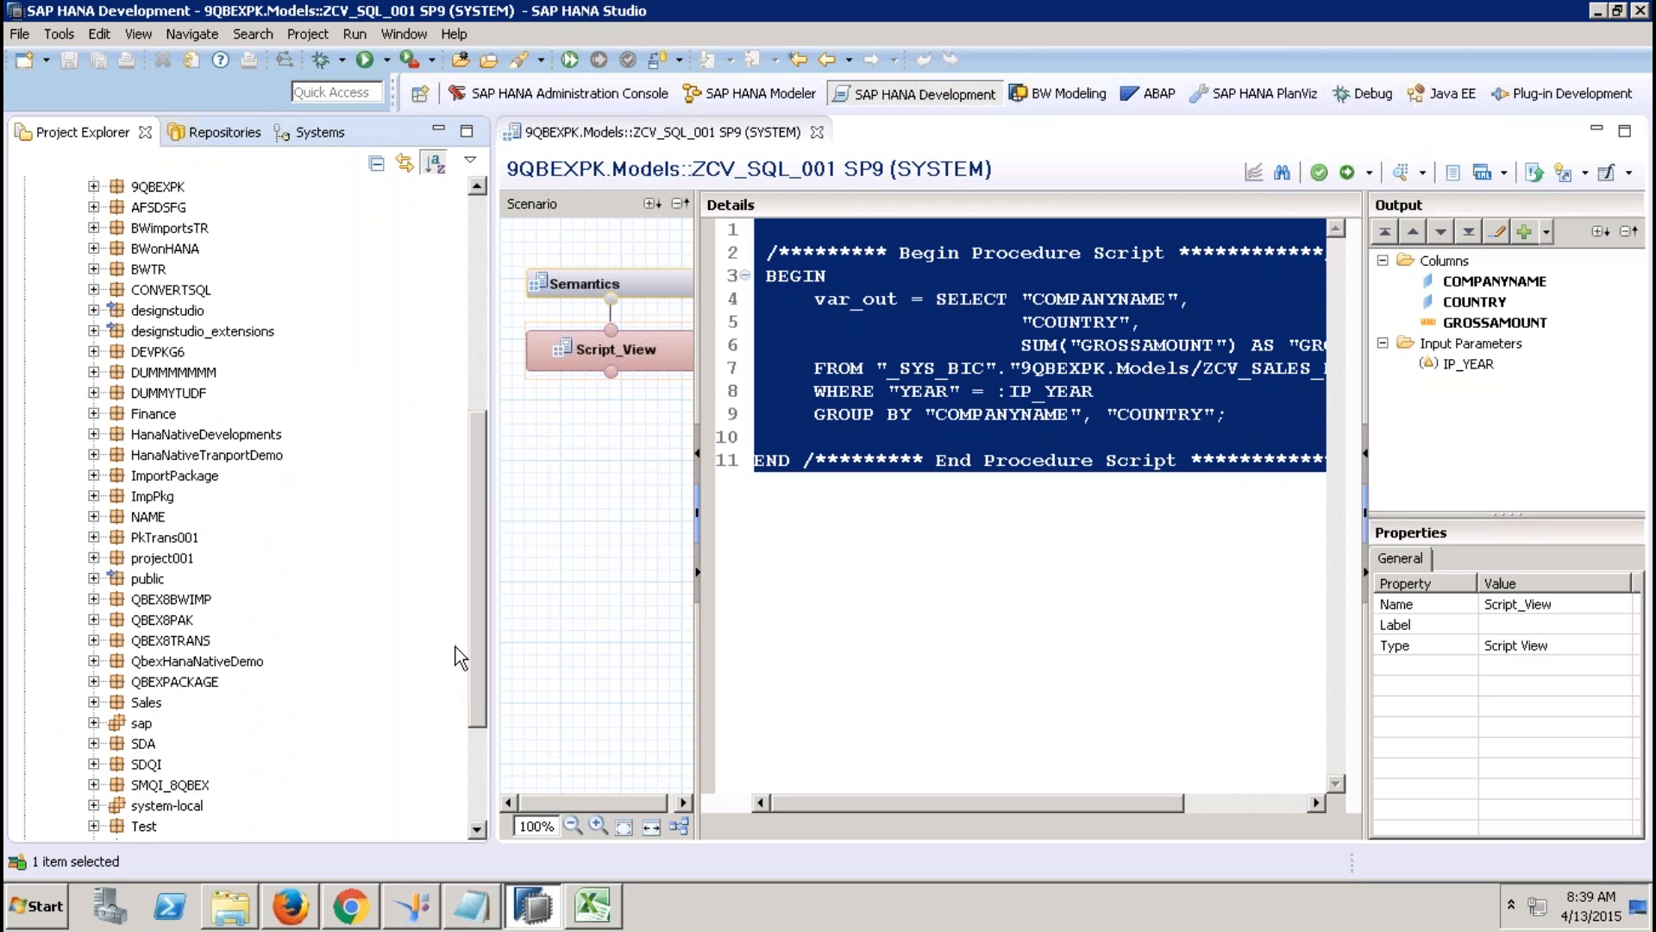
{"action": "scroll", "coordinate": [454, 643], "scroll_direction": "up", "scroll_amount": 4}
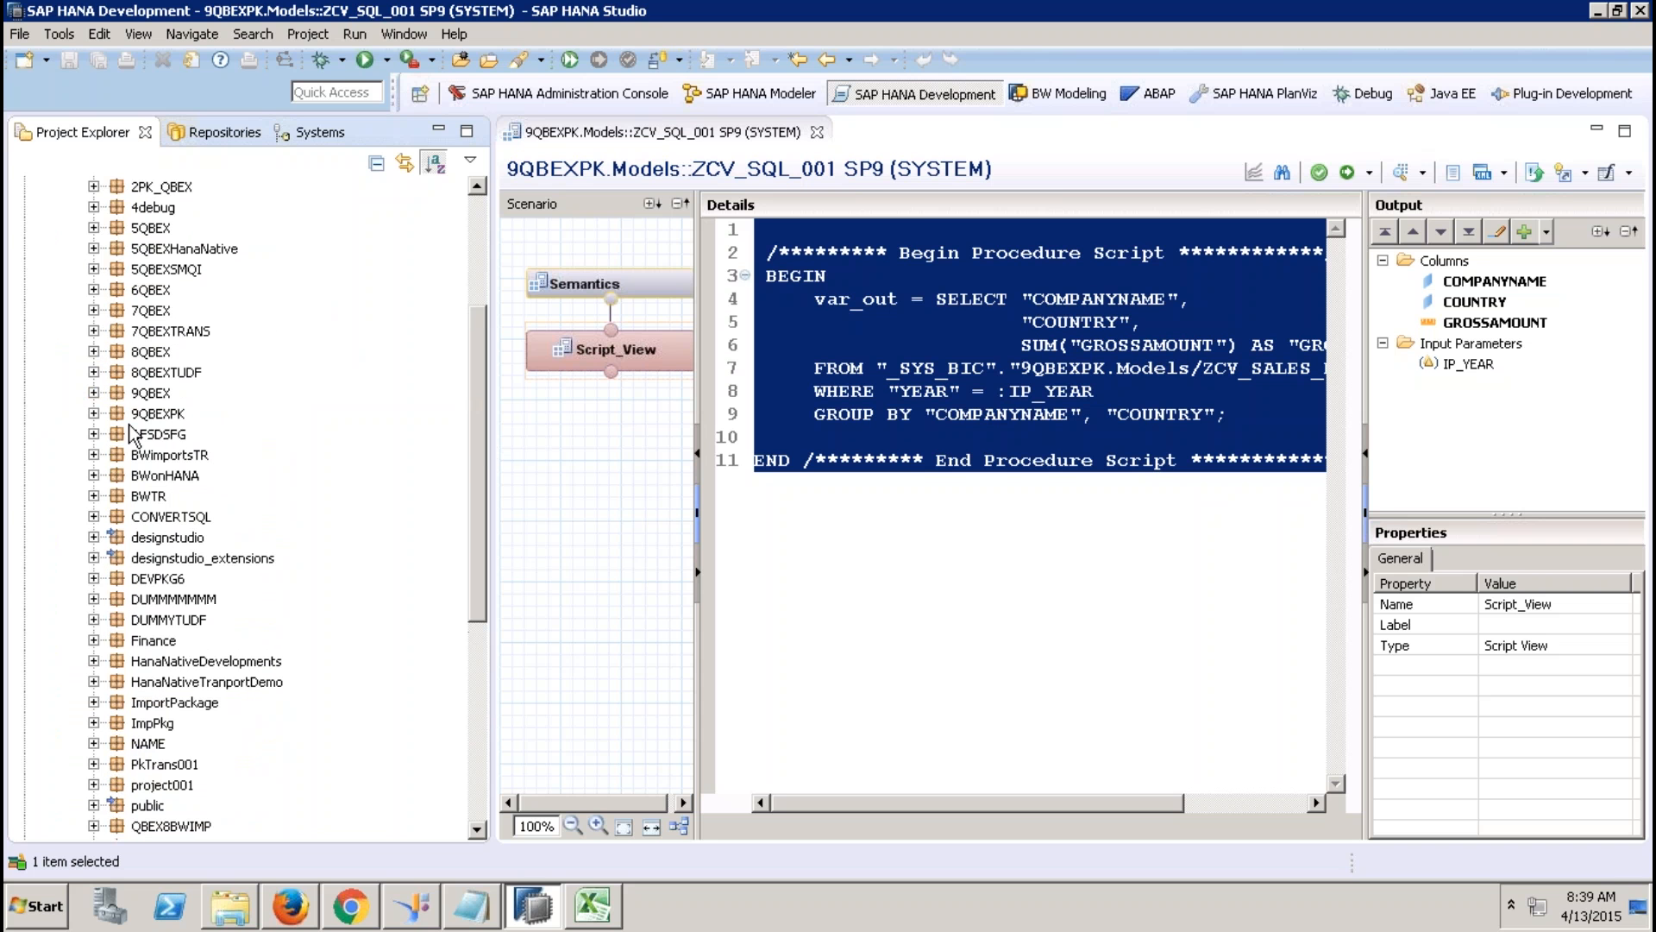
{"action": "left_click", "coordinate": [94, 414]}
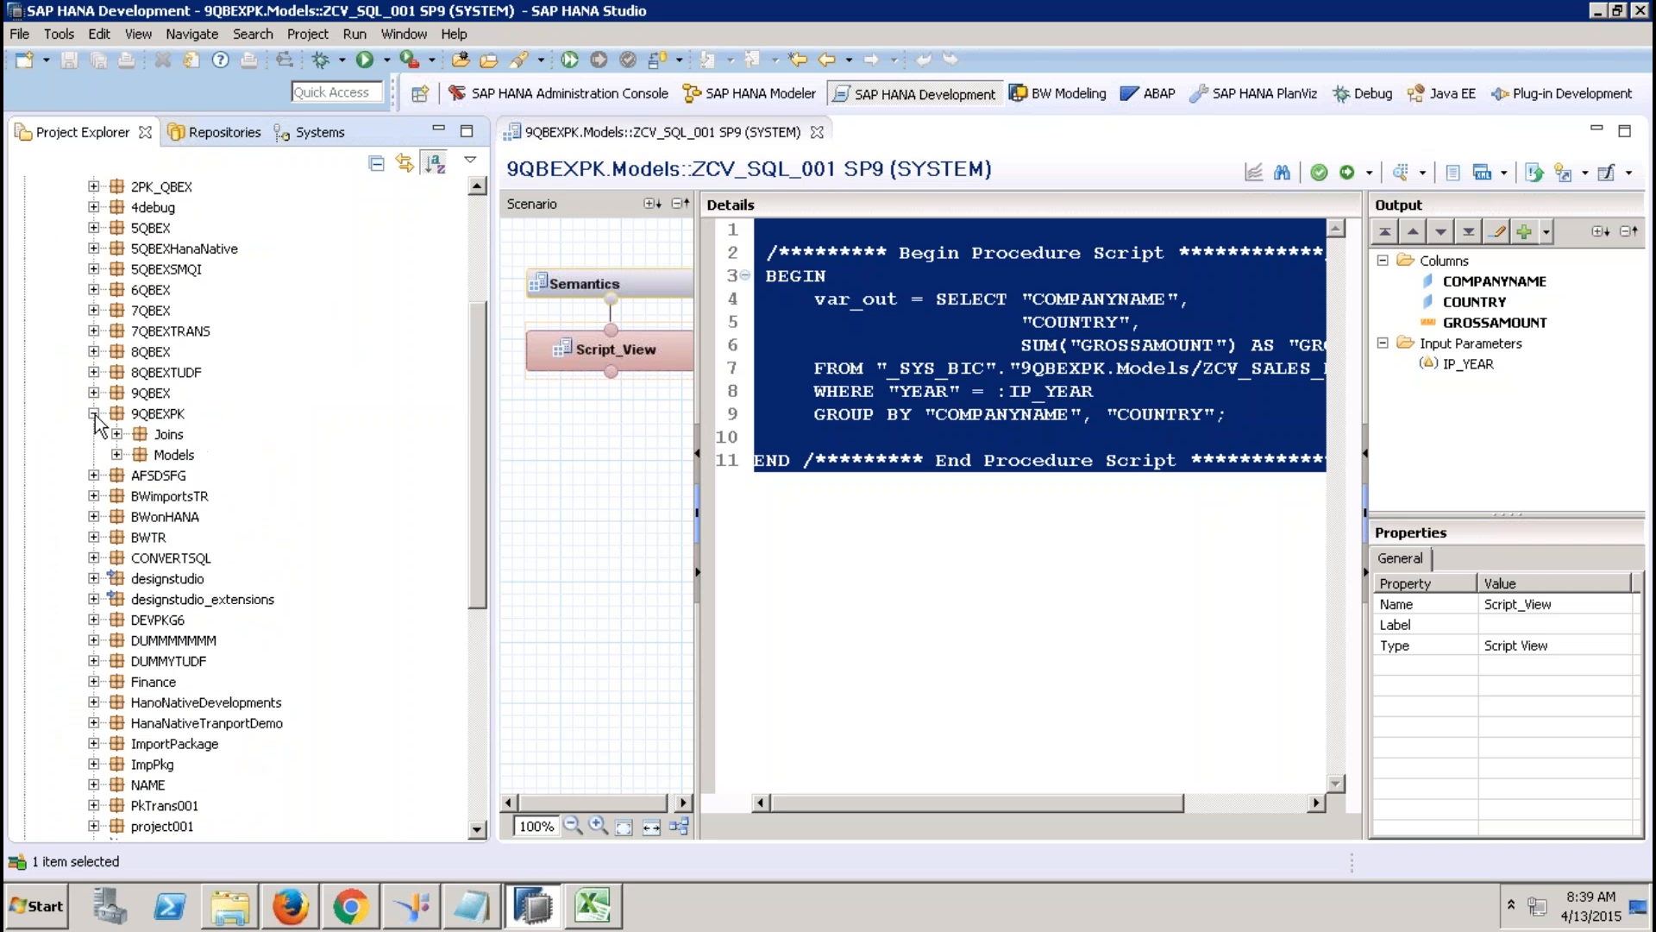
{"action": "left_click", "coordinate": [817, 132]}
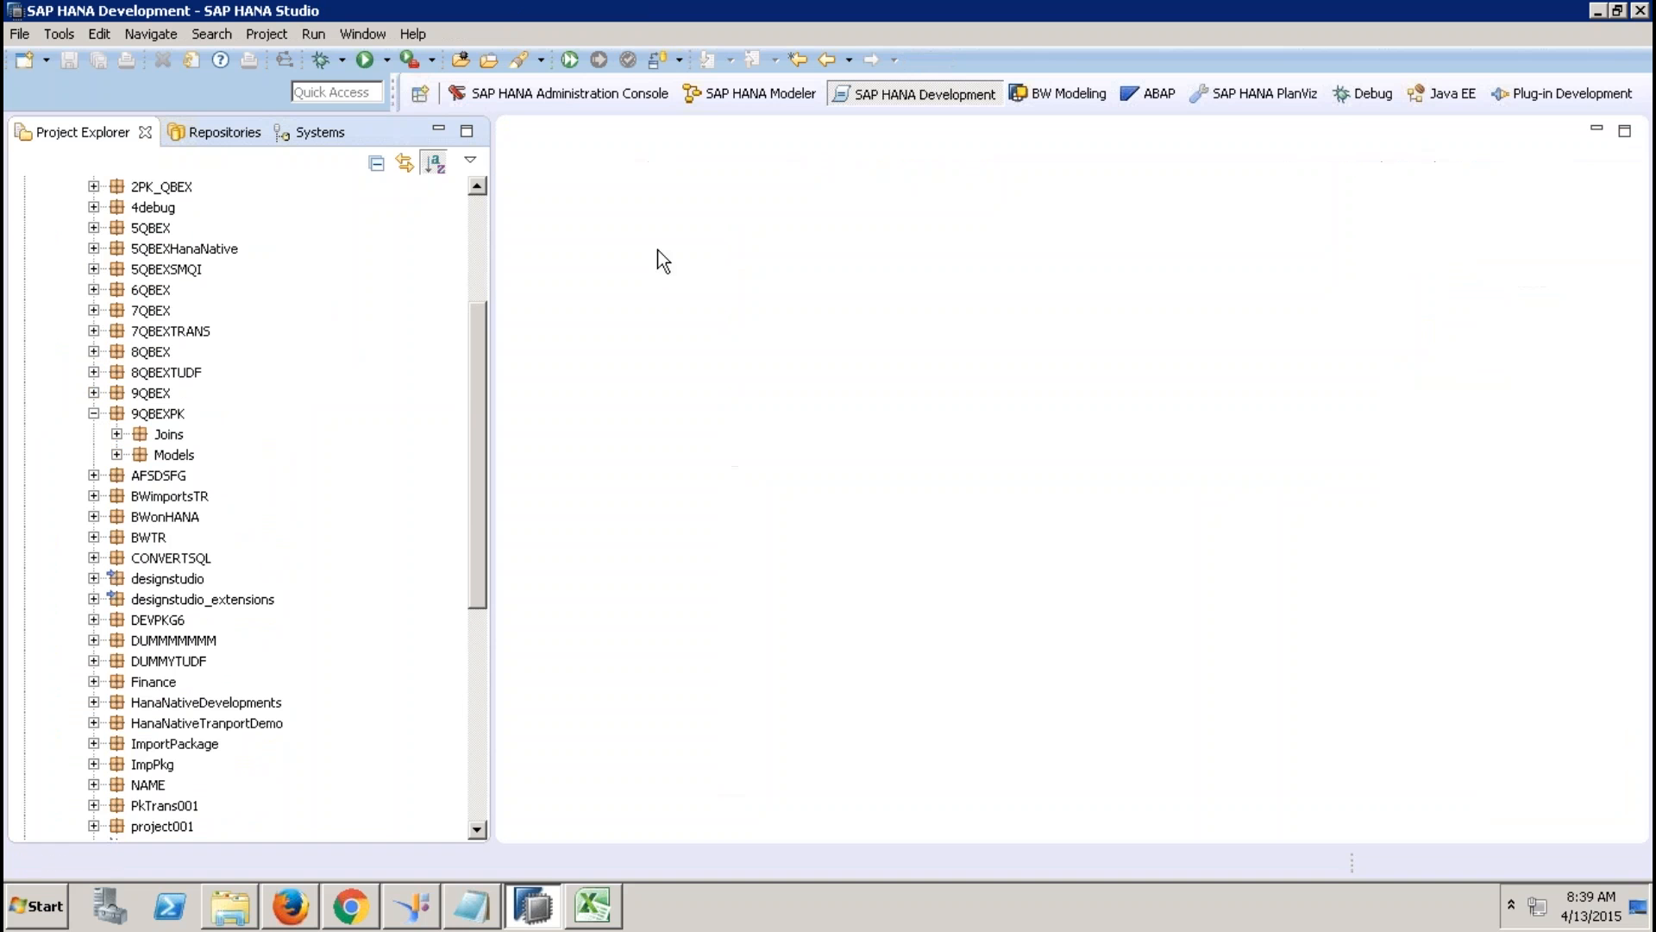
{"action": "left_click", "coordinate": [116, 455]}
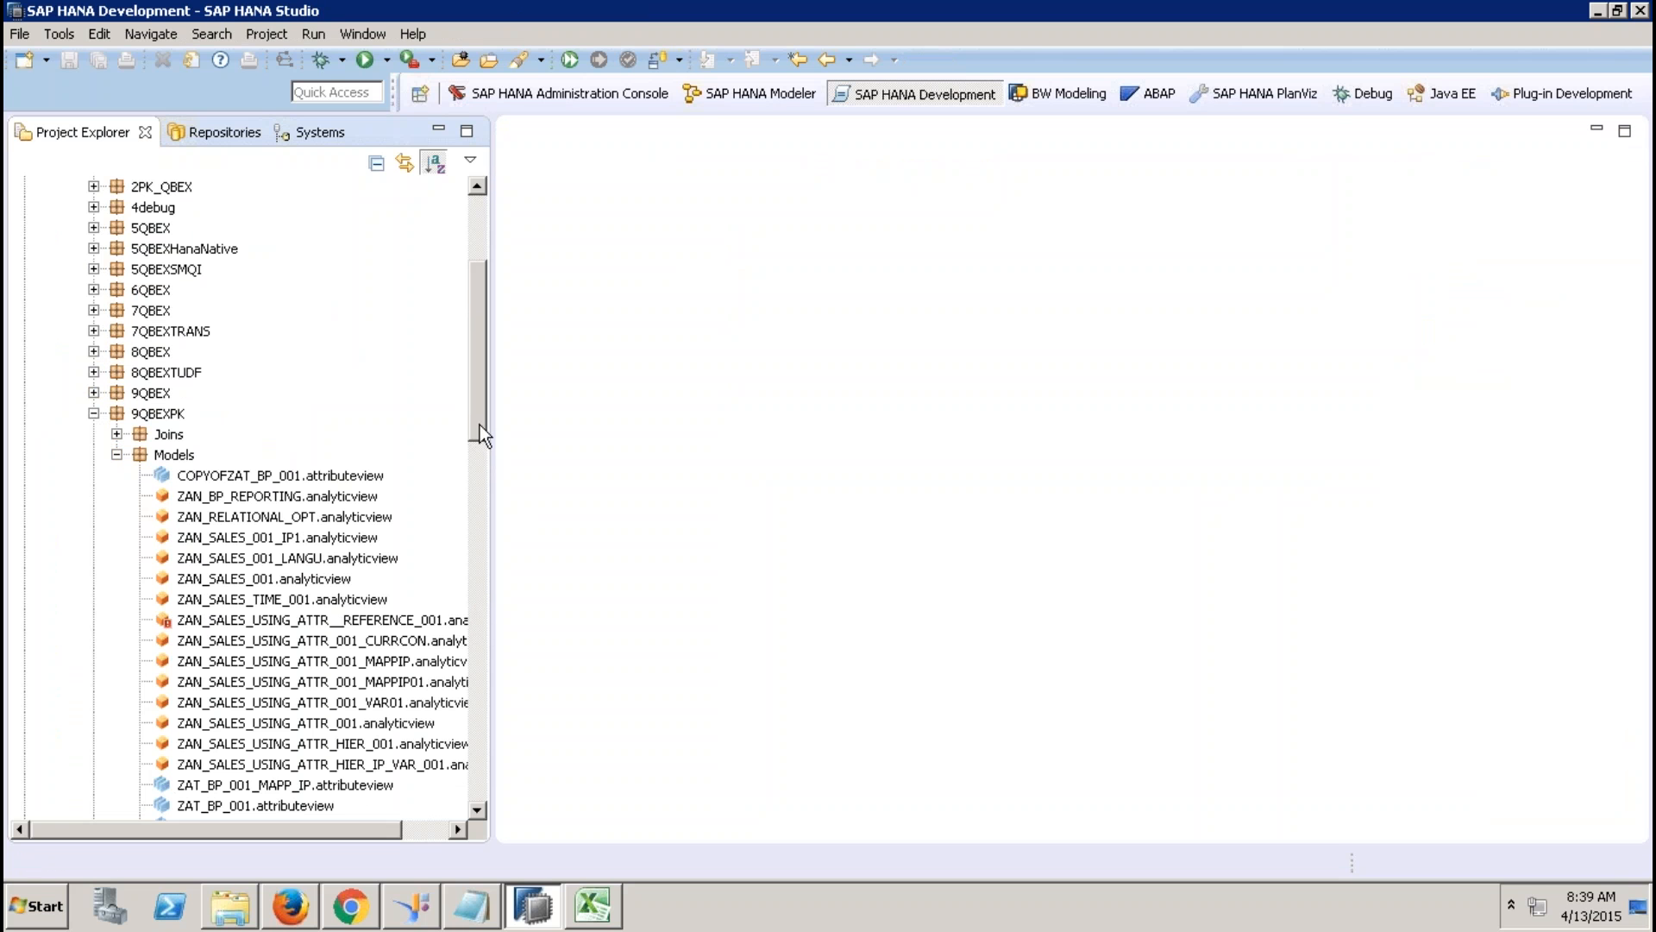
{"action": "left_click_drag", "start_coordinate": [478, 414], "coordinate": [470, 594]}
{"action": "double_click", "coordinate": [264, 578]}
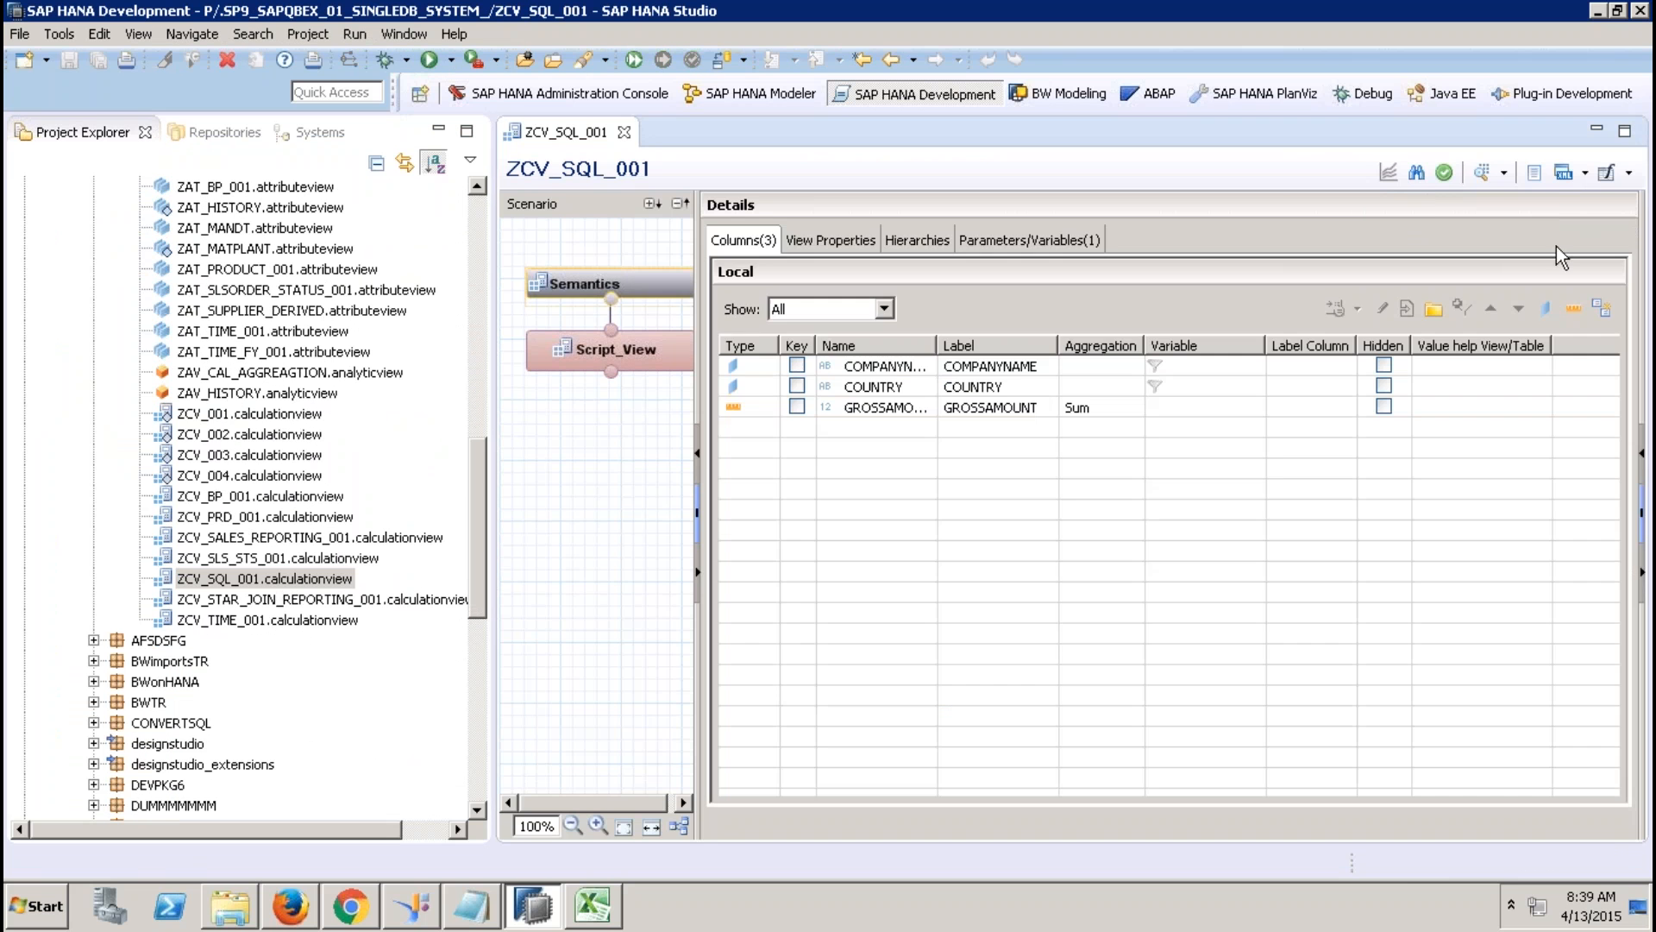
Save the script view as graphical view ZCV_SQL_GRAPHICAL_001 with its table function, then close ZCV_SQL_001.
{"action": "left_click", "coordinate": [1627, 173]}
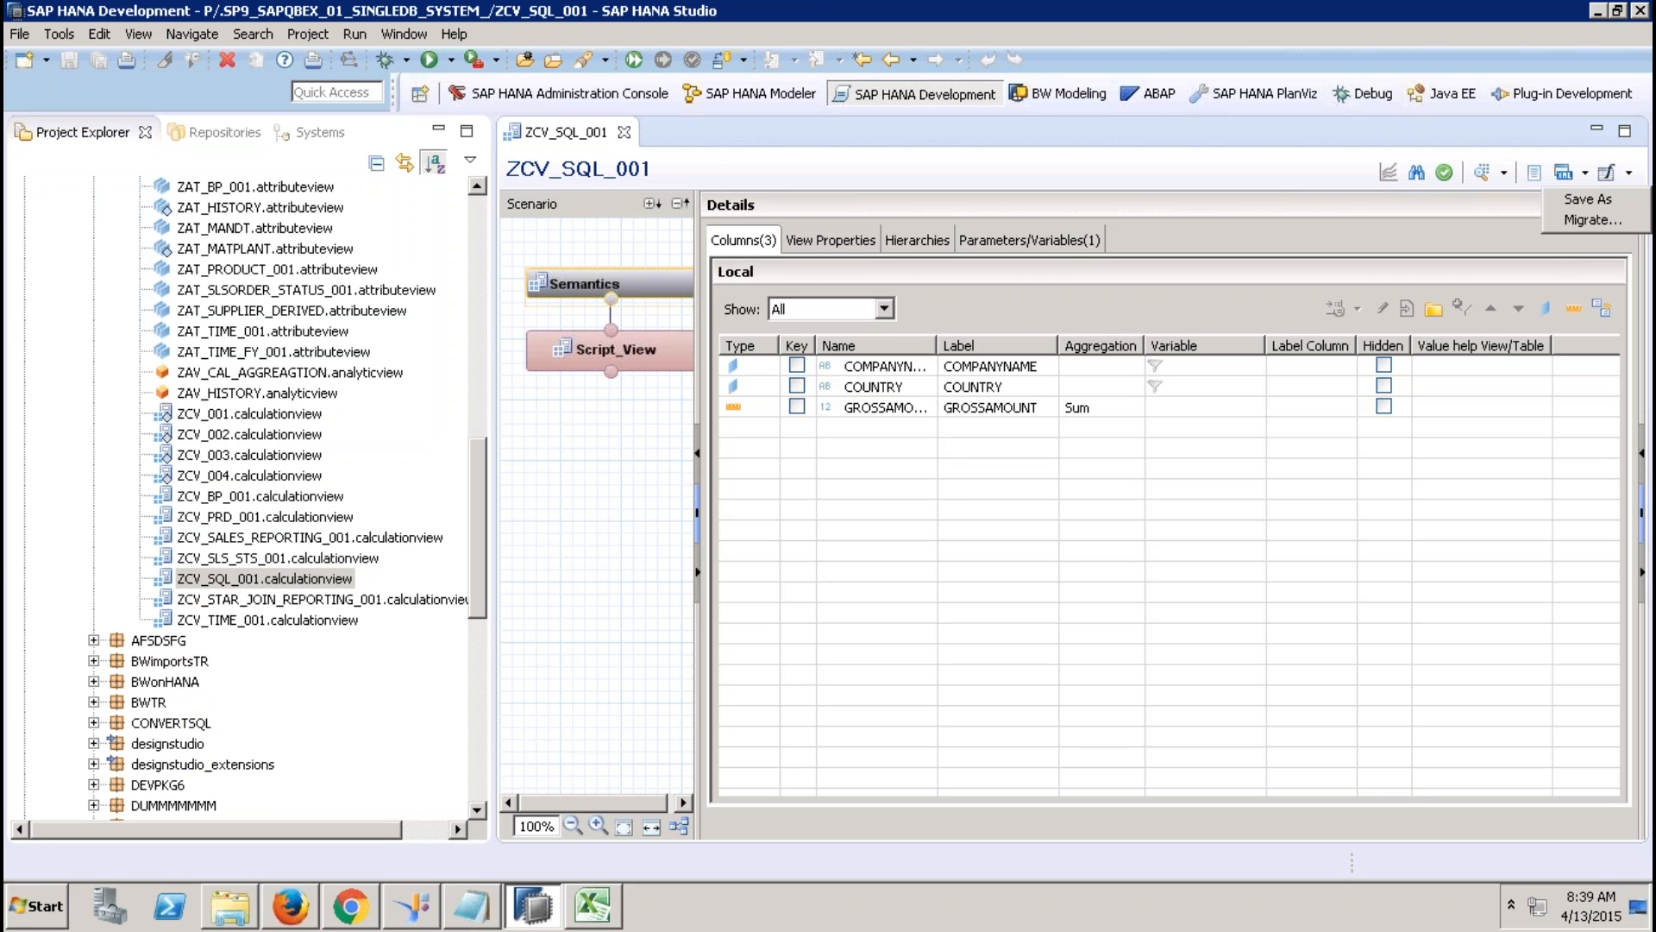
{"action": "left_click", "coordinate": [1587, 200]}
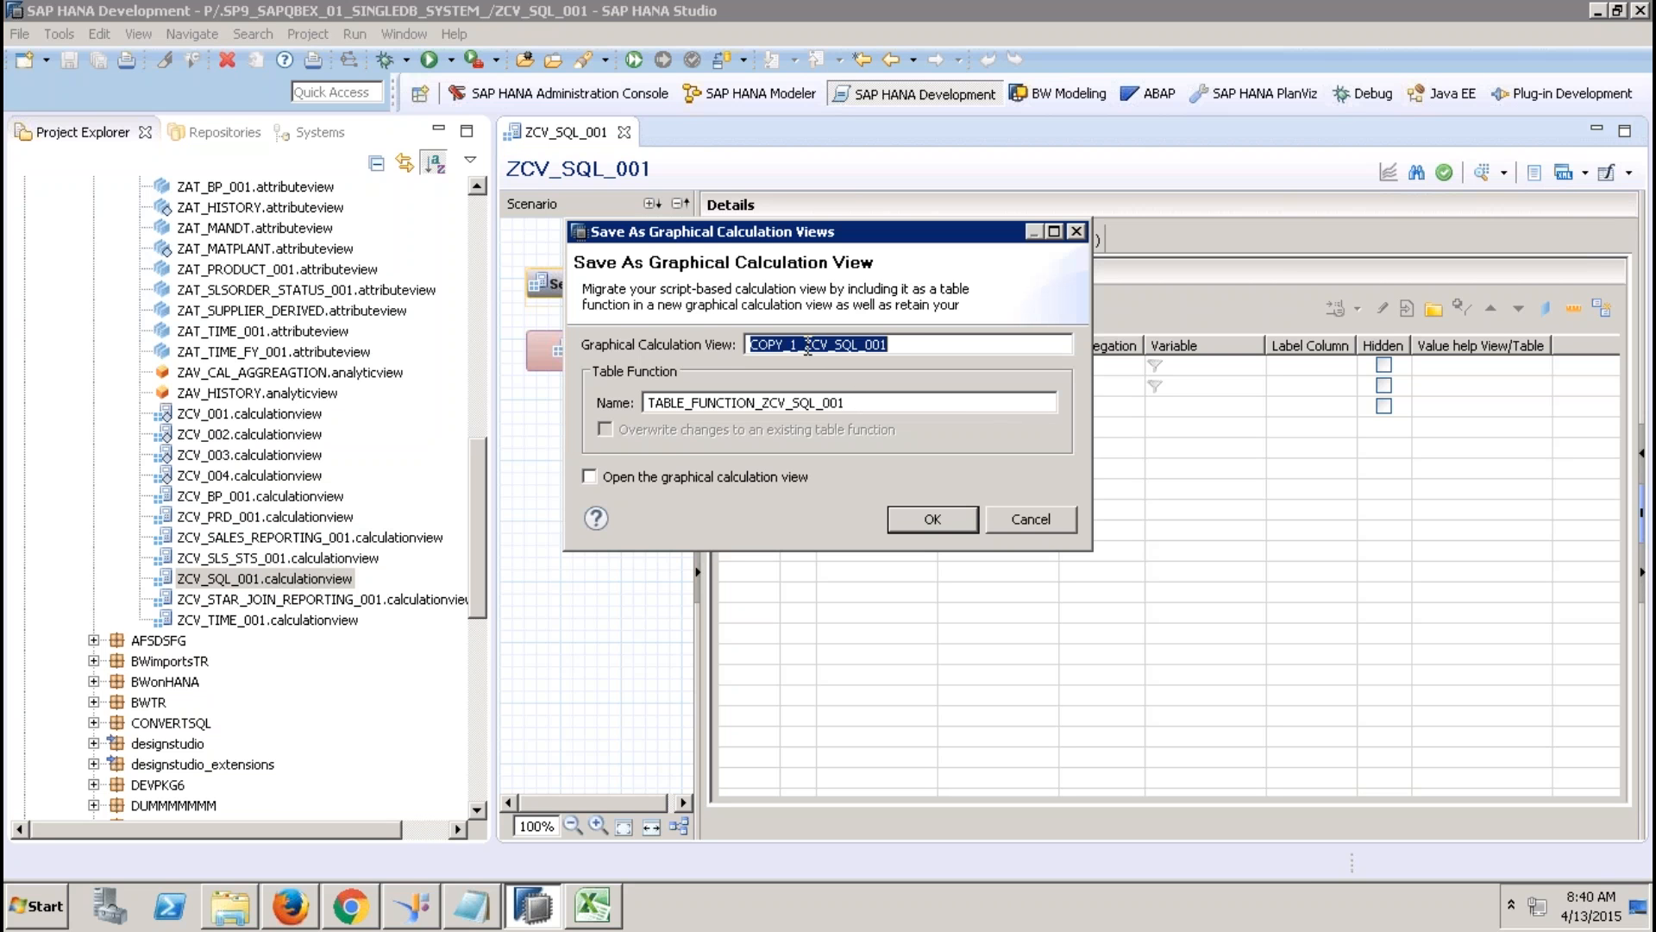
{"action": "left_click_drag", "start_coordinate": [806, 344], "coordinate": [712, 337]}
{"action": "key", "text": "BackSpace"}
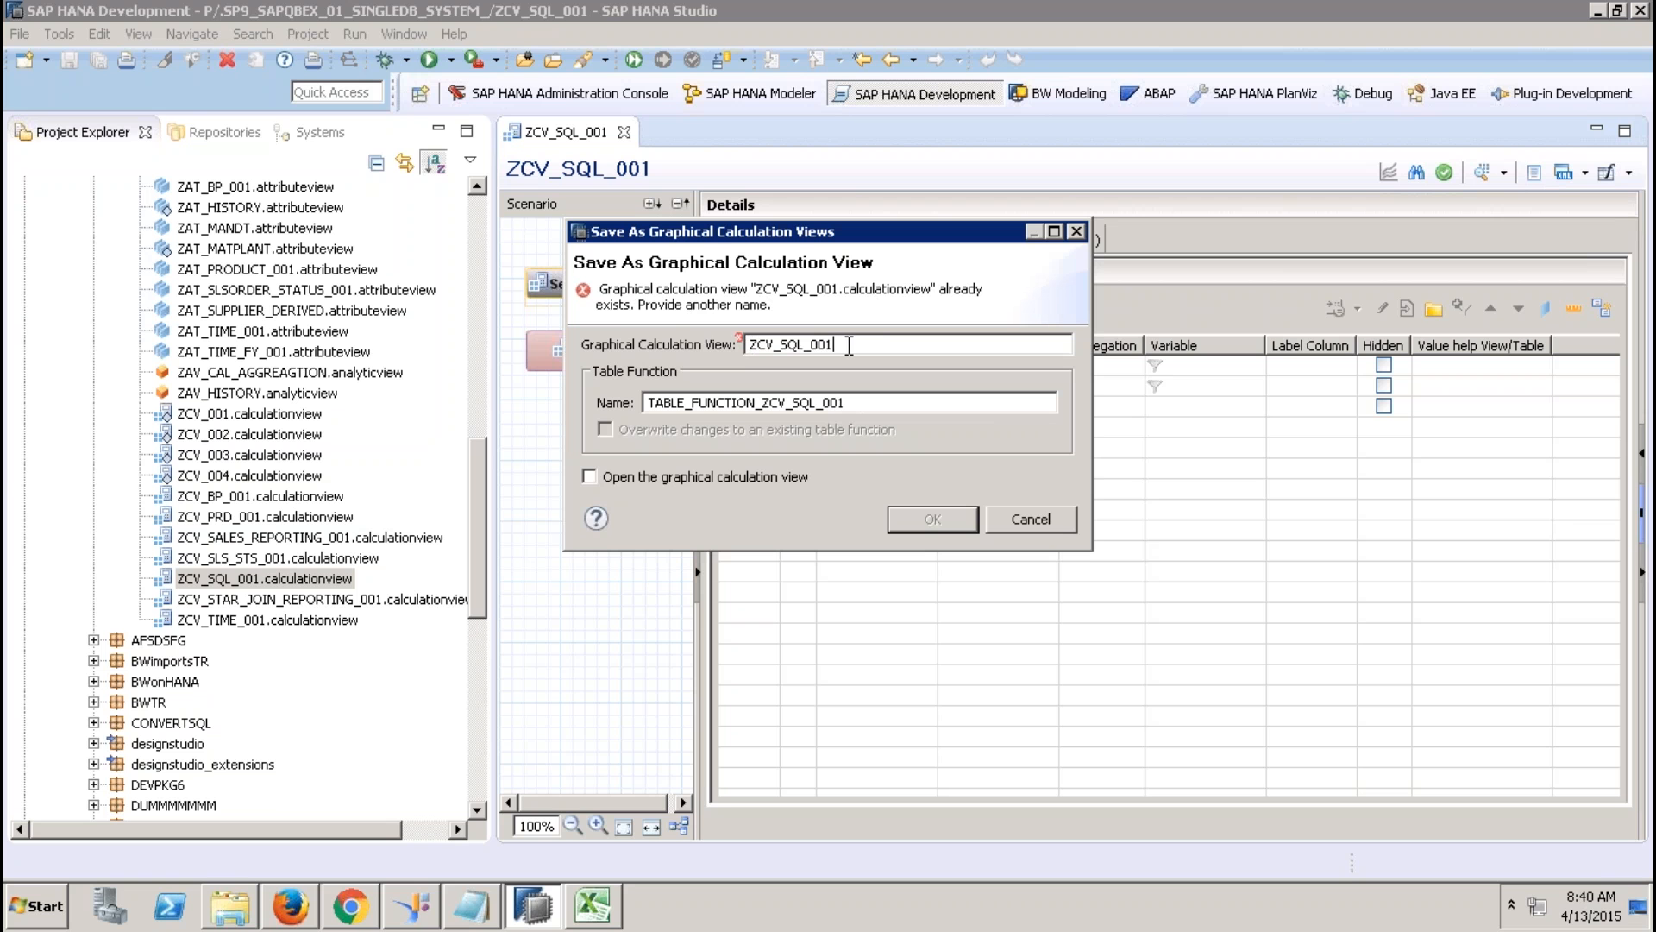
{"action": "type", "text": "GRAPHIC_"}
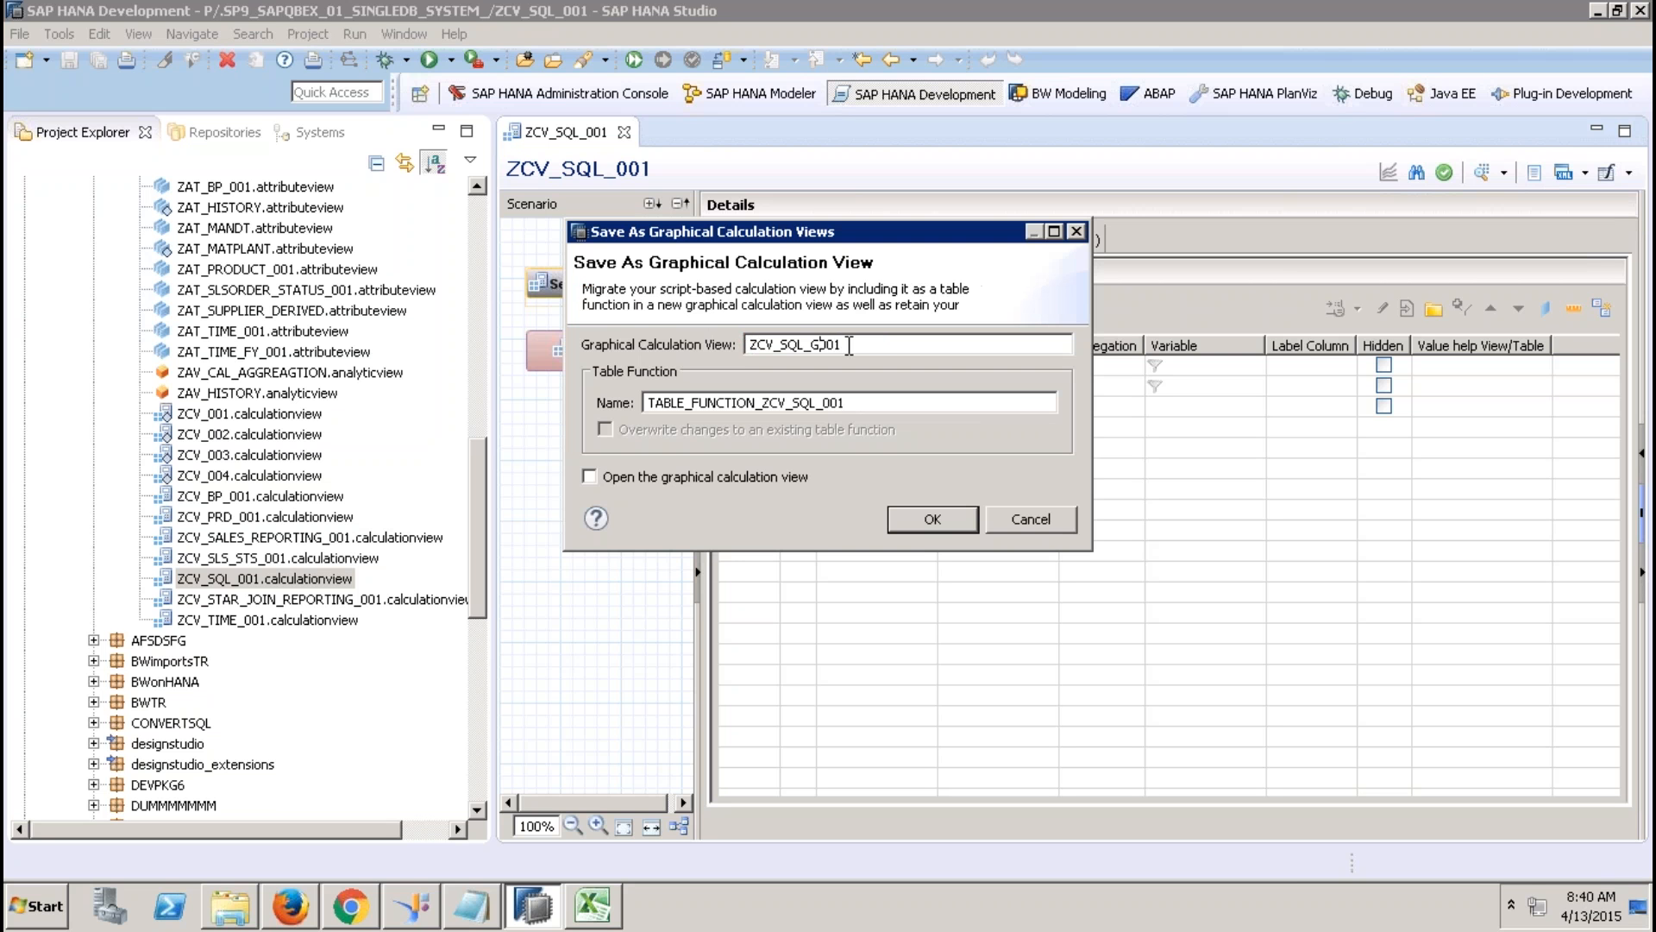
{"action": "type", "text": "AL_"}
{"action": "left_click", "coordinate": [866, 401]}
{"action": "left_click_drag", "start_coordinate": [797, 398], "coordinate": [716, 400]}
{"action": "left_click", "coordinate": [652, 401]}
{"action": "left_click", "coordinate": [915, 521]}
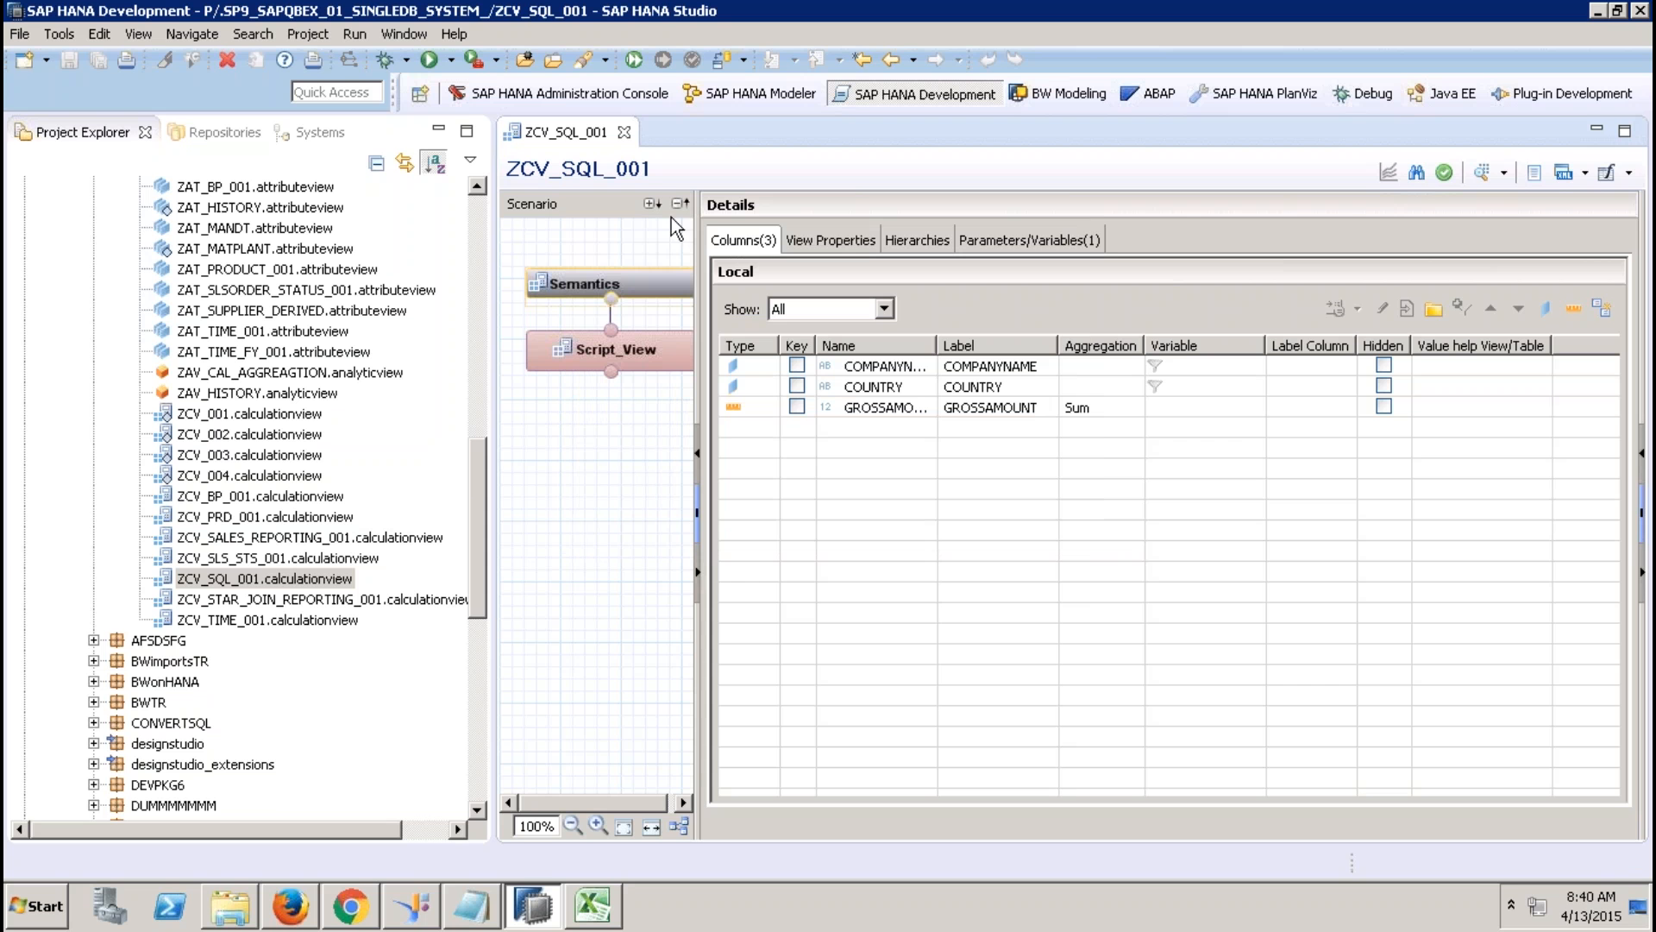
{"action": "left_click", "coordinate": [624, 132]}
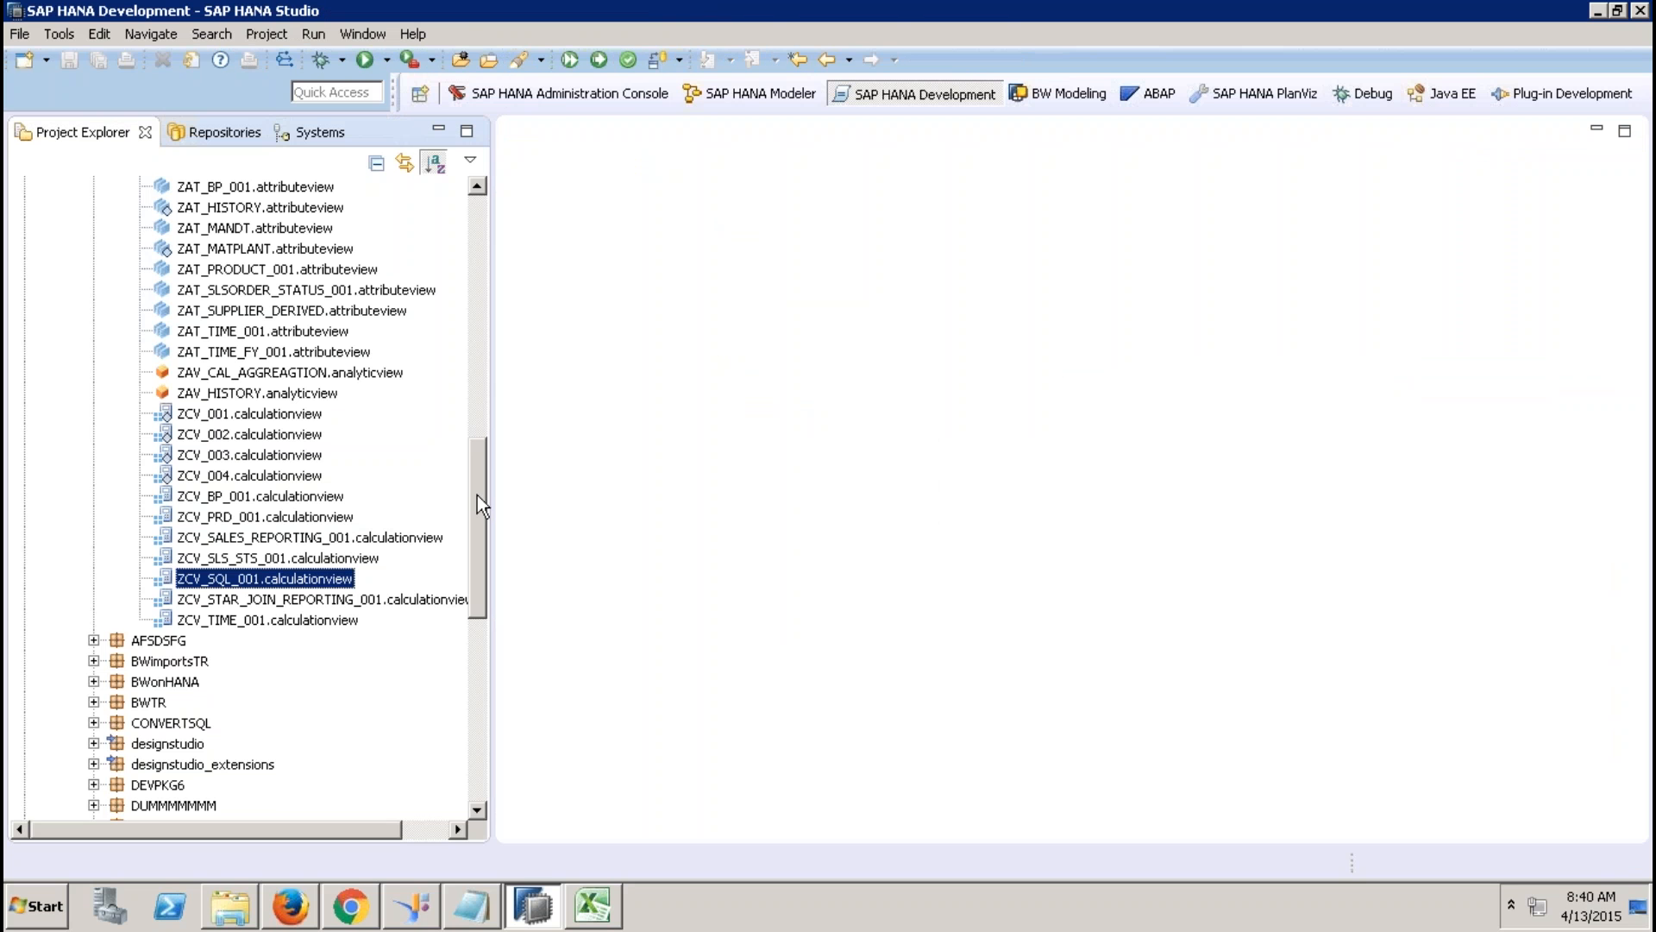
{"action": "left_click_drag", "start_coordinate": [478, 495], "coordinate": [400, 340]}
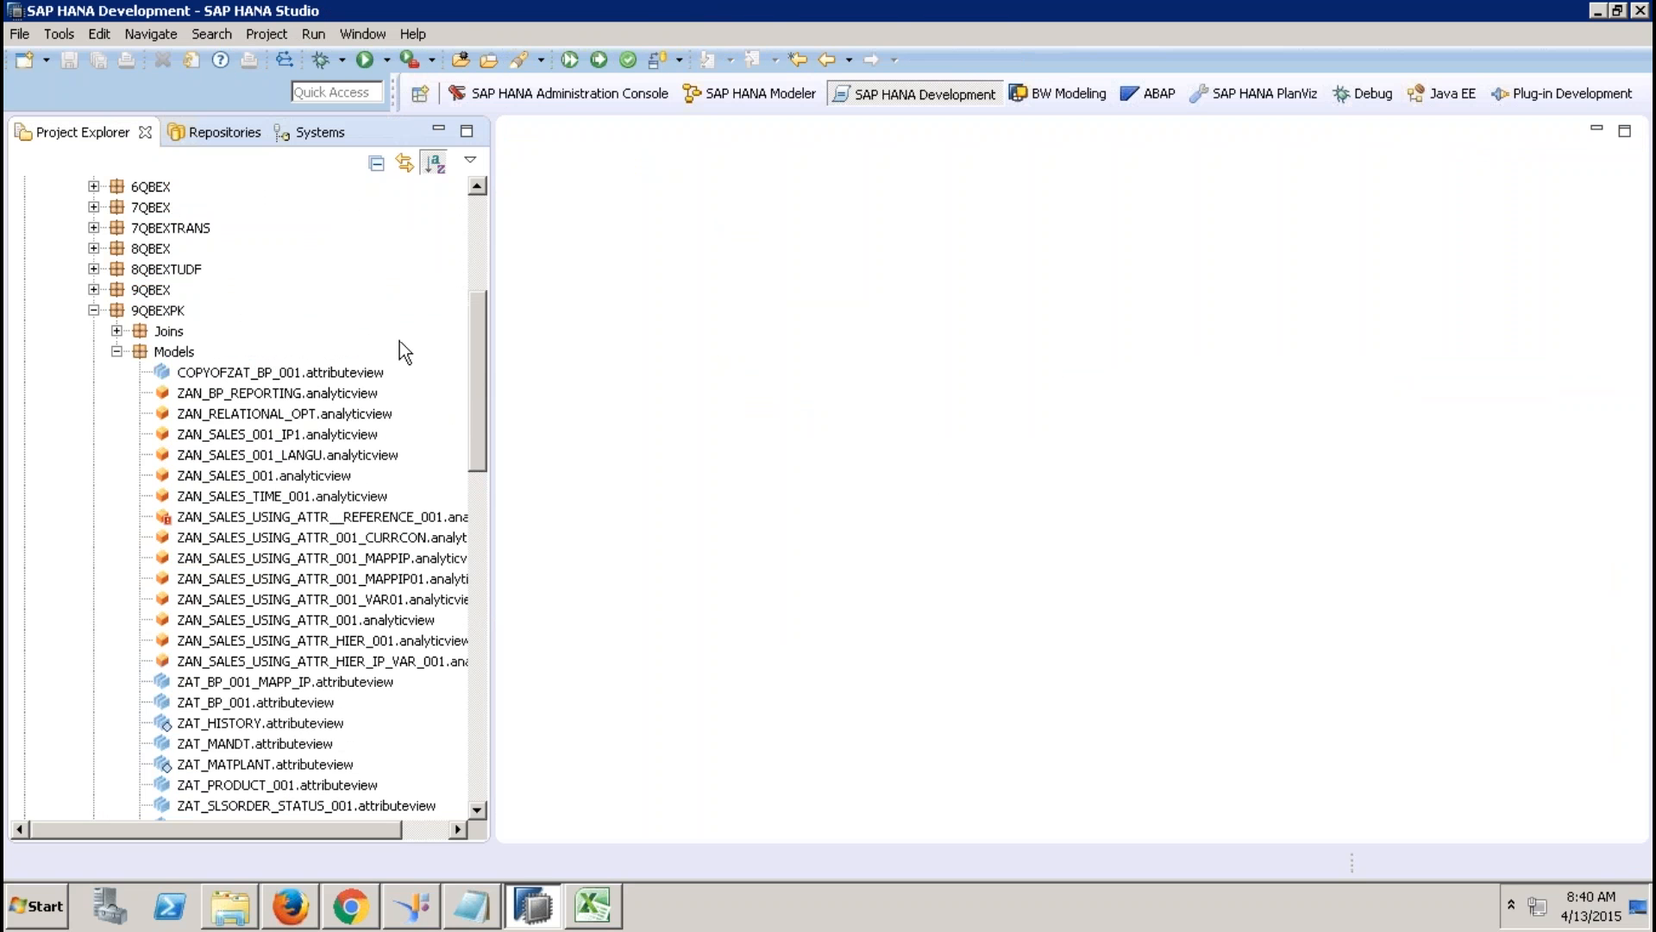
Refresh Models and open TABLE_FUNCTION_ZCV_SQL_001 to review its query code.
{"action": "right_click", "coordinate": [173, 352]}
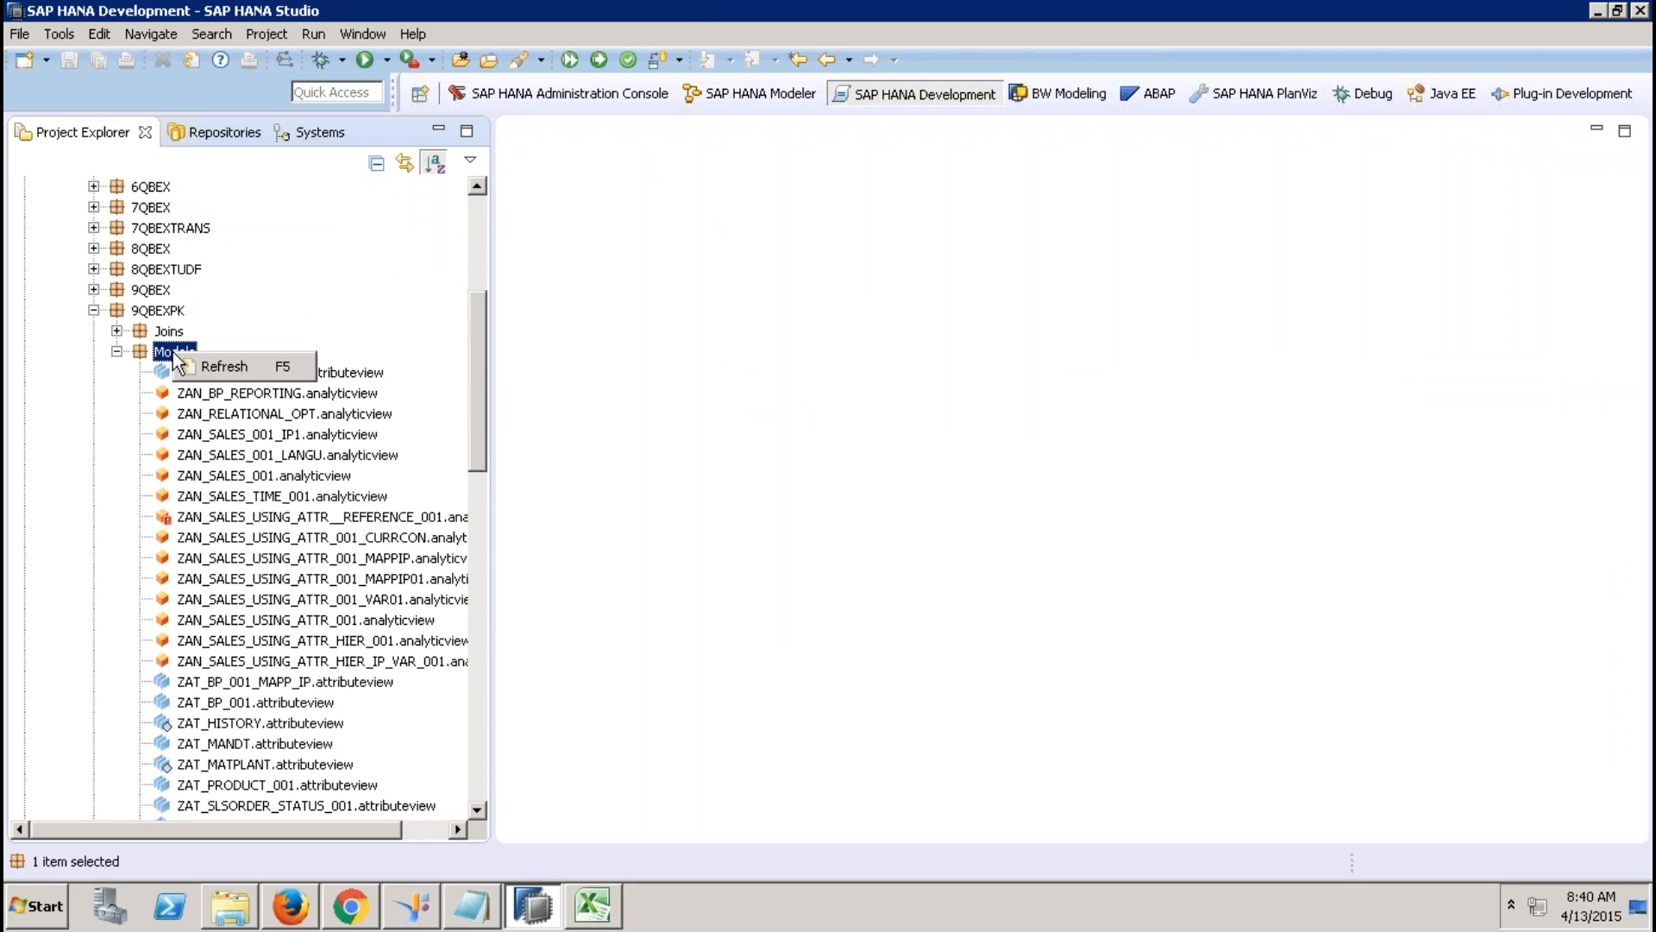
{"action": "left_click", "coordinate": [235, 366]}
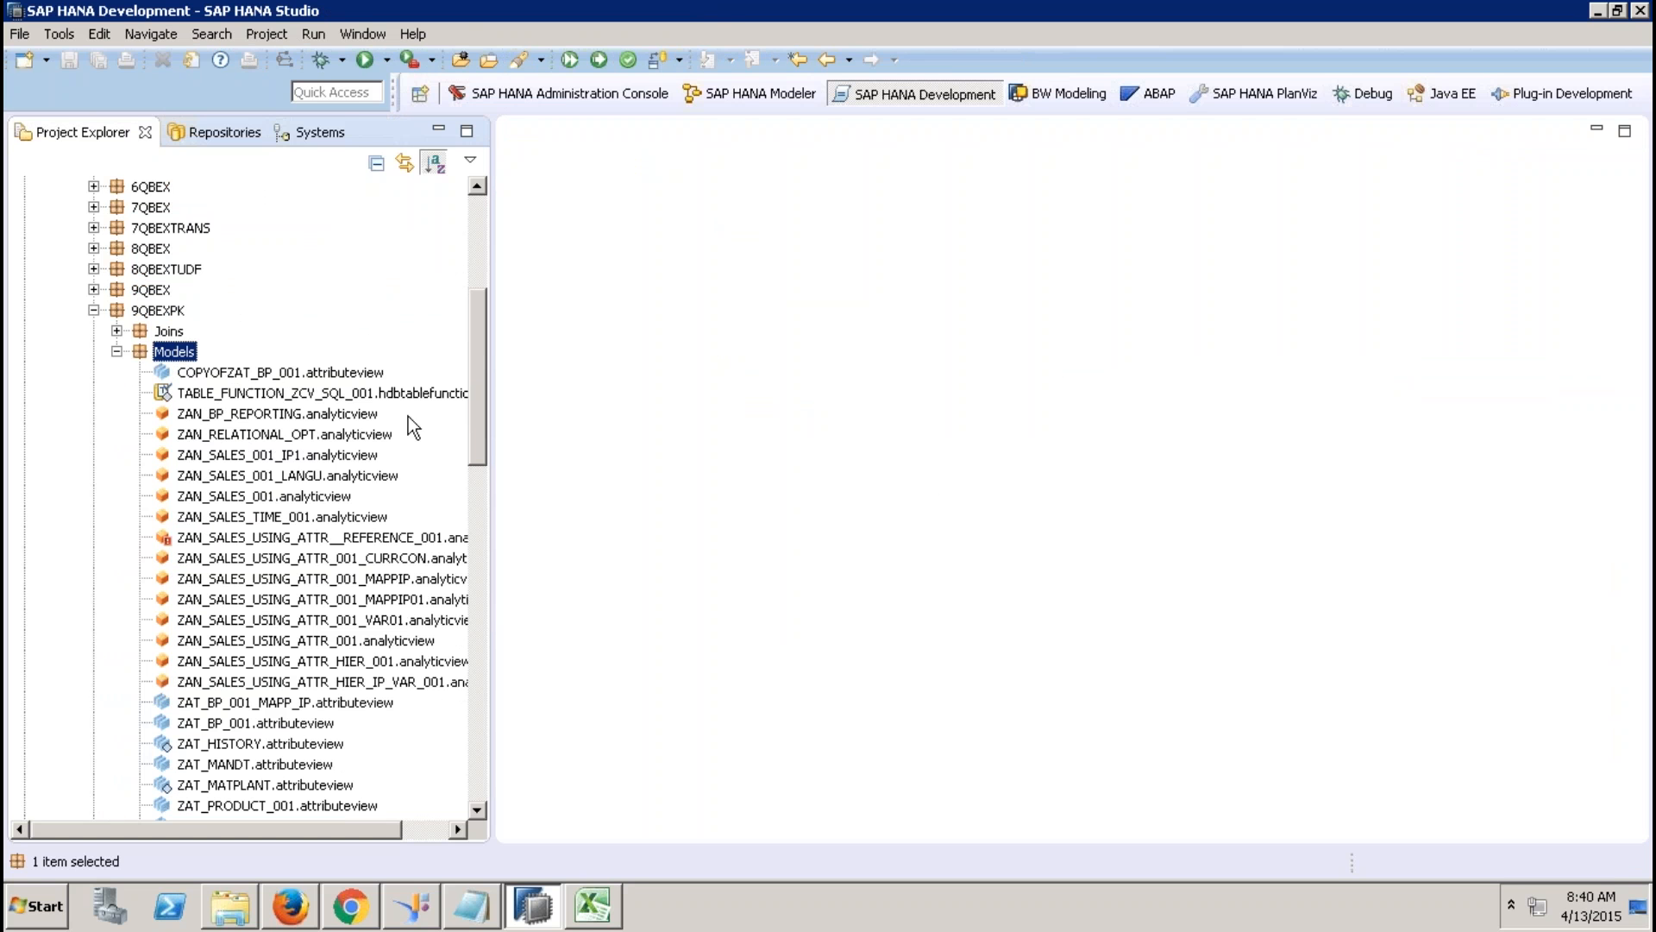
{"action": "double_click", "coordinate": [319, 398]}
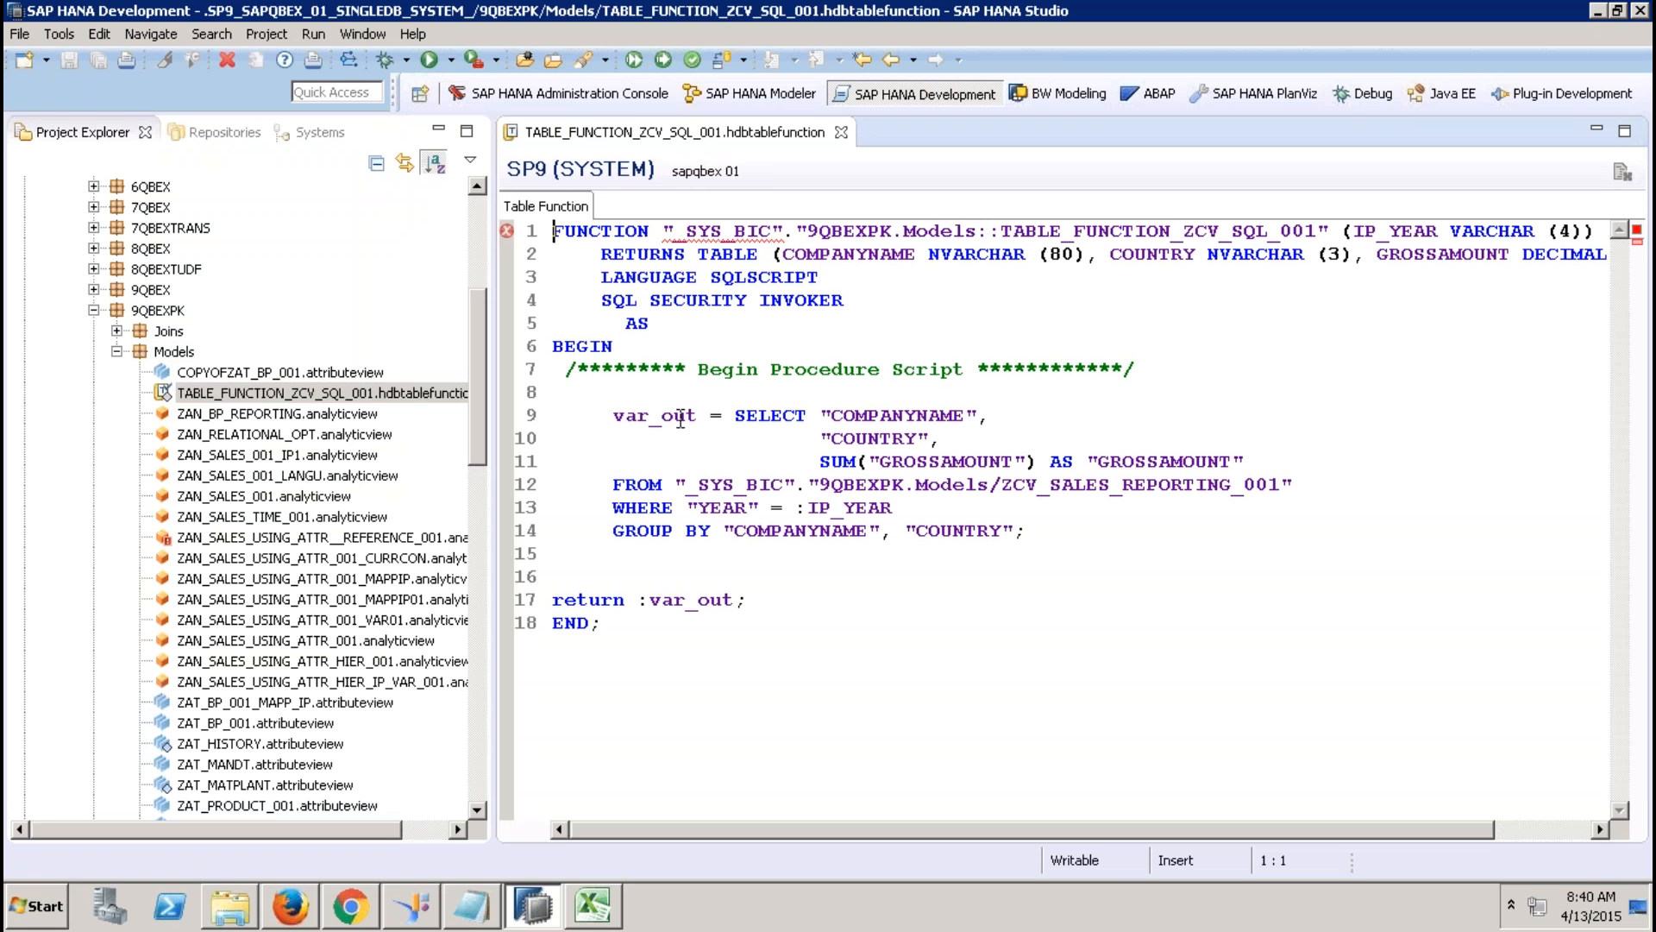
{"action": "left_click_drag", "start_coordinate": [614, 415], "coordinate": [1005, 531]}
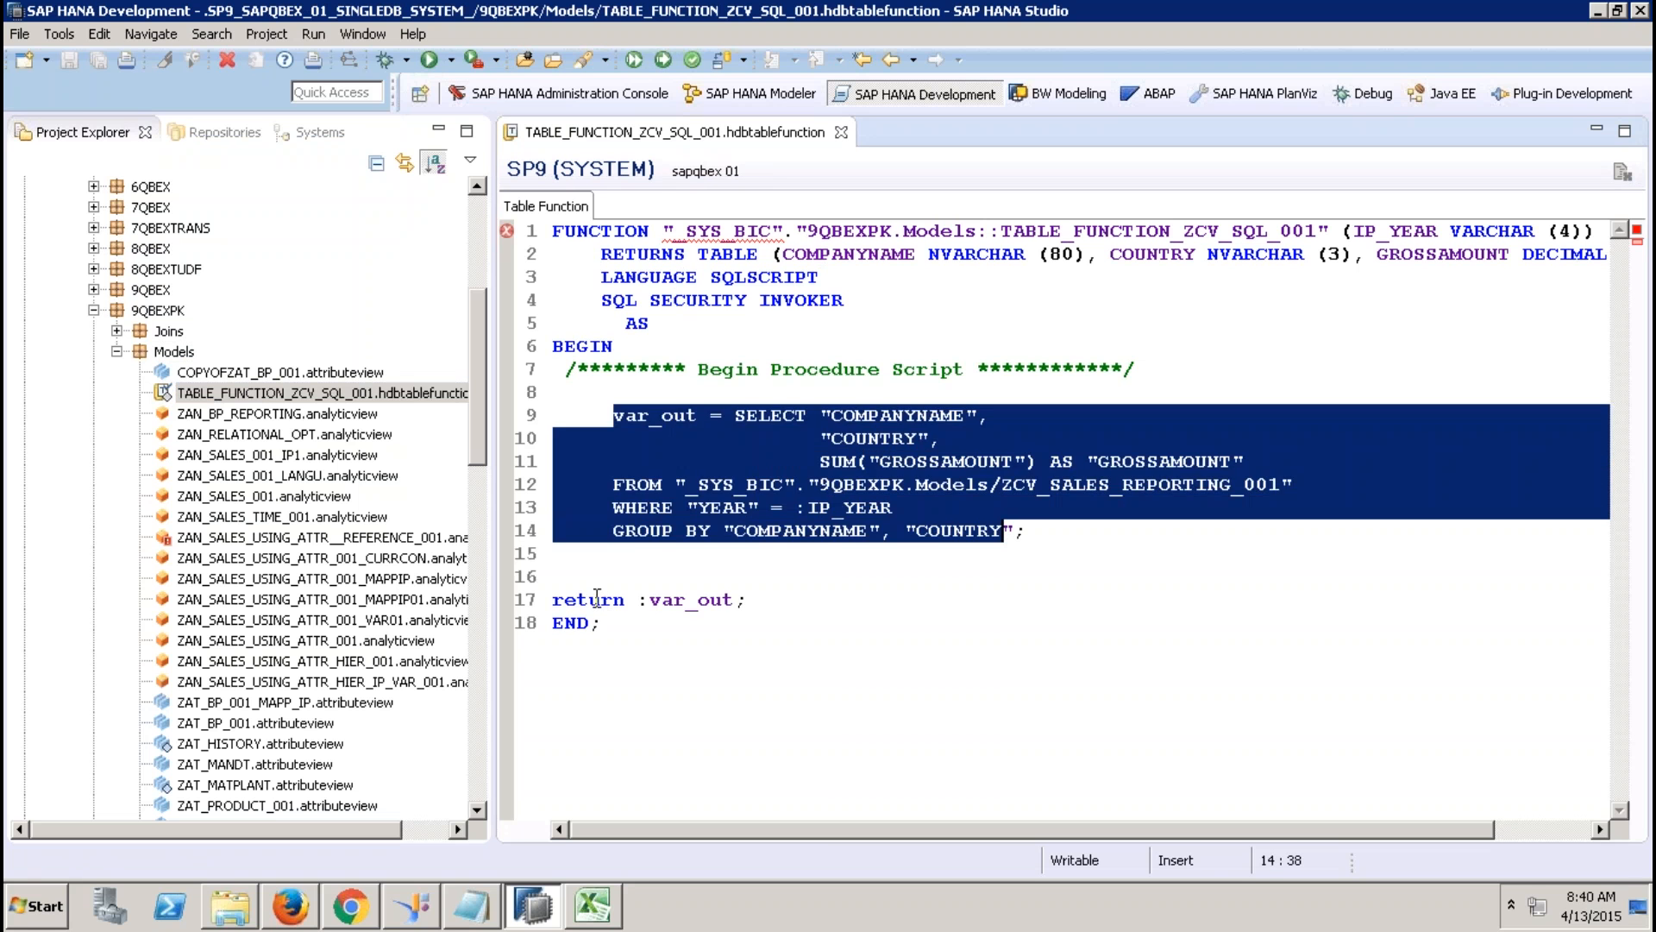
{"action": "left_click", "coordinate": [597, 597]}
{"action": "left_click", "coordinate": [664, 600]}
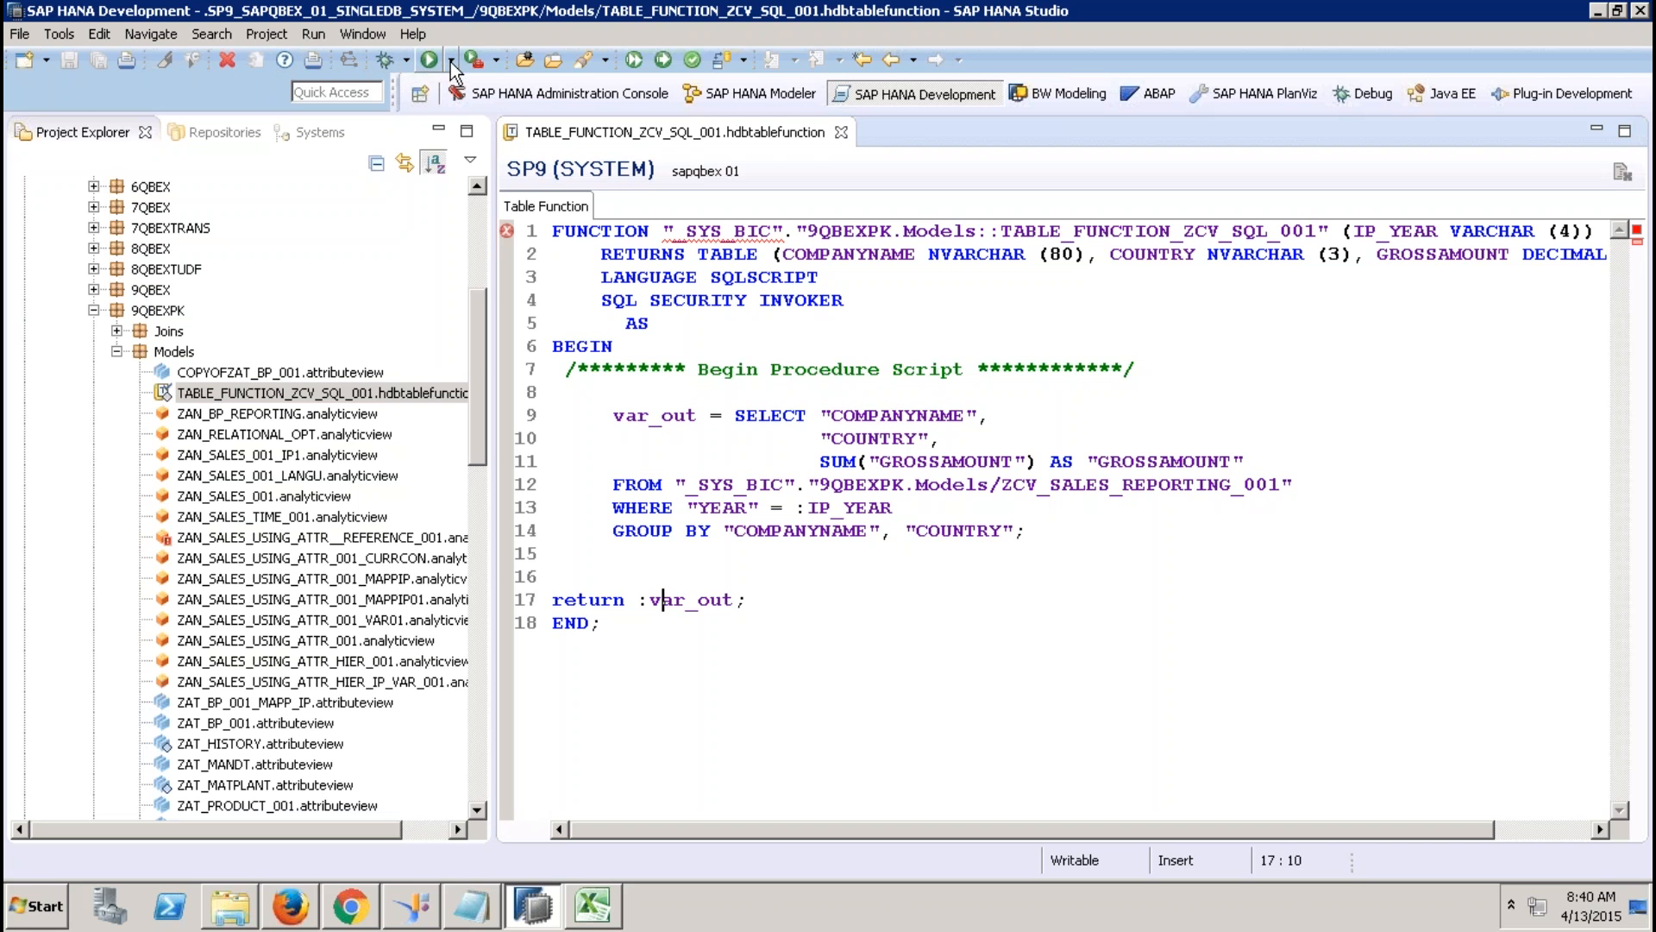
Activate the table function, checking the flagged _SYS_BIC schema name, then close its editor.
{"action": "right_click", "coordinate": [269, 392]}
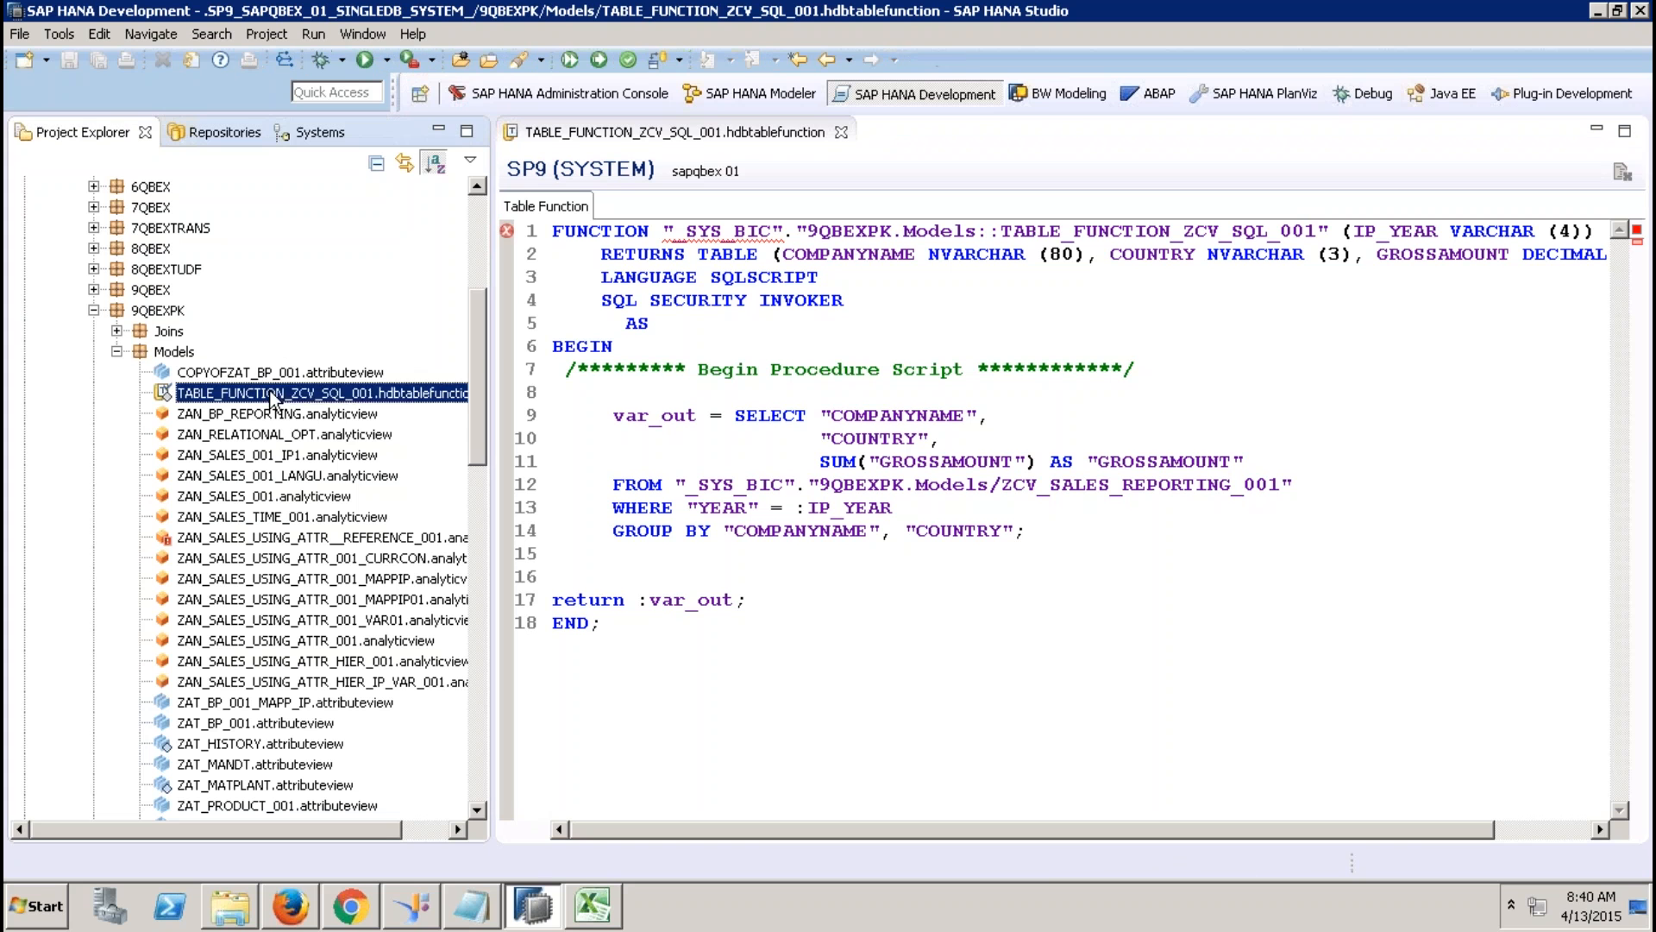
{"action": "left_click", "coordinate": [345, 425]}
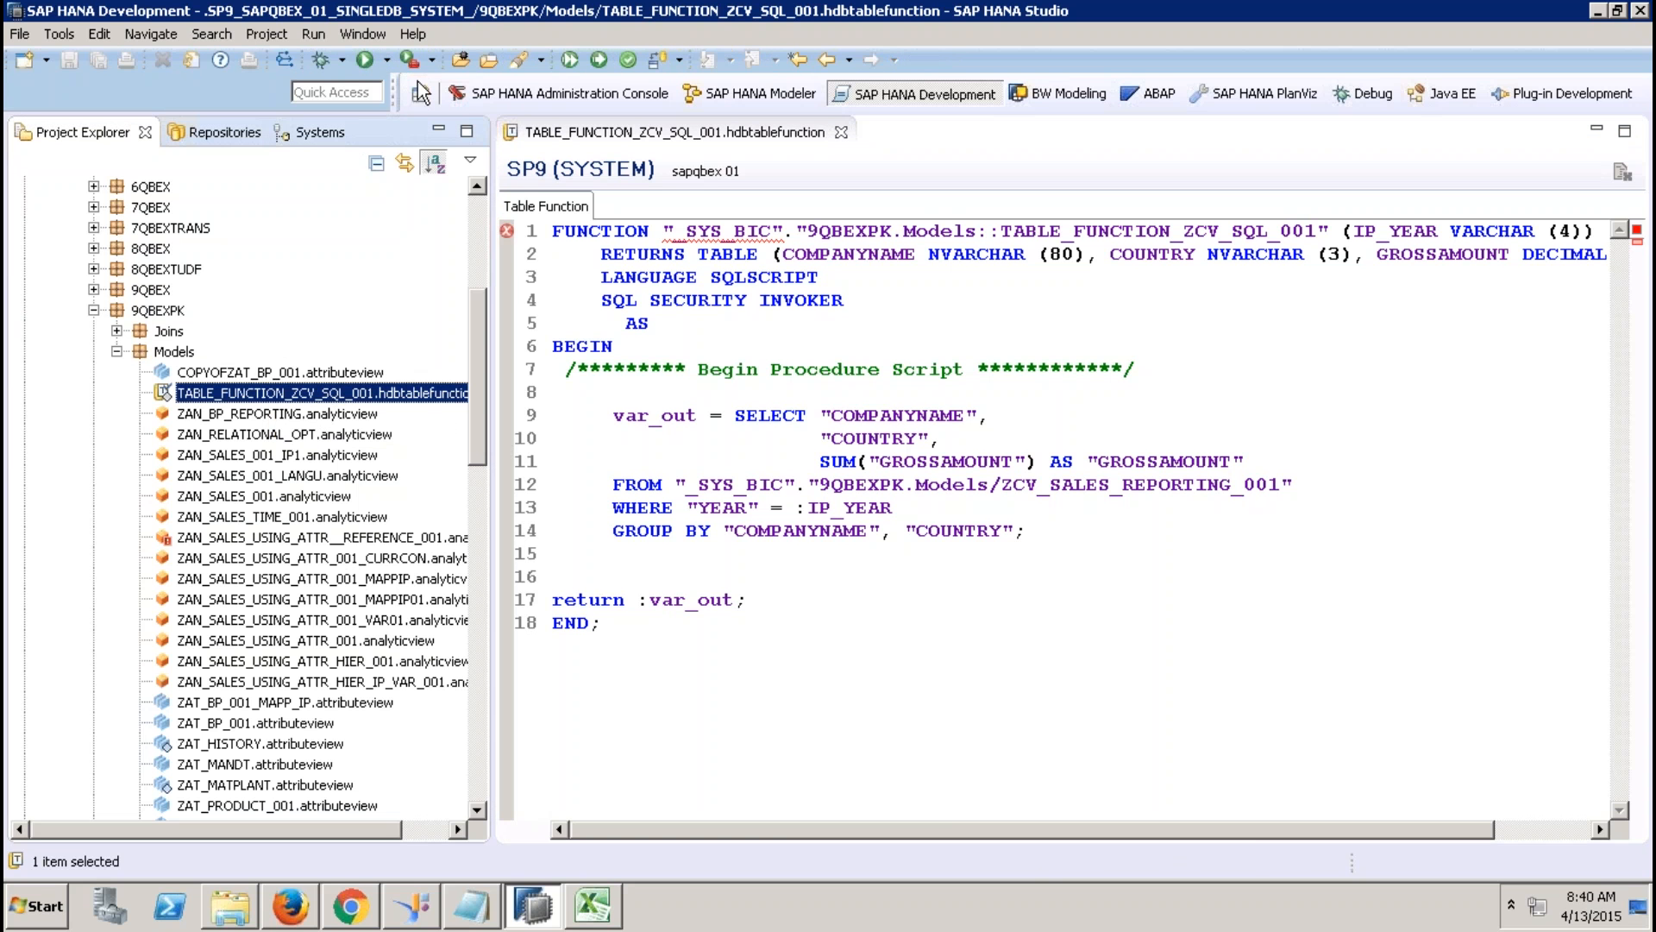
{"action": "left_click", "coordinate": [600, 61]}
{"action": "mouse_move", "coordinate": [763, 229]}
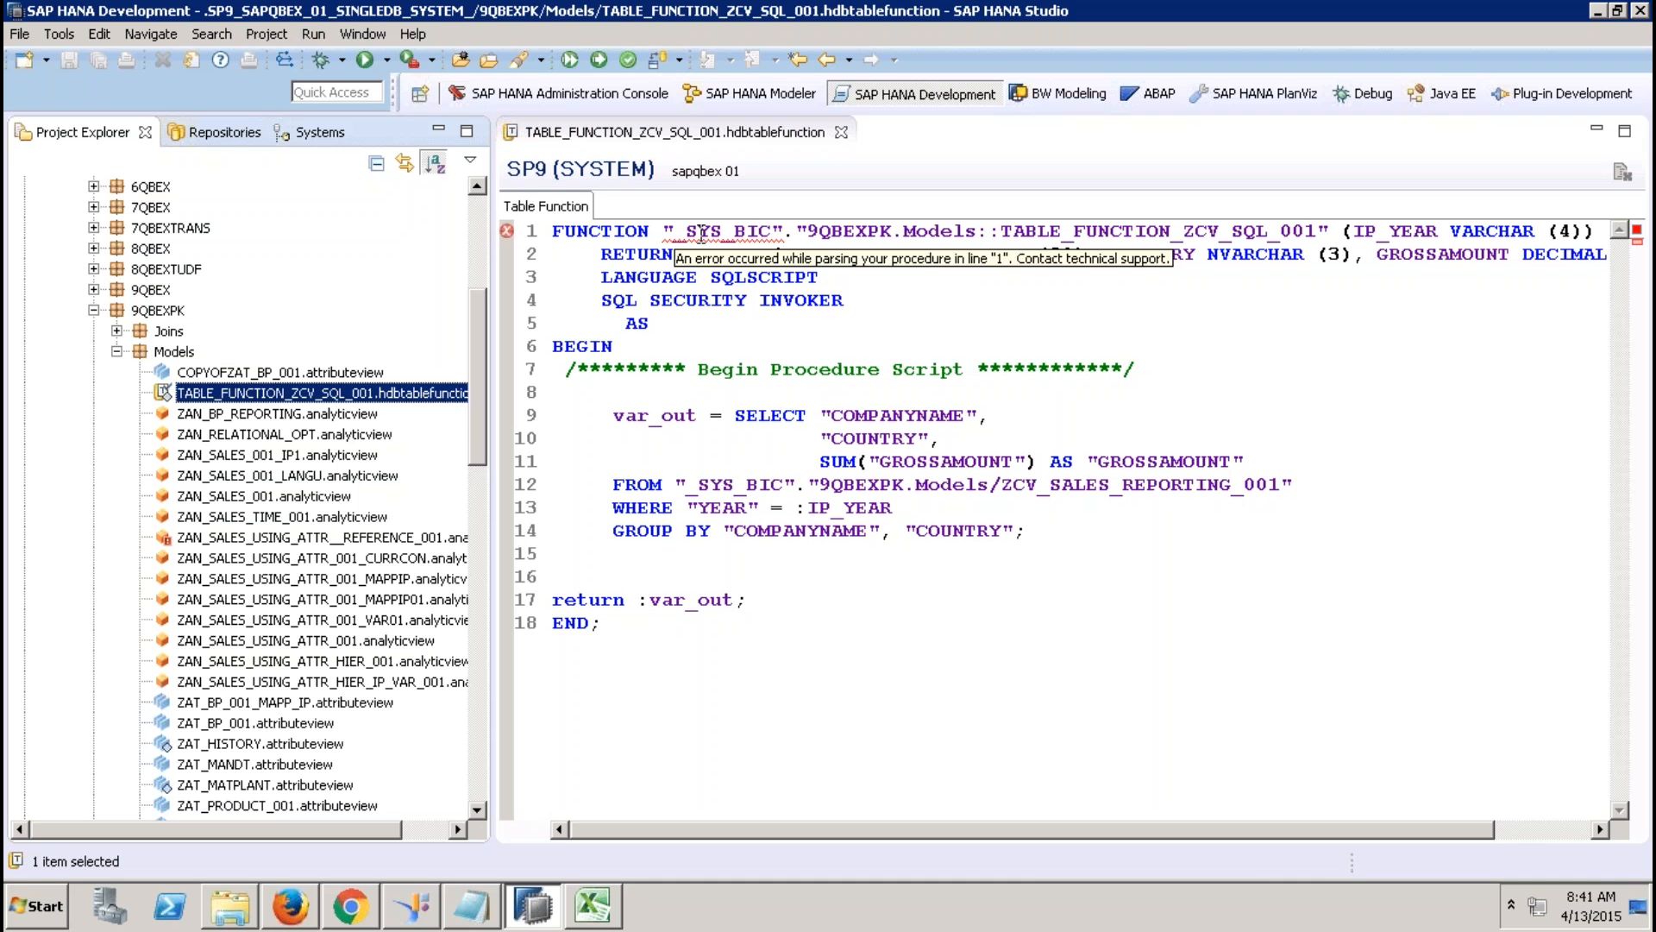
{"action": "left_click", "coordinate": [700, 231]}
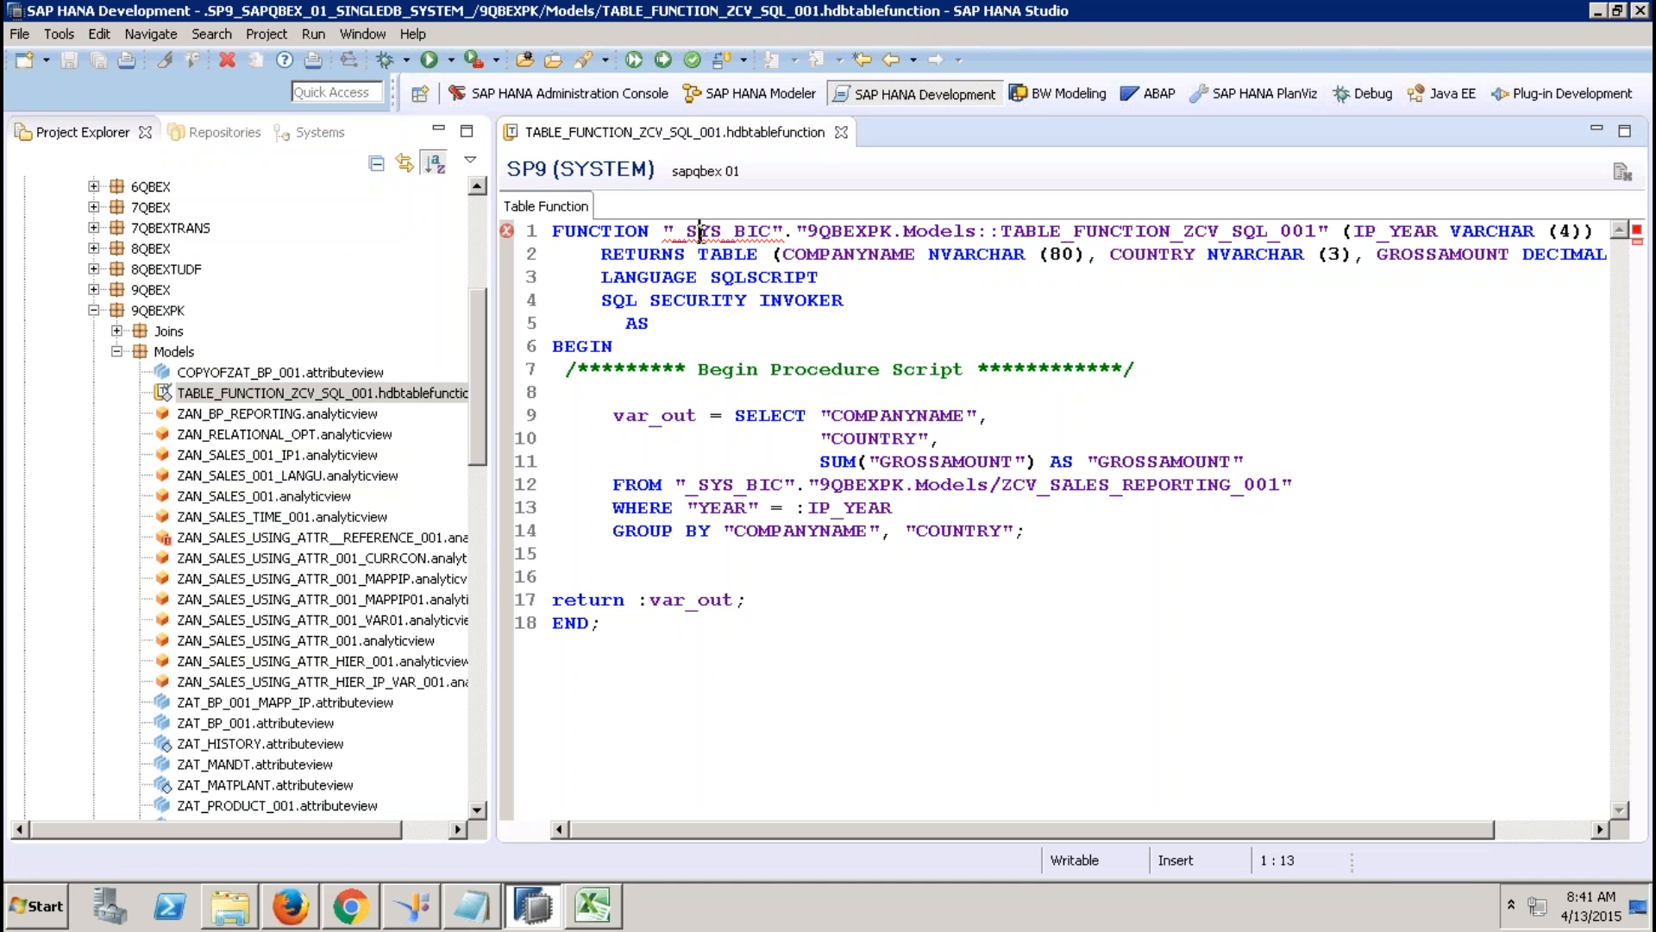
{"action": "left_click", "coordinate": [751, 234]}
{"action": "left_click_drag", "start_coordinate": [784, 234], "coordinate": [667, 231]}
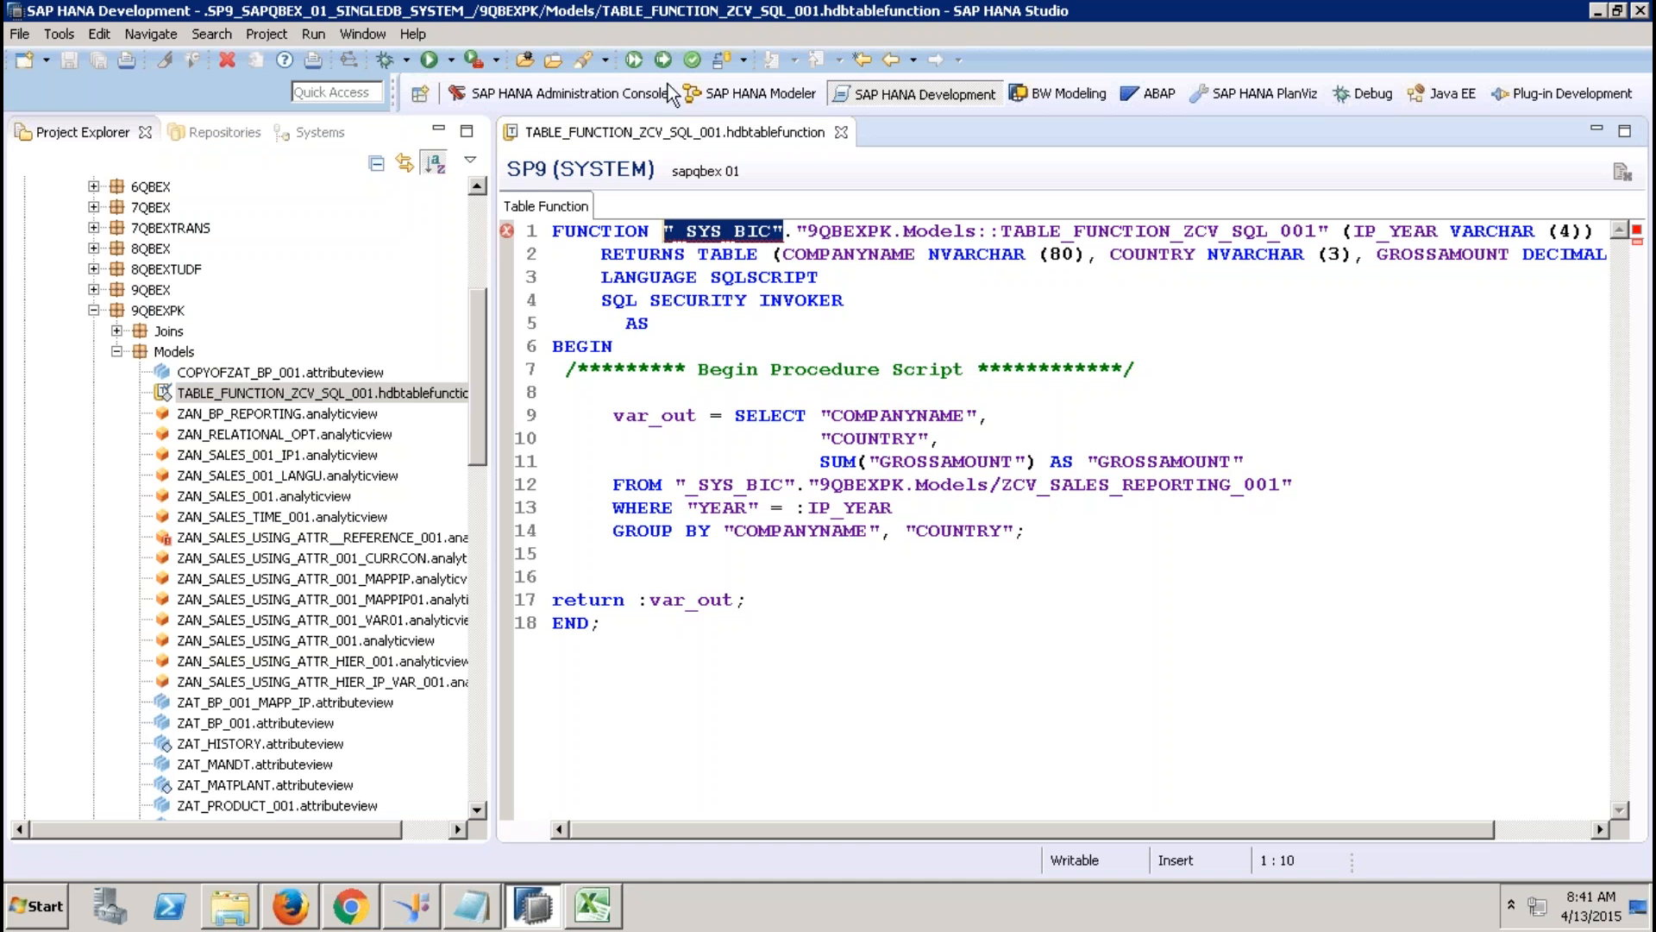
{"action": "left_click", "coordinate": [662, 60]}
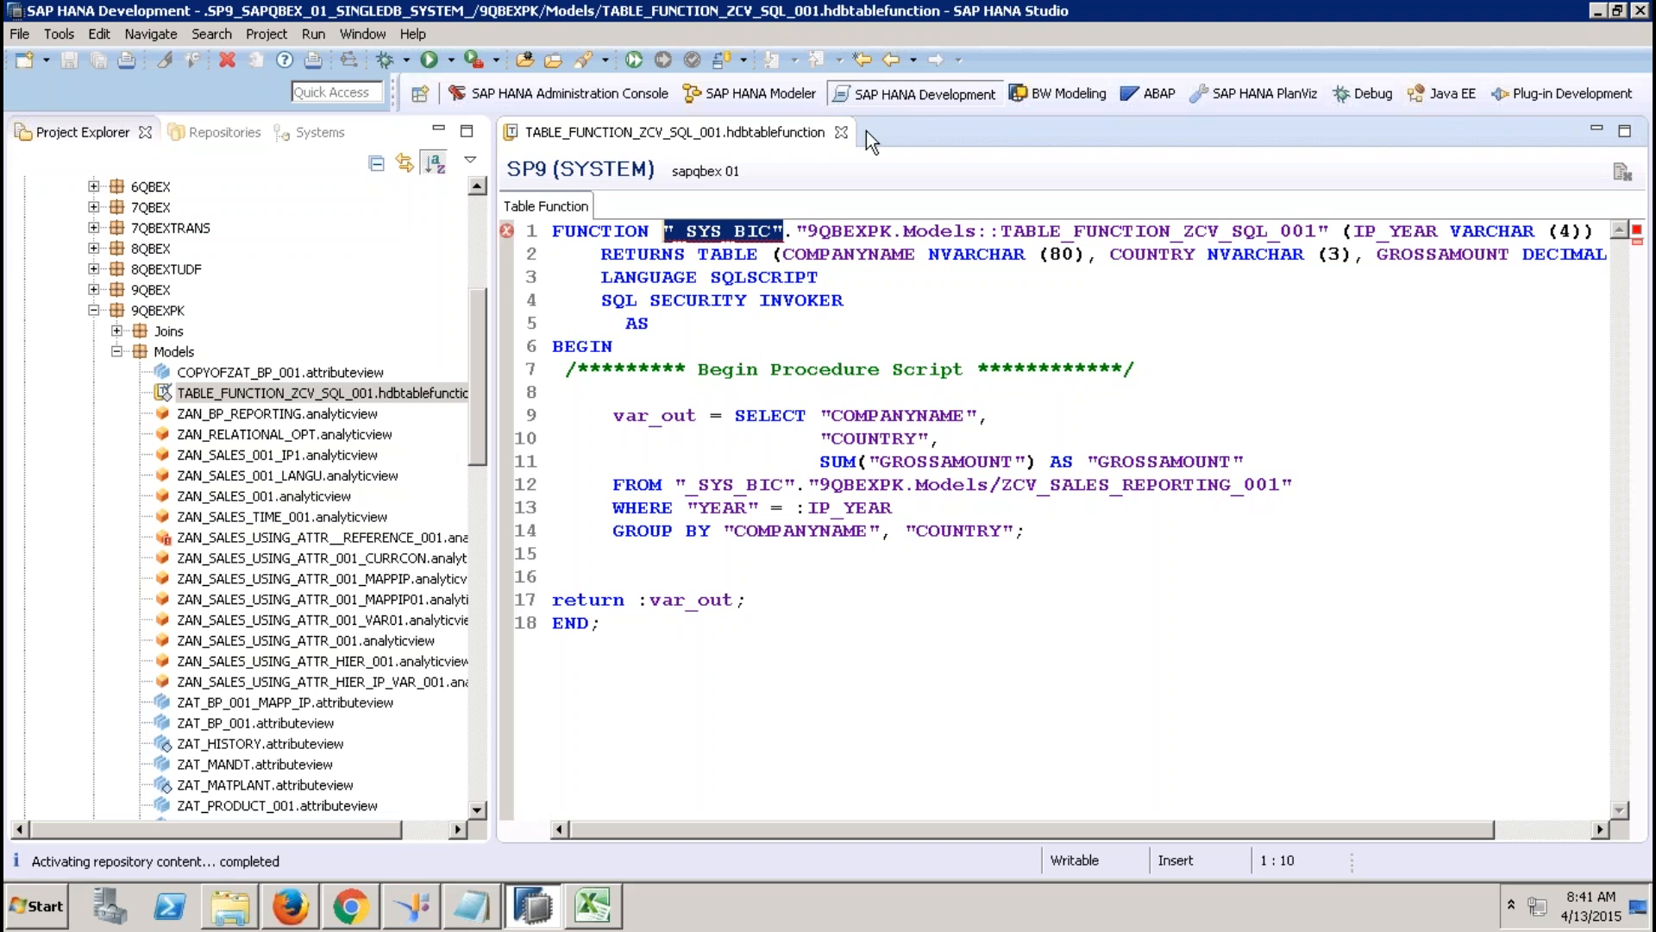
{"action": "left_click", "coordinate": [841, 132]}
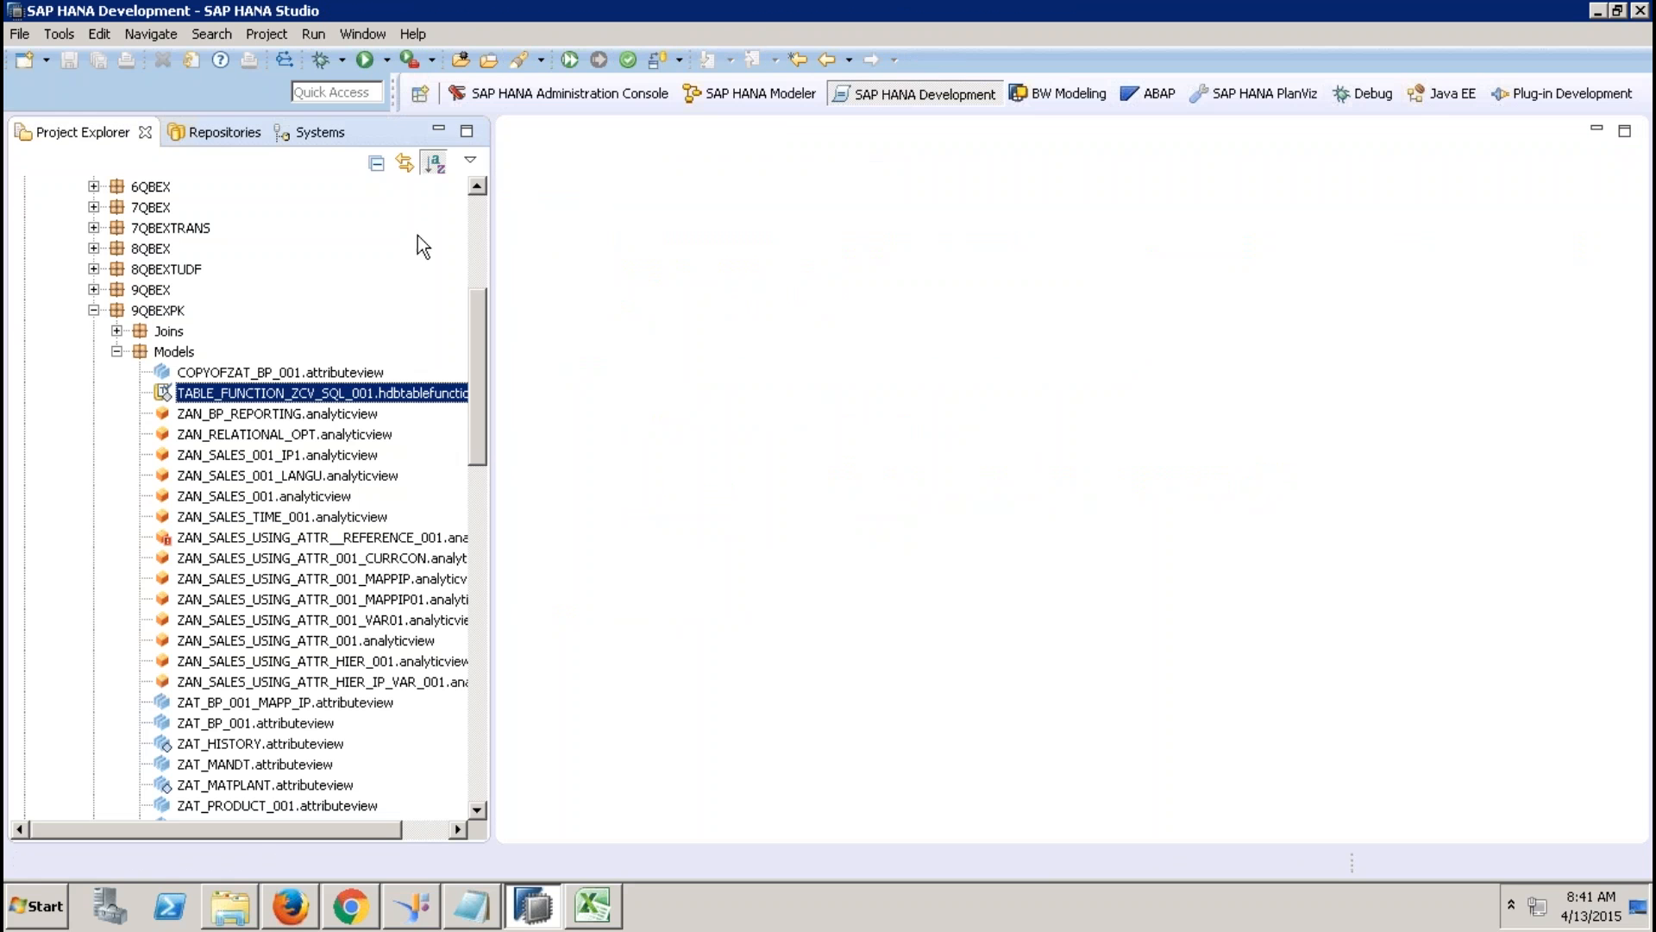
Refresh Models, then open and activate ZCV_SQL_GRAPHICAL_001 and close it.
{"action": "right_click", "coordinate": [172, 353]}
{"action": "left_click", "coordinate": [220, 368]}
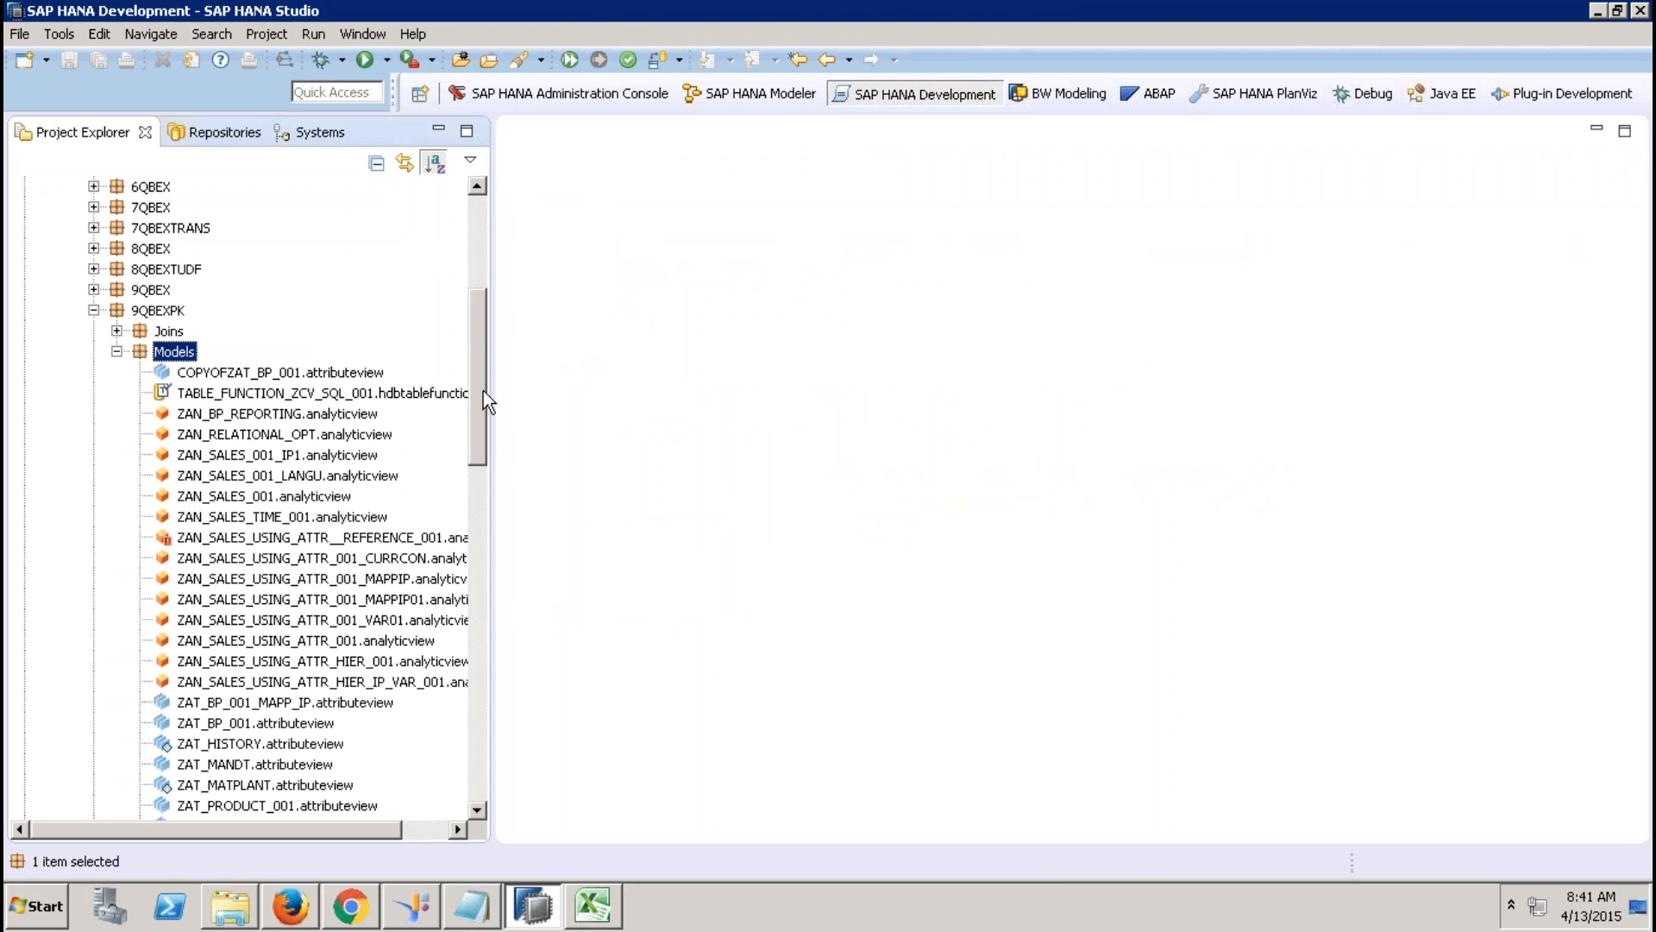
{"action": "left_click_drag", "start_coordinate": [483, 391], "coordinate": [478, 520]}
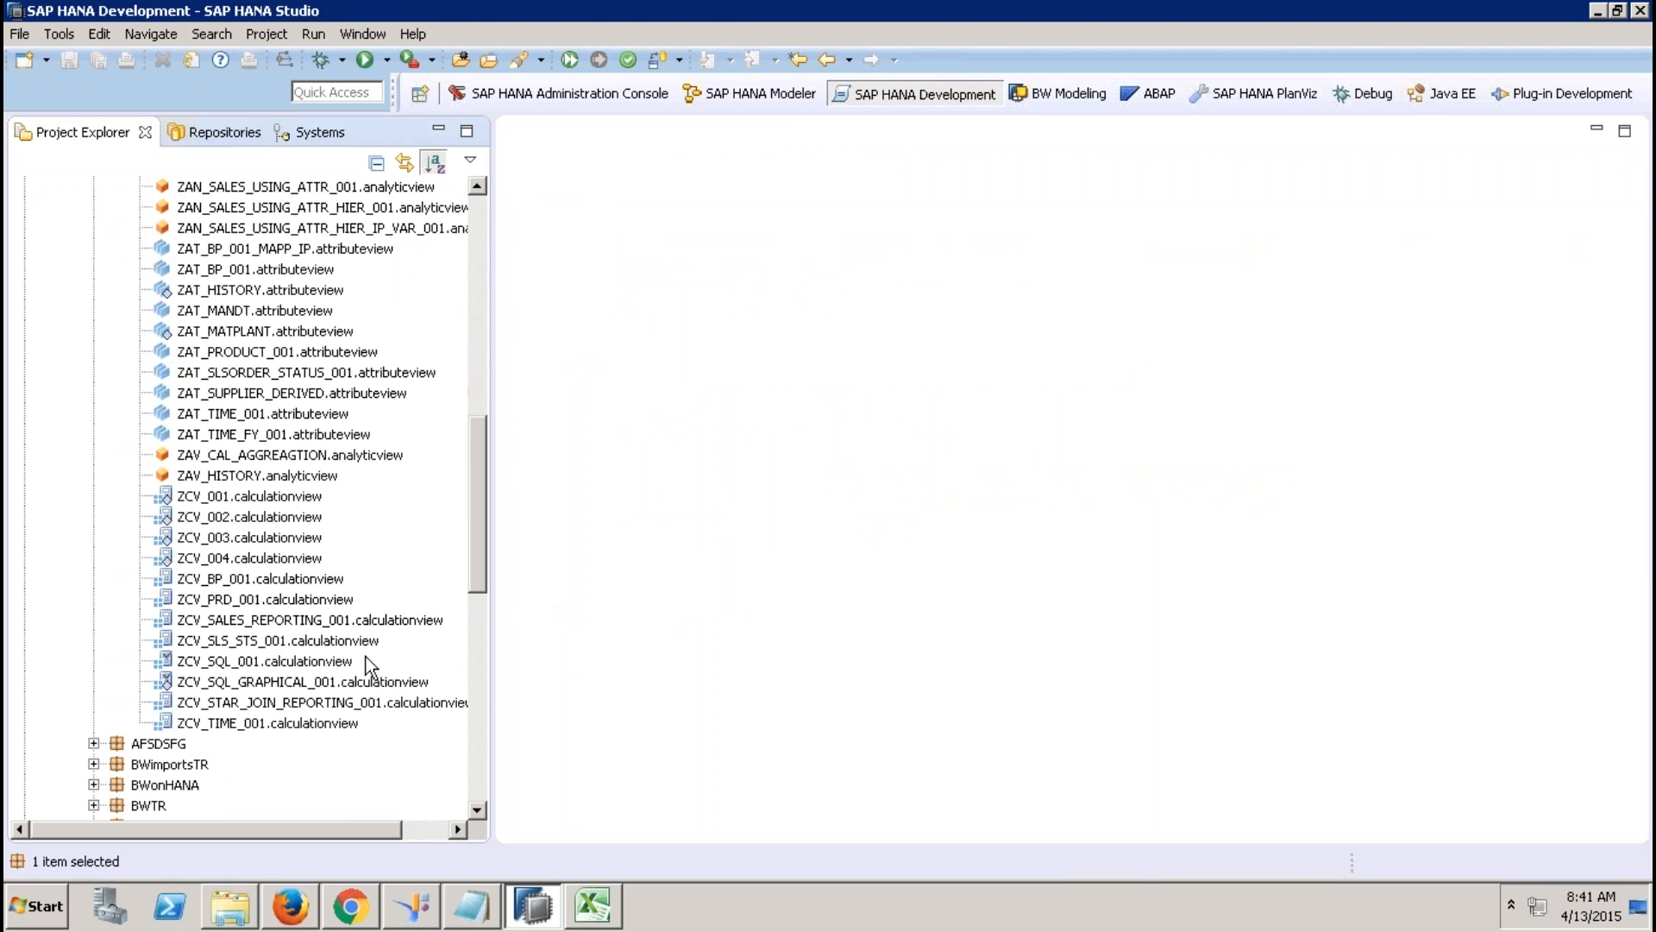
{"action": "double_click", "coordinate": [316, 682]}
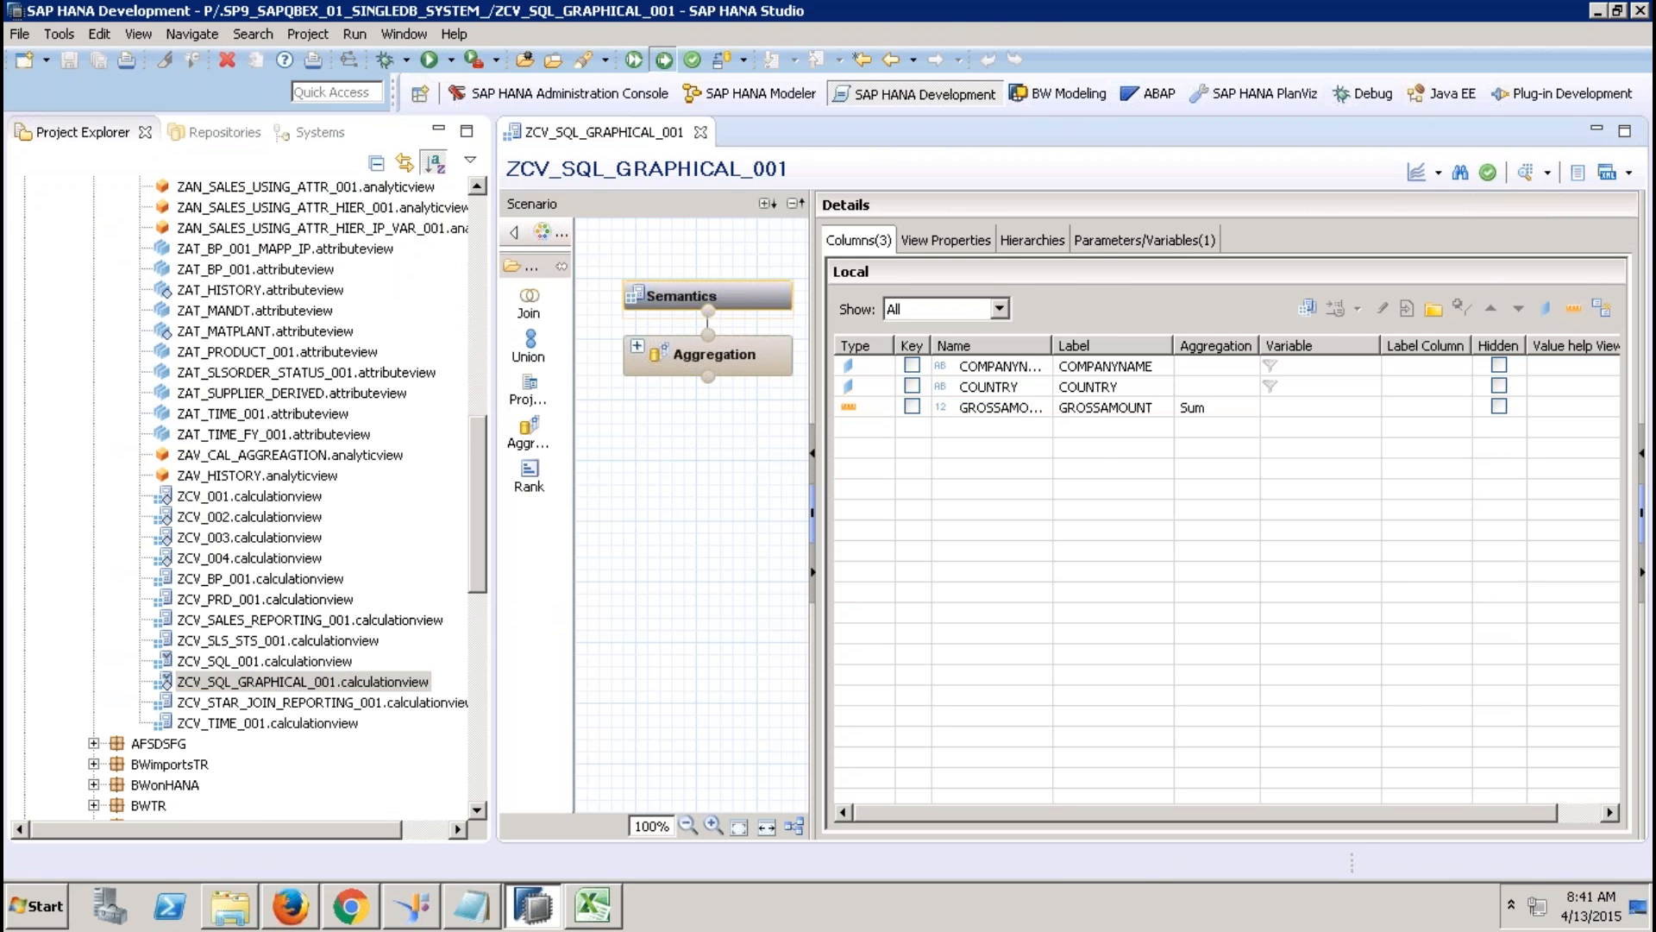
{"action": "left_click", "coordinate": [658, 64]}
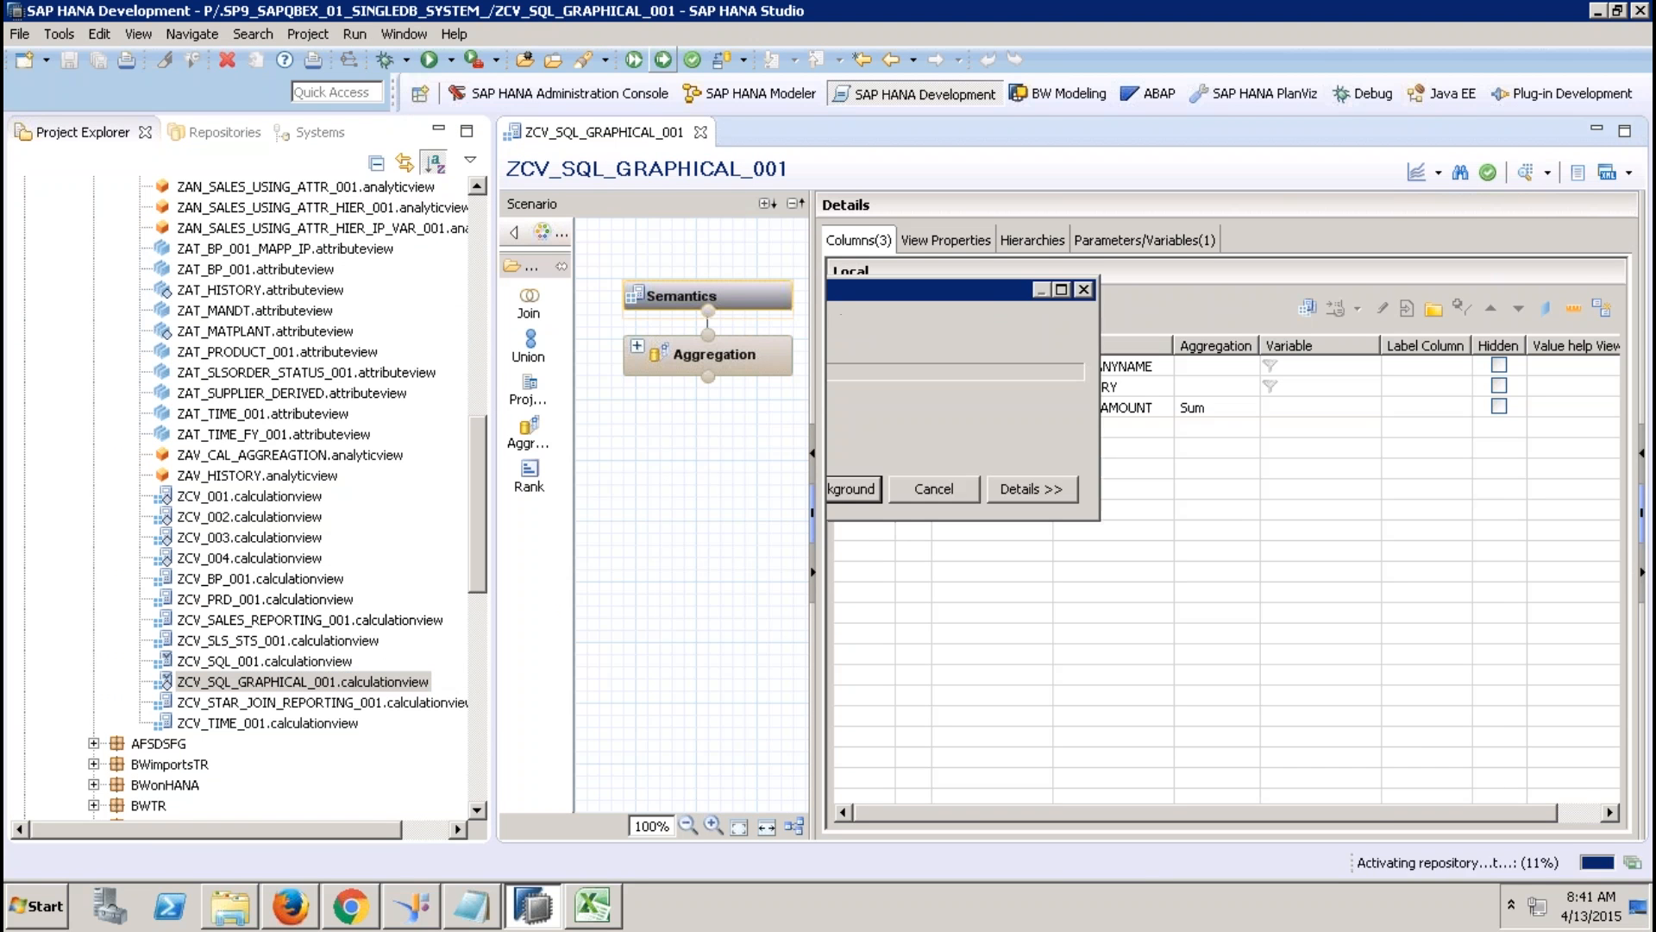
{"action": "left_click", "coordinate": [700, 132]}
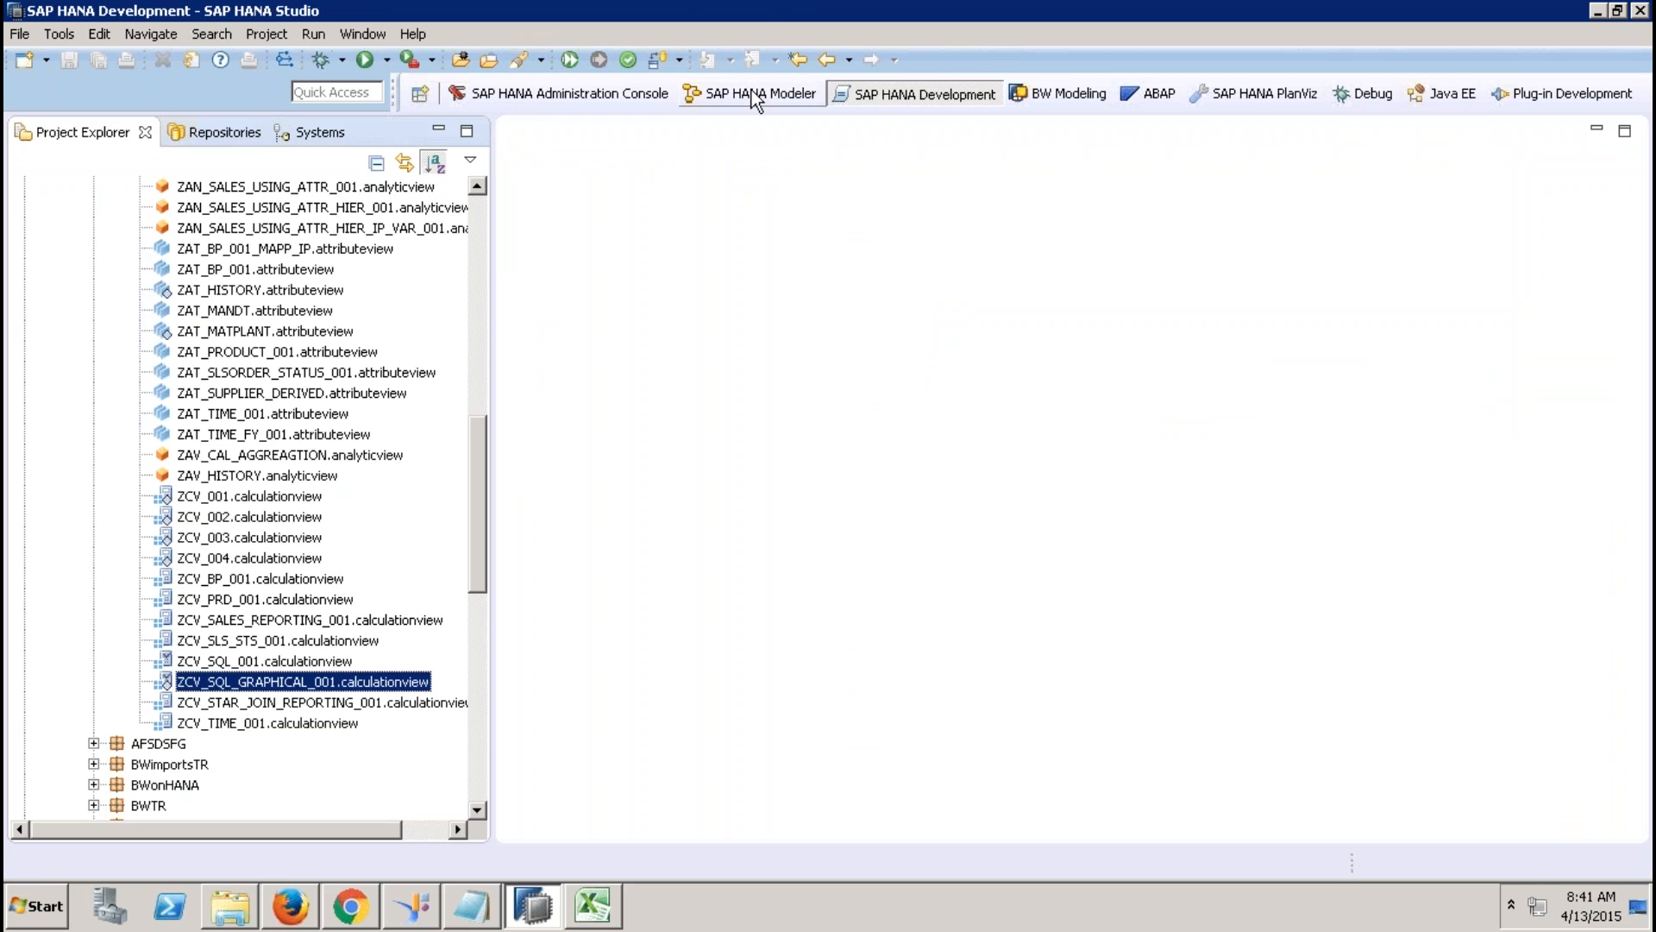
In the Modeler perspective, refresh Calculation Views and inspect ZCV_SQL_GRAPHICAL_001's table function input.
{"action": "left_click", "coordinate": [755, 93]}
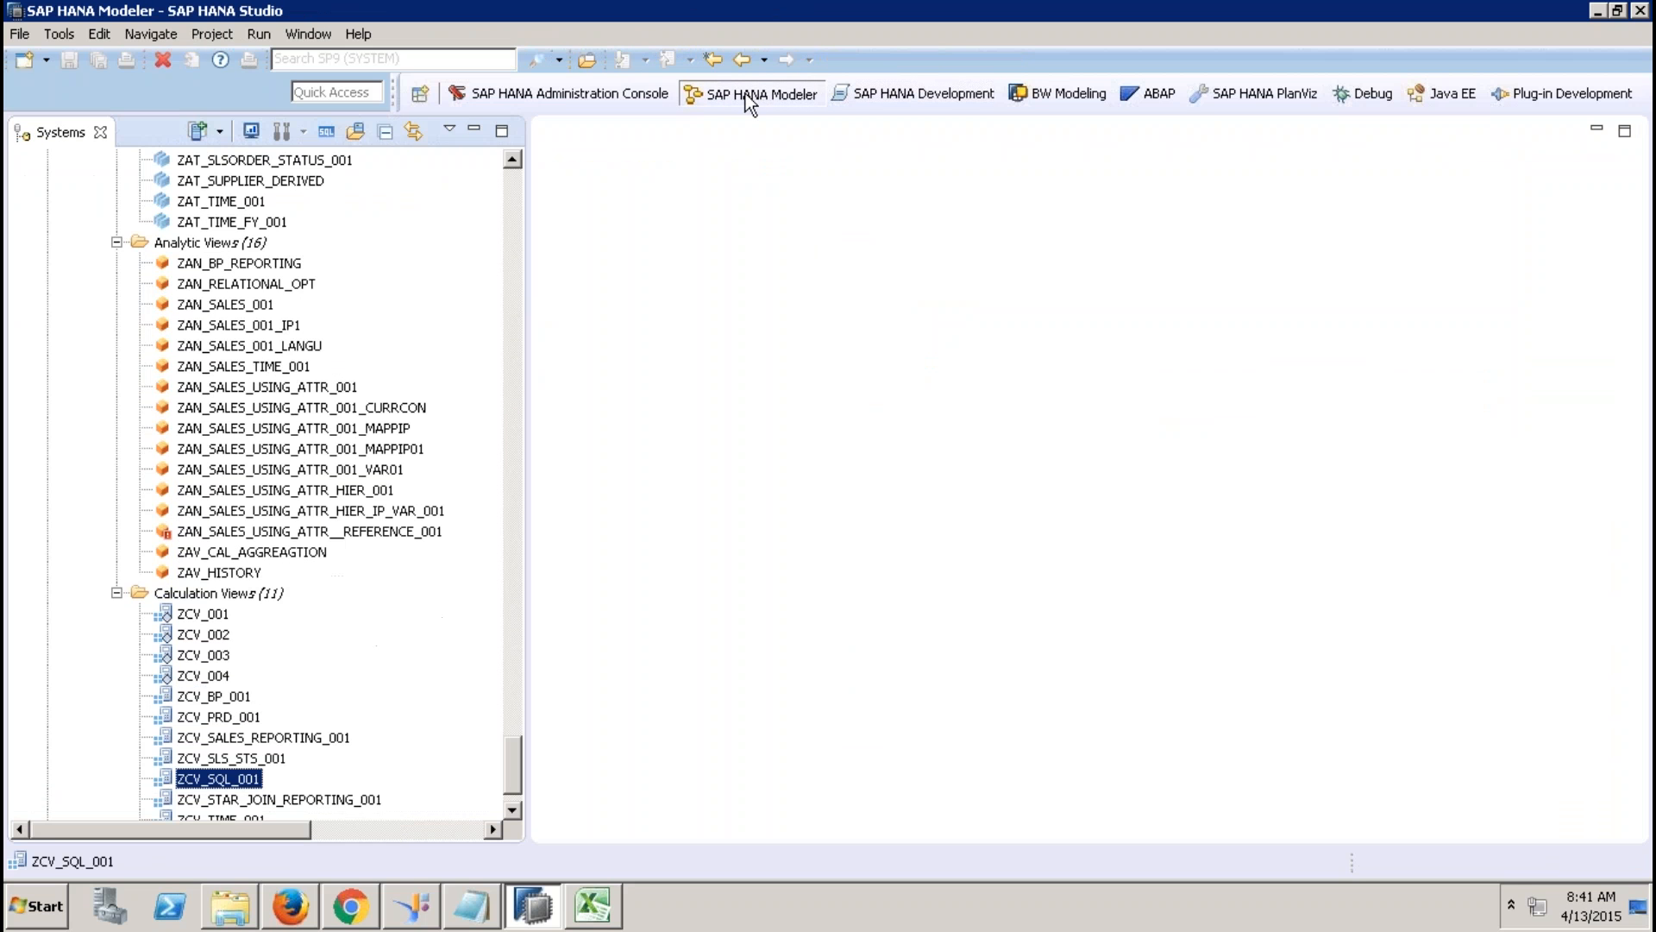
{"action": "left_click", "coordinate": [226, 598]}
{"action": "right_click", "coordinate": [226, 599]}
{"action": "left_click", "coordinate": [286, 705]}
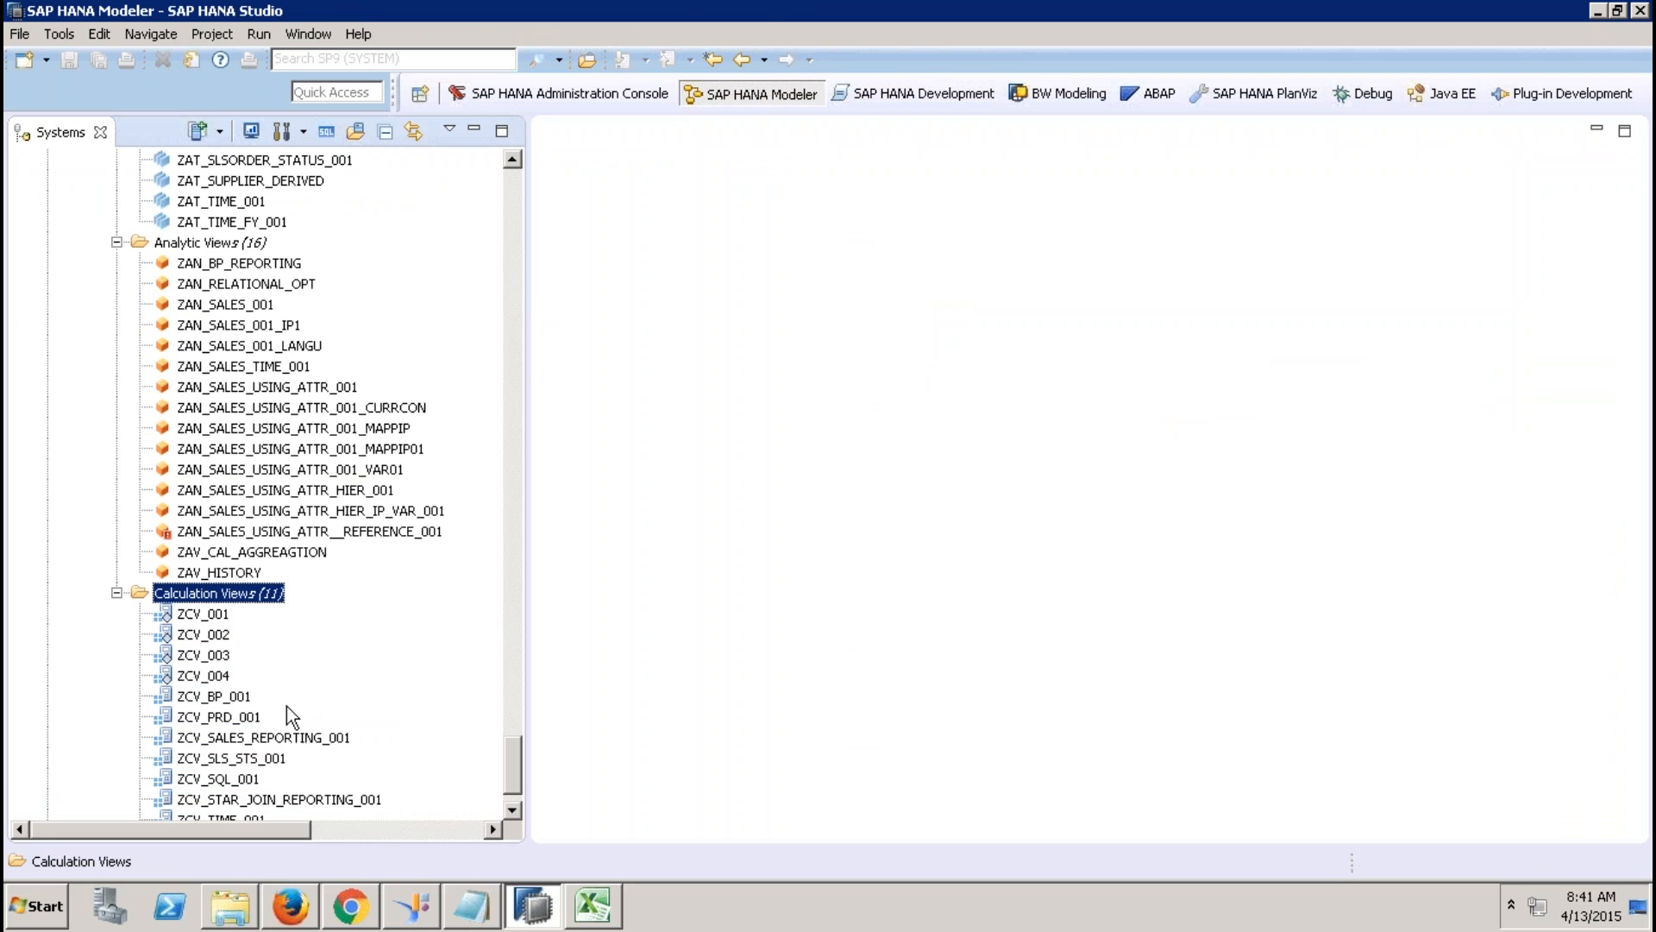
{"action": "left_click_drag", "start_coordinate": [515, 749], "coordinate": [514, 797]}
{"action": "double_click", "coordinate": [231, 718]}
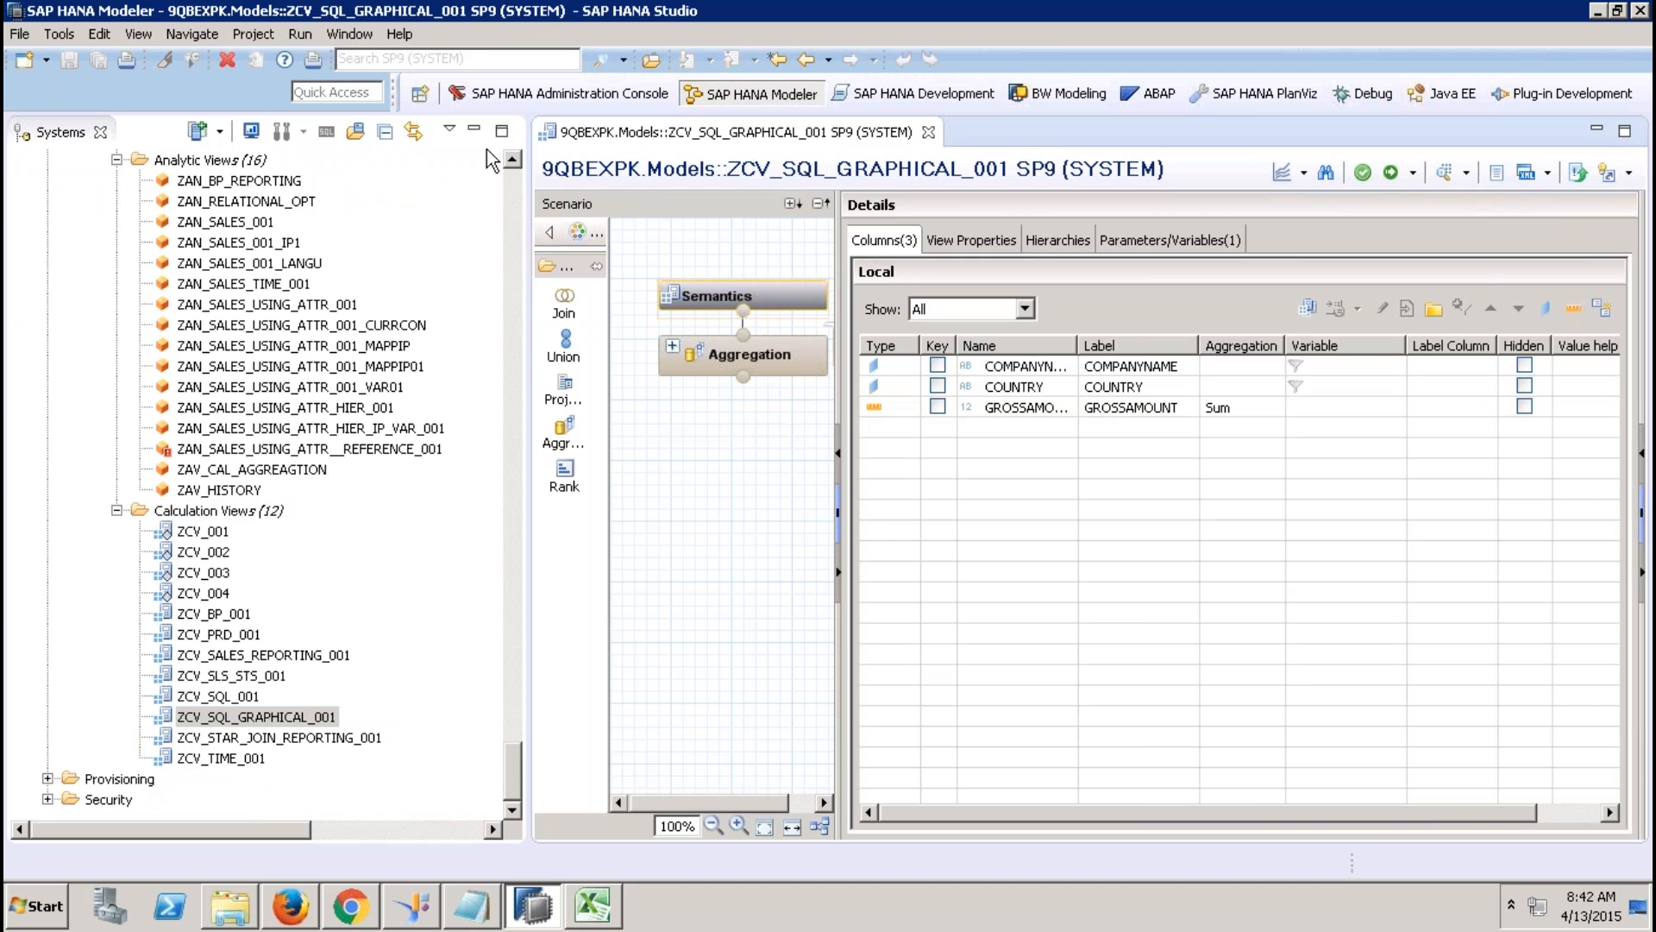
{"action": "left_click", "coordinate": [474, 130]}
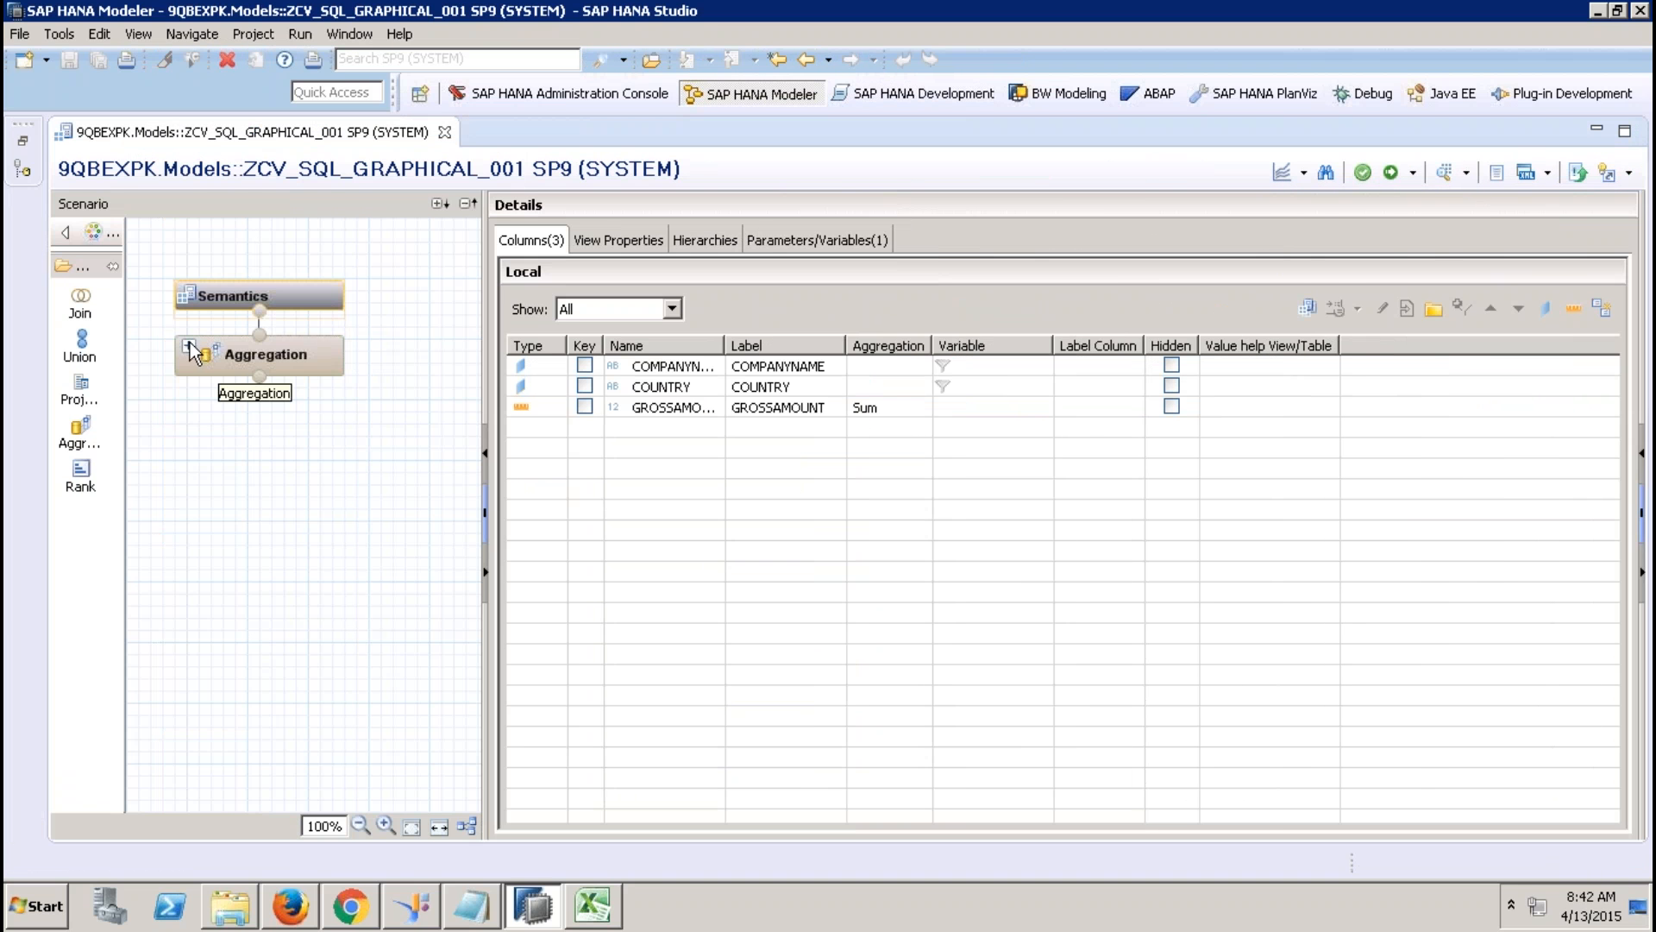
{"action": "left_click", "coordinate": [191, 349]}
{"action": "left_click", "coordinate": [302, 380]}
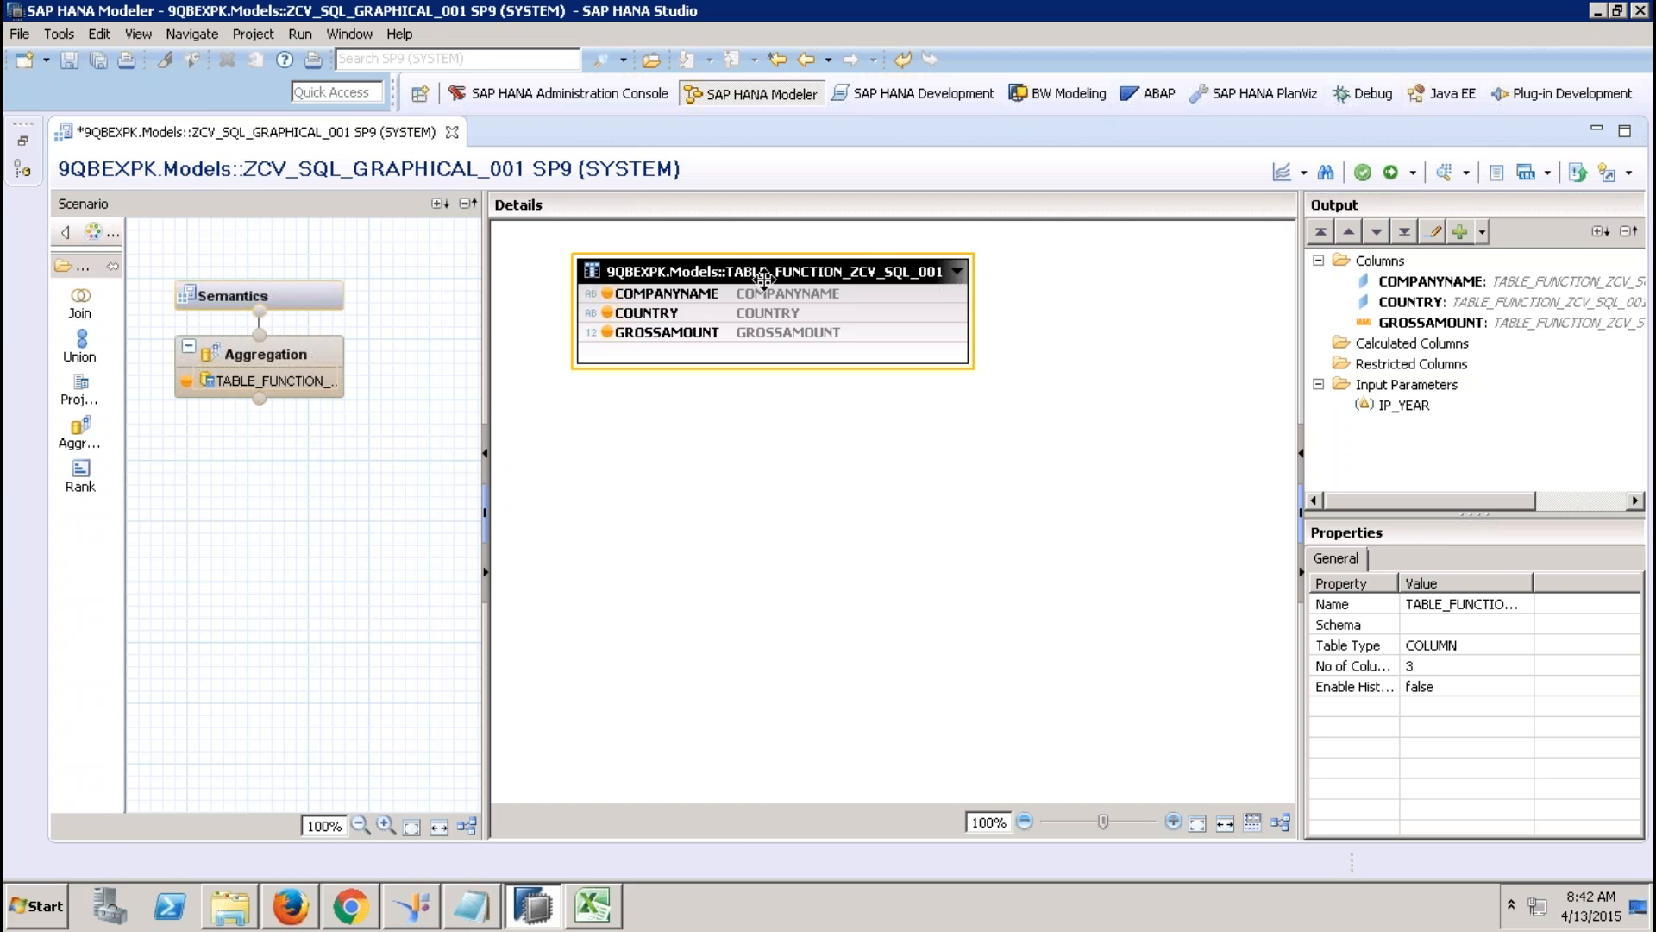
Open ZCV_SQL_001 alongside, then return to the ZCV_SQL_GRAPHICAL_001 view.
{"action": "left_click", "coordinate": [21, 148]}
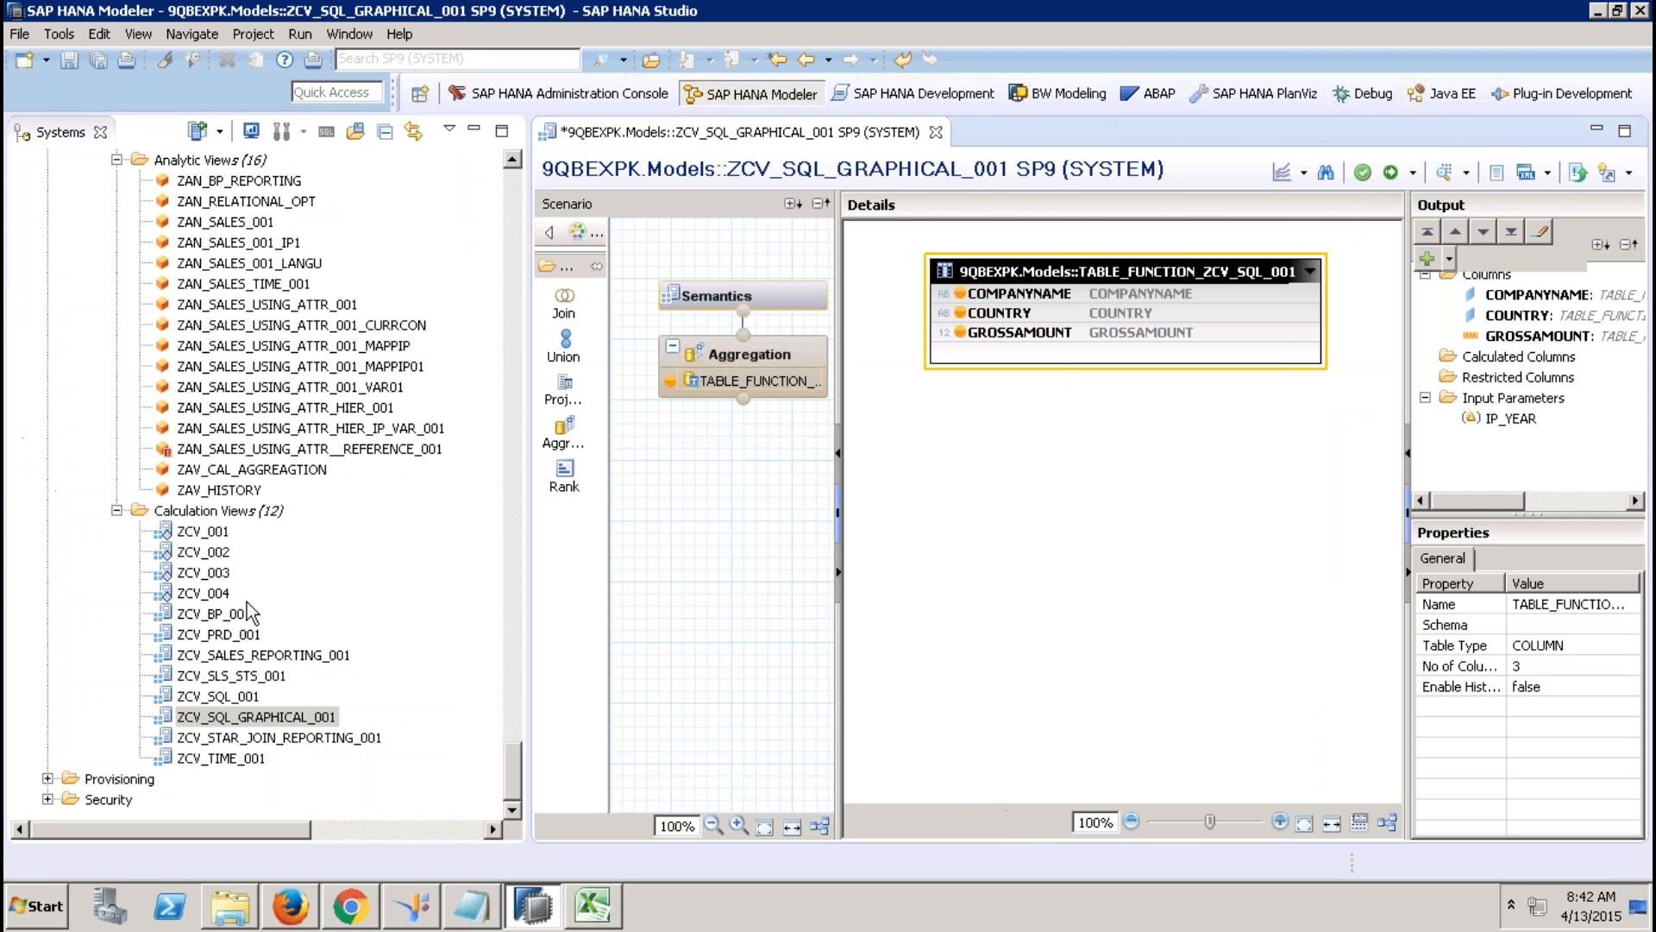
{"action": "double_click", "coordinate": [216, 697]}
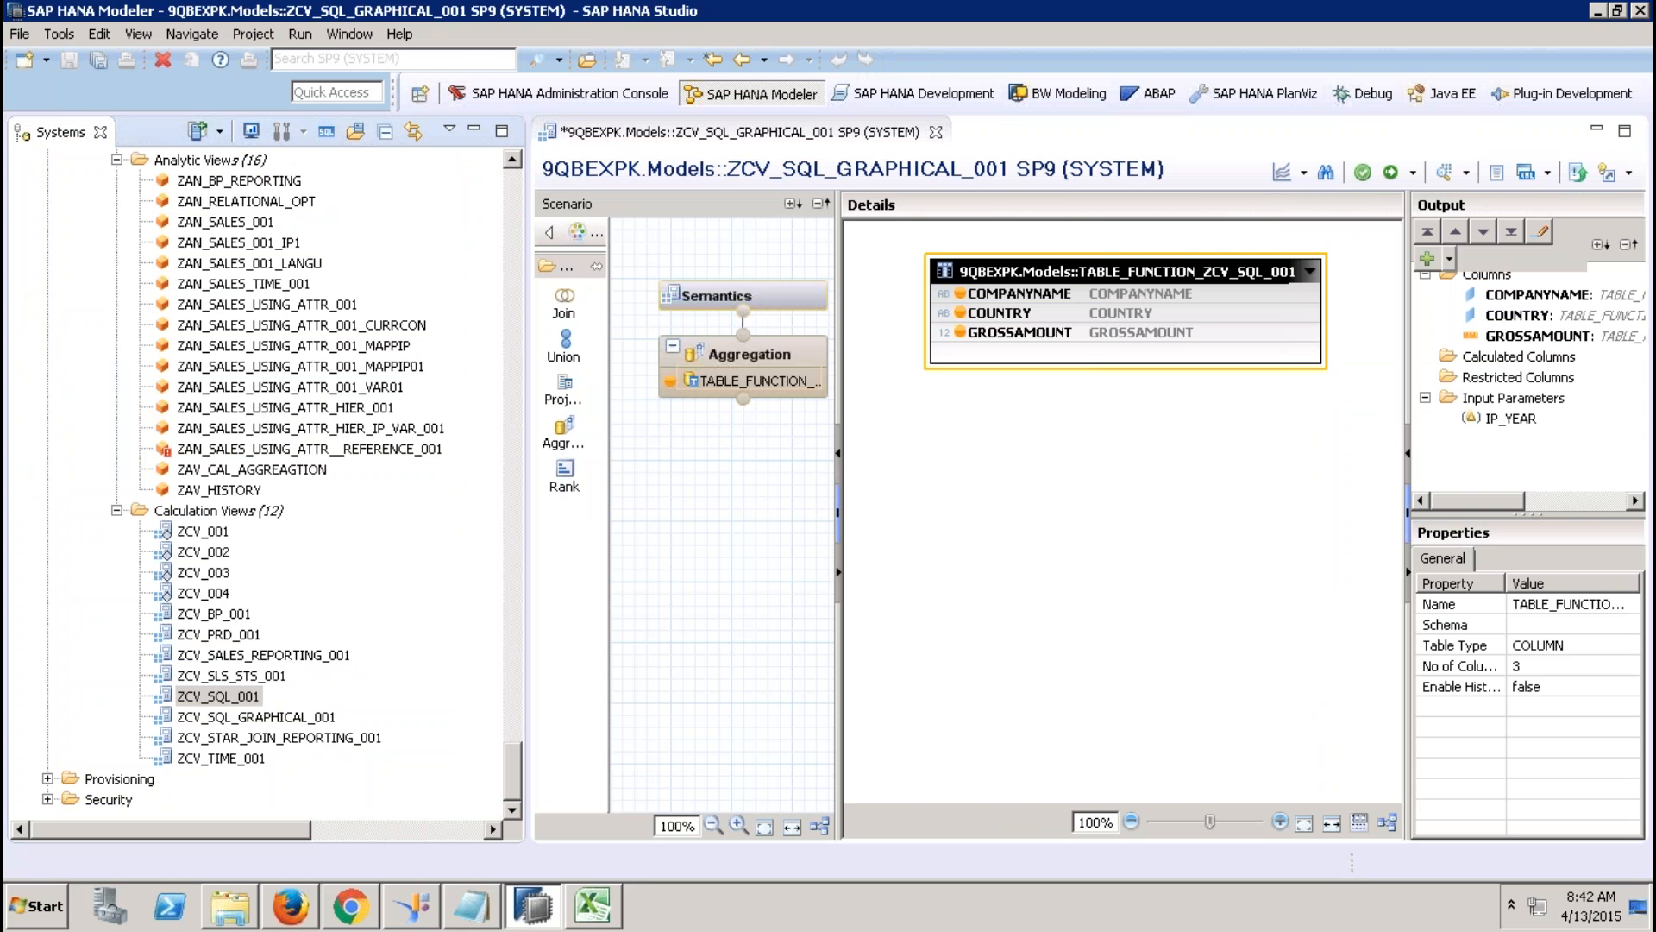
{"action": "left_click", "coordinate": [476, 131]}
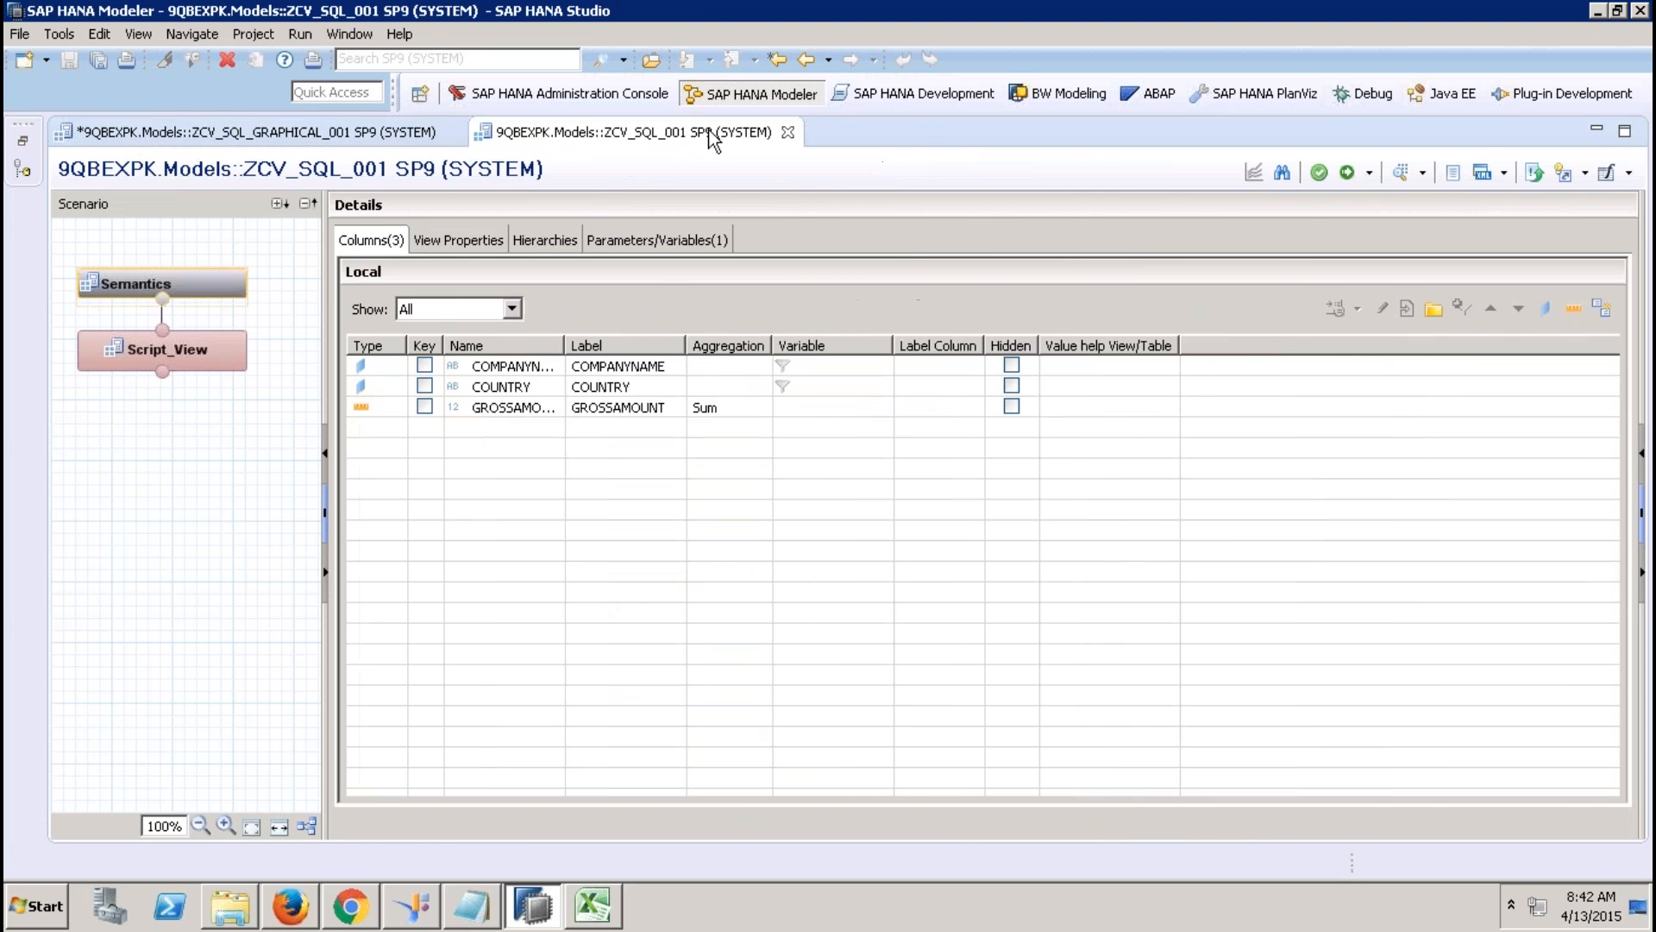
{"action": "left_click", "coordinate": [274, 135]}
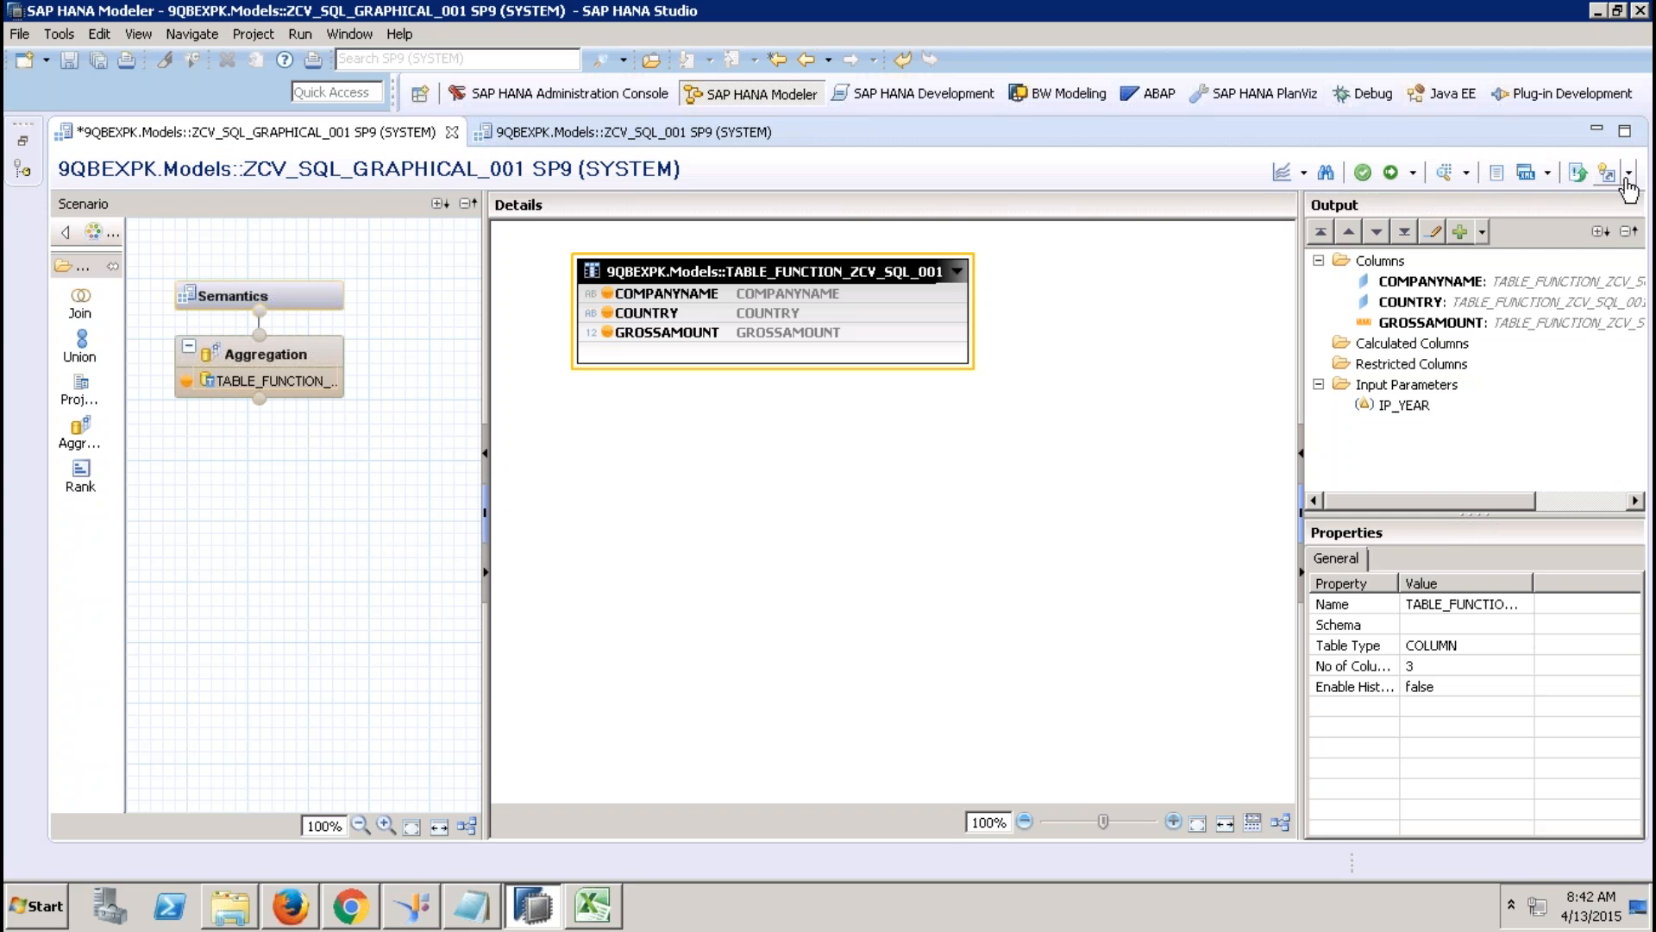
{"action": "left_click", "coordinate": [1099, 291]}
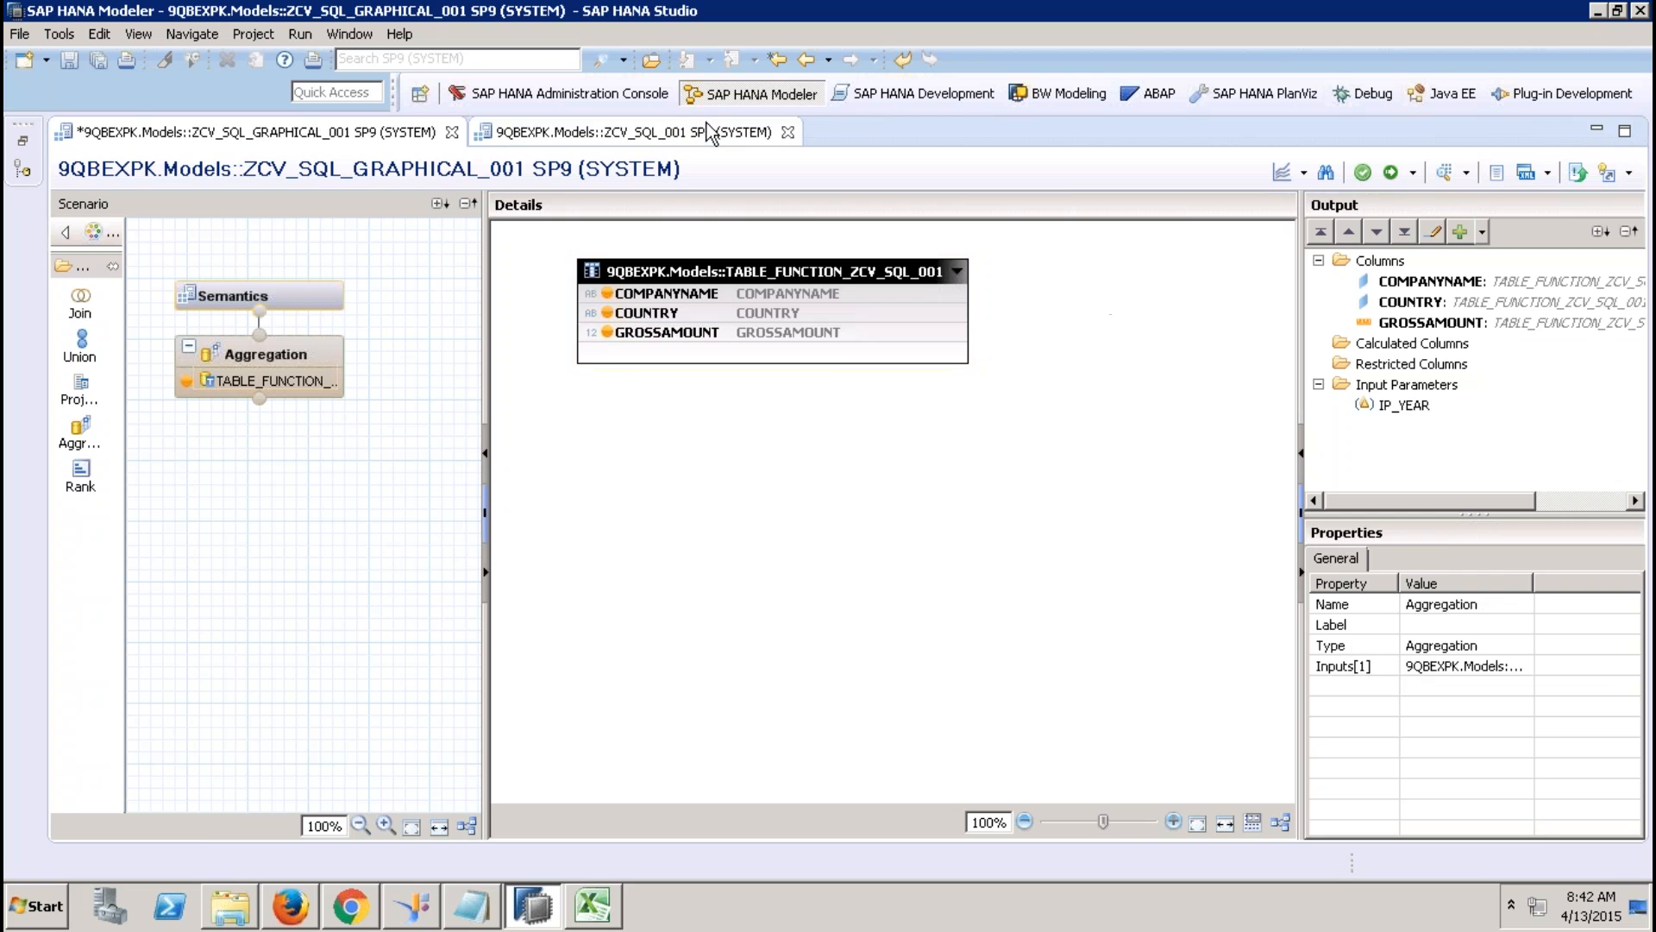
{"action": "left_click", "coordinate": [707, 134]}
{"action": "left_click", "coordinate": [1629, 172]}
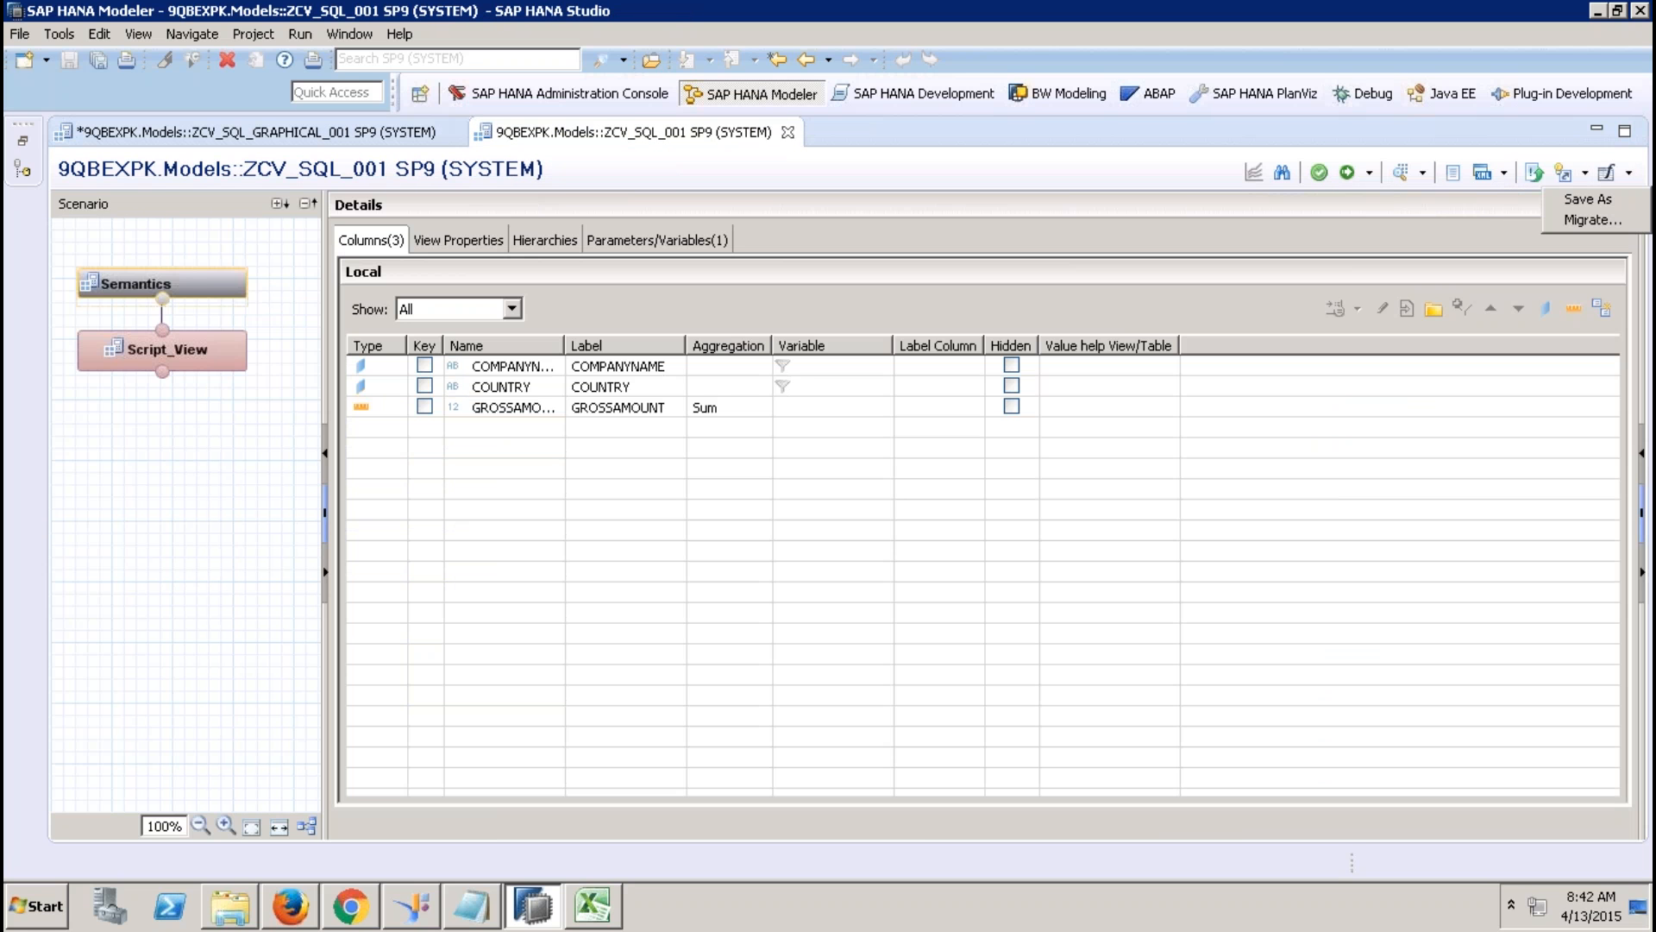
{"action": "left_click", "coordinate": [1592, 221]}
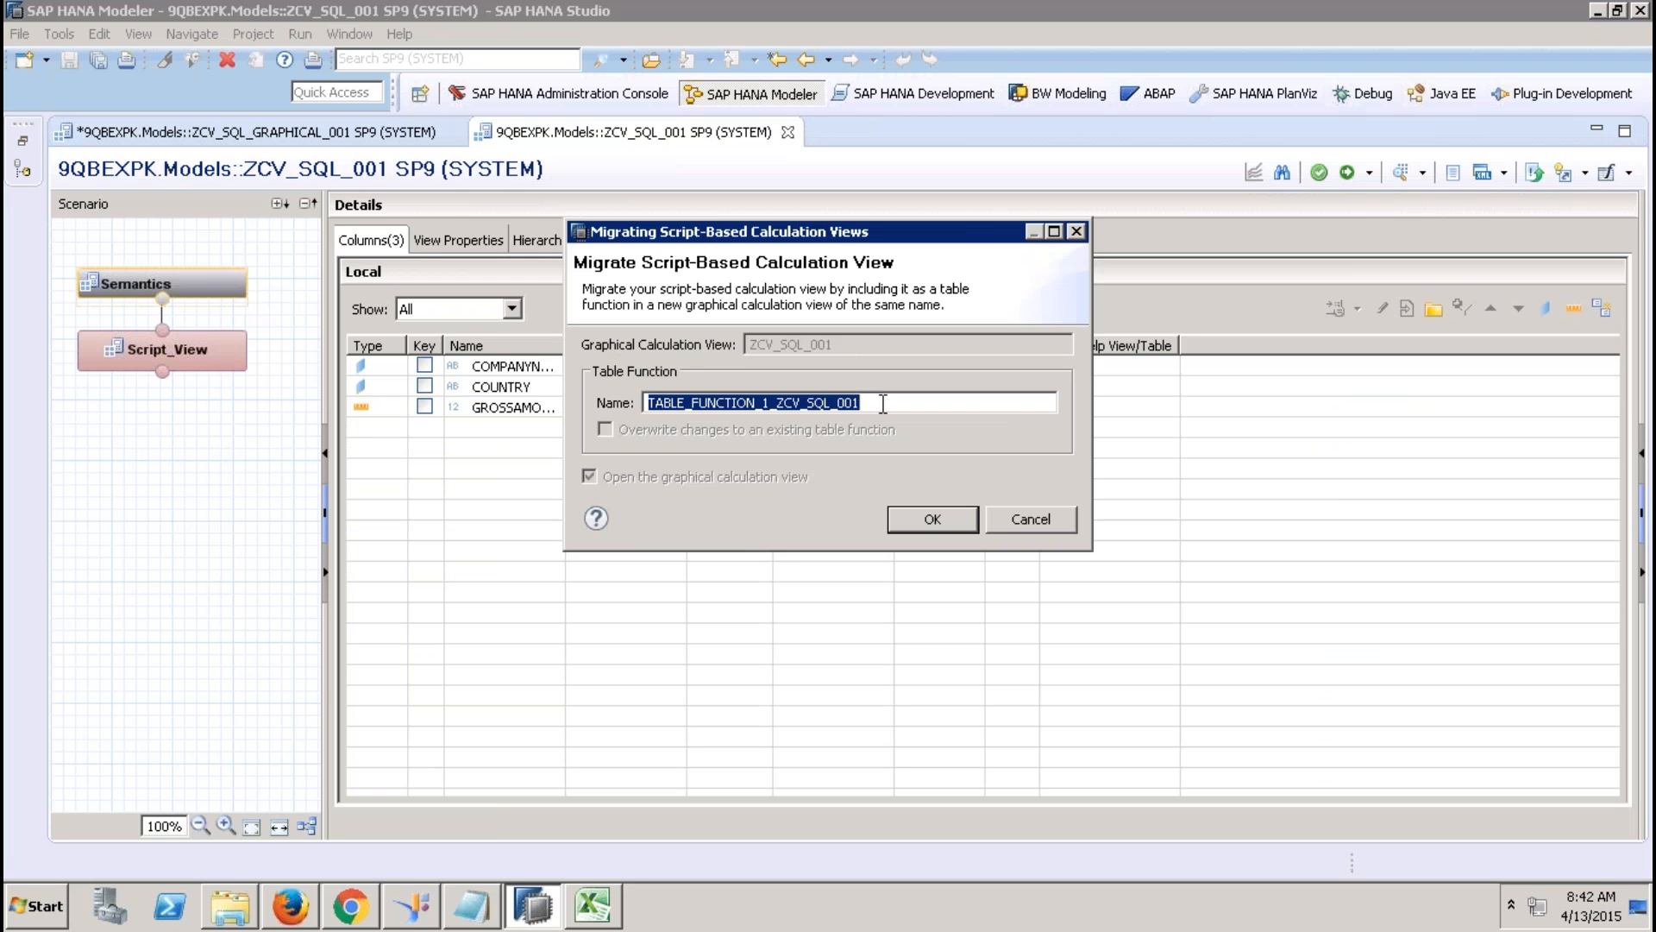
{"action": "left_click", "coordinate": [1033, 521]}
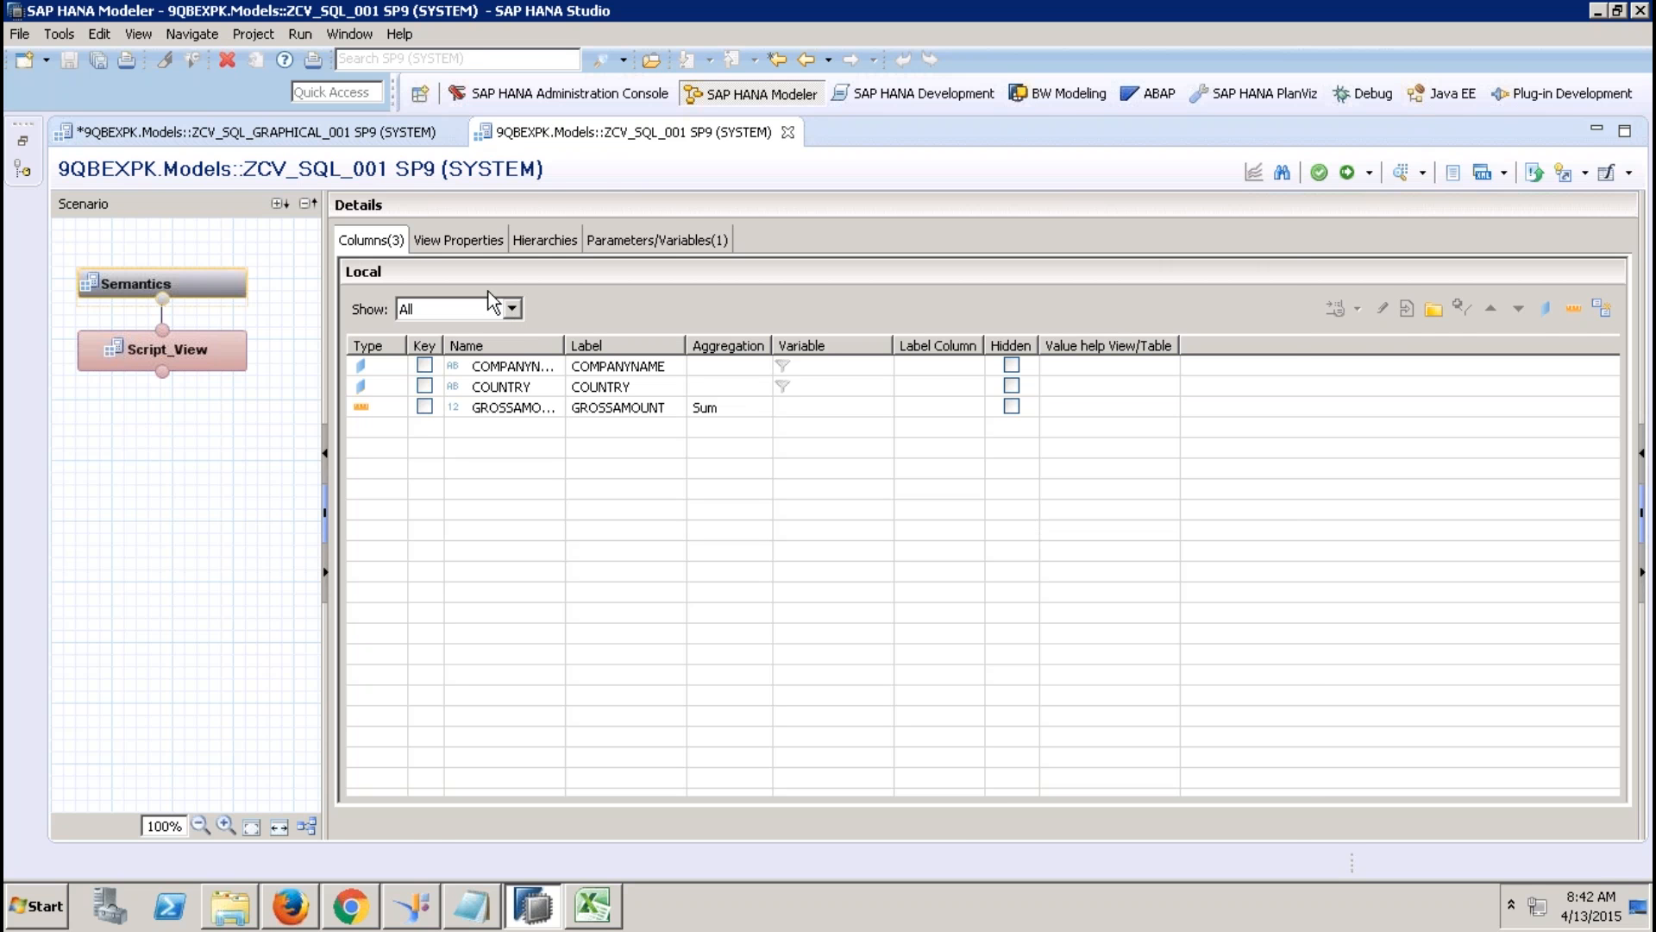
{"action": "left_click", "coordinate": [345, 134]}
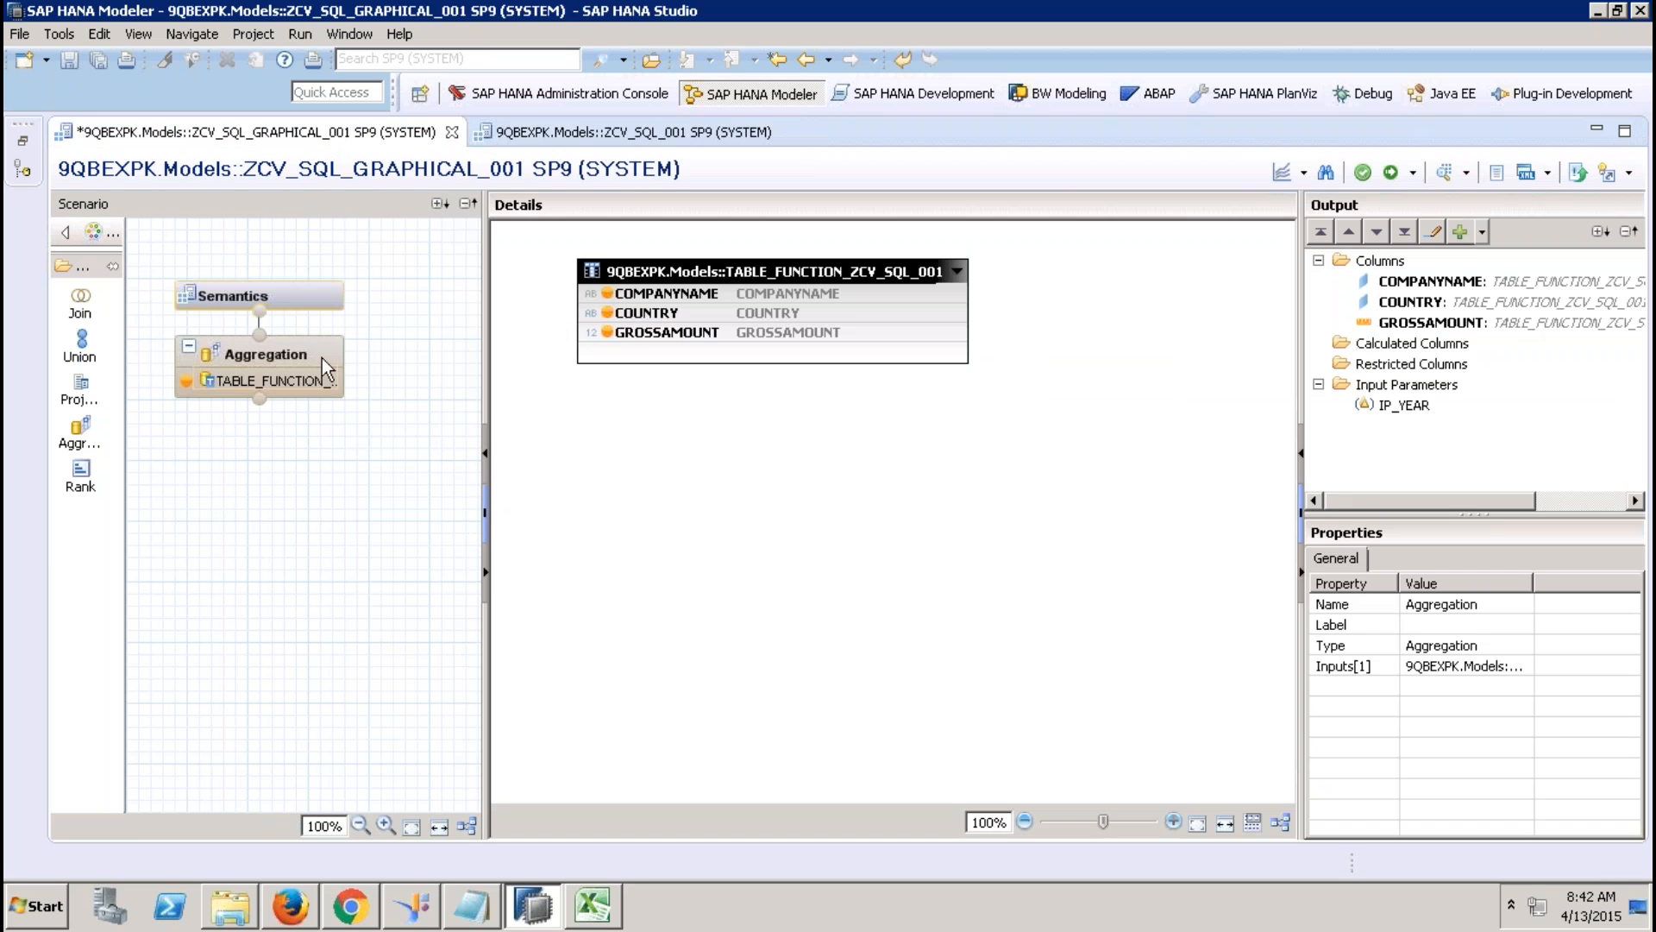
{"action": "left_click", "coordinate": [304, 291]}
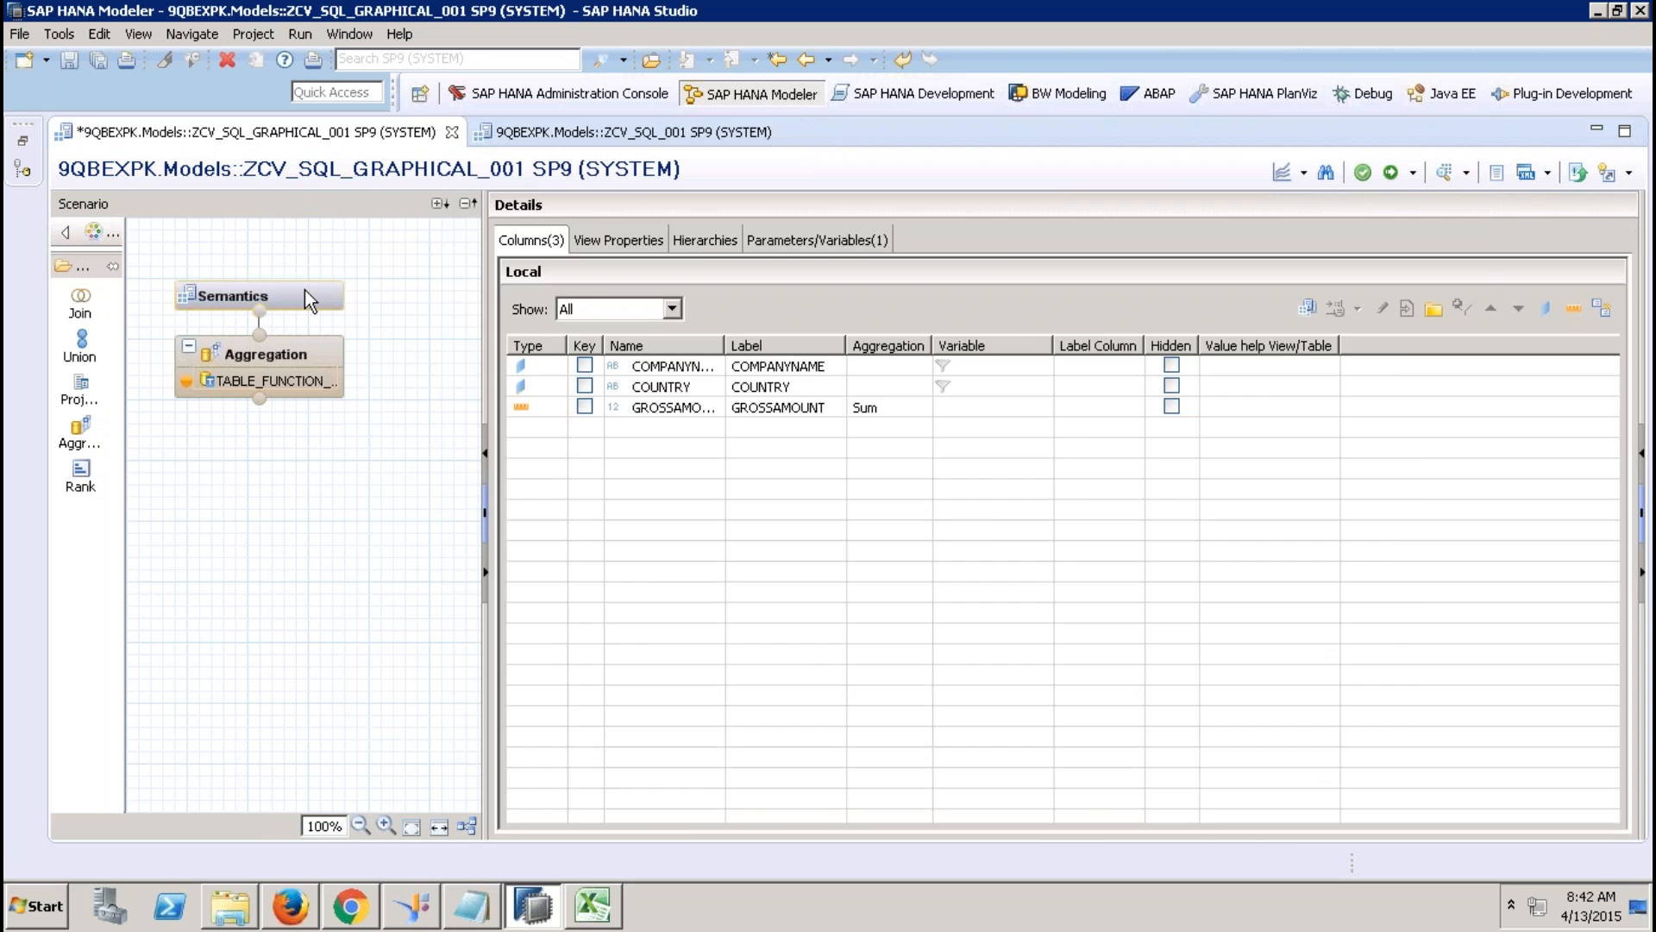
Create calculation view ZCV_REUSE_SQL_GRAPH with ZCV_SQL_GRAPHICAL_001 as its Aggregation input.
{"action": "left_click", "coordinate": [23, 141]}
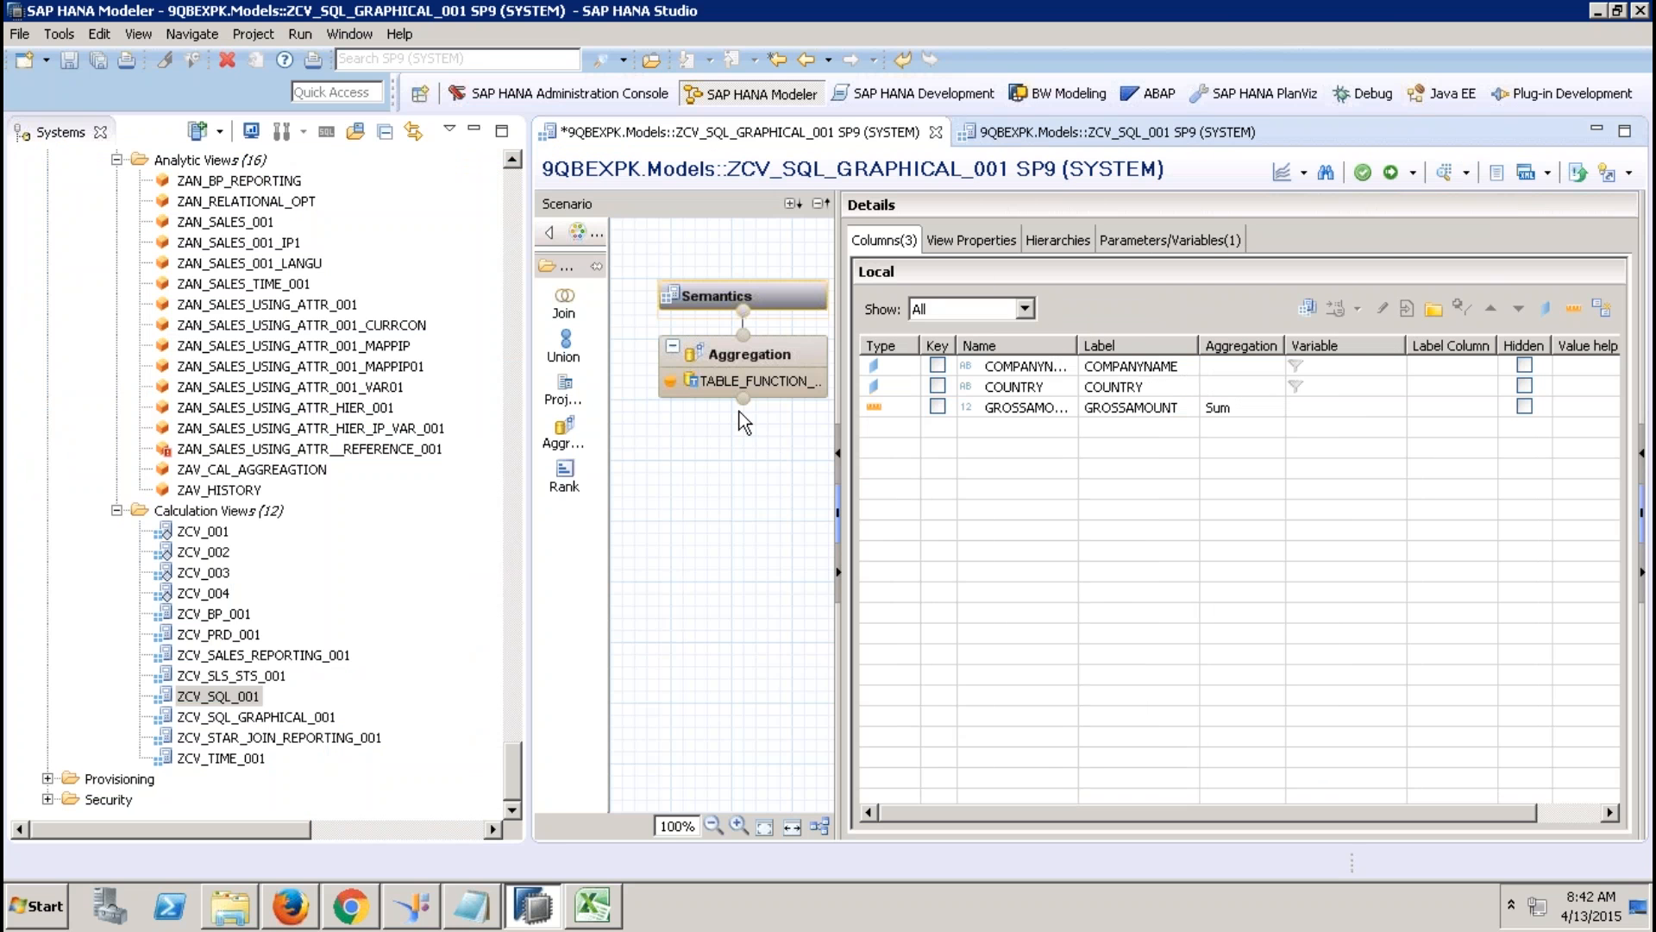
{"action": "right_click", "coordinate": [250, 510]}
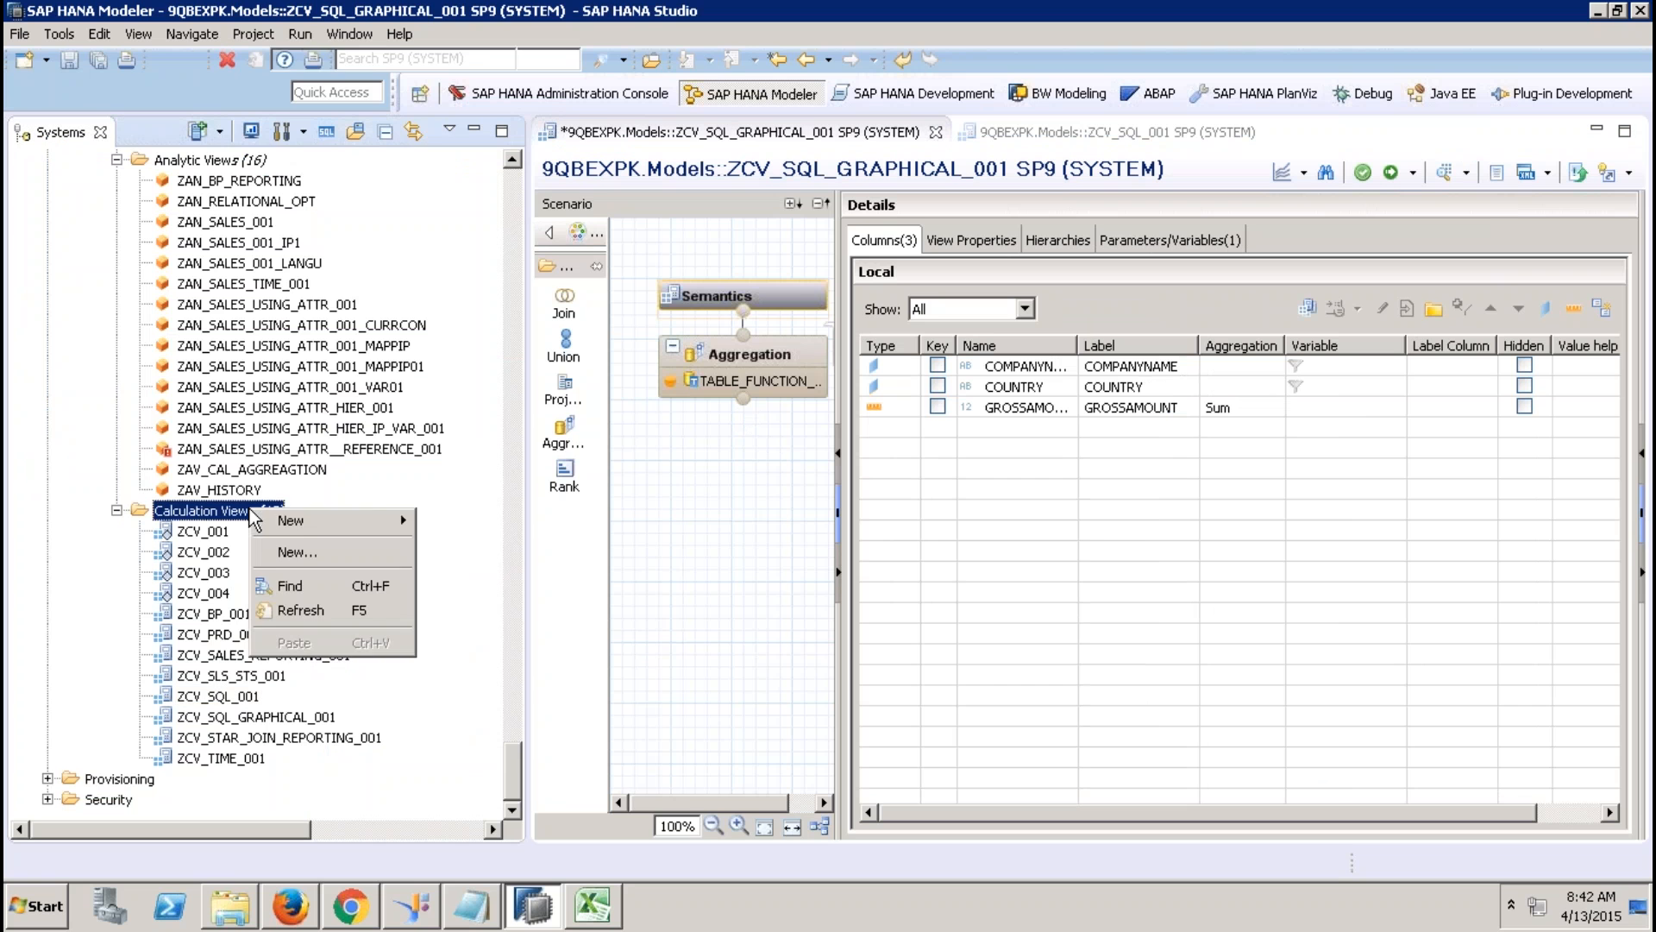
{"action": "left_click", "coordinate": [331, 552]}
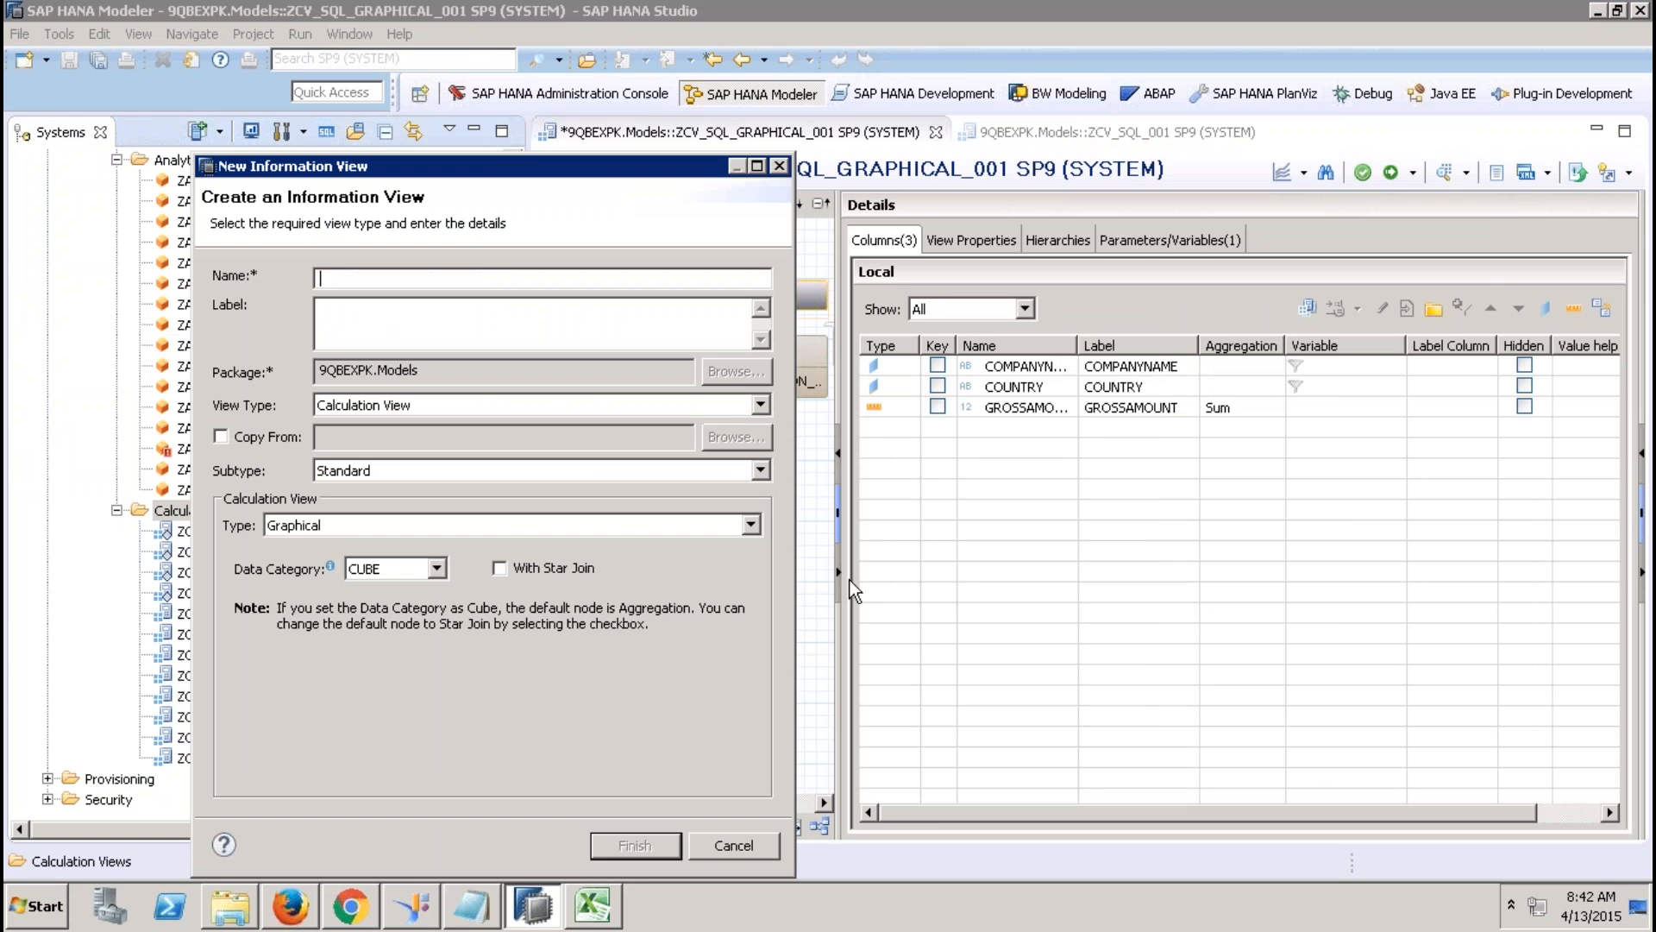
{"action": "type", "text": "ZCV_REUSE_SQL_GRA"}
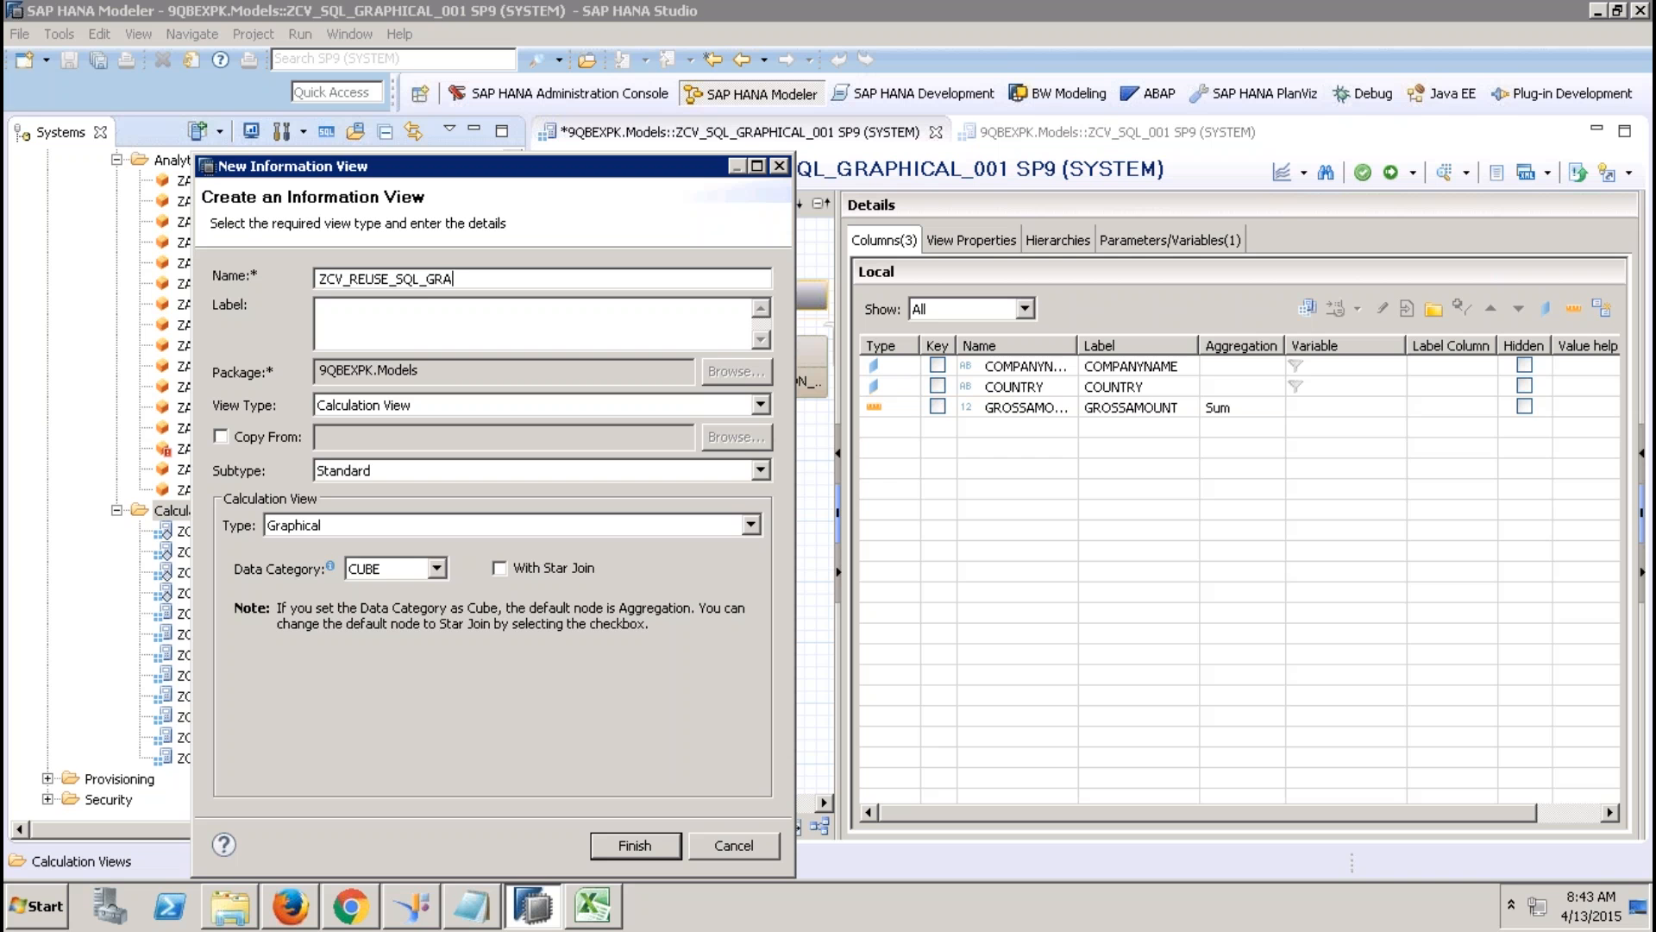
{"action": "type", "text": "PH"}
{"action": "key", "text": "Return"}
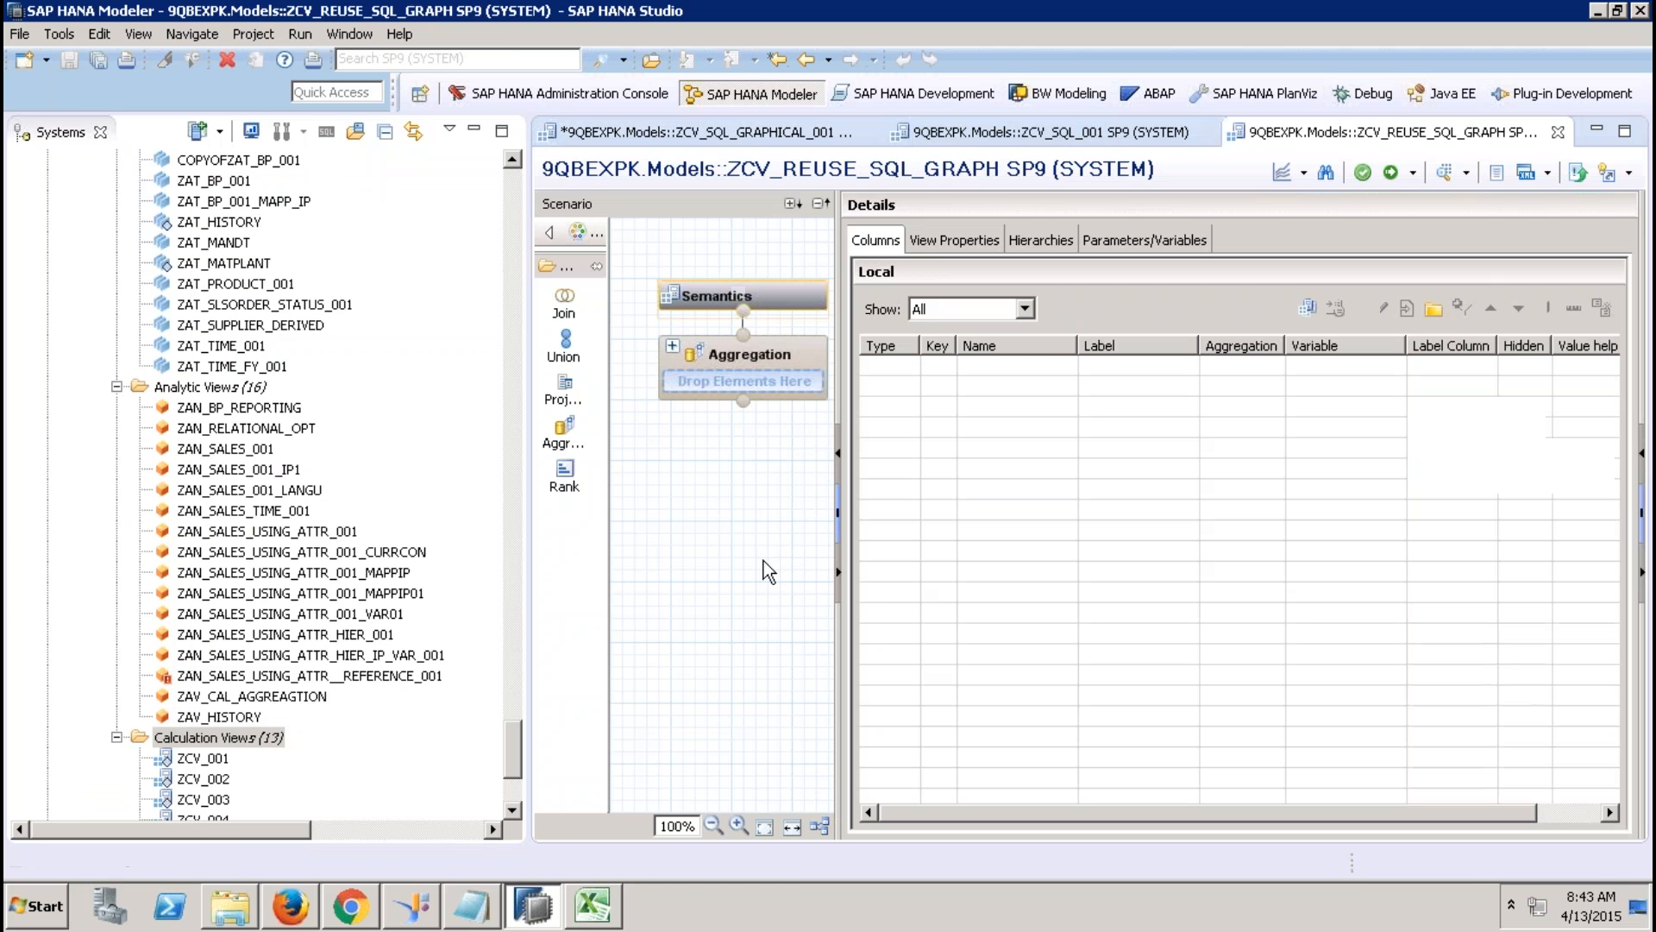
{"action": "left_click_drag", "start_coordinate": [504, 747], "coordinate": [505, 788]}
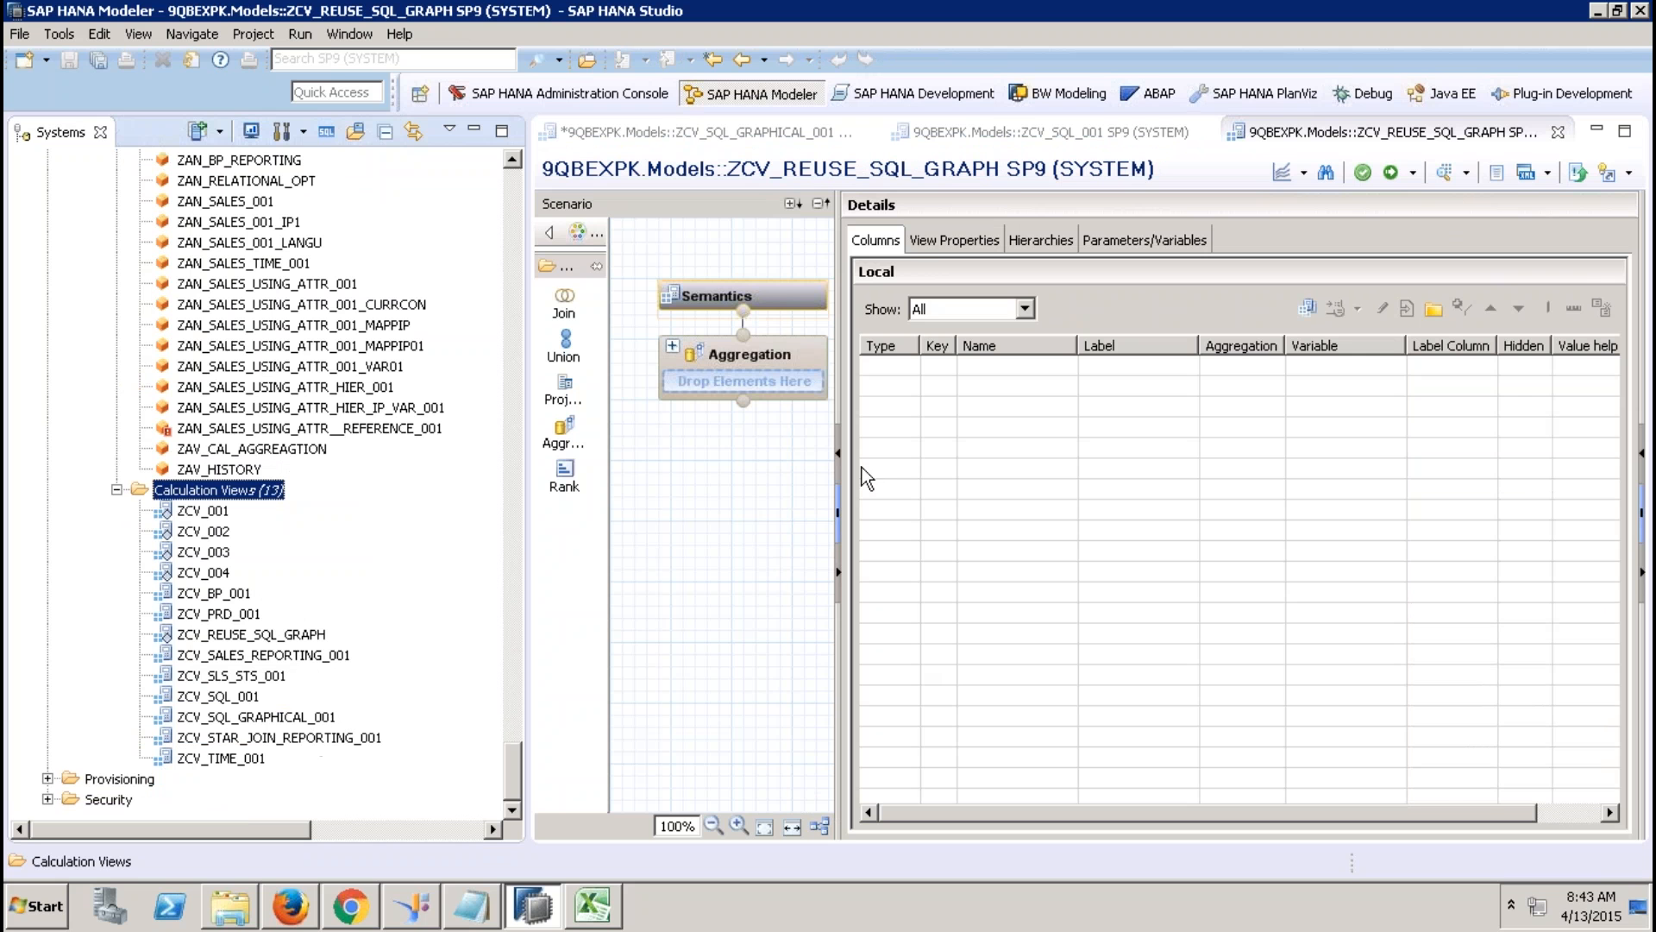
{"action": "left_click", "coordinate": [291, 718]}
{"action": "left_click_drag", "start_coordinate": [294, 721], "coordinate": [787, 374]}
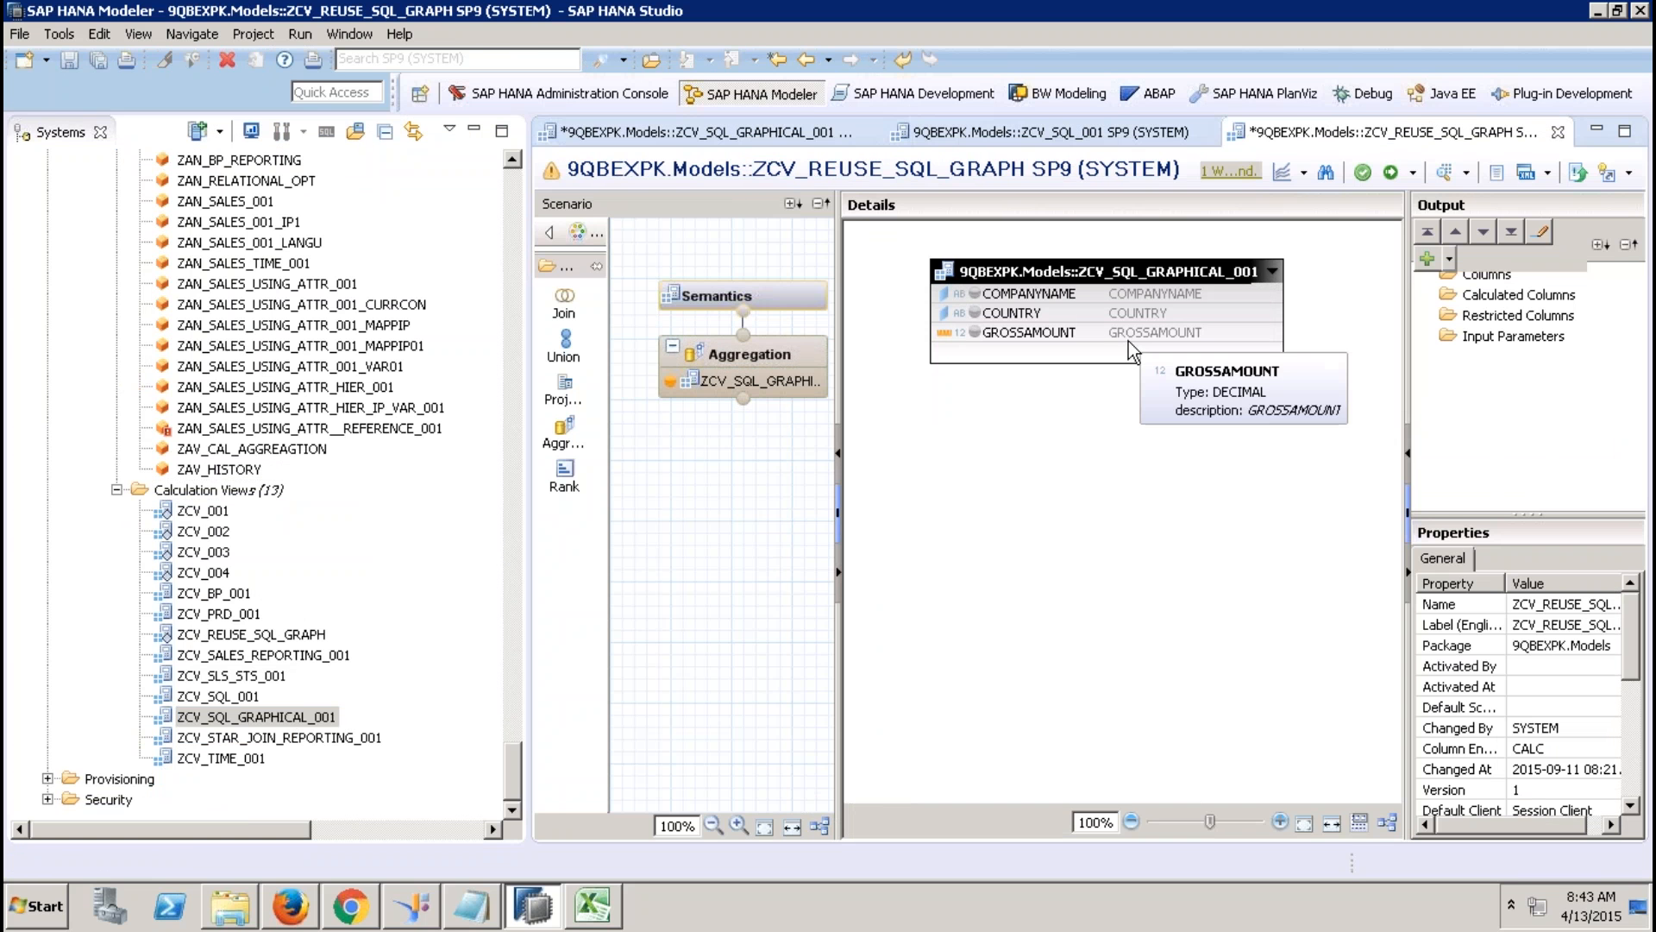
Output aggregated GROSSAMOUNT plus COMPANYNAME and COUNTRY, then save and activate the view.
{"action": "left_click", "coordinate": [1048, 296]}
{"action": "left_click", "coordinate": [1054, 334]}
{"action": "right_click", "coordinate": [1054, 335]}
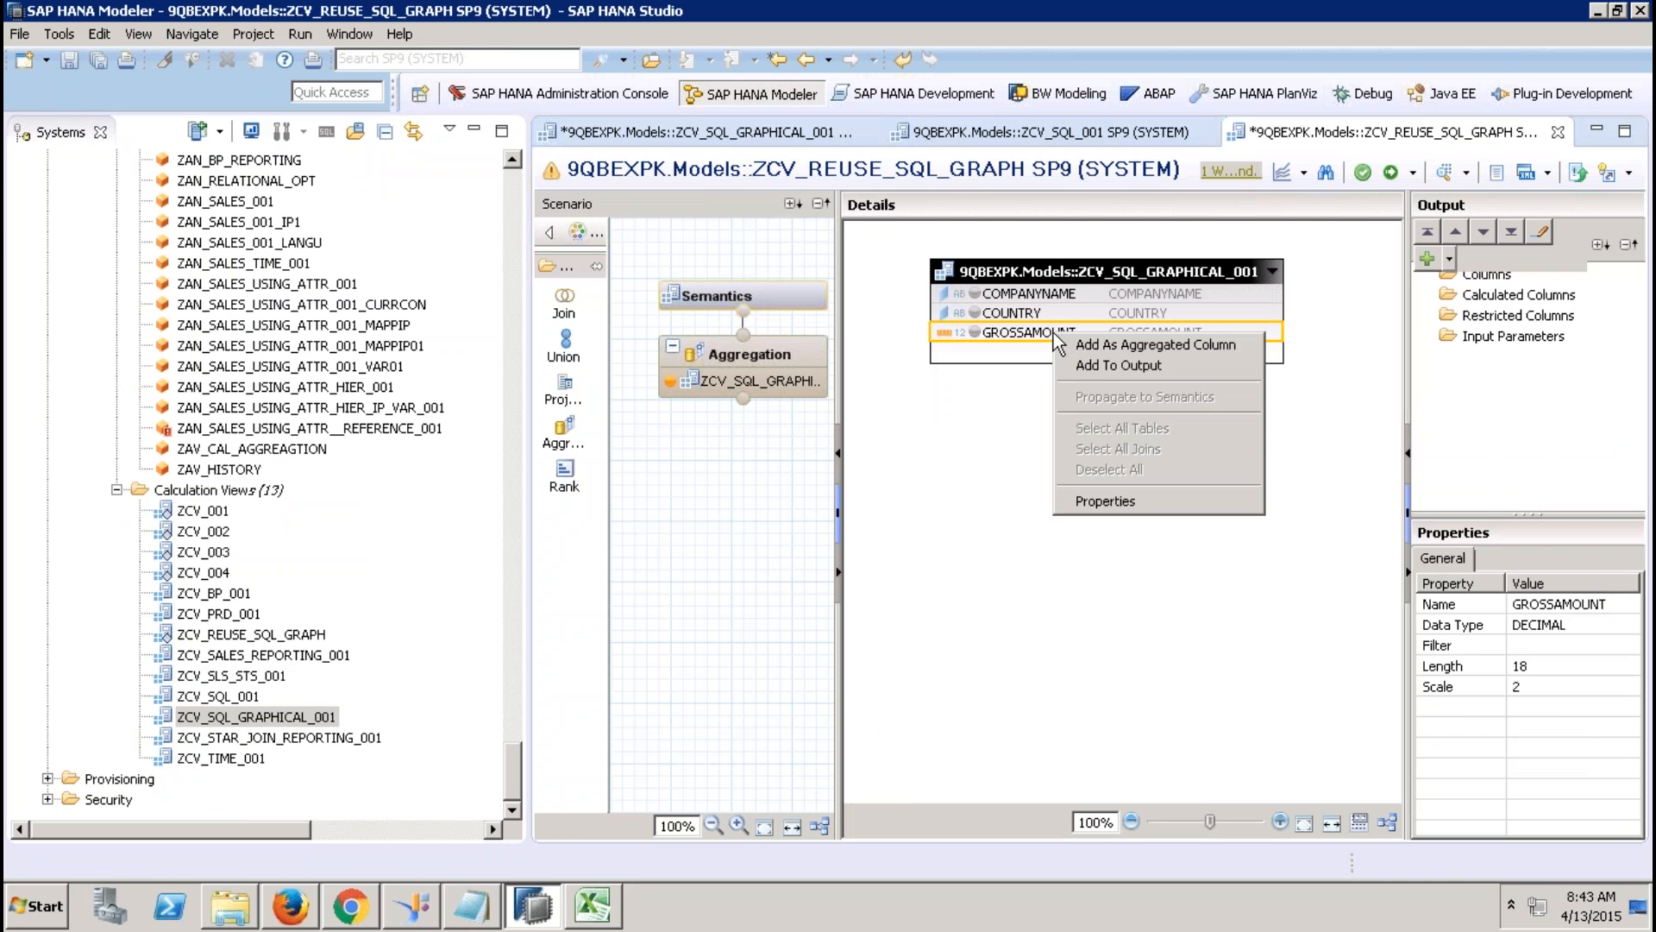
{"action": "left_click", "coordinate": [1120, 345]}
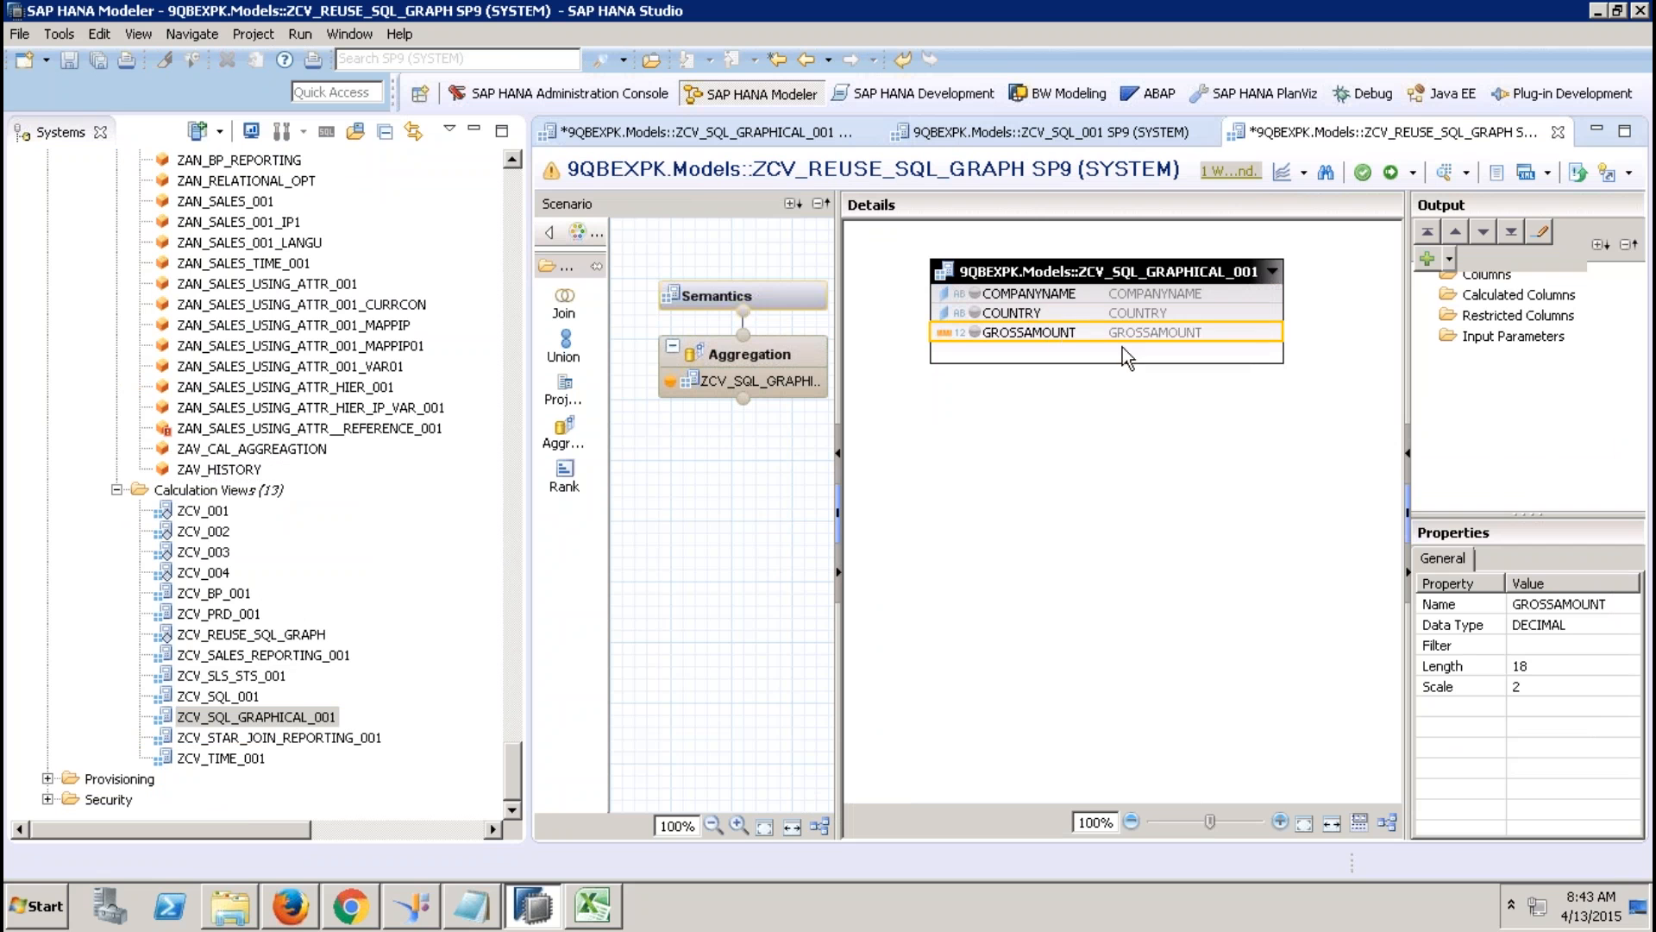
{"action": "left_click", "coordinate": [1065, 298], "text": "ctrl"}
{"action": "left_click", "coordinate": [1053, 313], "text": "shift"}
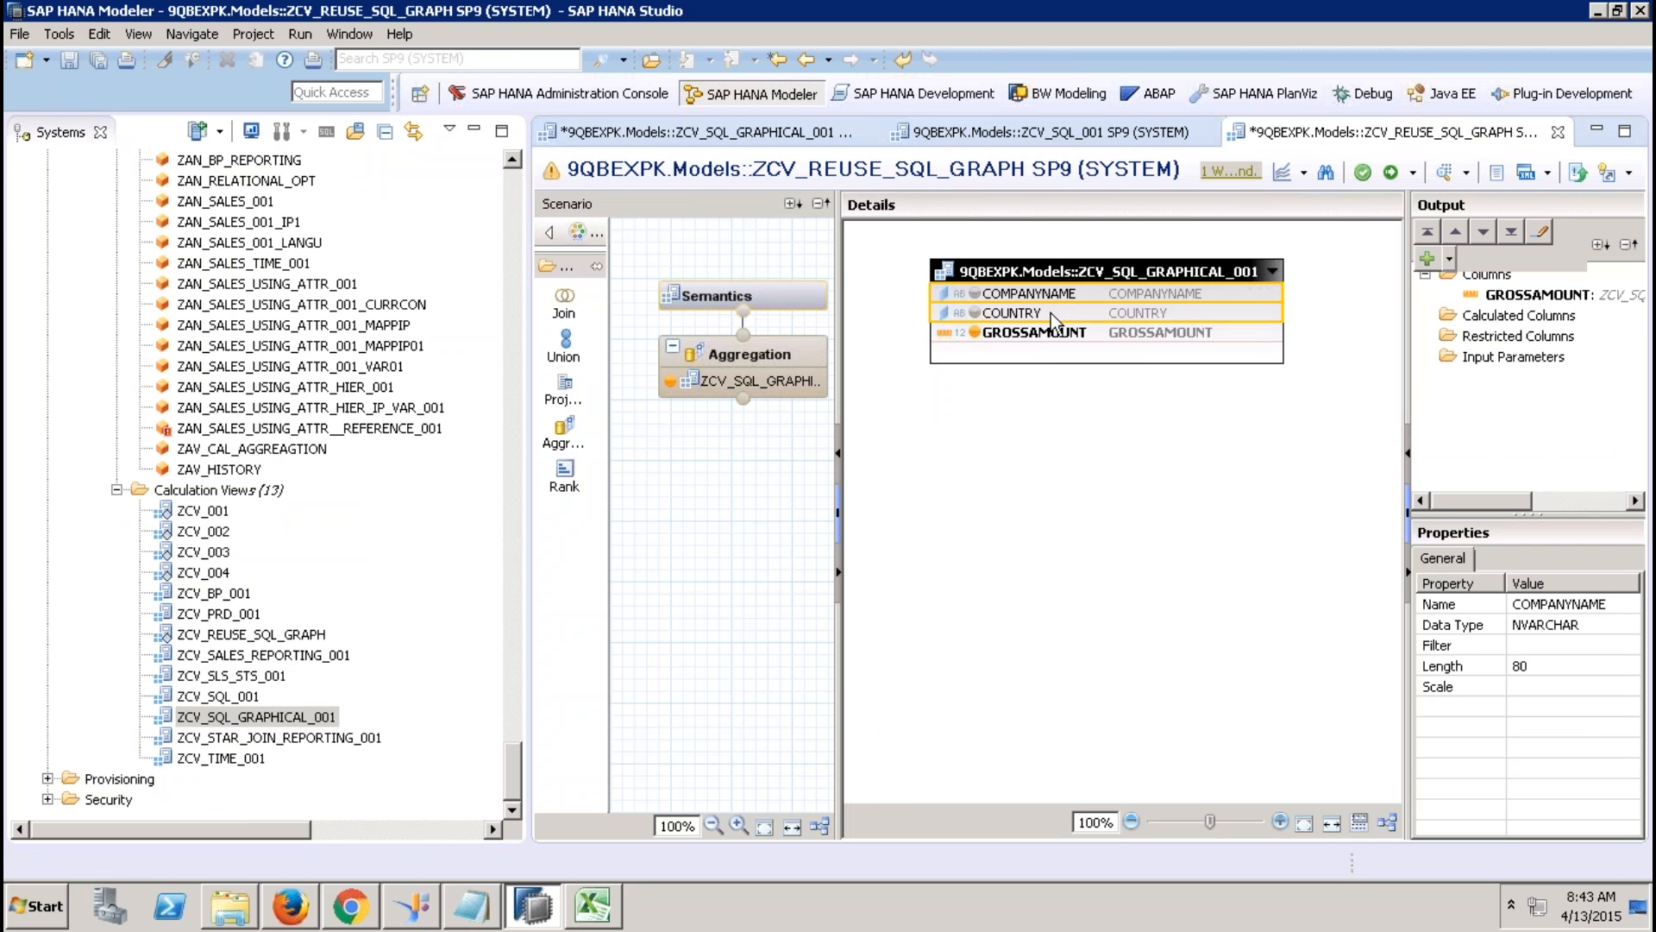
{"action": "right_click", "coordinate": [1053, 313]}
{"action": "left_click", "coordinate": [1120, 346]}
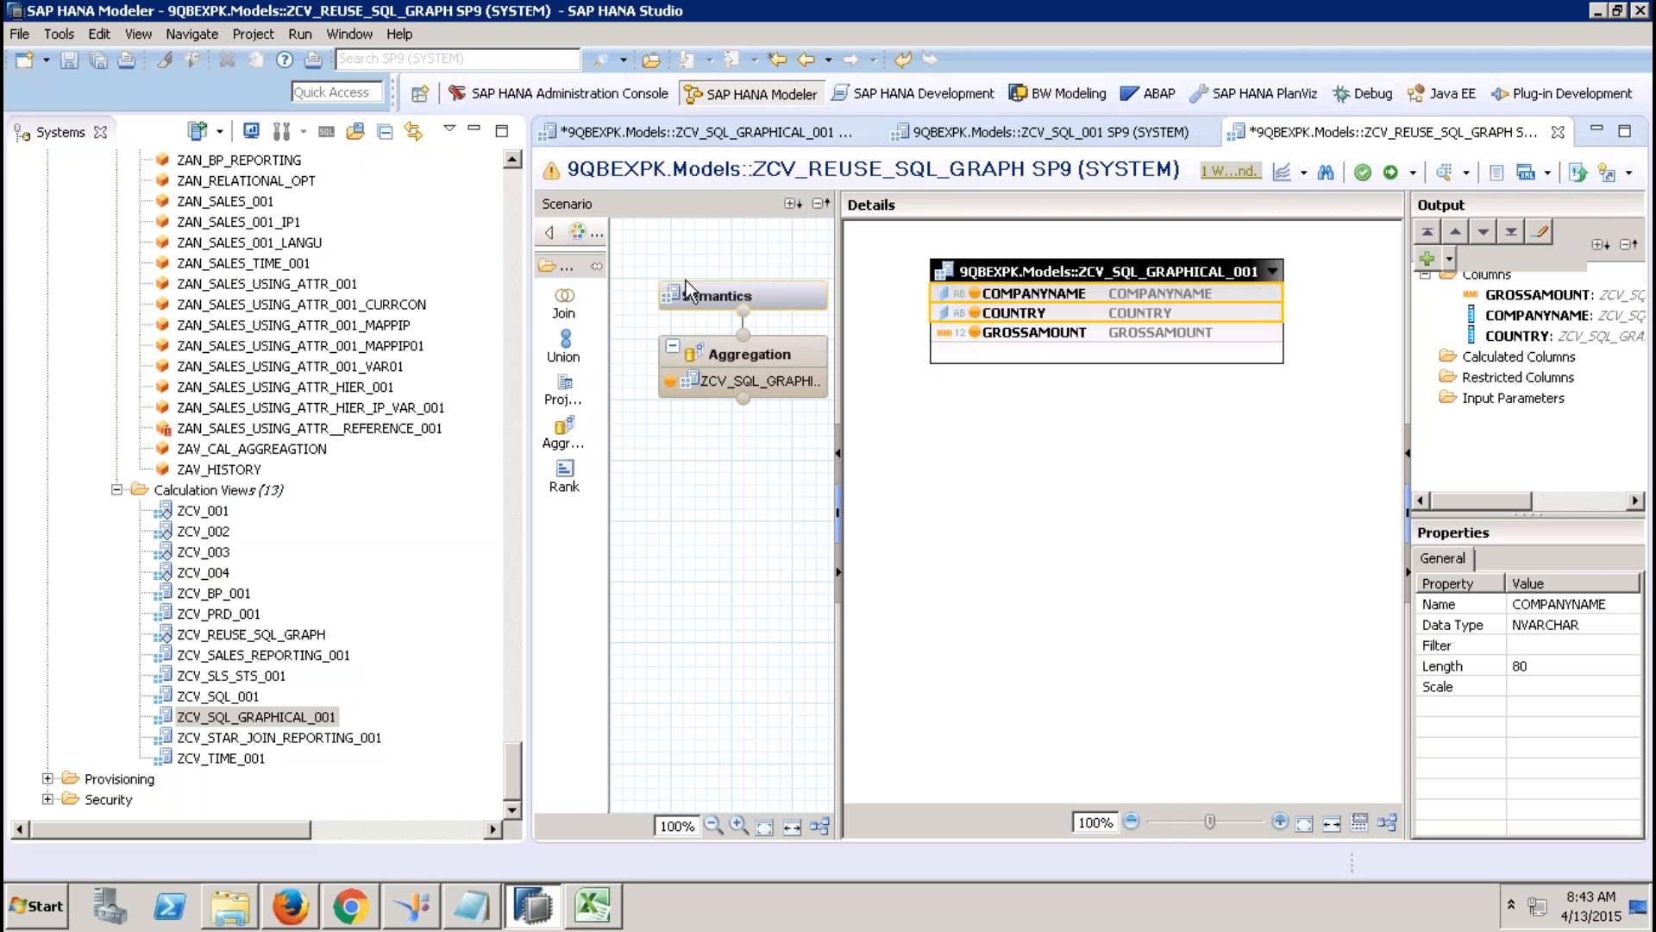
{"action": "left_click", "coordinate": [776, 293]}
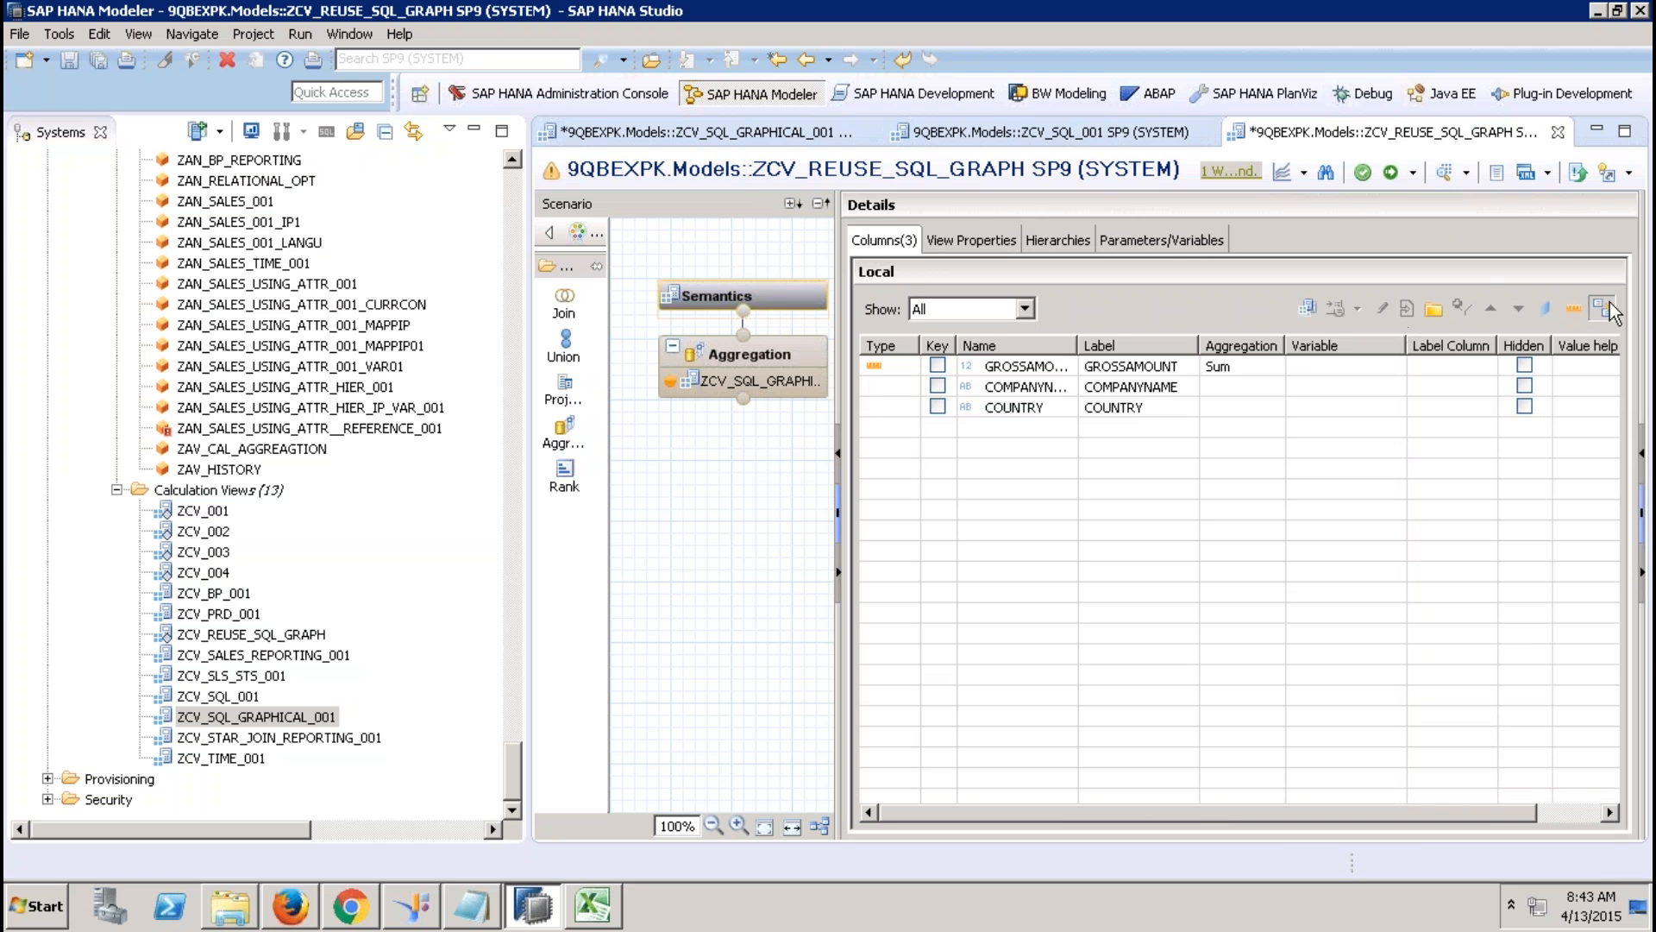
{"action": "left_click", "coordinate": [1391, 172]}
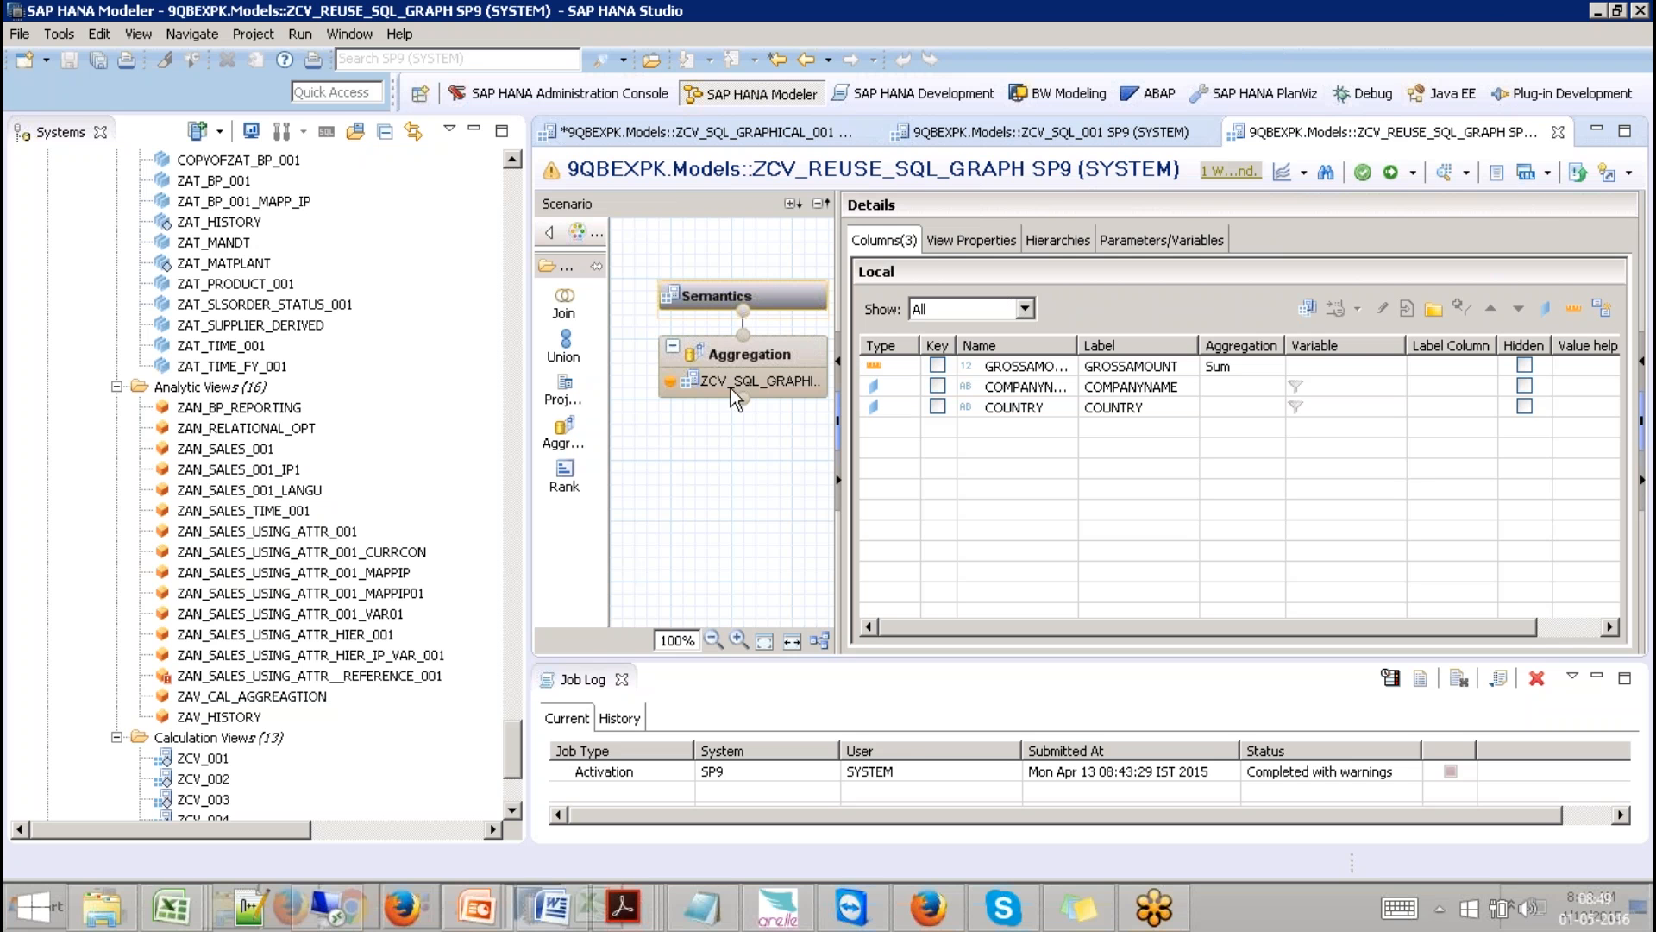
Delete the ZCV_SQL_GRAPHICAL_001 source from the ZCV_REUSE_SQL_GRAPH aggregation.
{"action": "left_click", "coordinate": [710, 134]}
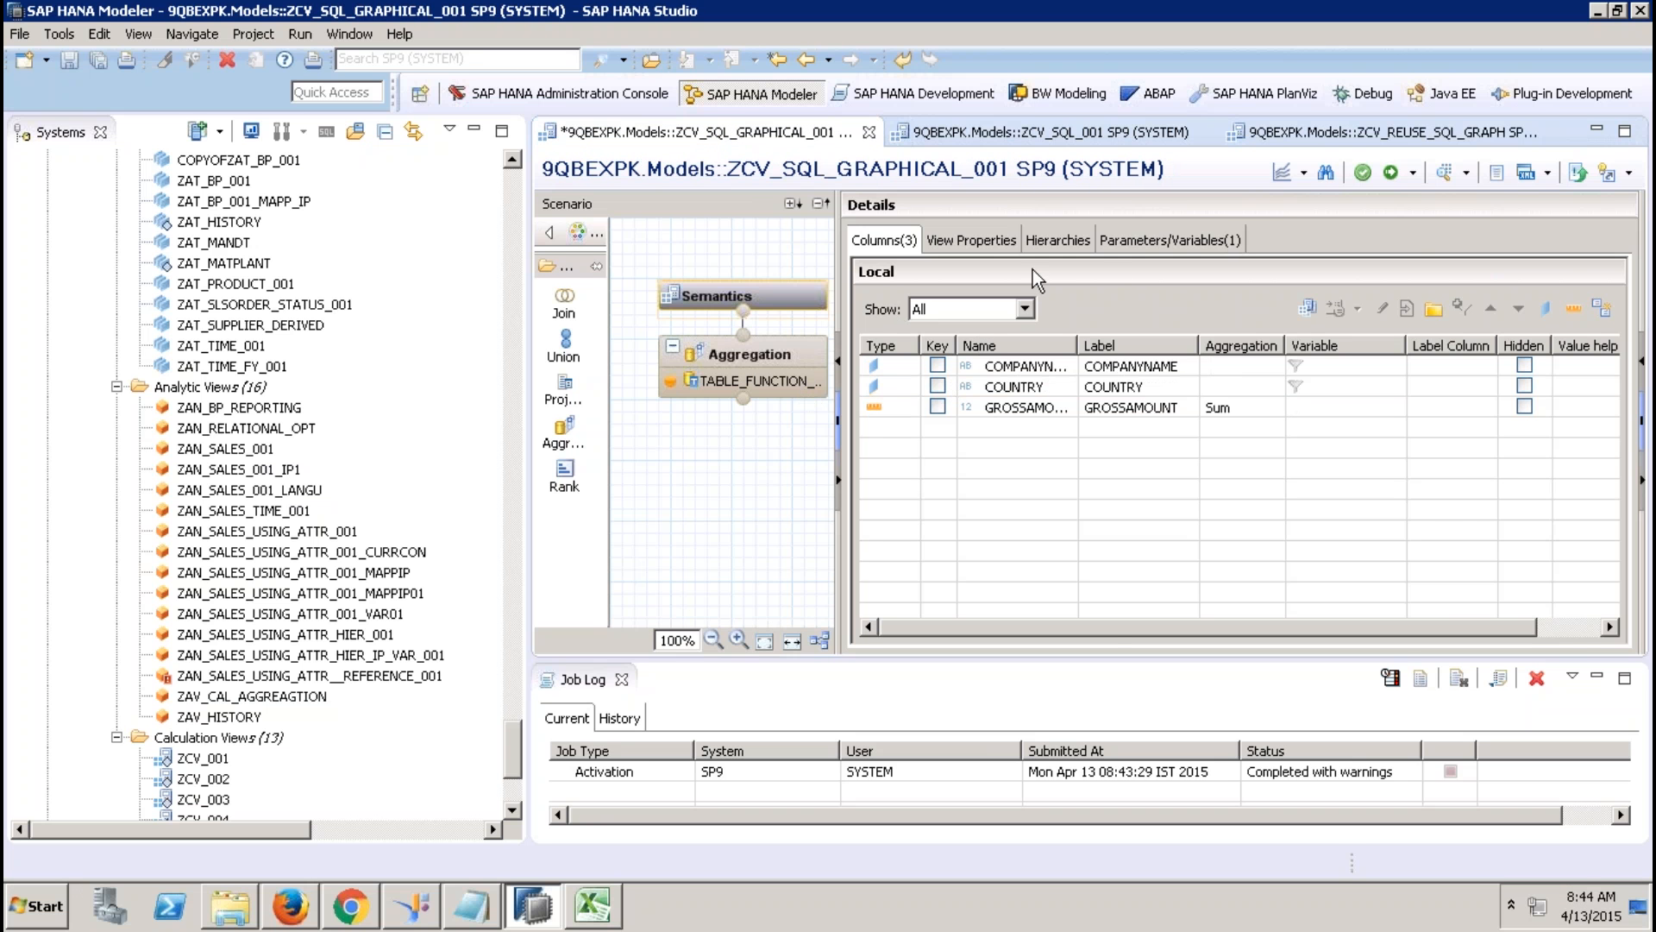
{"action": "left_click", "coordinate": [1273, 138]}
{"action": "left_click", "coordinate": [733, 380]}
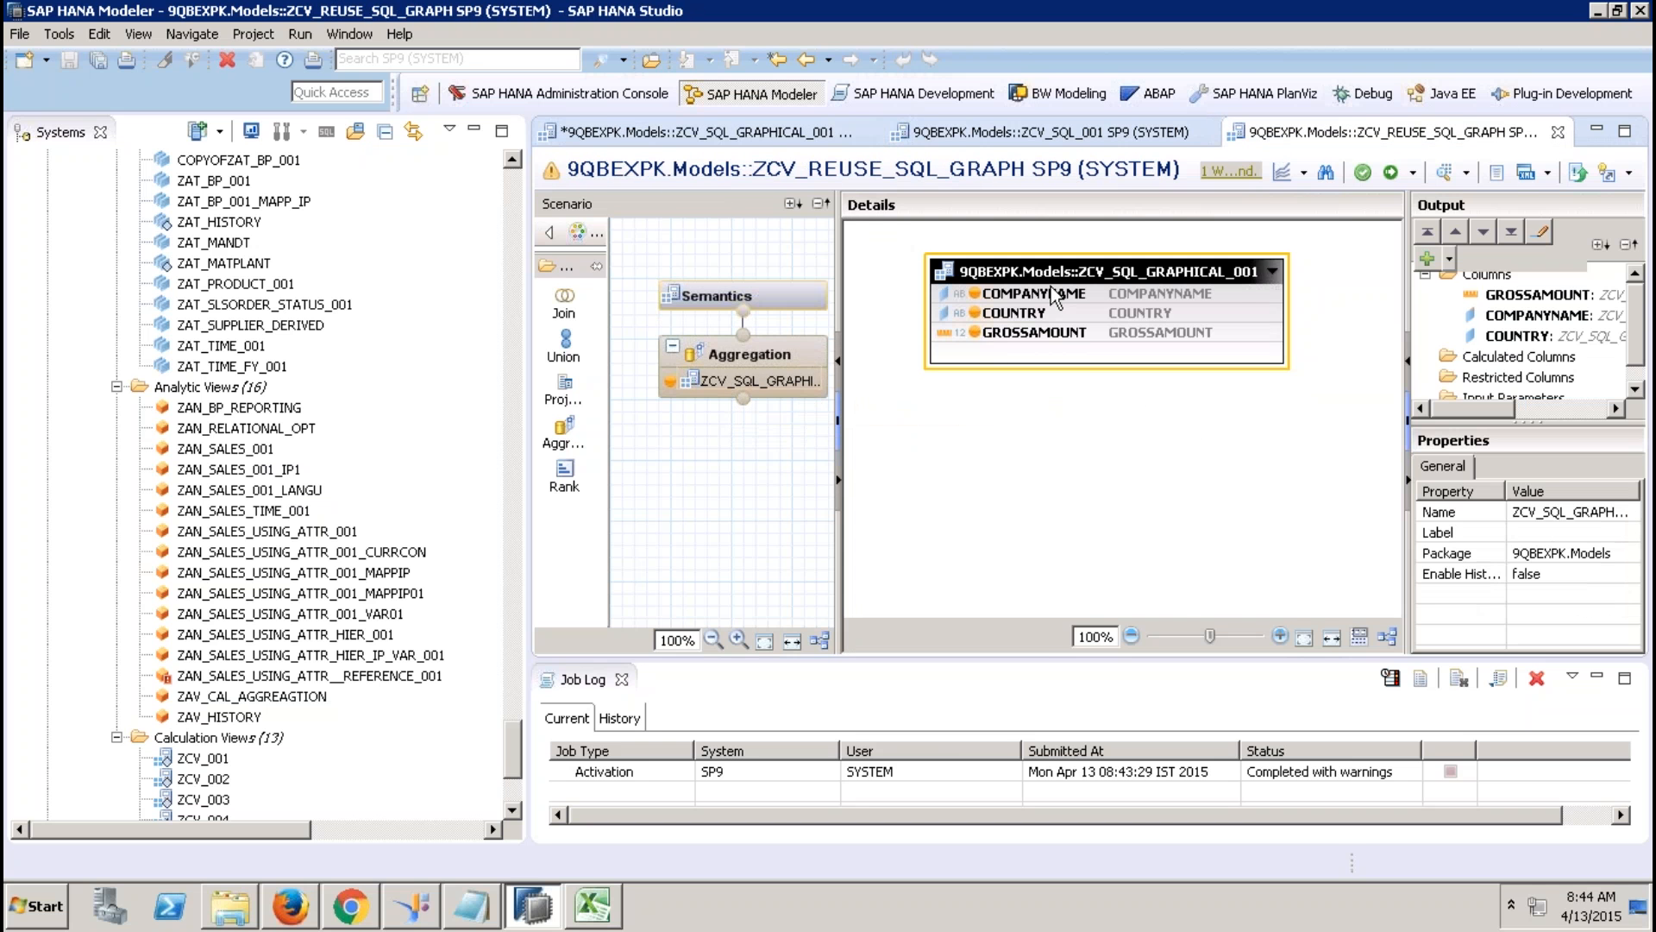
{"action": "key", "text": "Delete"}
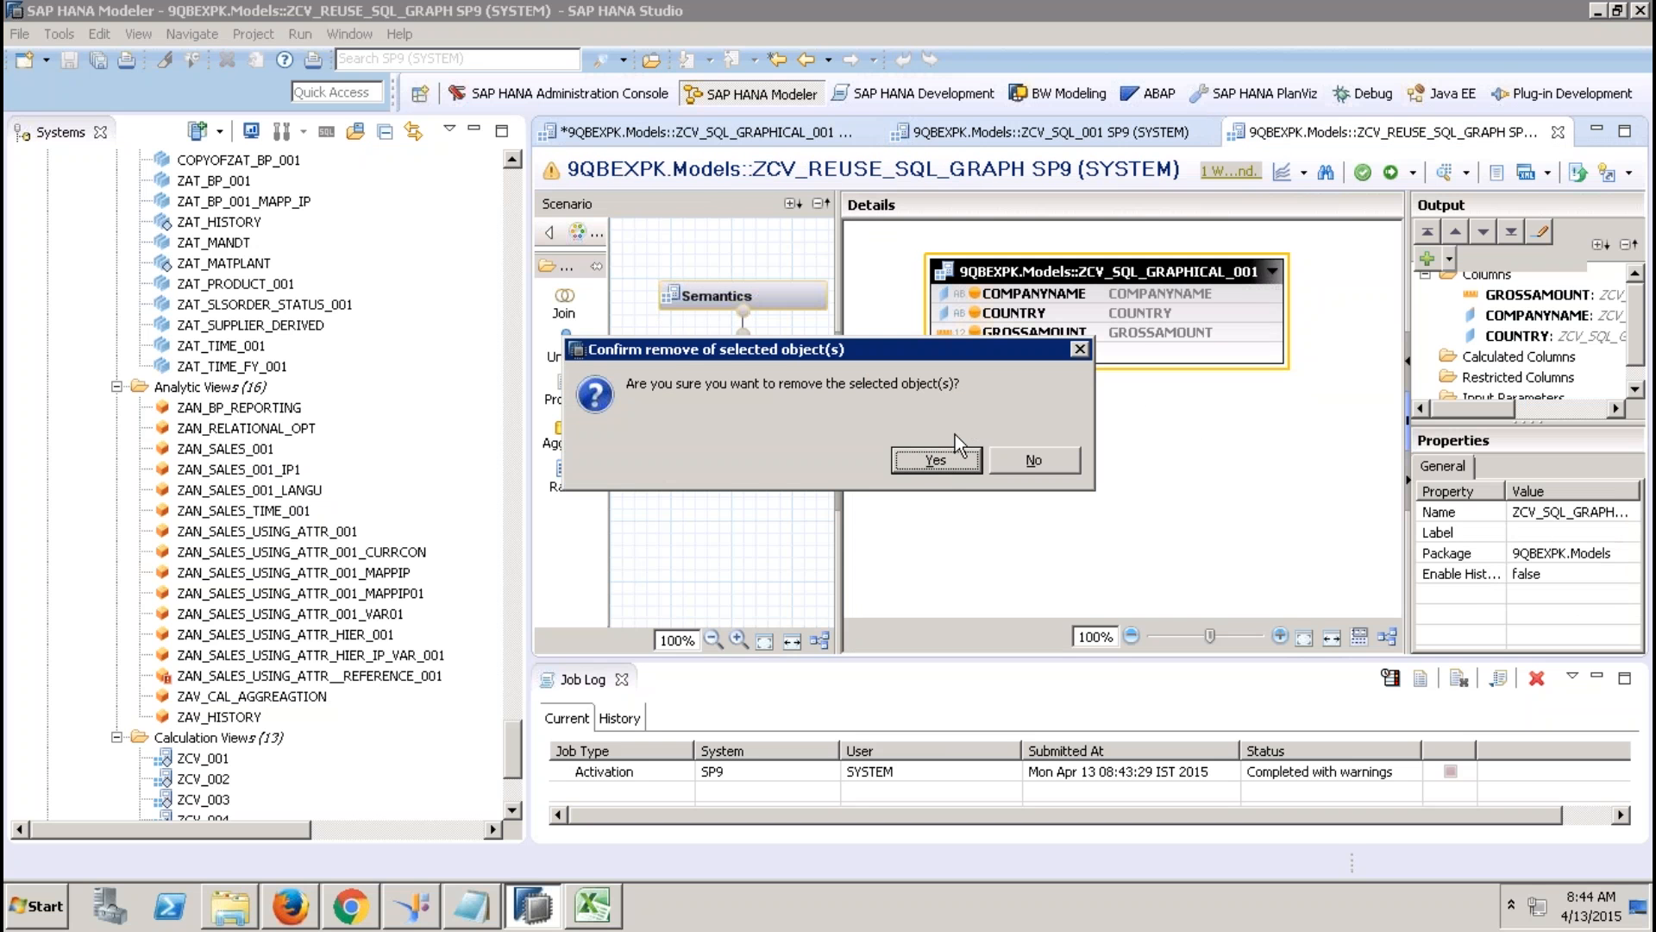
{"action": "left_click", "coordinate": [936, 462]}
Add TABLE_FUNCTION_ZCV_SQL_001, found by searching TABLE_FUNC, as the aggregation's new source.
{"action": "right_click", "coordinate": [934, 457]}
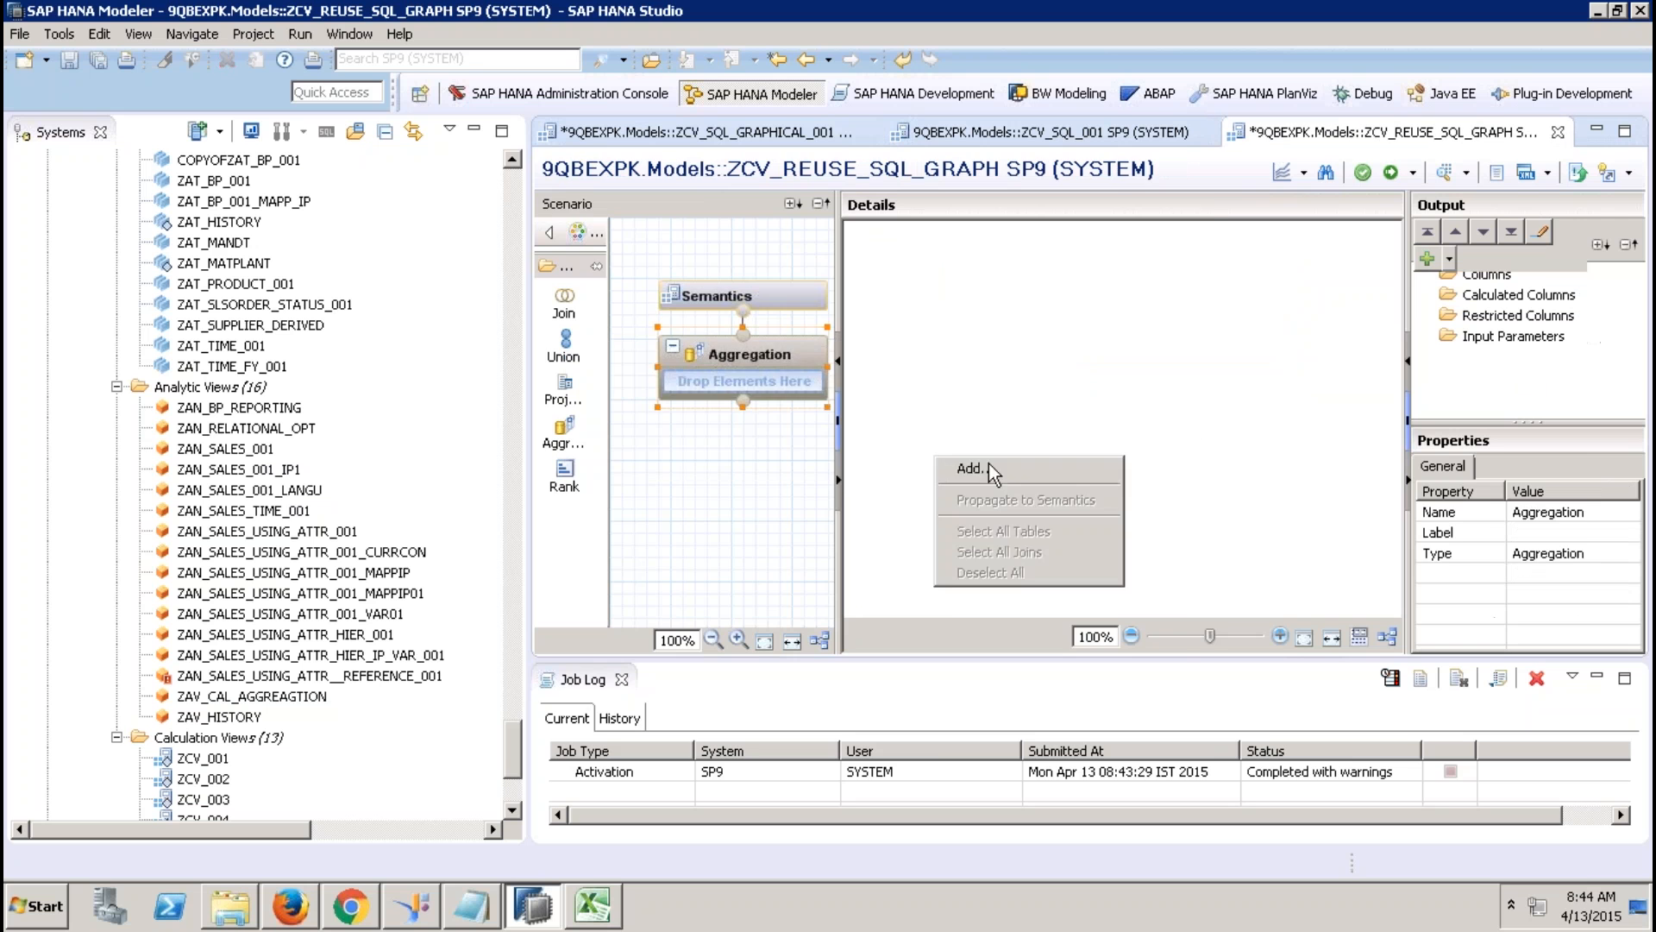
{"action": "left_click", "coordinate": [988, 463]}
{"action": "type", "text": "T"}
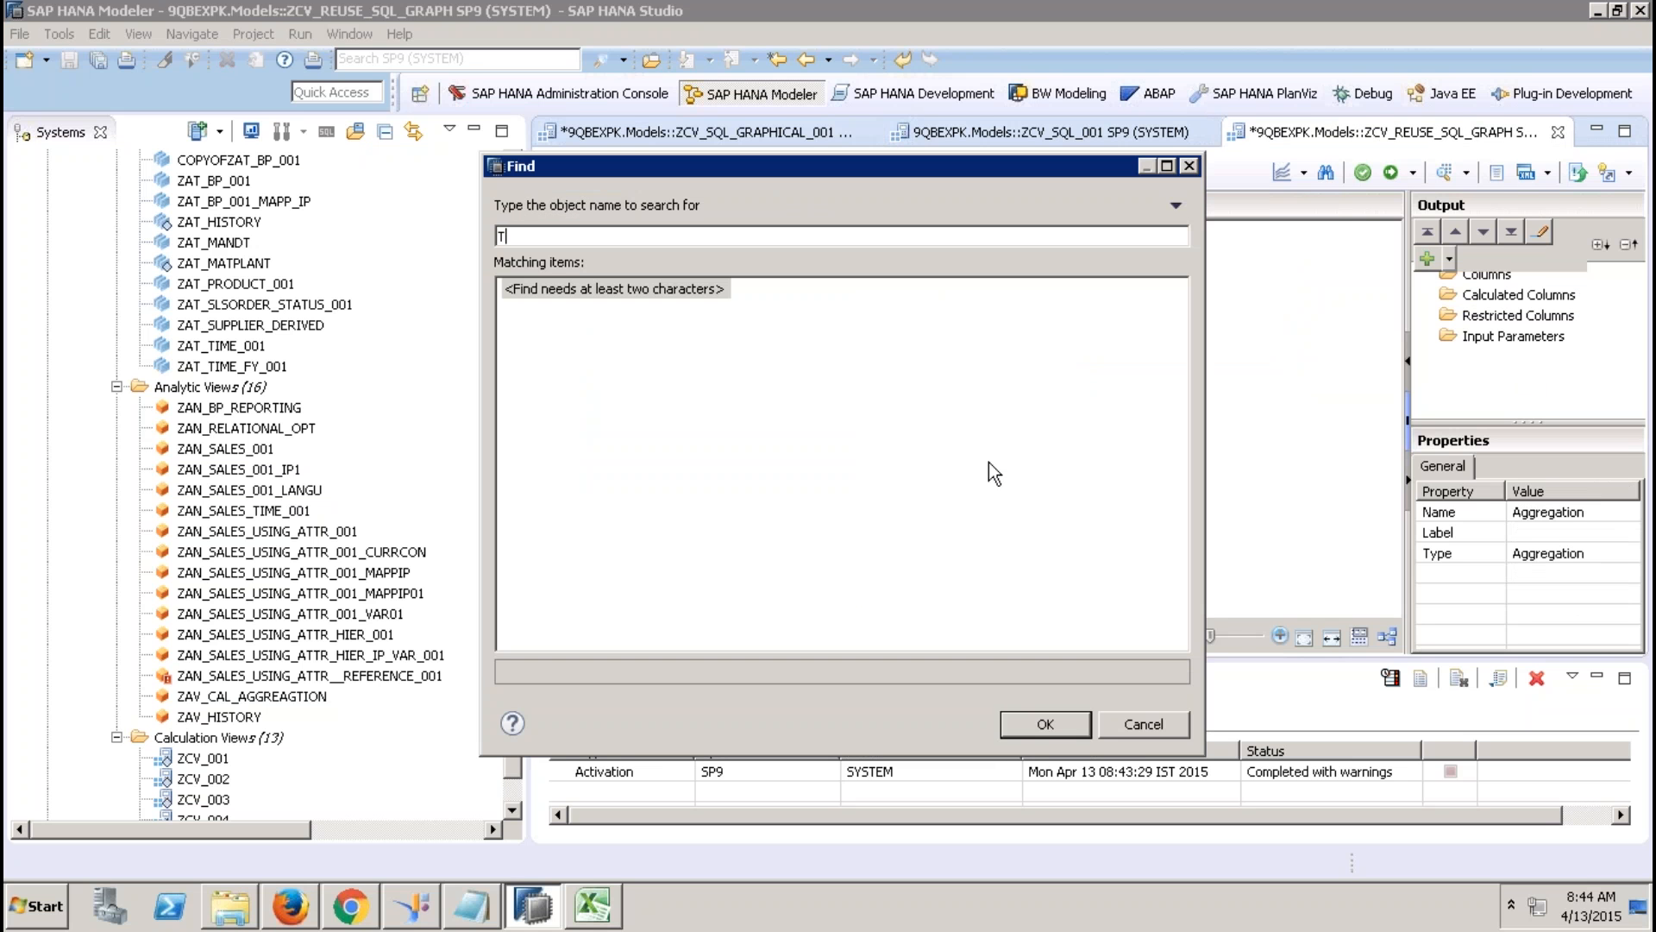
{"action": "type", "text": "ABLE"}
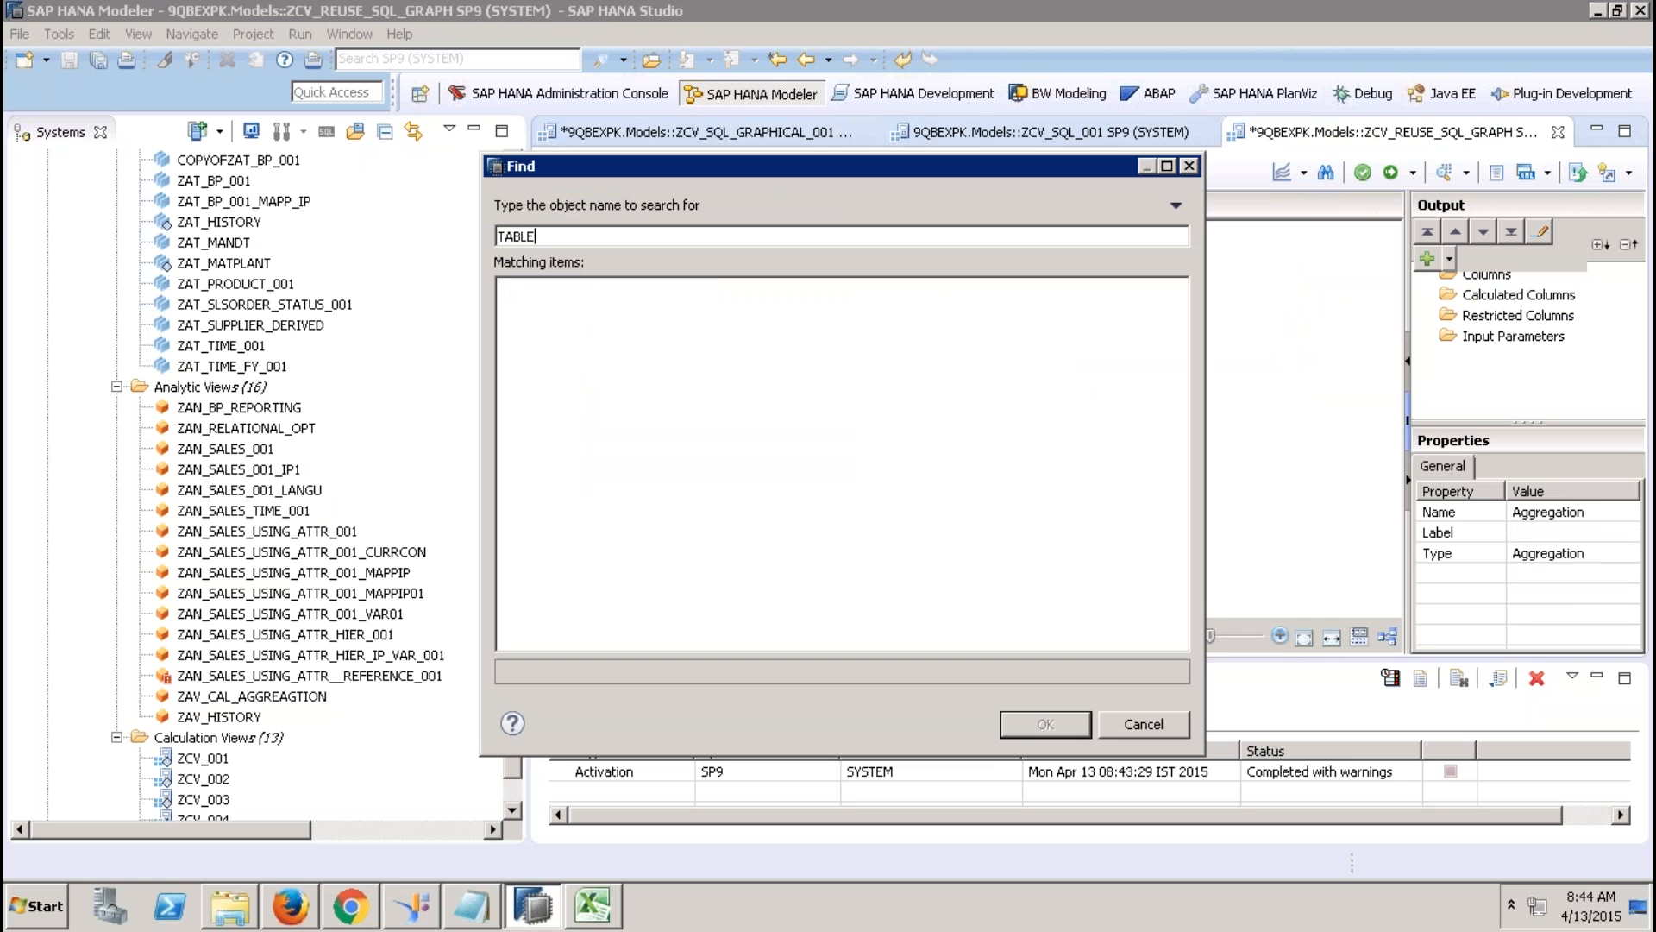
{"action": "type", "text": "_FUNC"}
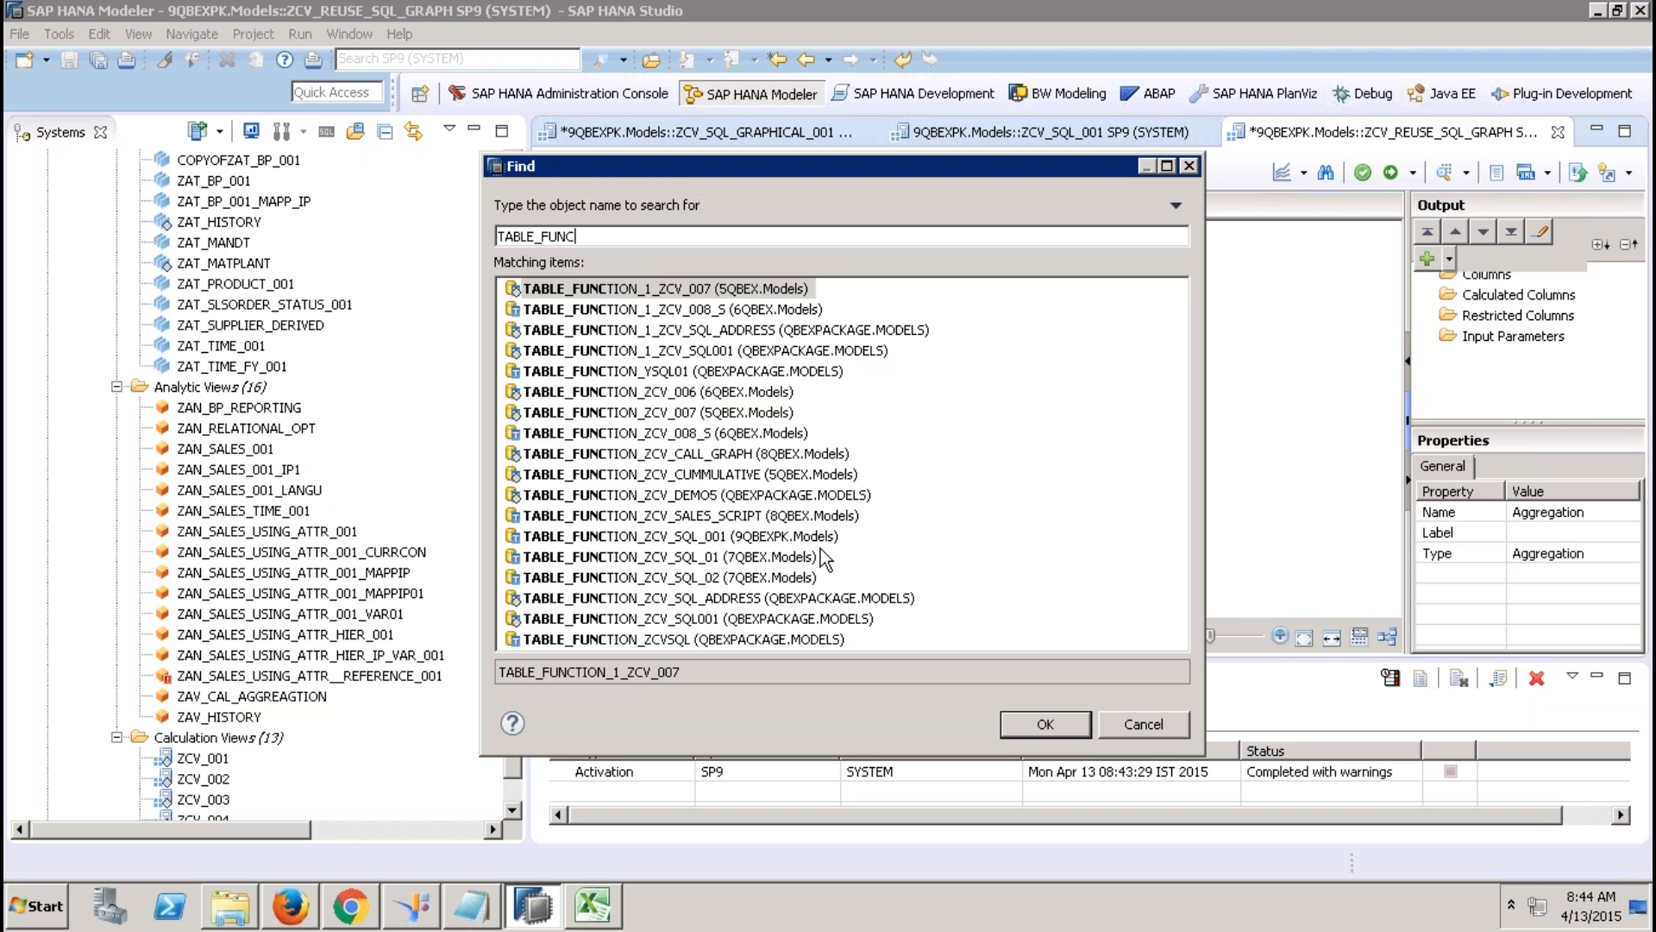
{"action": "left_click", "coordinate": [789, 538]}
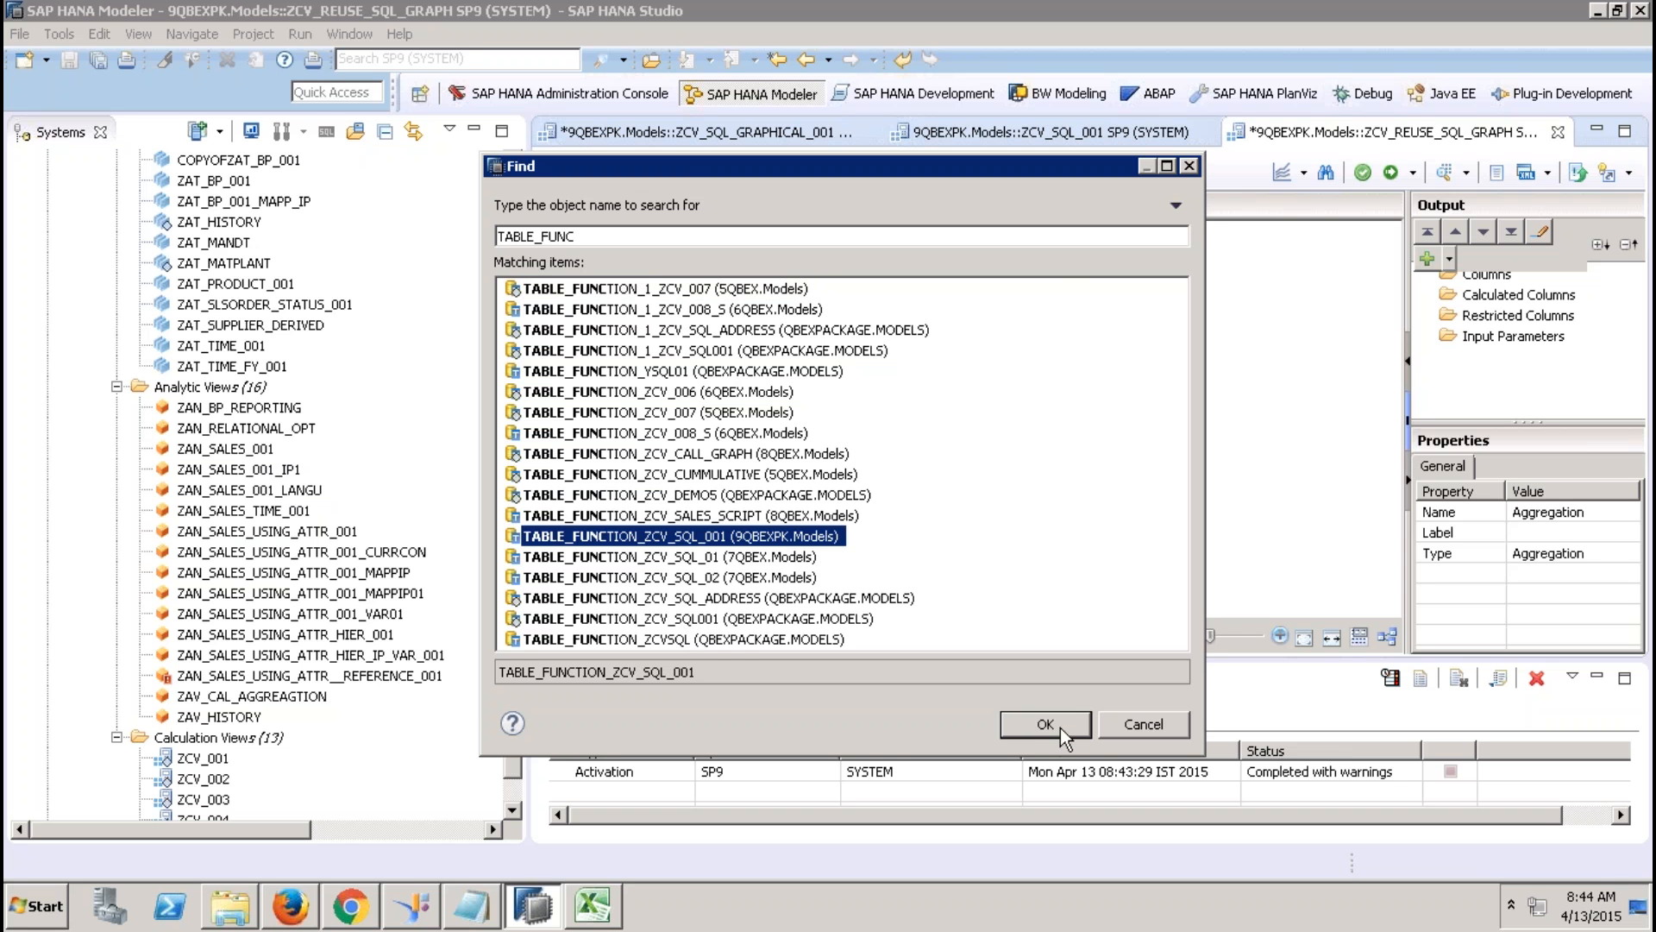
{"action": "left_click", "coordinate": [1046, 725]}
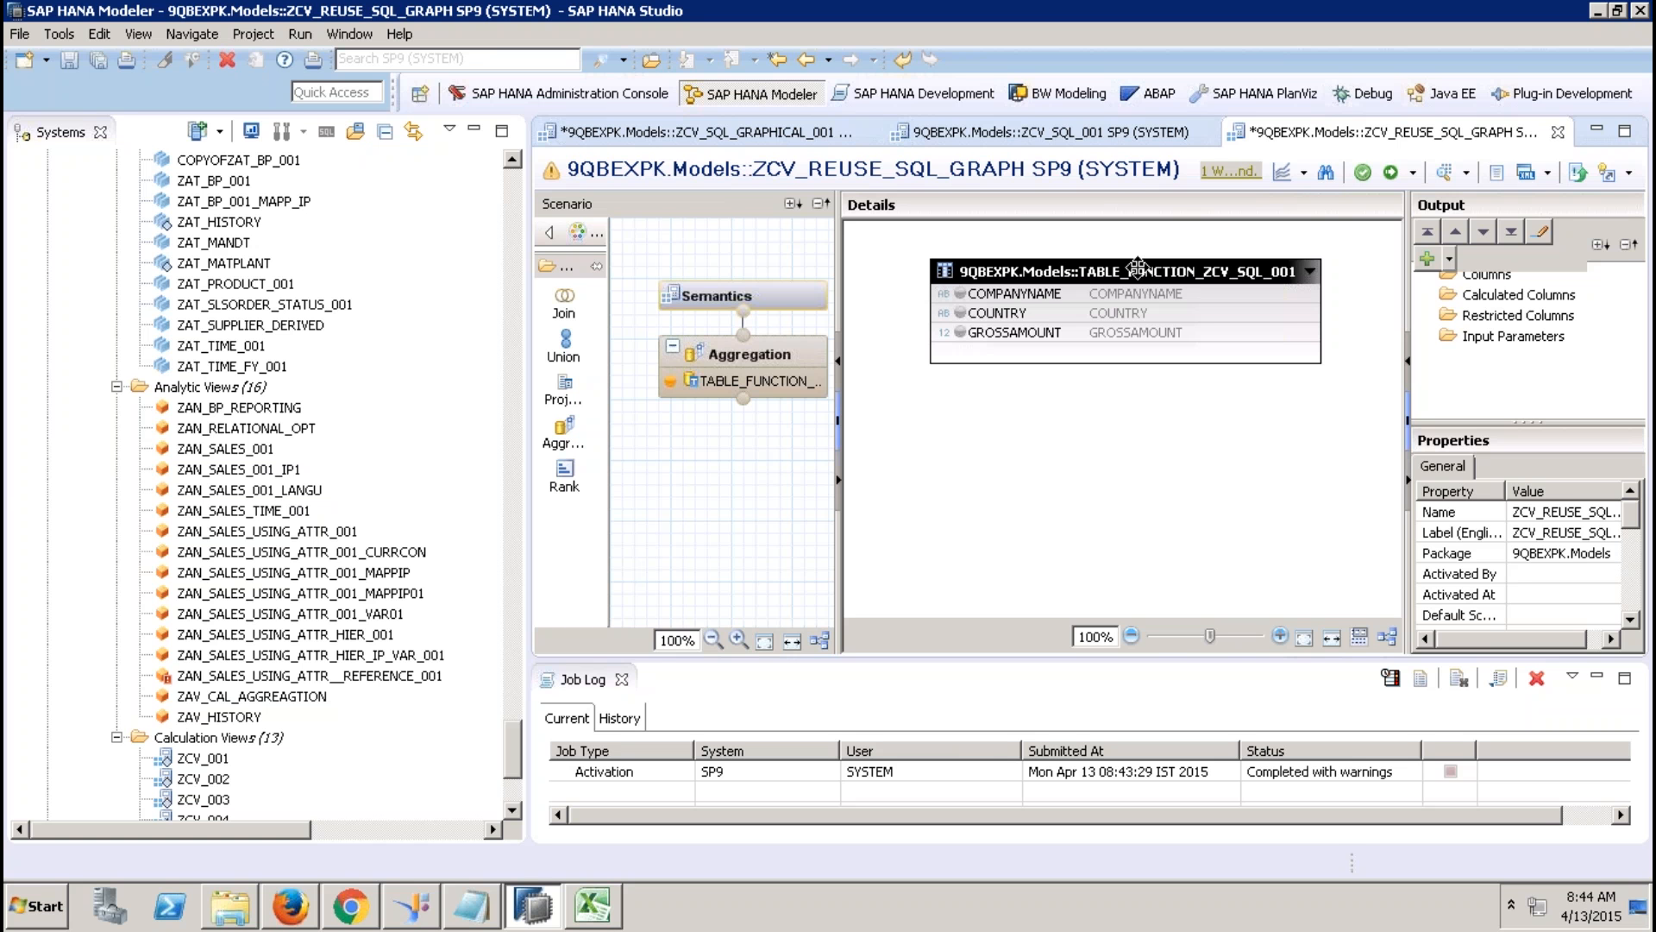
Output GROSSAMOUNT as an aggregated column plus COMPANYNAME and COUNTRY, then reactivate ZCV_REUSE_SQL_GRAPH.
{"action": "left_click", "coordinate": [1391, 173]}
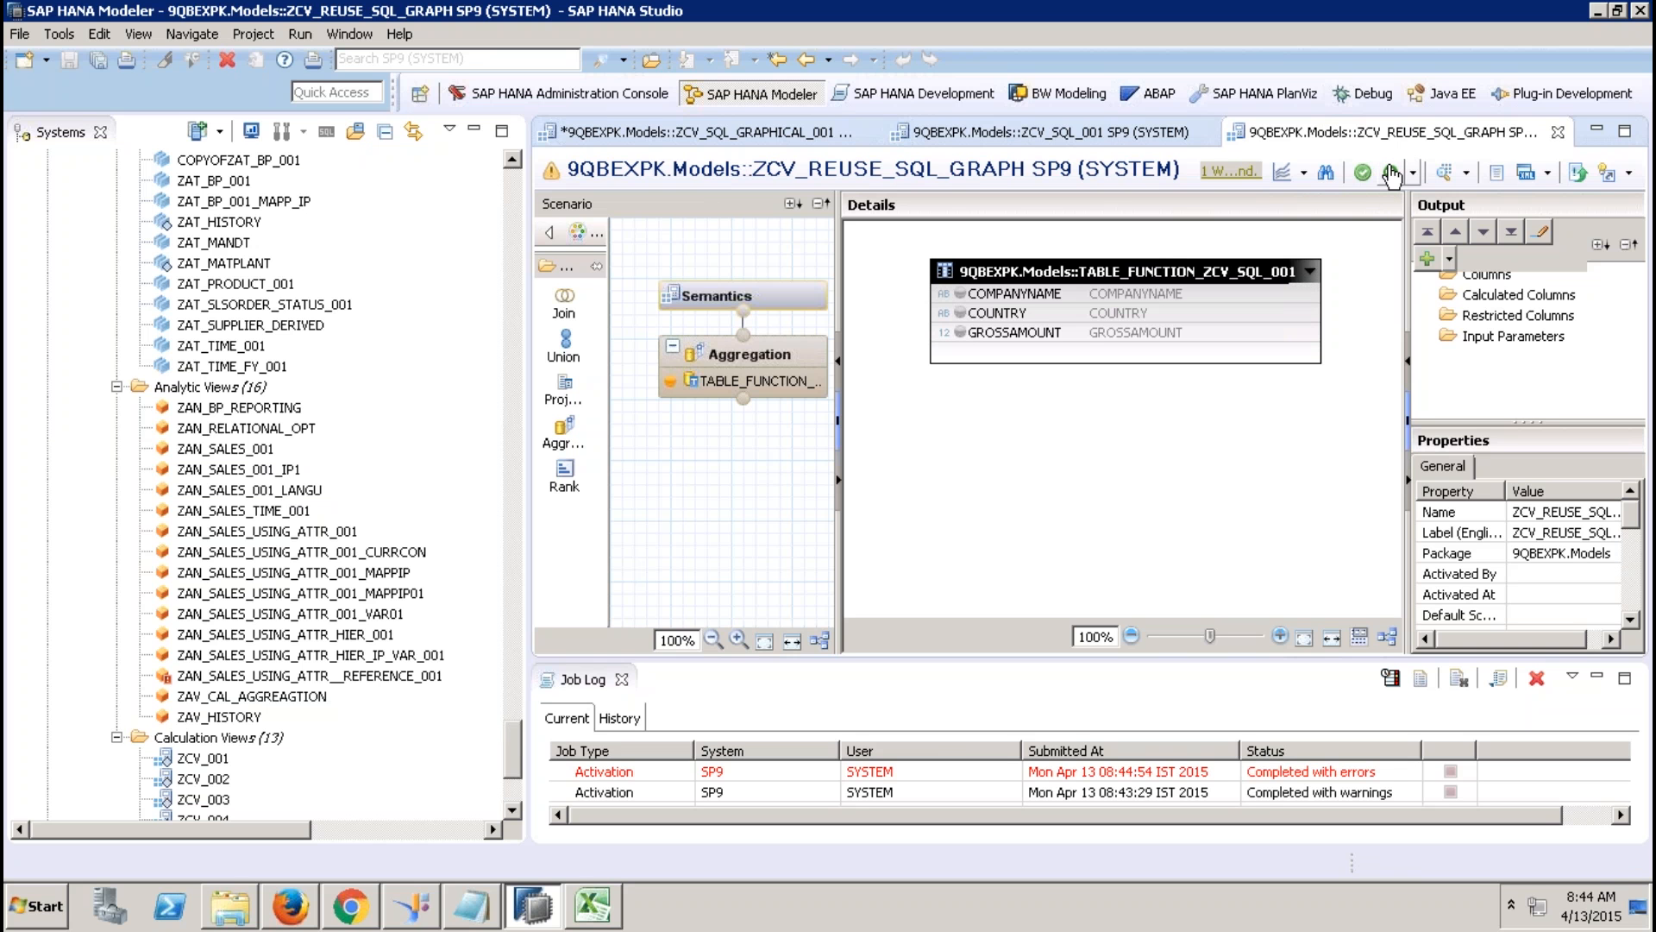
{"action": "right_click", "coordinate": [1130, 334]}
{"action": "left_click", "coordinate": [1180, 344]}
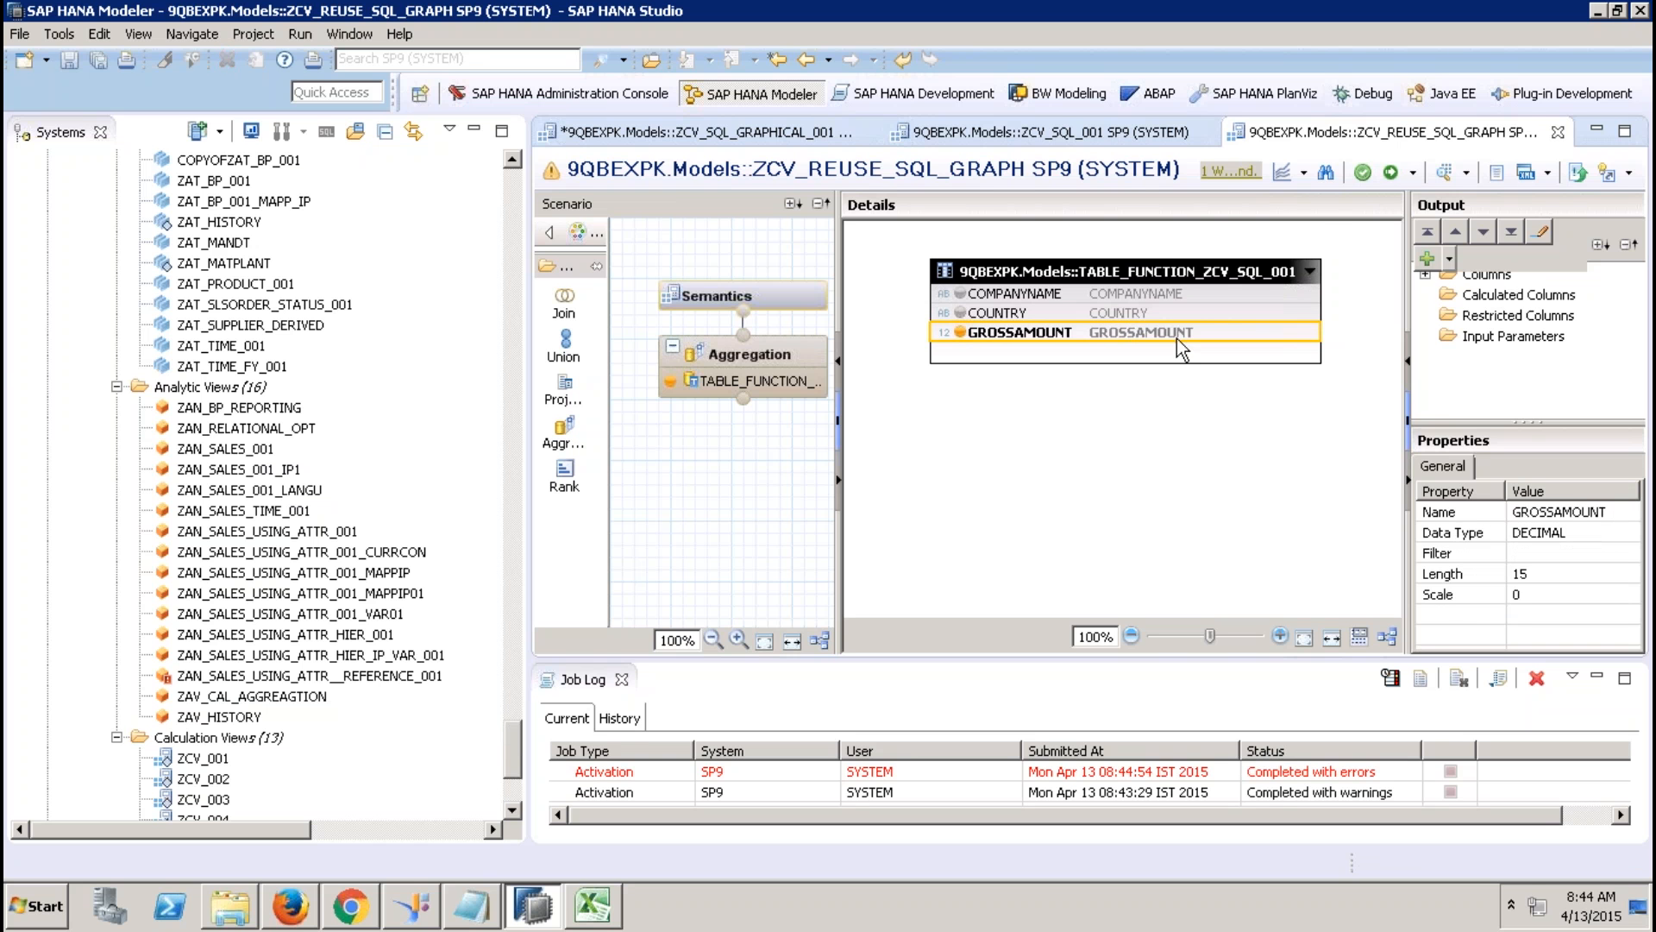
{"action": "left_click", "coordinate": [1095, 292]}
{"action": "left_click", "coordinate": [1105, 312], "text": "ctrl"}
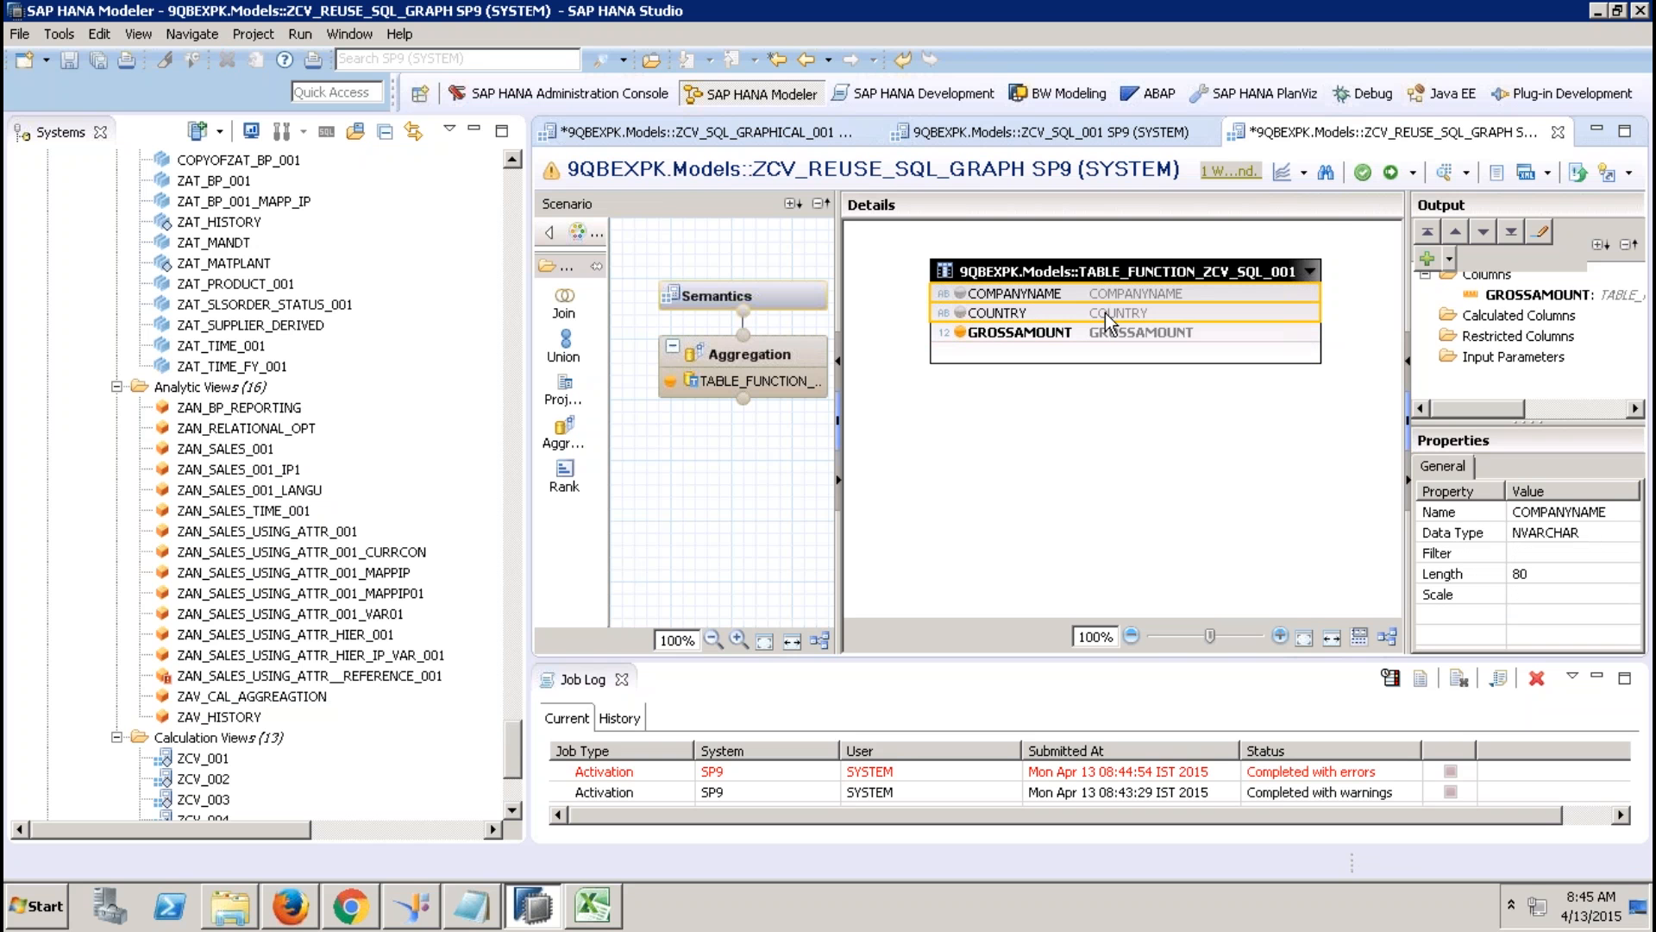
{"action": "right_click", "coordinate": [1105, 312]}
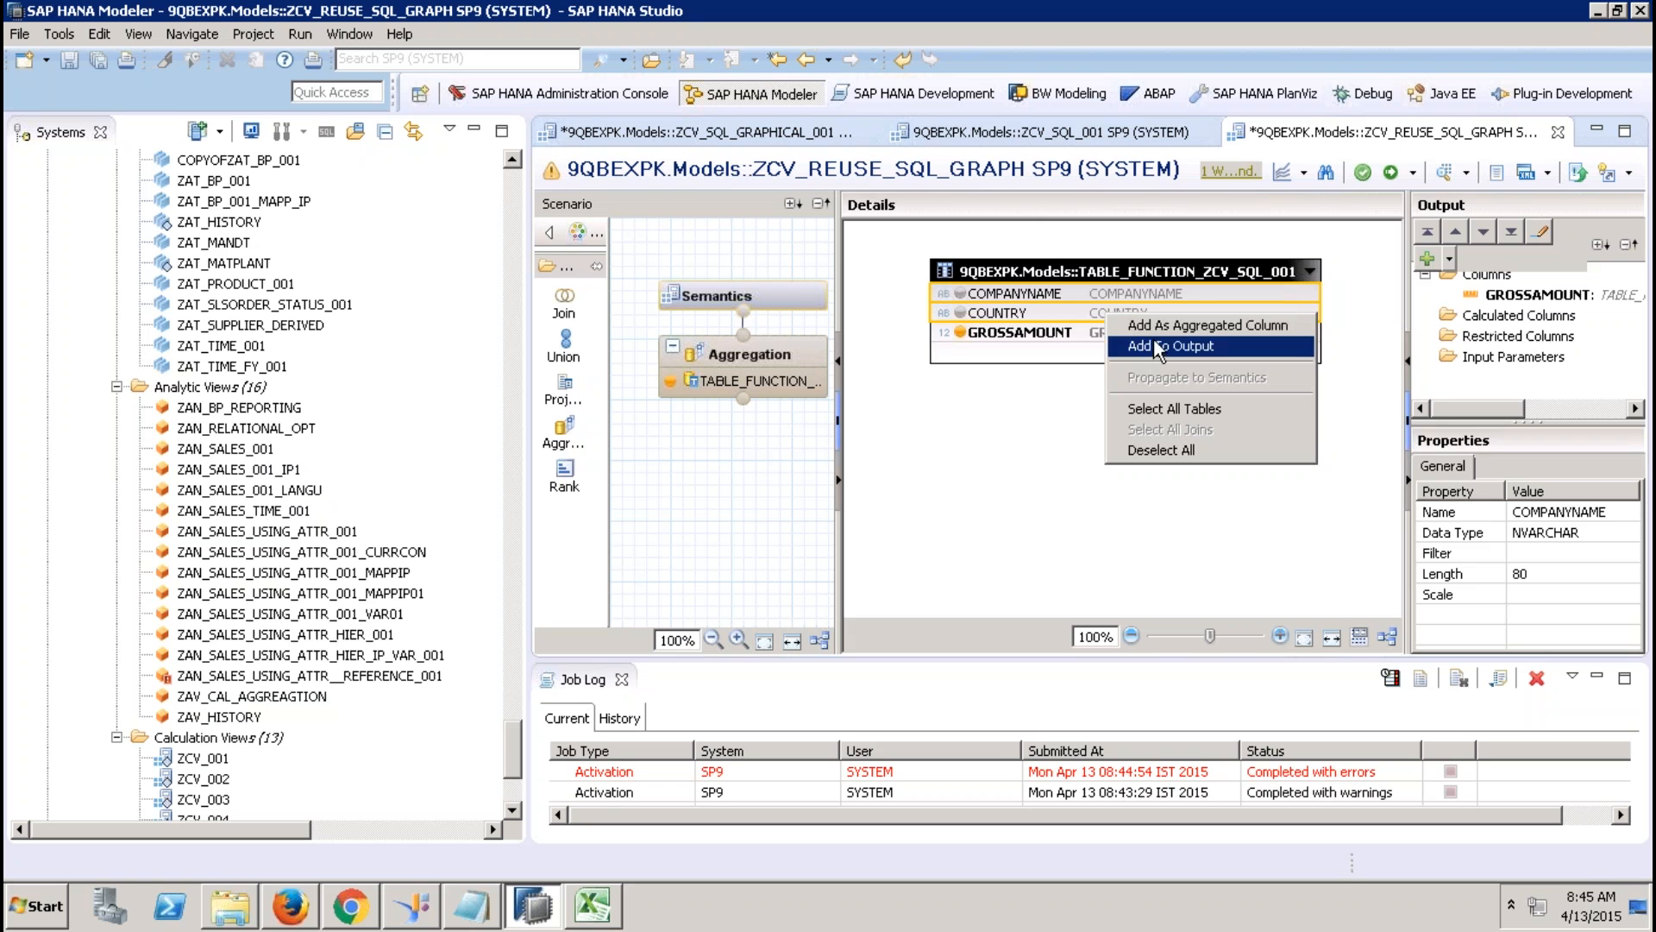
{"action": "left_click", "coordinate": [1154, 340]}
{"action": "left_click", "coordinate": [785, 295]}
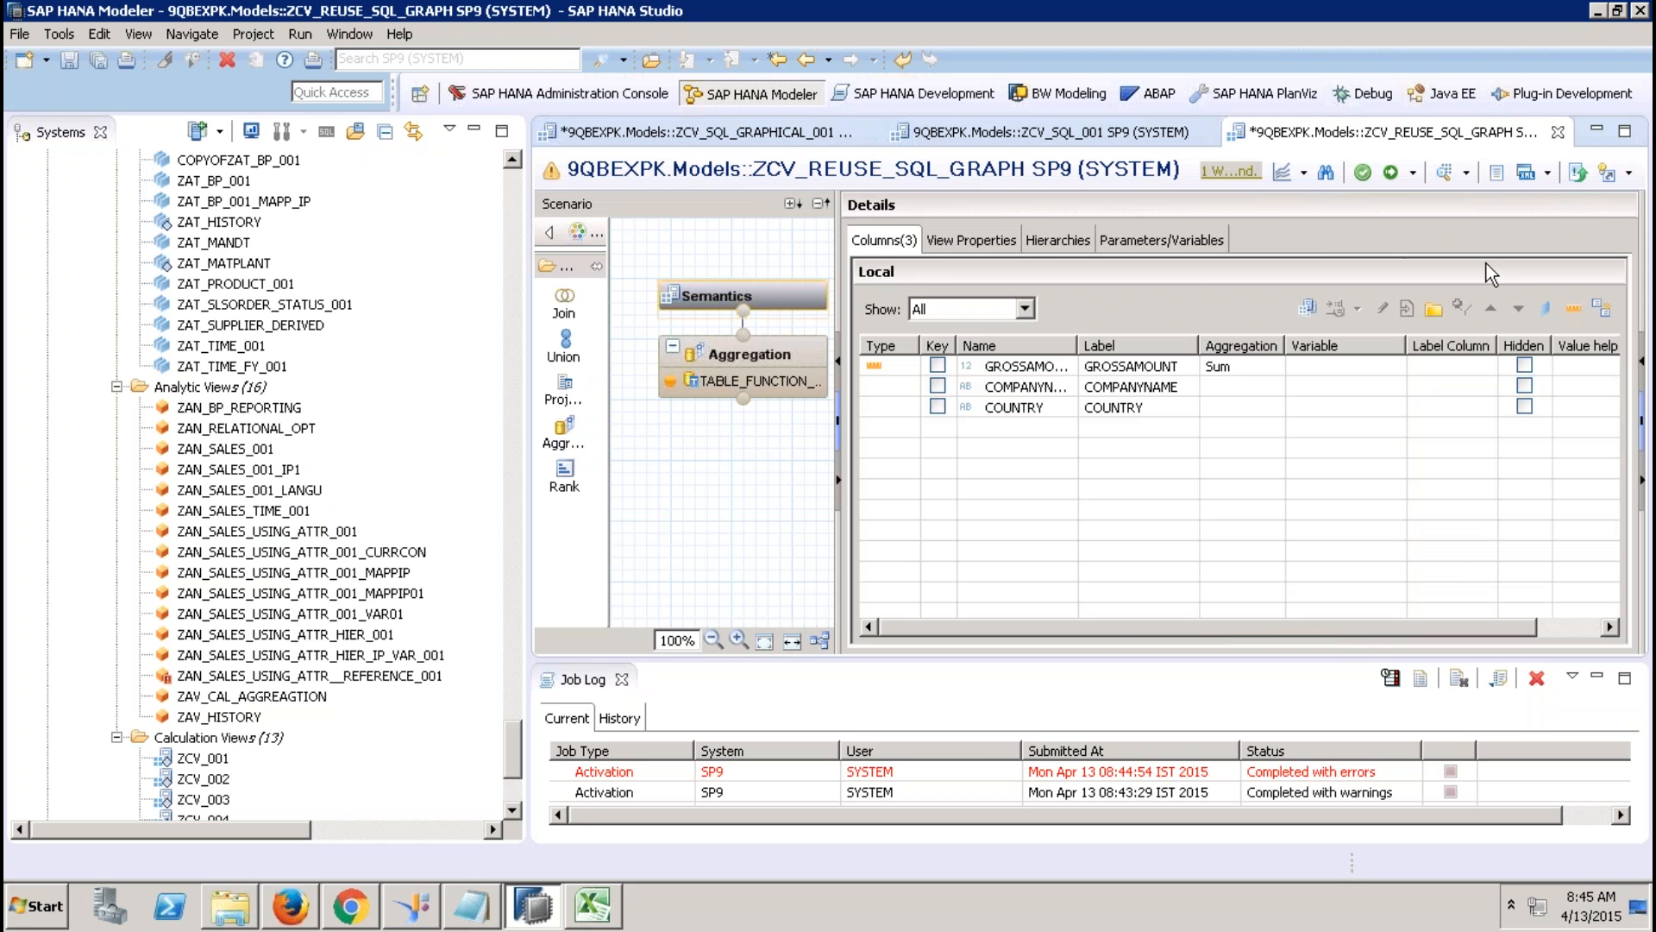
{"action": "left_click", "coordinate": [1391, 175]}
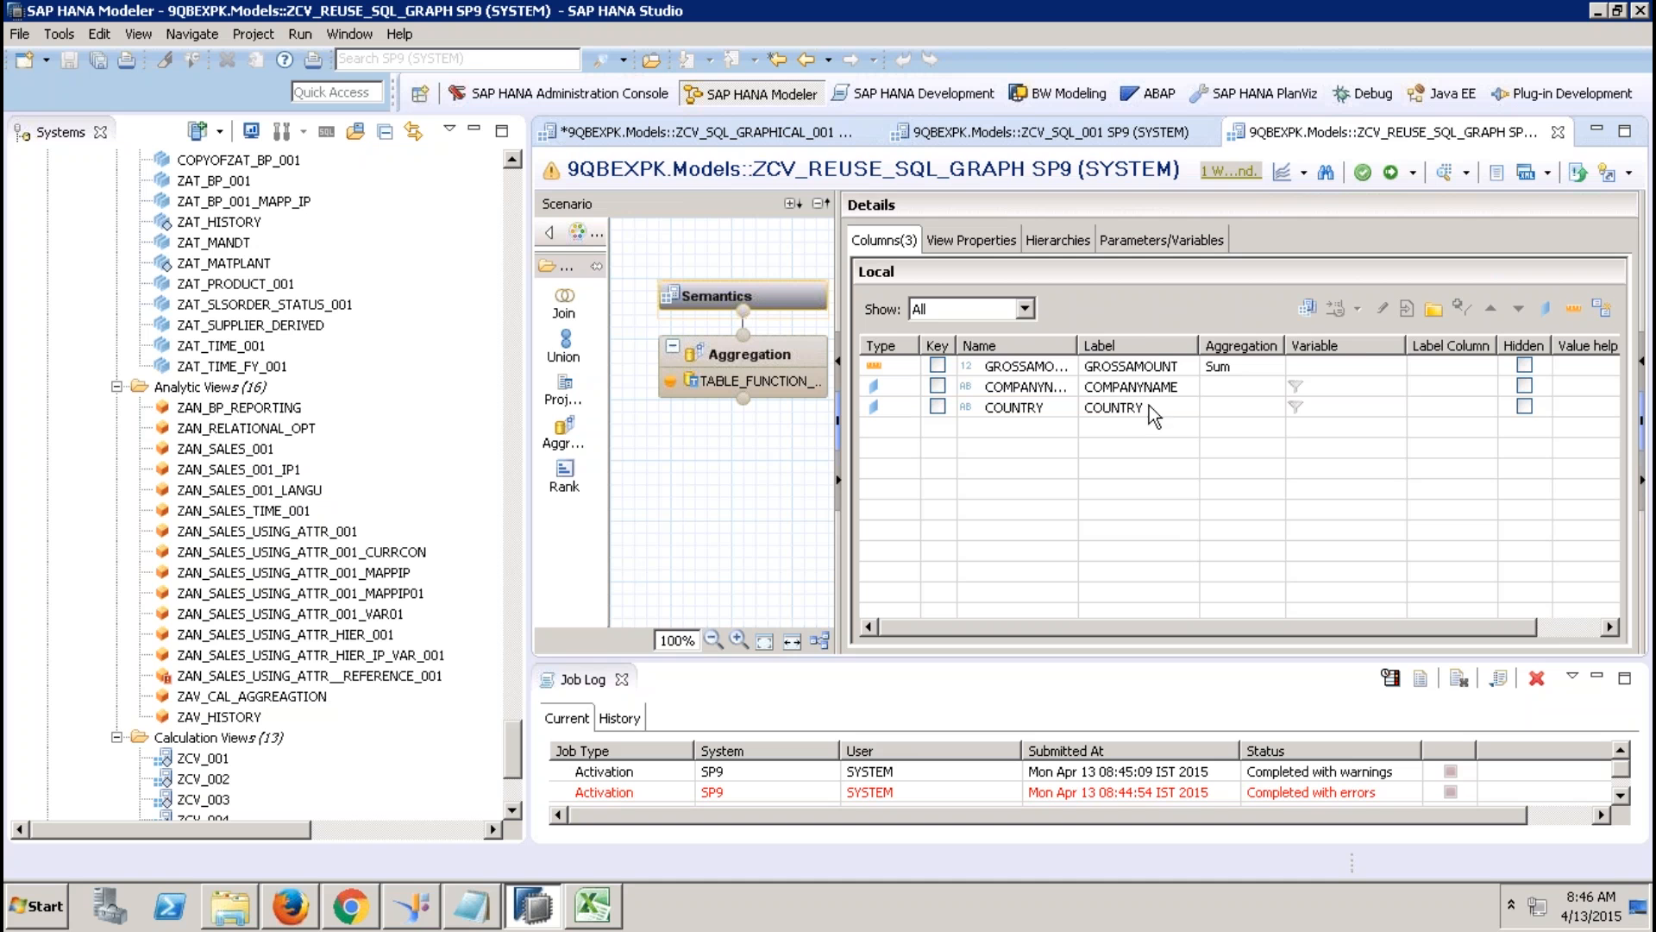
Filter the catalog's Column Views folder to show only ZCV_SQL_001.
{"action": "left_click", "coordinate": [1038, 134]}
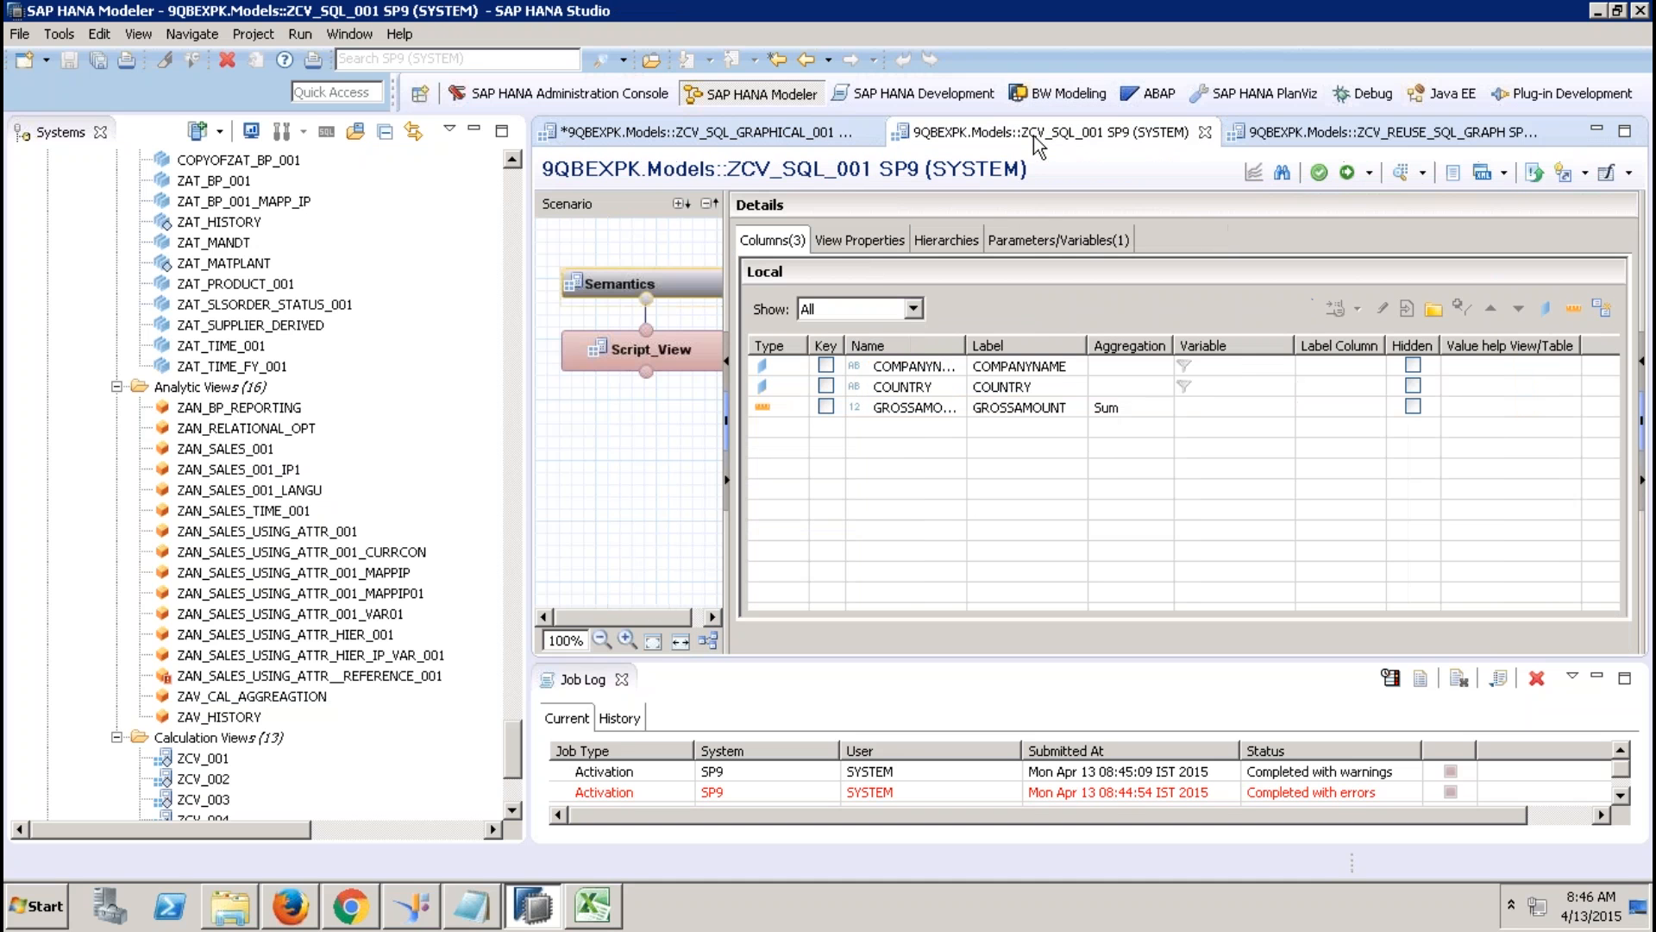
{"action": "left_click", "coordinate": [513, 207]}
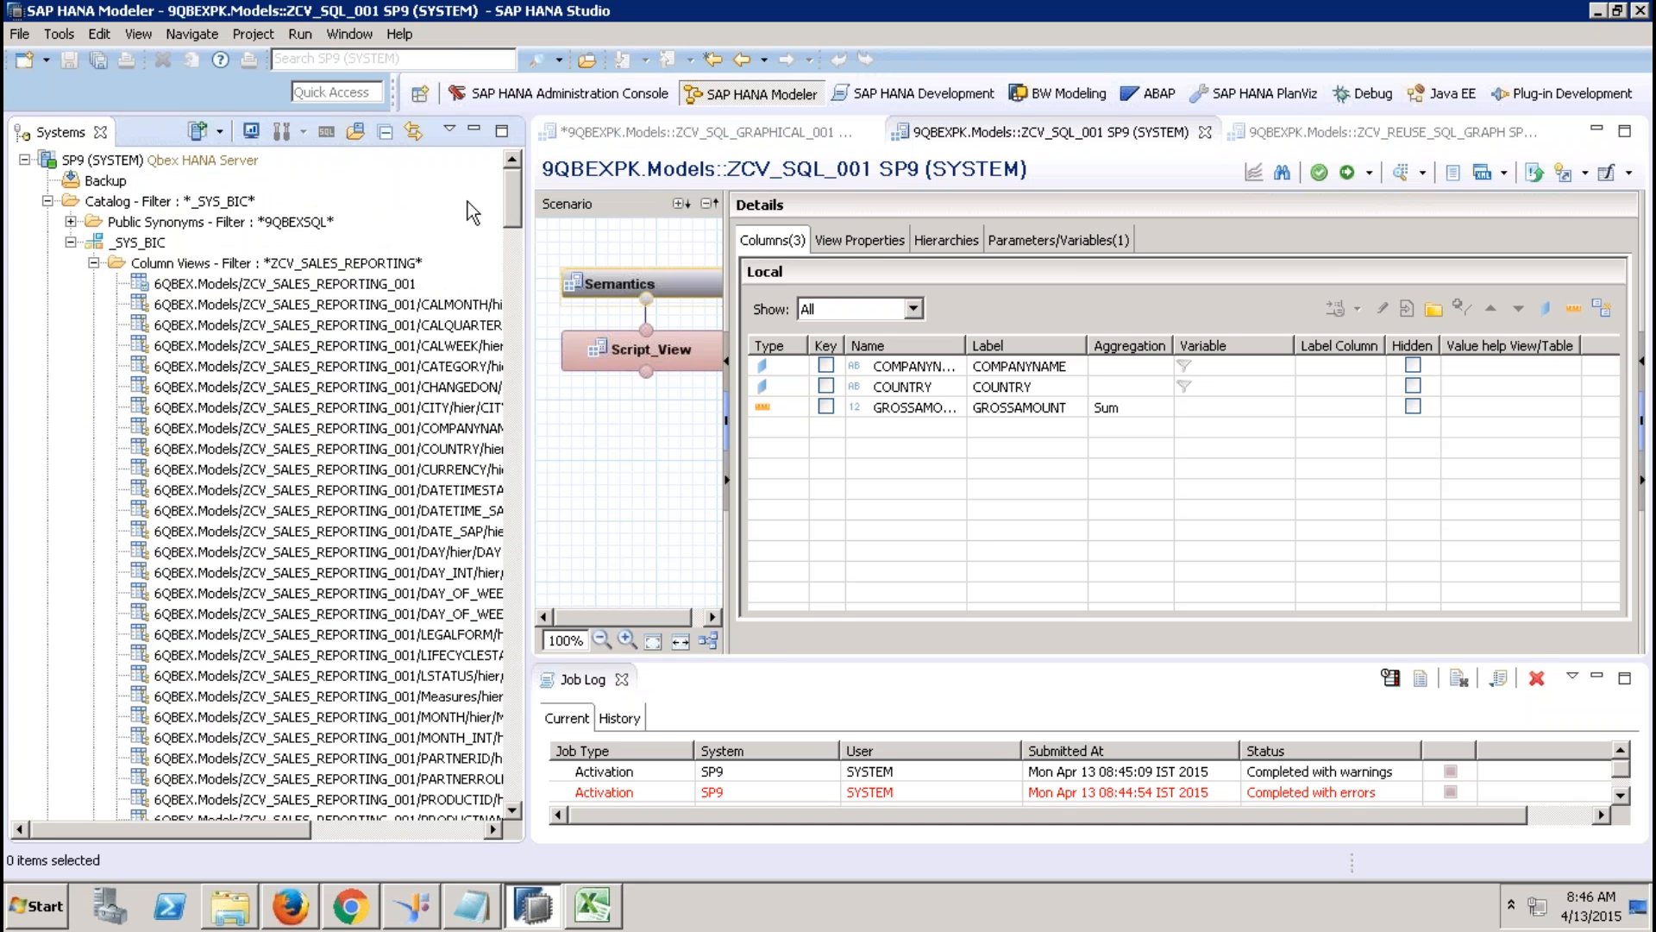
{"action": "left_click", "coordinate": [313, 267]}
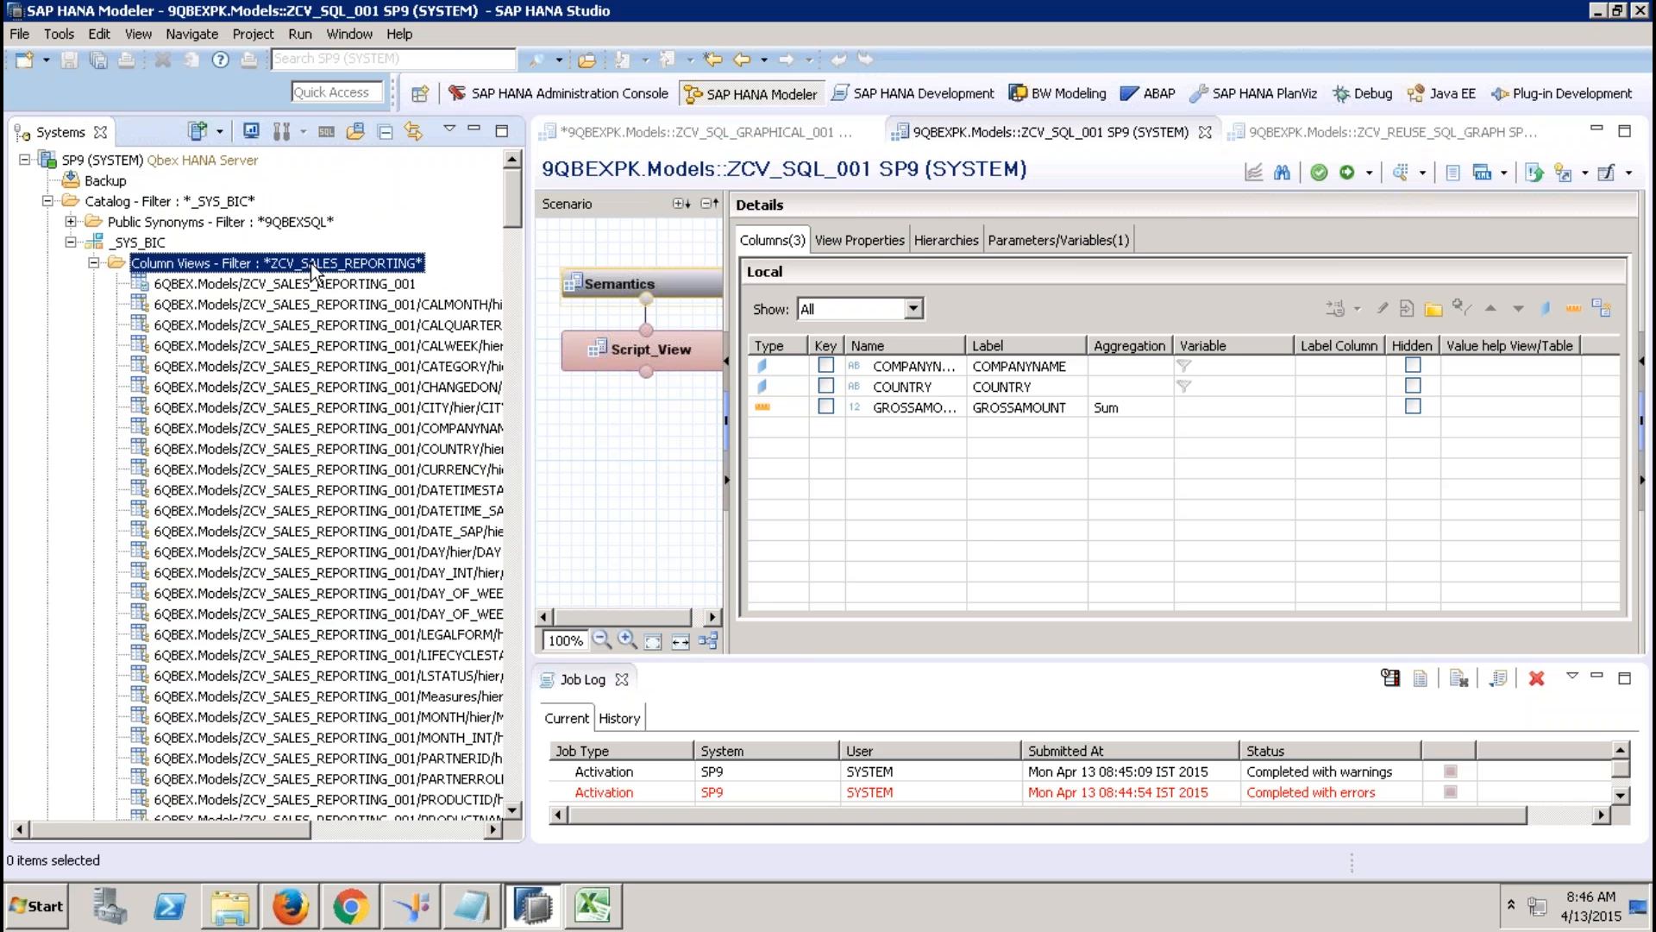
{"action": "right_click", "coordinate": [361, 269]}
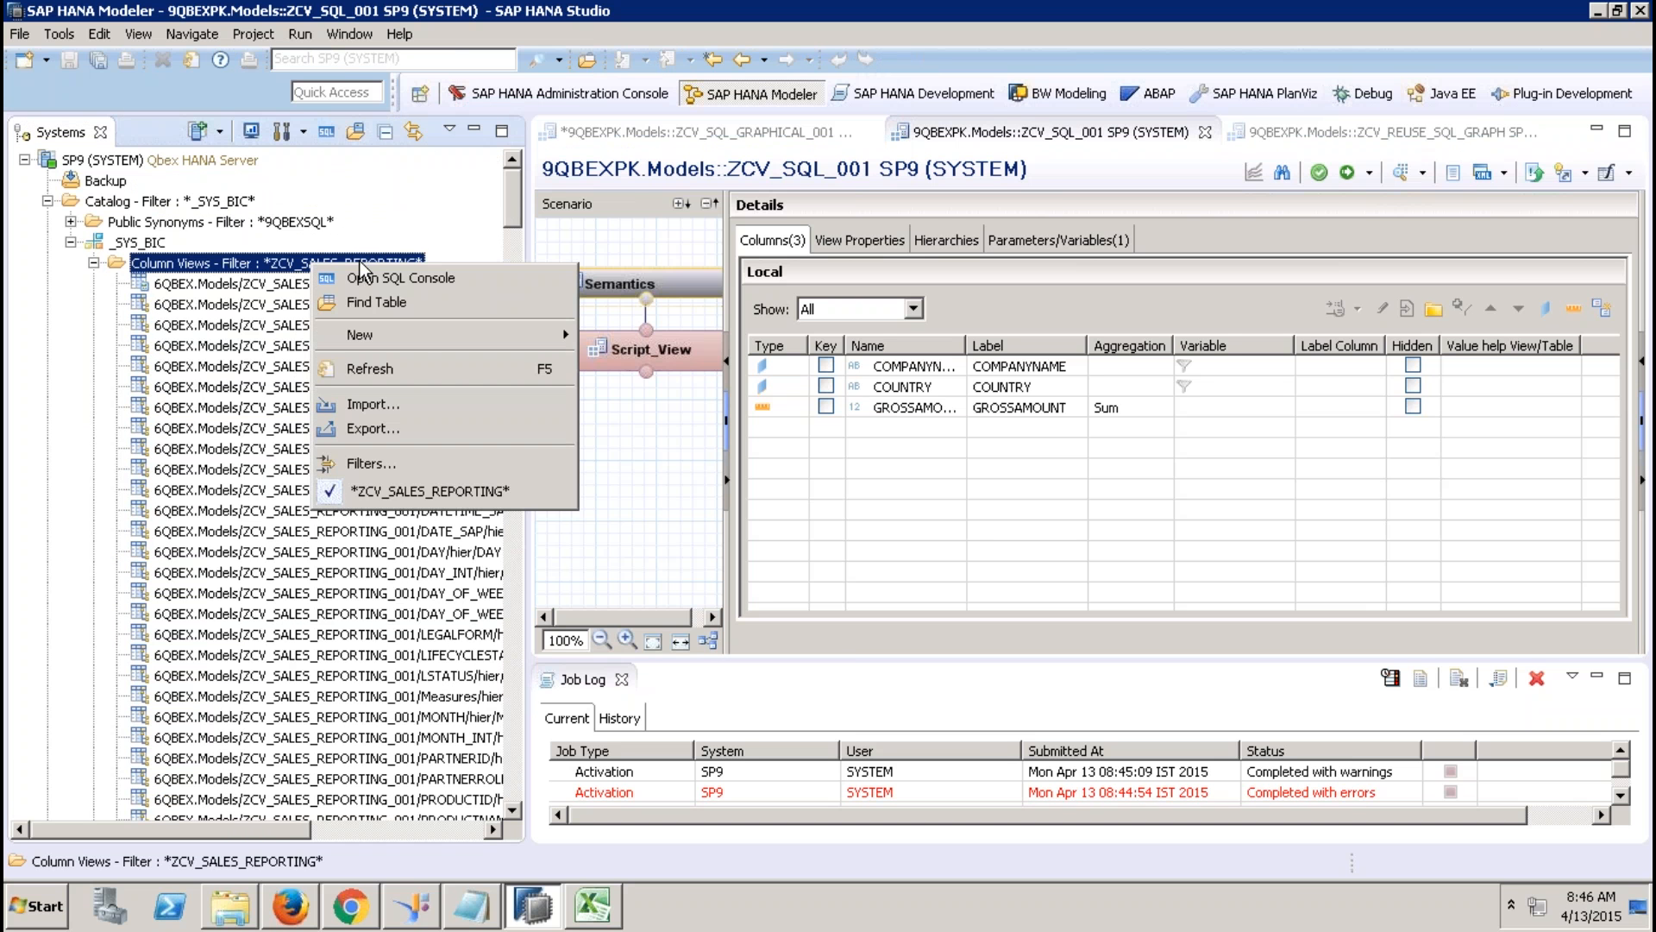
{"action": "left_click", "coordinate": [373, 464]}
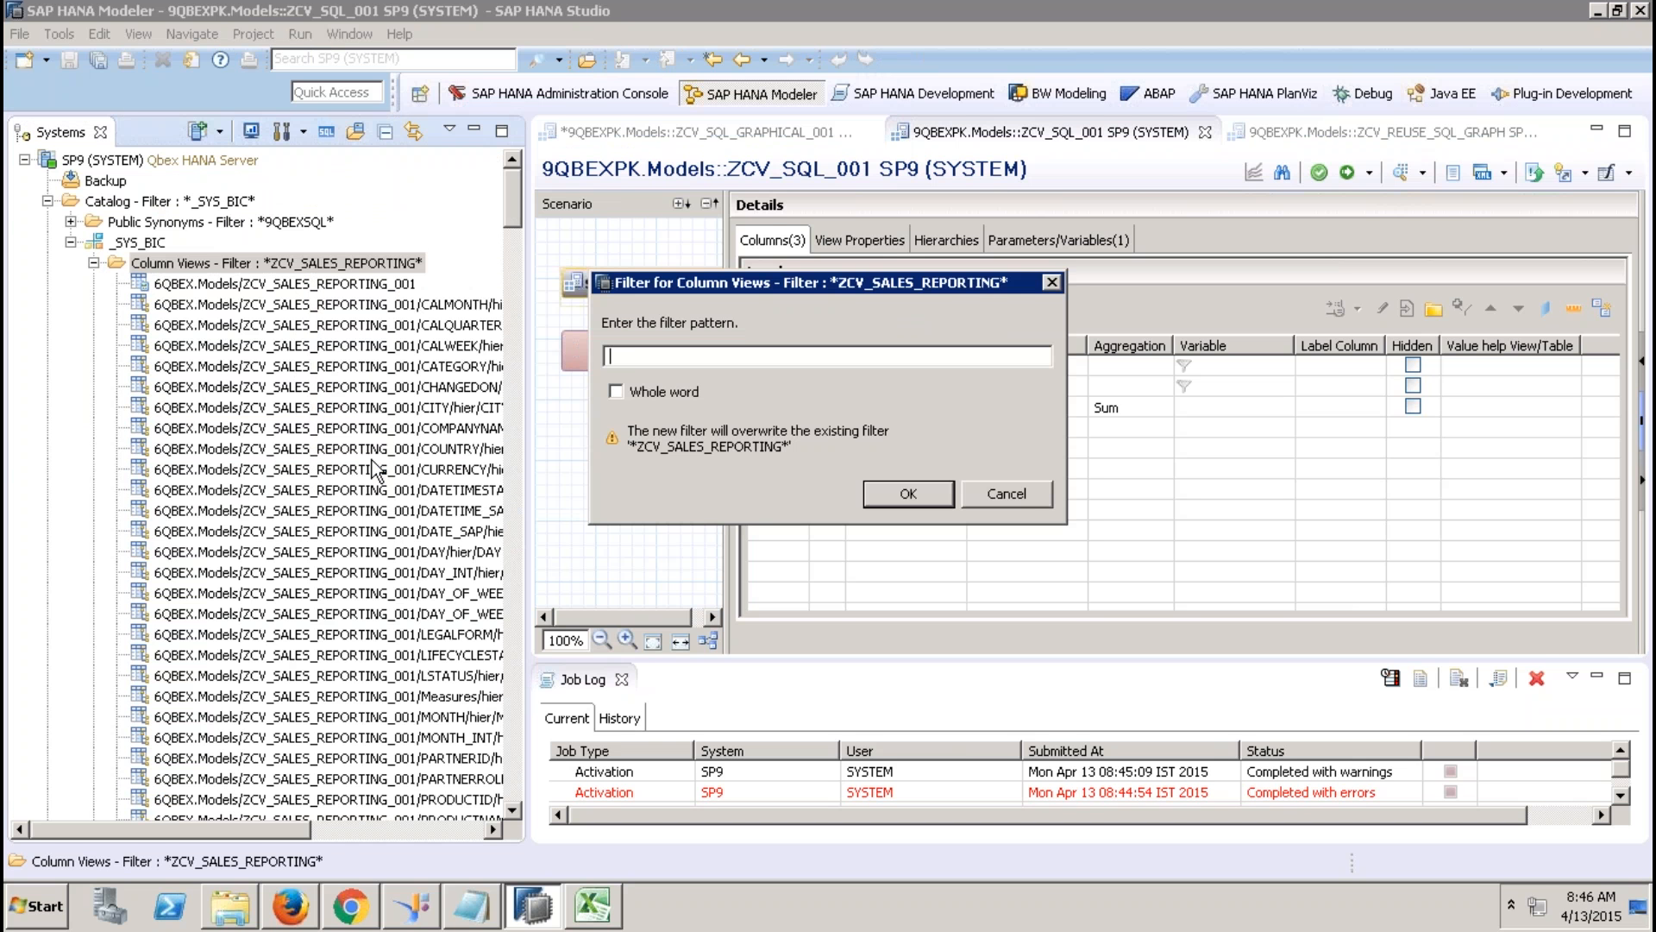
{"action": "type", "text": "ZCV_SQL_001"}
{"action": "key", "text": "Return"}
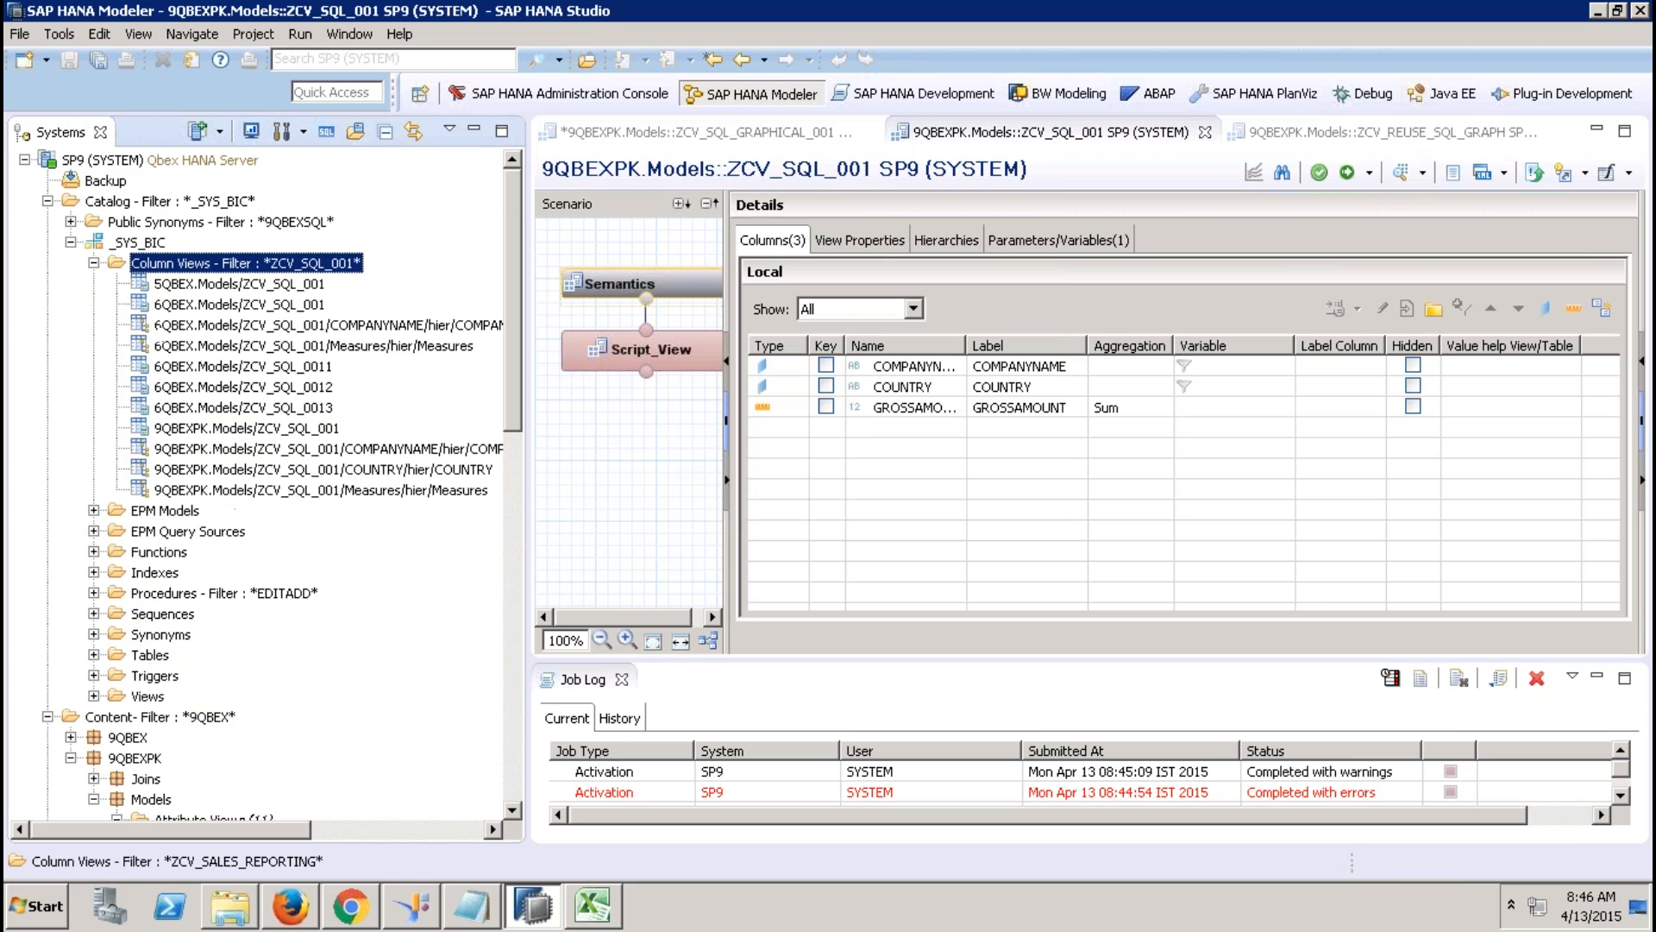
Preview data of 9QBEXPK.Models/ZCV_SQL_001 and dismiss the missing IP_YEAR error.
{"action": "left_click", "coordinate": [268, 429]}
{"action": "right_click", "coordinate": [268, 434]}
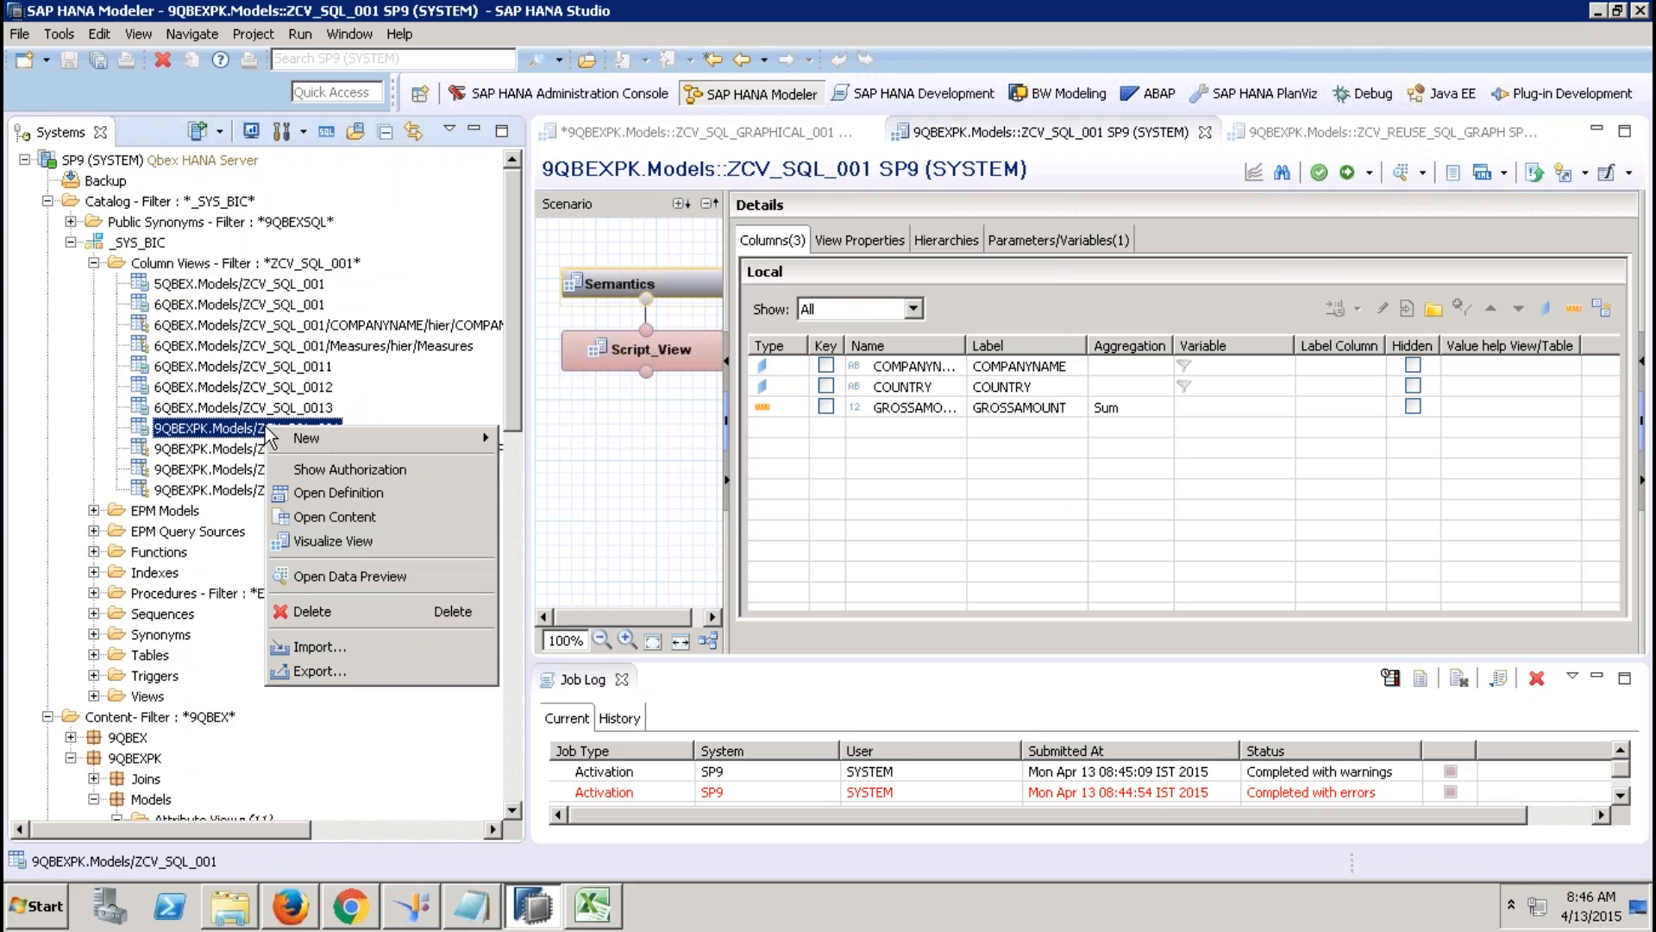
{"action": "left_click", "coordinate": [356, 569]}
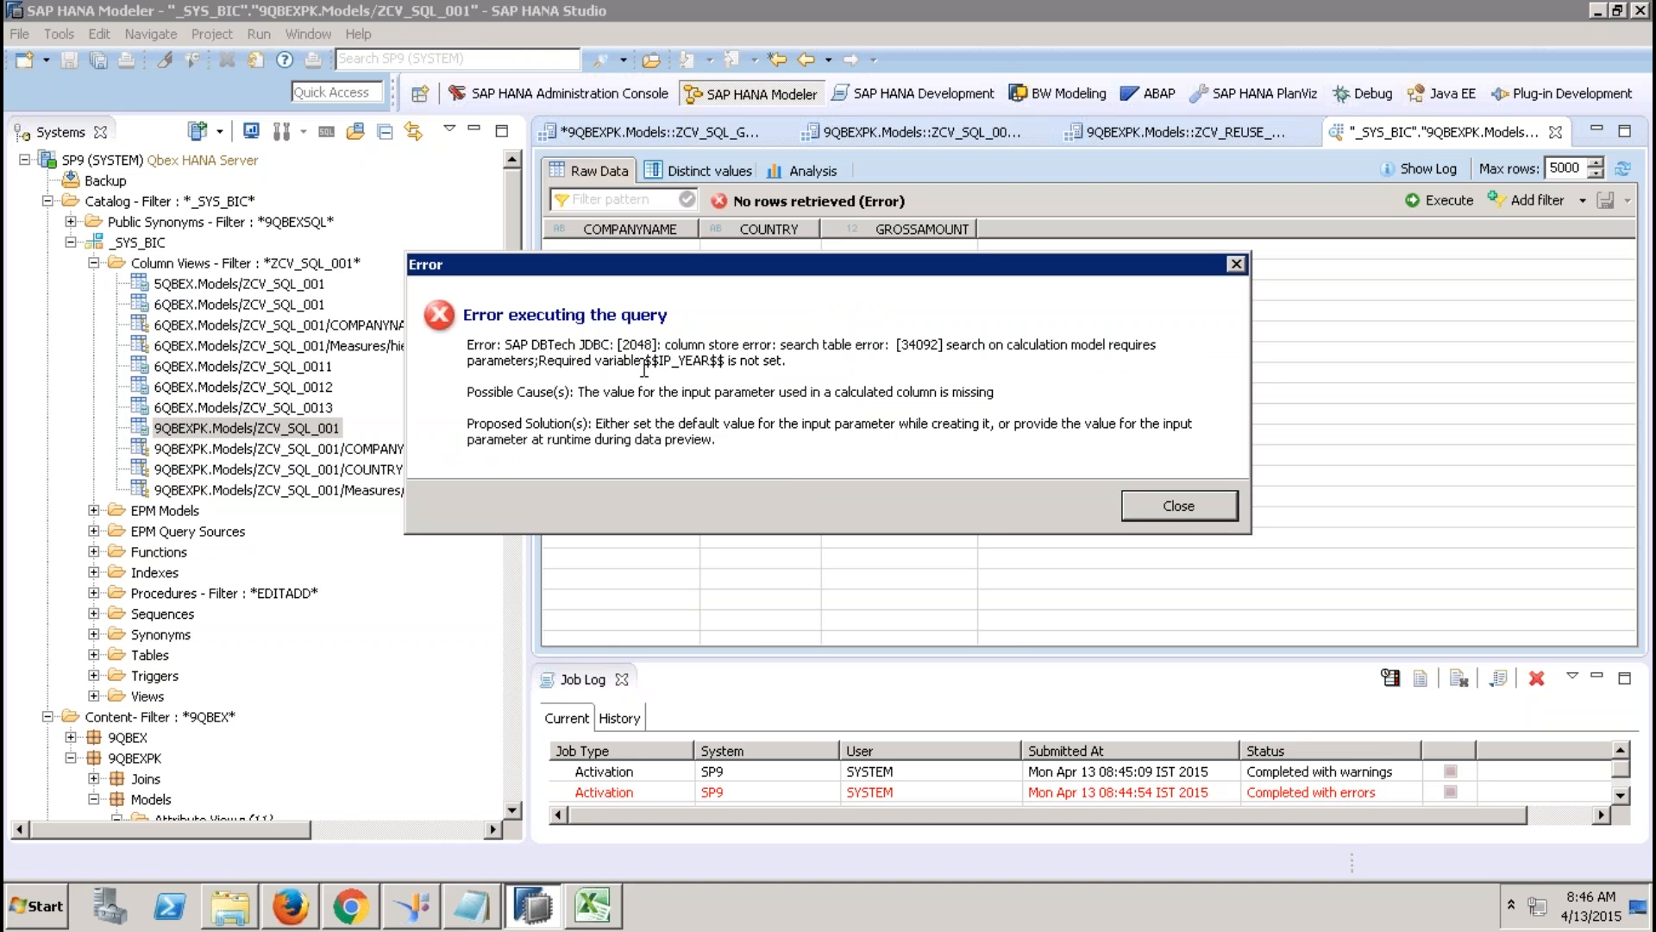
{"action": "left_click_drag", "start_coordinate": [646, 360], "coordinate": [730, 361]}
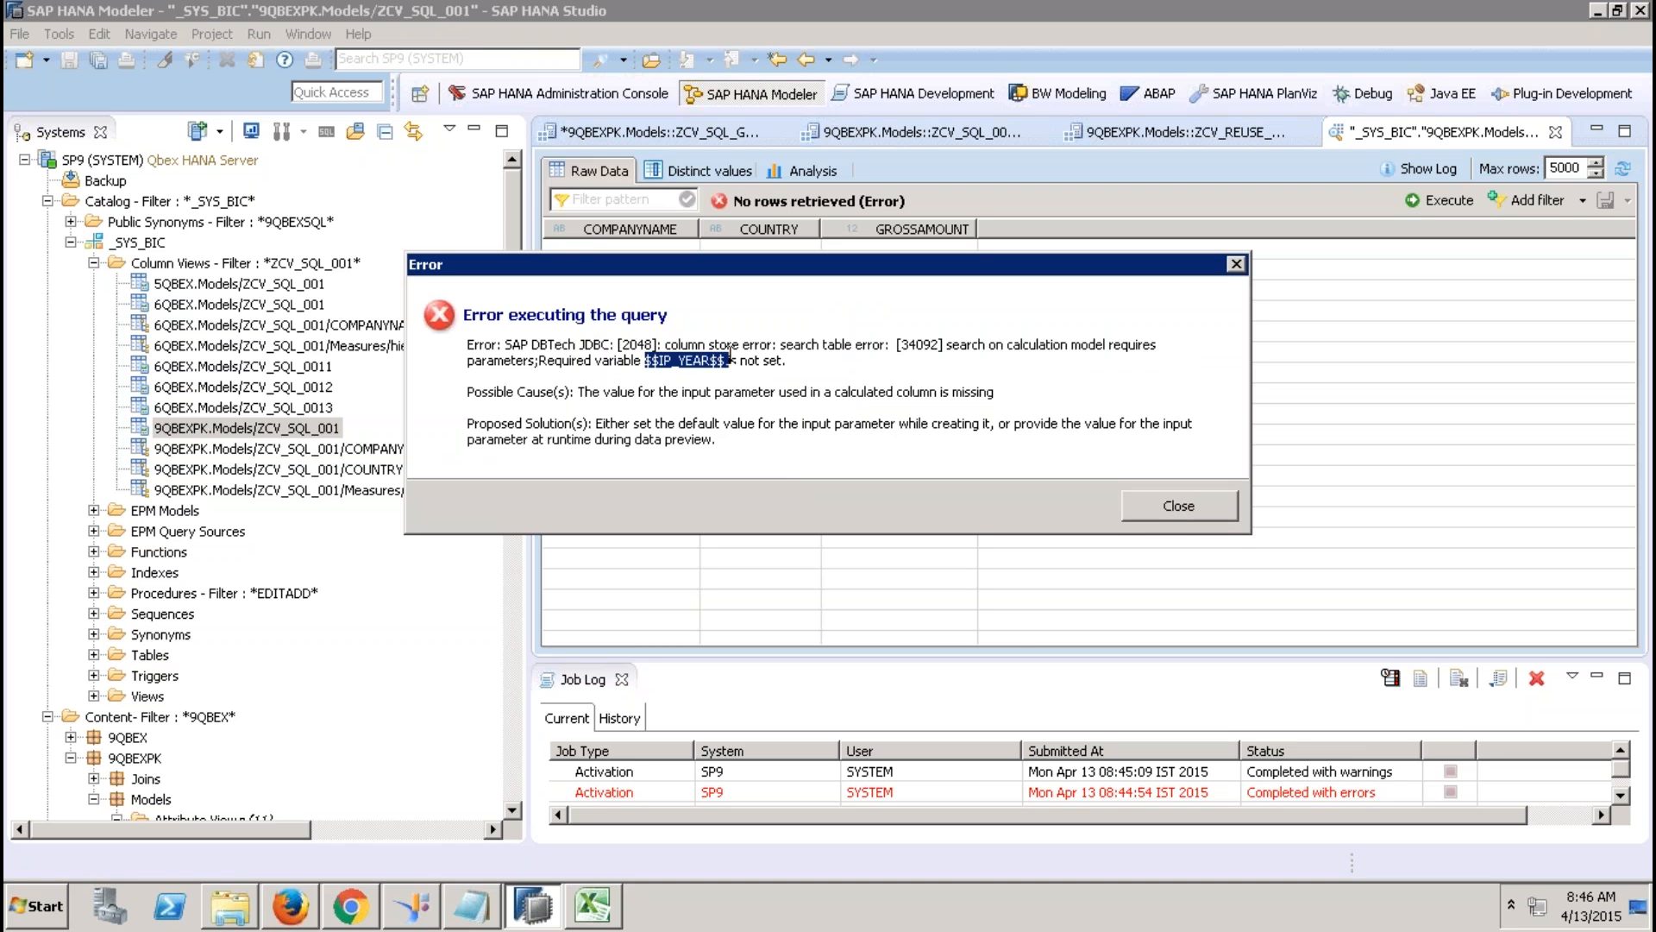
{"action": "left_click", "coordinate": [1204, 504]}
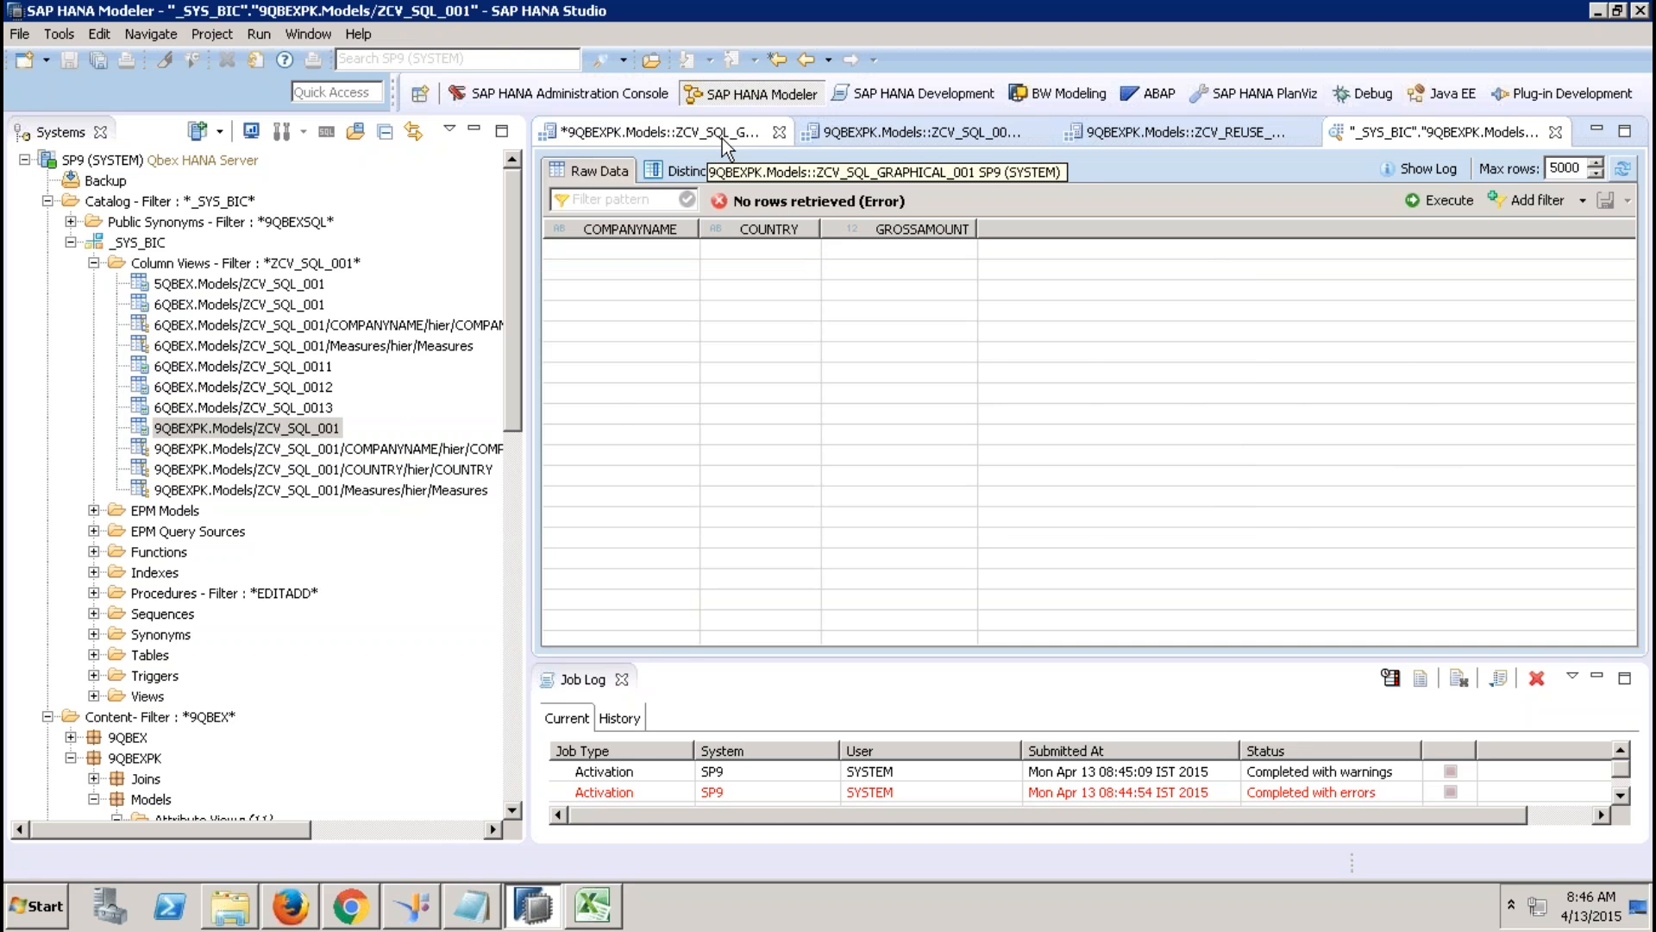
Replace the aggregation's table function input with the ZCV_SQL_001 column view.
{"action": "left_click", "coordinate": [840, 134]}
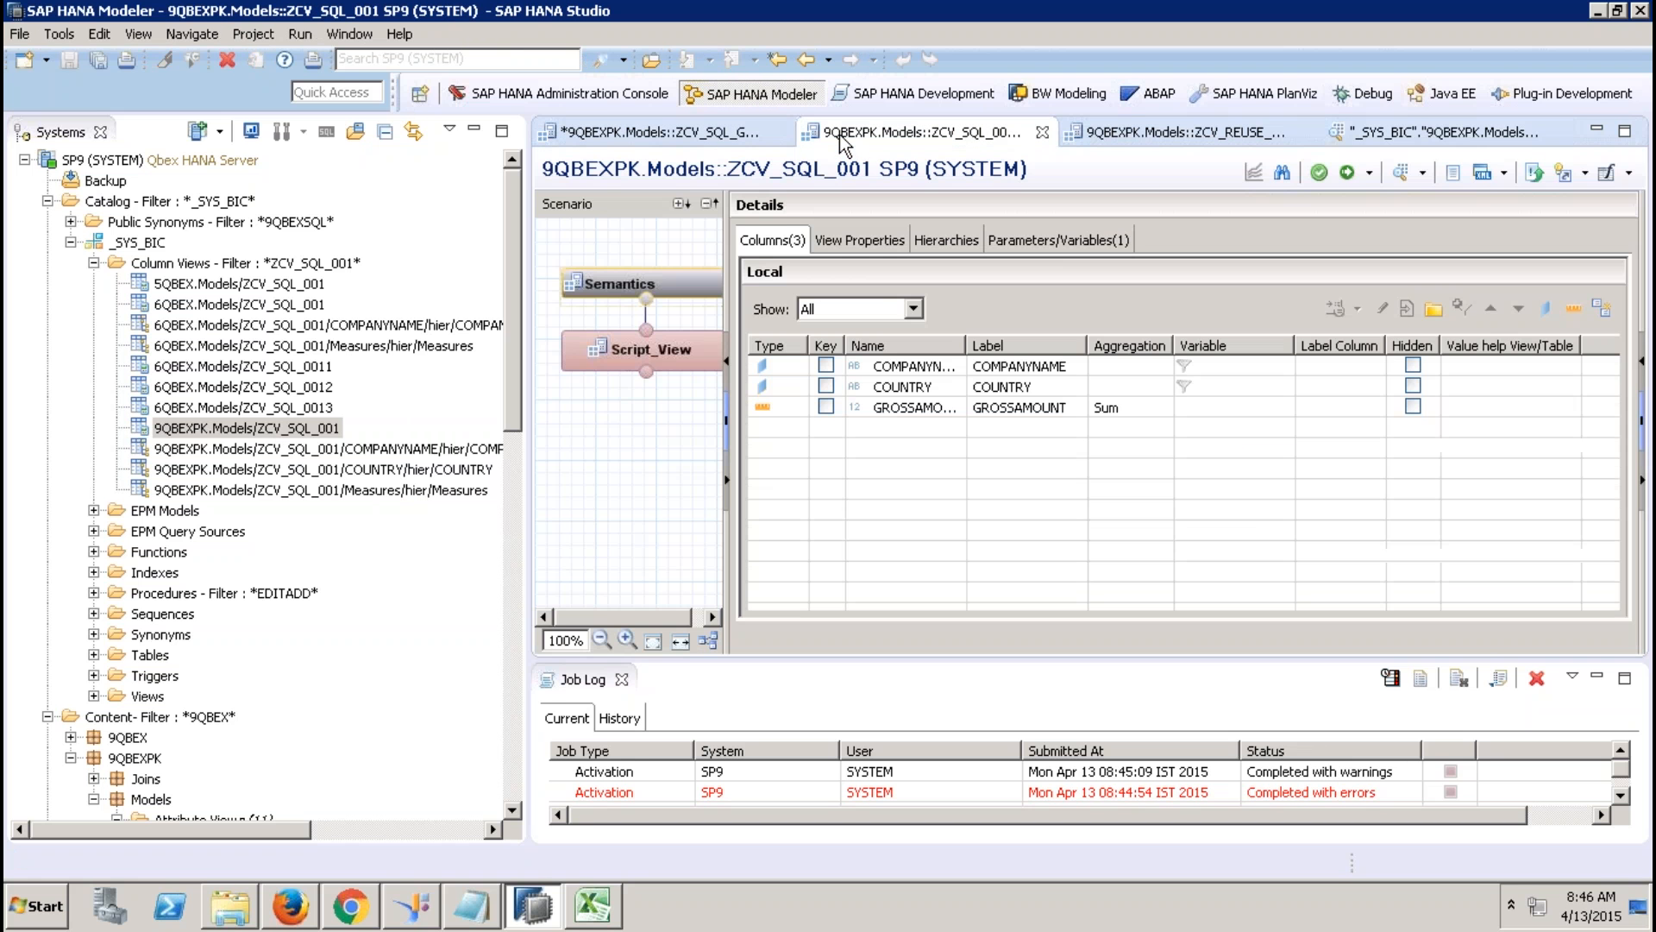
{"action": "left_click", "coordinate": [1138, 131]}
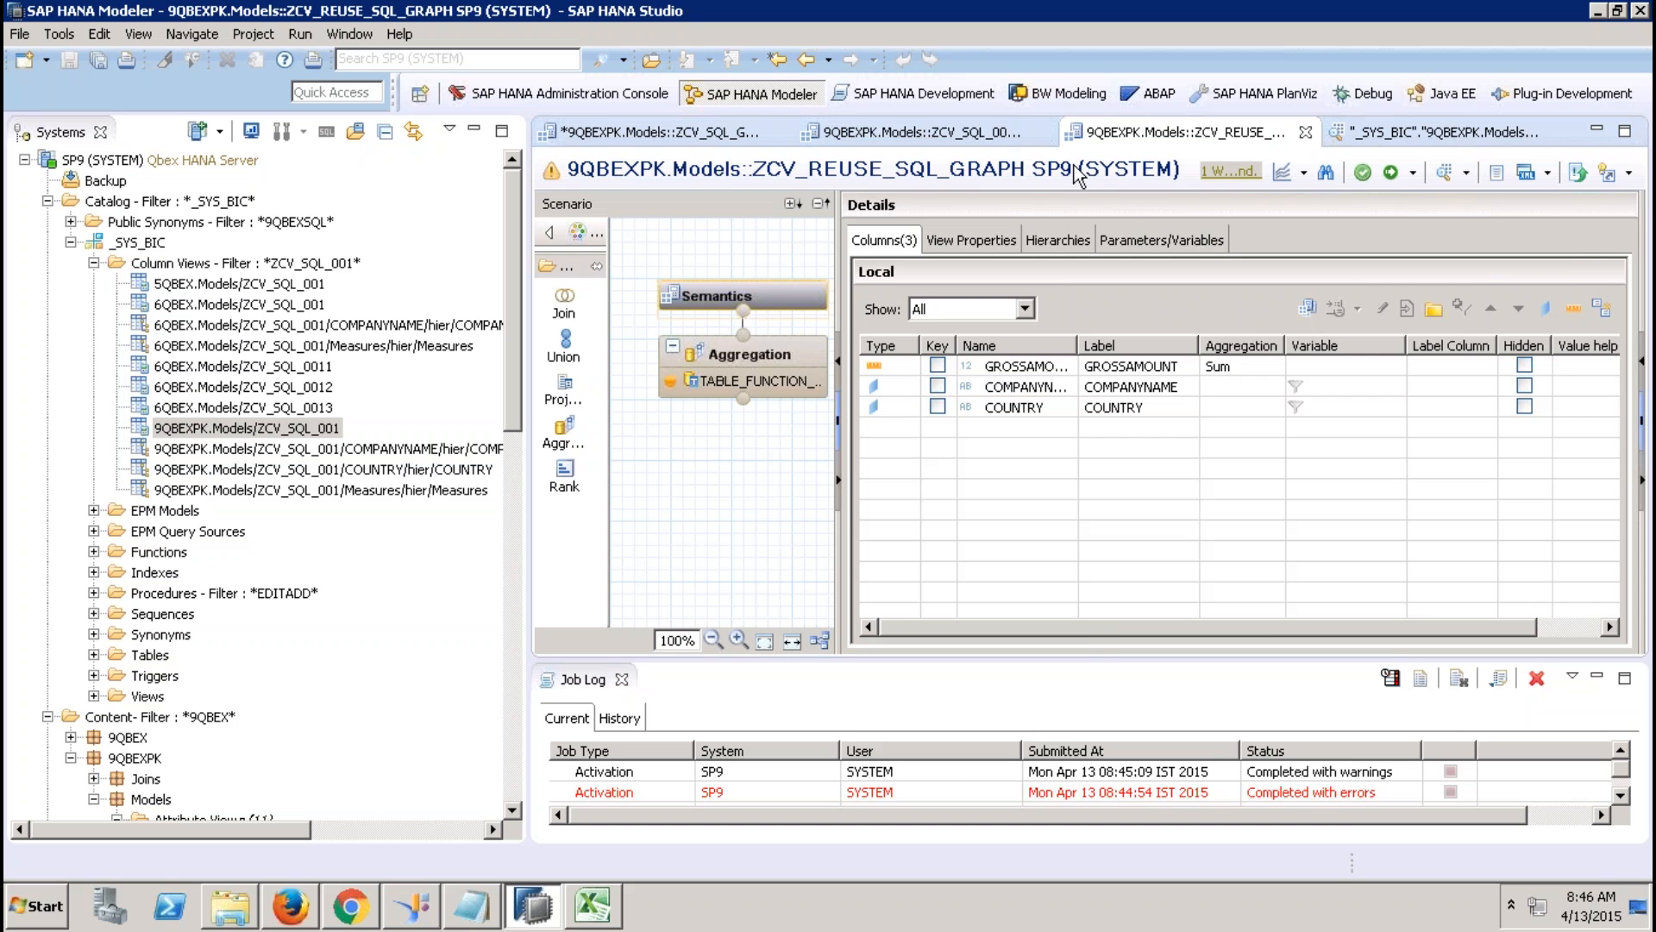
{"action": "left_click", "coordinate": [794, 350]}
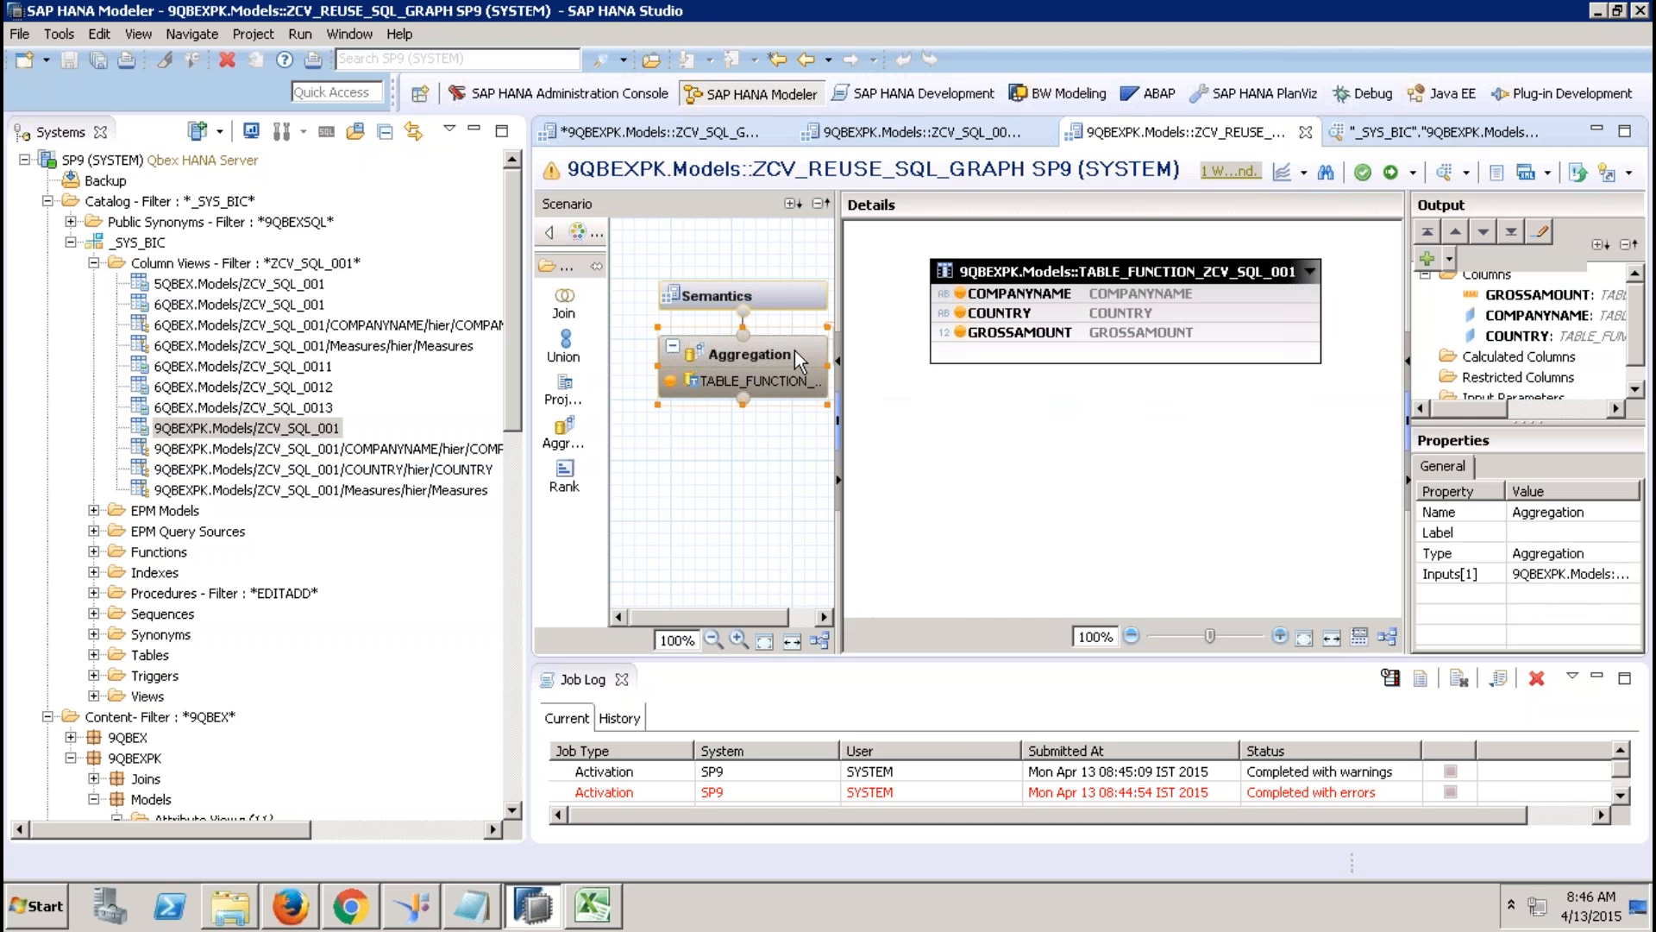
{"action": "right_click", "coordinate": [1022, 466]}
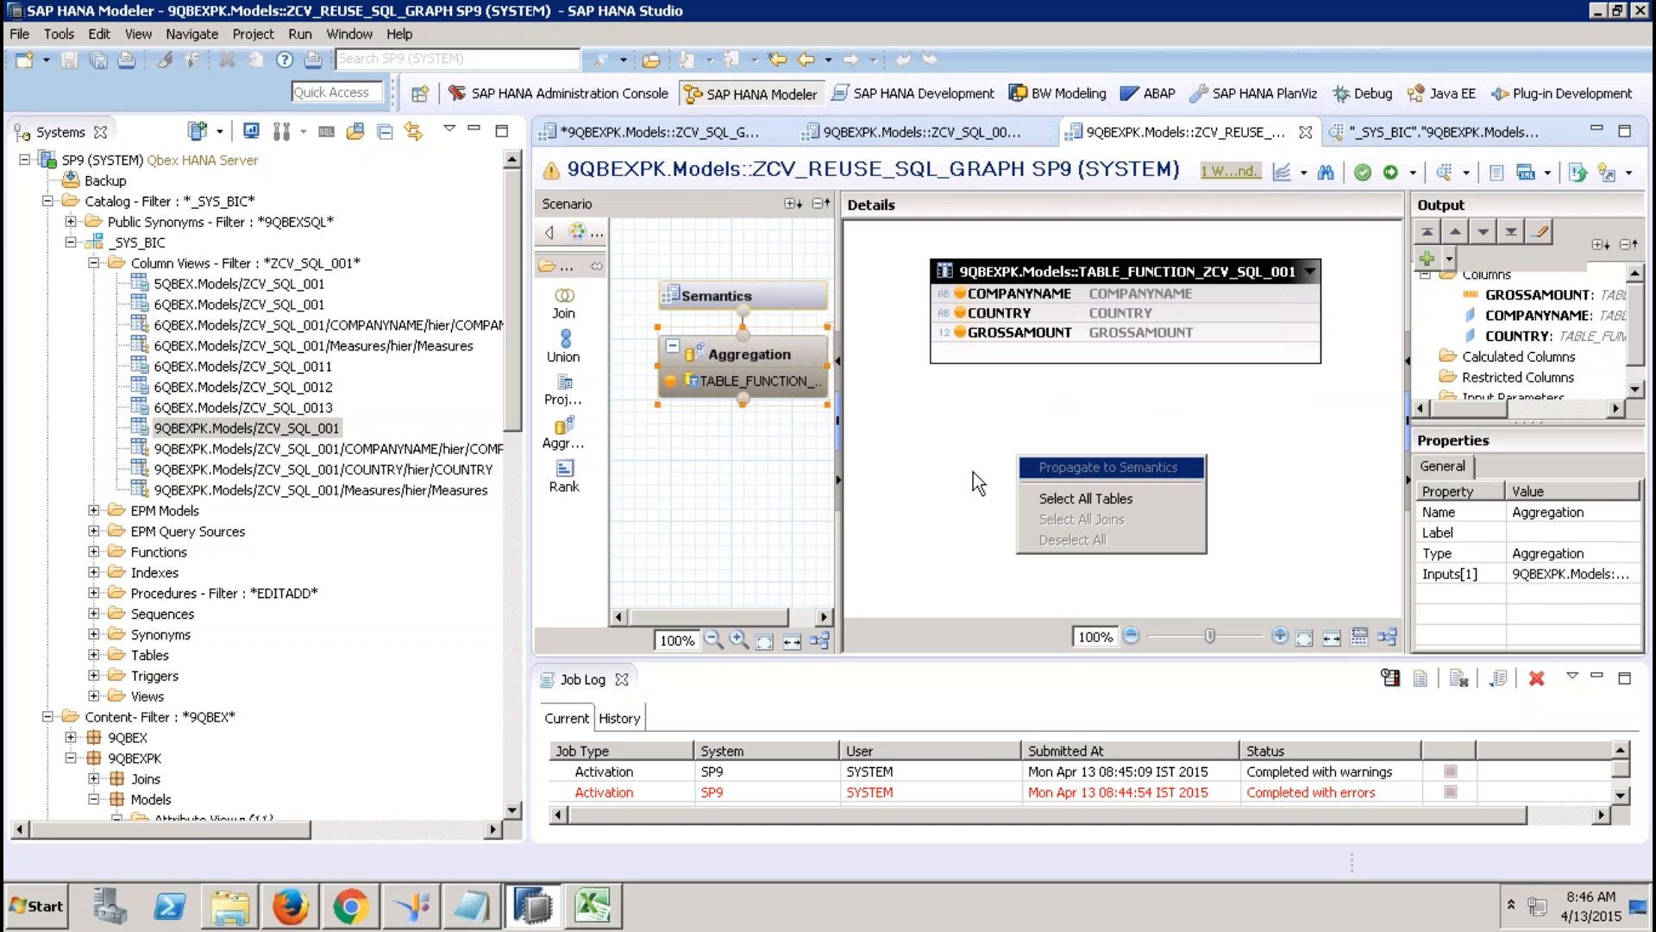
{"action": "left_click", "coordinate": [929, 421]}
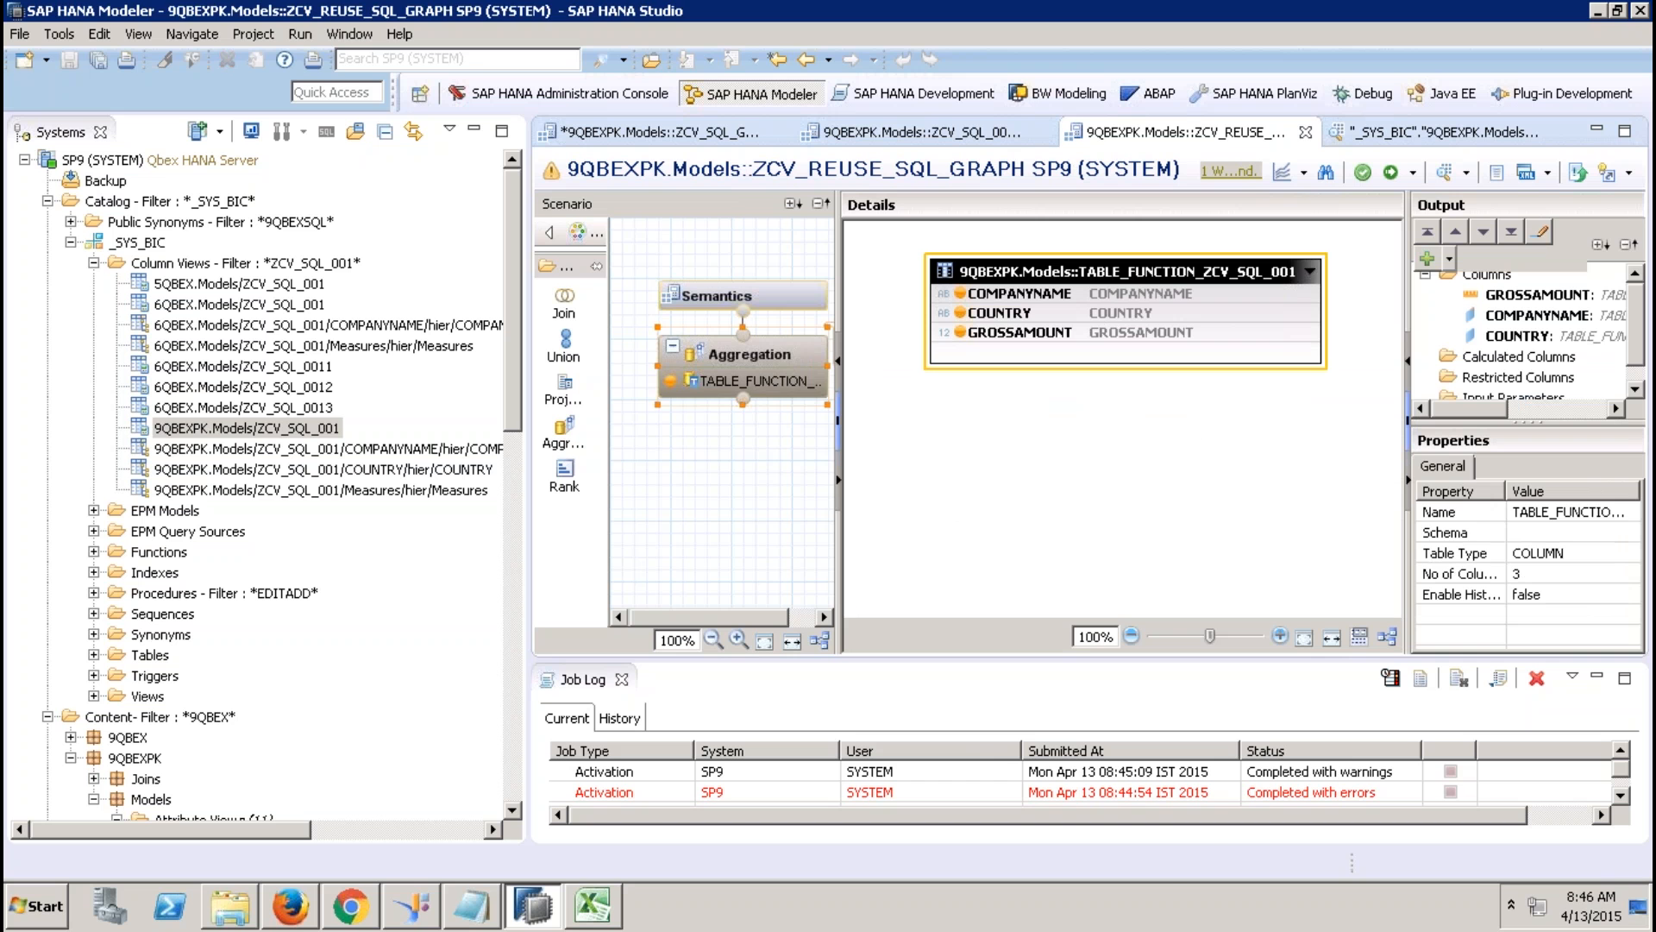
{"action": "key", "text": "Delete"}
{"action": "left_click", "coordinate": [936, 460]}
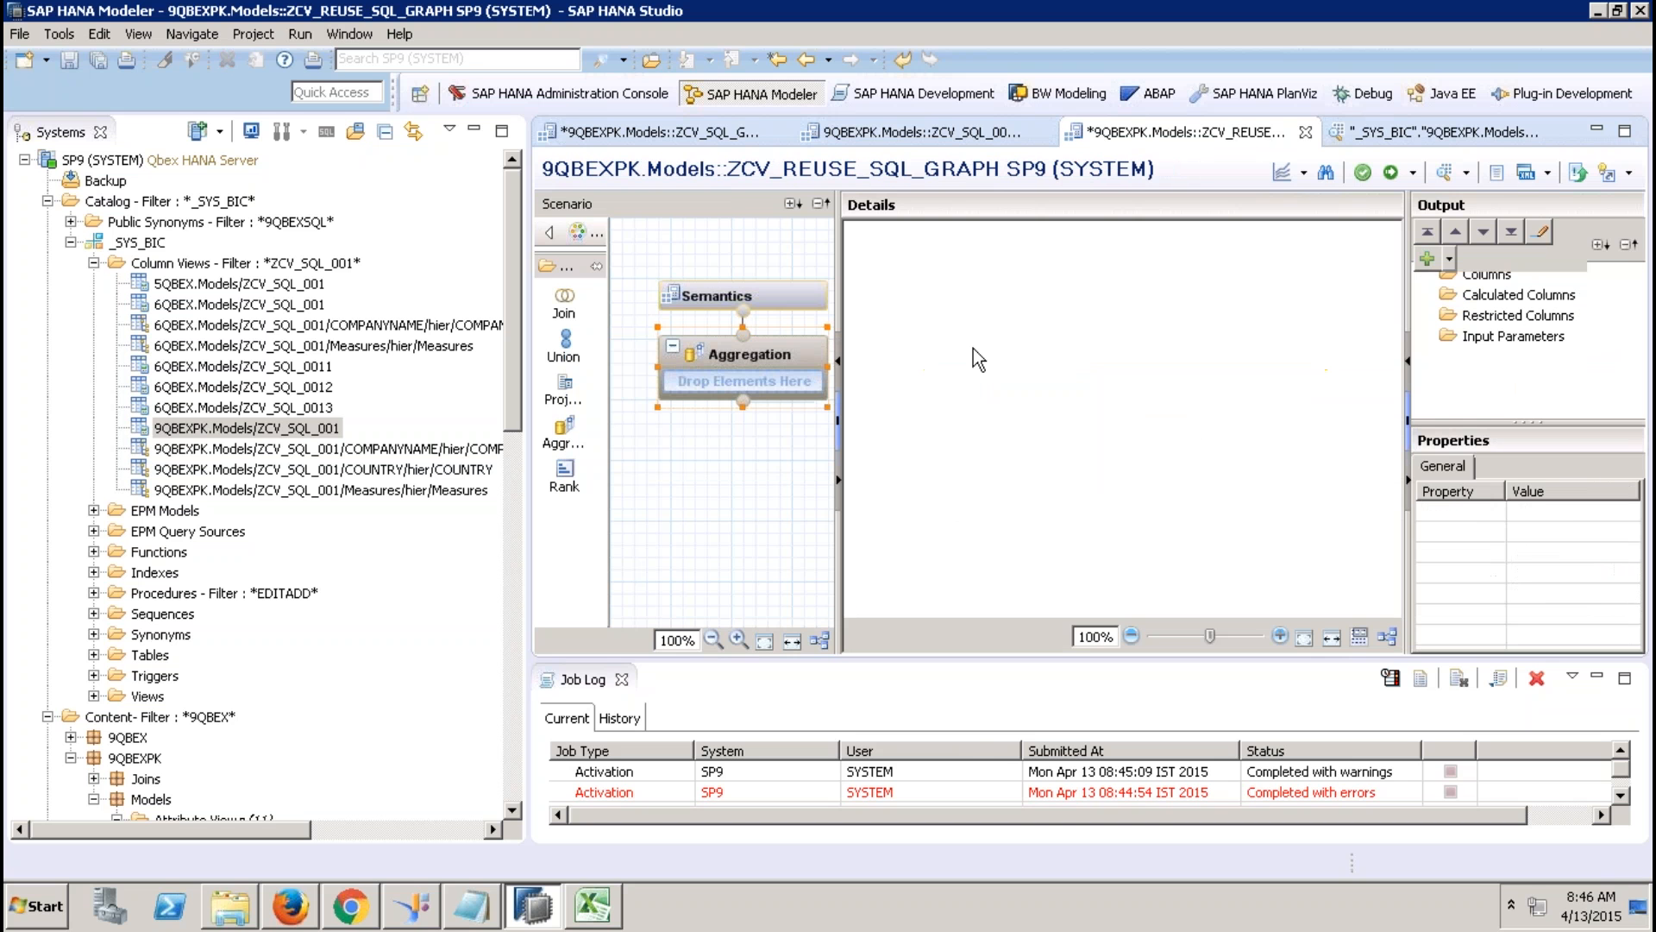
{"action": "right_click", "coordinate": [975, 357]}
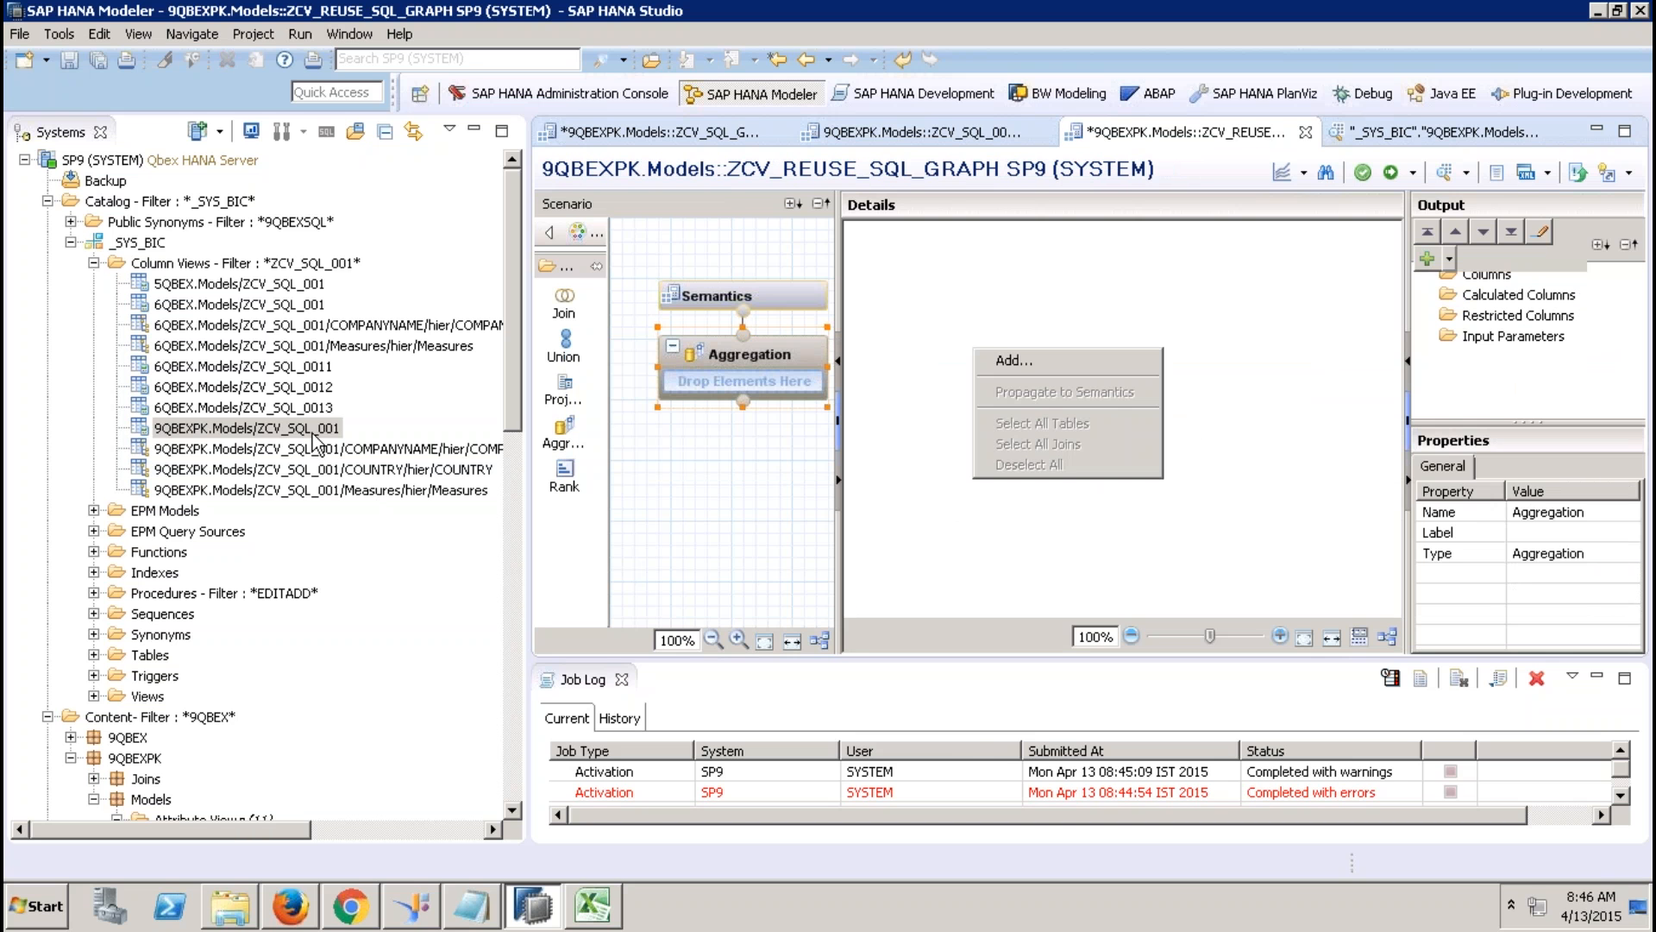
{"action": "left_click_drag", "start_coordinate": [313, 434], "coordinate": [722, 385]}
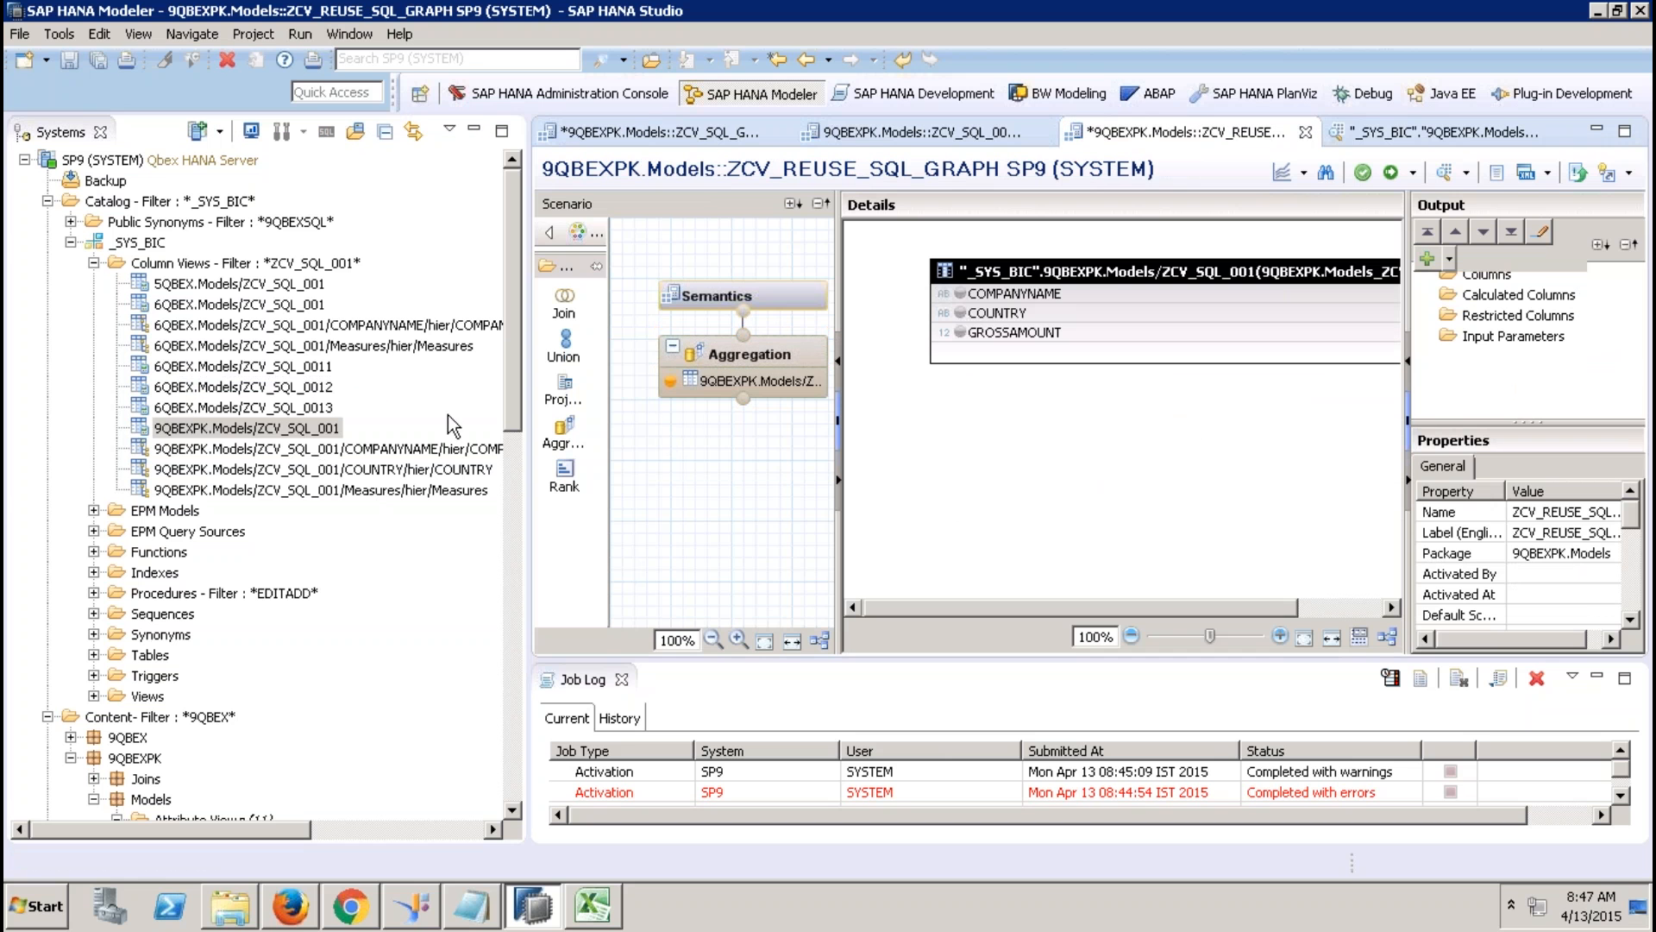
Output GROSSAMOUNT, COMPANYNAME and COUNTRY from the aggregation and save and activate the view.
{"action": "right_click", "coordinate": [1015, 335]}
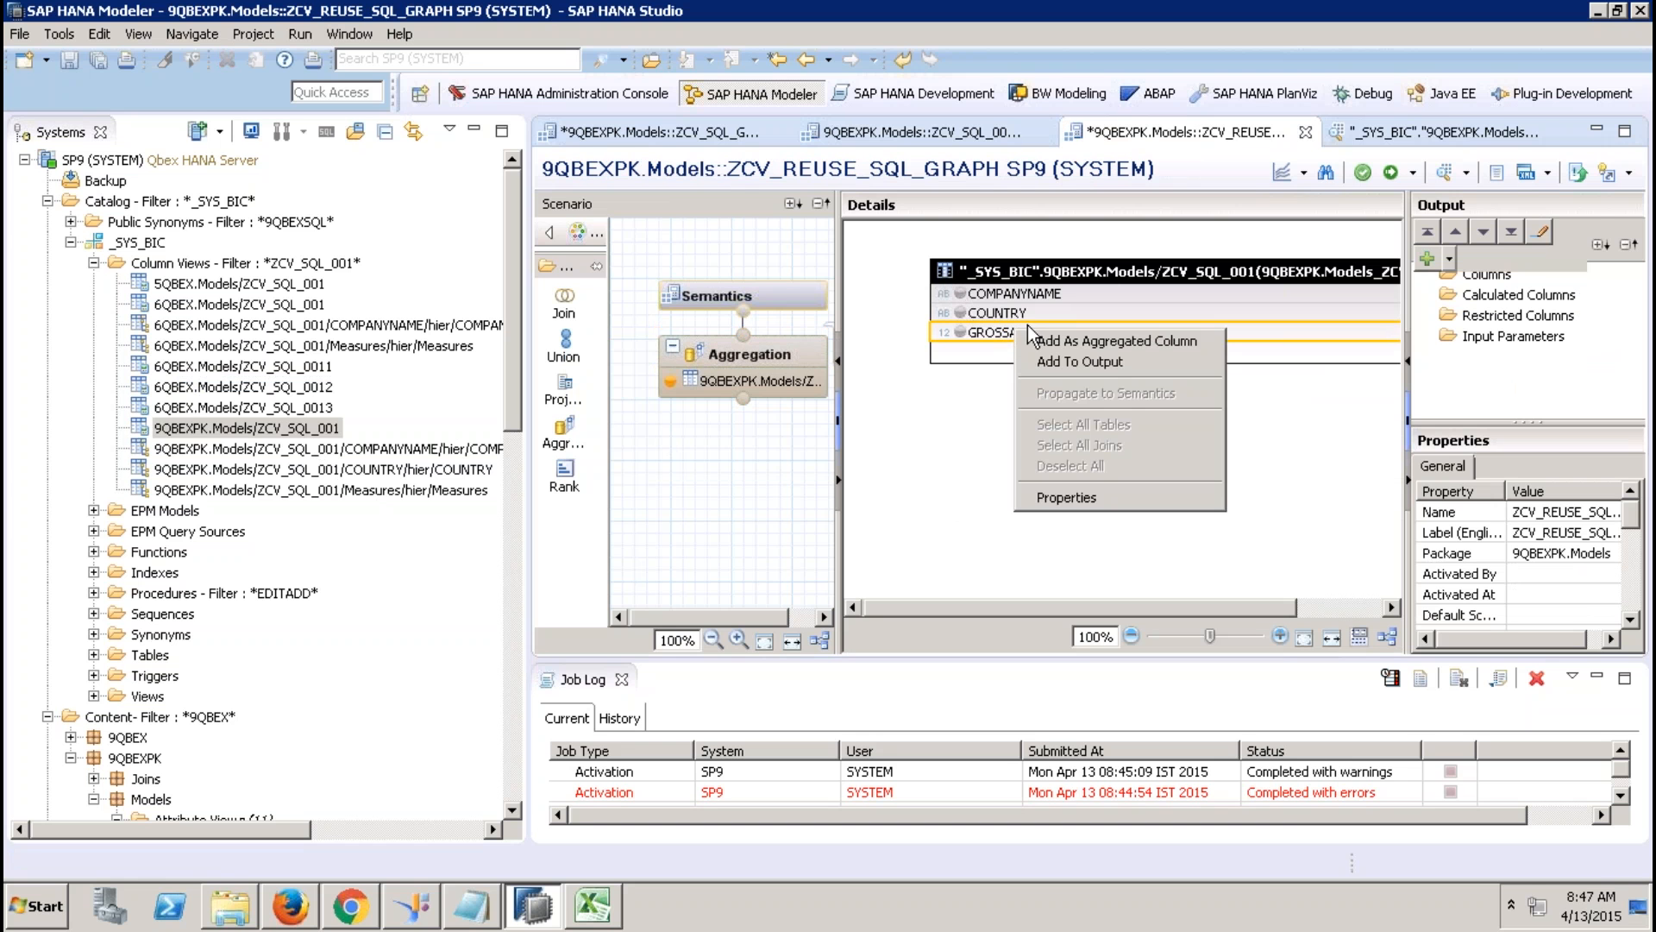
{"action": "left_click", "coordinate": [1116, 361]}
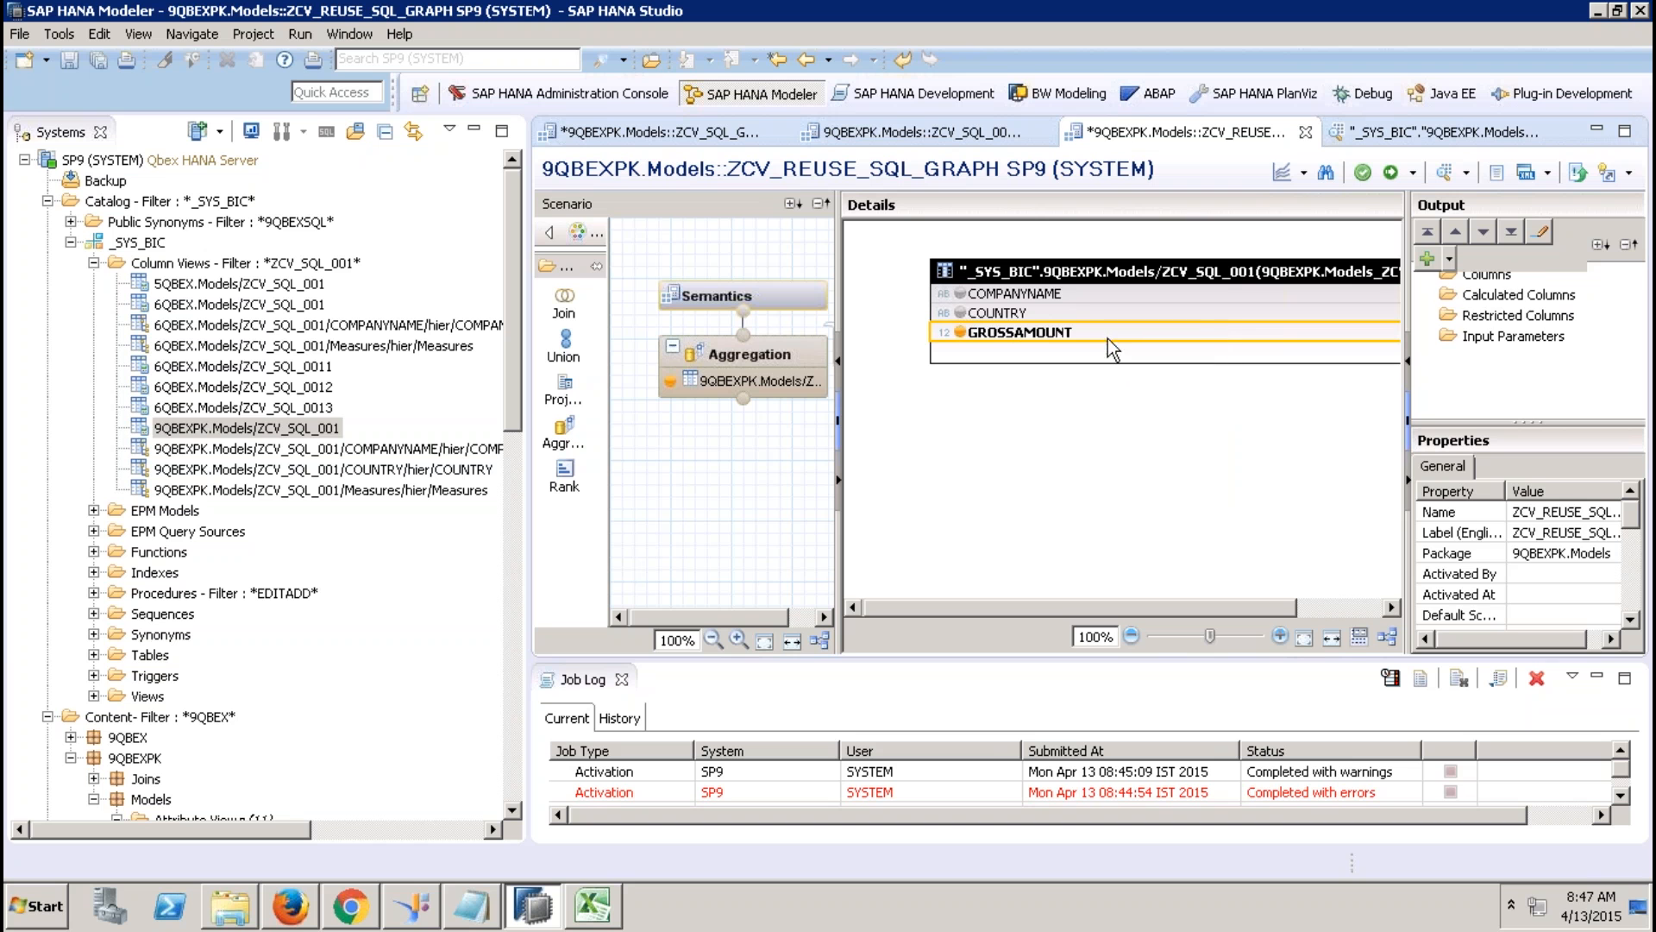
{"action": "left_click", "coordinate": [1061, 295]}
{"action": "left_click", "coordinate": [1053, 317], "text": "ctrl"}
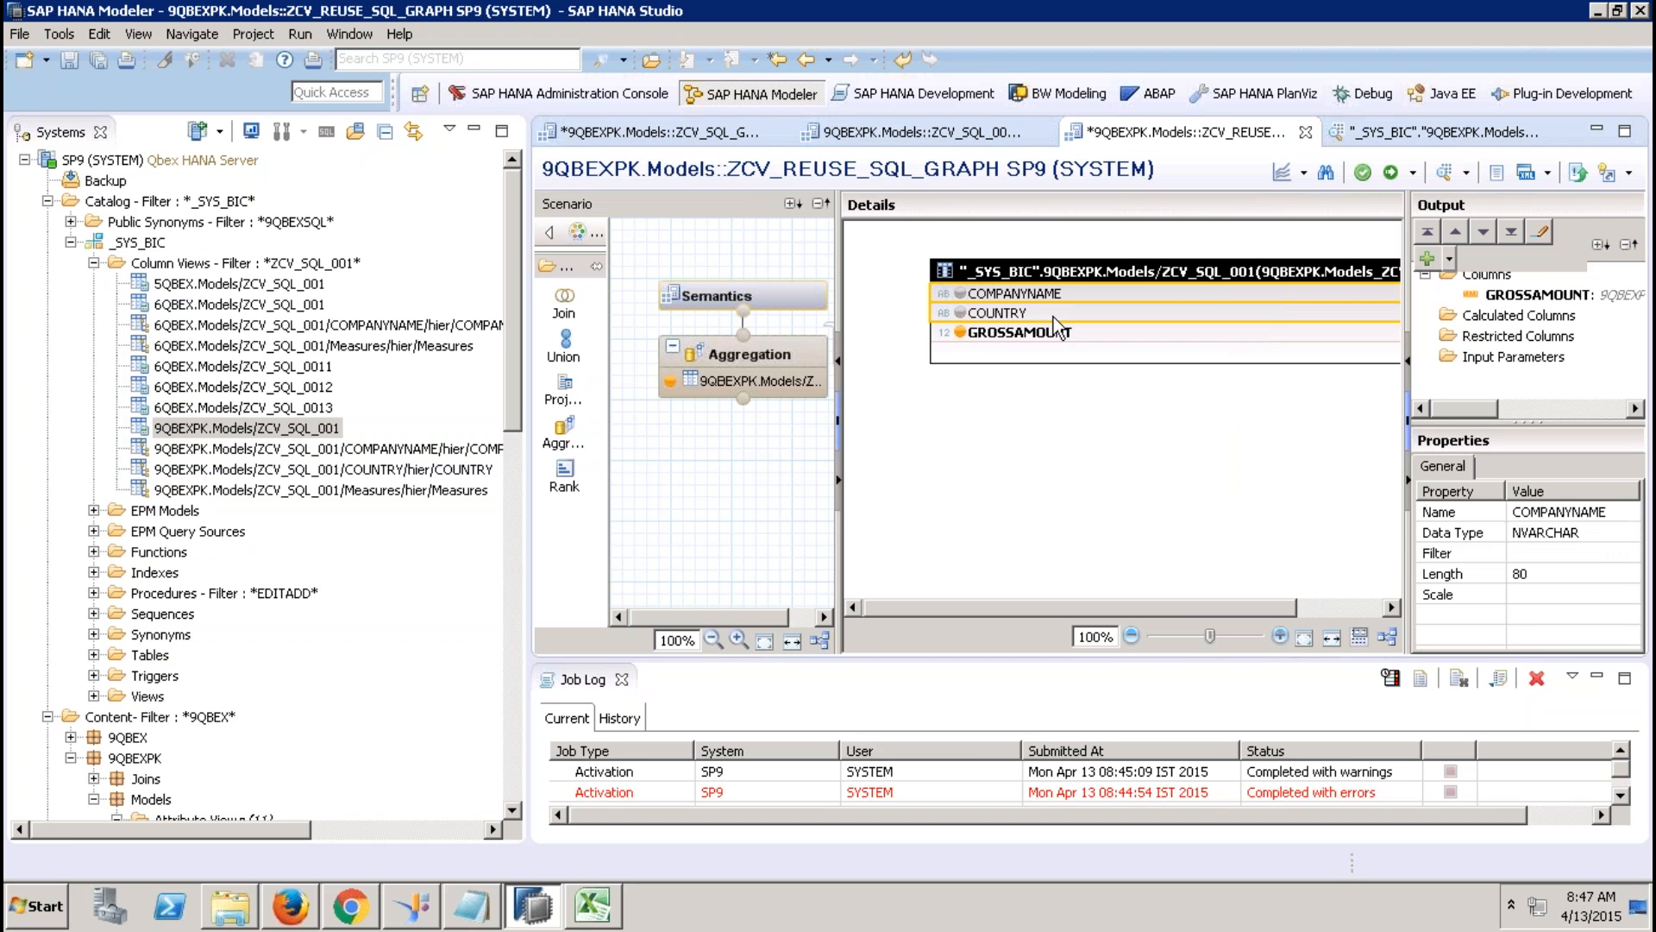
{"action": "right_click", "coordinate": [1053, 317]}
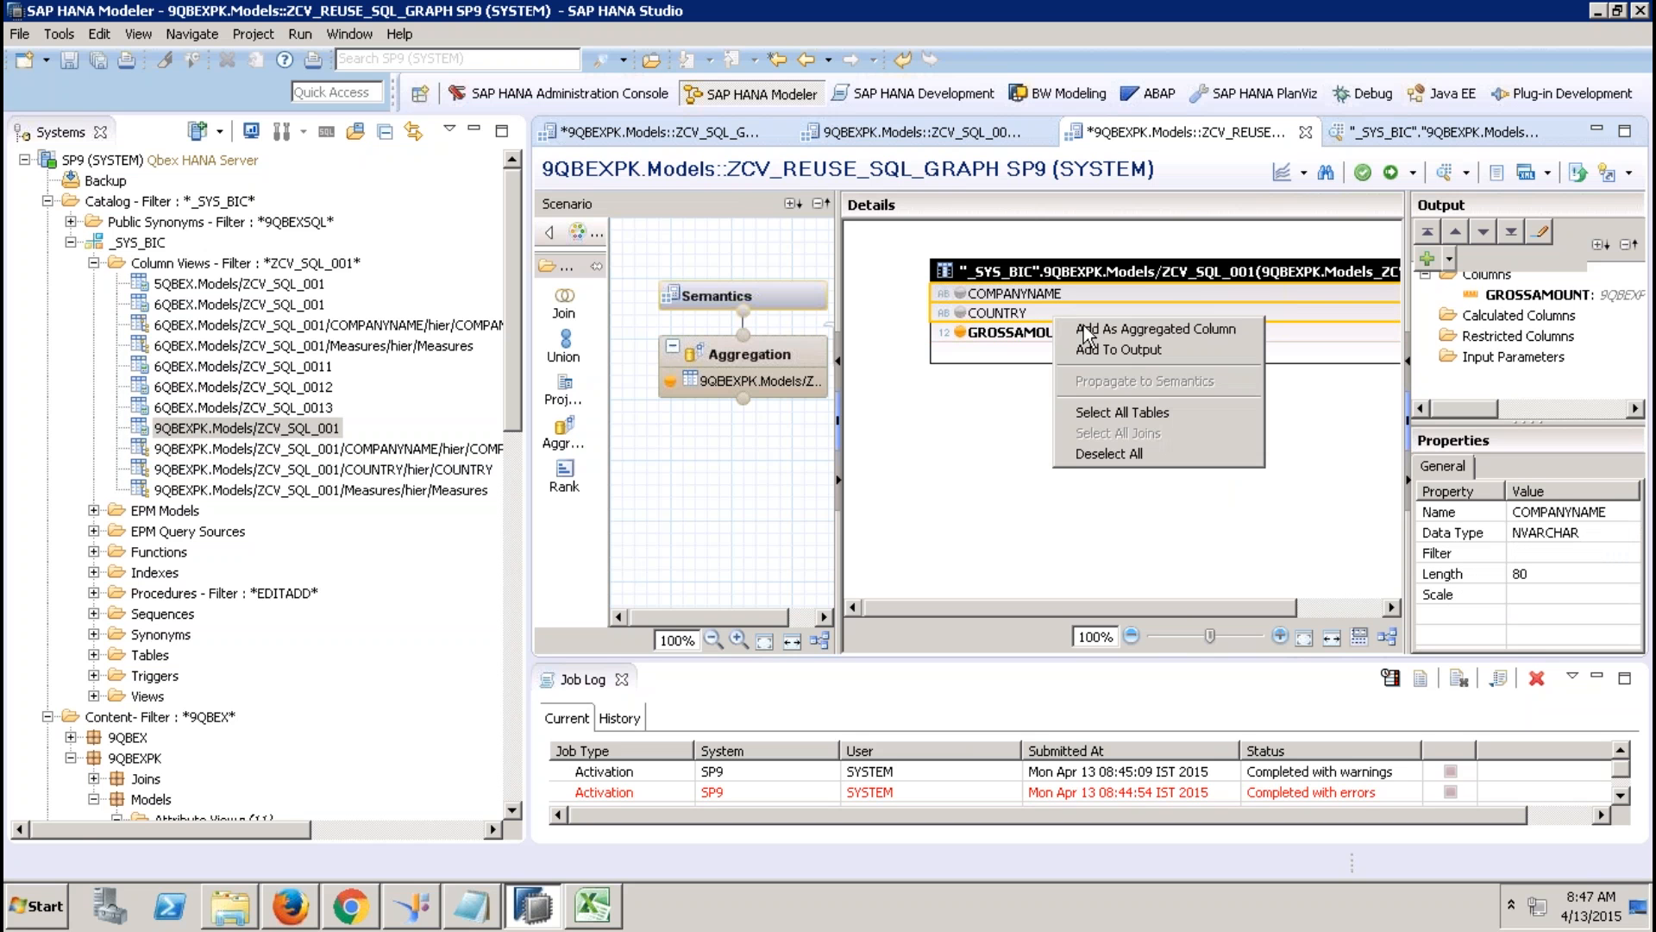
{"action": "left_click", "coordinate": [1120, 349]}
{"action": "left_click", "coordinate": [795, 293]}
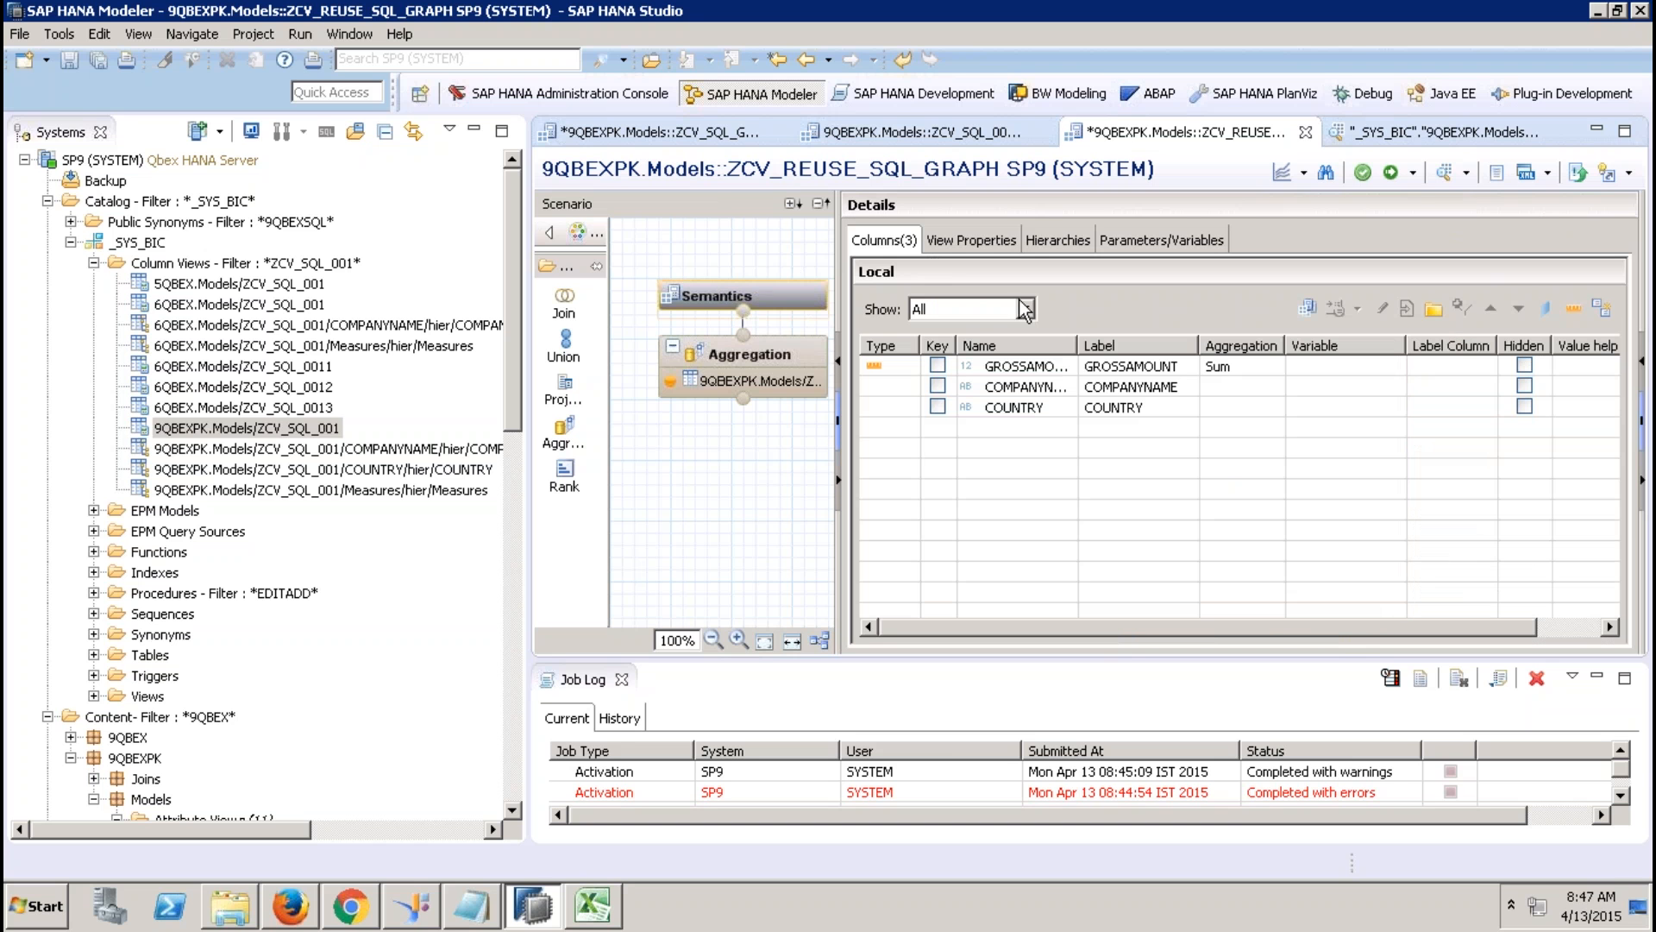
{"action": "left_click", "coordinate": [1392, 173]}
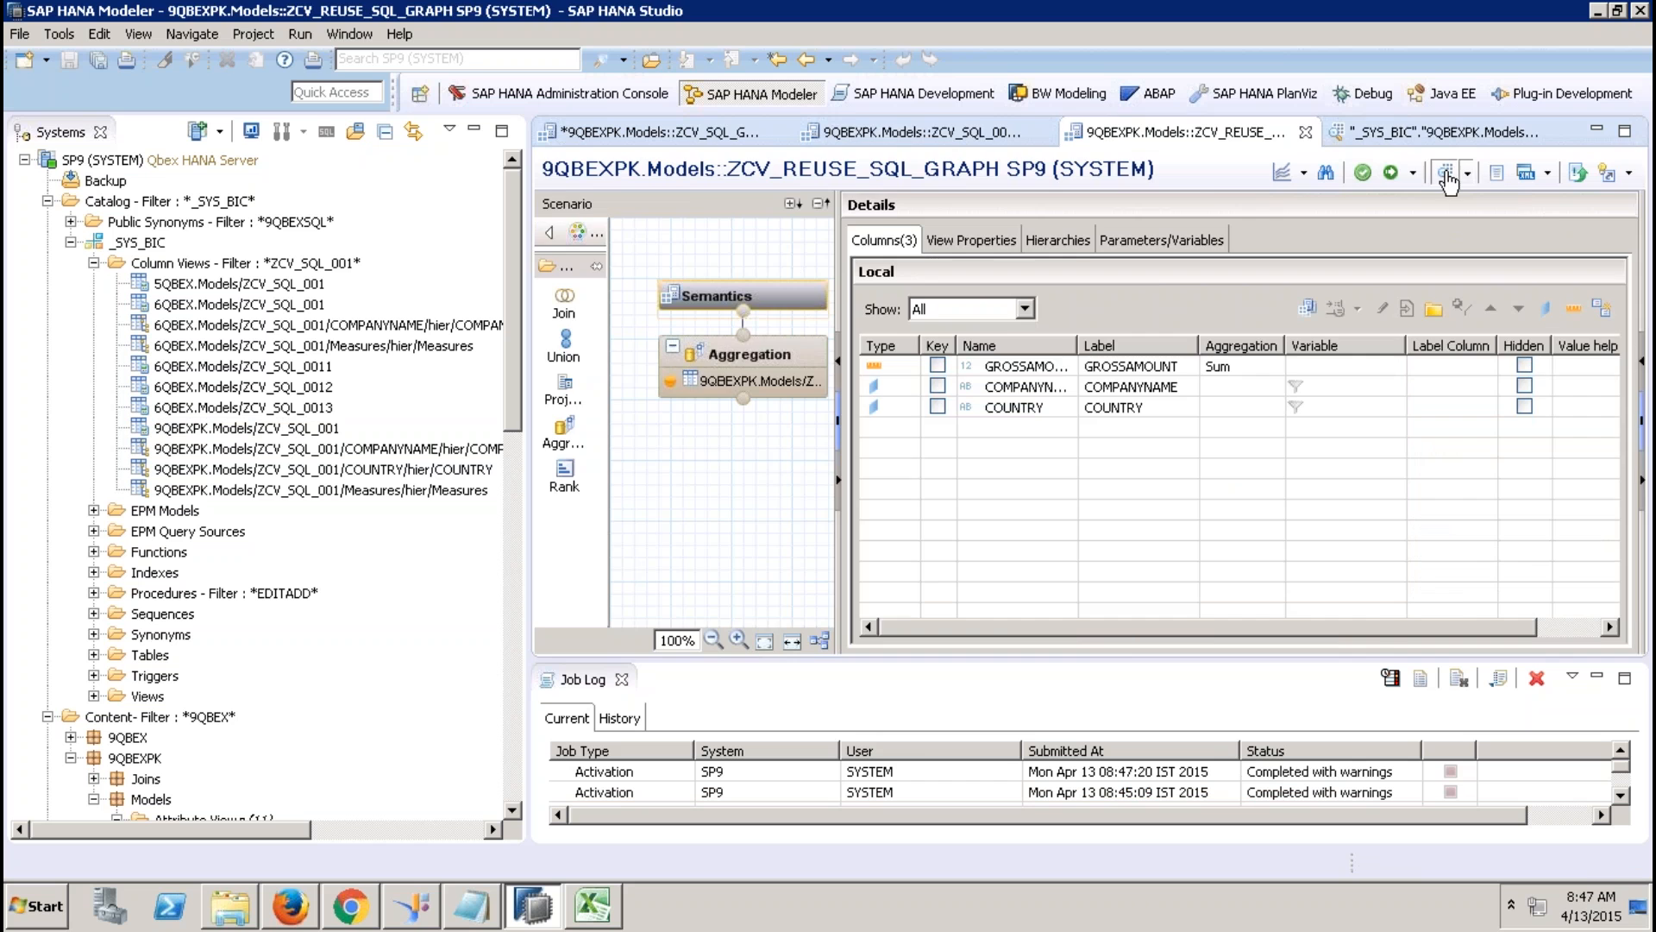
Preview the view's raw data, which returns no rows, then close the preview.
{"action": "left_click", "coordinate": [1445, 175]}
{"action": "left_click", "coordinate": [815, 171]}
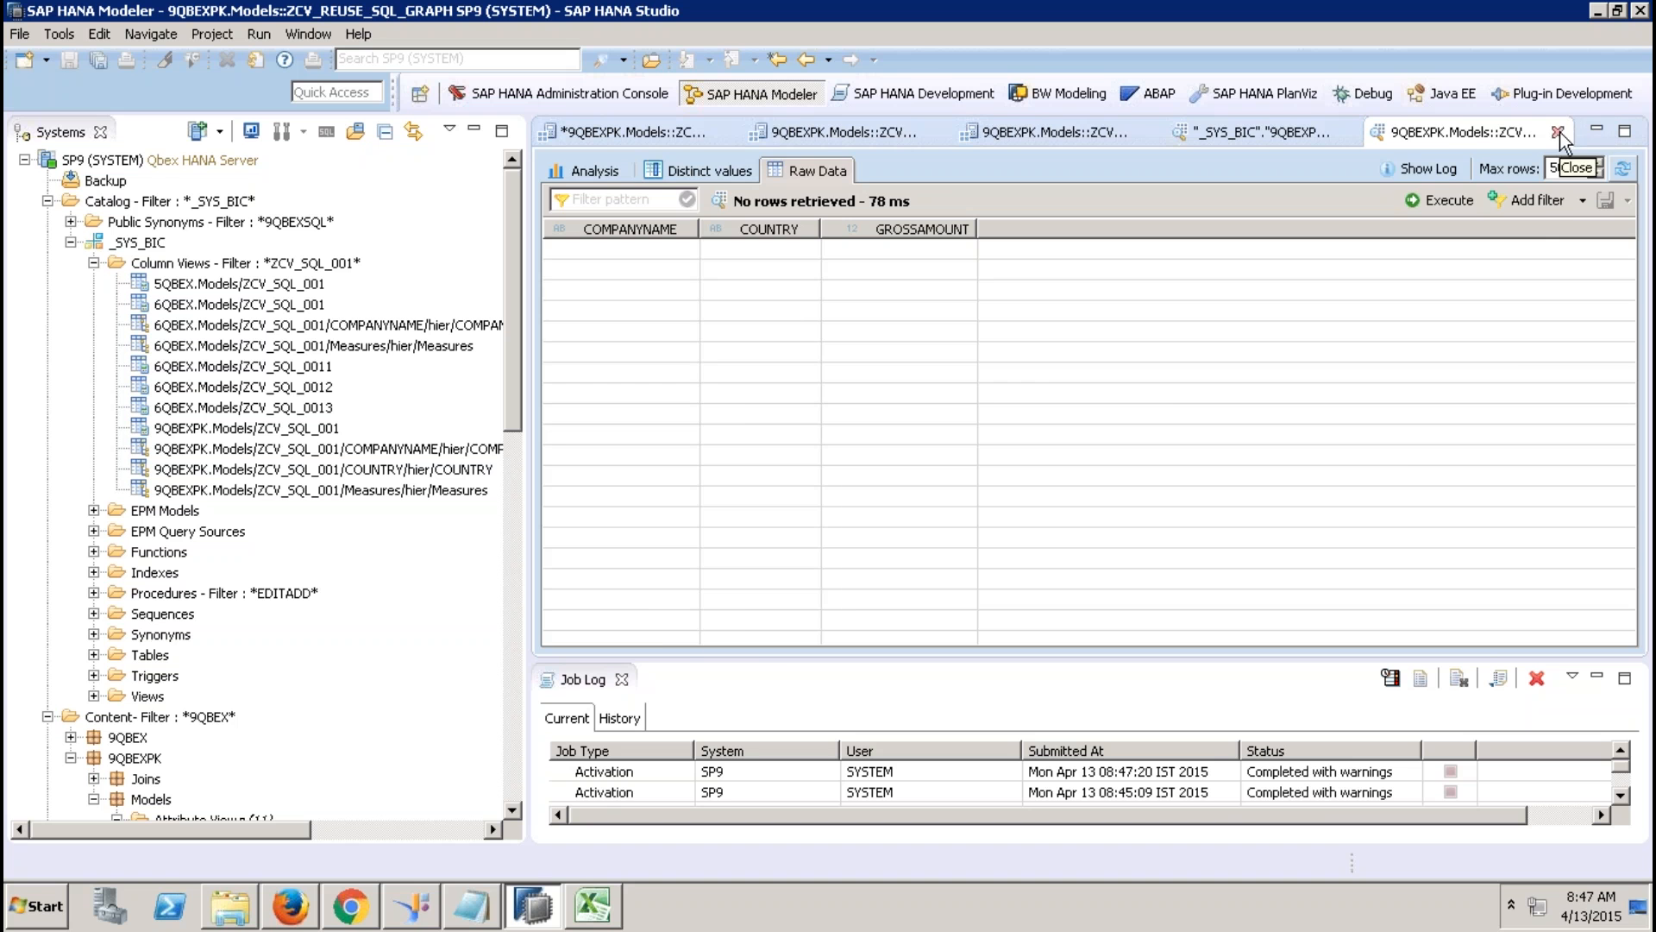
{"action": "left_click", "coordinate": [1558, 132]}
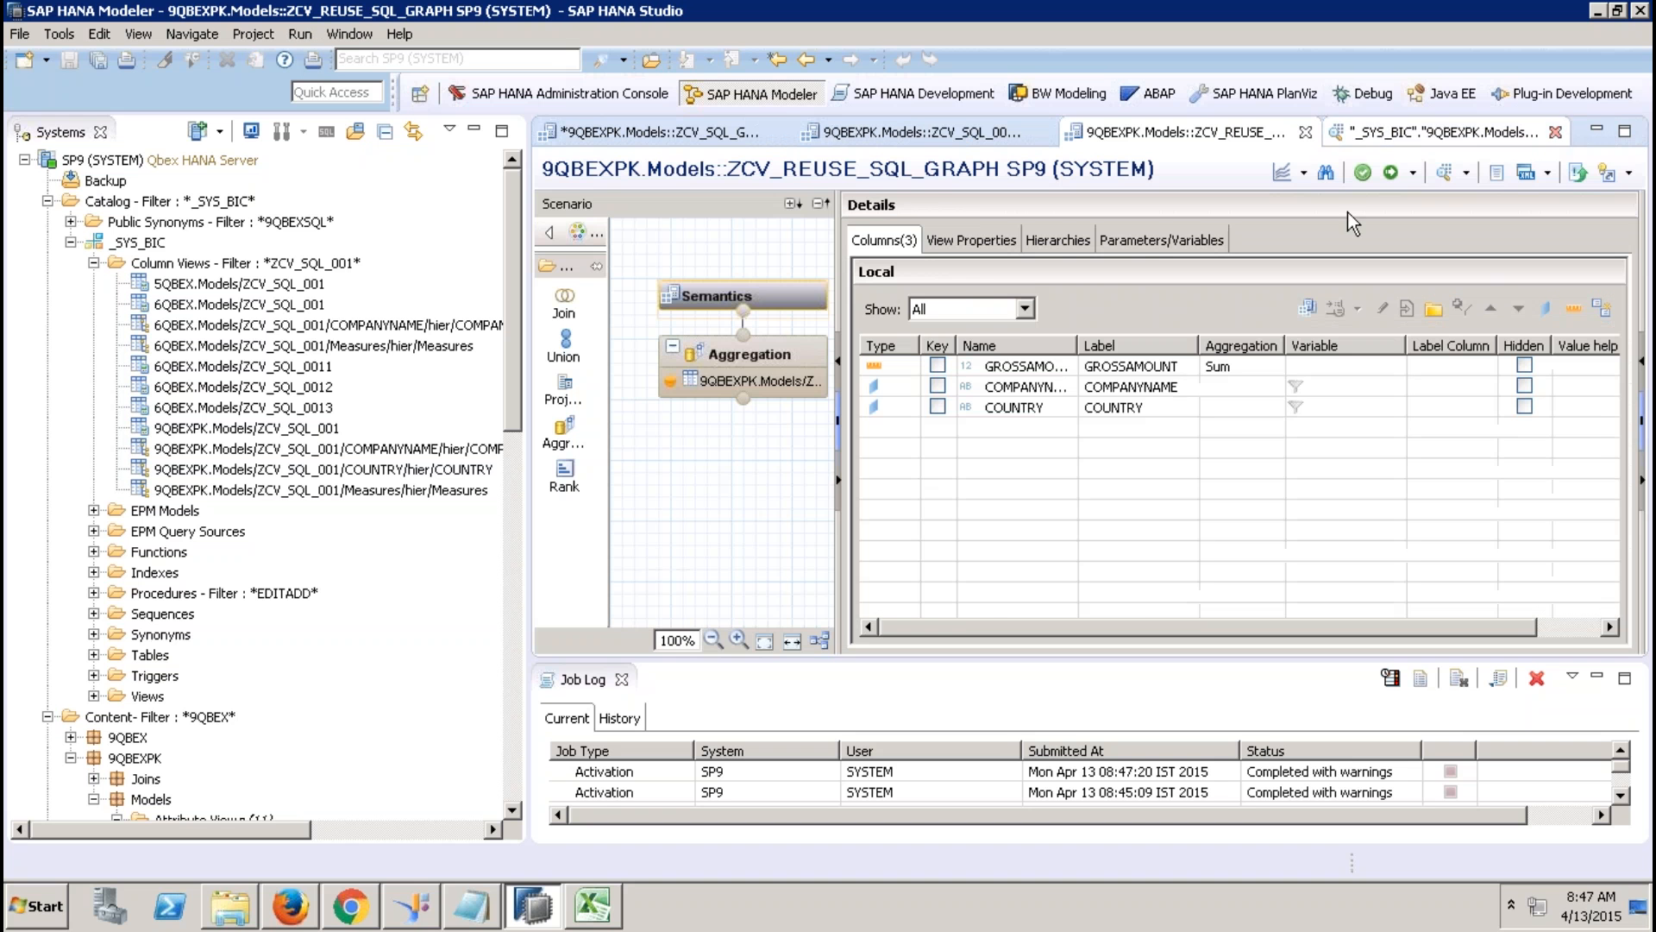
{"action": "left_click", "coordinate": [1153, 238]}
Create input parameter IP_YEAR as VARCHAR length 4 and activate the view.
{"action": "left_click", "coordinate": [1556, 271]}
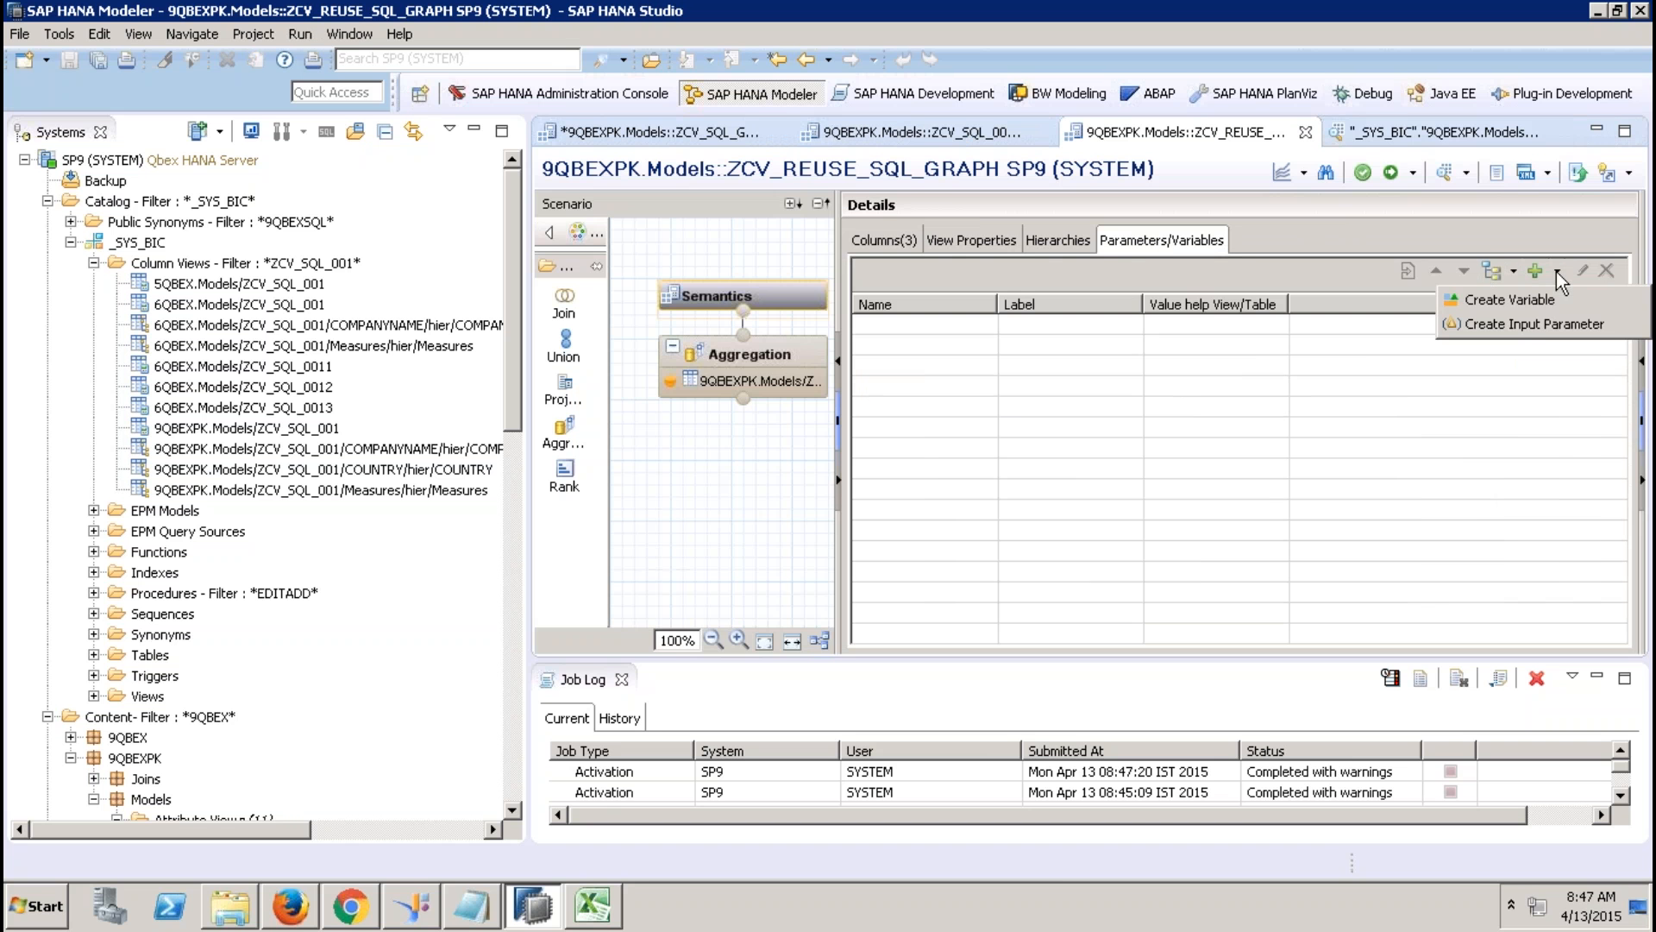
{"action": "left_click", "coordinate": [1540, 320]}
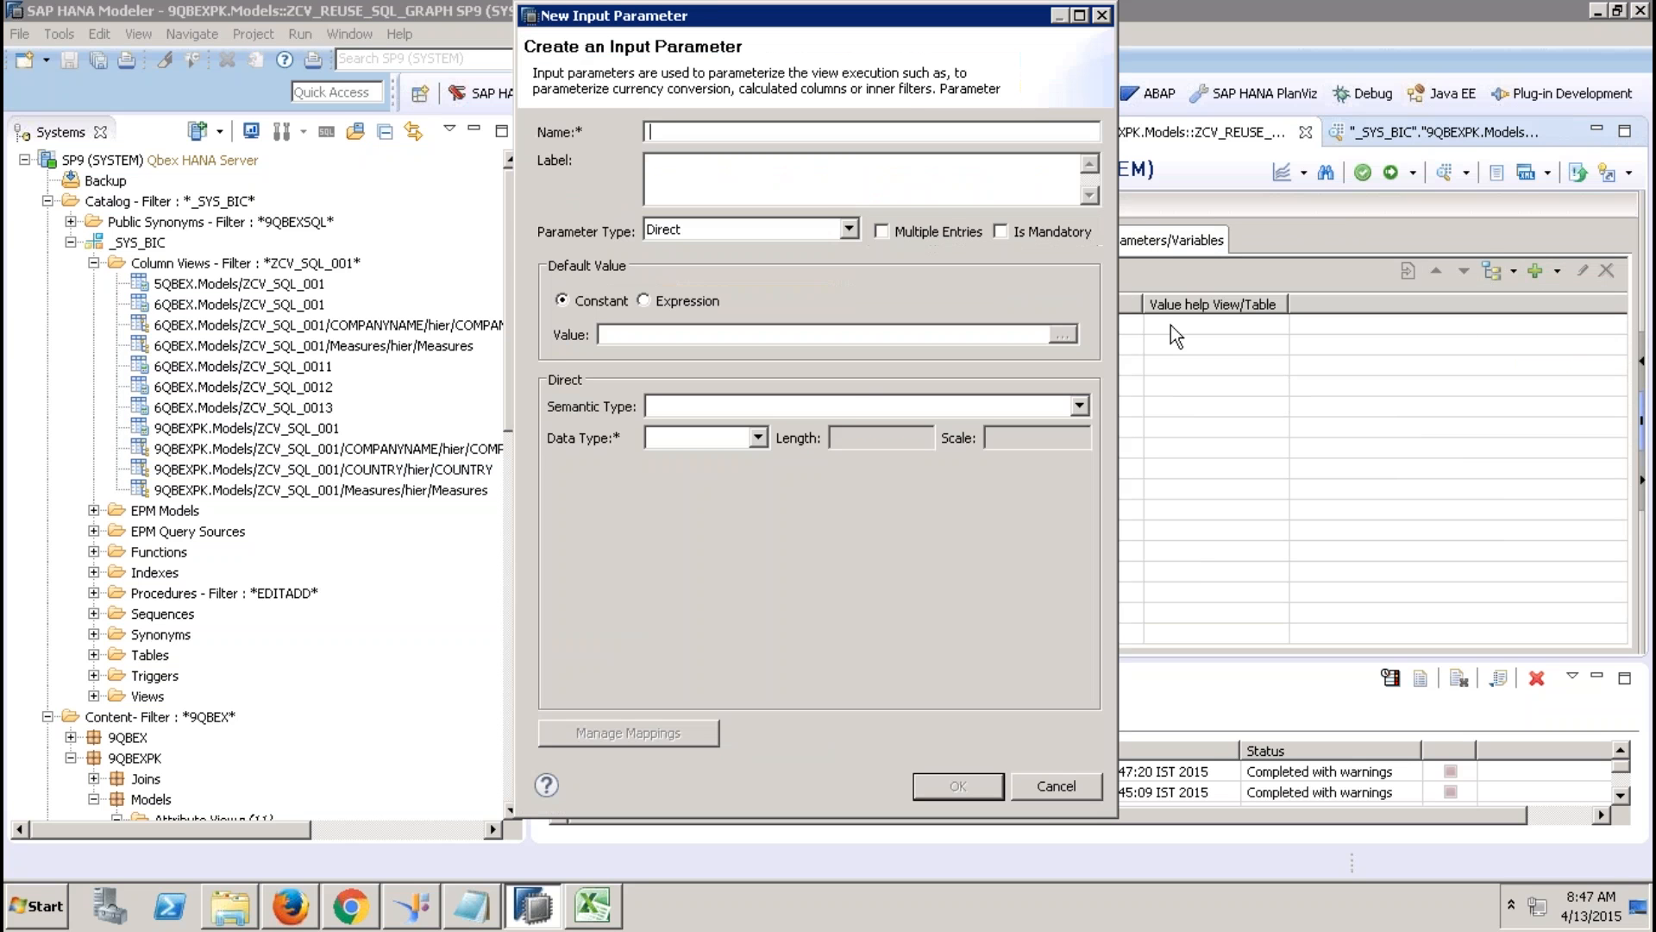
{"action": "type", "text": "IP_YERAR"}
{"action": "key", "text": "BackSpace"}
{"action": "key", "text": "BackSpace"}
{"action": "type", "text": "AR"}
{"action": "key", "text": "Tab"}
{"action": "left_click", "coordinate": [763, 437]}
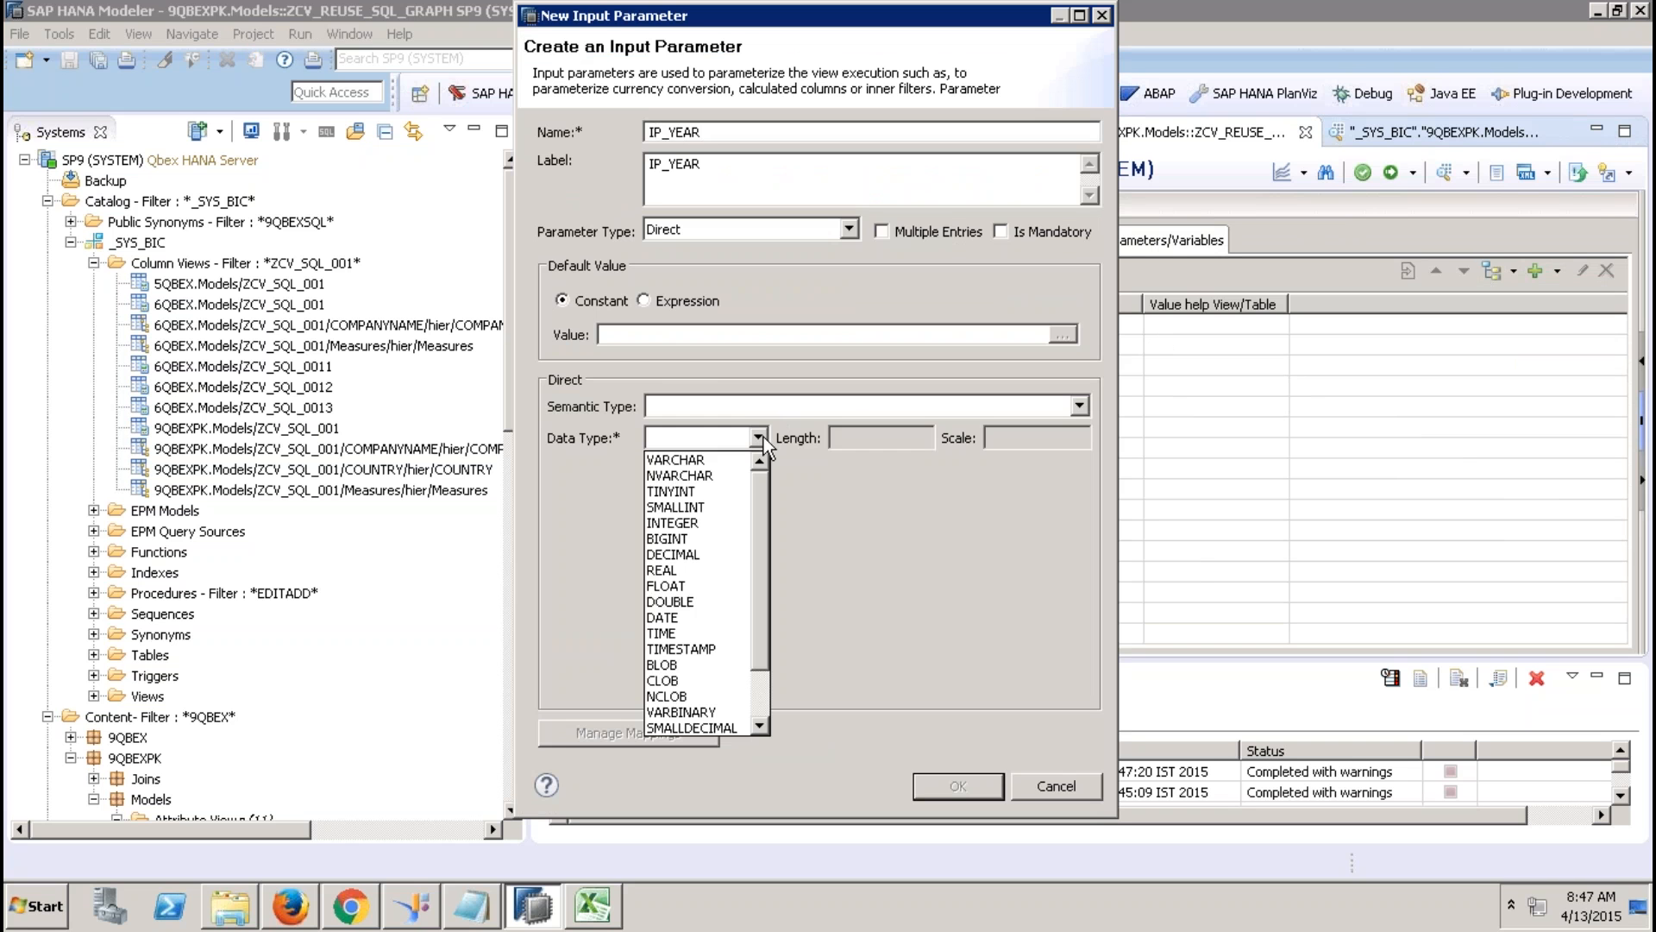
{"action": "left_click", "coordinate": [725, 457]}
{"action": "left_click", "coordinate": [858, 437]}
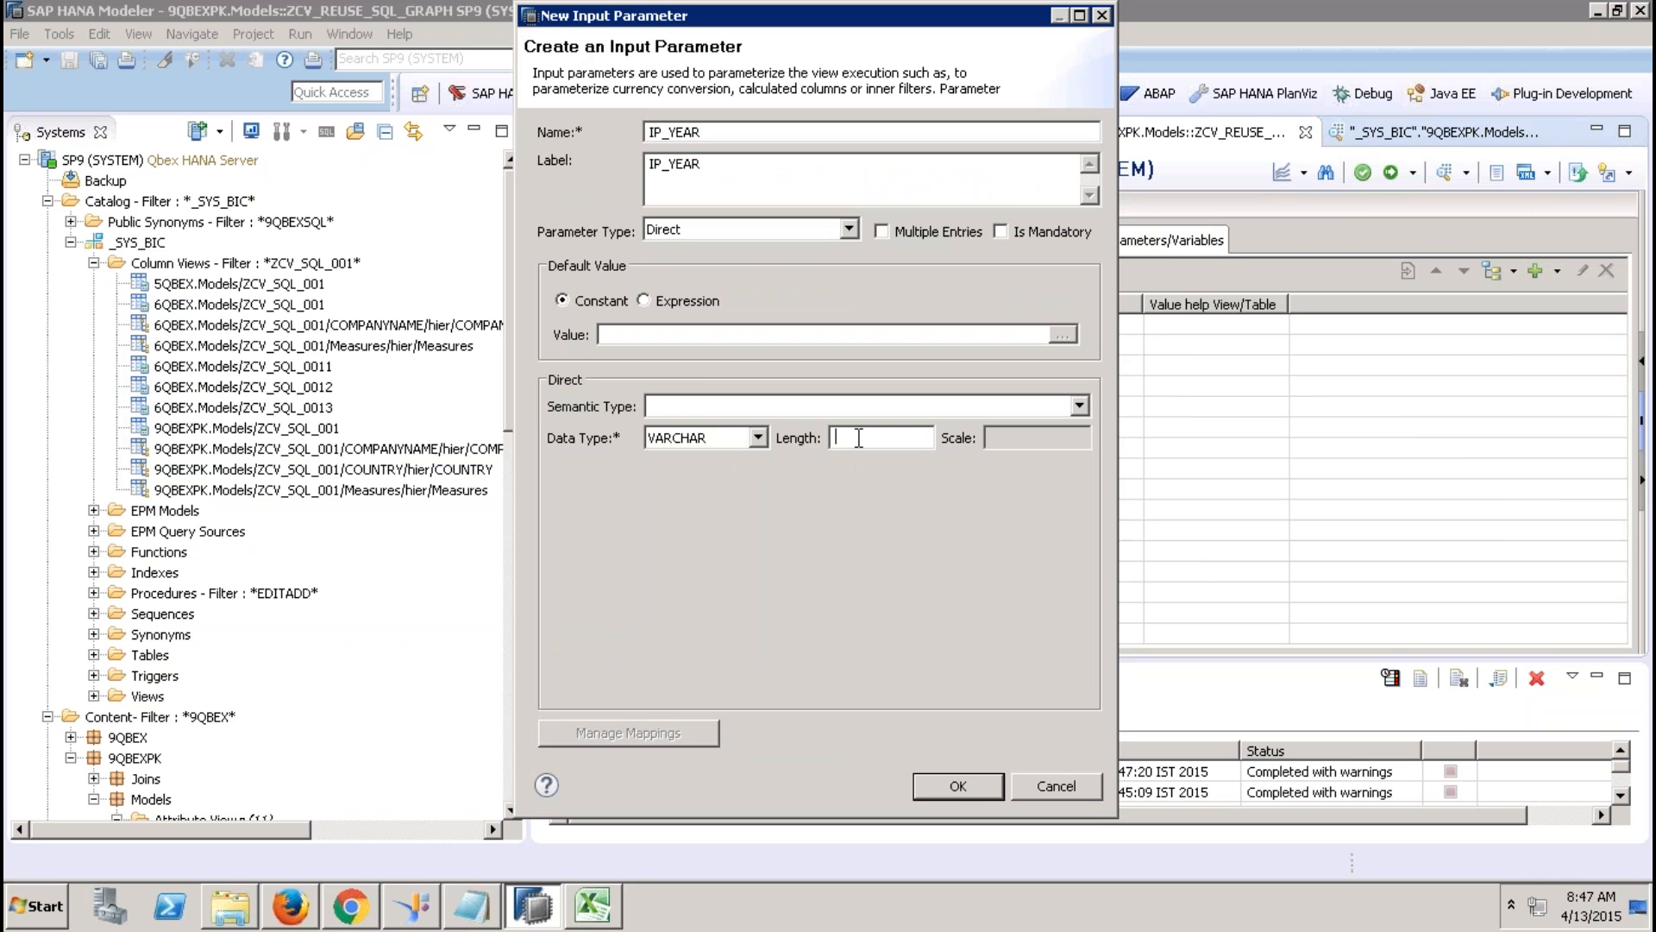
{"action": "type", "text": "4"}
{"action": "left_click", "coordinate": [958, 786]}
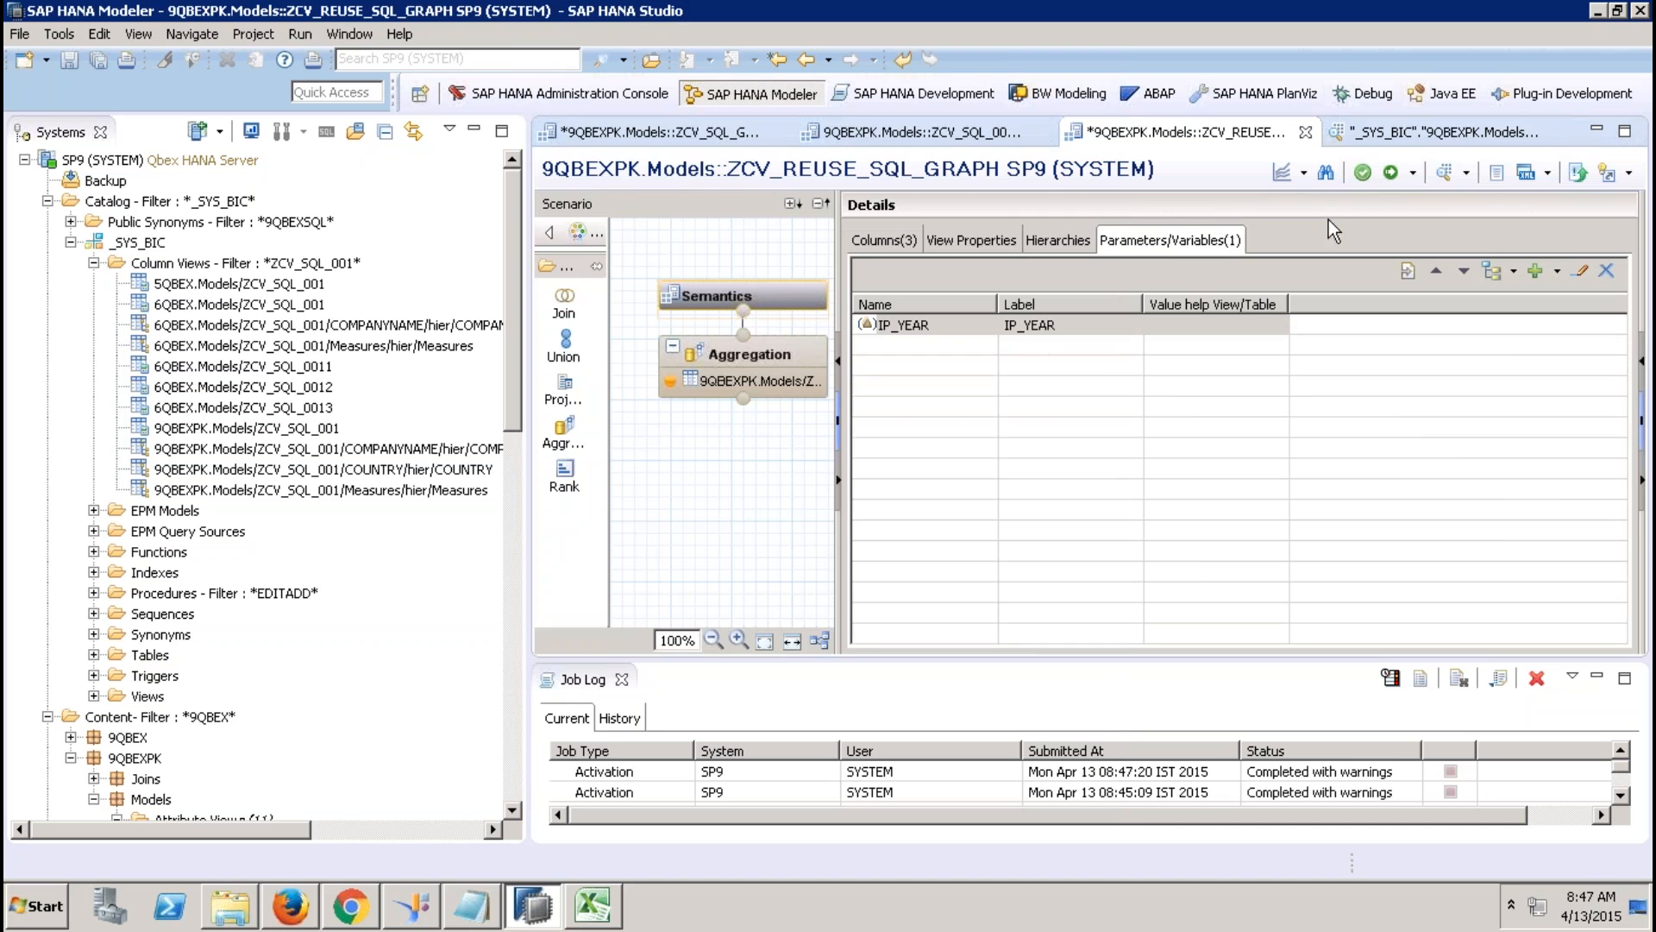
{"action": "left_click", "coordinate": [1390, 174]}
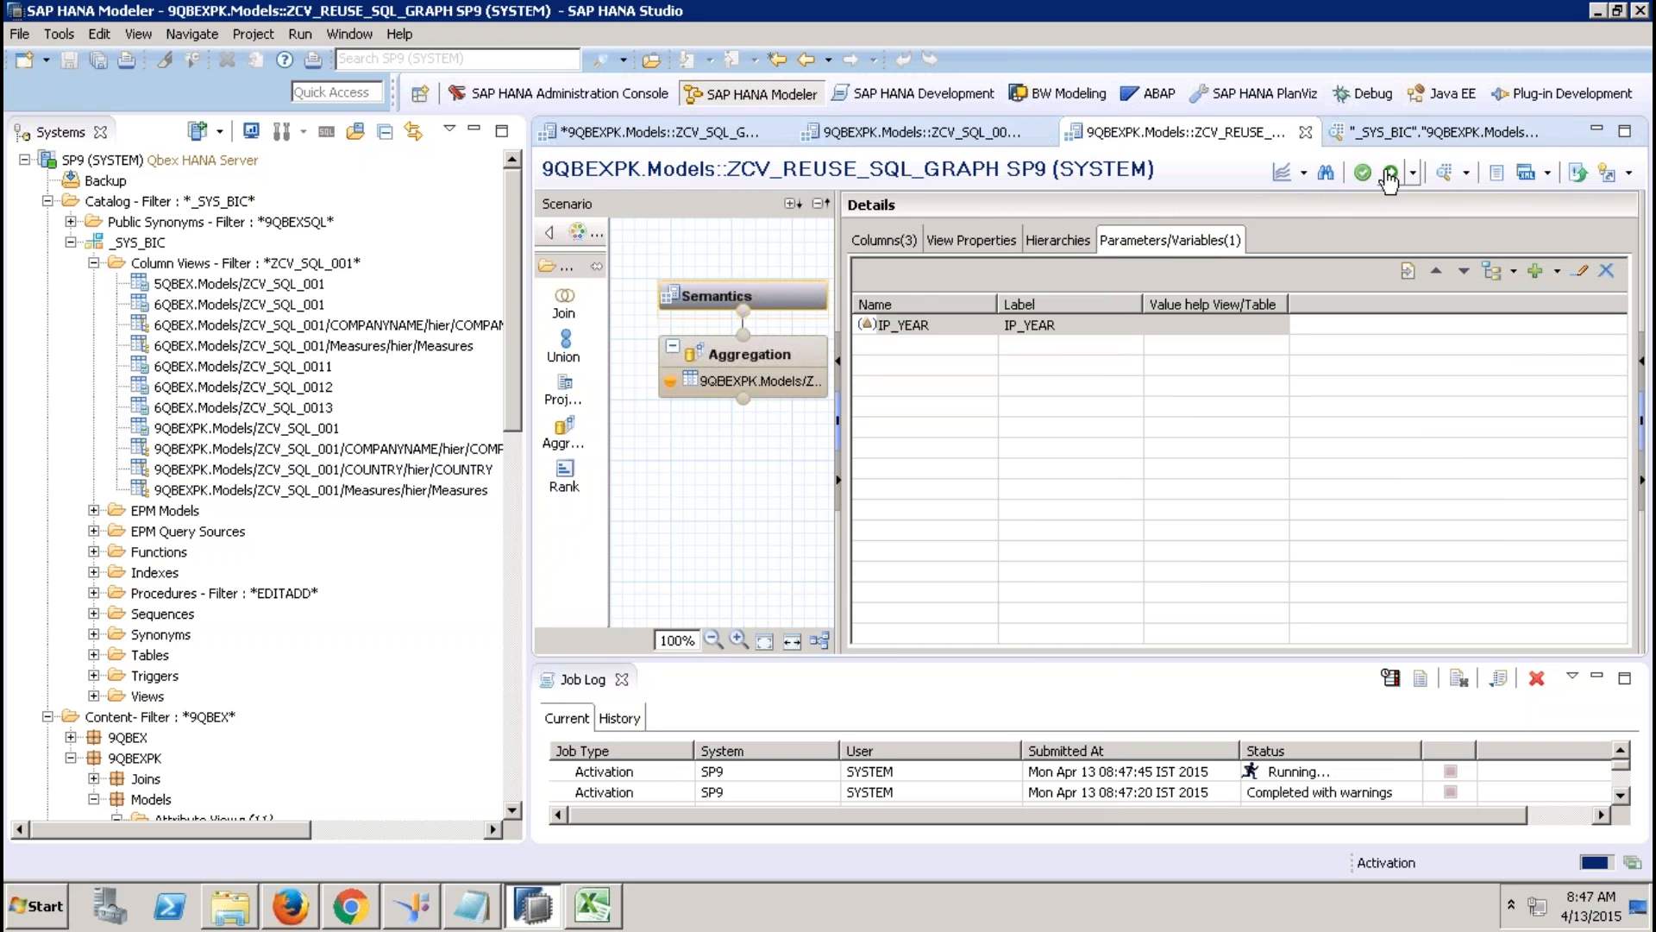
{"action": "left_click", "coordinate": [1444, 173]}
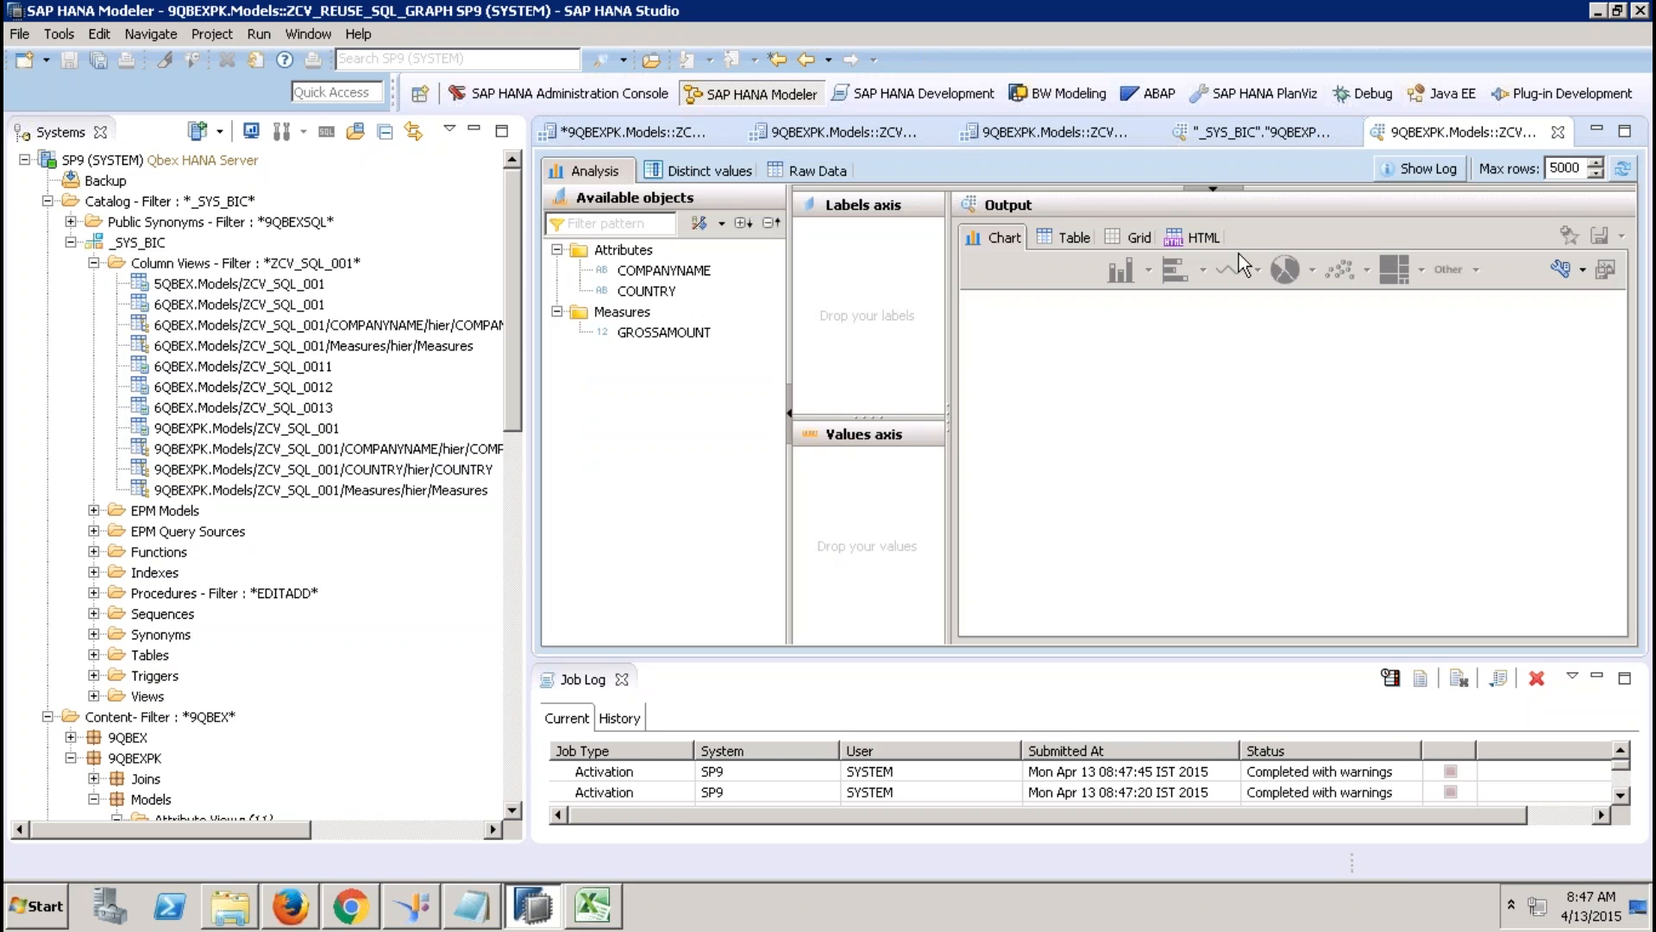
{"action": "left_click", "coordinate": [816, 168]}
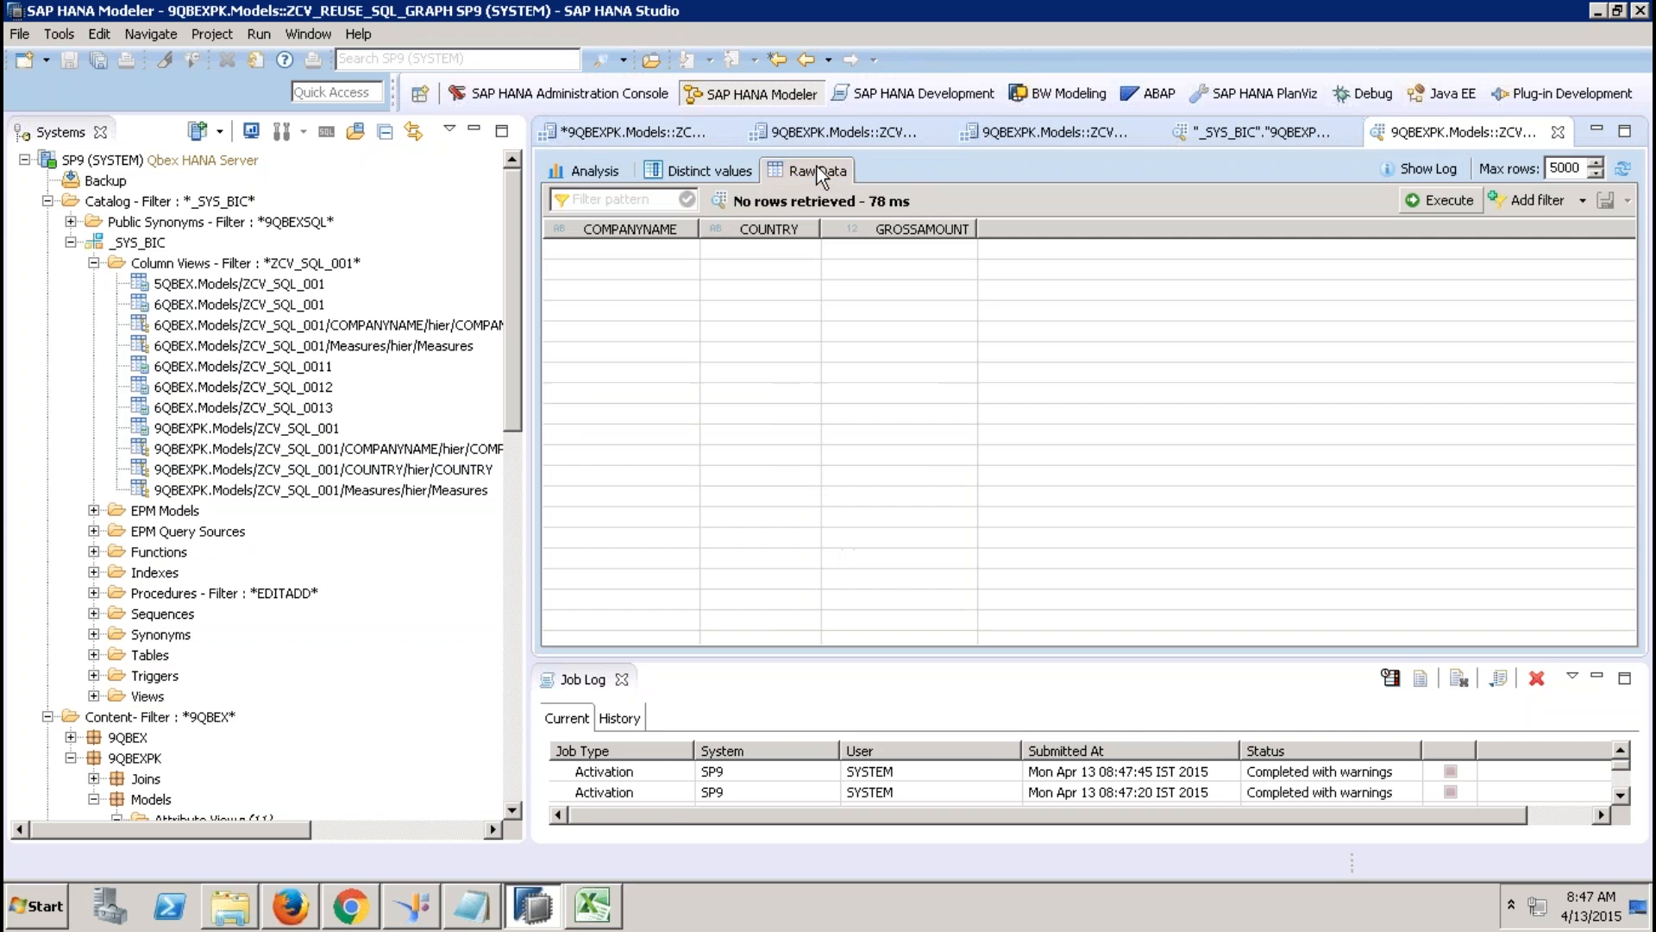
{"action": "left_click", "coordinate": [1557, 132]}
{"action": "left_click", "coordinate": [781, 355]}
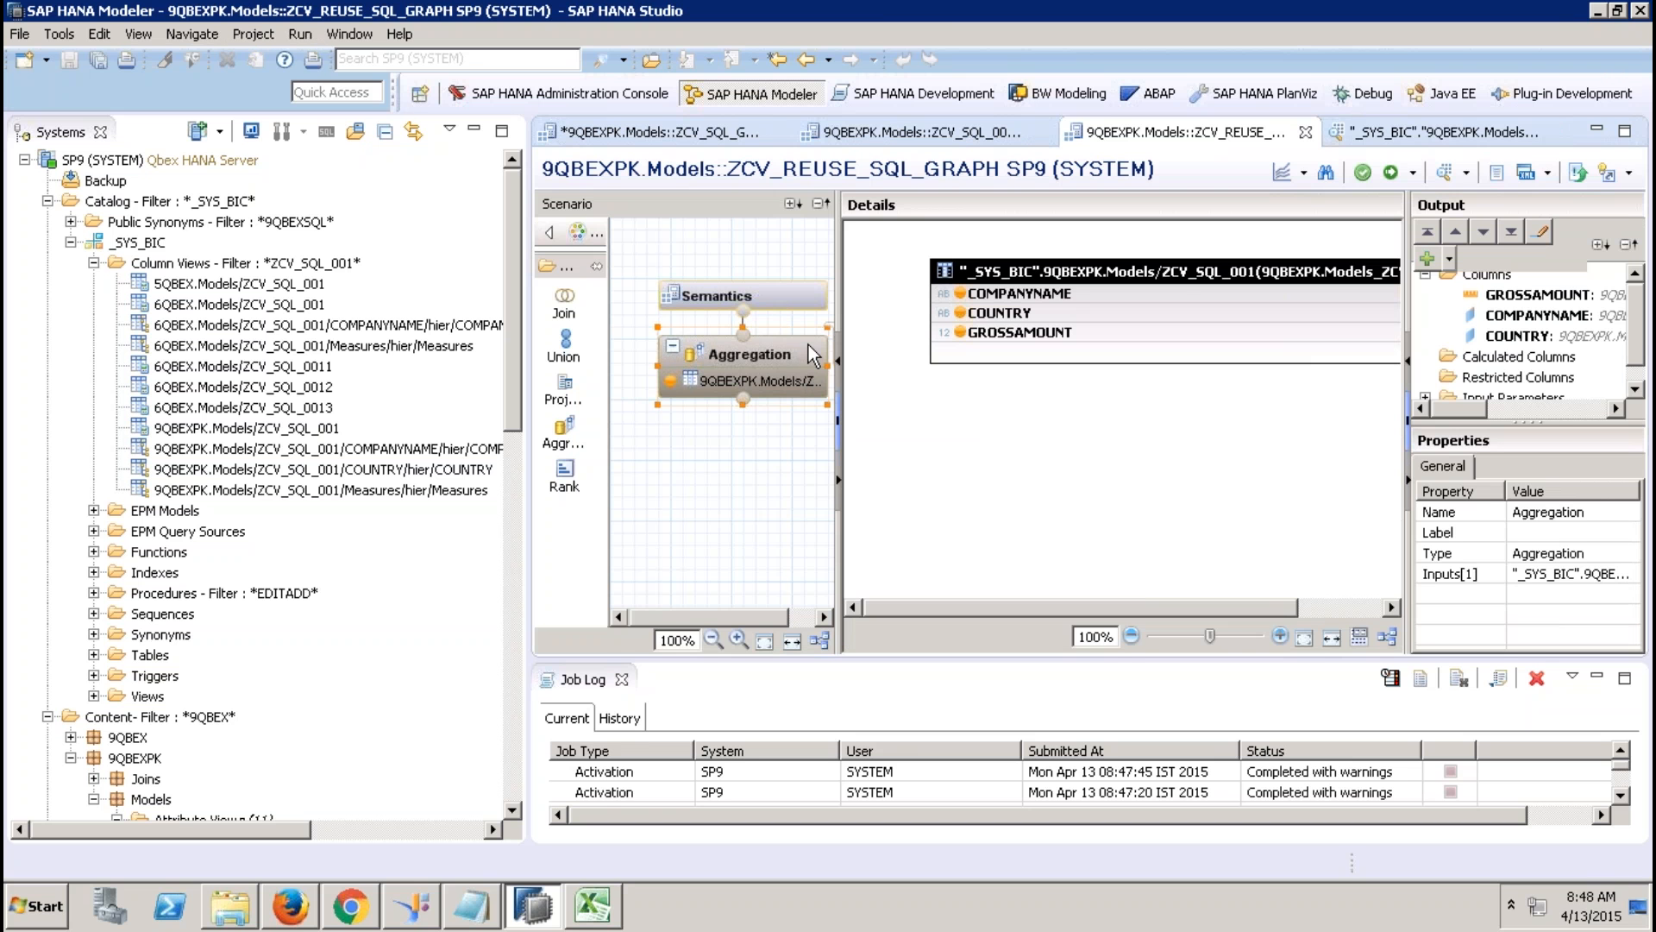
Preview ZCV_SQL_GRAPHICAL_001's raw data with IP_YEAR 2012, then return to ZCV_REUSE_SQL_GRAPH.
{"action": "left_click", "coordinate": [682, 132]}
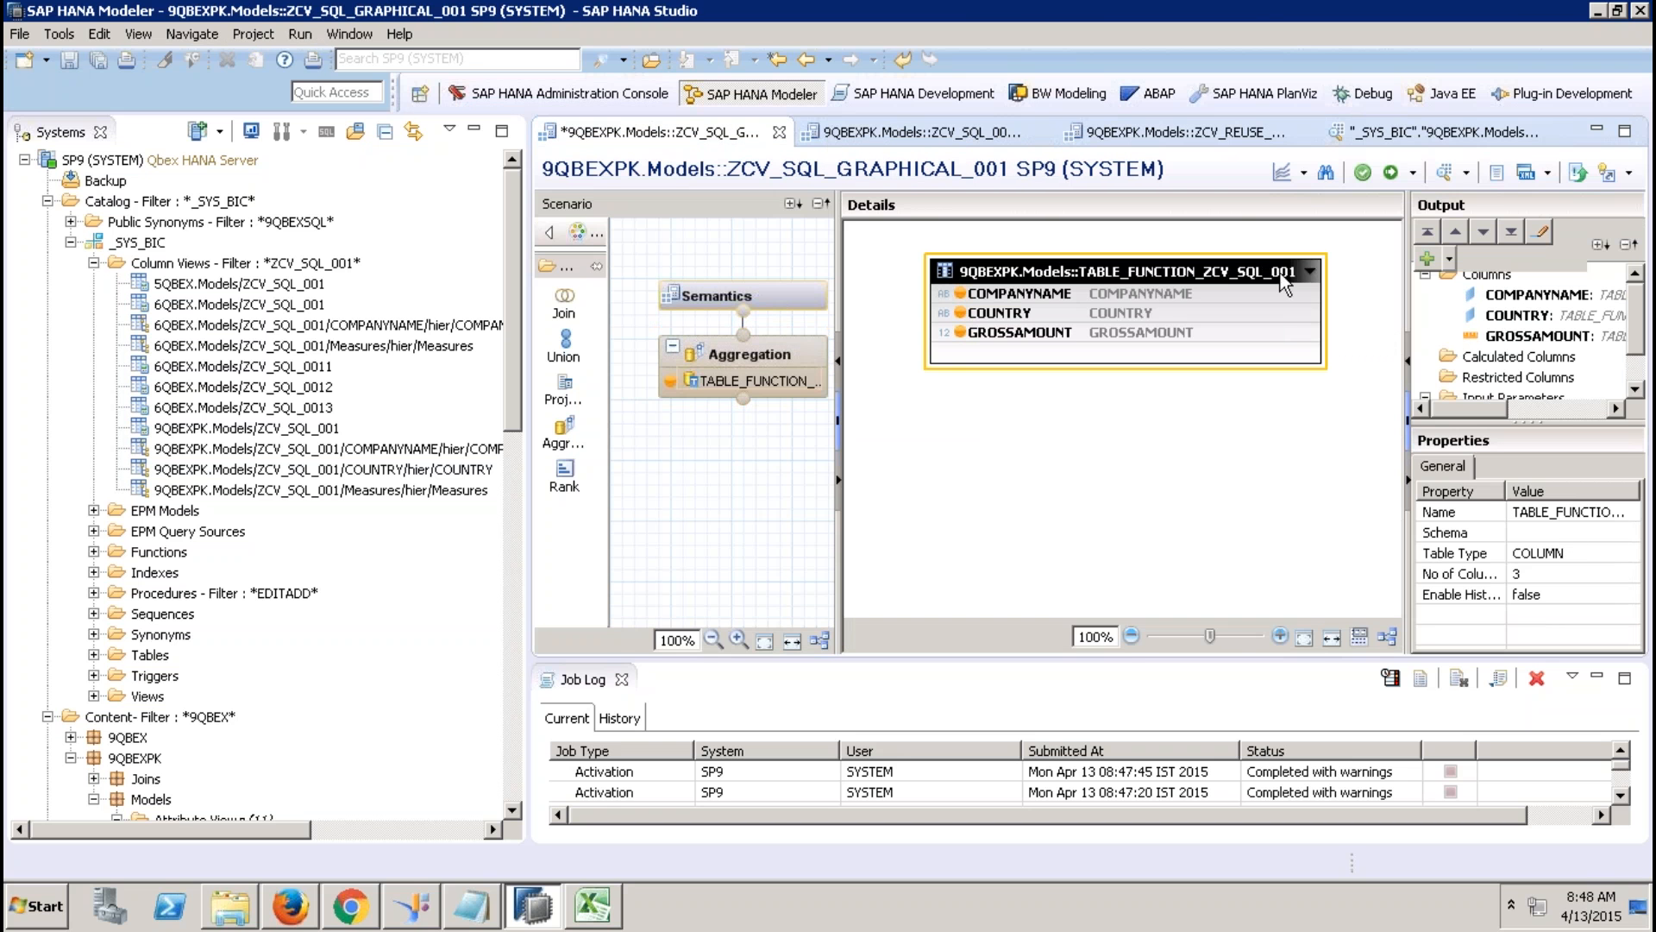
{"action": "left_click", "coordinate": [1449, 171]}
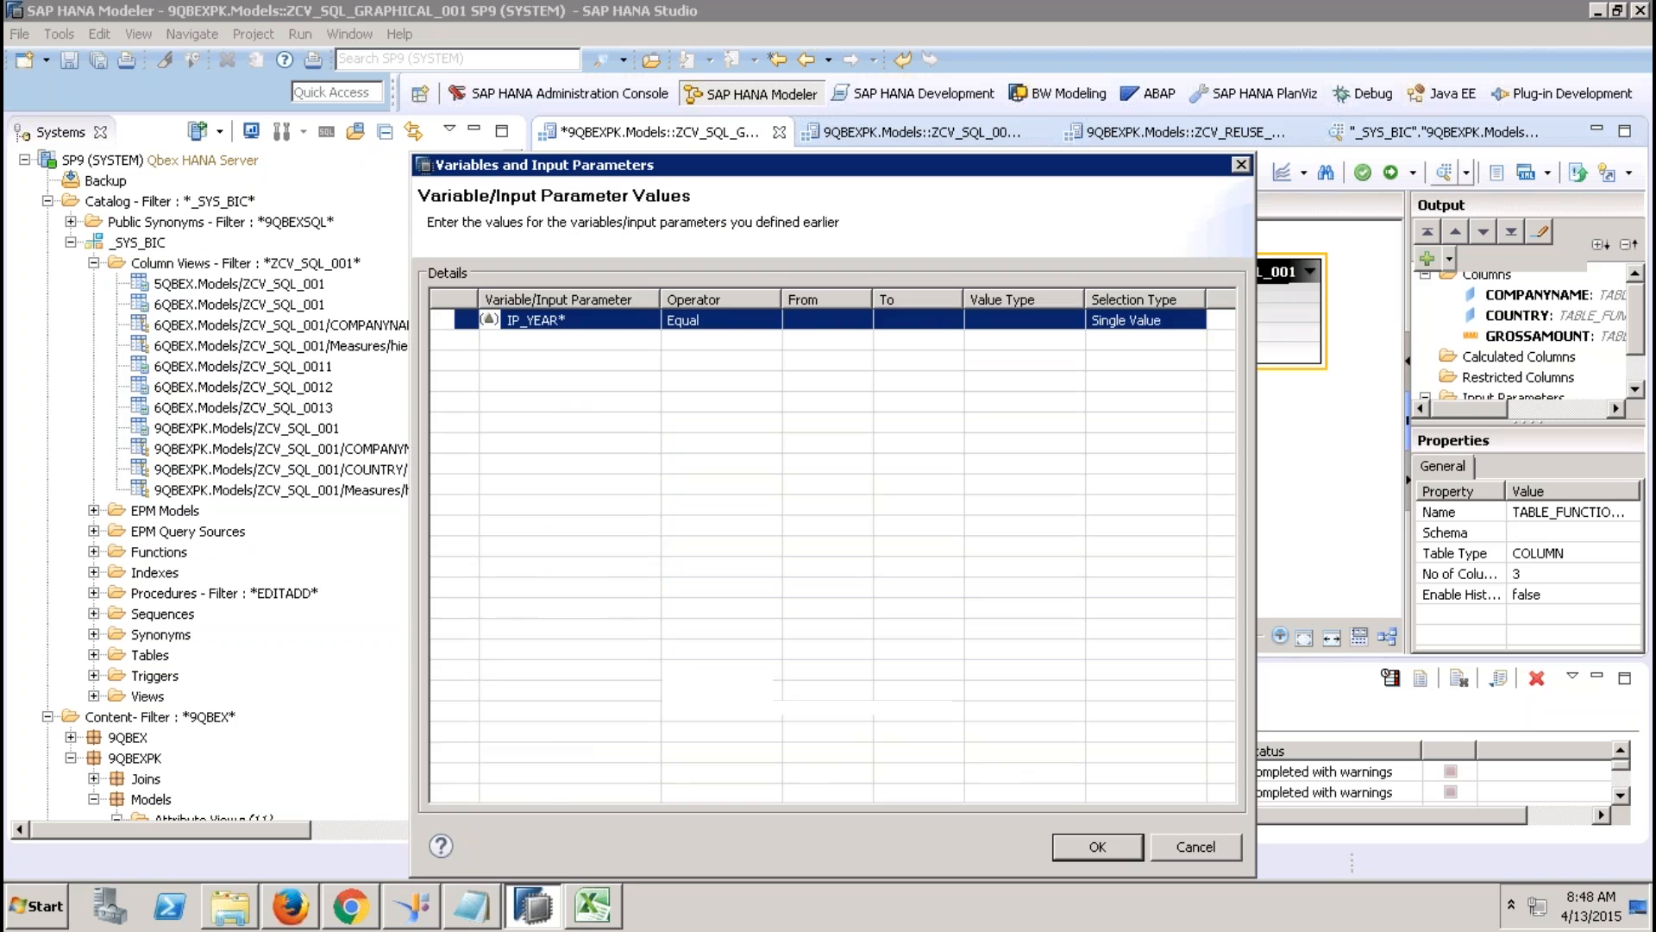
{"action": "left_click", "coordinate": [814, 323]}
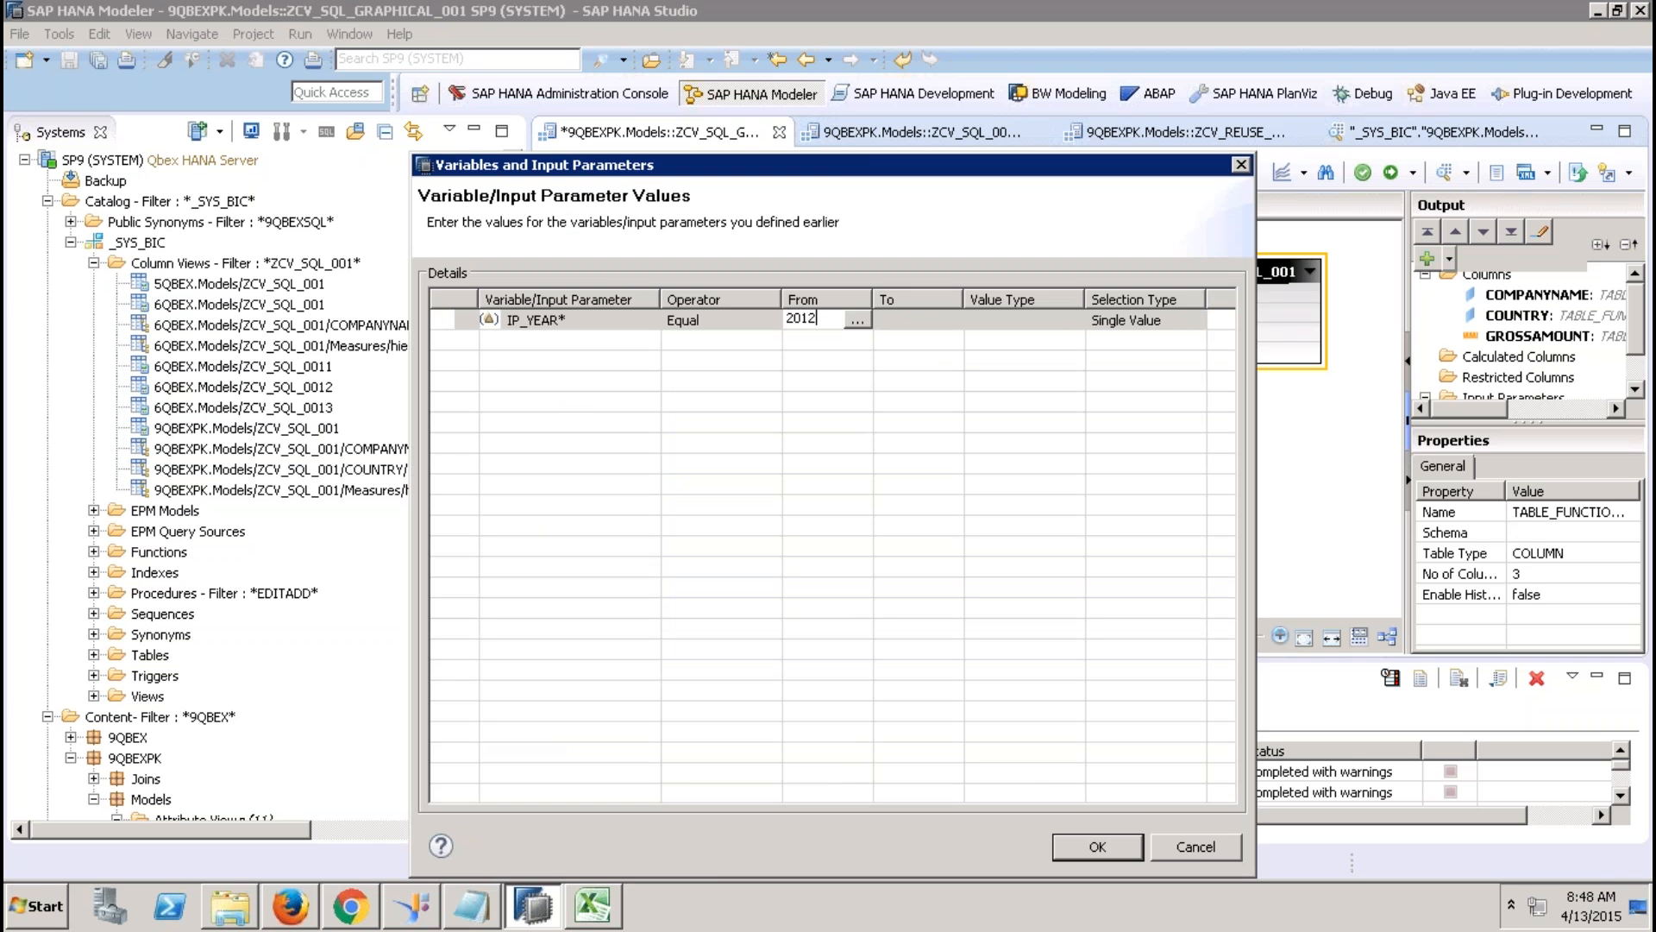
{"action": "type", "text": "2012"}
{"action": "key", "text": "Tab"}
{"action": "left_click", "coordinate": [1088, 851]}
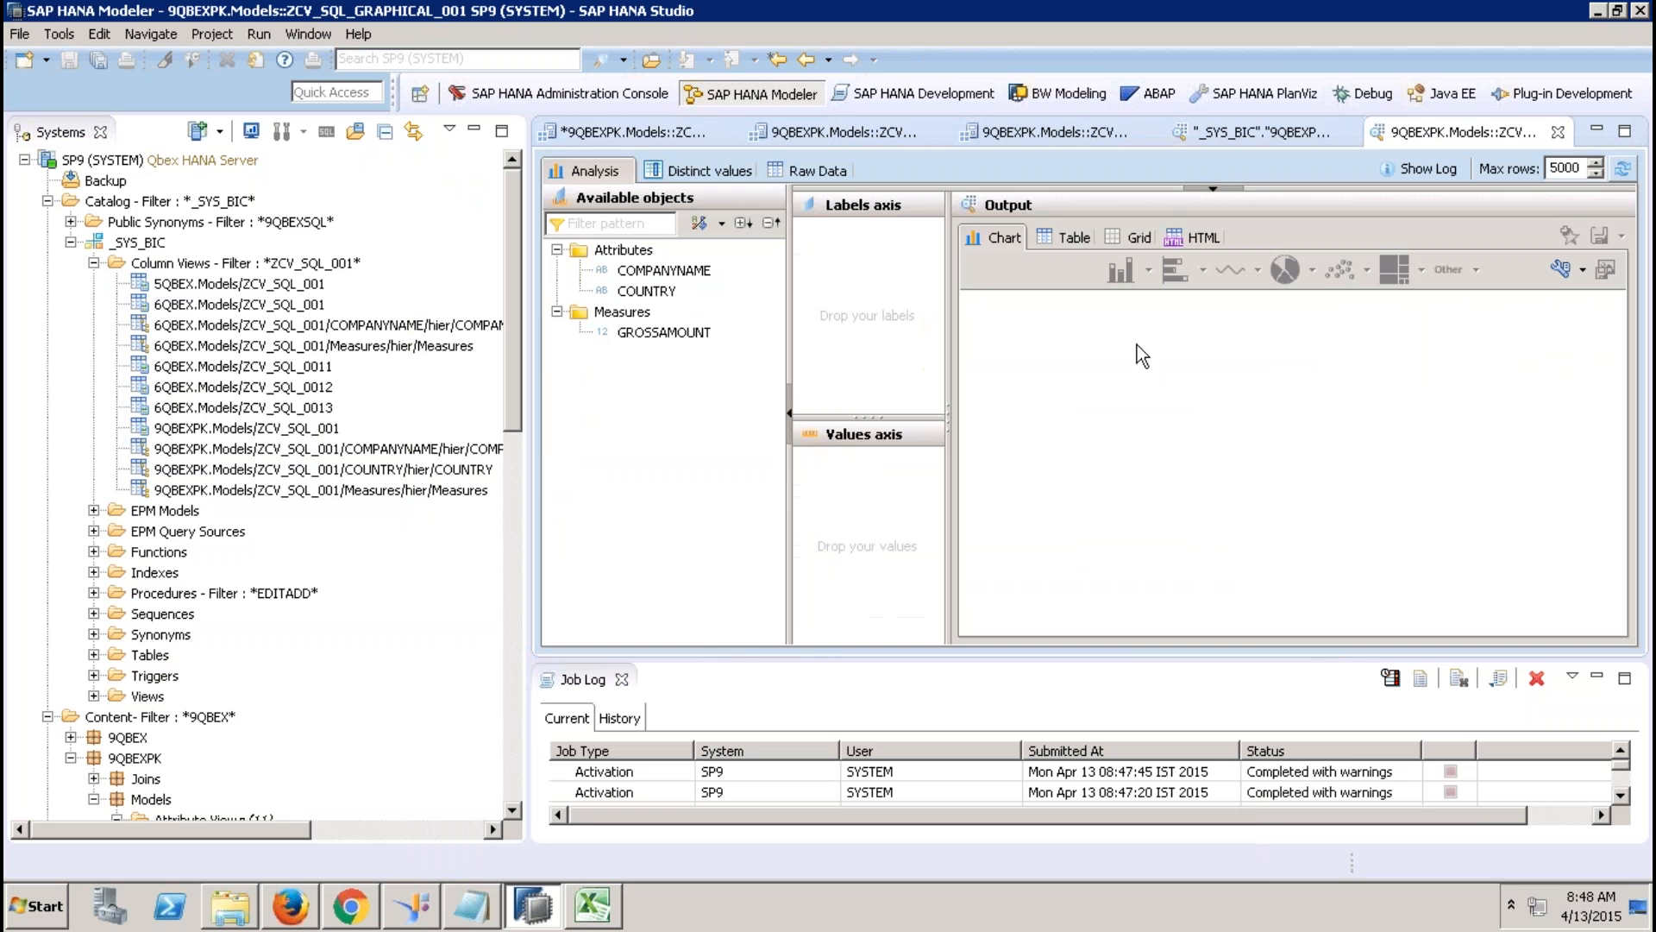
{"action": "left_click", "coordinate": [834, 173]}
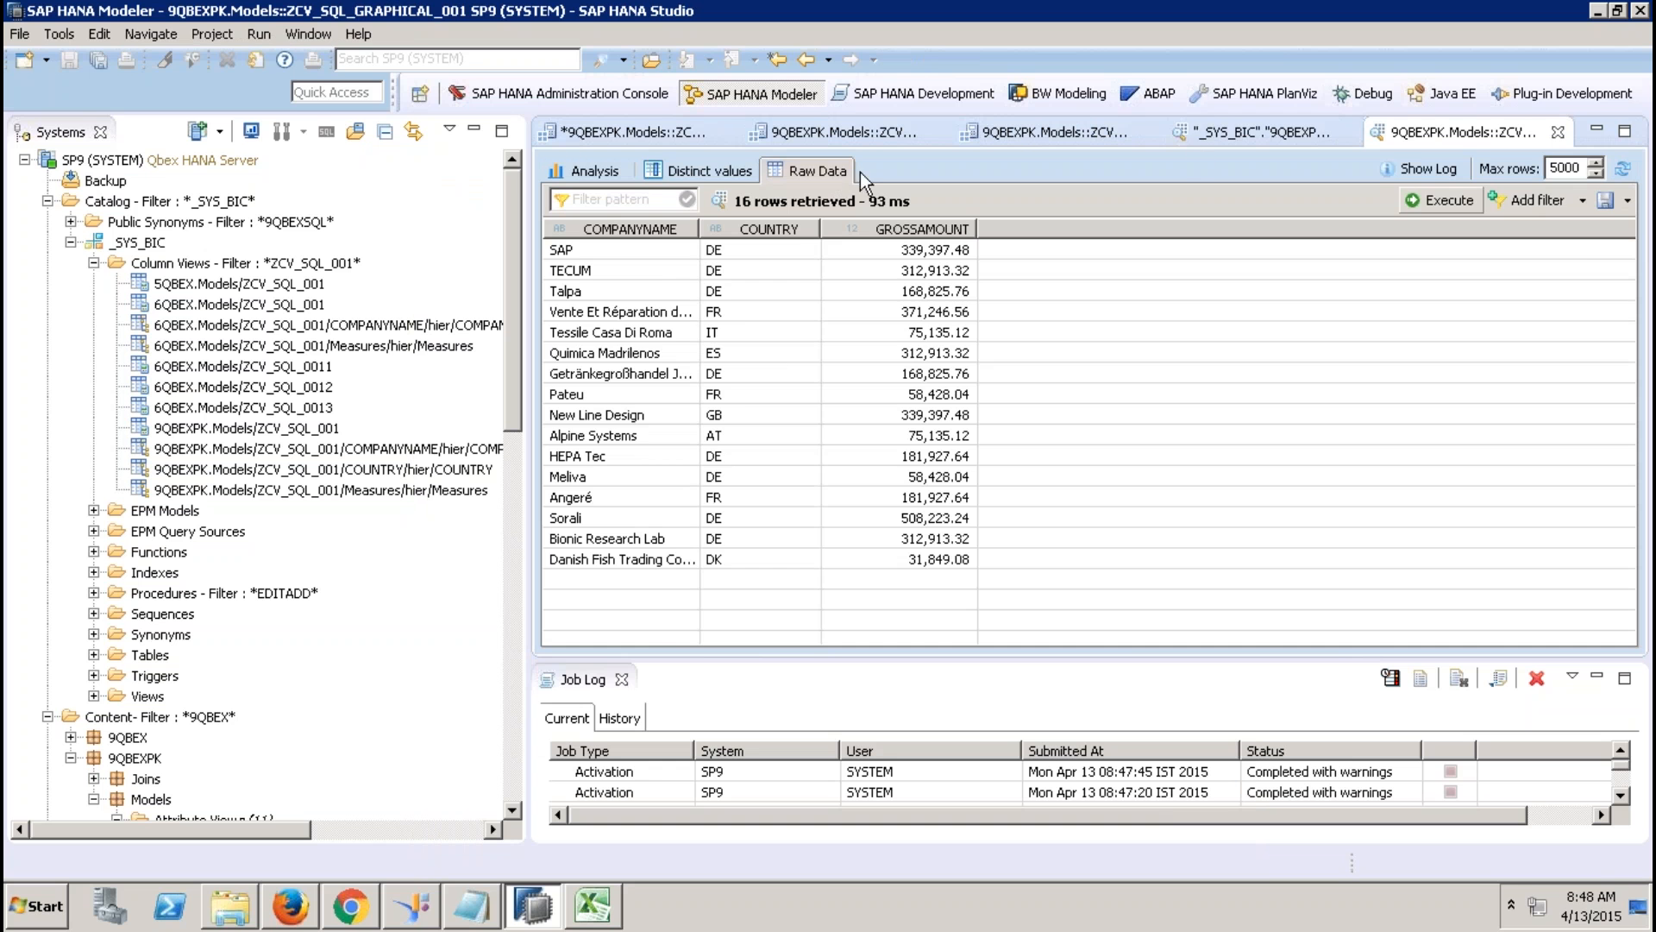
{"action": "left_click", "coordinate": [1099, 131]}
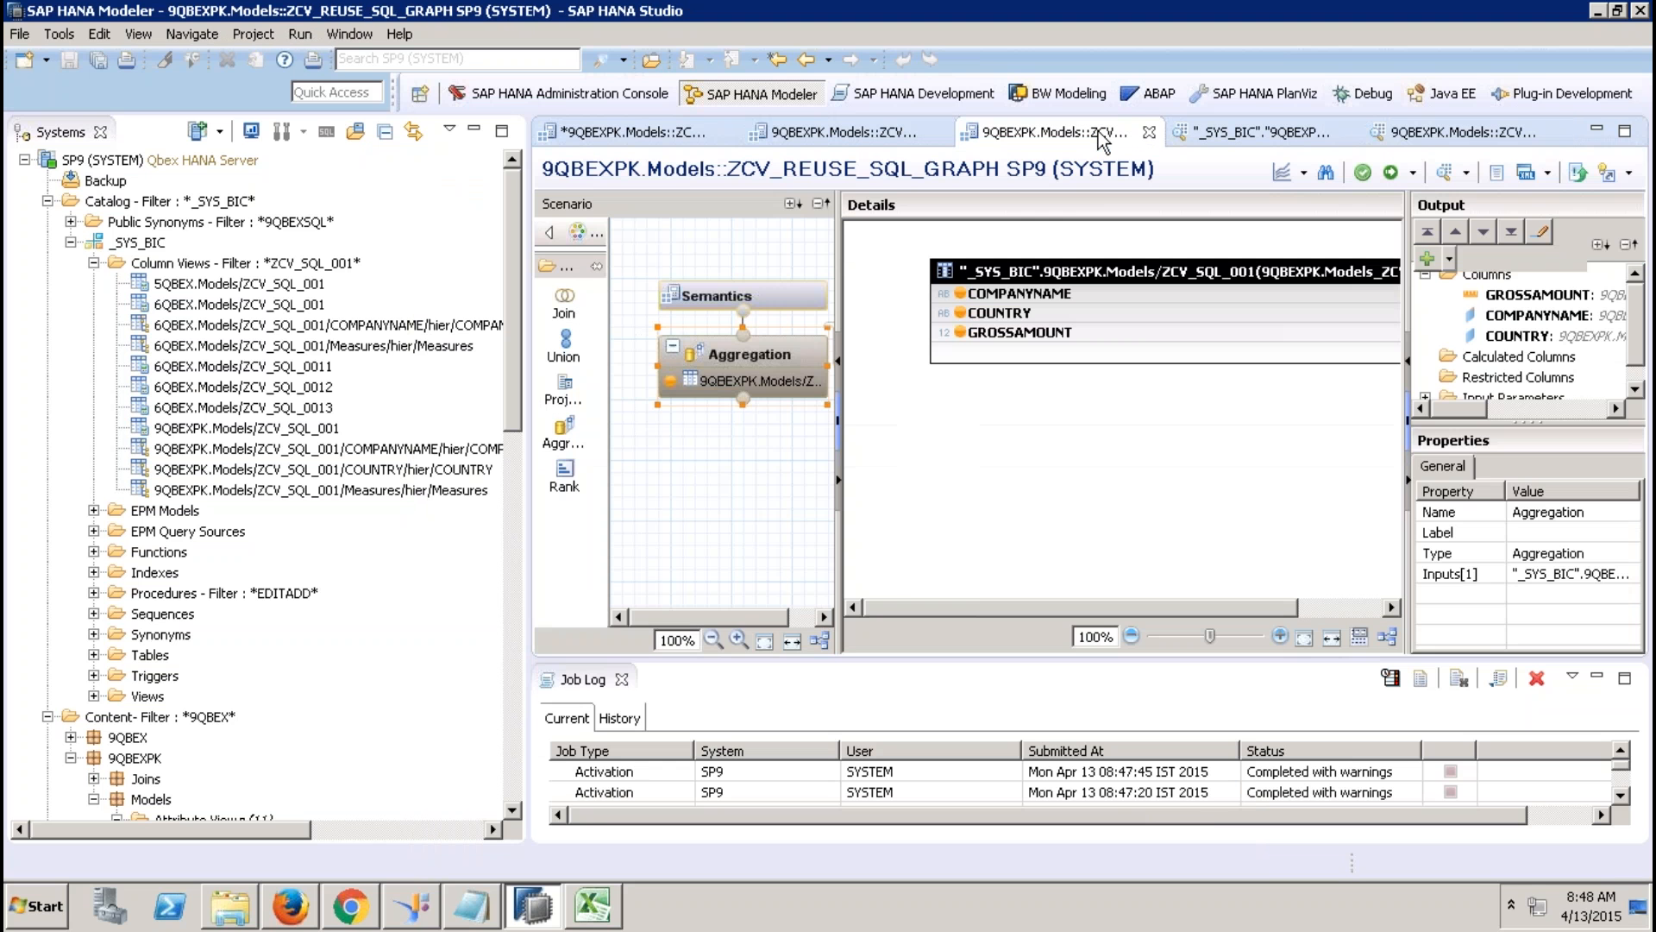
Close the job log and display ZCV_SQL_001's View Properties (CUBE, Definer's Rights).
{"action": "left_click", "coordinate": [802, 296]}
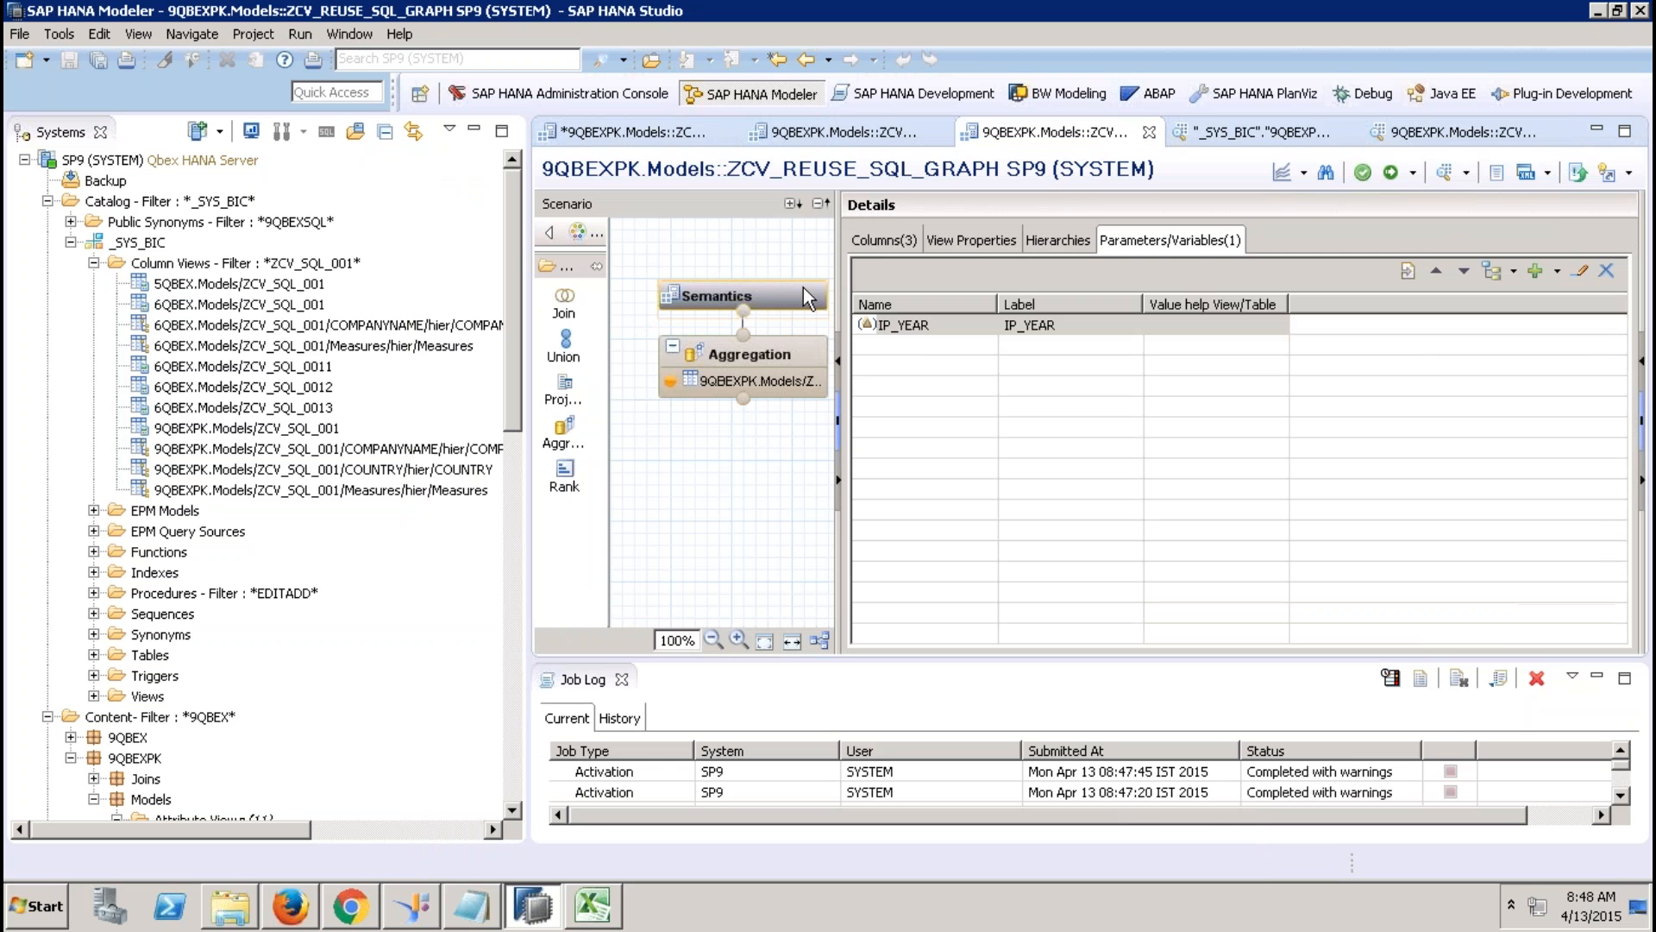
{"action": "left_click", "coordinate": [975, 242]}
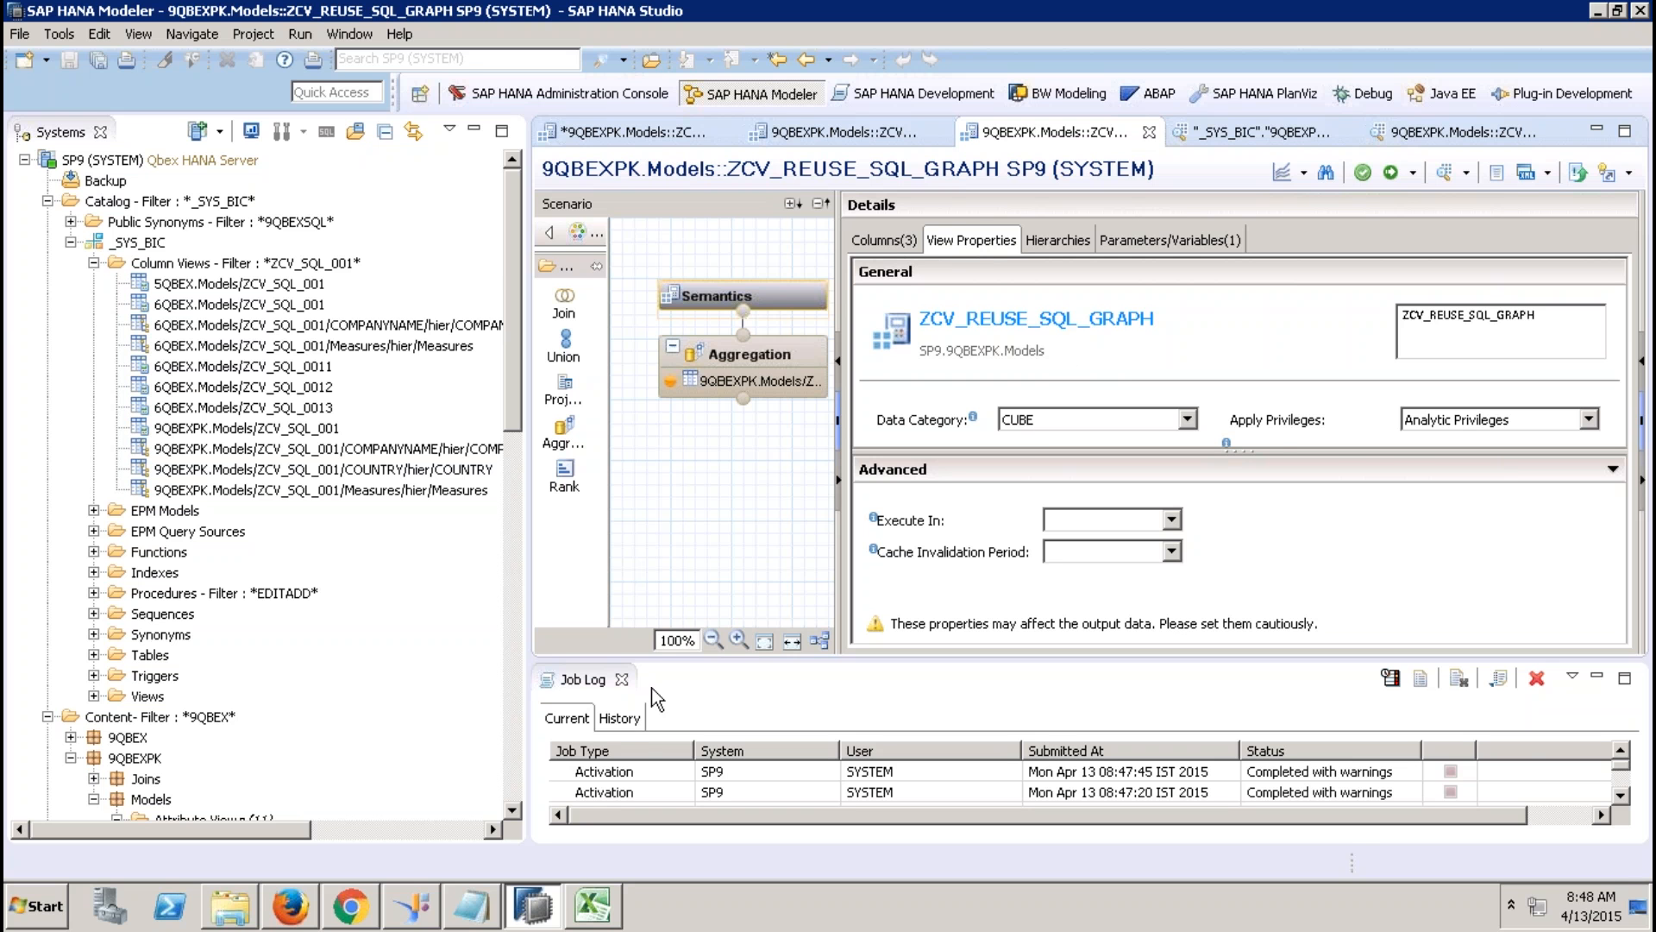
{"action": "left_click", "coordinate": [621, 679]}
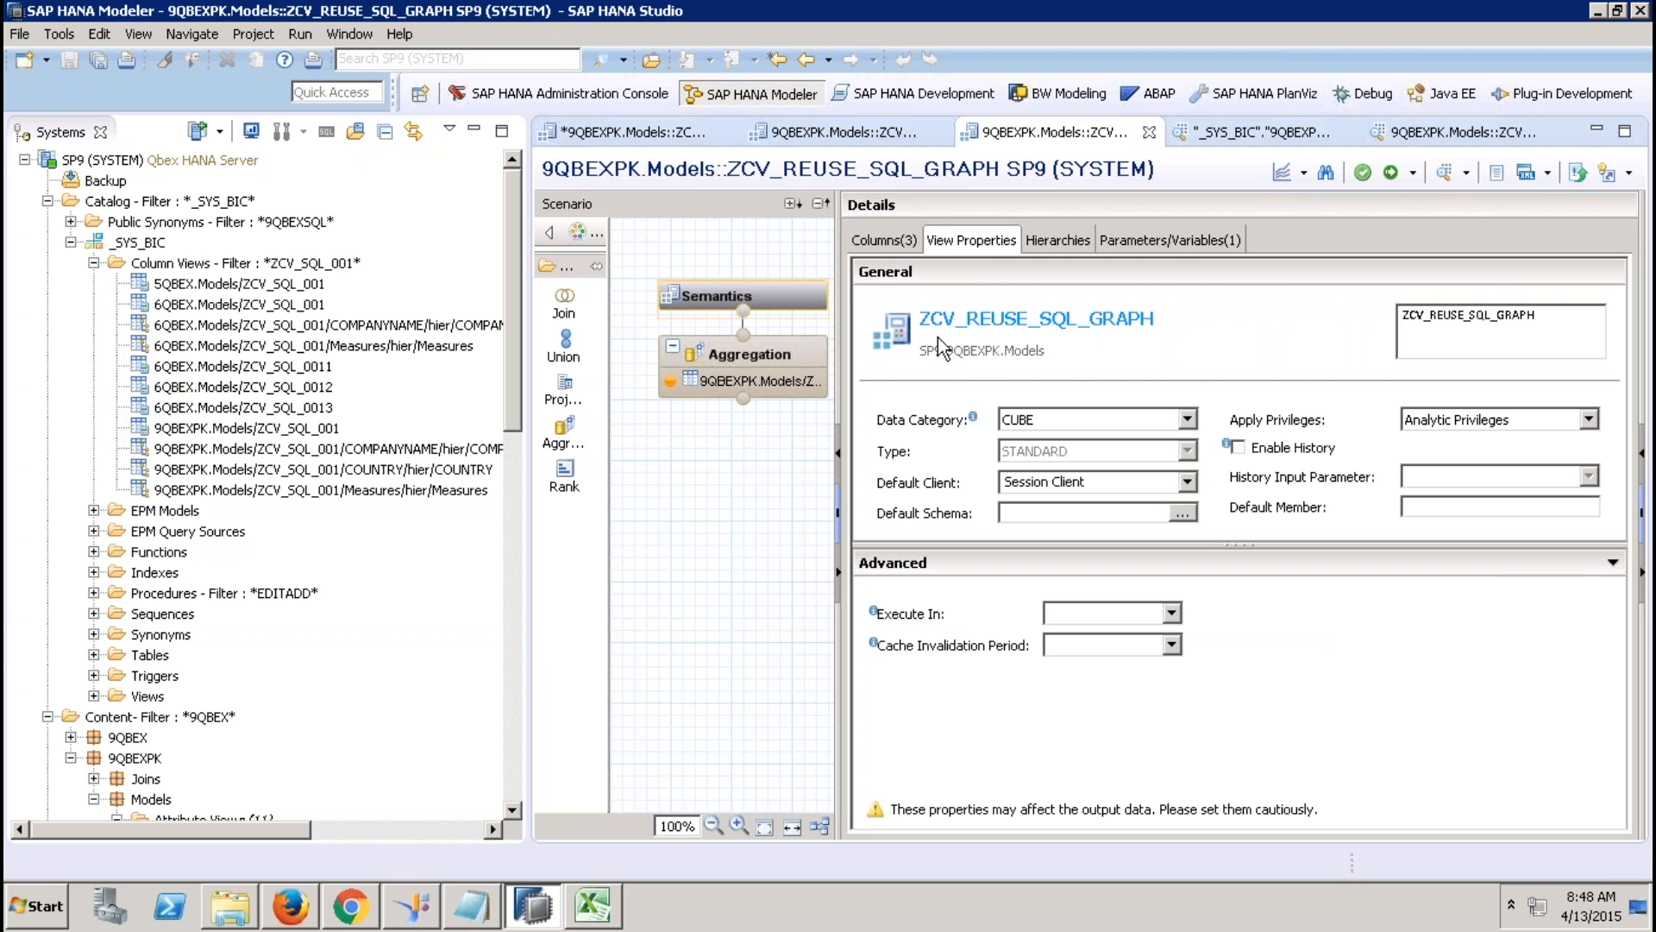
{"action": "left_click", "coordinate": [916, 144]}
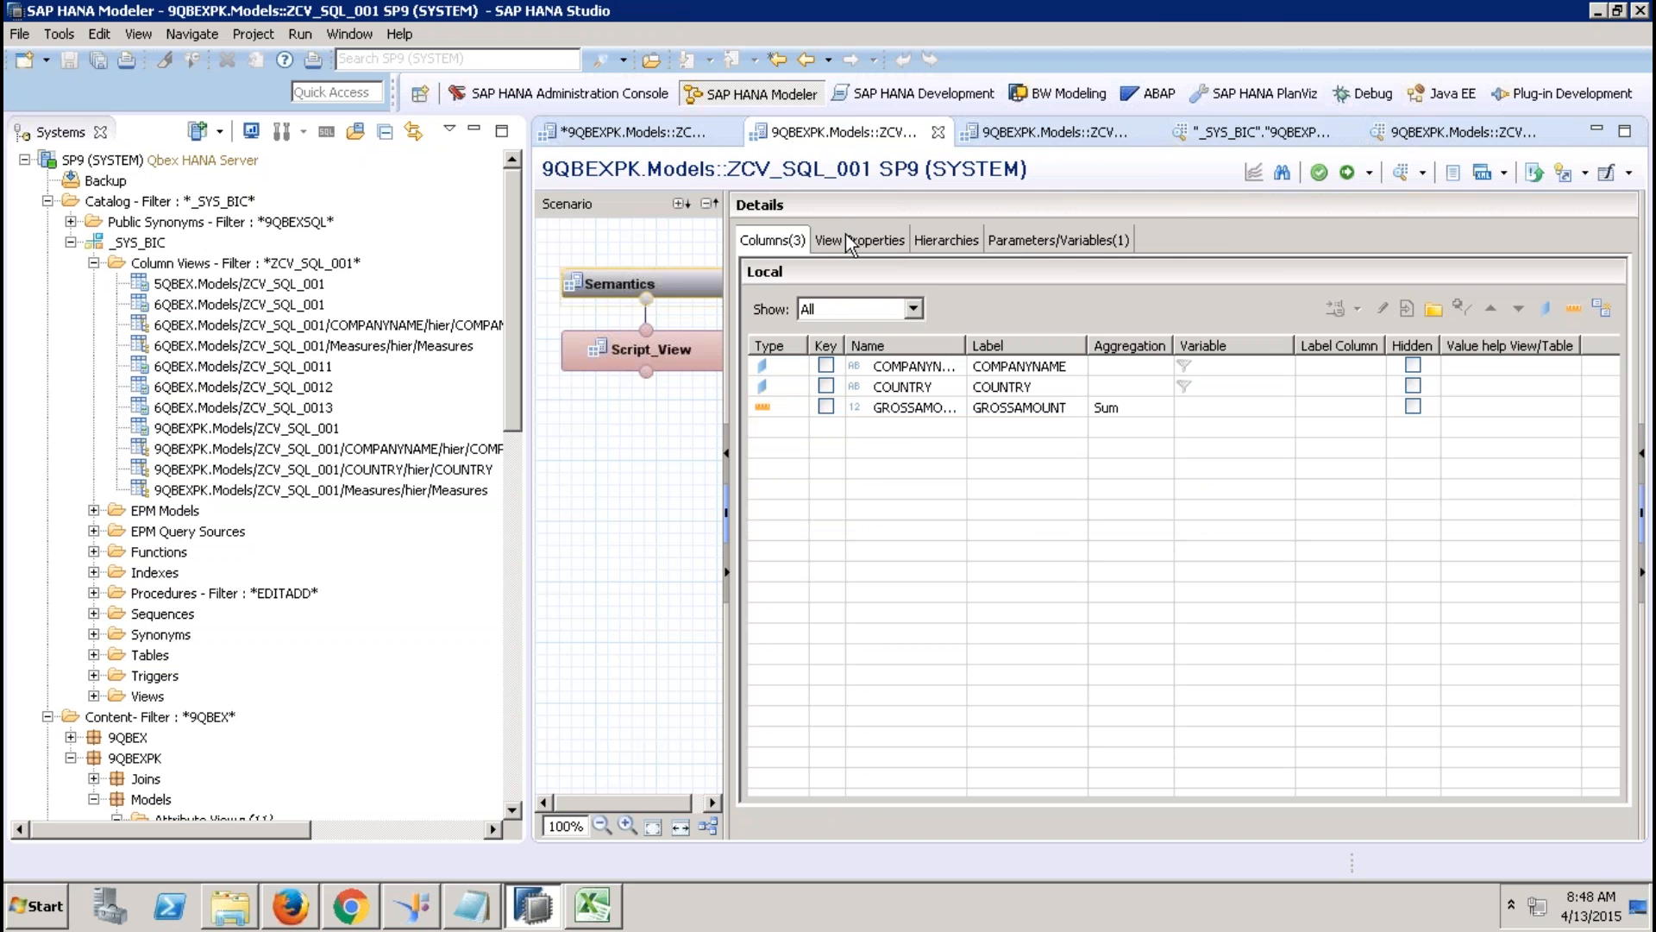
{"action": "left_click", "coordinate": [845, 236]}
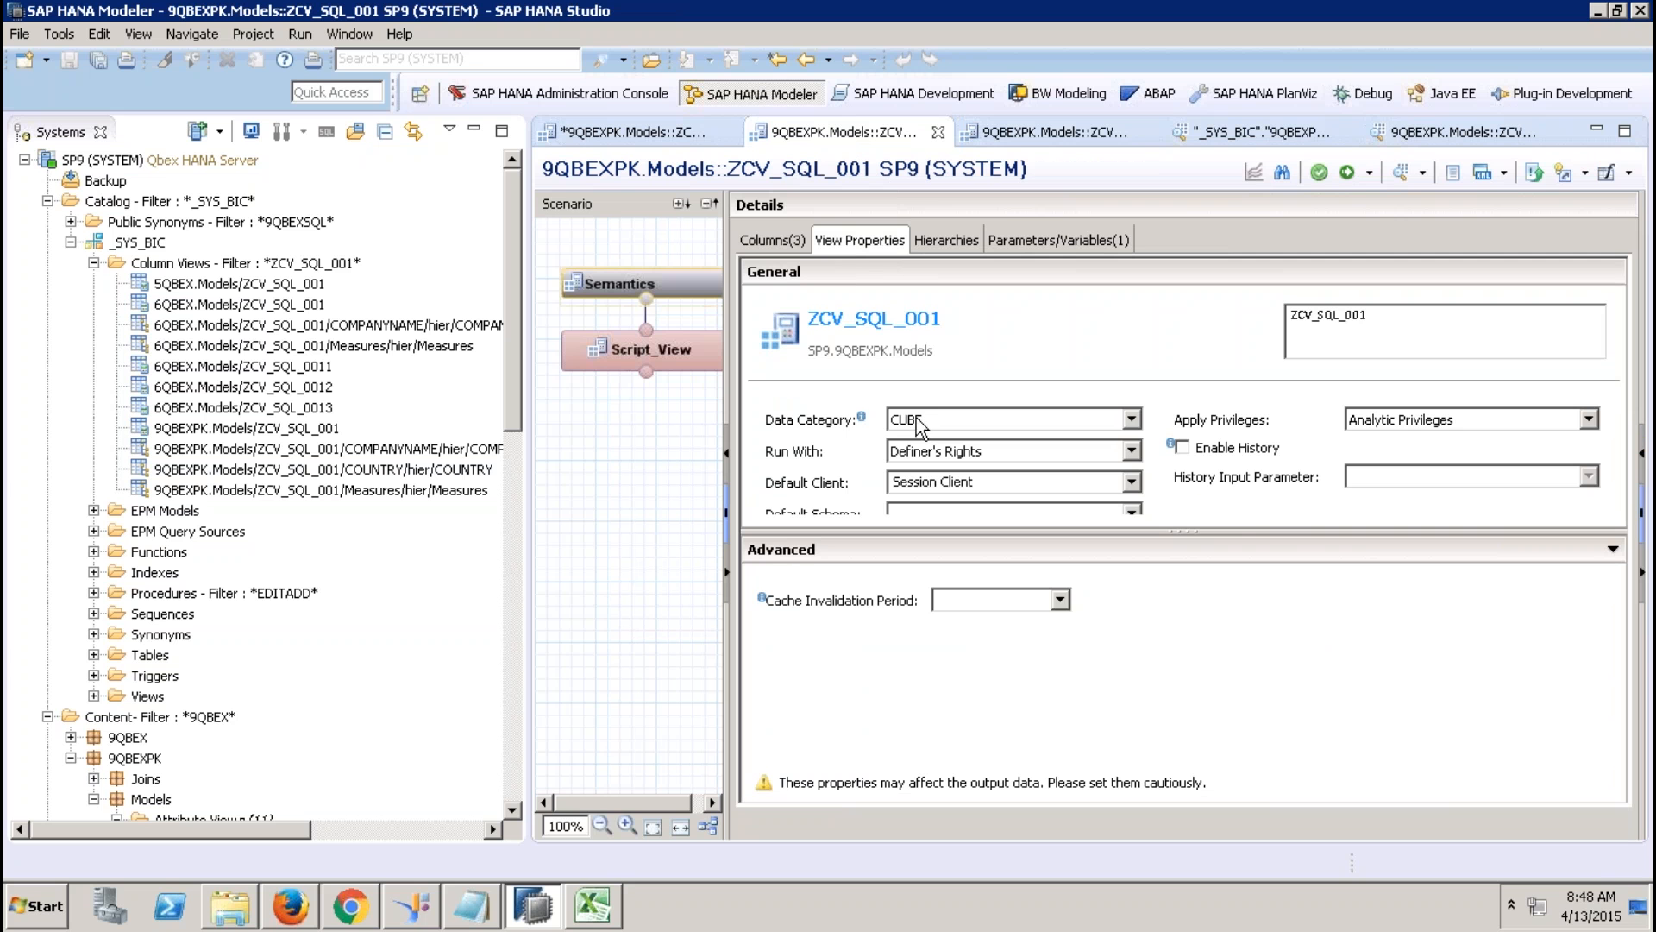
Close Book2 without saving and create a new blank workbook.
{"action": "left_click", "coordinate": [593, 906]}
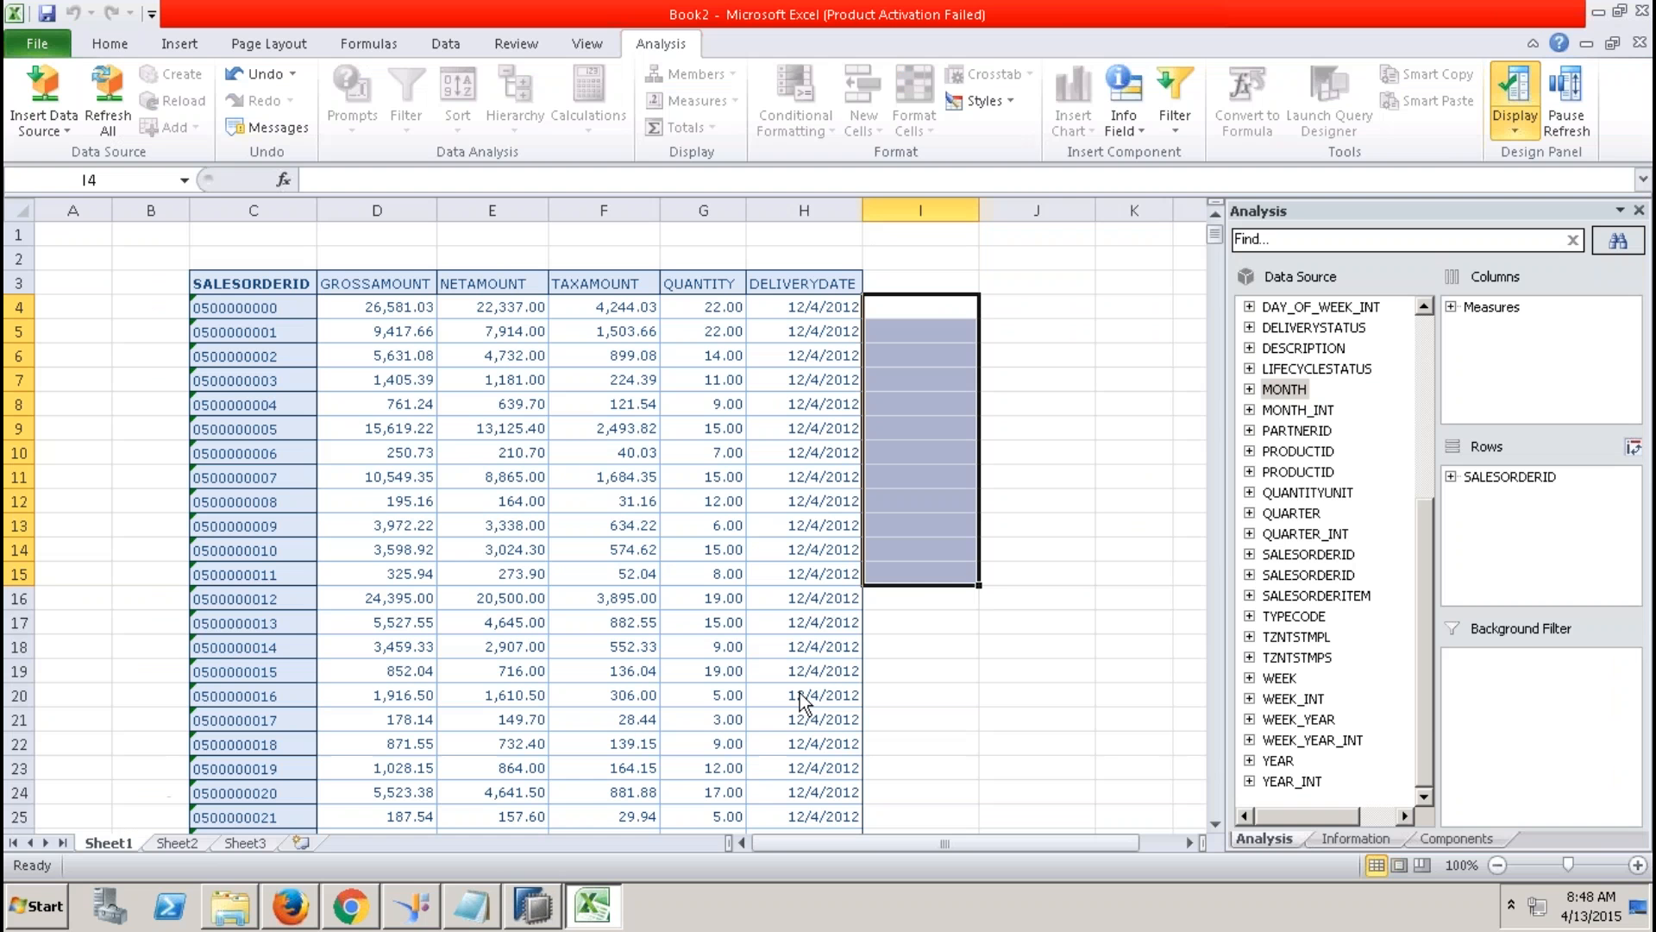
{"action": "left_click", "coordinate": [1639, 42]}
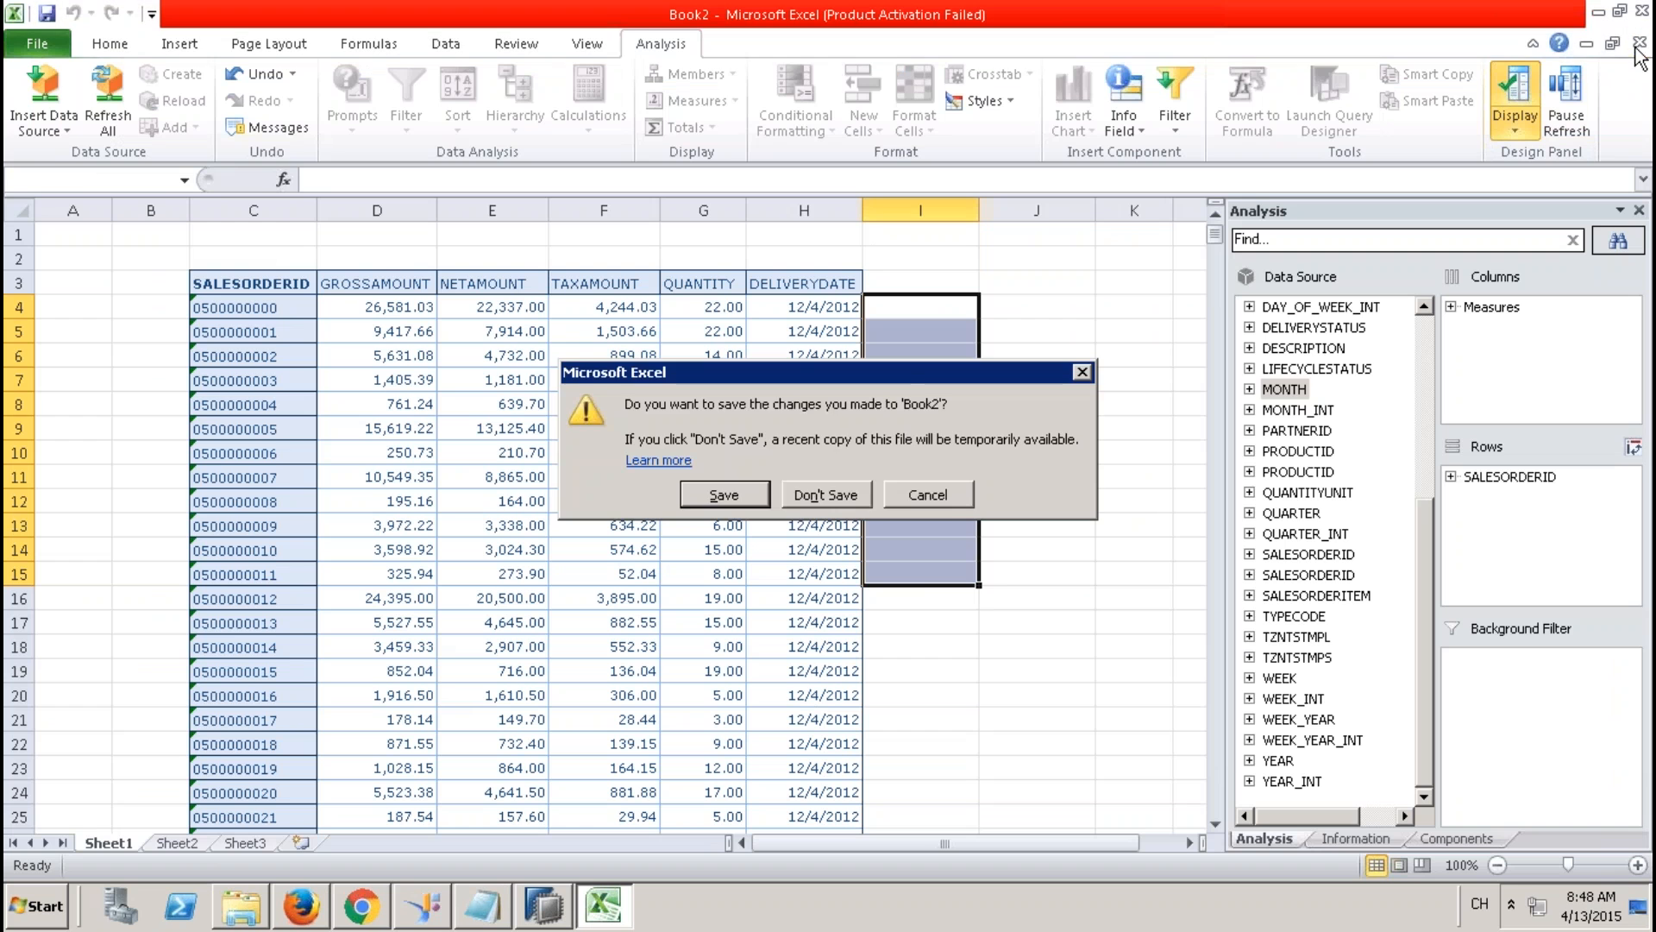
{"action": "left_click", "coordinate": [854, 496]}
{"action": "left_click", "coordinate": [26, 43]}
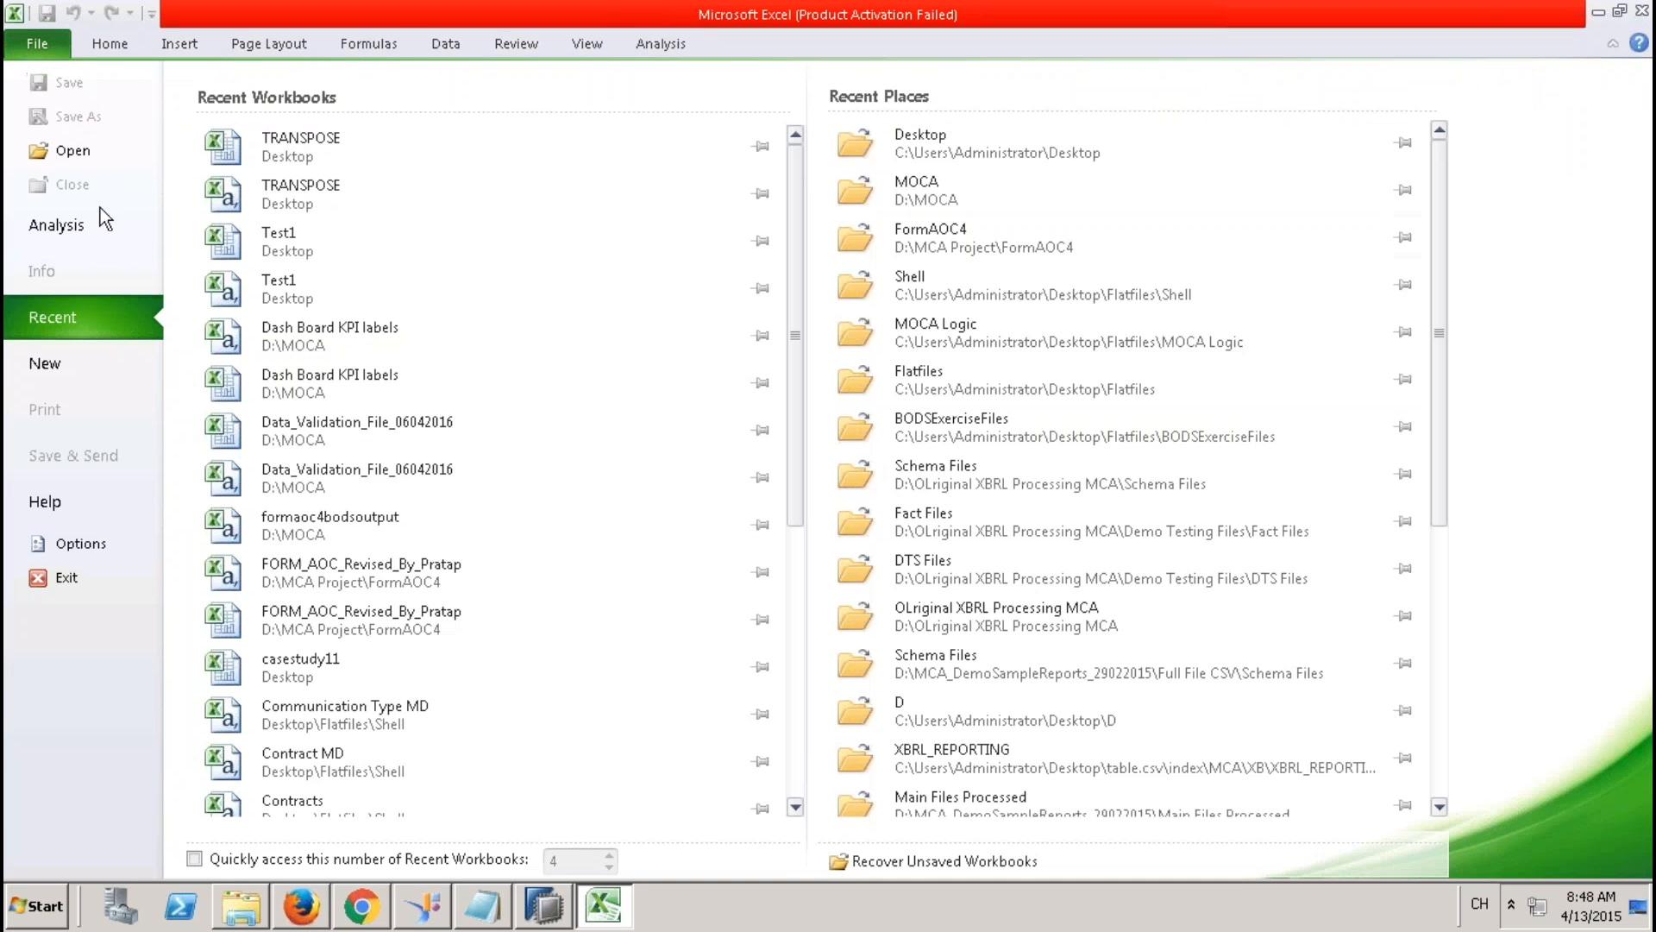
{"action": "left_click", "coordinate": [88, 360]}
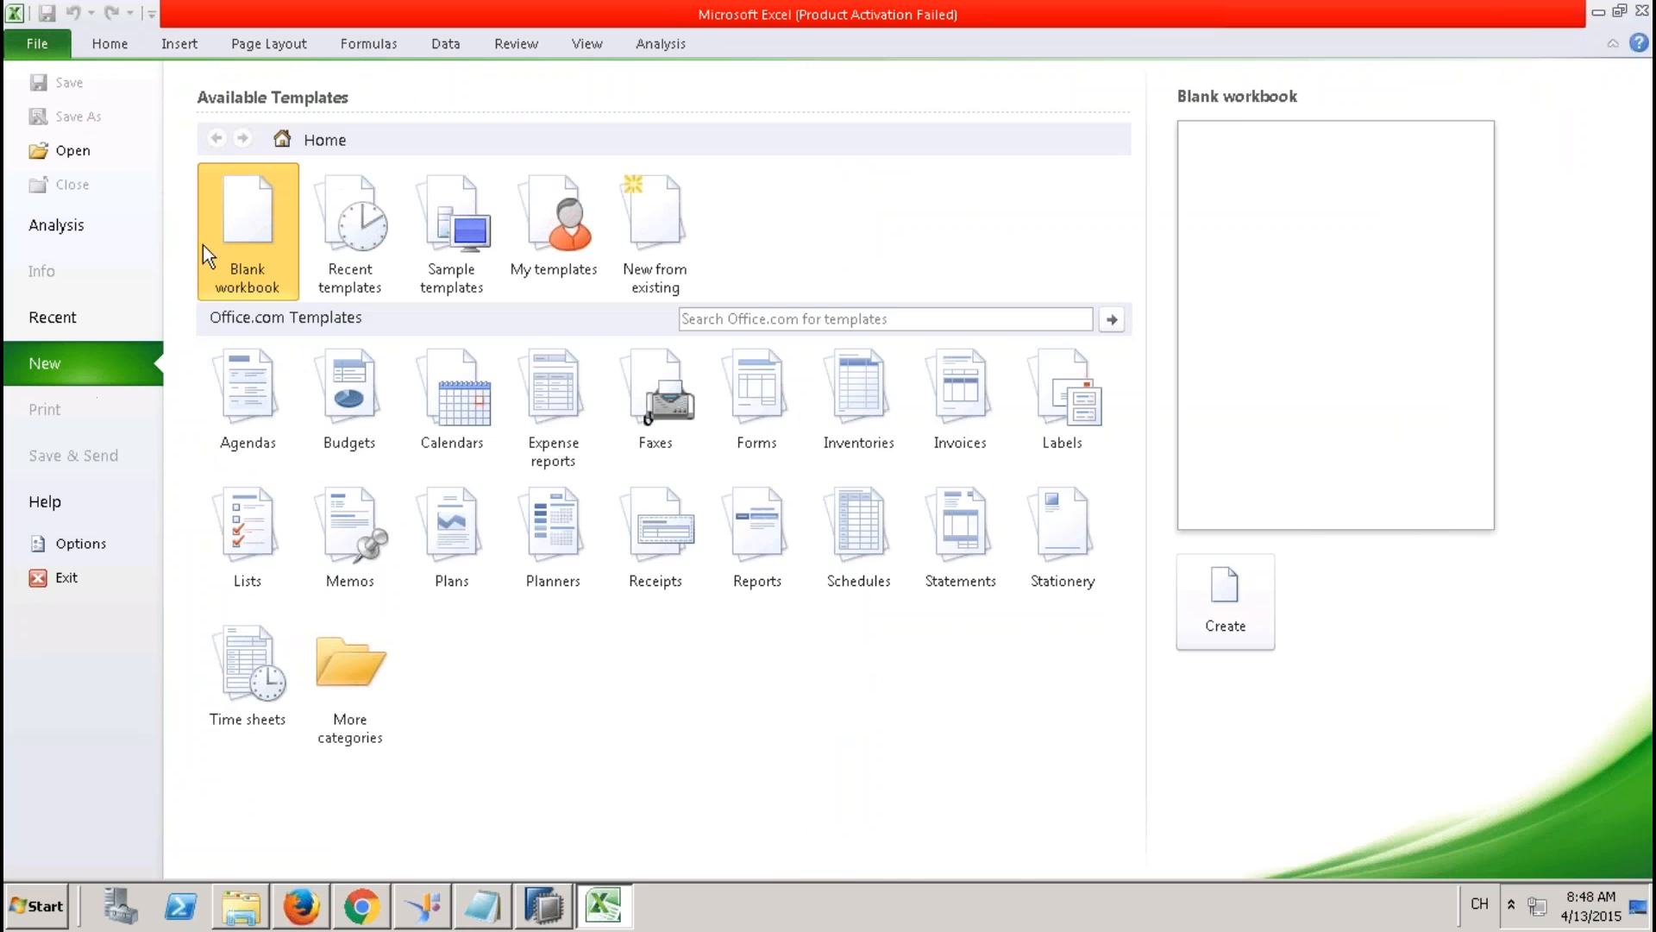
{"action": "double_click", "coordinate": [276, 224]}
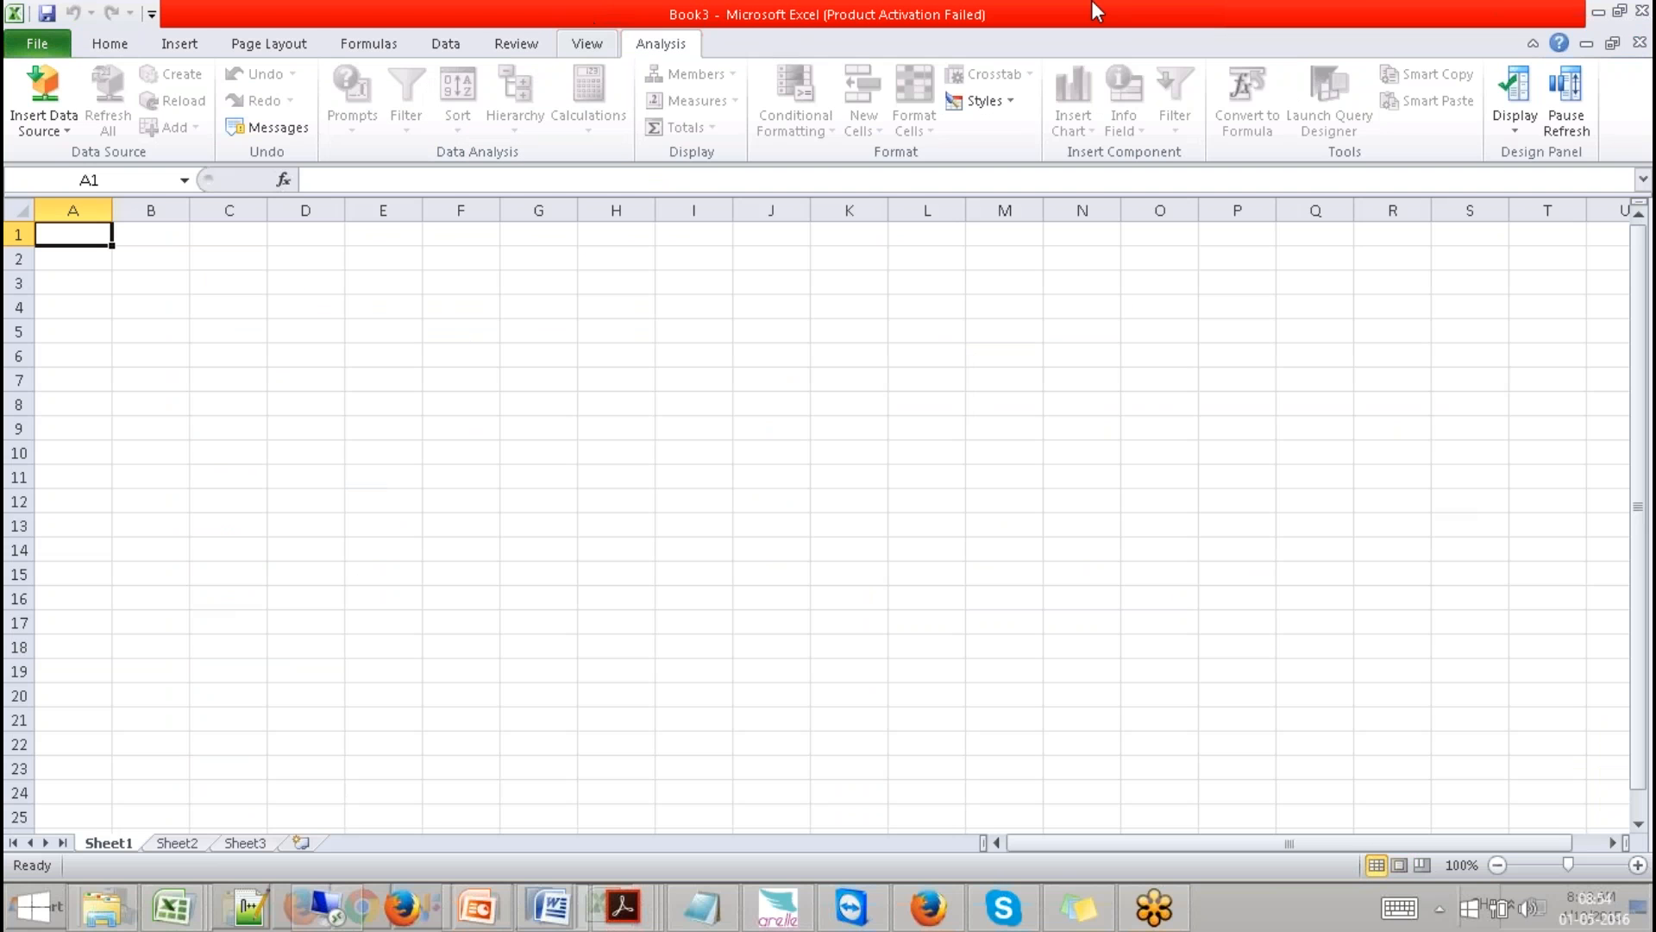
Try selecting a data source and refreshing Models, which fails with 401 Unauthorized, then close Excel.
{"action": "left_click", "coordinate": [43, 130]}
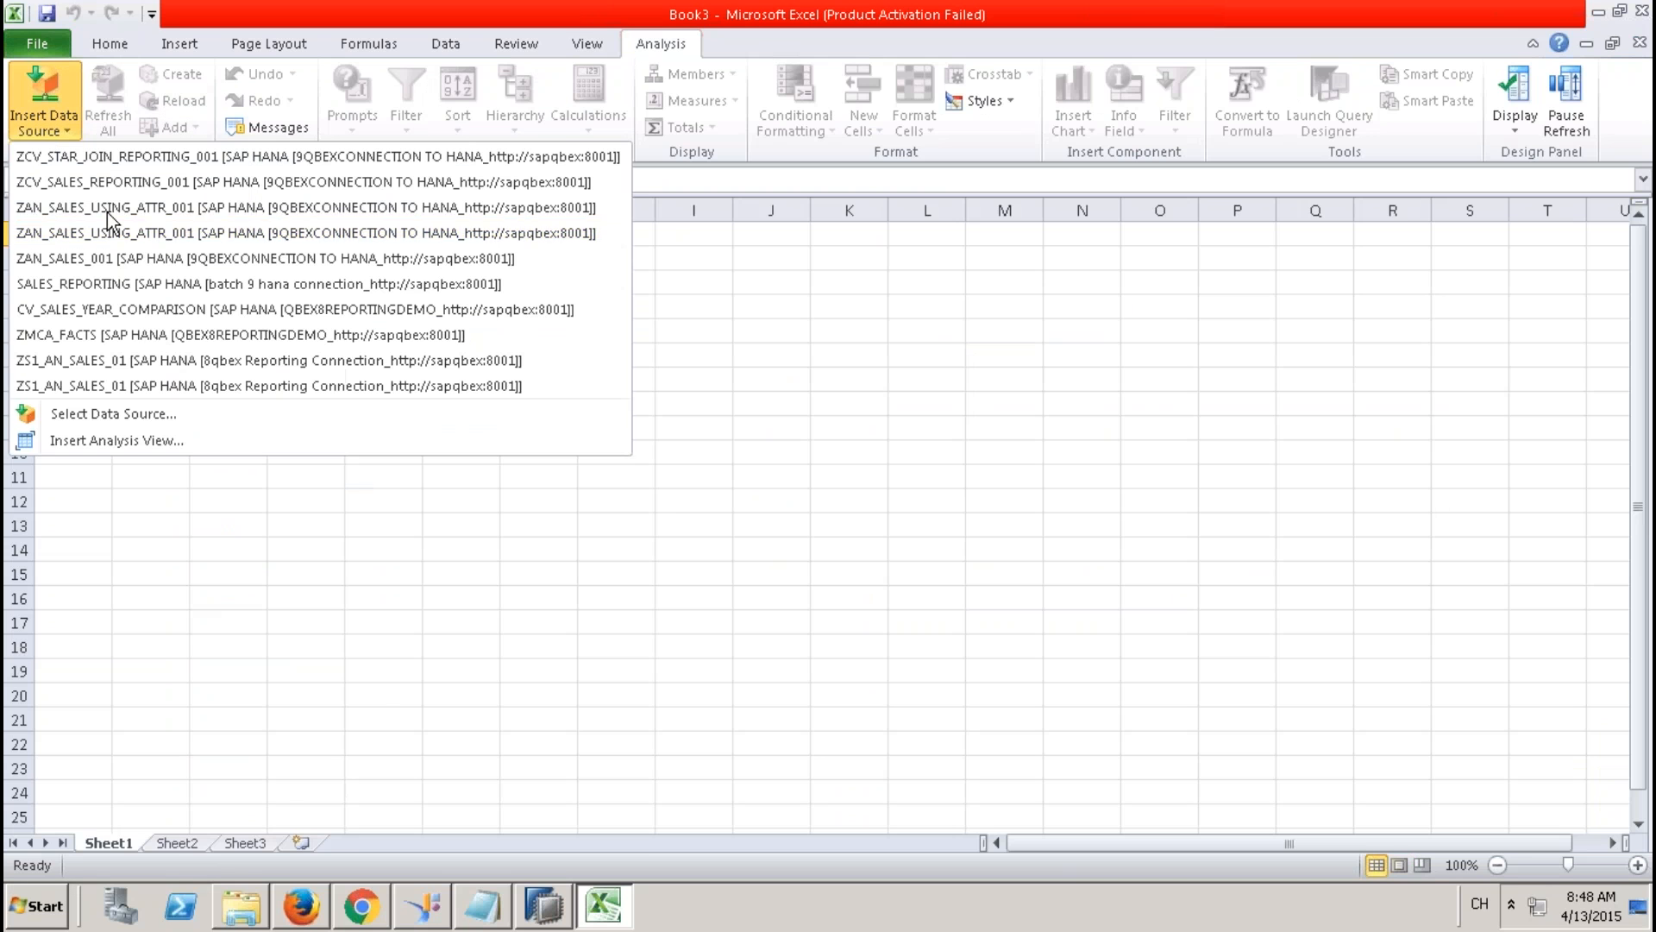
{"action": "left_click", "coordinate": [138, 411]}
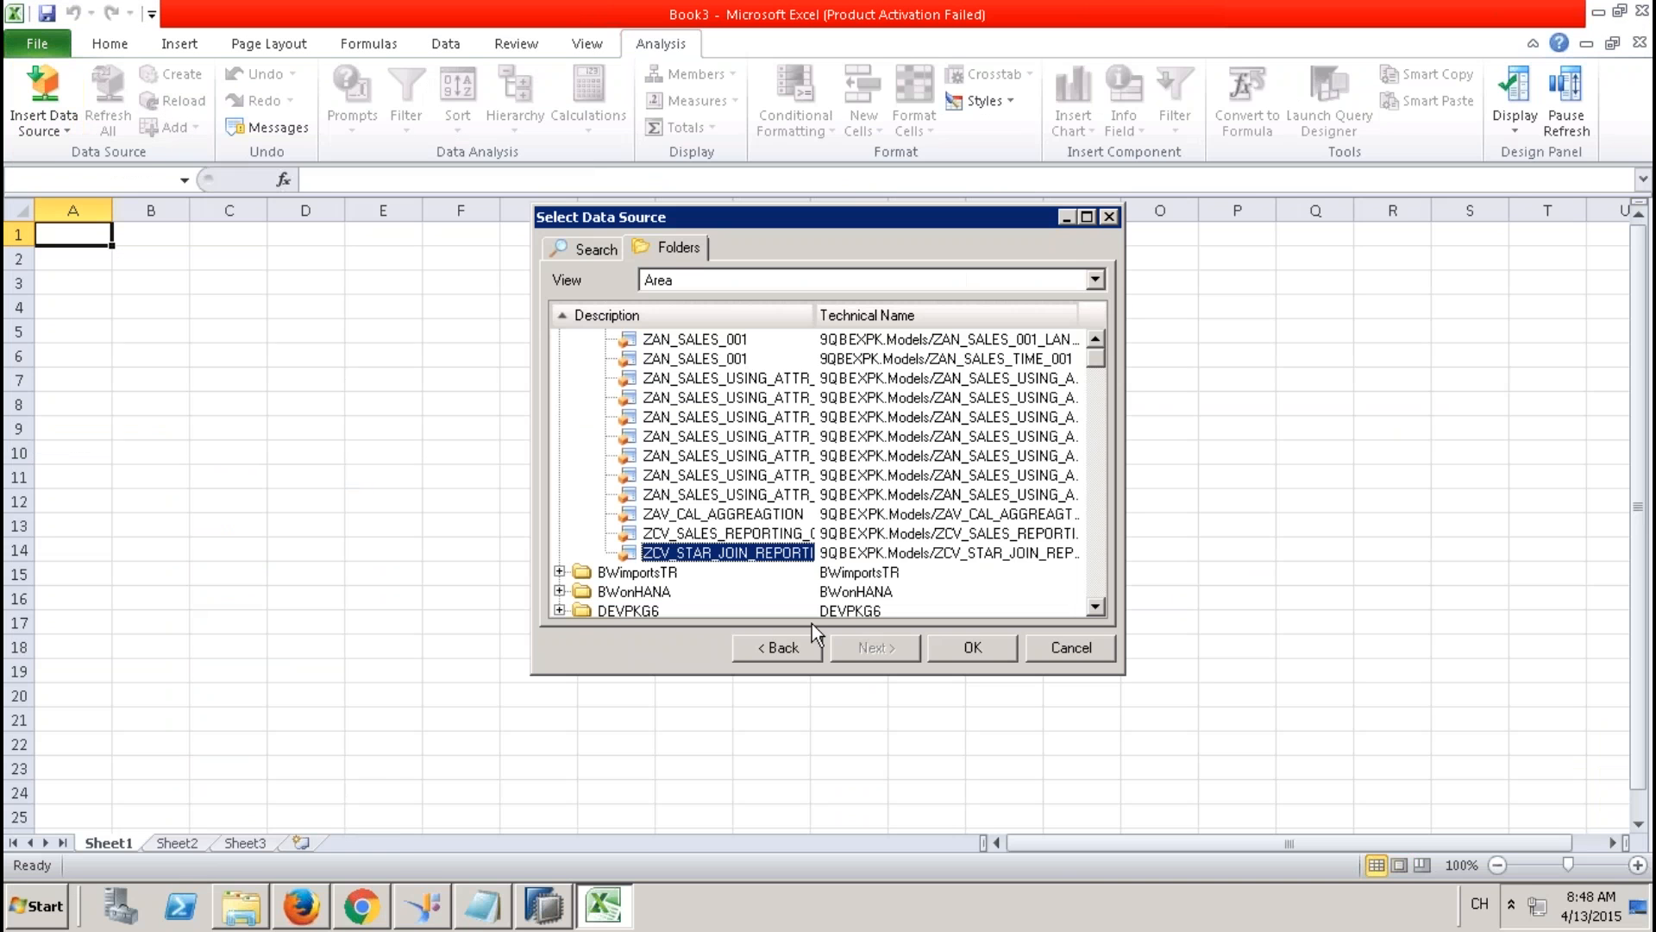
{"action": "left_click", "coordinate": [1095, 342]}
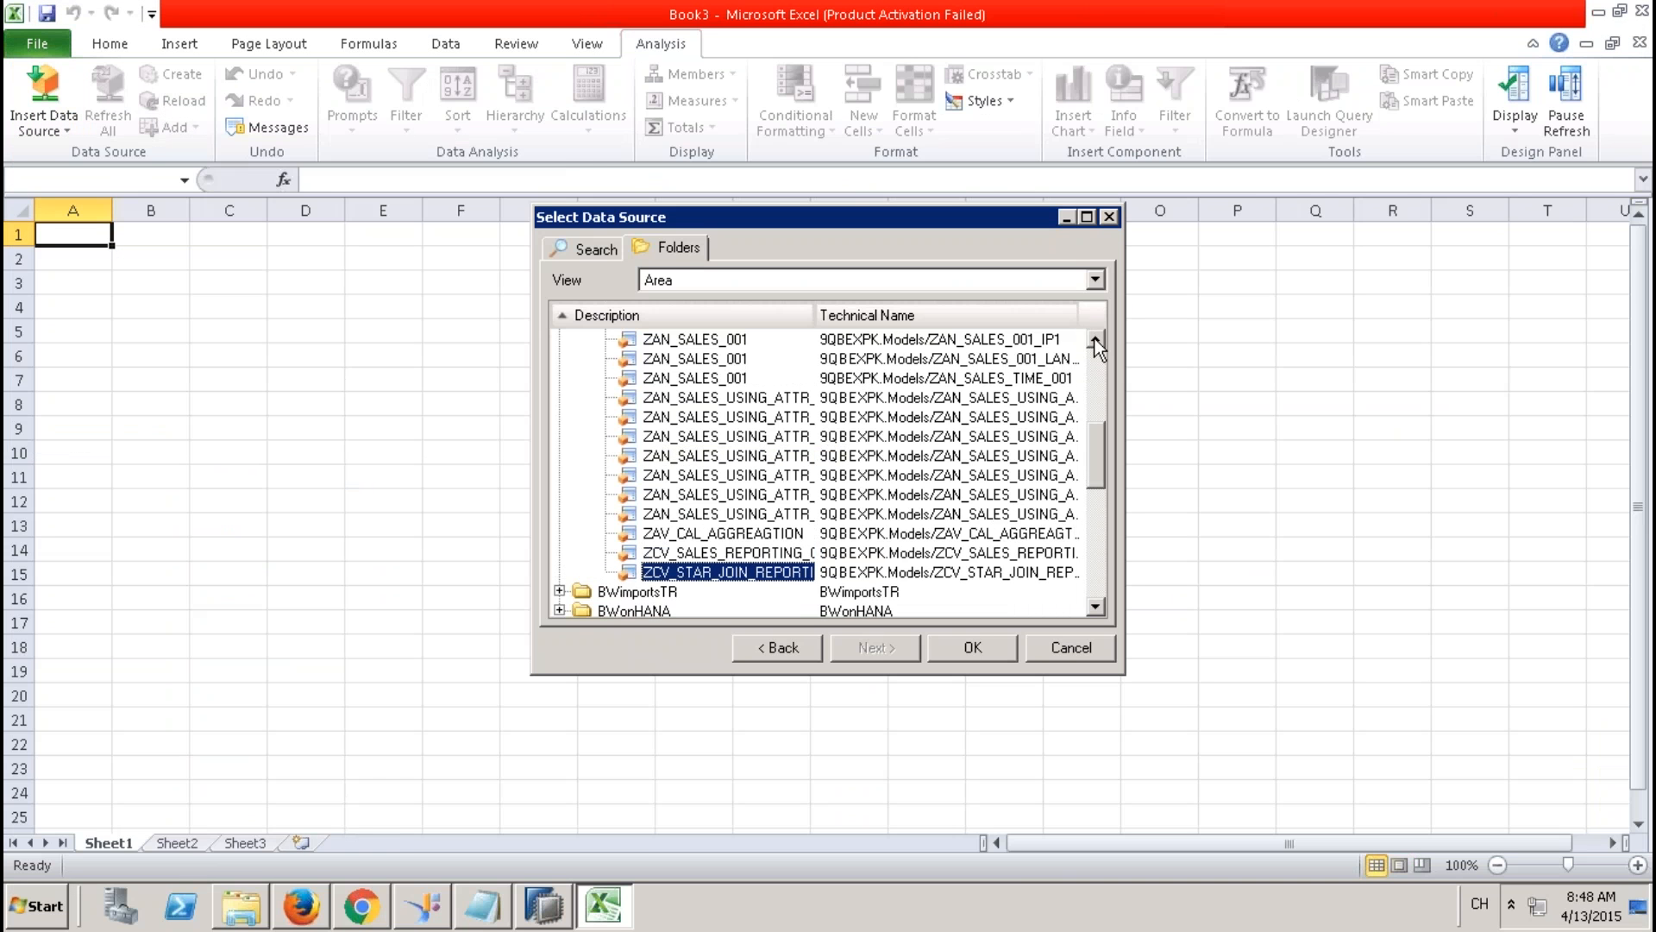
{"action": "left_click", "coordinate": [1095, 339]}
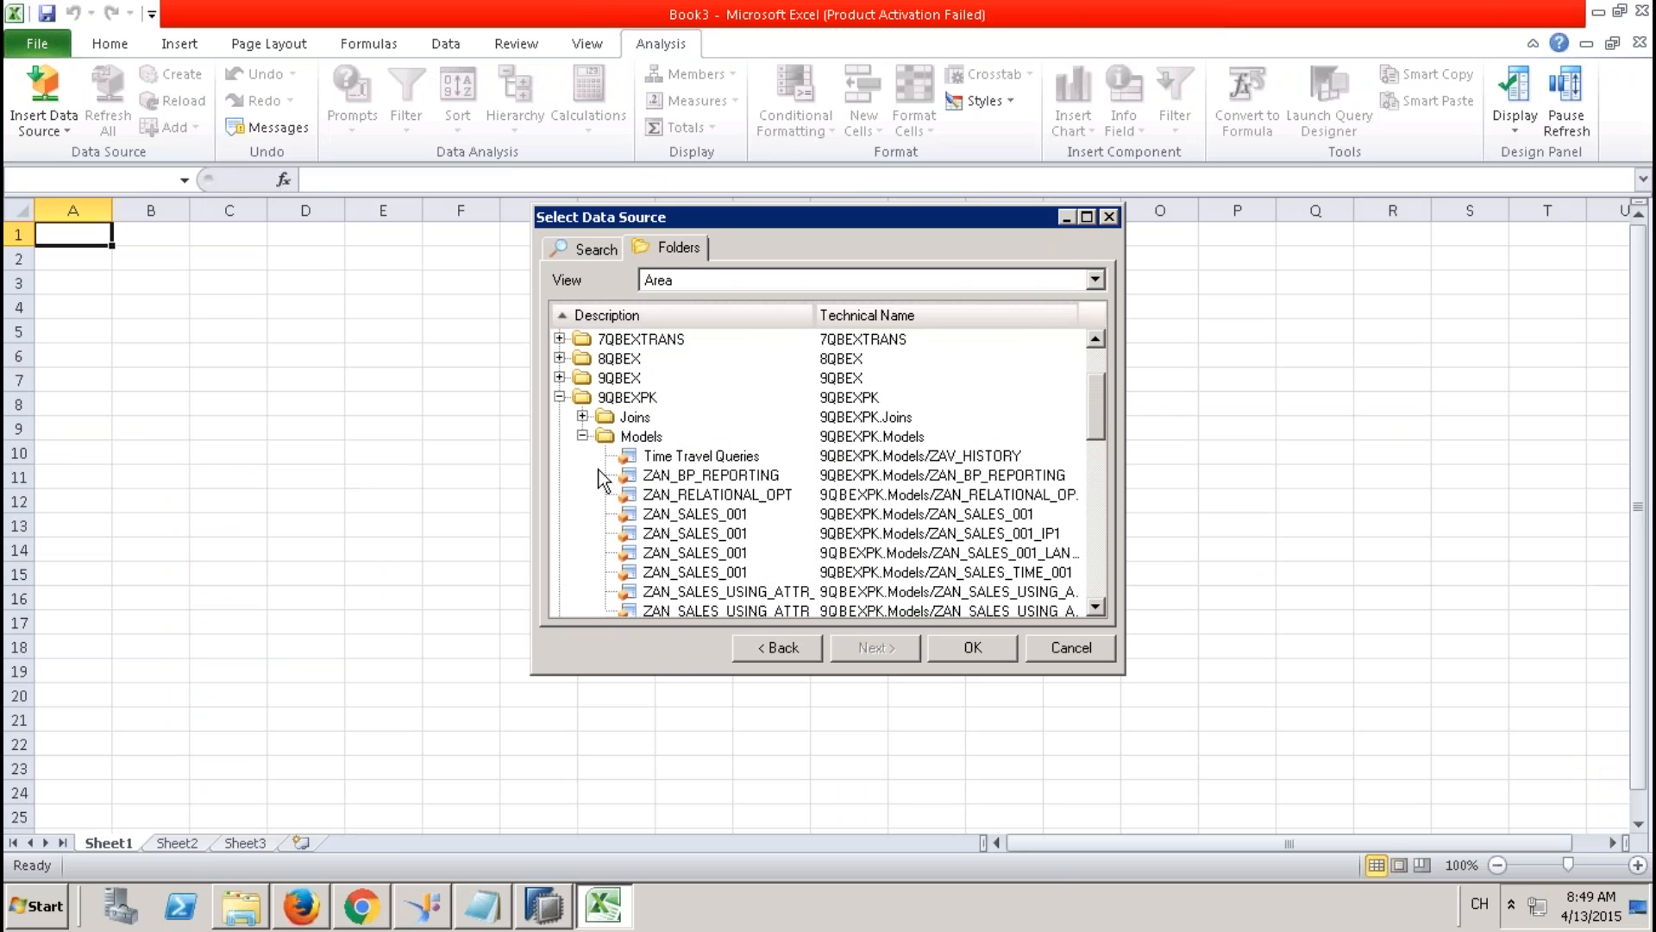
{"action": "right_click", "coordinate": [640, 435]}
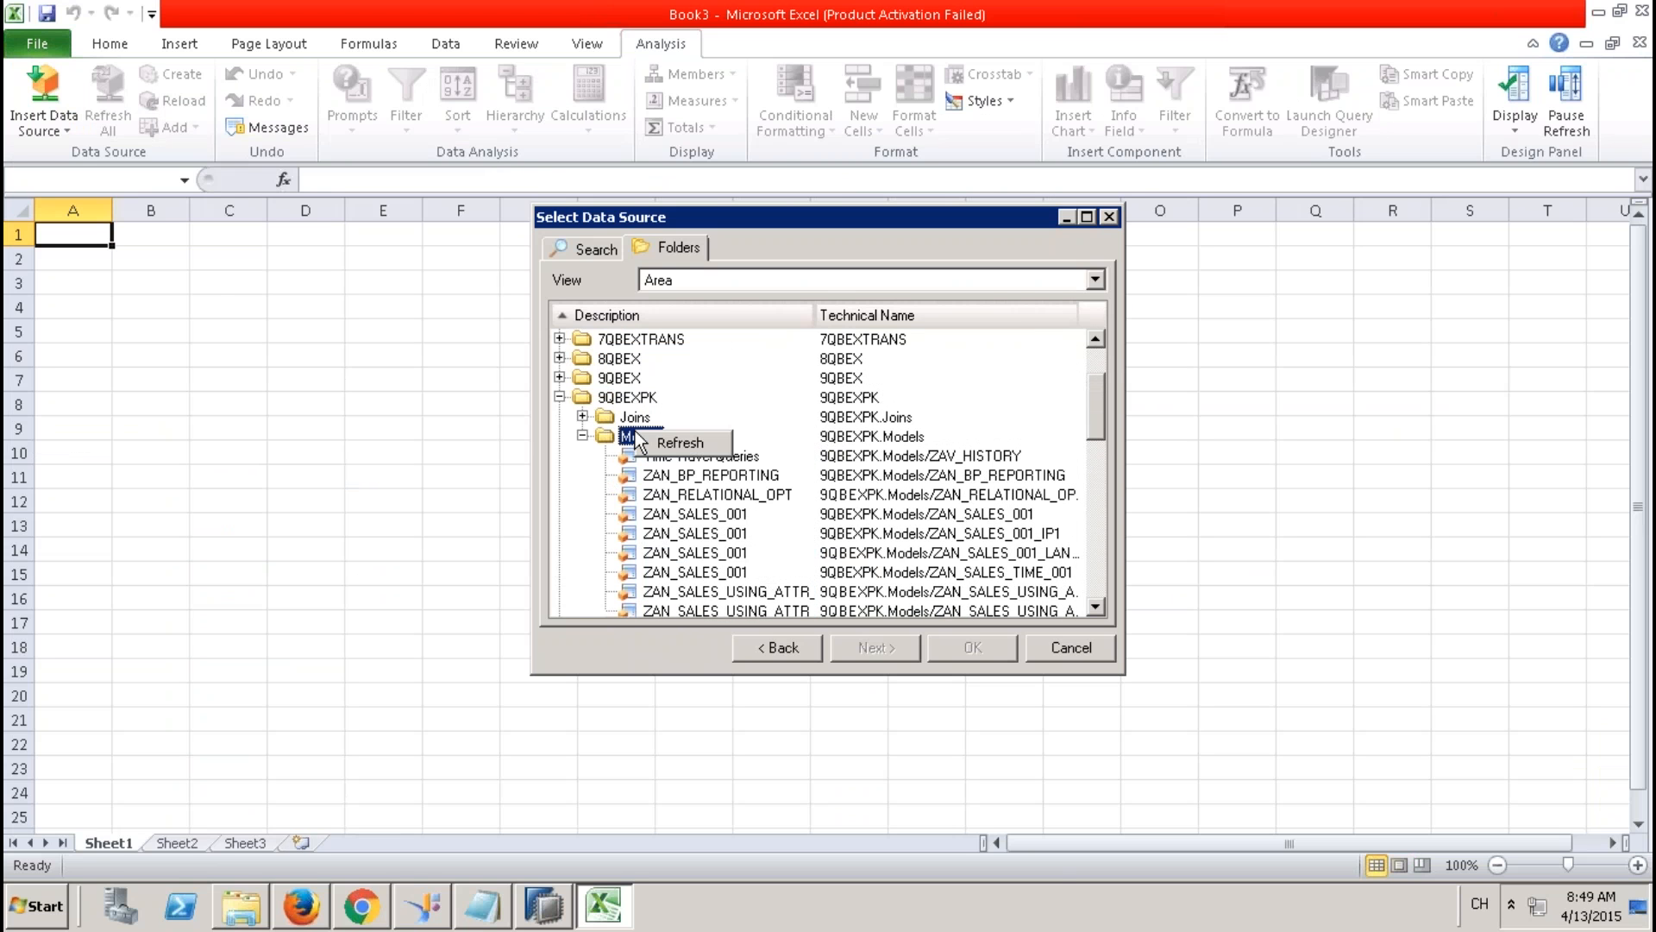
{"action": "left_click", "coordinate": [679, 442]}
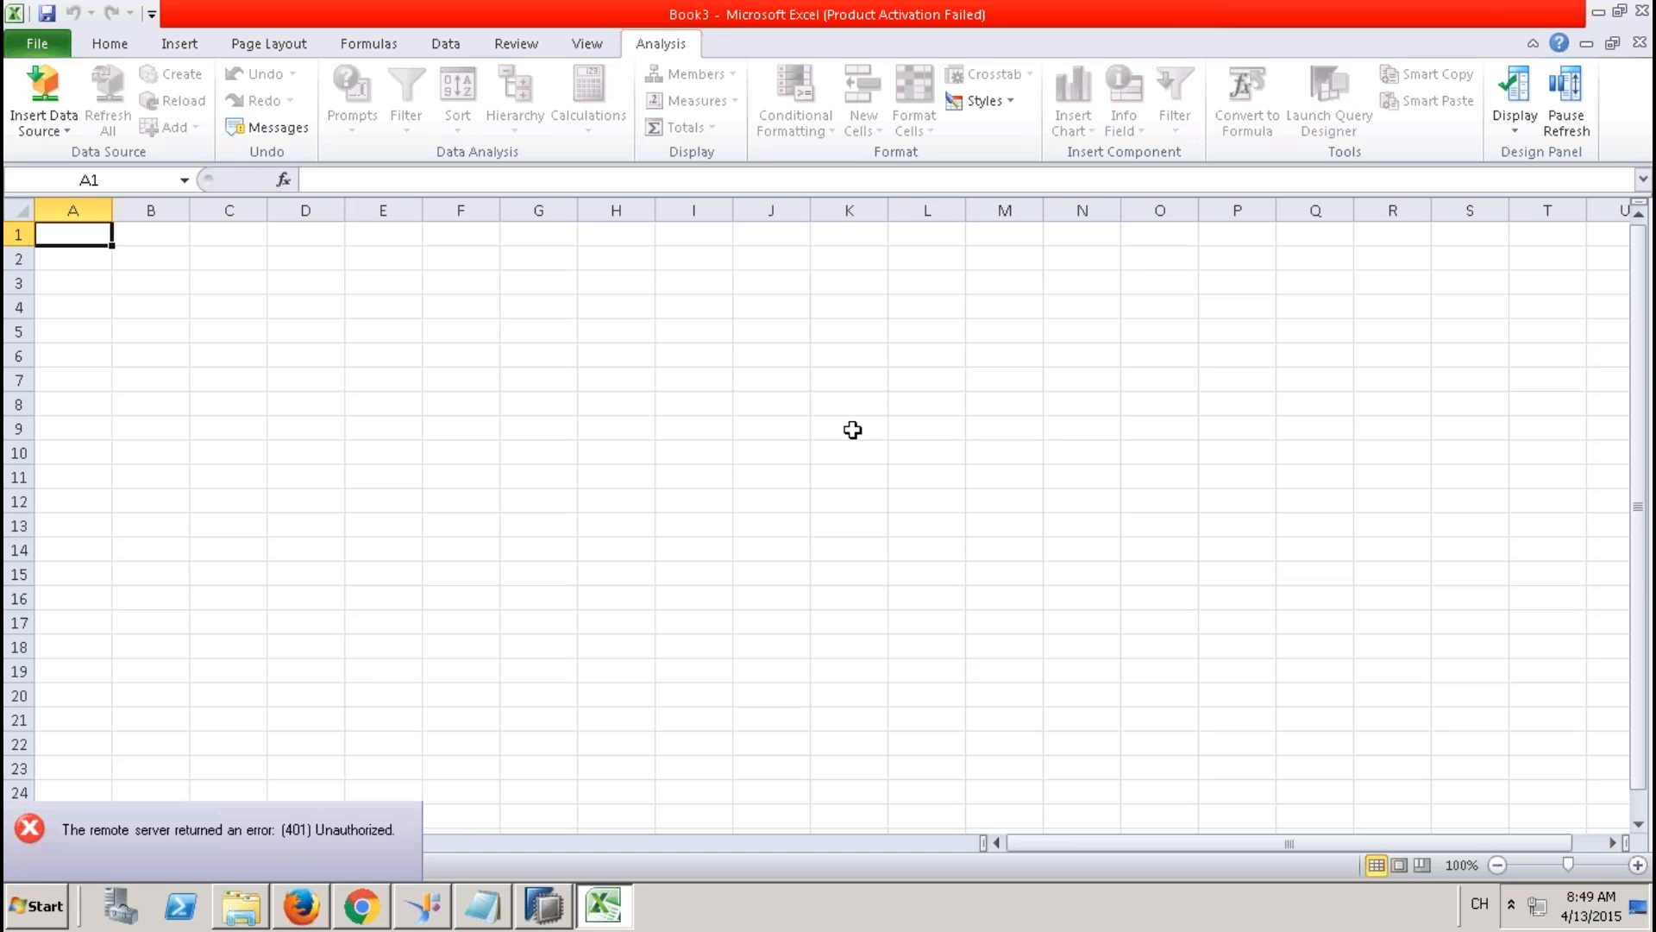
{"action": "left_click", "coordinate": [1641, 12]}
Discard Book3 and launch Analysis for Microsoft Excel from SAP Business Intelligence > SAP BusinessObjects Analysis.
{"action": "left_click", "coordinate": [853, 477]}
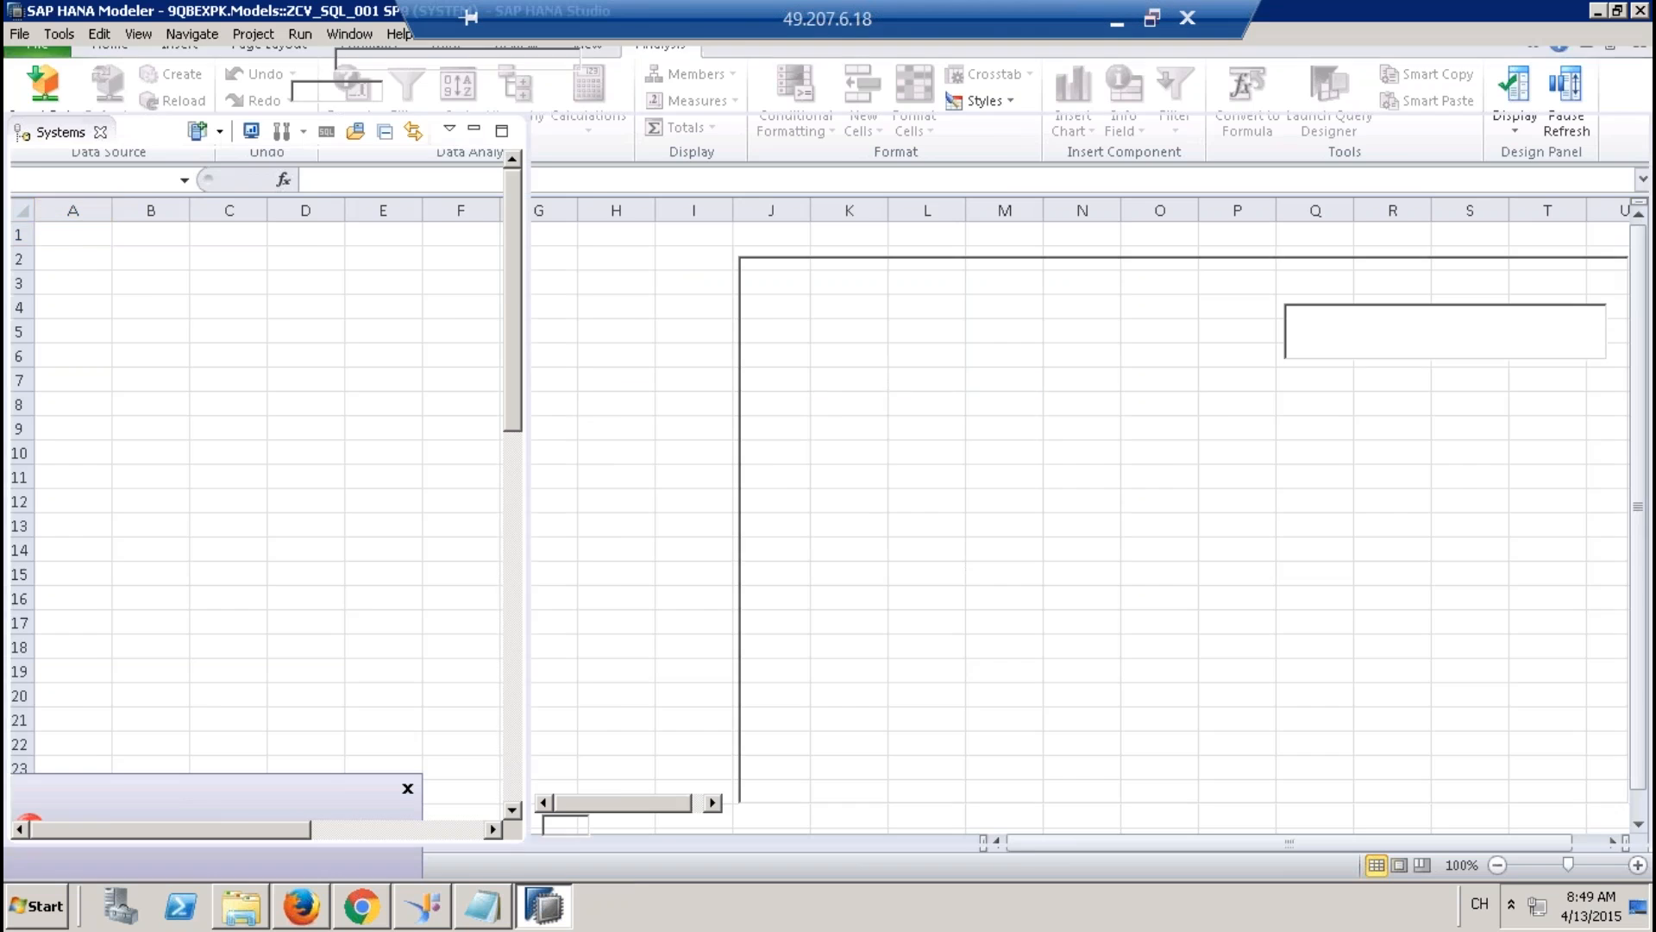
{"action": "left_click", "coordinate": [36, 906]}
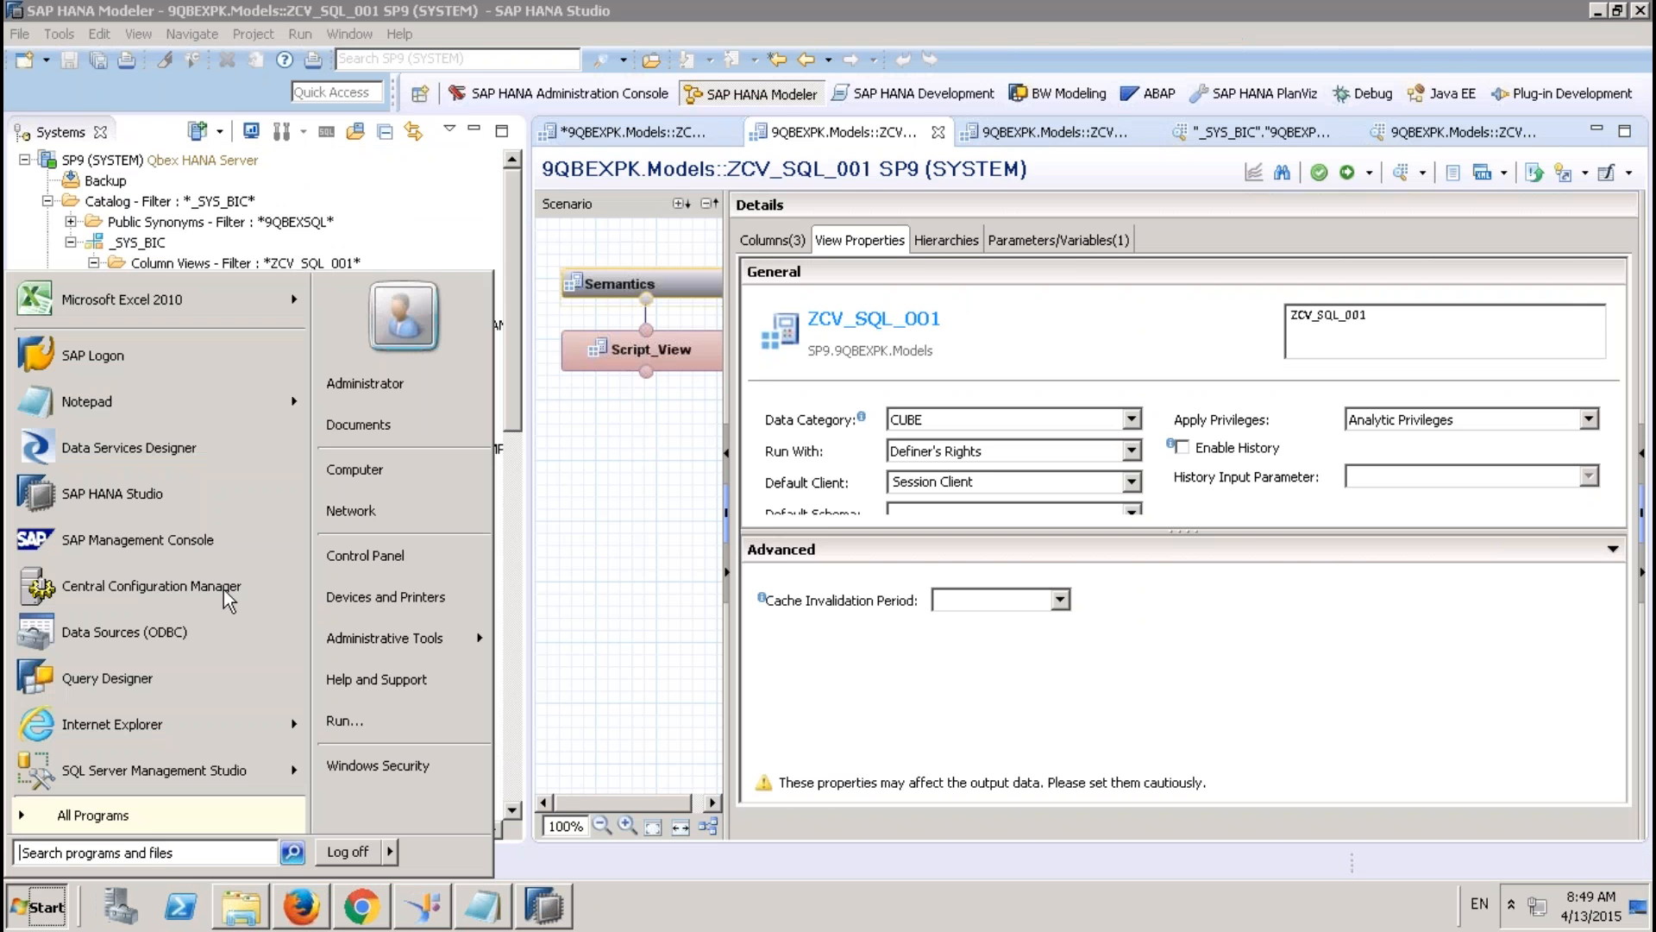
{"action": "left_click", "coordinate": [140, 811]}
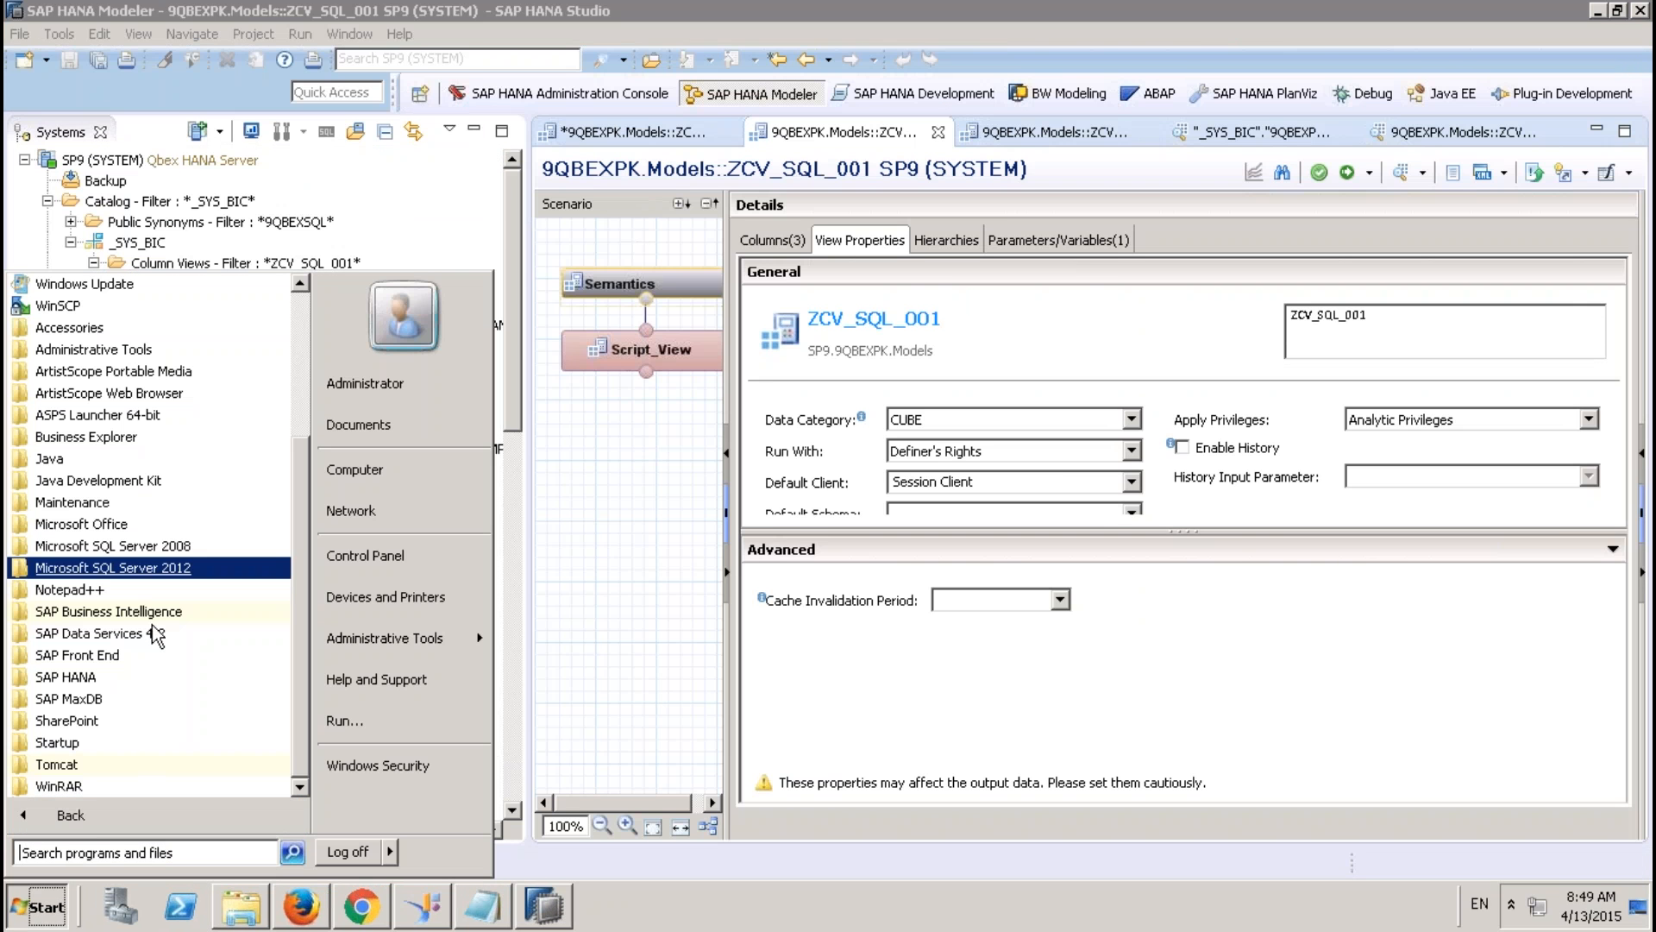
{"action": "left_click", "coordinate": [130, 611]}
{"action": "left_click", "coordinate": [190, 634]}
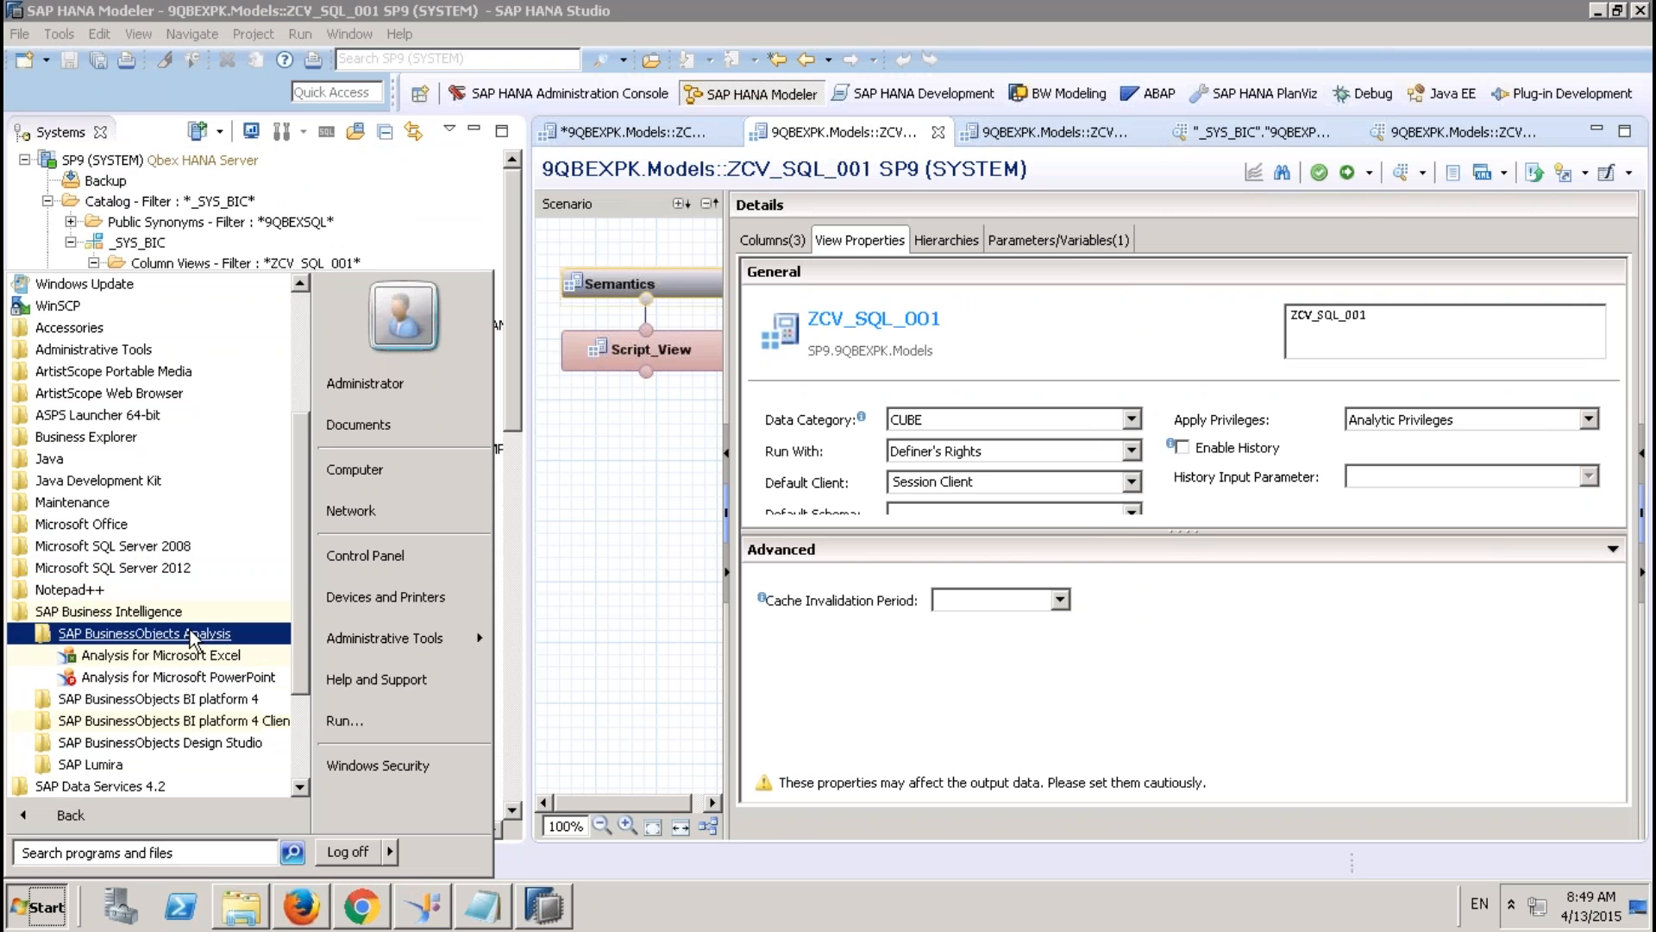
{"action": "left_click", "coordinate": [190, 657]}
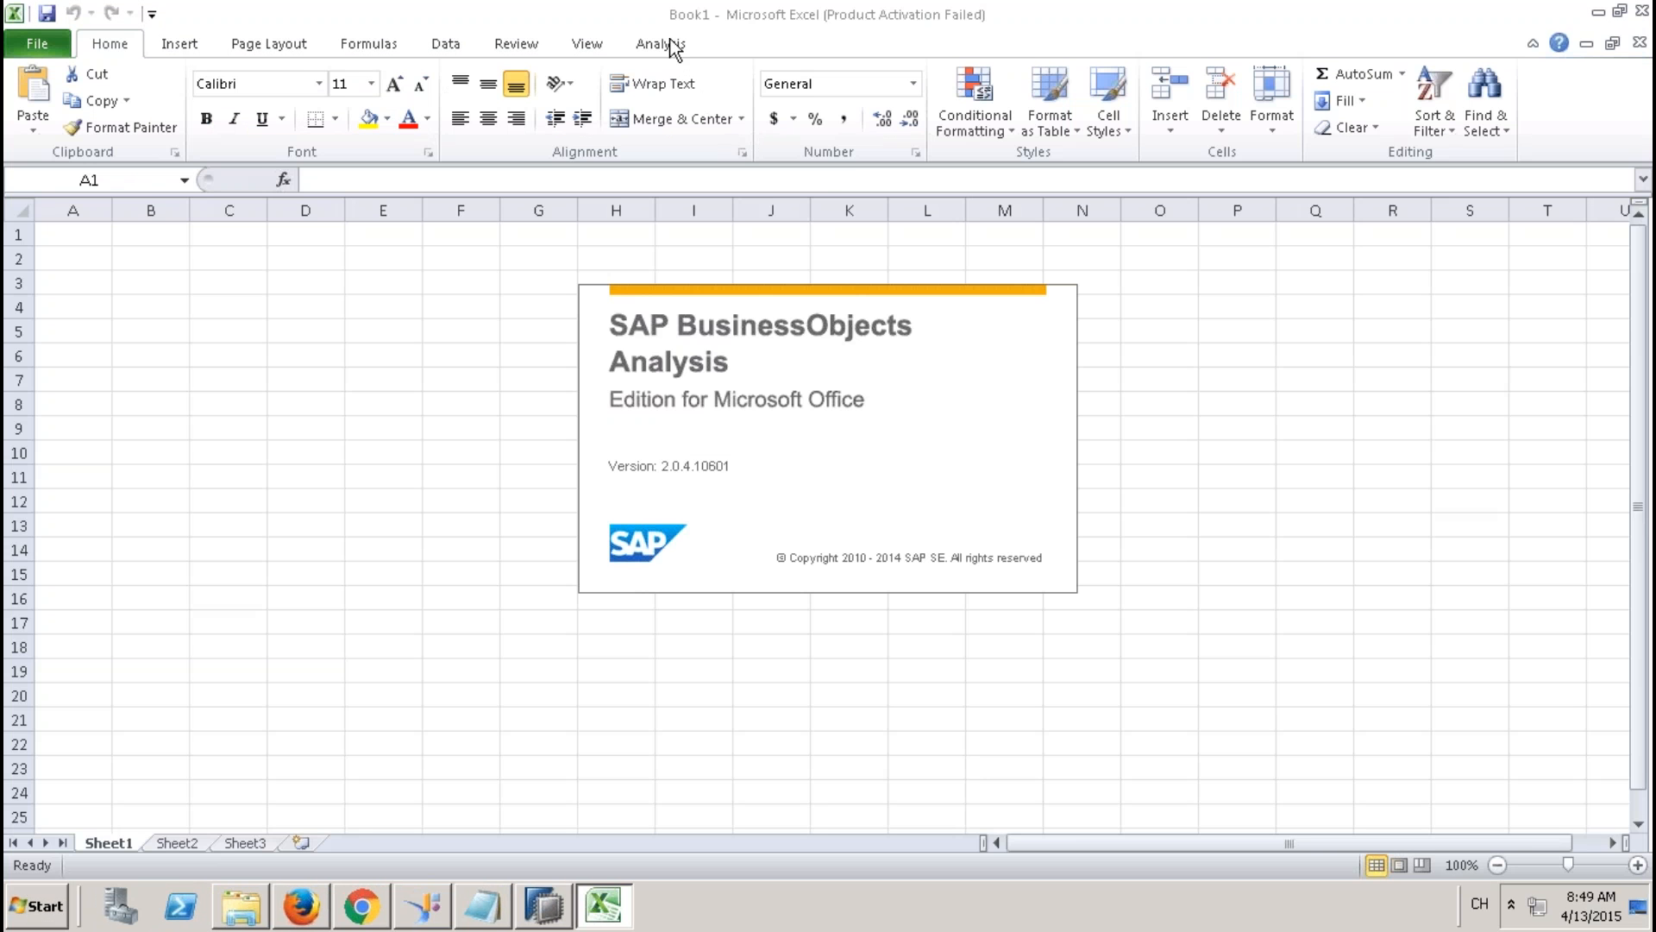
Skip the BI platform logon and log on to 9QBEXCONNECTION TO HANA with the system password.
{"action": "left_click", "coordinate": [668, 44]}
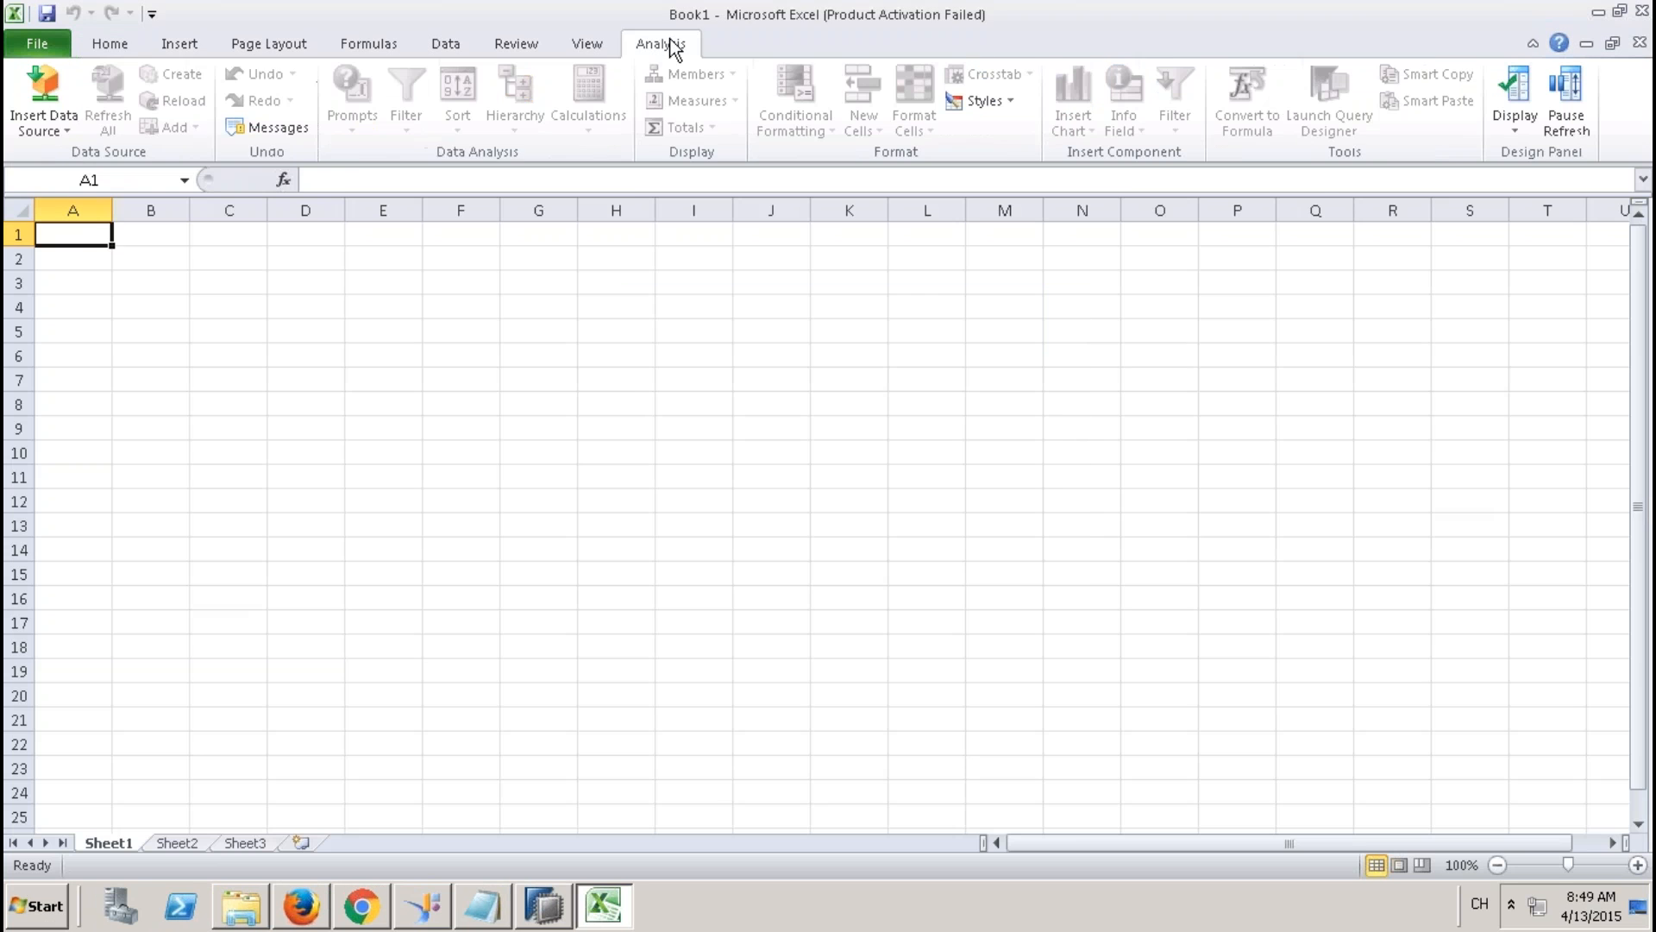
{"action": "left_click", "coordinate": [49, 132]}
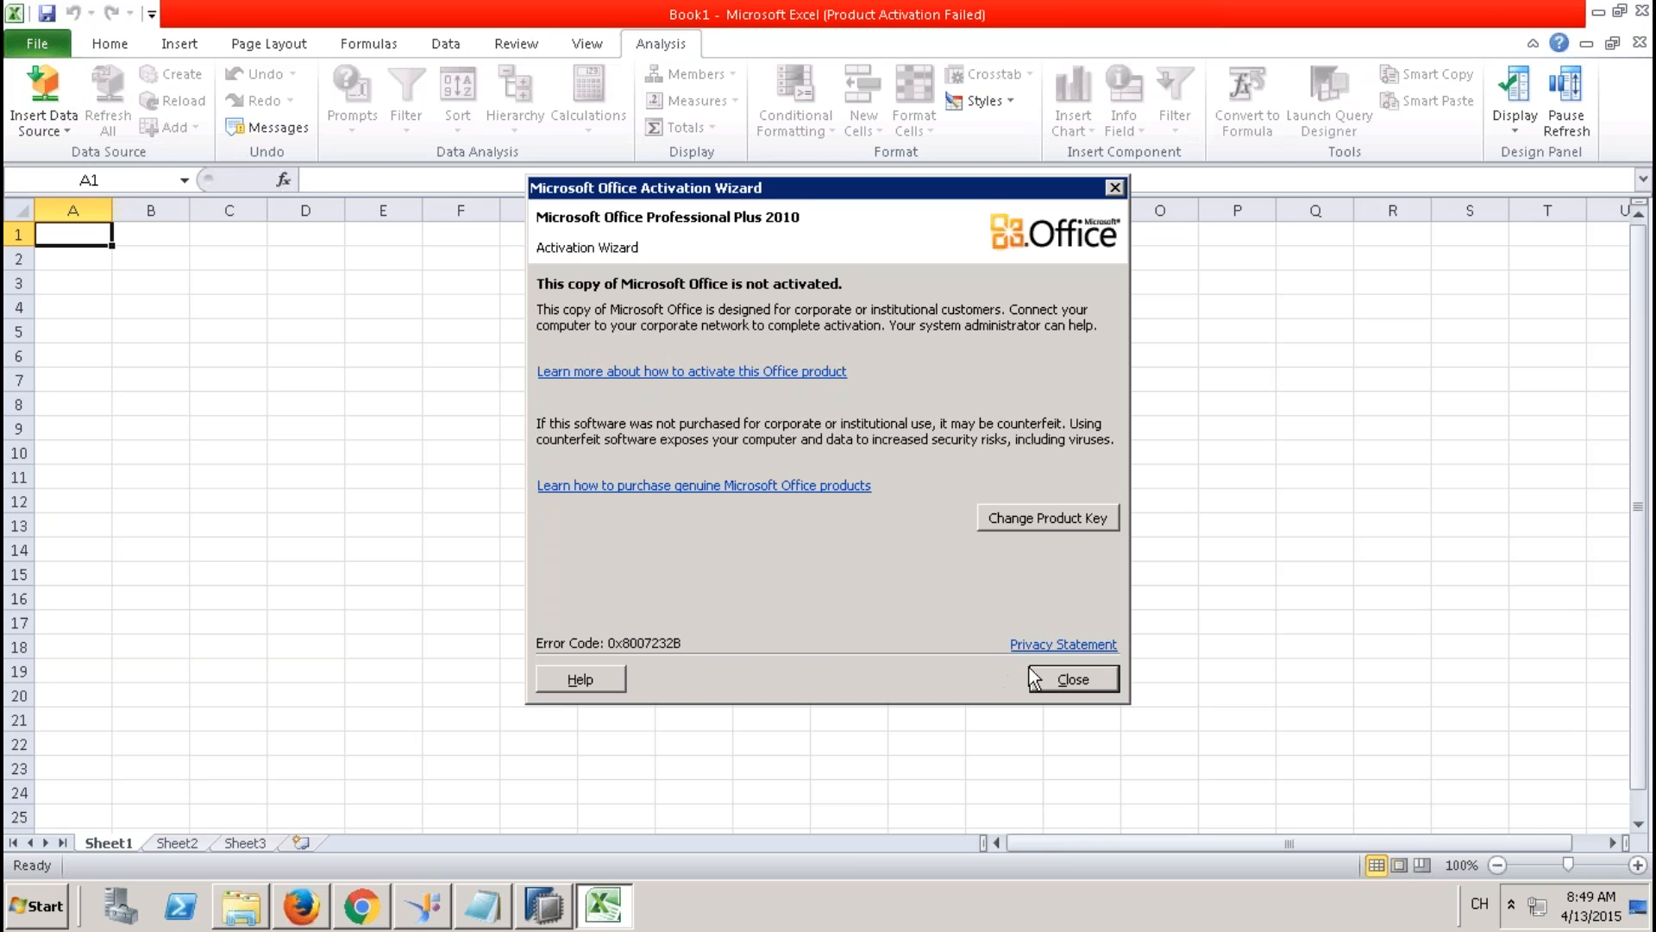
{"action": "left_click", "coordinate": [1073, 678]}
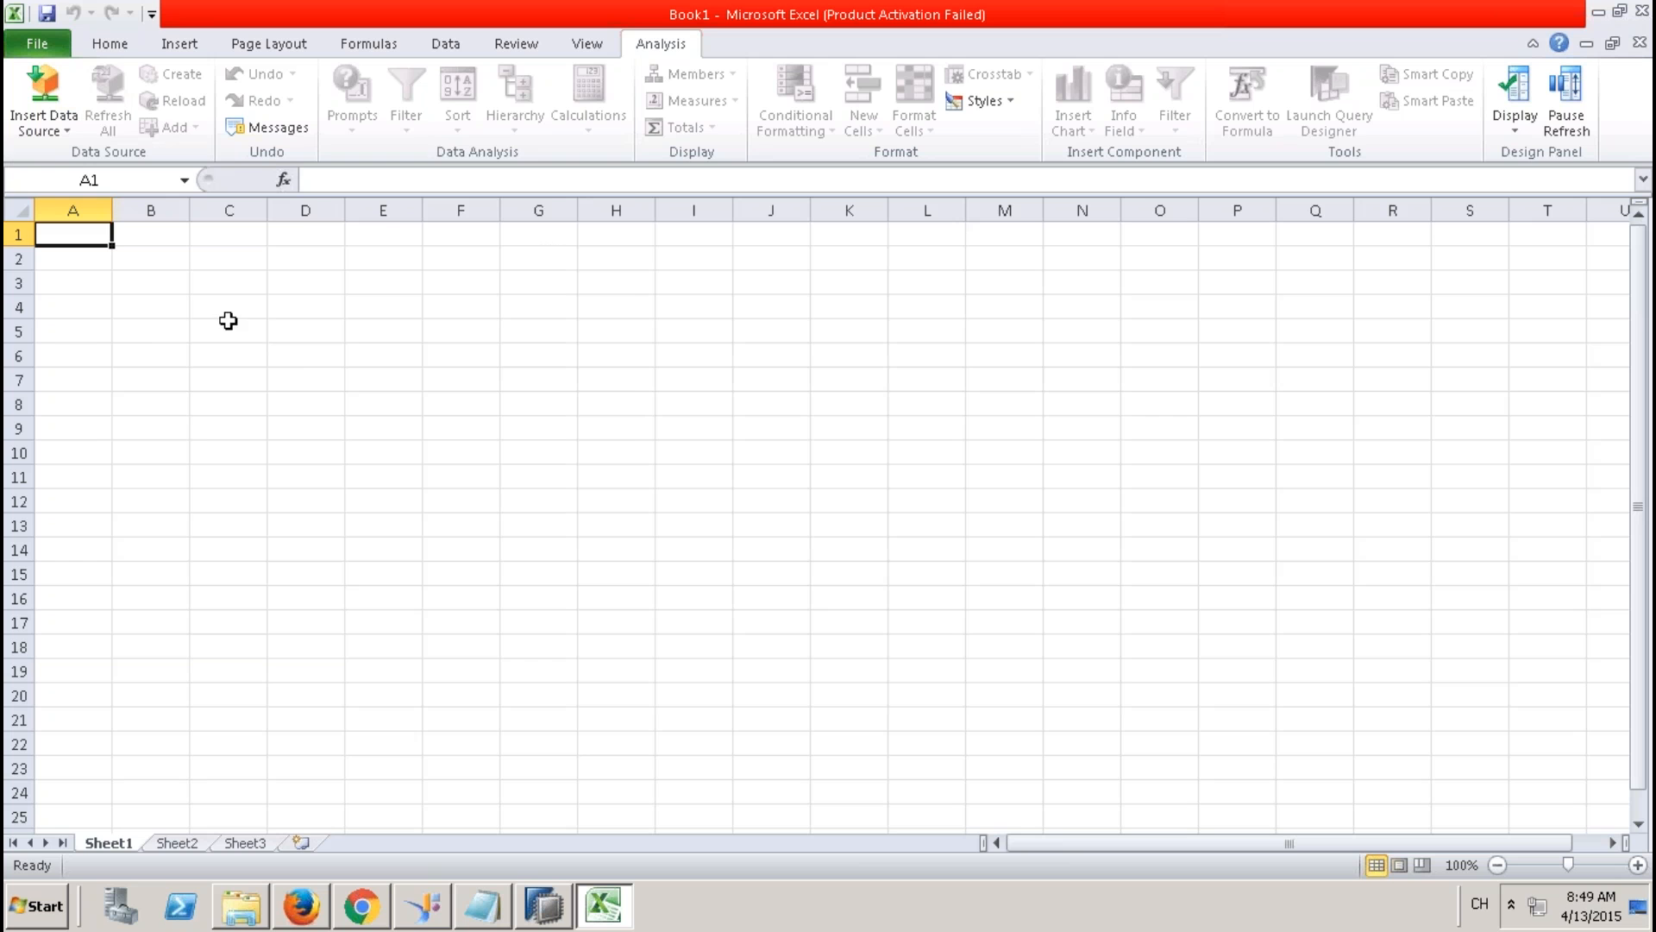
{"action": "left_click", "coordinate": [229, 326]}
{"action": "left_click", "coordinate": [44, 125]}
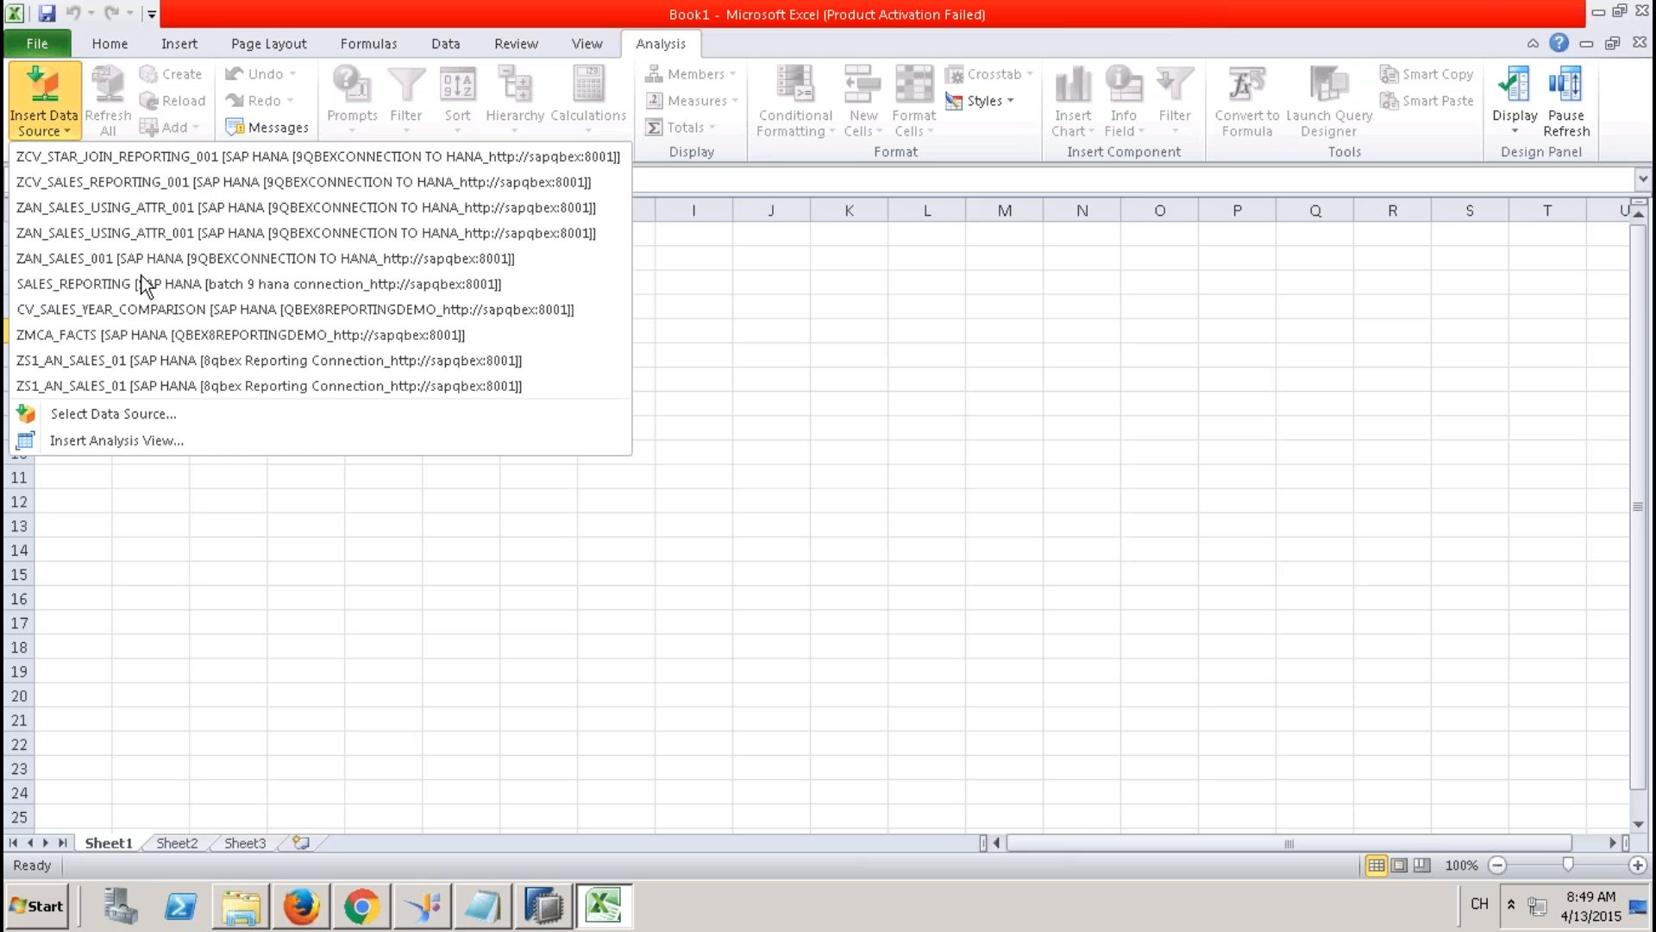
{"action": "left_click", "coordinate": [142, 418]}
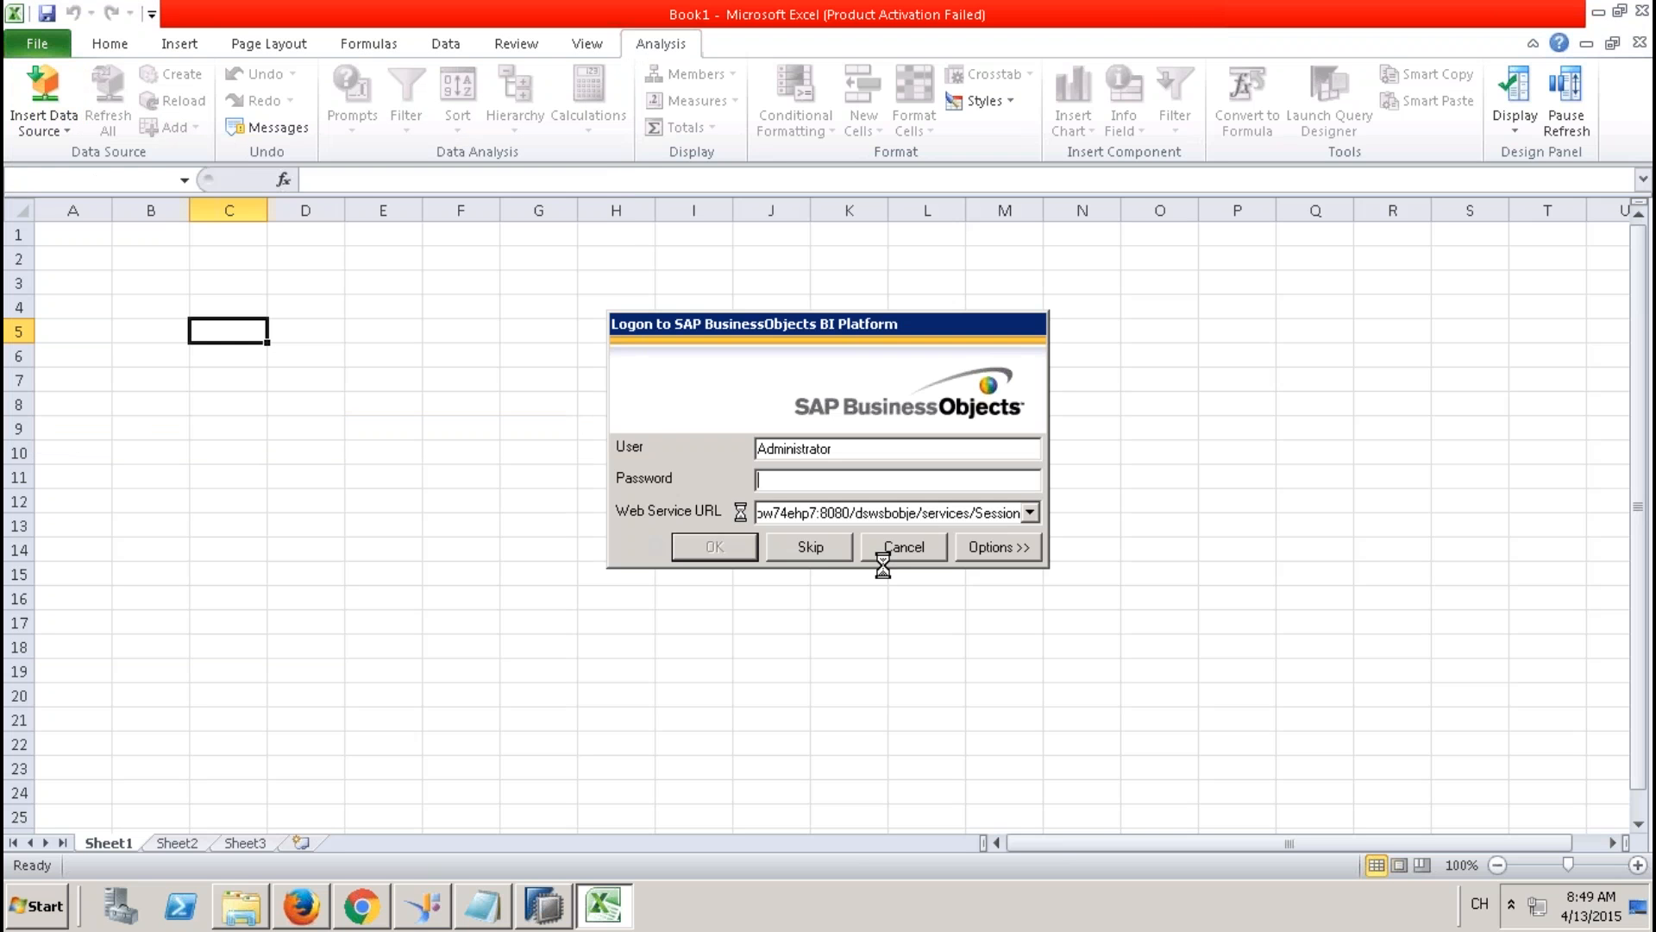
{"action": "left_click", "coordinate": [811, 550]}
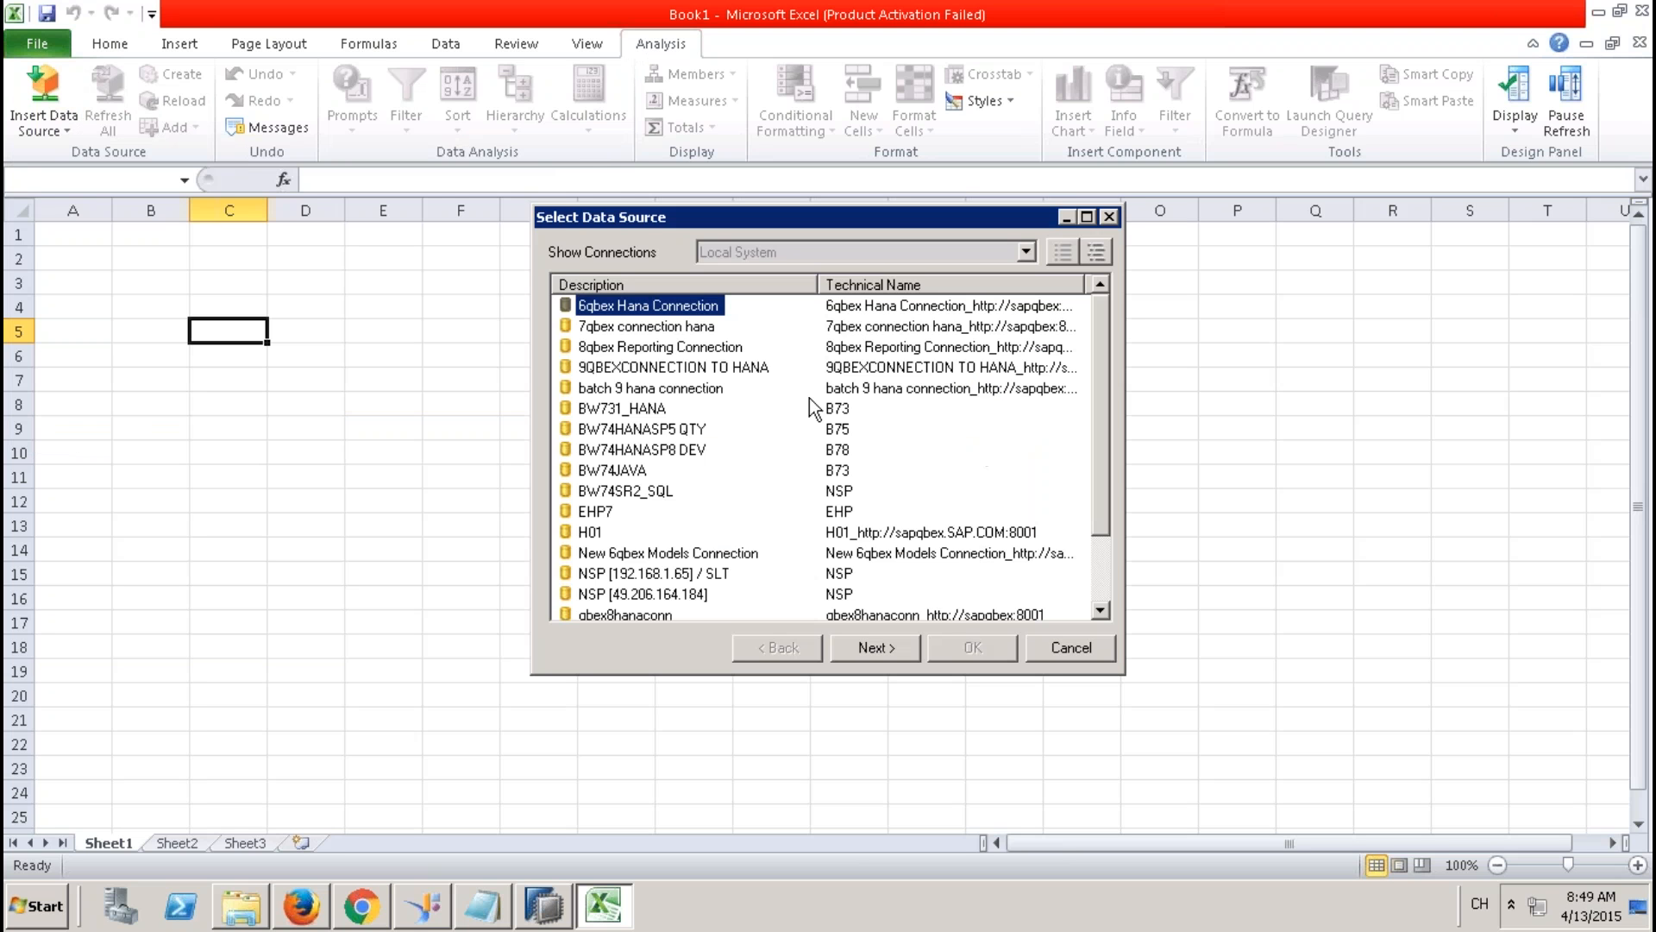
{"action": "left_click", "coordinate": [639, 369]}
{"action": "double_click", "coordinate": [639, 369]}
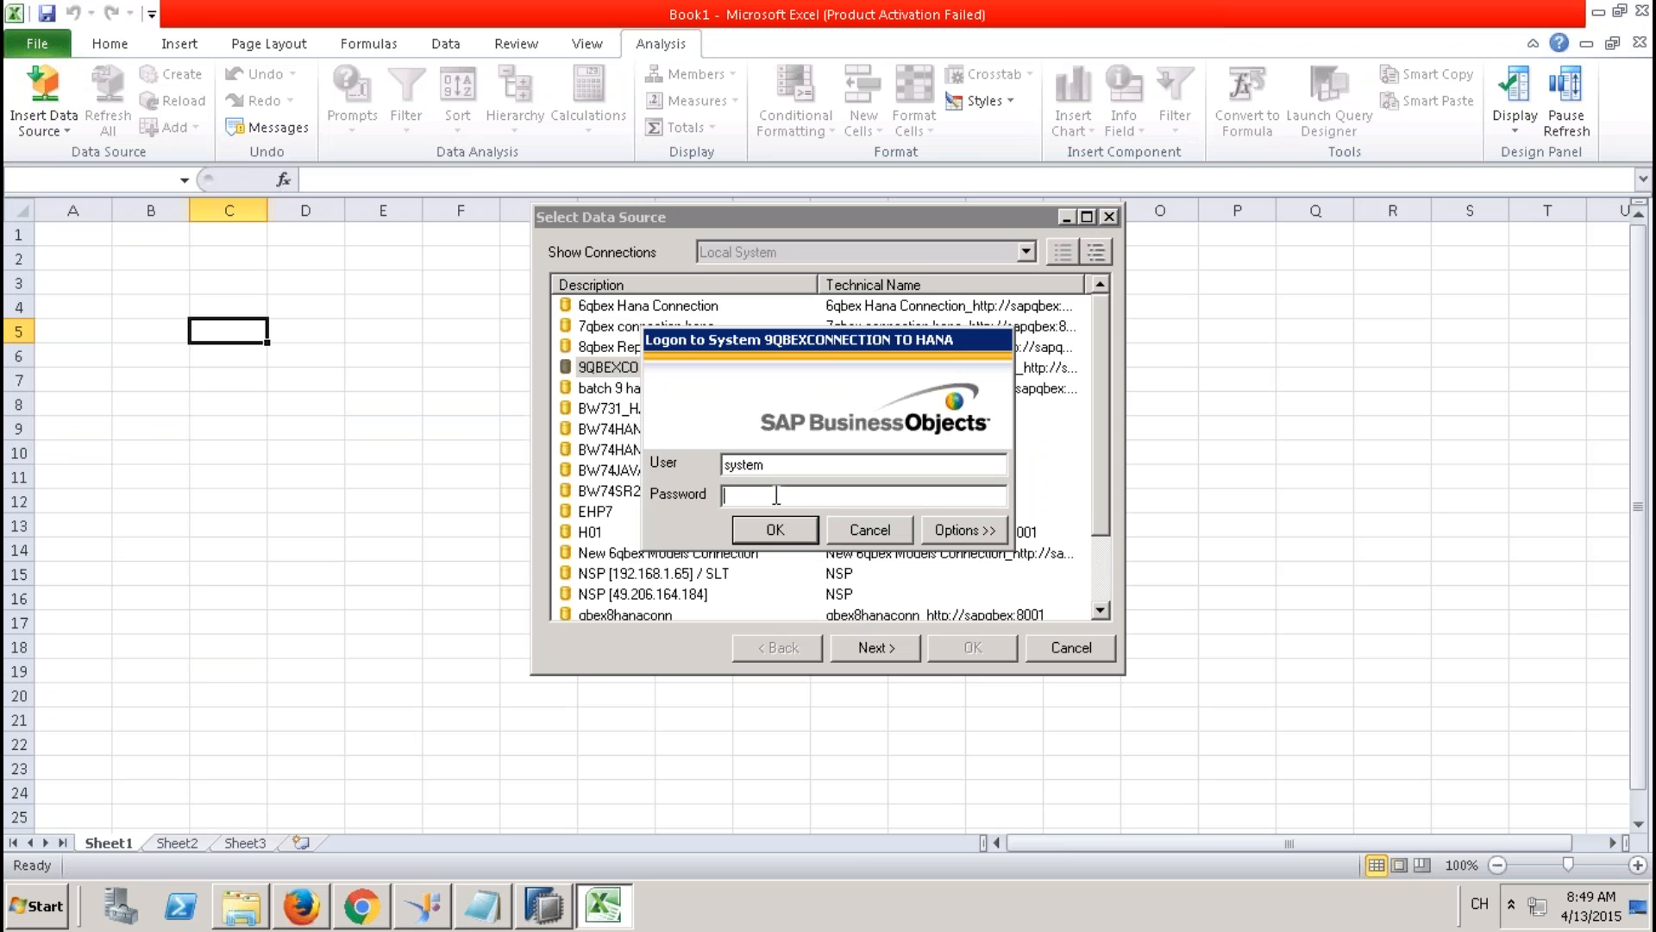
{"action": "type", "text": "******"}
{"action": "key", "text": "Return"}
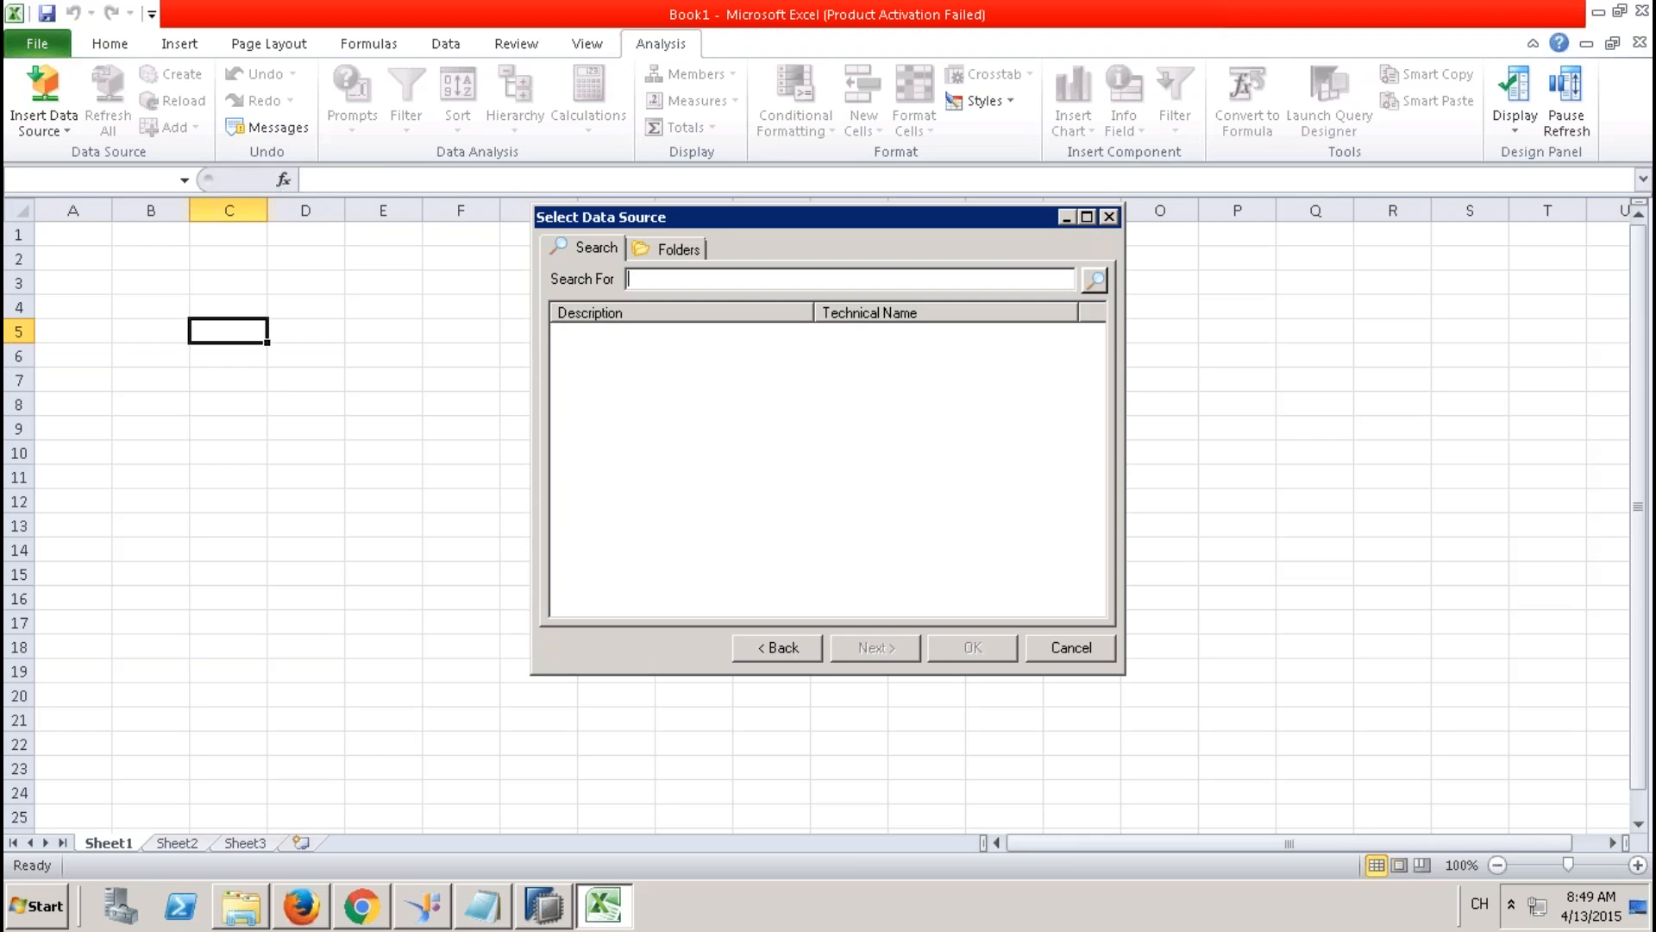
Select ZCV_SQL_001 from the 9QBEXPK Models folder as the data source.
{"action": "left_click", "coordinate": [701, 248]}
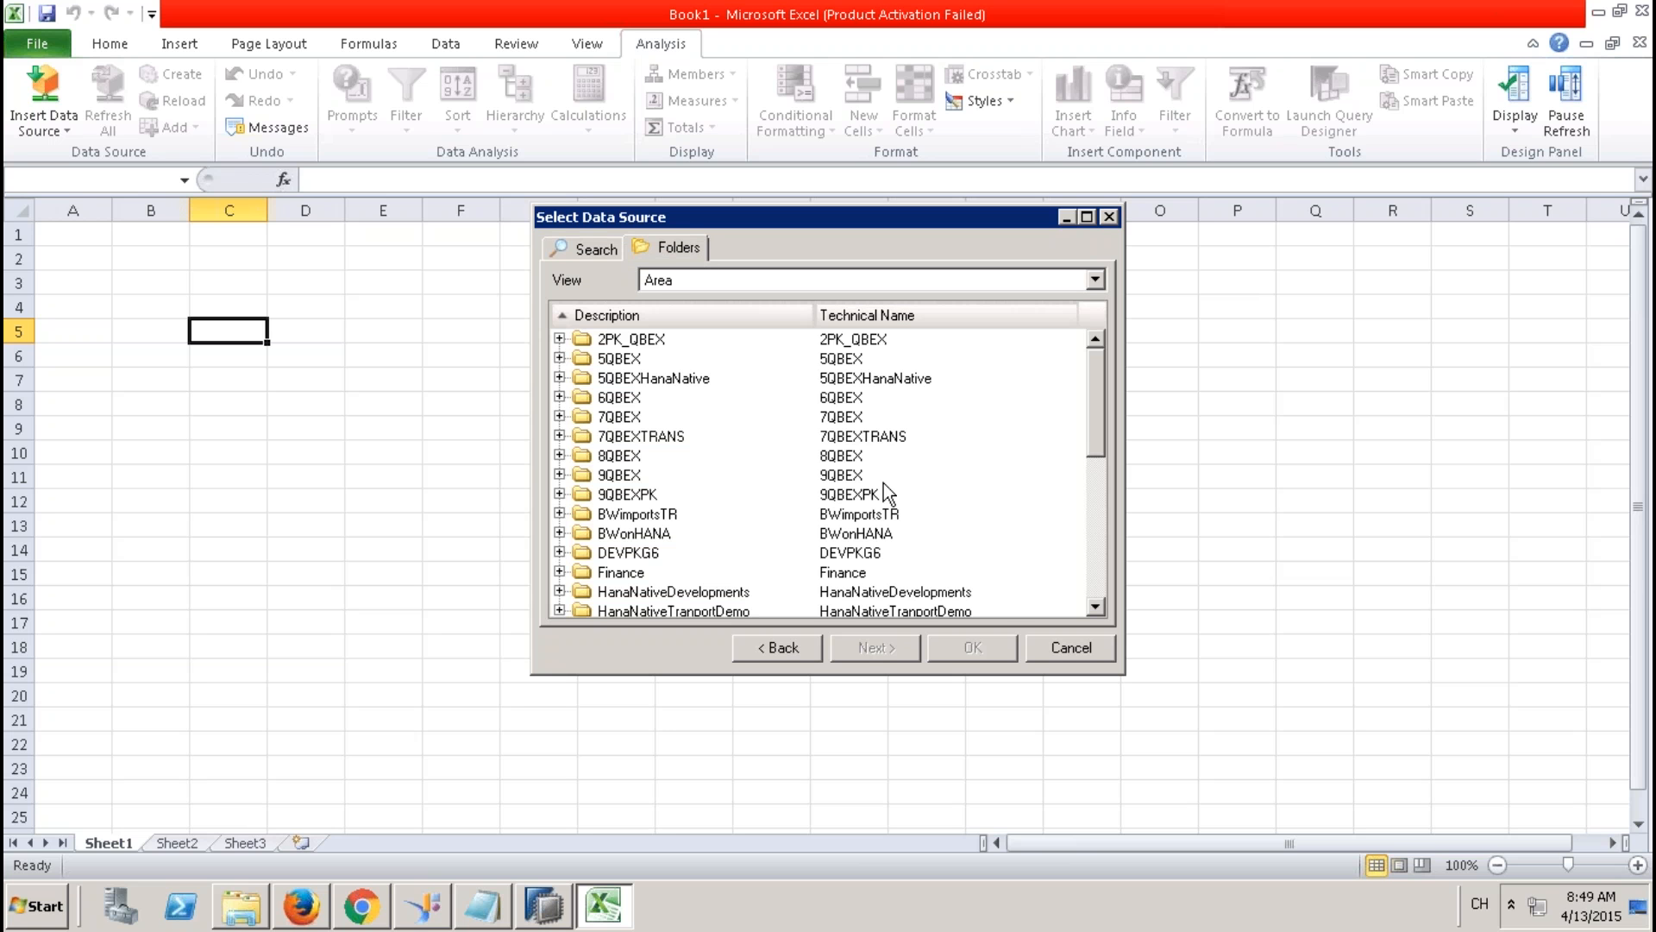
{"action": "left_click", "coordinate": [559, 493]}
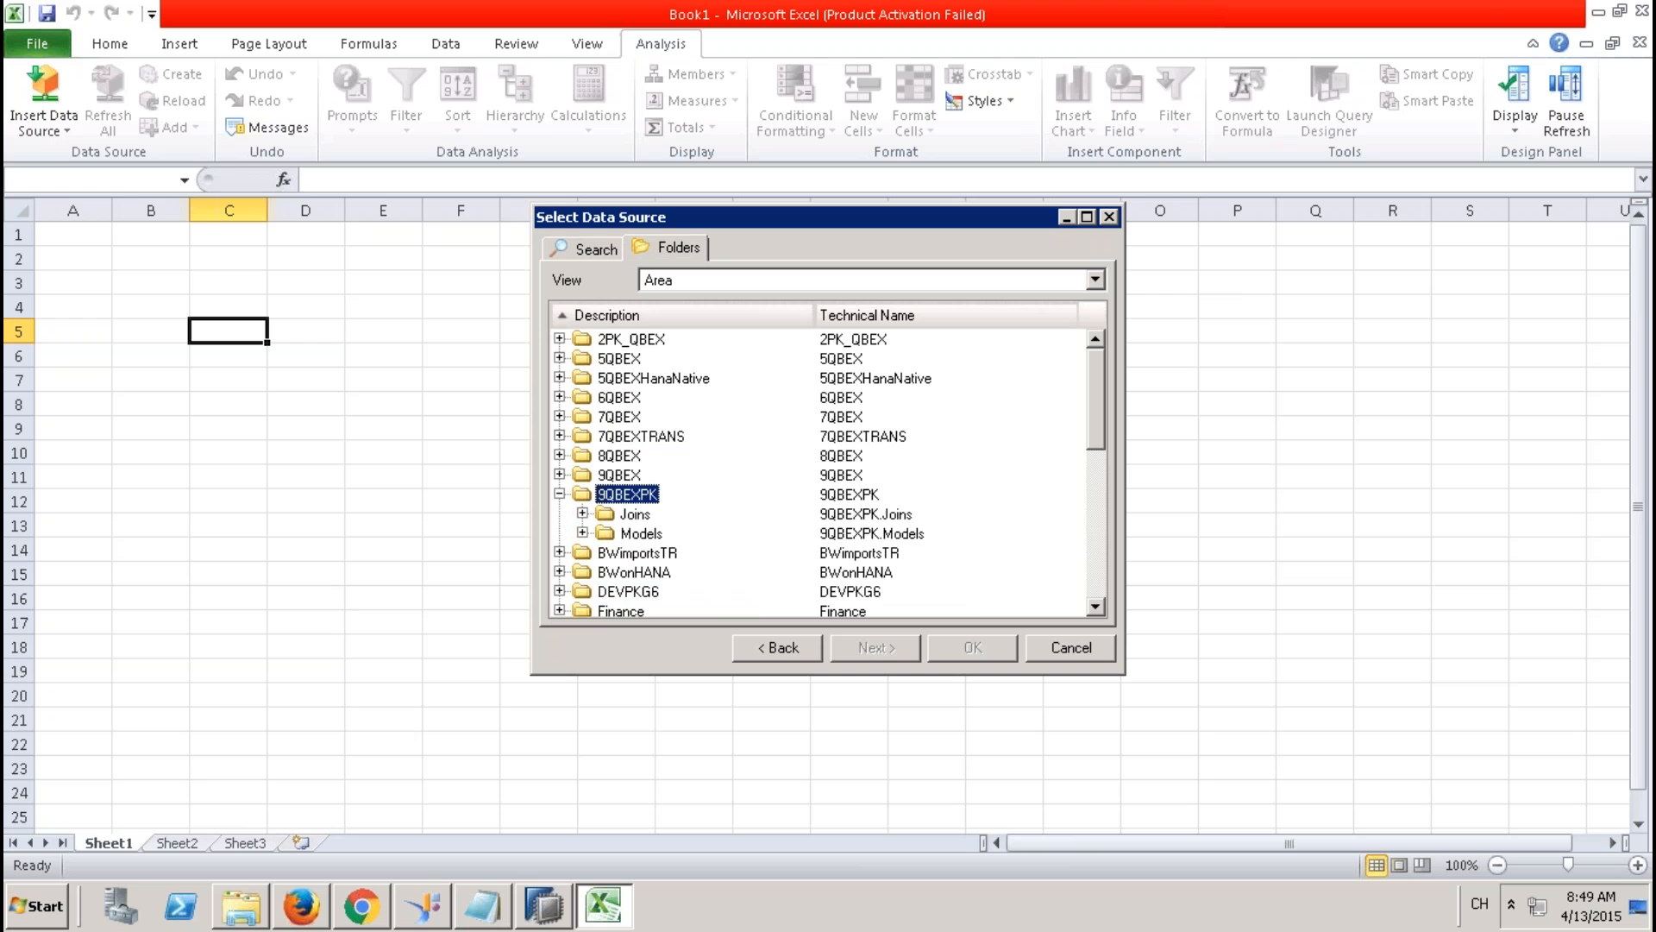
{"action": "left_click", "coordinate": [581, 533]}
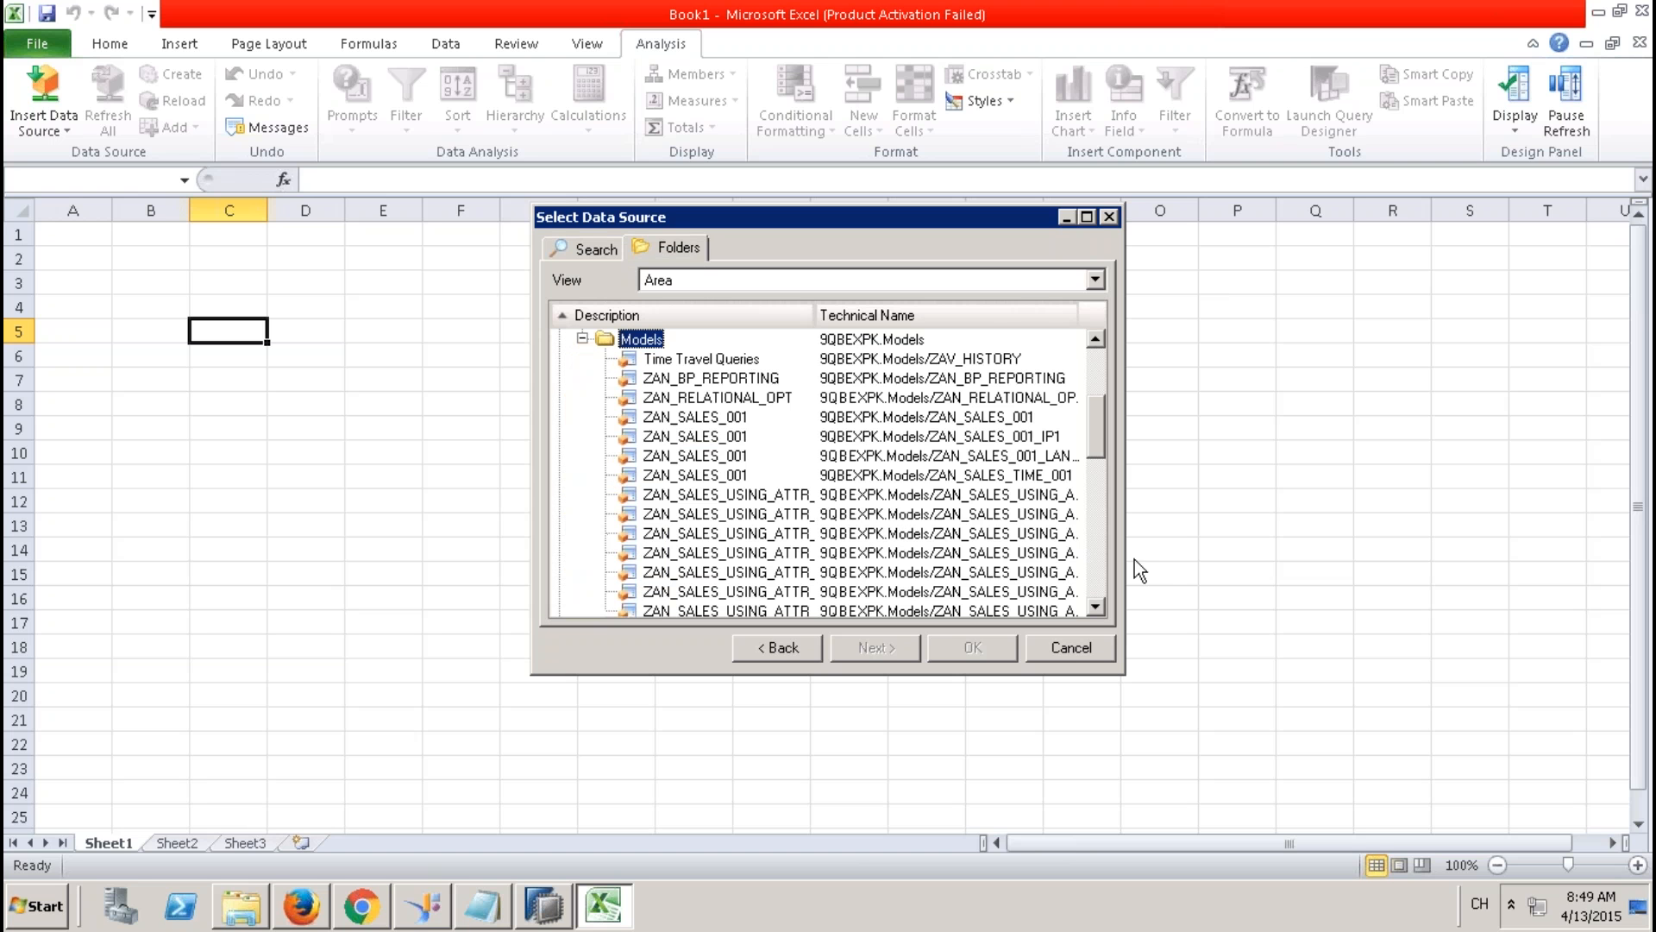
{"action": "left_click", "coordinate": [1093, 563]}
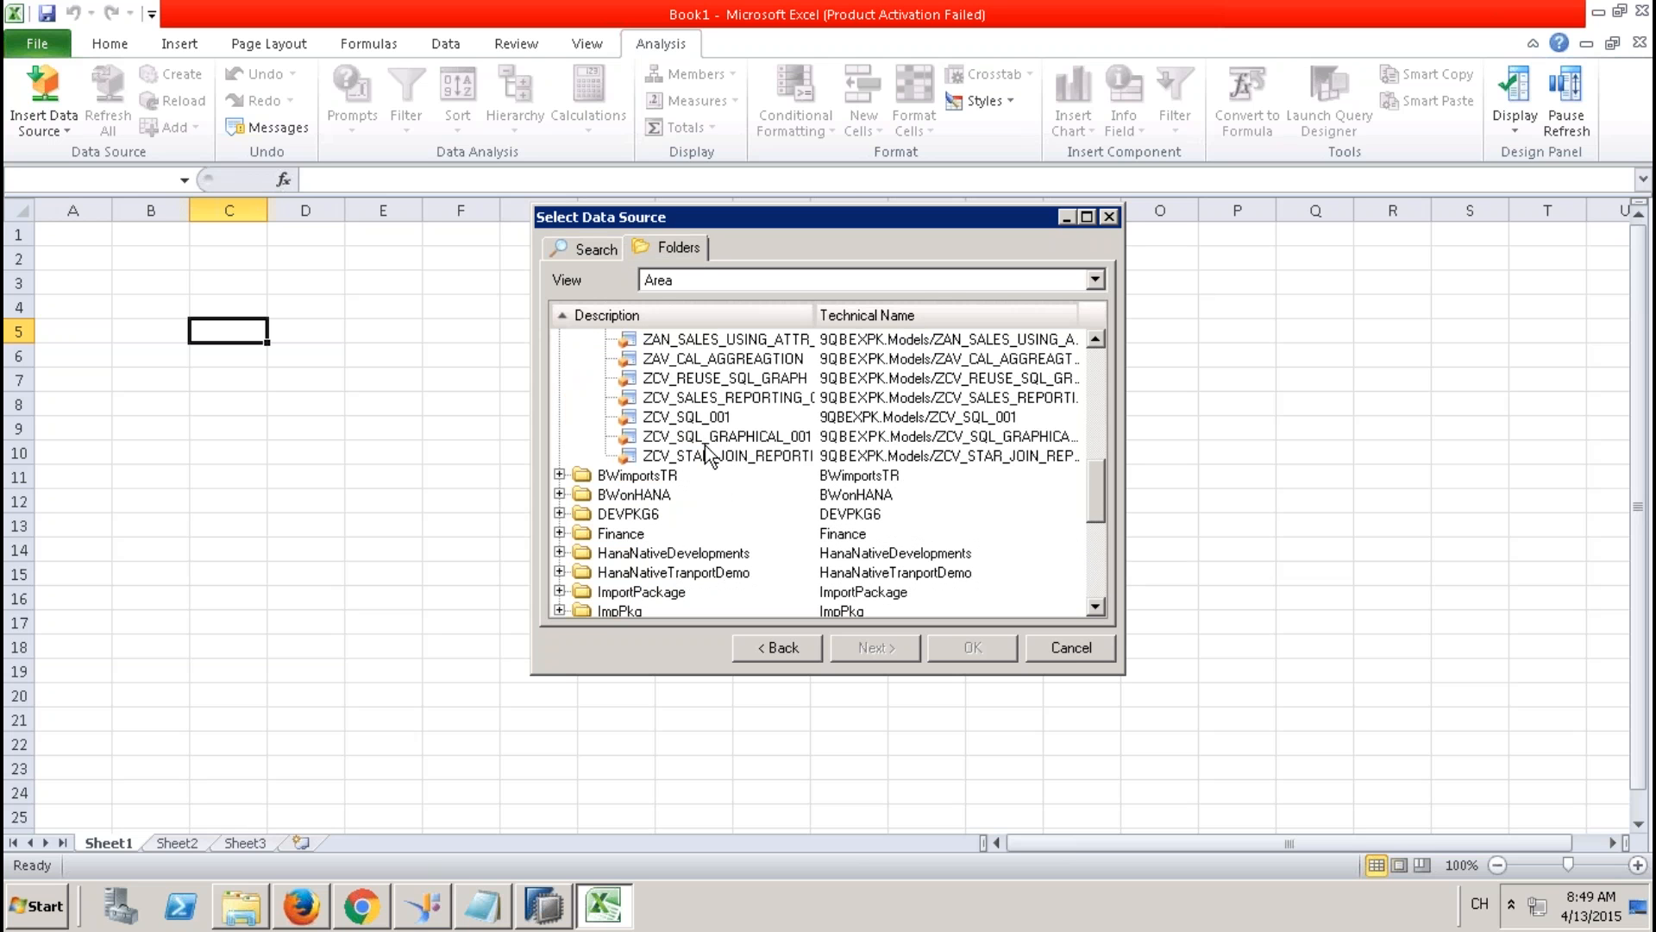
{"action": "left_click", "coordinate": [691, 417]}
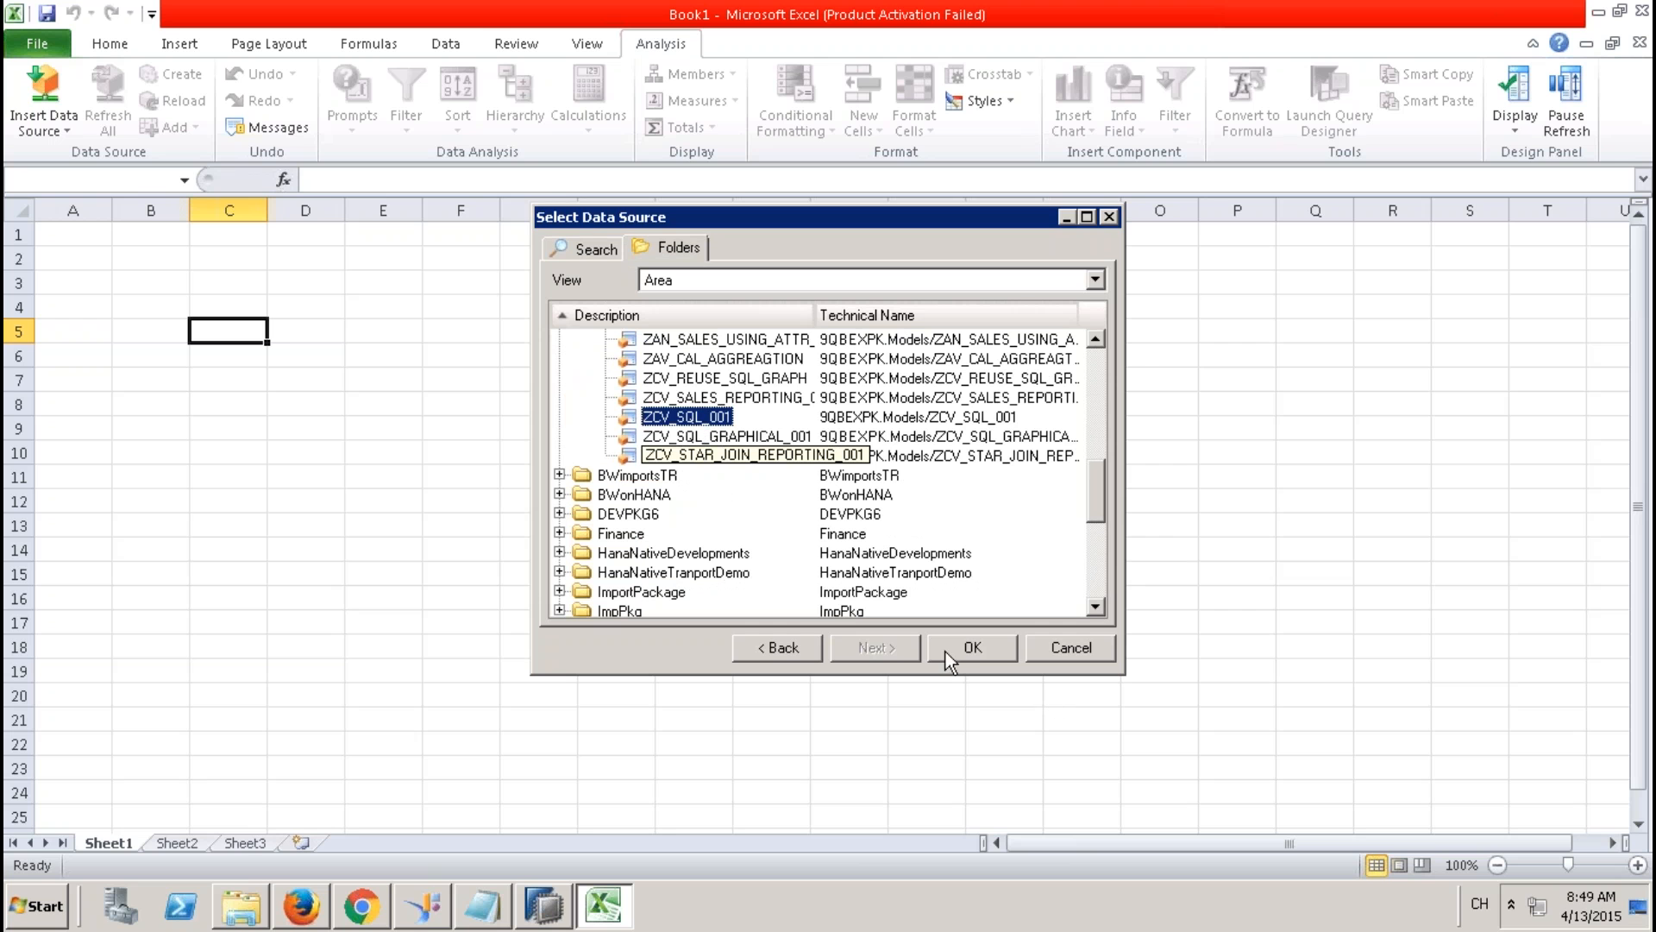
{"action": "left_click", "coordinate": [973, 647]}
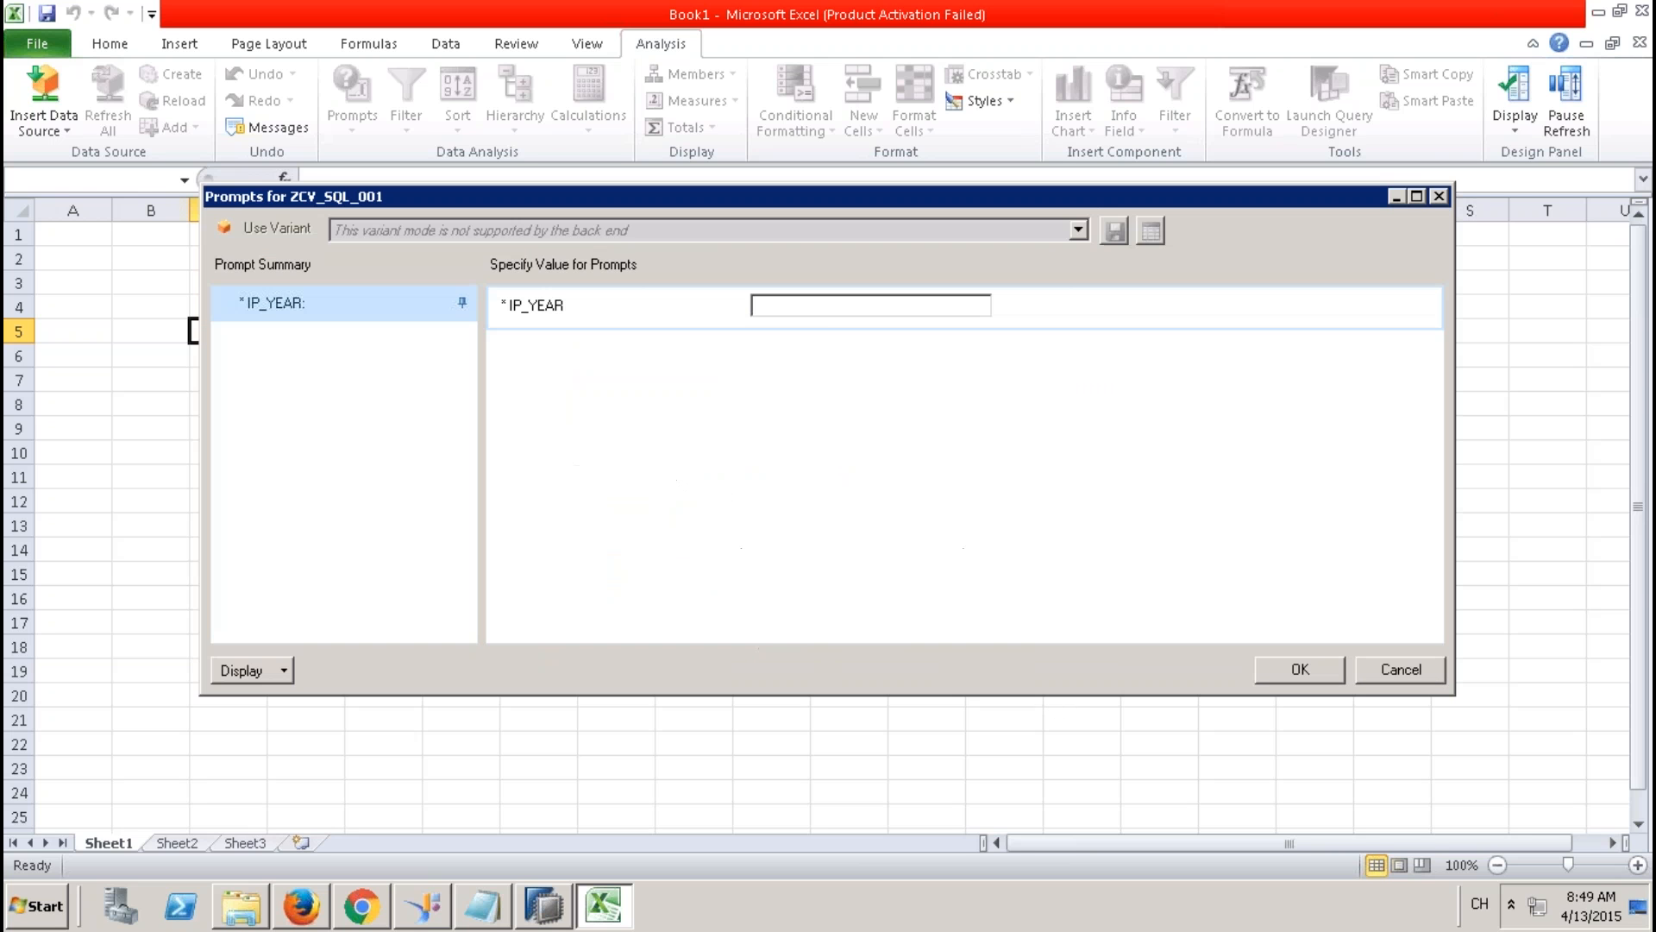
Load ZCV_SQL_001 for IP_YEAR 2012 and put COMPANYNAME and COUNTRY into the crosstab rows.
{"action": "left_click", "coordinate": [822, 311]}
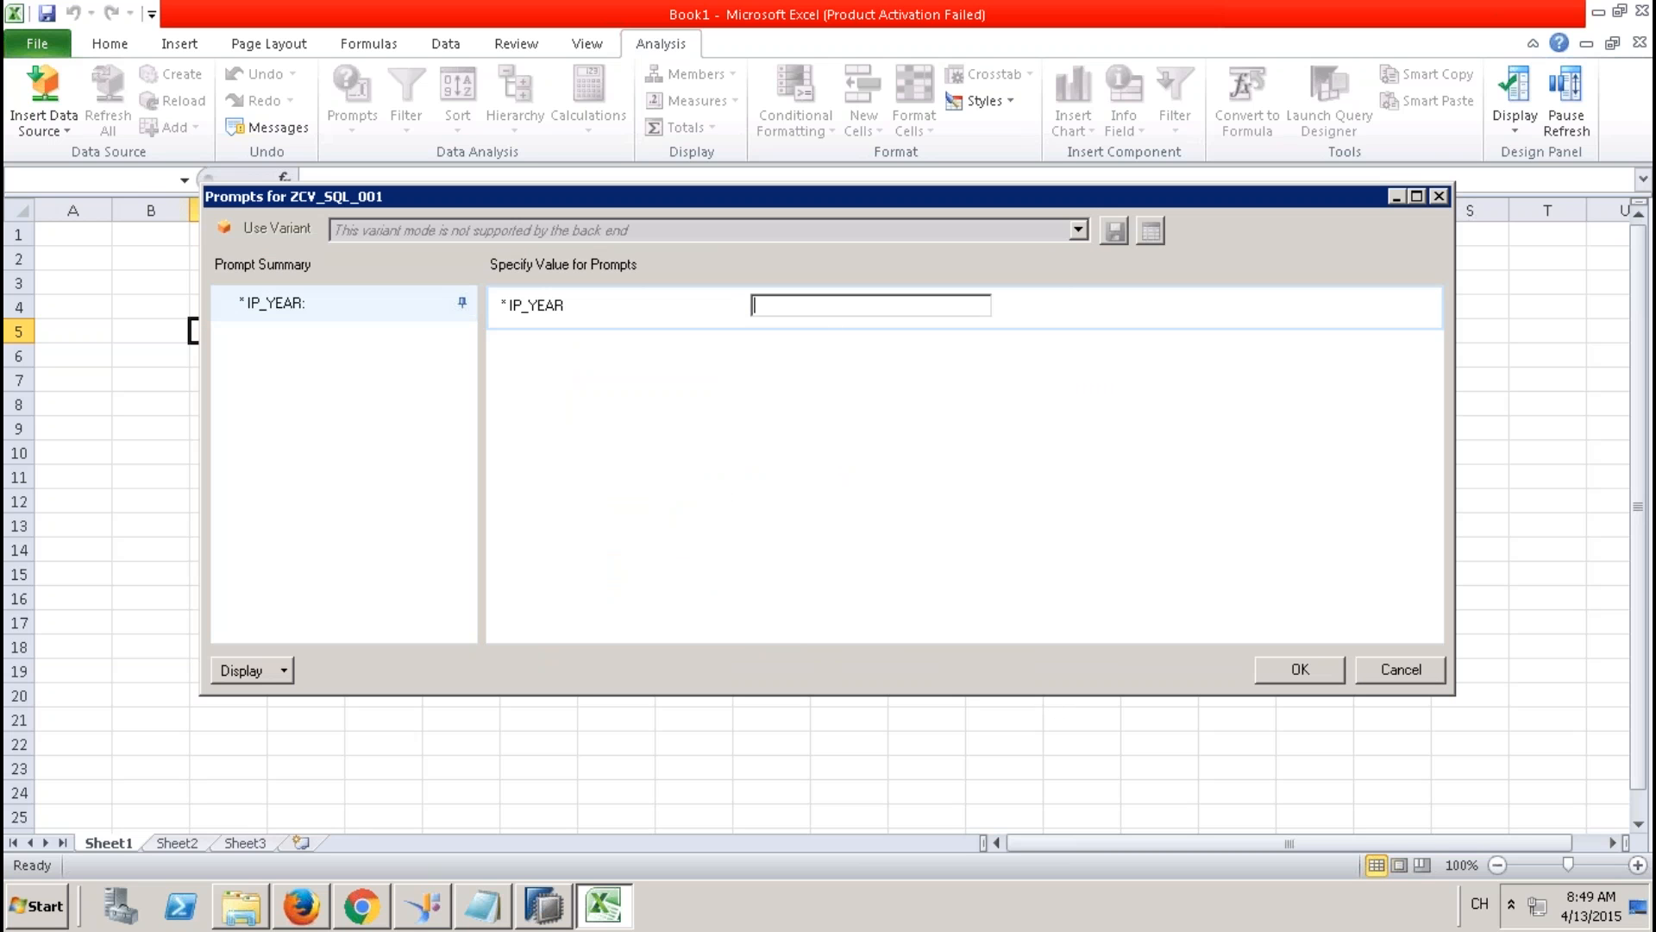
{"action": "type", "text": "2012"}
{"action": "left_click", "coordinate": [1318, 667]}
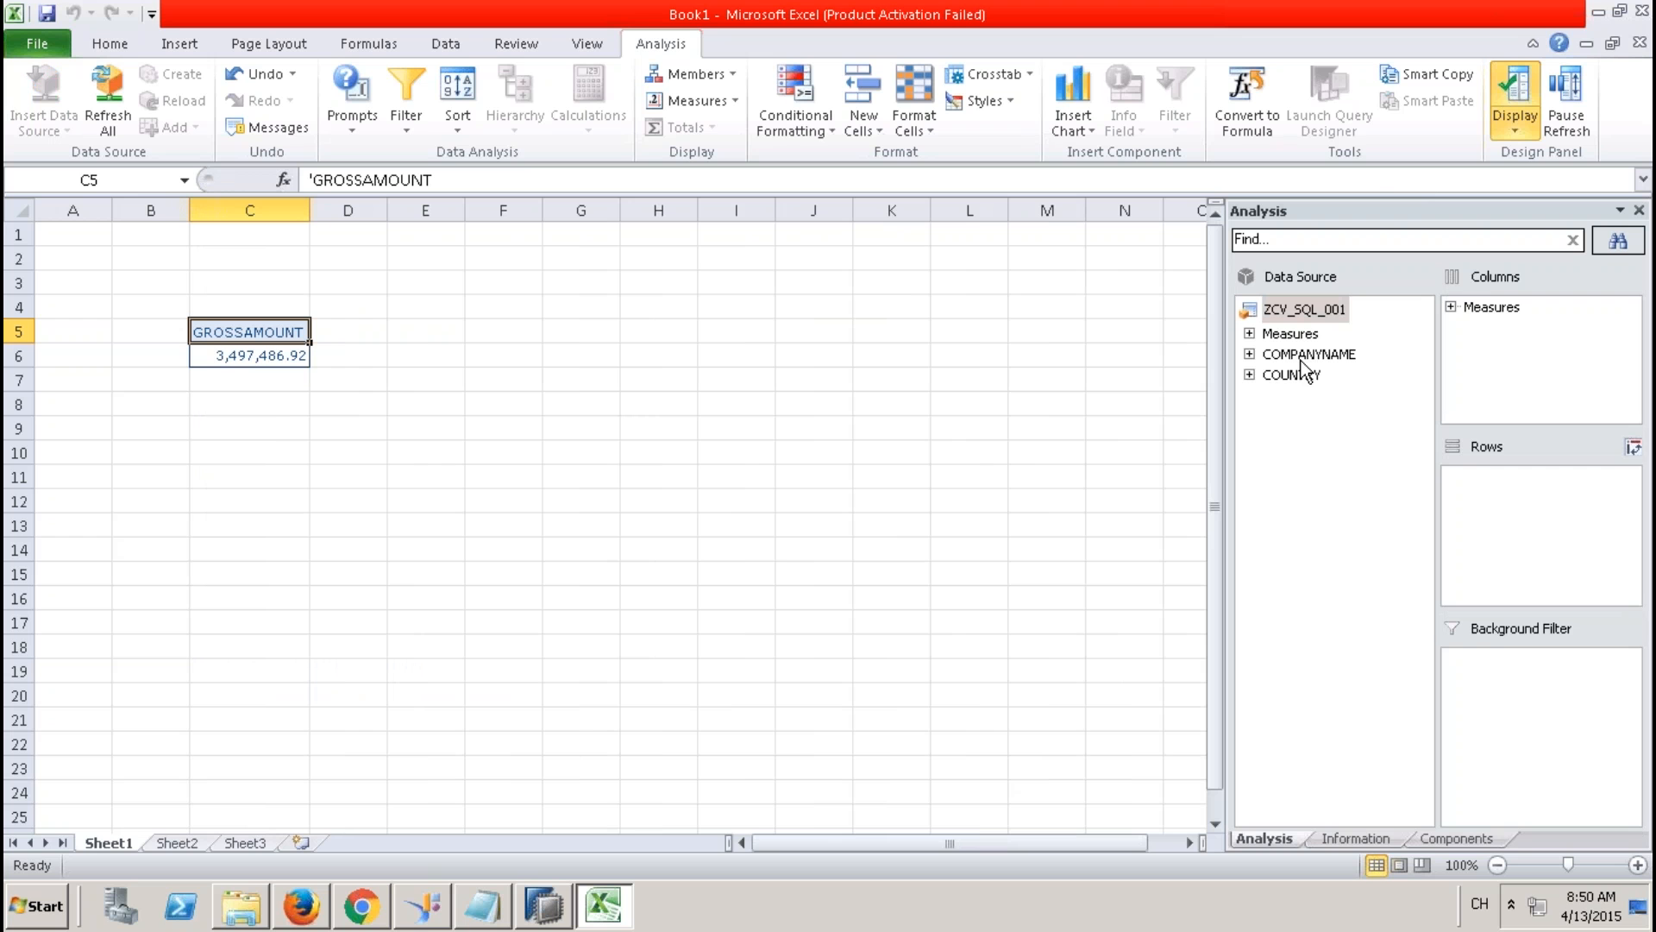
{"action": "left_click_drag", "start_coordinate": [1298, 375], "coordinate": [1470, 505]}
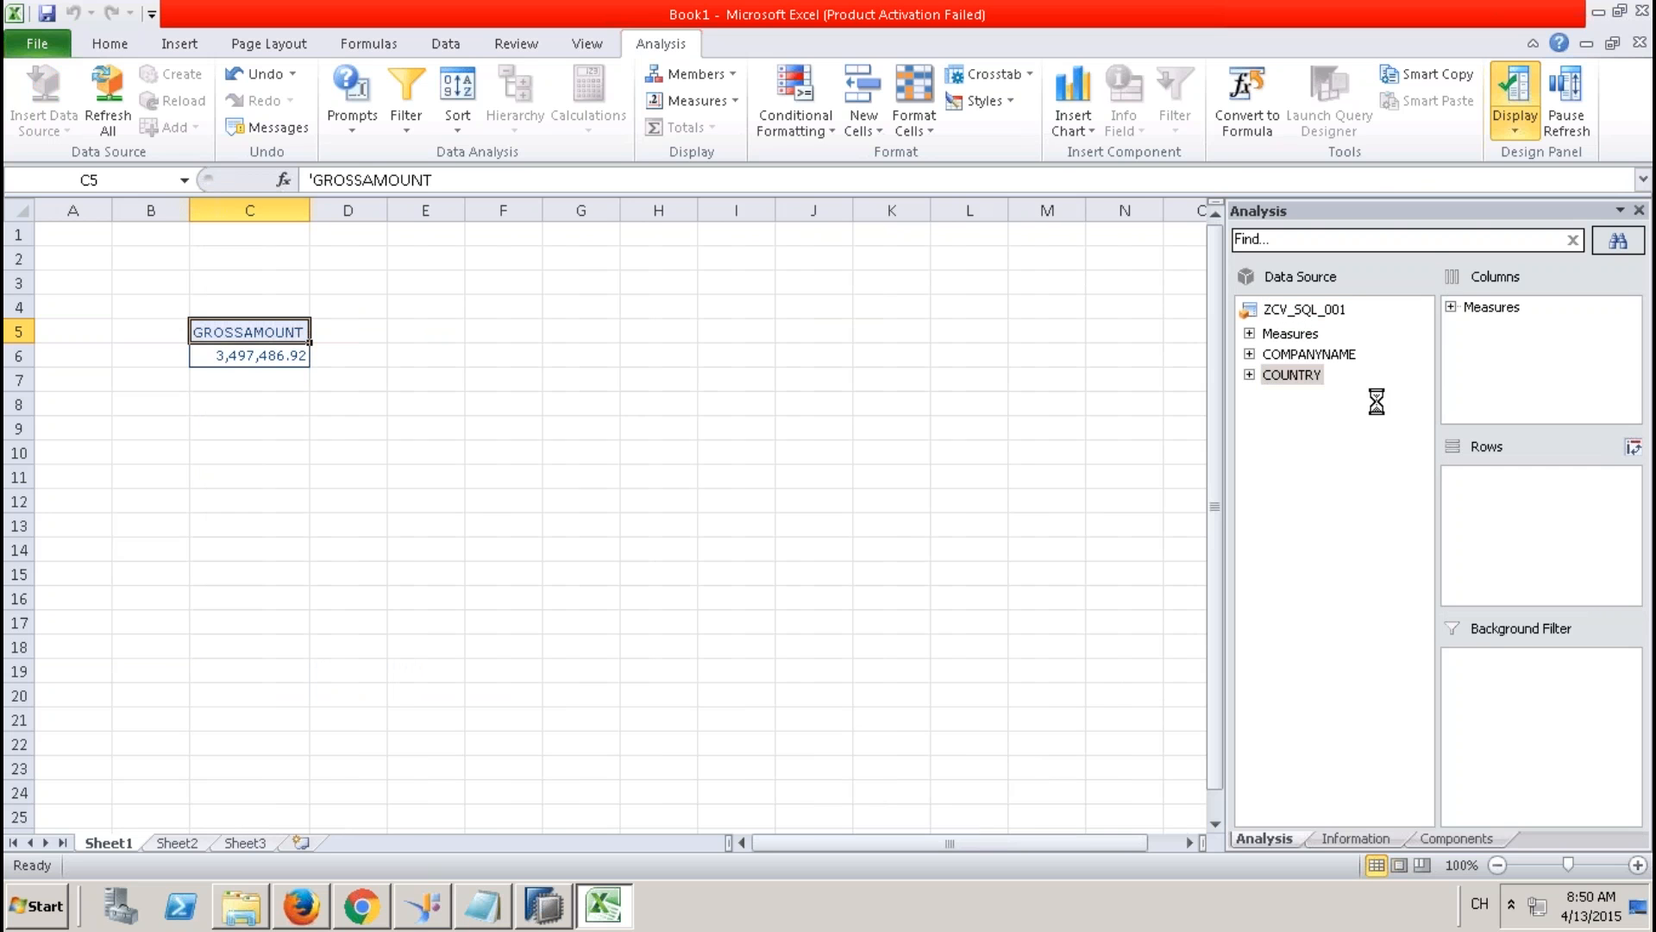
{"action": "left_click_drag", "start_coordinate": [1333, 364], "coordinate": [1477, 488]}
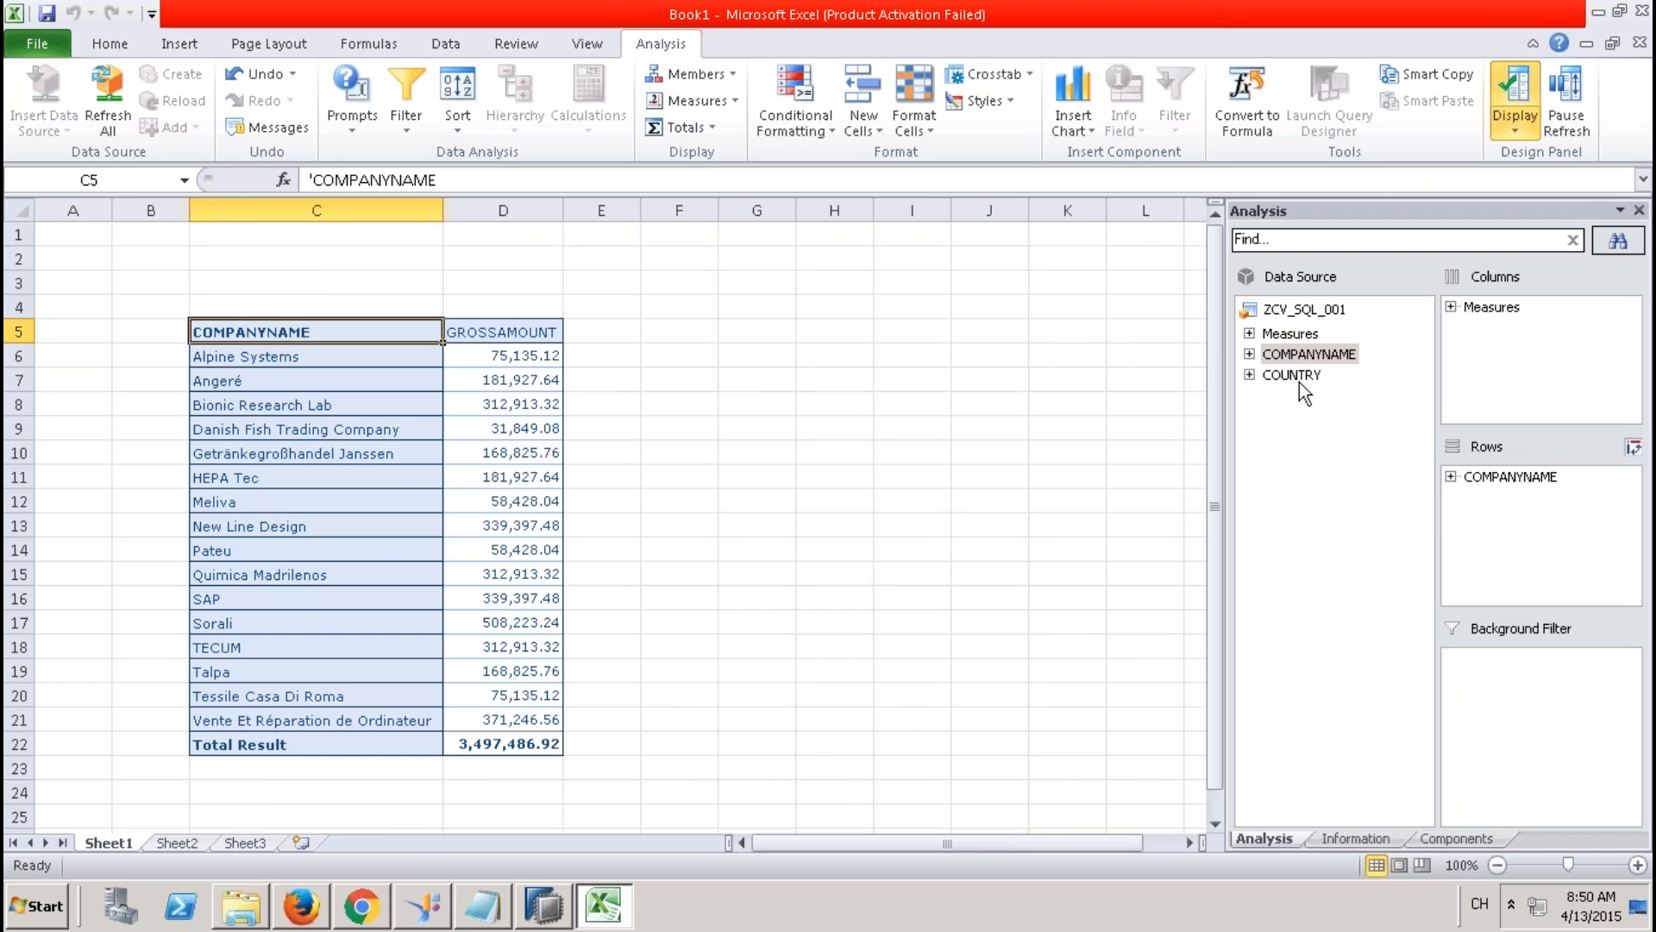
{"action": "left_click_drag", "start_coordinate": [1299, 379], "coordinate": [1517, 475]}
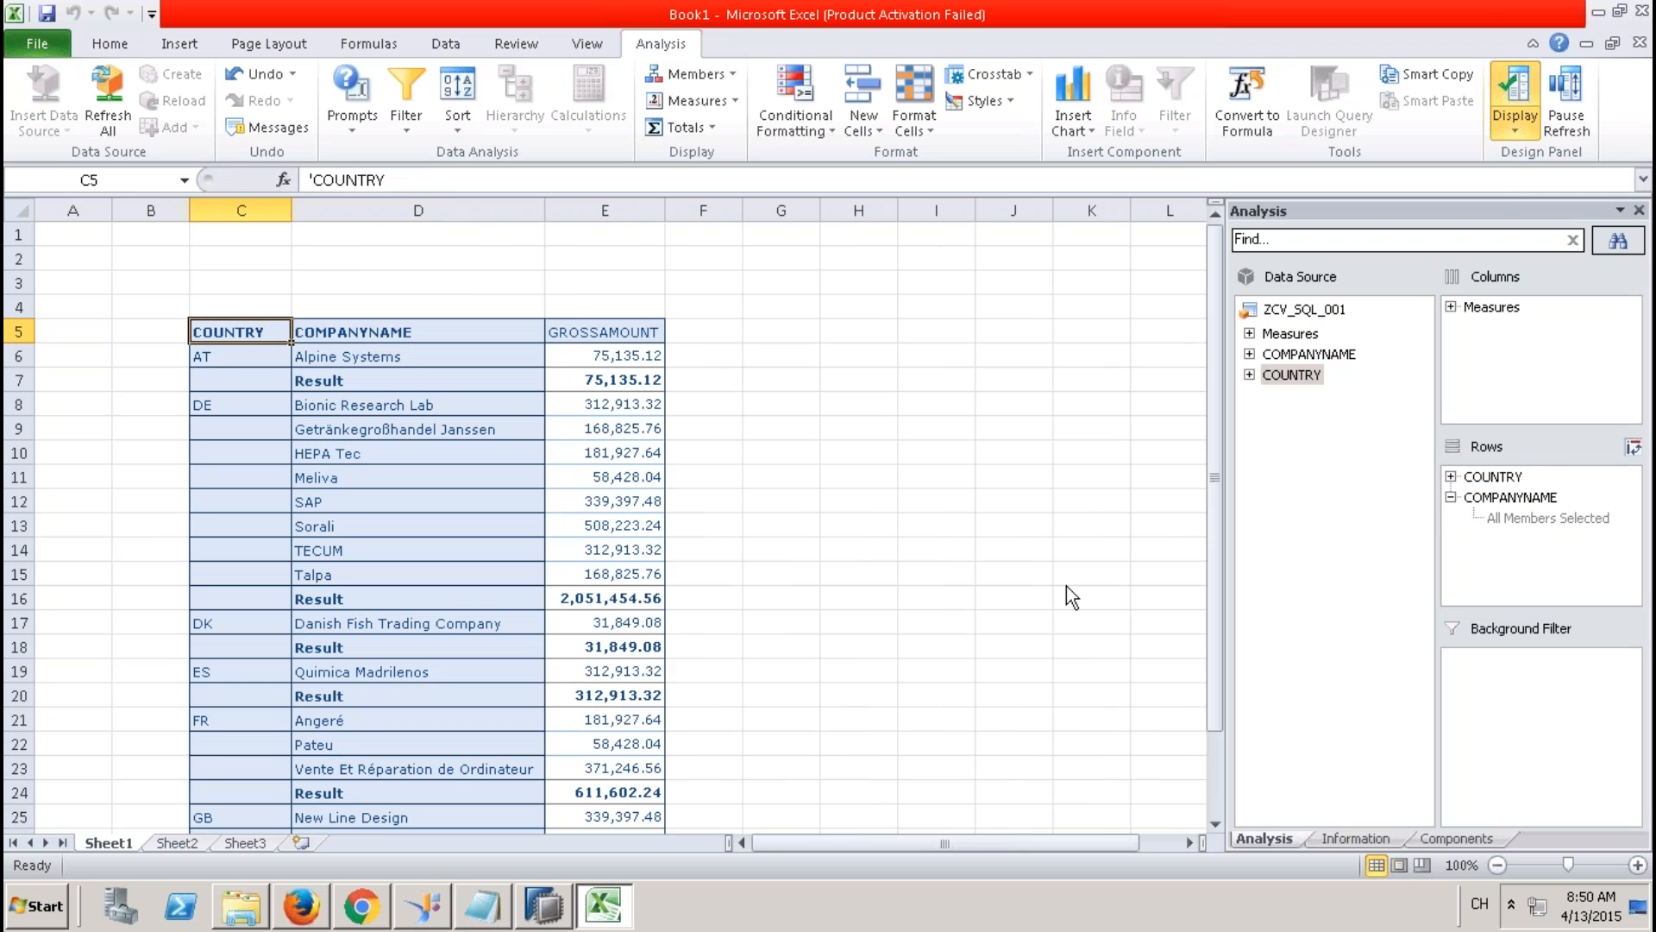
{"action": "left_click", "coordinate": [811, 452]}
{"action": "left_click", "coordinate": [415, 372]}
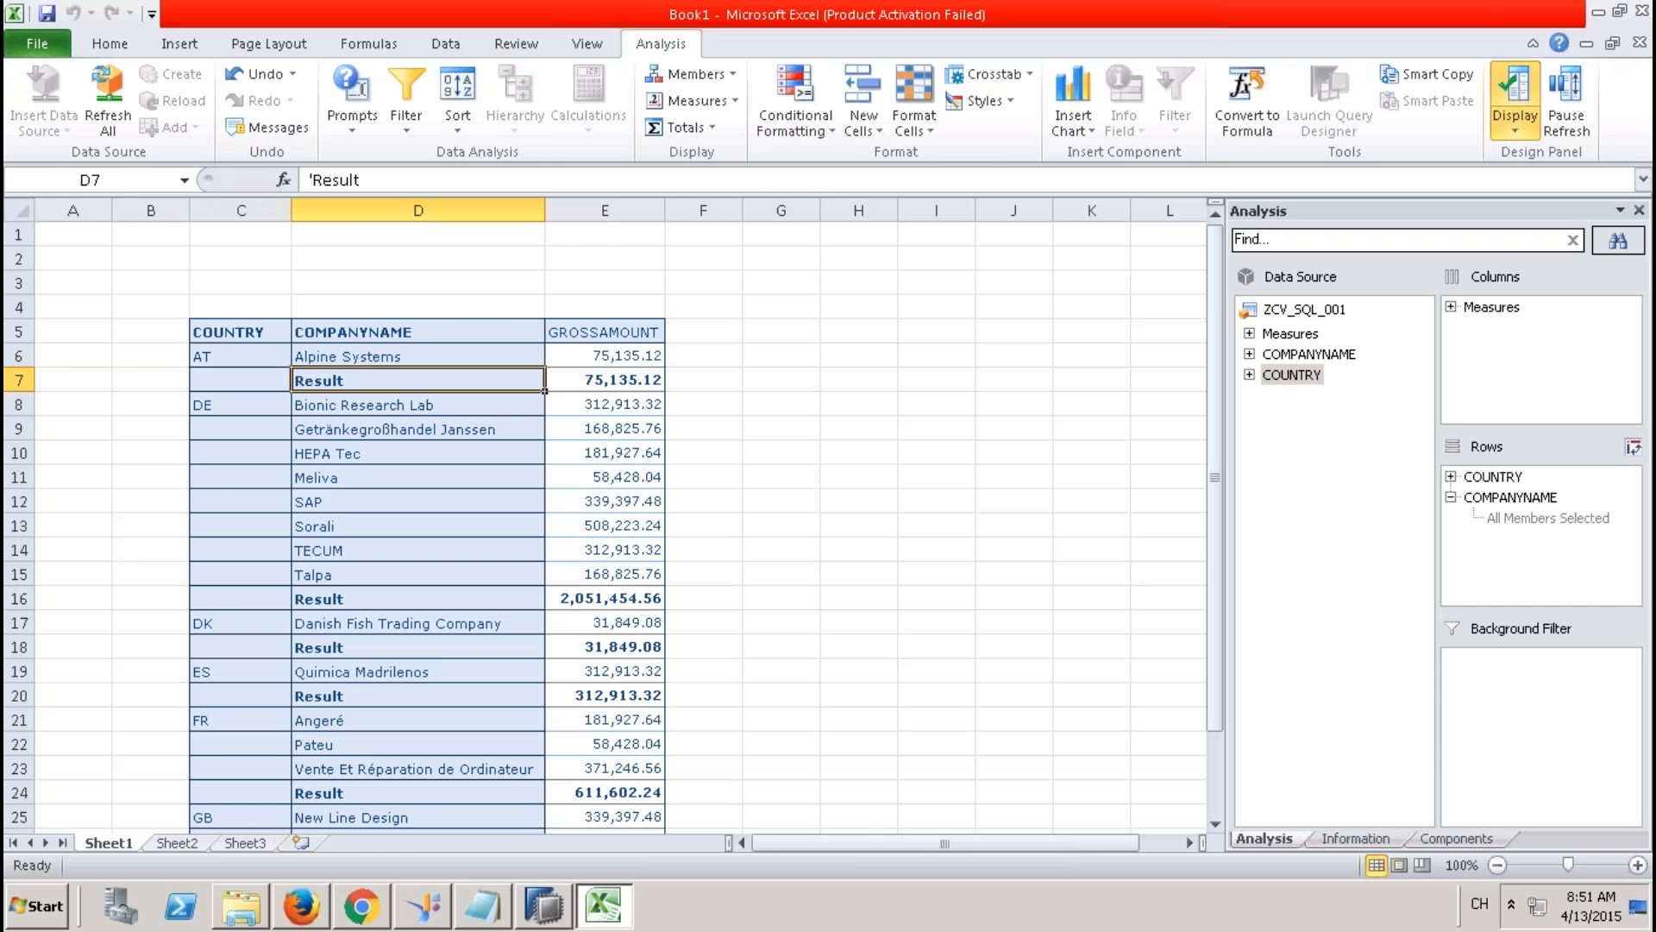
Set ZCV_SQL_001's Data Category to CUBE and activate the view, which finishes with warnings.
{"action": "left_click", "coordinate": [543, 906]}
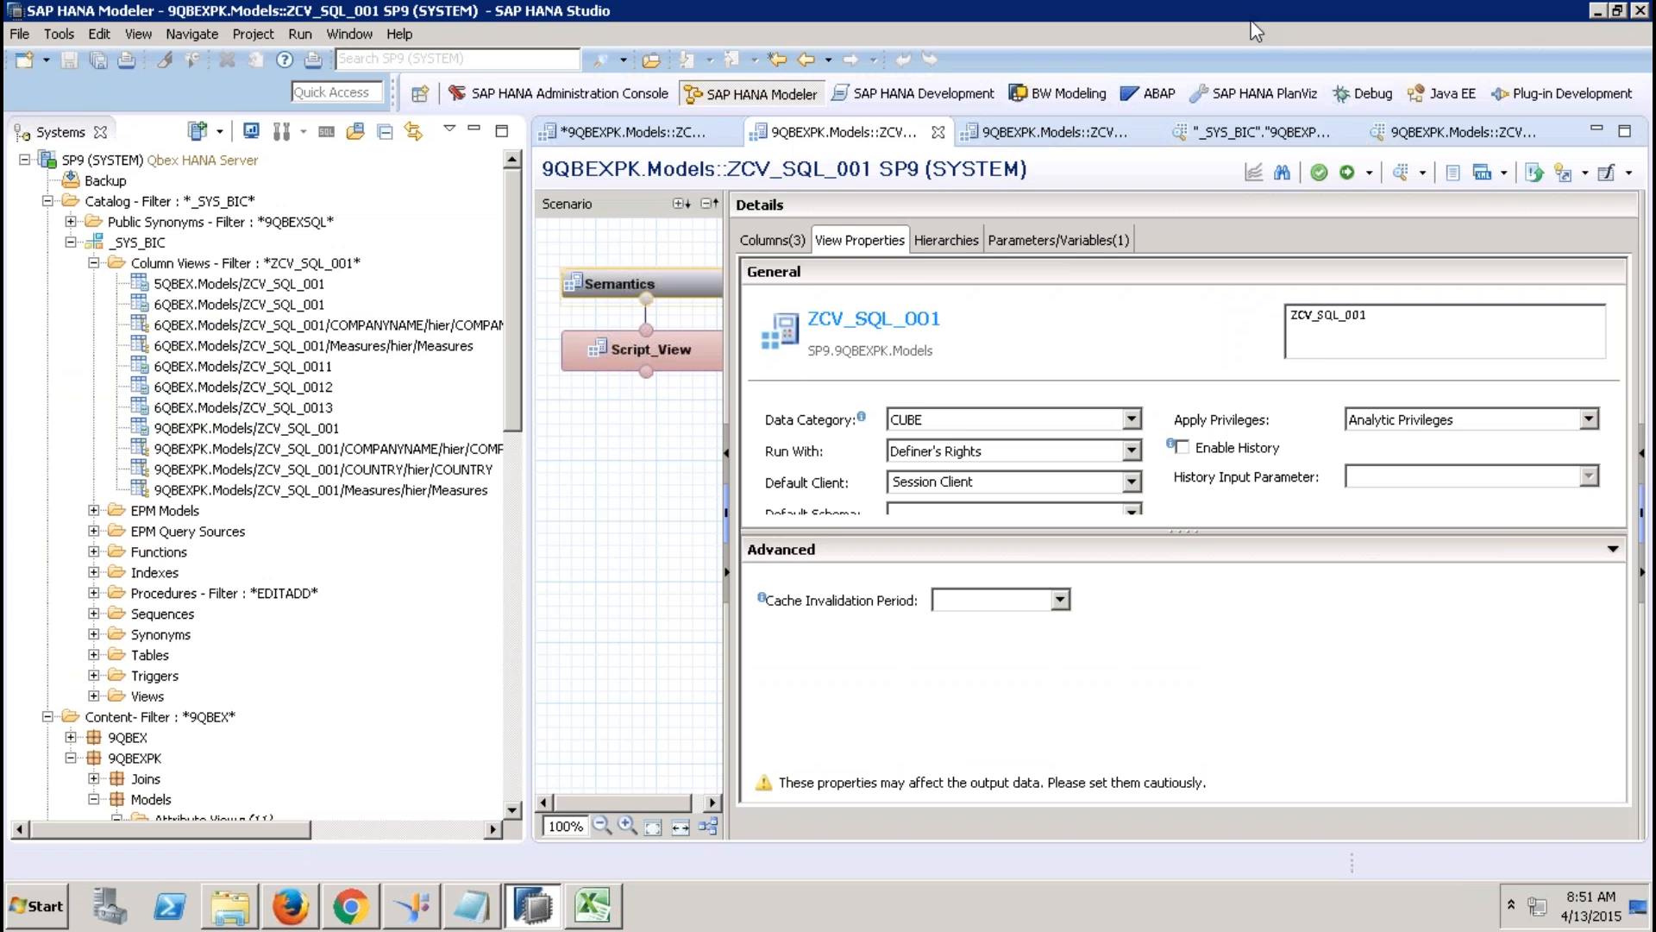
{"action": "left_click", "coordinate": [952, 422]}
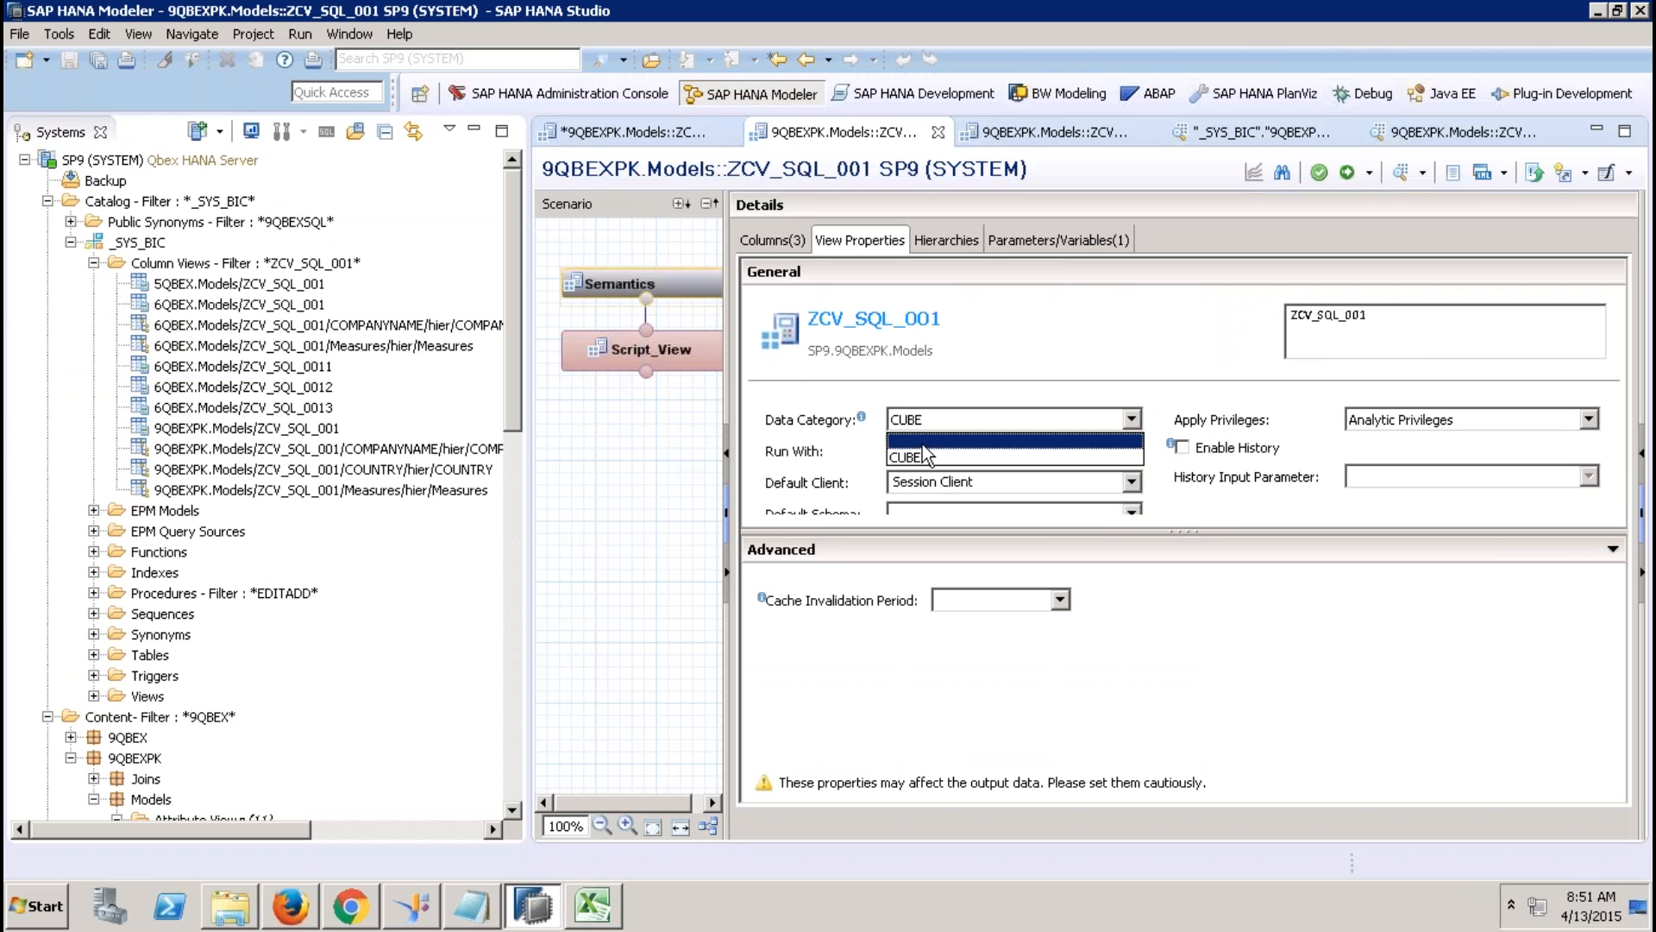
{"action": "left_click", "coordinate": [925, 448]}
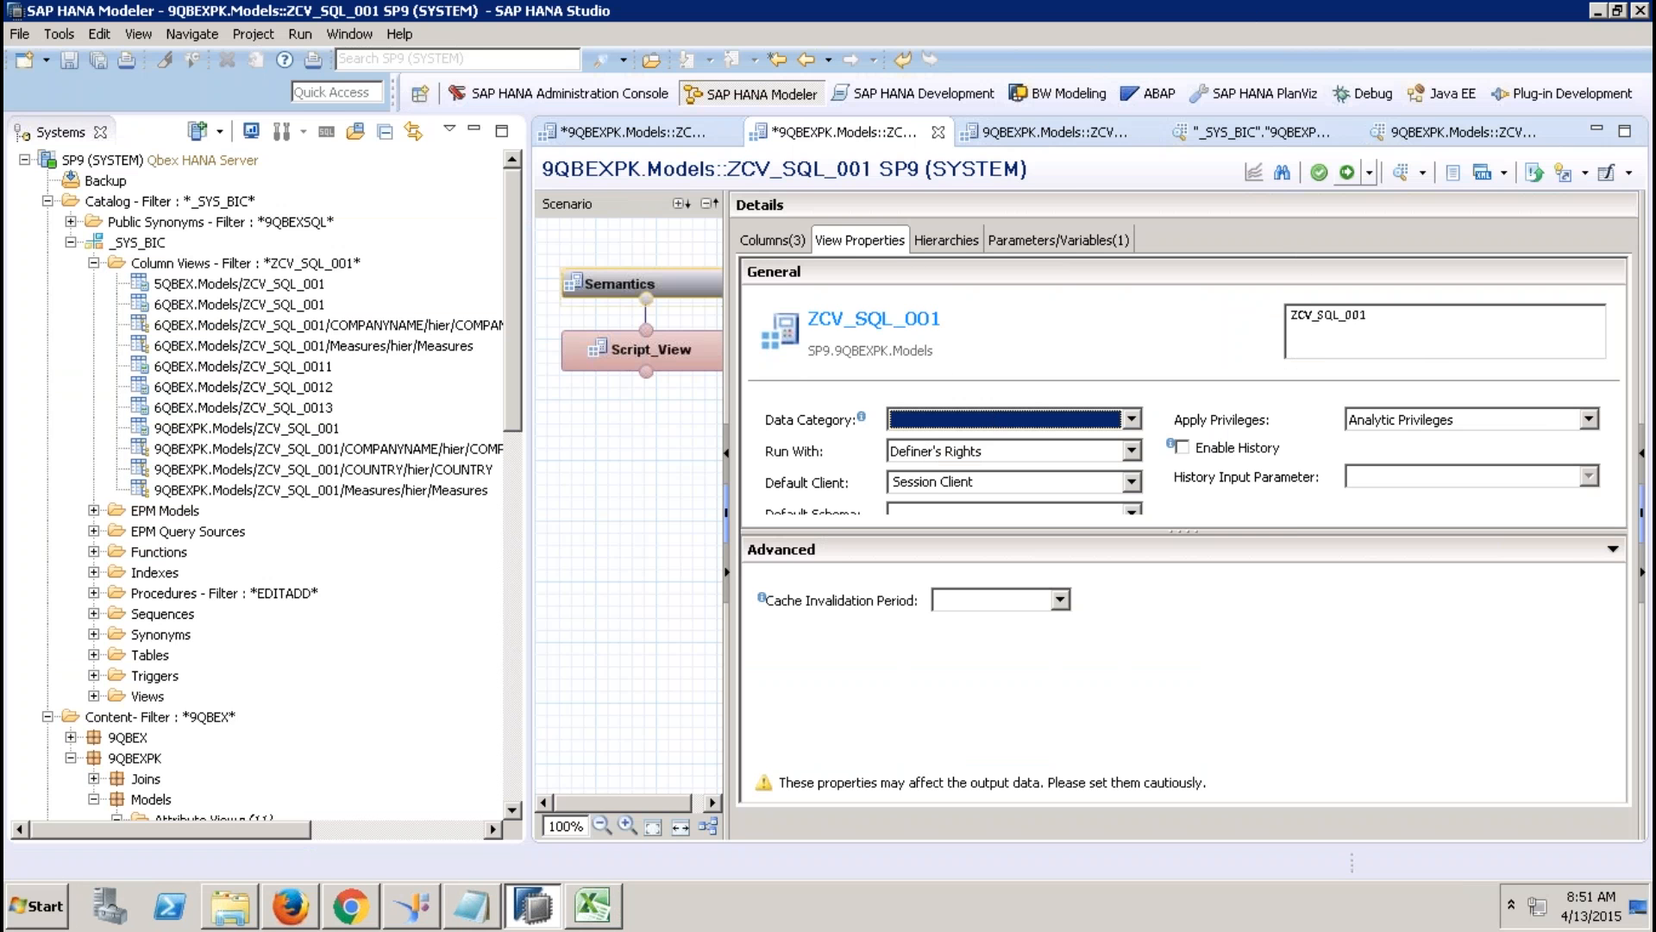
{"action": "left_click", "coordinate": [1348, 172]}
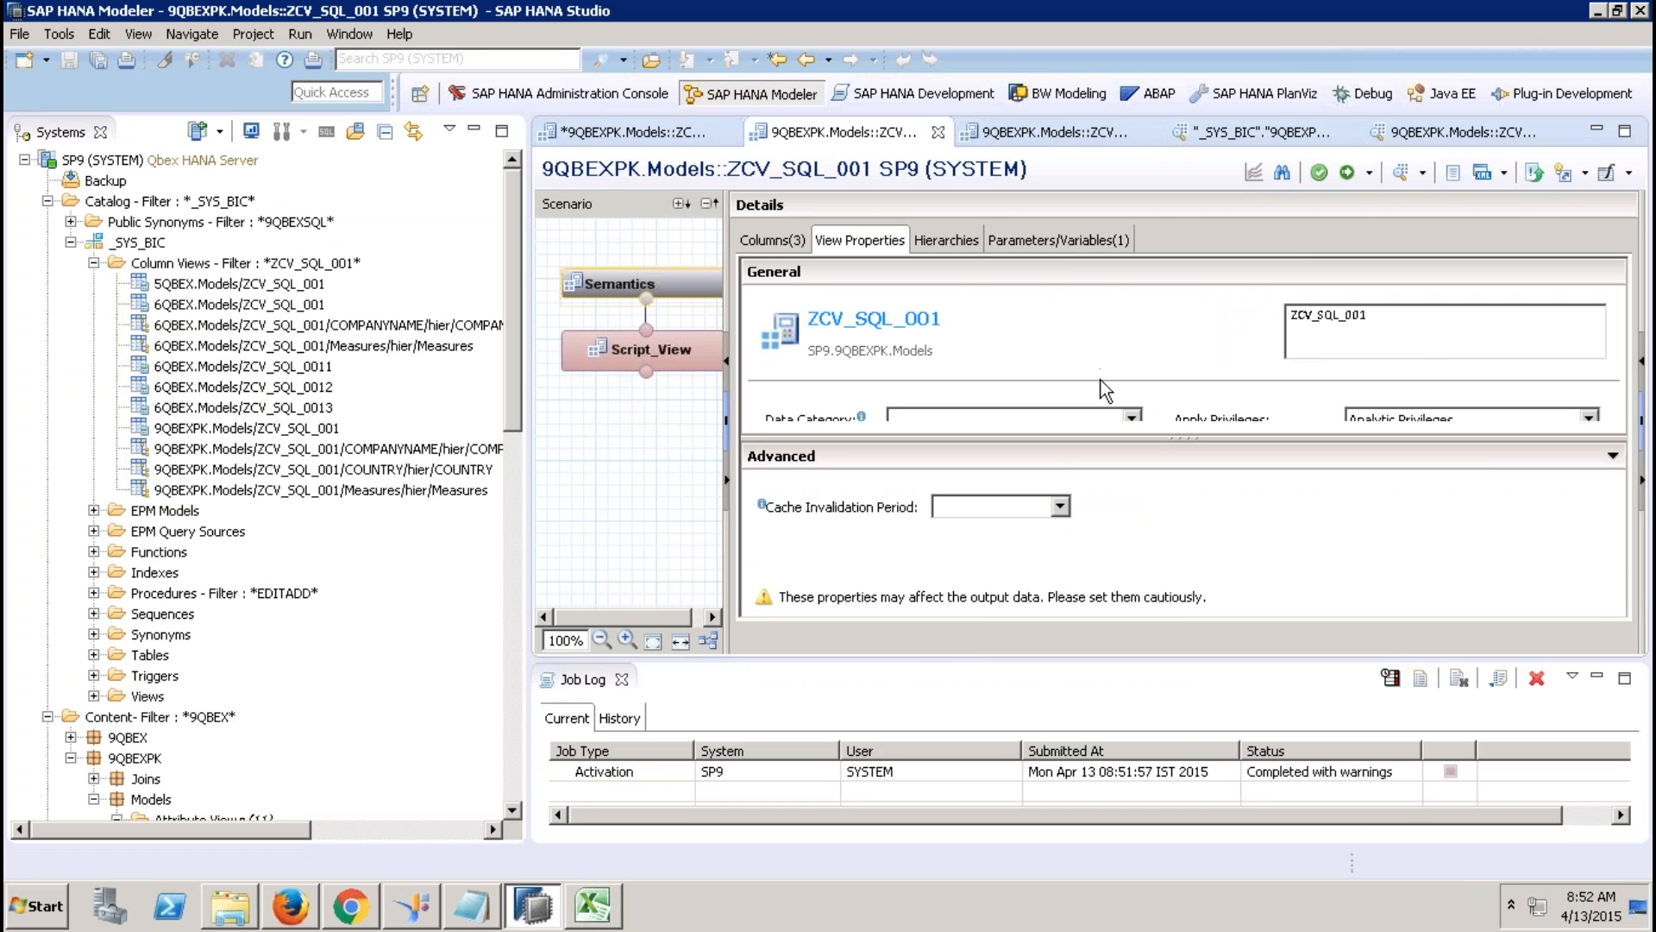
{"action": "left_click", "coordinate": [1094, 411]}
{"action": "left_click", "coordinate": [1042, 463]}
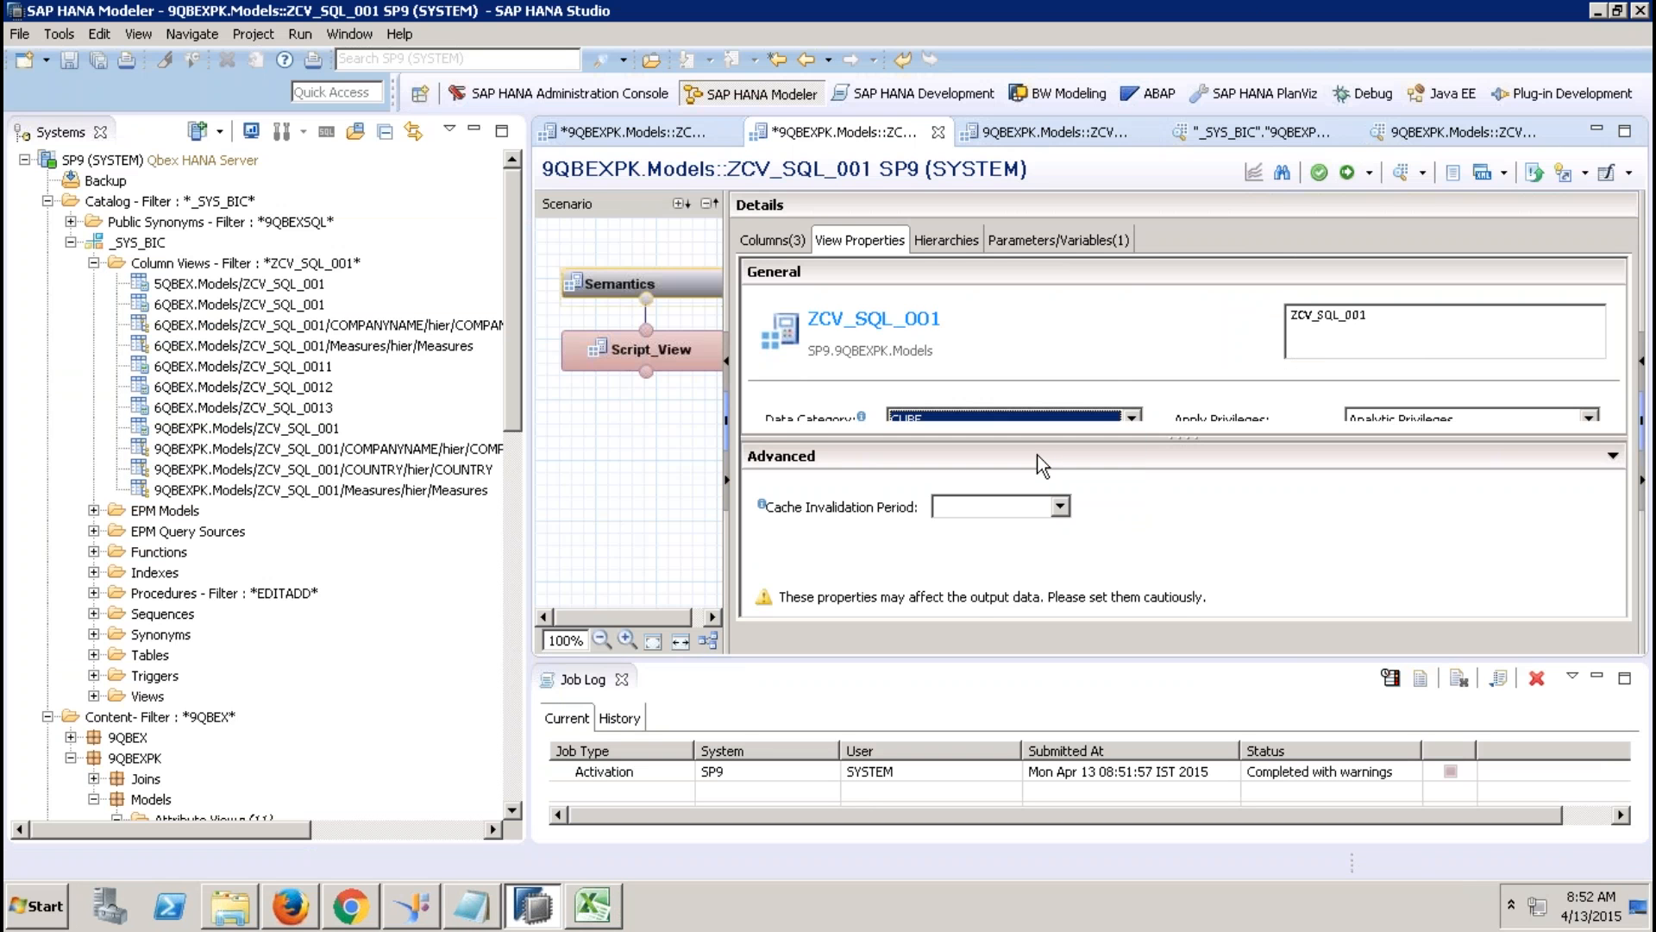
{"action": "left_click", "coordinate": [1347, 173]}
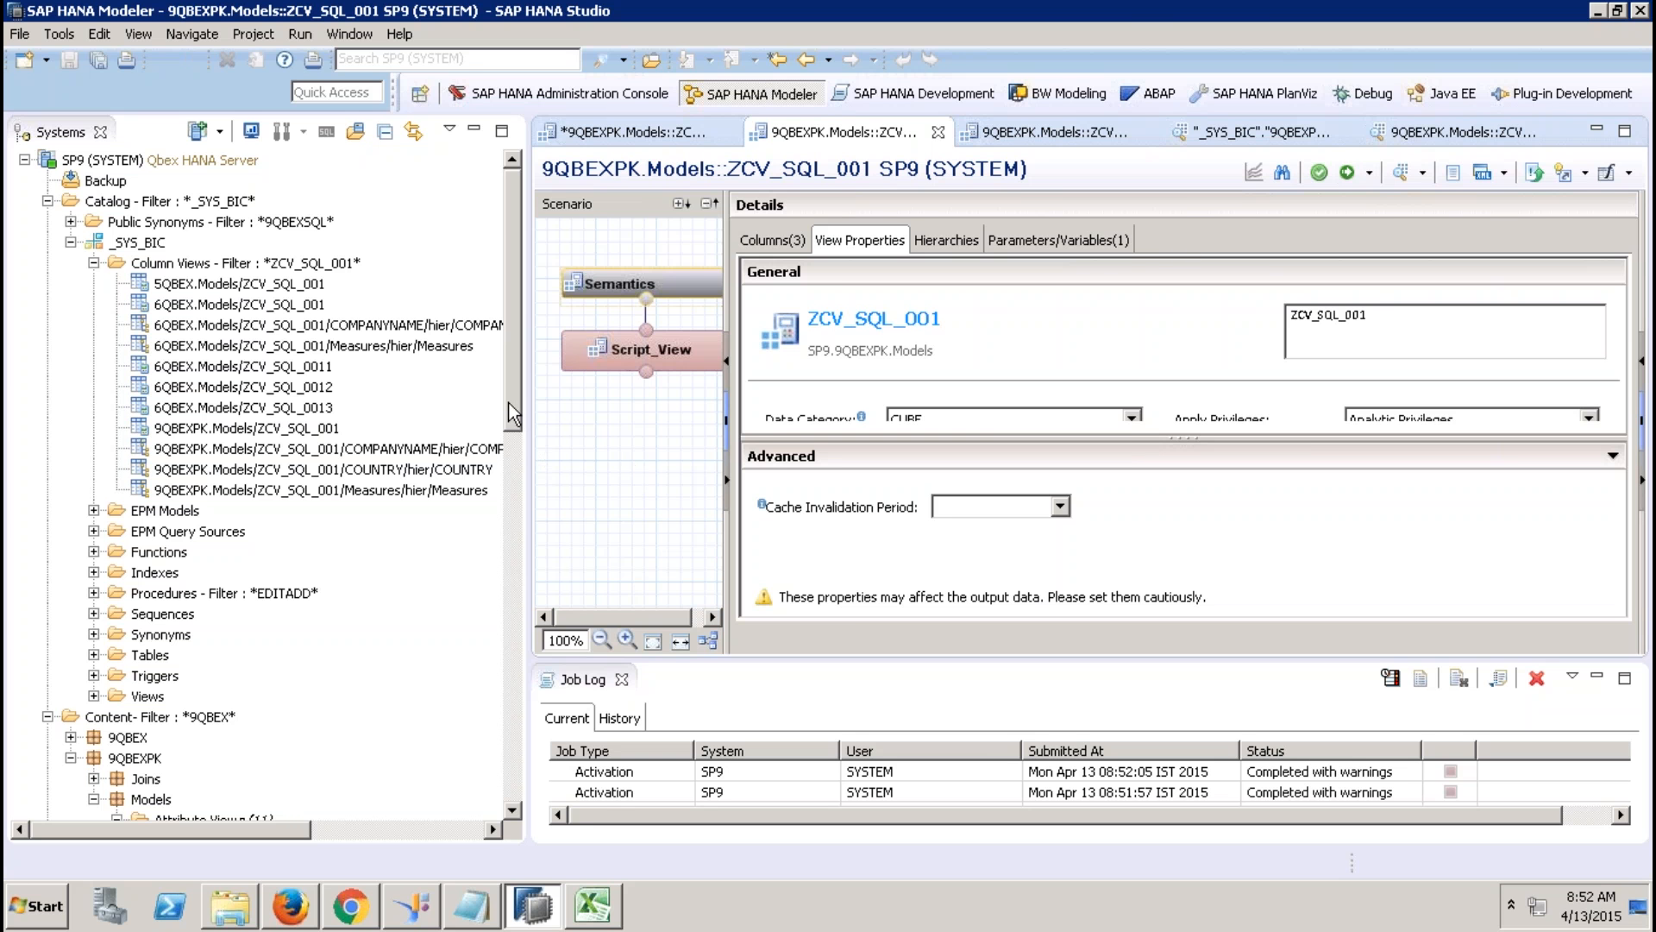
{"action": "left_click_drag", "start_coordinate": [511, 473], "coordinate": [502, 691]}
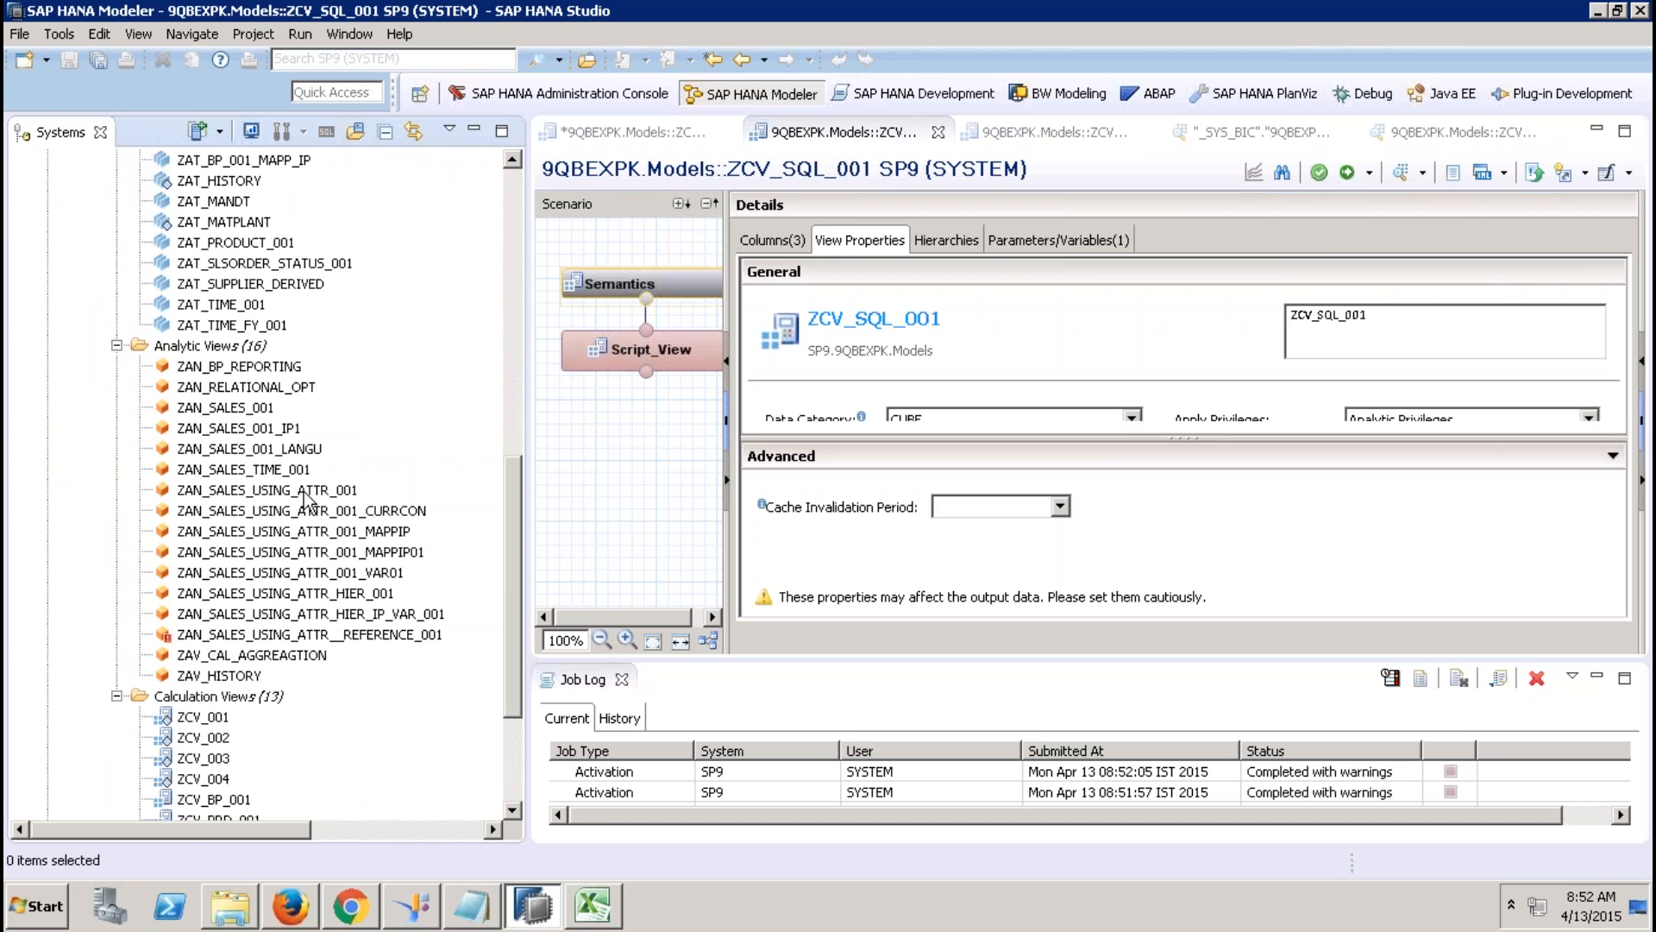
Cancel deleting ZAT_MATPLANT, then open the ZAT_MATPLANT attribute view and try activating it.
{"action": "left_click", "coordinate": [233, 226]}
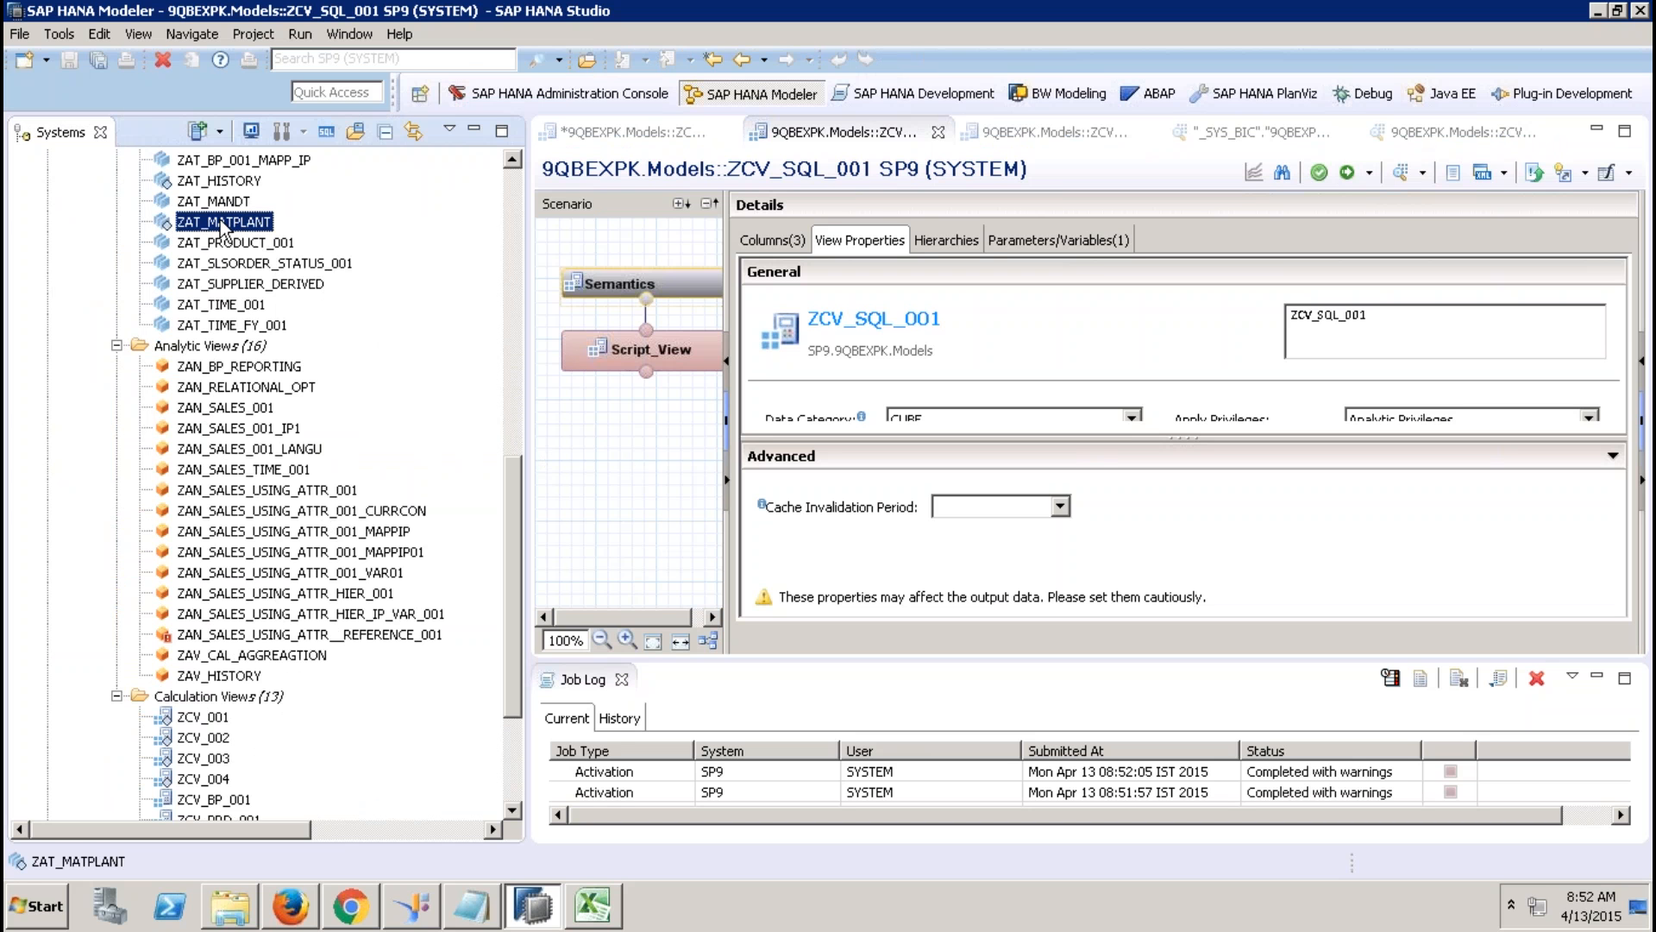
{"action": "right_click", "coordinate": [221, 224]}
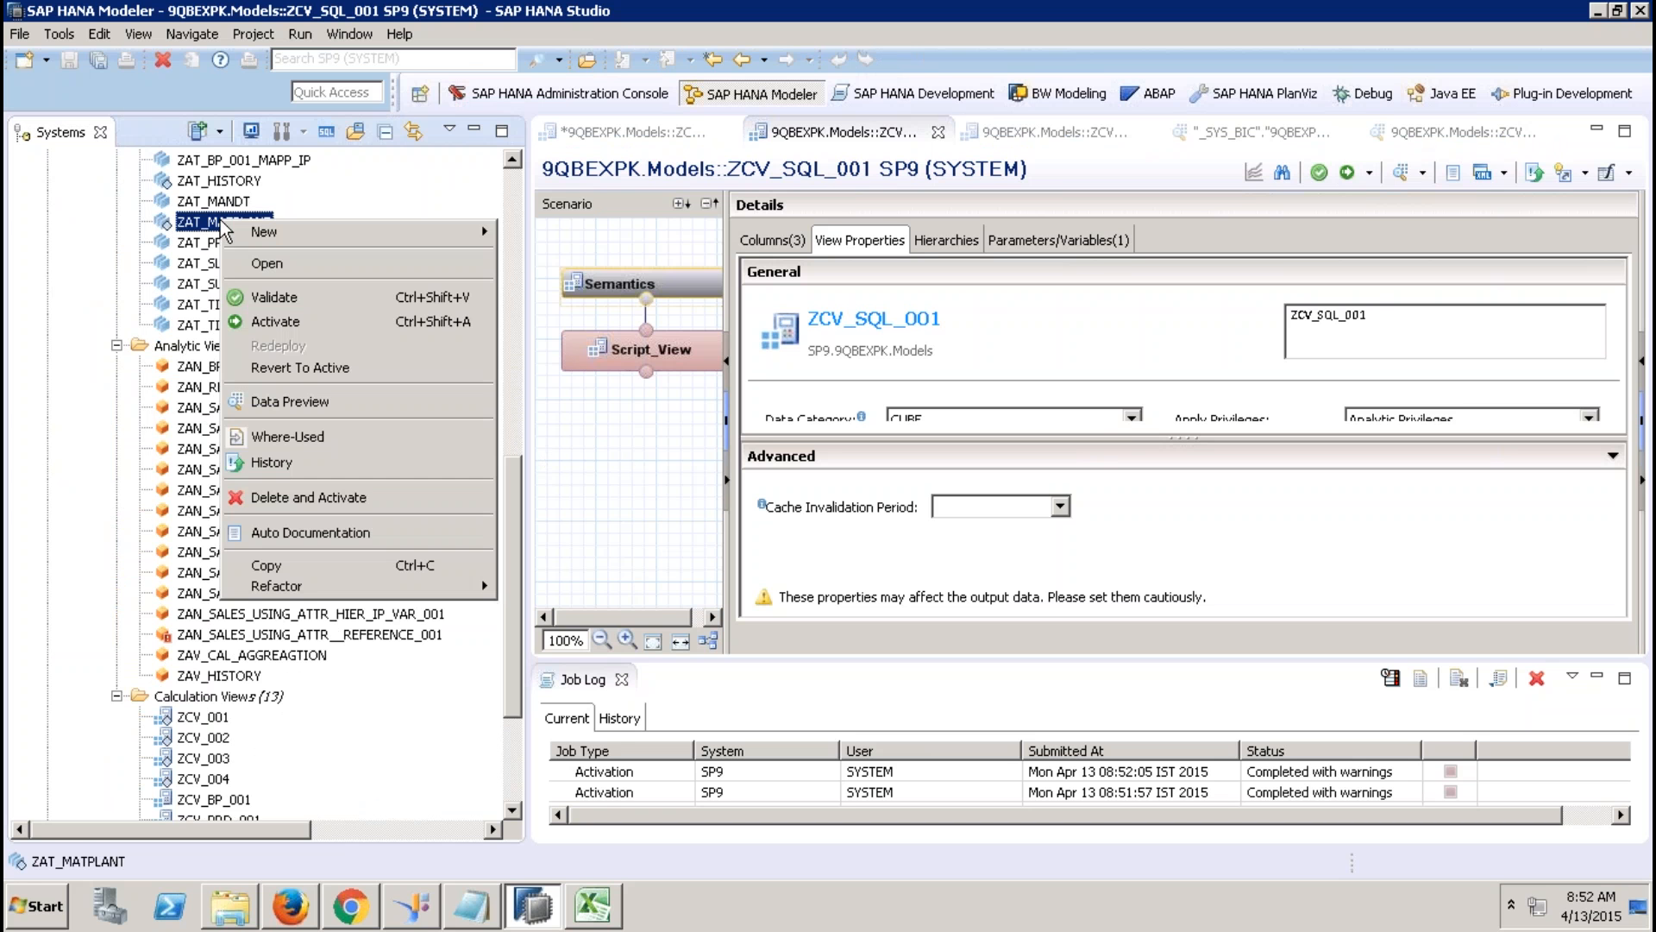
{"action": "left_click", "coordinate": [344, 500]}
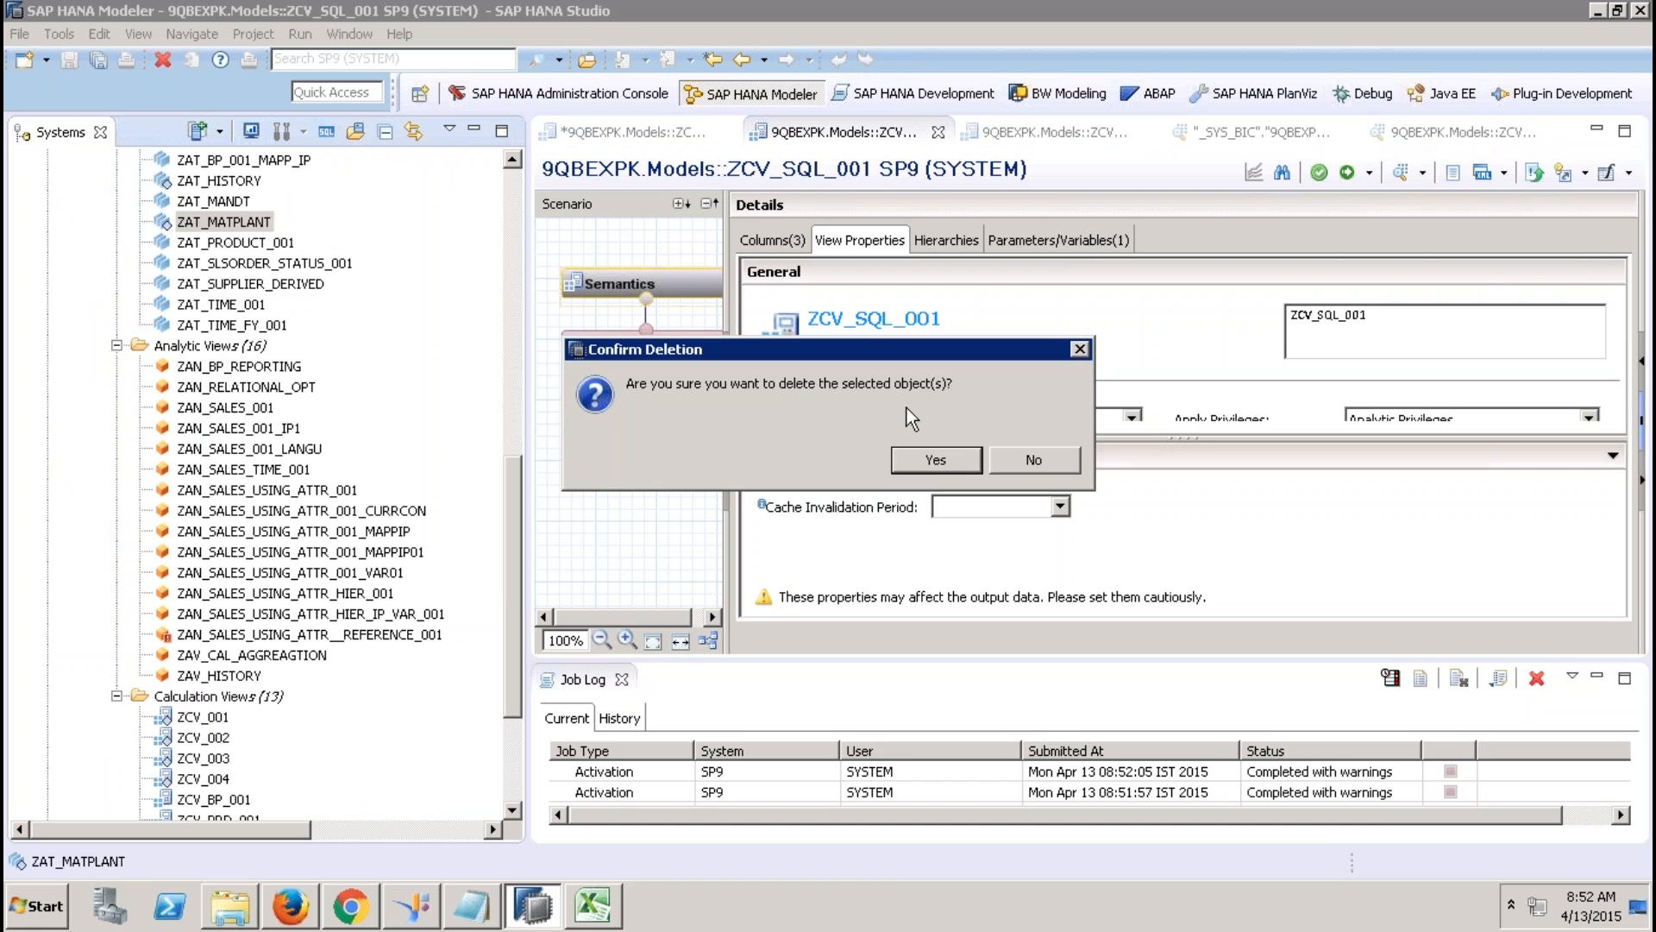
{"action": "left_click", "coordinate": [1032, 459]}
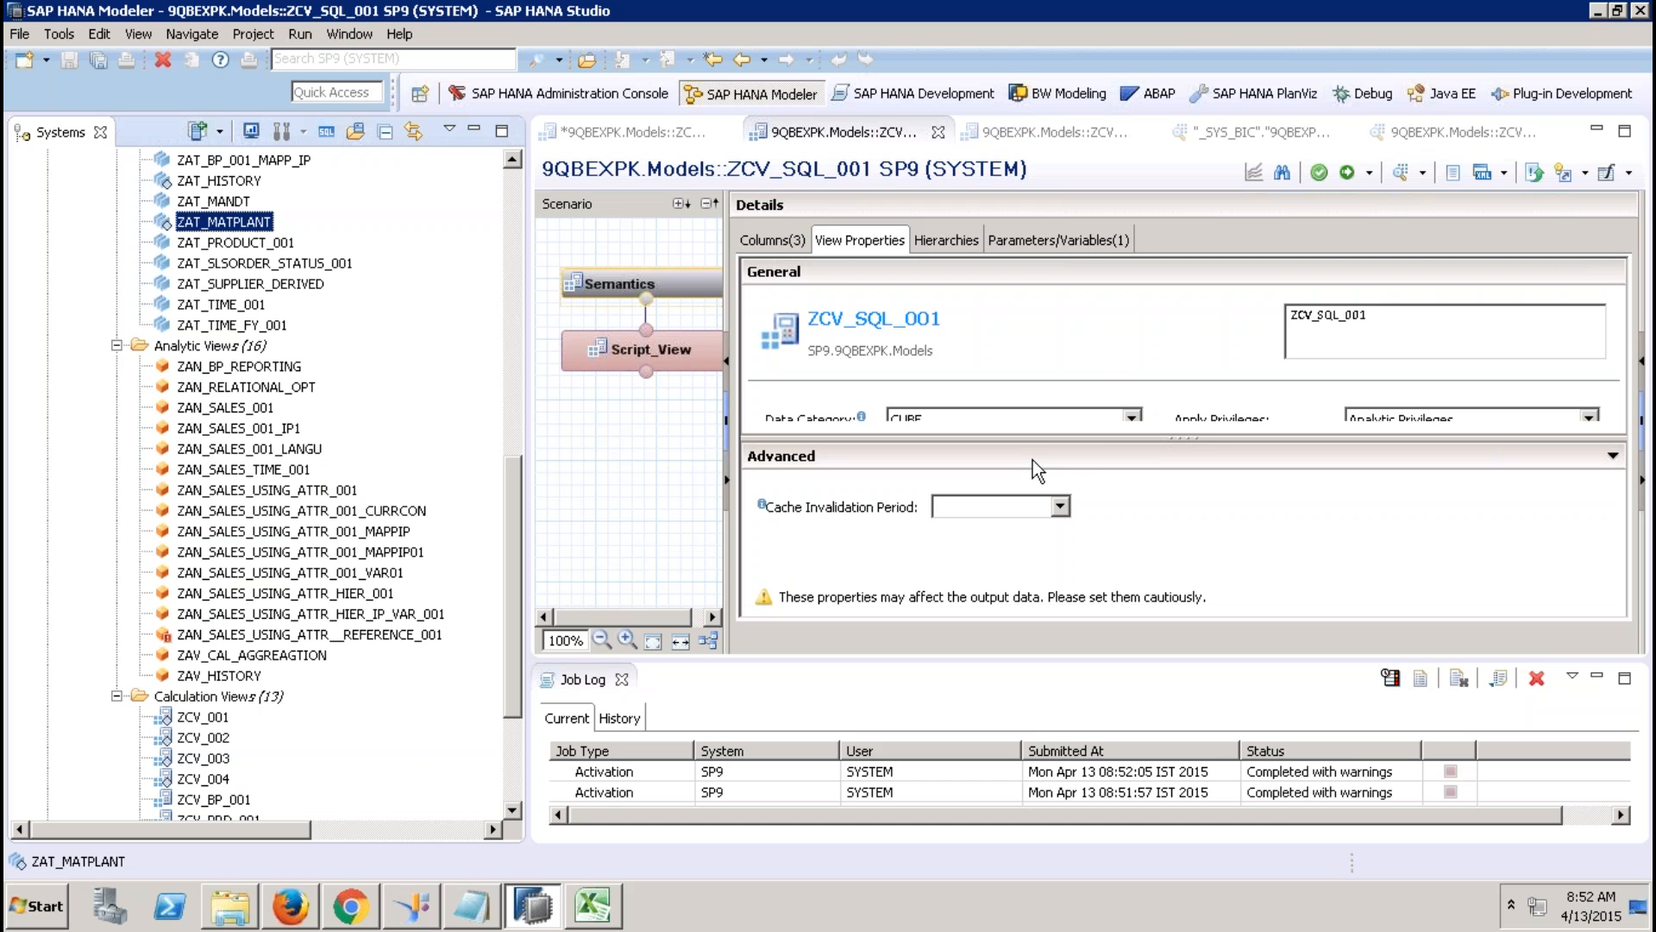
{"action": "double_click", "coordinate": [250, 226]}
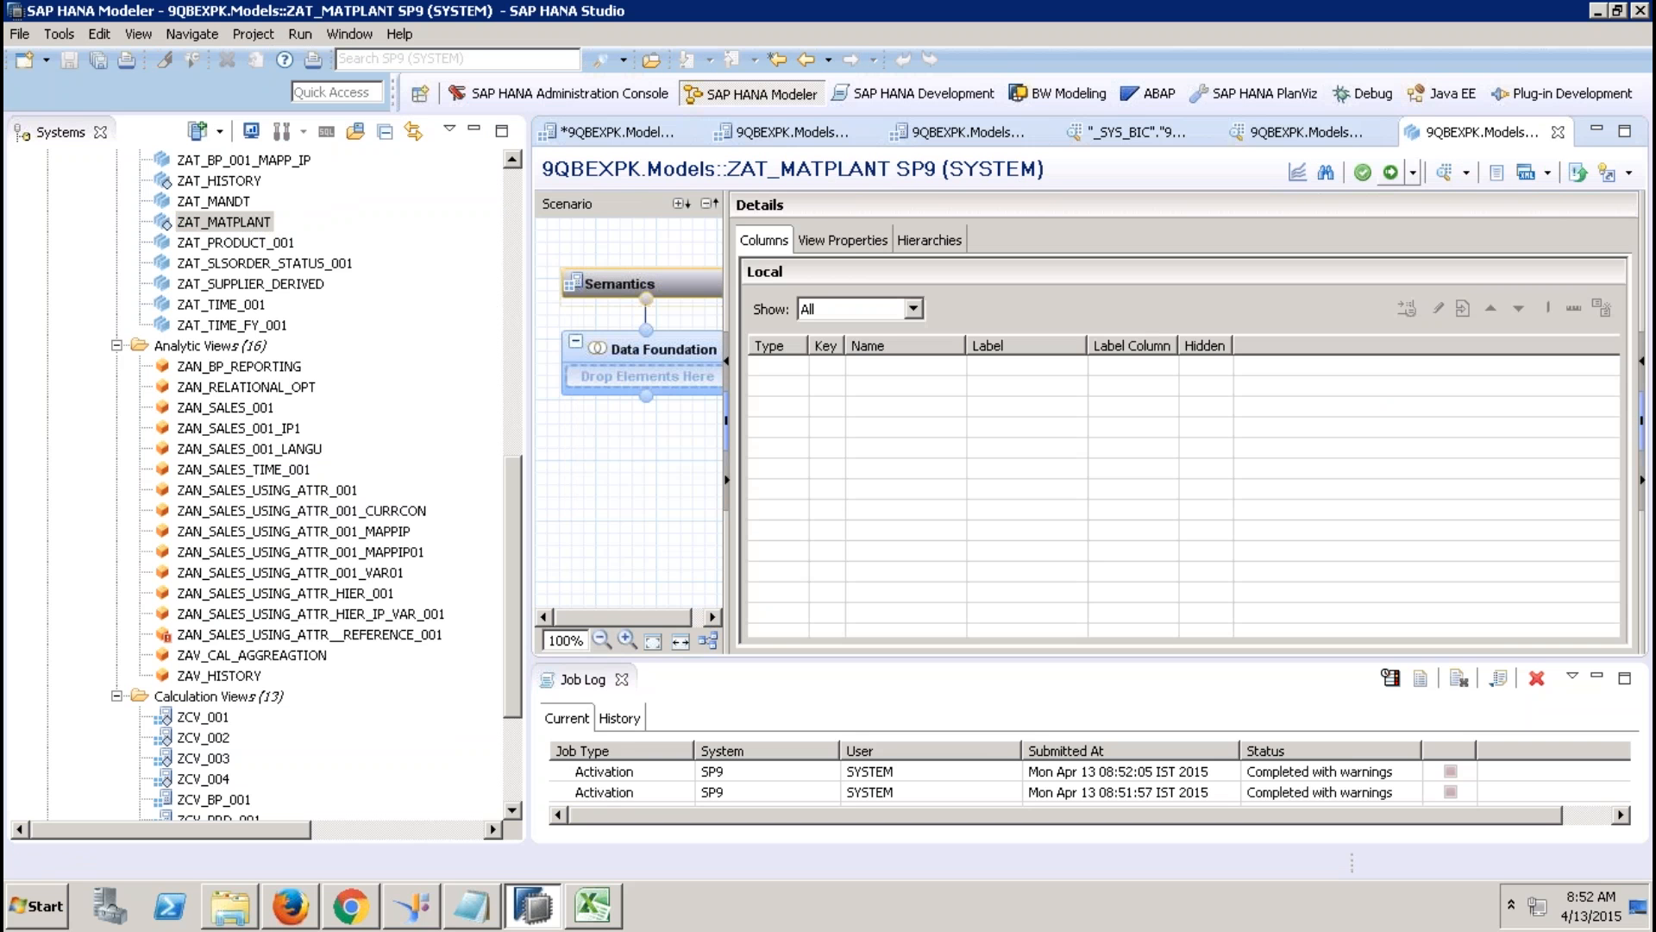
{"action": "left_click", "coordinate": [1390, 173]}
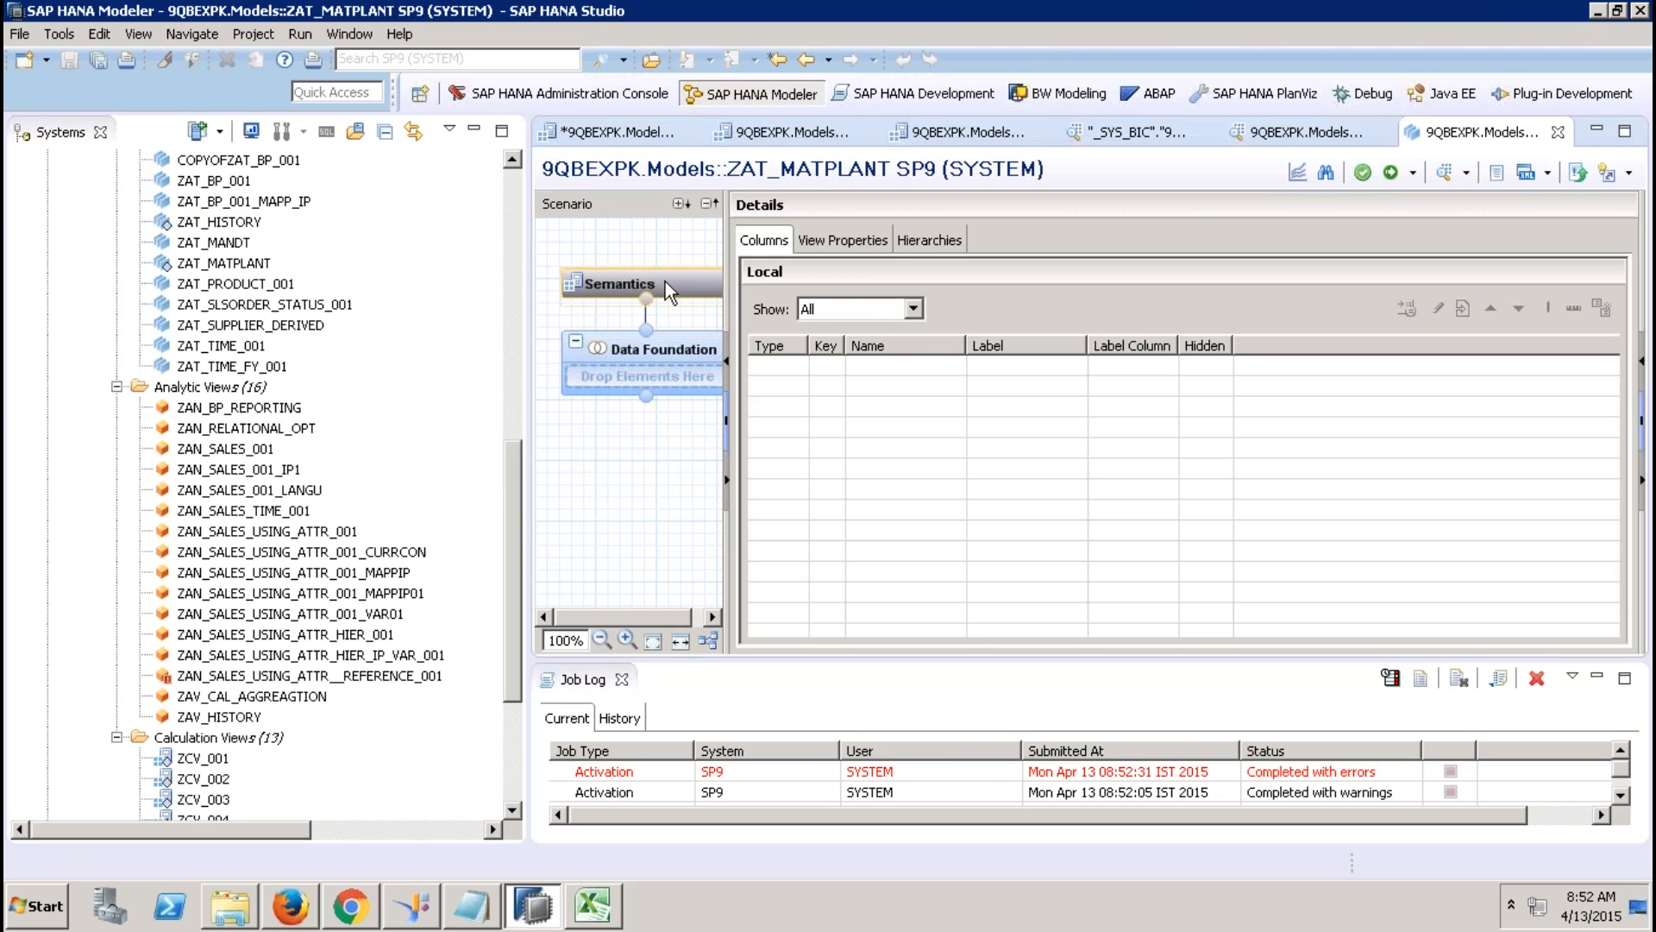
Delete and activate the ZAT_HISTORY attribute view, confirming the deletion.
{"action": "right_click", "coordinate": [241, 226]}
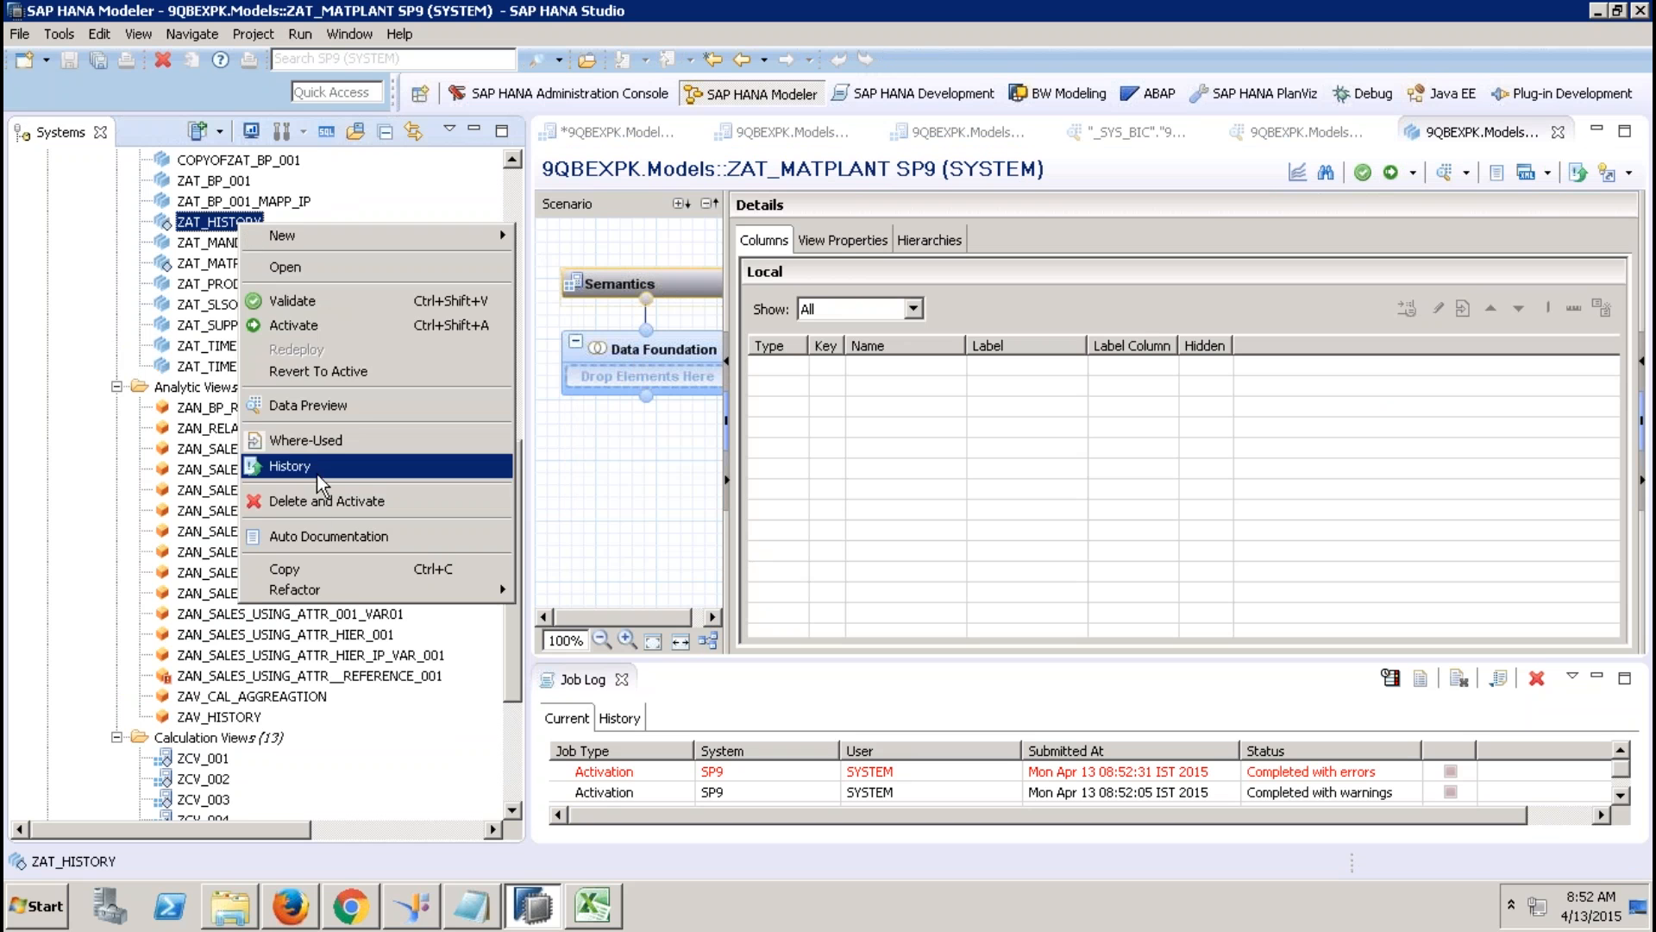
{"action": "left_click", "coordinate": [313, 511]}
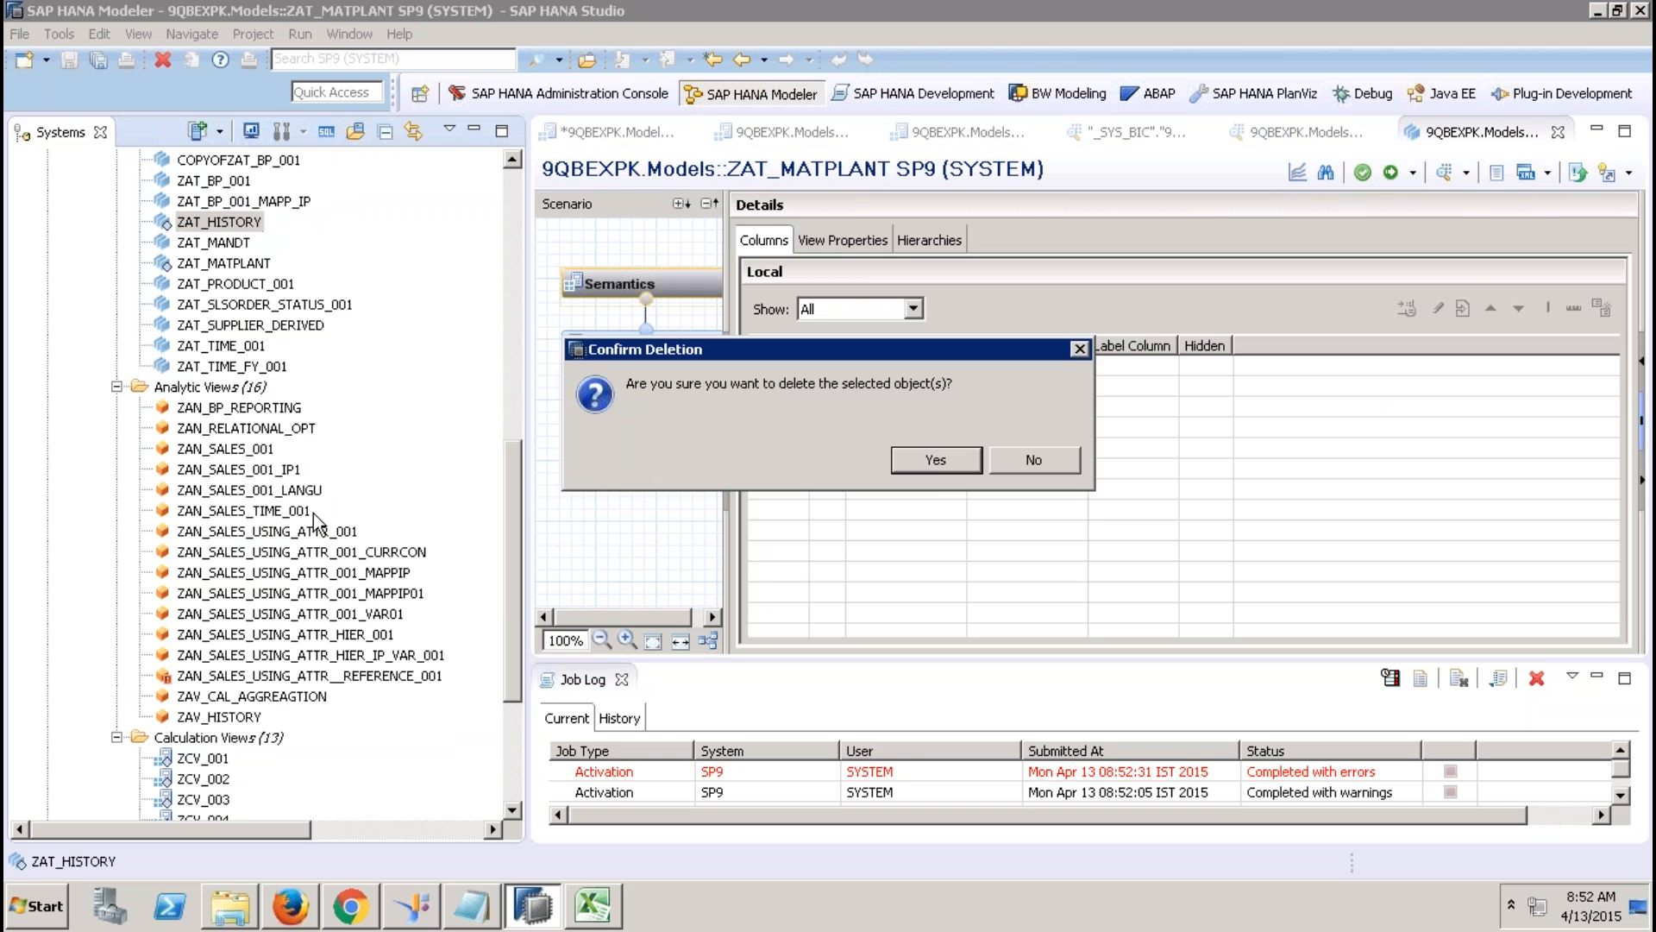
{"action": "left_click", "coordinate": [930, 466]}
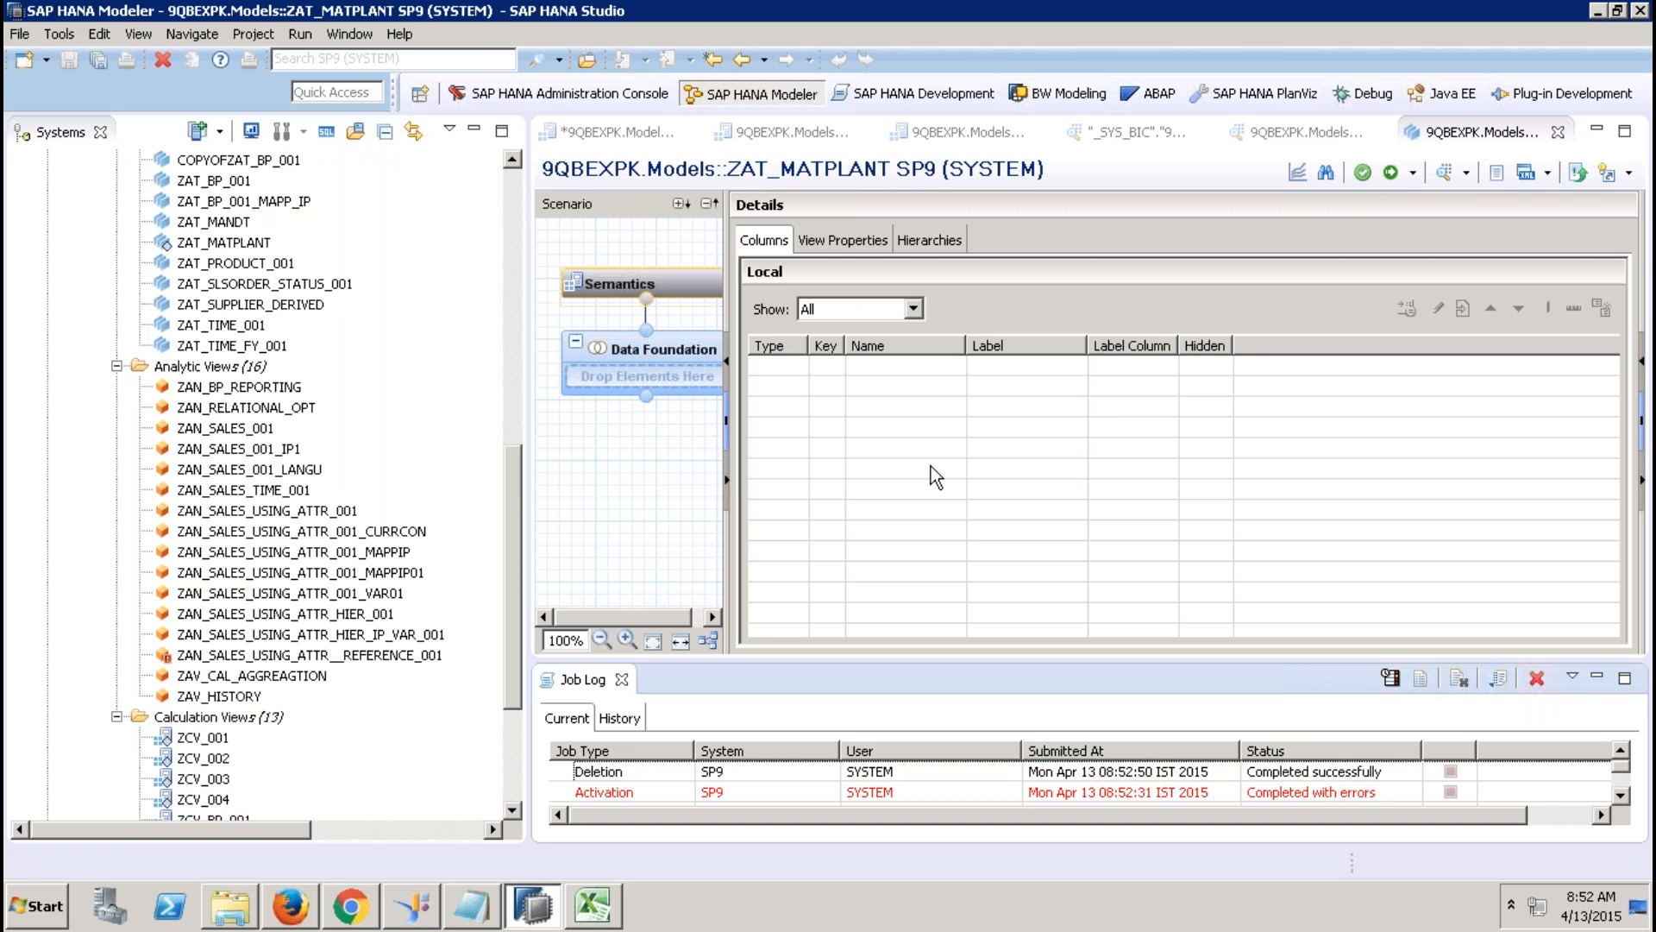
Leave ZAT_MATPLANT unchanged and return to the ZCV_SQL_GRAPHICAL_001 calculation view editor.
{"action": "right_click", "coordinate": [250, 244]}
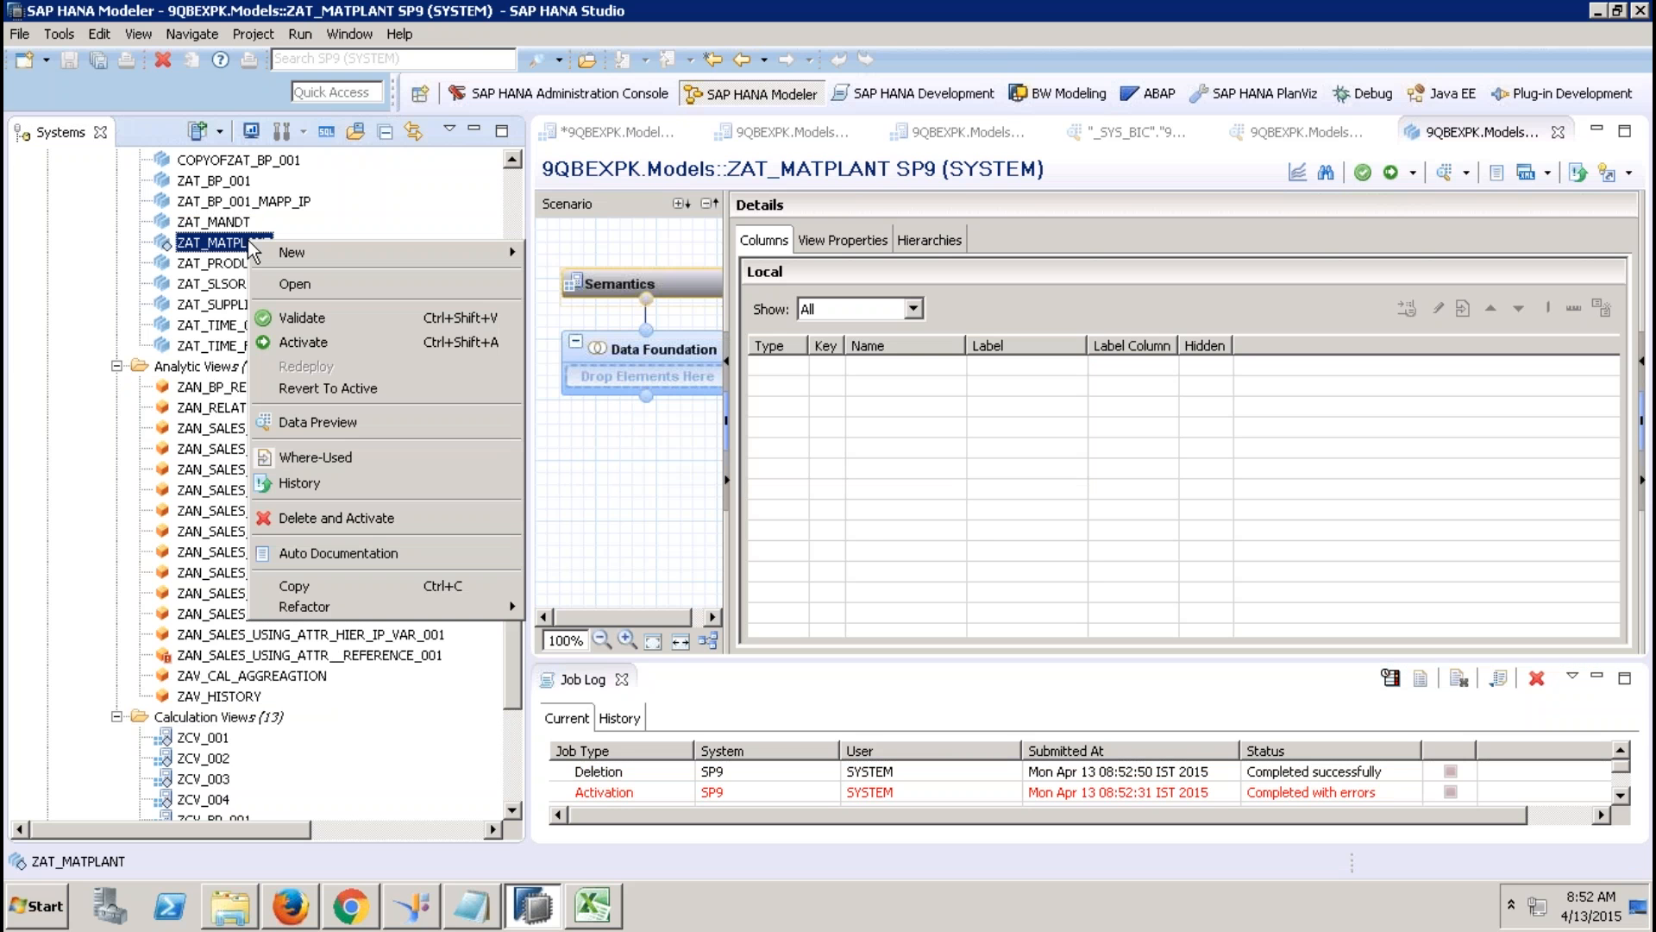
{"action": "left_click", "coordinate": [365, 173]}
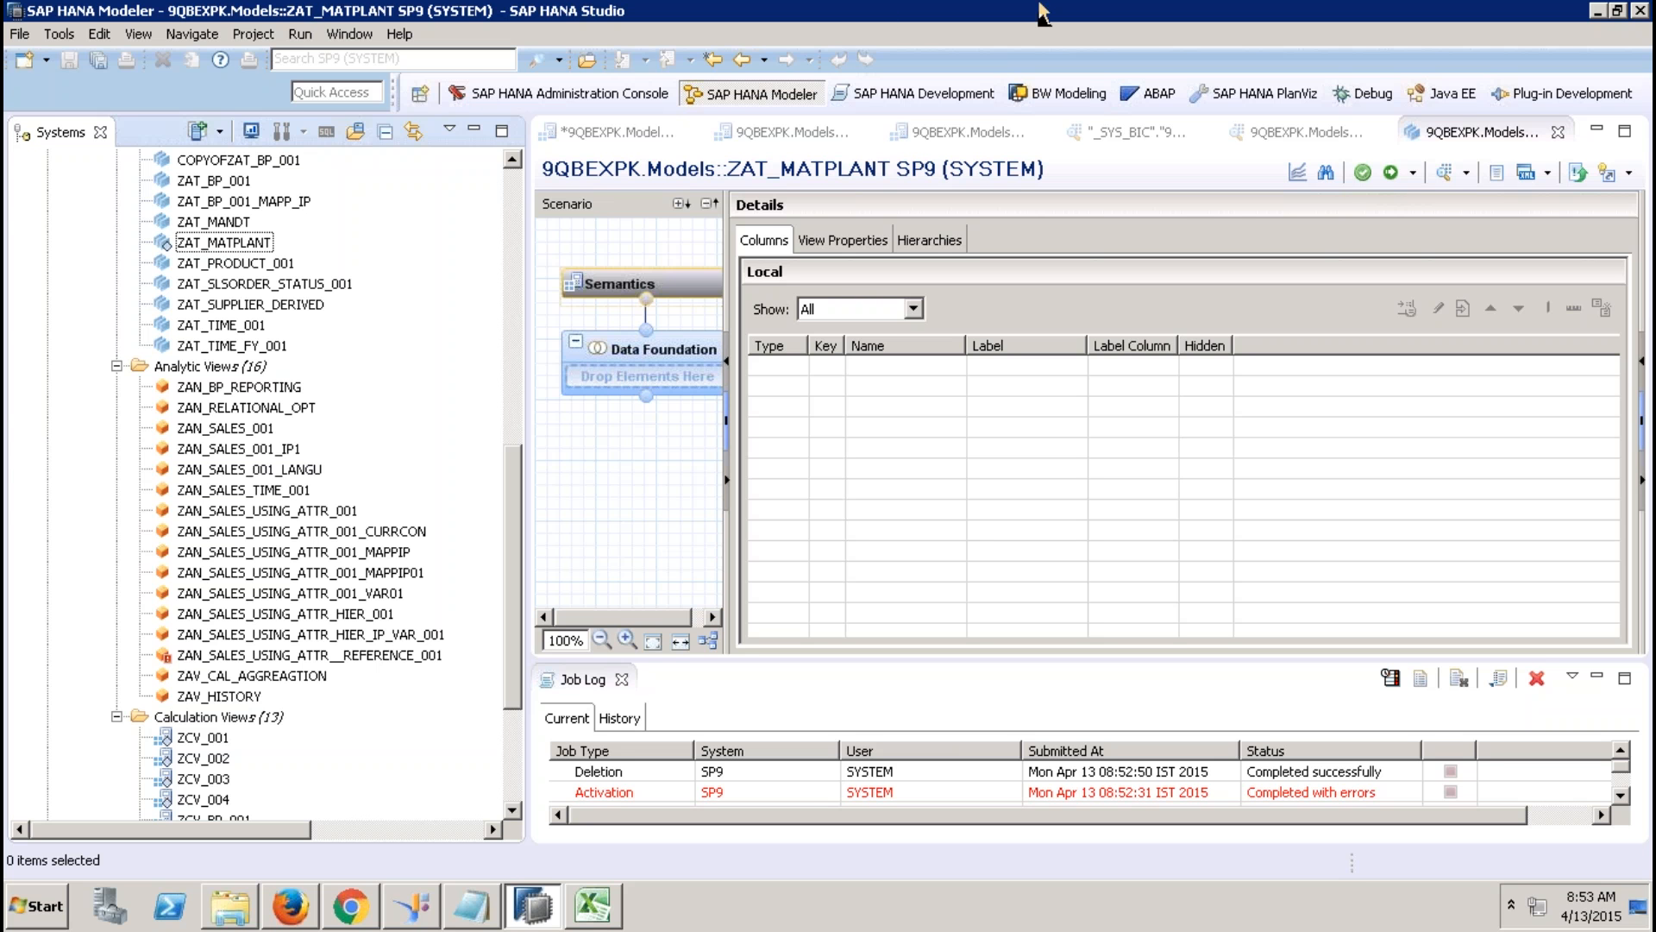
{"action": "left_click", "coordinate": [1102, 20]}
Validate the ZCV_SQL_001 calculation view with the current rules.
{"action": "left_click", "coordinate": [610, 122]}
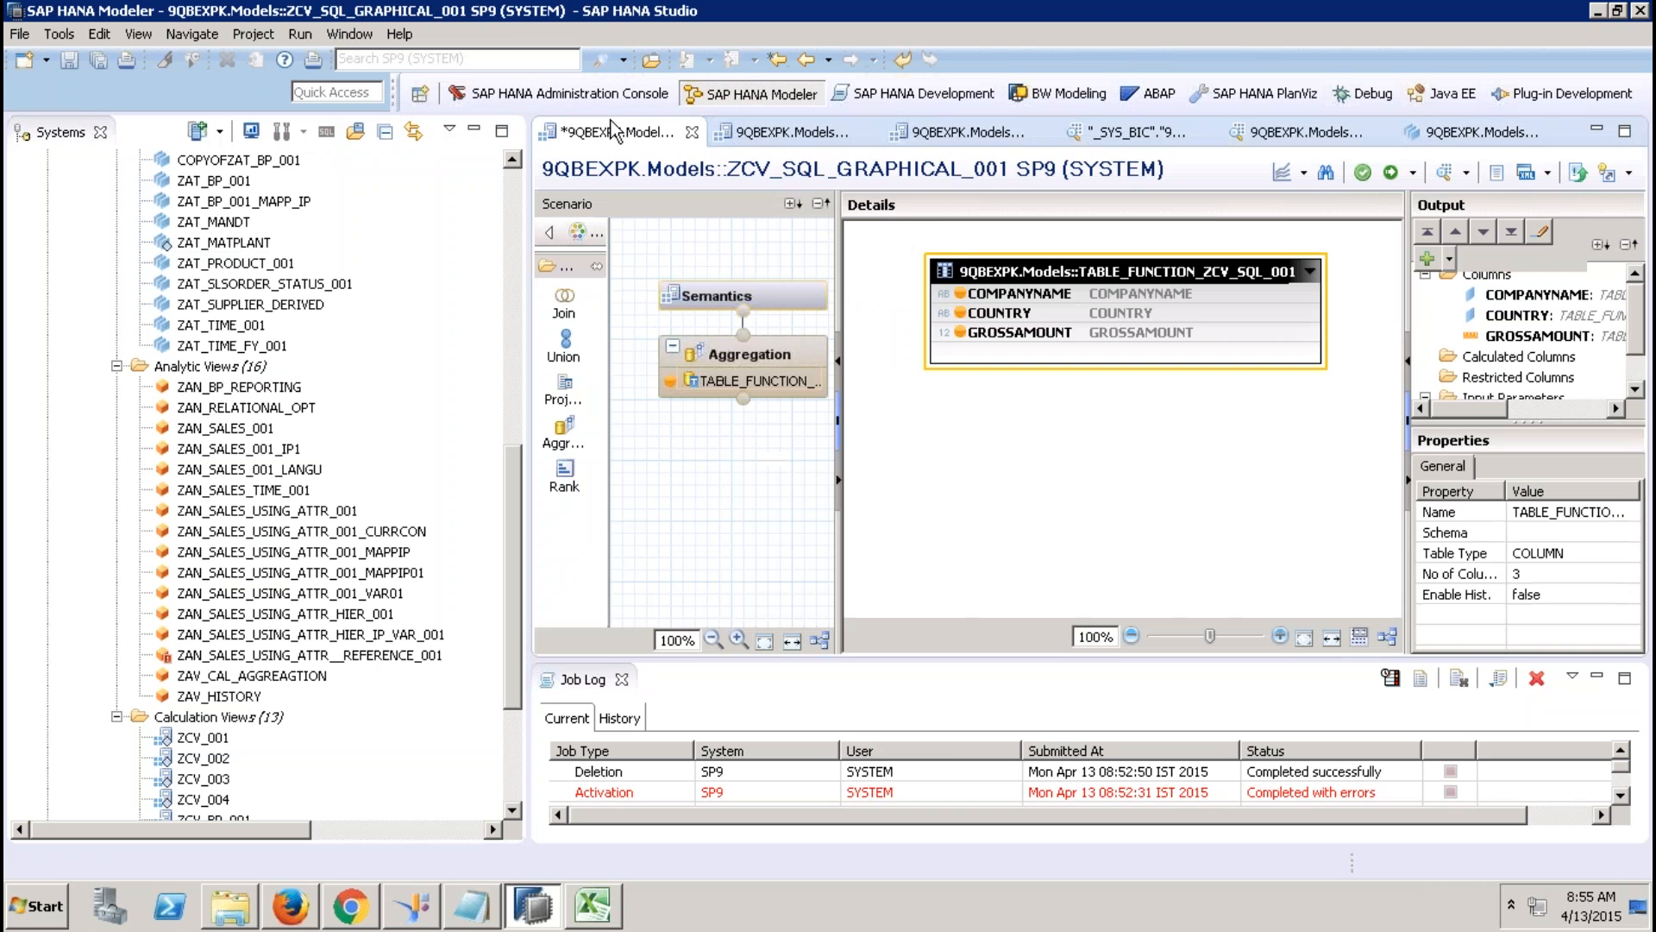
{"action": "left_click", "coordinate": [823, 137]}
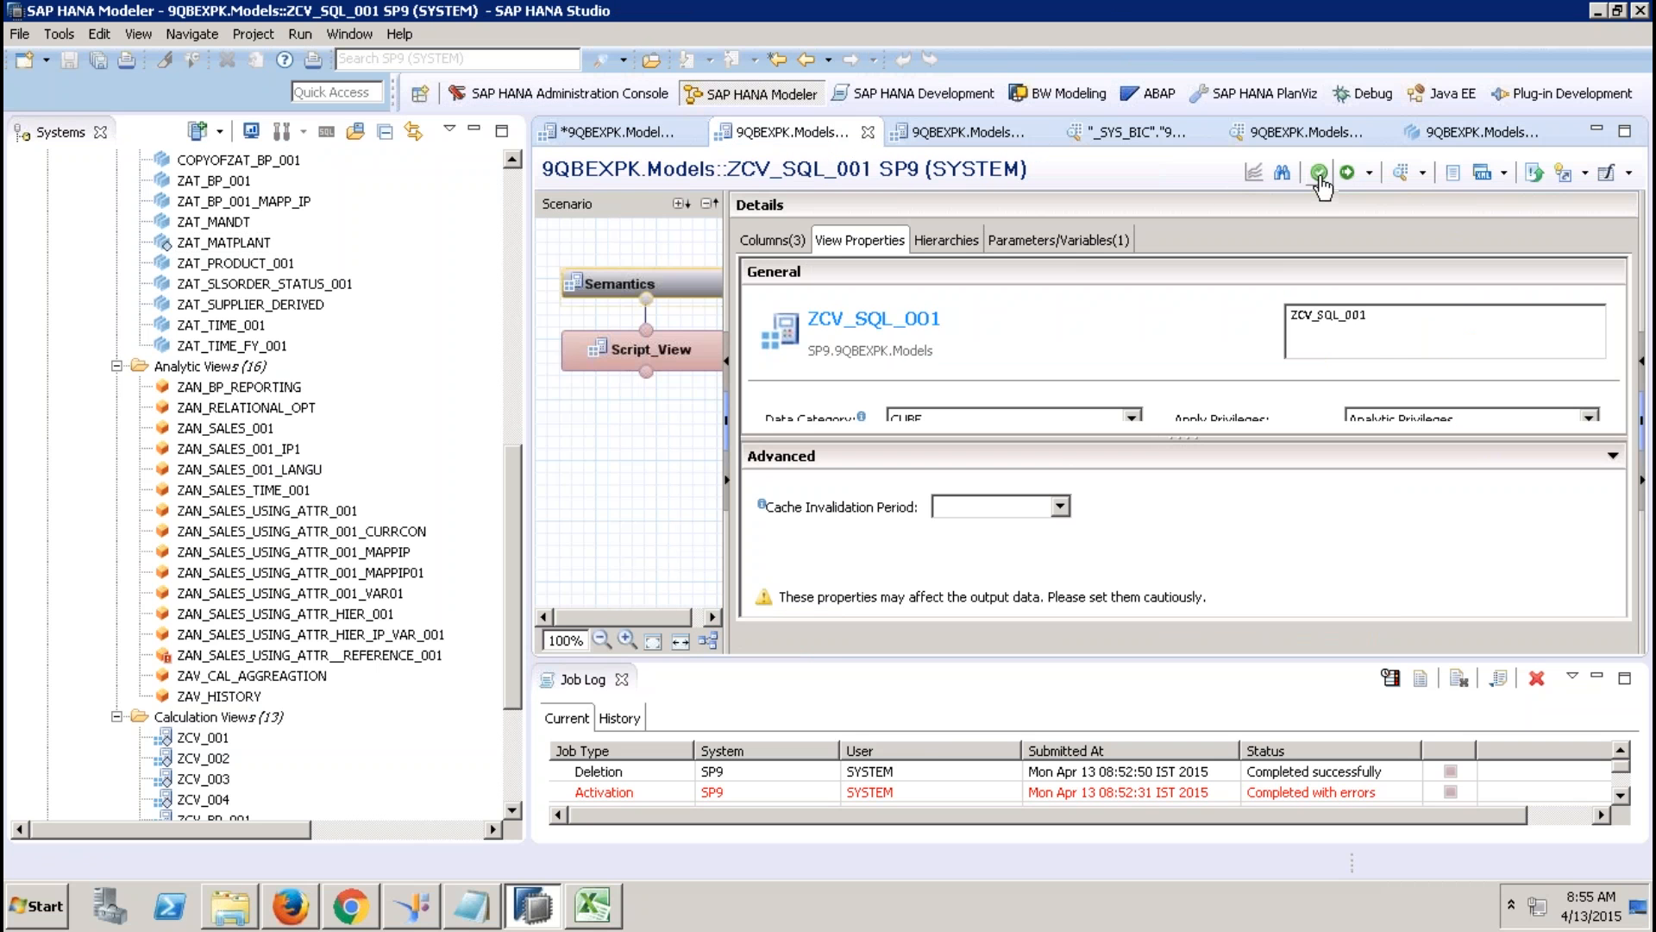
{"action": "left_click", "coordinate": [1320, 172]}
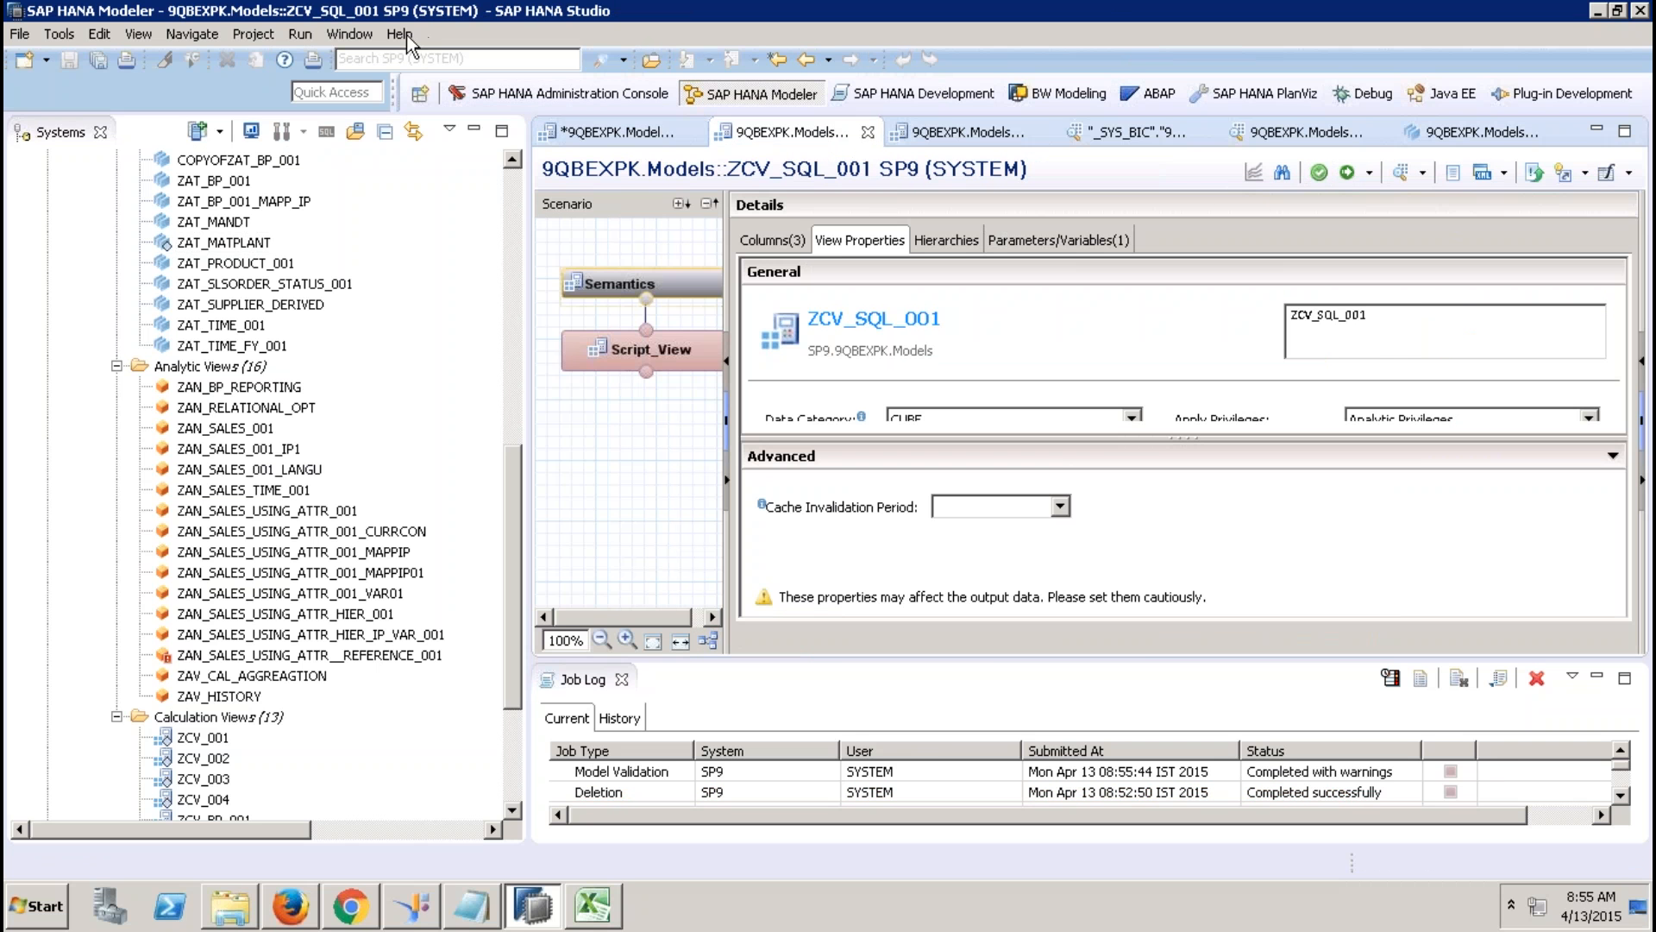
Uncheck all Validation Rules in Preferences, save, and validate ZCV_SQL_001 again.
{"action": "left_click", "coordinate": [349, 34]}
{"action": "left_click", "coordinate": [371, 326]}
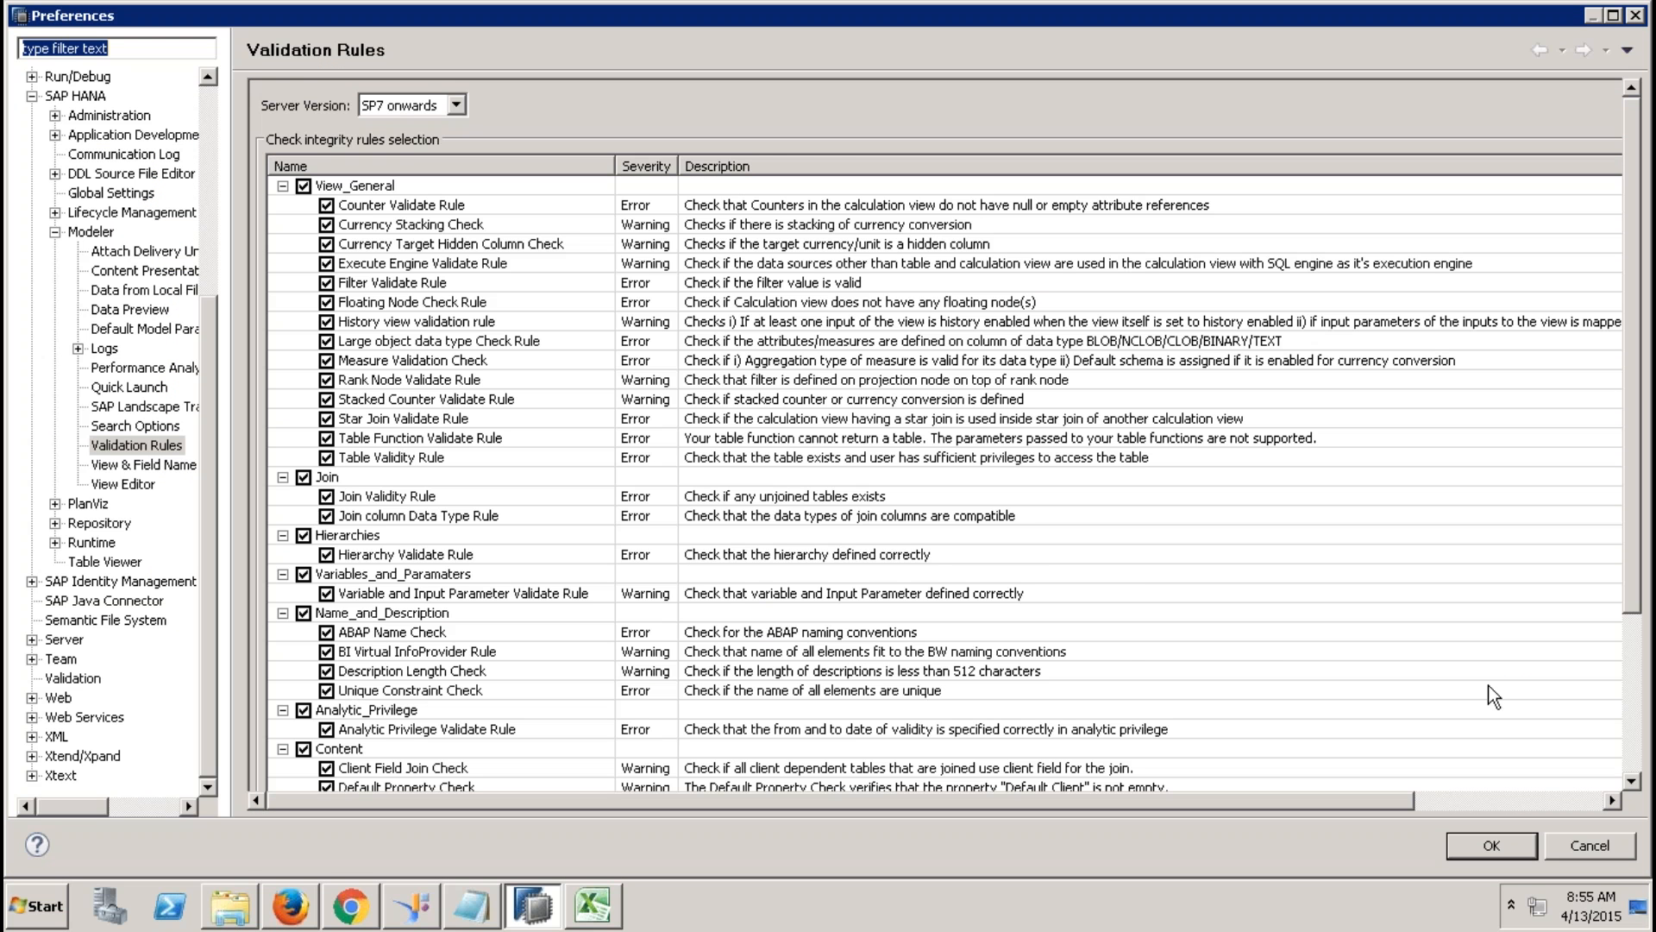
{"action": "scroll", "coordinate": [1620, 746], "scroll_direction": "down", "scroll_amount": 4}
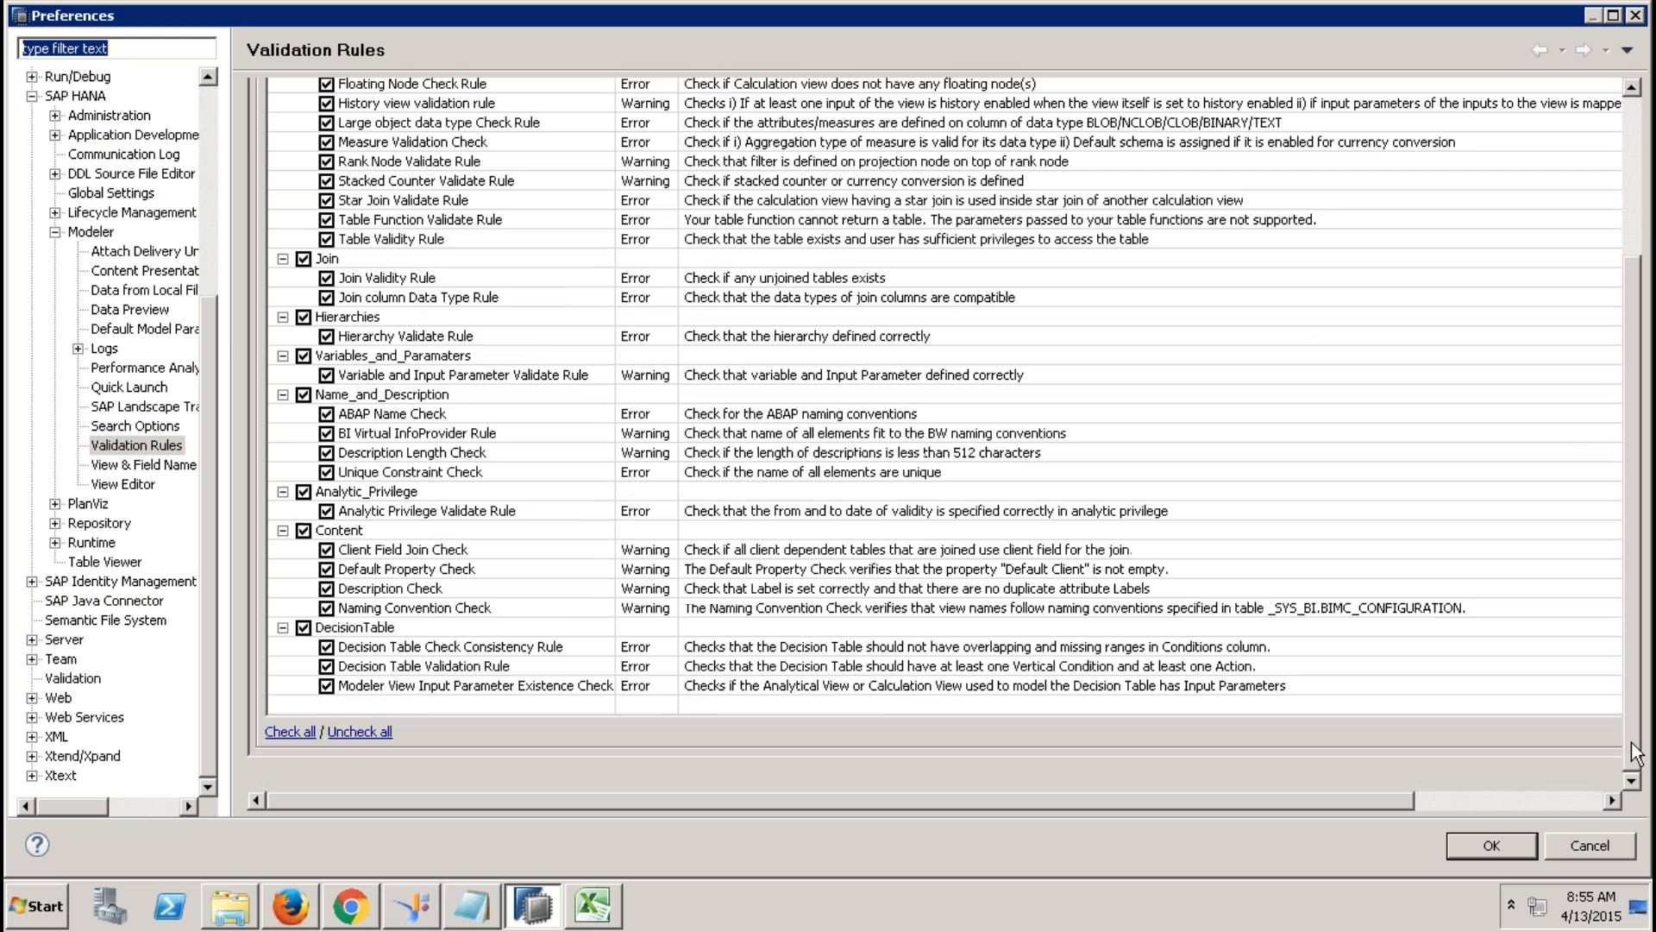
{"action": "left_click", "coordinate": [355, 733]}
{"action": "left_click", "coordinate": [1485, 841]}
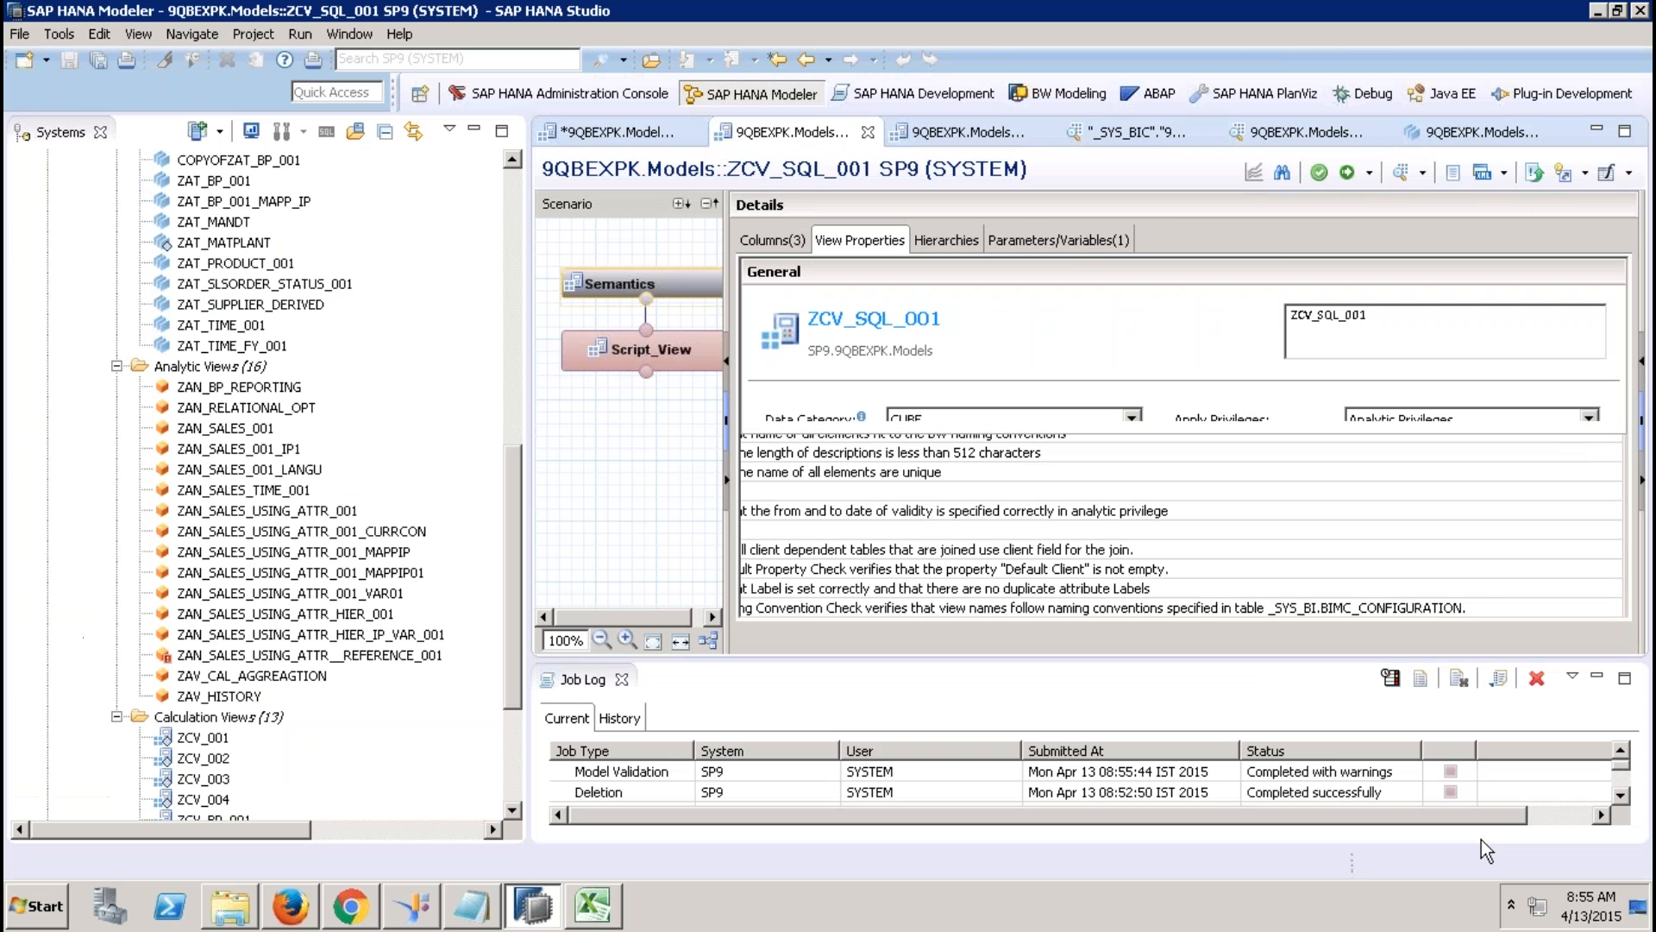
{"action": "left_click", "coordinate": [1318, 171]}
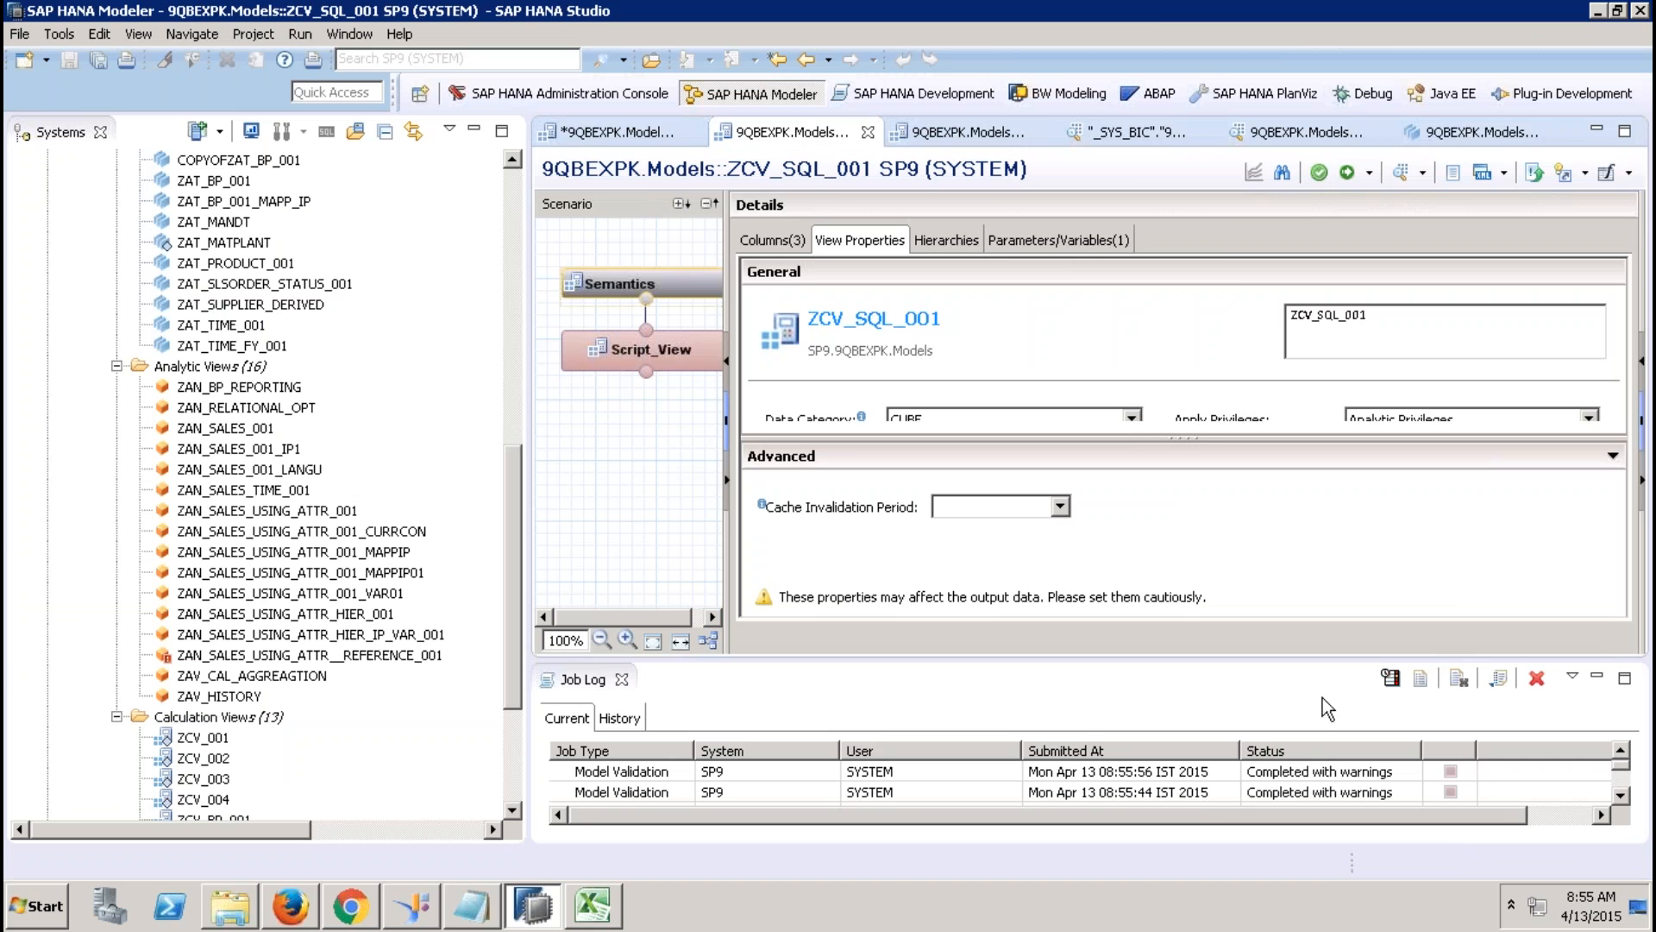
Review the latest job's Skipped Client Side Validation Rules, then reopen the Validation Rules preferences.
{"action": "double_click", "coordinate": [1317, 770]}
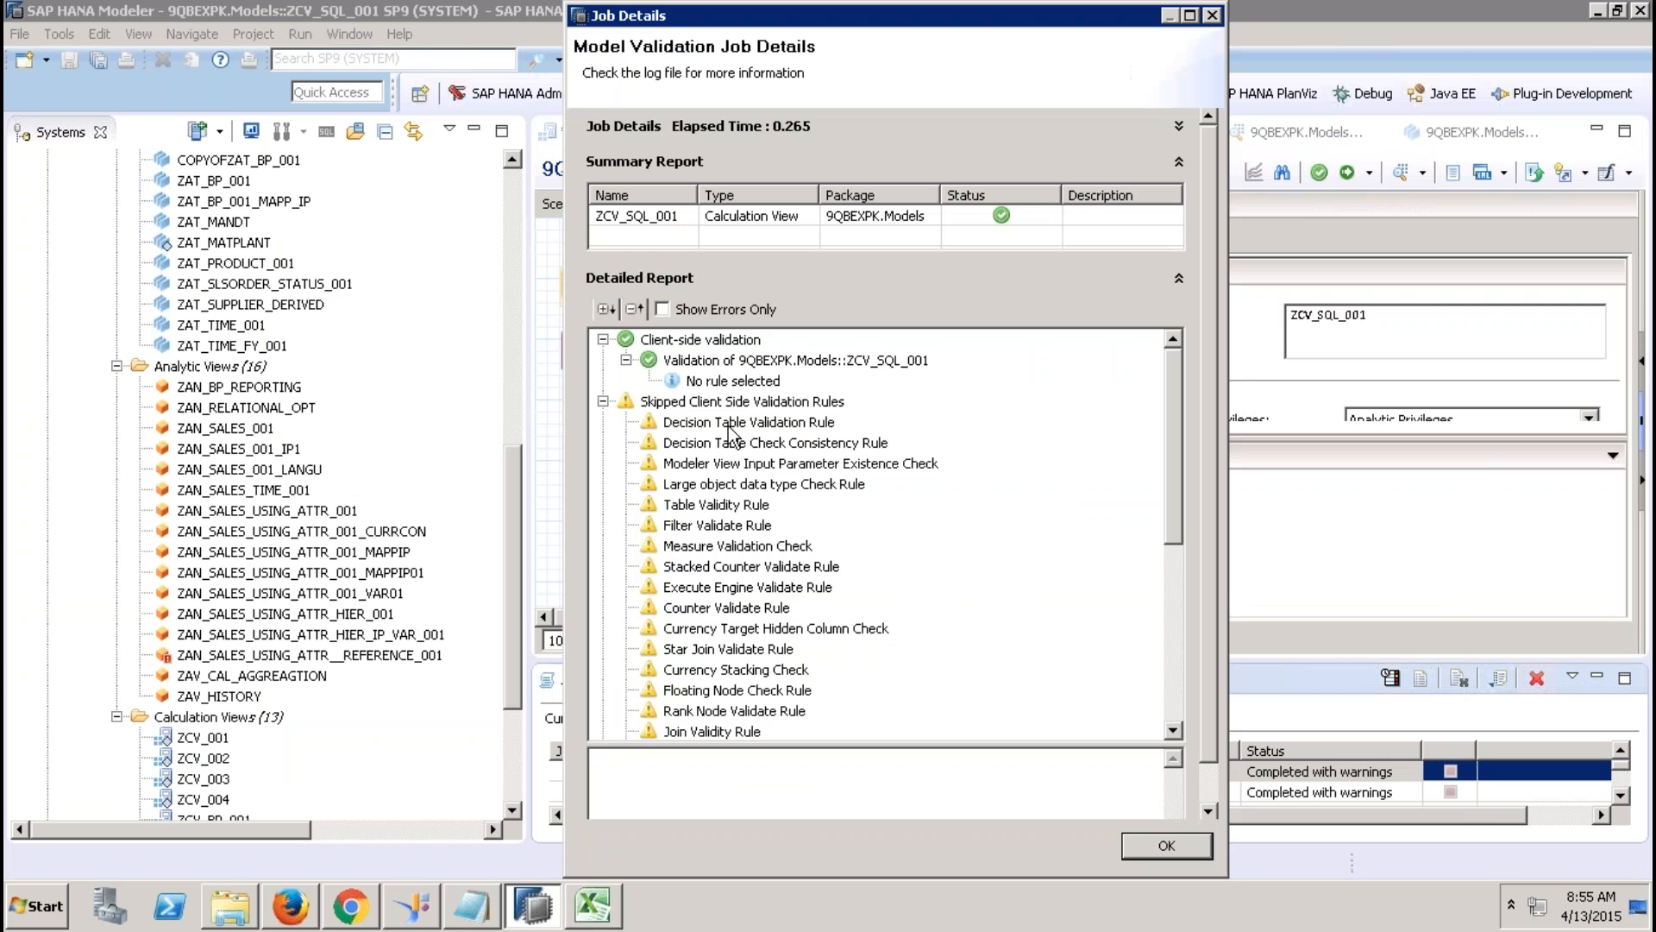
{"action": "left_click", "coordinate": [676, 407]}
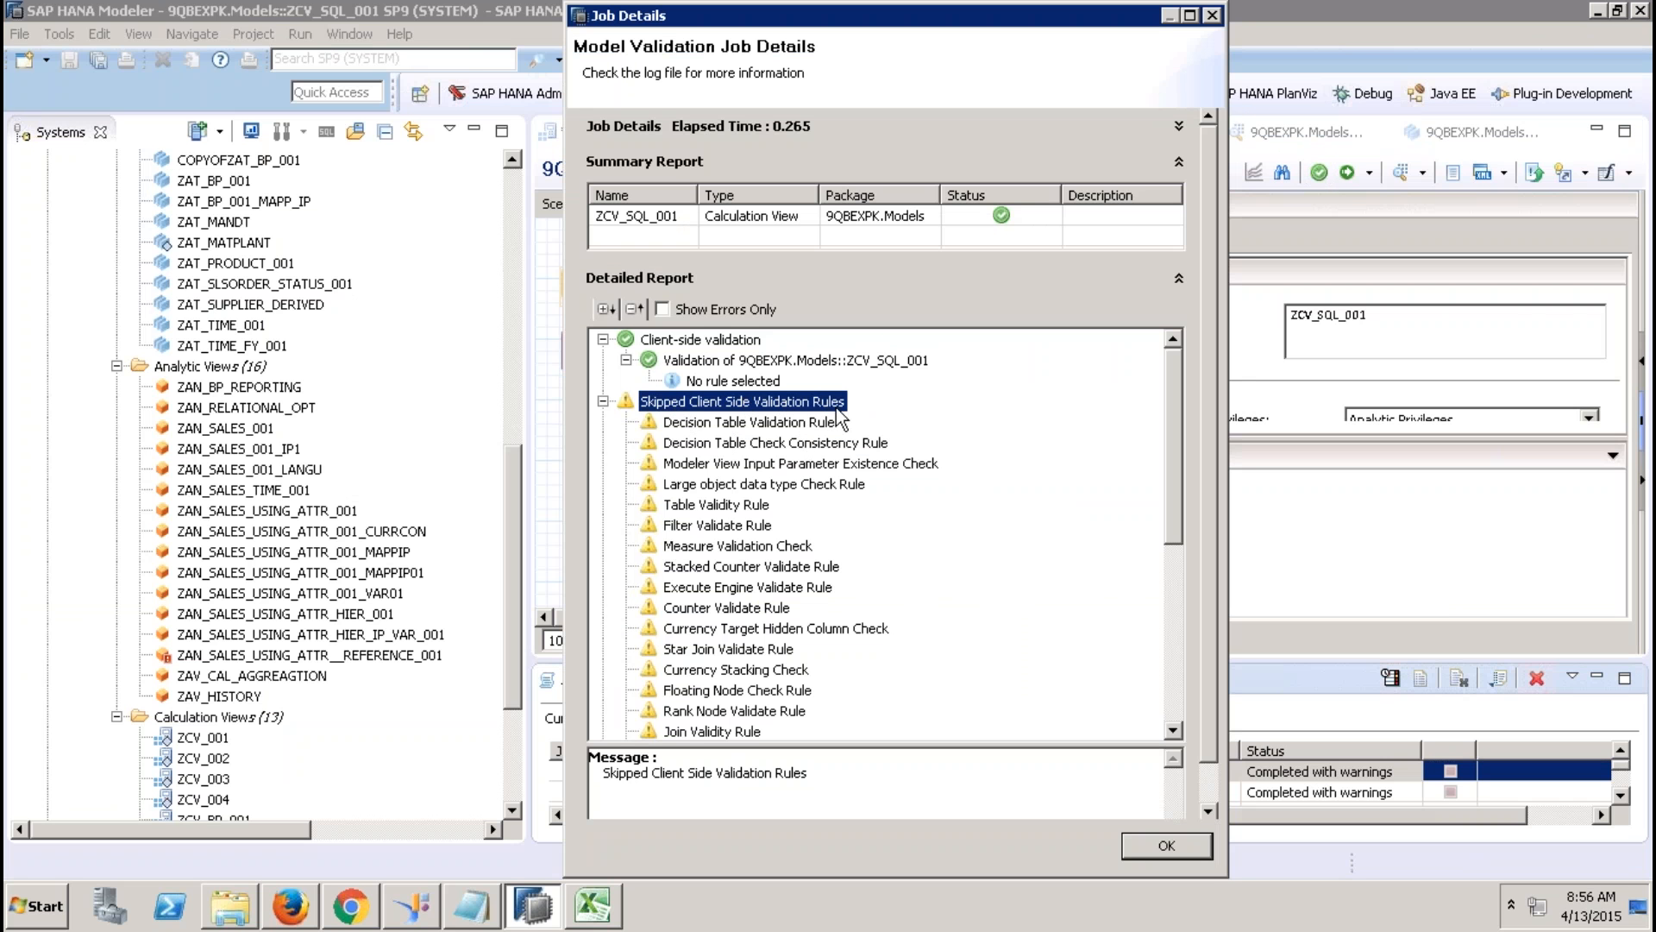
{"action": "left_click", "coordinate": [603, 402]}
{"action": "left_click", "coordinate": [1152, 845]}
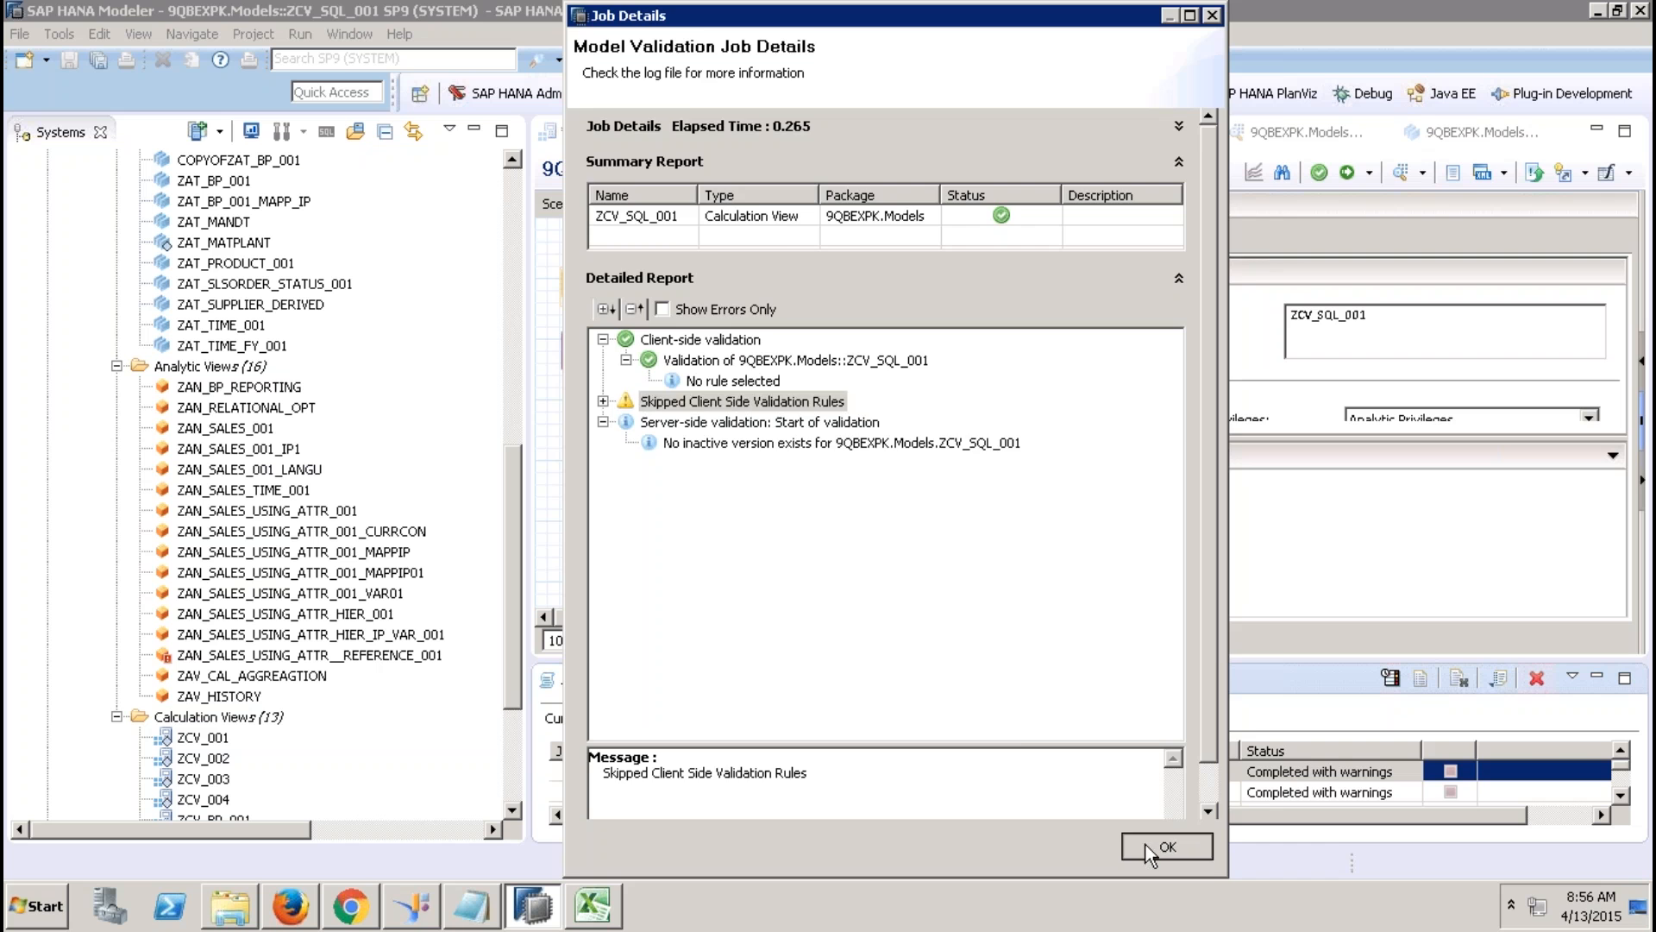
{"action": "left_click", "coordinate": [350, 33]}
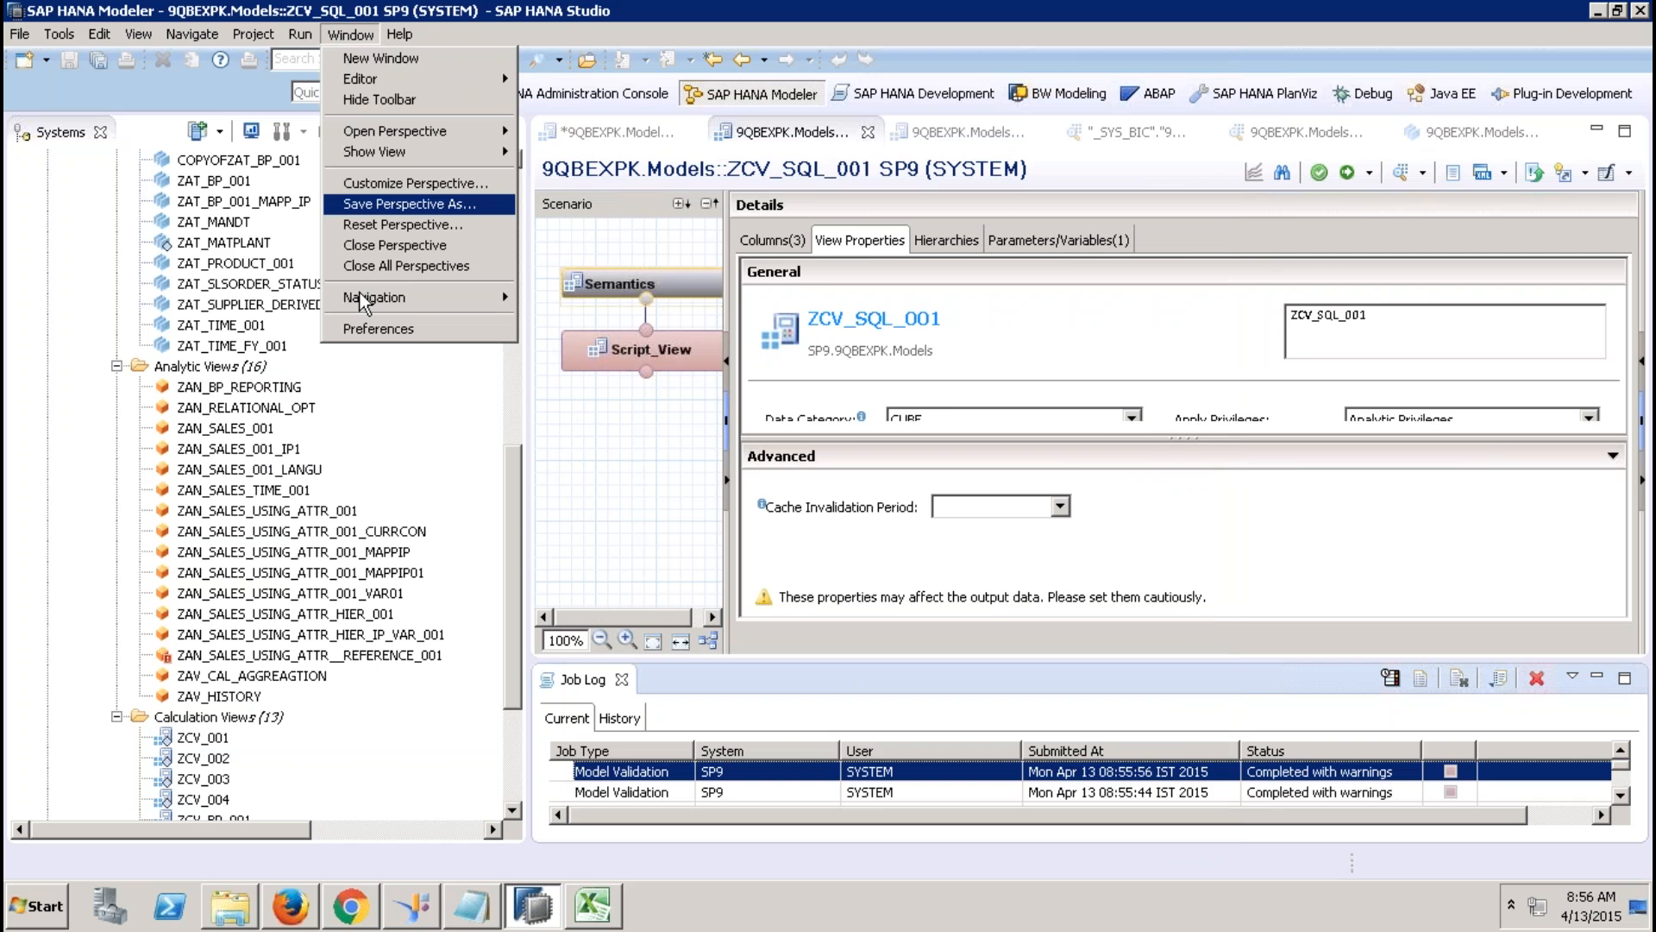
{"action": "left_click", "coordinate": [373, 325]}
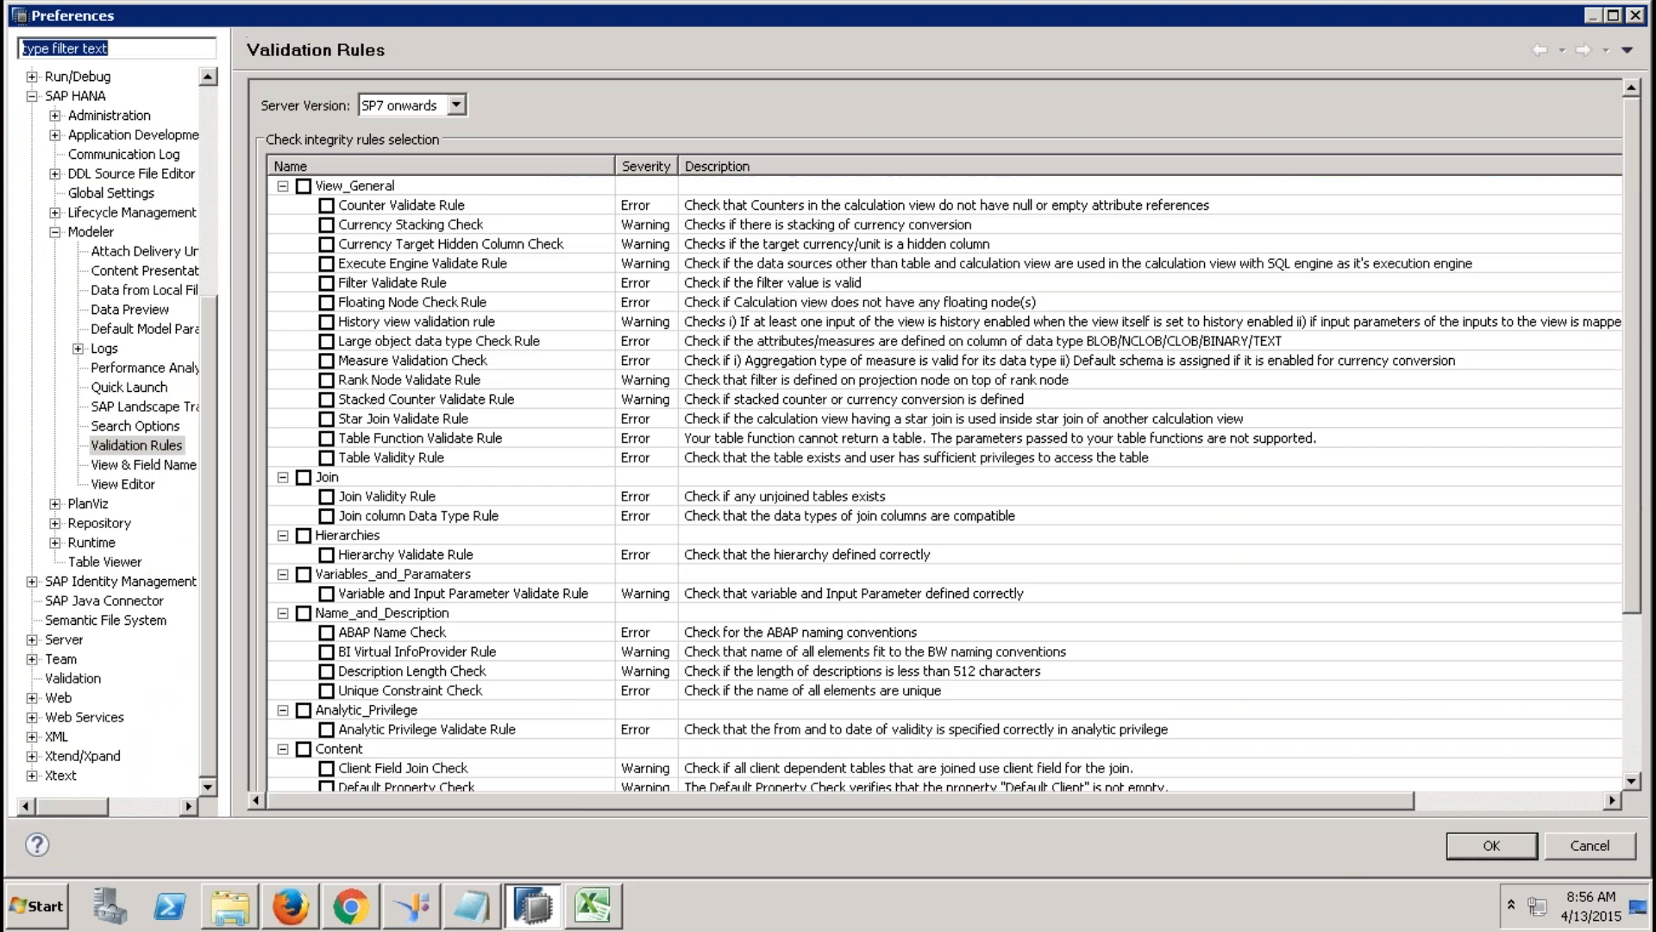
Check all rules under SAP HANA > Modeler > Validation Rules and save the preferences.
{"action": "left_click", "coordinate": [56, 233]}
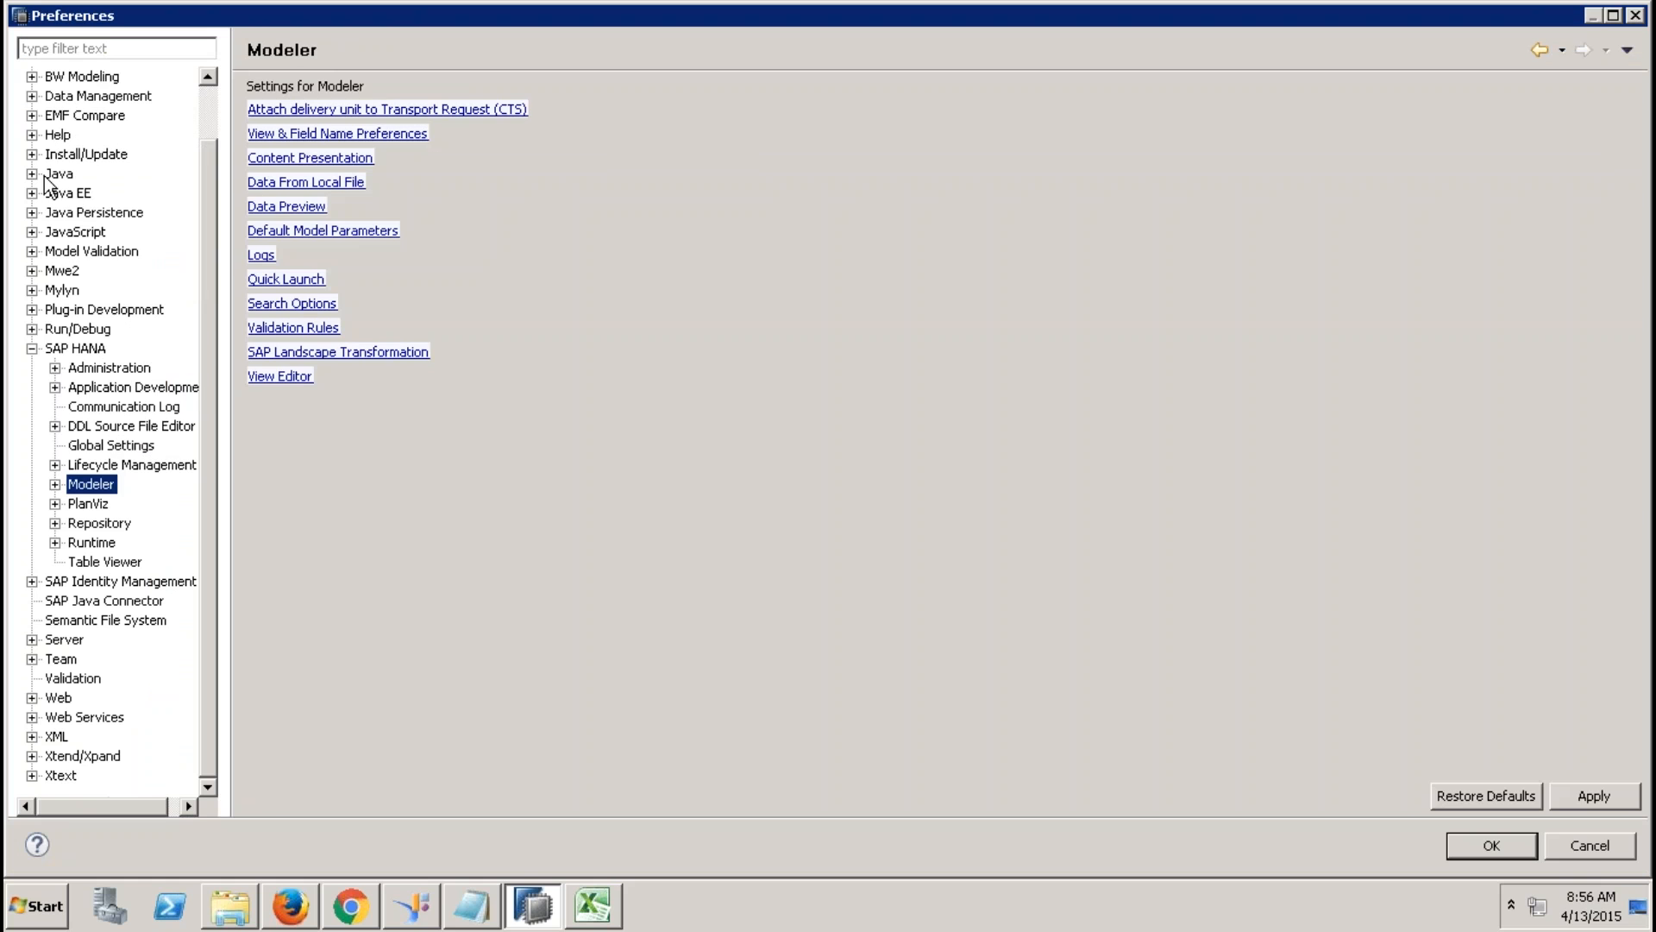
{"action": "left_click", "coordinate": [32, 348]}
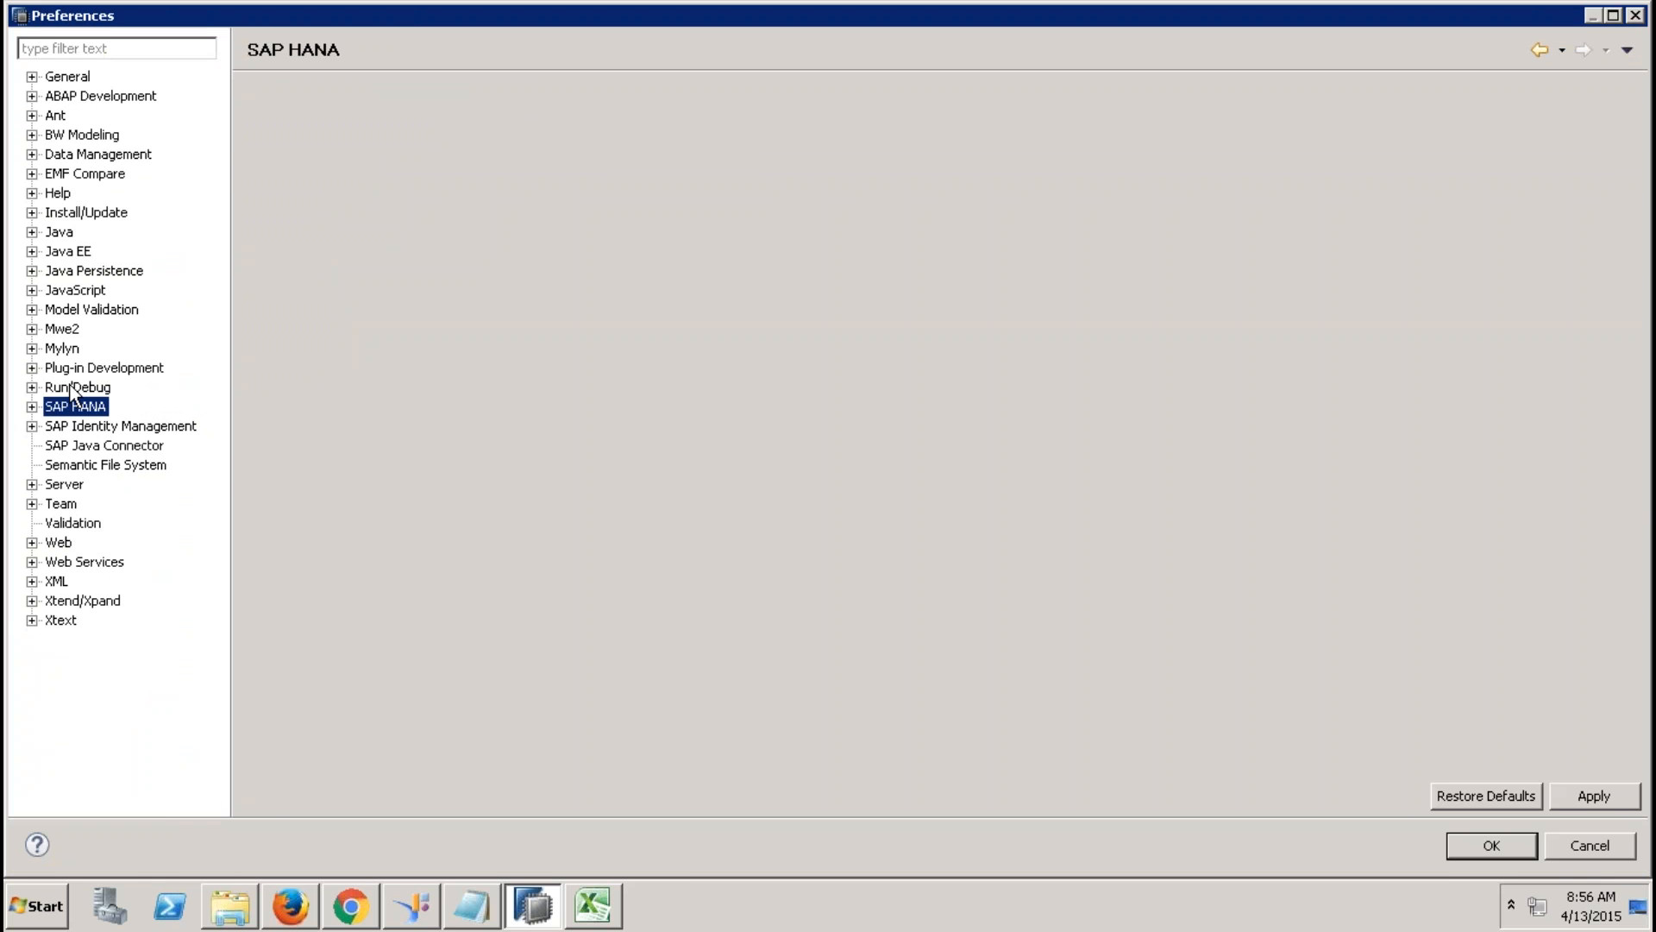
{"action": "double_click", "coordinate": [54, 409]}
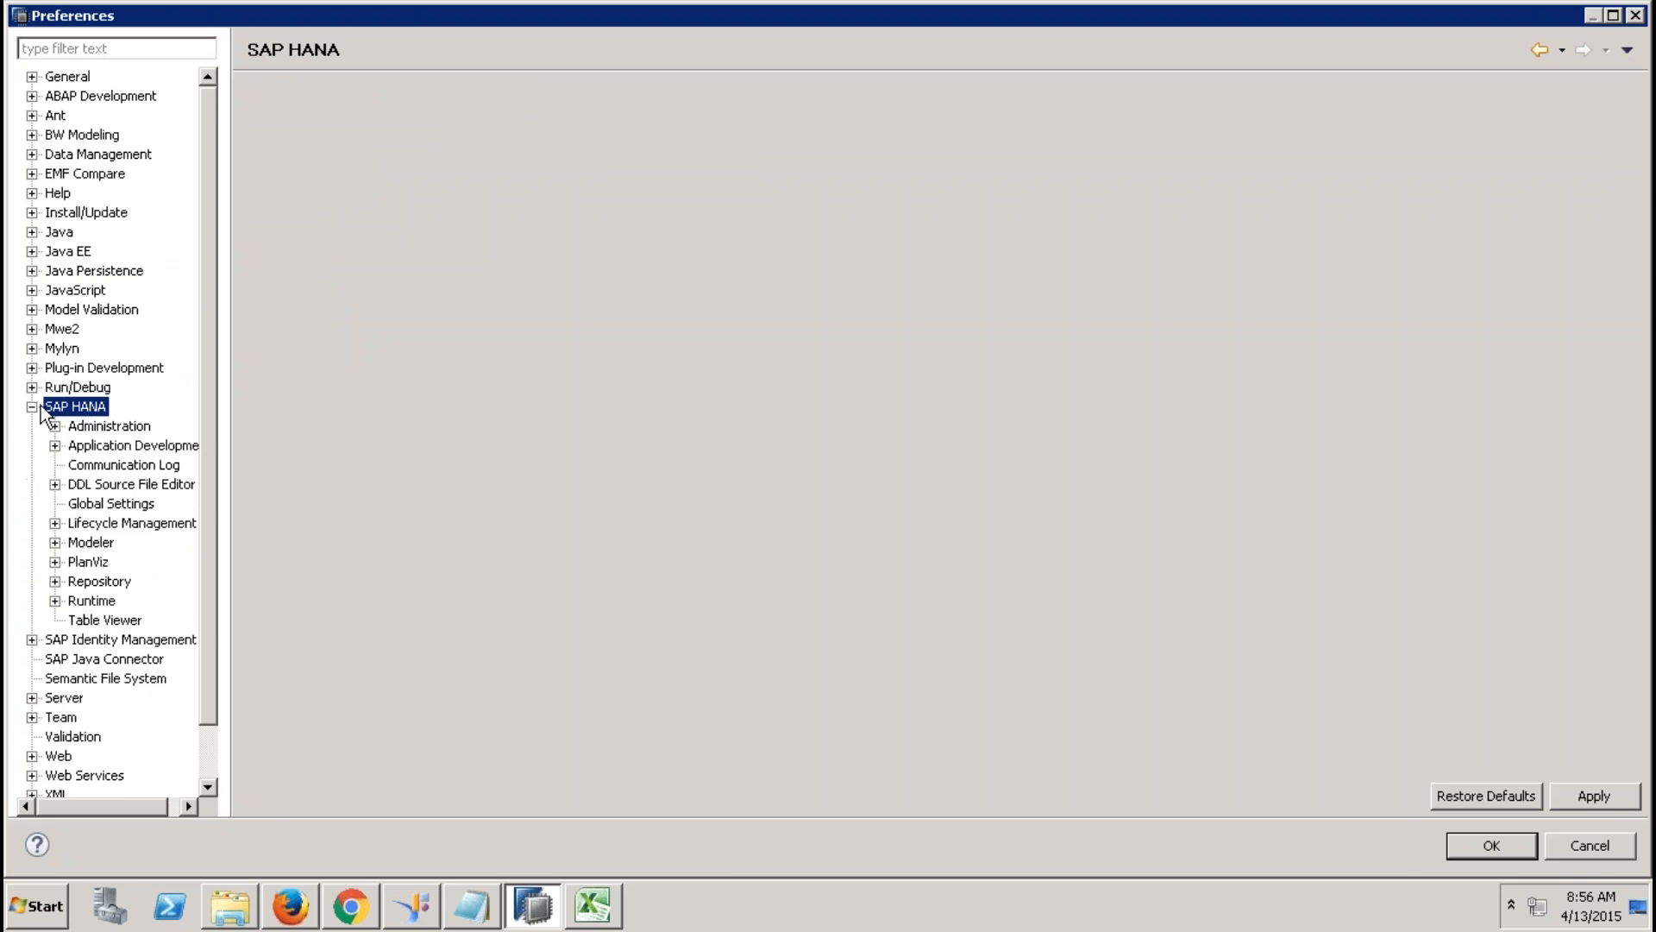
{"action": "left_click", "coordinate": [93, 543]}
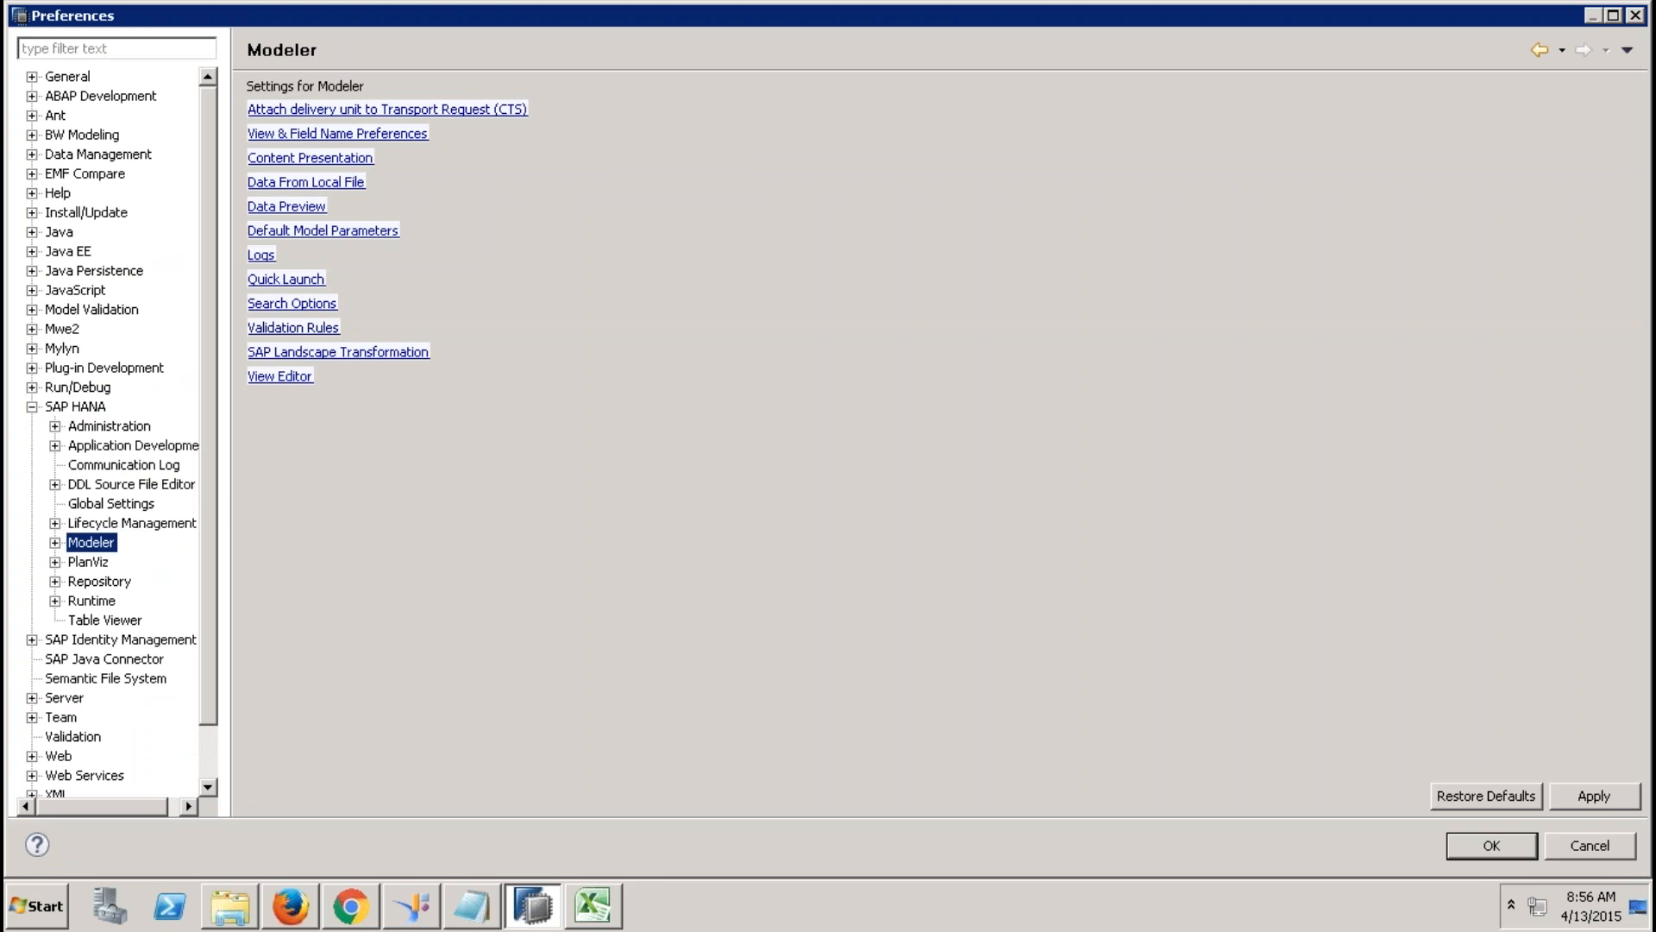
{"action": "left_click", "coordinate": [293, 328]}
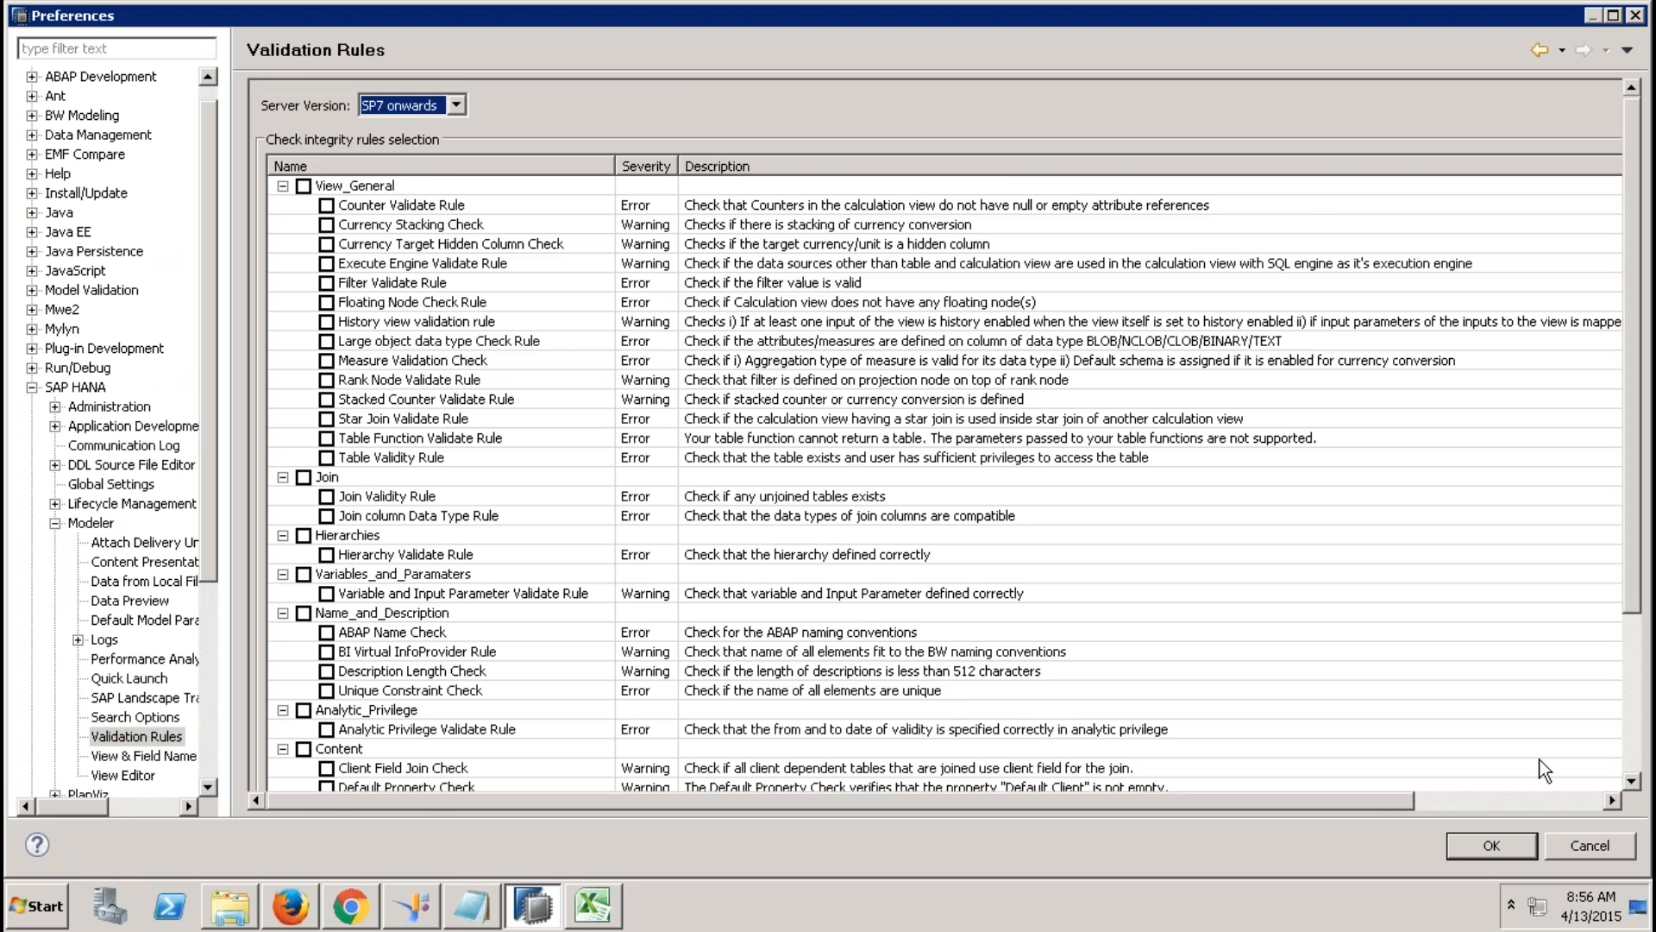
{"action": "left_click", "coordinate": [1632, 733]}
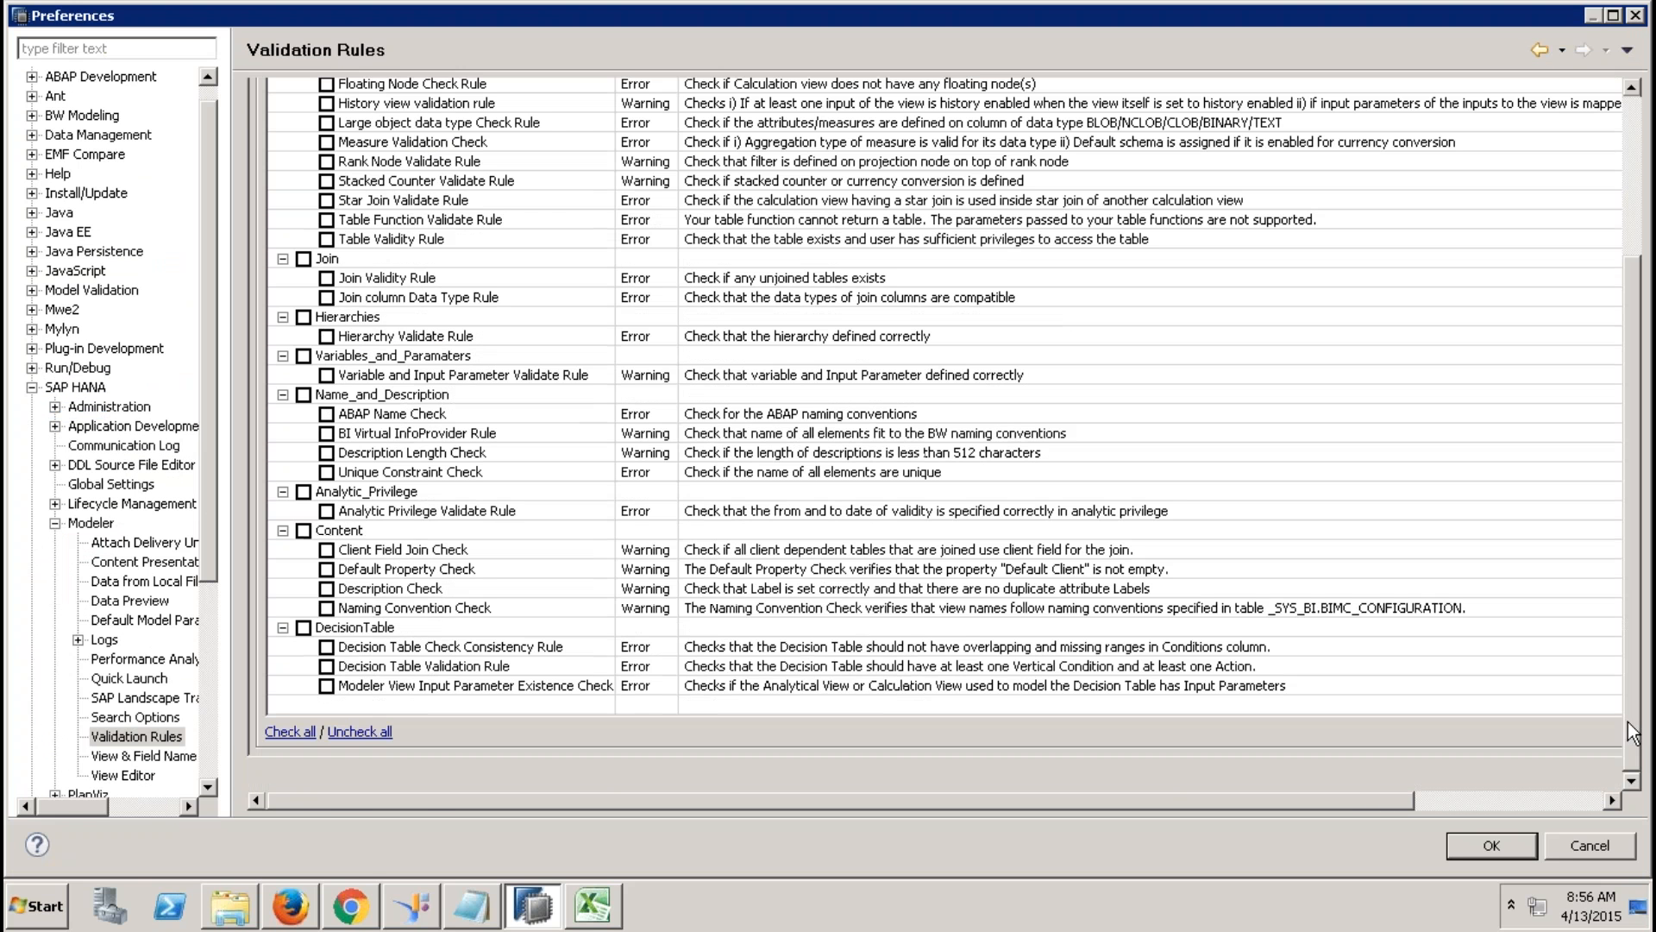
{"action": "left_click", "coordinate": [290, 731]}
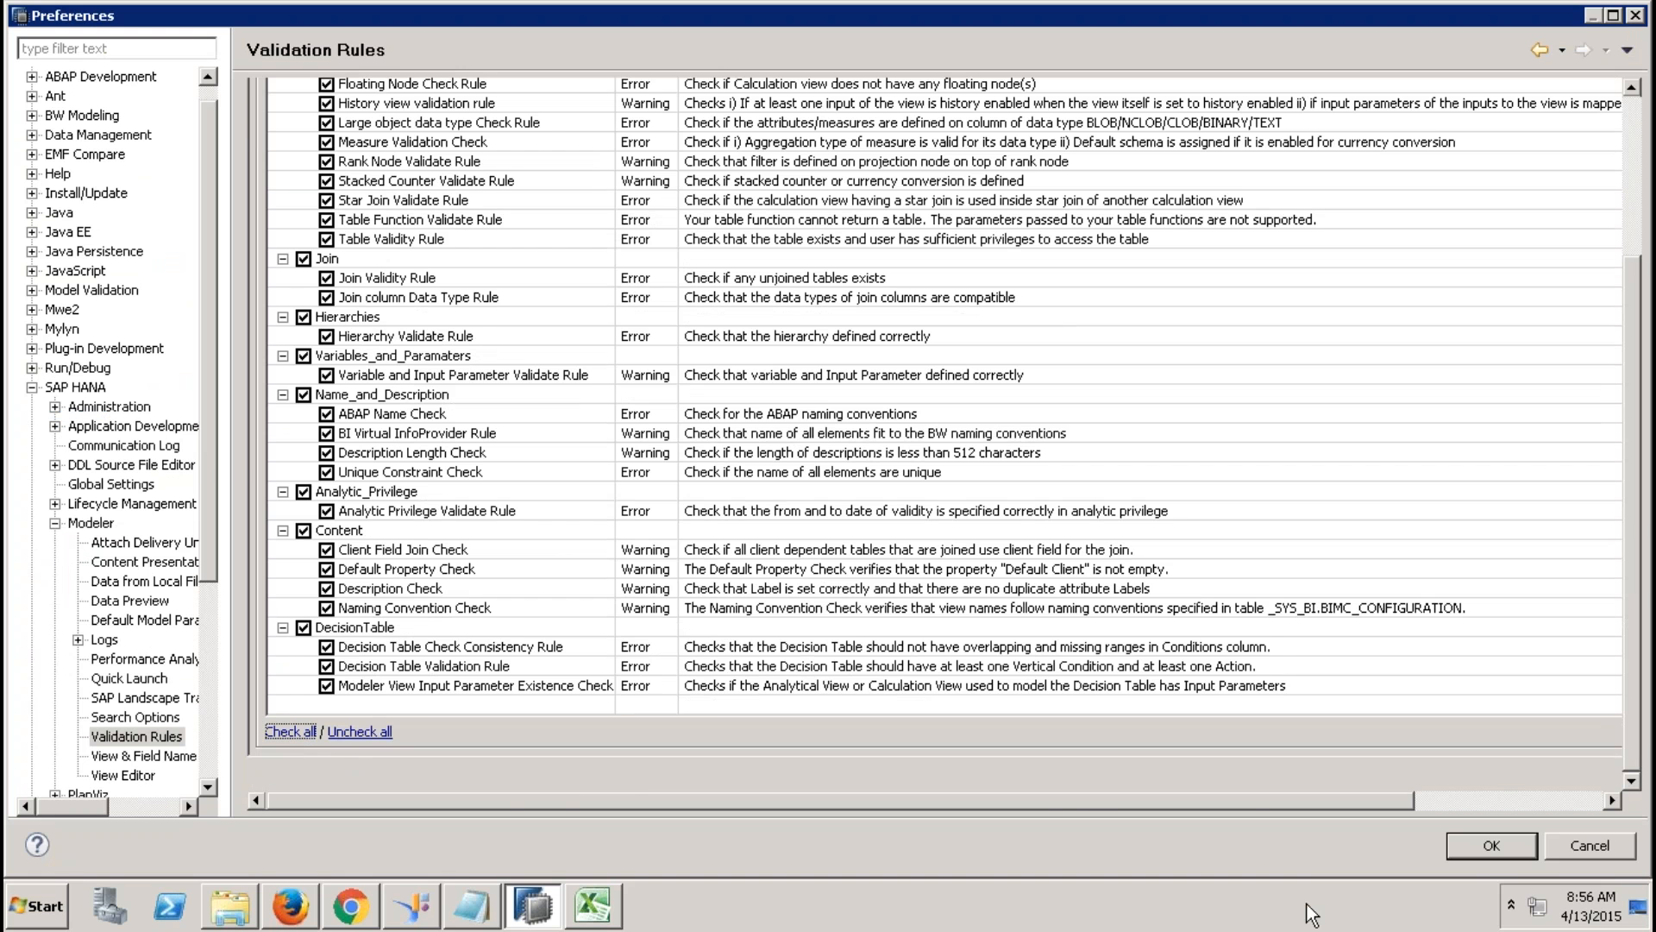
{"action": "left_click", "coordinate": [1488, 847]}
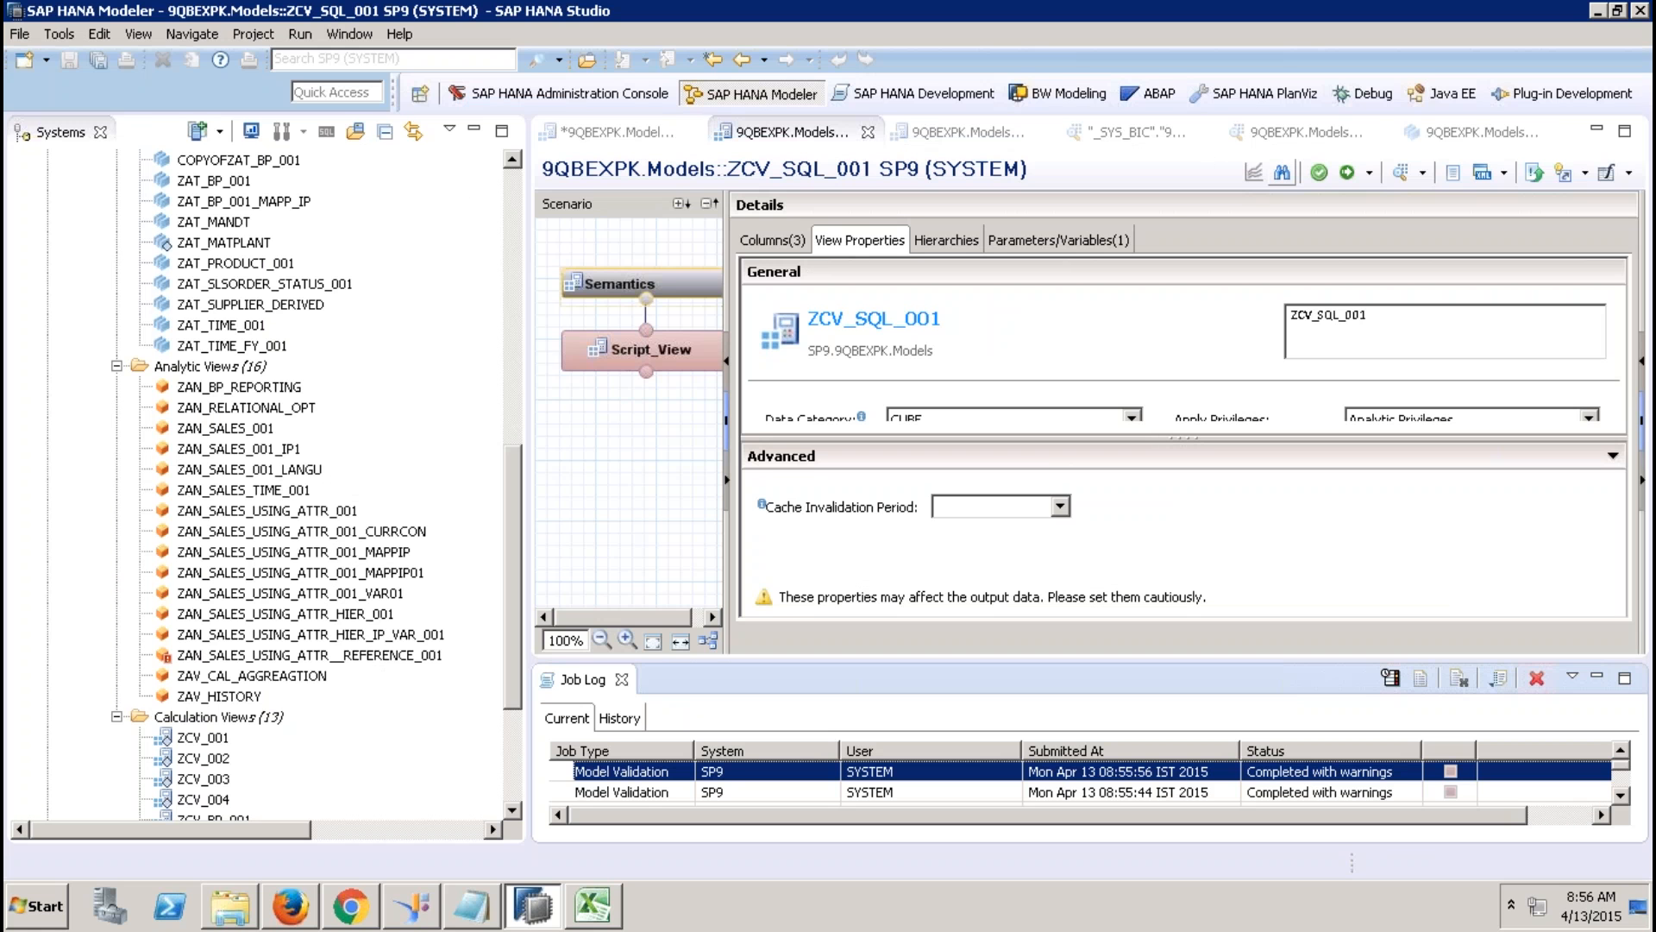
Validate ZCV_SQL_001 with all rules enabled and review the Description Check warnings in the job details.
{"action": "left_click", "coordinate": [1333, 174]}
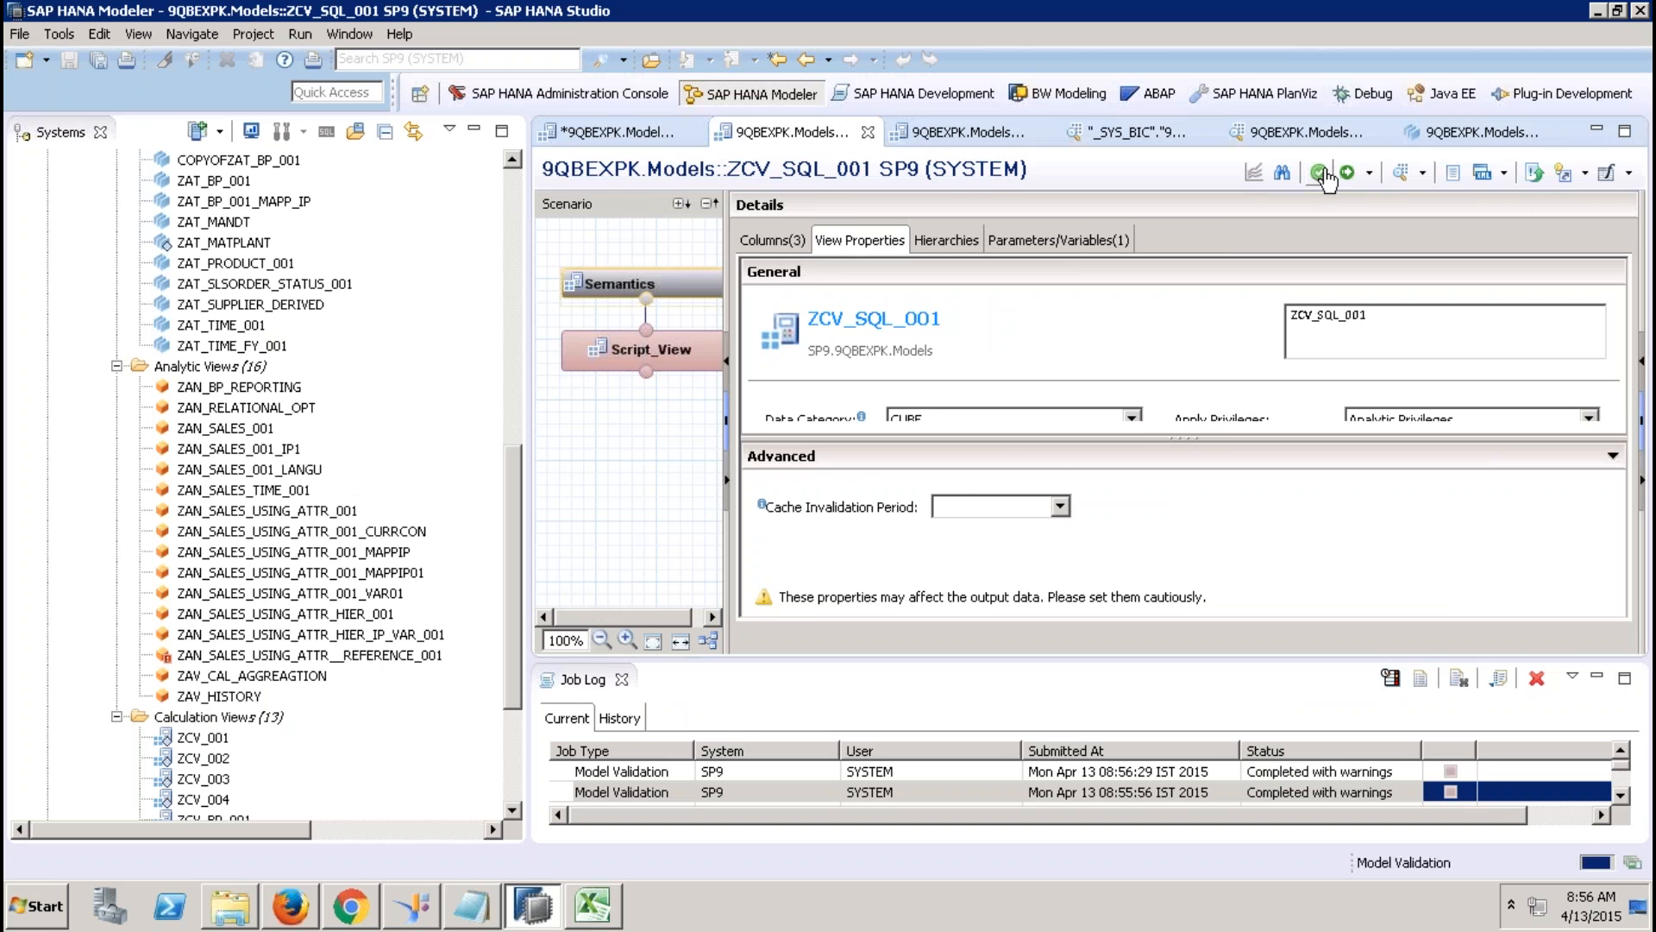
{"action": "double_click", "coordinate": [1352, 773]}
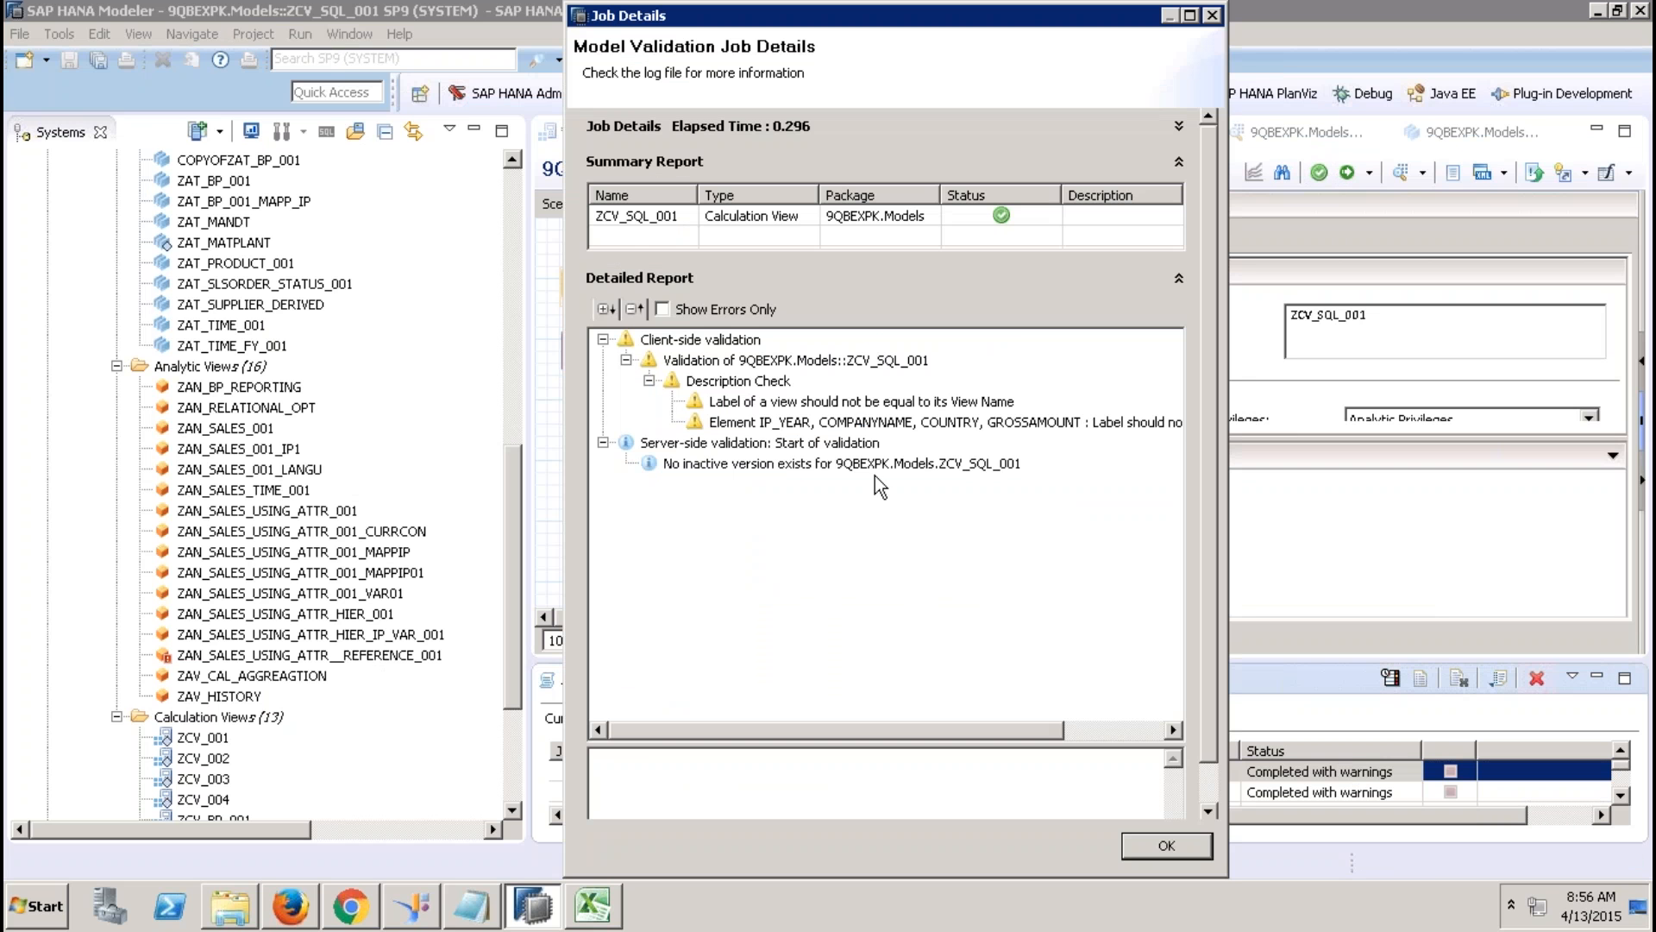
{"action": "left_click", "coordinate": [749, 367]}
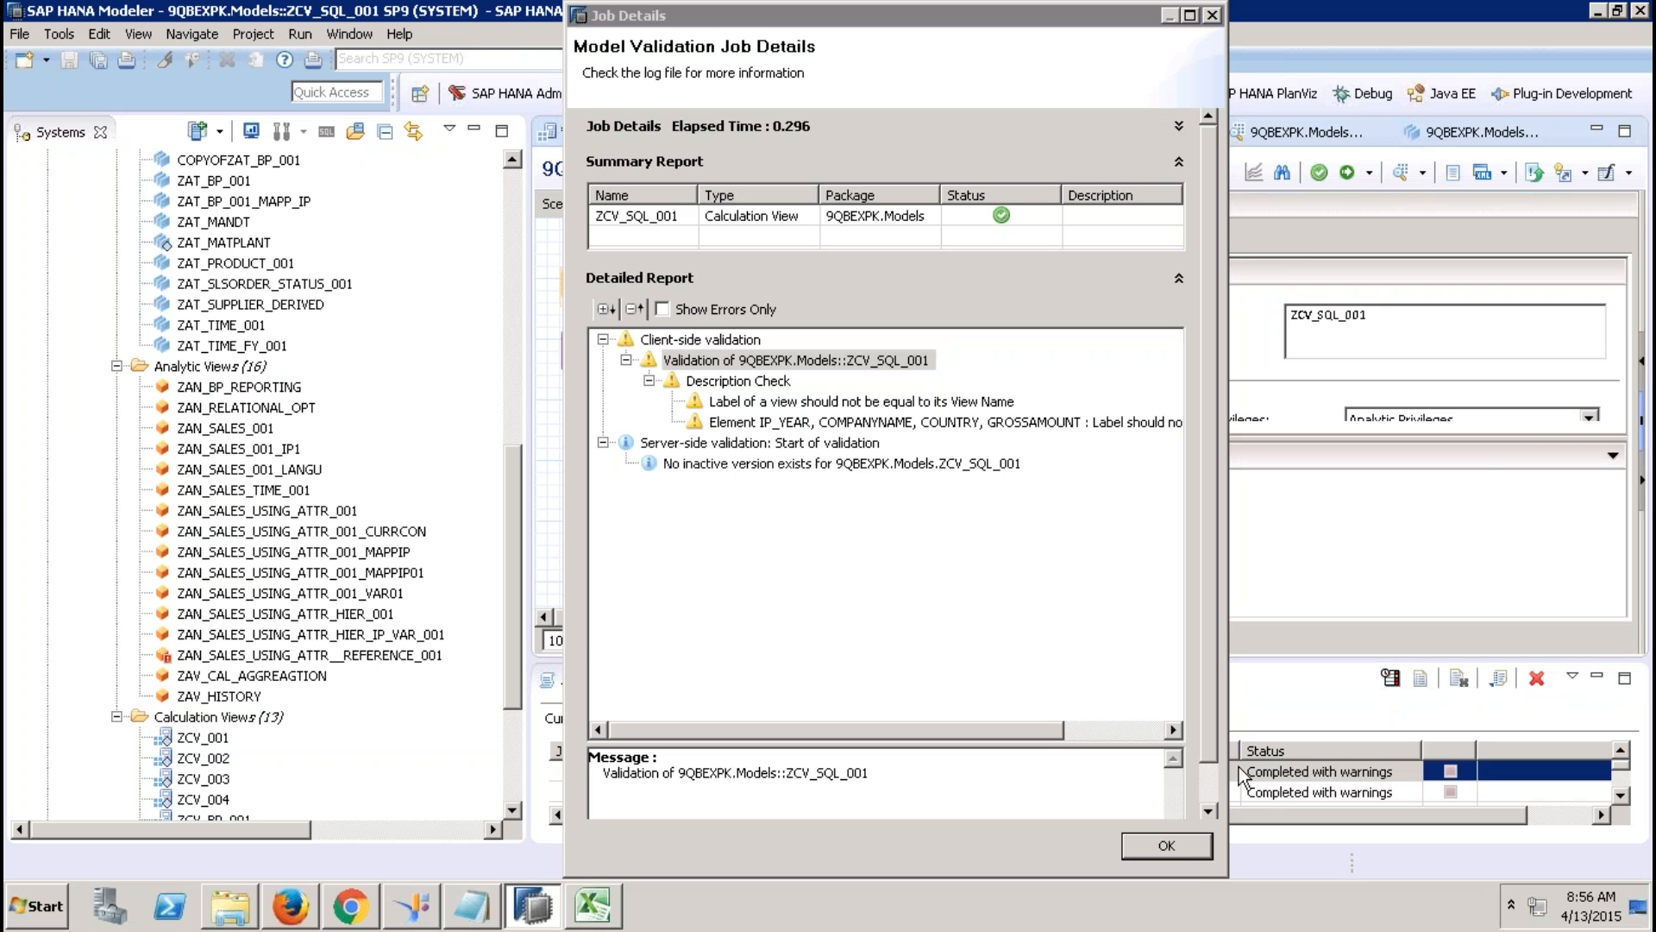
{"action": "left_click", "coordinate": [1190, 845]}
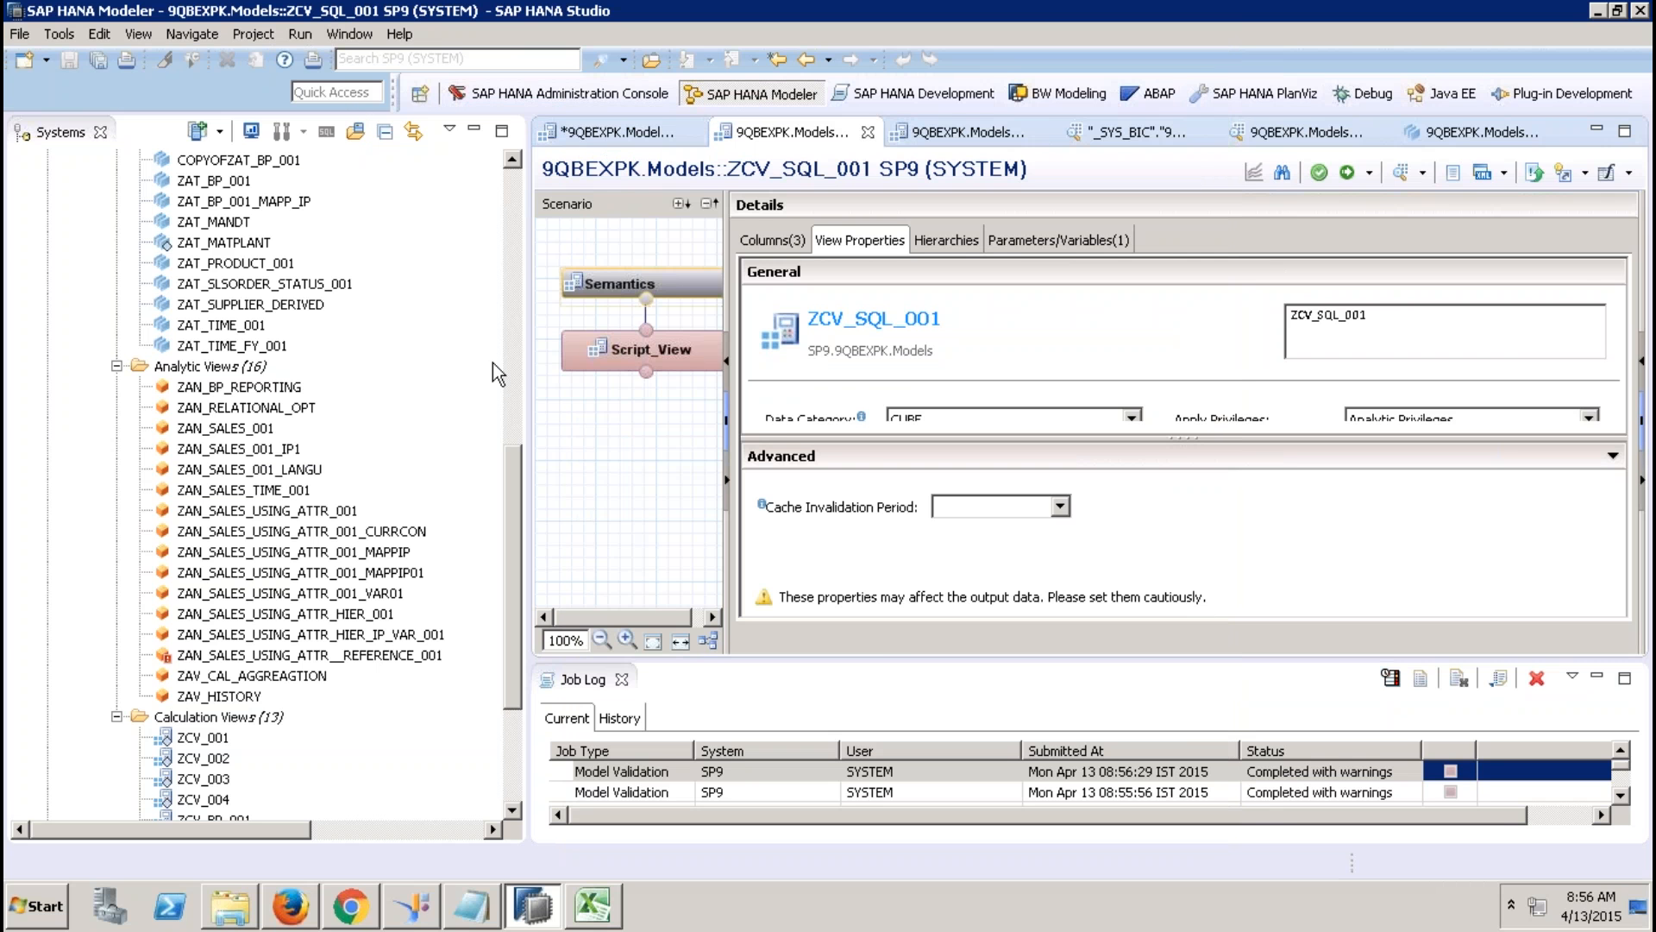
Start an SAP HANA Content 'Data from Local File' import targeting the SP9 system.
{"action": "left_click", "coordinate": [617, 131]}
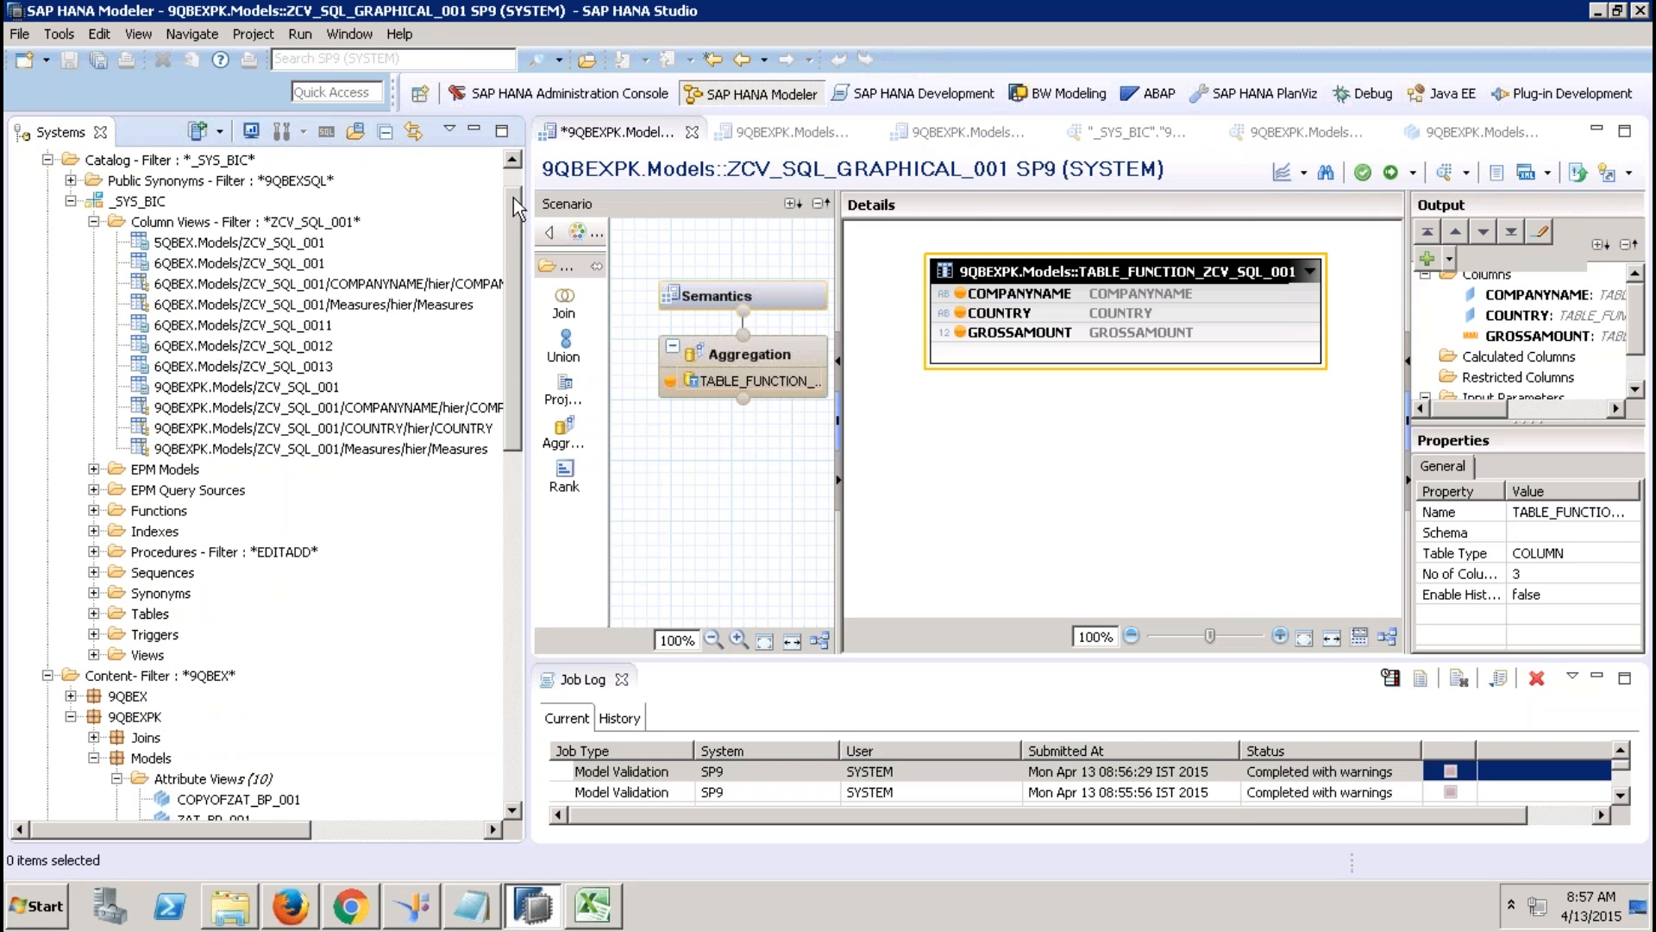
{"action": "left_click_drag", "start_coordinate": [514, 198], "coordinate": [515, 179]}
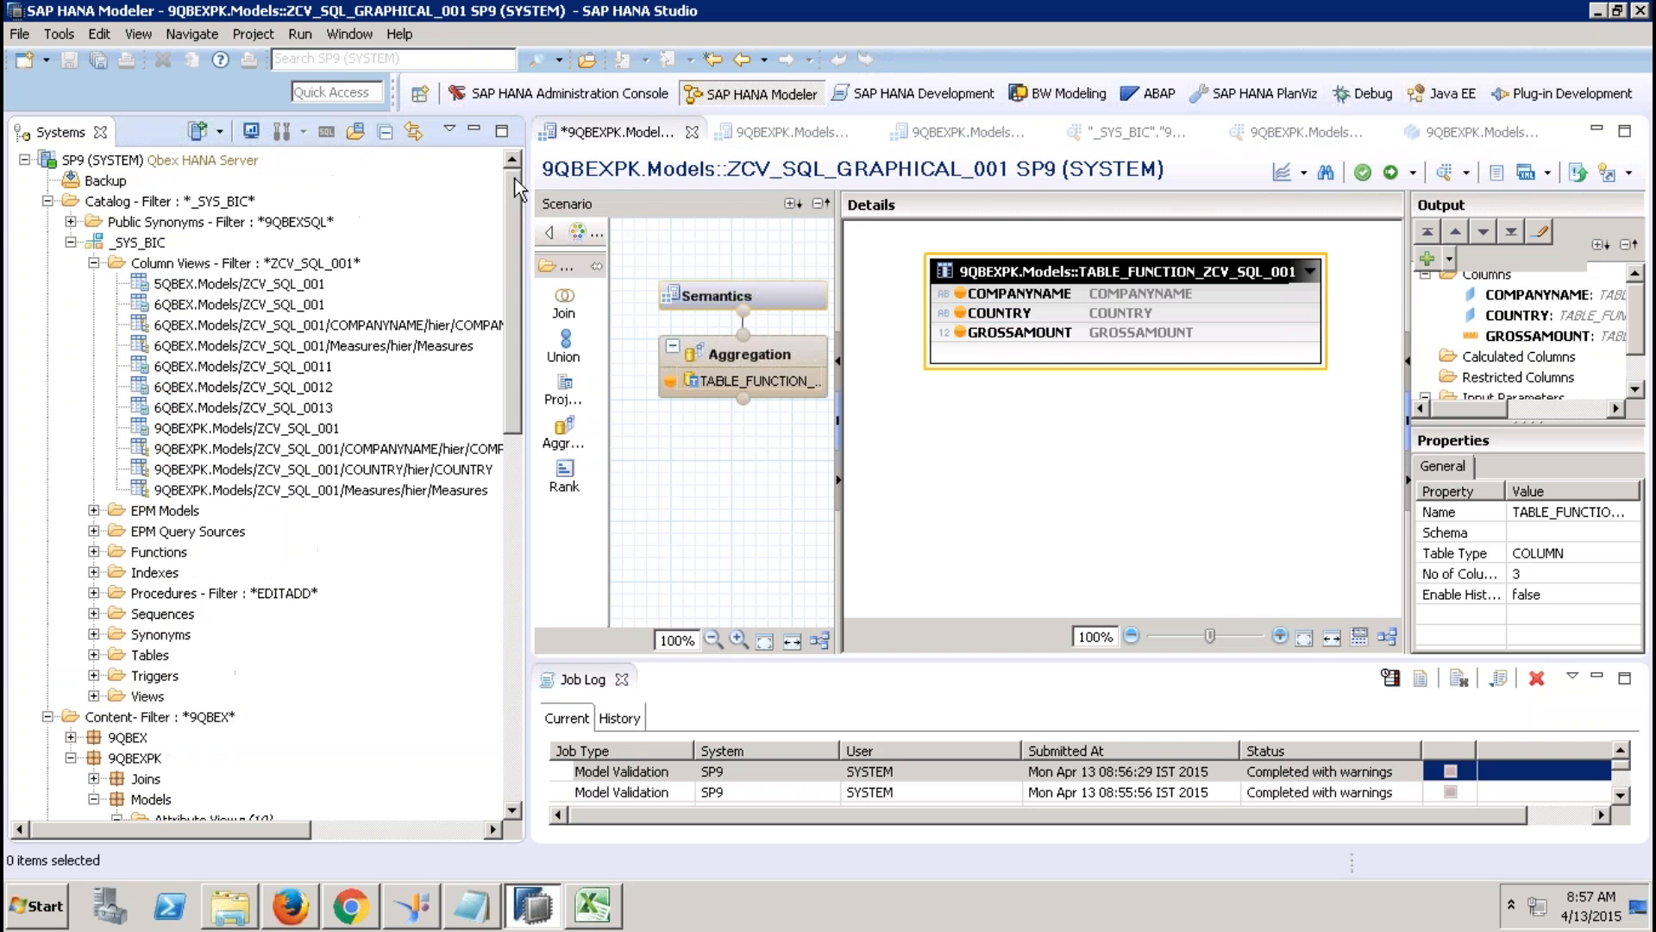
{"action": "left_click", "coordinate": [20, 35]}
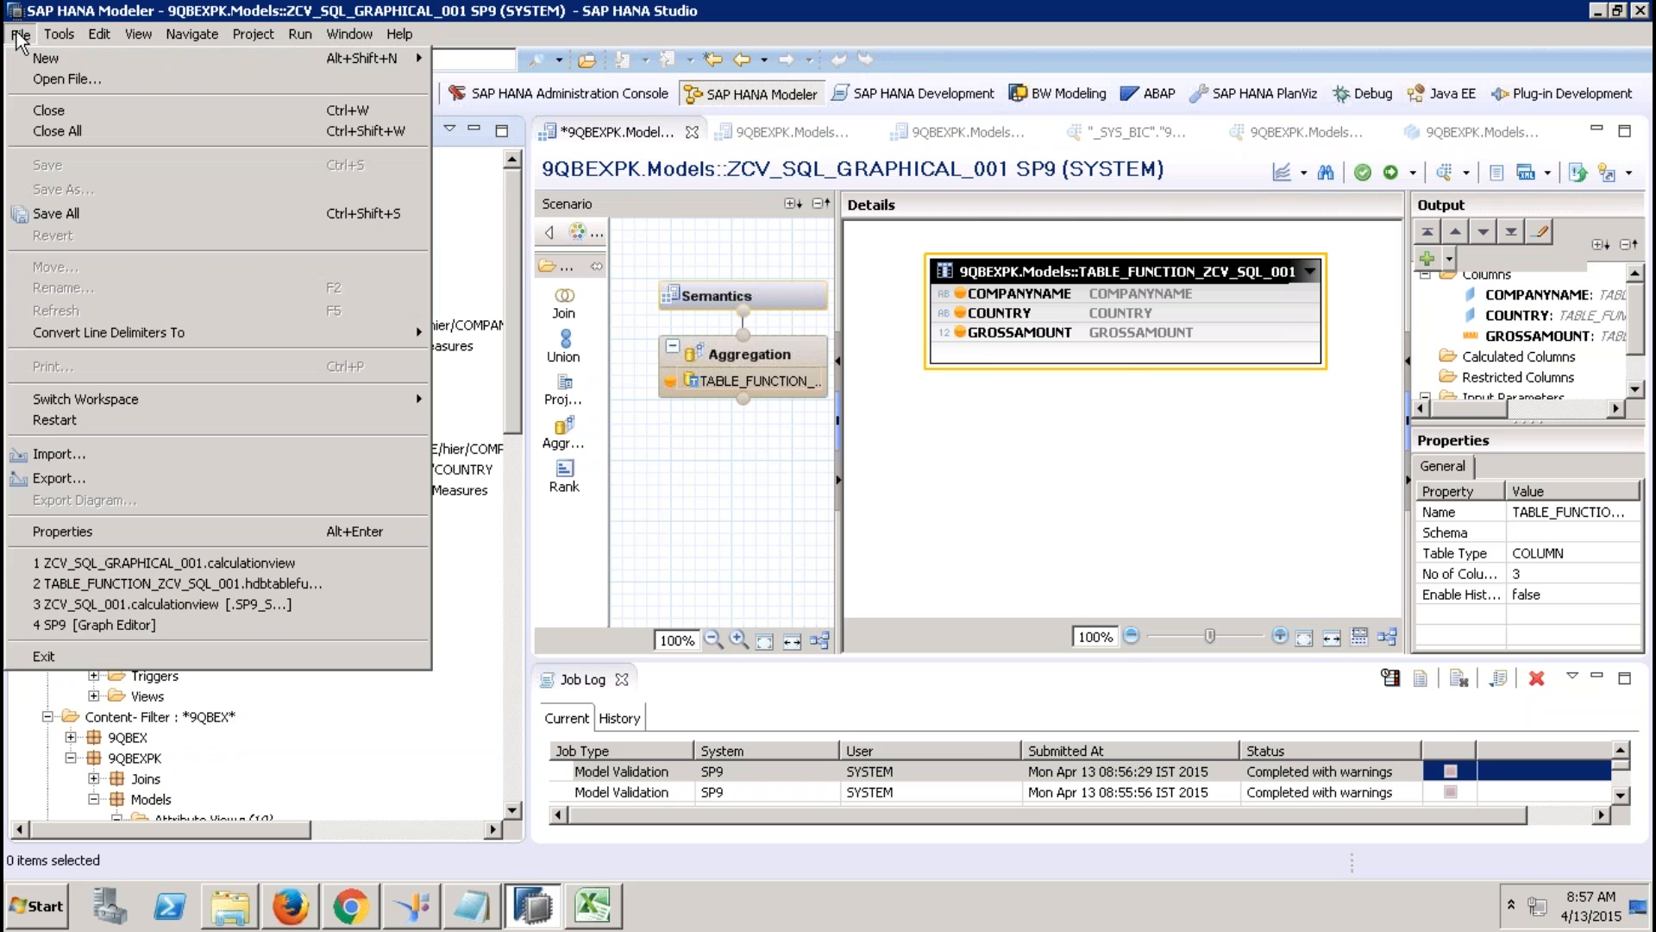
{"action": "left_click", "coordinate": [59, 454]}
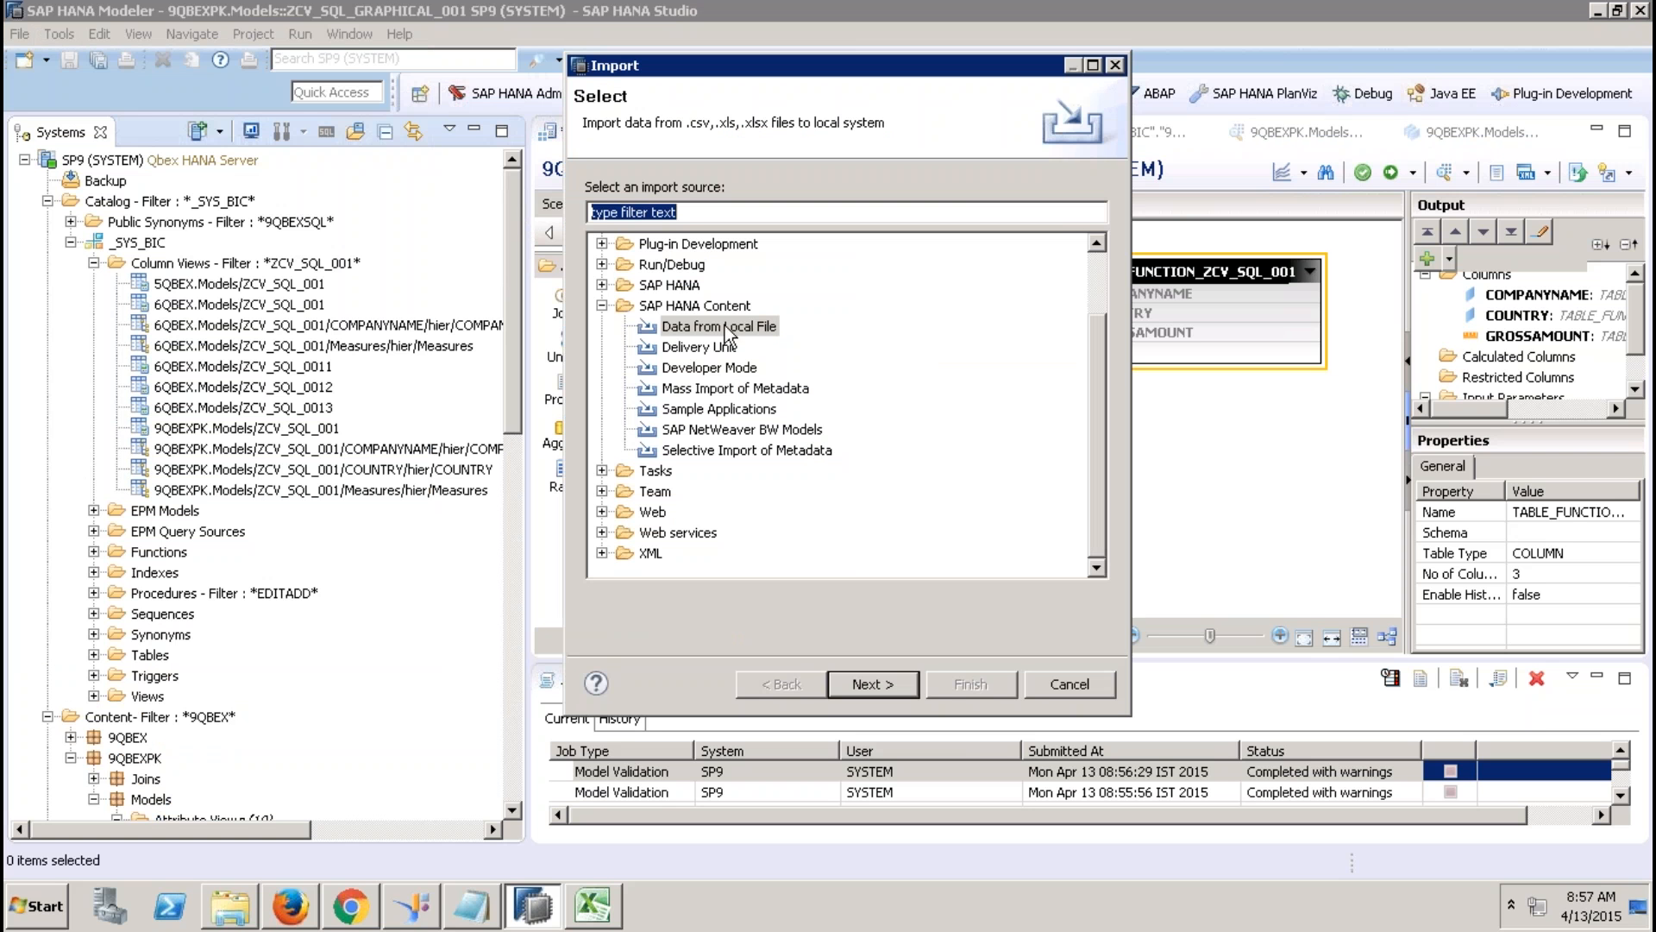
{"action": "left_click", "coordinate": [602, 306]}
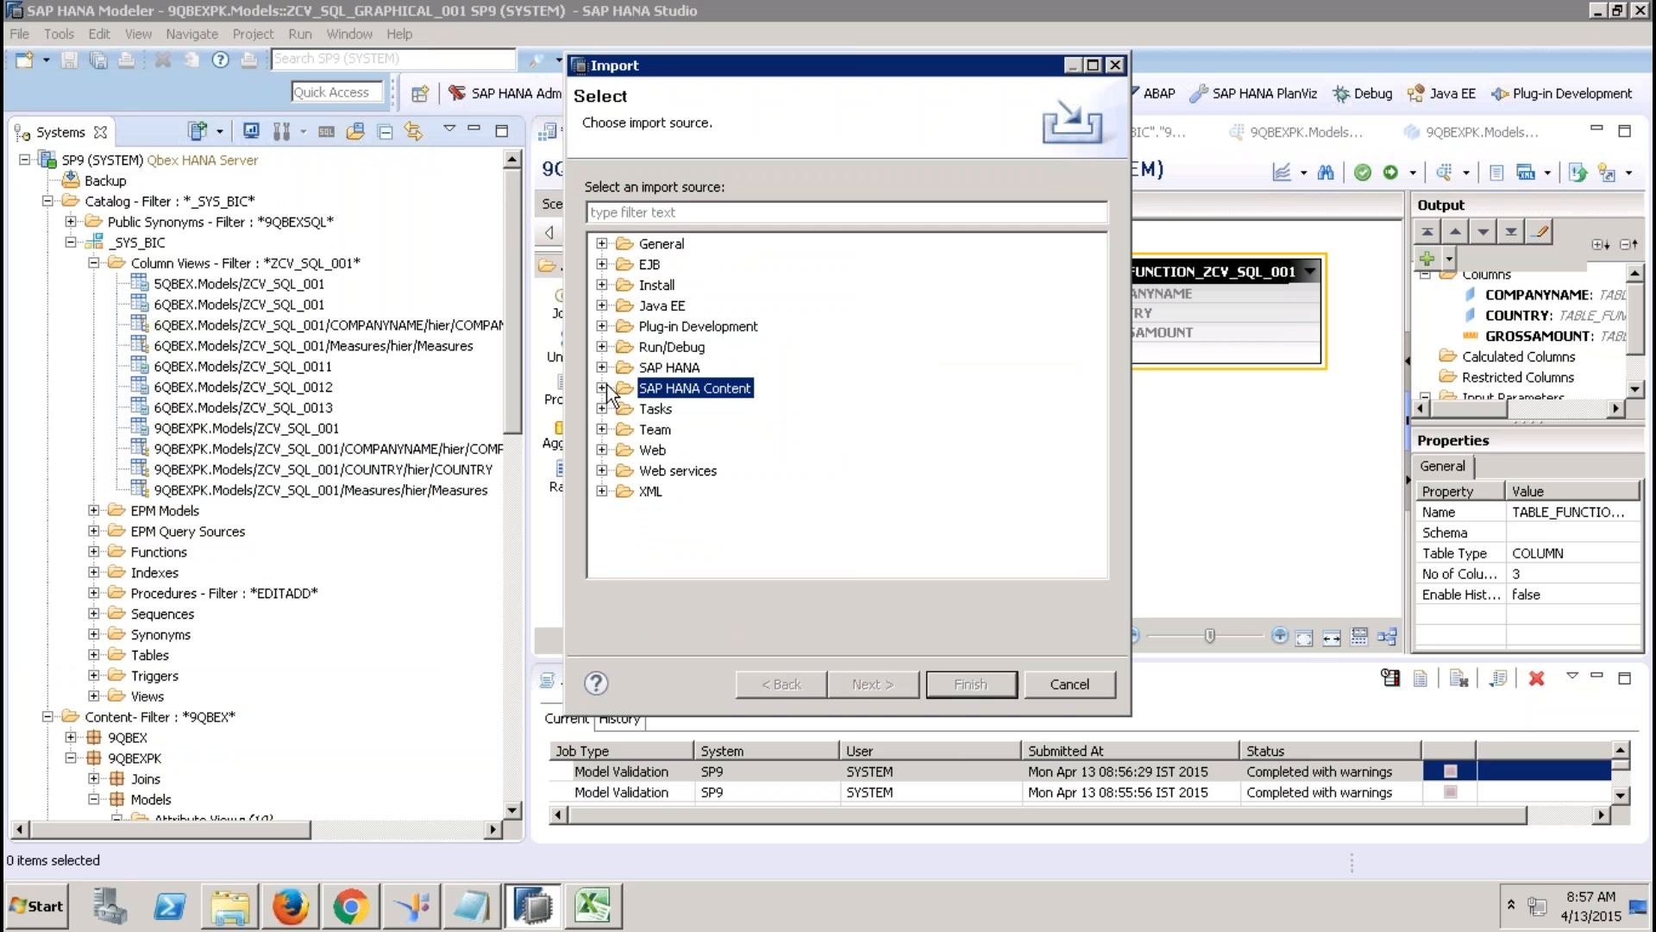
{"action": "left_click", "coordinate": [602, 389]}
{"action": "left_click", "coordinate": [675, 410]}
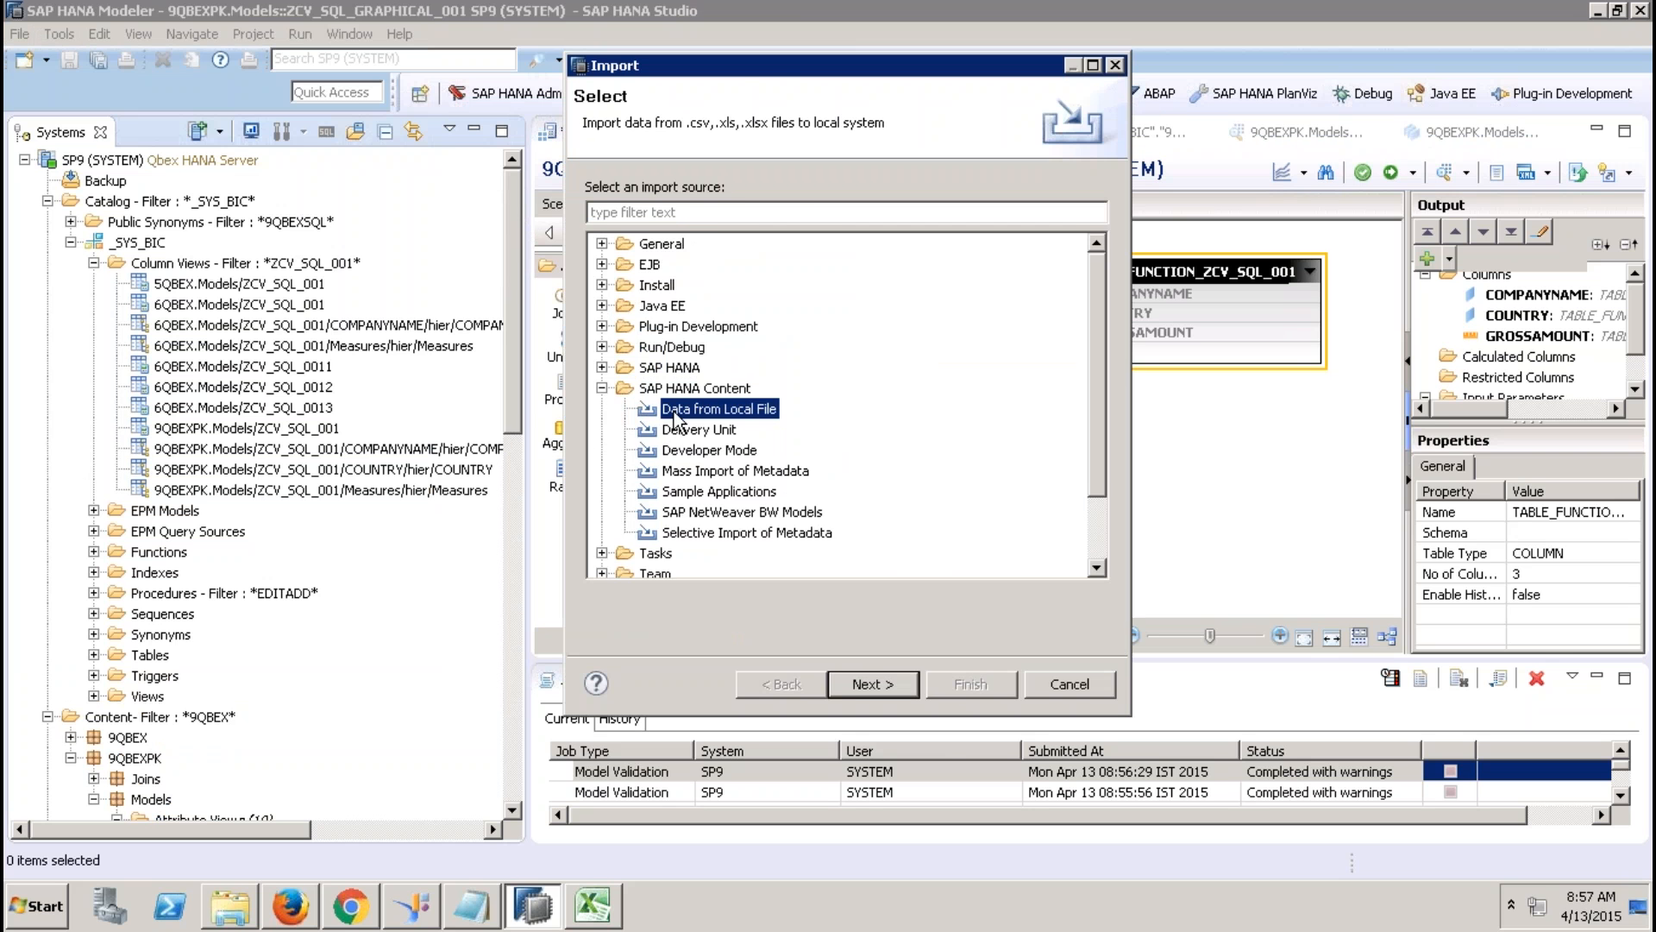
{"action": "left_click", "coordinate": [873, 682]}
{"action": "left_click", "coordinate": [777, 226]}
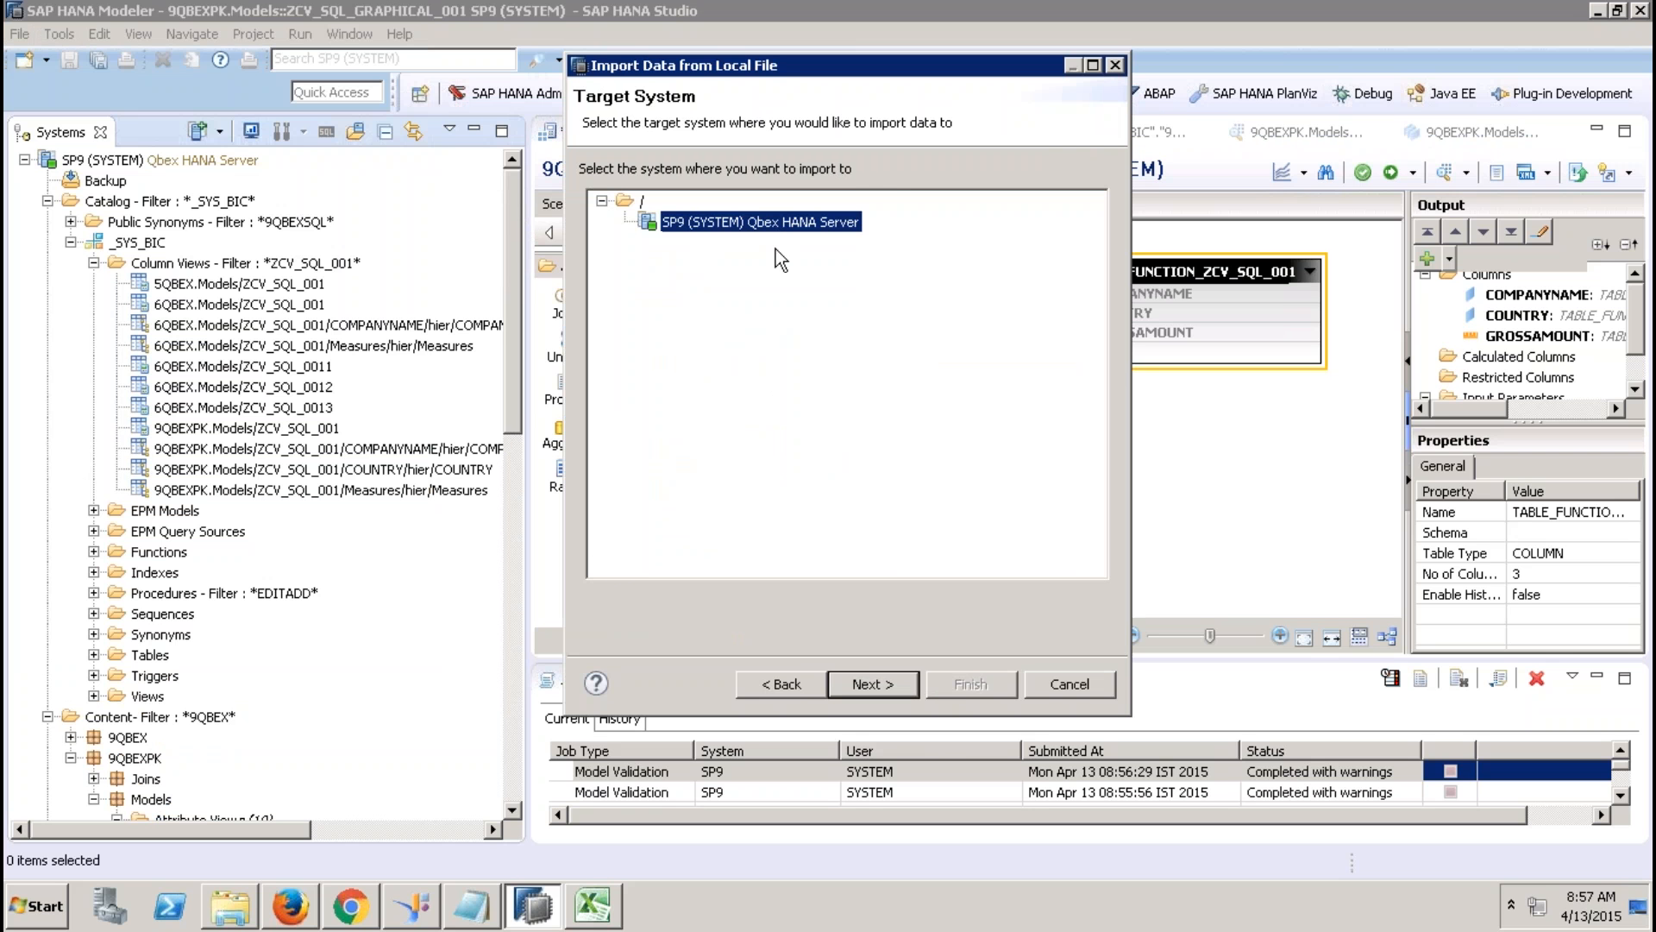
{"action": "left_click", "coordinate": [854, 684]}
Select D:\MOCA\formaoc4bodsoutput.csv as the source file.
{"action": "left_click", "coordinate": [1074, 169]}
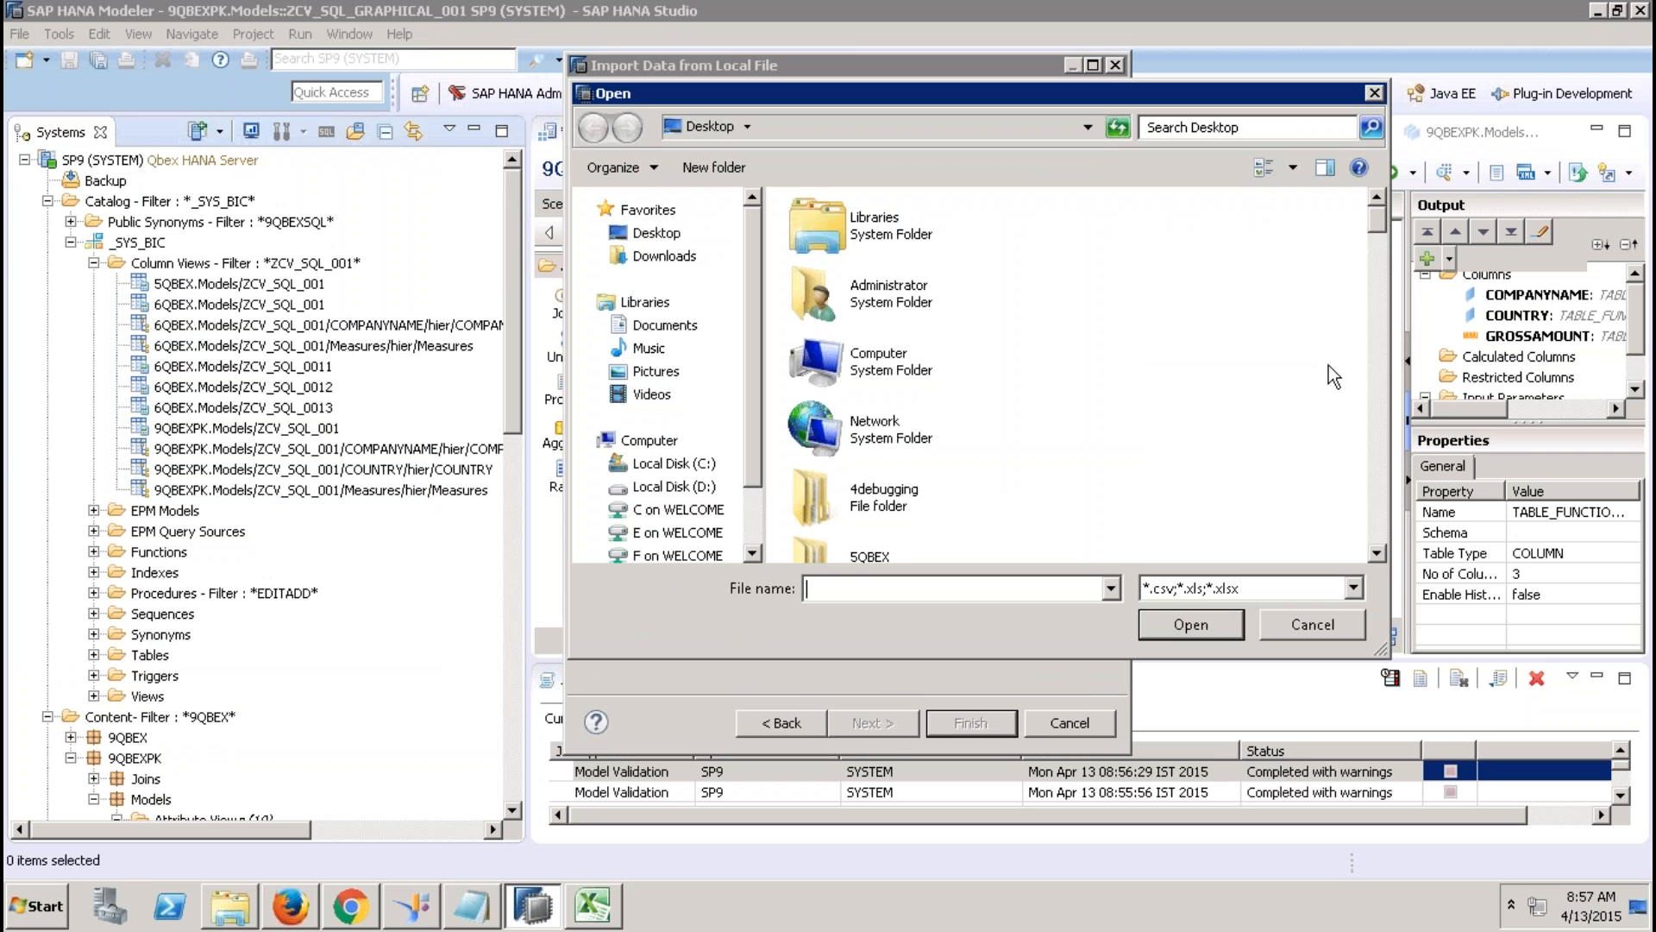
{"action": "left_click", "coordinate": [1379, 359]}
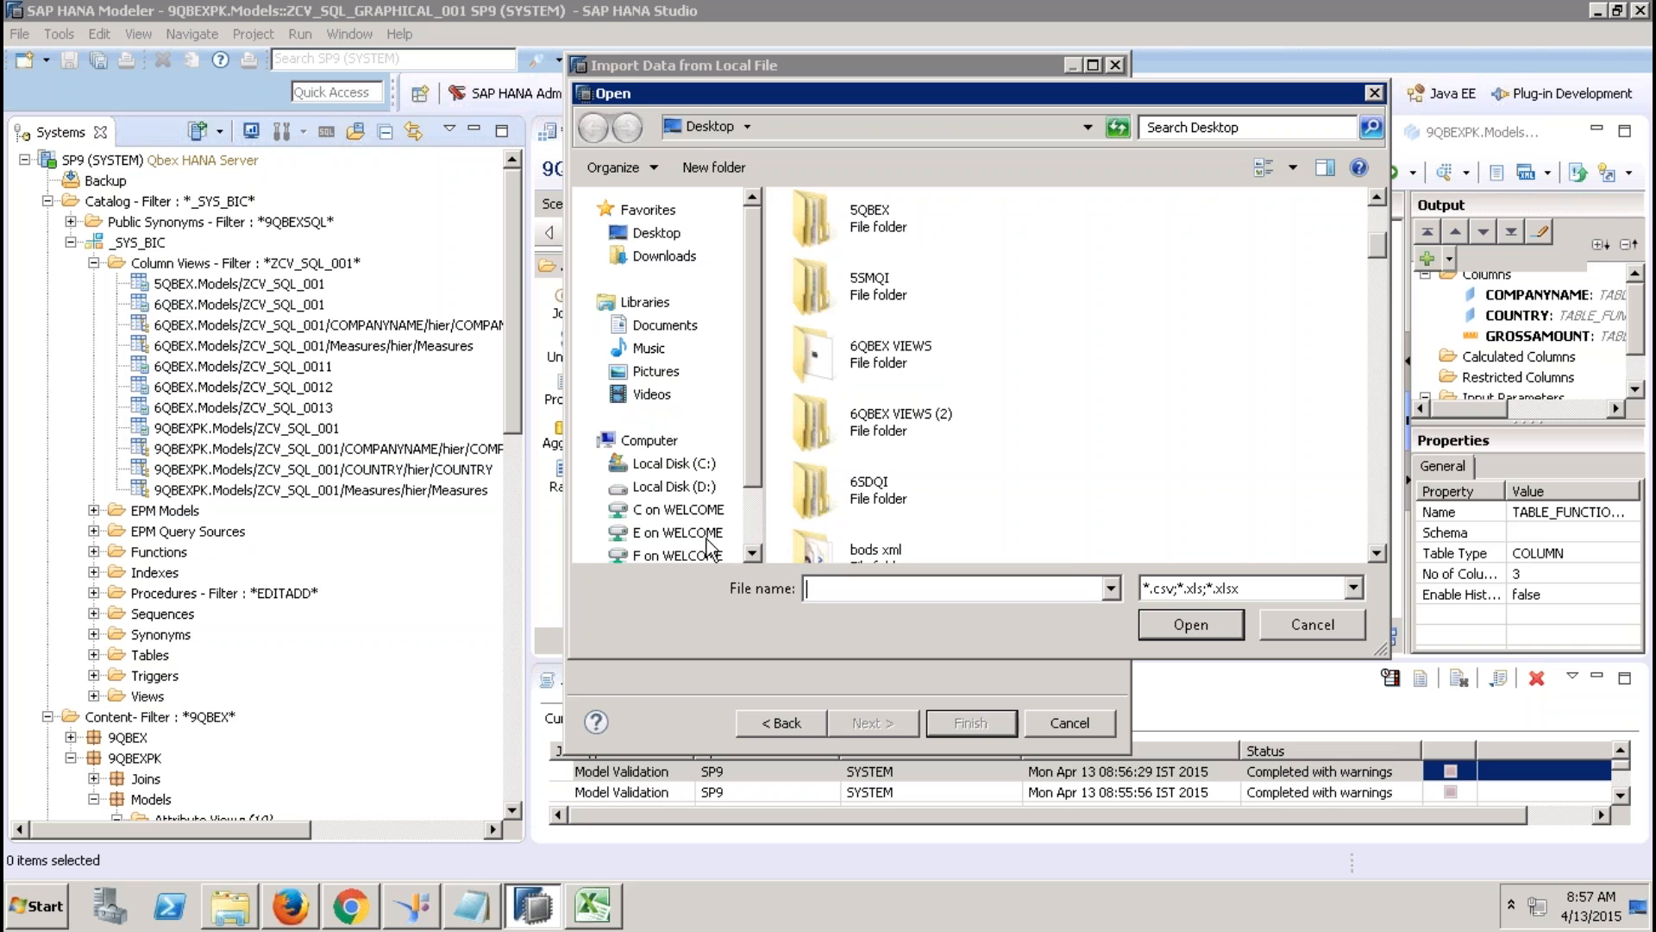
{"action": "left_click", "coordinate": [675, 488]}
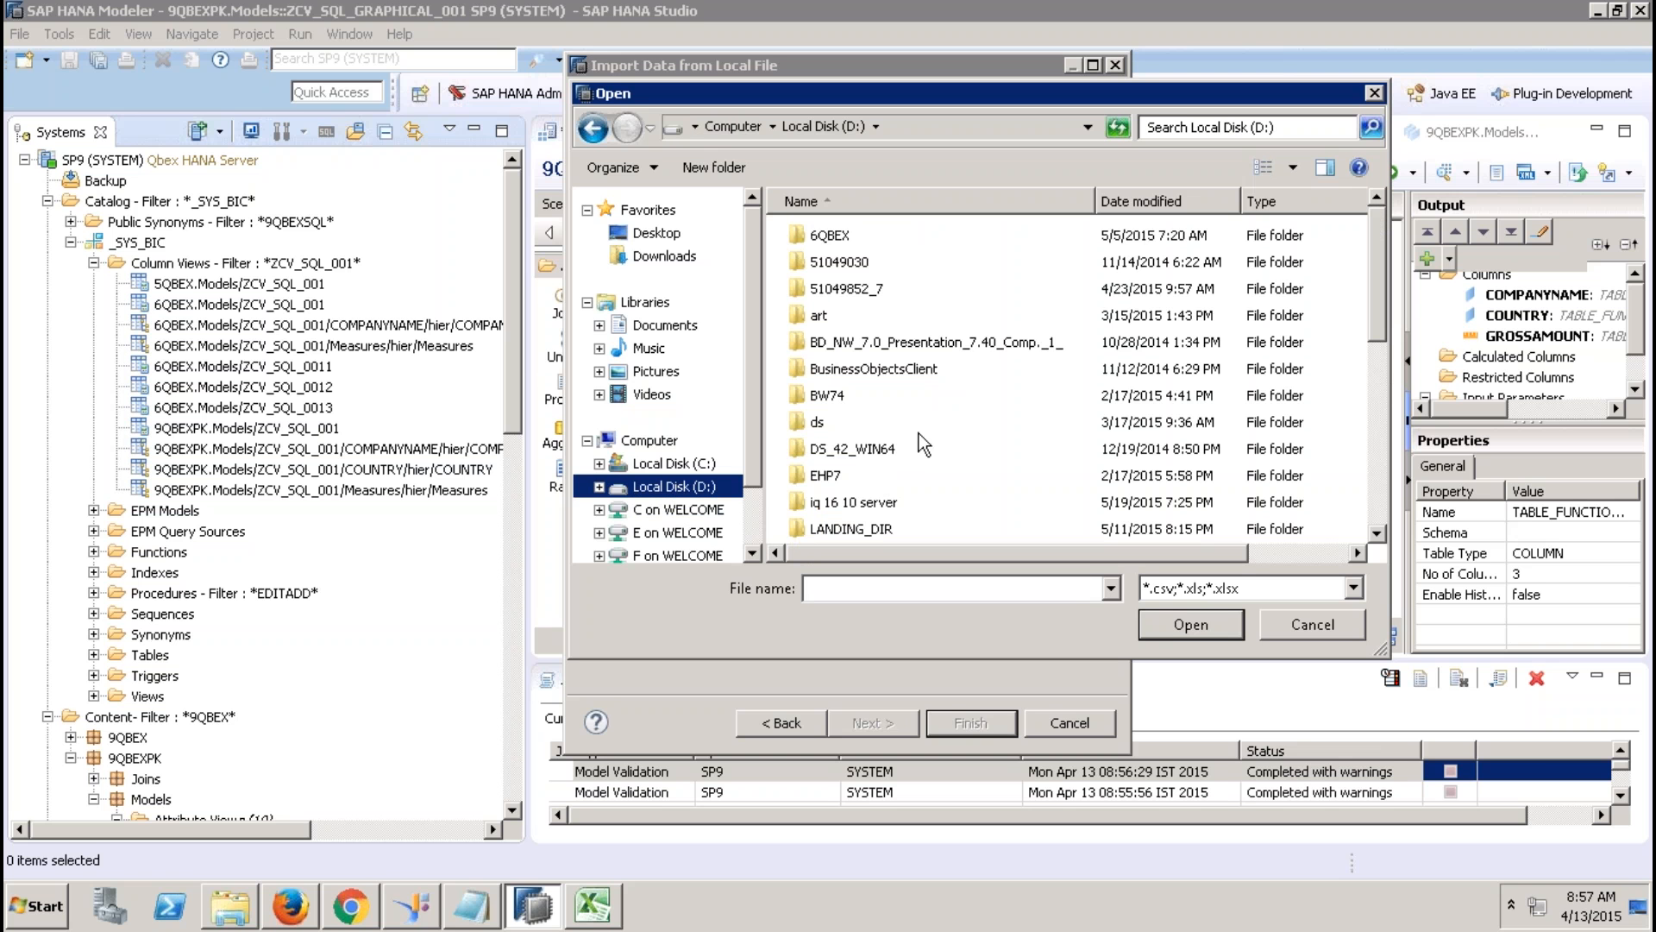
{"action": "left_click", "coordinate": [1374, 448]}
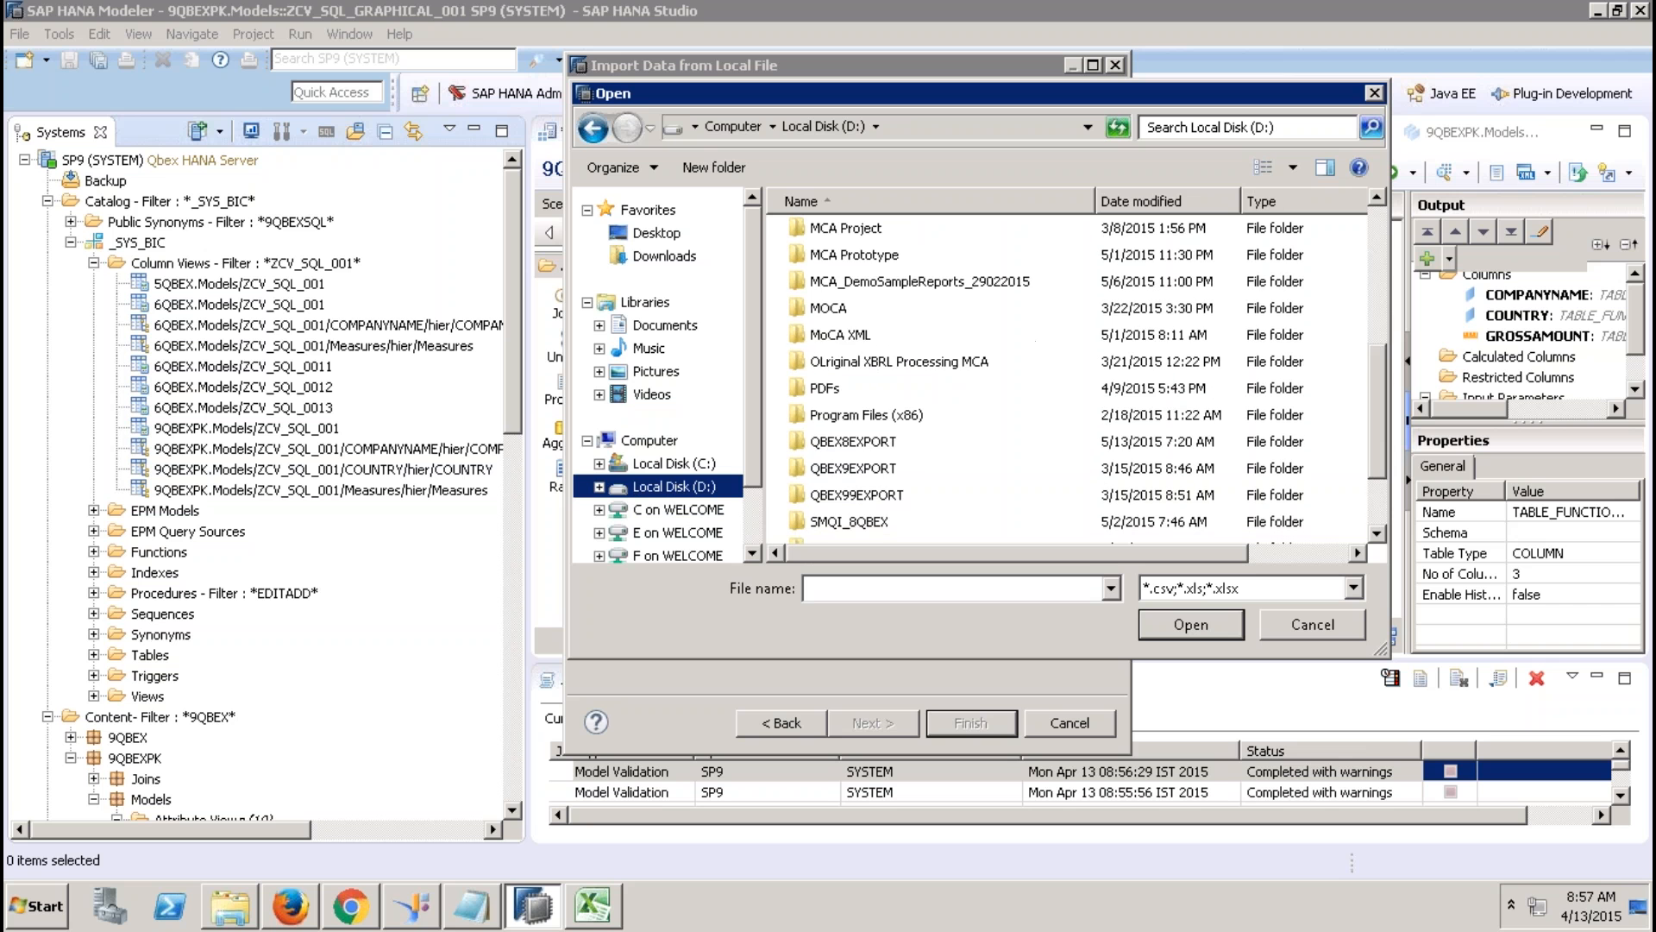
{"action": "double_click", "coordinate": [838, 308]}
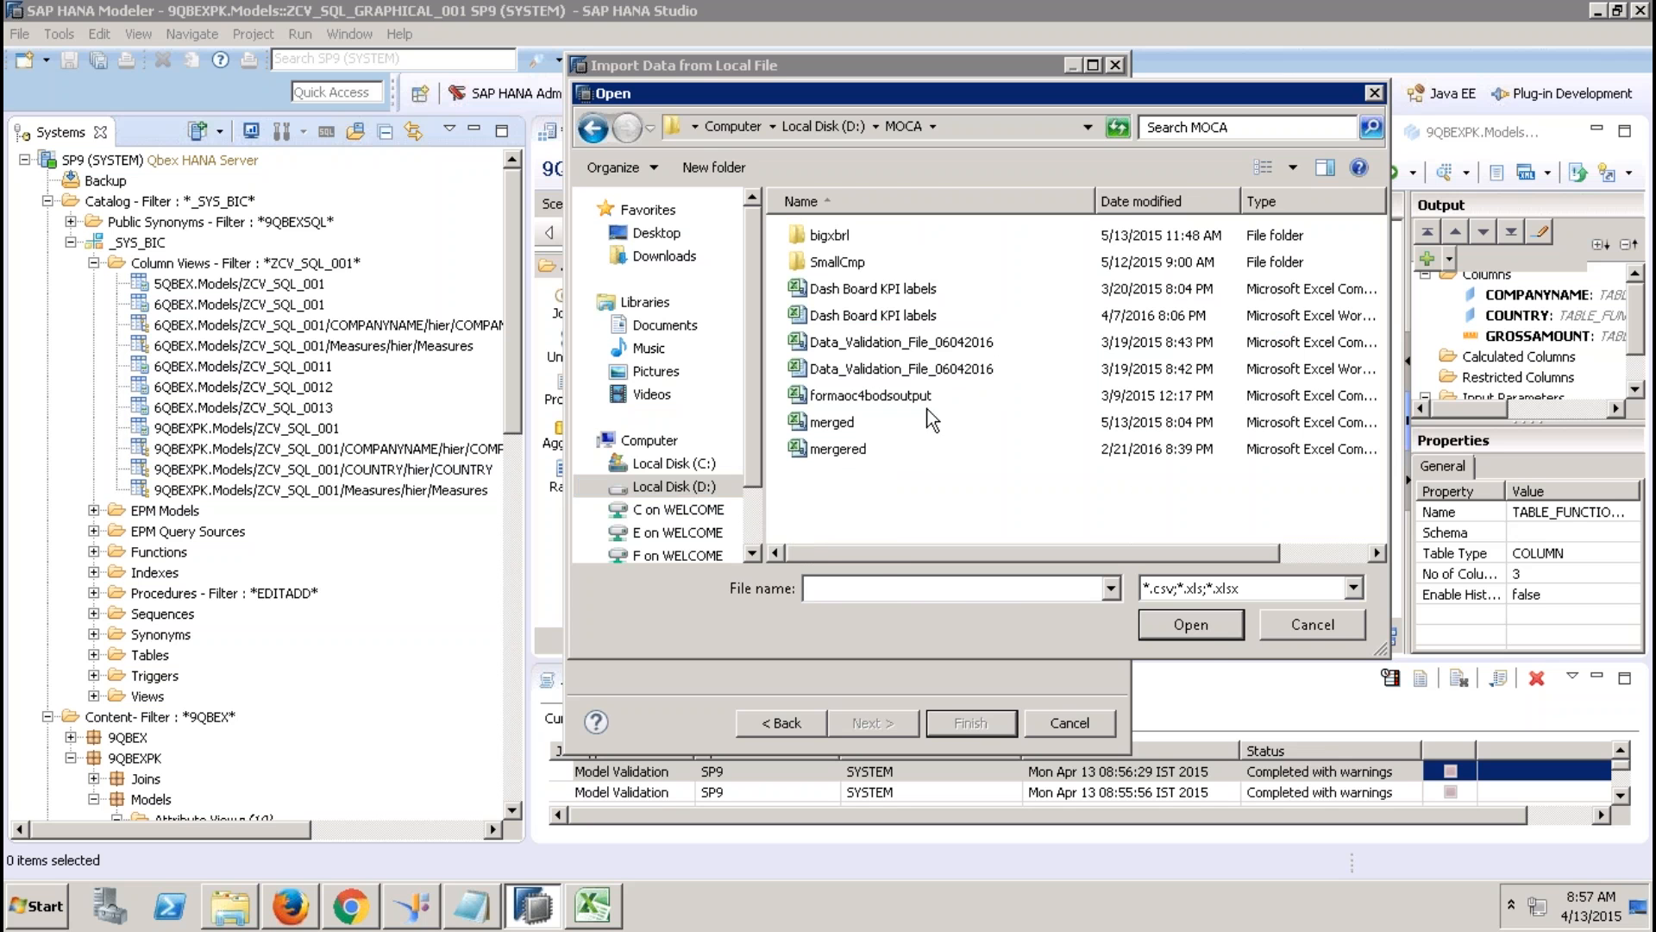
{"action": "double_click", "coordinate": [898, 397]}
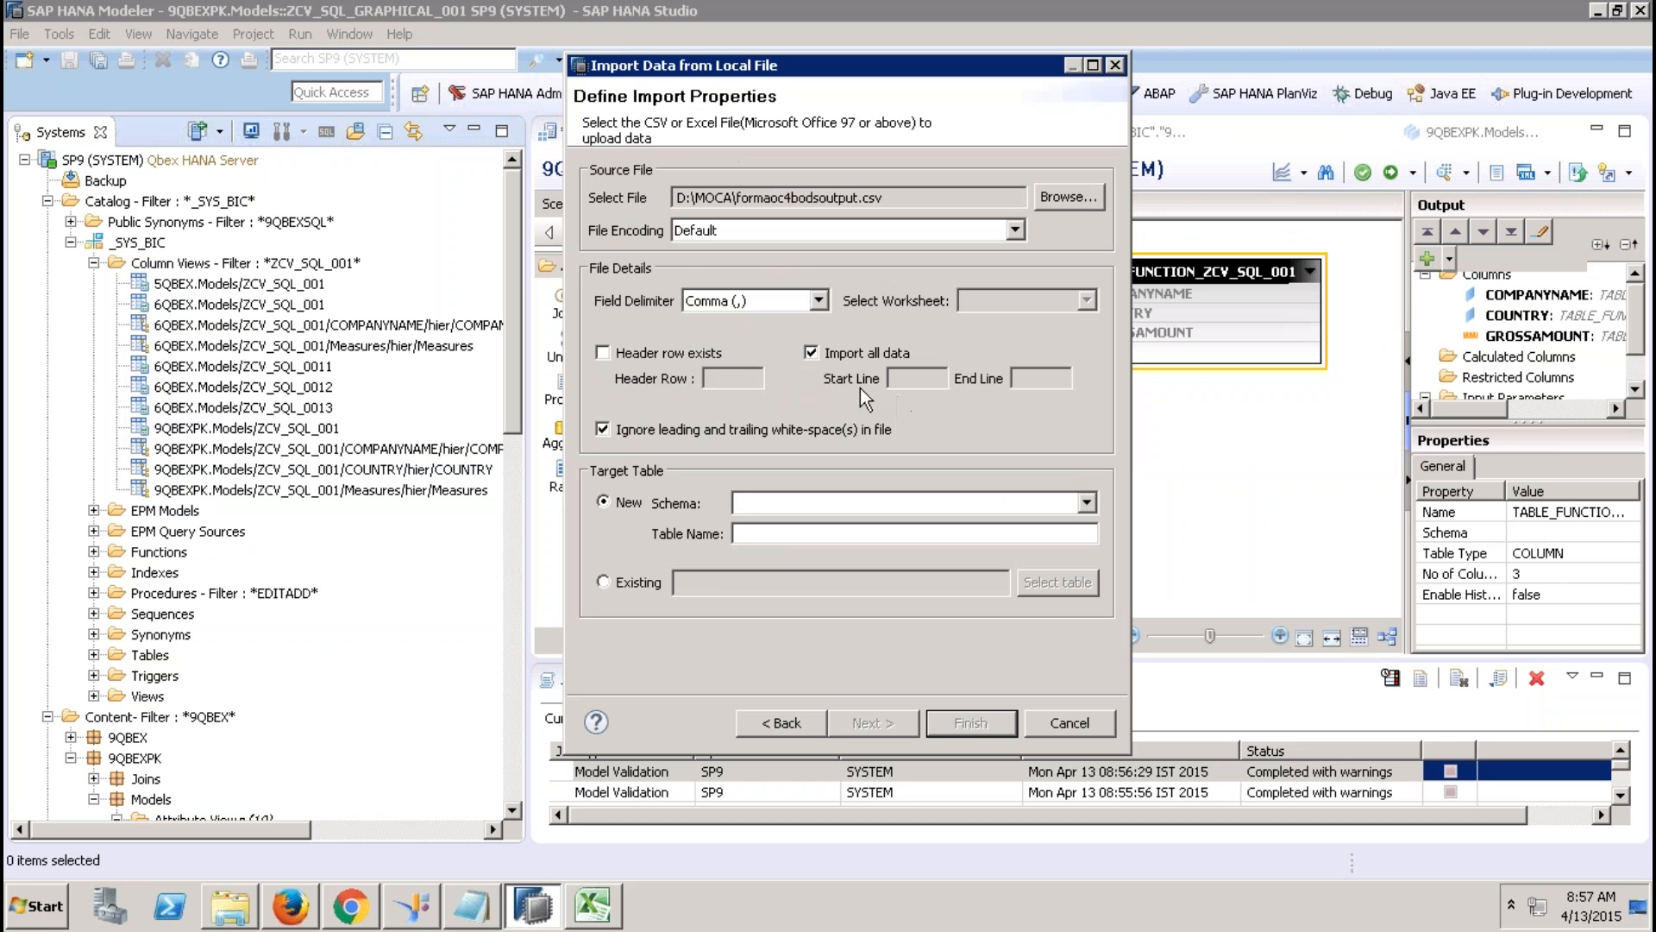
Mark the header row as present and target new table table1 in schema XBRLMCA.
{"action": "left_click", "coordinate": [602, 352]}
{"action": "left_click", "coordinate": [758, 504]}
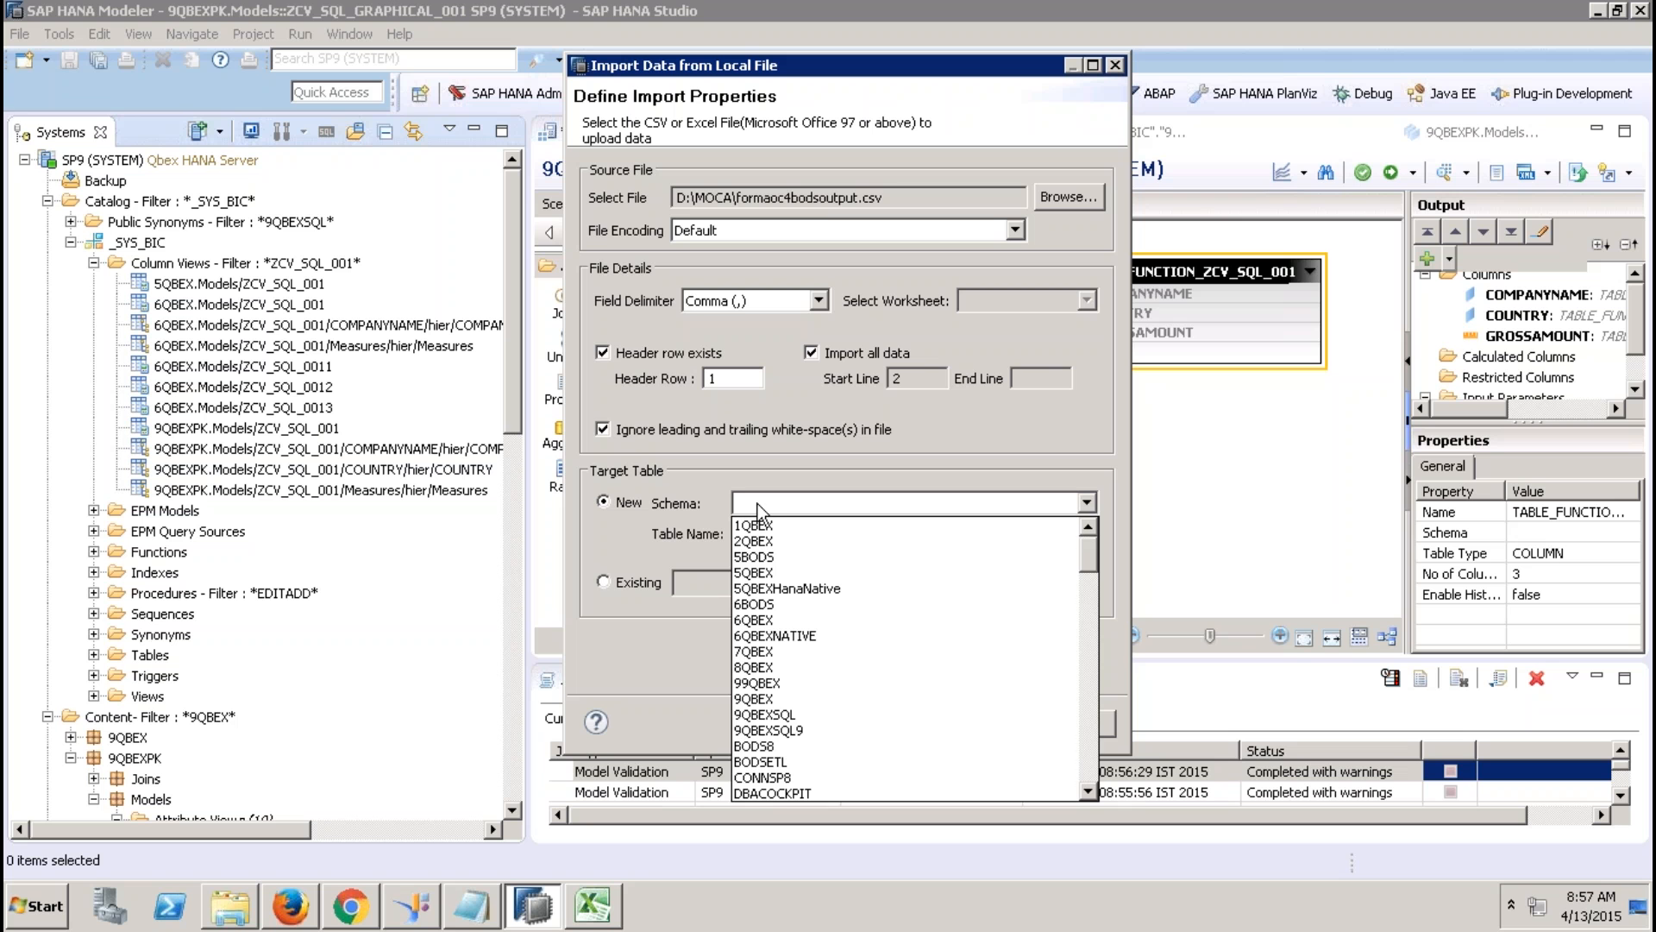
{"action": "key", "text": "x"}
{"action": "left_click", "coordinate": [785, 572]}
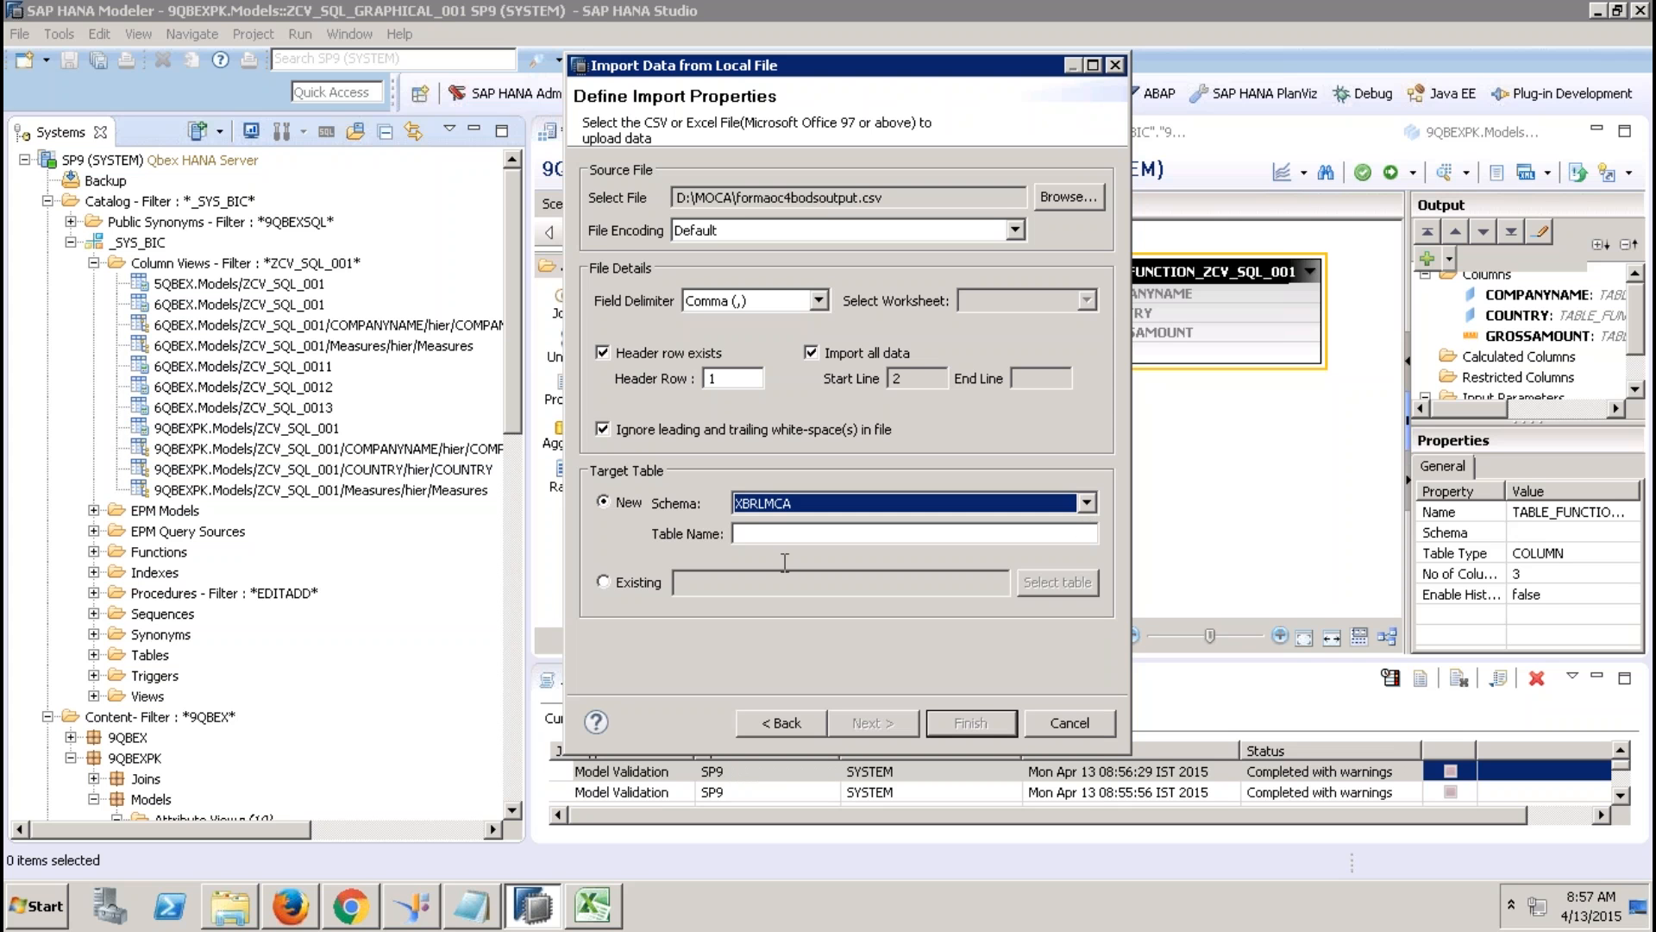
{"action": "key", "text": "Tab"}
{"action": "type", "text": "t"}
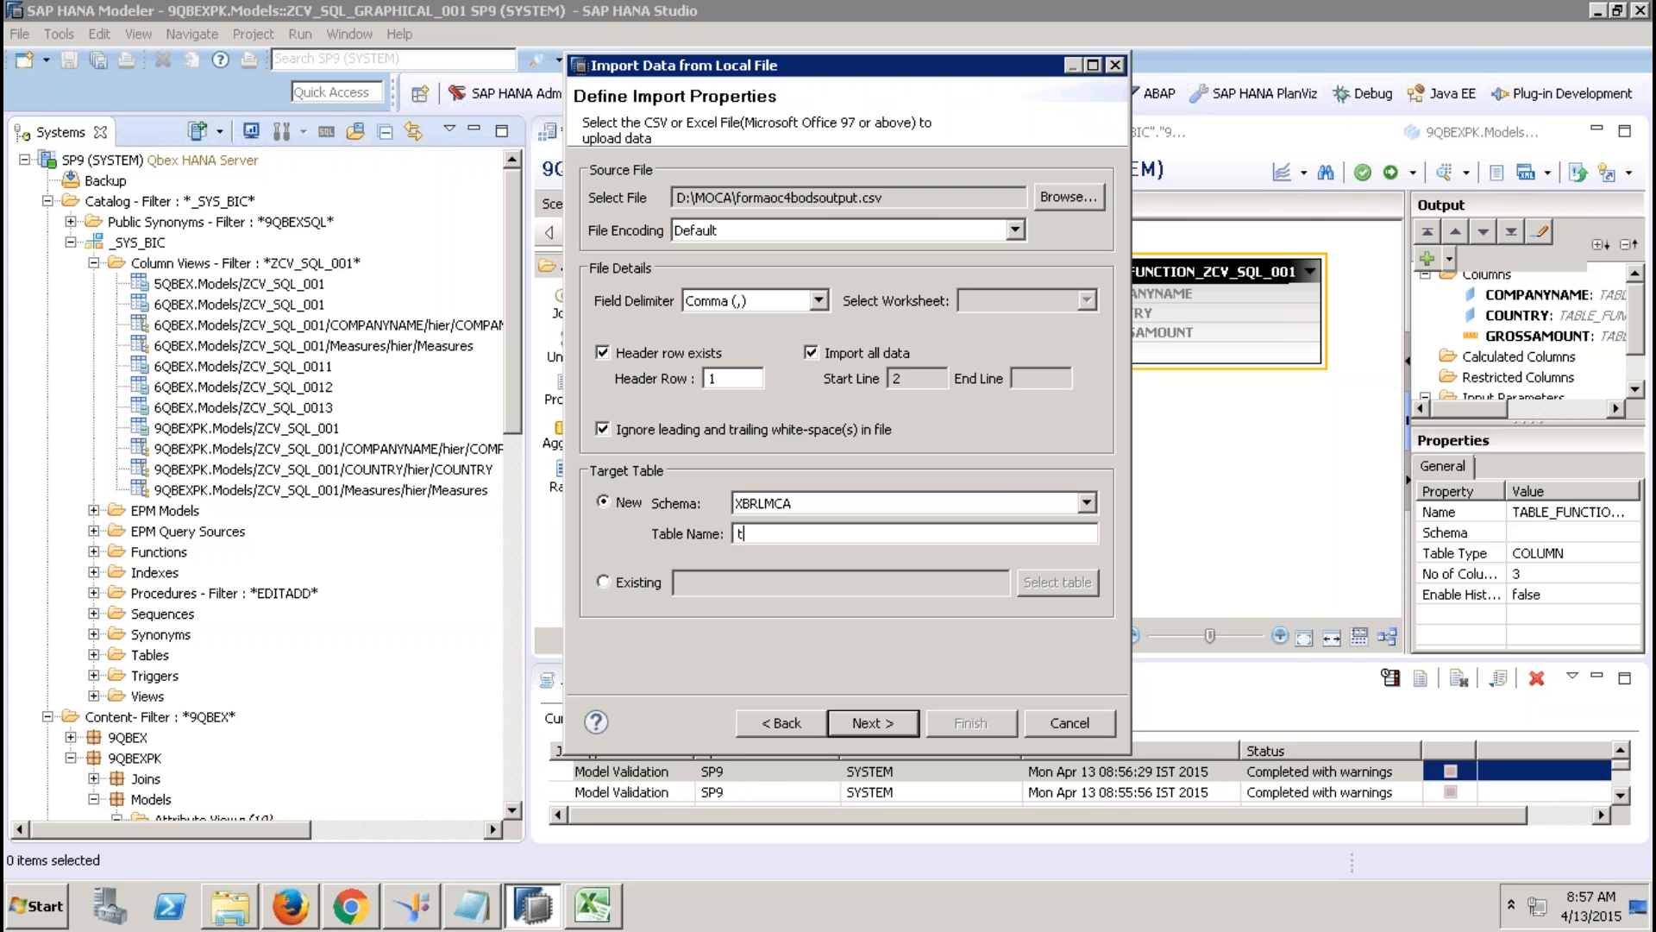
{"action": "type", "text": "able1"}
Accept the column mapping and summary and run the import into table1.
{"action": "left_click", "coordinate": [873, 725]}
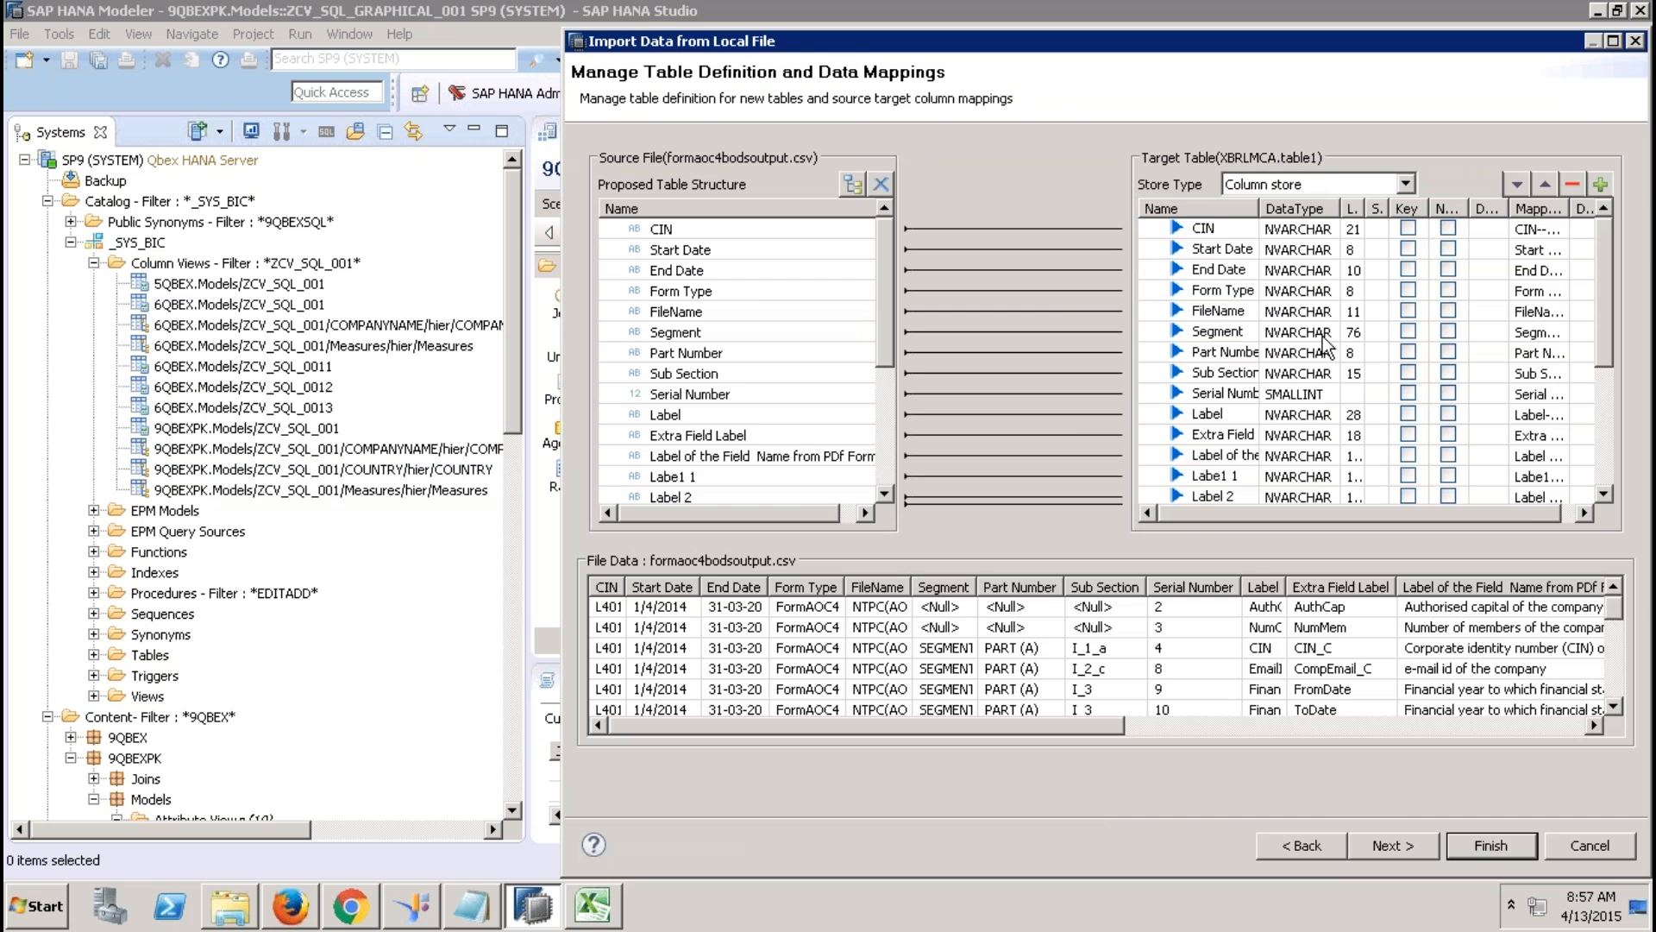
{"action": "left_click", "coordinate": [1367, 846]}
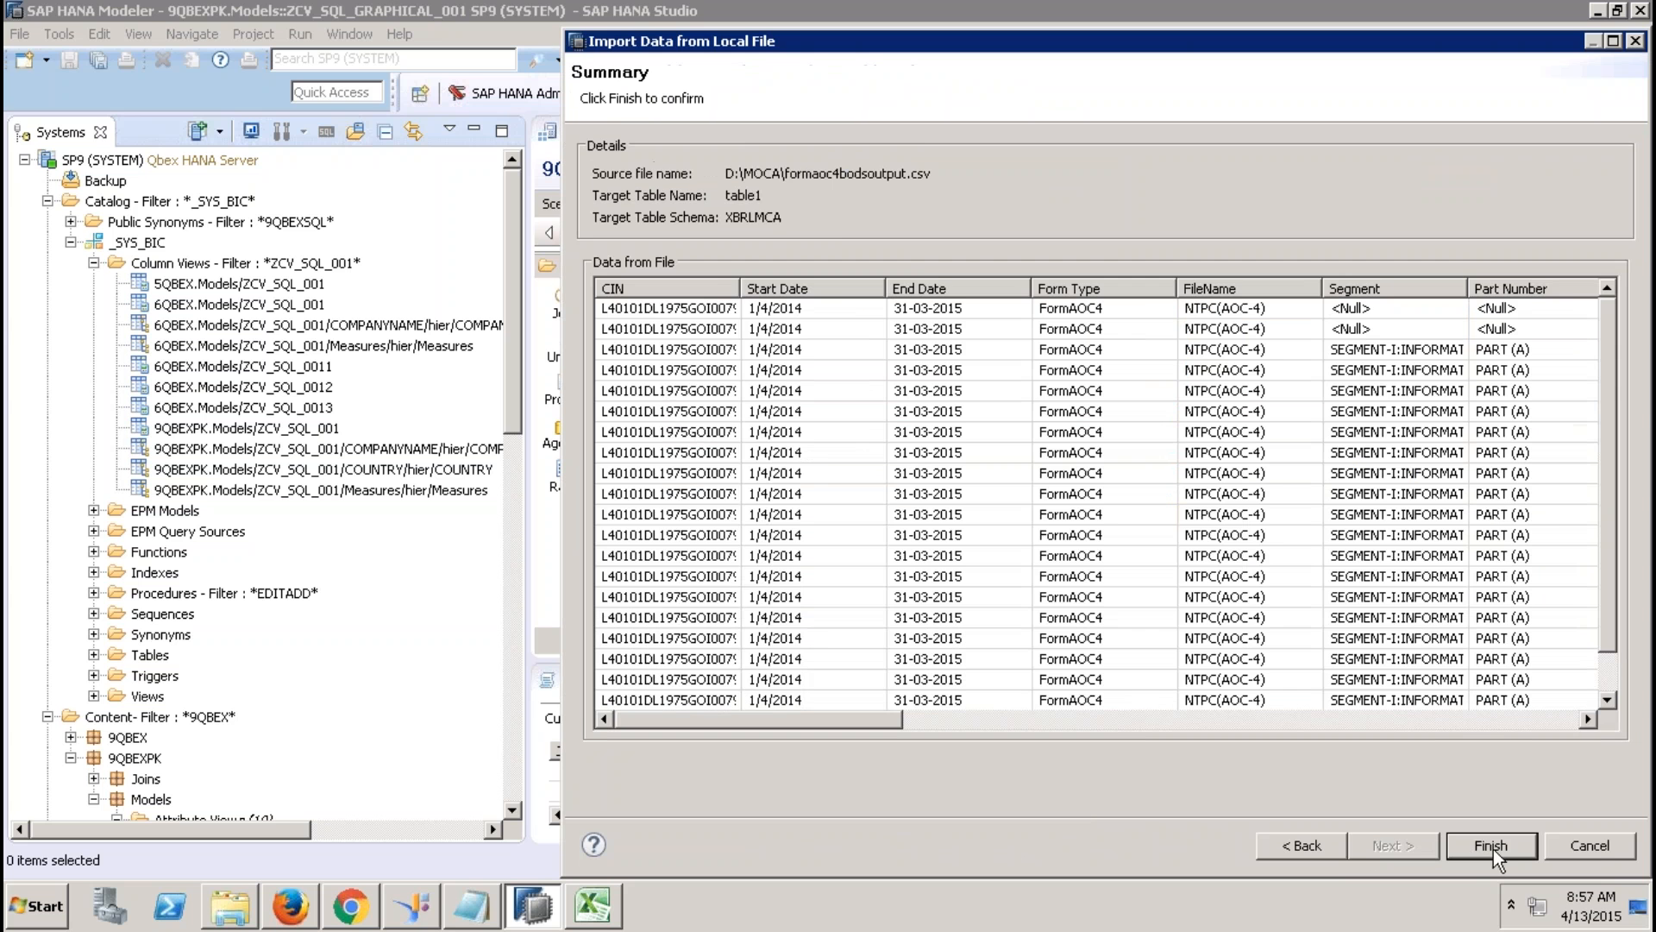
{"action": "left_click", "coordinate": [1491, 845]}
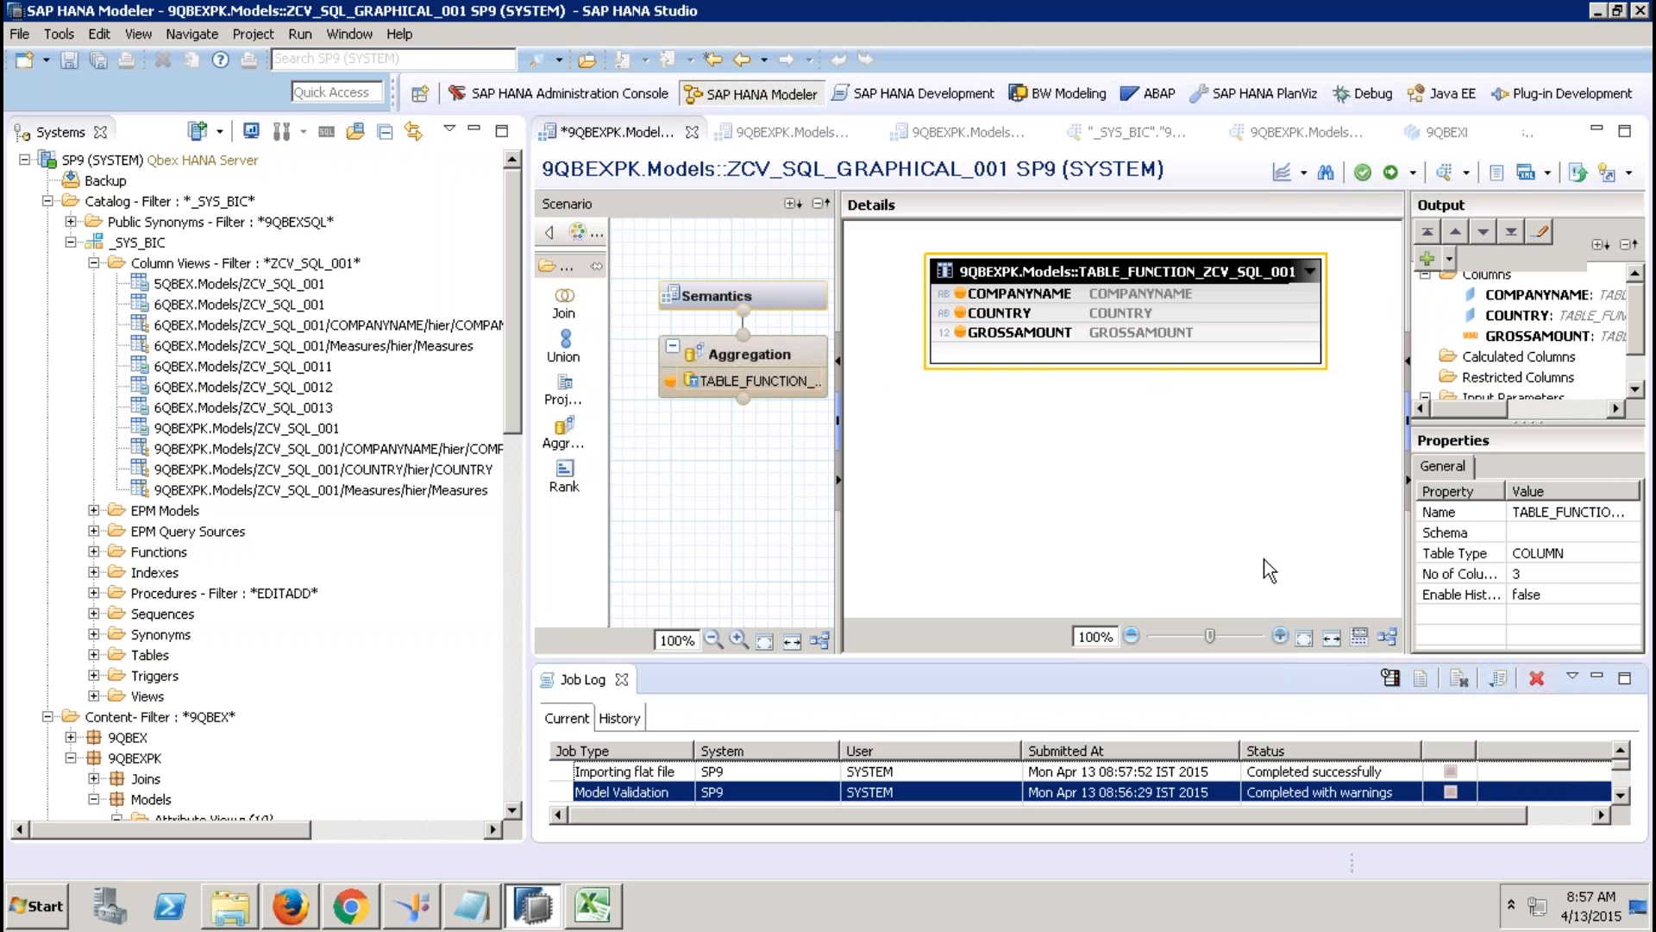
{"action": "left_click", "coordinate": [123, 206]}
Filter the Catalog to show only the XBRLMCA schema.
{"action": "right_click", "coordinate": [122, 207]}
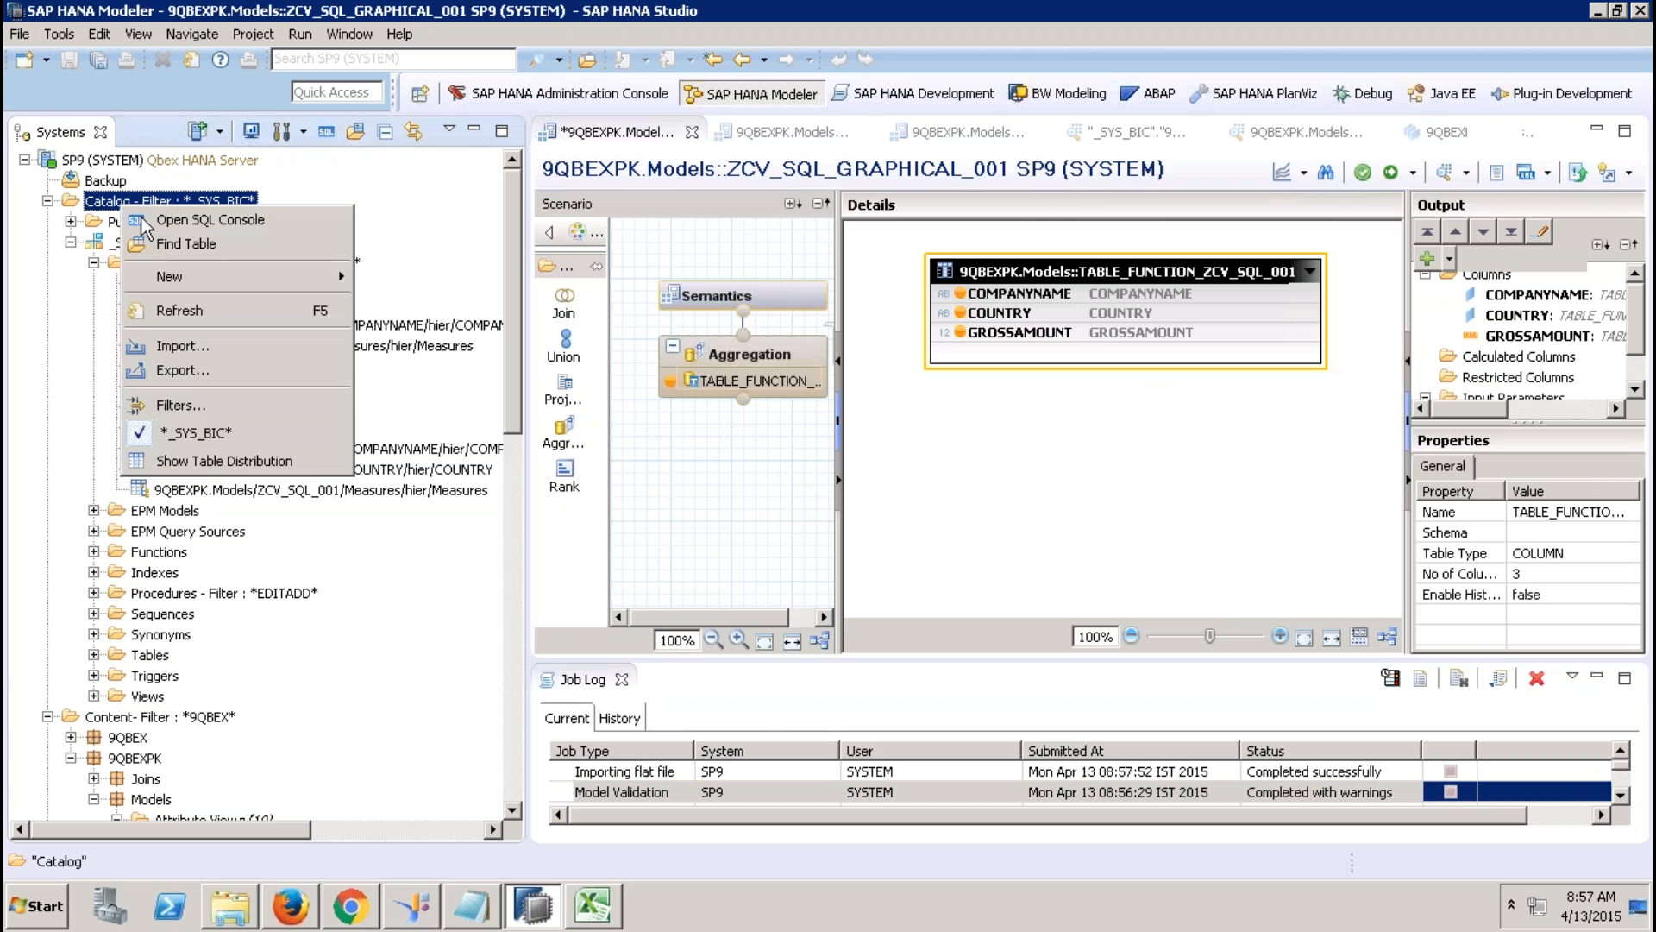
{"action": "left_click", "coordinate": [194, 405]}
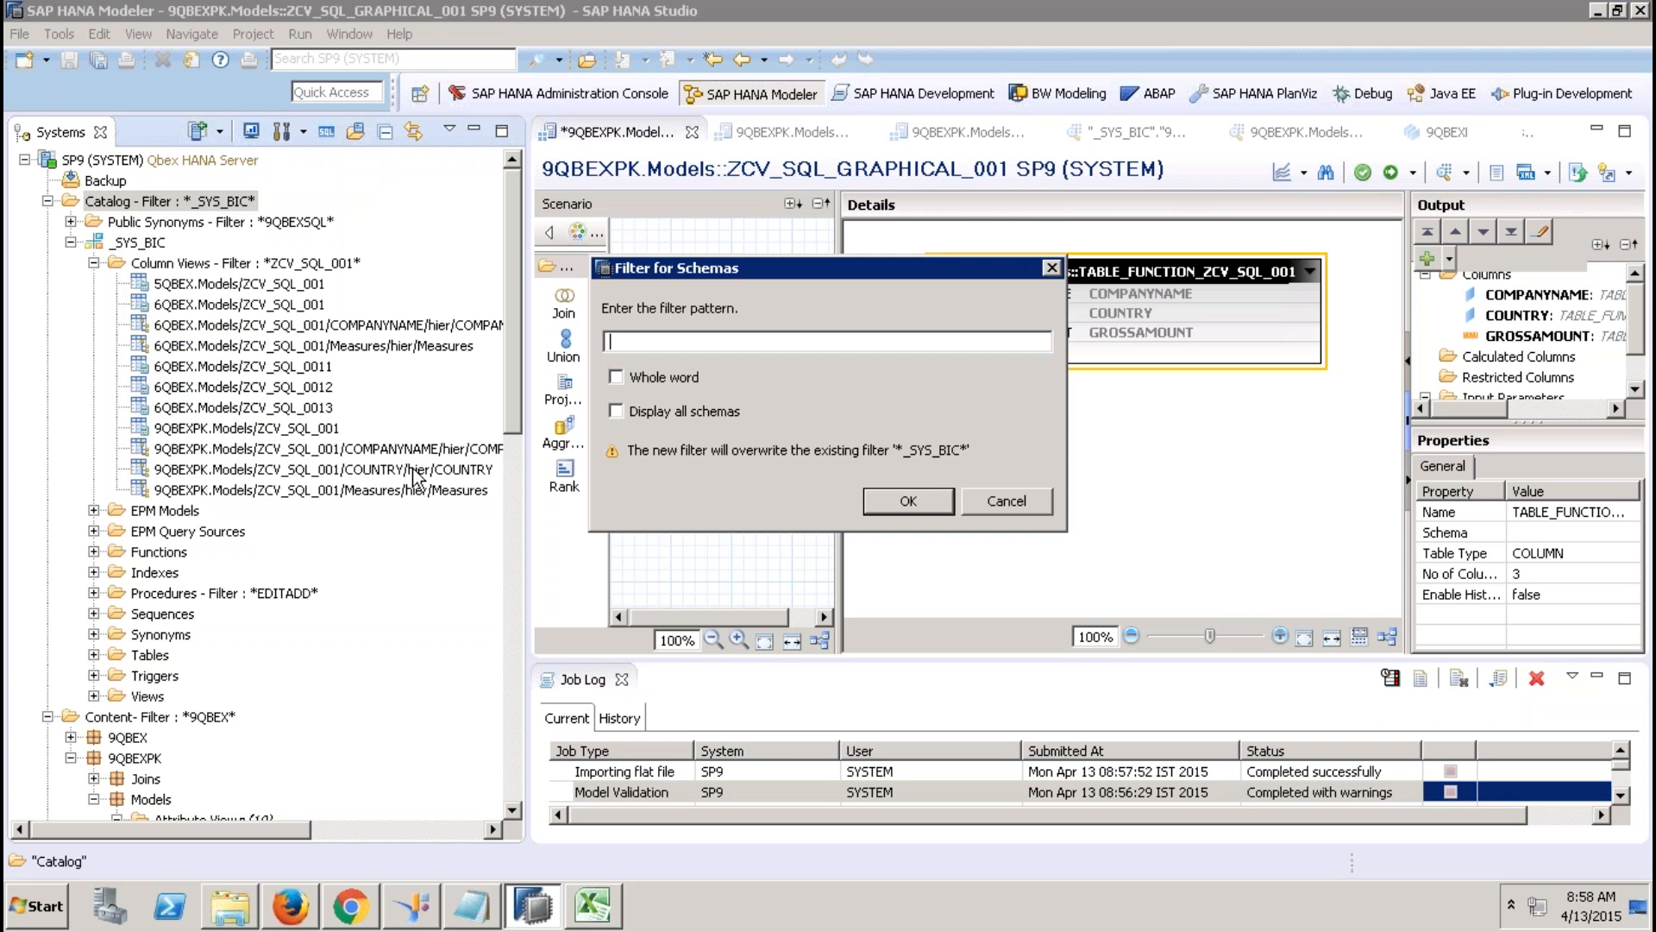
{"action": "type", "text": "XBRLMCA"}
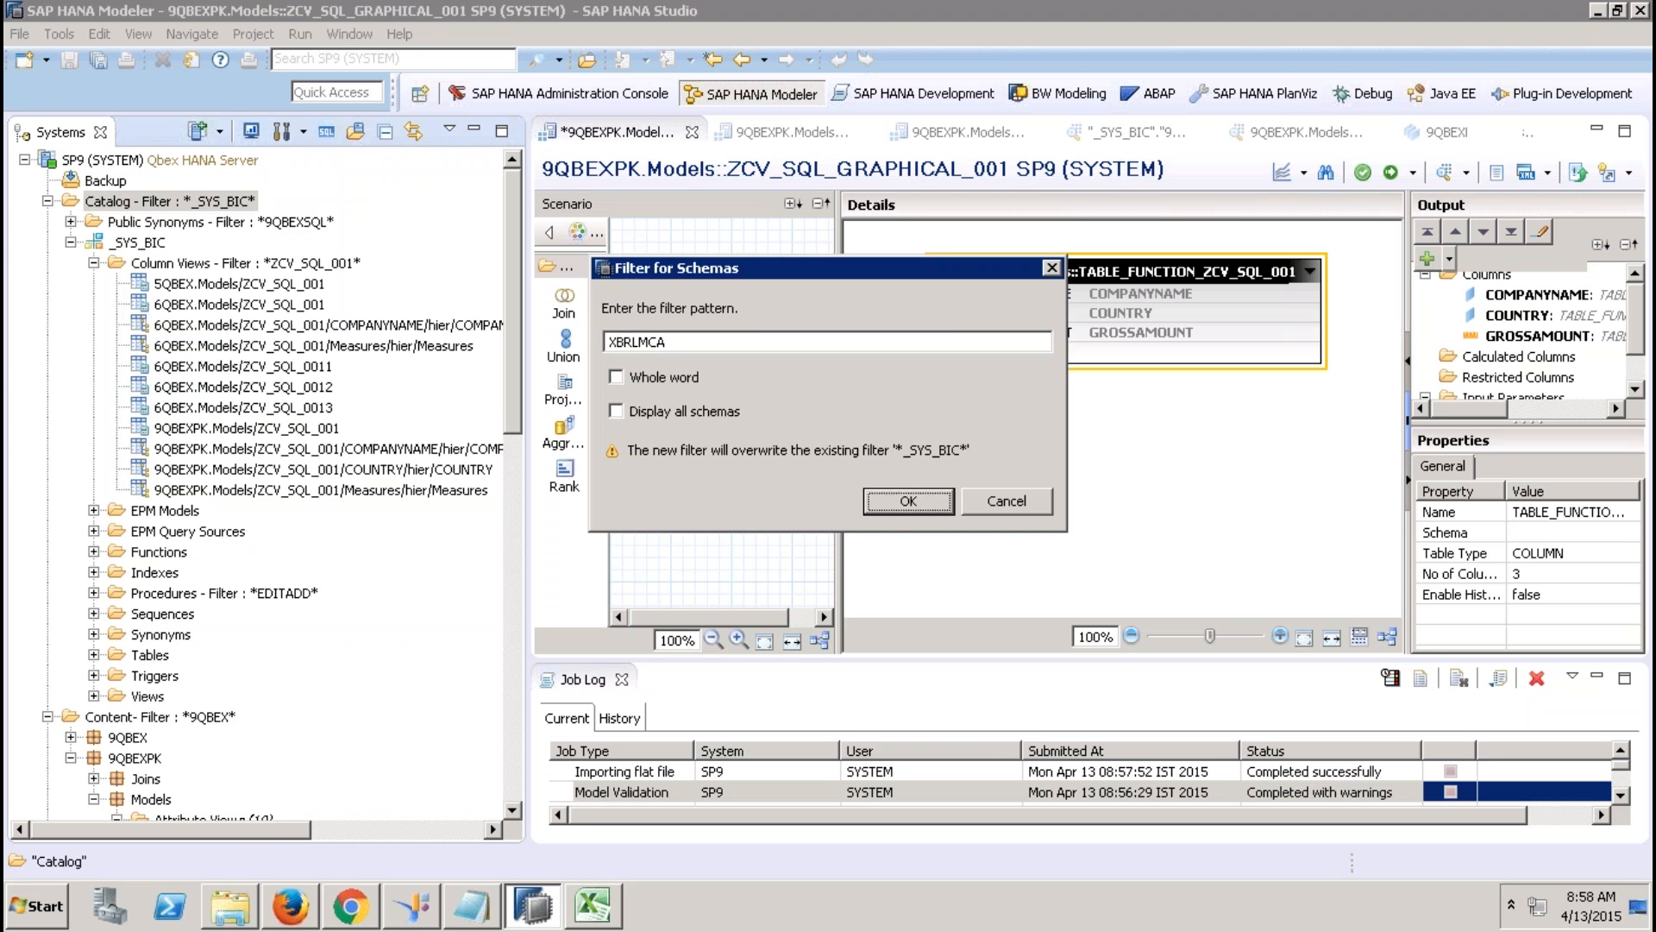
{"action": "key", "text": "Return"}
Open the content of XBRLMCA table1 to preview its imported rows.
{"action": "left_click", "coordinate": [72, 243]}
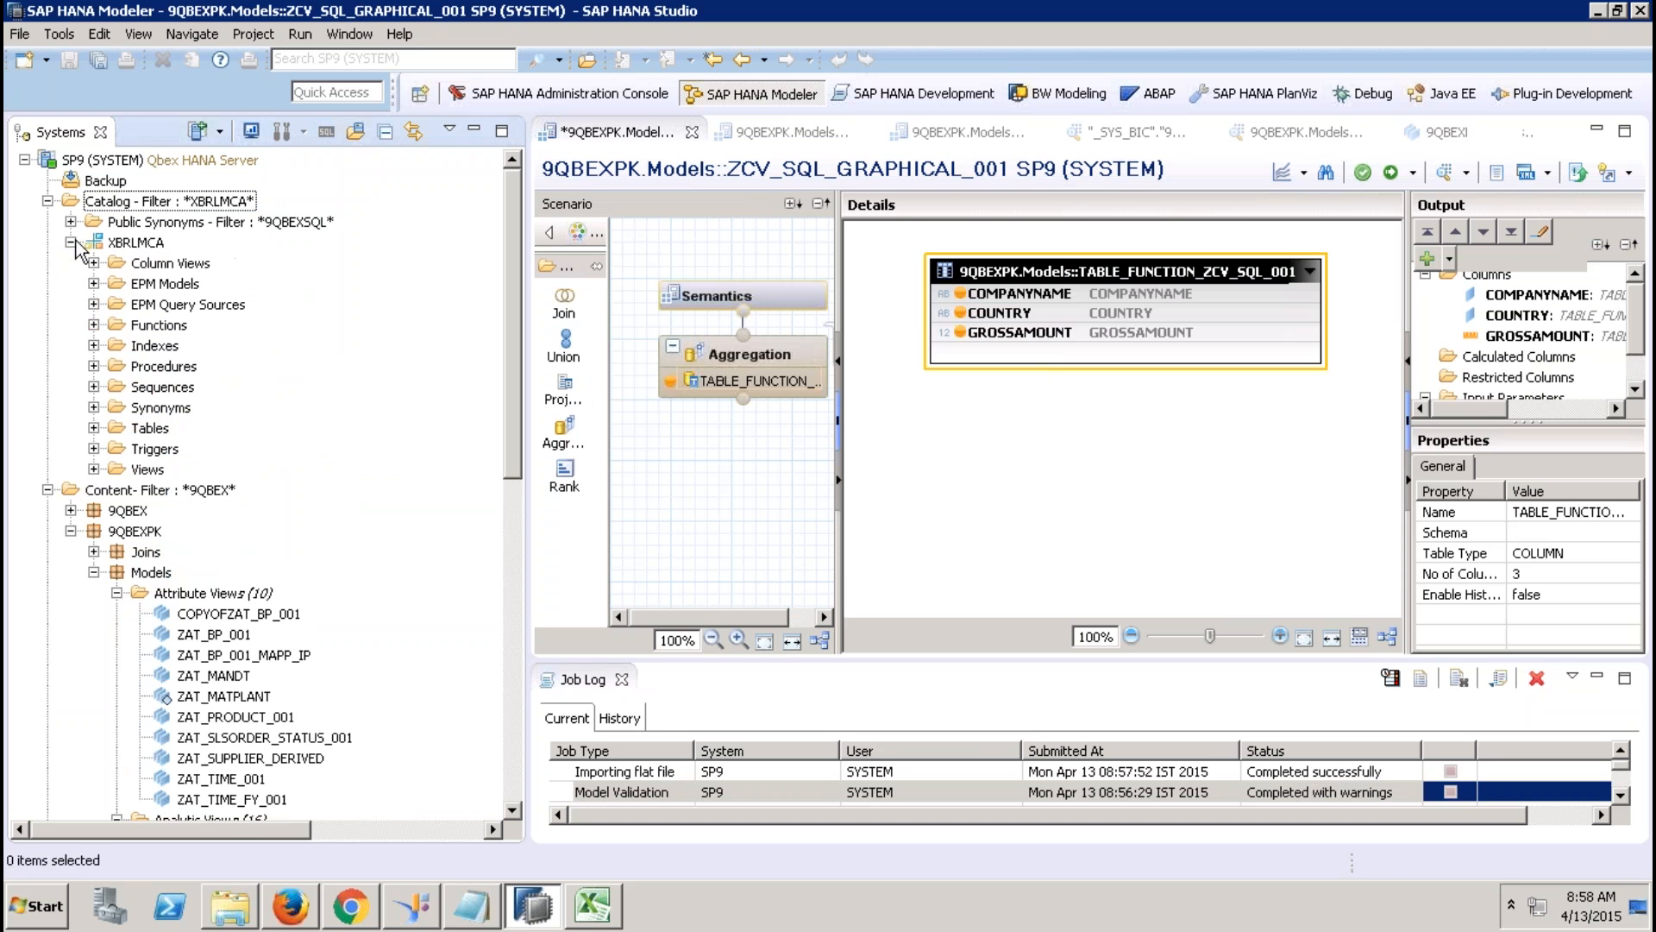
{"action": "left_click", "coordinate": [93, 428]}
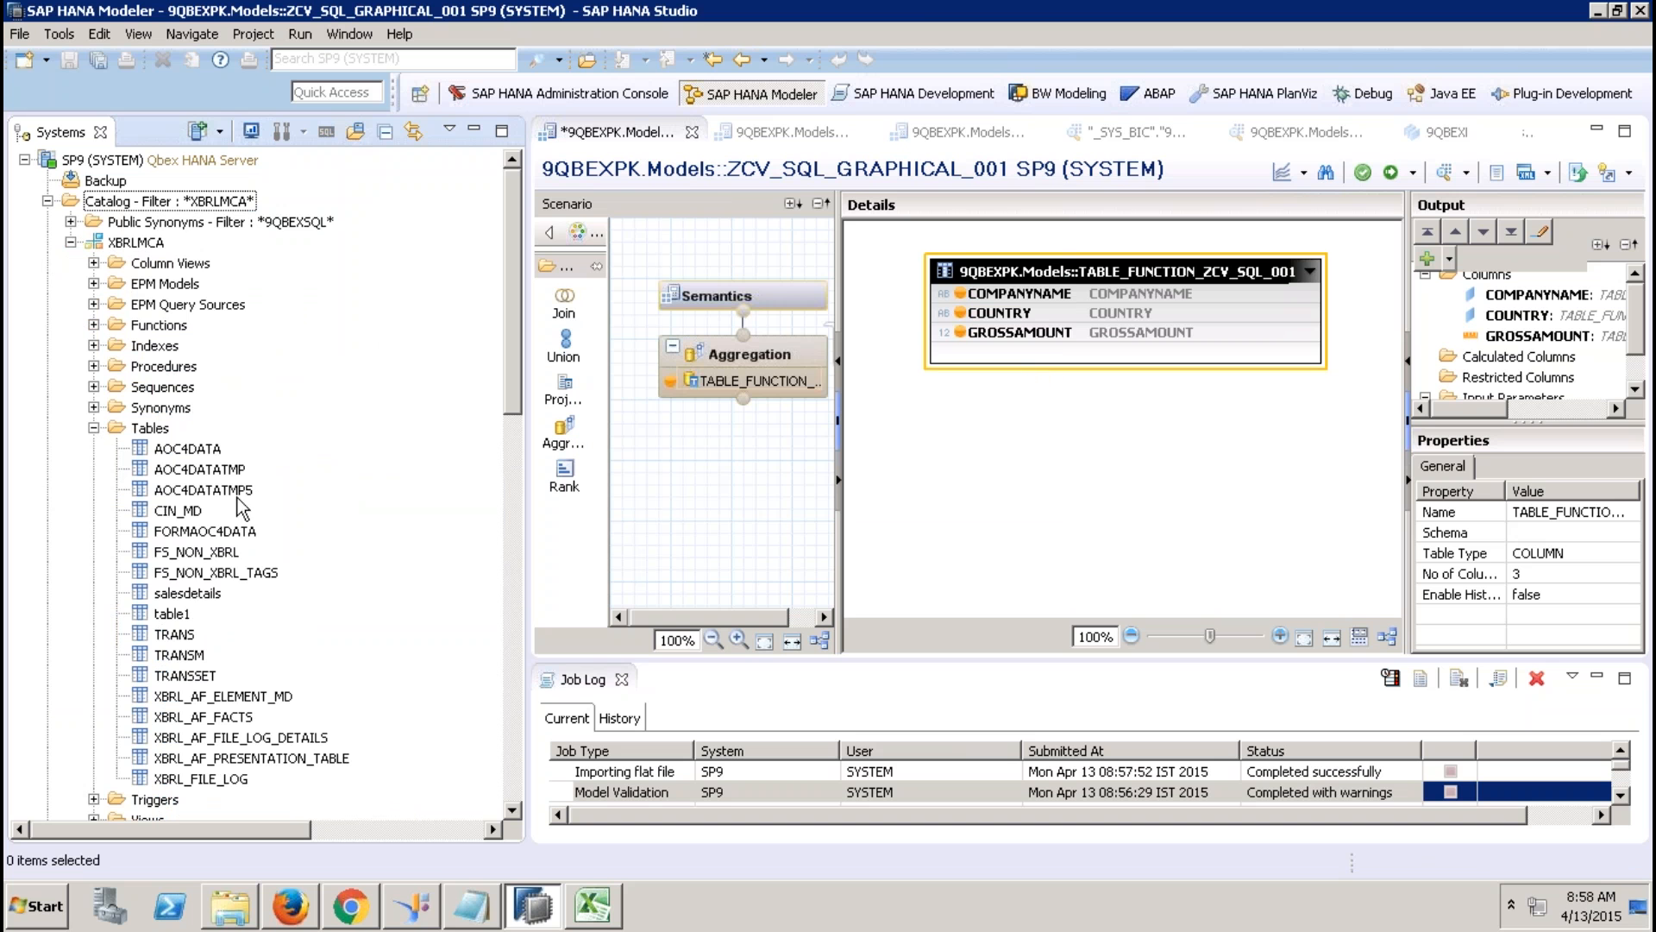
{"action": "right_click", "coordinate": [177, 613]}
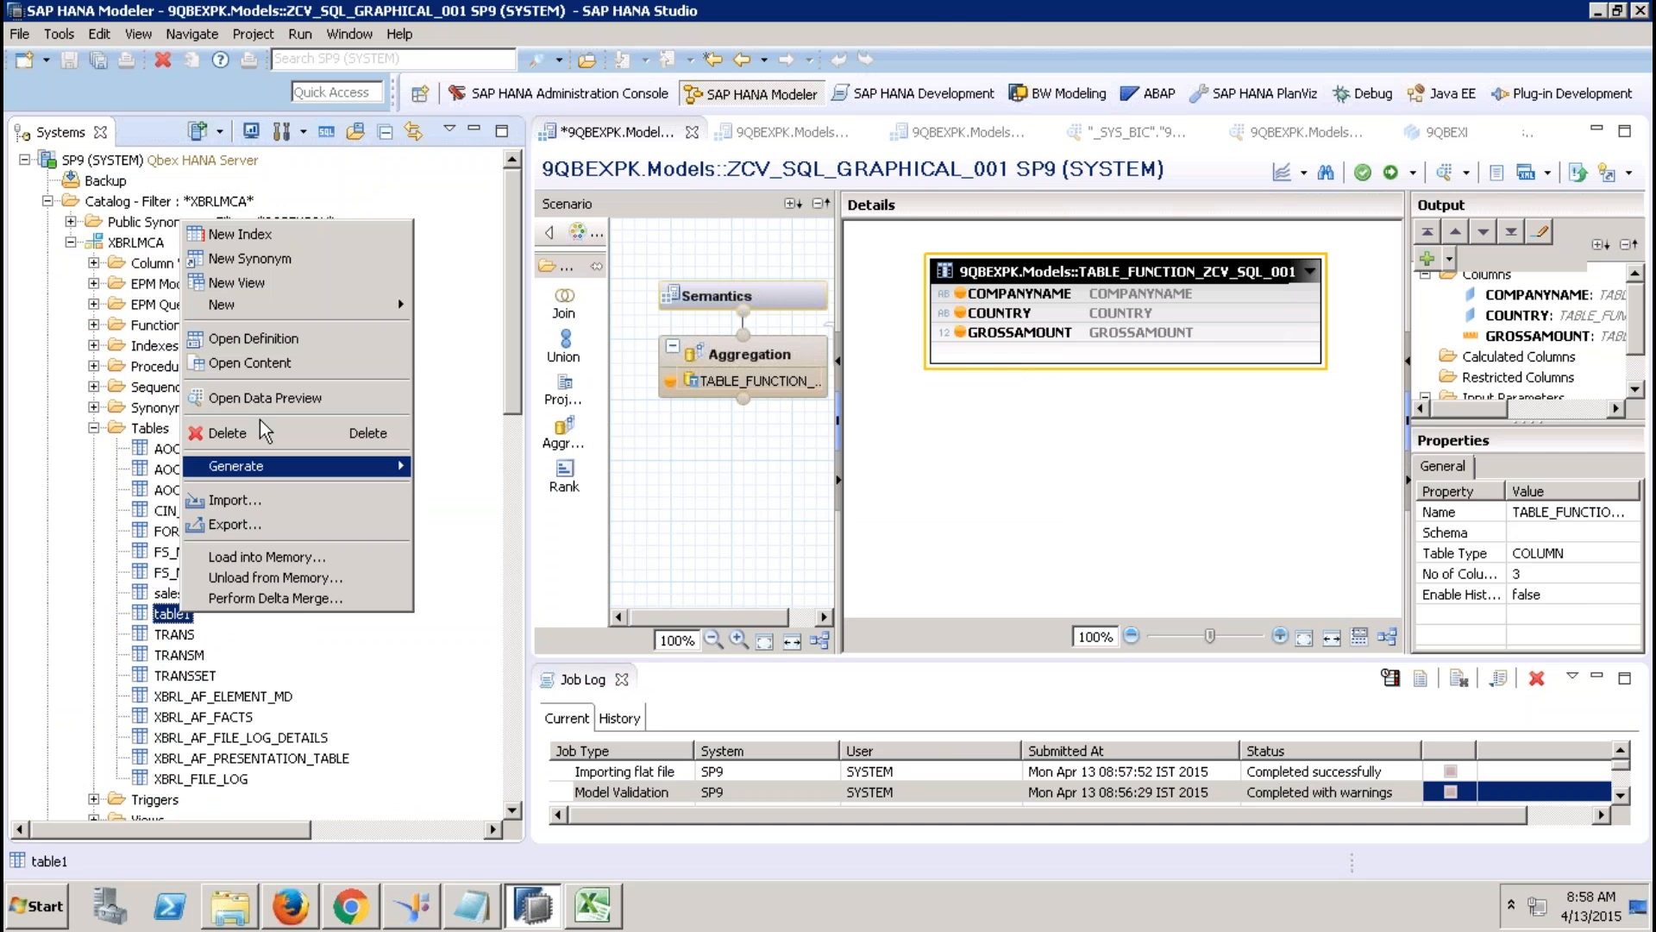
{"action": "left_click", "coordinate": [251, 363]}
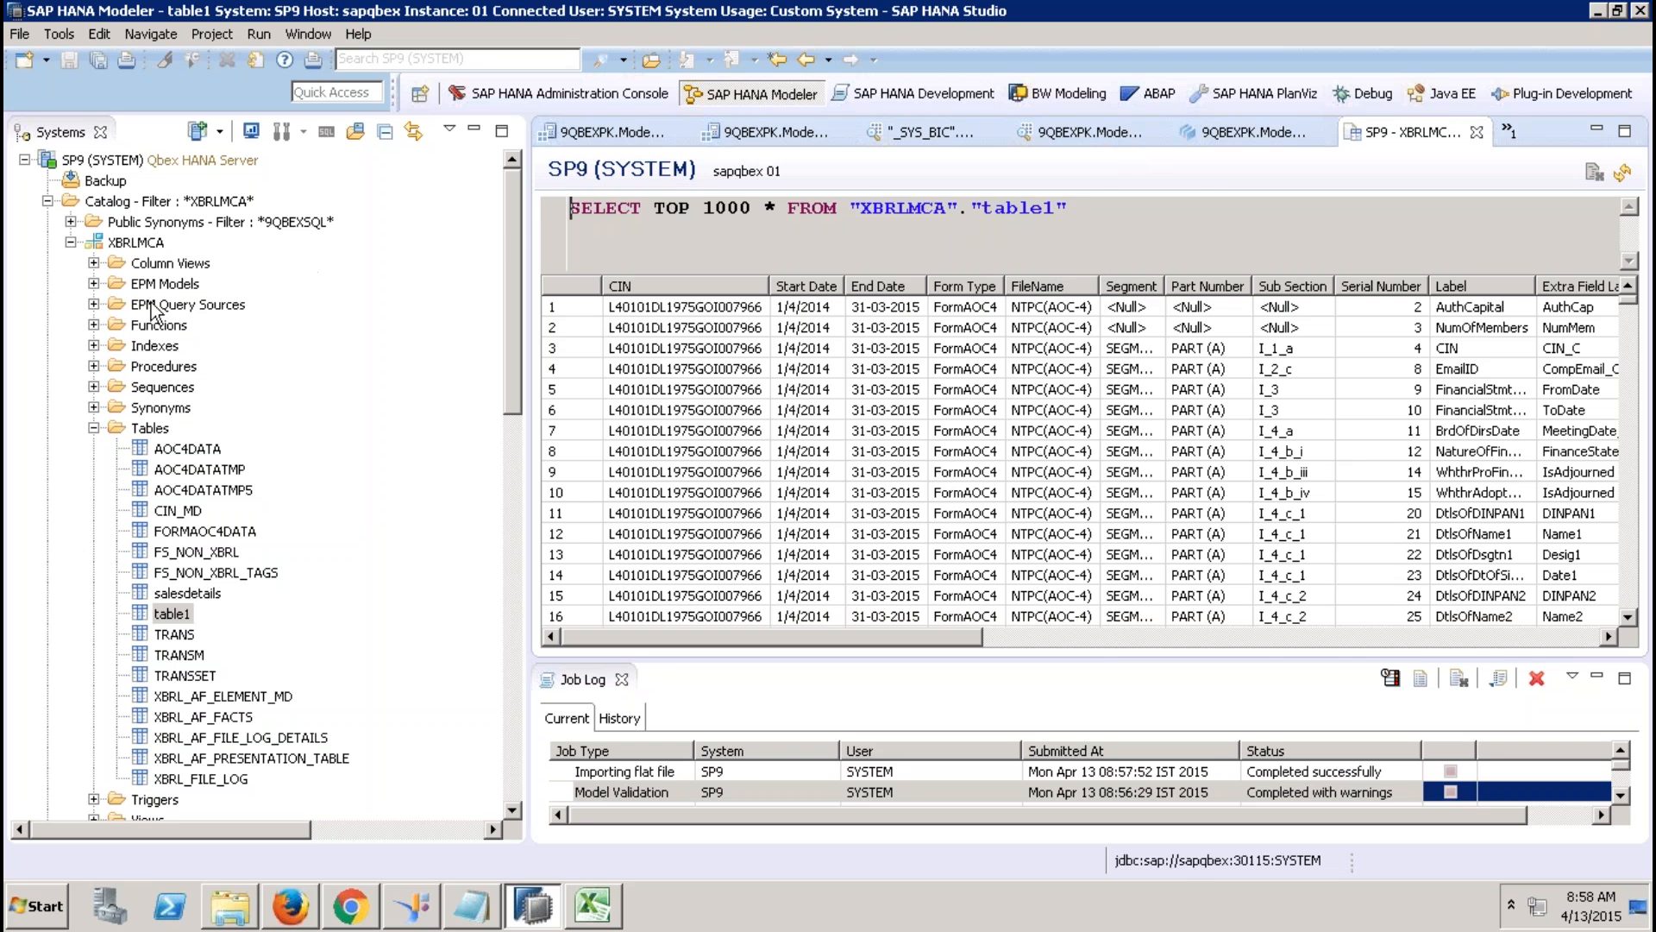
Collapse the XBRLMCA tables and browse the EPM Models and EPM Query Sources folders.
{"action": "left_click", "coordinate": [93, 428]}
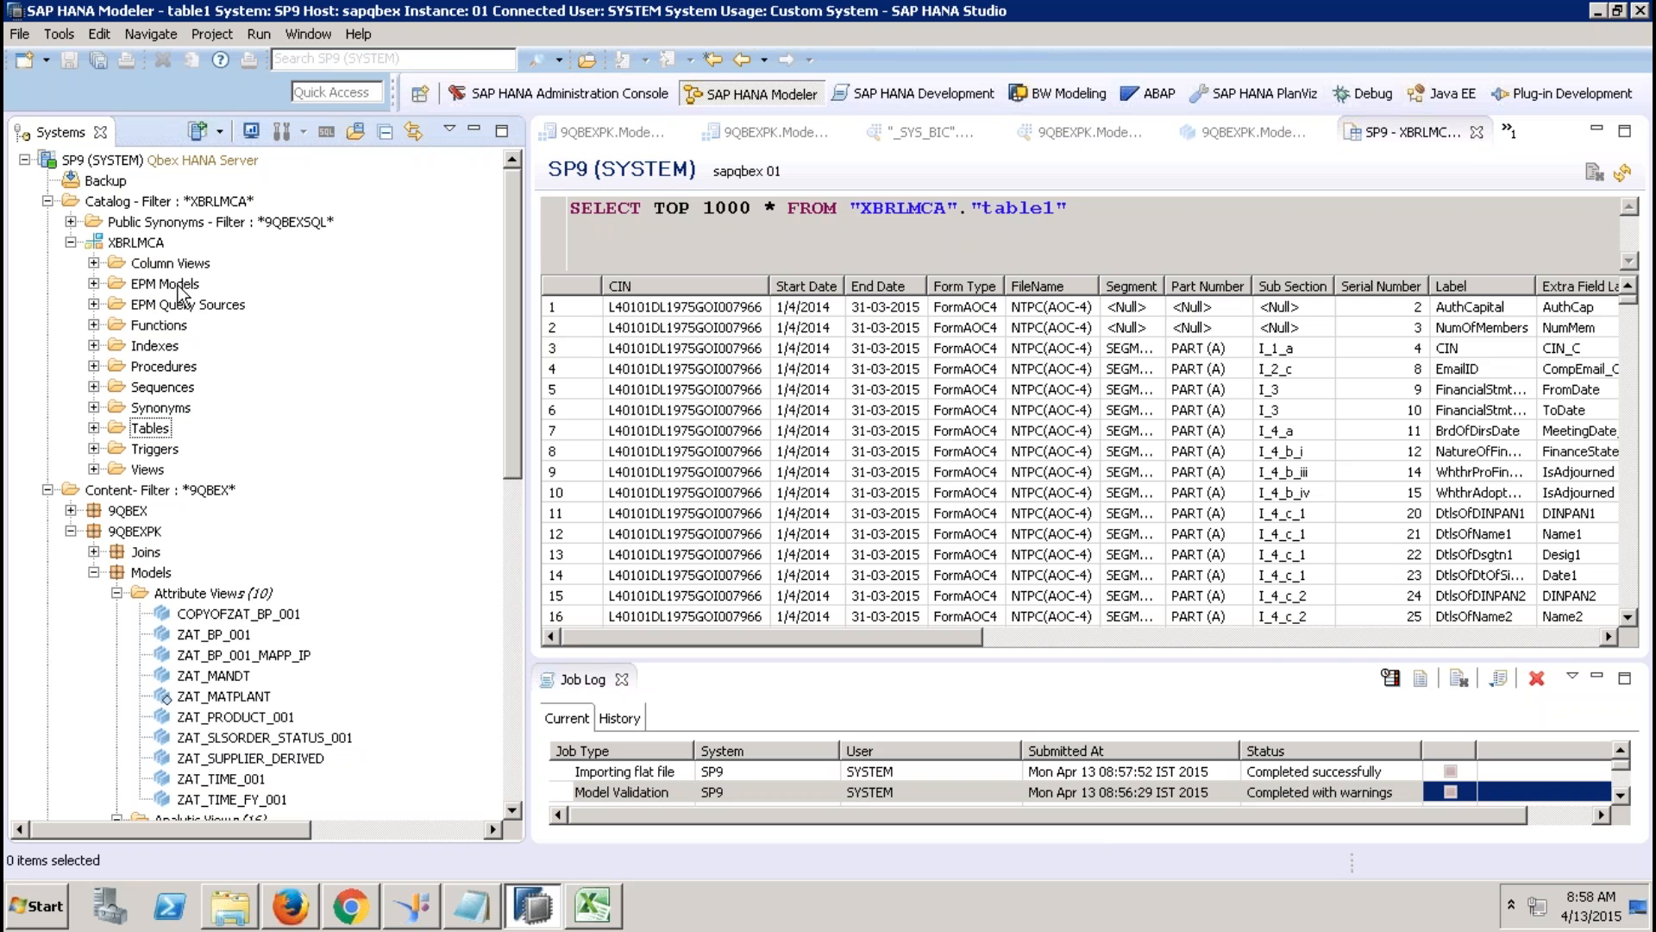
{"action": "left_click", "coordinate": [121, 292]}
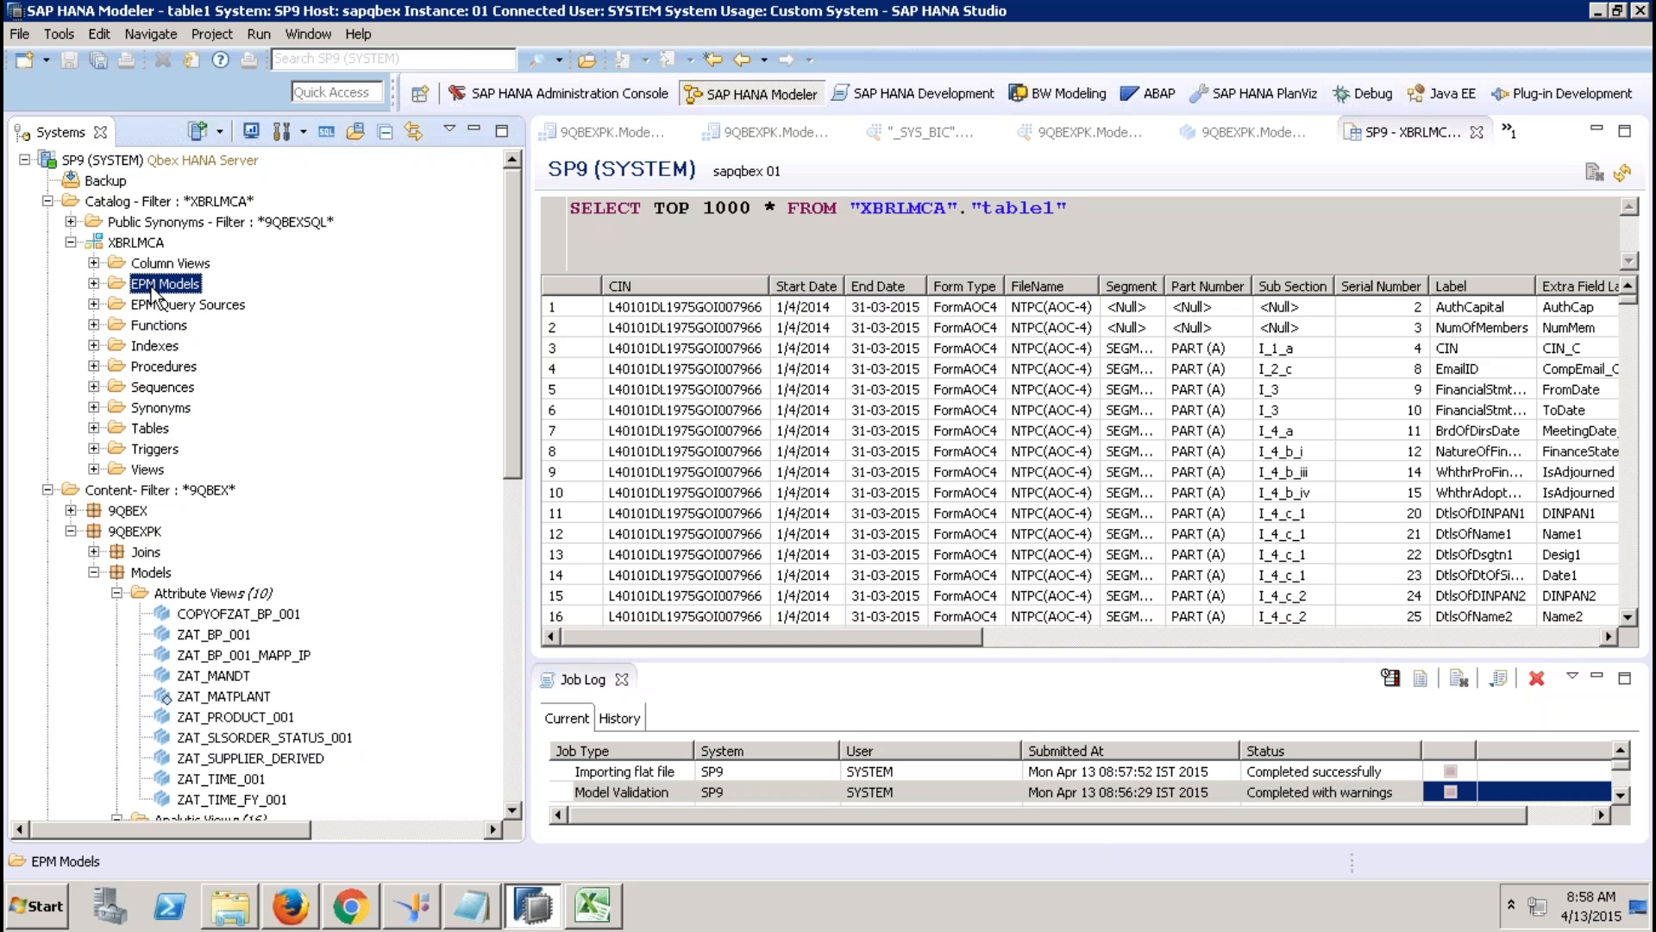
{"action": "left_click", "coordinate": [184, 309]}
{"action": "left_click", "coordinate": [173, 281]}
{"action": "left_click", "coordinate": [193, 308]}
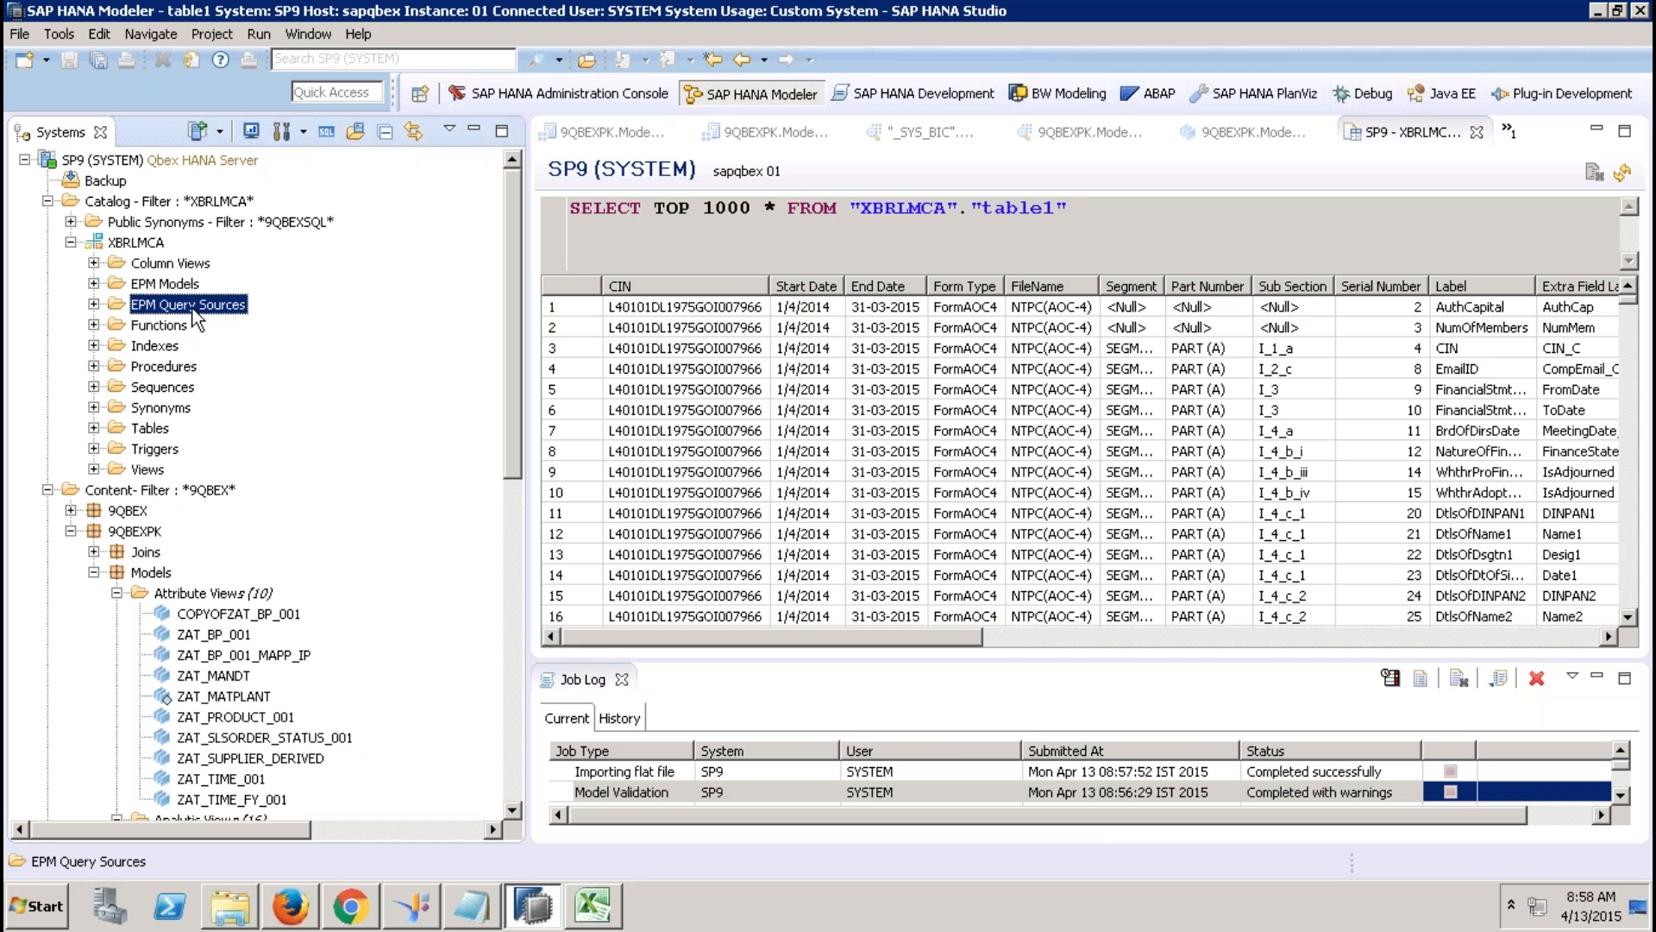
{"action": "left_click", "coordinate": [94, 303]}
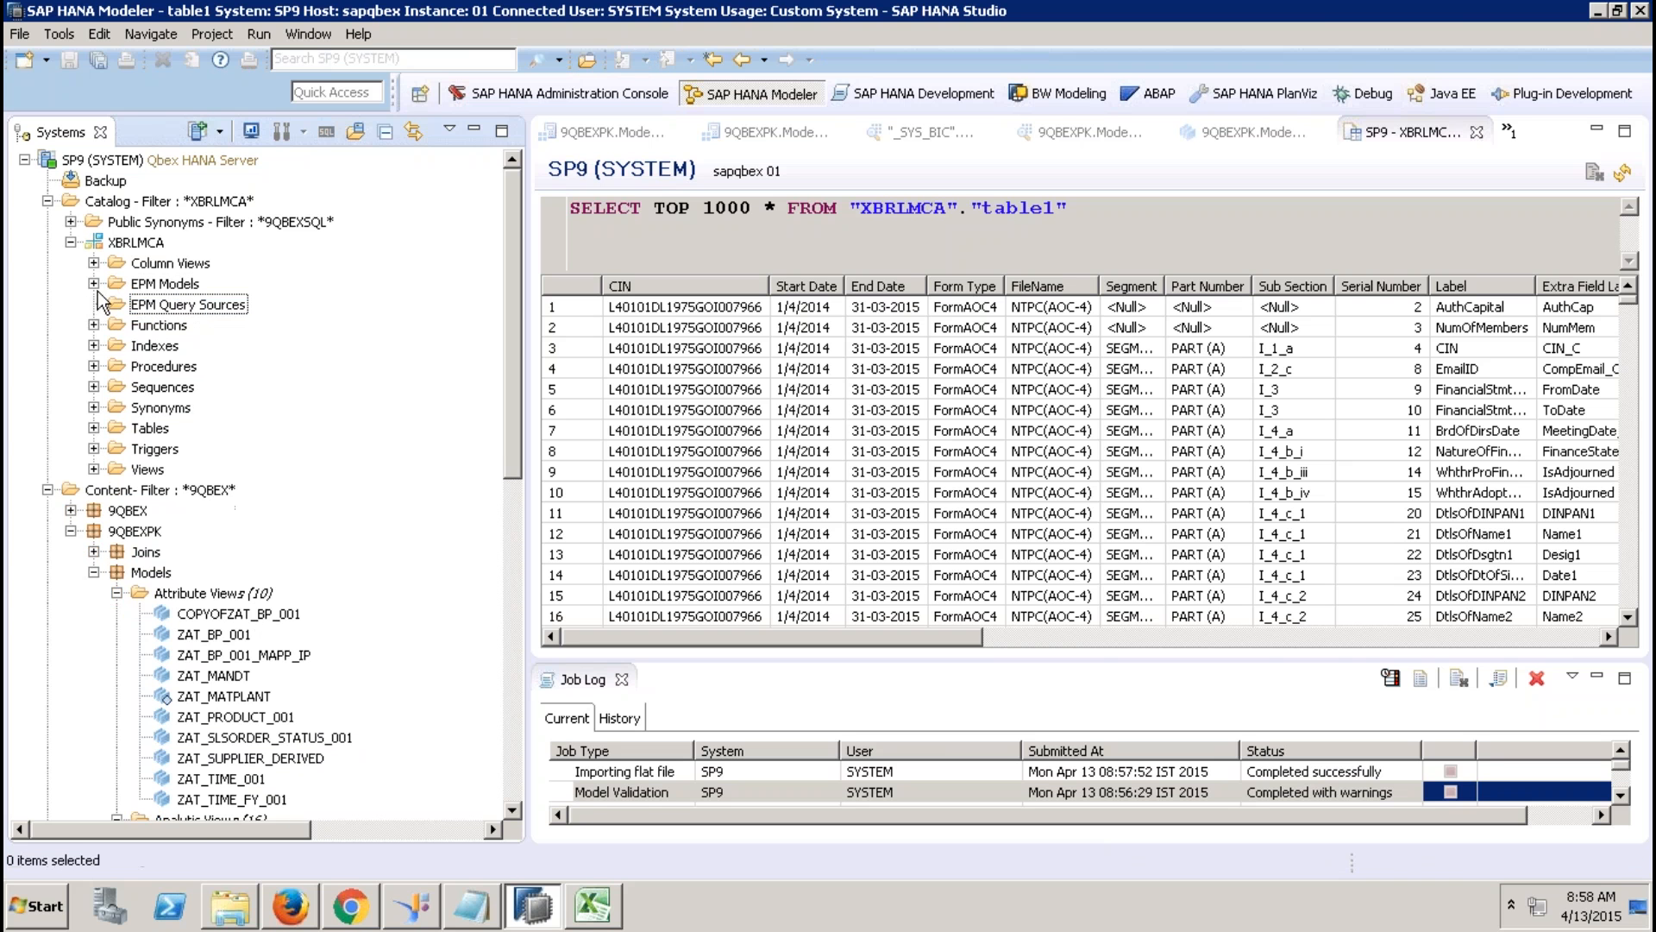
{"action": "left_click", "coordinate": [170, 287]}
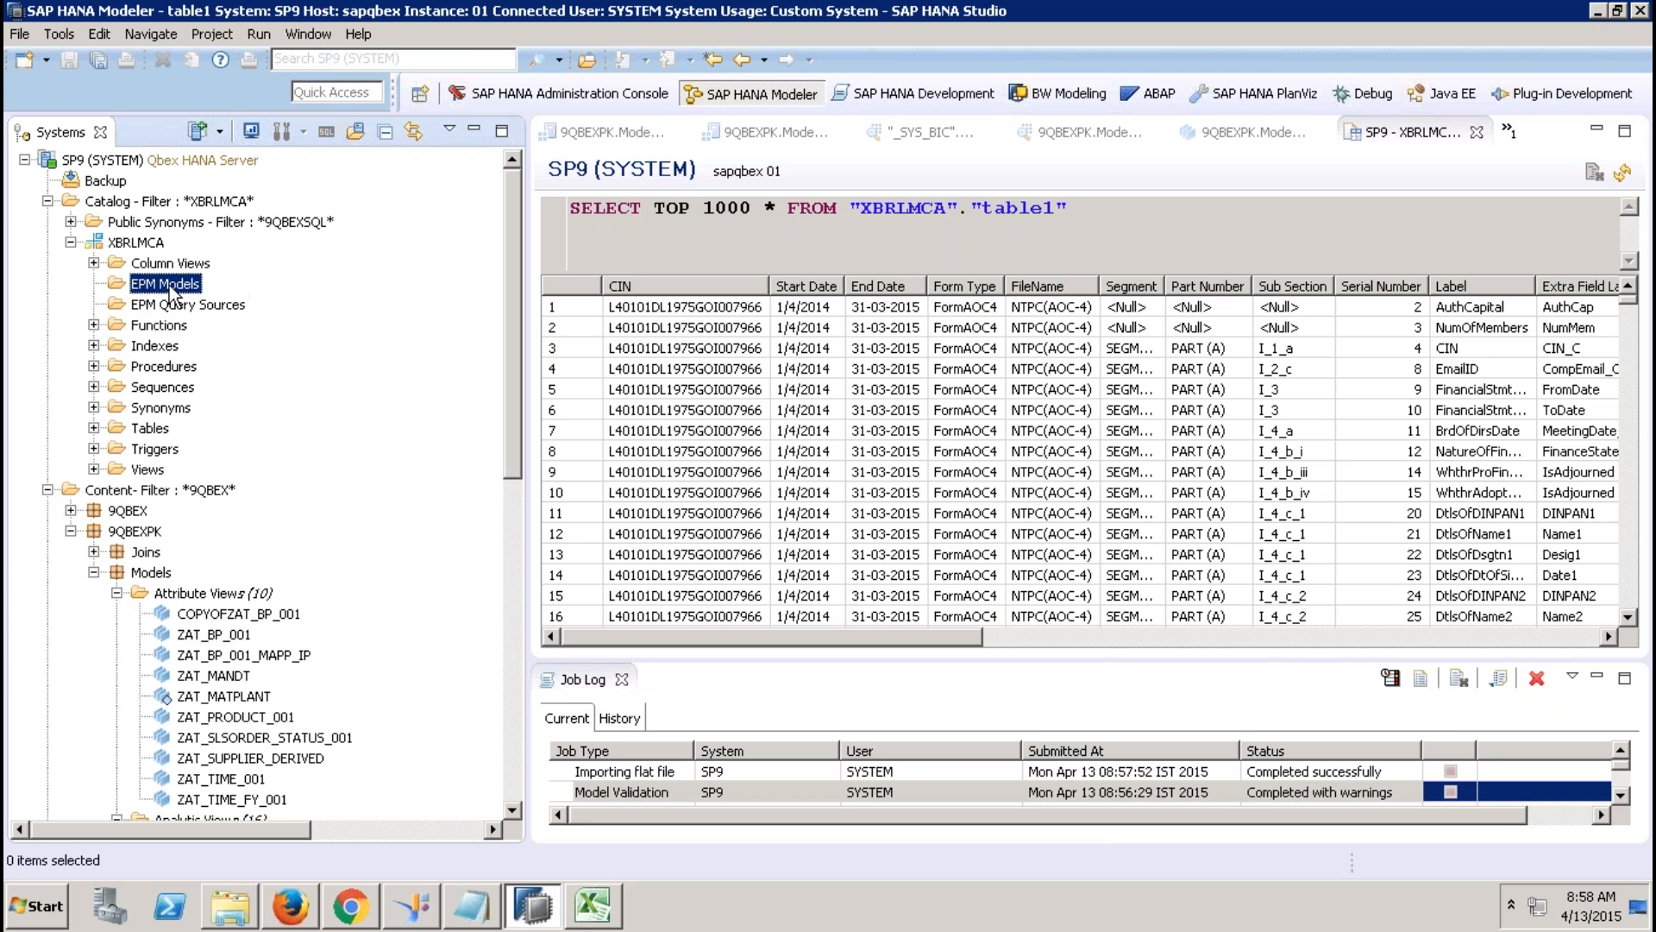
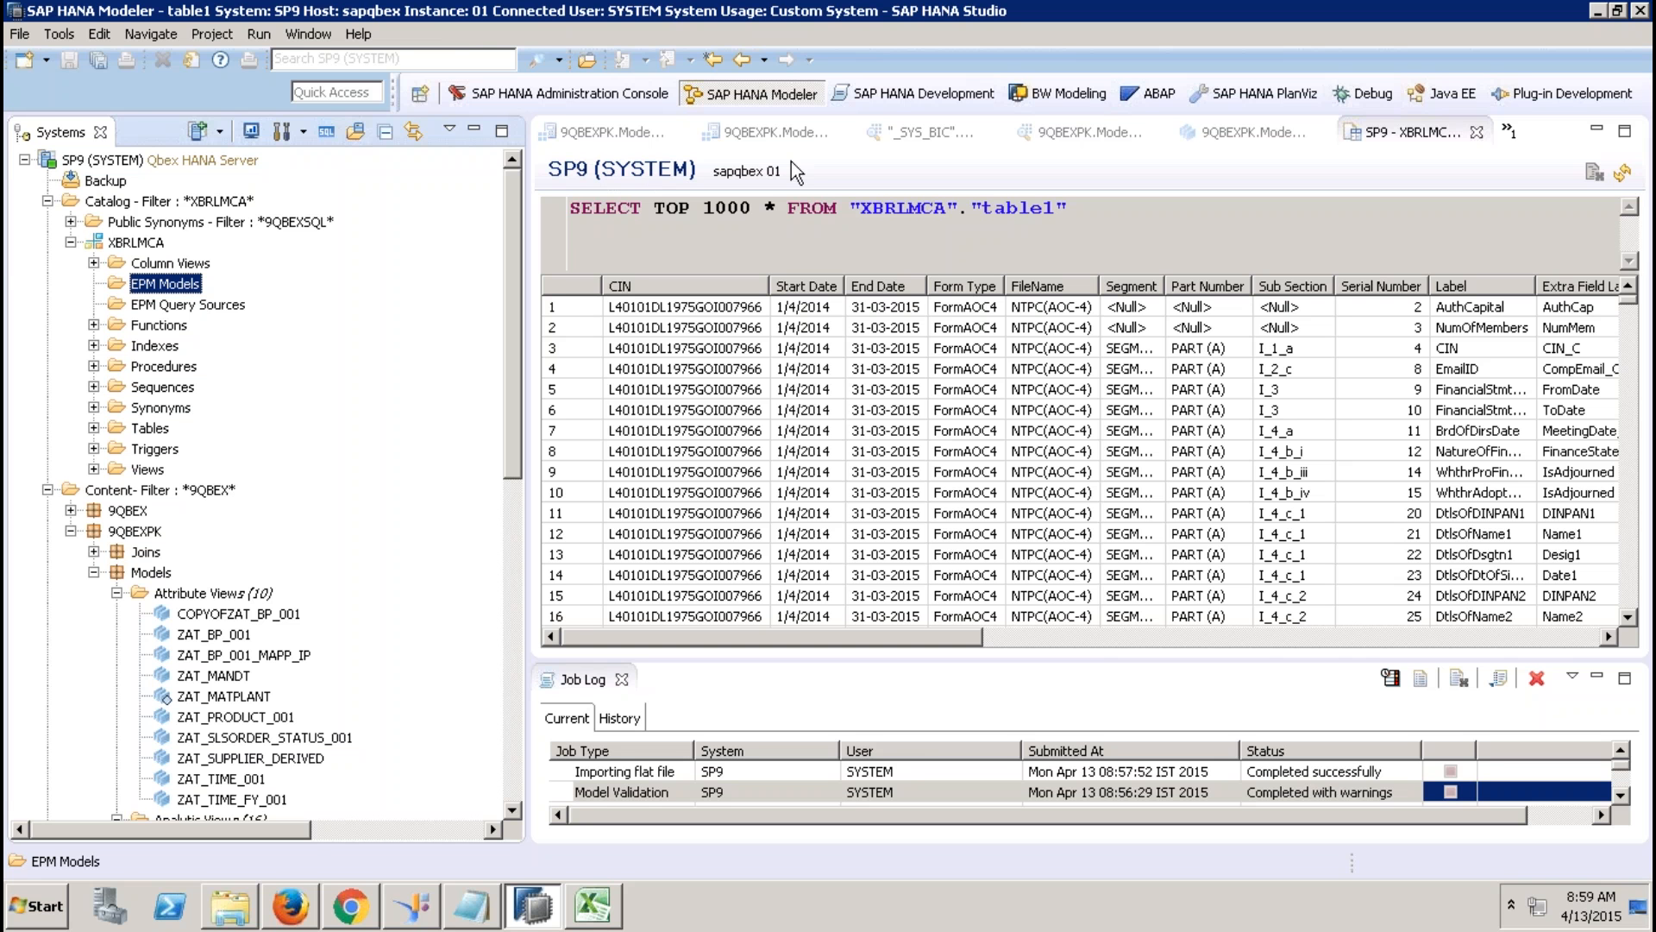
Return to HANA Studio and open the ZAN_BP_REPORTING analytic view.
{"action": "key", "text": "alt+Tab"}
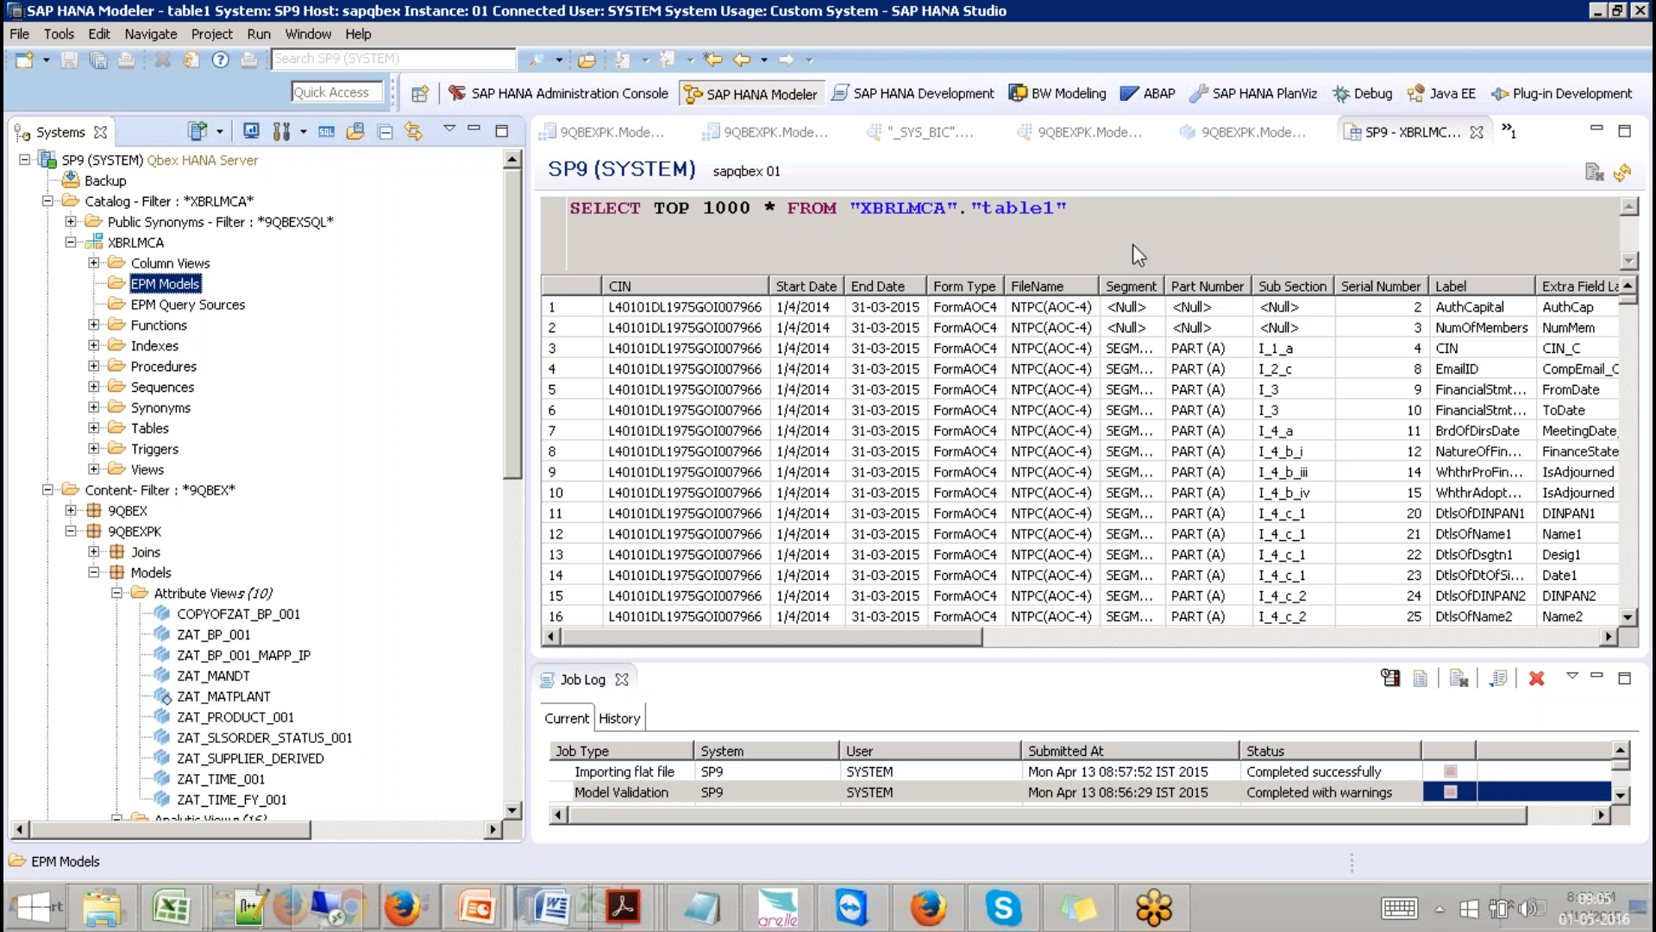
{"action": "left_click", "coordinate": [1295, 240]}
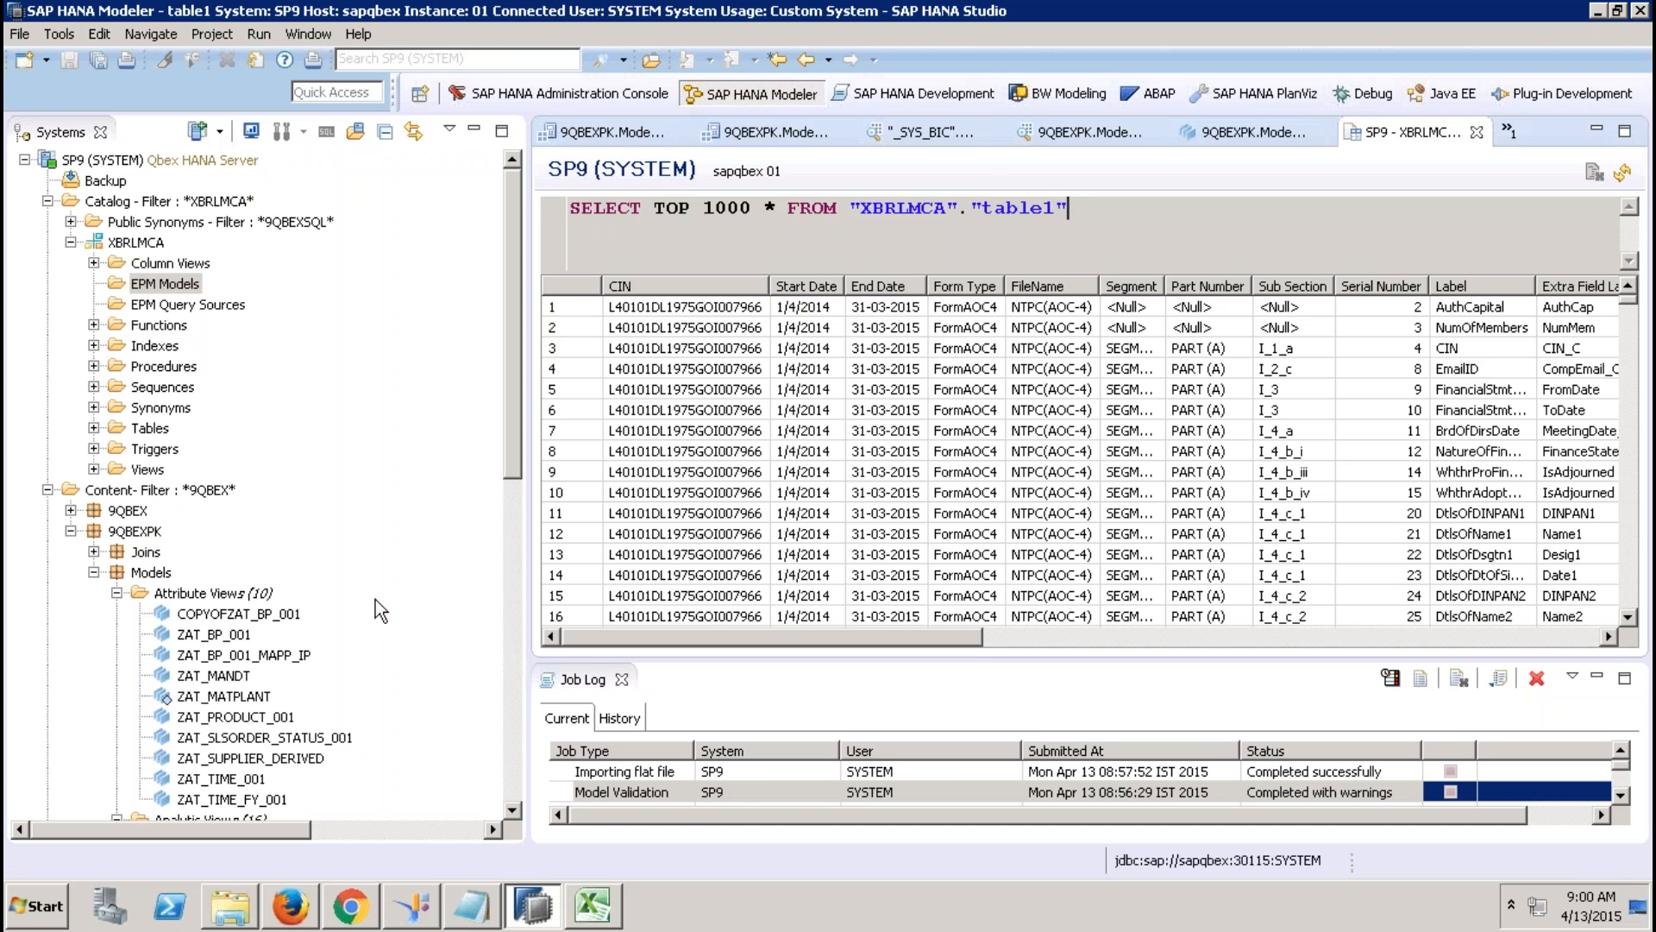
{"action": "left_click_drag", "start_coordinate": [514, 473], "coordinate": [516, 643]}
{"action": "double_click", "coordinate": [280, 490]}
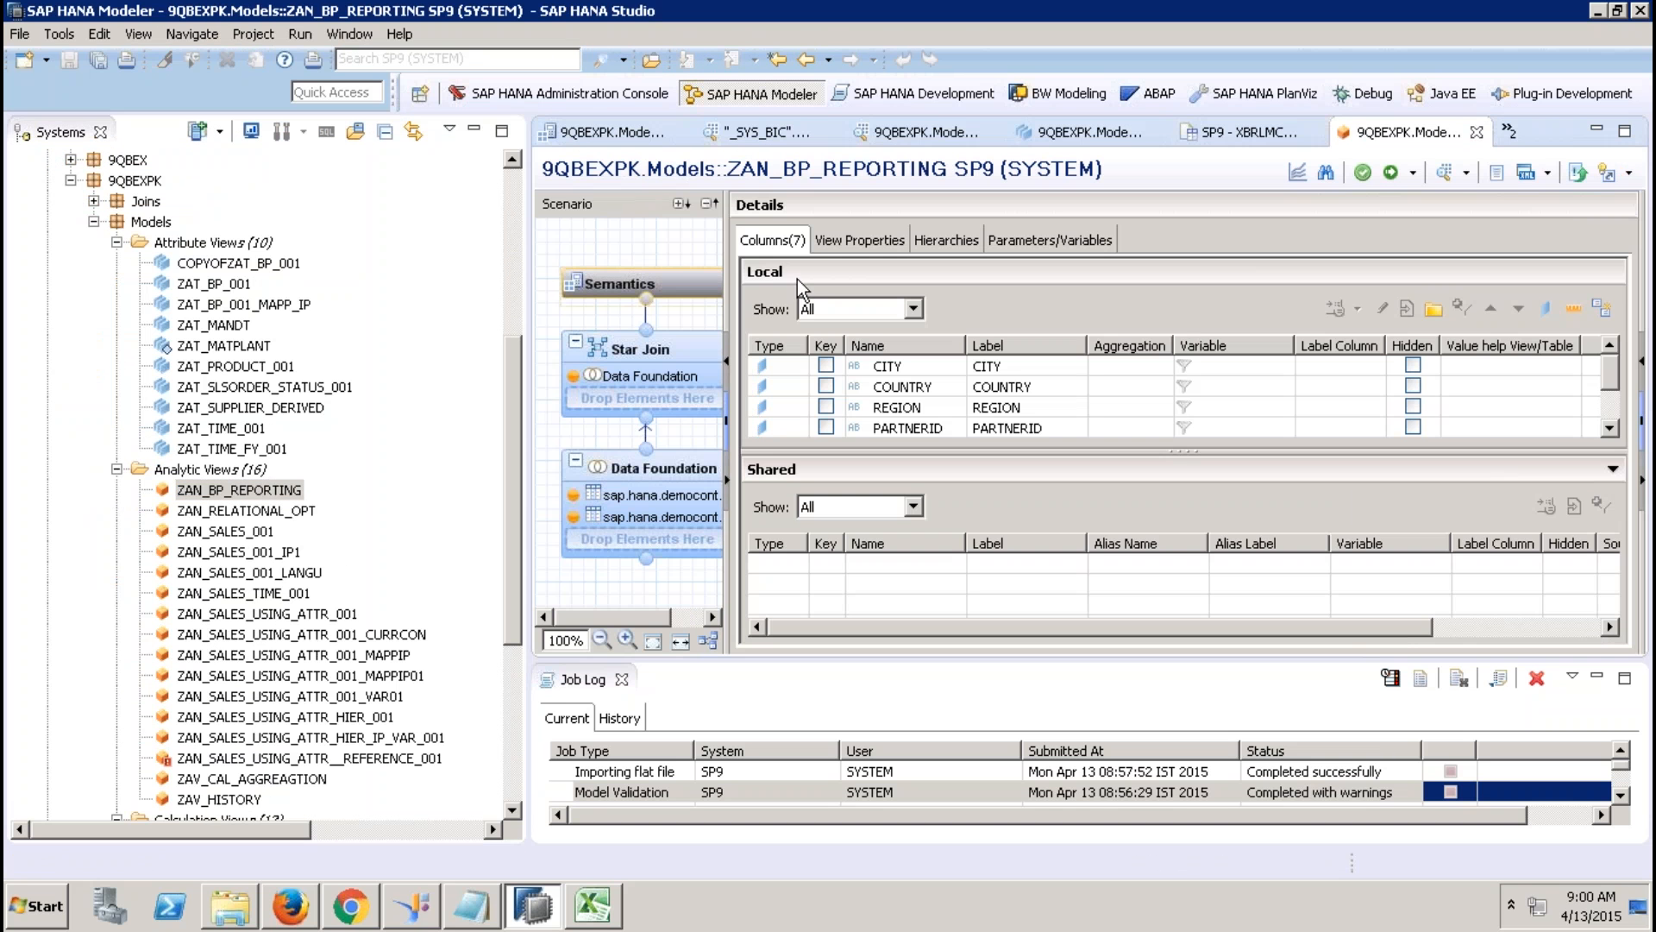
Inspect the Data Foundation's output columns: CITY, COUNTRY, REGION, PARTNERID, COMPANYNAME and CURRENCY.
{"action": "left_click", "coordinate": [654, 361]}
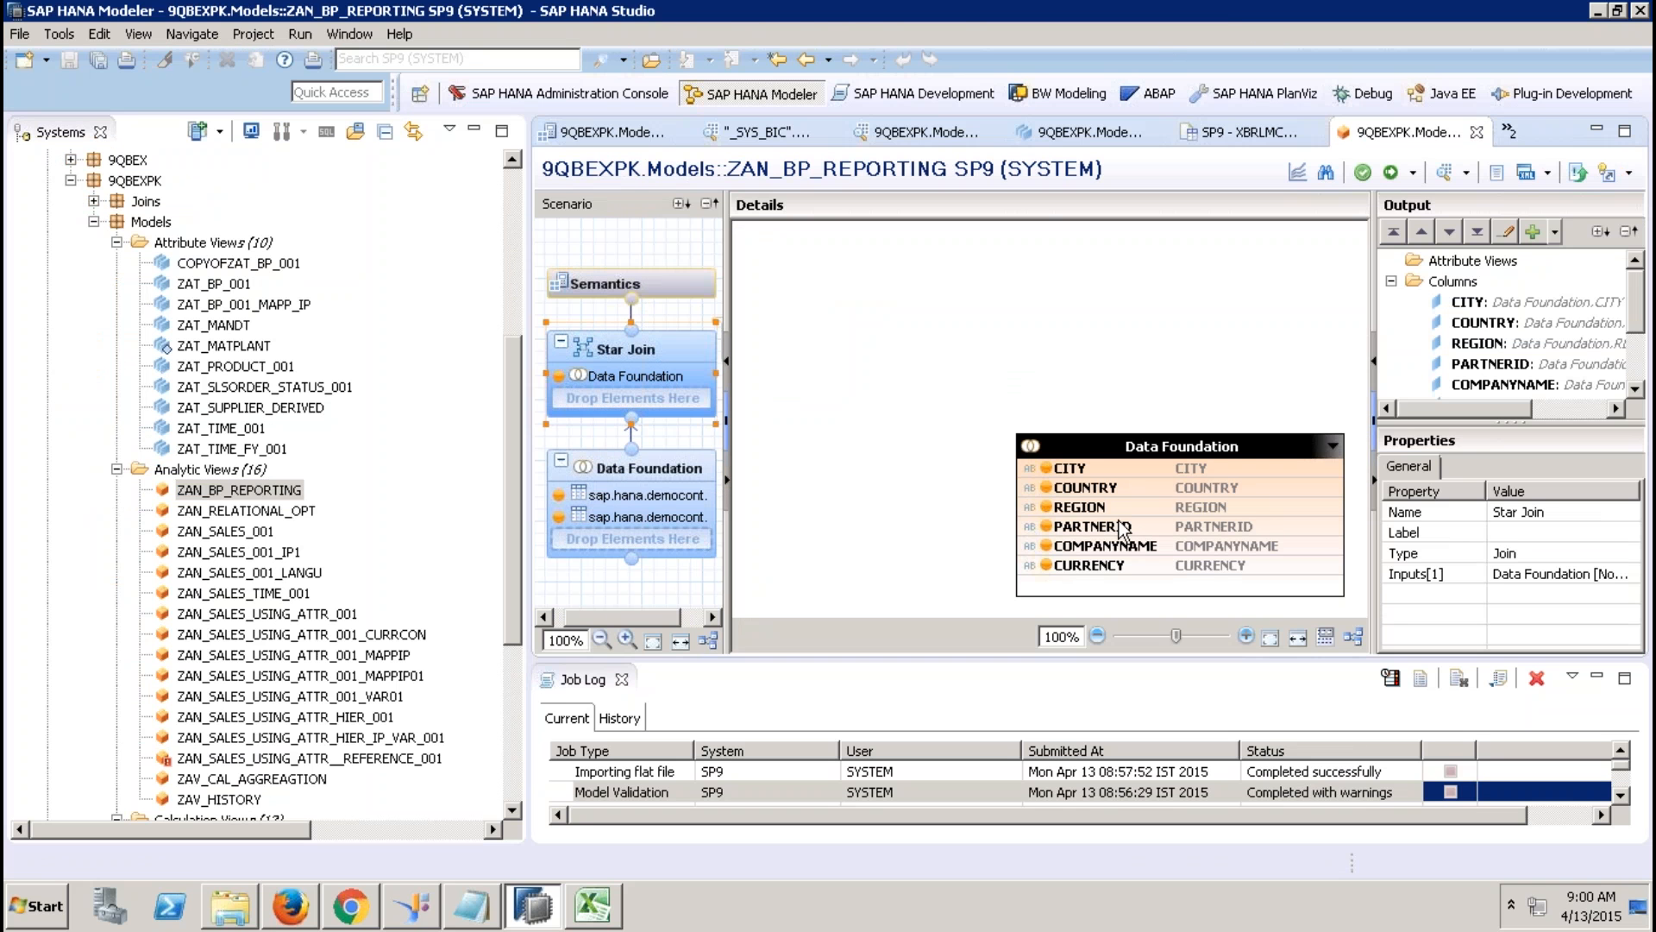
{"action": "left_click", "coordinate": [621, 679]}
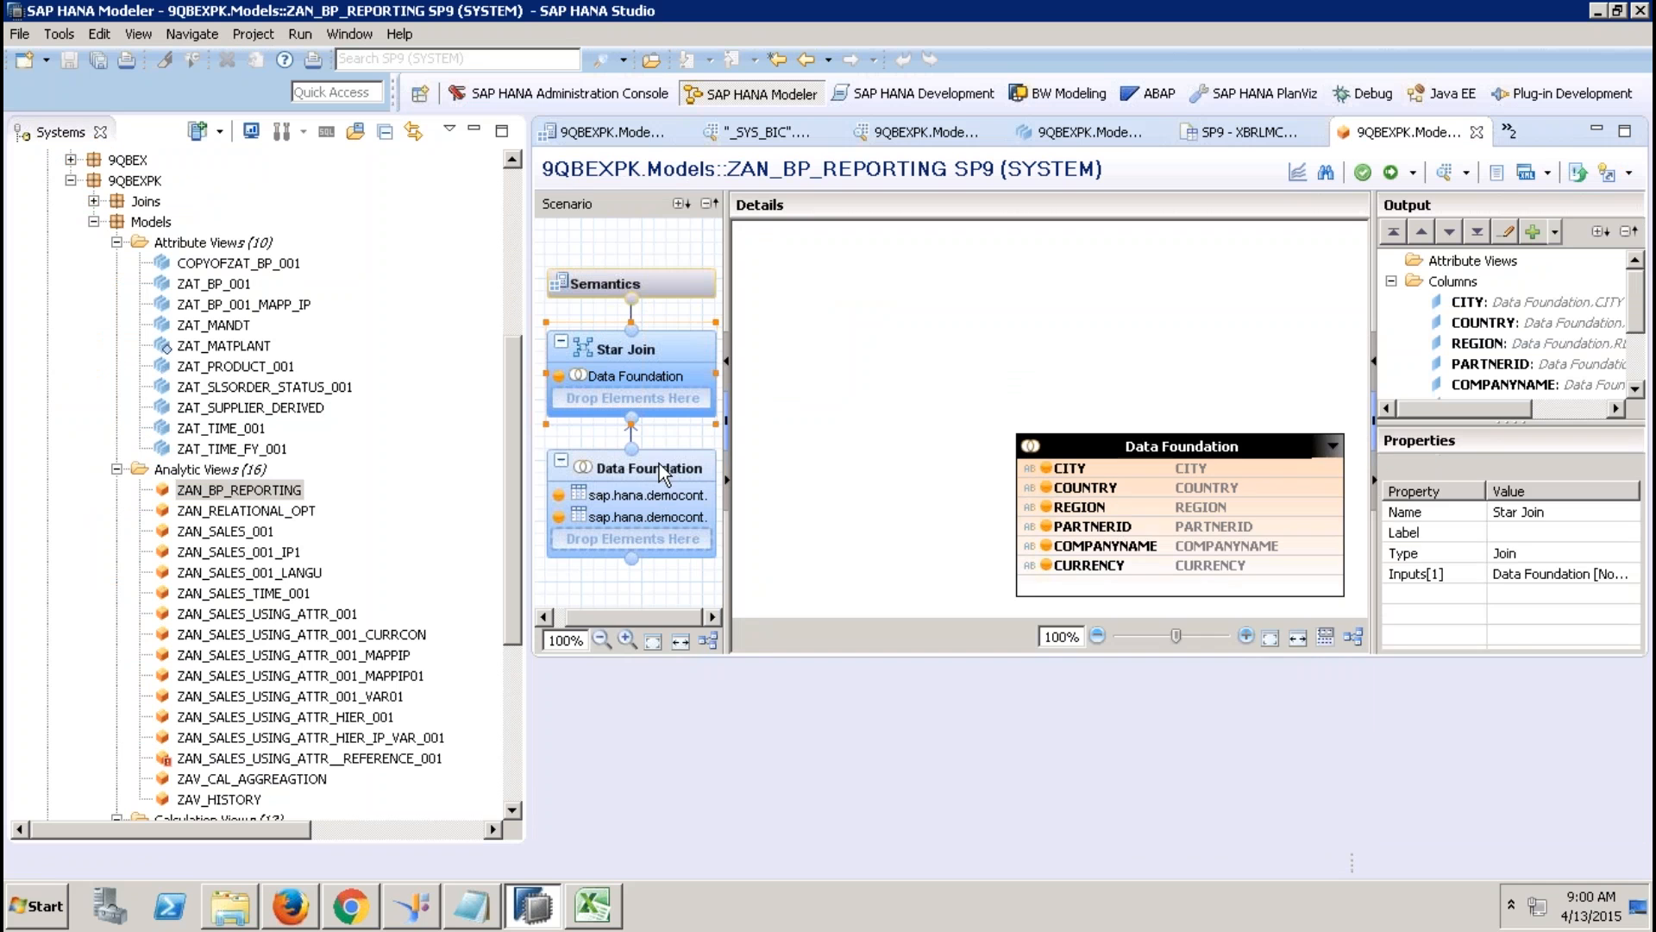
{"action": "left_click", "coordinate": [659, 466]}
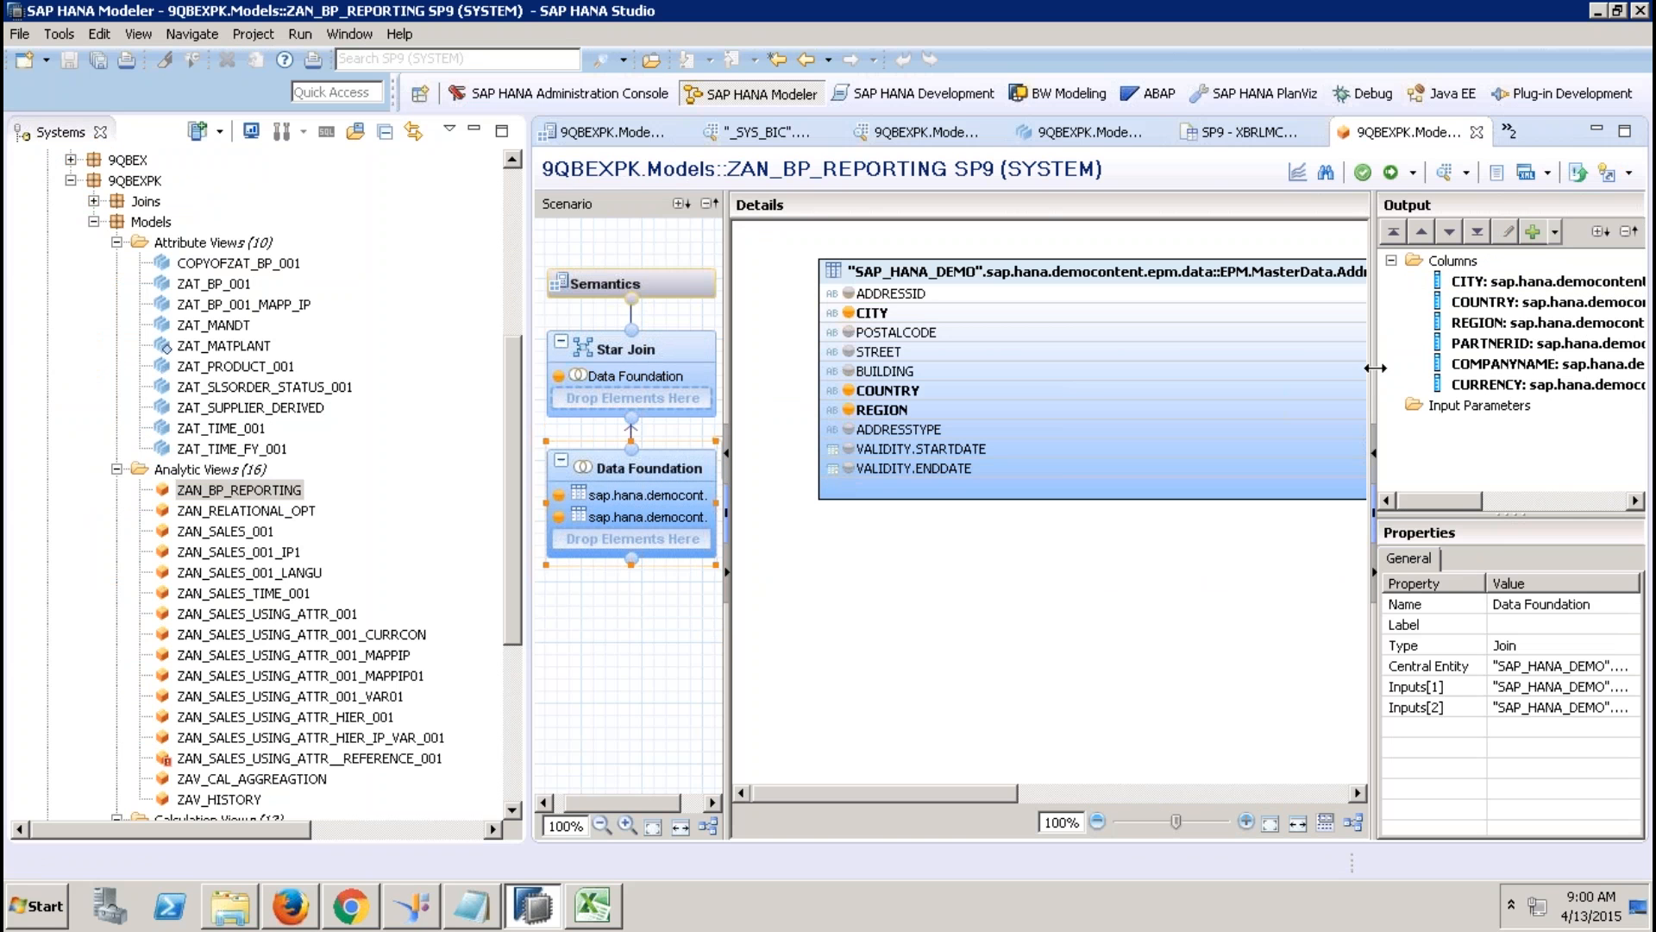
{"action": "left_click_drag", "start_coordinate": [1375, 367], "coordinate": [902, 395]}
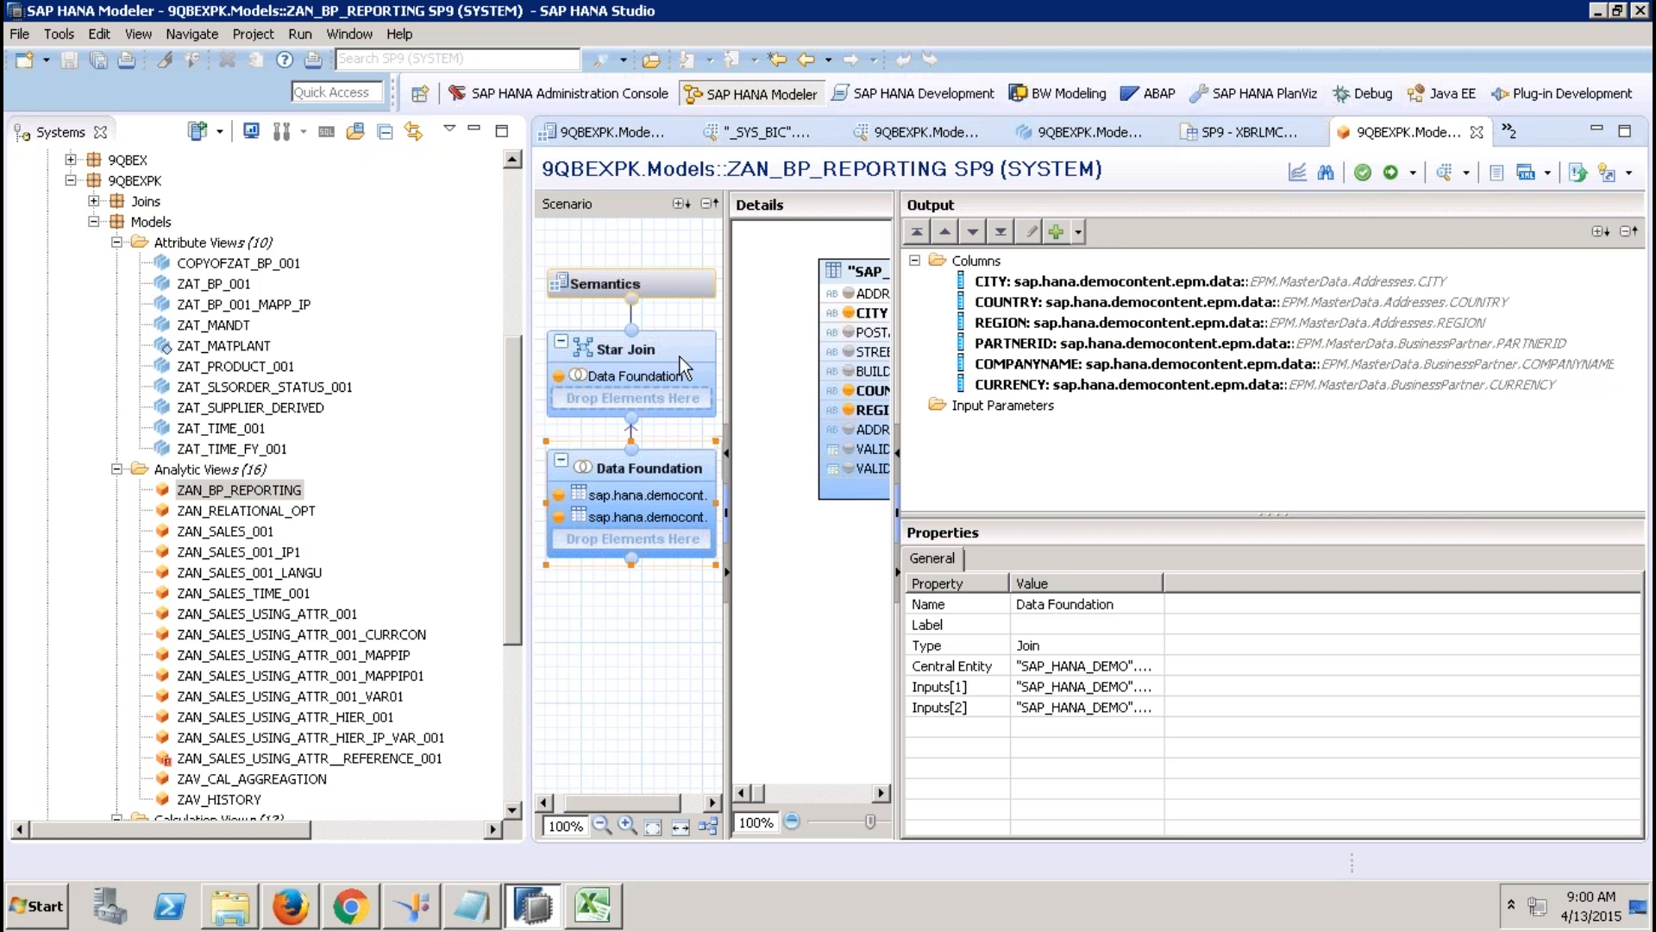
{"action": "left_click", "coordinate": [516, 445]}
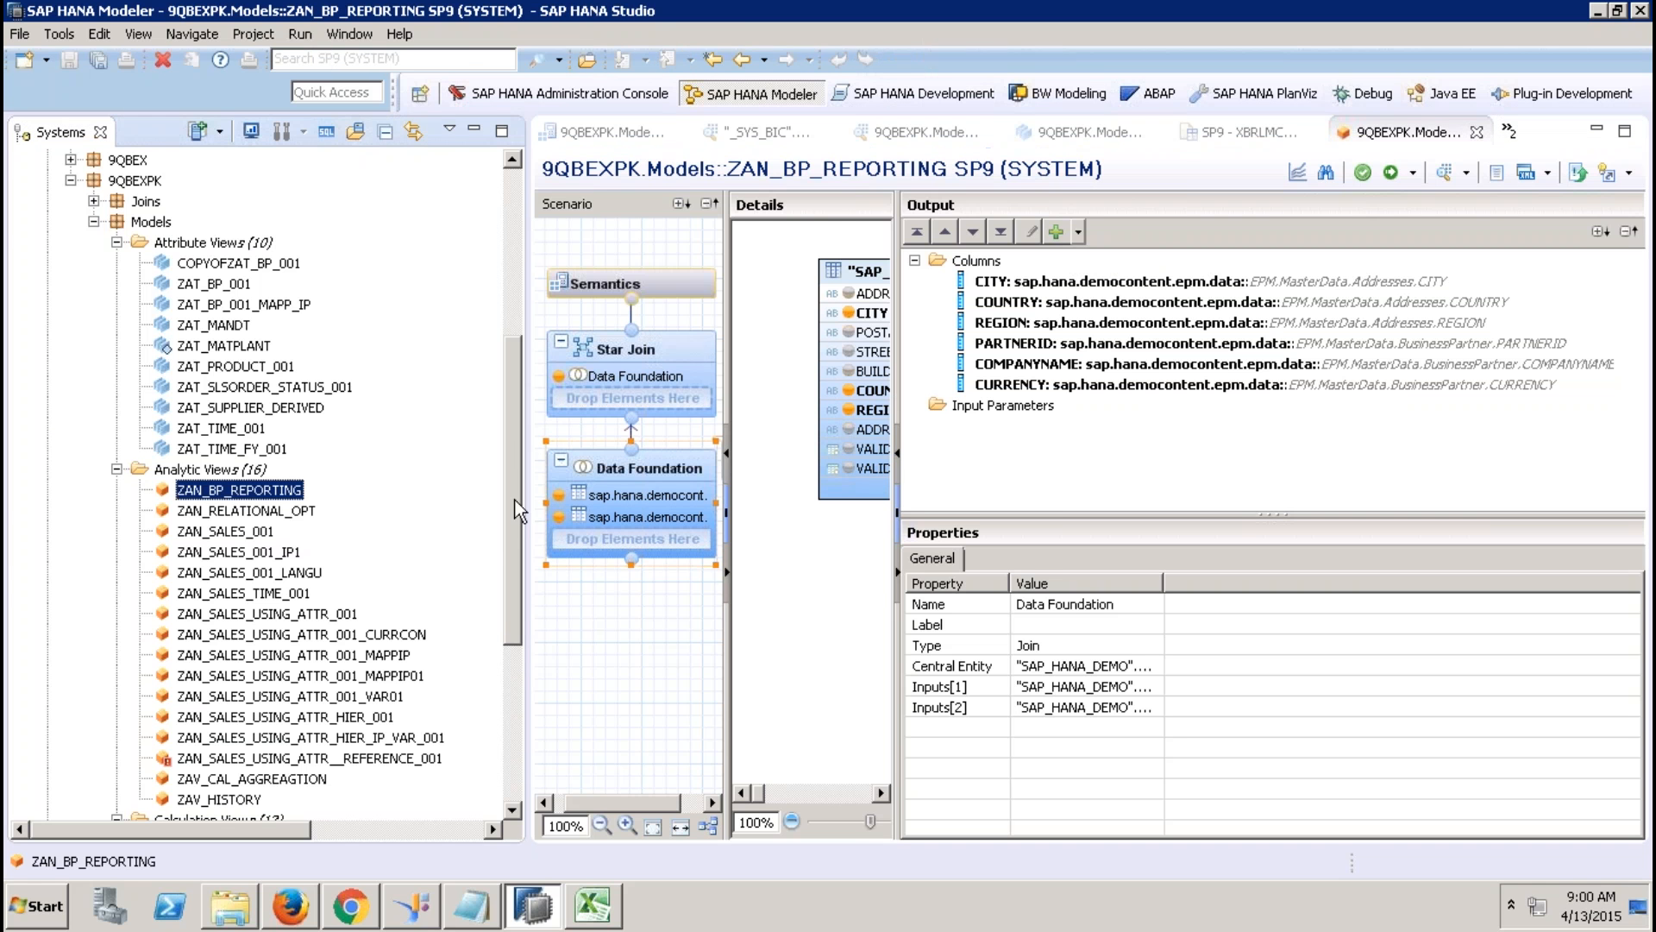
{"action": "left_click_drag", "start_coordinate": [509, 538], "coordinate": [507, 592]}
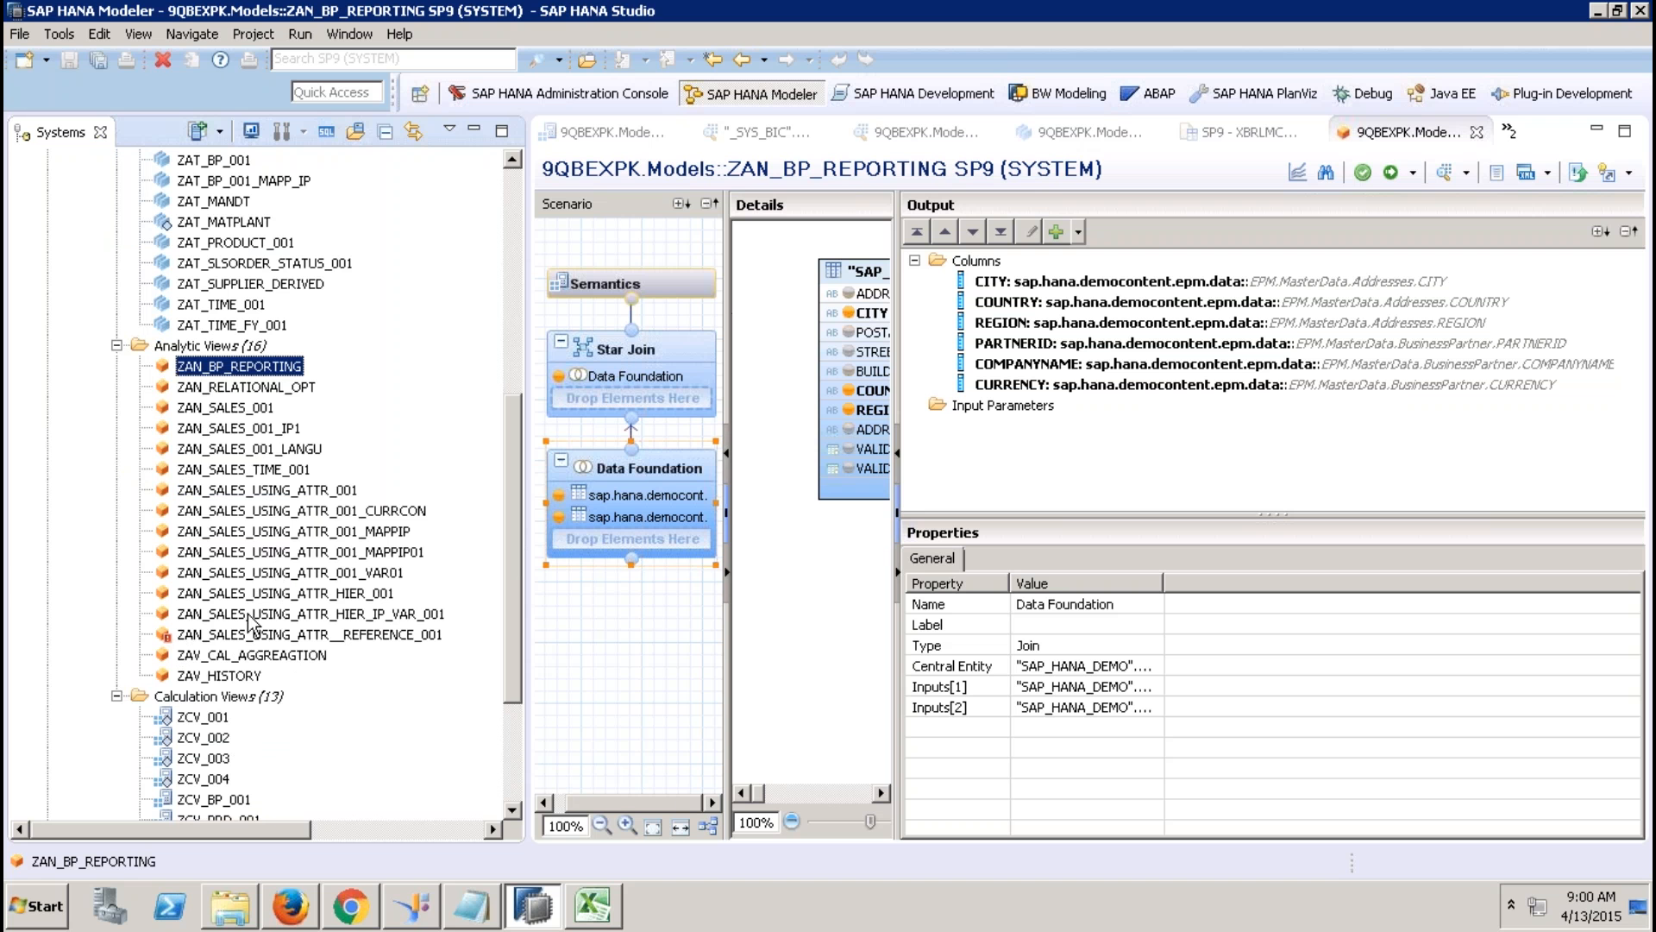
Open ZAN_SALES_USING_ATTR__REFERENCE_001 and confirm redeploying it via Activate.
{"action": "double_click", "coordinate": [207, 636]}
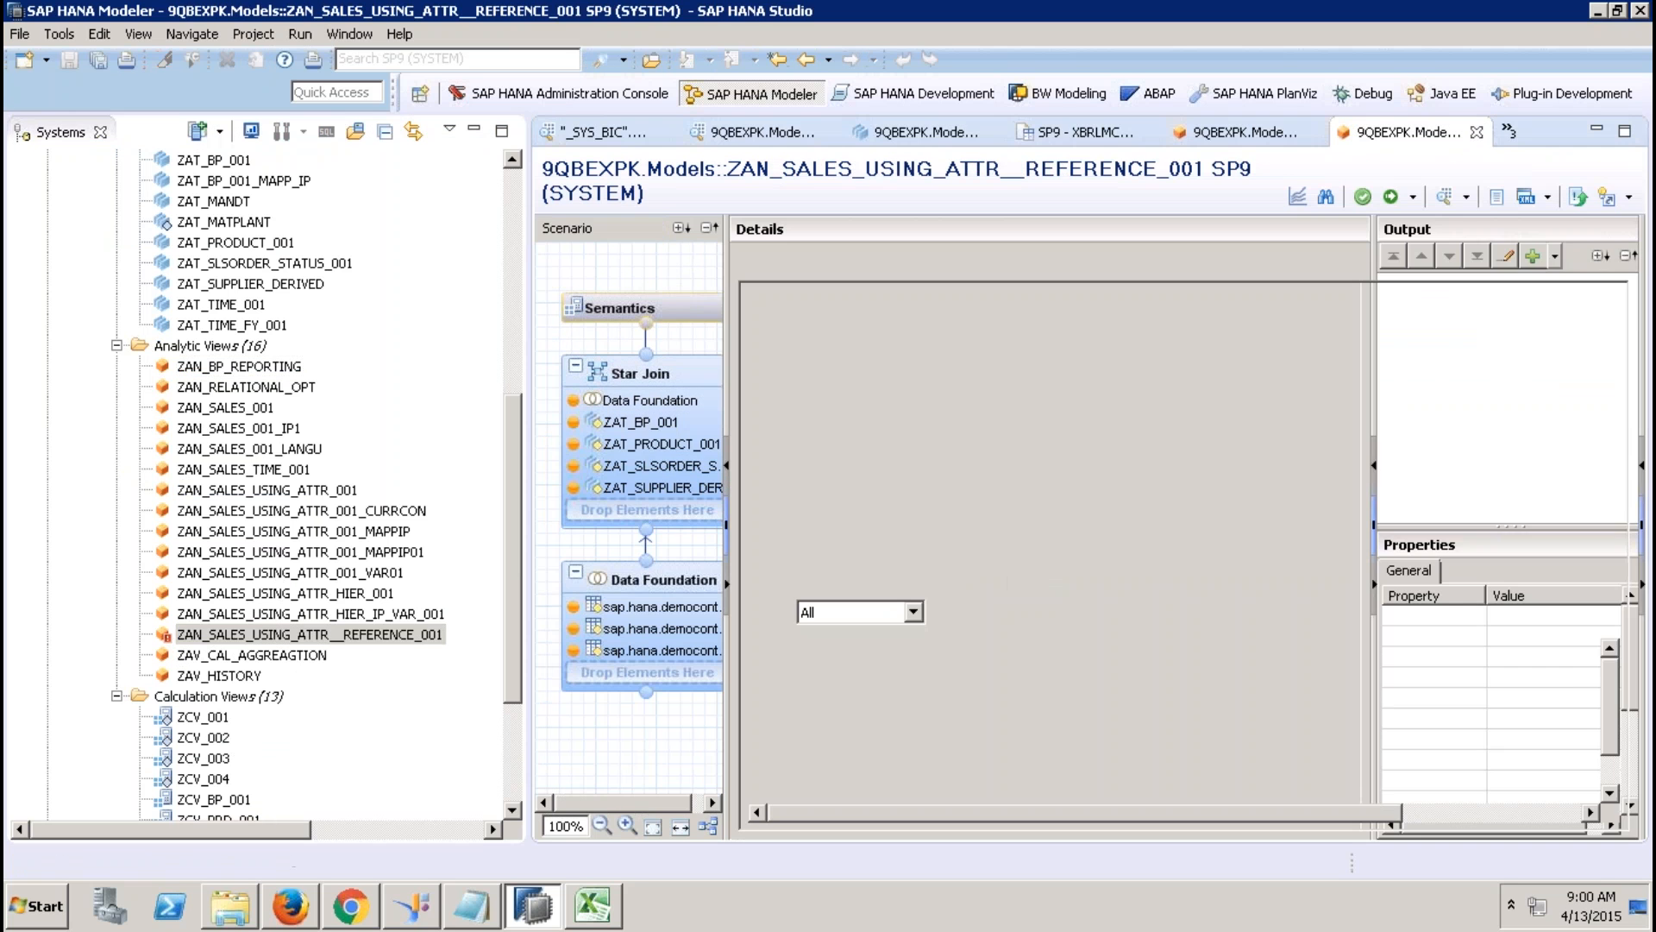
{"action": "left_click", "coordinate": [1390, 196]}
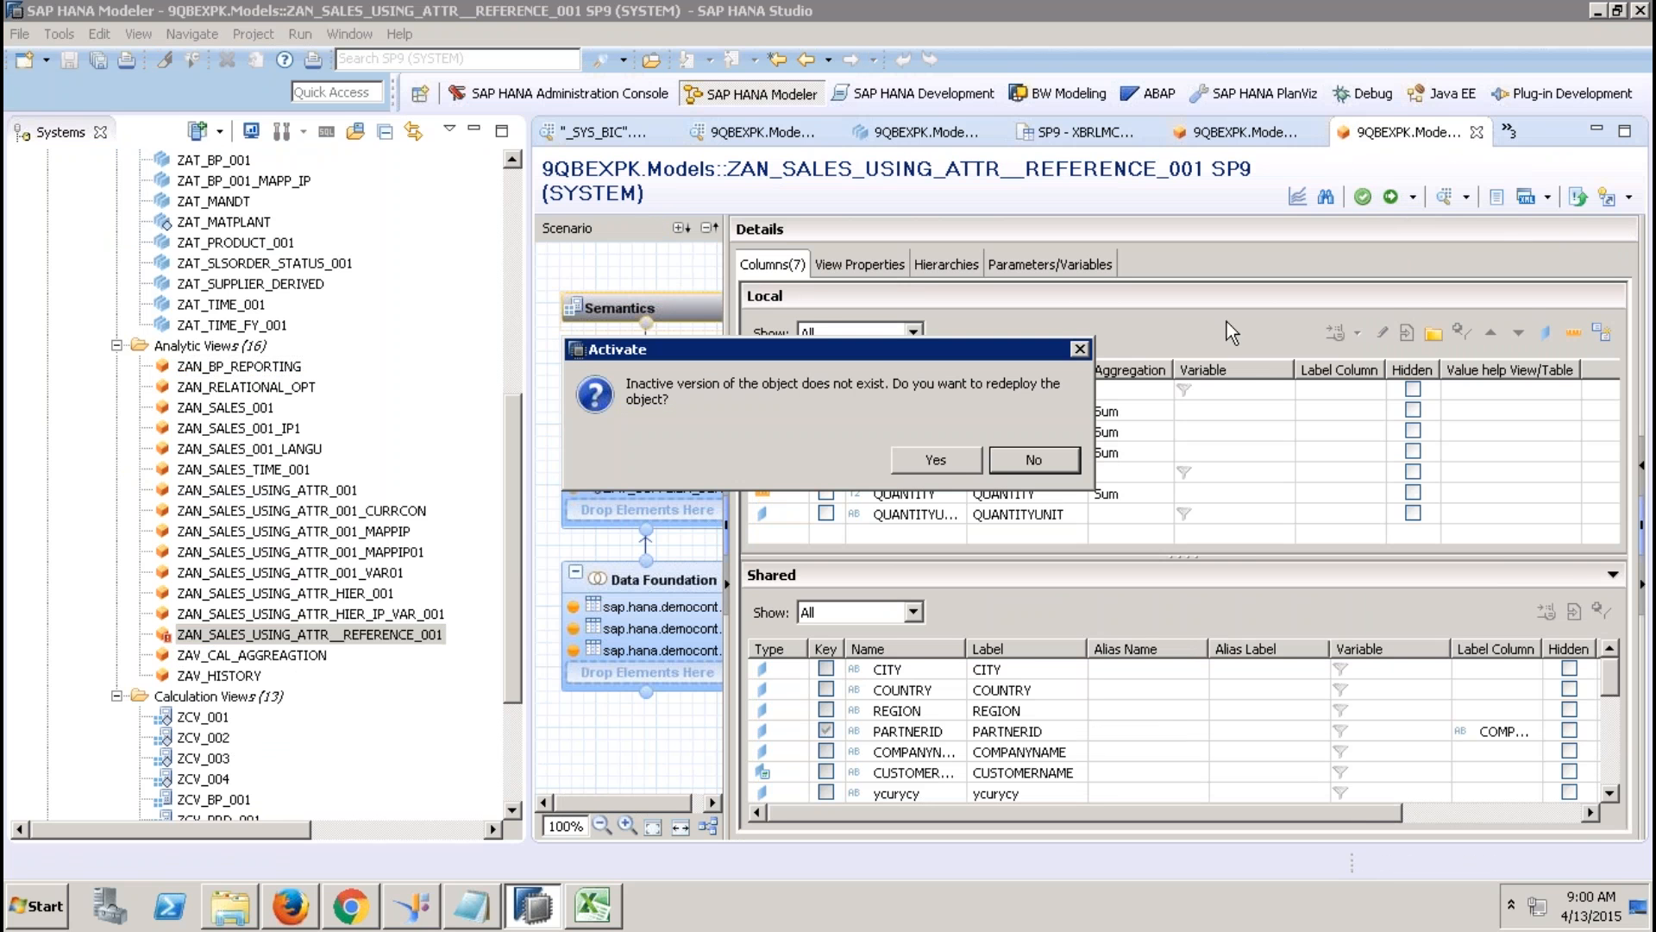
{"action": "left_click", "coordinate": [955, 458]}
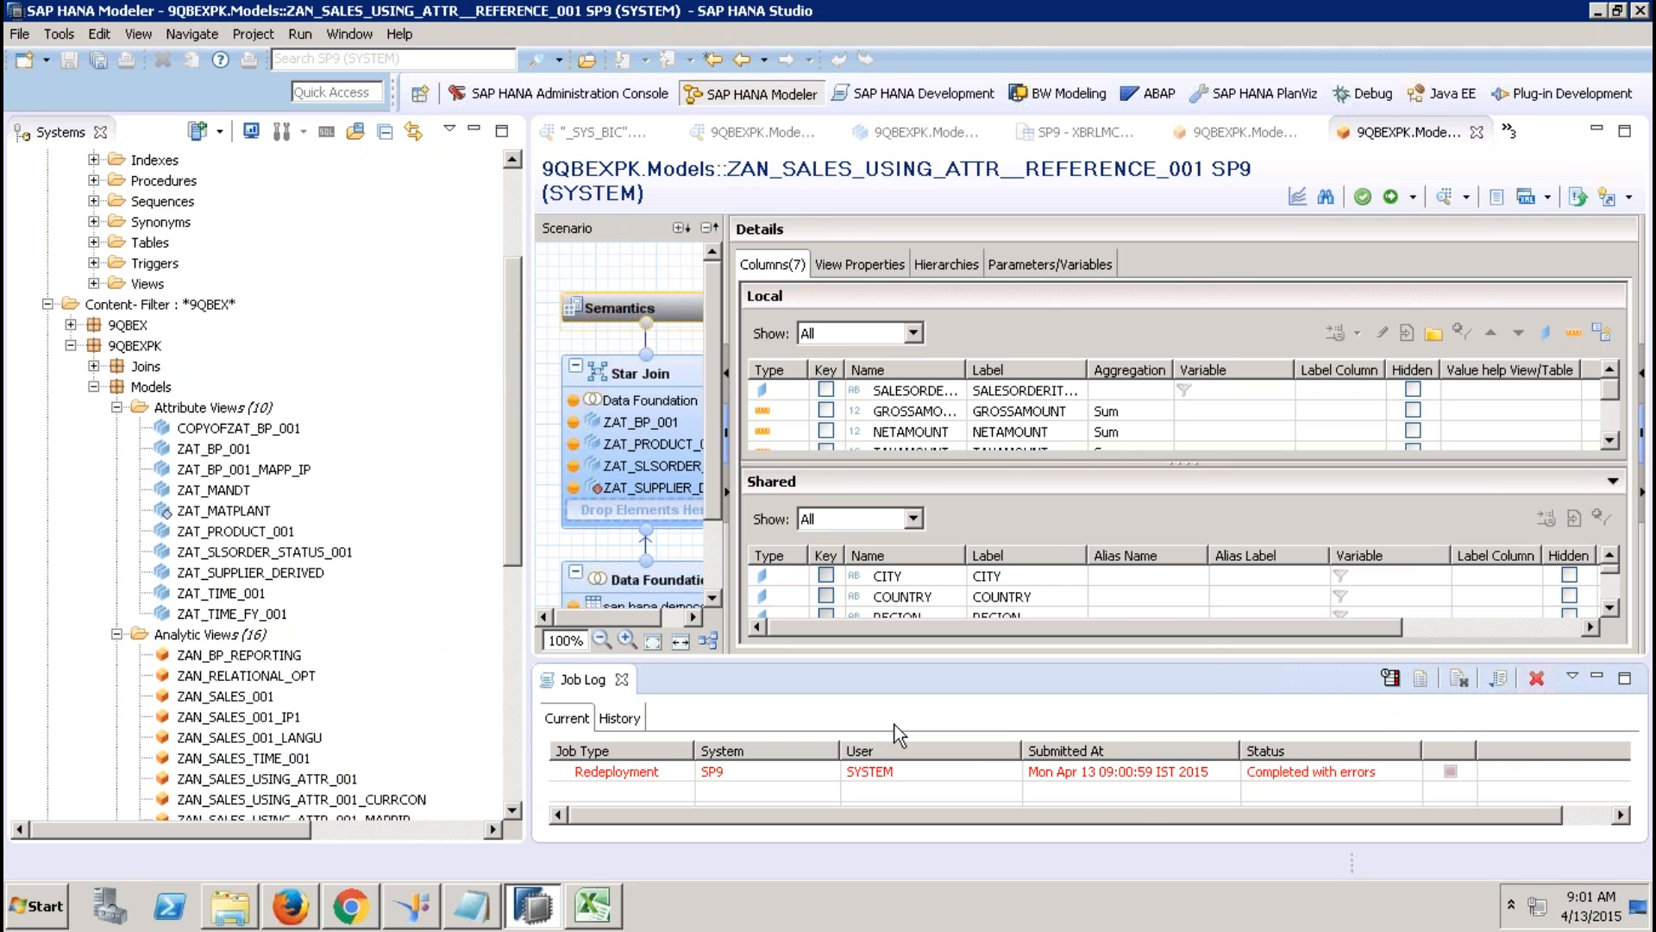
Read the failed job's error: alias ycurycy must be unique, already used by ZAT_BP_001.
{"action": "left_click", "coordinate": [1010, 771]}
{"action": "double_click", "coordinate": [1009, 771]}
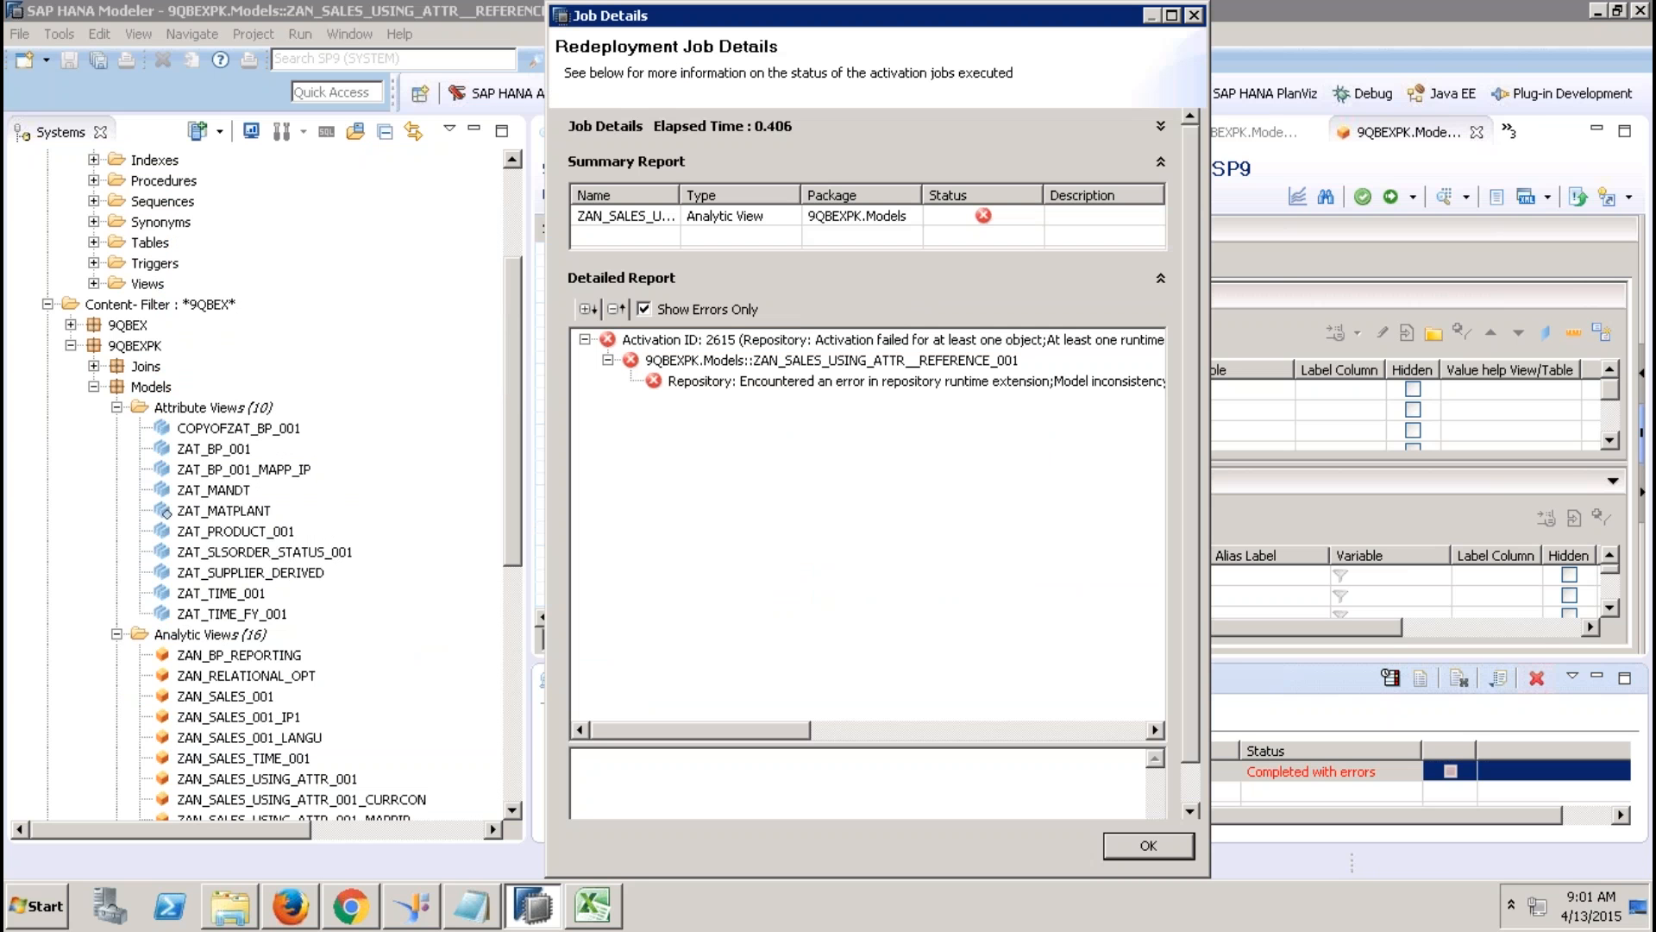
{"action": "left_click", "coordinate": [925, 379]}
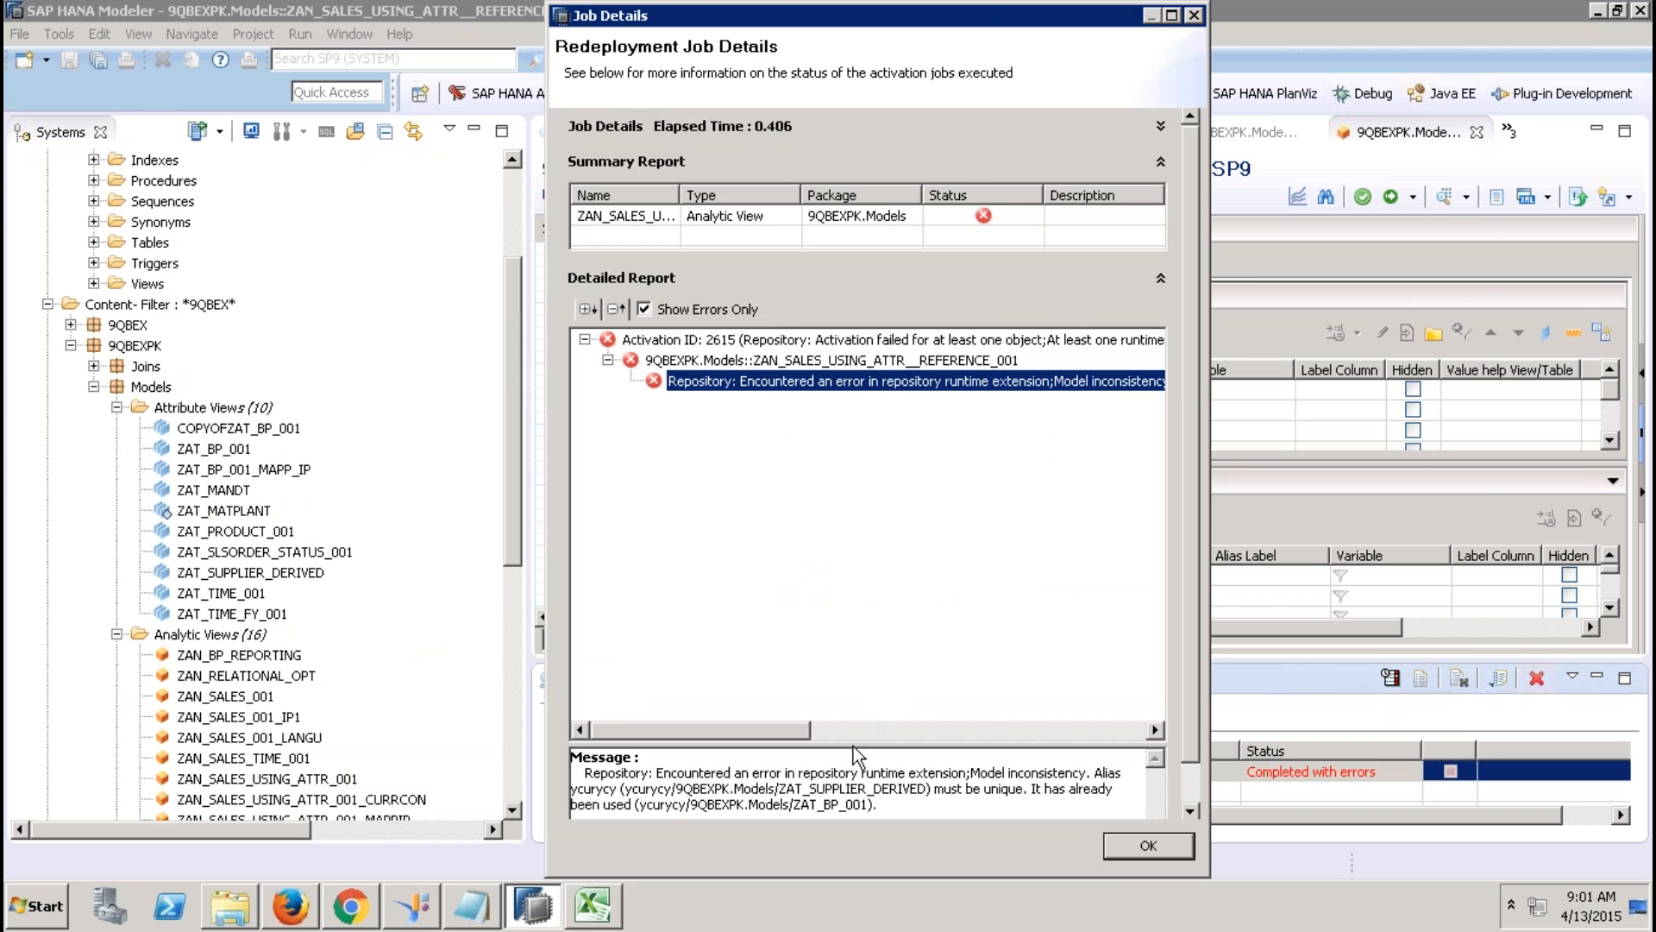
{"action": "left_click_drag", "start_coordinate": [828, 743], "coordinate": [821, 500]}
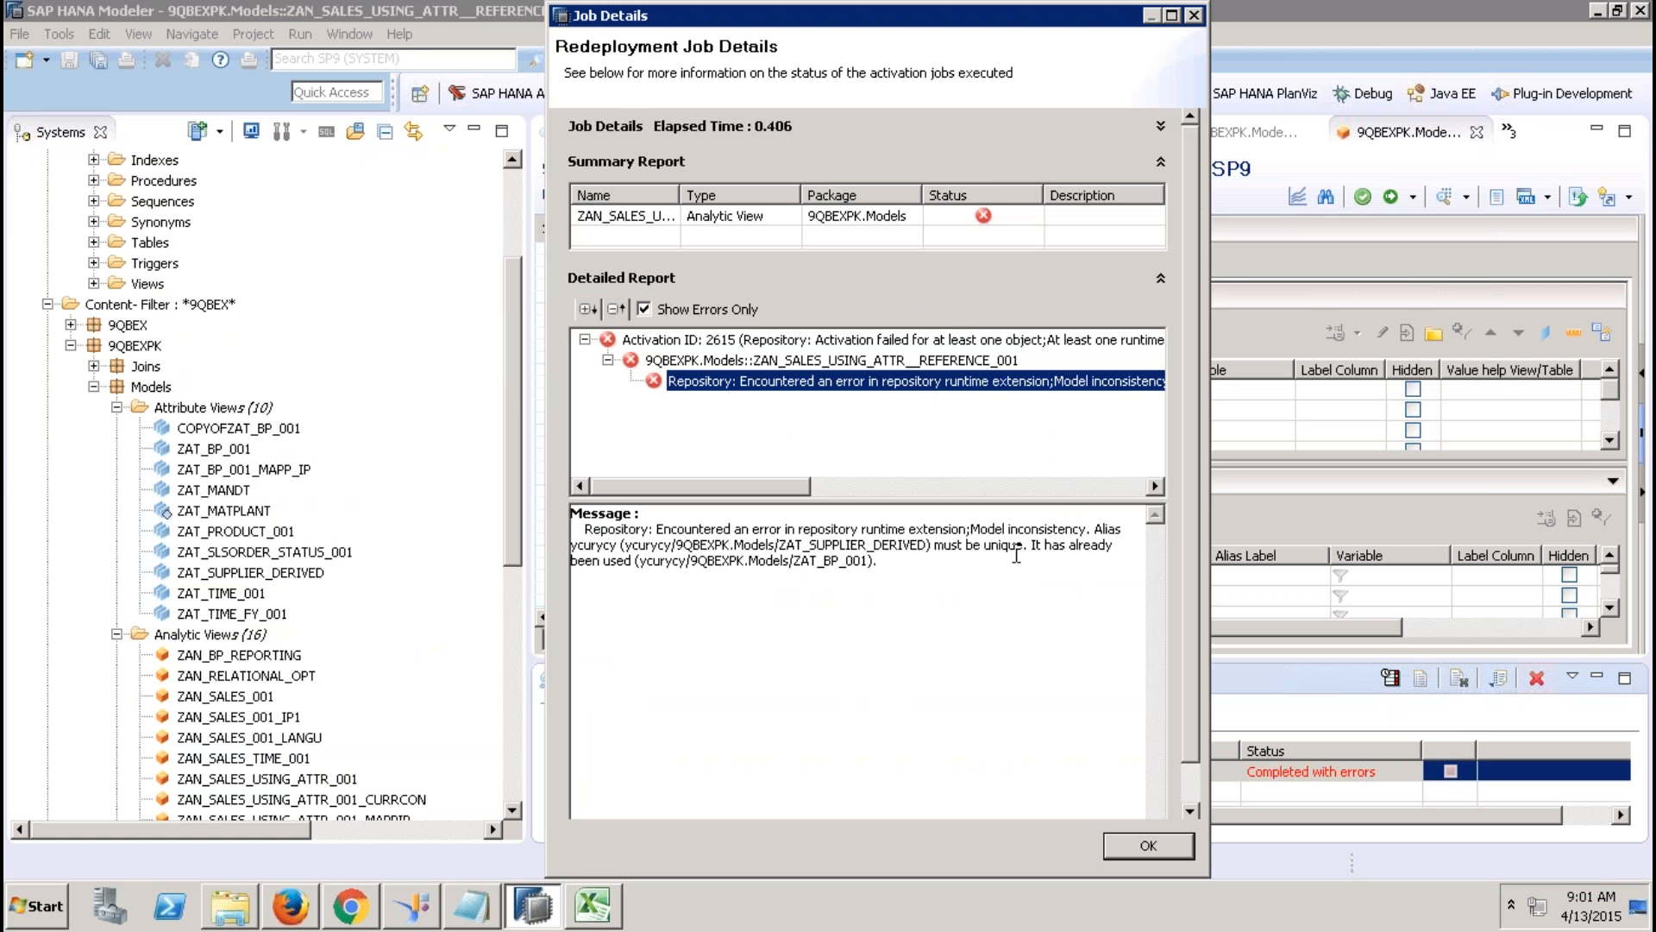
{"action": "left_click", "coordinate": [1125, 850]}
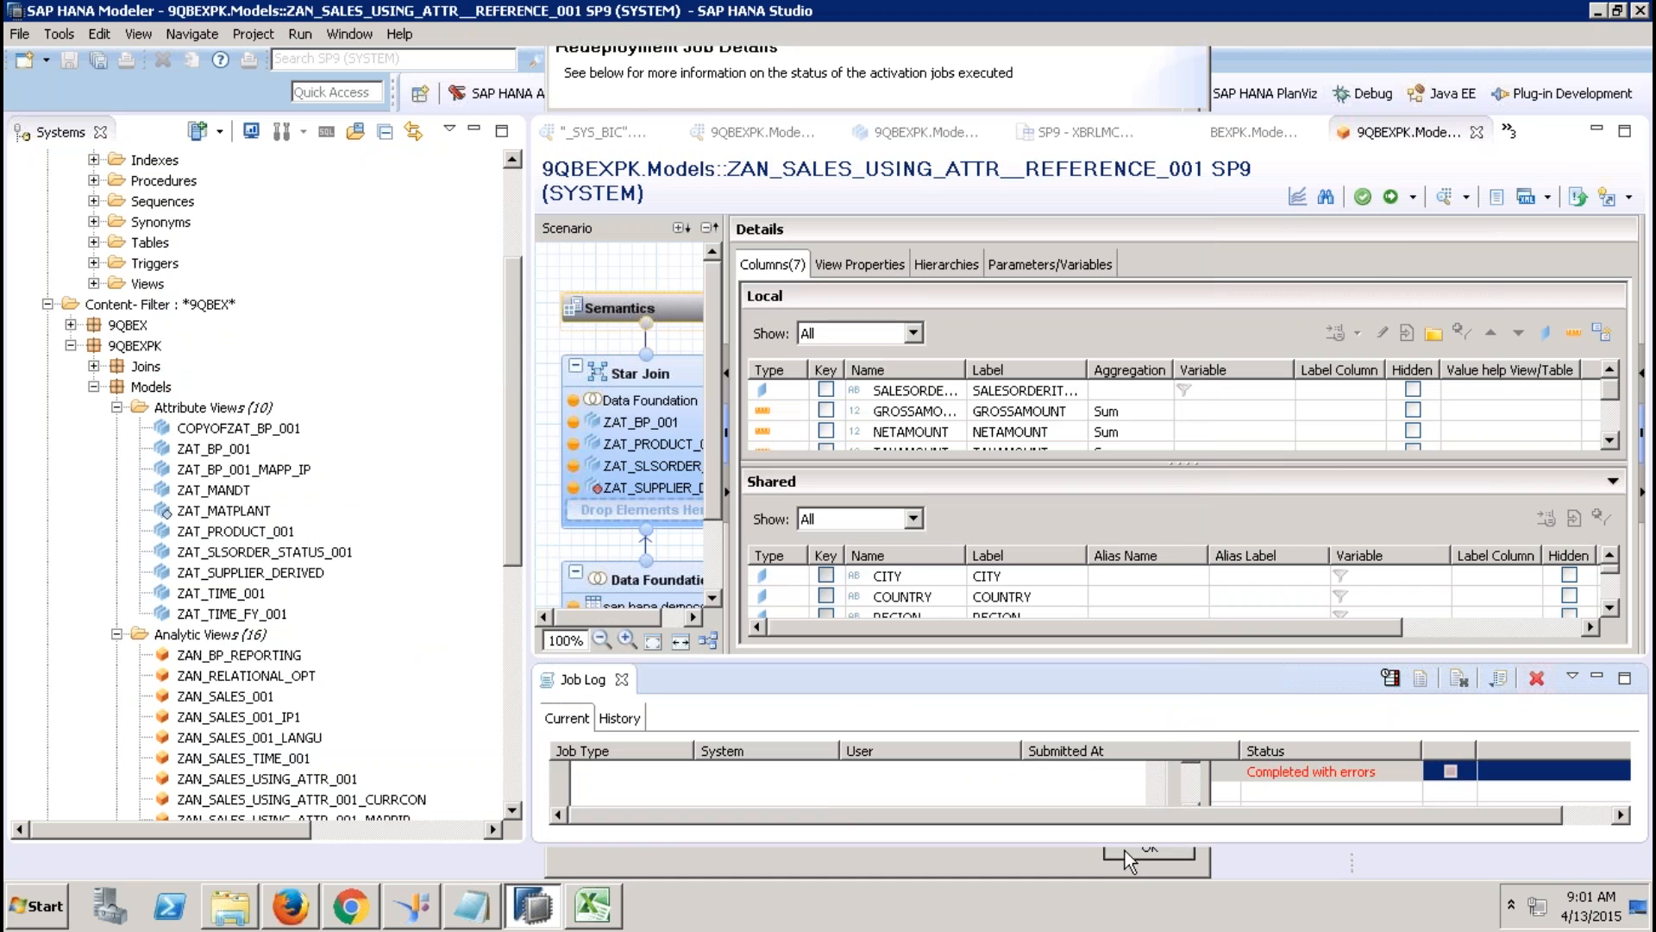
Examine the Star Join diagram and the ycurycy column's properties, including its Label.
{"action": "left_click", "coordinate": [642, 386]}
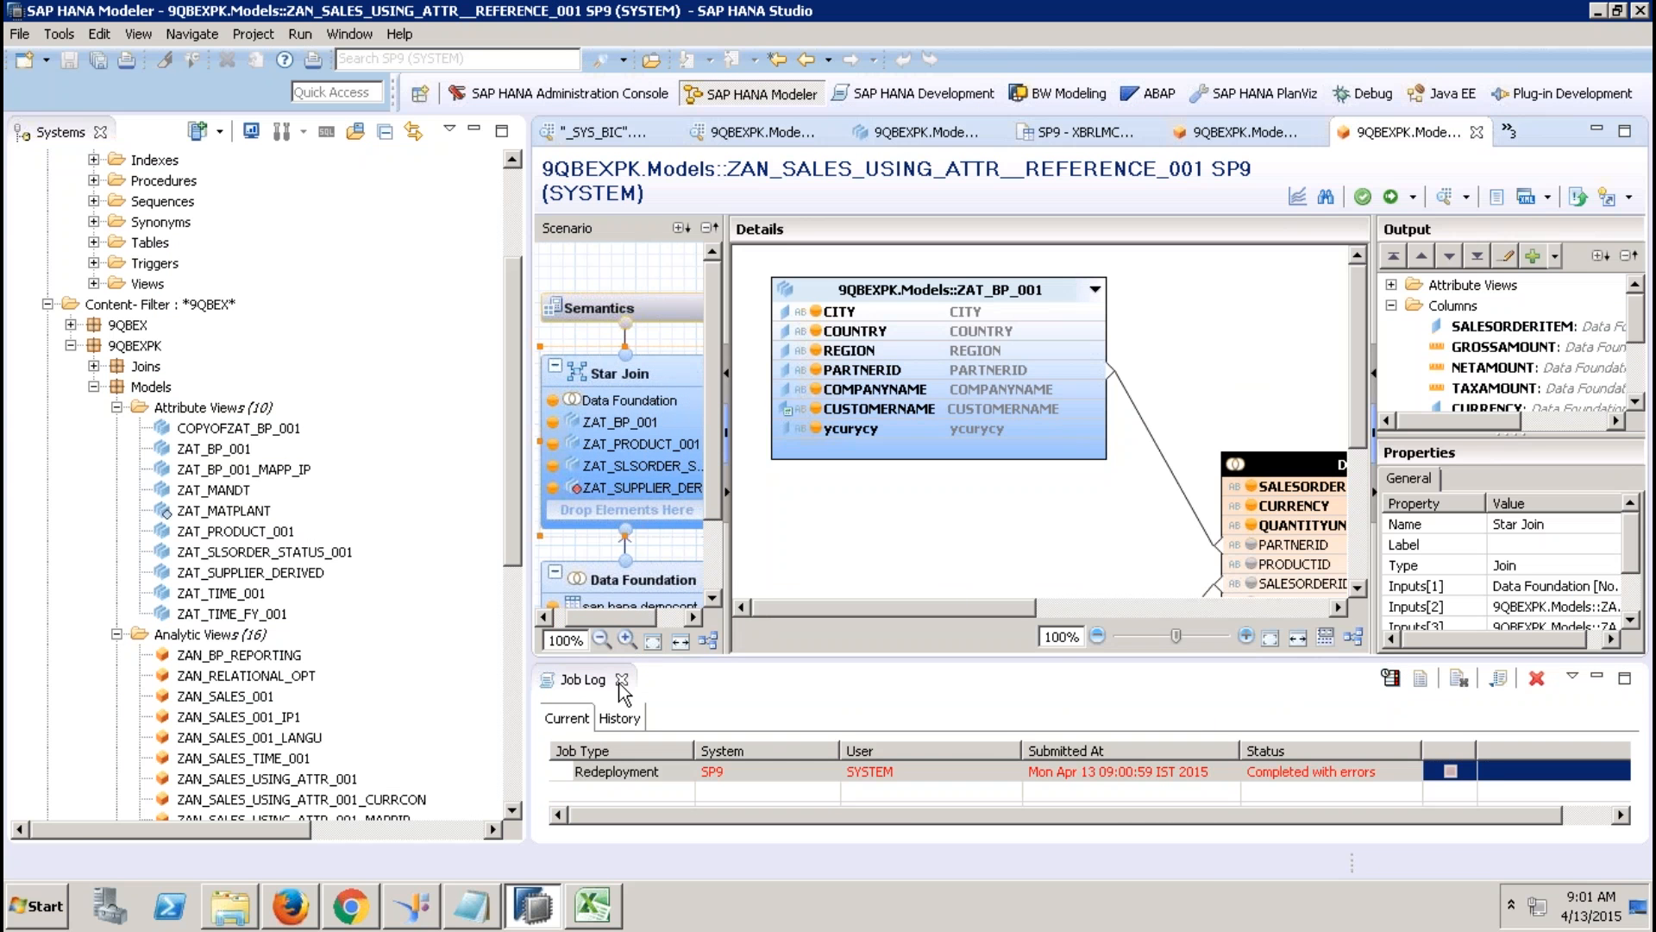
{"action": "left_click", "coordinate": [621, 679]}
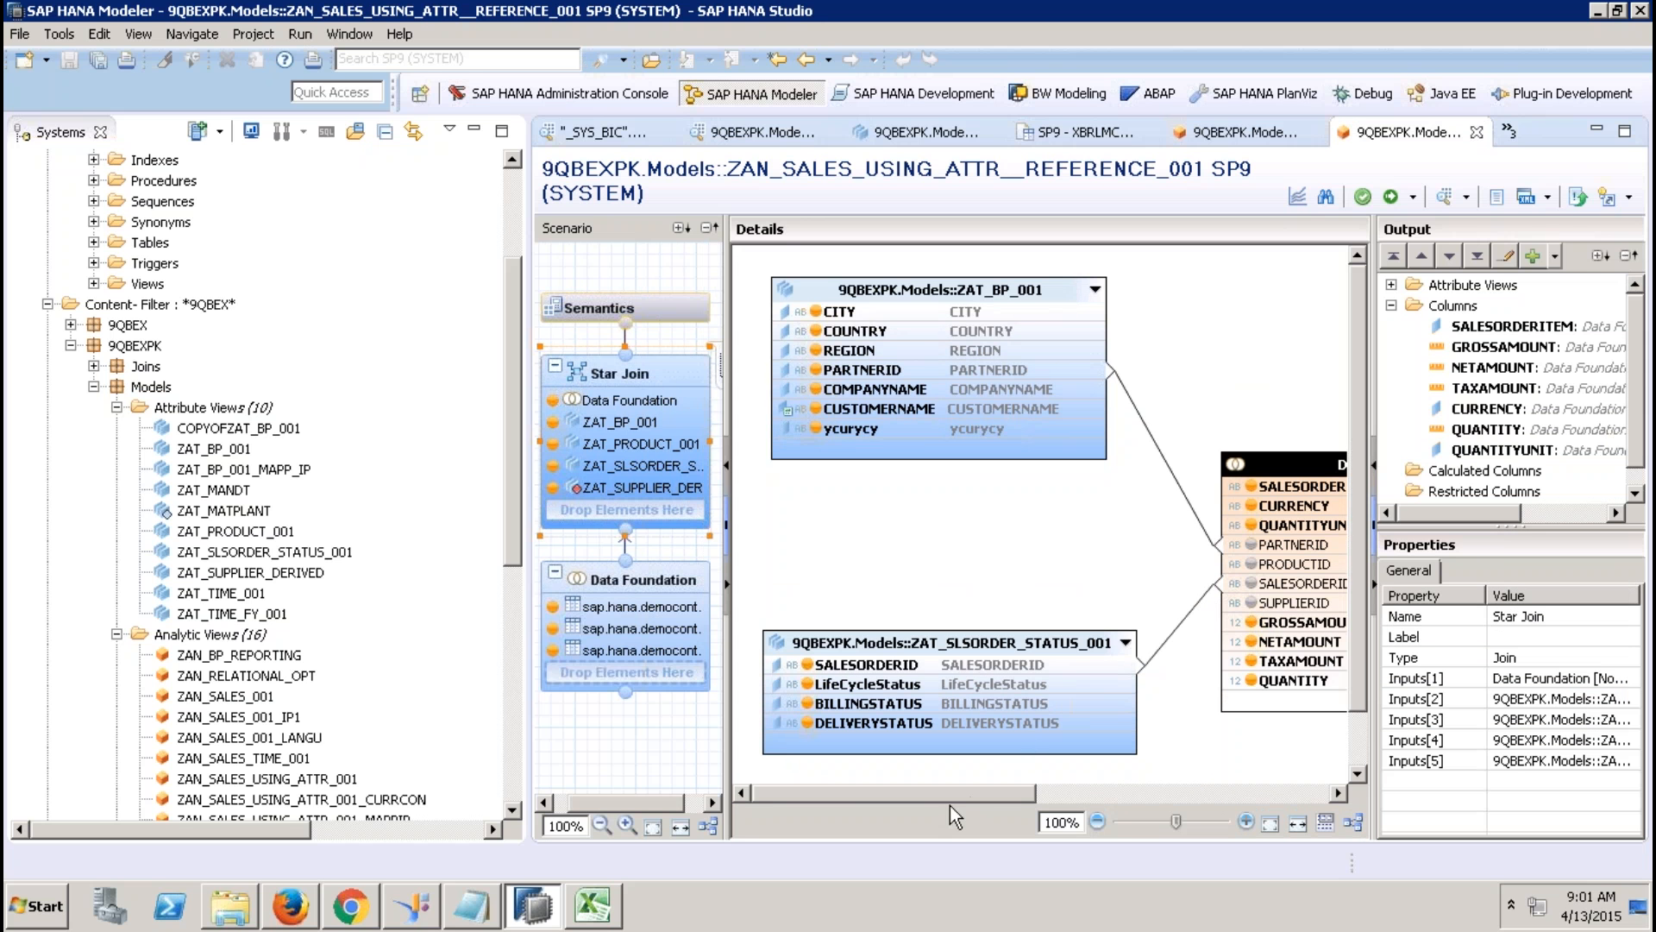
{"action": "left_click_drag", "start_coordinate": [949, 790], "coordinate": [1242, 759]}
{"action": "left_click", "coordinate": [1358, 743]}
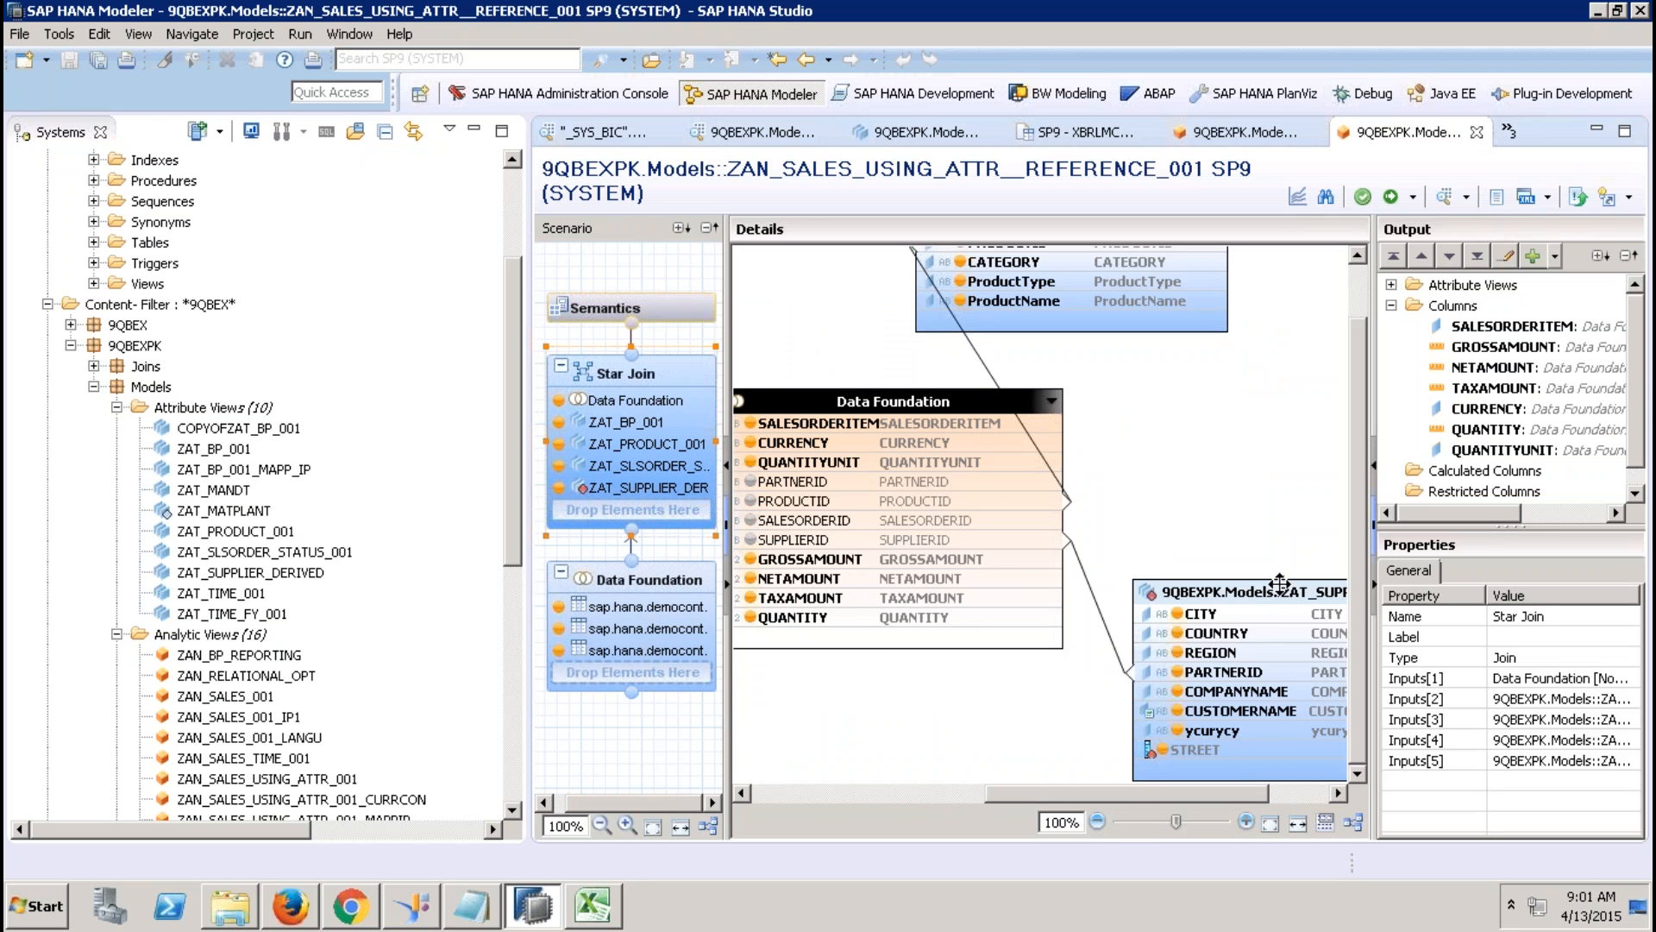
{"action": "left_click", "coordinate": [1233, 752]}
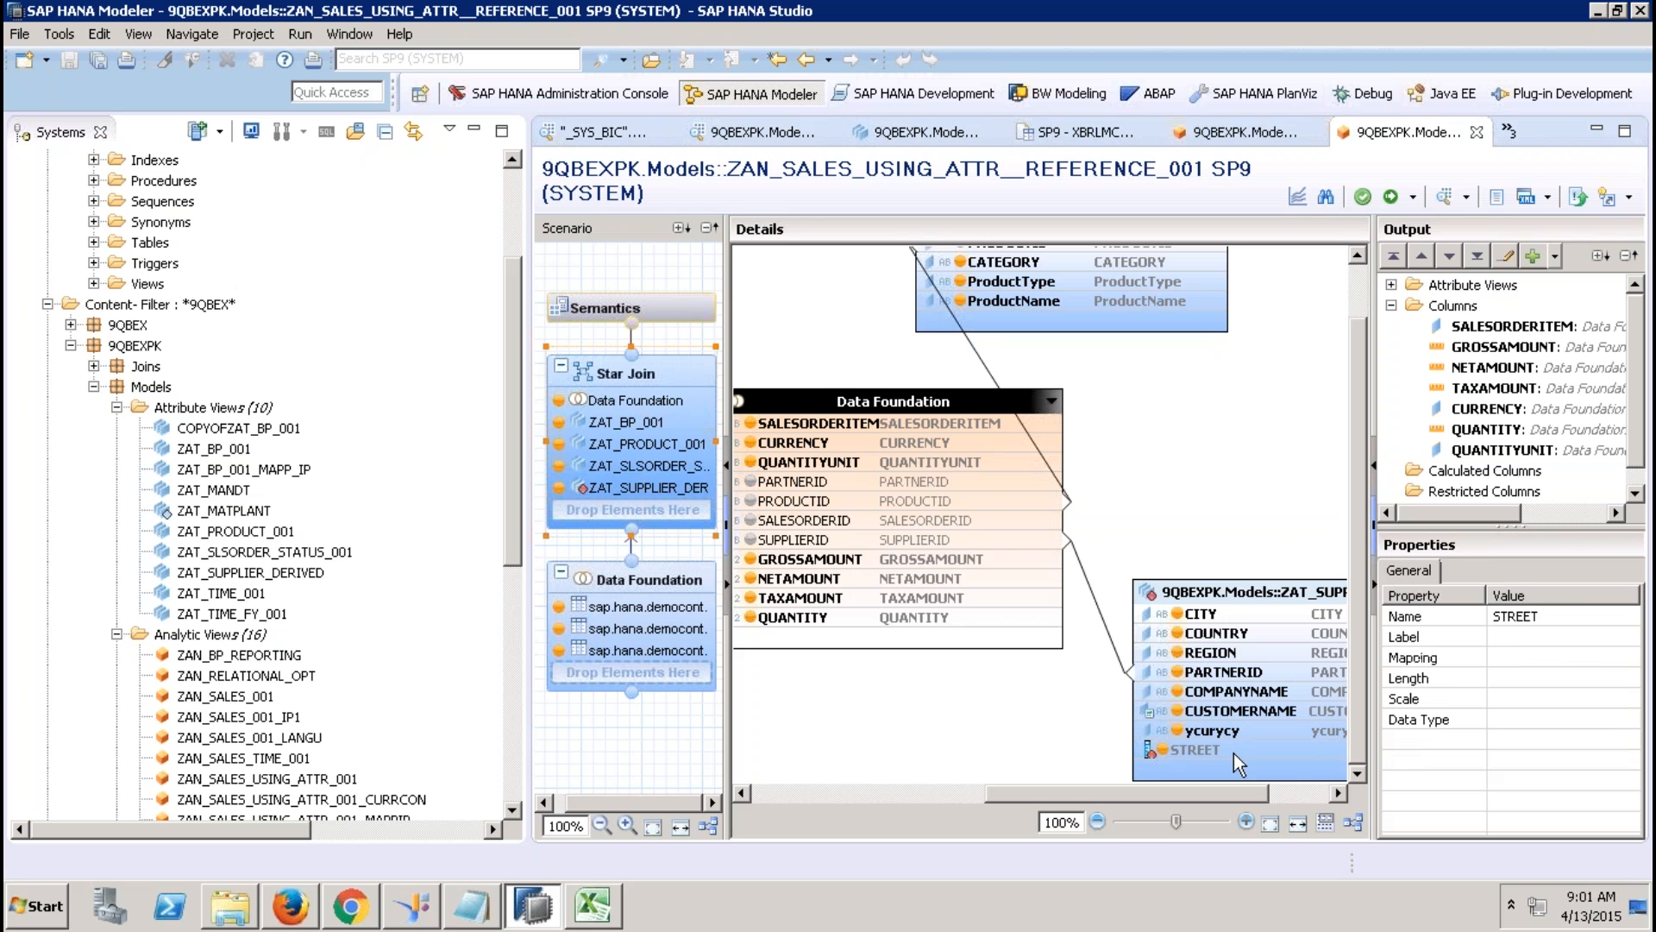
{"action": "left_click", "coordinate": [1391, 285]}
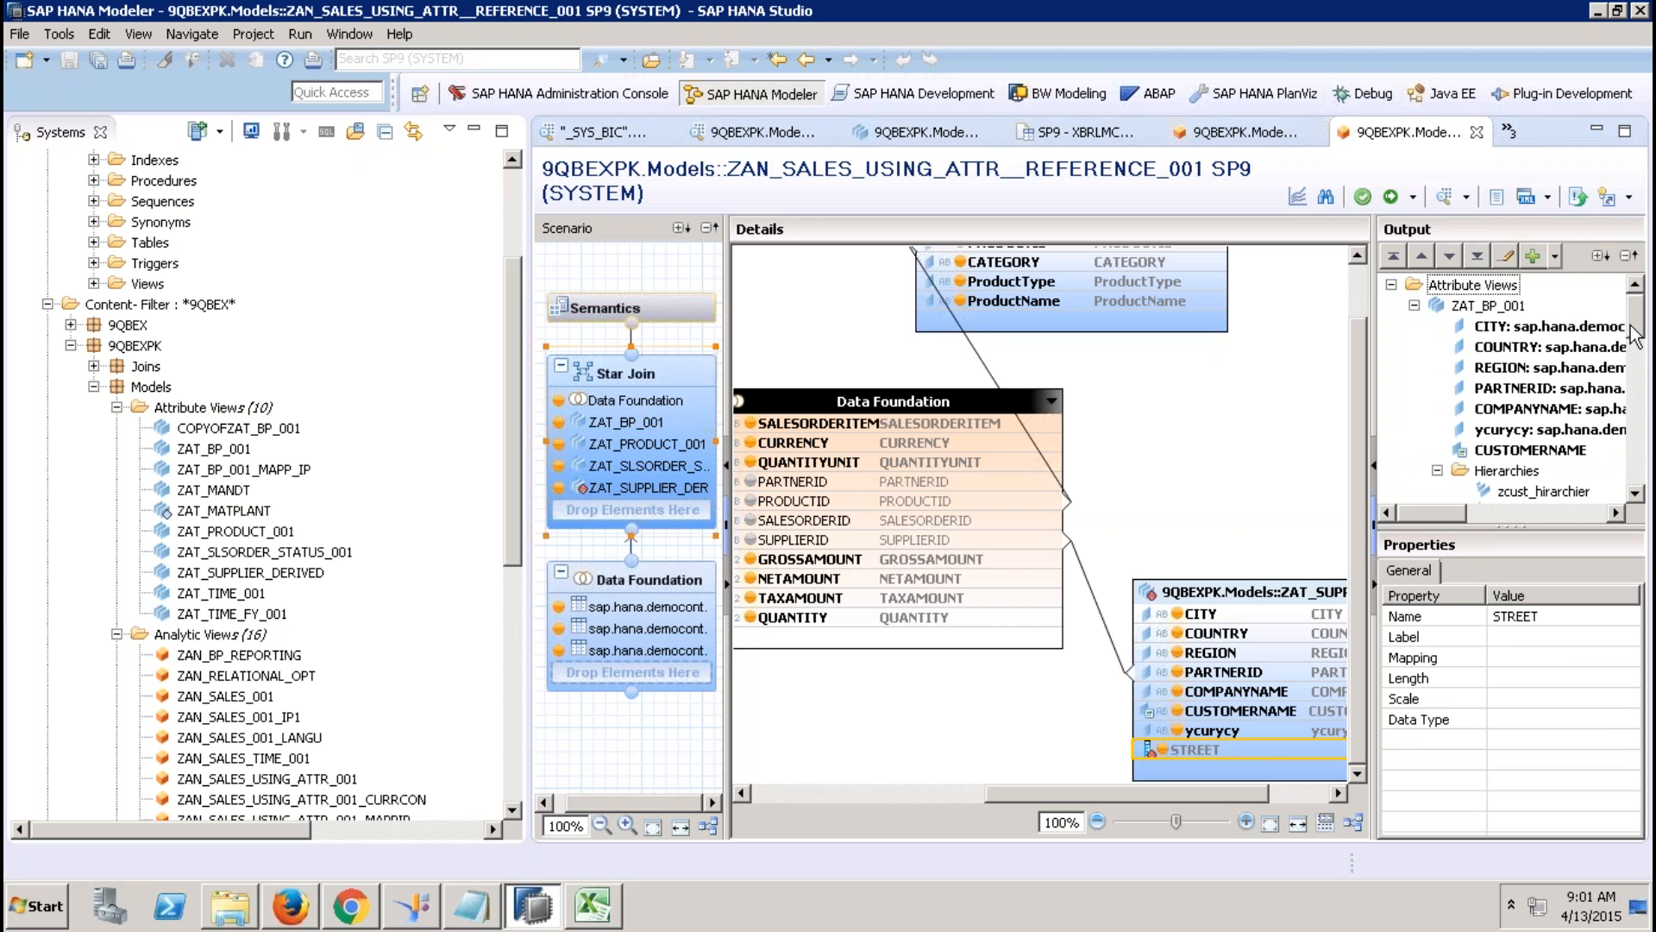
{"action": "scroll", "coordinate": [1636, 350], "scroll_direction": "down", "scroll_amount": 1}
{"action": "scroll", "coordinate": [1636, 351], "scroll_direction": "down", "scroll_amount": 1}
{"action": "scroll", "coordinate": [1637, 351], "scroll_direction": "up", "scroll_amount": 2}
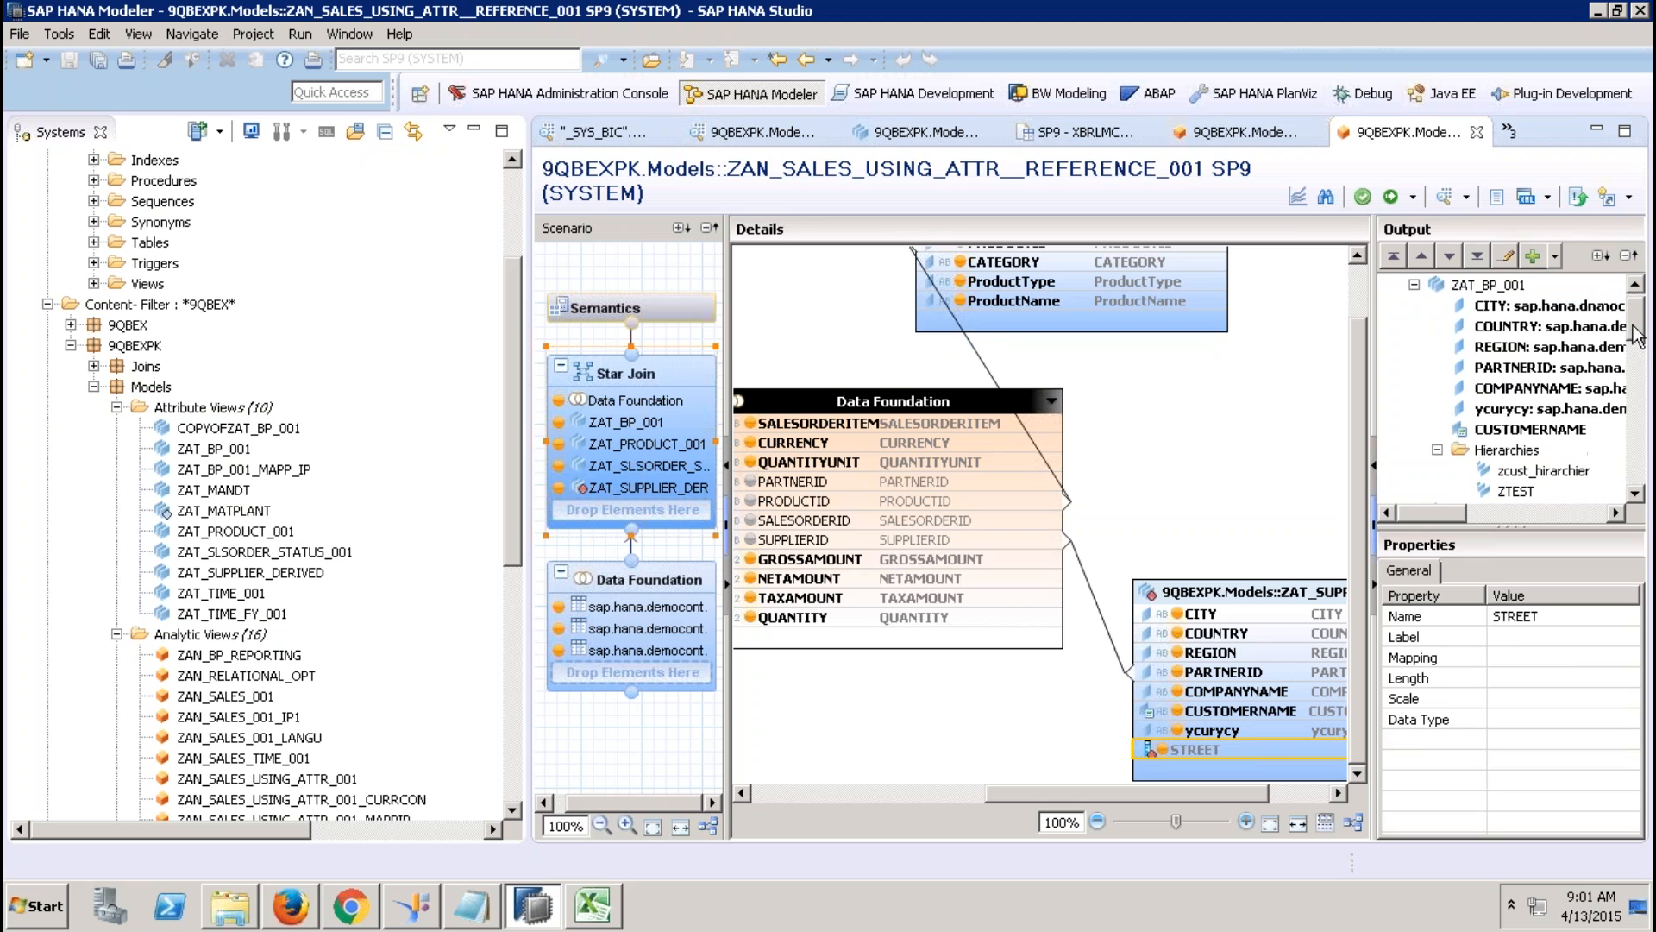
{"action": "scroll", "coordinate": [1636, 350], "scroll_direction": "down", "scroll_amount": 1}
{"action": "scroll", "coordinate": [1636, 344], "scroll_direction": "down", "scroll_amount": 3}
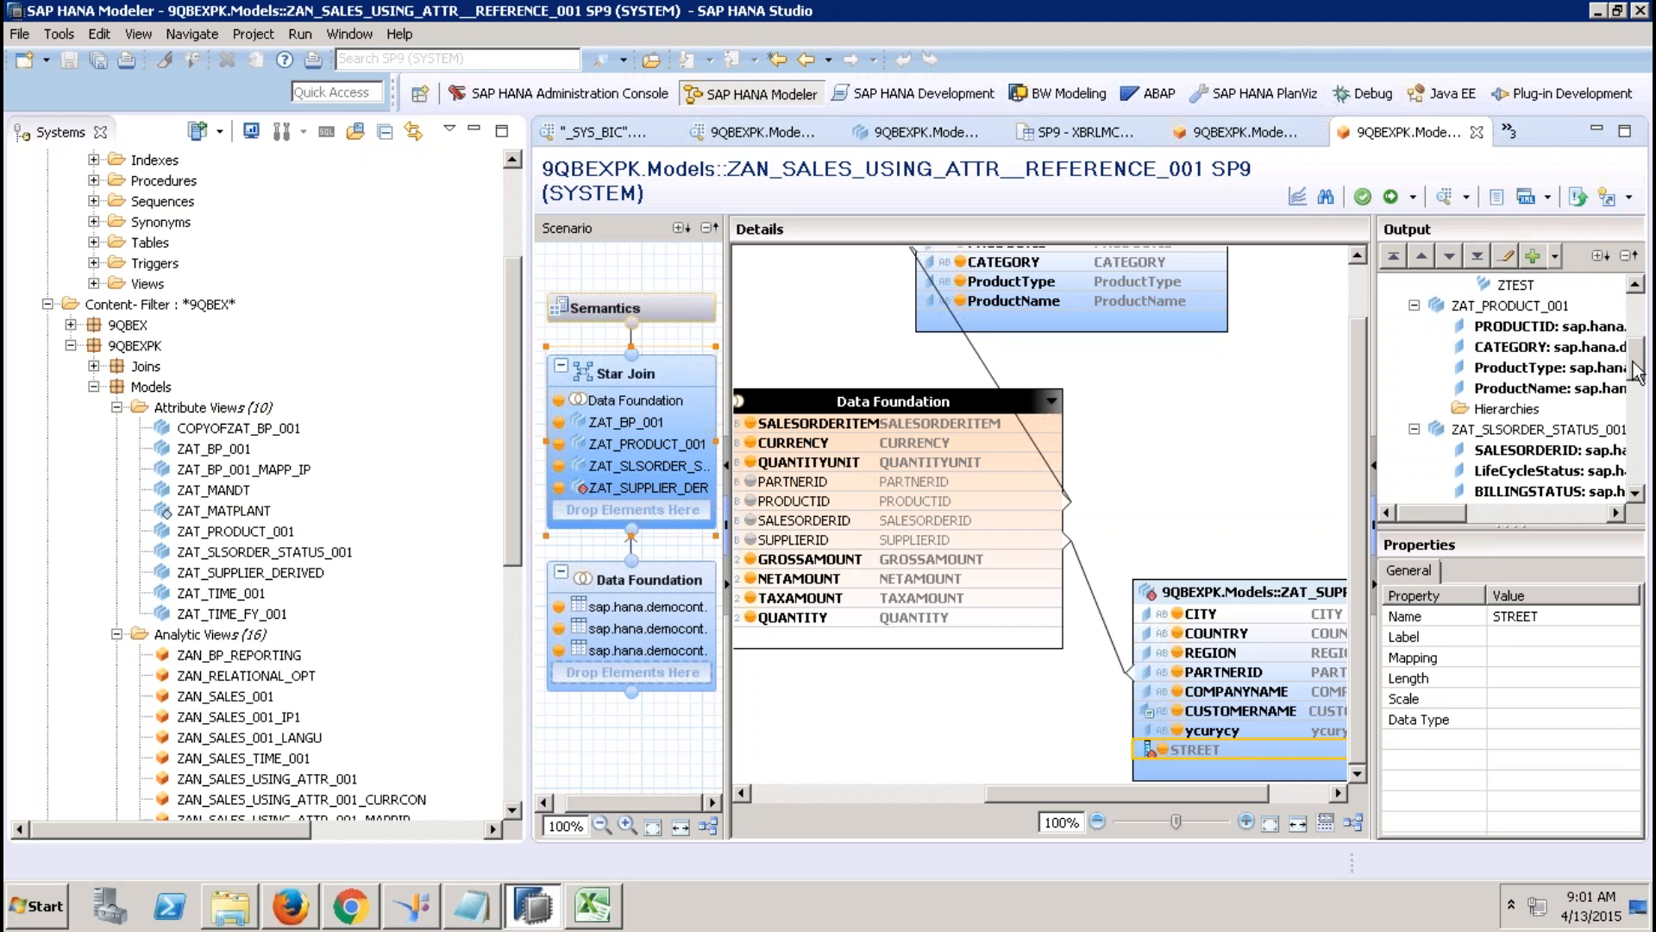
{"action": "scroll", "coordinate": [1637, 343], "scroll_direction": "up", "scroll_amount": 2}
{"action": "scroll", "coordinate": [1637, 343], "scroll_direction": "up", "scroll_amount": 3}
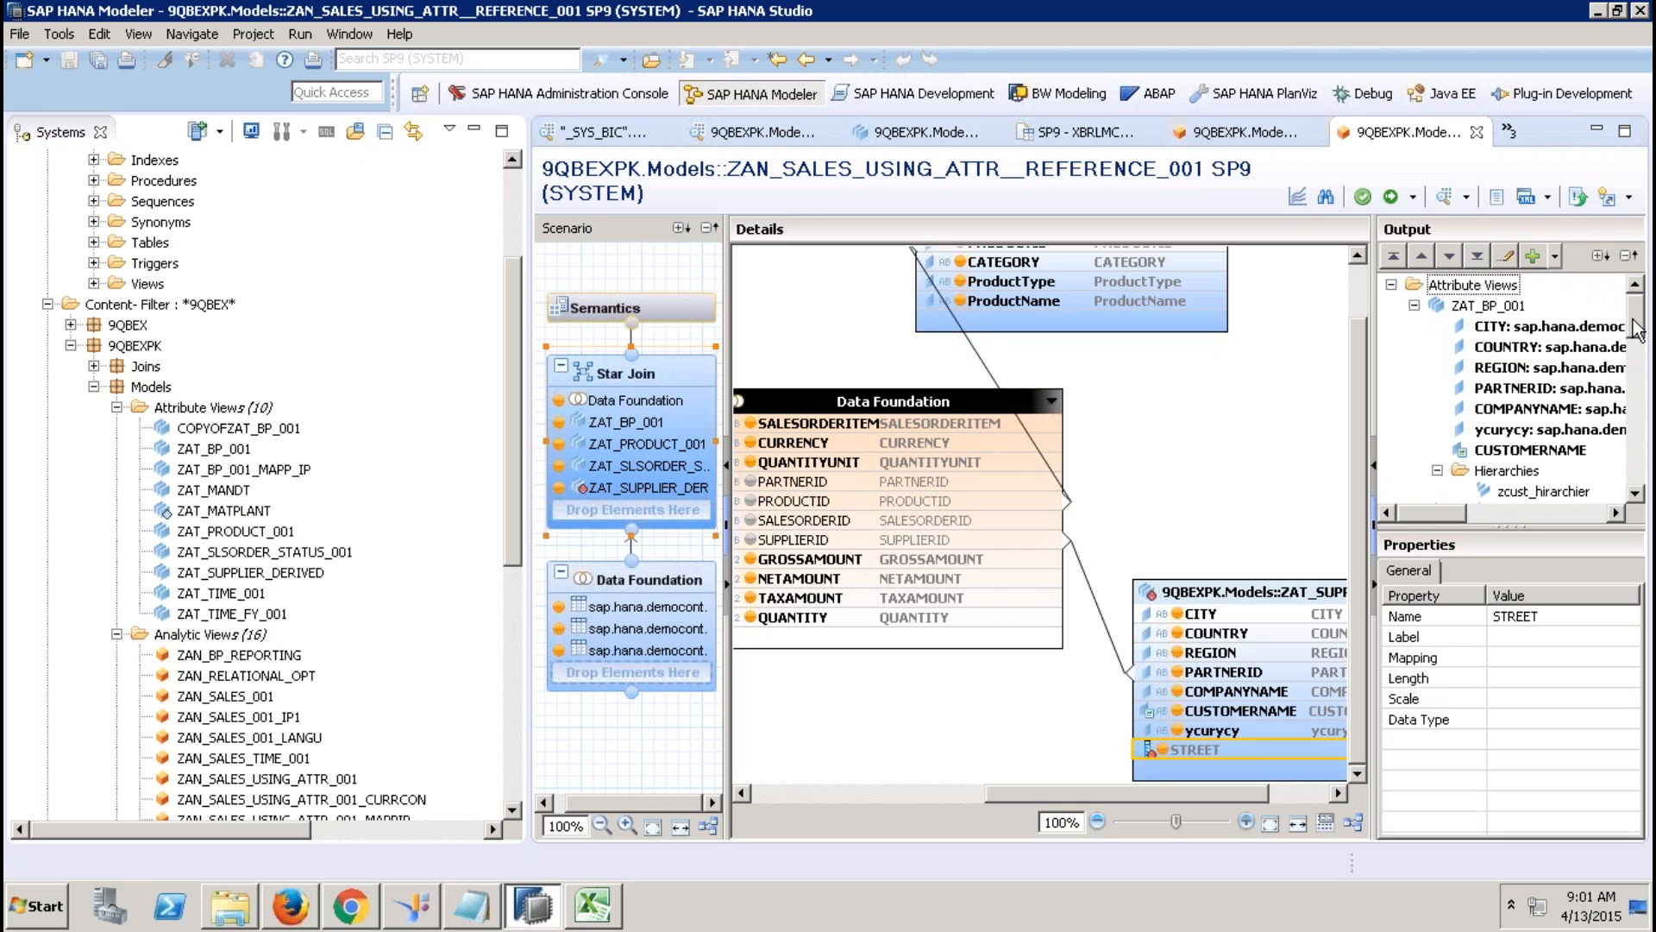
{"action": "left_click", "coordinate": [1259, 733]}
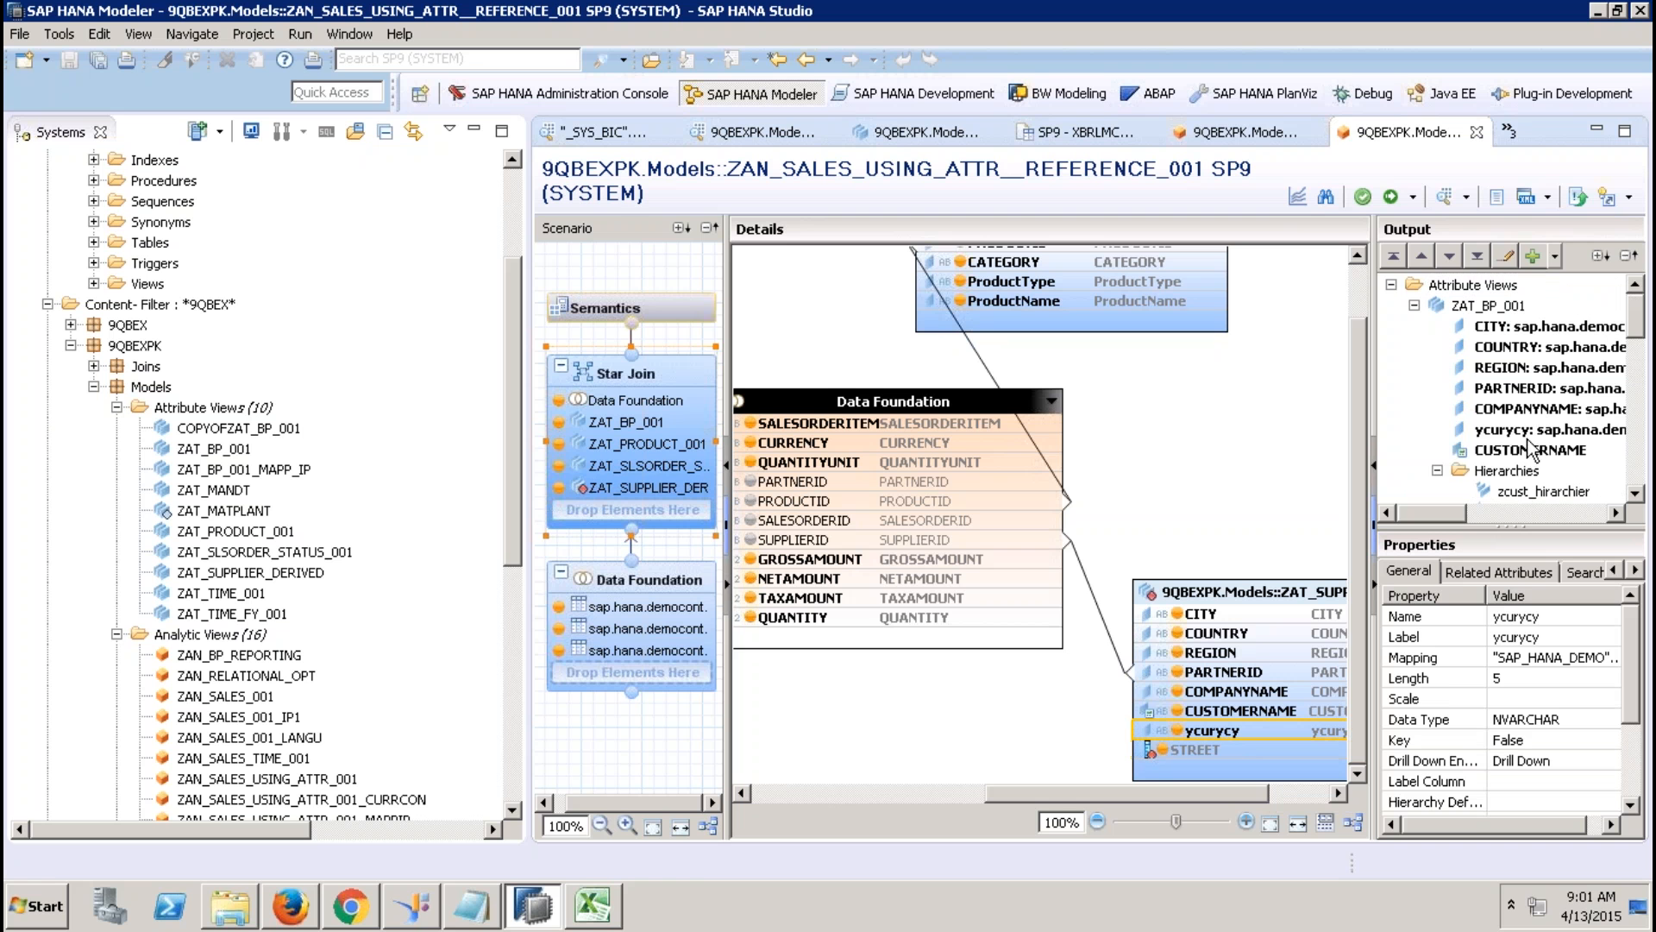
{"action": "left_click", "coordinate": [1531, 436]}
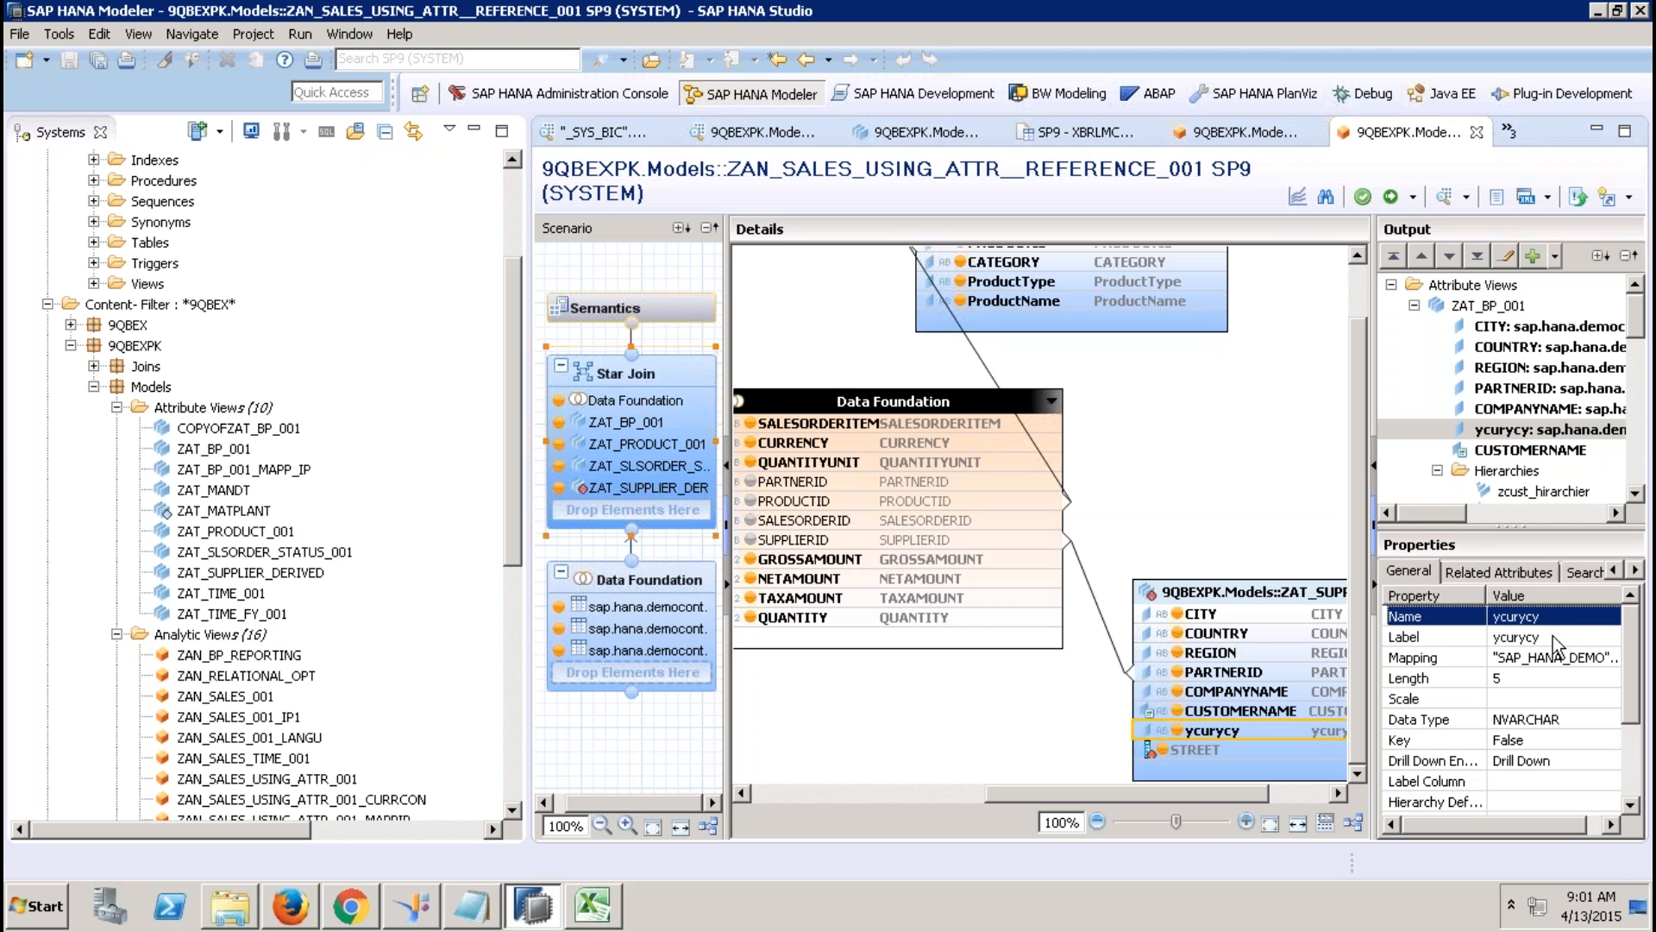
{"action": "left_click", "coordinate": [1556, 640]}
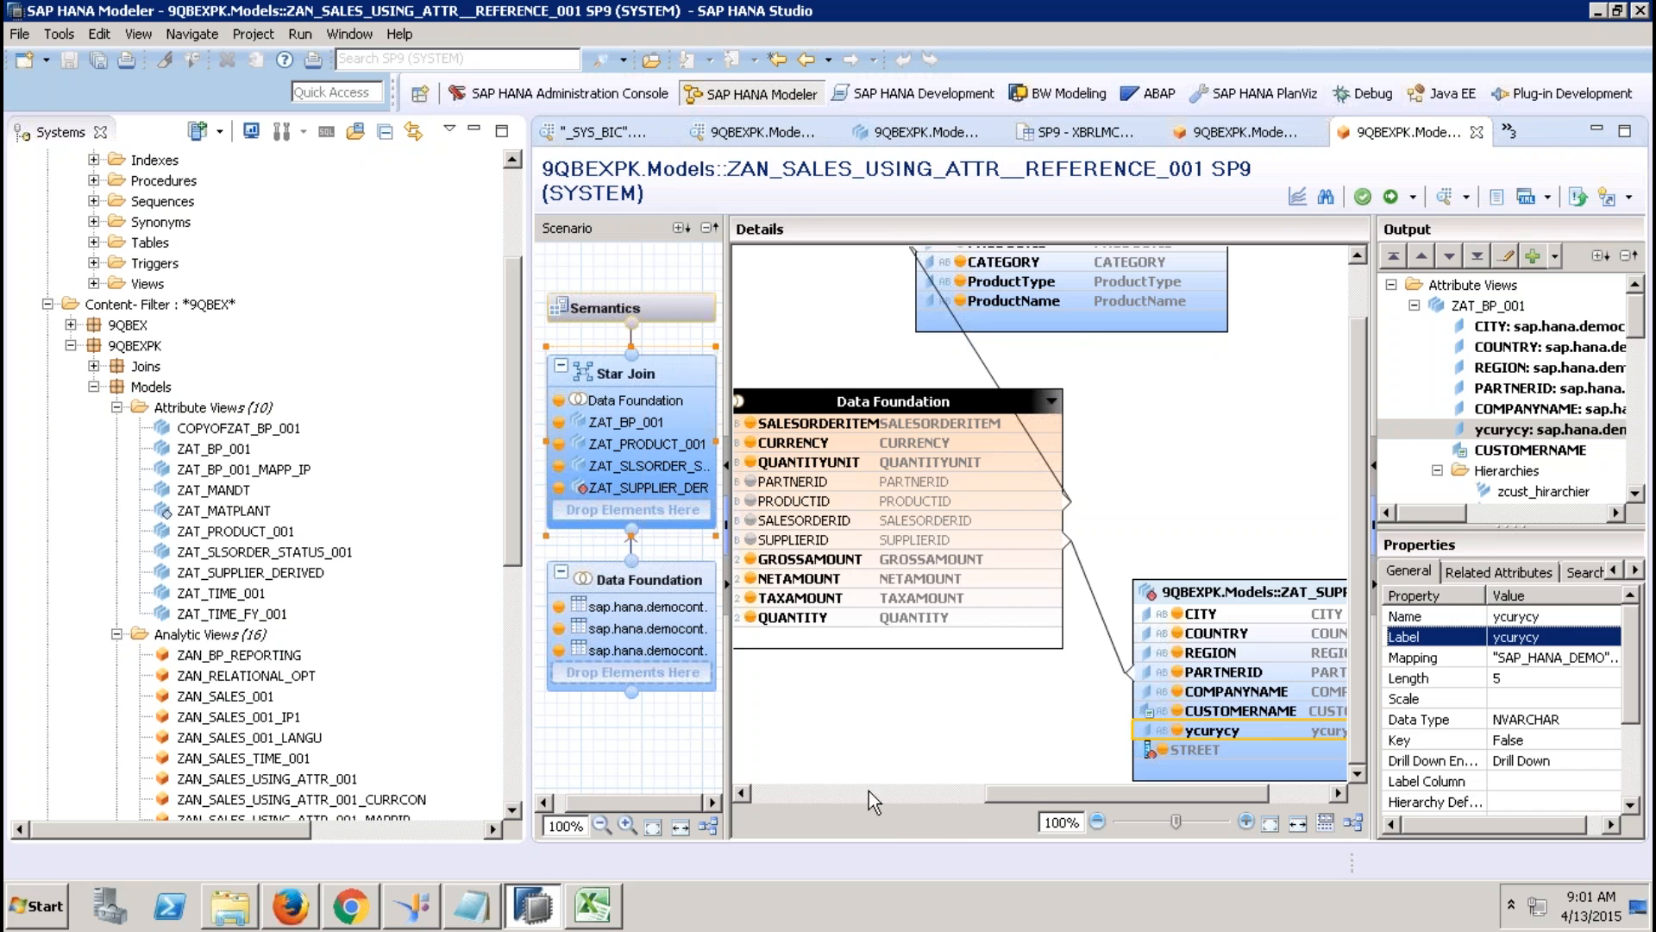
Delete ZAT_SUPPLIER_DERIVED from the star join and confirm the removal.
{"action": "left_click", "coordinate": [1270, 592]}
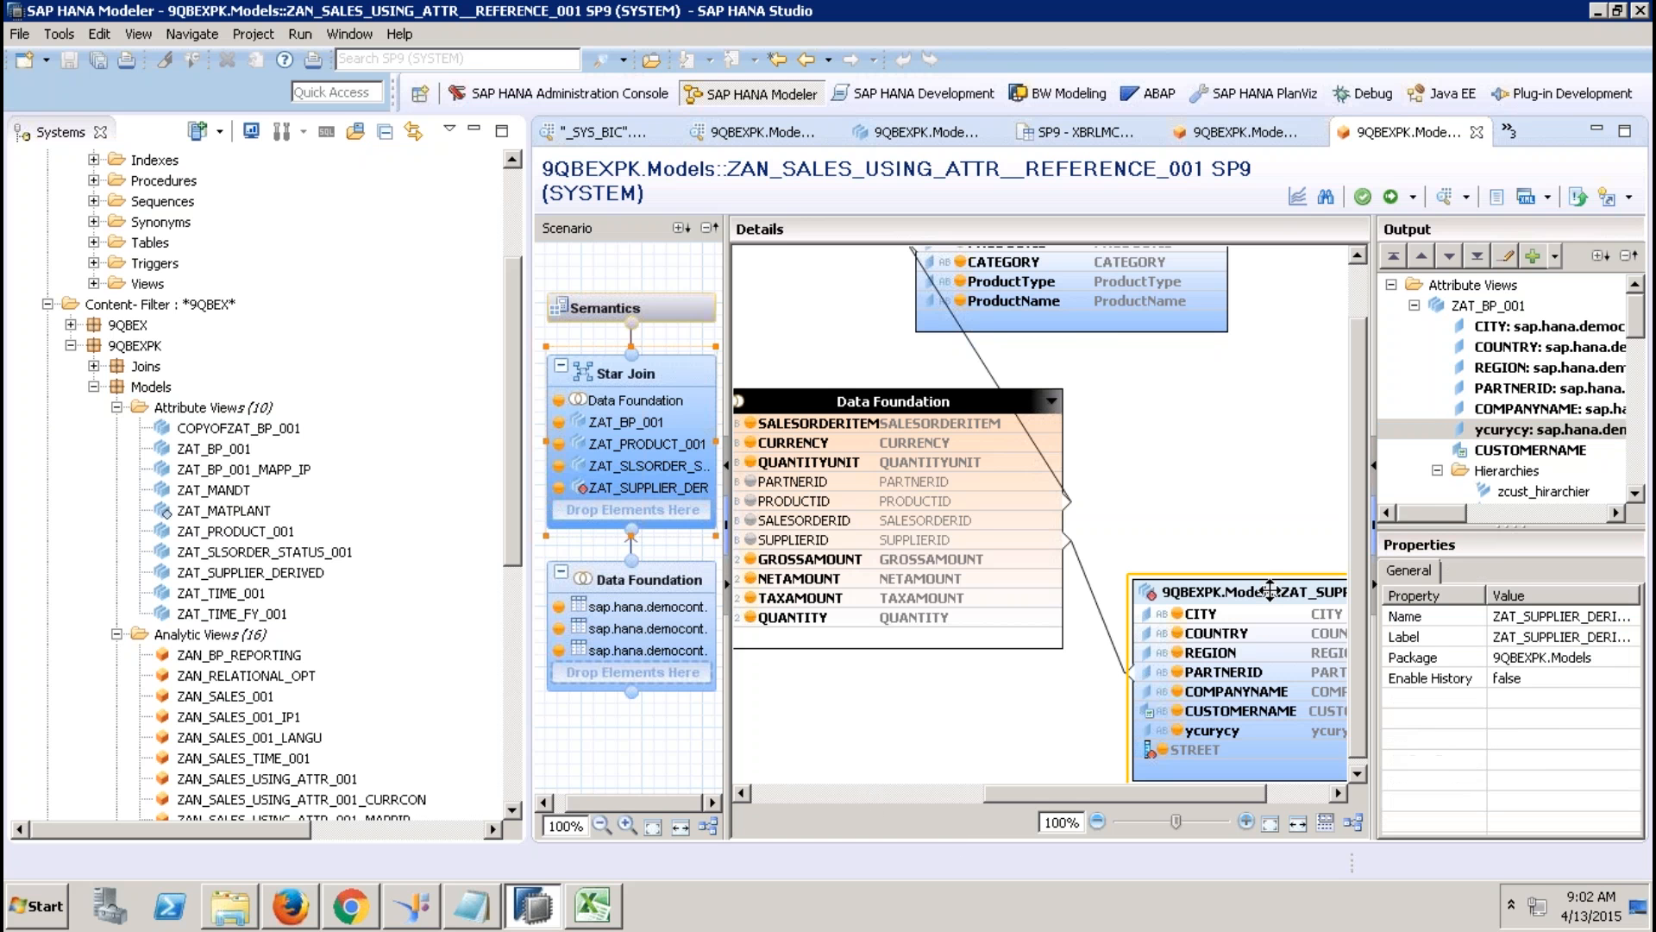
{"action": "key", "text": "Delete"}
{"action": "left_click", "coordinate": [949, 458]}
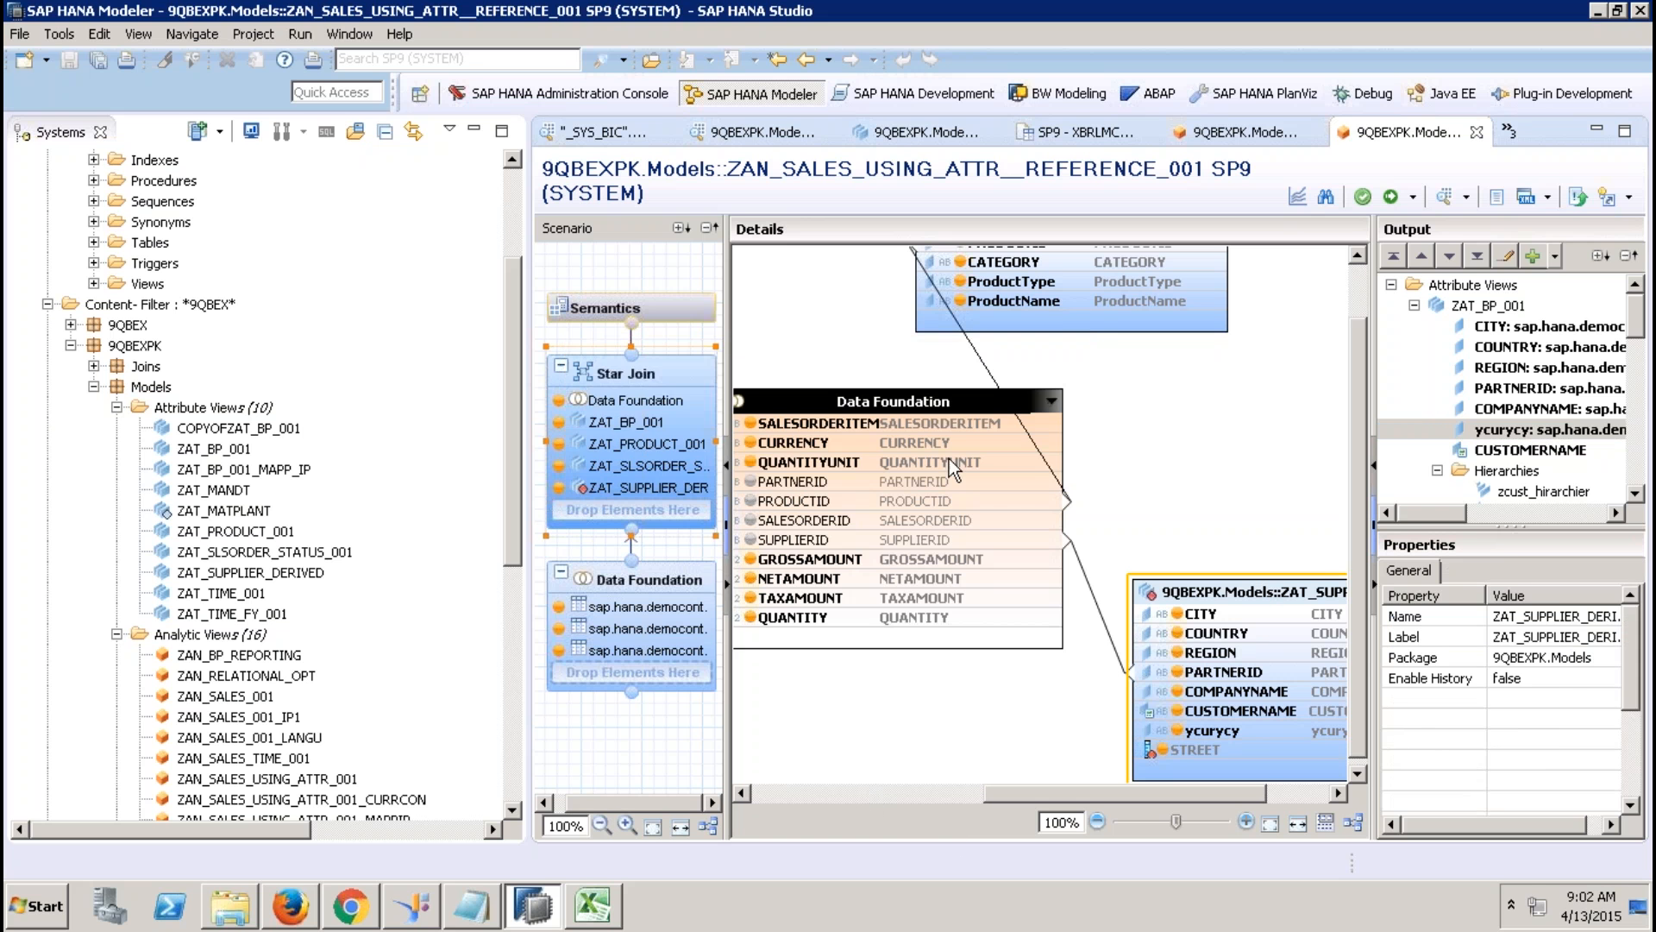
{"action": "left_click", "coordinate": [813, 793]}
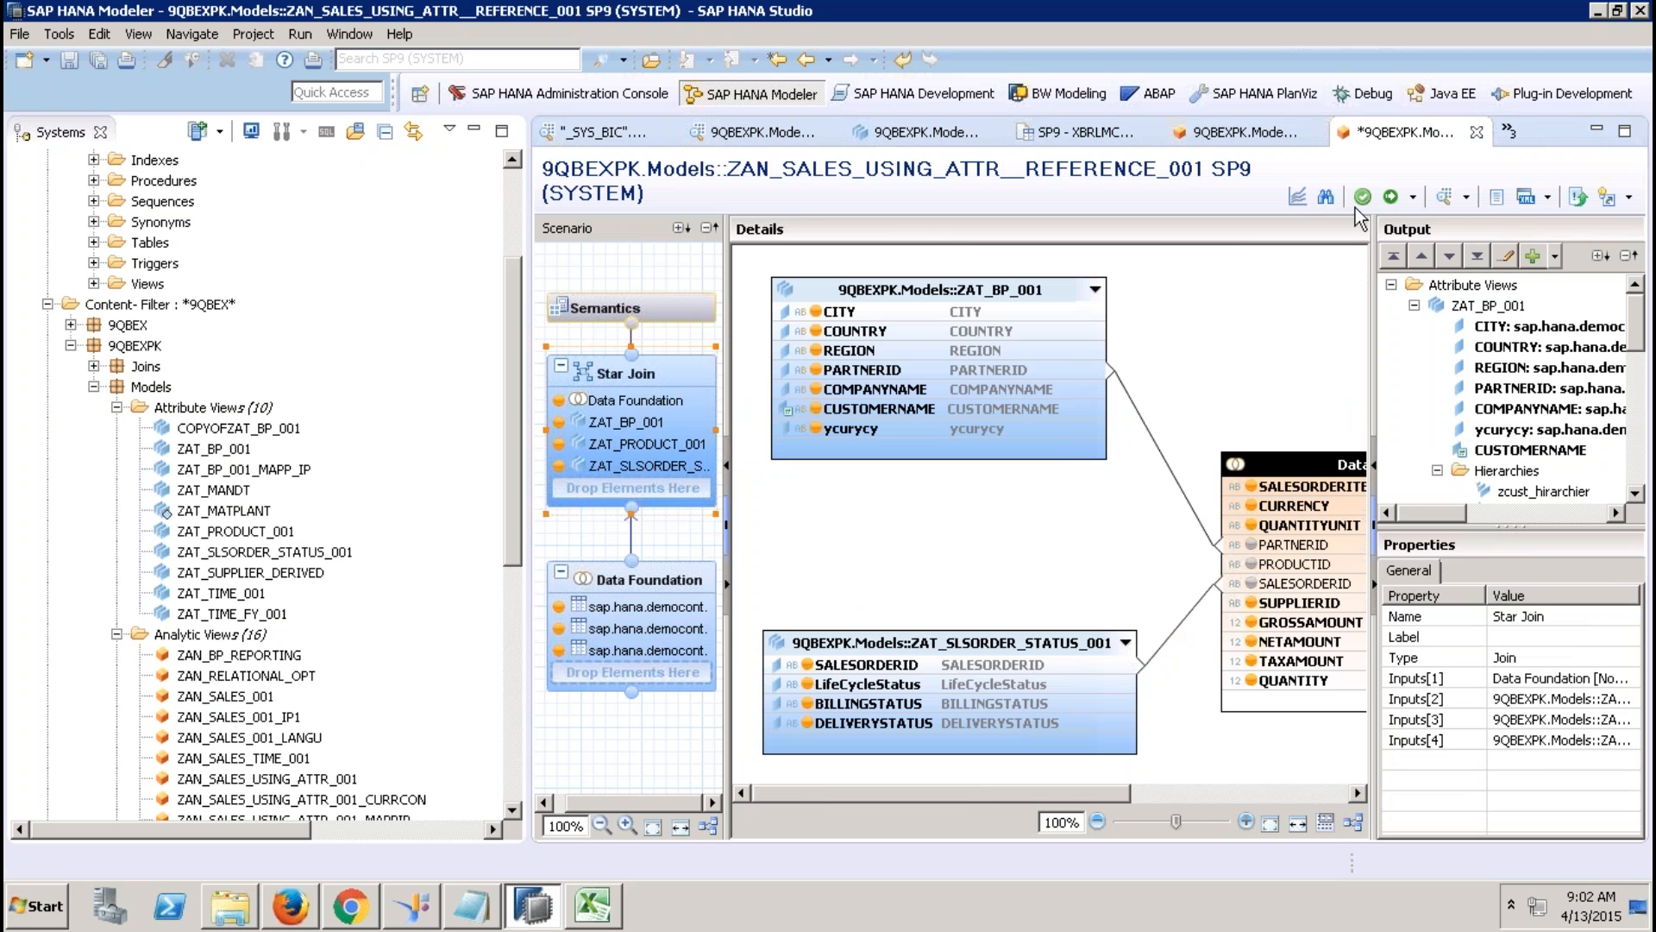
Save and activate ZAN_SALES_USING_ATTR__REFERENCE_001, which completes with warnings.
{"action": "left_click", "coordinate": [1391, 196]}
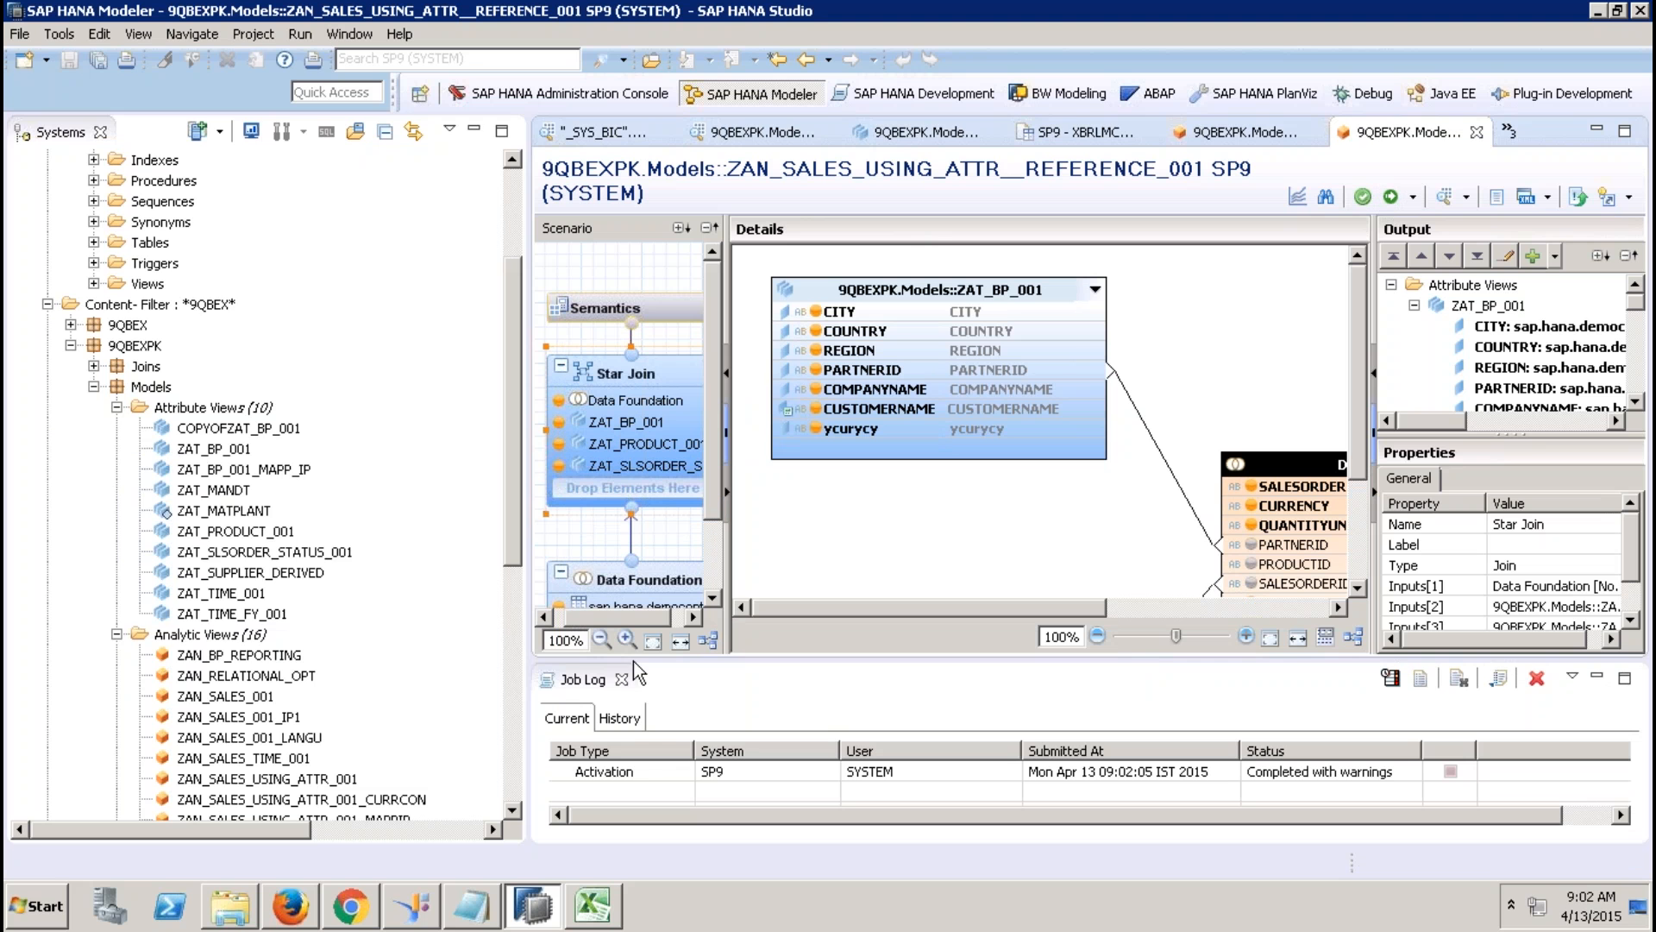
{"action": "left_click_drag", "start_coordinate": [515, 541], "coordinate": [503, 696]}
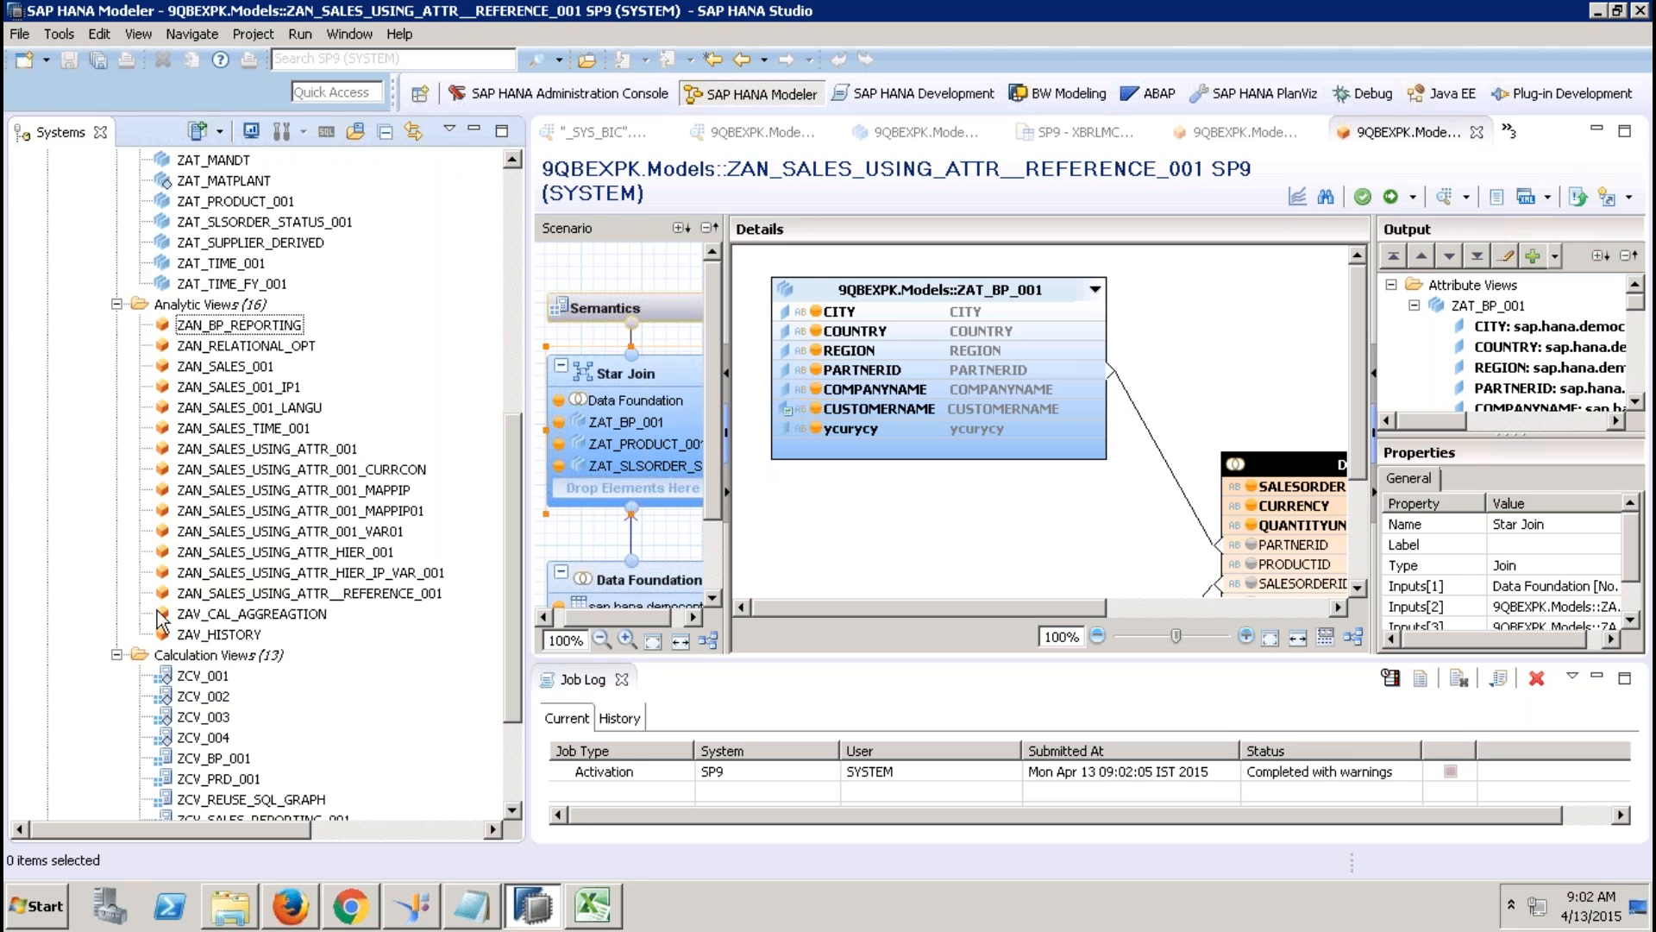
{"action": "mouse_move", "coordinate": [890, 32]}
Start exporting XBRLMCA table1, reaching options for CSV with data and dependencies.
{"action": "left_click", "coordinate": [506, 177]}
{"action": "left_click", "coordinate": [93, 428]}
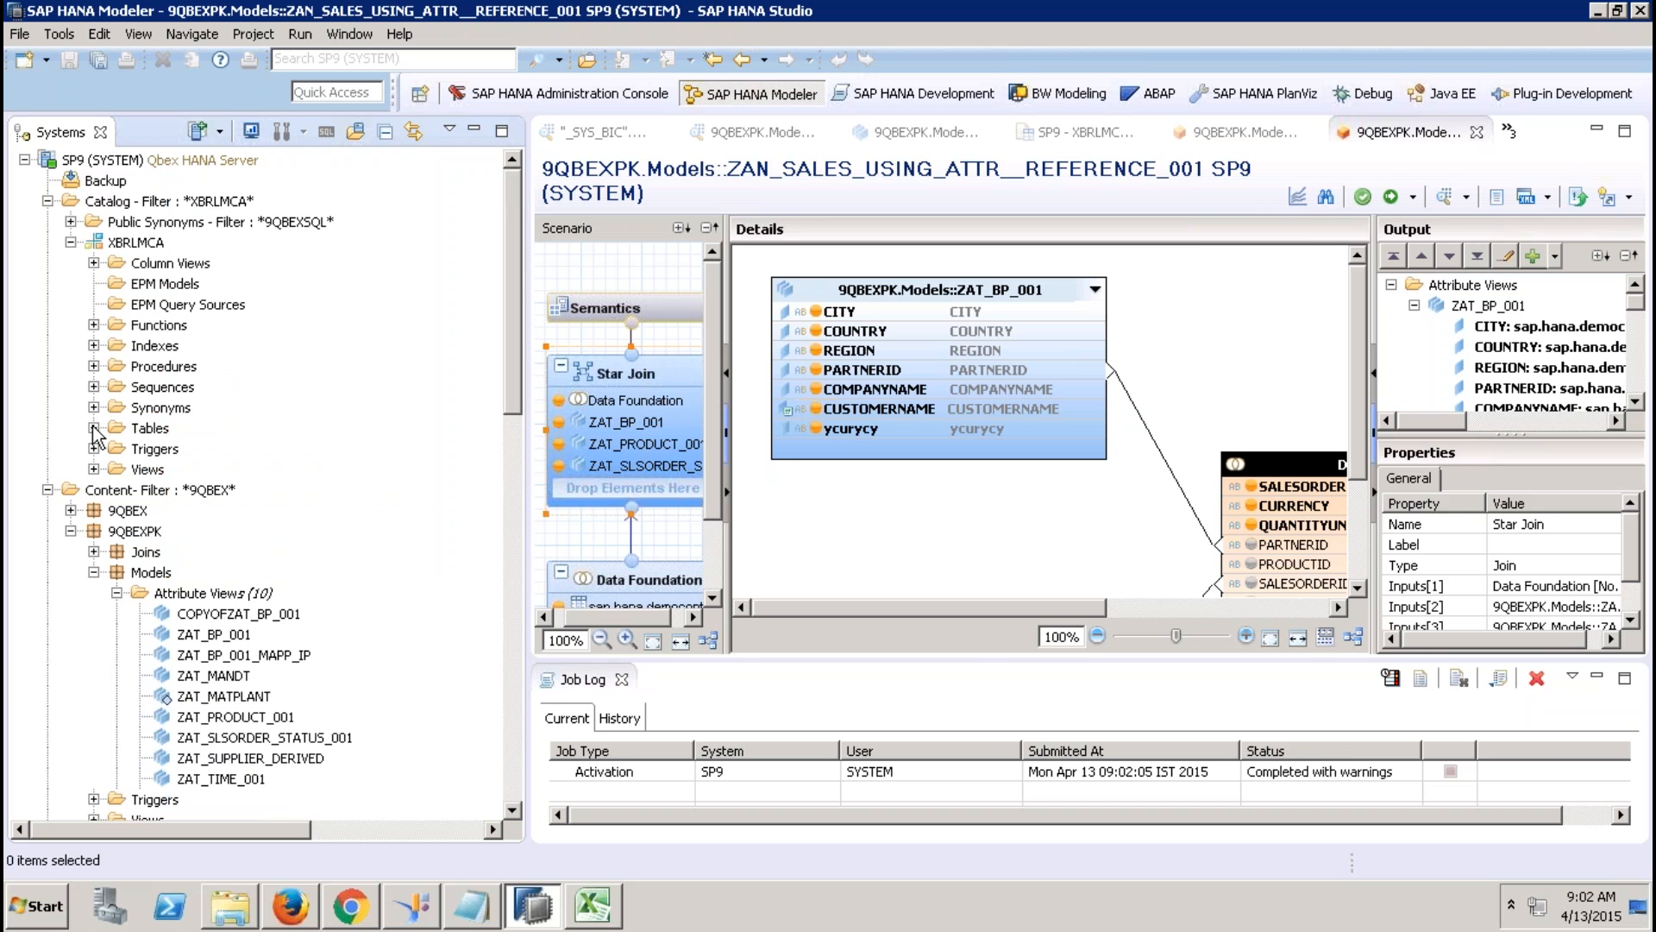
{"action": "left_click", "coordinate": [175, 613]}
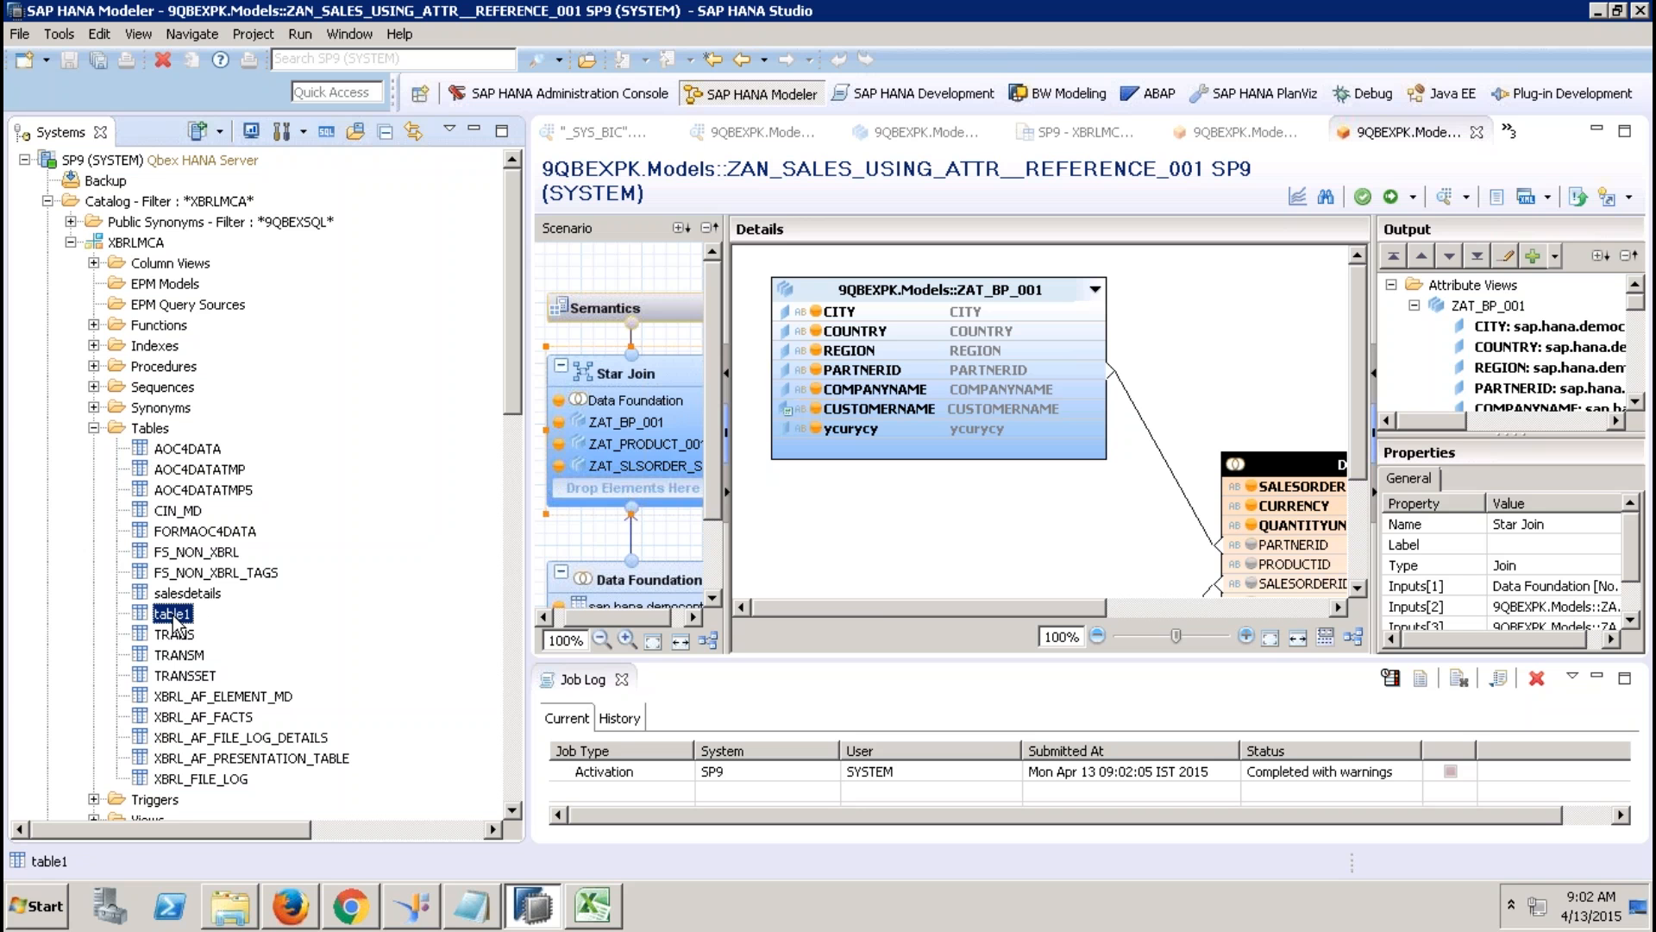
{"action": "right_click", "coordinate": [177, 621]}
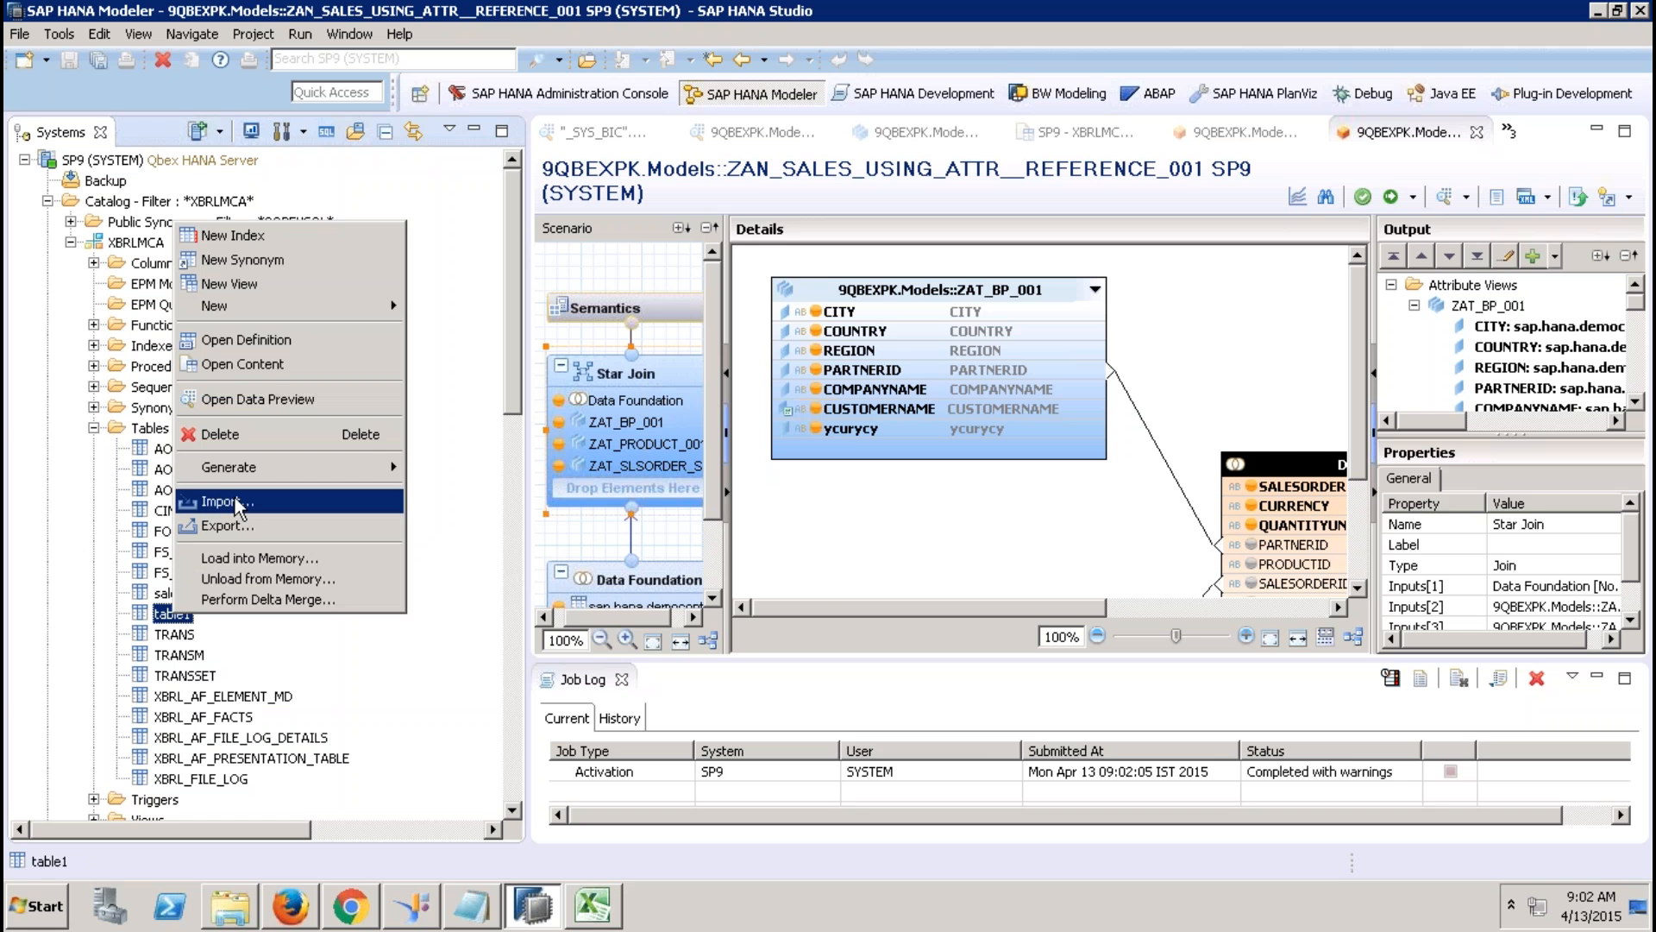
{"action": "left_click", "coordinate": [237, 526]}
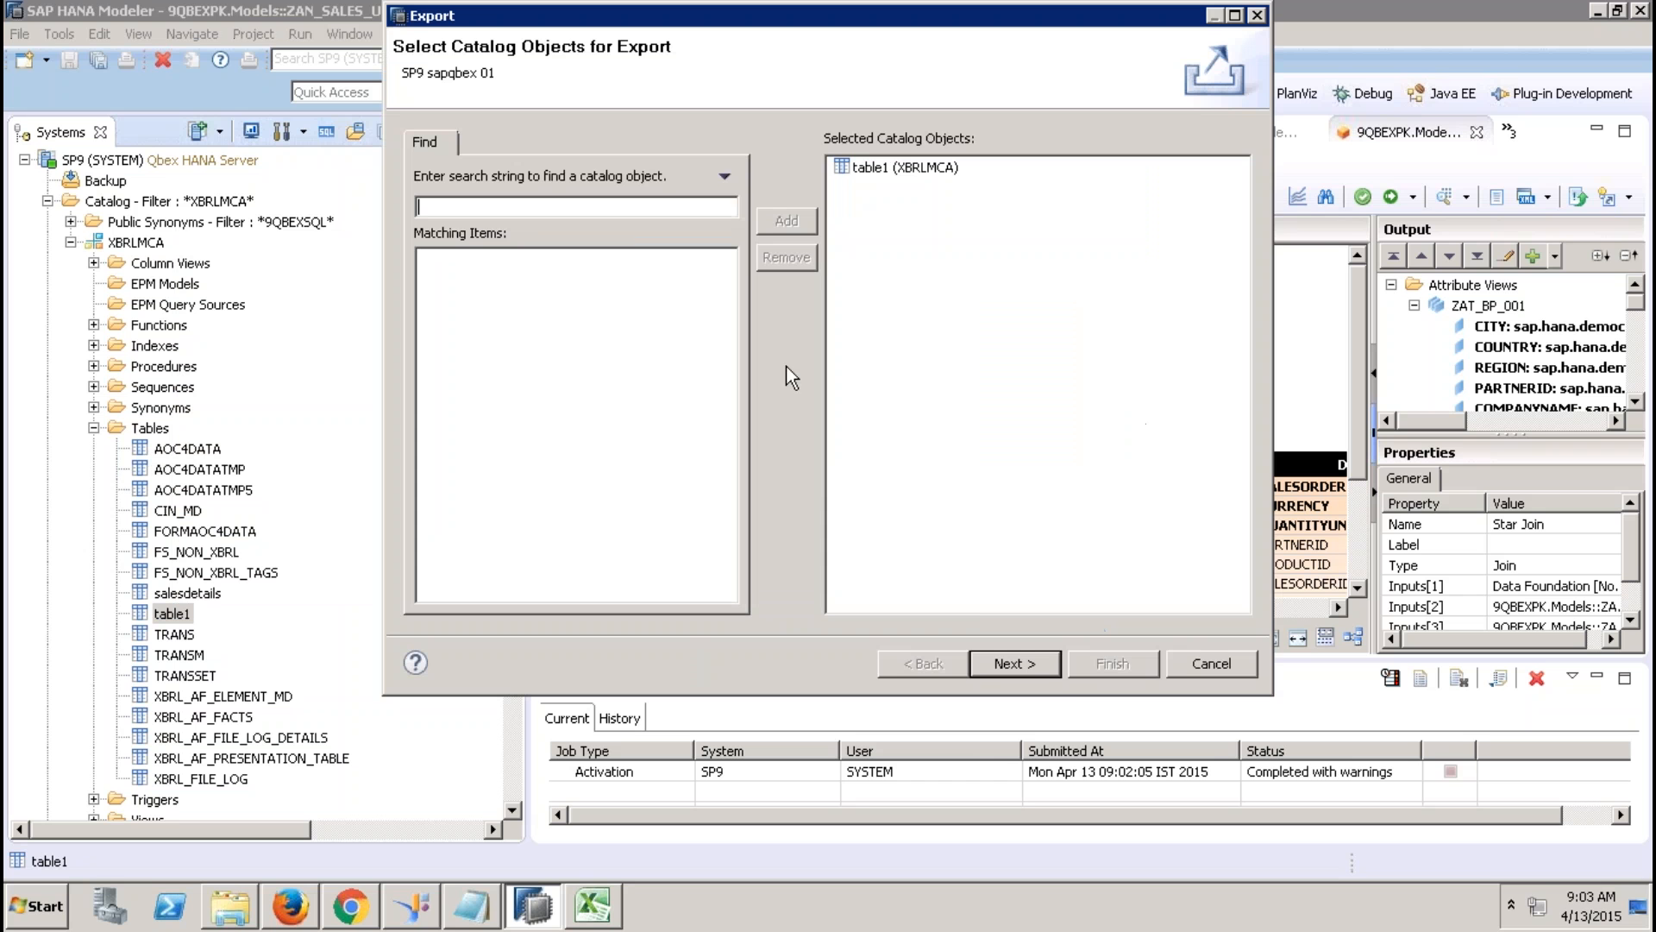
{"action": "left_click", "coordinate": [1026, 665]}
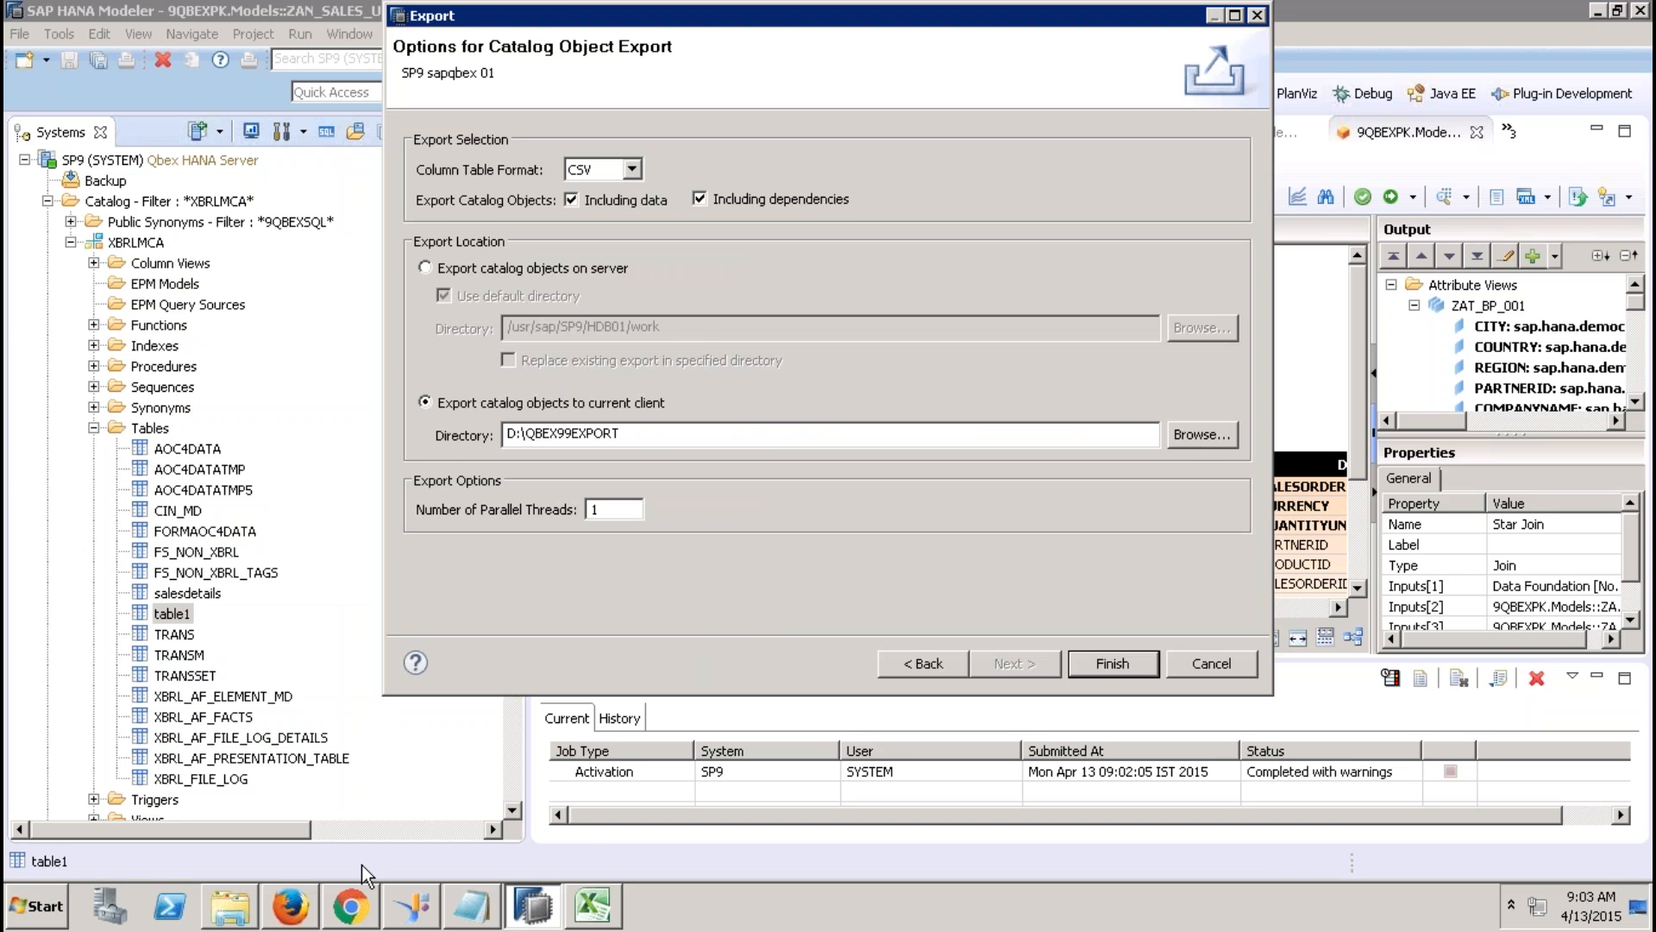
Create a new folder on the Desktop through Explorer's New > Folder menu.
{"action": "left_click", "coordinate": [255, 908]}
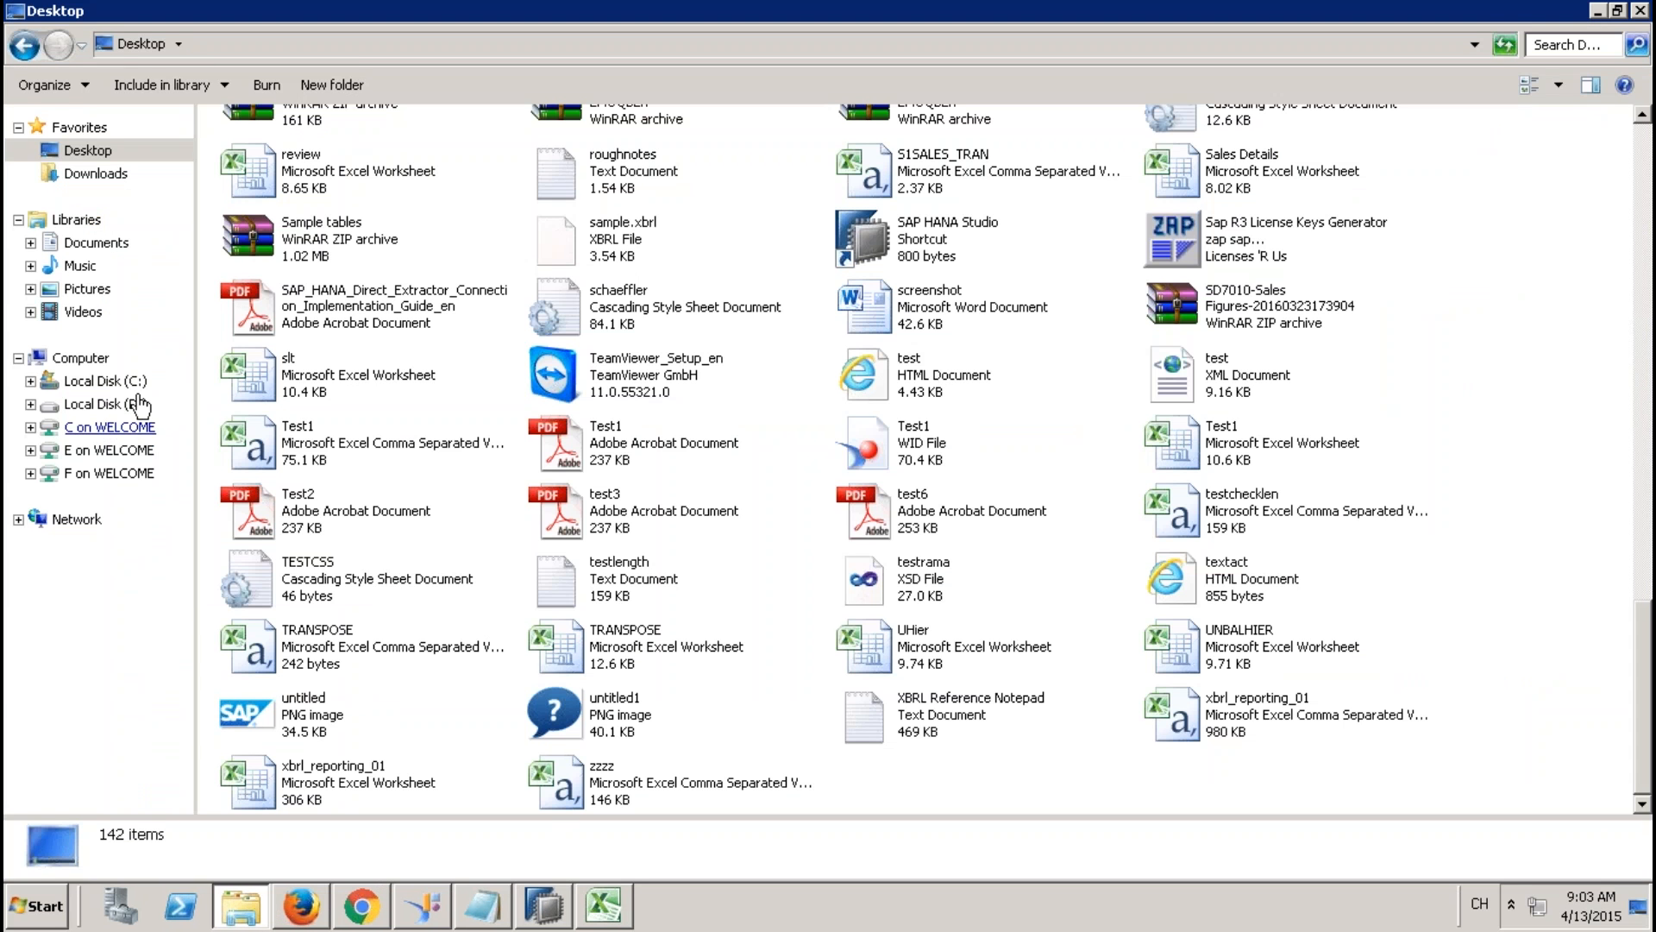
{"action": "right_click", "coordinate": [1391, 402]}
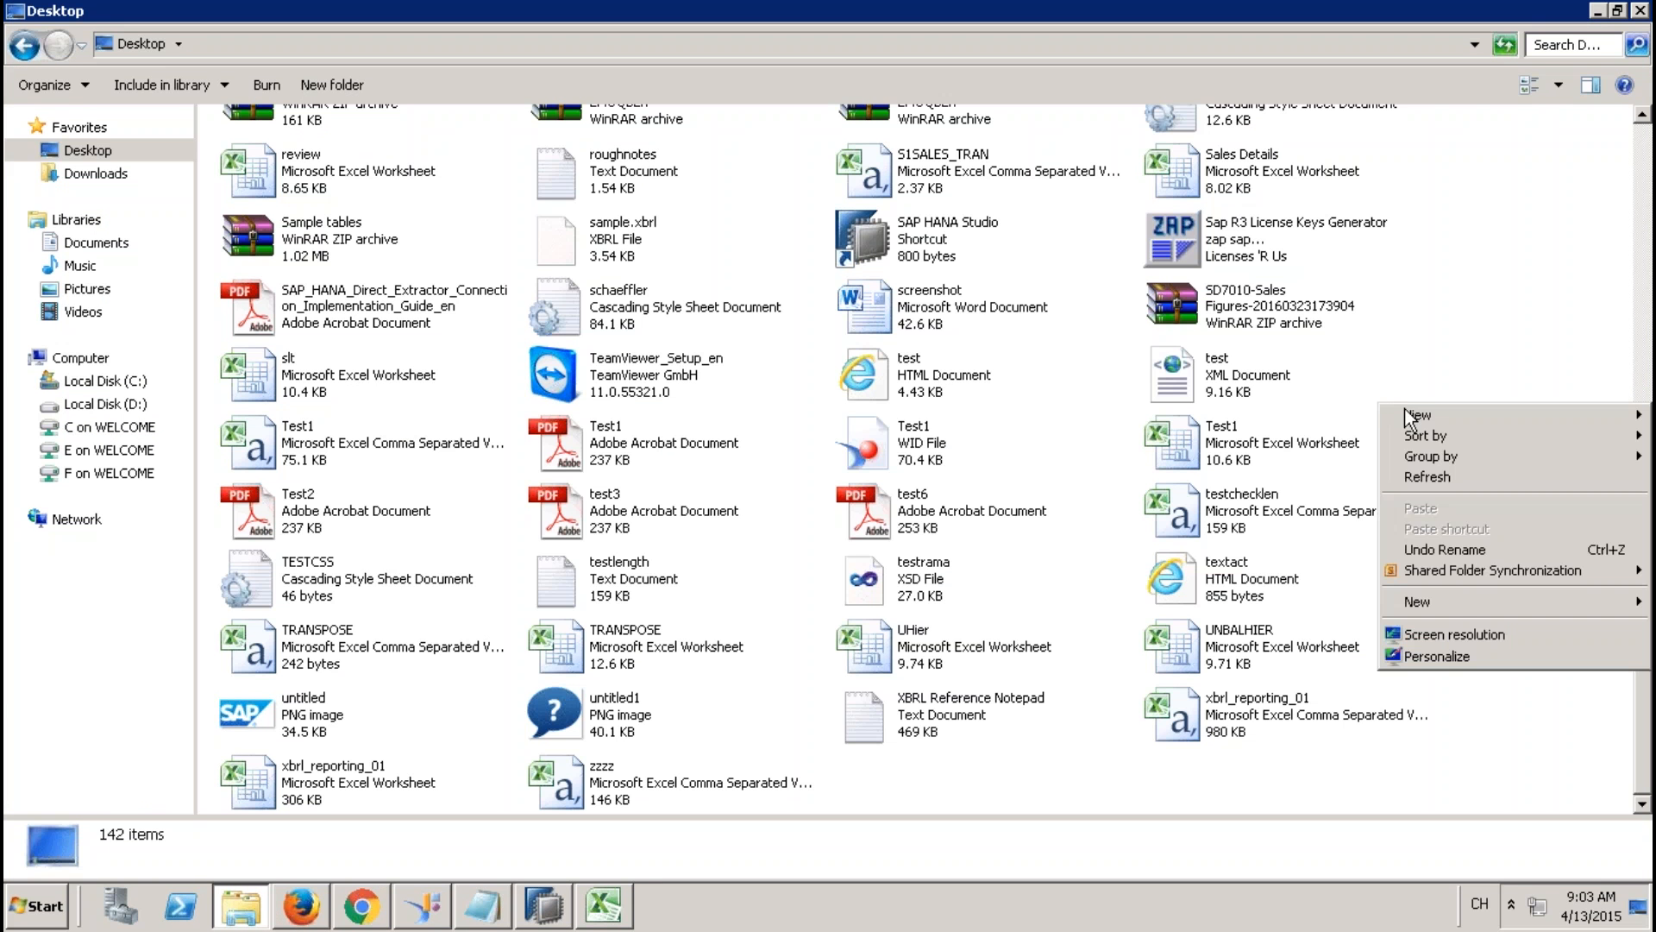
{"action": "mouse_move", "coordinate": [1452, 607]}
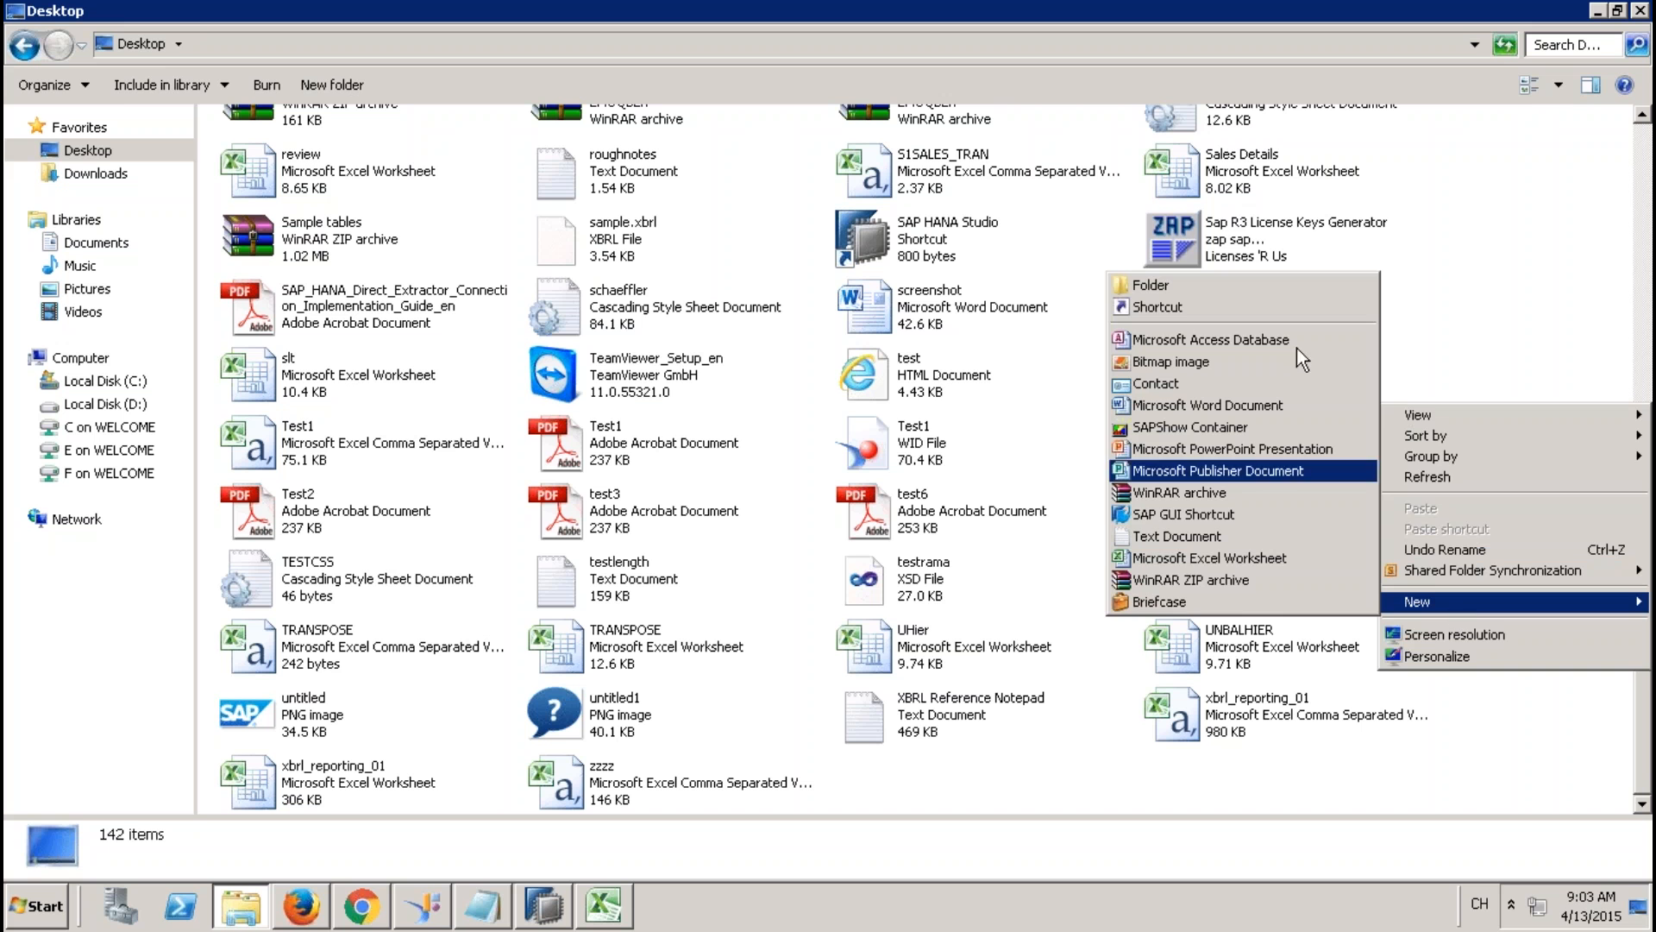
{"action": "left_click", "coordinate": [1255, 286]}
Name the folder EXPORTTABLE and export table1 as CSV into Desktop\EXPORTTABLE.
{"action": "type", "text": "EXPORT"}
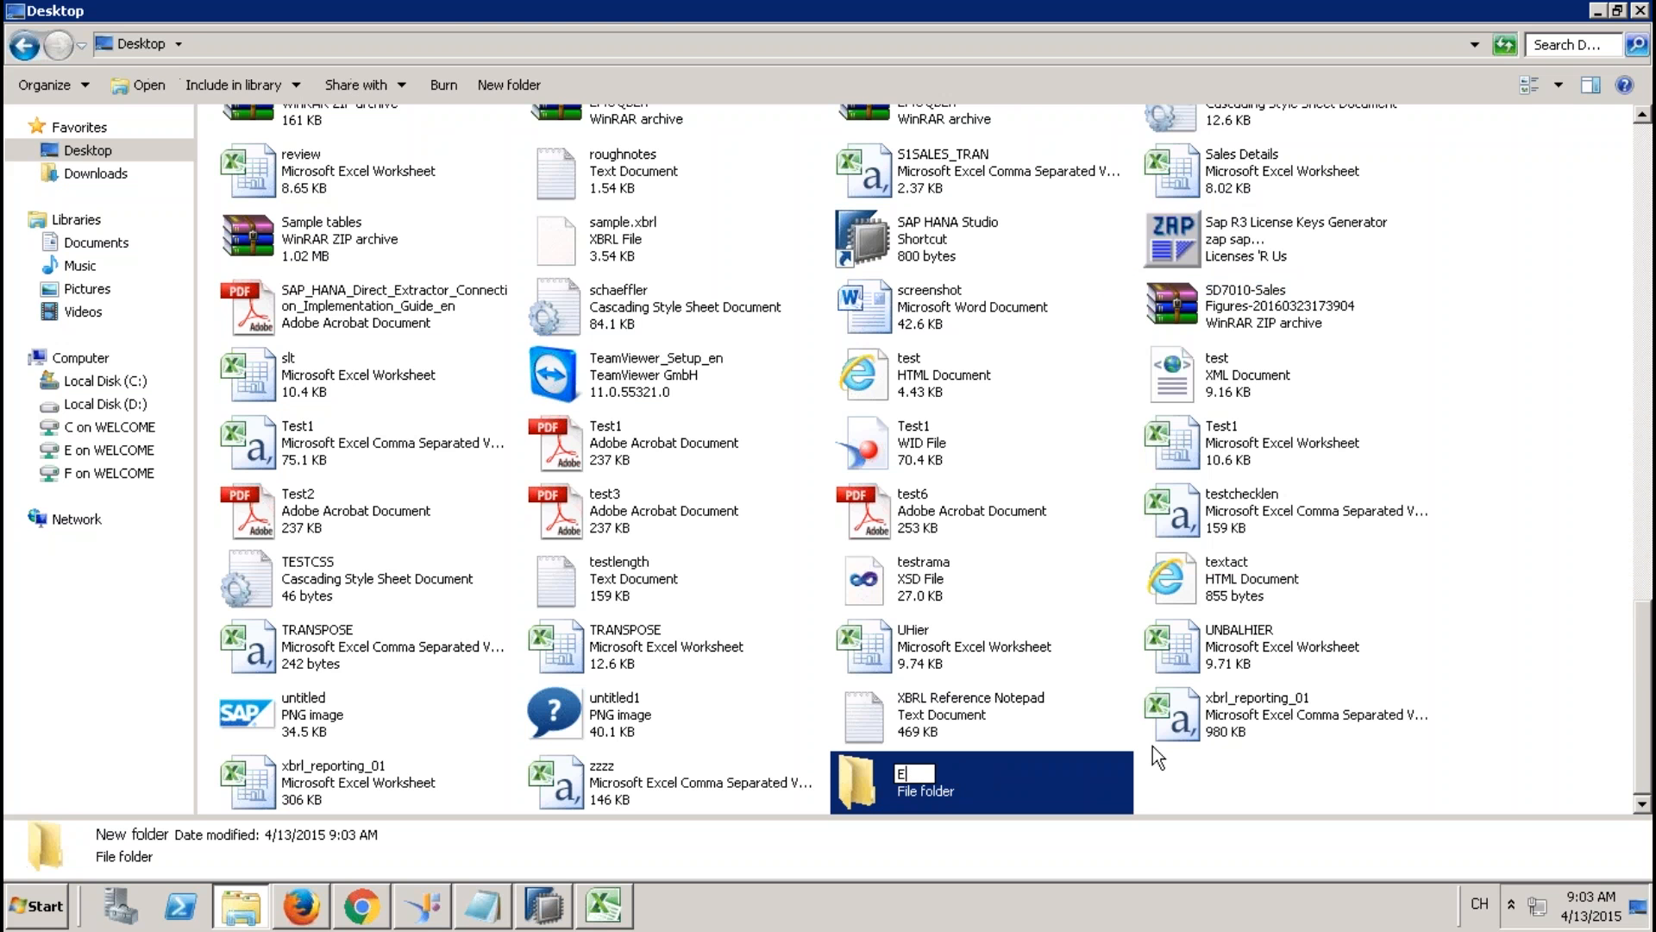
{"action": "type", "text": "TABLE"}
{"action": "key", "text": "Return"}
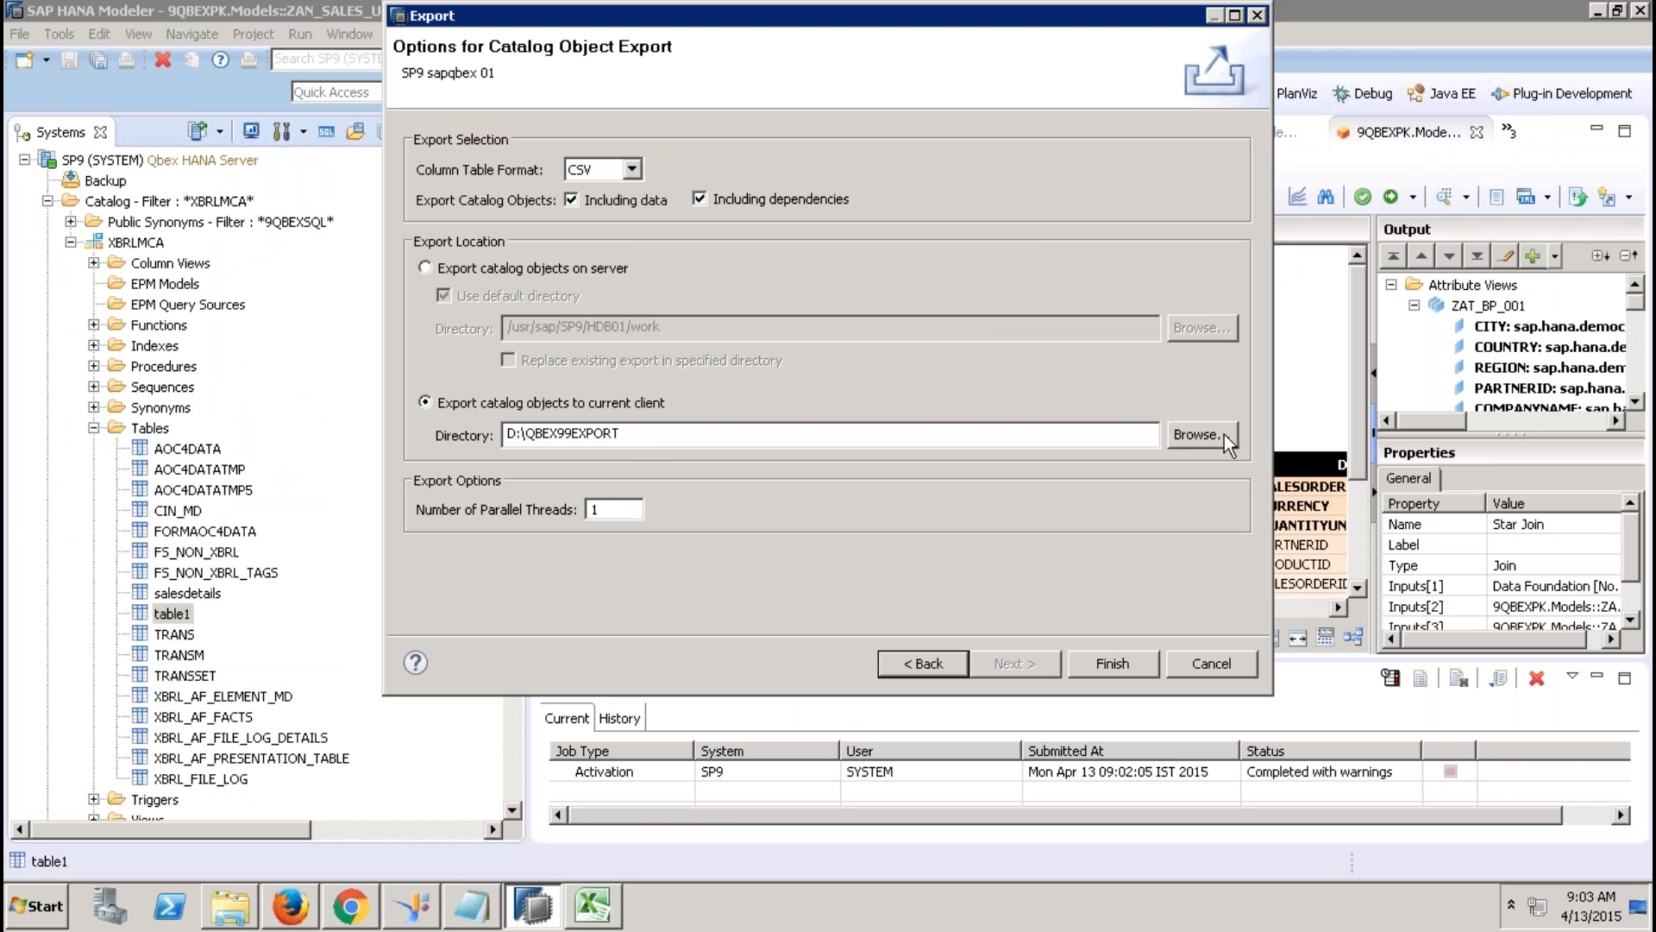
{"action": "left_click", "coordinate": [1200, 444]}
{"action": "left_click", "coordinate": [713, 357]}
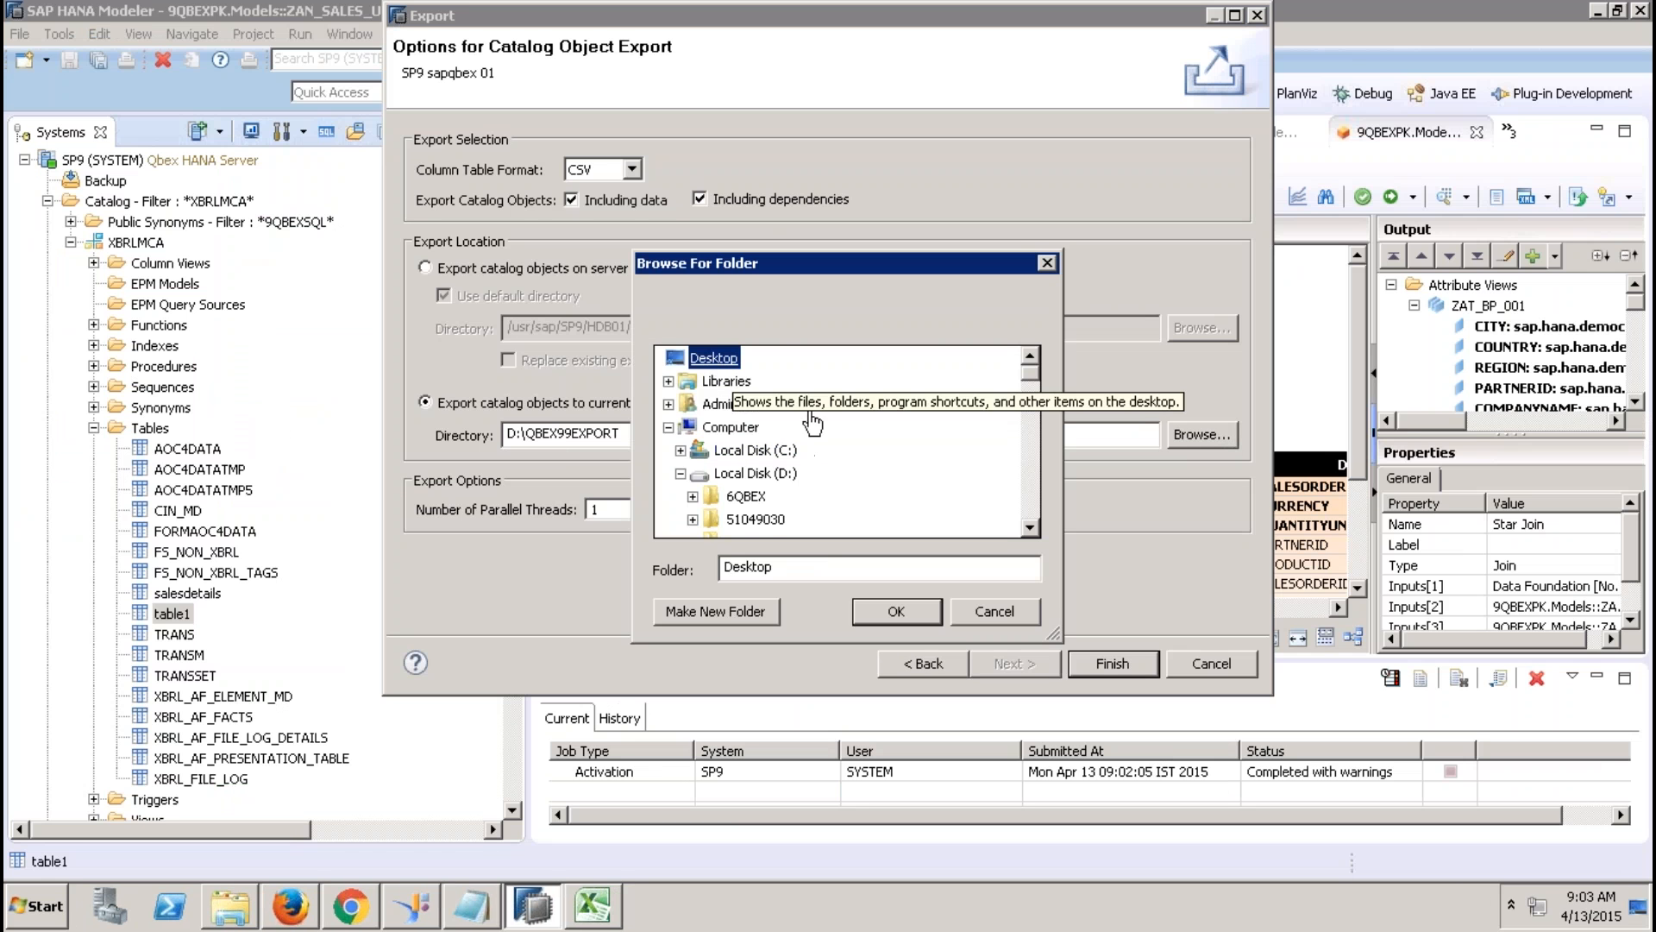
{"action": "scroll", "coordinate": [1030, 503], "scroll_direction": "down", "scroll_amount": 2}
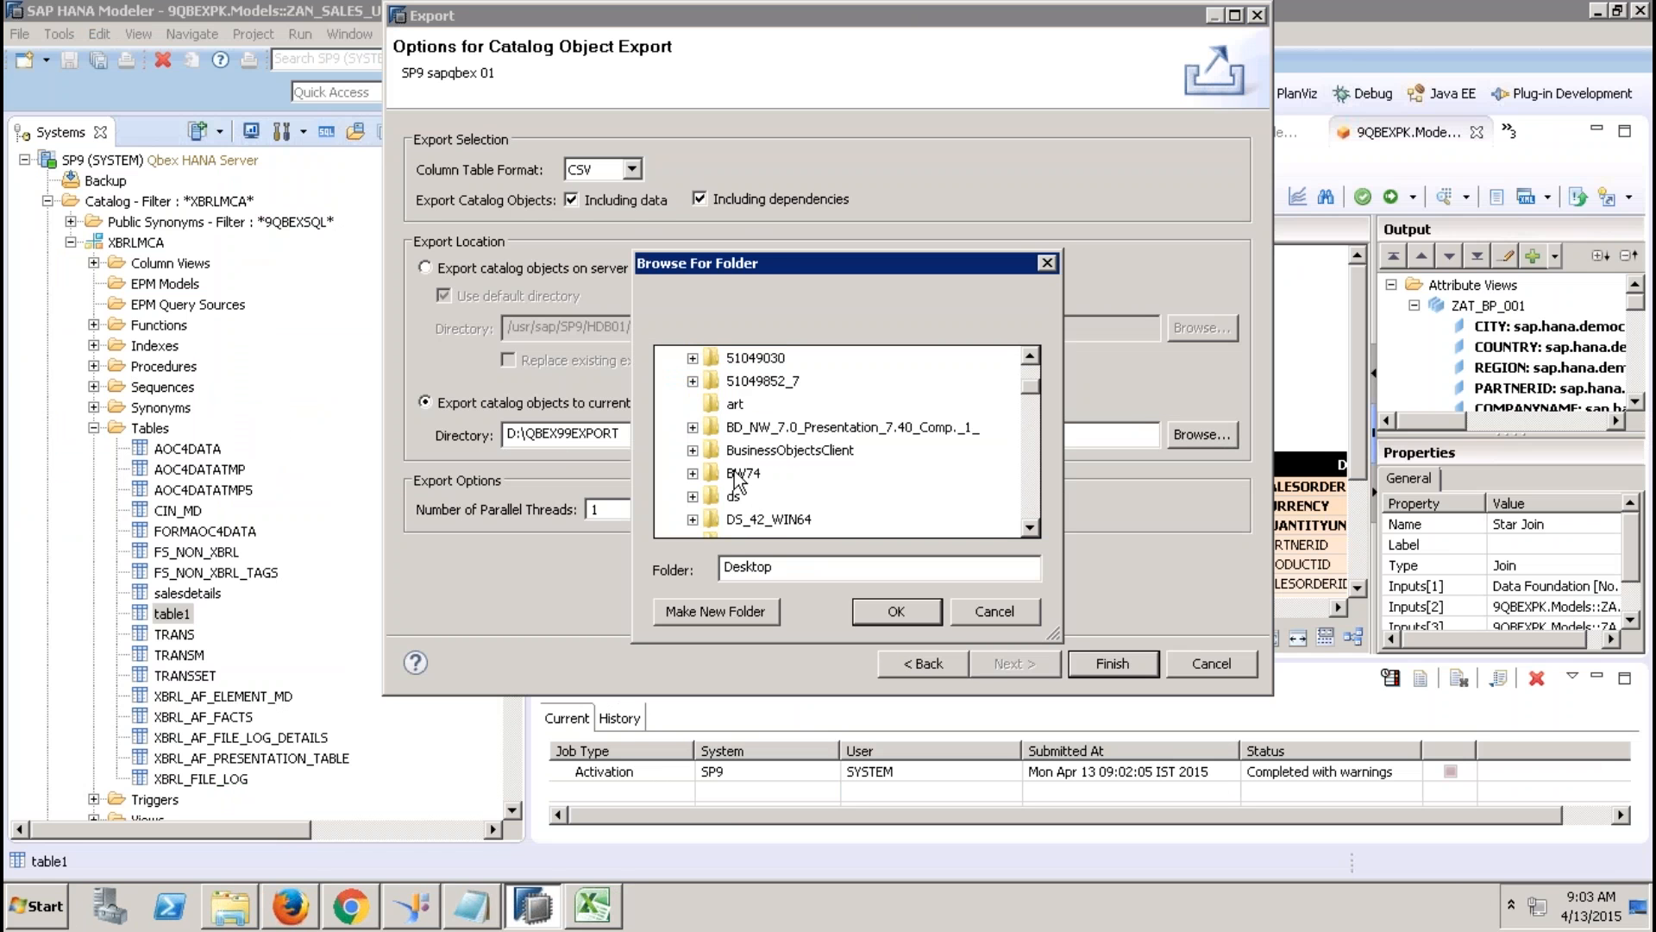
{"action": "left_click", "coordinate": [744, 473]}
{"action": "key", "text": "e"}
{"action": "key", "text": "e"}
{"action": "key", "text": "e"}
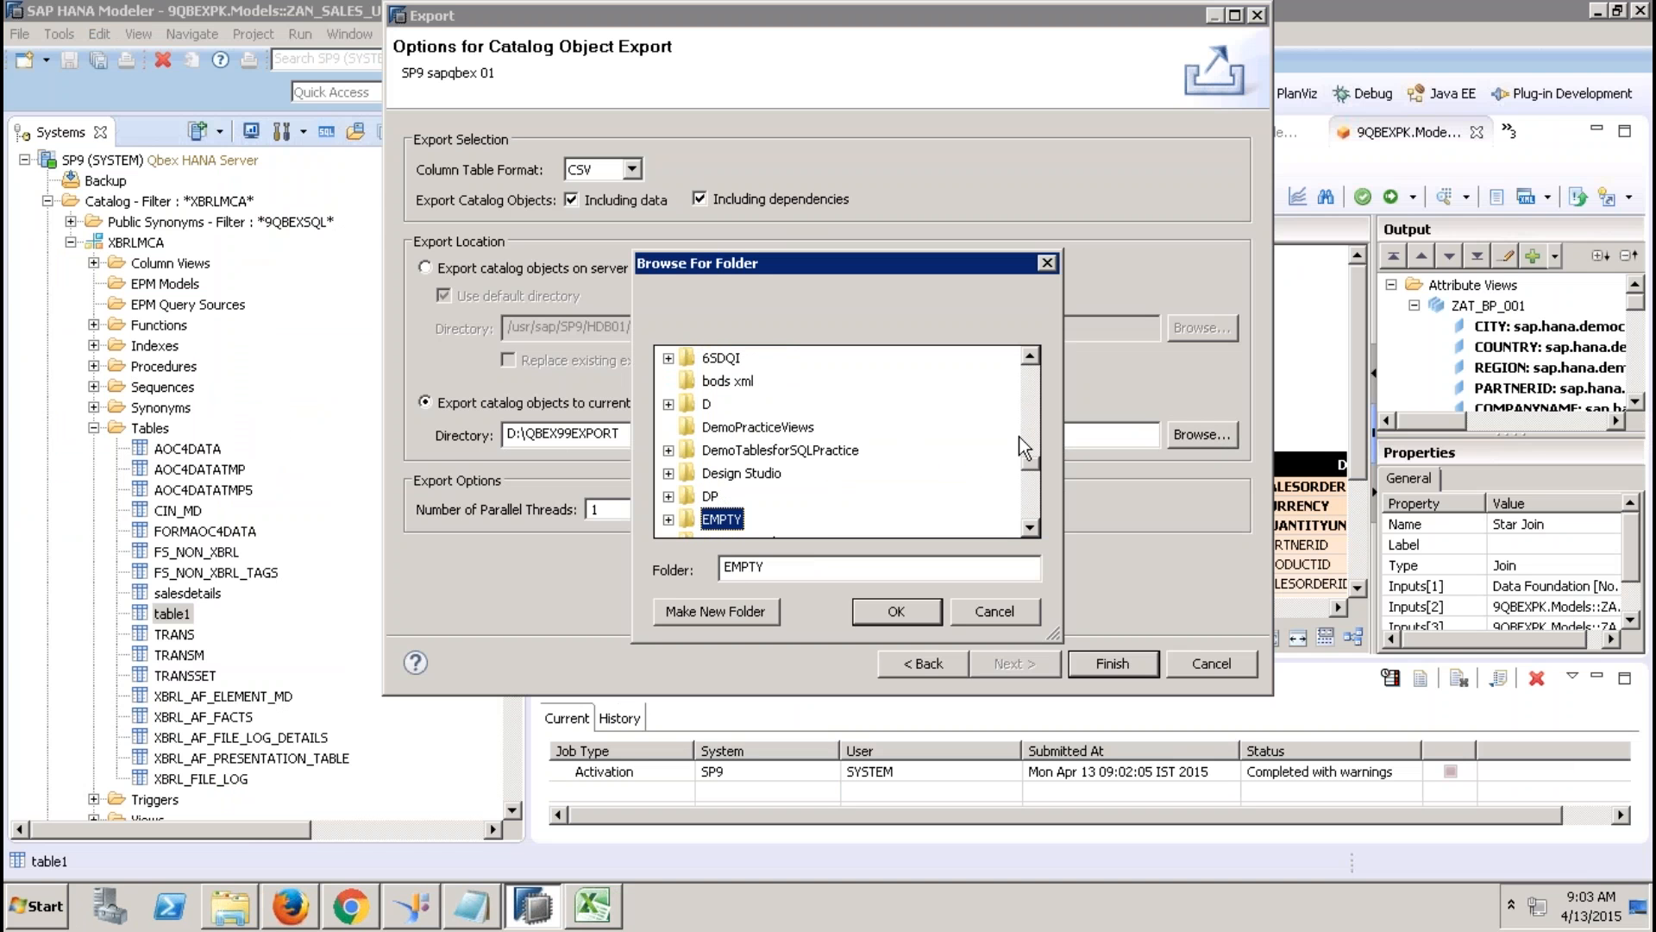
{"action": "key", "text": "e"}
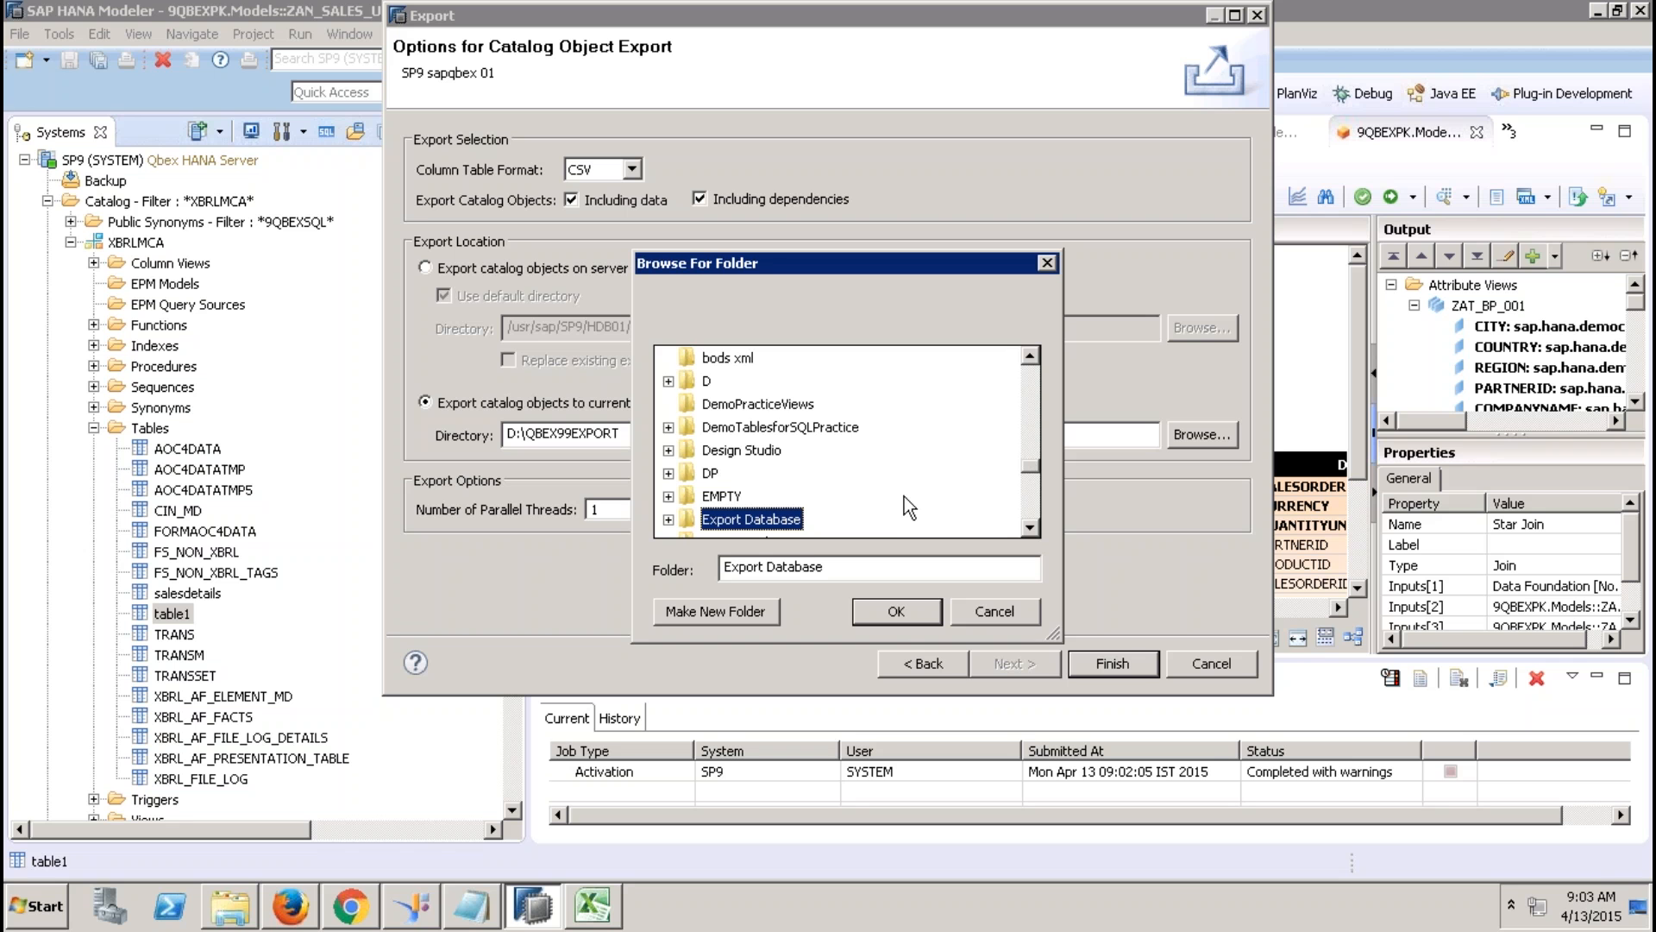
{"action": "key", "text": "e"}
{"action": "key", "text": "e"}
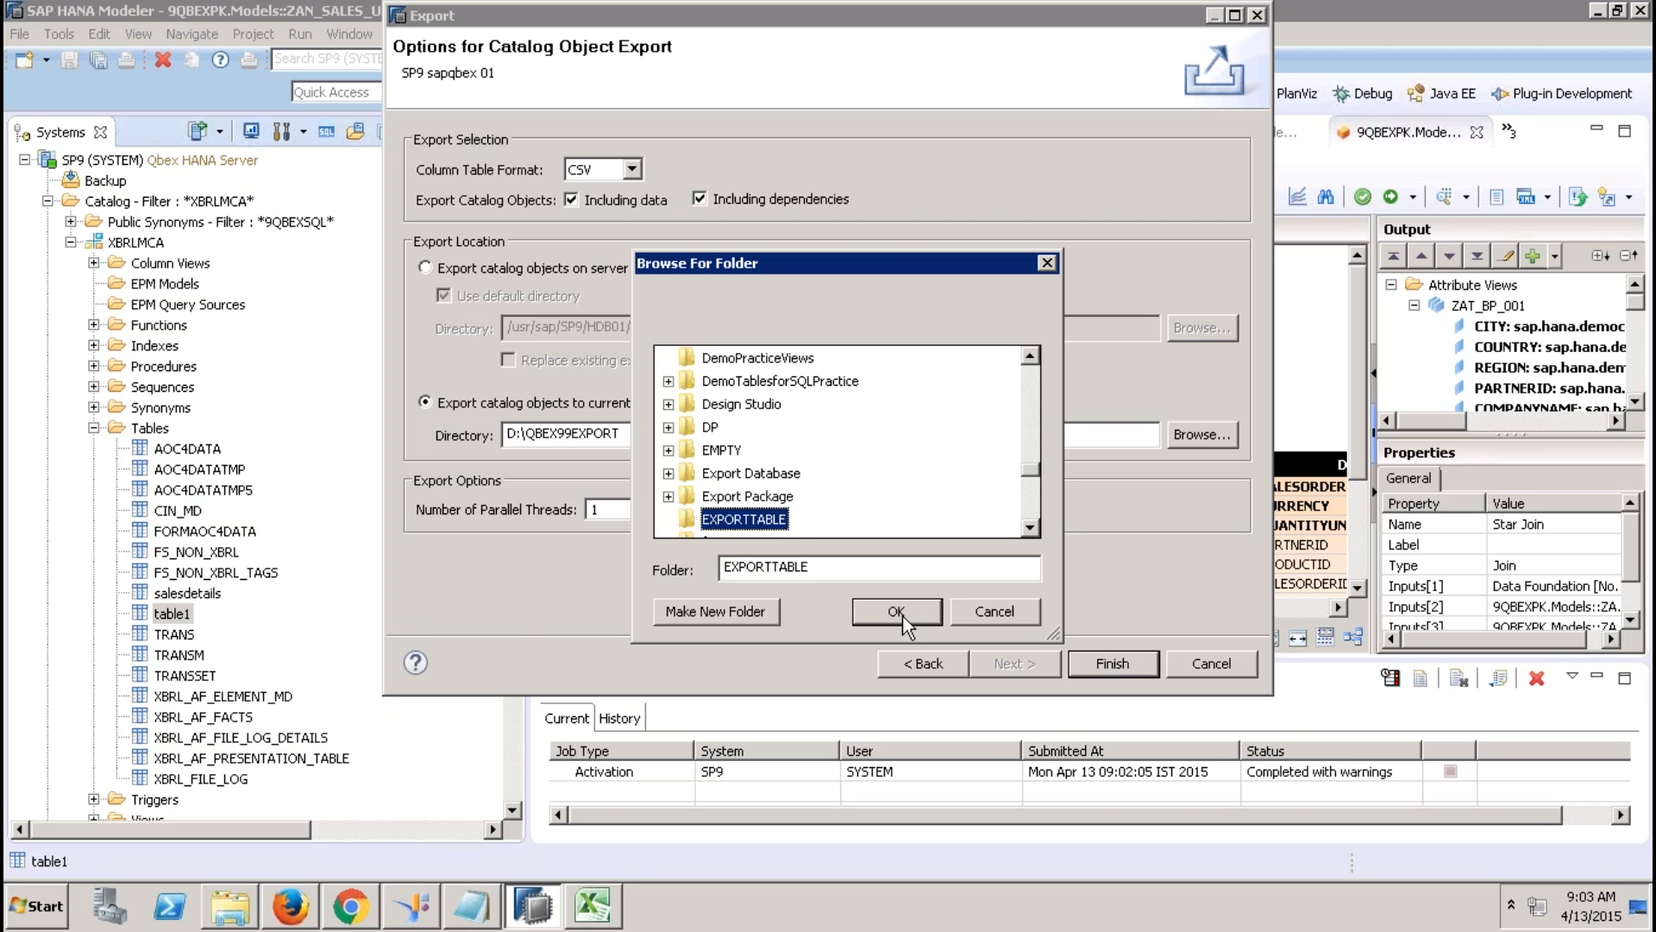
{"action": "left_click", "coordinate": [897, 611]}
{"action": "left_click", "coordinate": [1113, 663]}
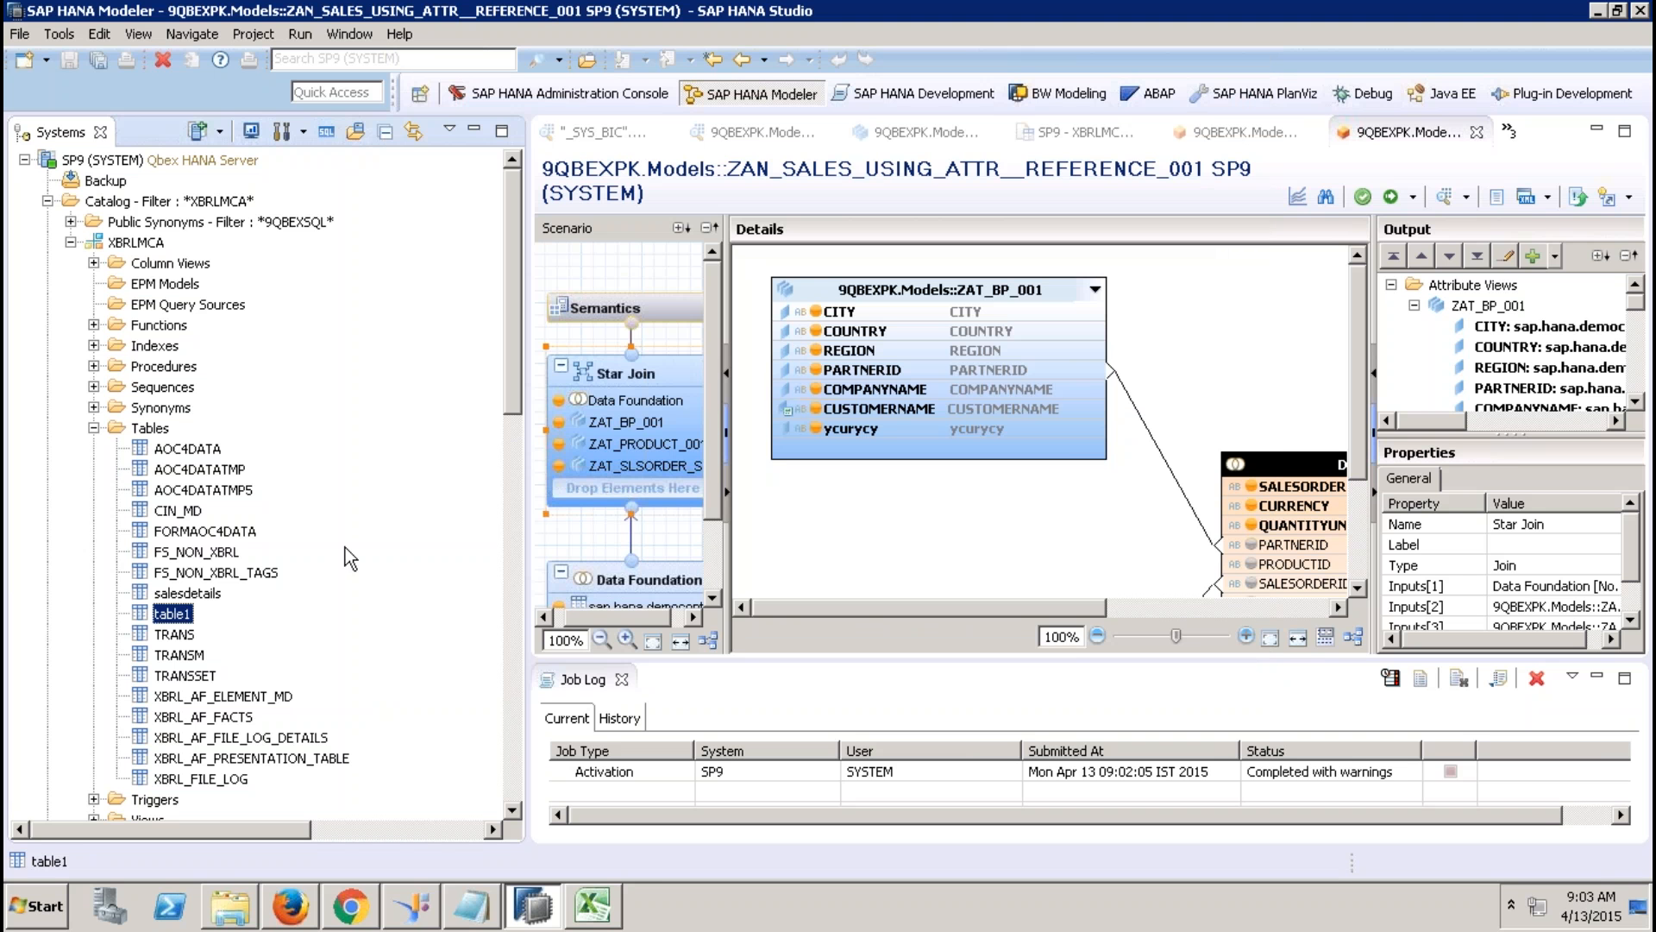
Delete table1 through its context menu and confirm with OK.
{"action": "right_click", "coordinate": [177, 618]}
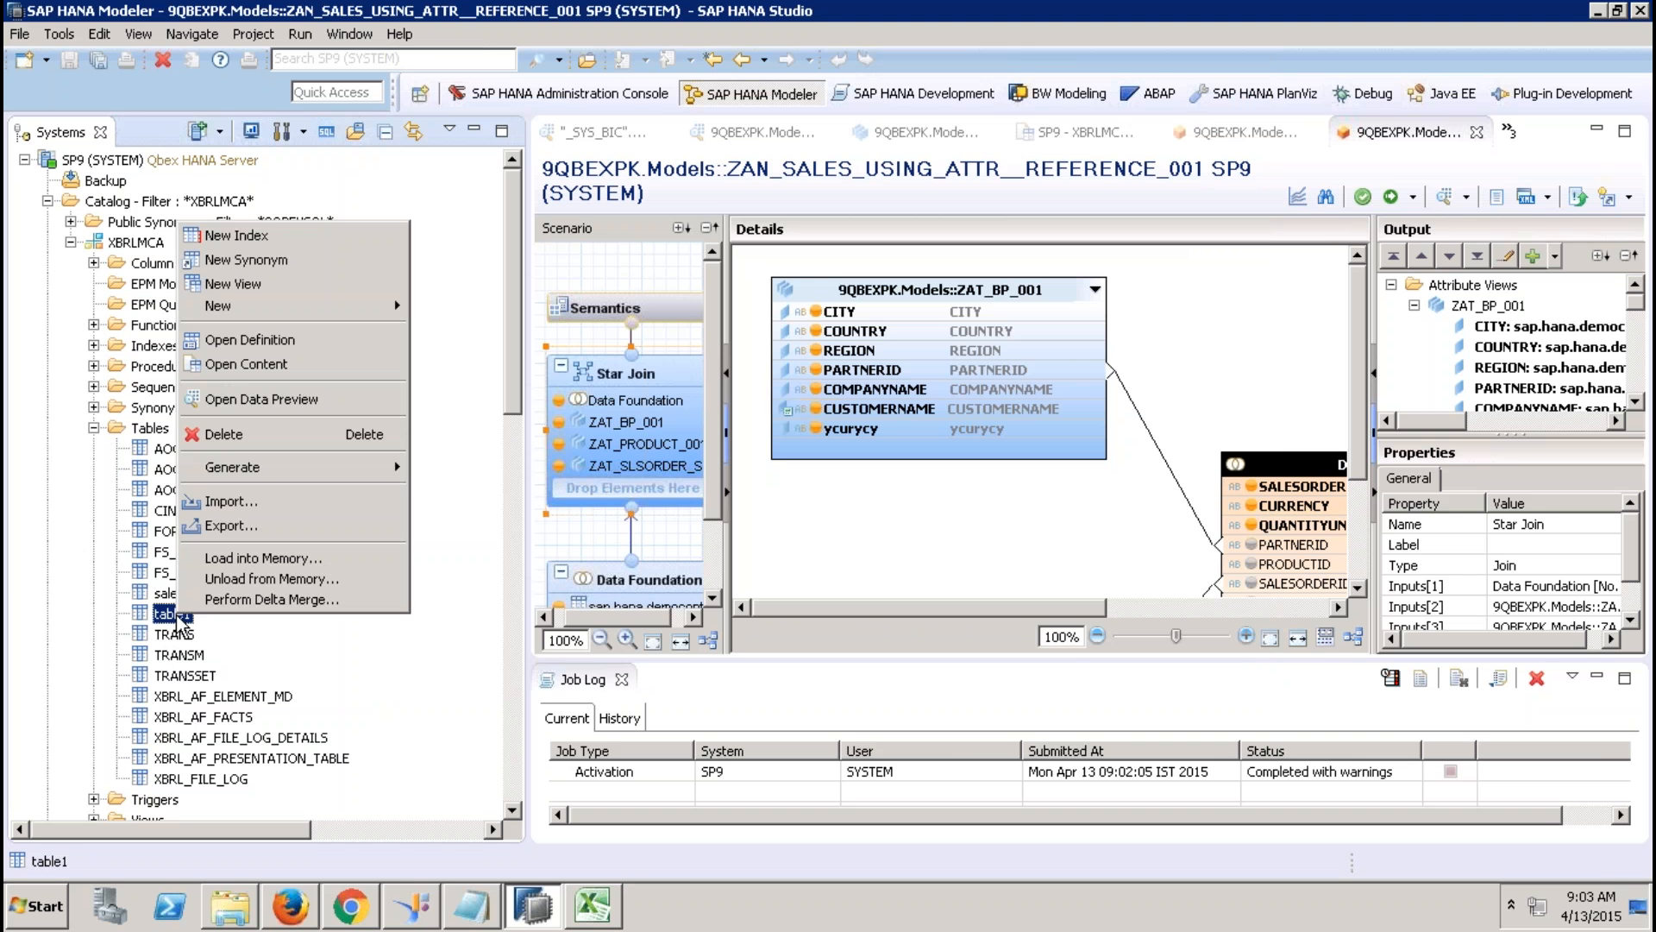
{"action": "left_click", "coordinate": [238, 442]}
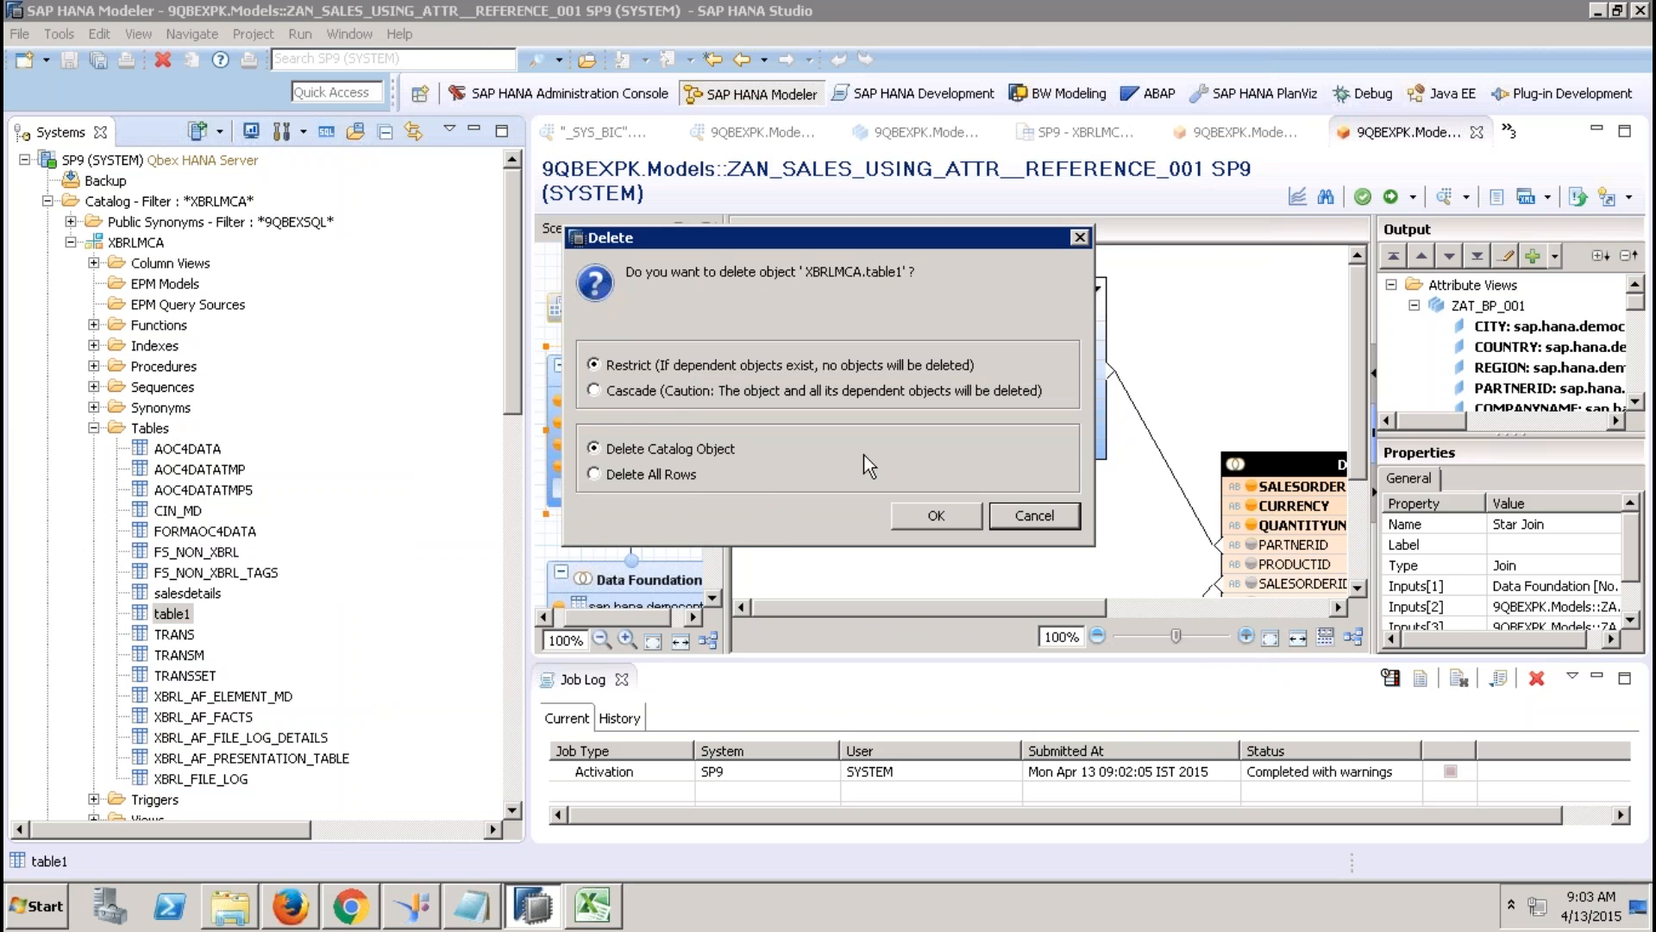
{"action": "left_click", "coordinate": [928, 509]}
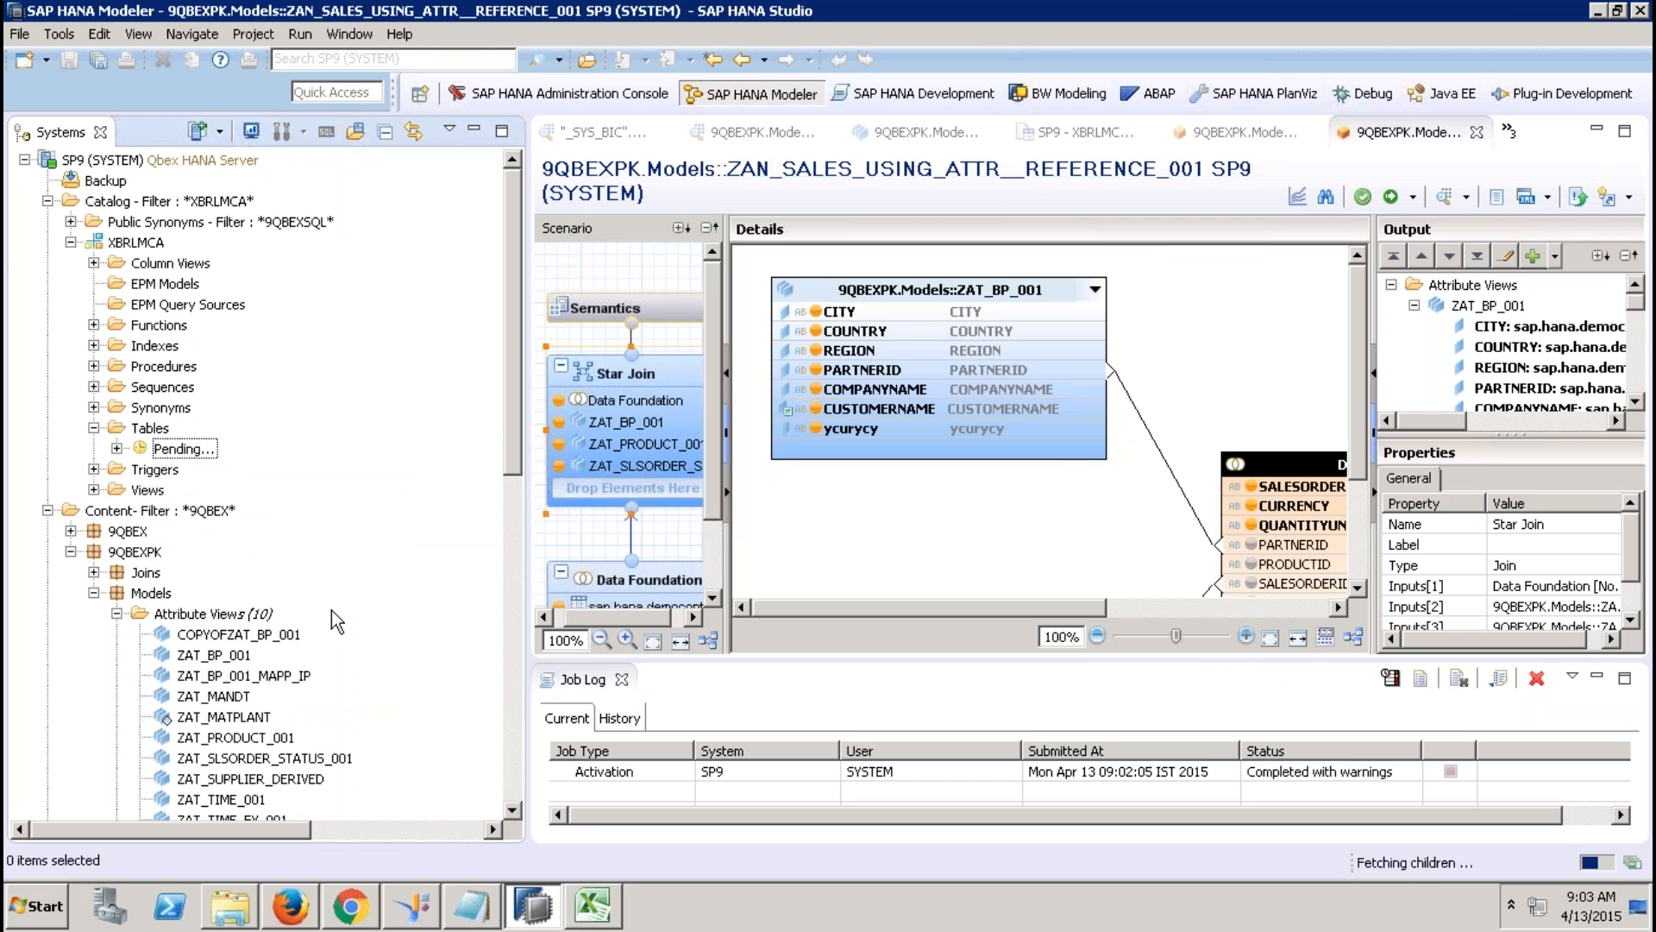
Start a SAP HANA catalog-objects import from the File menu, dismissing the refresh cache error.
{"action": "left_click", "coordinate": [19, 36]}
{"action": "left_click", "coordinate": [102, 454]}
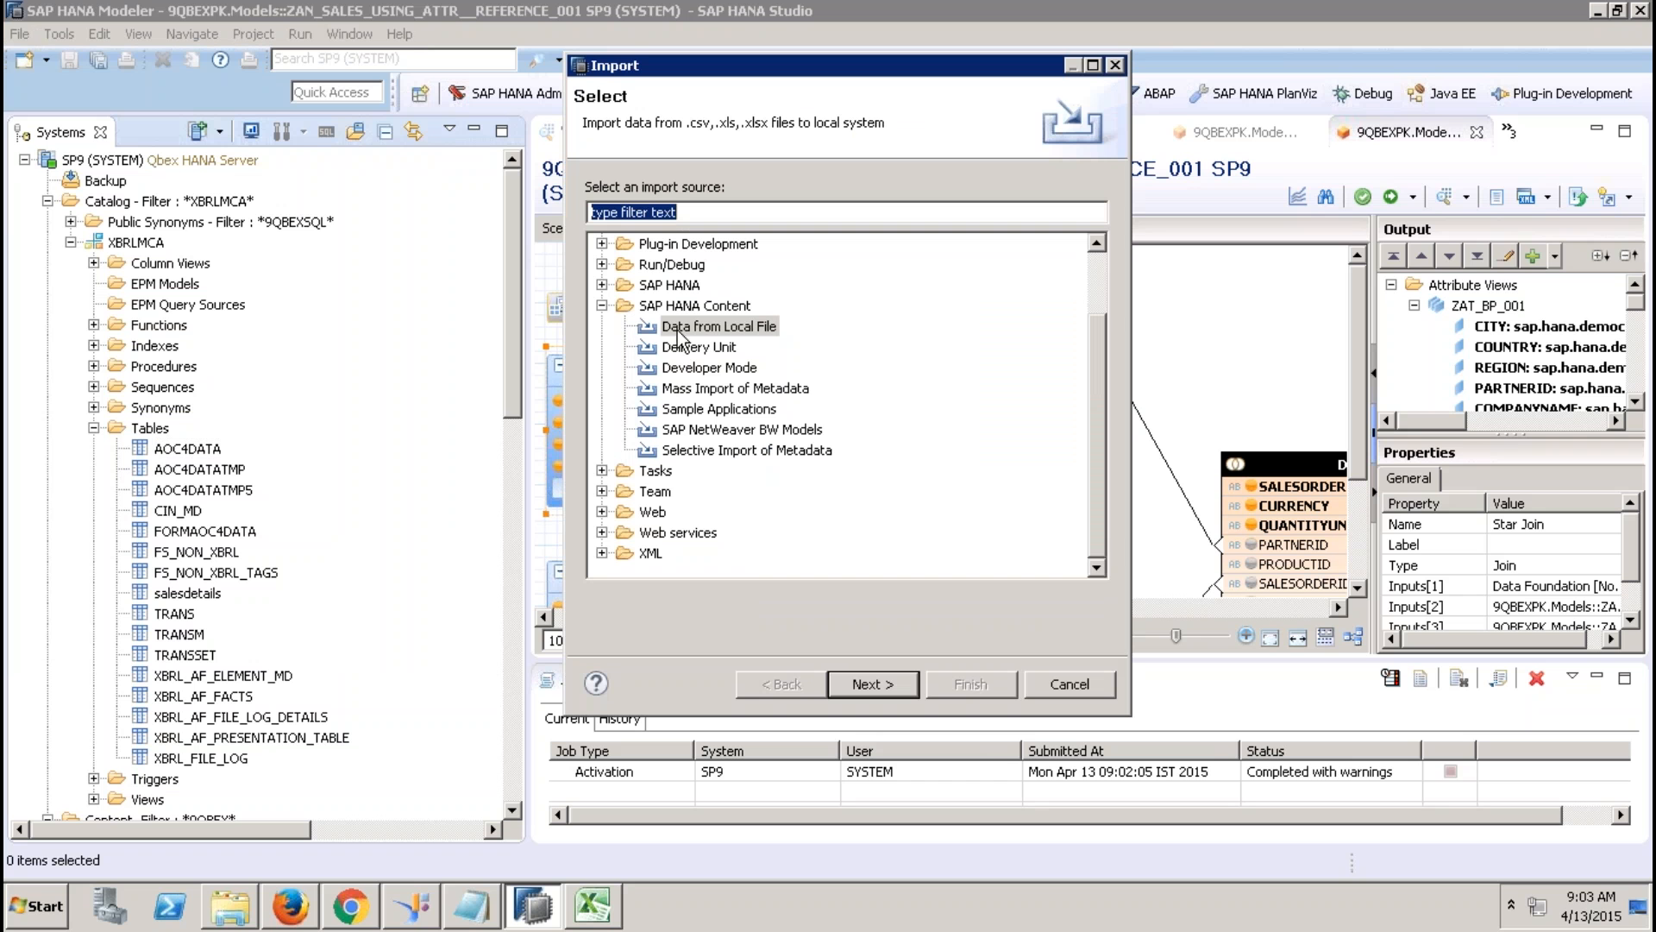
{"action": "left_click", "coordinate": [602, 306]}
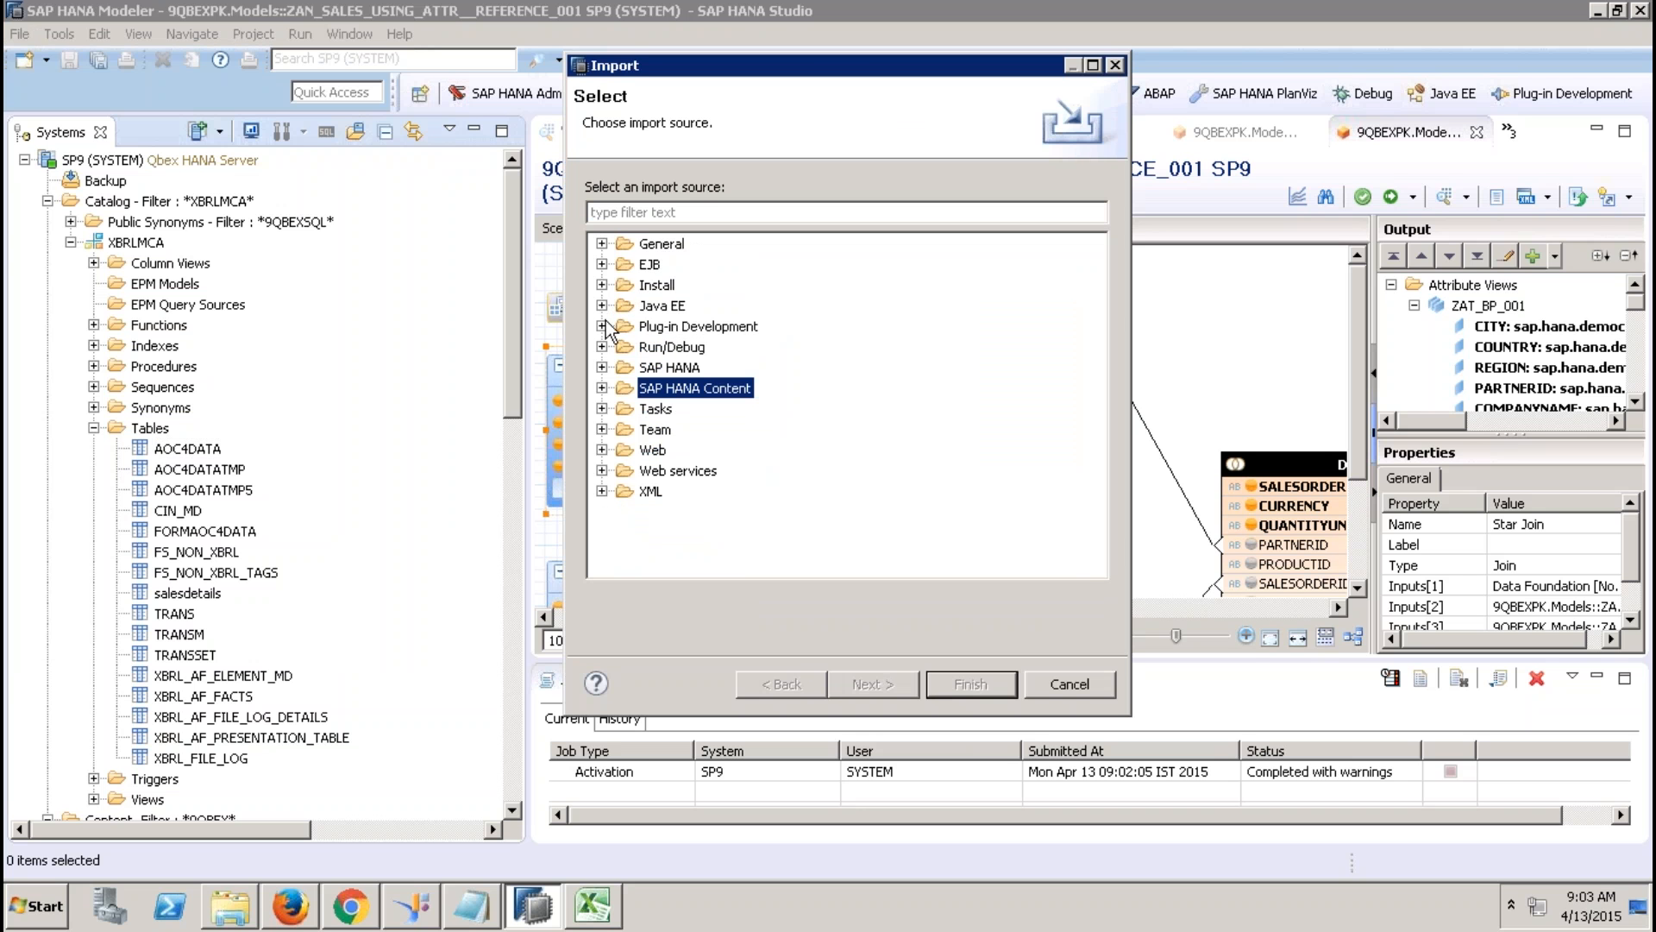
{"action": "left_click", "coordinate": [602, 367]}
{"action": "left_click", "coordinate": [708, 388]}
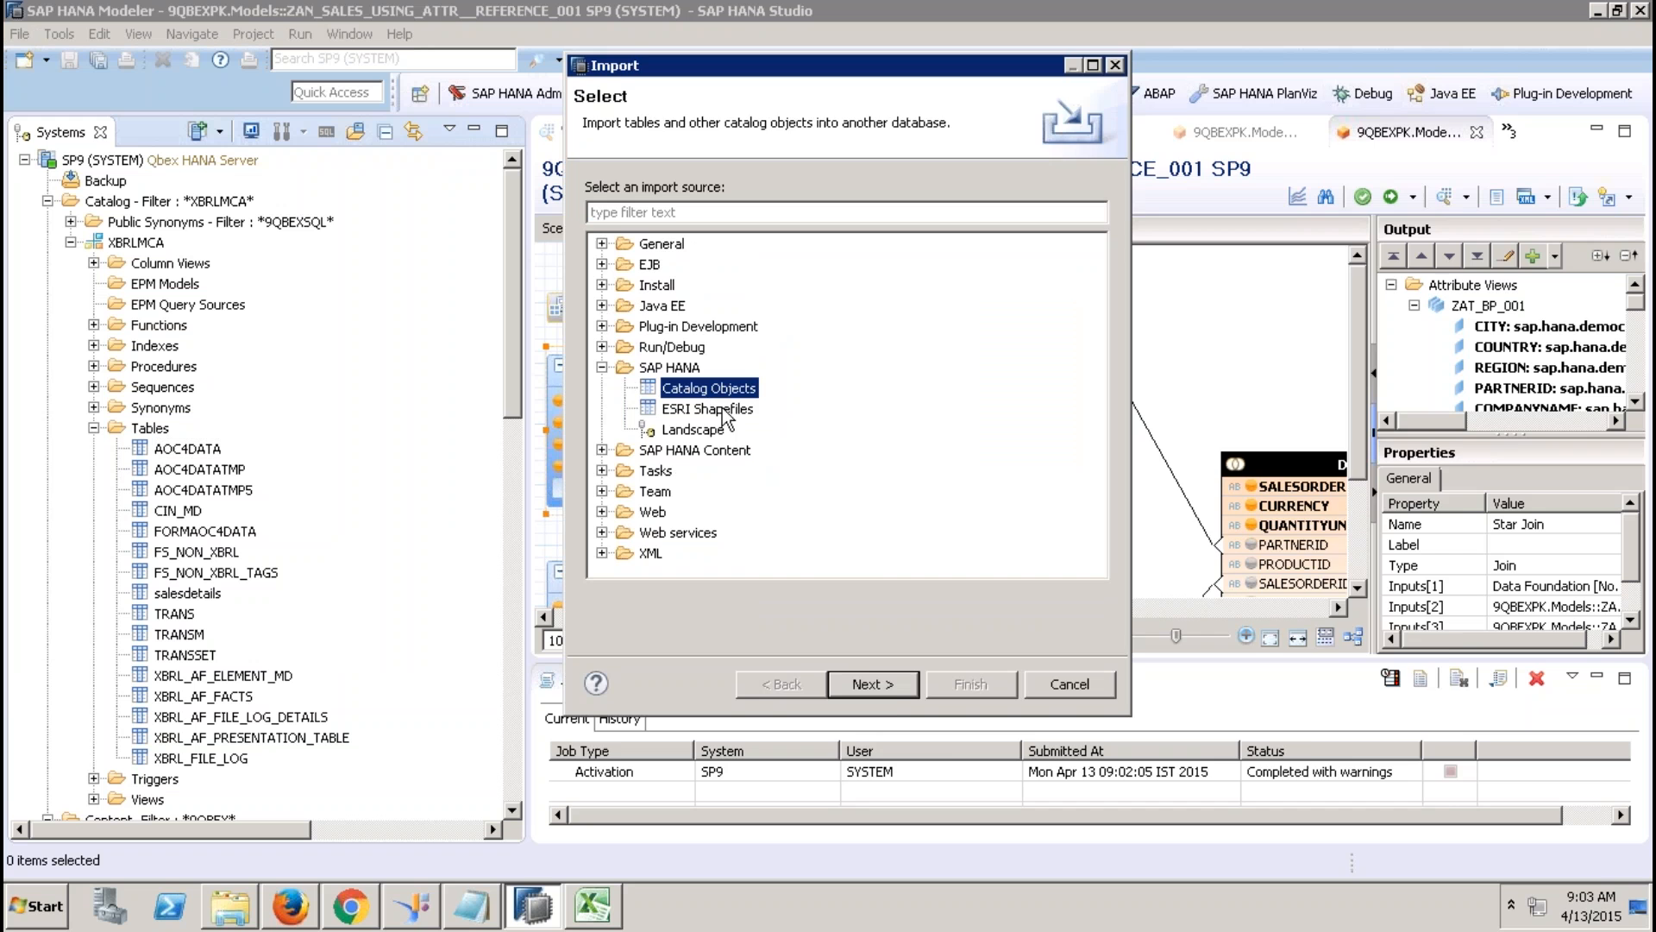
{"action": "left_click", "coordinate": [887, 685]}
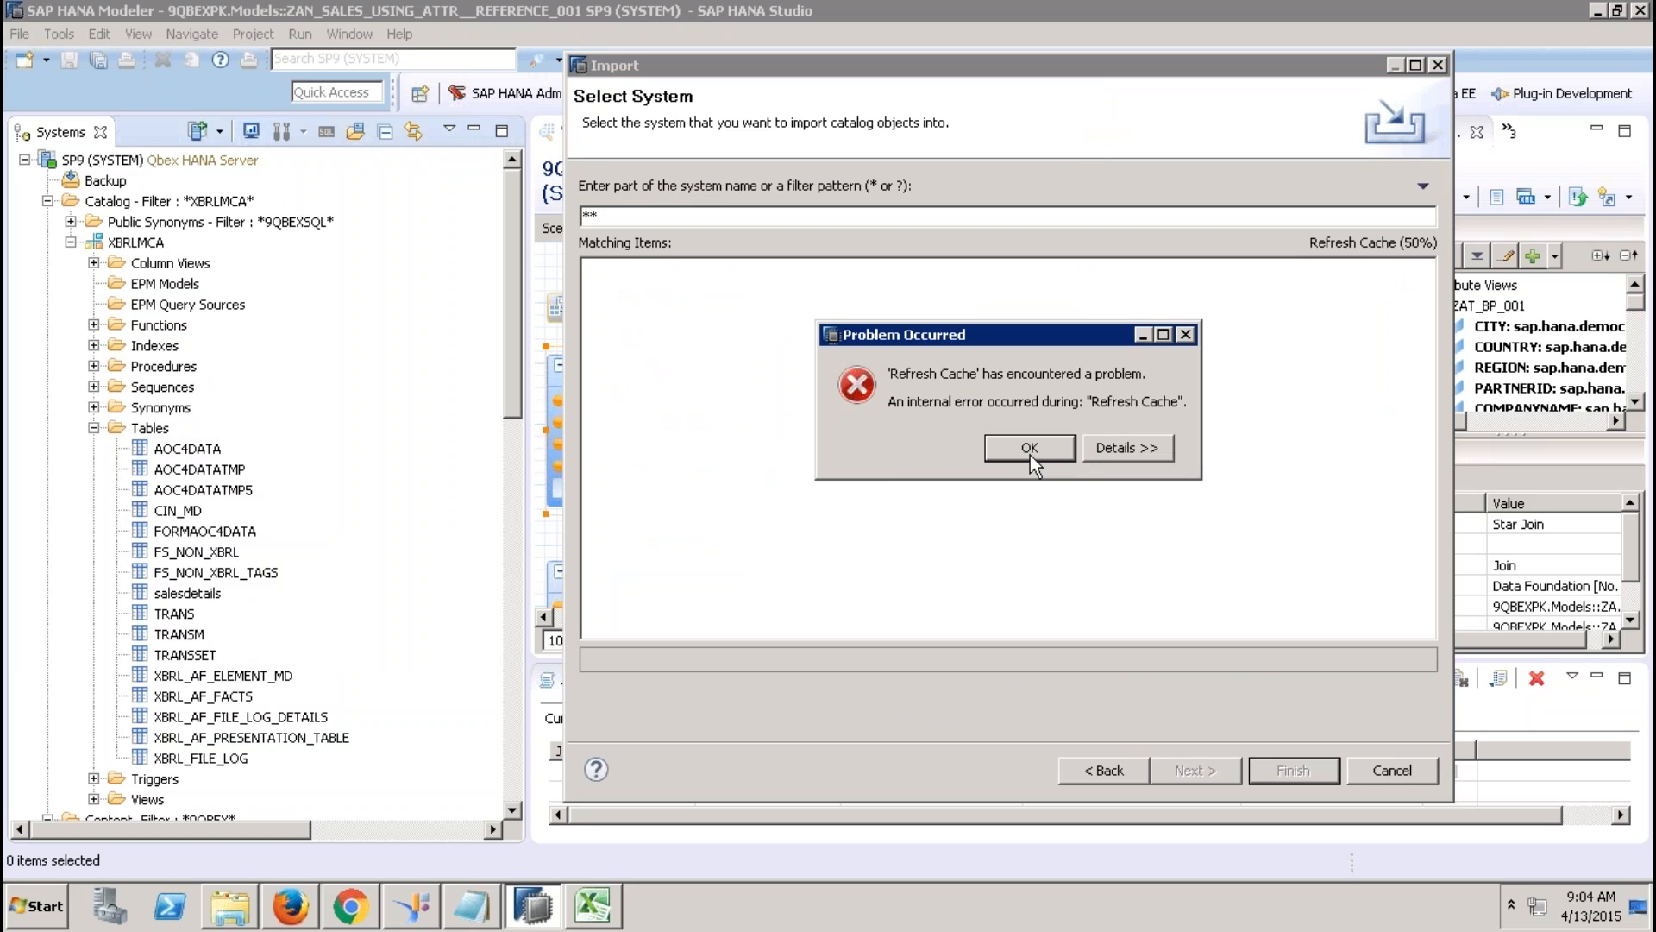
{"action": "left_click", "coordinate": [1030, 454]}
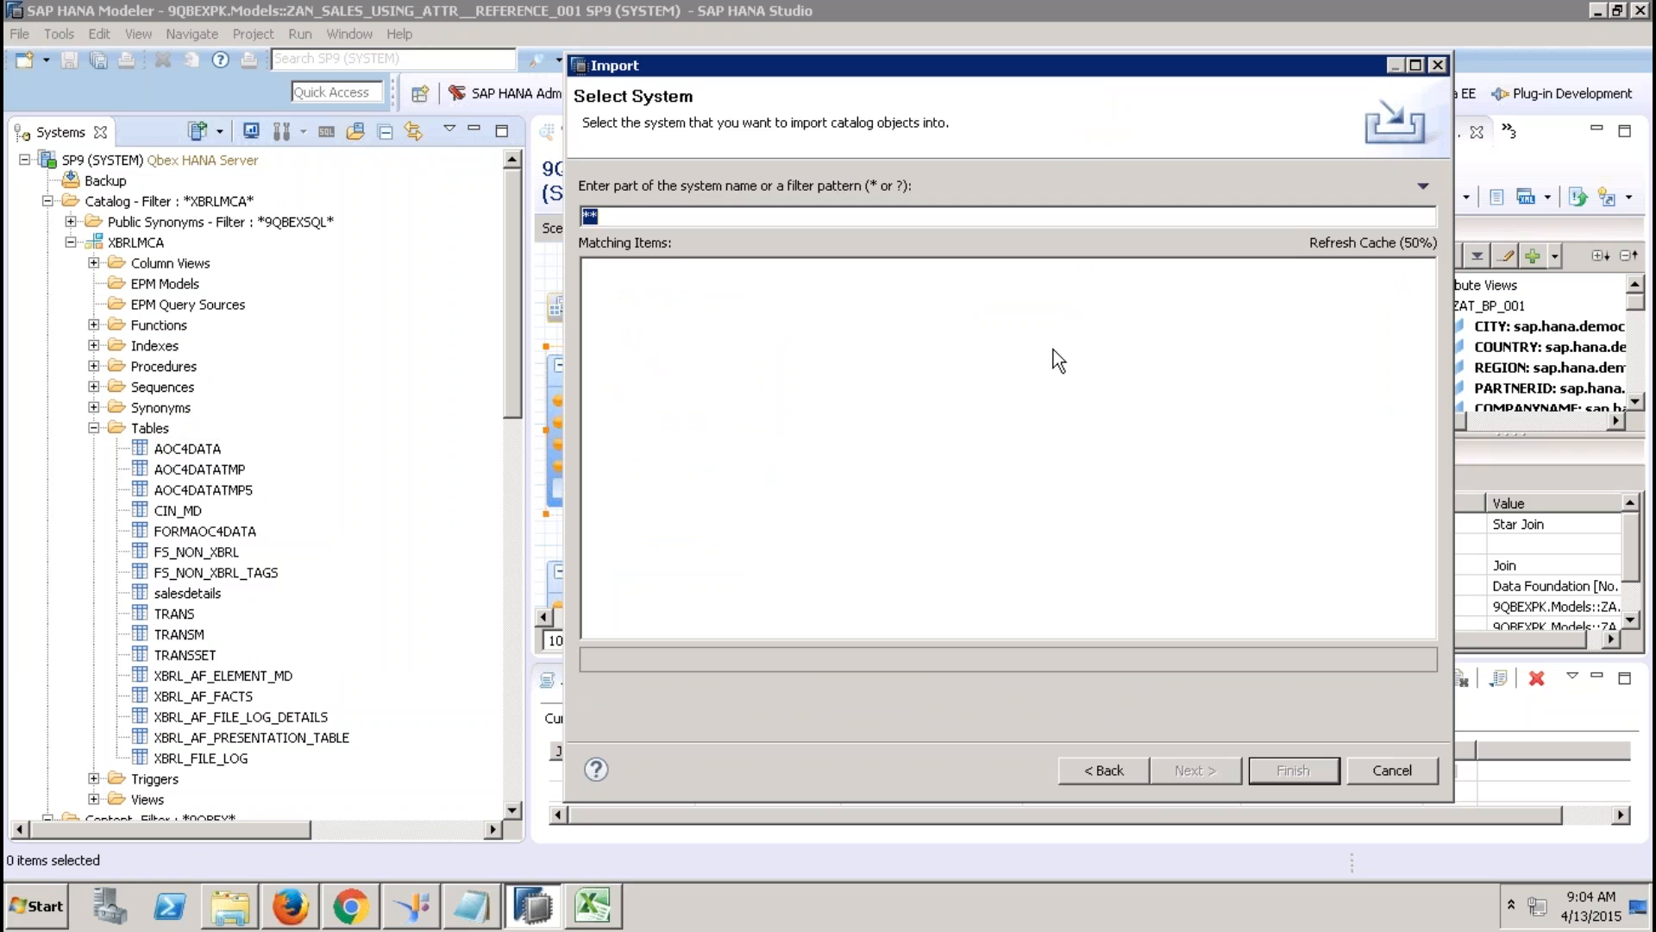
Select SP9 sapqbex 01 (SYSTEM) as the import target system.
{"action": "left_click", "coordinate": [1107, 768]}
{"action": "double_click", "coordinate": [709, 390]}
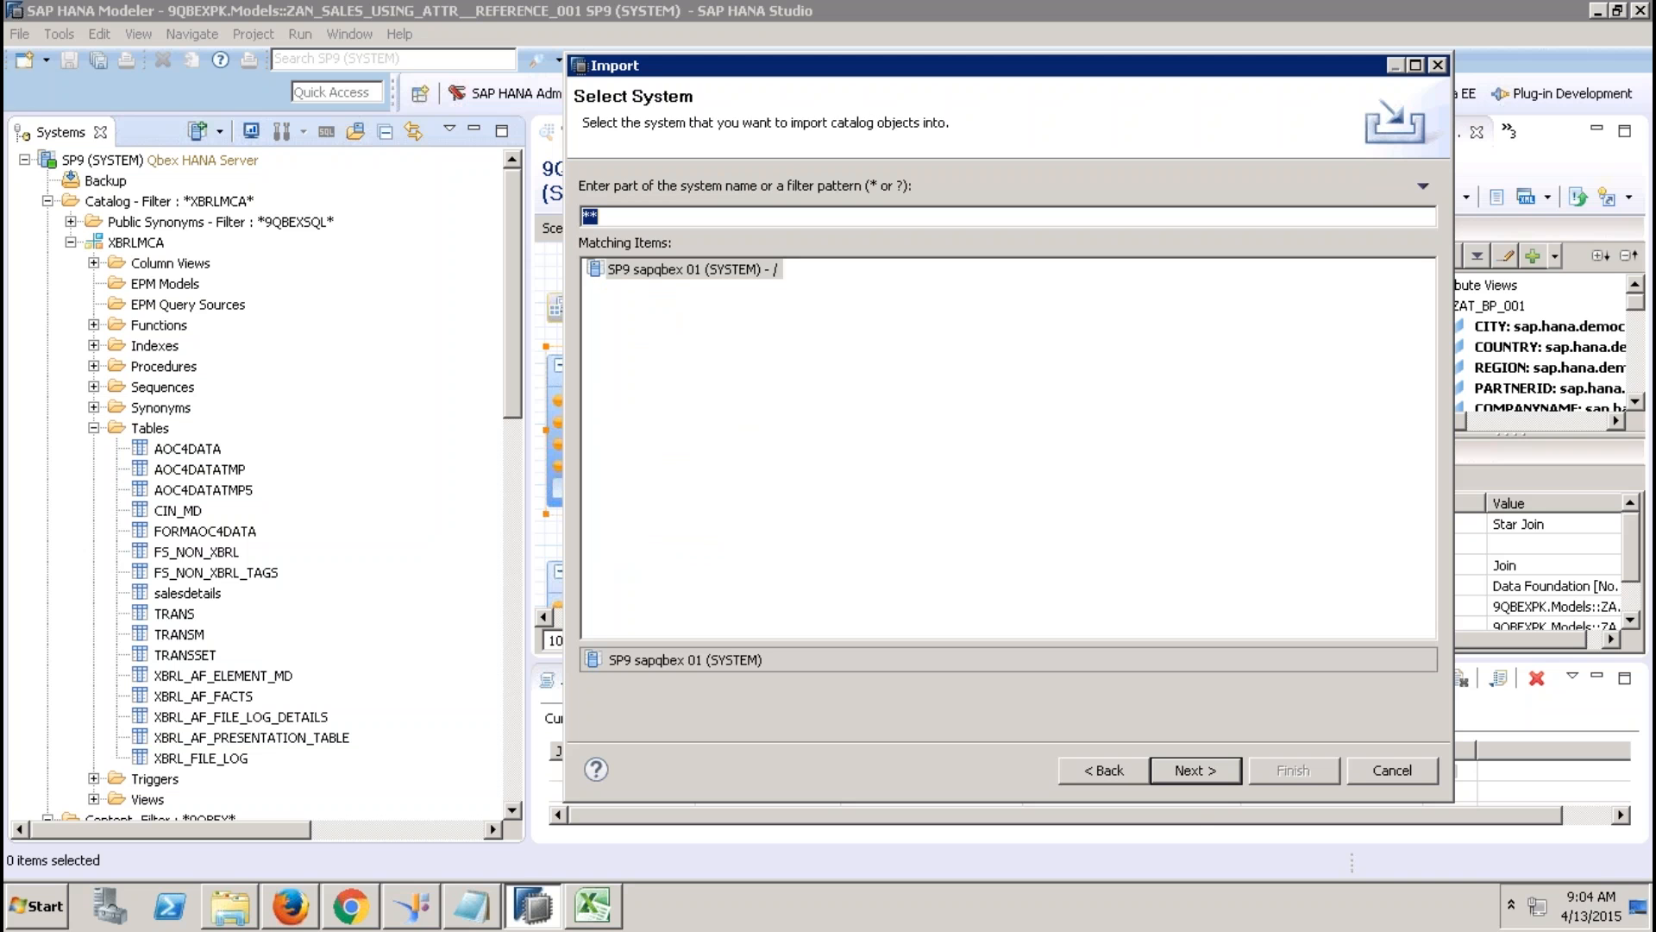
{"action": "left_click", "coordinate": [671, 270]}
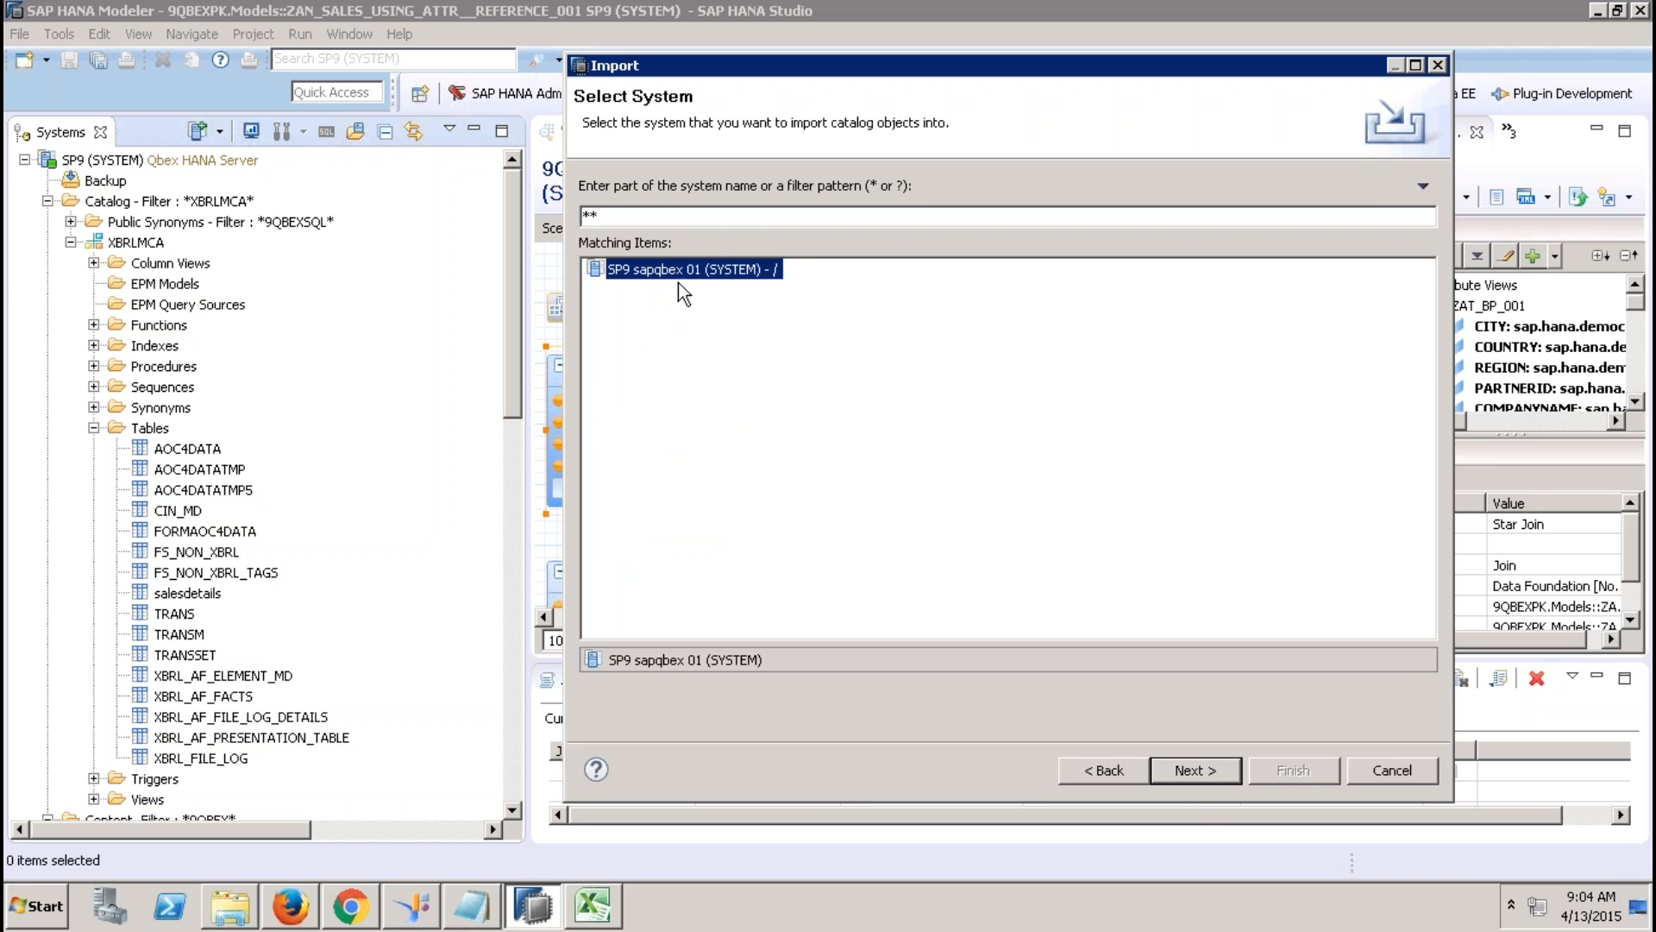
{"action": "left_click", "coordinate": [1195, 770]}
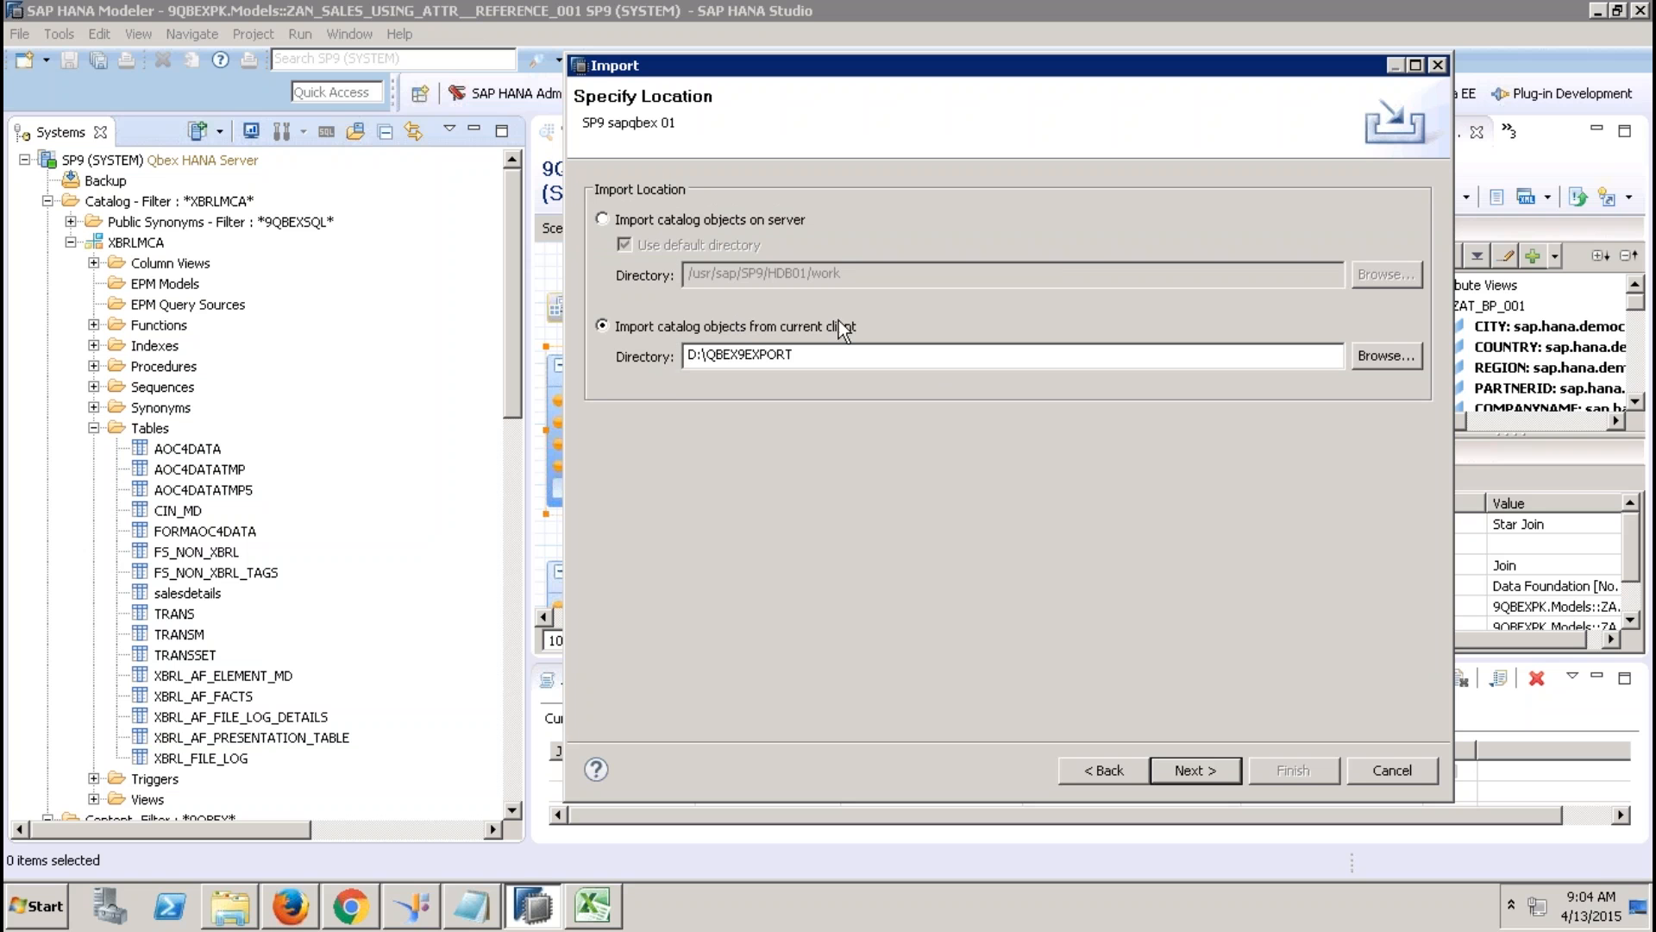
Set the import directory to the Desktop EXPORTTABLE folder.
{"action": "left_click", "coordinate": [1386, 355]}
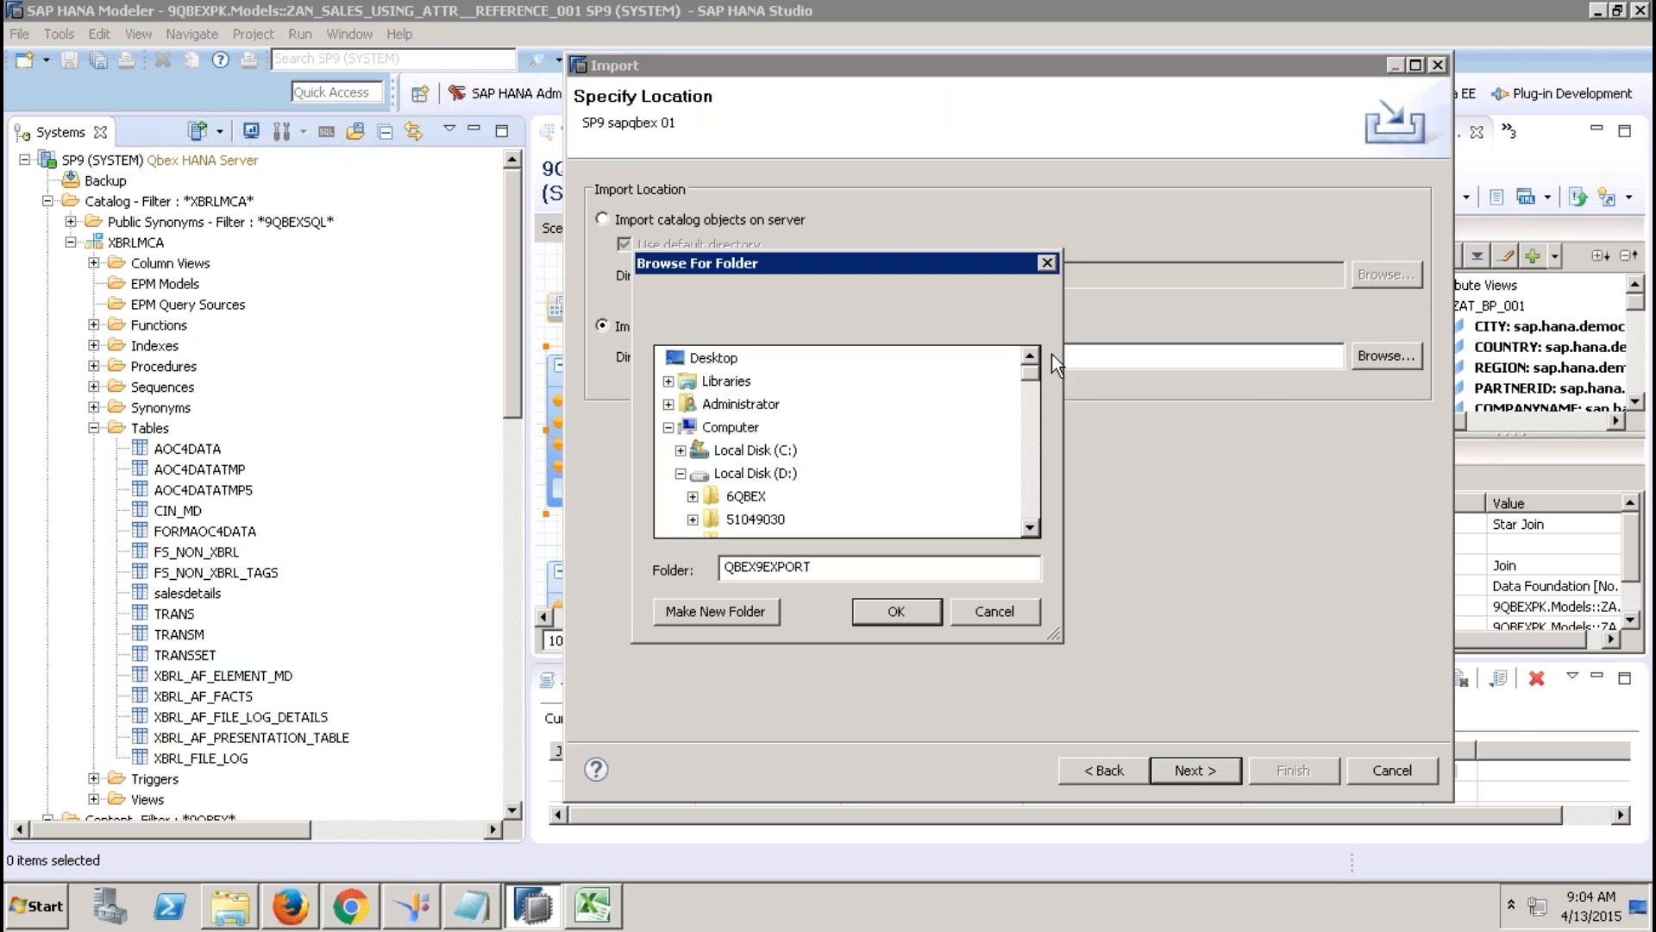
{"action": "left_click", "coordinate": [667, 427]}
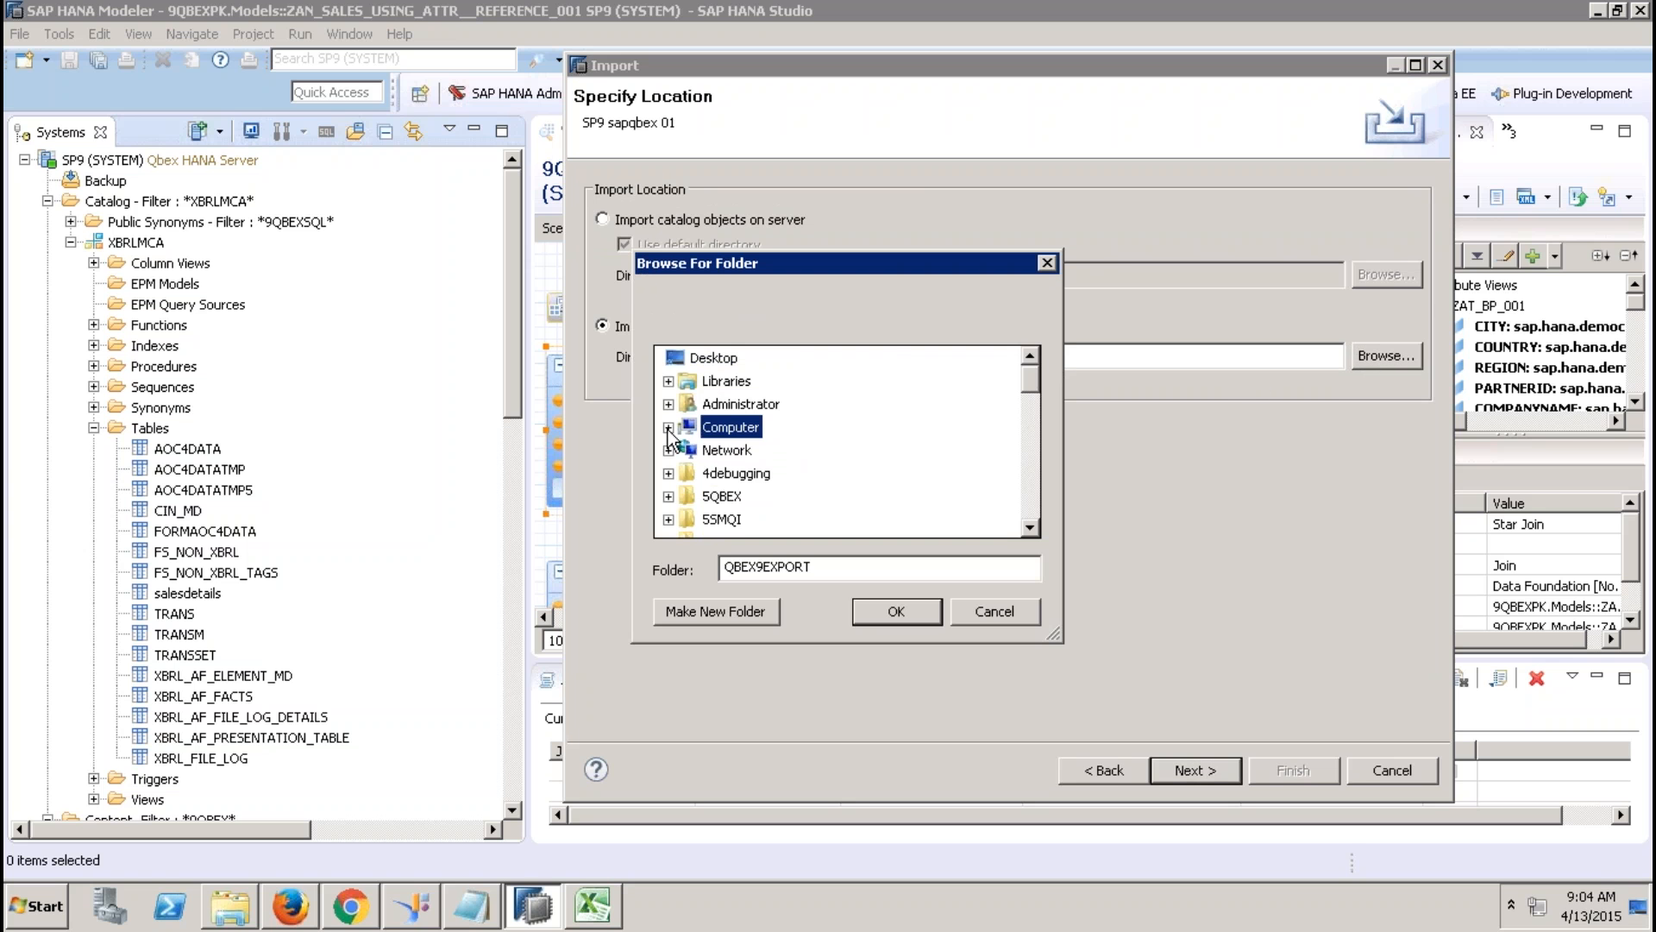
{"action": "left_click", "coordinate": [1027, 480]}
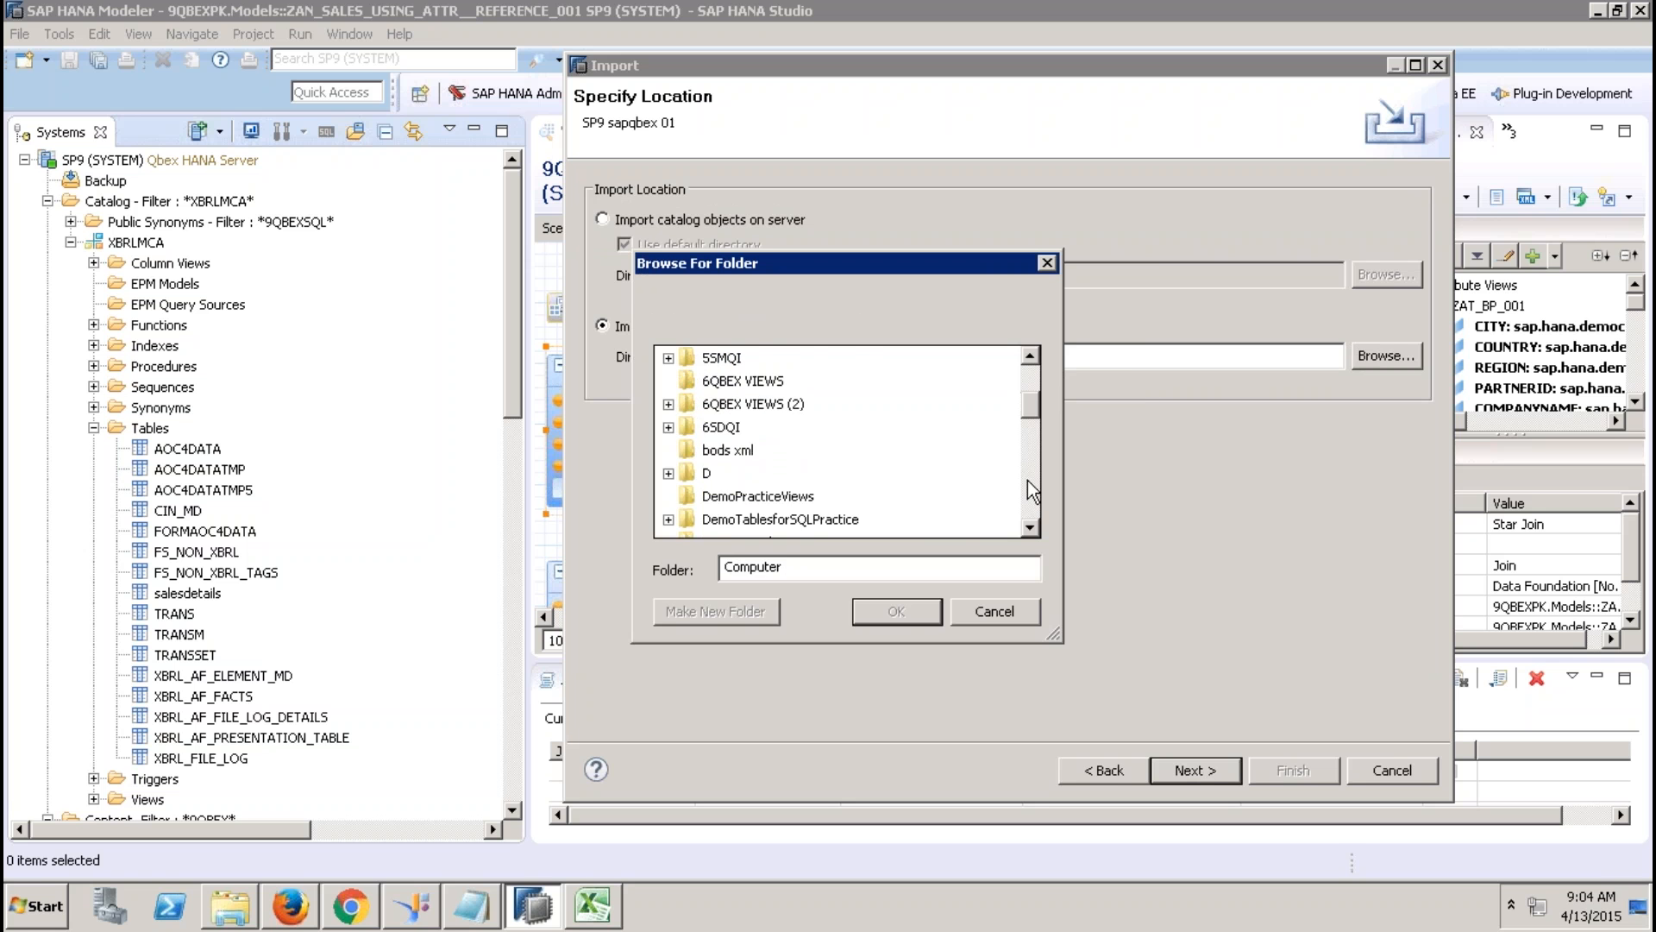
{"action": "left_click", "coordinate": [1028, 480]}
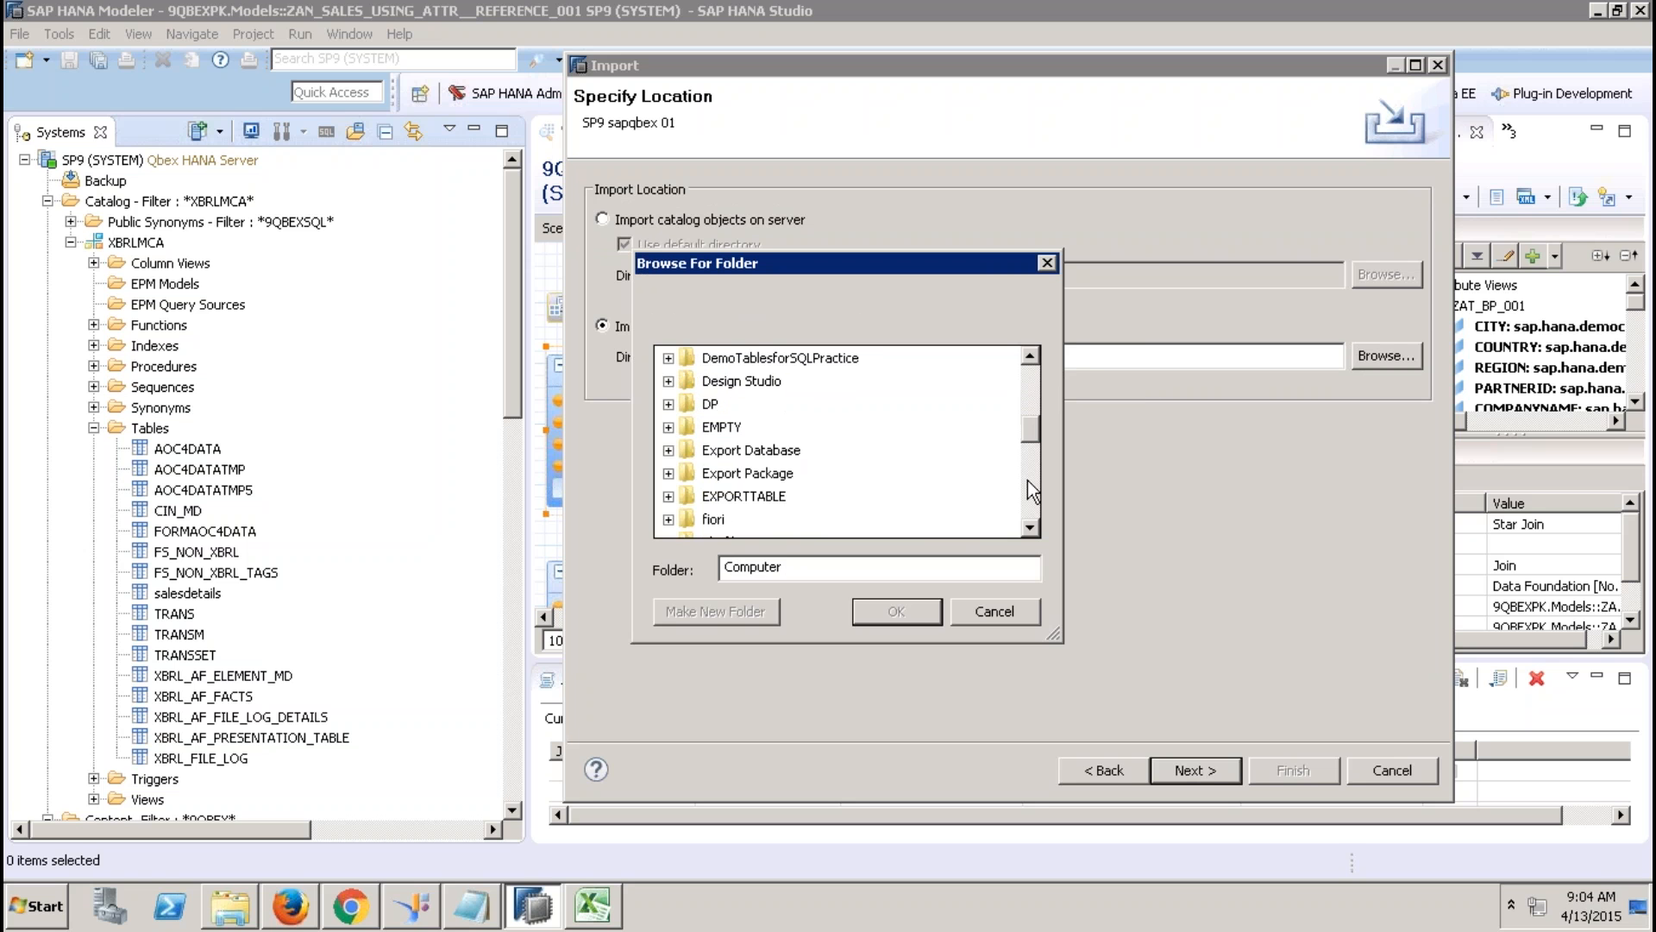
{"action": "left_click", "coordinate": [780, 496]}
{"action": "left_click", "coordinate": [898, 611]}
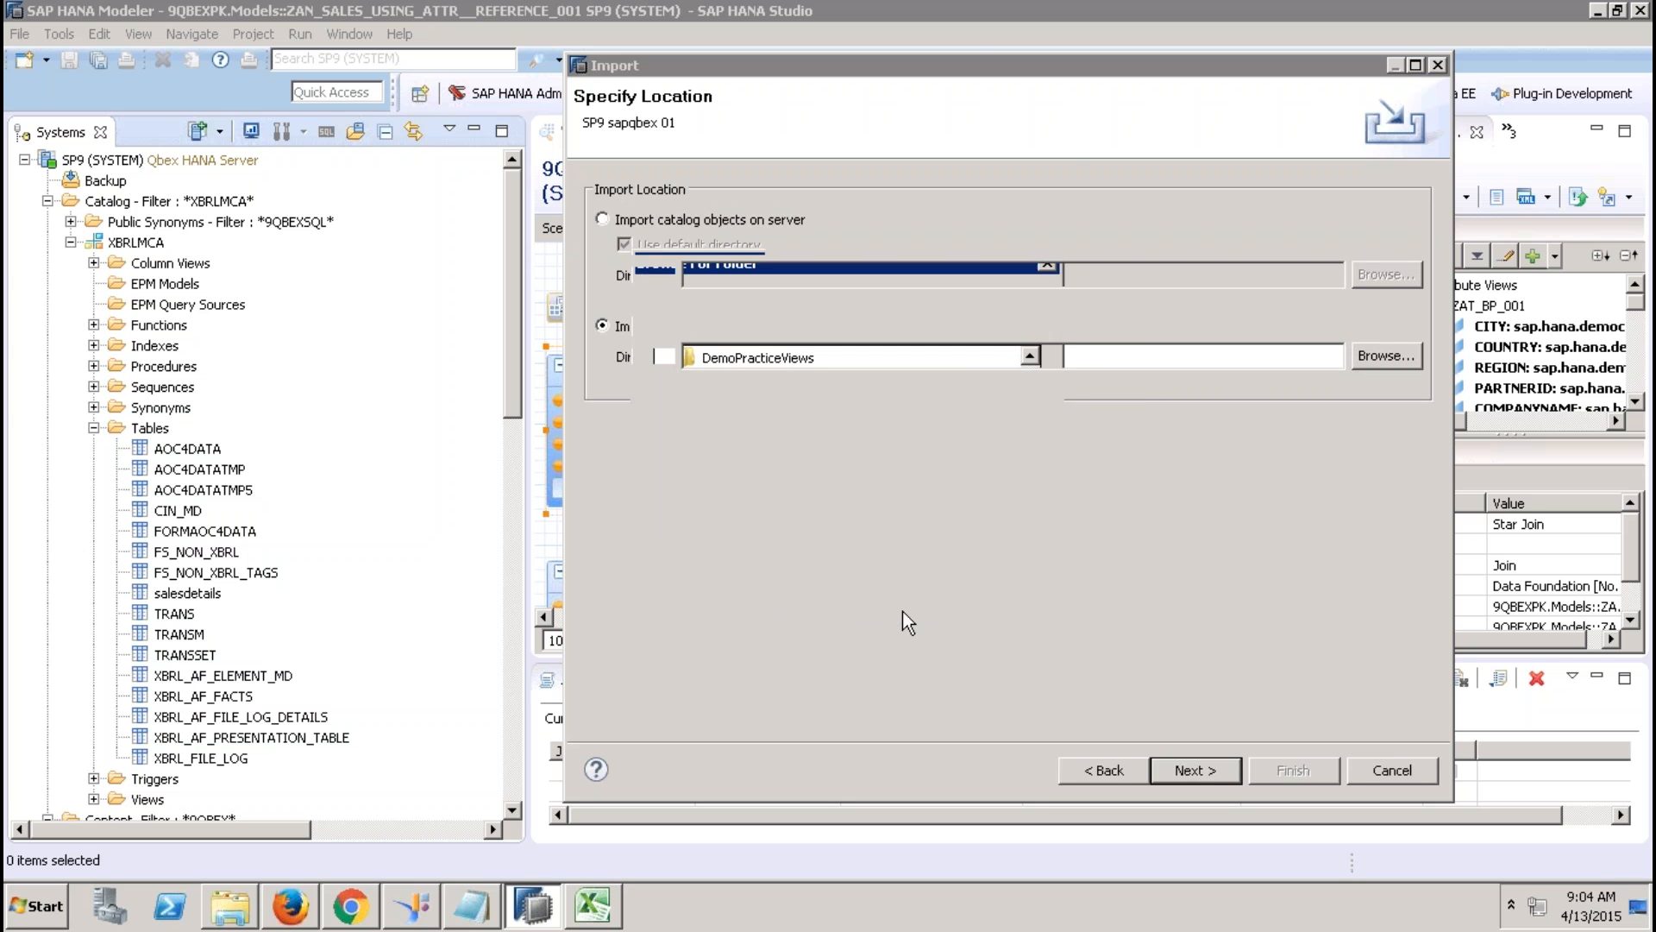
{"action": "left_click", "coordinate": [1178, 757]}
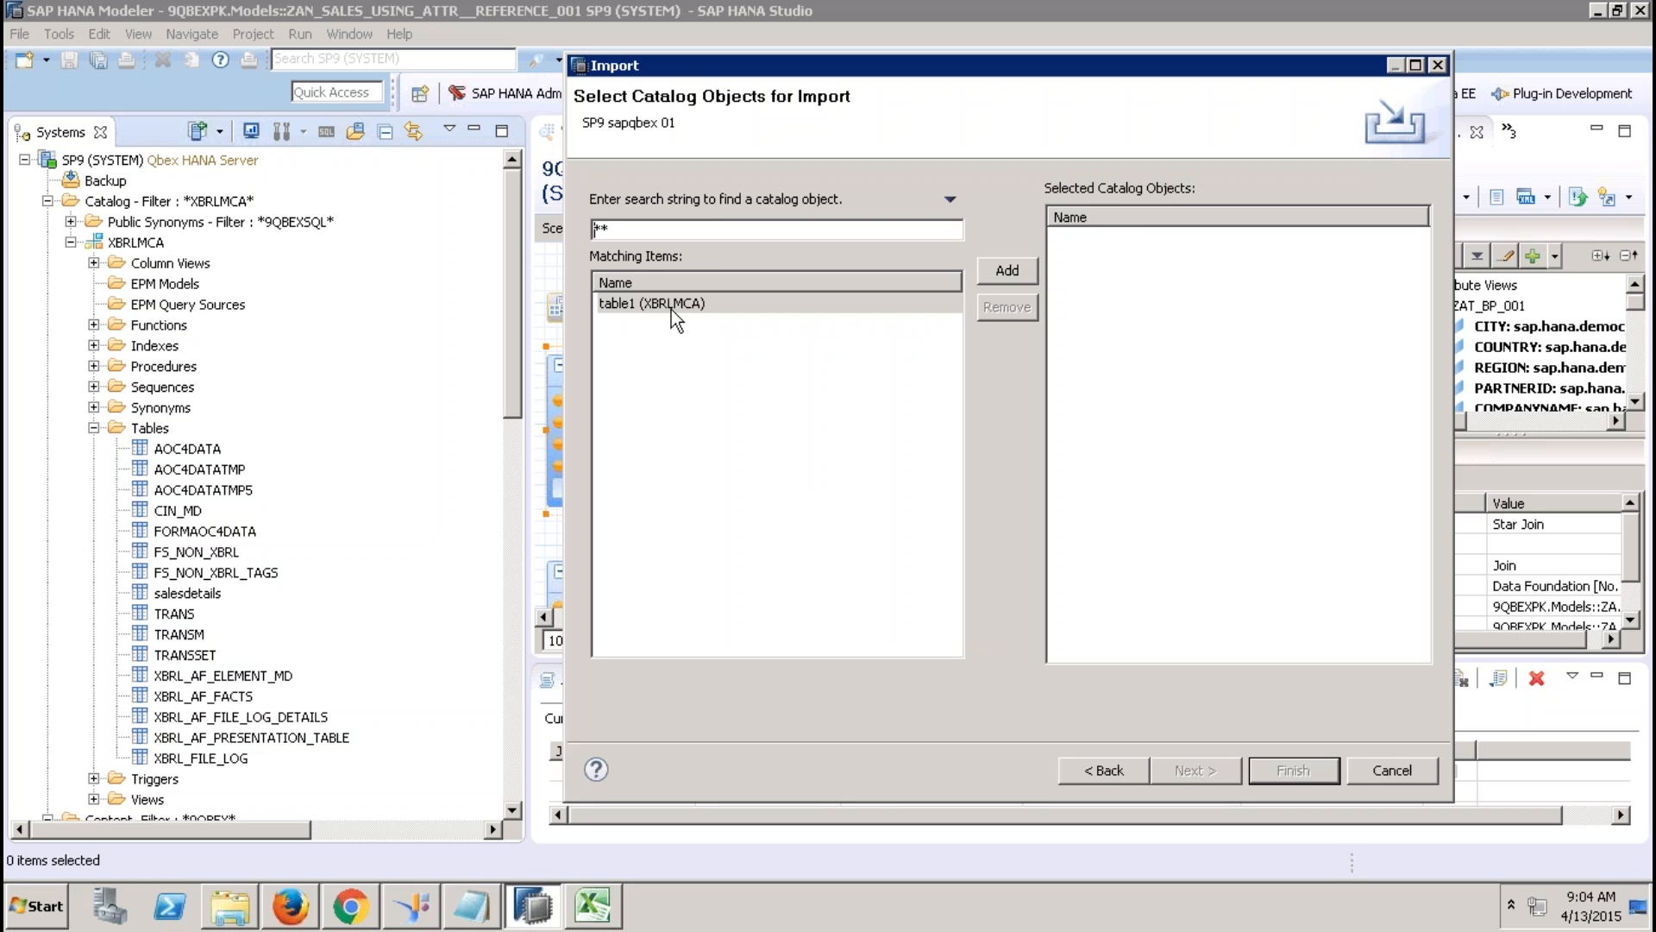
Add table1 to the import, enable Replace existing catalog objects, and finish.
{"action": "left_click", "coordinate": [671, 305]}
{"action": "left_click", "coordinate": [1001, 271]}
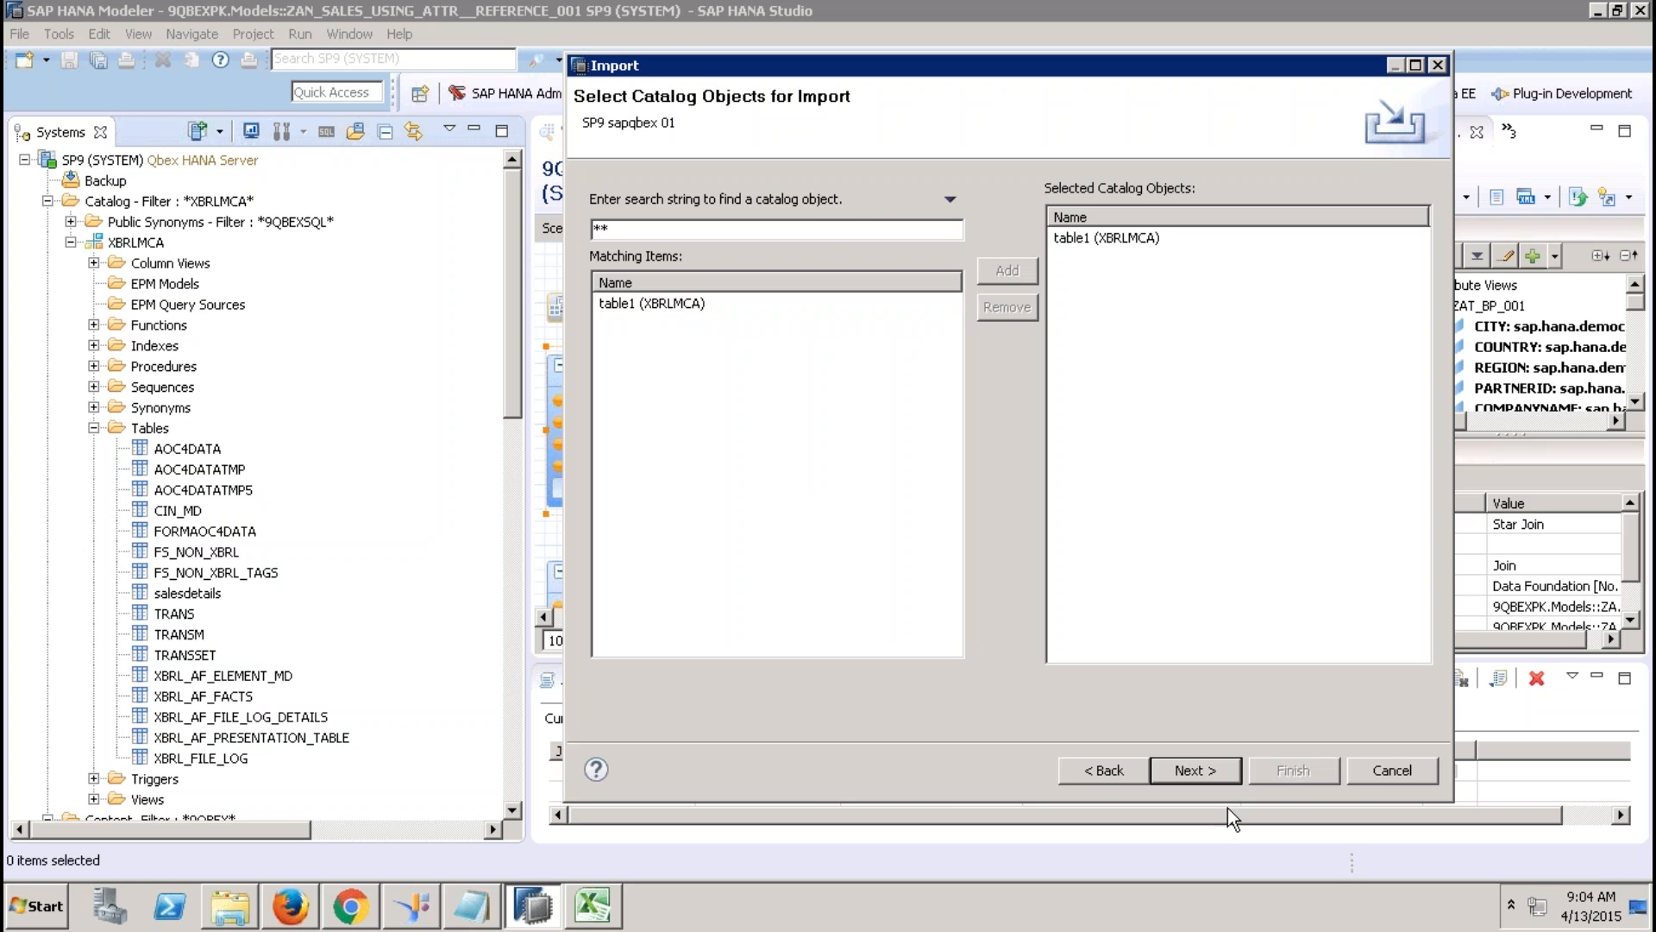
{"action": "left_click", "coordinate": [1220, 779]}
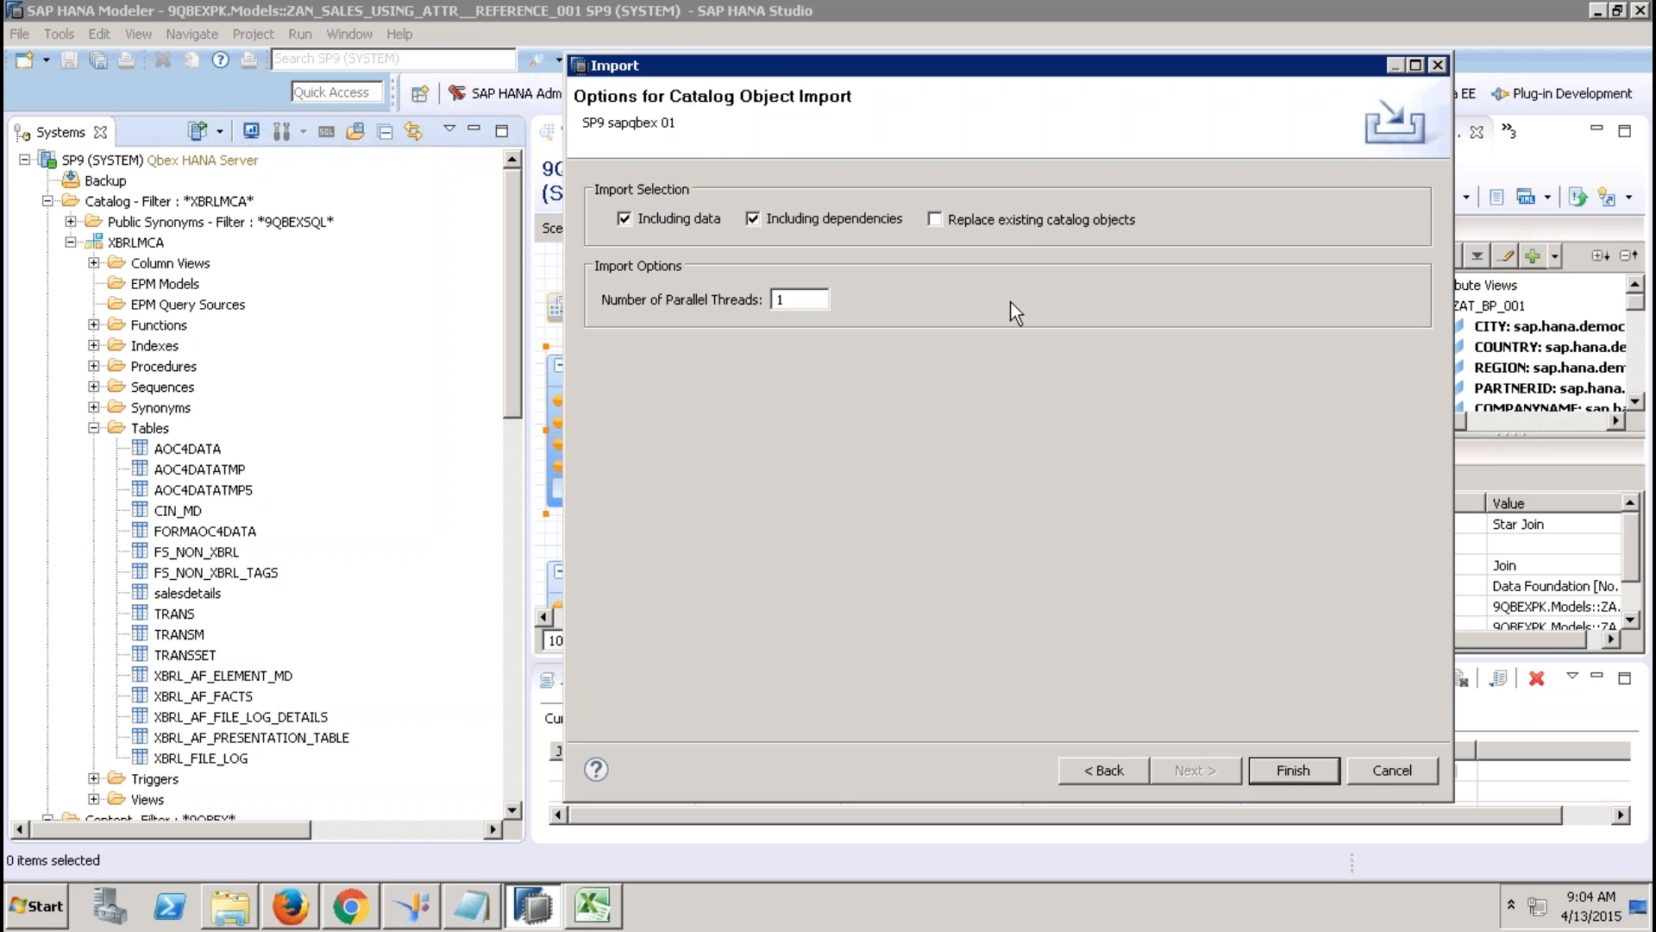
{"action": "left_click", "coordinate": [996, 223]}
{"action": "left_click", "coordinate": [1291, 768]}
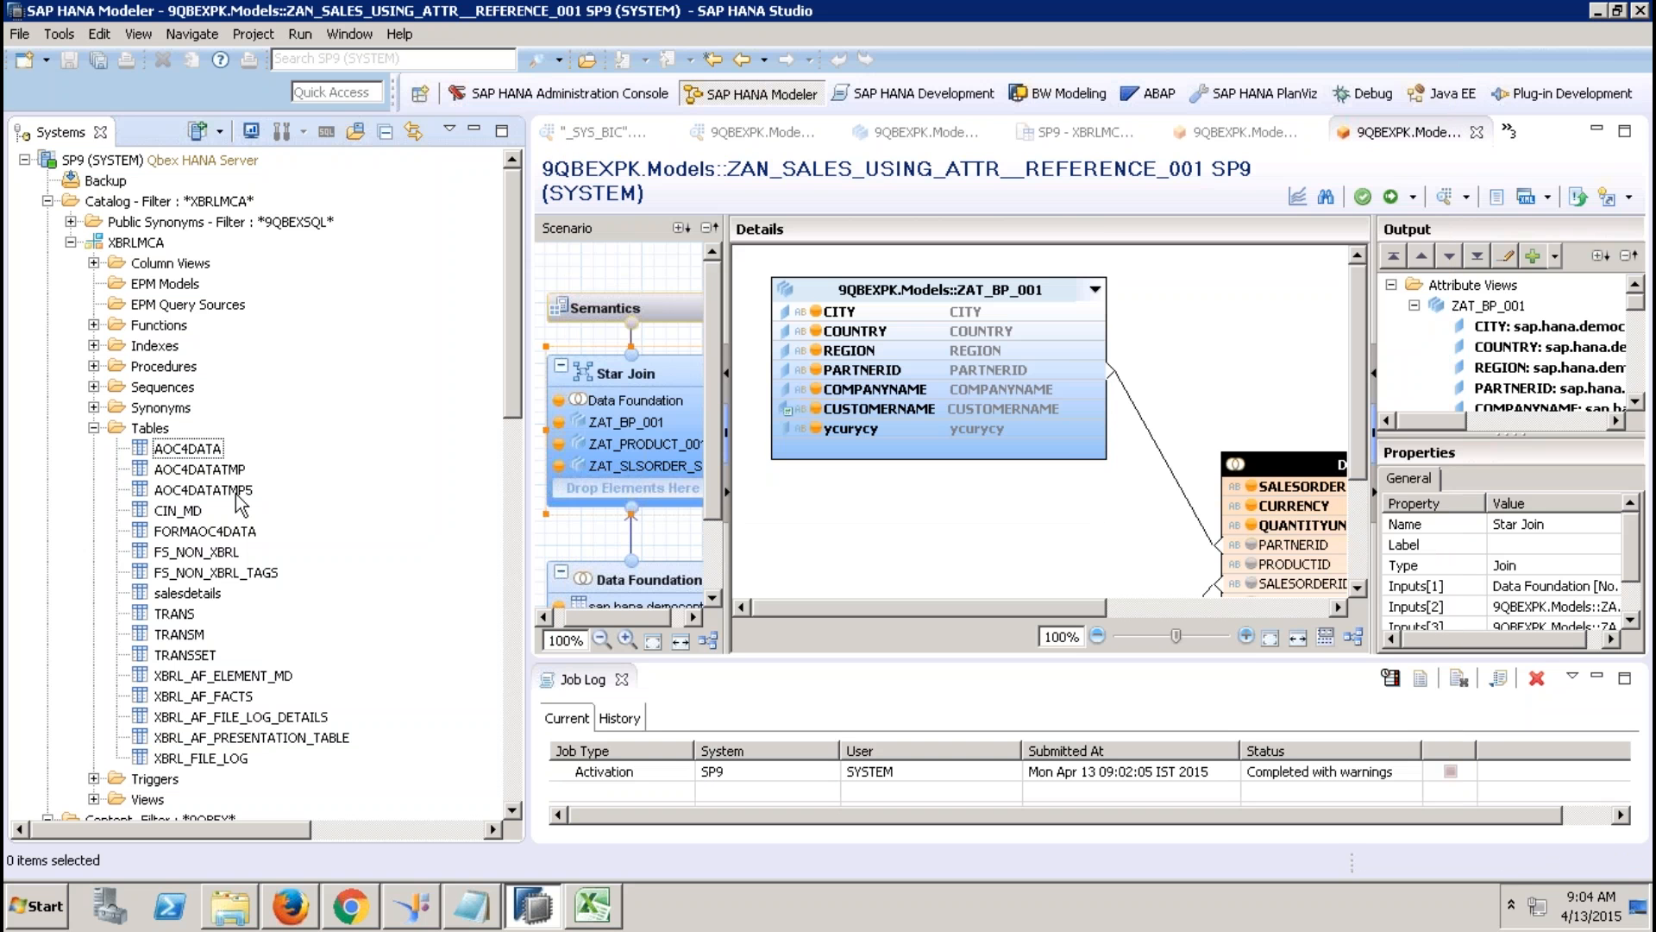
Refresh the XBRLMCA Tables folder and bring up table1's context menu.
{"action": "left_click", "coordinate": [148, 428]}
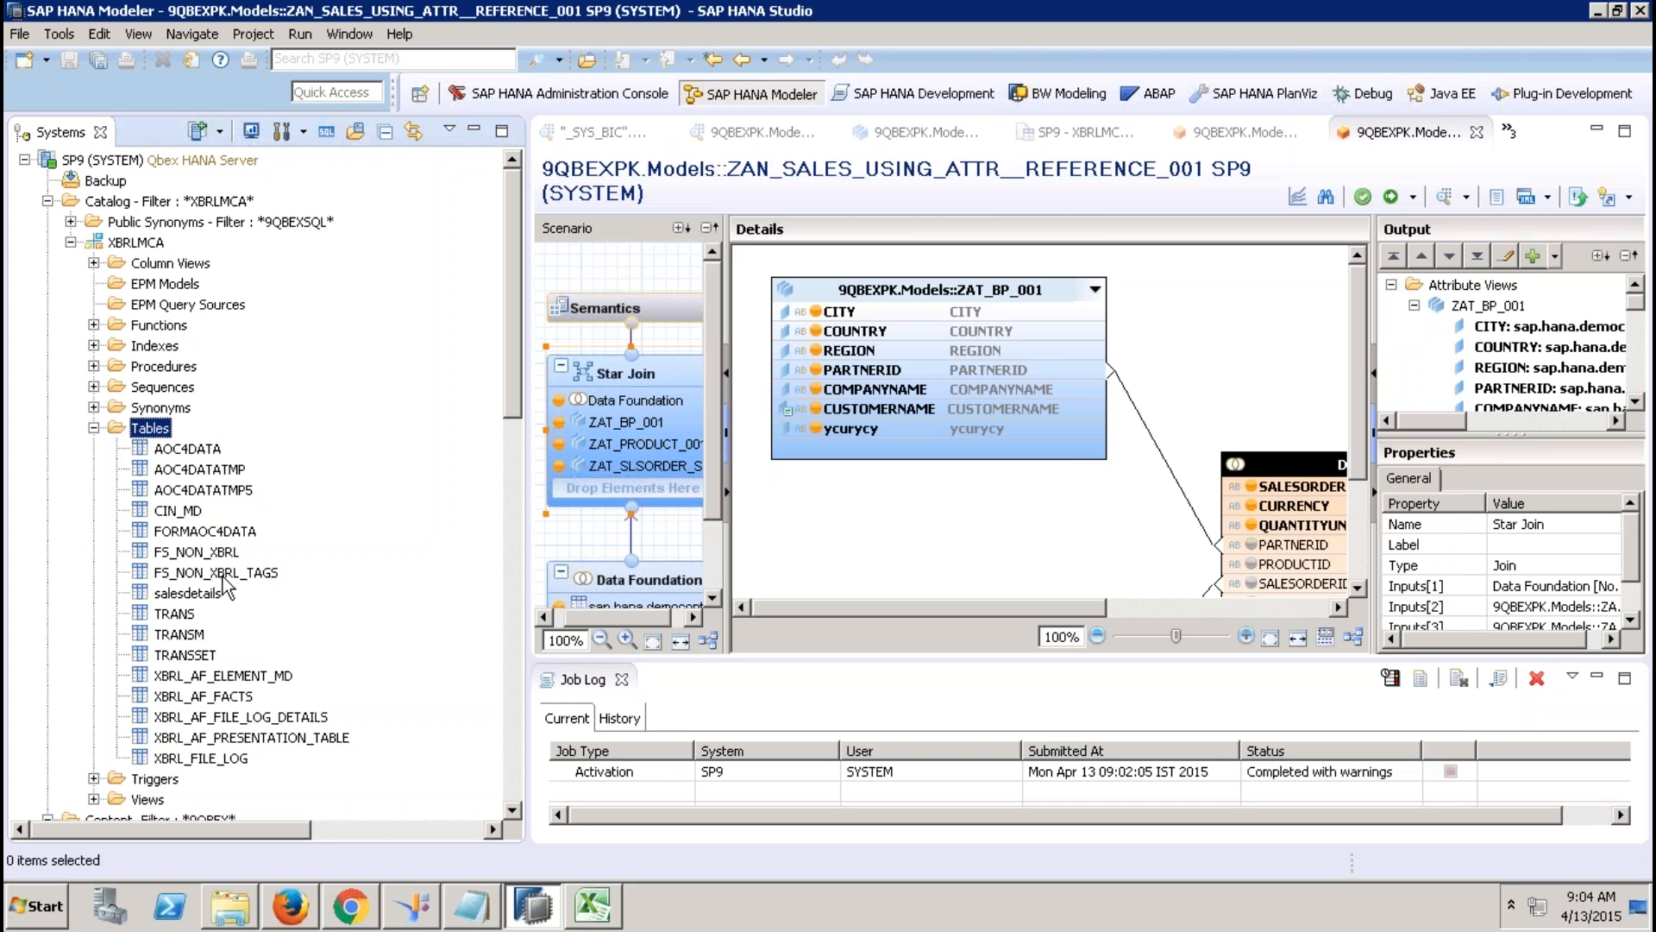
{"action": "right_click", "coordinate": [166, 438]}
{"action": "left_click", "coordinate": [178, 586]}
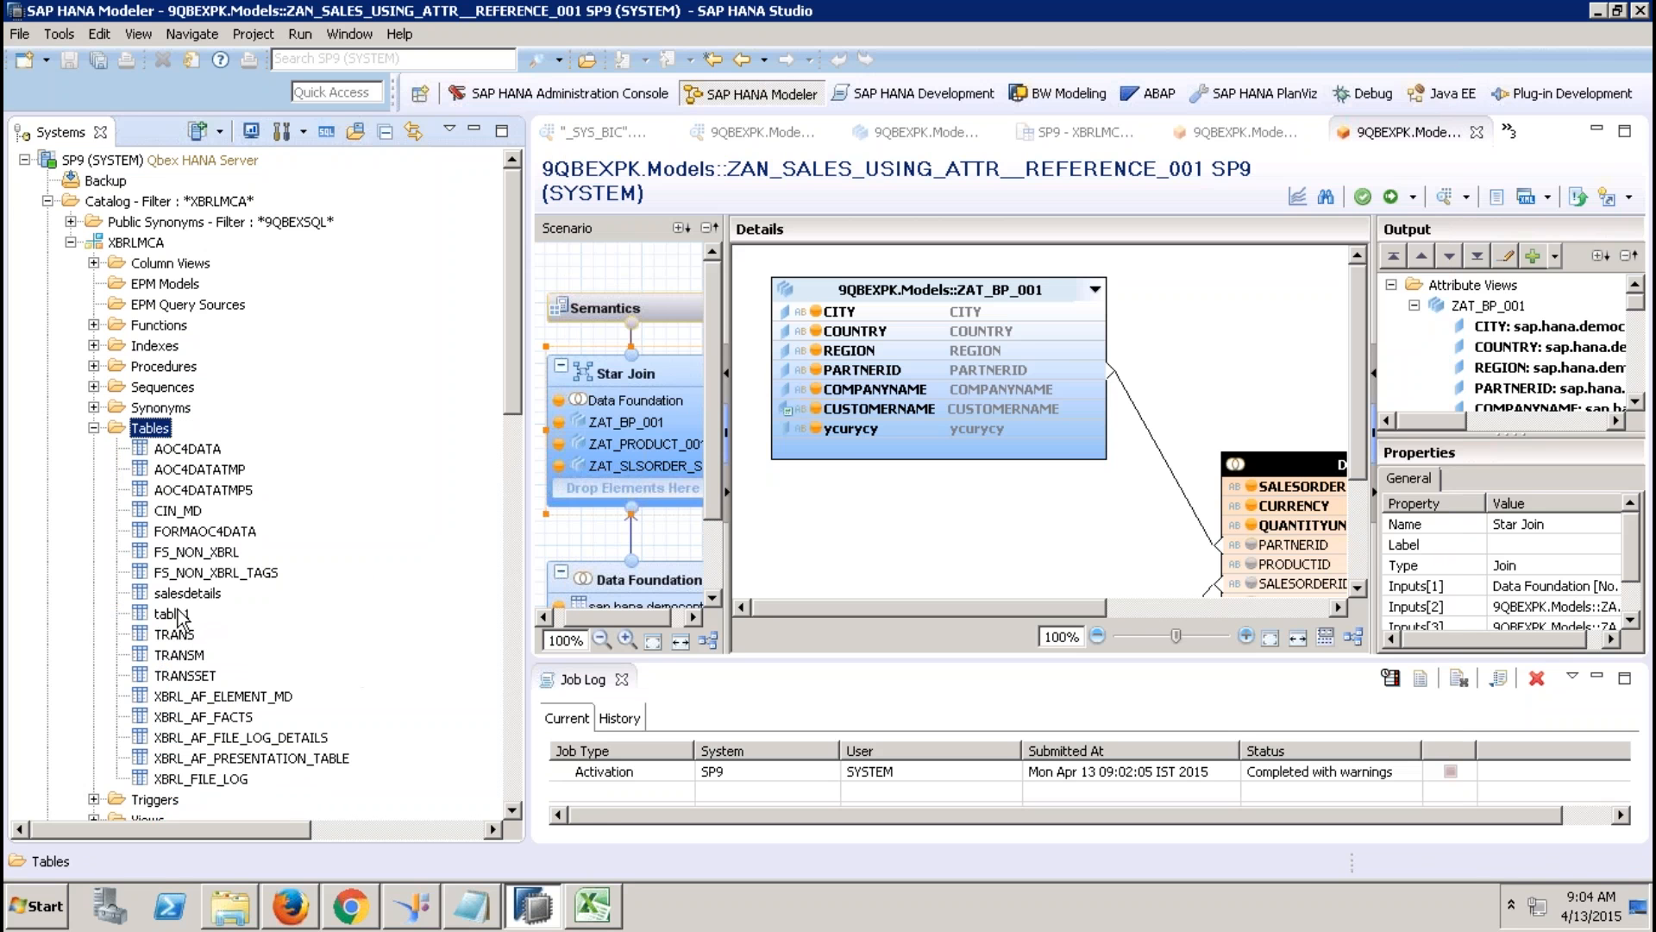
{"action": "left_click", "coordinate": [172, 614]}
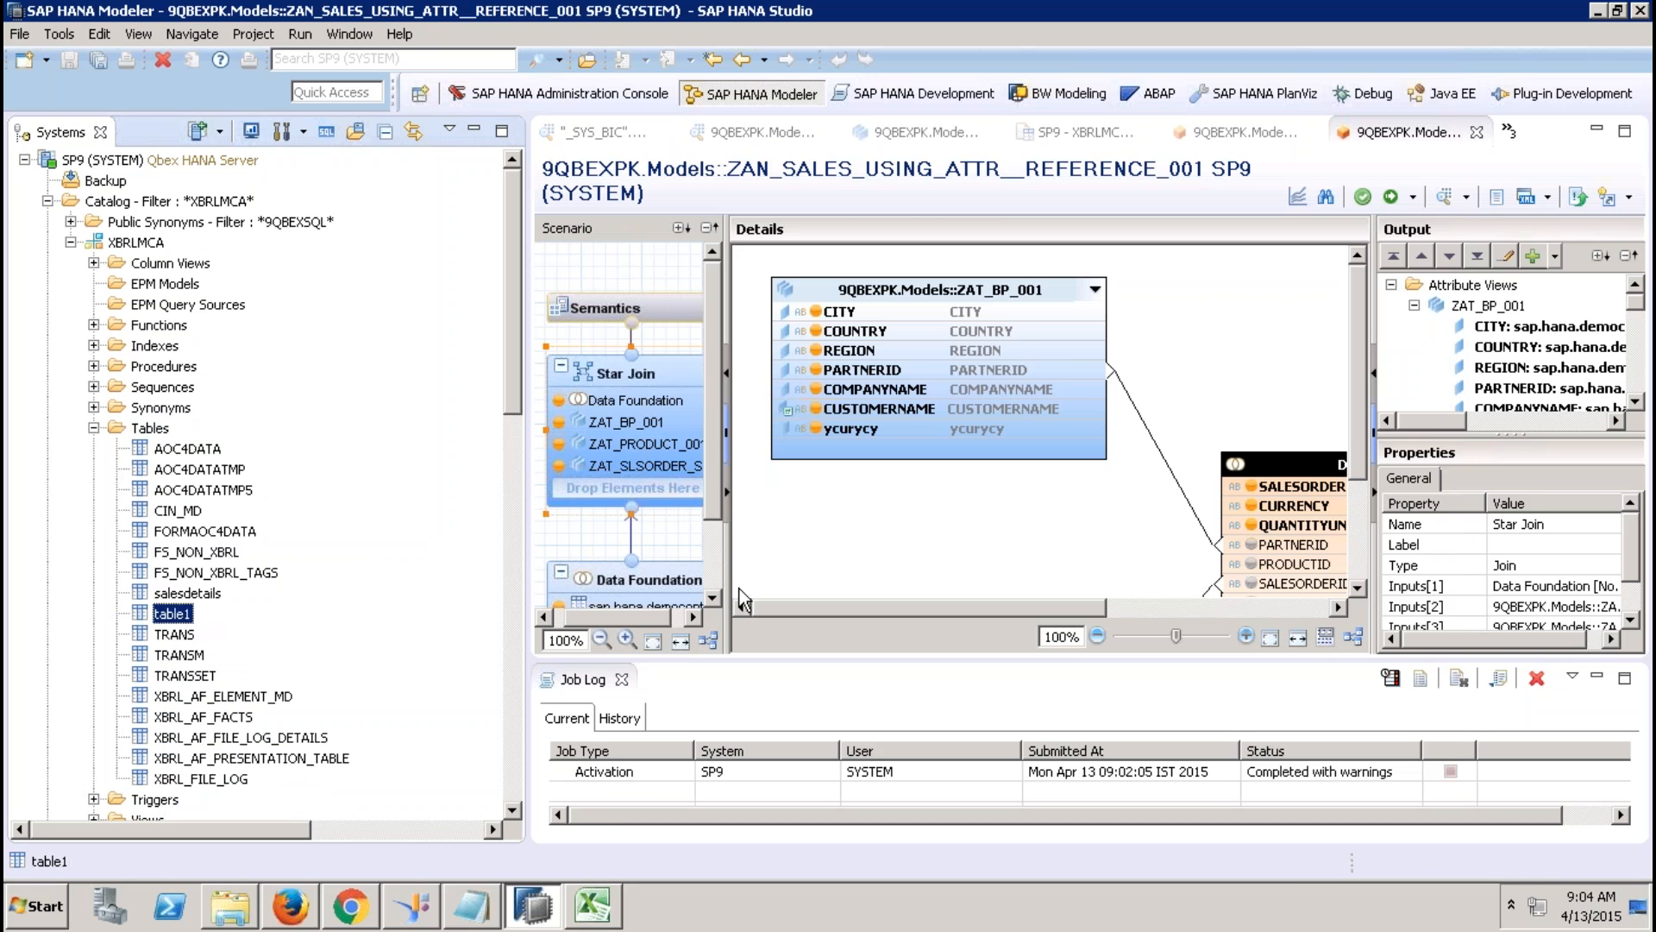
{"action": "right_click", "coordinate": [171, 615]}
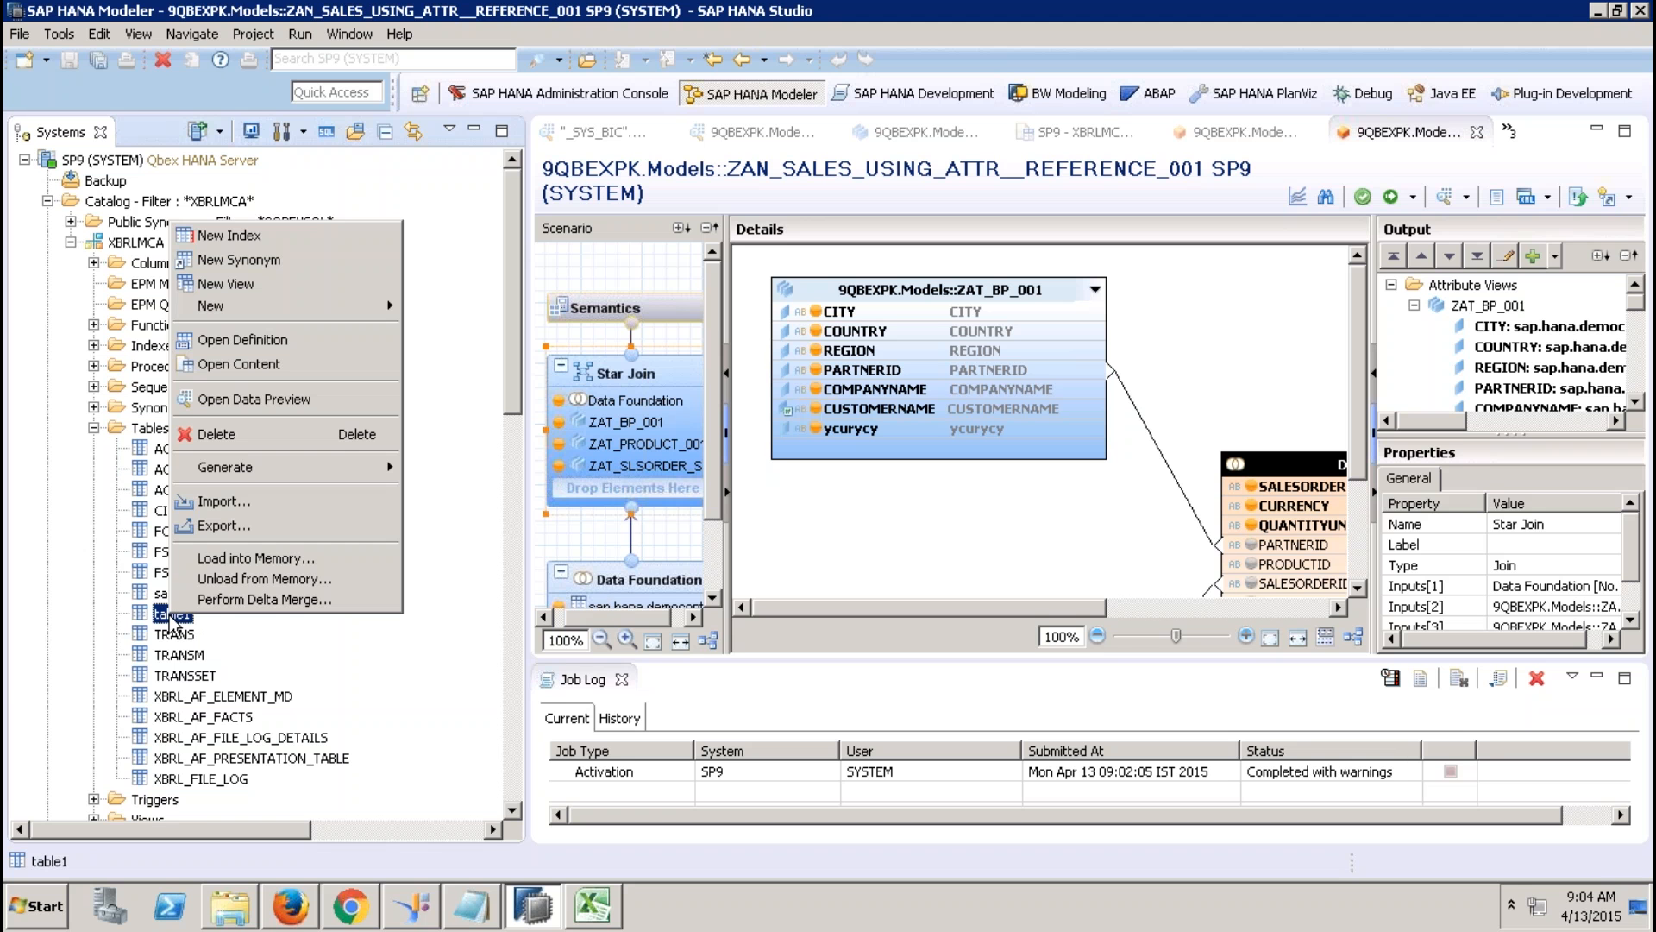
Open Data Preview on table1 to display its 611 rows.
{"action": "left_click", "coordinate": [238, 402]}
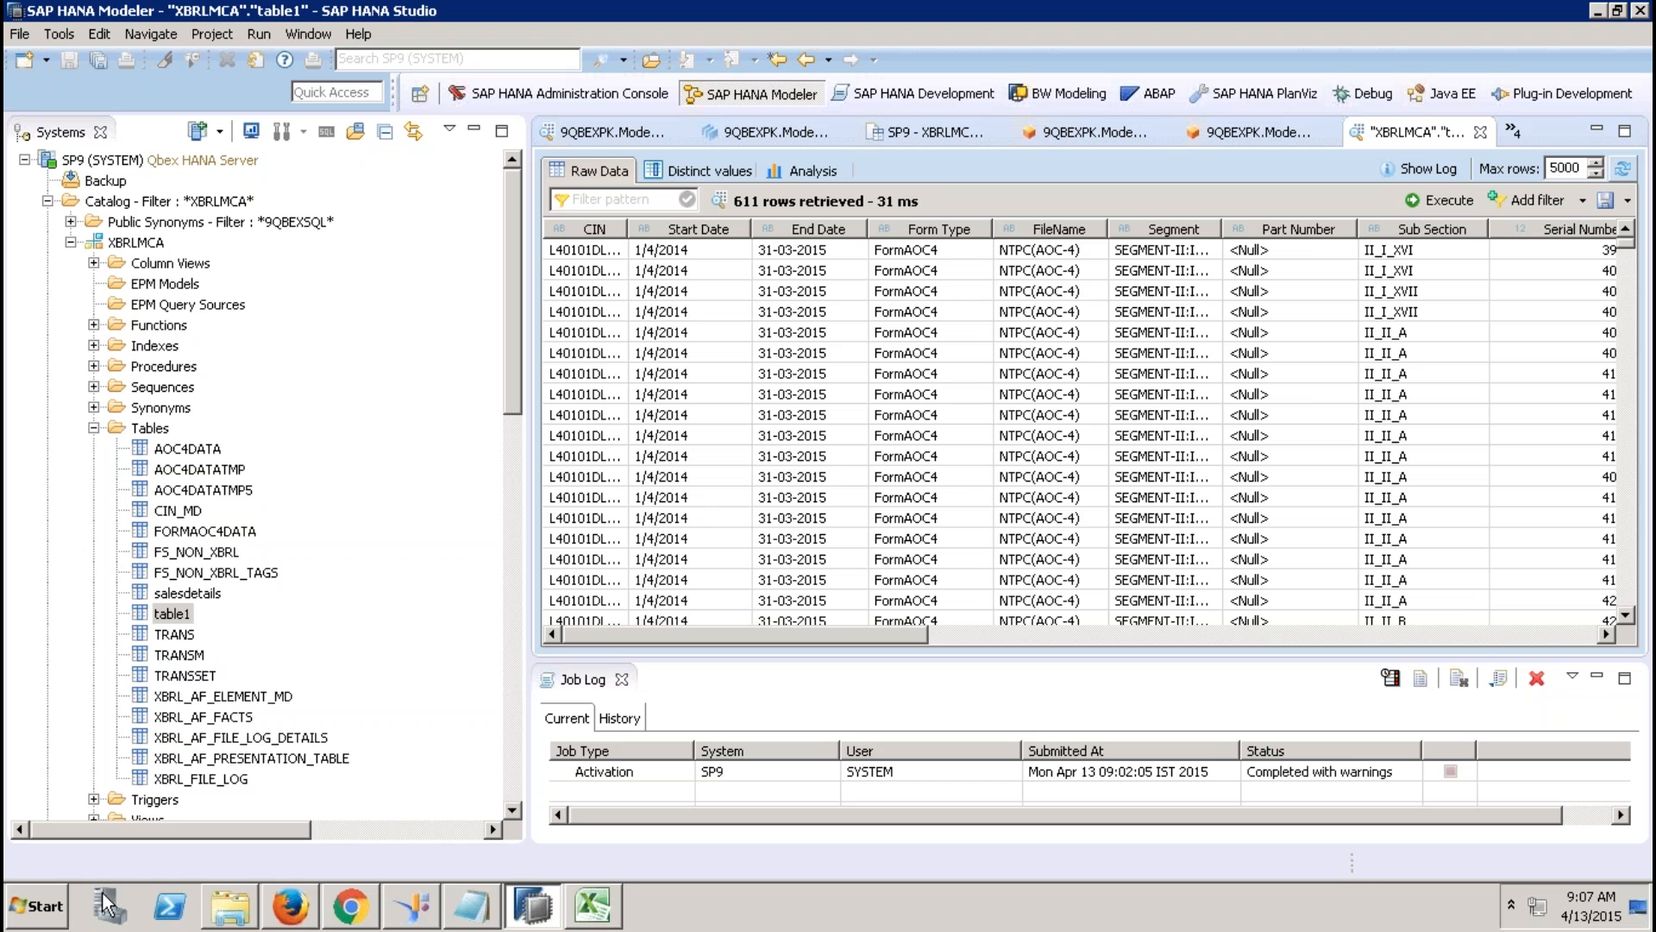
Launch SAP Logon, try logging on to NSP [192.168.1.65] / SLT, and decline the refused-connection error.
{"action": "left_click", "coordinate": [35, 908]}
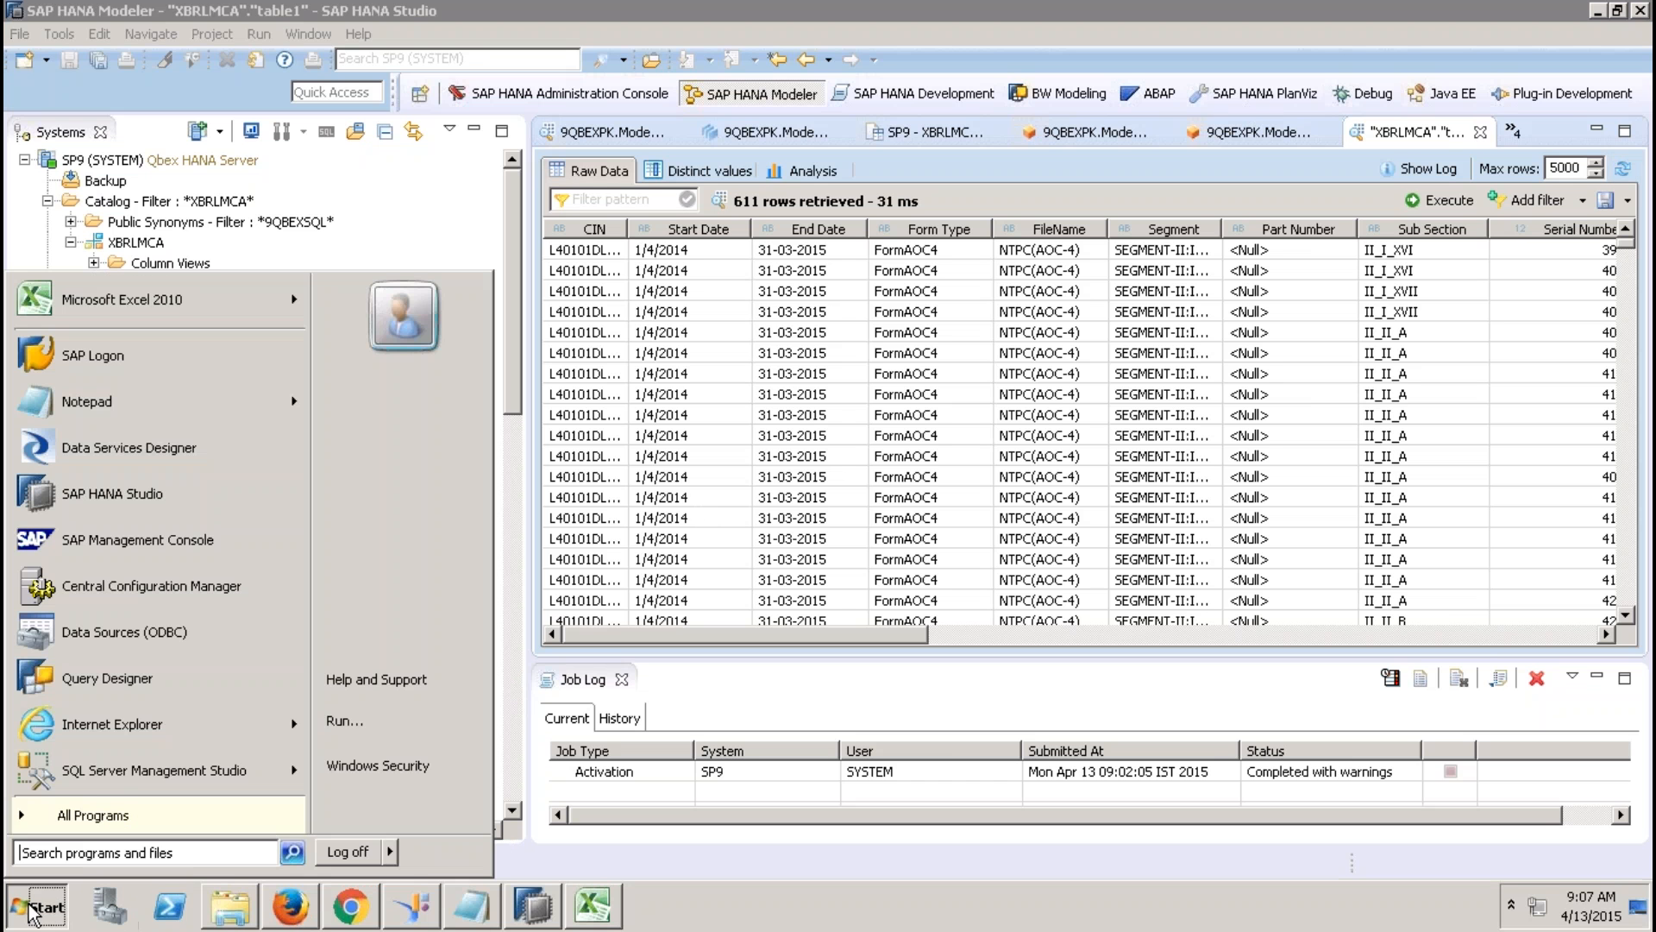
{"action": "left_click", "coordinate": [180, 348]}
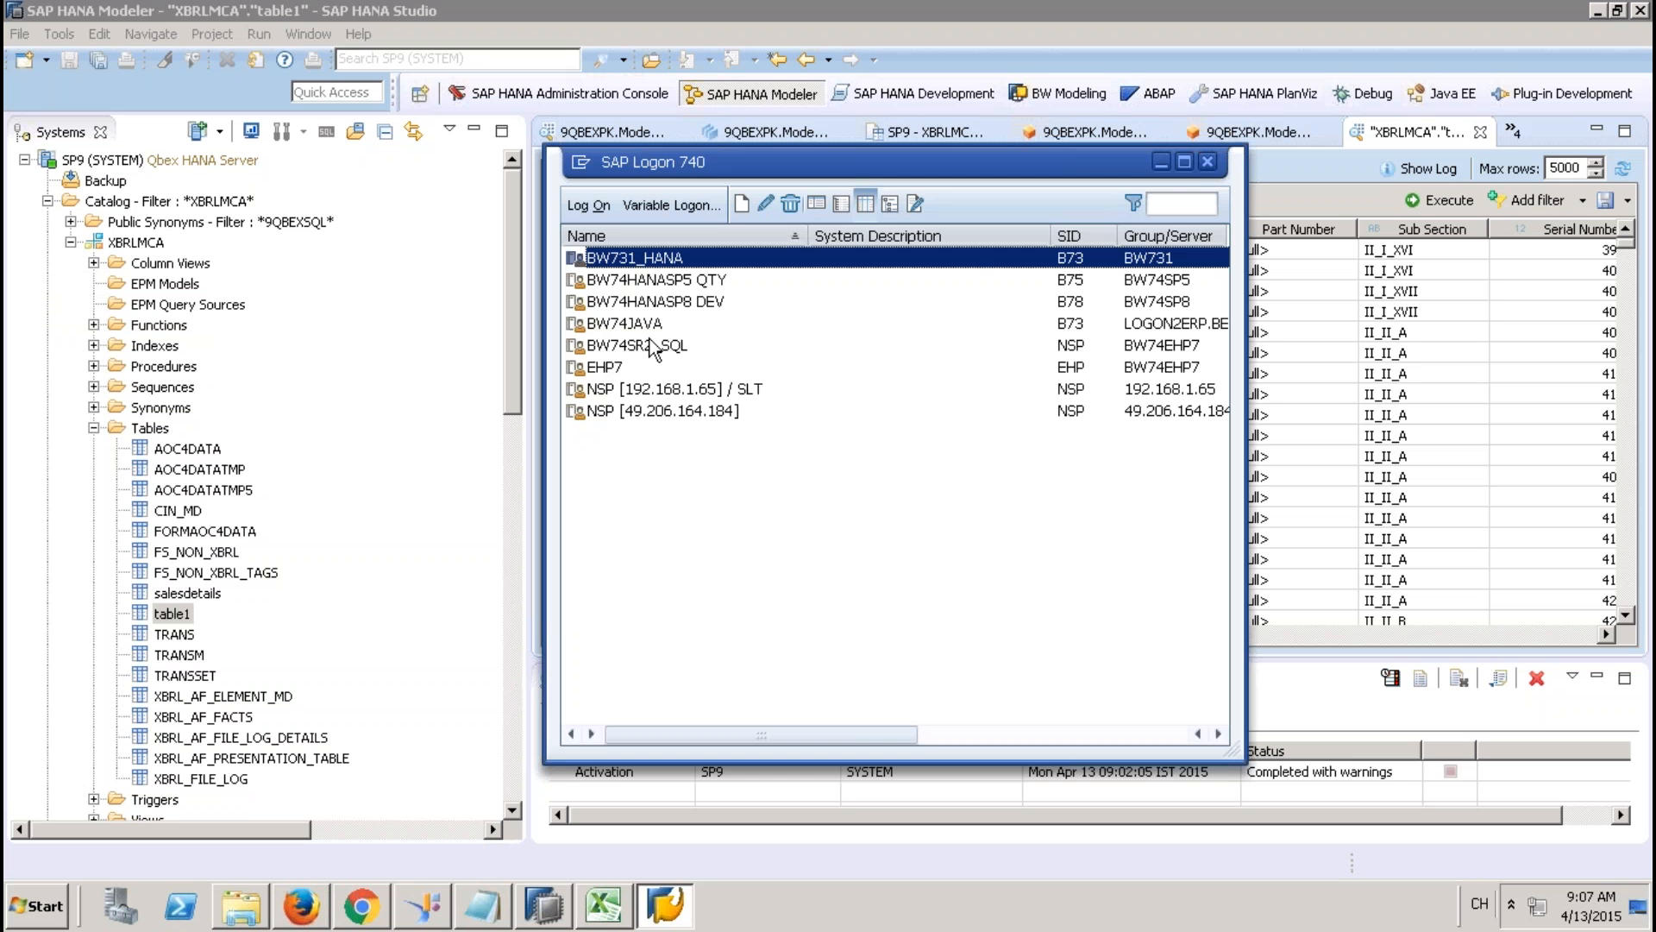
{"action": "left_click", "coordinate": [658, 388]}
{"action": "left_click", "coordinate": [589, 205]}
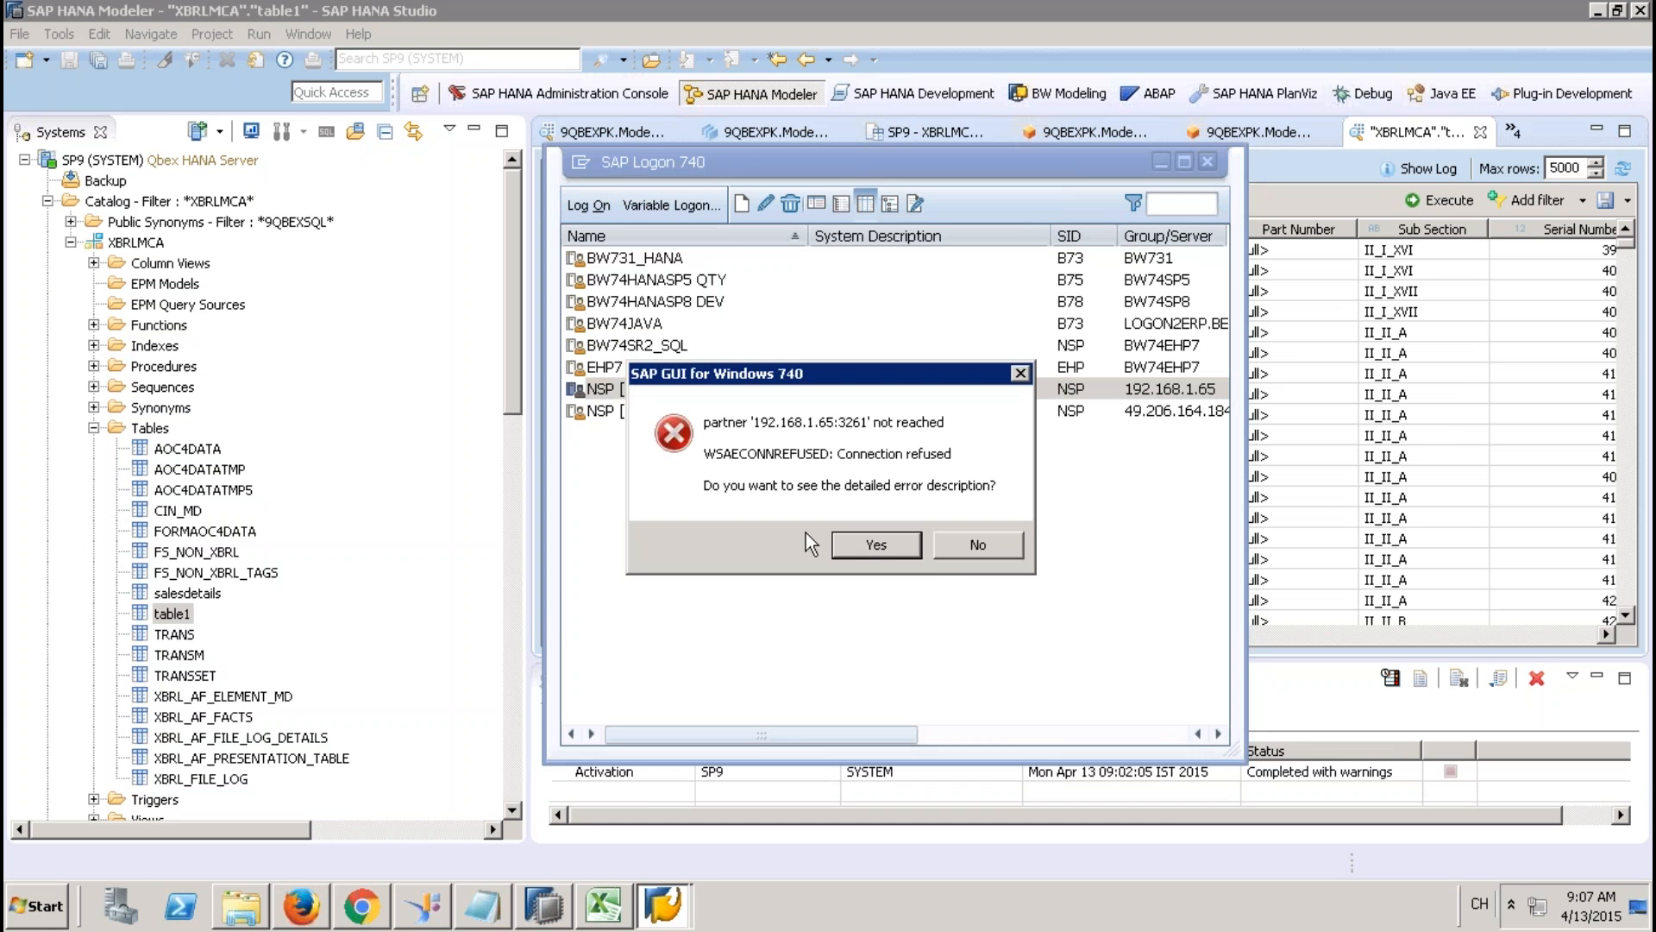
{"action": "left_click", "coordinate": [957, 543]}
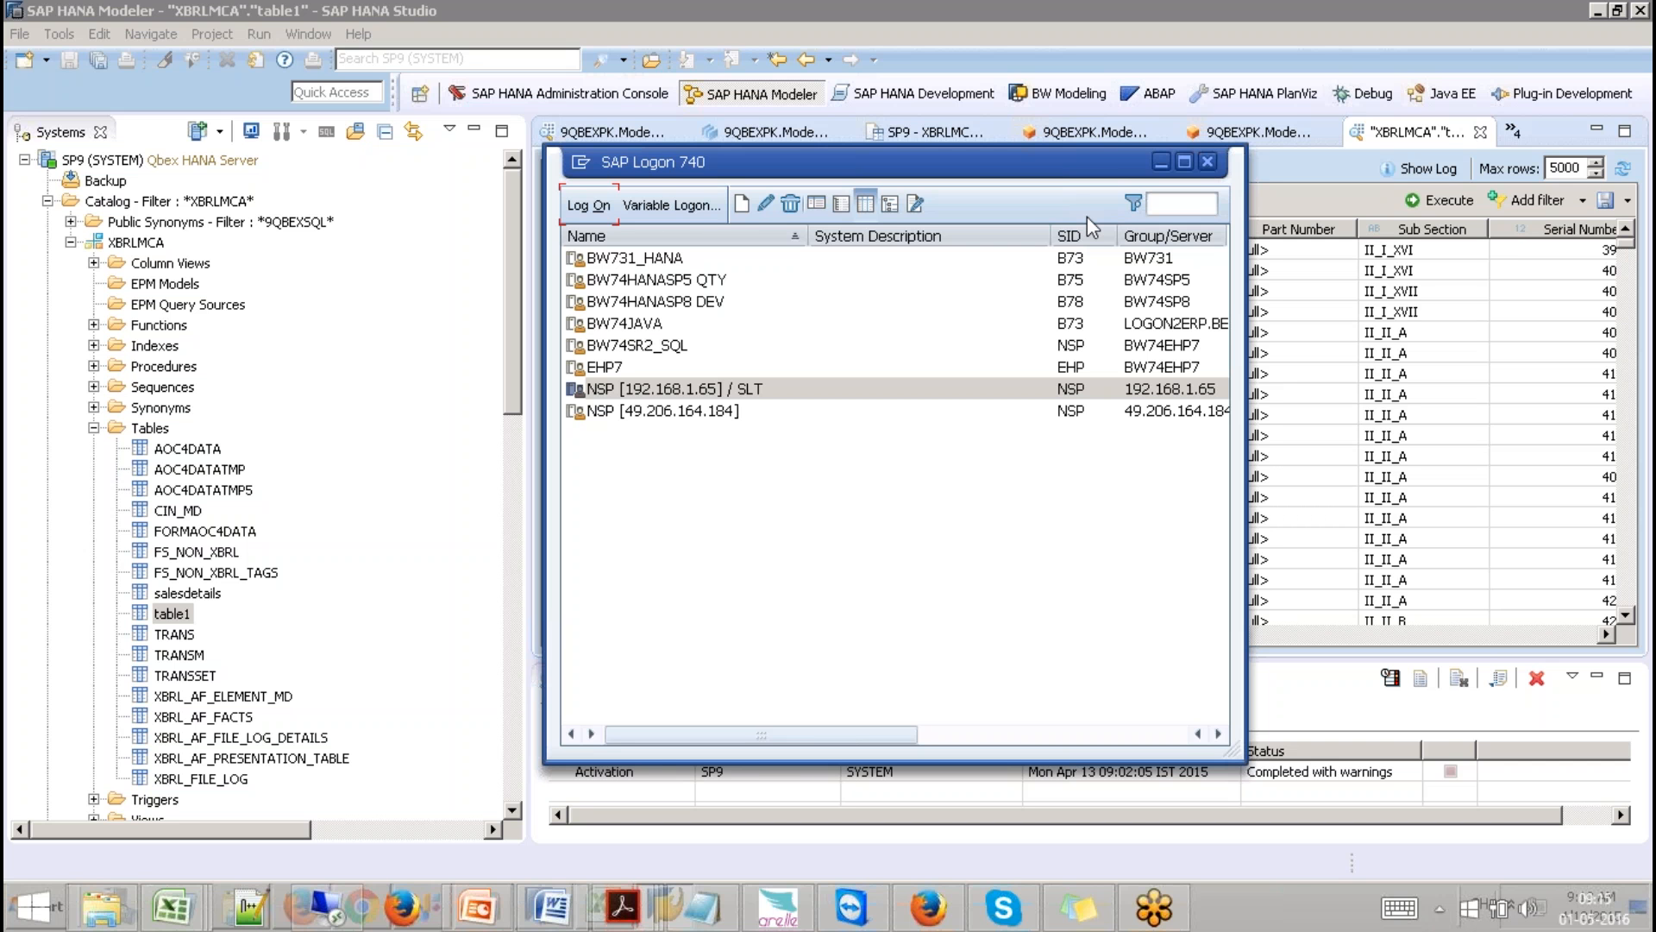
Switch HANA Studio to the SAP HANA Development perspective and collapse the repository package list.
{"action": "left_click", "coordinate": [545, 18]}
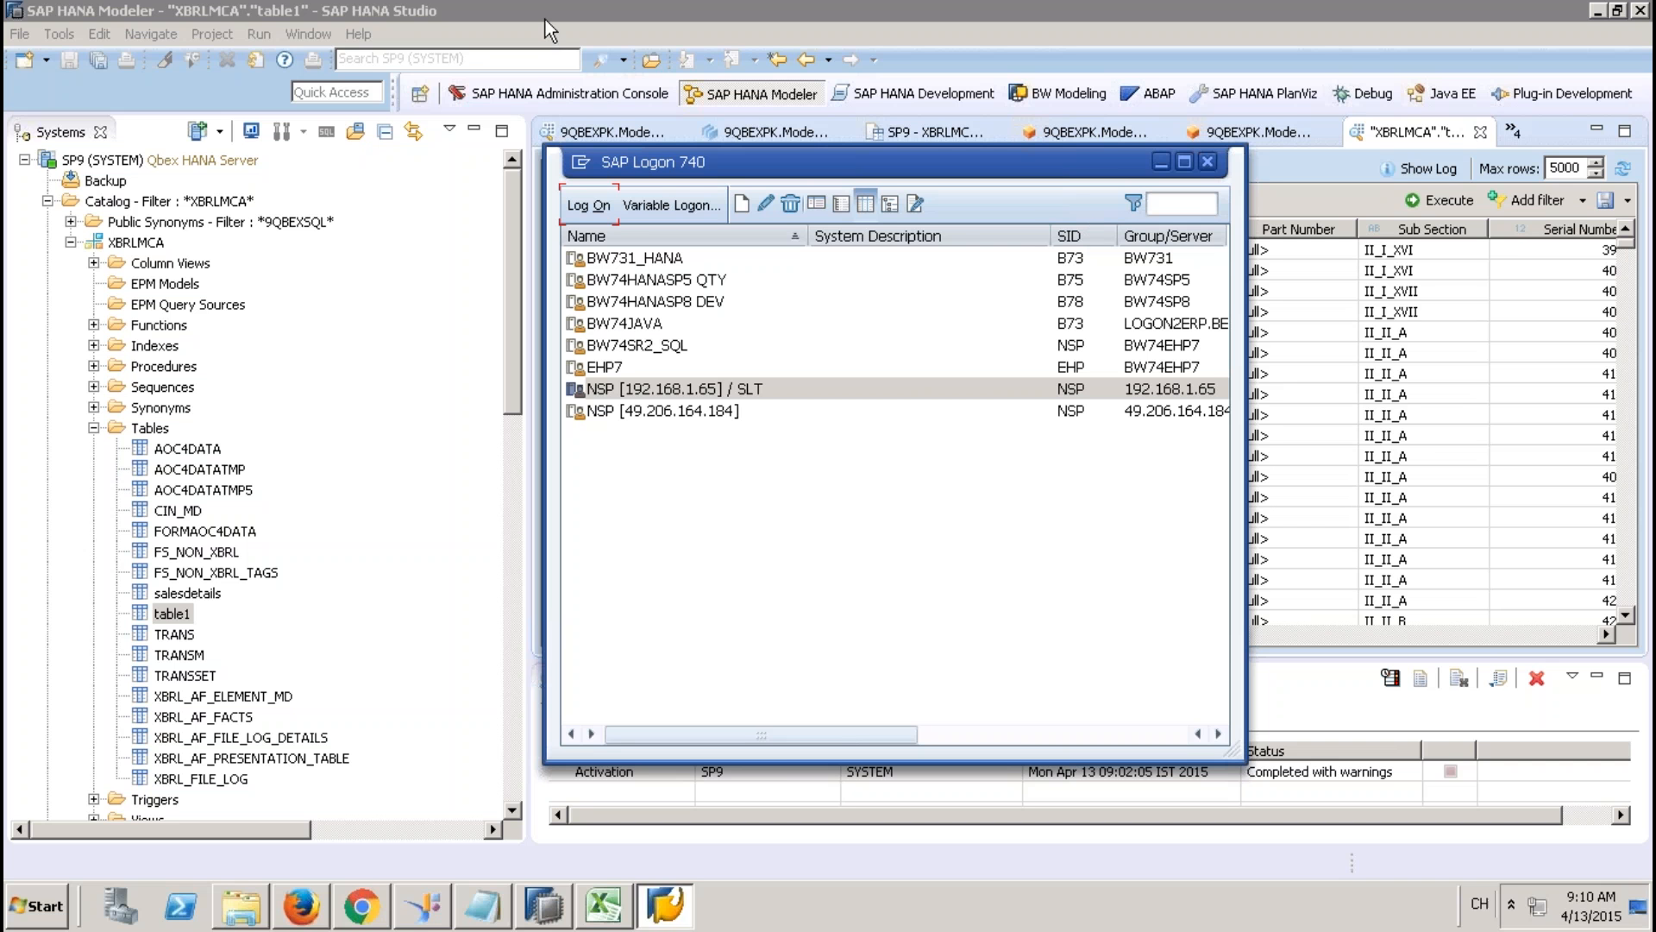
{"action": "left_click", "coordinate": [893, 95]}
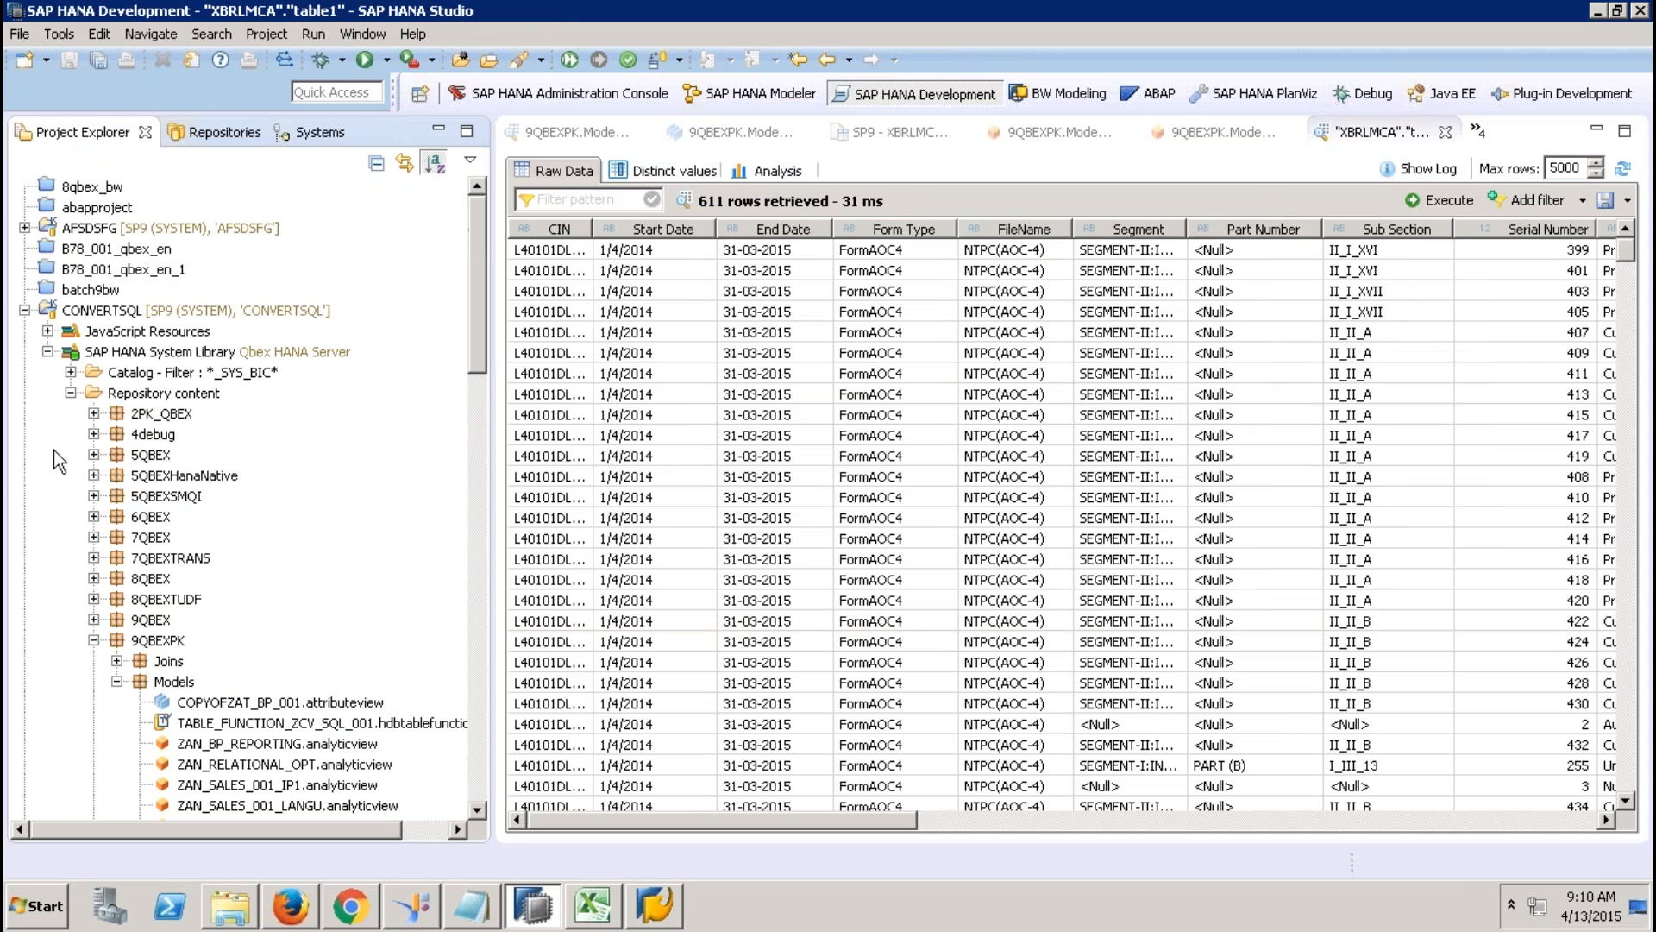
{"action": "left_click", "coordinate": [71, 393]}
Create a new folder named DETWRE in the CONVERTSQL project.
{"action": "right_click", "coordinate": [132, 312]}
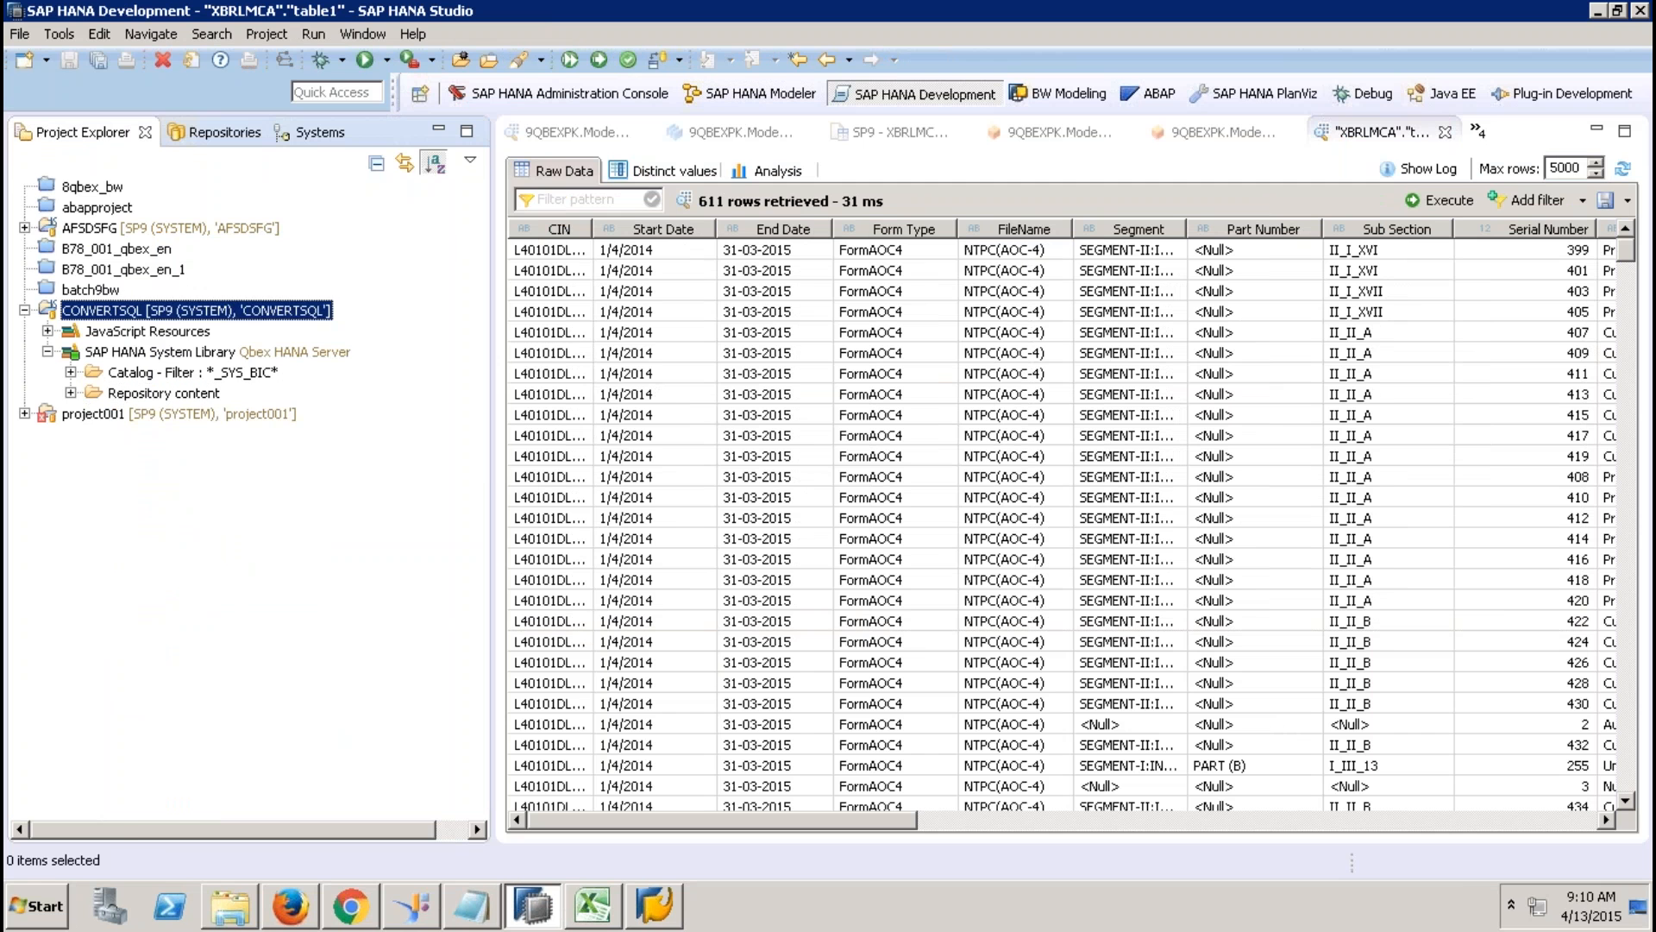
{"action": "mouse_move", "coordinate": [440, 190]}
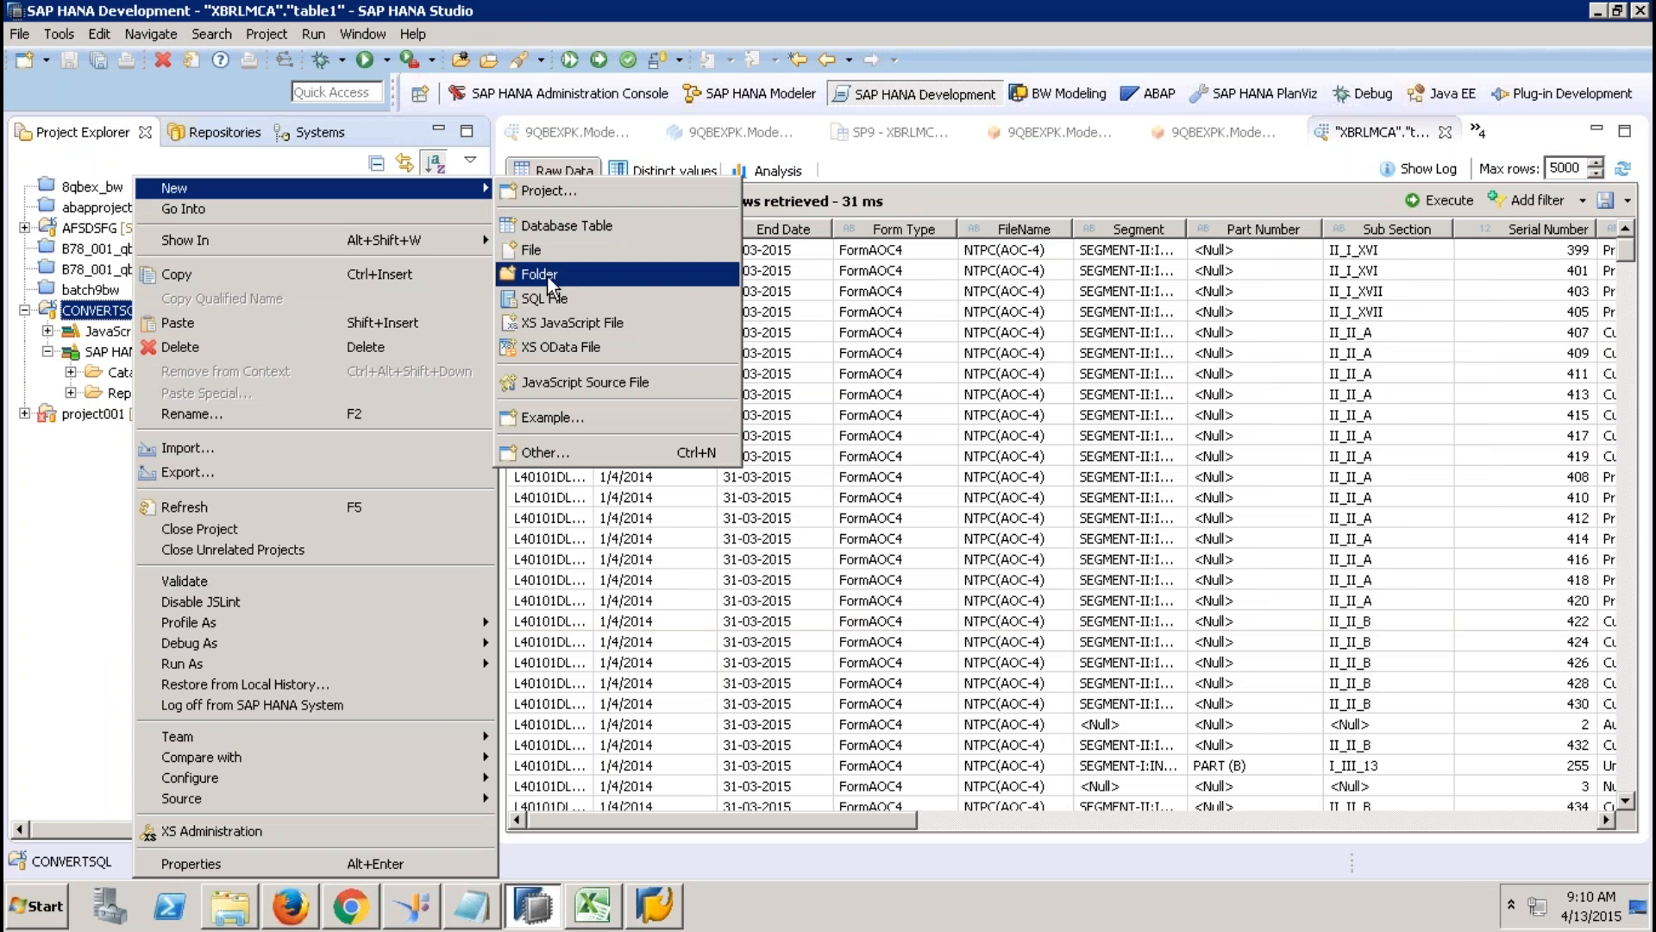
{"action": "left_click", "coordinate": [538, 273]}
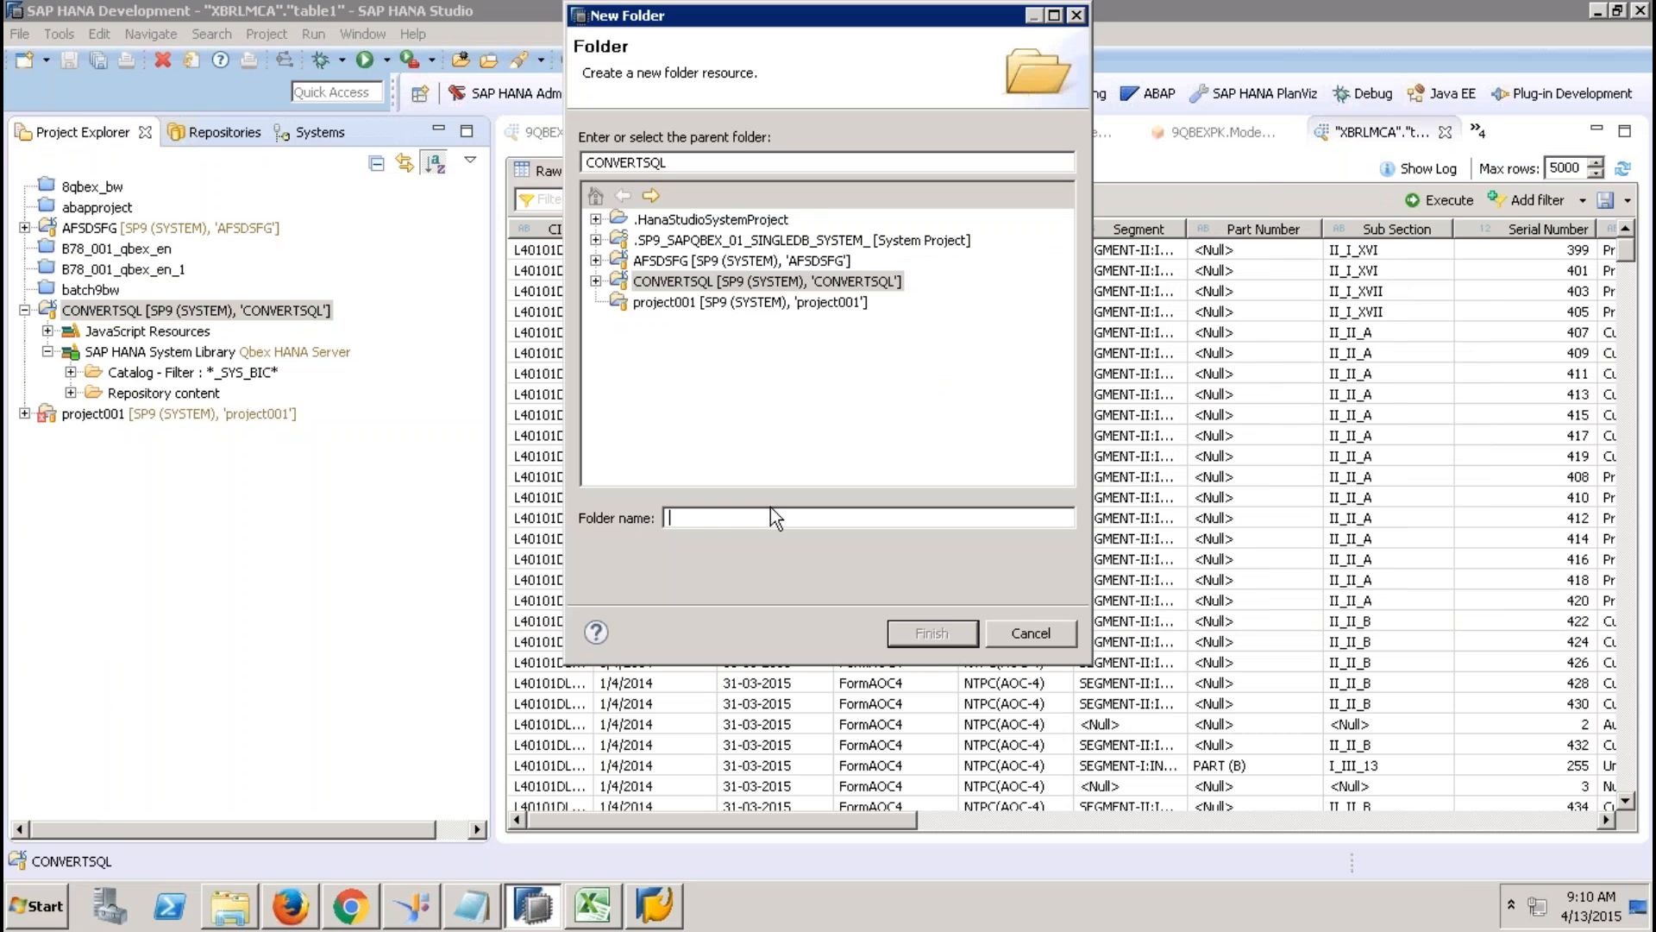
{"action": "type", "text": "DETWRE"}
{"action": "left_click", "coordinate": [923, 634]}
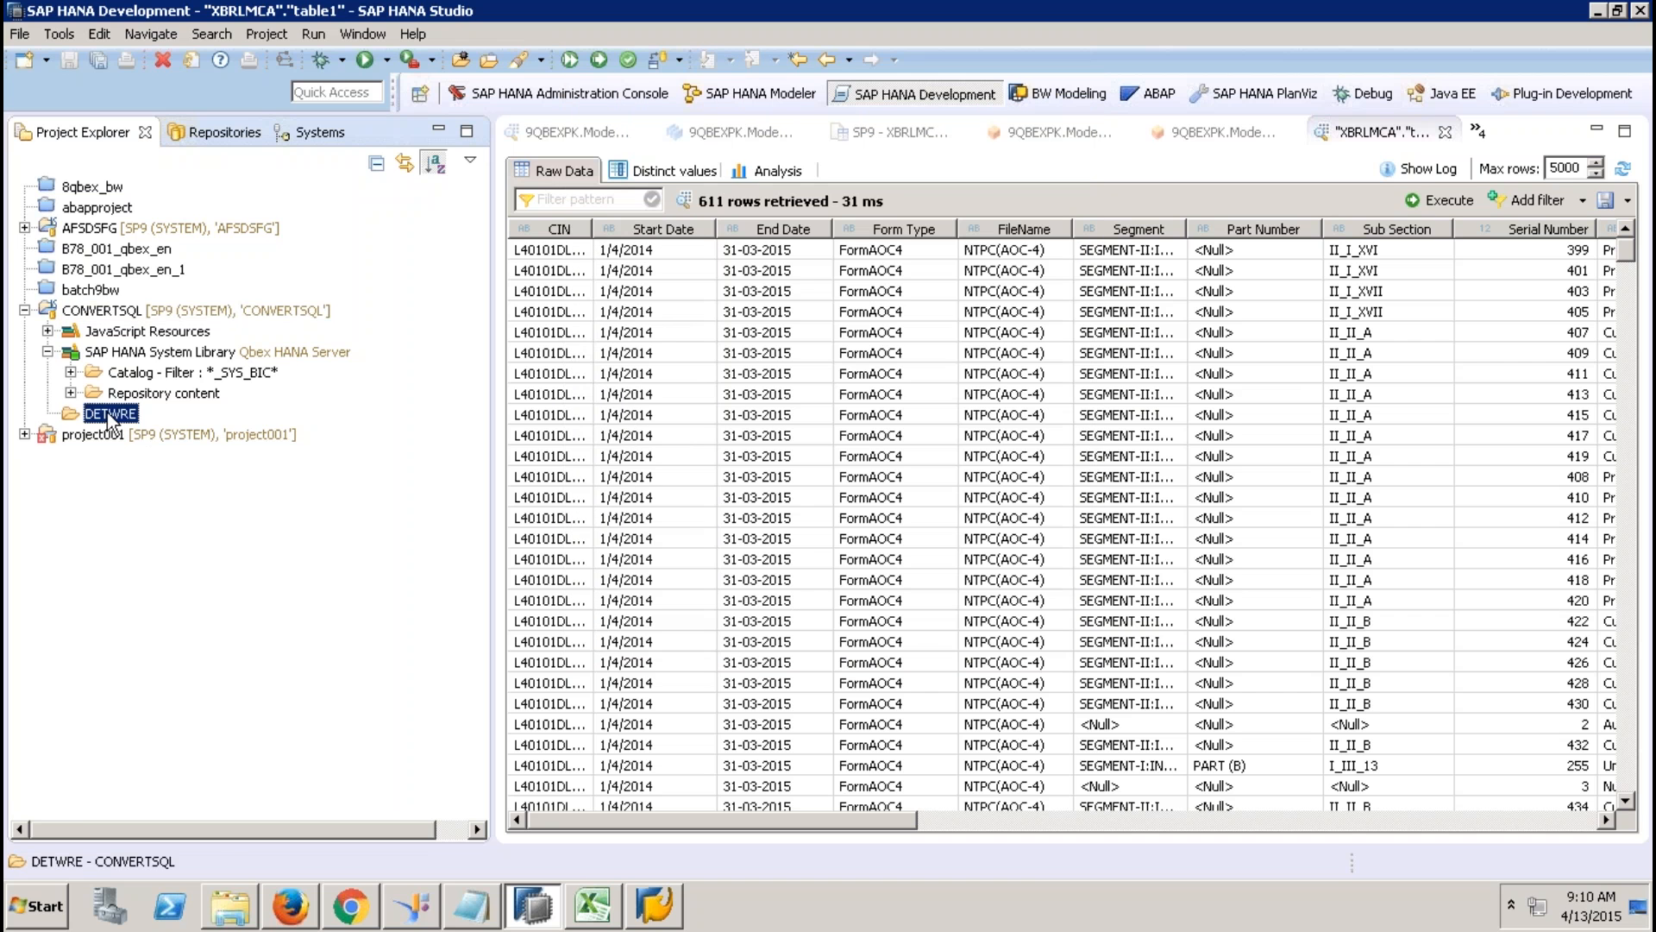
Start the XS Job Scheduler File wizard under SAP HANA > Application Development for DETWRE.
{"action": "right_click", "coordinate": [109, 417]}
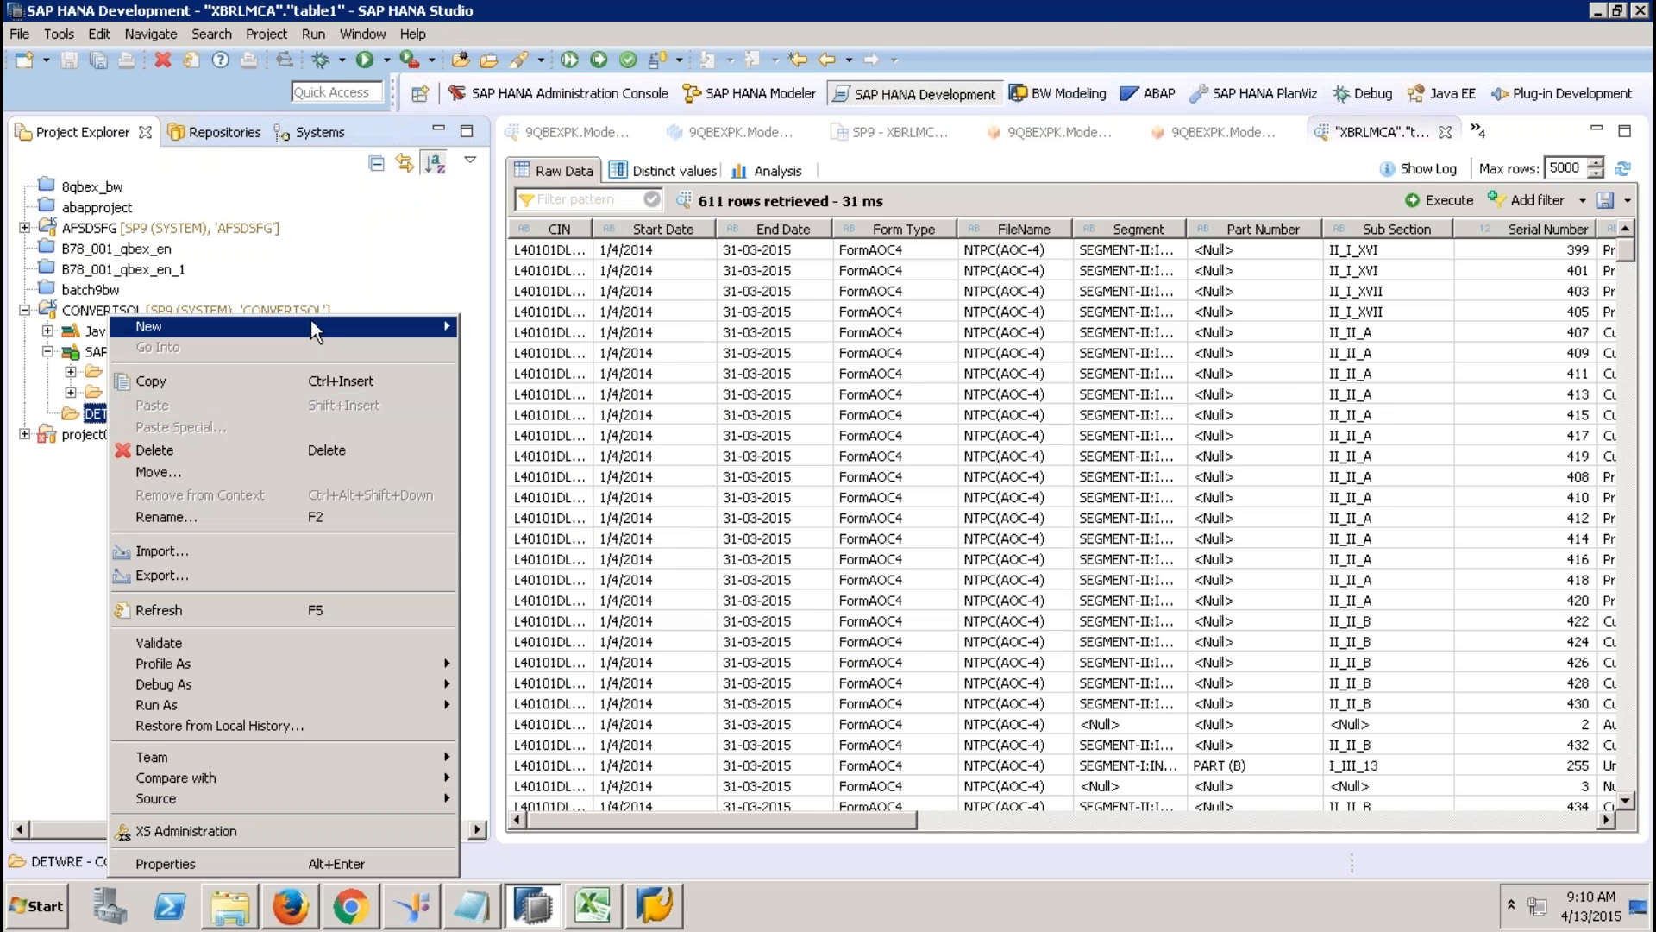
{"action": "mouse_move", "coordinate": [330, 324]}
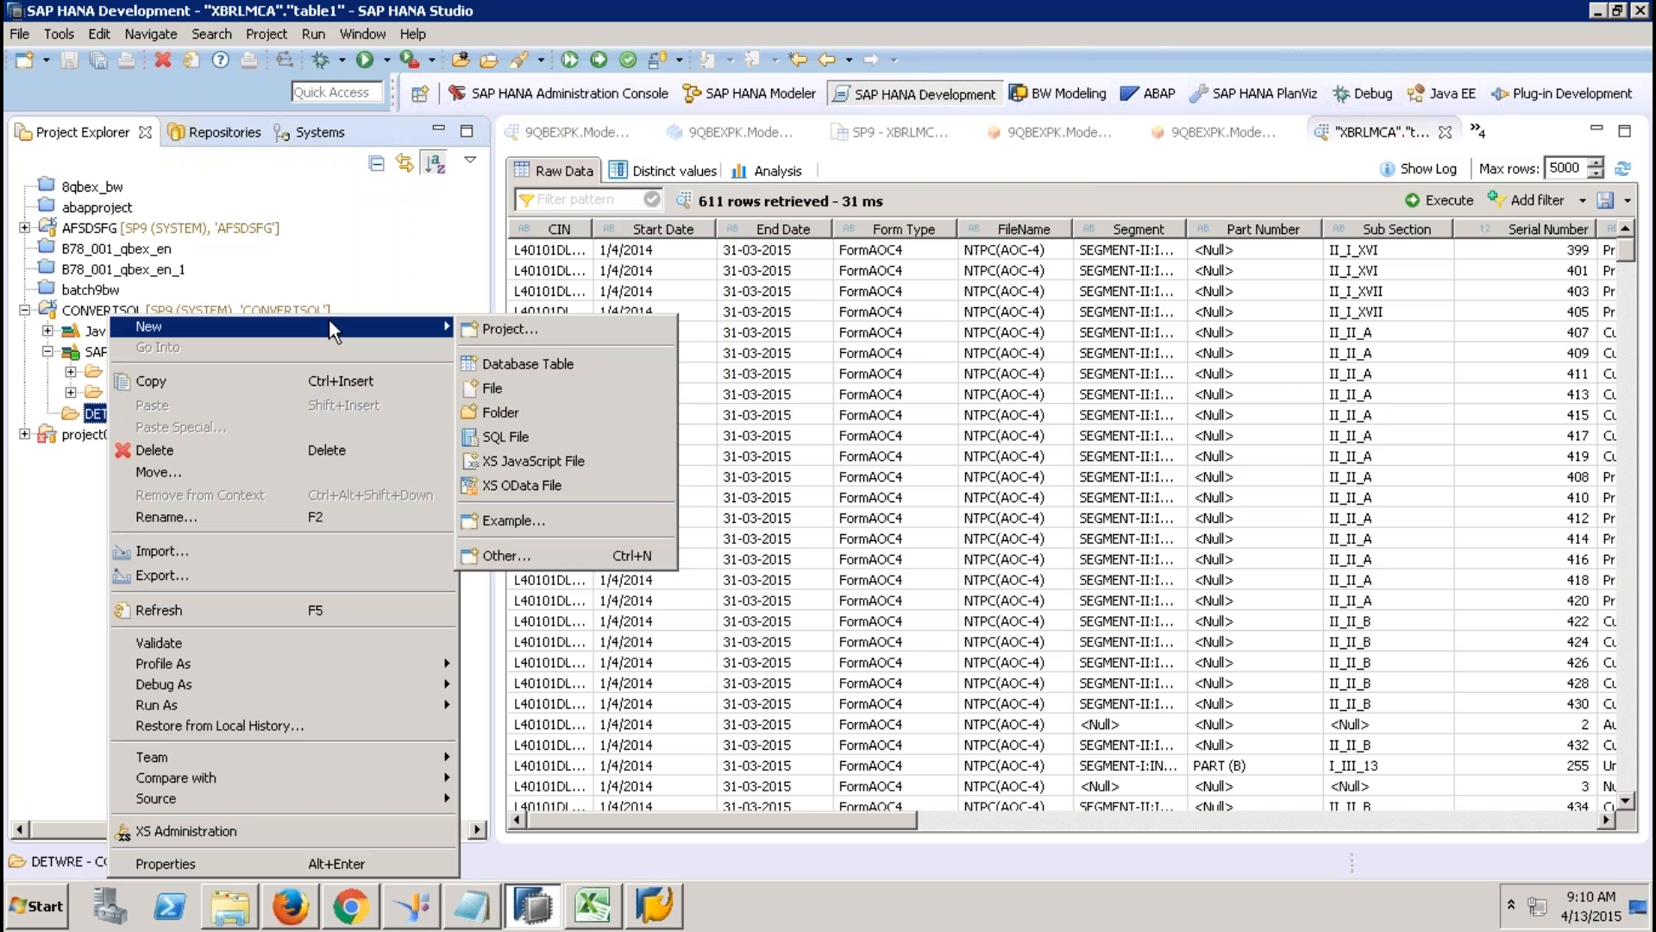
{"action": "left_click", "coordinate": [504, 554]}
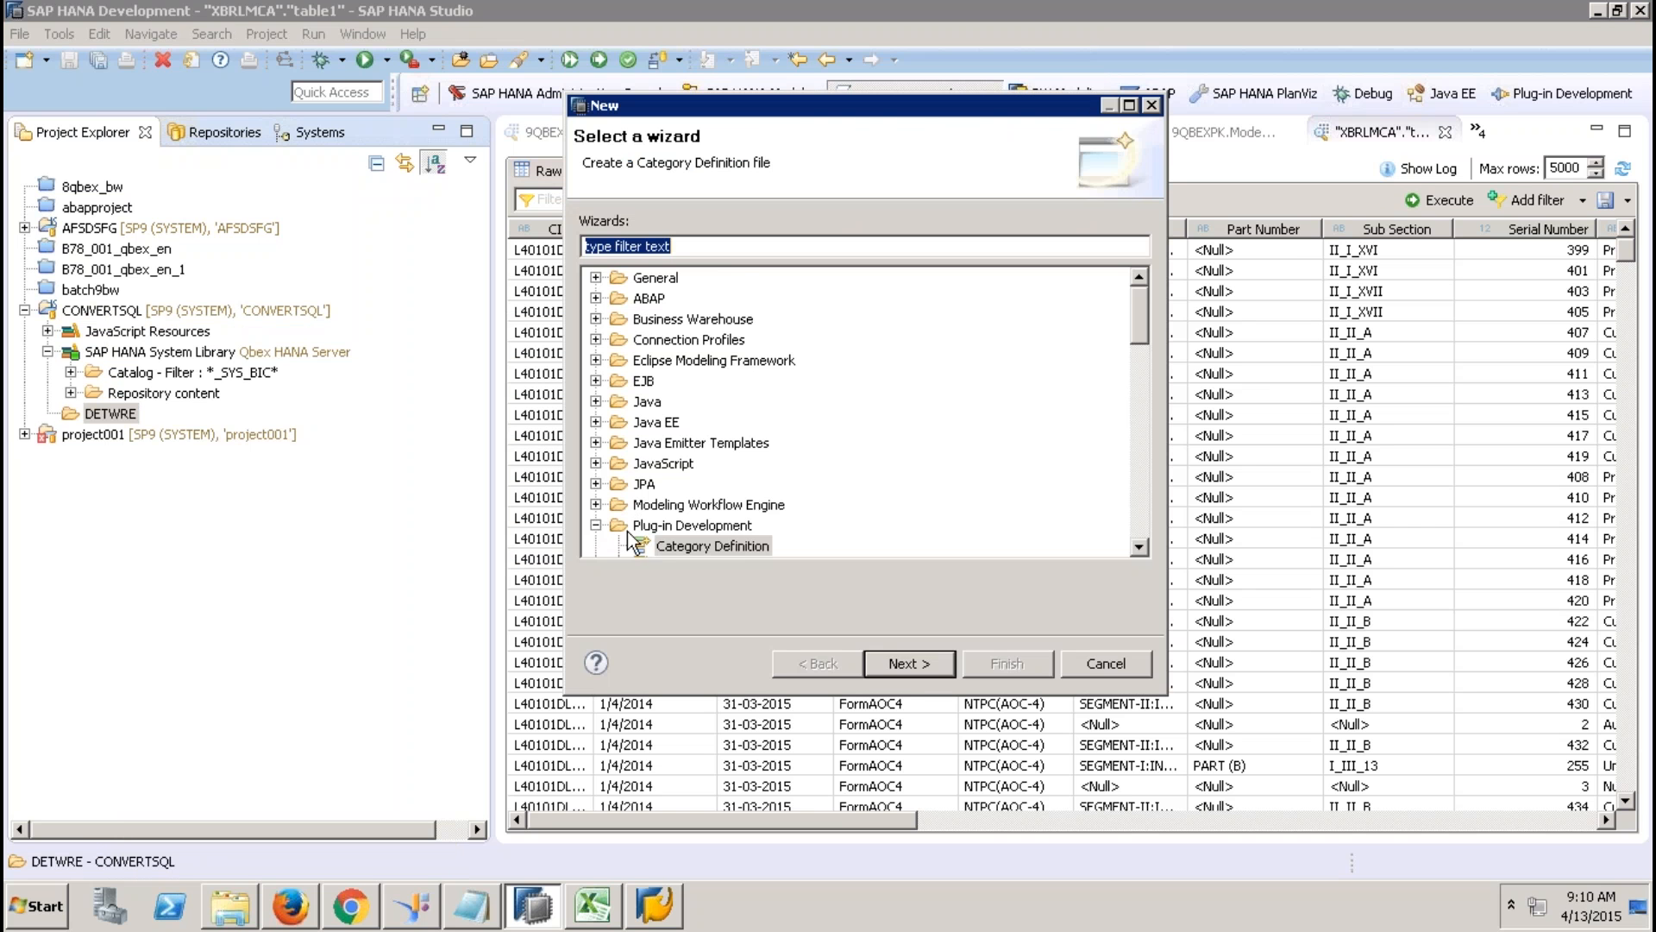
{"action": "scroll", "coordinate": [1140, 545], "scroll_direction": "down", "scroll_amount": 4}
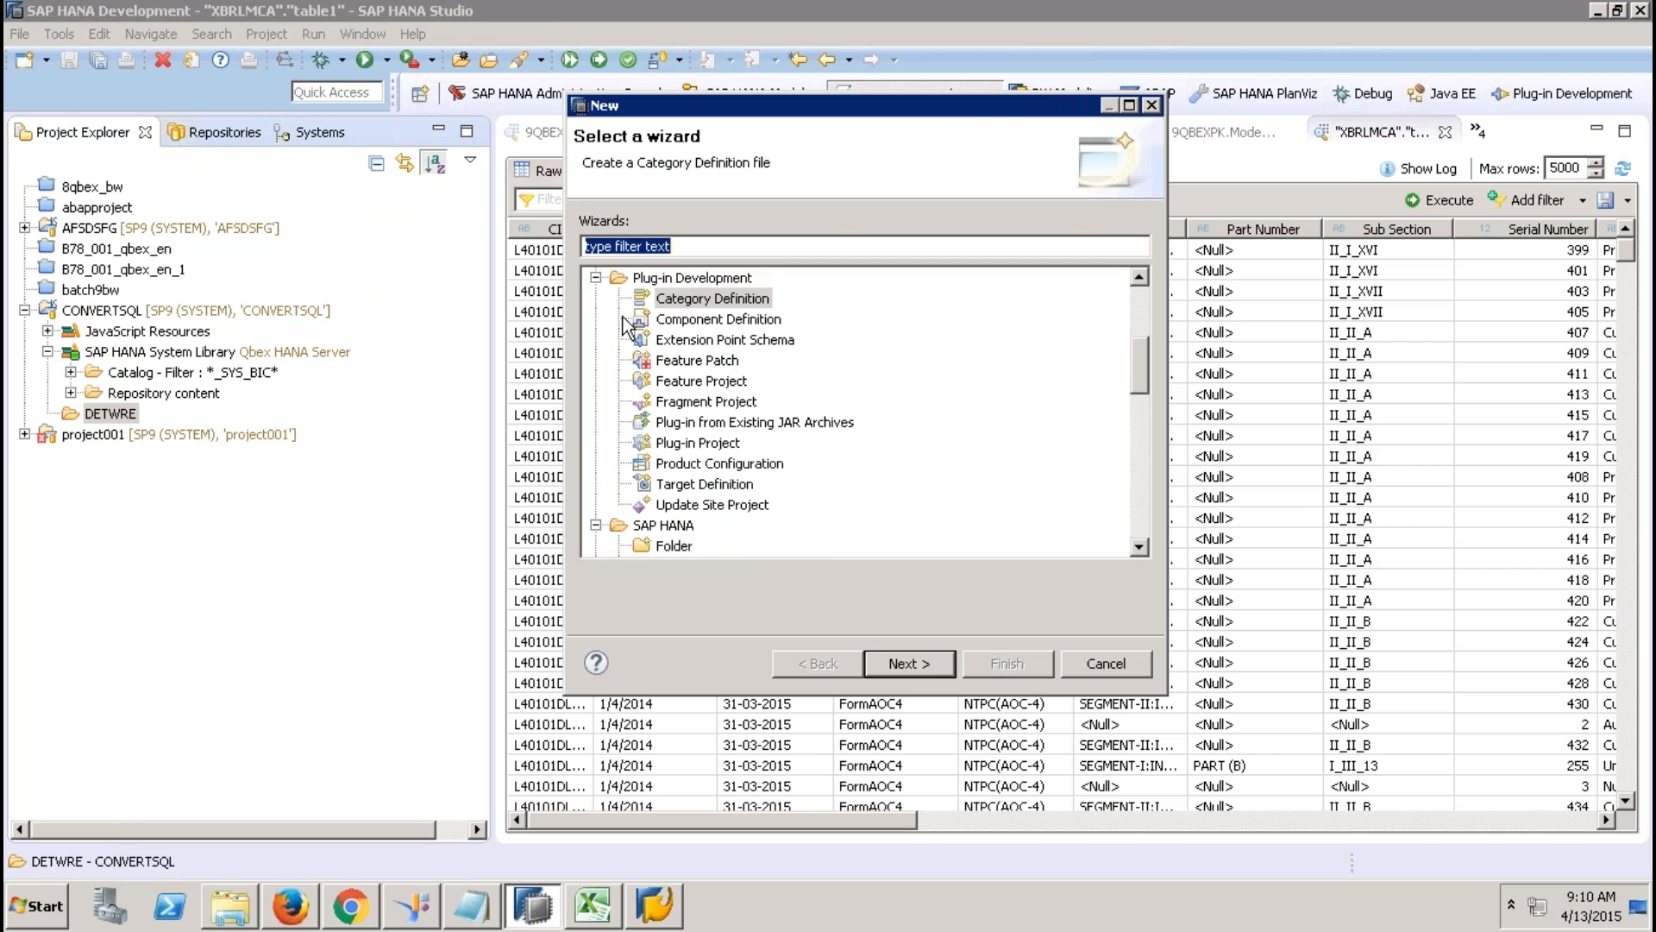
{"action": "left_click", "coordinate": [595, 277]}
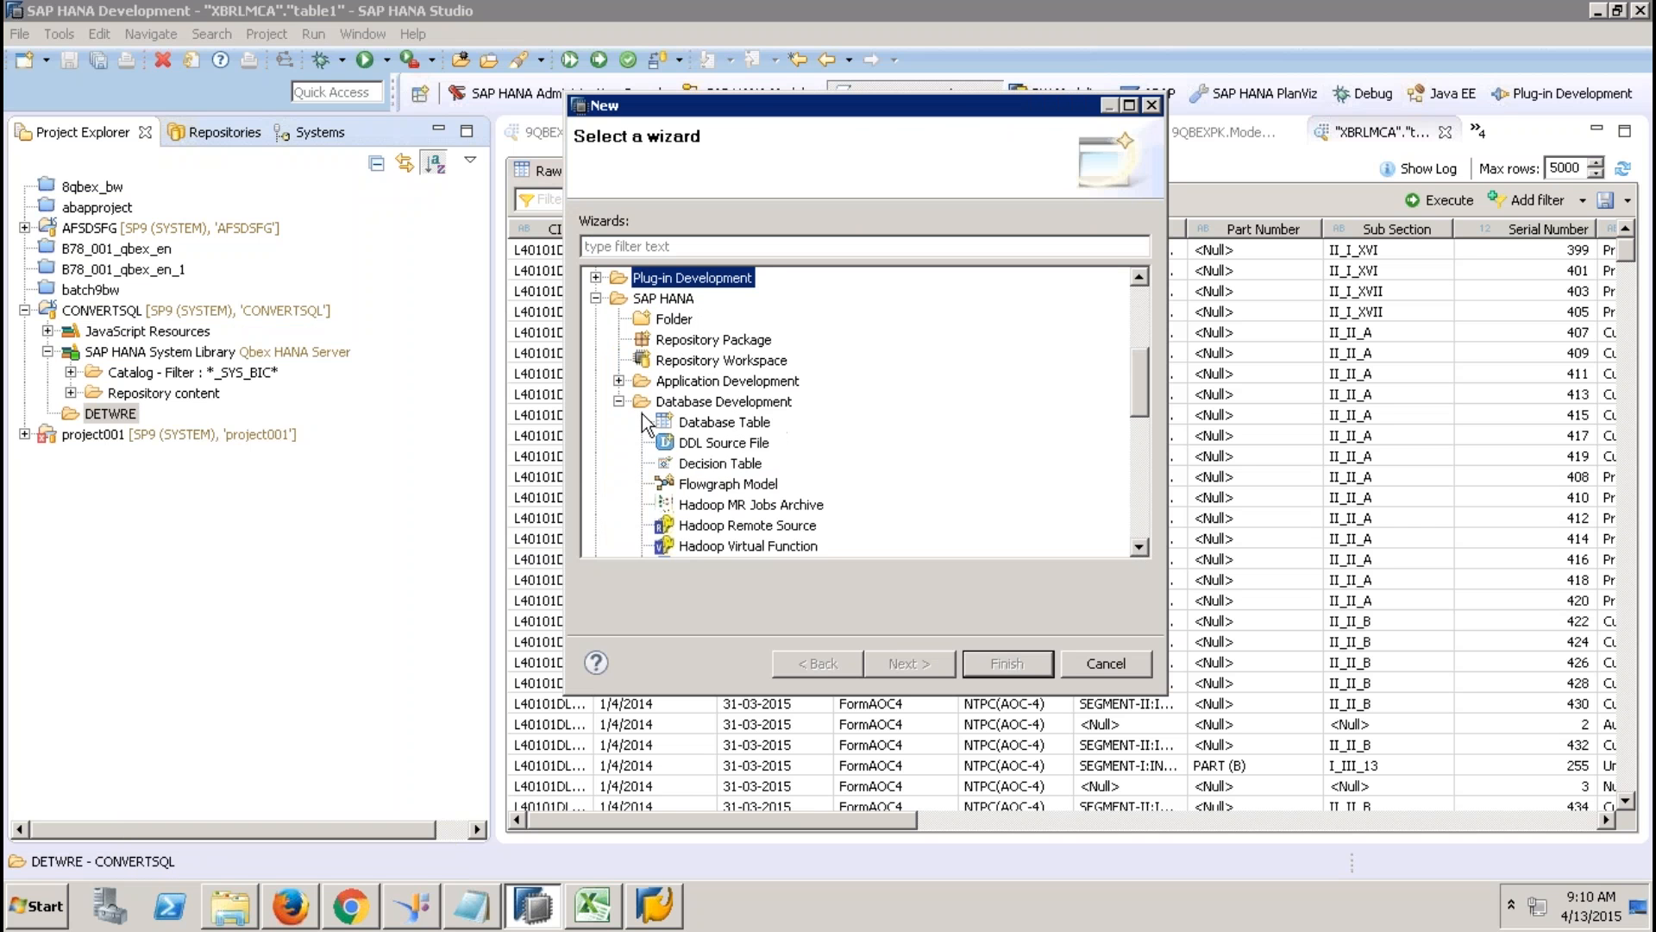
{"action": "left_click", "coordinate": [619, 381]}
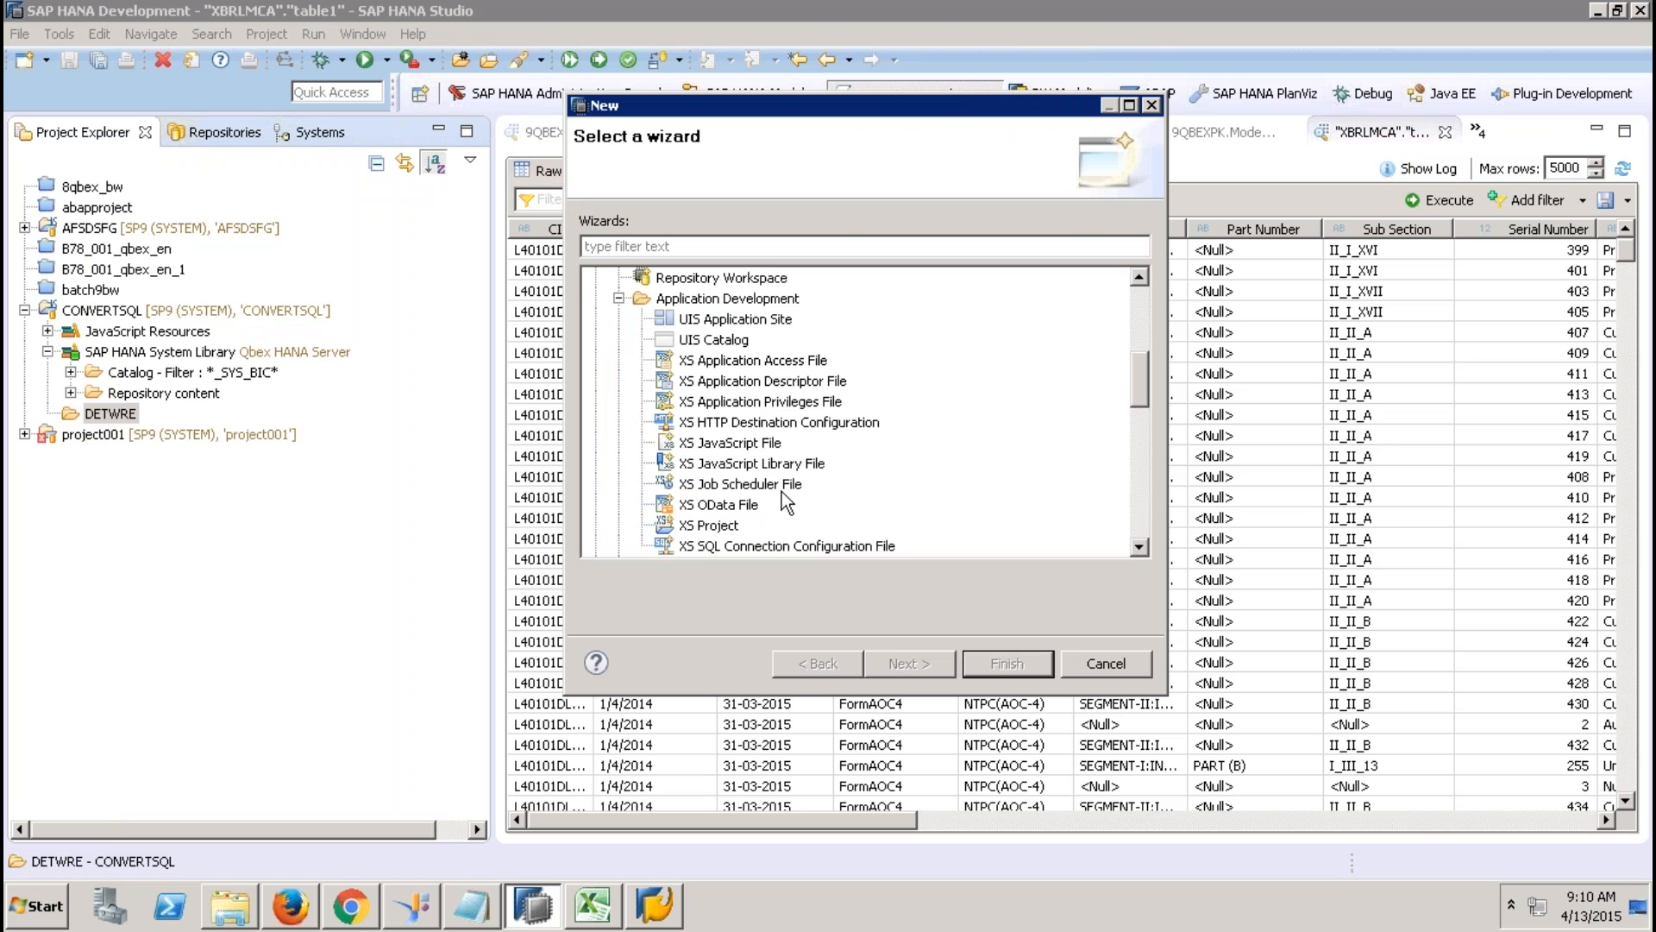
{"action": "left_click", "coordinate": [722, 485]}
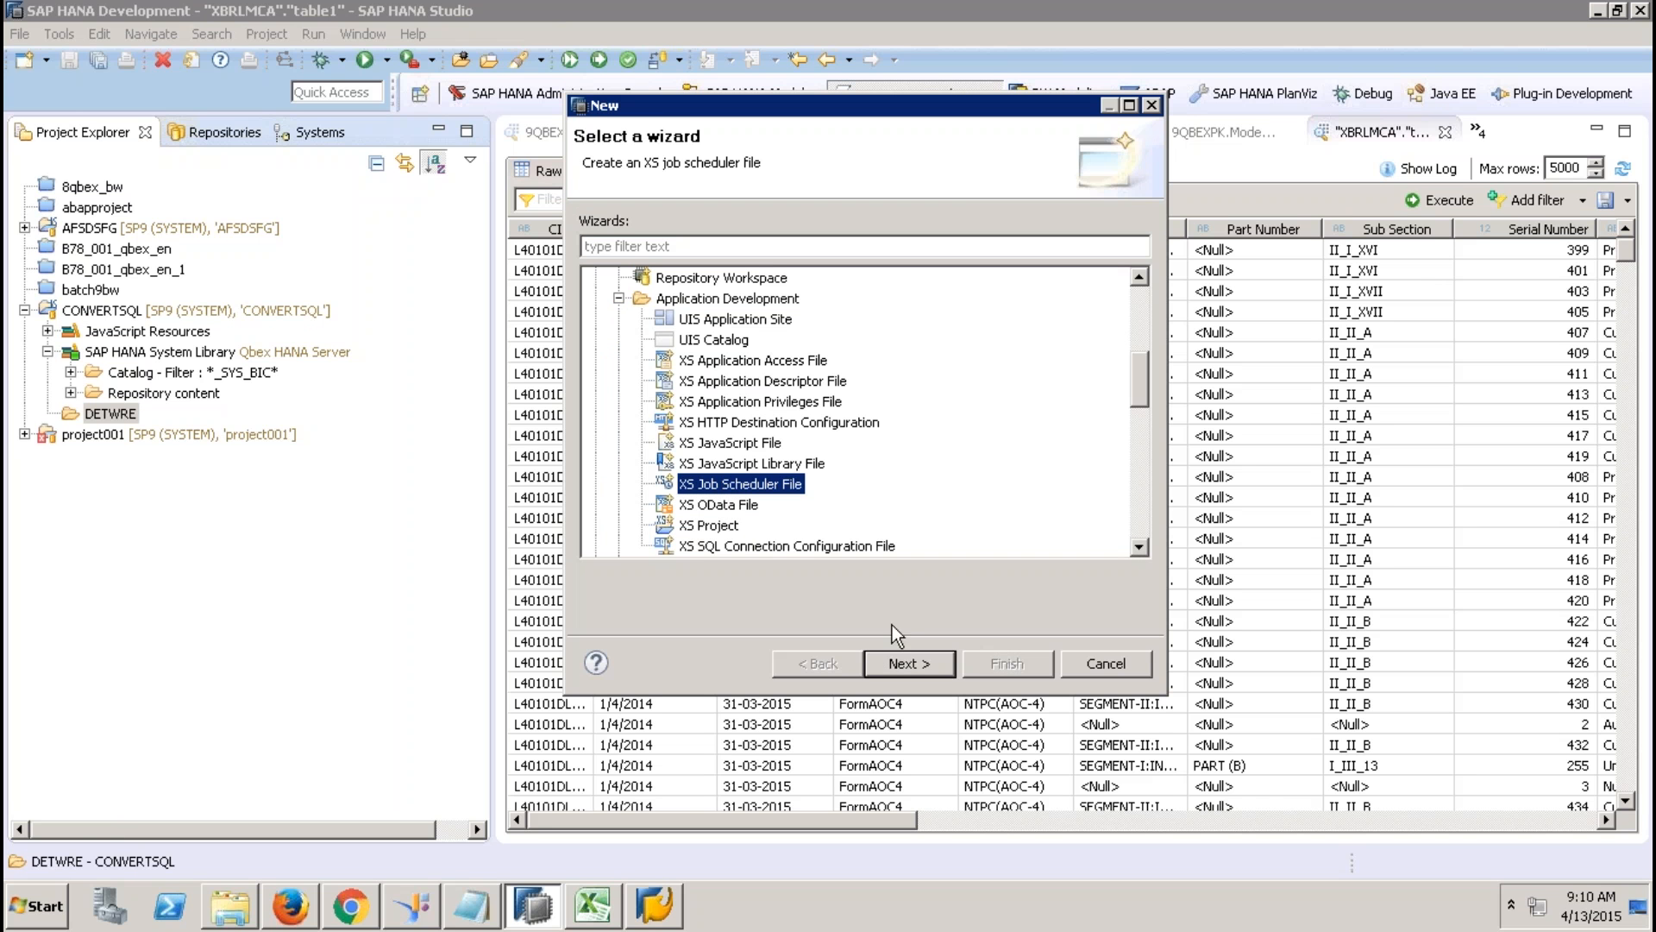
{"action": "left_click", "coordinate": [897, 664]}
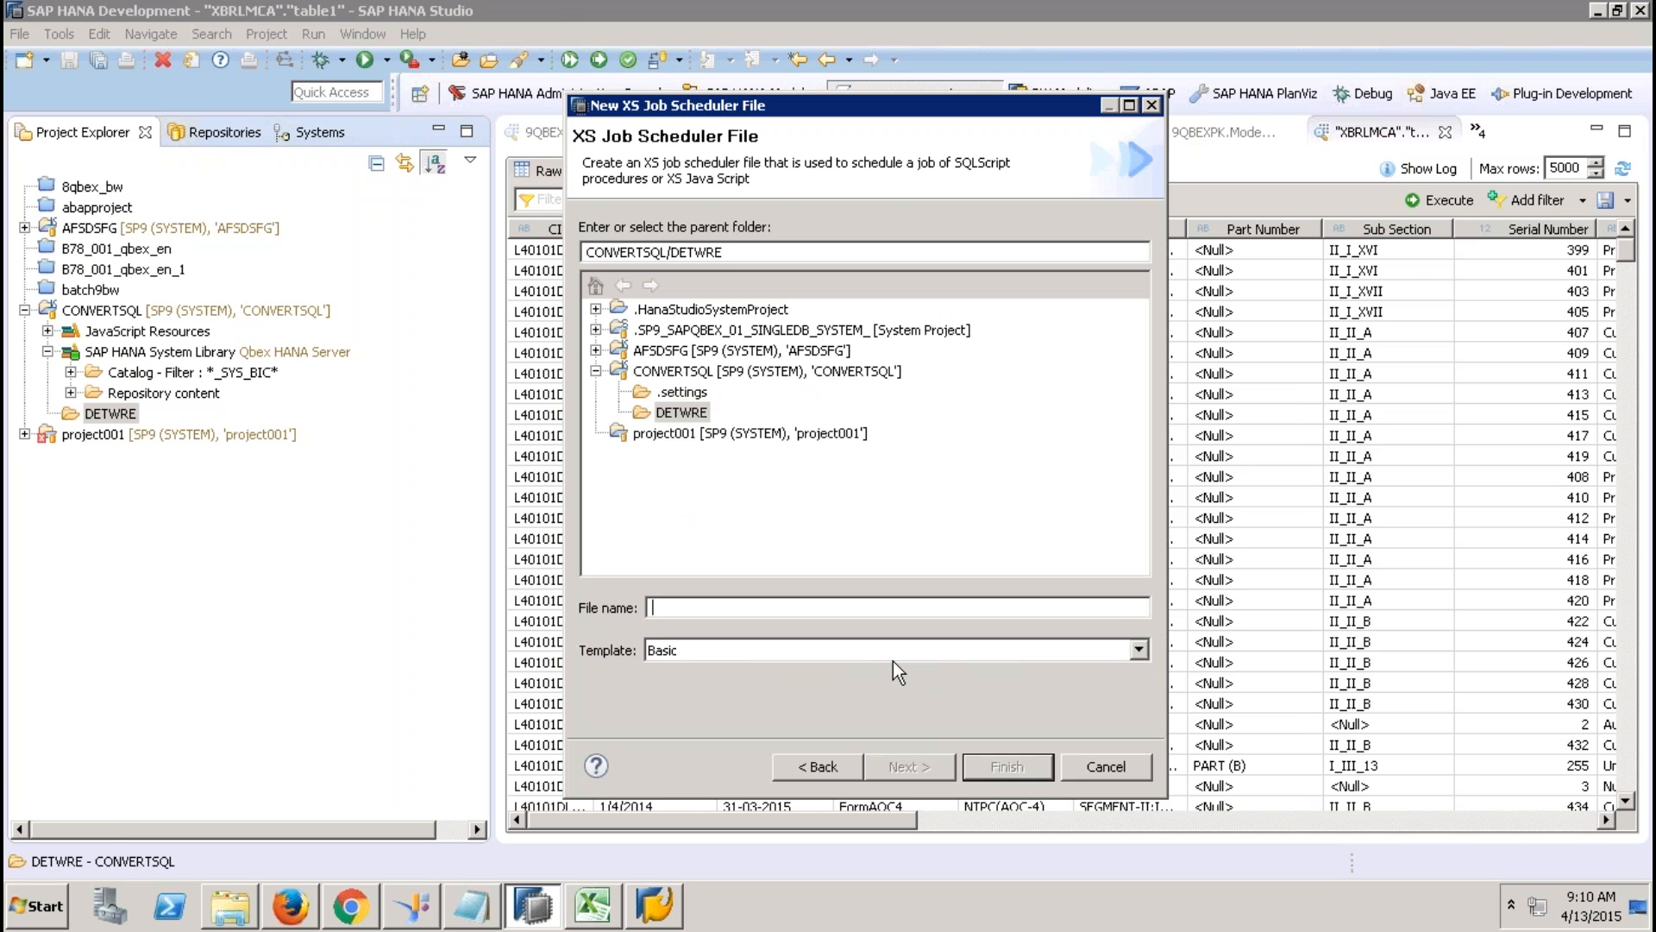
Name the file TEST and finish creating TEST.xsjob in the DETWRE folder.
{"action": "type", "text": "TEST"}
{"action": "left_click", "coordinate": [1006, 767]}
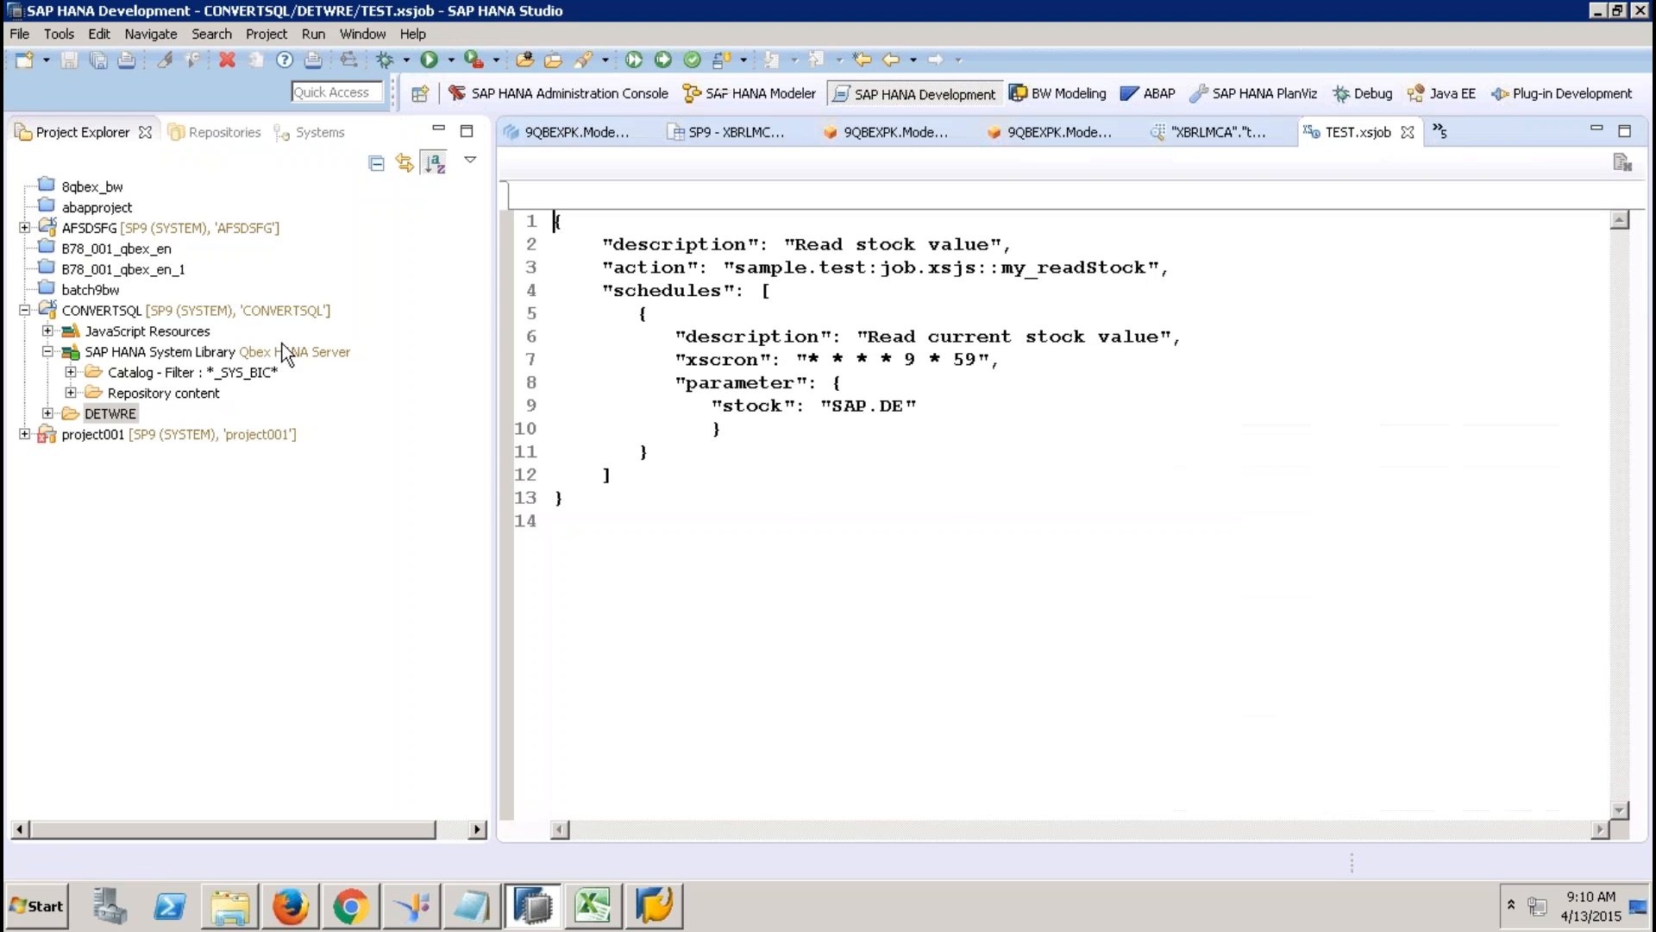
{"action": "left_click", "coordinate": [47, 414]}
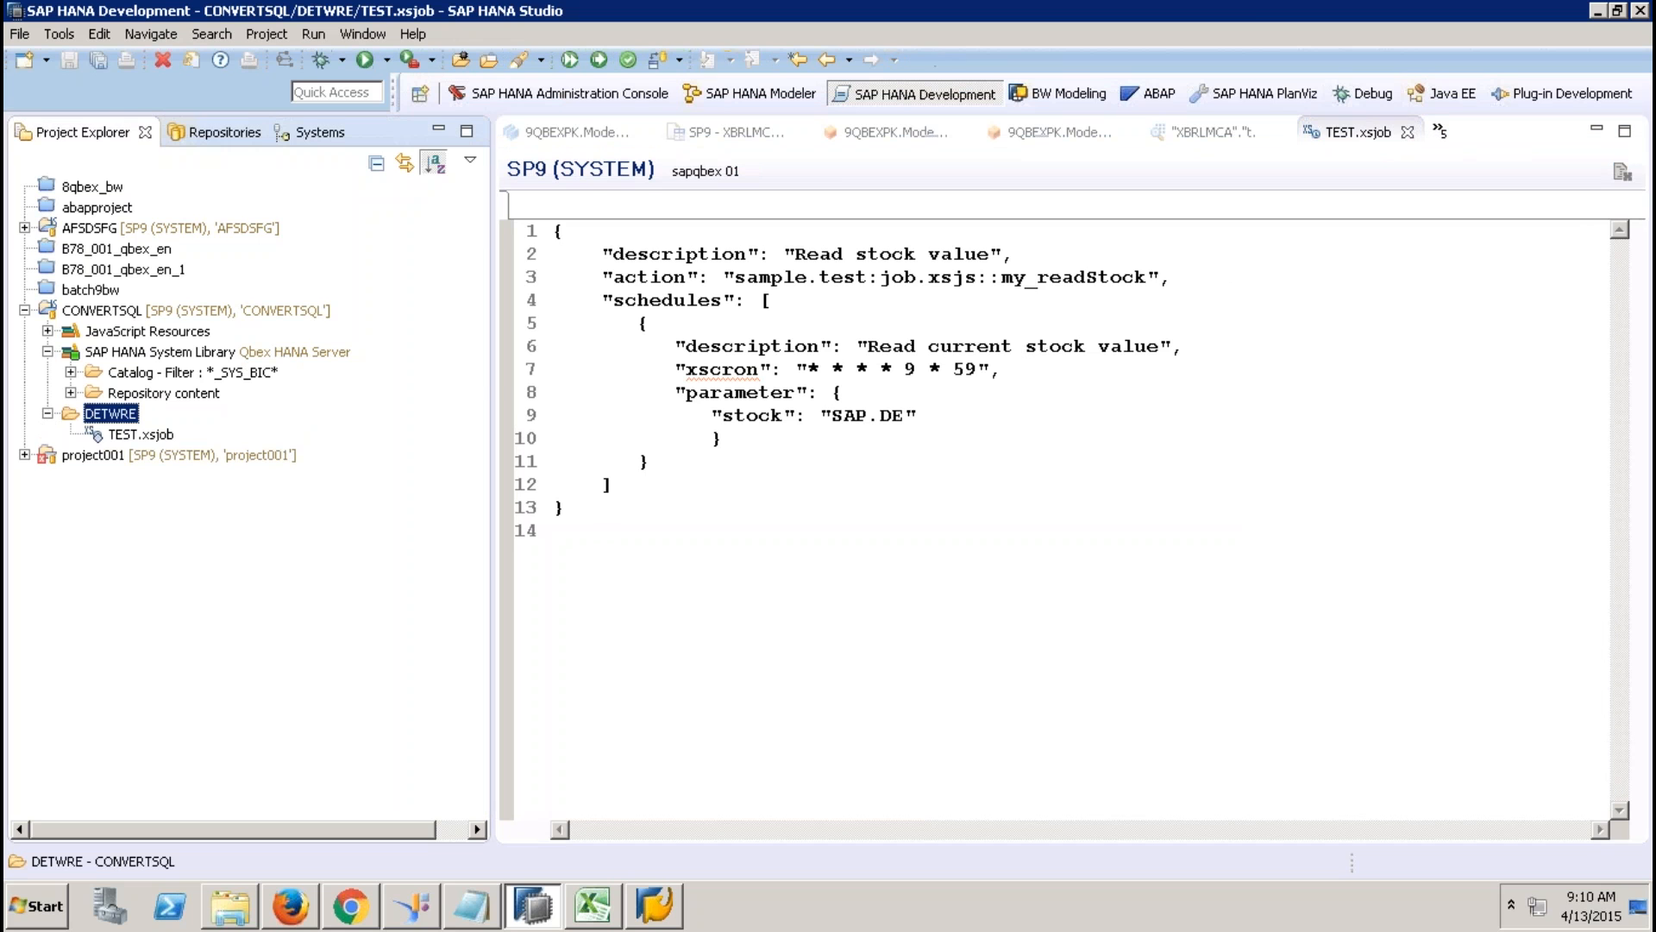
{"action": "left_click", "coordinate": [1255, 17]}
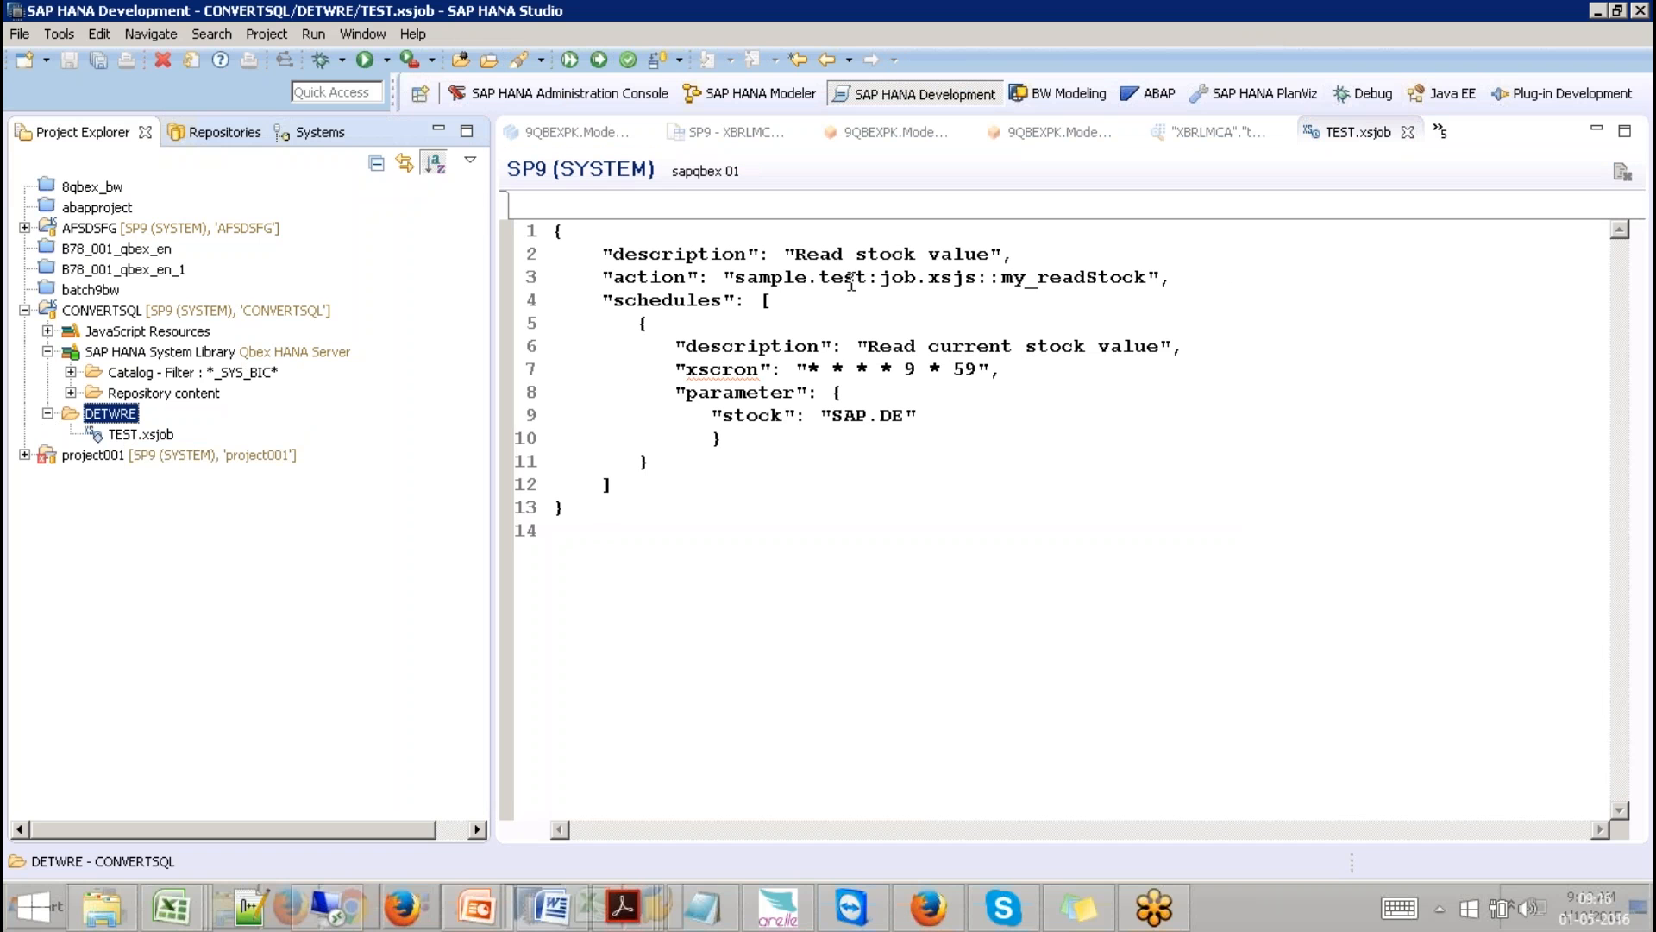
Replace the line-3 action value with the placeholder <STORED PROCEUDRE>.
{"action": "left_click", "coordinate": [736, 277]}
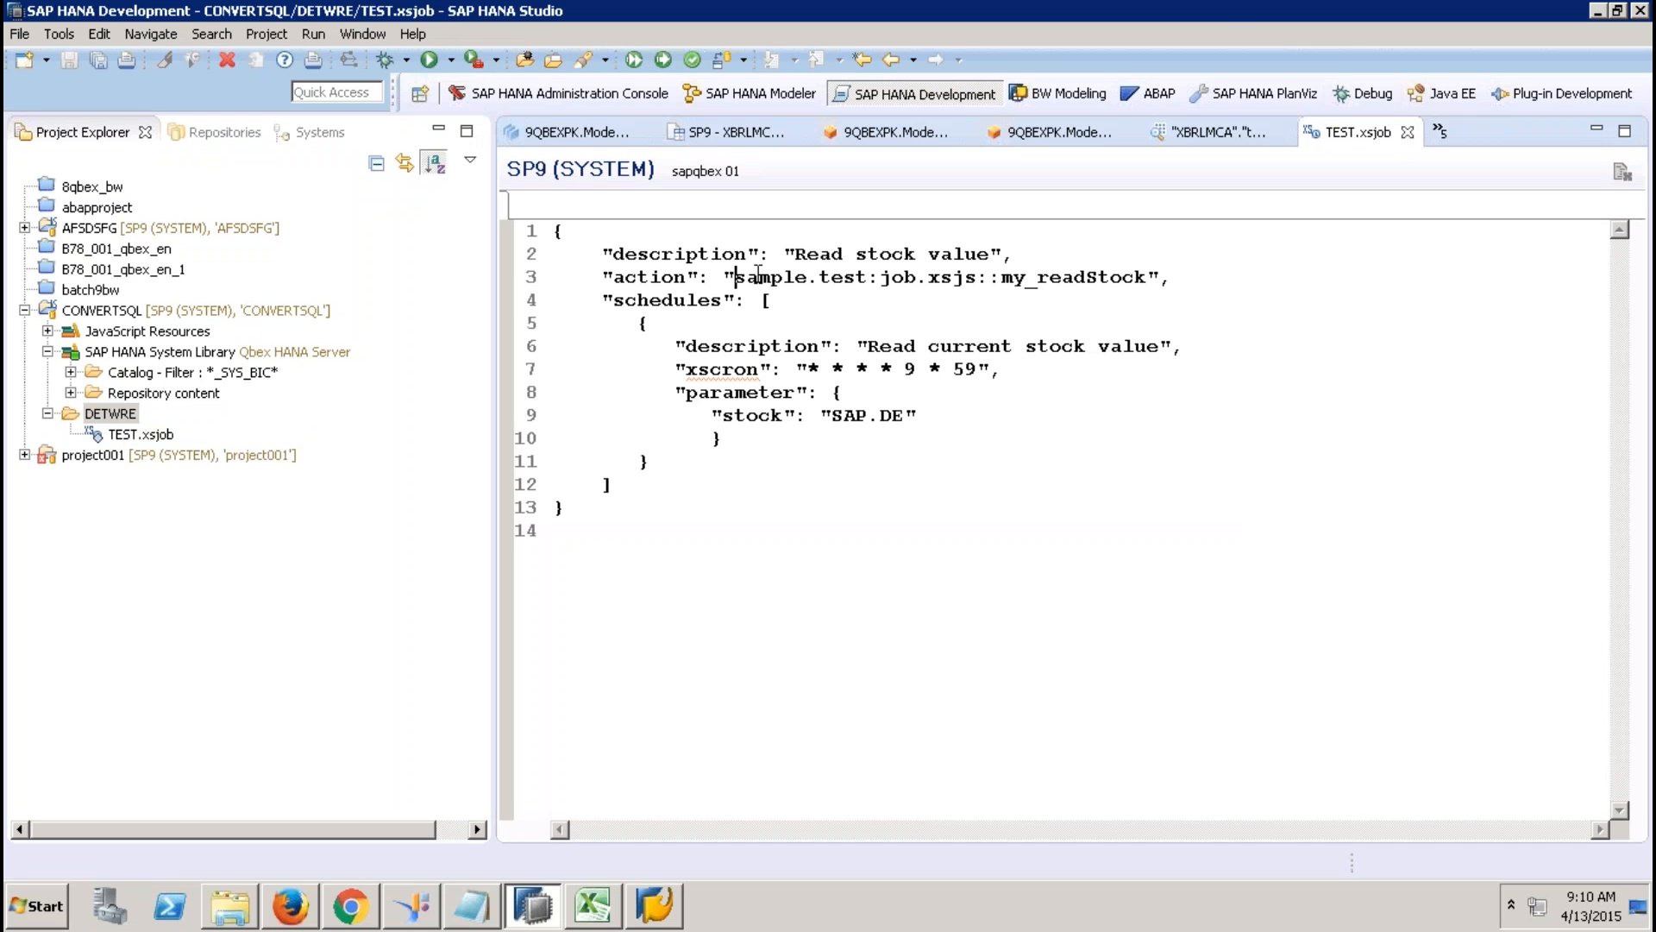
{"action": "left_click", "coordinate": [1147, 277]}
{"action": "double_click", "coordinate": [1147, 277]}
{"action": "key", "text": "BackSpace"}
{"action": "key", "text": "BackSpace"}
{"action": "key", "text": "BackSpace"}
{"action": "key", "text": "BackSpace"}
{"action": "key", "text": "BackSpace"}
{"action": "key", "text": "BackSpace"}
{"action": "key", "text": "BackSpace"}
{"action": "key", "text": "BackSpace"}
{"action": "key", "text": "BackSpace"}
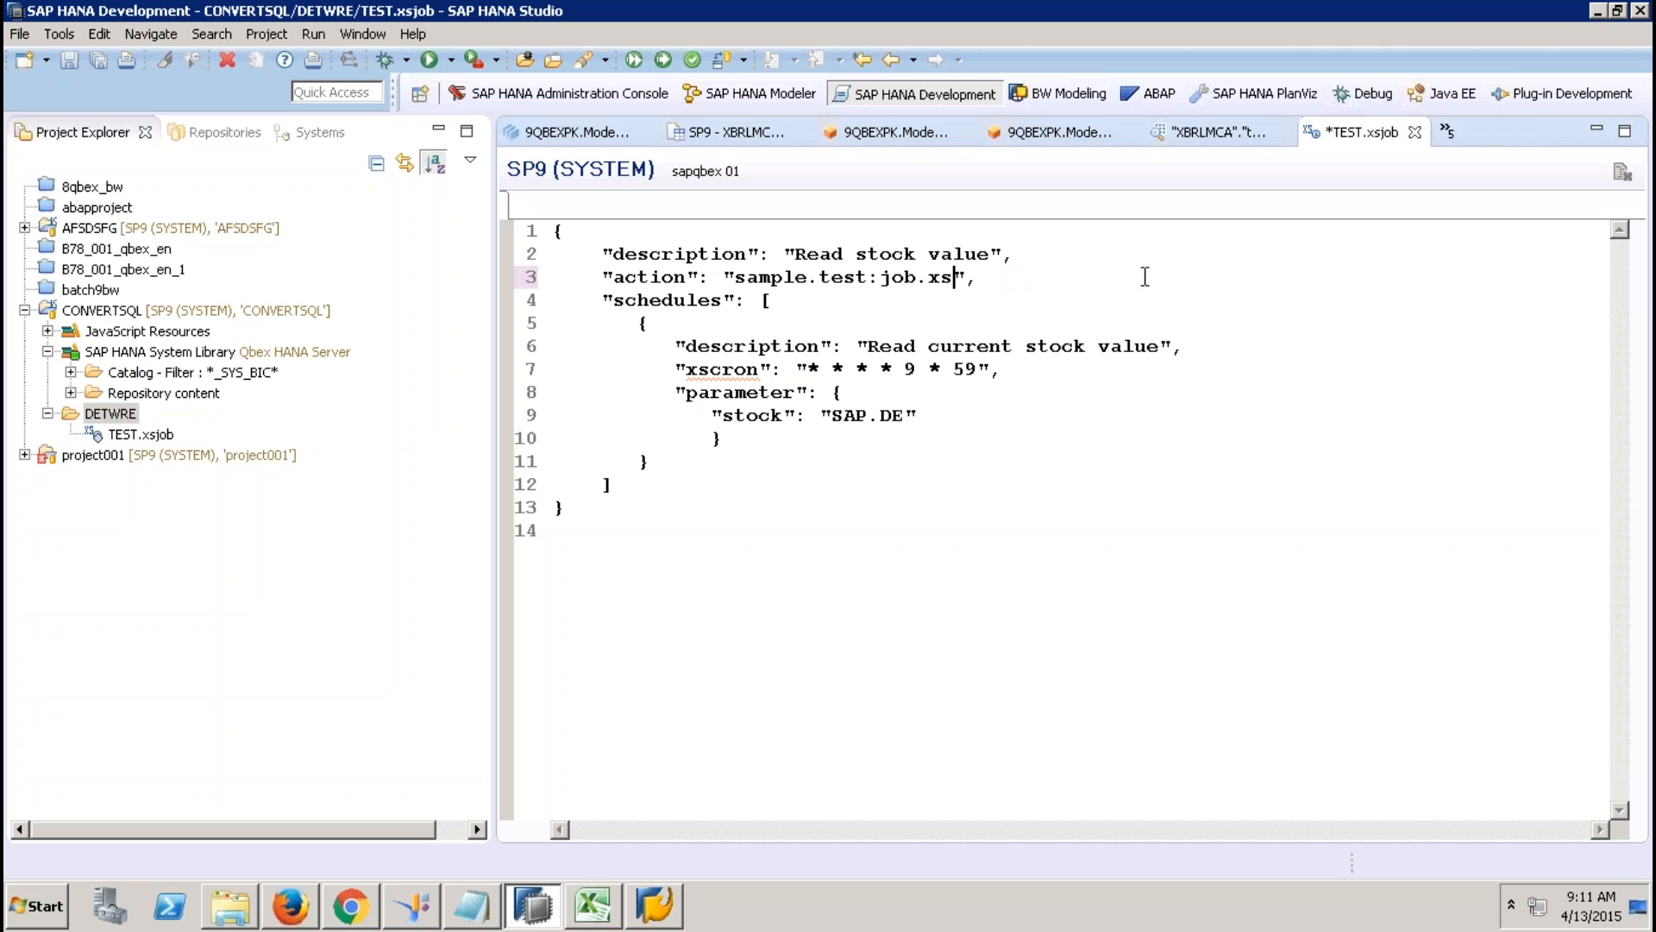
{"action": "key", "text": "BackSpace"}
{"action": "key", "text": "BackSpace"}
{"action": "key", "text": "BackSpace"}
{"action": "key", "text": "BackSpace"}
{"action": "key", "text": "BackSpace"}
{"action": "key", "text": "BackSpace"}
{"action": "key", "text": "BackSpace"}
{"action": "key", "text": "BackSpace"}
{"action": "key", "text": "BackSpace"}
{"action": "key", "text": "BackSpace"}
{"action": "key", "text": "BackSpace"}
{"action": "key", "text": "BackSpace"}
{"action": "key", "text": "BackSpace"}
{"action": "key", "text": "BackSpace"}
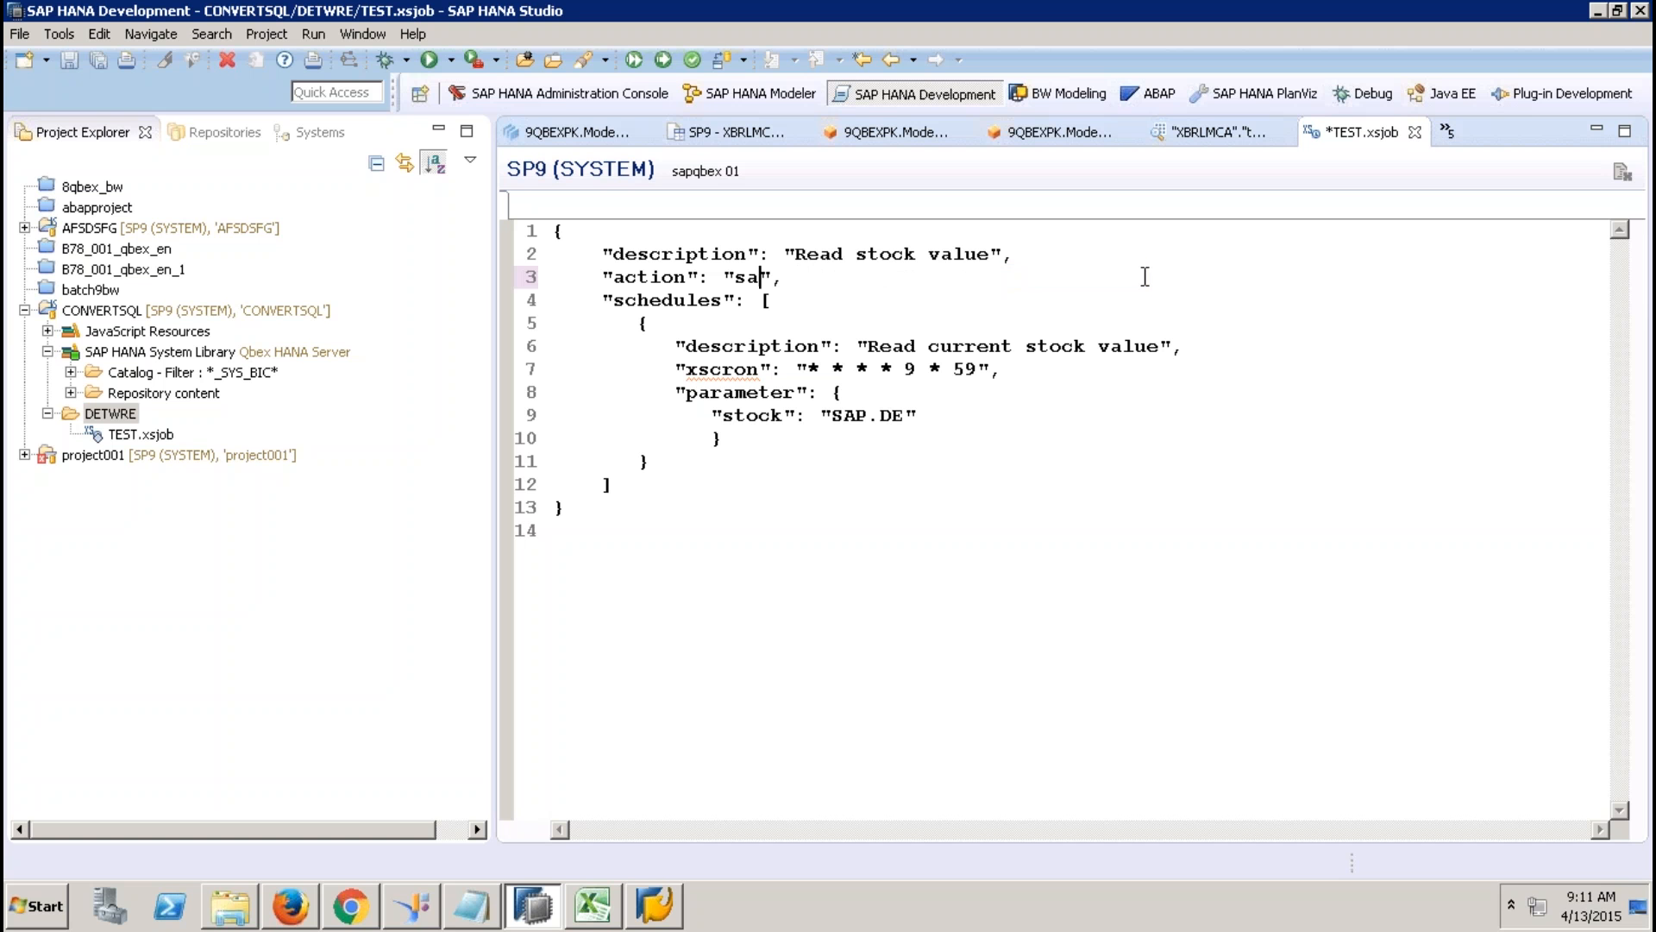
{"action": "type", "text": "<STORED"}
{"action": "type", "text": " PROCEUD"}
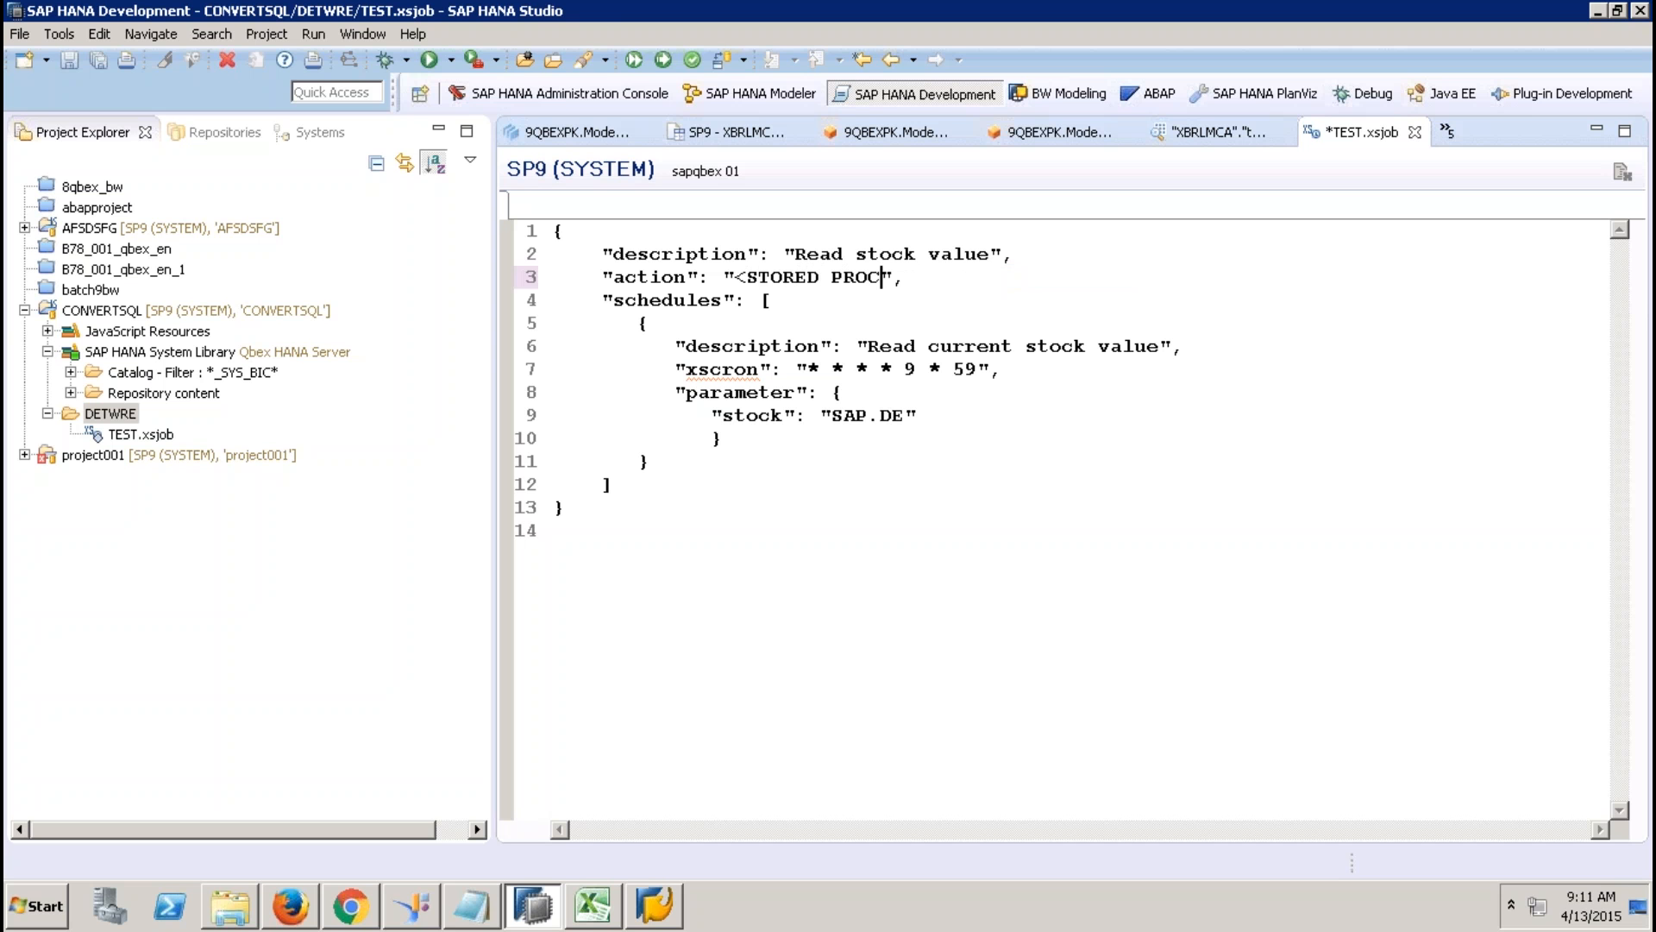
{"action": "type", "text": "RE>"}
{"action": "left_click", "coordinate": [979, 369]}
{"action": "left_click_drag", "start_coordinate": [980, 370], "coordinate": [809, 370]}
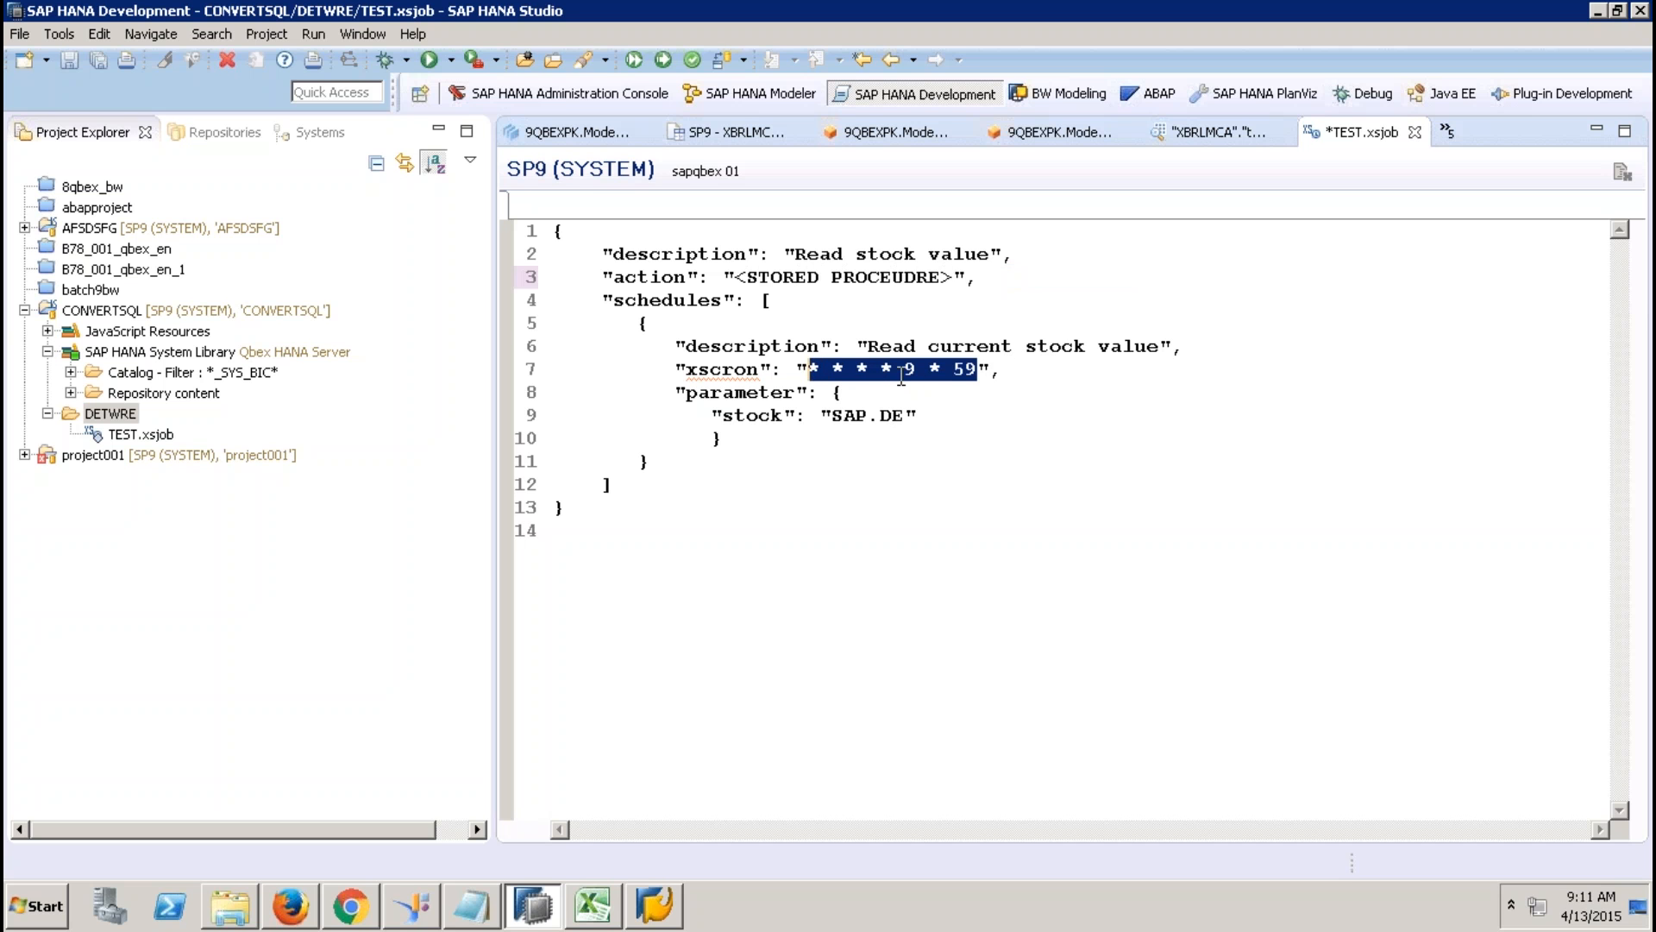
{"action": "left_click", "coordinate": [605, 508]}
{"action": "left_click_drag", "start_coordinate": [524, 233], "coordinate": [520, 200]}
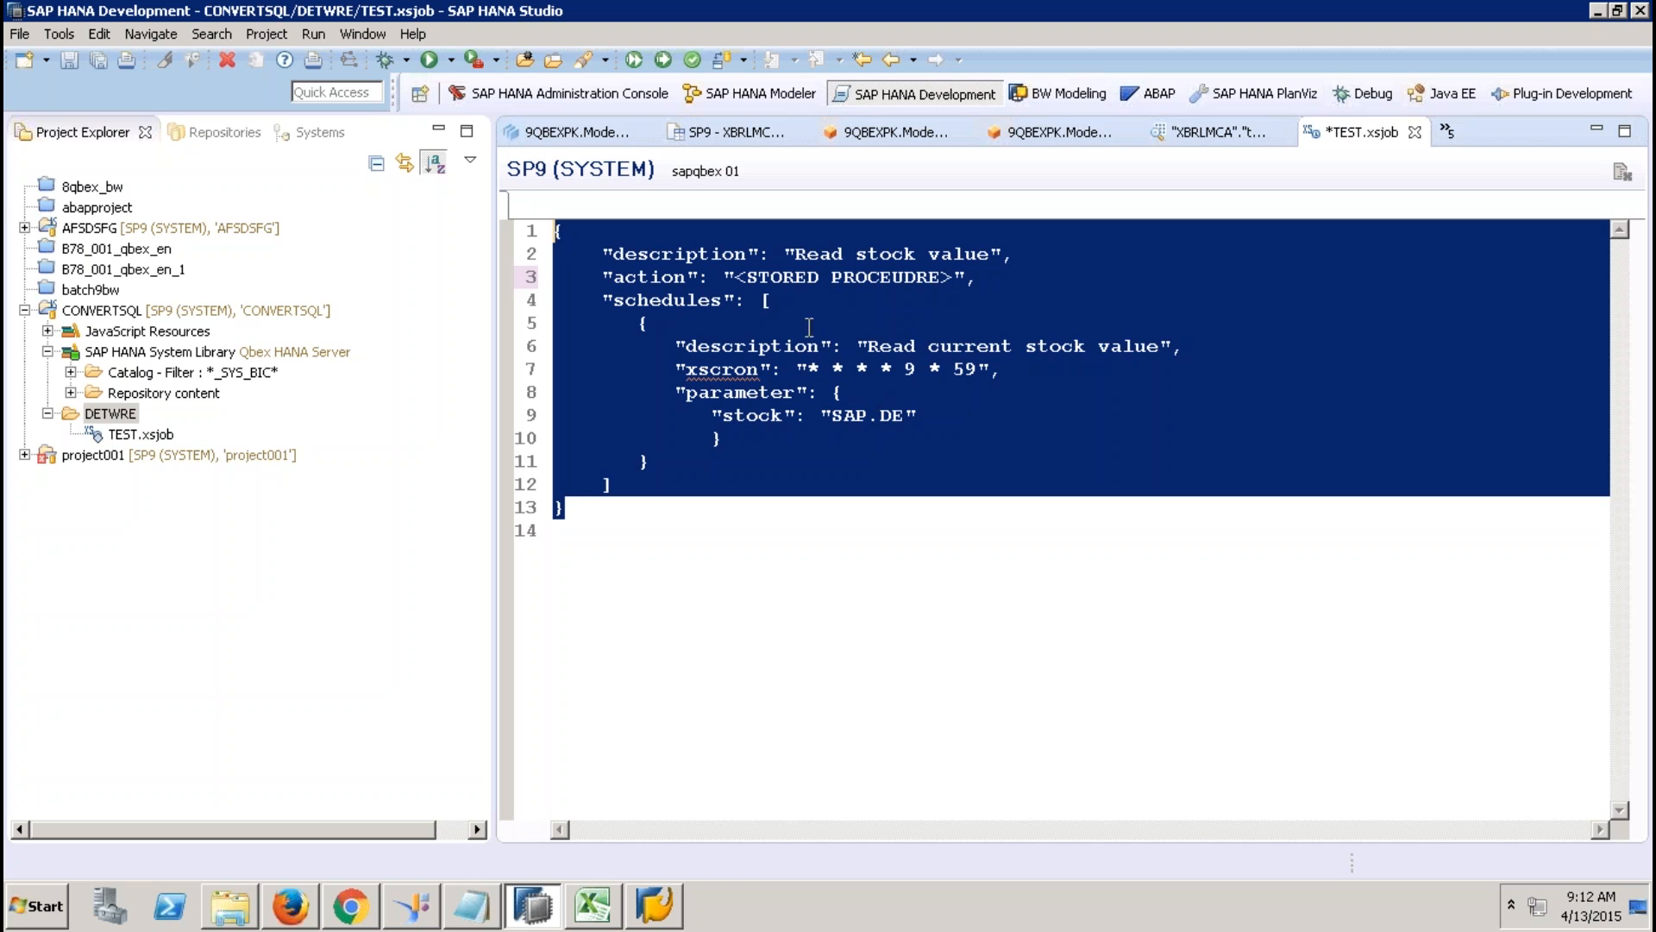
{"action": "left_click", "coordinate": [755, 301]}
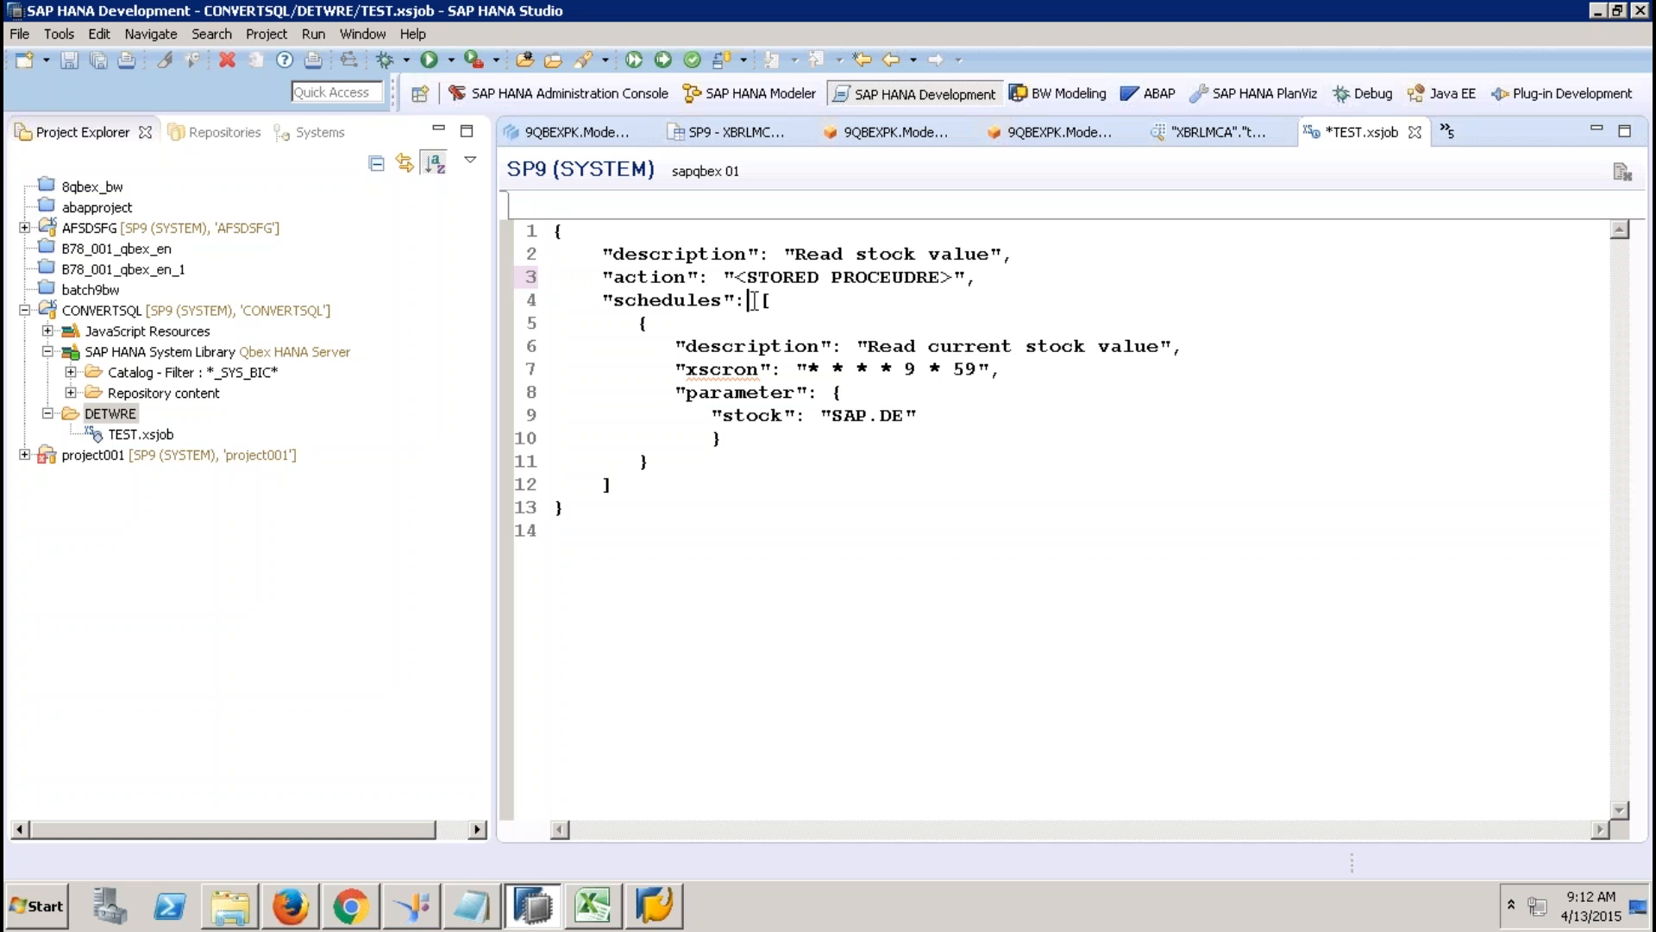
On Sheet3, draw a can (cylinder) shape over cells D6 to E10.
{"action": "left_click", "coordinate": [608, 907]}
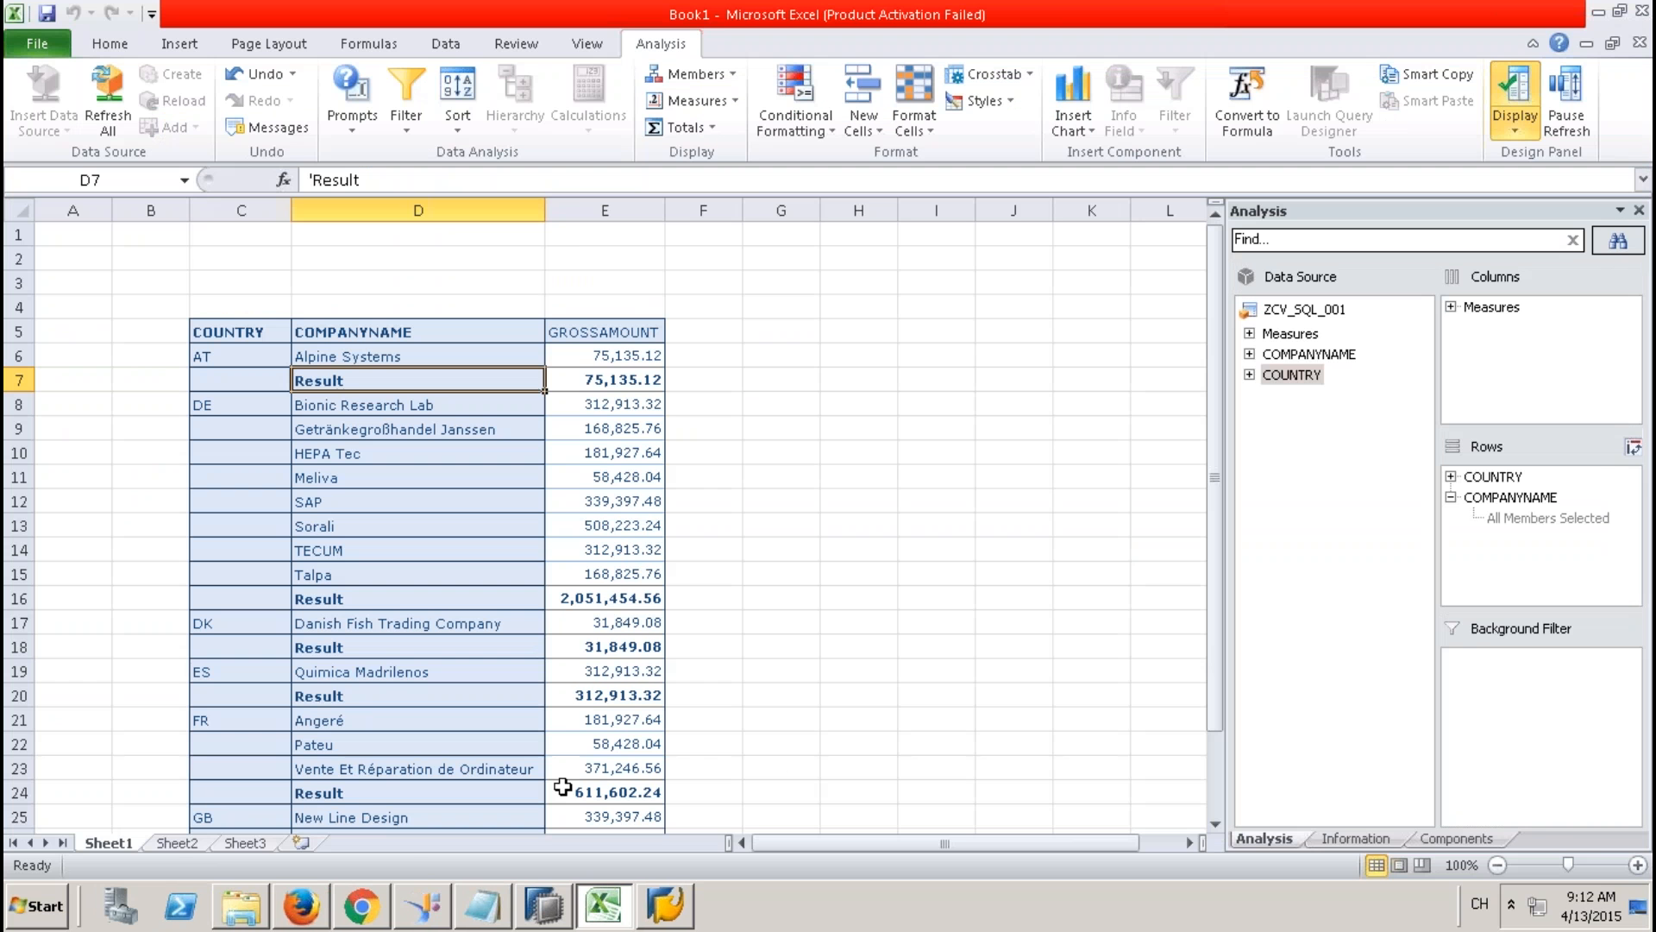
{"action": "left_click", "coordinate": [262, 844]}
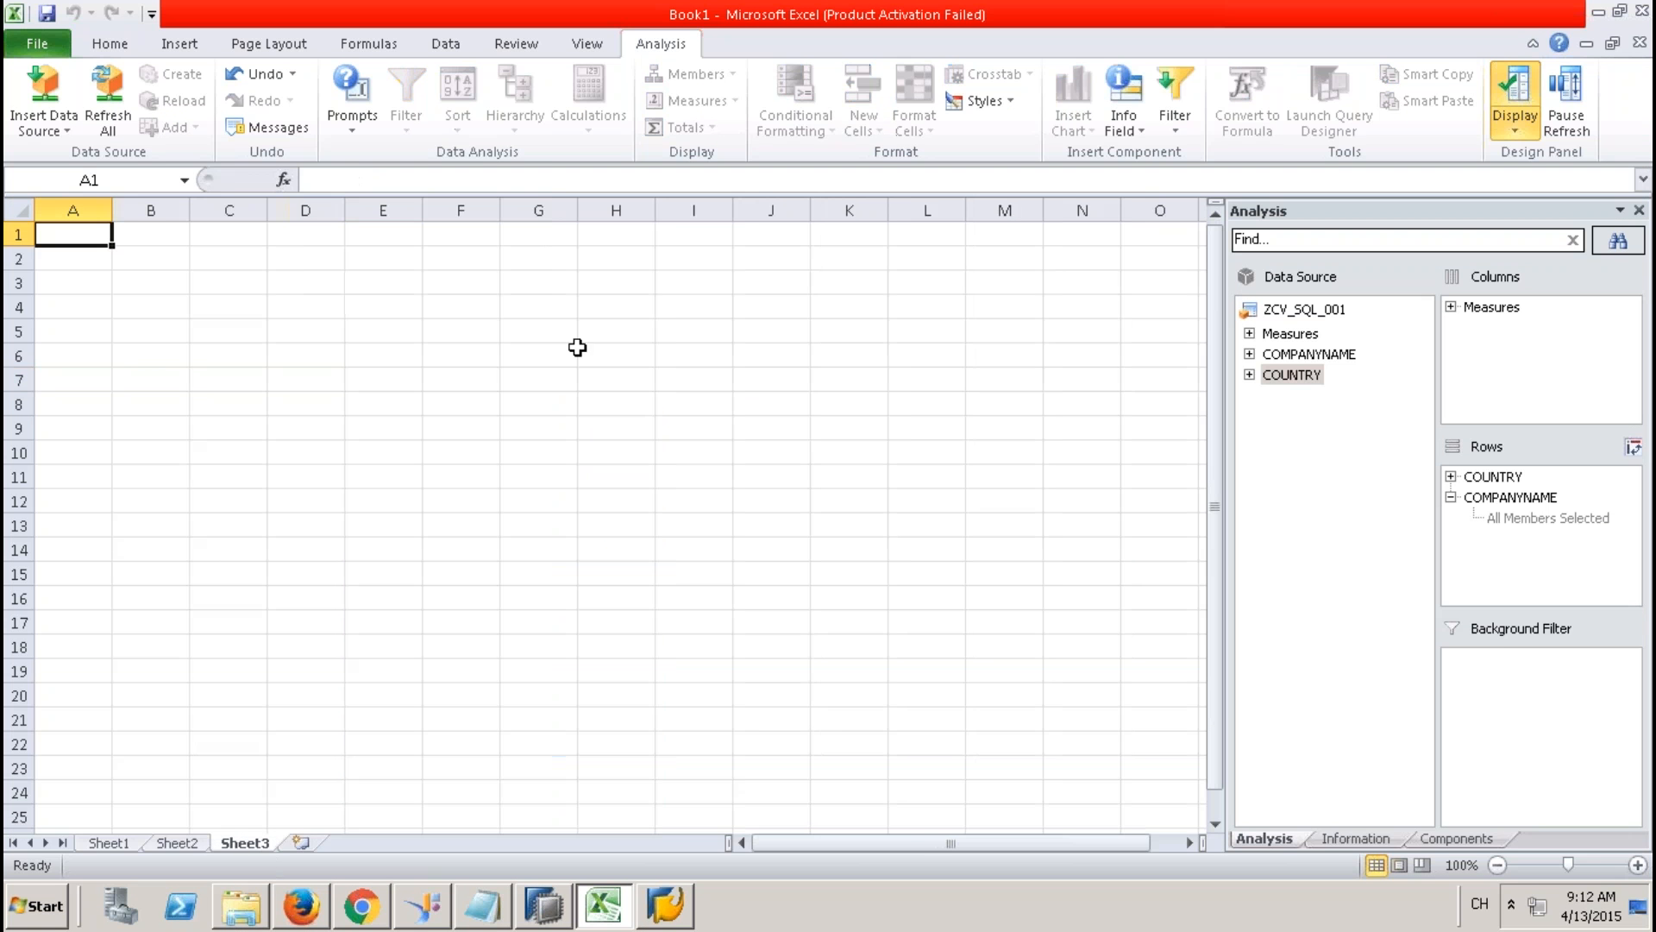
{"action": "left_click", "coordinate": [450, 377]}
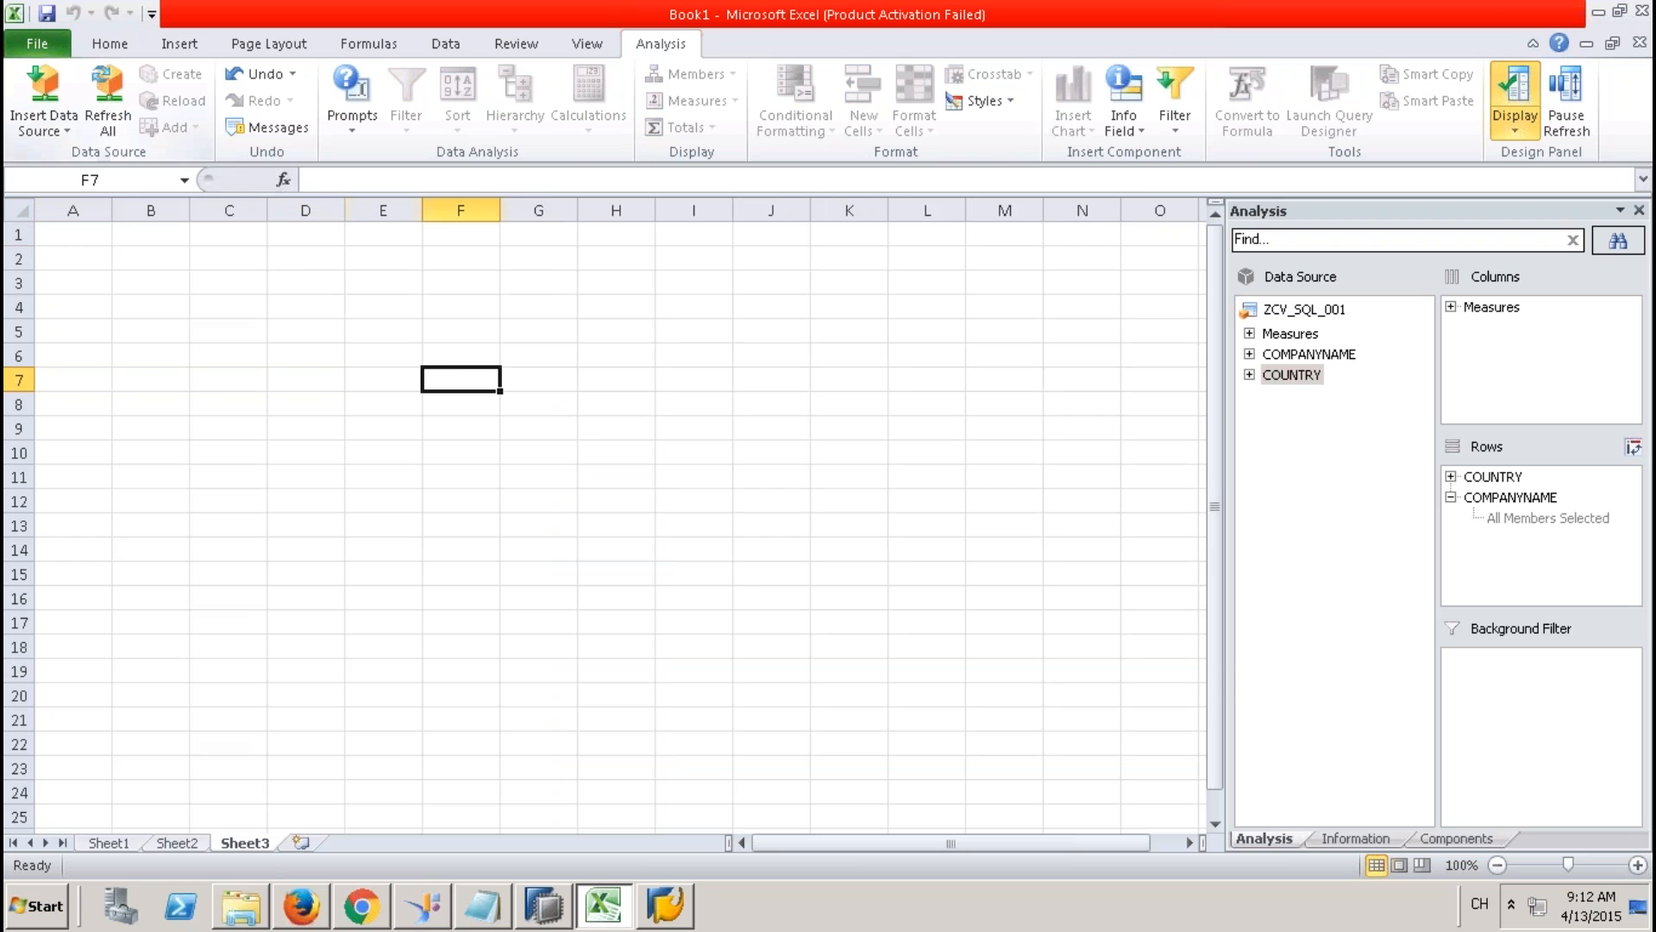
{"action": "left_click", "coordinate": [177, 43]}
{"action": "left_click", "coordinate": [264, 121]}
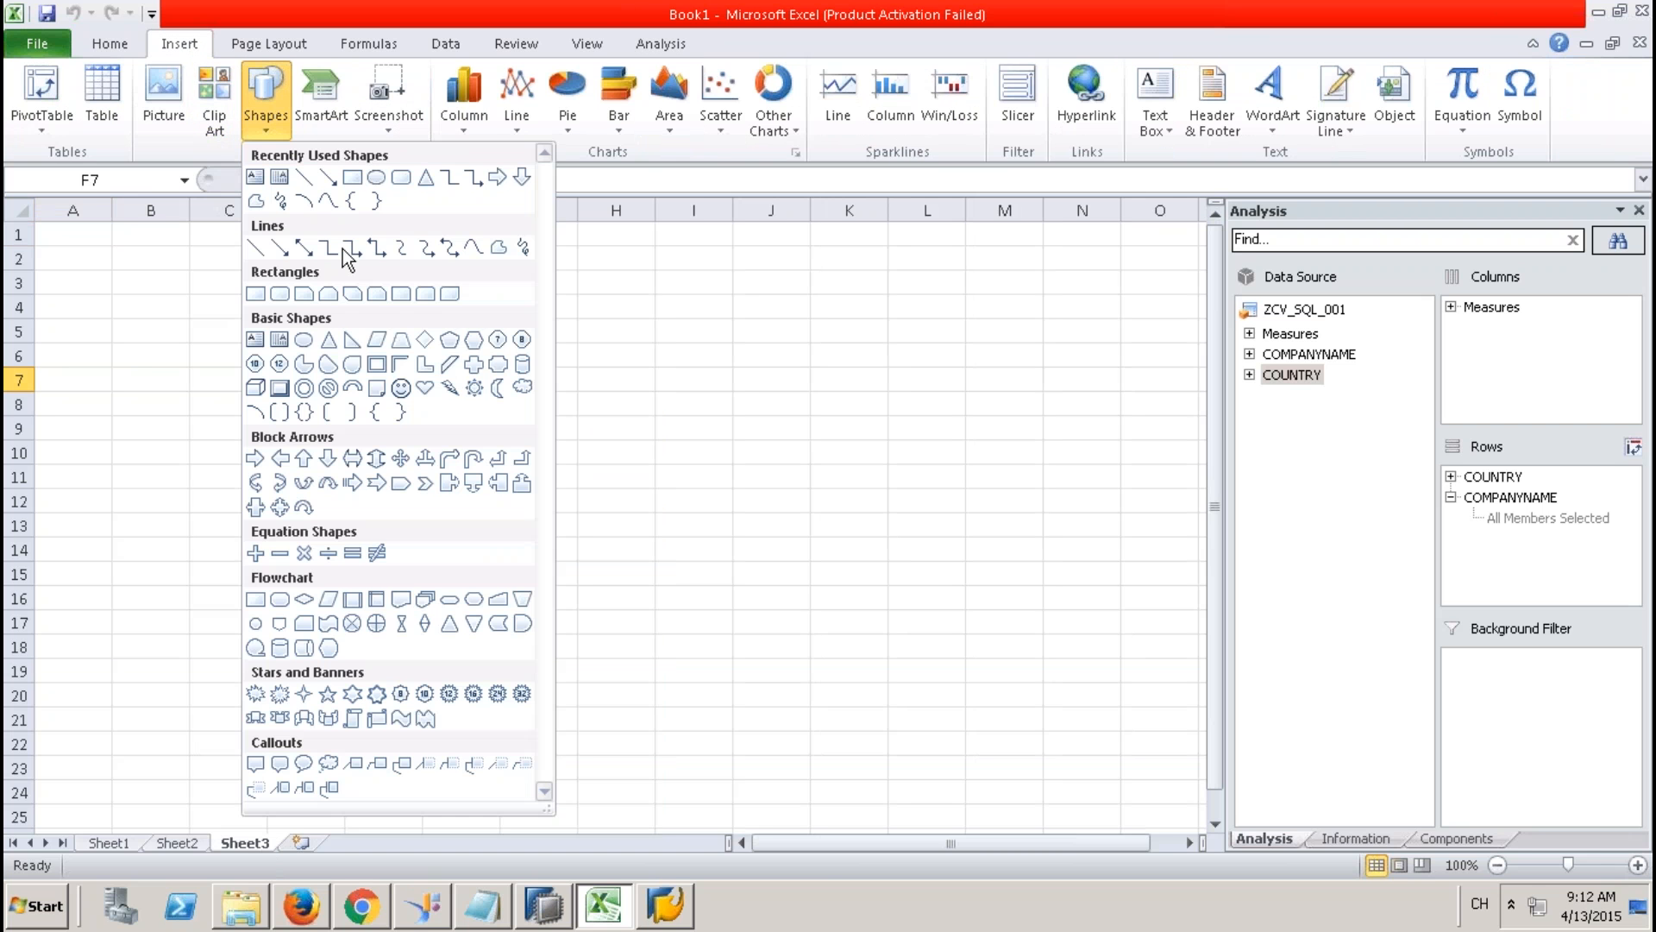
{"action": "left_click", "coordinate": [523, 364]}
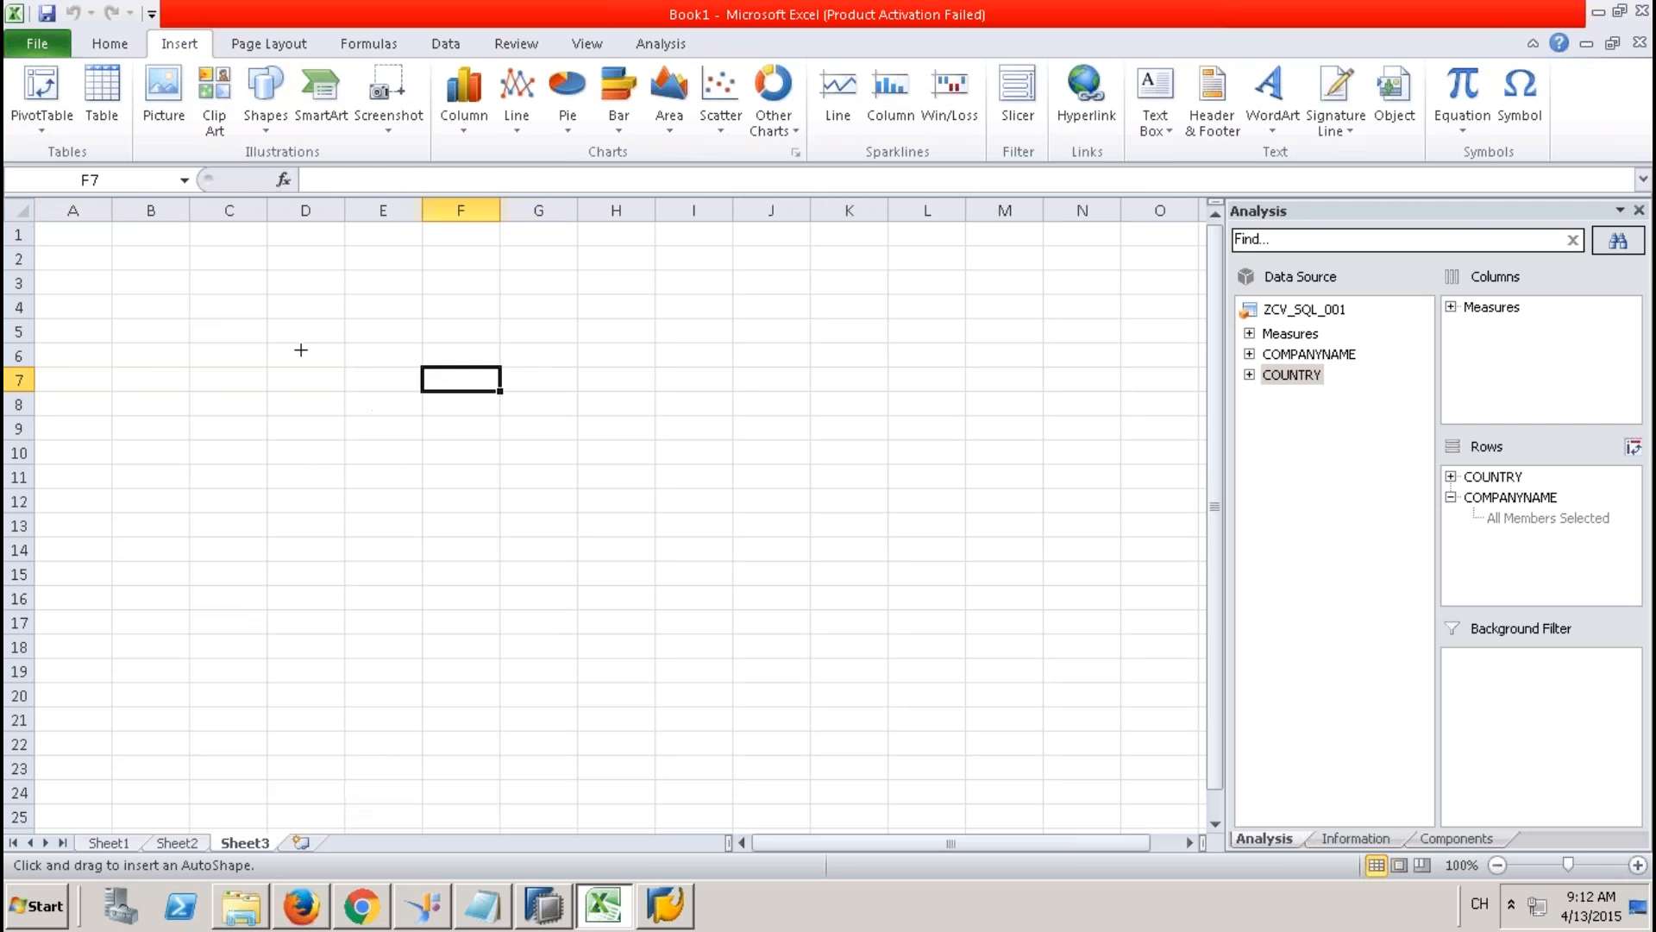
{"action": "left_click_drag", "start_coordinate": [300, 349], "coordinate": [434, 452]}
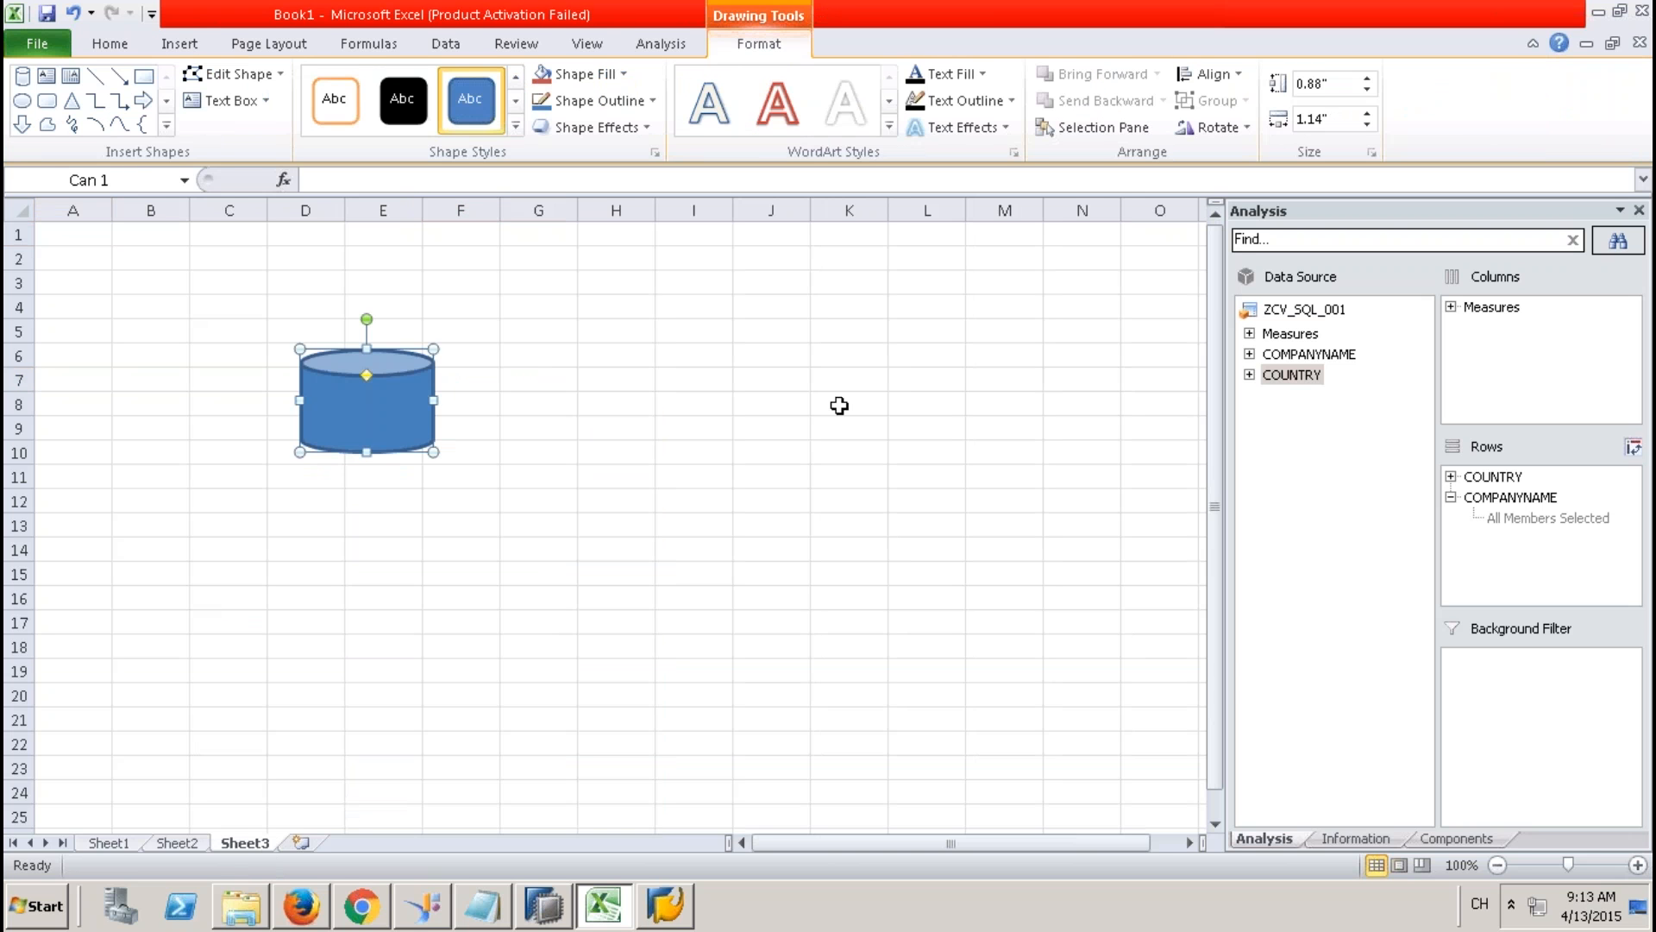
Fill K6:K11 yellow and draw an arrow from the yellow block to the can.
{"action": "left_click_drag", "start_coordinate": [849, 346], "coordinate": [846, 479]}
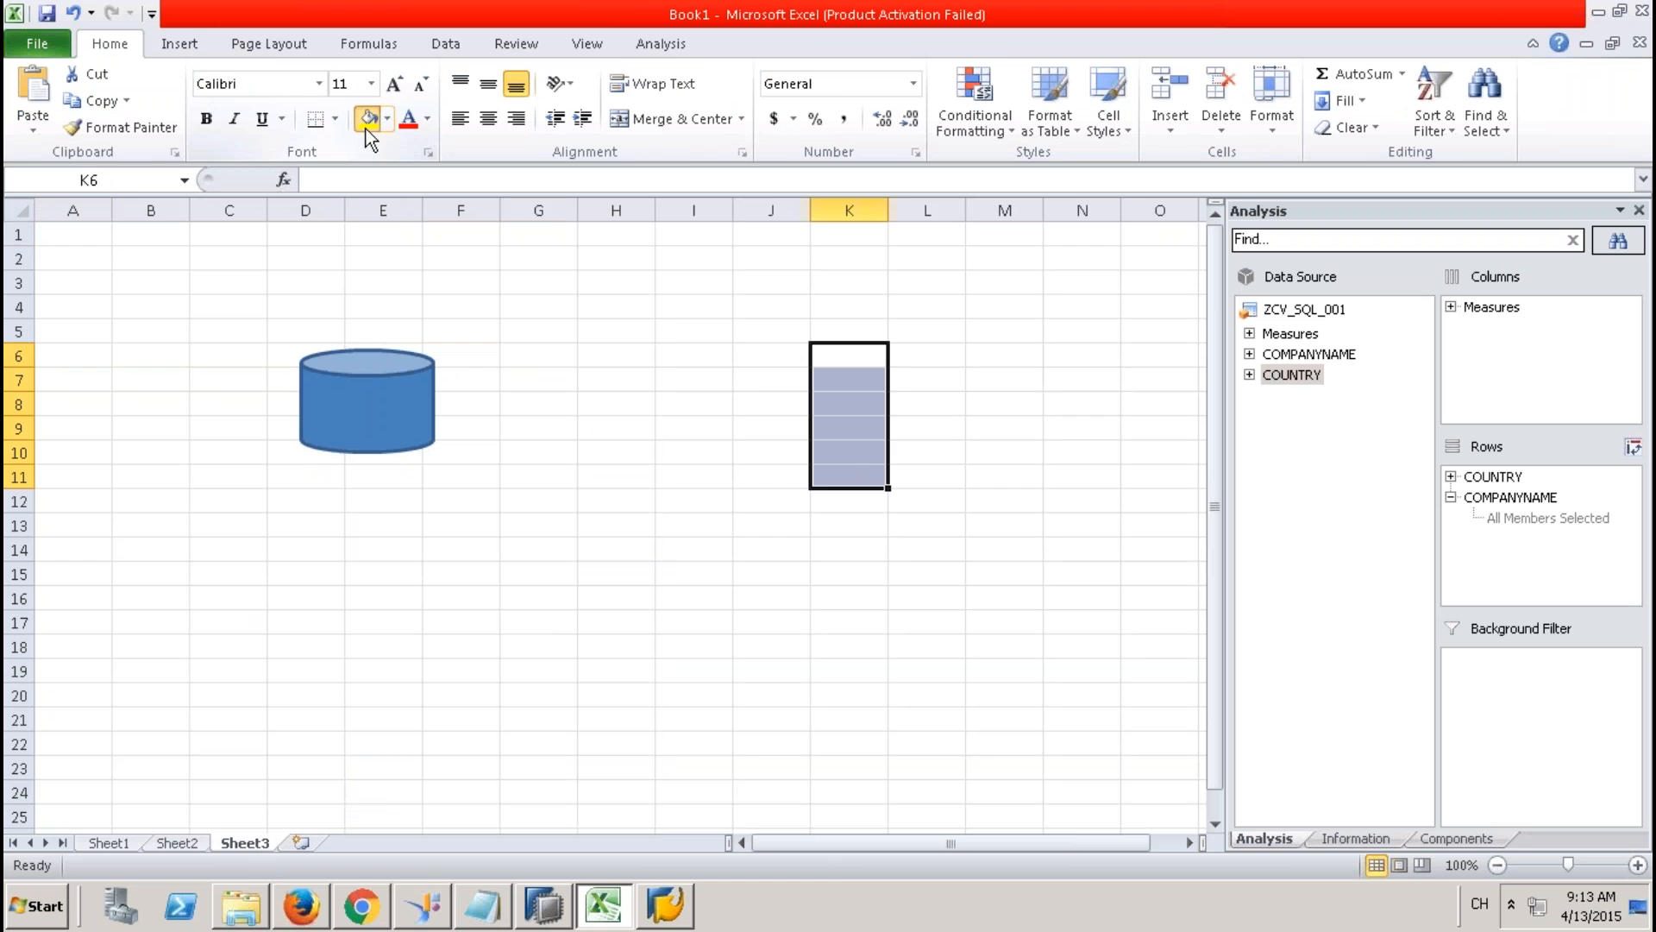
{"action": "left_click", "coordinate": [366, 128]}
{"action": "left_click", "coordinate": [178, 43]}
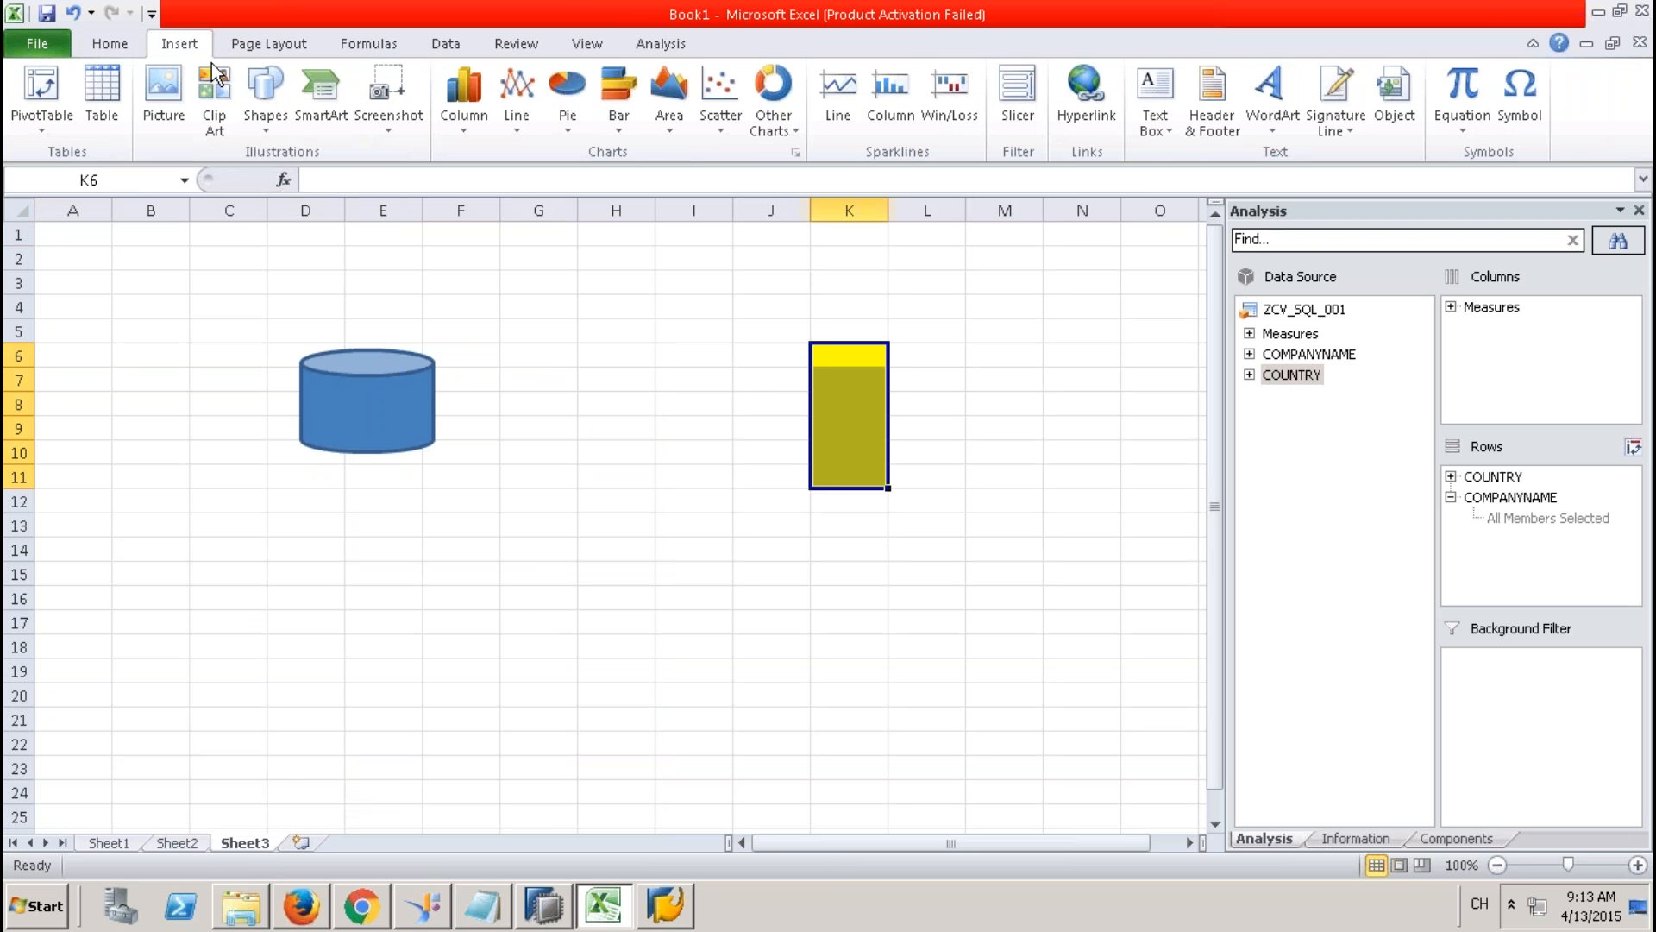
{"action": "left_click", "coordinate": [274, 132]}
{"action": "left_click", "coordinate": [363, 181]}
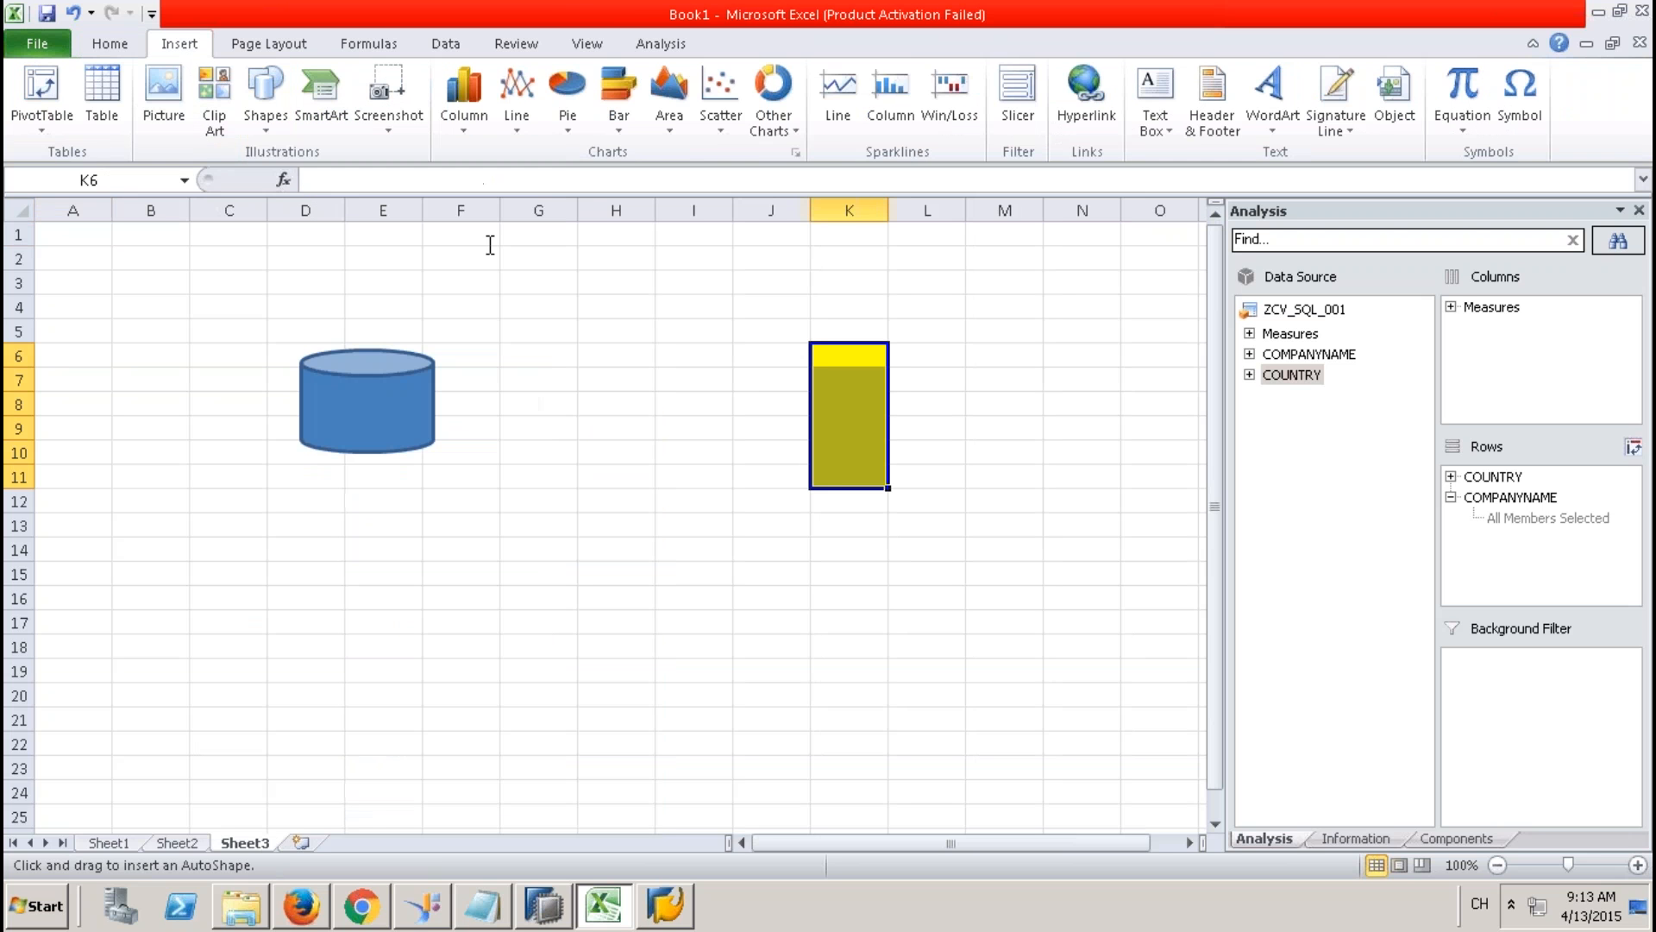
{"action": "left_click_drag", "start_coordinate": [802, 390], "coordinate": [433, 400]}
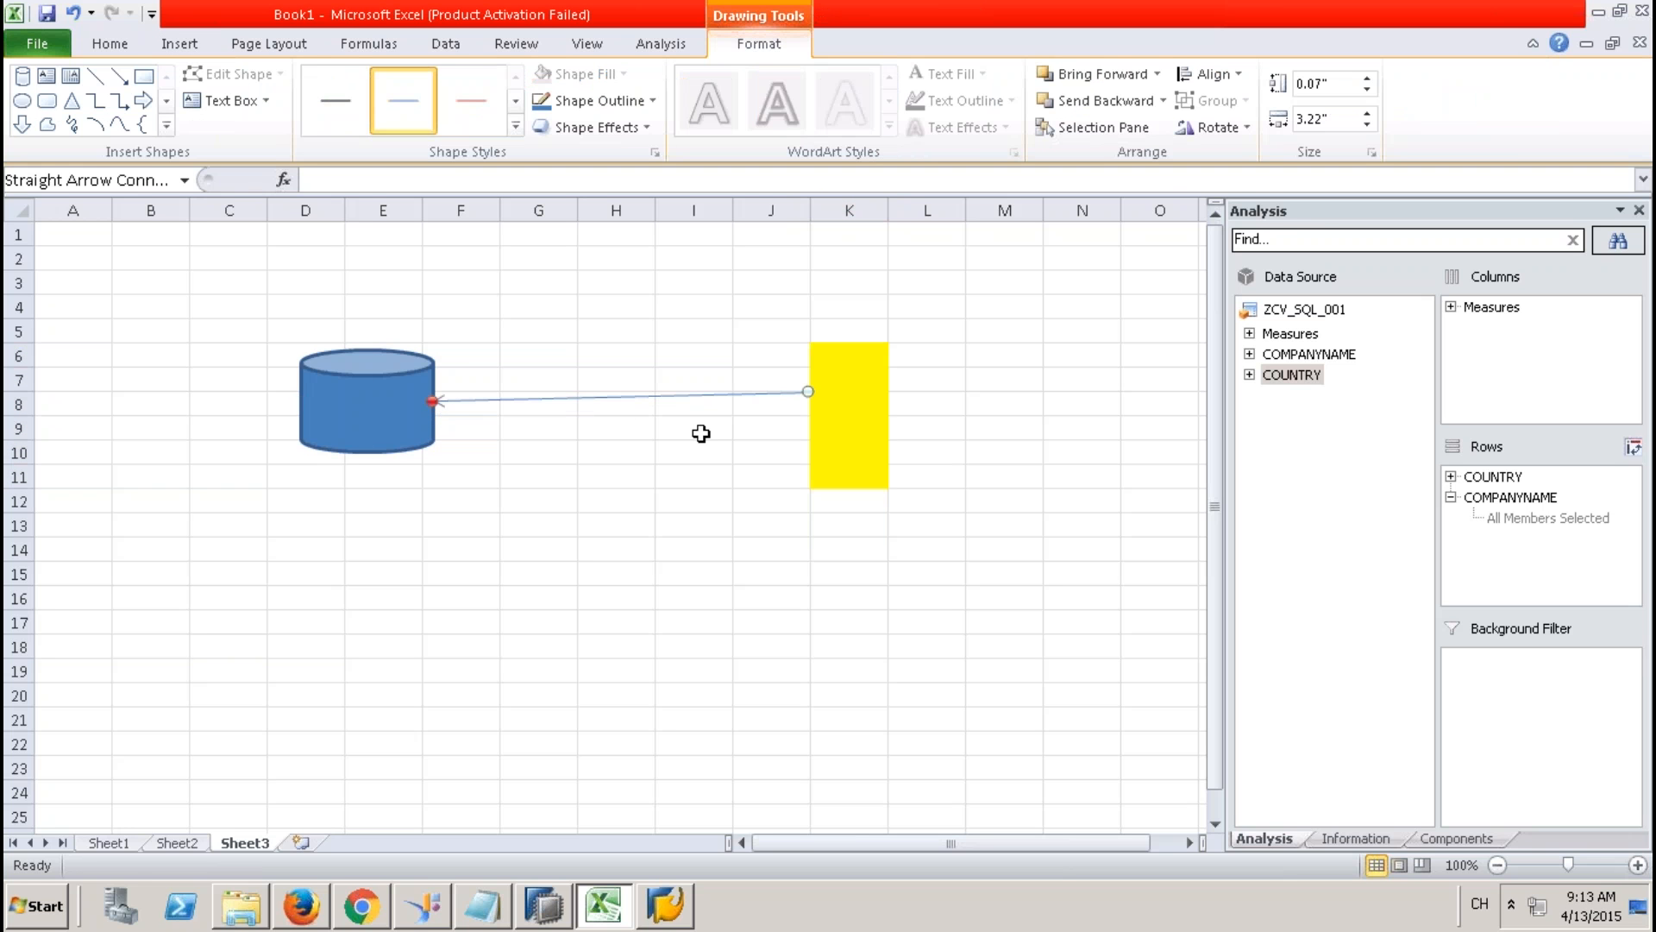
Label the arrow with 'BODS - df' in H7 and 'JOBs - Scheduleing' in H9.
{"action": "left_click", "coordinate": [605, 368]}
{"action": "type", "text": "BO"}
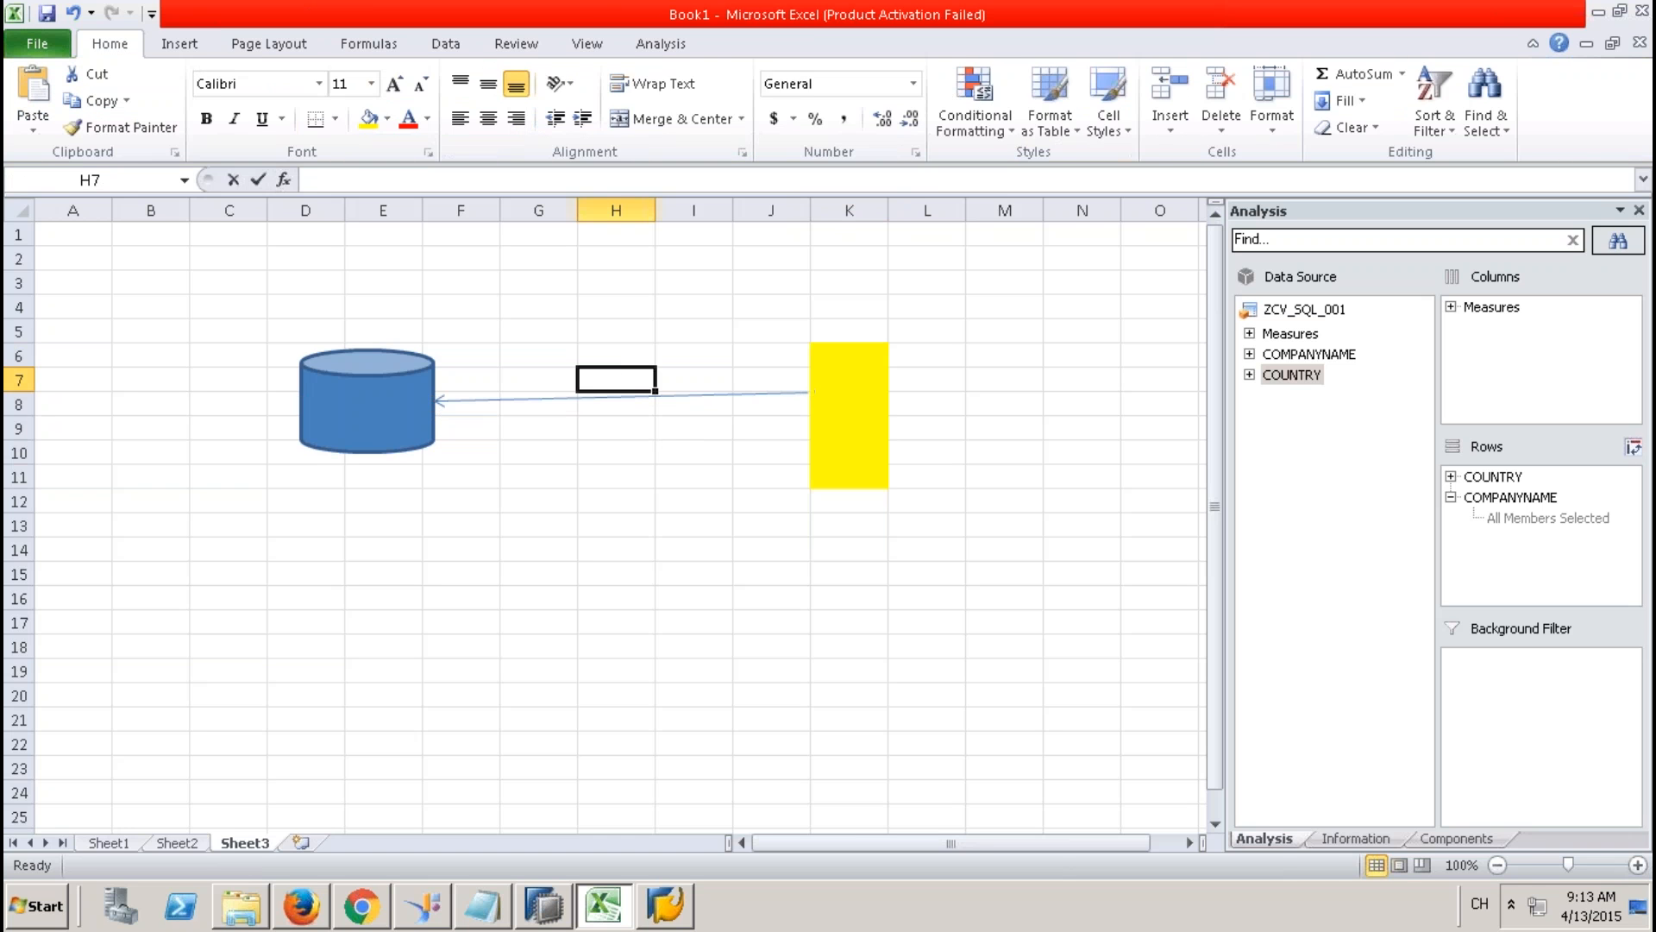
{"action": "type", "text": "DS"}
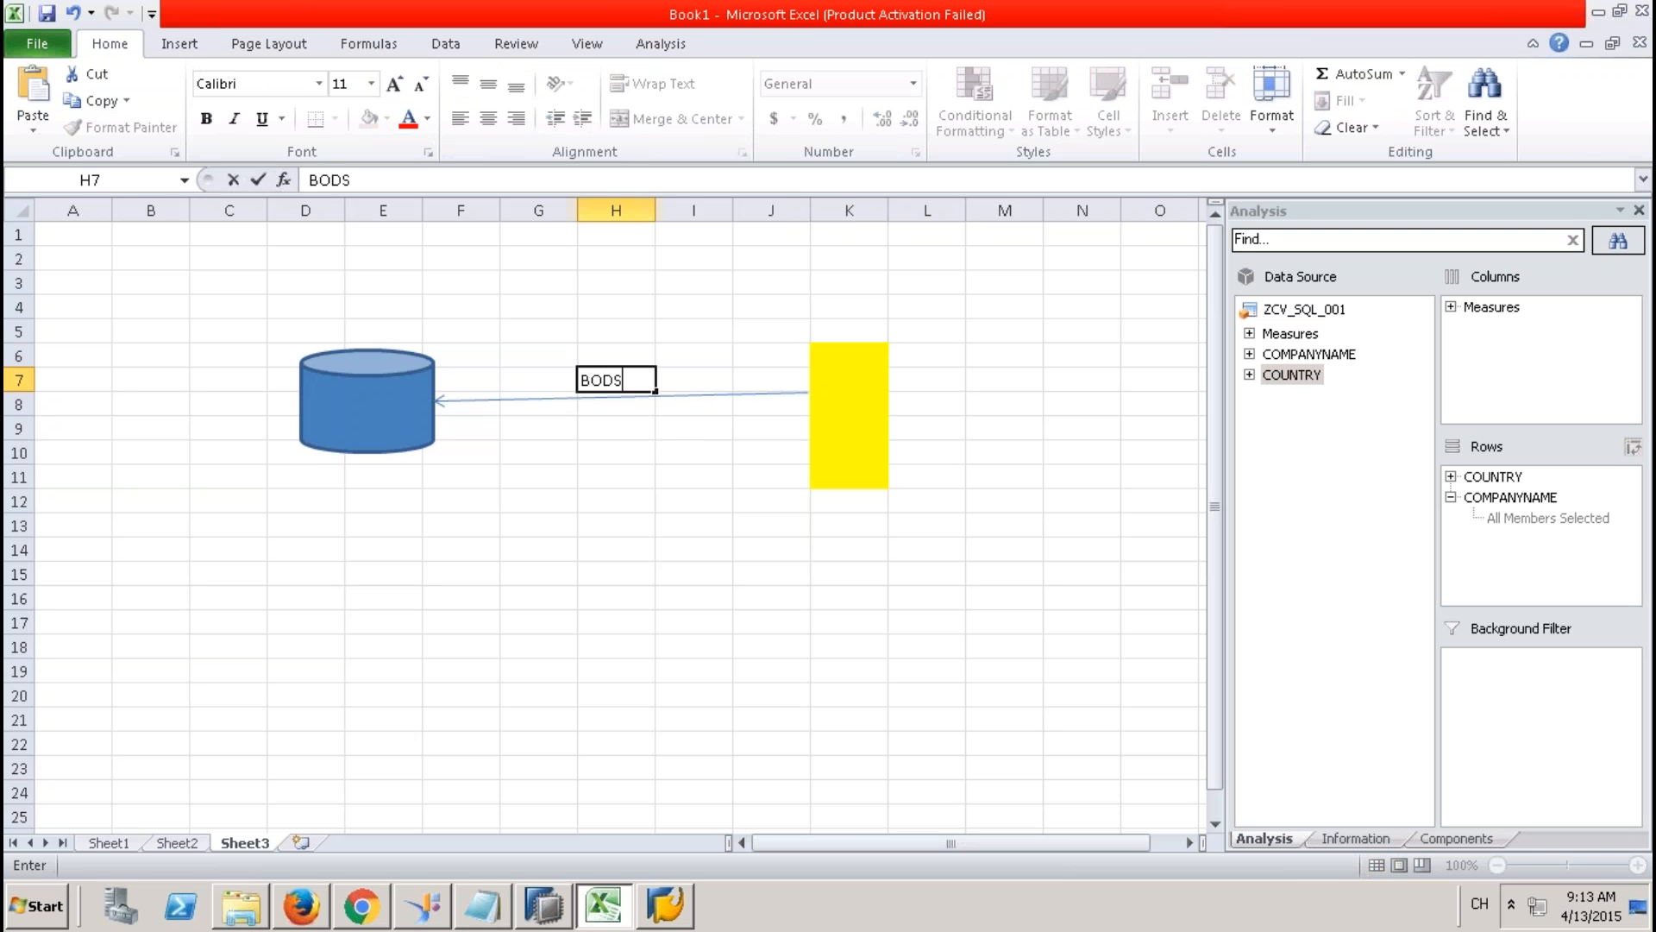
{"action": "type", "text": " - df"}
{"action": "key", "text": "Return"}
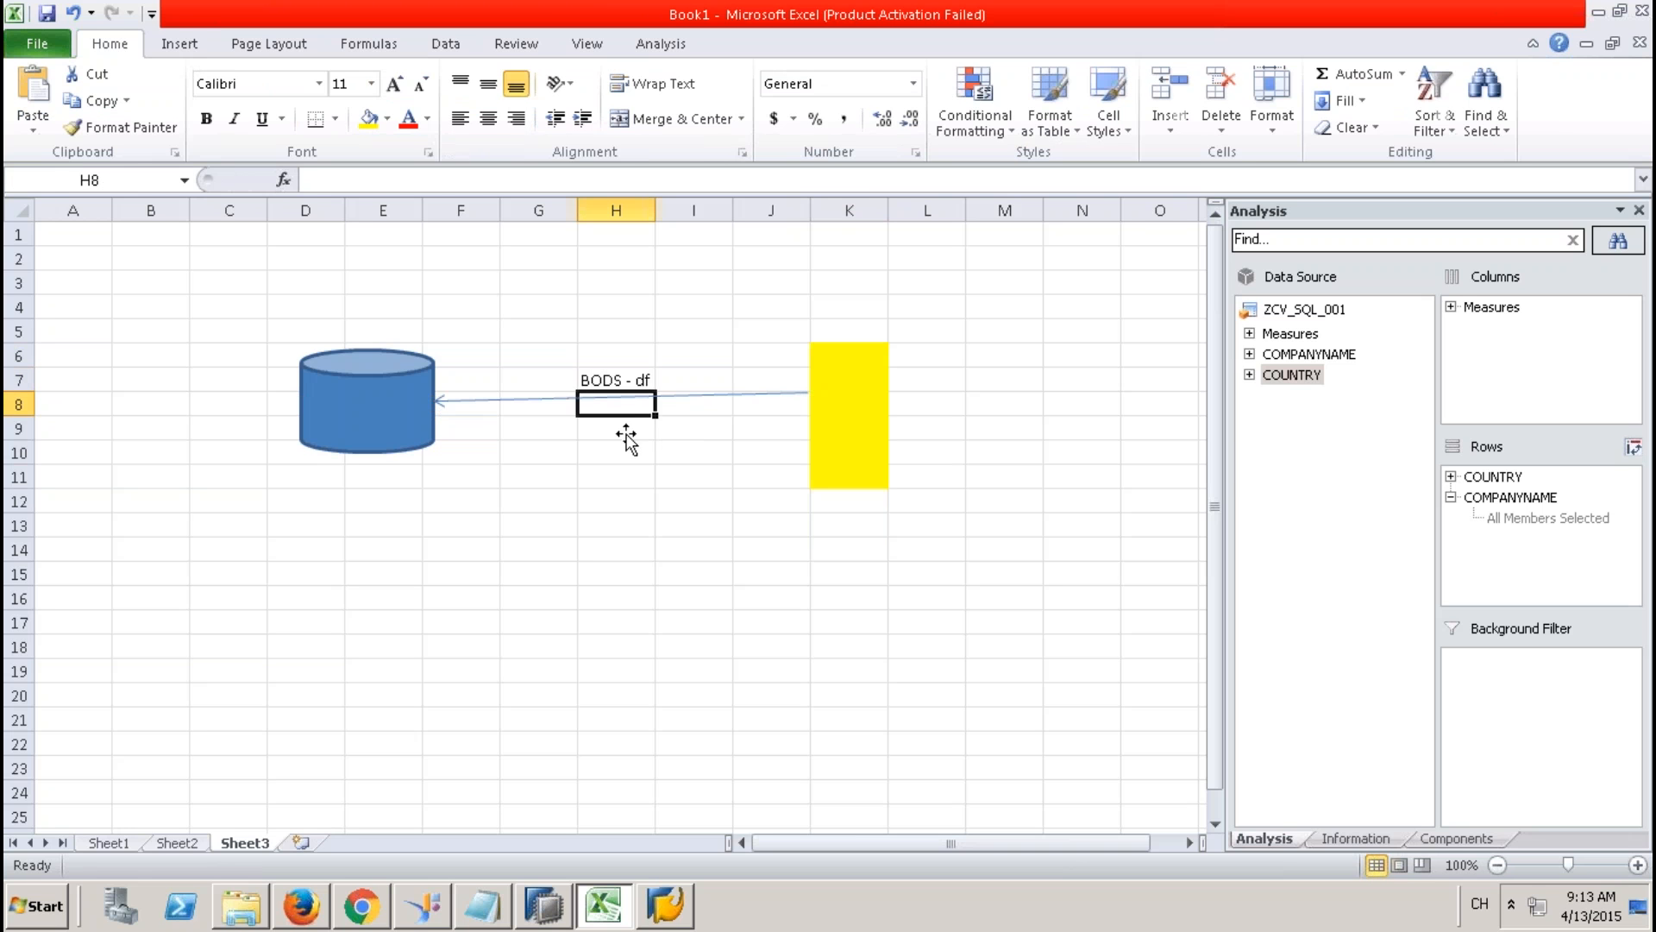
{"action": "left_click", "coordinate": [625, 429]}
{"action": "type", "text": "J"}
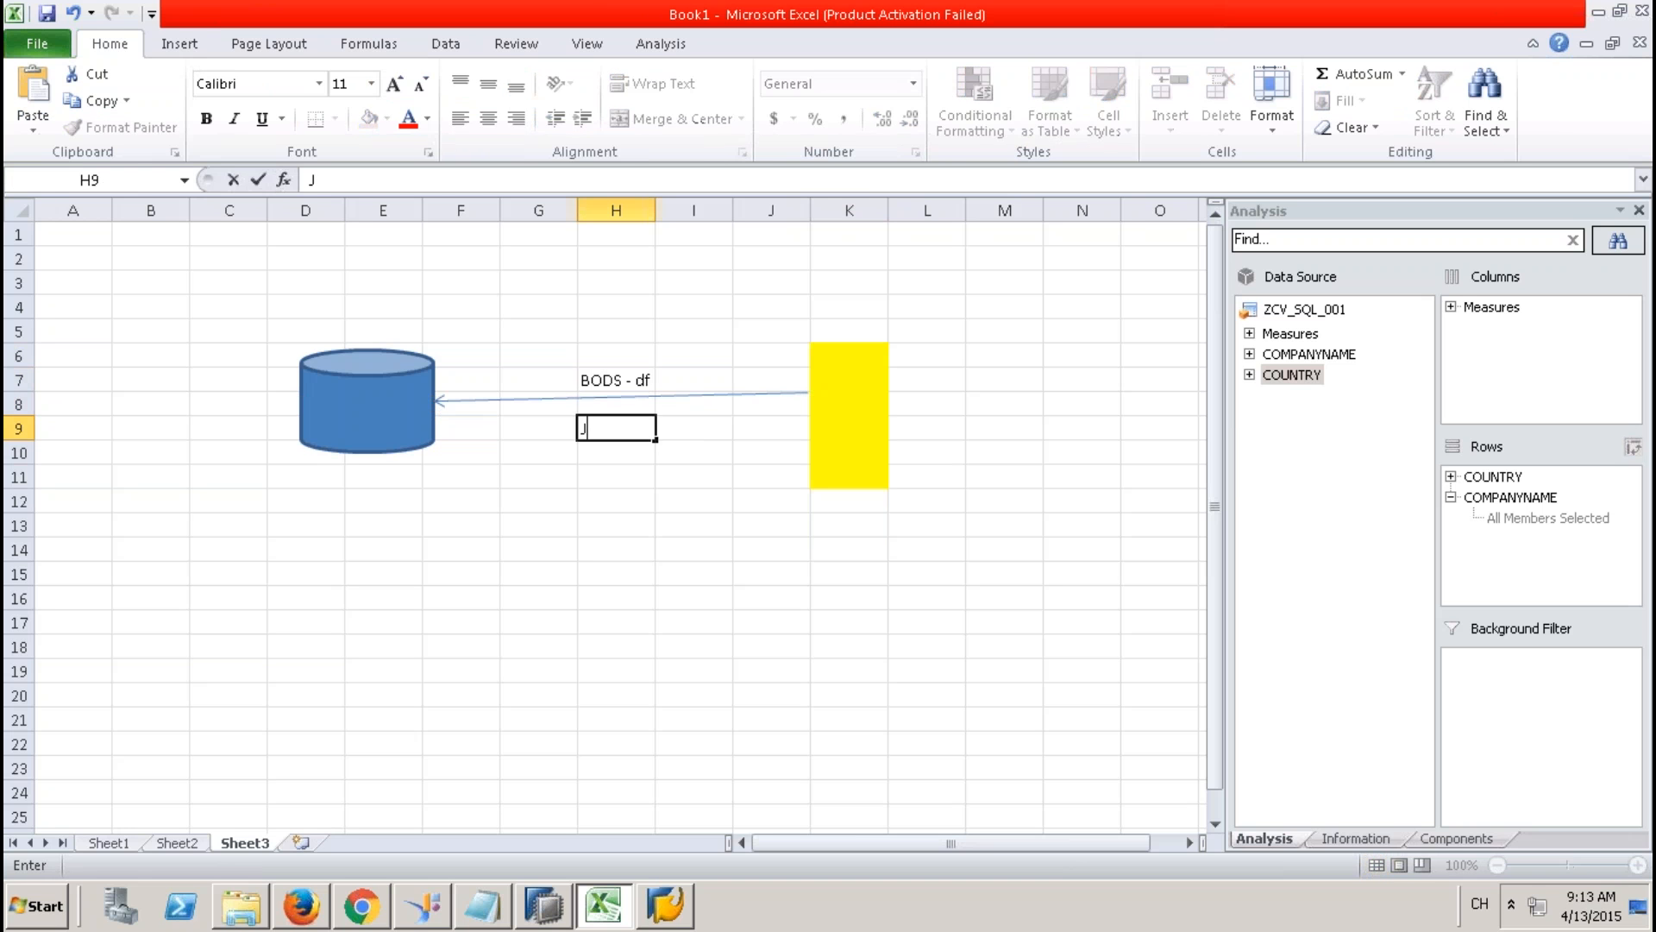
{"action": "type", "text": "OBs - Scheduleing"}
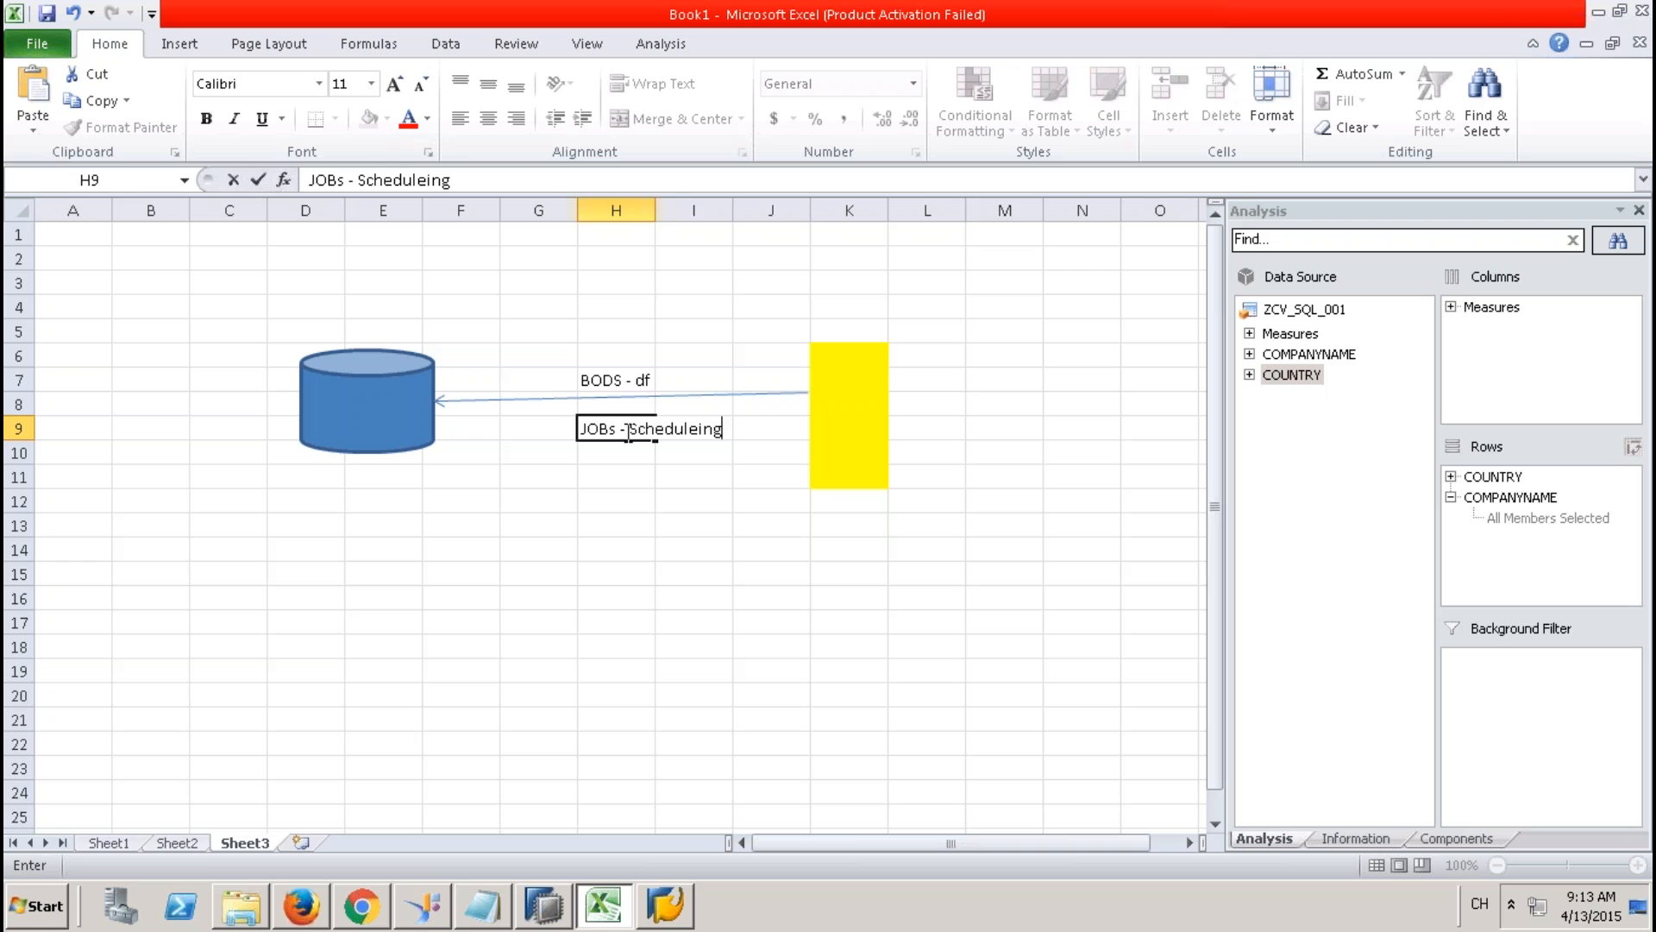
{"action": "left_click", "coordinate": [621, 496]}
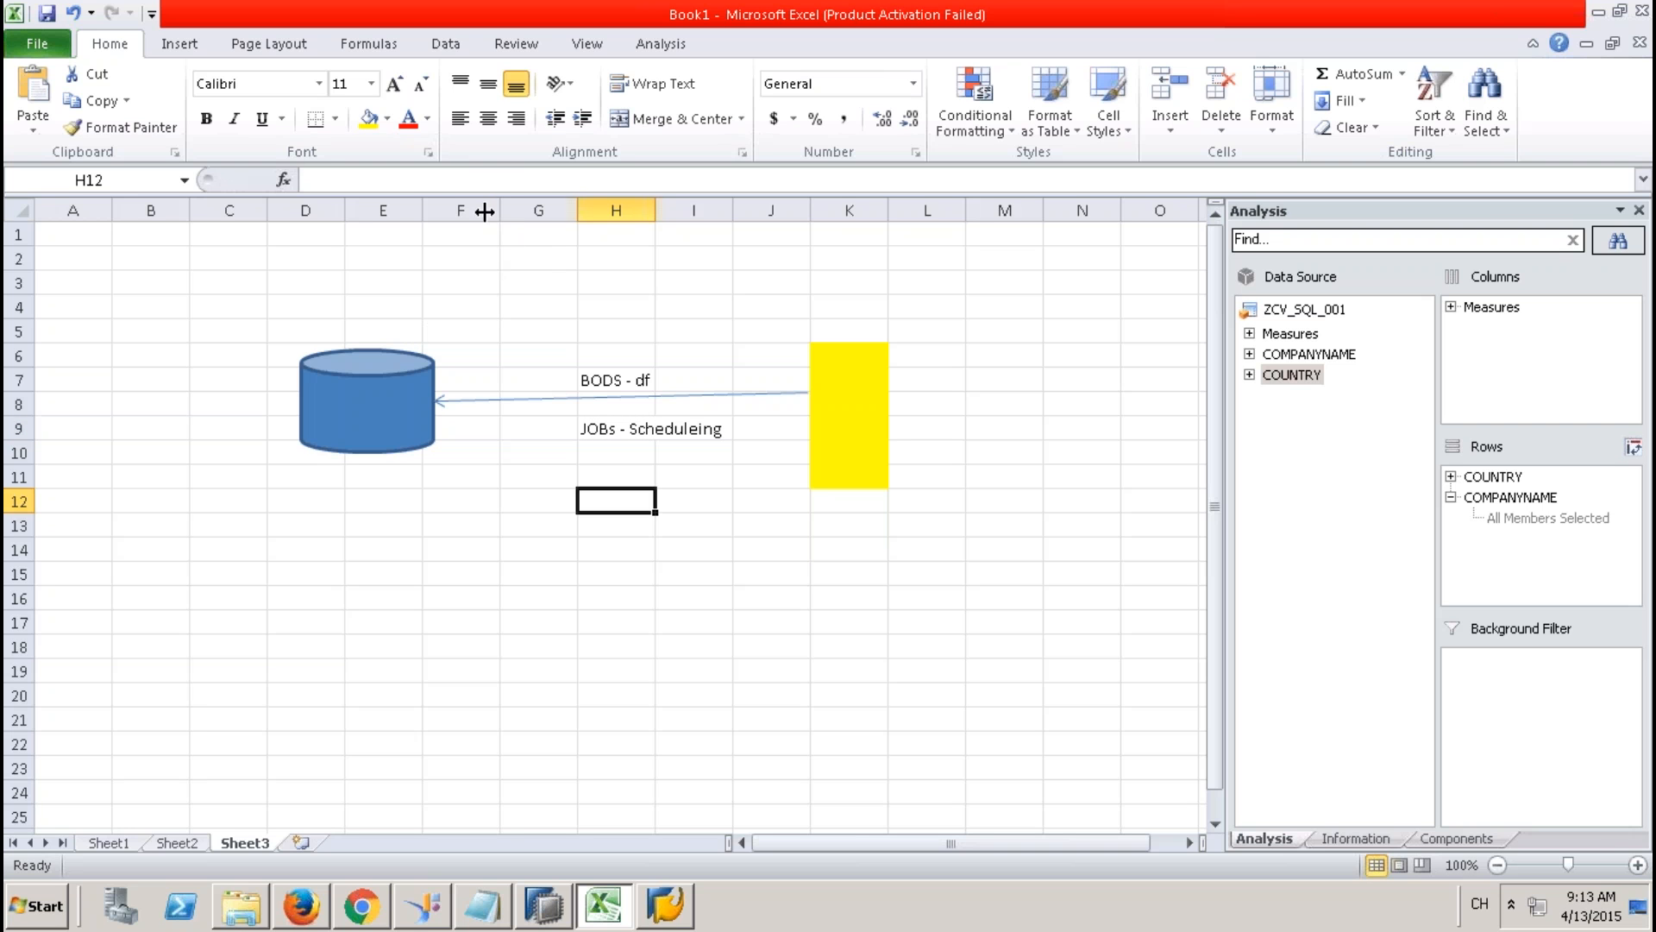
Hide columns F through K and move the cylinder right above column O.
{"action": "left_click_drag", "start_coordinate": [473, 210], "coordinate": [861, 207]}
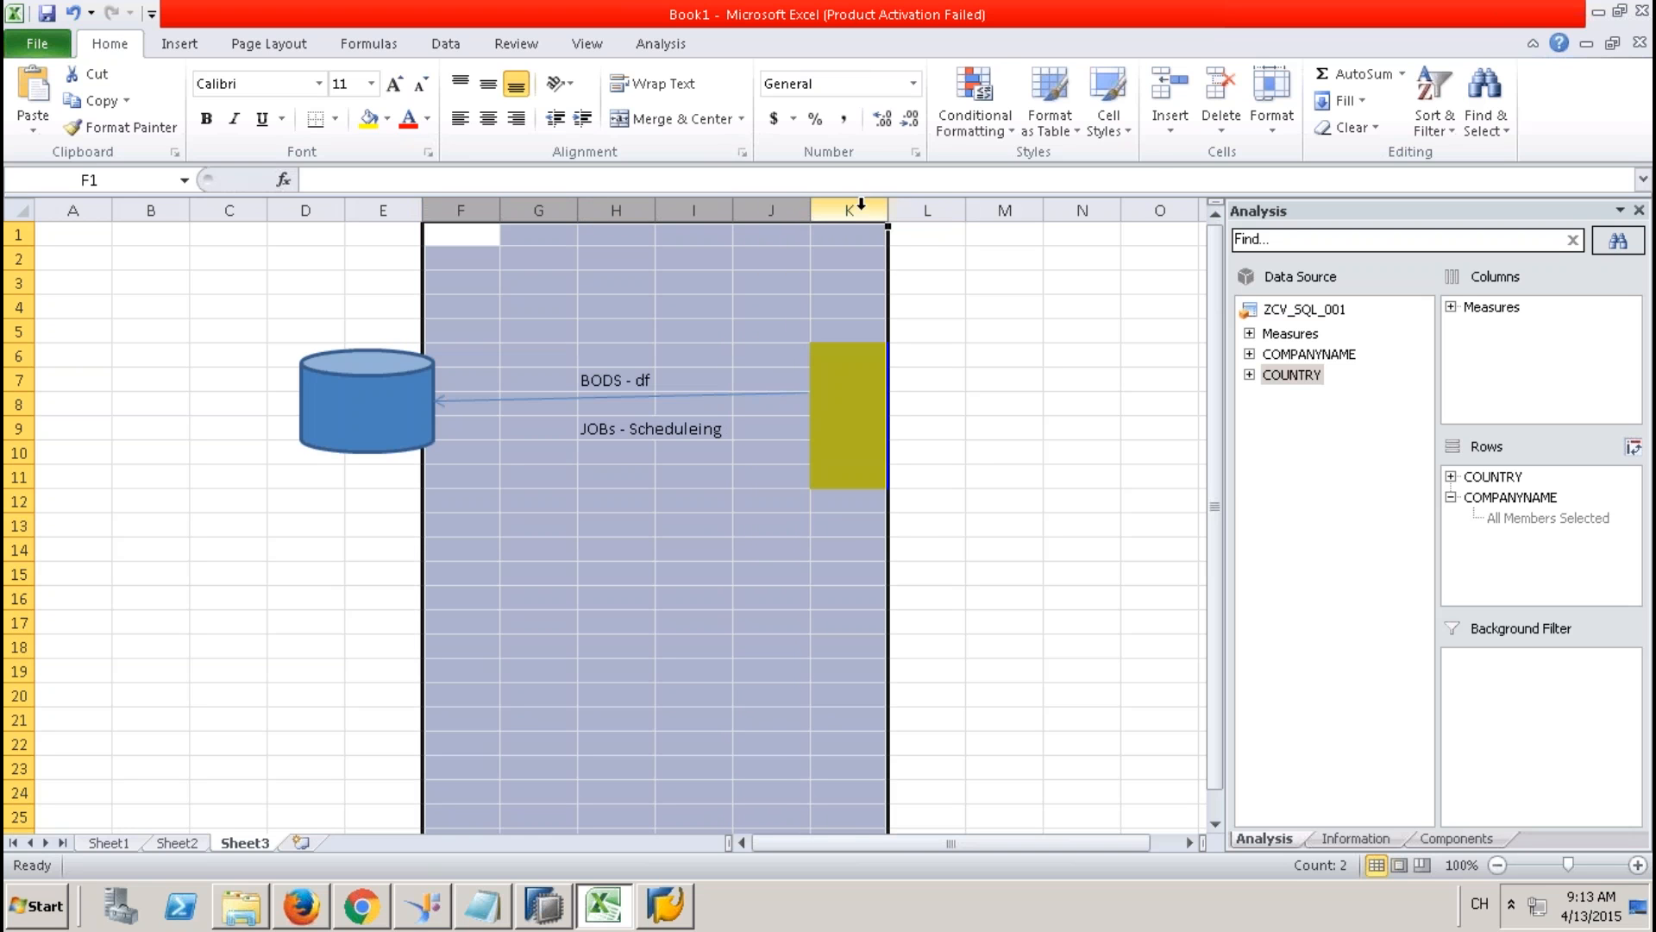
{"action": "right_click", "coordinate": [861, 207]}
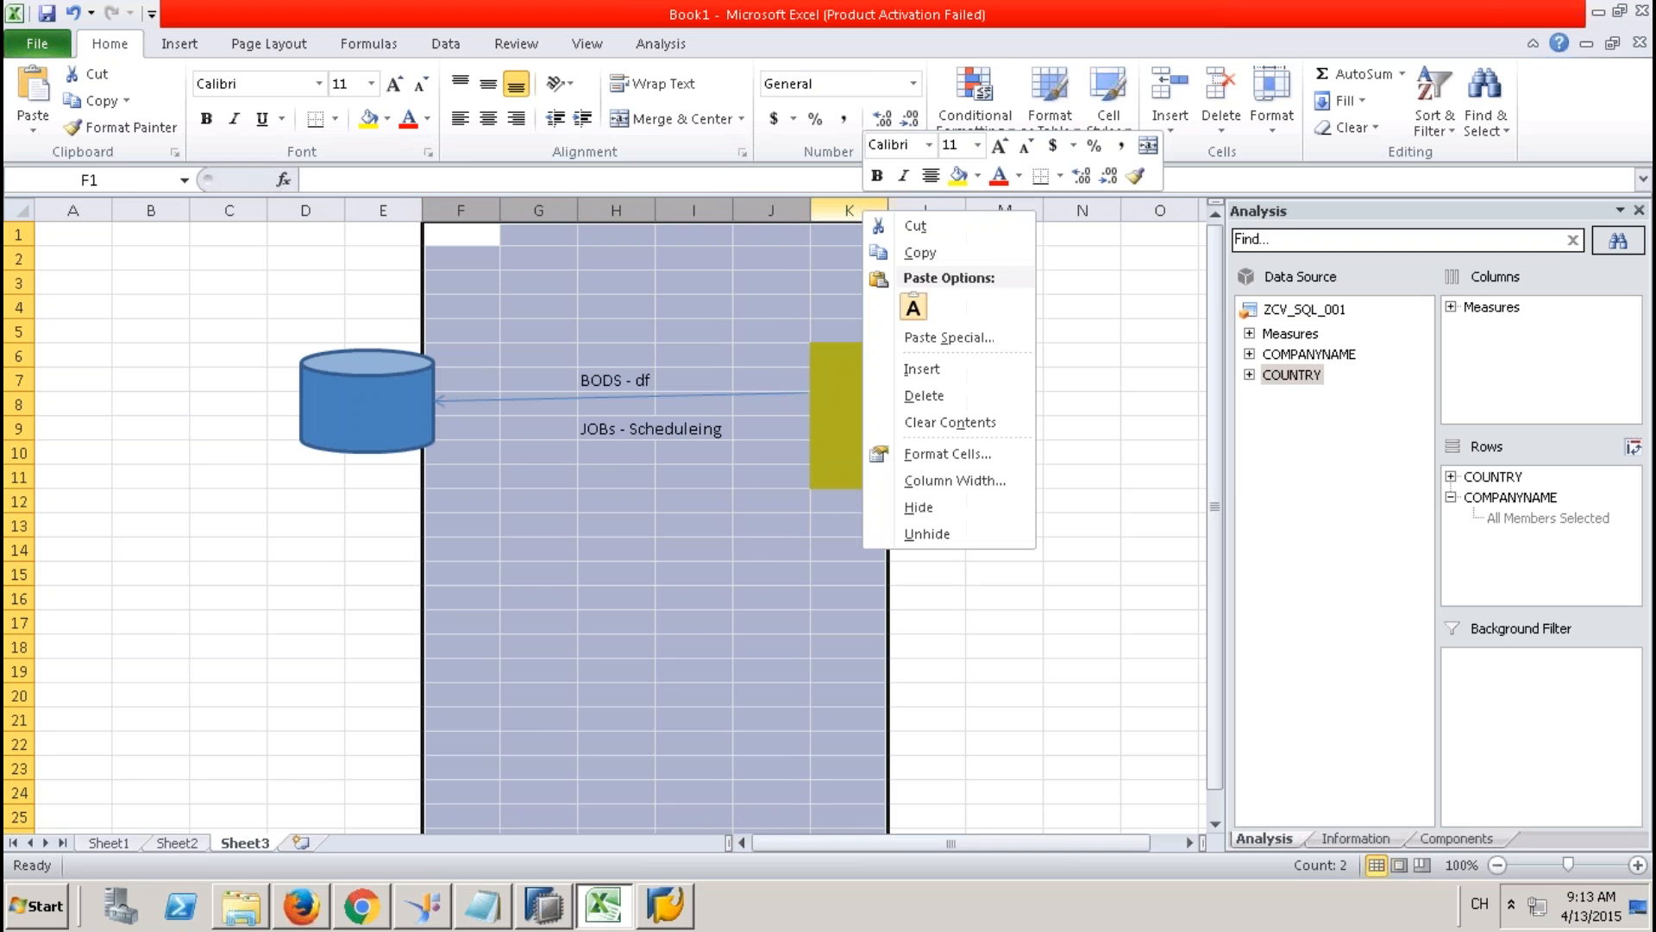
{"action": "left_click", "coordinate": [919, 508]}
{"action": "left_click", "coordinate": [421, 386]}
{"action": "left_click_drag", "start_coordinate": [421, 386], "coordinate": [743, 397]}
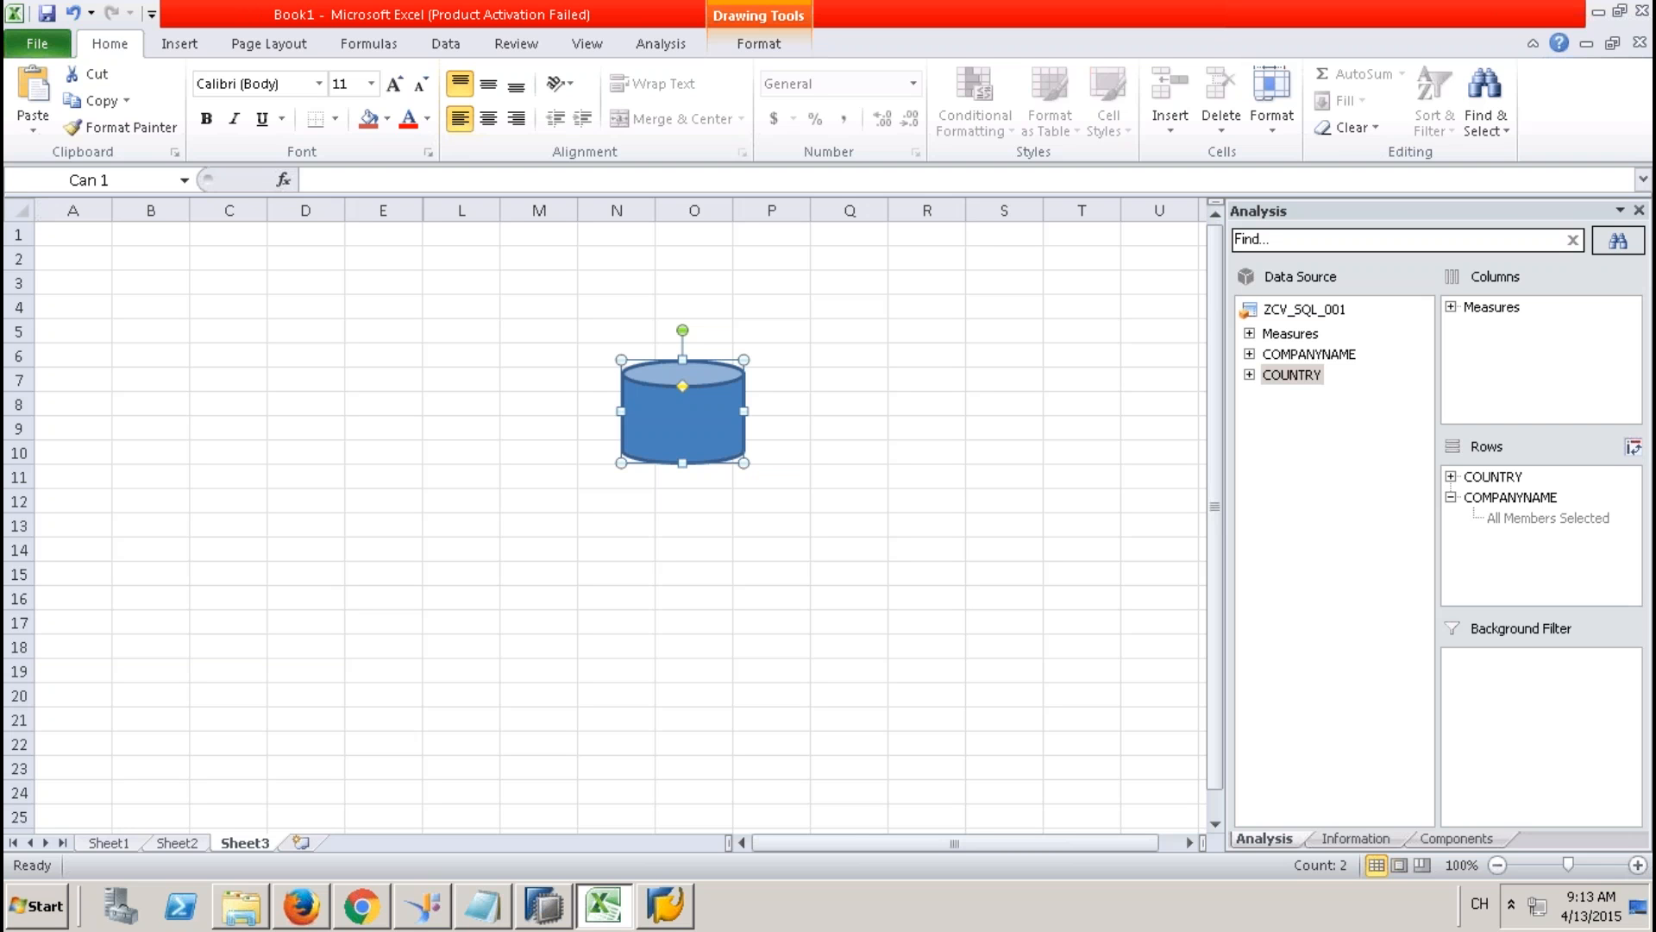
Add the notes SP, SP - Xsjob and xsjob in cells O13, O15 and O17.
{"action": "left_click", "coordinate": [680, 526]}
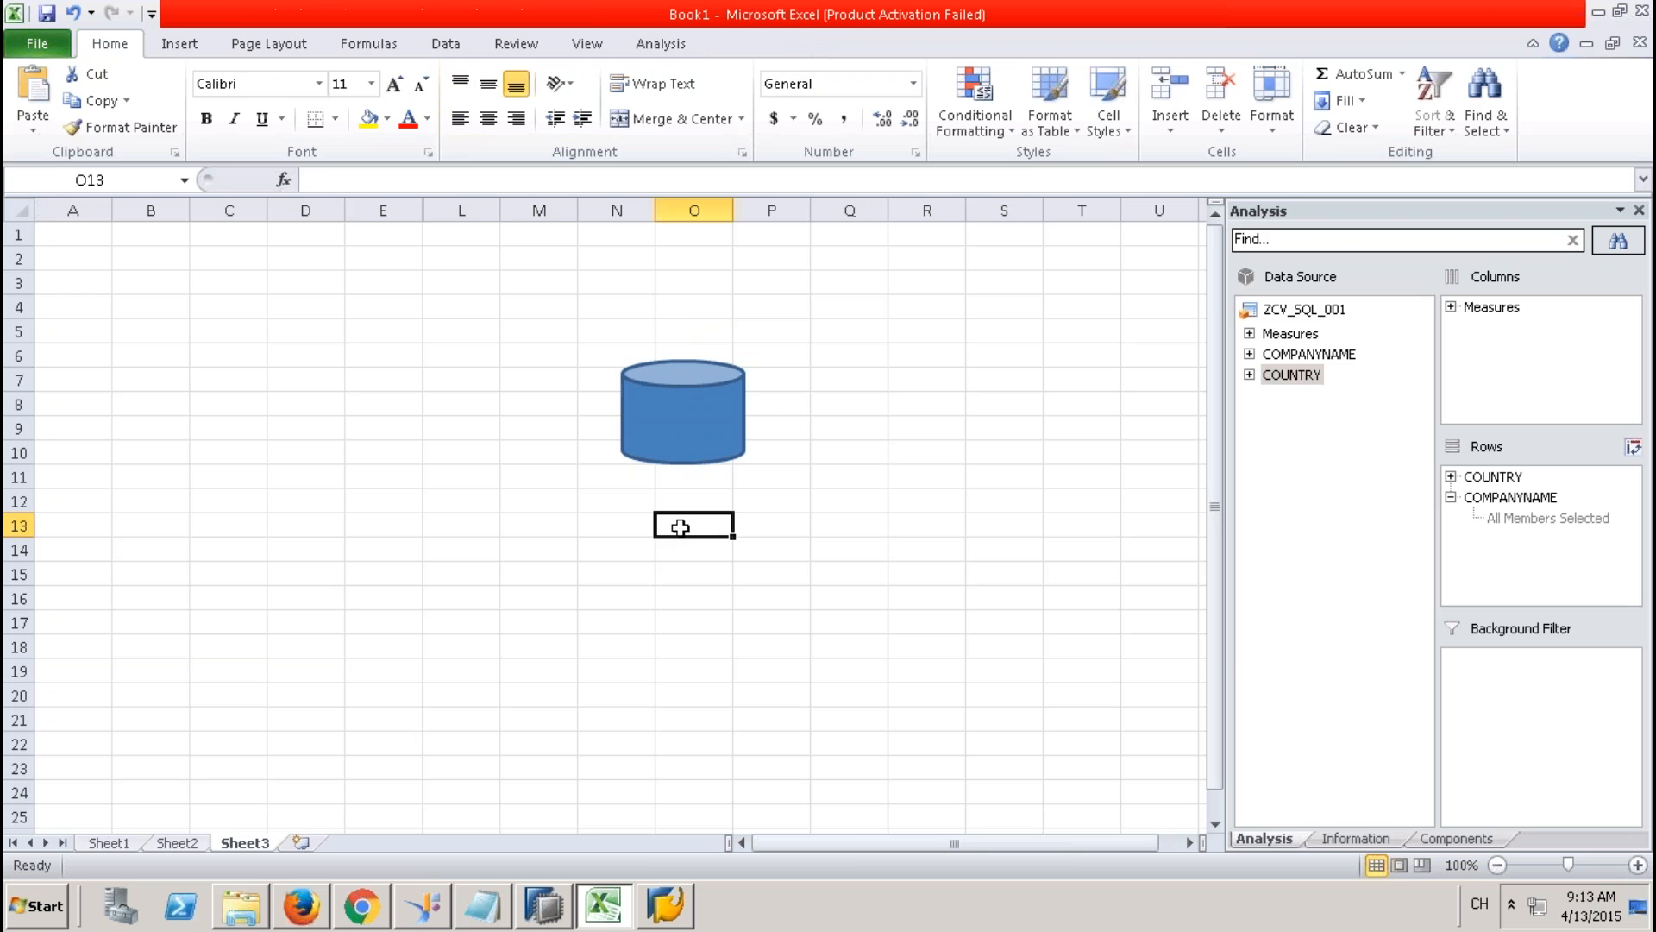
{"action": "type", "text": "SP"}
{"action": "key", "text": "Return"}
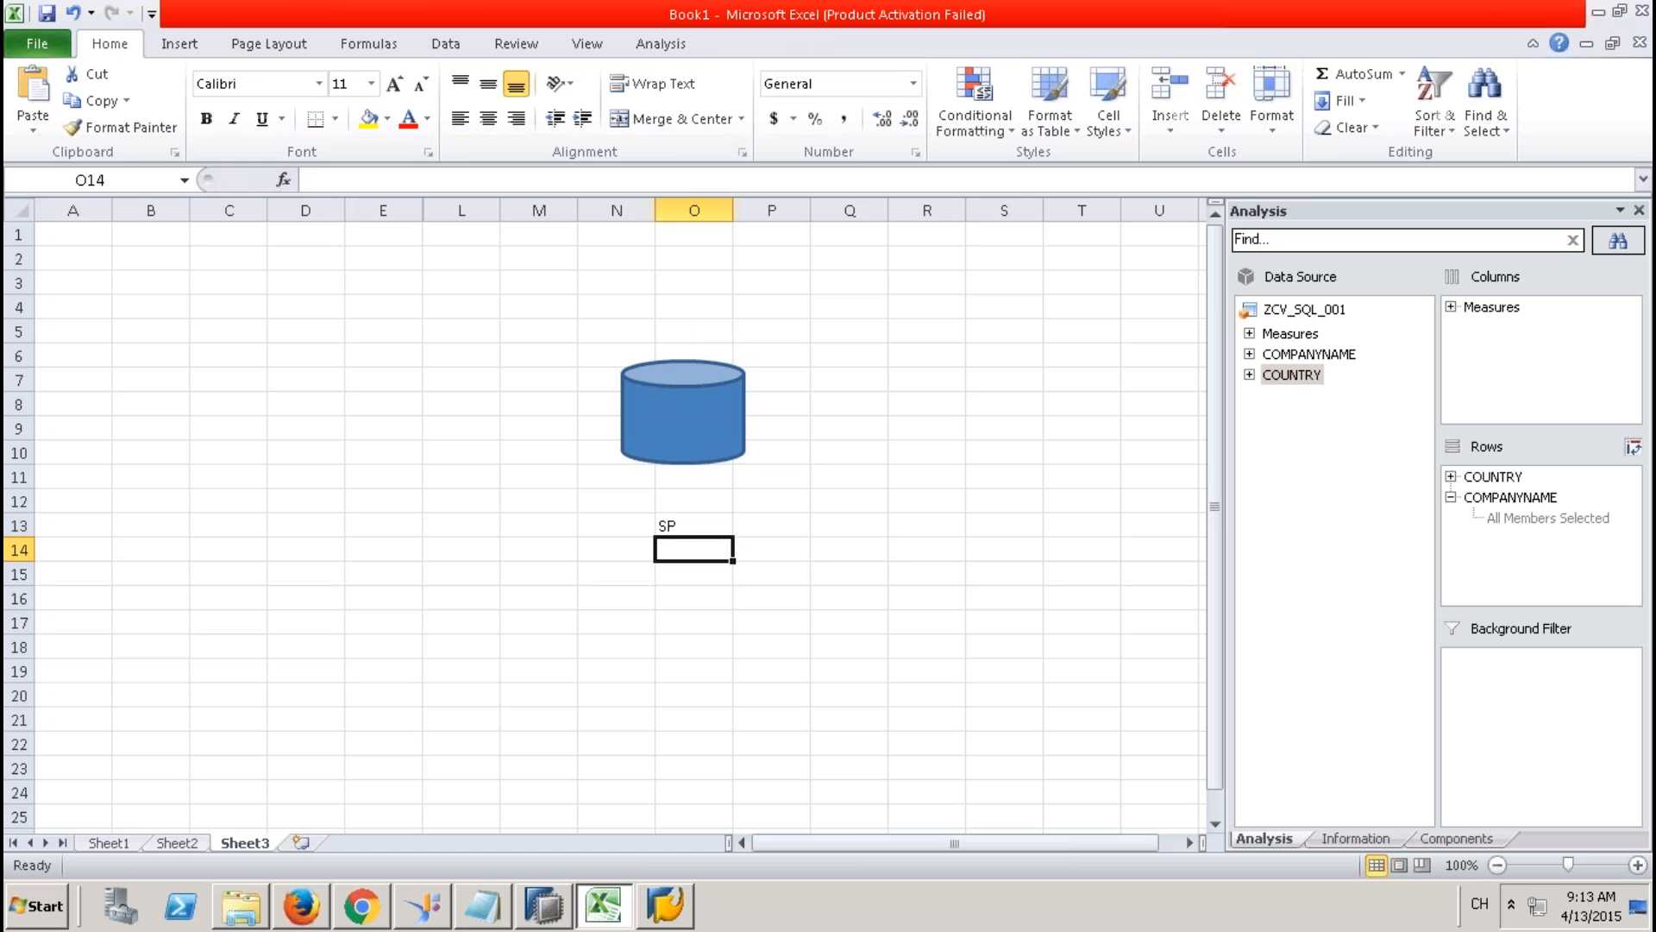
{"action": "key", "text": "Return"}
{"action": "type", "text": "SP -"}
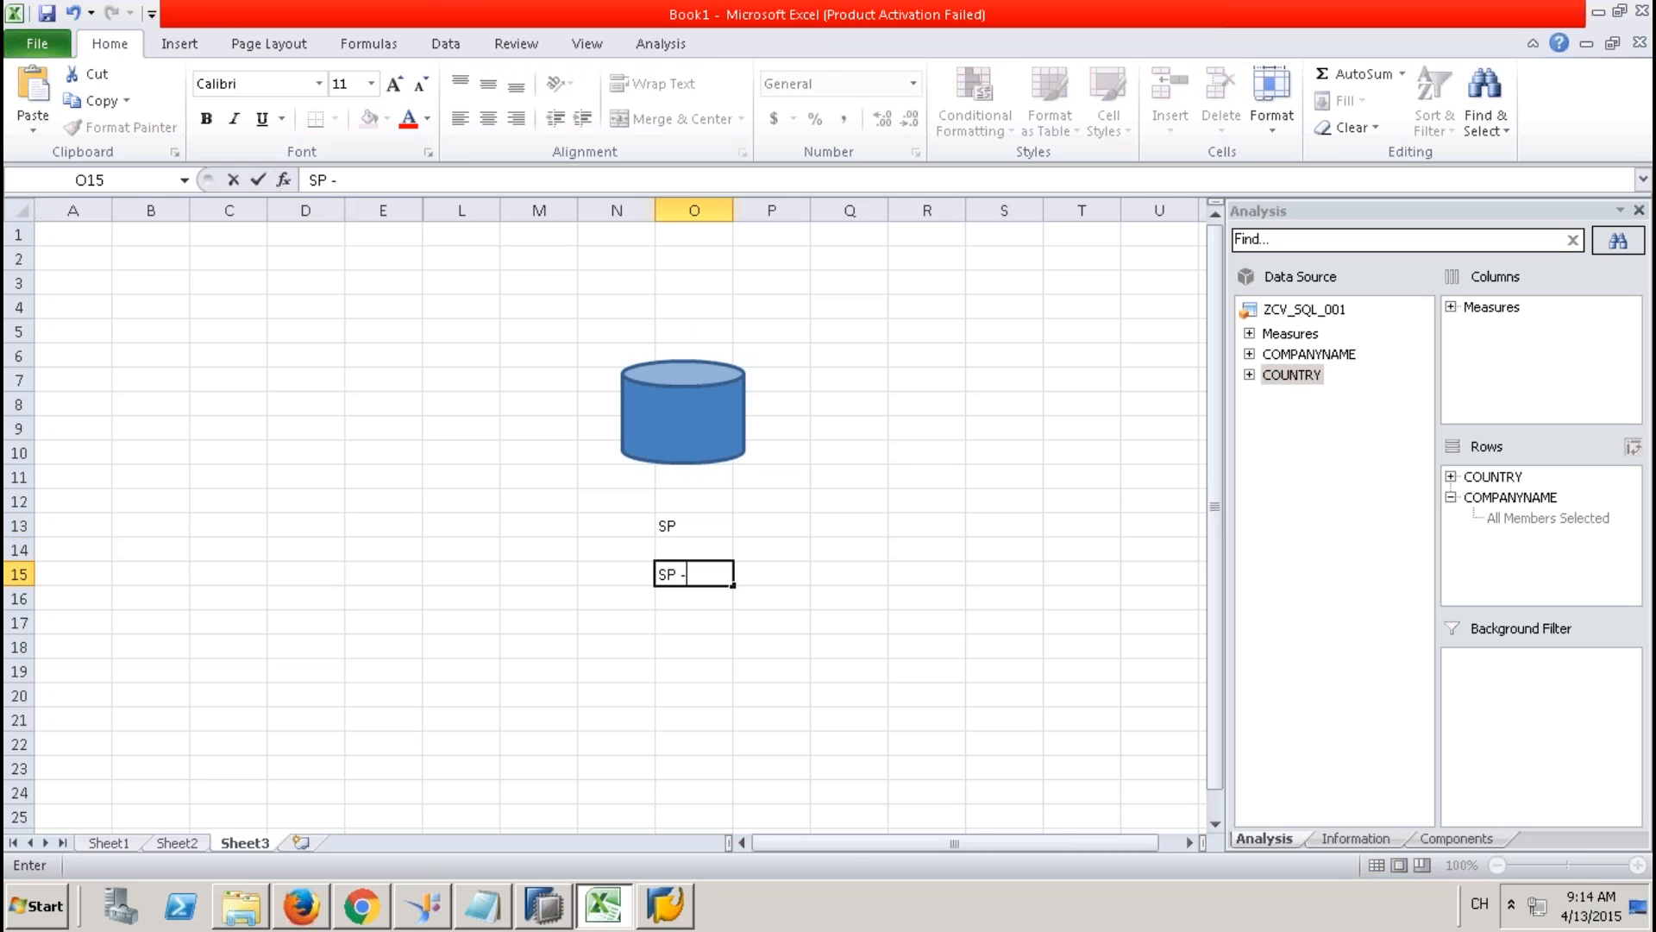
{"action": "type", "text": " Xsjob"}
{"action": "left_click", "coordinate": [706, 628]}
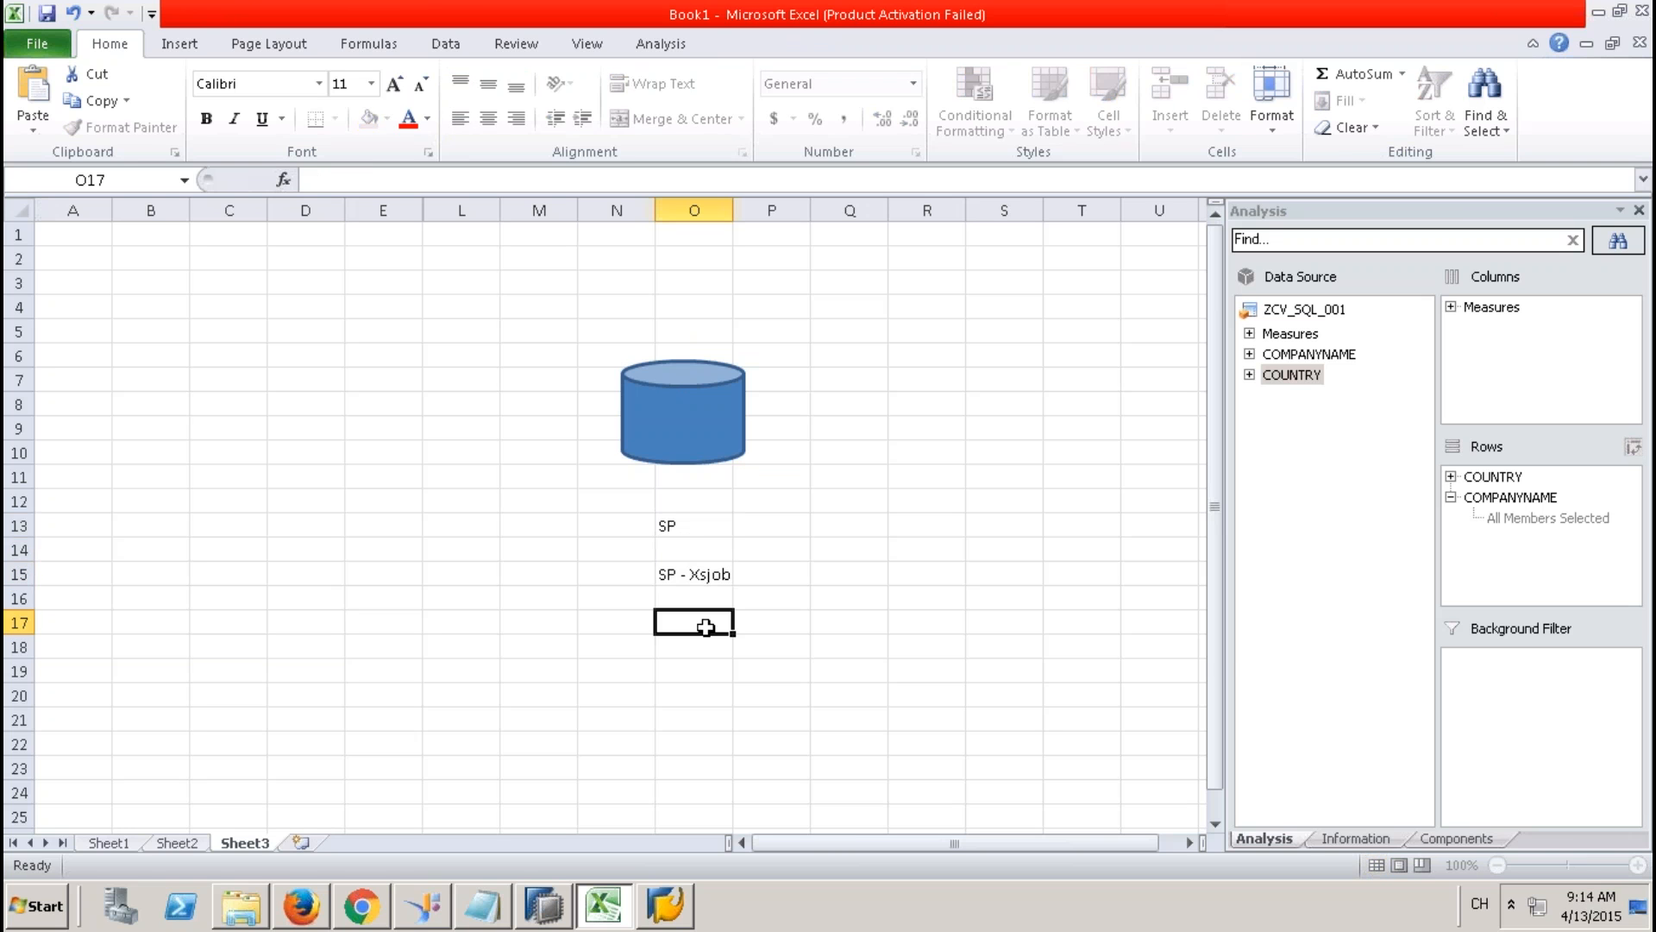
{"action": "left_click", "coordinate": [699, 576]}
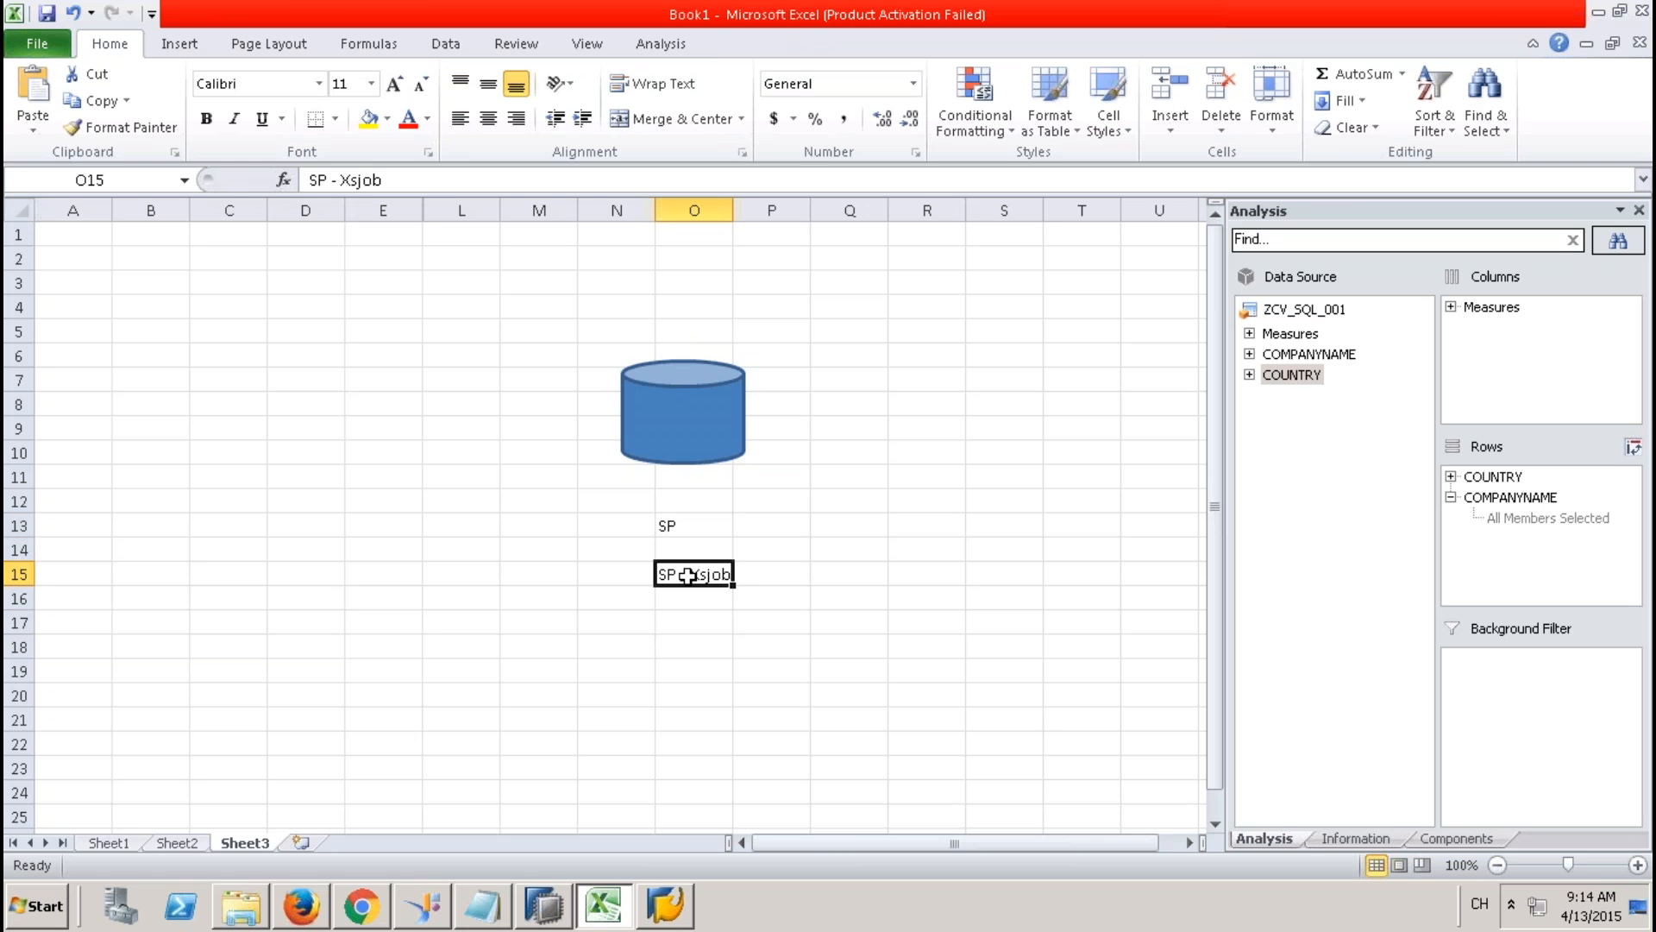
{"action": "left_click", "coordinate": [695, 622]}
{"action": "type", "text": "xs"}
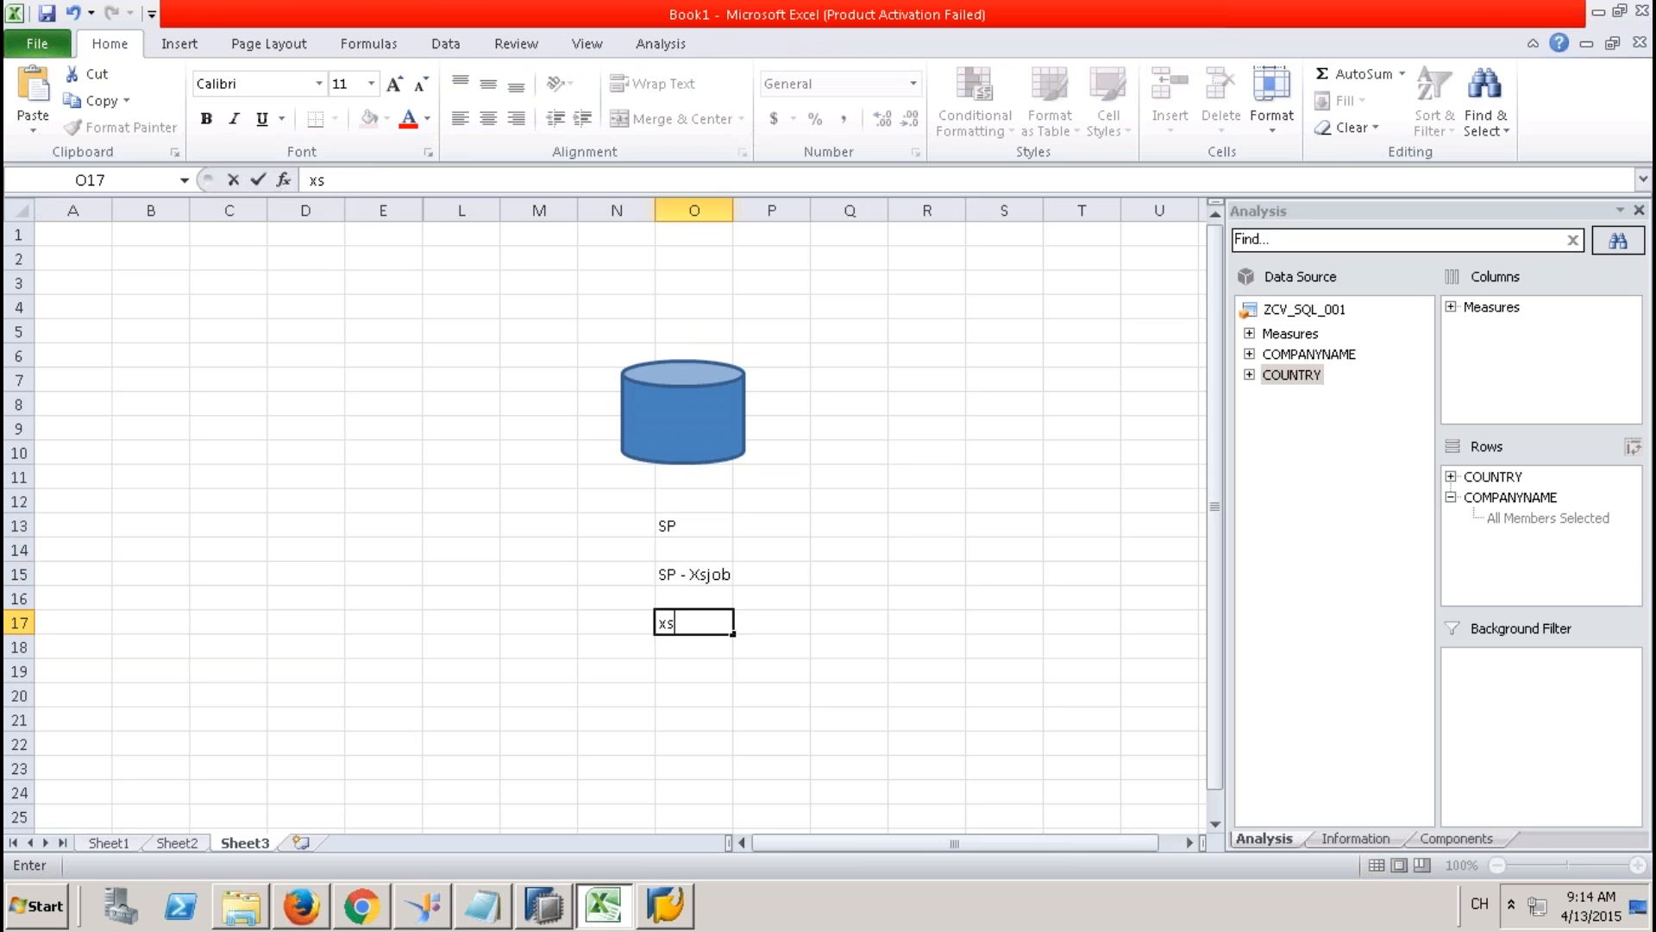
{"action": "type", "text": "job"}
{"action": "left_click", "coordinate": [697, 695]}
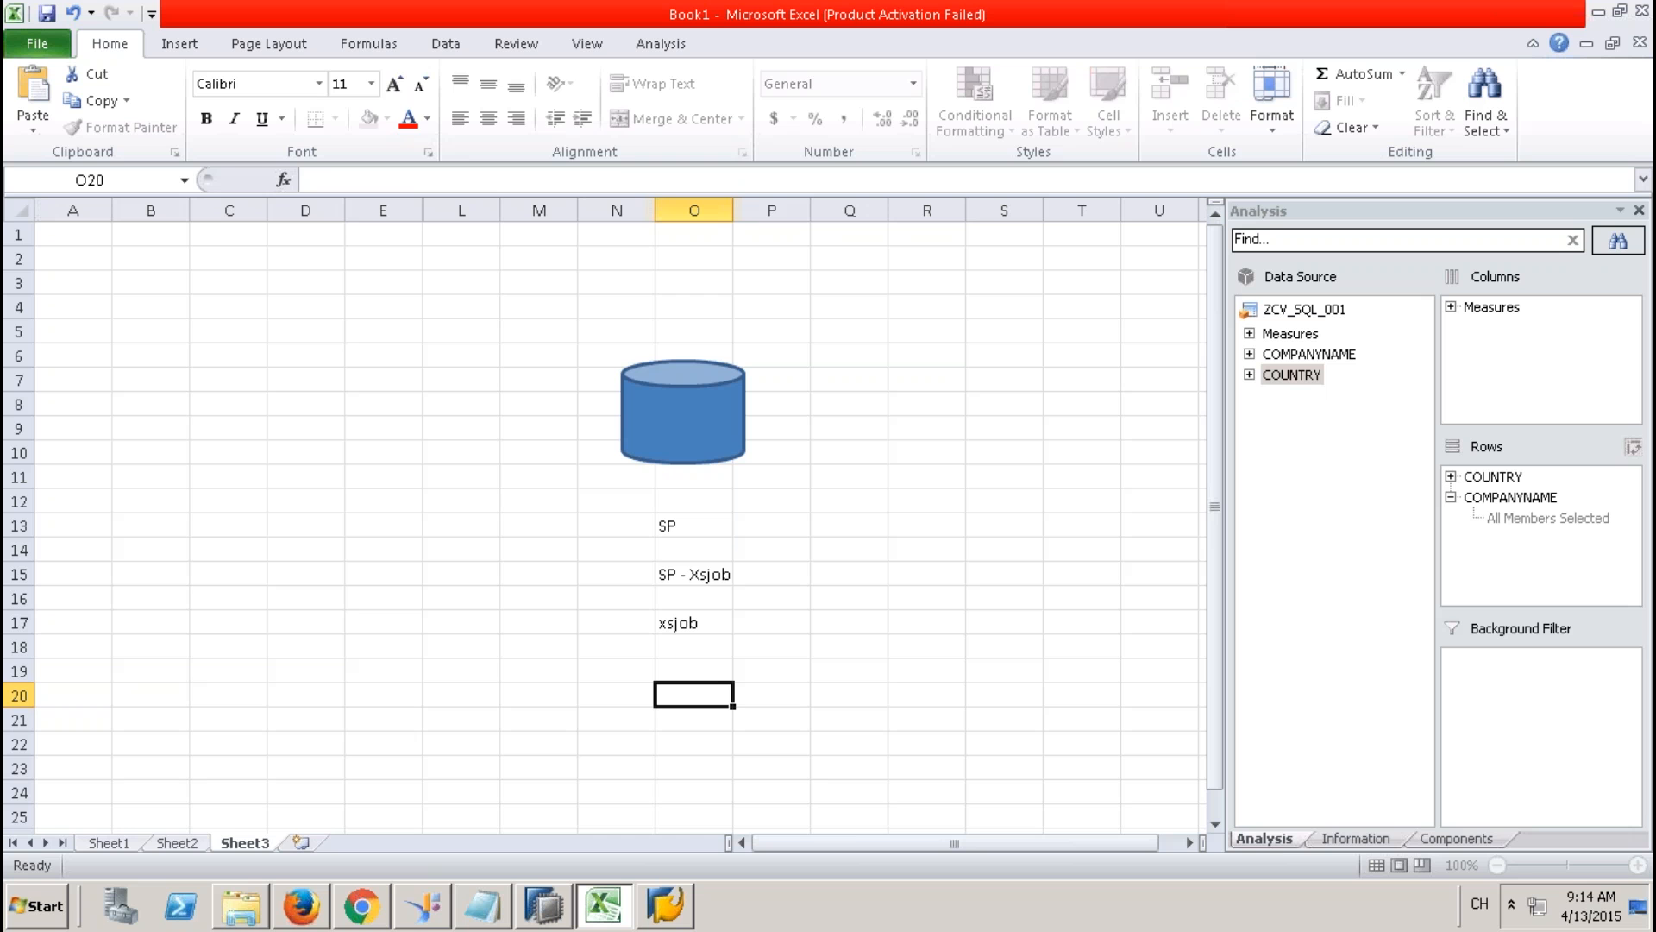
Enter job1 in Q10, erase a stray entry in Q11, and review the note cells.
{"action": "left_click", "coordinate": [873, 457]}
{"action": "type", "text": "job1"}
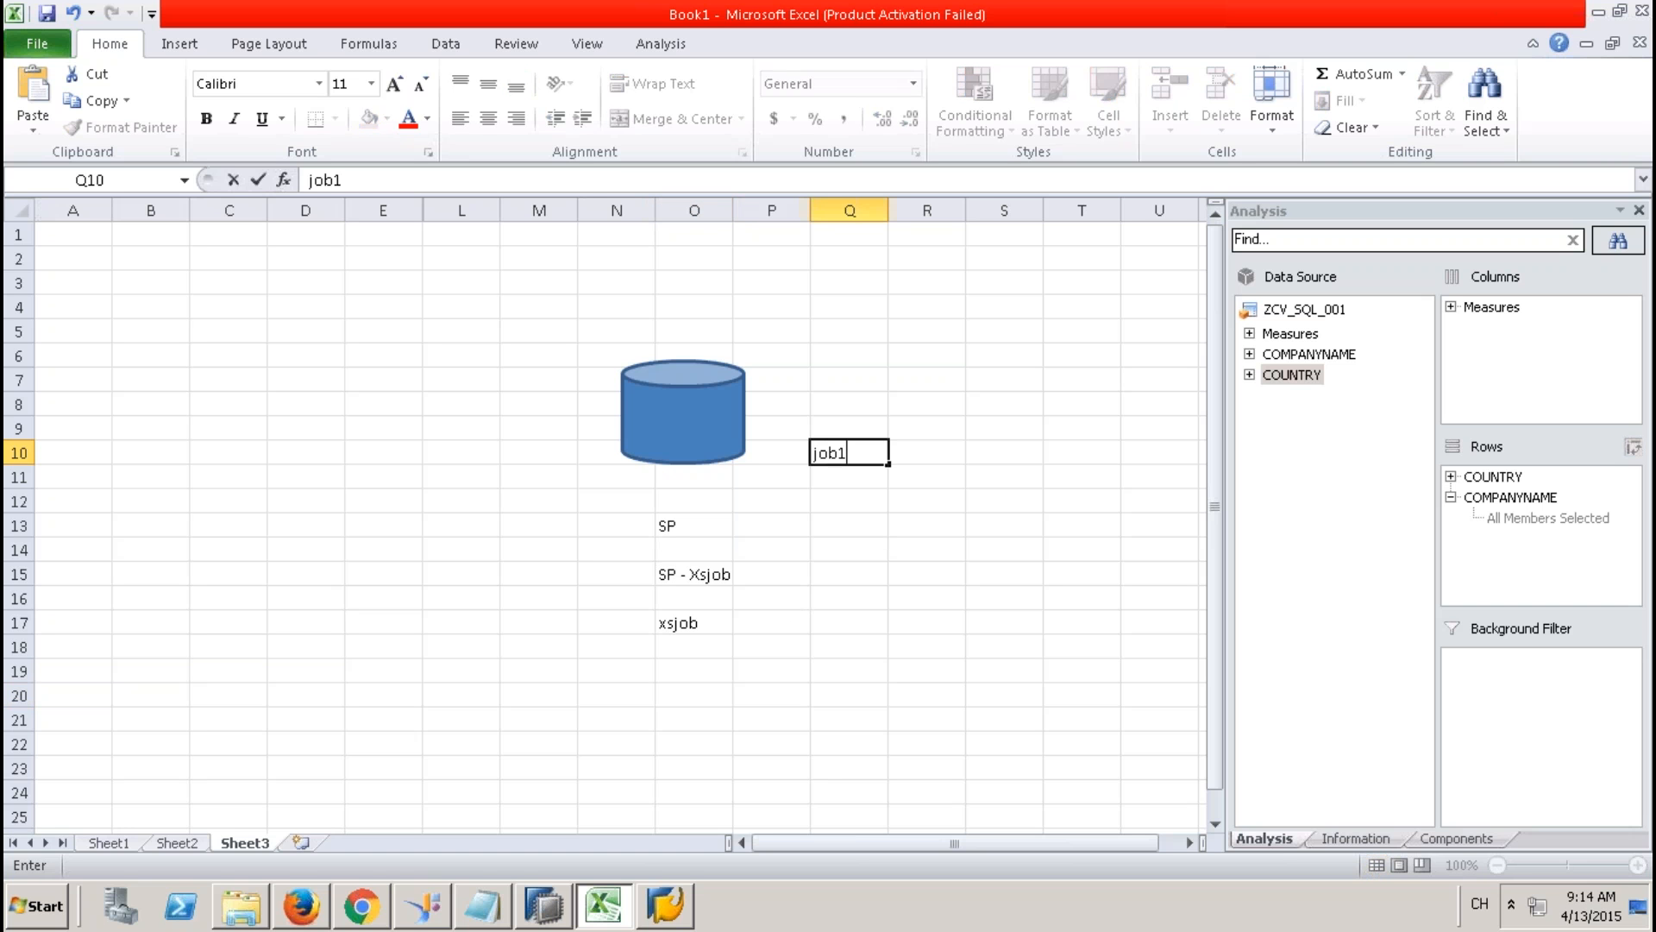
{"action": "key", "text": "Return"}
{"action": "type", "text": "bi"}
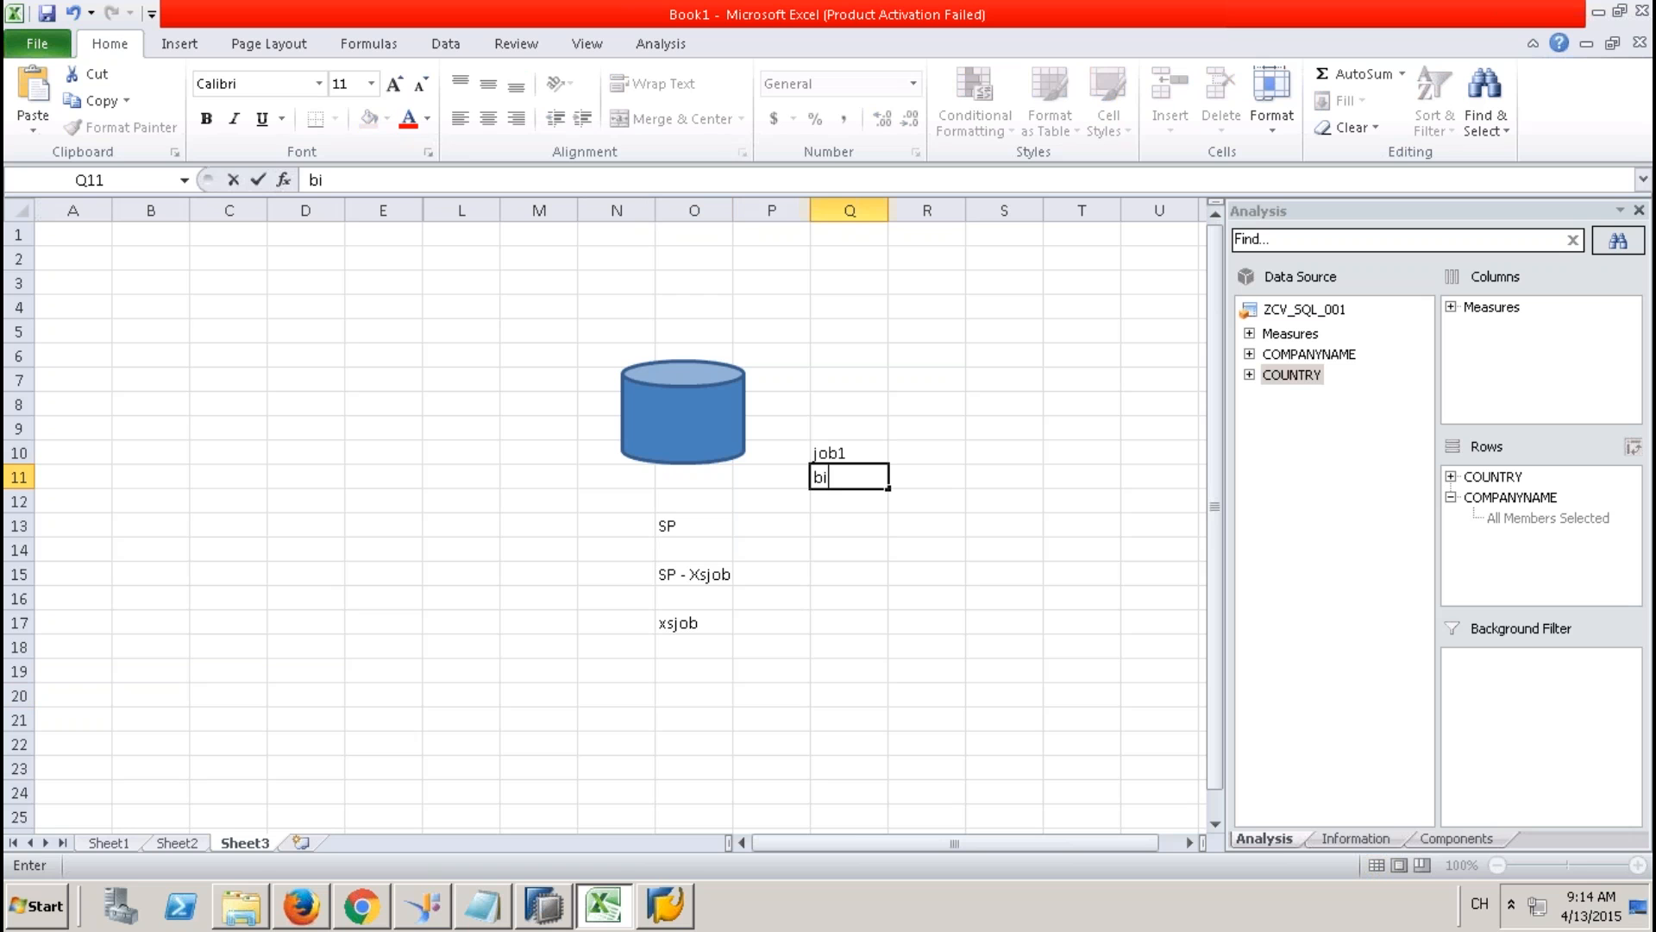
{"action": "key", "text": "BackSpace"}
{"action": "key", "text": "BackSpace"}
{"action": "left_click", "coordinate": [851, 450]}
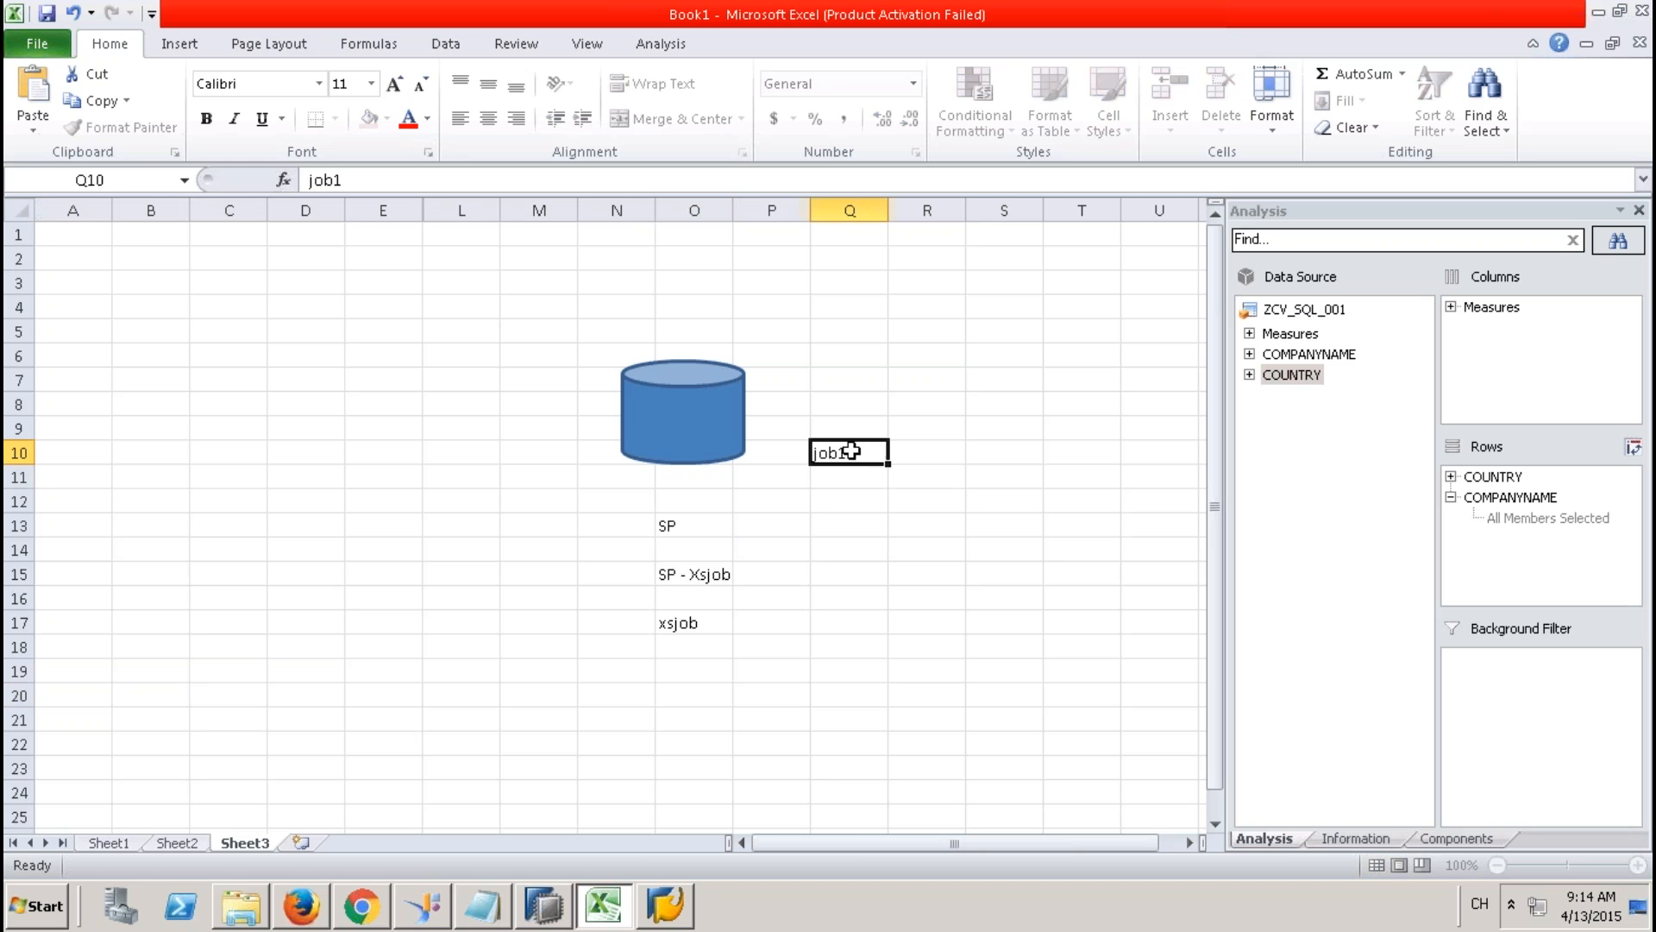
{"action": "left_click", "coordinate": [691, 528]}
{"action": "left_click", "coordinate": [711, 575]}
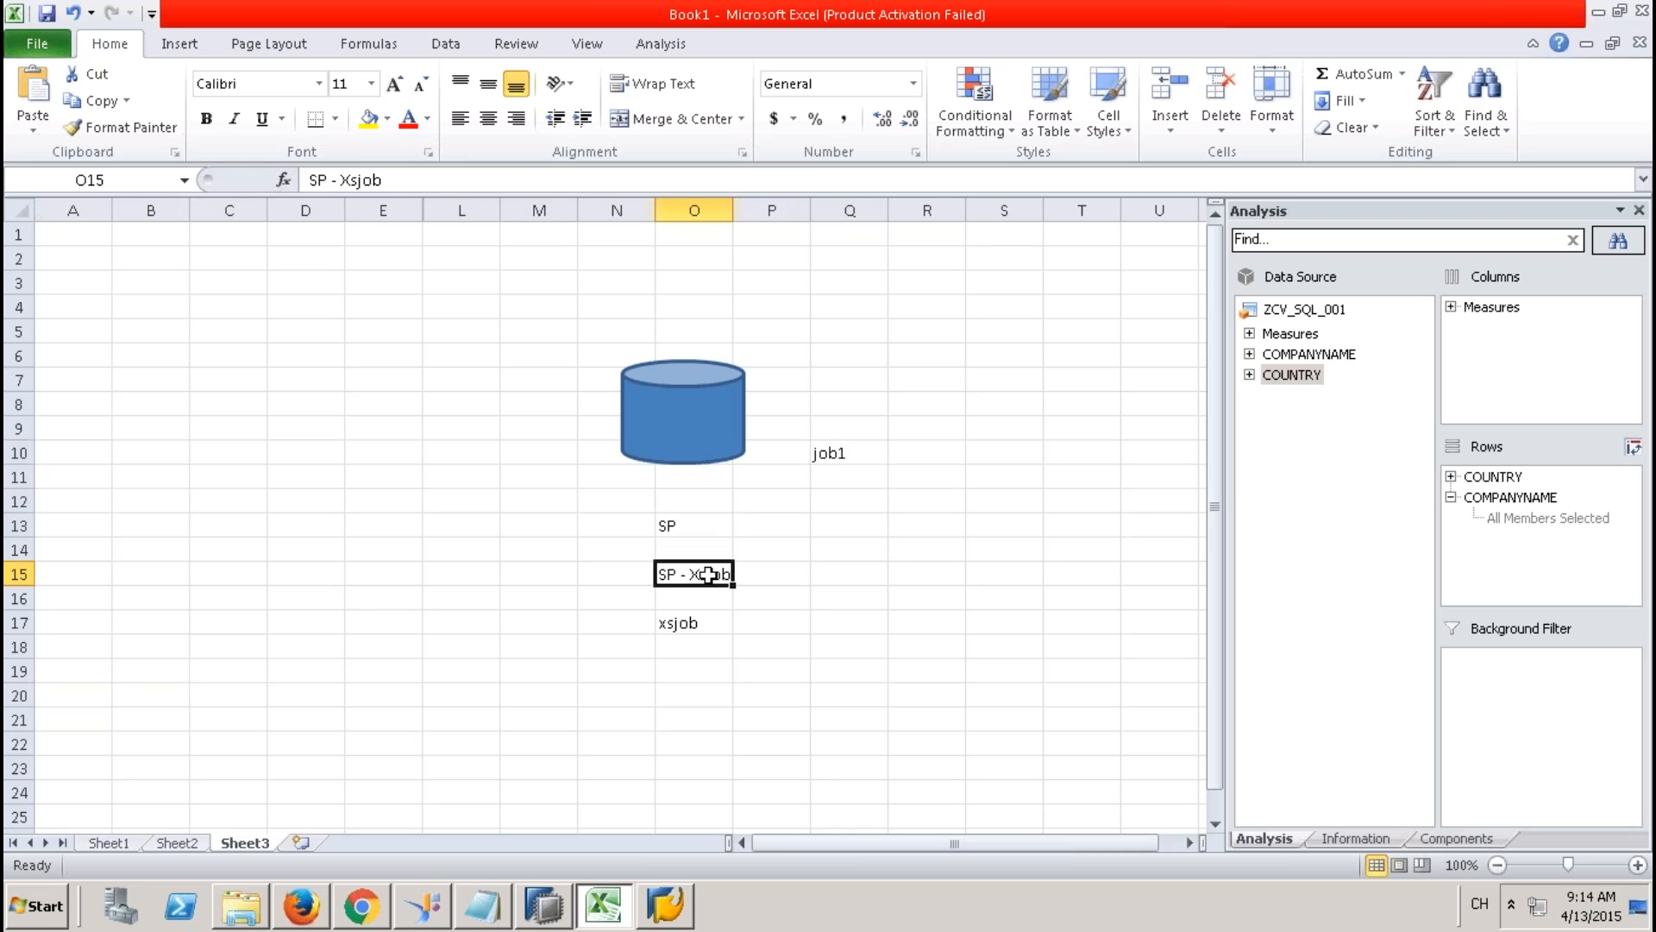
{"action": "left_click", "coordinate": [704, 619]}
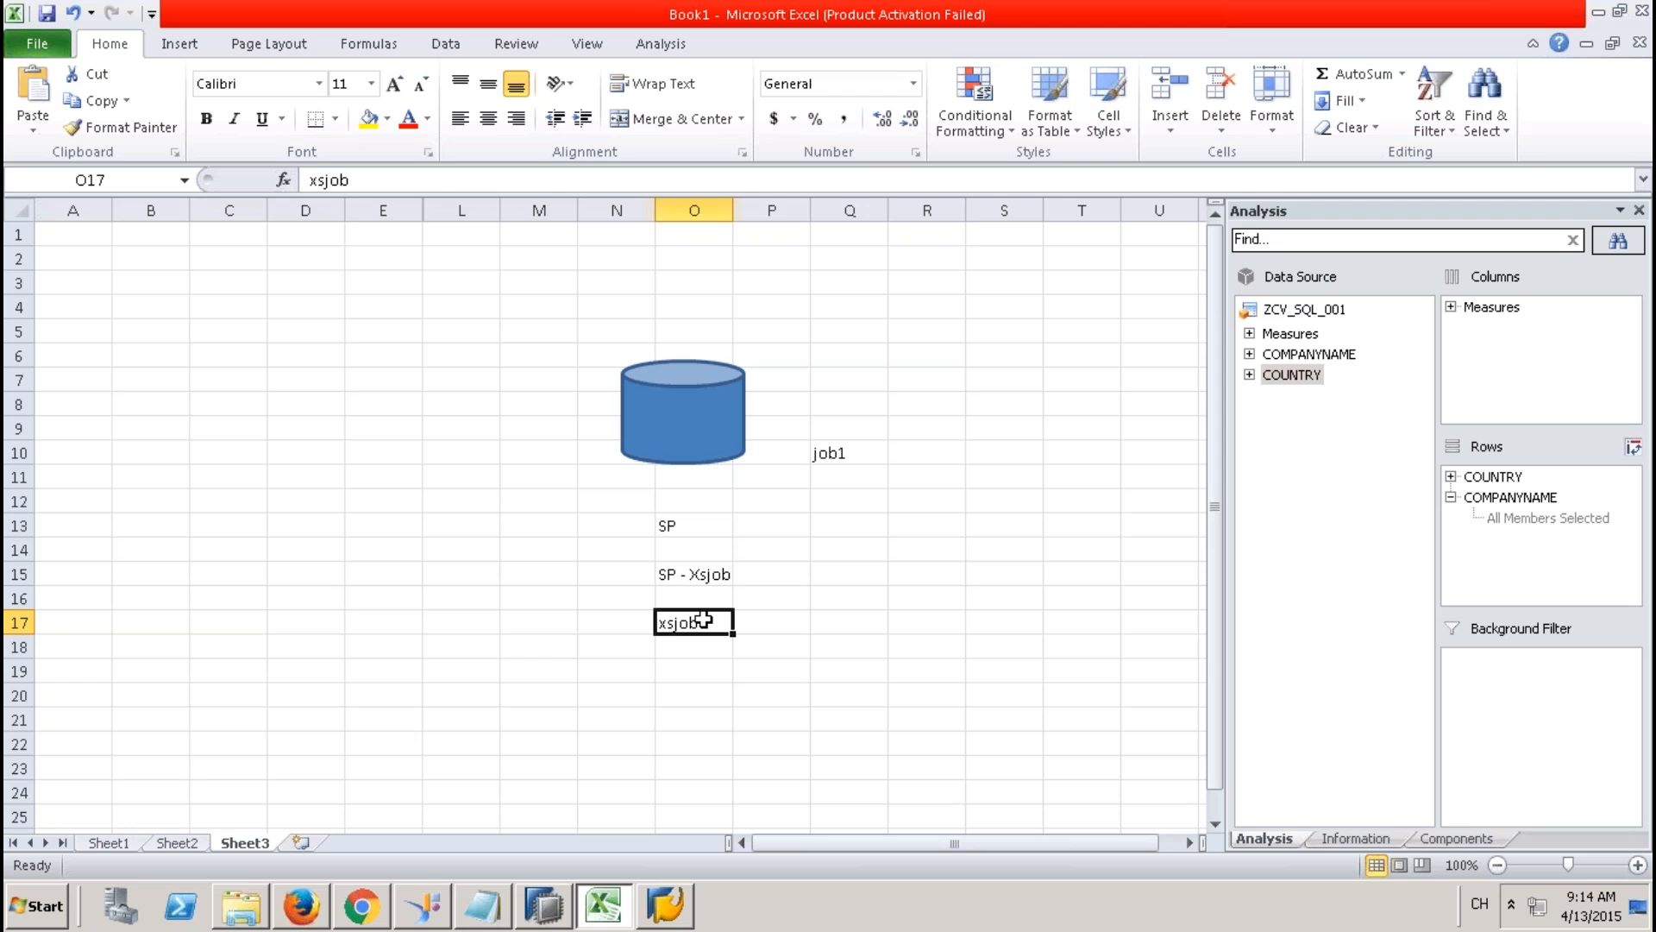
Undo the recent notes, the hidden columns F–K and the JOBs - Scheduleing label.
{"action": "left_click", "coordinate": [660, 520]}
{"action": "left_click_drag", "start_coordinate": [714, 615], "coordinate": [825, 591]}
{"action": "key", "text": "ctrl+z"}
{"action": "key", "text": "ctrl+z"}
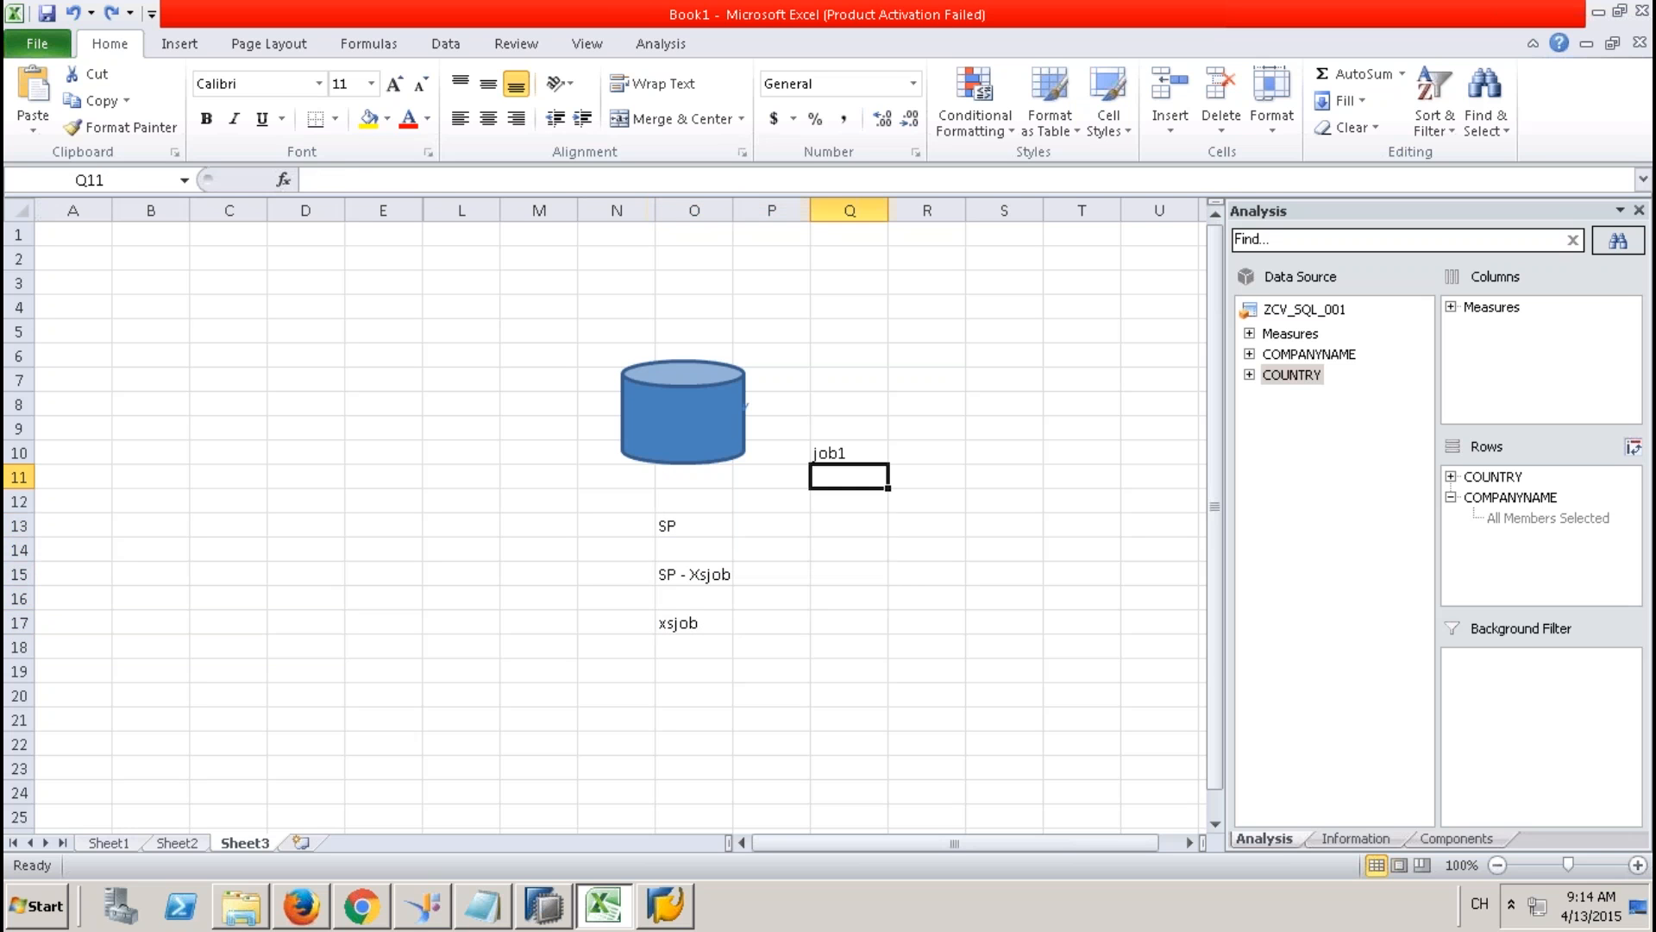
{"action": "key", "text": "ctrl+z"}
{"action": "key", "text": "ctrl+z"}
{"action": "key", "text": "ctrl+z"}
{"action": "key", "text": "ctrl+z"}
{"action": "key", "text": "ctrl+z"}
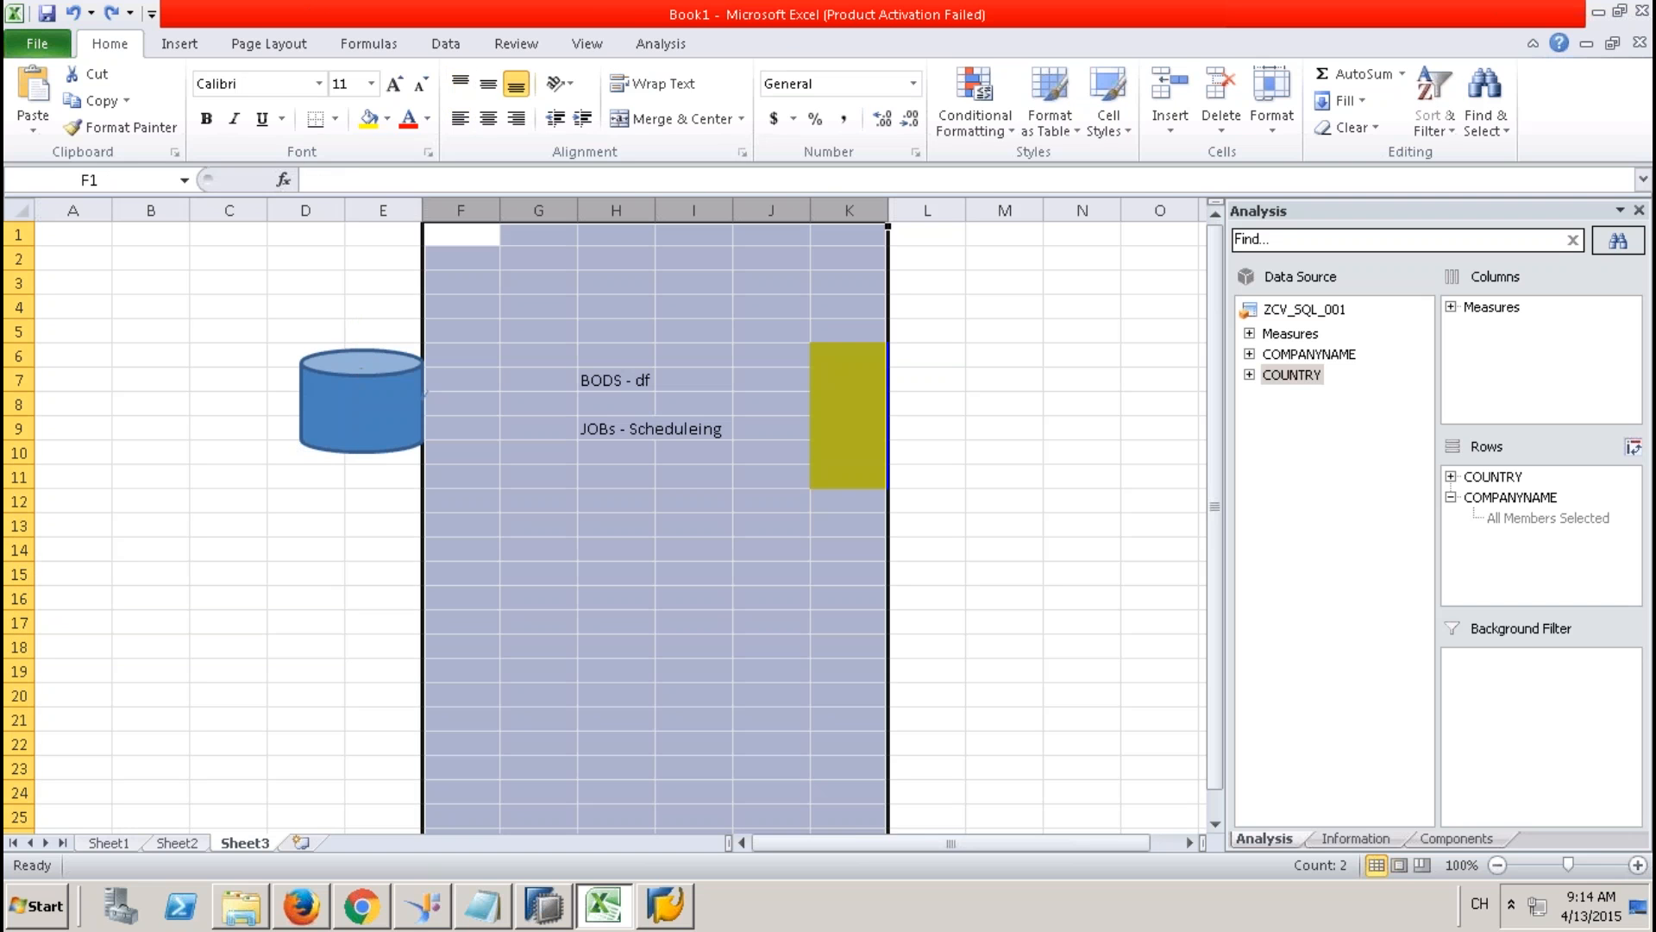
{"action": "key", "text": "ctrl+z"}
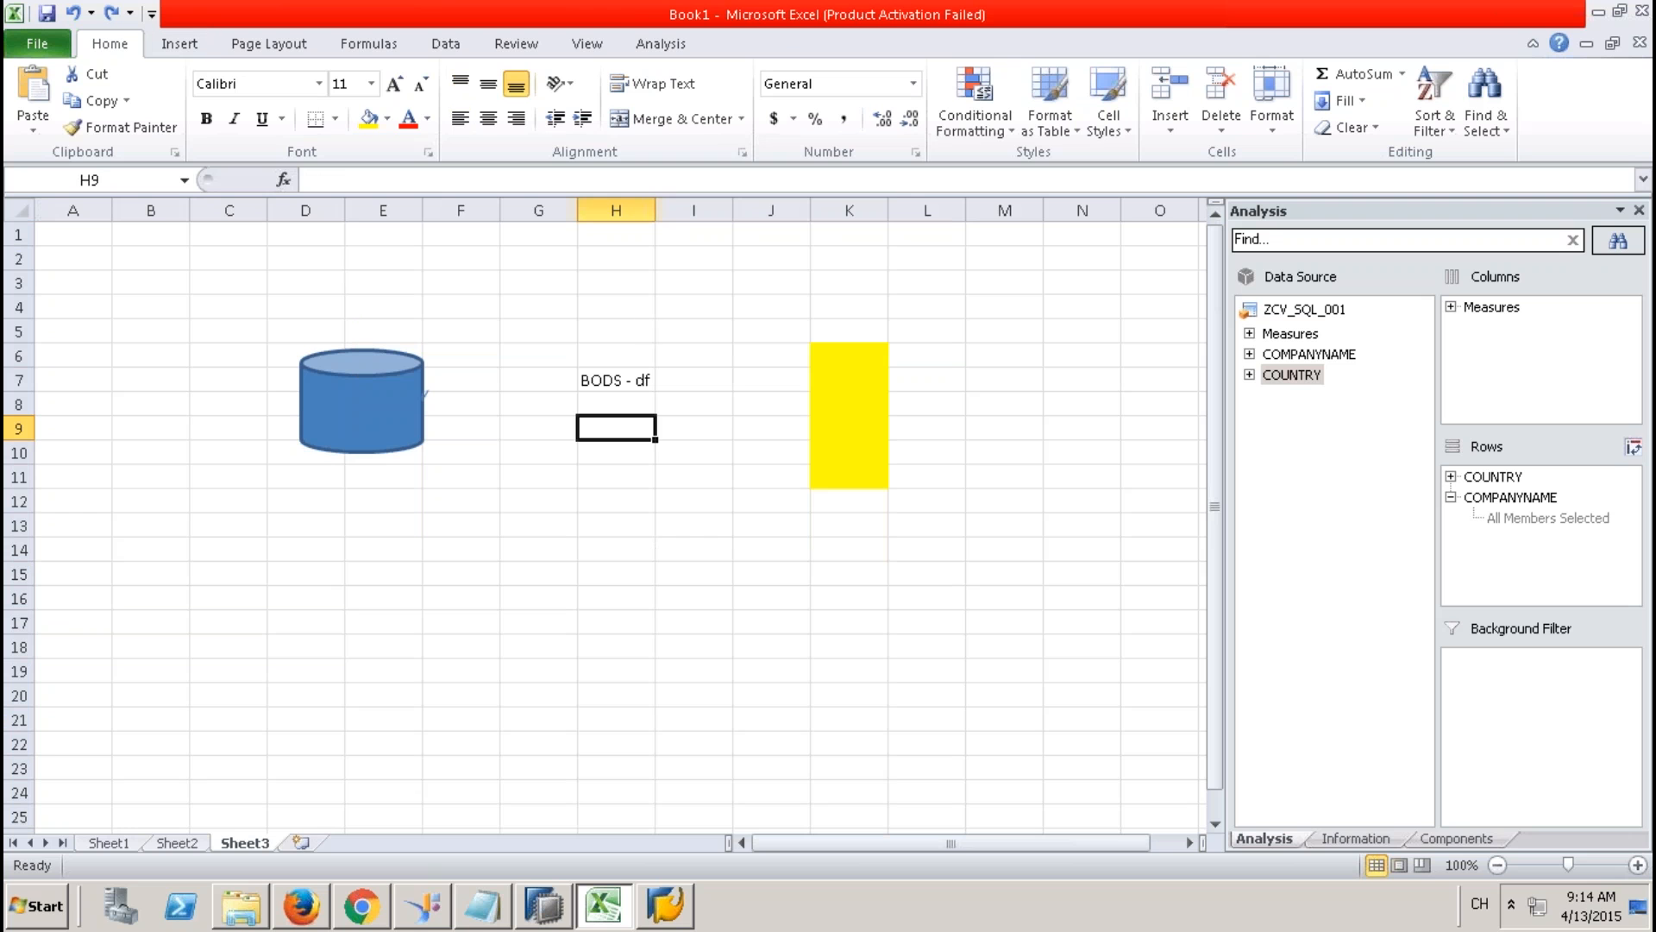
{"action": "left_click", "coordinate": [826, 403]}
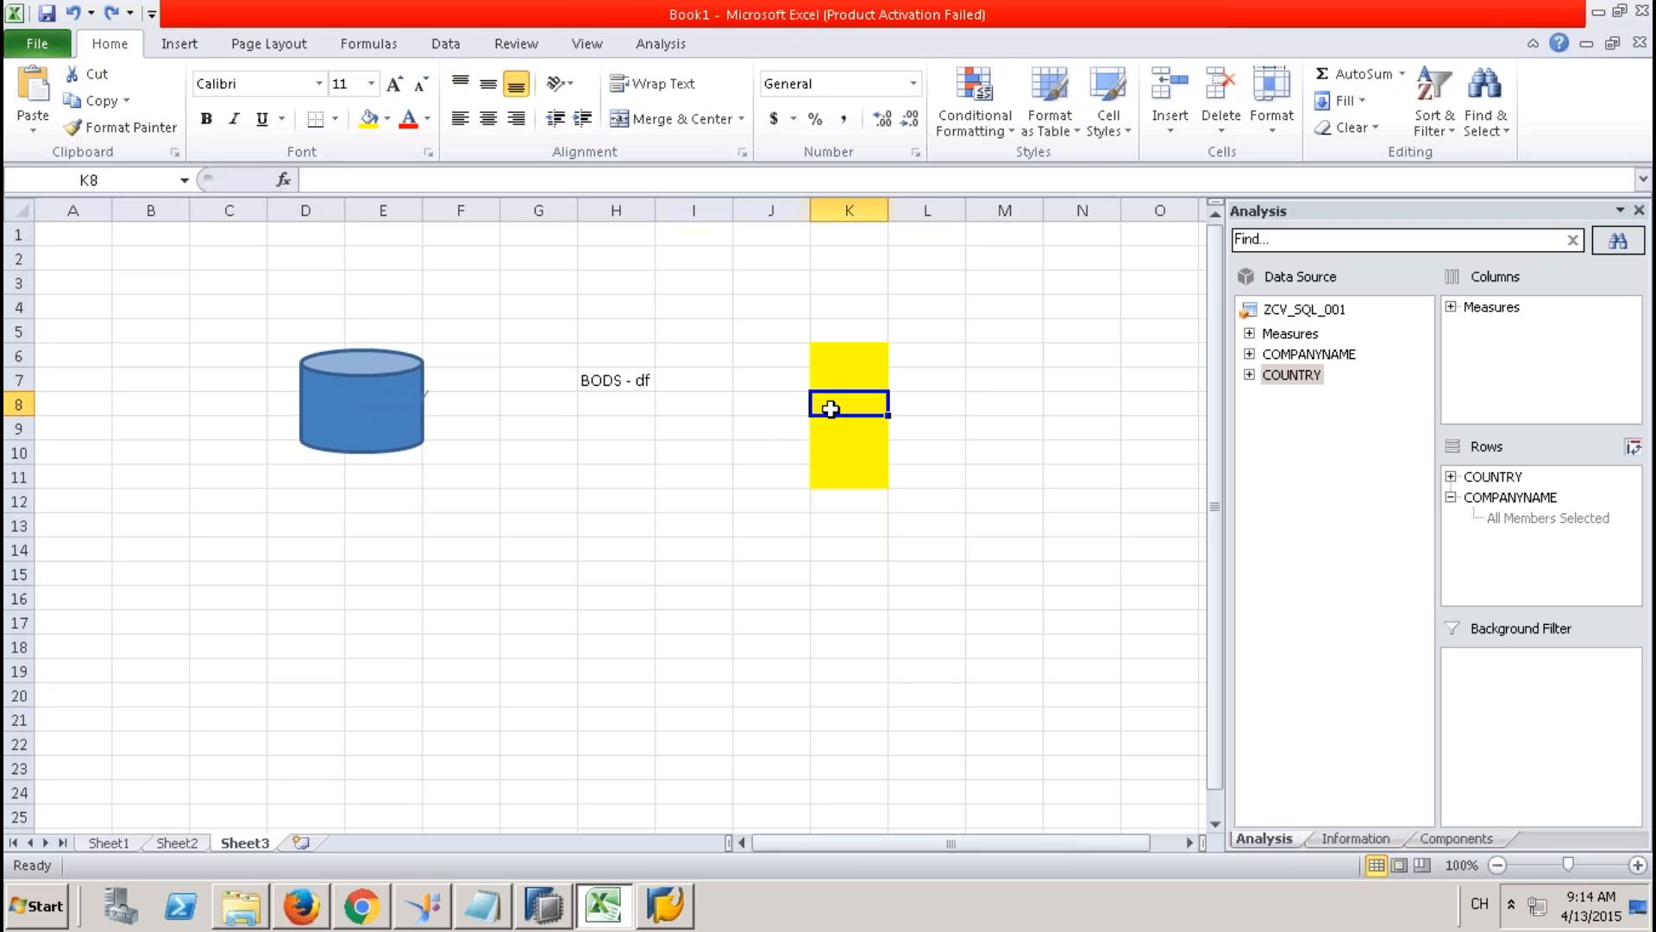
{"action": "left_click", "coordinate": [348, 403]}
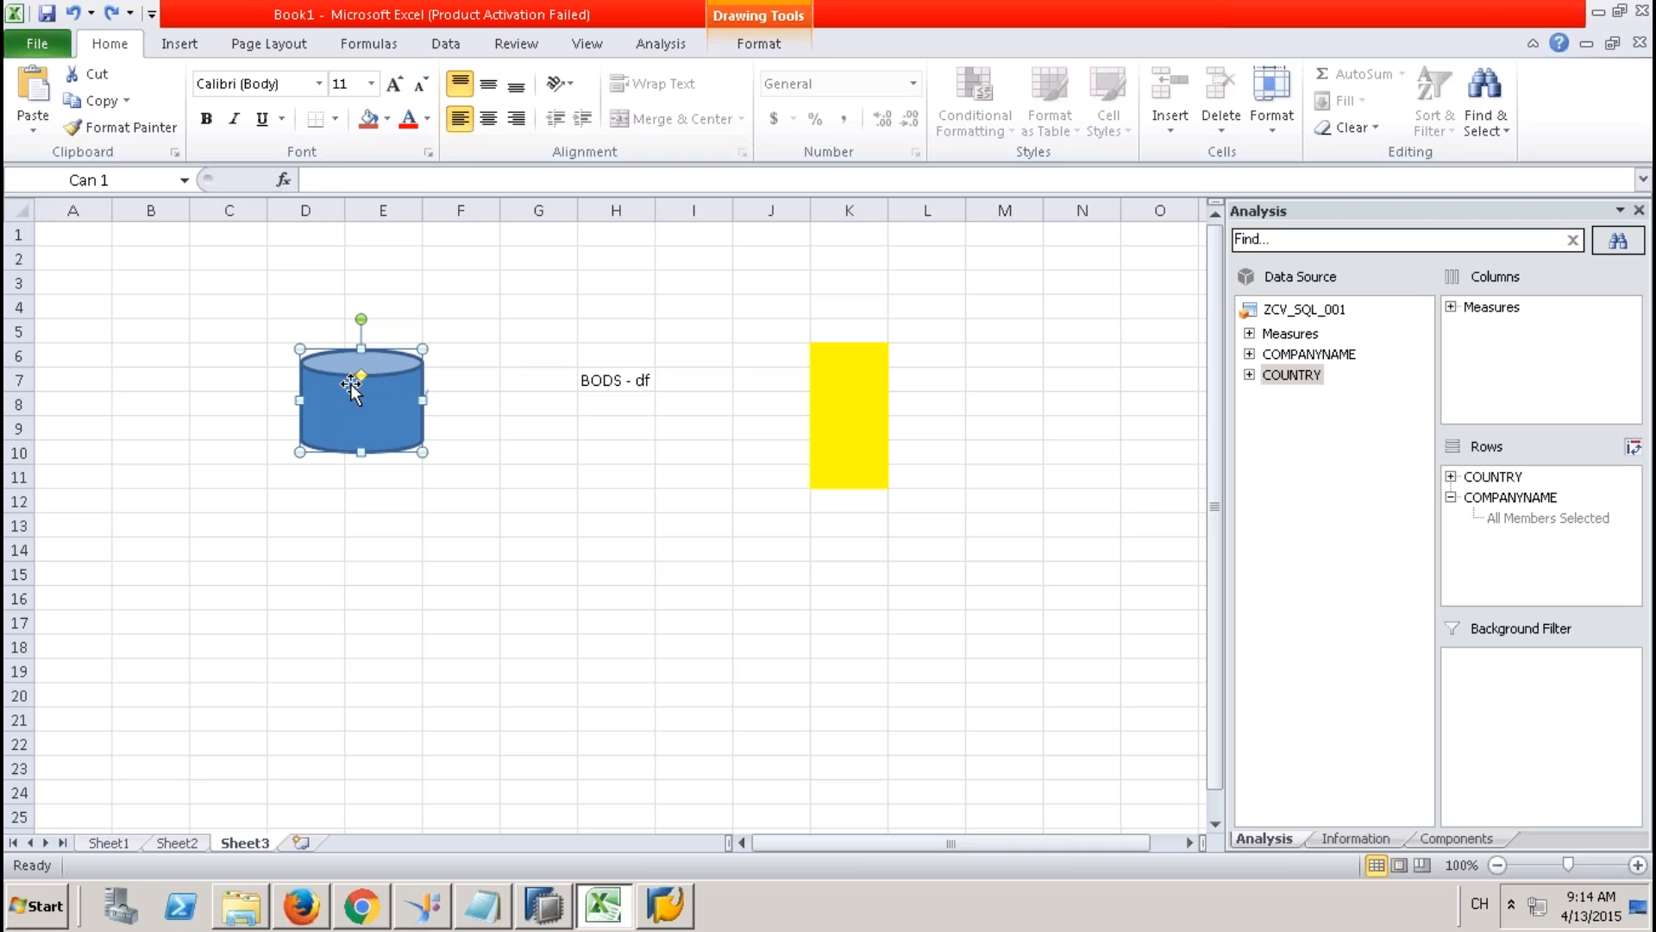
Add the label bw in cell D3 above the cylinder.
{"action": "left_click", "coordinate": [315, 282]}
{"action": "type", "text": "bw"}
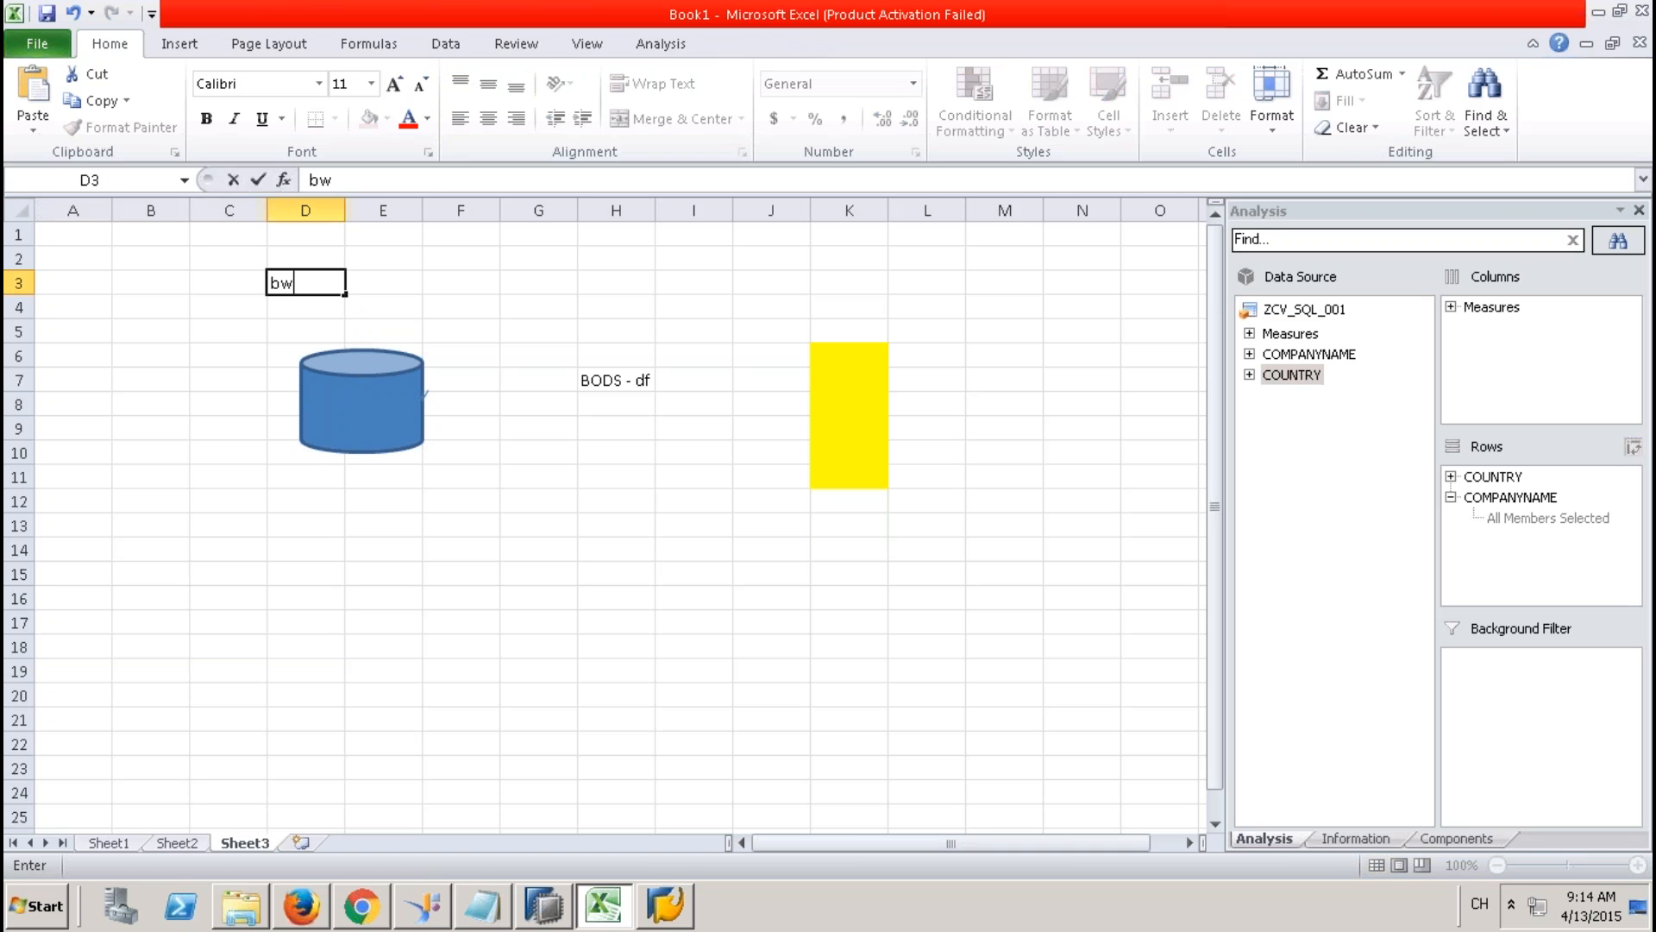
{"action": "left_click", "coordinate": [509, 379]}
{"action": "left_click", "coordinate": [311, 288]}
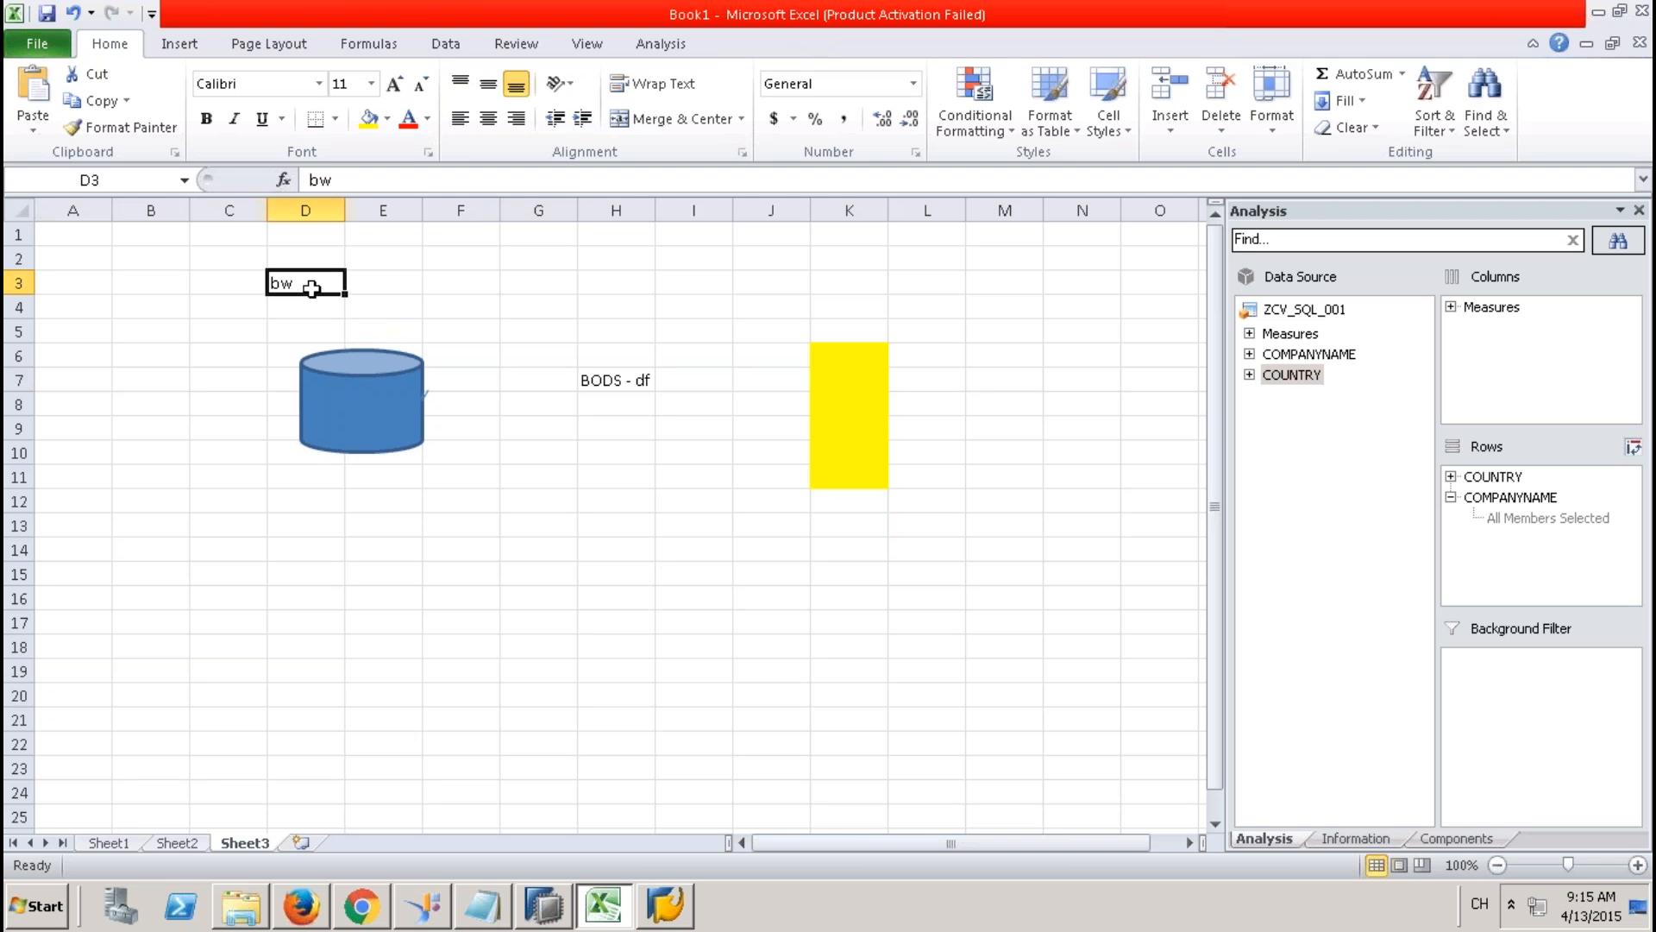
{"action": "left_click", "coordinate": [406, 371]}
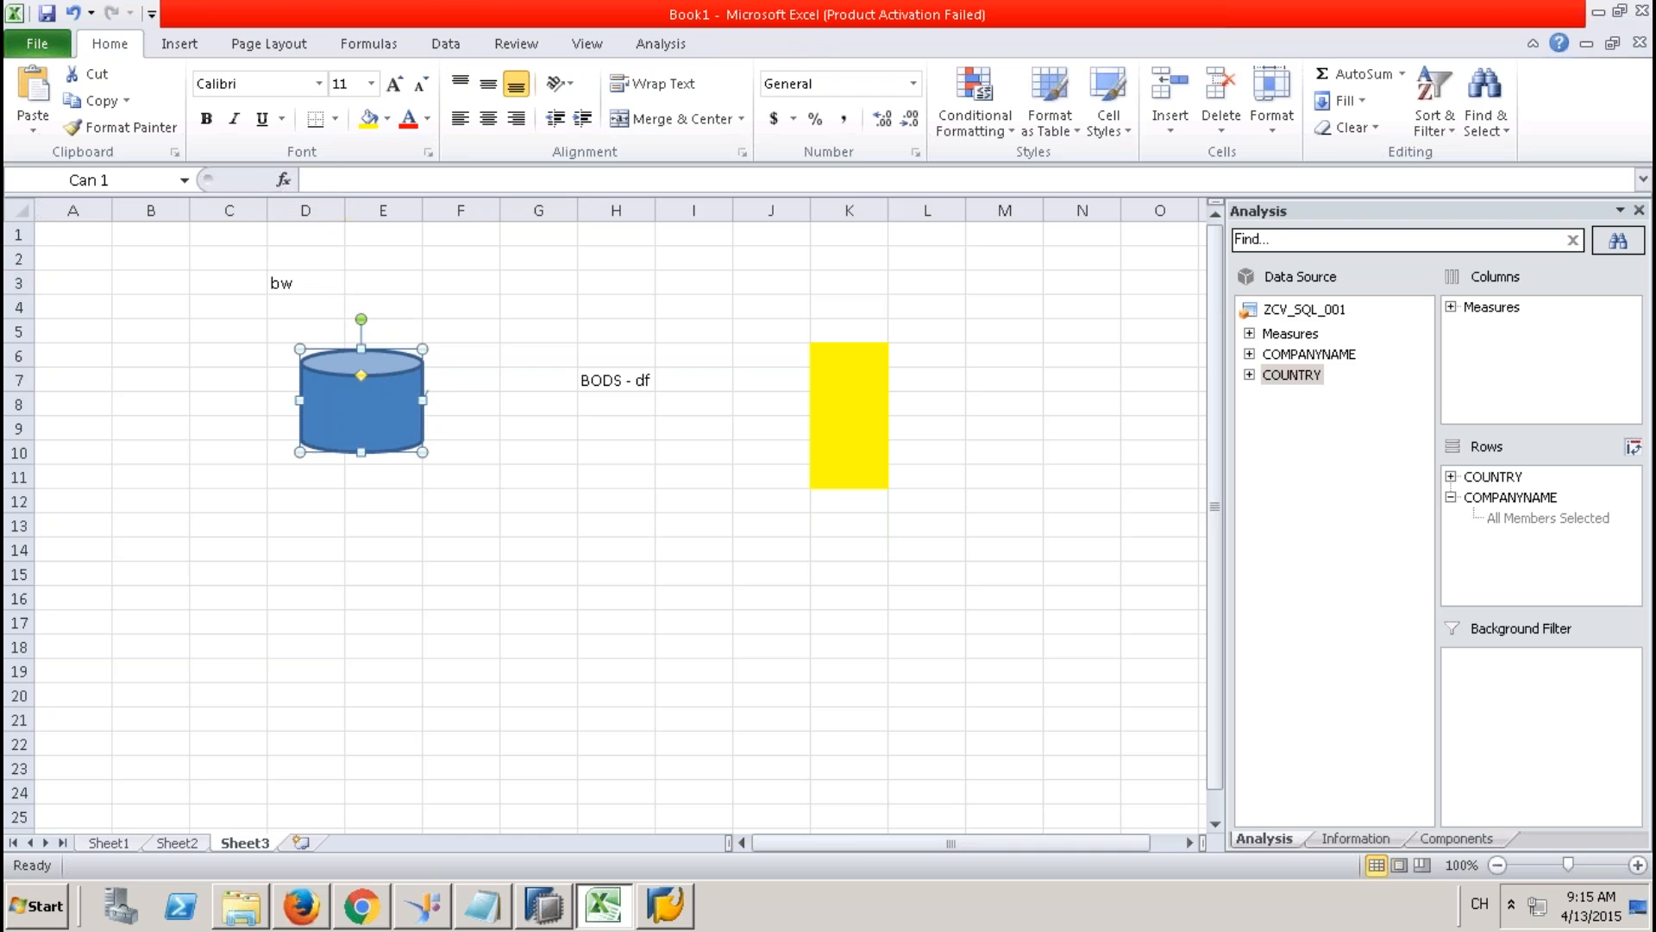
{"action": "left_click", "coordinate": [614, 379]}
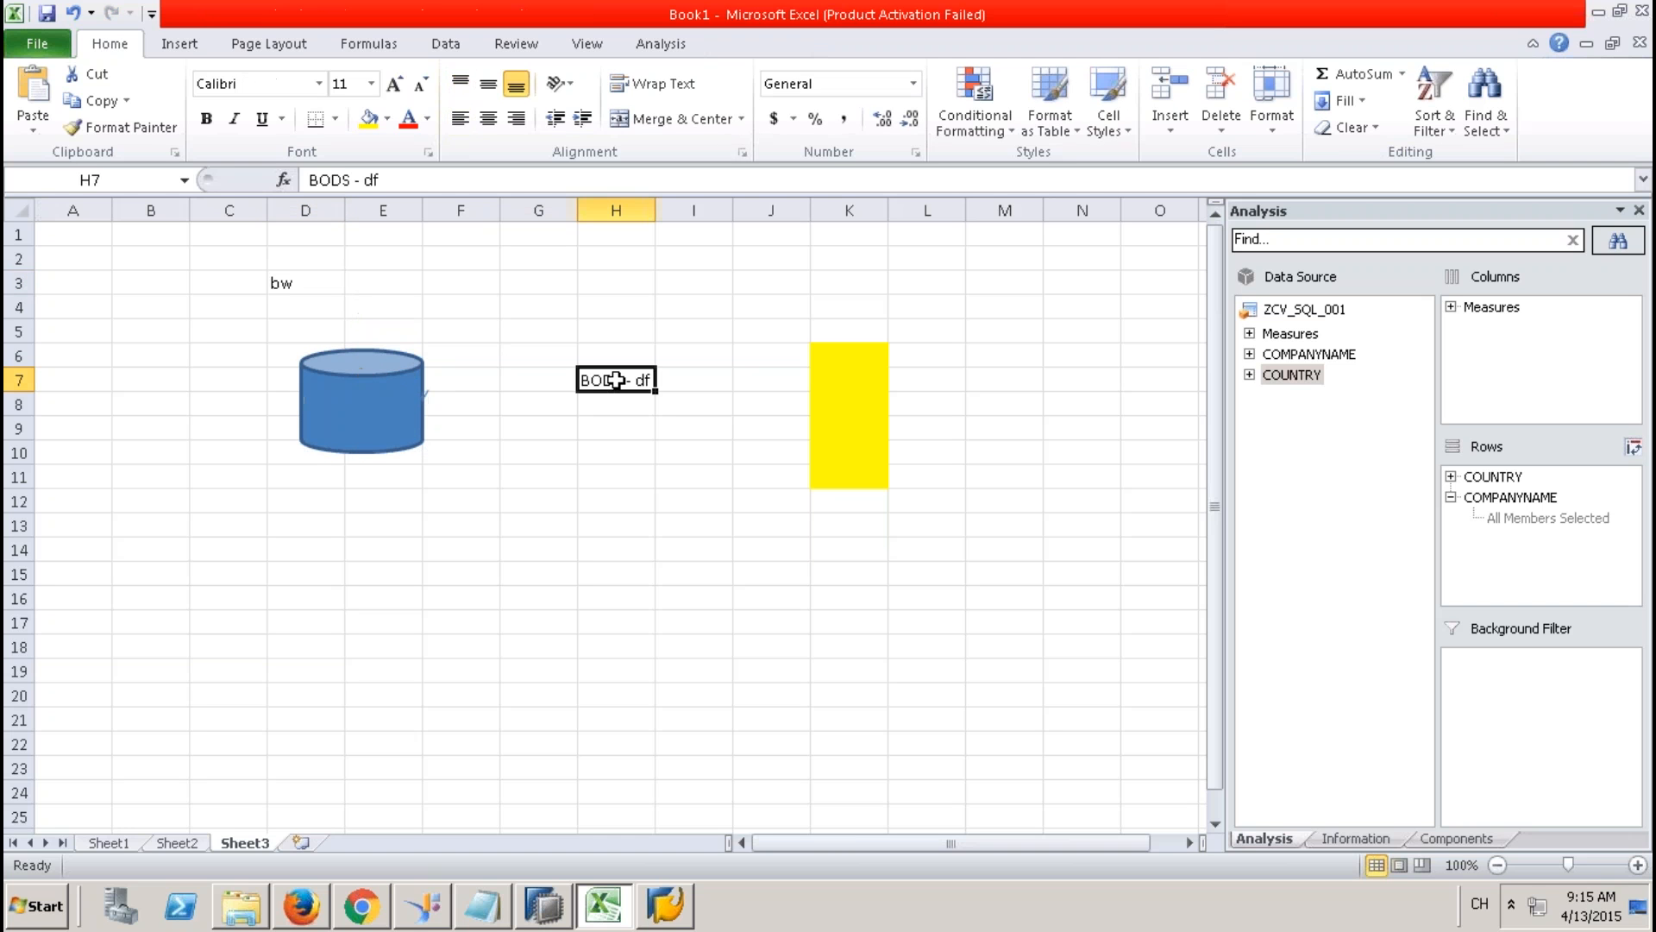
{"action": "left_click_drag", "start_coordinate": [616, 380], "coordinate": [615, 455]}
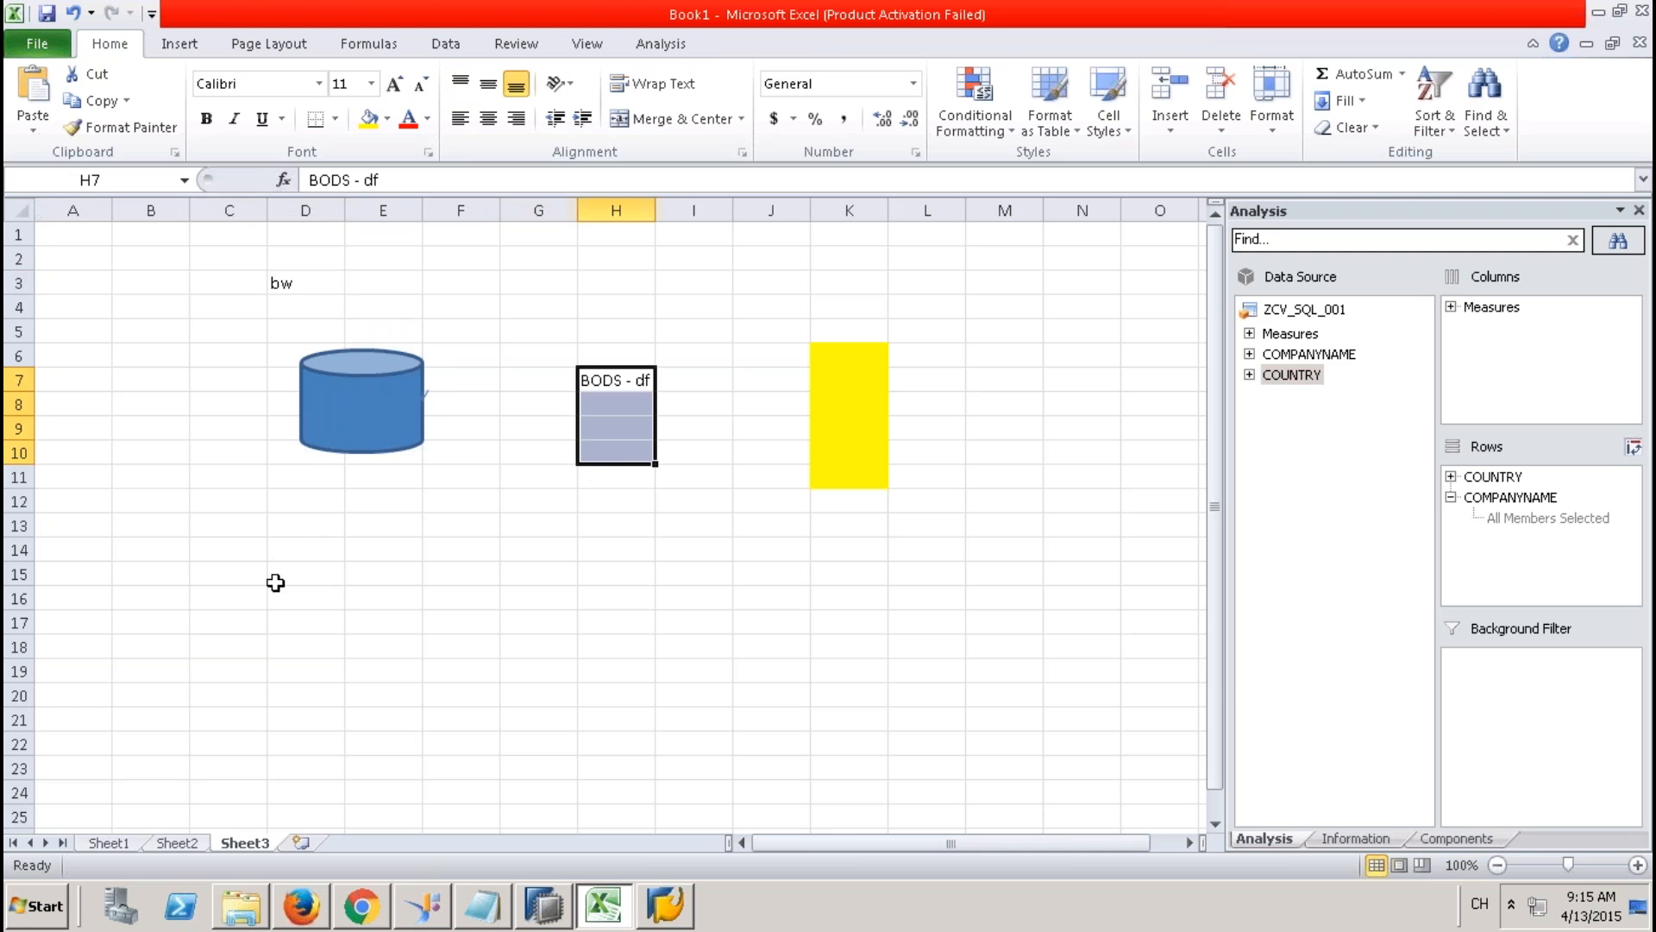
Add the label slt in cell C17 below the cylinder.
{"action": "left_click", "coordinate": [201, 619]}
{"action": "type", "text": "slt"}
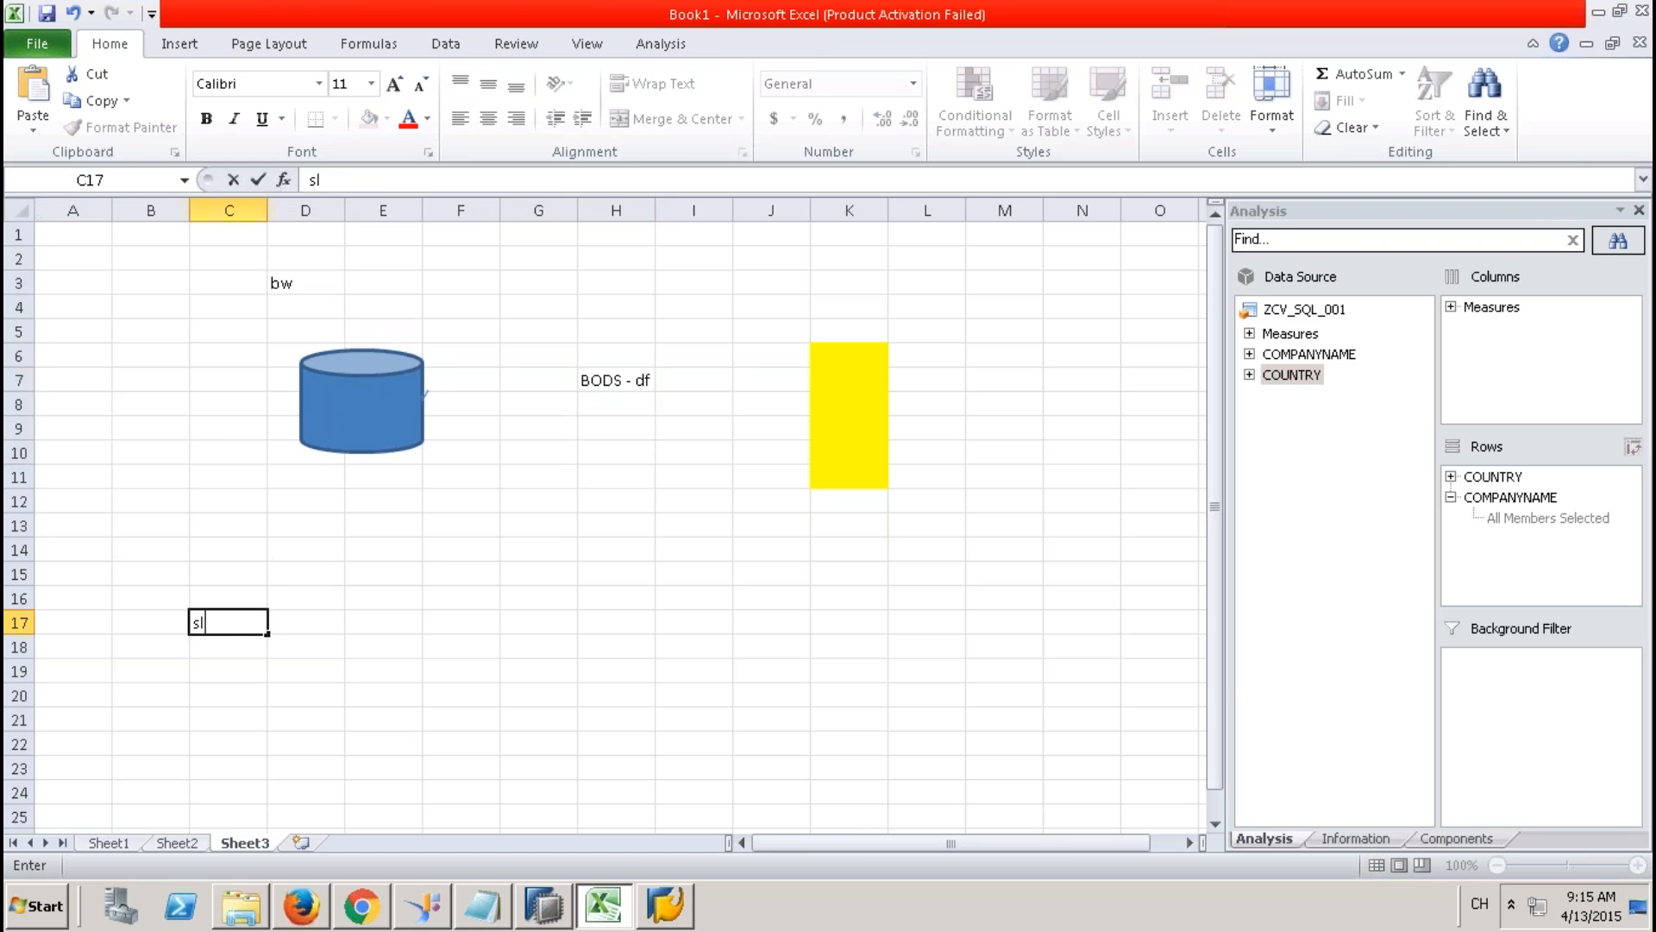
{"action": "left_click", "coordinate": [227, 690]}
{"action": "left_click", "coordinate": [231, 625]}
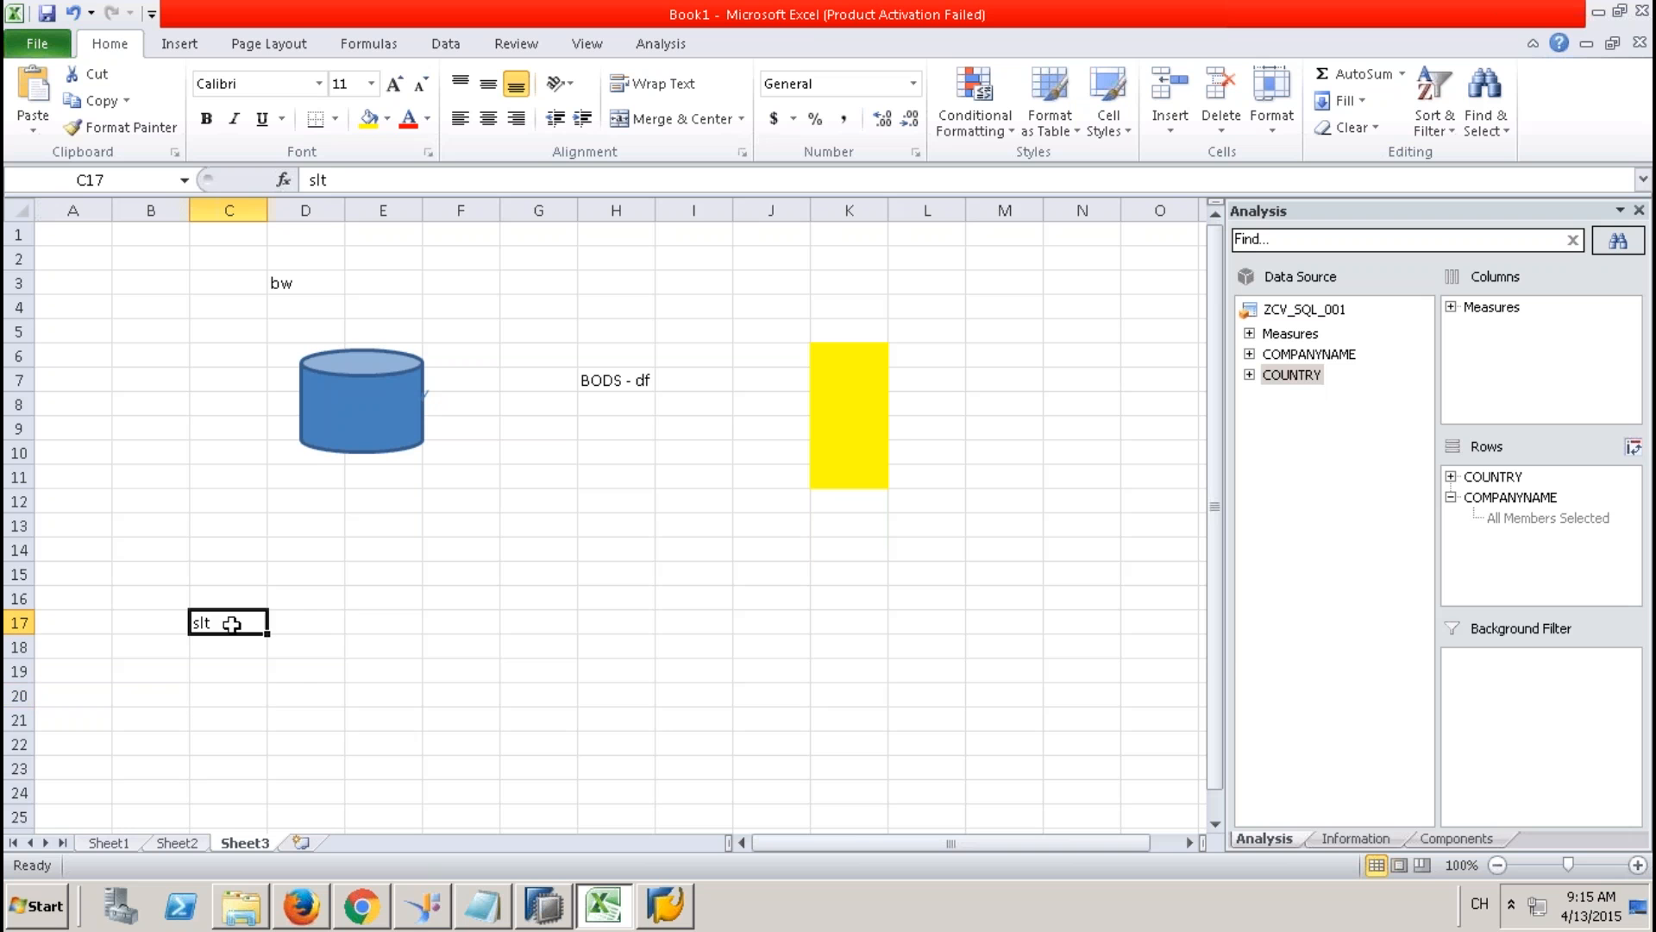
{"action": "left_click", "coordinate": [300, 285]}
{"action": "left_click", "coordinate": [377, 385]}
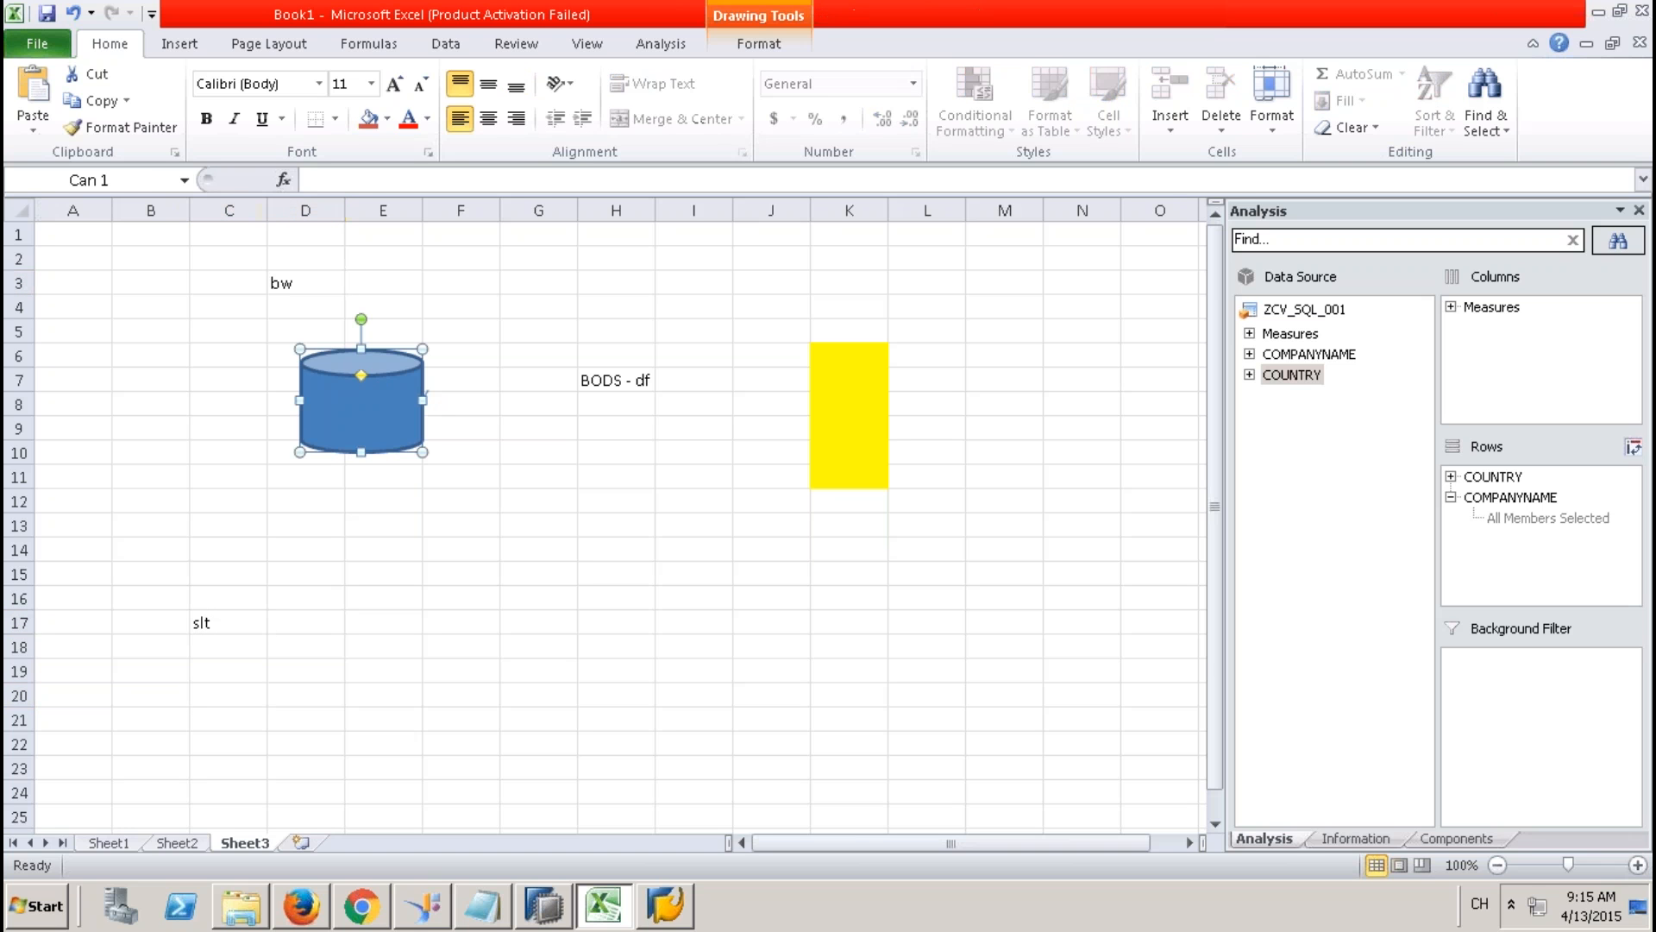
Type pc into cell F2 above the cylinder.
{"action": "left_click", "coordinate": [342, 283]}
{"action": "left_click_drag", "start_coordinate": [465, 259], "coordinate": [416, 263]}
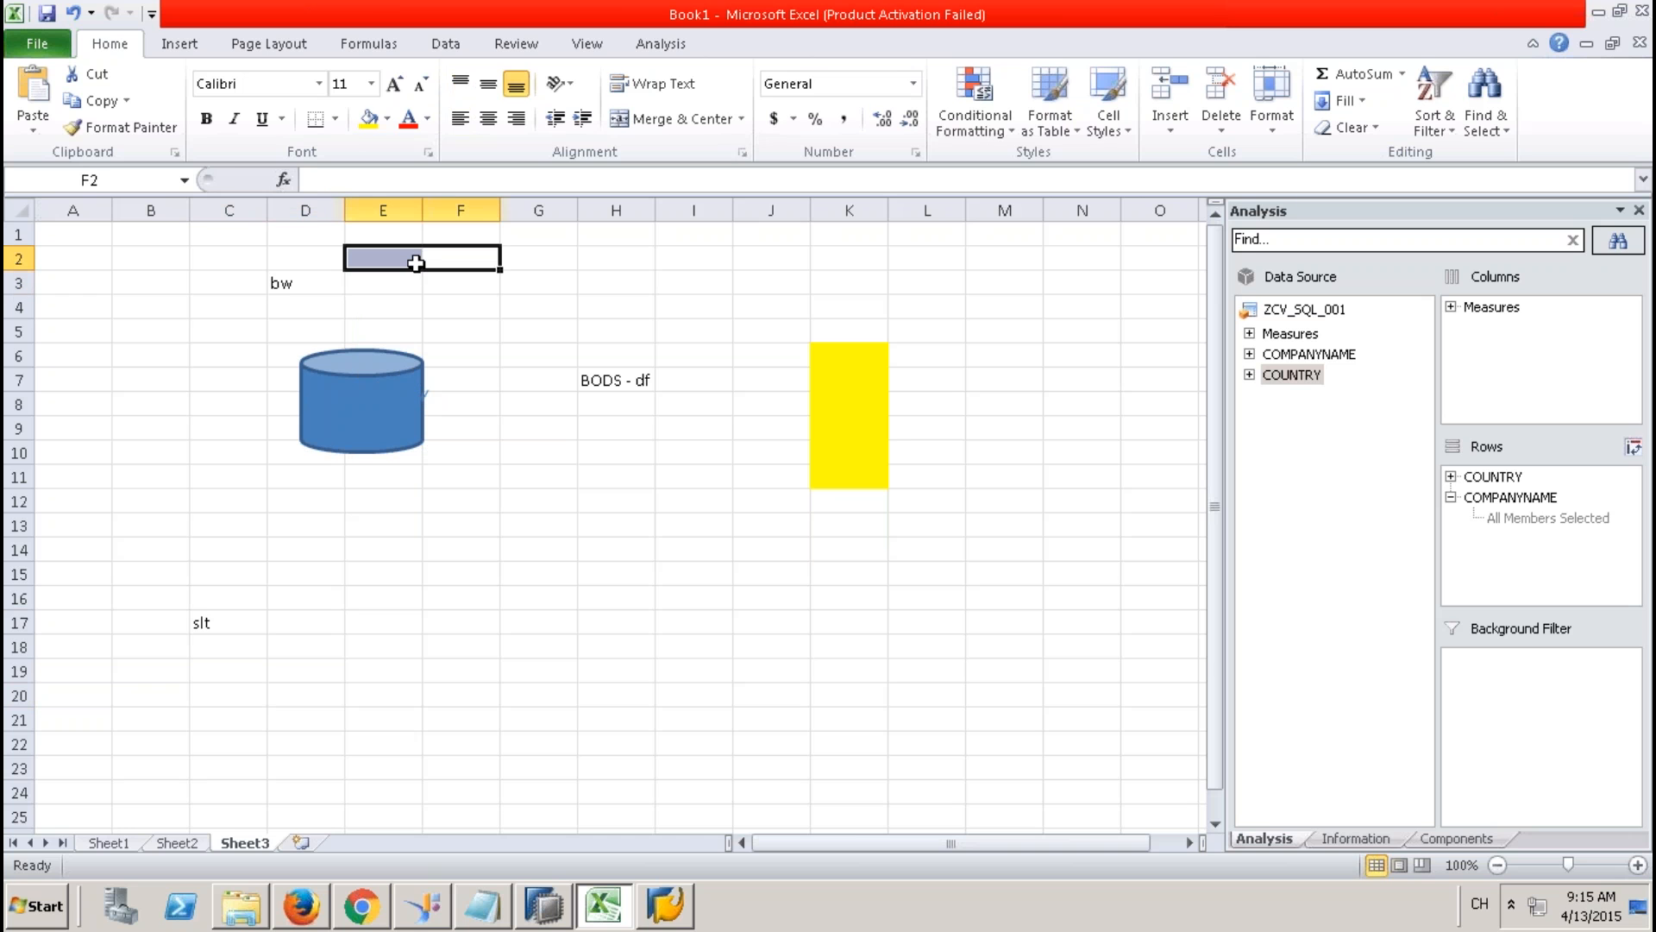
{"action": "type", "text": "pc"}
{"action": "left_click", "coordinate": [424, 260]}
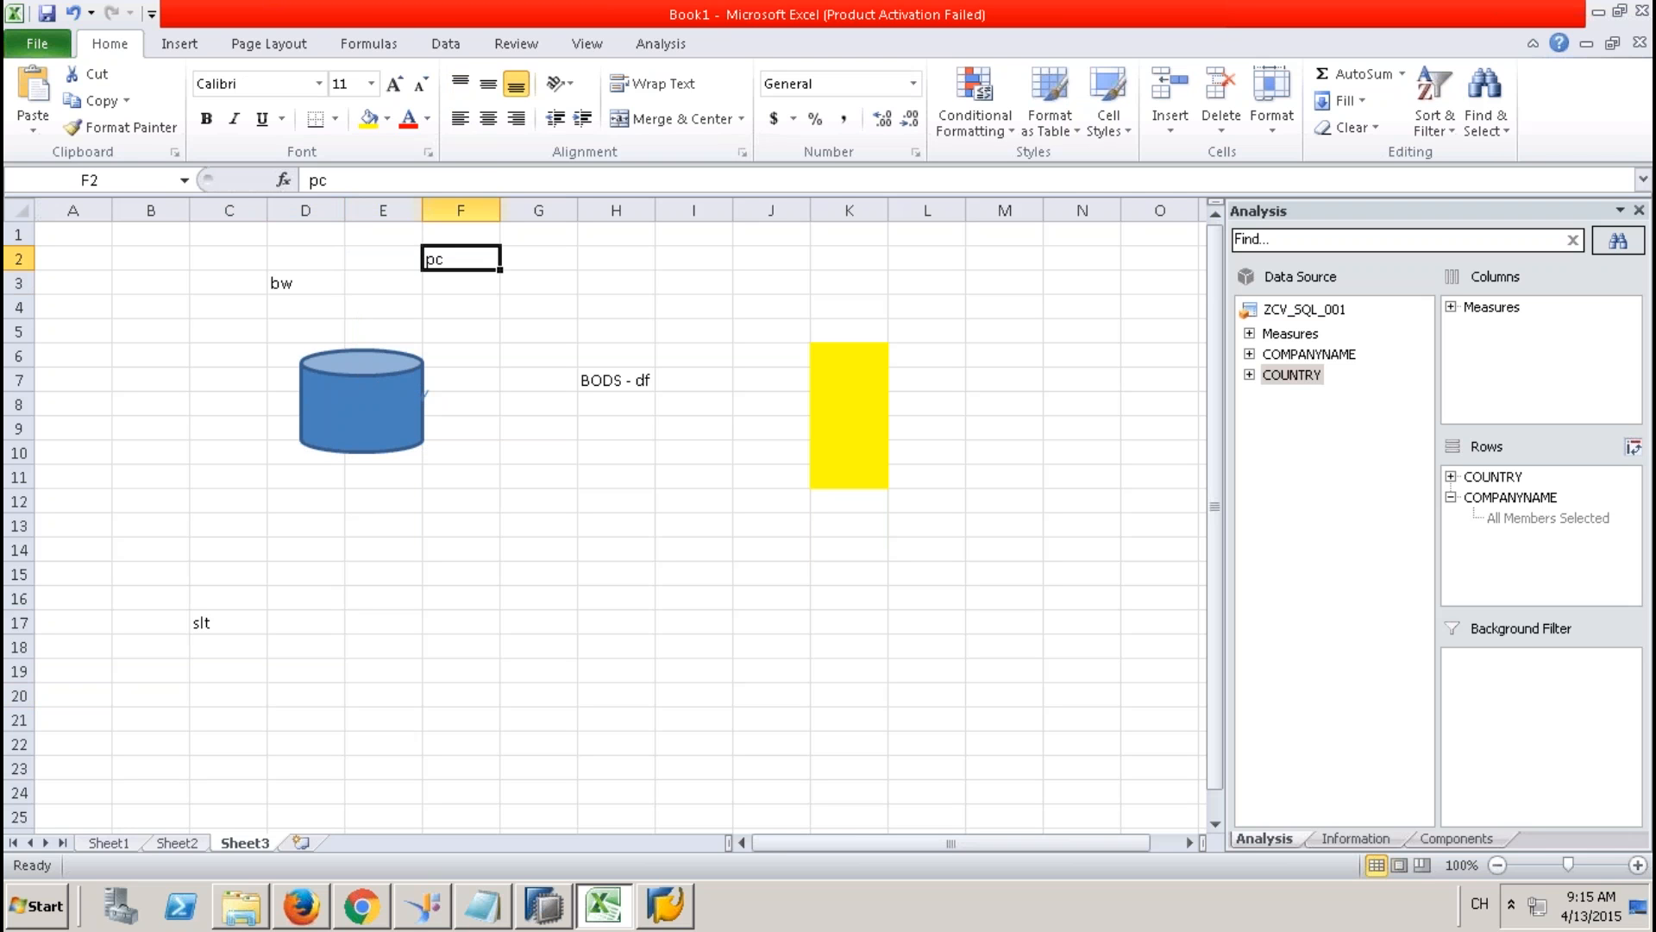
{"action": "mouse_move", "coordinate": [899, 5]}
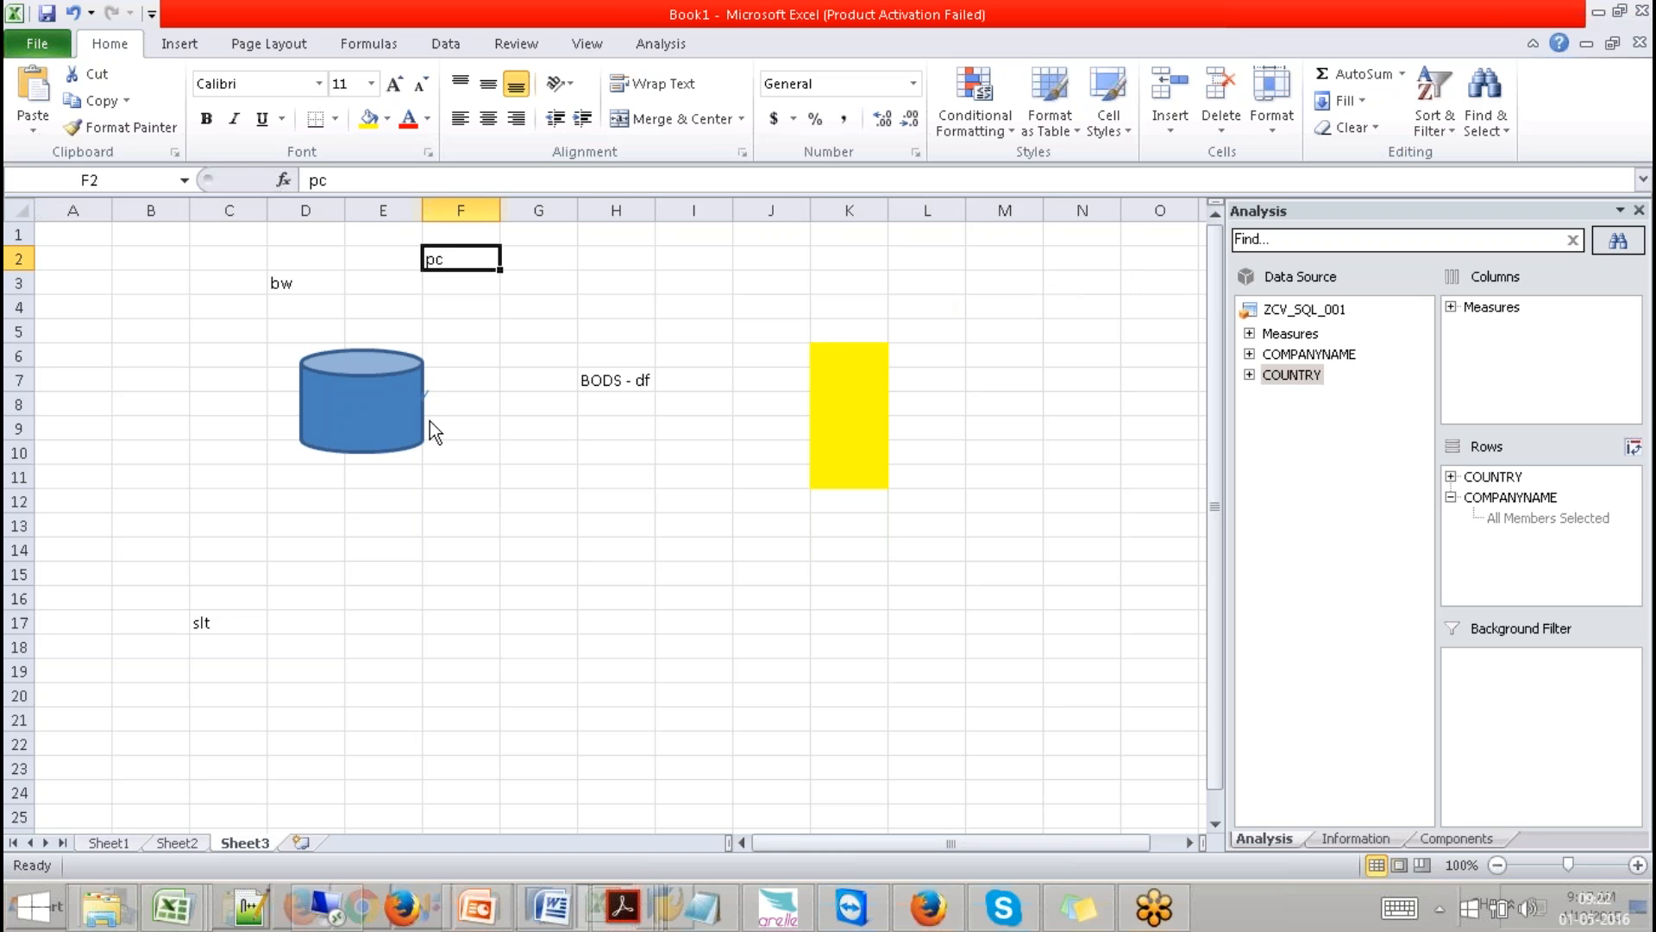
Enter bw/oracle in E14:E15 and bw/hana in G14:G15.
{"action": "left_click", "coordinate": [448, 494]}
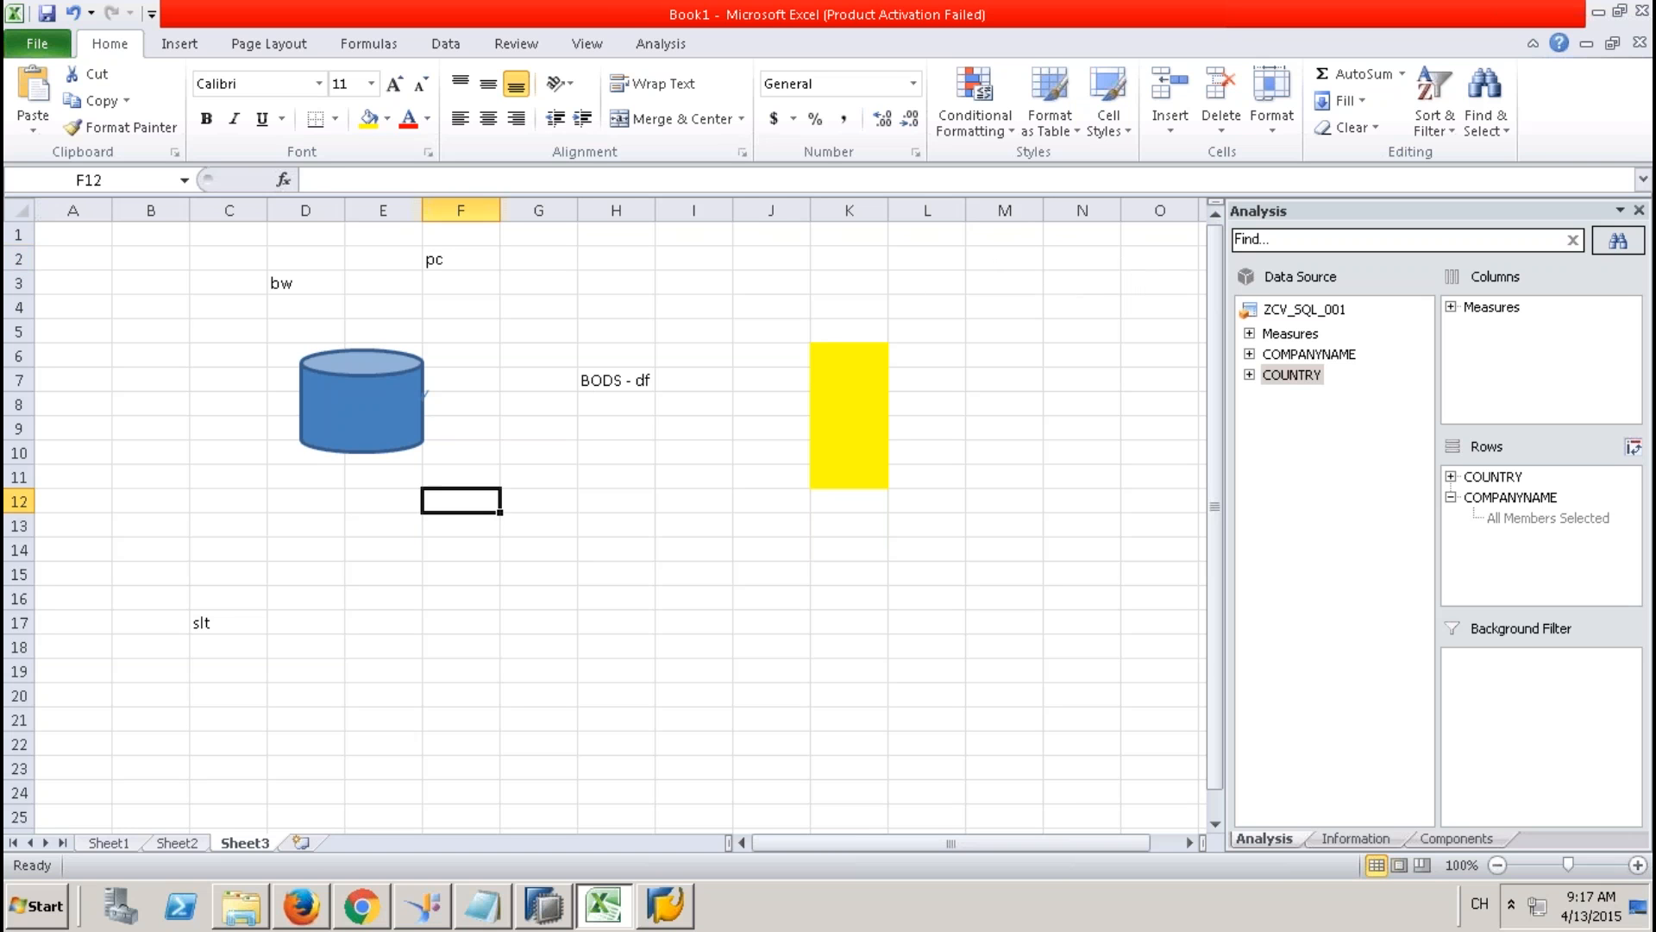
{"action": "left_click", "coordinate": [371, 549]}
{"action": "type", "text": "bw"}
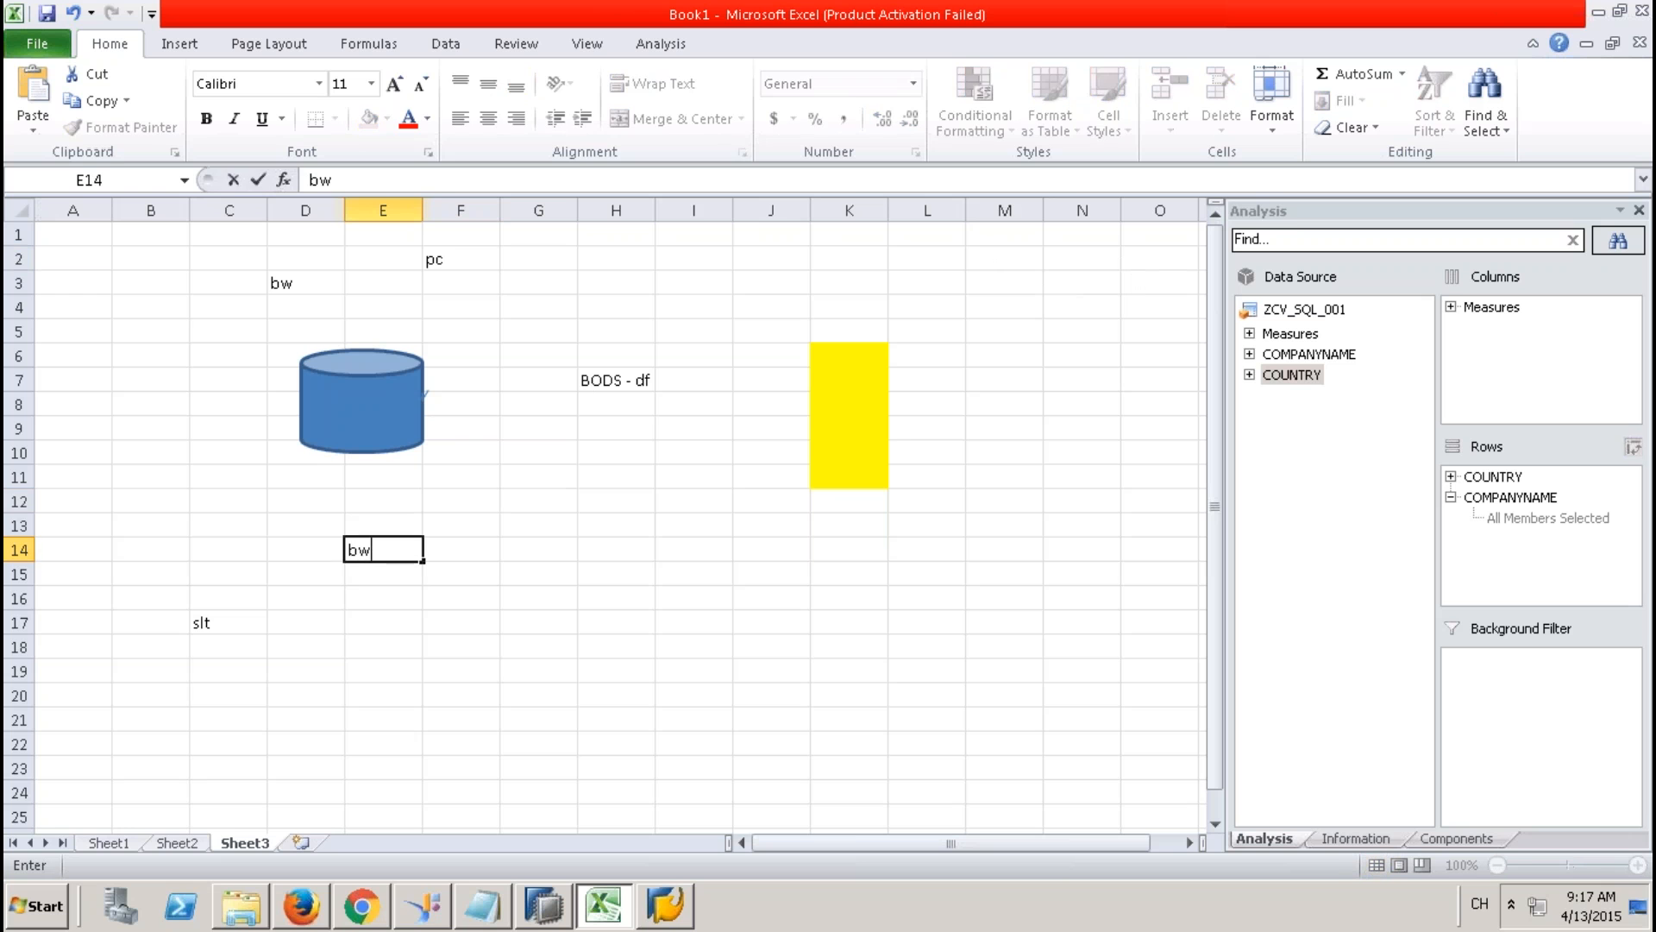
{"action": "key", "text": "Return"}
{"action": "type", "text": "or"}
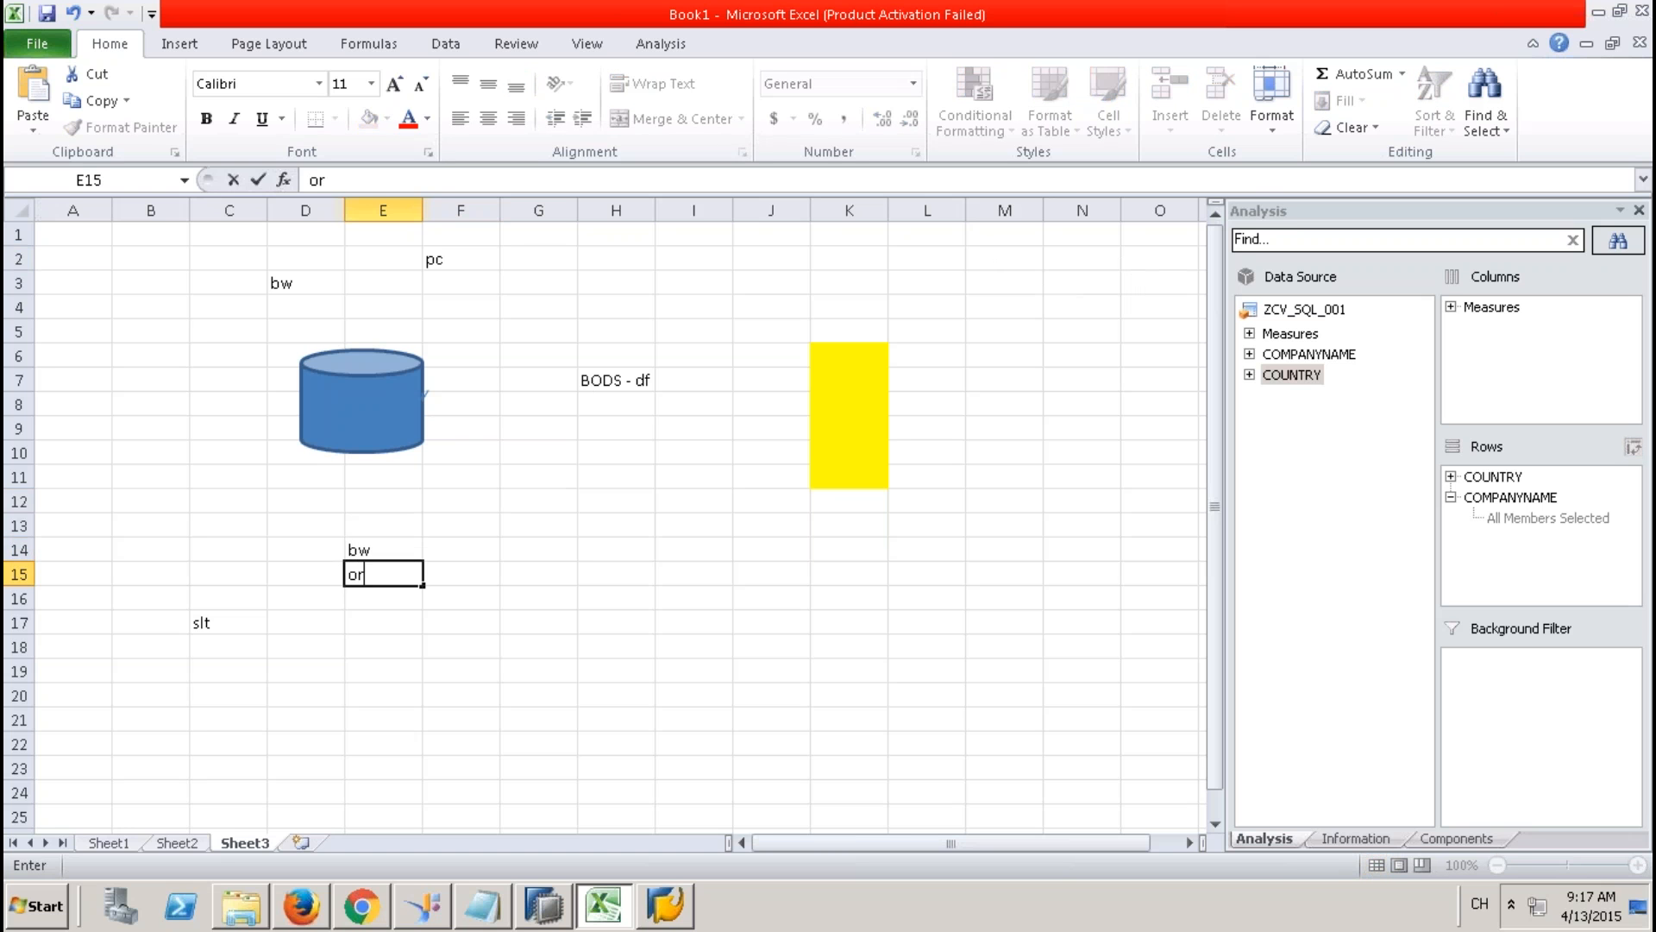
{"action": "type", "text": "acle"}
{"action": "key", "text": "Tab"}
{"action": "key", "text": "Tab"}
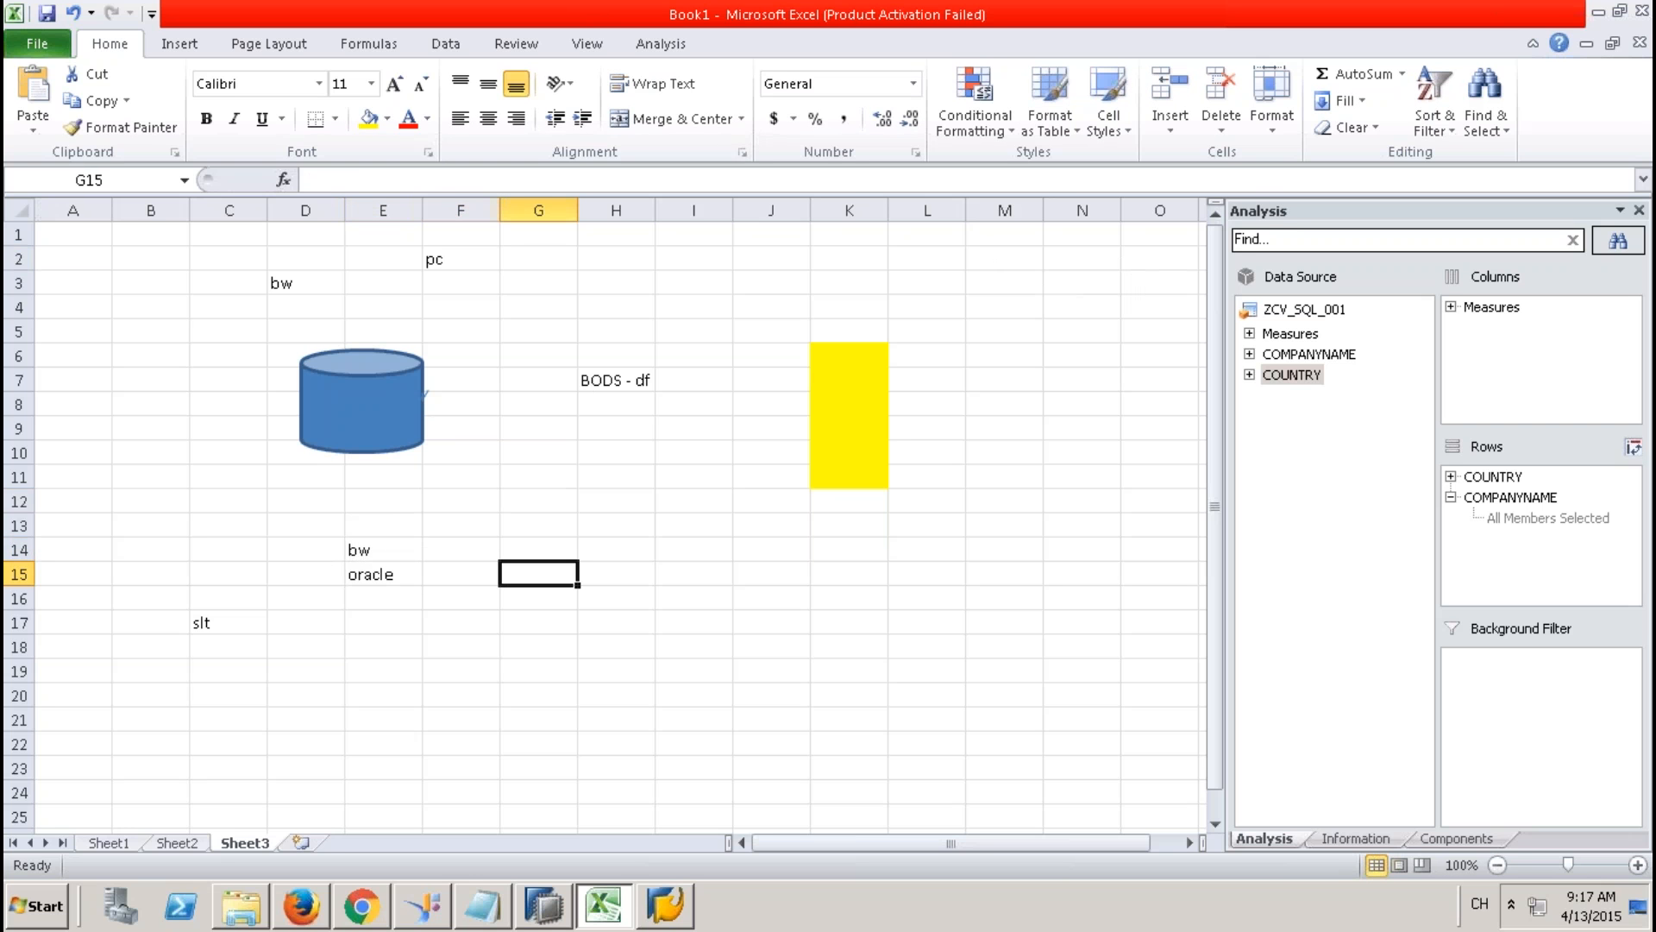
{"action": "left_click", "coordinate": [538, 550]}
{"action": "type", "text": "bw"}
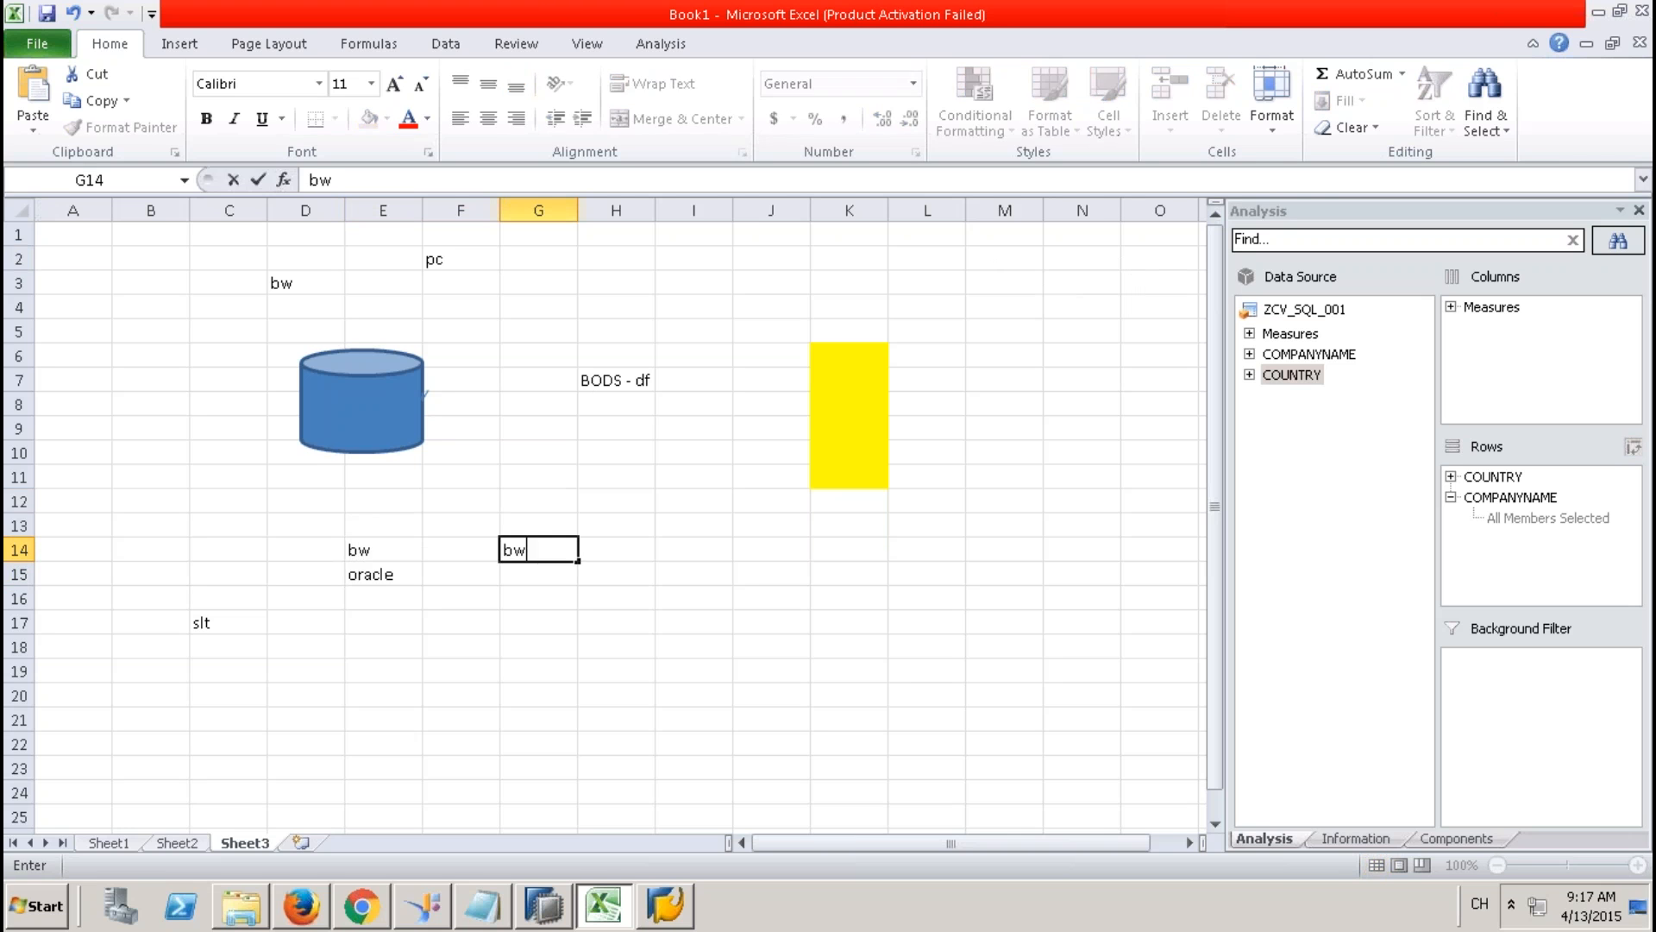
{"action": "key", "text": "Return"}
{"action": "type", "text": "hana"}
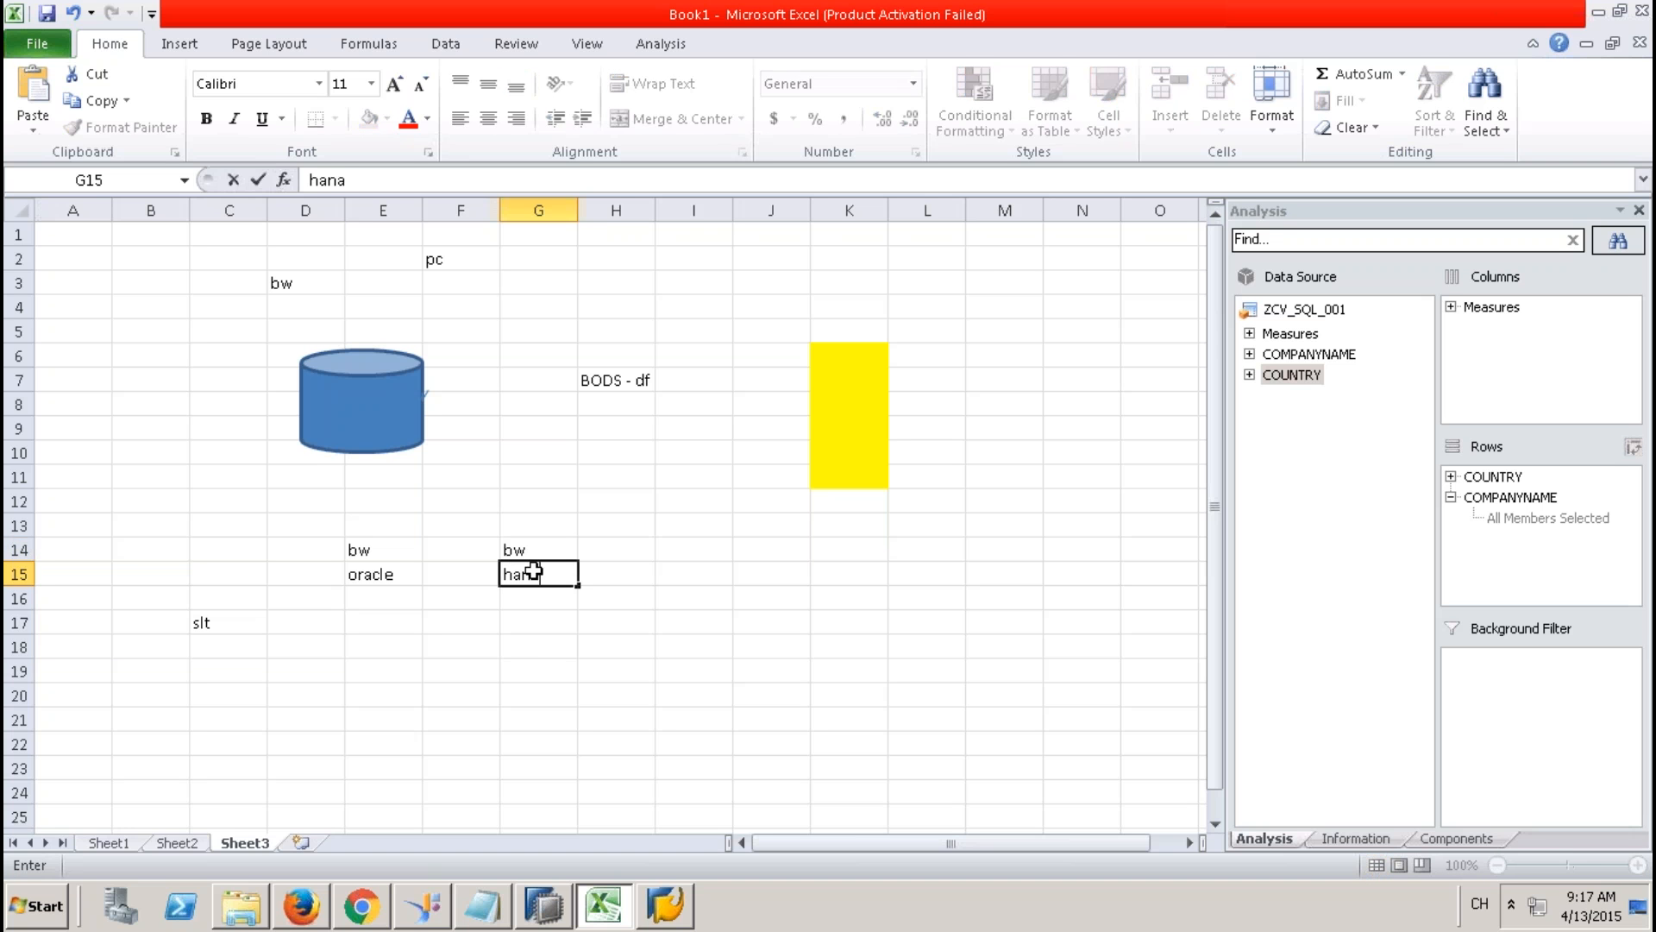
{"action": "left_click", "coordinate": [541, 648]}
Select the bw/hana pair in G14:G15 and the oracle cell, then deselect them.
{"action": "left_click_drag", "start_coordinate": [538, 547], "coordinate": [538, 576]}
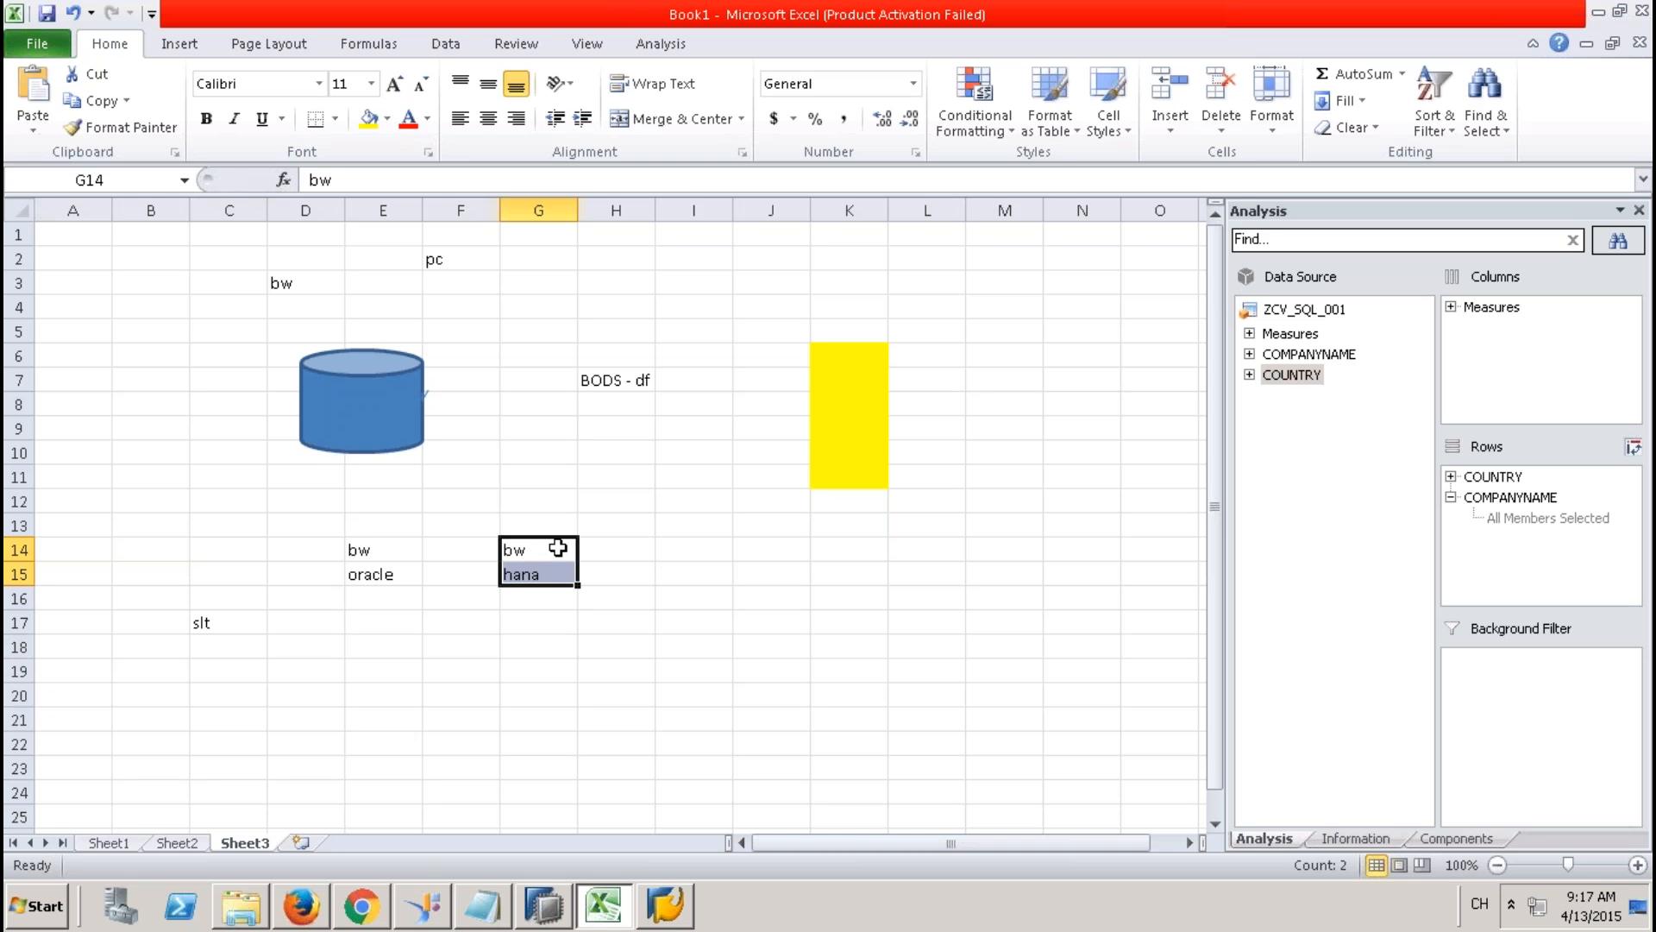
{"action": "left_click_drag", "start_coordinate": [555, 545], "coordinate": [553, 572]}
{"action": "left_click", "coordinate": [401, 575]}
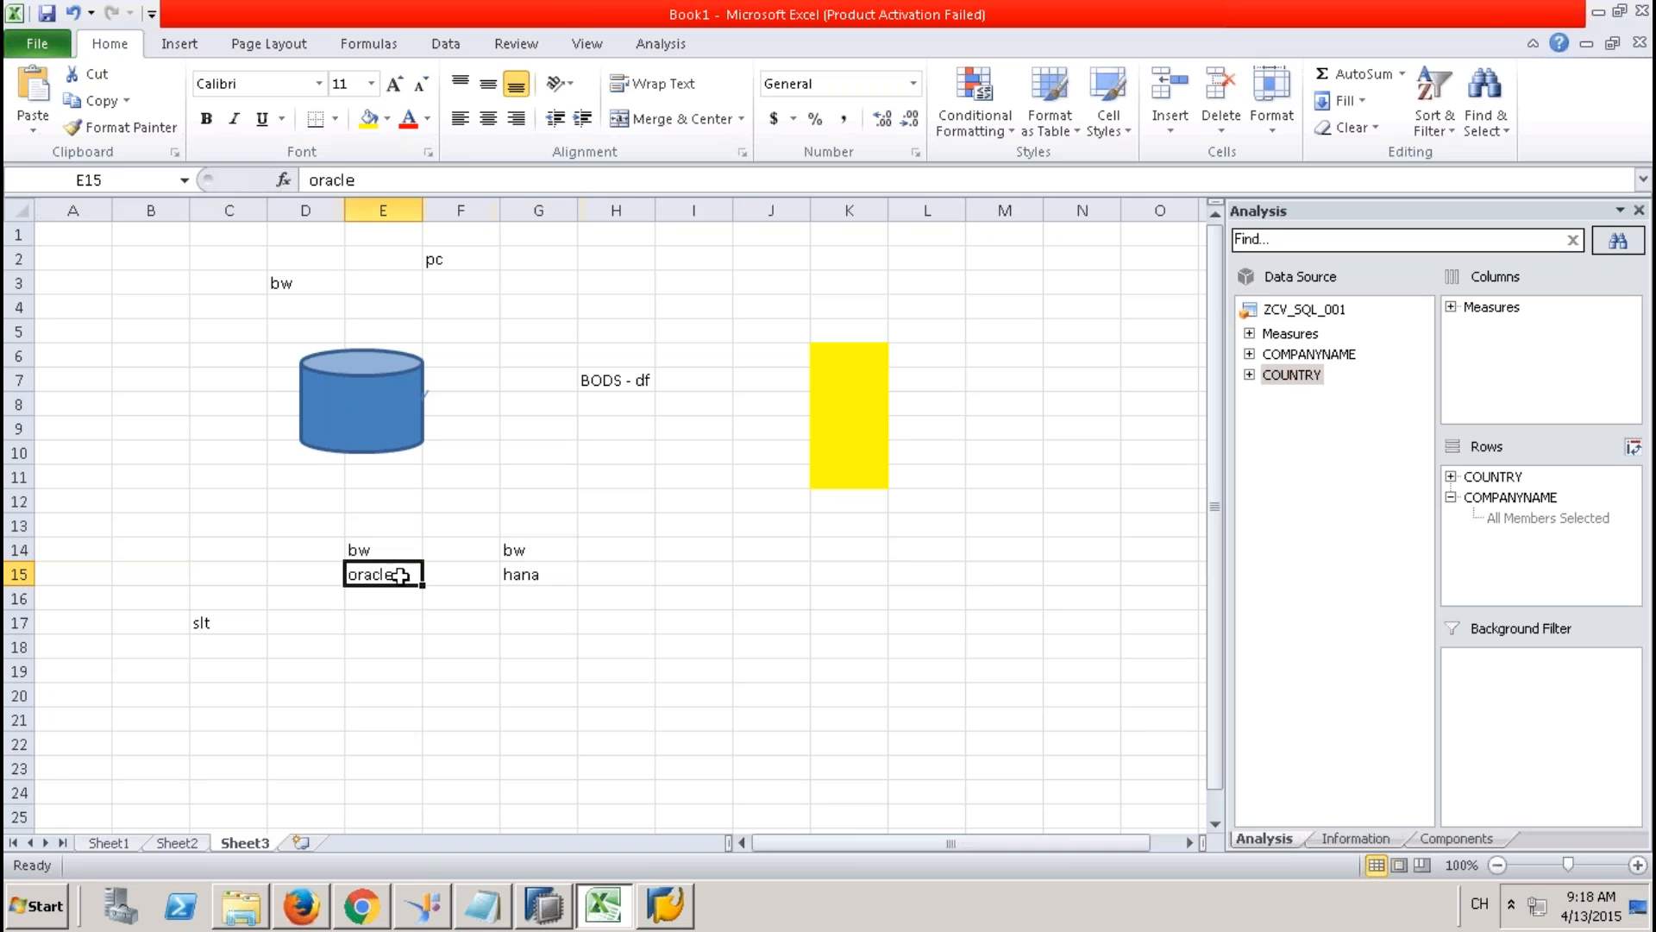
{"action": "left_click", "coordinate": [527, 575]}
{"action": "left_click", "coordinate": [545, 554]}
{"action": "left_click_drag", "start_coordinate": [545, 554], "coordinate": [547, 578]}
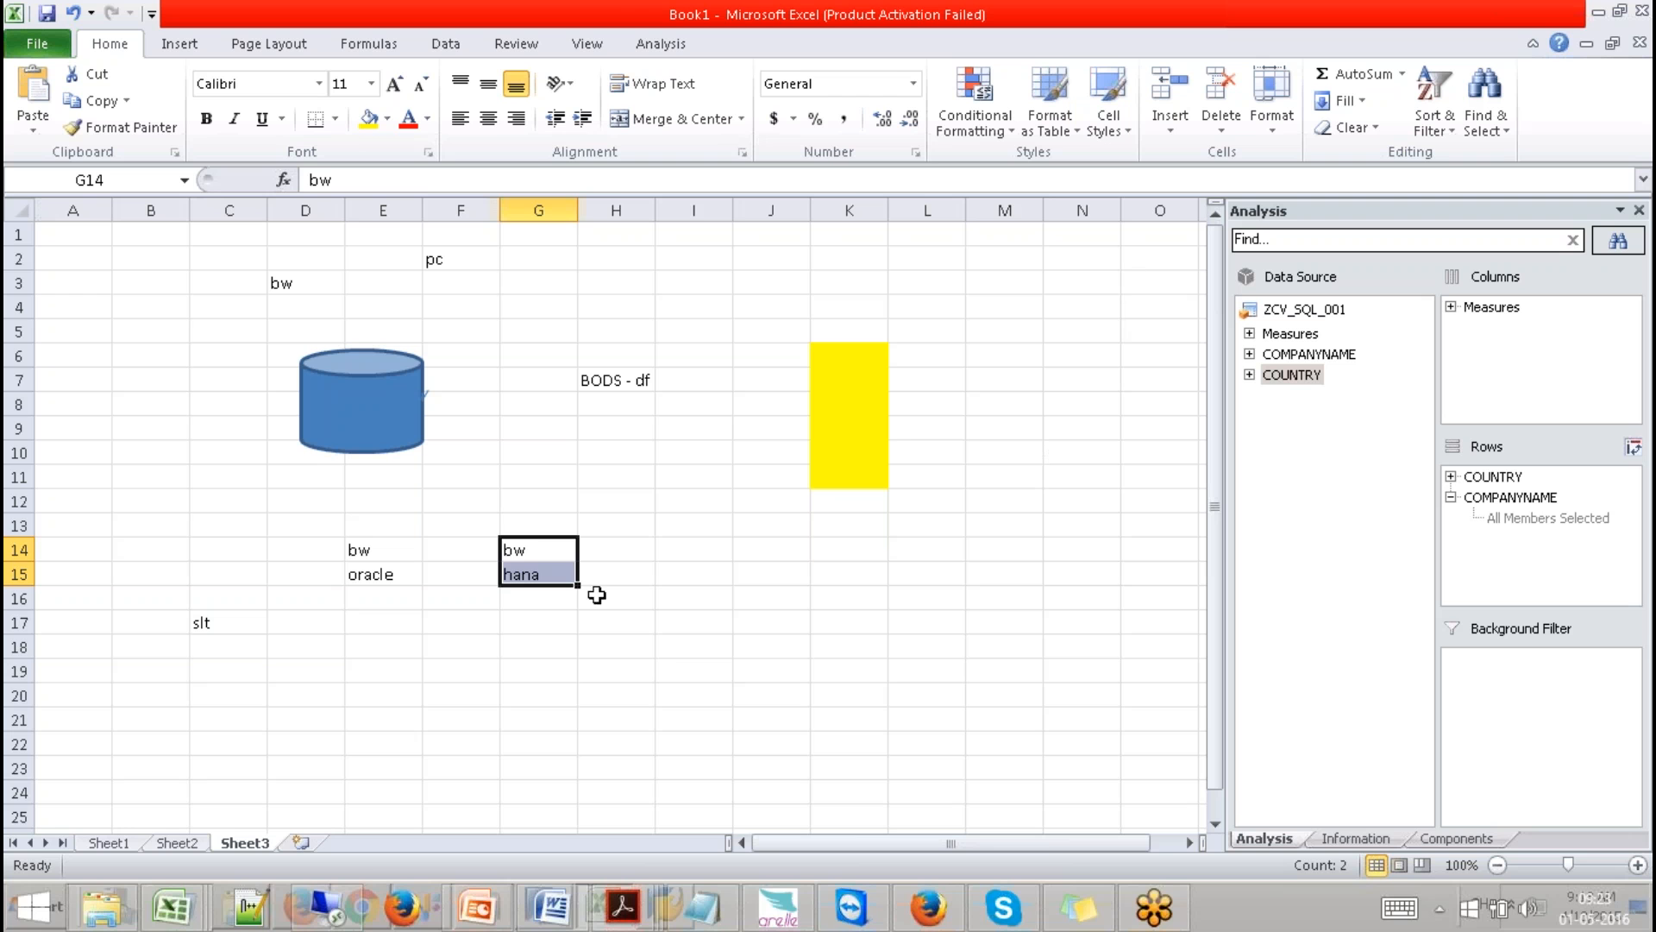
{"action": "left_click", "coordinate": [452, 705]}
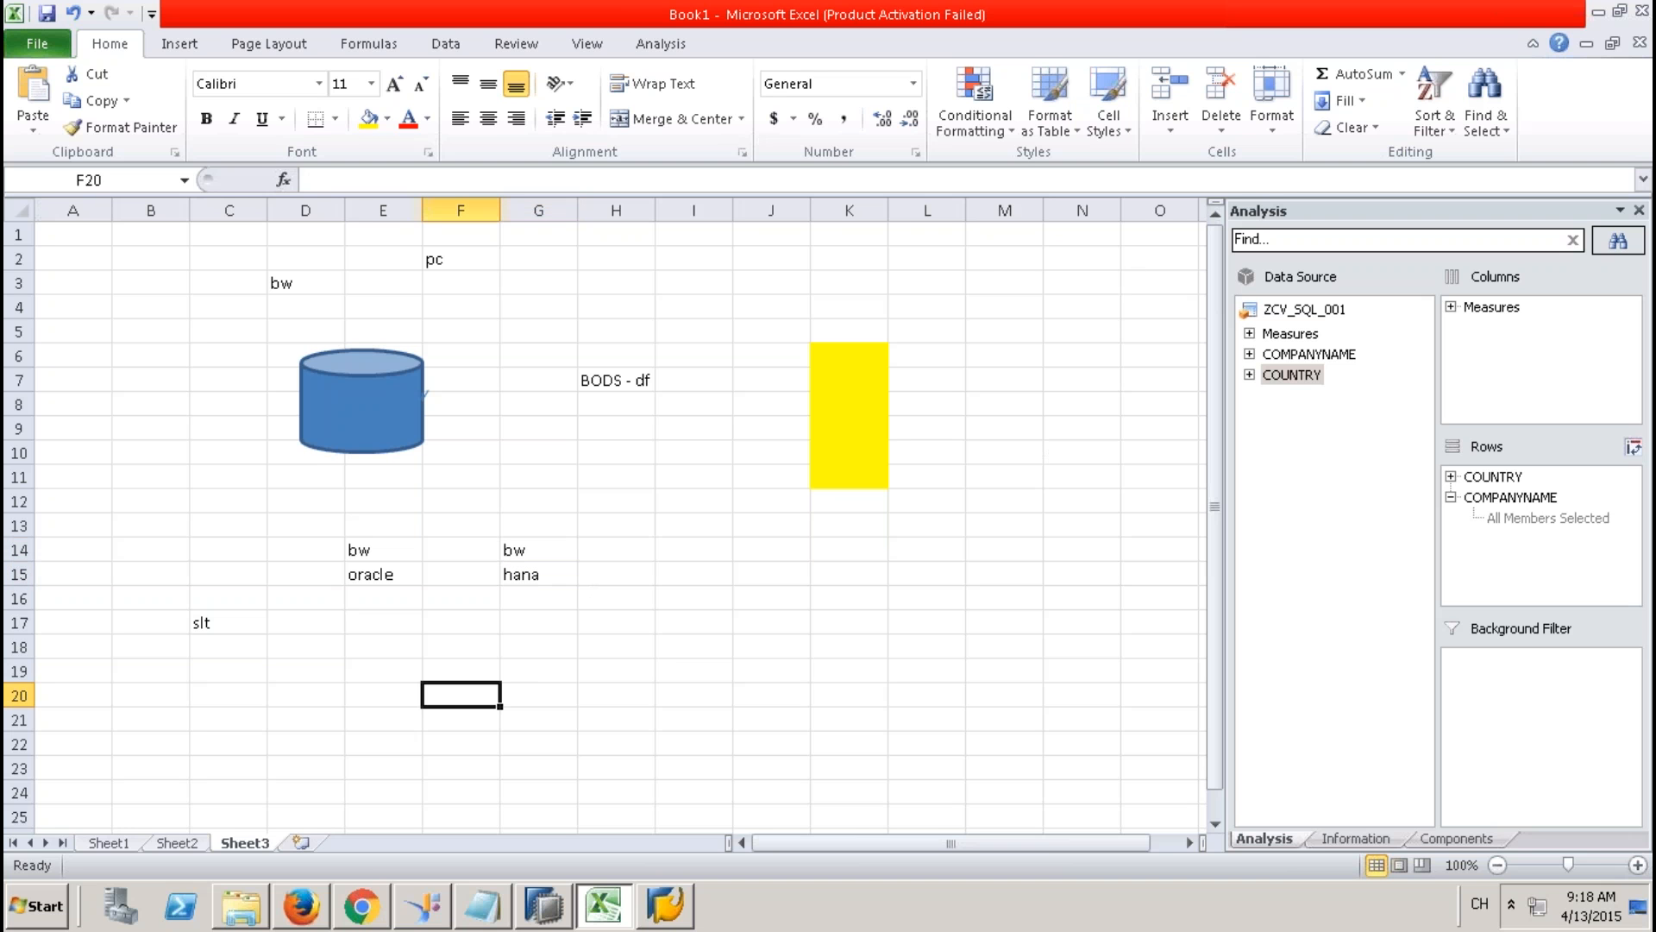
{"action": "left_click", "coordinate": [688, 679]}
Enter BW and ORACLE in H17:H18 and ECC in K19, and give H17:H18 a Thick Box Border.
{"action": "left_click", "coordinate": [625, 631]}
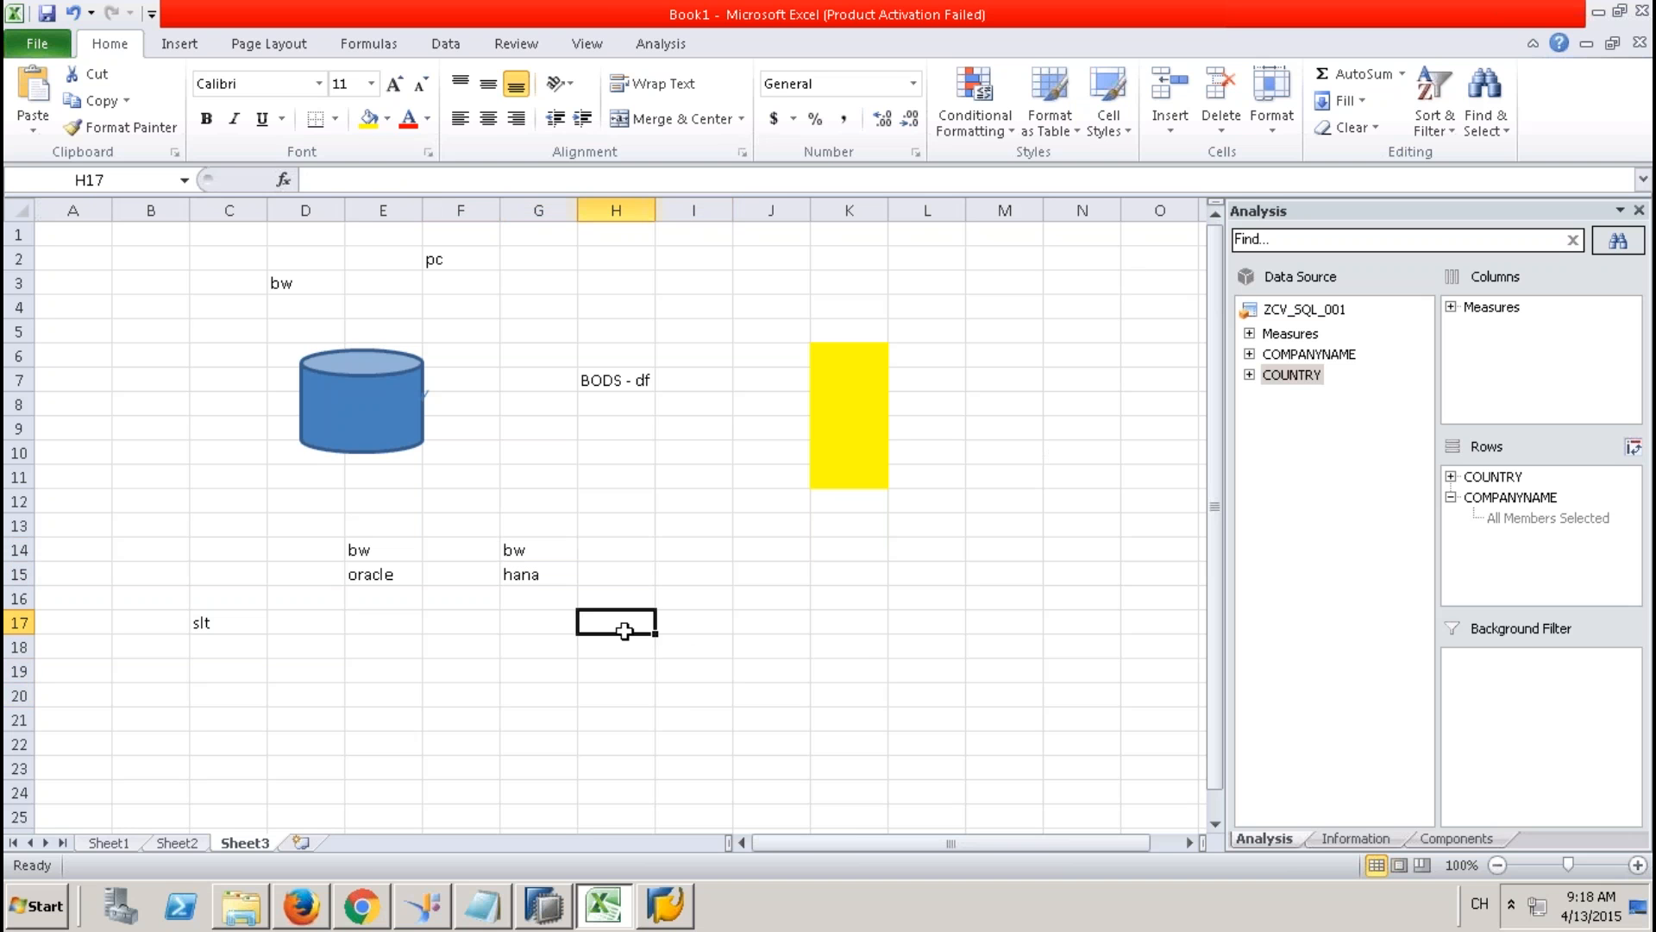
{"action": "type", "text": "BW"}
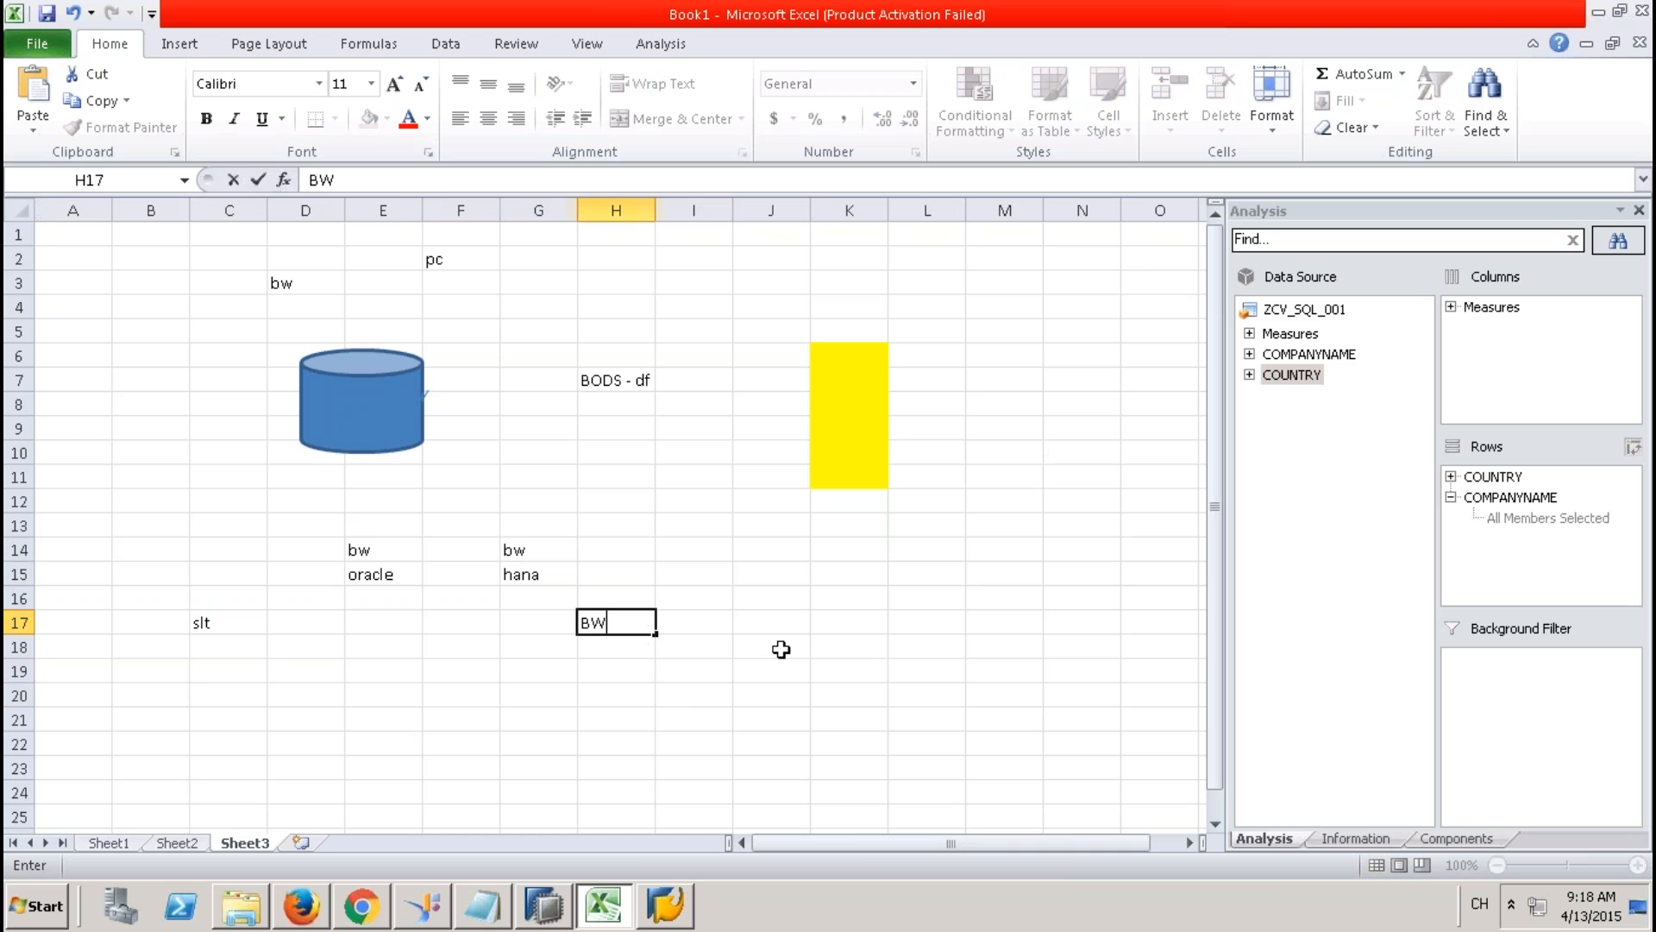
{"action": "left_click", "coordinate": [781, 648]}
{"action": "left_click", "coordinate": [622, 648]}
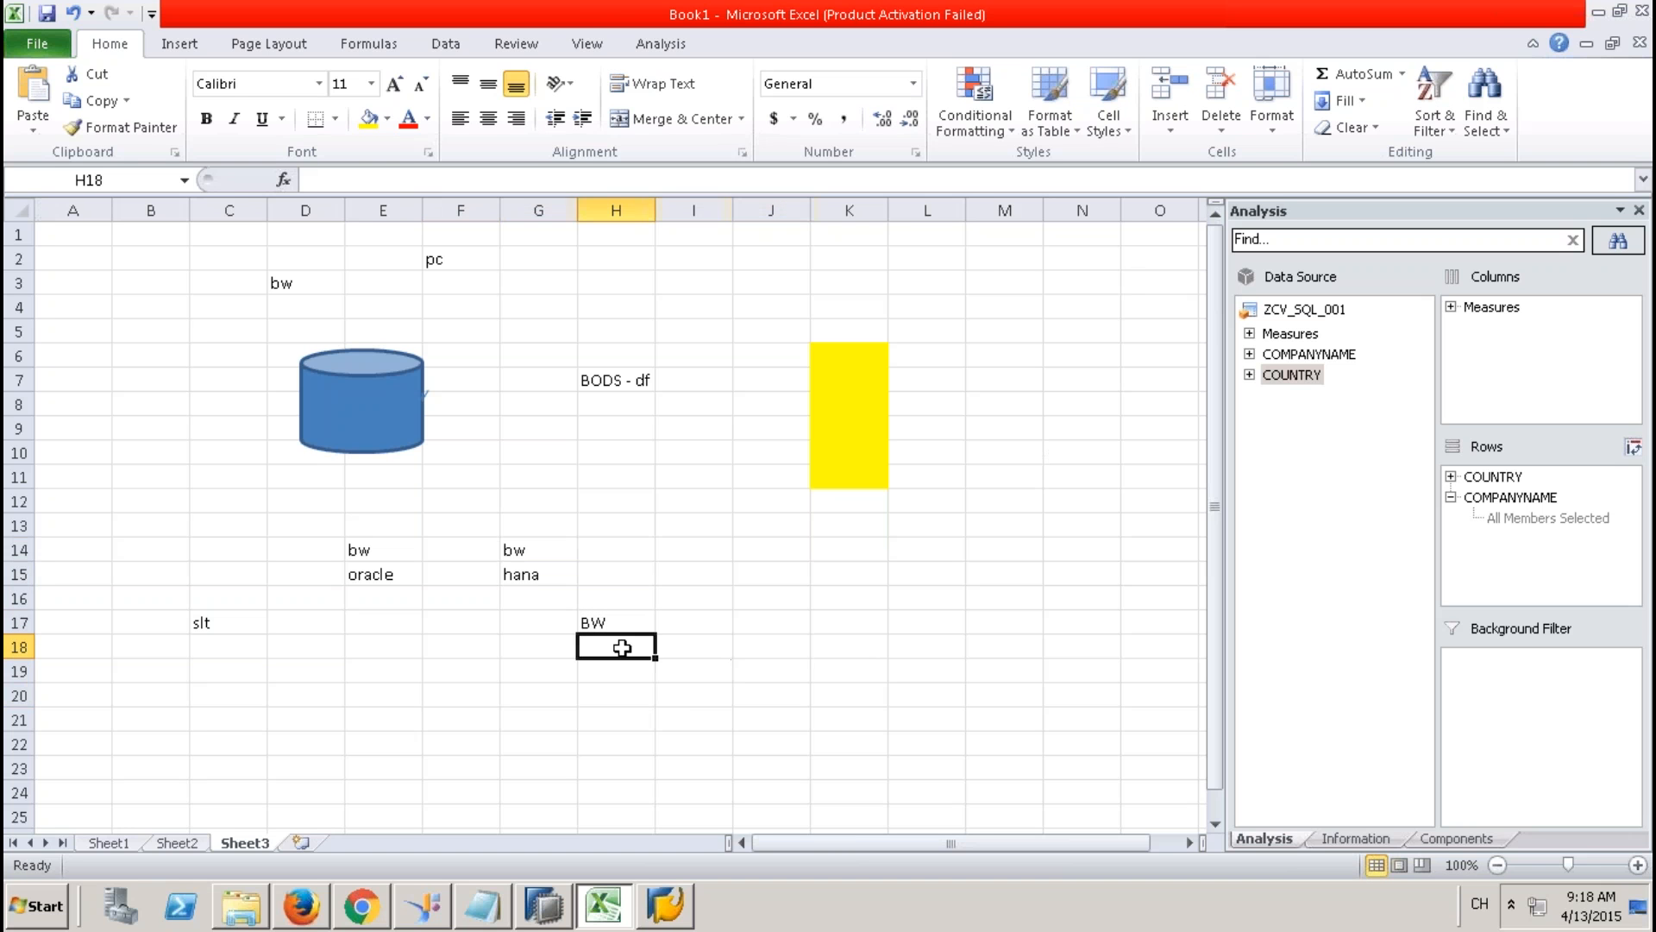
{"action": "type", "text": "ORACLE"}
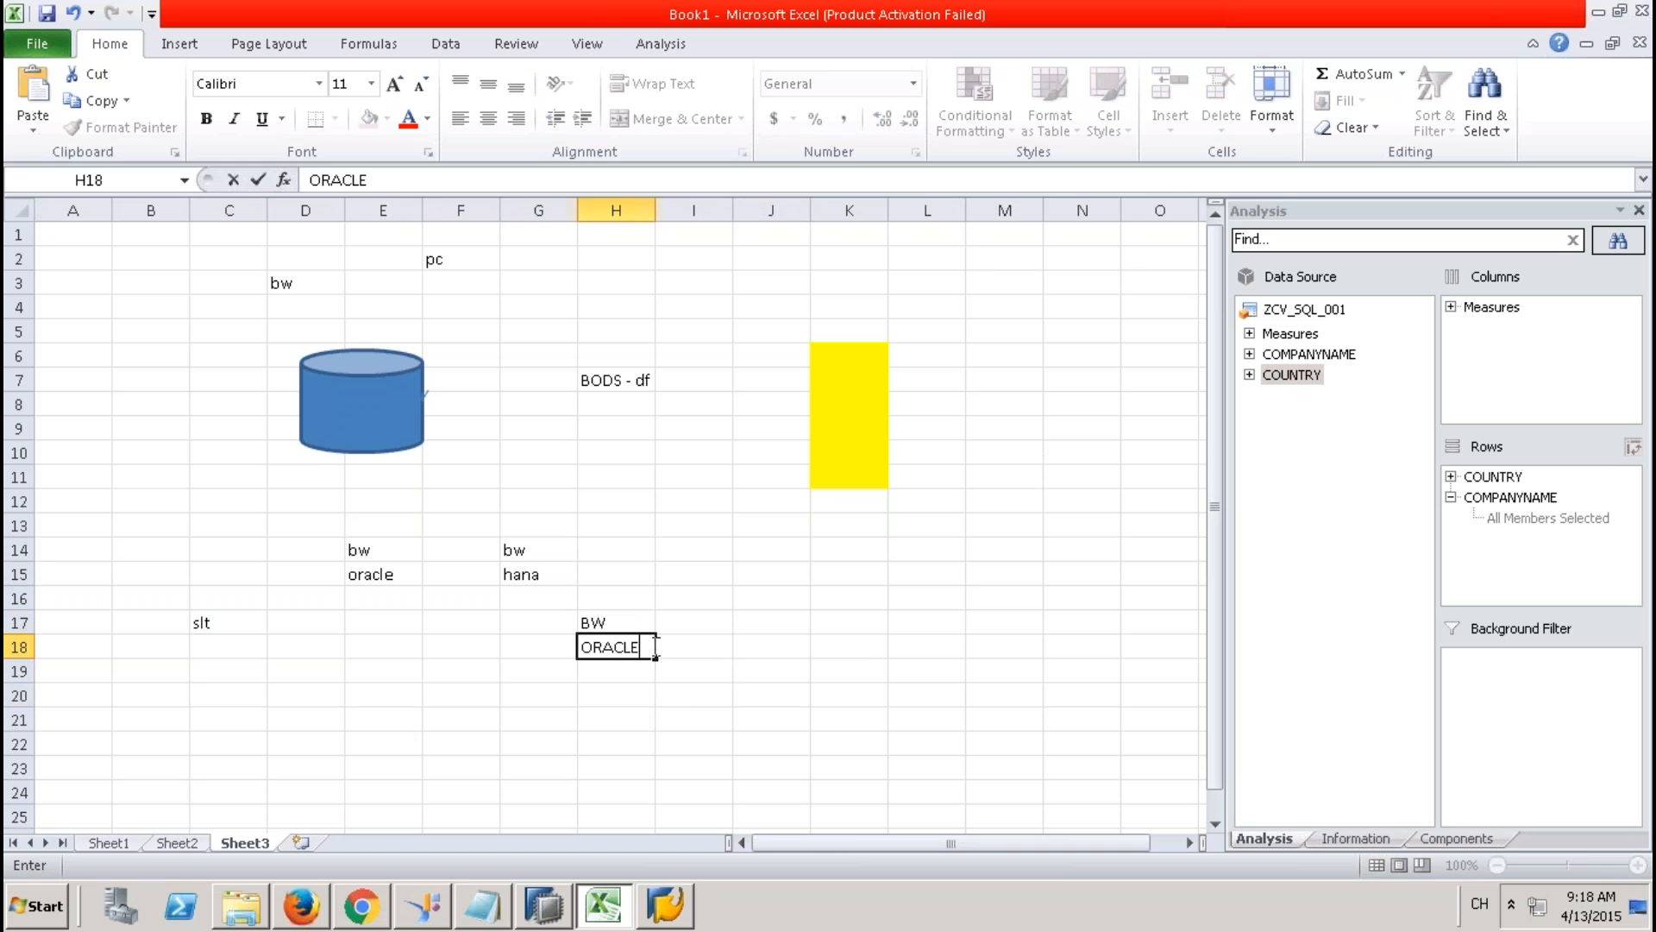
{"action": "left_click", "coordinate": [867, 667]}
{"action": "type", "text": "ECC"}
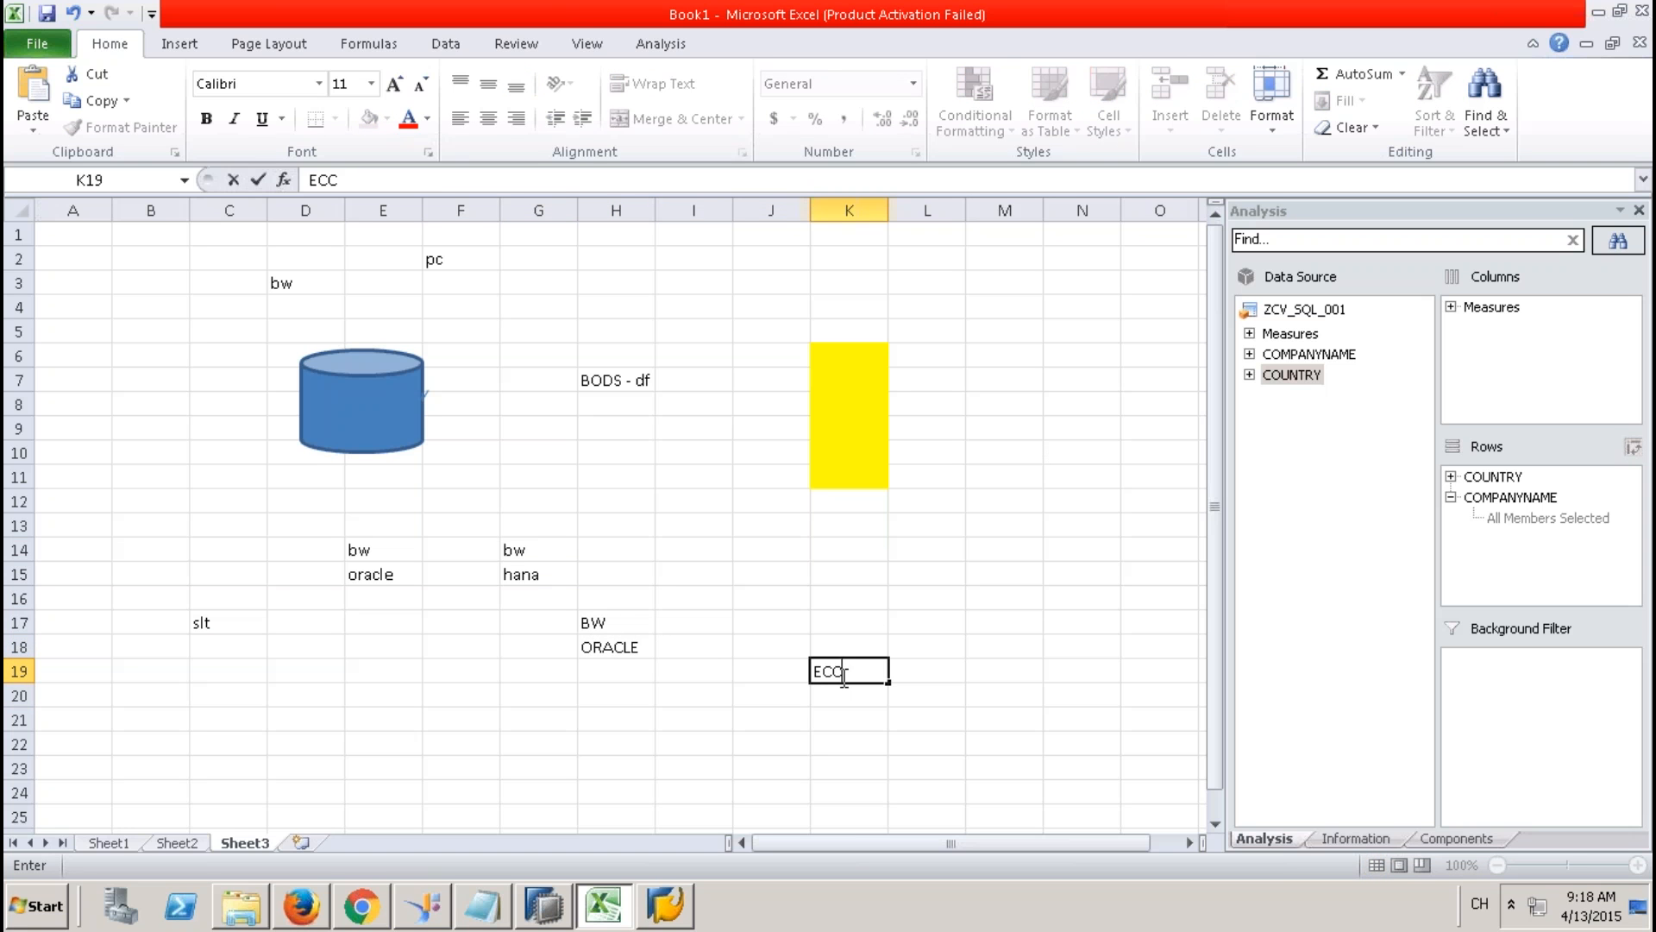
{"action": "left_click", "coordinate": [614, 736]}
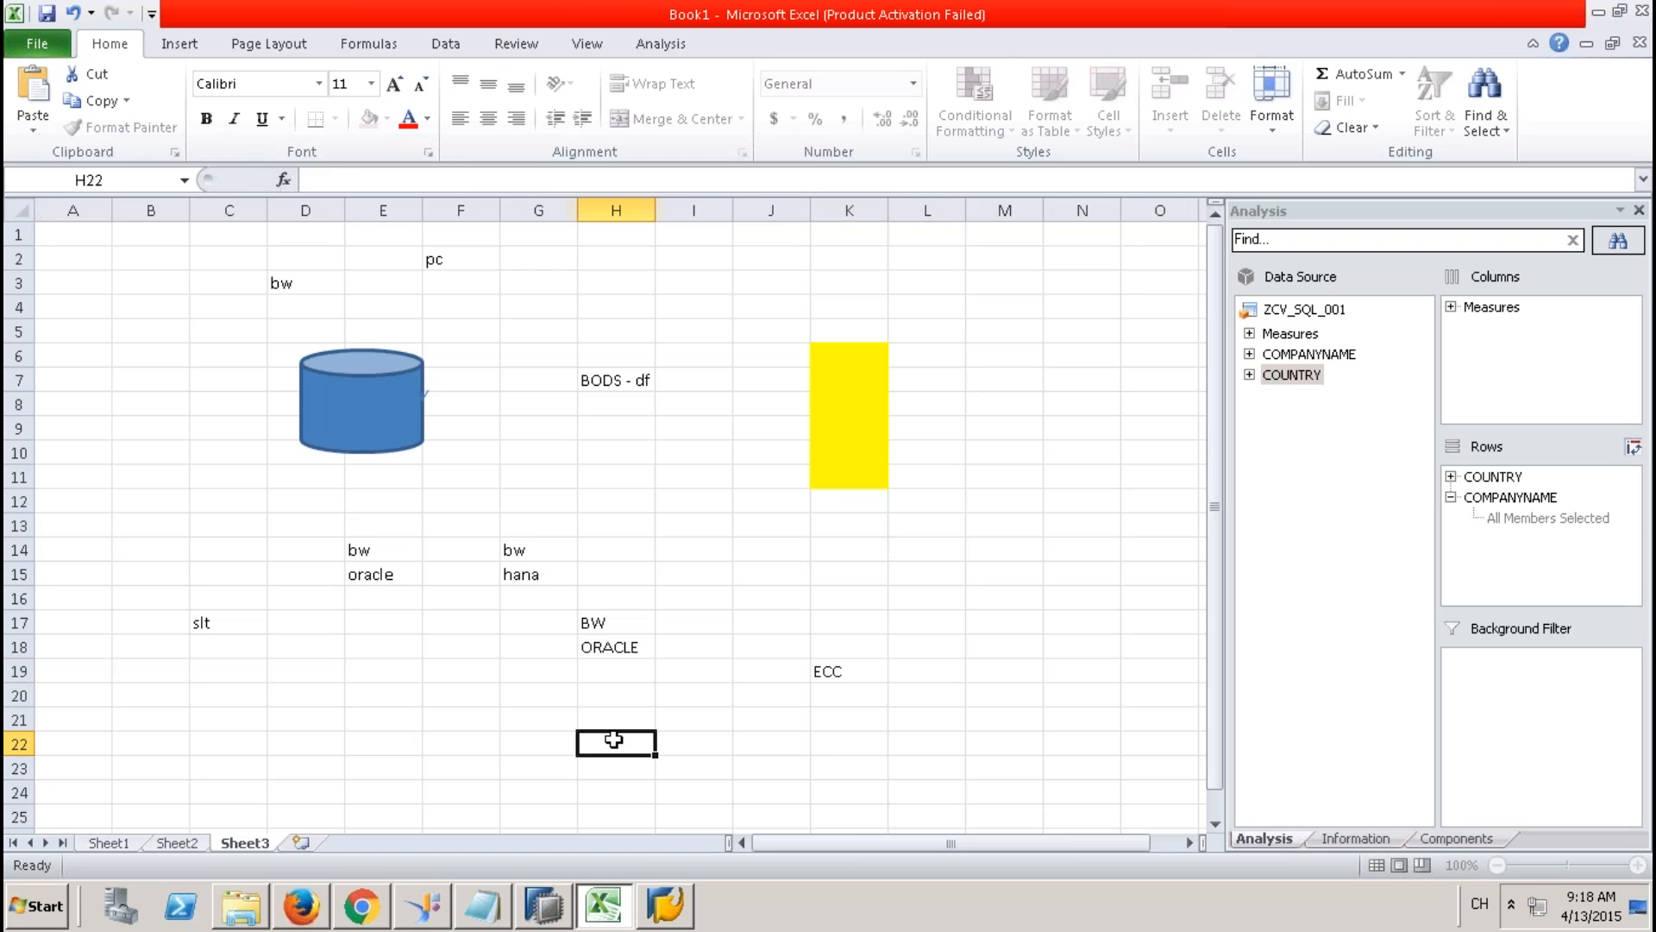
{"action": "left_click_drag", "start_coordinate": [623, 622], "coordinate": [629, 647]}
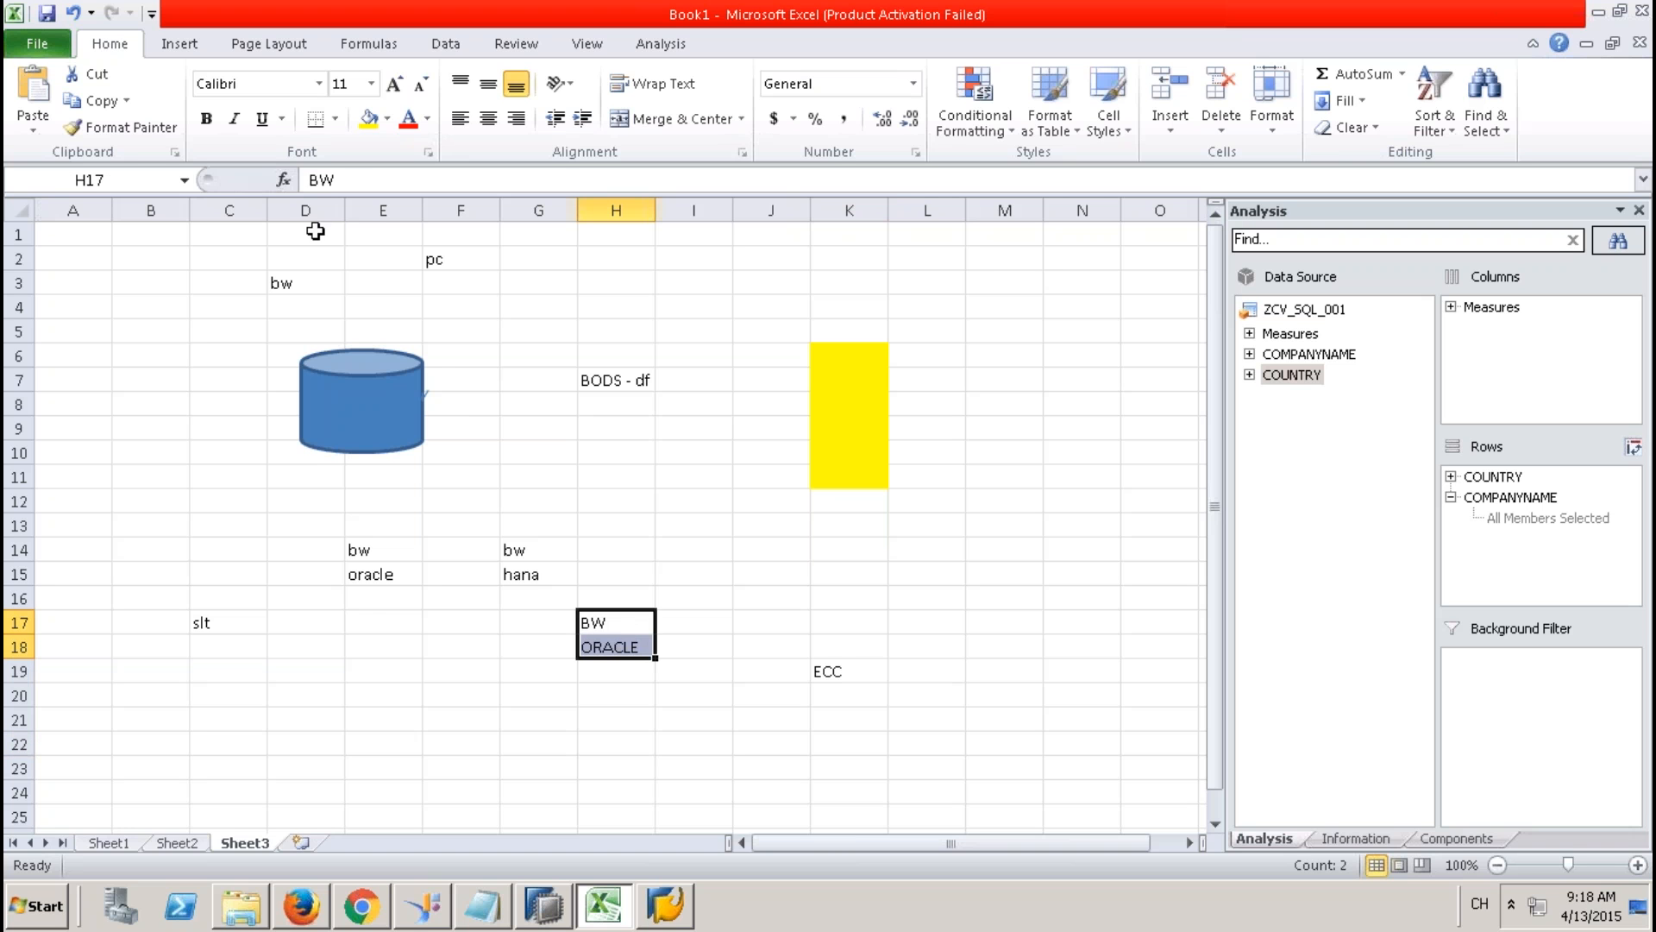
{"action": "left_click", "coordinate": [336, 119]}
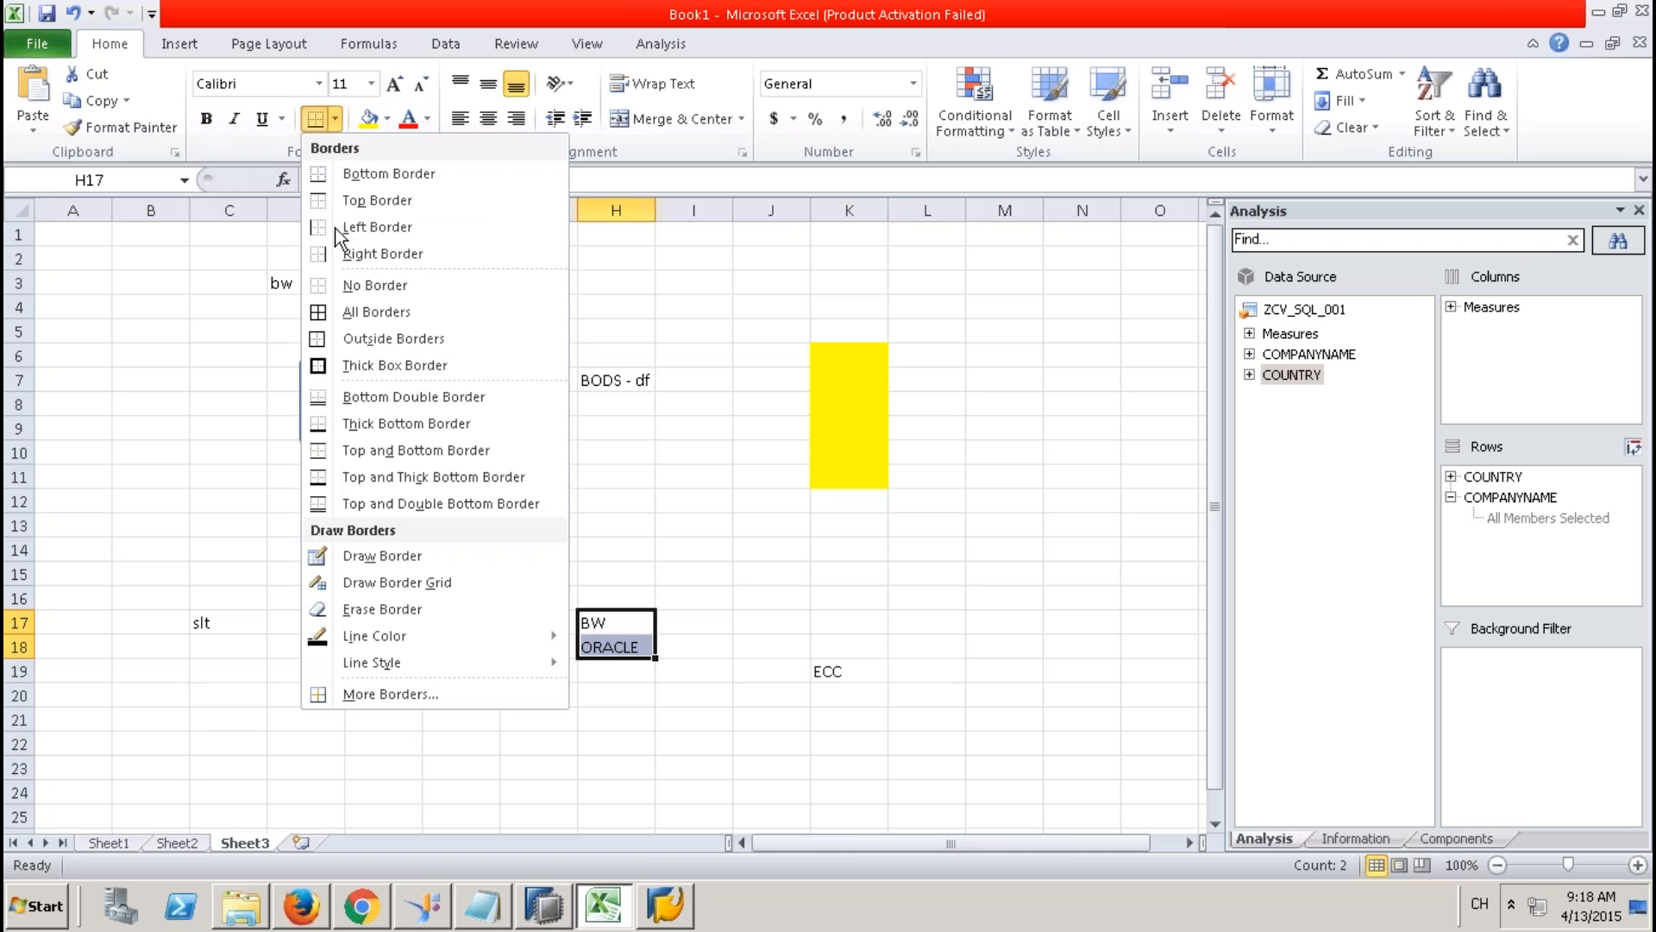
{"action": "left_click", "coordinate": [370, 362]}
Type HANA in H22 and put a border around that cell.
{"action": "left_click", "coordinate": [613, 746]}
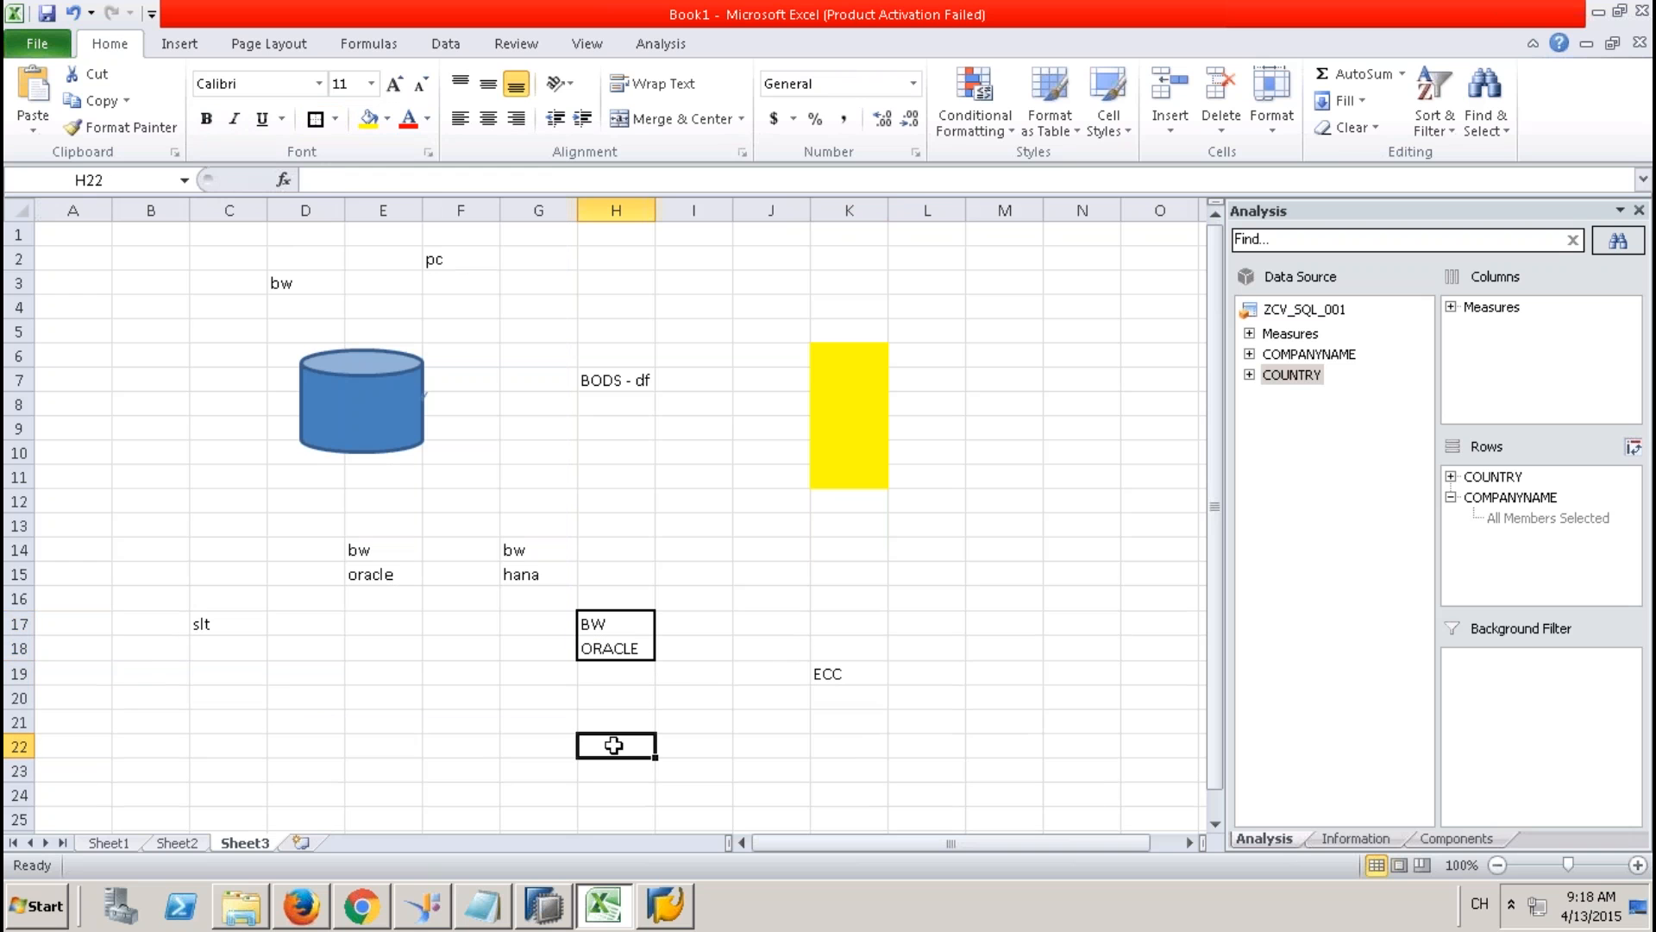
{"action": "type", "text": "HANA"}
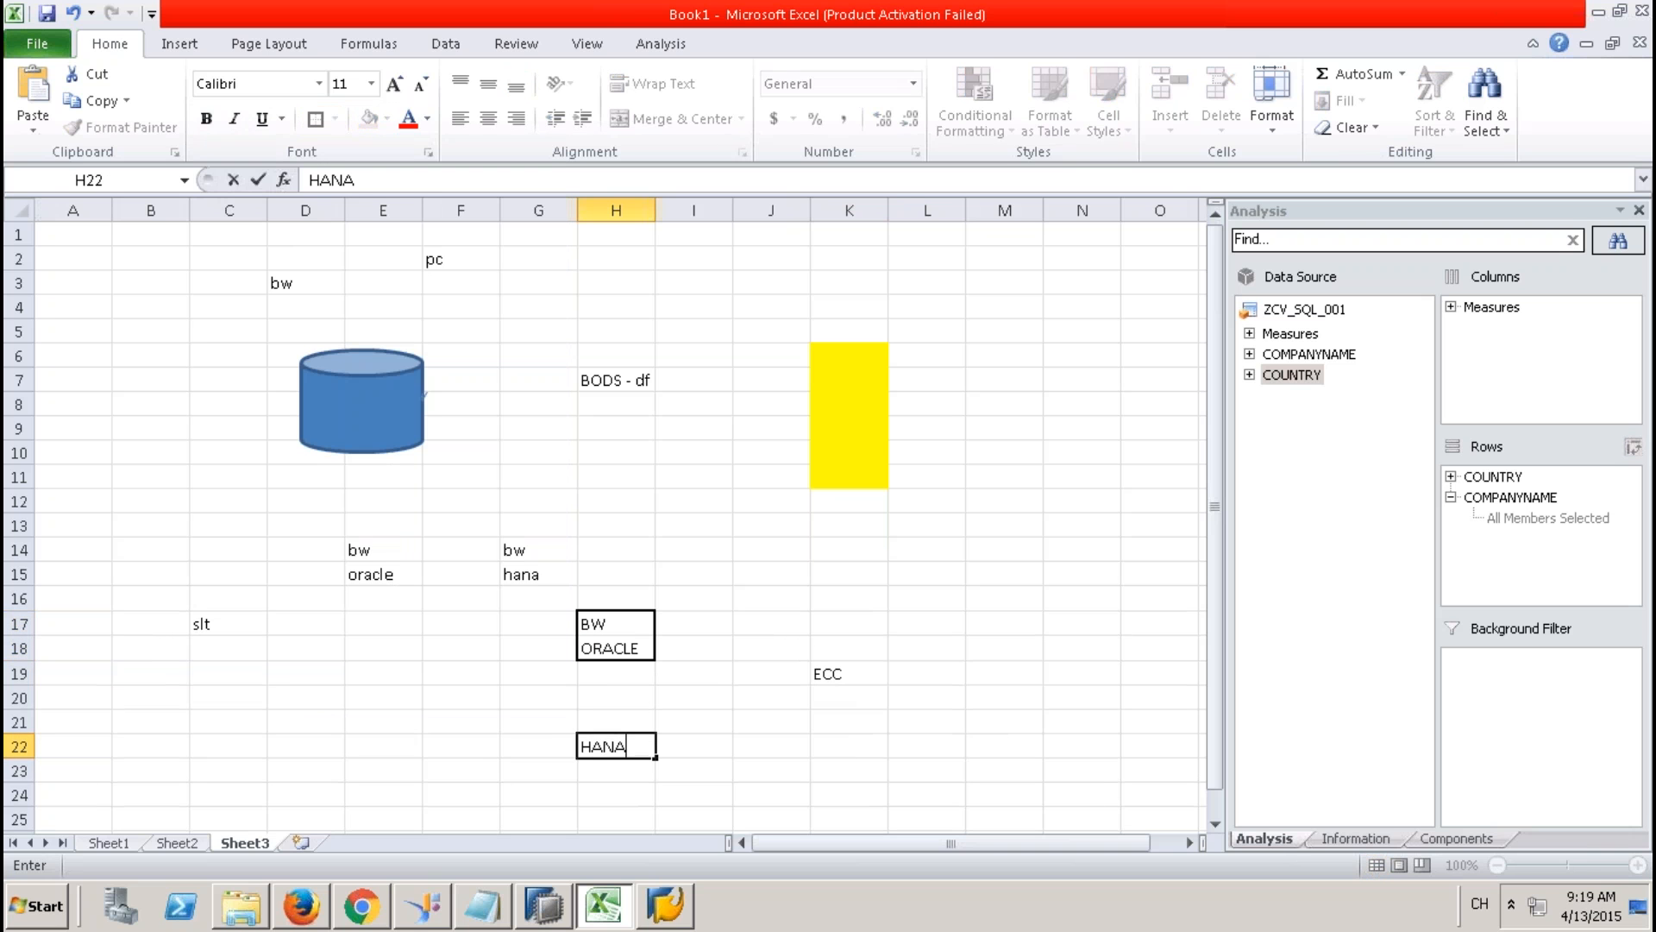
{"action": "left_click", "coordinate": [681, 749]}
{"action": "left_click_drag", "start_coordinate": [623, 624], "coordinate": [630, 646]}
{"action": "left_click", "coordinate": [631, 746]}
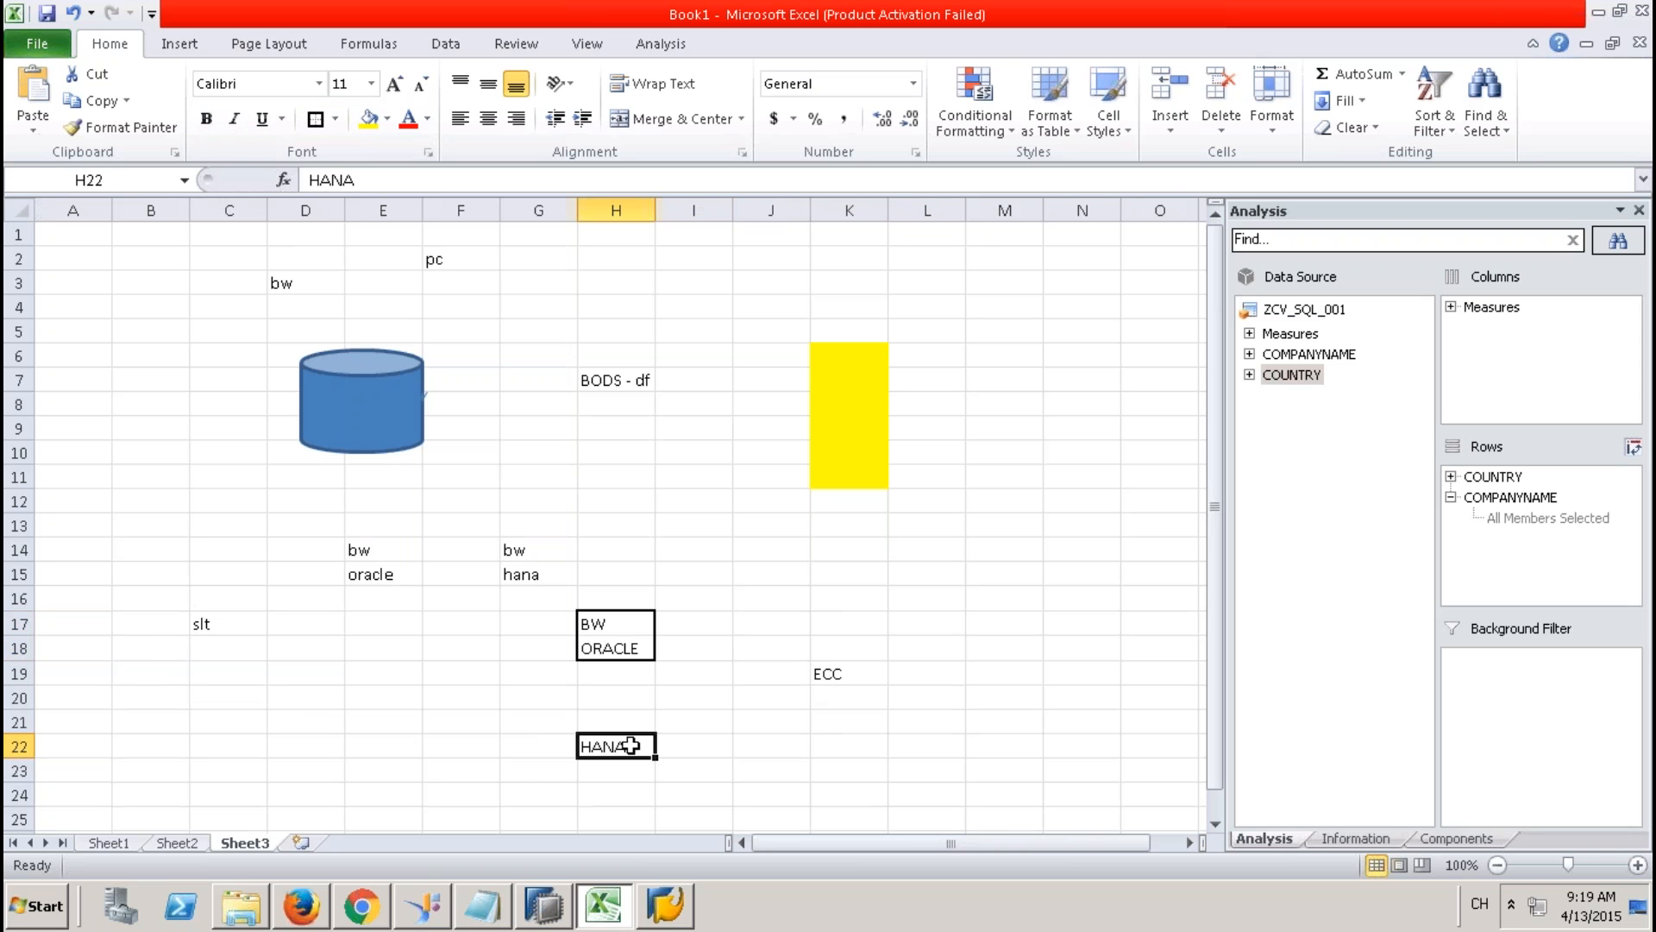
{"action": "left_click", "coordinate": [312, 121]}
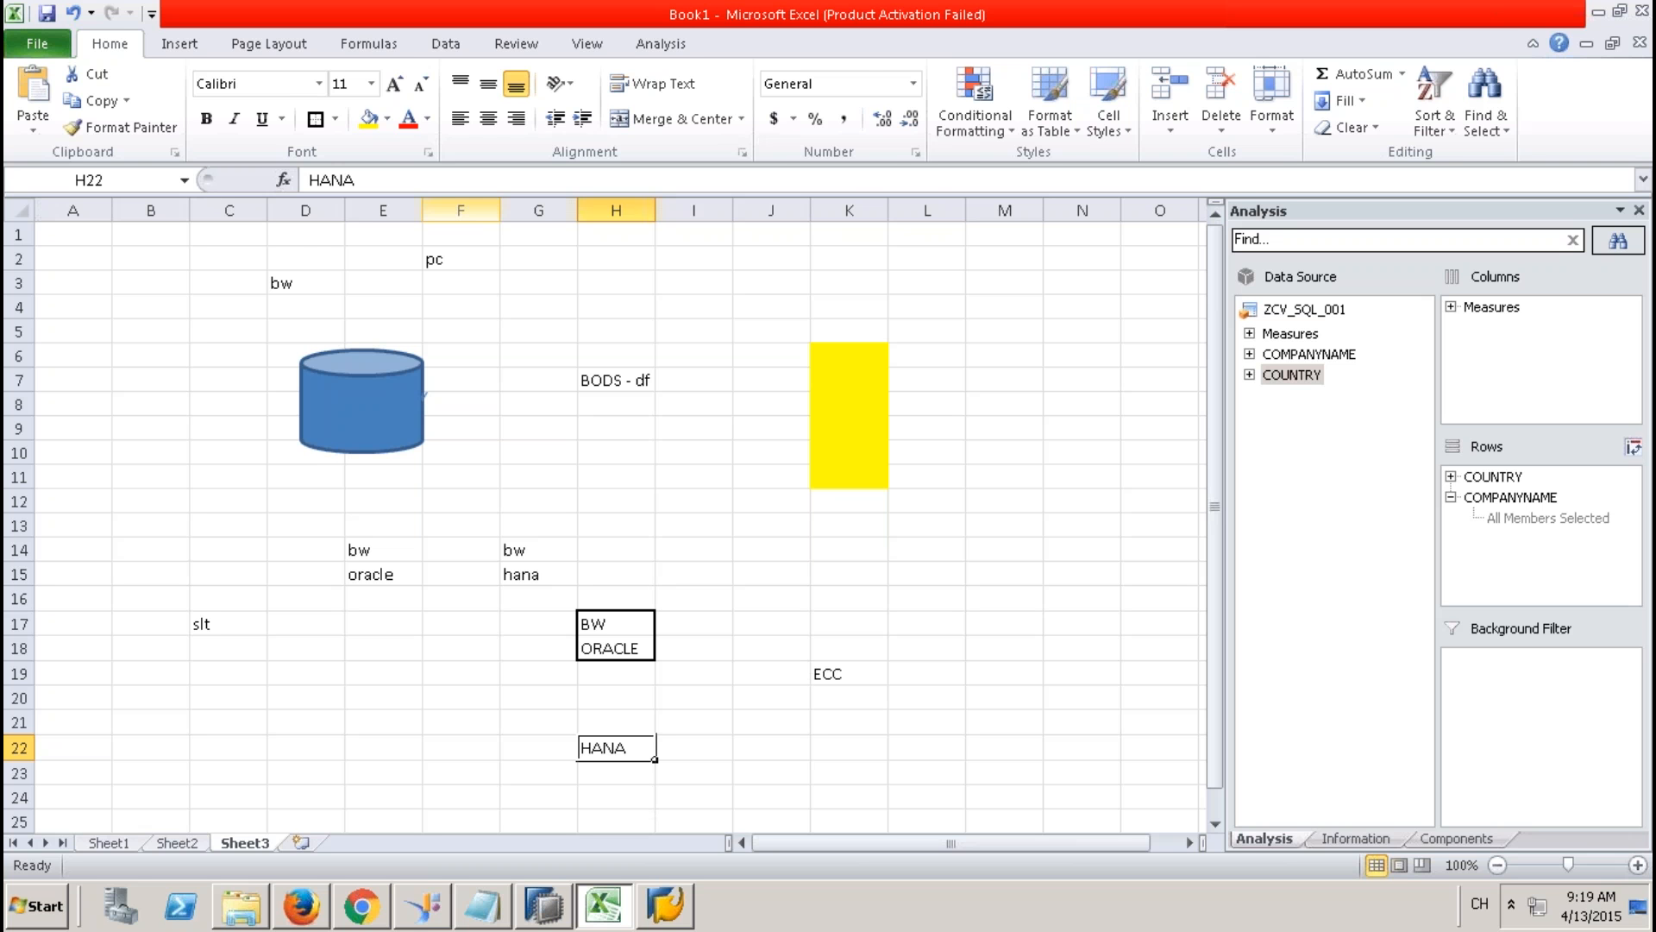
{"action": "left_click", "coordinate": [181, 43]}
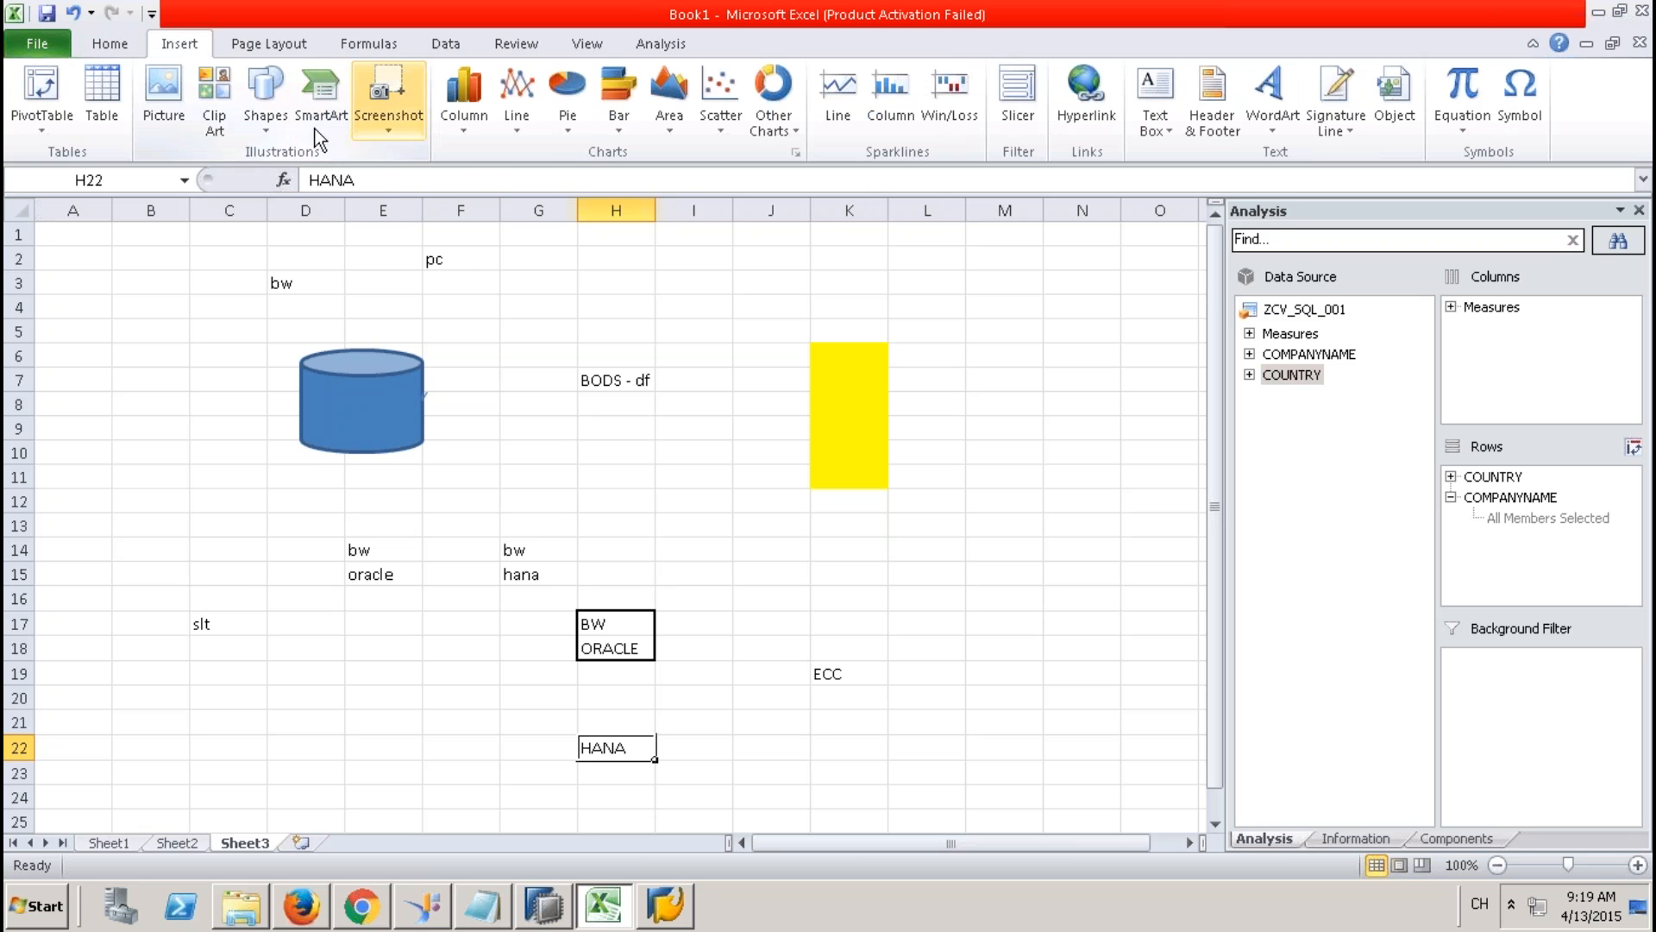
Draw two arrows from ECC in K19, one to the BW/ORACLE box and one to the HANA cell.
{"action": "left_click", "coordinate": [277, 128]}
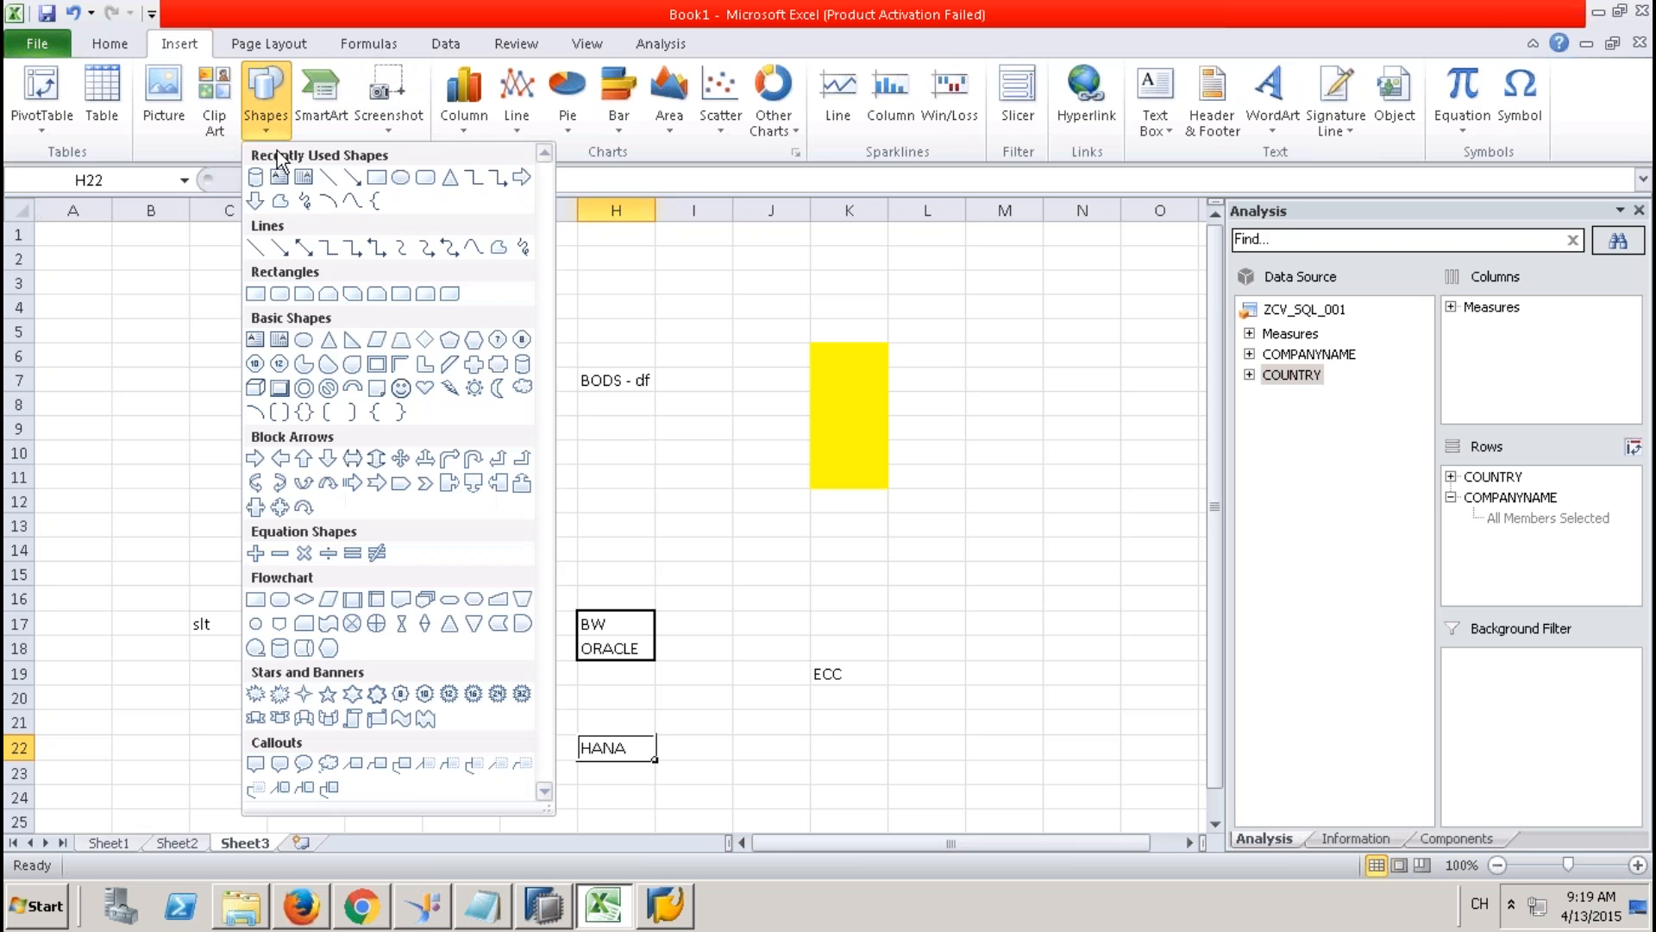
{"action": "left_click", "coordinate": [351, 177]}
{"action": "left_click_drag", "start_coordinate": [811, 672], "coordinate": [654, 625]}
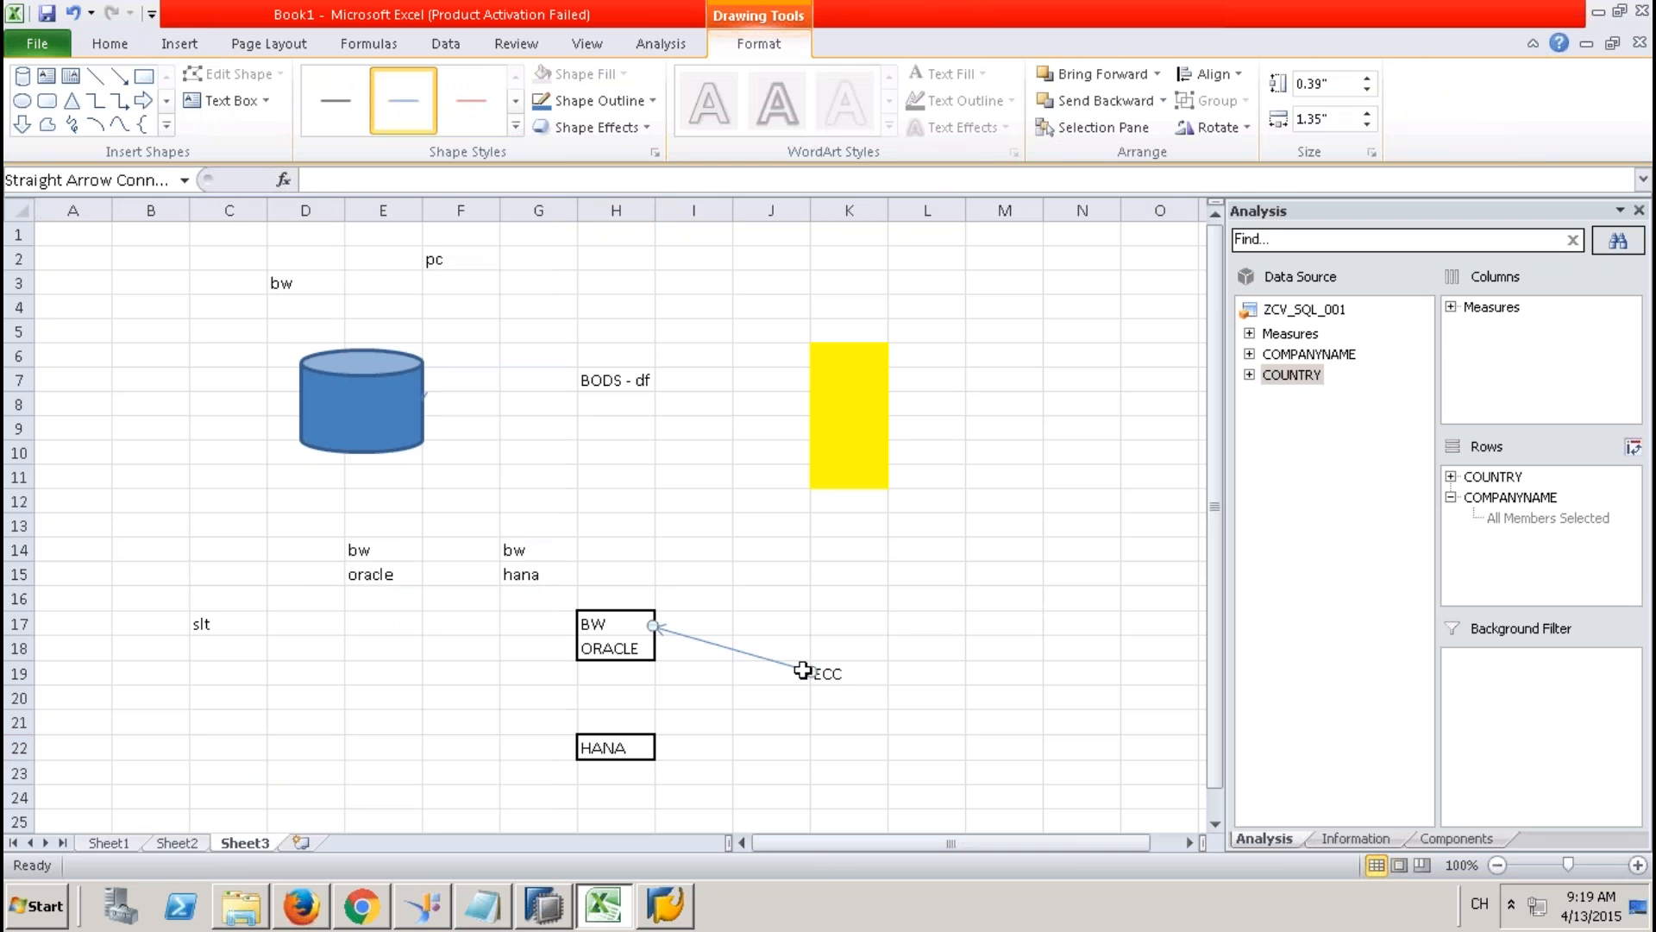
{"action": "left_click", "coordinate": [119, 76]}
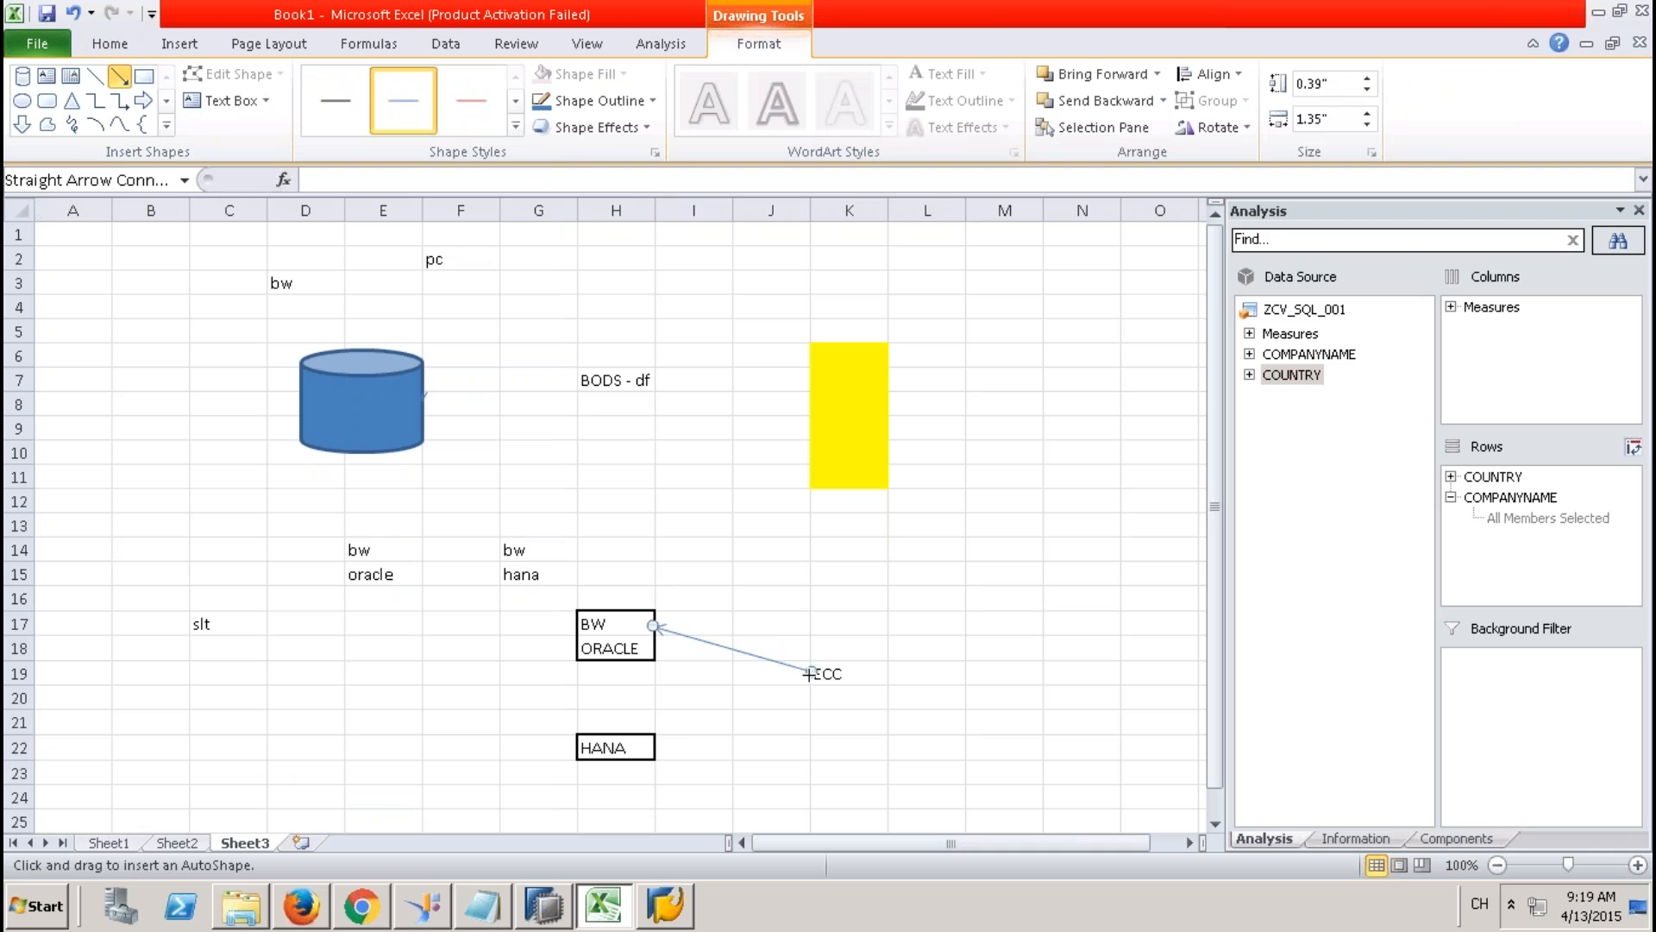
{"action": "left_click_drag", "start_coordinate": [811, 672], "coordinate": [654, 749]}
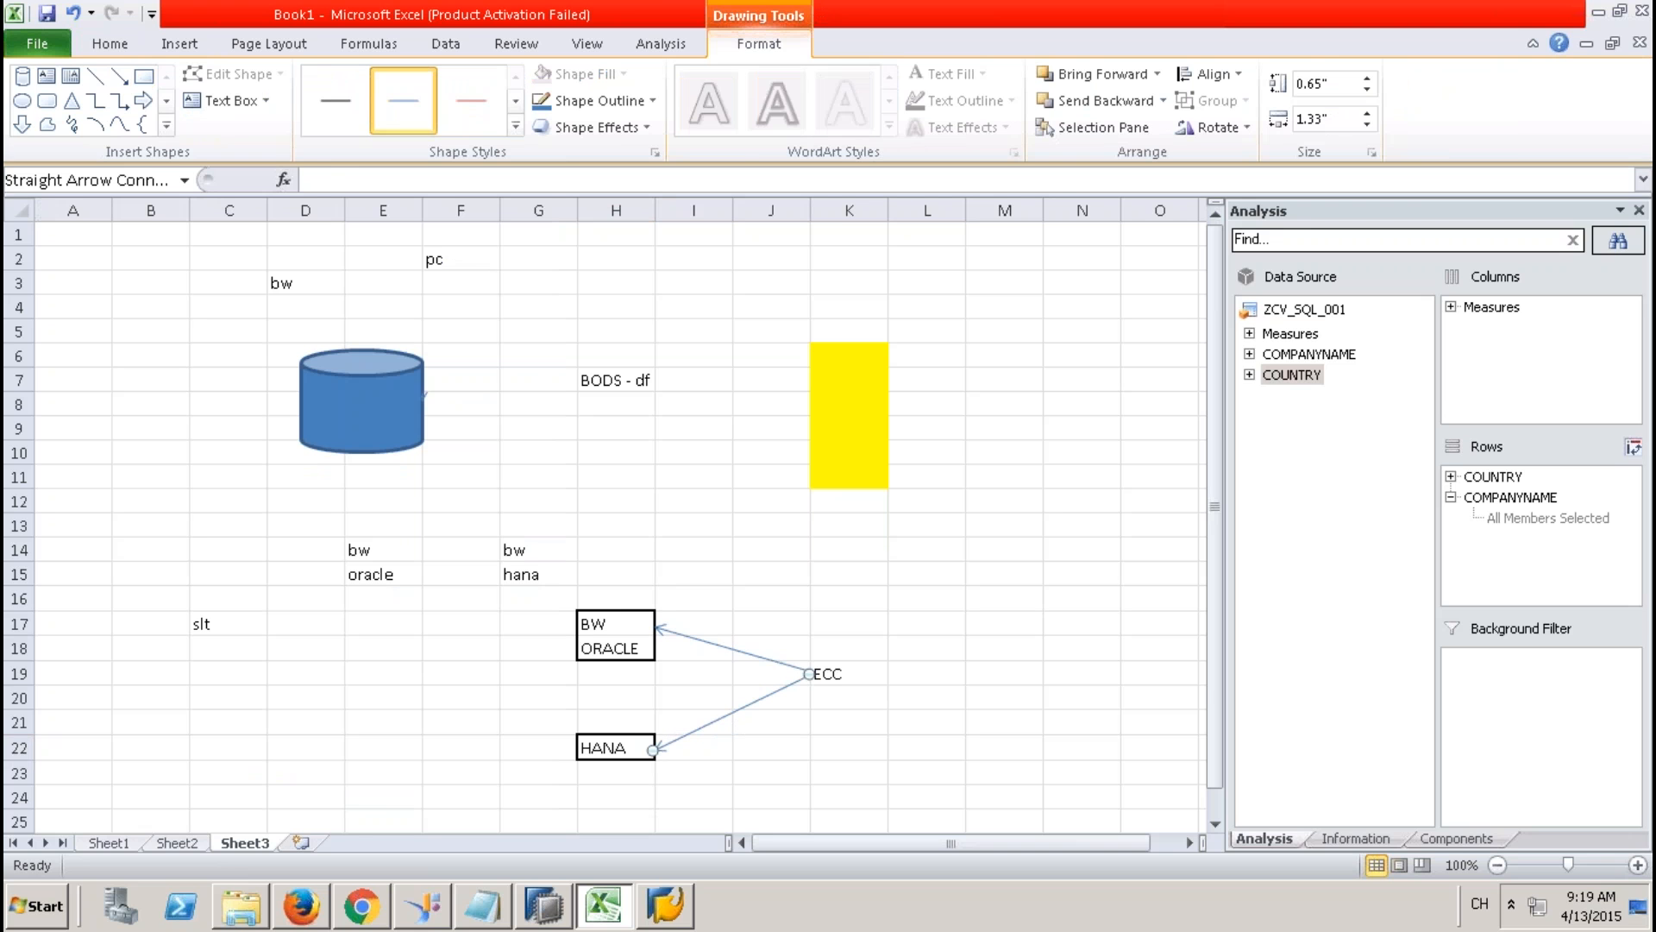
{"action": "left_click", "coordinate": [645, 745]}
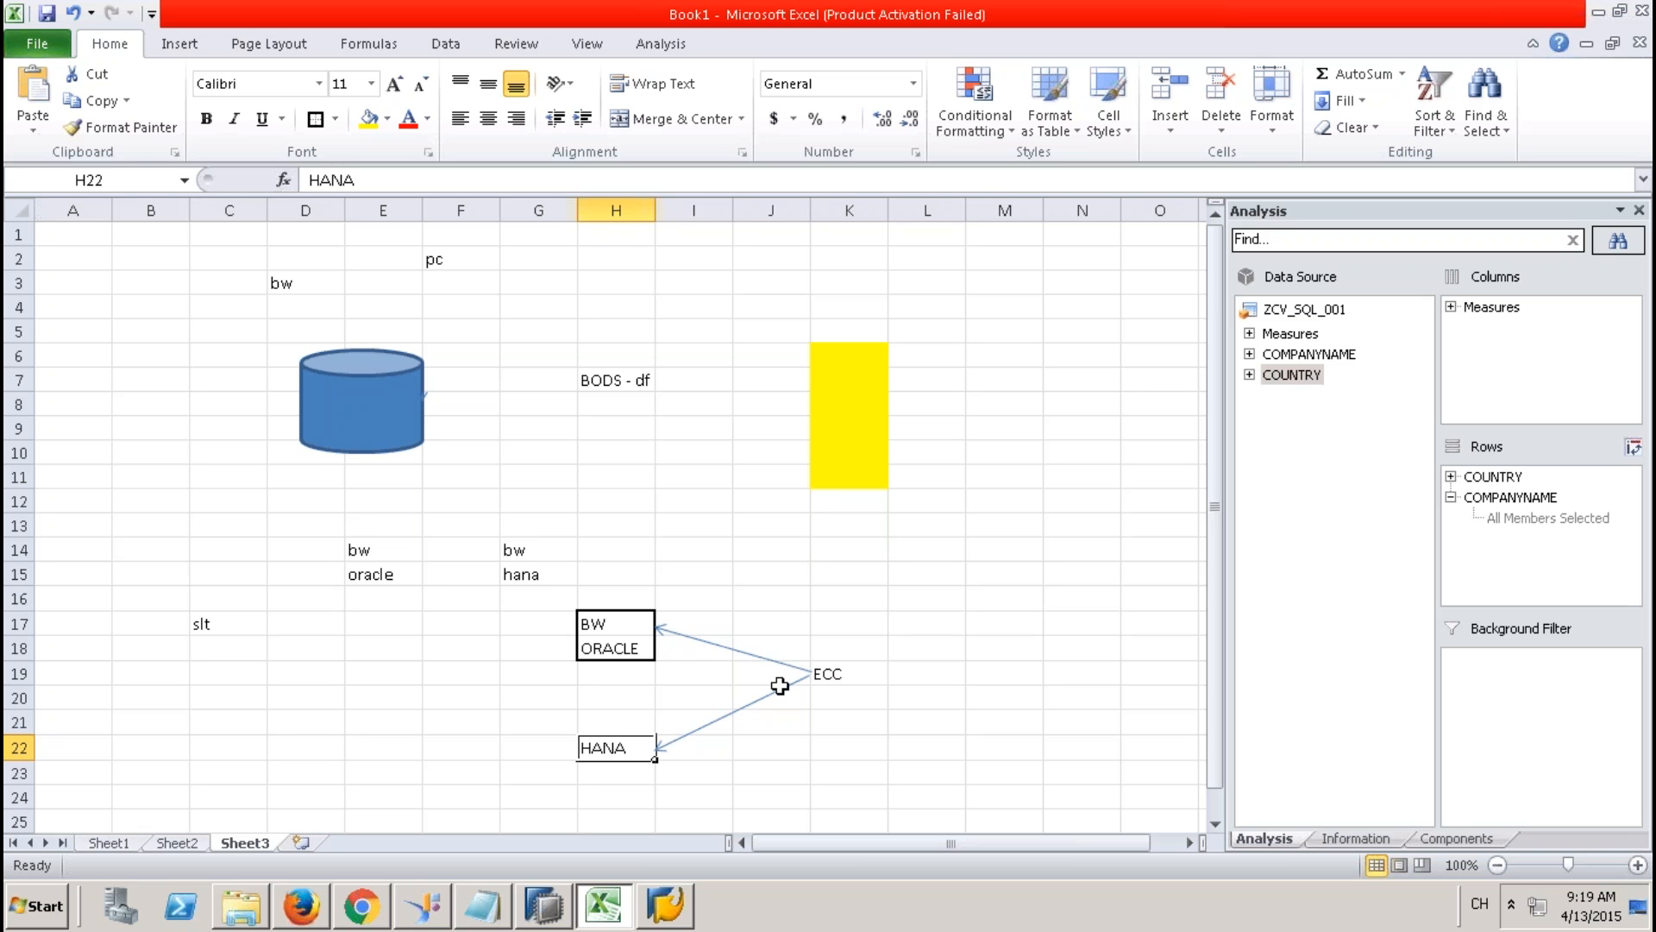
Widen column H substantially so the boxed labels stretch further.
{"action": "left_click", "coordinate": [829, 673]}
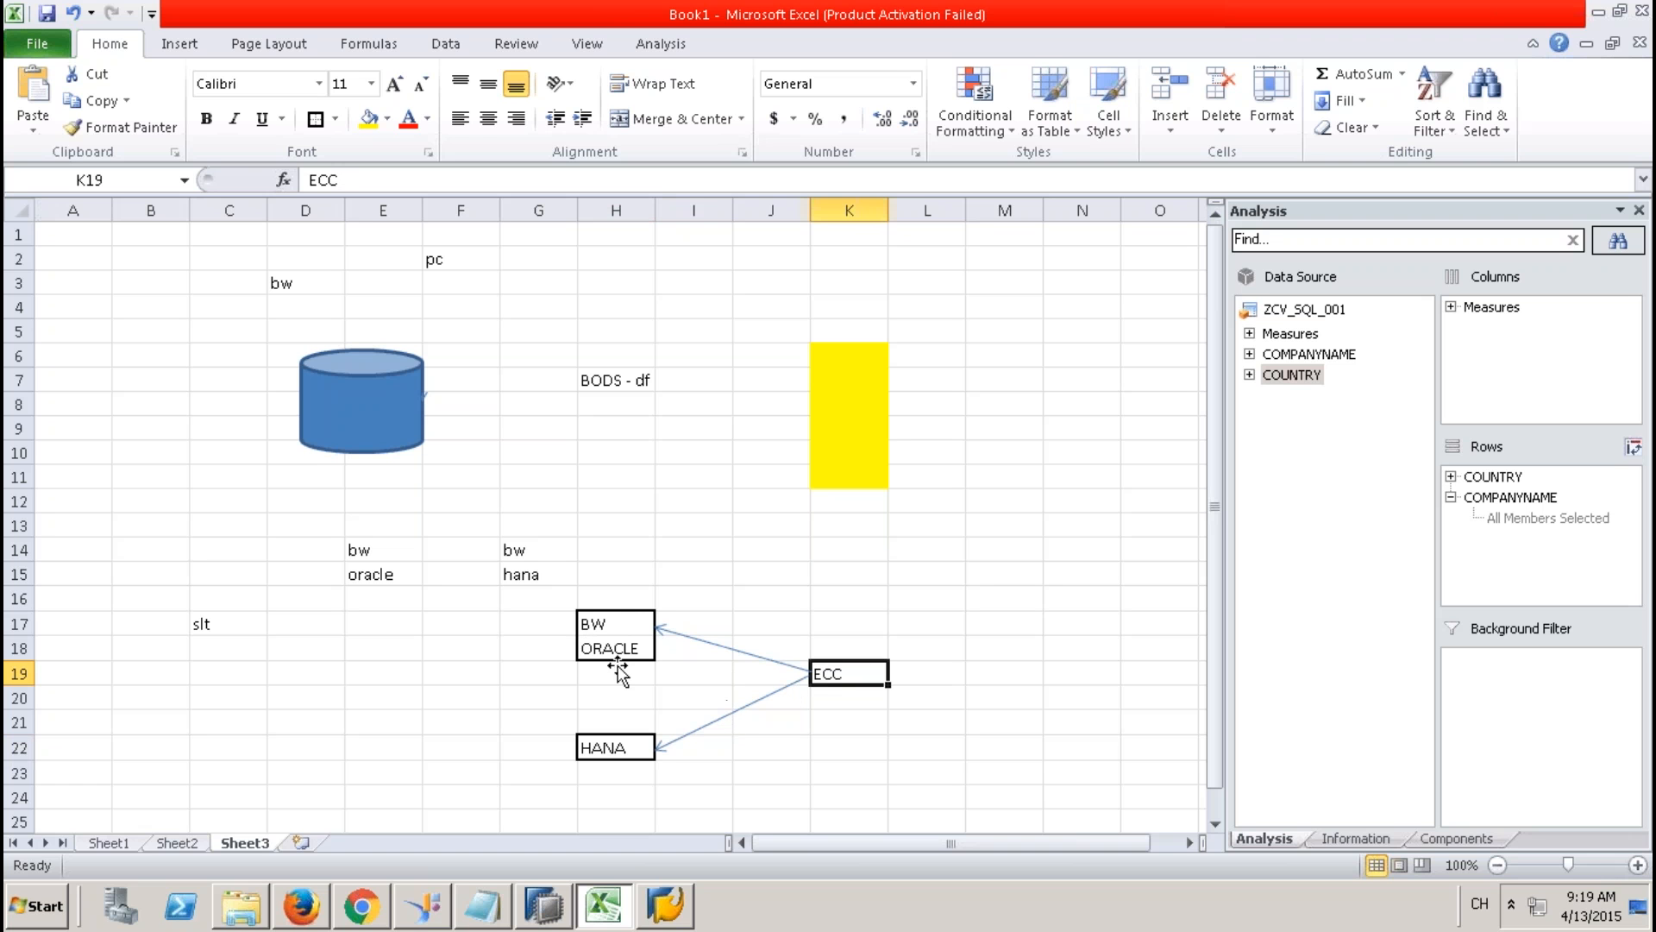
{"action": "left_click", "coordinate": [642, 627]}
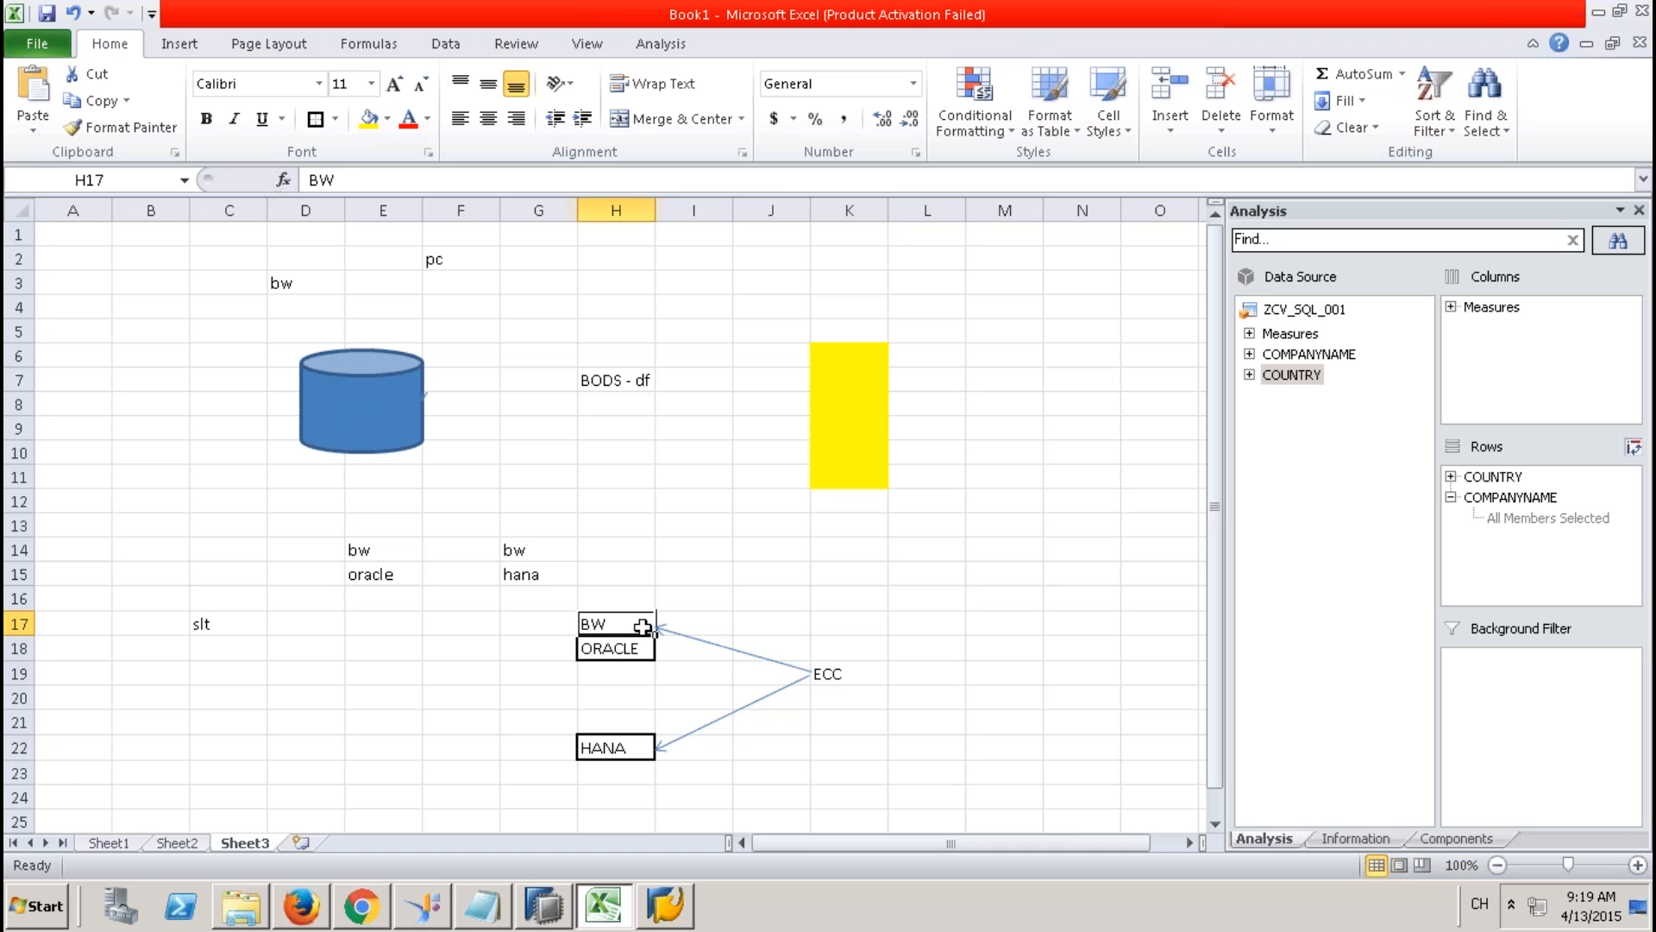
{"action": "key", "text": "F2"}
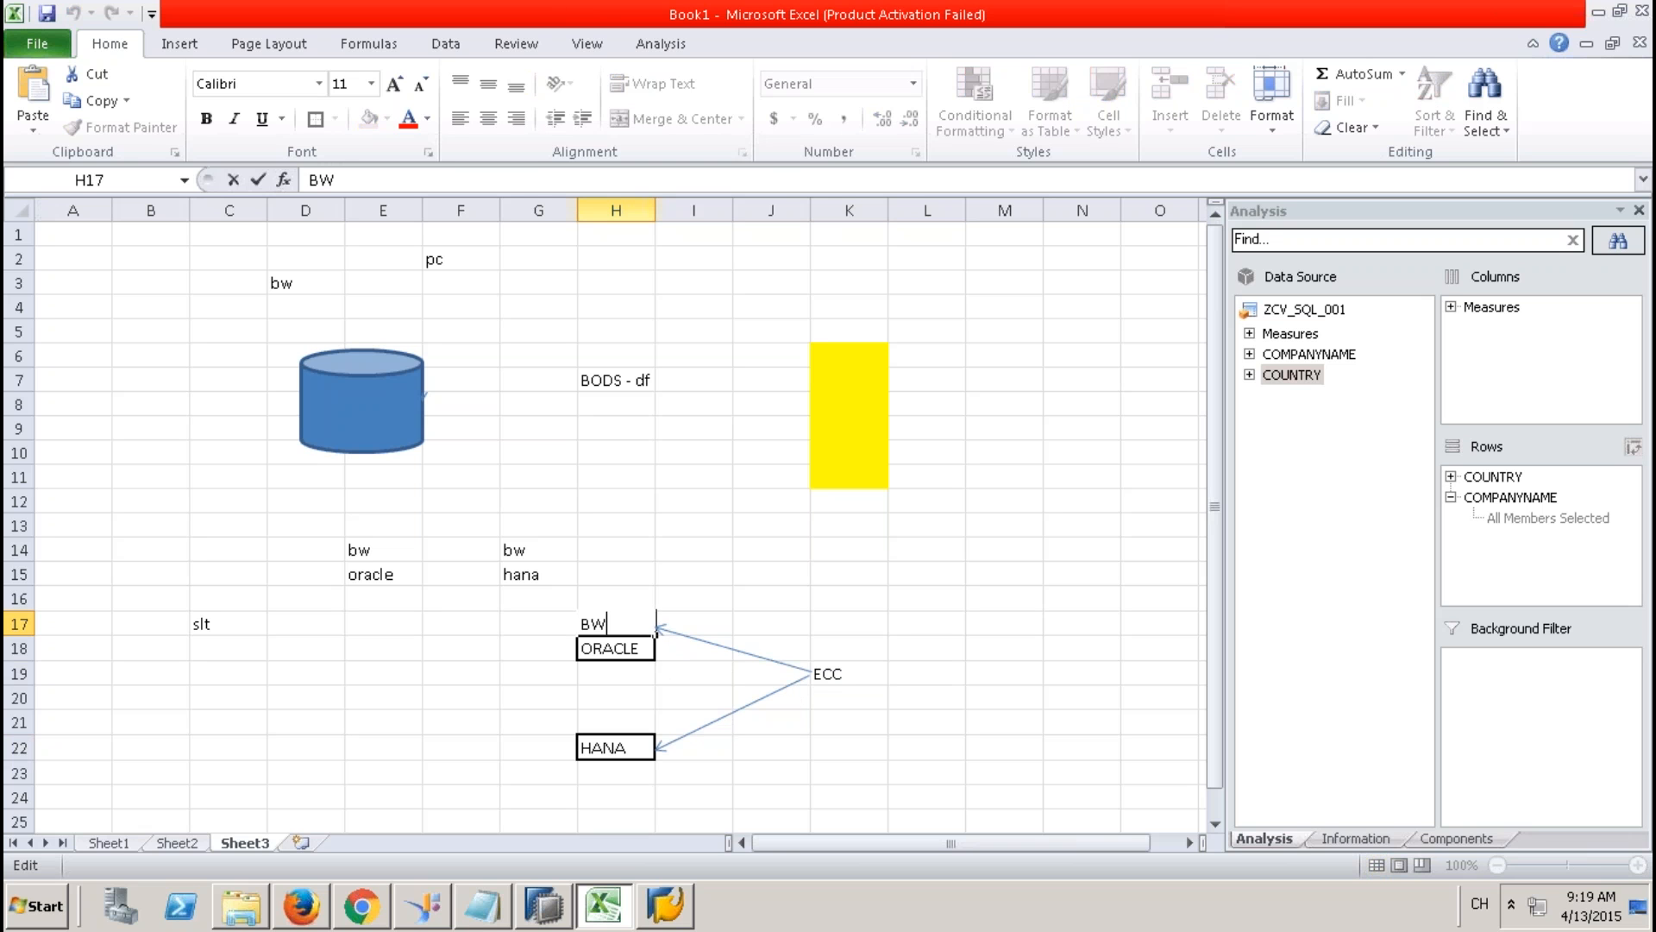
{"action": "left_click", "coordinate": [661, 208]}
{"action": "left_click_drag", "start_coordinate": [655, 210], "coordinate": [857, 226]}
{"action": "left_click", "coordinate": [1007, 698]}
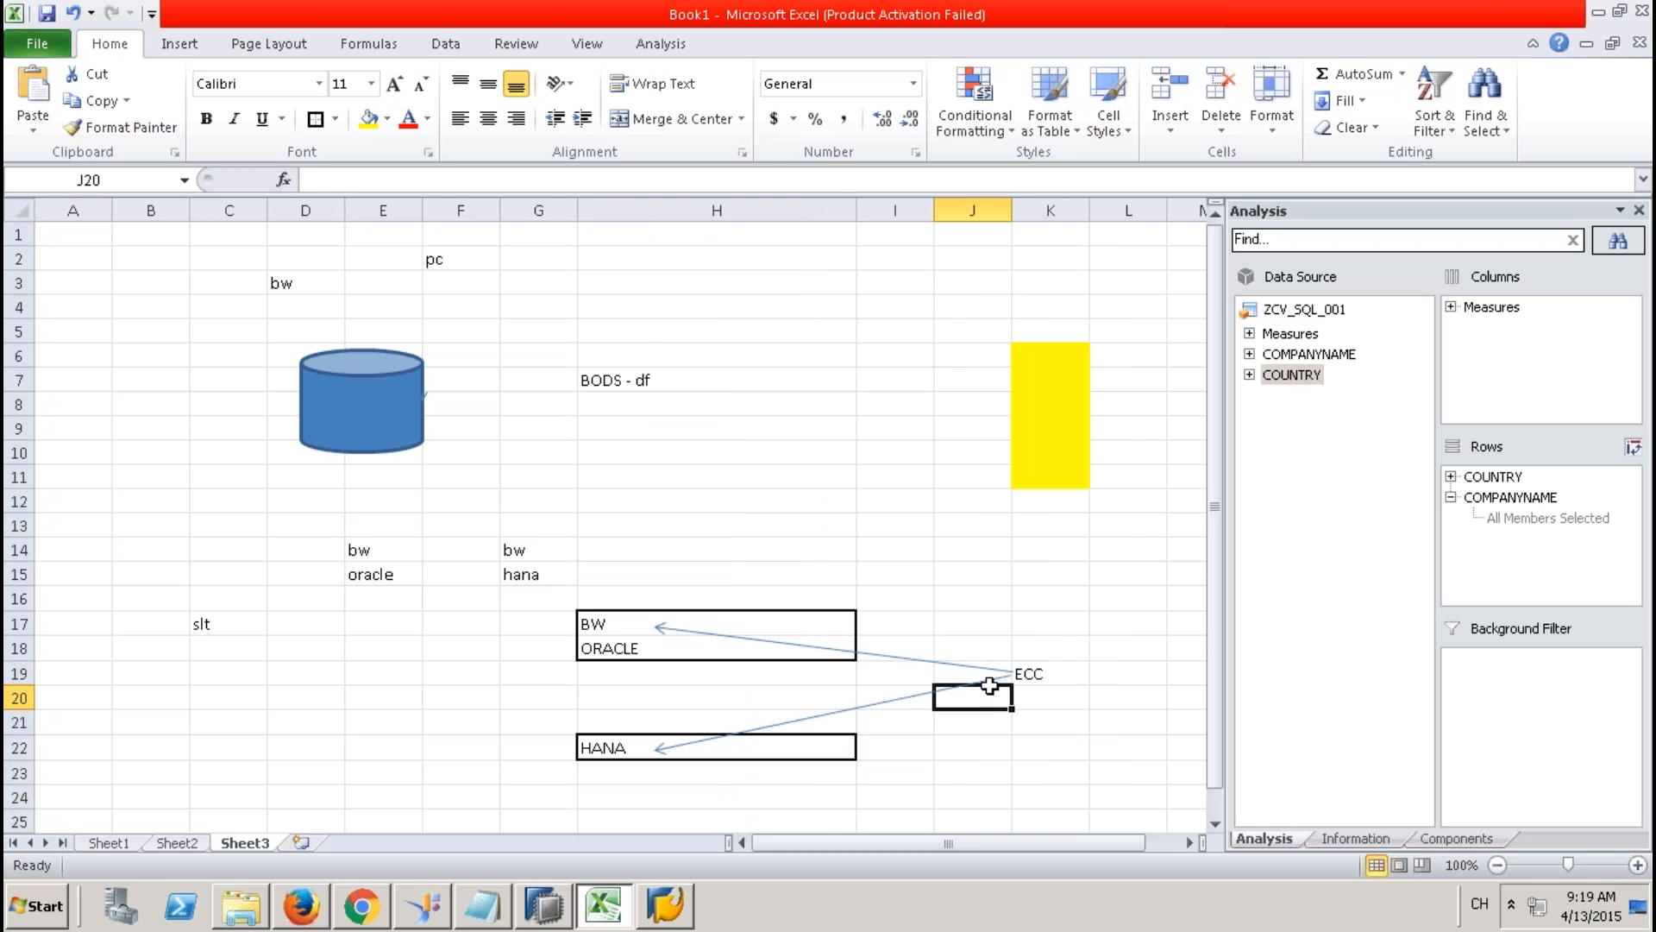
Append [DS] to the label in H17 so it reads BW [DS].
{"action": "left_click", "coordinate": [768, 649]}
{"action": "left_click", "coordinate": [767, 651]}
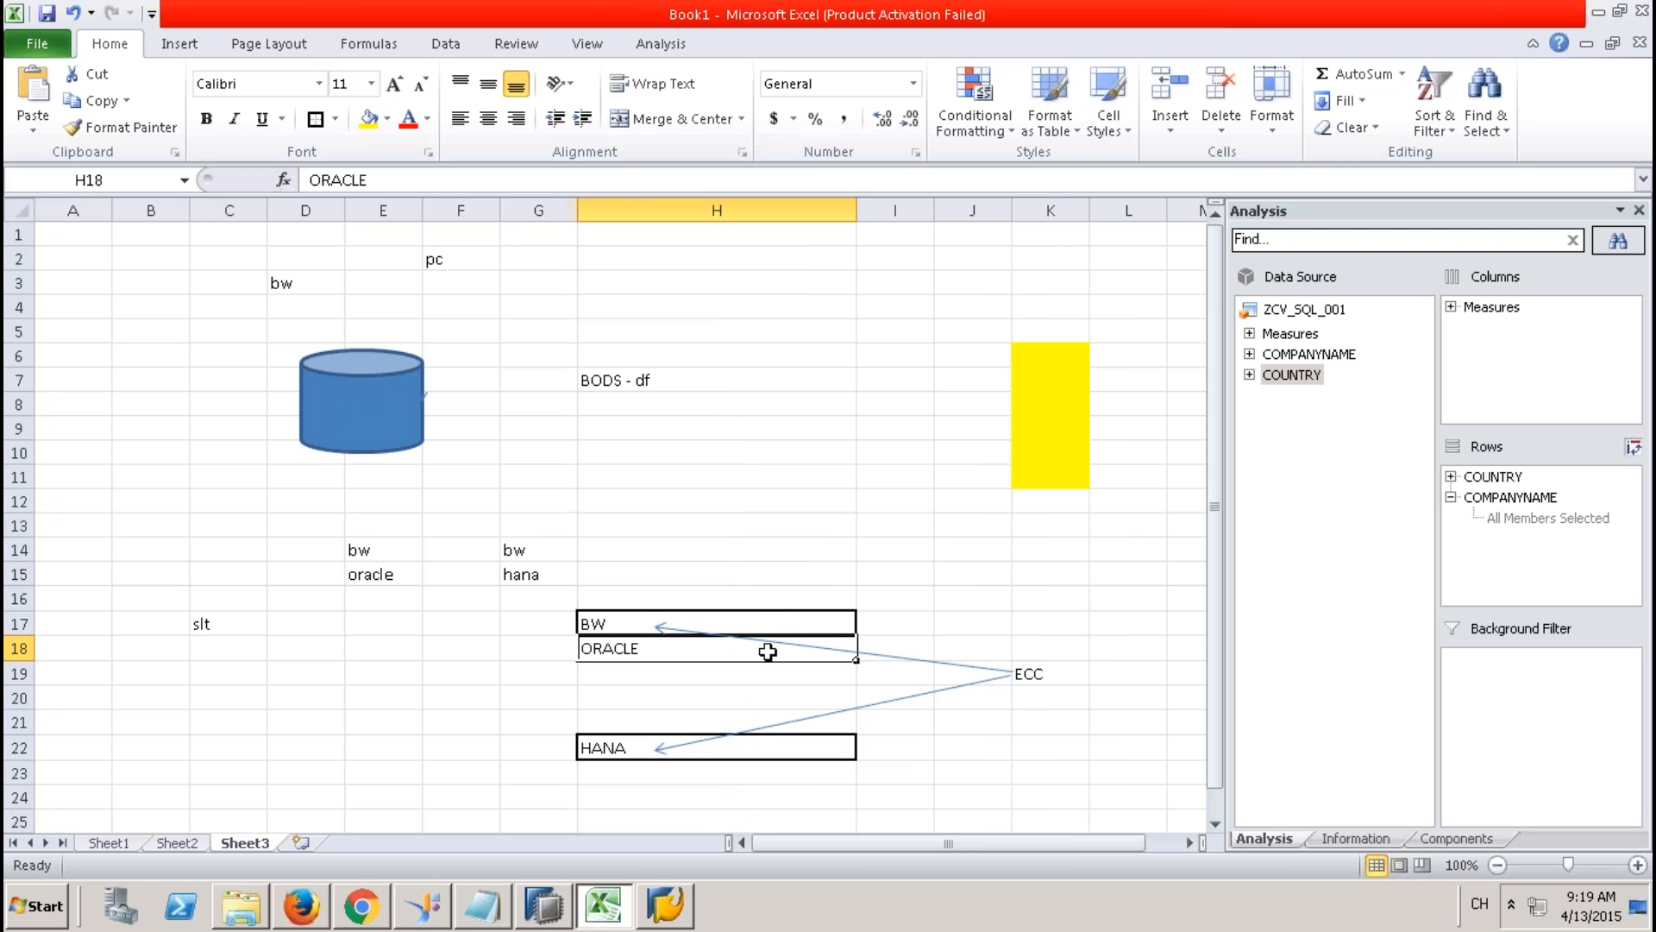
{"action": "double_click", "coordinate": [796, 621]}
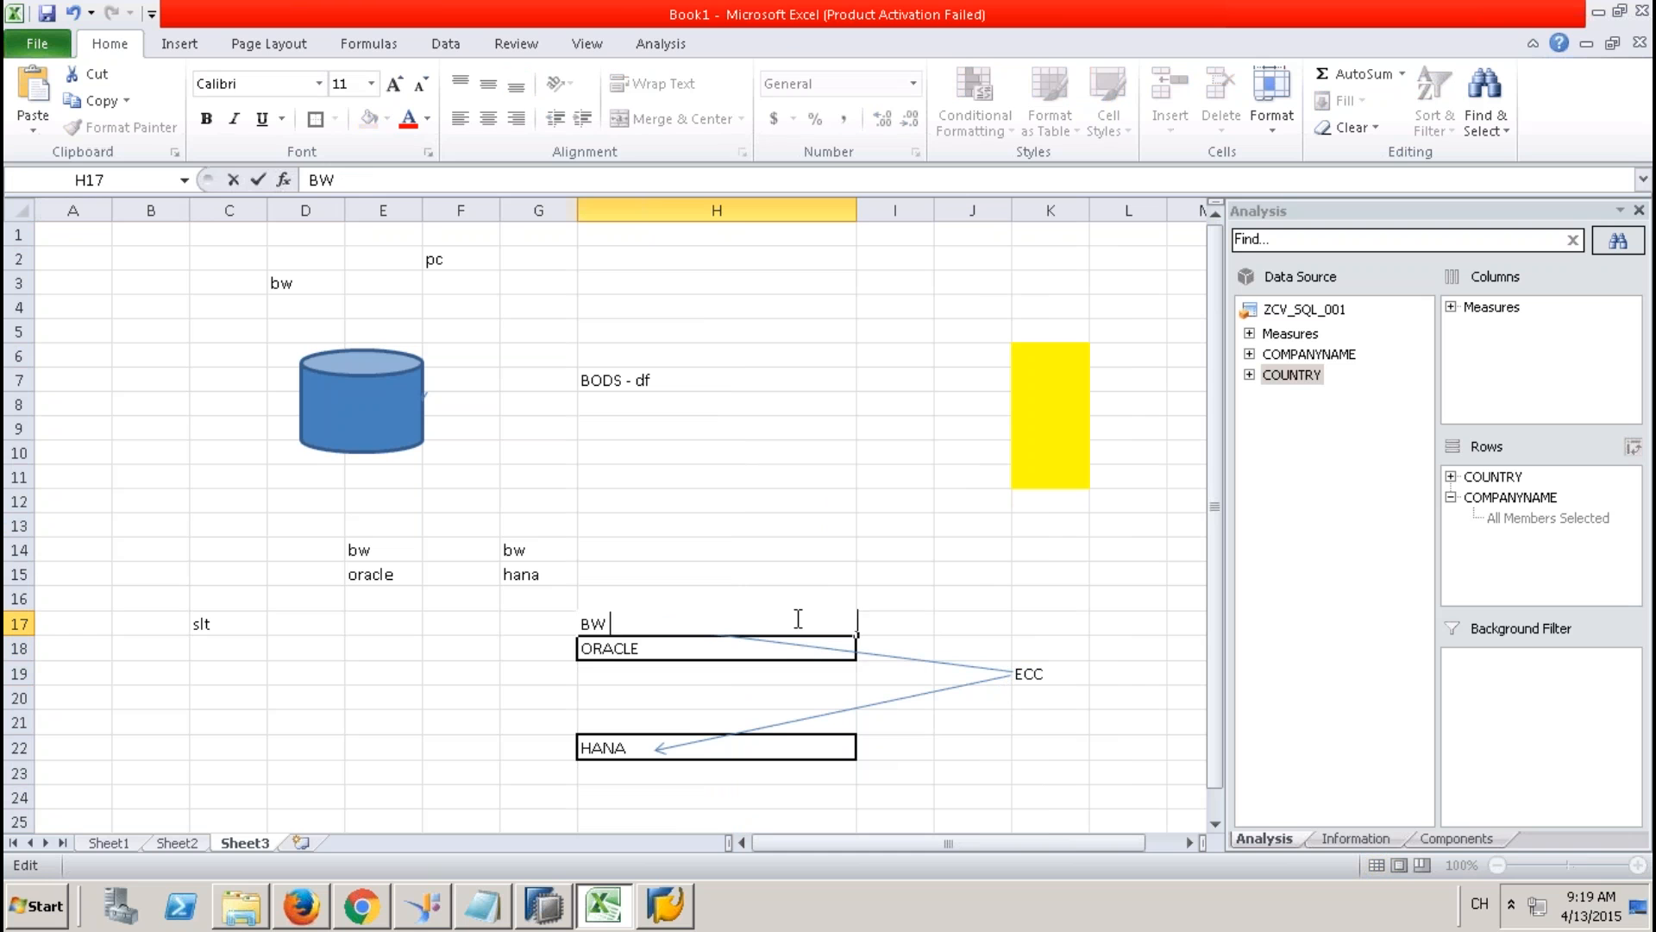
{"action": "type", "text": "[DS]"}
{"action": "left_click", "coordinate": [552, 697]}
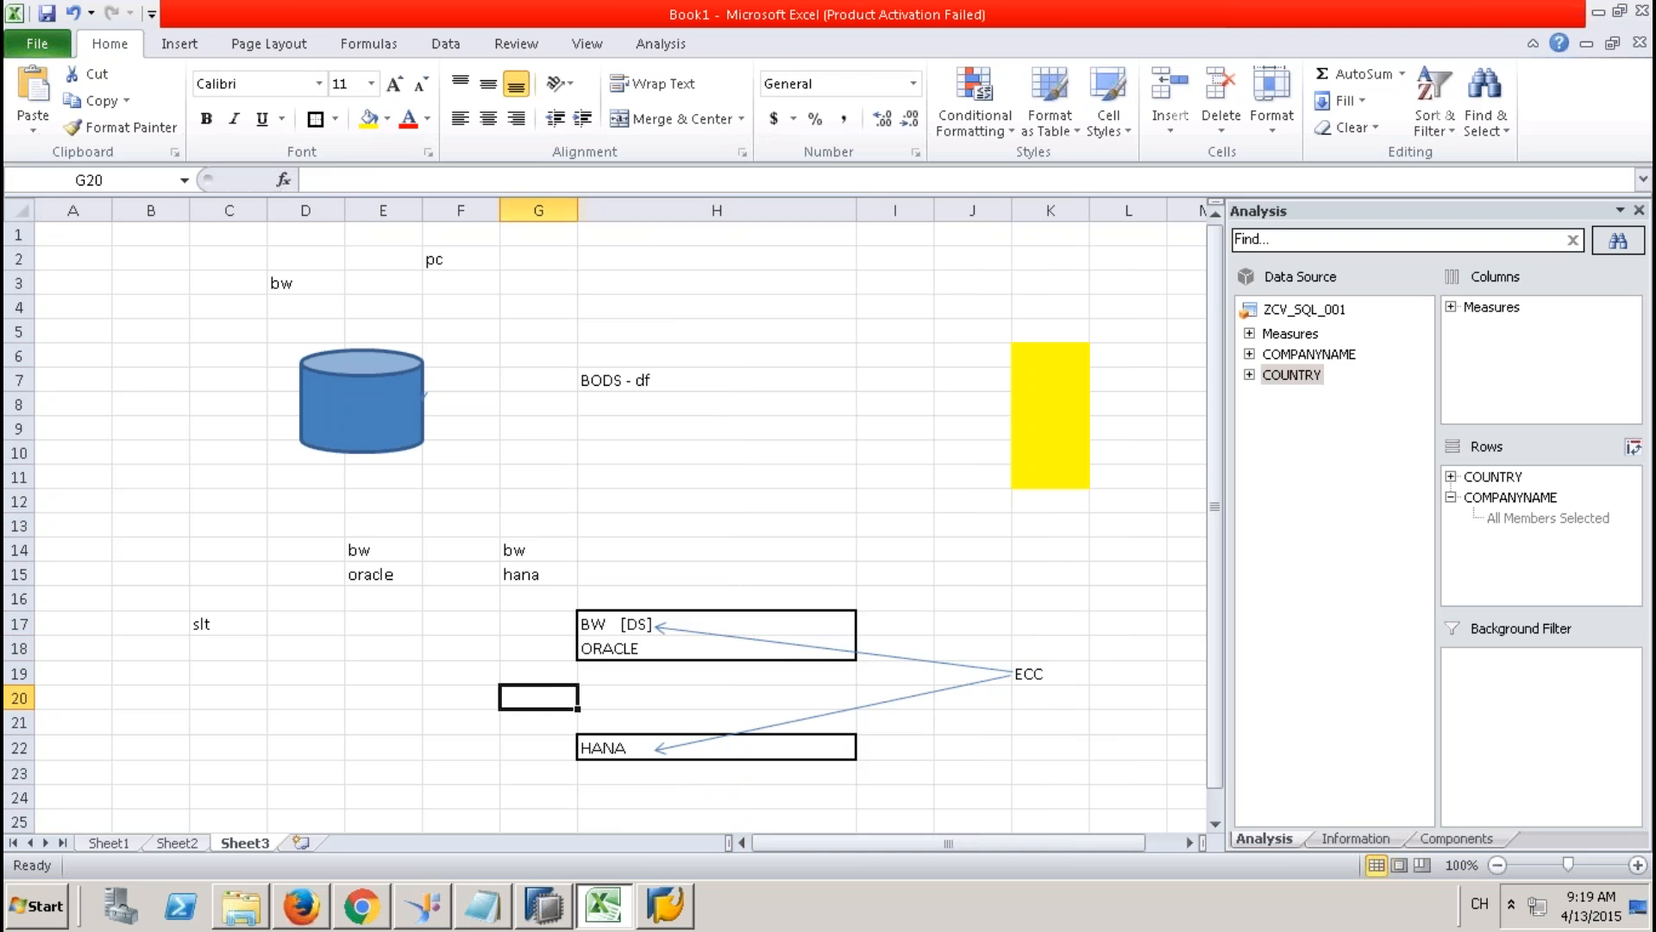
{"action": "left_click", "coordinate": [632, 632]}
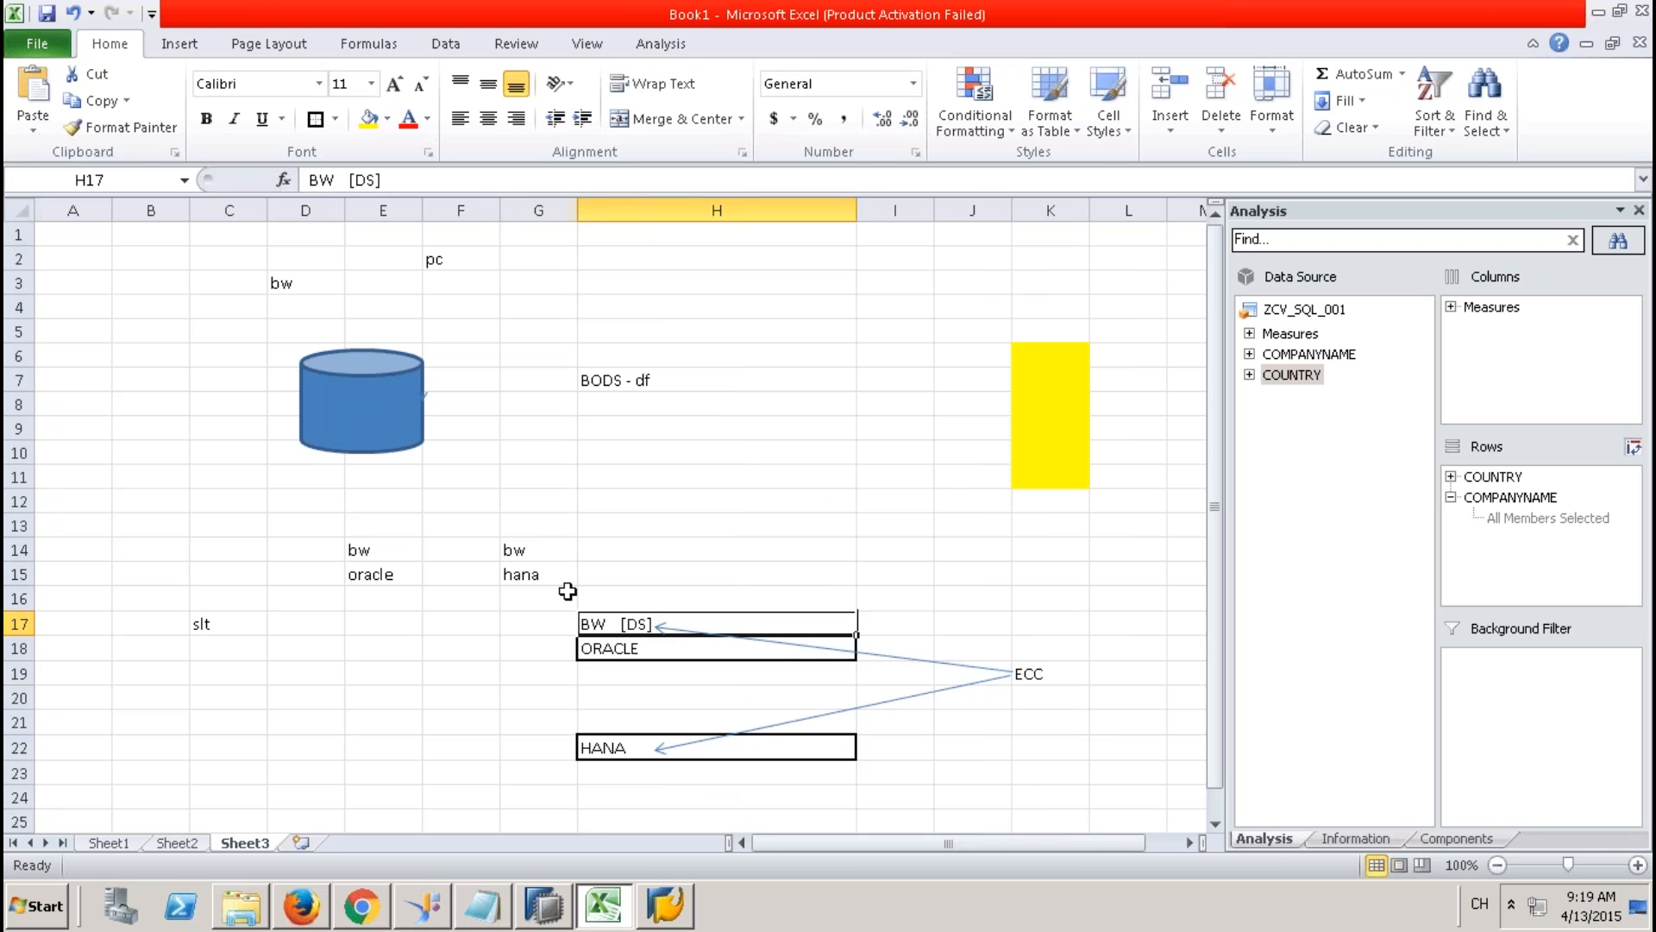
Draw a vertical arrow from the BW [DS] box in H17 down to the HANA box in H22.
{"action": "left_click", "coordinate": [178, 43]}
{"action": "left_click", "coordinate": [276, 89]}
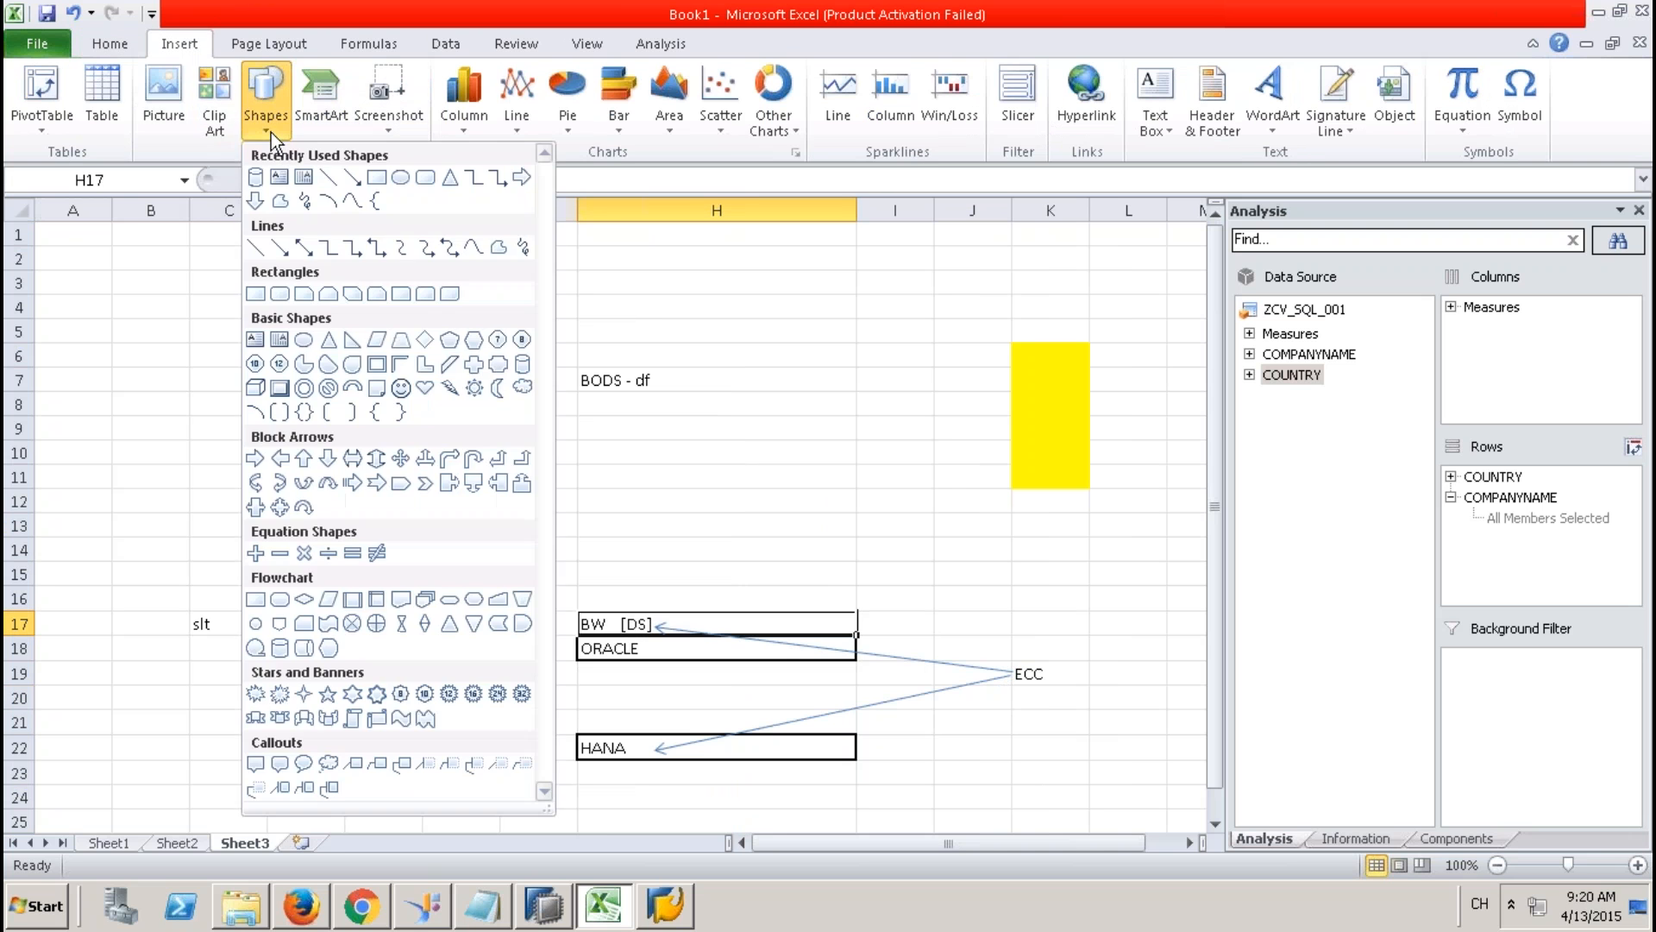
{"action": "left_click", "coordinate": [350, 172]}
{"action": "mouse_move", "coordinate": [644, 636]}
{"action": "left_mouse_down"}
{"action": "mouse_move", "coordinate": [664, 690]}
{"action": "mouse_move", "coordinate": [643, 745]}
{"action": "left_mouse_up"}
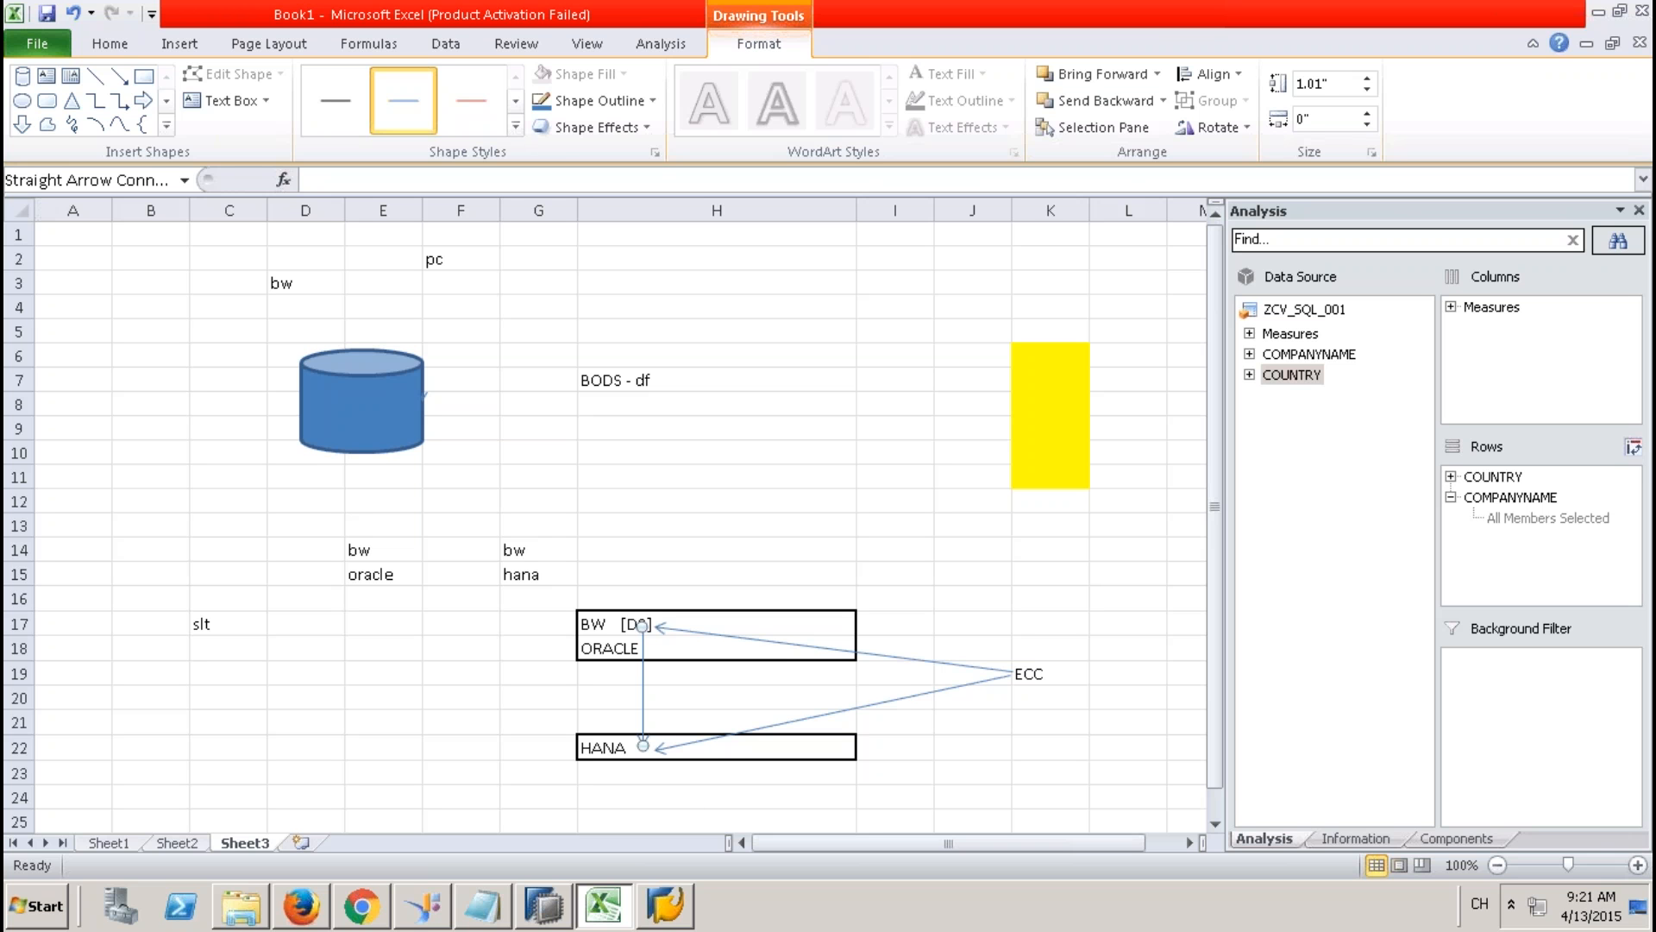
Minimize the remote desktop session to show PowerPoint's Calculation View slide 126.
{"action": "mouse_move", "coordinate": [994, 7]}
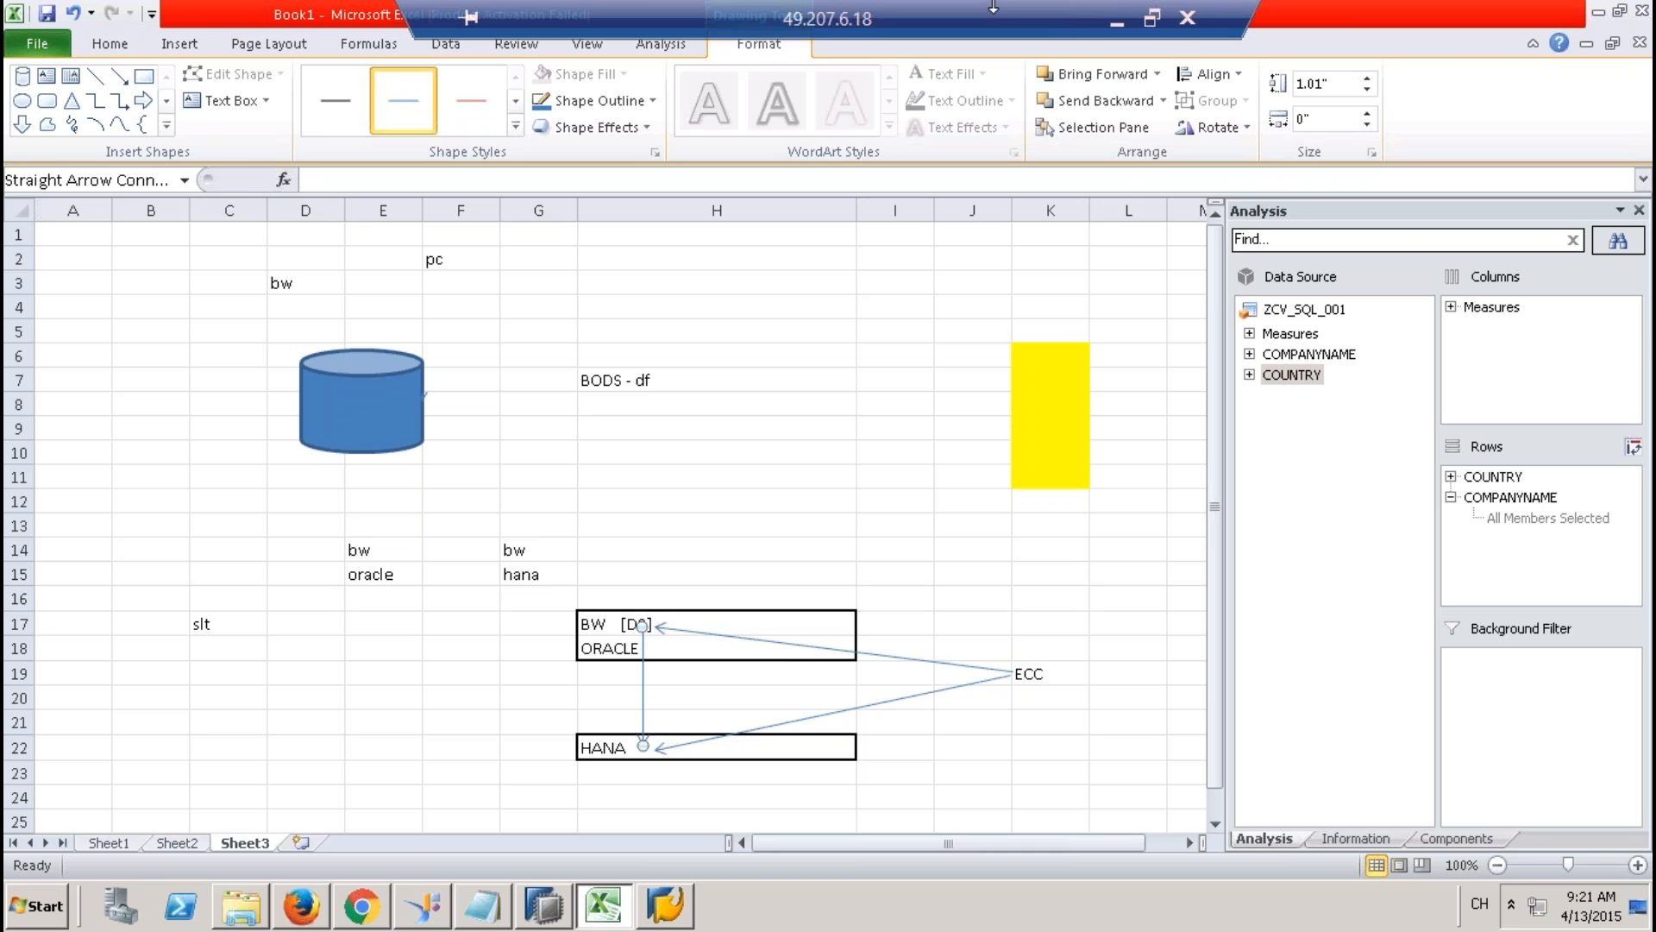
{"action": "left_click", "coordinate": [1252, 14]}
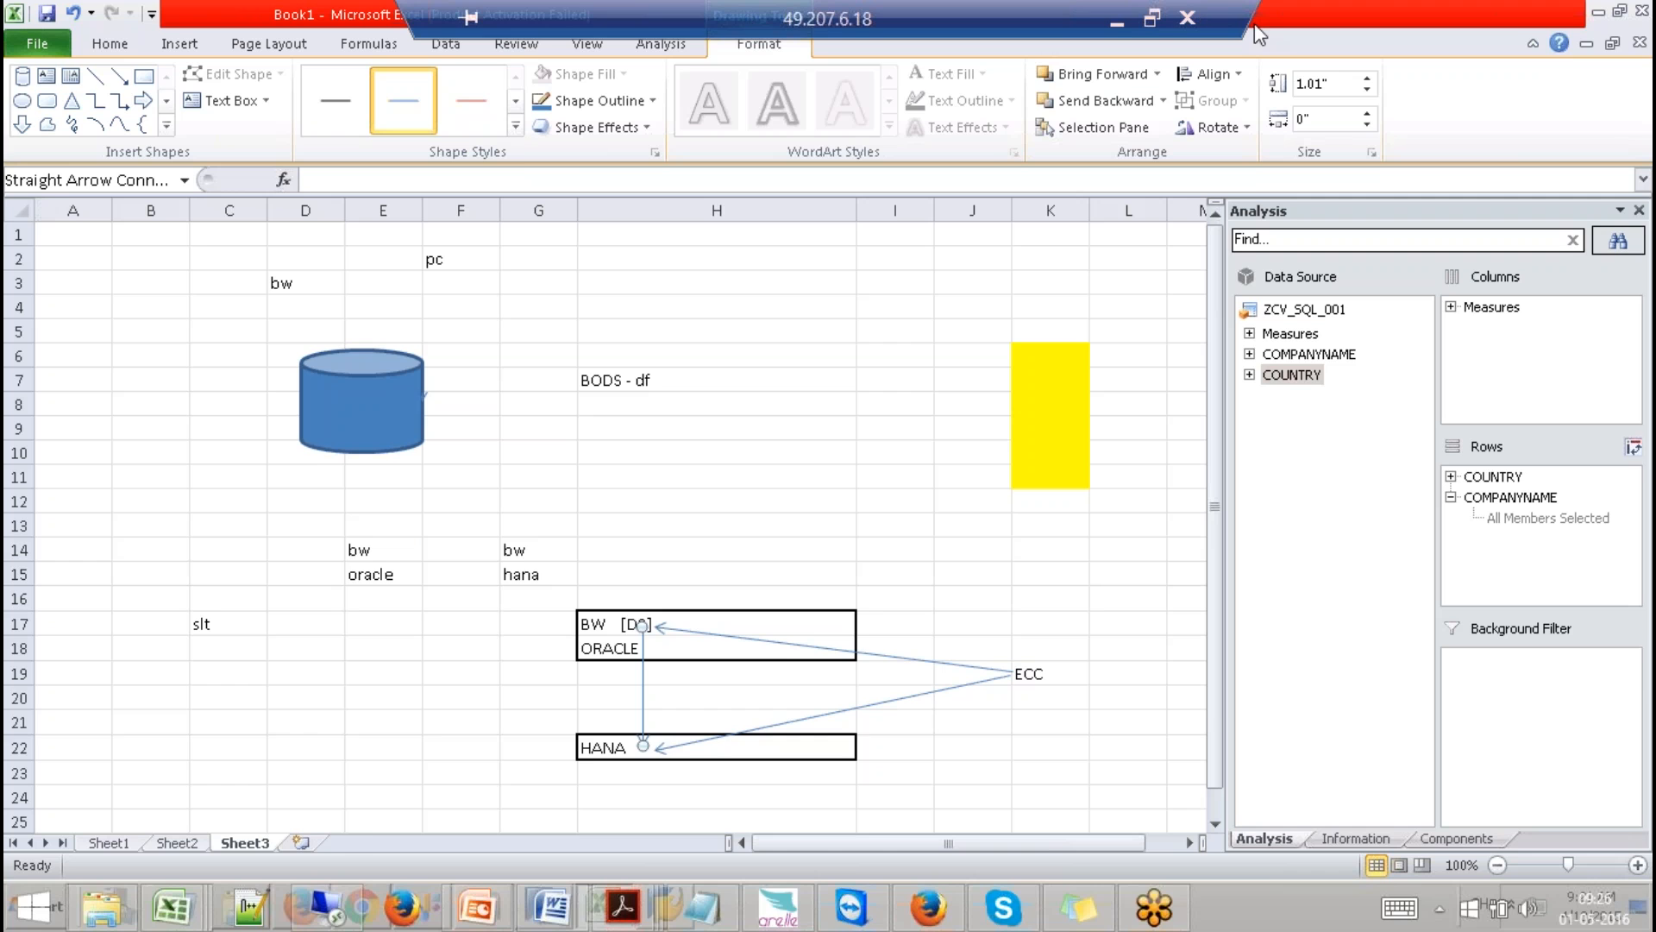
{"action": "left_click", "coordinate": [1116, 21]}
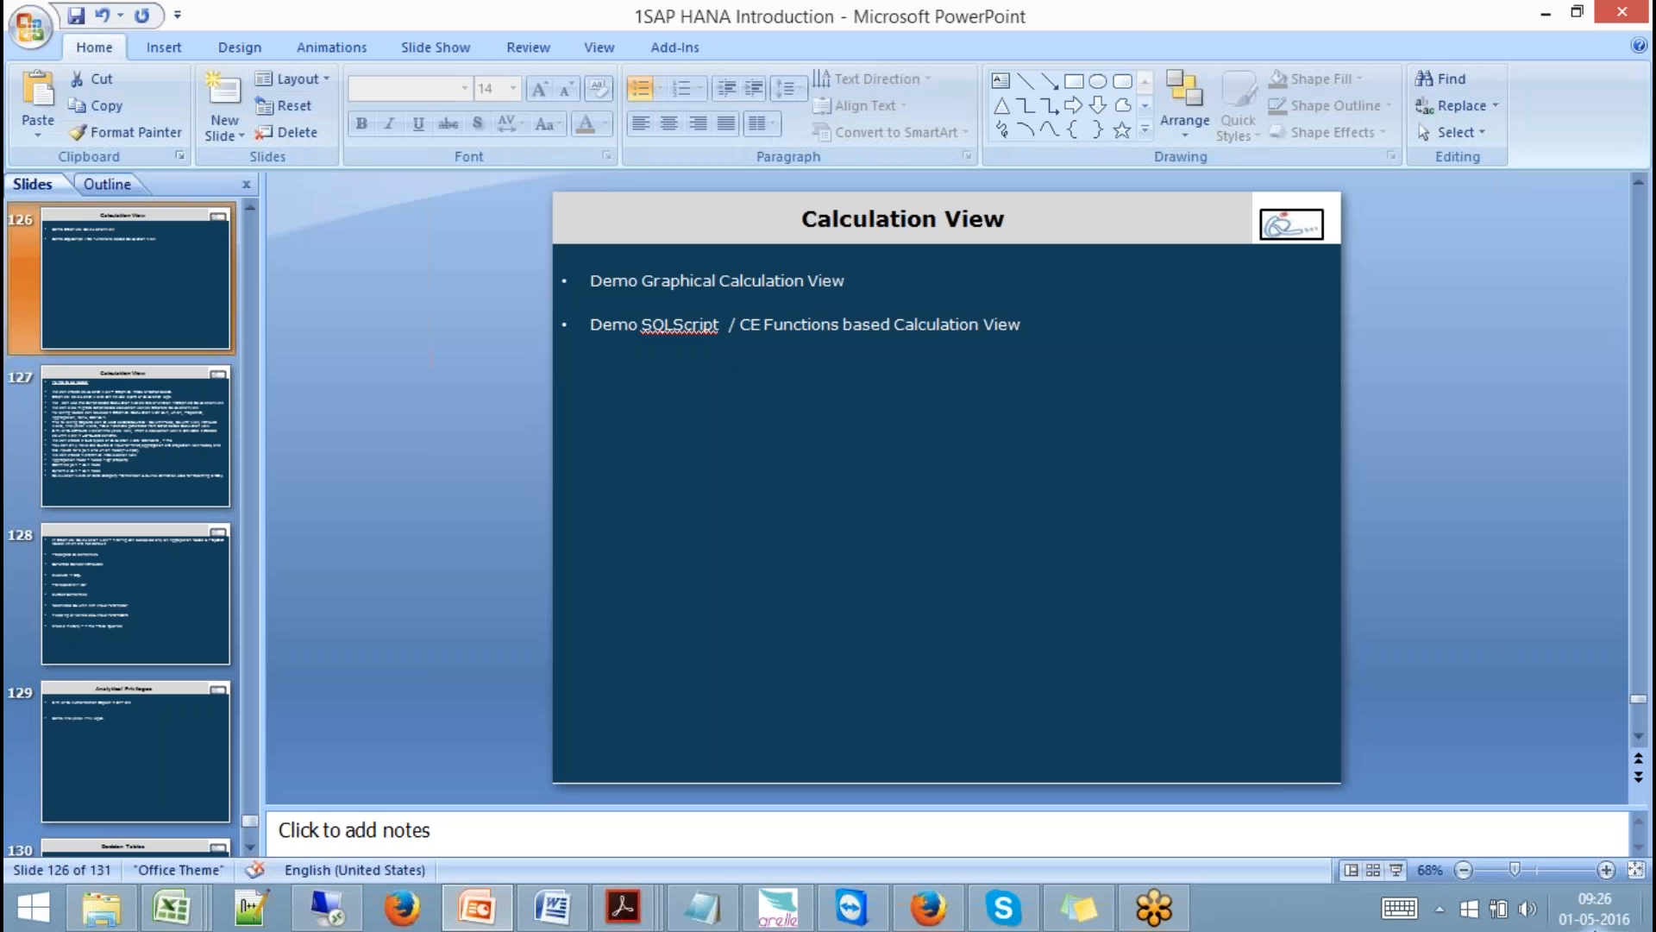
Browse the taskbar calendar, picking May 8, 15, 18, 20 and June 5, 2016.
{"action": "left_click", "coordinate": [1594, 910]}
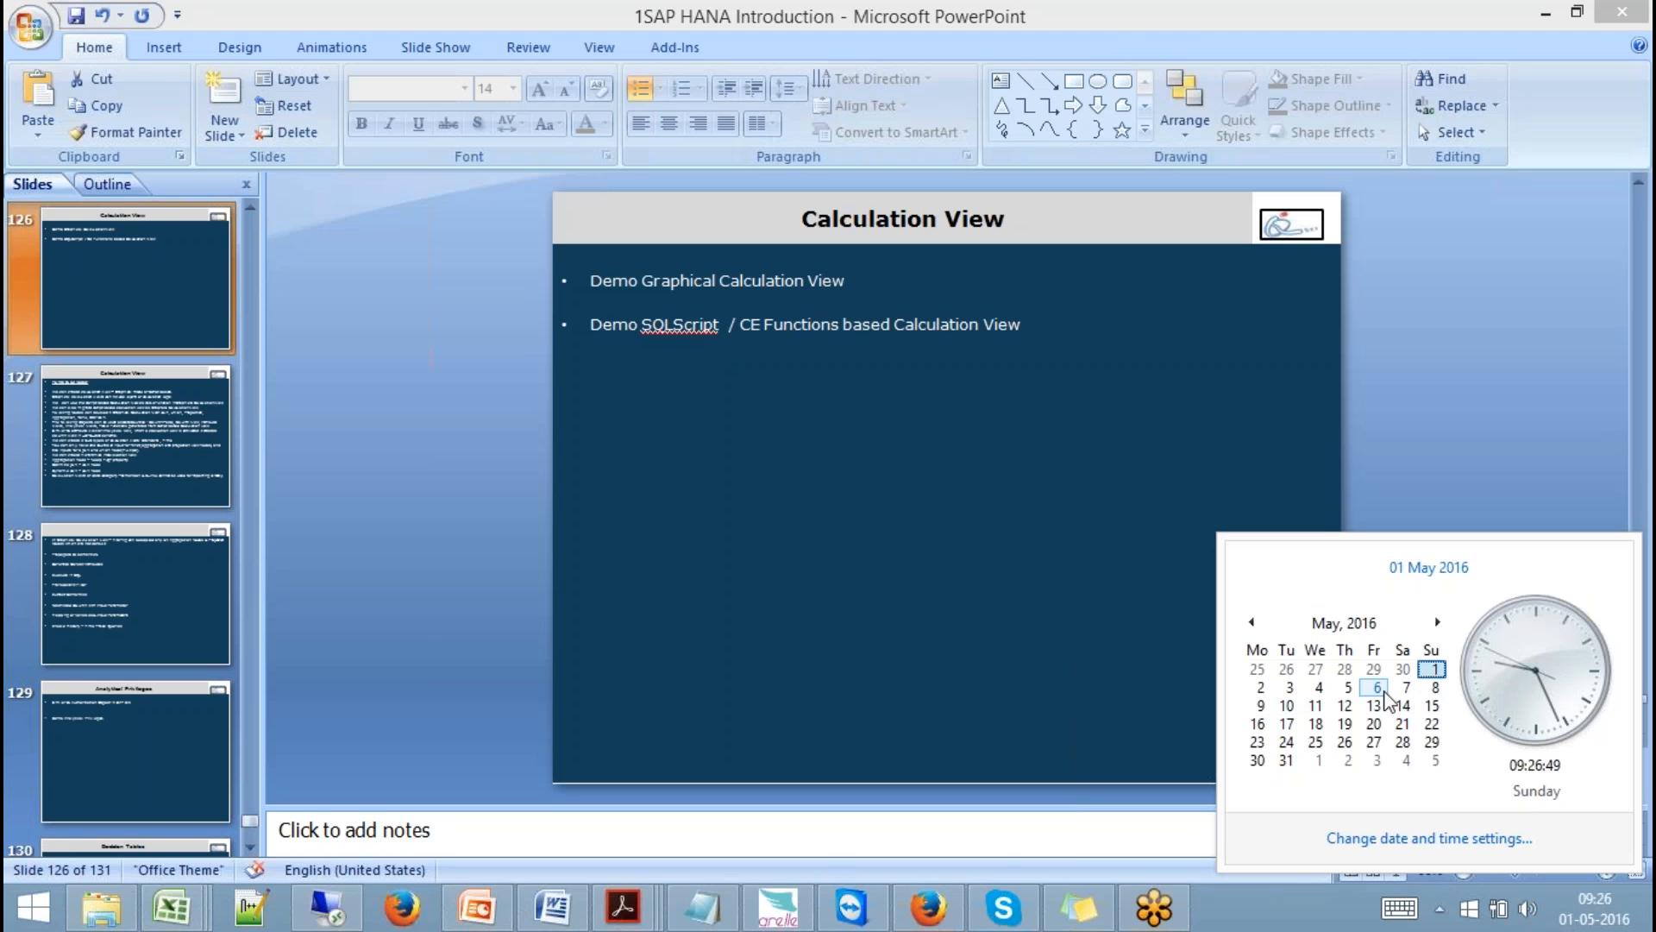
{"action": "left_click", "coordinate": [1434, 696]}
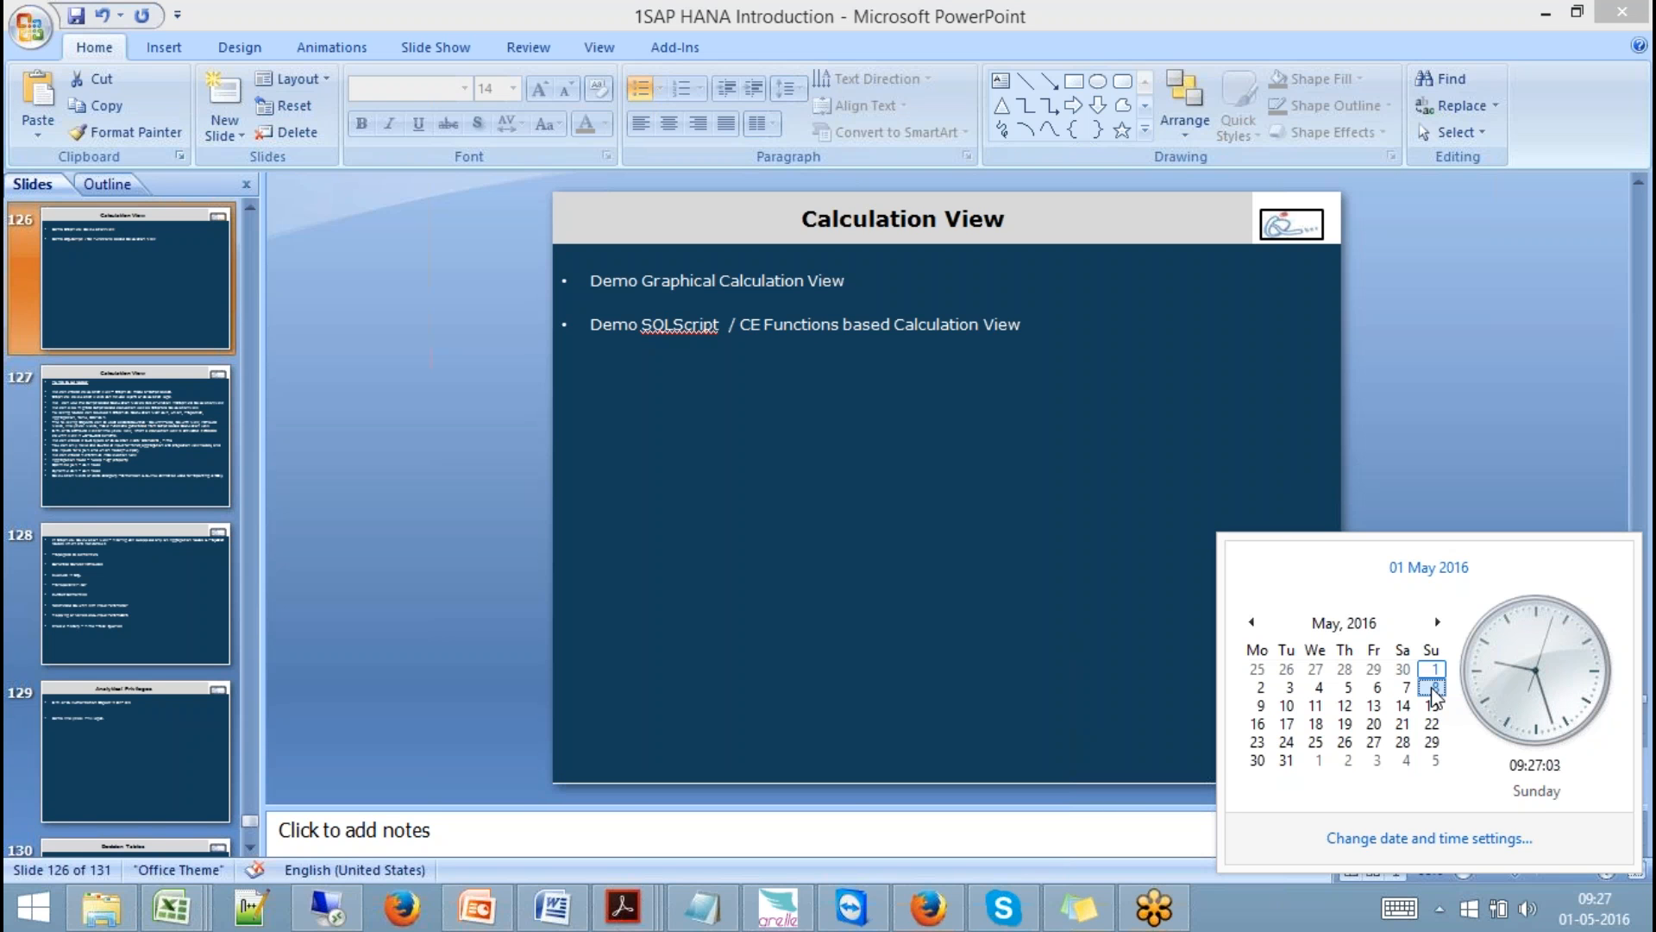
{"action": "left_click", "coordinate": [1433, 690]}
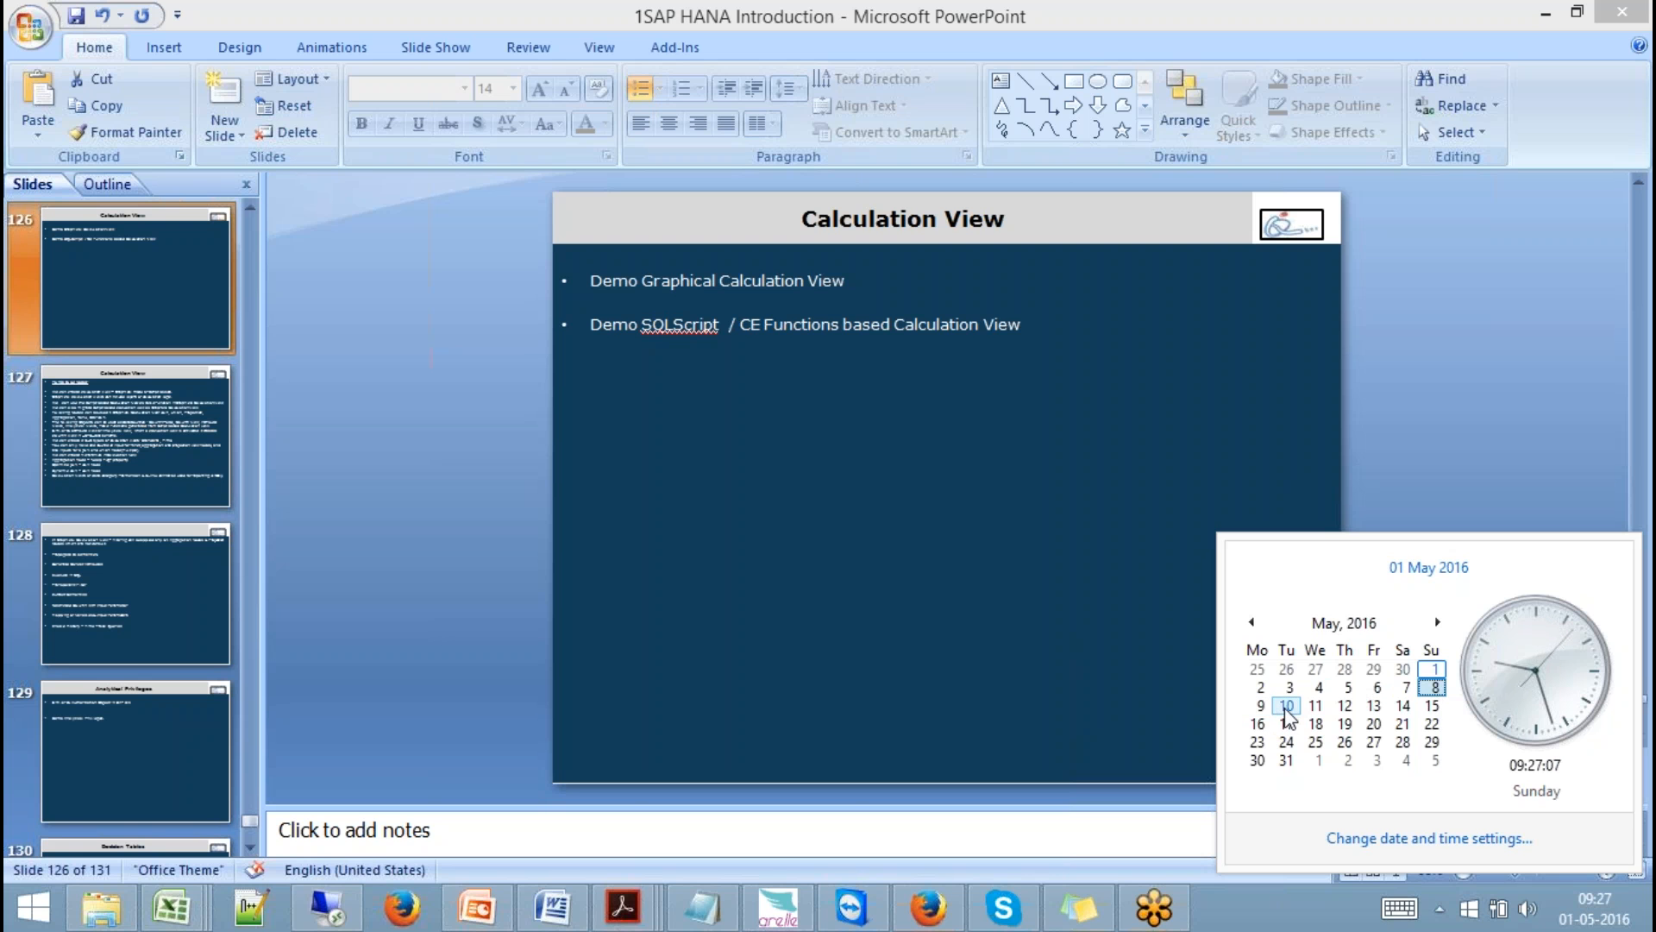
{"action": "left_click", "coordinate": [1433, 706]}
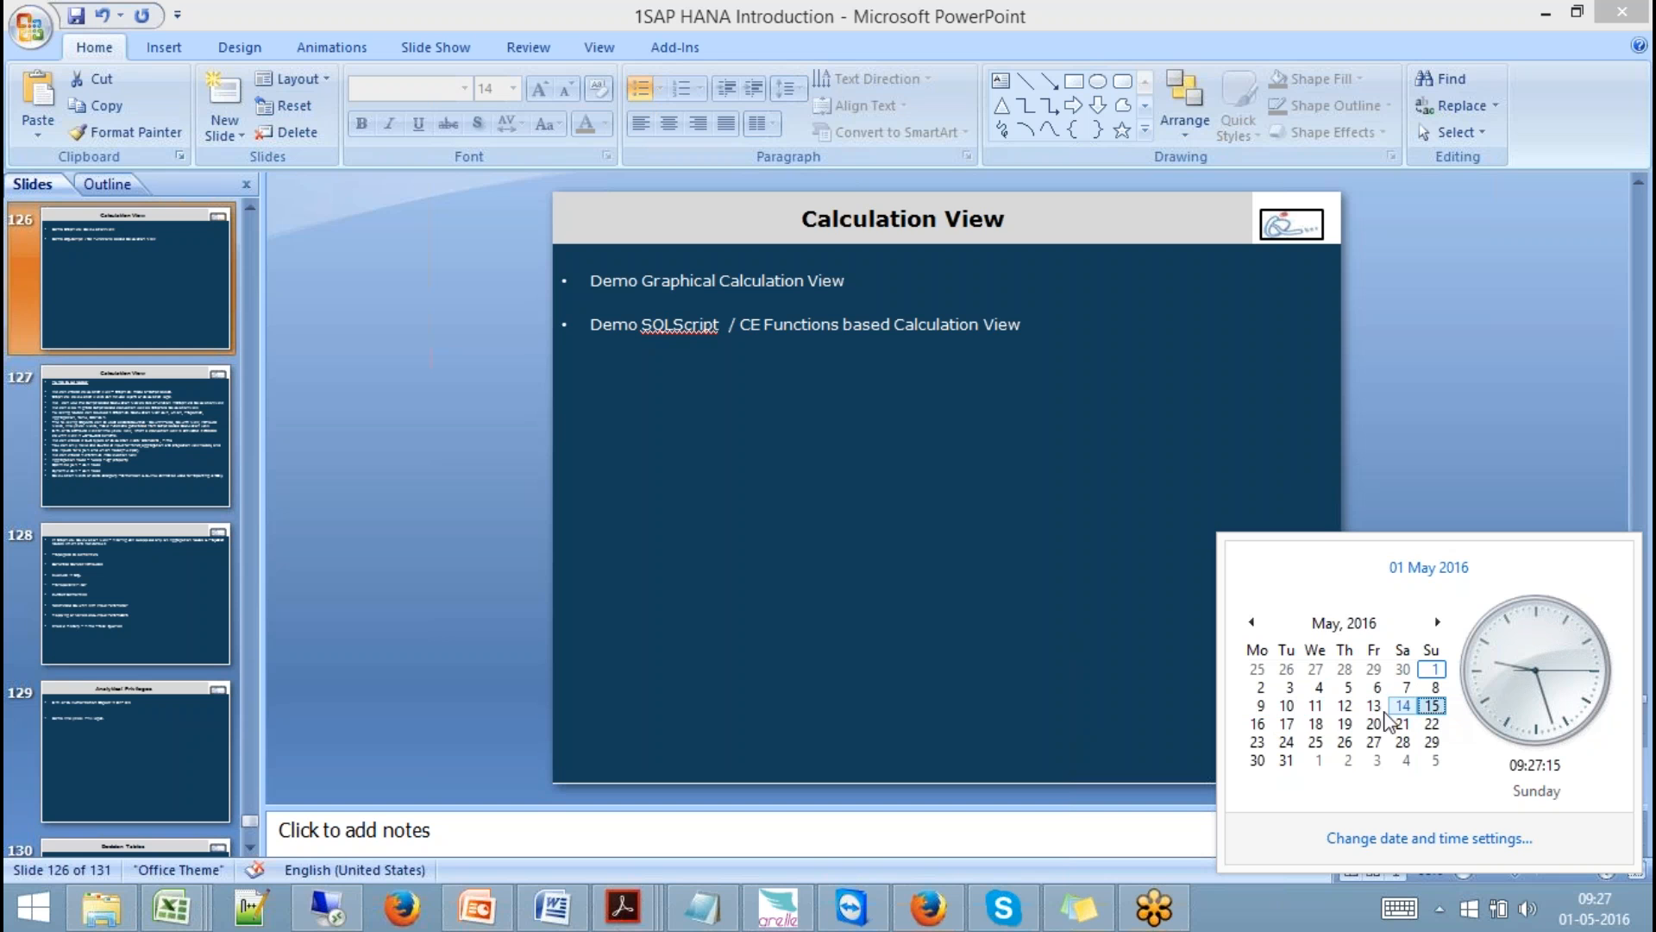
{"action": "left_click", "coordinate": [1315, 724]}
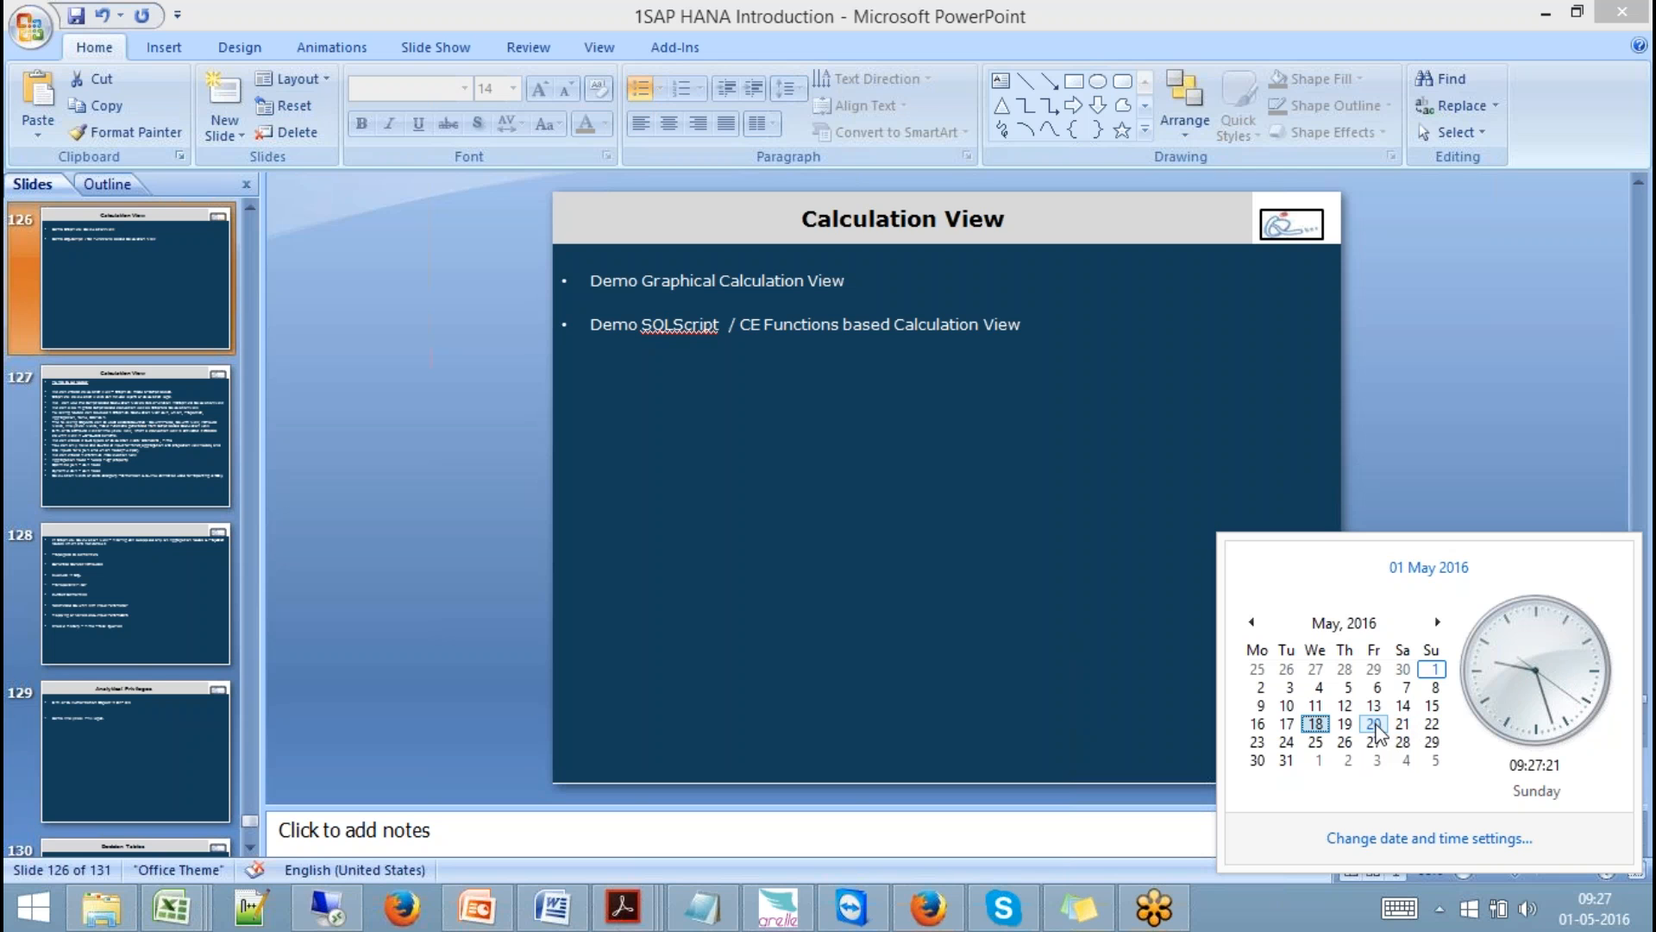
{"action": "left_click", "coordinate": [1376, 726]}
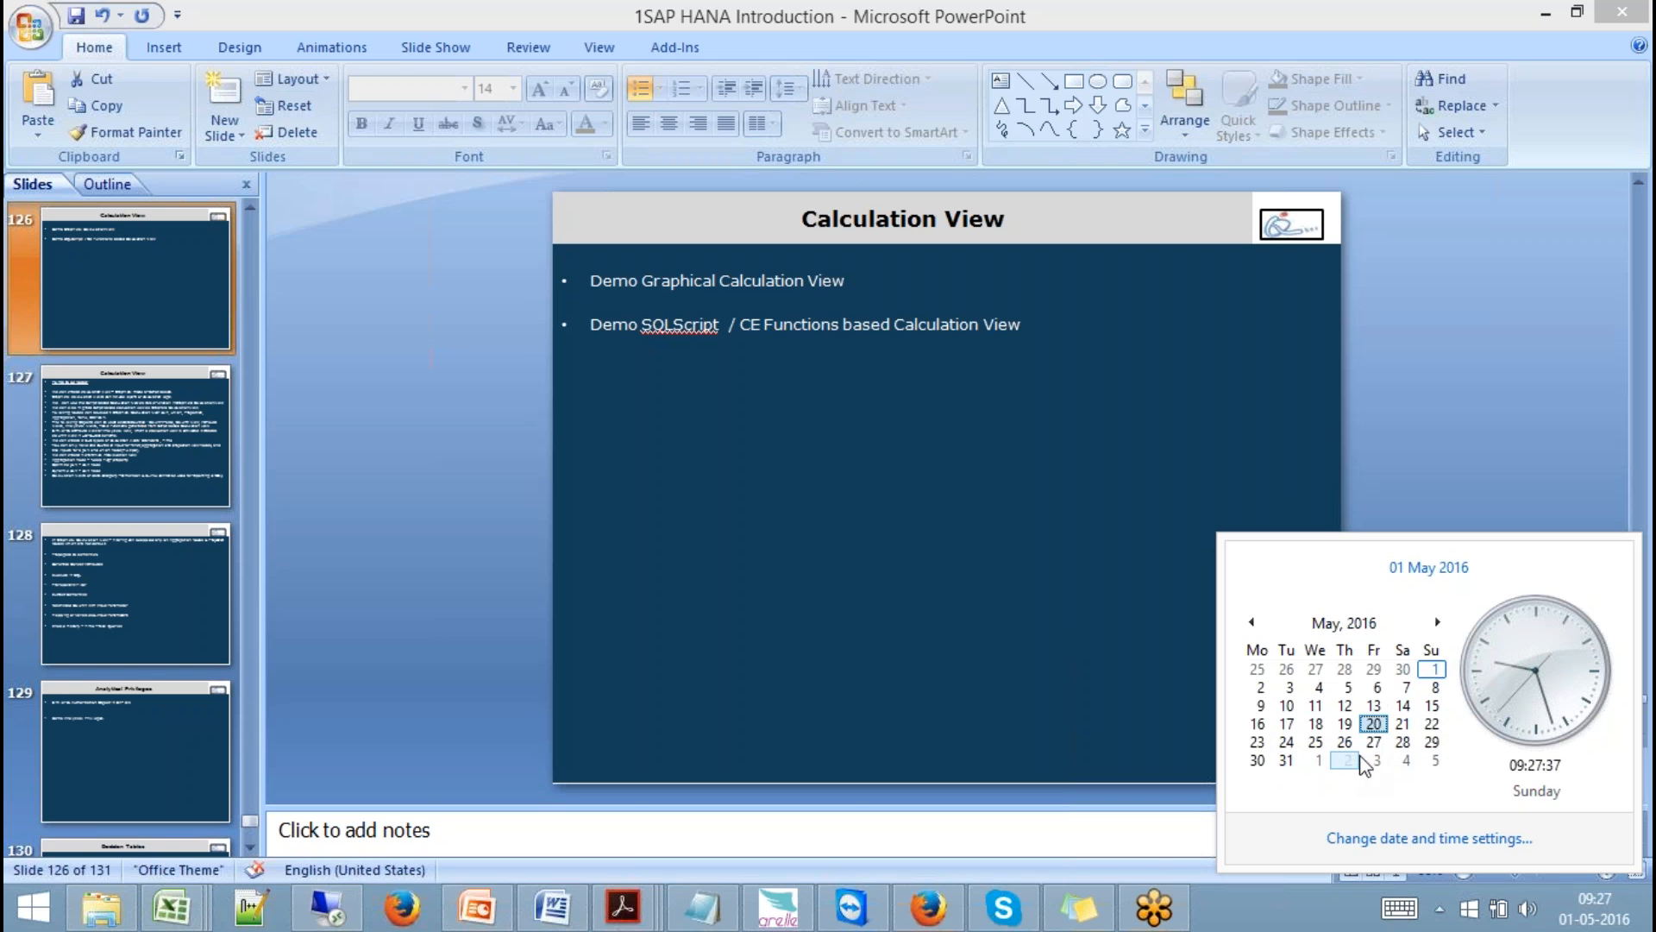
{"action": "left_click", "coordinate": [1436, 624]}
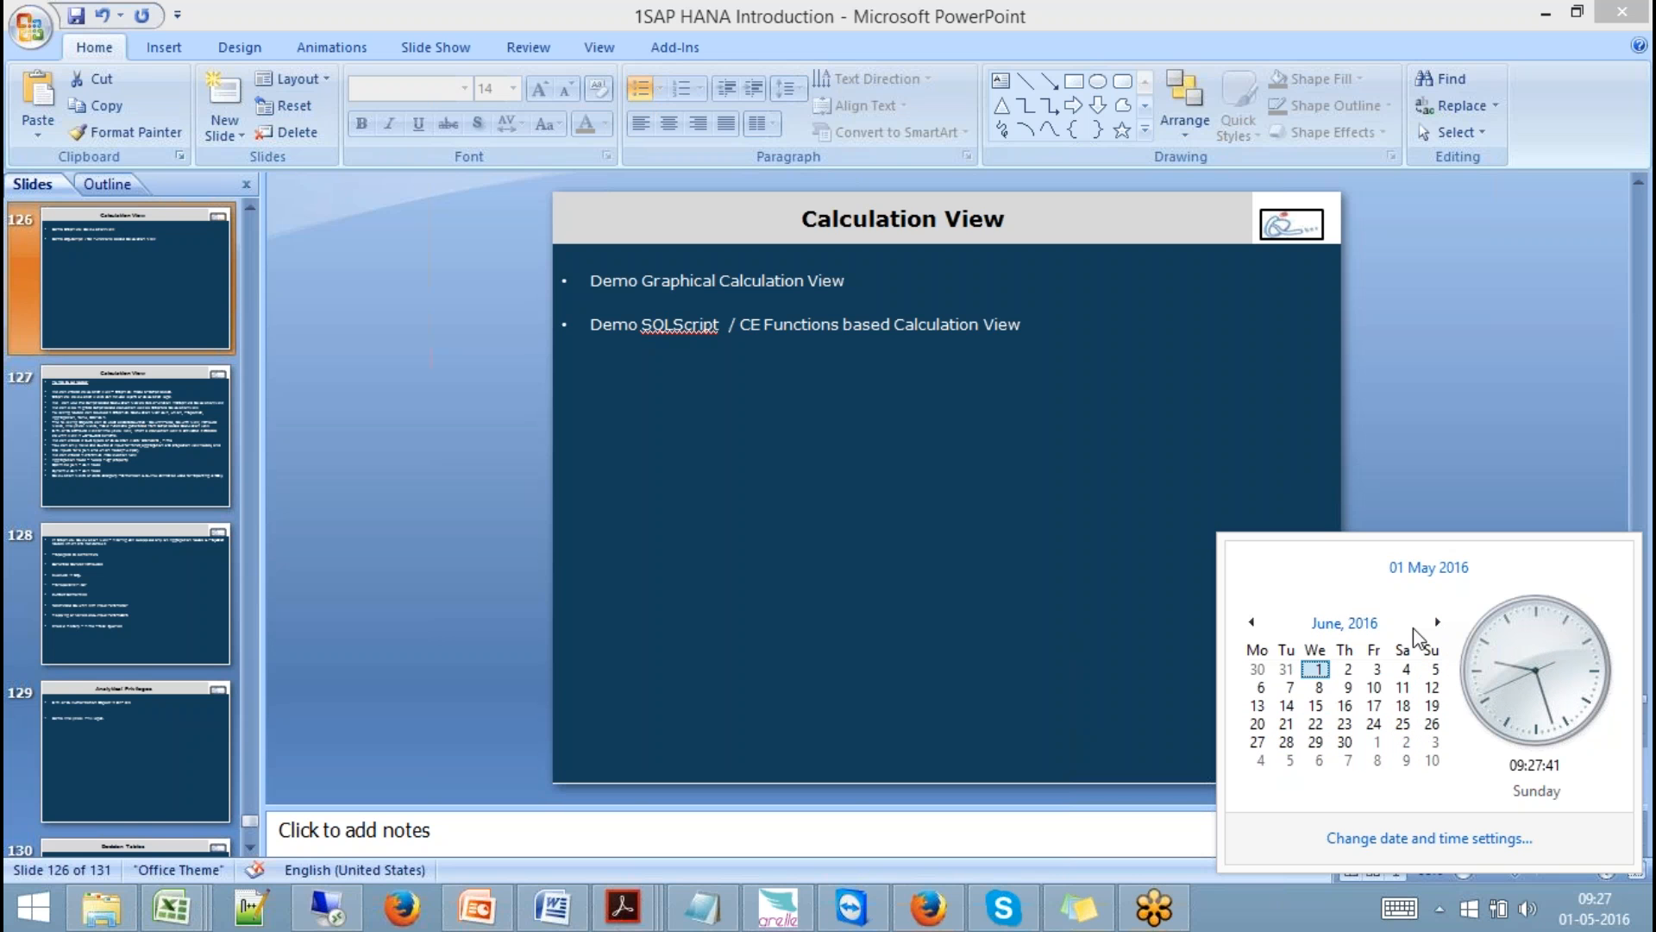
{"action": "left_click", "coordinate": [1434, 670]}
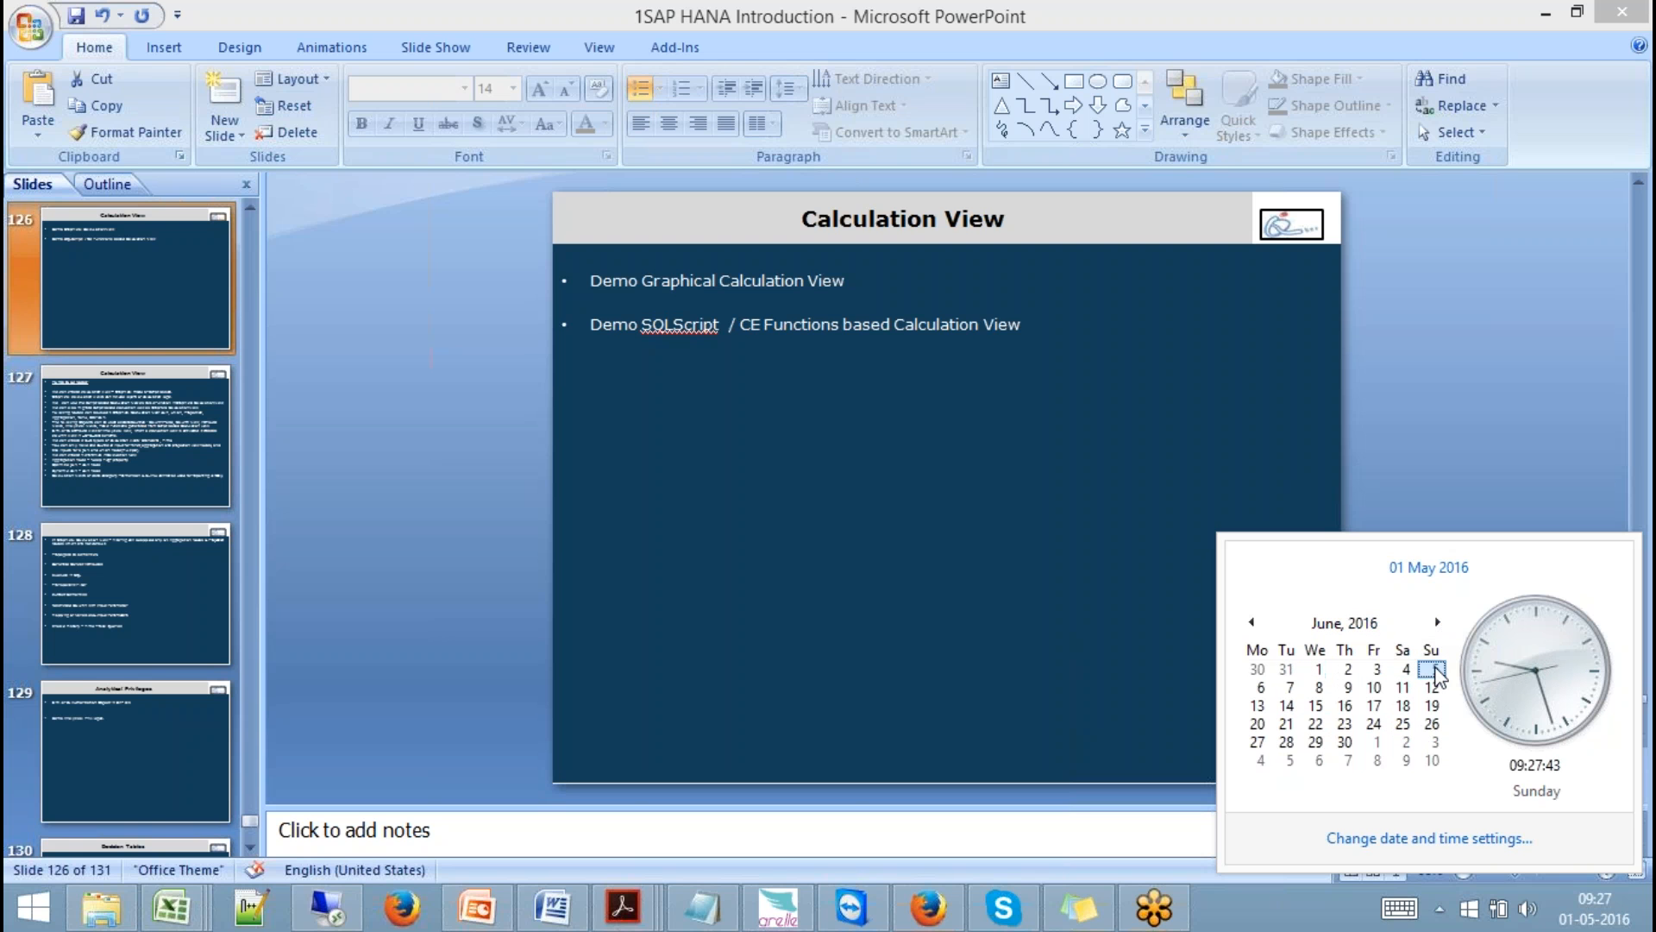